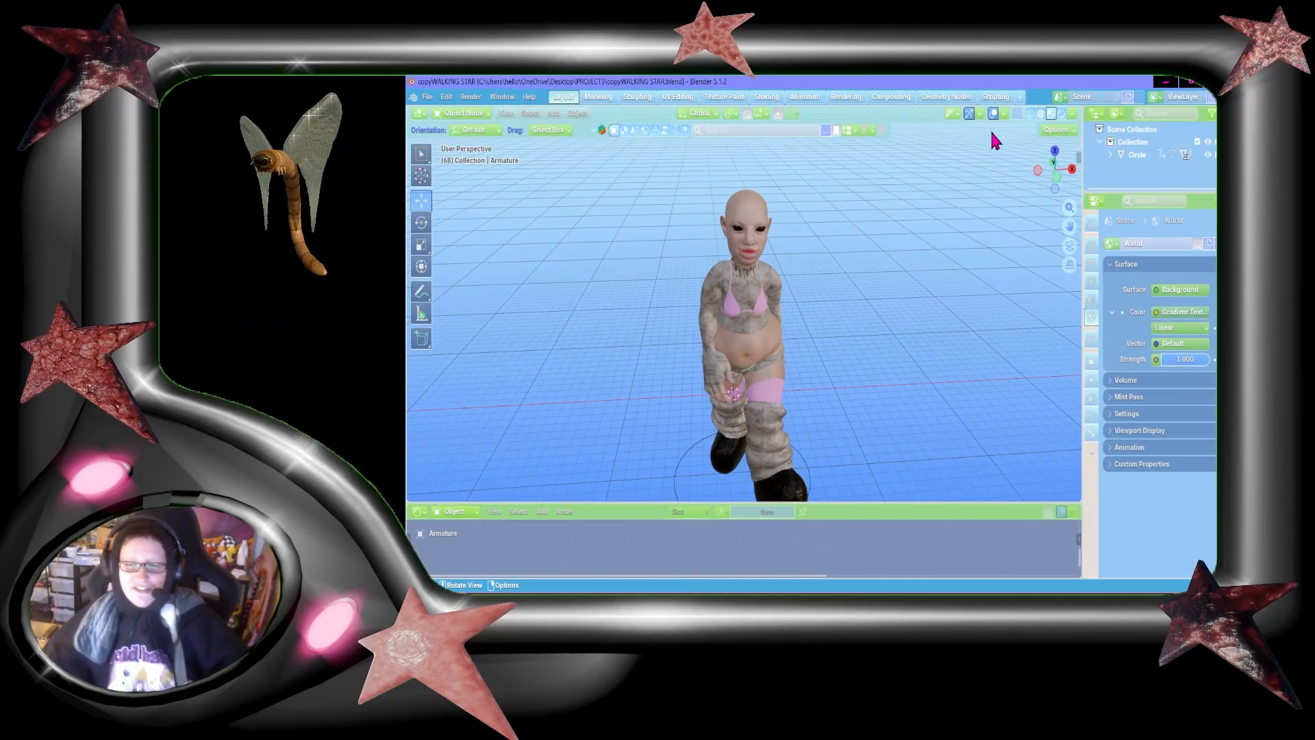
Step: Examine the walking character's overall look and pose from the front and sides in walk navigation
{"action": "mouse_move", "coordinate": [1055, 173]}
{"action": "left_mouse_down"}
{"action": "mouse_move", "coordinate": [1056, 223]}
{"action": "mouse_move", "coordinate": [1055, 186]}
{"action": "left_mouse_up"}
{"action": "key", "text": "shift+grave"}
{"action": "key", "text": "shift+w"}
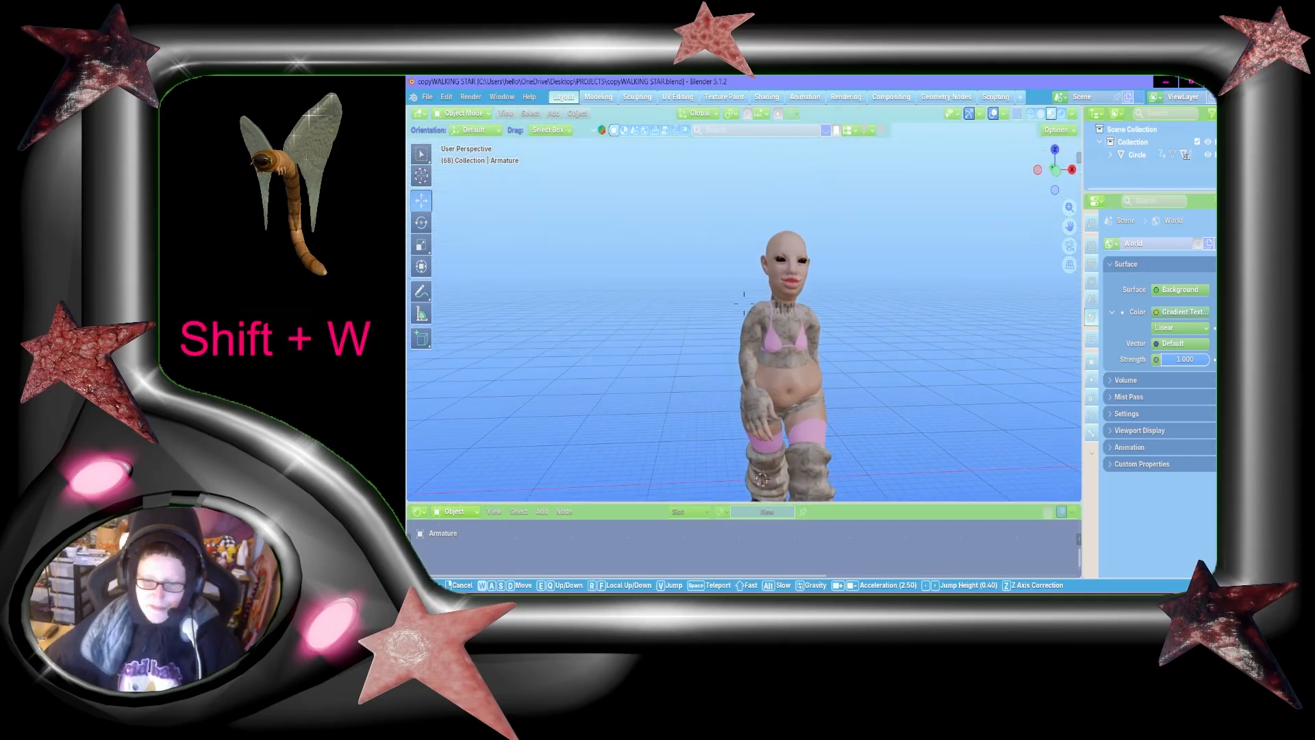
{"action": "key", "text": "shift+s"}
{"action": "key", "text": "shift+a"}
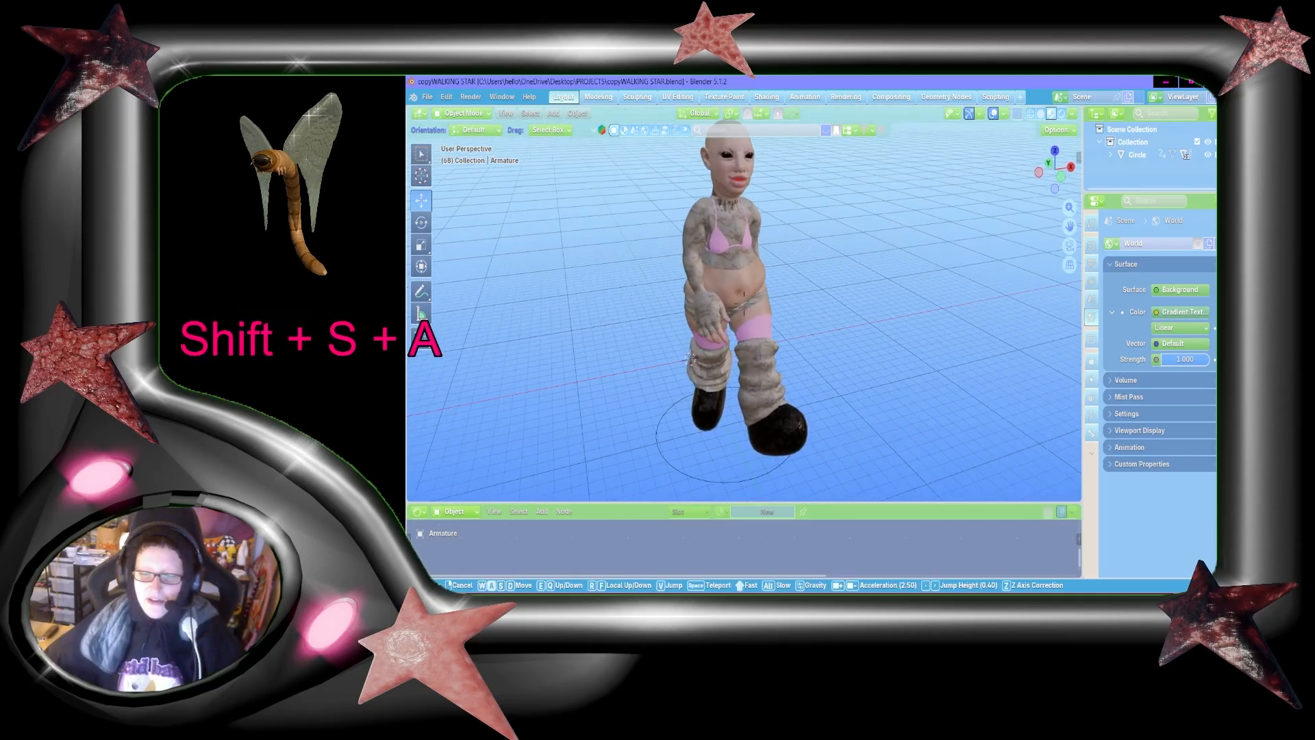
{"action": "key", "text": "shift+w"}
{"action": "key", "text": "d"}
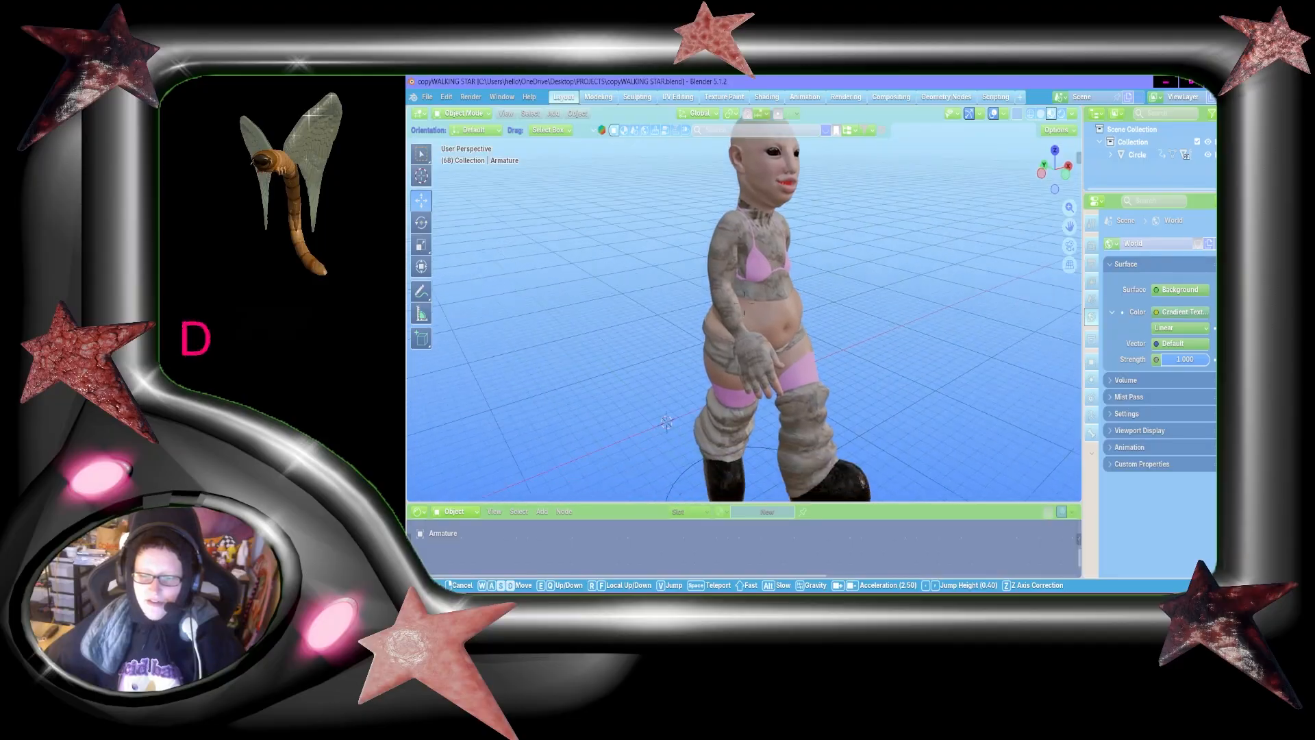
{"action": "key", "text": "shift+s"}
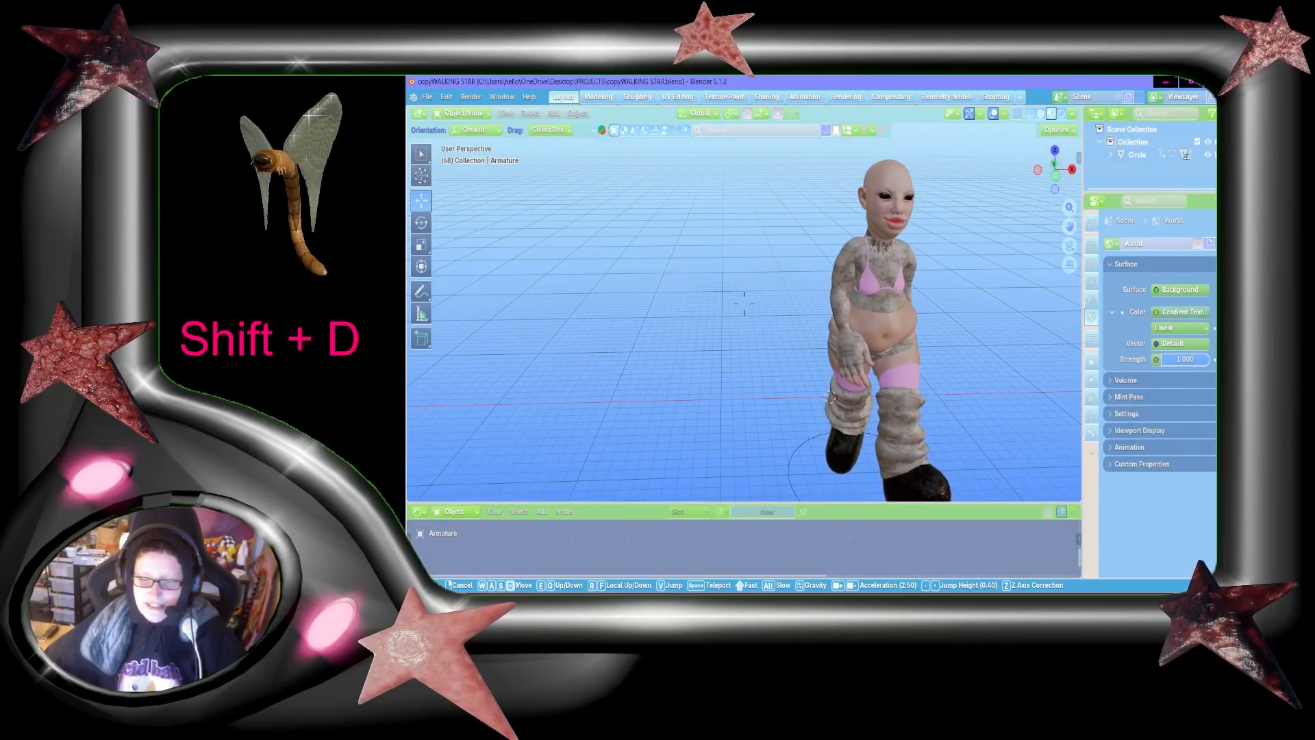
{"action": "key", "text": "s"}
{"action": "key", "text": "d"}
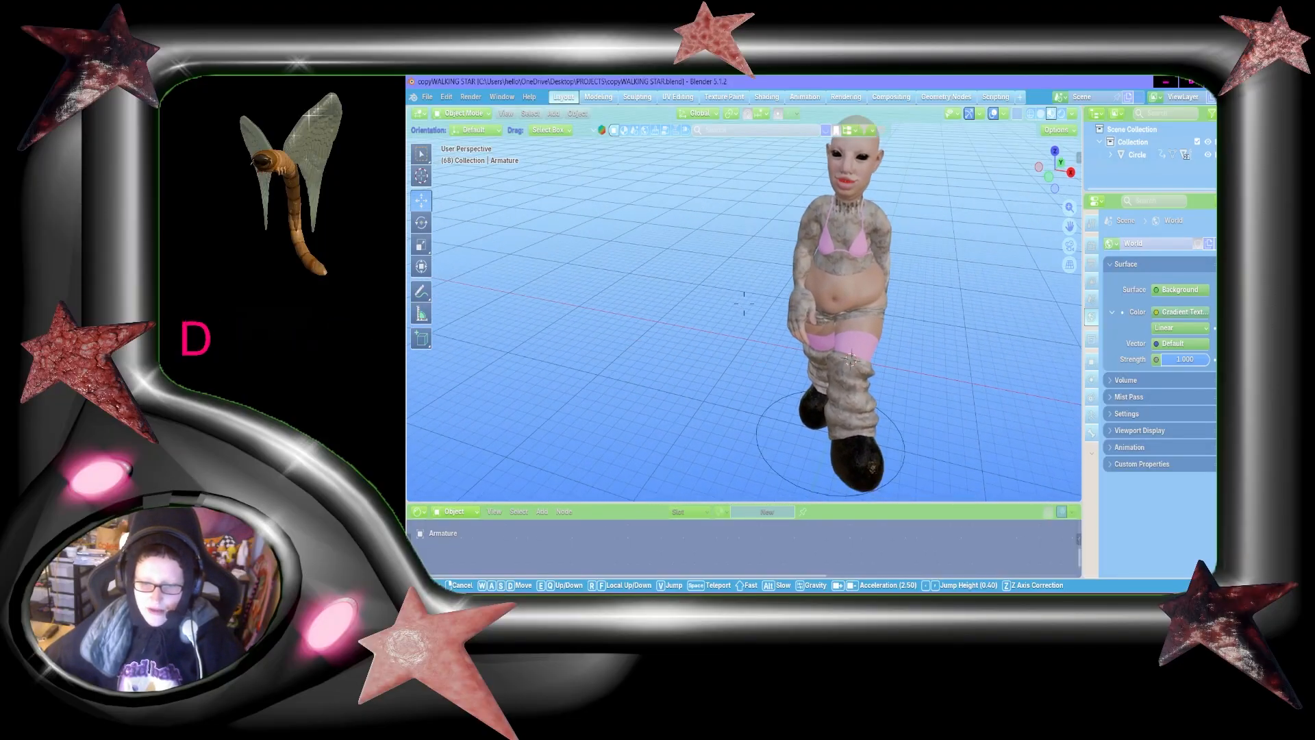
{"action": "left_click", "coordinate": [978, 226]}
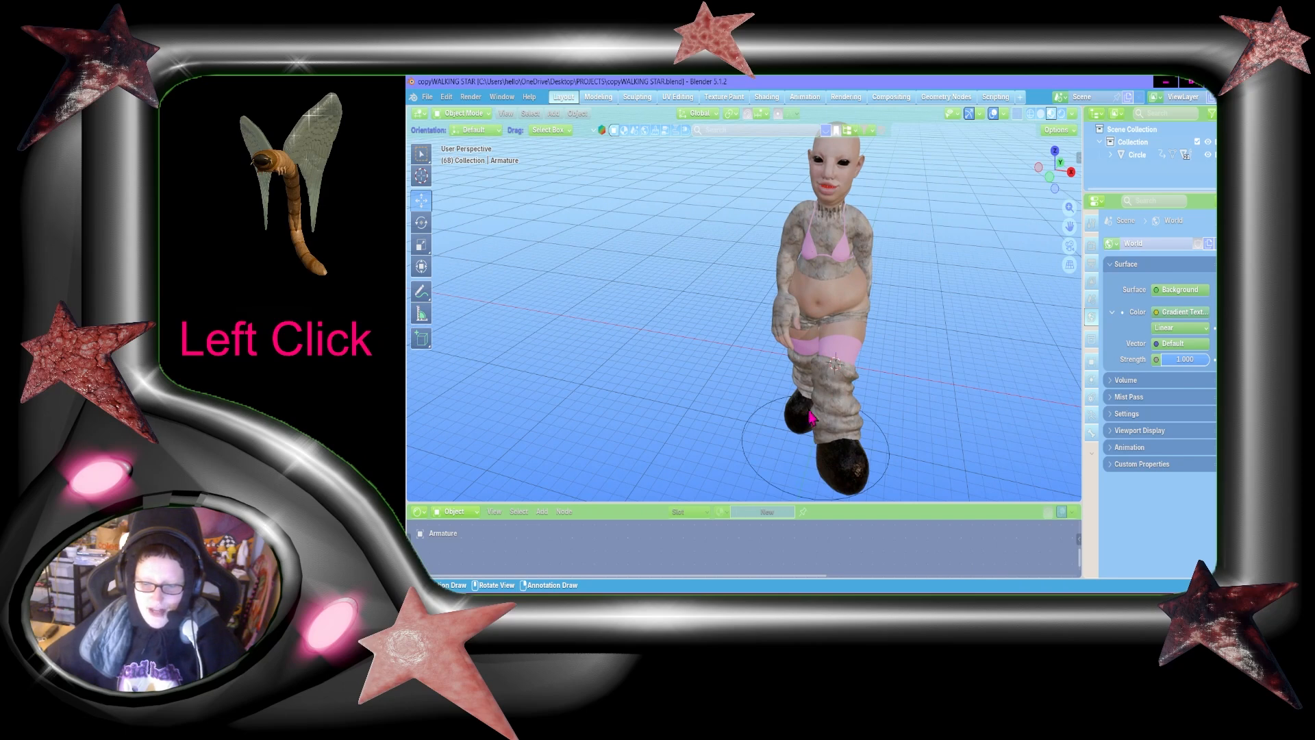
Step: Select the character's shoes and leg warmers one after another to inspect the separate parts and their materials
{"action": "left_click", "coordinate": [861, 479]}
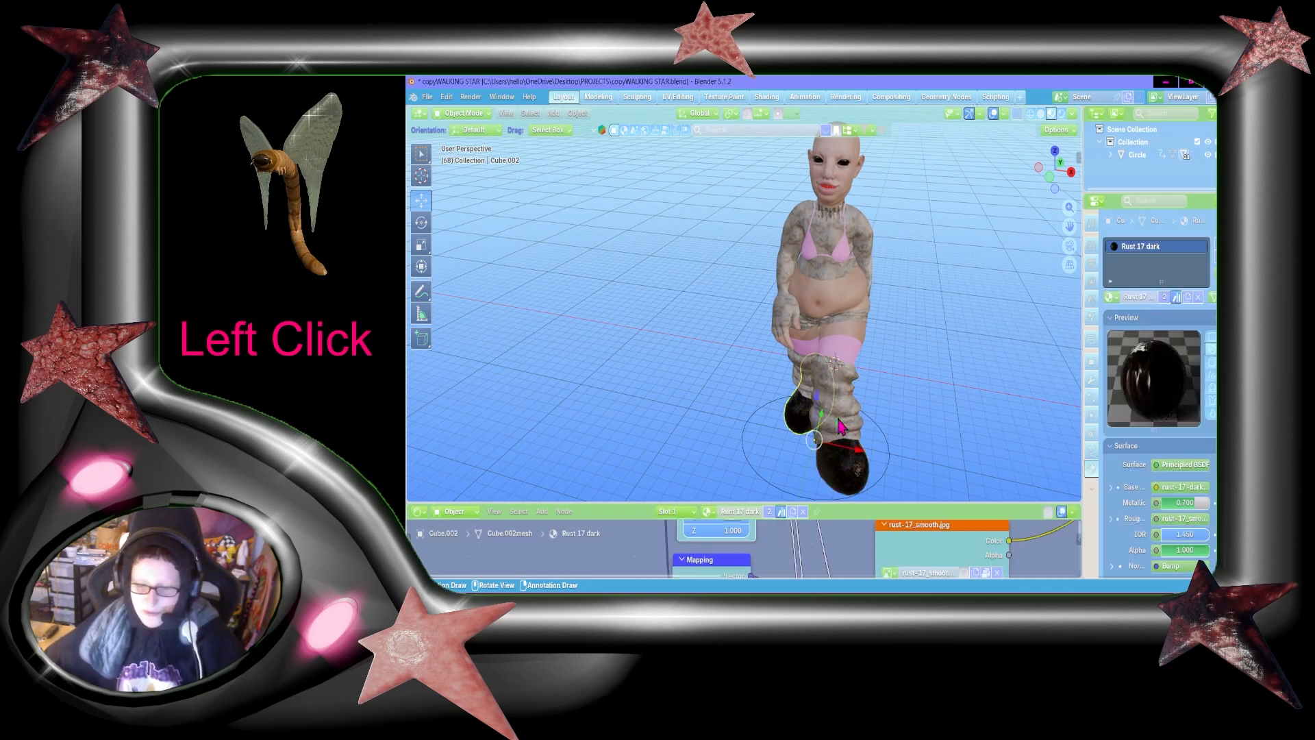
{"action": "left_click", "coordinate": [842, 421]}
{"action": "left_click", "coordinate": [805, 383]}
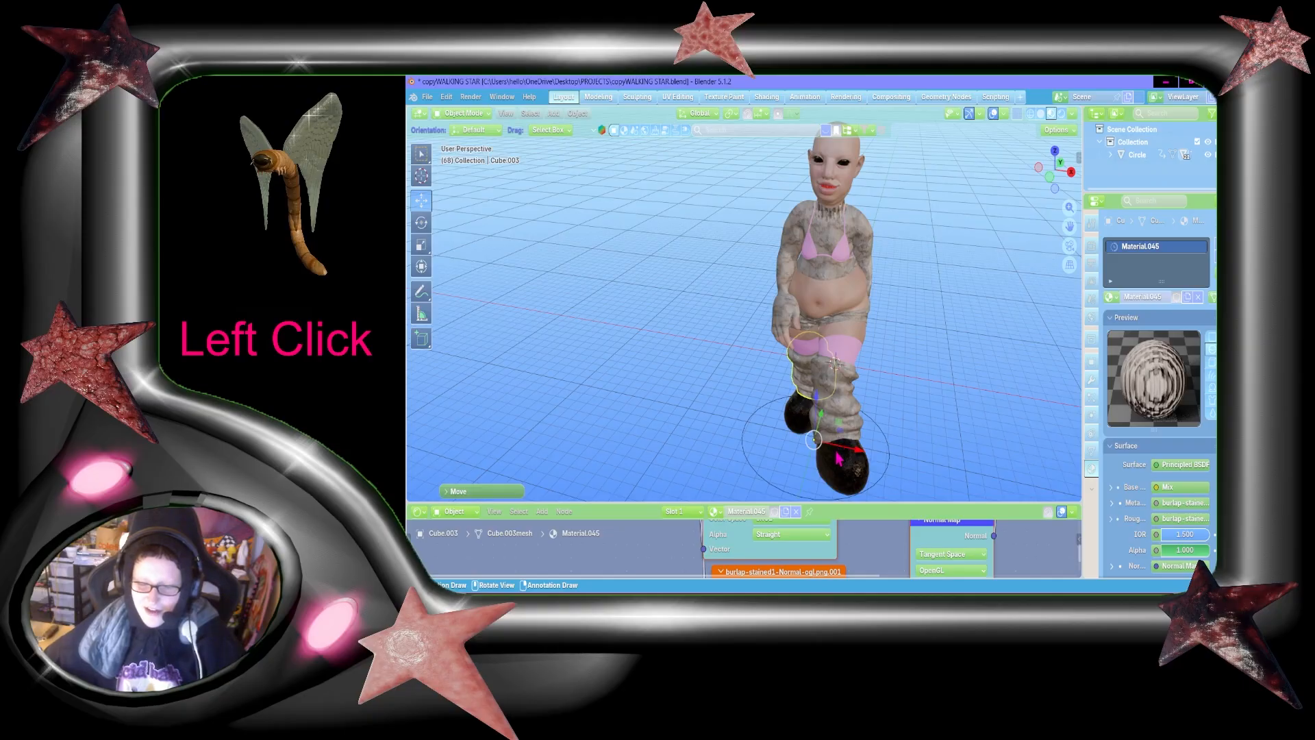
{"action": "left_click", "coordinate": [839, 460]}
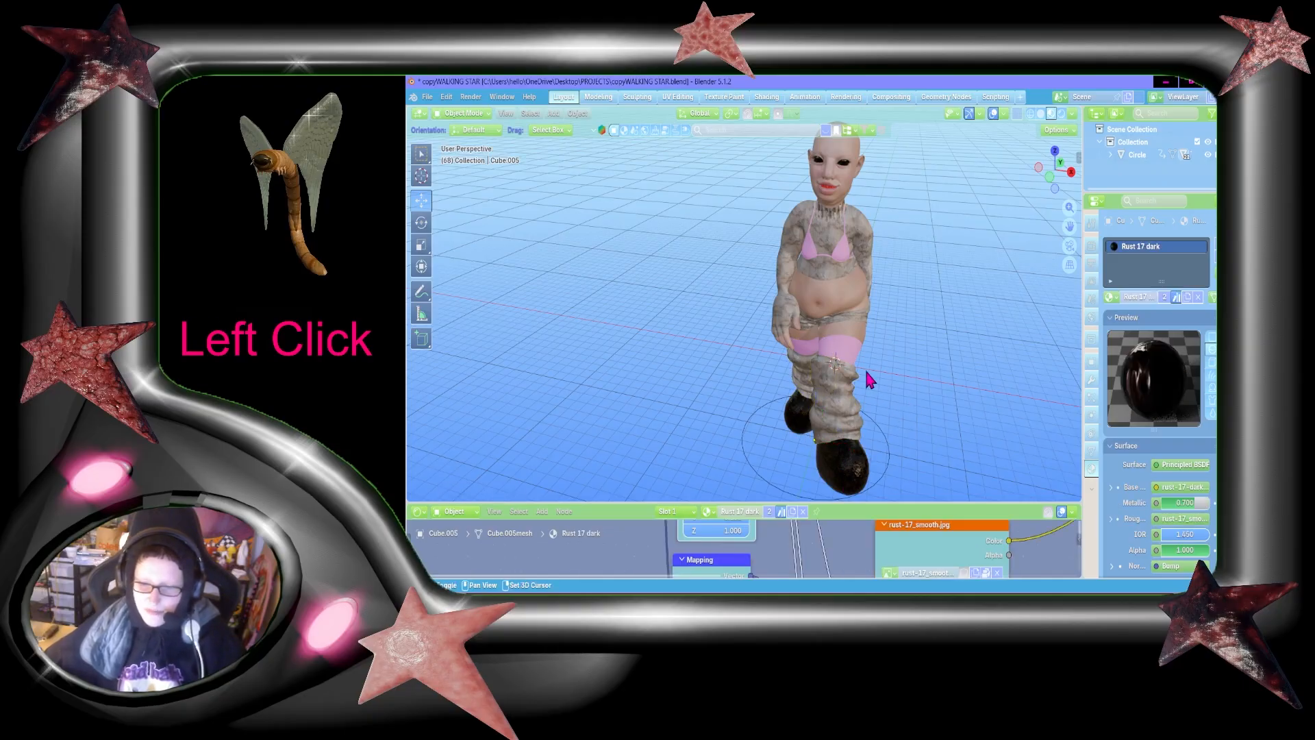
Step: Examine the character's legwear, face and upper body up close, then the whole figure from the front
{"action": "key", "text": "shift+grave"}
{"action": "key", "text": "w"}
{"action": "key", "text": "shift+a"}
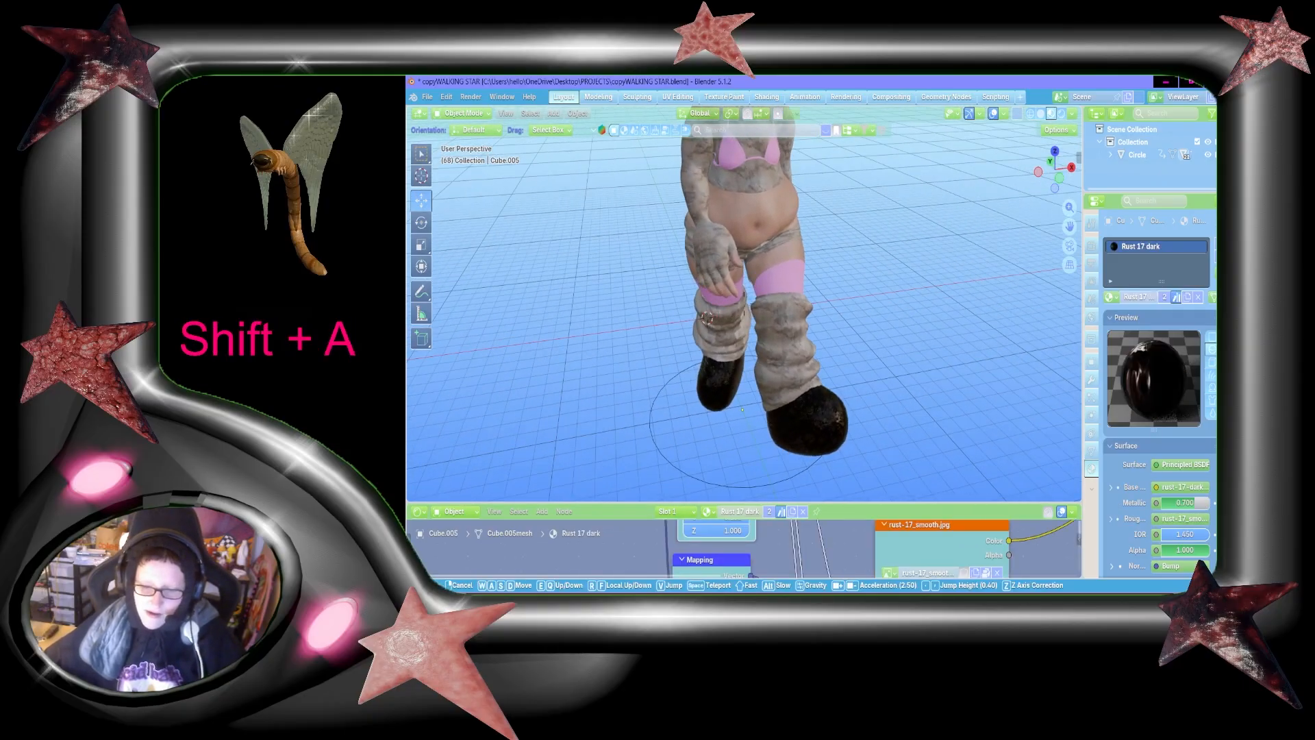
{"action": "key", "text": "shift+s"}
{"action": "key", "text": "shift+w"}
{"action": "key", "text": "shift+d"}
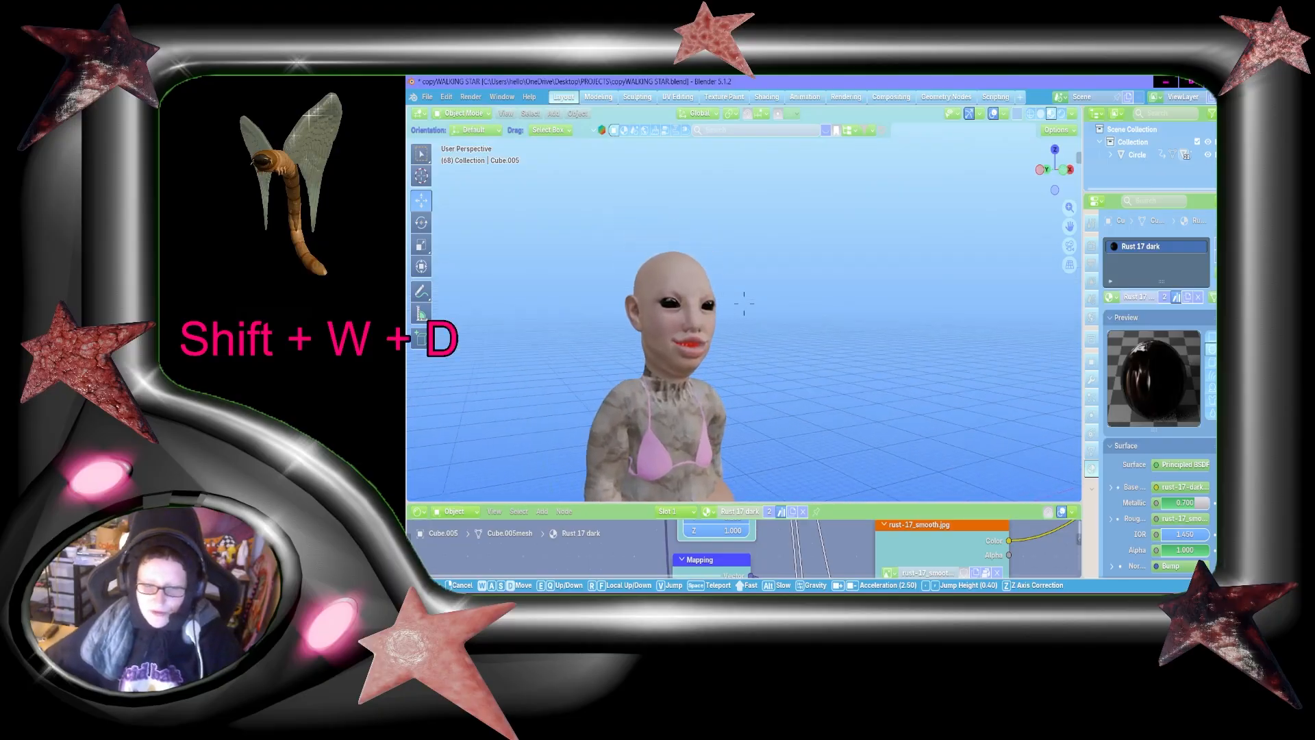
{"action": "key", "text": "shift+d"}
{"action": "key", "text": "shift+w"}
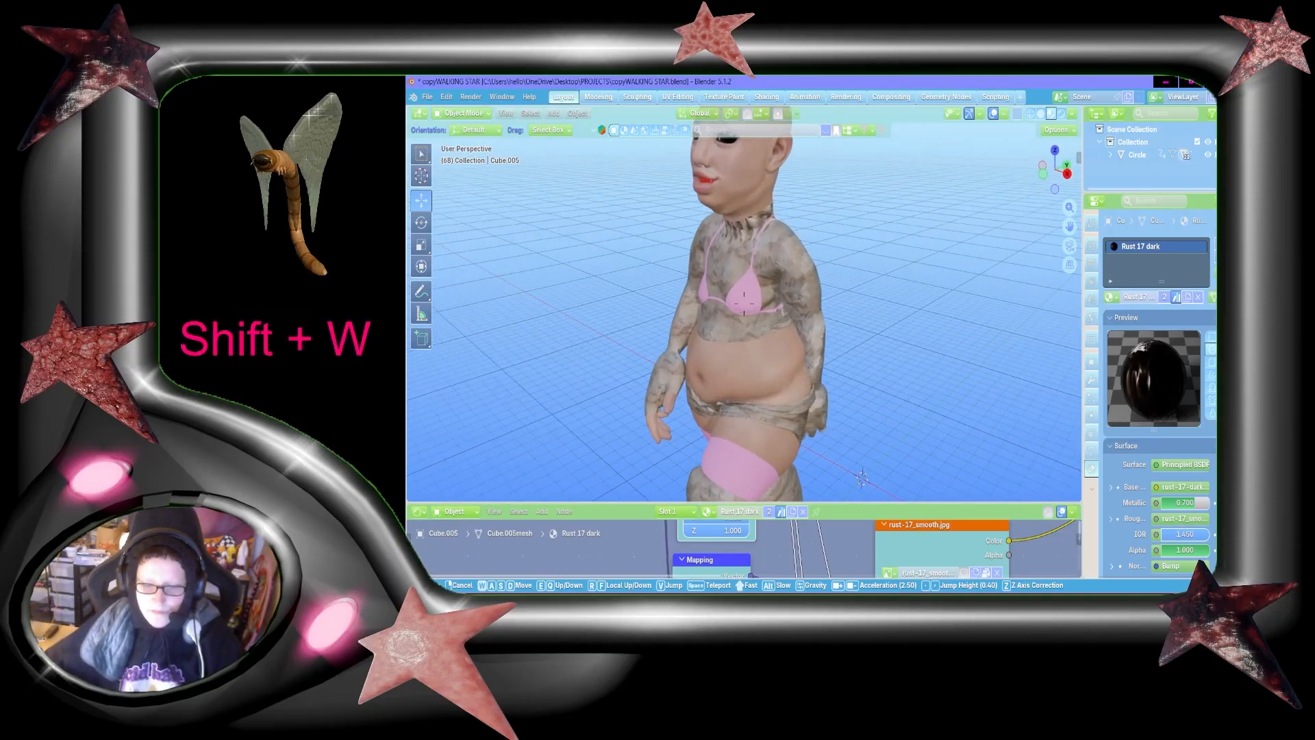
{"action": "key", "text": "s"}
{"action": "key", "text": "shift+s"}
{"action": "key", "text": "shift+a"}
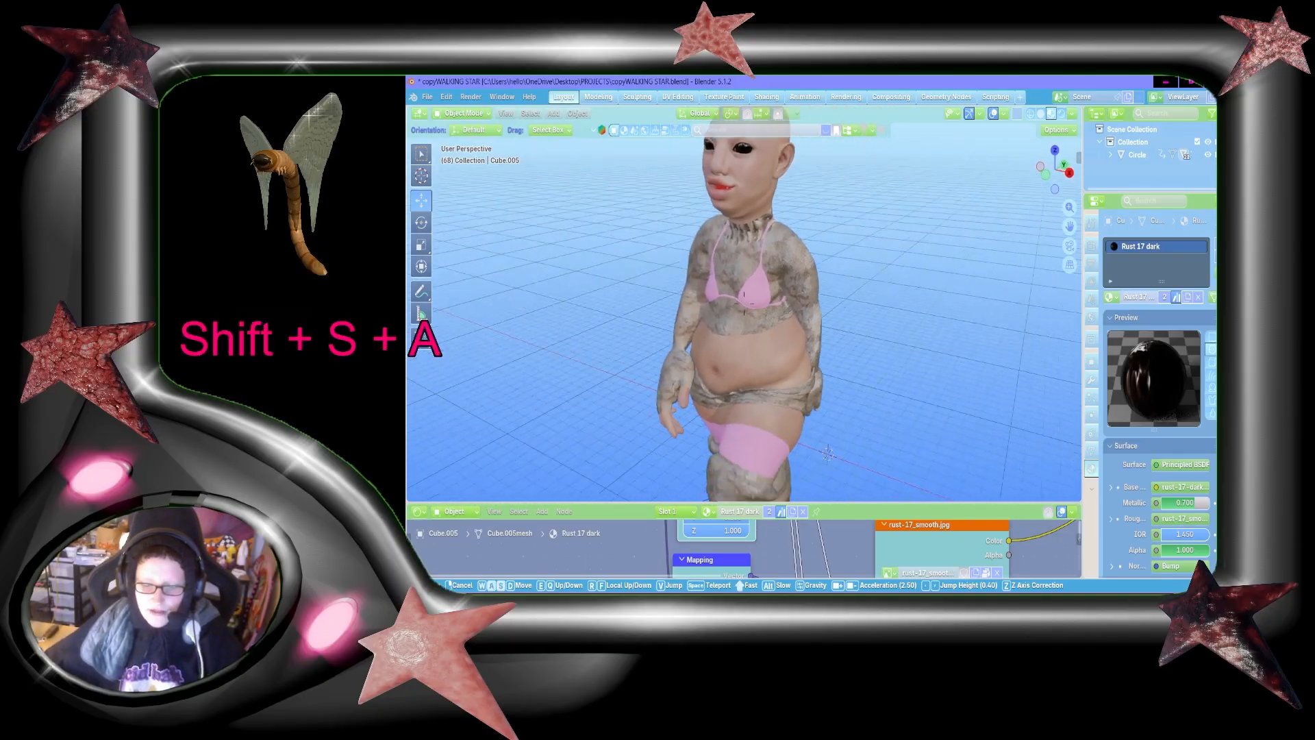
{"action": "key", "text": "s"}
{"action": "left_click", "coordinate": [868, 379]}
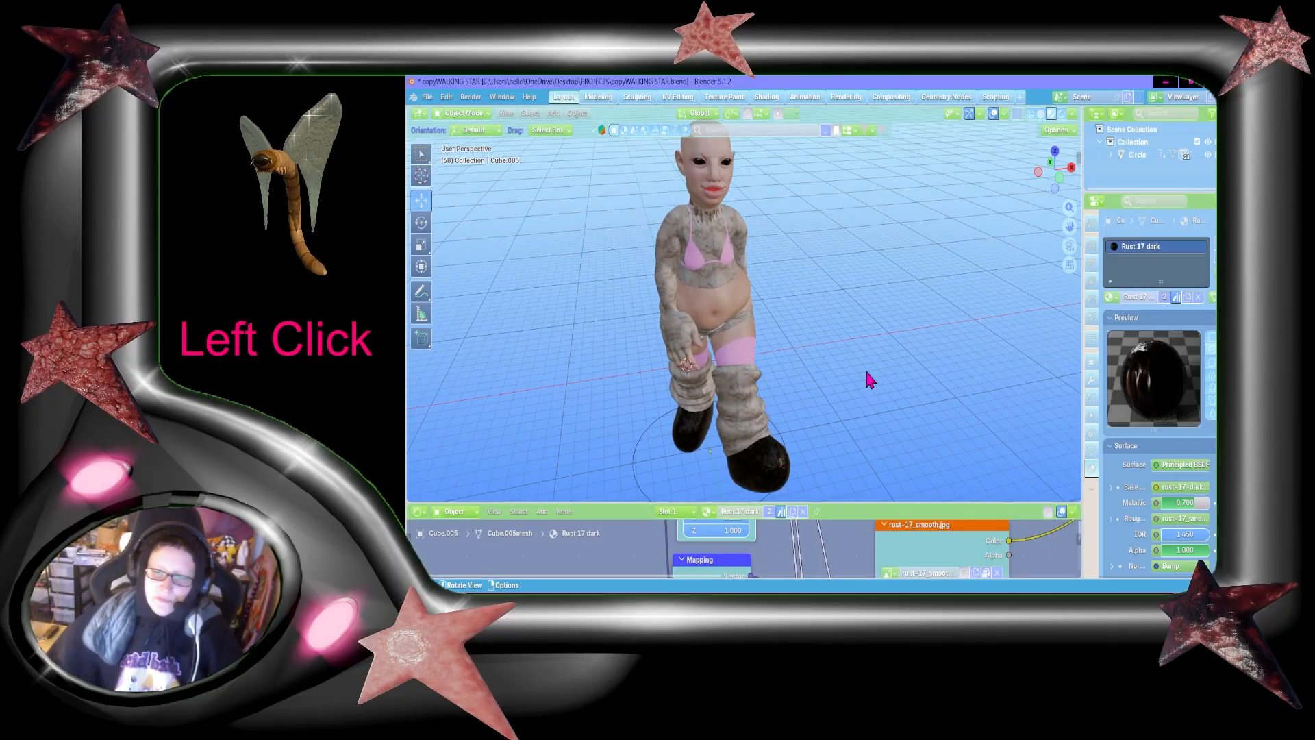
{"action": "left_click", "coordinate": [746, 606]}
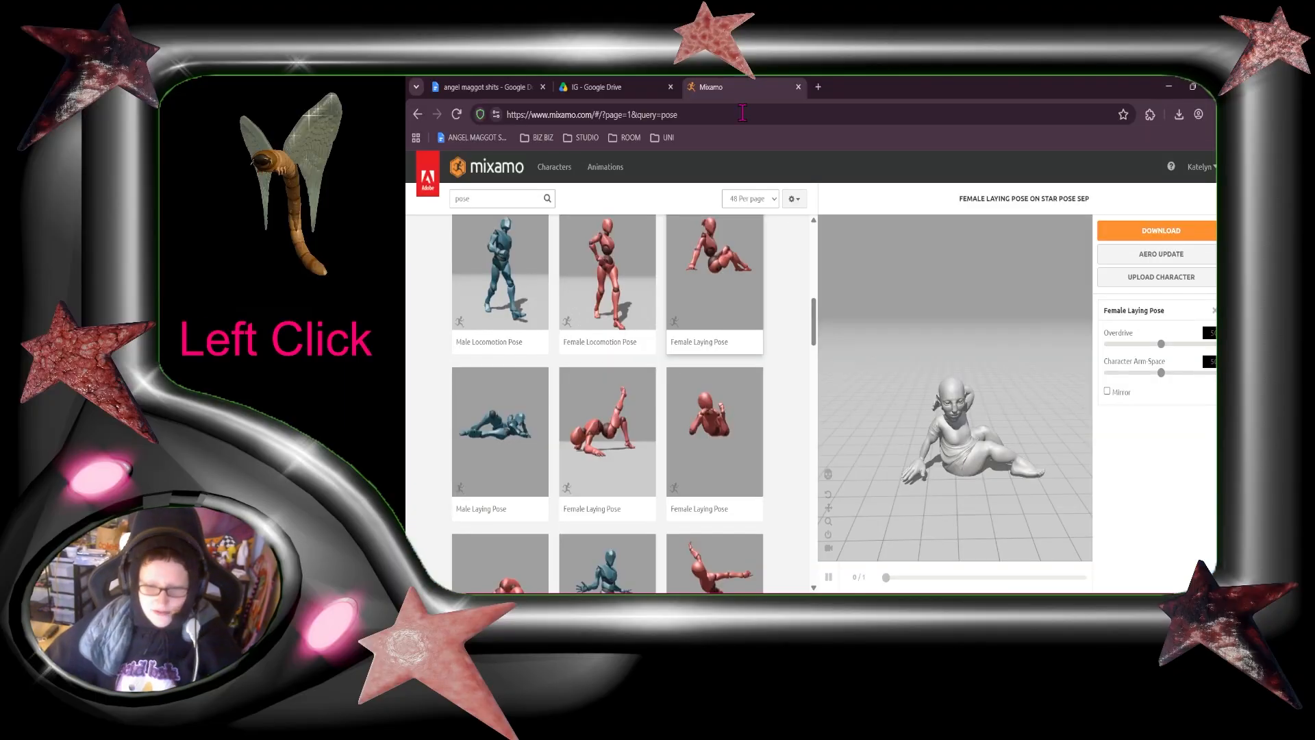
{"action": "left_click", "coordinate": [817, 87]}
{"action": "type", "text": "alfre"}
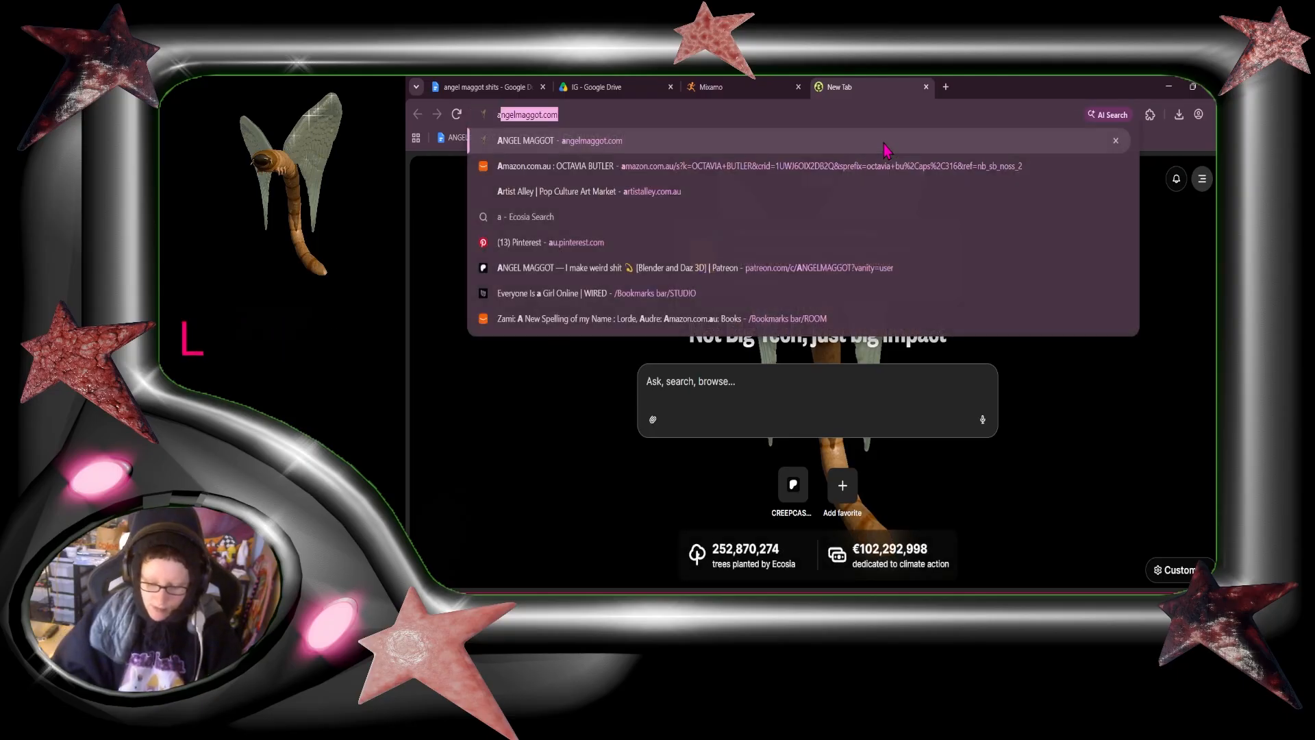
{"action": "type", "text": "d pietroni"}
{"action": "key", "text": "Return"}
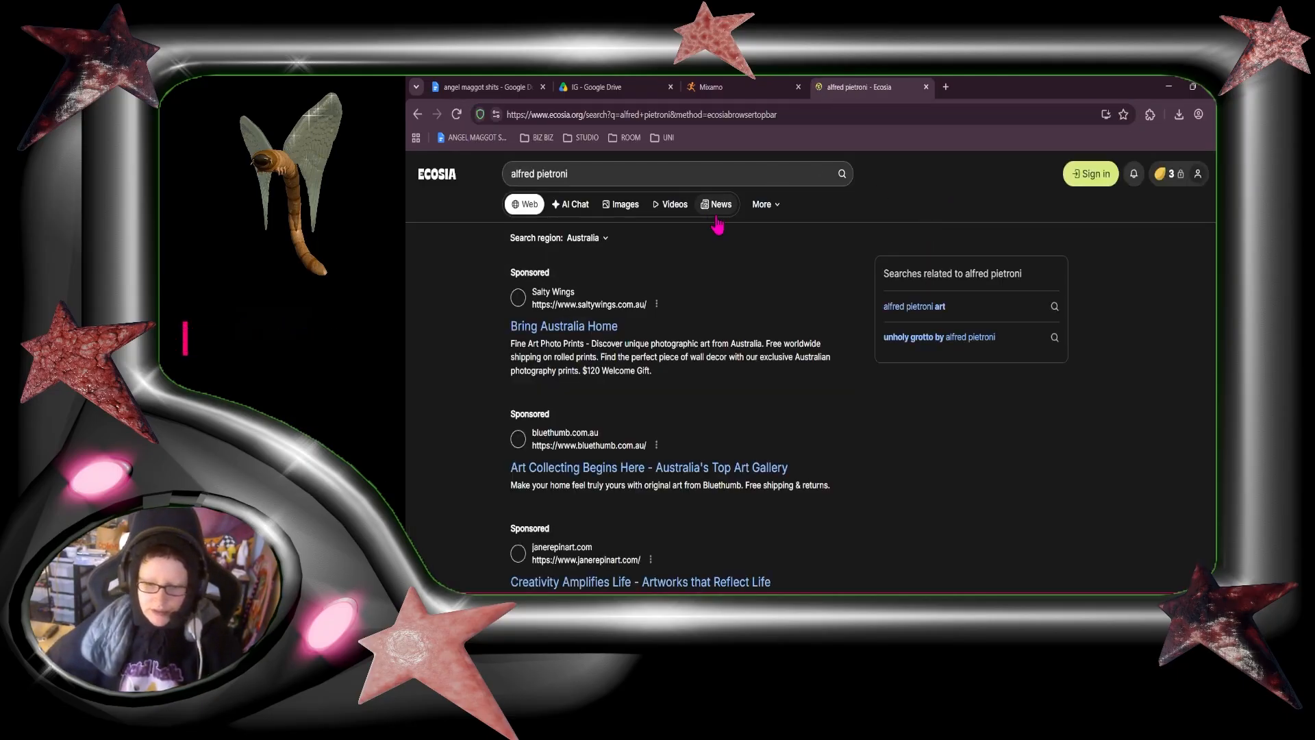
{"action": "left_click", "coordinate": [623, 214]}
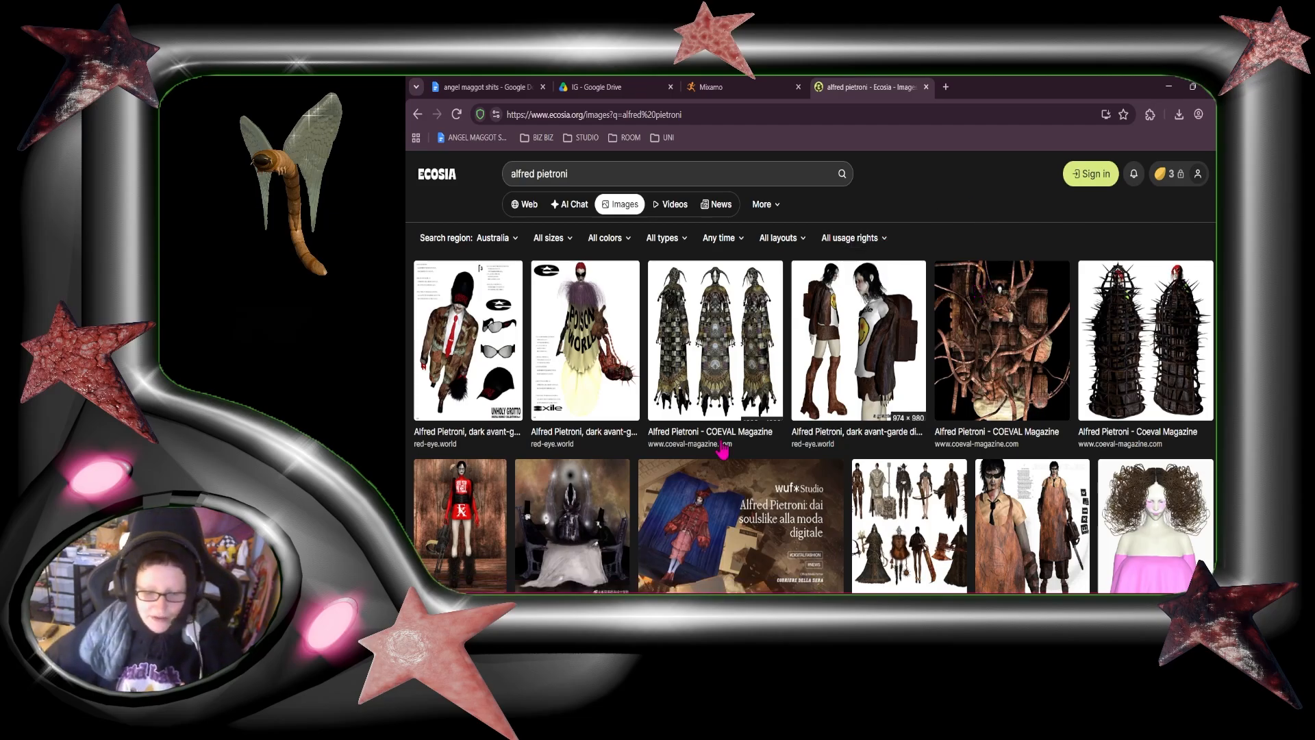
Step: Browse the artist's digital fashion designs in the image results and return to Blender
{"action": "scroll", "coordinate": [722, 446], "scroll_direction": "down", "scroll_amount": 2}
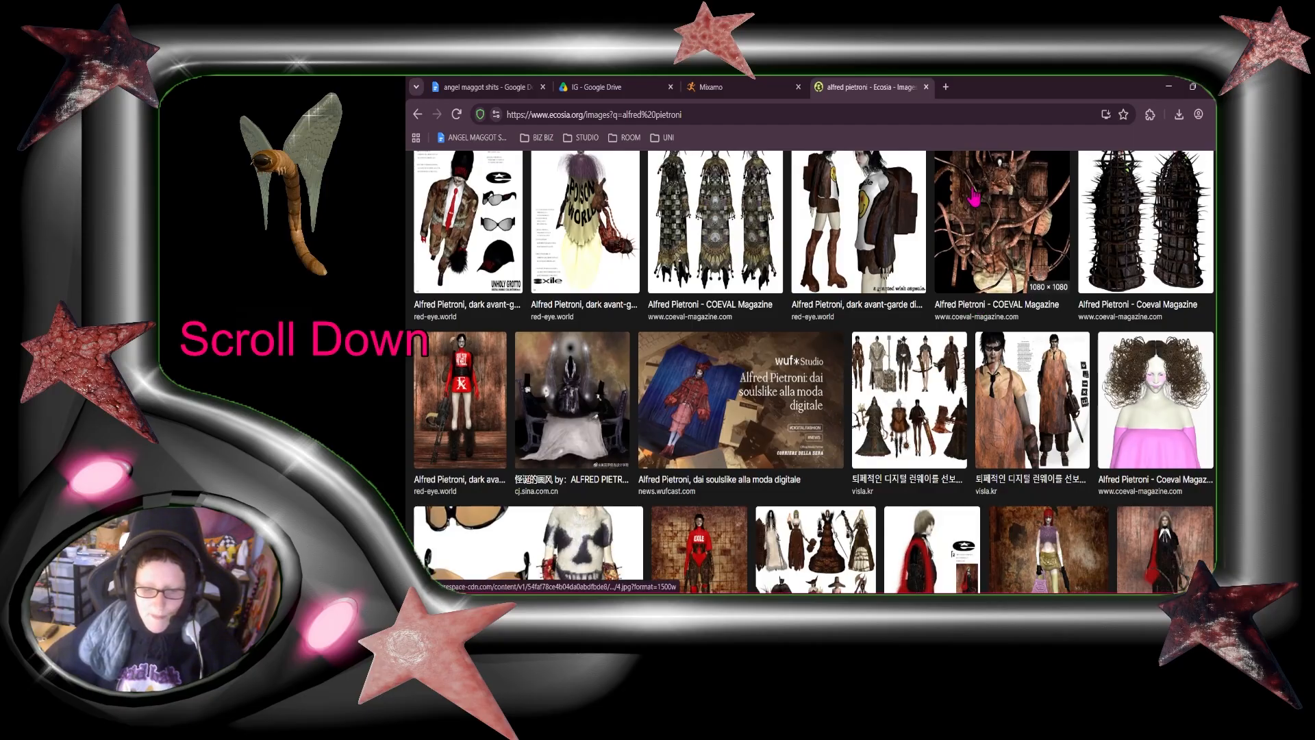
{"action": "scroll", "coordinate": [993, 473], "scroll_direction": "down", "scroll_amount": 2}
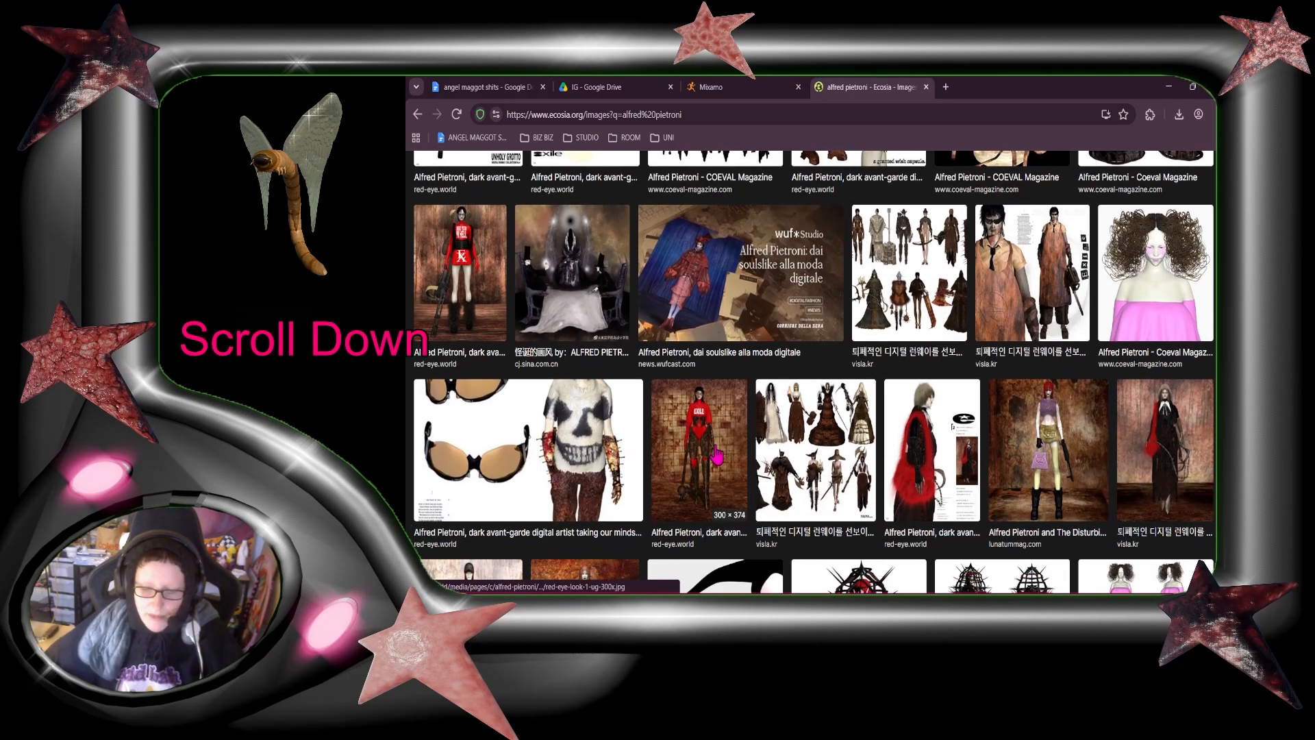
{"action": "scroll", "coordinate": [1164, 485], "scroll_direction": "down", "scroll_amount": 6}
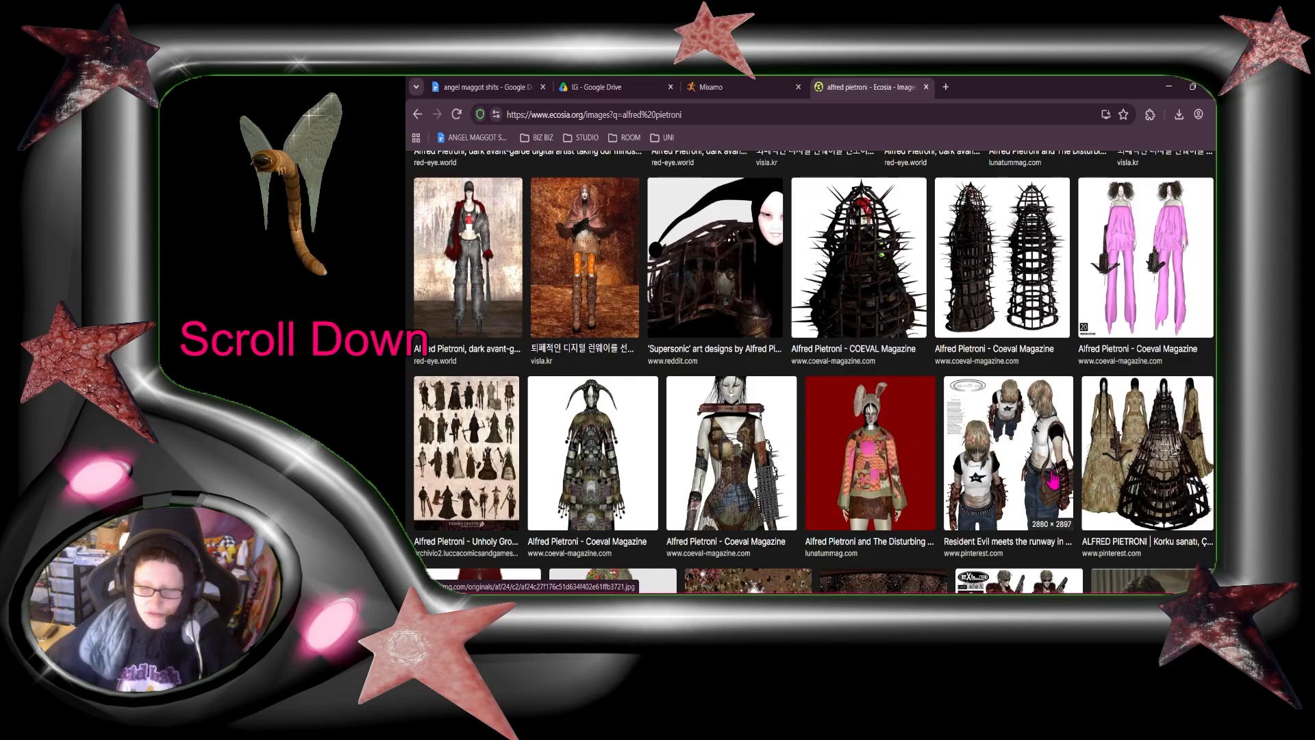
{"action": "scroll", "coordinate": [1020, 491], "scroll_direction": "up", "scroll_amount": 8}
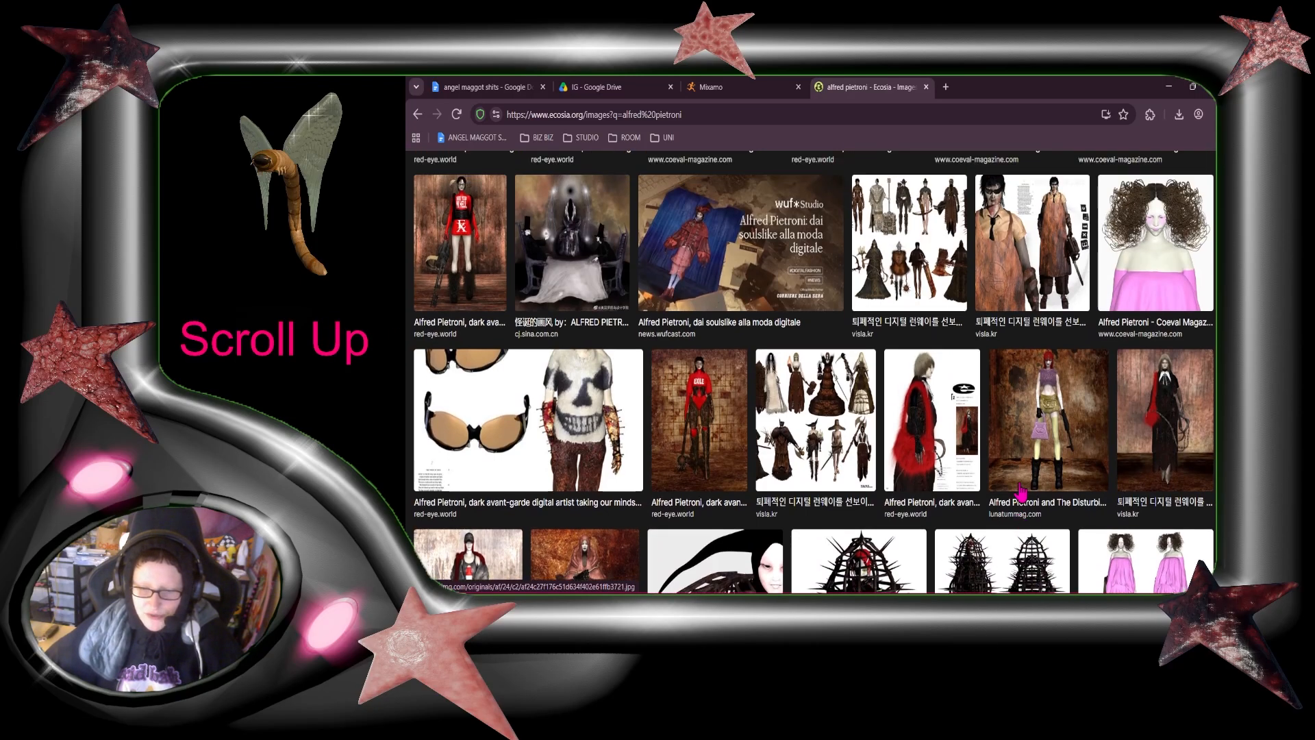
{"action": "scroll", "coordinate": [1021, 492], "scroll_direction": "up", "scroll_amount": 2}
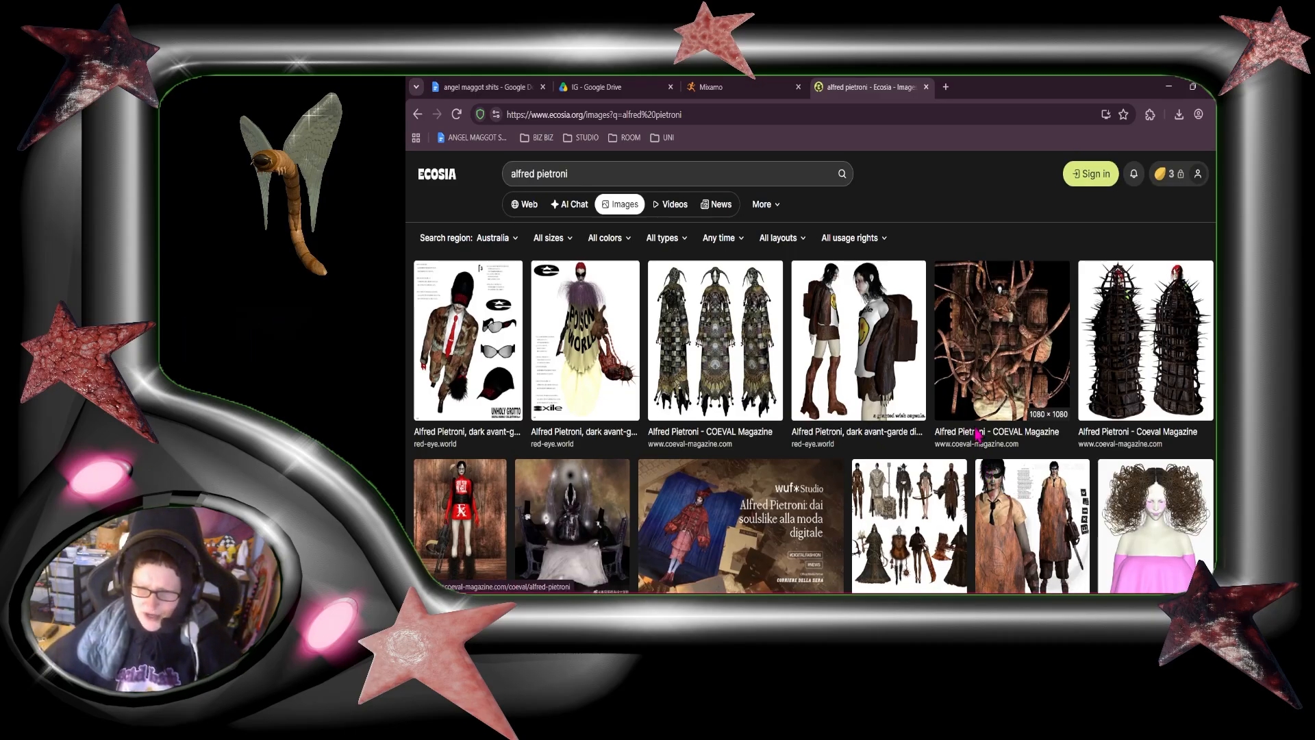
{"action": "scroll", "coordinate": [1040, 404], "scroll_direction": "down", "scroll_amount": 1}
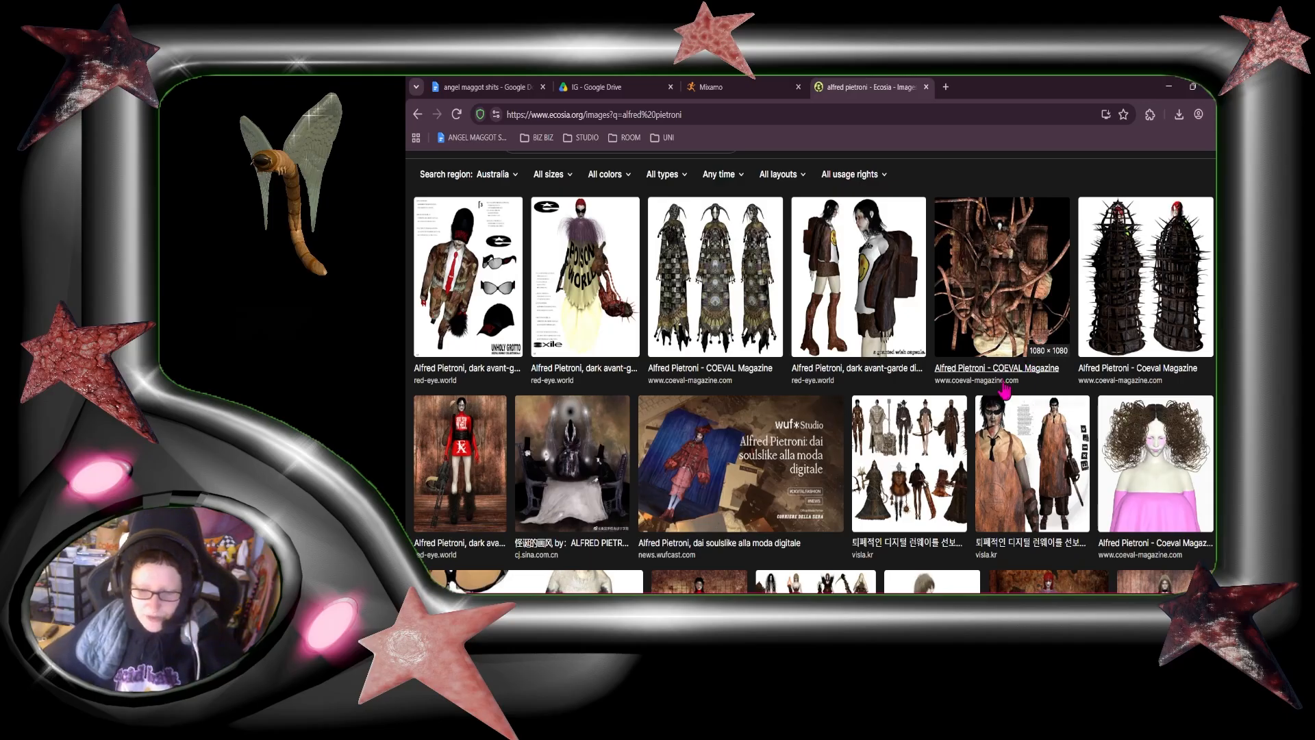
{"action": "scroll", "coordinate": [884, 480], "scroll_direction": "up", "scroll_amount": 1}
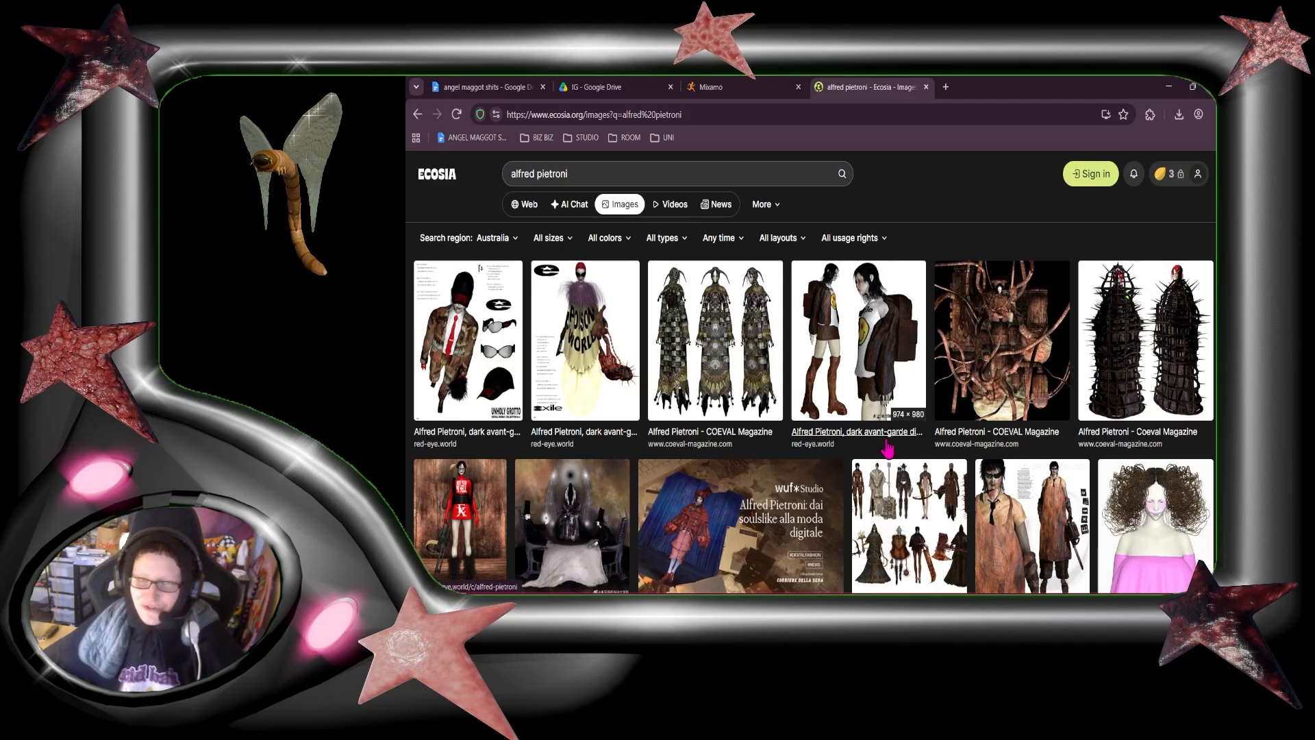
{"action": "left_click", "coordinate": [1175, 85]}
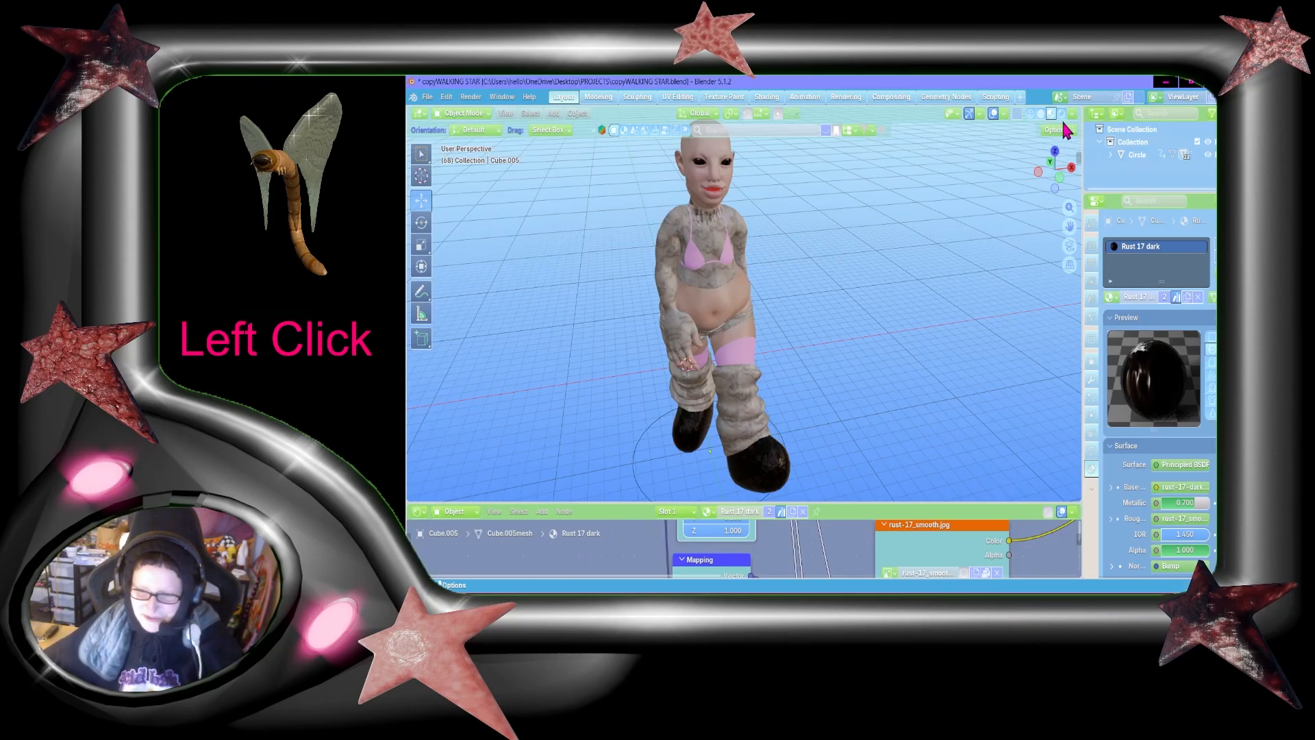
Step: Examine the character from several sides, ending with a close view of the textured top, neck and bikini
{"action": "left_click_drag", "start_coordinate": [1063, 172], "coordinate": [1058, 173]}
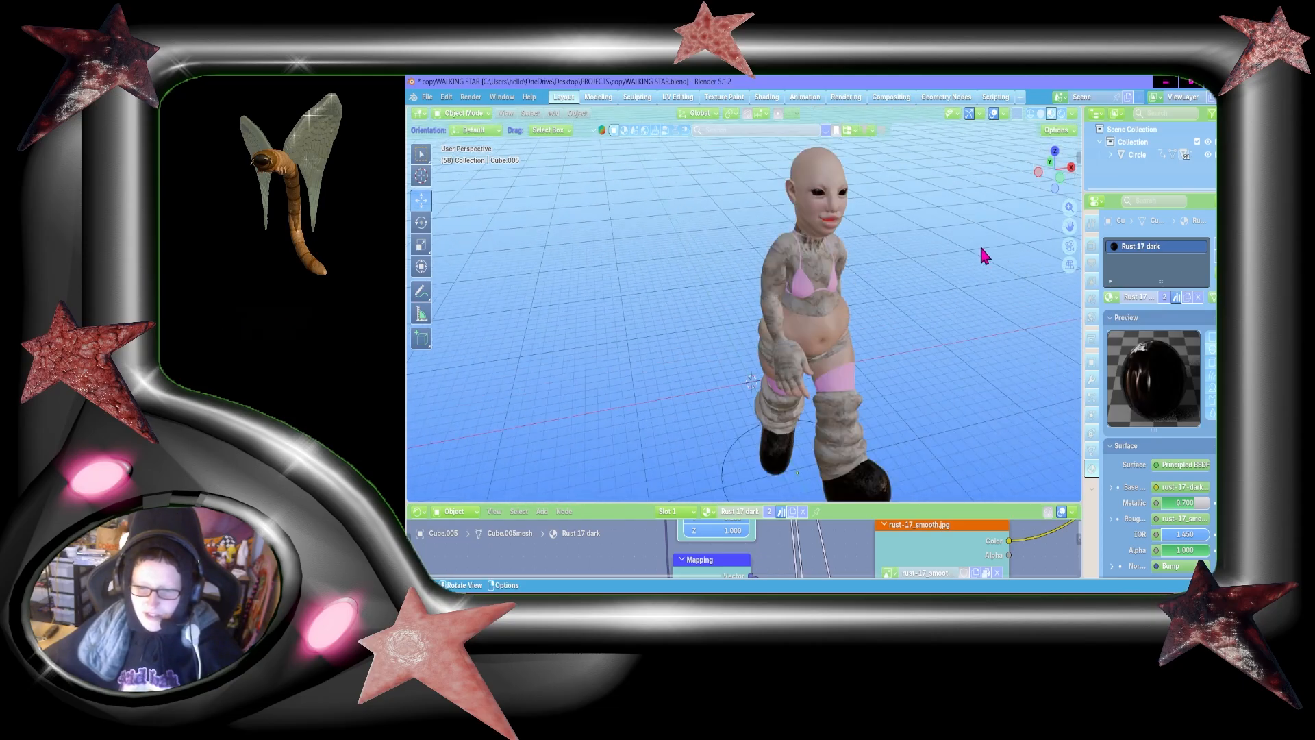
{"action": "key", "text": "shift+grave"}
{"action": "key", "text": "shift+d"}
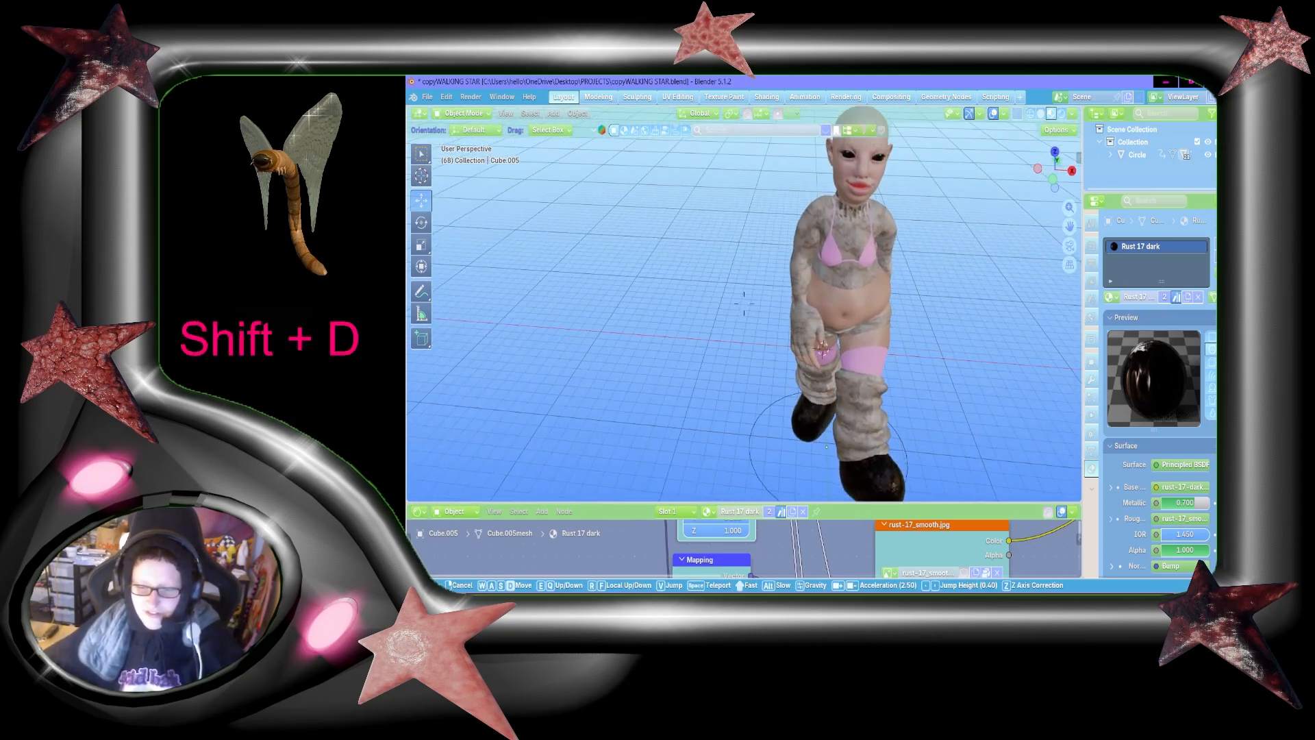
{"action": "key", "text": "shift+s"}
{"action": "key", "text": "w"}
{"action": "key", "text": "shift+d"}
{"action": "key", "text": "shift+w"}
{"action": "key", "text": "shift+a"}
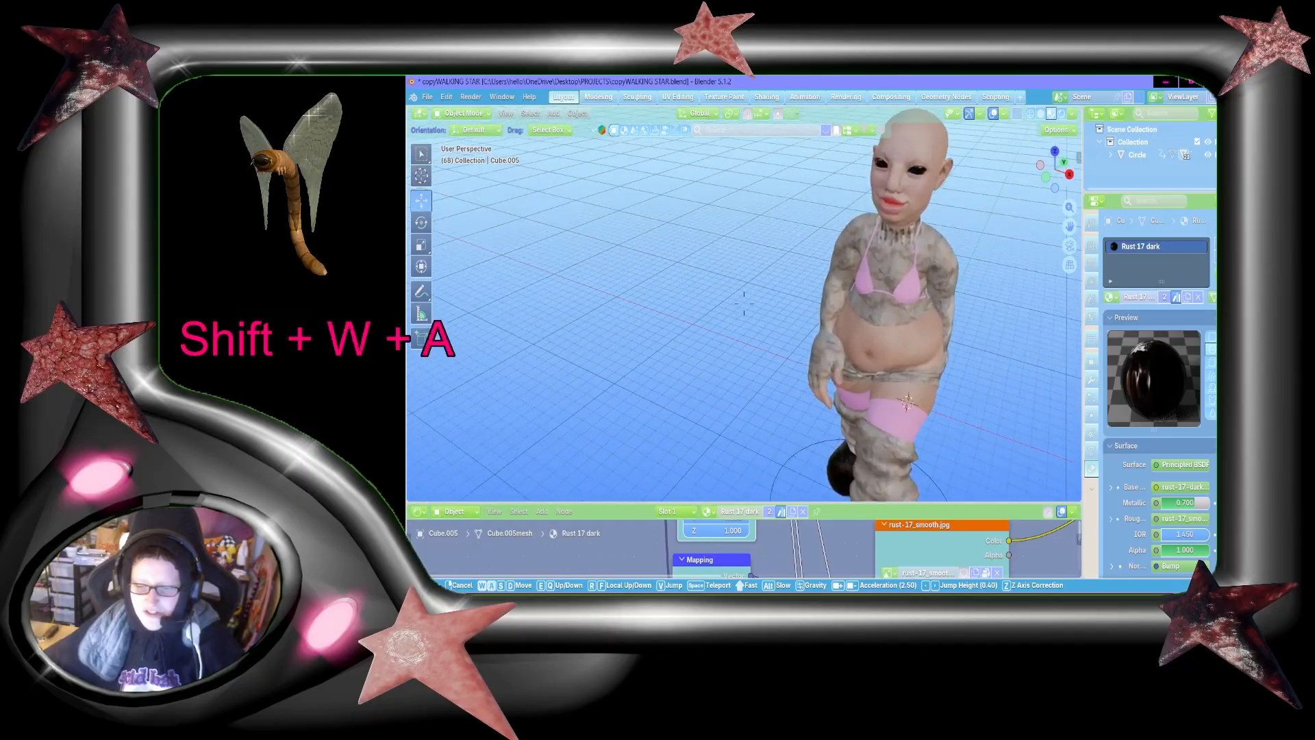
{"action": "key", "text": "shift+s"}
{"action": "key", "text": "w"}
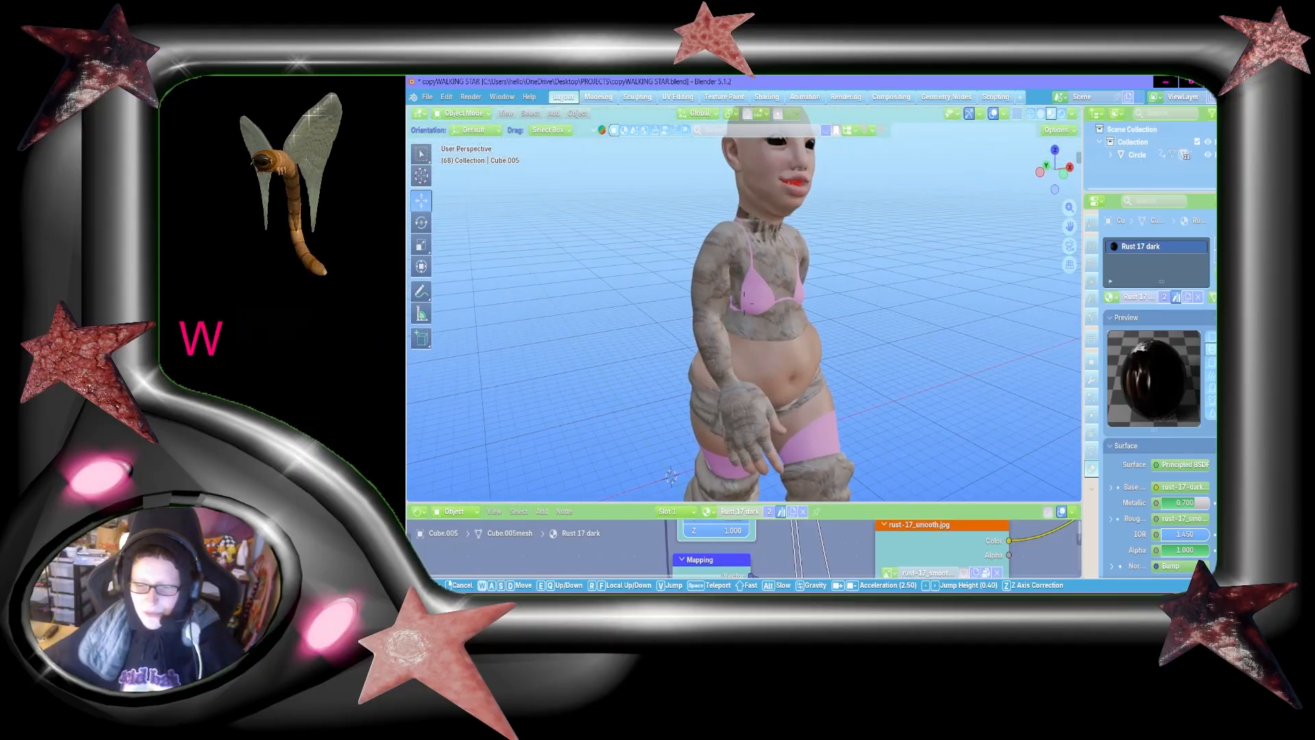
{"action": "key", "text": "shift+w"}
{"action": "key", "text": "shift+d"}
{"action": "key", "text": "s"}
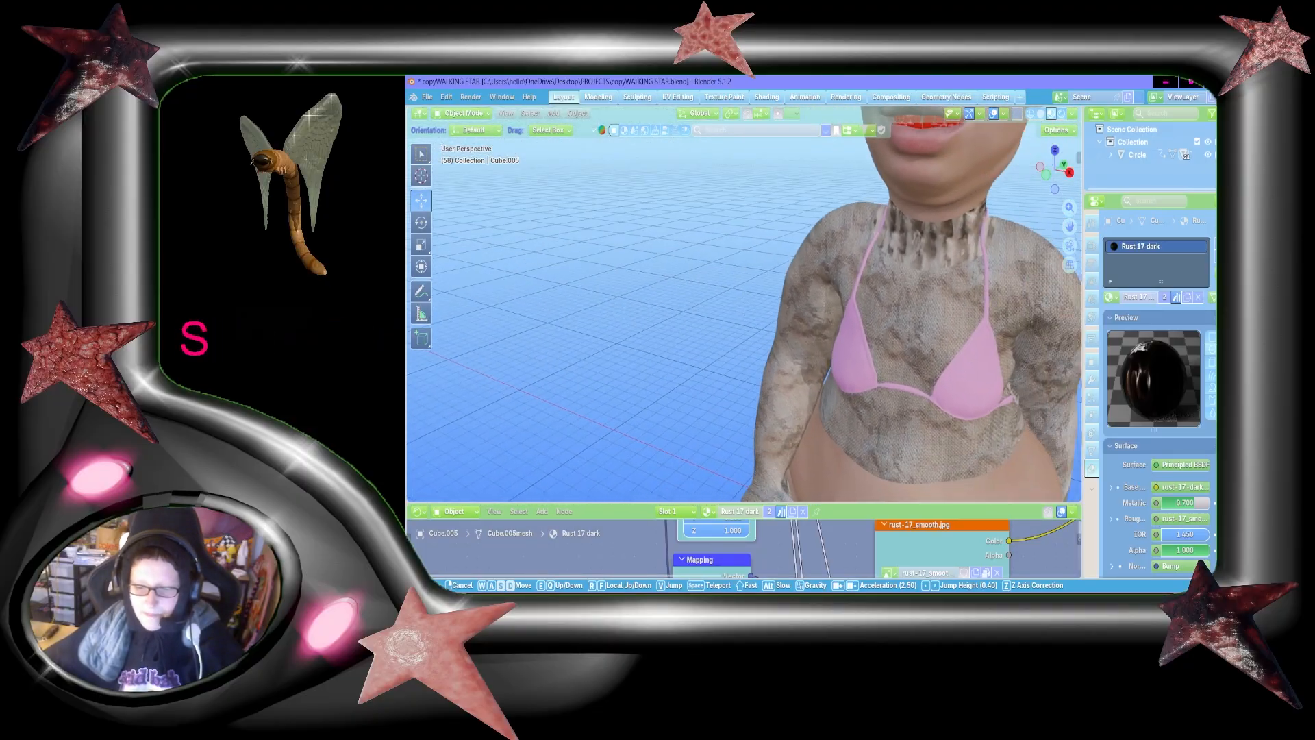
{"action": "left_click", "coordinate": [908, 275]}
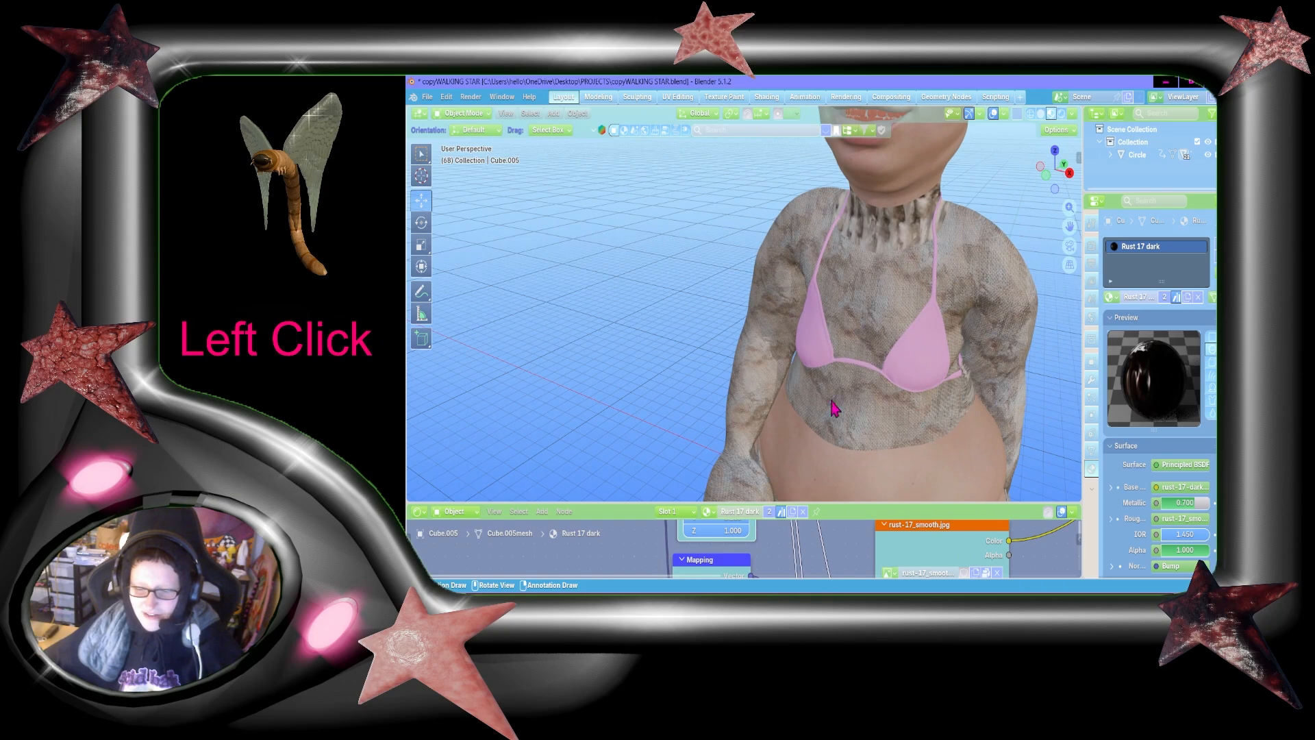
Step: Examine the character's textured top, bikini, bare midriff and arms from several sides
{"action": "key", "text": "shift+grave"}
{"action": "key", "text": "s"}
{"action": "key", "text": "shift+s"}
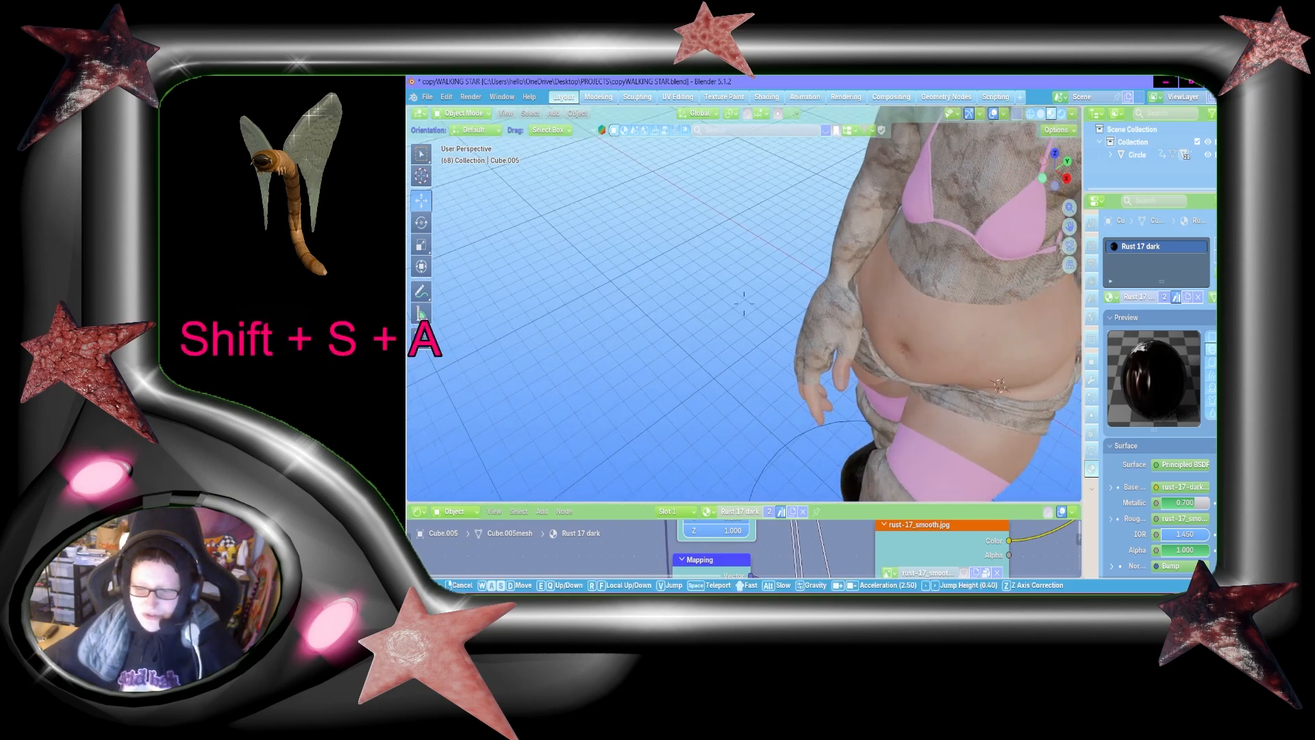
{"action": "key", "text": "shift+a"}
{"action": "key", "text": "a"}
{"action": "key", "text": "shift+a"}
{"action": "key", "text": "shift+w"}
{"action": "key", "text": "w"}
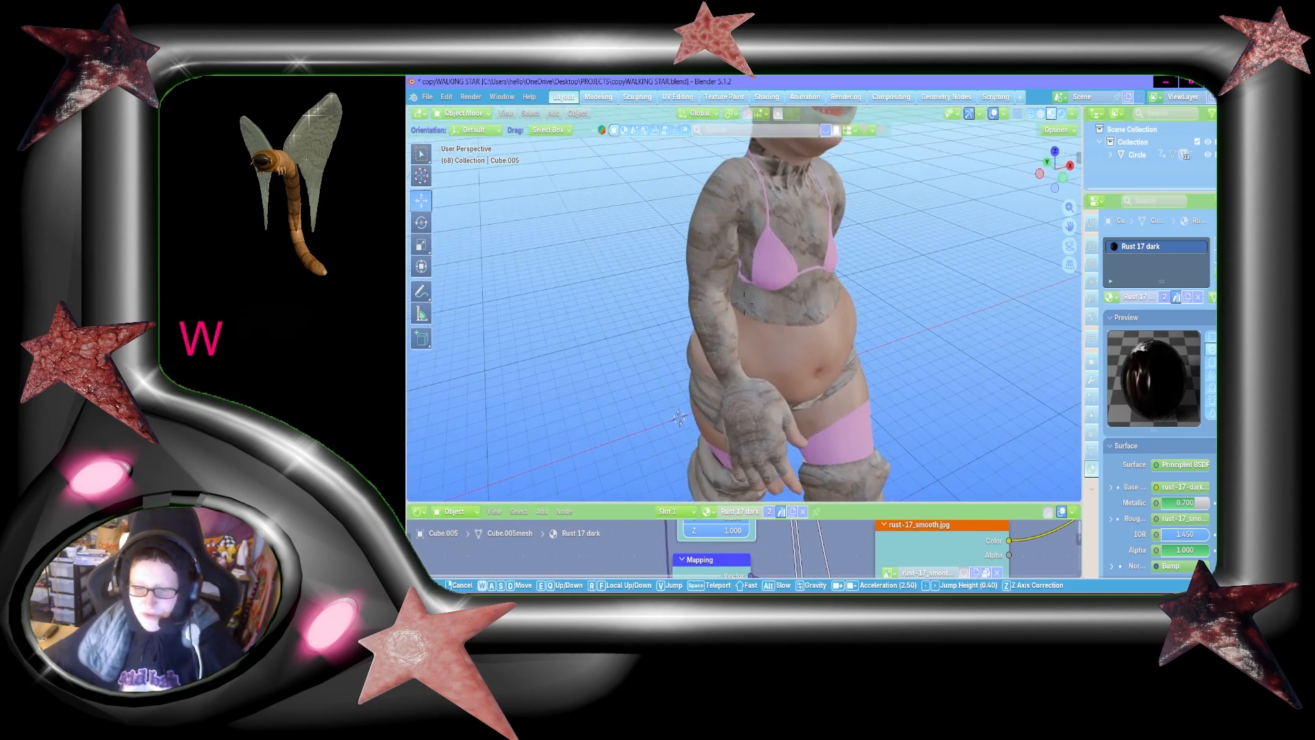
{"action": "key", "text": "shift+w"}
{"action": "key", "text": "shift+d"}
{"action": "key", "text": "s"}
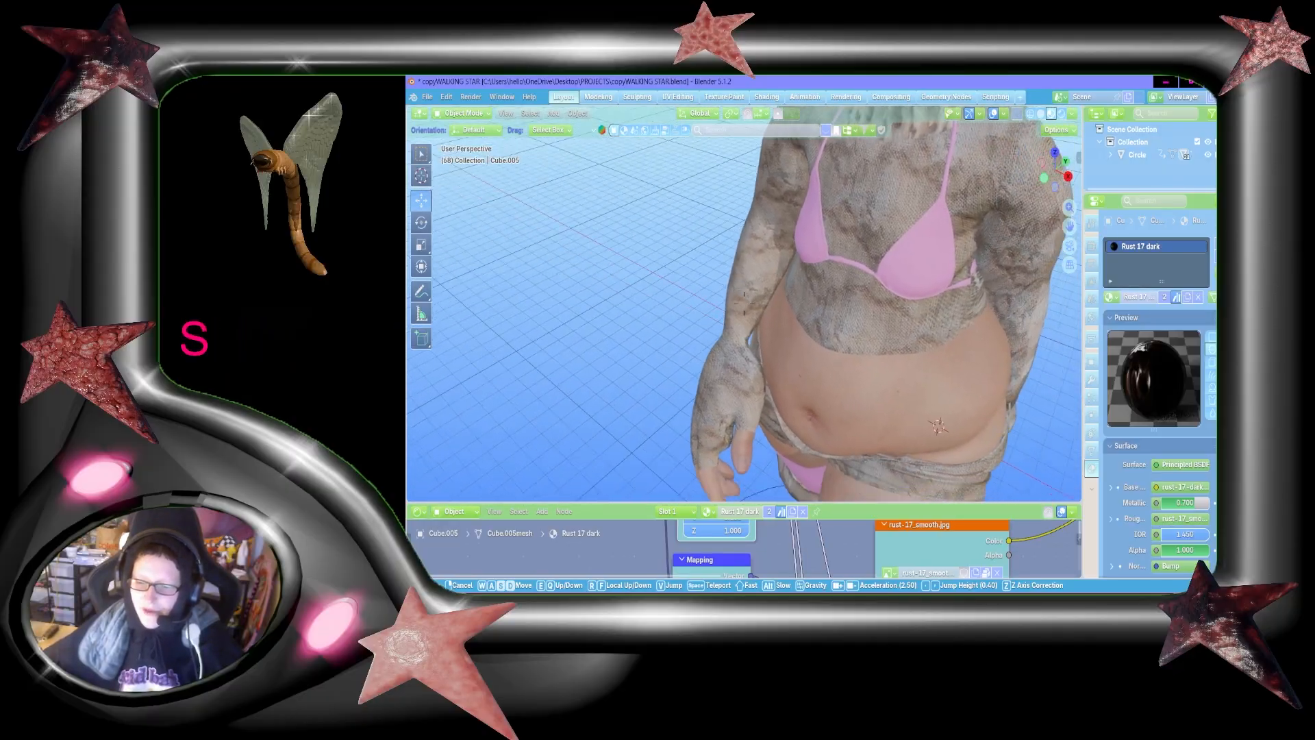
{"action": "key", "text": "shift+a"}
{"action": "key", "text": "shift+s"}
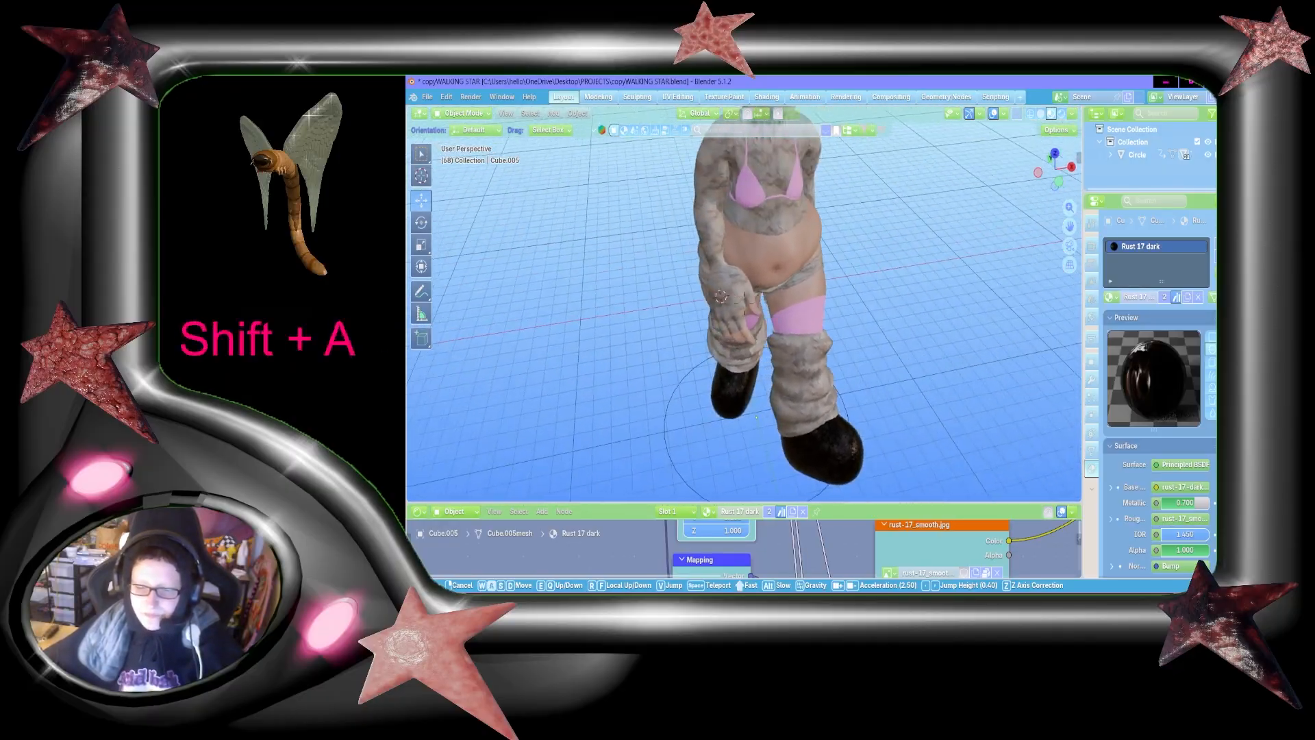
Step: Examine the black shoe and the hem of the legwarmer up close
{"action": "key", "text": "shift+w"}
{"action": "key", "text": "shift+w"}
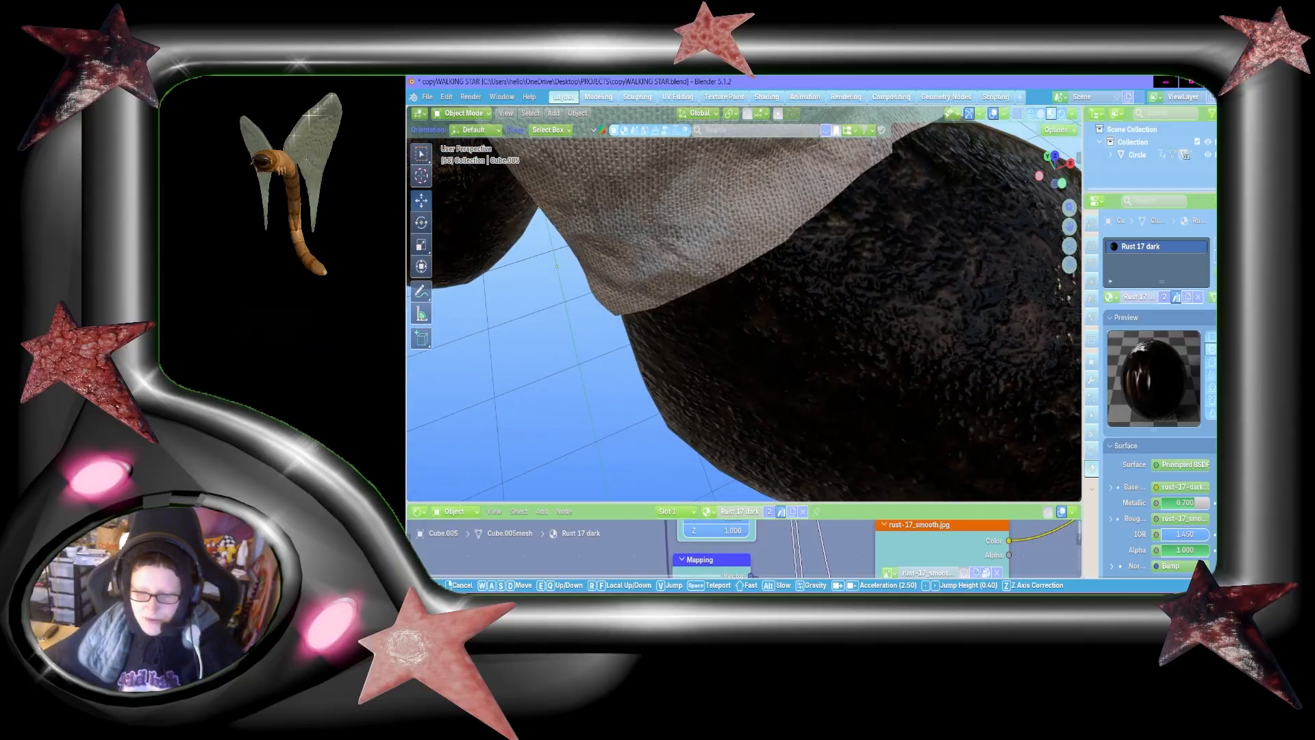
{"action": "key", "text": "d"}
{"action": "key", "text": "shift+s"}
{"action": "key", "text": "shift+a"}
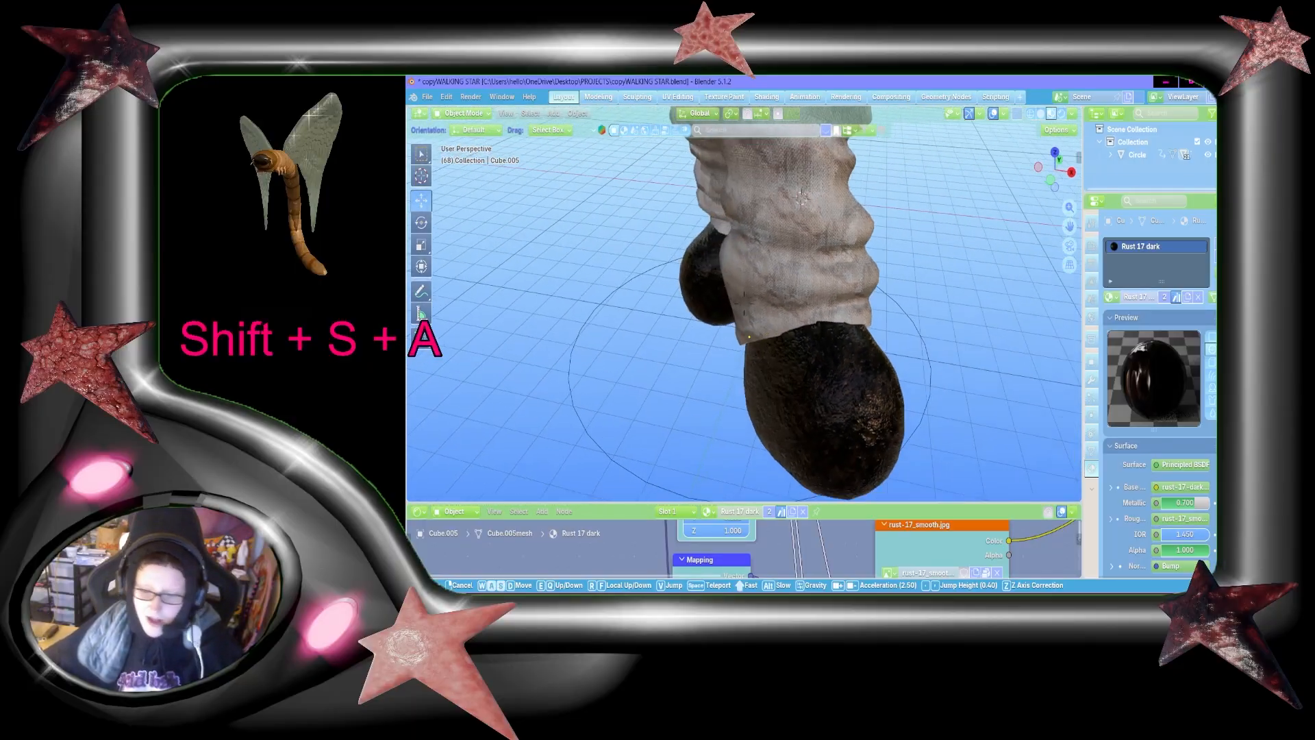
Step: Examine the character's face and upper body, then the whole walking figure from the front
{"action": "key", "text": "shift+w"}
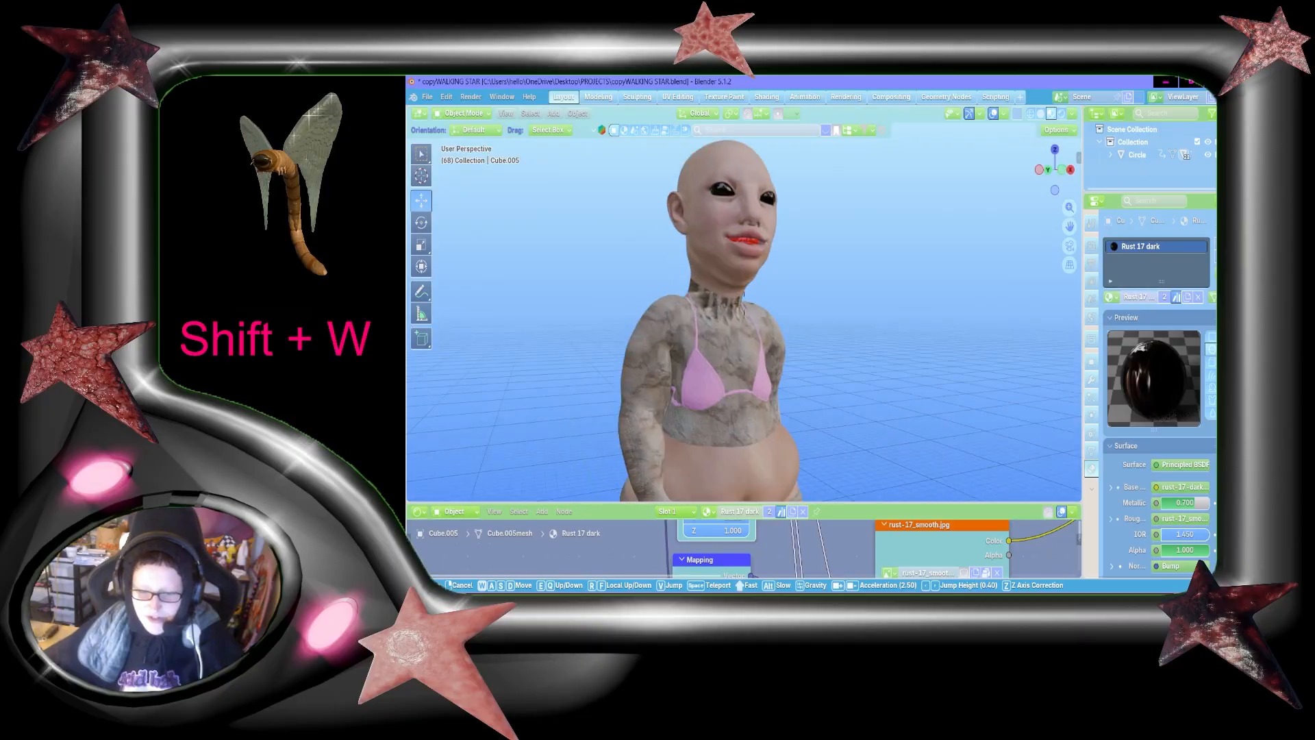
{"action": "key", "text": "d"}
{"action": "key", "text": "shift+s"}
{"action": "key", "text": "shift+d"}
{"action": "key", "text": "shift+a"}
{"action": "key", "text": "d"}
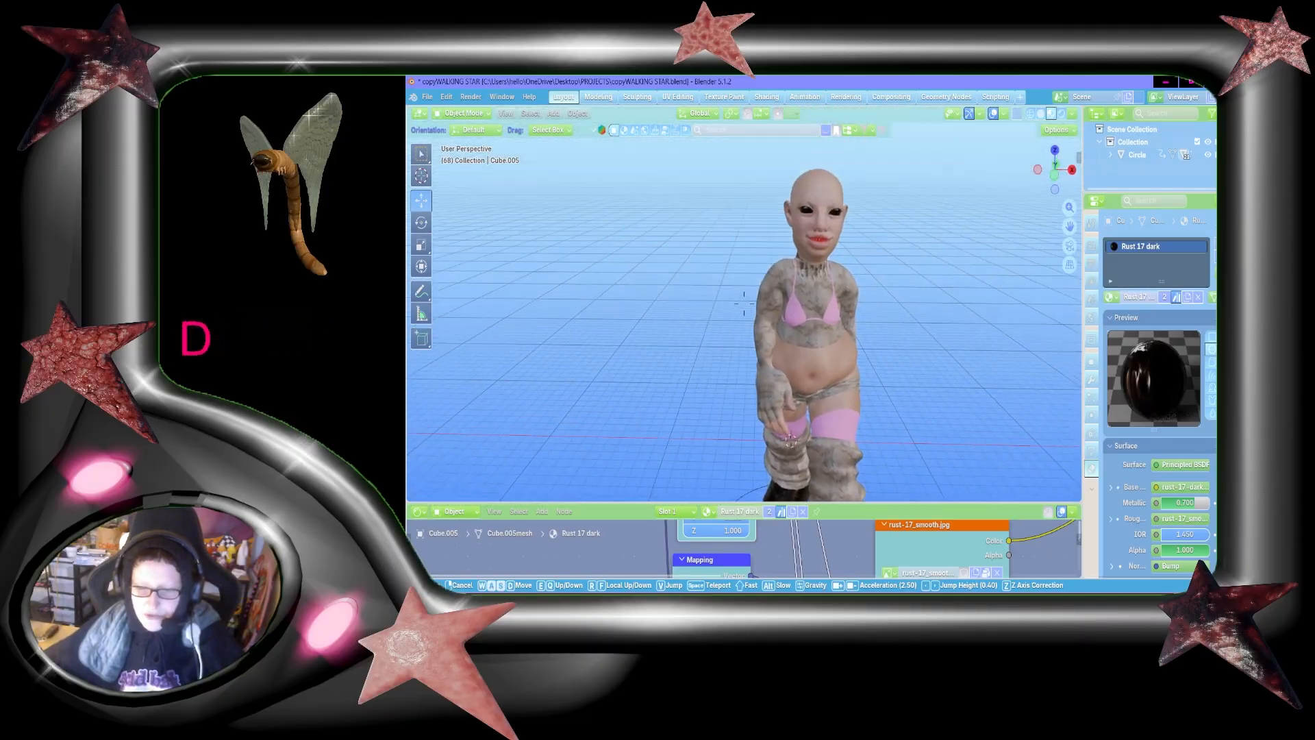
{"action": "key", "text": "shift+s"}
{"action": "key", "text": "shift+a"}
{"action": "left_click", "coordinate": [864, 379]}
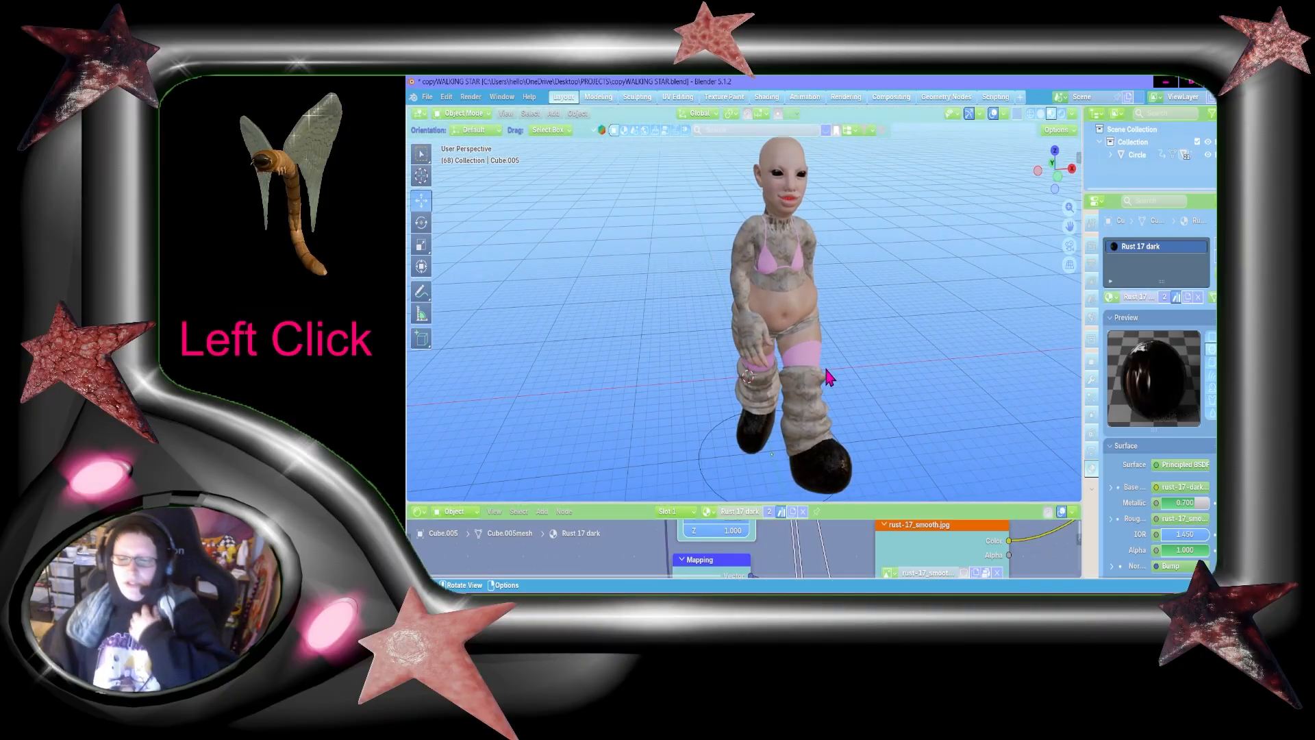
Step: Play the character's walk animation twice from the front and save the file
{"action": "key", "text": "ctrl+s"}
{"action": "mouse_move", "coordinate": [1055, 168]}
{"action": "left_mouse_down"}
{"action": "mouse_move", "coordinate": [1031, 166]}
{"action": "mouse_move", "coordinate": [1058, 169]}
{"action": "left_mouse_up"}
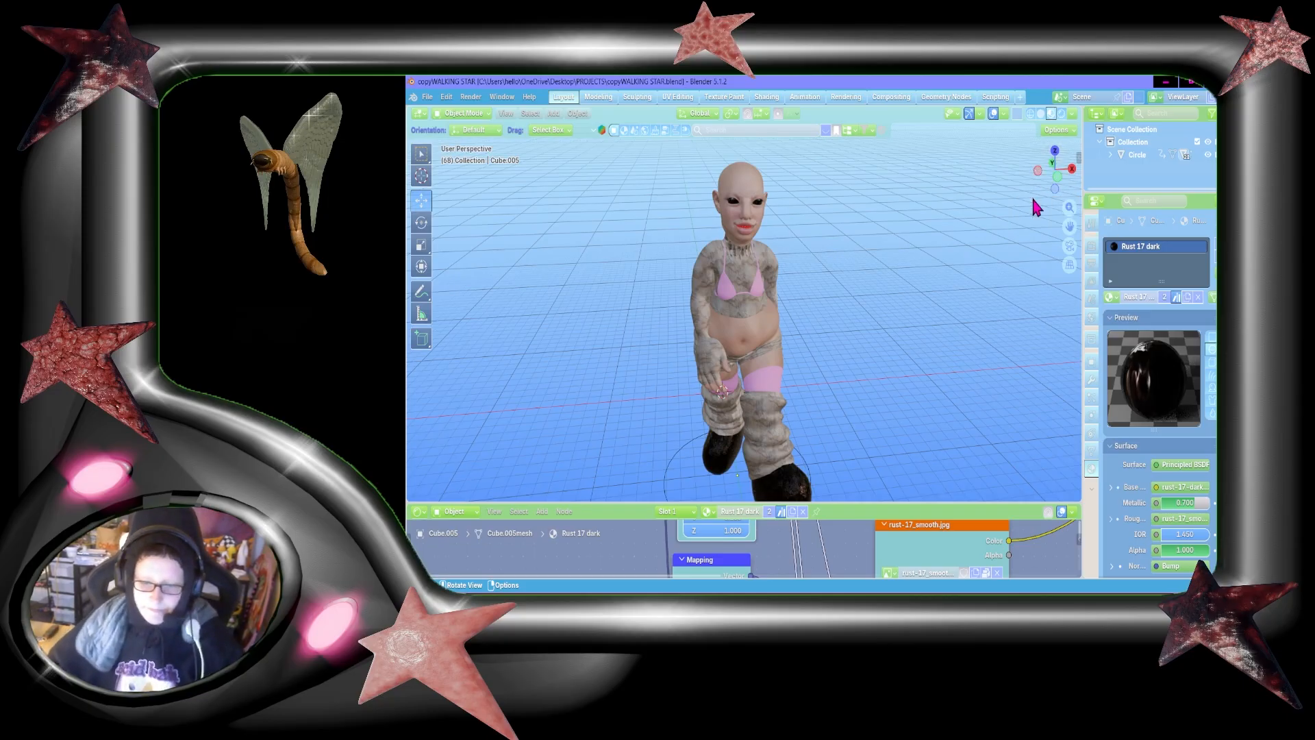
{"action": "scroll", "coordinate": [933, 311], "scroll_direction": "down", "scroll_amount": 5}
{"action": "scroll", "coordinate": [871, 321], "scroll_direction": "up", "scroll_amount": 5}
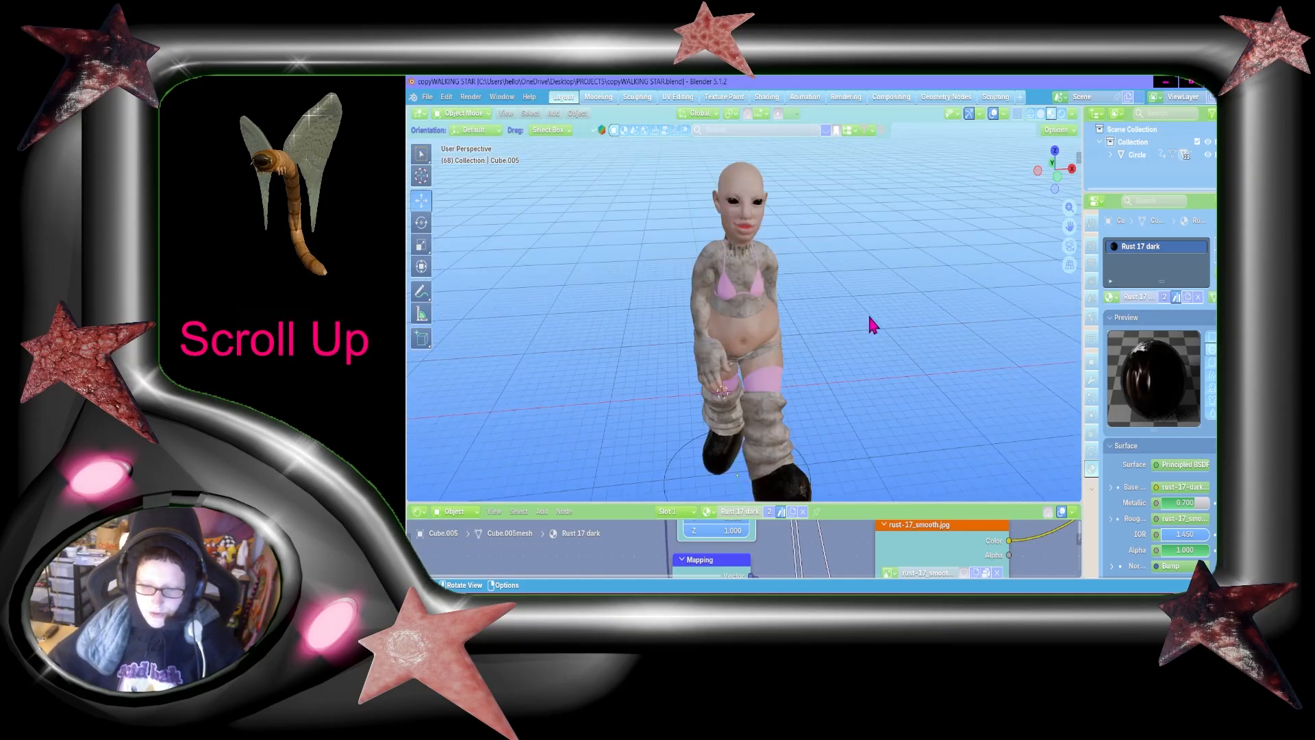
{"action": "key", "text": "space"}
{"action": "scroll", "coordinate": [808, 445], "scroll_direction": "down", "scroll_amount": 5}
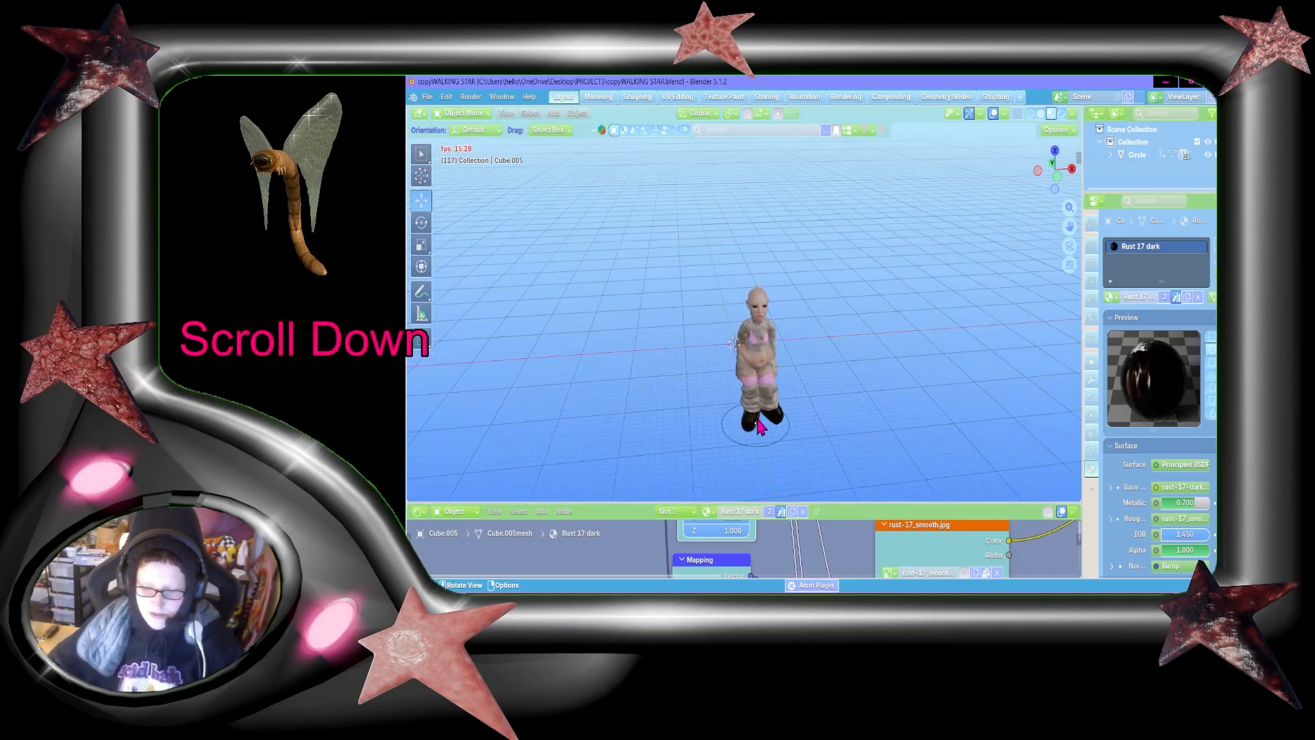
{"action": "key", "text": "space"}
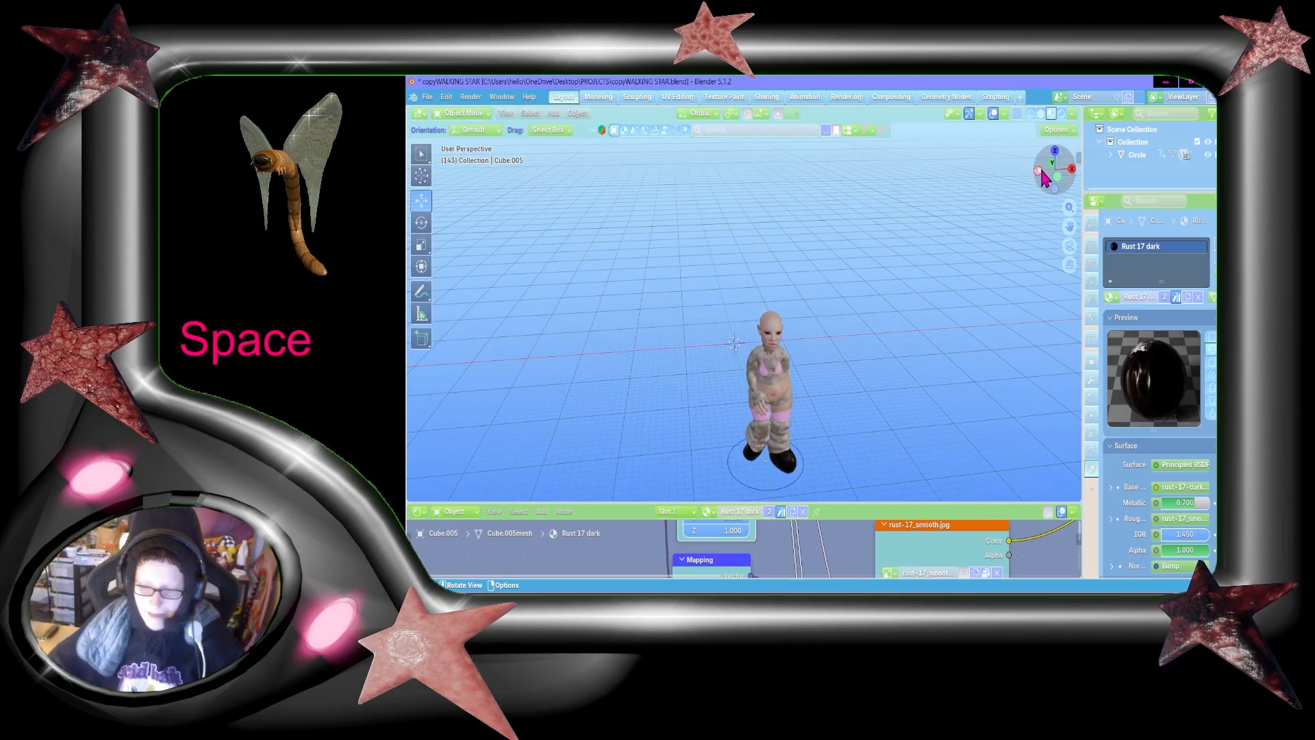
{"action": "left_click_drag", "start_coordinate": [1065, 227], "coordinate": [1033, 239]}
{"action": "key", "text": "space"}
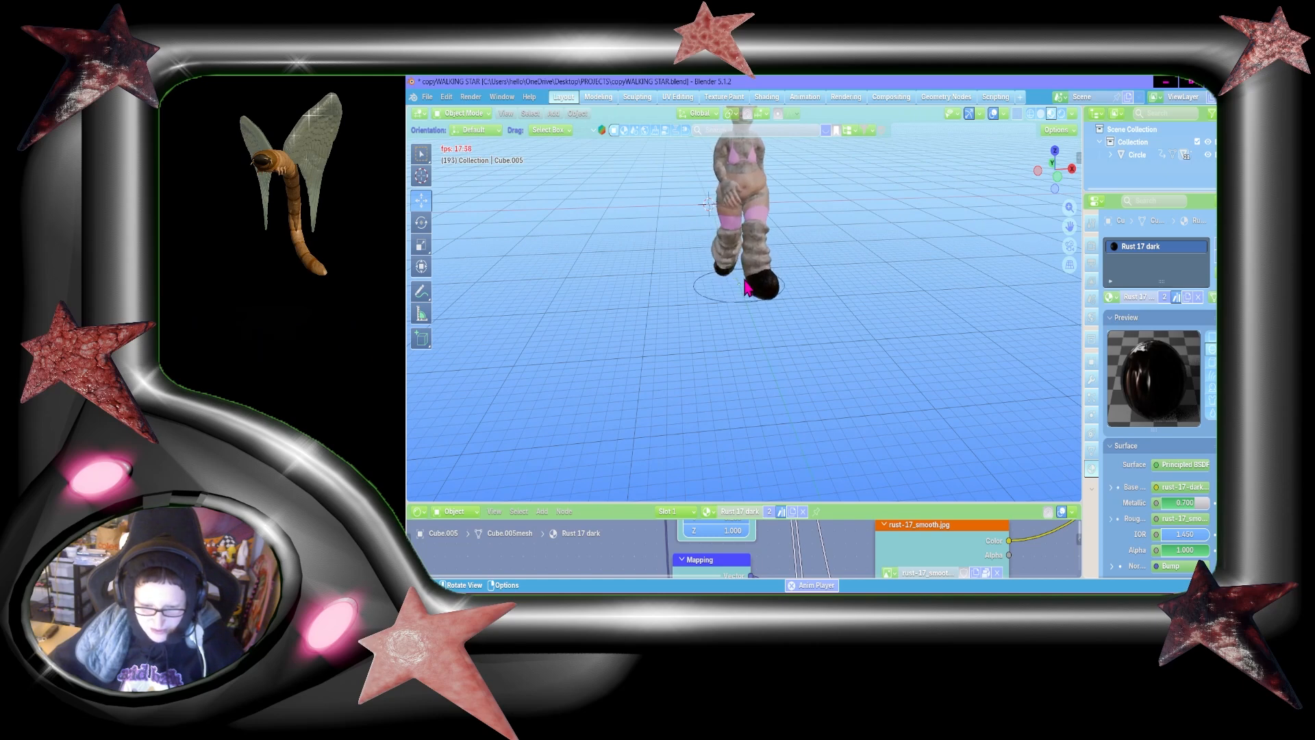
{"action": "key", "text": "space"}
{"action": "key", "text": "ctrl+s"}
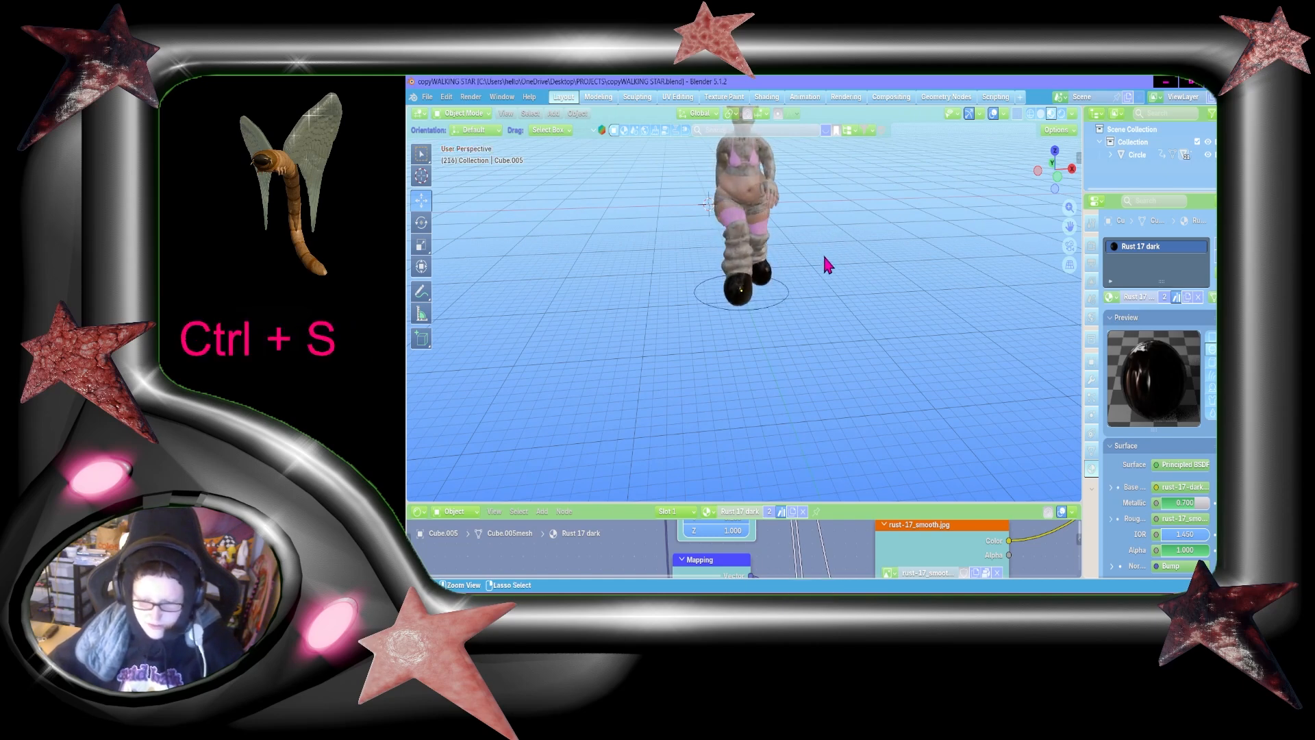
Step: Change the Shader Editor area to a Timeline and adjust its height beneath the 3D viewport
{"action": "left_click_drag", "start_coordinate": [1066, 227], "coordinate": [1062, 287]}
{"action": "scroll", "coordinate": [902, 257], "scroll_direction": "up", "scroll_amount": 5}
{"action": "scroll", "coordinate": [903, 264], "scroll_direction": "down", "scroll_amount": 5}
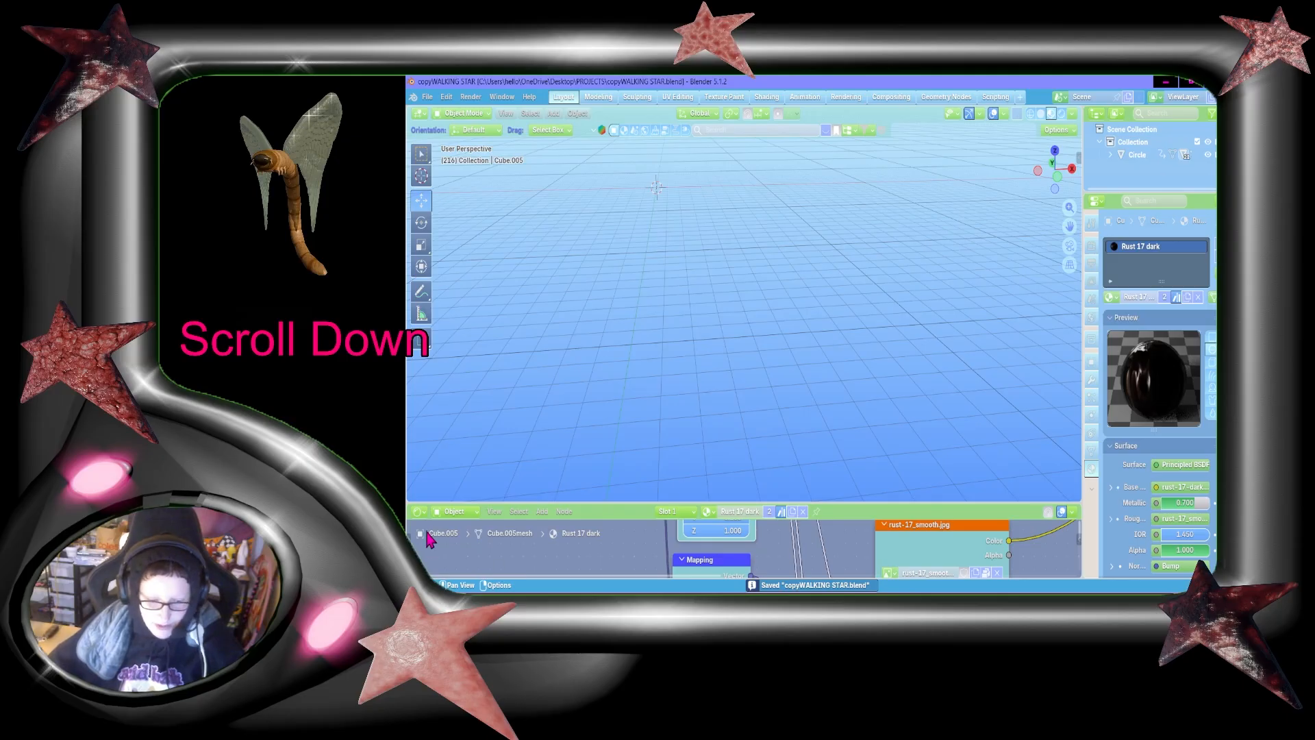
{"action": "scroll", "coordinate": [449, 487], "scroll_direction": "down", "scroll_amount": 4}
{"action": "left_click", "coordinate": [528, 470]}
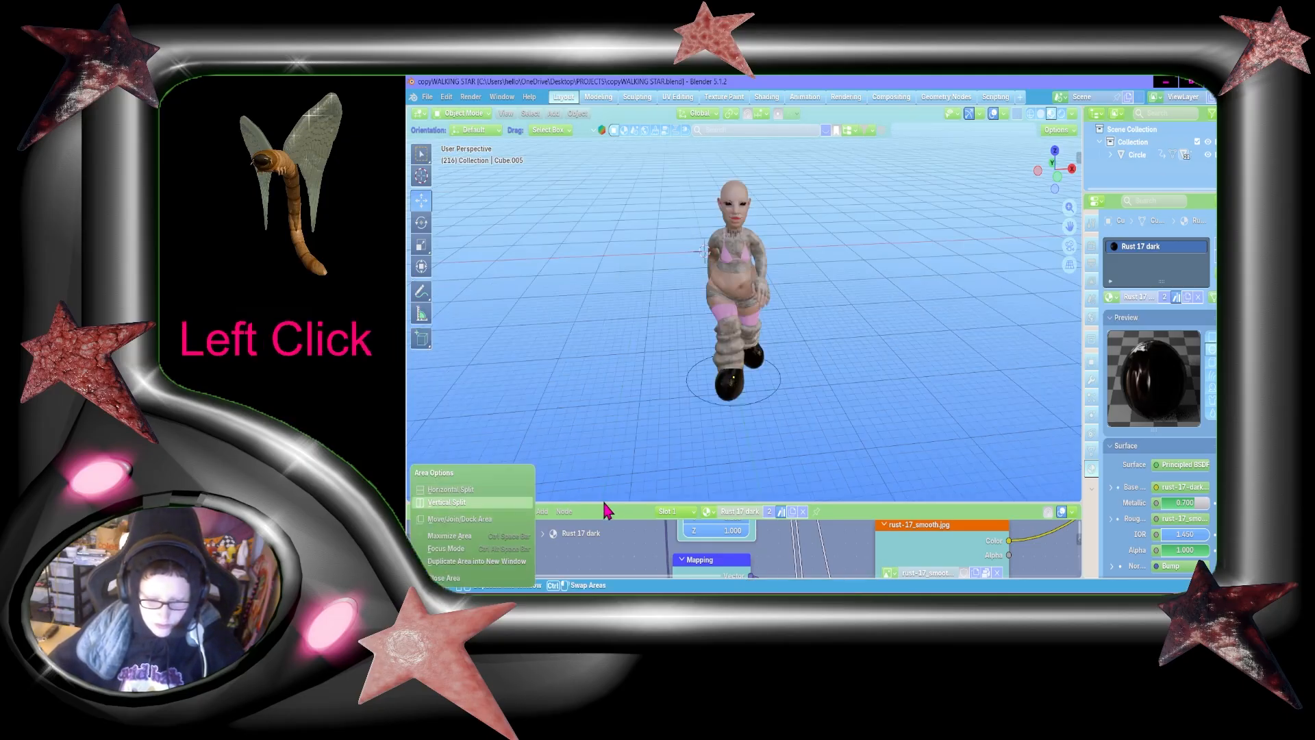
{"action": "left_click_drag", "start_coordinate": [613, 509], "coordinate": [630, 404]}
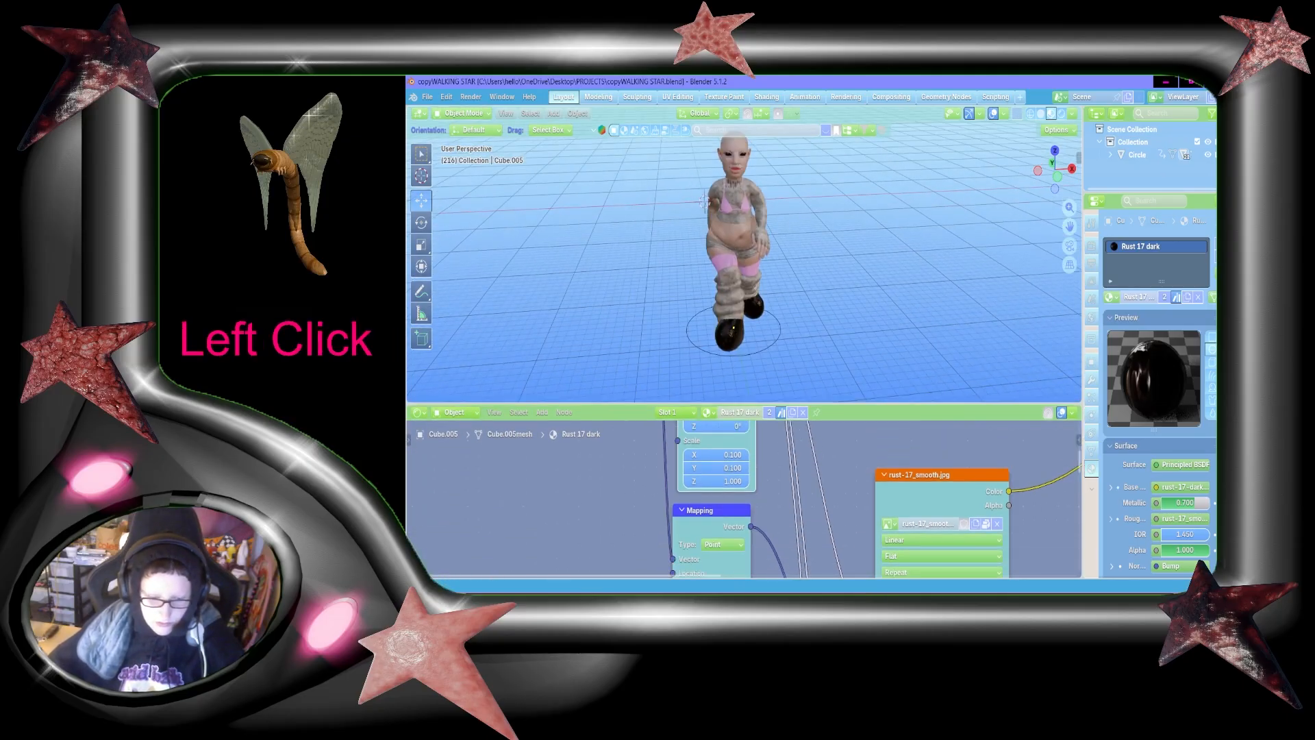
{"action": "left_click", "coordinate": [418, 413]}
{"action": "left_click", "coordinate": [452, 446]}
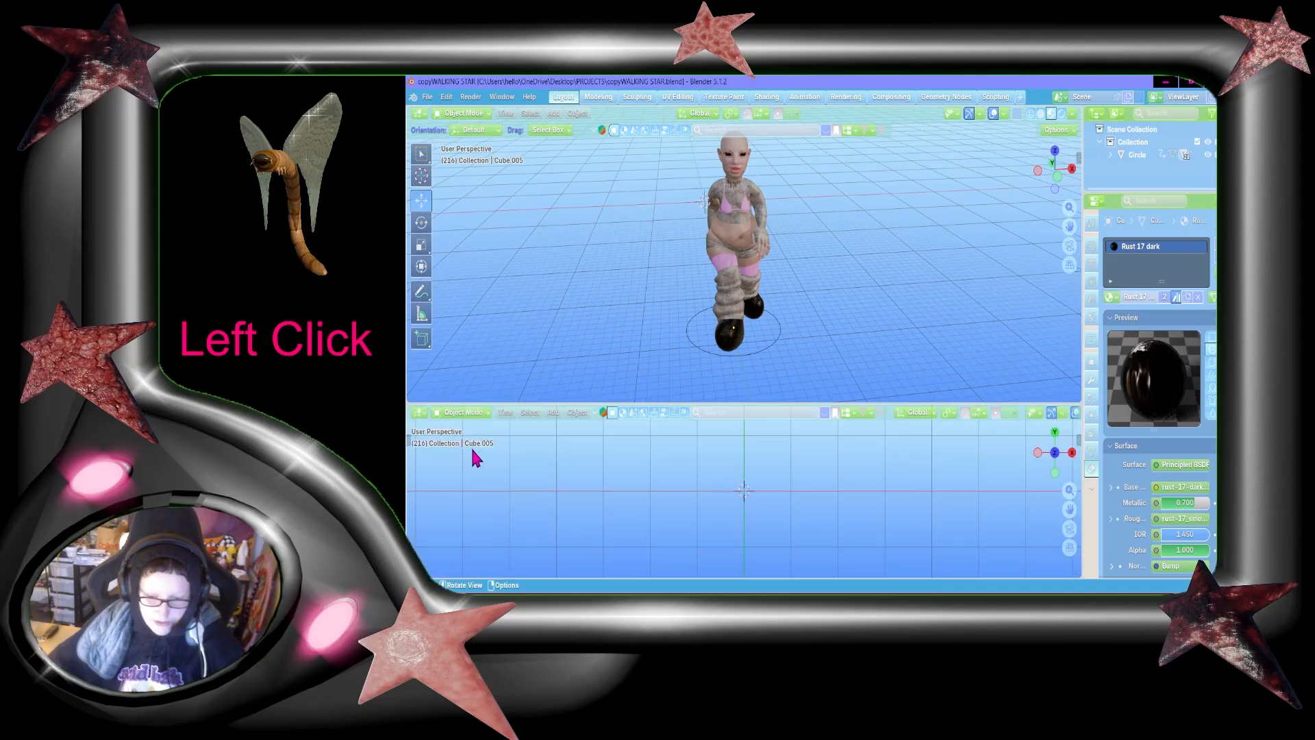
{"action": "left_click", "coordinate": [421, 413]}
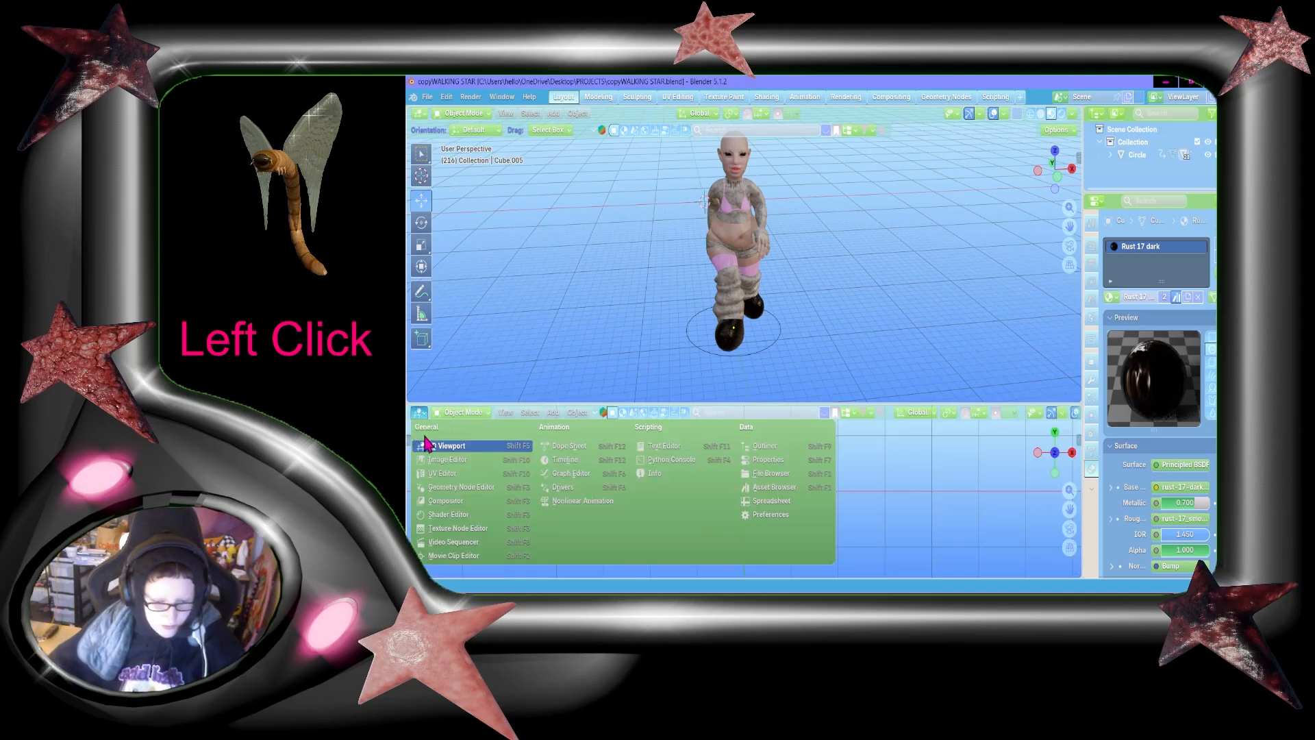
{"action": "left_click", "coordinate": [573, 462]}
{"action": "left_click_drag", "start_coordinate": [1069, 226], "coordinate": [1102, 253]}
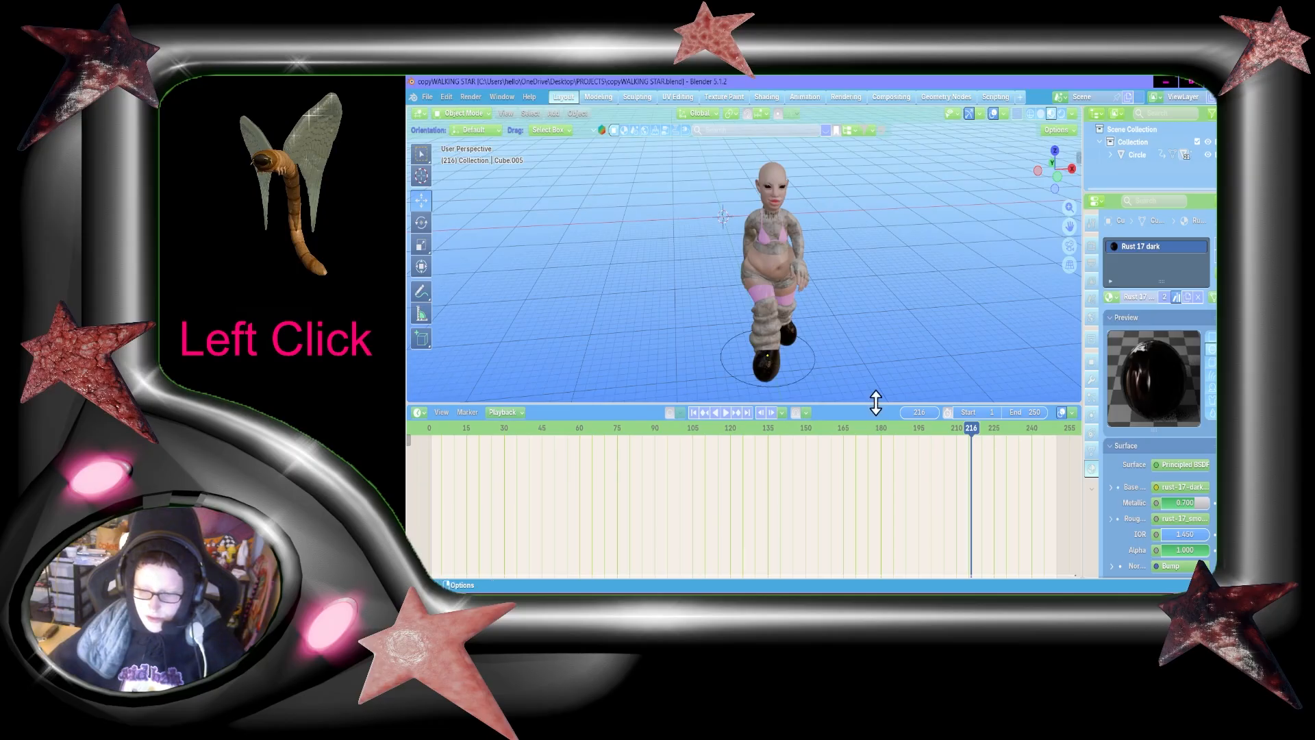
{"action": "left_click_drag", "start_coordinate": [876, 403], "coordinate": [857, 481]}
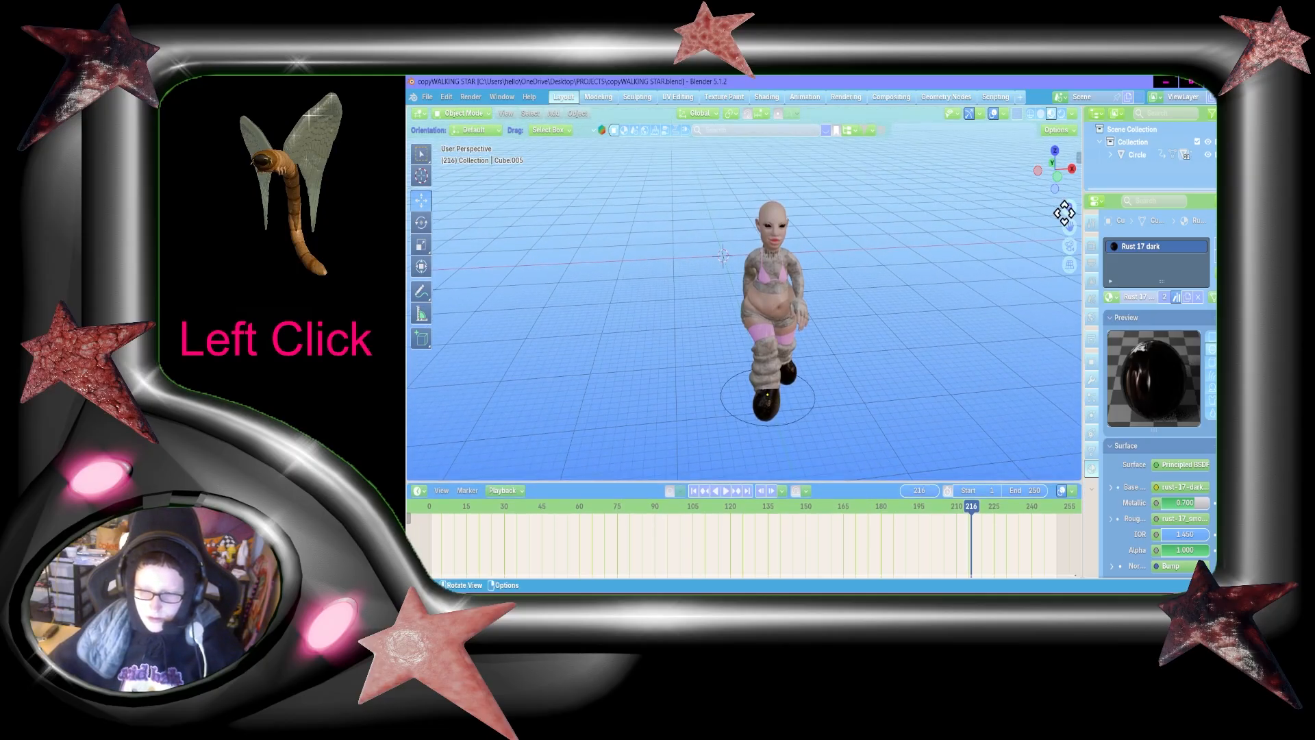
Step: Examine the character's face and head up close from the front and both profiles
{"action": "left_click_drag", "start_coordinate": [1066, 221], "coordinate": [1039, 221]}
{"action": "key", "text": "shift+grave"}
{"action": "key", "text": "w"}
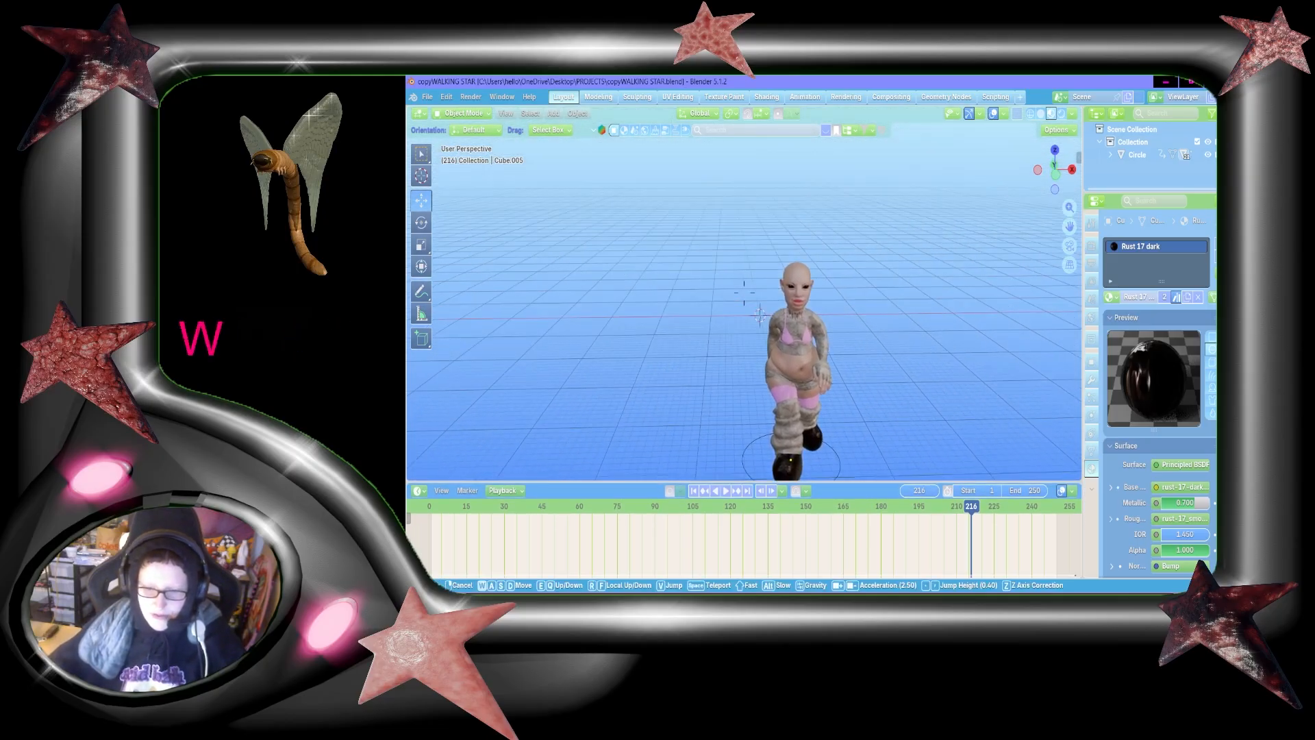
{"action": "key", "text": "shift+w"}
{"action": "key", "text": "shift+a"}
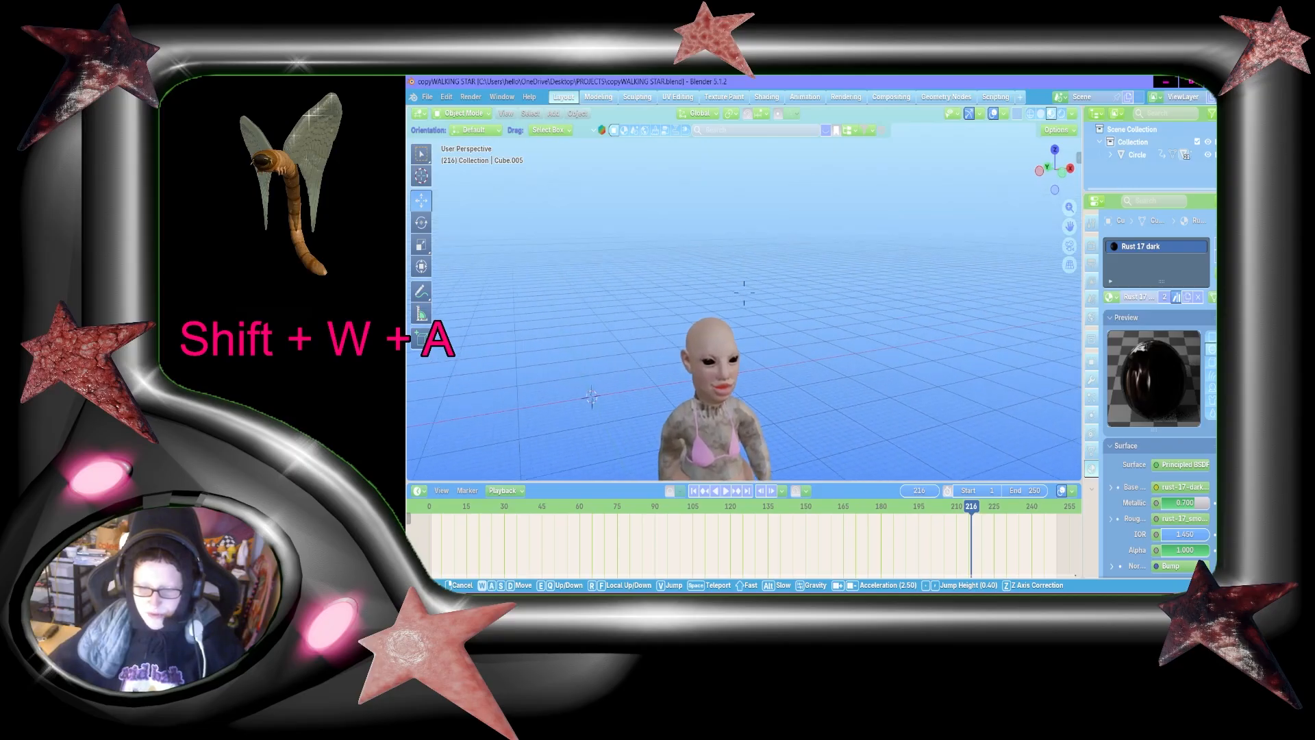
{"action": "key", "text": "shift+d"}
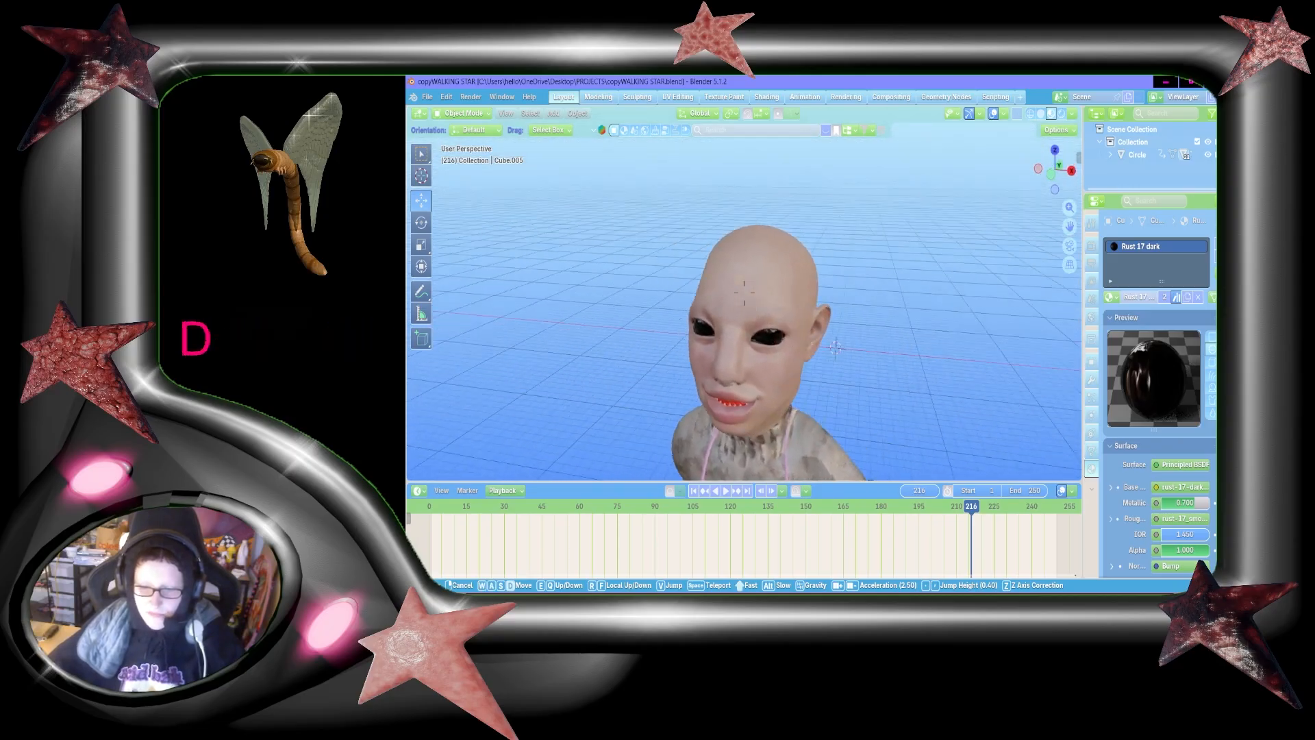
{"action": "key", "text": "shift+d"}
{"action": "key", "text": "shift+s"}
{"action": "key", "text": "a"}
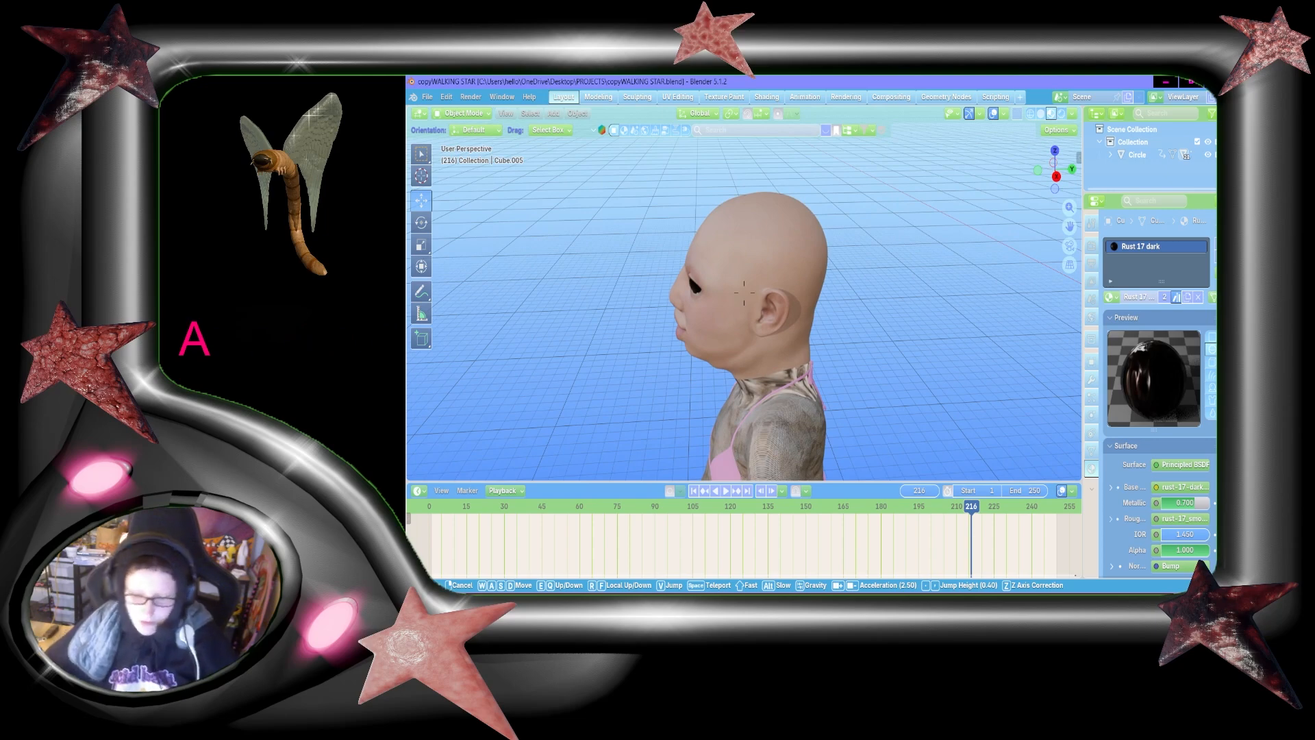
{"action": "key", "text": "a"}
{"action": "key", "text": "w"}
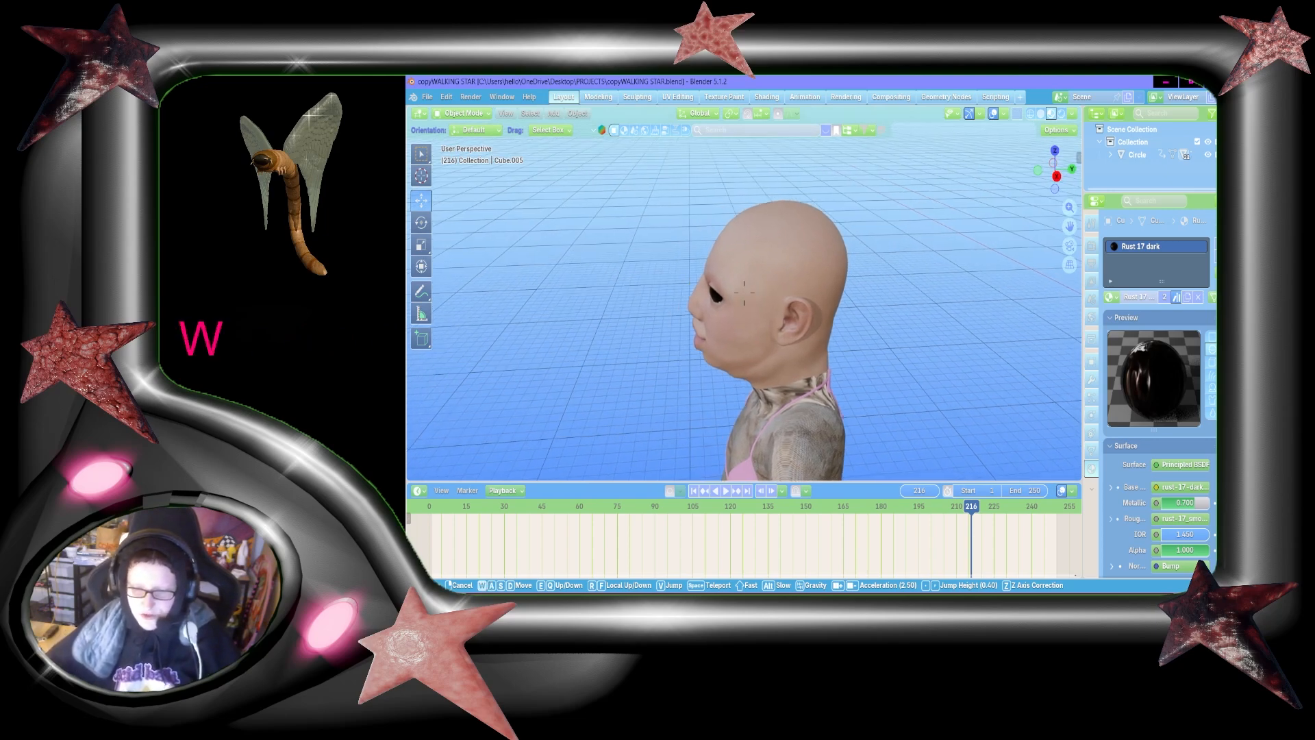
{"action": "key", "text": "a"}
{"action": "key", "text": "shift+w"}
{"action": "key", "text": "shift+a"}
{"action": "key", "text": "shift+s"}
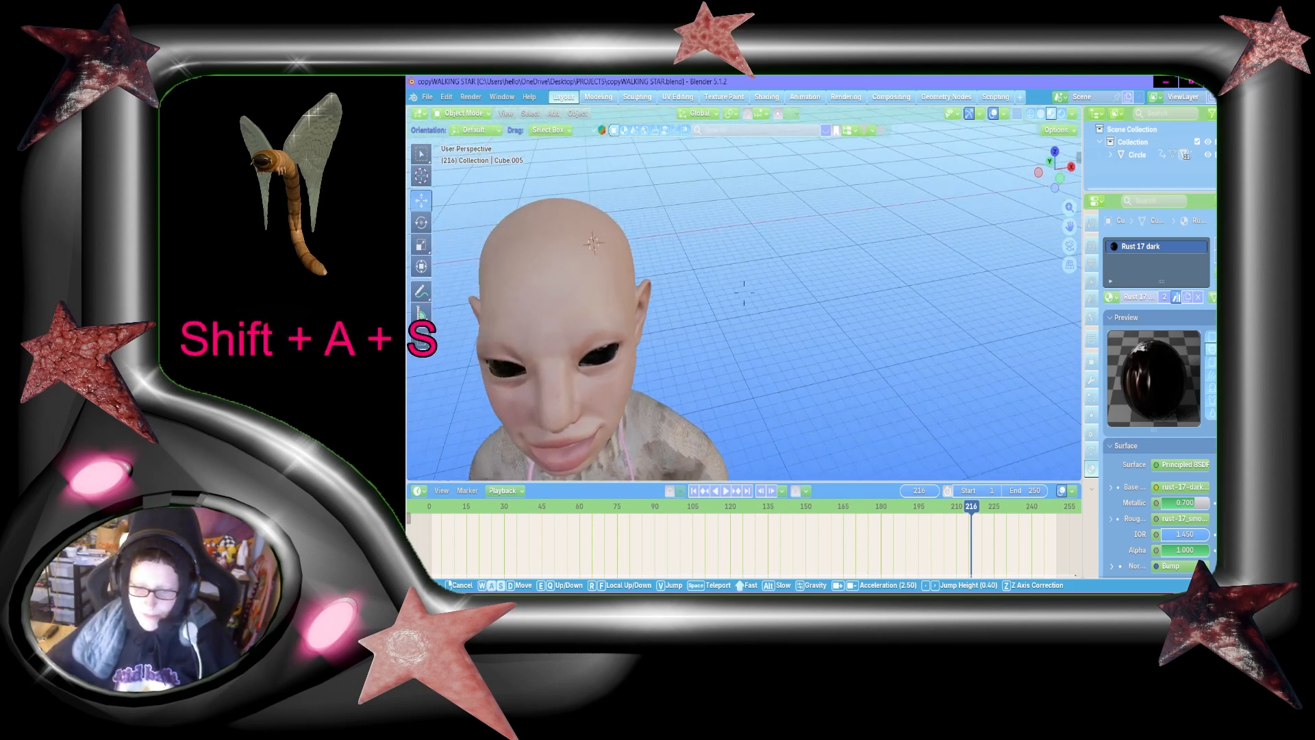
{"action": "key", "text": "w"}
{"action": "key", "text": "shift+a"}
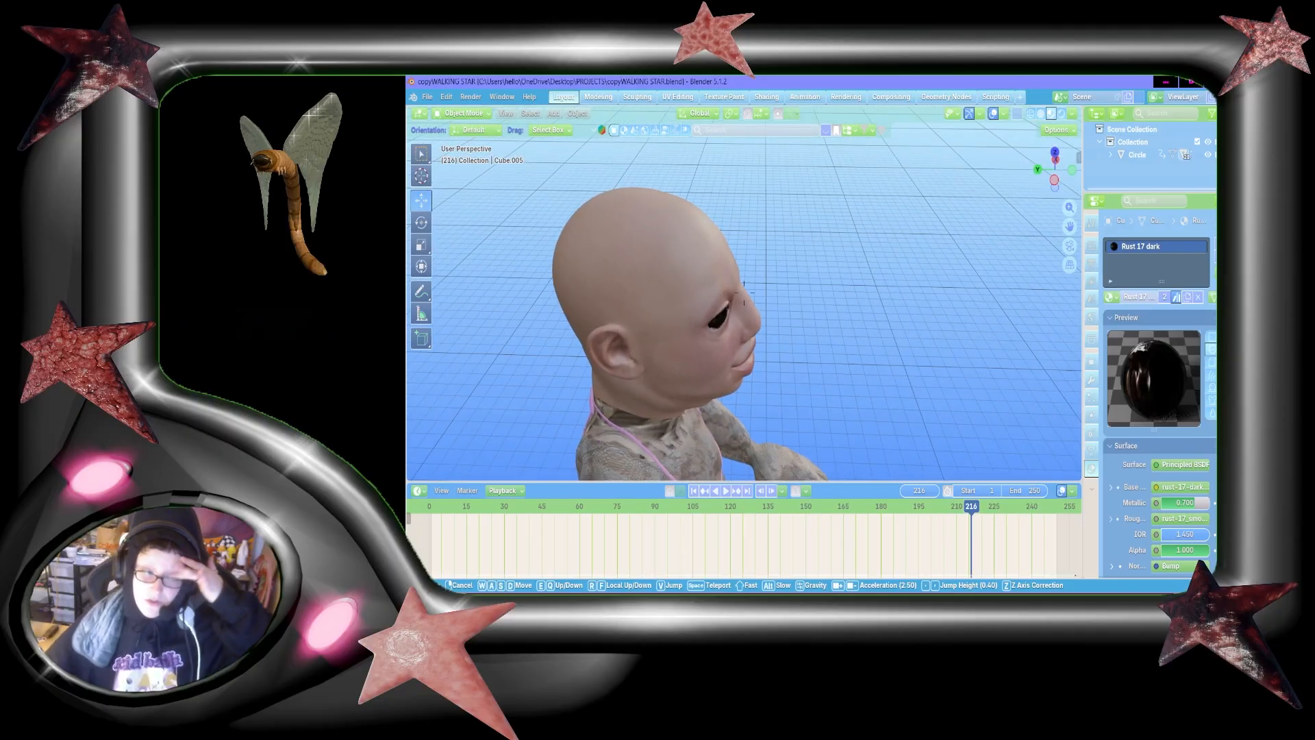
Step: Circle the bald head from the side and back, ending with a high front view of the face
{"action": "key", "text": "w"}
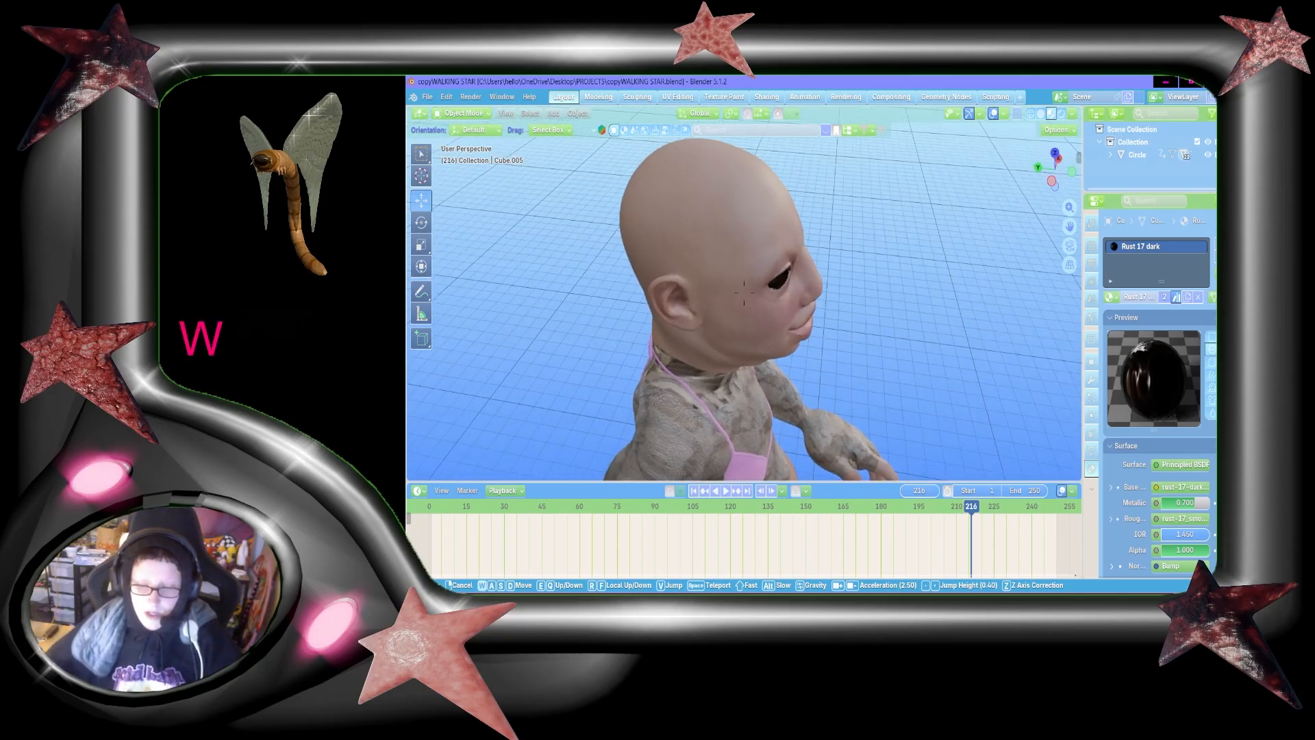
{"action": "key", "text": "shift+a"}
{"action": "key", "text": "shift+s"}
{"action": "key", "text": "a"}
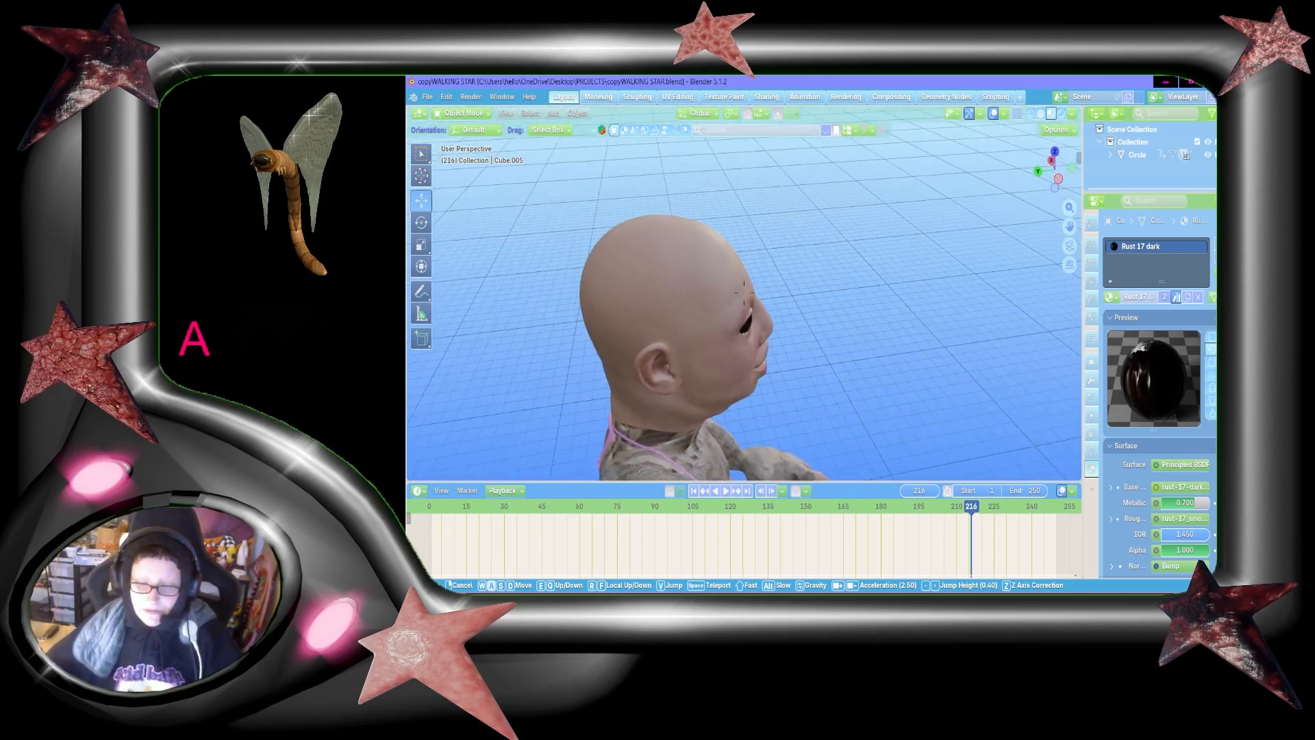
{"action": "key", "text": "w"}
{"action": "key", "text": "shift+a"}
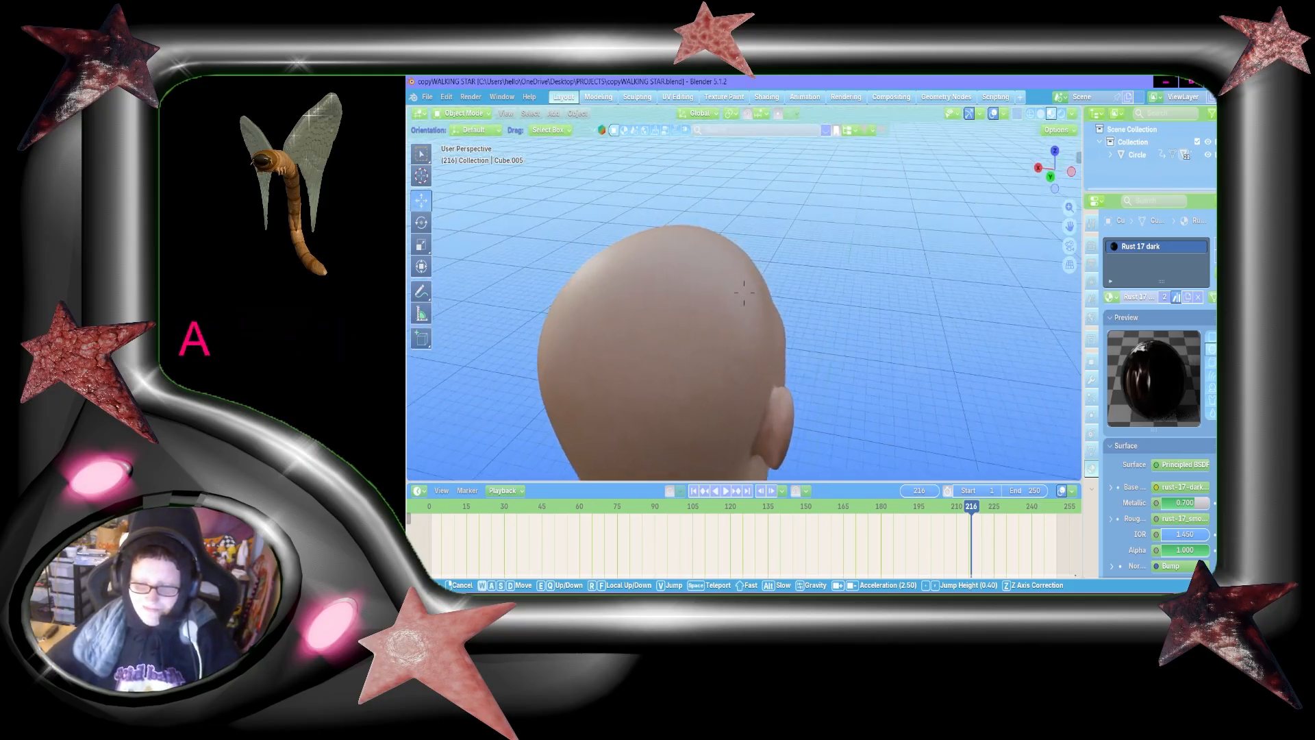
{"action": "key", "text": "shift+a"}
{"action": "key", "text": "shift+s"}
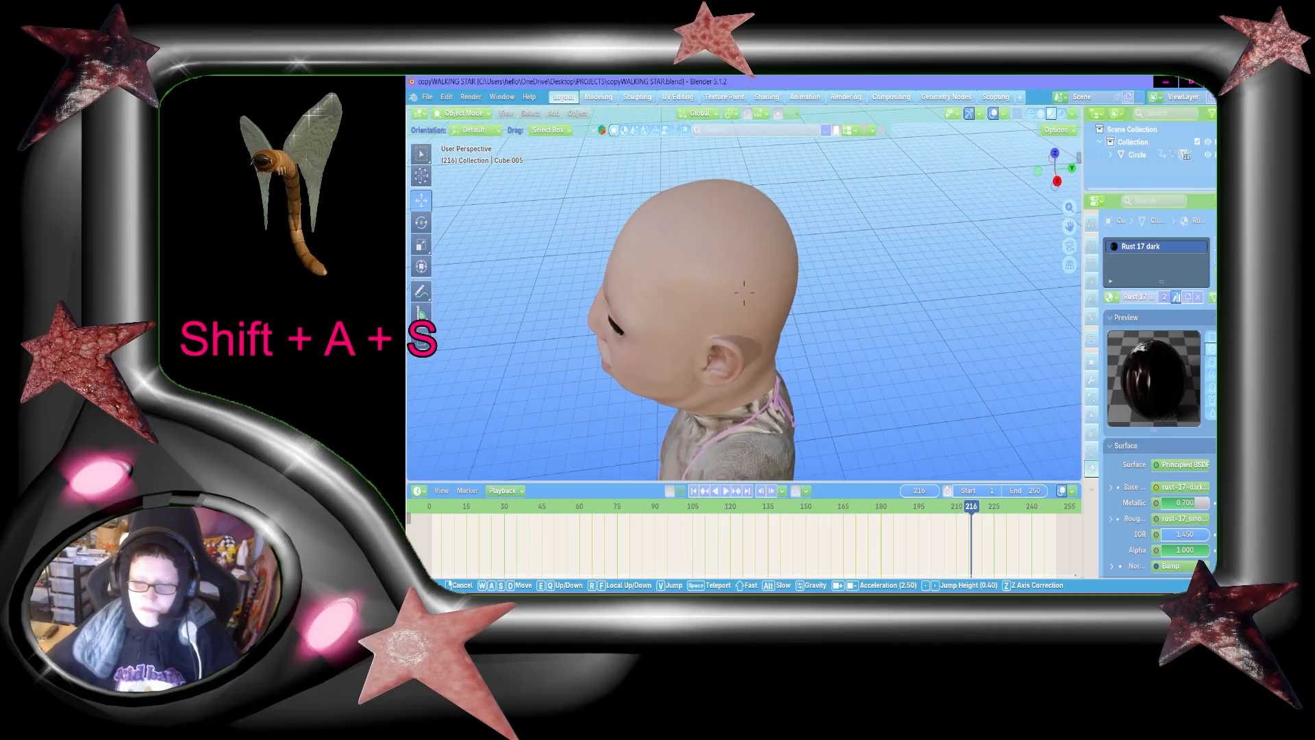
{"action": "key", "text": "a"}
{"action": "key", "text": "w"}
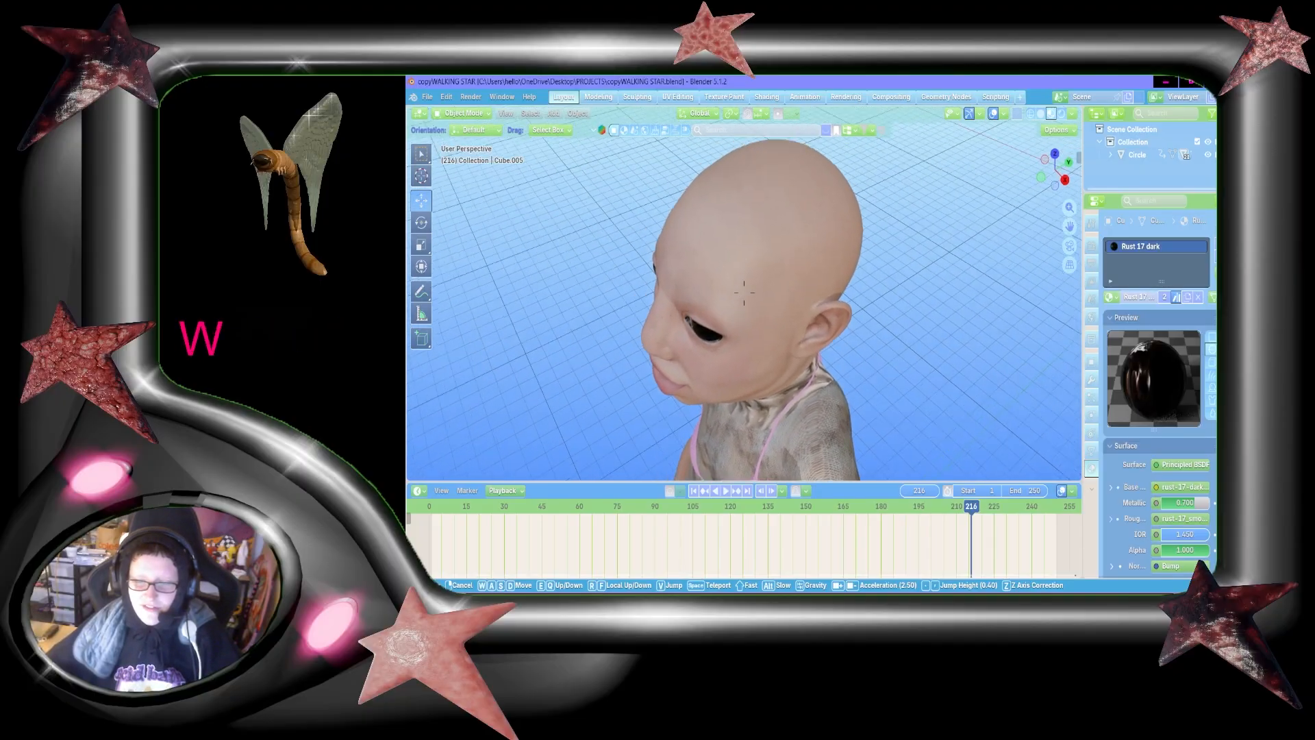
{"action": "key", "text": "shift+a"}
{"action": "left_click", "coordinate": [840, 279]}
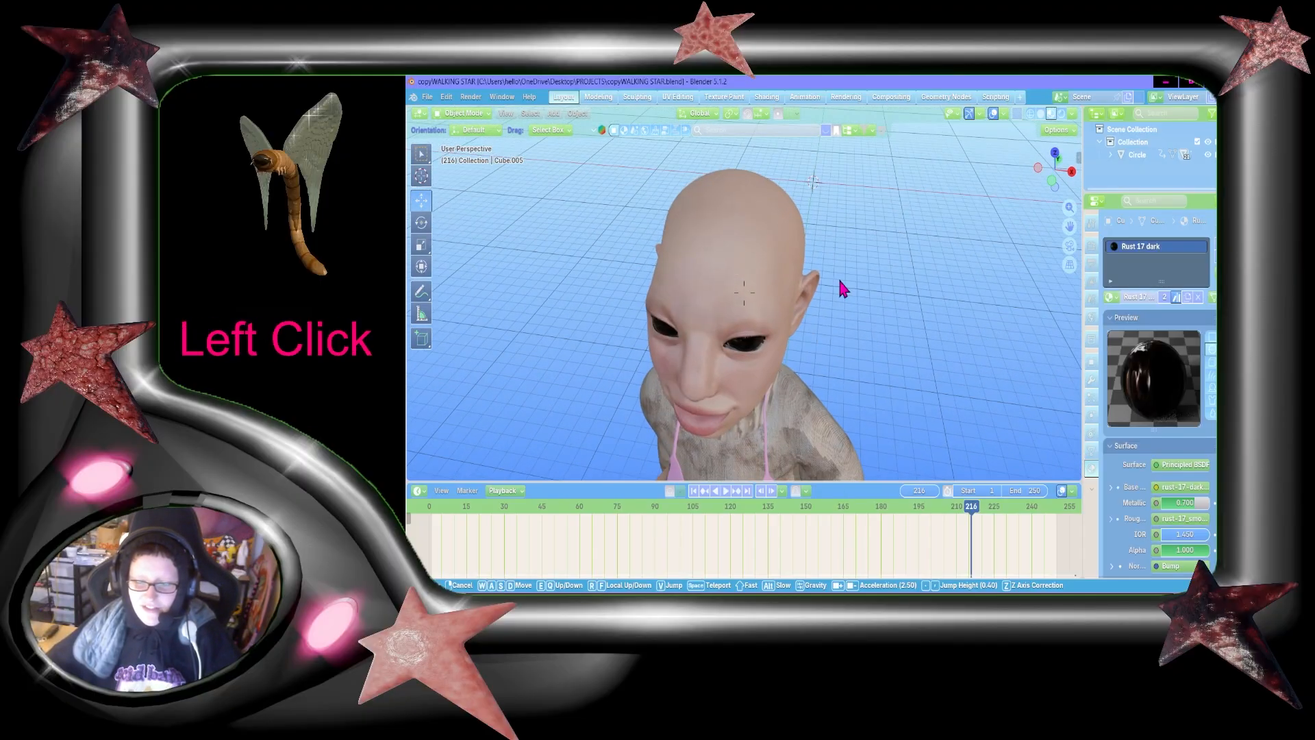
Step: Open the bald head mesh in Edit Mode and inspect its wireframe from above and behind
{"action": "left_click", "coordinate": [779, 264]}
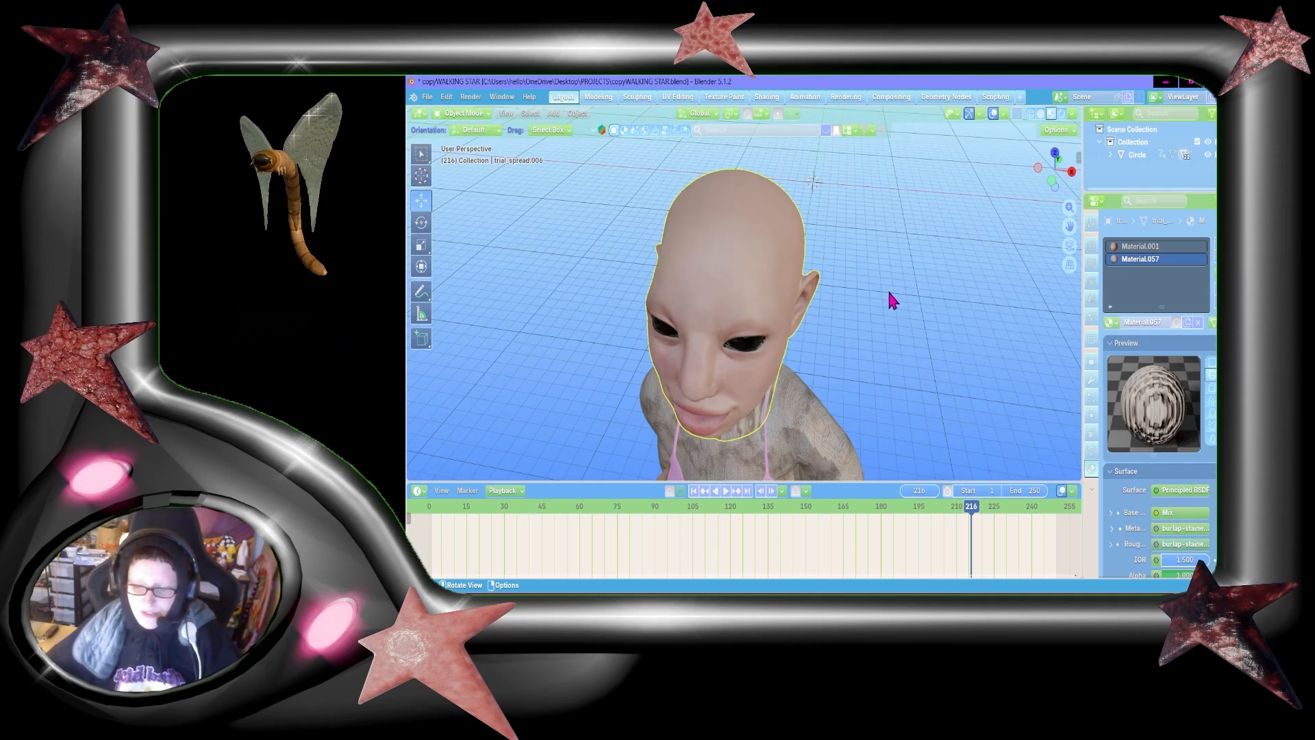
{"action": "key", "text": "Tab"}
{"action": "key", "text": "shift+grave"}
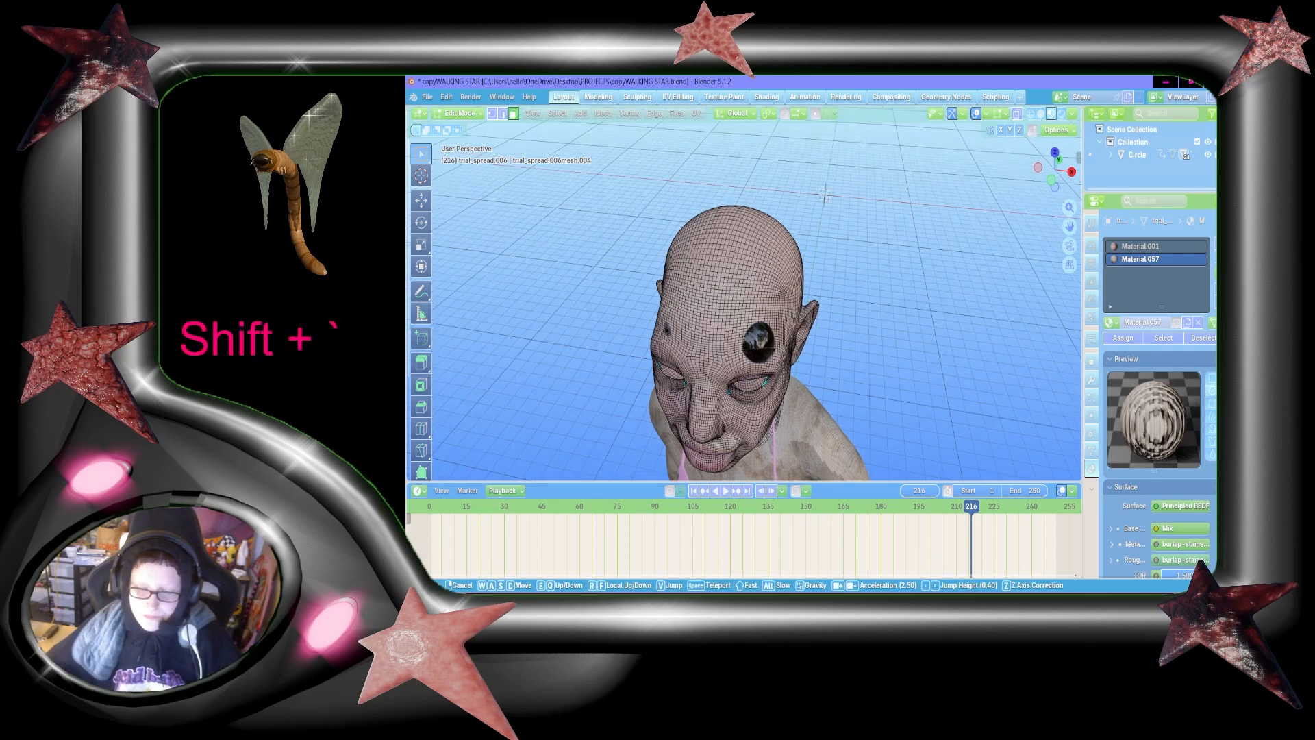
{"action": "key", "text": "shift+w"}
{"action": "key", "text": "shift+a"}
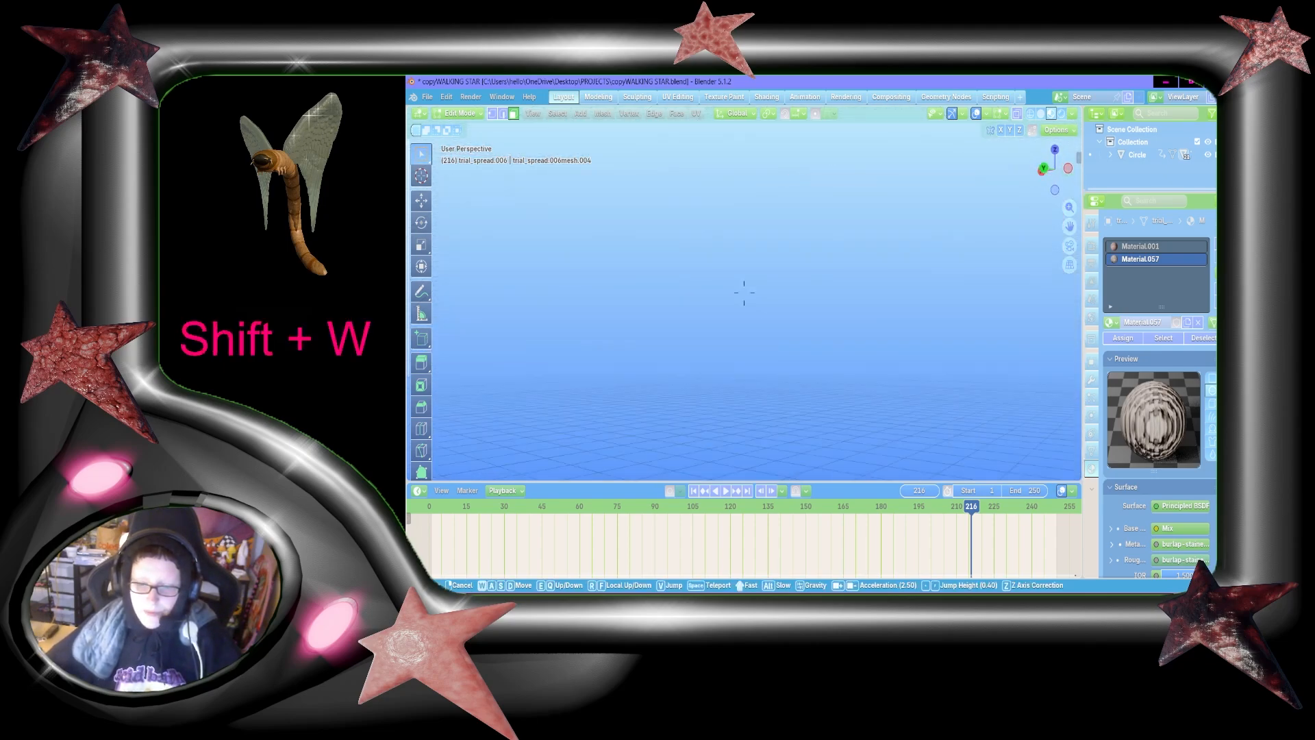
{"action": "key", "text": "s"}
{"action": "key", "text": "d"}
{"action": "key", "text": "a"}
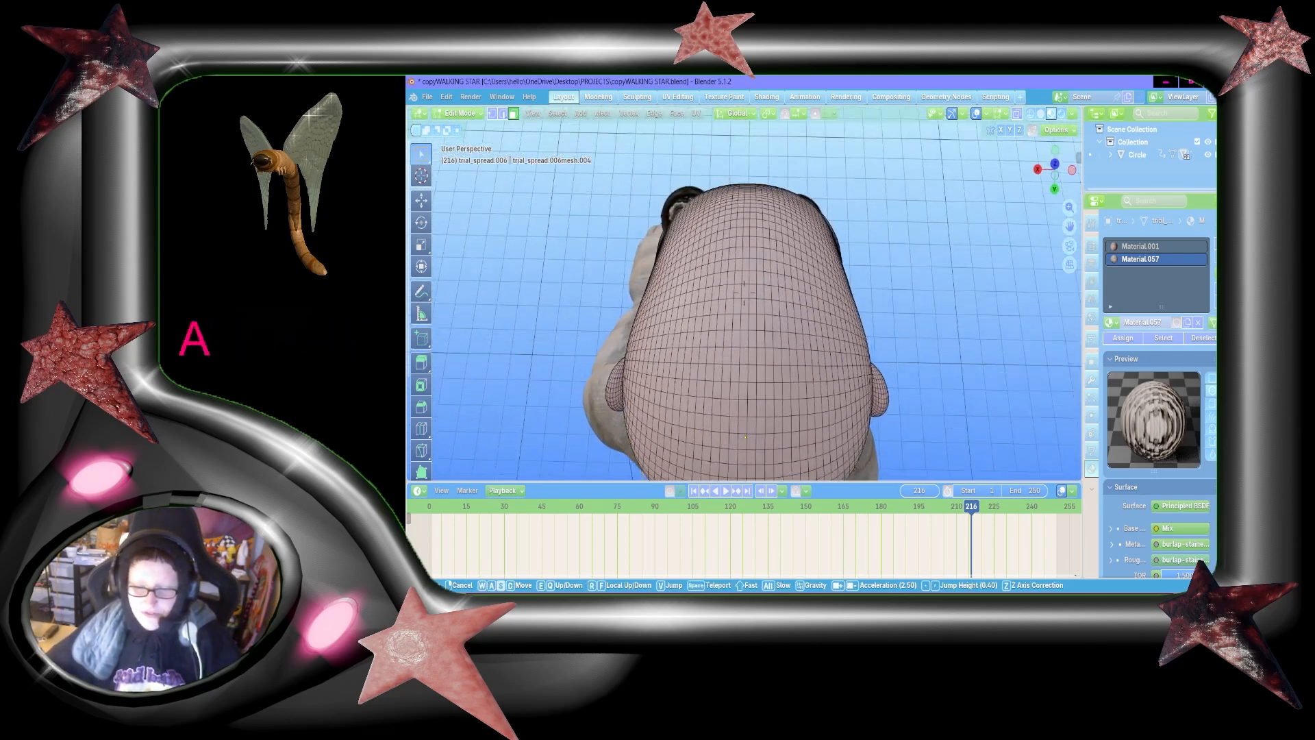
{"action": "left_click", "coordinate": [717, 257]}
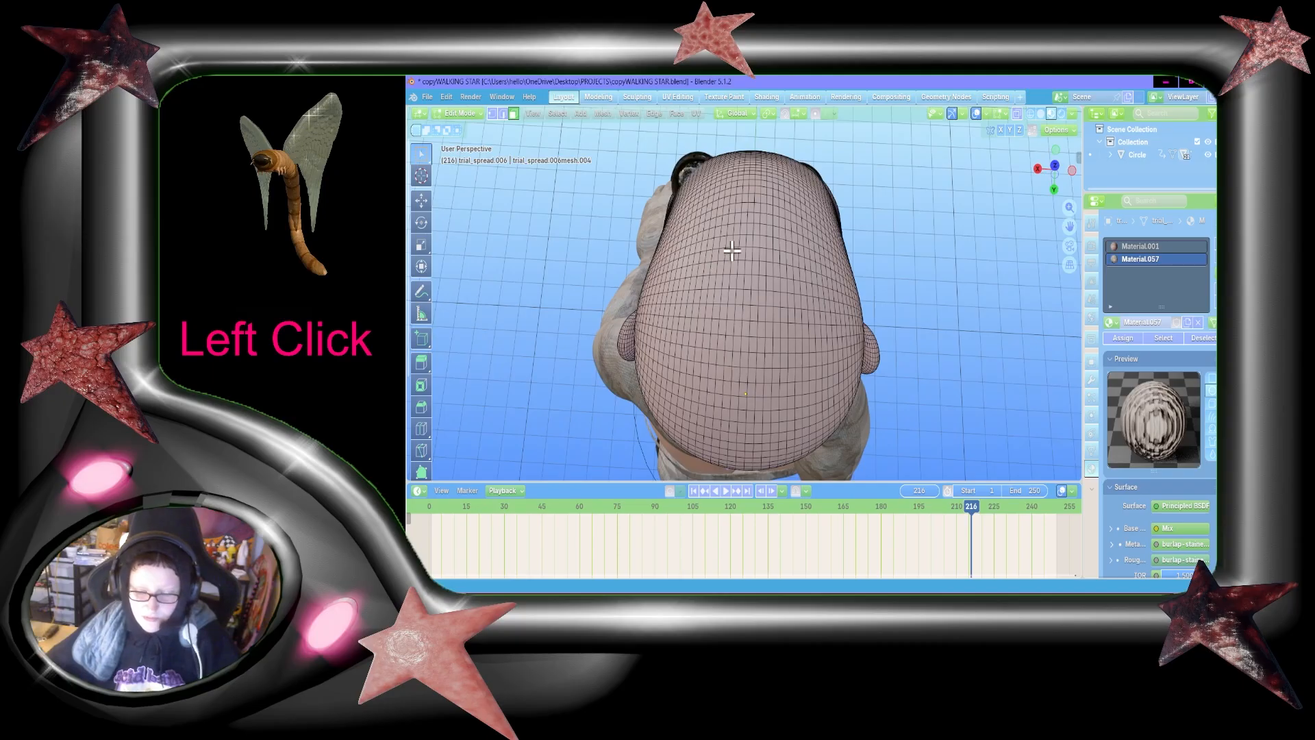
Step: Examine the head's mesh topology from the back of the skull around to the temple and ear
{"action": "key", "text": "shift+grave"}
{"action": "key", "text": "shift+w"}
{"action": "key", "text": "shift+a"}
{"action": "key", "text": "s"}
{"action": "key", "text": "a"}
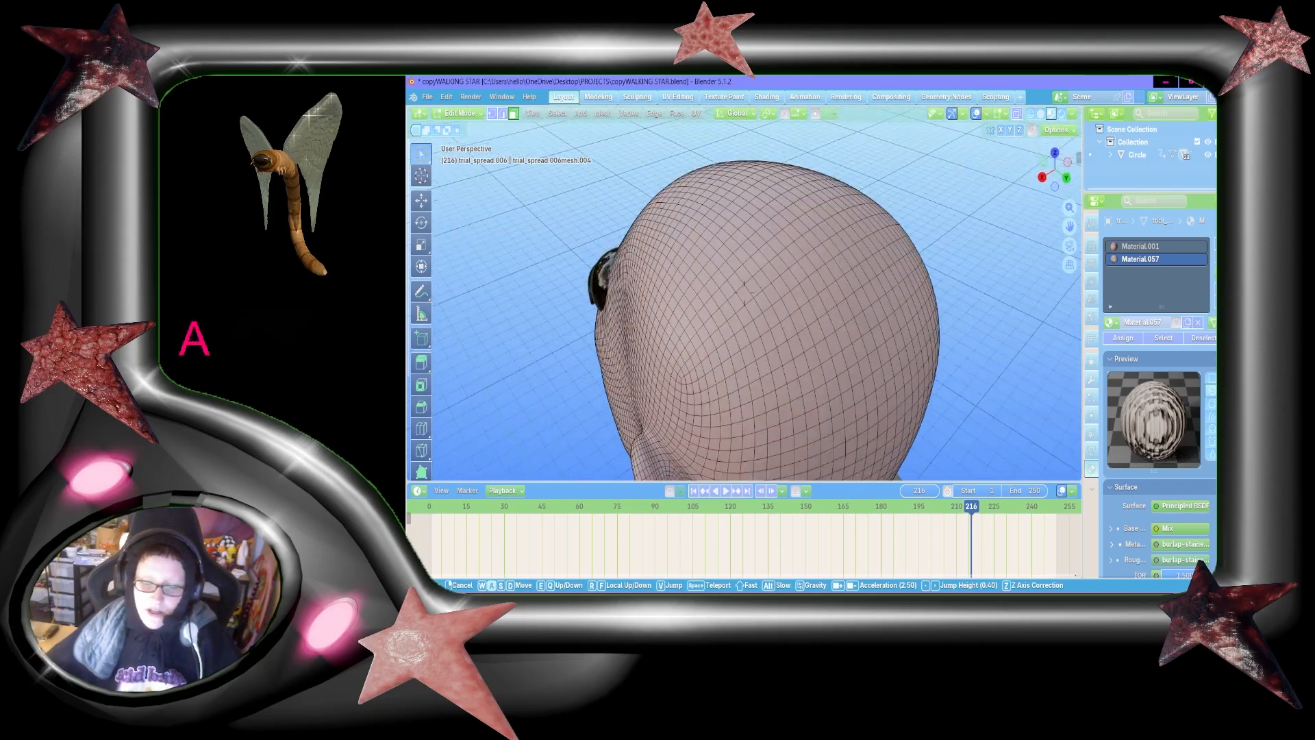
{"action": "key", "text": "shift+a"}
{"action": "key", "text": "a"}
{"action": "left_click", "coordinate": [712, 300]}
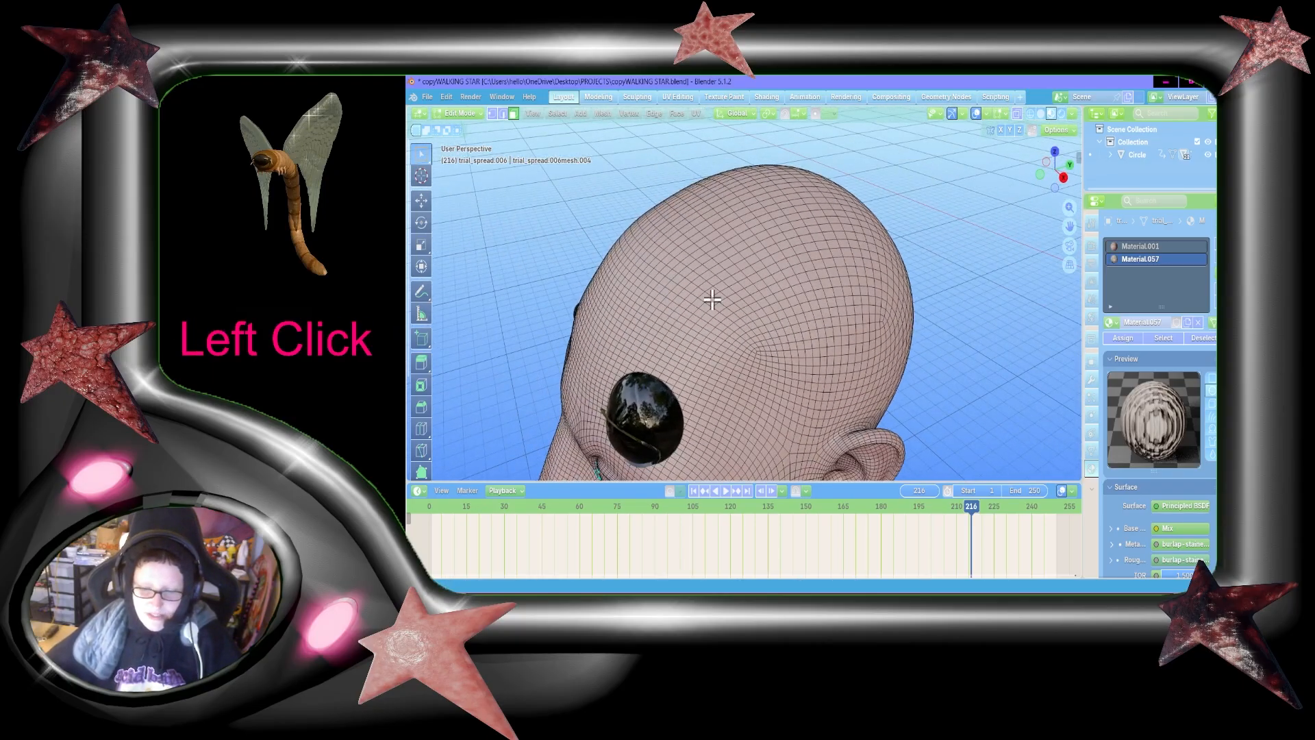
Step: Examine the side of the head mesh from the brow and ear up to the crown
{"action": "key", "text": "shift+grave"}
{"action": "key", "text": "s"}
{"action": "key", "text": "a"}
{"action": "key", "text": "d"}
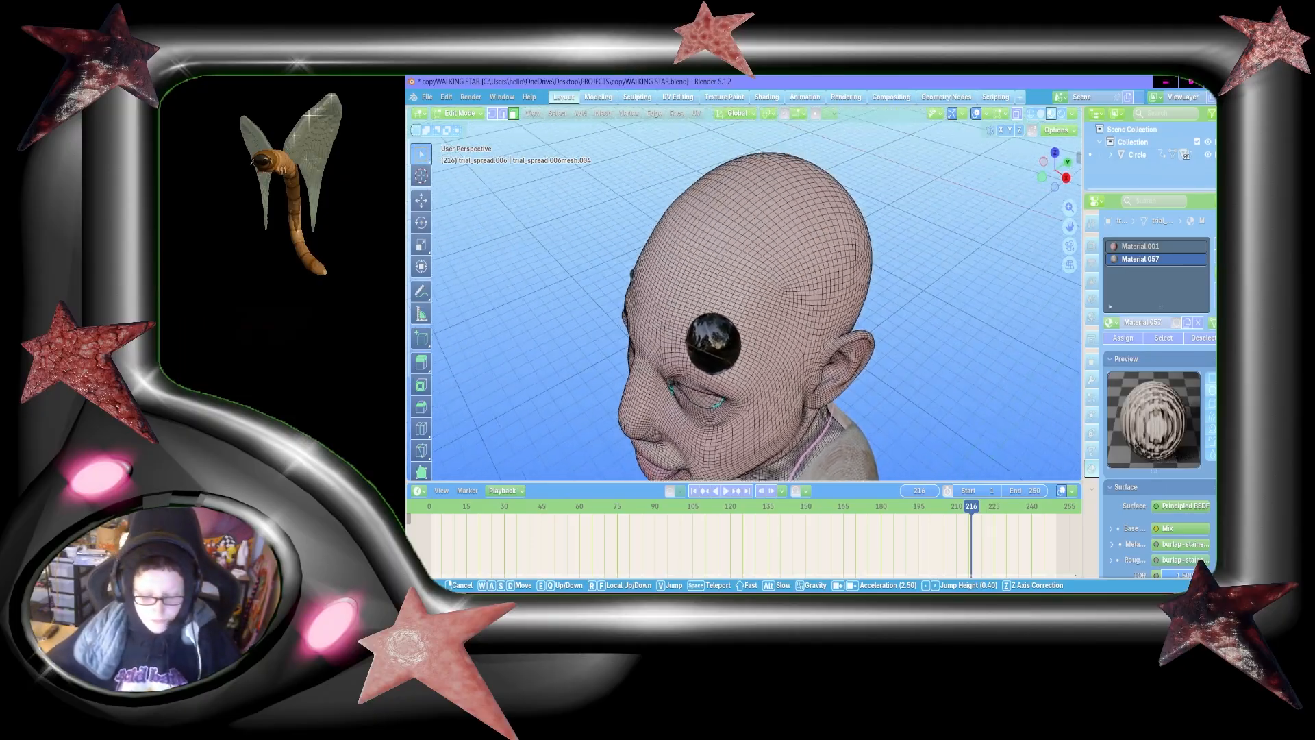
{"action": "key", "text": "a"}
{"action": "key", "text": "w"}
{"action": "key", "text": "s"}
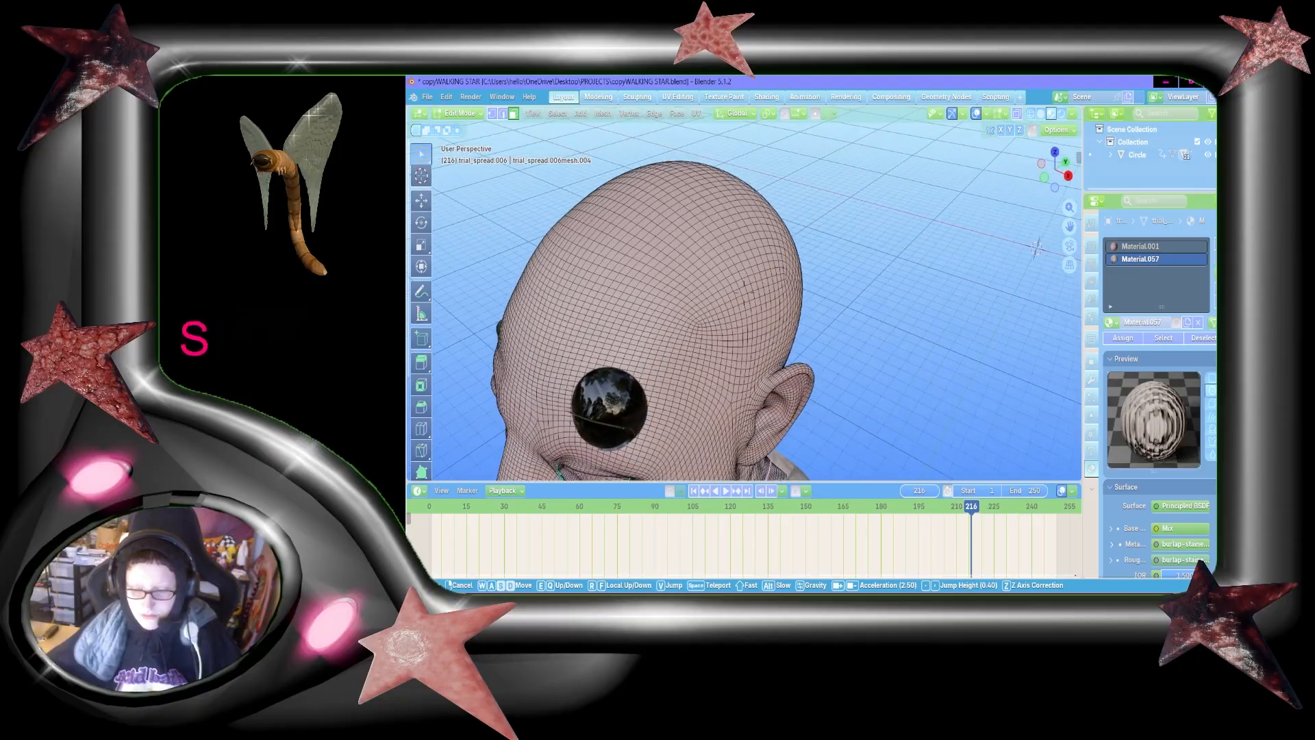
{"action": "key", "text": "d"}
{"action": "key", "text": "w"}
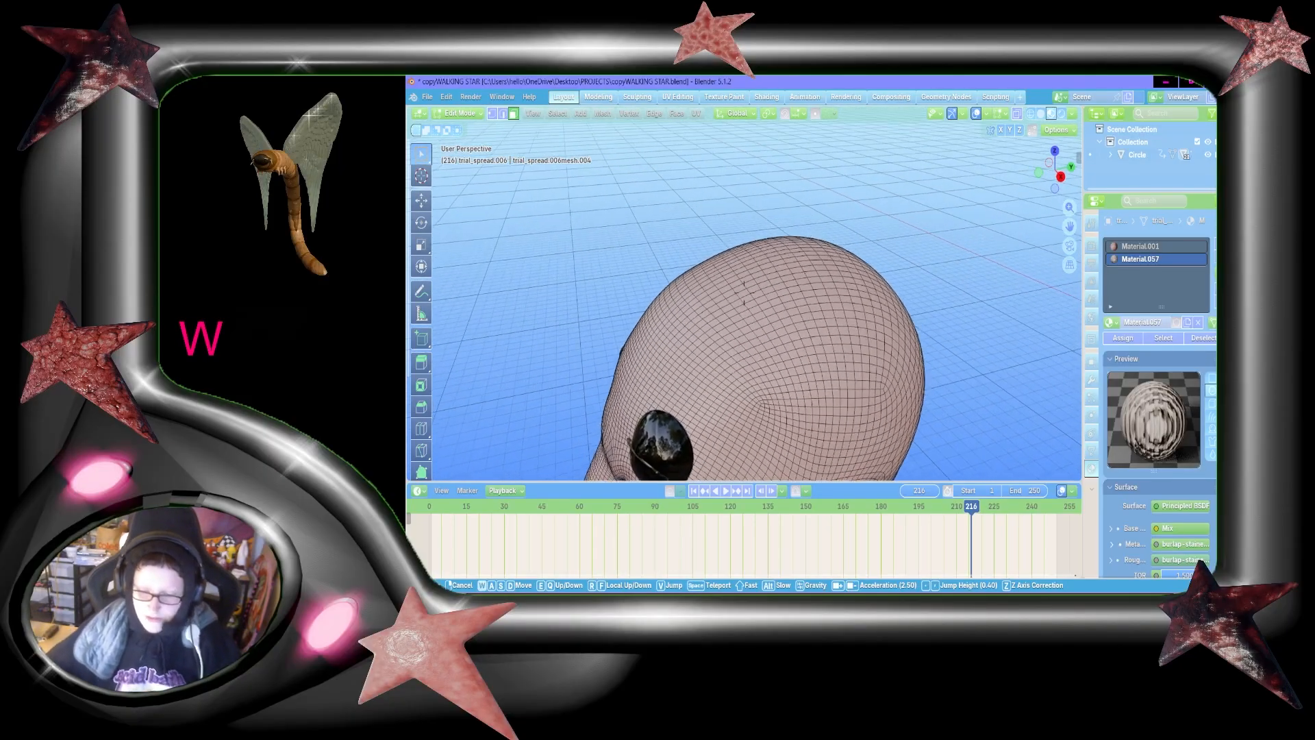
{"action": "key", "text": "d"}
{"action": "left_click", "coordinate": [760, 263]}
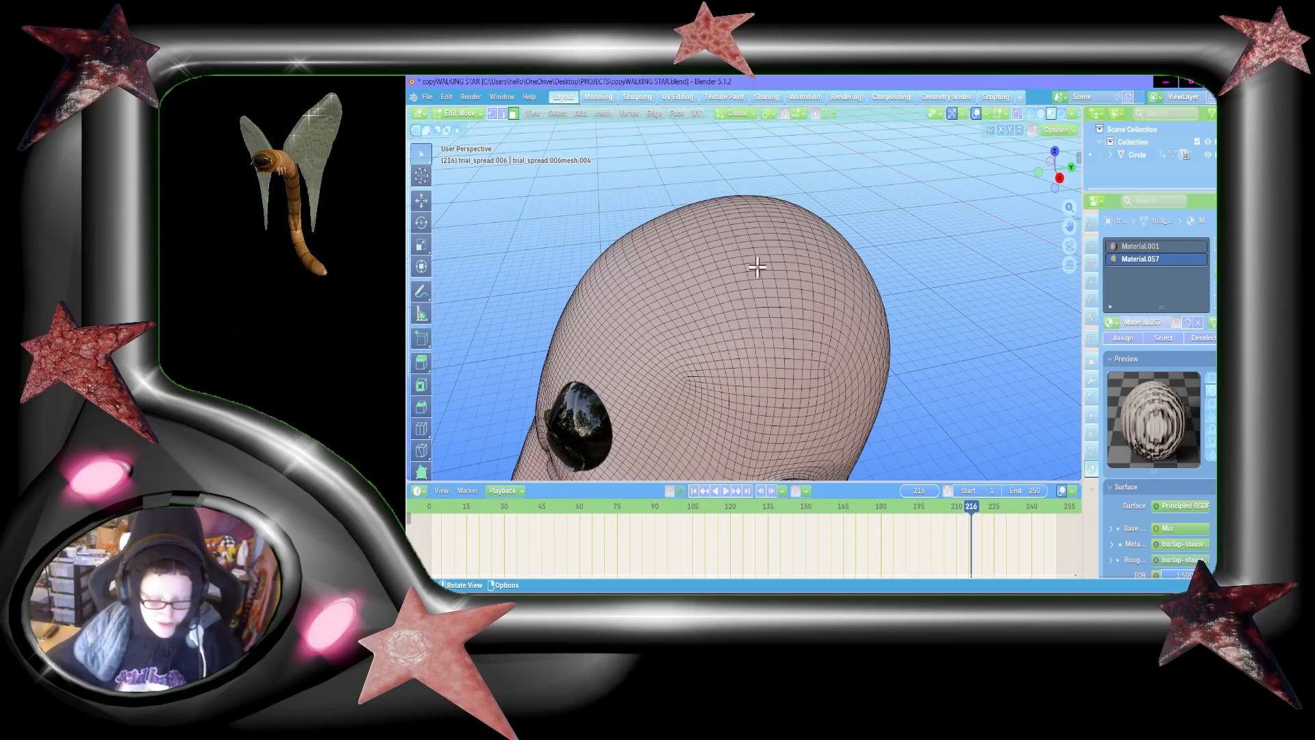
Step: Examine the head mesh from a high front view, closing in on the forehead and brow
{"action": "key", "text": "shift+grave"}
{"action": "key", "text": "w"}
{"action": "key", "text": "shift+w"}
{"action": "key", "text": "shift+a"}
{"action": "key", "text": "shift+s"}
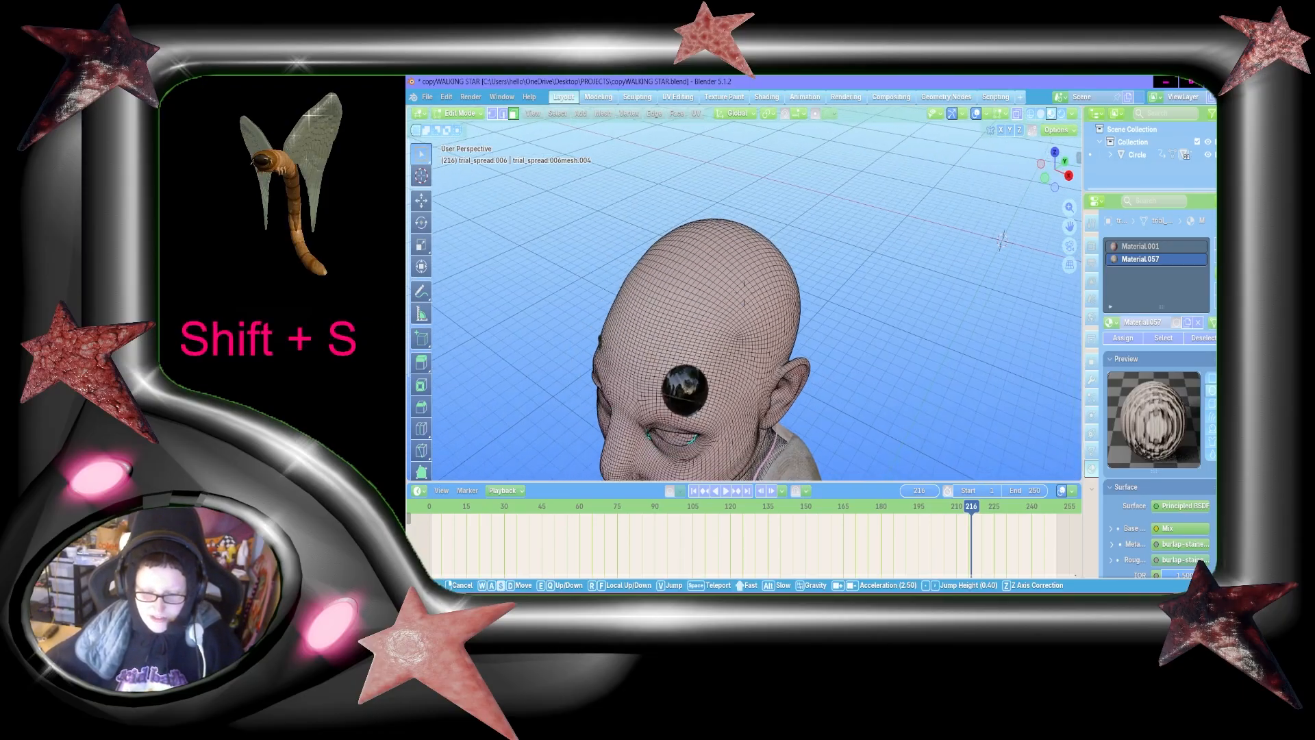
{"action": "key", "text": "shift+a"}
{"action": "key", "text": "w"}
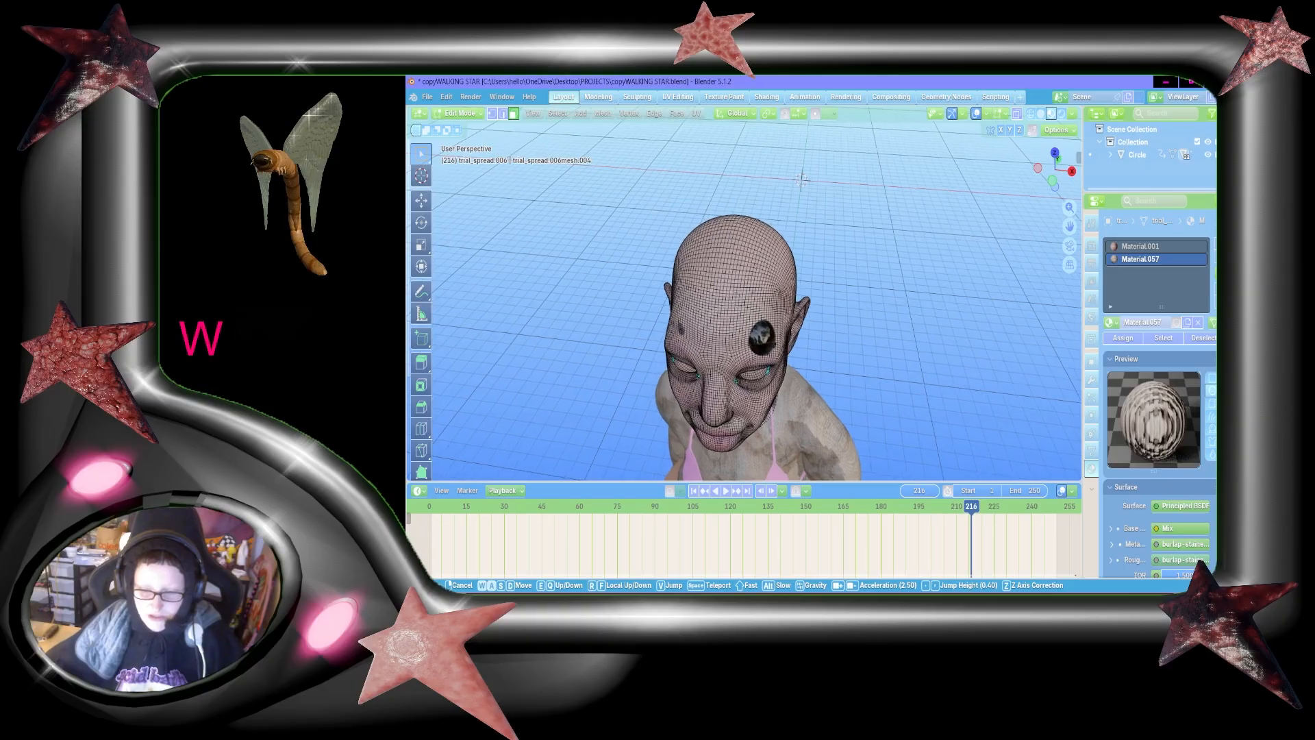
{"action": "key", "text": "w"}
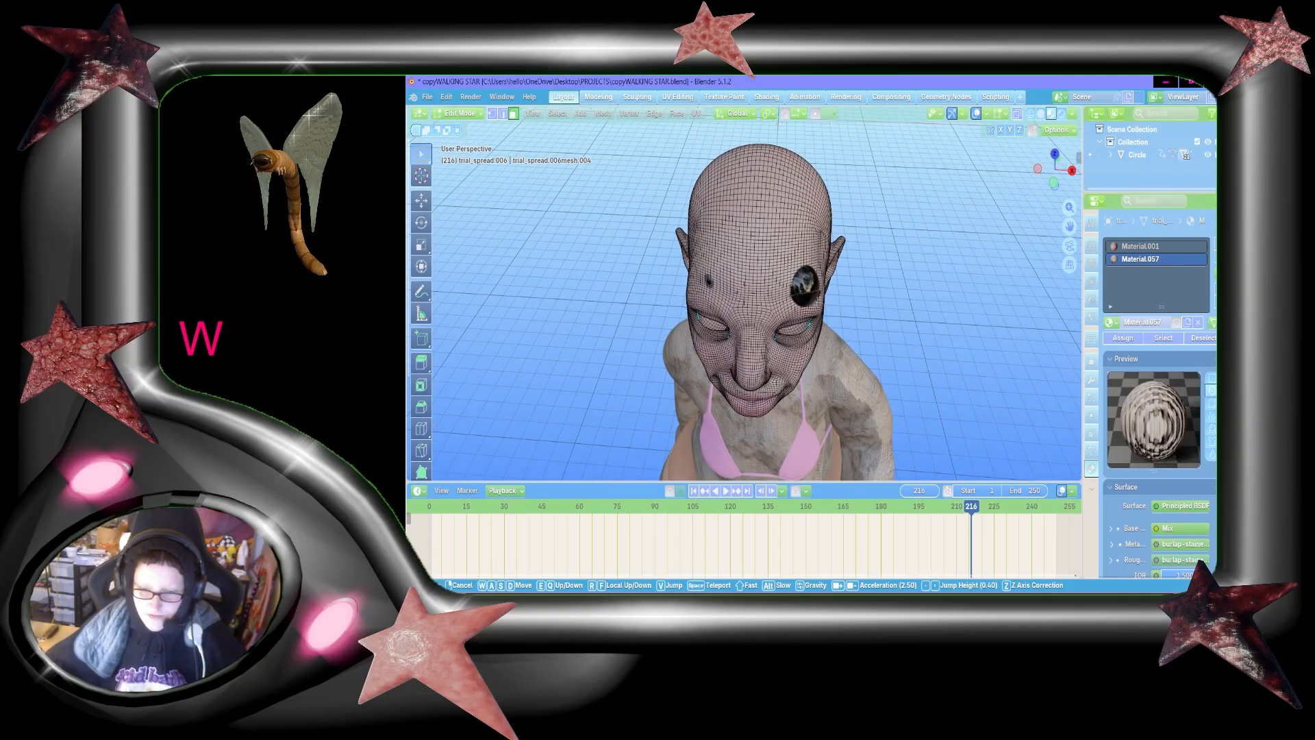
{"action": "key", "text": "w"}
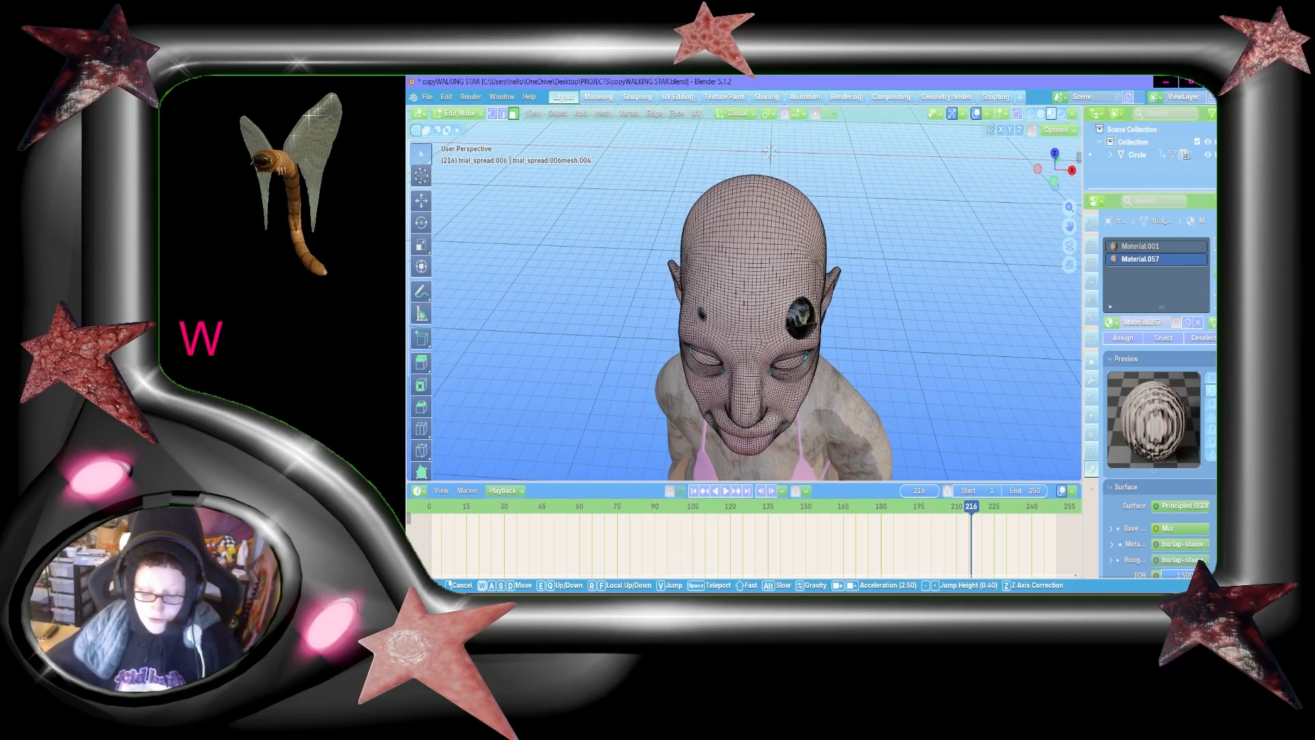
{"action": "key", "text": "a"}
{"action": "key", "text": "s"}
{"action": "key", "text": "w"}
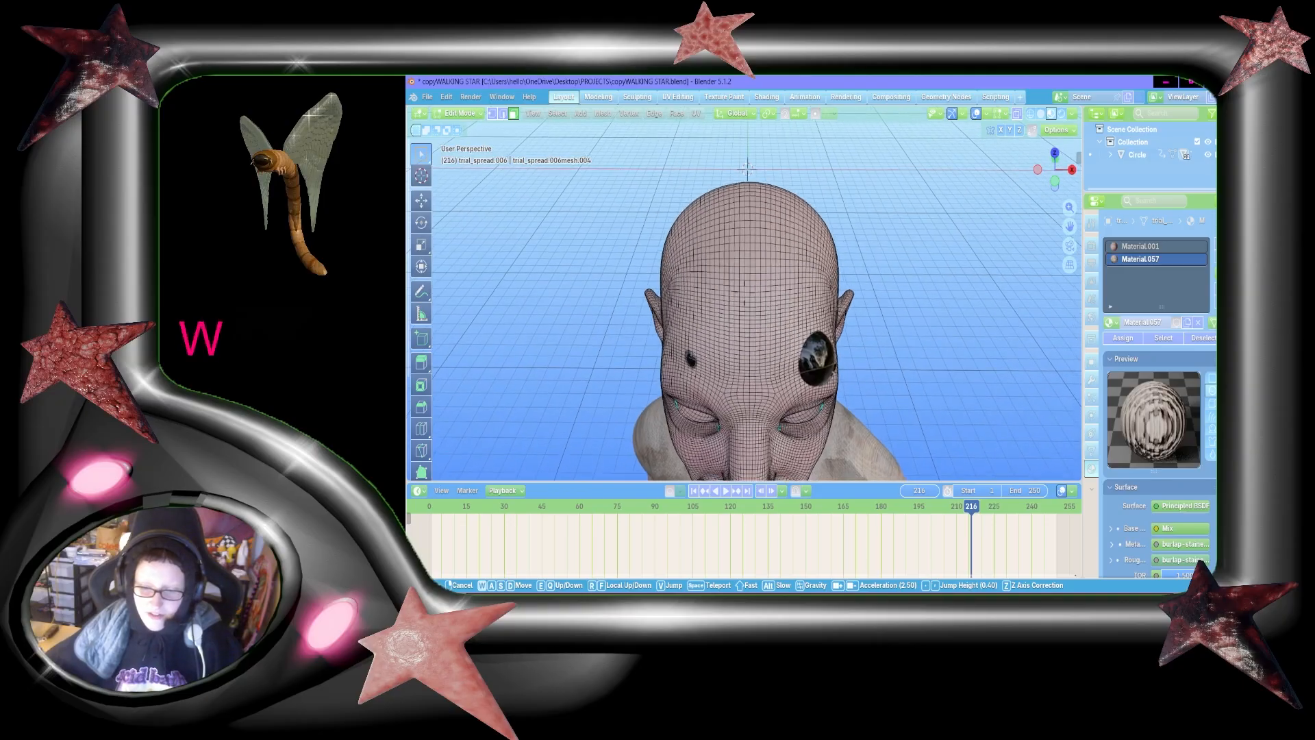
{"action": "key", "text": "w"}
{"action": "left_click", "coordinate": [758, 260]}
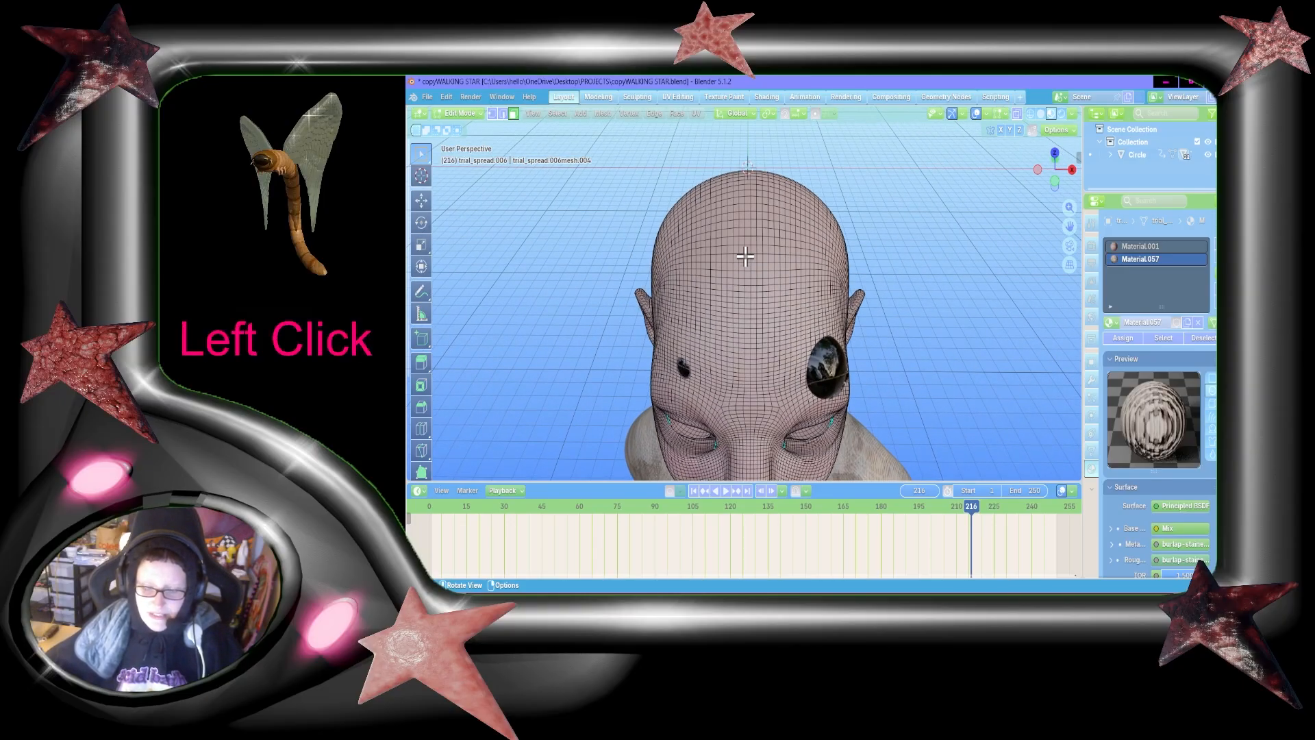
Step: Compare the skull's mesh topology on both sides of the head, from the forehead to behind the ears
{"action": "key", "text": "shift+grave"}
{"action": "key", "text": "w"}
{"action": "key", "text": "a"}
{"action": "key", "text": "w"}
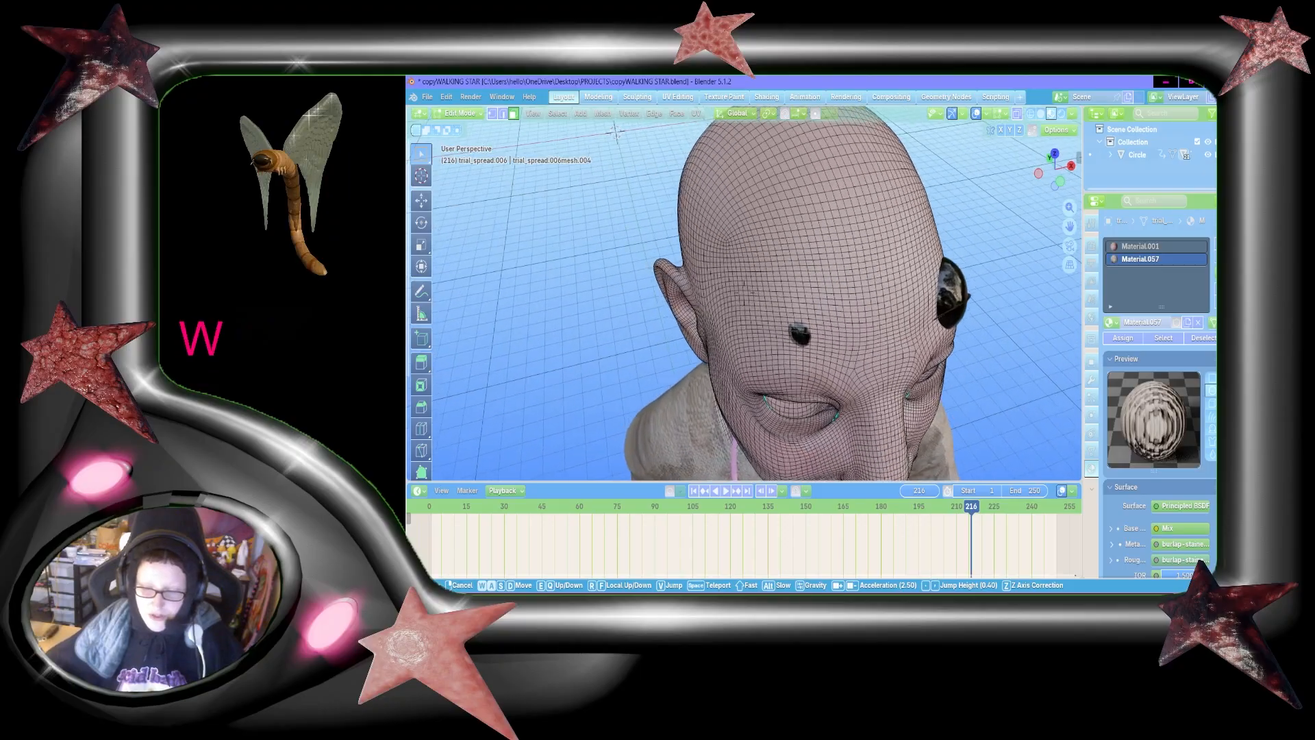
{"action": "key", "text": "d"}
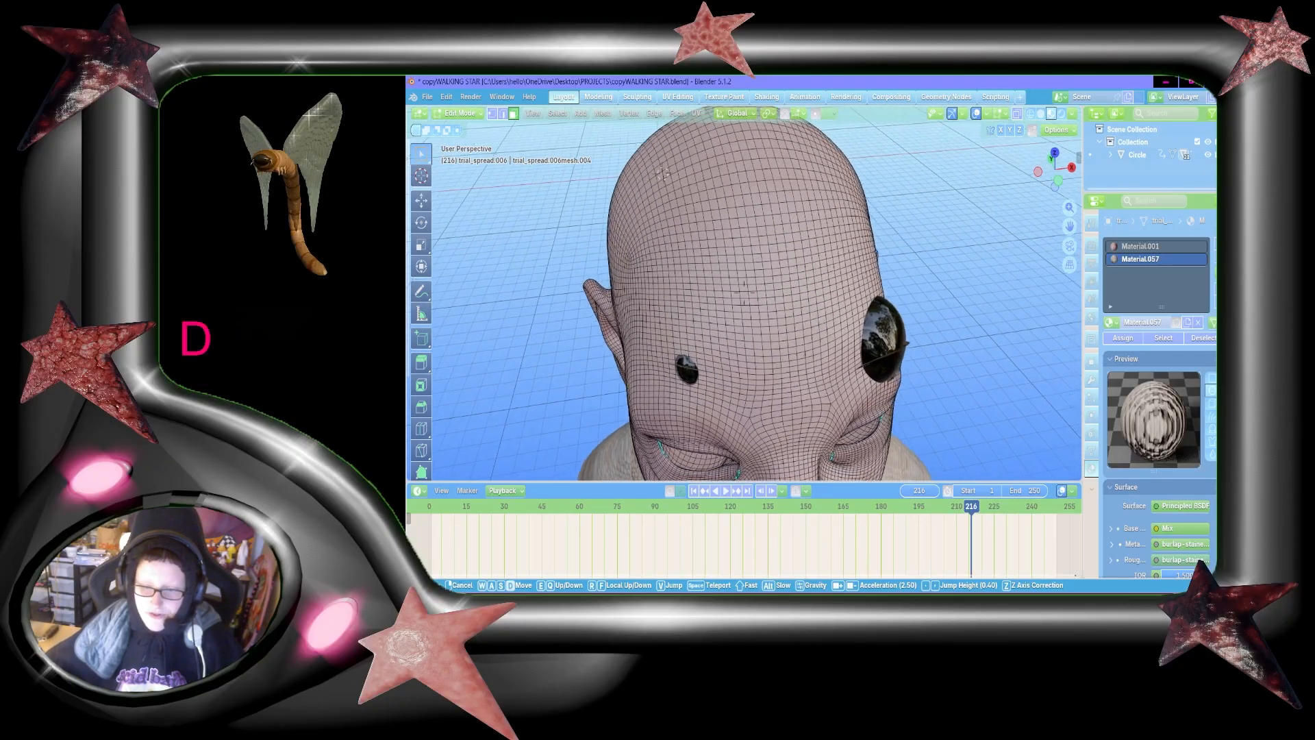
{"action": "key", "text": "s"}
{"action": "key", "text": "a"}
{"action": "key", "text": "s"}
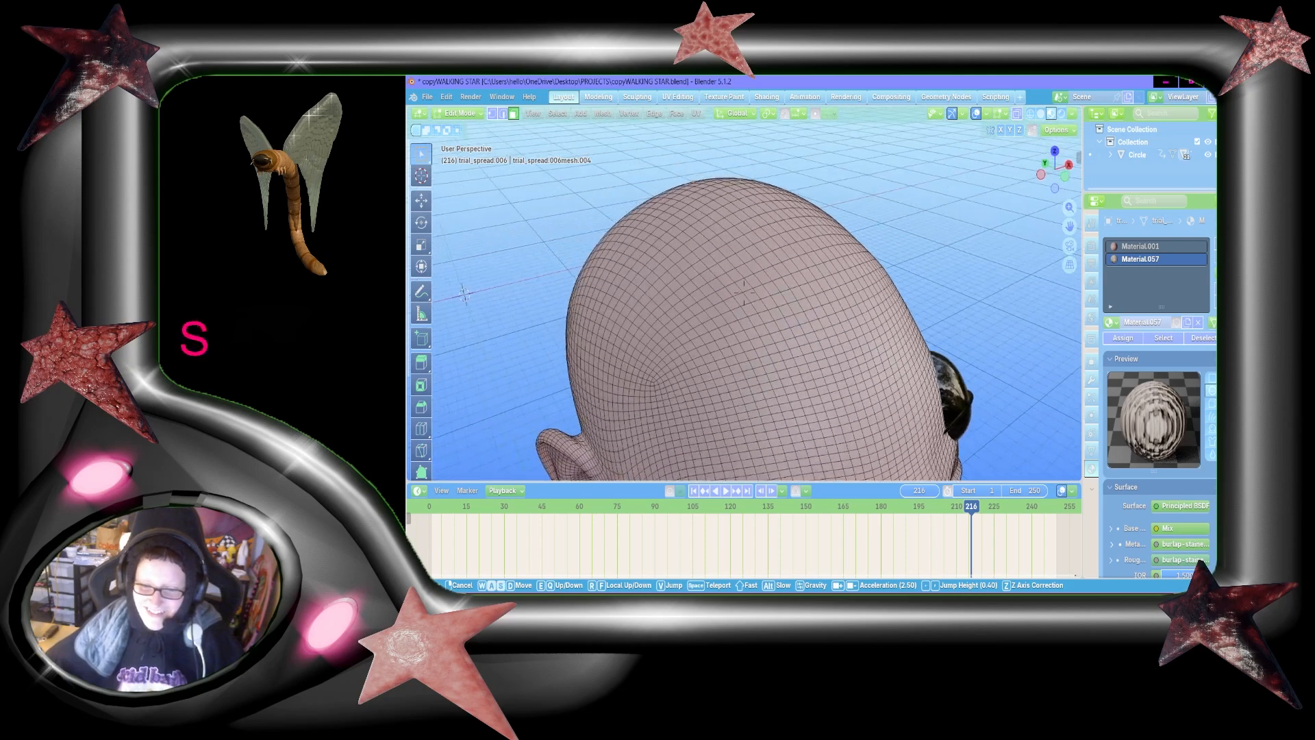
{"action": "key", "text": "w"}
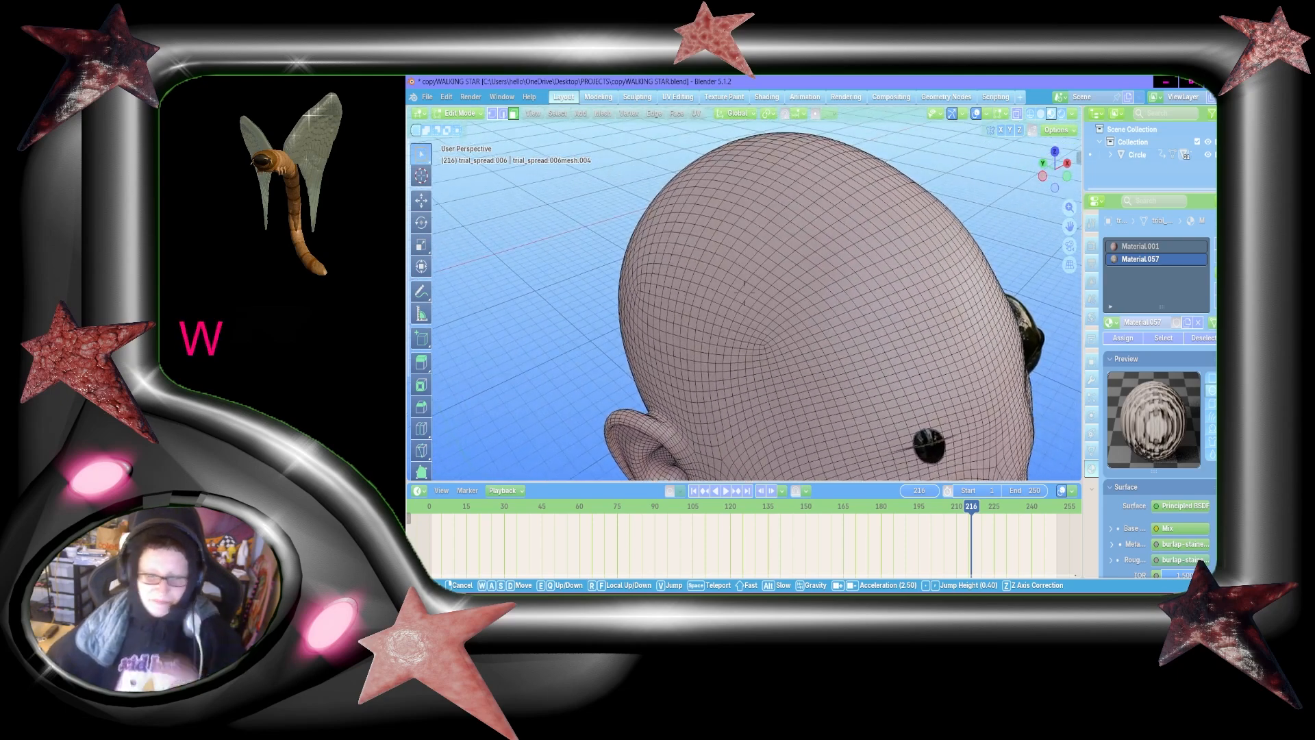
{"action": "left_click", "coordinate": [756, 212]}
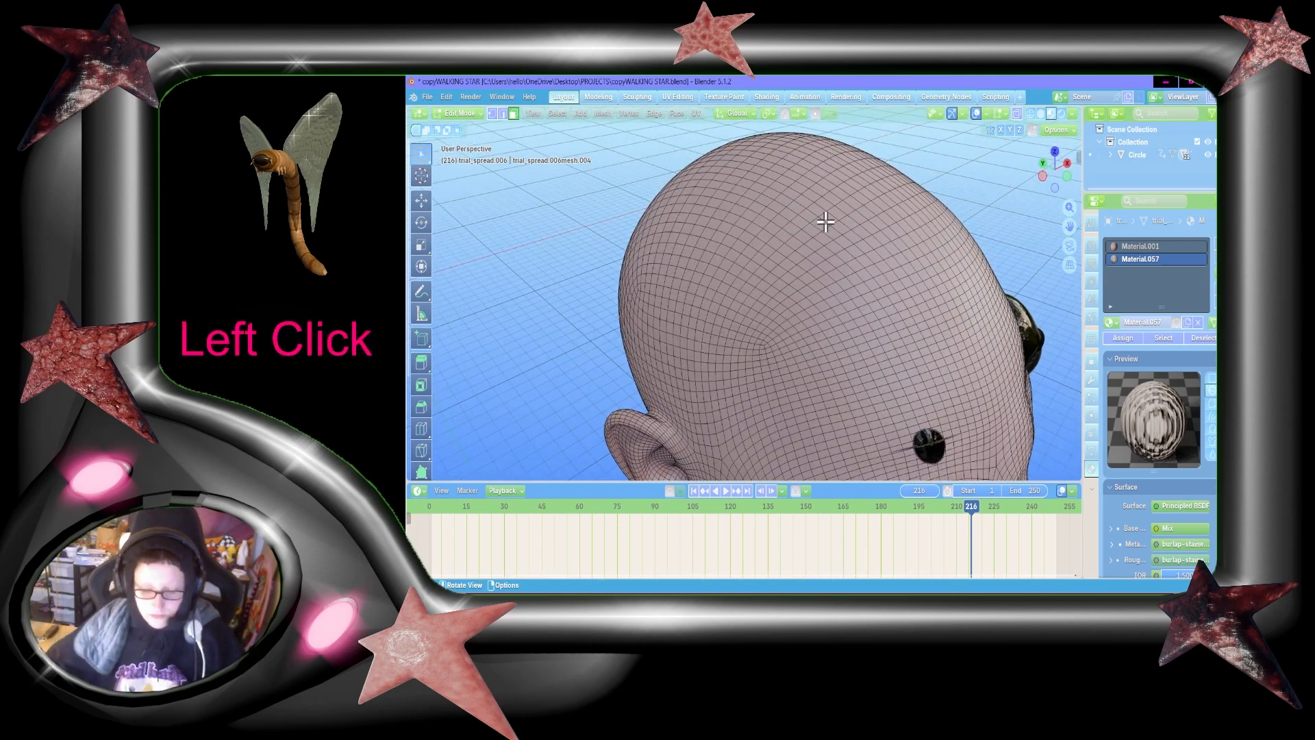
{"action": "key", "text": "shift+grave"}
{"action": "key", "text": "s"}
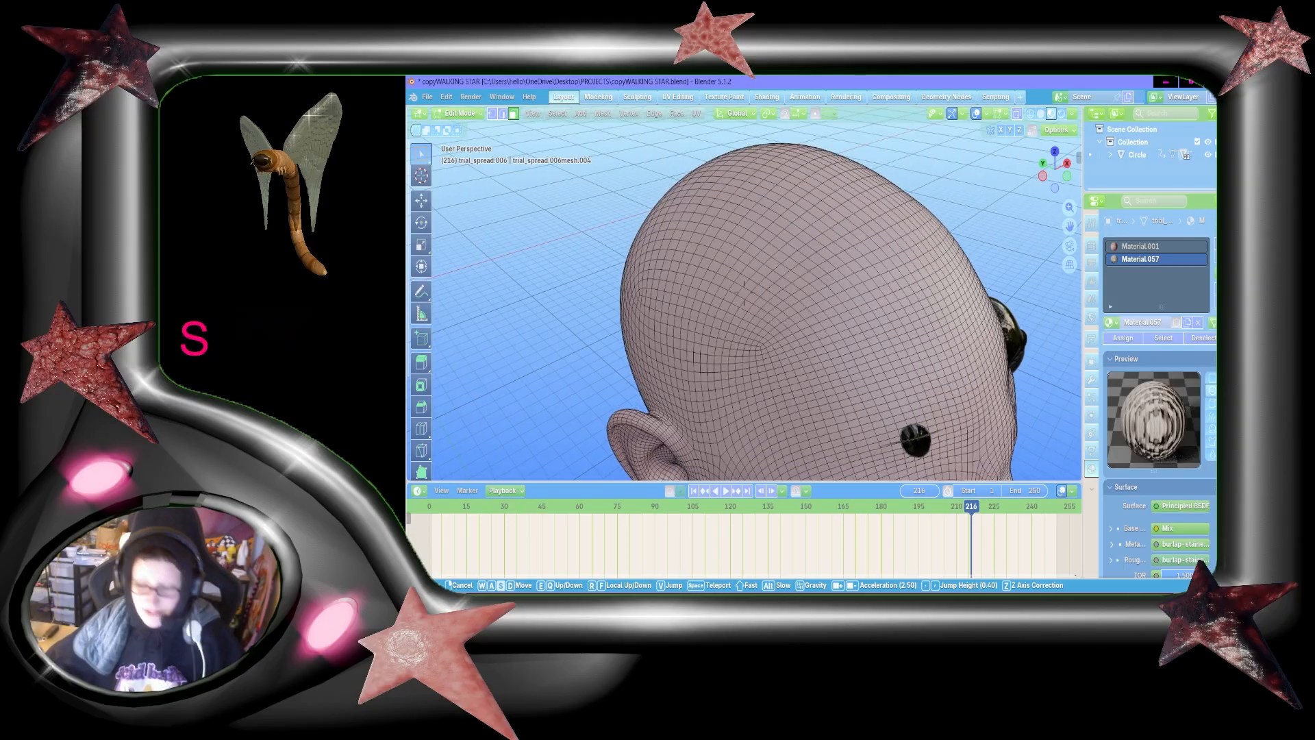
{"action": "key", "text": "d"}
{"action": "key", "text": "shift+d"}
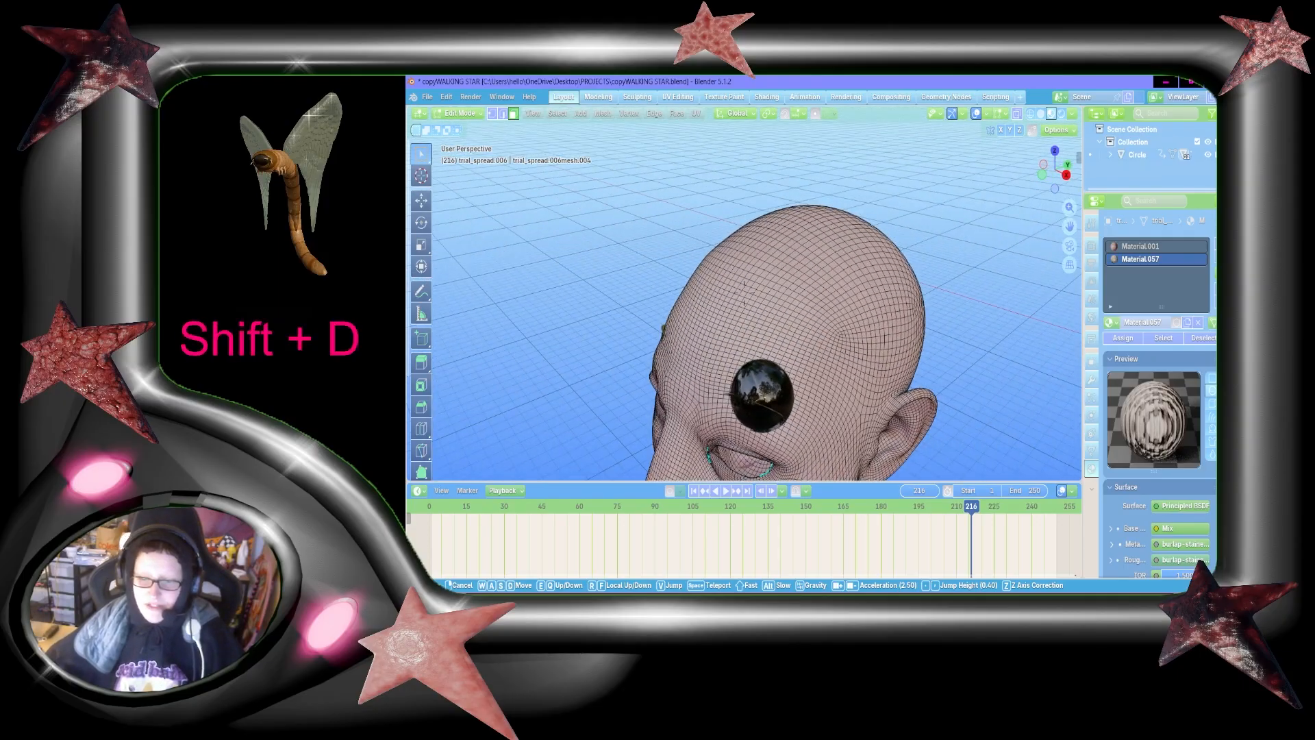
{"action": "left_click", "coordinate": [825, 221]}
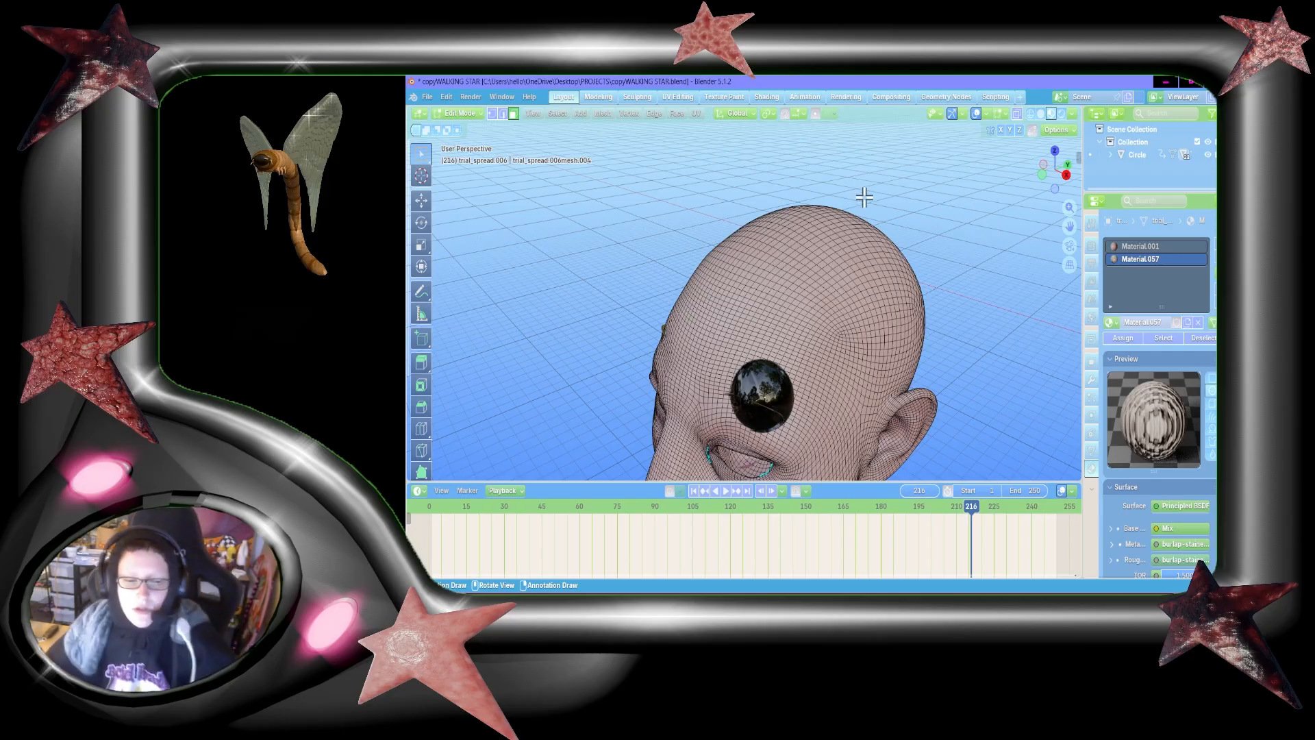
{"action": "left_click_drag", "start_coordinate": [1069, 227], "coordinate": [1065, 229]}
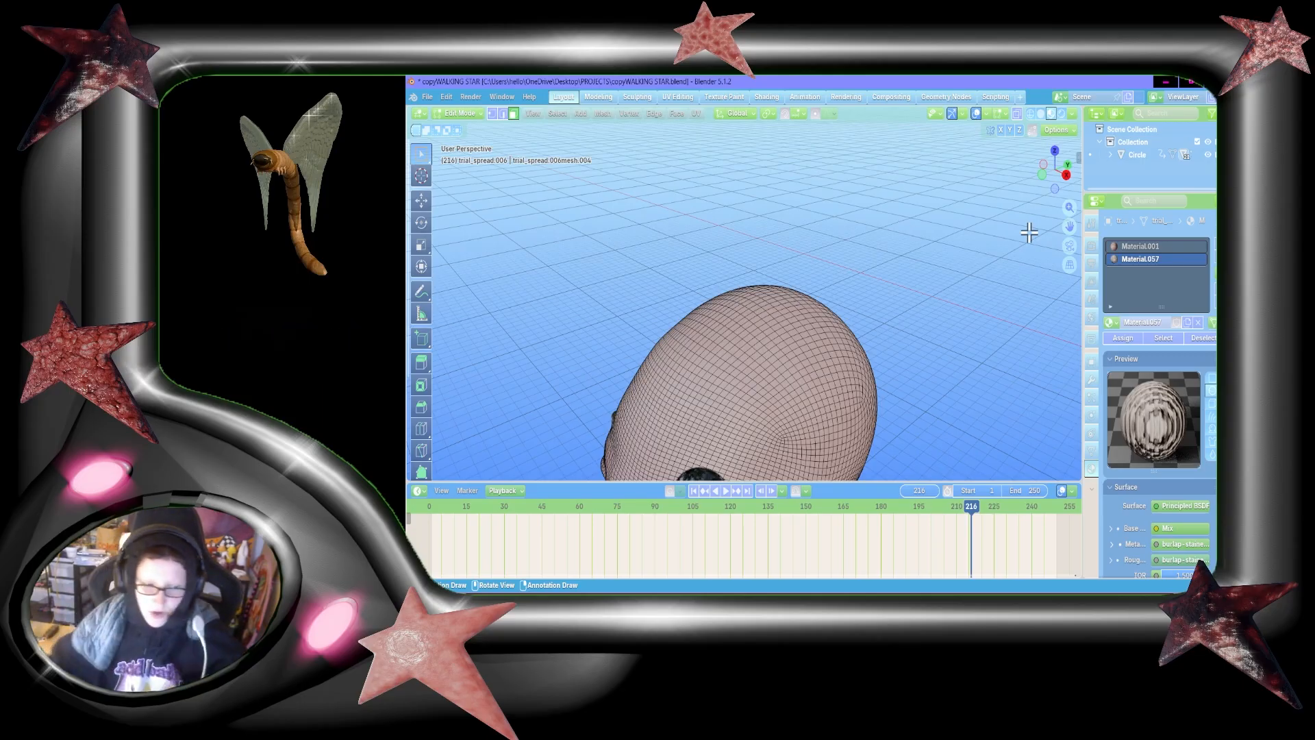
Step: Circle the head mesh from the forehead past the crown to a high view of the back
{"action": "key", "text": "shift+grave"}
{"action": "key", "text": "w"}
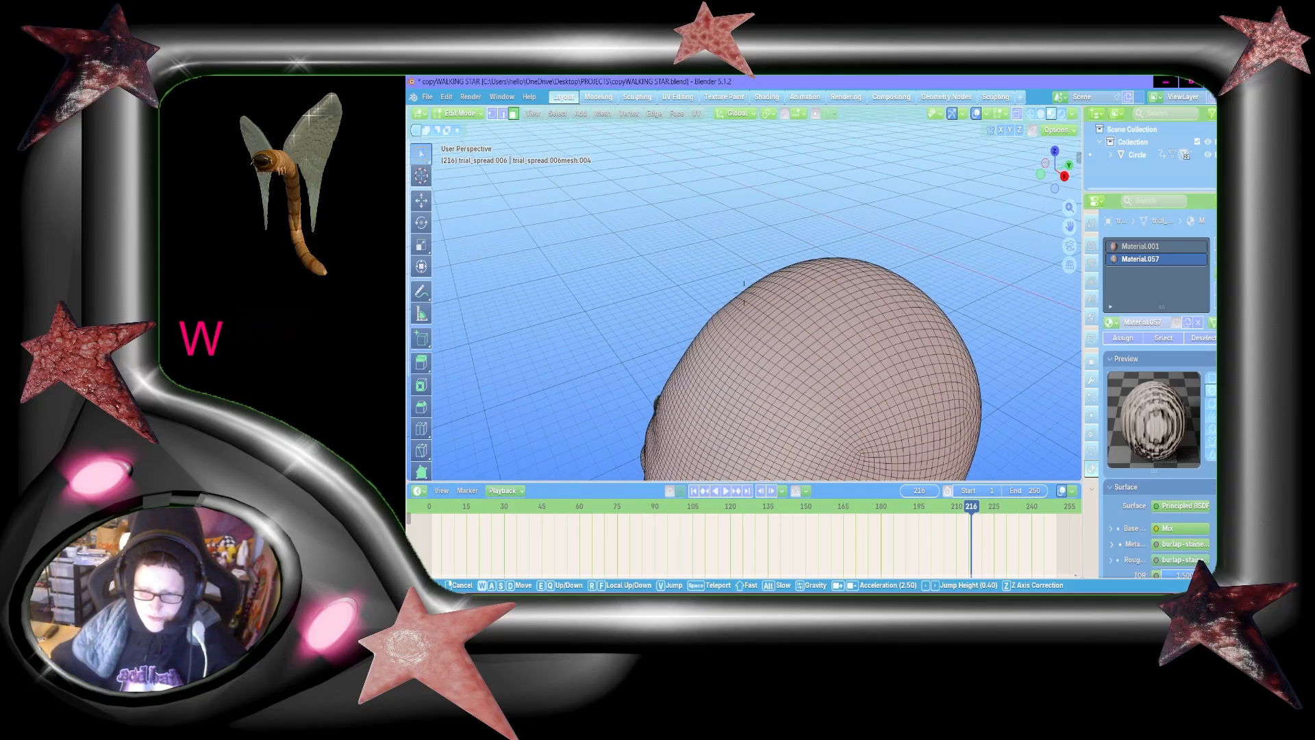
{"action": "key", "text": "a"}
{"action": "key", "text": "s"}
{"action": "key", "text": "a"}
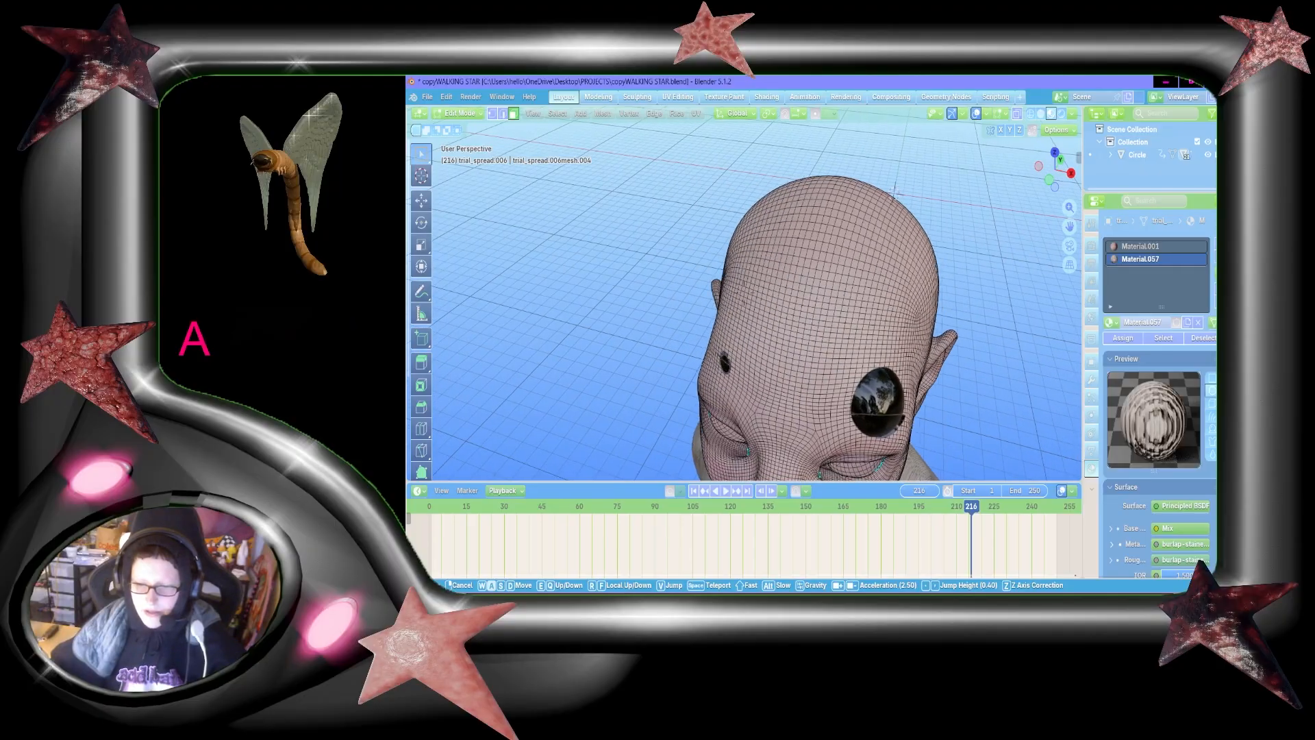
{"action": "key", "text": "w"}
{"action": "key", "text": "shift+a+w"}
{"action": "key", "text": "s"}
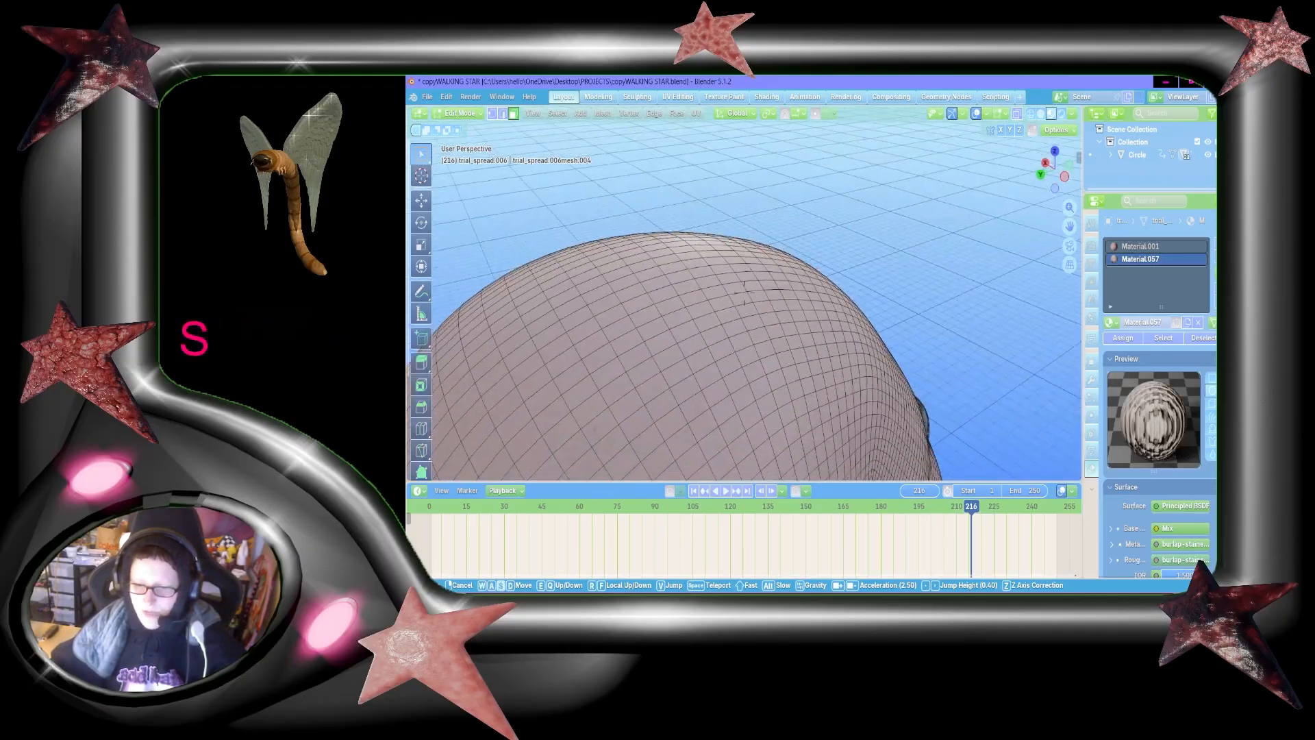
{"action": "key", "text": "shift+s+a"}
{"action": "key", "text": "w"}
{"action": "key", "text": "shift+w"}
{"action": "key", "text": "a"}
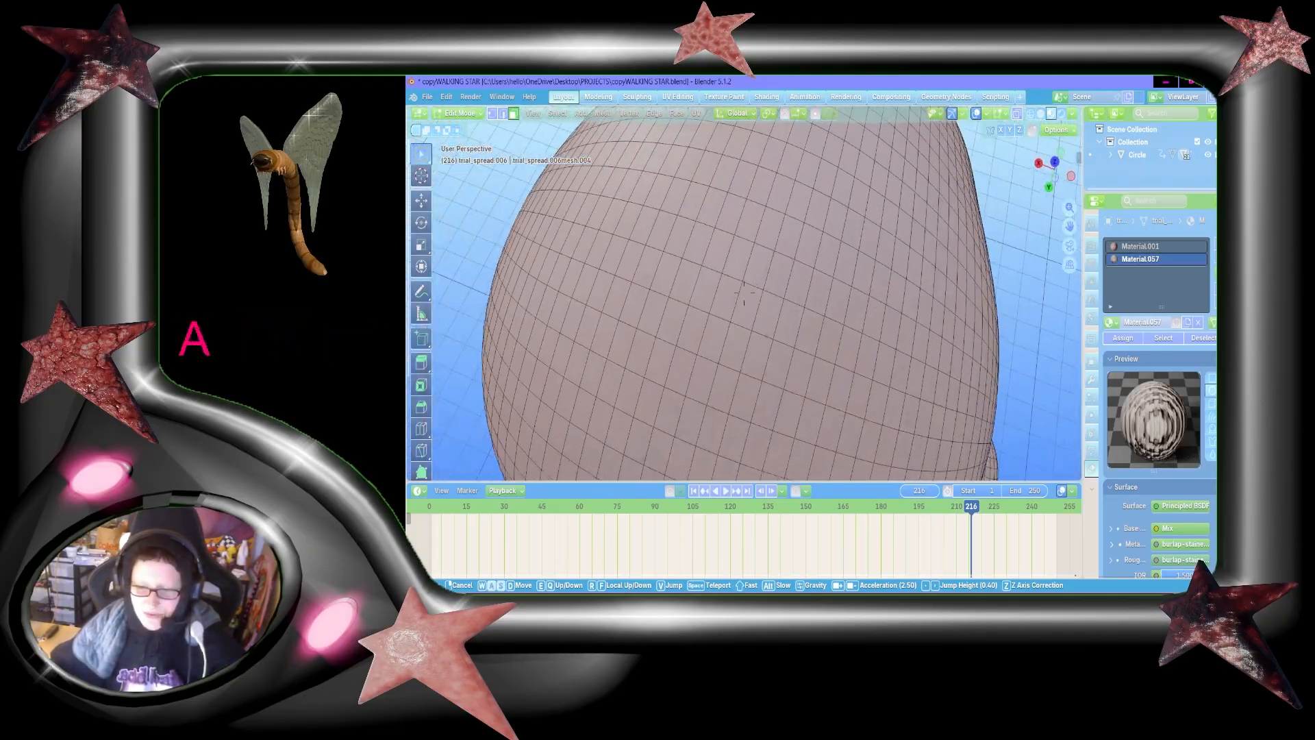
{"action": "key", "text": "shift+s+a"}
{"action": "key", "text": "d"}
{"action": "left_click", "coordinate": [929, 301]}
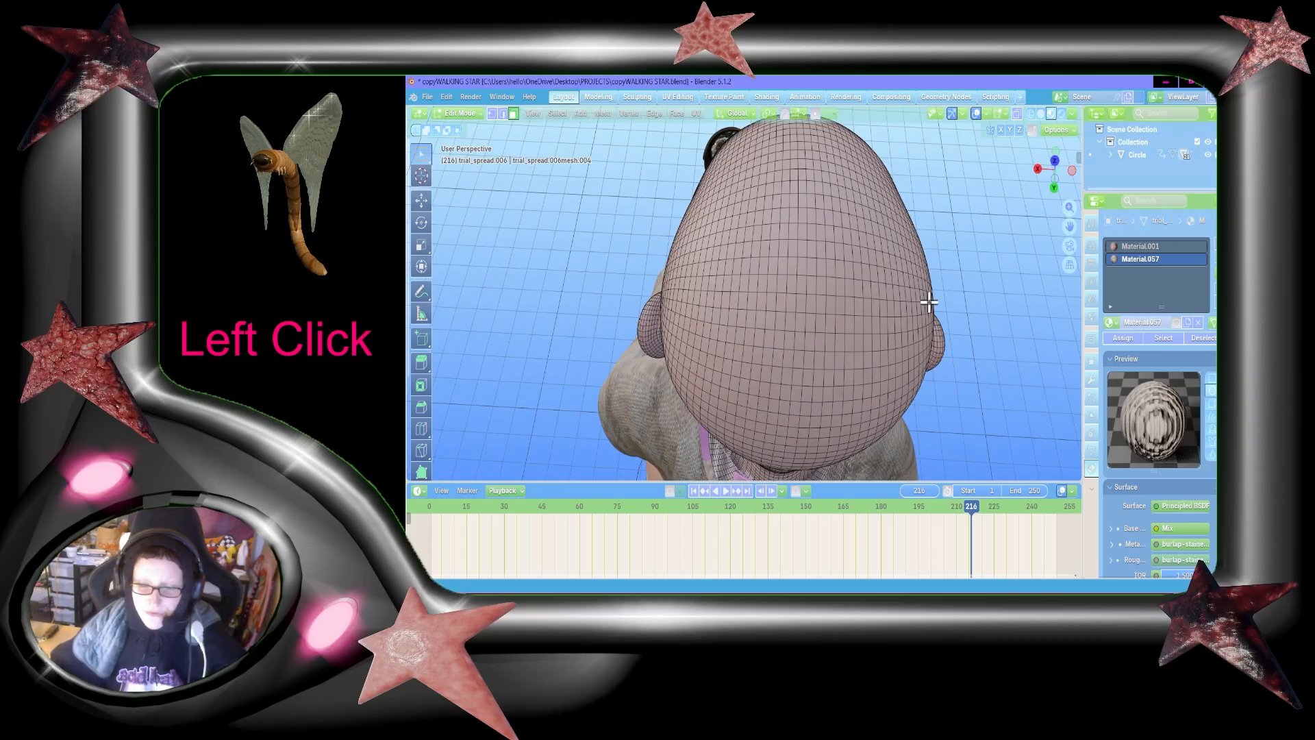
Step: Examine the crown and back of the head mesh from high views behind the character
{"action": "key", "text": "shift+grave"}
{"action": "key", "text": "s"}
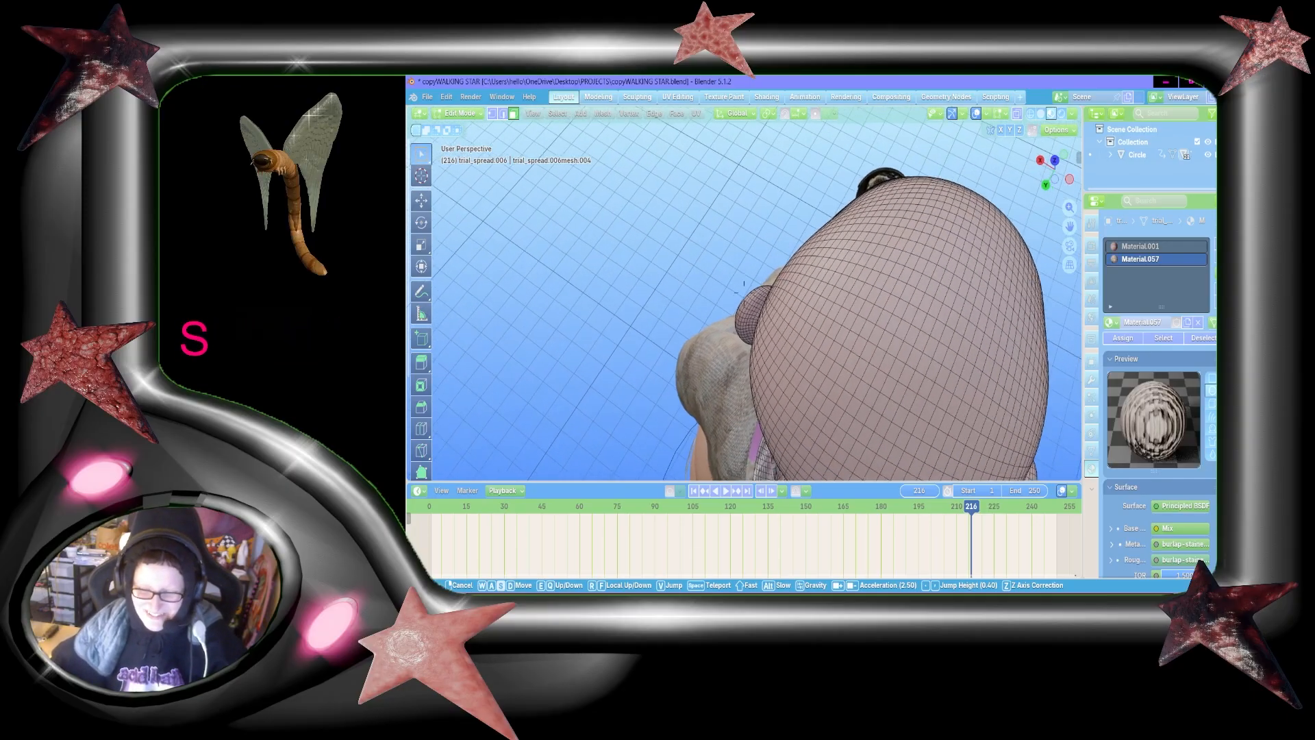
{"action": "key", "text": "w"}
{"action": "key", "text": "a"}
{"action": "key", "text": "d"}
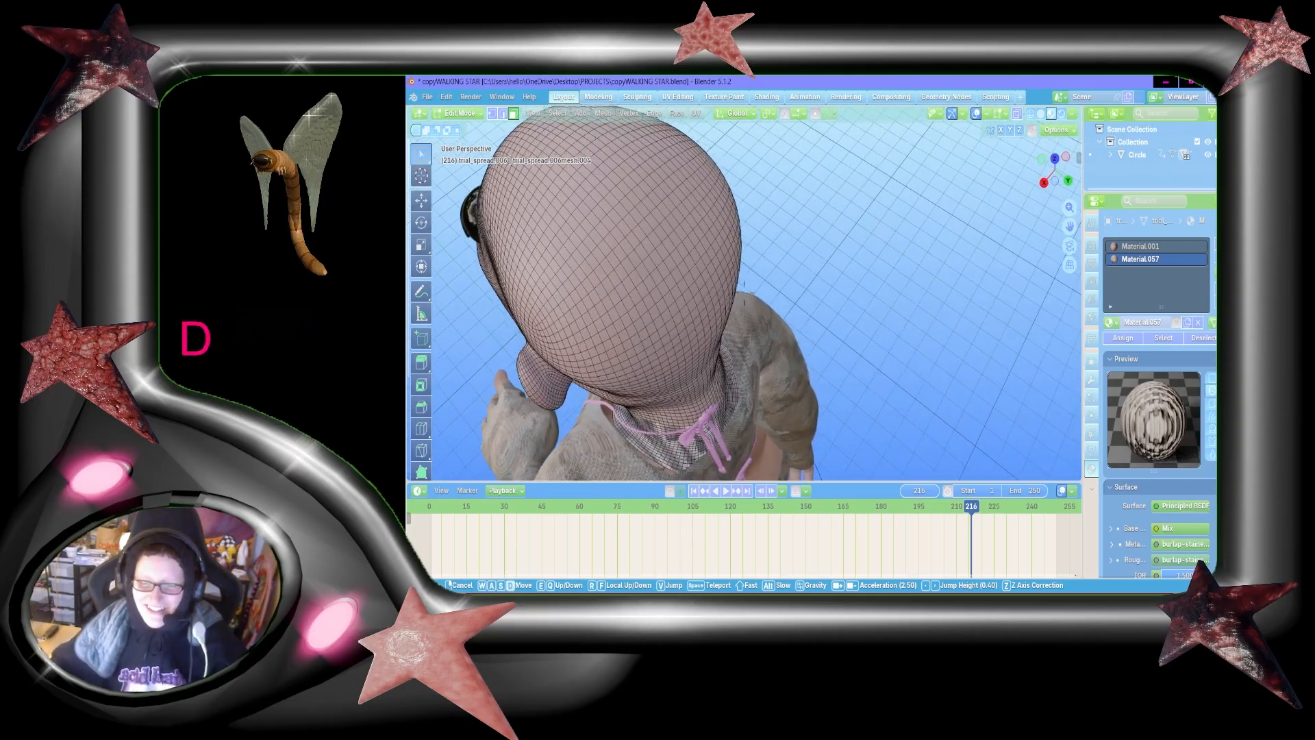
{"action": "left_click", "coordinate": [929, 253]}
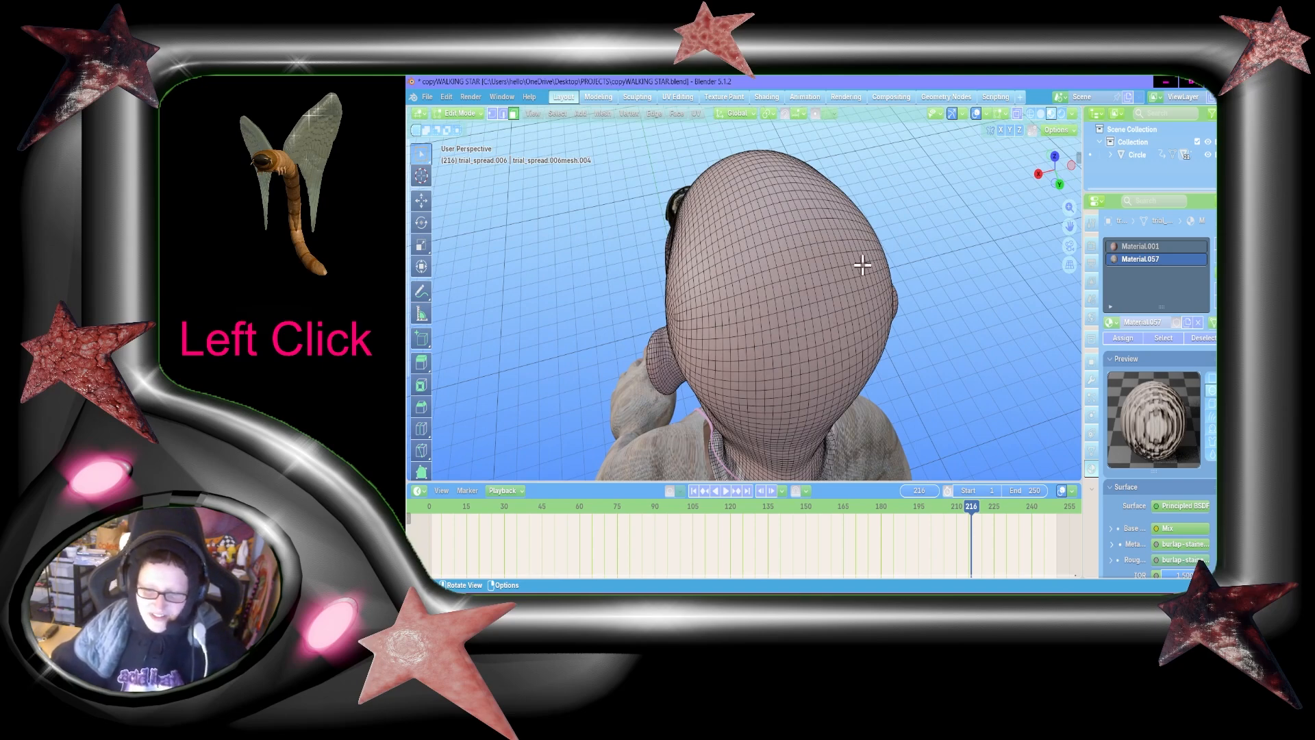
{"action": "key", "text": "shift+grave"}
{"action": "key", "text": "shift+w"}
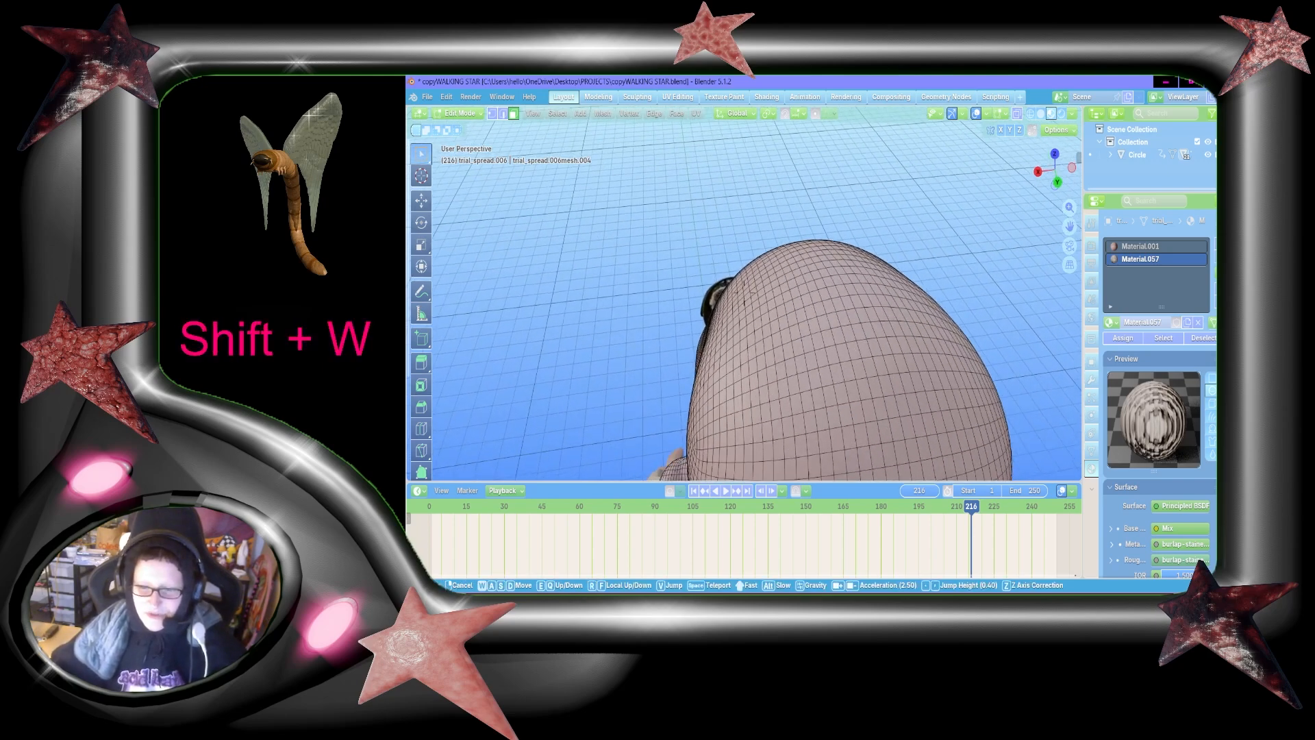
{"action": "key", "text": "s"}
{"action": "left_click", "coordinate": [871, 269]}
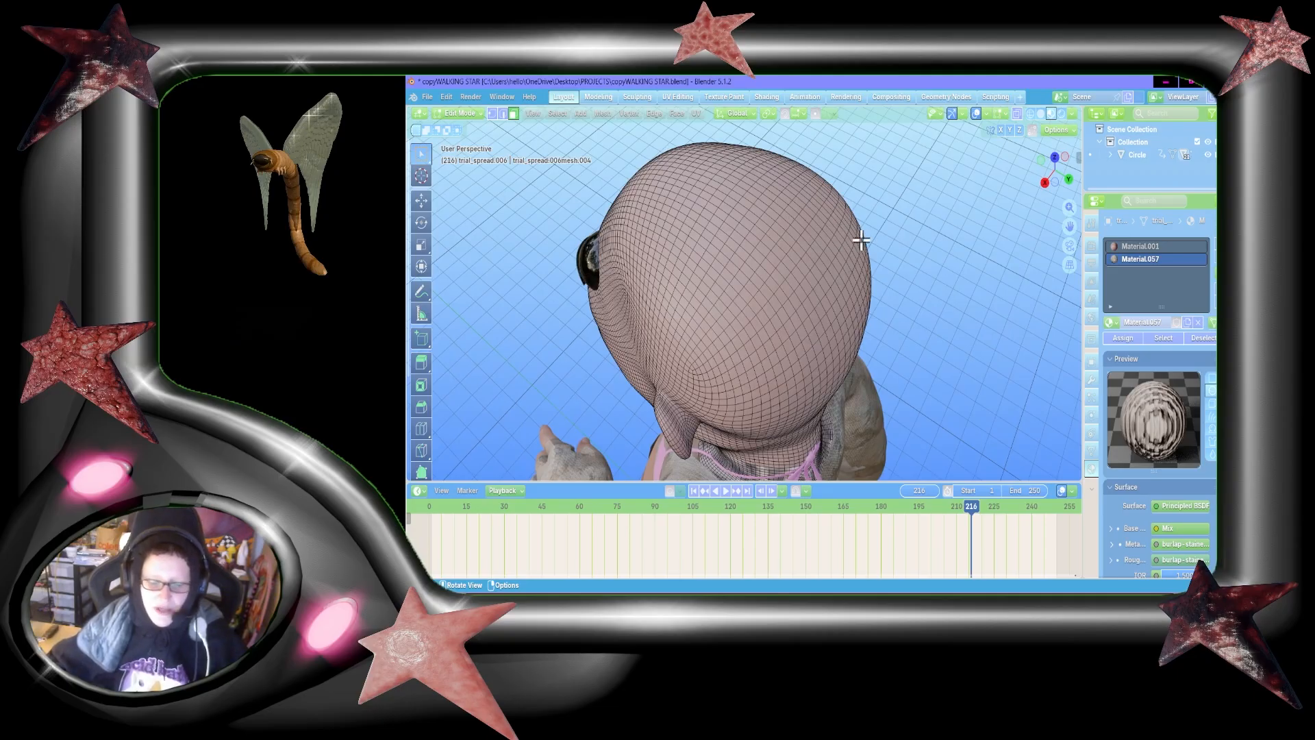
Step: Circle the head mesh from the back of the neck past the ear to the front of the face
{"action": "key", "text": "shift+grave"}
{"action": "key", "text": "d"}
{"action": "key", "text": "shift+w+d"}
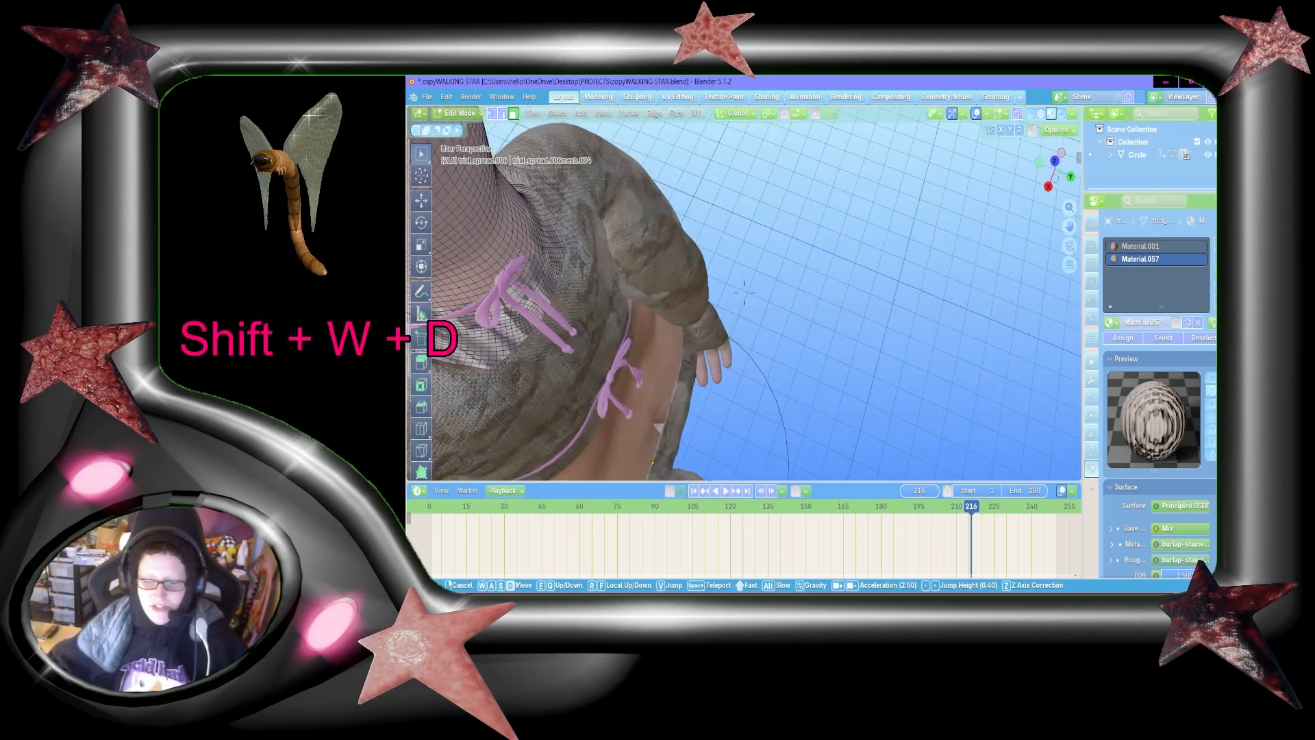
{"action": "key", "text": "a"}
{"action": "key", "text": "w"}
{"action": "key", "text": "a"}
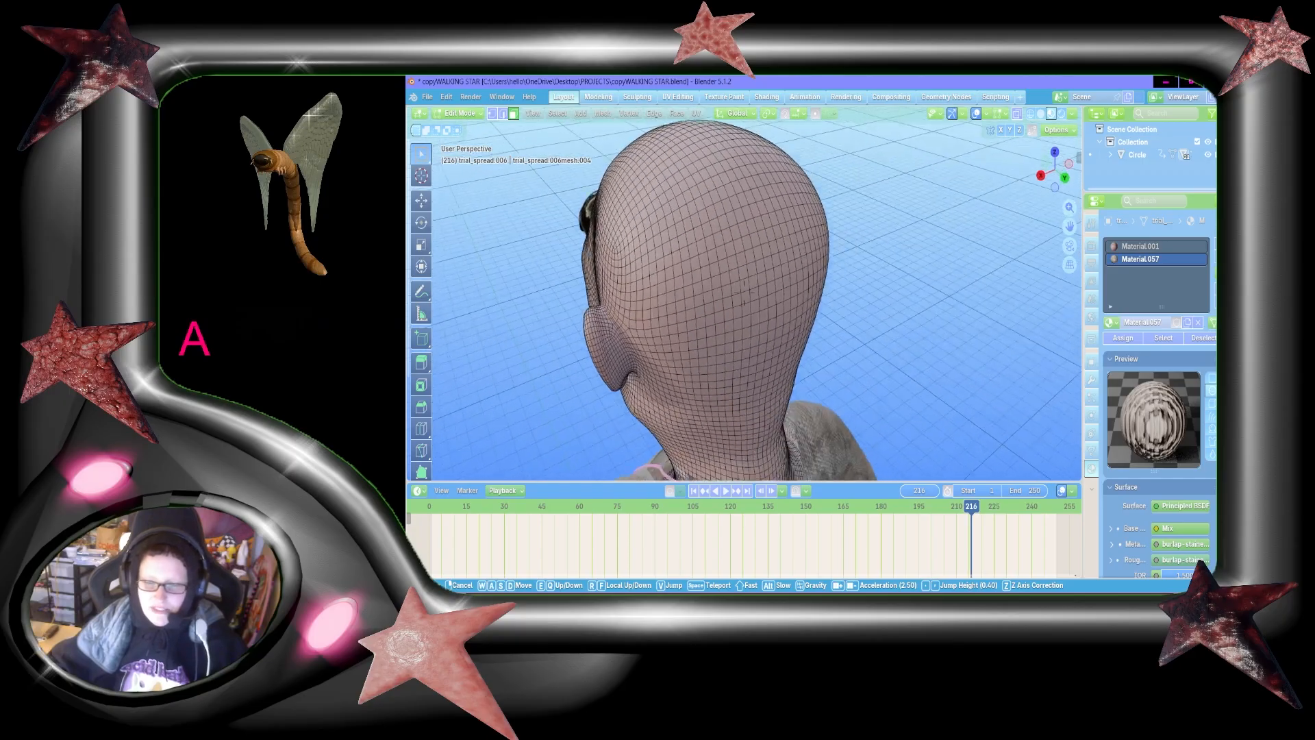
{"action": "key", "text": "shift+a"}
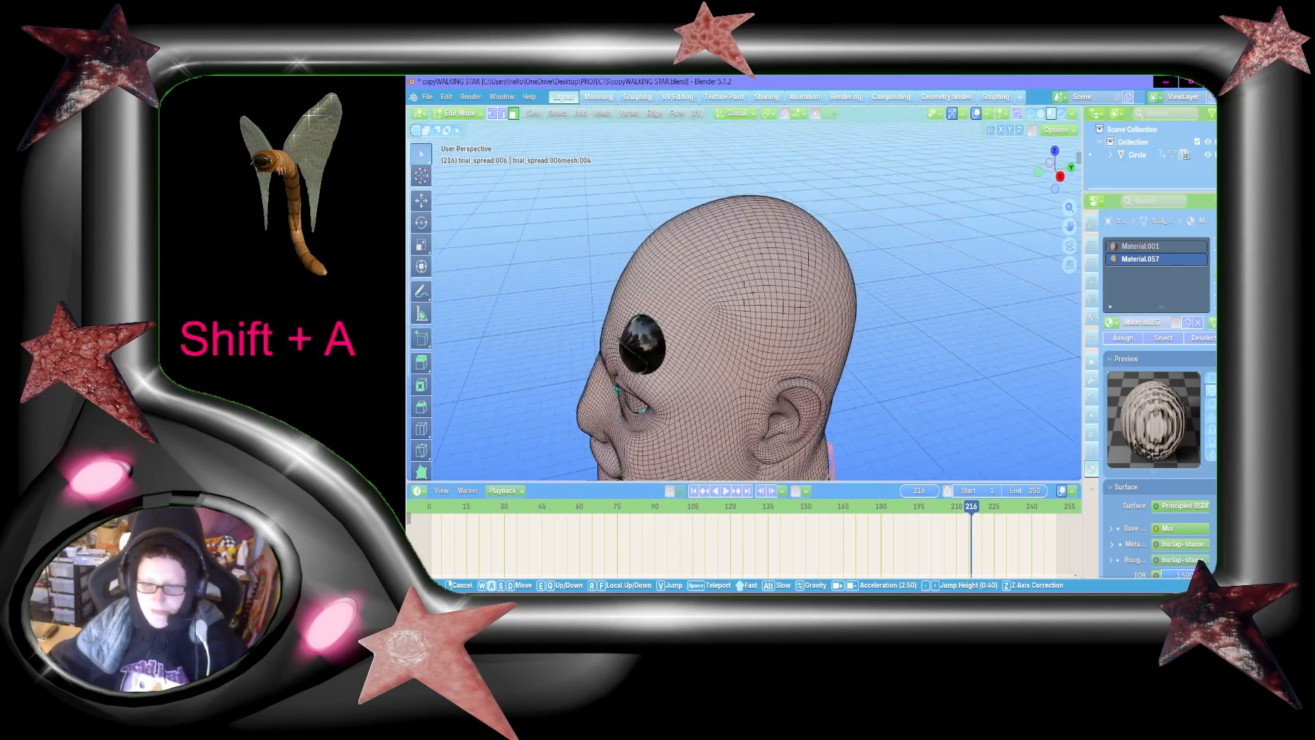
{"action": "key", "text": "a"}
{"action": "key", "text": "shift+a"}
{"action": "key", "text": "d"}
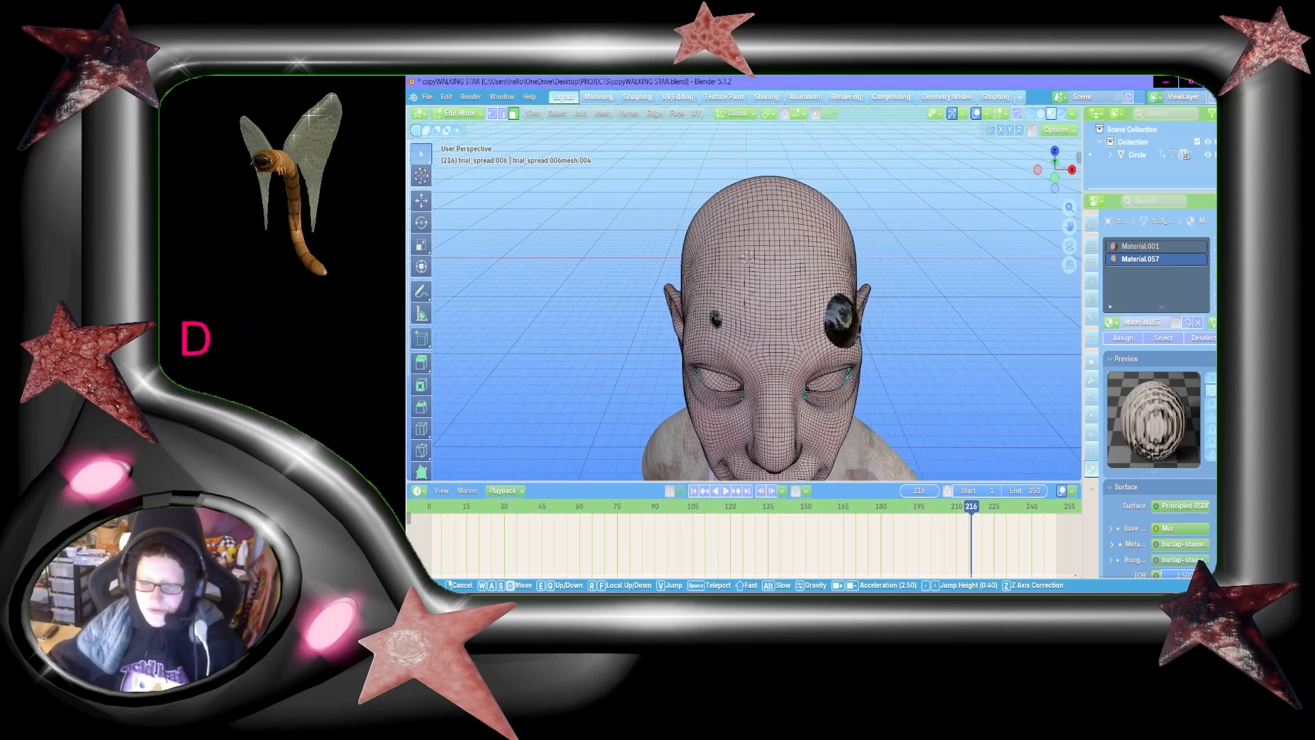
{"action": "left_click", "coordinate": [832, 207]}
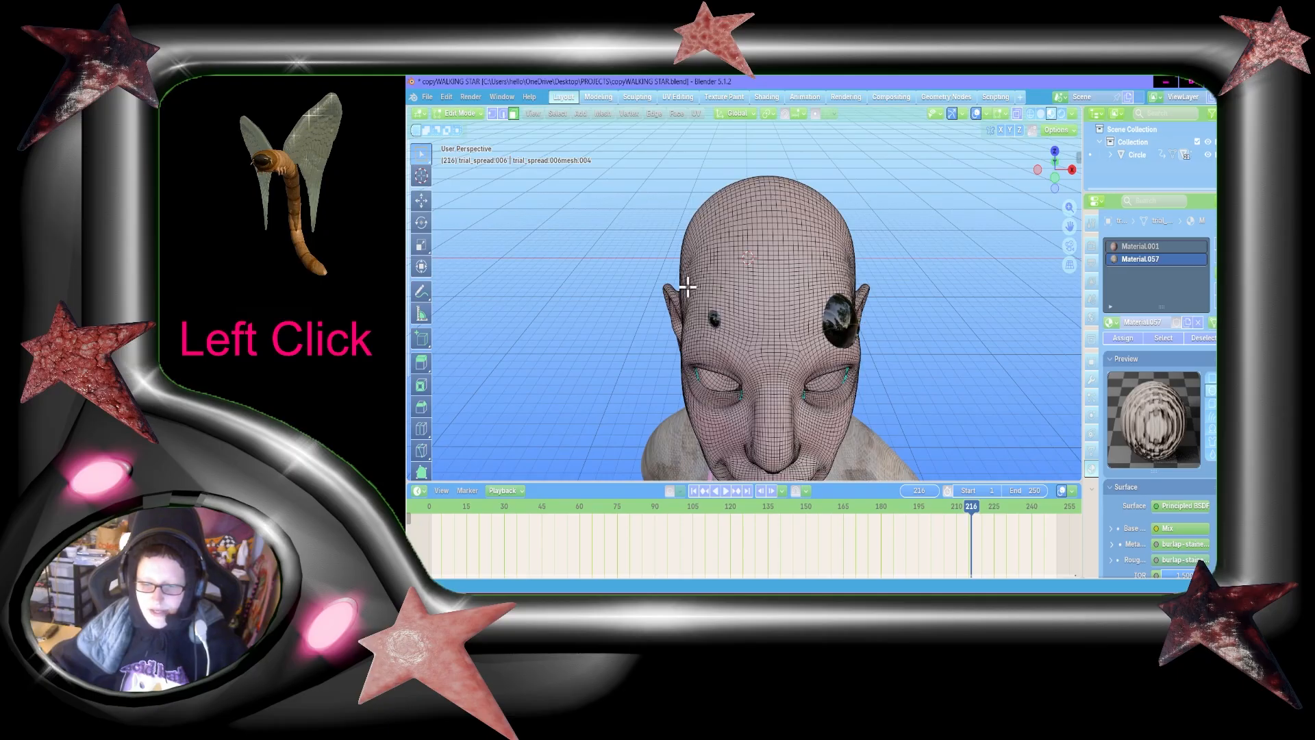
Step: Inspect the skull mesh up close, then the back of the neck down to the purple collar bow
{"action": "key", "text": "shift+grave"}
{"action": "key", "text": "shift+w"}
{"action": "key", "text": "shift+a"}
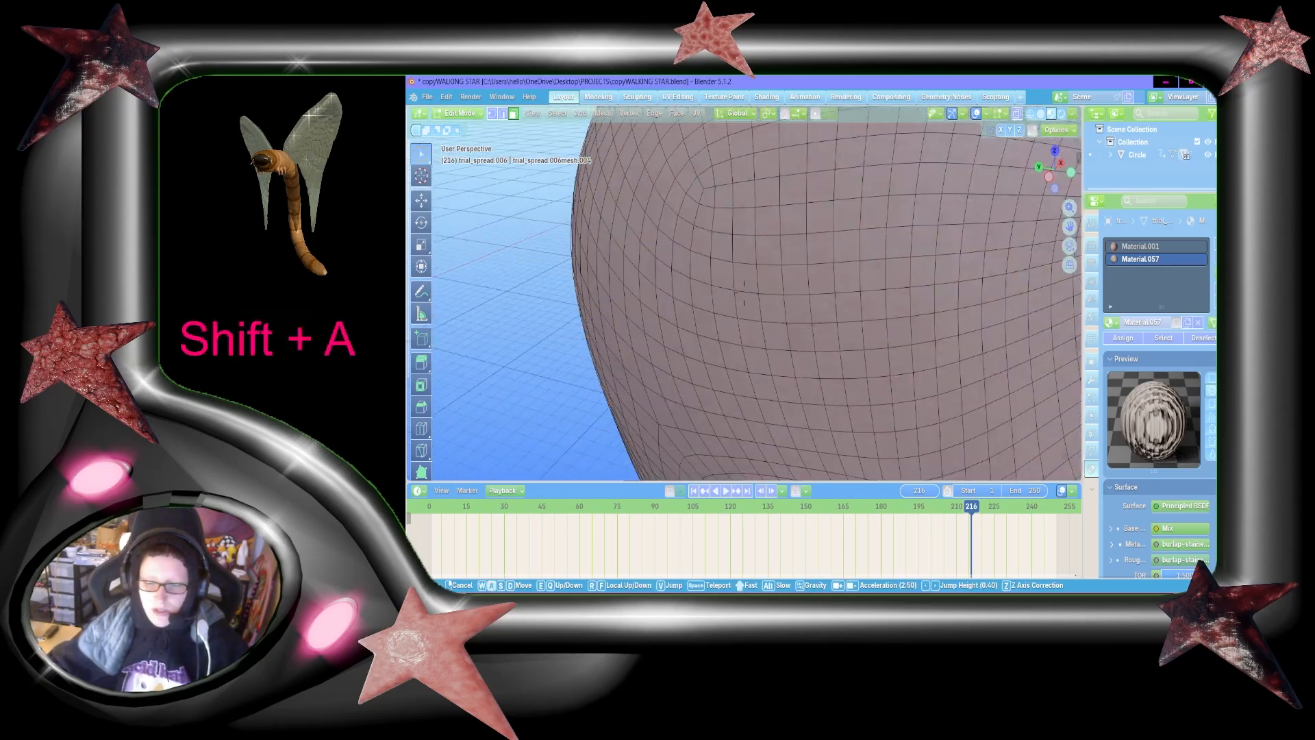
{"action": "key", "text": "shift+w"}
{"action": "key", "text": "s"}
{"action": "key", "text": "d"}
{"action": "key", "text": "a"}
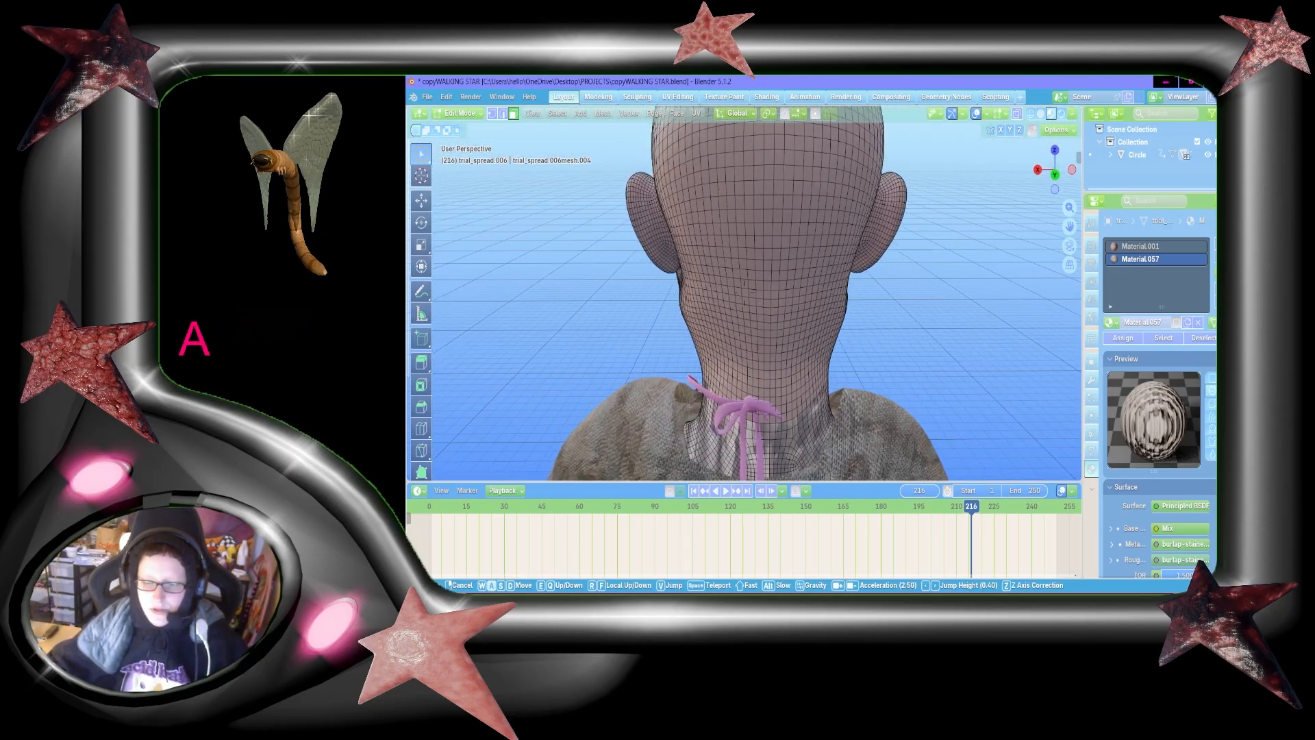
{"action": "key", "text": "shift+d"}
{"action": "key", "text": "w"}
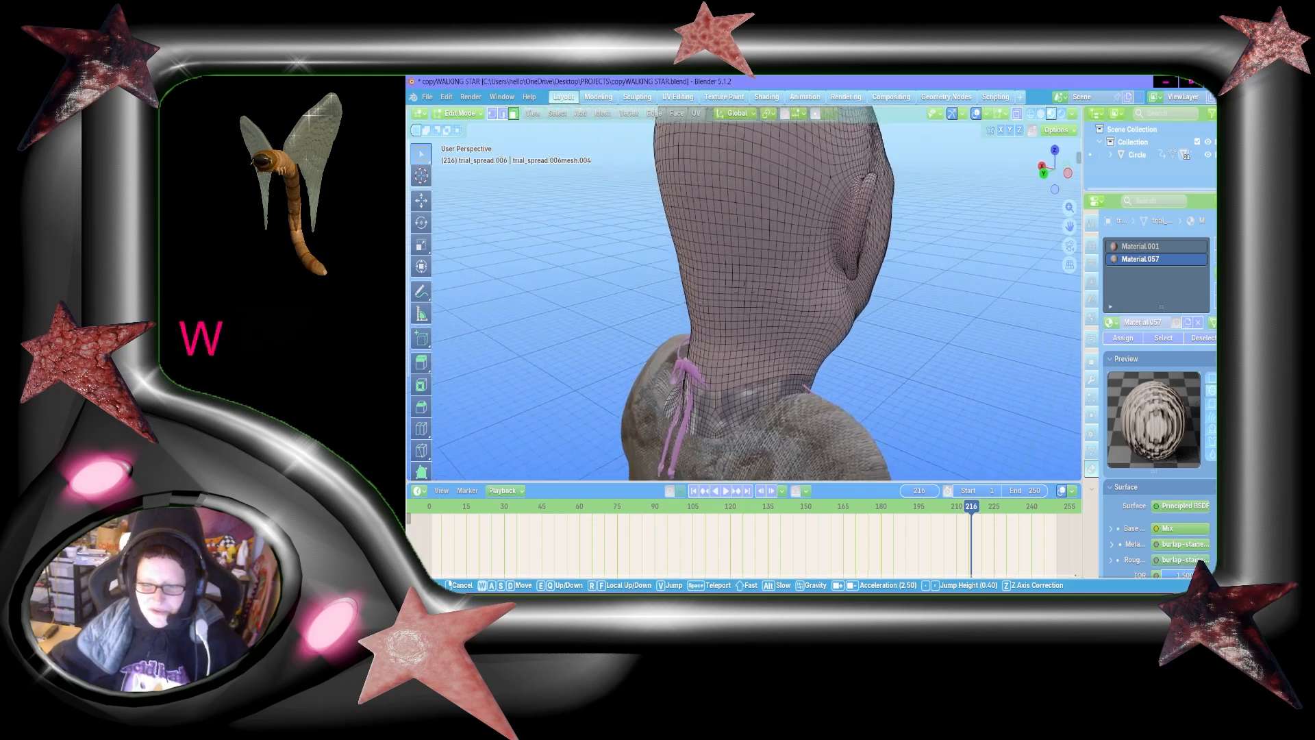
{"action": "left_click", "coordinate": [809, 365]}
Step: Examine the mesh topology from the nape to the crown, ending behind the character's left ear
{"action": "key", "text": "shift+grave"}
{"action": "key", "text": "a"}
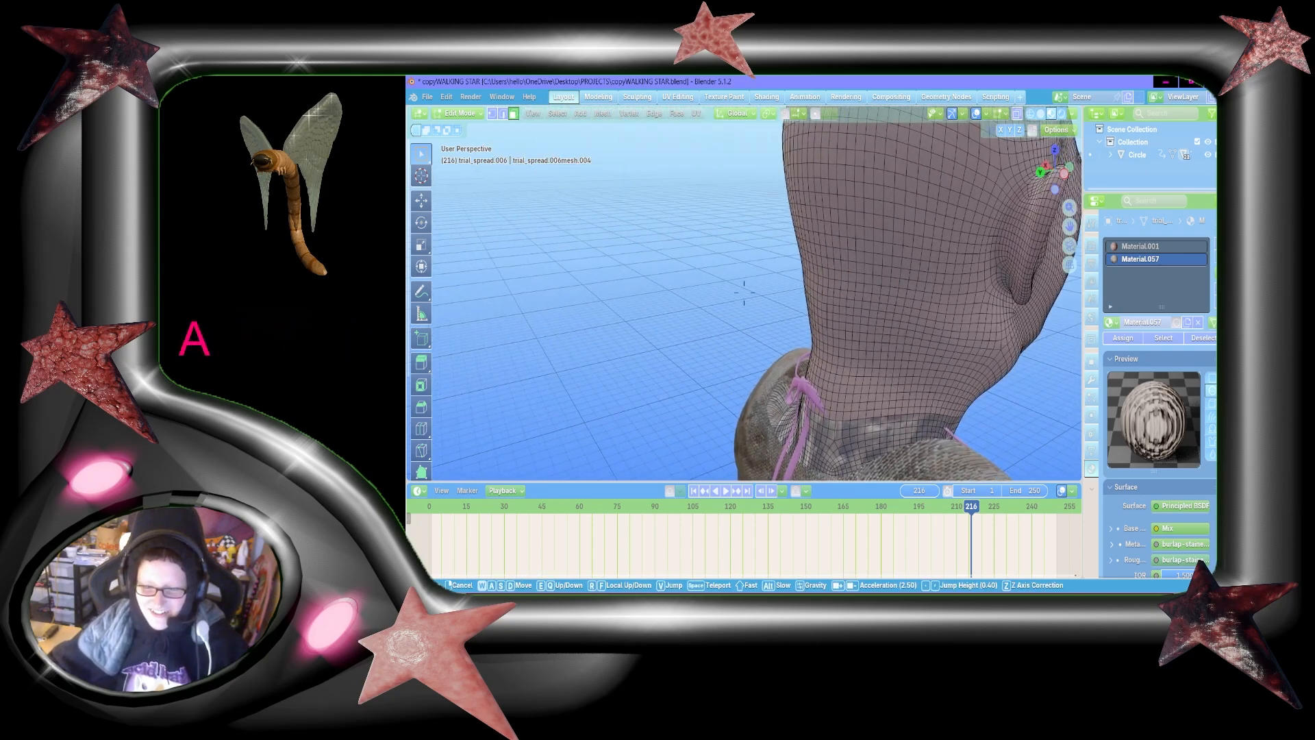
{"action": "key", "text": "shift+w"}
{"action": "key", "text": "a"}
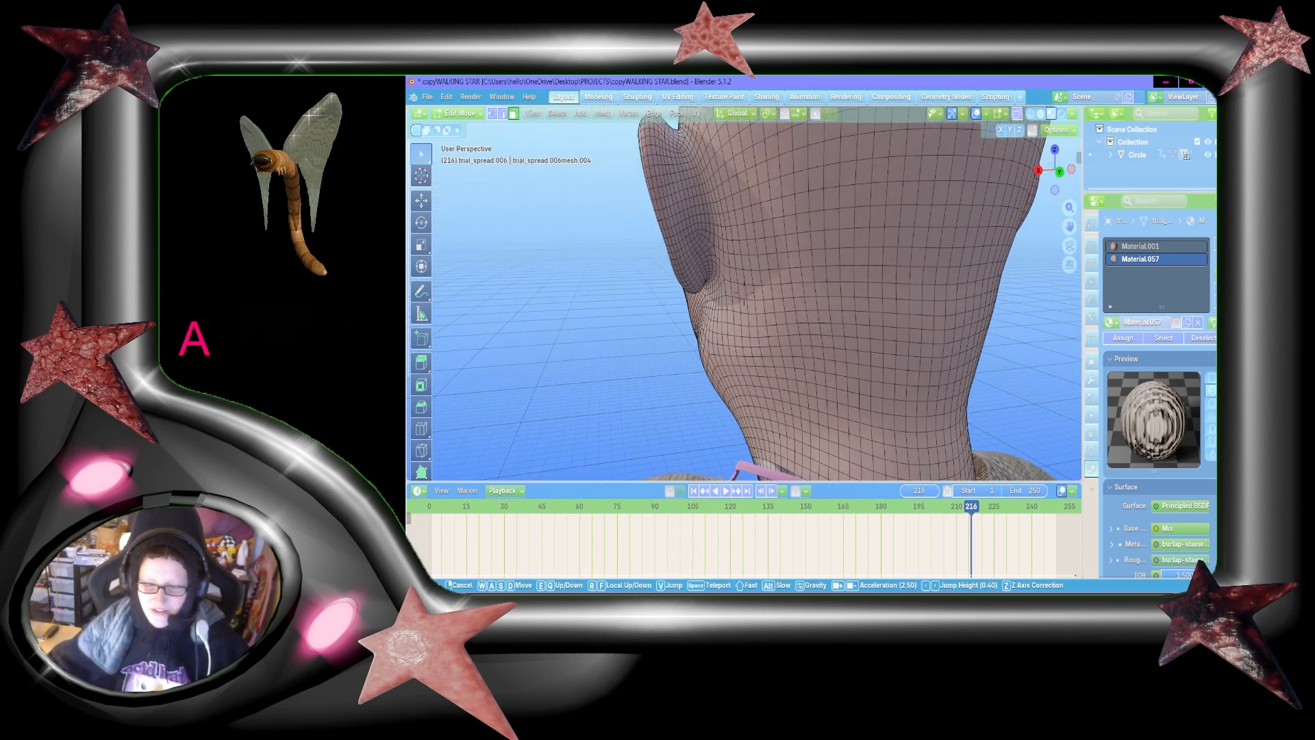
{"action": "key", "text": "shift+grave"}
{"action": "key", "text": "d"}
{"action": "key", "text": "s"}
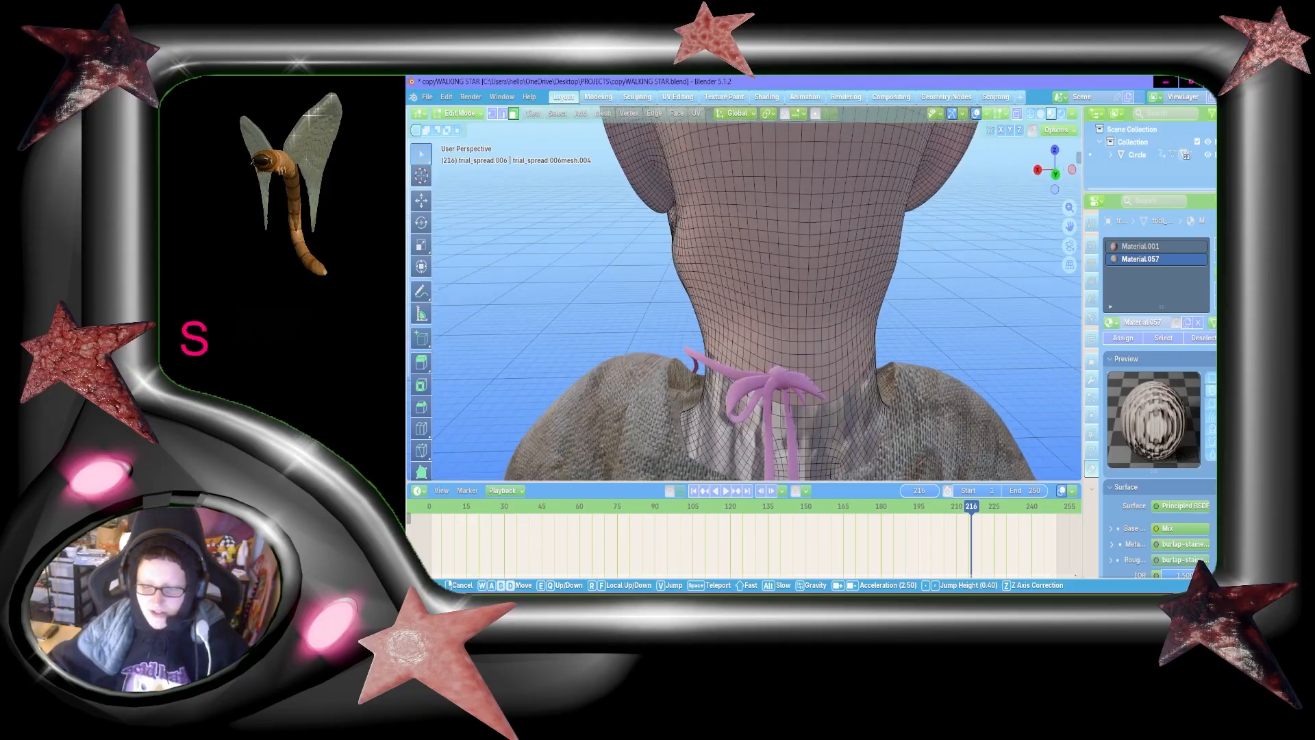
{"action": "key", "text": "w"}
{"action": "key", "text": "s"}
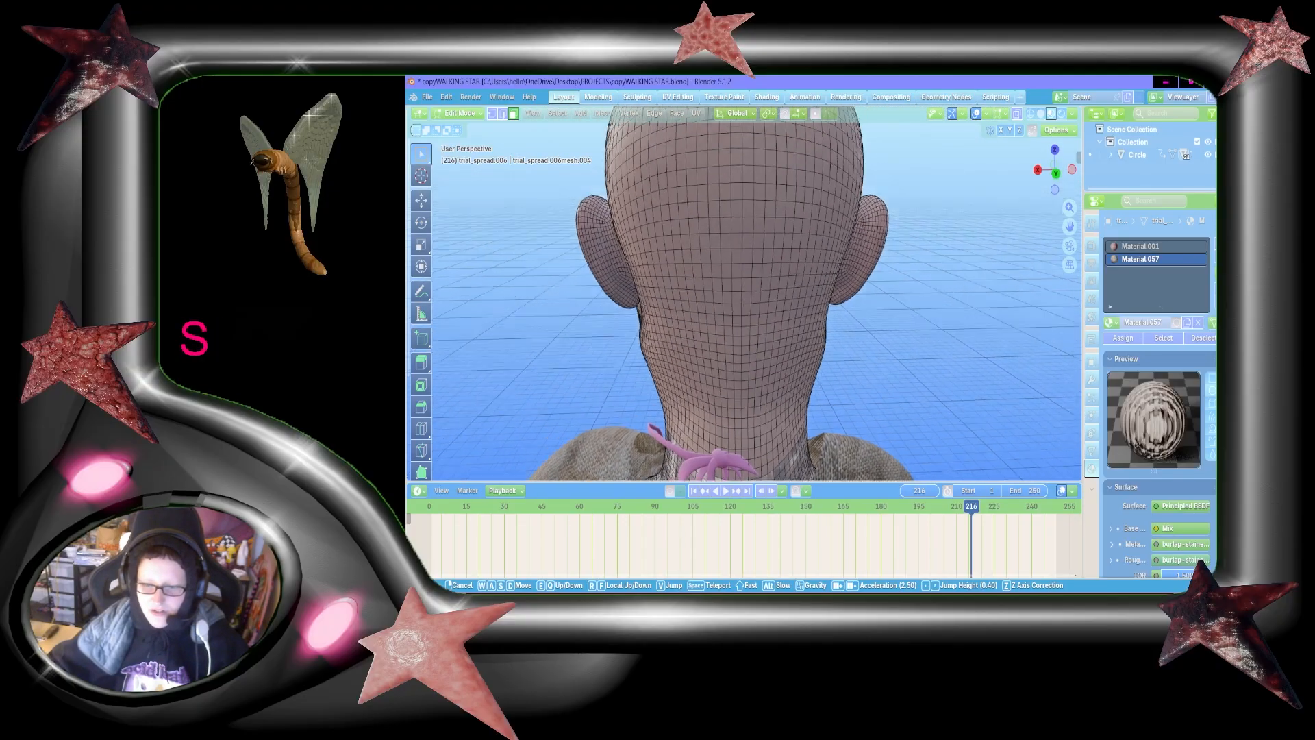
{"action": "key", "text": "w"}
{"action": "key", "text": "a"}
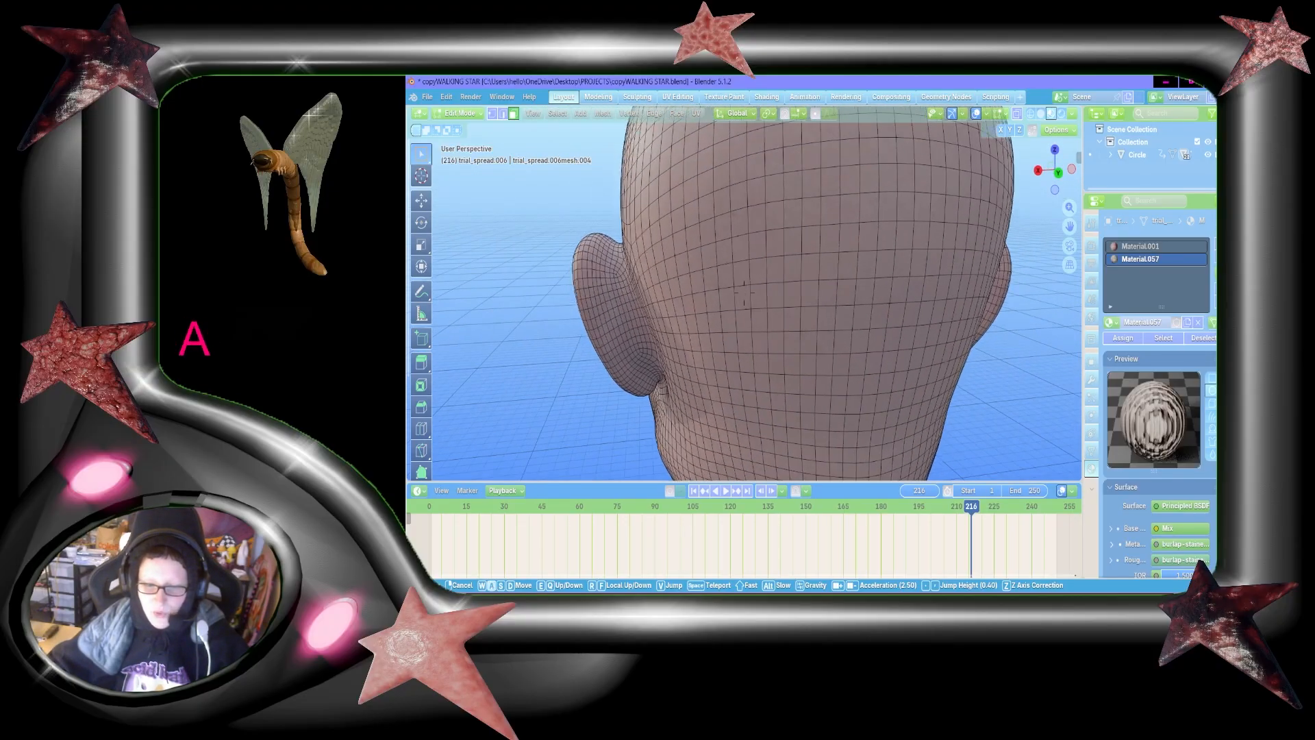
{"action": "key", "text": "s"}
{"action": "key", "text": "w"}
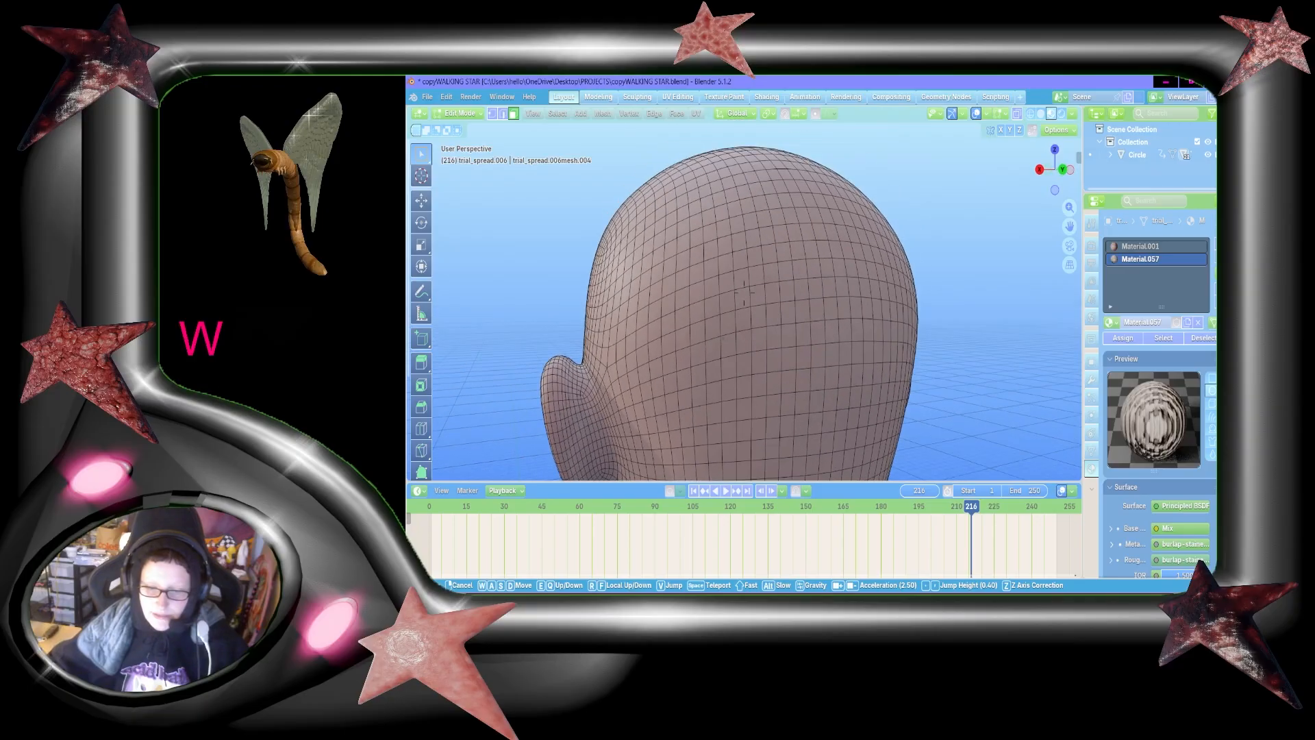
{"action": "key", "text": "a"}
{"action": "left_click", "coordinate": [750, 338]}
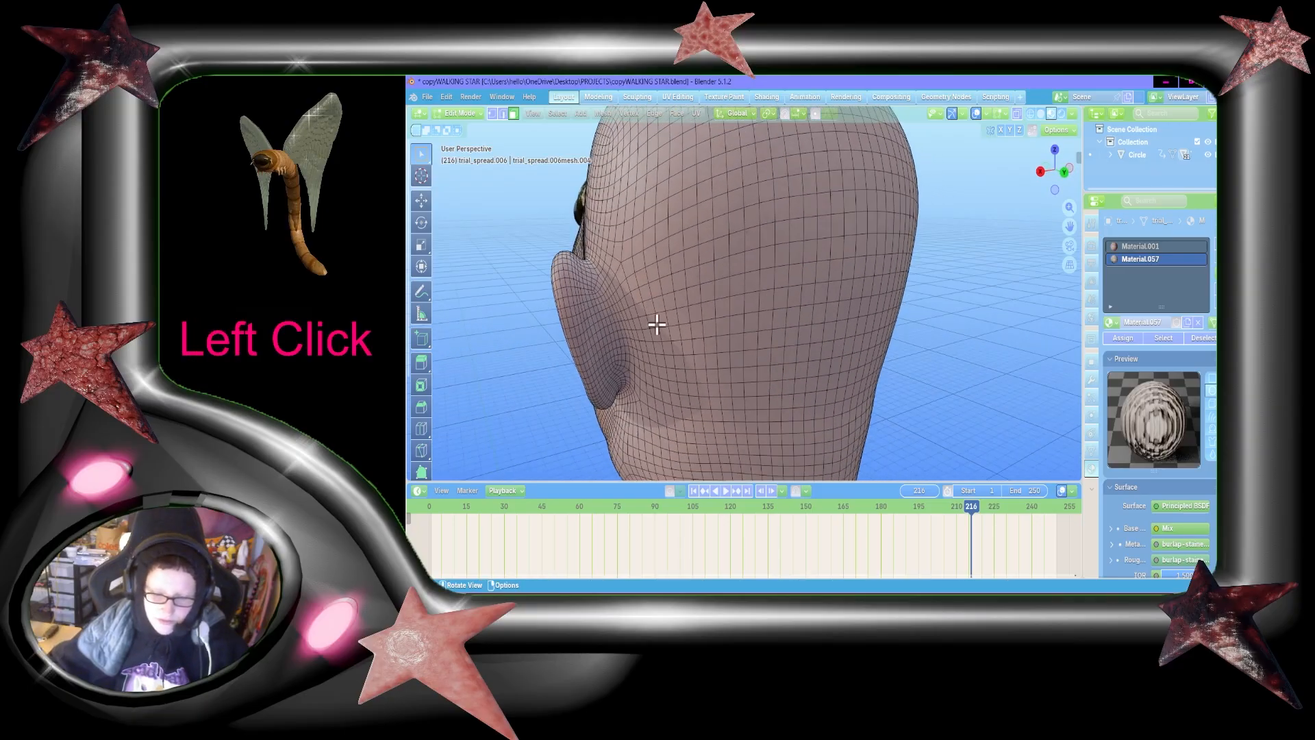
Step: Select a large patch of faces on the back of the head behind the character's left ear
{"action": "left_click", "coordinate": [641, 277]}
{"action": "left_click_drag", "start_coordinate": [651, 241], "coordinate": [801, 348], "text": "shift"}
{"action": "left_click_drag", "start_coordinate": [702, 216], "coordinate": [772, 337], "text": "shift"}
{"action": "left_click_drag", "start_coordinate": [681, 170], "coordinate": [791, 275], "text": "shift"}
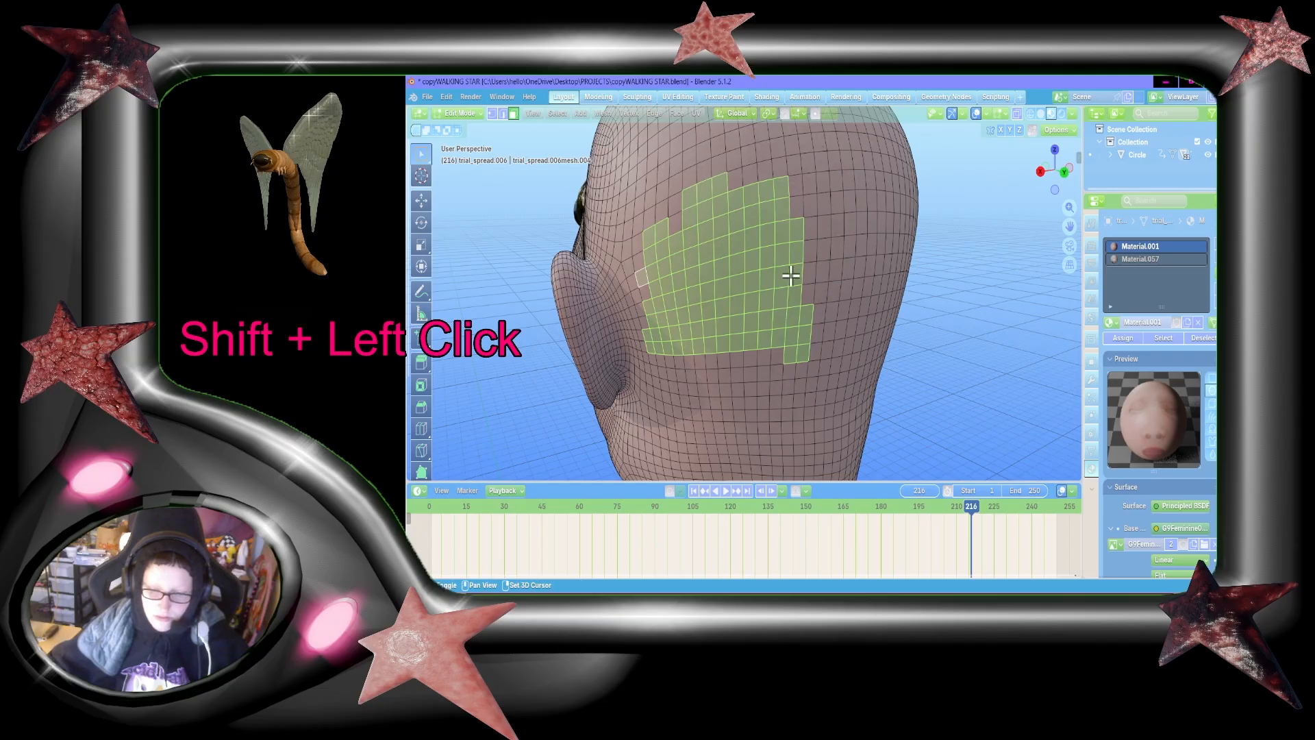
{"action": "left_click_drag", "start_coordinate": [709, 341], "coordinate": [764, 410], "text": "shift"}
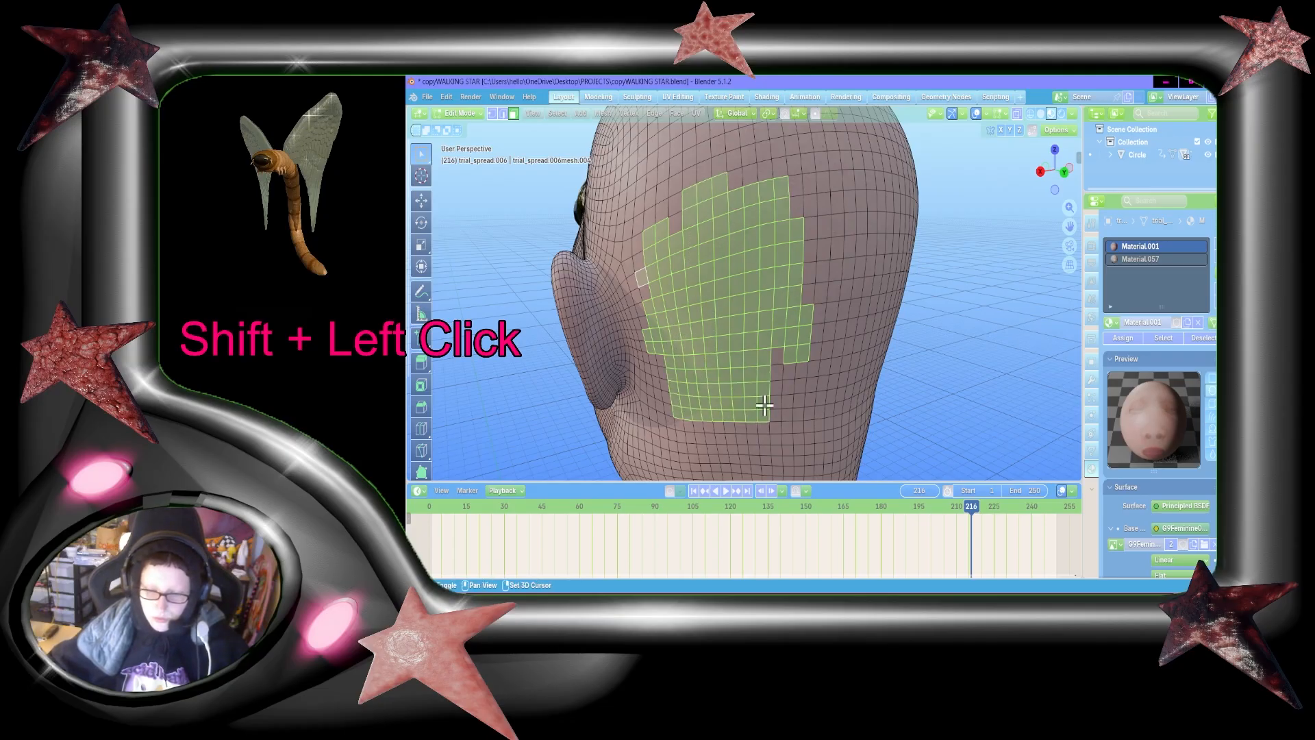
{"action": "left_click_drag", "start_coordinate": [757, 319], "coordinate": [791, 404], "text": "shift"}
Step: Add a second patch of faces on the right half of the back of the head to the selection
{"action": "key", "text": "s"}
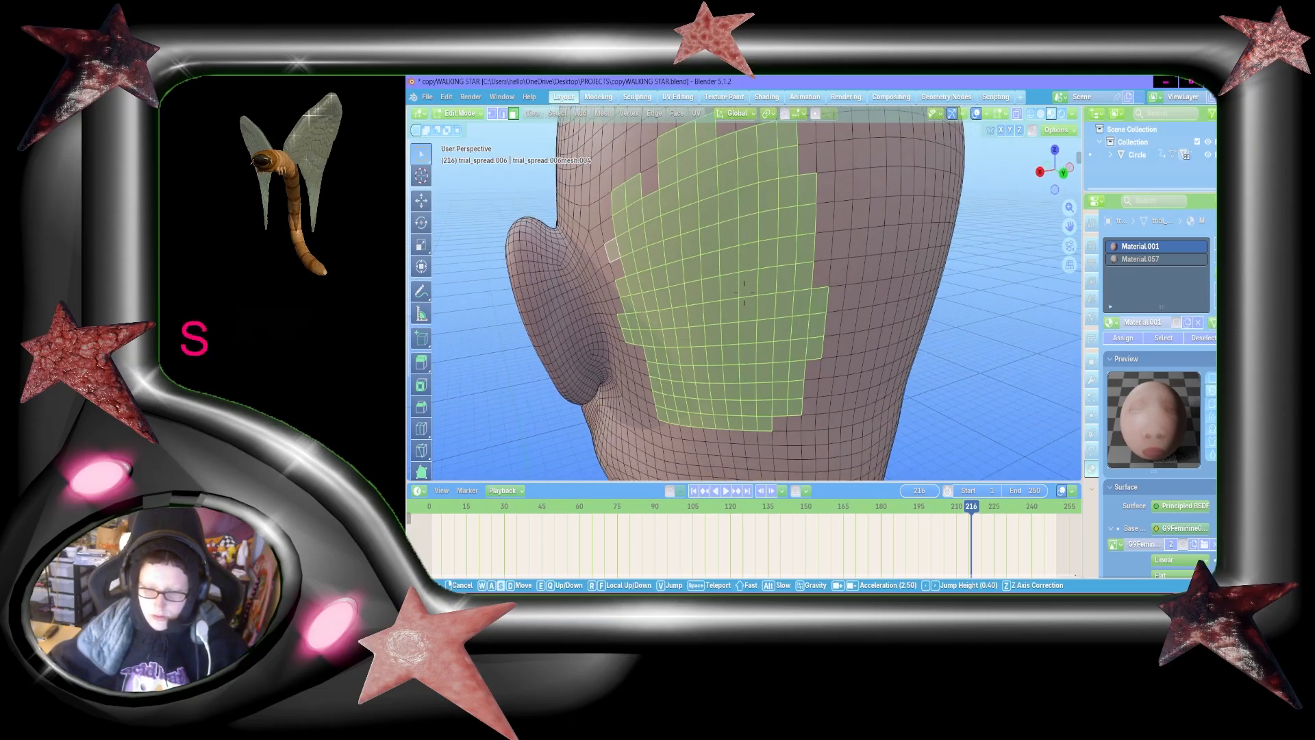
{"action": "key", "text": "a"}
{"action": "left_click", "coordinate": [781, 356]}
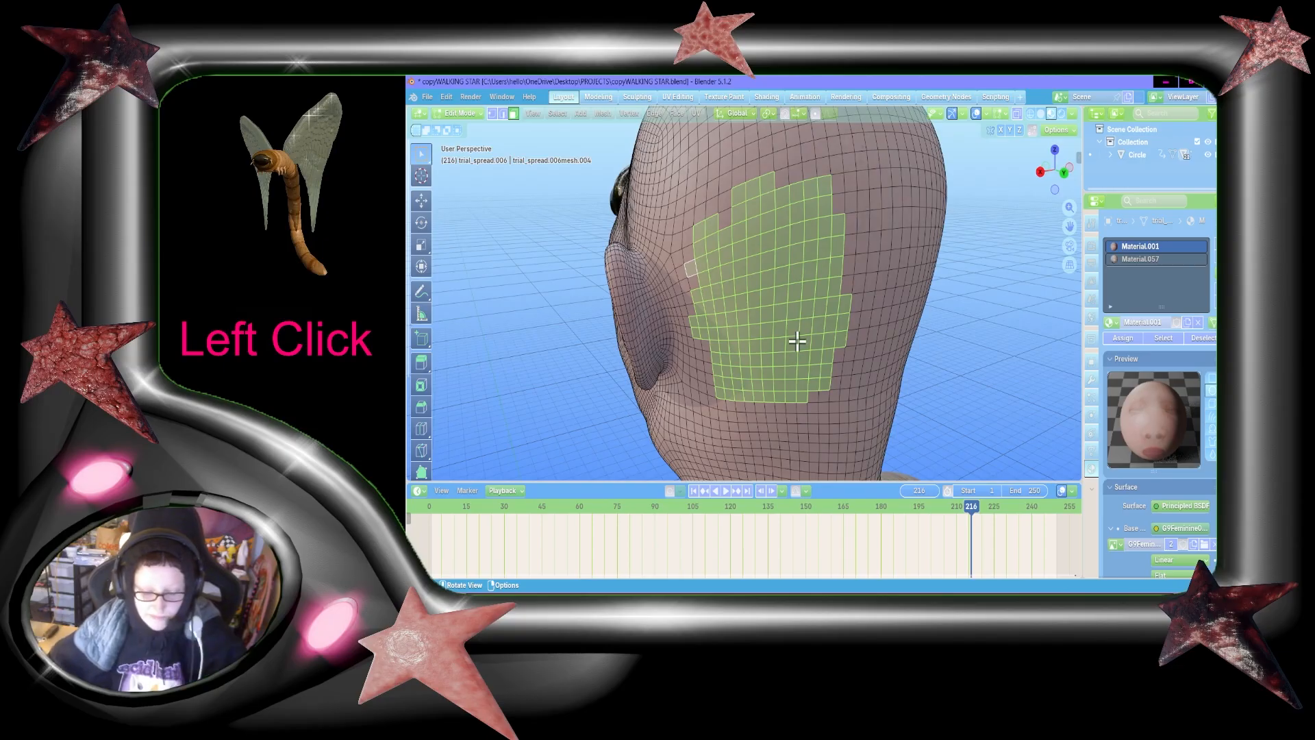
{"action": "key", "text": "shift+grave"}
{"action": "key", "text": "d"}
{"action": "key", "text": "shift+d"}
{"action": "left_click", "coordinate": [919, 316]}
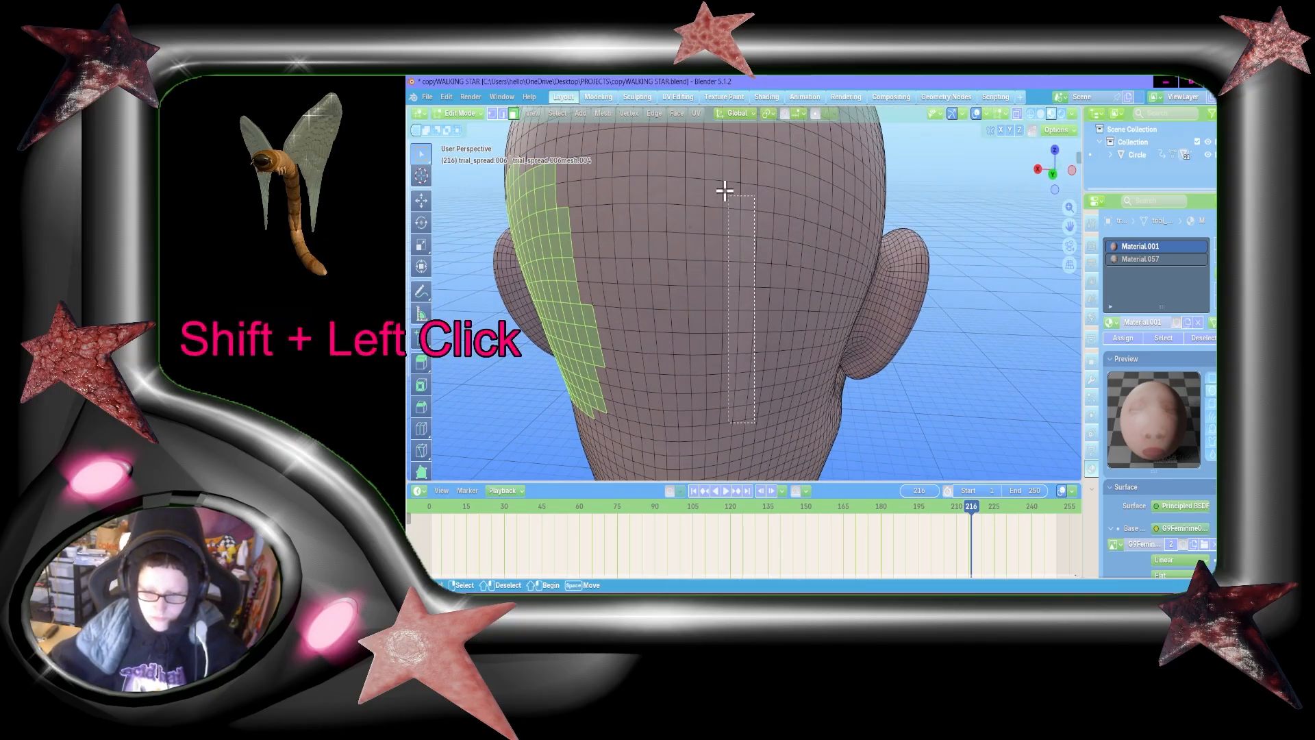
{"action": "left_click", "coordinate": [672, 159], "text": "shift"}
{"action": "left_click", "coordinate": [822, 378], "text": "shift"}
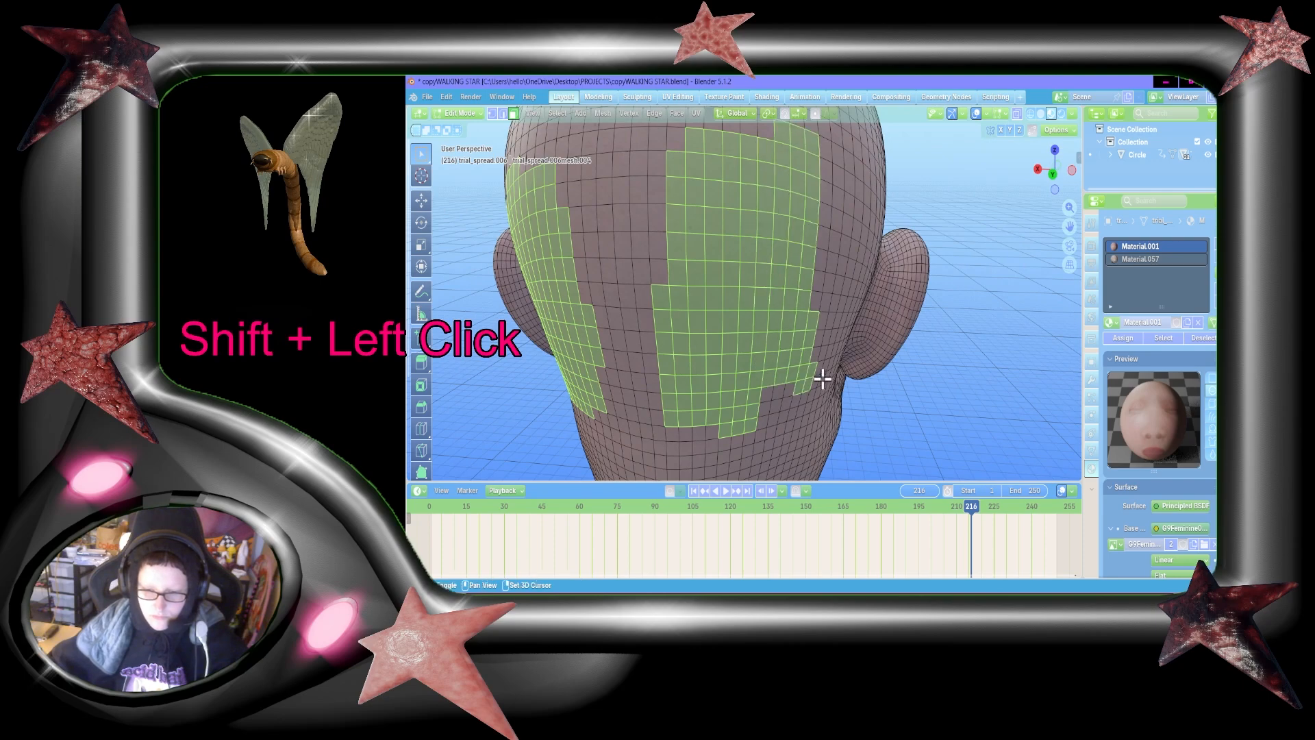
{"action": "left_click", "coordinate": [834, 350], "text": "shift"}
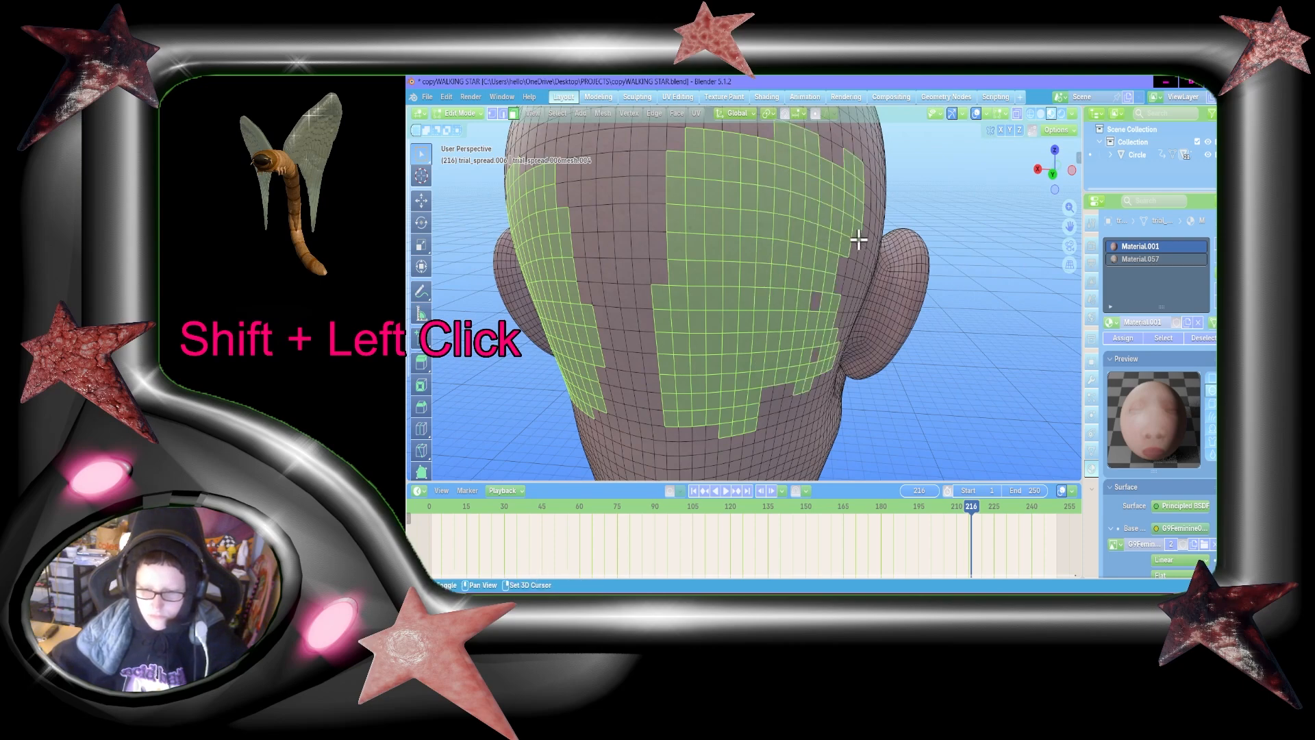
Step: Extend the right patch of selected faces toward the character's right ear, including the unselected gaps inside it
{"action": "key", "text": "shift+grave"}
{"action": "key", "text": "shift+w+d"}
{"action": "key", "text": "a"}
{"action": "left_click", "coordinate": [743, 293]}
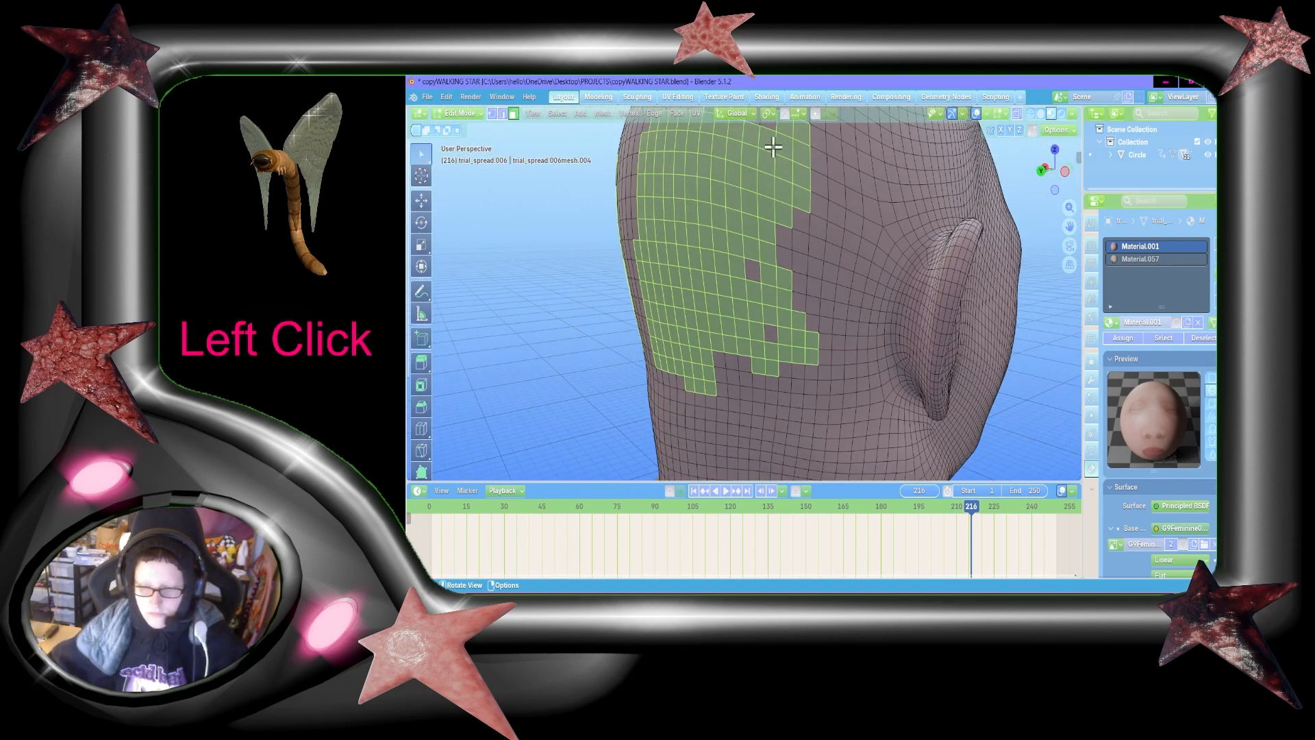
{"action": "left_click_drag", "start_coordinate": [774, 146], "coordinate": [819, 363], "text": "shift"}
{"action": "left_click_drag", "start_coordinate": [804, 196], "coordinate": [856, 376], "text": "shift"}
Step: Widen the selected patch behind the left ear toward the centre line of the back of the head
{"action": "key", "text": "shift+grave"}
{"action": "key", "text": "shift+w+a"}
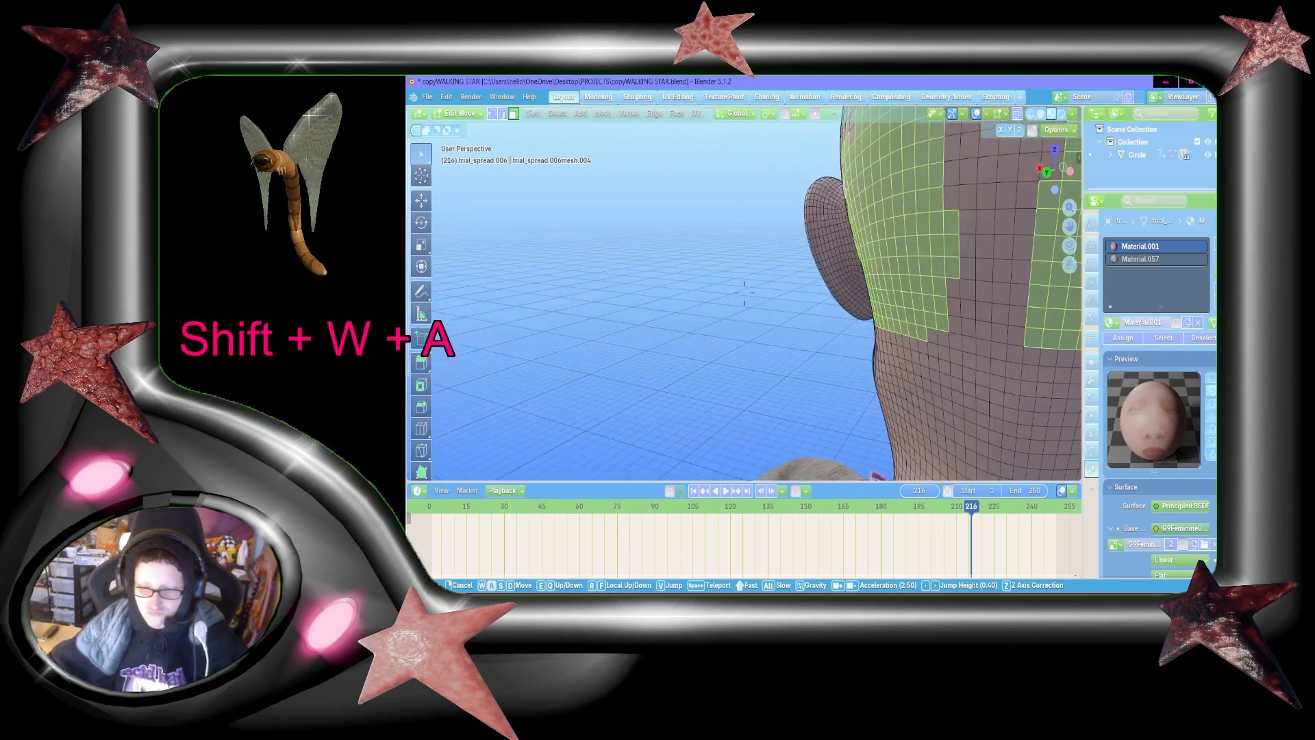
{"action": "key", "text": "d"}
{"action": "key", "text": "a"}
{"action": "key", "text": "w"}
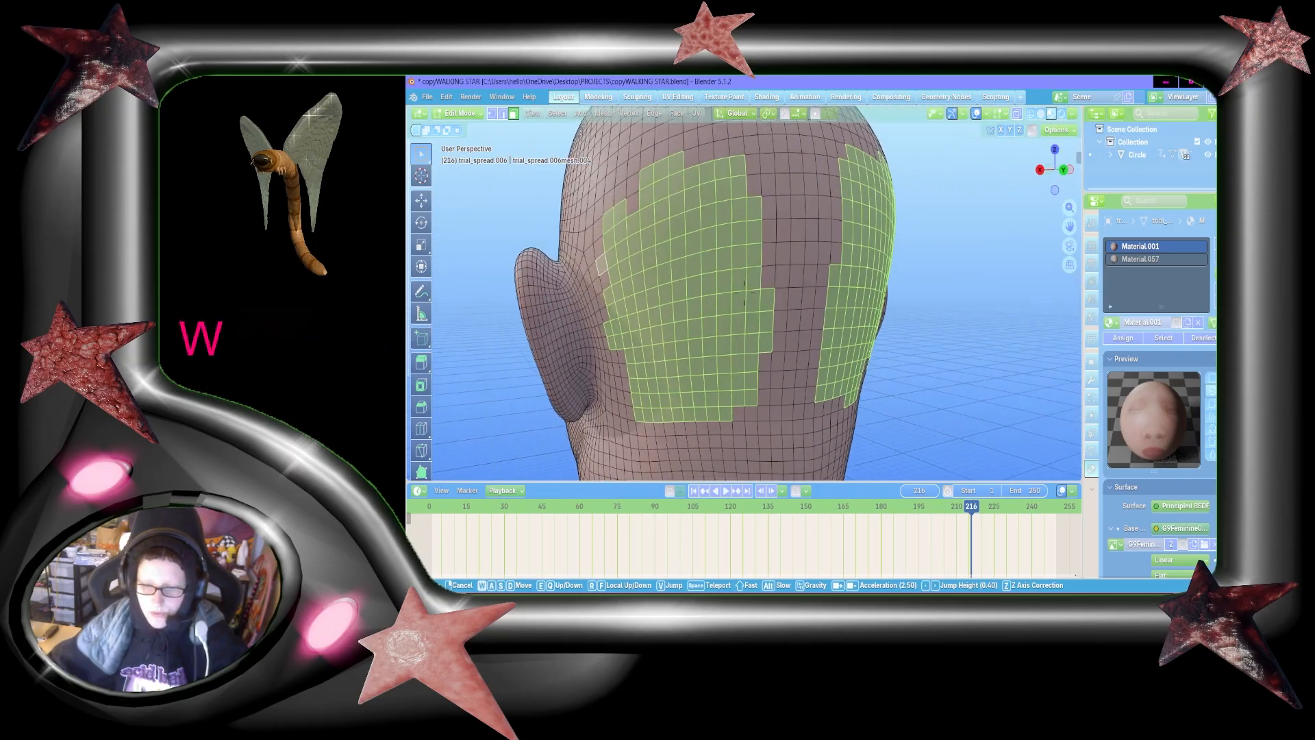
{"action": "left_click", "coordinate": [744, 293]}
{"action": "left_click_drag", "start_coordinate": [784, 408], "coordinate": [739, 195], "text": "shift"}
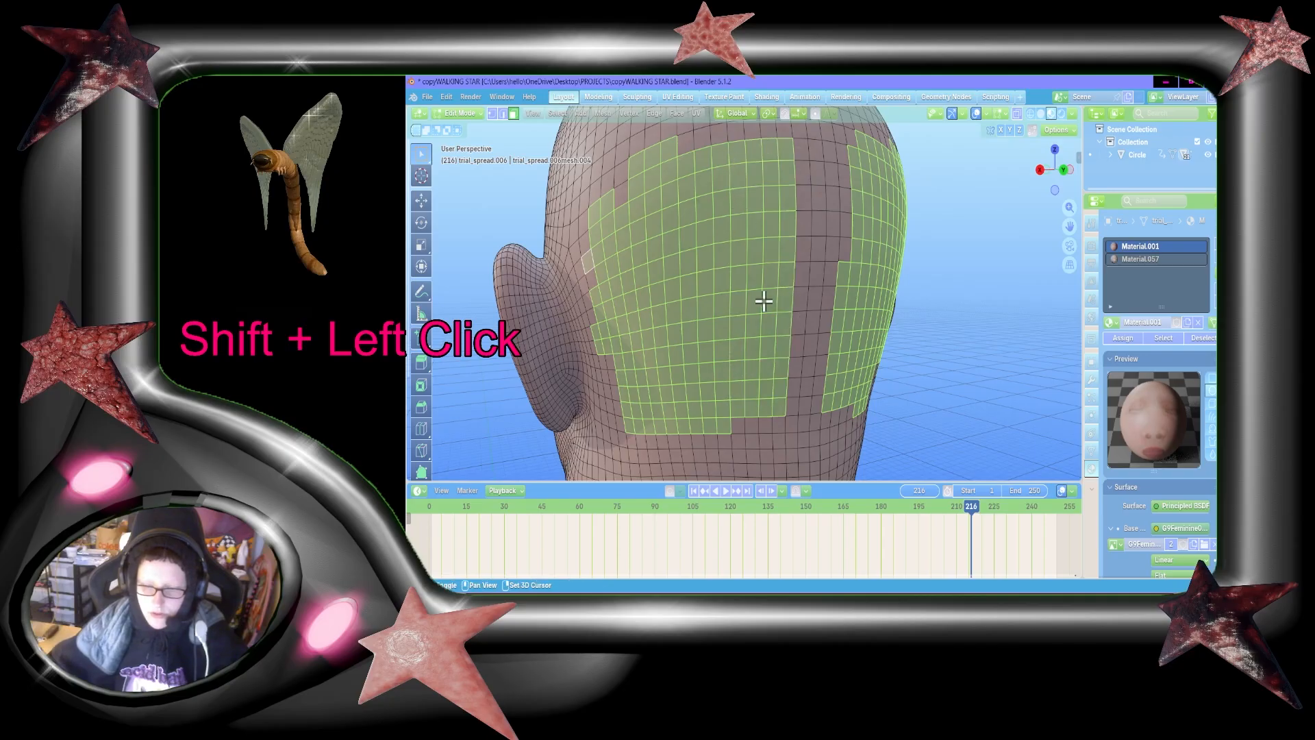
Step: Check the coverage of the selected faces behind the left ear from several rear angles
{"action": "key", "text": "shift+grave"}
{"action": "left_click", "coordinate": [771, 338]}
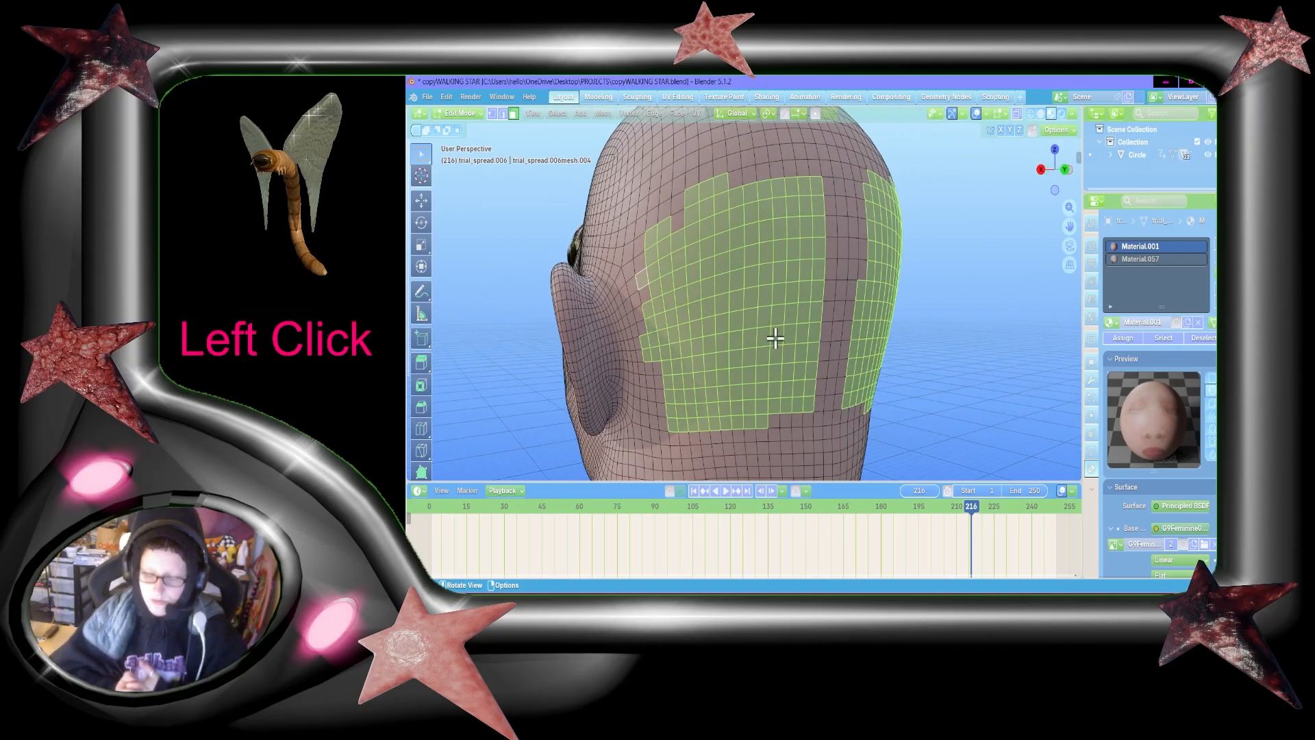
{"action": "key", "text": "shift+grave"}
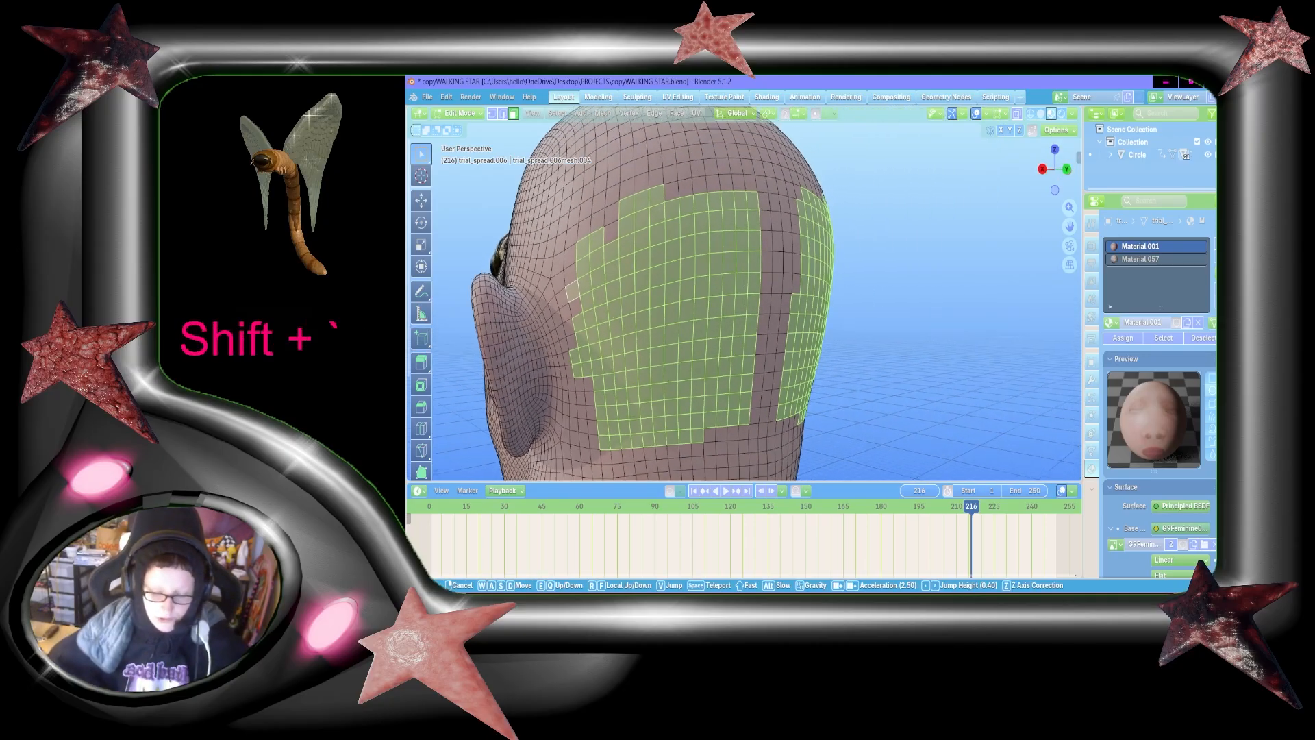
{"action": "key", "text": "a"}
{"action": "left_click", "coordinate": [783, 330]}
{"action": "key", "text": "shift+grave"}
{"action": "key", "text": "s"}
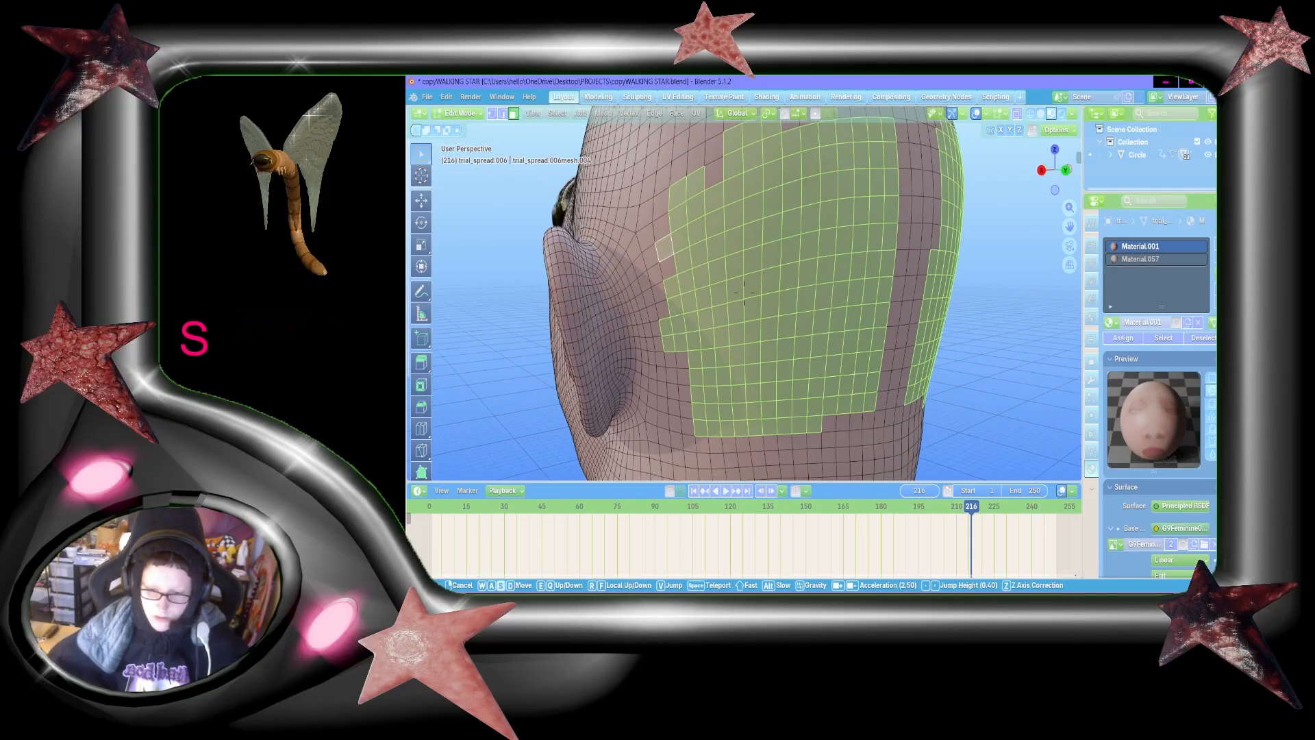
{"action": "left_click", "coordinate": [798, 329]}
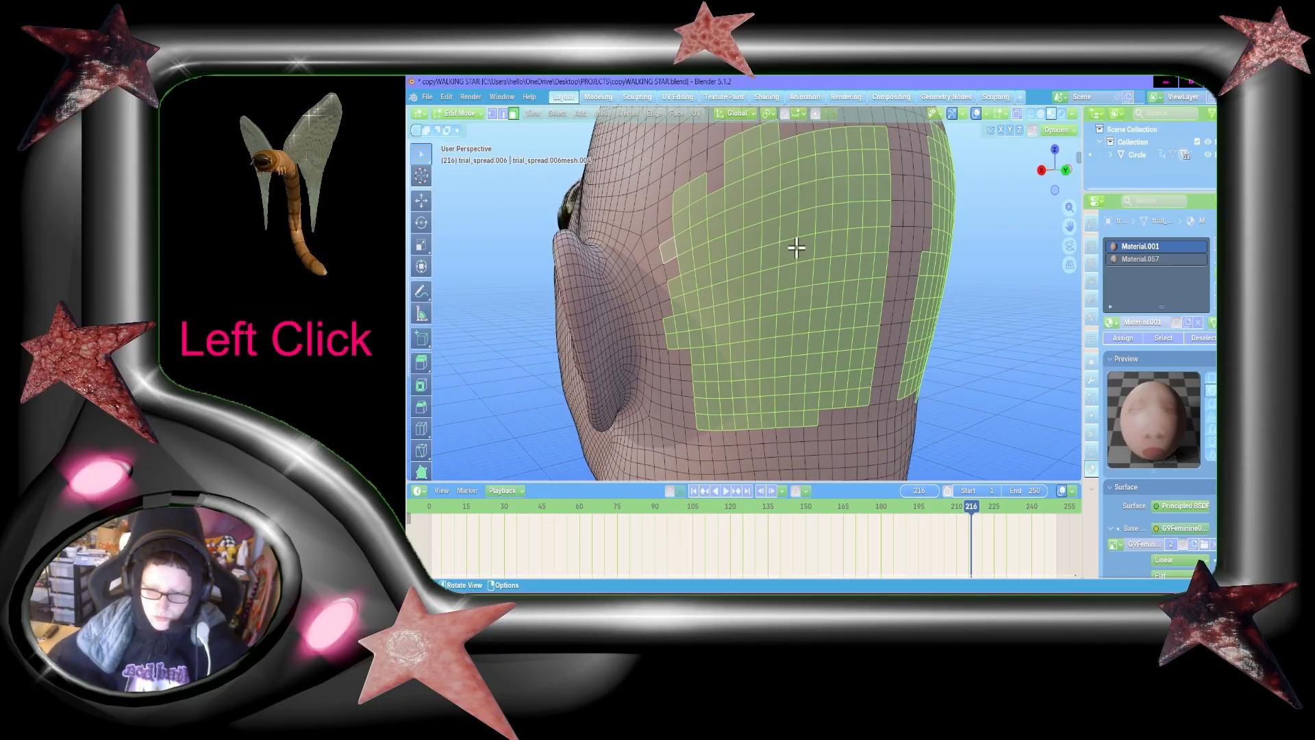
Step: Deselect a stepped diagonal of faces from the top of the left head patch down toward the left ear
{"action": "left_click", "coordinate": [770, 157], "text": "shift"}
{"action": "left_click", "coordinate": [752, 185], "text": "shift"}
{"action": "left_click", "coordinate": [734, 217], "text": "shift"}
{"action": "left_click", "coordinate": [718, 247], "text": "shift"}
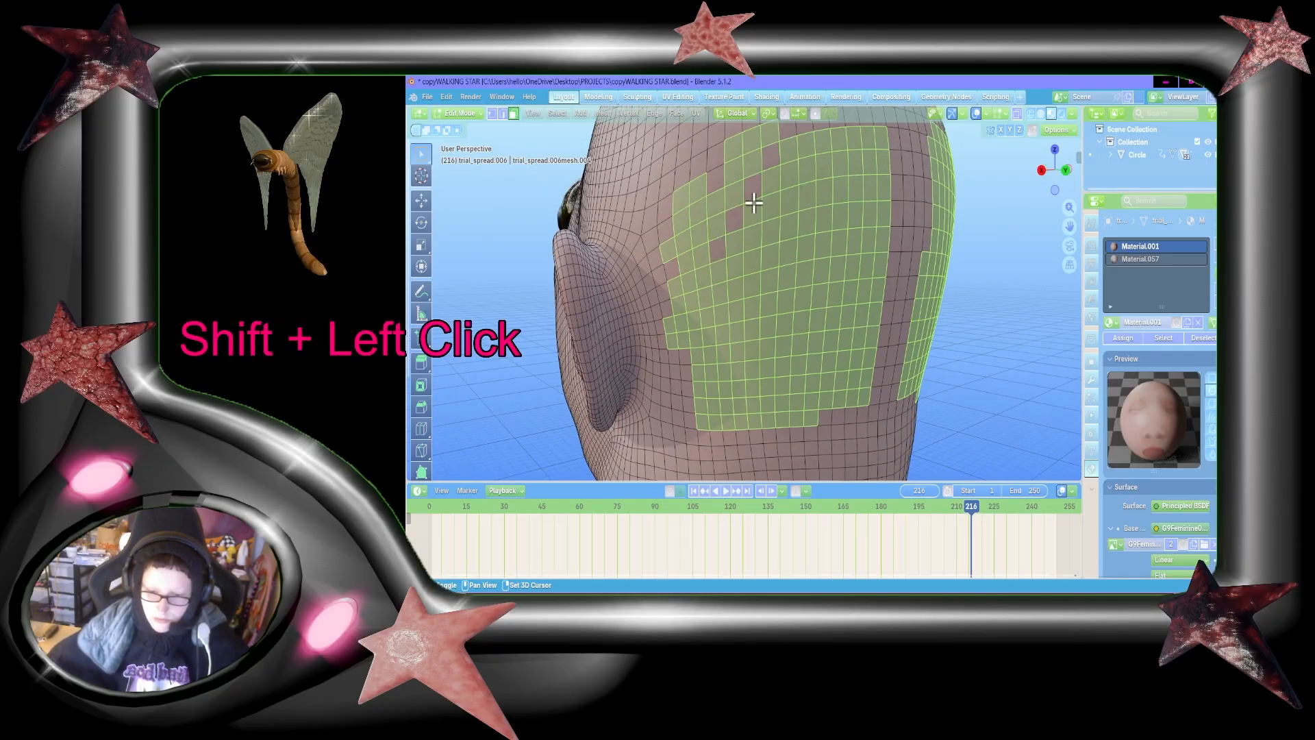
Step: Deselect a matching stepped diagonal of faces from the top of the left patch down toward the head's centre line
{"action": "left_click", "coordinate": [805, 144], "text": "shift"}
{"action": "left_click", "coordinate": [826, 166], "text": "shift"}
{"action": "left_click", "coordinate": [841, 197], "text": "shift"}
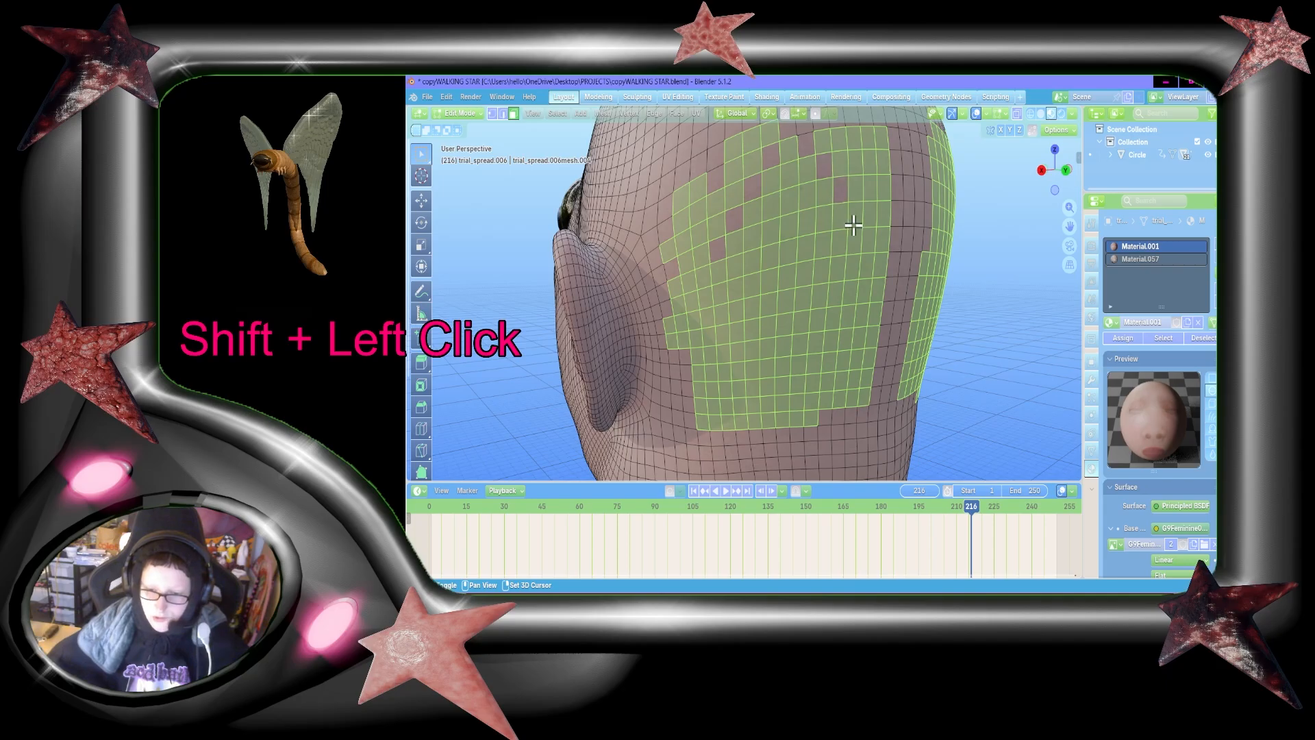
{"action": "left_click", "coordinate": [861, 218], "text": "shift"}
{"action": "left_click", "coordinate": [877, 240], "text": "shift"}
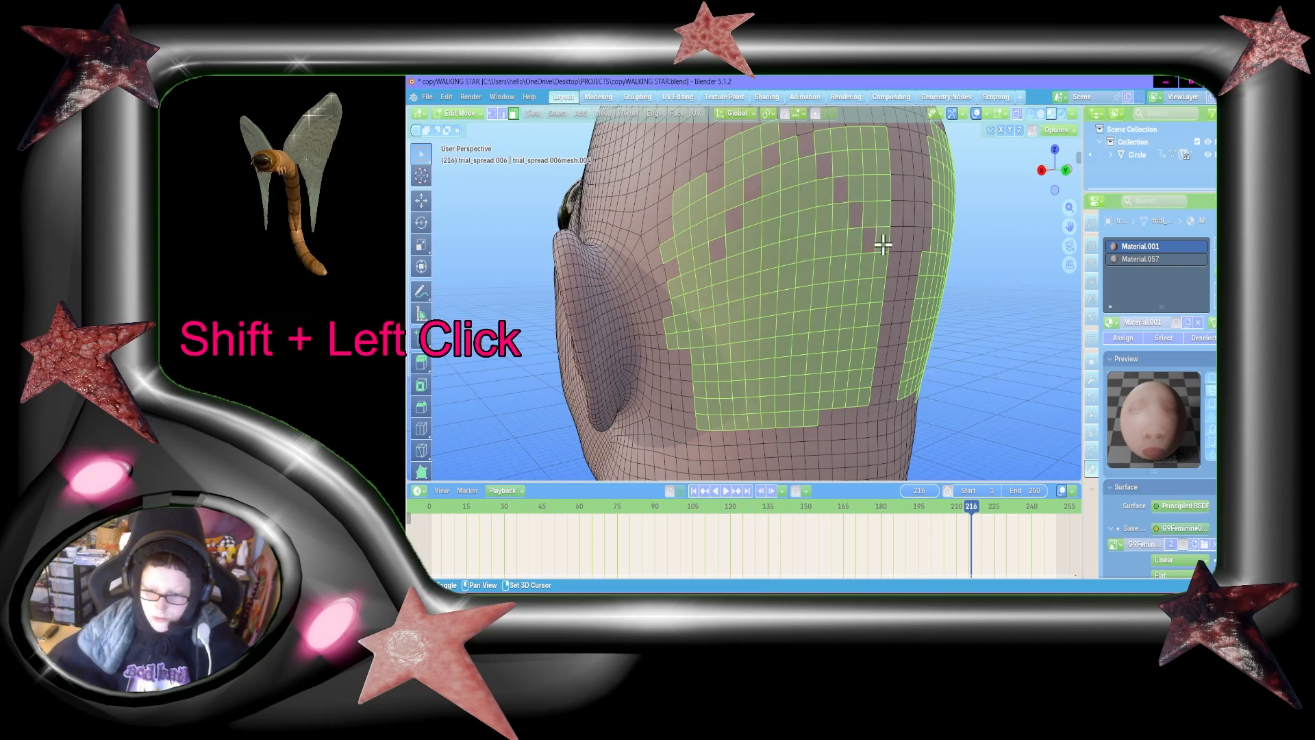
{"action": "left_click", "coordinate": [880, 222], "text": "shift"}
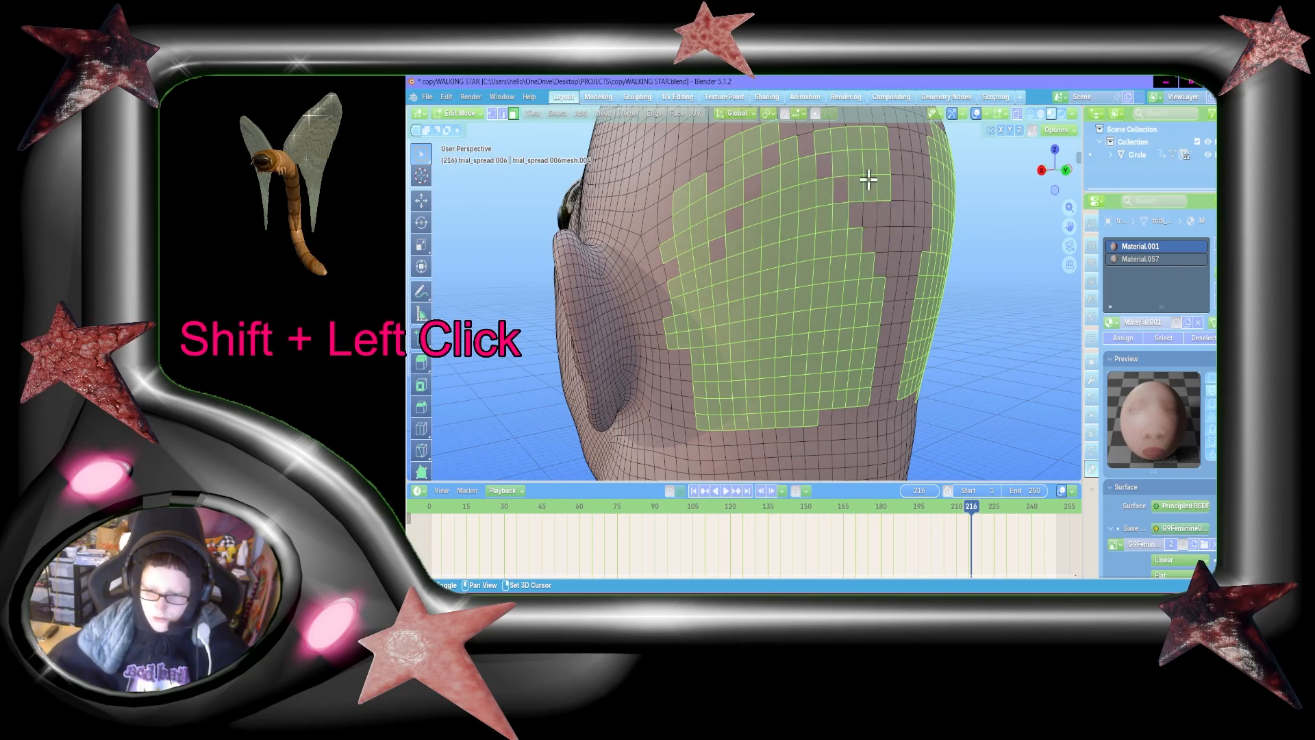
{"action": "scroll", "coordinate": [883, 185], "scroll_direction": "down", "scroll_amount": 15}
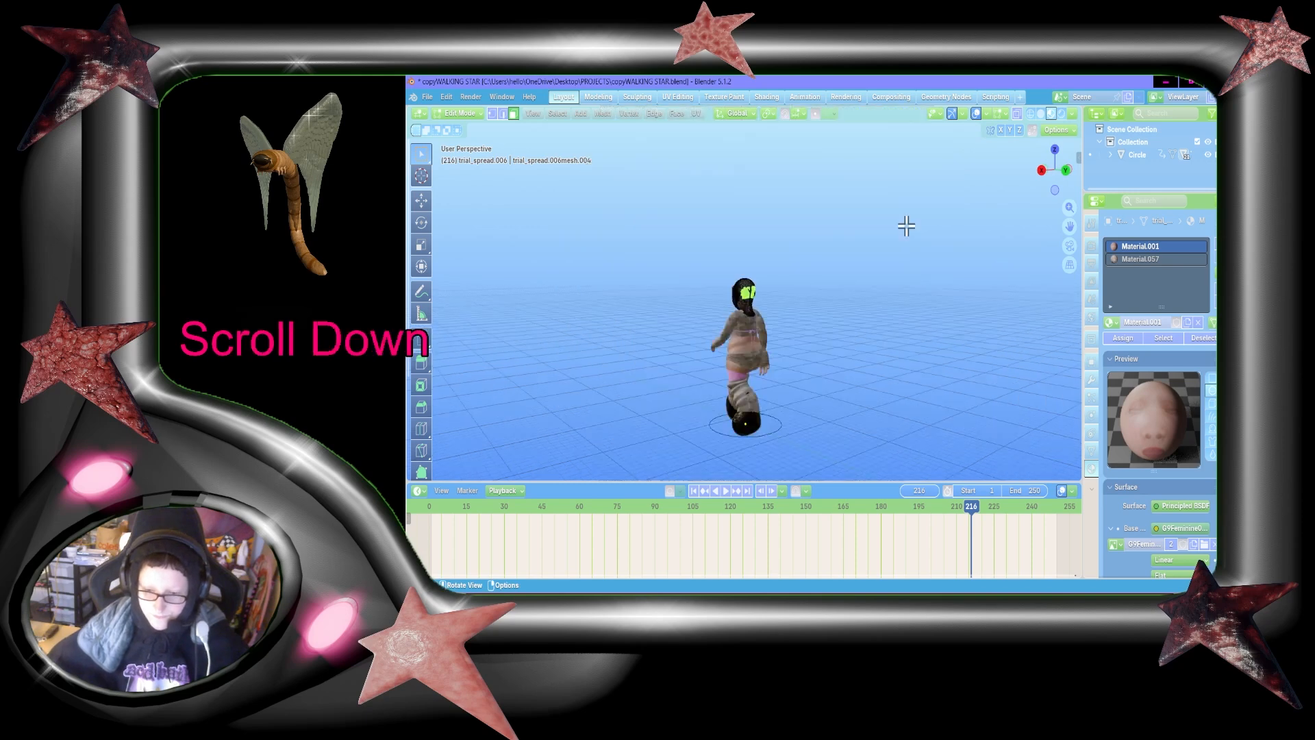
{"action": "key", "text": "b"}
{"action": "scroll", "coordinate": [869, 237], "scroll_direction": "up", "scroll_amount": 12}
{"action": "scroll", "coordinate": [877, 264], "scroll_direction": "down", "scroll_amount": 2}
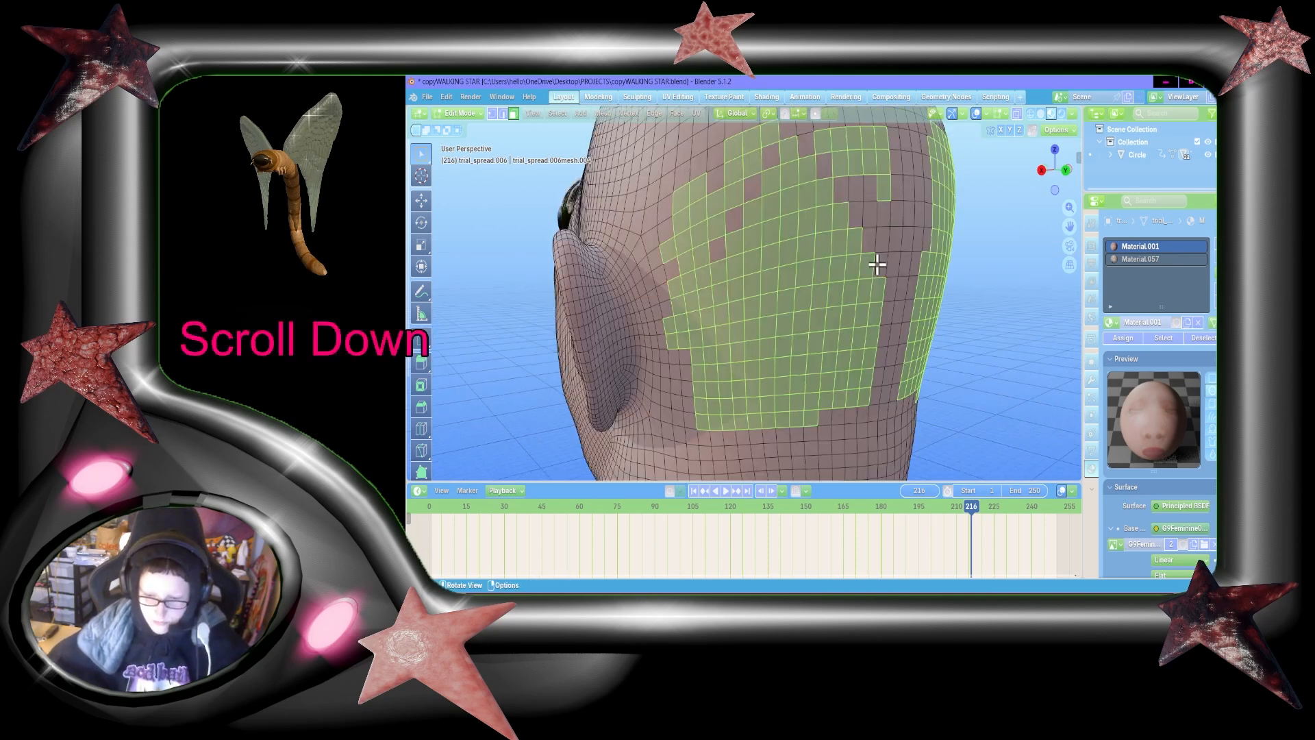
{"action": "left_click_drag", "start_coordinate": [1069, 227], "coordinate": [1047, 229]}
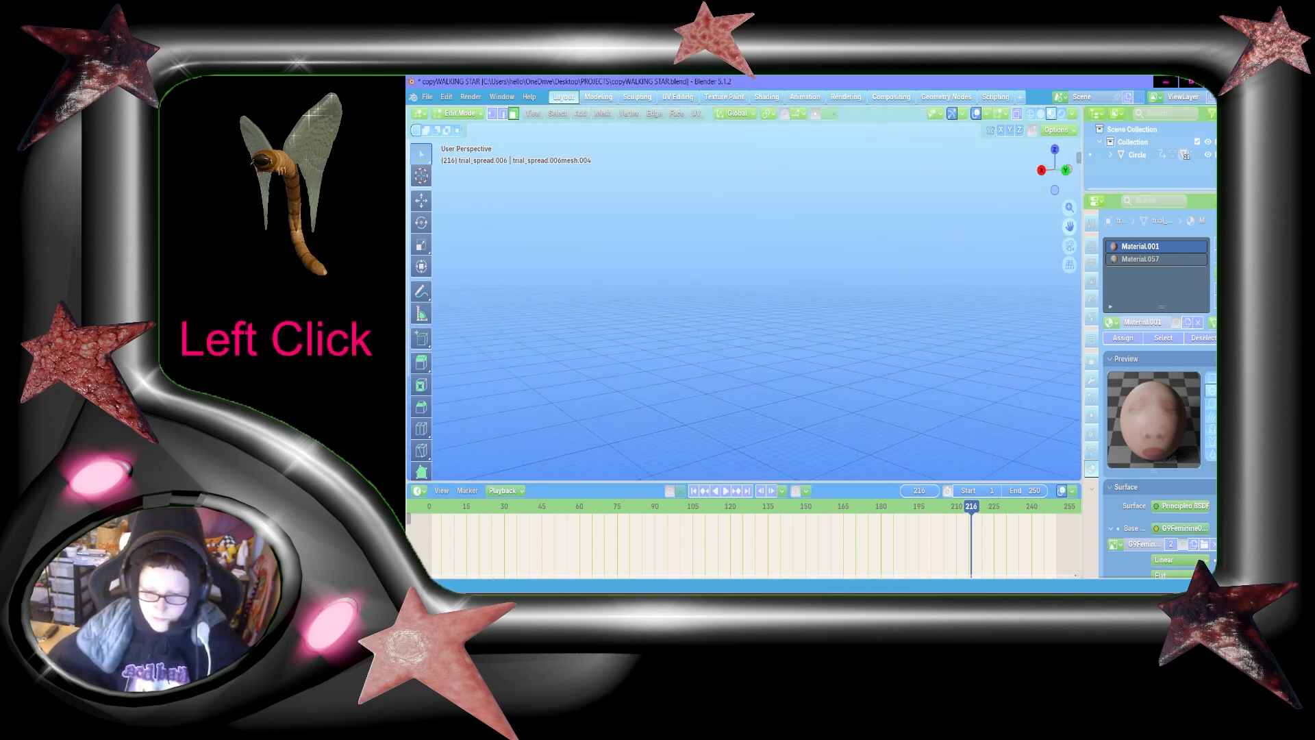
{"action": "scroll", "coordinate": [744, 301], "scroll_direction": "down", "scroll_amount": 5}
Step: Deselect the remaining faces above the diagonal on the centre-line side of the left head patch
{"action": "key", "text": "shift+w"}
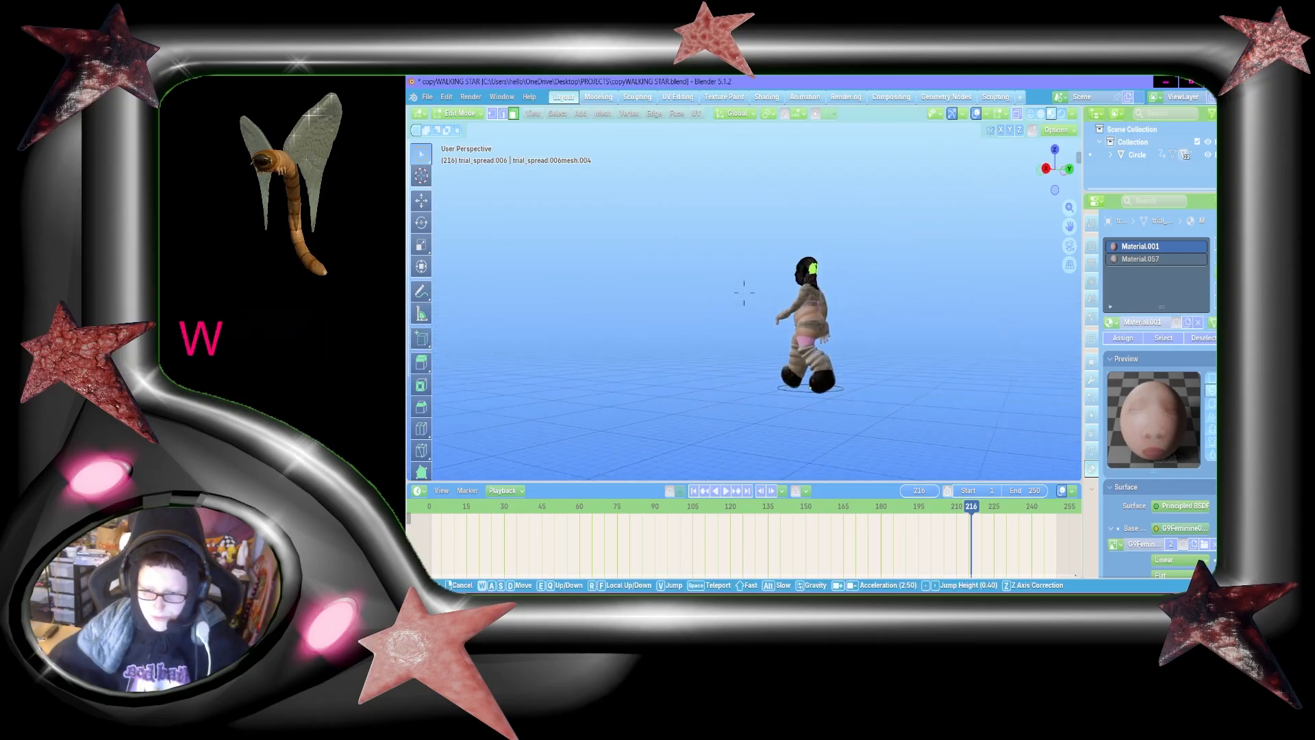
{"action": "key", "text": "w"}
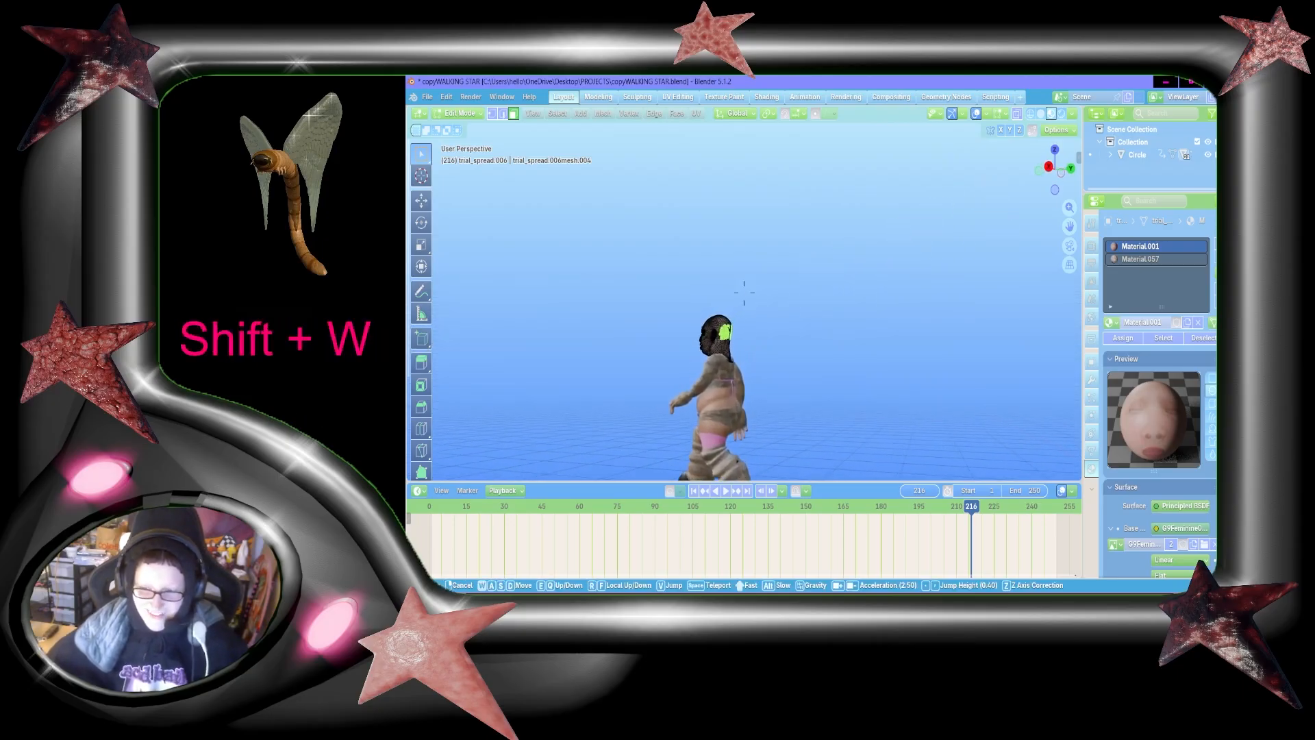
{"action": "key", "text": "w"}
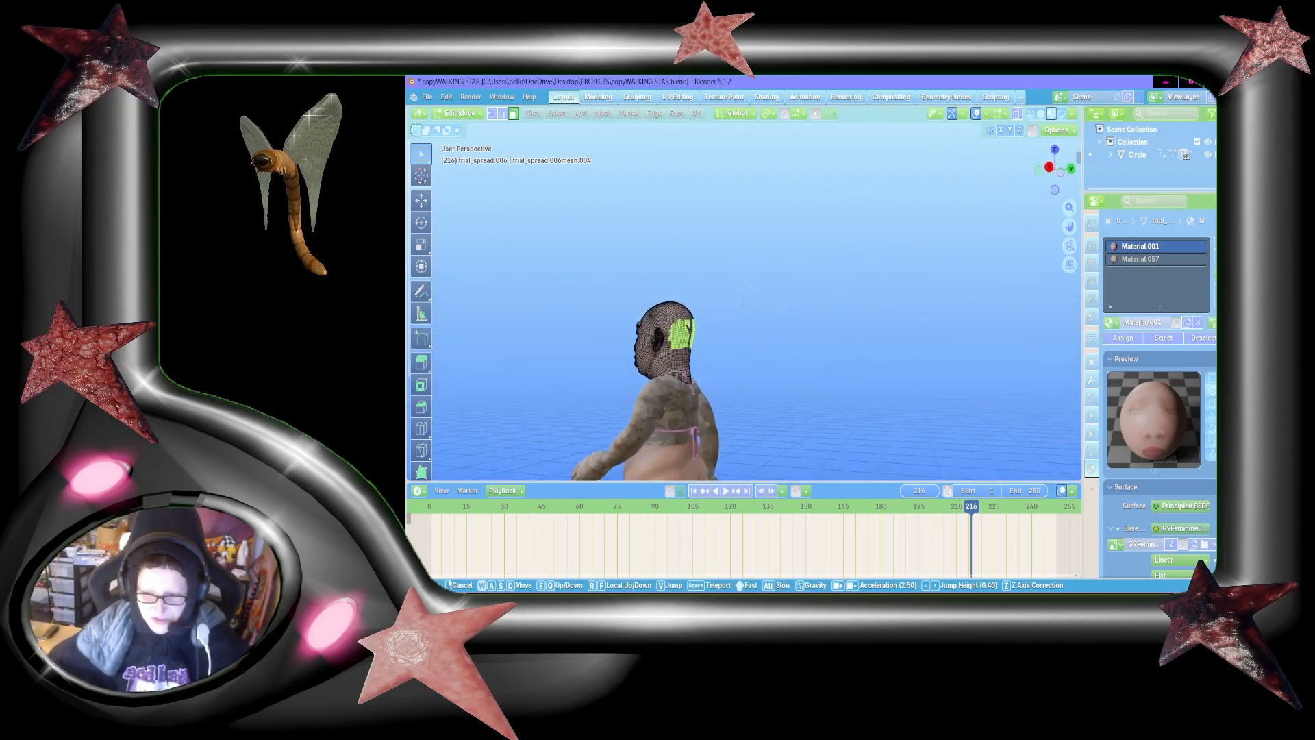
{"action": "key", "text": "d"}
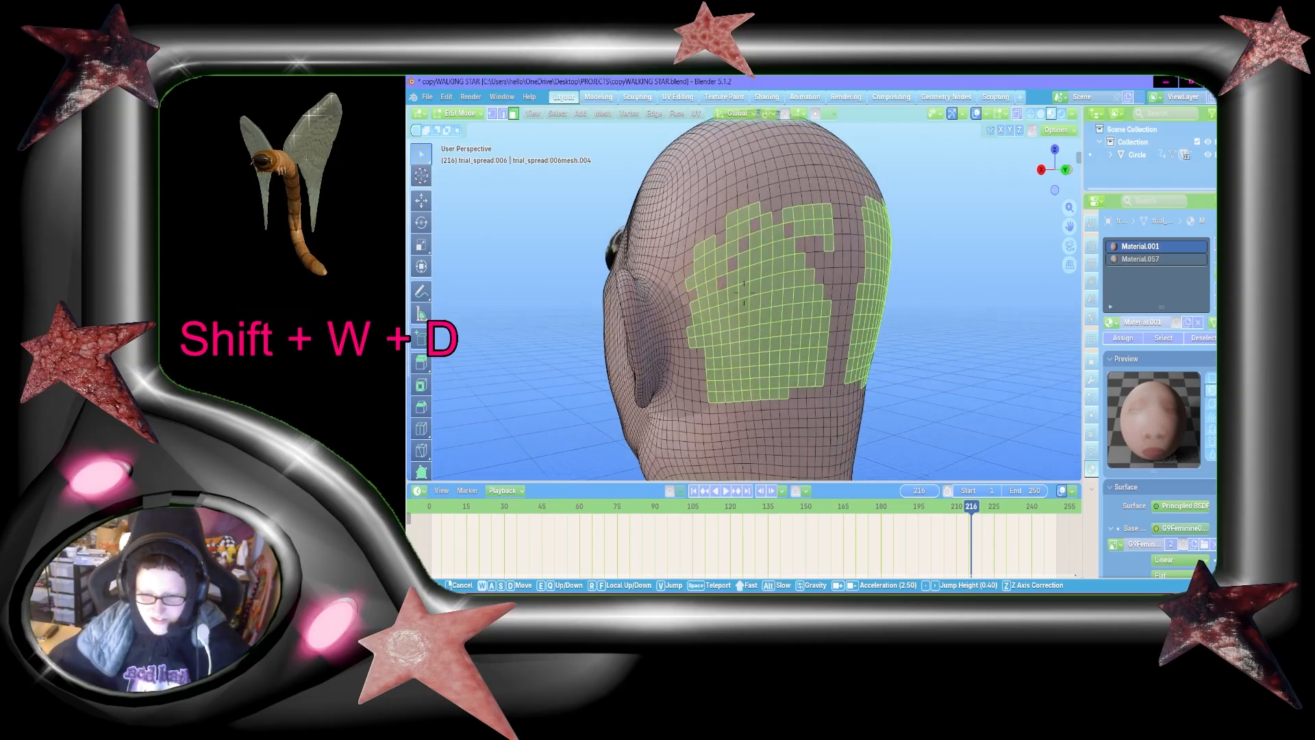
{"action": "key", "text": "s"}
{"action": "key", "text": "w"}
{"action": "left_click", "coordinate": [743, 291]}
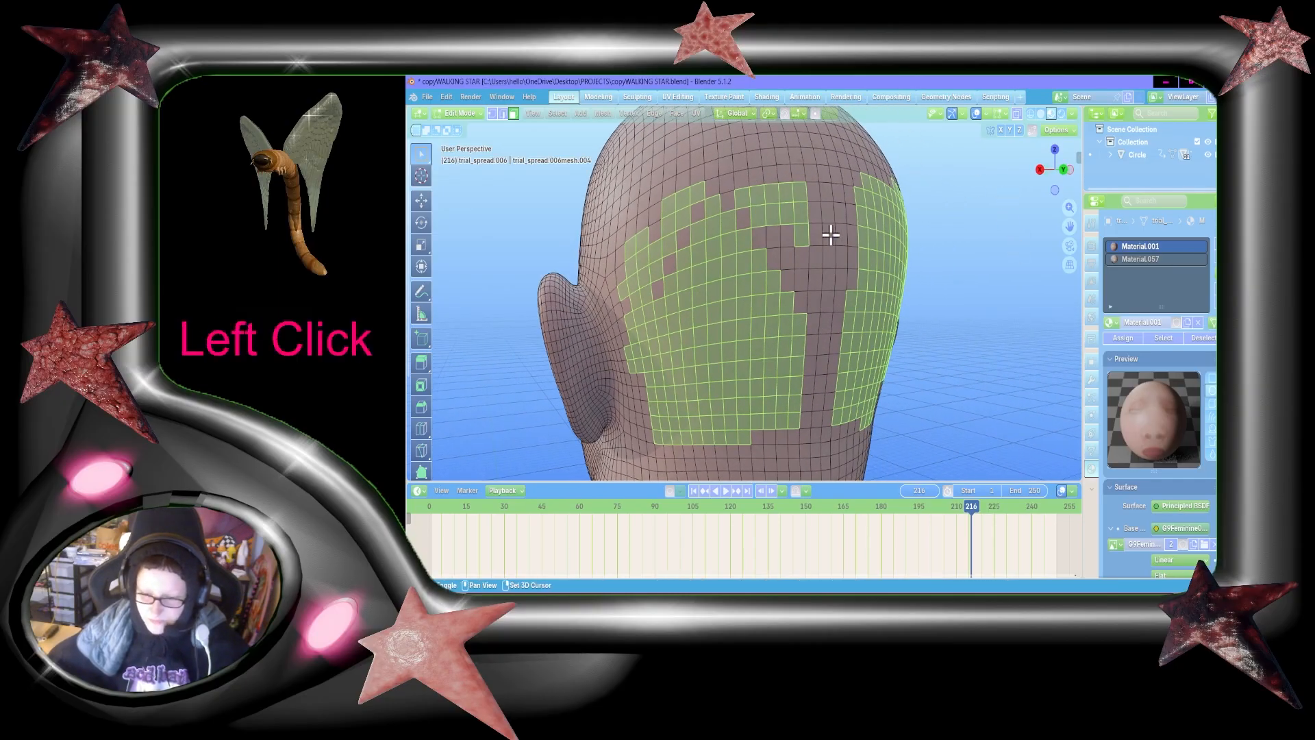
{"action": "left_click", "coordinate": [788, 179], "text": "shift"}
{"action": "key", "text": "ctrl+z"}
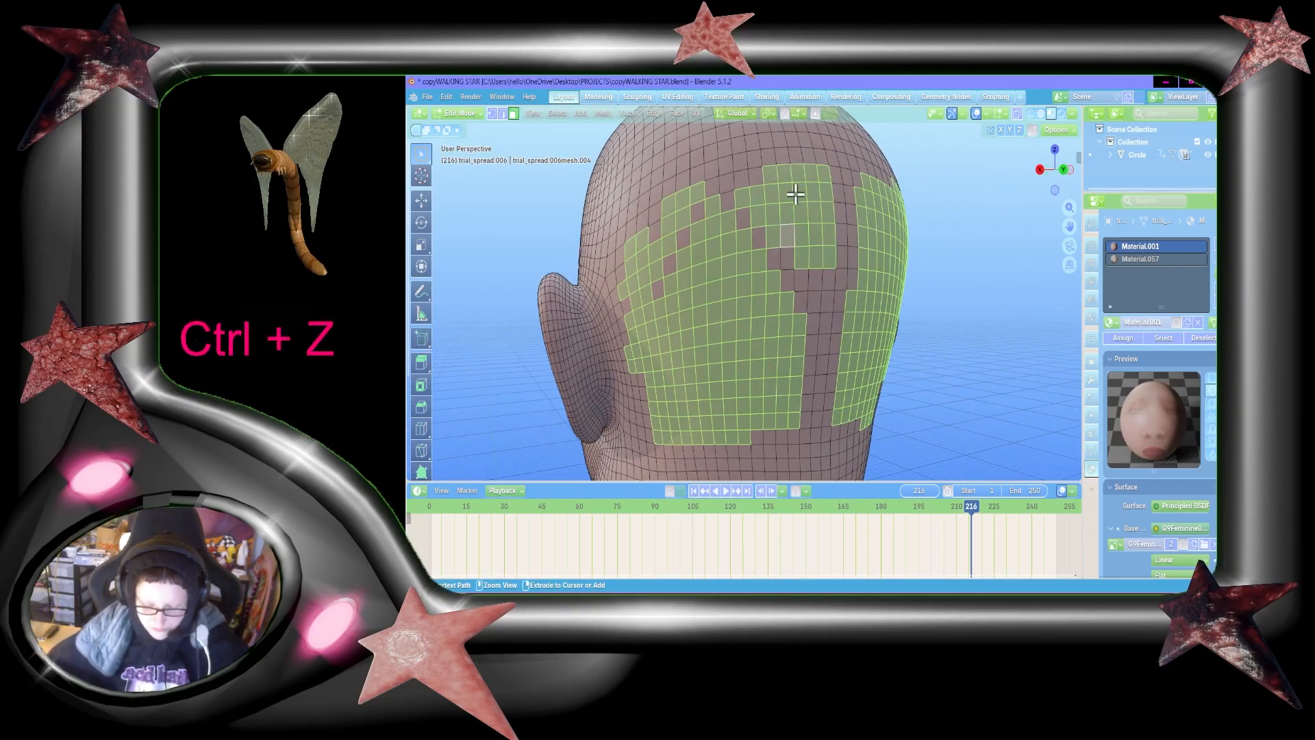
{"action": "key", "text": "b"}
{"action": "left_click_drag", "start_coordinate": [819, 250], "coordinate": [780, 169], "text": "shift"}
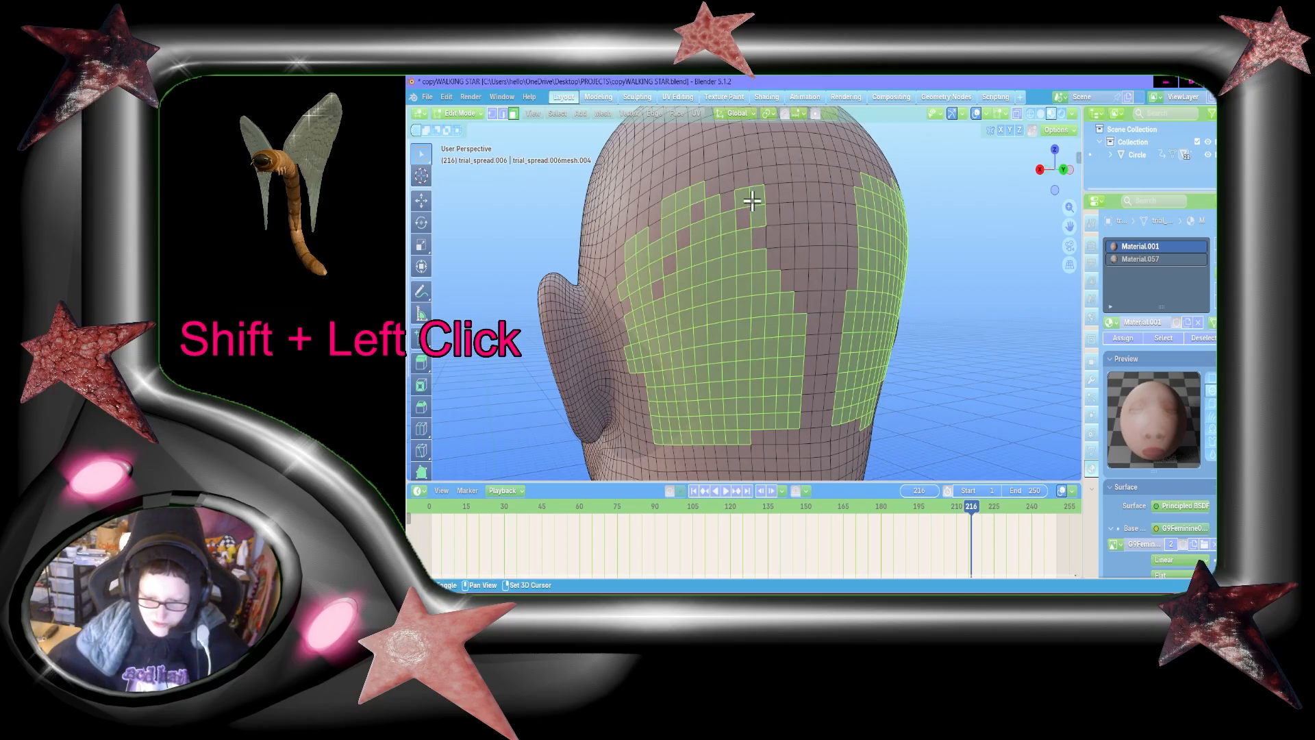
{"action": "left_click", "coordinate": [753, 200], "text": "shift"}
{"action": "left_click", "coordinate": [755, 212], "text": "shift"}
{"action": "left_click", "coordinate": [746, 195], "text": "shift"}
Step: Deselect the faces above the diagonal on the ear side of the left patch to shape its upper half to a point
{"action": "left_click", "coordinate": [698, 192], "text": "shift"}
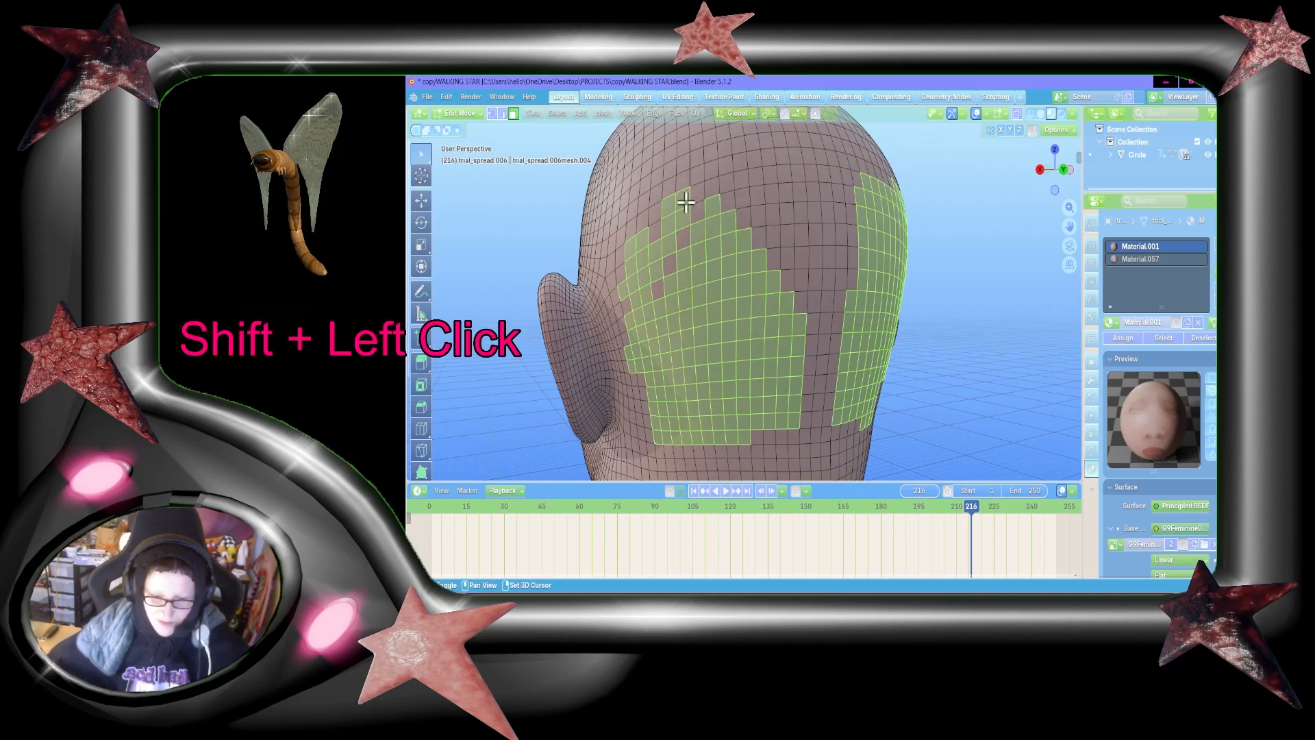
{"action": "left_click", "coordinate": [685, 202], "text": "shift"}
{"action": "left_click", "coordinate": [675, 212], "text": "shift"}
{"action": "left_click", "coordinate": [670, 226], "text": "shift"}
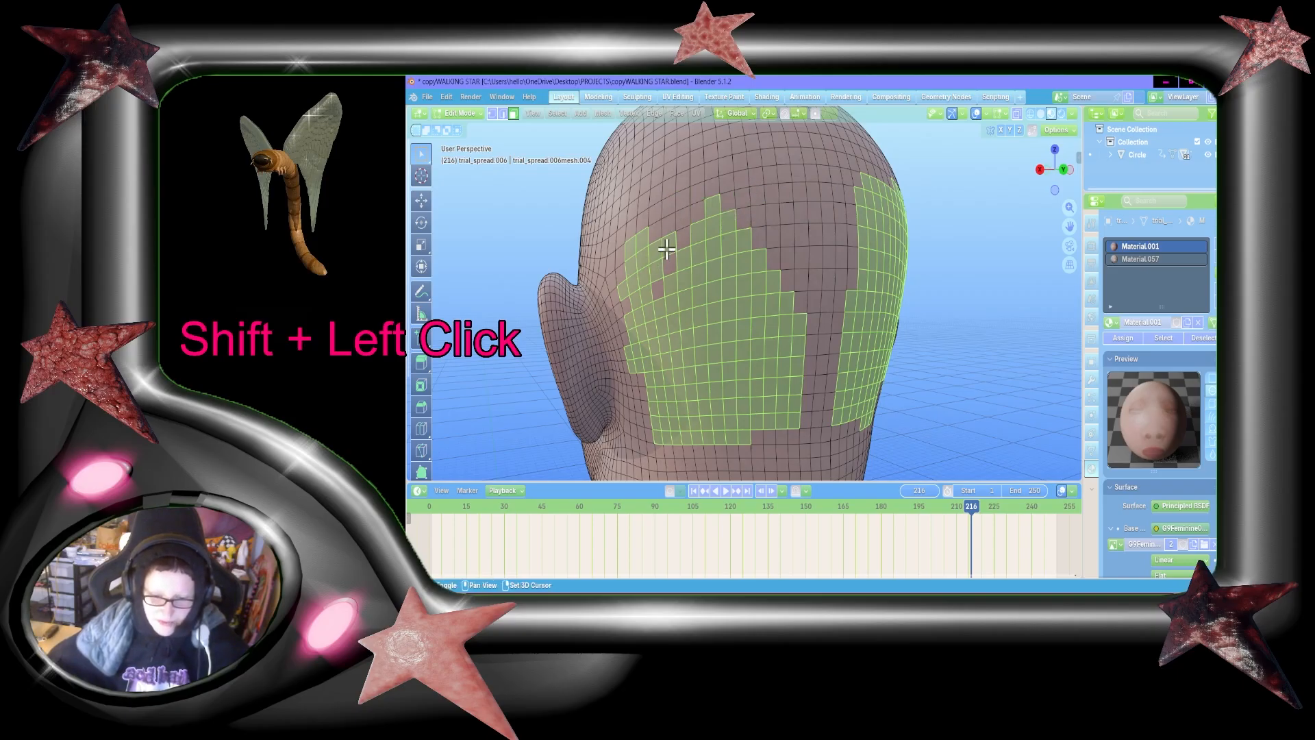
{"action": "left_click", "coordinate": [663, 248], "text": "shift"}
{"action": "left_click", "coordinate": [639, 281], "text": "shift"}
{"action": "left_click", "coordinate": [634, 247], "text": "shift"}
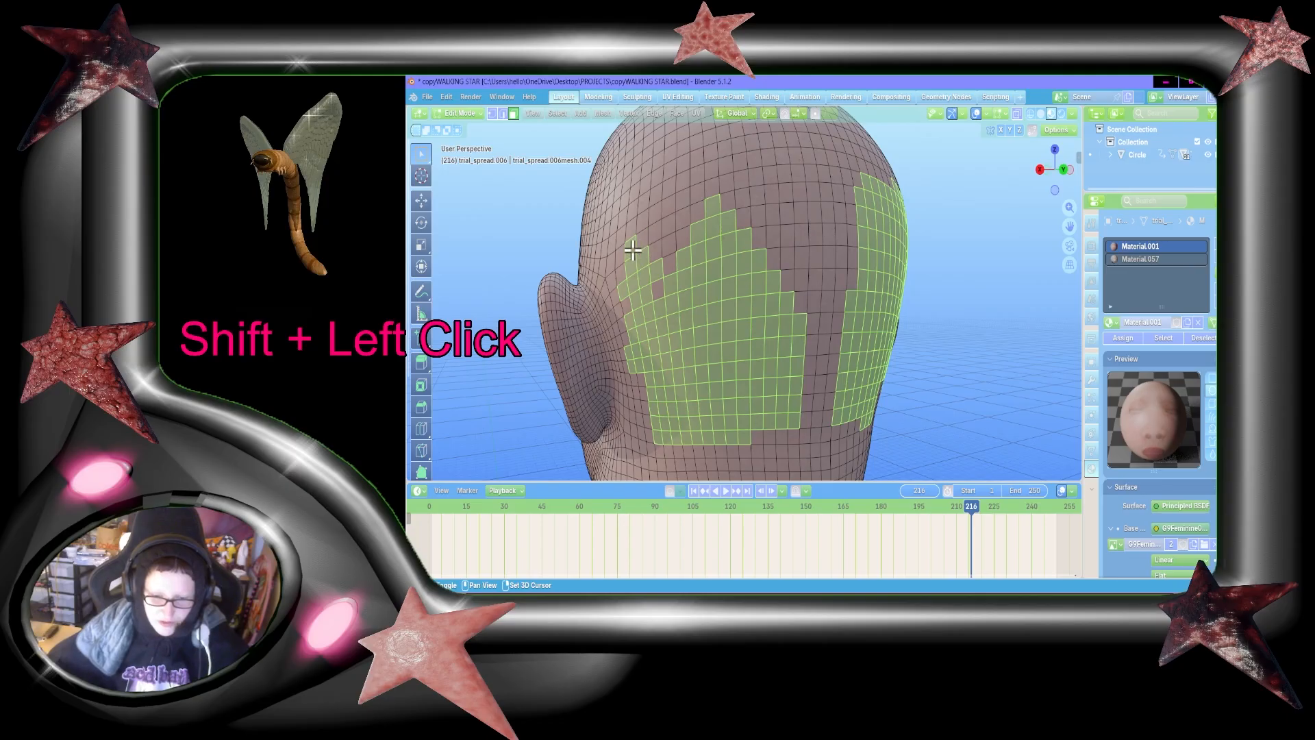
{"action": "left_click", "coordinate": [644, 261], "text": "shift"}
{"action": "left_click", "coordinate": [653, 272], "text": "shift"}
{"action": "left_click", "coordinate": [642, 276], "text": "shift"}
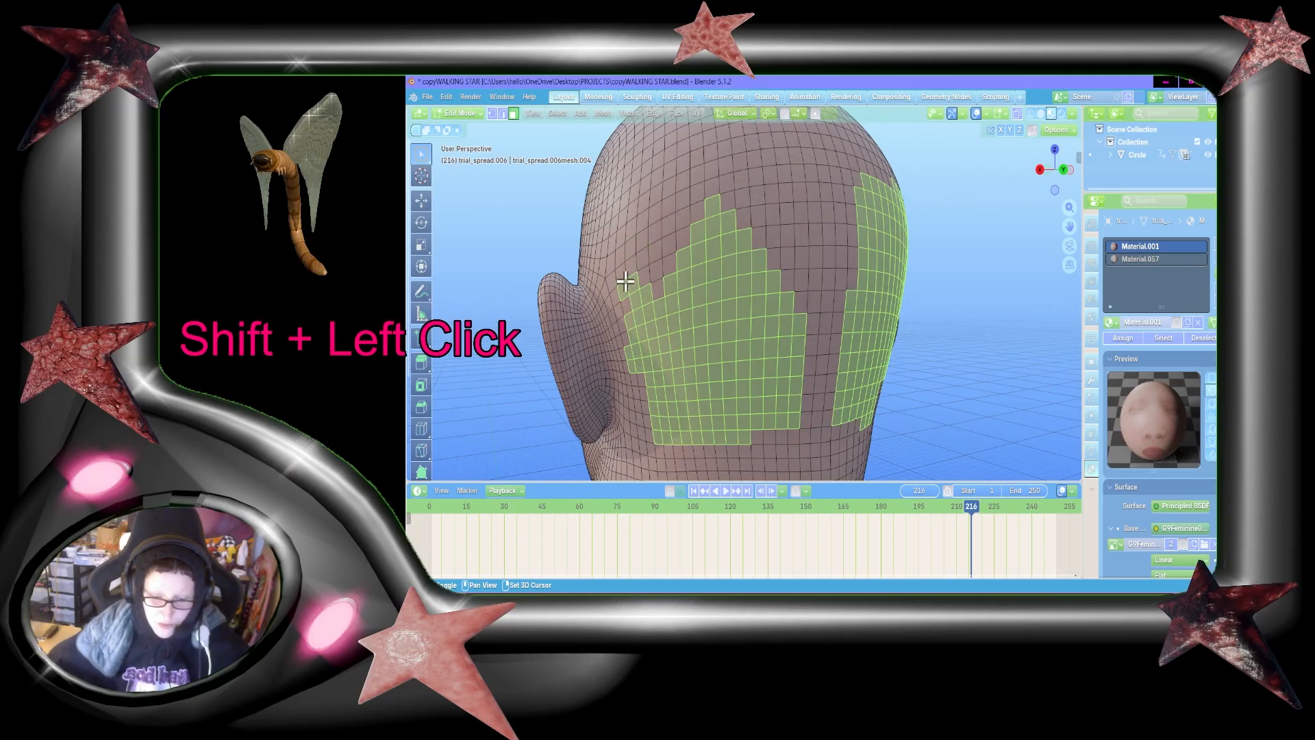
{"action": "left_click", "coordinate": [629, 283], "text": "shift"}
{"action": "left_click", "coordinate": [632, 296], "text": "shift"}
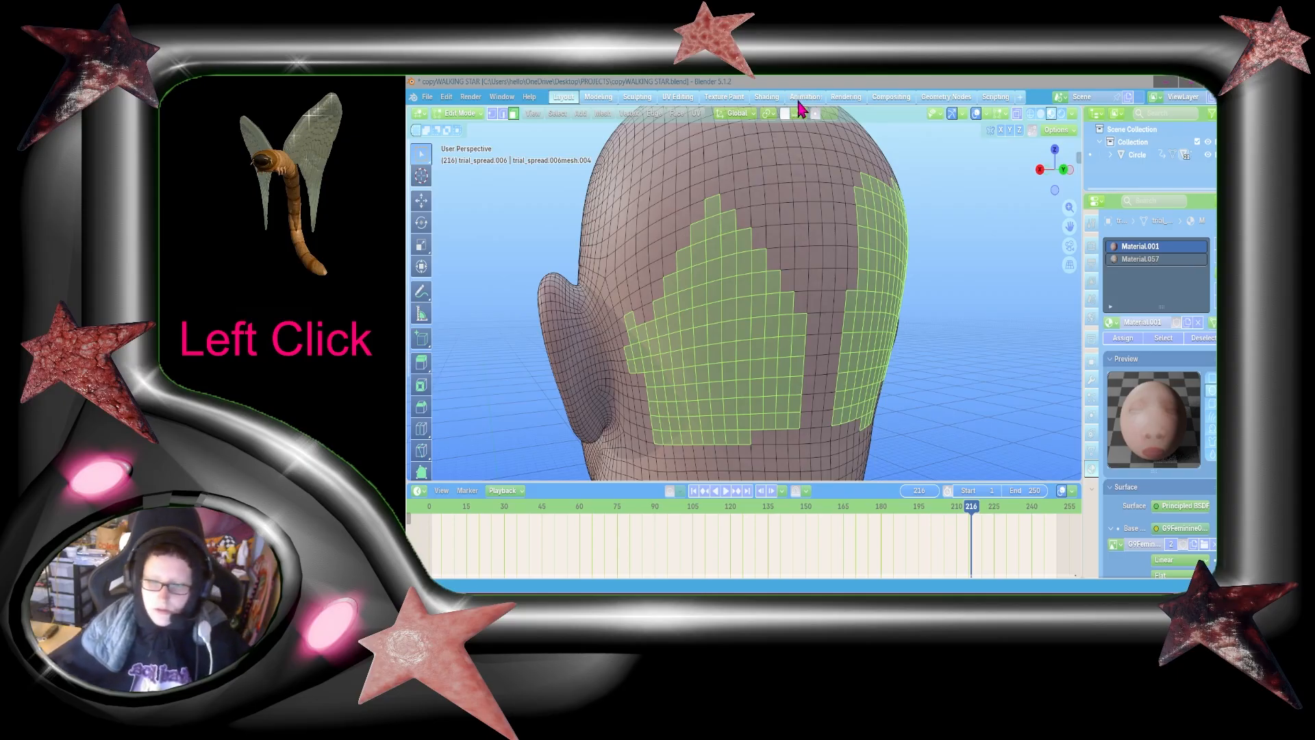
Step: Deselect the outer edge and lower corner faces on the ear side of the left patch so it tapers downward
{"action": "left_click", "coordinate": [663, 82]}
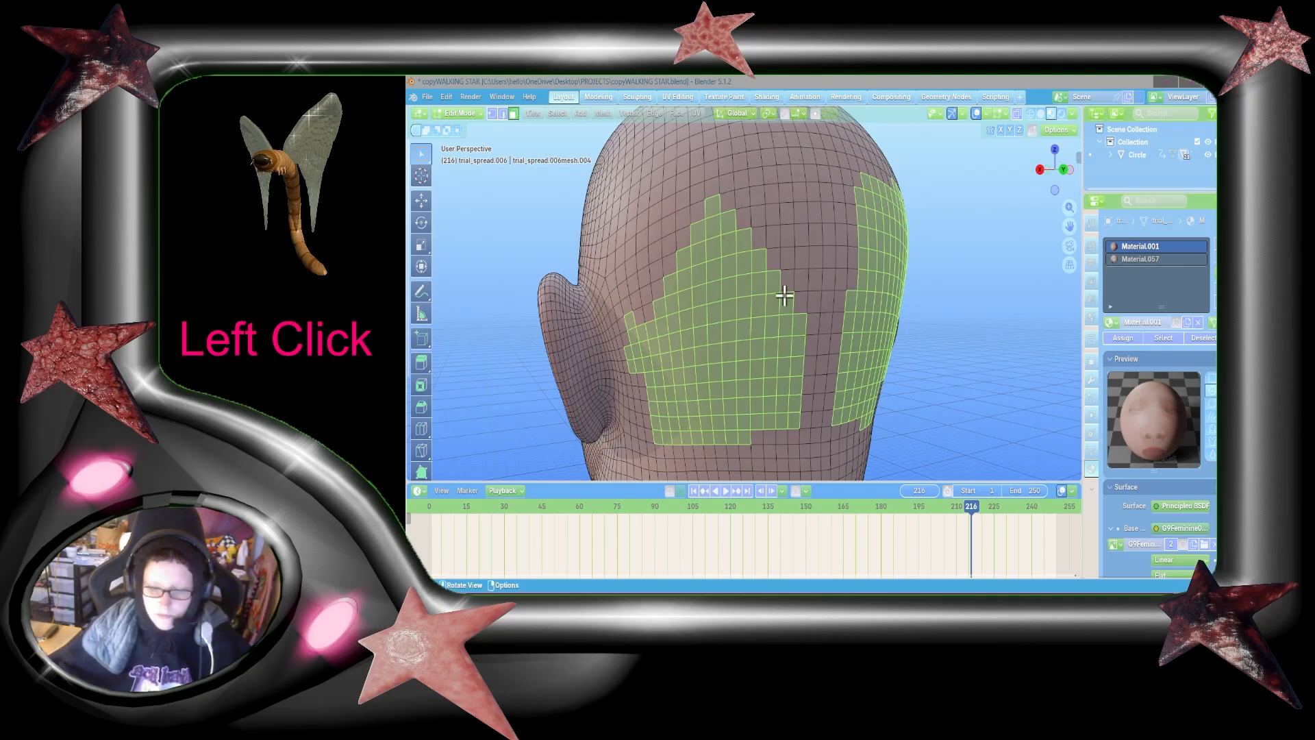
{"action": "left_click", "coordinate": [638, 337], "text": "shift"}
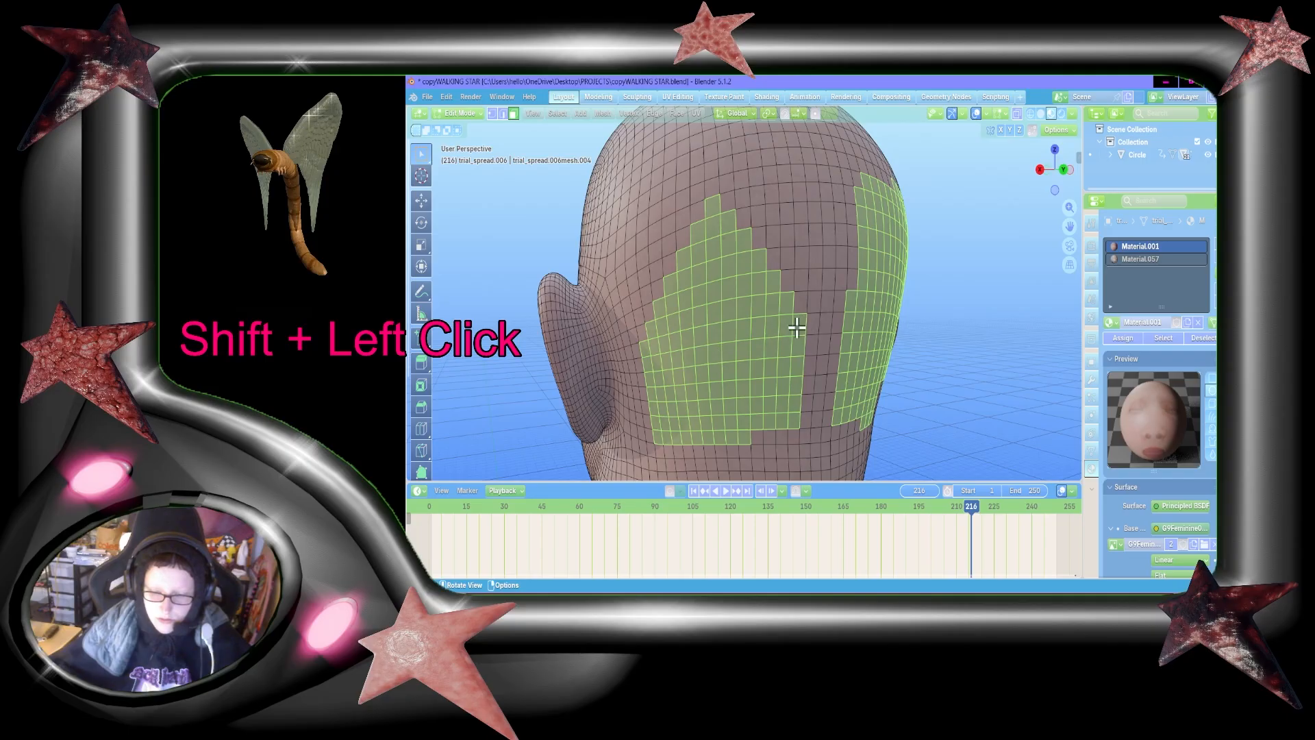
{"action": "left_click", "coordinate": [673, 411], "text": "shift"}
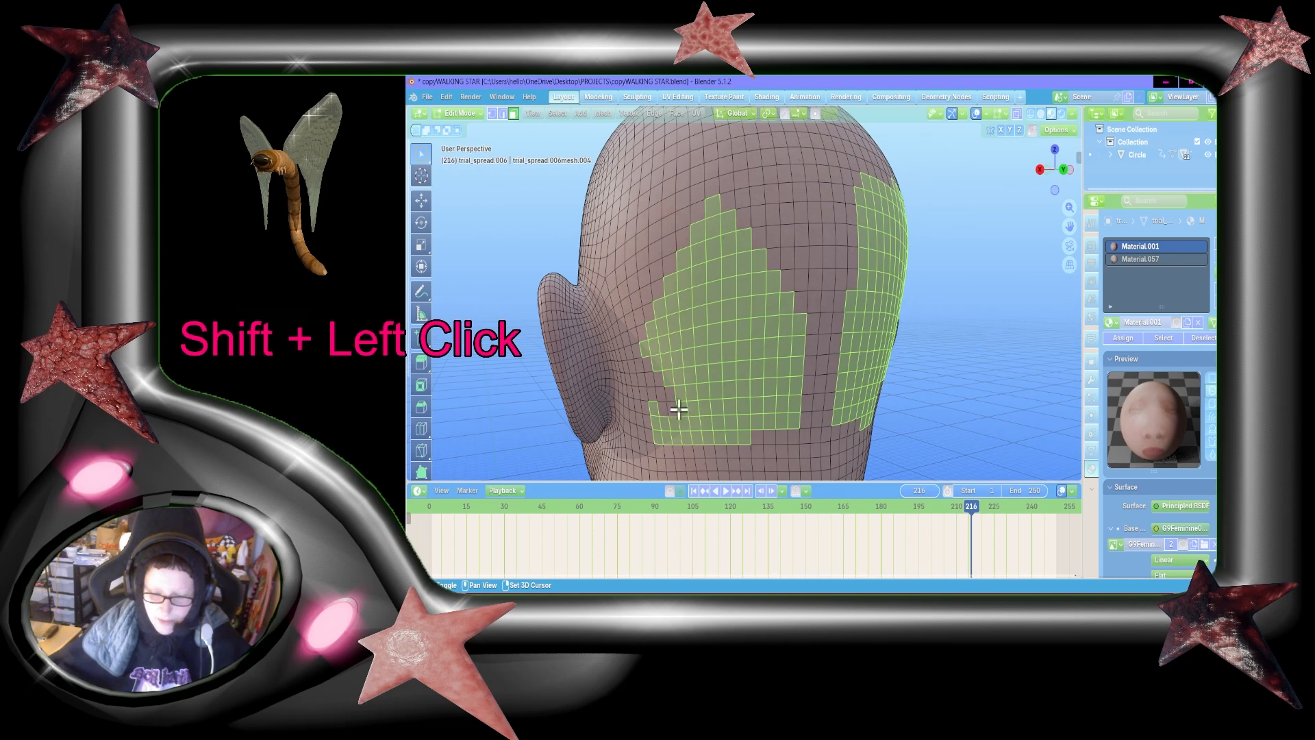
{"action": "left_click", "coordinate": [679, 409], "text": "shift"}
{"action": "left_click", "coordinate": [656, 408], "text": "shift"}
{"action": "left_click", "coordinate": [657, 422], "text": "shift"}
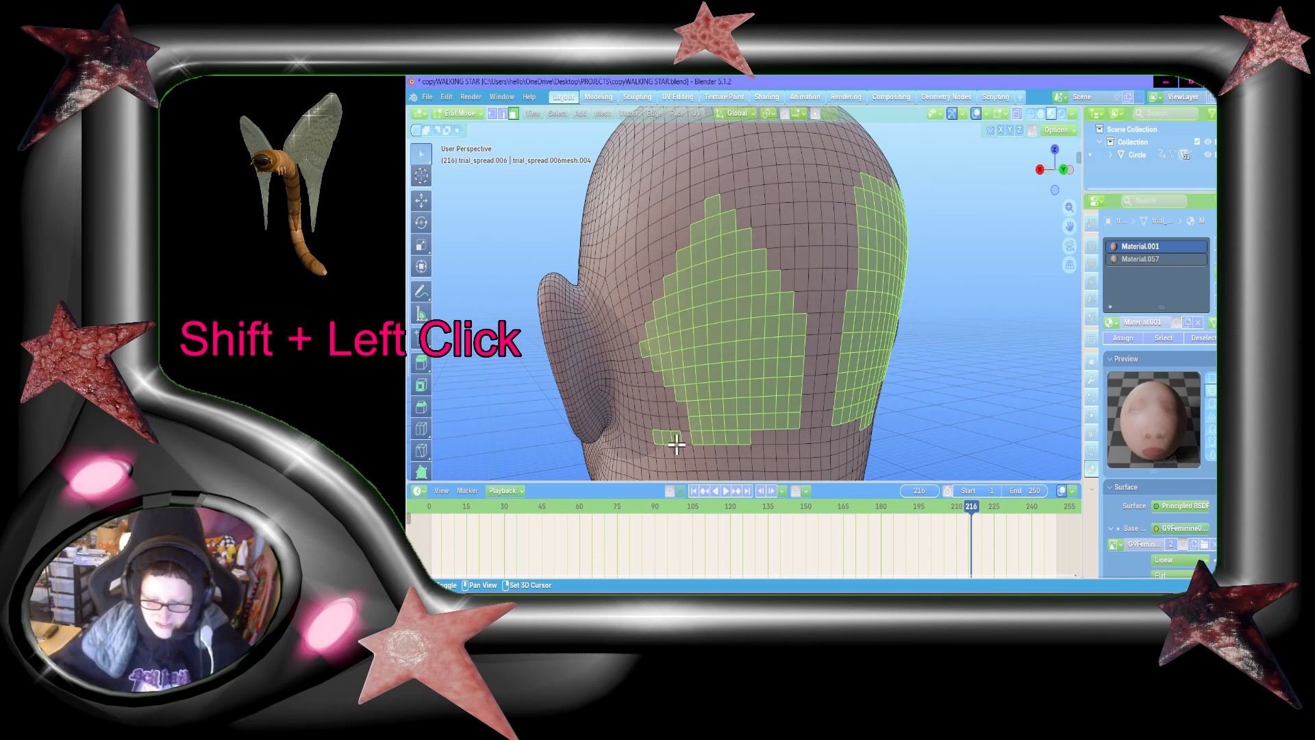
{"action": "left_click", "coordinate": [667, 442], "text": "shift"}
{"action": "left_click", "coordinate": [658, 442], "text": "shift"}
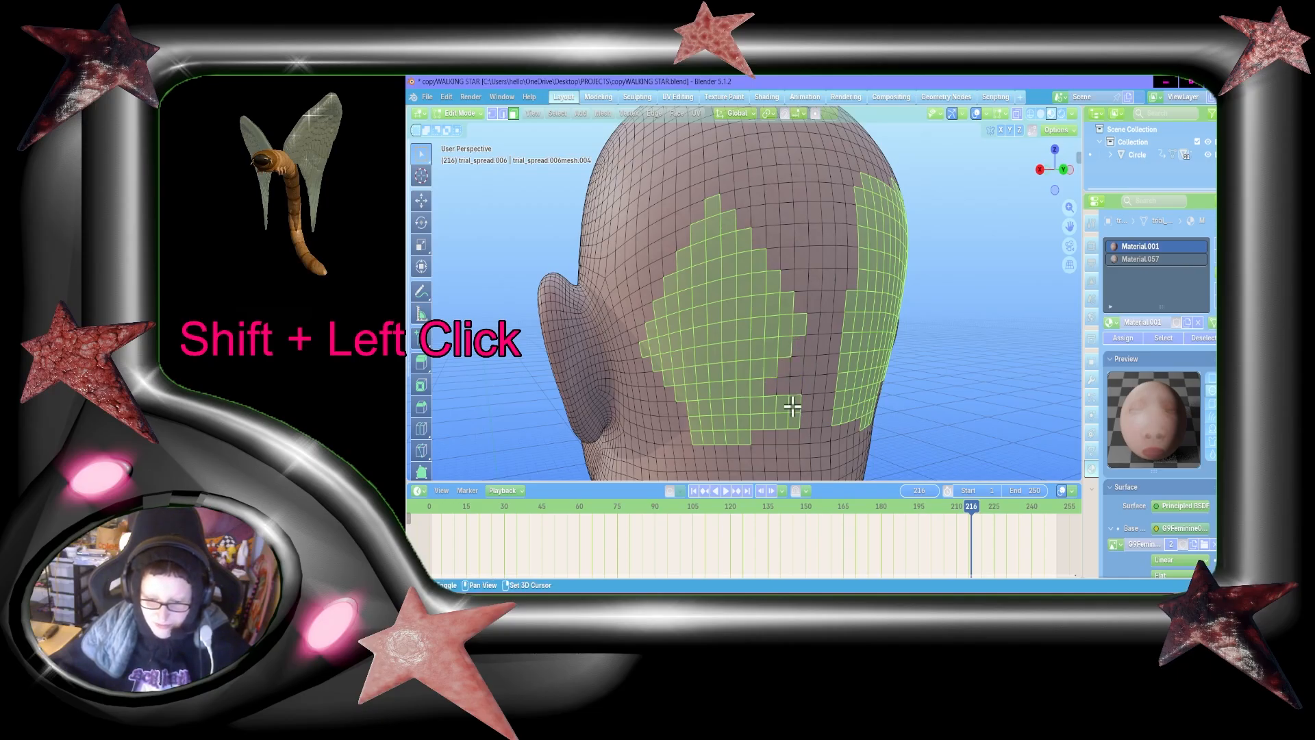
Step: Deselect the lower corner faces on the centre-line side and finish tapering the lower half of the left patch
{"action": "left_click", "coordinate": [784, 410], "text": "shift"}
{"action": "left_click", "coordinate": [770, 409], "text": "shift"}
{"action": "left_click", "coordinate": [772, 422], "text": "shift"}
{"action": "left_click", "coordinate": [784, 423], "text": "shift"}
{"action": "left_click", "coordinate": [793, 426], "text": "shift"}
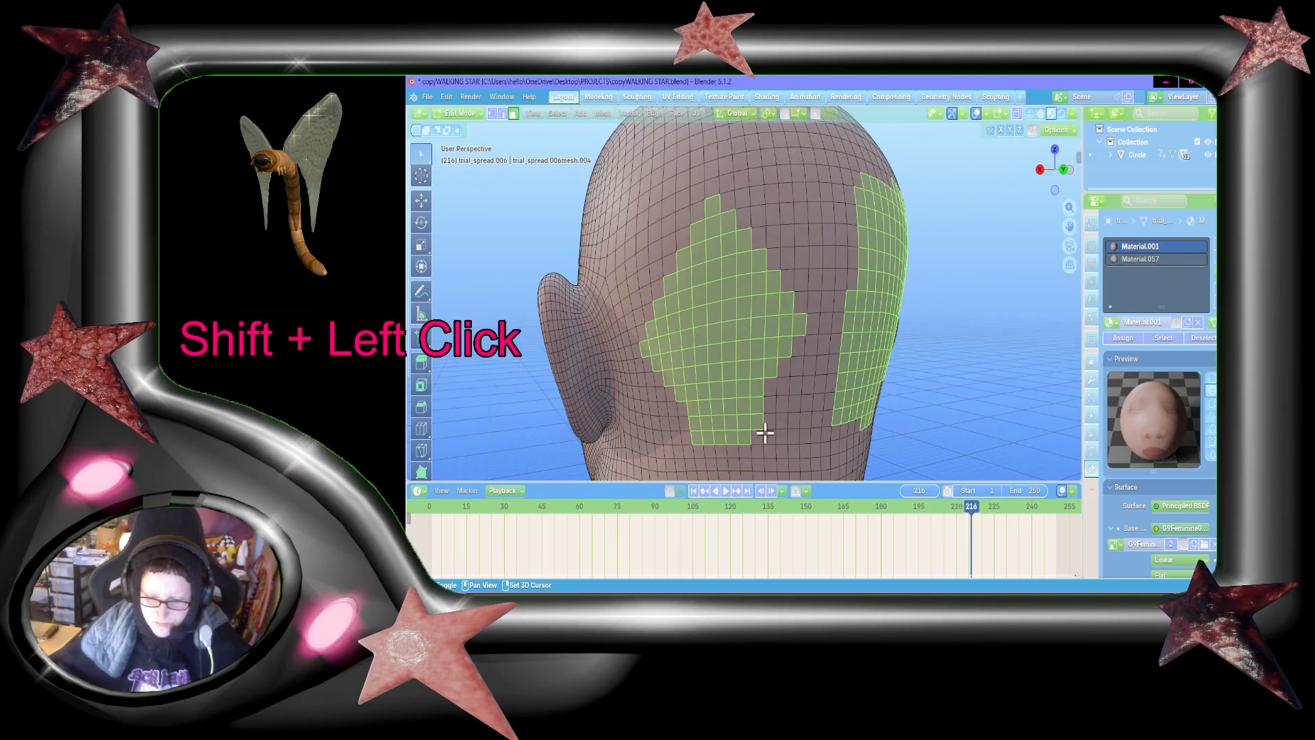
{"action": "left_click_drag", "start_coordinate": [758, 412], "coordinate": [766, 435], "text": "shift"}
{"action": "left_click", "coordinate": [767, 436], "text": "shift"}
{"action": "left_click", "coordinate": [767, 420], "text": "shift"}
{"action": "left_click", "coordinate": [767, 409], "text": "shift"}
{"action": "left_click", "coordinate": [758, 410], "text": "shift"}
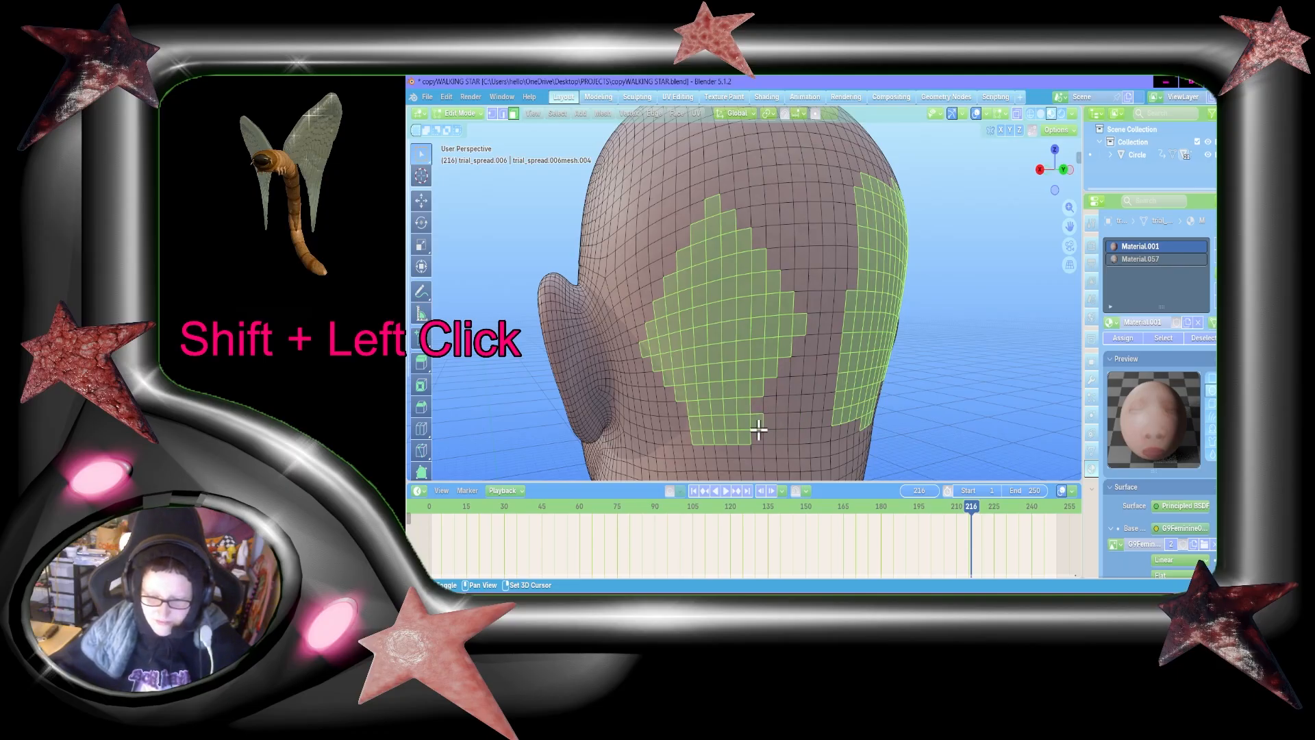
{"action": "left_click", "coordinate": [757, 426], "text": "shift"}
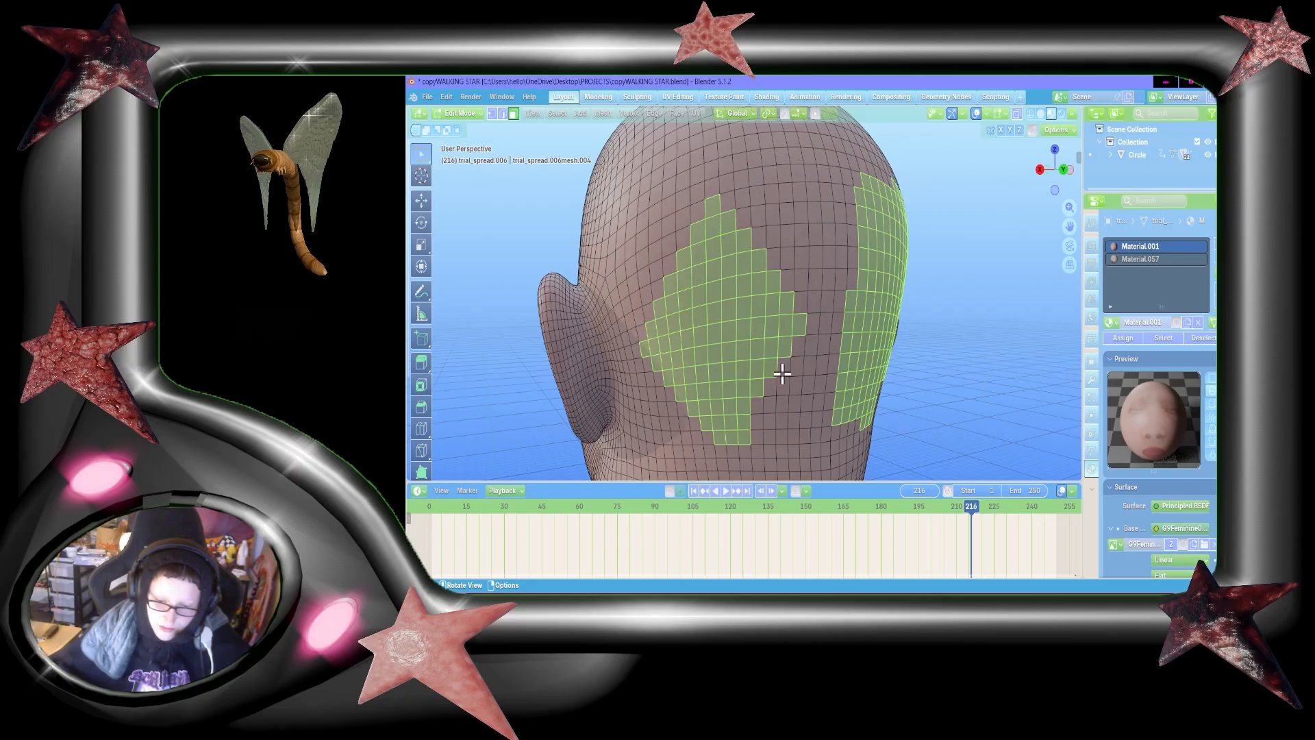
Step: Trim the lower end of the left diamond-shaped patch, leaving one selected face as its bottom tip
{"action": "left_click", "coordinate": [736, 432], "text": "shift"}
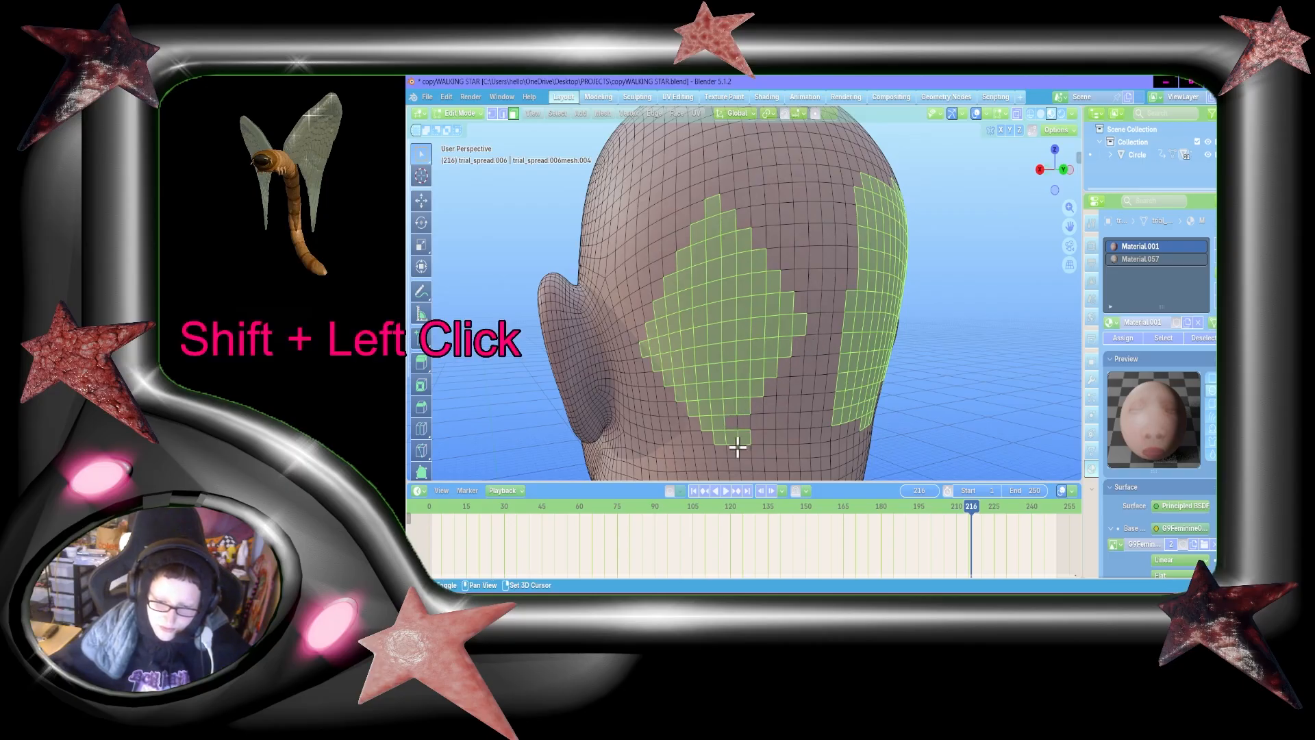
{"action": "left_click", "coordinate": [741, 440], "text": "shift"}
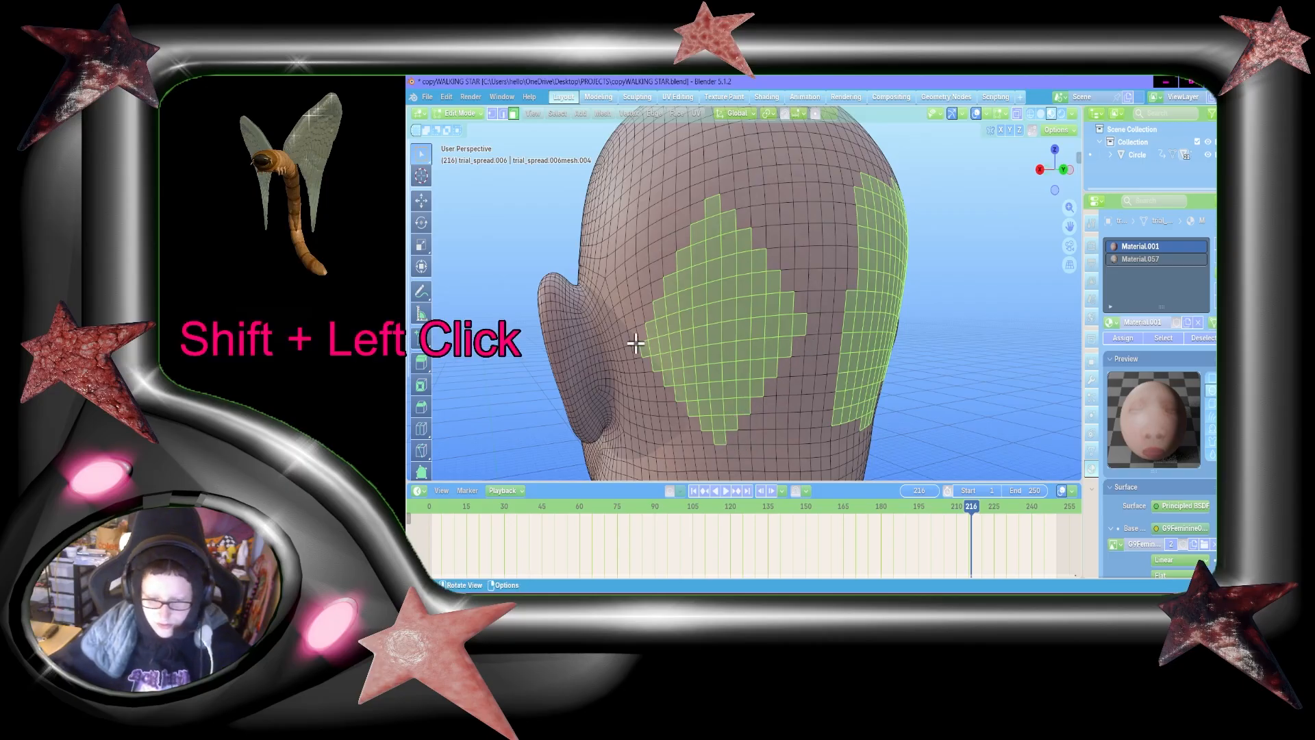
{"action": "left_click", "coordinate": [719, 439], "text": "shift"}
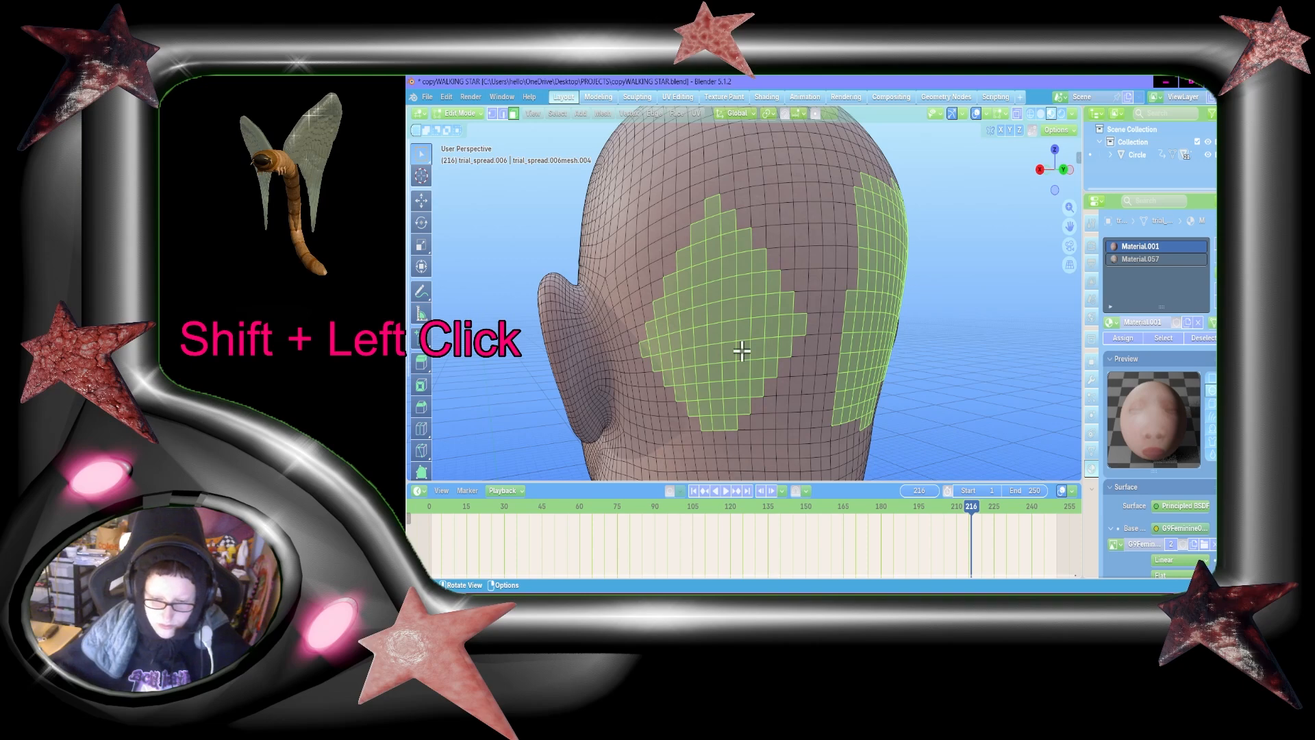
{"action": "key", "text": "shift+grave"}
{"action": "key", "text": "d"}
{"action": "key", "text": "s"}
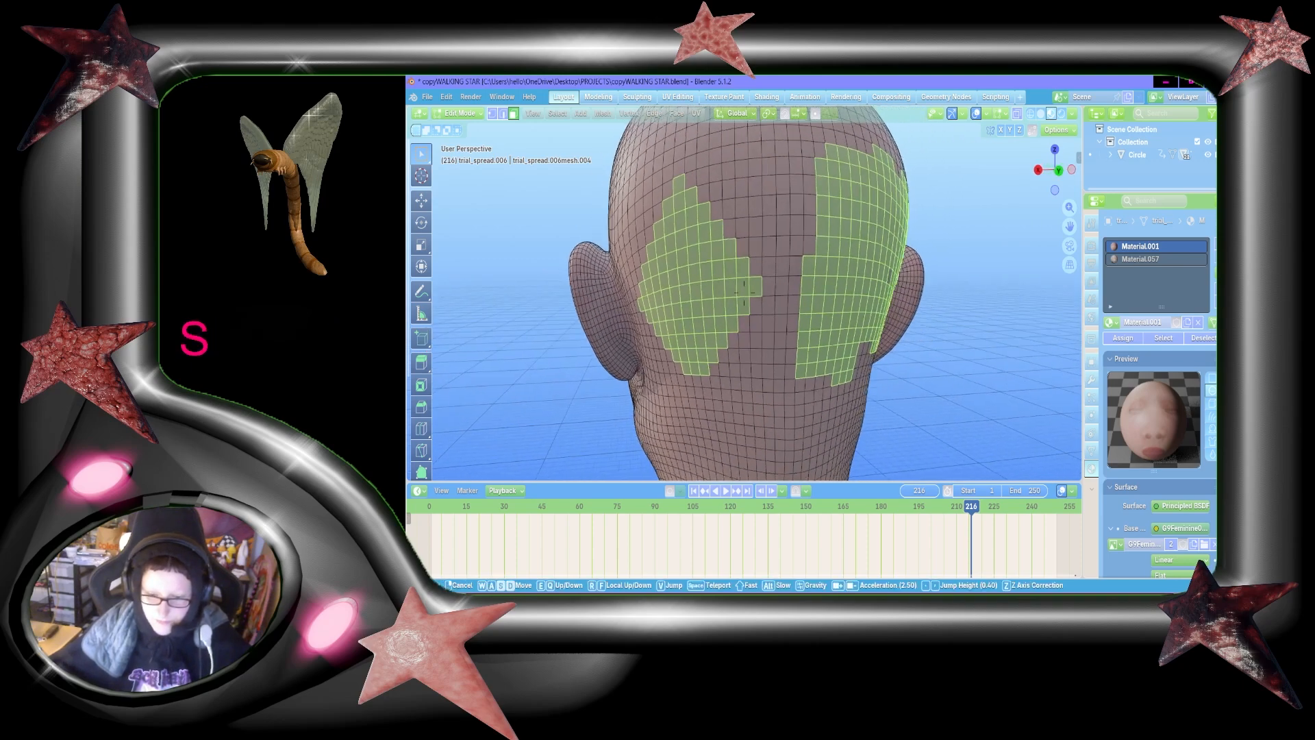
{"action": "key", "text": "w"}
{"action": "key", "text": "a"}
{"action": "left_click", "coordinate": [872, 334]}
{"action": "left_click", "coordinate": [854, 331], "text": "shift"}
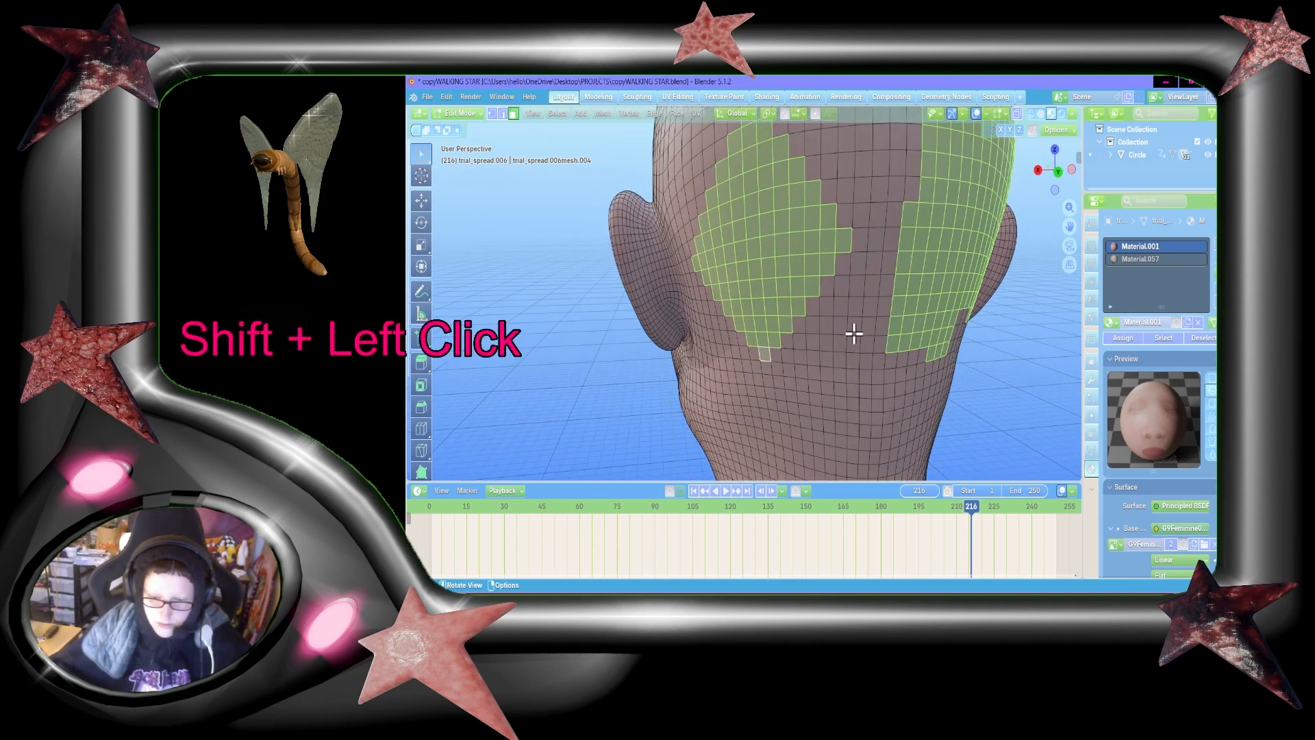
Step: Deselect the top faces and a diagonal line of faces across the upper centre-line corner of the right patch
{"action": "key", "text": "shift+grave"}
{"action": "key", "text": "d"}
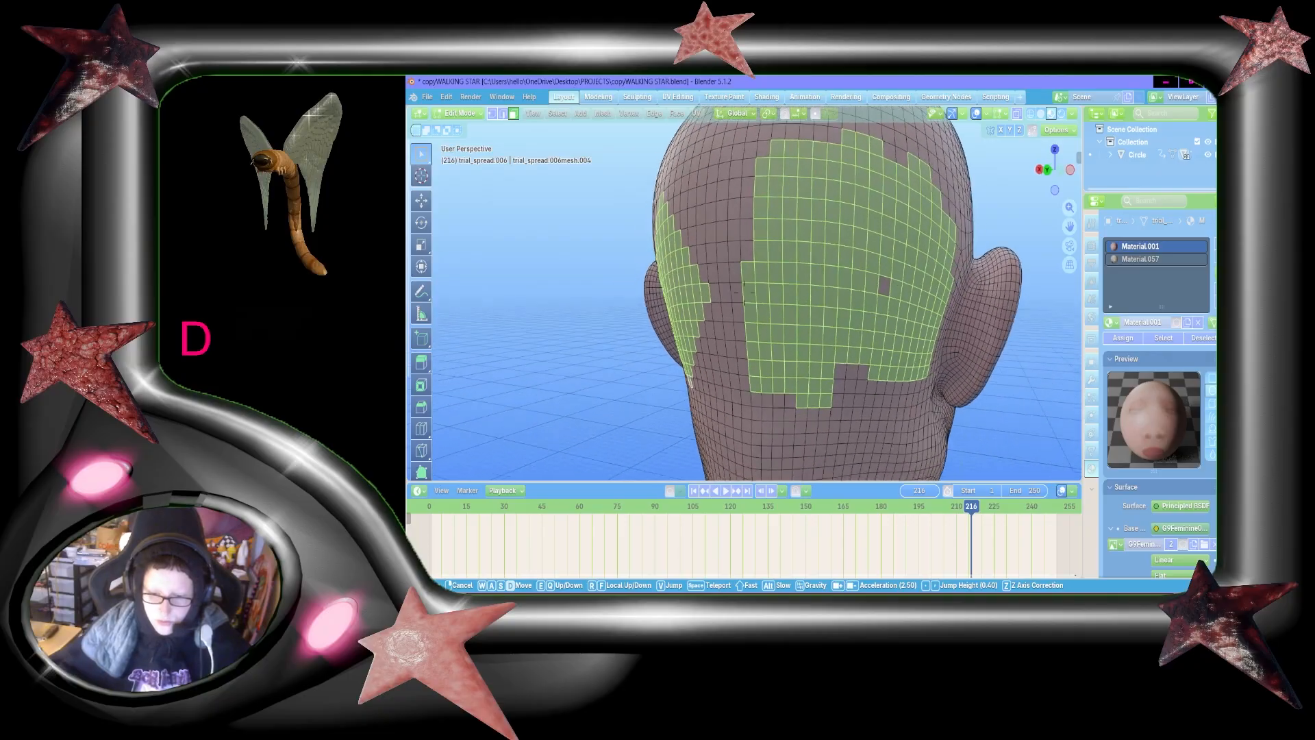
{"action": "key", "text": "a"}
{"action": "key", "text": "d"}
{"action": "left_click", "coordinate": [838, 191]}
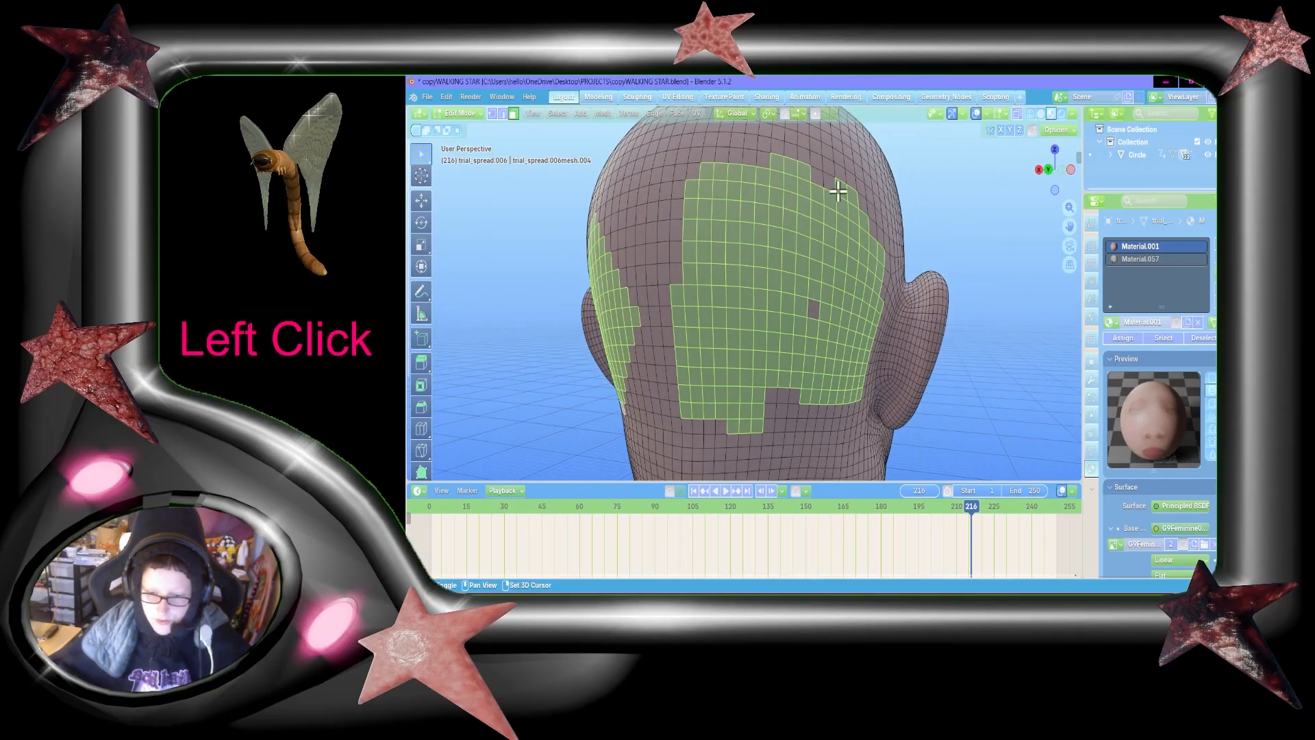
{"action": "left_click", "coordinate": [797, 173], "text": "shift"}
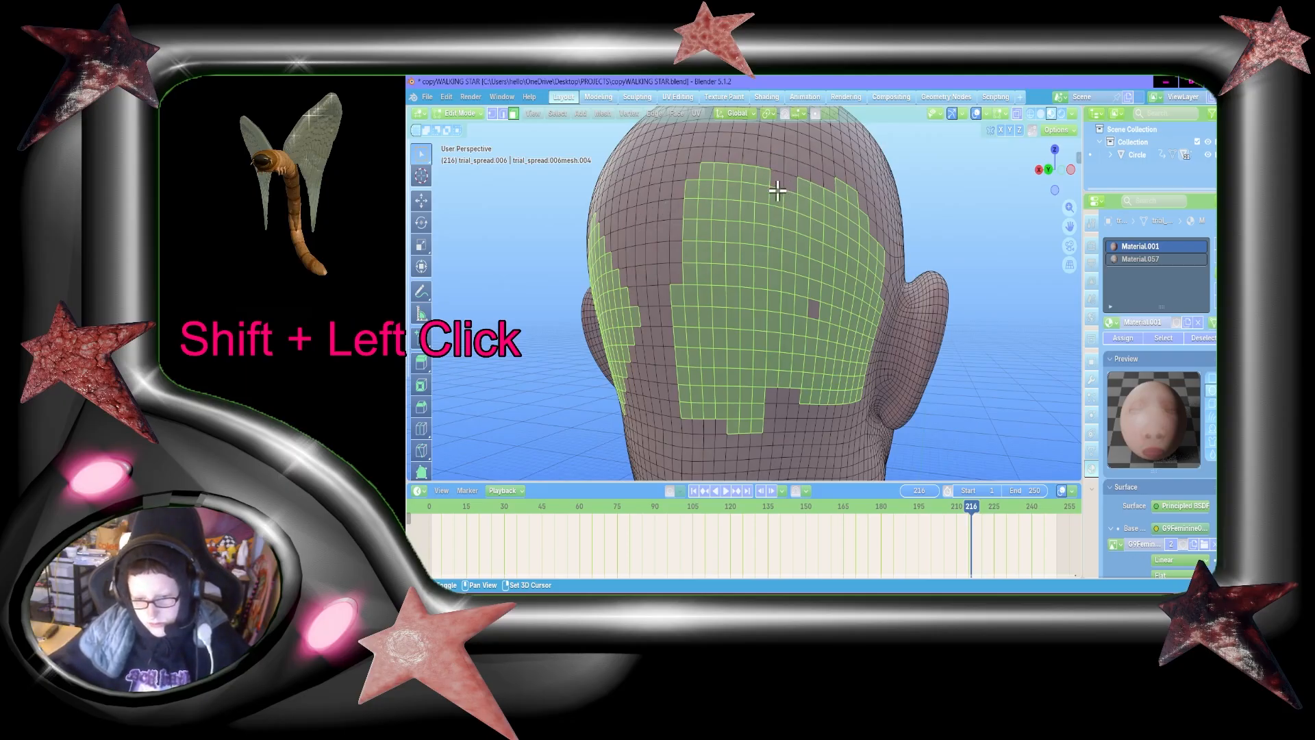
{"action": "left_click", "coordinate": [760, 214], "text": "shift"}
{"action": "left_click", "coordinate": [745, 236], "text": "shift"}
{"action": "left_click", "coordinate": [733, 254], "text": "shift"}
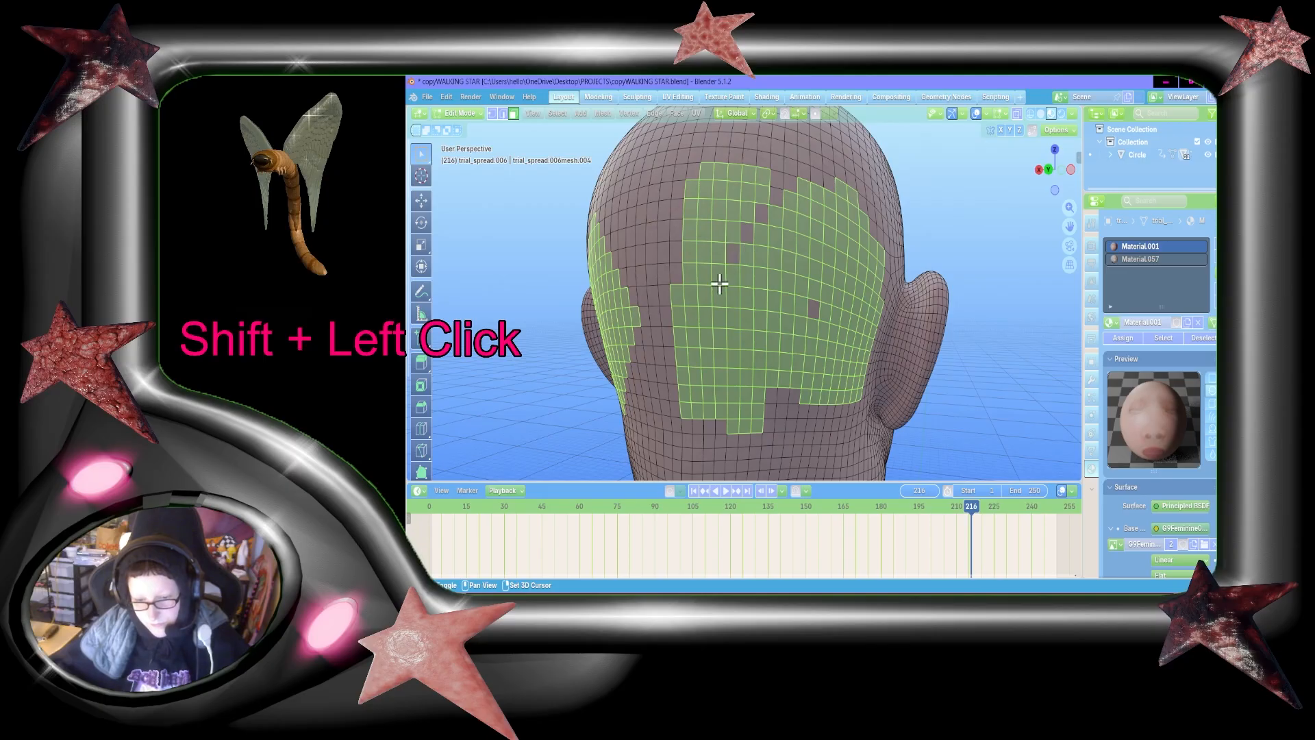
{"action": "left_click", "coordinate": [716, 274], "text": "shift"}
Step: Deselect the remaining blocks of faces above the diagonal on the centre-line side of the right patch
{"action": "key", "text": "b"}
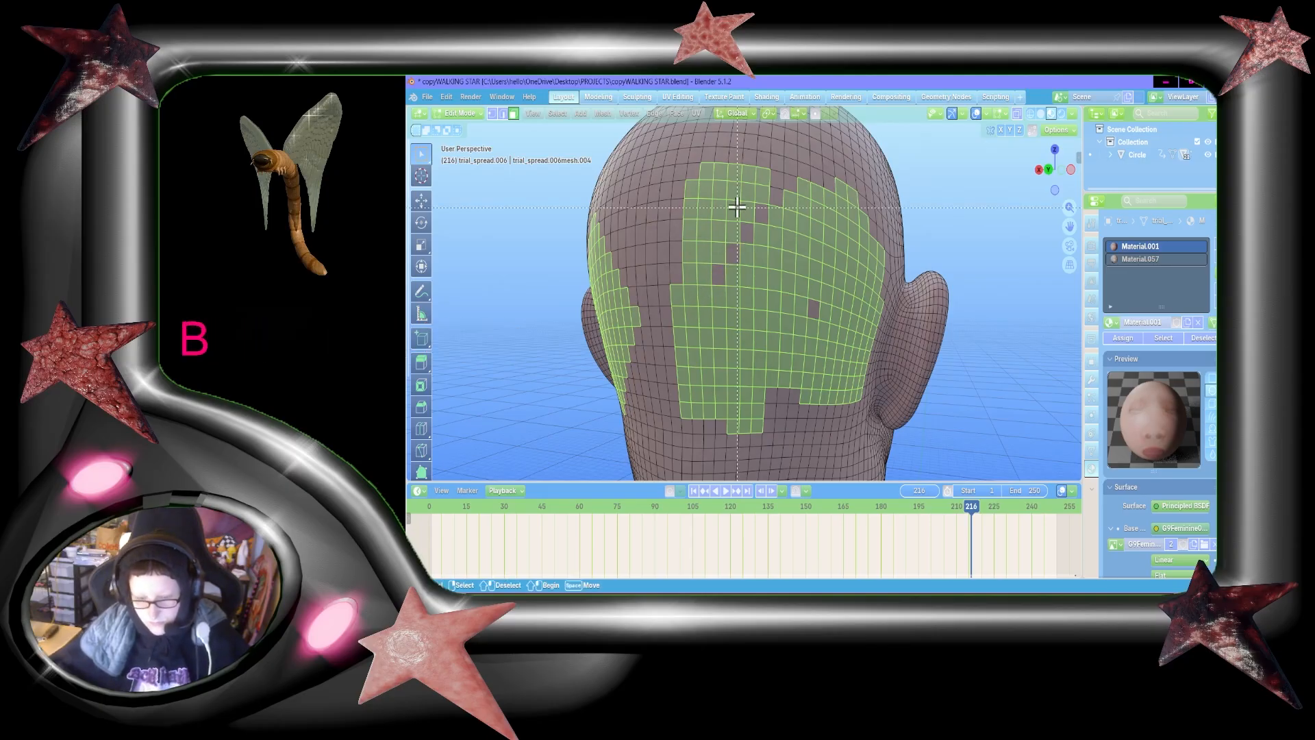
{"action": "left_click_drag", "start_coordinate": [688, 150], "coordinate": [766, 223]}
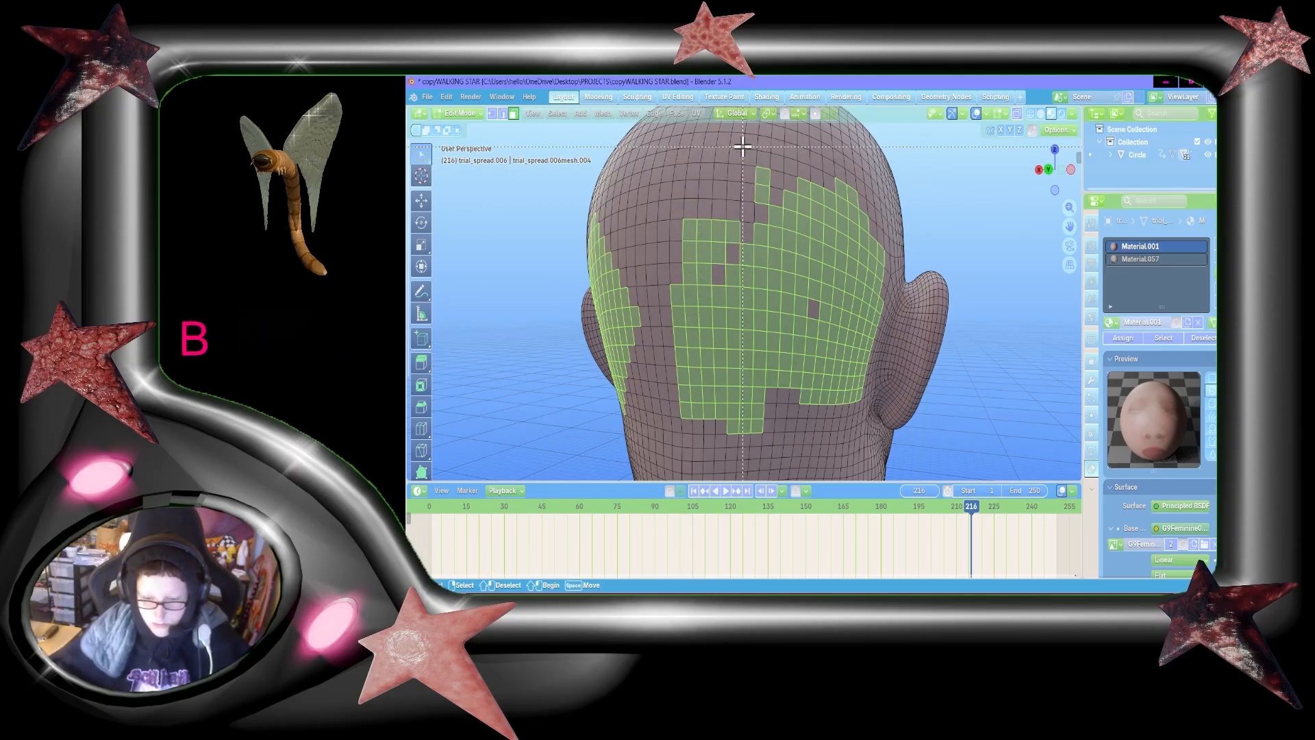
{"action": "key", "text": "b"}
{"action": "left_click_drag", "start_coordinate": [676, 199], "coordinate": [726, 282], "text": "shift"}
Step: Select a tip face above the right patch and trim both sides of its upper half into stepped diagonals
{"action": "key", "text": "shift+grave"}
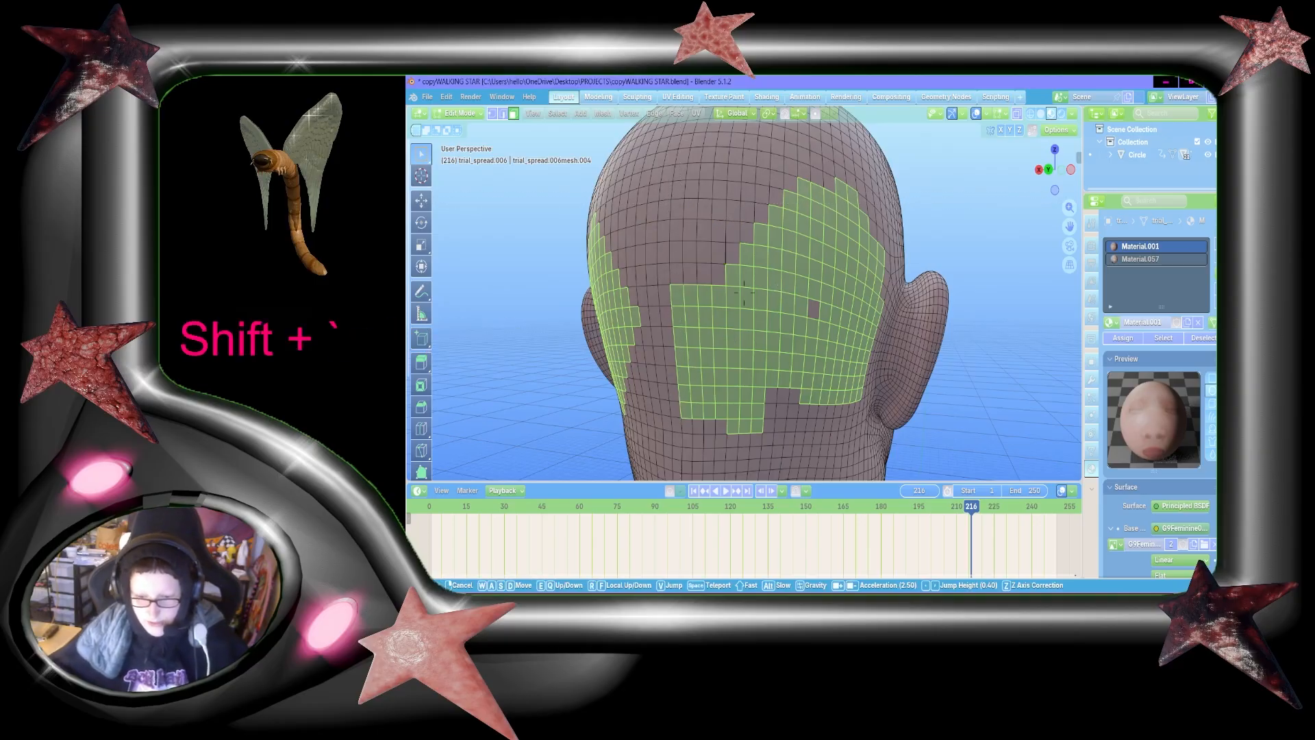
{"action": "key", "text": "d"}
{"action": "left_click", "coordinate": [744, 293]}
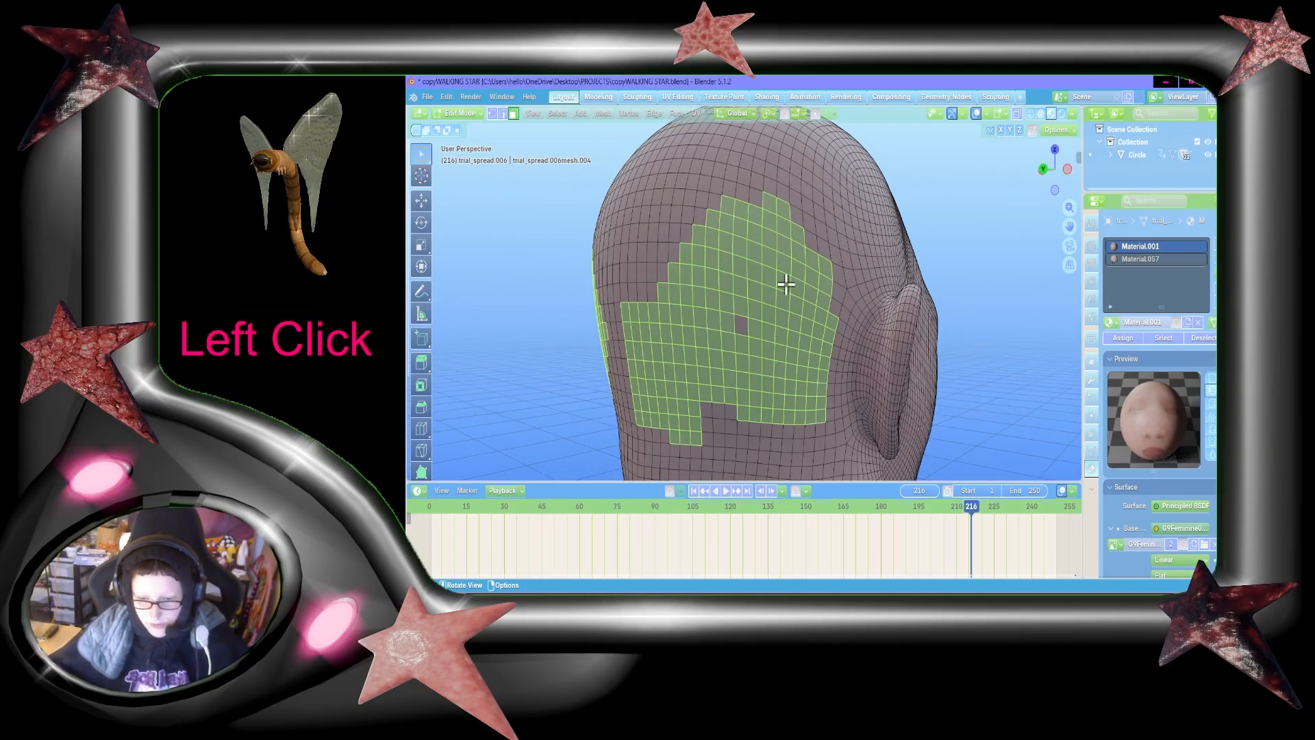
{"action": "left_click", "coordinate": [742, 190], "text": "shift"}
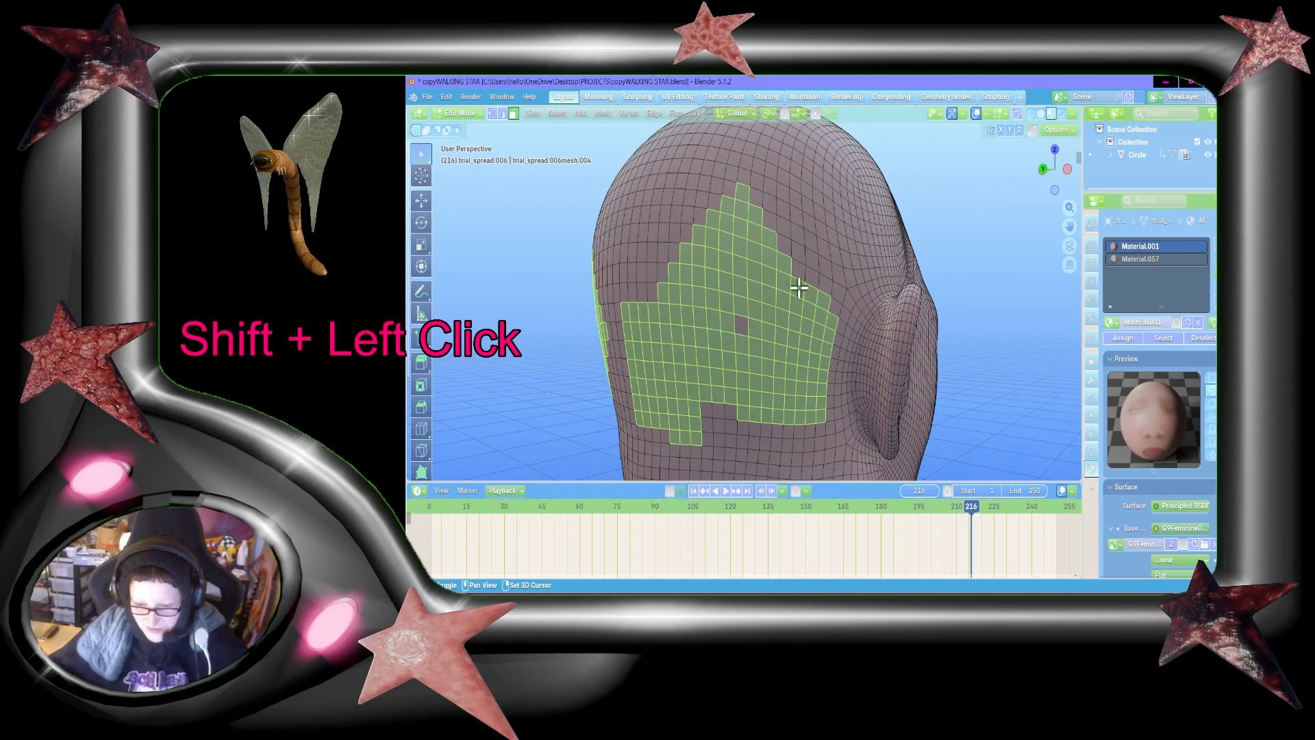
{"action": "left_click", "coordinate": [825, 310], "text": "shift"}
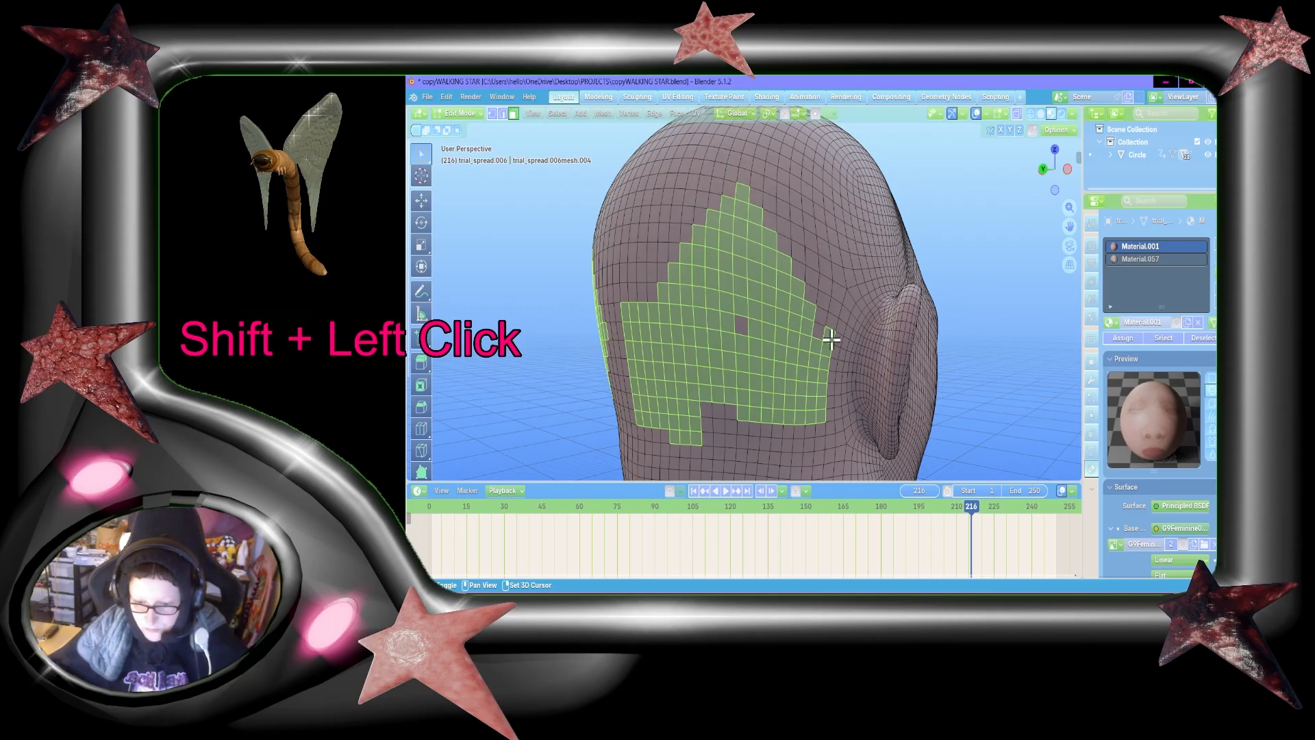
{"action": "left_click", "coordinate": [831, 342], "text": "shift"}
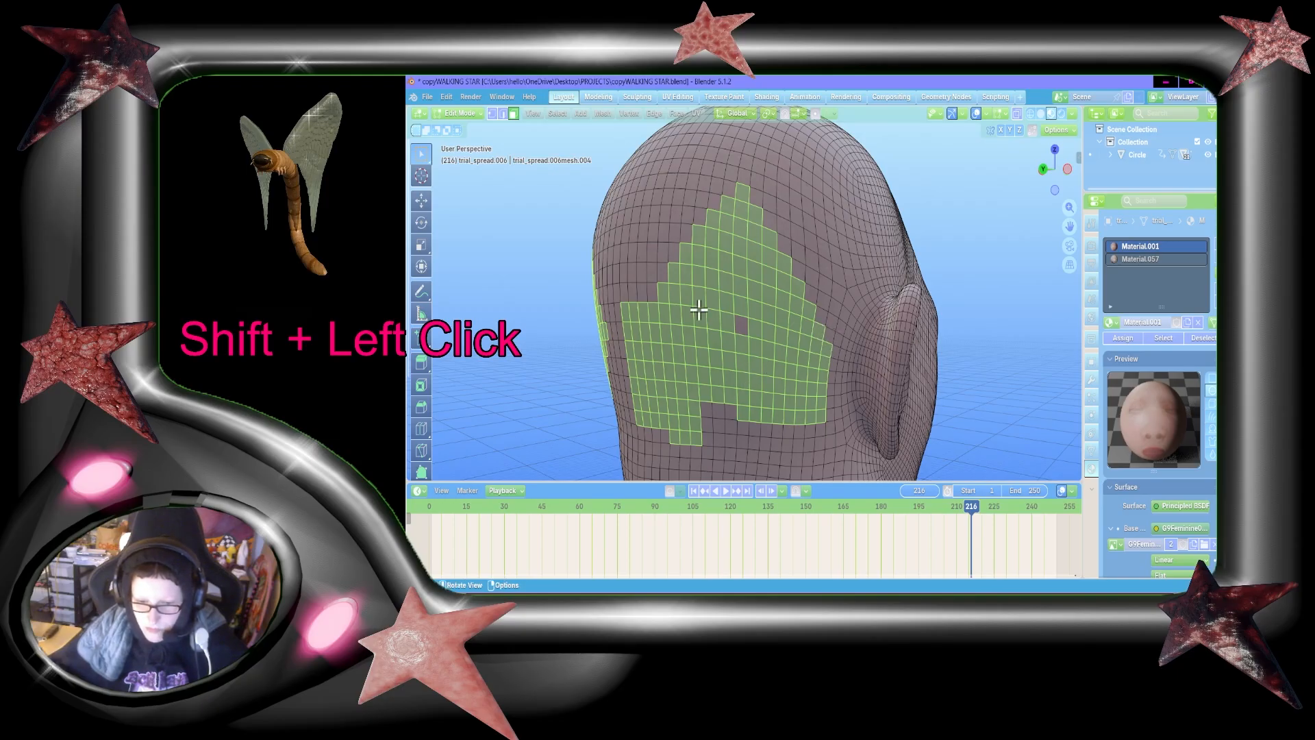
{"action": "left_click", "coordinate": [632, 317], "text": "shift"}
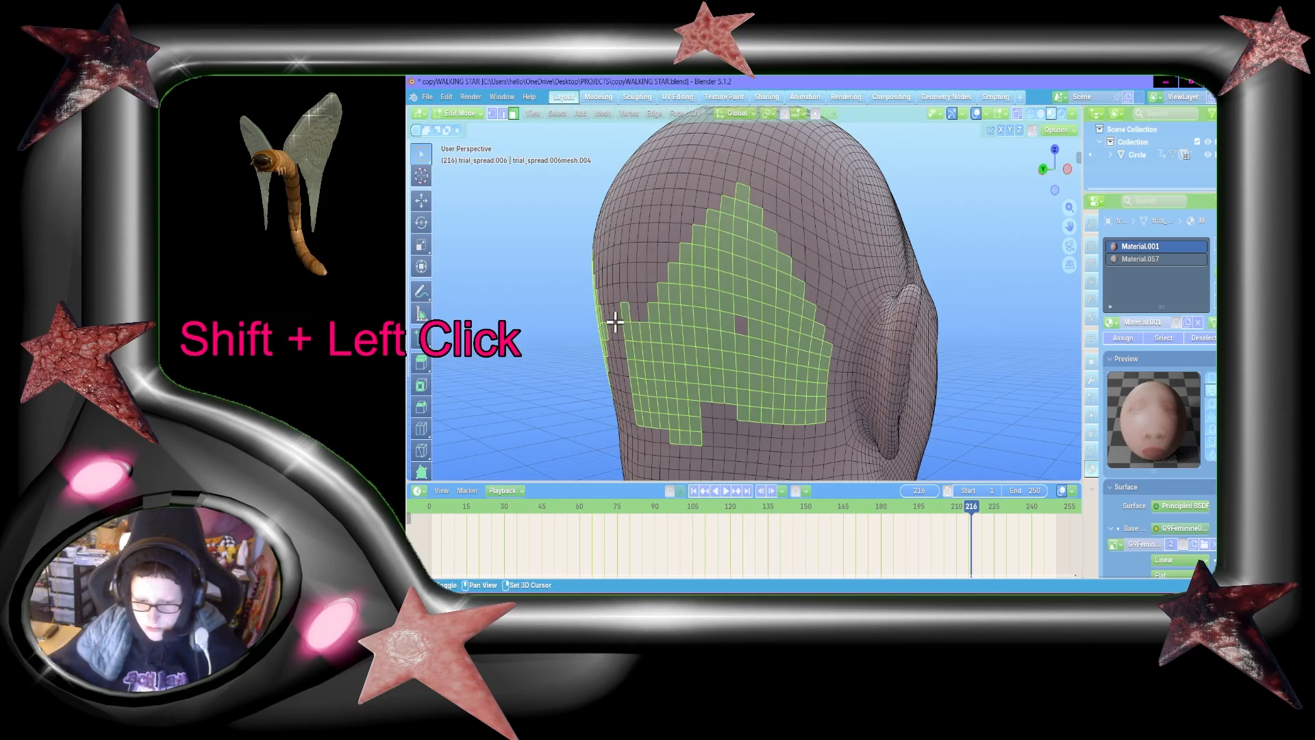
{"action": "left_click", "coordinate": [621, 317], "text": "shift"}
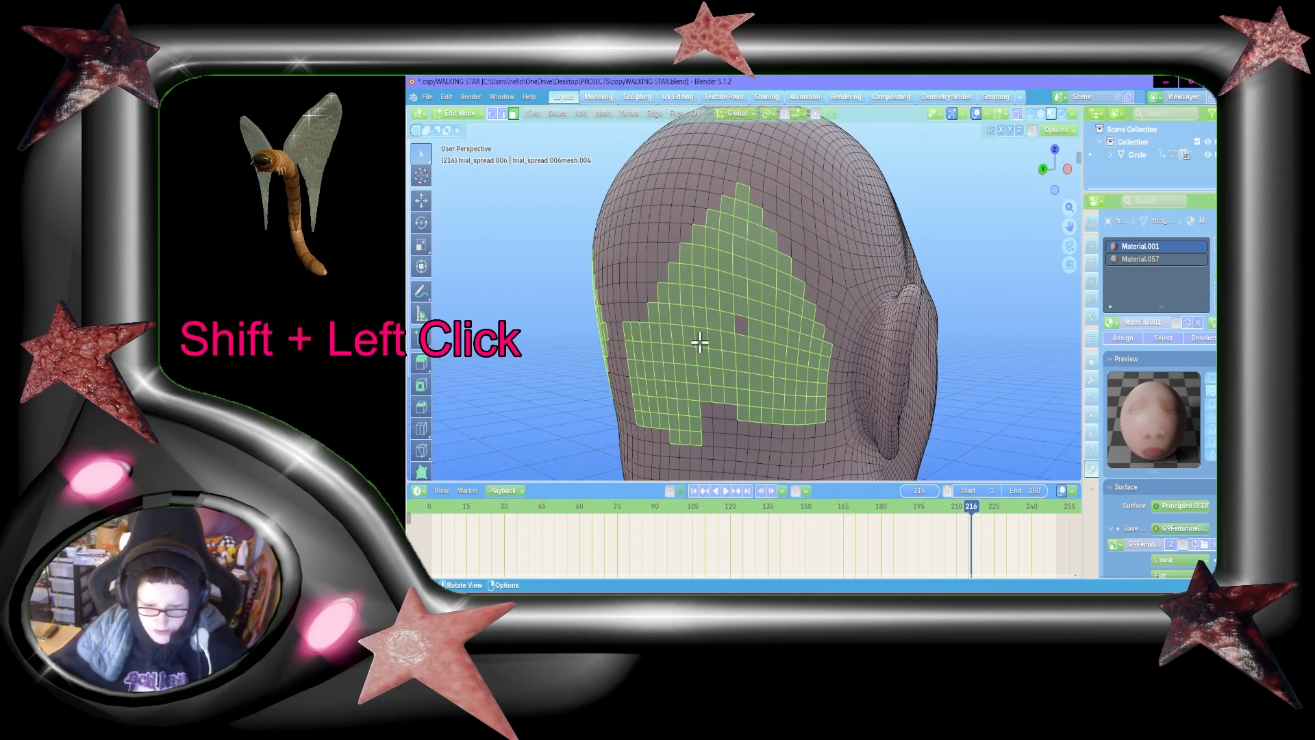
Step: Fill the notch in the right patch's lower edge with selected faces and taper its lower half to a point
{"action": "left_click", "coordinate": [726, 411], "text": "shift"}
{"action": "left_click", "coordinate": [722, 429], "text": "shift"}
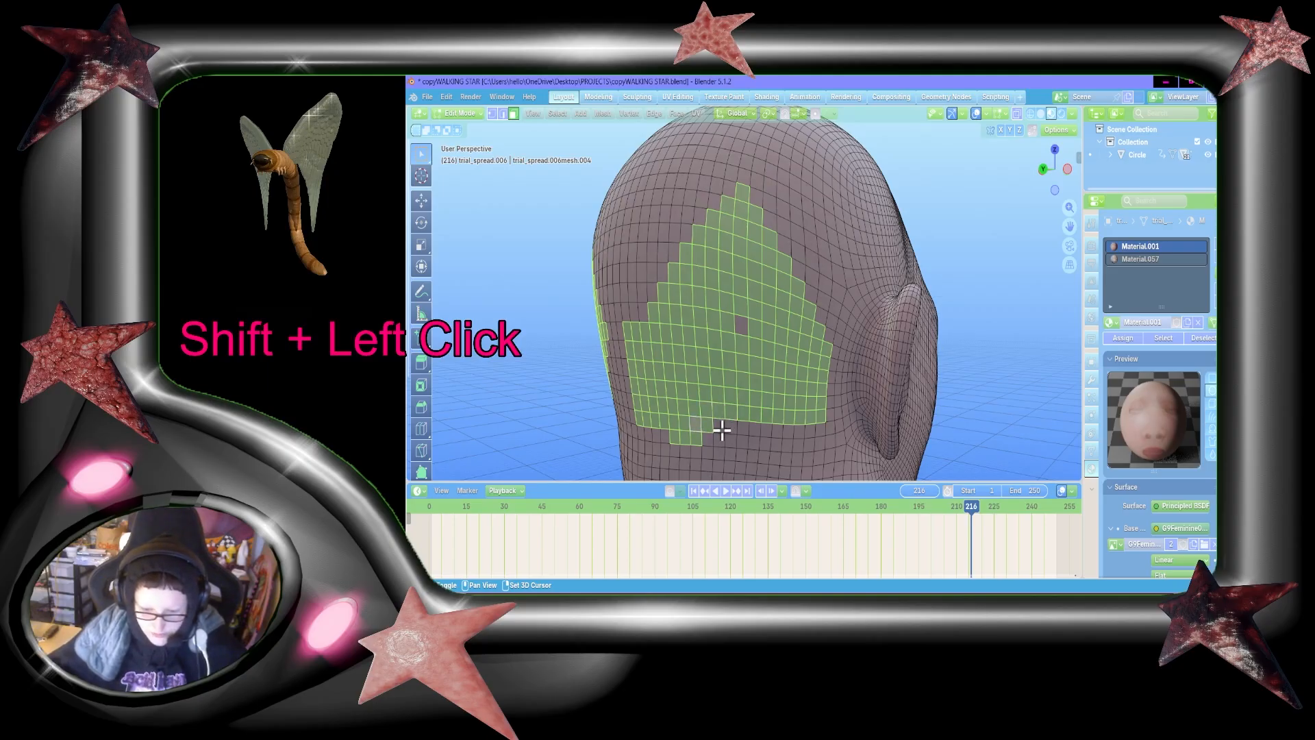
{"action": "left_click", "coordinate": [766, 430], "text": "shift"}
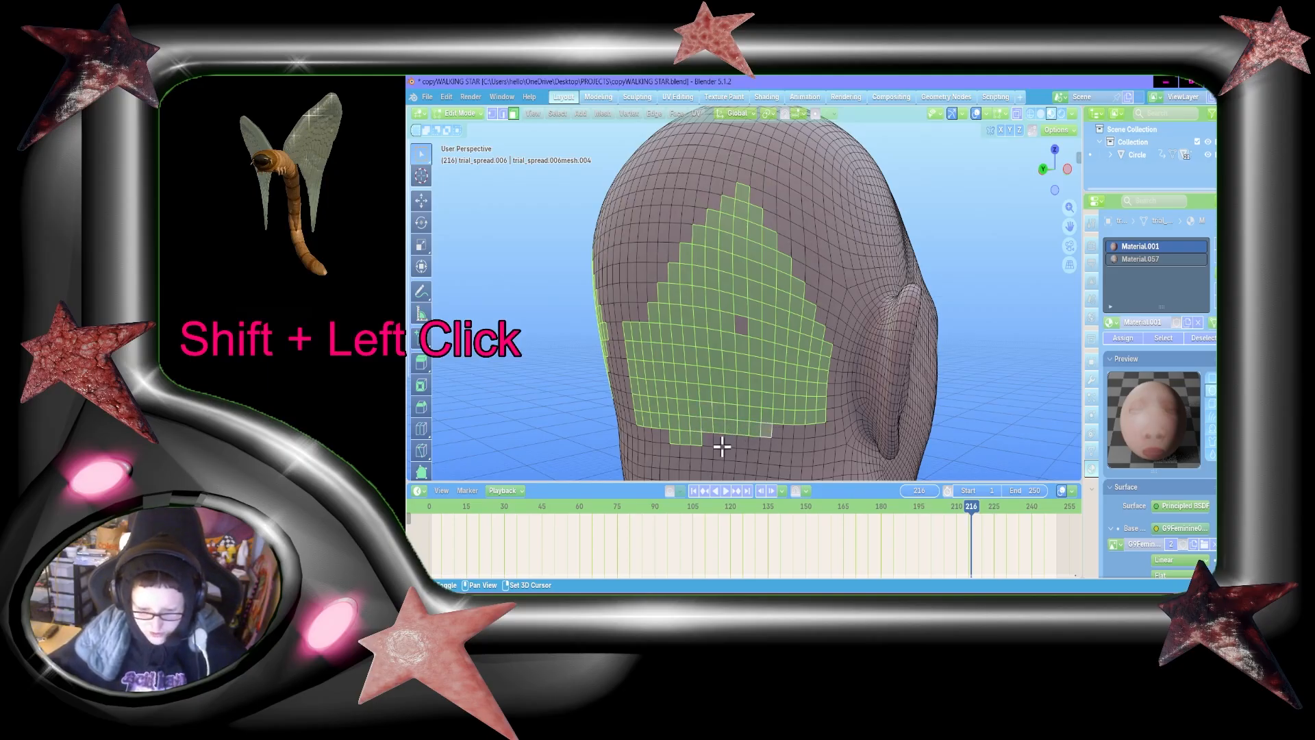
{"action": "left_click_drag", "start_coordinate": [741, 447], "coordinate": [758, 420], "text": "shift"}
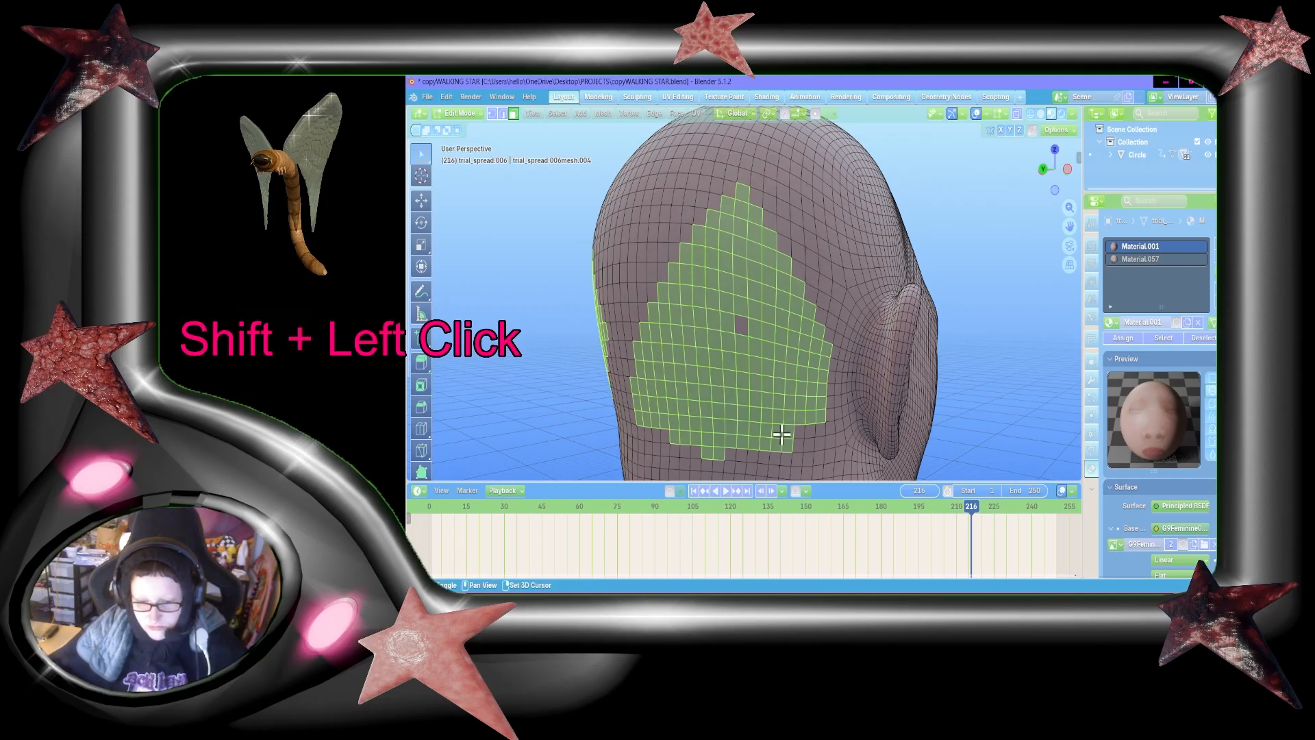
{"action": "left_click", "coordinate": [754, 443], "text": "shift"}
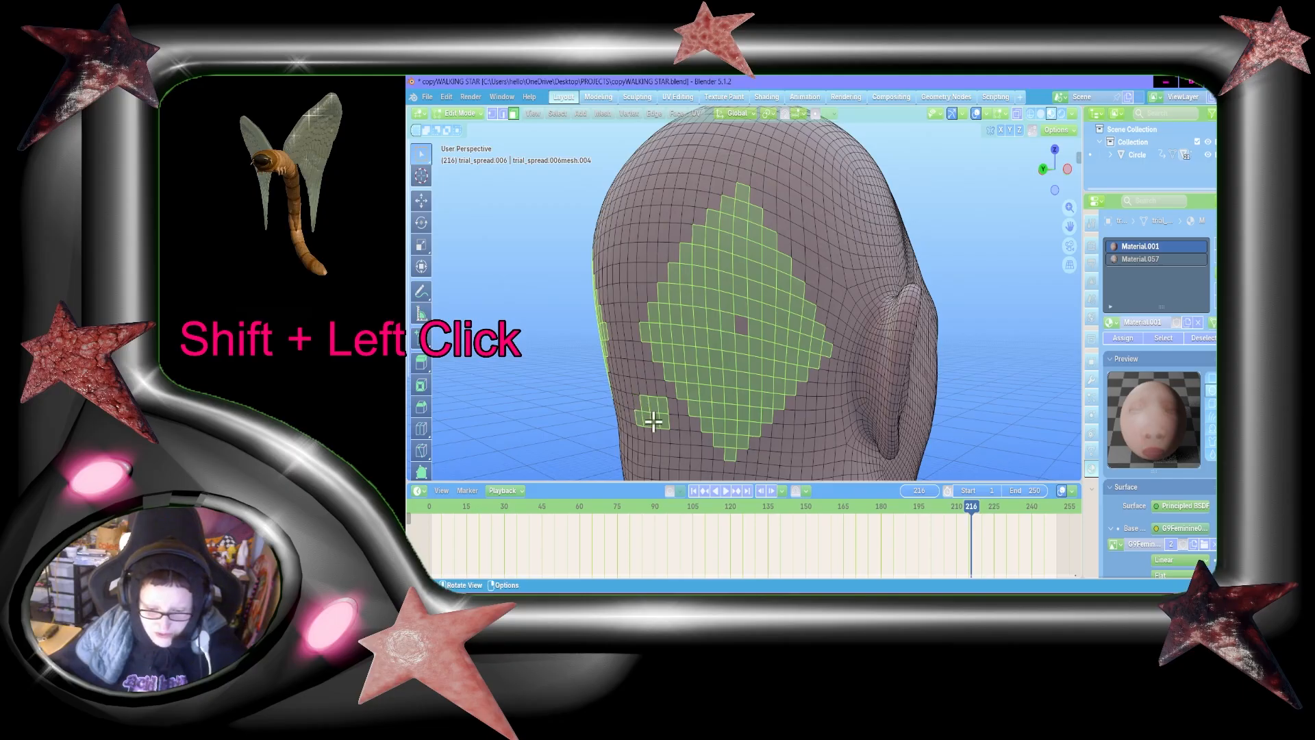
Step: Deselect the stray faces beside the right diamond's lower half and select the missing face in its middle
{"action": "key", "text": "b"}
{"action": "left_click_drag", "start_coordinate": [667, 429], "coordinate": [634, 395], "text": "shift"}
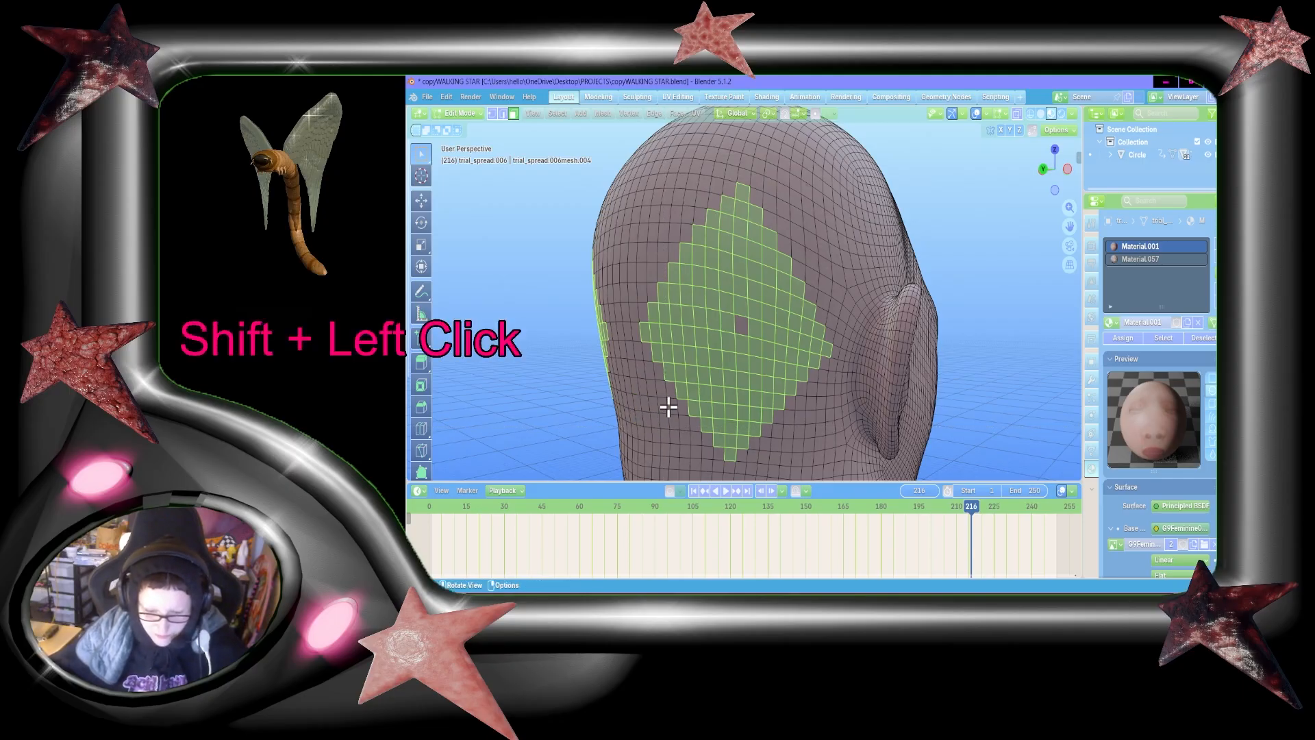
{"action": "left_click", "coordinate": [737, 326], "text": "shift"}
Step: Compare the size and shape of the left and right diamond selections on the back of the head
{"action": "key", "text": "shift+grave"}
{"action": "key", "text": "s"}
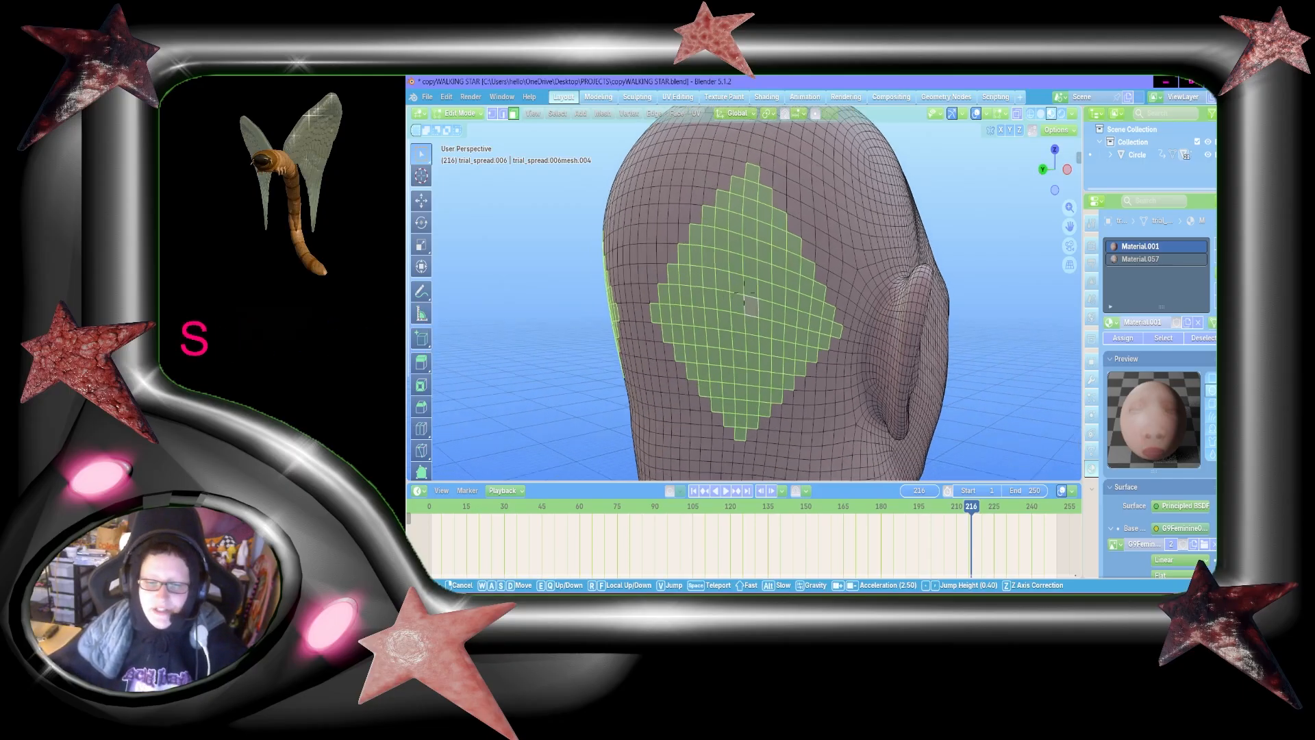
{"action": "key", "text": "a"}
{"action": "key", "text": "shift+a"}
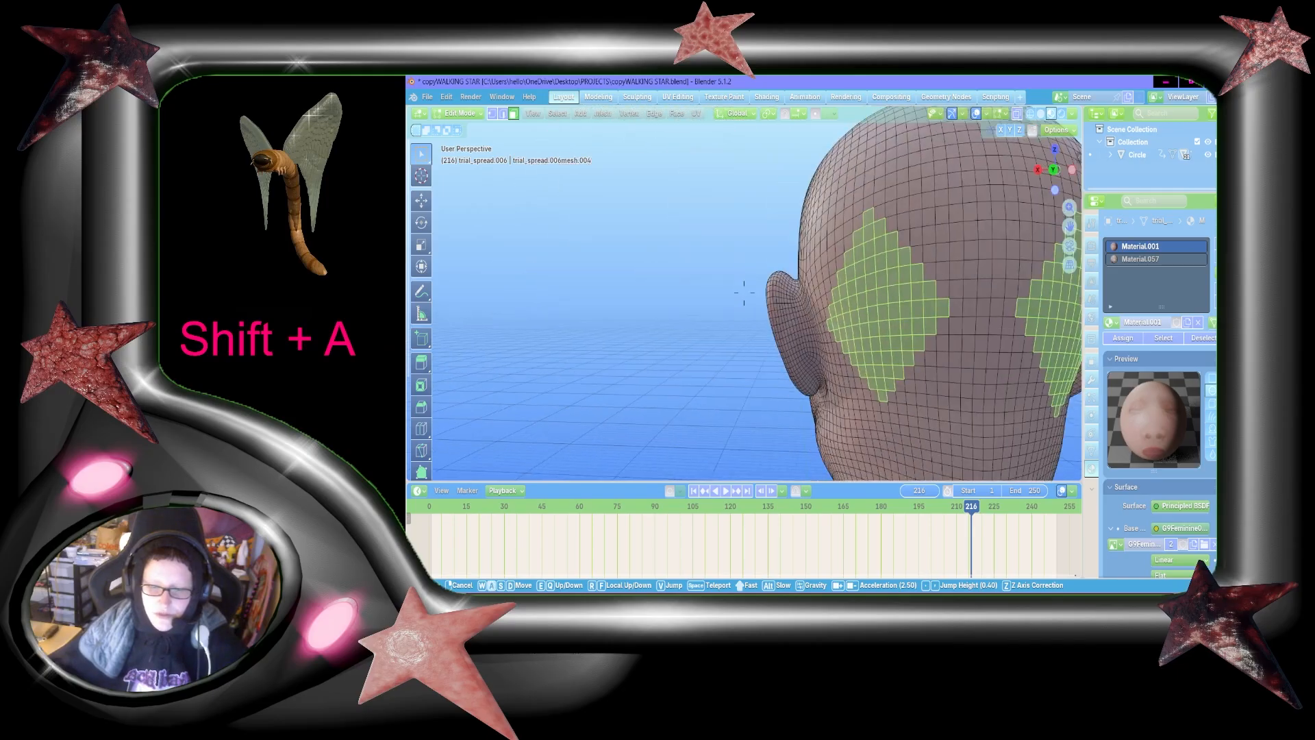
{"action": "key", "text": "d"}
{"action": "key", "text": "shift+d"}
{"action": "key", "text": "w"}
{"action": "key", "text": "s"}
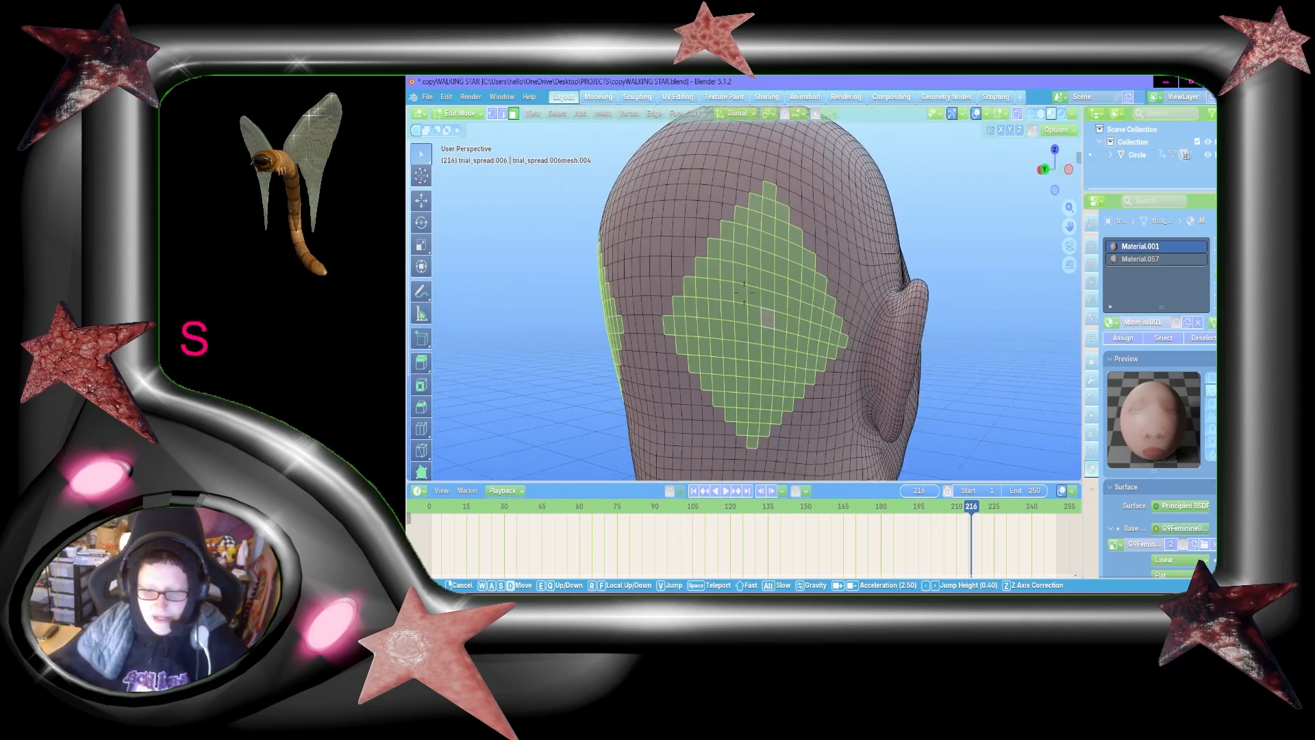
{"action": "key", "text": "w"}
{"action": "key", "text": "s"}
{"action": "left_click", "coordinate": [803, 277]}
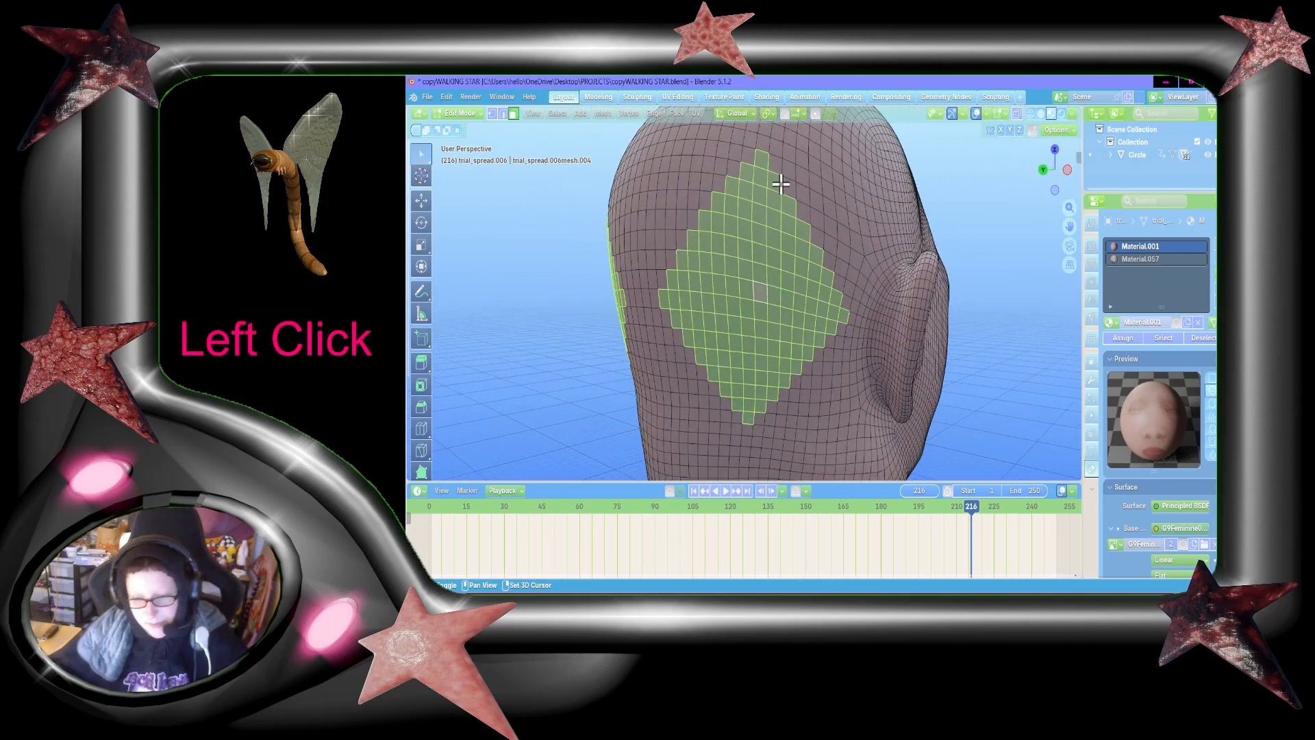
Step: Trim the outer row of faces around the right diamond, leaving a single face as its bottom tip
{"action": "left_click", "coordinate": [845, 314], "text": "shift"}
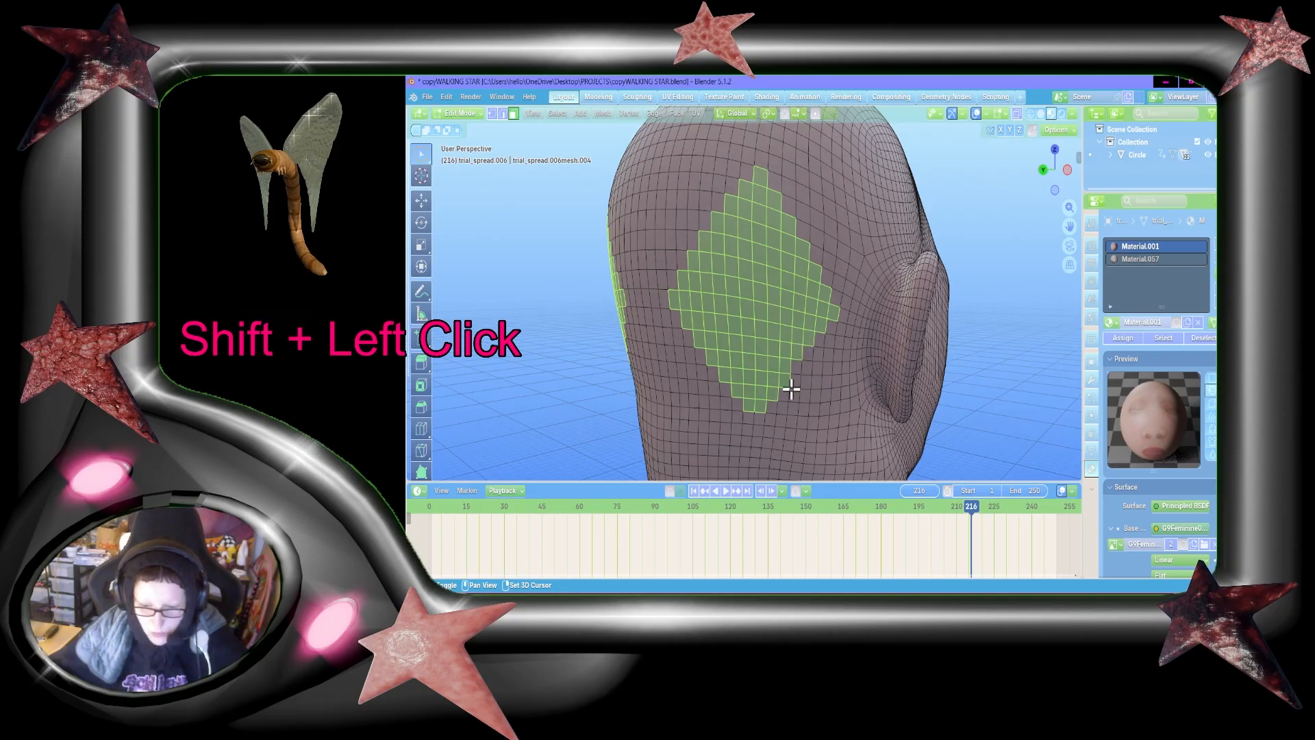
{"action": "left_click", "coordinate": [769, 394], "text": "shift"}
{"action": "left_click", "coordinate": [759, 411], "text": "shift"}
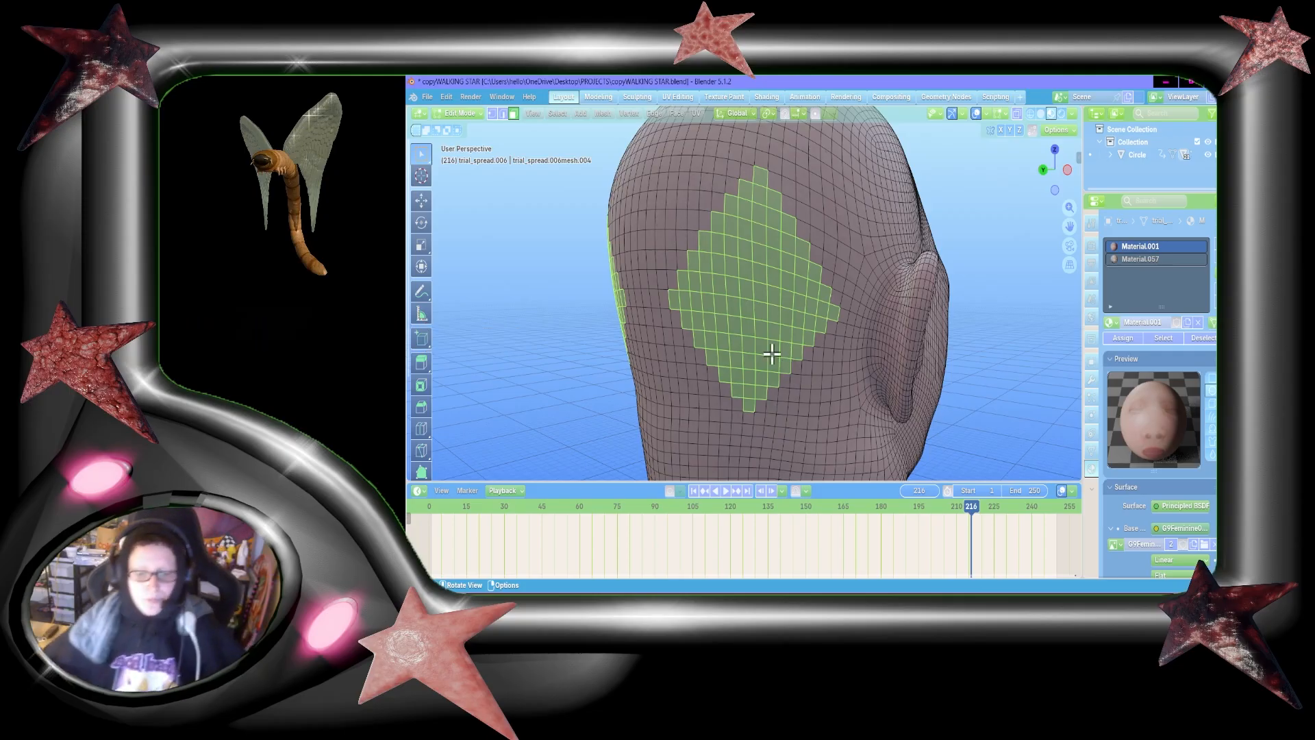
Step: Examine both diamond selections together from directly behind the head to check that they match
{"action": "left_click", "coordinate": [1043, 170]}
{"action": "key", "text": "shift+grave"}
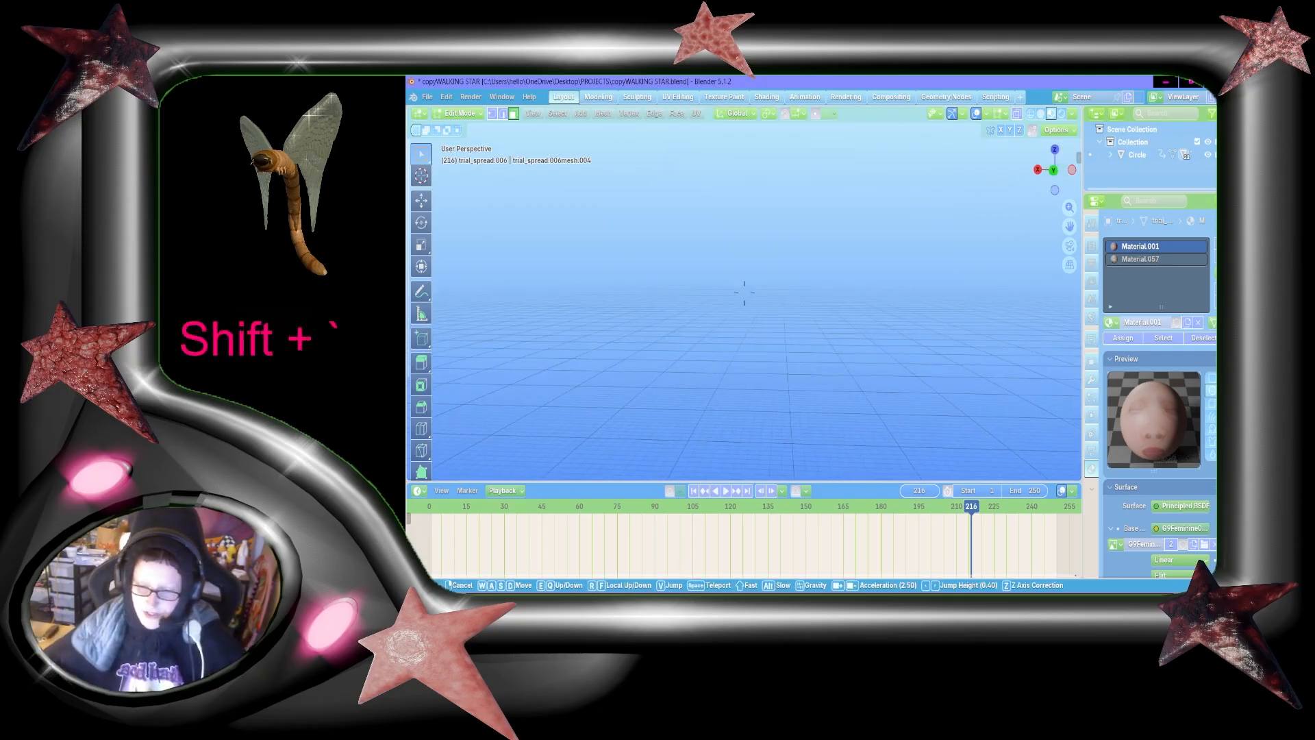
{"action": "key", "text": "shift+w"}
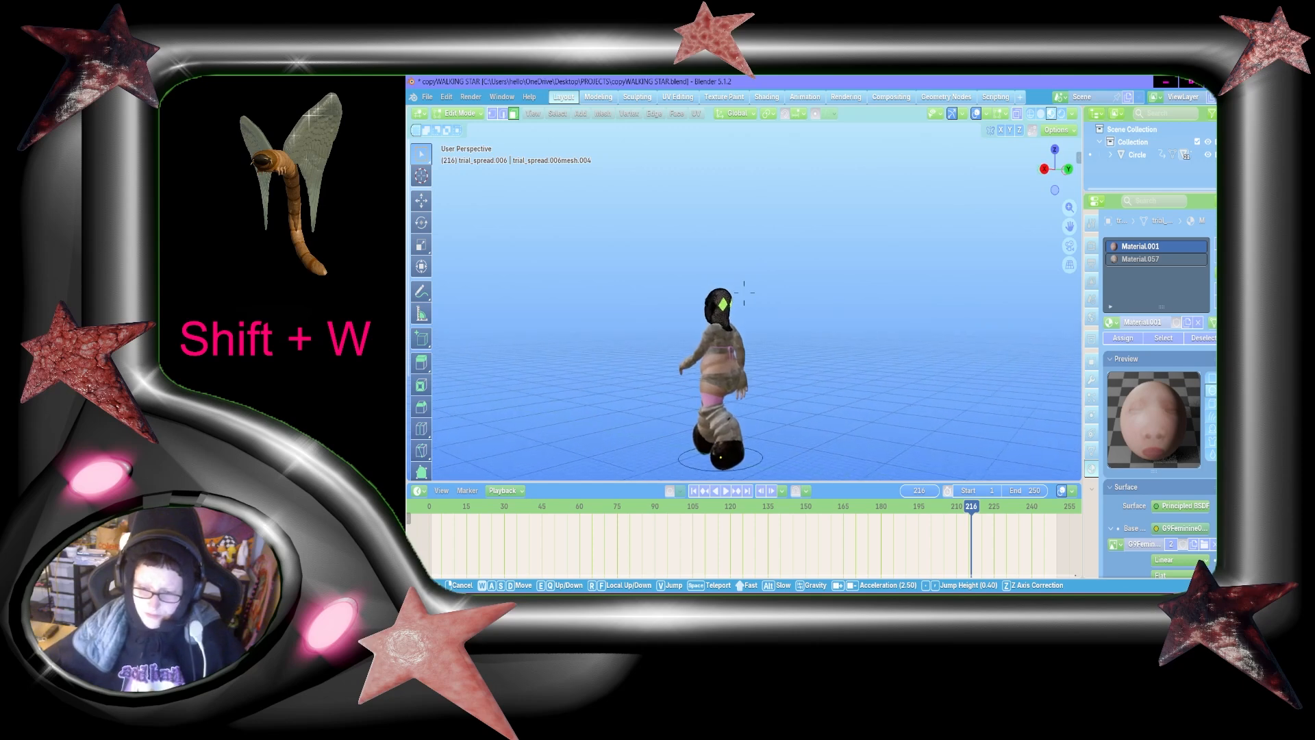
{"action": "key", "text": "shift+d"}
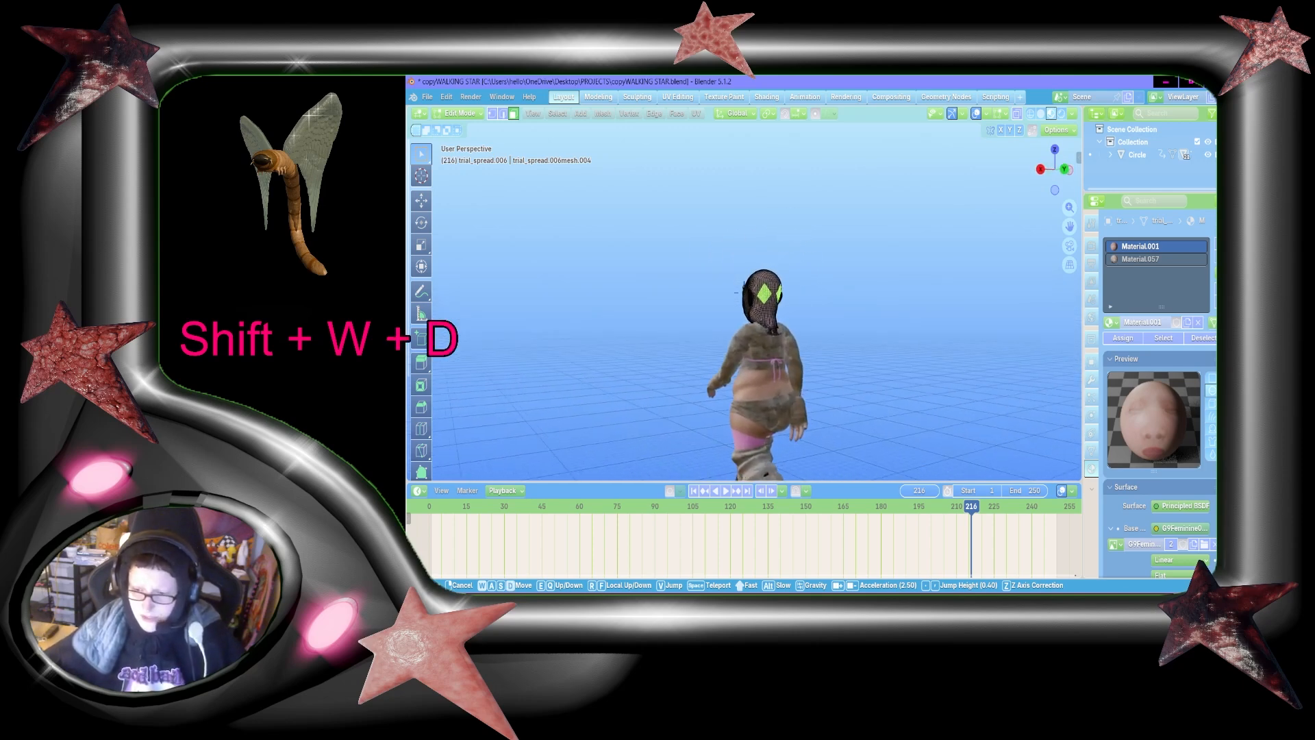
{"action": "key", "text": "shift+d"}
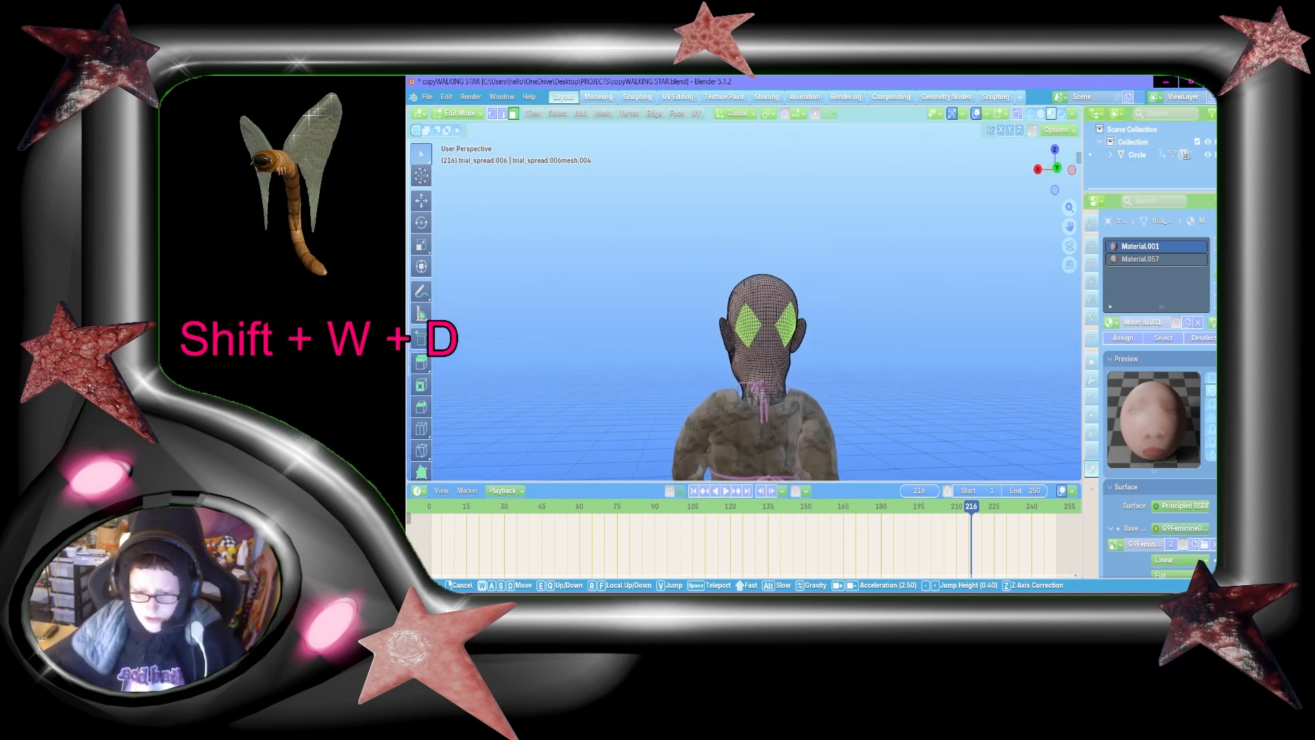
{"action": "key", "text": "shift+d"}
{"action": "key", "text": "d"}
{"action": "key", "text": "w"}
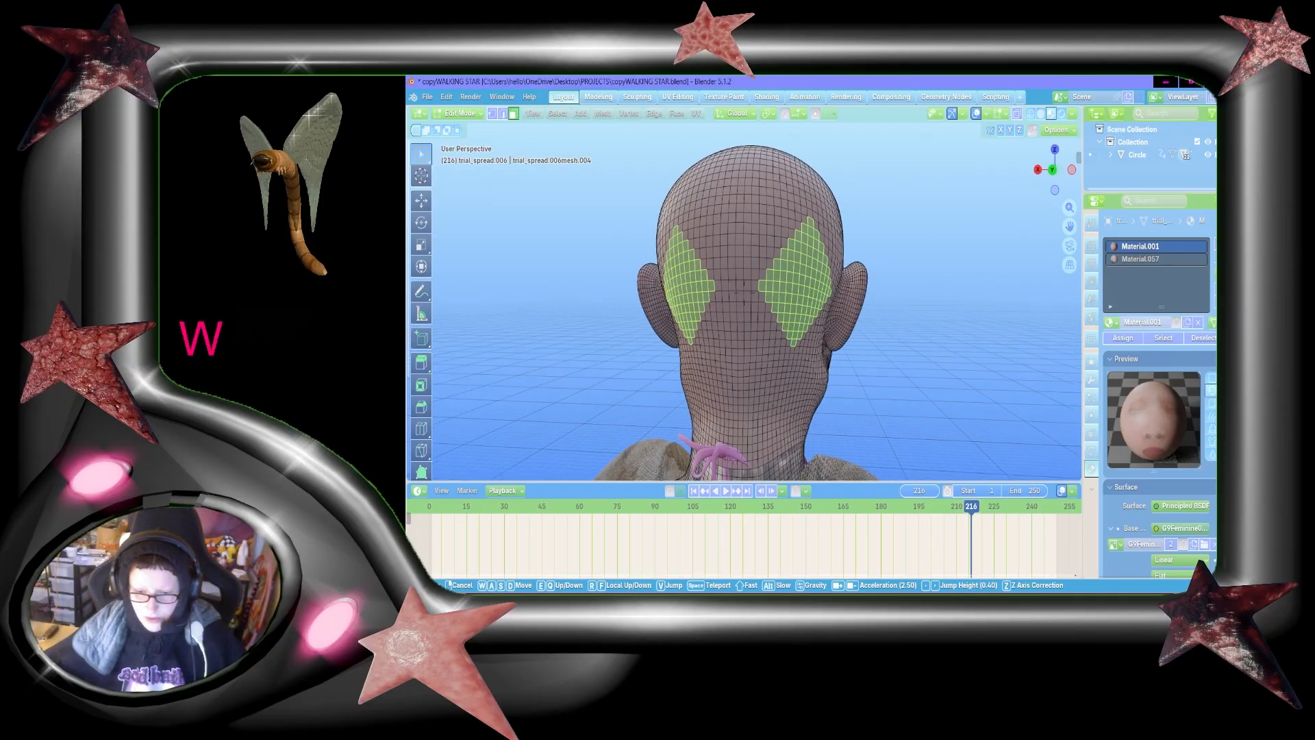
{"action": "left_click", "coordinate": [950, 227]}
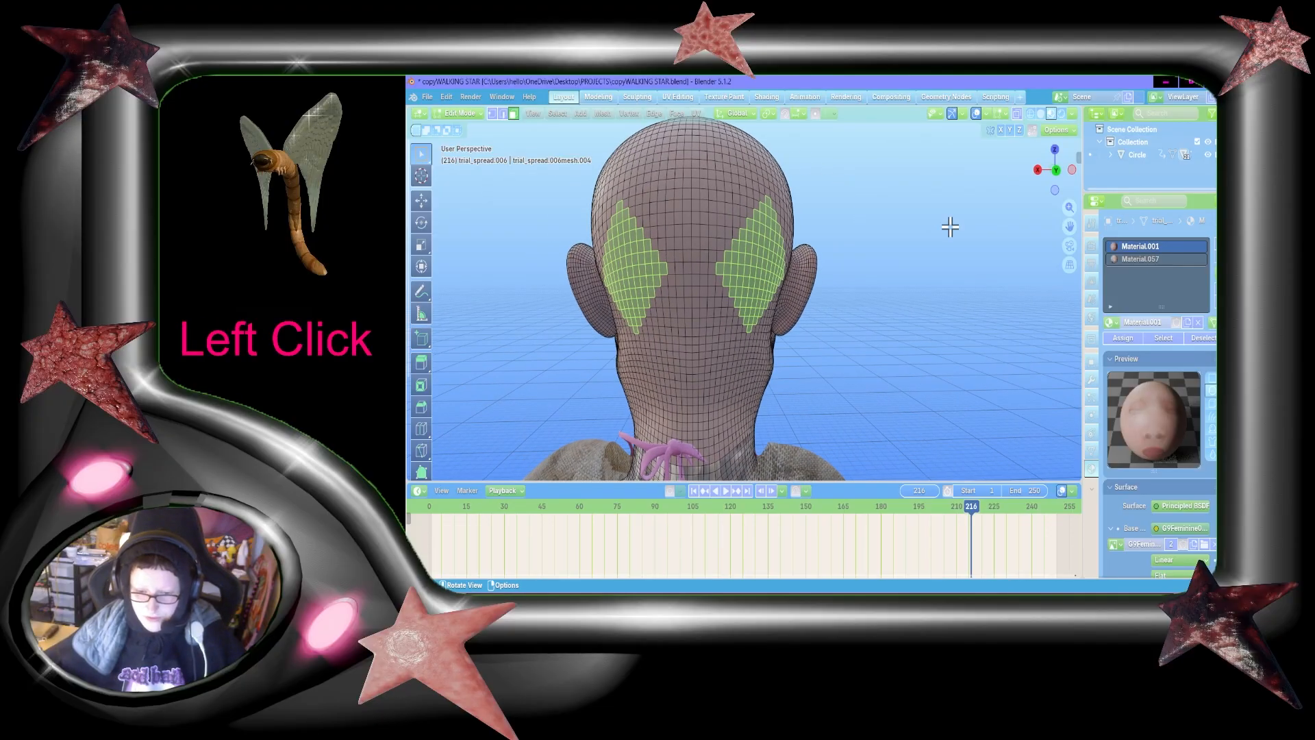
Step: Add a vertex group named "back of head" and assign the two selected diamonds to it
{"action": "left_click", "coordinate": [1091, 450]}
{"action": "left_click", "coordinate": [1213, 284]}
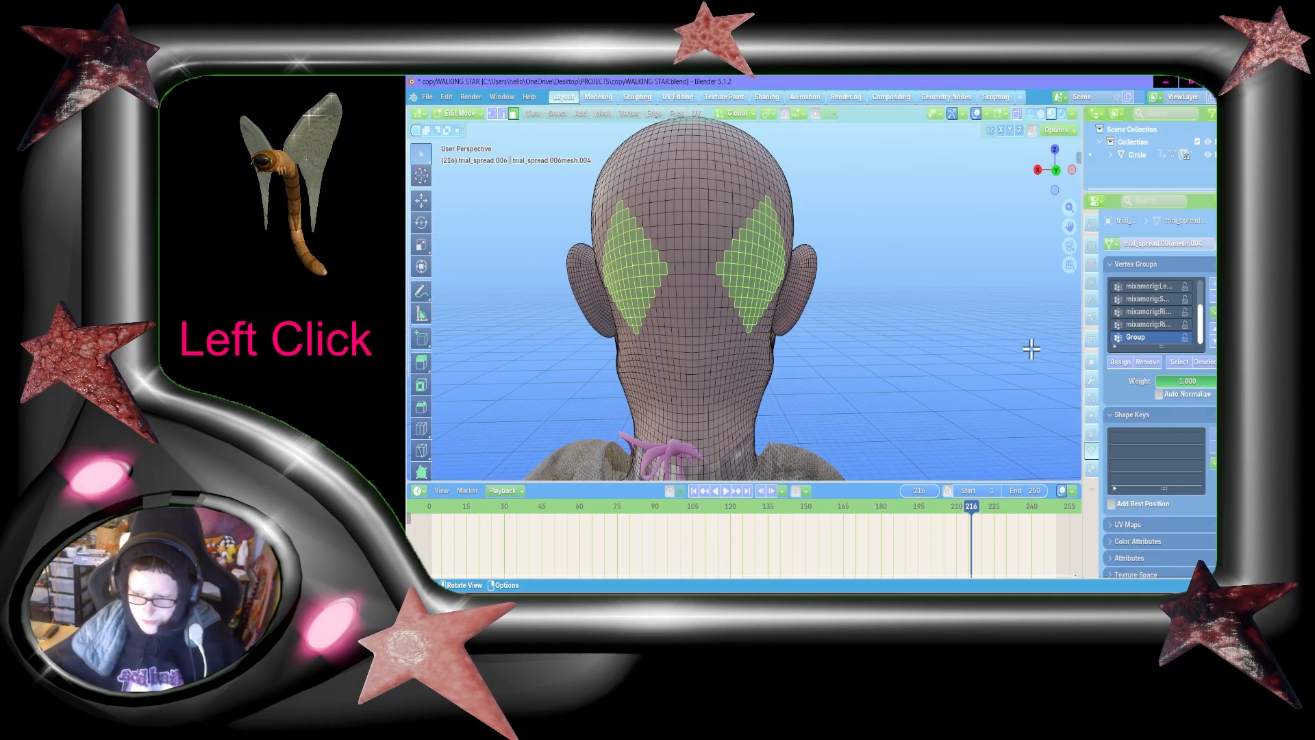
{"action": "double_click", "coordinate": [1149, 337]}
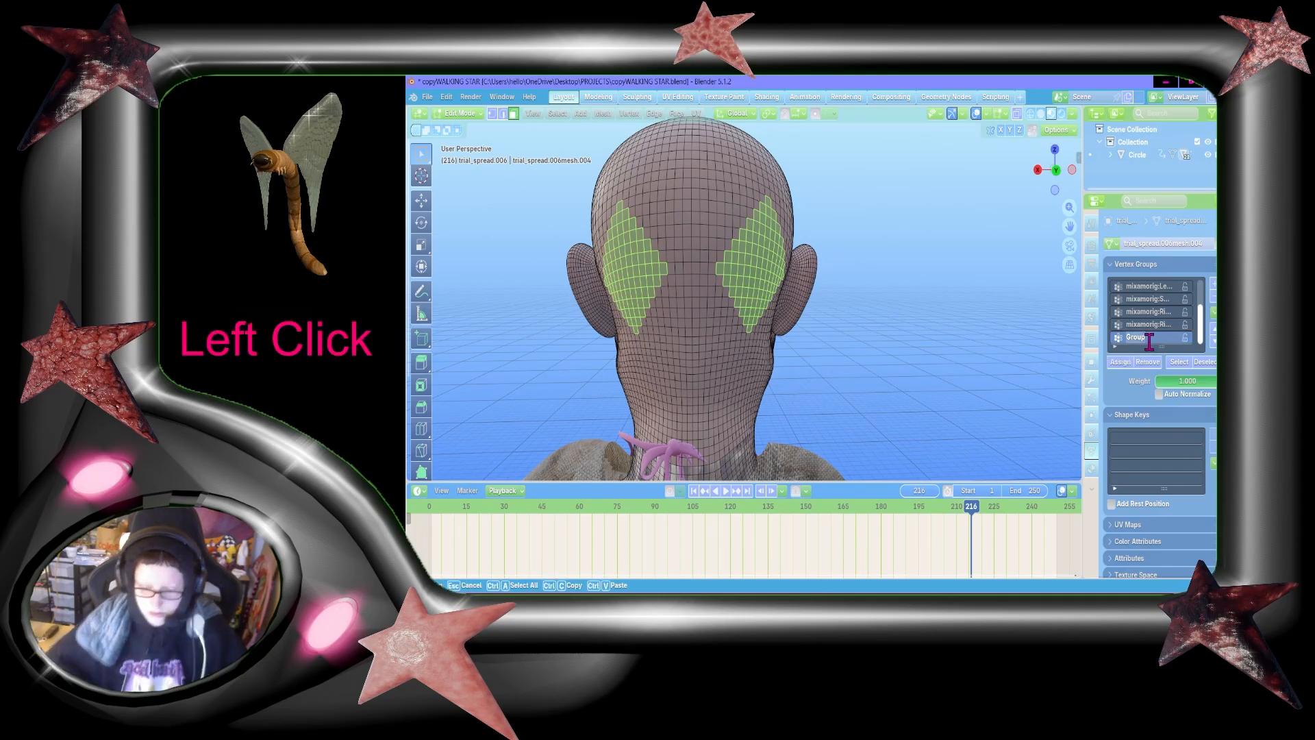
{"action": "type", "text": "back of head"}
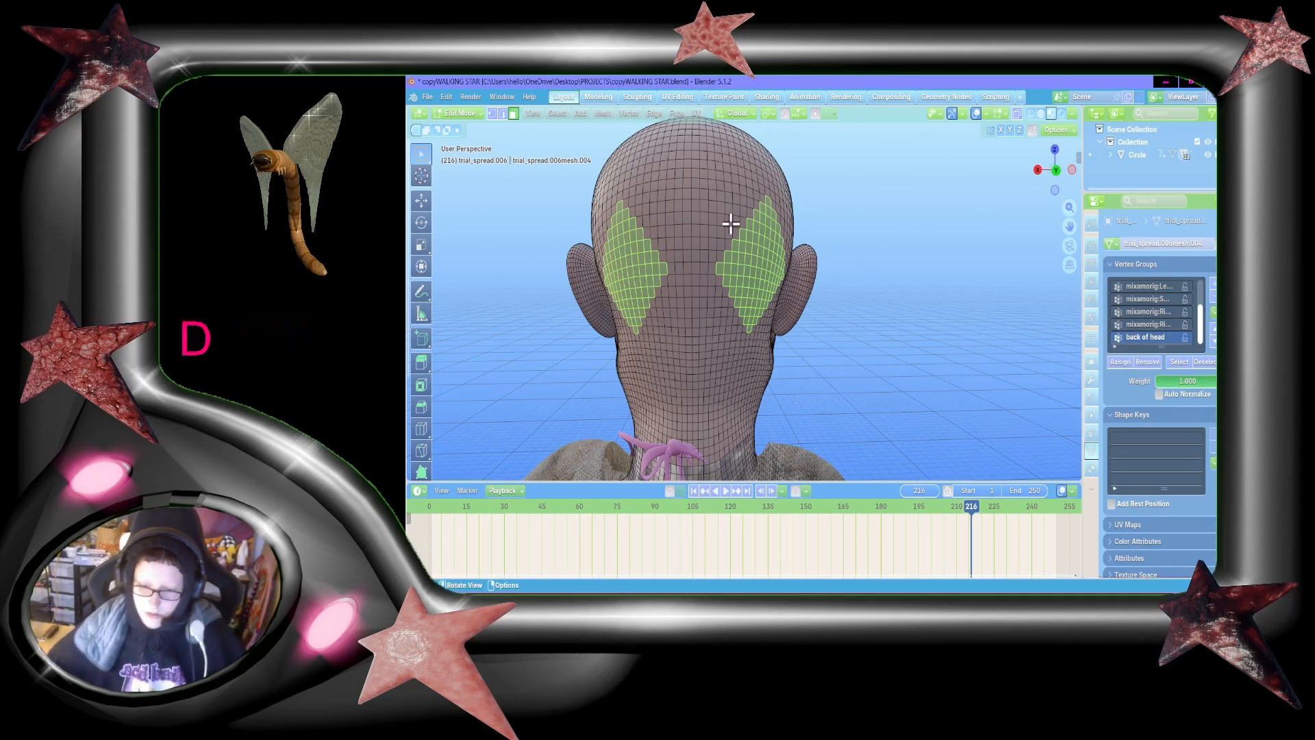
{"action": "left_click", "coordinate": [1119, 361]}
Step: Deselect the right diamond and assign the remaining left diamond to a new vertex group named "left back"
{"action": "key", "text": "b"}
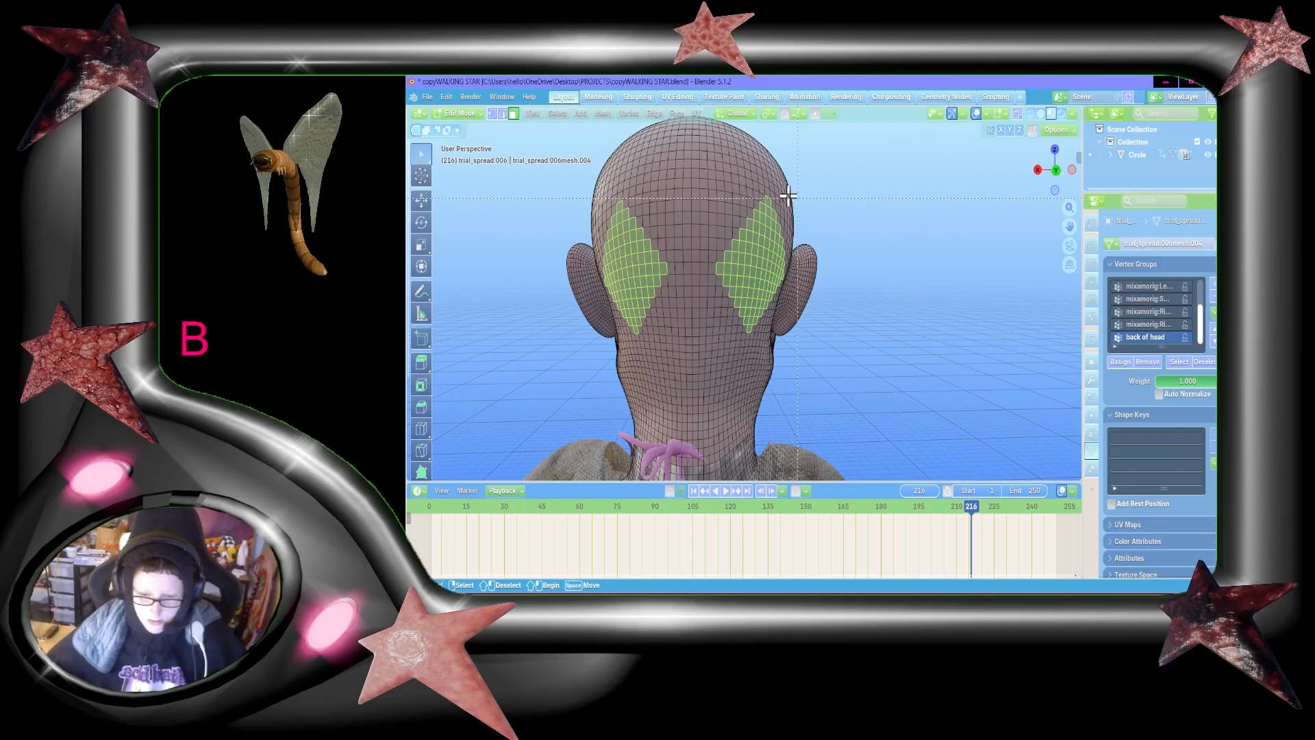
{"action": "left_click_drag", "start_coordinate": [706, 159], "coordinate": [848, 346], "text": "shift"}
{"action": "left_click", "coordinate": [1212, 282]}
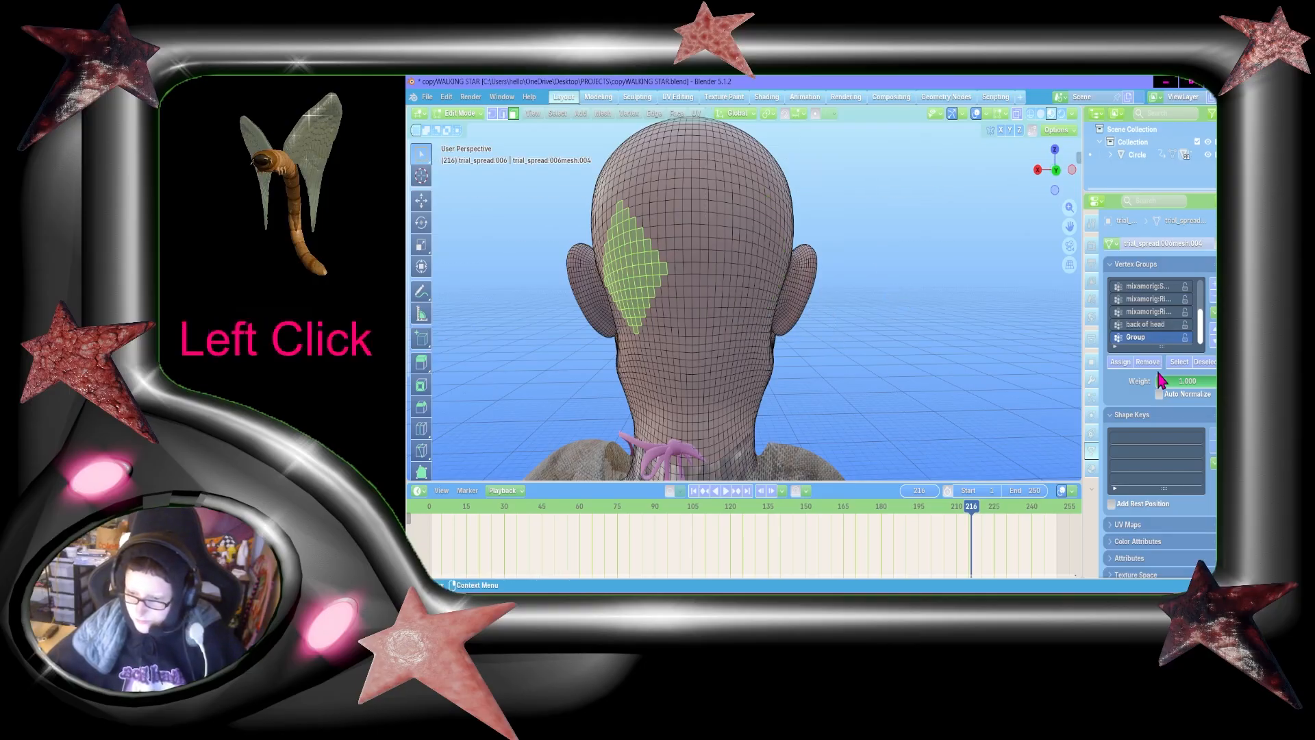
{"action": "double_click", "coordinate": [1149, 337]}
{"action": "type", "text": "left back"}
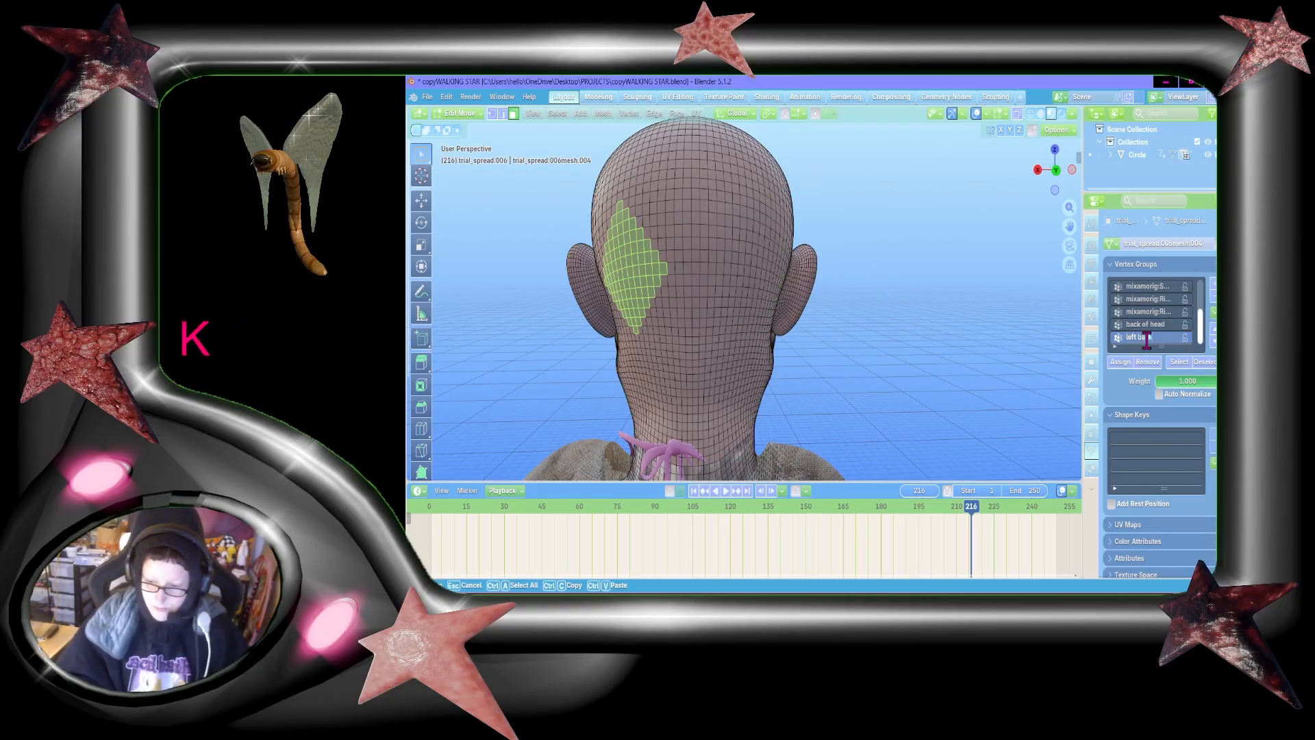
{"action": "left_click", "coordinate": [1100, 370]}
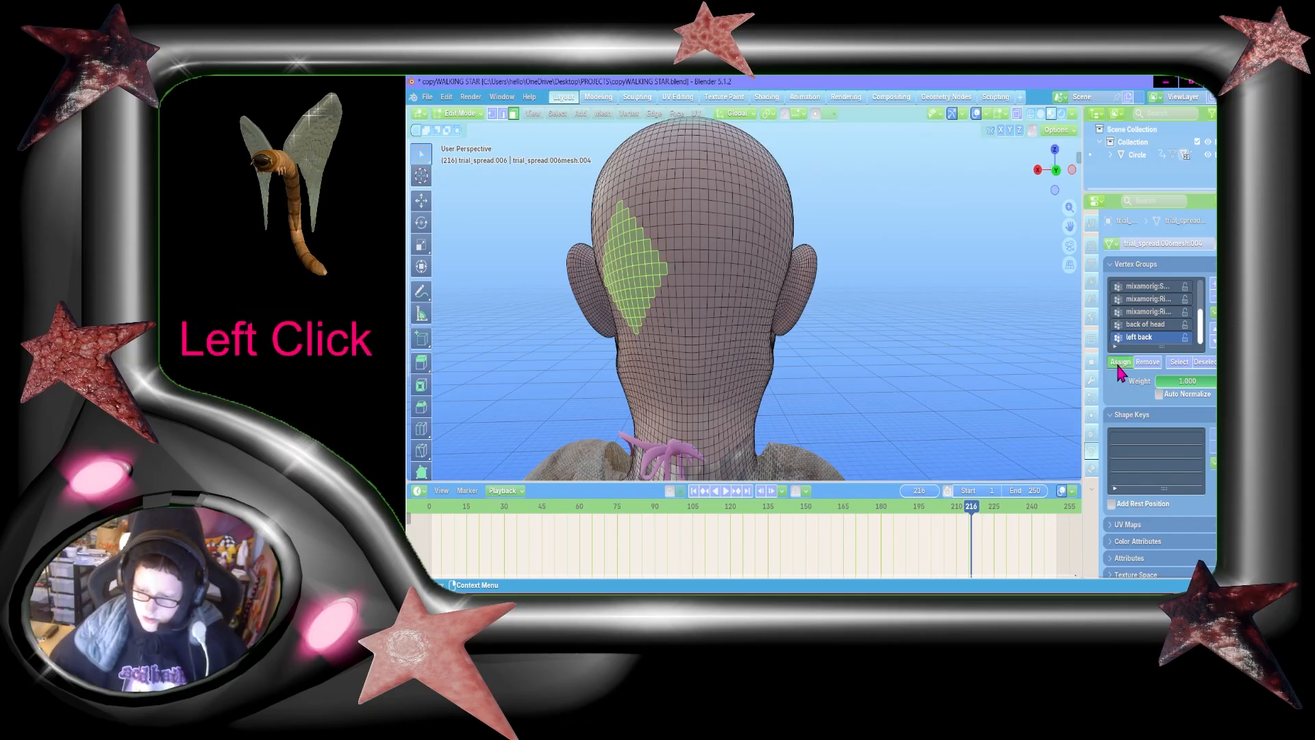
Step: Reselect the "back of head" group, deselect the left diamond and assign the right one to a new vertex group named "right back"
{"action": "left_click", "coordinate": [1145, 324]}
{"action": "left_click", "coordinate": [1178, 363]}
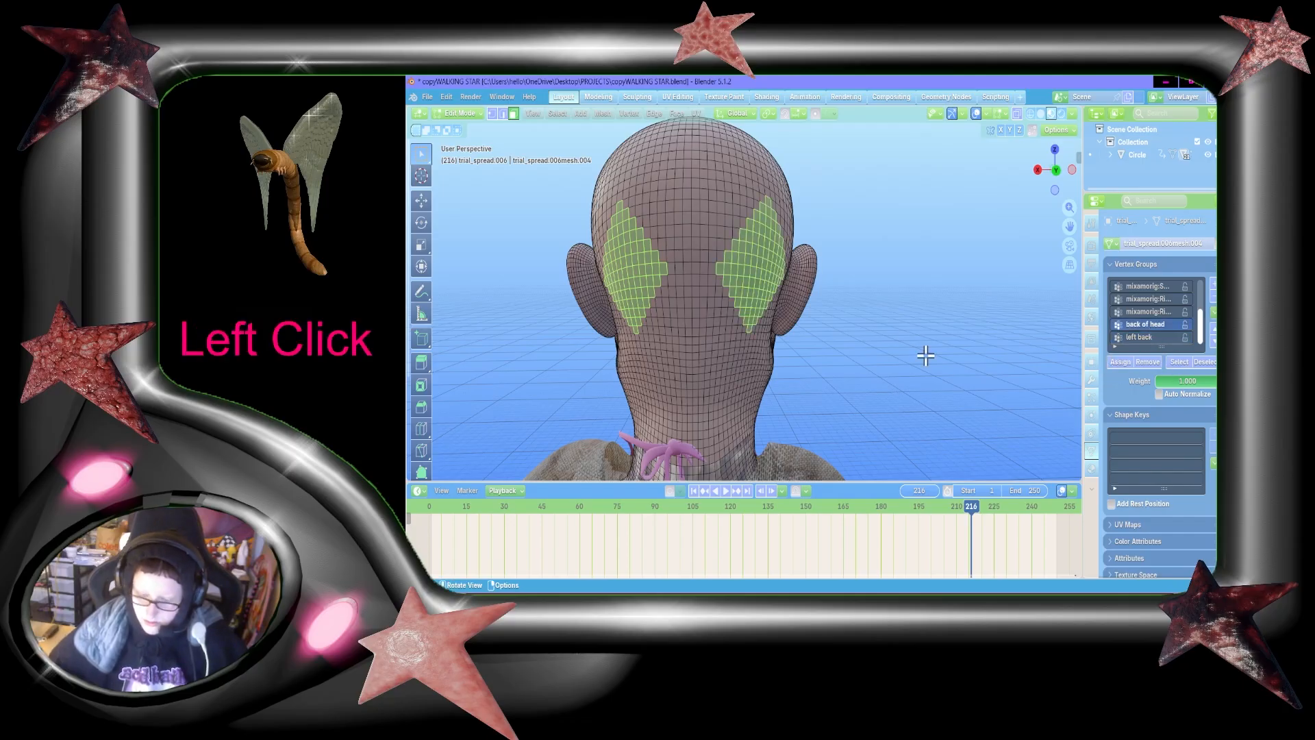
{"action": "key", "text": "b"}
{"action": "left_click_drag", "start_coordinate": [561, 174], "coordinate": [702, 376], "text": "shift"}
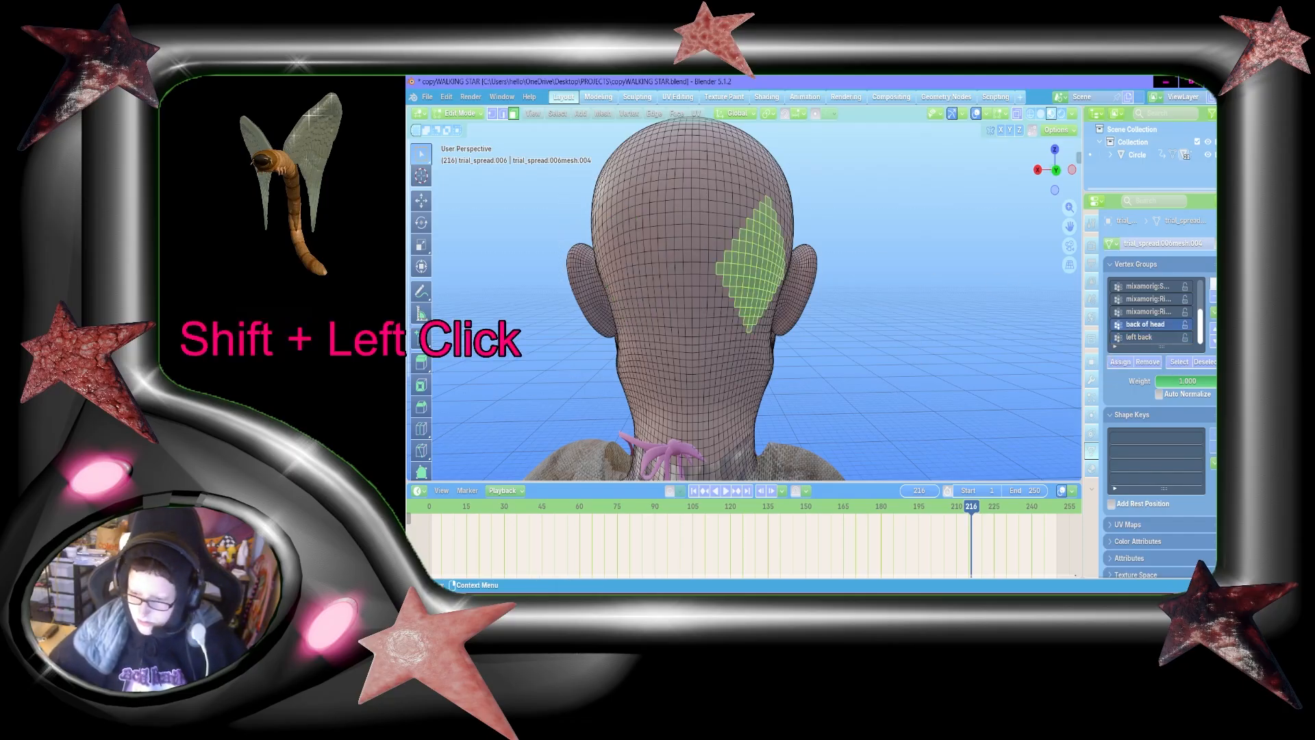
{"action": "left_click", "coordinate": [1212, 283]}
{"action": "double_click", "coordinate": [1139, 337]}
{"action": "type", "text": "ri"}
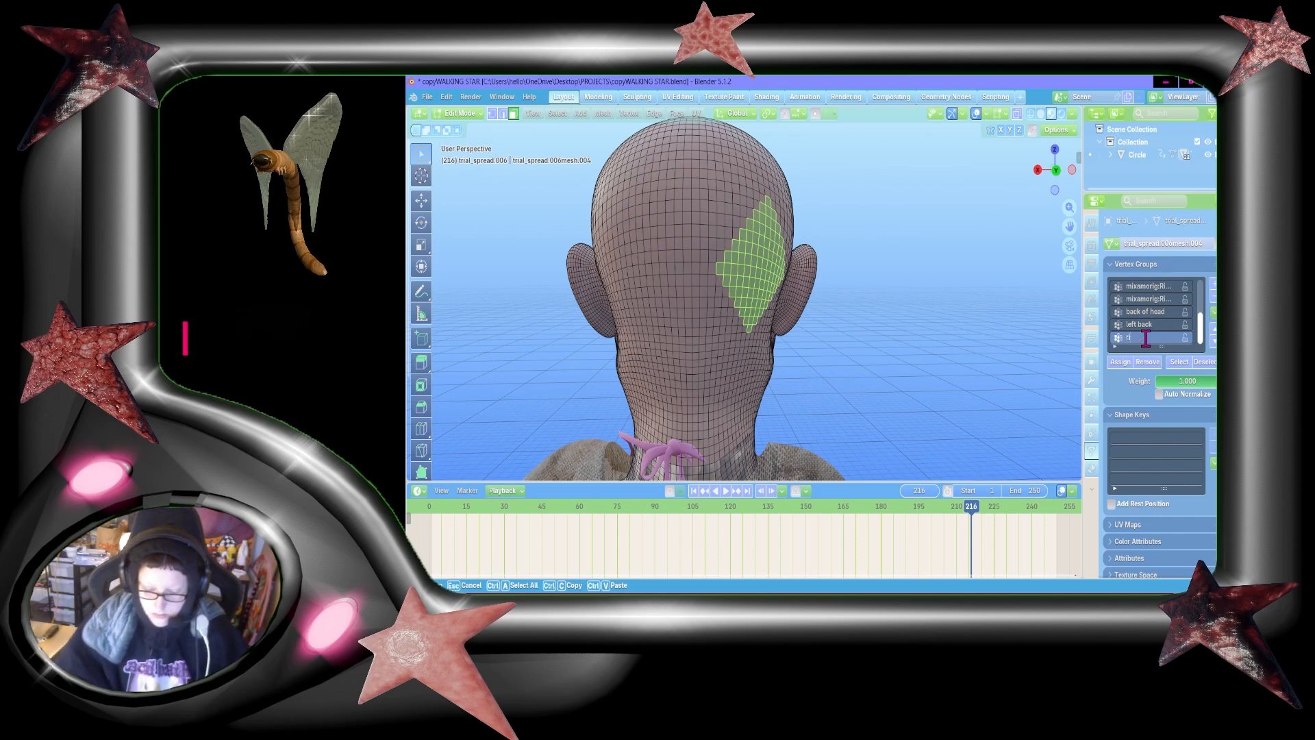
{"action": "type", "text": "ght back"}
{"action": "left_click", "coordinate": [1173, 368]}
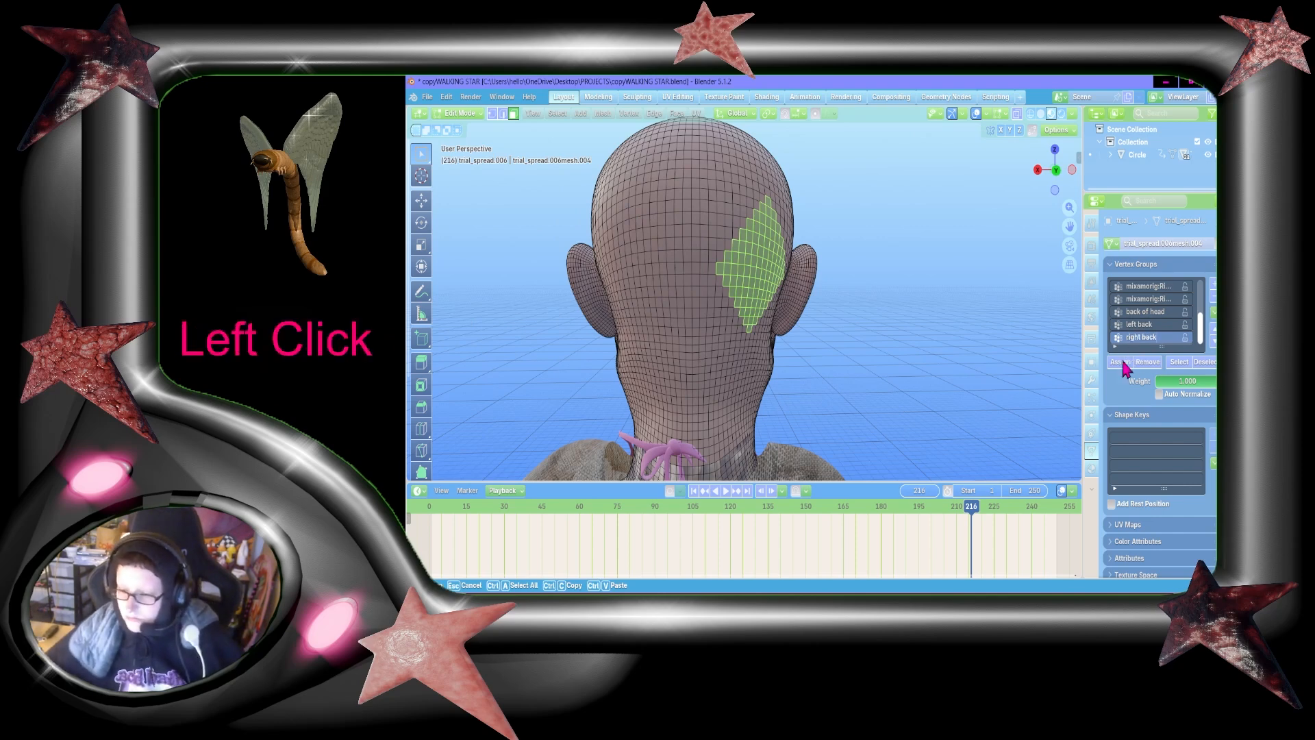
Step: Examine the head in Object Mode from the top, side and back
{"action": "key", "text": "Tab"}
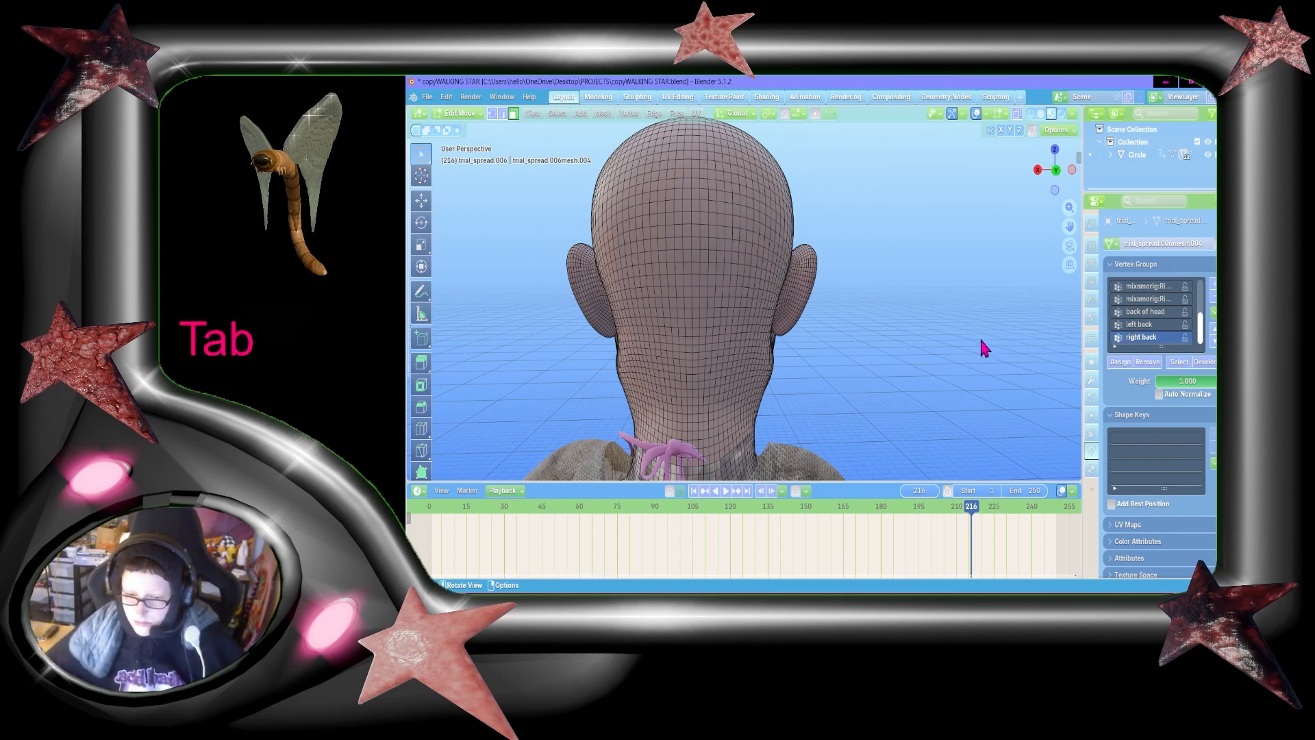
{"action": "key", "text": "shift+grave"}
{"action": "key", "text": "w"}
{"action": "key", "text": "shift+d"}
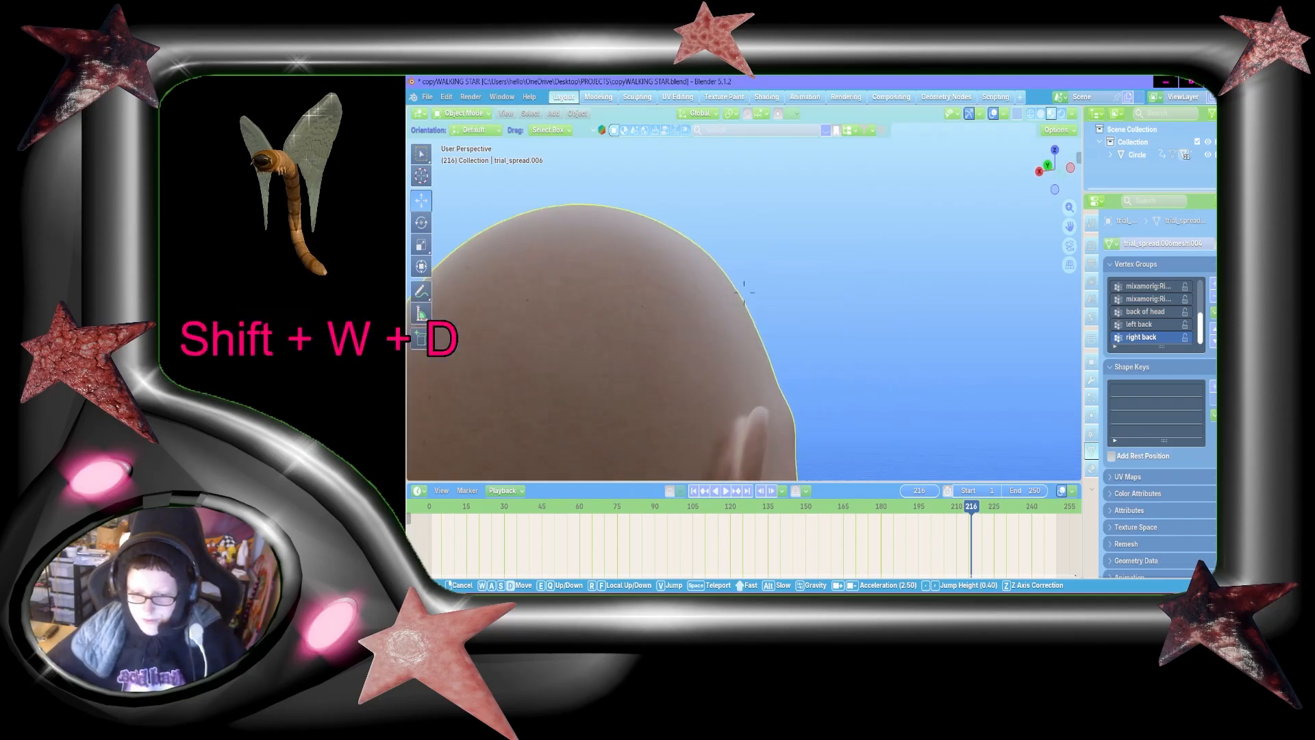
{"action": "key", "text": "shift+s"}
{"action": "key", "text": "shift+a"}
{"action": "key", "text": "shift+w"}
{"action": "left_click", "coordinate": [938, 284]}
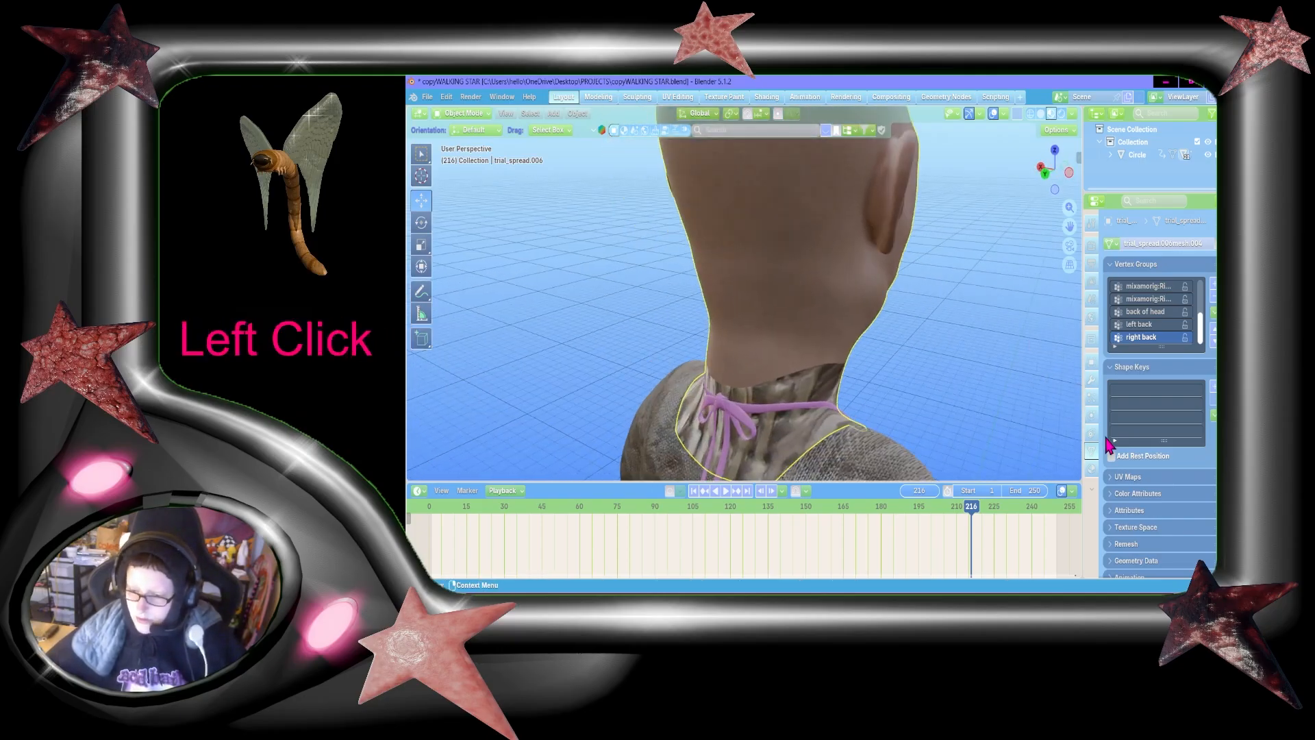
{"action": "key", "text": "shift+grave"}
{"action": "key", "text": "d"}
{"action": "key", "text": "s"}
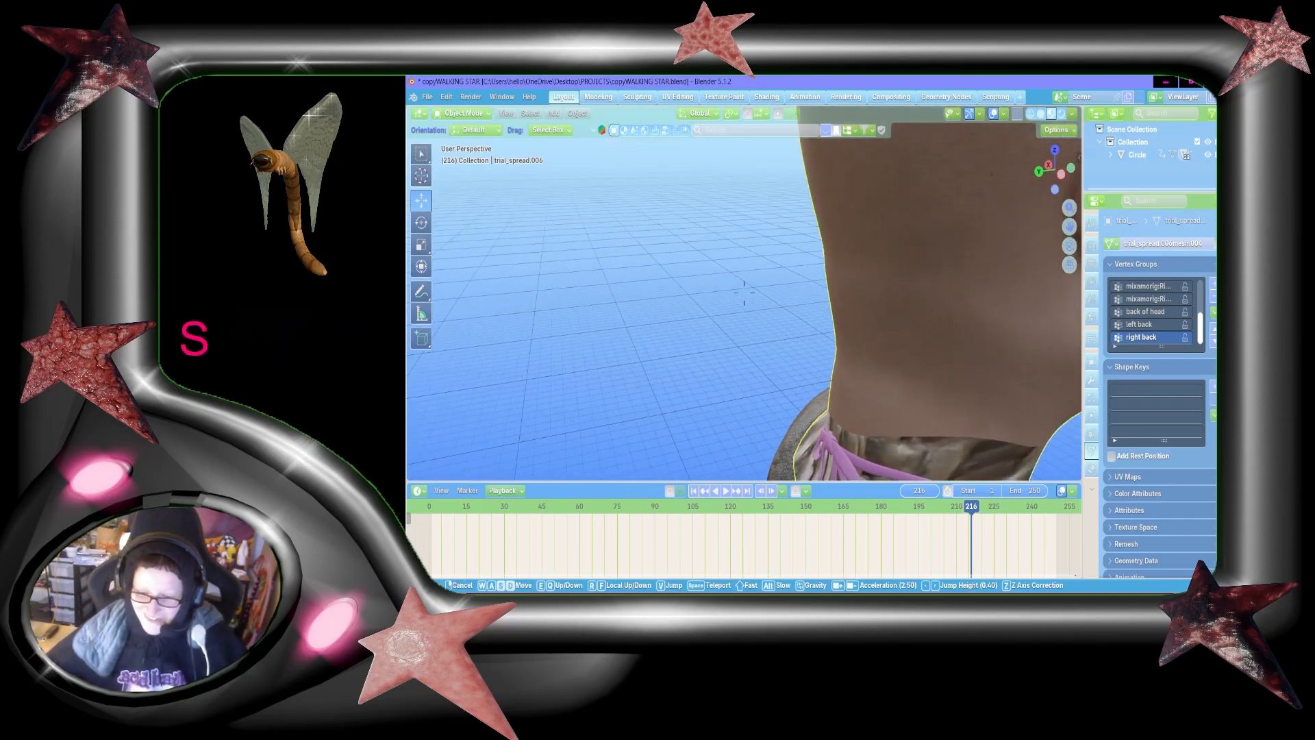
{"action": "key", "text": "shift+d"}
{"action": "key", "text": "shift+s"}
{"action": "key", "text": "shift+a"}
{"action": "key", "text": "w"}
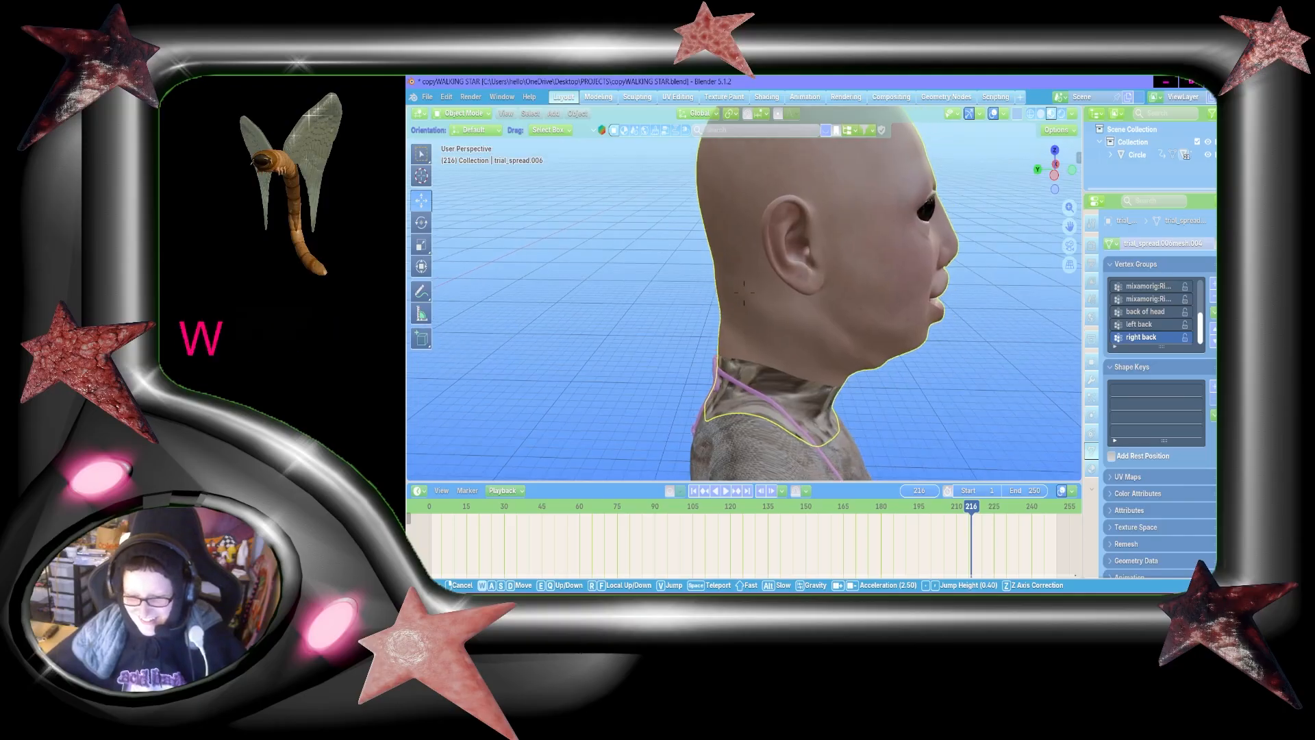
{"action": "key", "text": "shift+w"}
{"action": "key", "text": "shift+a"}
{"action": "key", "text": "s"}
{"action": "key", "text": "w"}
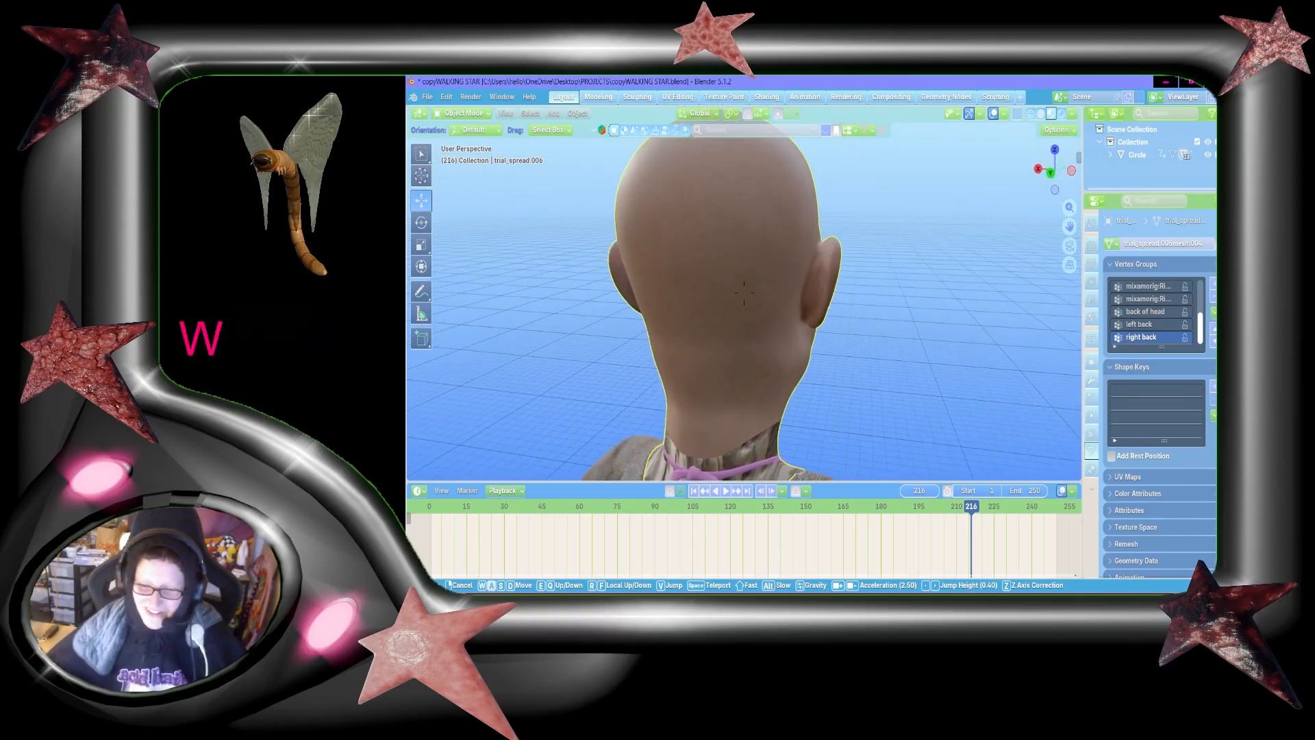
{"action": "left_click", "coordinate": [941, 353]}
Step: Save the file and add a particle system of type Hair to the head mesh
{"action": "key", "text": "ctrl+s"}
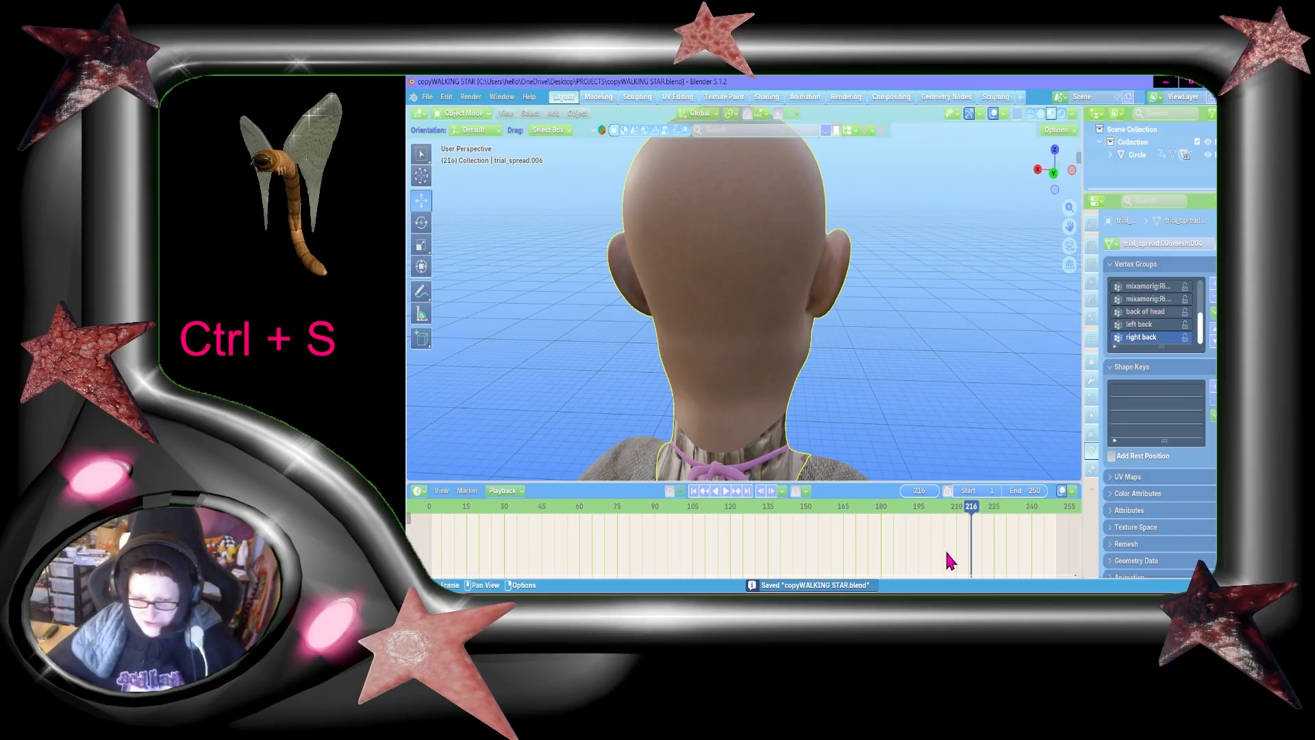
{"action": "left_click", "coordinate": [1091, 396]}
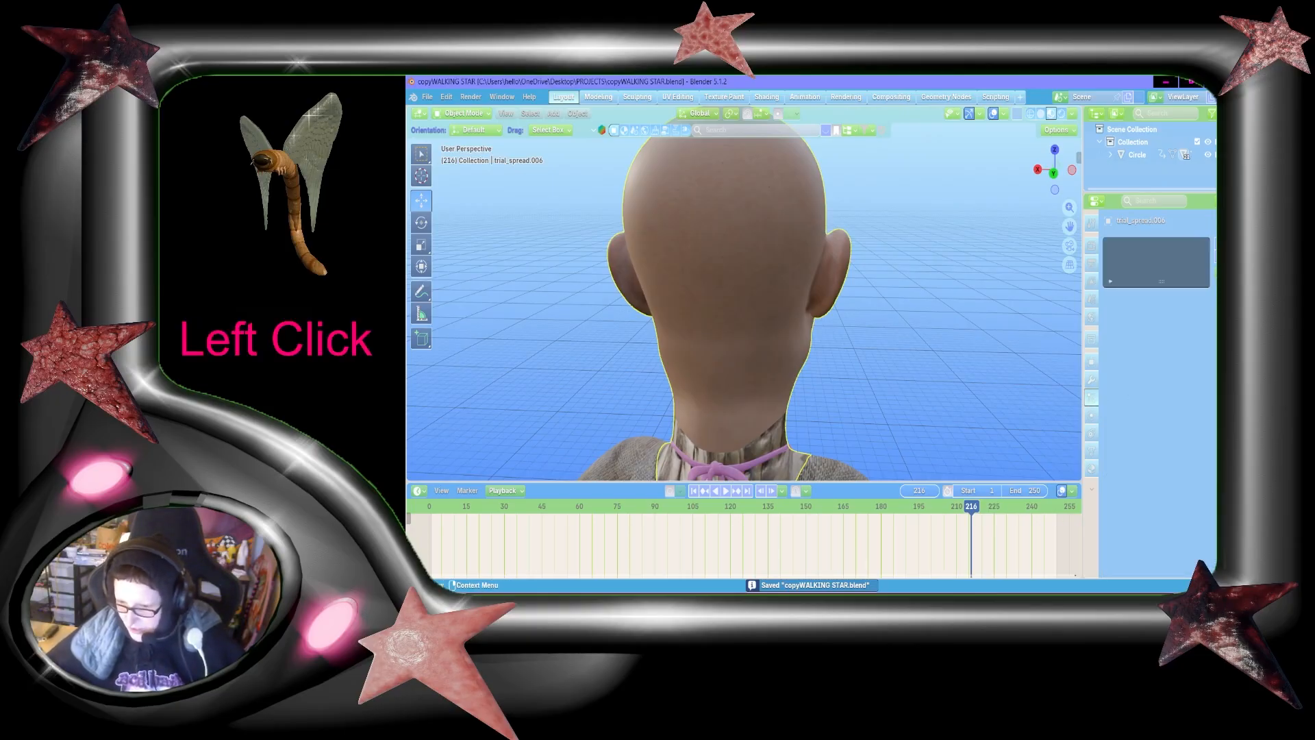
{"action": "left_click", "coordinate": [1218, 244]}
{"action": "left_click", "coordinate": [1189, 312]}
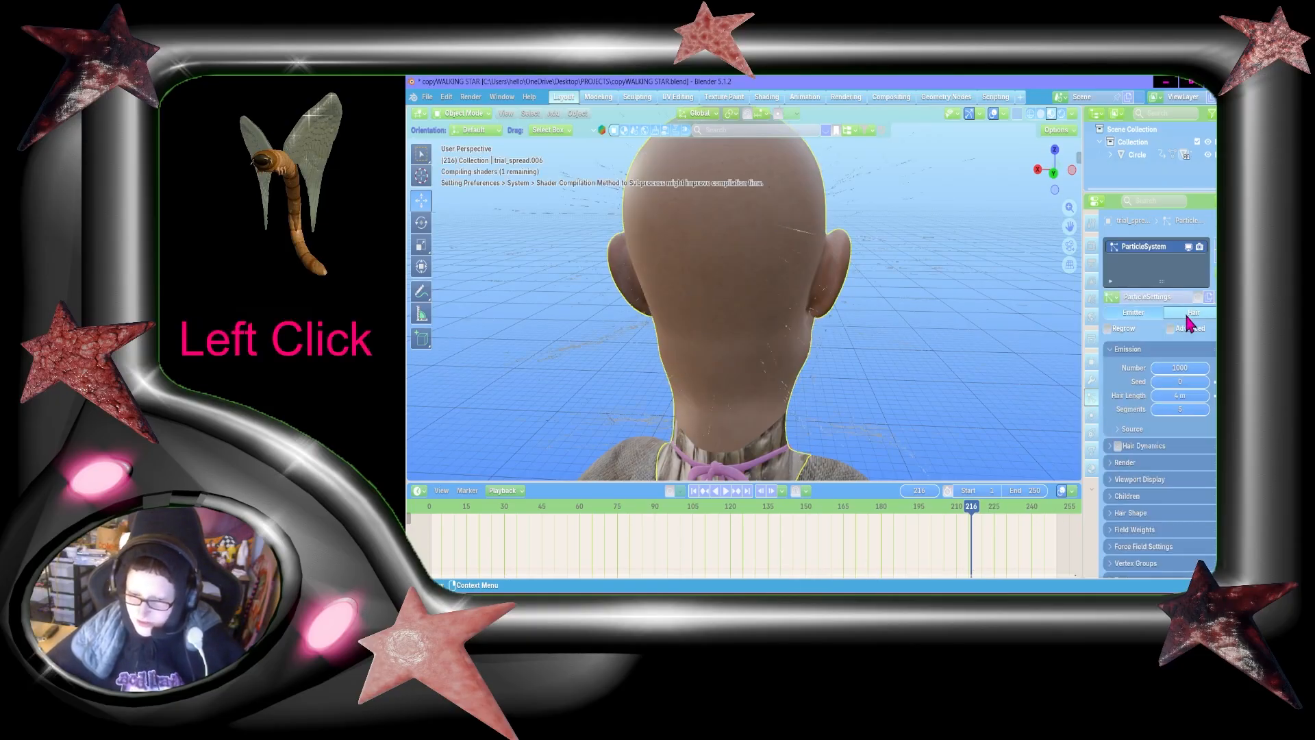
Step: Inspect the hair strands emitted around the head from the side and from behind
{"action": "key", "text": "shift+grave"}
{"action": "key", "text": "w"}
{"action": "key", "text": "shift+d"}
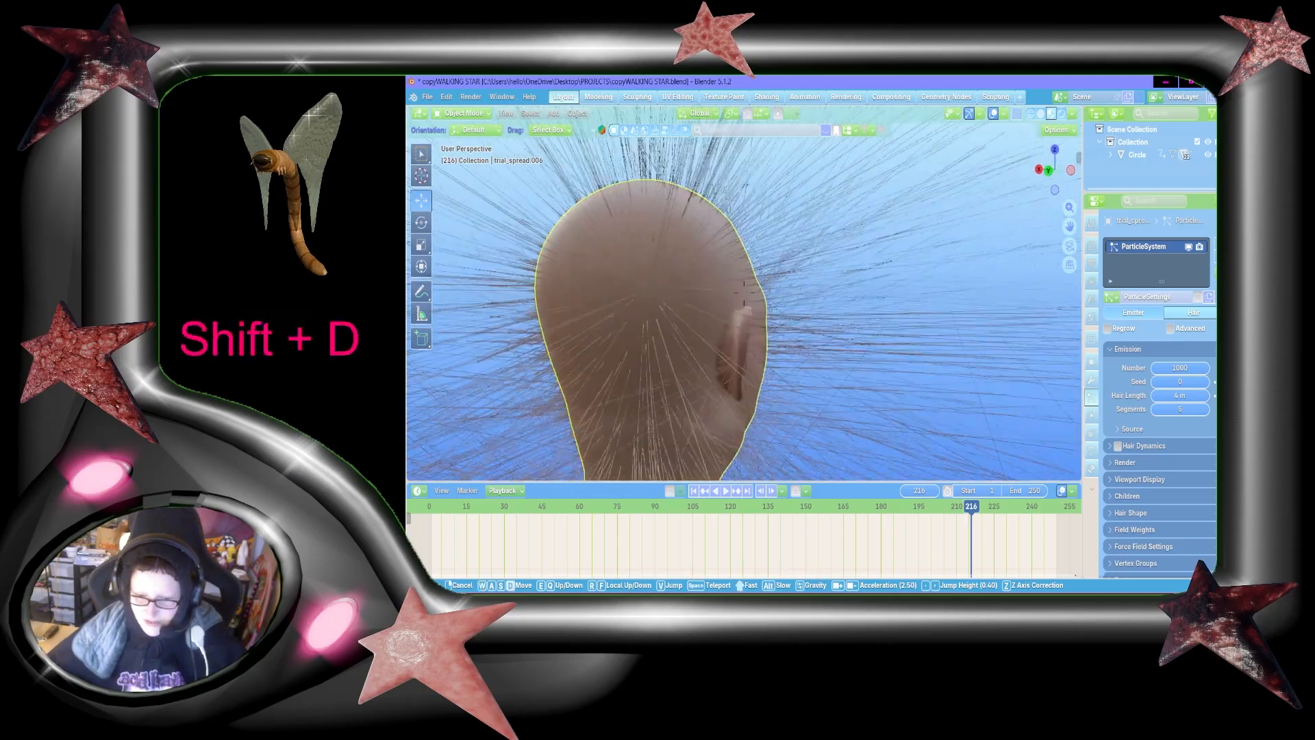
{"action": "key", "text": "shift+d+s"}
{"action": "key", "text": "w"}
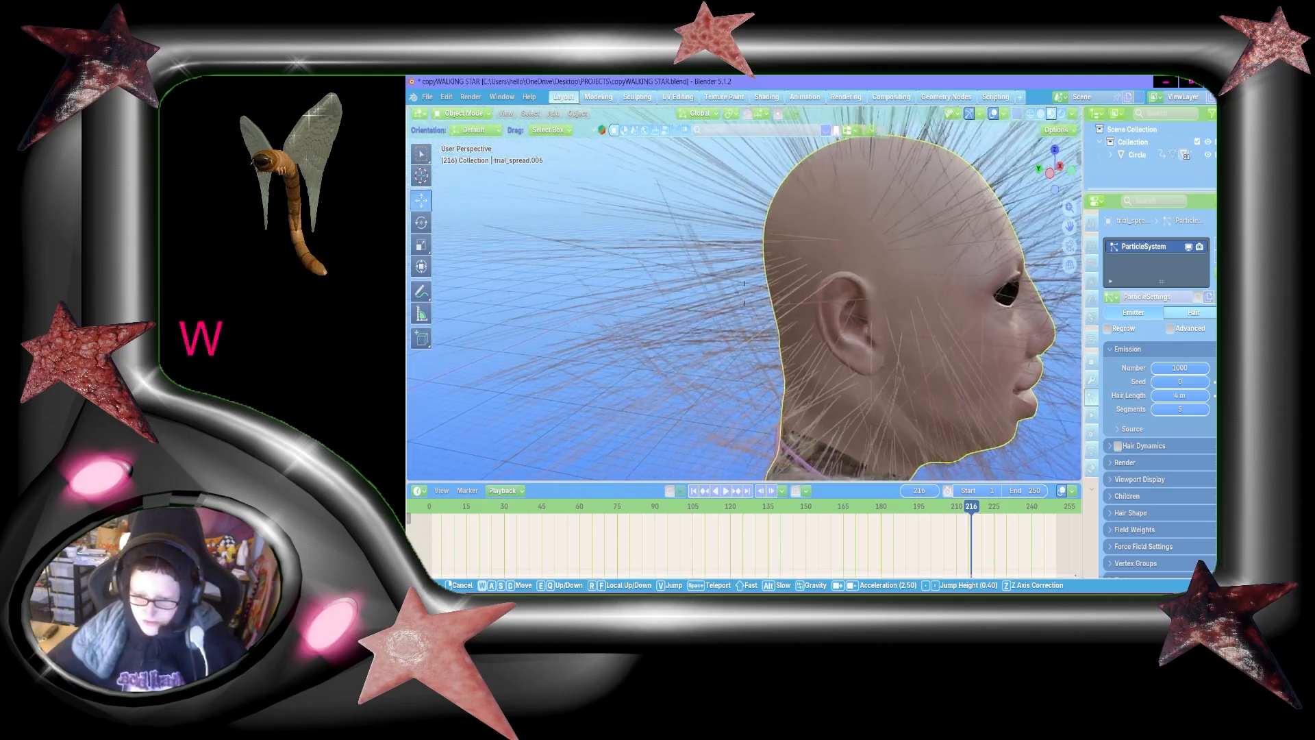
{"action": "key", "text": "d"}
{"action": "key", "text": "a"}
{"action": "key", "text": "shift+a+w"}
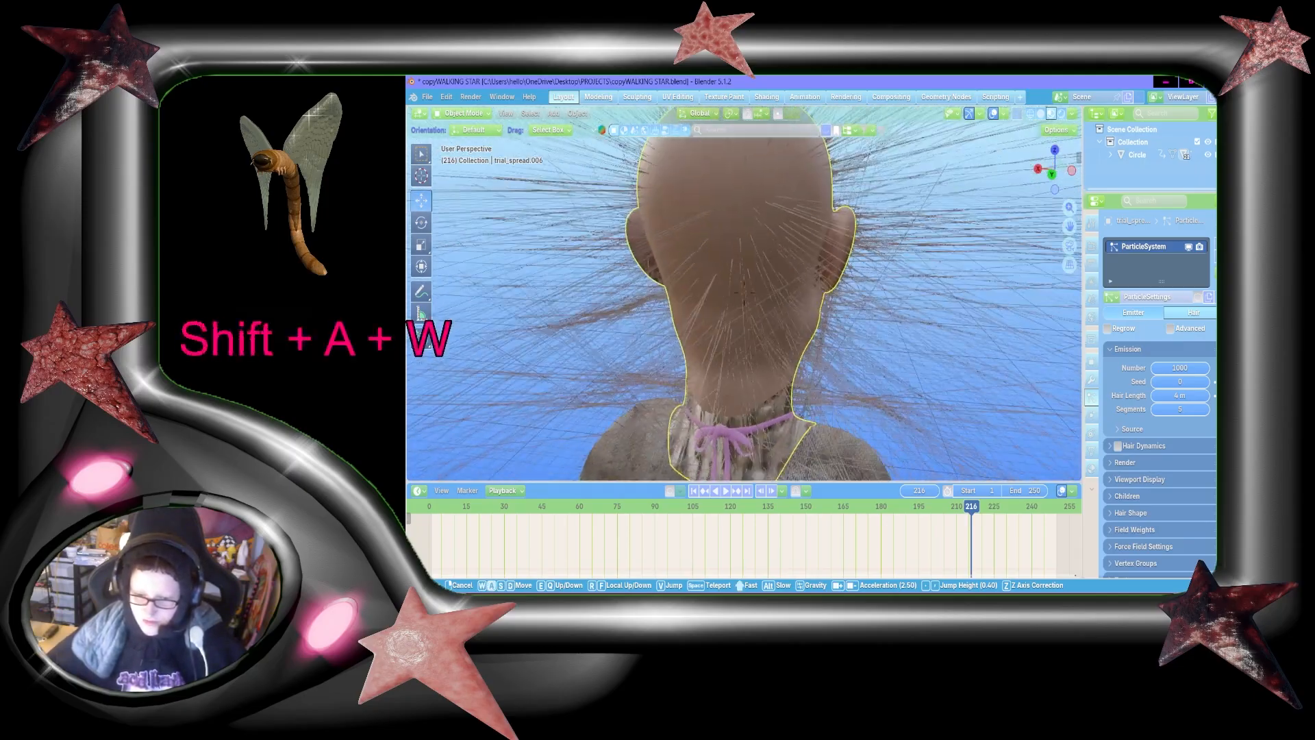
{"action": "key", "text": "s"}
{"action": "left_click", "coordinate": [921, 312]}
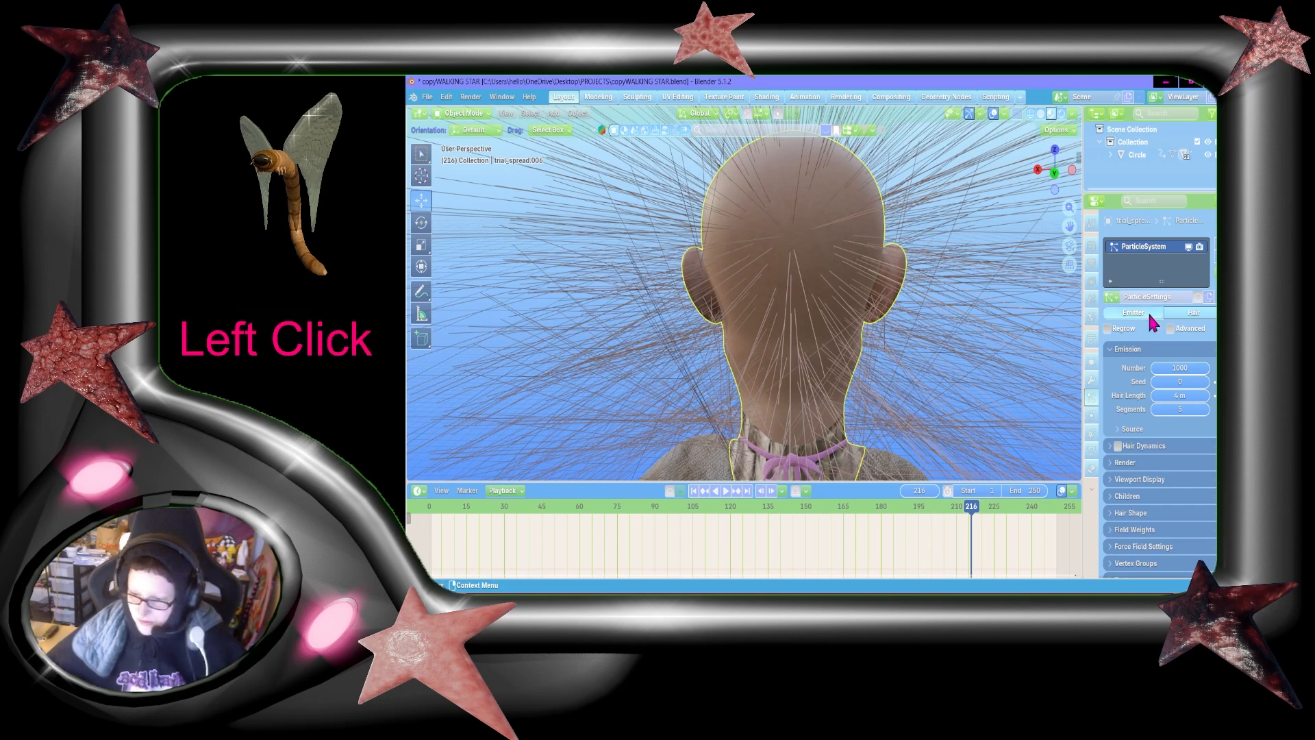
Step: Set the particle system's emission Number to 300
{"action": "left_click", "coordinate": [1187, 367]}
{"action": "type", "text": "320"}
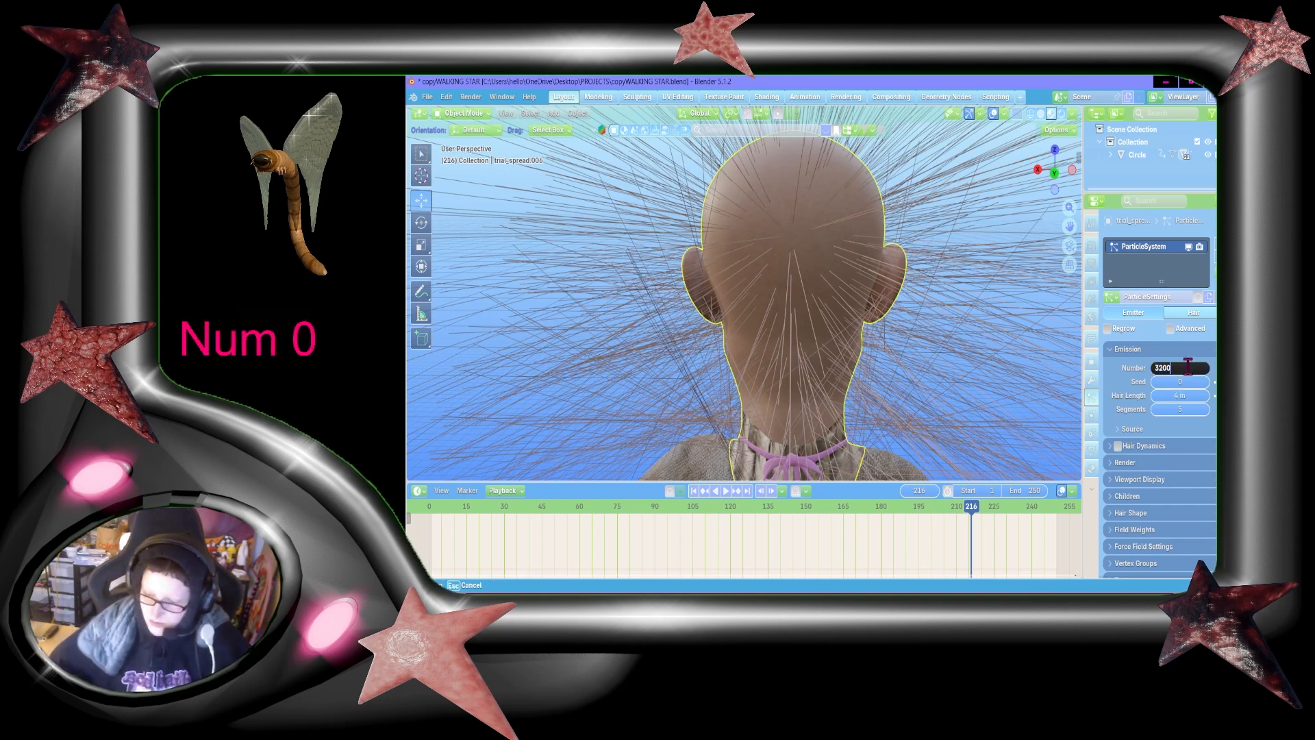
{"action": "key", "text": "BackSpace"}
{"action": "type", "text": "0"}
{"action": "key", "text": "Return"}
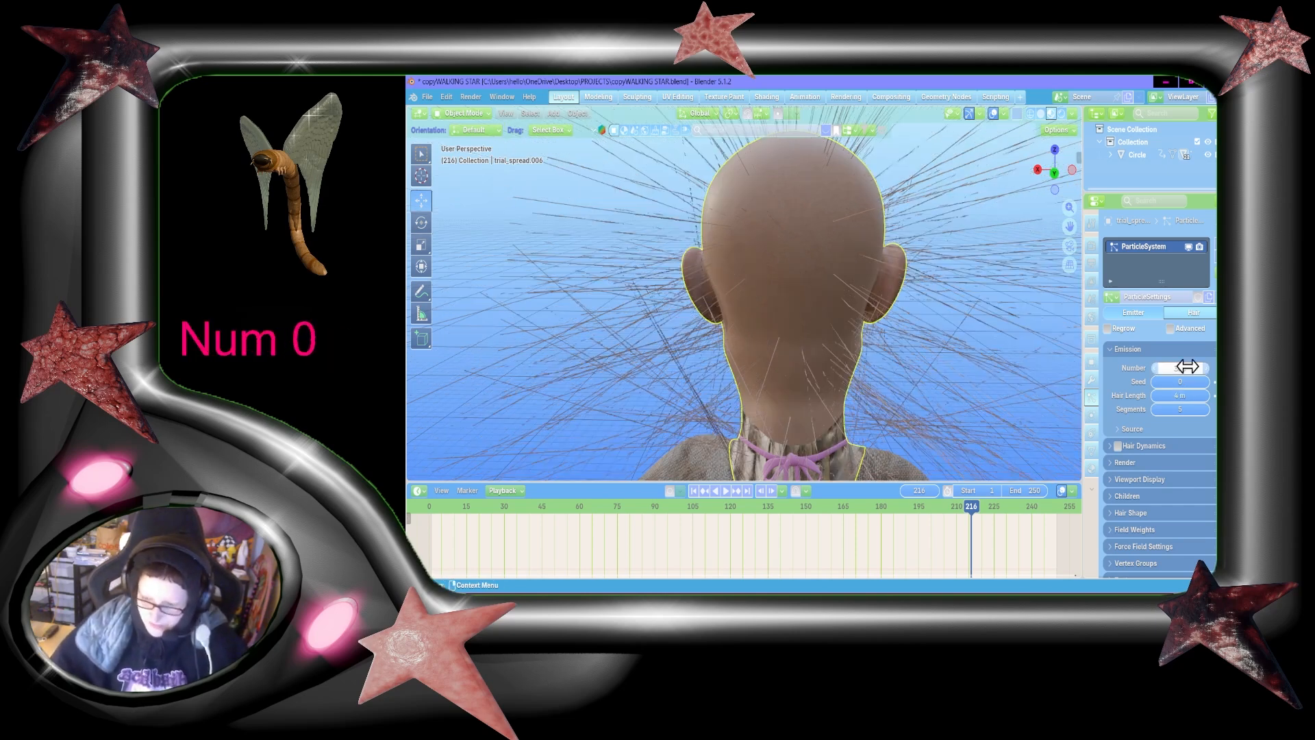
Step: Check the sparser hair from behind and the side, and raise the hair Segments to 6
{"action": "key", "text": "shift+grave"}
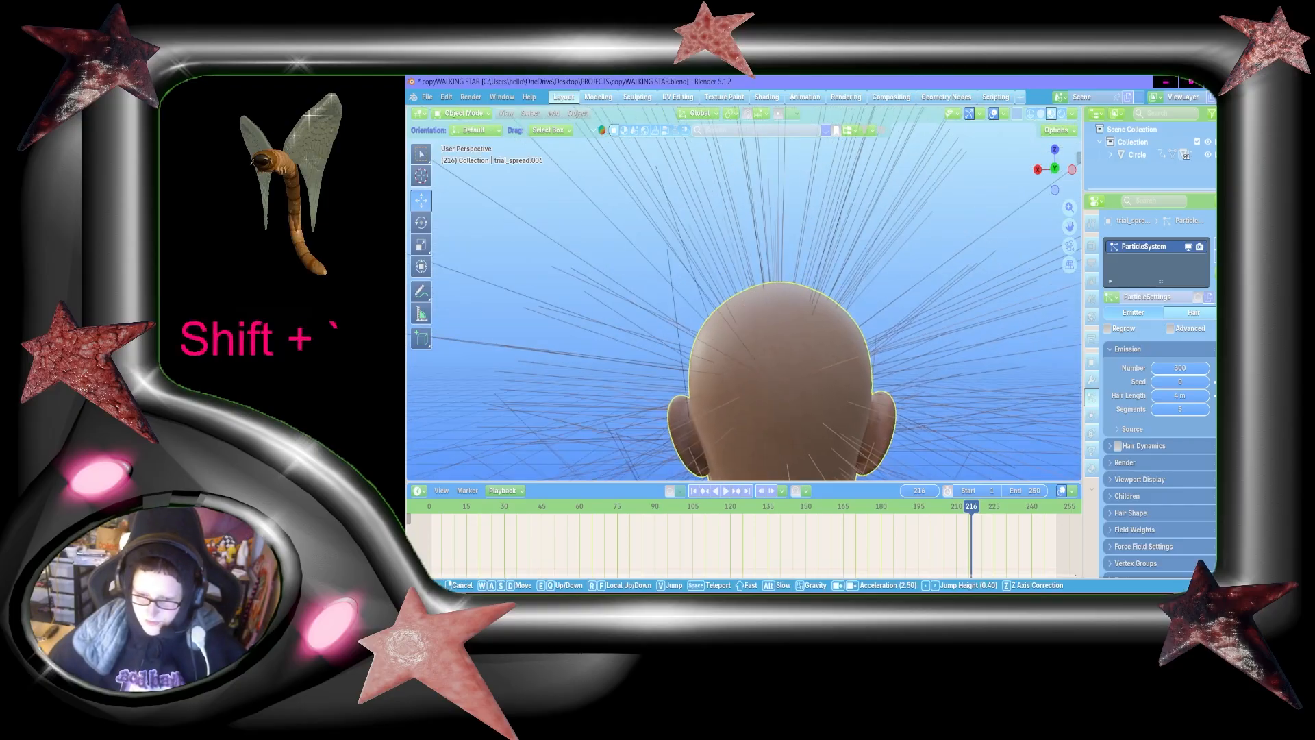
{"action": "key", "text": "shift+s"}
{"action": "key", "text": "shift+a"}
{"action": "key", "text": "shift+w"}
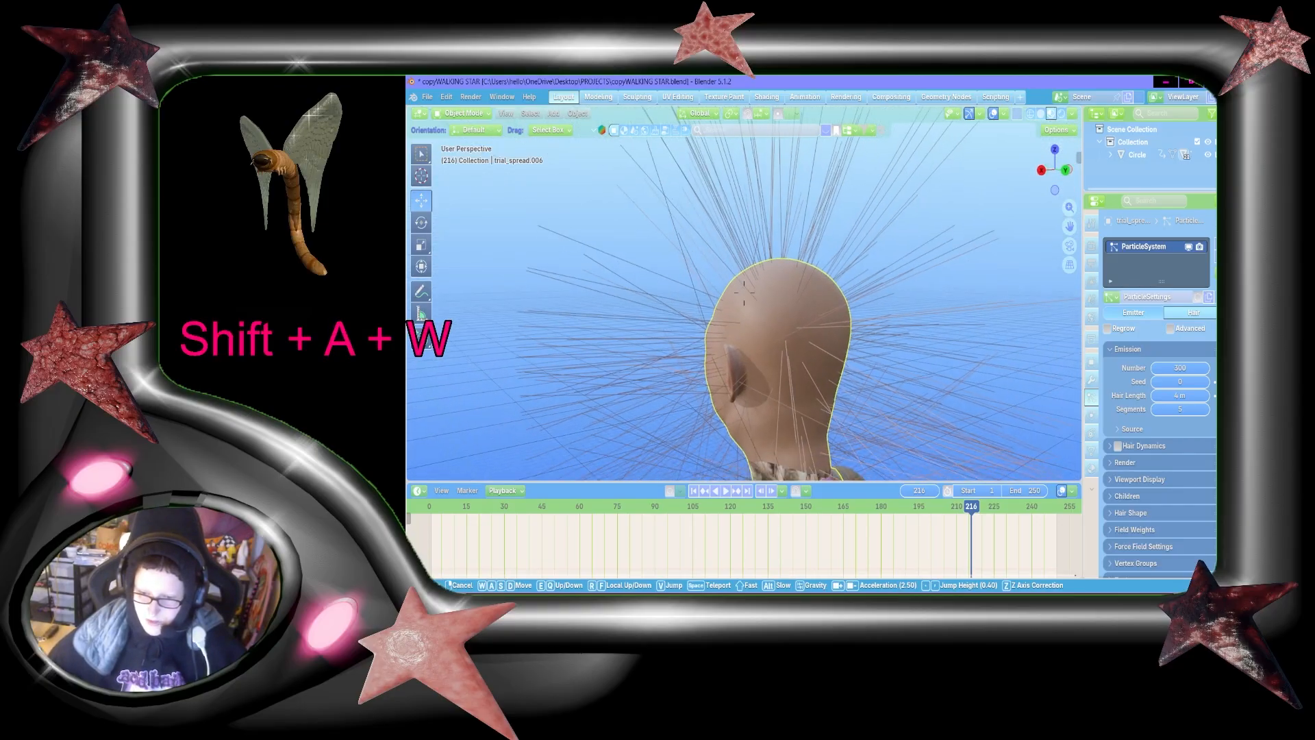
{"action": "left_click", "coordinate": [744, 291]}
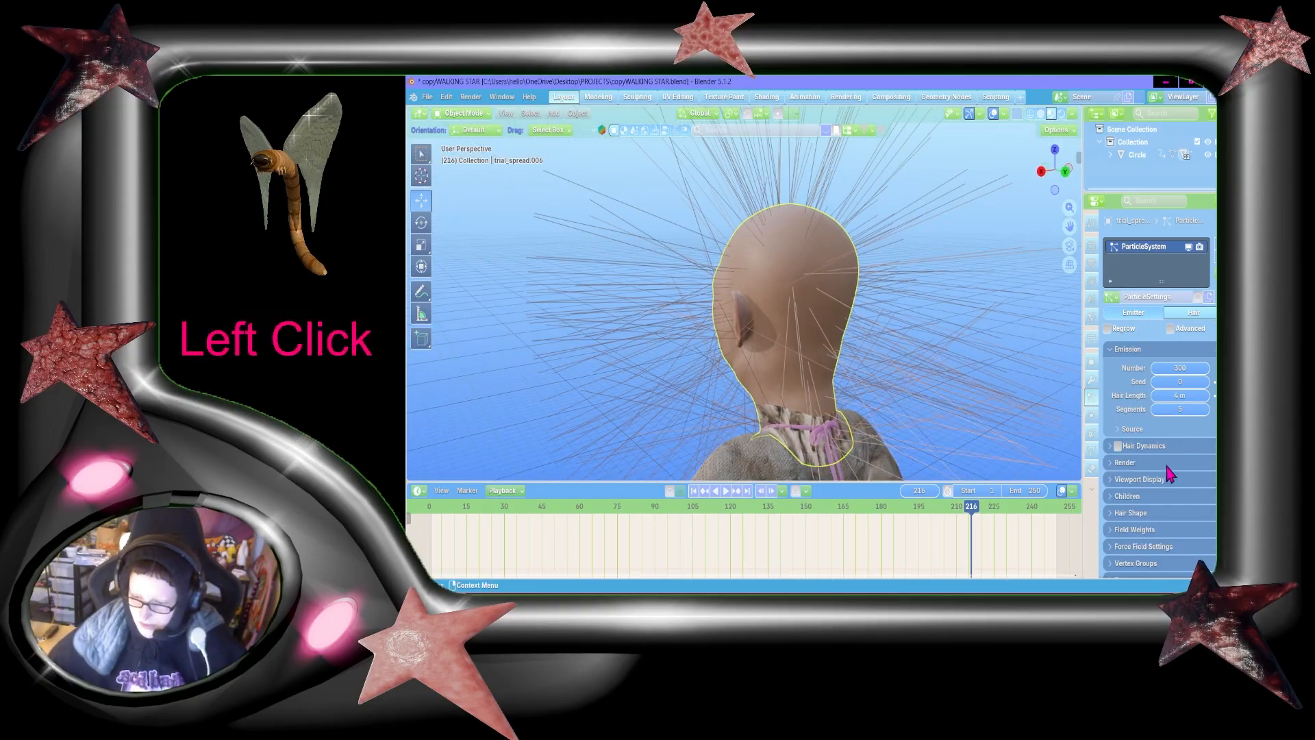
{"action": "left_click", "coordinate": [1208, 409]}
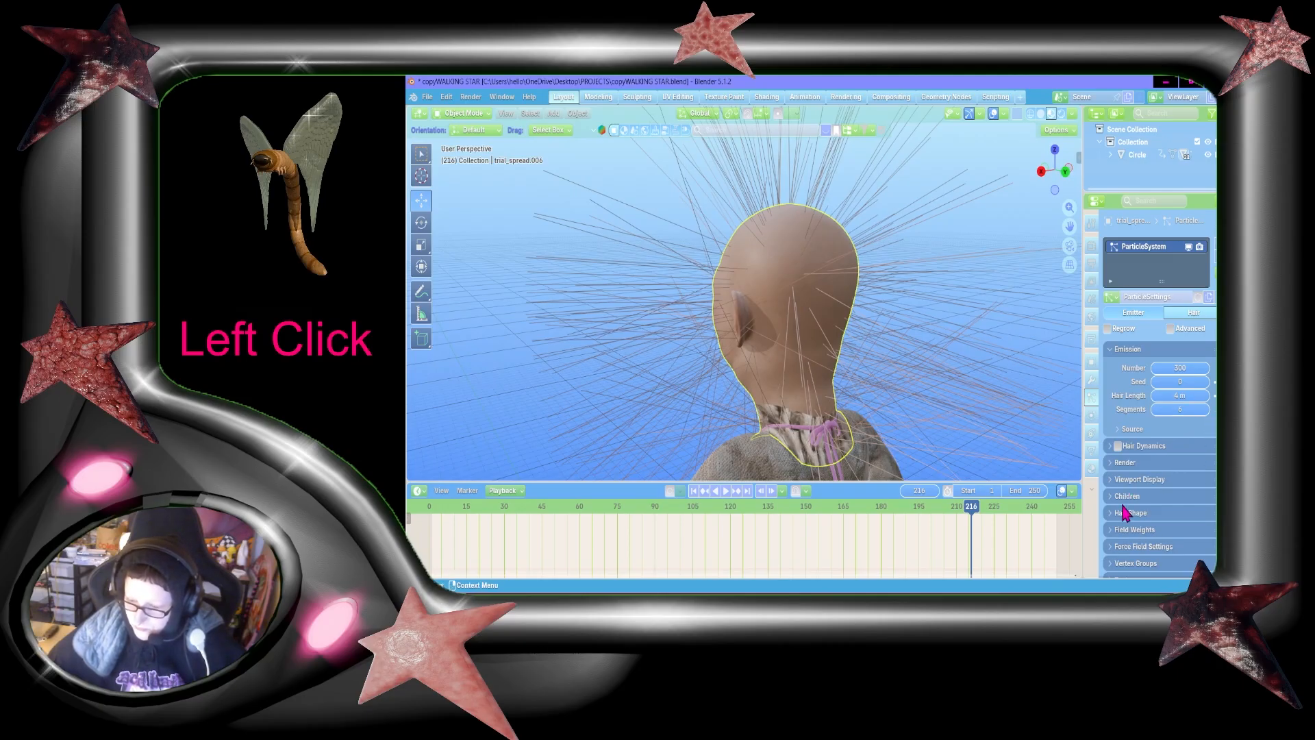
Step: Set the Steps of the hair's render path to 6
{"action": "left_click", "coordinate": [1116, 451]}
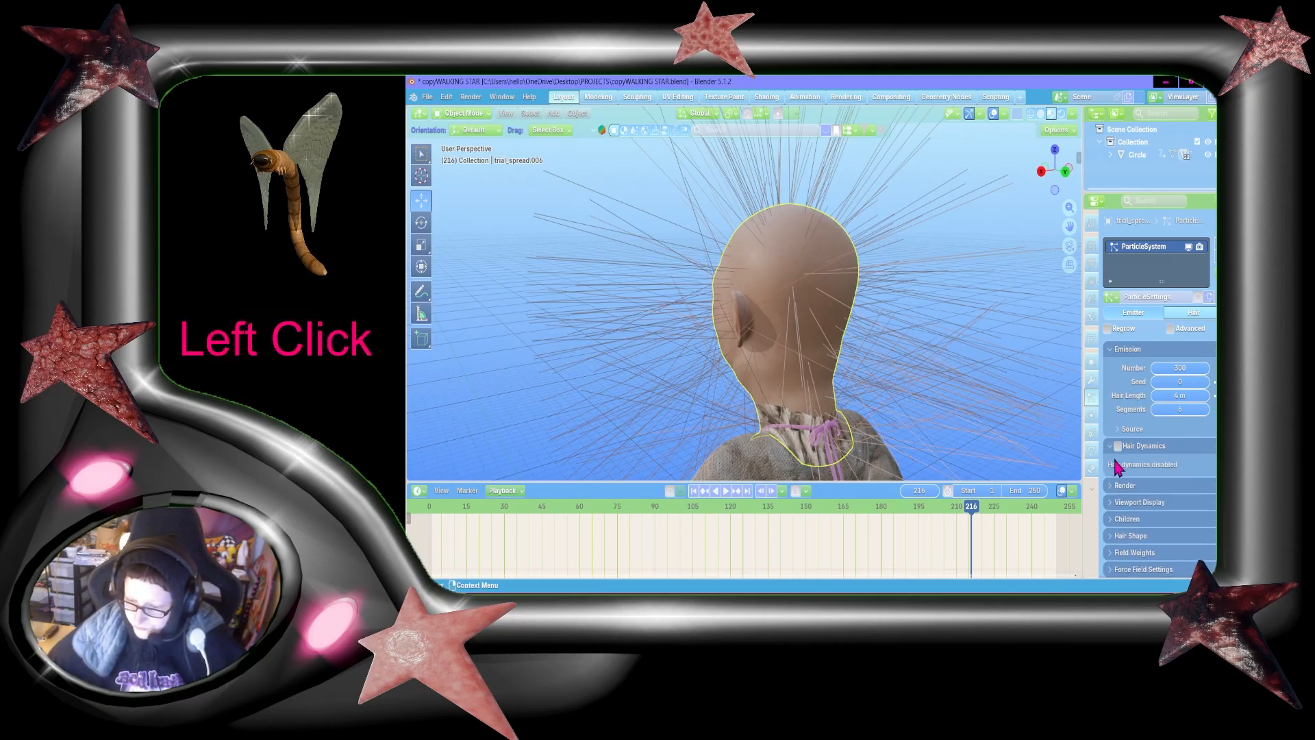
{"action": "left_click", "coordinate": [1136, 486]}
{"action": "scroll", "coordinate": [1140, 491], "scroll_direction": "down", "scroll_amount": 1}
{"action": "scroll", "coordinate": [1195, 541], "scroll_direction": "down", "scroll_amount": 3}
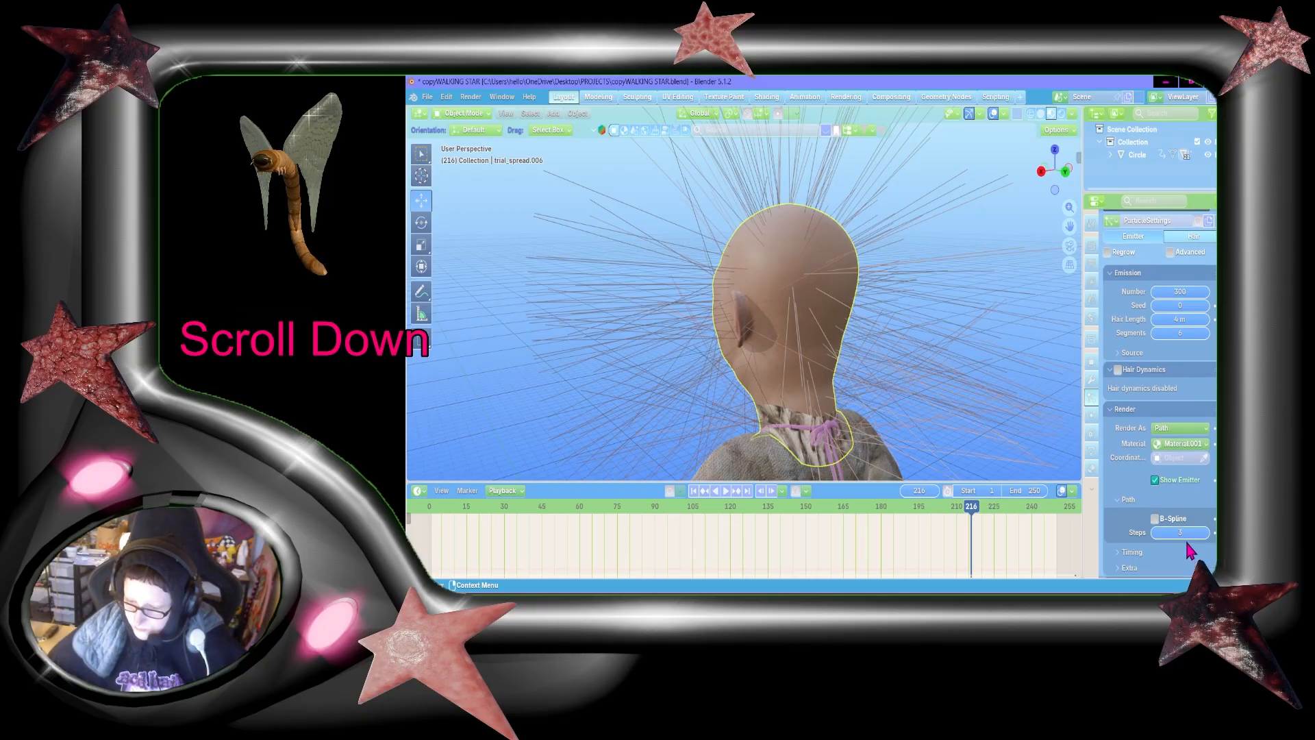
{"action": "left_click", "coordinate": [1188, 507]}
{"action": "type", "text": "6"}
{"action": "key", "text": "Return"}
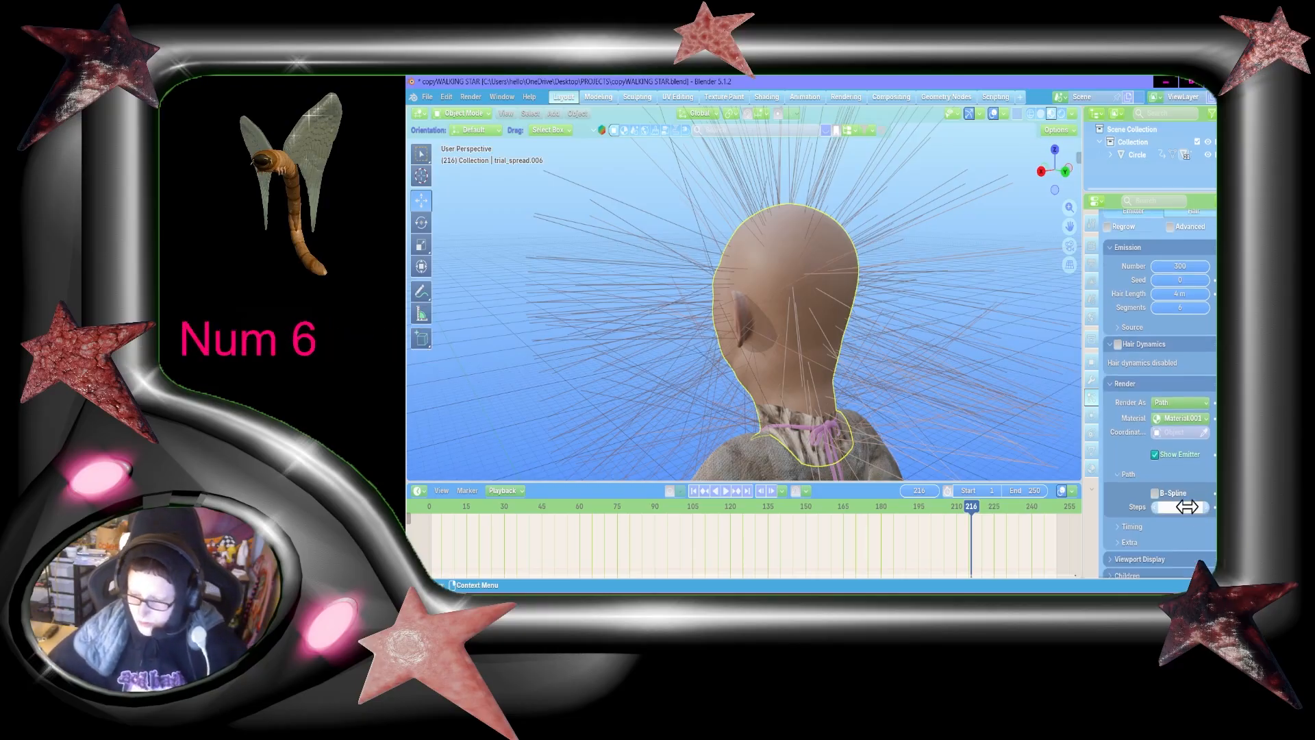
Step: Set the Strand Steps of the hair's viewport display to 6
{"action": "scroll", "coordinate": [1170, 521], "scroll_direction": "down", "scroll_amount": 2}
{"action": "left_click", "coordinate": [1157, 513]}
{"action": "scroll", "coordinate": [1184, 511], "scroll_direction": "down", "scroll_amount": 1}
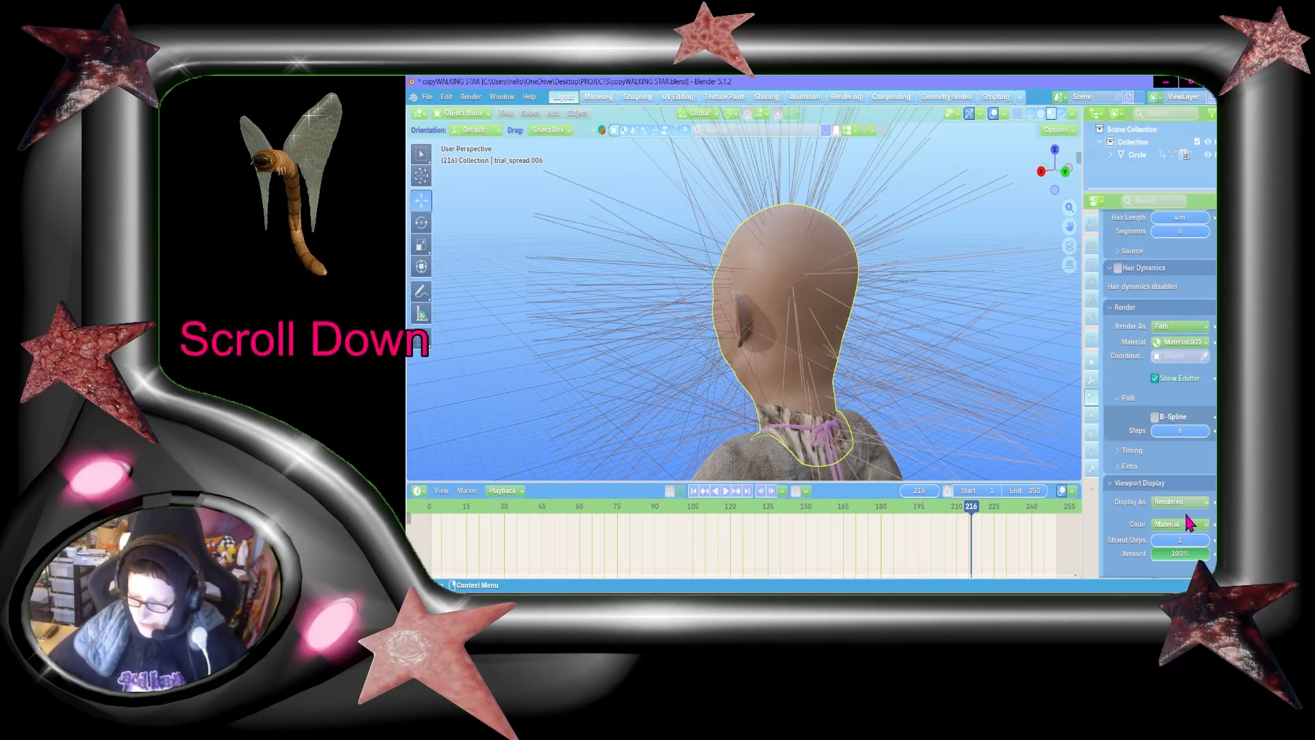
{"action": "left_click", "coordinate": [1181, 540]}
{"action": "type", "text": "6"}
{"action": "key", "text": "Return"}
{"action": "scroll", "coordinate": [1181, 534], "scroll_direction": "down", "scroll_amount": 1}
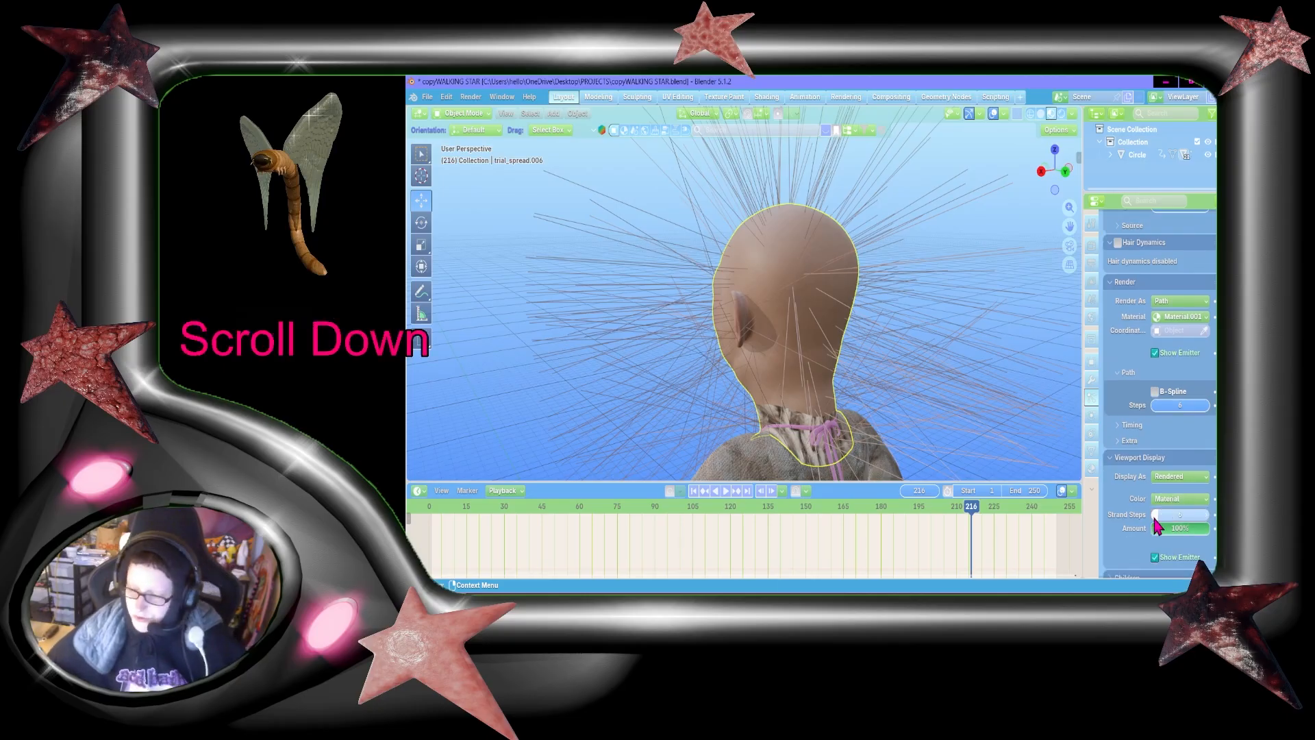
{"action": "scroll", "coordinate": [1148, 465], "scroll_direction": "down", "scroll_amount": 2}
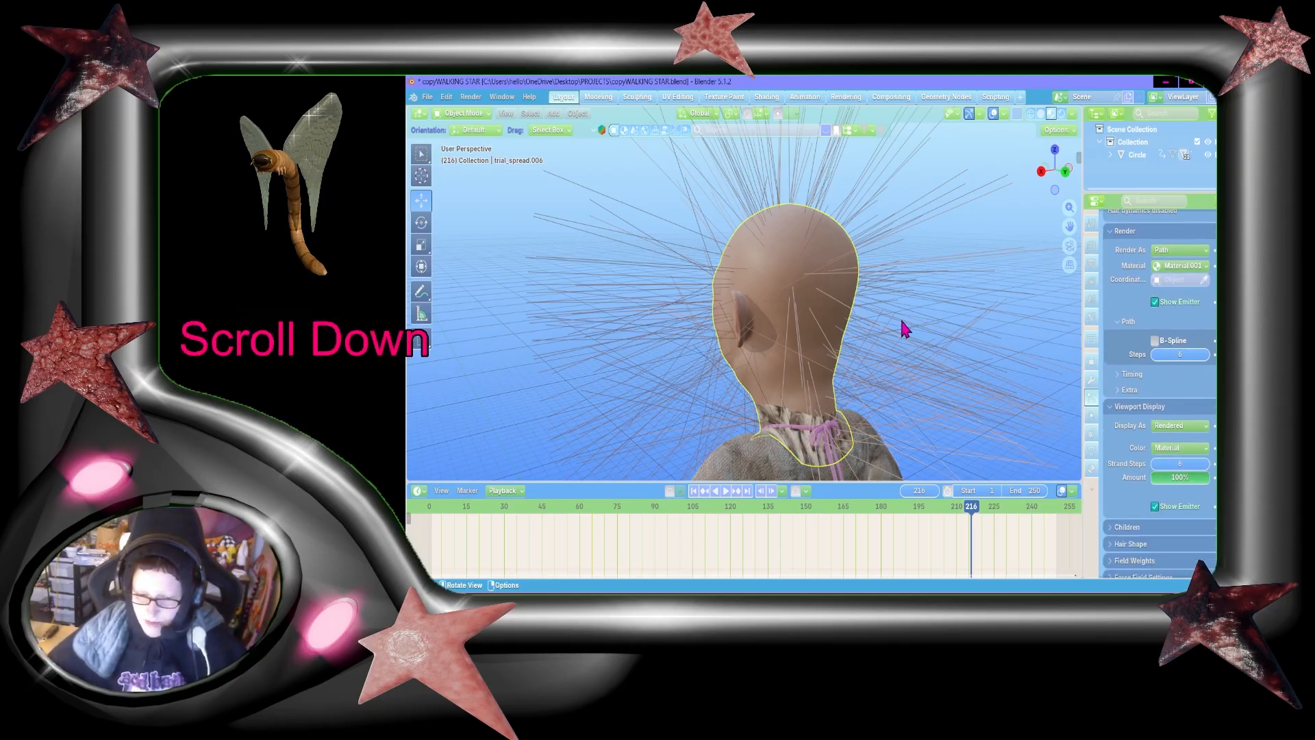
{"action": "scroll", "coordinate": [1175, 499], "scroll_direction": "up", "scroll_amount": 10}
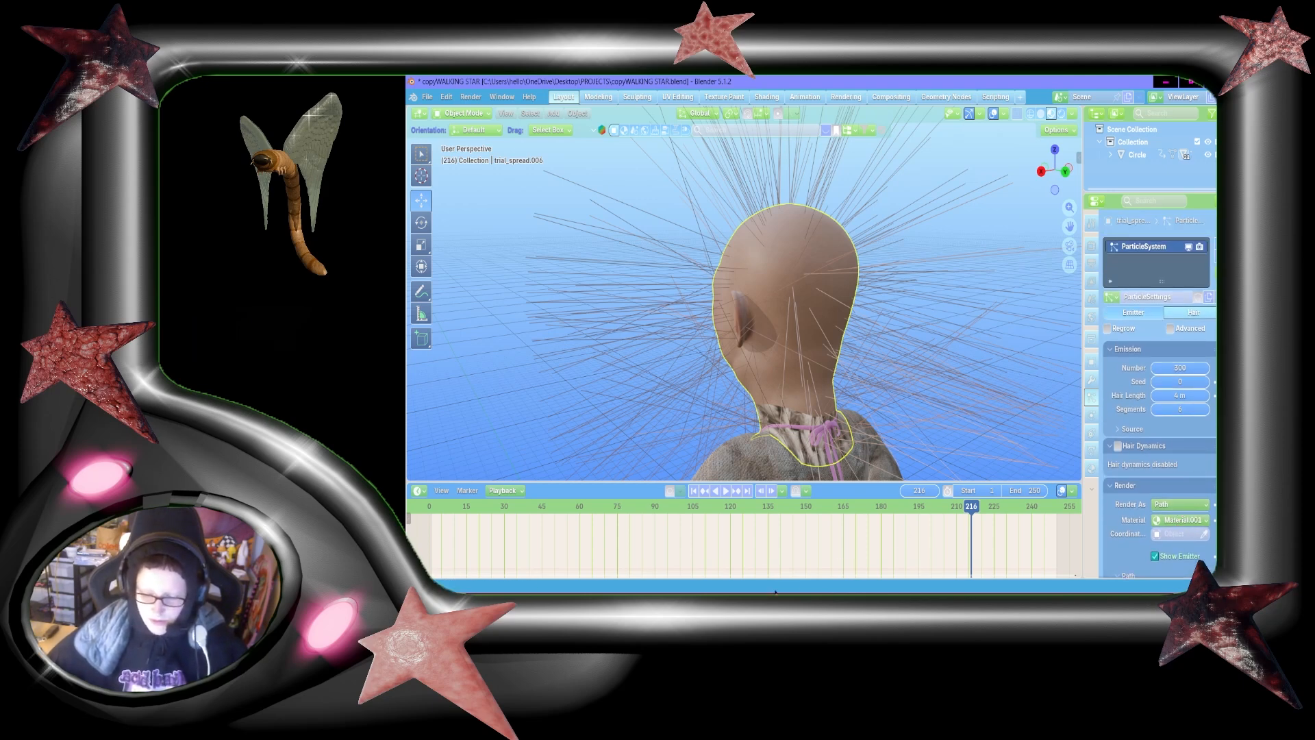
Step: Switch to the Ecosia browser and load luyang.asia in the empty tab, continuing to the site despite the insecure connection
{"action": "left_click", "coordinate": [818, 602]}
{"action": "left_click", "coordinate": [948, 87]}
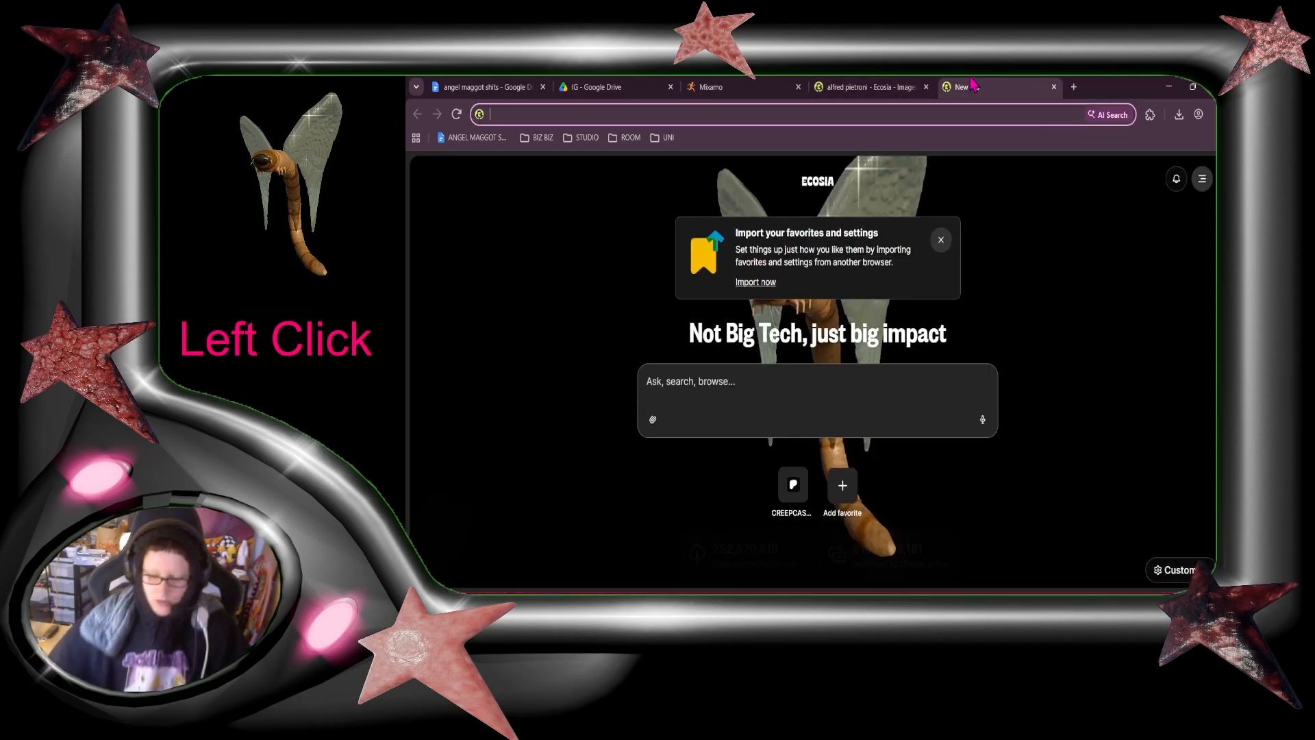
{"action": "type", "text": "l"}
{"action": "key", "text": "BackSpace"}
{"action": "type", "text": "uy"}
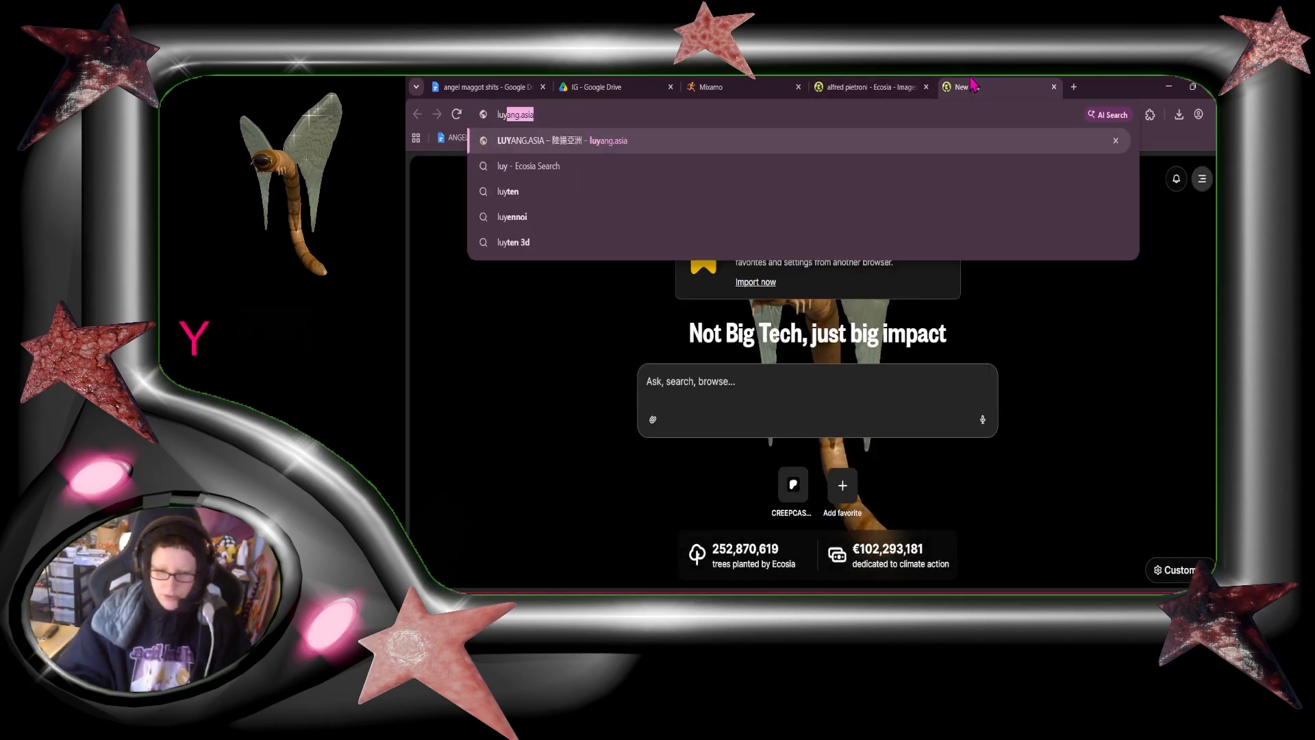
{"action": "key", "text": "Return"}
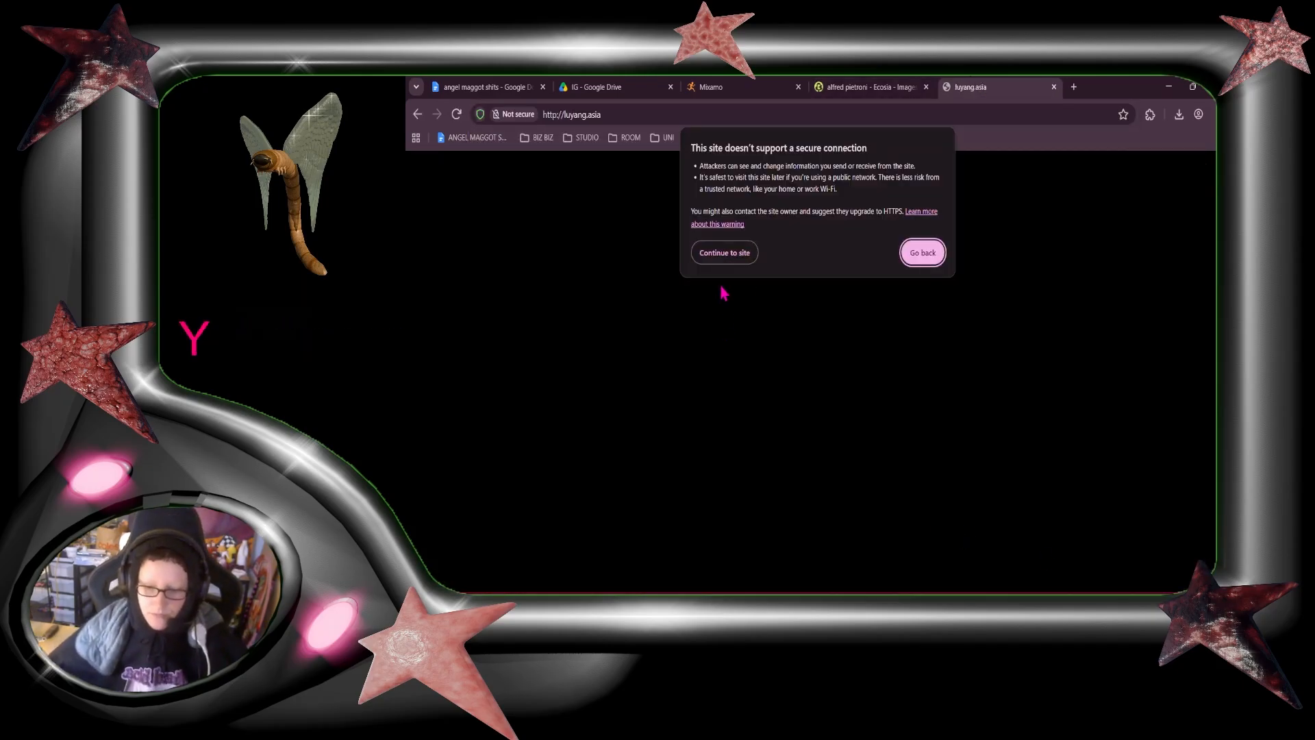
{"action": "left_click", "coordinate": [723, 252]}
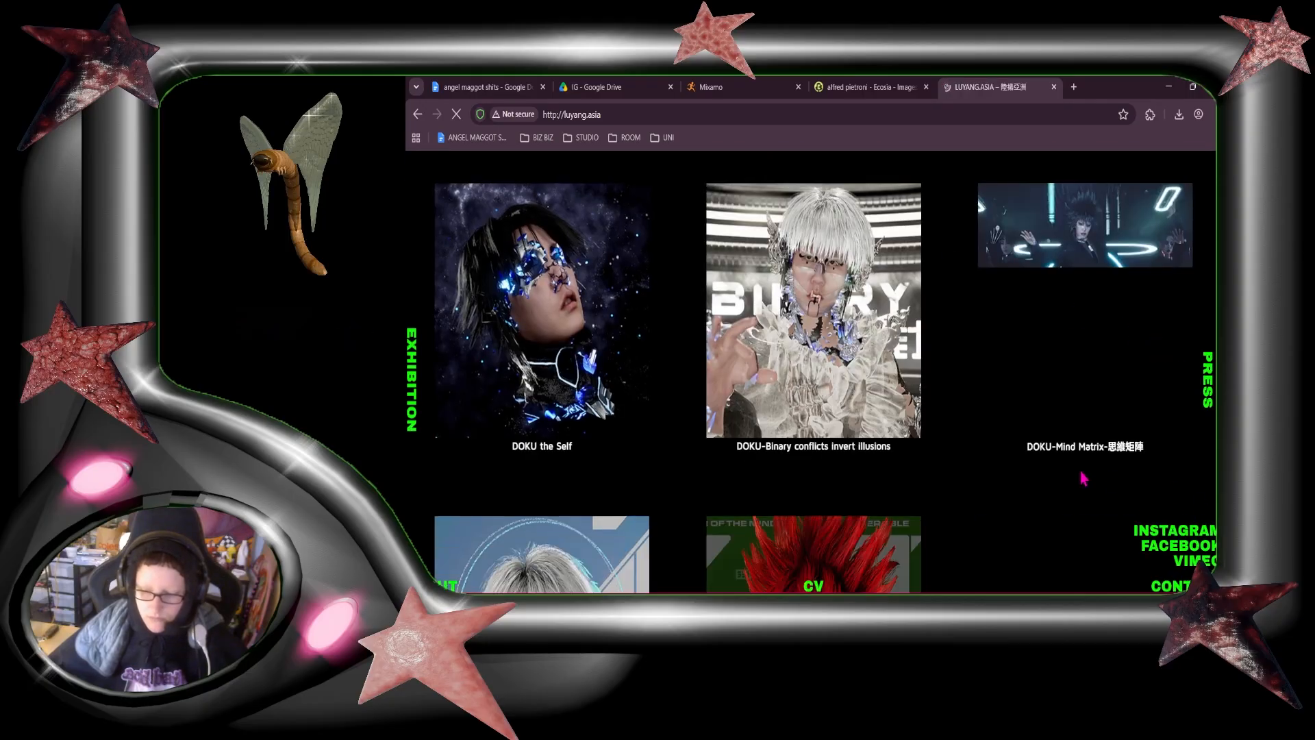
Step: Browse the LuYang works for reference and open the page "The Great Adventure of Material World – Game in Progress"
{"action": "scroll", "coordinate": [1084, 478], "scroll_direction": "down", "scroll_amount": 15}
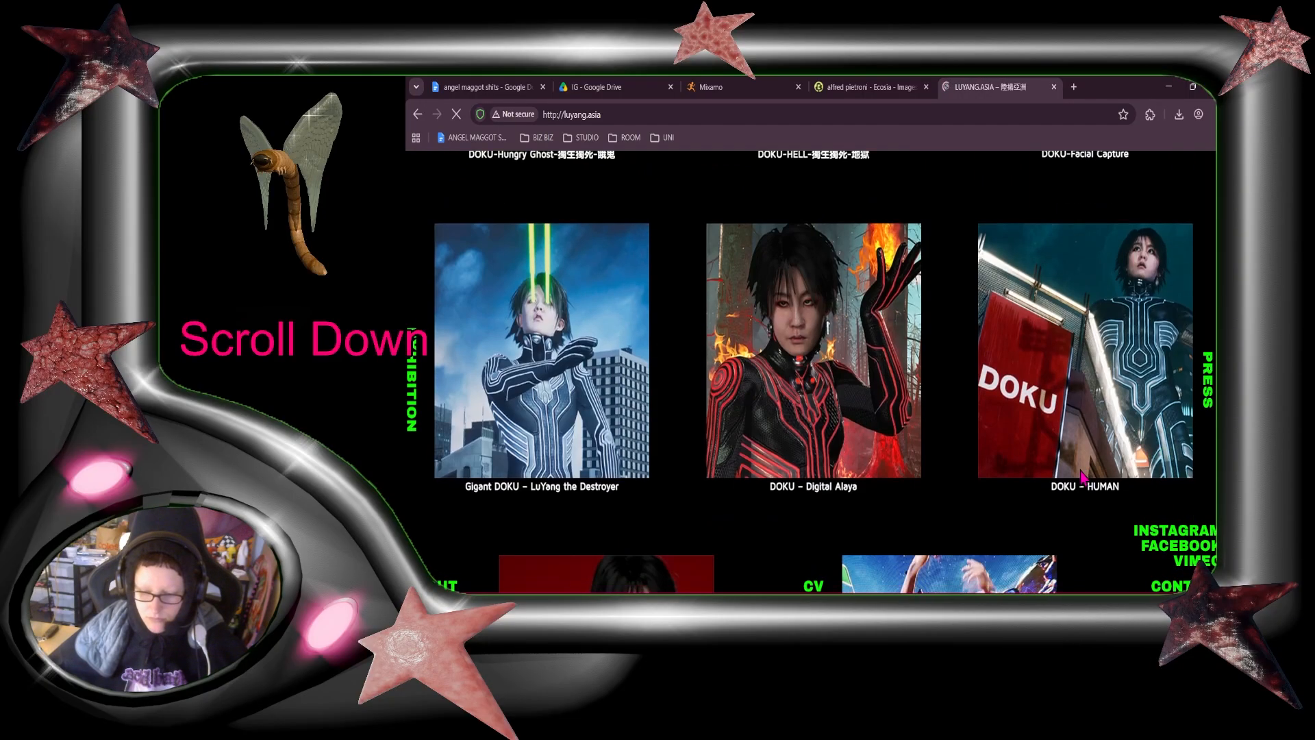
{"action": "scroll", "coordinate": [1083, 478], "scroll_direction": "down", "scroll_amount": 8}
{"action": "scroll", "coordinate": [1082, 478], "scroll_direction": "up", "scroll_amount": 2}
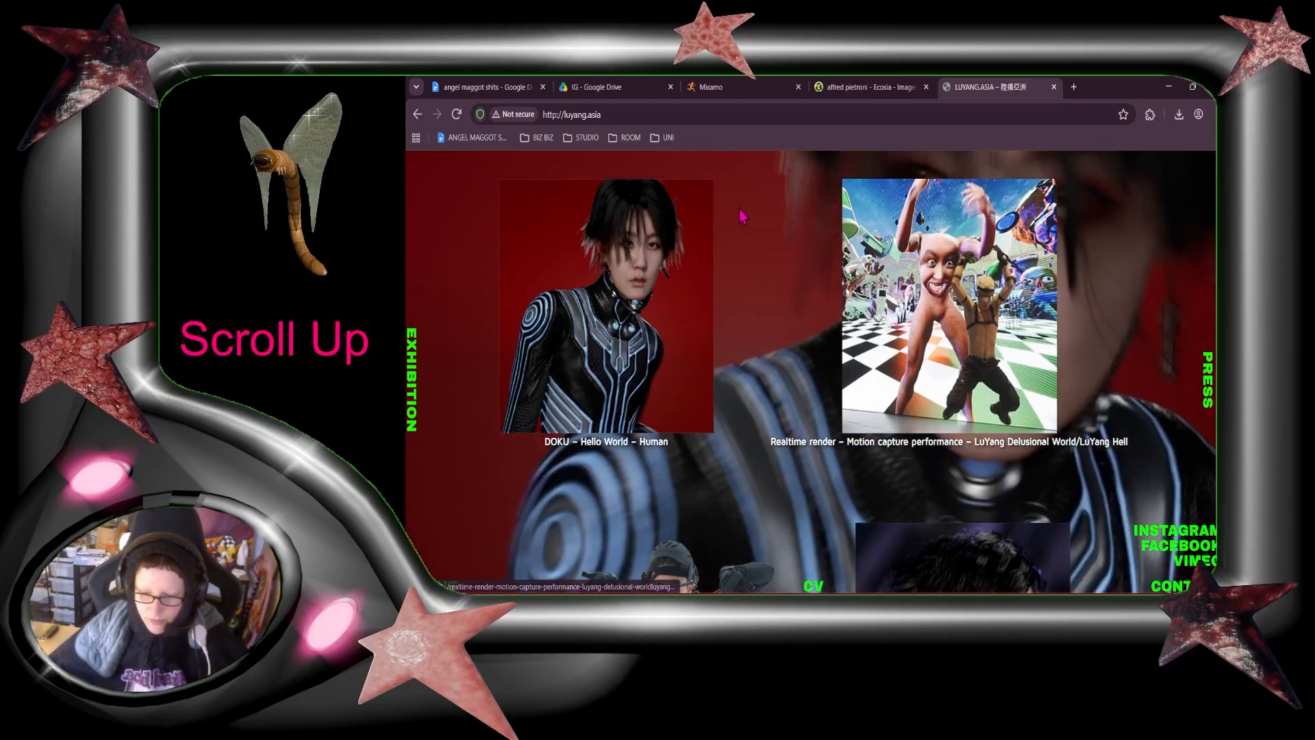
{"action": "scroll", "coordinate": [1070, 421], "scroll_direction": "down", "scroll_amount": 5}
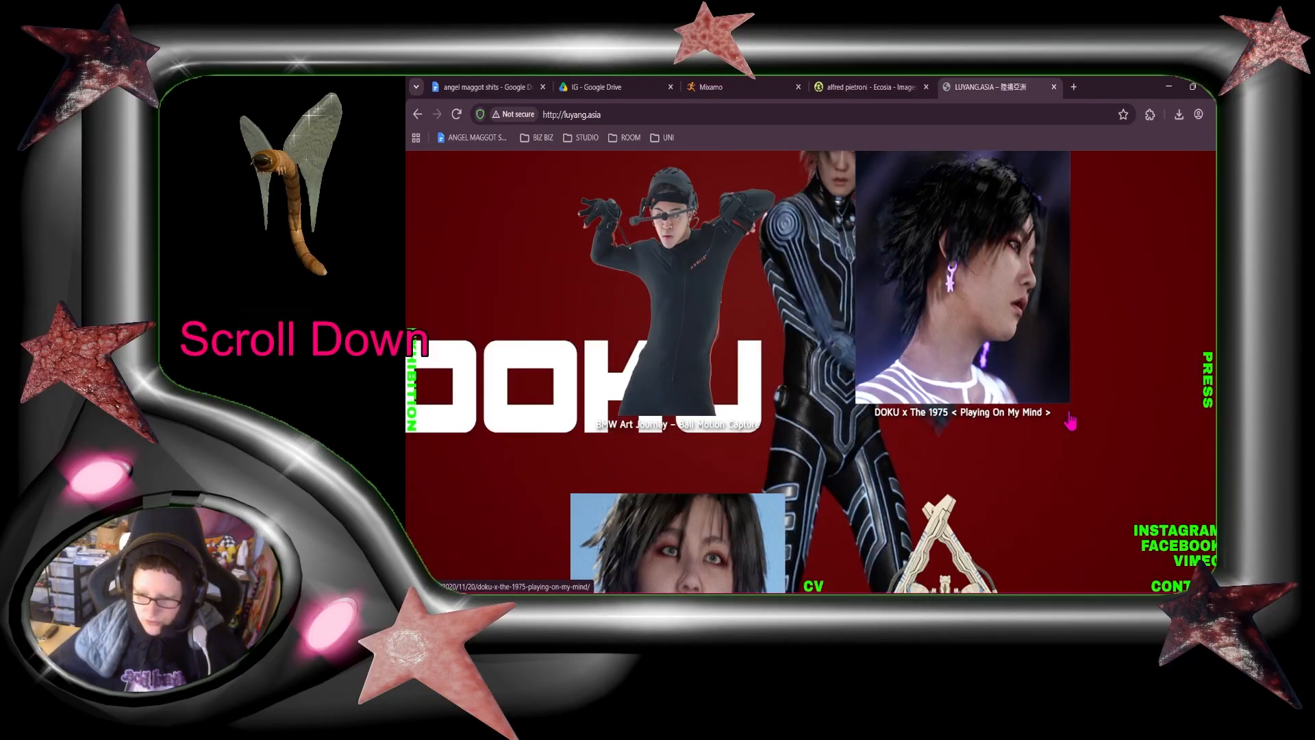
{"action": "scroll", "coordinate": [1068, 425], "scroll_direction": "down", "scroll_amount": 5}
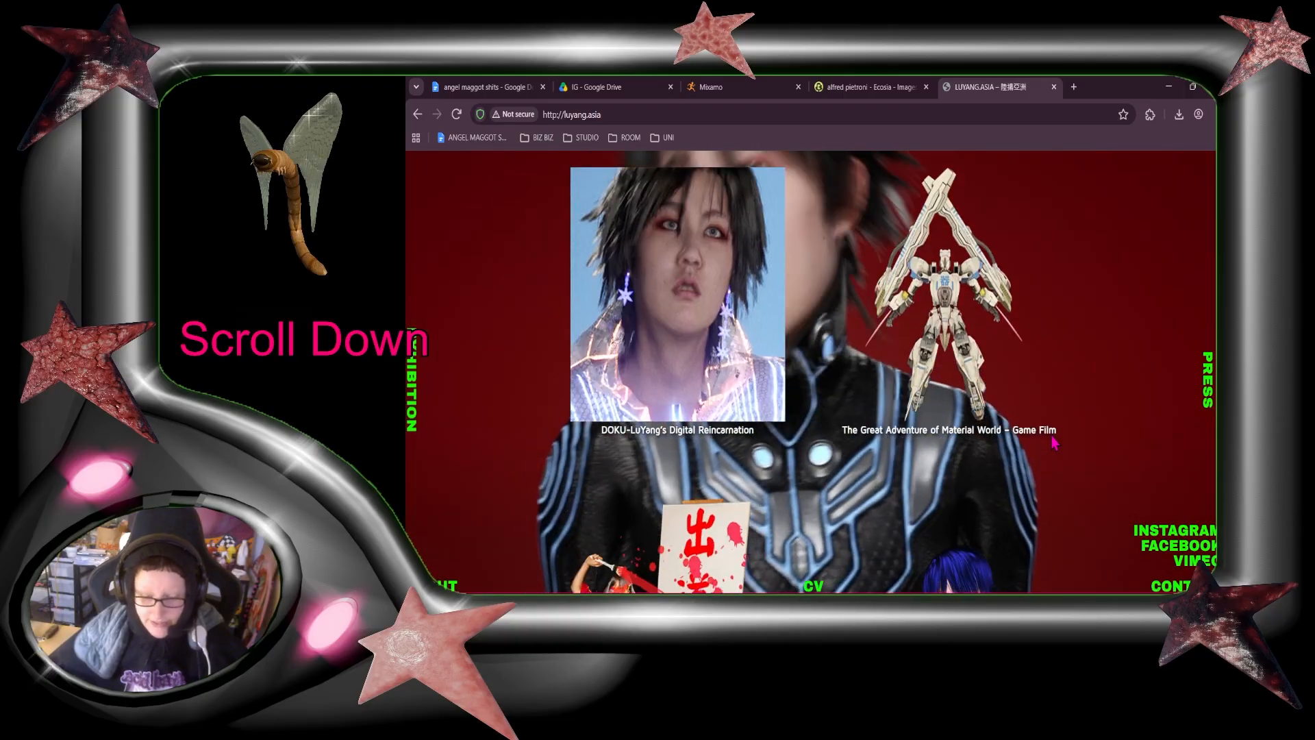
{"action": "scroll", "coordinate": [1055, 444], "scroll_direction": "down", "scroll_amount": 6}
{"action": "left_click", "coordinate": [947, 310]}
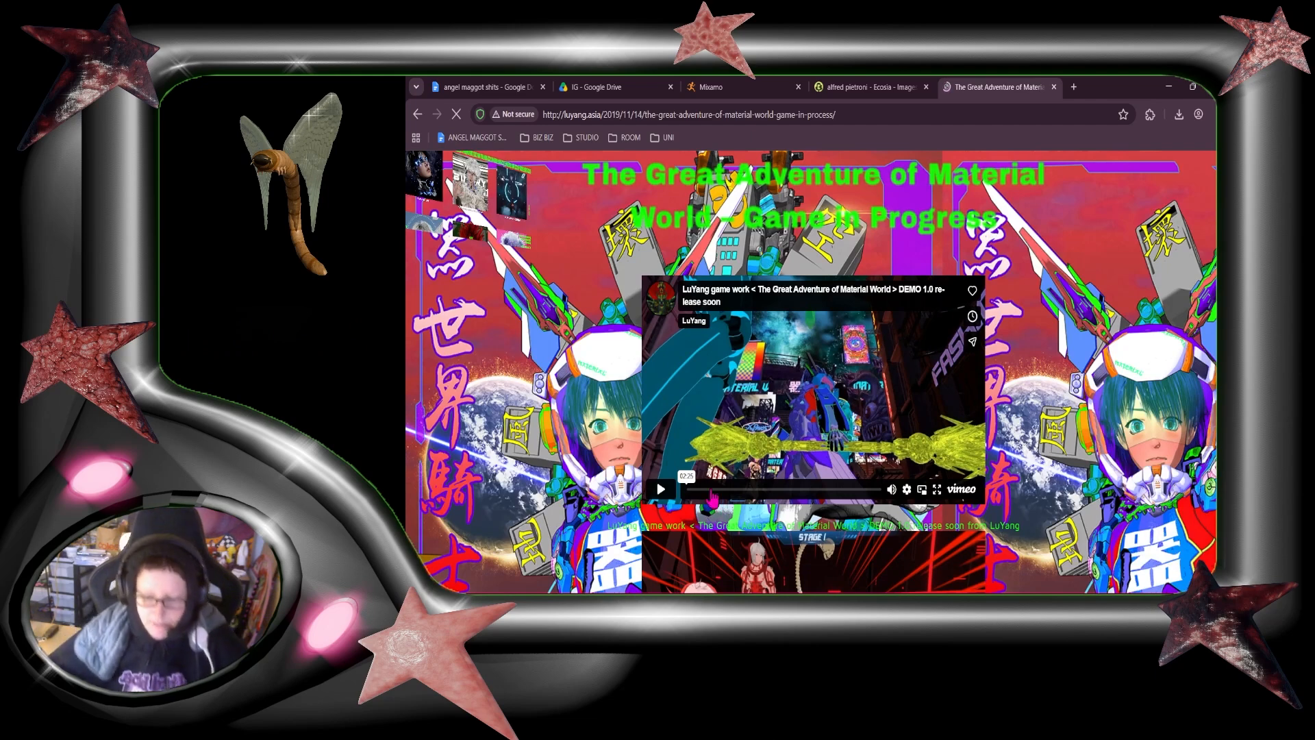
Step: Mute and play the game's DEMO 1.0 video, skipping ahead through its early scenes
{"action": "mouse_move", "coordinate": [895, 493]}
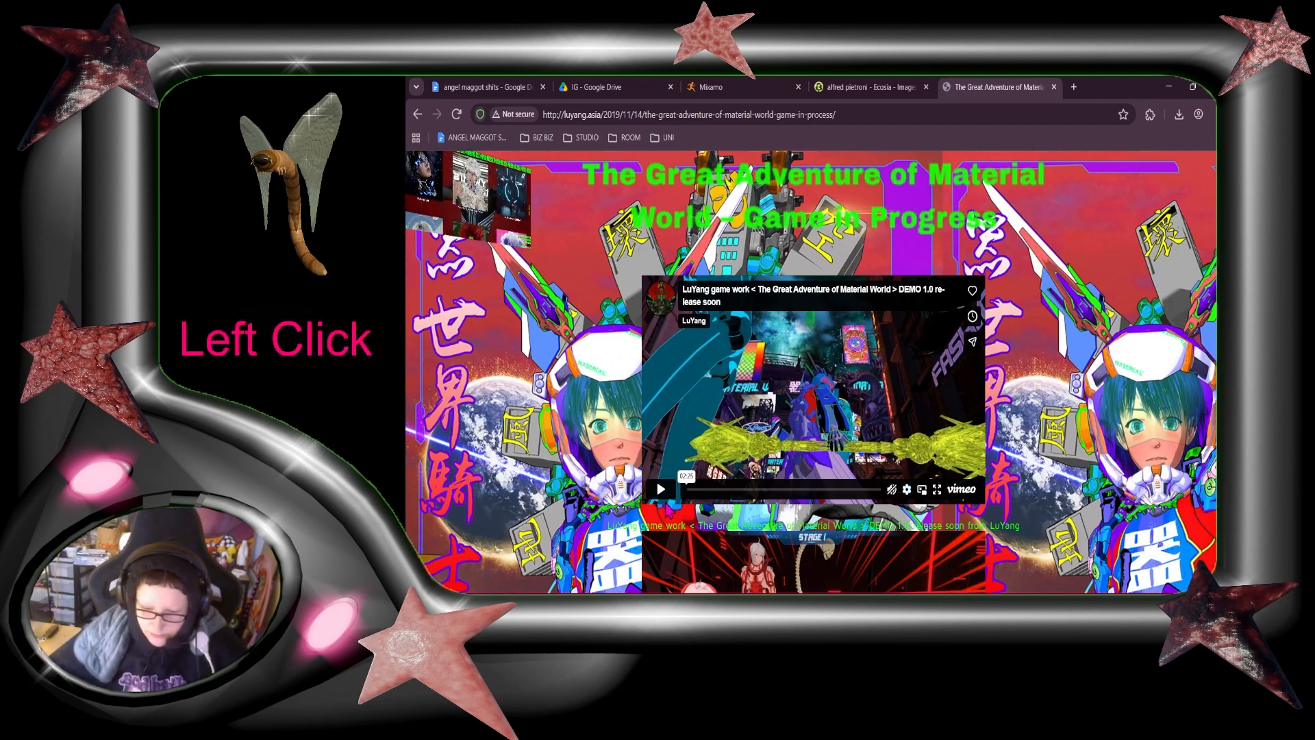
{"action": "left_click", "coordinate": [661, 488]}
{"action": "scroll", "coordinate": [935, 468], "scroll_direction": "down", "scroll_amount": 2}
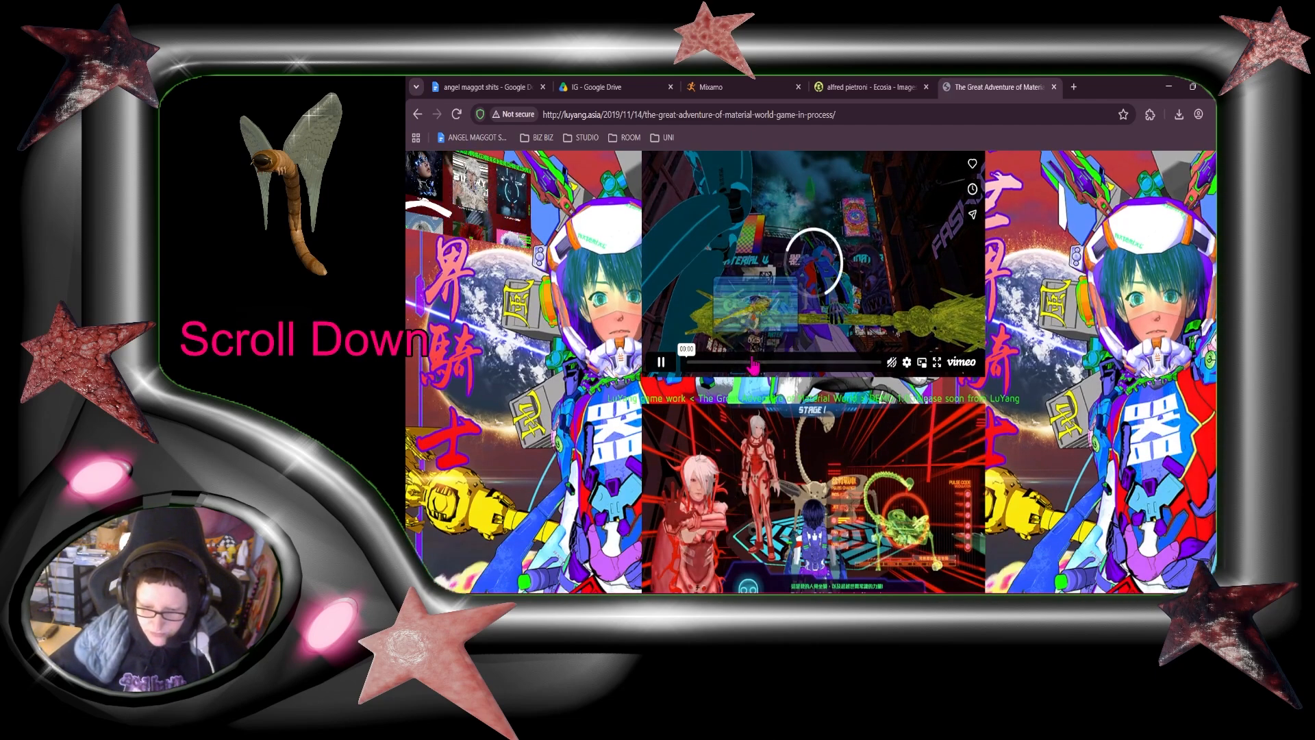
{"action": "left_click", "coordinate": [695, 365]}
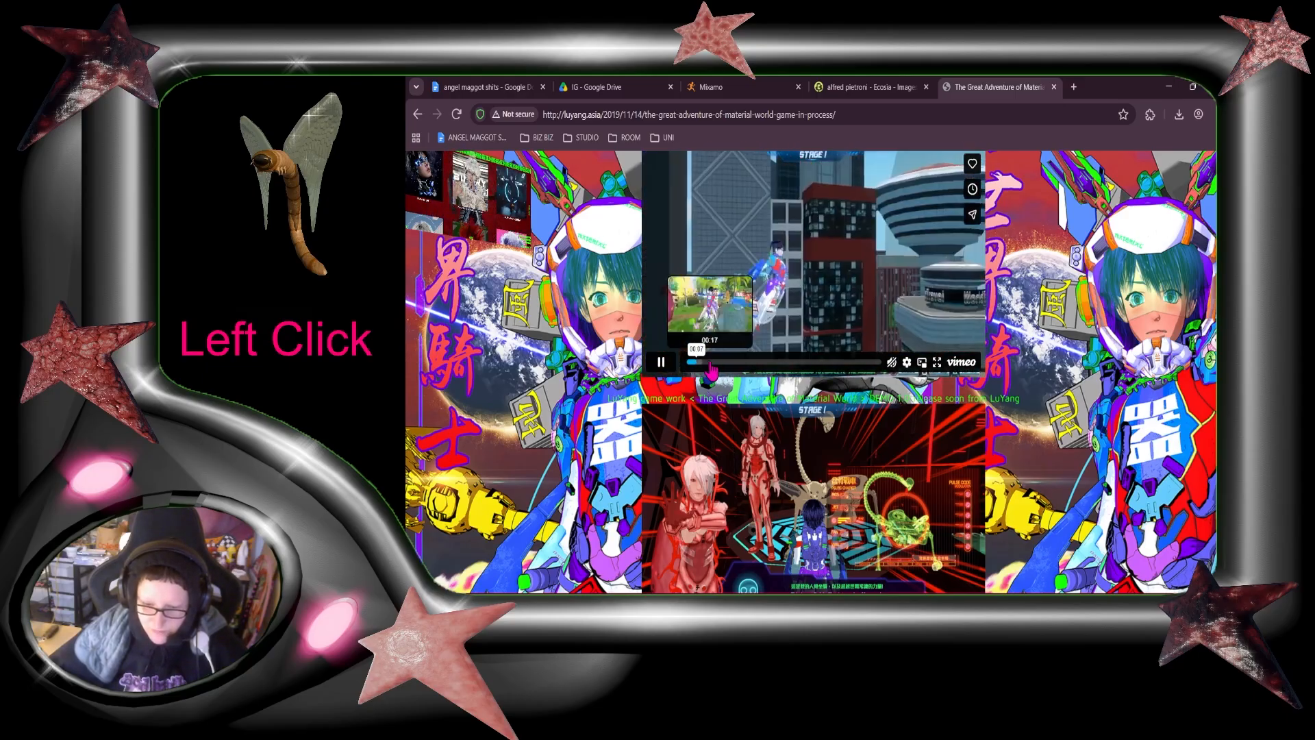
{"action": "left_click", "coordinate": [675, 367]}
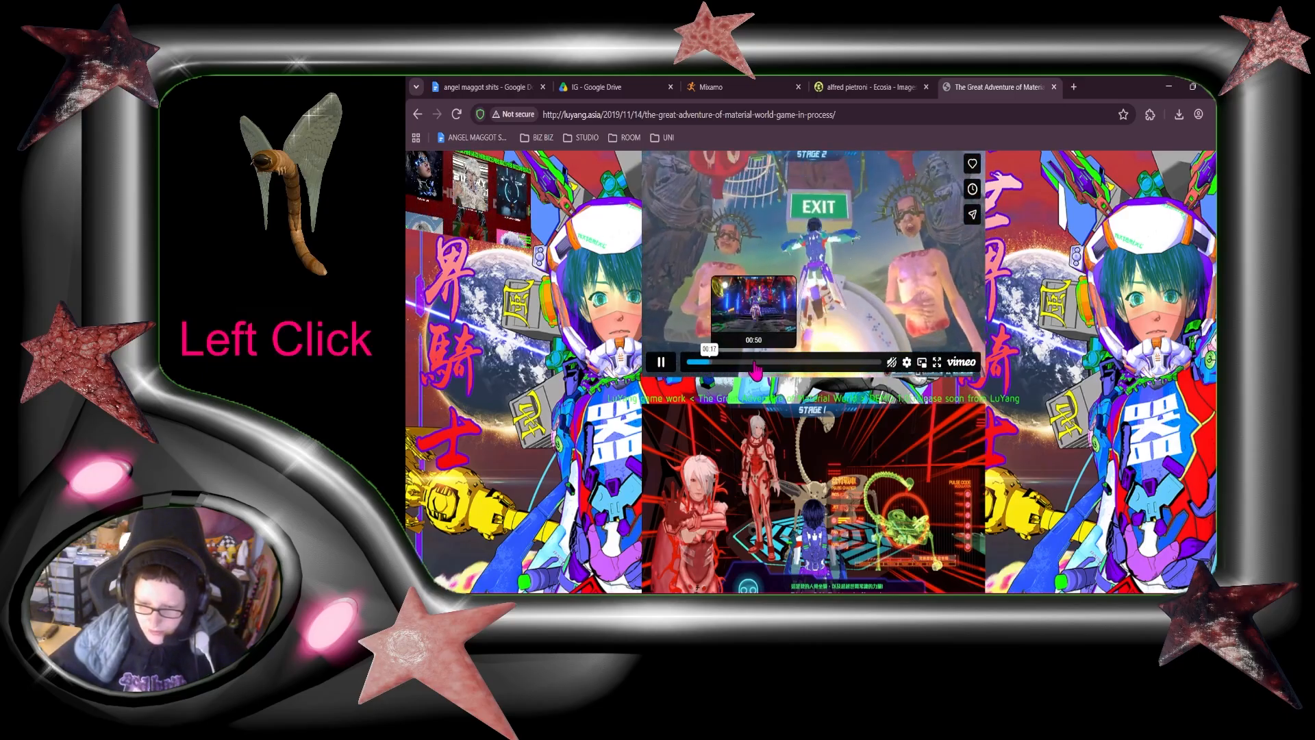
Step: Examine the game stills from Stage 1 through the later stages for character and environment design
{"action": "scroll", "coordinate": [1001, 396], "scroll_direction": "down", "scroll_amount": 2}
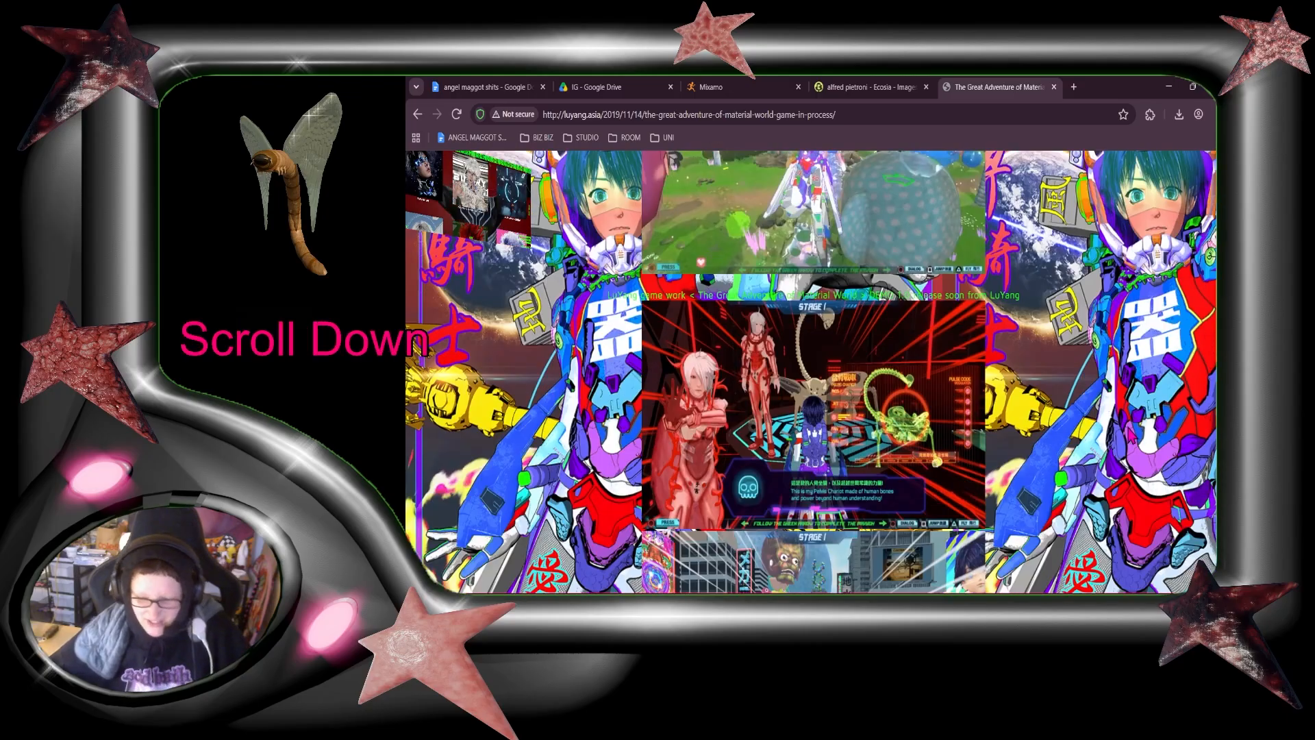
{"action": "scroll", "coordinate": [1001, 395], "scroll_direction": "down", "scroll_amount": 2}
{"action": "scroll", "coordinate": [921, 439], "scroll_direction": "down", "scroll_amount": 2}
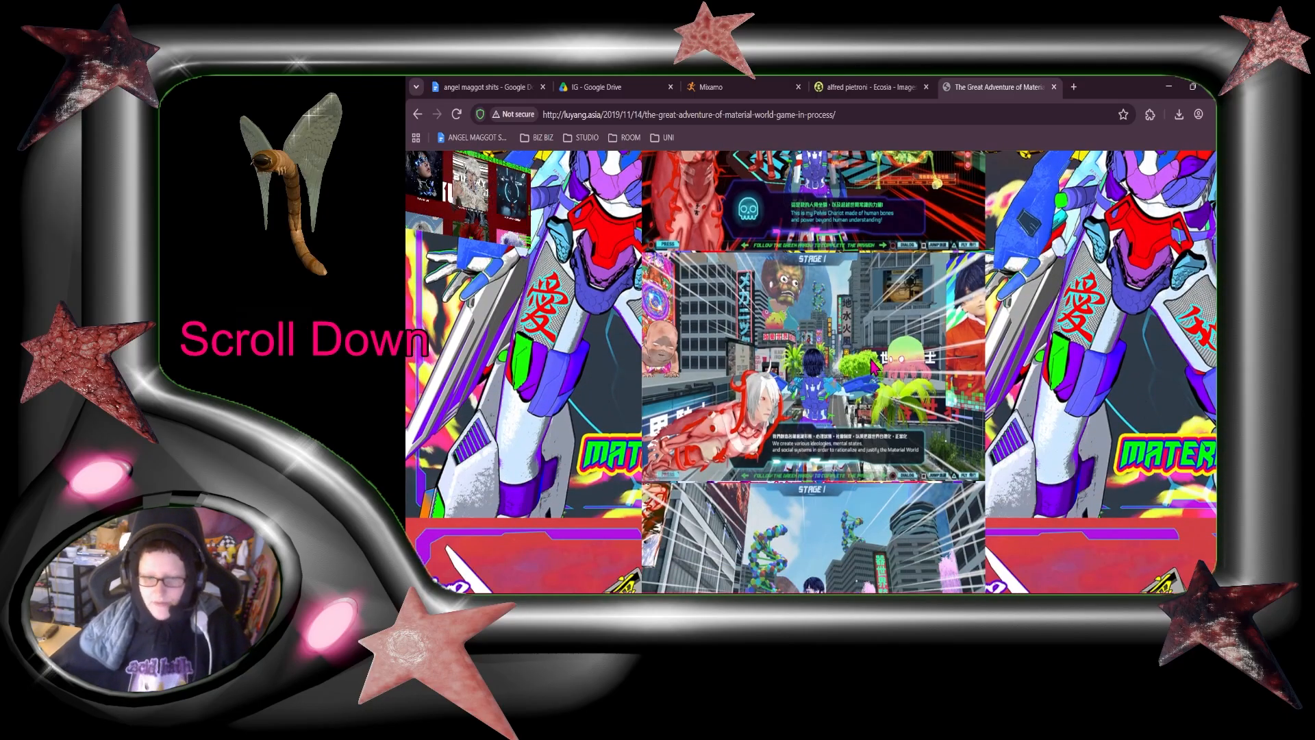
{"action": "scroll", "coordinate": [871, 369], "scroll_direction": "down", "scroll_amount": 3}
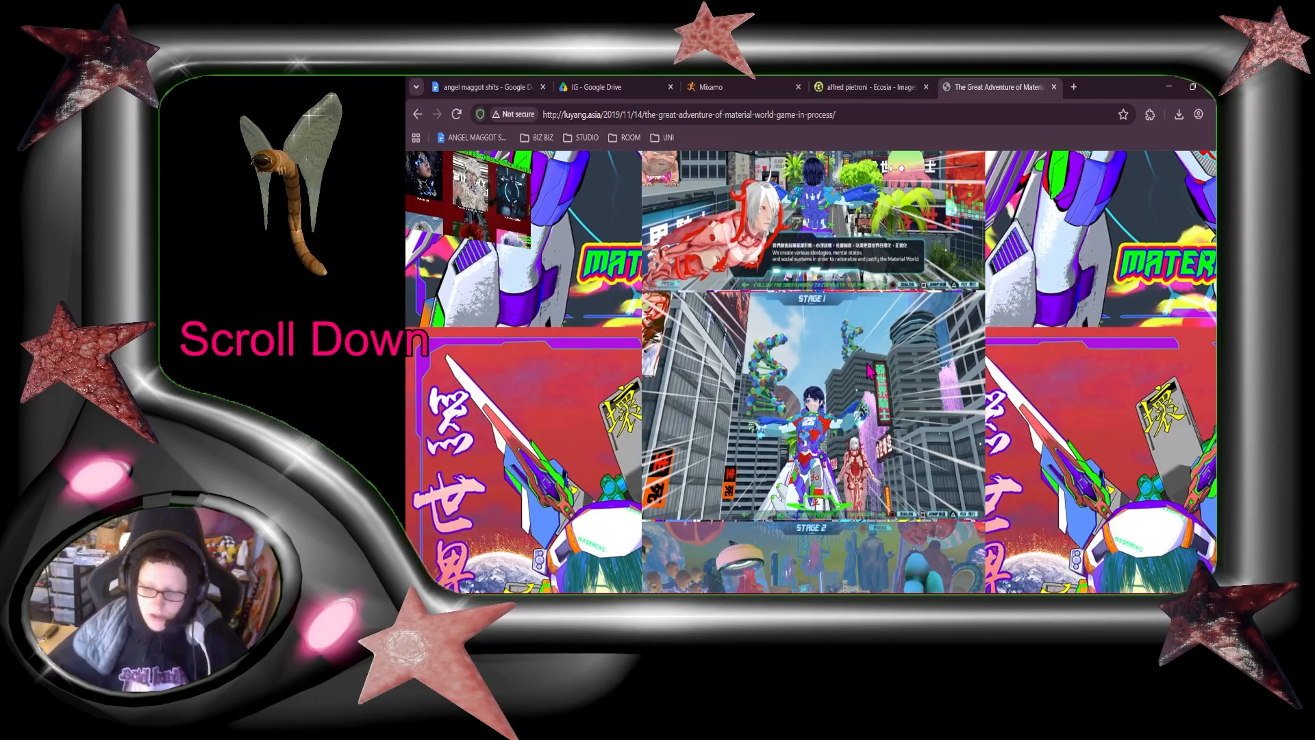
{"action": "scroll", "coordinate": [868, 370], "scroll_direction": "down", "scroll_amount": 3}
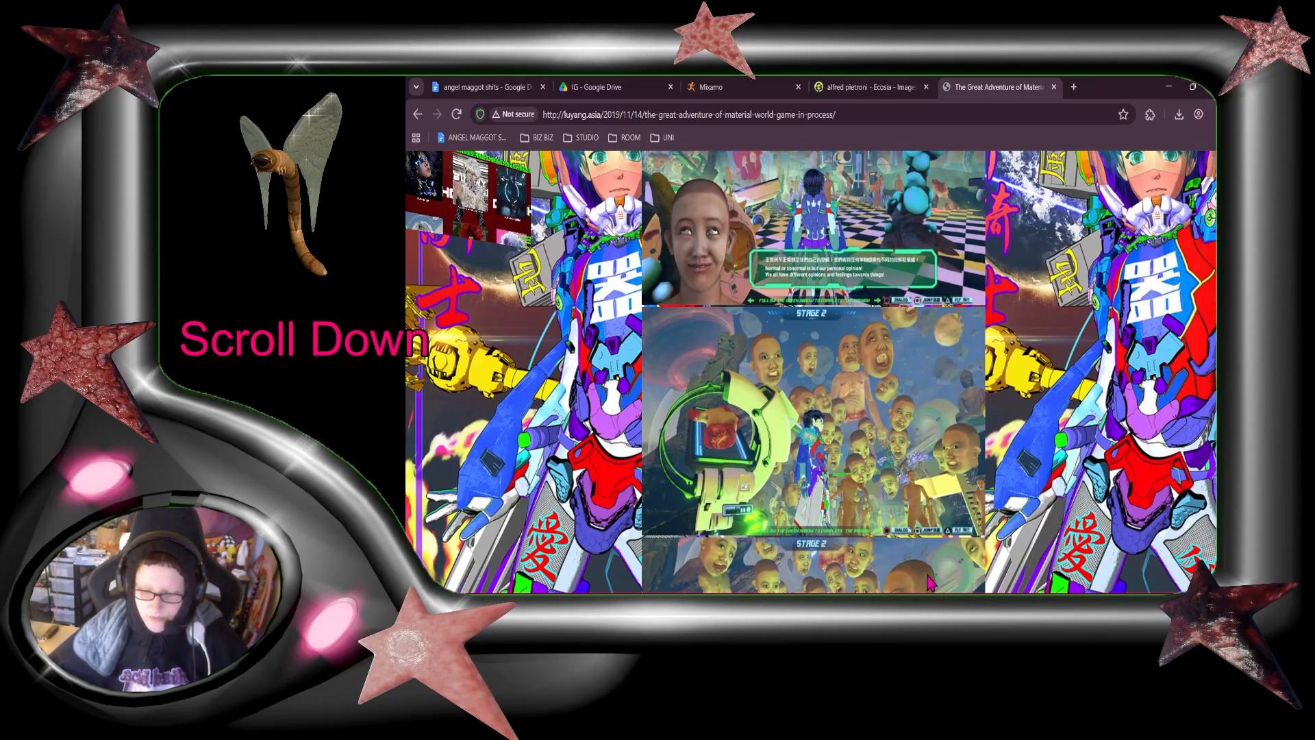
{"action": "scroll", "coordinate": [929, 583], "scroll_direction": "down", "scroll_amount": 5}
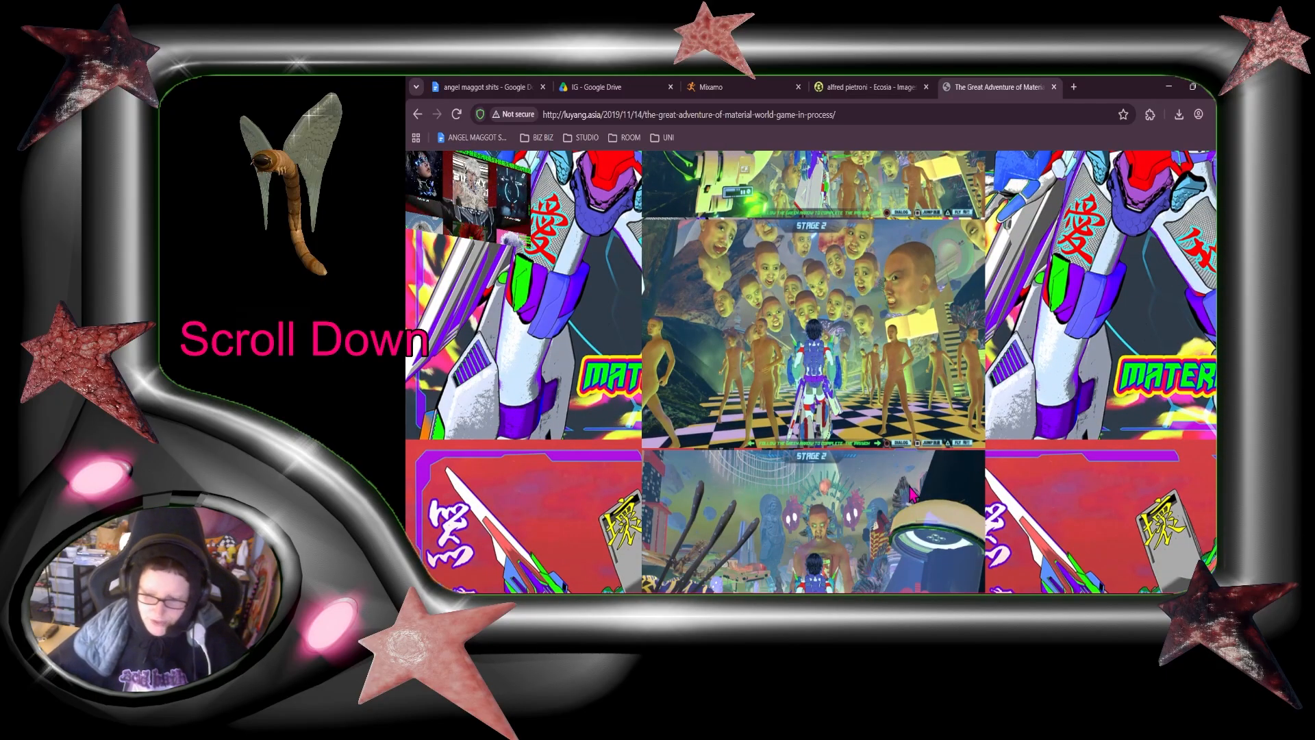
{"action": "scroll", "coordinate": [956, 481], "scroll_direction": "down", "scroll_amount": 3}
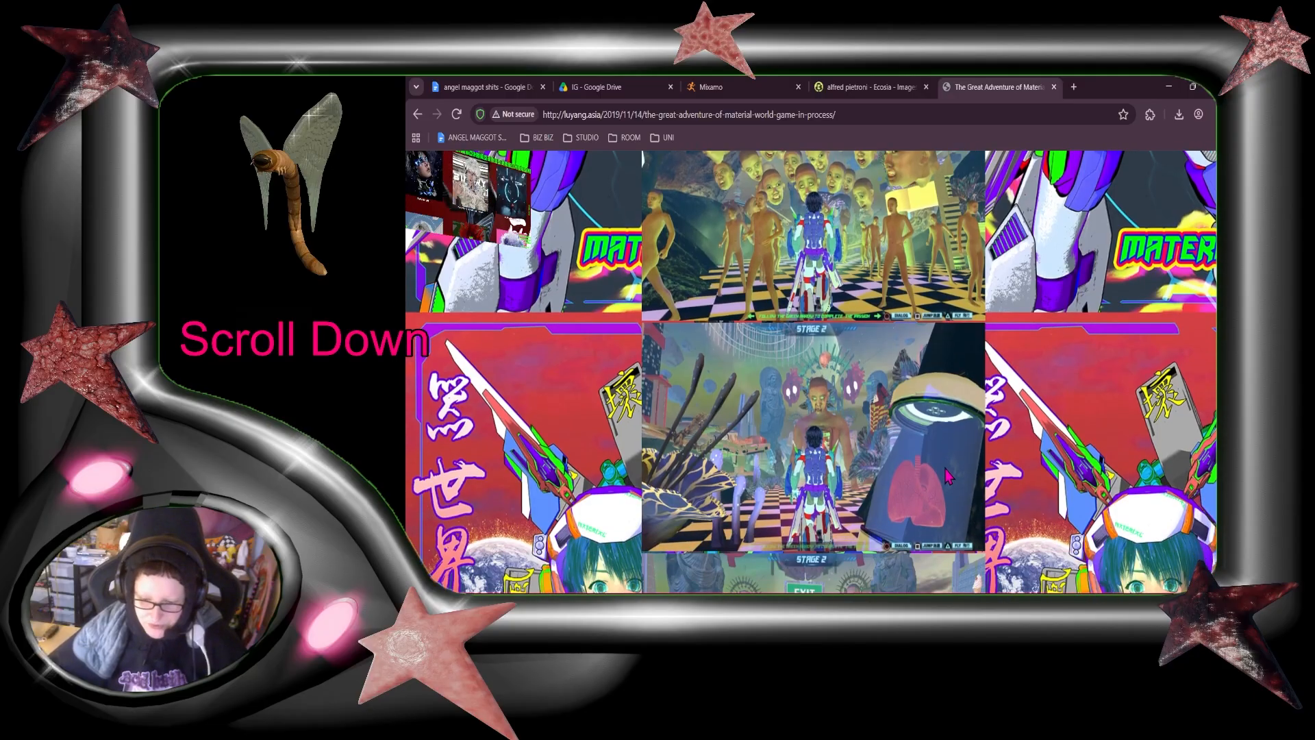
{"action": "scroll", "coordinate": [947, 474], "scroll_direction": "down", "scroll_amount": 2}
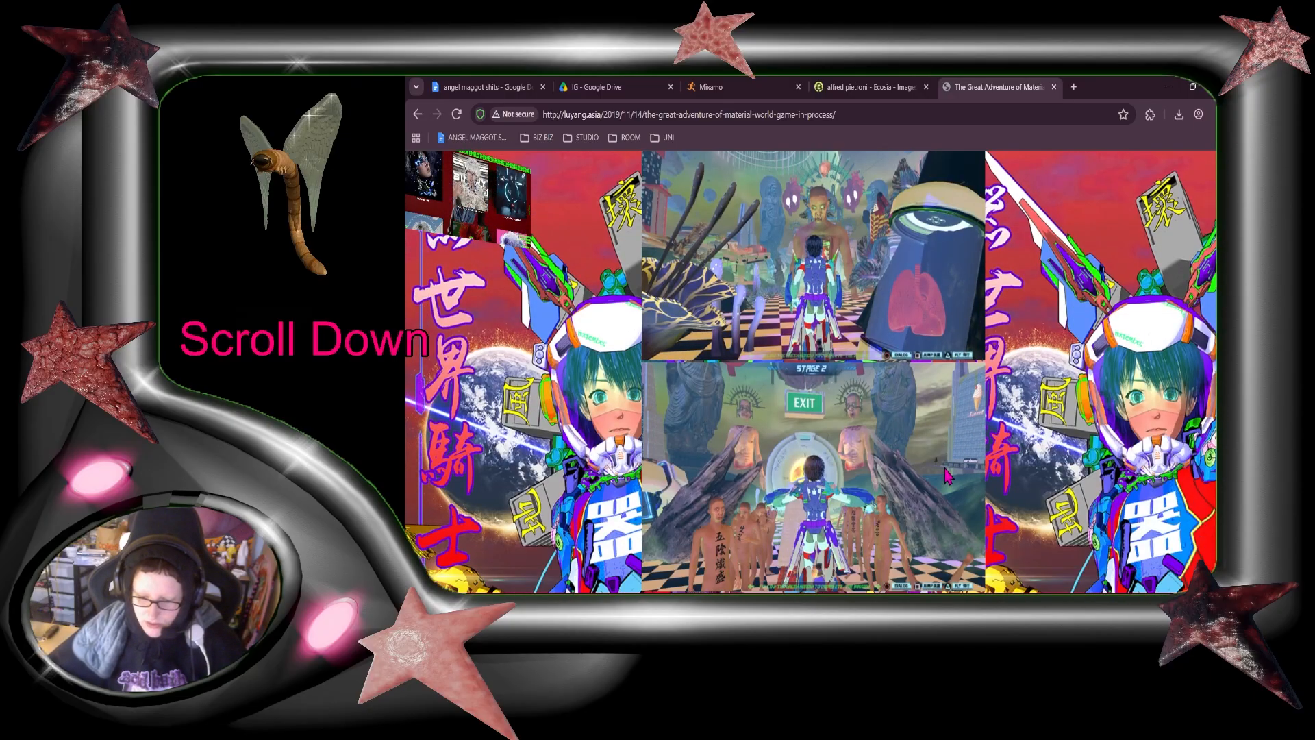
{"action": "scroll", "coordinate": [947, 475], "scroll_direction": "down", "scroll_amount": 4}
{"action": "scroll", "coordinate": [947, 475], "scroll_direction": "down", "scroll_amount": 4}
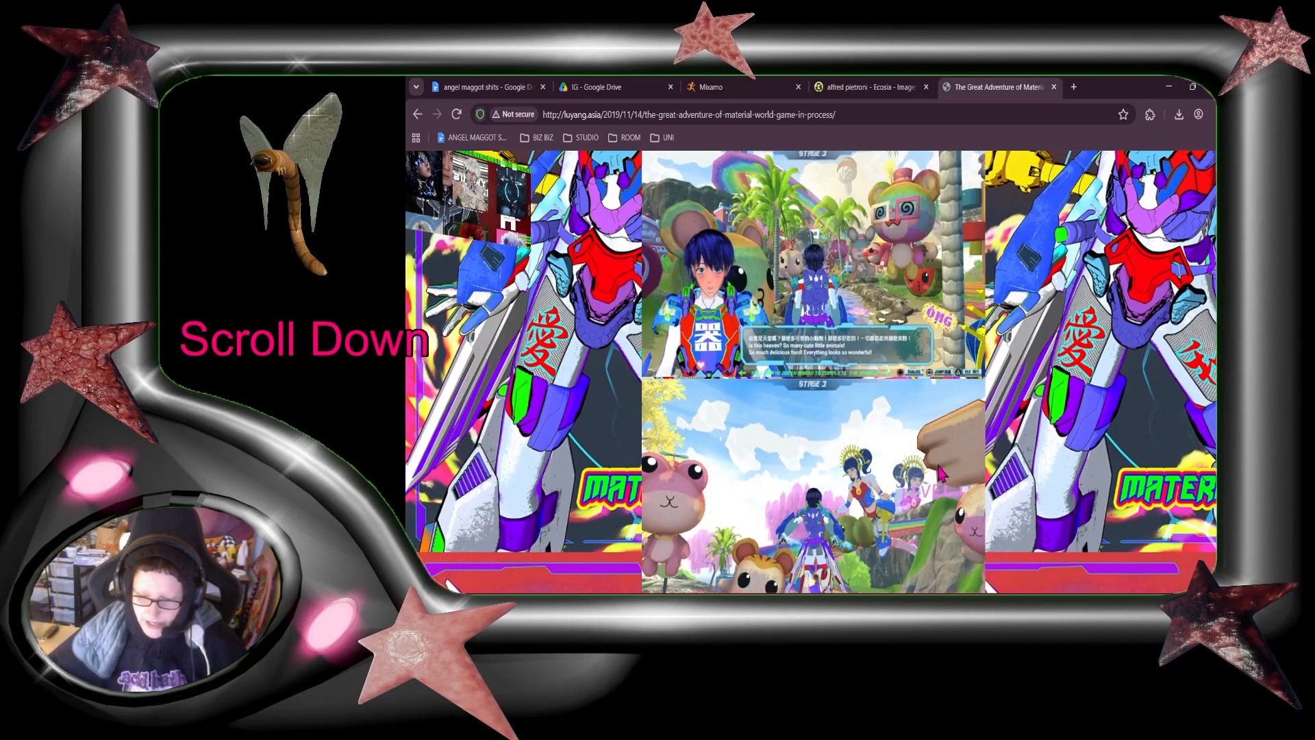
{"action": "scroll", "coordinate": [948, 479], "scroll_direction": "down", "scroll_amount": 7}
{"action": "scroll", "coordinate": [948, 494], "scroll_direction": "down", "scroll_amount": 6}
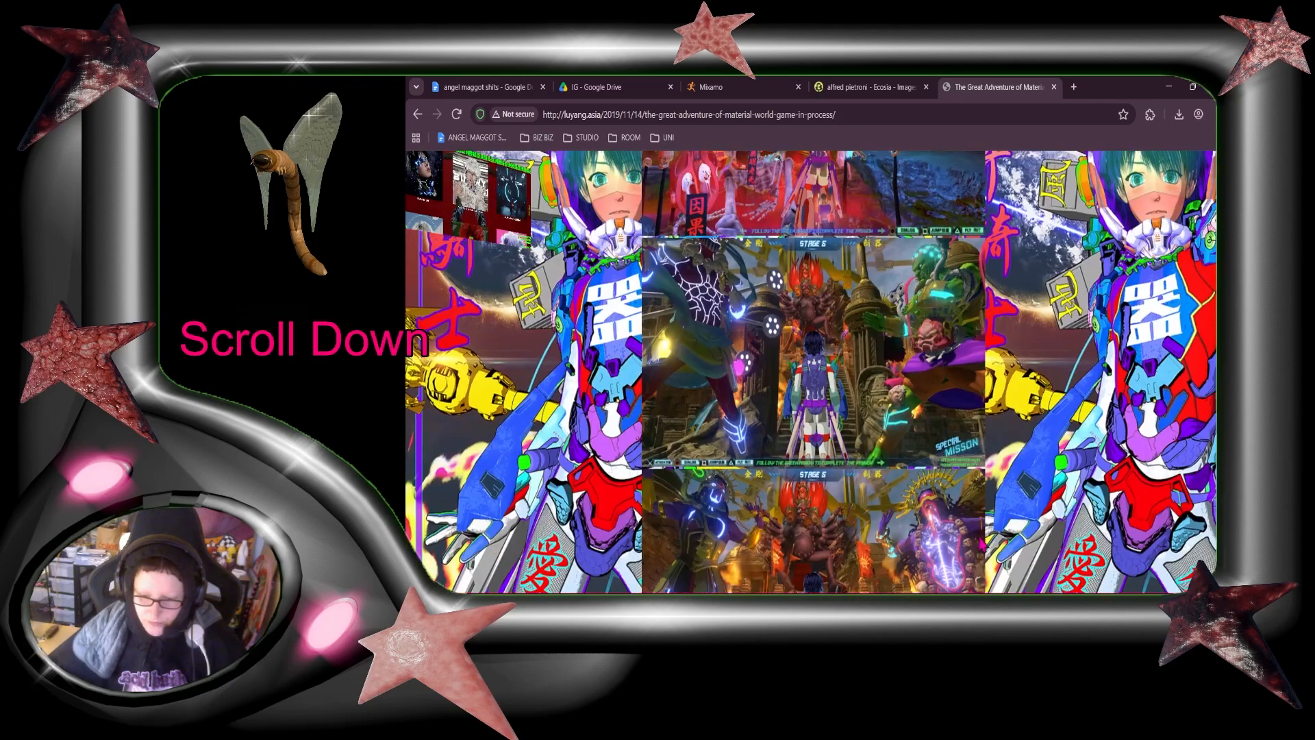
Step: Close the LuYang page and return to the hair particle system's render settings in Blender
{"action": "left_click", "coordinate": [1053, 87]}
{"action": "left_click", "coordinate": [1168, 87]}
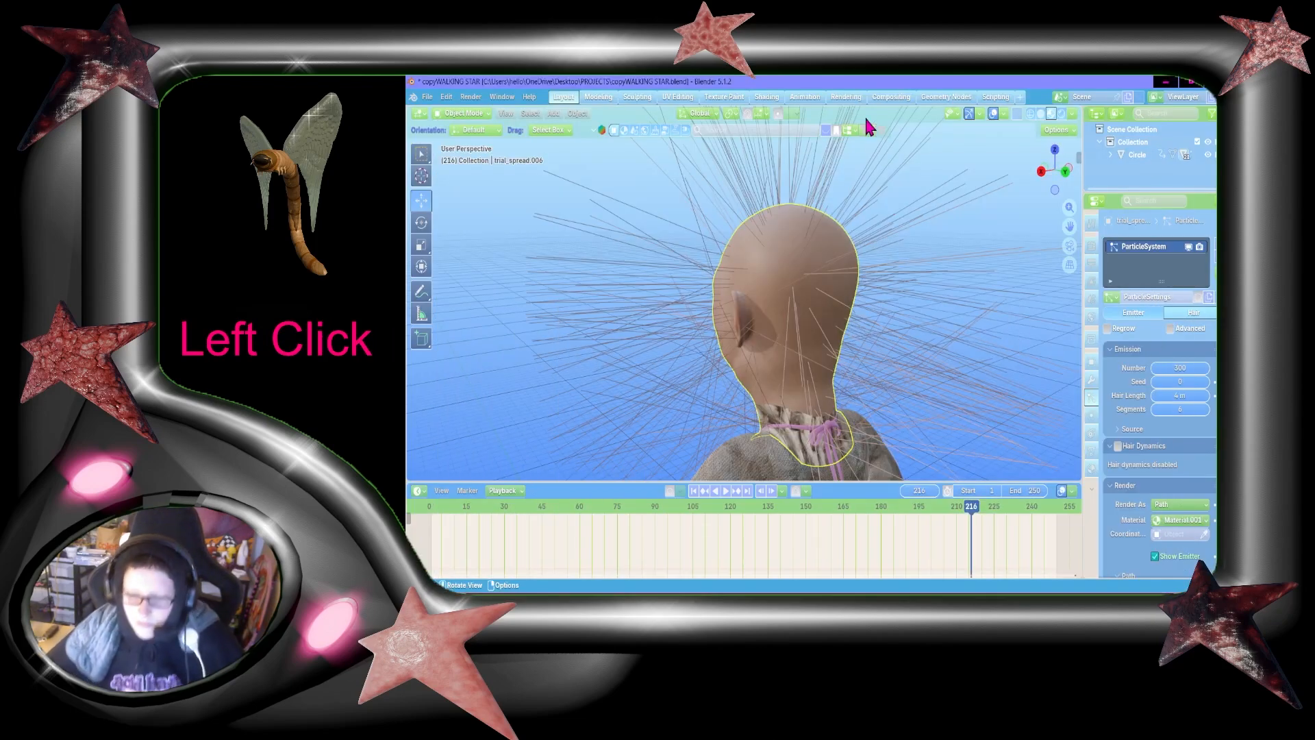
{"action": "scroll", "coordinate": [1193, 421], "scroll_direction": "down", "scroll_amount": 4}
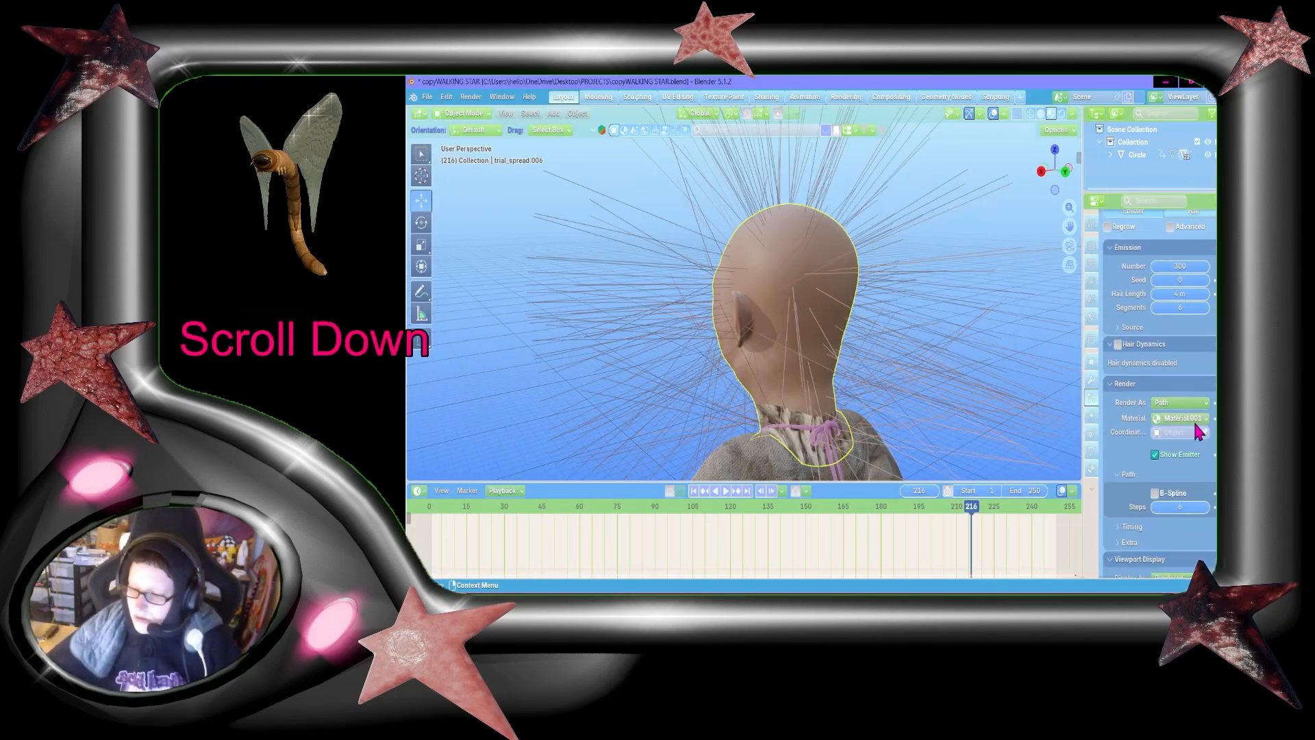
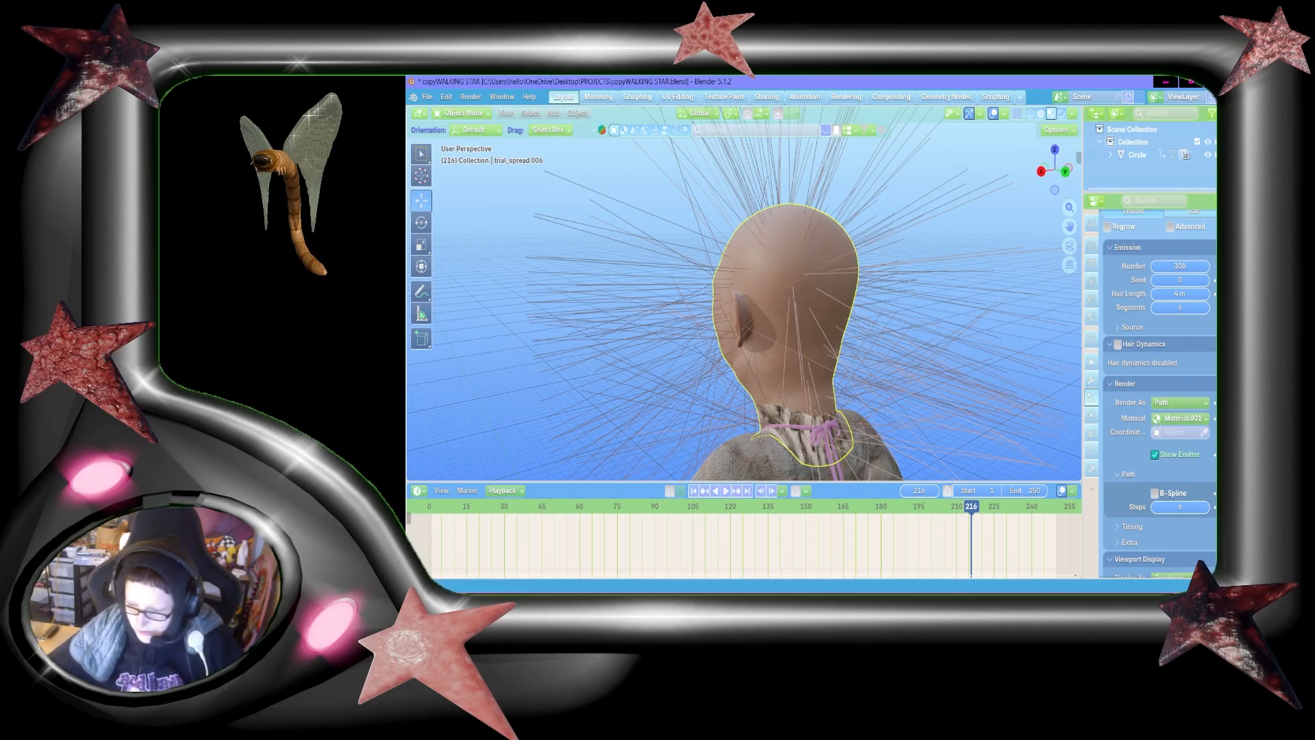
Step: Create a new material in the head's empty material slot with a Principled Hair BSDF surface and a pure black color
{"action": "scroll", "coordinate": [1164, 463], "scroll_direction": "down", "scroll_amount": 3}
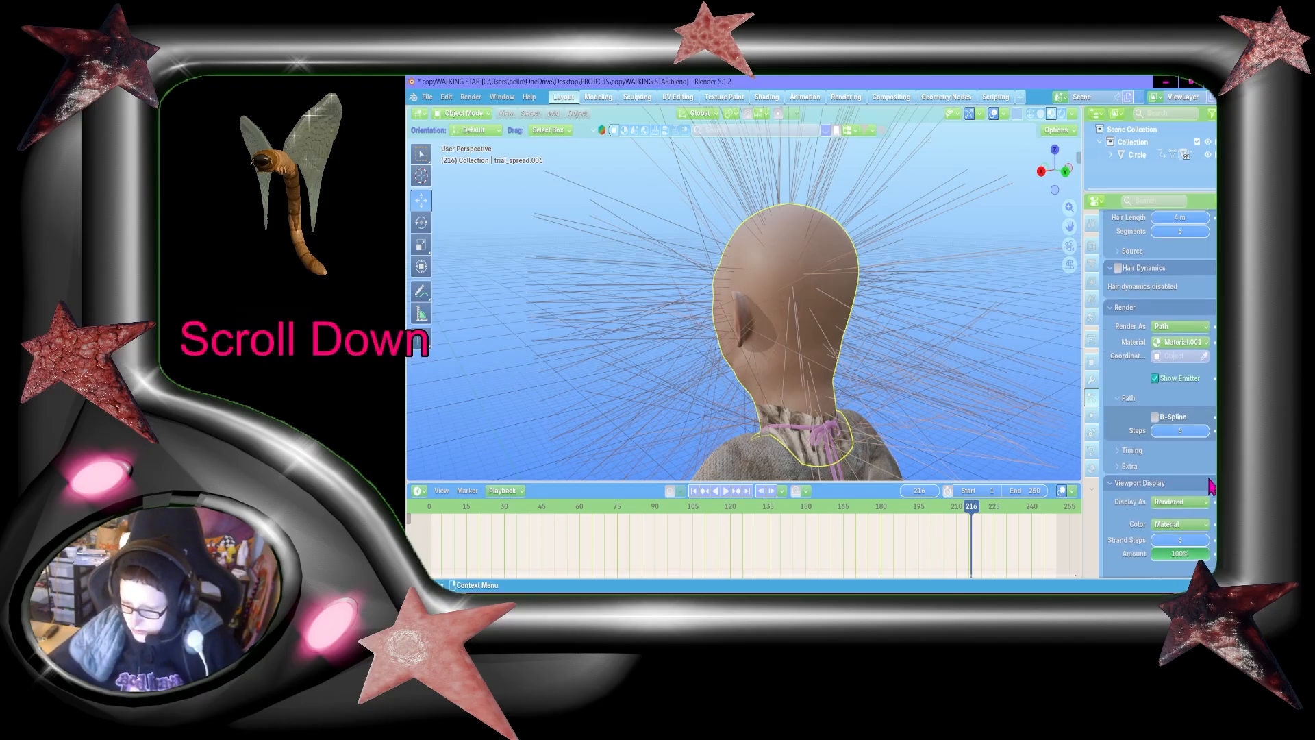
{"action": "left_click", "coordinate": [1092, 467]}
{"action": "scroll", "coordinate": [1170, 338], "scroll_direction": "up", "scroll_amount": 4}
{"action": "left_click", "coordinate": [1219, 221]}
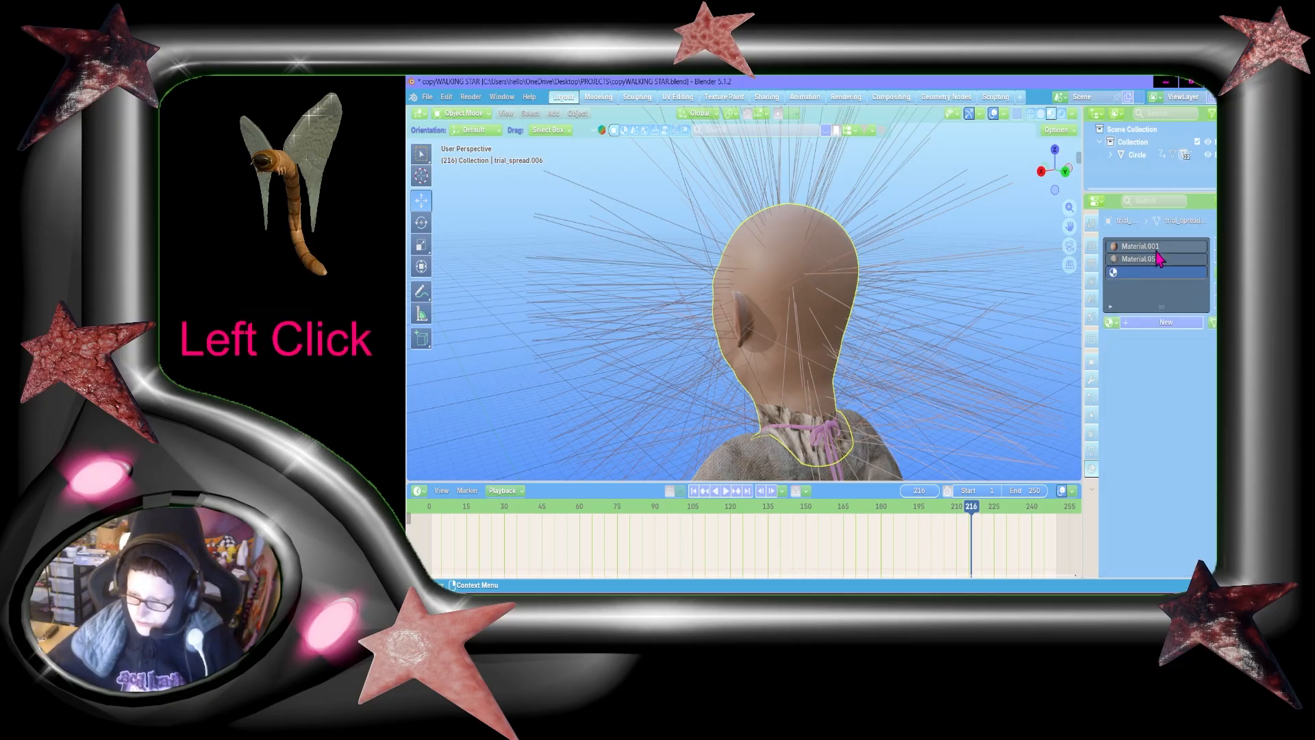
{"action": "left_click", "coordinate": [1158, 324]}
{"action": "left_click", "coordinate": [1173, 490]}
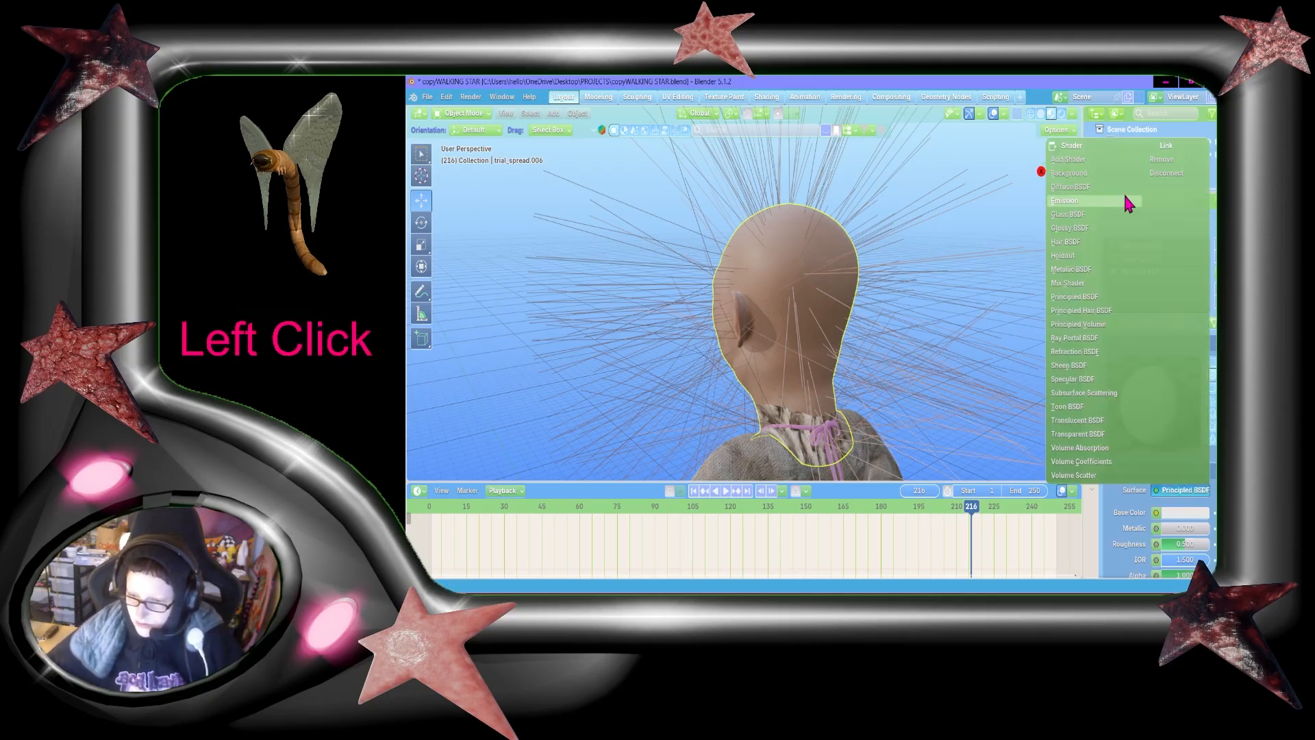
{"action": "left_click", "coordinate": [1091, 311]}
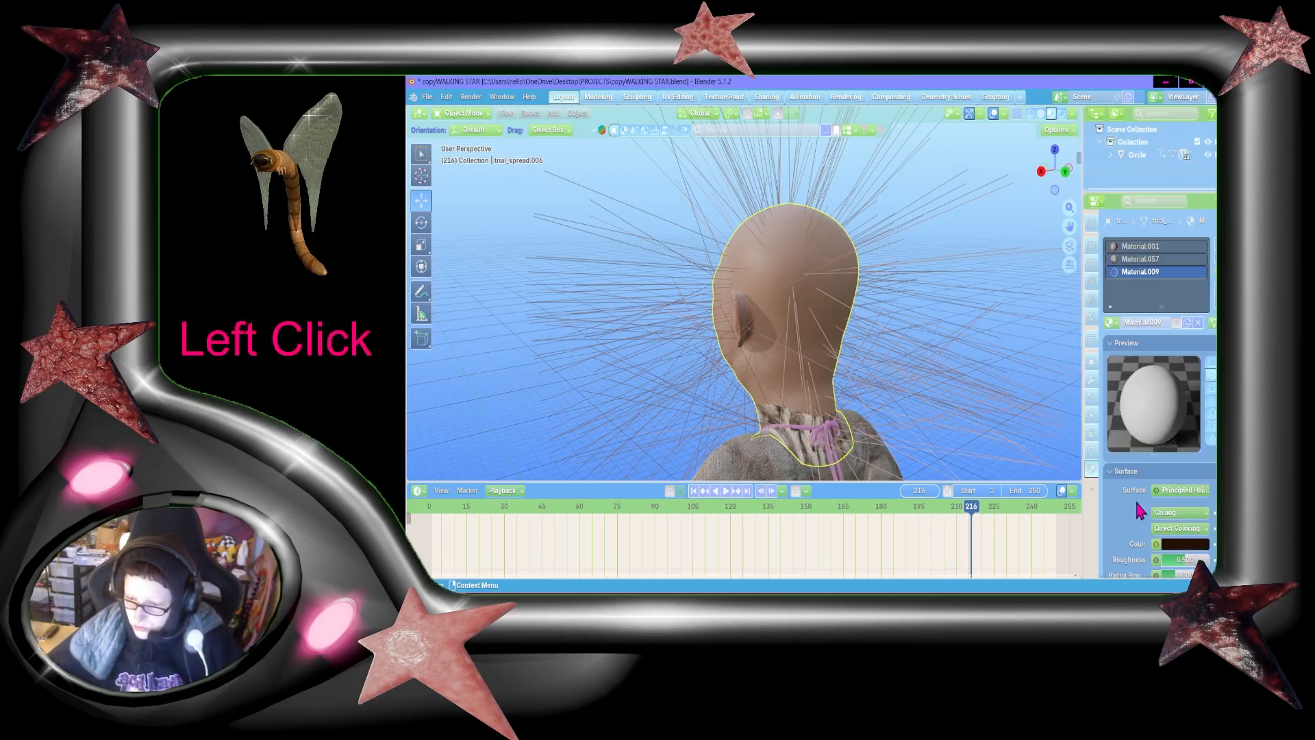
{"action": "left_click", "coordinate": [1202, 543]}
{"action": "left_click_drag", "start_coordinate": [1205, 415], "coordinate": [1204, 425]}
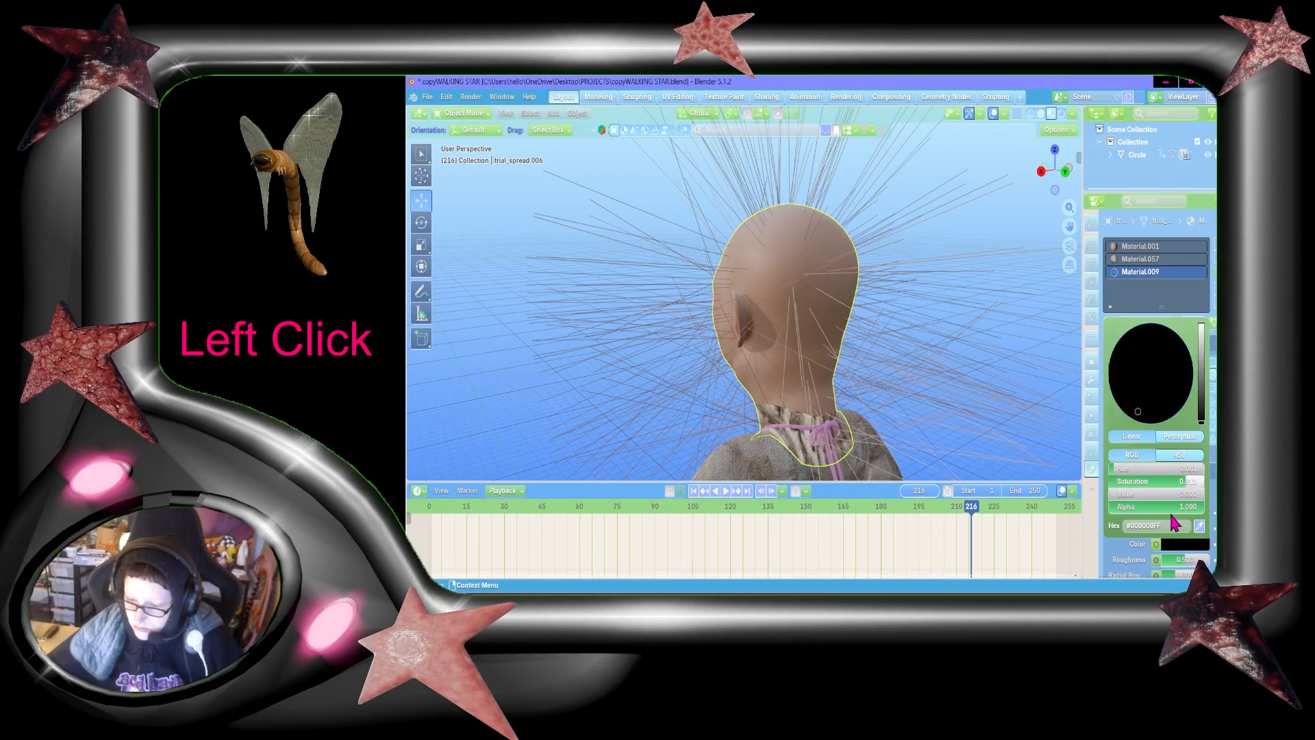
Step: Assign the black Material.009 as the hair particles' render material and save the file
{"action": "left_click", "coordinate": [1091, 397]}
{"action": "scroll", "coordinate": [1158, 411], "scroll_direction": "down", "scroll_amount": 5}
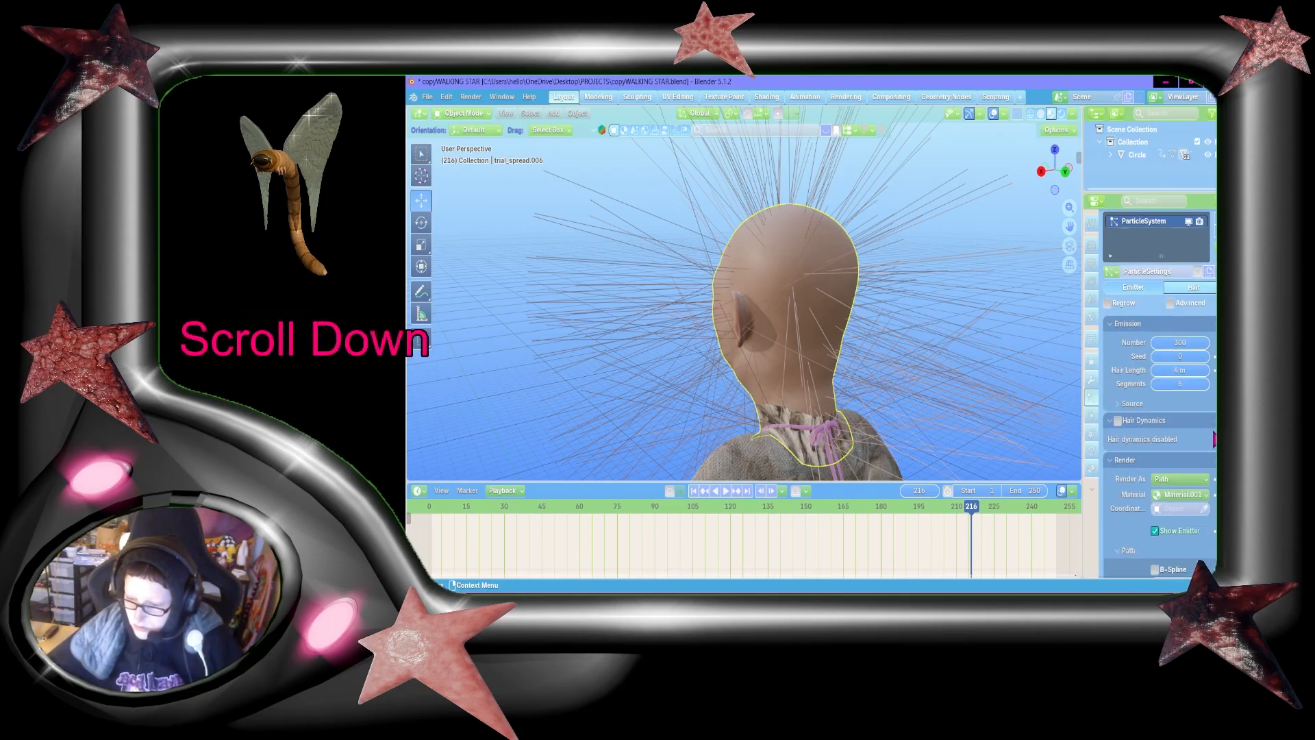
{"action": "left_click", "coordinate": [1188, 419]}
{"action": "left_click", "coordinate": [1175, 461]}
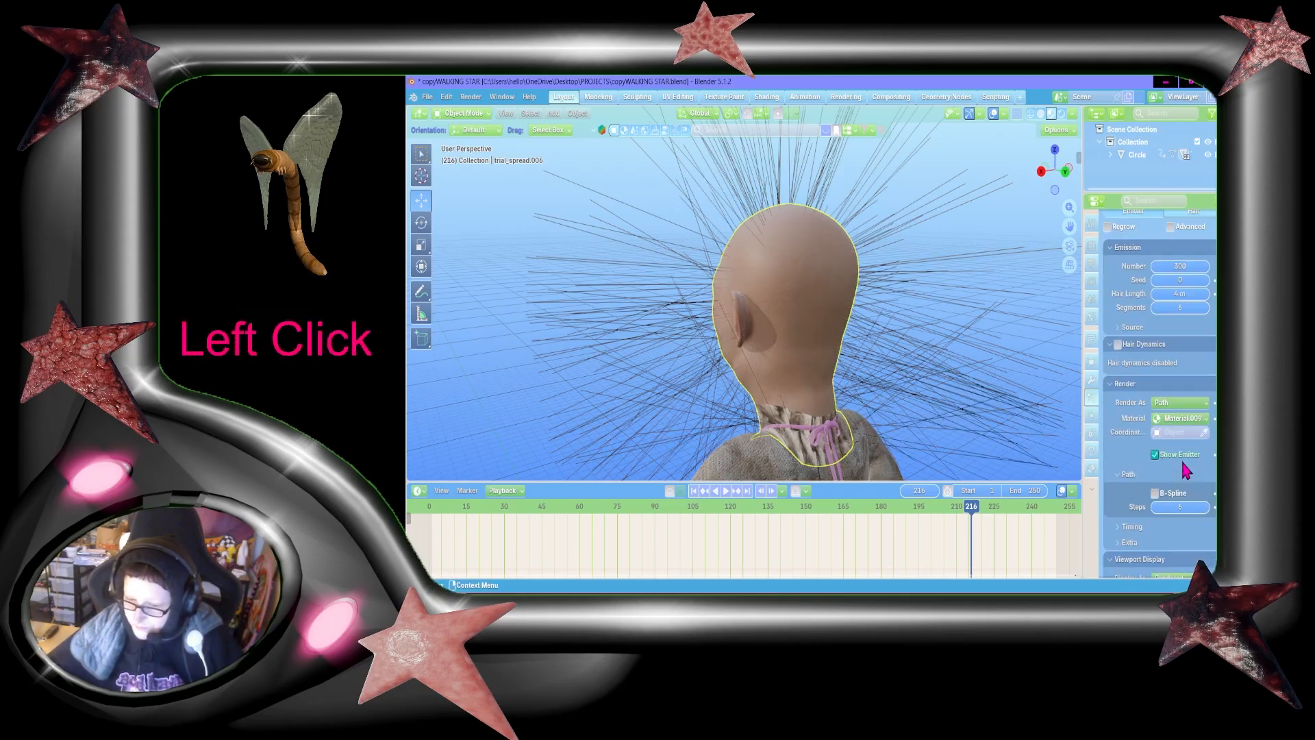
{"action": "key", "text": "shift+grave"}
{"action": "key", "text": "w"}
{"action": "key", "text": "shift+a"}
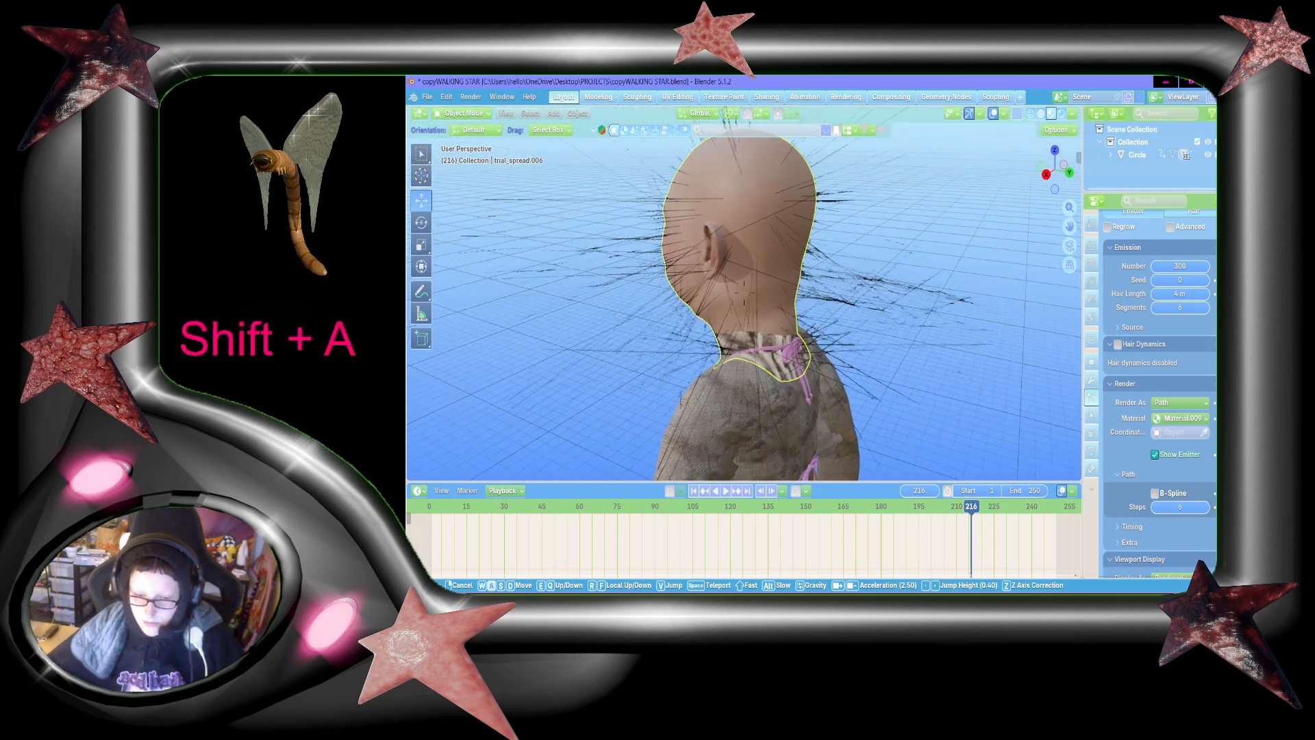
{"action": "left_click", "coordinate": [814, 285]}
{"action": "key", "text": "ctrl+s"}
Step: Set the hair particle system's Density vertex group to the right back group
{"action": "scroll", "coordinate": [1168, 447], "scroll_direction": "down", "scroll_amount": 8}
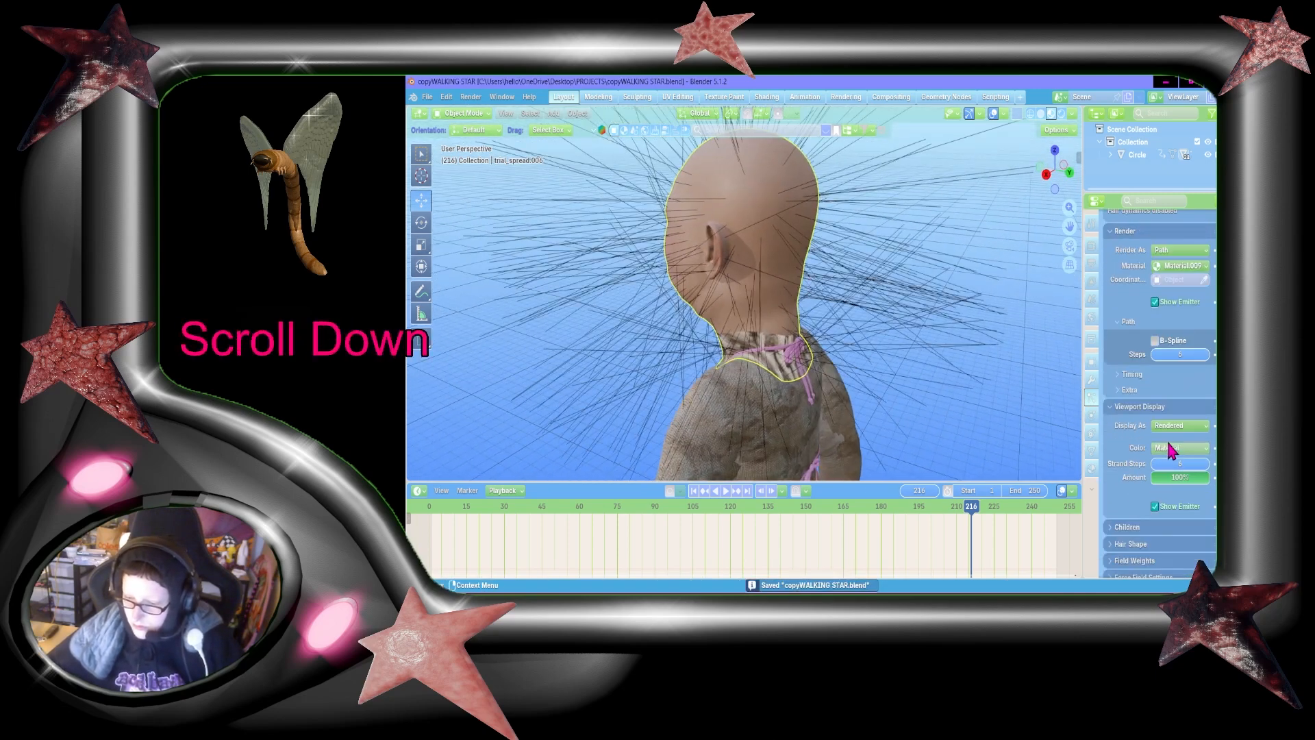
{"action": "left_click", "coordinate": [1142, 519]}
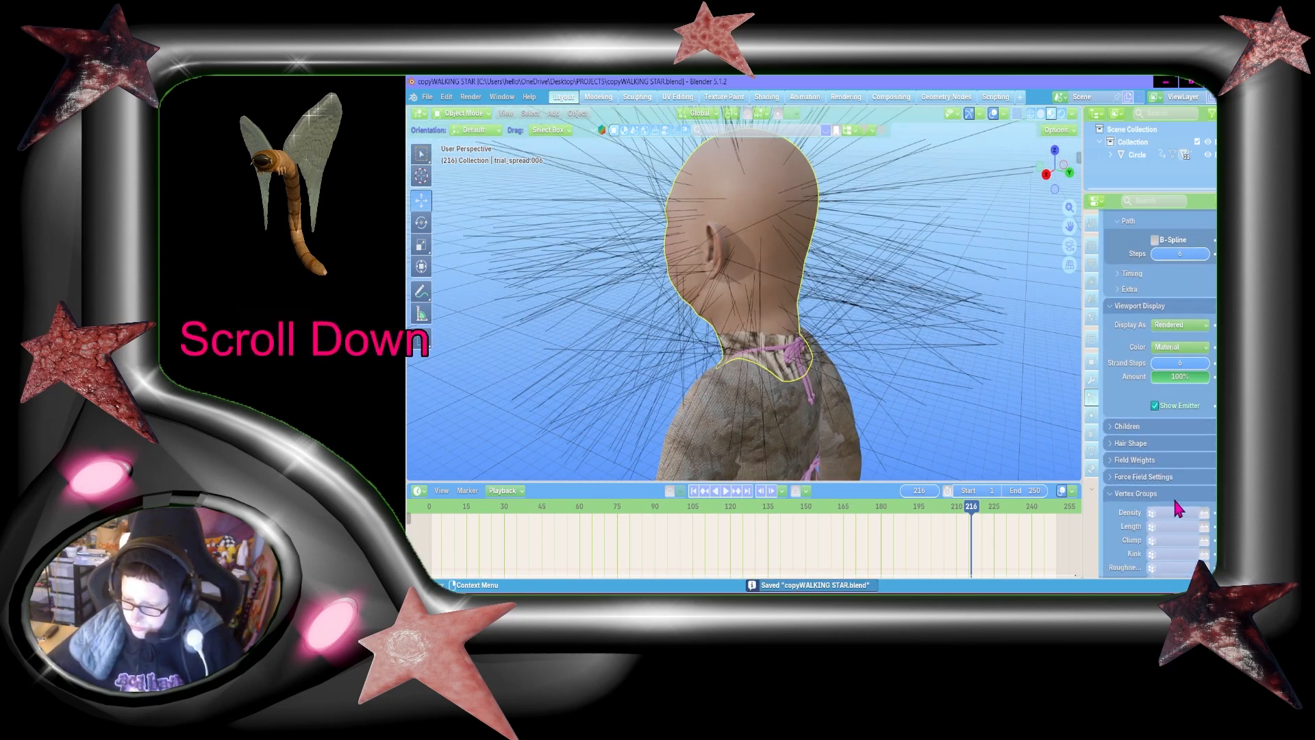
{"action": "scroll", "coordinate": [1175, 504], "scroll_direction": "down", "scroll_amount": 2}
{"action": "left_click", "coordinate": [1175, 511]}
{"action": "scroll", "coordinate": [1161, 472], "scroll_direction": "down", "scroll_amount": 1}
{"action": "left_click", "coordinate": [1123, 493]}
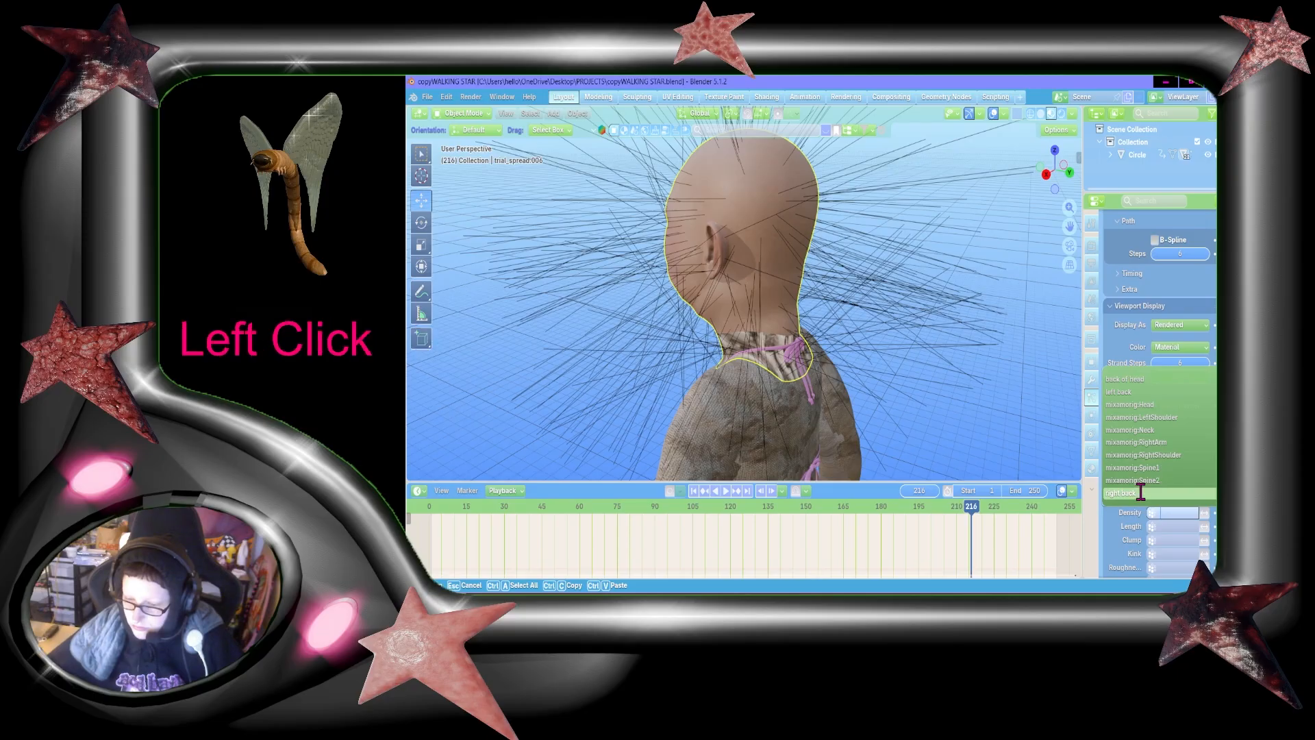
Step: Put the head into Particle Edit mode with the side of the head in view and switch to point selection
{"action": "key", "text": "shift+grave"}
{"action": "key", "text": "w"}
{"action": "key", "text": "shift+d"}
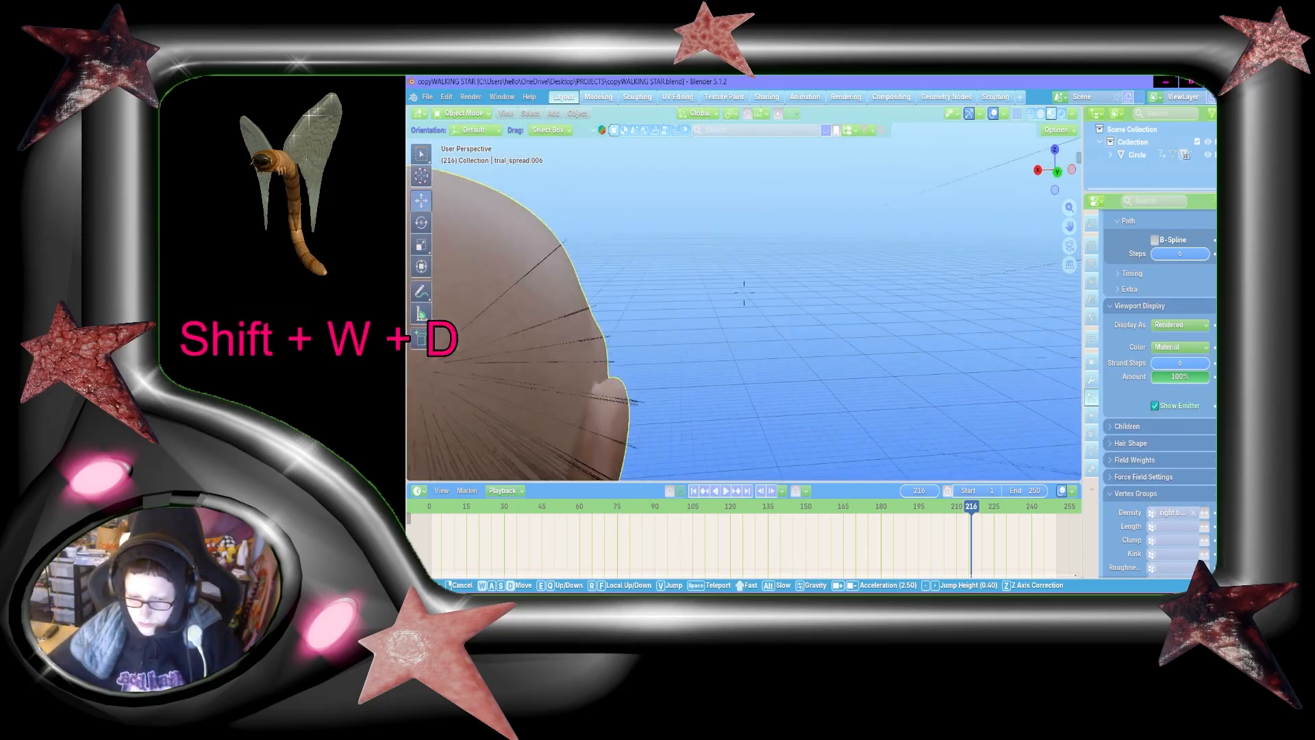
{"action": "key", "text": "shift+s"}
{"action": "key", "text": "shift+a"}
{"action": "key", "text": "shift+w"}
{"action": "key", "text": "shift+d"}
{"action": "left_click", "coordinate": [967, 301]}
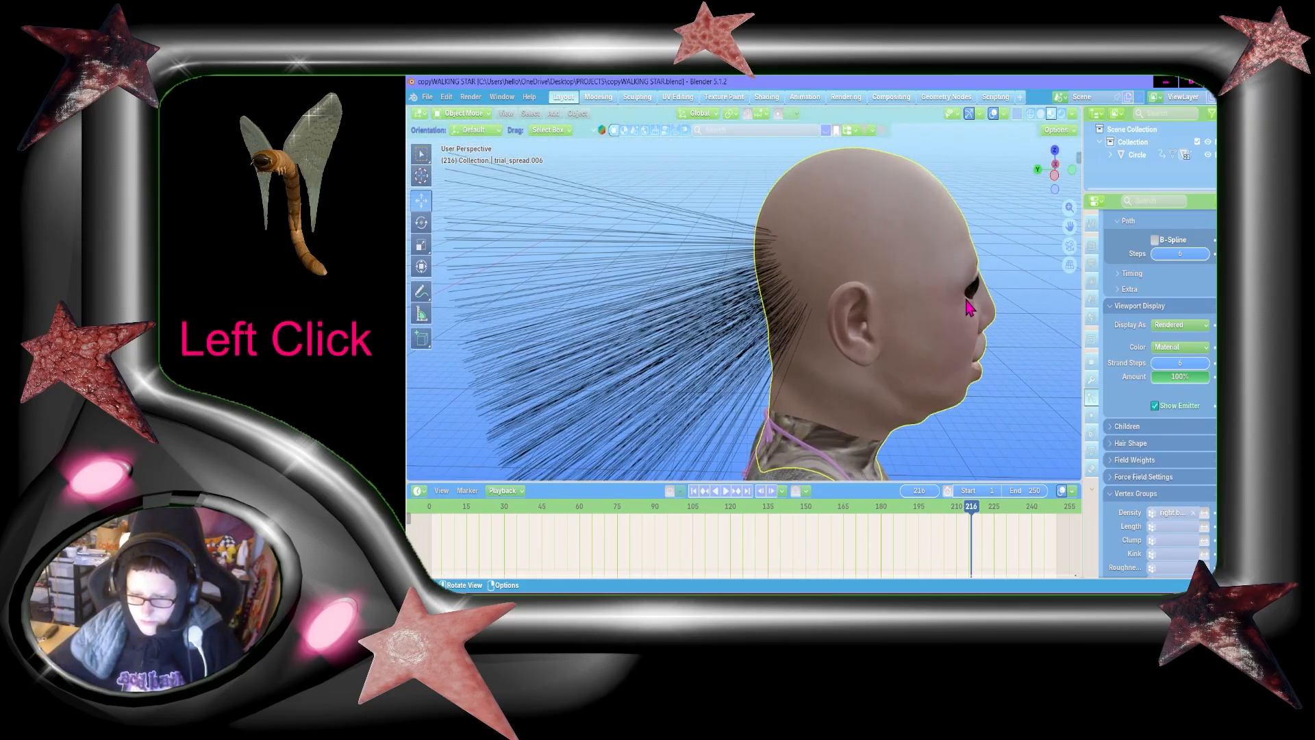
{"action": "key", "text": "Tab"}
{"action": "key", "text": "Tab"}
{"action": "left_click", "coordinate": [445, 115]}
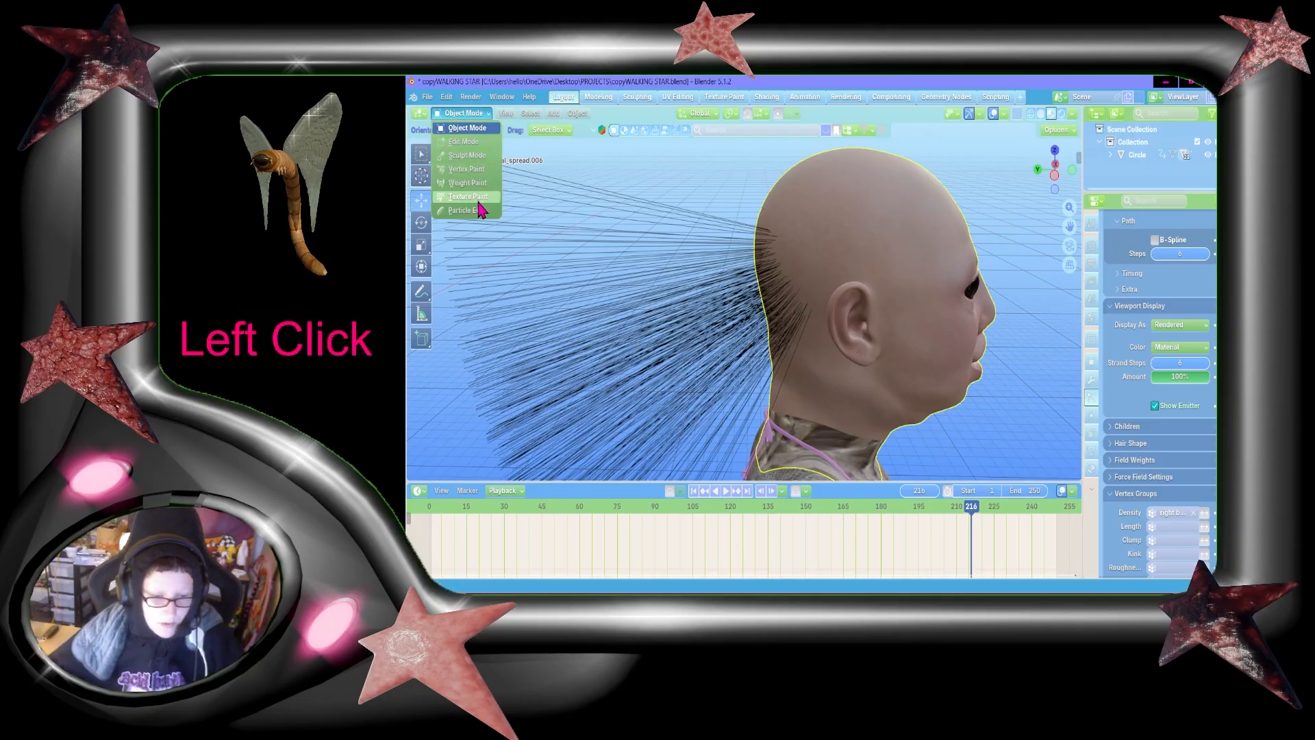
{"action": "left_click", "coordinate": [473, 212]}
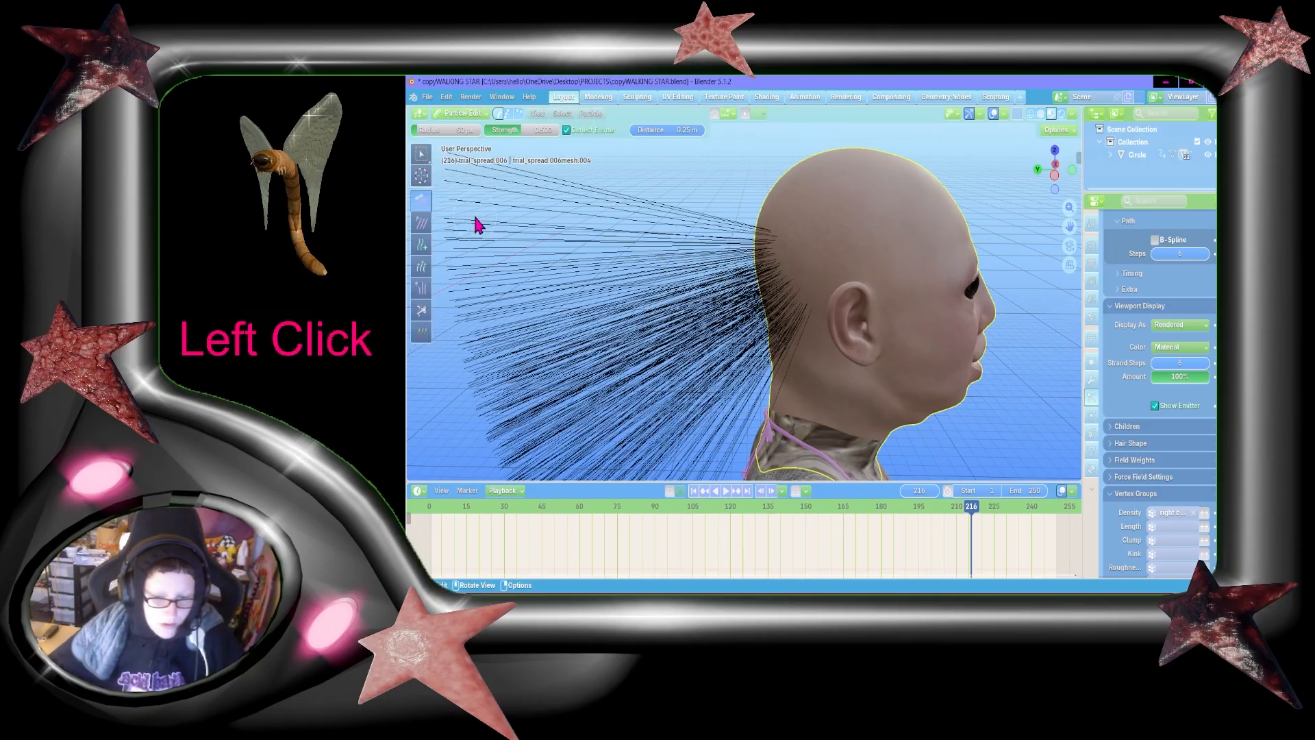
{"action": "left_click", "coordinate": [509, 114]}
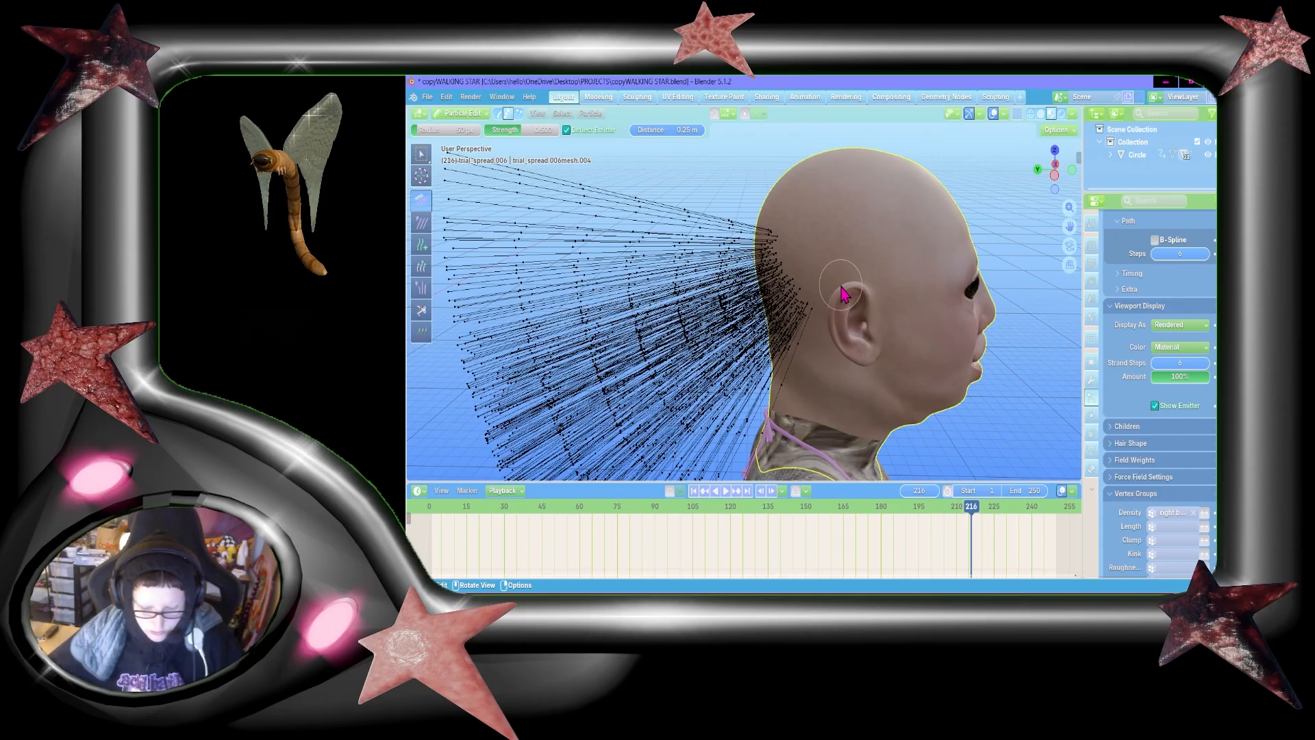
Step: Try to select the hair points with the selection tool and grow the selection
{"action": "key", "text": "a"}
{"action": "left_click", "coordinate": [423, 153]}
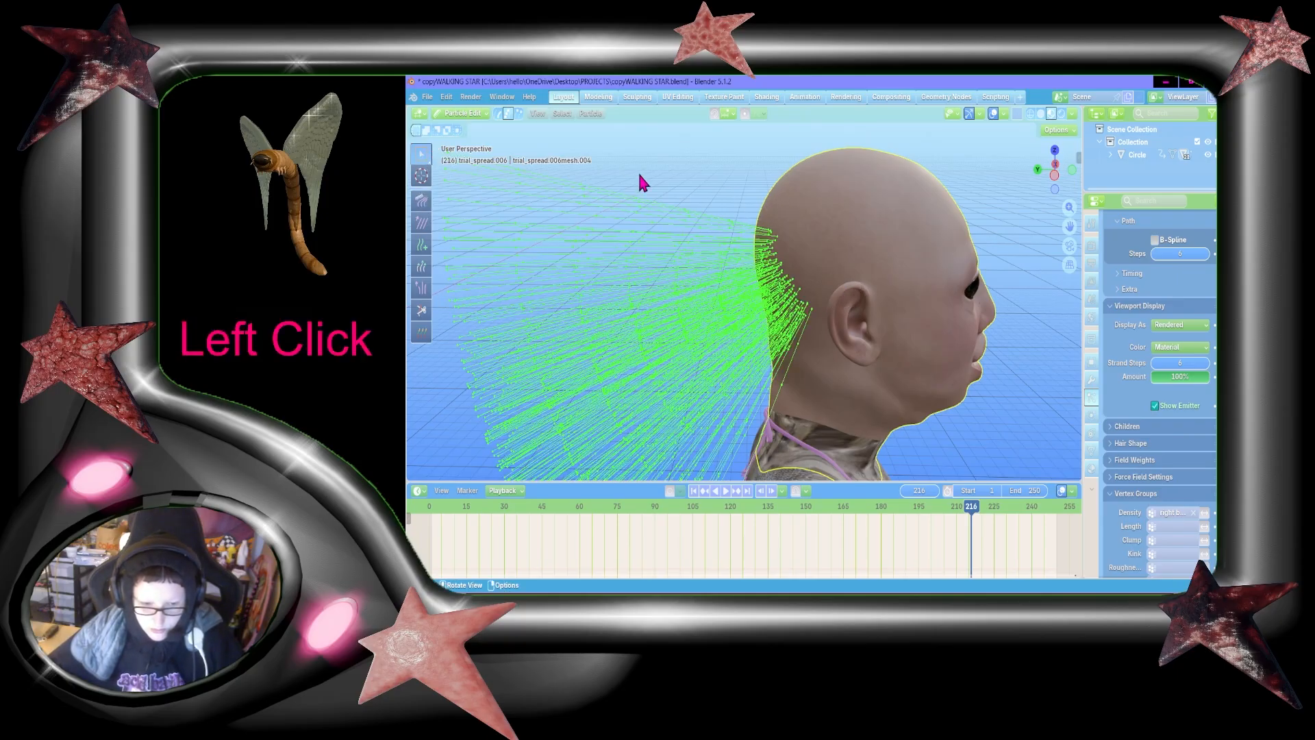
{"action": "left_click", "coordinate": [708, 189]}
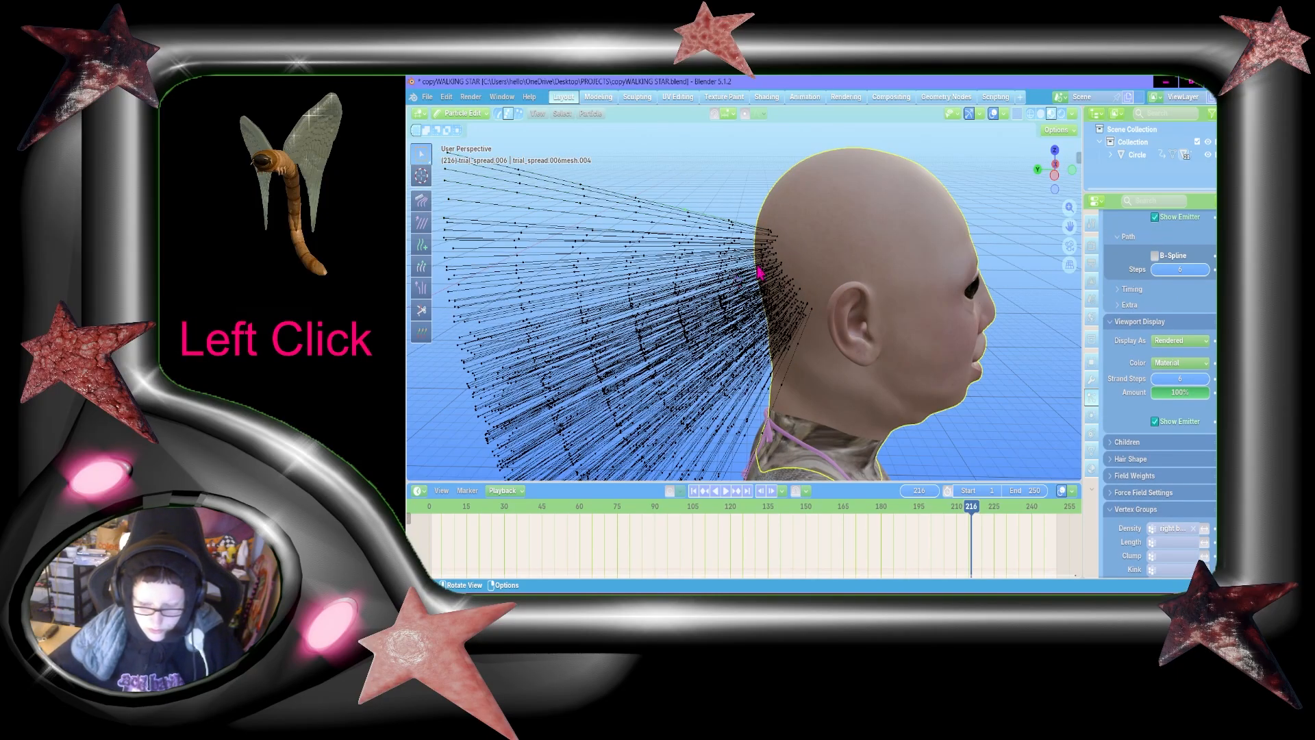
{"action": "key", "text": "ctrl+KP_Add"}
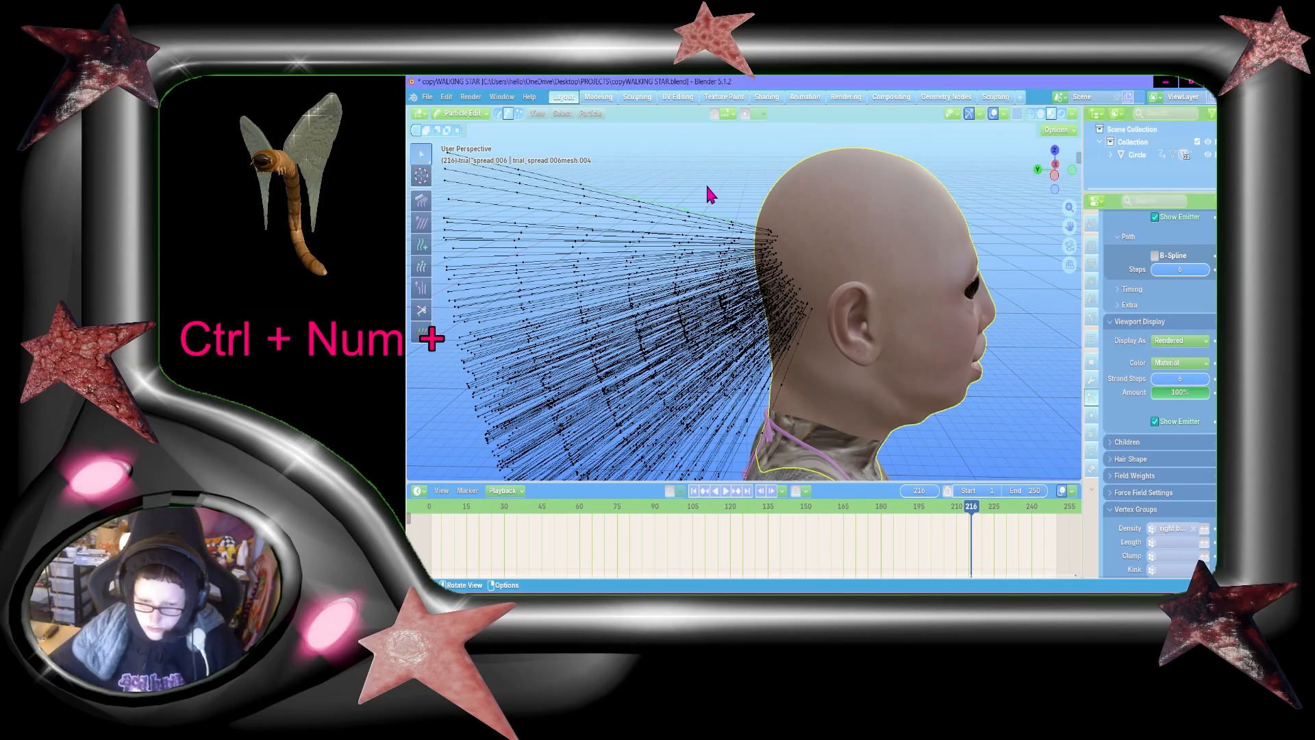
{"action": "left_click", "coordinate": [808, 240]}
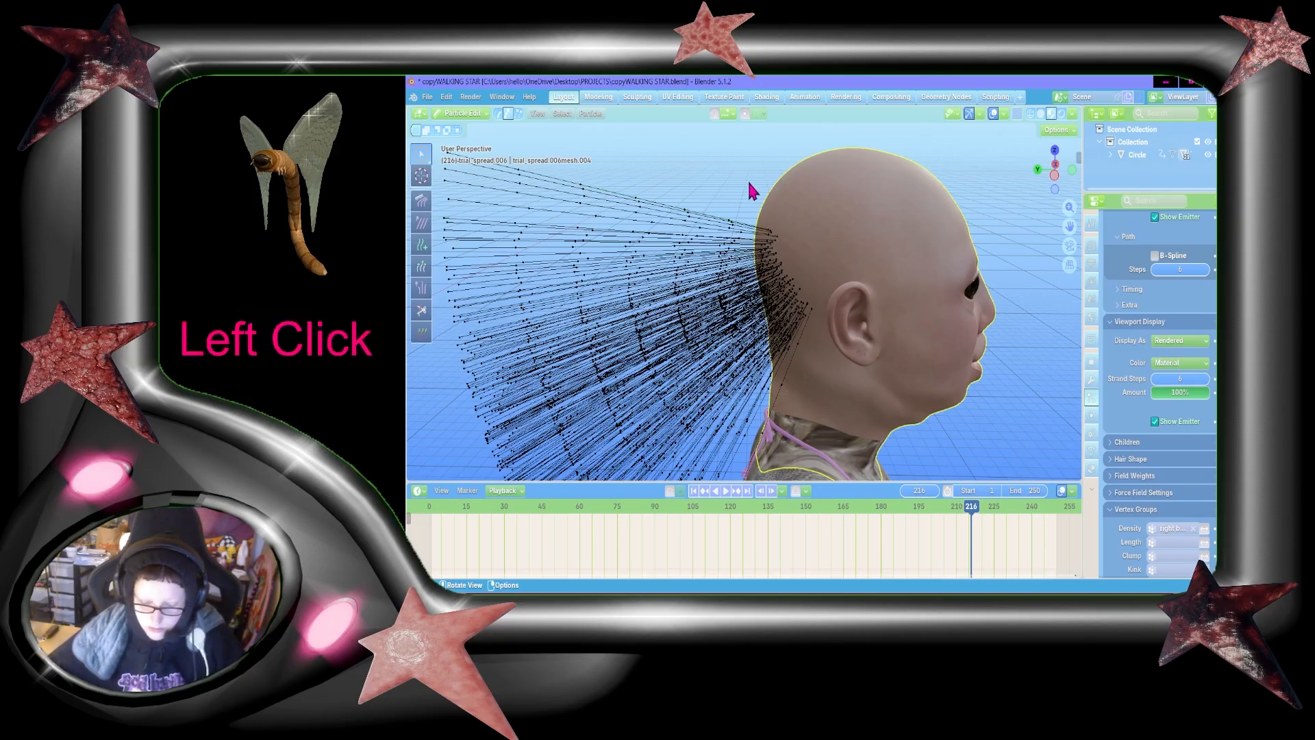
Step: Select the hair roots, expand the selection by one level, and subdivide the selected hair segments
{"action": "key", "text": "F3"}
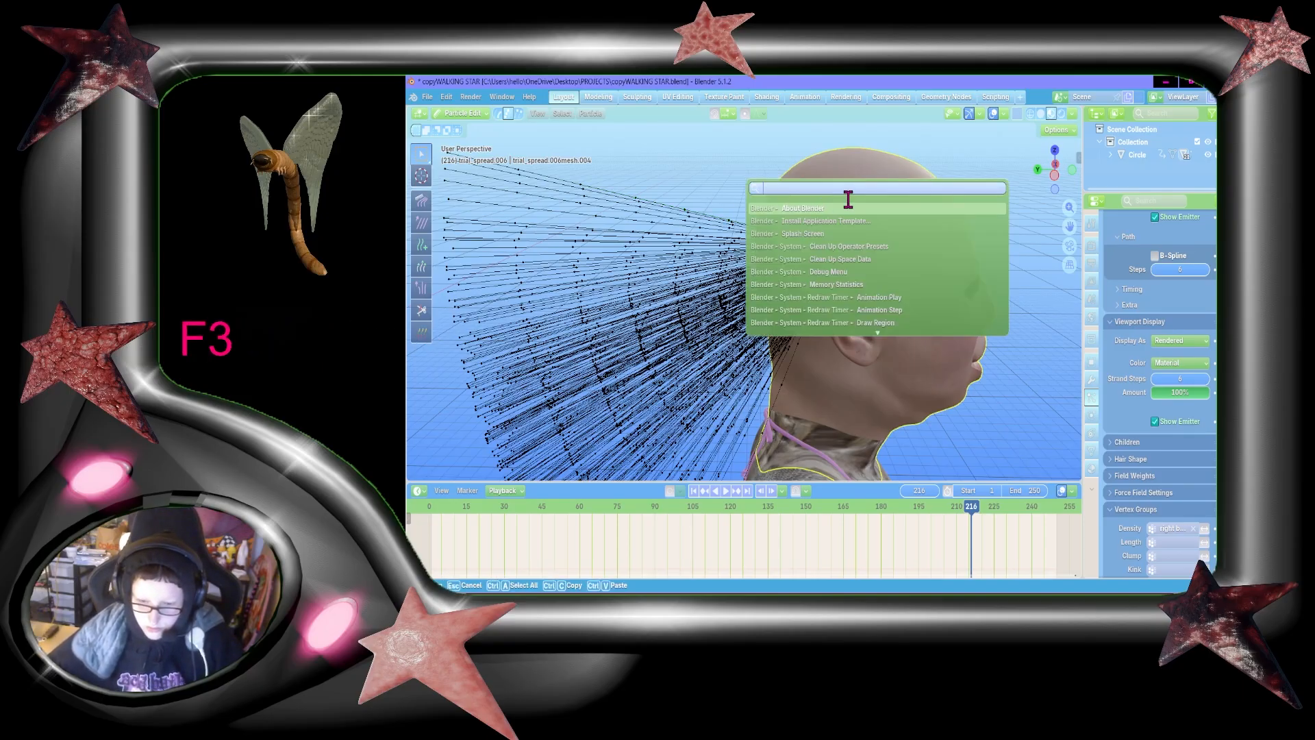
{"action": "type", "text": "root"}
{"action": "left_click", "coordinate": [817, 220]}
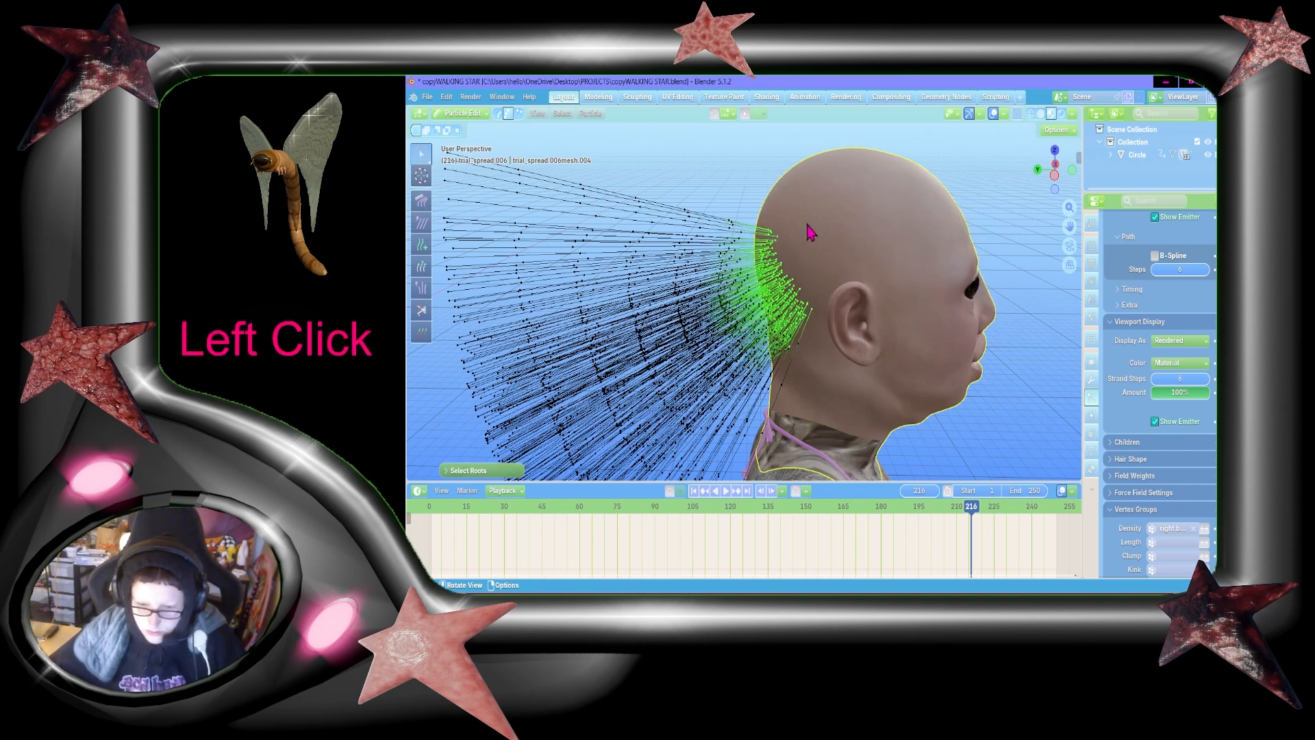
{"action": "key", "text": "ctrl+KP_Add"}
{"action": "right_click", "coordinate": [807, 224]}
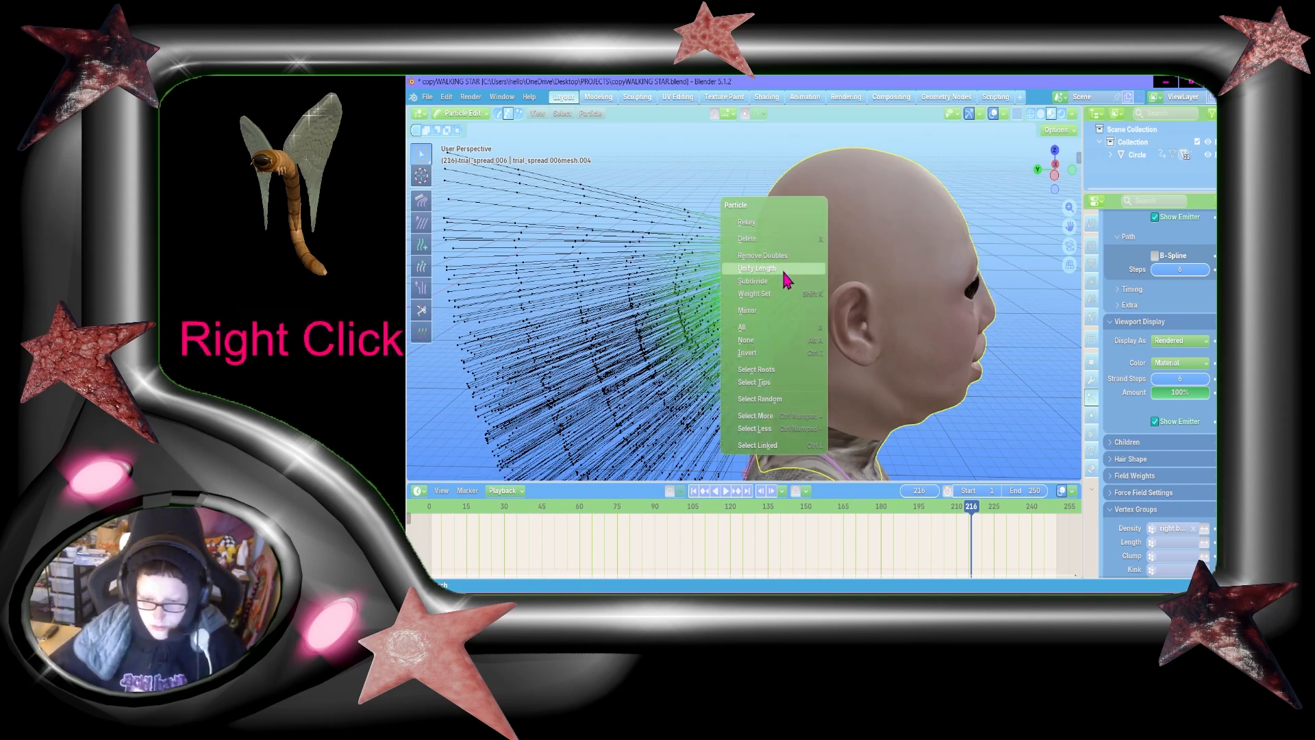
{"action": "left_click", "coordinate": [775, 285]}
{"action": "left_click", "coordinate": [698, 189]}
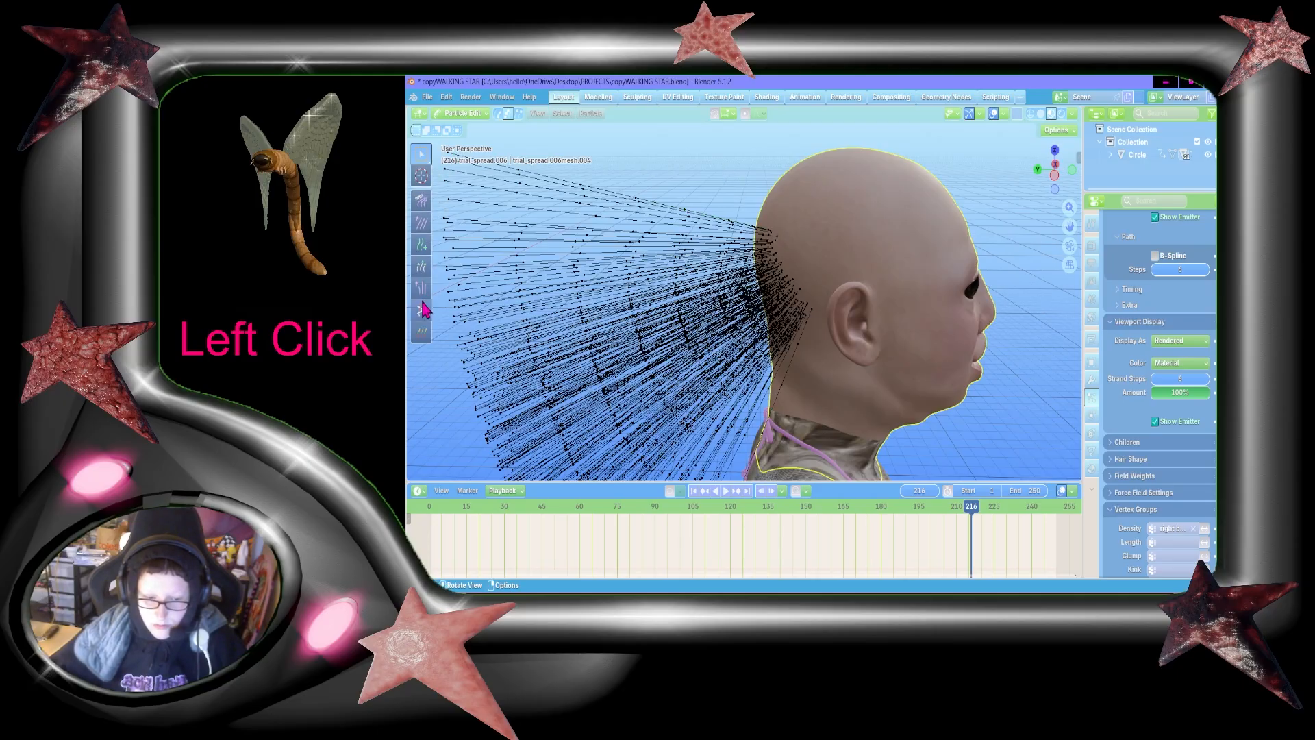
Step: Comb the strands at the back of the head downward with the Comb brush from a front-side view
{"action": "left_click", "coordinate": [421, 199]}
{"action": "key", "text": "shift+grave"}
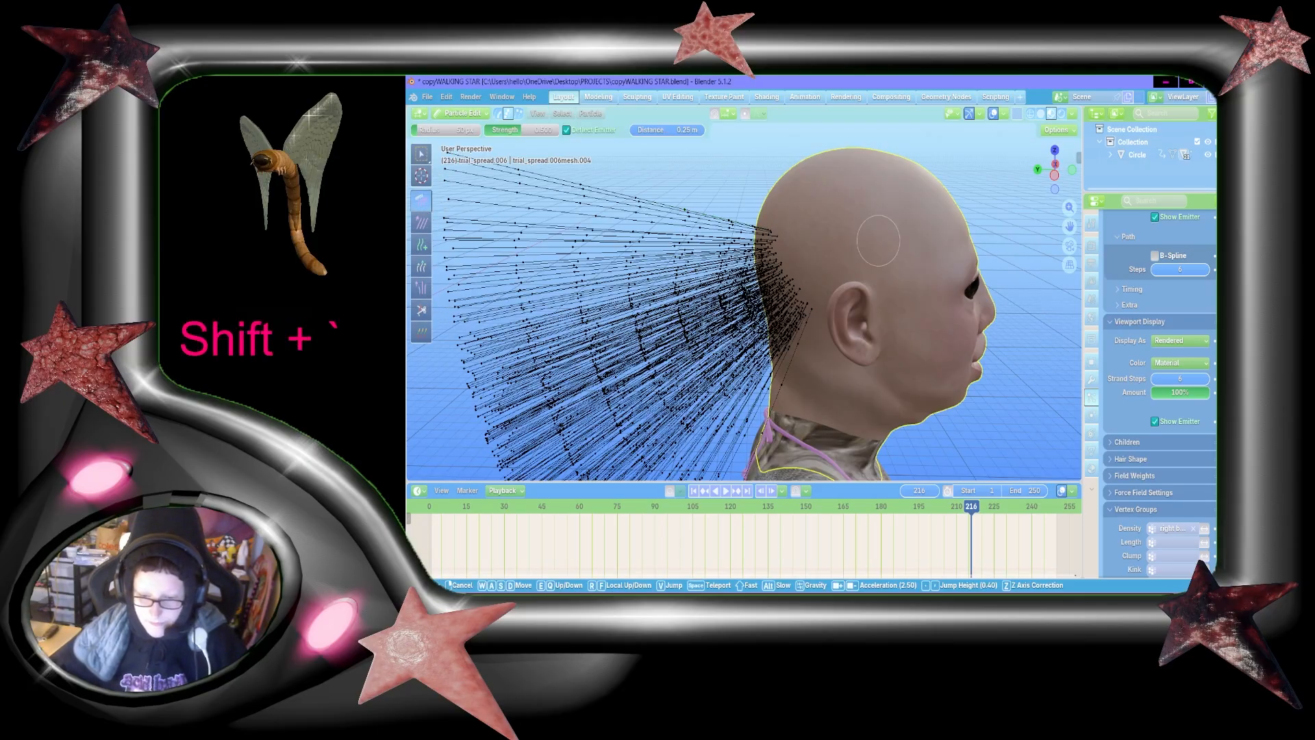
{"action": "key", "text": "d"}
{"action": "key", "text": "shift+d+s"}
{"action": "left_click", "coordinate": [882, 250]}
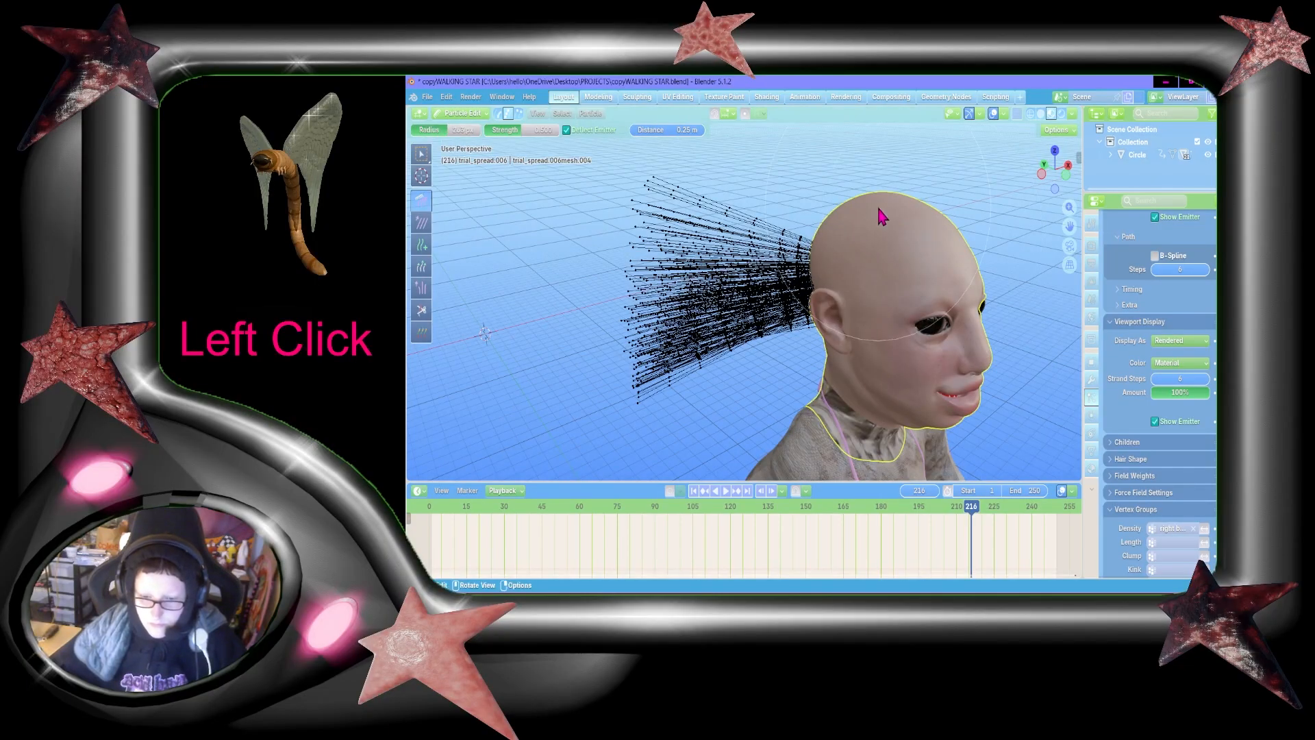
{"action": "mouse_move", "coordinate": [880, 210]}
{"action": "left_mouse_down"}
{"action": "mouse_move", "coordinate": [745, 420]}
{"action": "mouse_move", "coordinate": [771, 276]}
{"action": "mouse_move", "coordinate": [754, 162]}
{"action": "mouse_move", "coordinate": [742, 381]}
{"action": "left_mouse_up"}
Step: Set the Comb brush's Deflect Emitter distance to 1 m with the back of the head in view
{"action": "key", "text": "shift+grave"}
{"action": "key", "text": "shift+w+d"}
{"action": "key", "text": "s"}
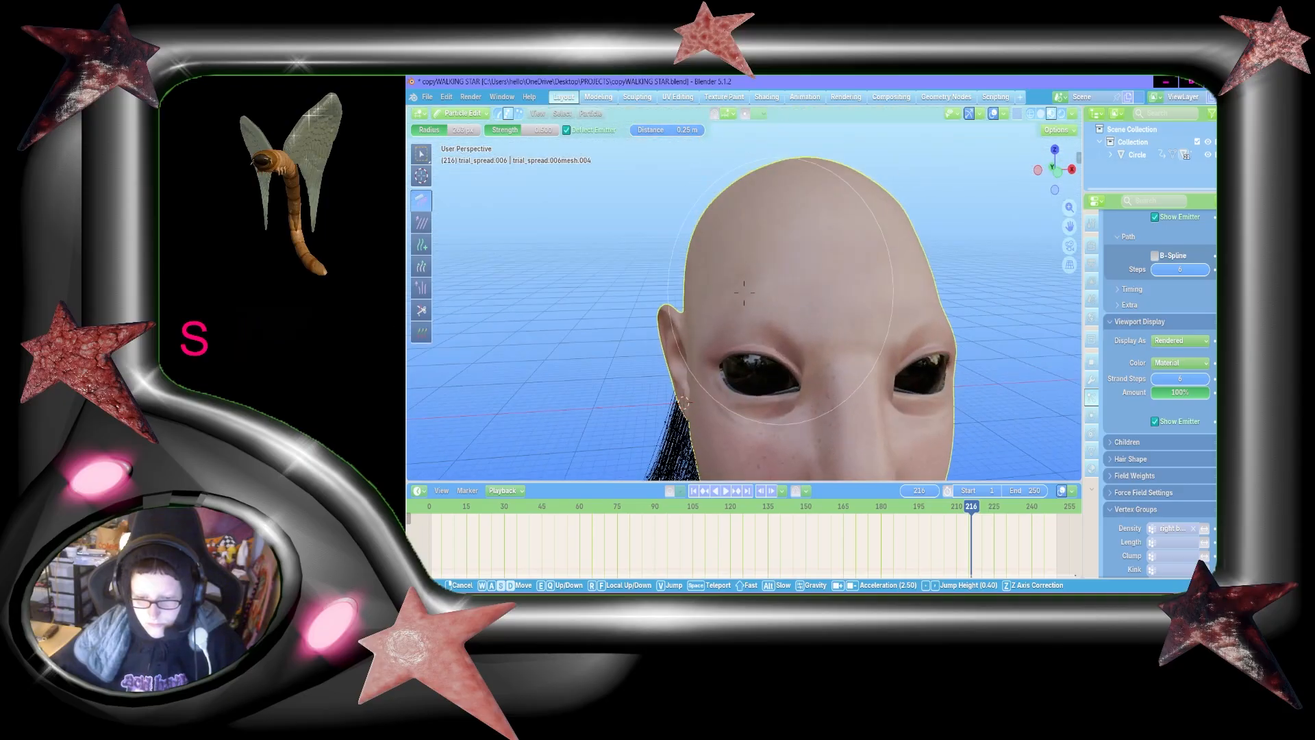
{"action": "key", "text": "shift+d+a"}
{"action": "key", "text": "w"}
{"action": "key", "text": "shift+a+w"}
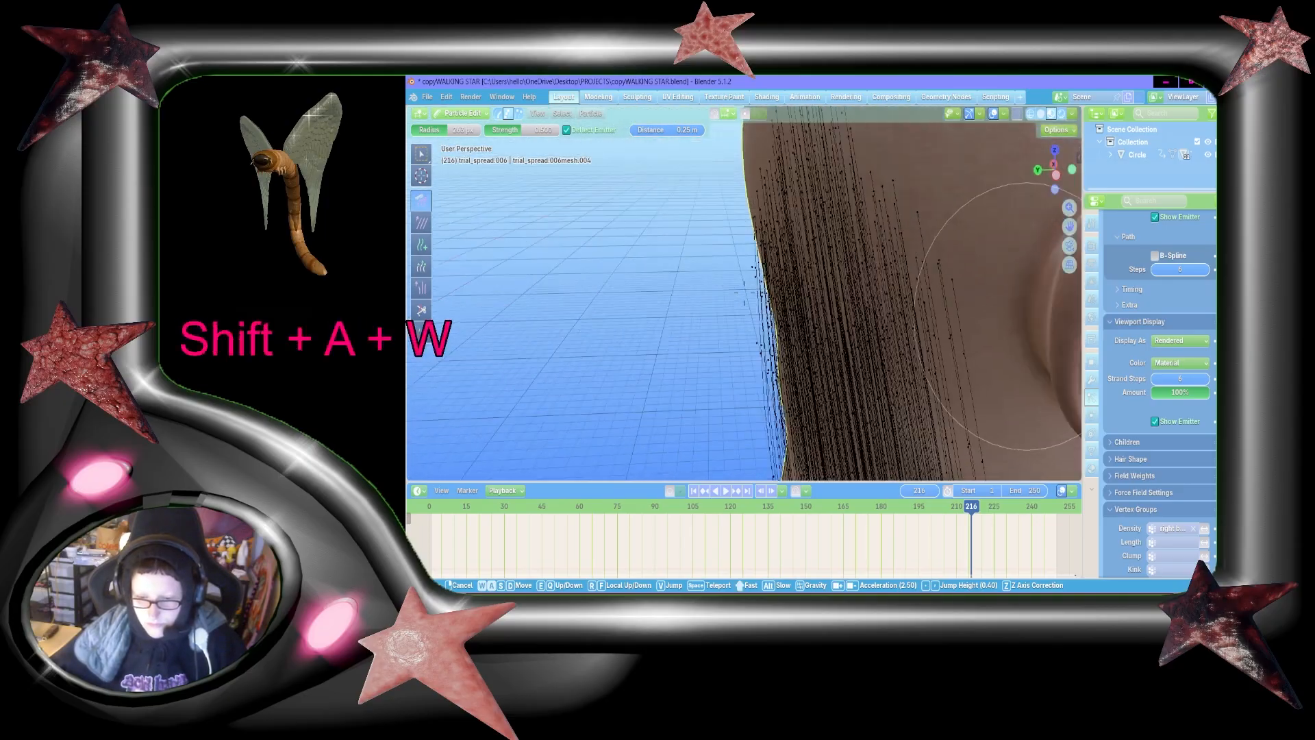
{"action": "key", "text": "shift+a+s"}
{"action": "key", "text": "shift+s+d"}
{"action": "left_click", "coordinate": [744, 293]}
{"action": "left_click", "coordinate": [676, 129]}
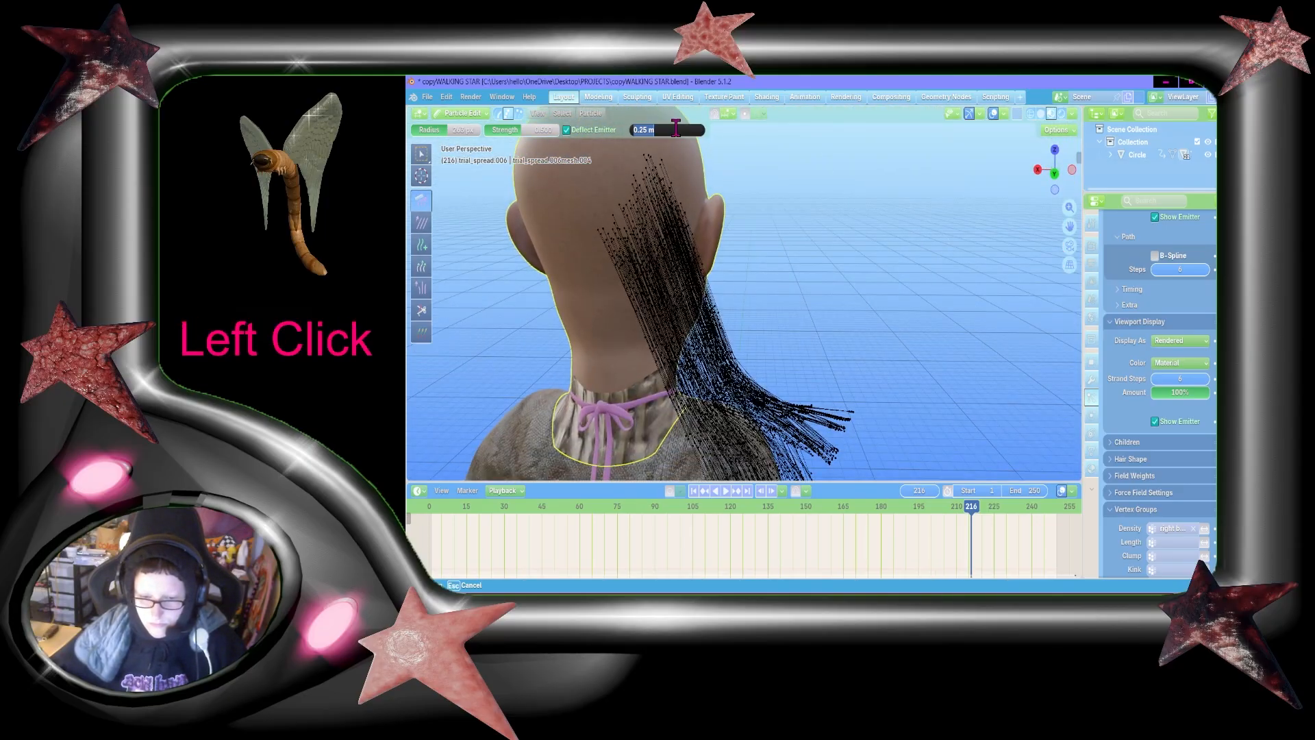
{"action": "type", "text": "1"}
Step: Comb the flared strand ends into a narrow tail hanging straight down the character's back
{"action": "mouse_move", "coordinate": [689, 352]}
{"action": "left_mouse_down"}
{"action": "mouse_move", "coordinate": [789, 407]}
{"action": "mouse_move", "coordinate": [792, 325]}
{"action": "mouse_move", "coordinate": [782, 456]}
{"action": "left_mouse_up"}
{"action": "key", "text": "shift+grave"}
{"action": "key", "text": "shift+s"}
{"action": "left_click", "coordinate": [771, 441]}
{"action": "left_click_drag", "start_coordinate": [782, 308], "coordinate": [754, 408]}
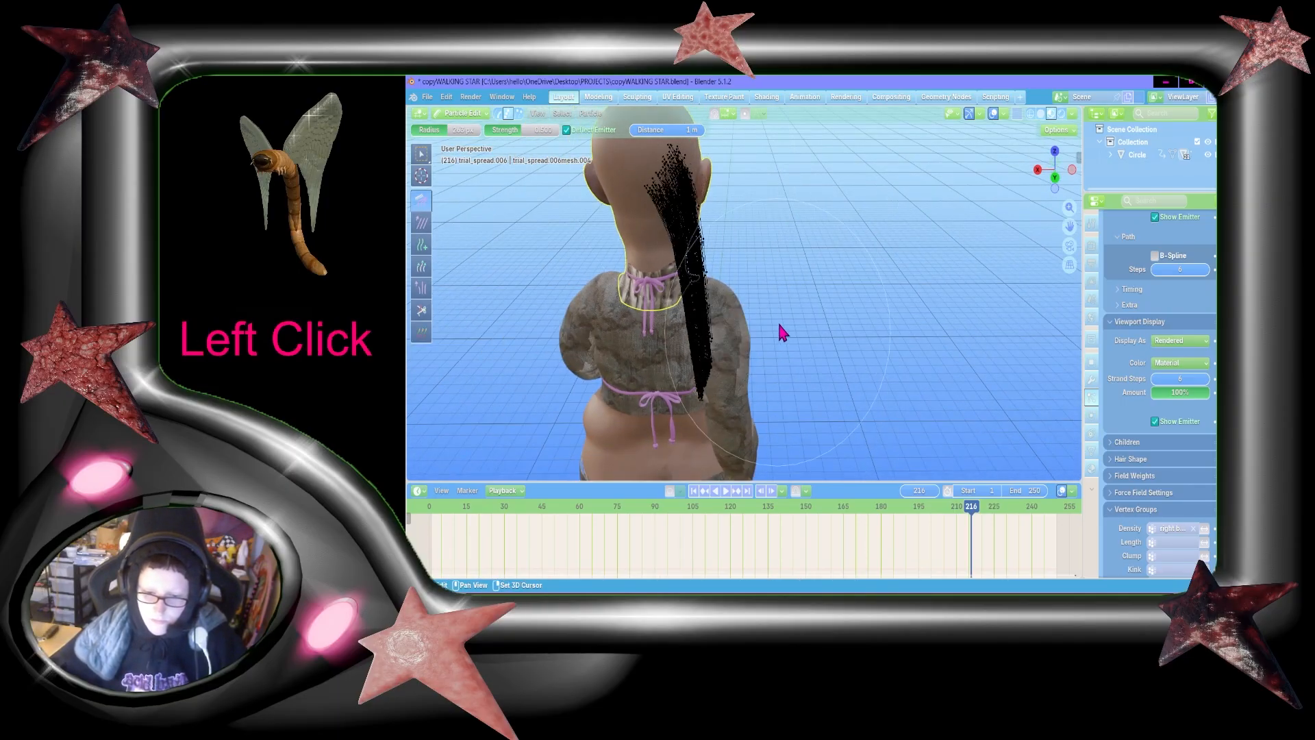
Step: Comb the hair tail from the side view to reshape its lower strands, and set the Deflect Emitter distance to 0.5 m
{"action": "key", "text": "shift+grave"}
{"action": "key", "text": "shift+w"}
{"action": "key", "text": "shift+d"}
{"action": "key", "text": "shift+s"}
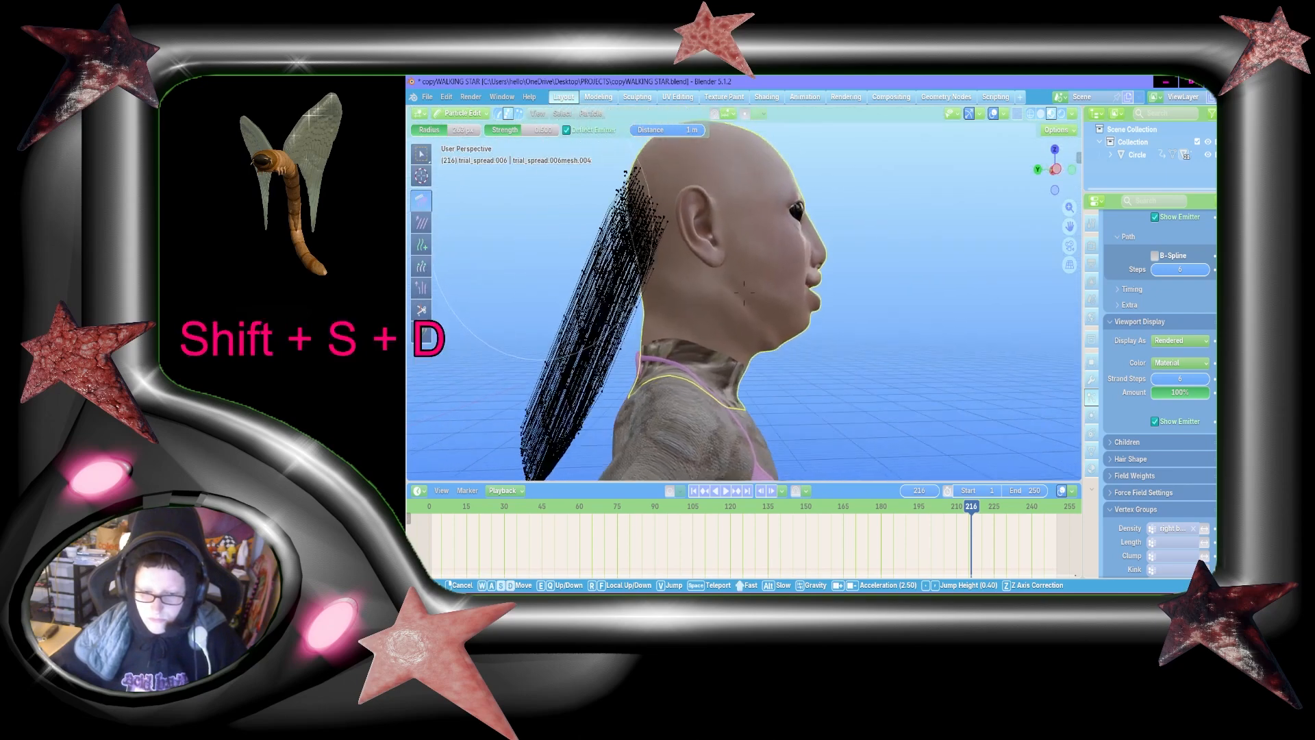
{"action": "left_click", "coordinate": [744, 292]}
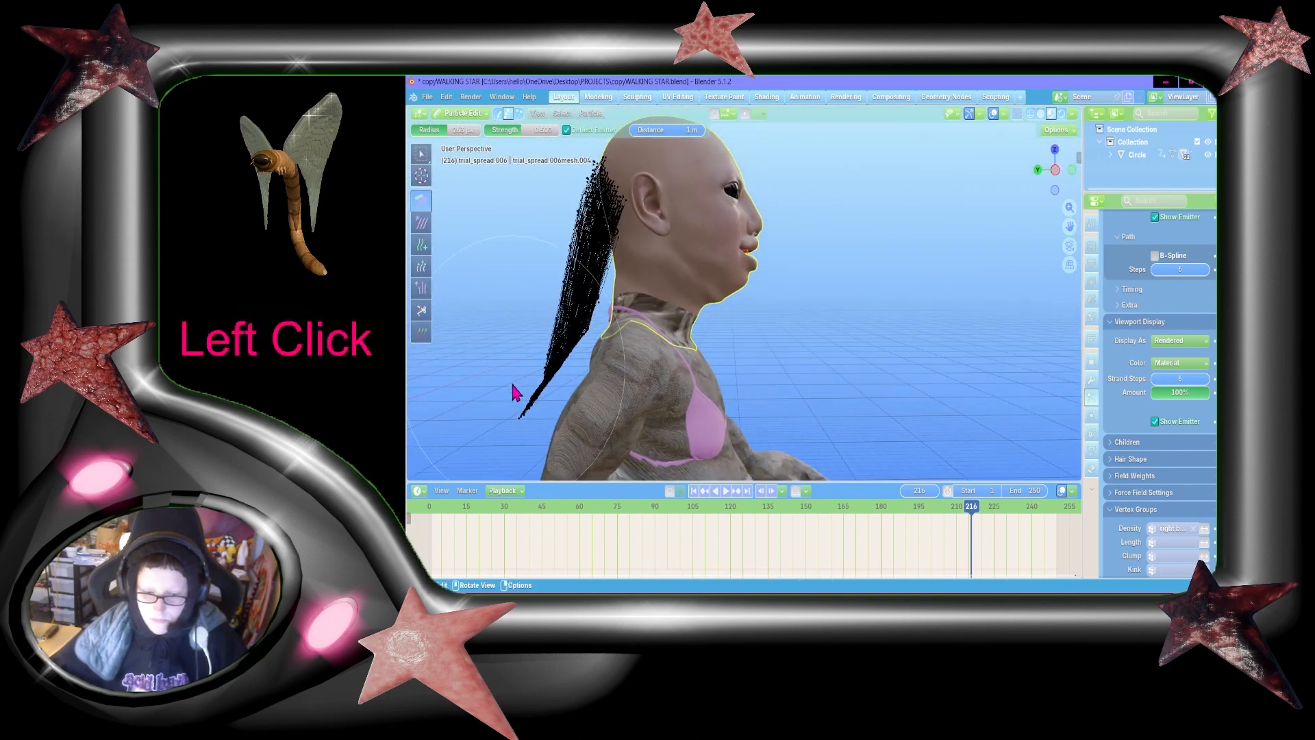
{"action": "mouse_move", "coordinate": [512, 386]}
{"action": "left_mouse_down"}
{"action": "mouse_move", "coordinate": [523, 364]}
{"action": "mouse_move", "coordinate": [550, 453]}
{"action": "left_mouse_up"}
{"action": "mouse_move", "coordinate": [508, 367]}
{"action": "left_mouse_down"}
{"action": "mouse_move", "coordinate": [557, 419]}
{"action": "mouse_move", "coordinate": [531, 441]}
{"action": "mouse_move", "coordinate": [562, 420]}
{"action": "left_mouse_up"}
{"action": "left_click_drag", "start_coordinate": [593, 193], "coordinate": [531, 418]}
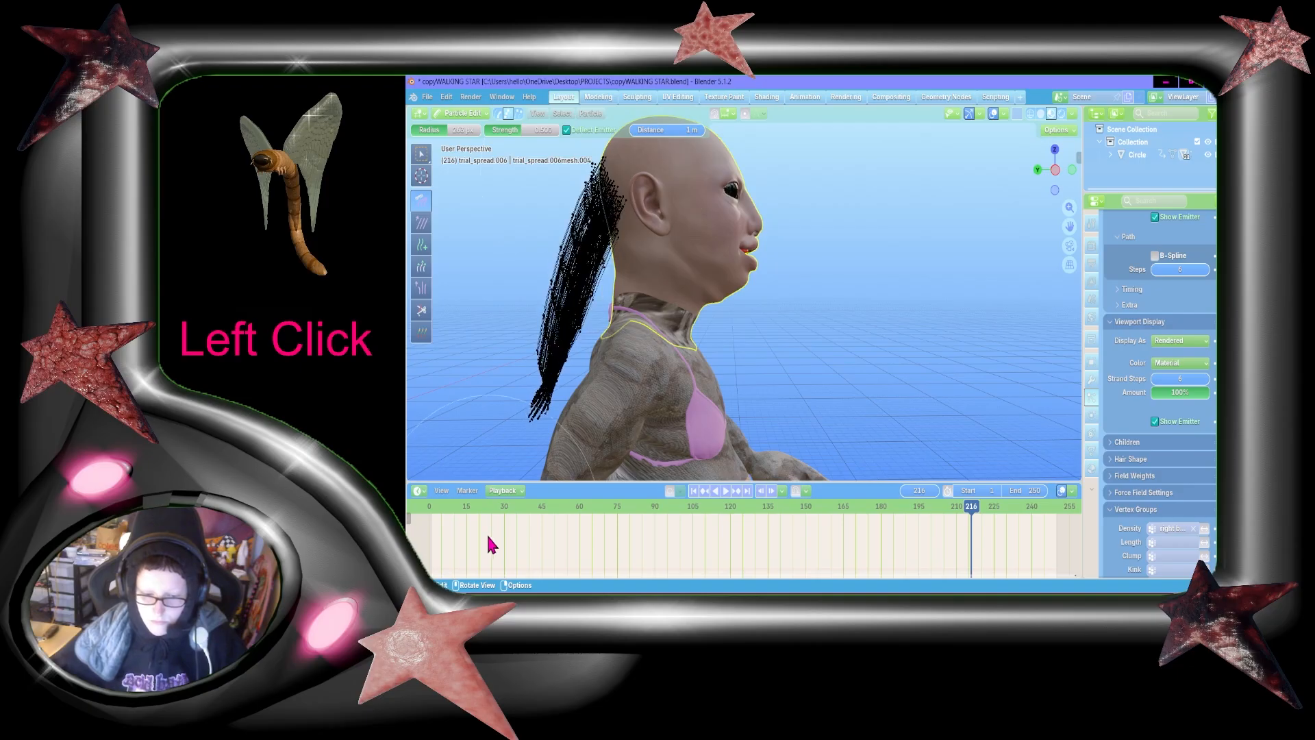
{"action": "left_click_drag", "start_coordinate": [568, 249], "coordinate": [471, 471]}
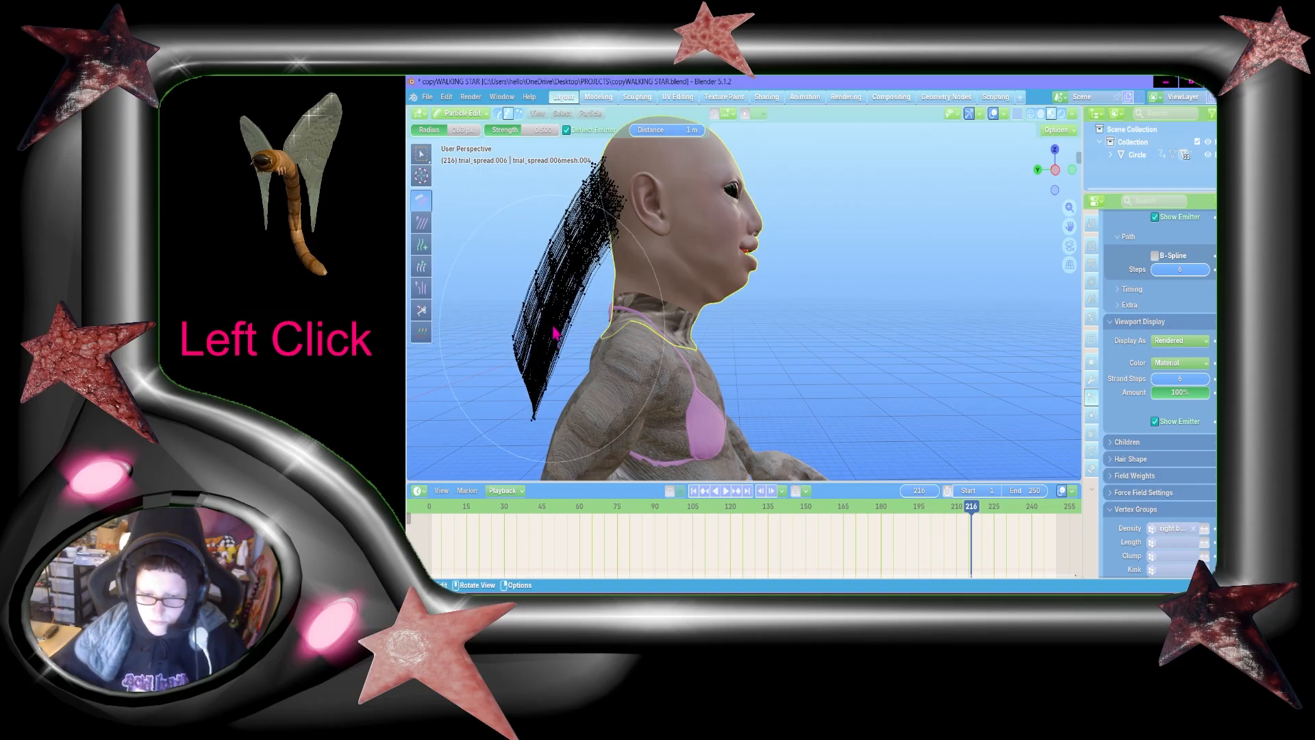
{"action": "type", "text": ".5"}
{"action": "key", "text": "Return"}
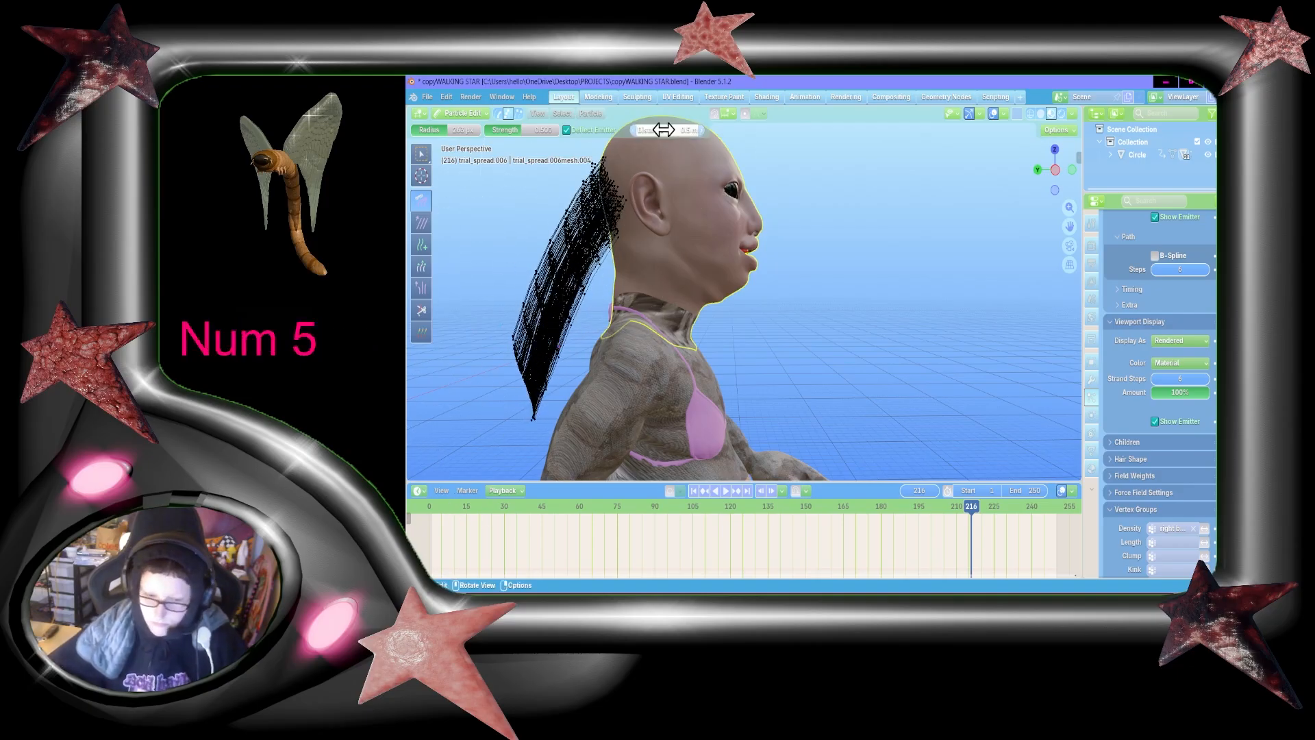
Step: Comb the hair tail downward from the side view so the strands lie along the back of the head and neck
{"action": "left_click_drag", "start_coordinate": [611, 193], "coordinate": [529, 397]}
{"action": "mouse_move", "coordinate": [486, 214]}
{"action": "left_mouse_down"}
{"action": "mouse_move", "coordinate": [521, 322]}
{"action": "mouse_move", "coordinate": [531, 301]}
{"action": "left_mouse_up"}
{"action": "mouse_move", "coordinate": [539, 218]}
{"action": "left_mouse_down"}
{"action": "mouse_move", "coordinate": [569, 311]}
{"action": "mouse_move", "coordinate": [515, 359]}
{"action": "left_mouse_up"}
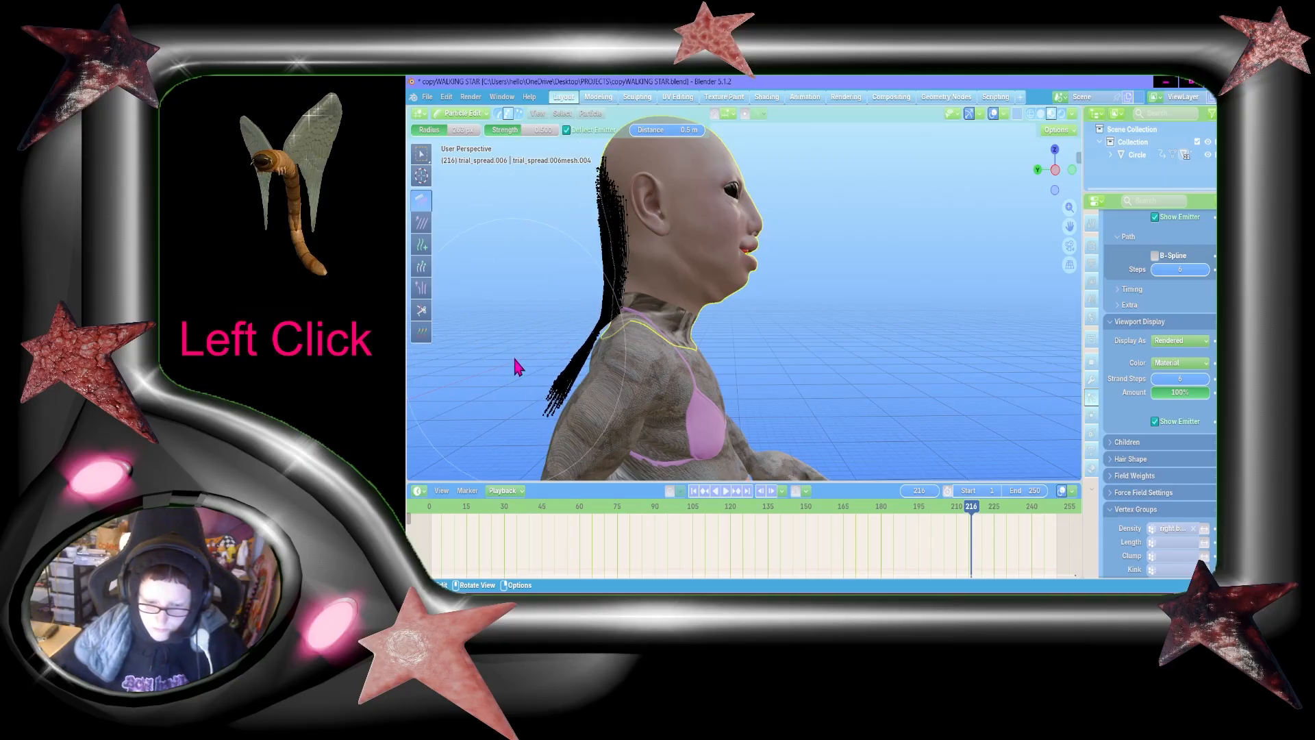
Step: Set the Comb brush's Deflect Emitter distance to 0.25 m
{"action": "key", "text": "shift+grave"}
{"action": "key", "text": "w"}
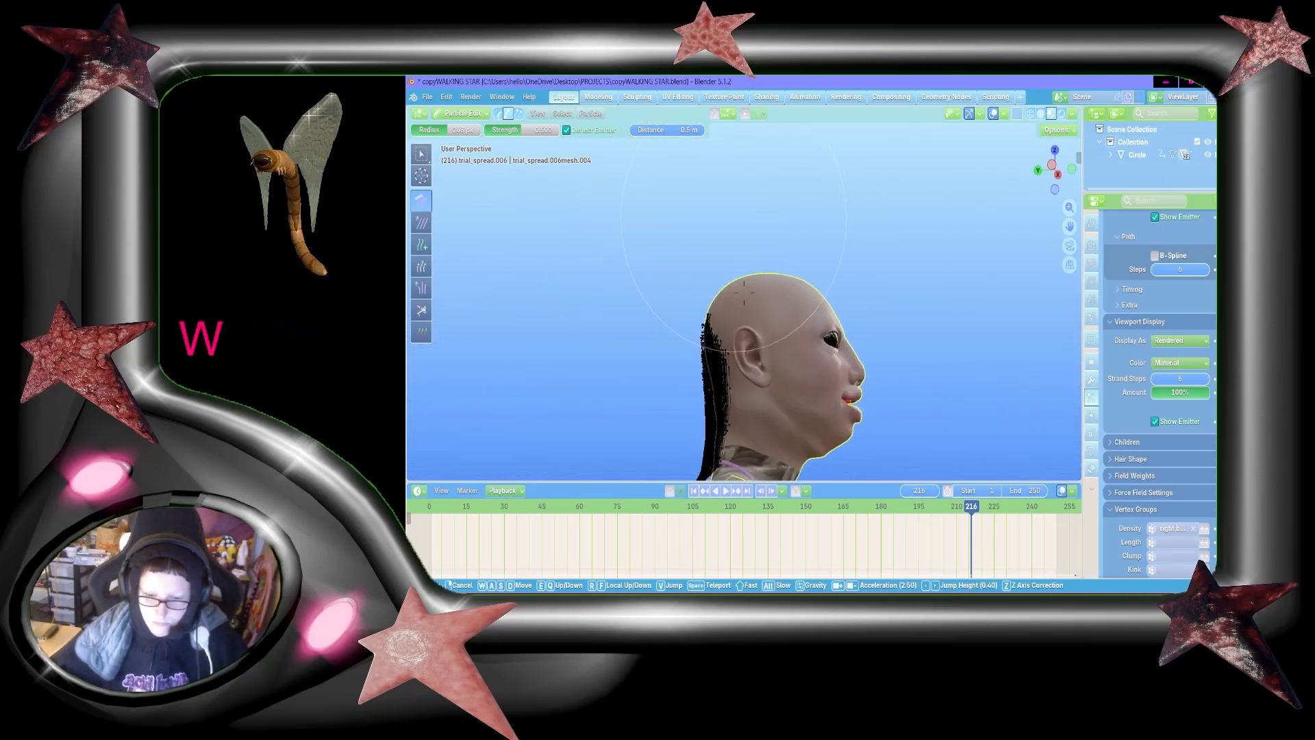
{"action": "key", "text": "shift+a"}
{"action": "key", "text": "shift+s"}
{"action": "key", "text": "shift+w"}
{"action": "key", "text": "shift+d"}
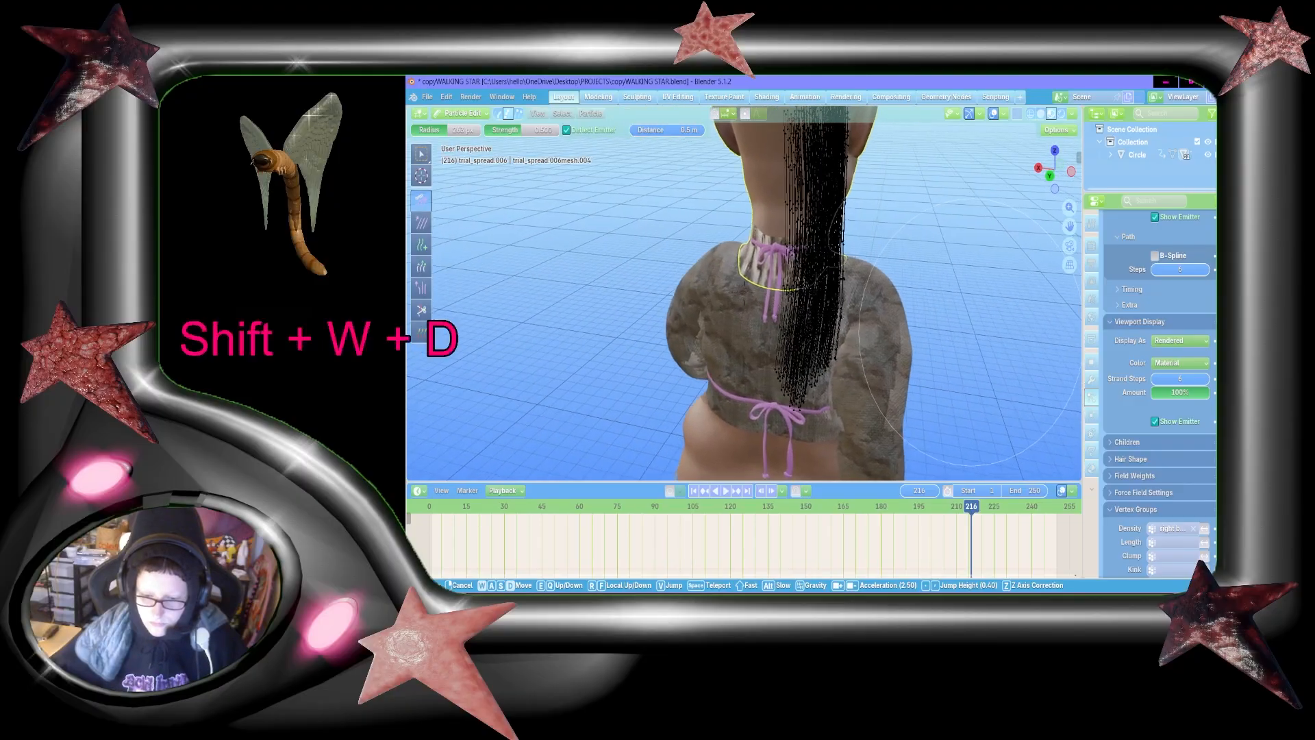
{"action": "key", "text": "shift+s"}
{"action": "left_click", "coordinate": [690, 135]}
{"action": "left_click", "coordinate": [691, 134]}
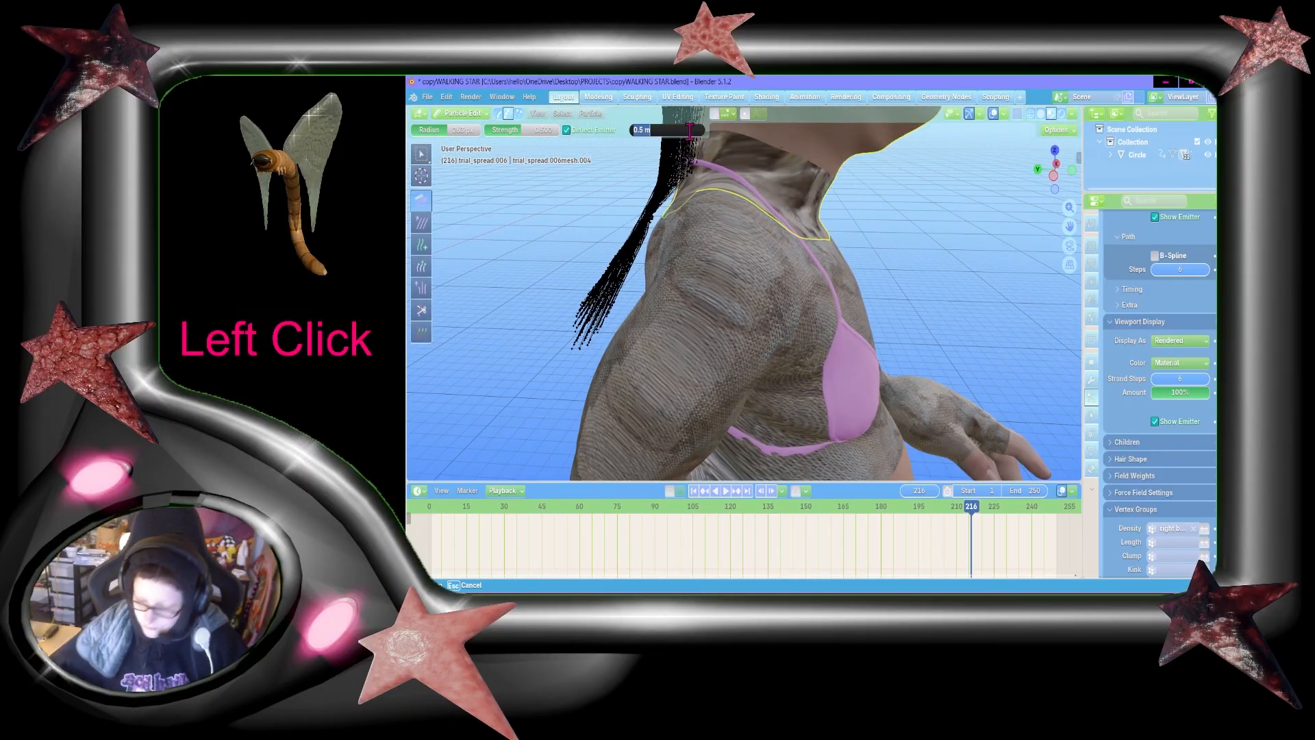
{"action": "type", "text": ".25"}
{"action": "key", "text": "Return"}
Step: Comb the loose lower ends of the hair tail beside the upper back from a close side view
{"action": "mouse_move", "coordinate": [528, 303]}
{"action": "left_mouse_down"}
{"action": "mouse_move", "coordinate": [499, 312]}
{"action": "mouse_move", "coordinate": [514, 265]}
{"action": "mouse_move", "coordinate": [596, 294]}
{"action": "mouse_move", "coordinate": [549, 340]}
{"action": "left_mouse_up"}
{"action": "key", "text": "shift+grave"}
{"action": "key", "text": "shift+a"}
{"action": "key", "text": "shift+s"}
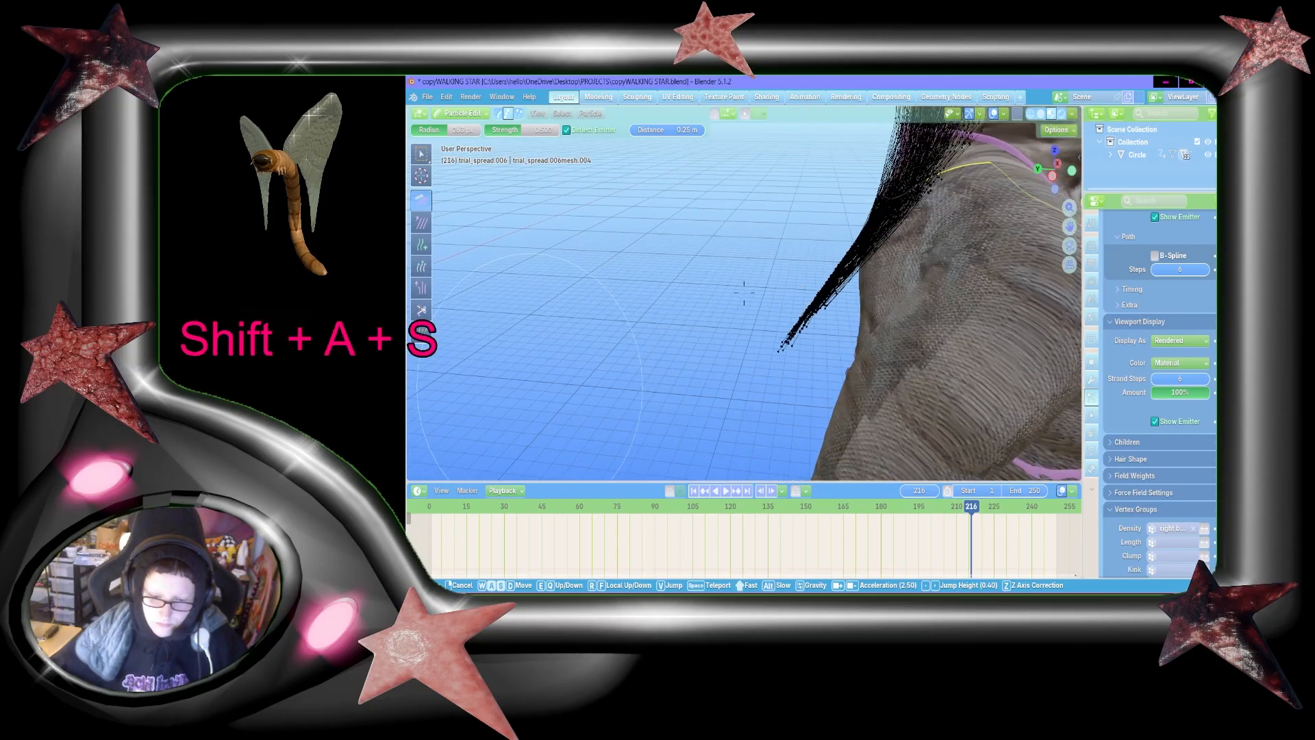
{"action": "key", "text": "shift+d"}
{"action": "left_click", "coordinate": [587, 331]}
Step: Comb the hair from behind into a narrow tail sweeping out past the ear and over the shoulder
{"action": "key", "text": "shift+grave"}
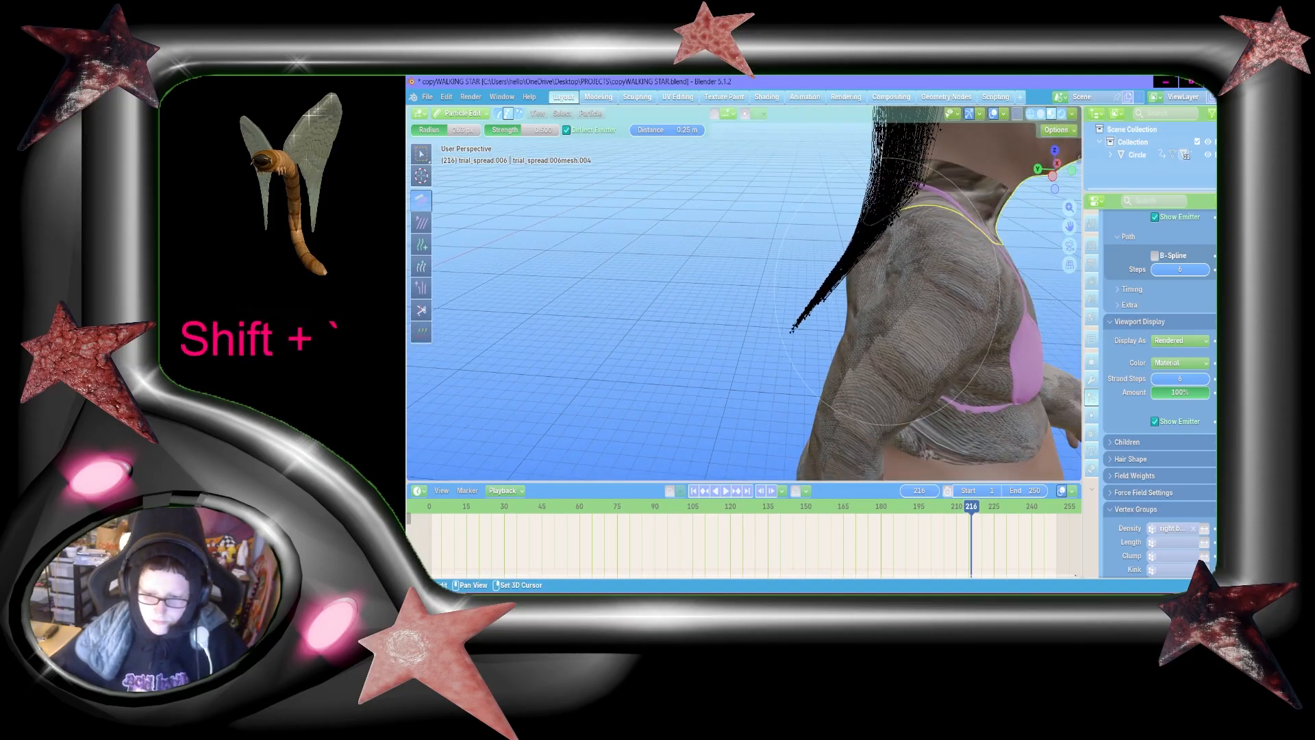
{"action": "key", "text": "shift+d"}
{"action": "key", "text": "shift+s"}
{"action": "key", "text": "shift+a"}
{"action": "key", "text": "shift+d"}
{"action": "key", "text": "shift+w"}
{"action": "key", "text": "shift+a"}
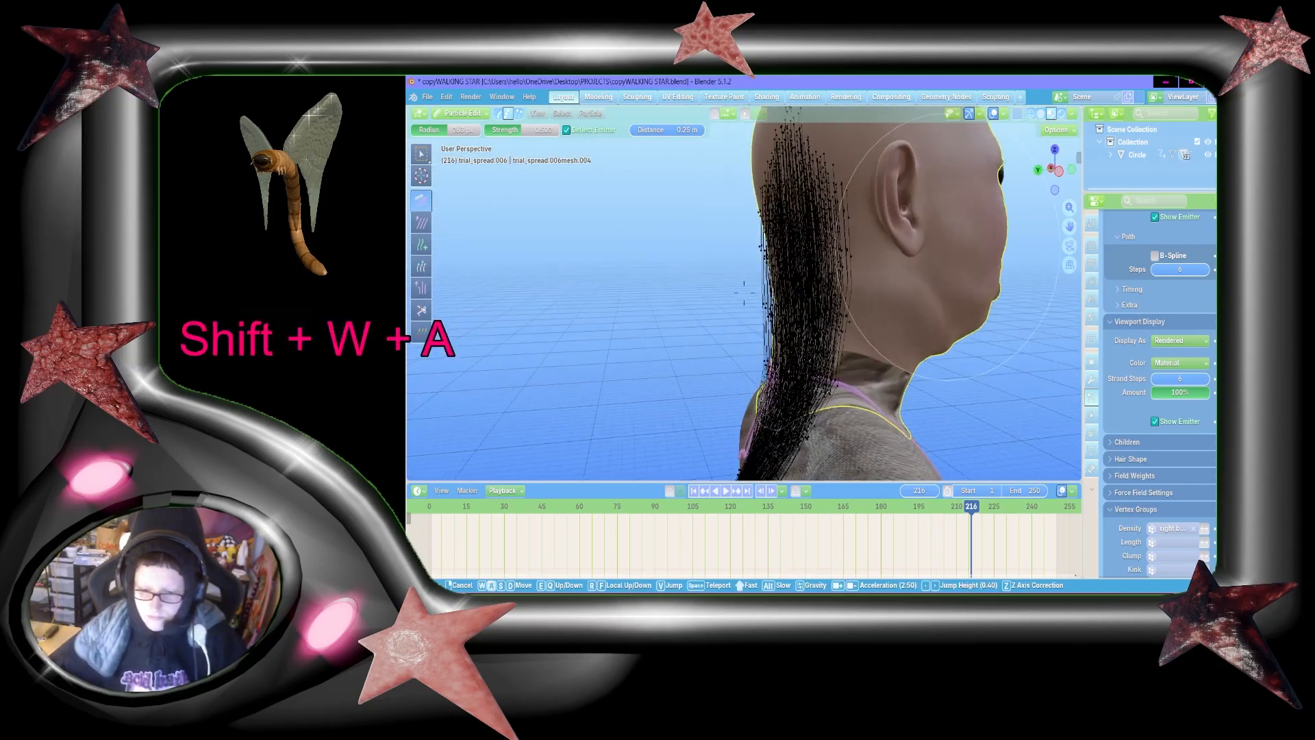
{"action": "key", "text": "shift+s"}
{"action": "key", "text": "shift+w"}
{"action": "left_click", "coordinate": [879, 277]}
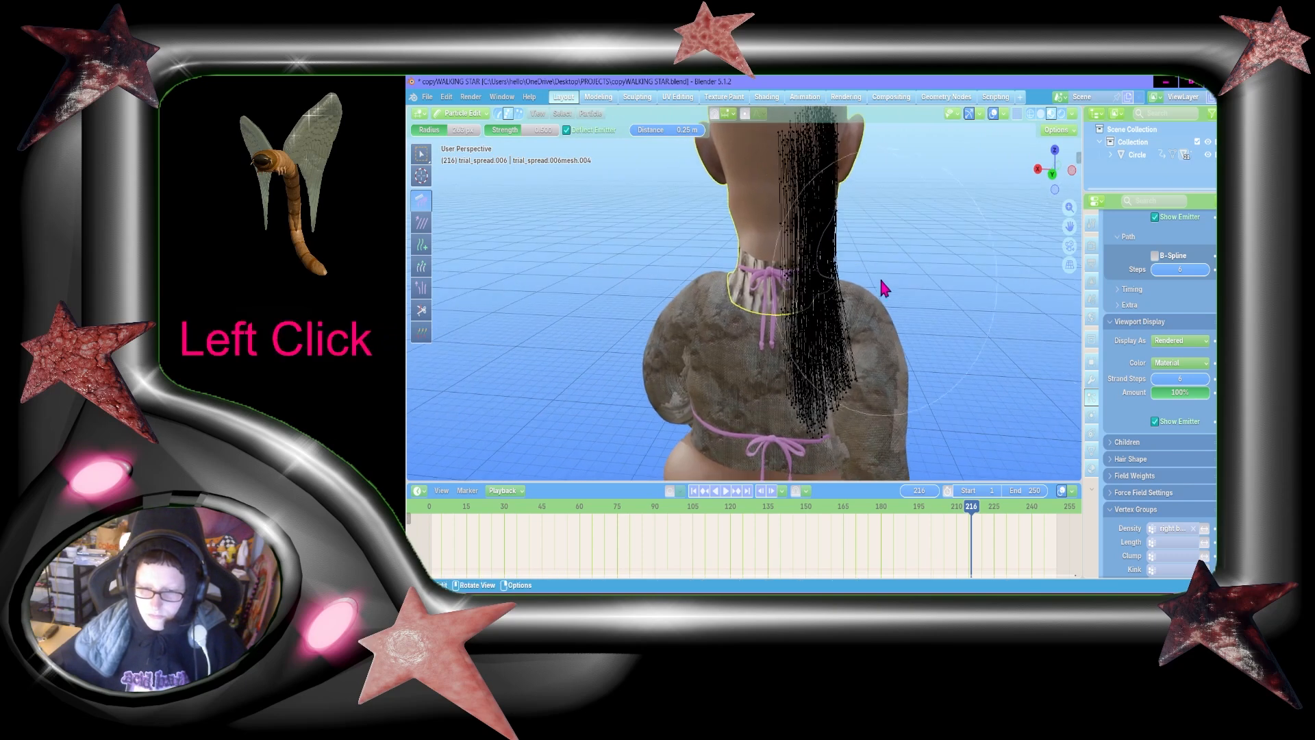
{"action": "key", "text": "shift+grave"}
{"action": "left_click", "coordinate": [846, 299]}
{"action": "mouse_move", "coordinate": [779, 363]}
{"action": "left_mouse_down"}
{"action": "mouse_move", "coordinate": [831, 331]}
{"action": "mouse_move", "coordinate": [713, 294]}
{"action": "mouse_move", "coordinate": [709, 277]}
{"action": "mouse_move", "coordinate": [795, 228]}
{"action": "left_mouse_up"}
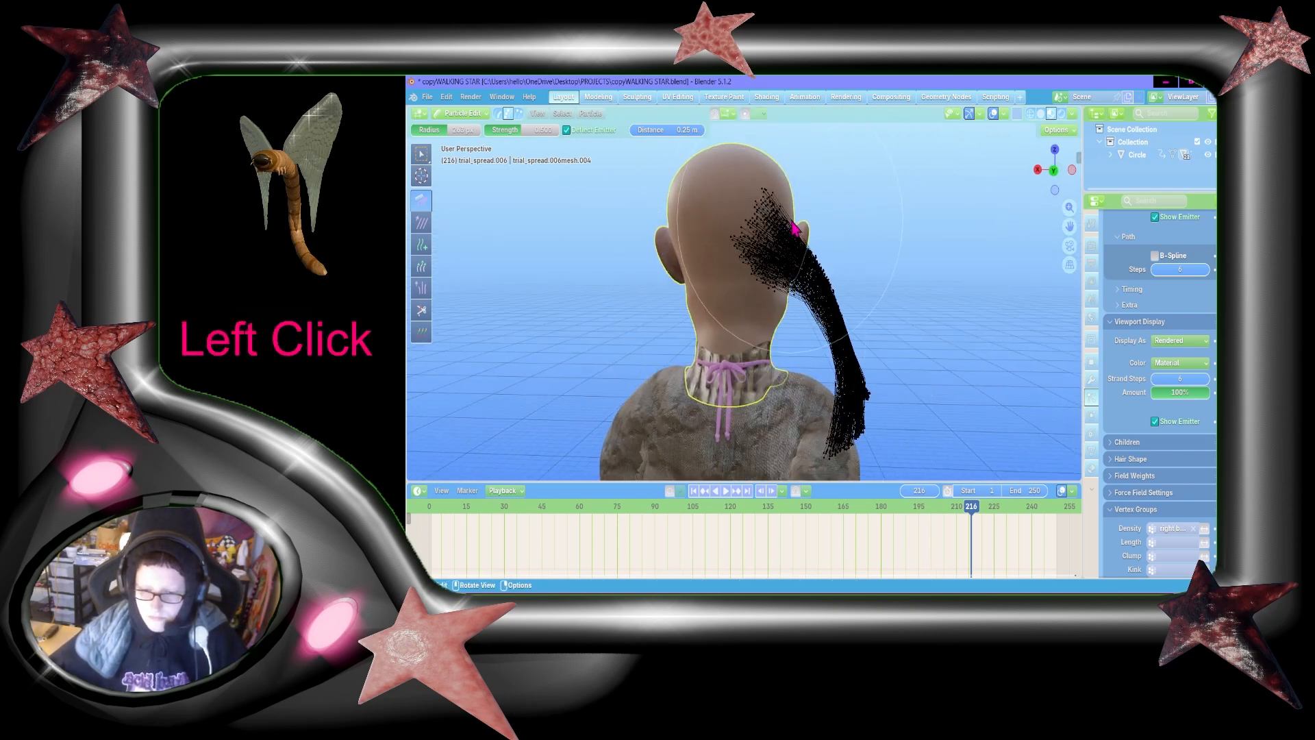
{"action": "mouse_move", "coordinate": [956, 446]}
{"action": "left_mouse_down"}
{"action": "mouse_move", "coordinate": [940, 262]}
{"action": "mouse_move", "coordinate": [885, 285]}
{"action": "mouse_move", "coordinate": [835, 384]}
{"action": "left_mouse_up"}
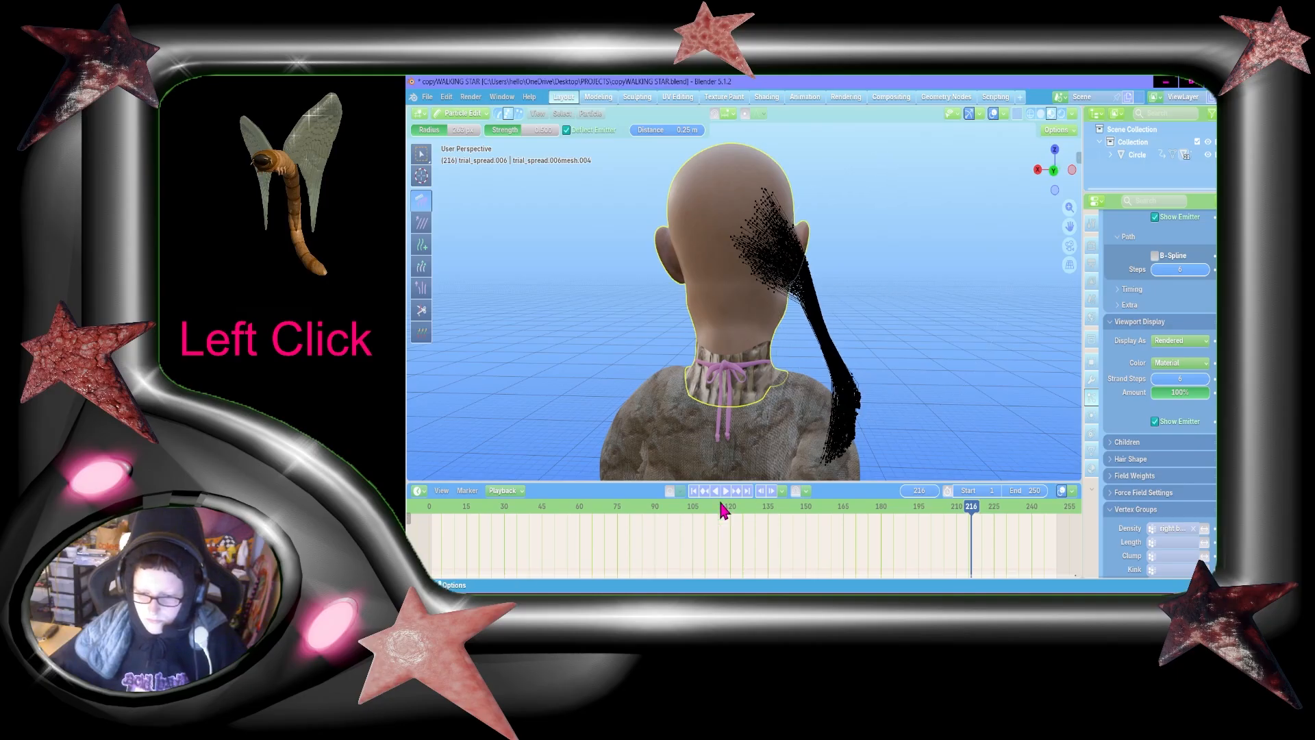
Step: Return the timeline to frame 1 and bring the character back into view
{"action": "left_click", "coordinate": [745, 507]}
{"action": "left_click", "coordinate": [433, 510]}
{"action": "key", "text": "space"}
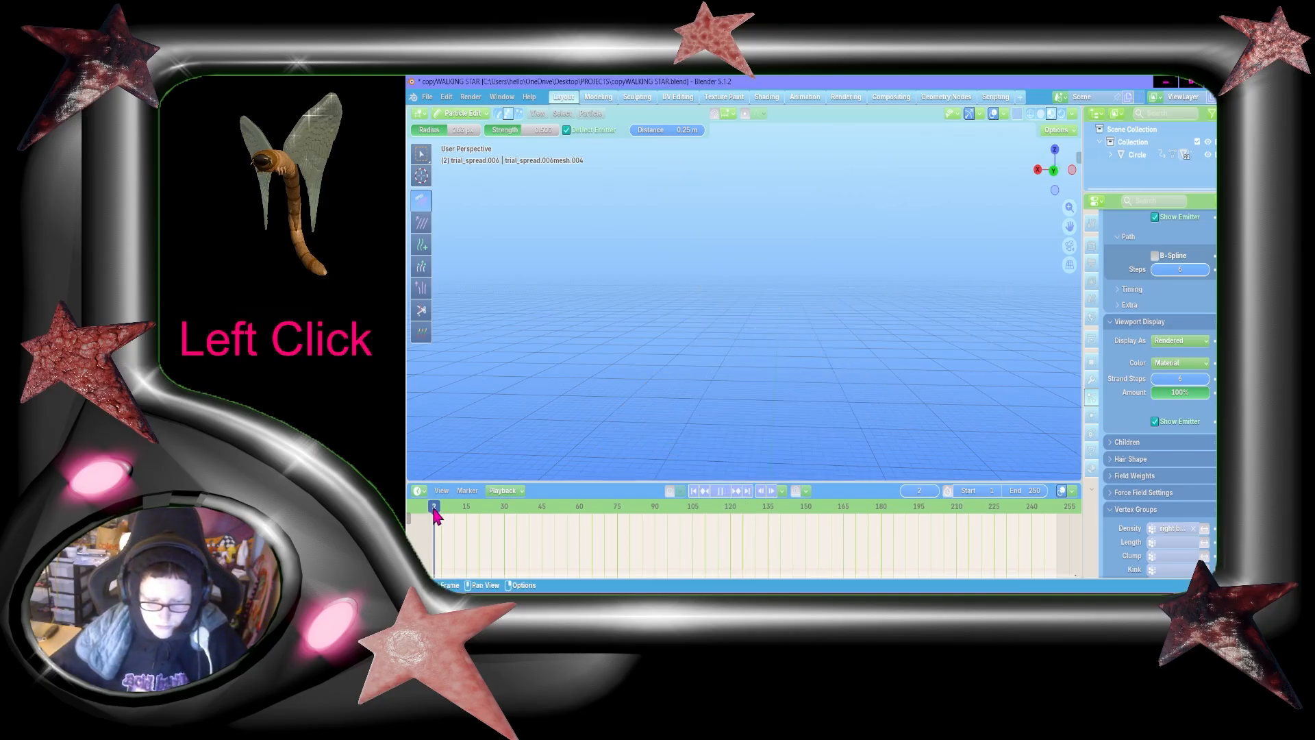
{"action": "scroll", "coordinate": [852, 391], "scroll_direction": "down", "scroll_amount": 12}
{"action": "scroll", "coordinate": [842, 397], "scroll_direction": "up", "scroll_amount": 12}
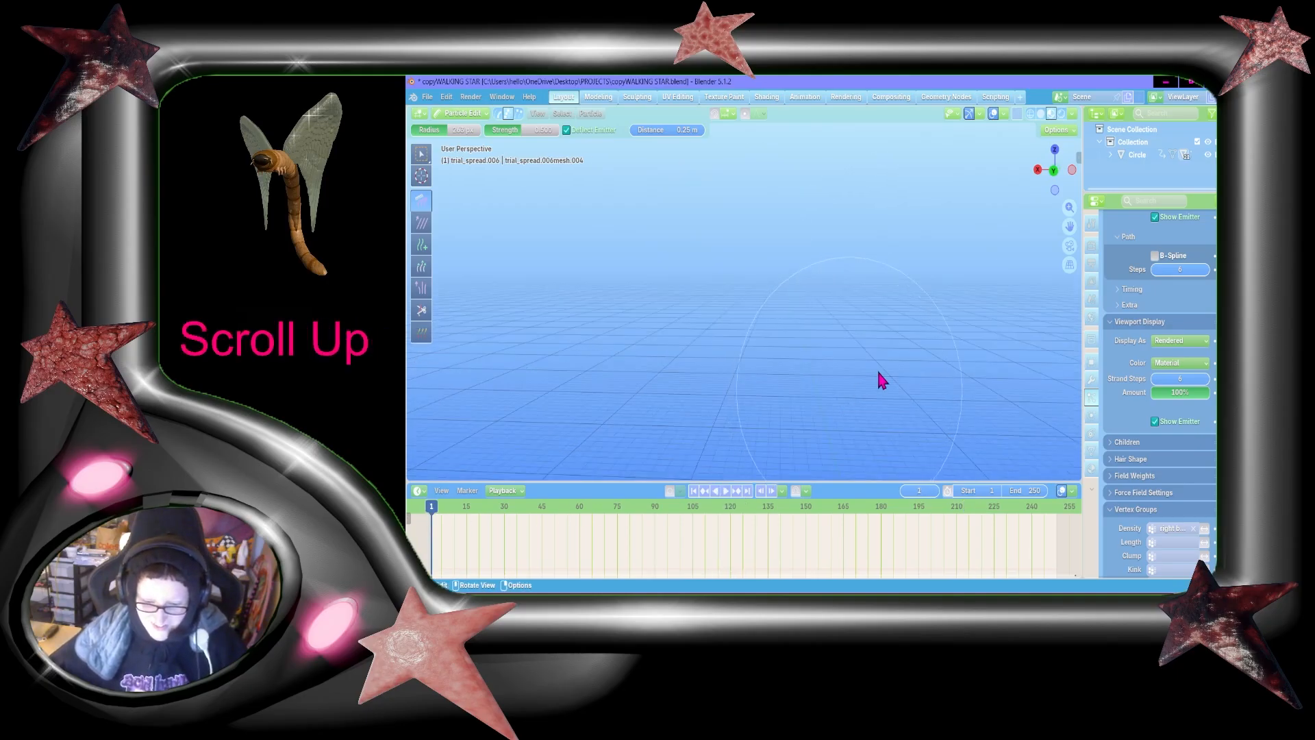
{"action": "scroll", "coordinate": [781, 385], "scroll_direction": "down", "scroll_amount": 3}
{"action": "scroll", "coordinate": [774, 373], "scroll_direction": "up", "scroll_amount": 5}
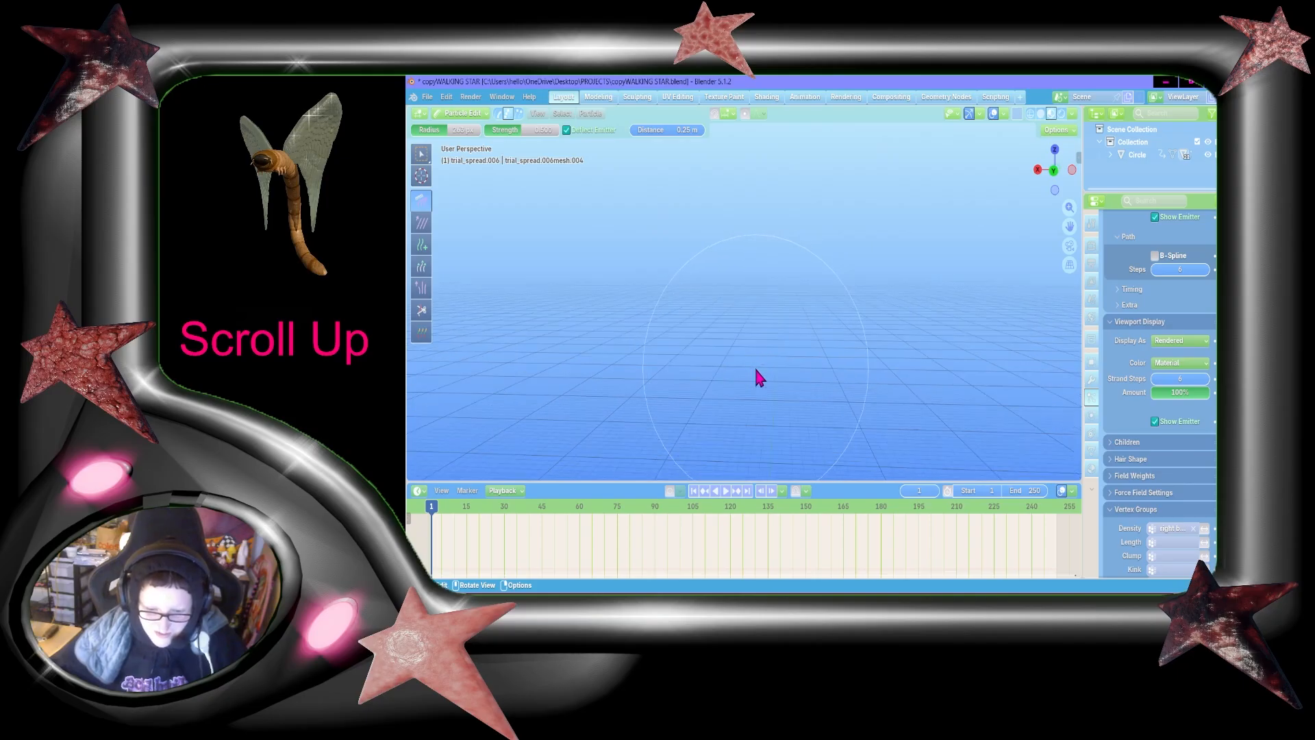
{"action": "scroll", "coordinate": [756, 375], "scroll_direction": "down", "scroll_amount": 8}
{"action": "scroll", "coordinate": [756, 371], "scroll_direction": "up", "scroll_amount": 4}
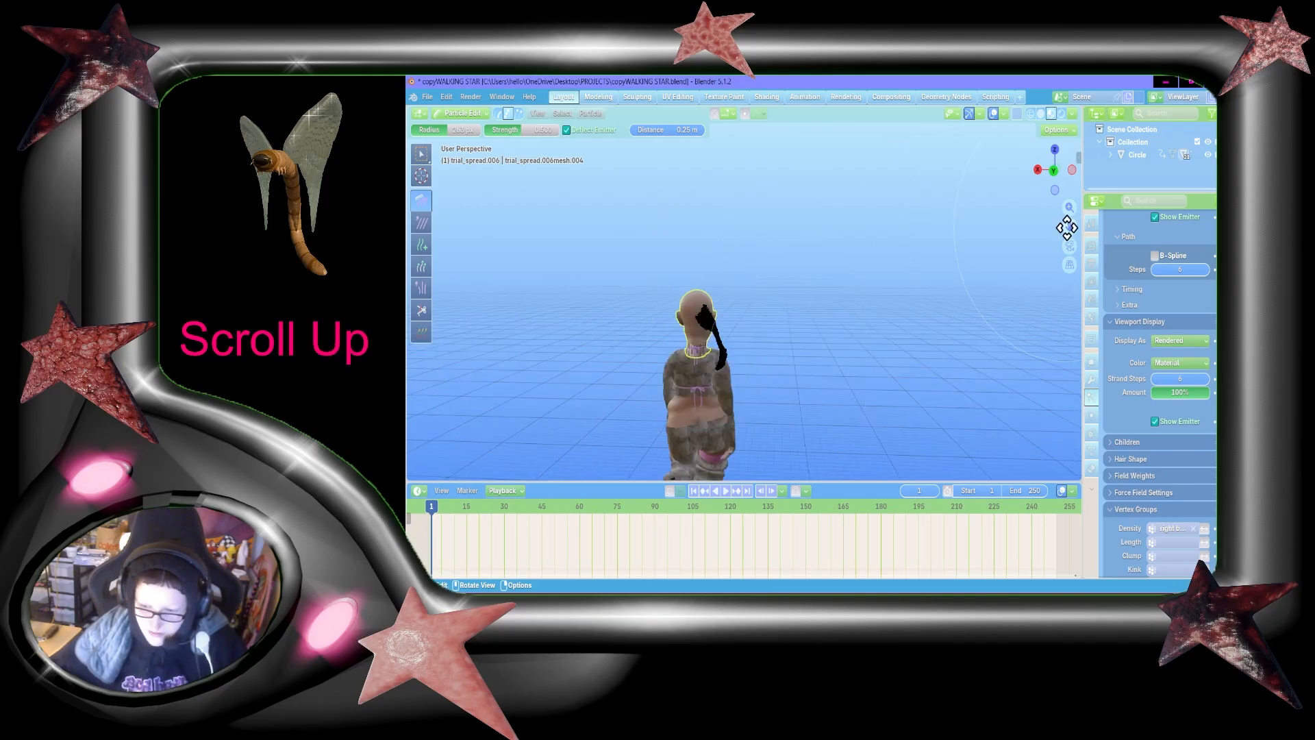
{"action": "mouse_move", "coordinate": [1075, 226]}
{"action": "left_mouse_down"}
{"action": "mouse_move", "coordinate": [1098, 137]}
{"action": "mouse_move", "coordinate": [1083, 237]}
{"action": "left_mouse_up"}
{"action": "scroll", "coordinate": [1028, 252], "scroll_direction": "up", "scroll_amount": 4}
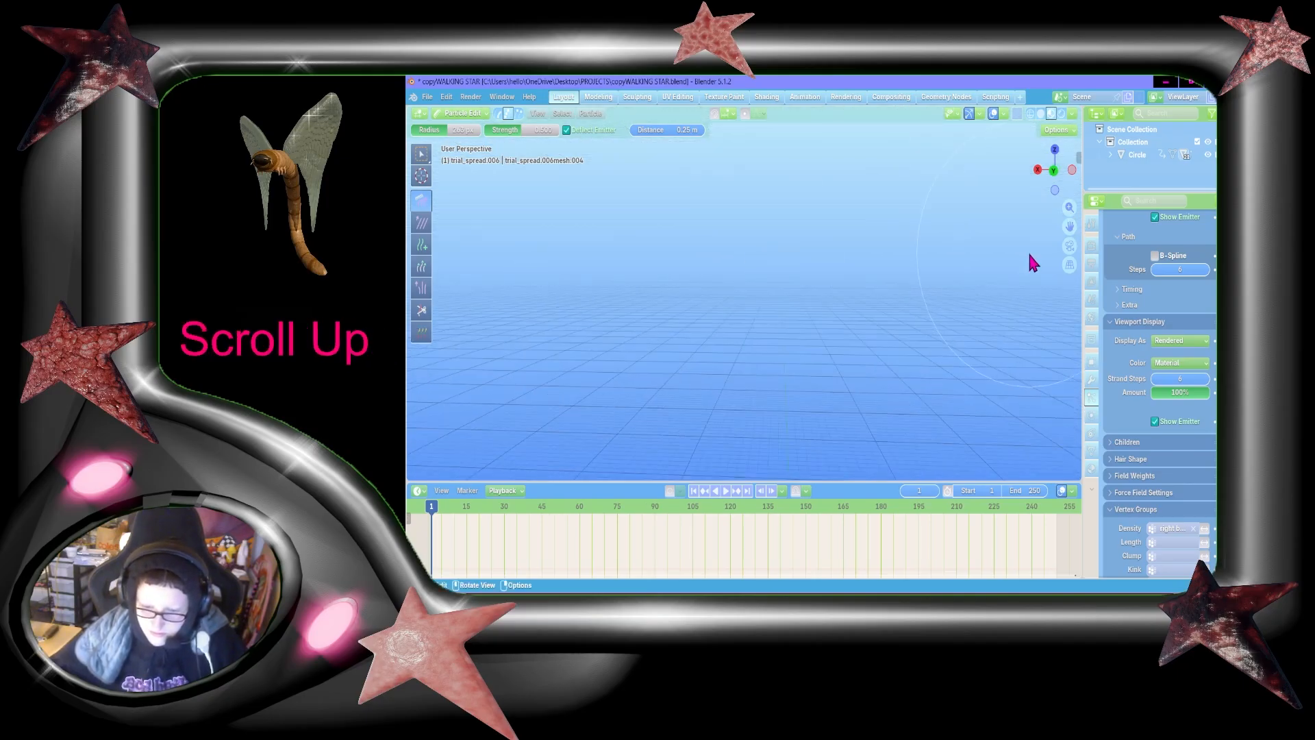
Step: Comb the hair tail from the front view so its end curves outward above the shoulder
{"action": "key", "text": "shift+grave"}
{"action": "key", "text": "s"}
{"action": "key", "text": "a"}
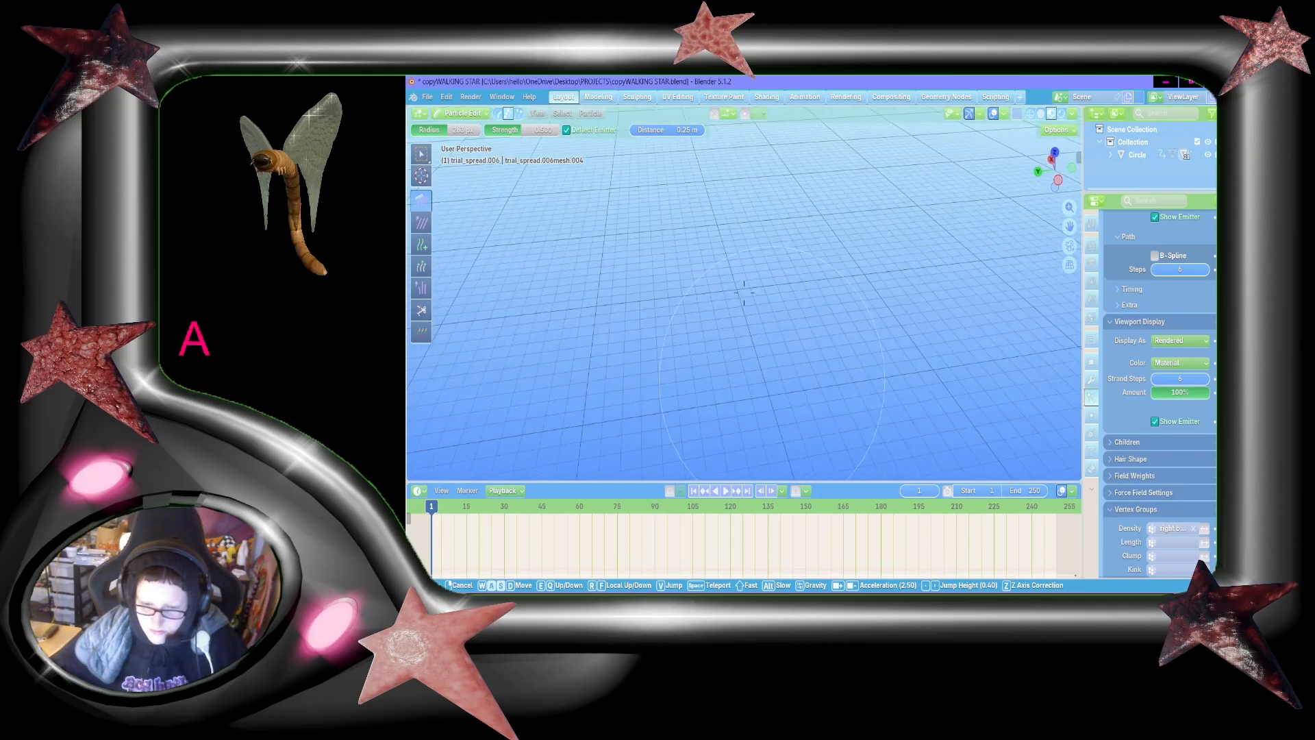
{"action": "key", "text": "w"}
{"action": "key", "text": "shift+w"}
{"action": "key", "text": "a"}
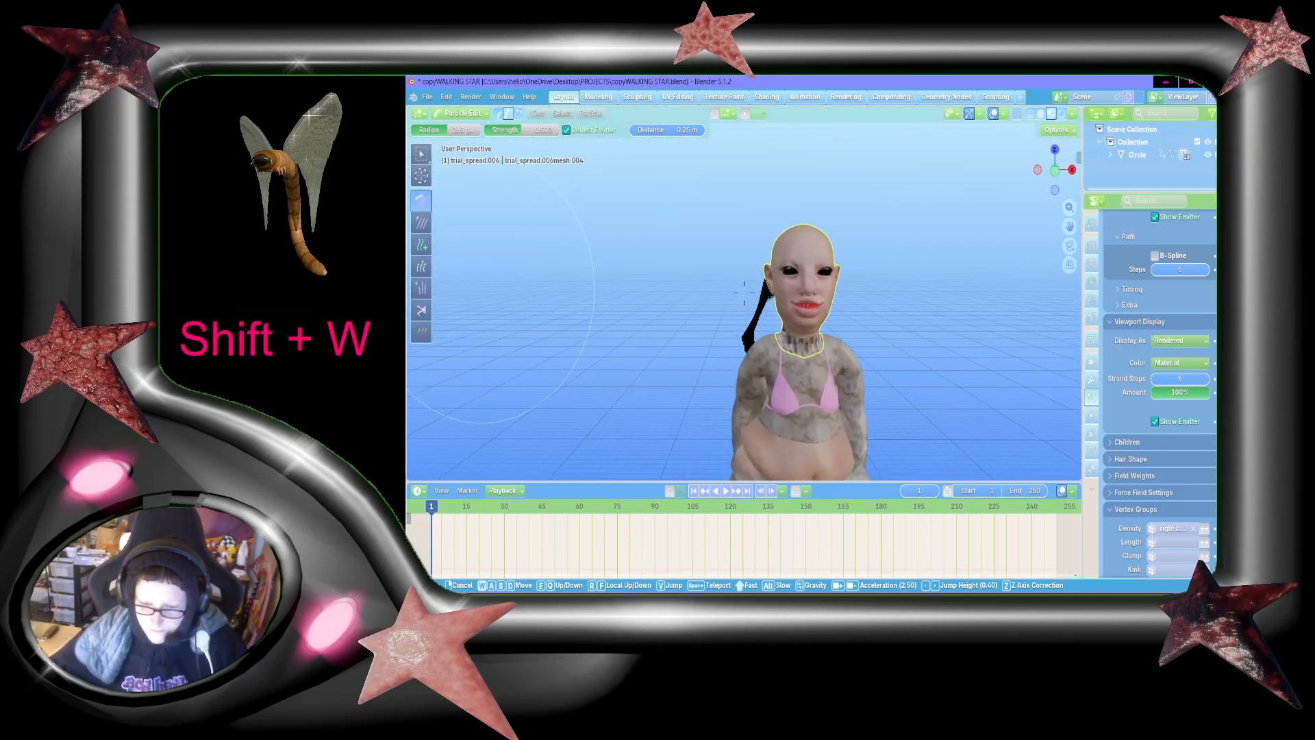
{"action": "key", "text": "d"}
{"action": "left_click", "coordinate": [1066, 300], "text": "shift"}
{"action": "mouse_move", "coordinate": [791, 268]}
{"action": "left_mouse_down"}
{"action": "mouse_move", "coordinate": [704, 254]}
{"action": "mouse_move", "coordinate": [771, 379]}
{"action": "left_mouse_up"}
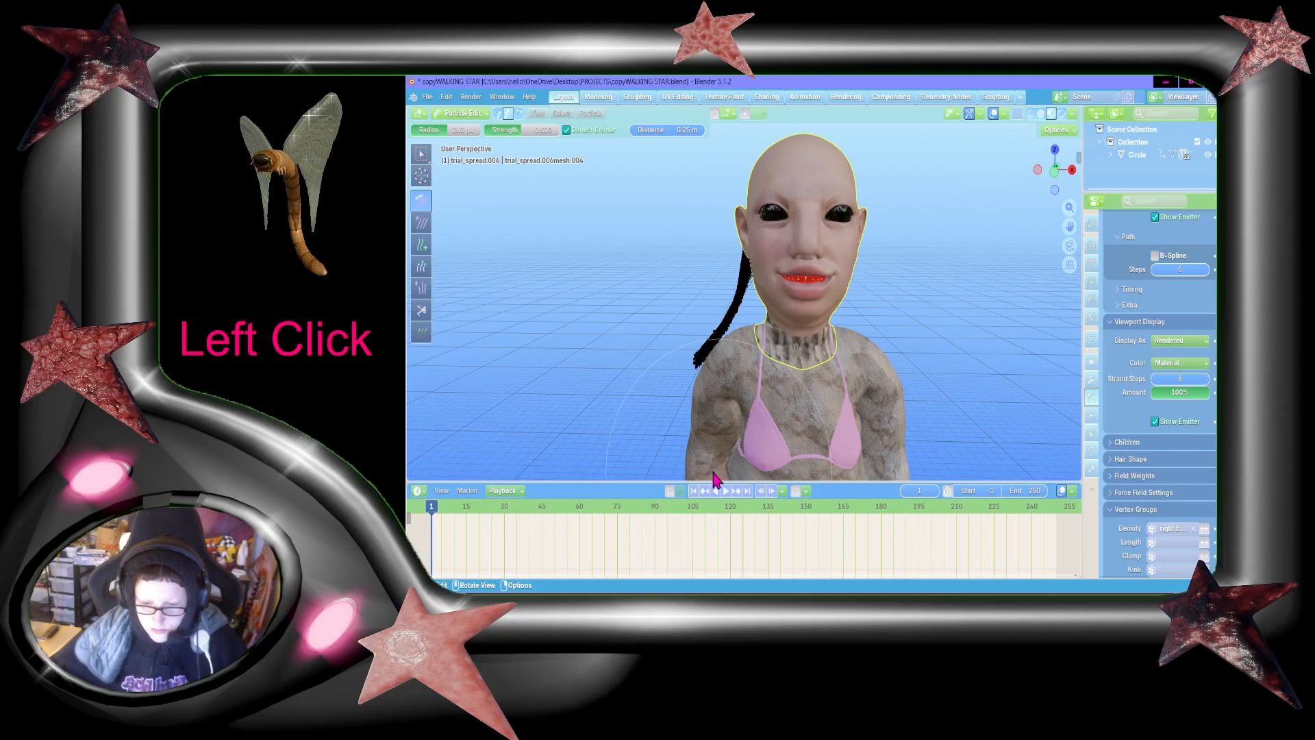
{"action": "left_click_drag", "start_coordinate": [866, 337], "coordinate": [830, 325]}
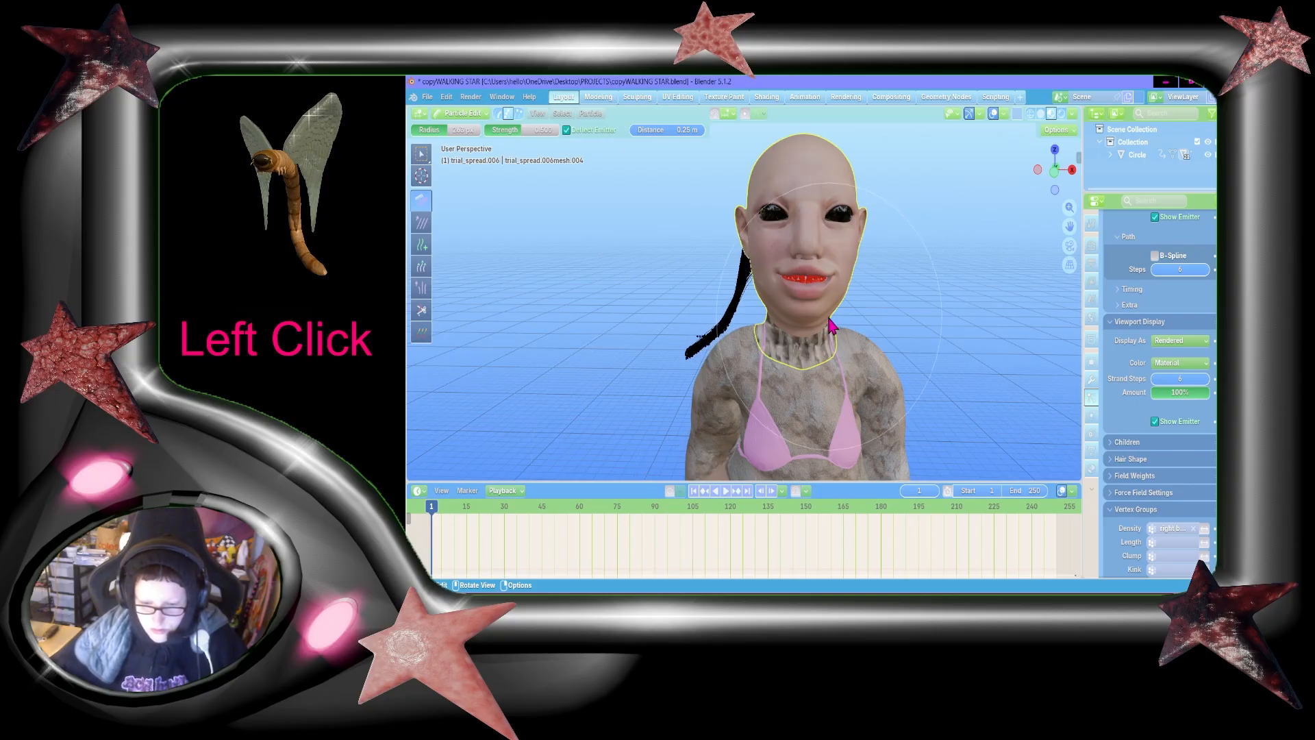
Step: Comb the hair tail from the side view, gathering the strands into a thinner tail behind the neck
{"action": "key", "text": "shift+grave"}
{"action": "key", "text": "a"}
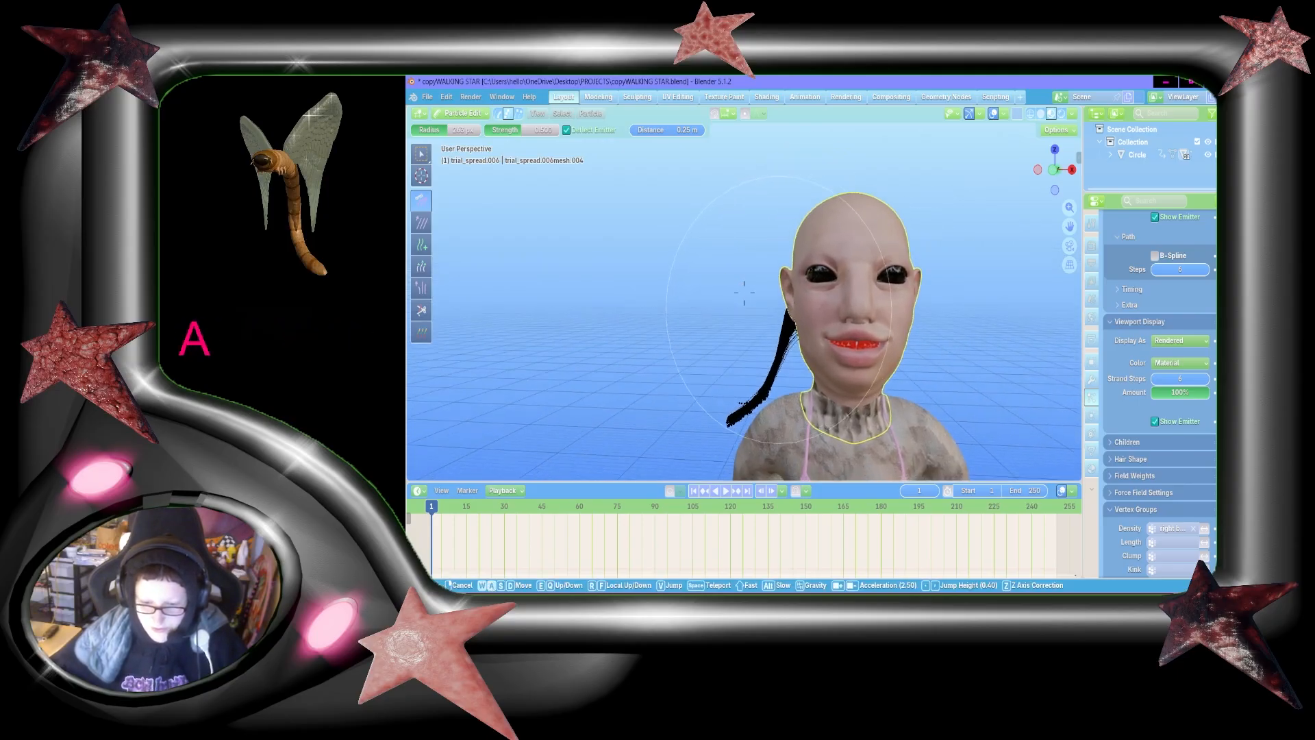
{"action": "key", "text": "shift+w"}
{"action": "key", "text": "shift+s"}
{"action": "key", "text": "shift+d"}
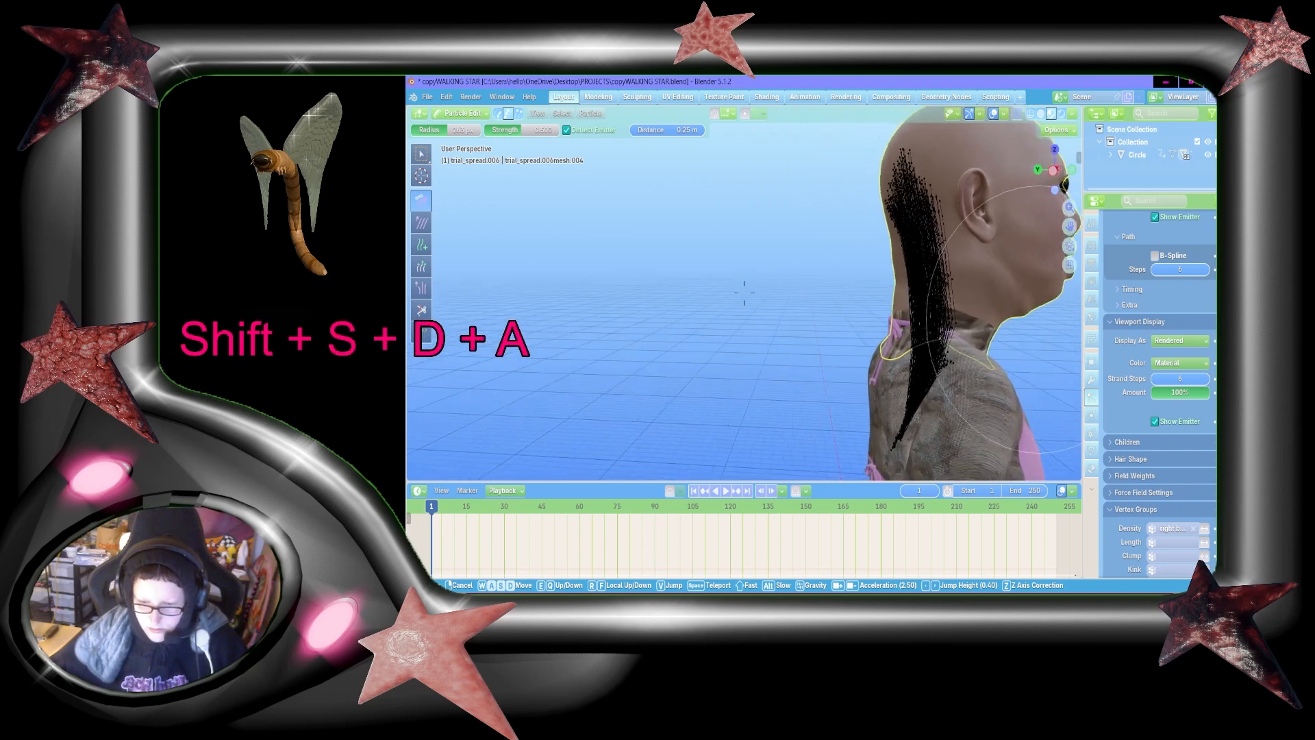
{"action": "key", "text": "w"}
{"action": "left_click", "coordinate": [744, 293]}
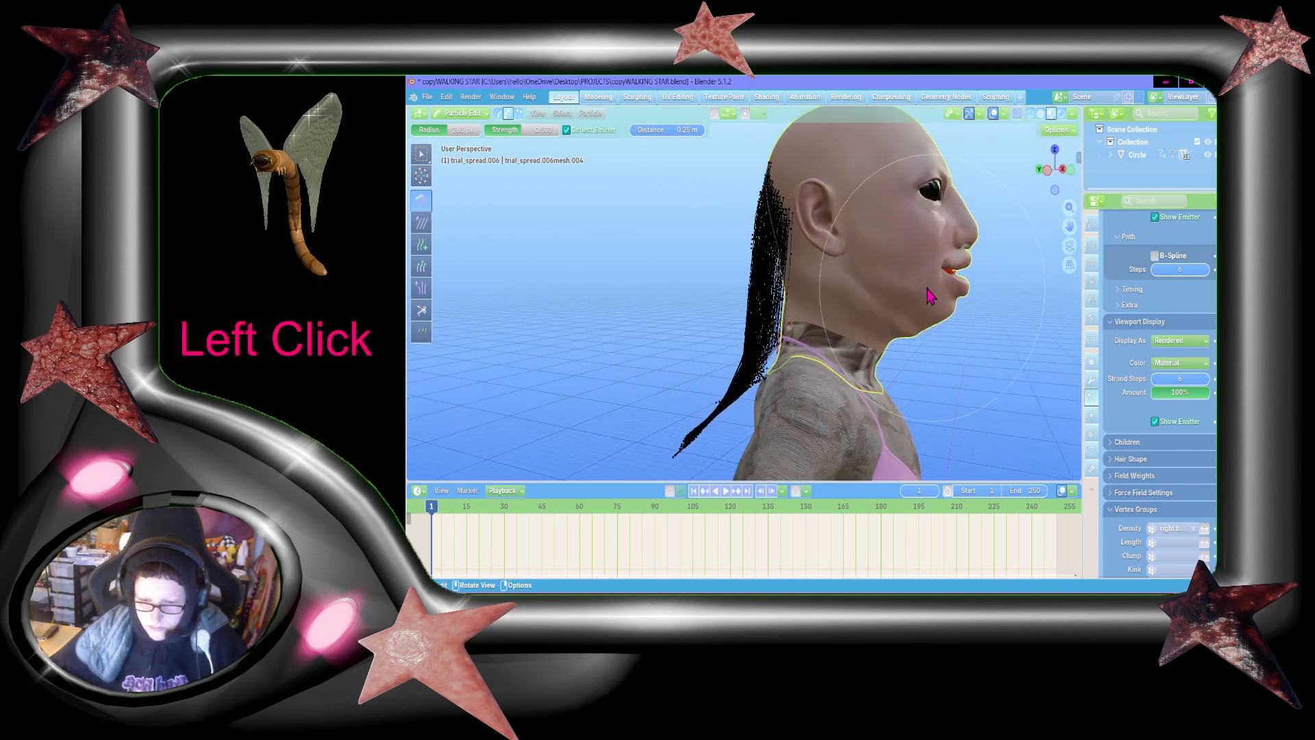
{"action": "mouse_move", "coordinate": [855, 284]}
{"action": "left_mouse_down"}
{"action": "mouse_move", "coordinate": [875, 299]}
{"action": "mouse_move", "coordinate": [844, 381]}
{"action": "left_mouse_up"}
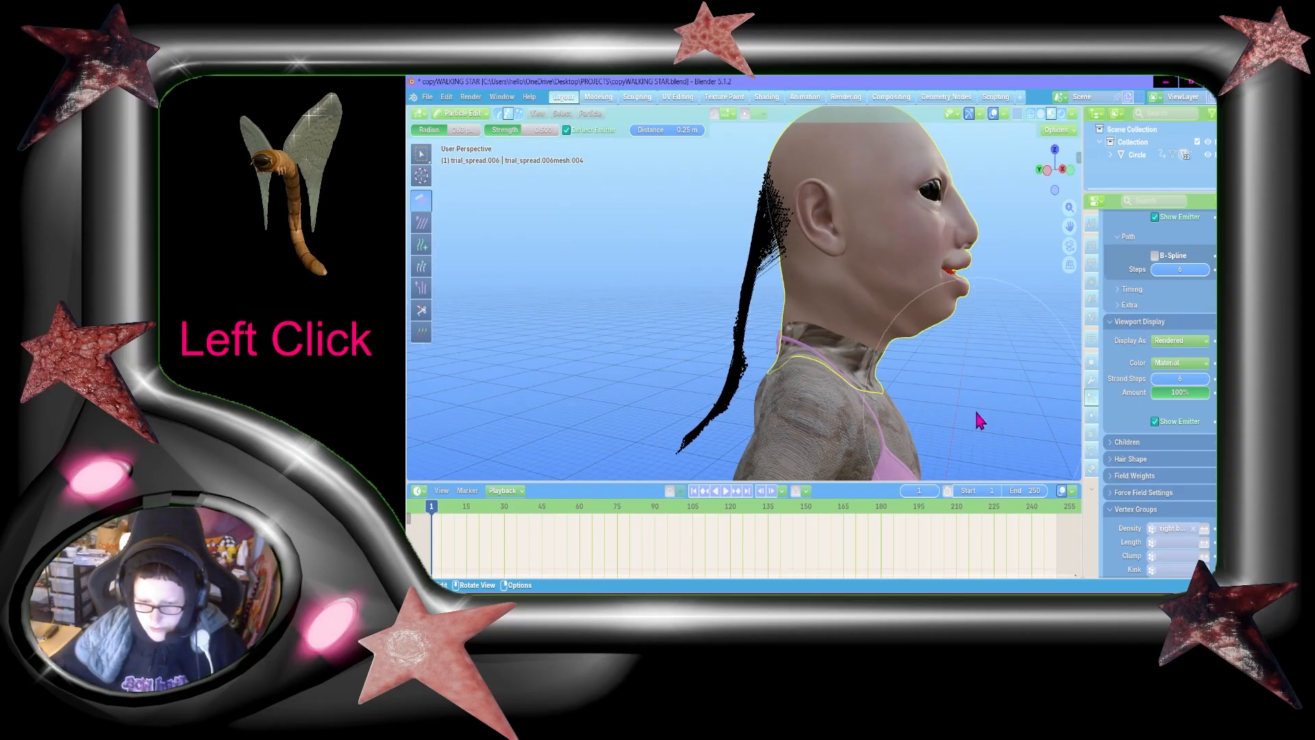
Step: Comb the hair from the back view, drawing the strands together into a very thin tail across the shoulder
{"action": "key", "text": "shift+grave"}
{"action": "key", "text": "shift+w"}
{"action": "key", "text": "shift+a"}
{"action": "key", "text": "shift+s"}
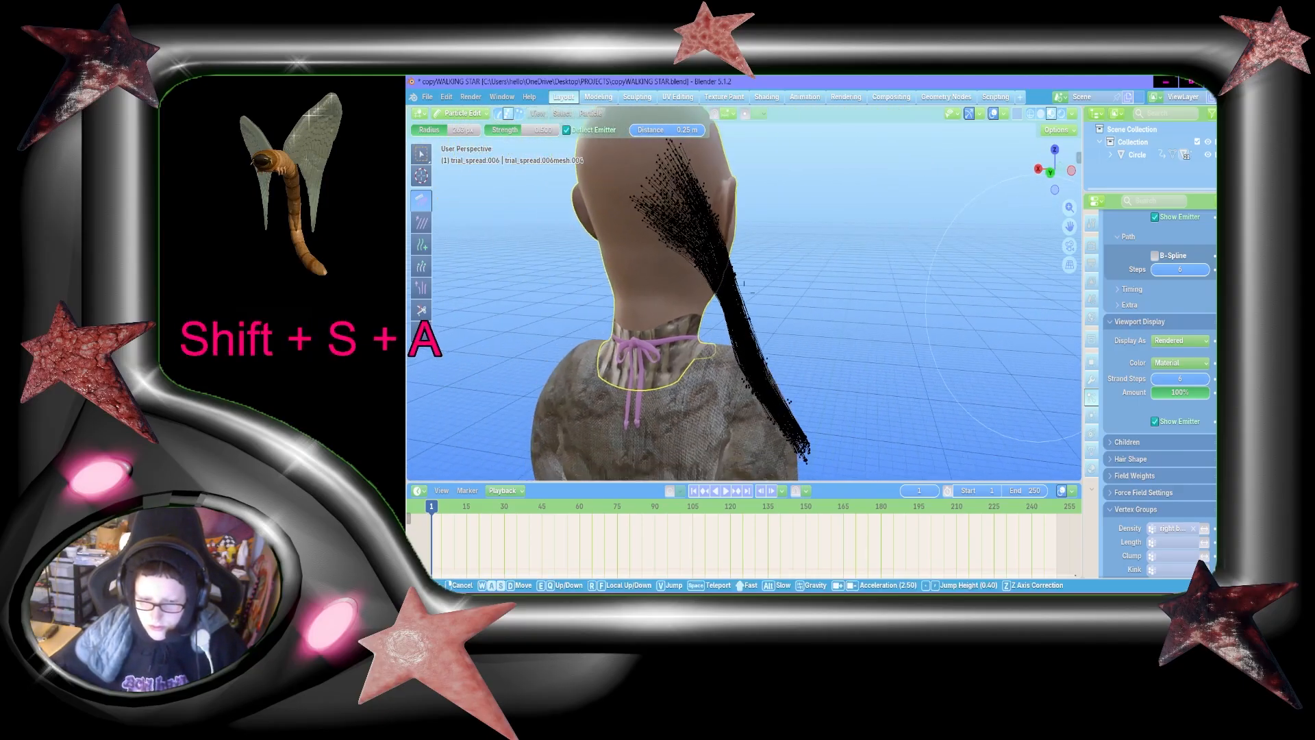
{"action": "key", "text": "shift+w"}
{"action": "key", "text": "shift+s"}
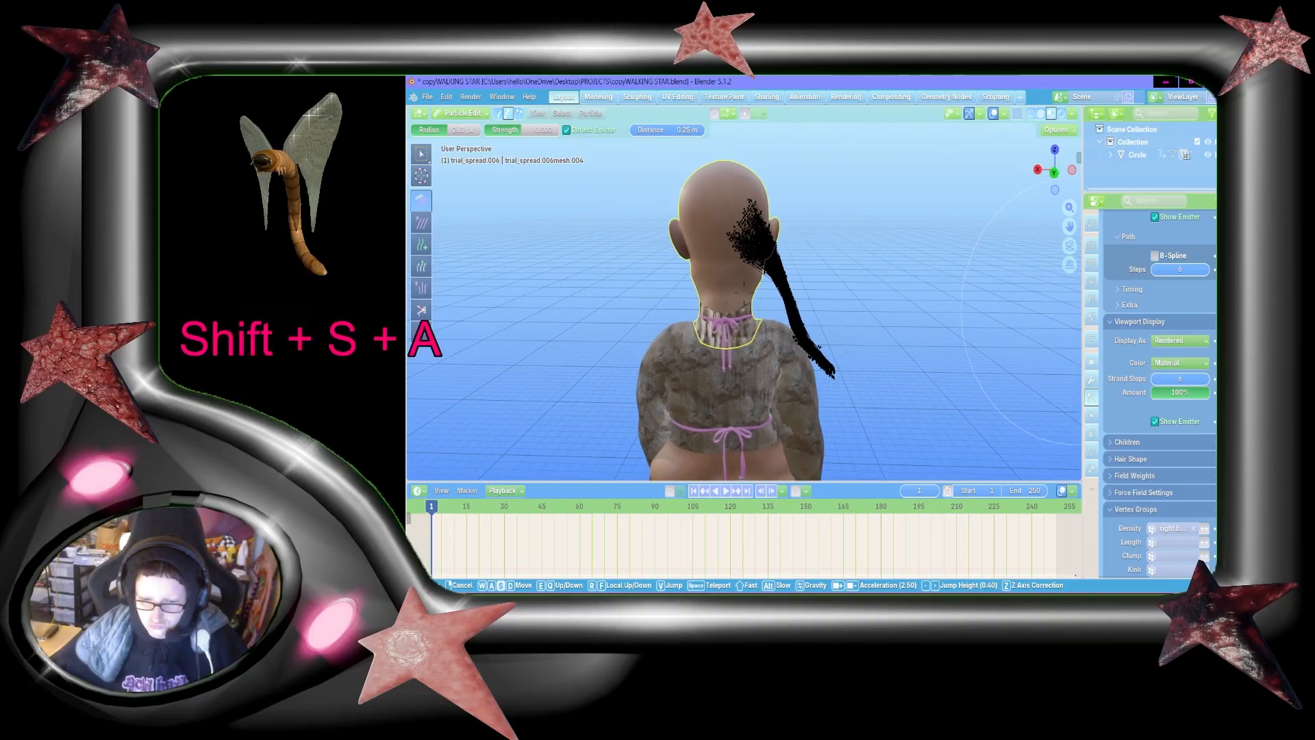
{"action": "left_click", "coordinate": [503, 356]}
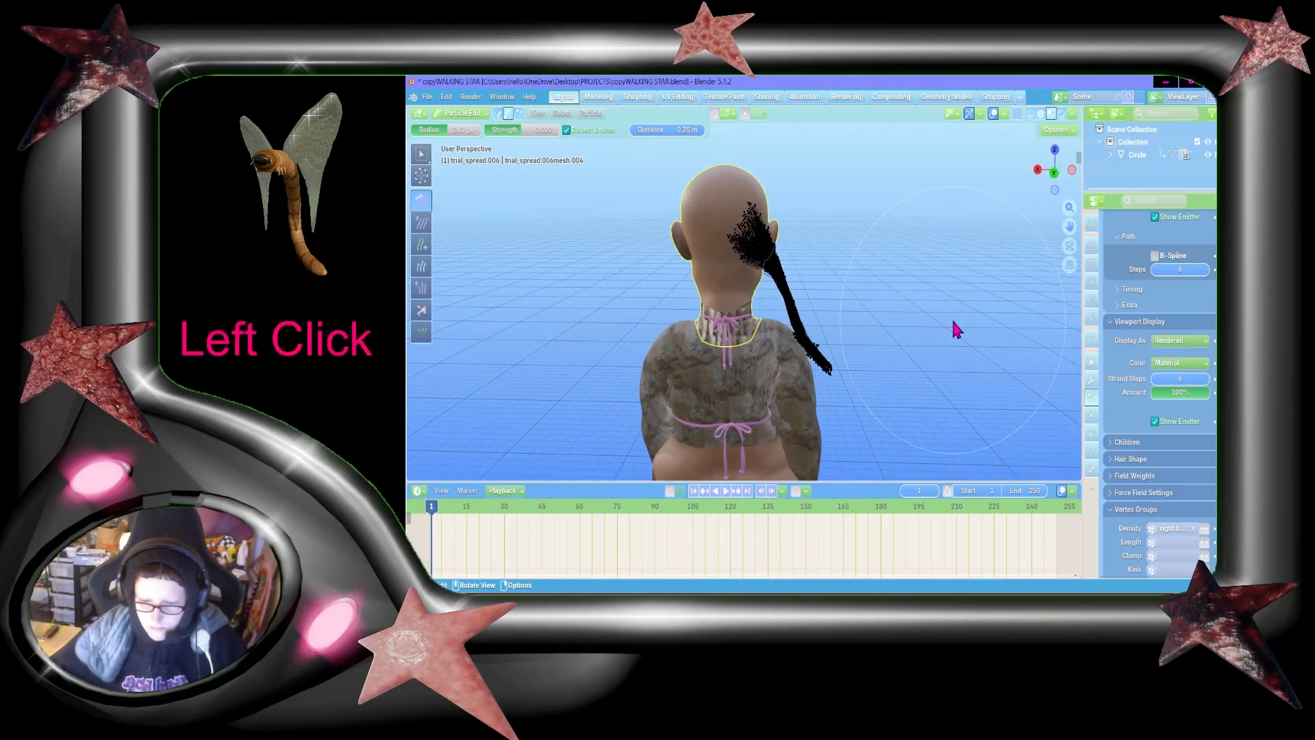
{"action": "mouse_move", "coordinate": [904, 221]}
{"action": "left_mouse_down"}
{"action": "mouse_move", "coordinate": [835, 216]}
{"action": "mouse_move", "coordinate": [851, 275]}
{"action": "mouse_move", "coordinate": [745, 352]}
{"action": "left_mouse_up"}
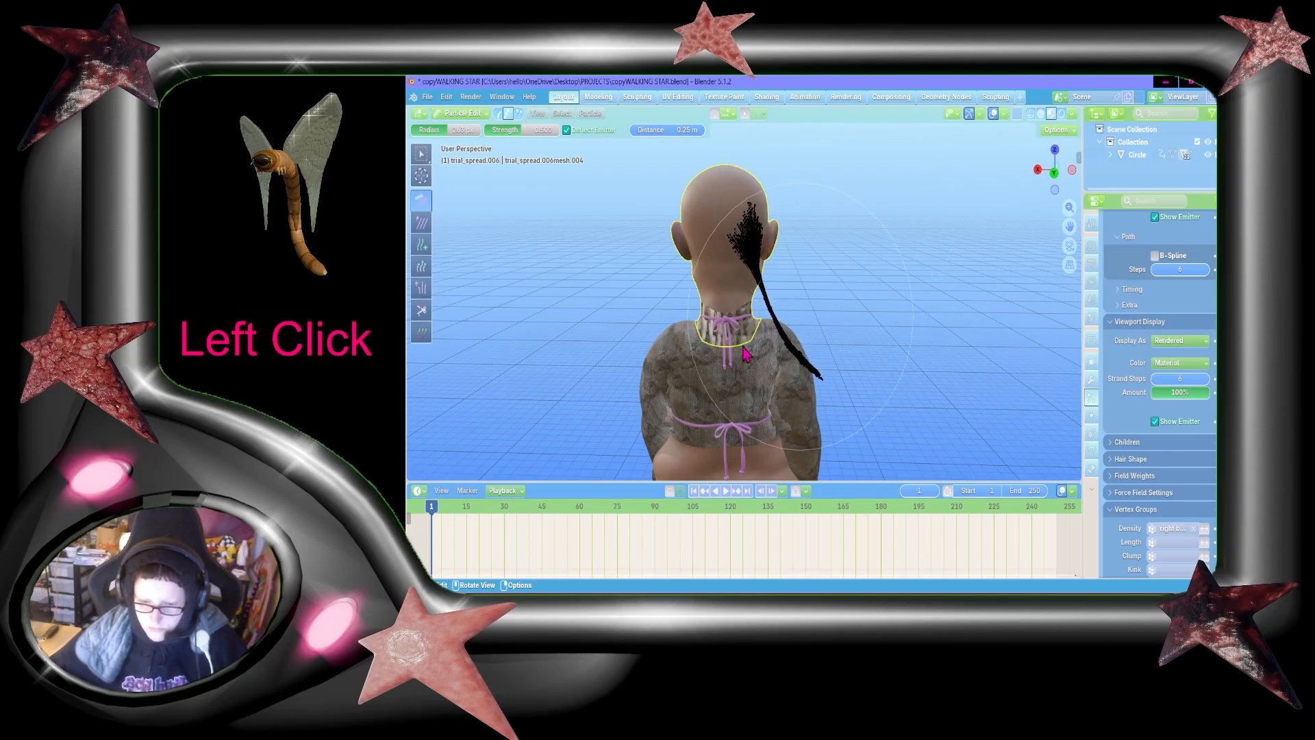
{"action": "left_click_drag", "start_coordinate": [615, 376], "coordinate": [725, 355]}
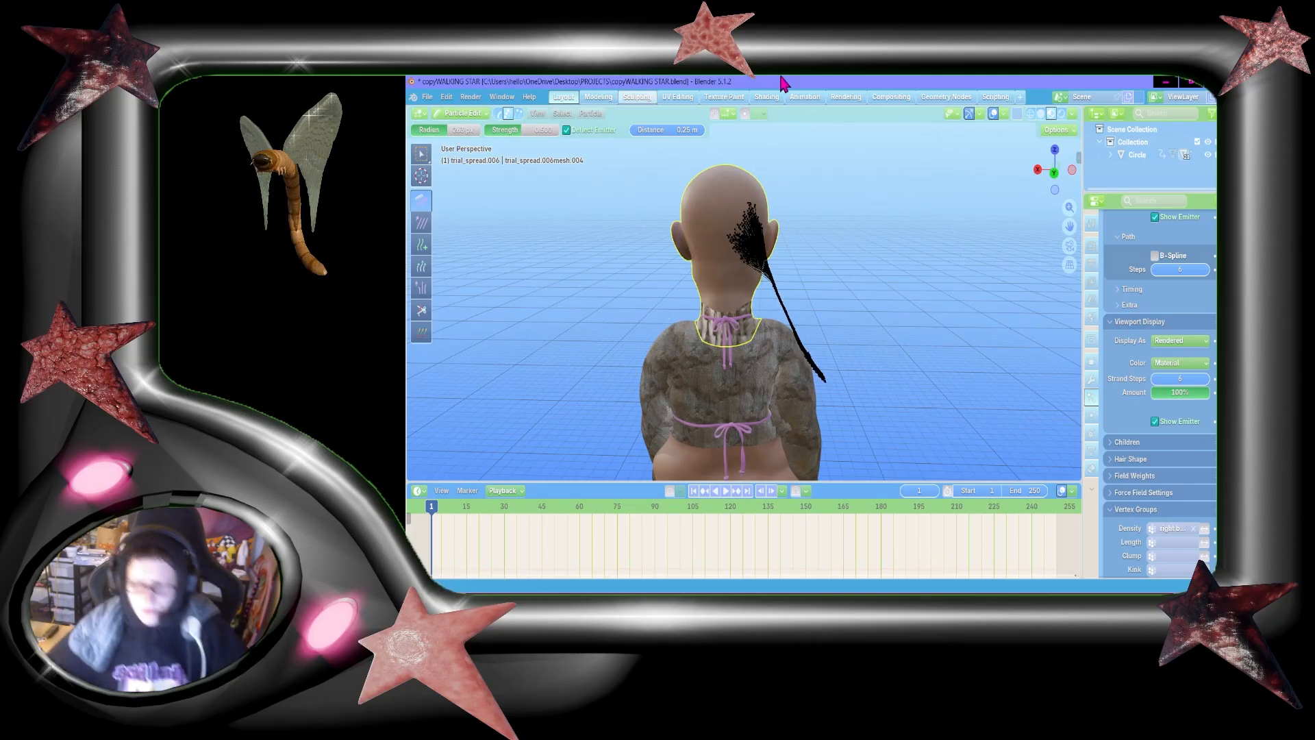
Step: Switch to the web browser, search Ecosia Images for "alfred pietroni a granted wish" and look through the results for reference
{"action": "left_click", "coordinate": [865, 602]}
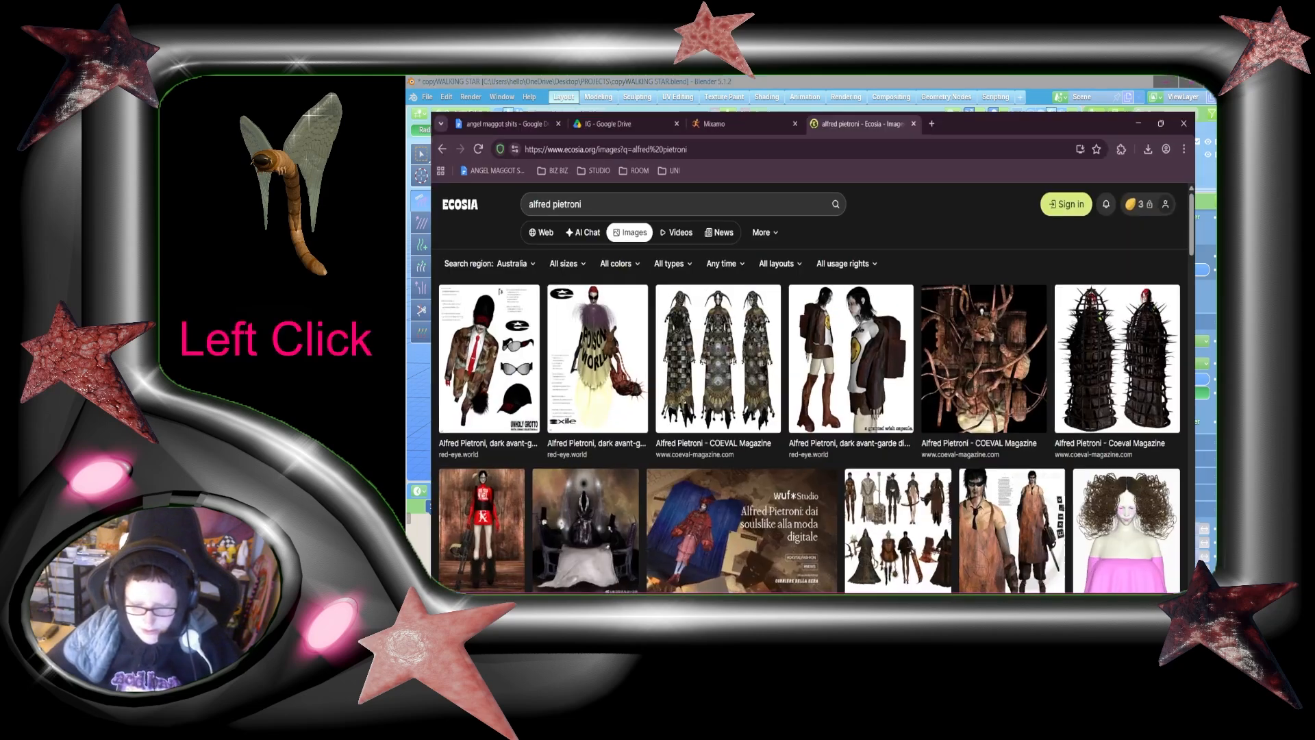
{"action": "left_click", "coordinate": [590, 177]}
{"action": "type", "text": "a g"}
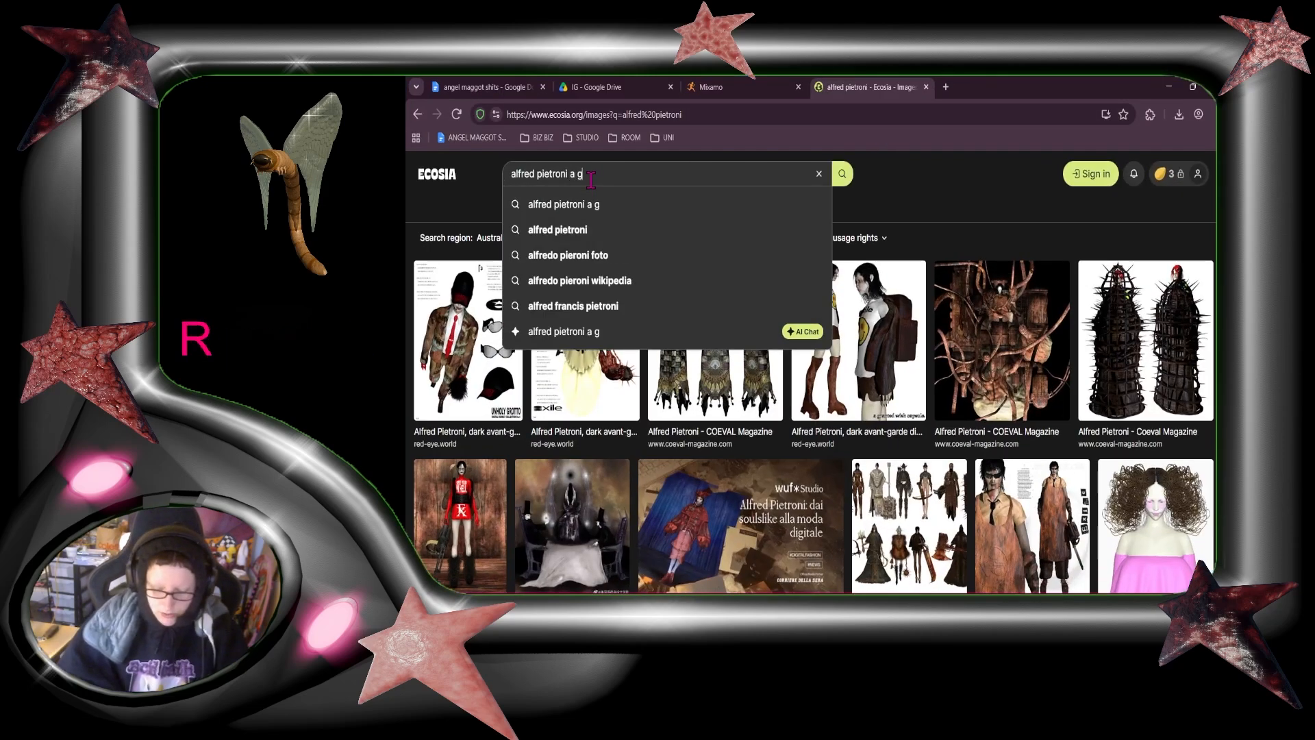
{"action": "type", "text": "ranted wishe"}
{"action": "key", "text": "BackSpace"}
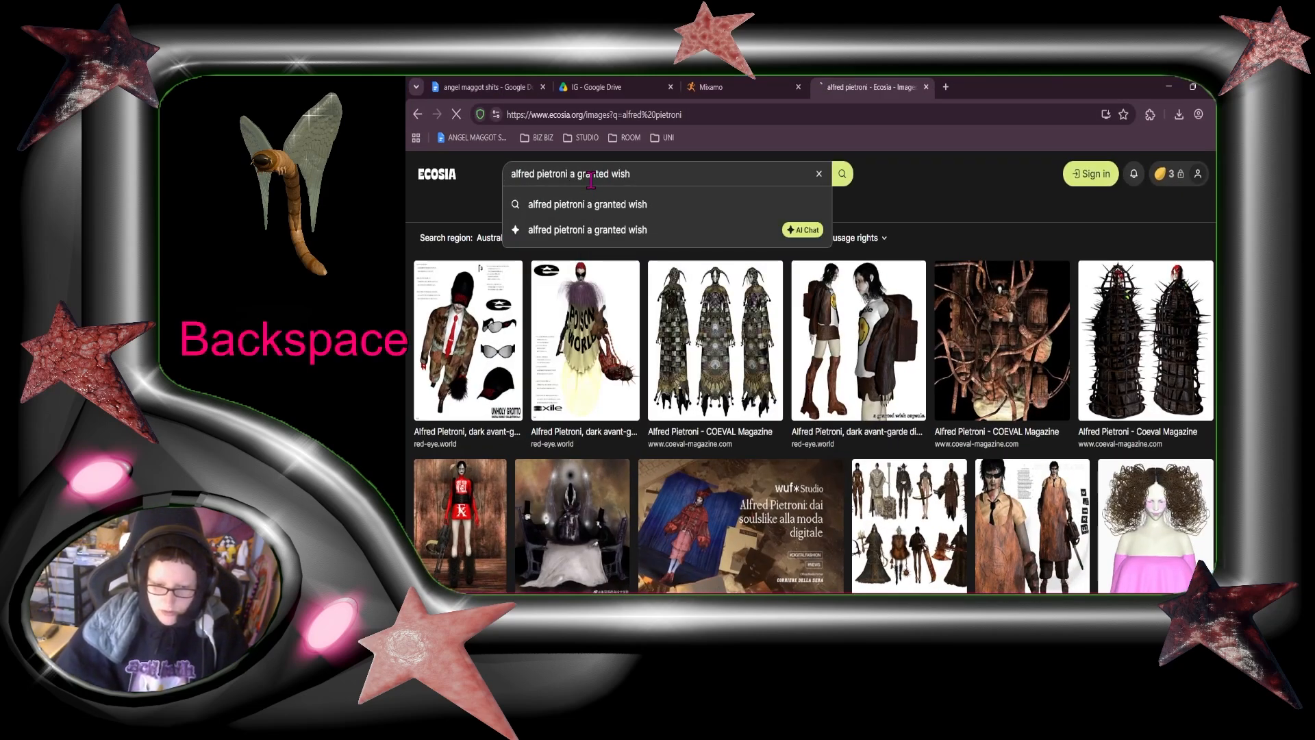
{"action": "key", "text": "Return"}
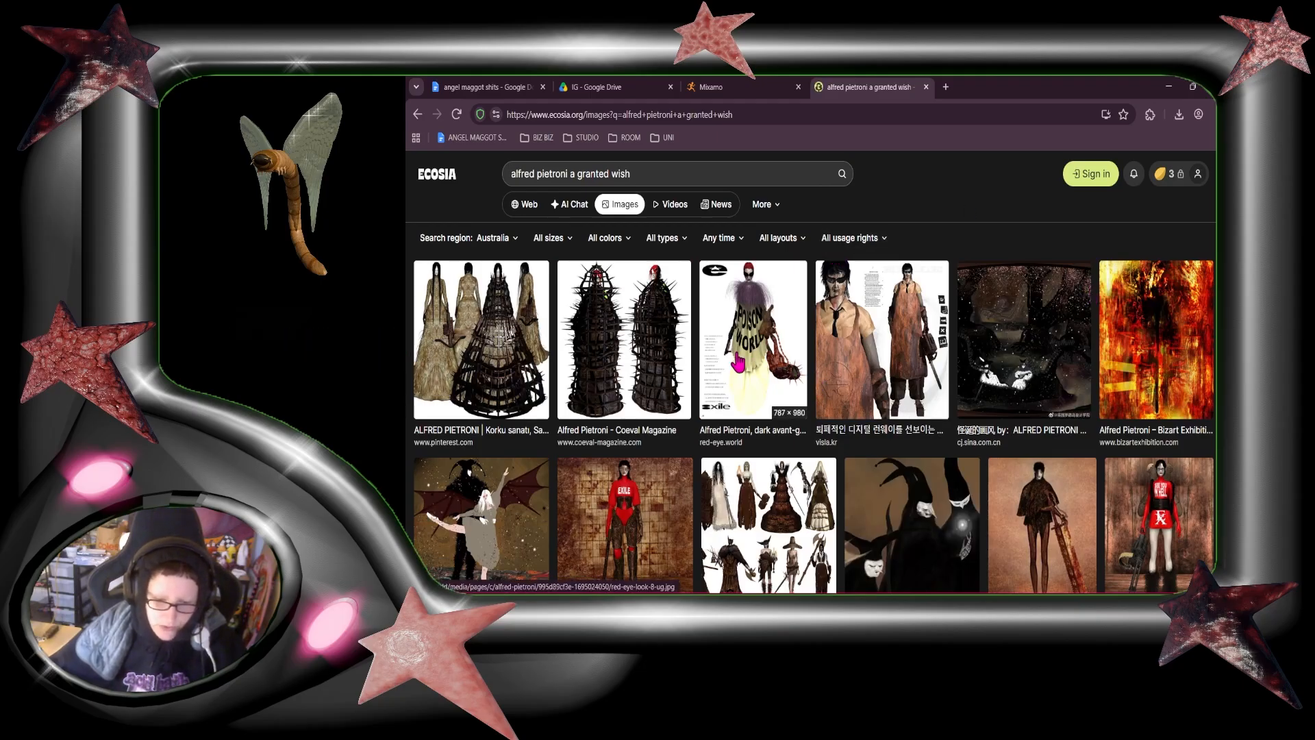
{"action": "scroll", "coordinate": [739, 359], "scroll_direction": "down", "scroll_amount": 1}
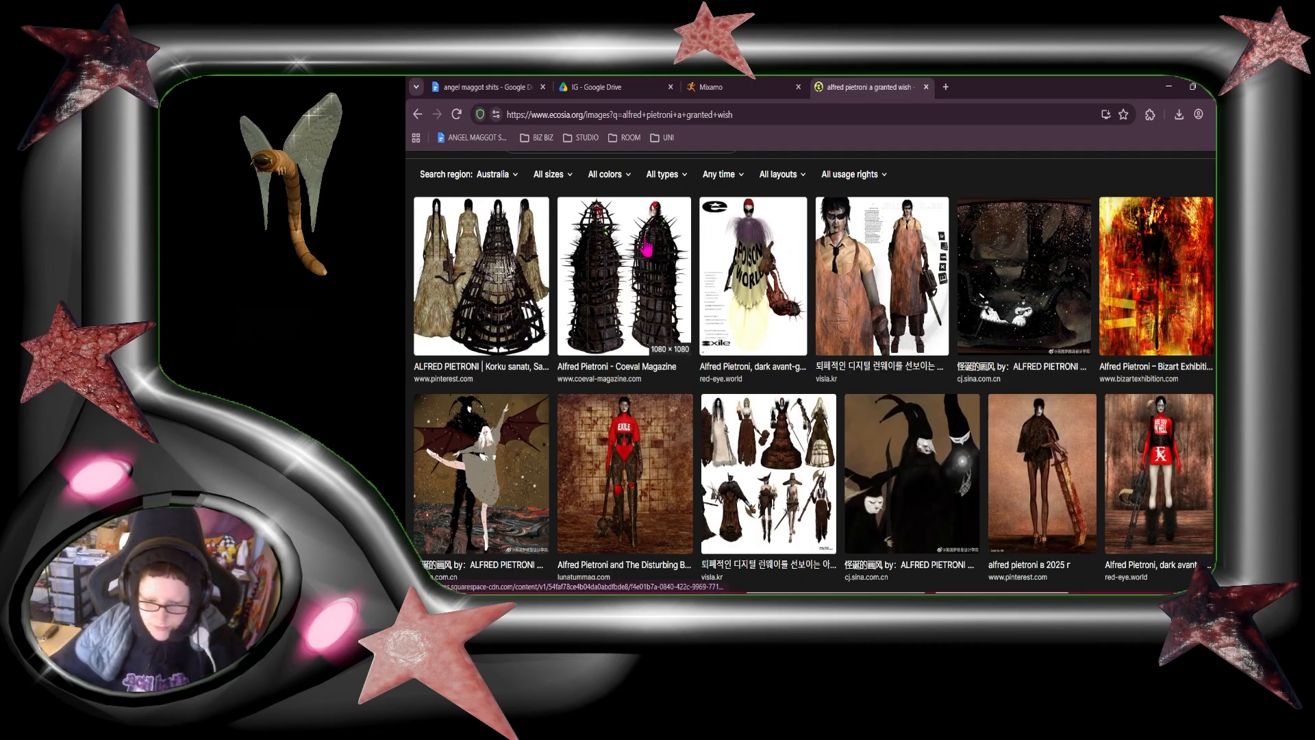
{"action": "scroll", "coordinate": [645, 248], "scroll_direction": "down", "scroll_amount": 6}
{"action": "scroll", "coordinate": [845, 388], "scroll_direction": "up", "scroll_amount": 7}
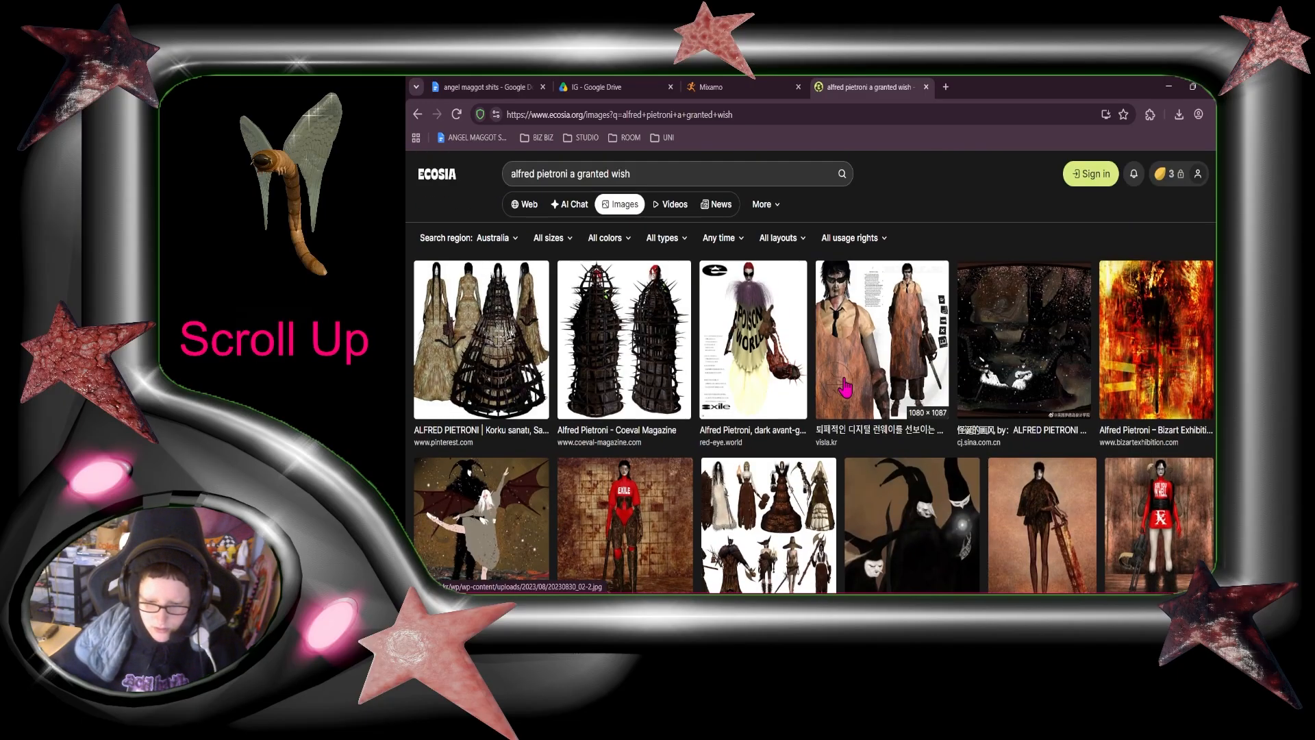
{"action": "scroll", "coordinate": [845, 388], "scroll_direction": "down", "scroll_amount": 6}
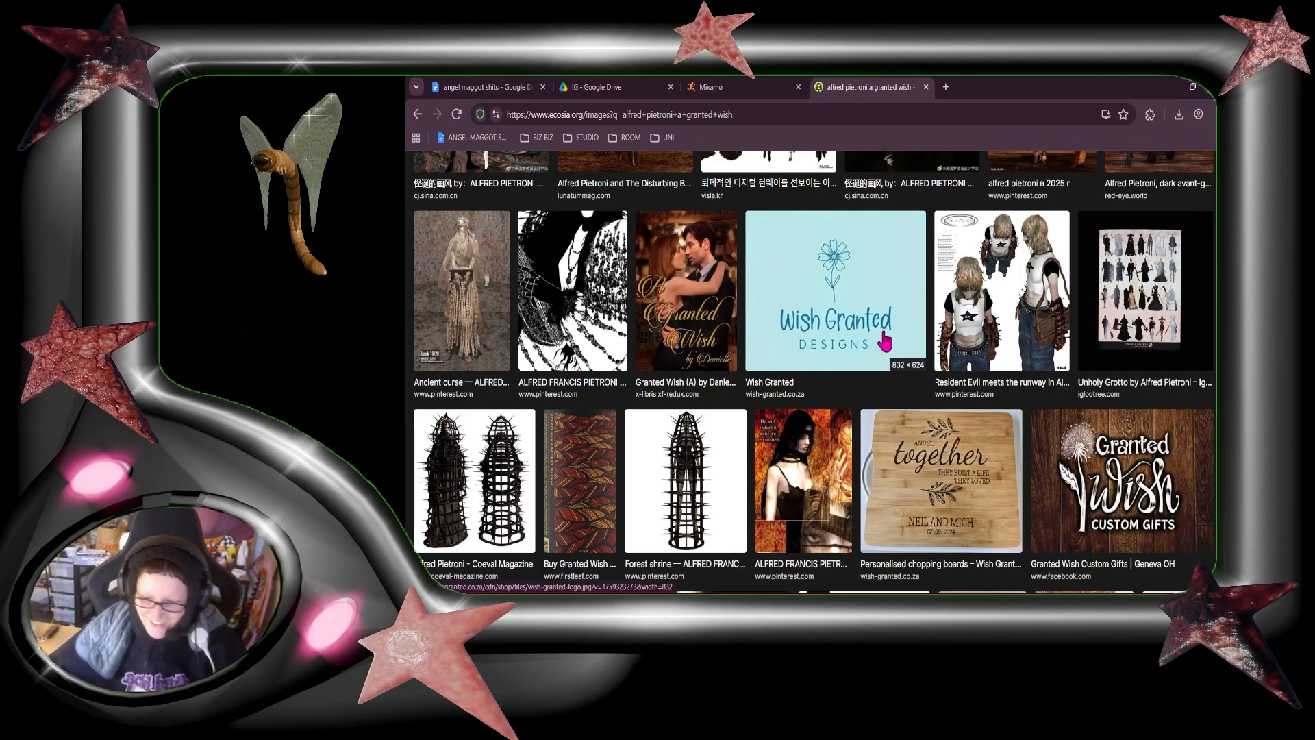
Step: Look through more image results, switch to the web results, and open the RED•EYE article on Alfred Pietroni in a new tab
{"action": "scroll", "coordinate": [884, 340], "scroll_direction": "down", "scroll_amount": 3}
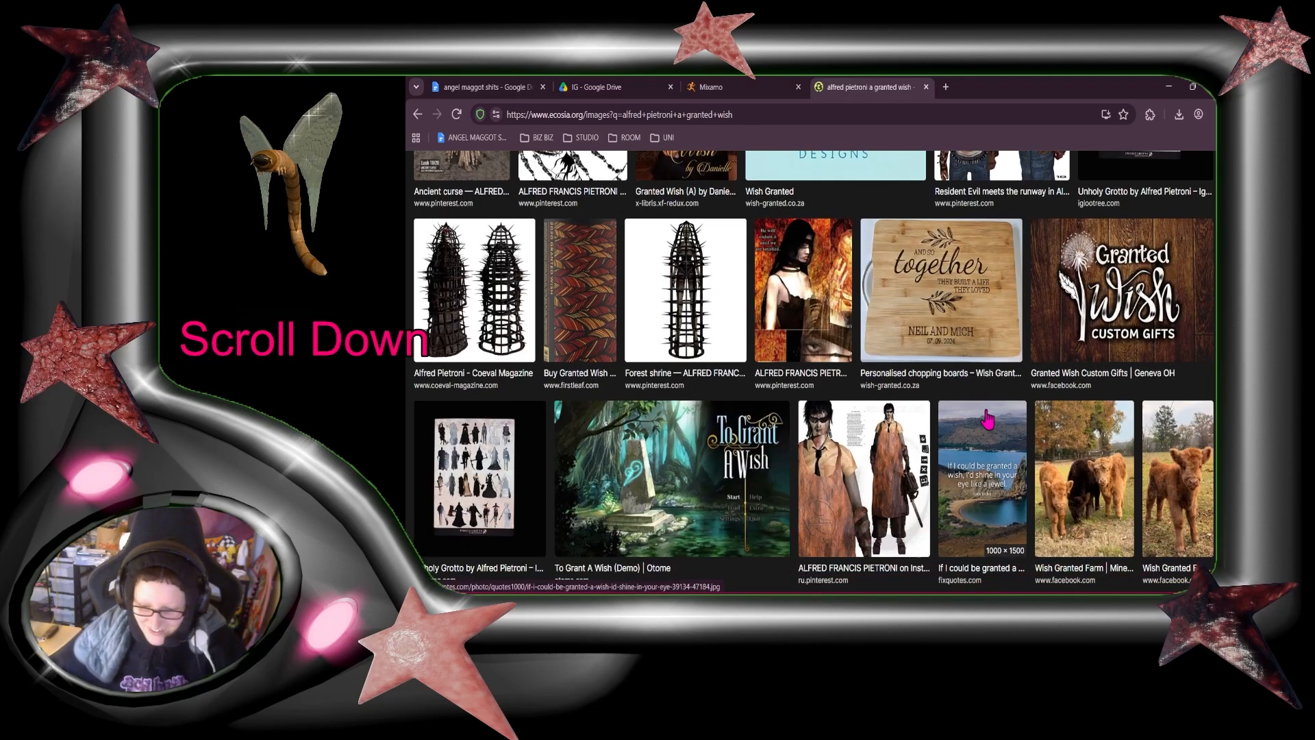
{"action": "scroll", "coordinate": [986, 419], "scroll_direction": "down", "scroll_amount": 3}
{"action": "scroll", "coordinate": [847, 472], "scroll_direction": "up", "scroll_amount": 12}
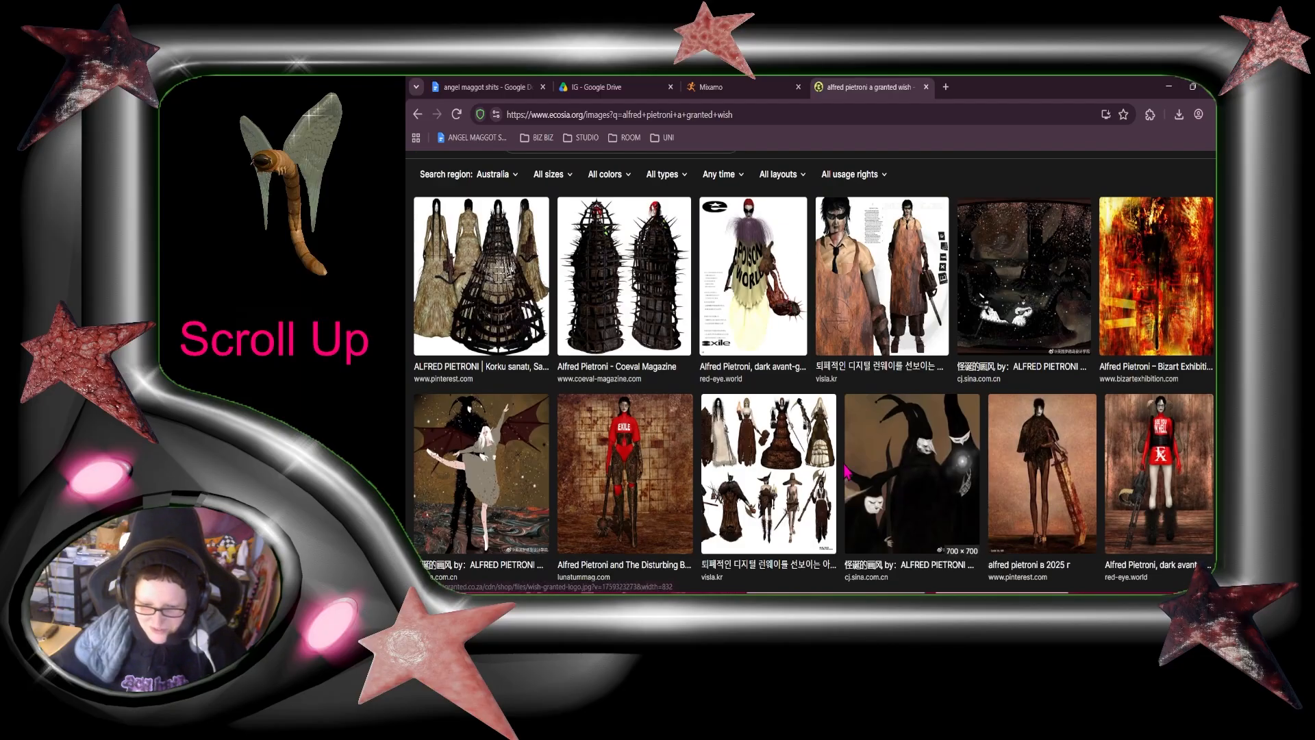
{"action": "scroll", "coordinate": [847, 473], "scroll_direction": "up", "scroll_amount": 2}
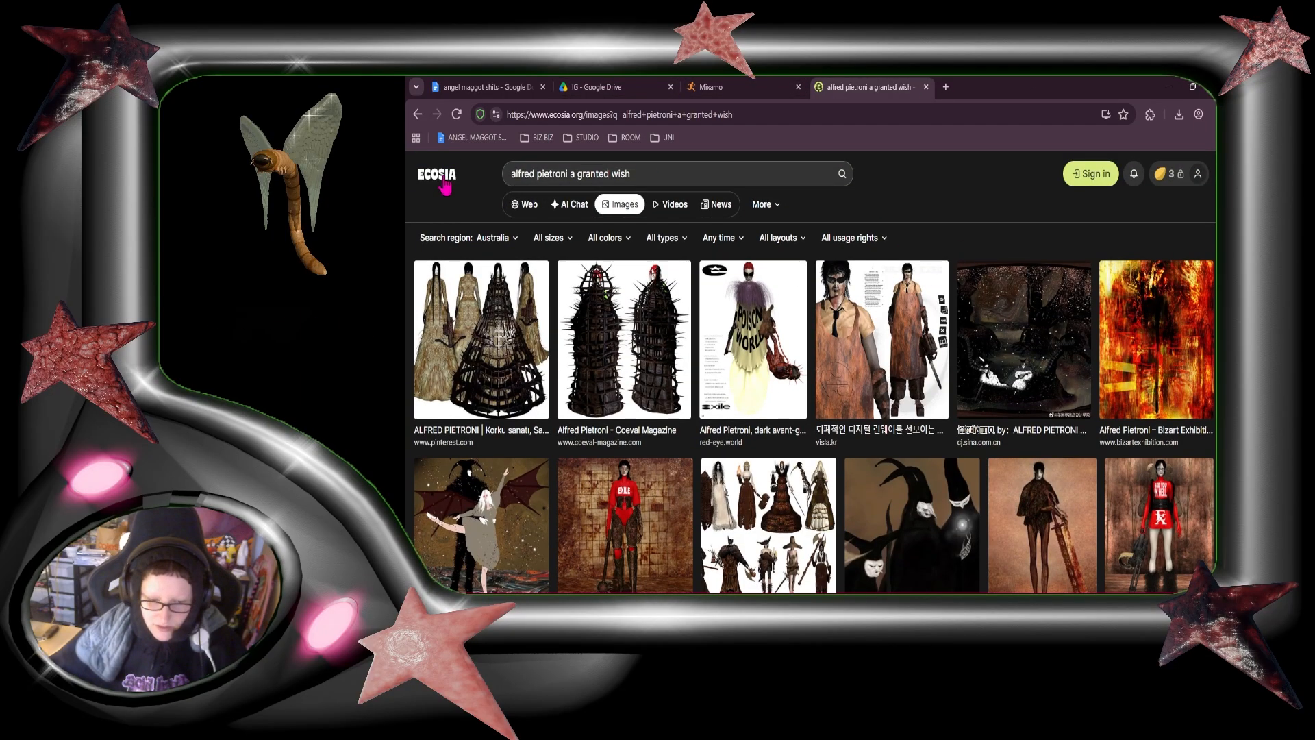
{"action": "left_click", "coordinate": [525, 205]}
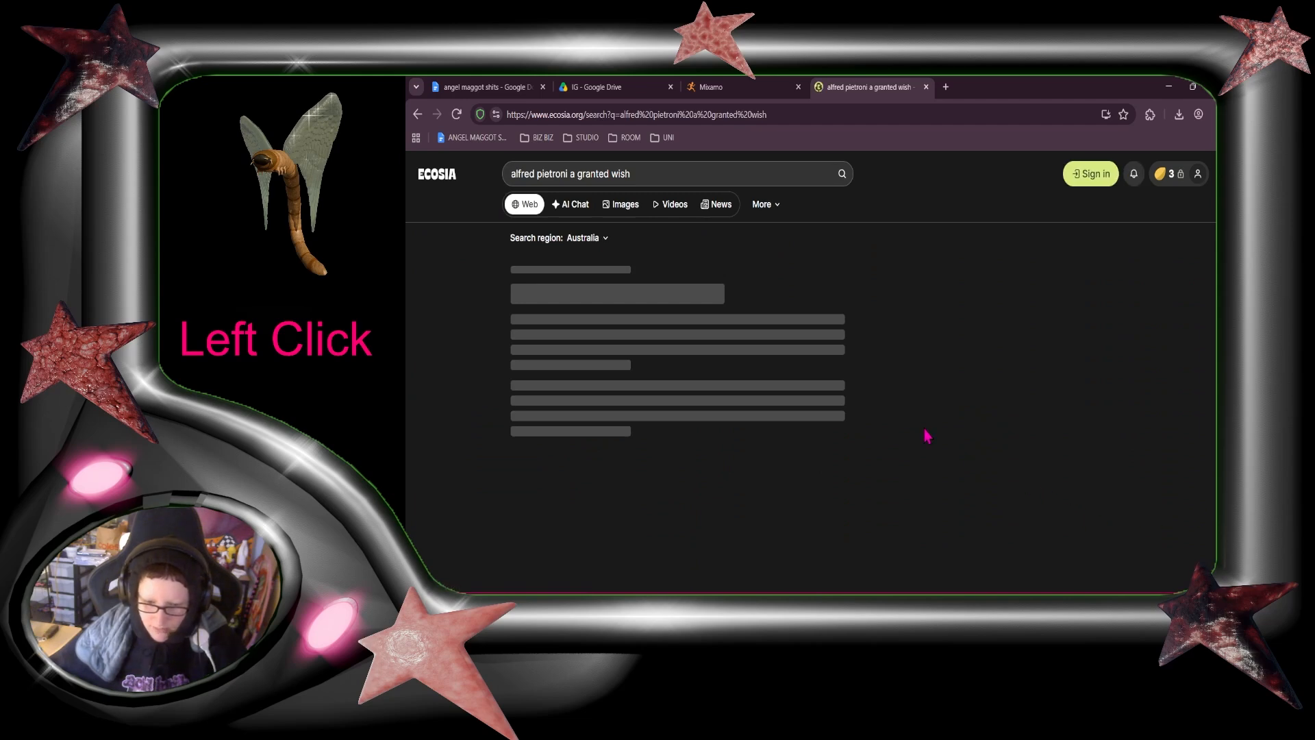
{"action": "right_click", "coordinate": [596, 488]}
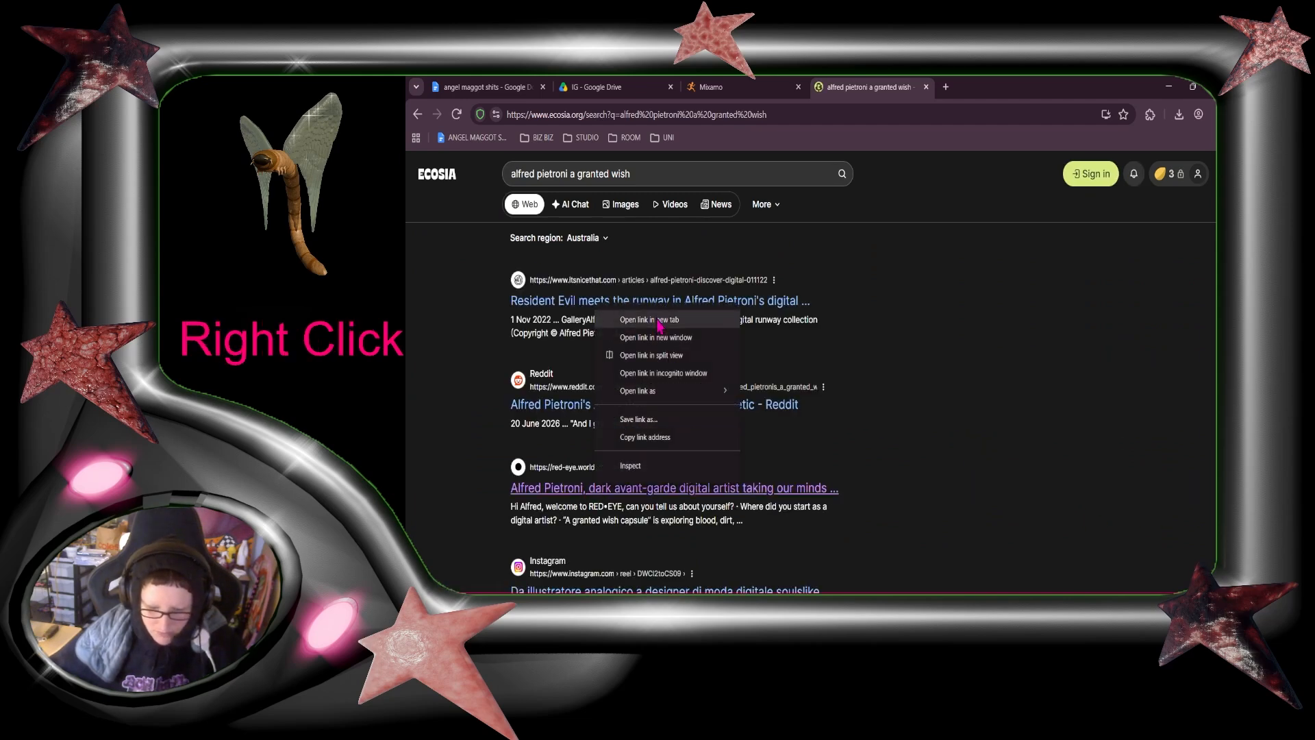
{"action": "left_click", "coordinate": [666, 319]}
{"action": "left_click", "coordinate": [965, 88]}
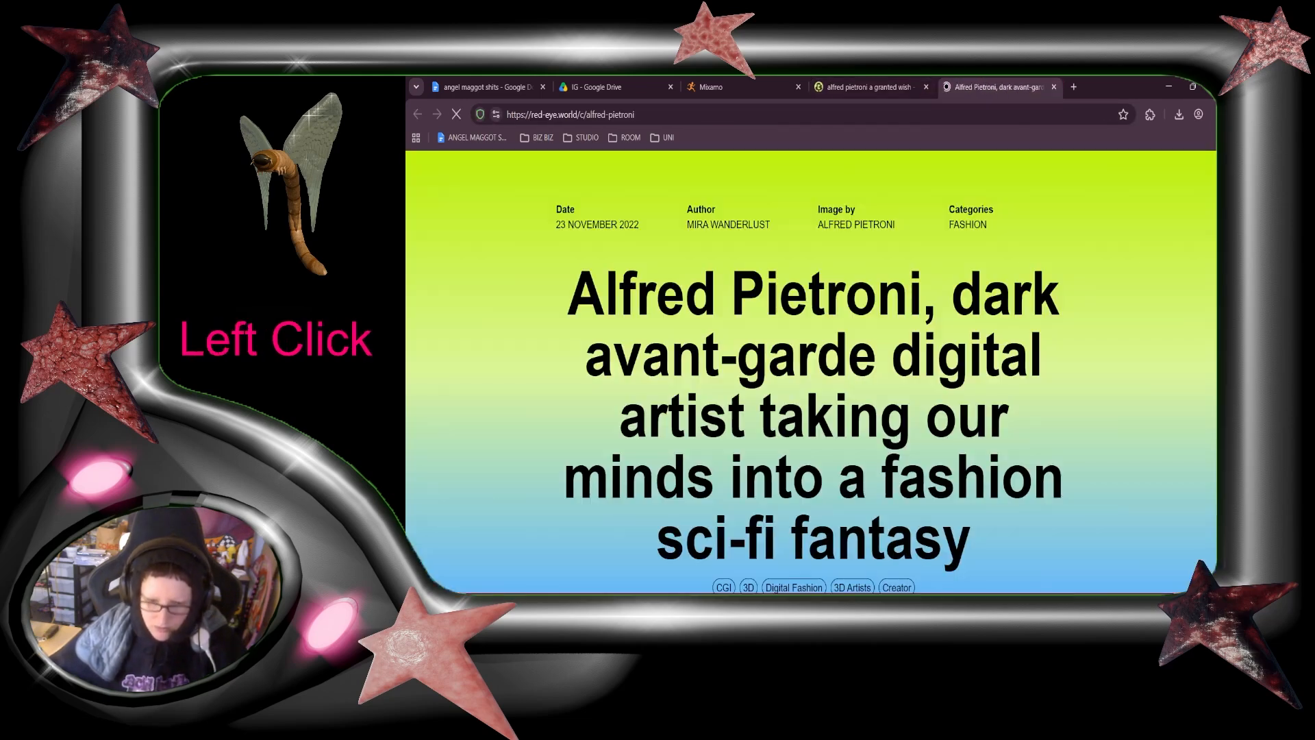
Step: Look through the RED•EYE article's fashion renders and character images for visual reference
{"action": "scroll", "coordinate": [1164, 390], "scroll_direction": "down", "scroll_amount": 2}
{"action": "scroll", "coordinate": [1071, 391], "scroll_direction": "down", "scroll_amount": 6}
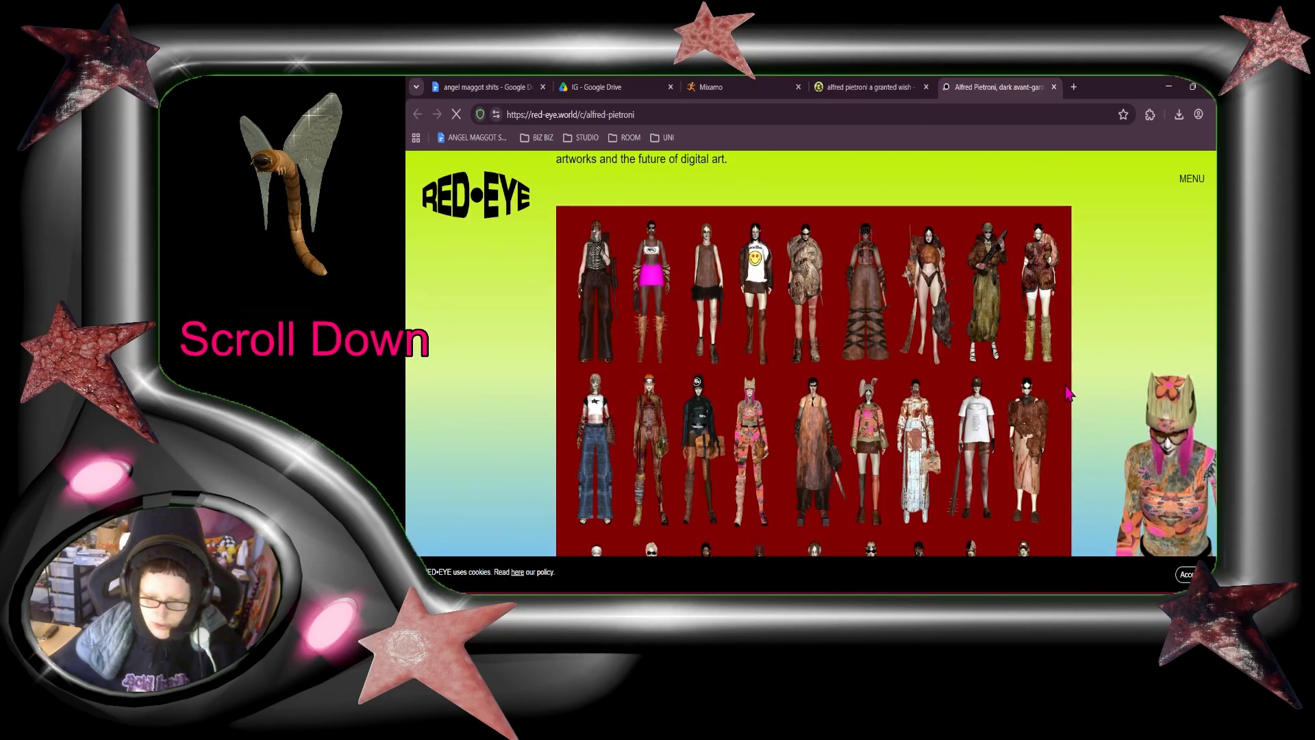
{"action": "scroll", "coordinate": [746, 442], "scroll_direction": "down", "scroll_amount": 2}
{"action": "scroll", "coordinate": [1002, 456], "scroll_direction": "down", "scroll_amount": 4}
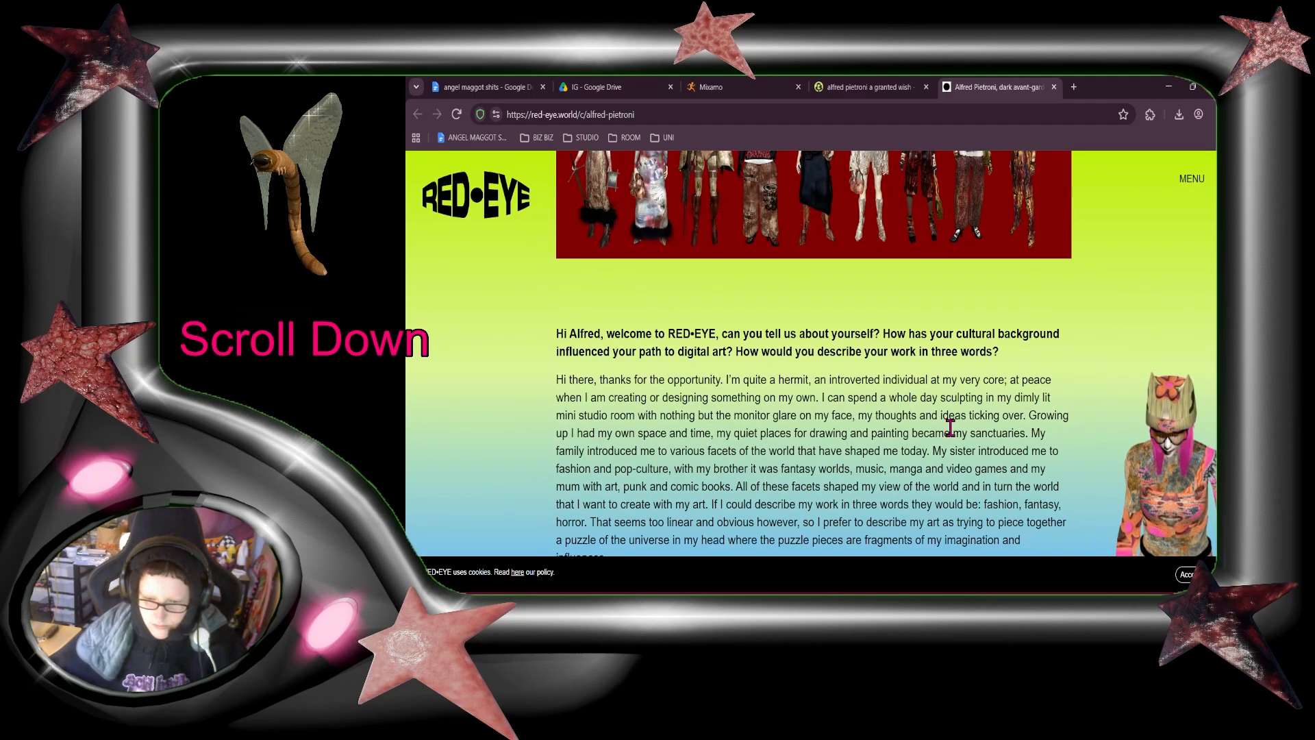
{"action": "scroll", "coordinate": [950, 428], "scroll_direction": "down", "scroll_amount": 12}
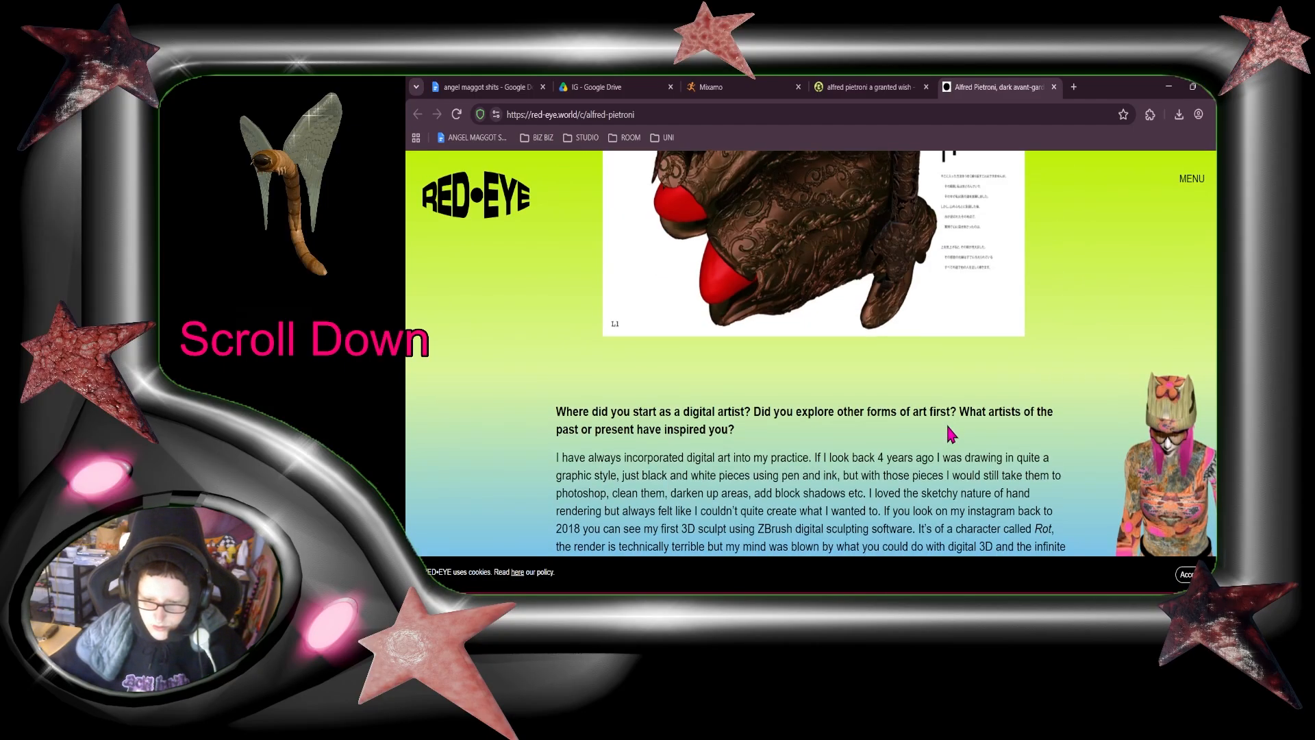
{"action": "scroll", "coordinate": [949, 430], "scroll_direction": "down", "scroll_amount": 8}
{"action": "scroll", "coordinate": [948, 430], "scroll_direction": "up", "scroll_amount": 2}
{"action": "scroll", "coordinate": [948, 430], "scroll_direction": "down", "scroll_amount": 10}
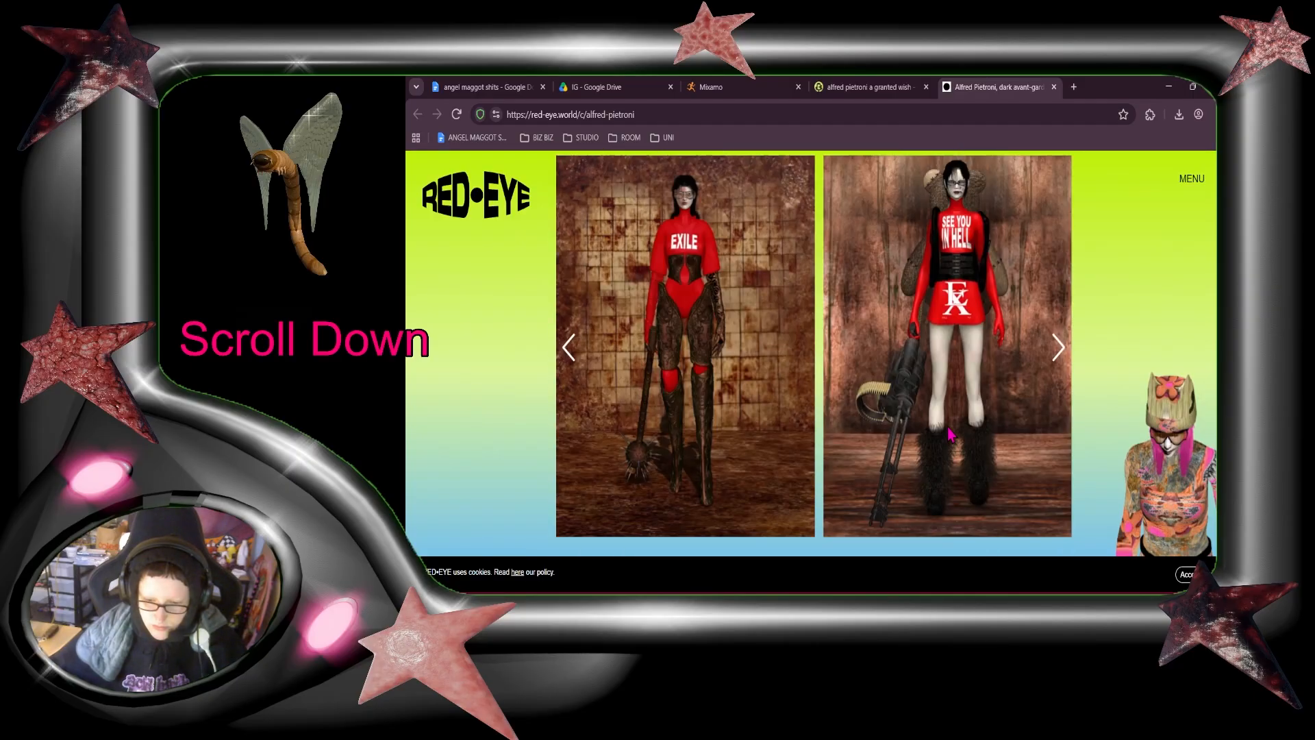
{"action": "scroll", "coordinate": [950, 432], "scroll_direction": "down", "scroll_amount": 2}
{"action": "scroll", "coordinate": [947, 423], "scroll_direction": "down", "scroll_amount": 6}
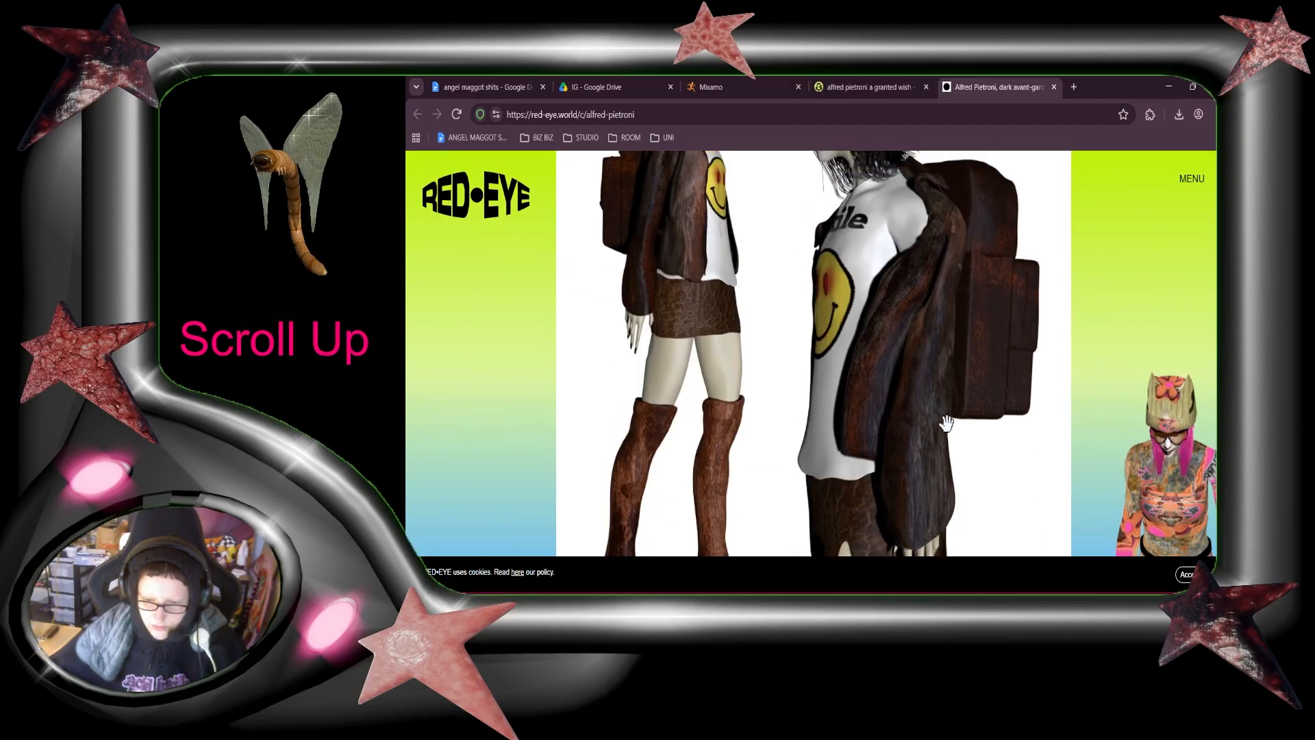
{"action": "scroll", "coordinate": [946, 422], "scroll_direction": "up", "scroll_amount": 1}
{"action": "scroll", "coordinate": [946, 422], "scroll_direction": "down", "scroll_amount": 10}
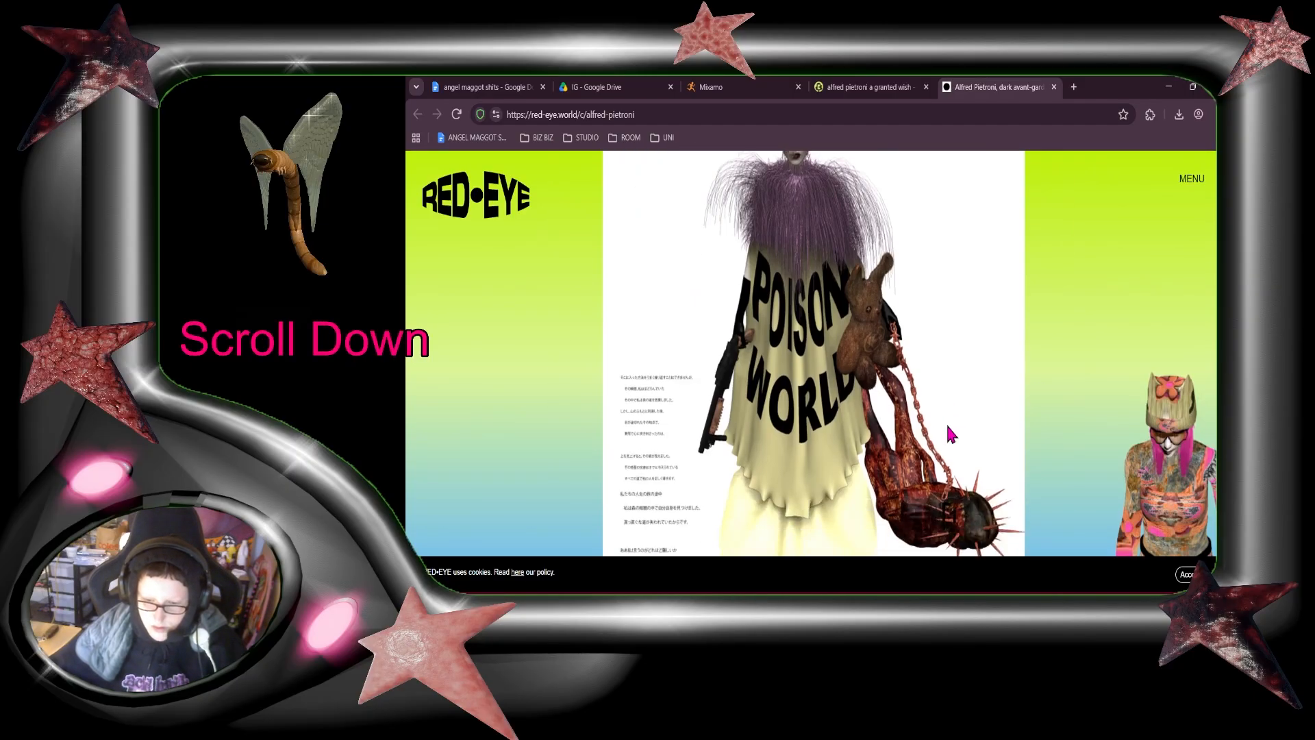
{"action": "scroll", "coordinate": [948, 429], "scroll_direction": "down", "scroll_amount": 5}
Step: Shrink the browser window, return to Blender, and examine the hair tail from the back, side and front of the head
{"action": "left_click", "coordinate": [1192, 86]}
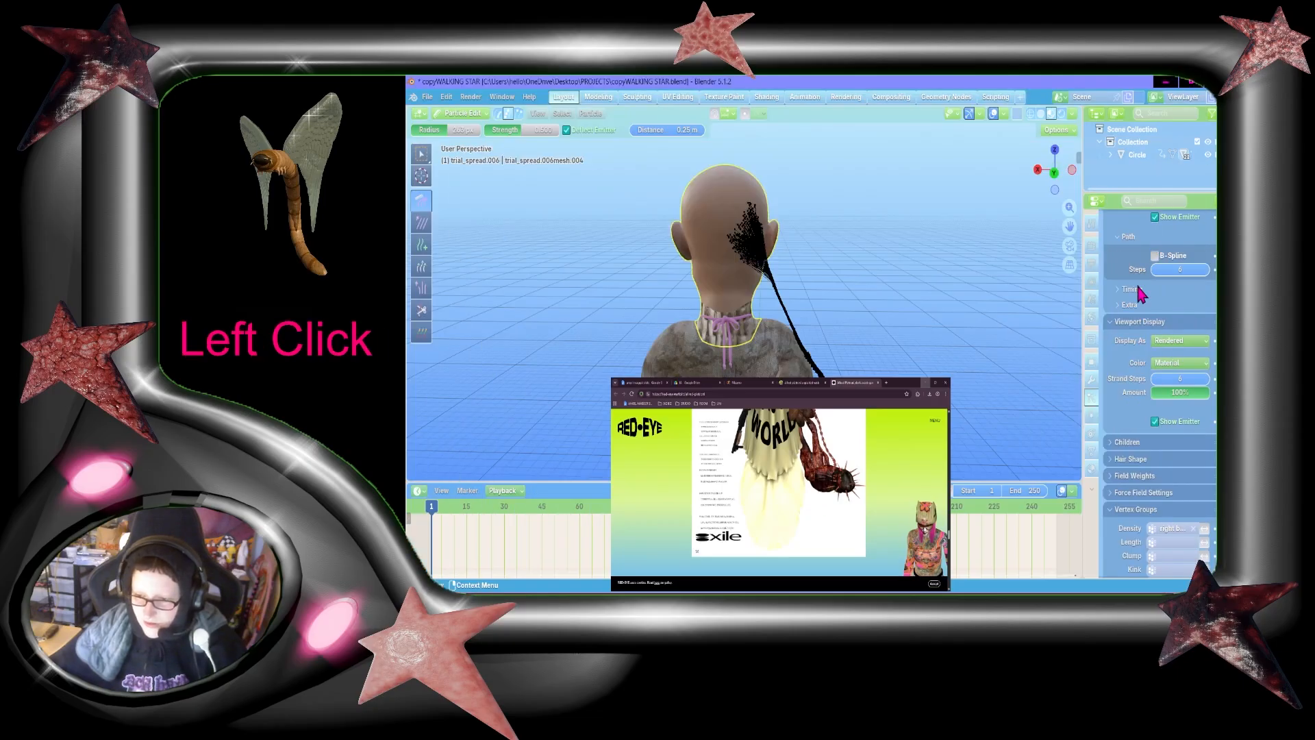
{"action": "left_click", "coordinate": [1136, 282]}
{"action": "key", "text": "shift+grave"}
{"action": "key", "text": "shift+w"}
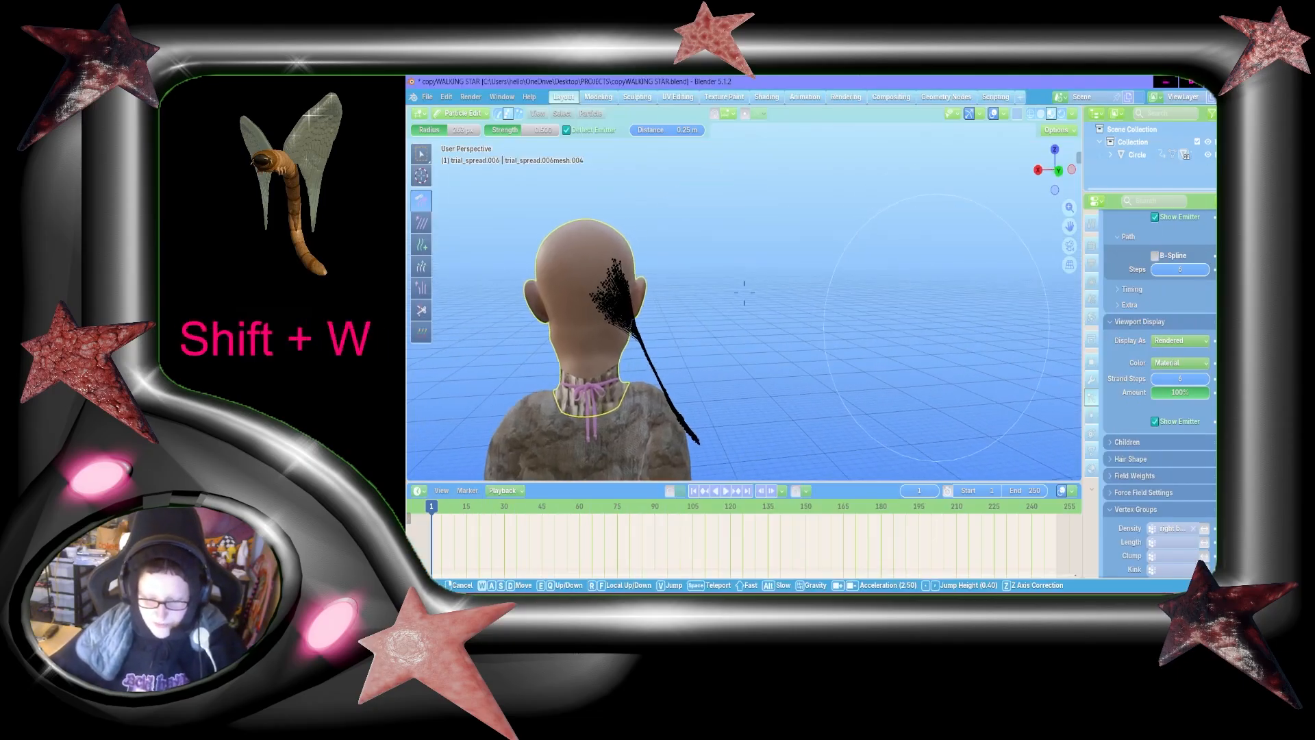
{"action": "key", "text": "shift+d"}
{"action": "key", "text": "shift+s"}
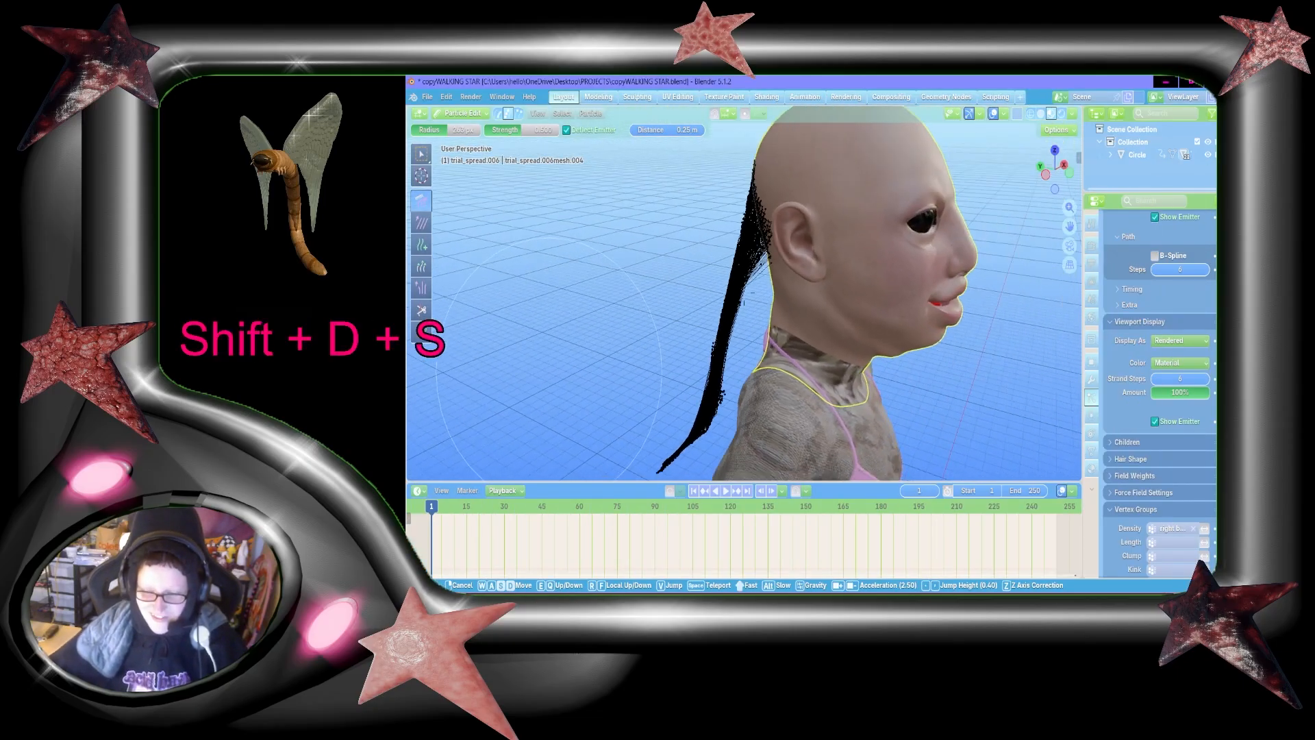
{"action": "key", "text": "d"}
{"action": "key", "text": "shift+d"}
{"action": "key", "text": "shift+s"}
{"action": "key", "text": "w"}
{"action": "left_click", "coordinate": [895, 357]}
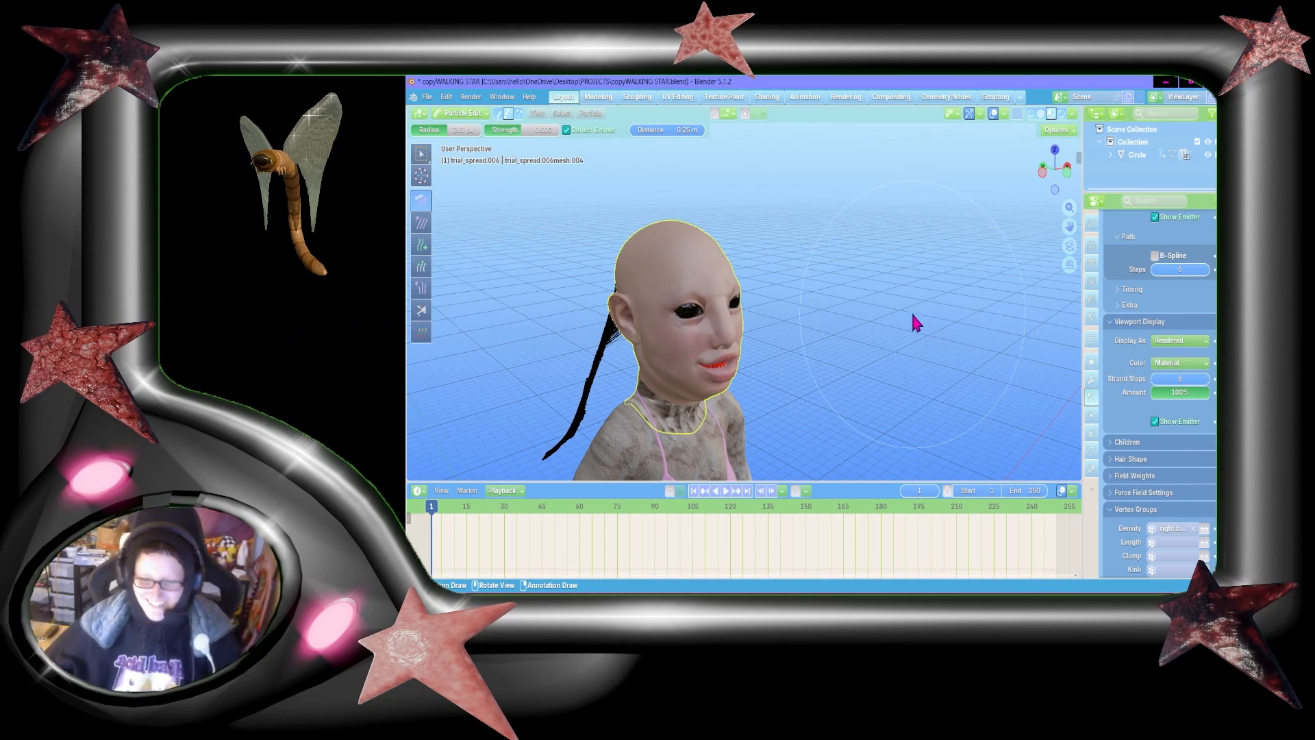
Step: Comb the hair tail from the front view, smoothing the strands and curving the tip outward and up above the shoulder
{"action": "key", "text": "shift+grave"}
{"action": "key", "text": "shift+w+d"}
{"action": "key", "text": "shift+s+a"}
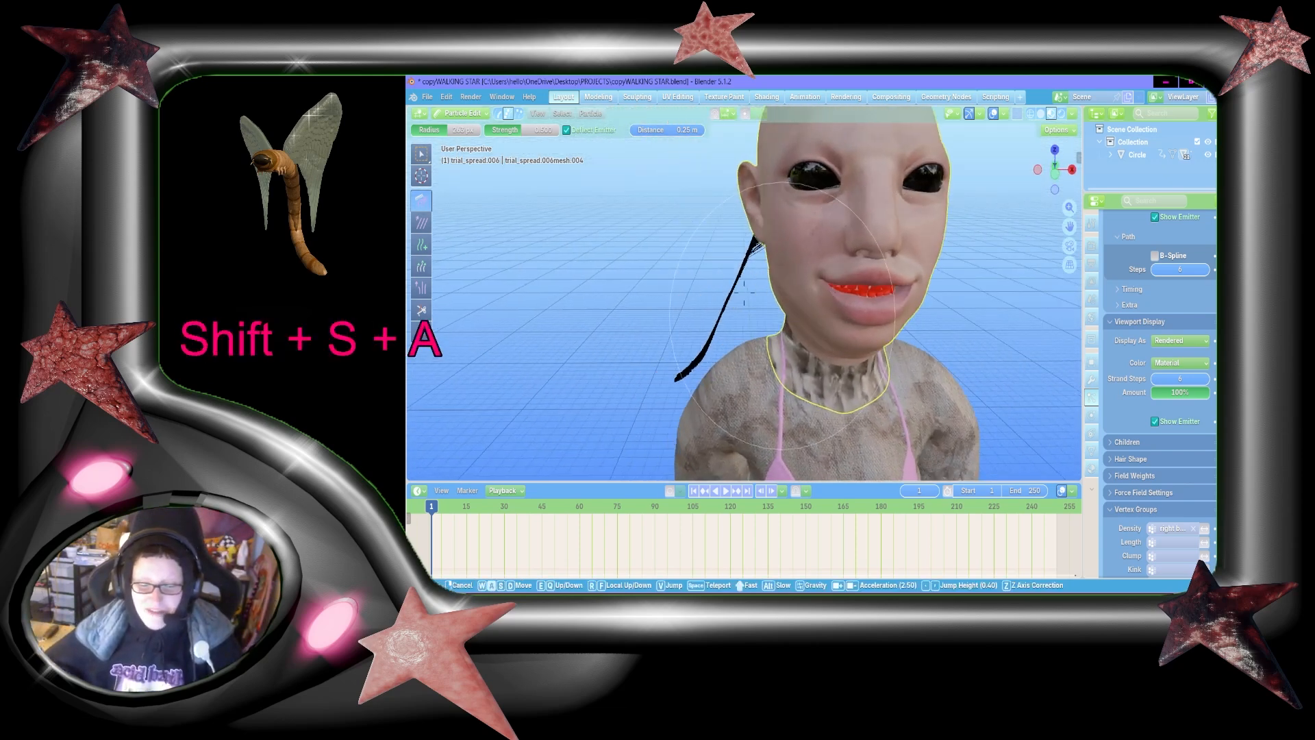
{"action": "left_click", "coordinate": [902, 260]}
{"action": "left_click_drag", "start_coordinate": [903, 260], "coordinate": [709, 363]}
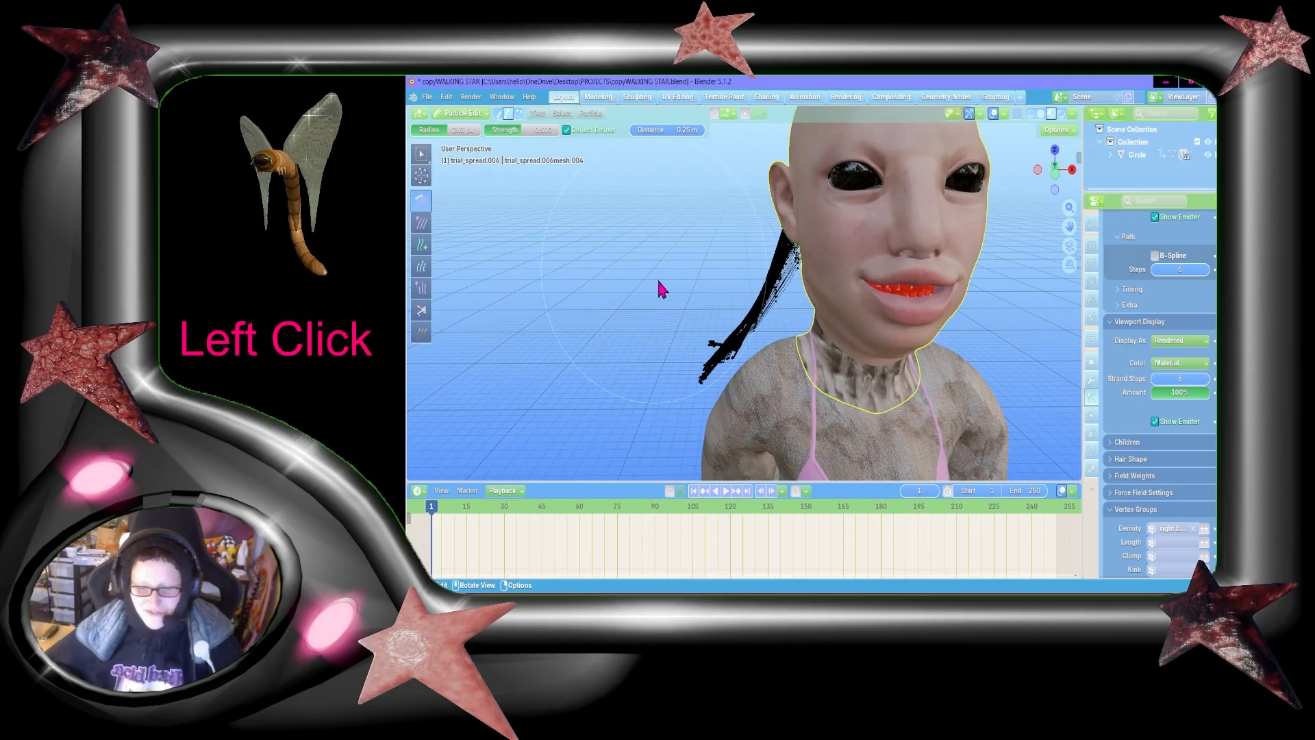
{"action": "mouse_move", "coordinate": [709, 415]}
{"action": "left_mouse_down"}
{"action": "mouse_move", "coordinate": [704, 364]}
{"action": "mouse_move", "coordinate": [654, 361]}
{"action": "left_mouse_up"}
{"action": "left_click_drag", "start_coordinate": [725, 254], "coordinate": [740, 313]}
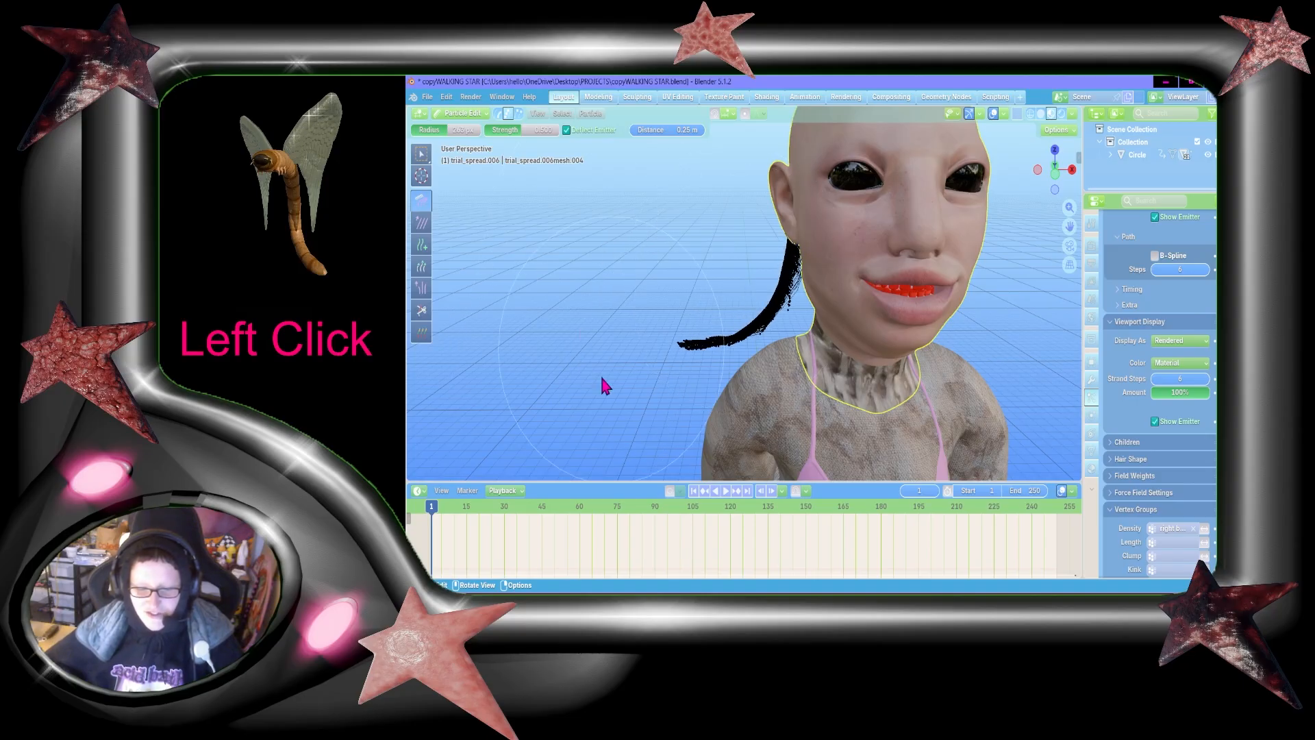
{"action": "left_click_drag", "start_coordinate": [603, 385], "coordinate": [640, 347]}
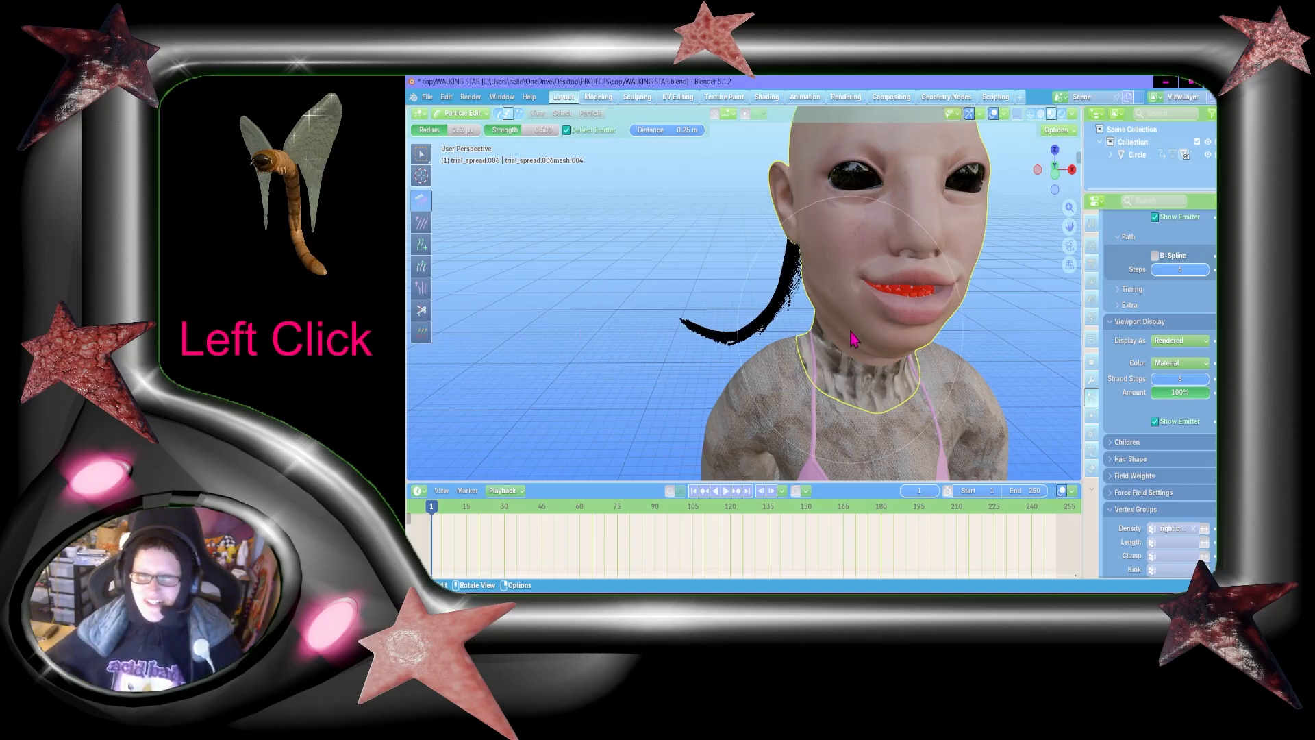
Step: Comb the hair tail from the side view, gathering the strands into a thinner tail slanting back away from the neck
{"action": "key", "text": "shift+grave"}
{"action": "key", "text": "shift+w"}
{"action": "key", "text": "shift+a"}
{"action": "key", "text": "shift+s"}
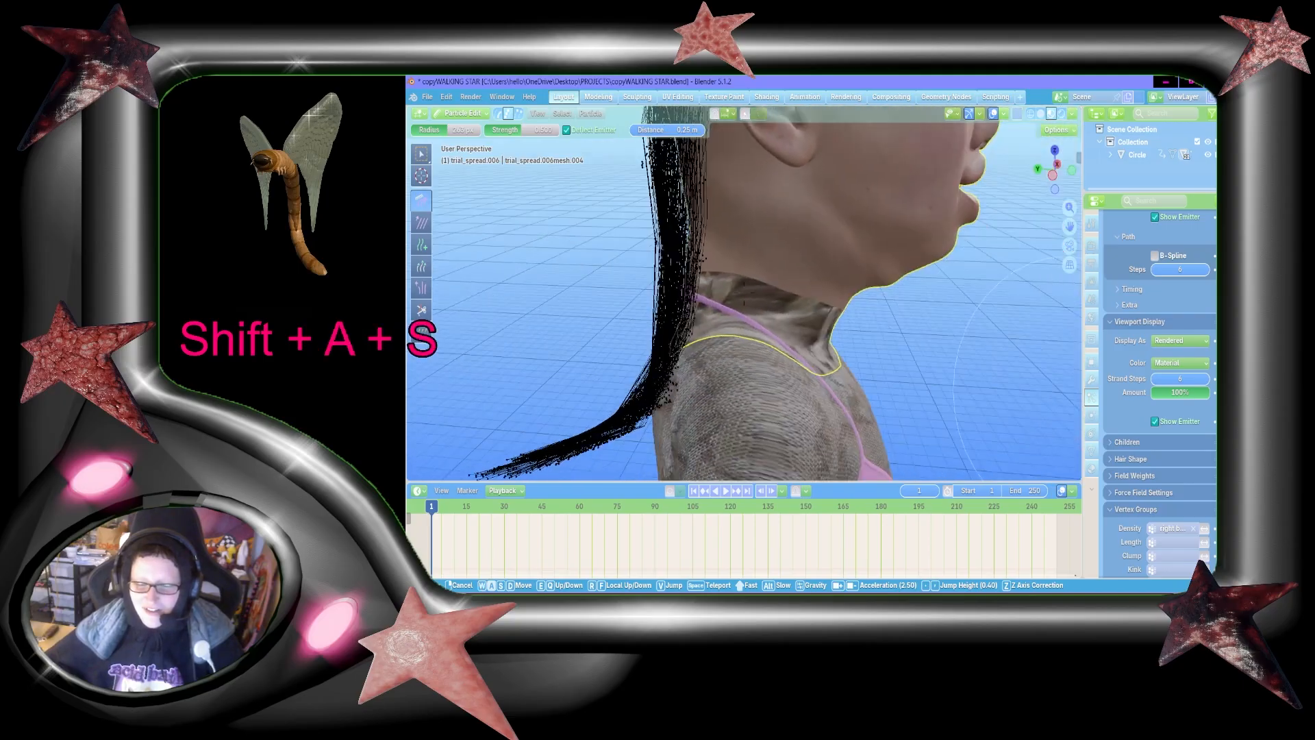
{"action": "key", "text": "shift+s"}
{"action": "key", "text": "shift+a"}
{"action": "key", "text": "w"}
{"action": "left_click", "coordinate": [809, 385]}
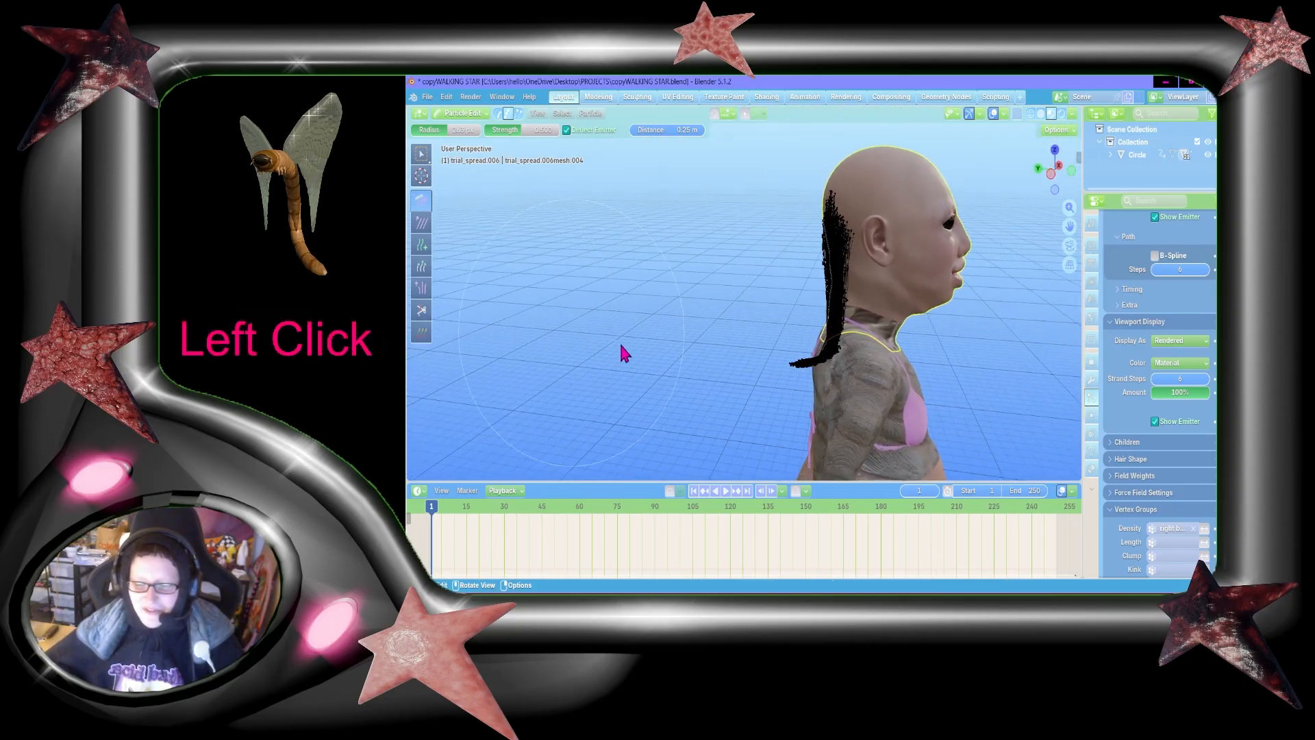
{"action": "mouse_move", "coordinate": [694, 369]}
{"action": "left_mouse_down"}
{"action": "mouse_move", "coordinate": [759, 377]}
{"action": "mouse_move", "coordinate": [735, 372]}
{"action": "mouse_move", "coordinate": [742, 361]}
{"action": "mouse_move", "coordinate": [762, 406]}
{"action": "left_mouse_up"}
{"action": "mouse_move", "coordinate": [986, 300]}
{"action": "left_mouse_down"}
{"action": "mouse_move", "coordinate": [960, 328]}
{"action": "mouse_move", "coordinate": [877, 330]}
{"action": "mouse_move", "coordinate": [657, 238]}
{"action": "left_mouse_up"}
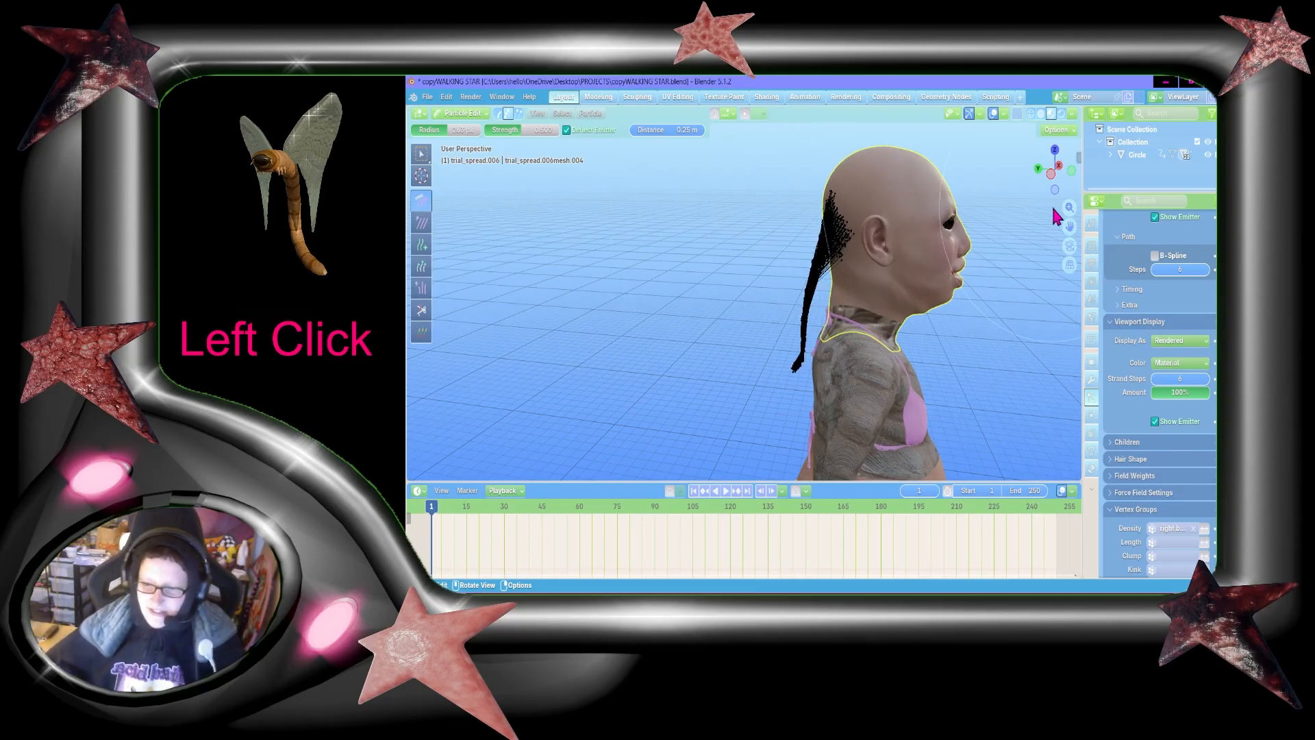
Step: Examine the combed tail from the front and check the comb's distance setting for keeping strands off the emitter
{"action": "key", "text": "shift+grave"}
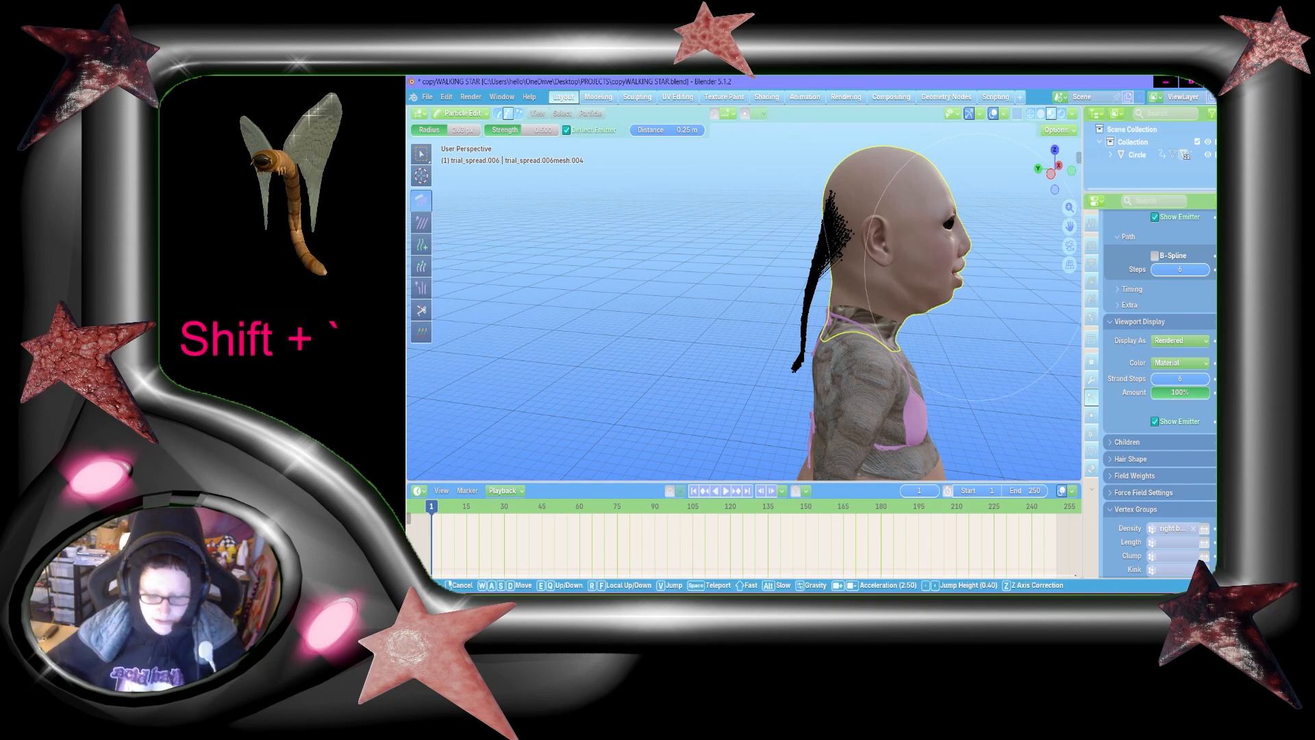
{"action": "key", "text": "shift+w"}
{"action": "key", "text": "shift+d"}
{"action": "key", "text": "shift+s"}
{"action": "key", "text": "a"}
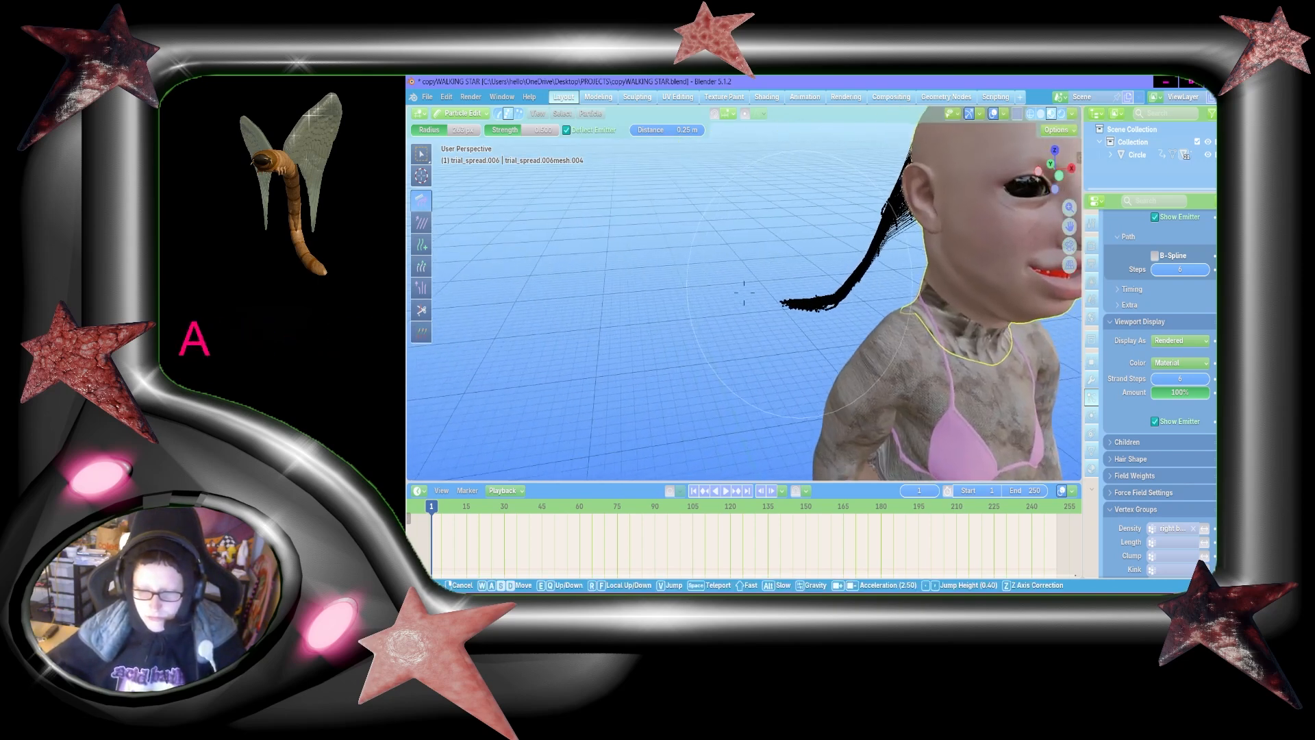
{"action": "key", "text": "w"}
{"action": "key", "text": "s"}
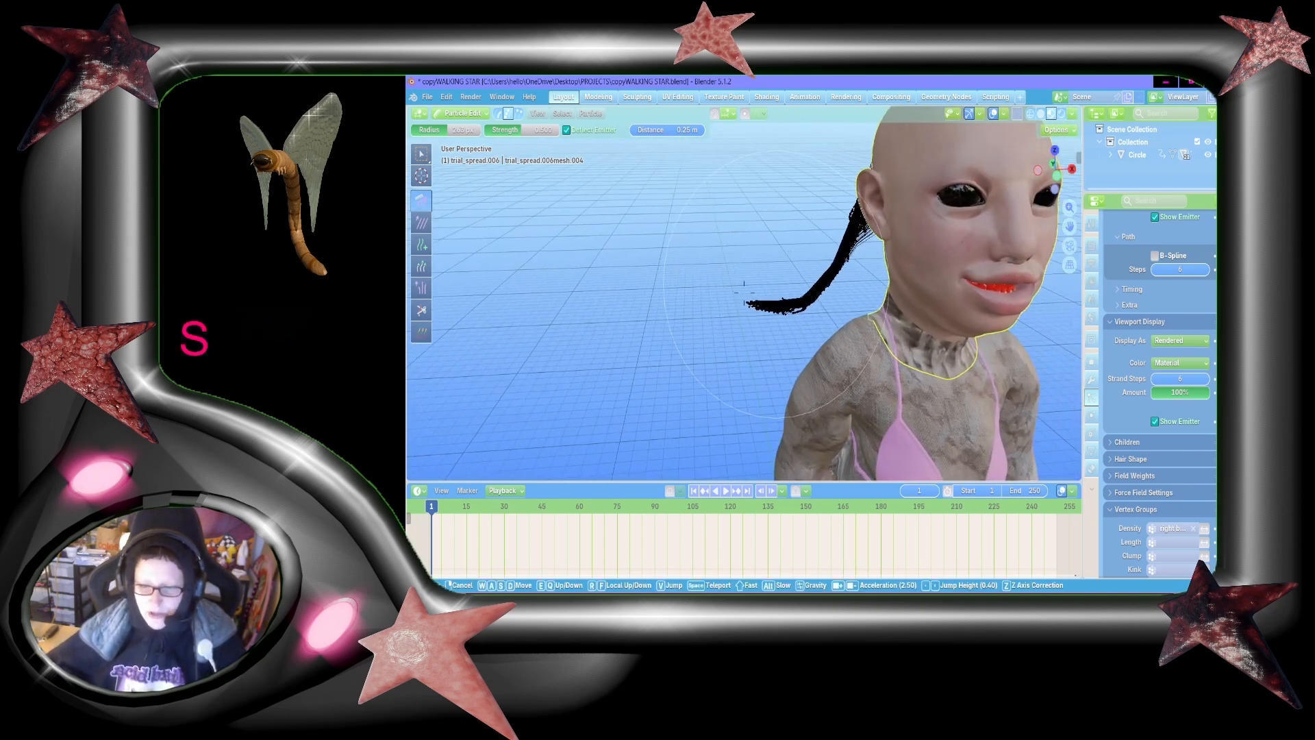
{"action": "left_click", "coordinate": [978, 275]}
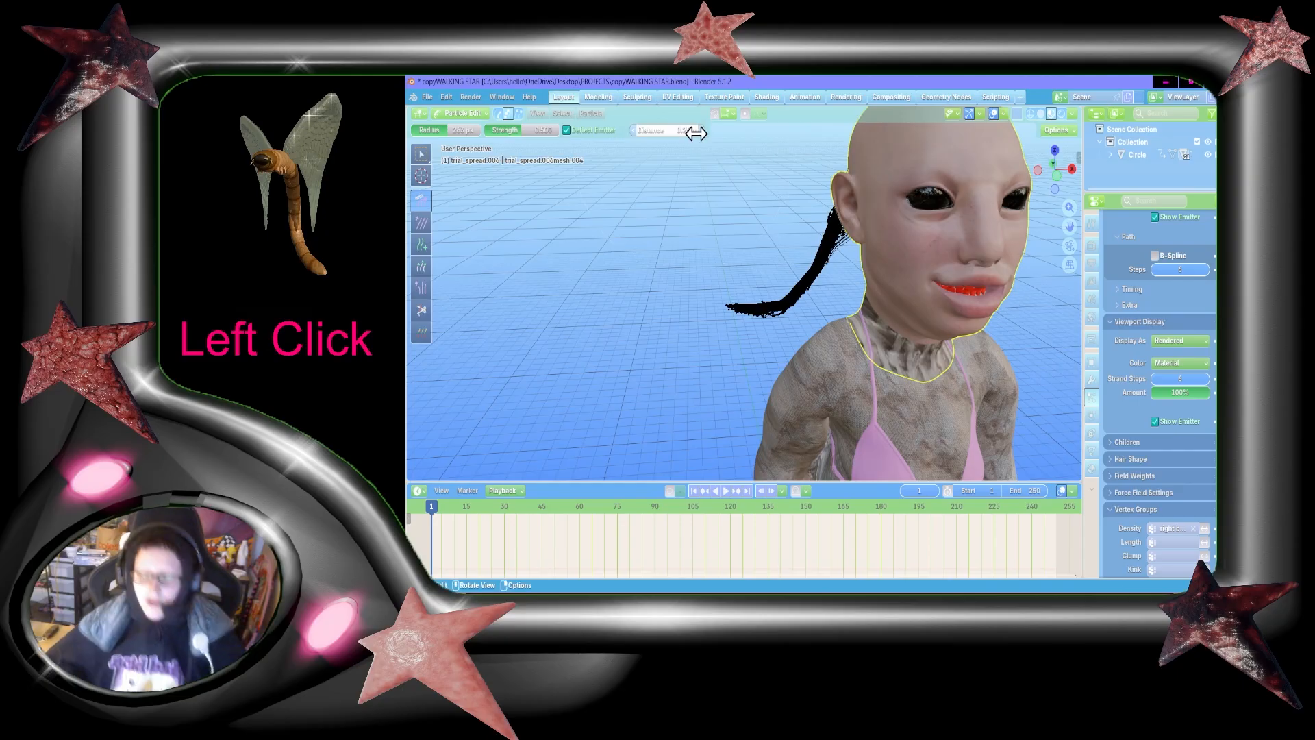
{"action": "left_click", "coordinate": [650, 129]}
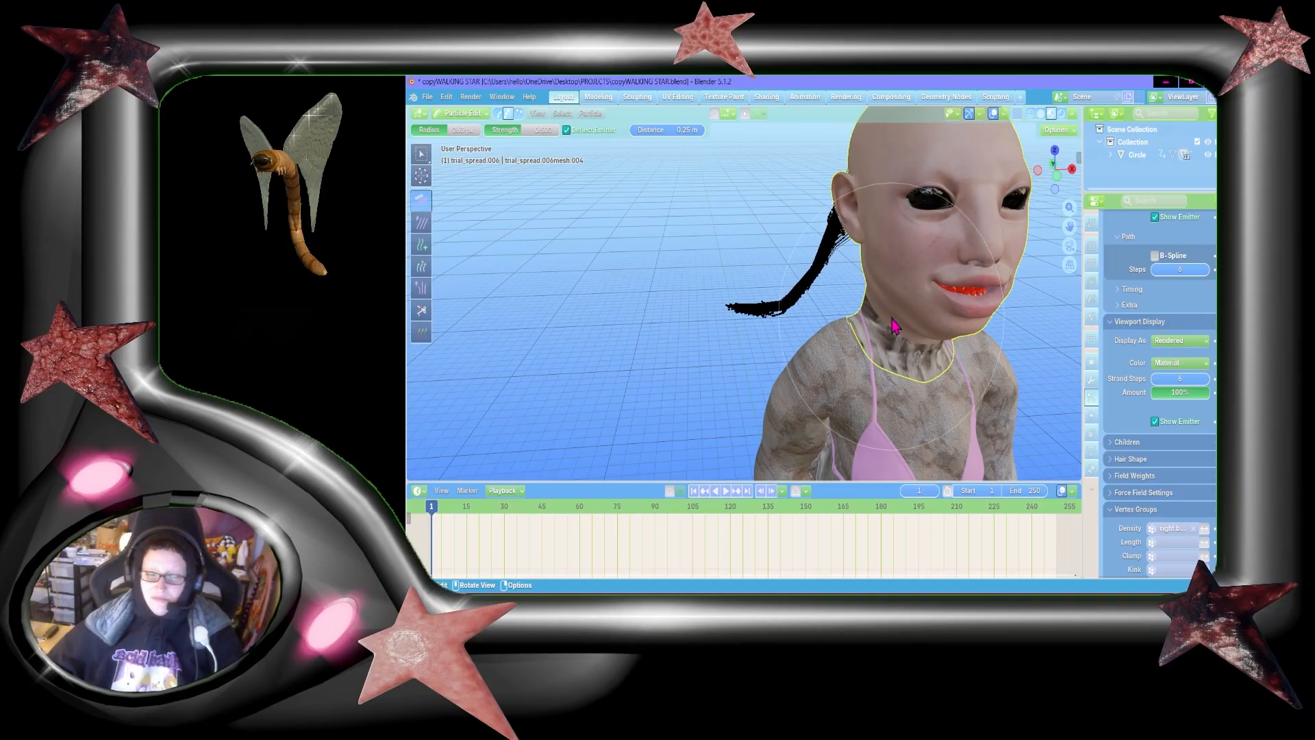
Step: Examine the combed hair tail up close and from the side of the head
{"action": "key", "text": "shift+grave"}
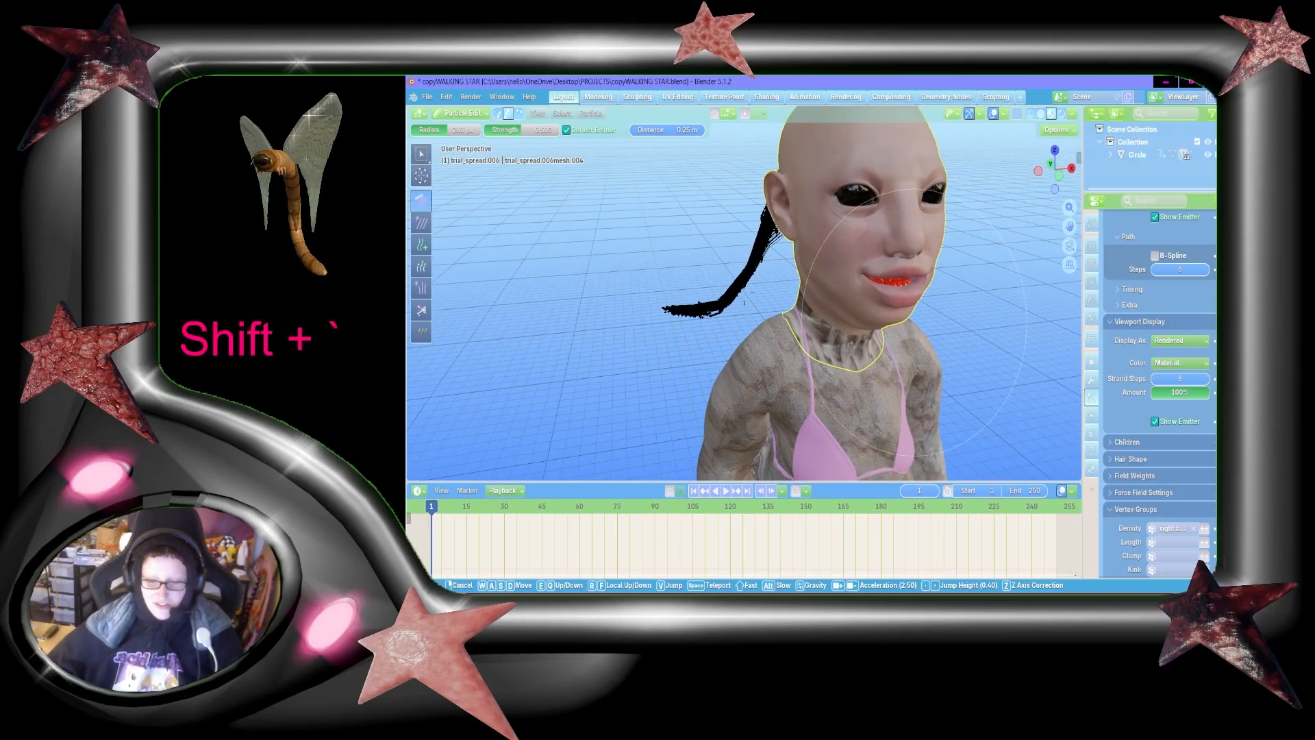
{"action": "key", "text": "d"}
{"action": "key", "text": "shift+w+a"}
{"action": "key", "text": "shift+s"}
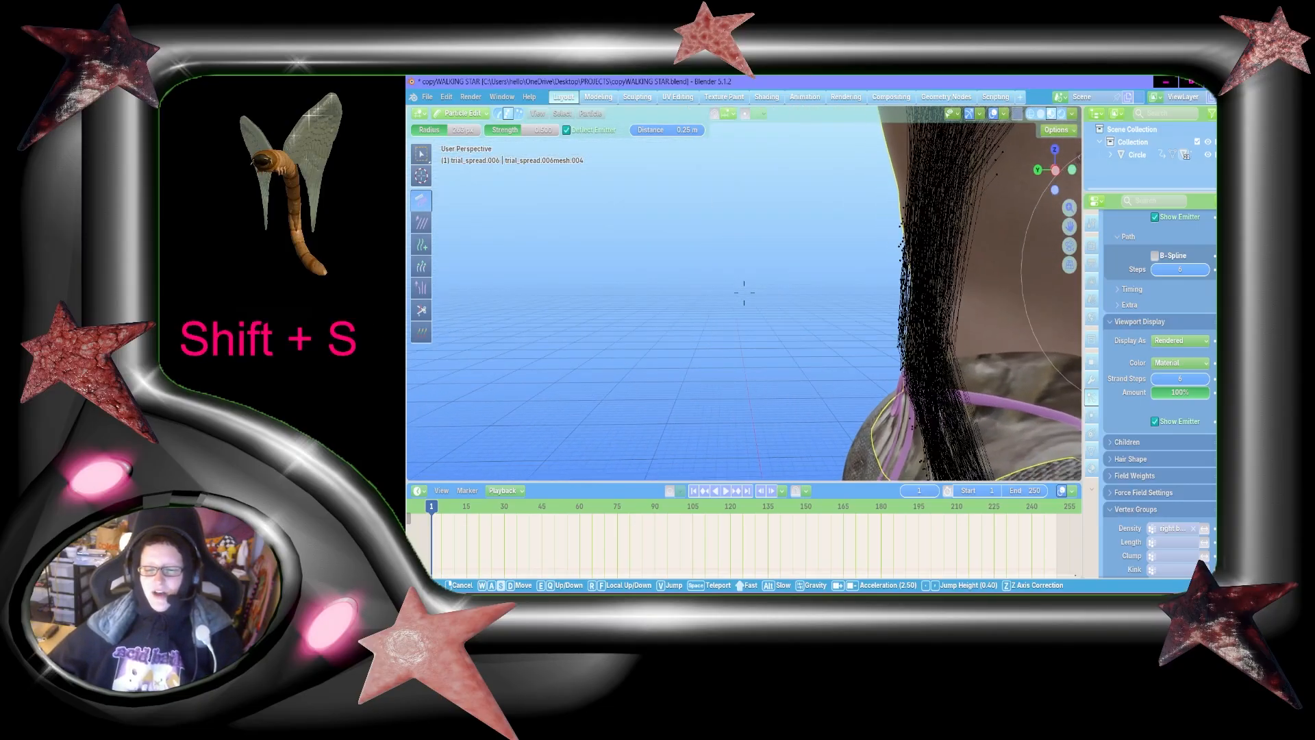
{"action": "key", "text": "shift+s+d"}
{"action": "key", "text": "a"}
{"action": "left_click", "coordinate": [650, 337]}
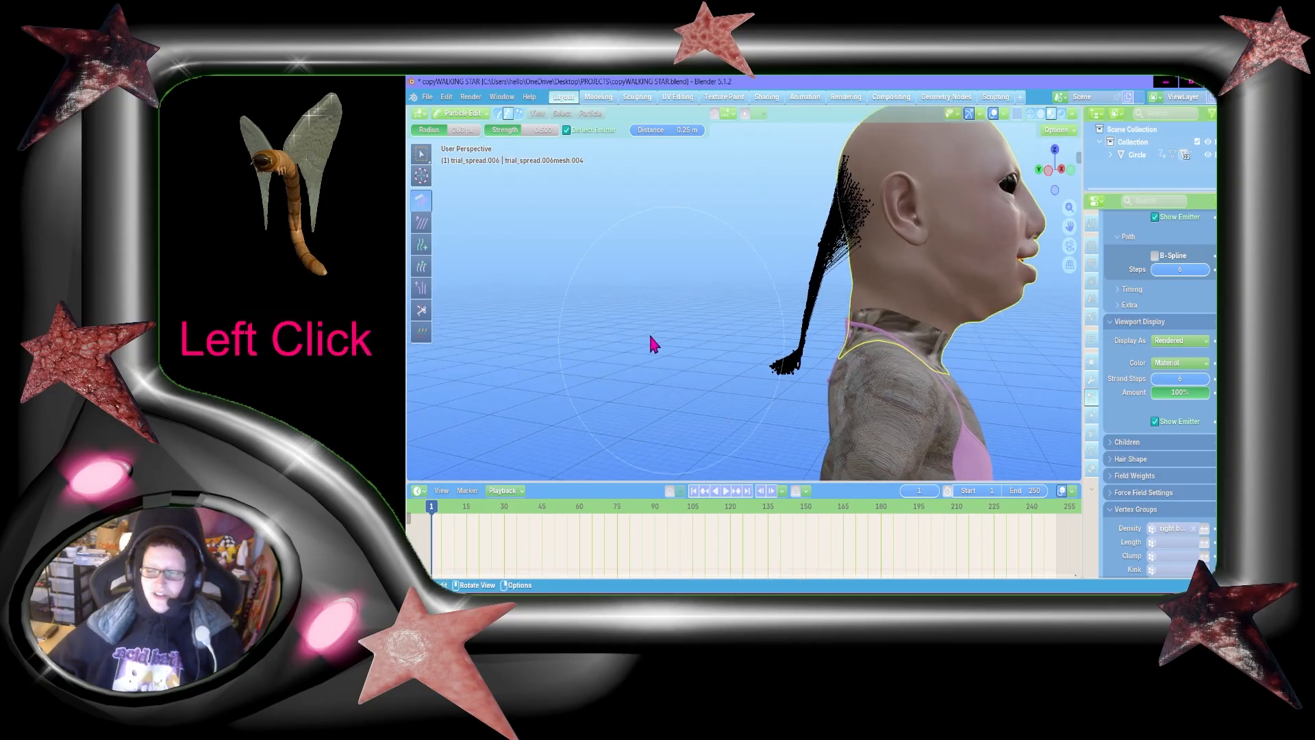
Step: Examine how the hair tail falls at the back of the head and beside the neck from the front
{"action": "key", "text": "shift+grave"}
{"action": "key", "text": "shift+w"}
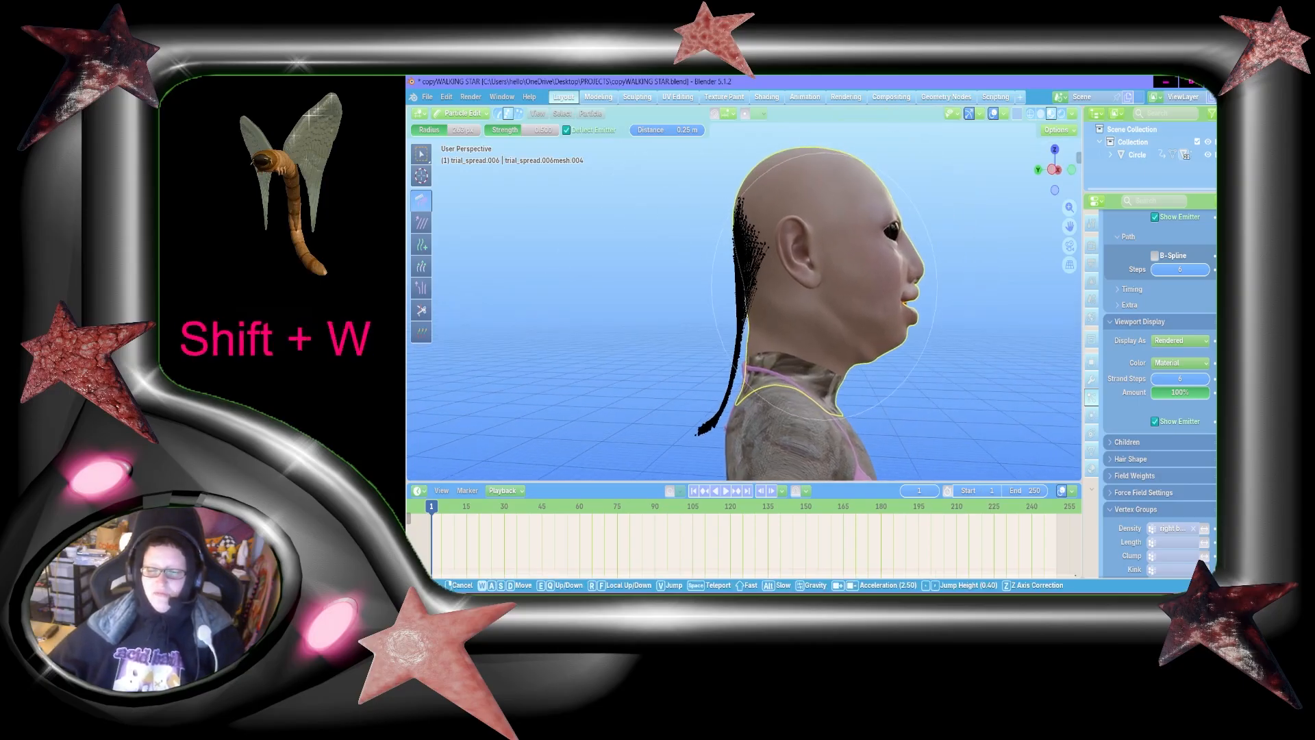
{"action": "key", "text": "shift+w+a"}
{"action": "key", "text": "shift+s+a"}
{"action": "key", "text": "w"}
{"action": "key", "text": "shift+a+w"}
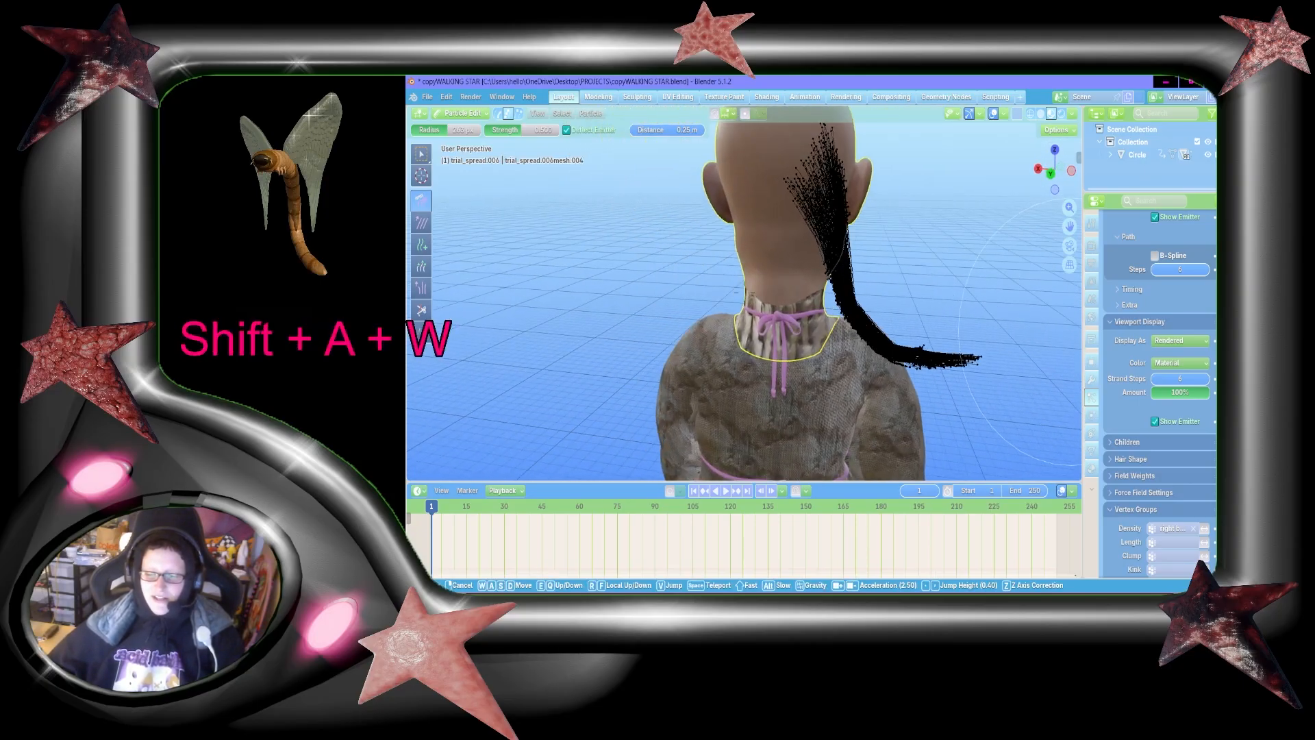
{"action": "key", "text": "d"}
{"action": "left_click", "coordinate": [744, 298]}
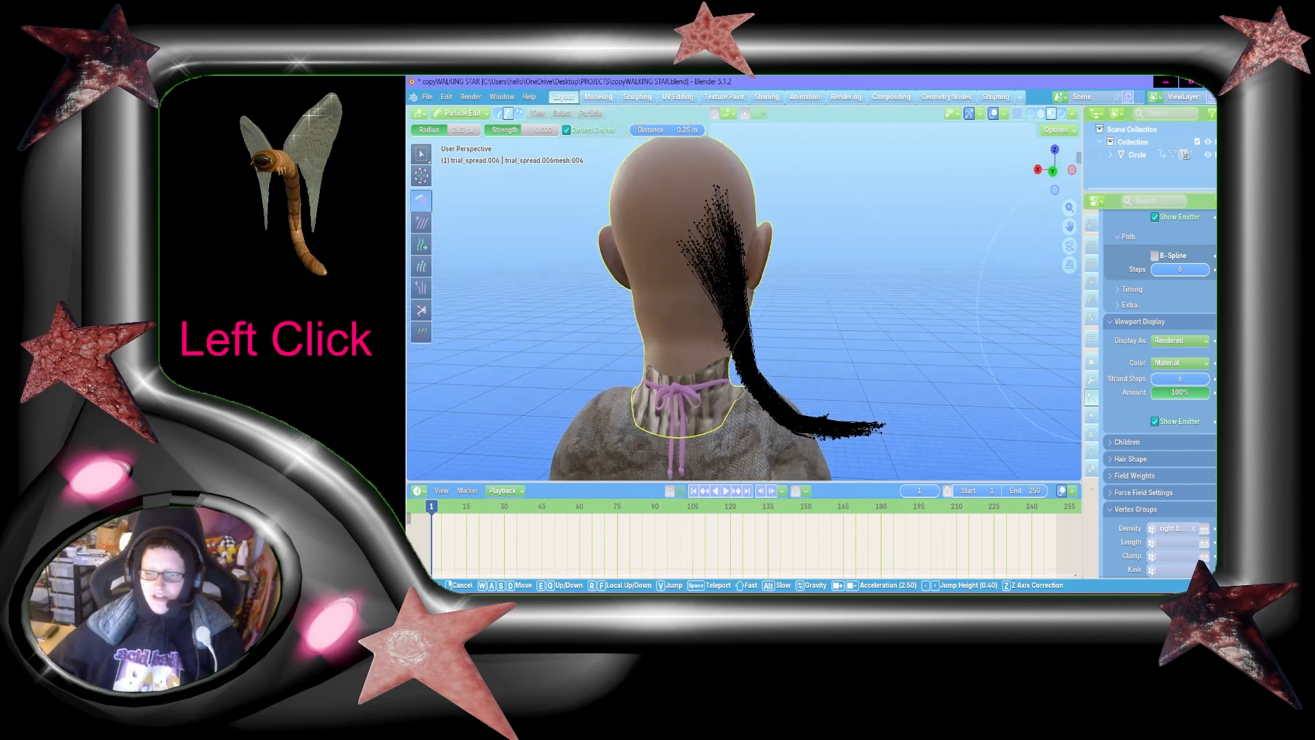
{"action": "key", "text": "w"}
{"action": "key", "text": "shift+w+d"}
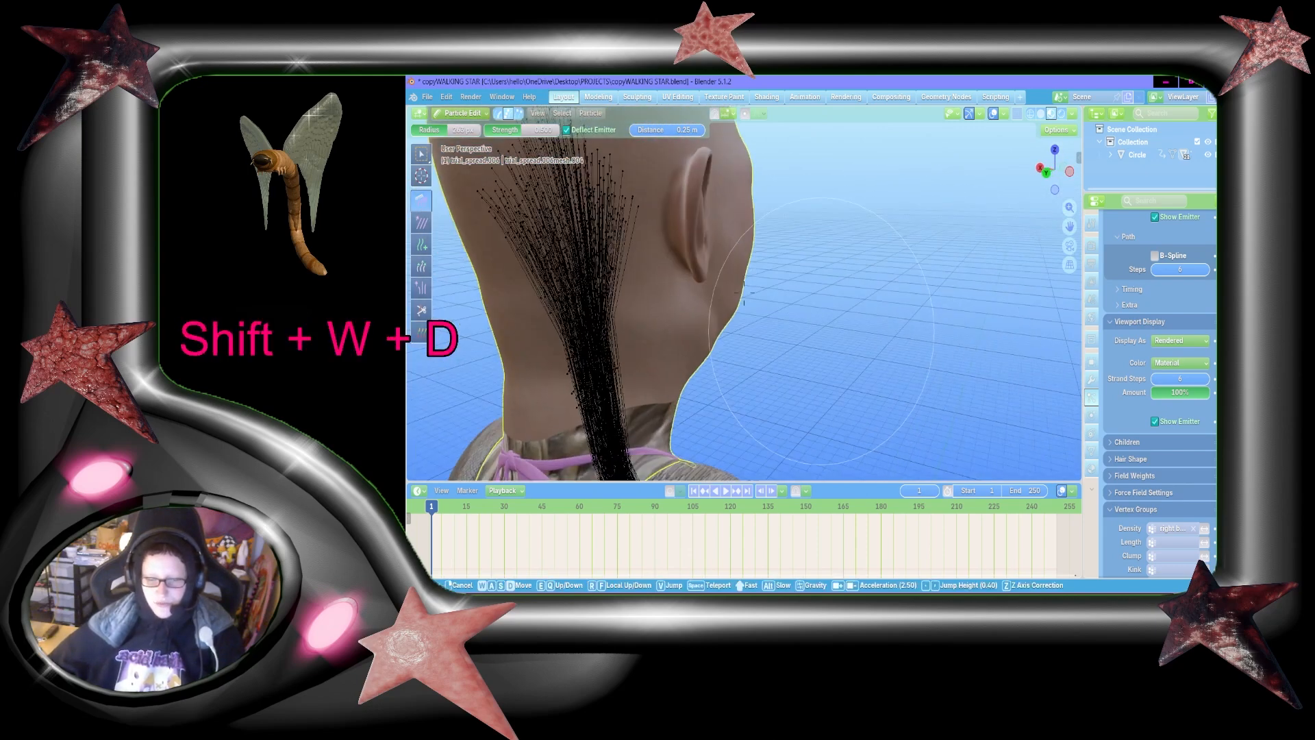
{"action": "key", "text": "shift+d+s"}
{"action": "key", "text": "shift+d+w"}
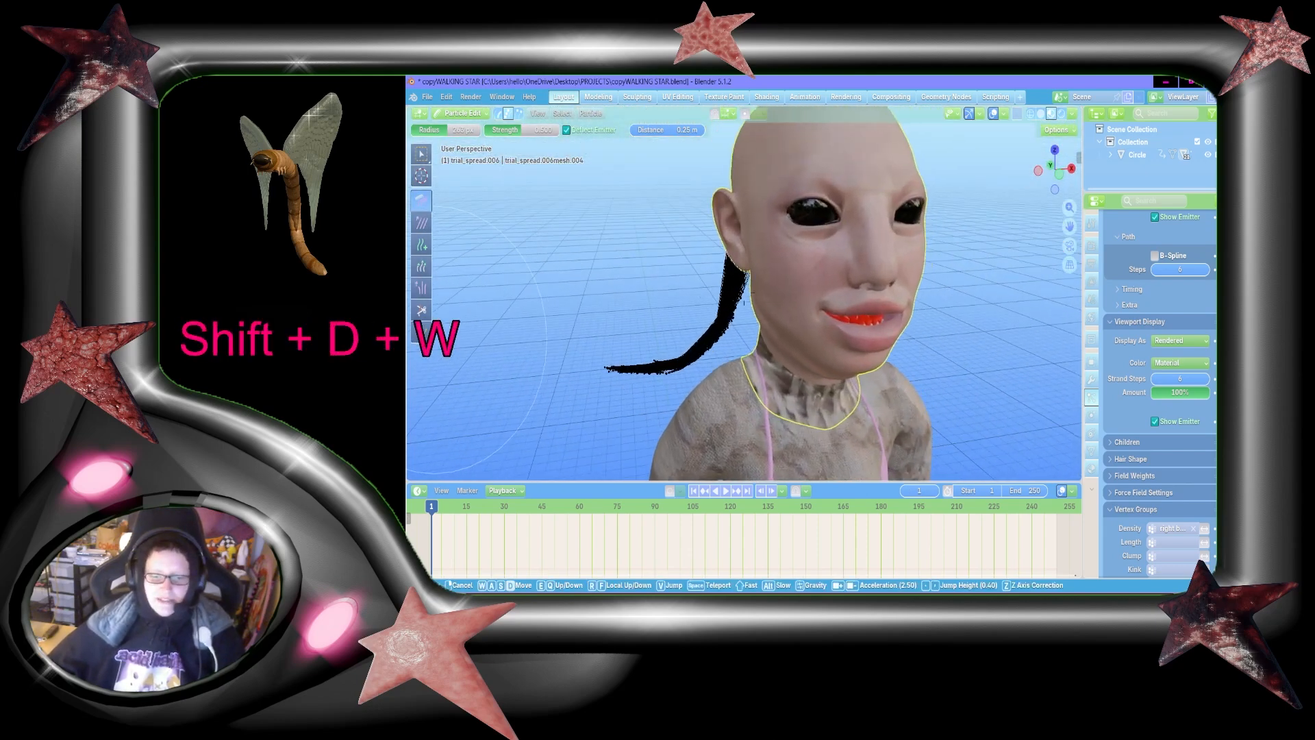
{"action": "left_click", "coordinate": [935, 293]}
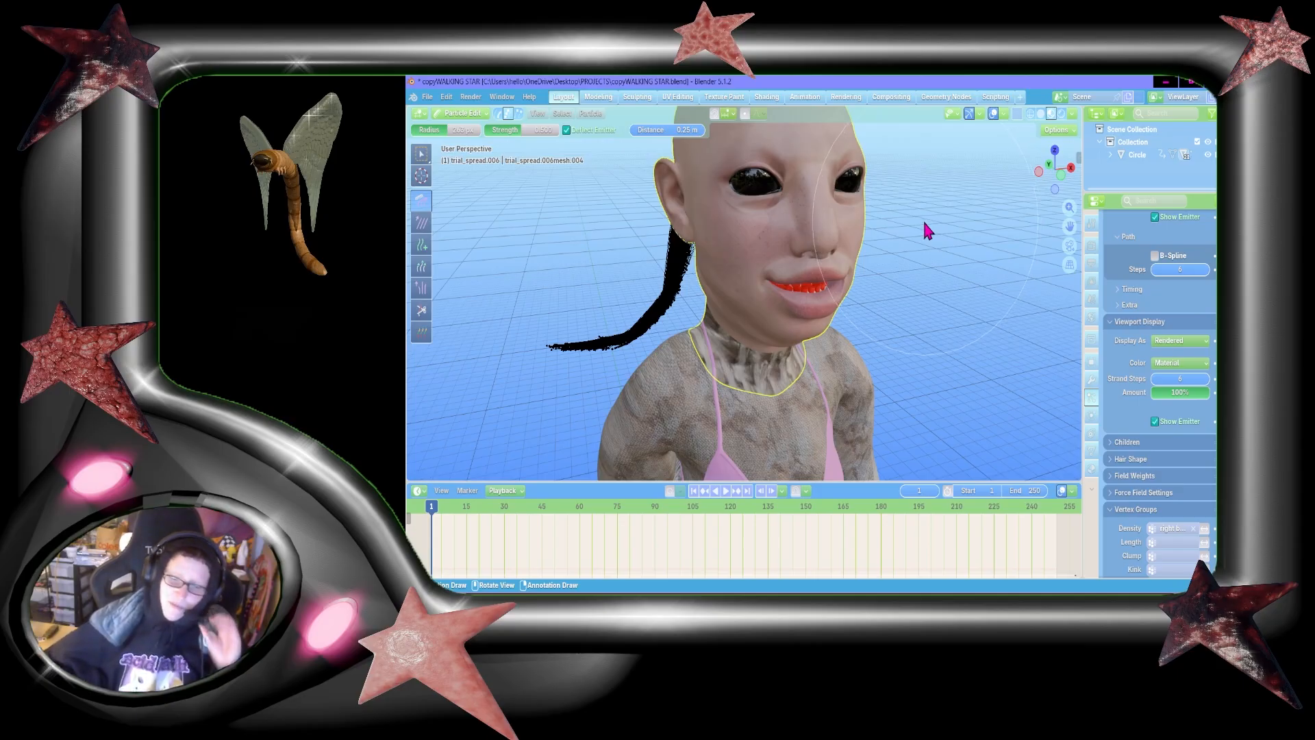
Step: Comb the tip of the hair tail upward from the front view and check its curve from the side
{"action": "key", "text": "shift+grave"}
{"action": "key", "text": "d"}
{"action": "key", "text": "s"}
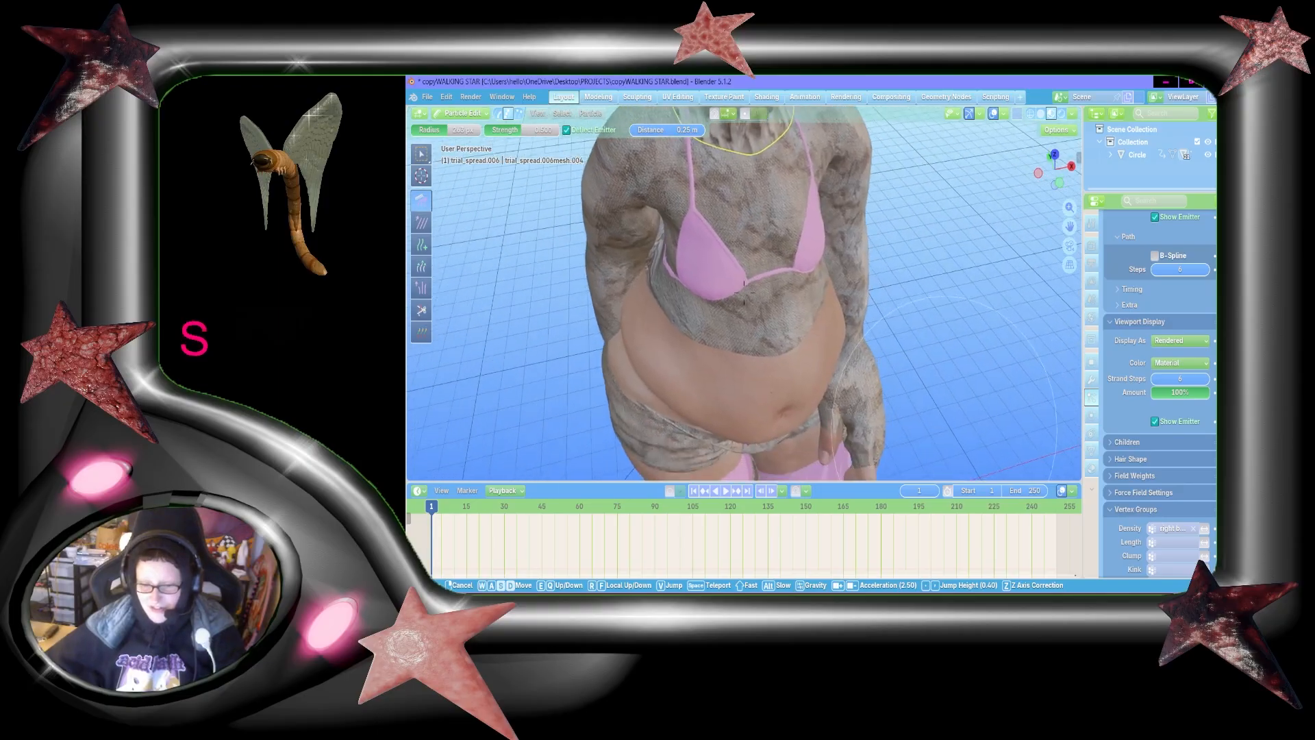
{"action": "left_click", "coordinate": [744, 293]}
{"action": "mouse_move", "coordinate": [592, 361]}
{"action": "left_mouse_down"}
{"action": "mouse_move", "coordinate": [608, 316]}
{"action": "mouse_move", "coordinate": [576, 287]}
{"action": "left_mouse_up"}
{"action": "key", "text": "shift+grave"}
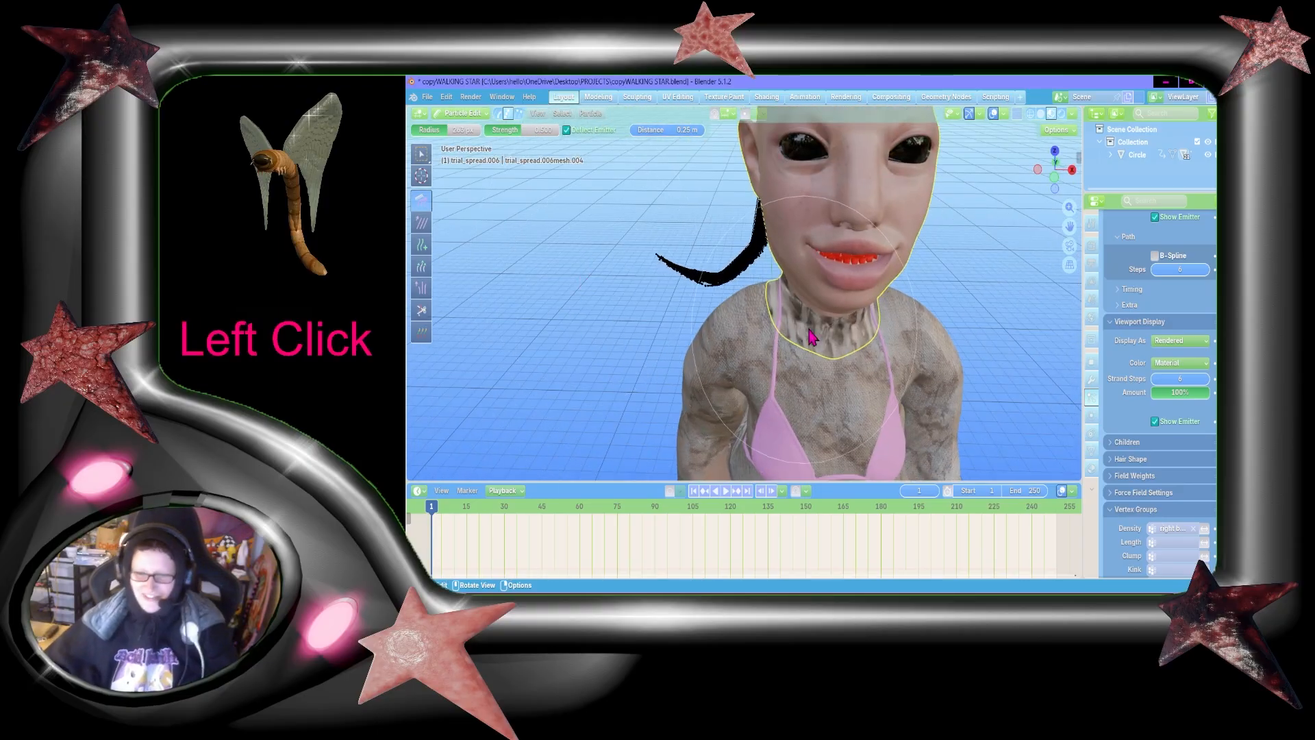
{"action": "key", "text": "w"}
{"action": "key", "text": "shift+a"}
{"action": "key", "text": "s"}
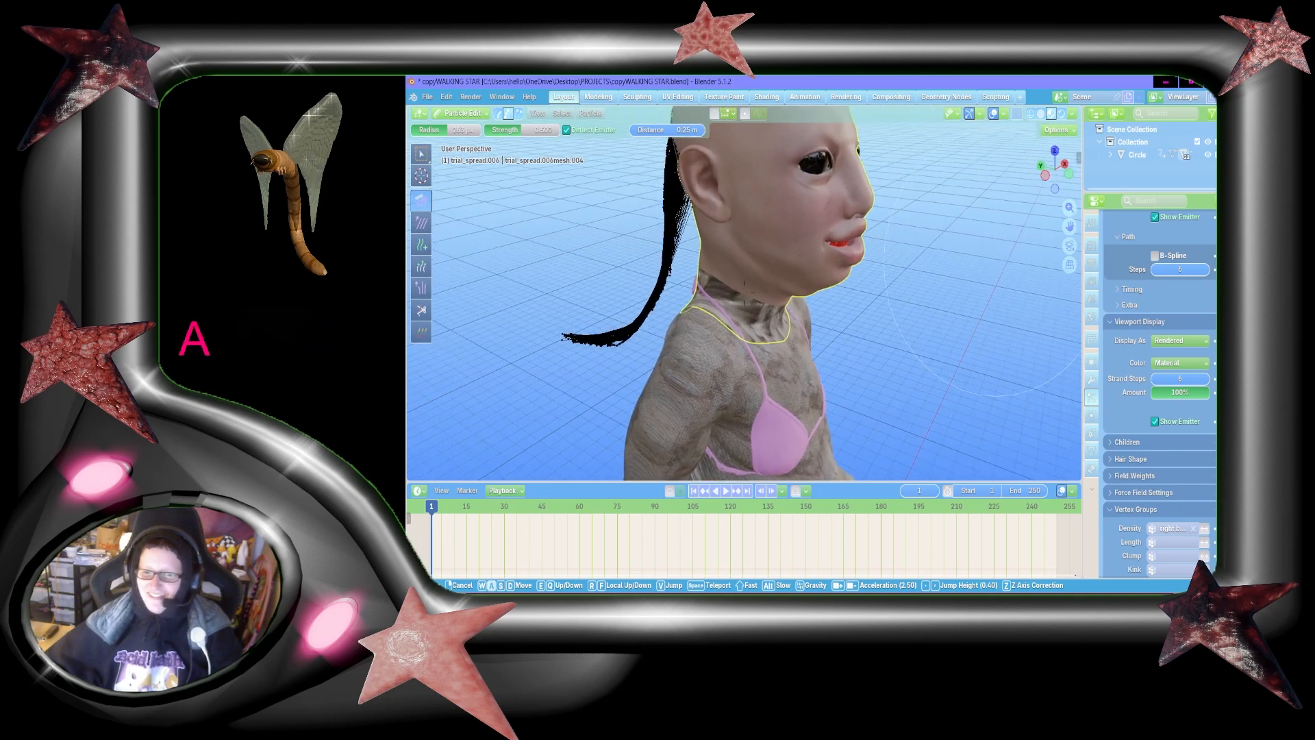
{"action": "key", "text": "shift+a"}
{"action": "left_click", "coordinate": [827, 291]}
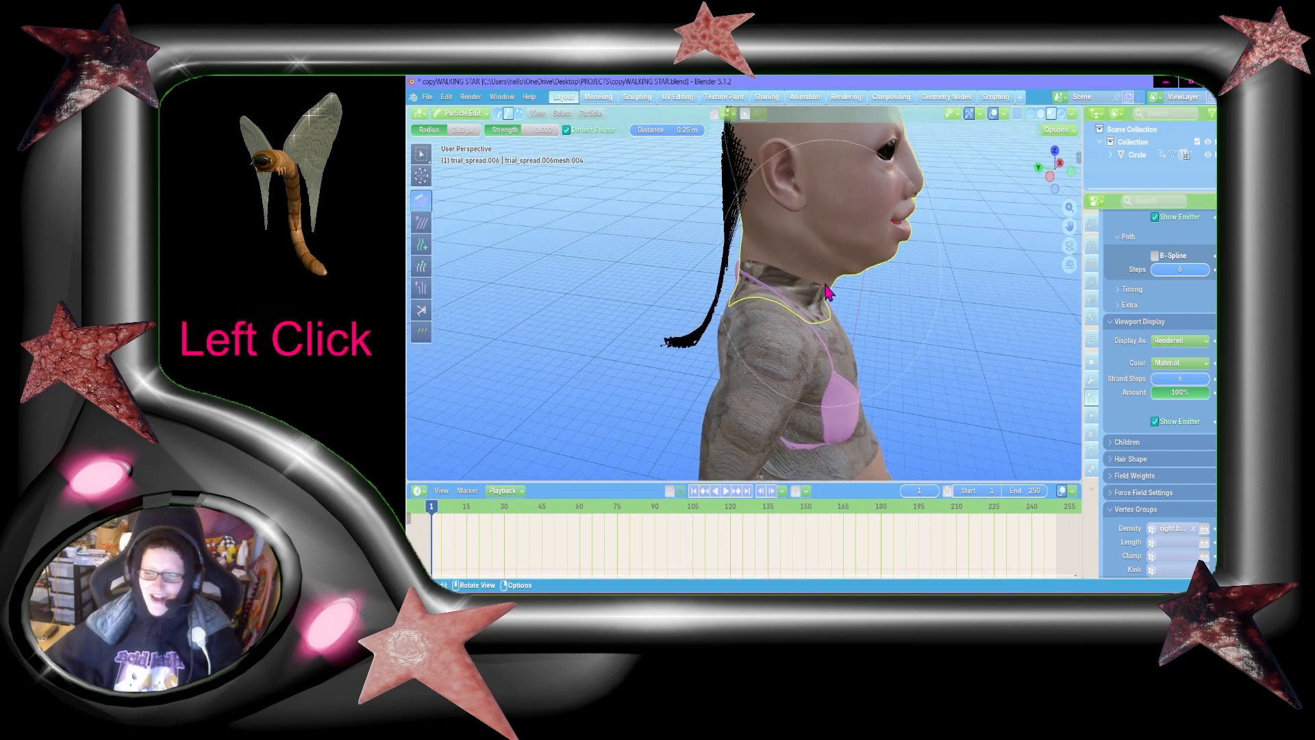
Step: Switch the head from Particle Edit to Object Mode and view the hair tail from the front
{"action": "left_click", "coordinate": [461, 116]}
{"action": "left_click", "coordinate": [468, 128]}
{"action": "key", "text": "shift+grave"}
{"action": "key", "text": "shift+w"}
{"action": "key", "text": "shift+d"}
{"action": "key", "text": "shift+s"}
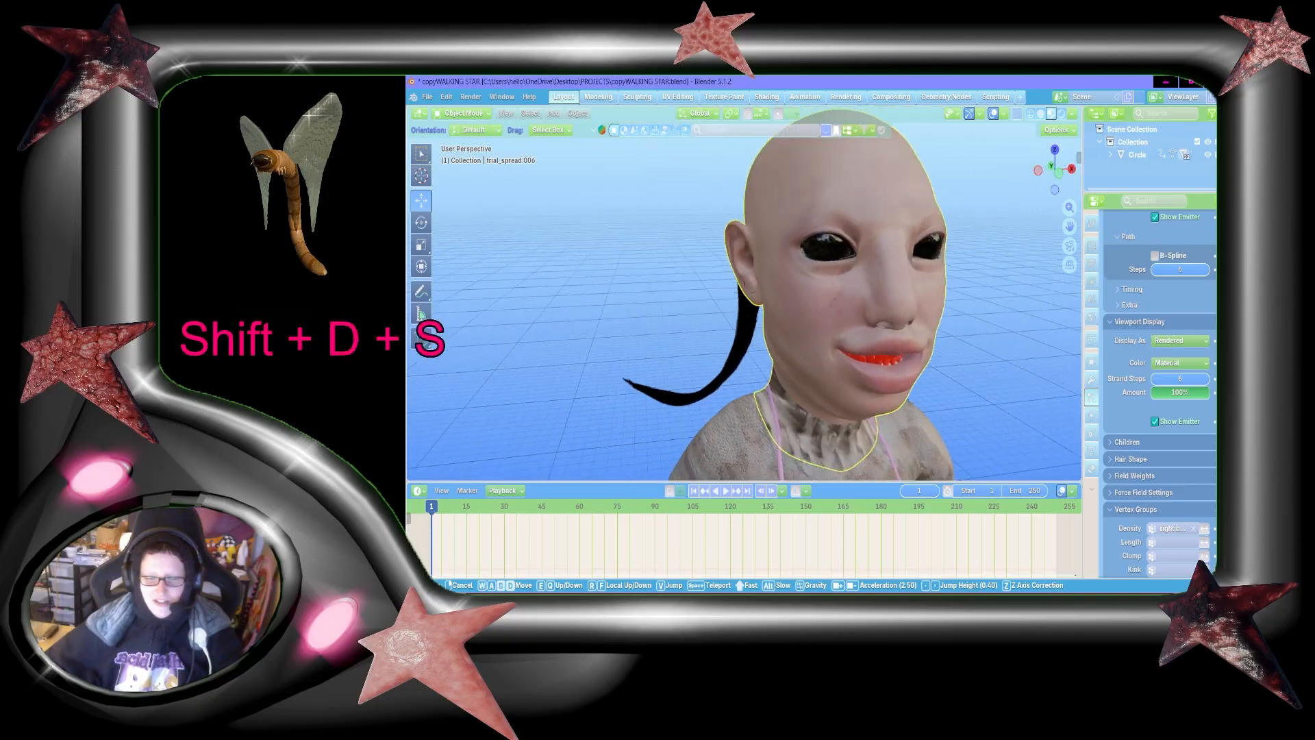
{"action": "key", "text": "s"}
{"action": "key", "text": "d"}
{"action": "key", "text": "s"}
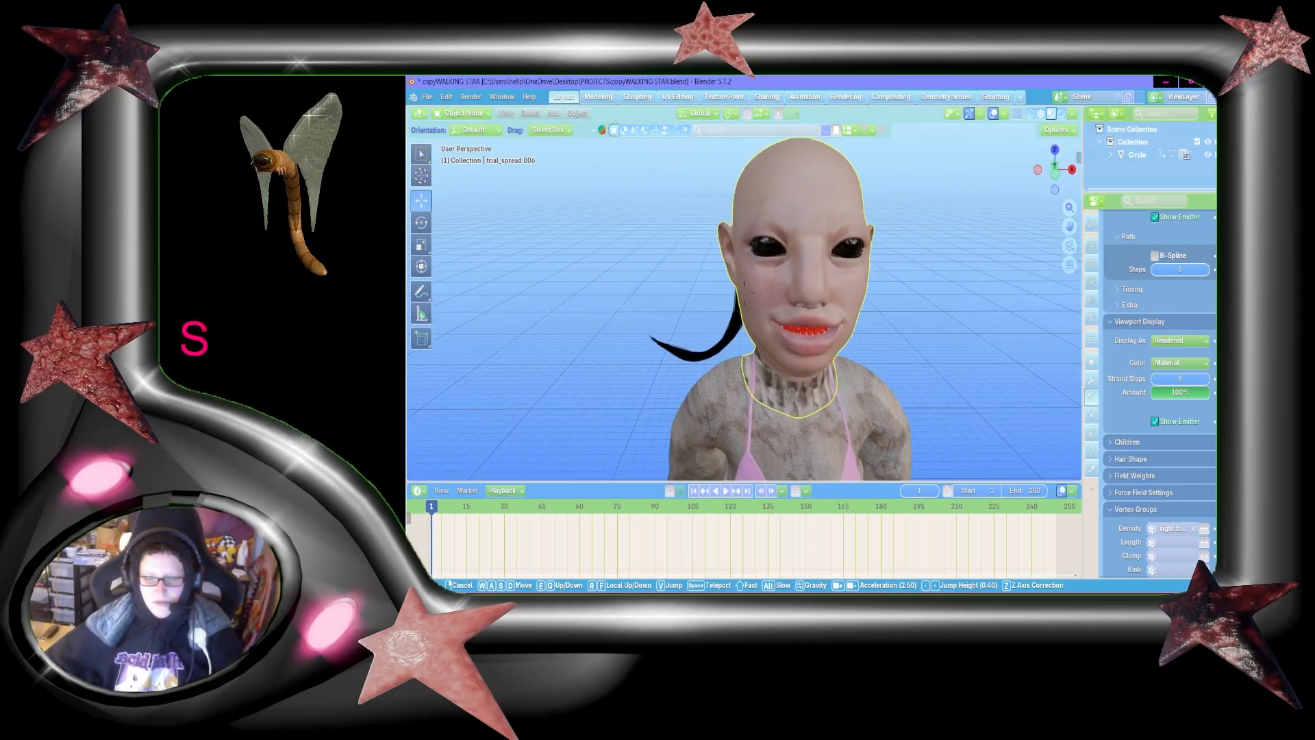
Step: Inspect the hair tail in Object Mode from the back, the side and close to the ear
{"action": "key", "text": "shift+w"}
{"action": "key", "text": "shift+a"}
{"action": "key", "text": "shift+s"}
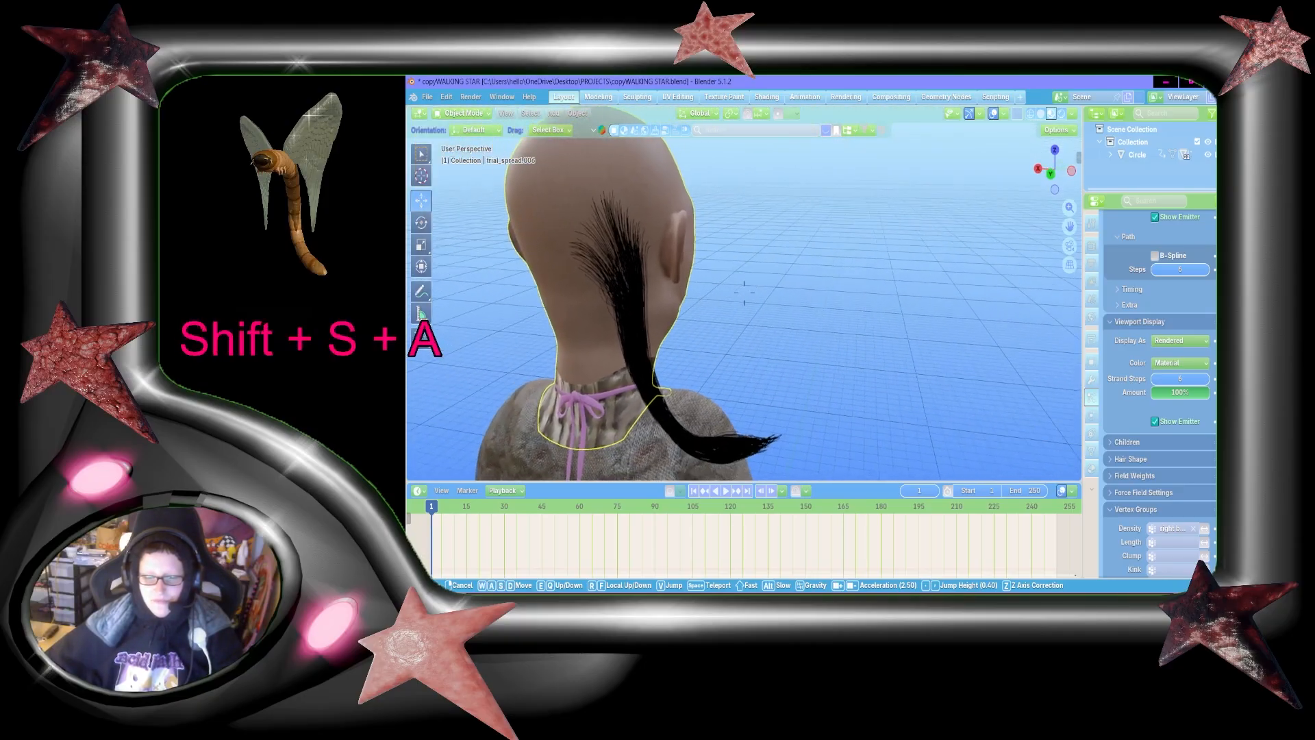
{"action": "key", "text": "shift+d"}
{"action": "key", "text": "shift+w"}
{"action": "key", "text": "shift+s"}
{"action": "key", "text": "s"}
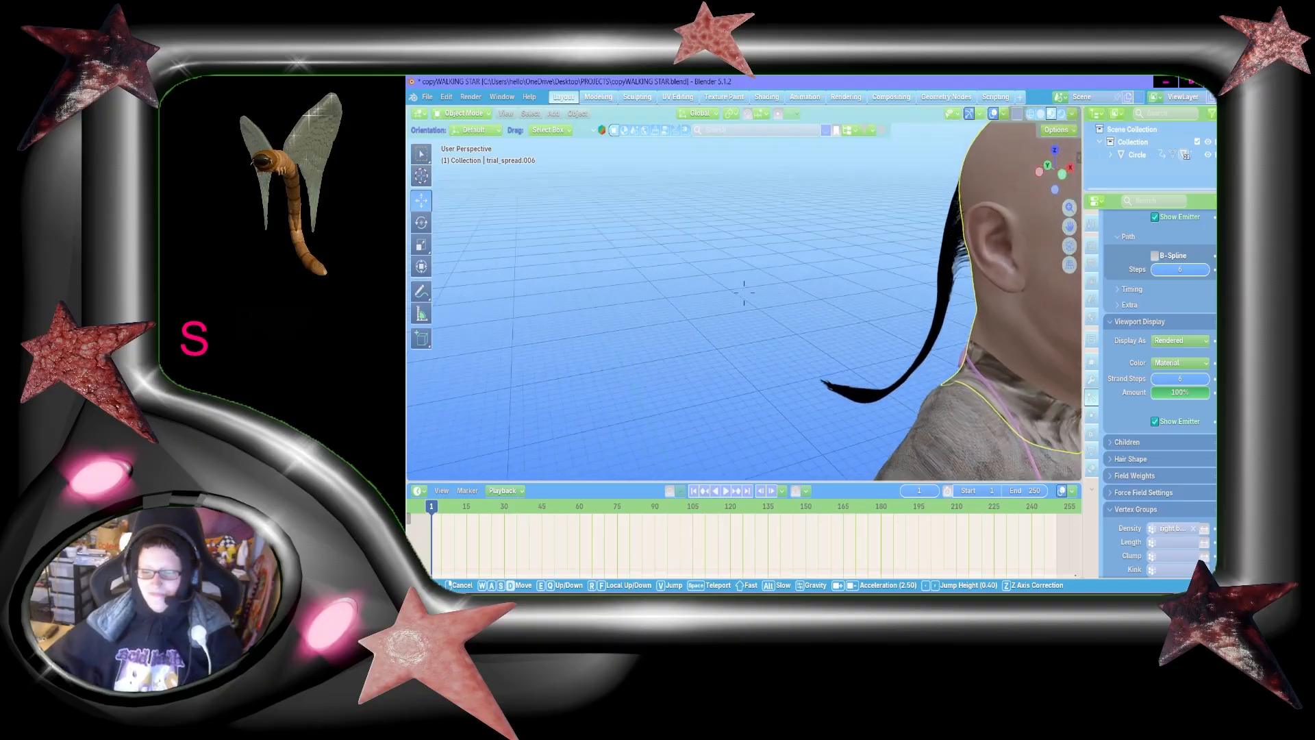
{"action": "key", "text": "w"}
{"action": "key", "text": "d"}
{"action": "key", "text": "w"}
{"action": "left_click", "coordinate": [773, 229]}
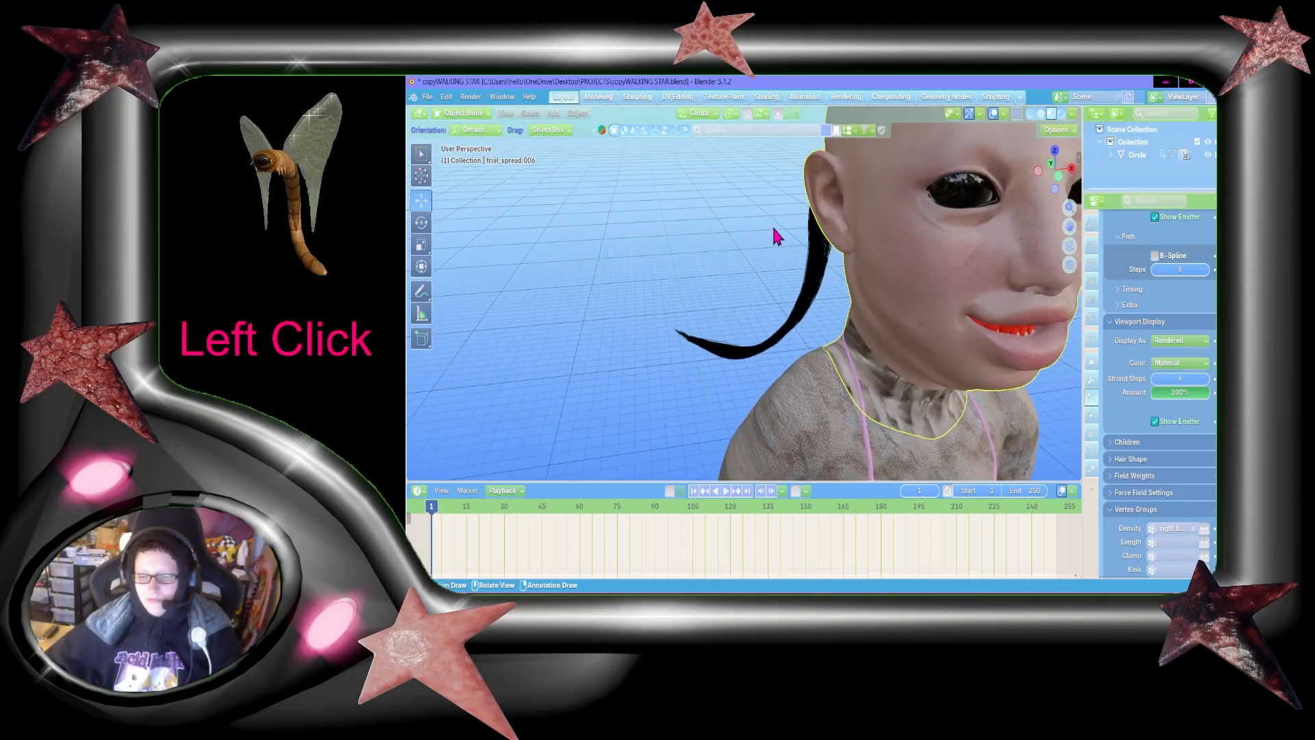
Step: Look over the remaining hair particle settings and view the head and tail centred from the front
{"action": "scroll", "coordinate": [1192, 356], "scroll_direction": "down", "scroll_amount": 3}
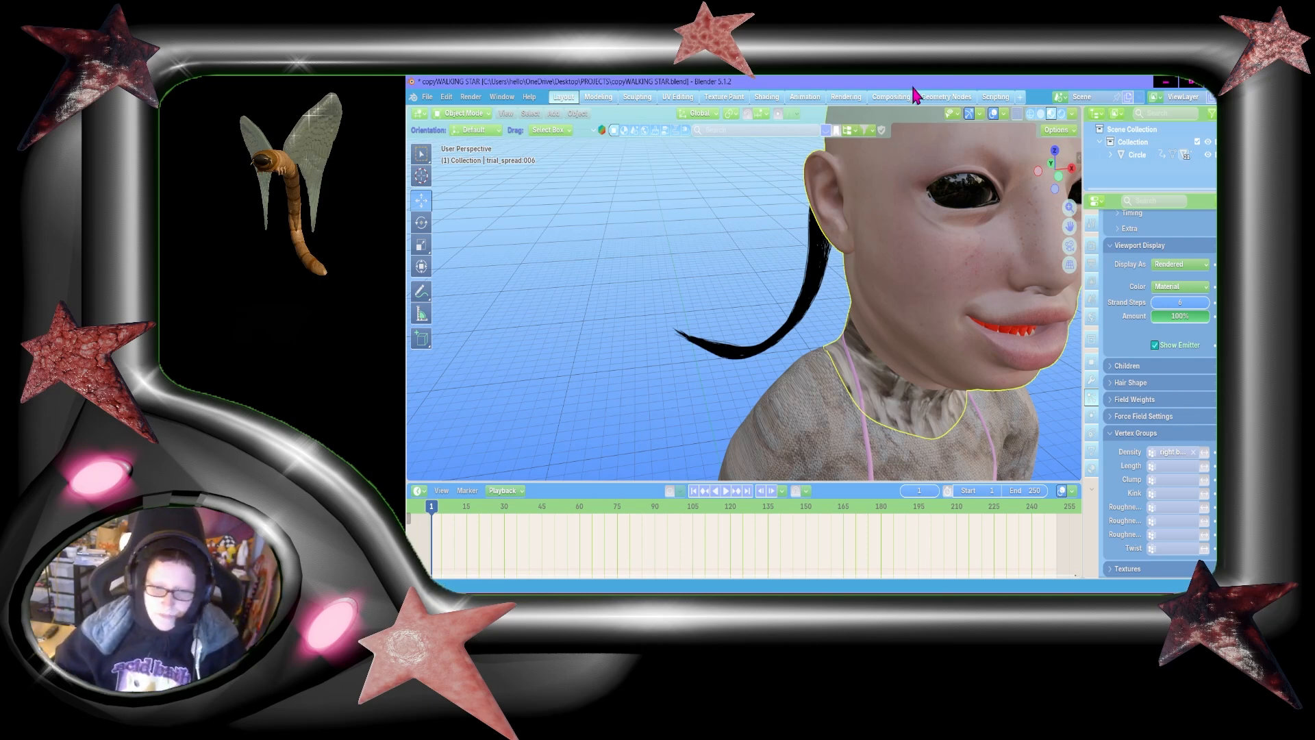
{"action": "left_click", "coordinate": [1055, 188]}
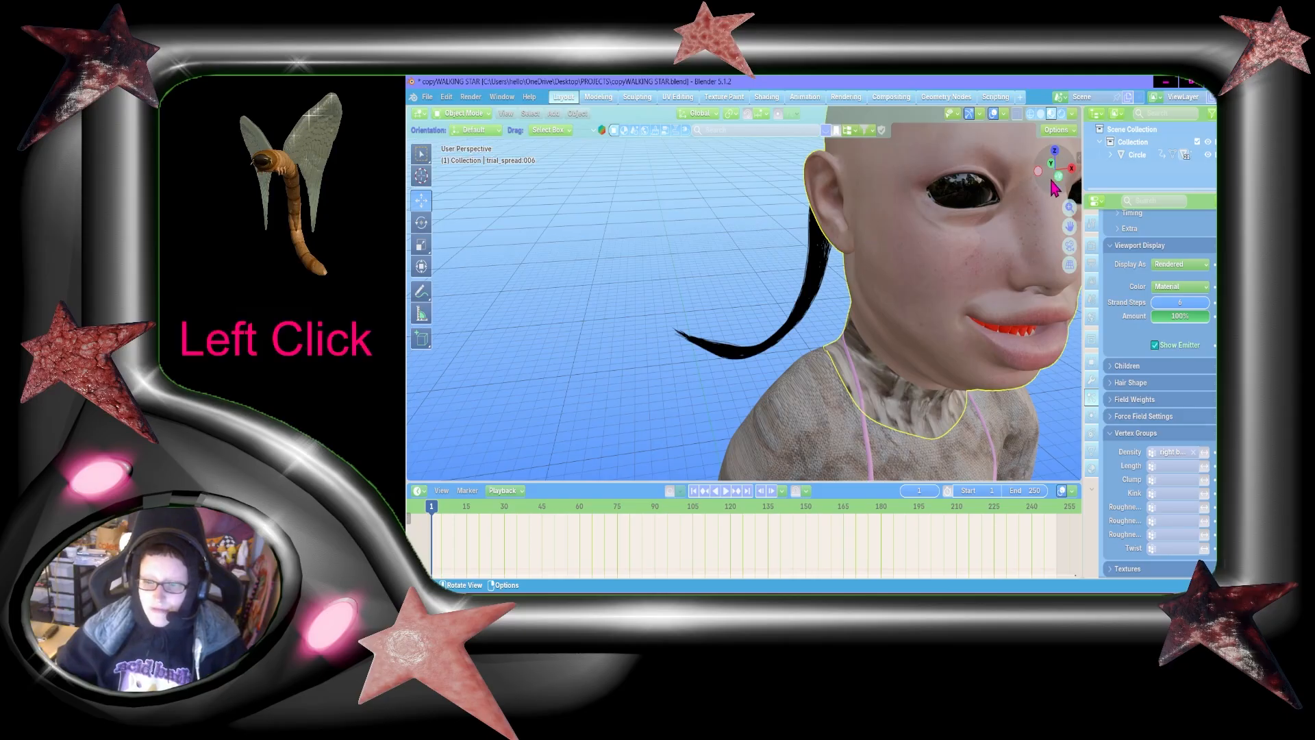
{"action": "left_click_drag", "start_coordinate": [1055, 188], "coordinate": [1055, 186]}
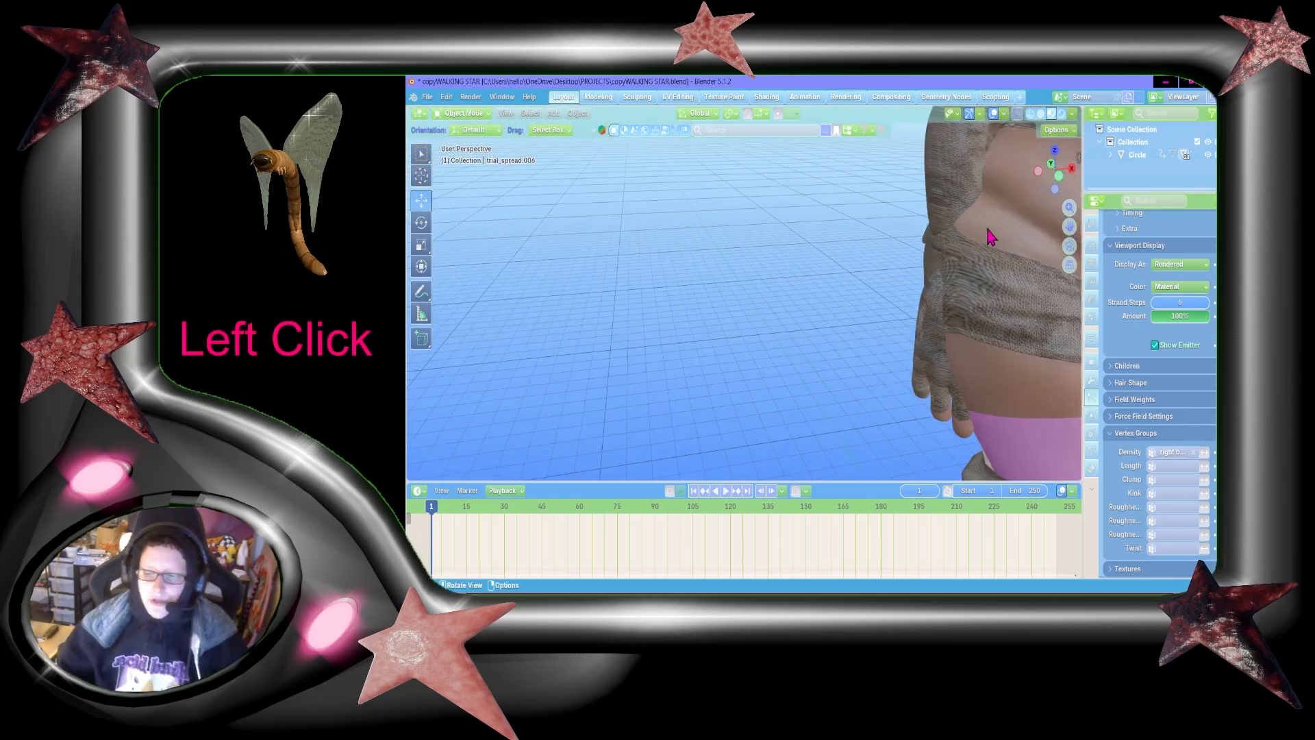
{"action": "key", "text": "shift+grave"}
{"action": "key", "text": "w"}
{"action": "key", "text": "shift+w"}
{"action": "key", "text": "s"}
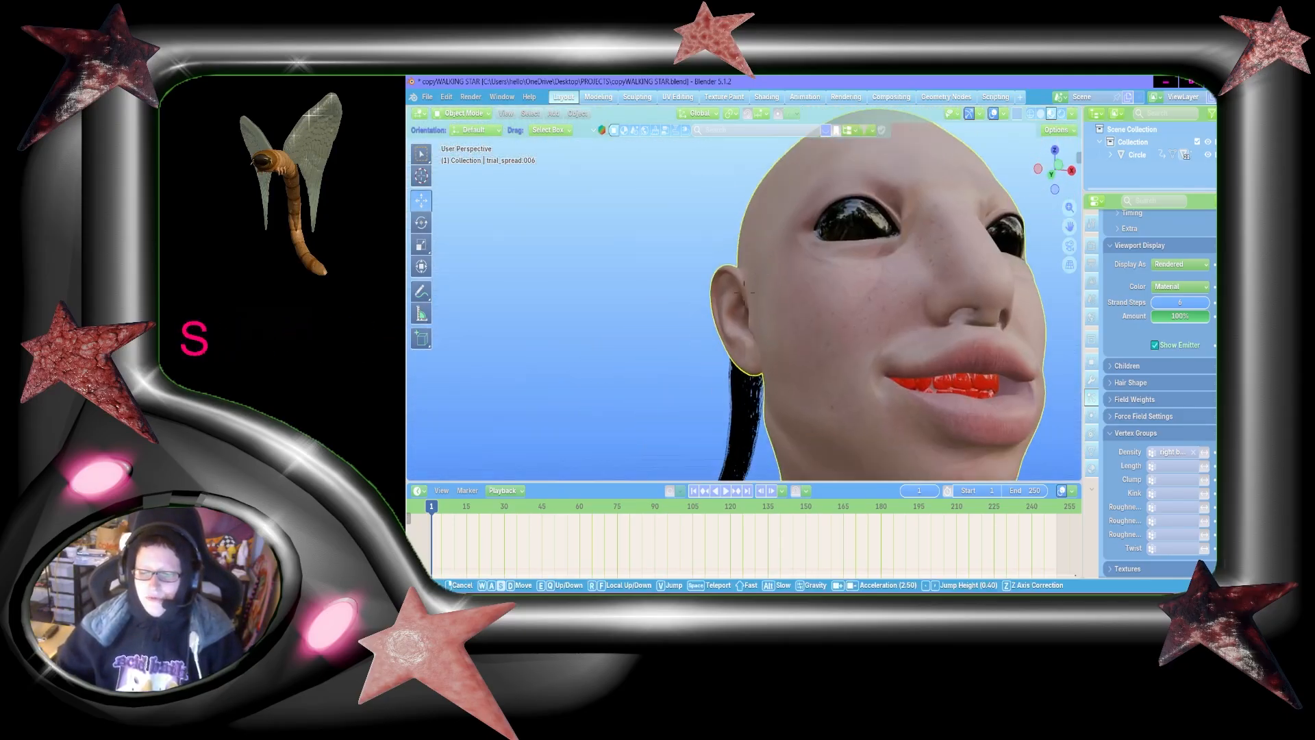
{"action": "key", "text": "shift+s"}
{"action": "key", "text": "w"}
{"action": "key", "text": "shift+s"}
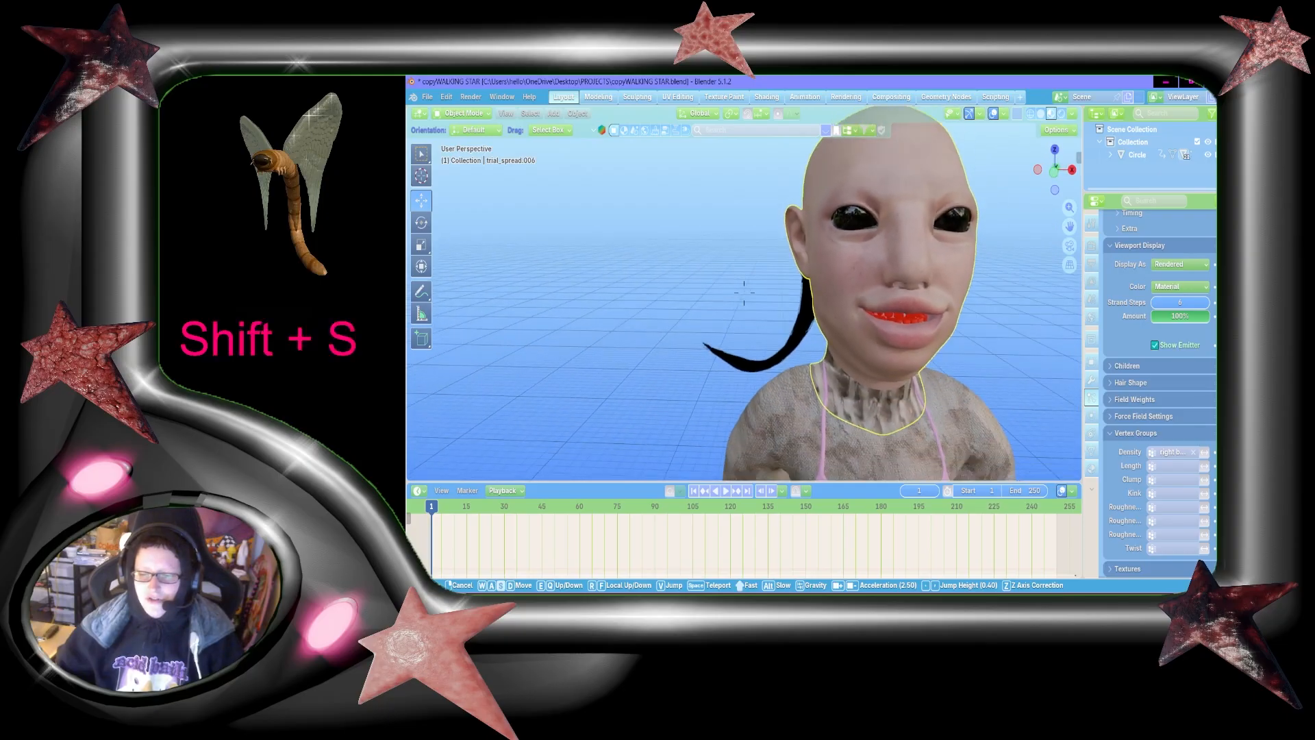
{"action": "left_click", "coordinate": [978, 234]}
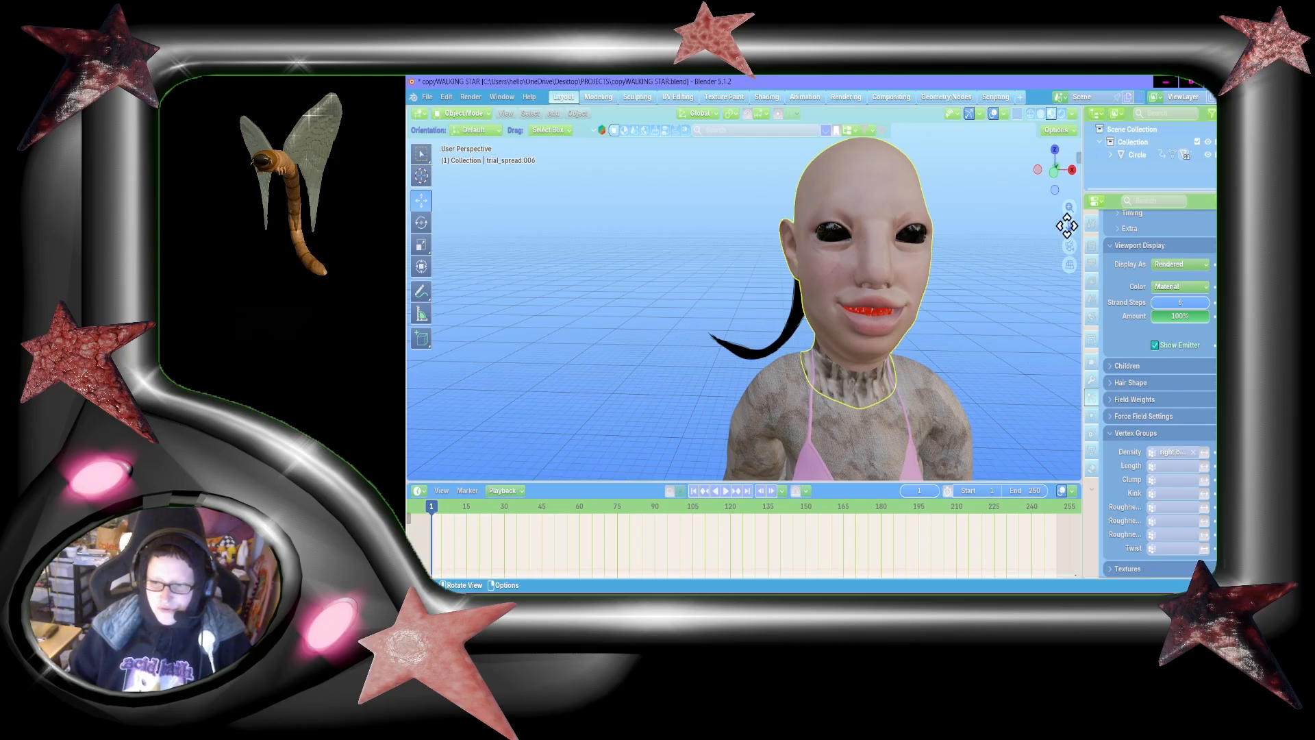
{"action": "left_click_drag", "start_coordinate": [1066, 226], "coordinate": [991, 227]}
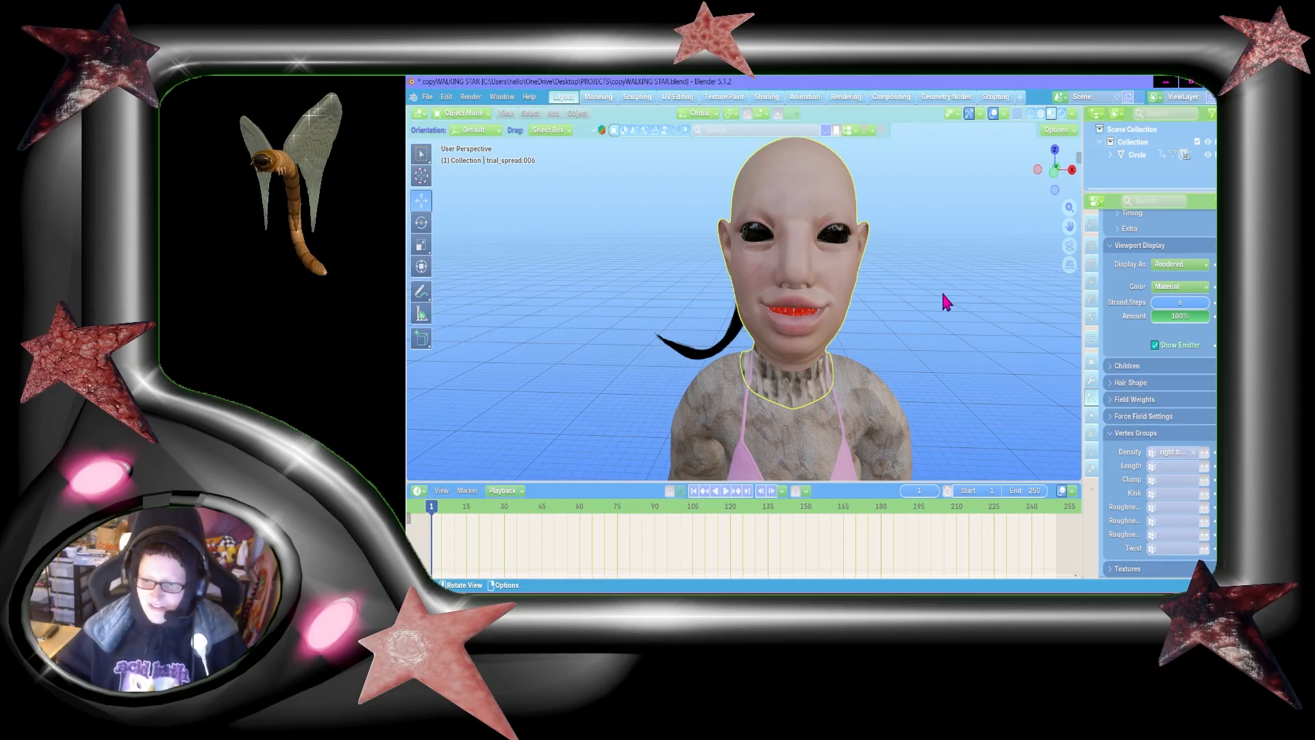
Step: Examine the tail's profile from the side and its curved tip close up from the front
{"action": "key", "text": "shift+grave"}
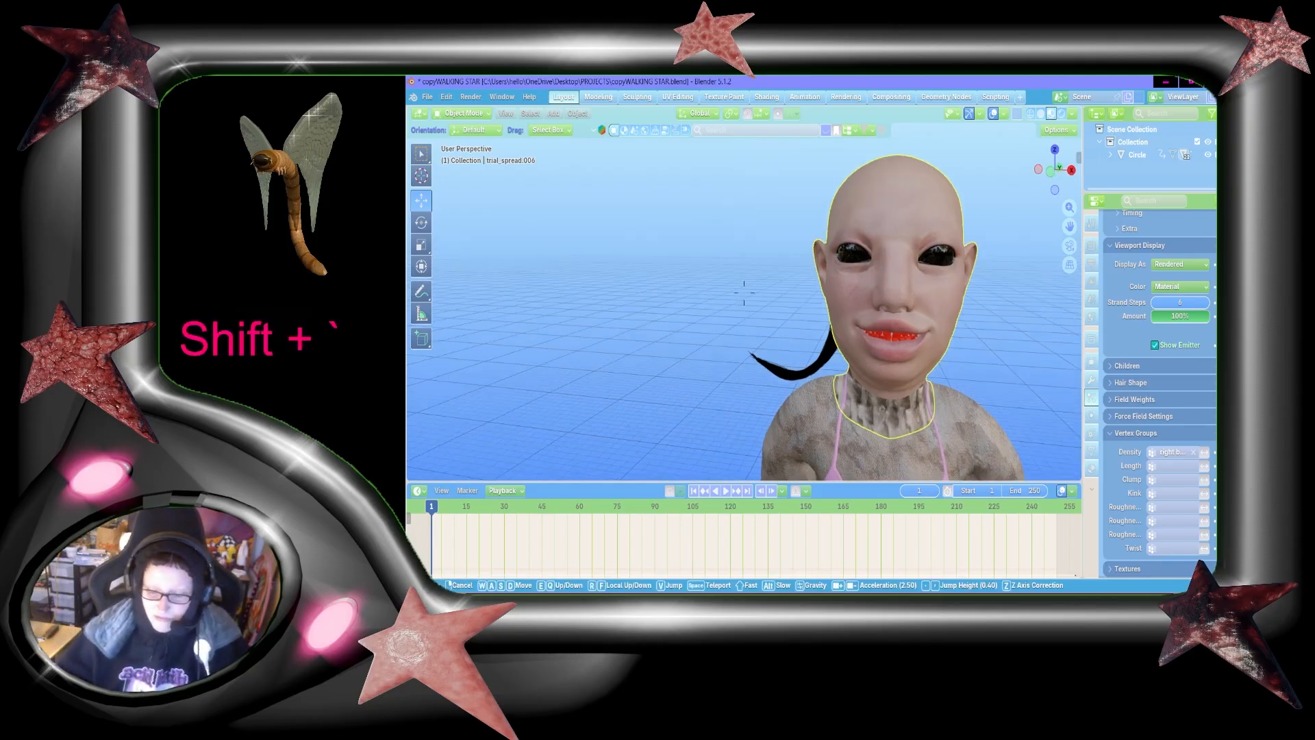
{"action": "key", "text": "a"}
{"action": "key", "text": "shift+w"}
{"action": "key", "text": "shift+s"}
{"action": "key", "text": "d"}
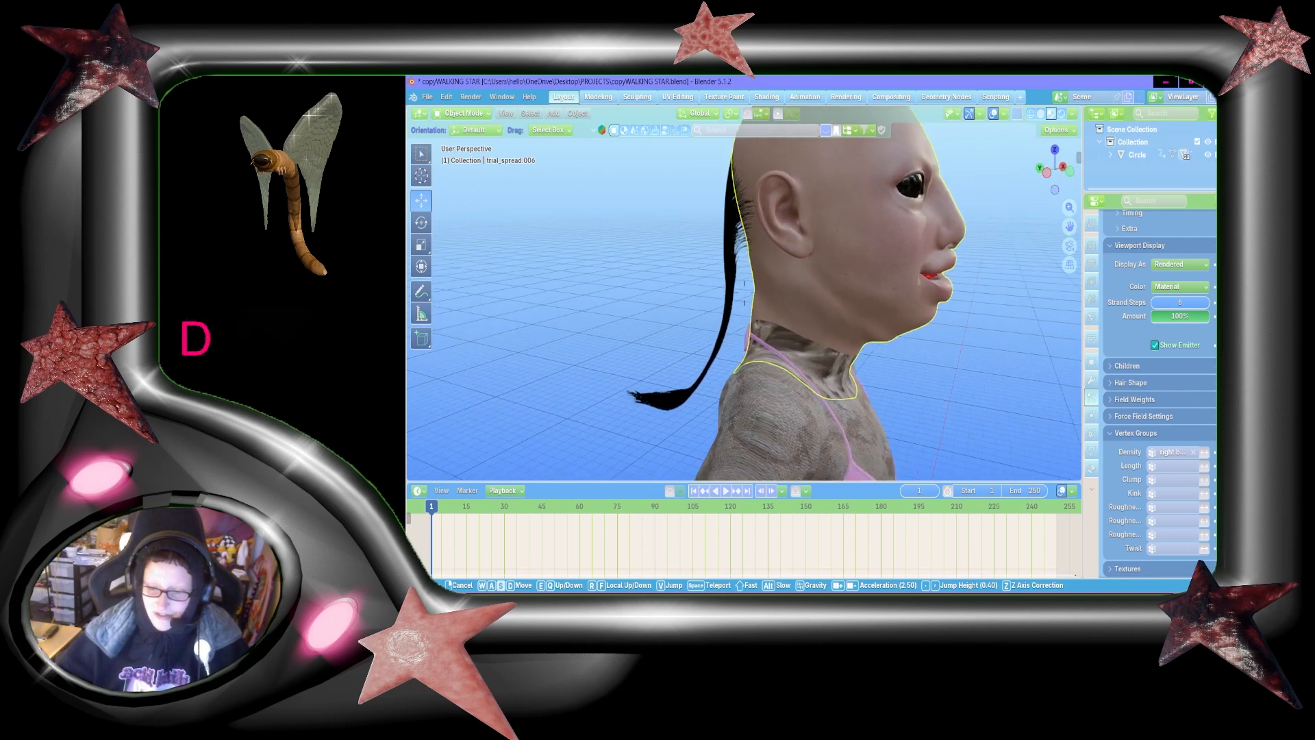
{"action": "key", "text": "shift+d"}
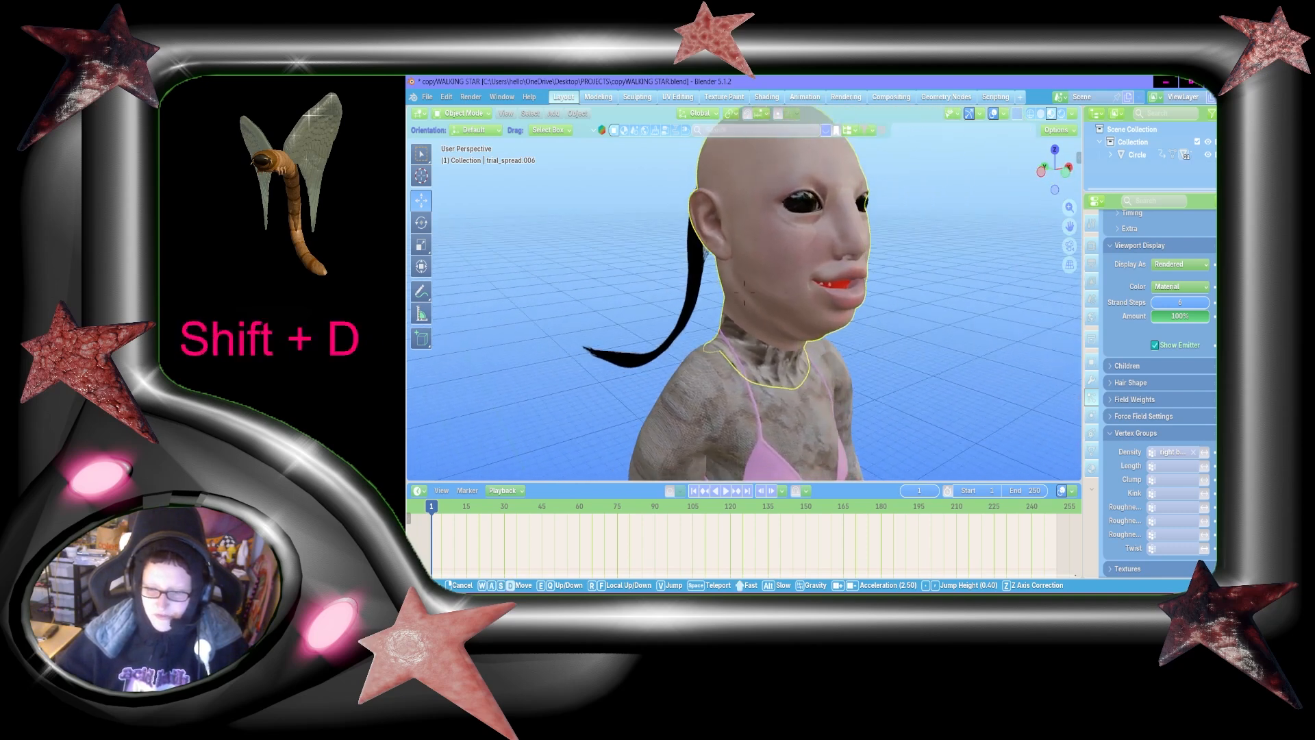
{"action": "key", "text": "w"}
{"action": "key", "text": "a"}
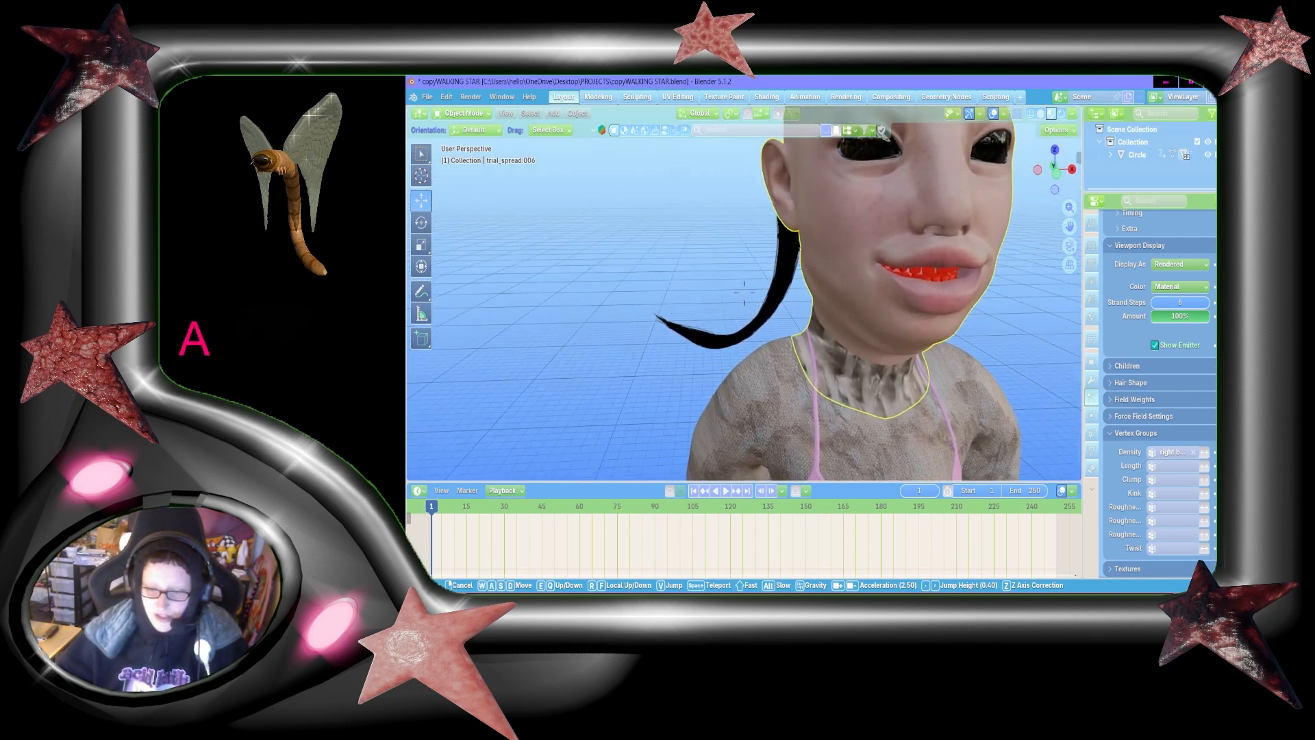
{"action": "left_click", "coordinate": [744, 292]}
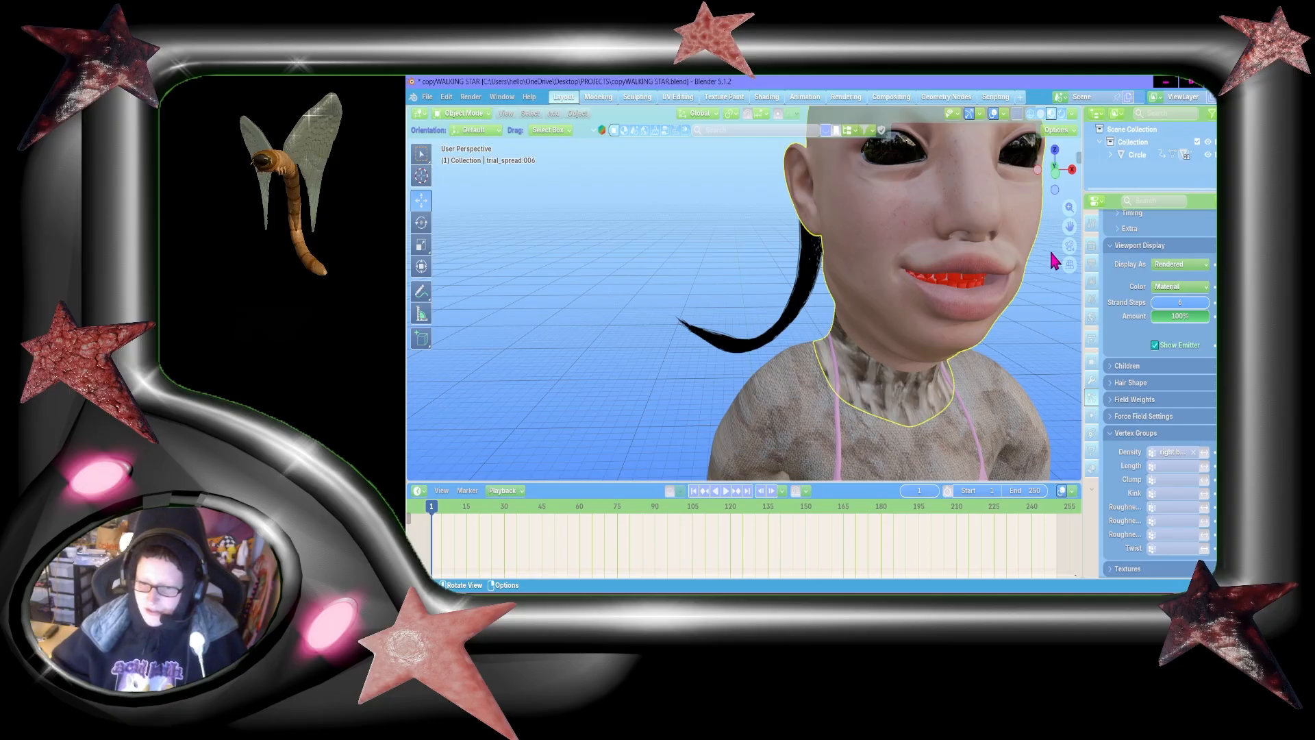
{"action": "left_click_drag", "start_coordinate": [1069, 226], "coordinate": [1025, 227]}
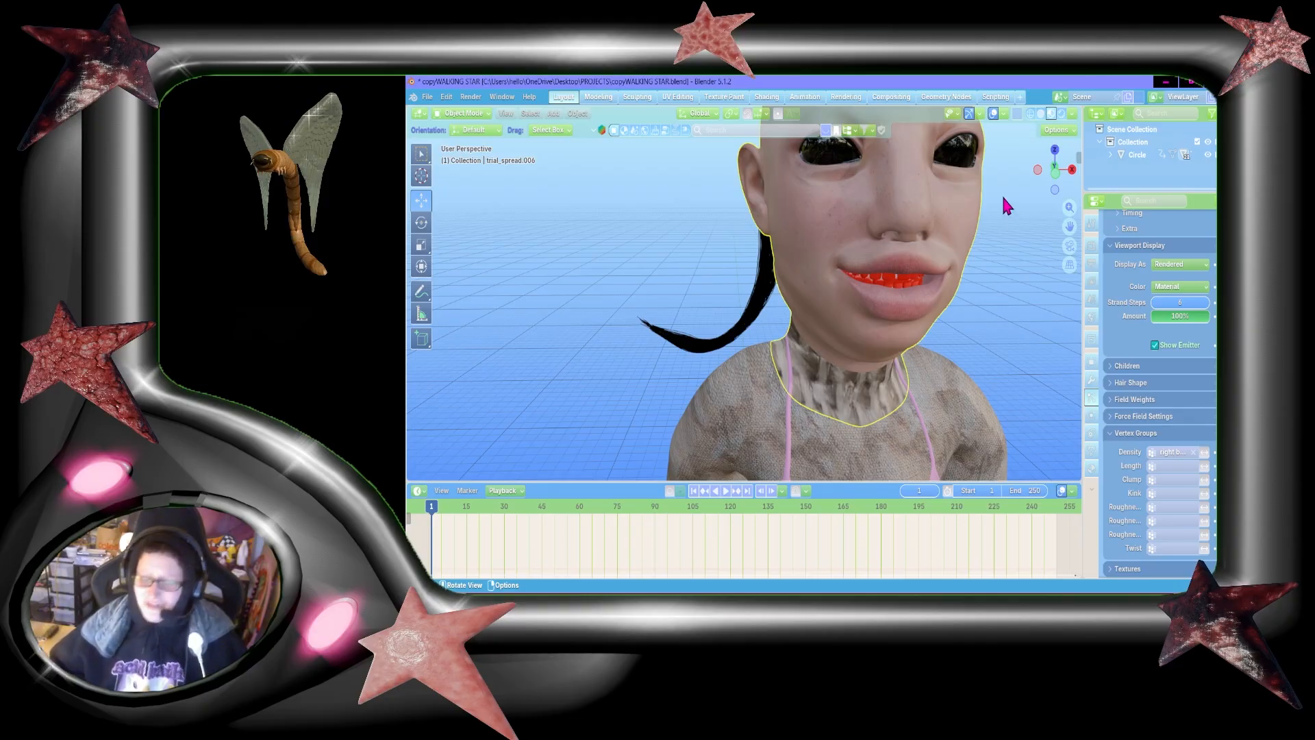
Step: Examine the hair tail from the side and the hair roots and tail from behind the head
{"action": "key", "text": "shift+grave"}
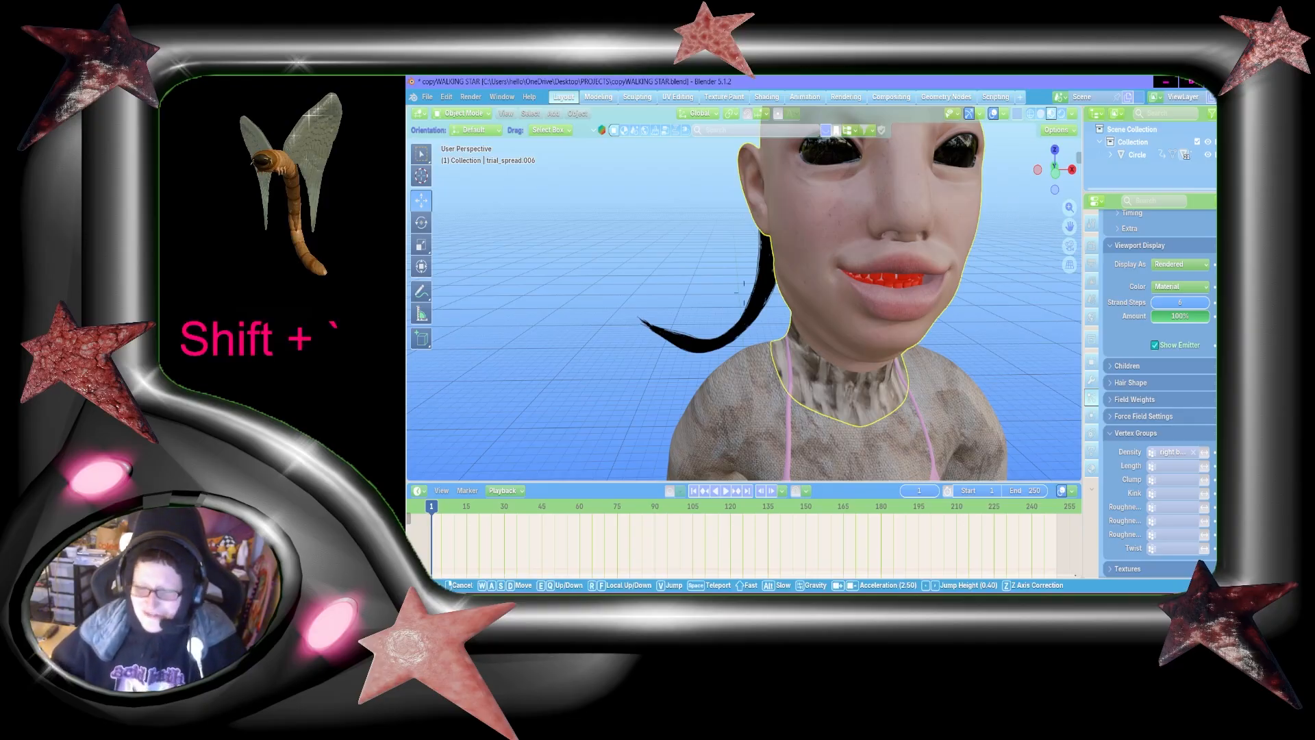
{"action": "key", "text": "a"}
{"action": "key", "text": "shift+a"}
{"action": "key", "text": "shift+s"}
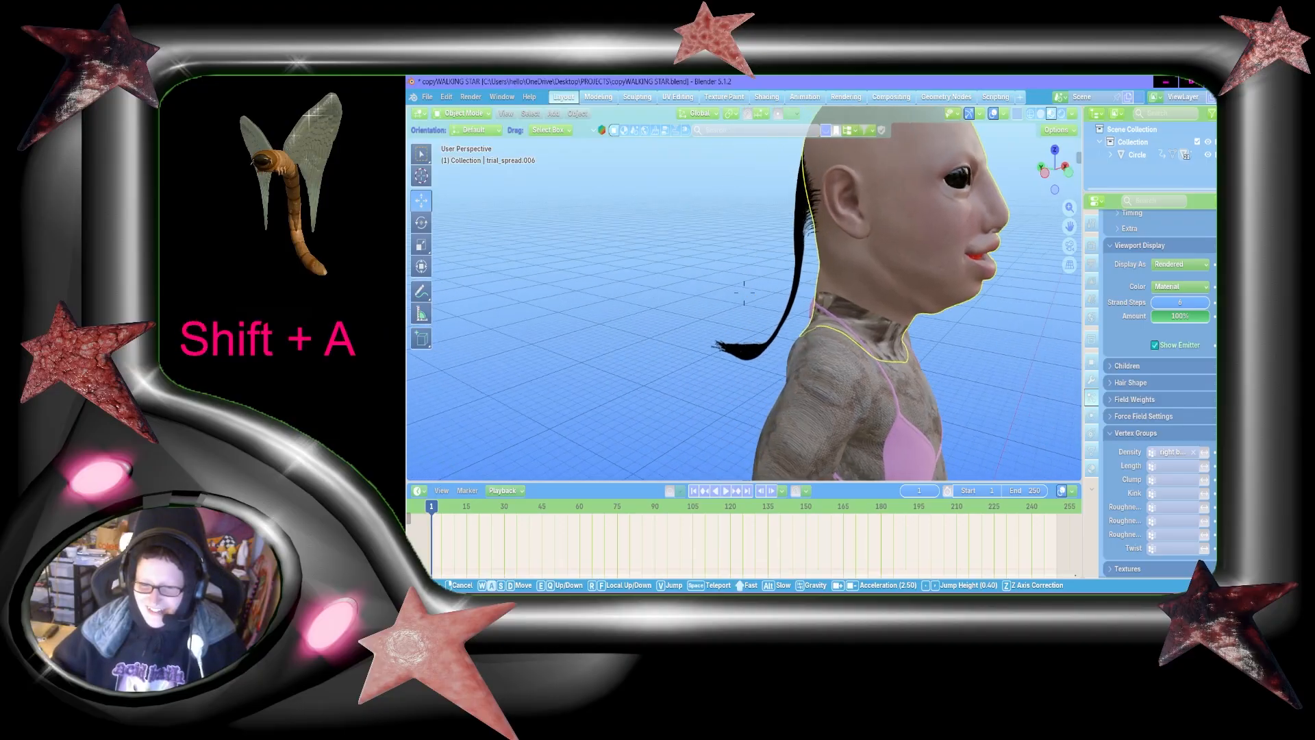
{"action": "key", "text": "shift+w"}
{"action": "key", "text": "d"}
{"action": "key", "text": "shift+s"}
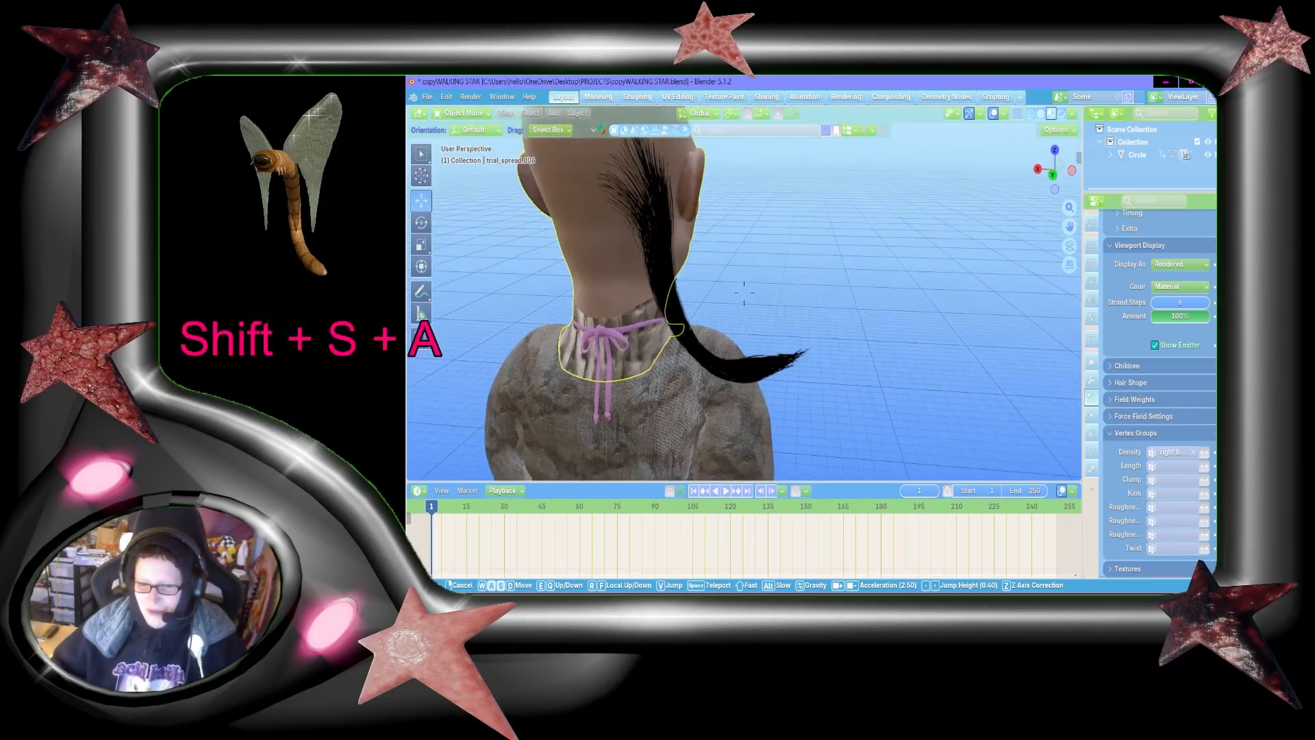
{"action": "key", "text": "shift+a"}
{"action": "left_click", "coordinate": [1006, 280]}
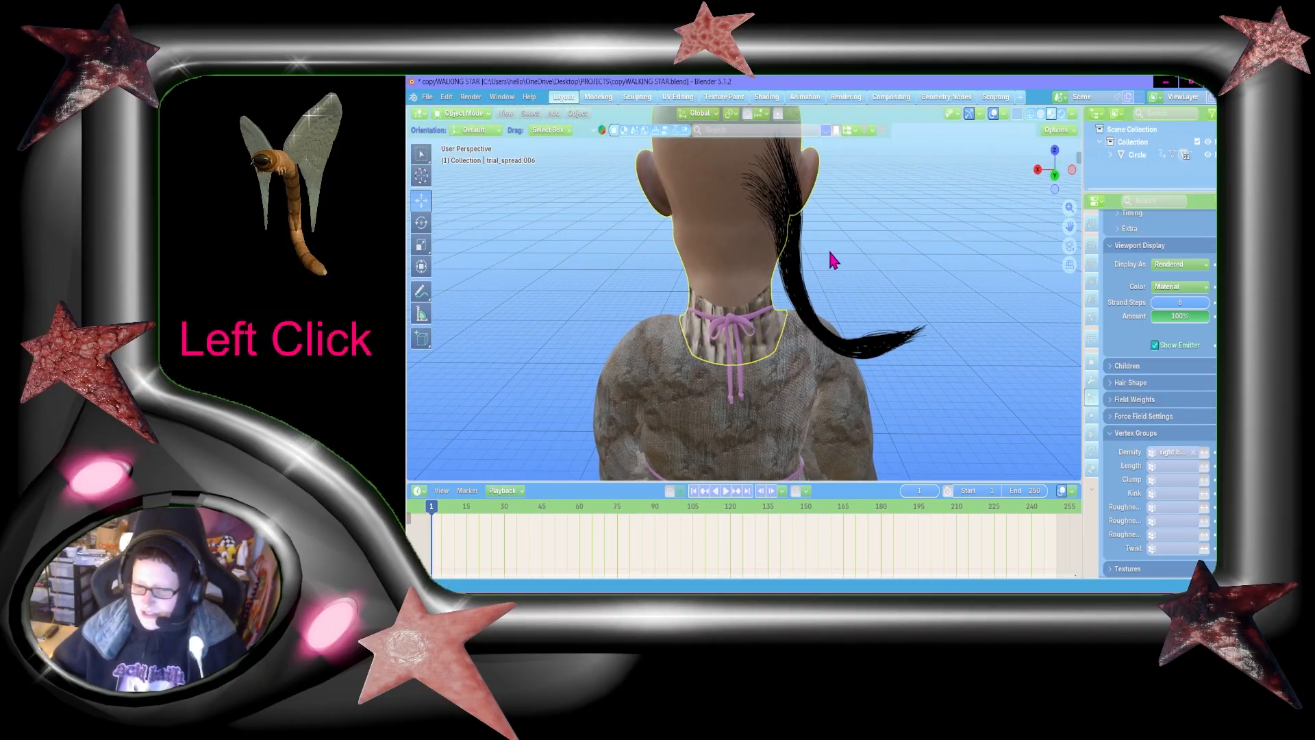
Step: Look over the hair particle settings and examine the hair roots close up from behind the head
{"action": "scroll", "coordinate": [1123, 457], "scroll_direction": "down", "scroll_amount": 2}
{"action": "scroll", "coordinate": [1209, 480], "scroll_direction": "up", "scroll_amount": 5}
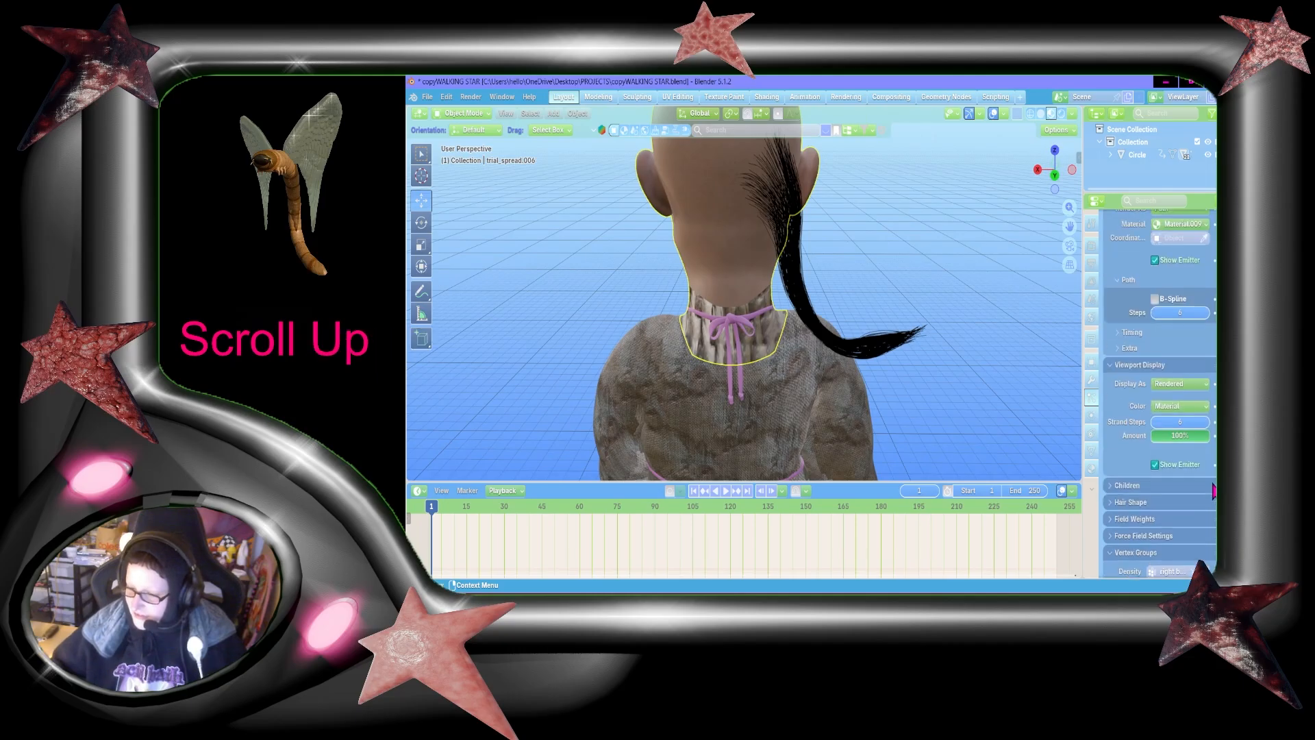
{"action": "scroll", "coordinate": [1209, 490], "scroll_direction": "down", "scroll_amount": 2}
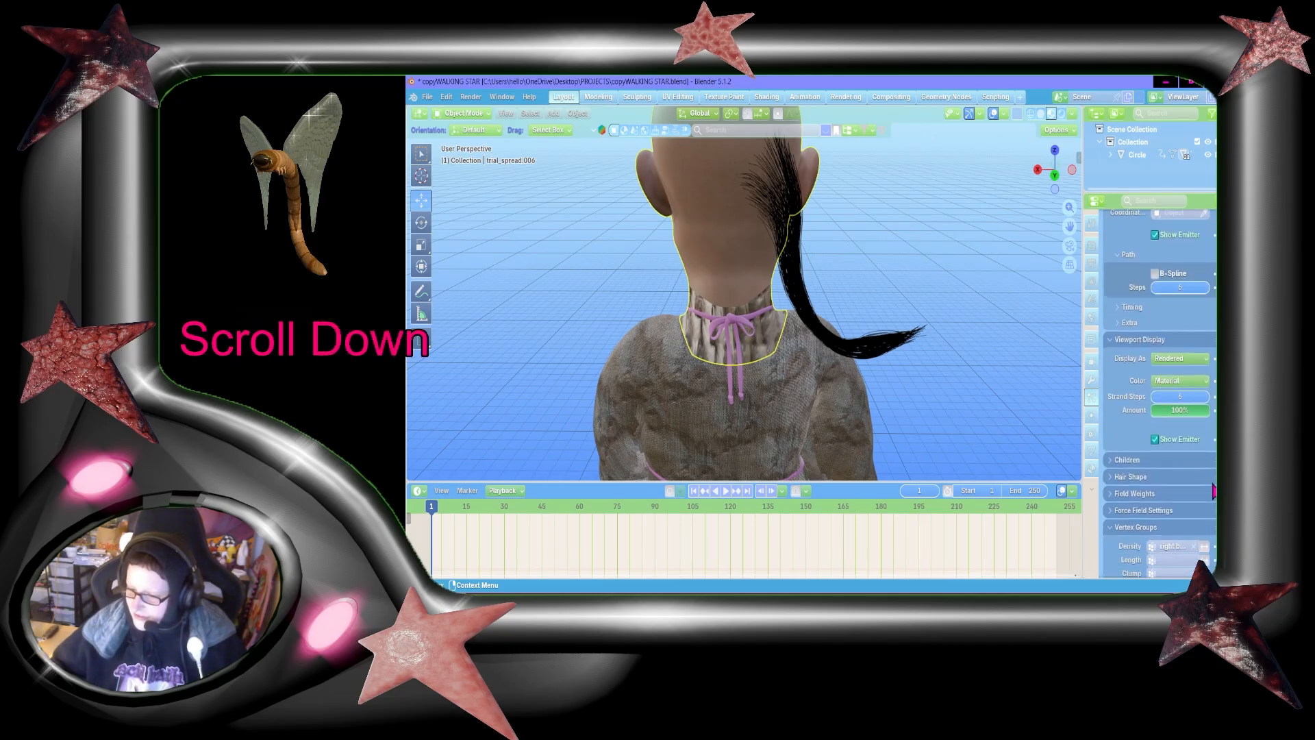
{"action": "key", "text": "shift+grave"}
{"action": "key", "text": "shift+w"}
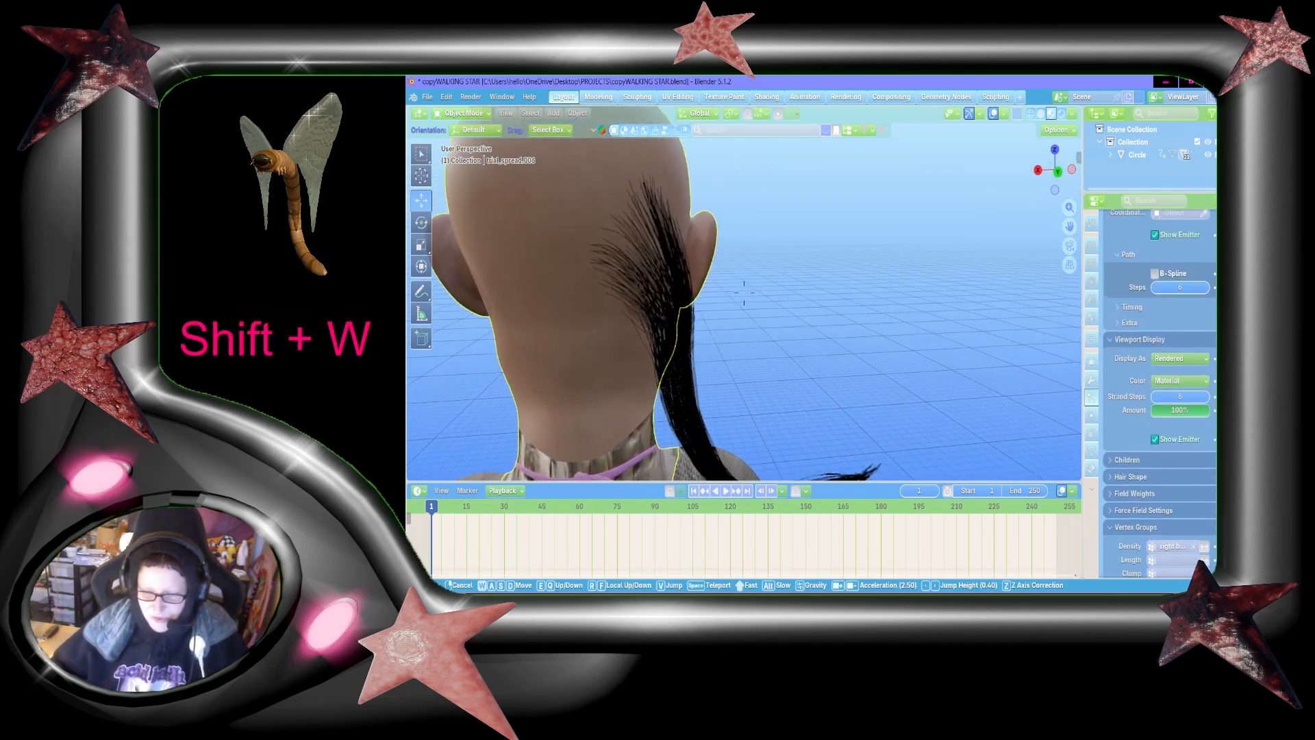
{"action": "key", "text": "shift+d"}
{"action": "key", "text": "shift+s"}
{"action": "key", "text": "shift+a"}
{"action": "key", "text": "w"}
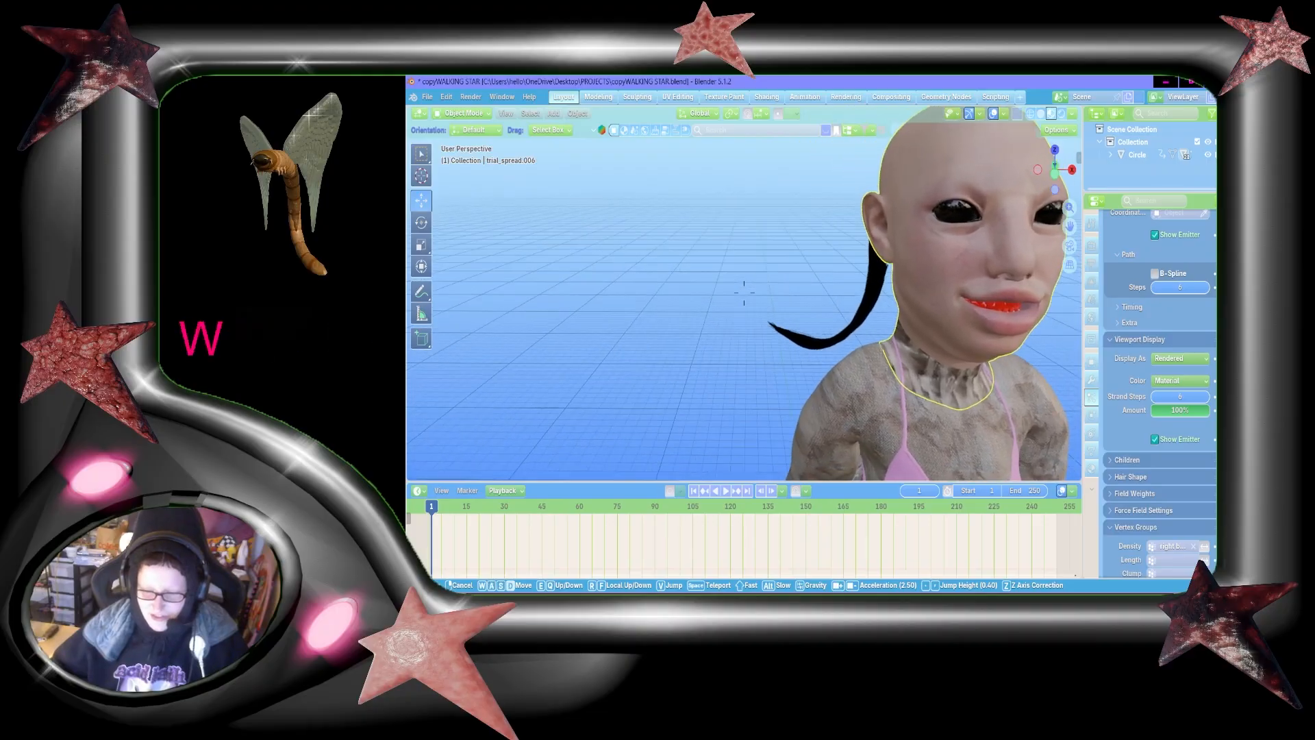
Step: Inspect the hair tail and its curved tip beside the neck from the front and the side, ending close up
{"action": "key", "text": "d"}
{"action": "key", "text": "w"}
{"action": "key", "text": "shift+w"}
{"action": "key", "text": "shift+a"}
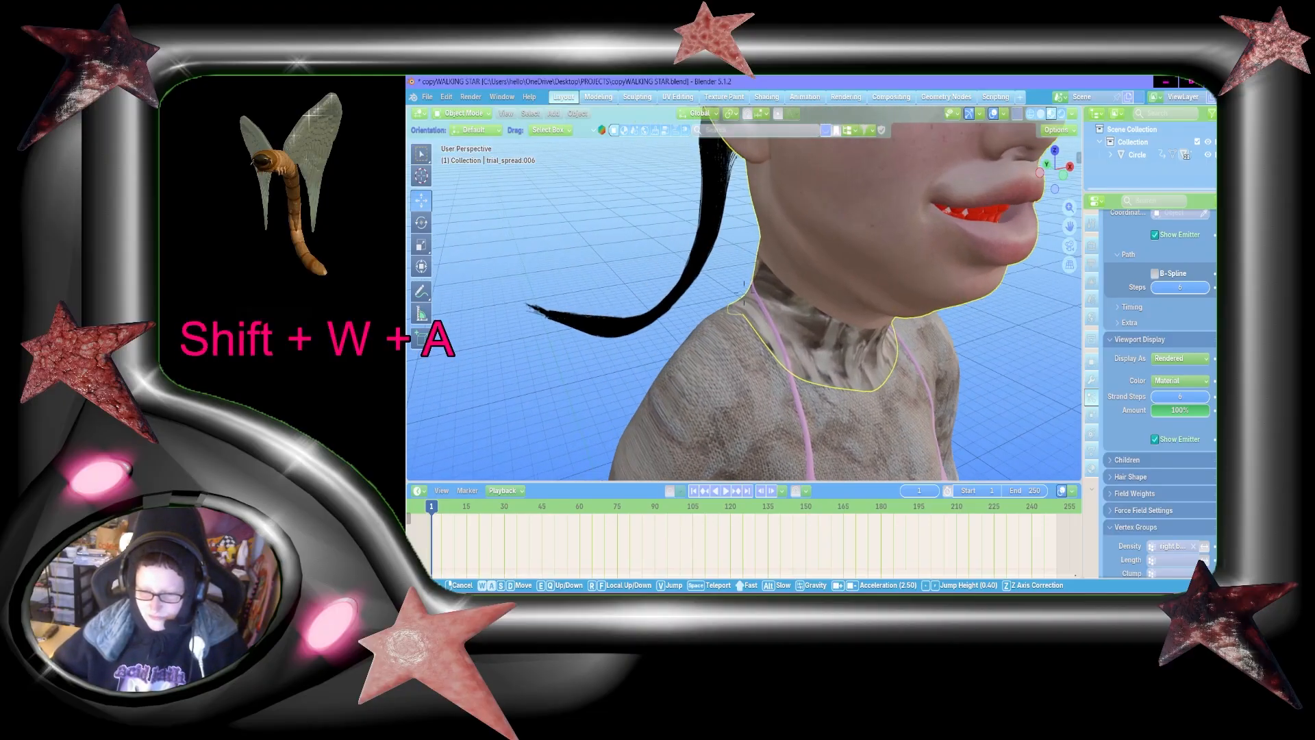
{"action": "key", "text": "shift+s"}
{"action": "key", "text": "d"}
{"action": "key", "text": "shift+d"}
{"action": "key", "text": "shift+w"}
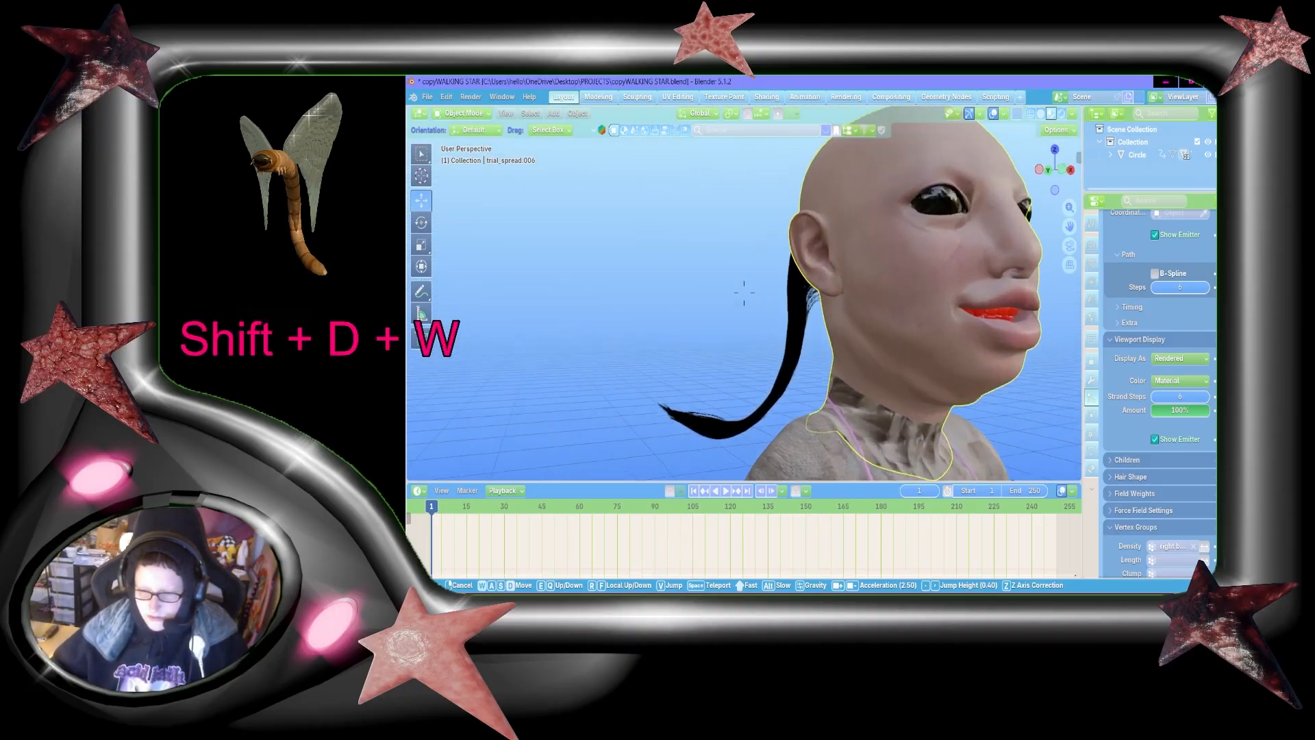
{"action": "key", "text": "s"}
{"action": "key", "text": "a"}
{"action": "left_click", "coordinate": [1065, 335]}
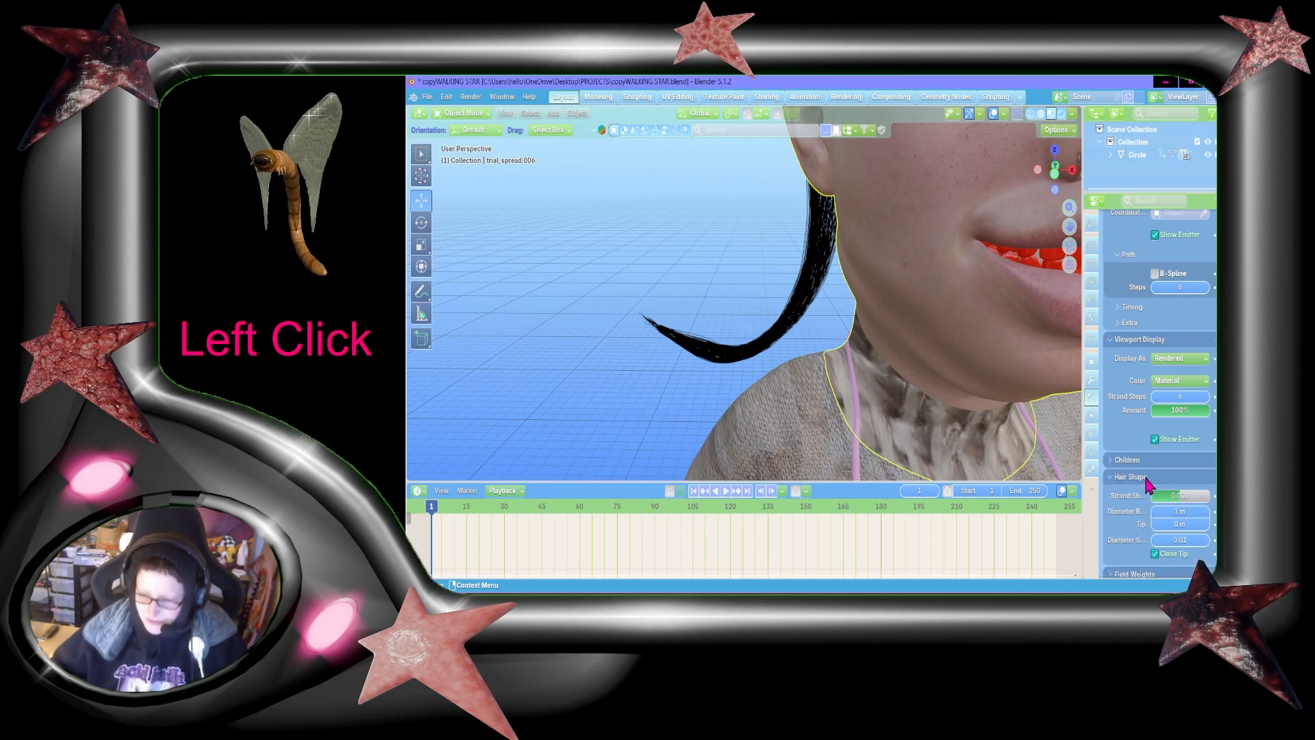
Step: Give the hair Interpolated children with both the display and render amounts set to 2
{"action": "scroll", "coordinate": [1188, 387], "scroll_direction": "up", "scroll_amount": 5}
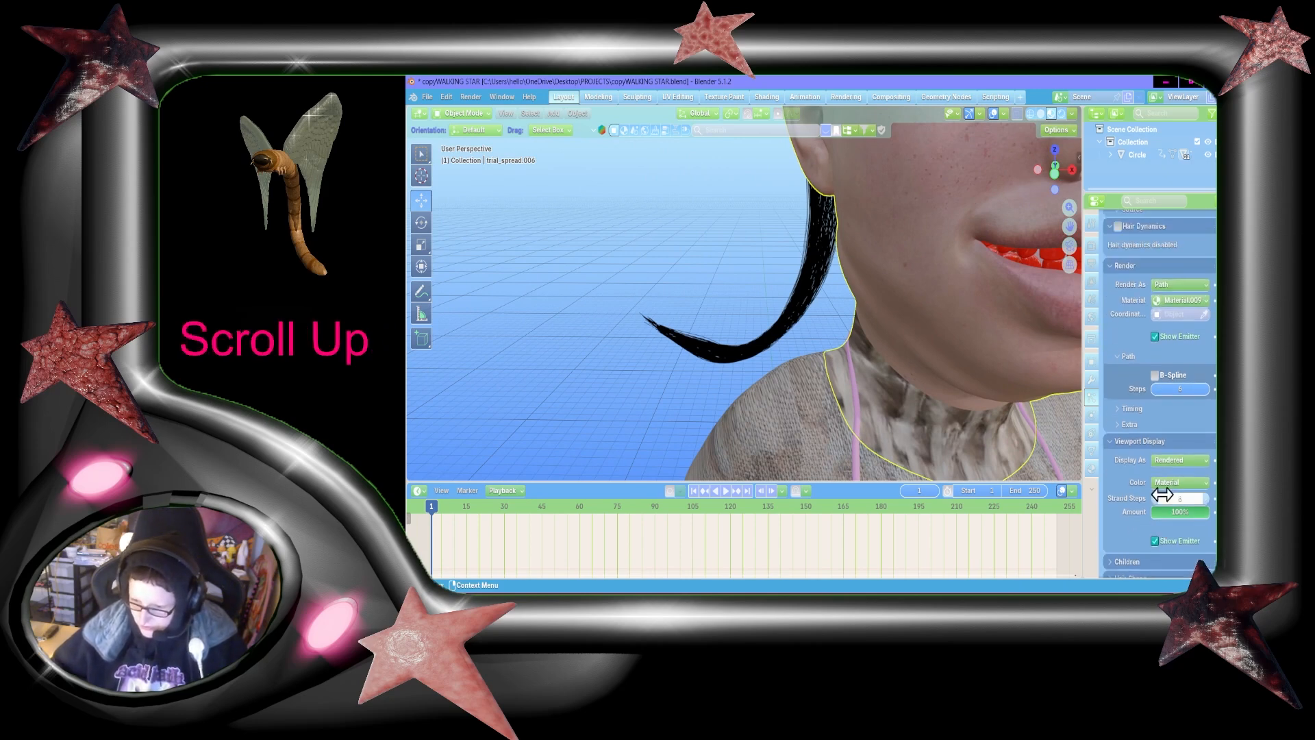
{"action": "scroll", "coordinate": [1182, 469], "scroll_direction": "down", "scroll_amount": 8}
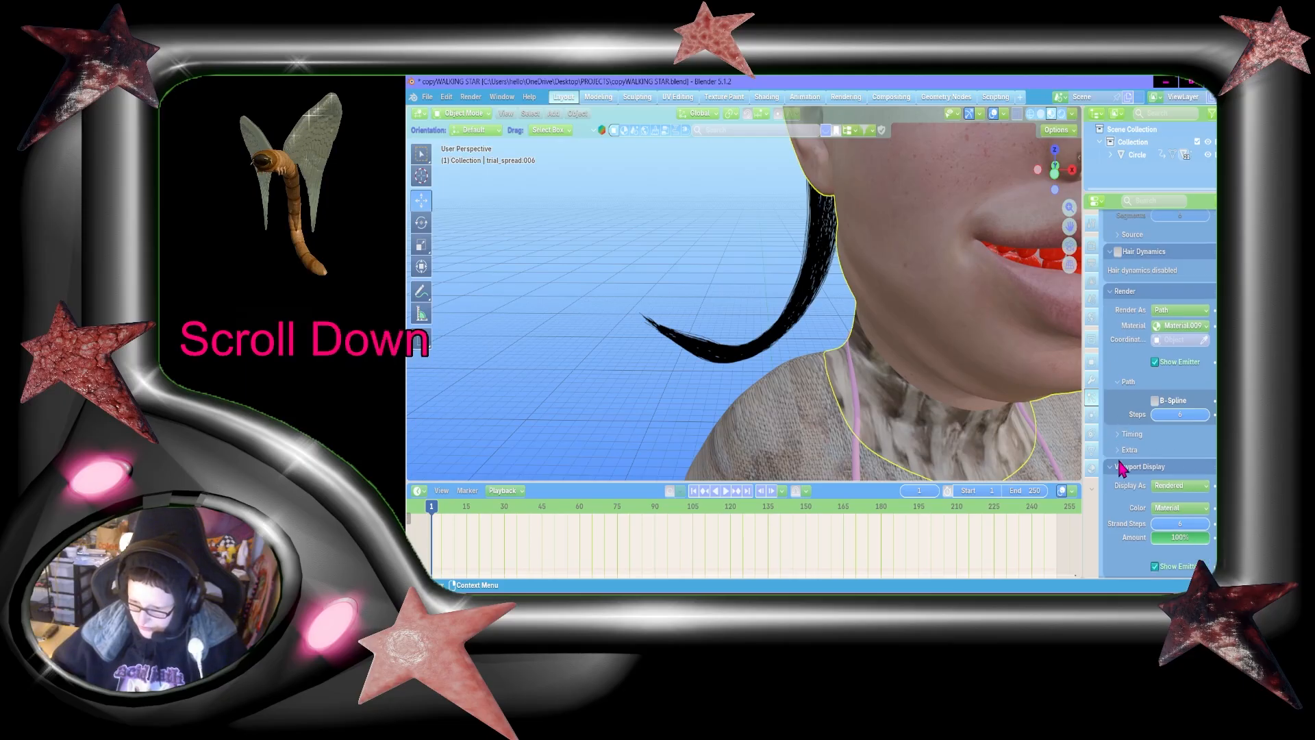
{"action": "scroll", "coordinate": [1164, 455], "scroll_direction": "up", "scroll_amount": 2}
{"action": "left_click", "coordinate": [1155, 444]}
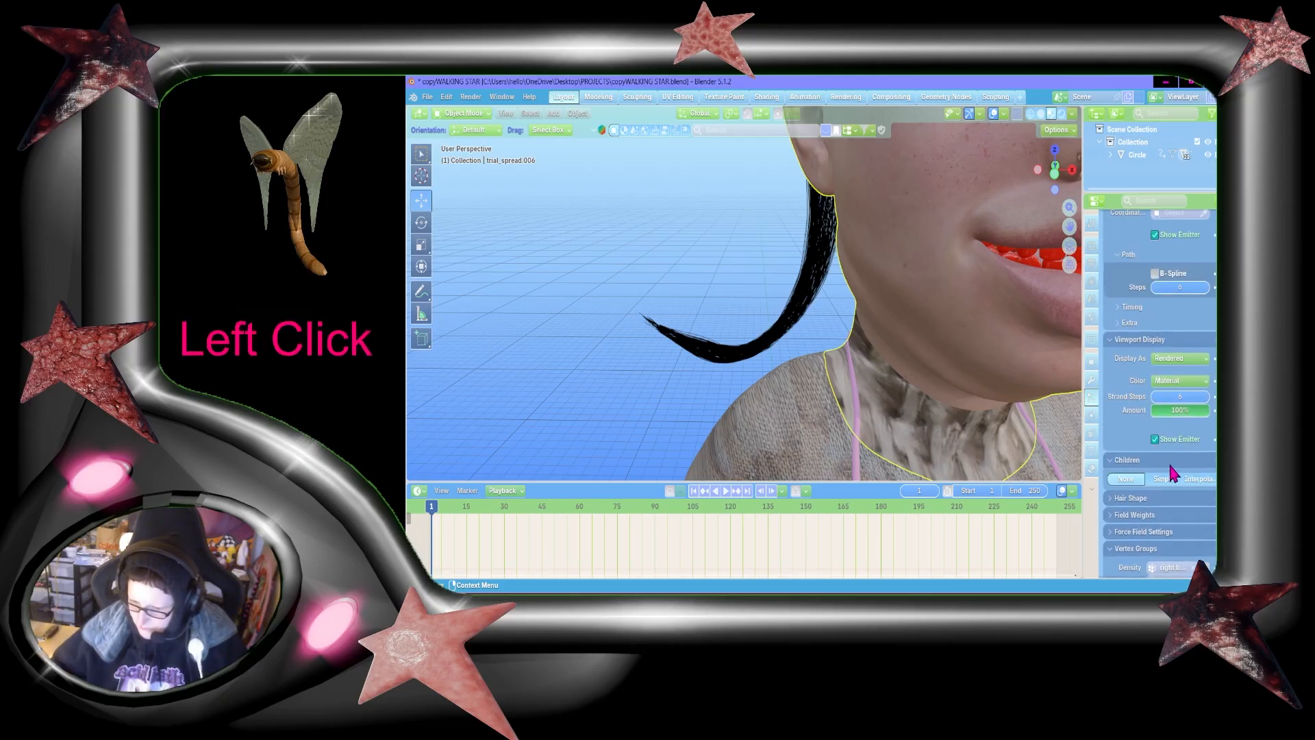
{"action": "scroll", "coordinate": [1183, 468], "scroll_direction": "down", "scroll_amount": 1}
{"action": "left_click", "coordinate": [1185, 470]}
{"action": "type", "text": "2"}
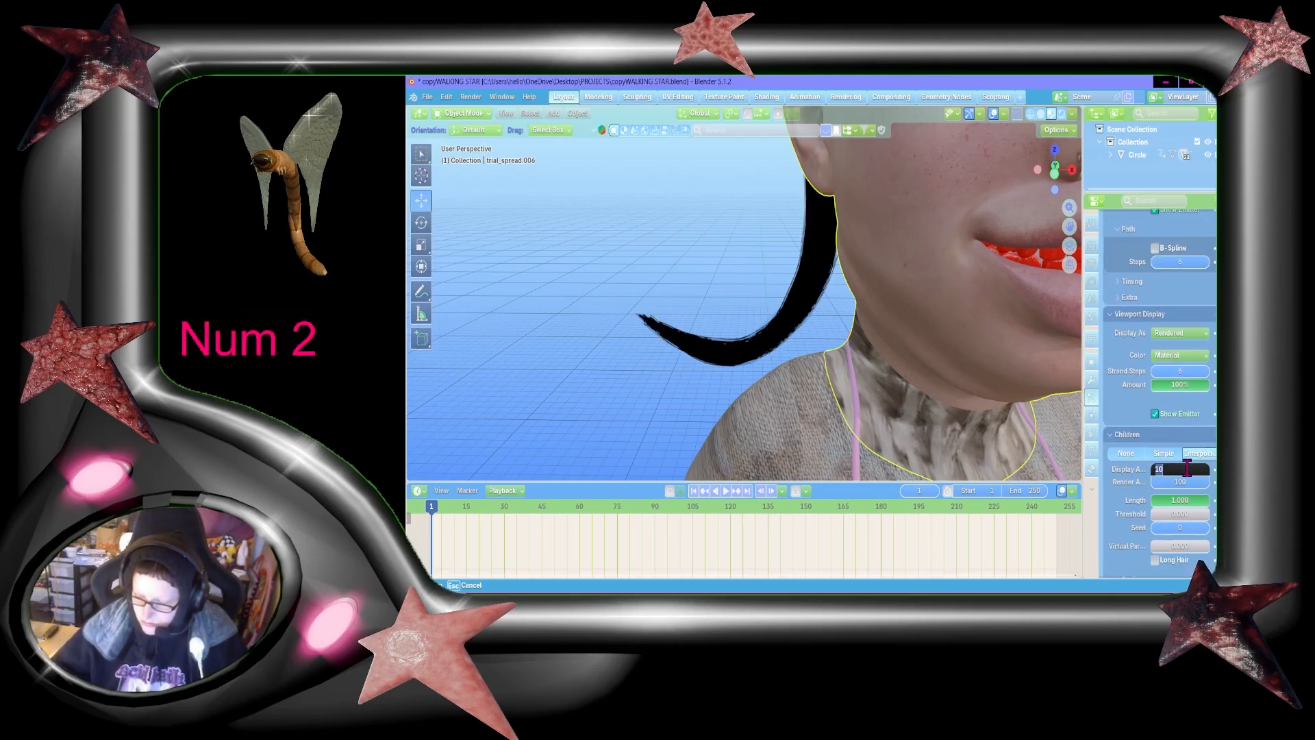
{"action": "key", "text": "Return"}
{"action": "left_click", "coordinate": [1185, 484]}
{"action": "type", "text": "2"}
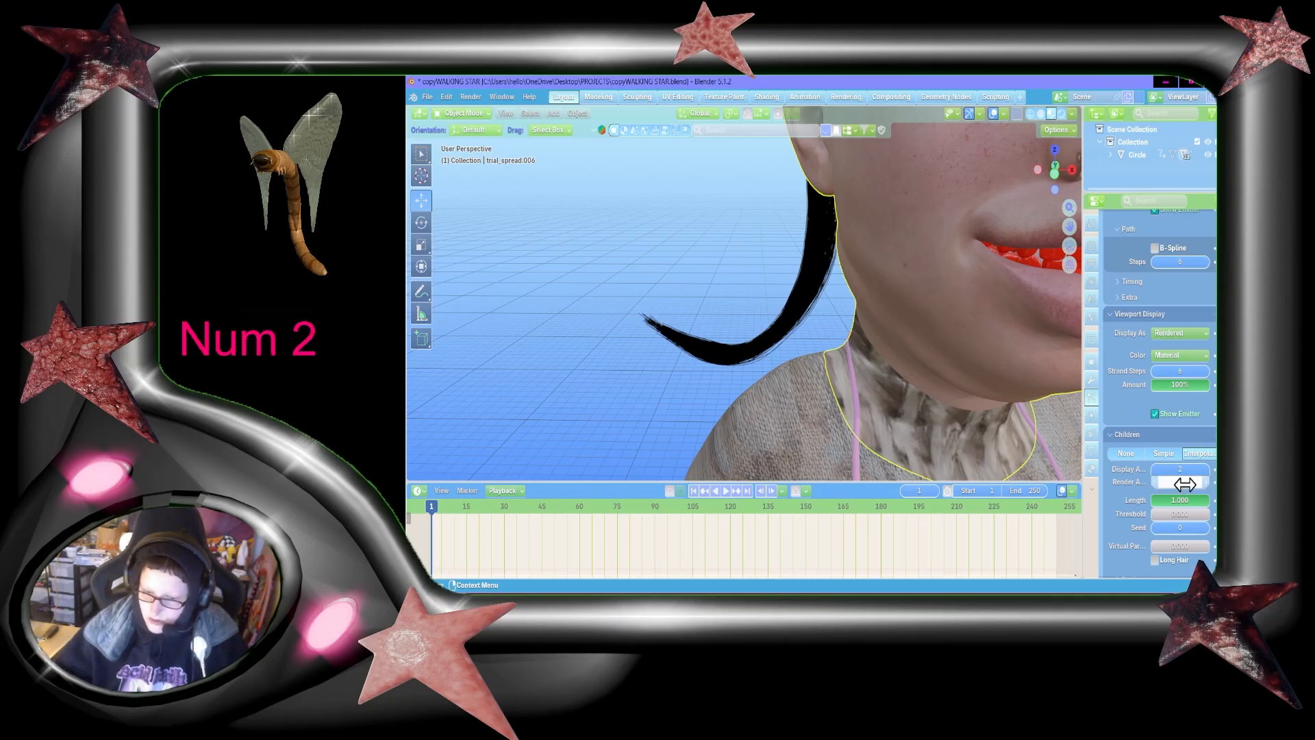
{"action": "key", "text": "Return"}
Step: Enable Long Hair for the child hairs and expand their clumping settings
{"action": "scroll", "coordinate": [1192, 531], "scroll_direction": "down", "scroll_amount": 1}
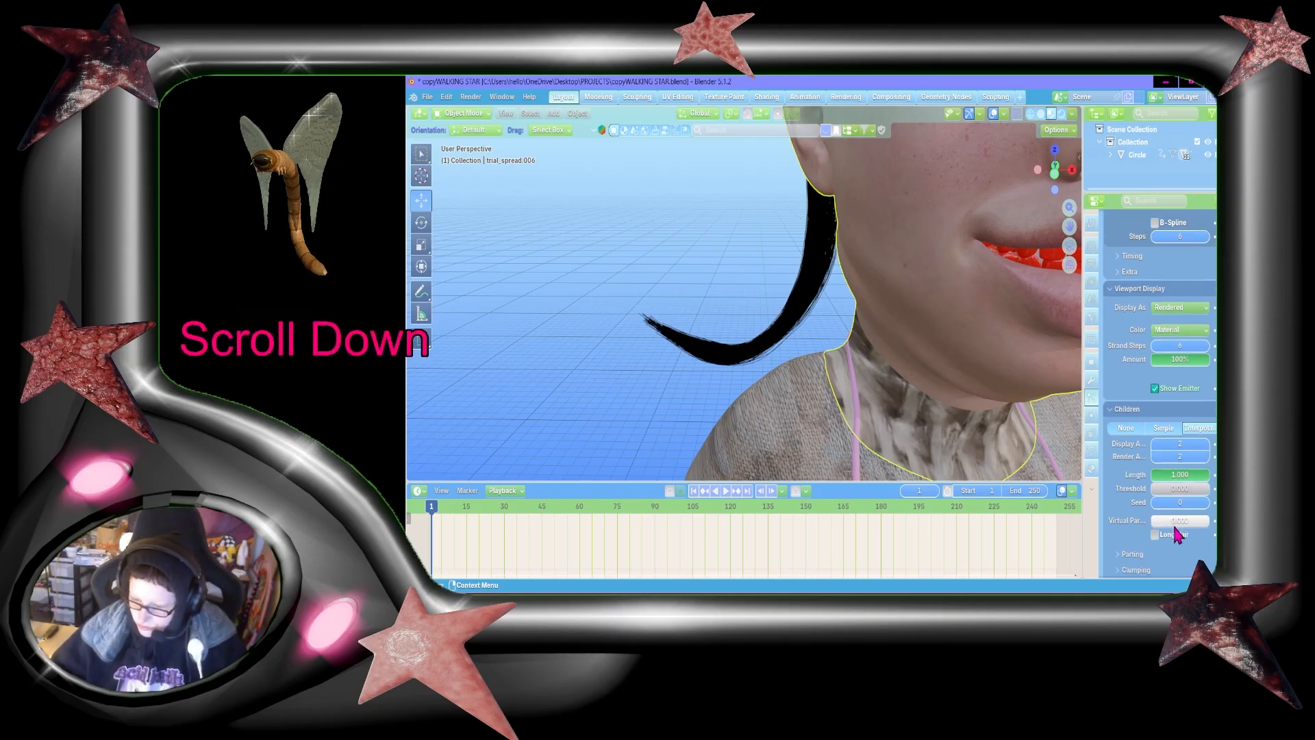
{"action": "left_click", "coordinate": [1160, 533]}
{"action": "scroll", "coordinate": [1164, 528], "scroll_direction": "down", "scroll_amount": 3}
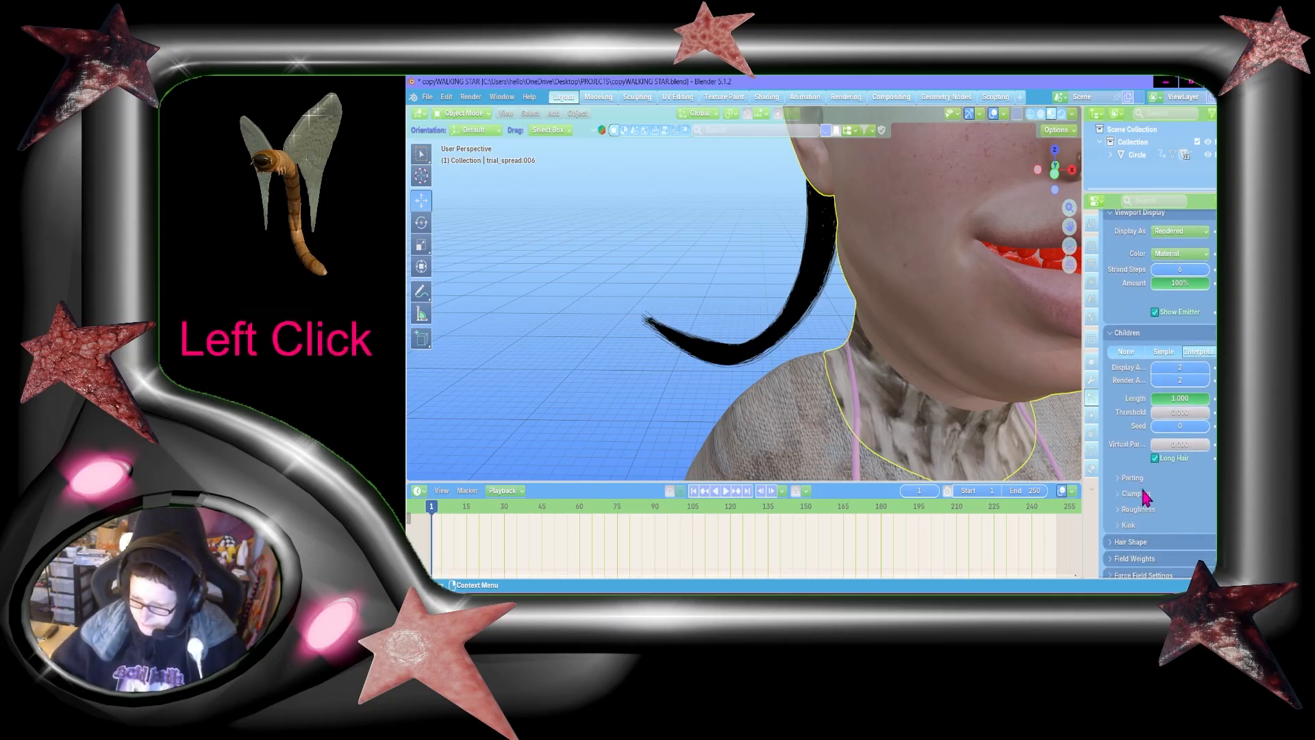
{"action": "left_click", "coordinate": [1143, 495]}
{"action": "scroll", "coordinate": [1150, 507], "scroll_direction": "down", "scroll_amount": 3}
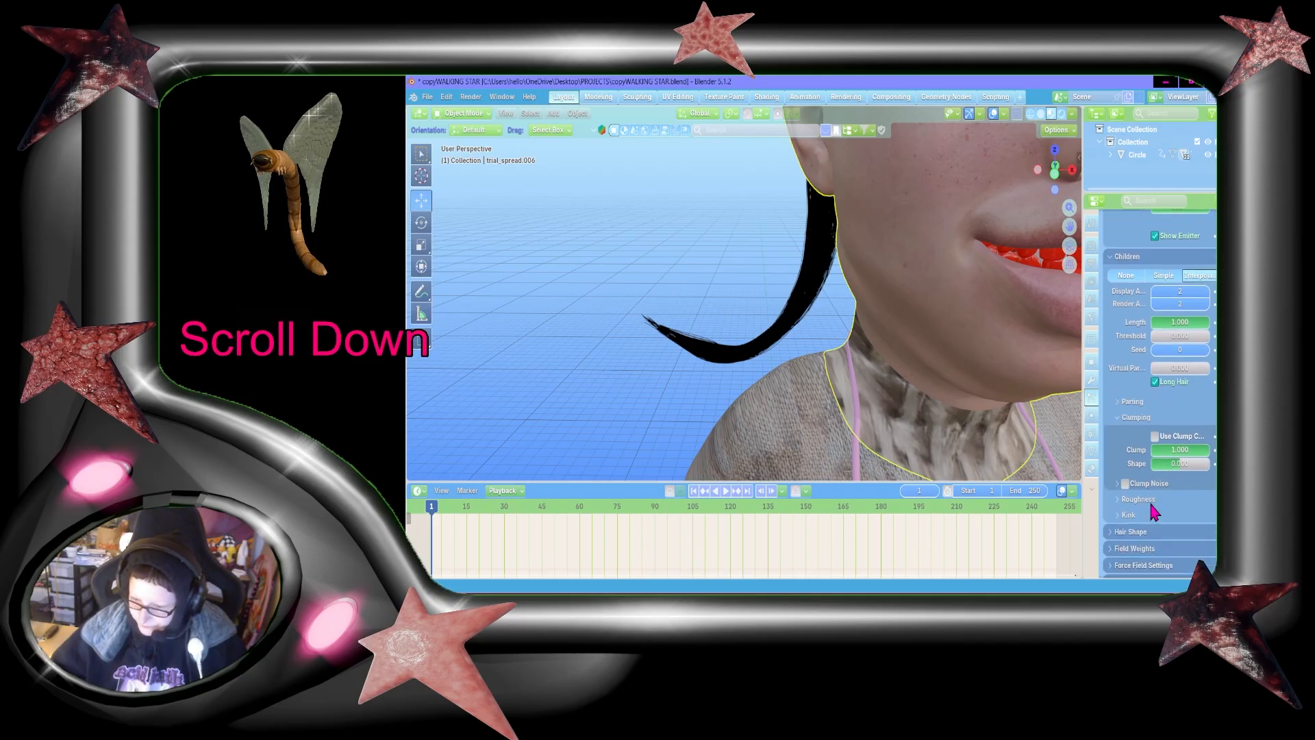
Step: Turn on the roughness curve for the child hairs and set their roughness to 0.5
{"action": "left_click", "coordinate": [1150, 504]}
{"action": "scroll", "coordinate": [1164, 517], "scroll_direction": "down", "scroll_amount": 5}
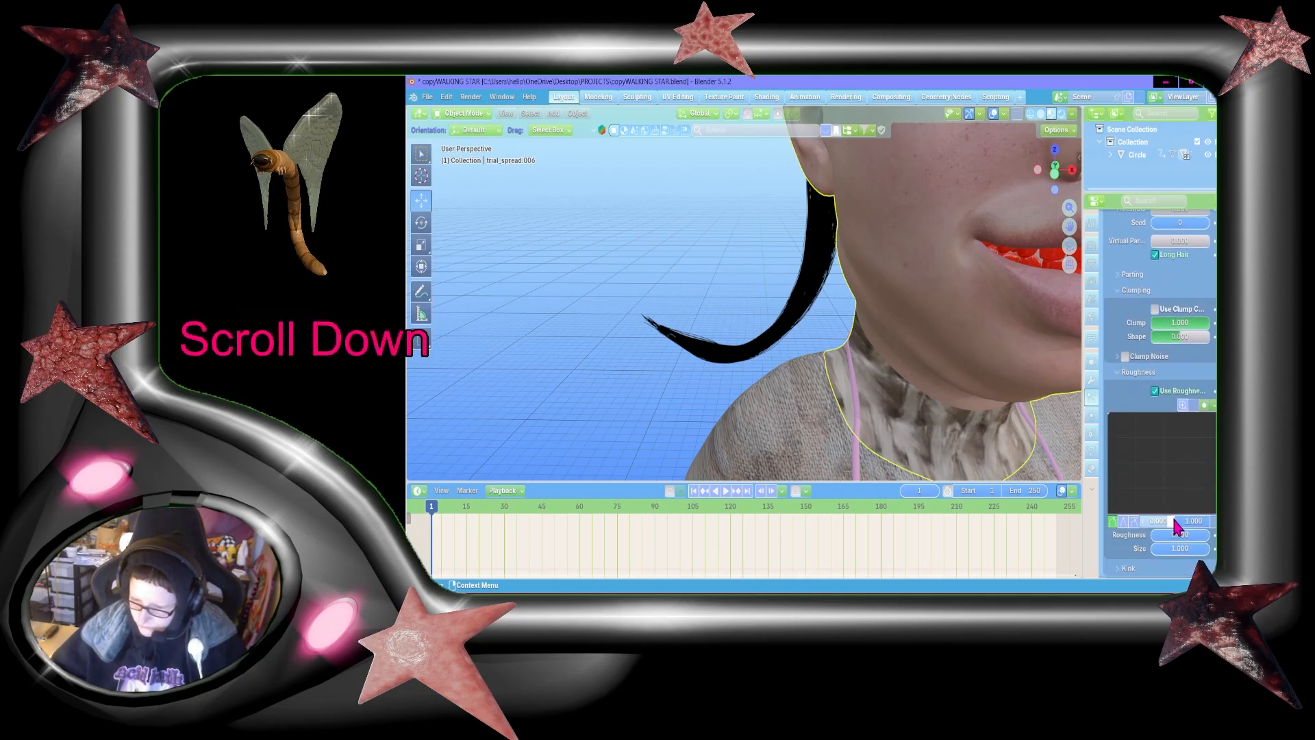
{"action": "left_click", "coordinate": [1178, 534]}
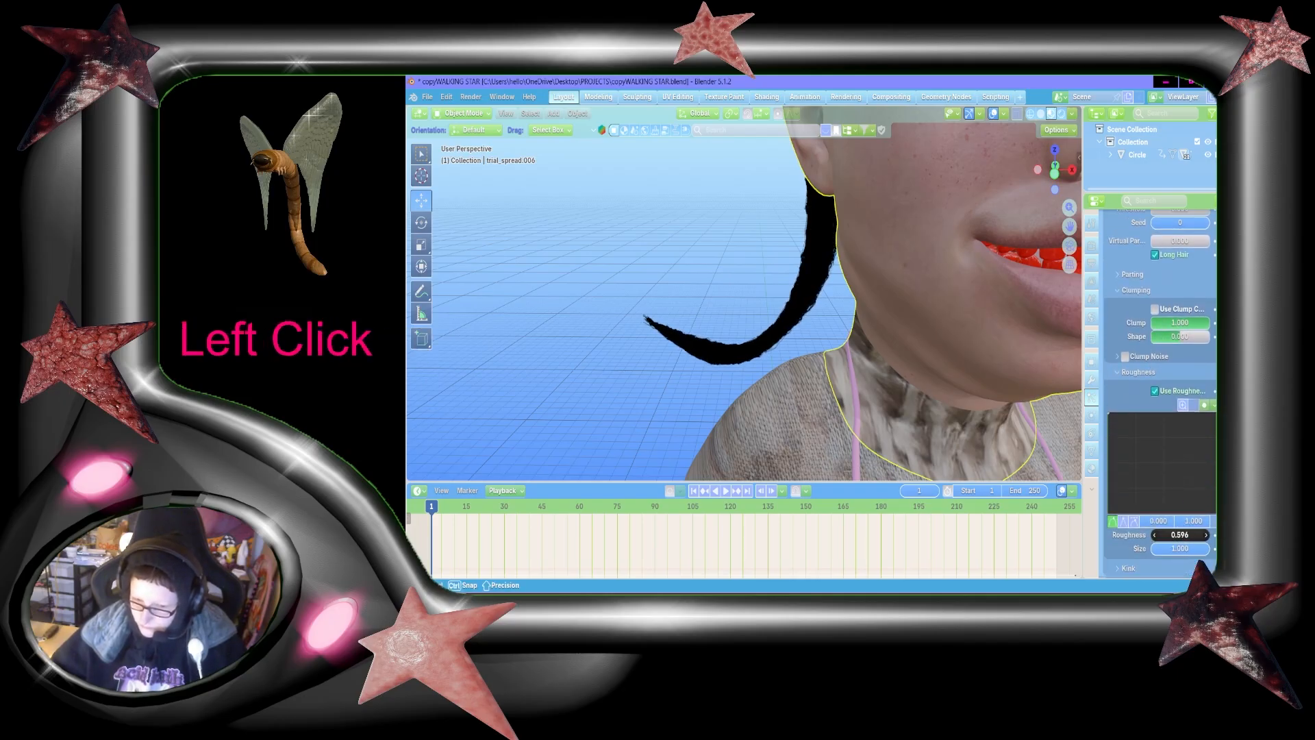
{"action": "left_click", "coordinate": [1179, 533]}
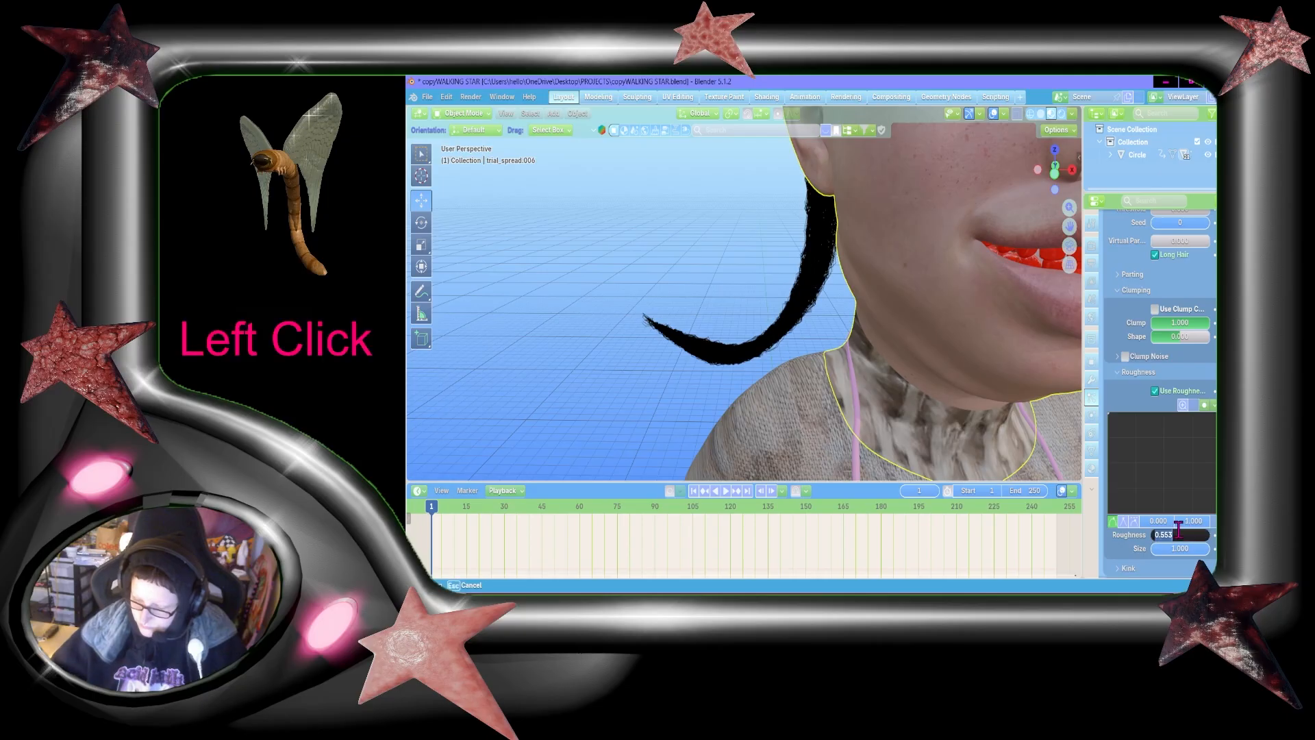
{"action": "type", "text": ".5"}
{"action": "key", "text": "Return"}
Step: Try the Curl kink on the child hairs and set the kink type to Wave
{"action": "scroll", "coordinate": [1178, 531], "scroll_direction": "down", "scroll_amount": 1}
{"action": "scroll", "coordinate": [1193, 545], "scroll_direction": "down", "scroll_amount": 4}
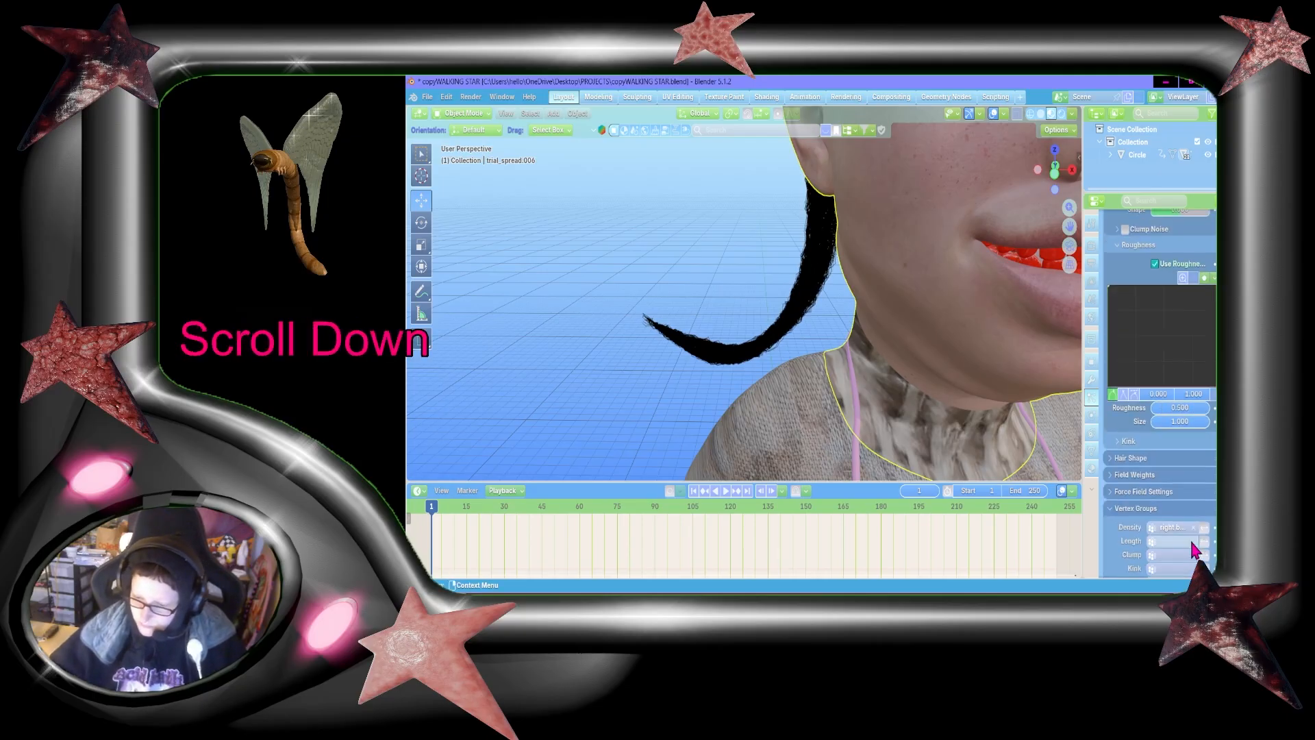
{"action": "left_click", "coordinate": [1140, 458]}
{"action": "left_click", "coordinate": [1131, 444]}
{"action": "left_click", "coordinate": [1182, 461]}
{"action": "left_click", "coordinate": [1175, 489]}
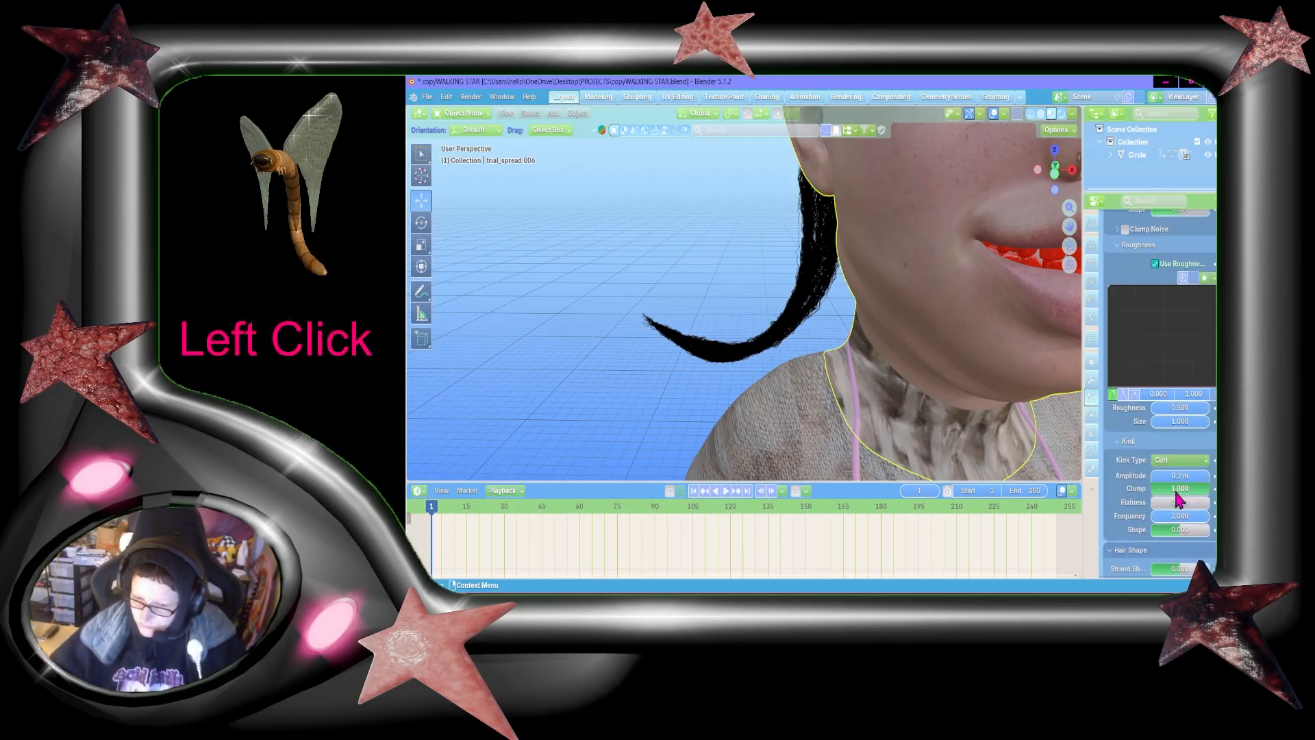
{"action": "left_click", "coordinate": [1197, 462]}
{"action": "left_click", "coordinate": [1166, 517]}
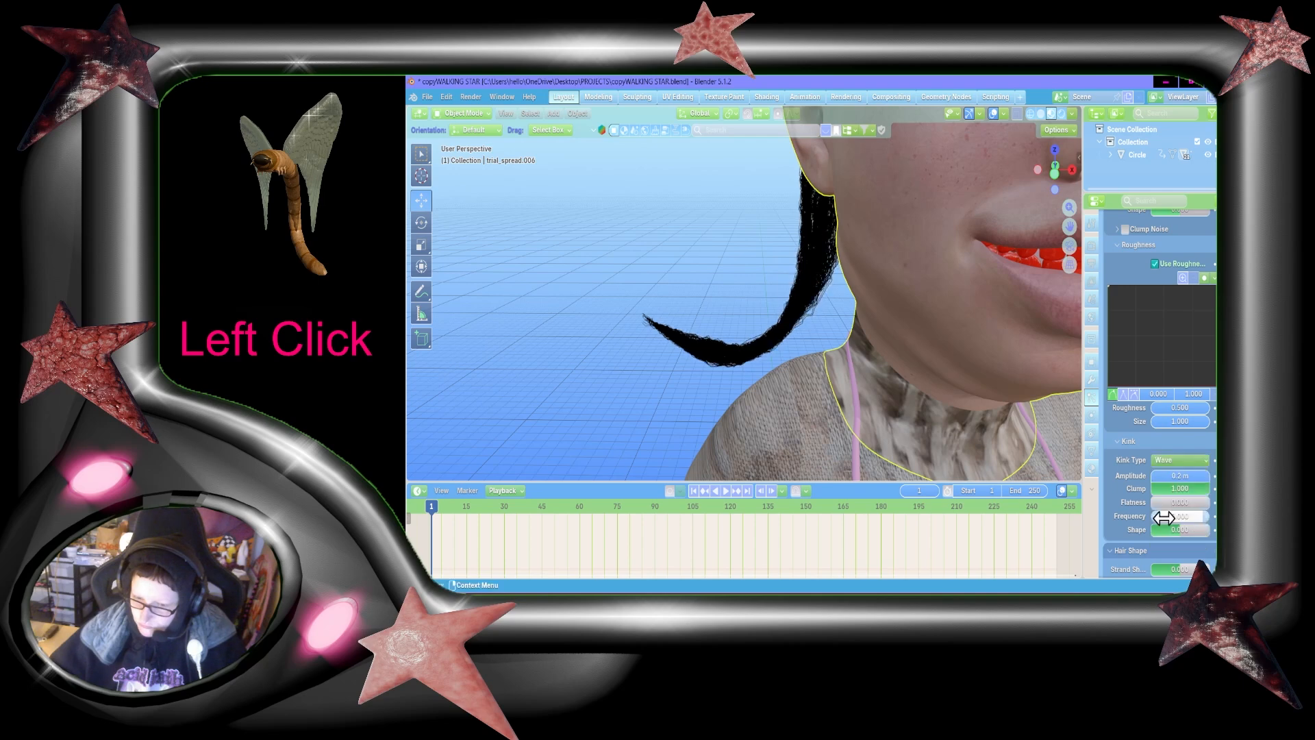
Step: Set the wave kink's amplitude to 0.58 m, its frequency to 2.579 and its shape to 0.434
{"action": "left_click_drag", "start_coordinate": [1172, 476], "coordinate": [1192, 504]}
{"action": "scroll", "coordinate": [1180, 494], "scroll_direction": "down", "scroll_amount": 1}
{"action": "scroll", "coordinate": [1195, 519], "scroll_direction": "down", "scroll_amount": 2}
{"action": "scroll", "coordinate": [1195, 519], "scroll_direction": "down", "scroll_amount": 2}
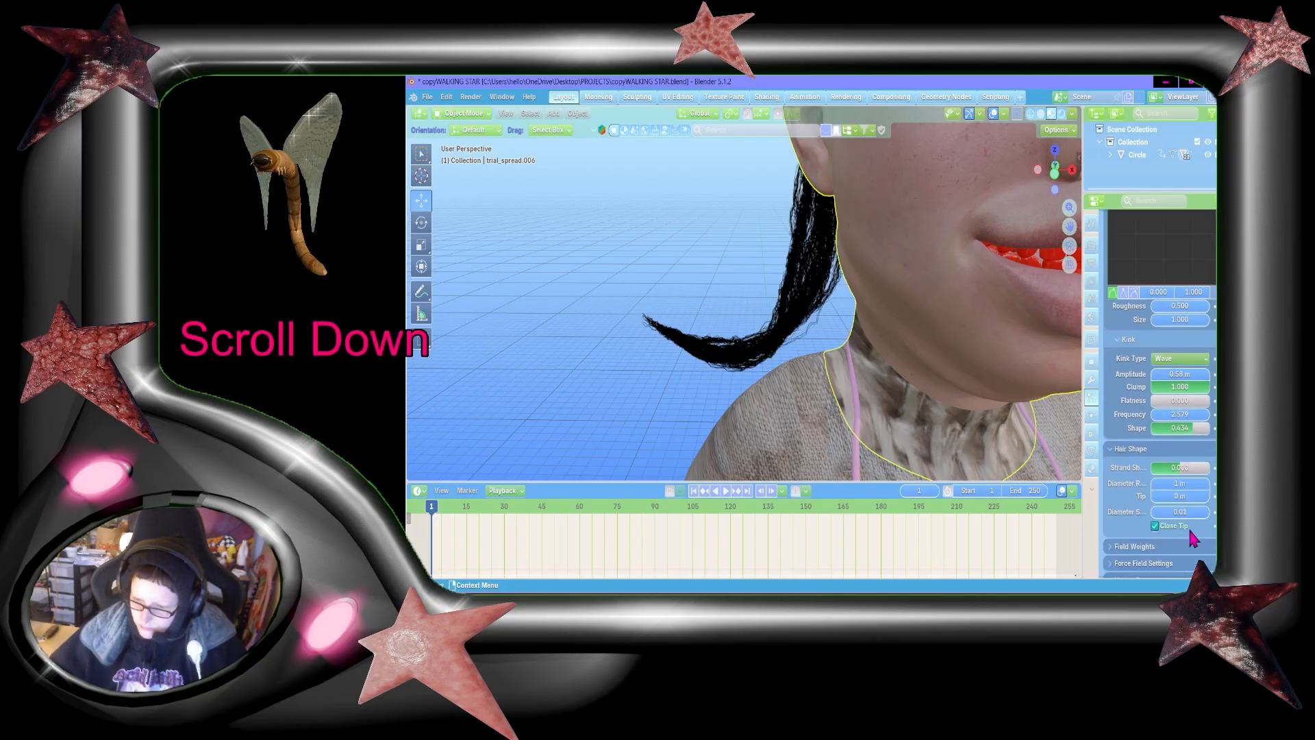
Step: Set the size of the child hairs' roughness to 10
{"action": "scroll", "coordinate": [1191, 445], "scroll_direction": "up", "scroll_amount": 2}
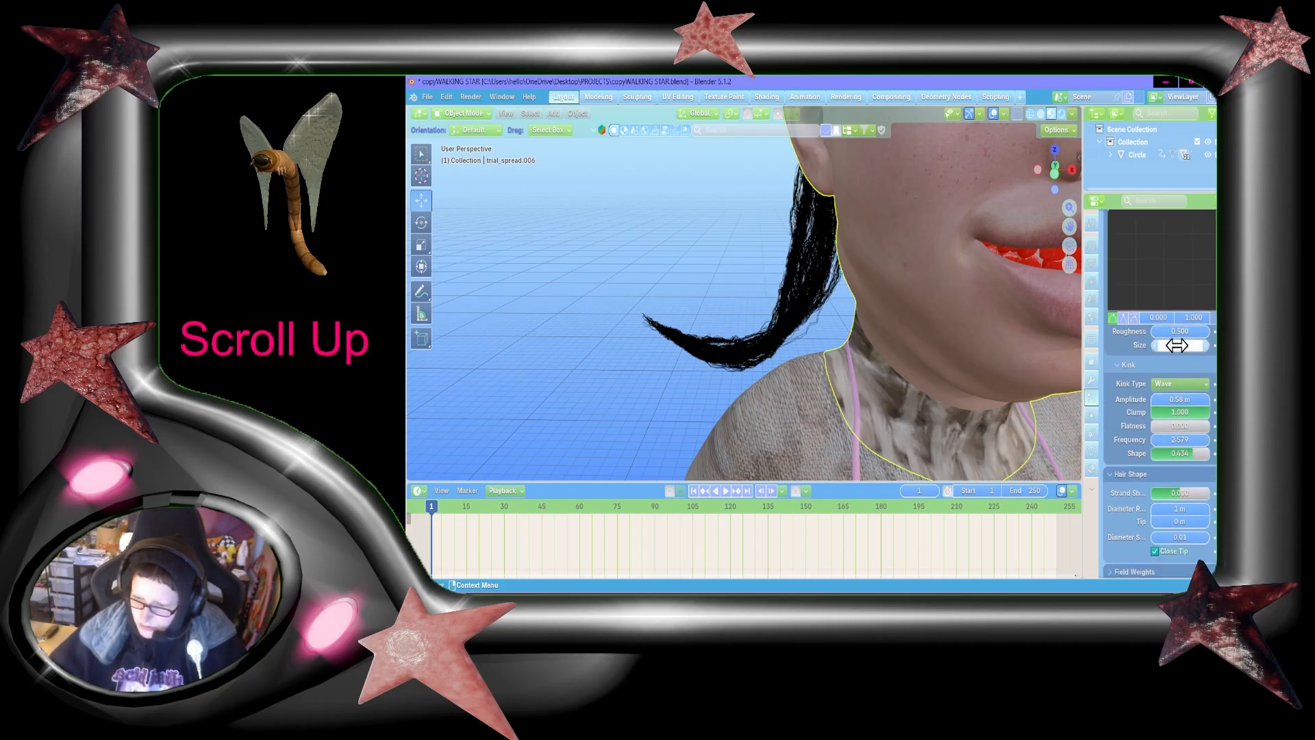
{"action": "left_click_drag", "start_coordinate": [1176, 346], "coordinate": [1202, 343]}
{"action": "scroll", "coordinate": [810, 338], "scroll_direction": "up", "scroll_amount": 2}
{"action": "scroll", "coordinate": [862, 345], "scroll_direction": "down", "scroll_amount": 2}
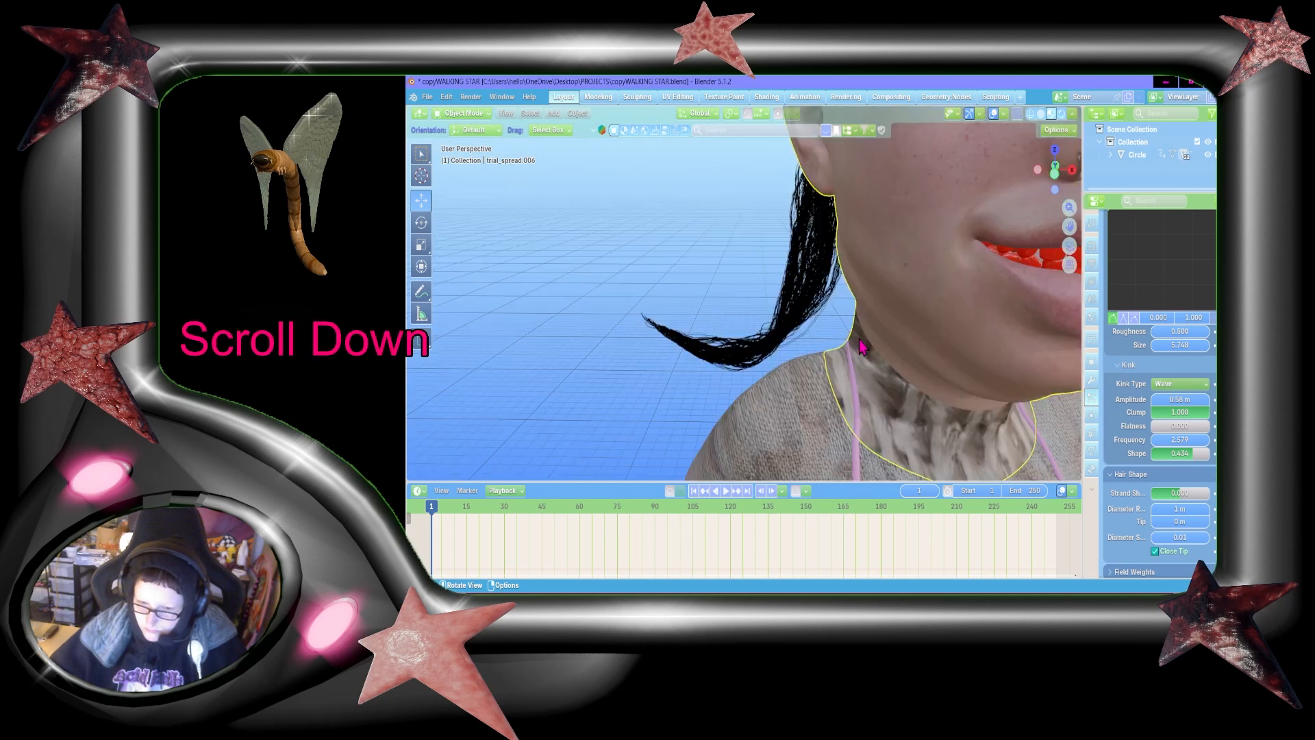
{"action": "left_click_drag", "start_coordinate": [1176, 348], "coordinate": [1194, 347]}
{"action": "type", "text": "10"}
{"action": "key", "text": "Return"}
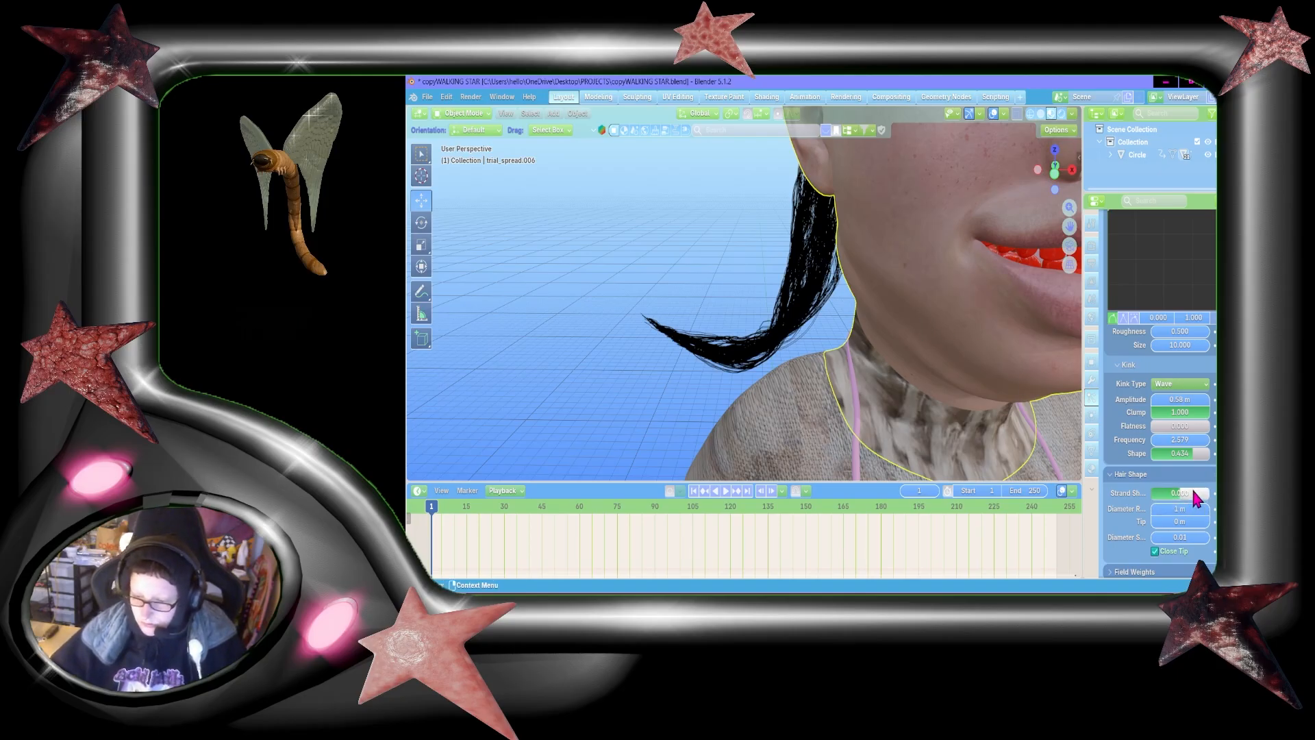
Step: Try a different strand shape and an open tip in the hair shape settings
{"action": "left_click_drag", "start_coordinate": [1191, 493], "coordinate": [1212, 493]}
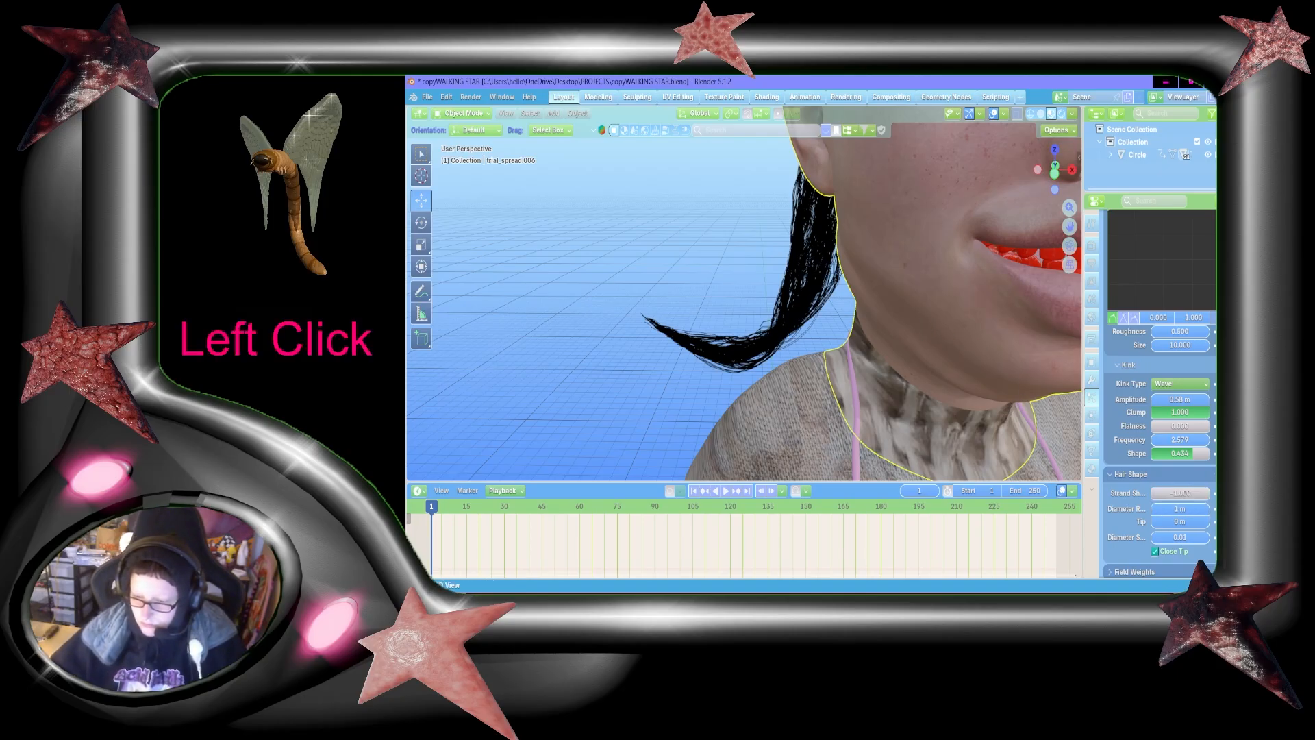
{"action": "key", "text": "ctrl+z"}
{"action": "scroll", "coordinate": [1214, 494], "scroll_direction": "down", "scroll_amount": 1}
{"action": "left_click", "coordinate": [1161, 529]}
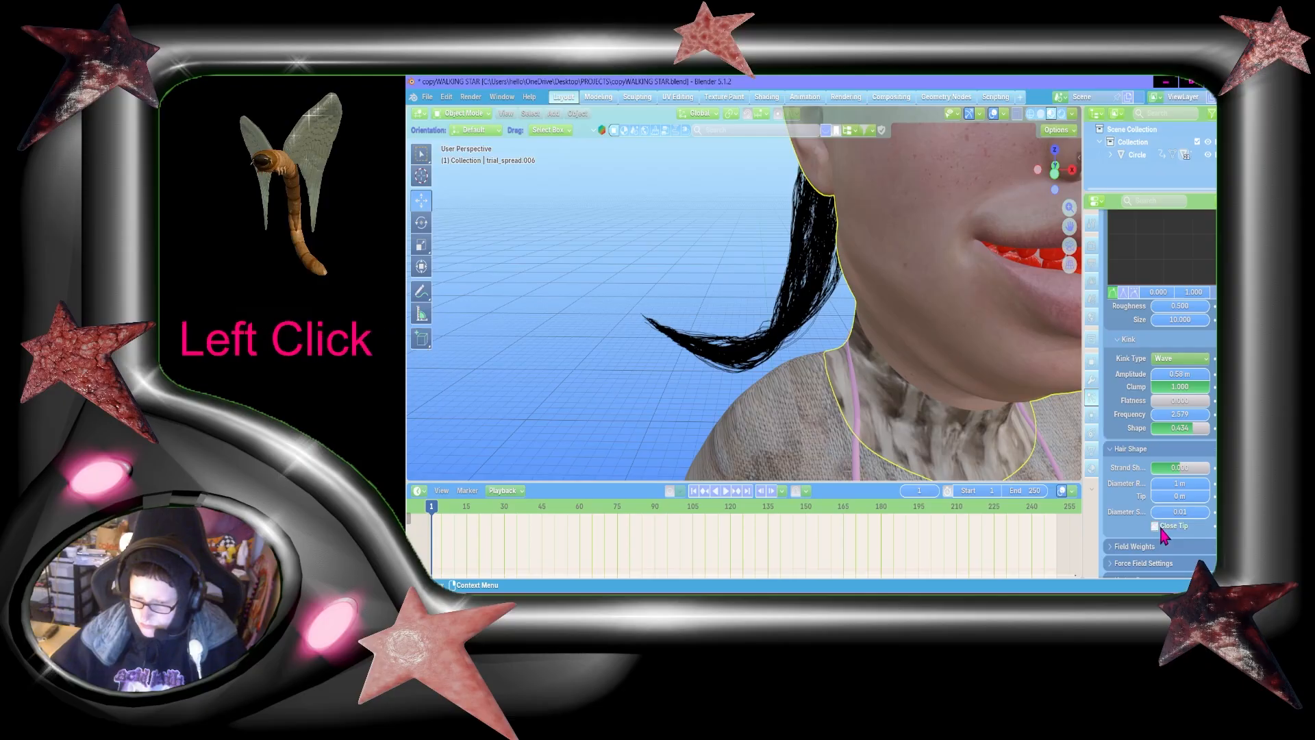
{"action": "scroll", "coordinate": [1213, 522], "scroll_direction": "up", "scroll_amount": 1}
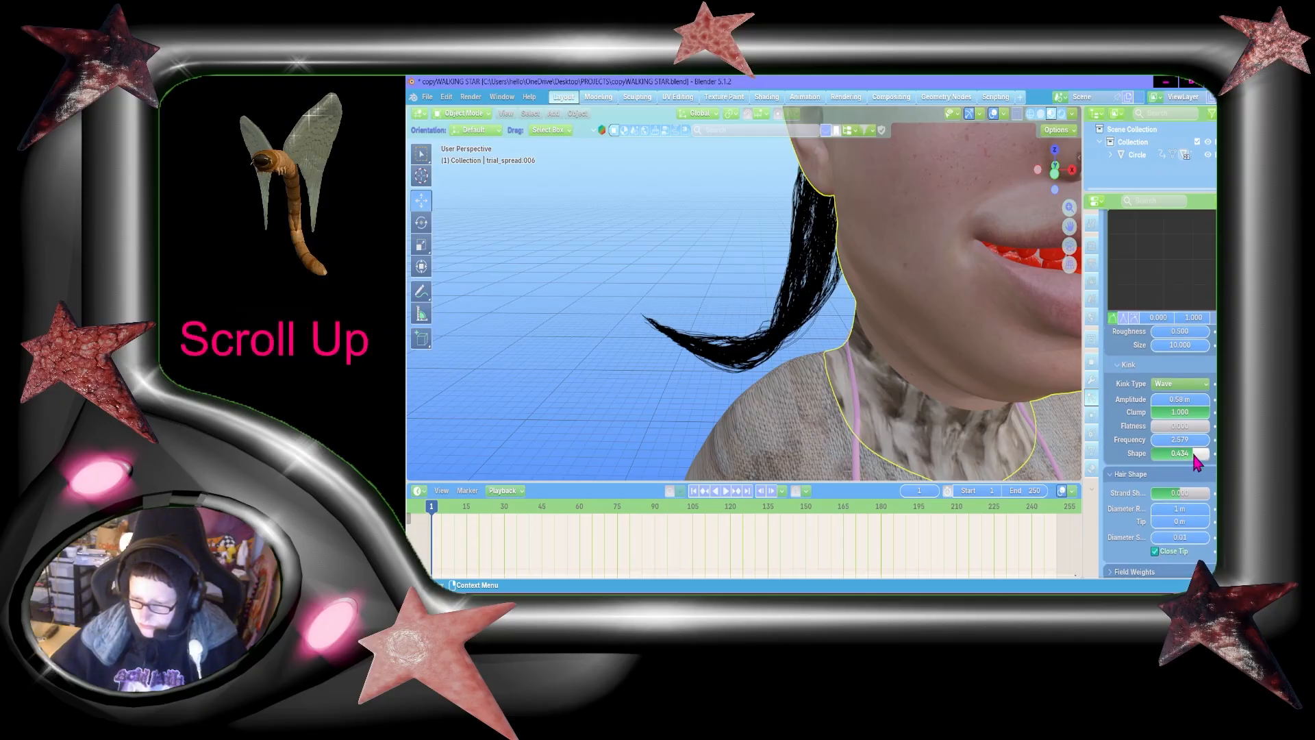
Step: Set the wave kink's shape to 0.536 and its clump to 0.790
{"action": "left_click_drag", "start_coordinate": [1194, 457], "coordinate": [1207, 458]}
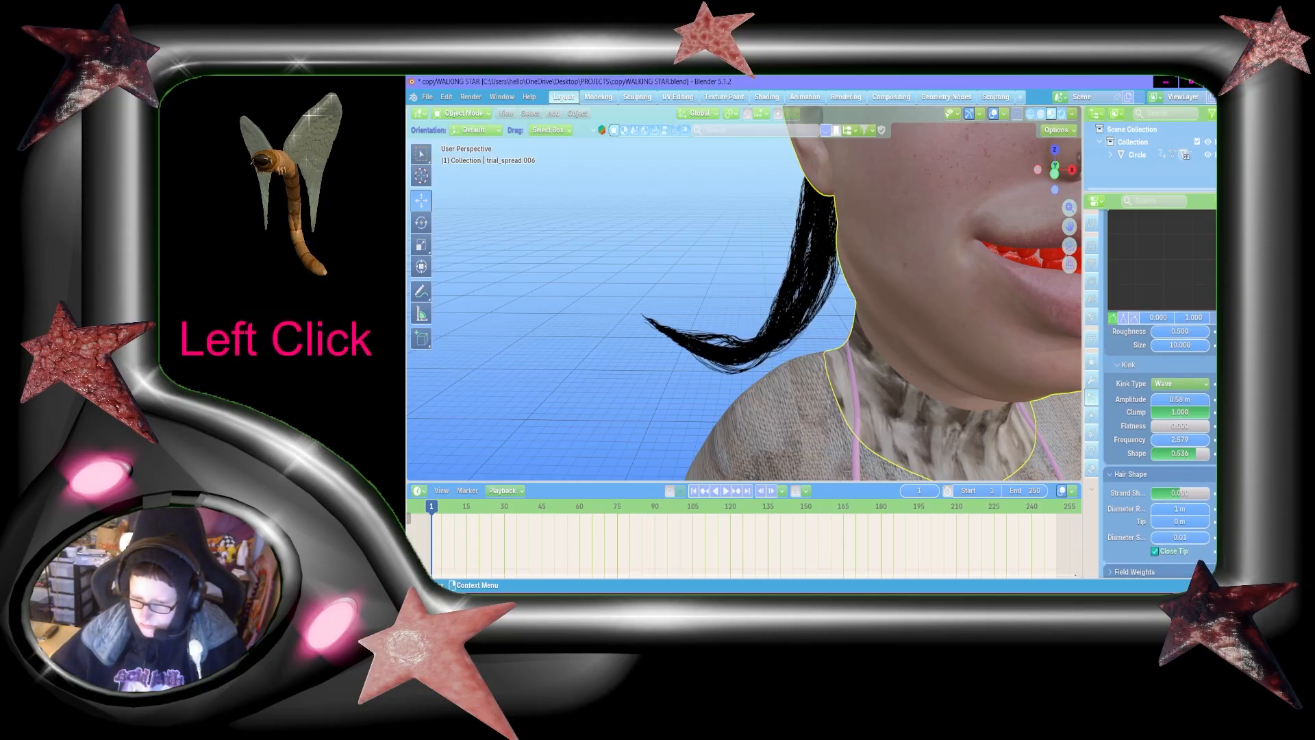
{"action": "mouse_move", "coordinate": [1179, 411]}
{"action": "left_mouse_down"}
{"action": "mouse_move", "coordinate": [1158, 411]}
{"action": "mouse_move", "coordinate": [1185, 412]}
{"action": "left_mouse_up"}
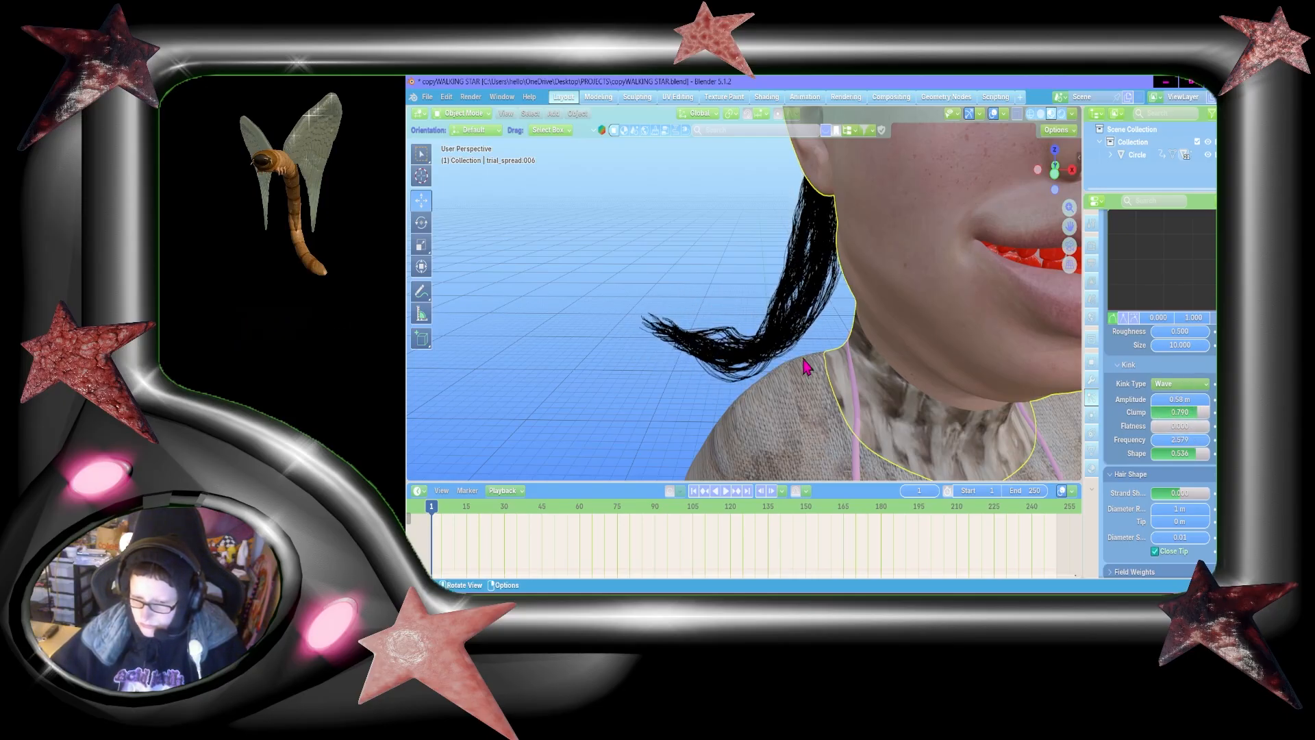
Step: Inspect the wavy hair tail from the front, from the side and close up behind the ear
{"action": "key", "text": "shift+grave"}
{"action": "key", "text": "s"}
{"action": "key", "text": "shift+d"}
{"action": "key", "text": "shift+a"}
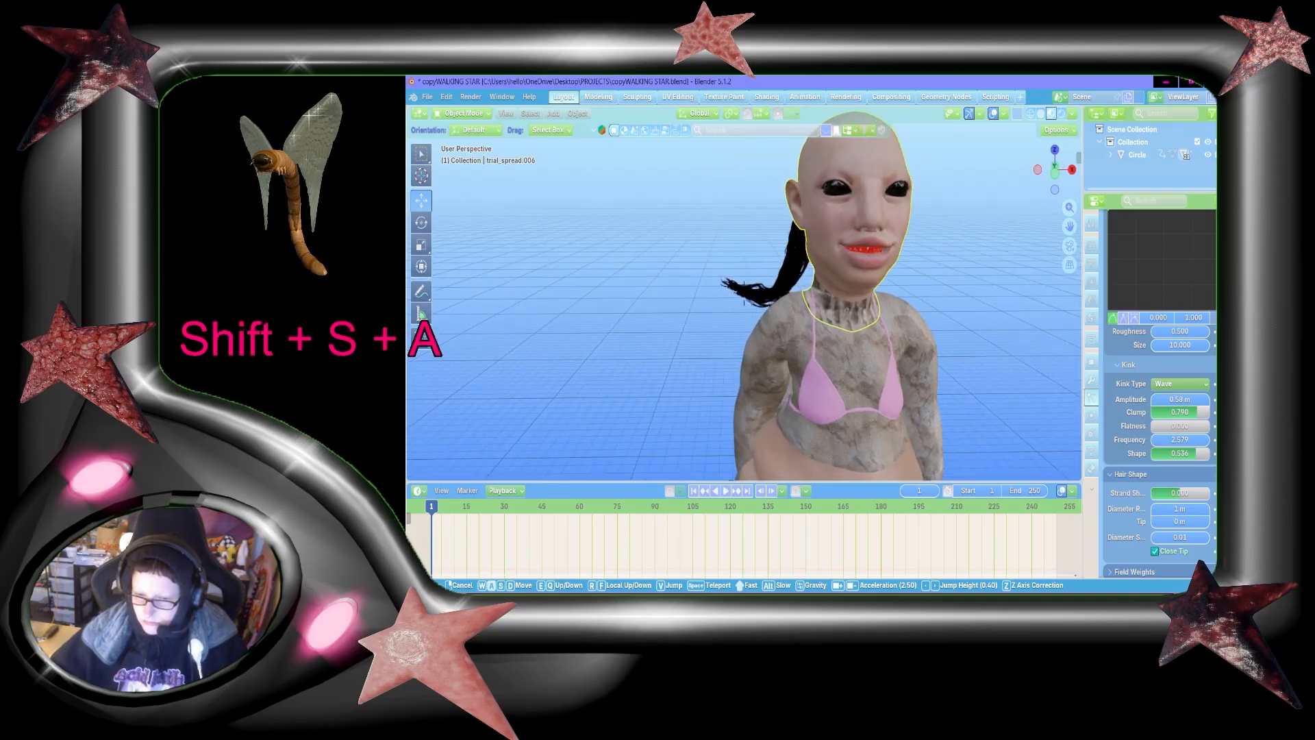
{"action": "key", "text": "shift+w"}
{"action": "key", "text": "shift+s"}
{"action": "key", "text": "shift+a"}
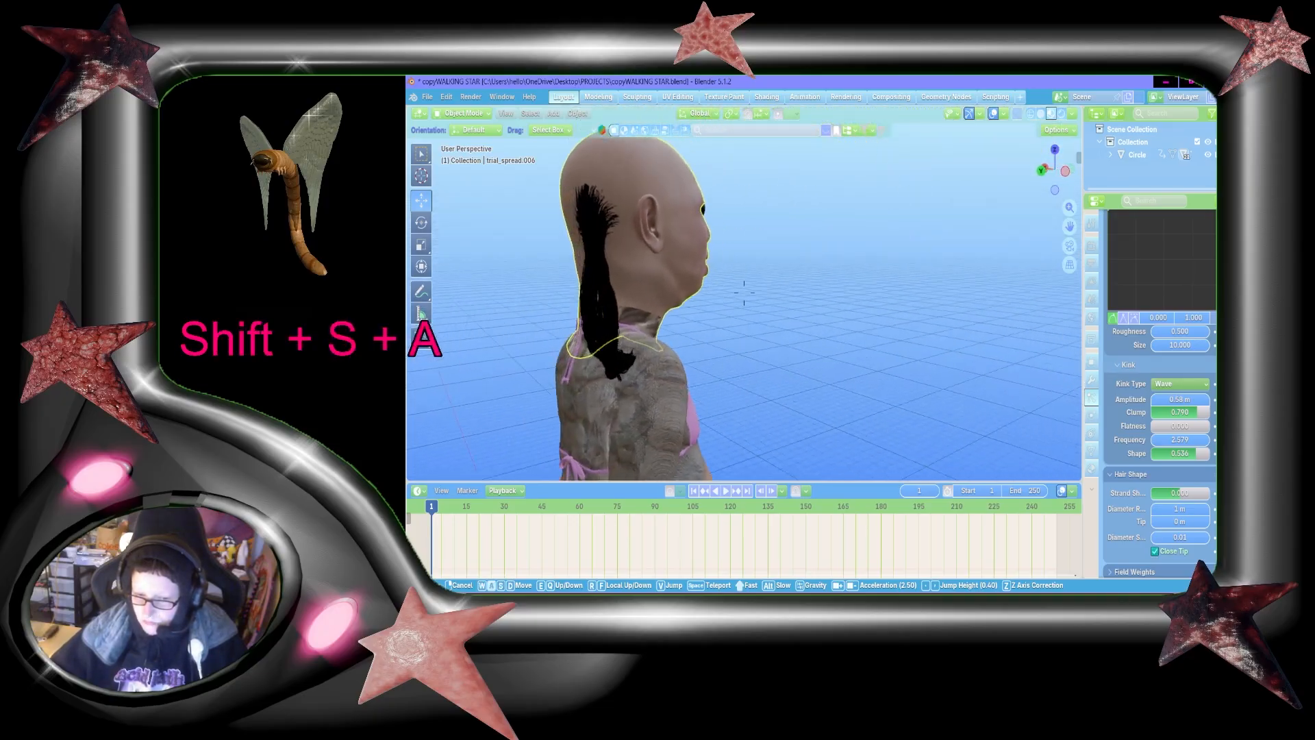
{"action": "key", "text": "shift+w"}
{"action": "key", "text": "shift+s"}
{"action": "key", "text": "shift+w"}
{"action": "key", "text": "shift+d"}
{"action": "key", "text": "shift+w"}
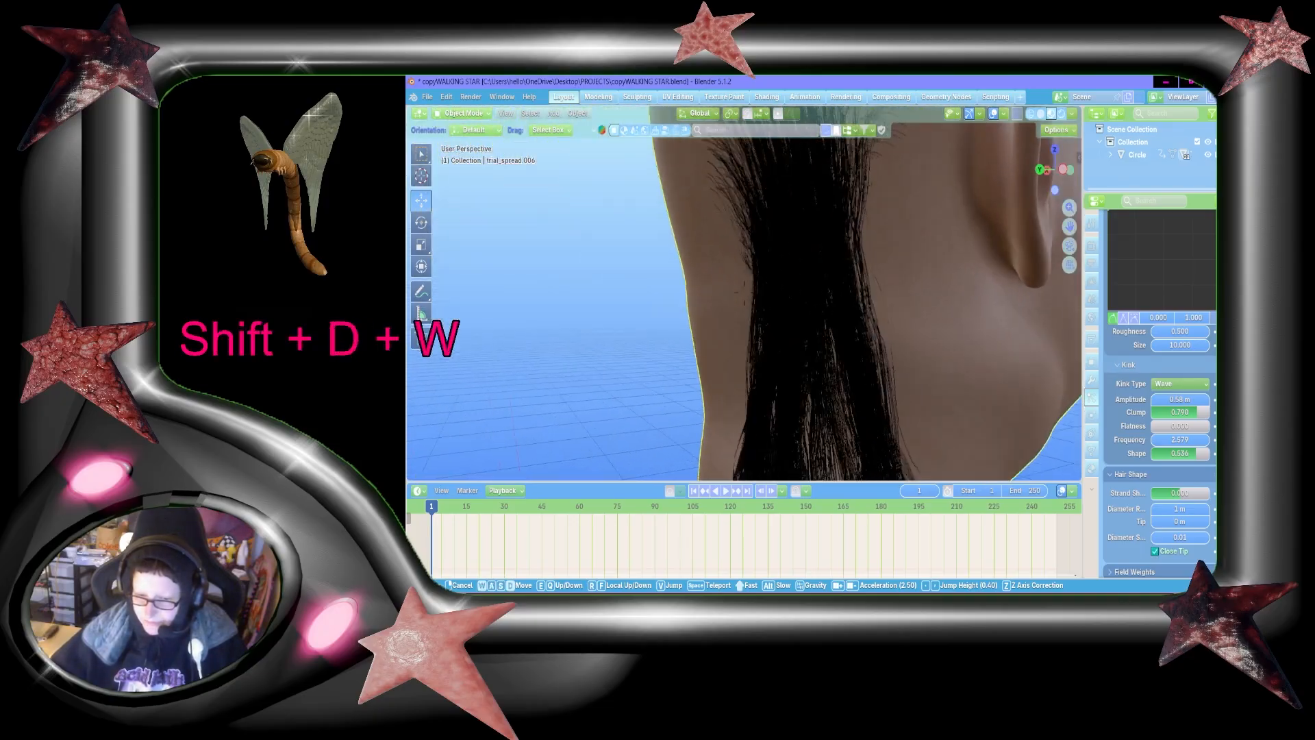
Step: View the head and wavy tail from the front, backing away to see most of the character's body
{"action": "key", "text": "shift+s"}
{"action": "key", "text": "shift+a"}
{"action": "key", "text": "shift+s"}
{"action": "key", "text": "shift+a"}
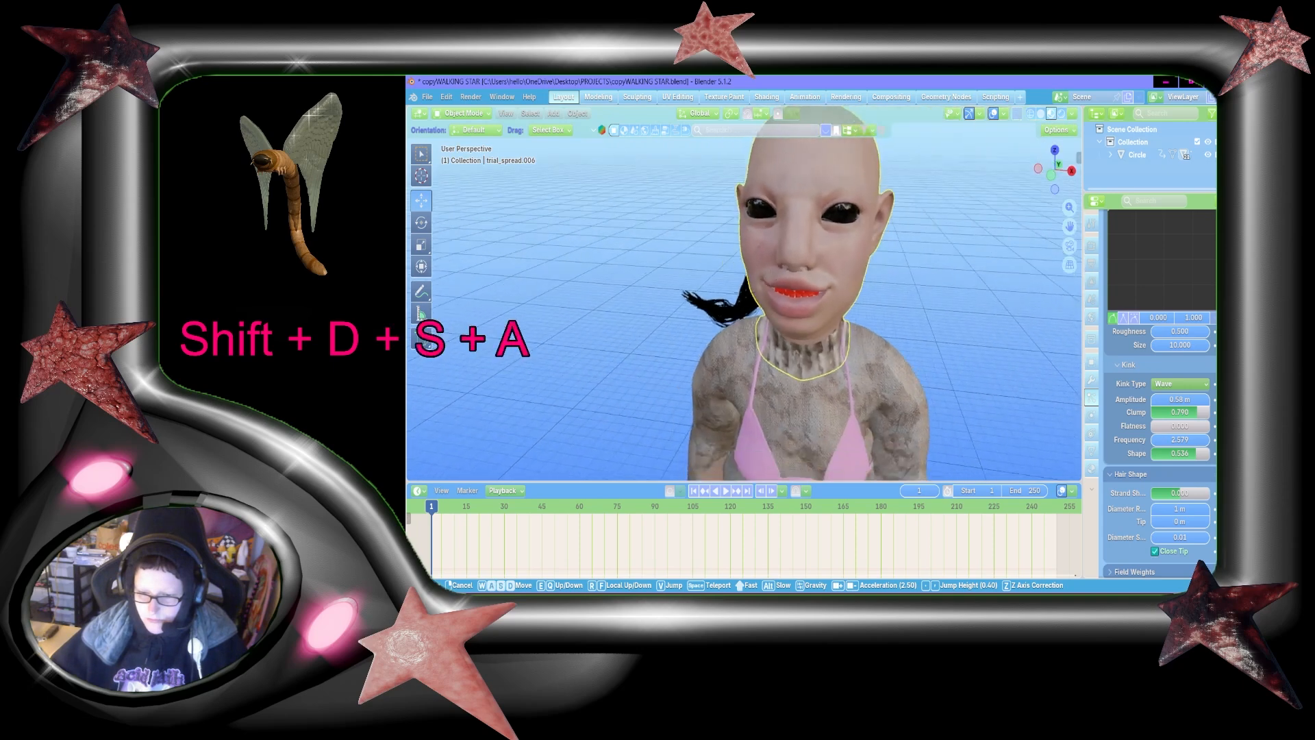
{"action": "key", "text": "shift+d"}
{"action": "key", "text": "s"}
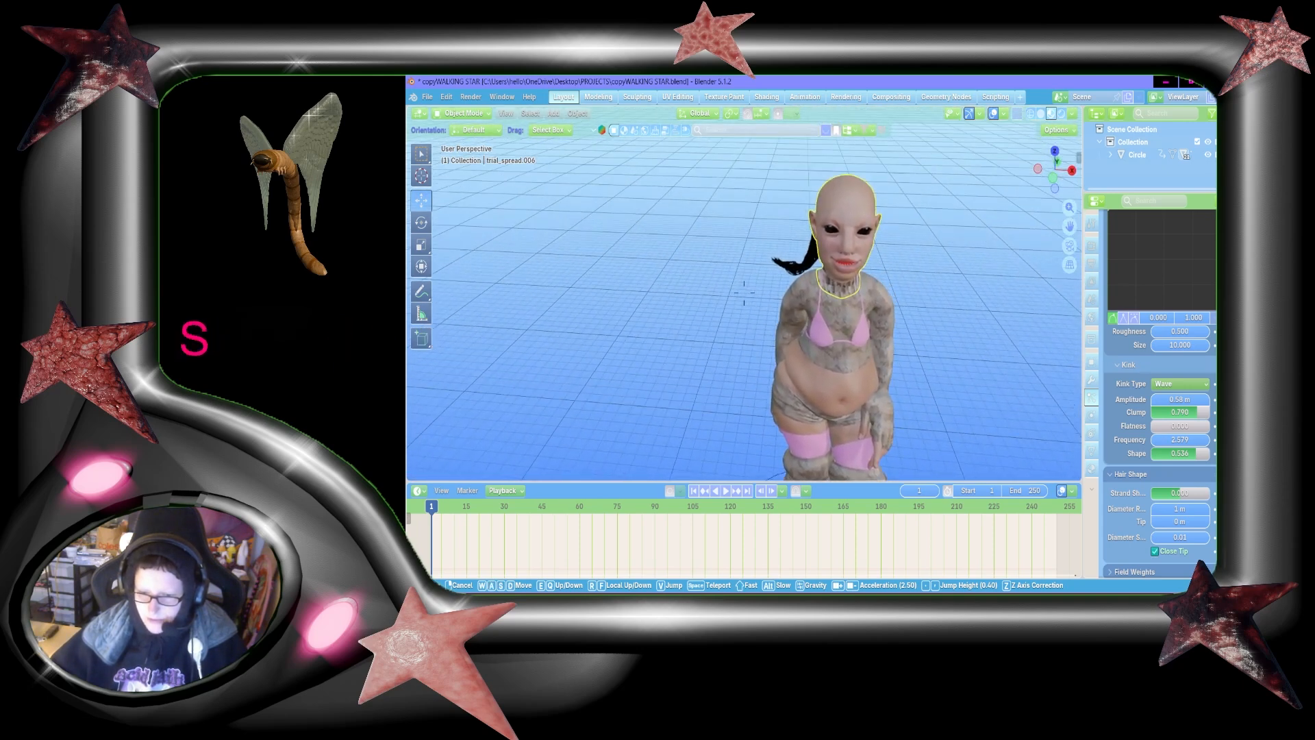
Step: Hide the existing ParticleSystem hair both in renders and in the viewport
{"action": "key", "text": "d"}
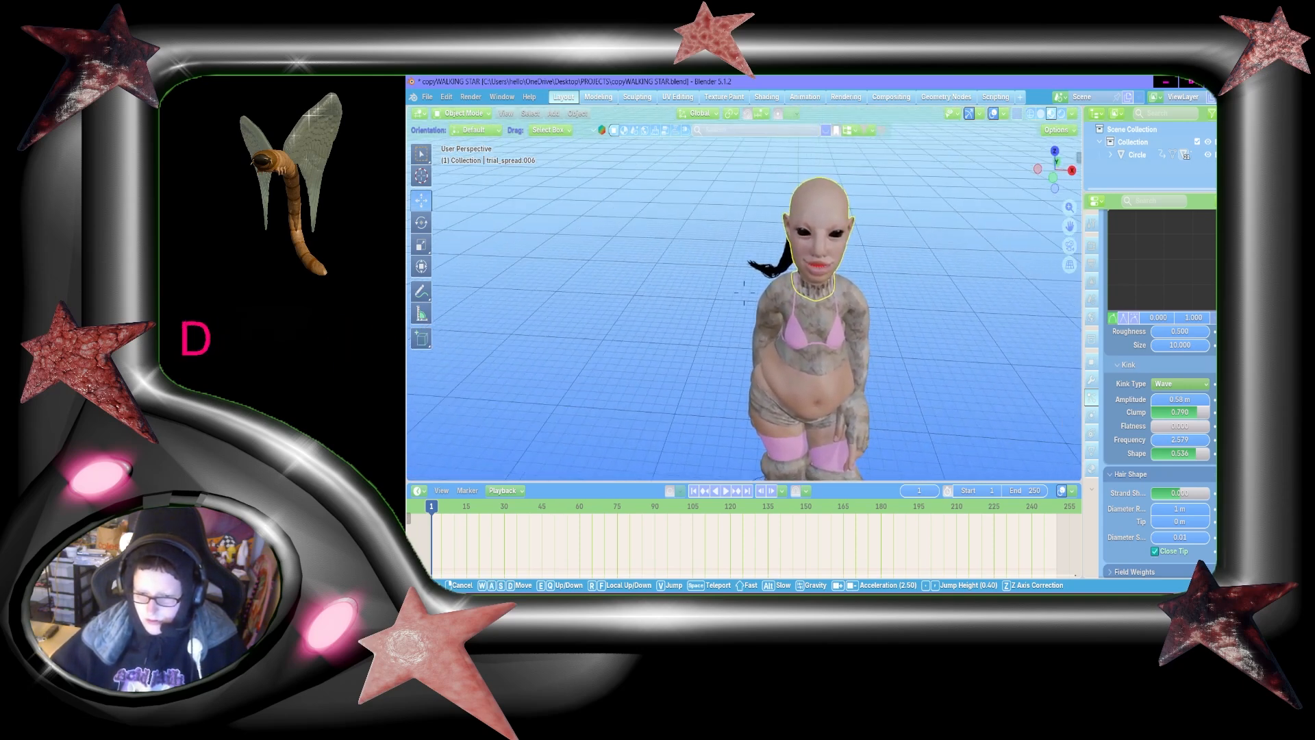
{"action": "key", "text": "w"}
{"action": "left_click", "coordinate": [804, 341]}
{"action": "scroll", "coordinate": [1156, 408], "scroll_direction": "up", "scroll_amount": 15}
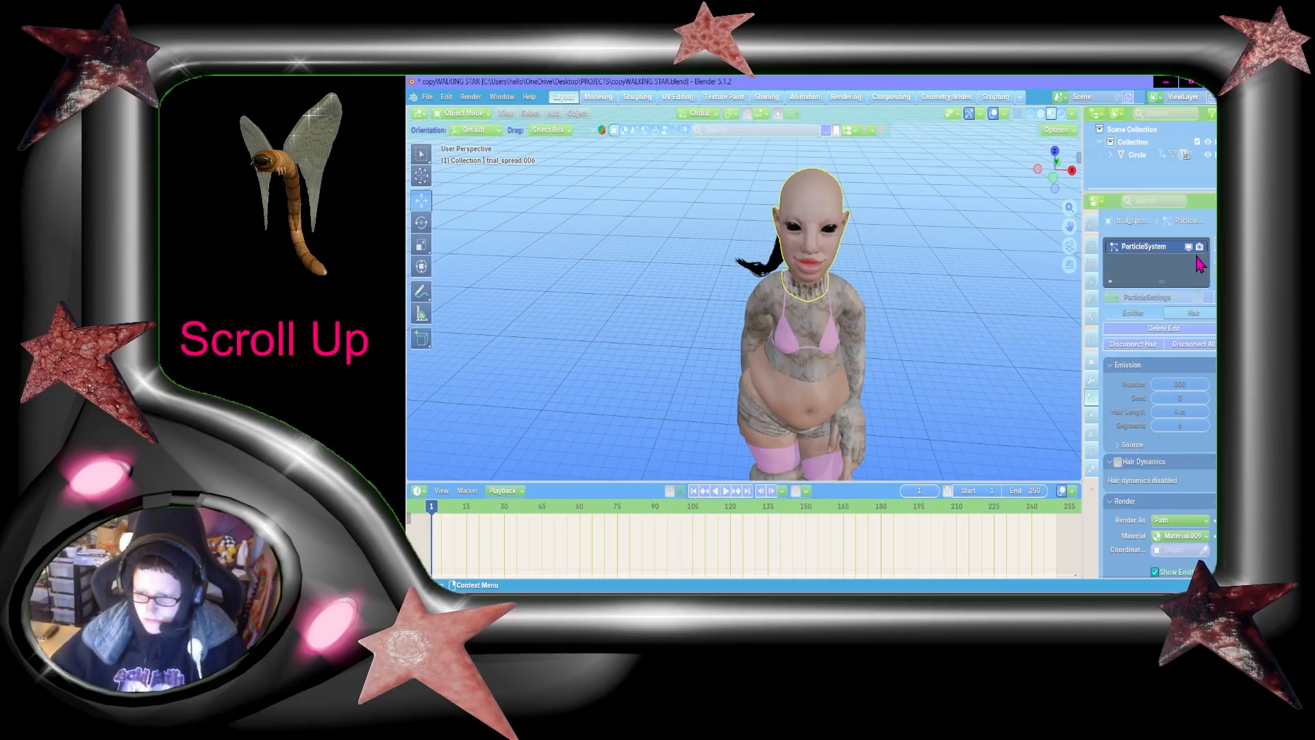
{"action": "left_click", "coordinate": [1199, 248]}
{"action": "left_click", "coordinate": [1190, 248]}
Step: Inspect the bald head from the front and the side, and end close up on the forehead and crown
{"action": "key", "text": "shift+grave"}
{"action": "key", "text": "w"}
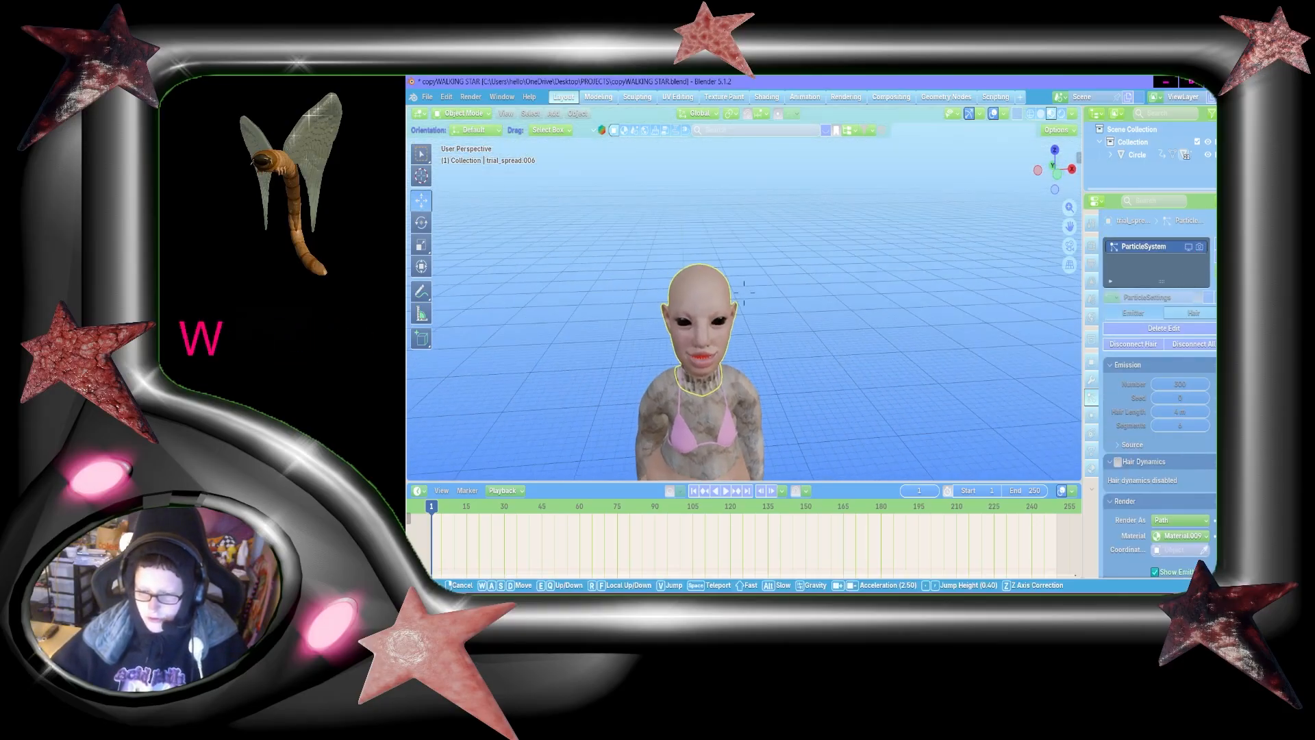
{"action": "key", "text": "shift+d"}
{"action": "key", "text": "shift+s"}
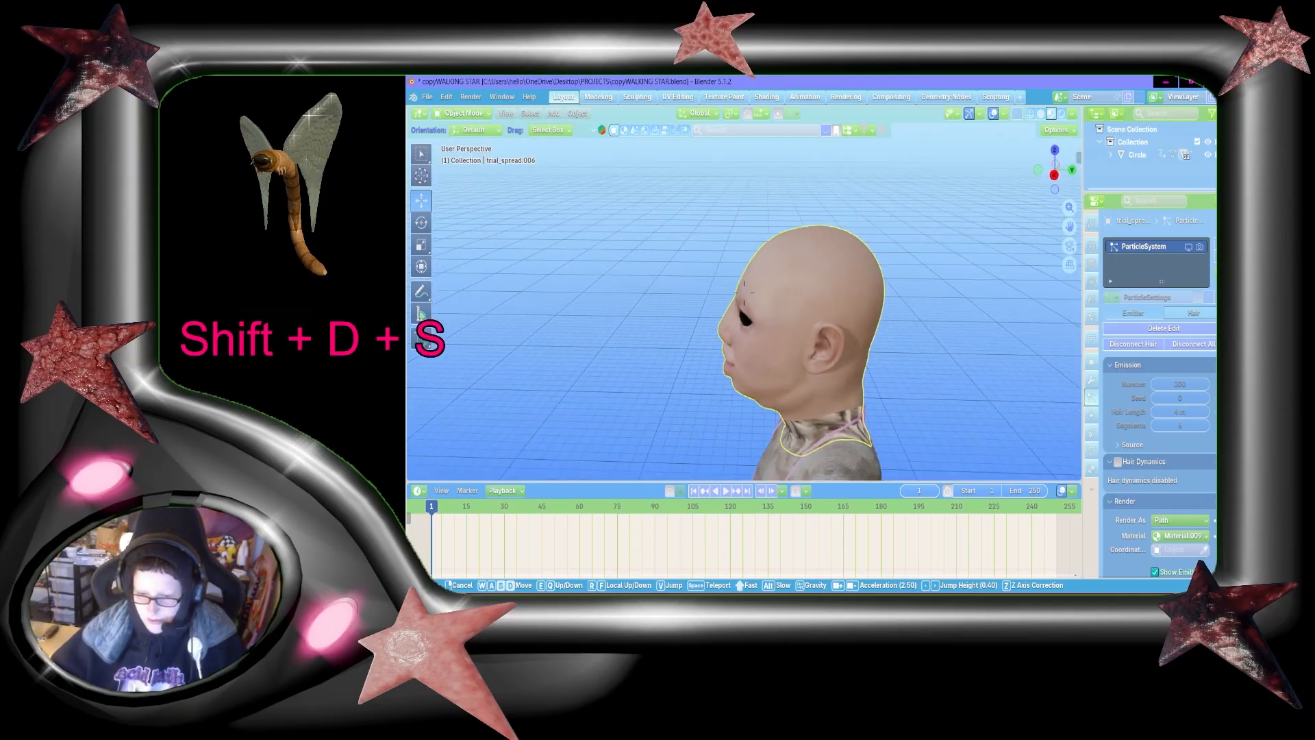
{"action": "key", "text": "shift+a"}
{"action": "key", "text": "shift+w"}
{"action": "key", "text": "shift+w"}
{"action": "key", "text": "a"}
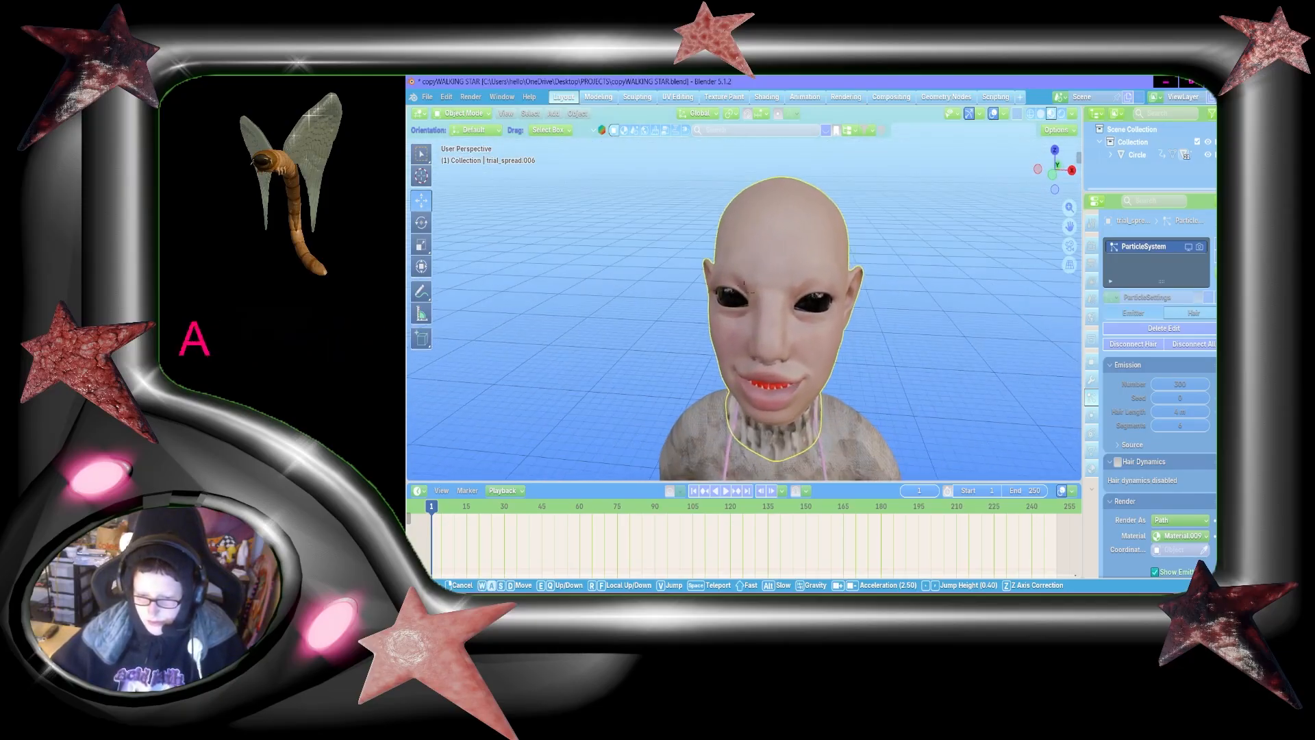
{"action": "key", "text": "s"}
{"action": "key", "text": "shift+a"}
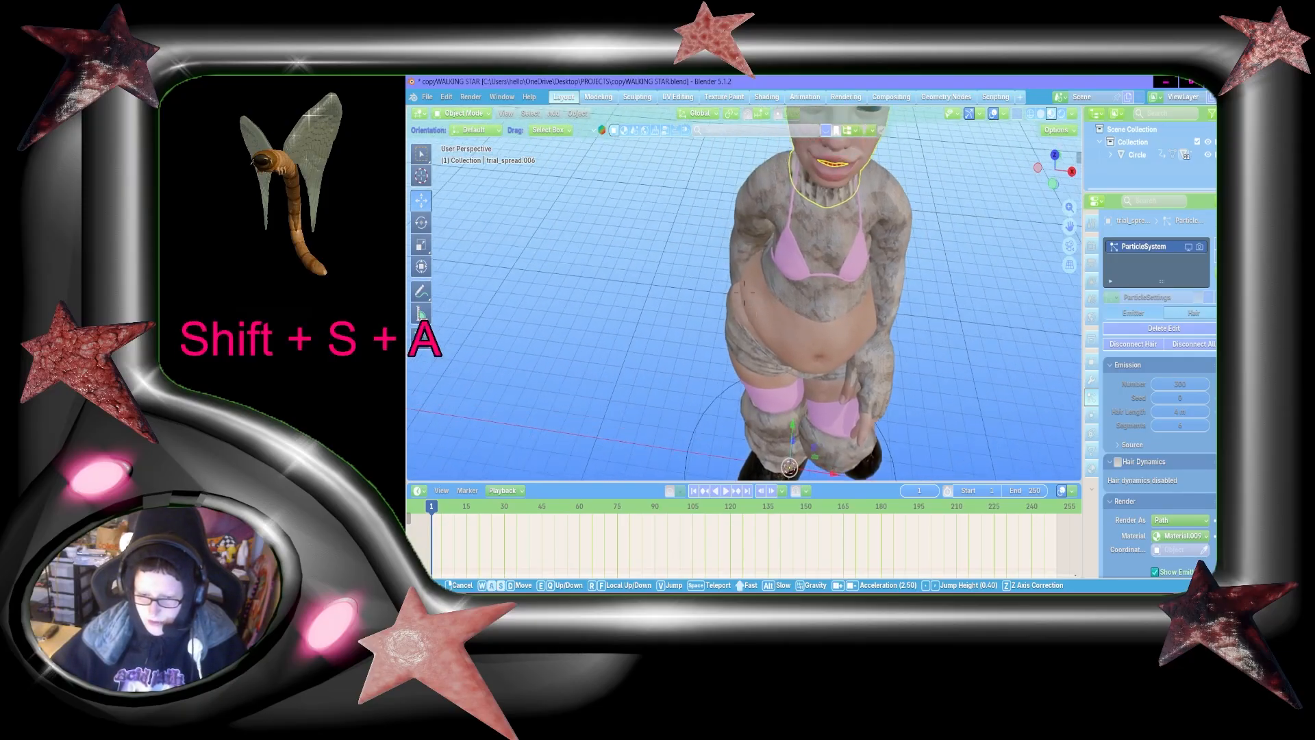
{"action": "key", "text": "w"}
{"action": "key", "text": "shift+w"}
{"action": "key", "text": "shift+d"}
{"action": "left_click", "coordinate": [889, 300]}
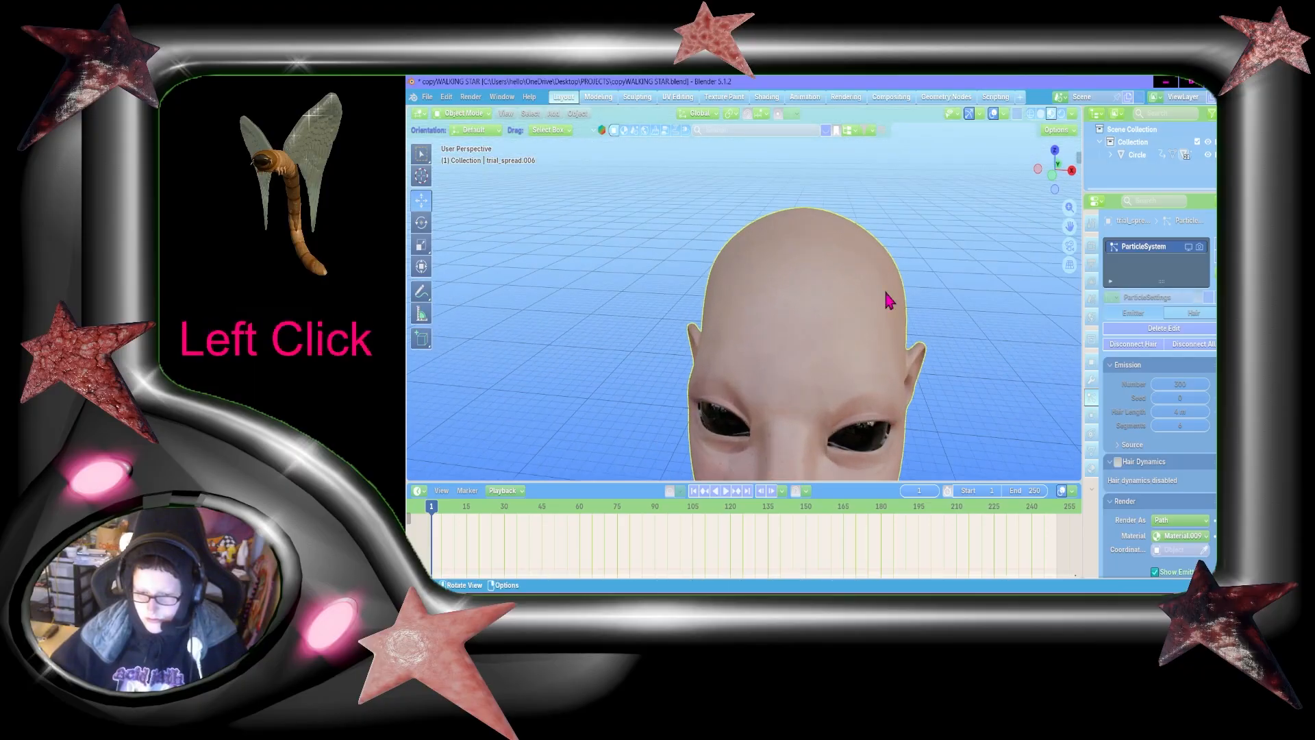
Step: Try adding a second particle system to the head, and remove it again
{"action": "left_click", "coordinate": [1214, 248]}
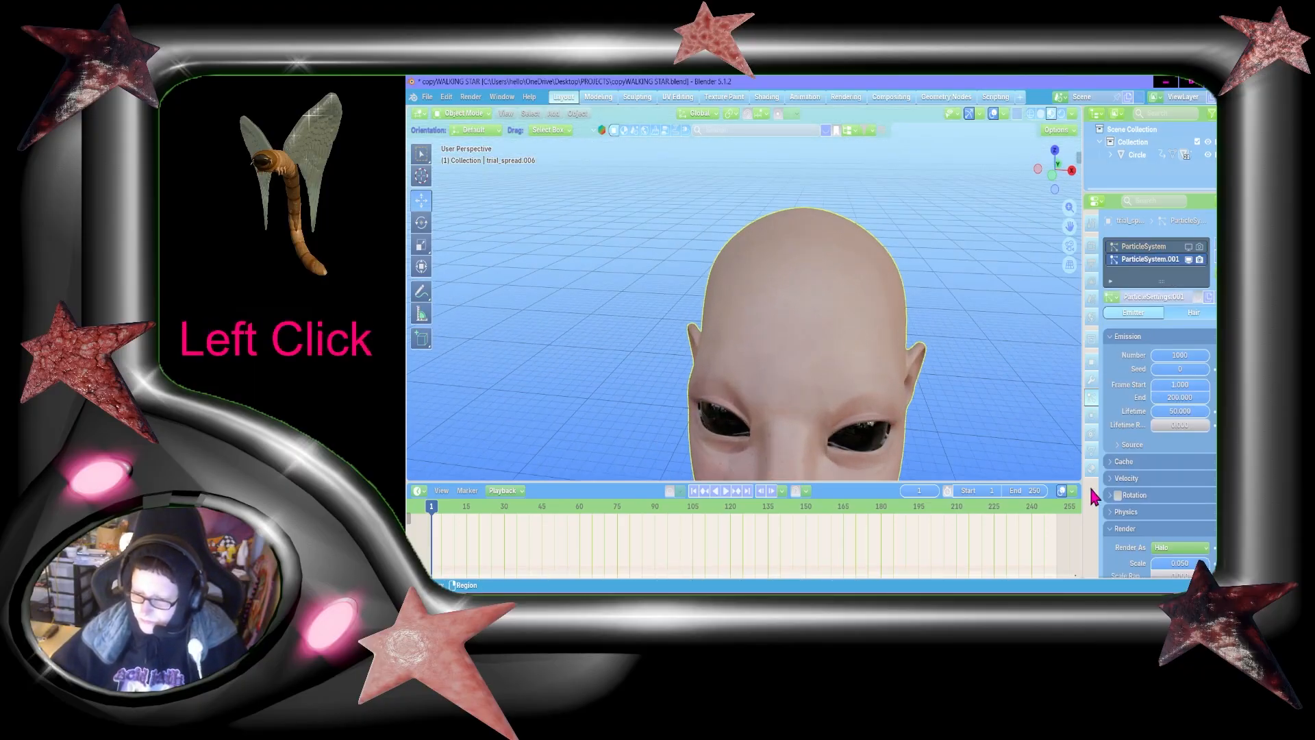
{"action": "left_click", "coordinate": [1214, 264]}
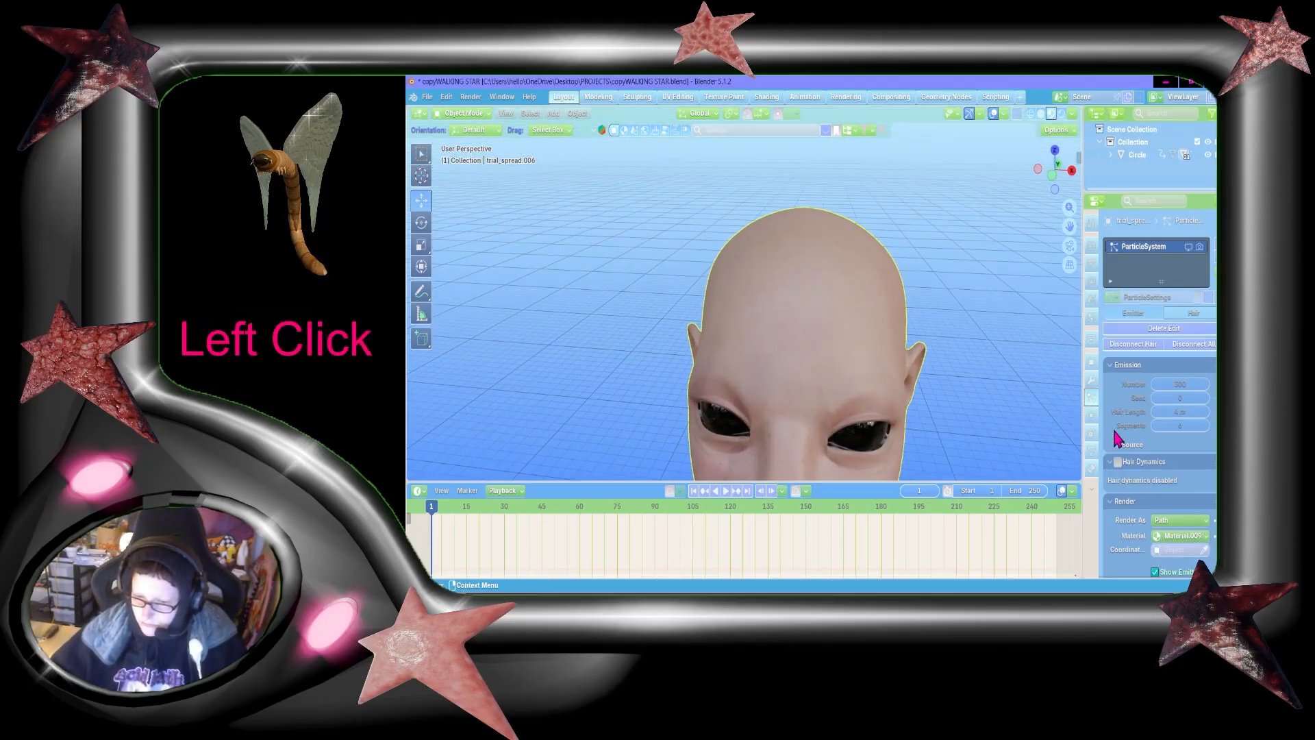
Step: Show the head's vertex groups, enter Edit Mode and select a small face patch on the character's right upper forehead
{"action": "left_click", "coordinate": [1090, 450]}
{"action": "key", "text": "Tab"}
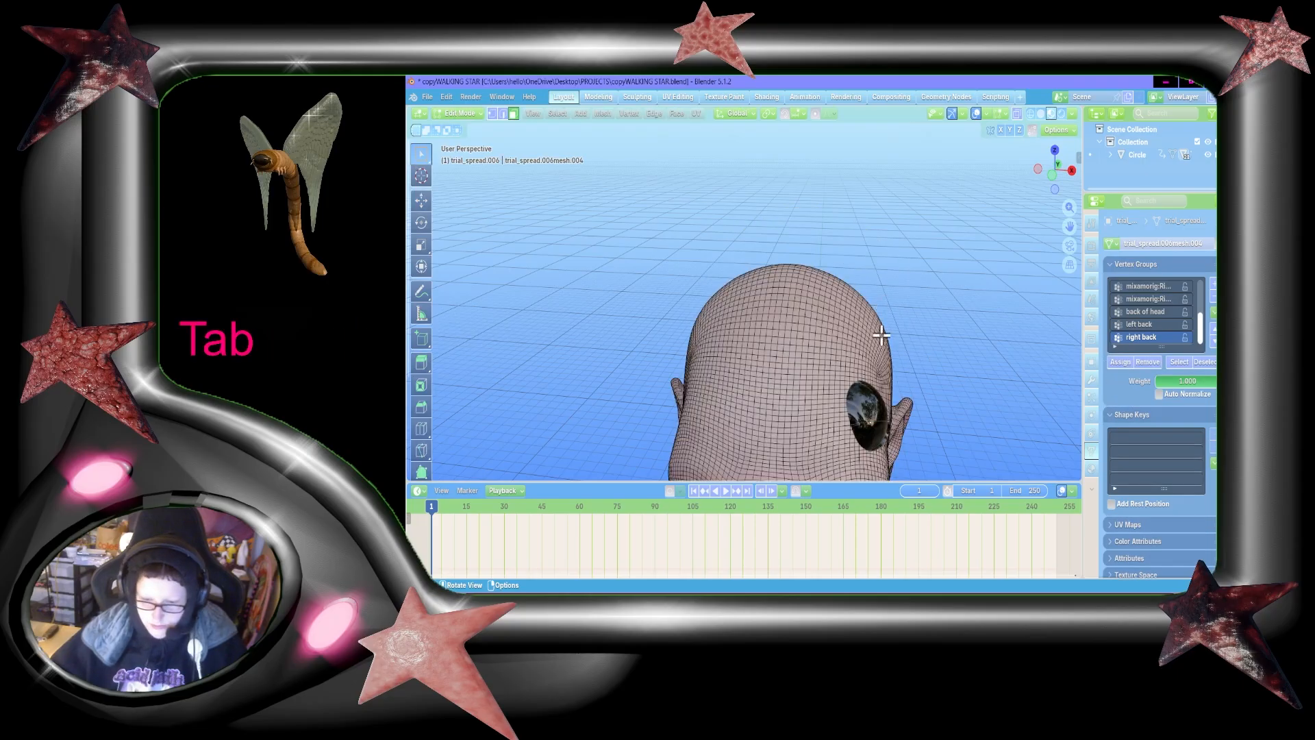
{"action": "key", "text": "shift+grave"}
{"action": "key", "text": "a"}
{"action": "key", "text": "w"}
{"action": "key", "text": "d"}
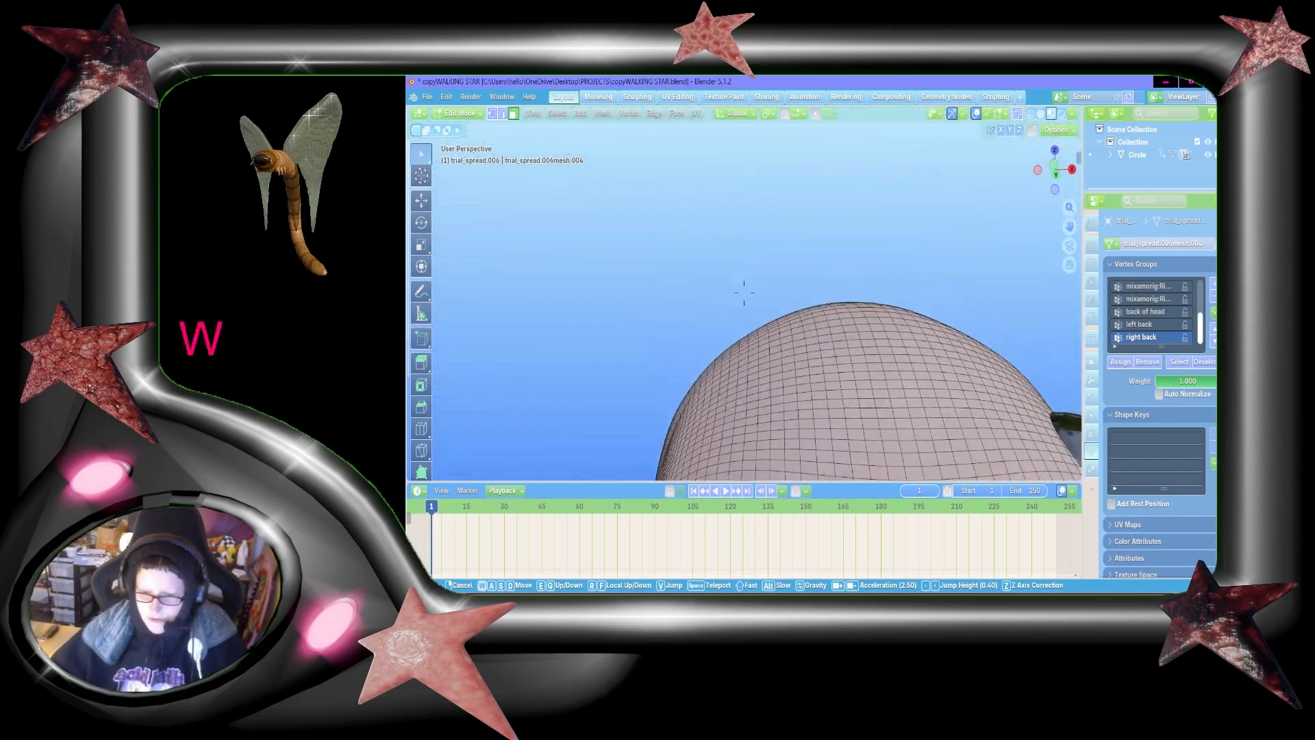
{"action": "key", "text": "a"}
{"action": "left_click", "coordinate": [744, 235]}
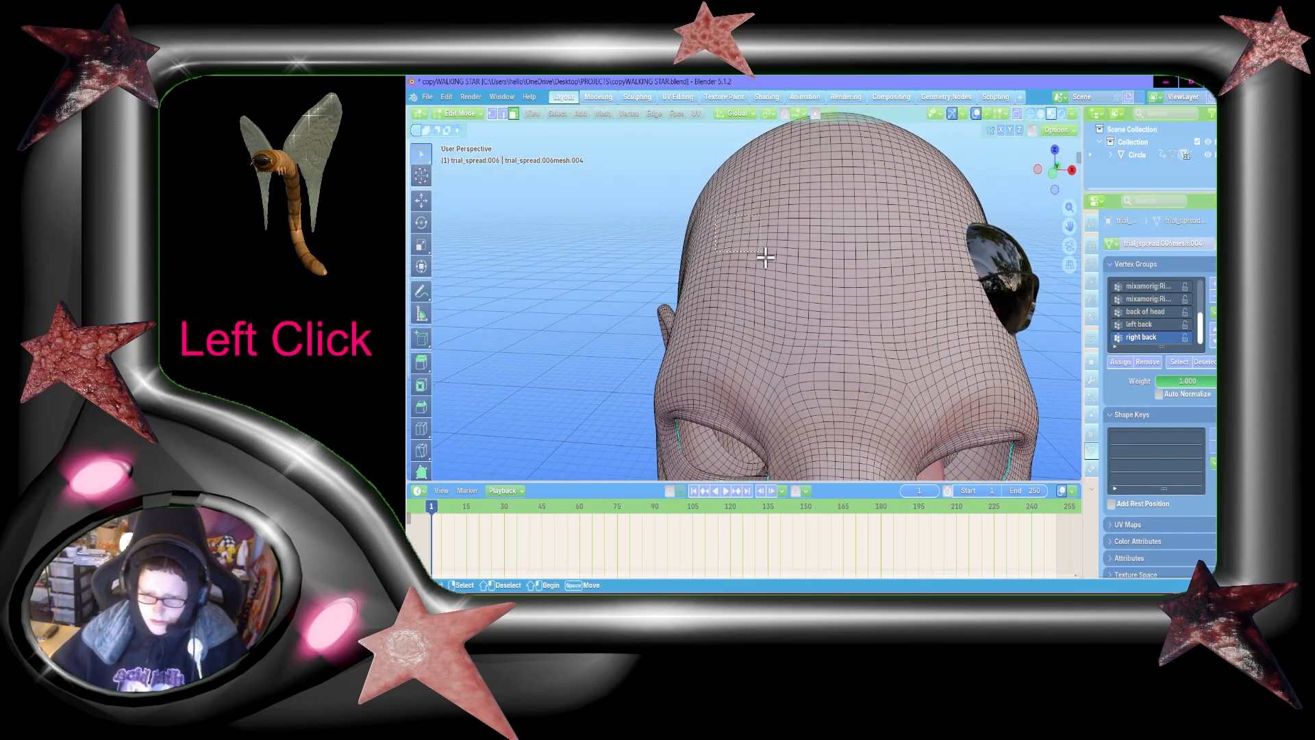
{"action": "left_click_drag", "start_coordinate": [766, 256], "coordinate": [772, 260]}
Step: Add a matching patch of faces on the opposite side of the upper forehead, next to the glossy black dome
{"action": "key", "text": "shift+grave"}
{"action": "key", "text": "d"}
{"action": "left_click", "coordinate": [942, 256]}
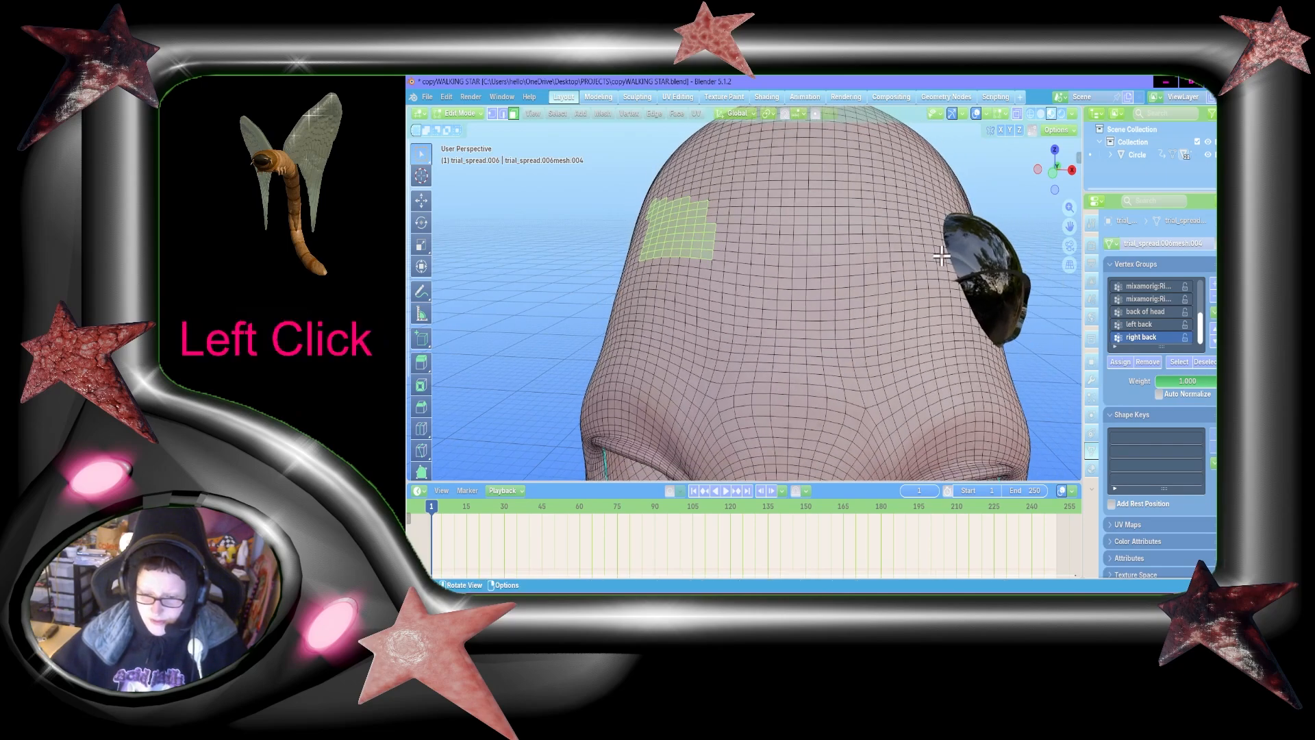
{"action": "left_click_drag", "start_coordinate": [897, 198], "coordinate": [955, 261], "text": "shift"}
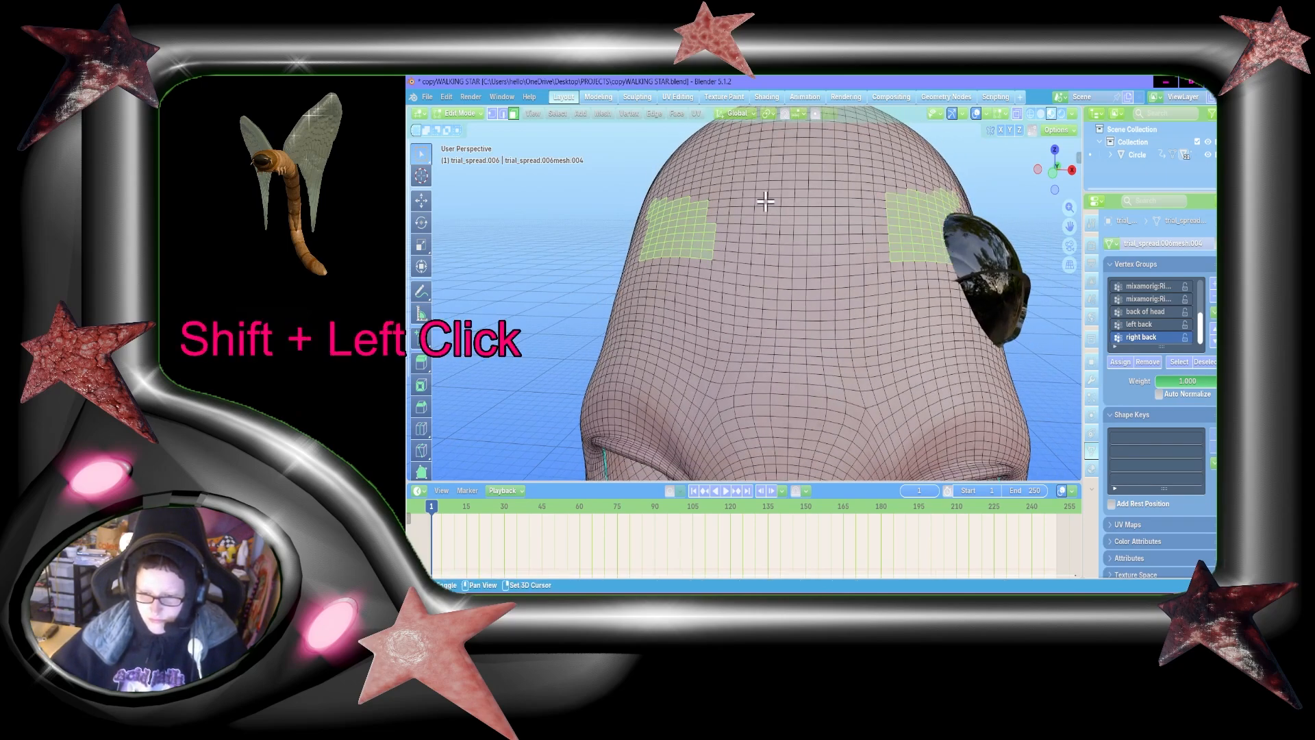
Step: Enlarge the selected face patch on the character's right upper forehead downward and outward
{"action": "key", "text": "shift+grave"}
{"action": "key", "text": "w"}
{"action": "key", "text": "a"}
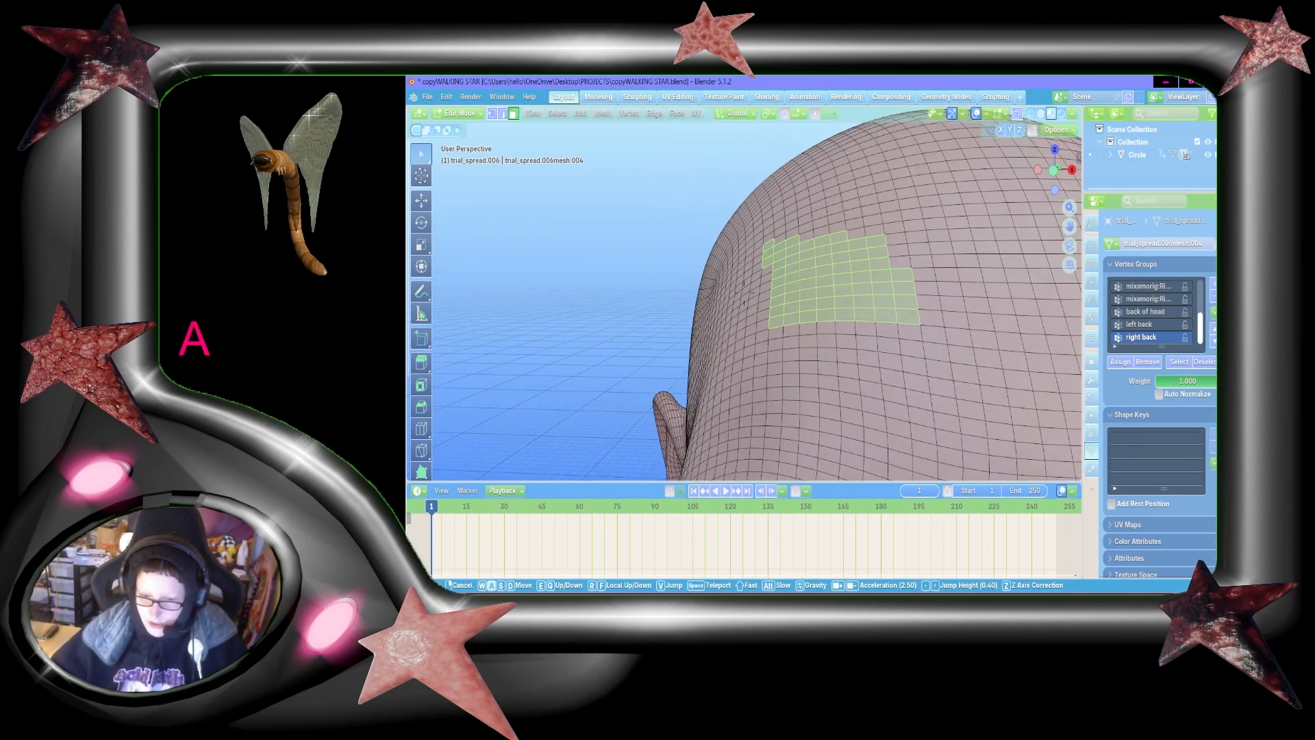
{"action": "key", "text": "s"}
{"action": "key", "text": "a"}
{"action": "left_click", "coordinate": [907, 197]}
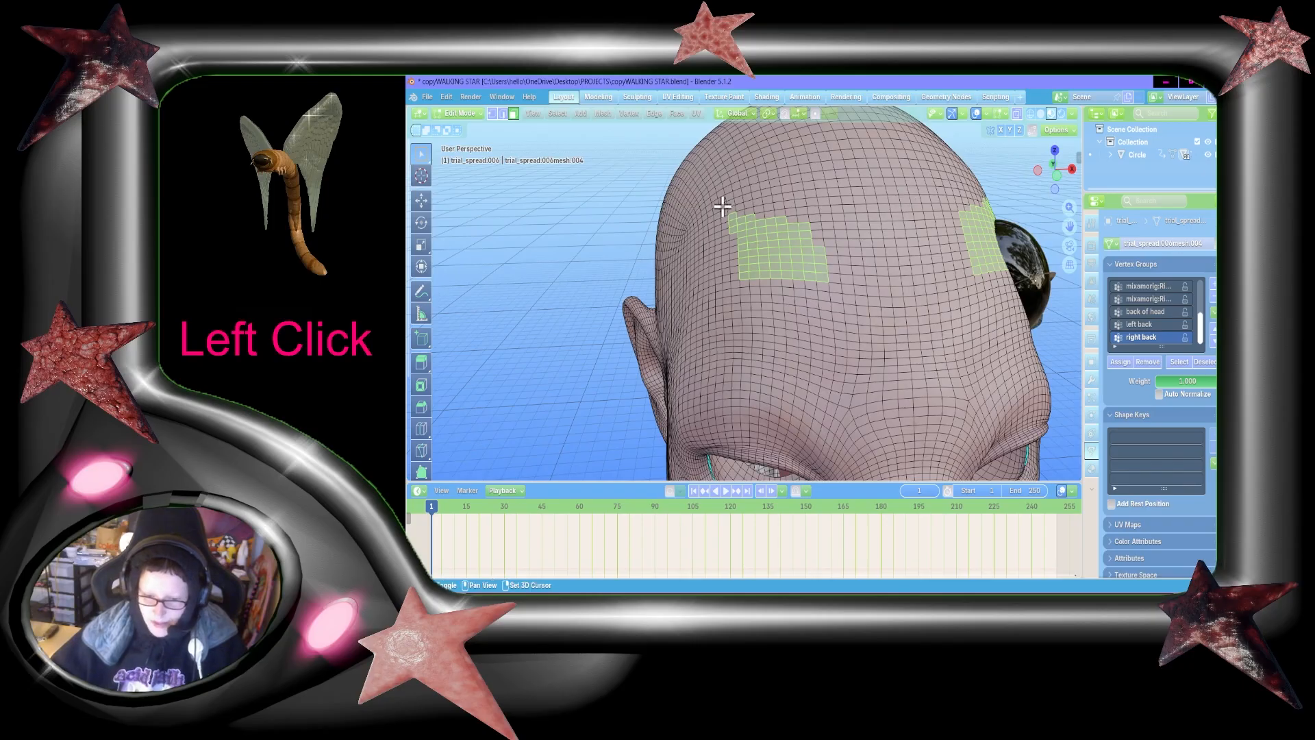
{"action": "left_click_drag", "start_coordinate": [722, 205], "coordinate": [832, 295], "text": "shift"}
Step: Extend the selected face patch beside the glossy black dome
{"action": "key", "text": "shift+grave"}
{"action": "key", "text": "w"}
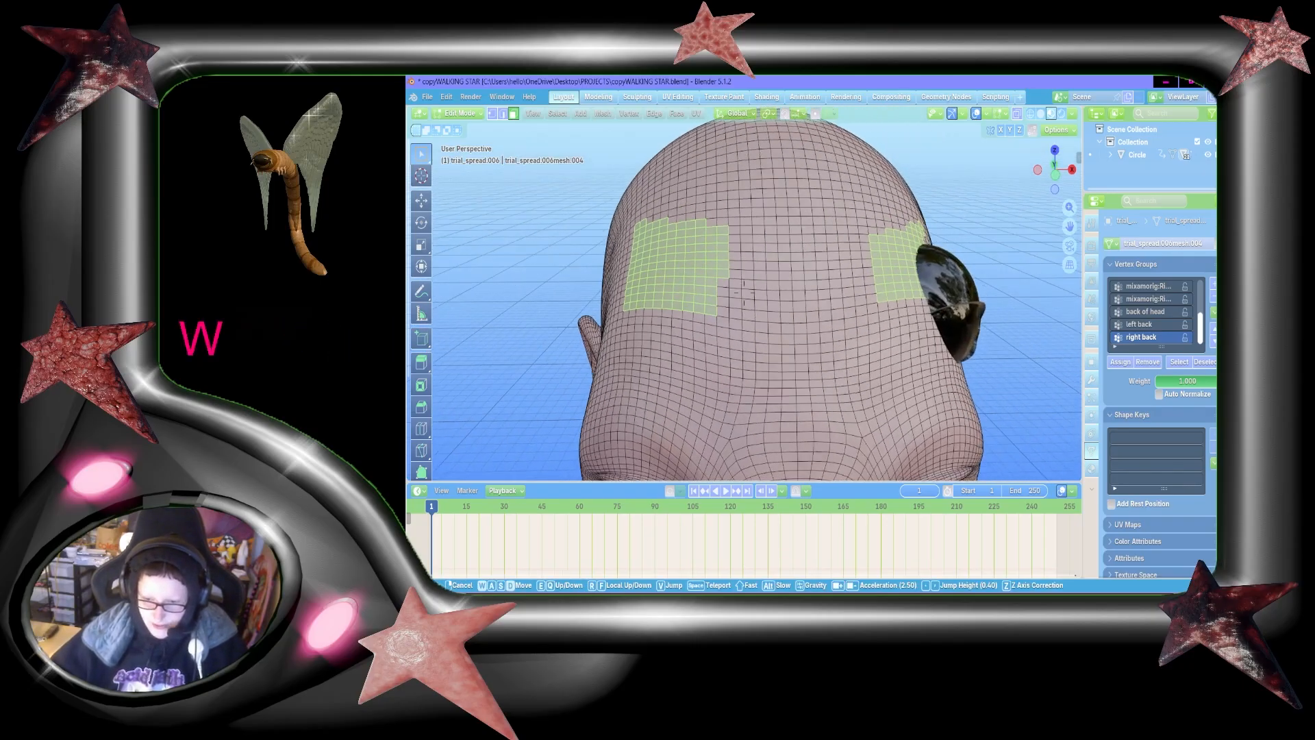
{"action": "key", "text": "s"}
{"action": "left_click", "coordinate": [816, 265]}
{"action": "left_click_drag", "start_coordinate": [748, 198], "coordinate": [749, 199], "text": "shift"}
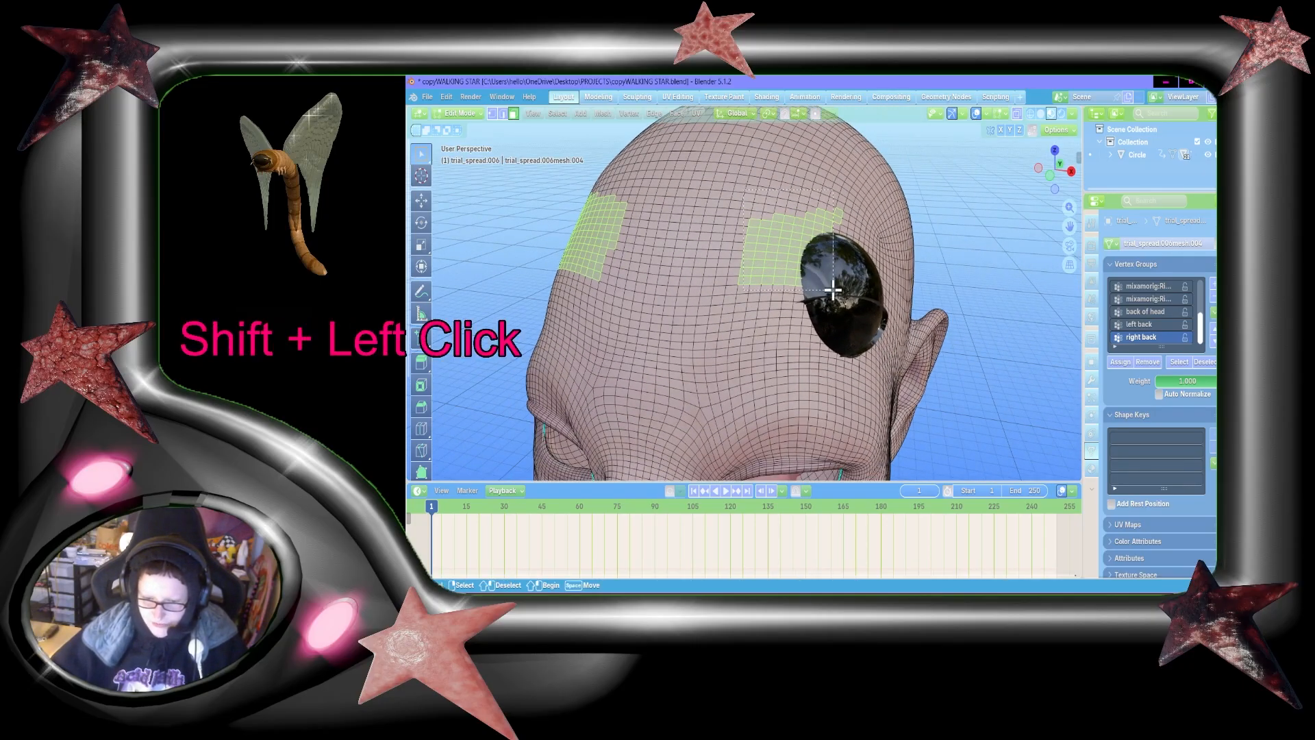
{"action": "left_click_drag", "start_coordinate": [844, 291], "coordinate": [844, 291], "text": "shift"}
Step: Add faces along the inner, lower and outer edges of the character's right forehead patch
{"action": "key", "text": "shift+grave"}
{"action": "key", "text": "w"}
{"action": "key", "text": "d"}
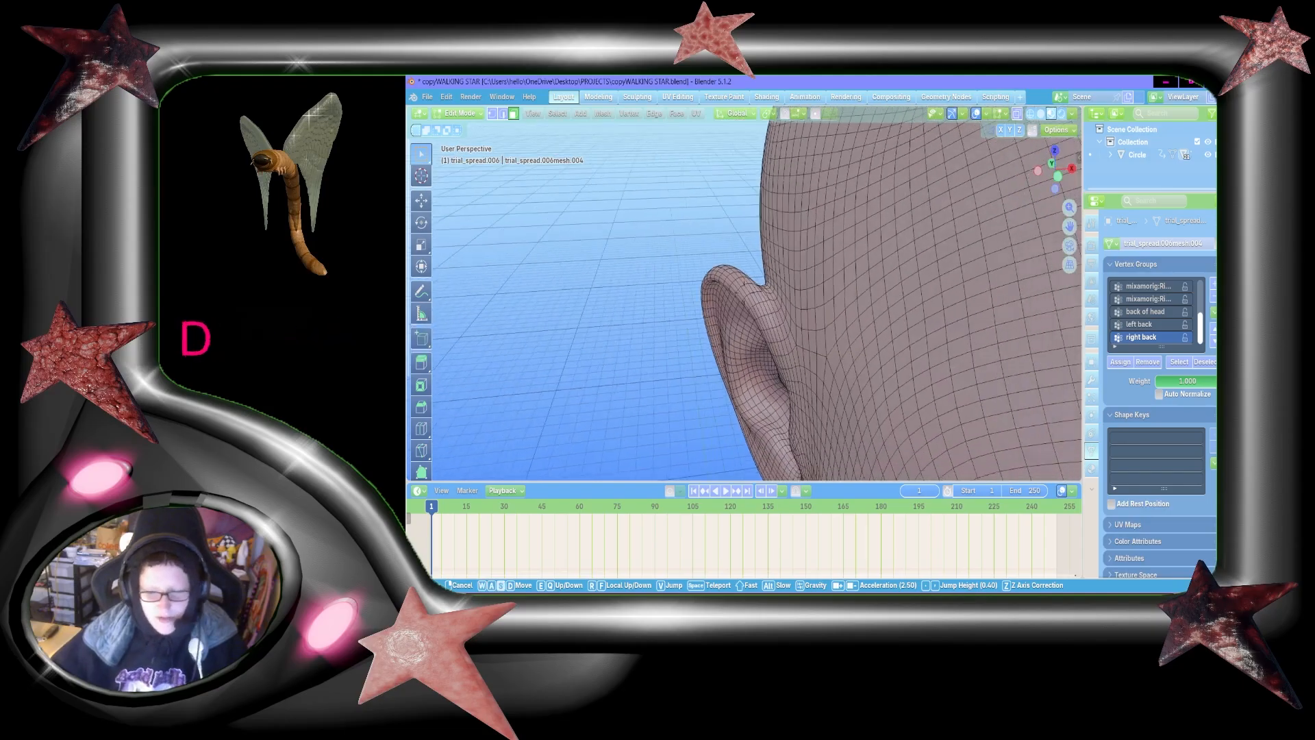
{"action": "key", "text": "w"}
{"action": "key", "text": "d"}
{"action": "left_click", "coordinate": [814, 272]}
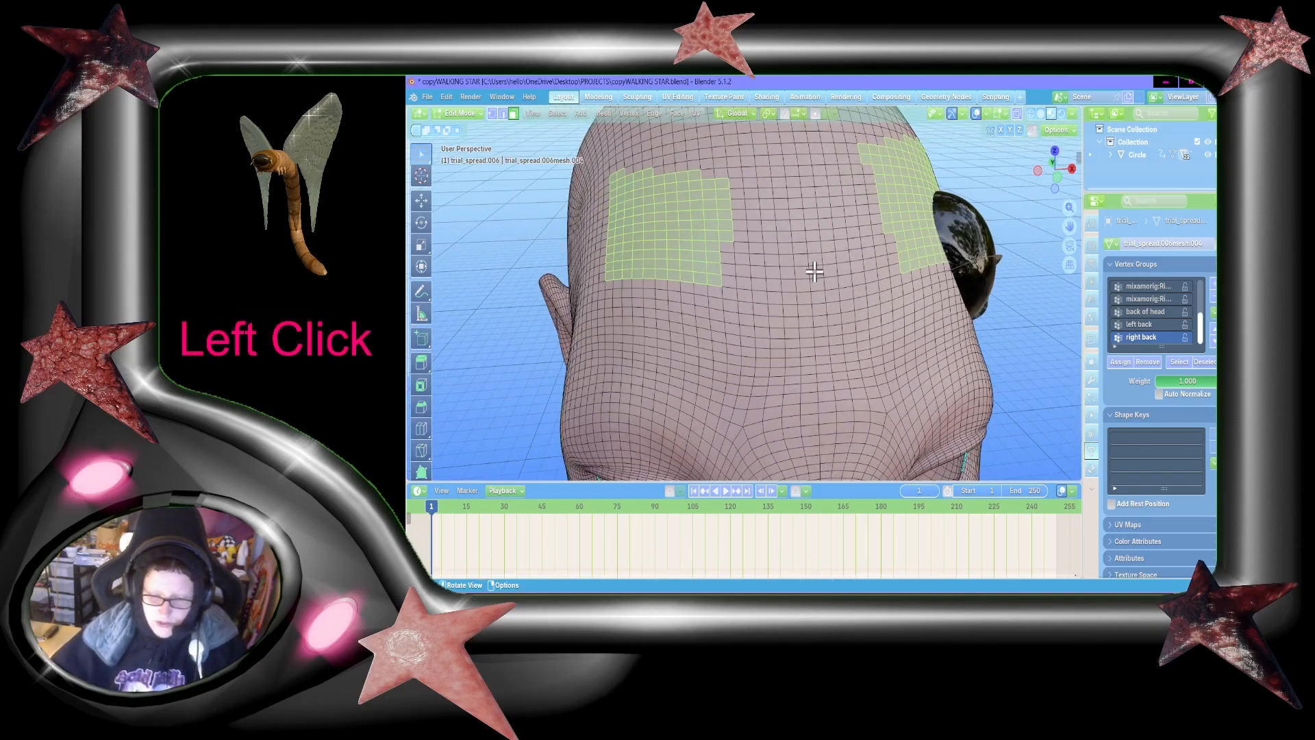
{"action": "left_click_drag", "start_coordinate": [738, 282], "coordinate": [692, 206], "text": "shift"}
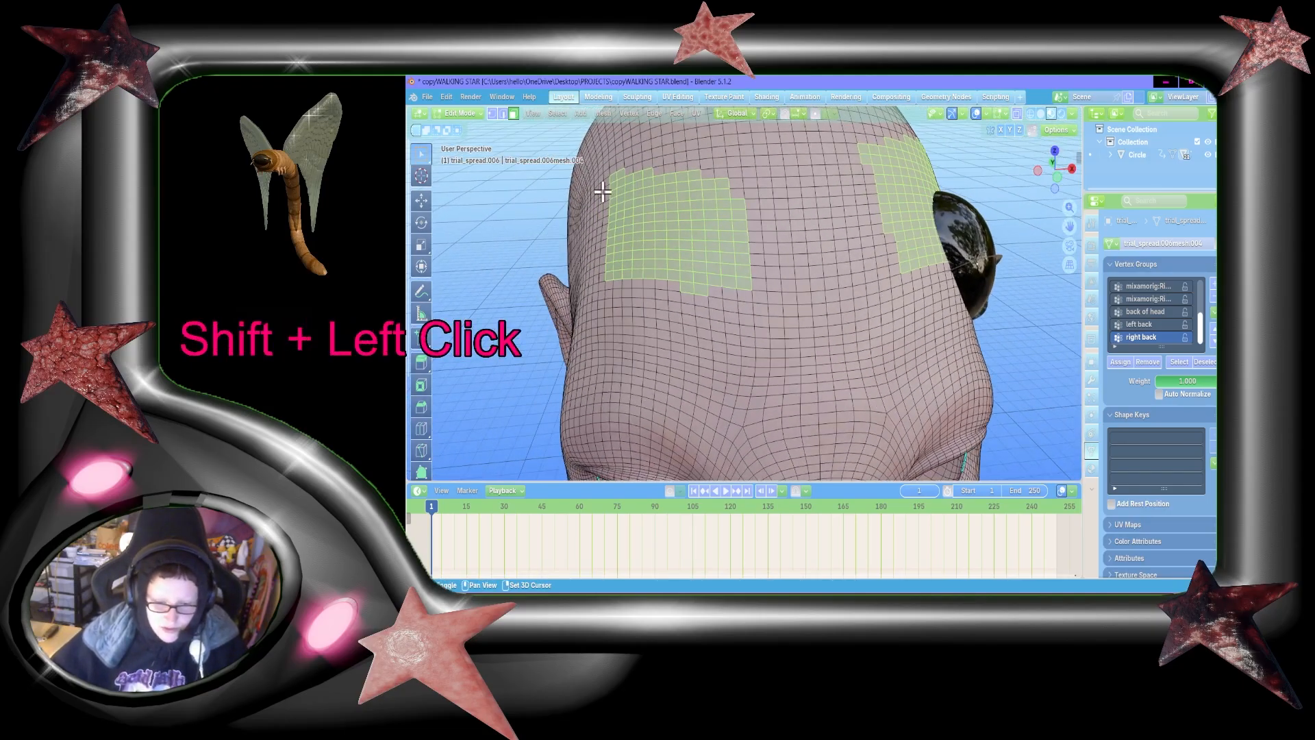
{"action": "left_click_drag", "start_coordinate": [602, 191], "coordinate": [757, 299], "text": "shift"}
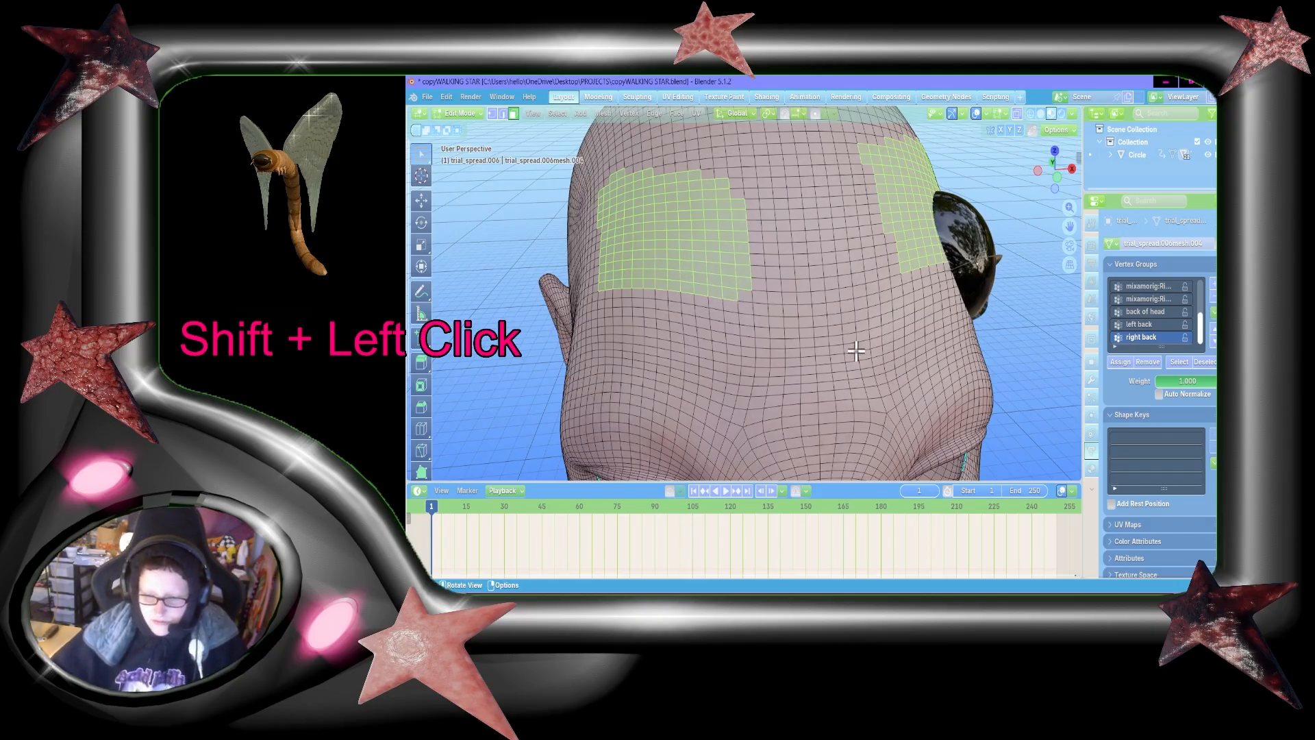
Step: Extend the character's right forehead patch up toward the crown with additional rows of faces
{"action": "key", "text": "Tab"}
{"action": "key", "text": "Tab"}
{"action": "key", "text": "shift+grave"}
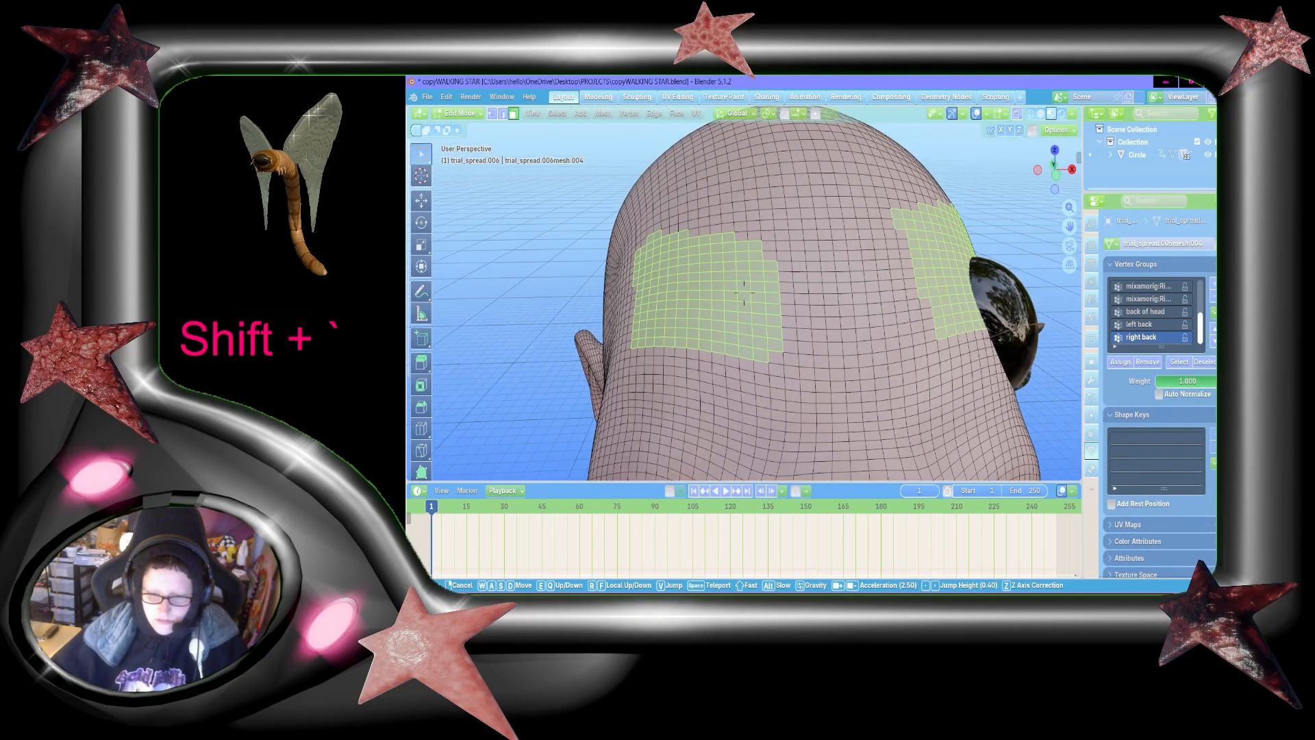
{"action": "key", "text": "shift+w"}
{"action": "key", "text": "shift+s"}
{"action": "left_click", "coordinate": [744, 294]}
{"action": "left_click_drag", "start_coordinate": [731, 182], "coordinate": [885, 207], "text": "shift"}
{"action": "left_click_drag", "start_coordinate": [908, 252], "coordinate": [881, 182], "text": "shift"}
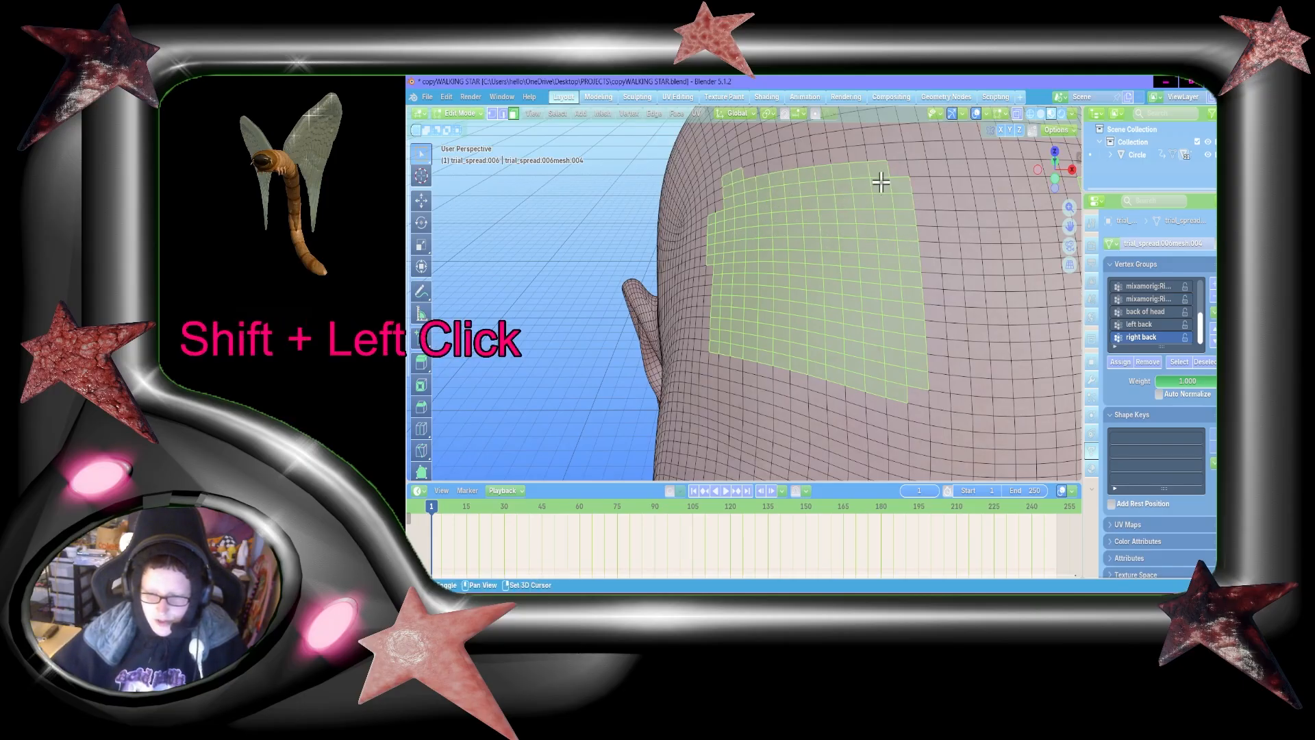
Step: Fill out the inner borders of the selected forehead patches from a front view
{"action": "key", "text": "shift+grave"}
{"action": "key", "text": "s"}
{"action": "key", "text": "d"}
{"action": "key", "text": "w"}
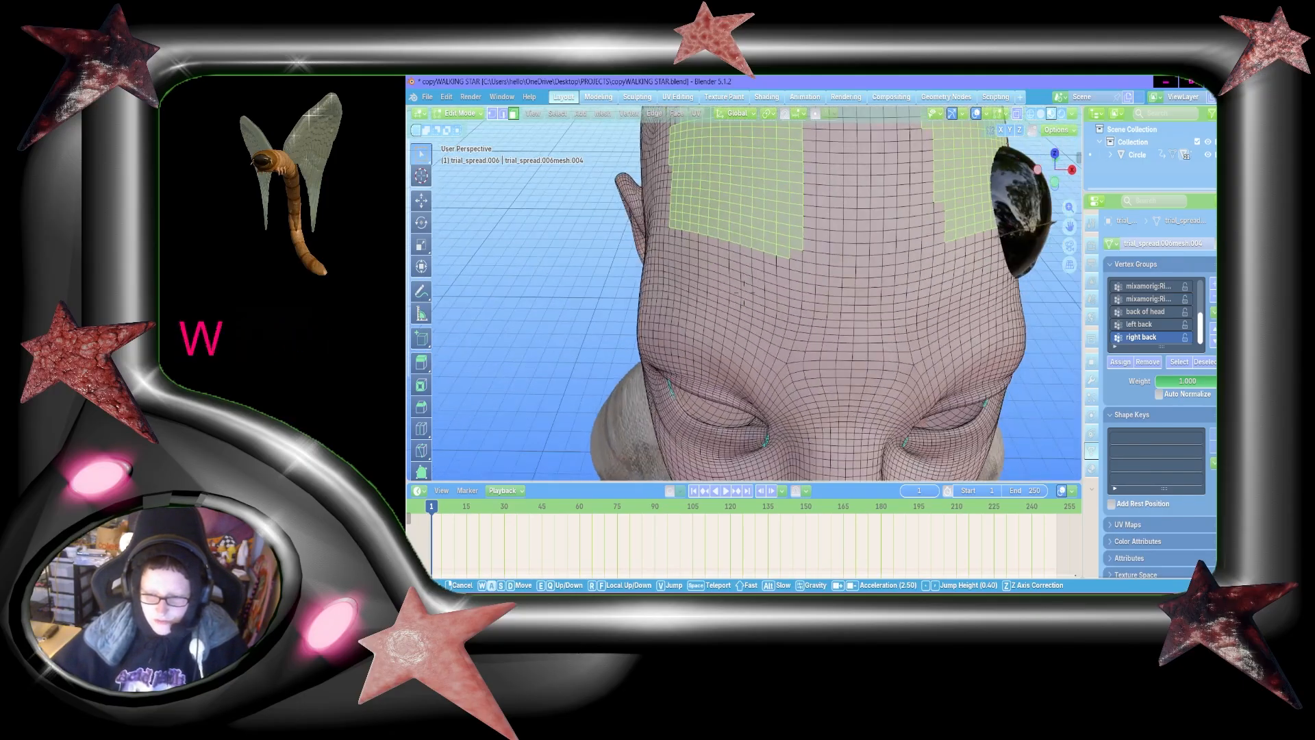
{"action": "key", "text": "d"}
{"action": "left_click", "coordinate": [745, 302]}
{"action": "left_click_drag", "start_coordinate": [778, 132], "coordinate": [830, 245], "text": "shift"}
Step: Deselect faces along the upper edge of the character's right forehead patch to give it a stepped, peaked outline
{"action": "key", "text": "shift+grave"}
{"action": "key", "text": "a"}
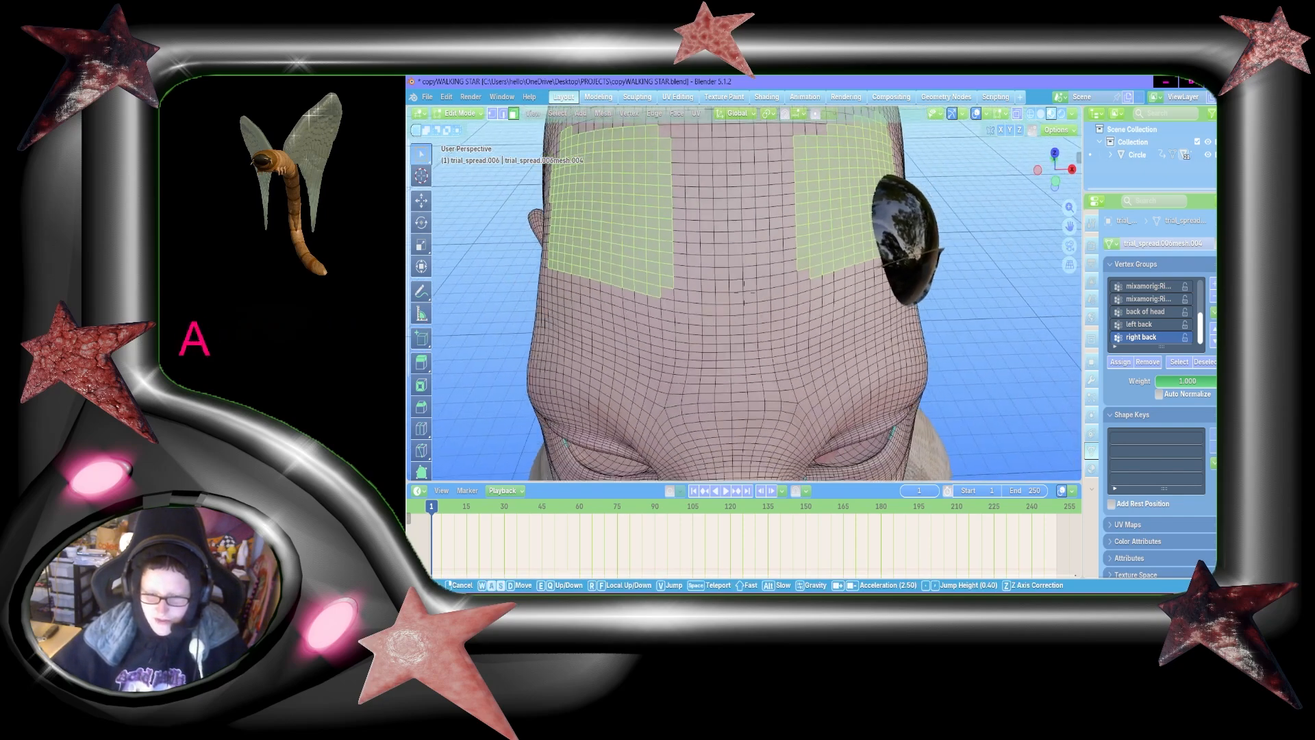
{"action": "key", "text": "w"}
{"action": "key", "text": "a"}
{"action": "left_click", "coordinate": [799, 255]}
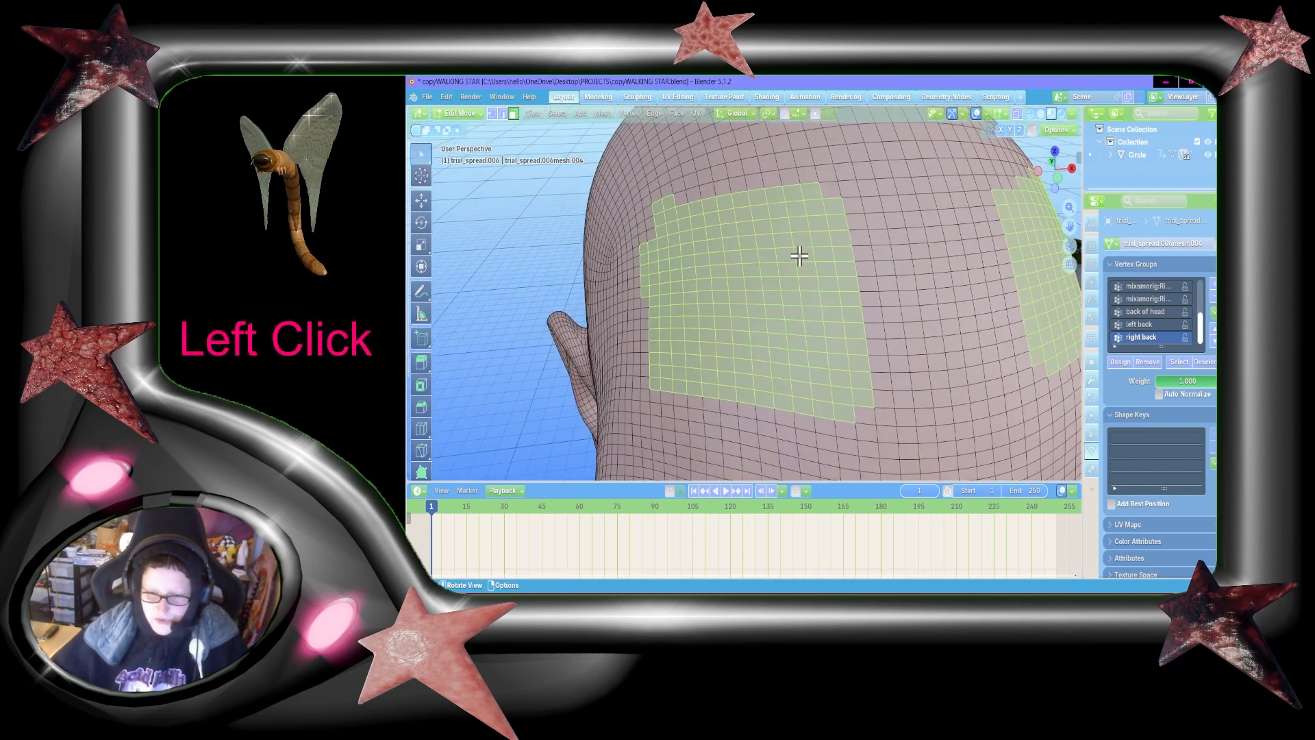
{"action": "left_click", "coordinate": [706, 203], "text": "shift"}
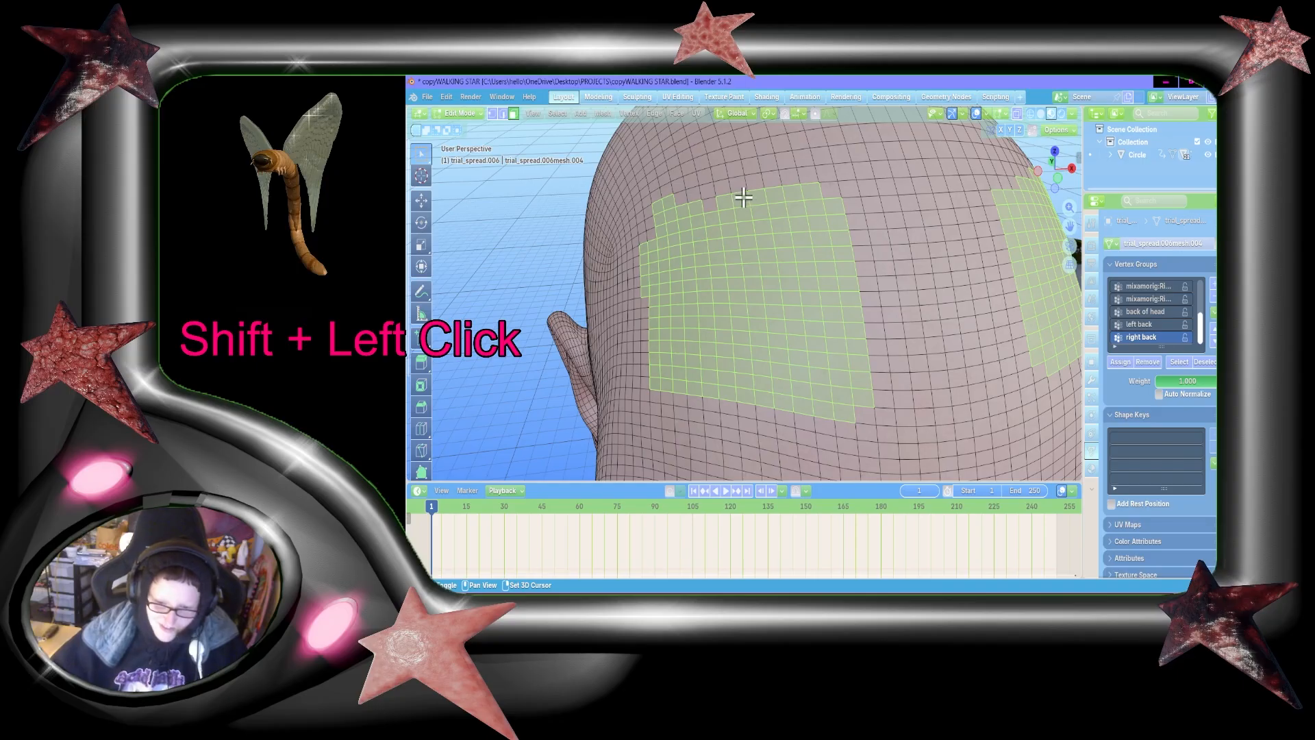
{"action": "key", "text": "ctrl+z"}
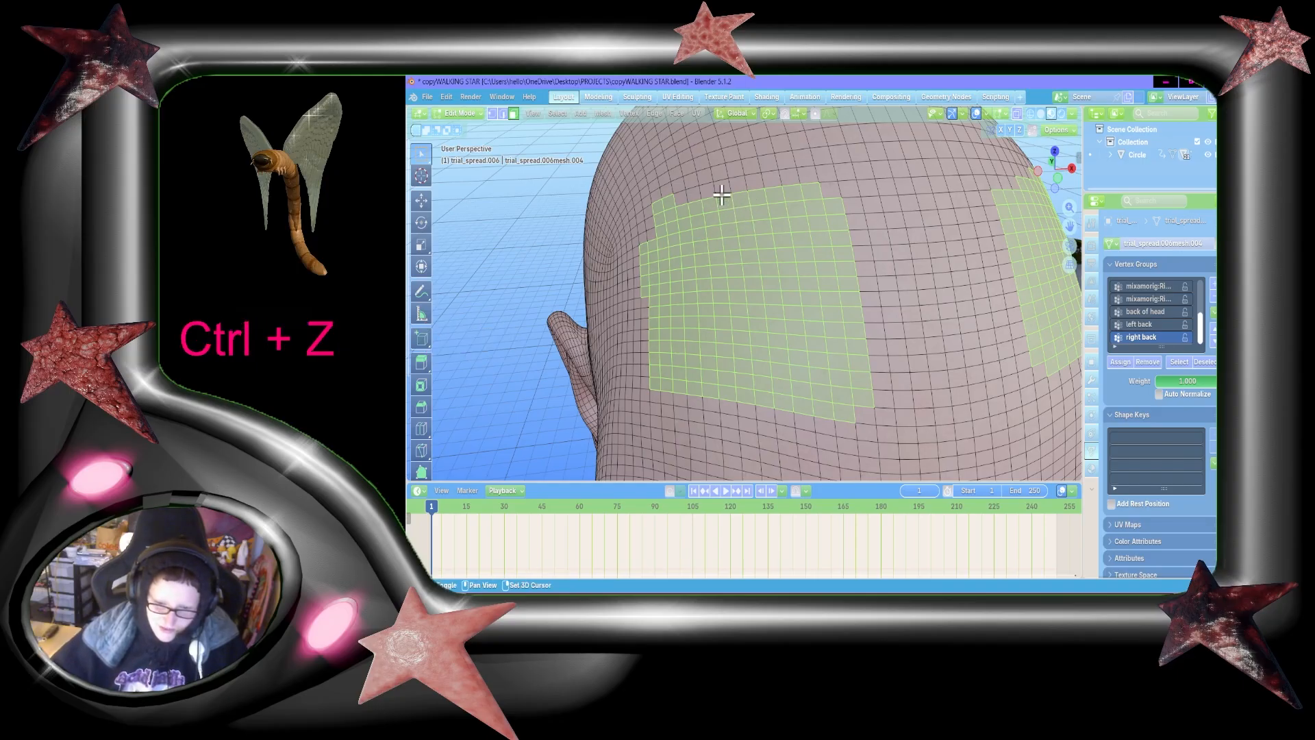
{"action": "left_click", "coordinate": [726, 200], "text": "shift"}
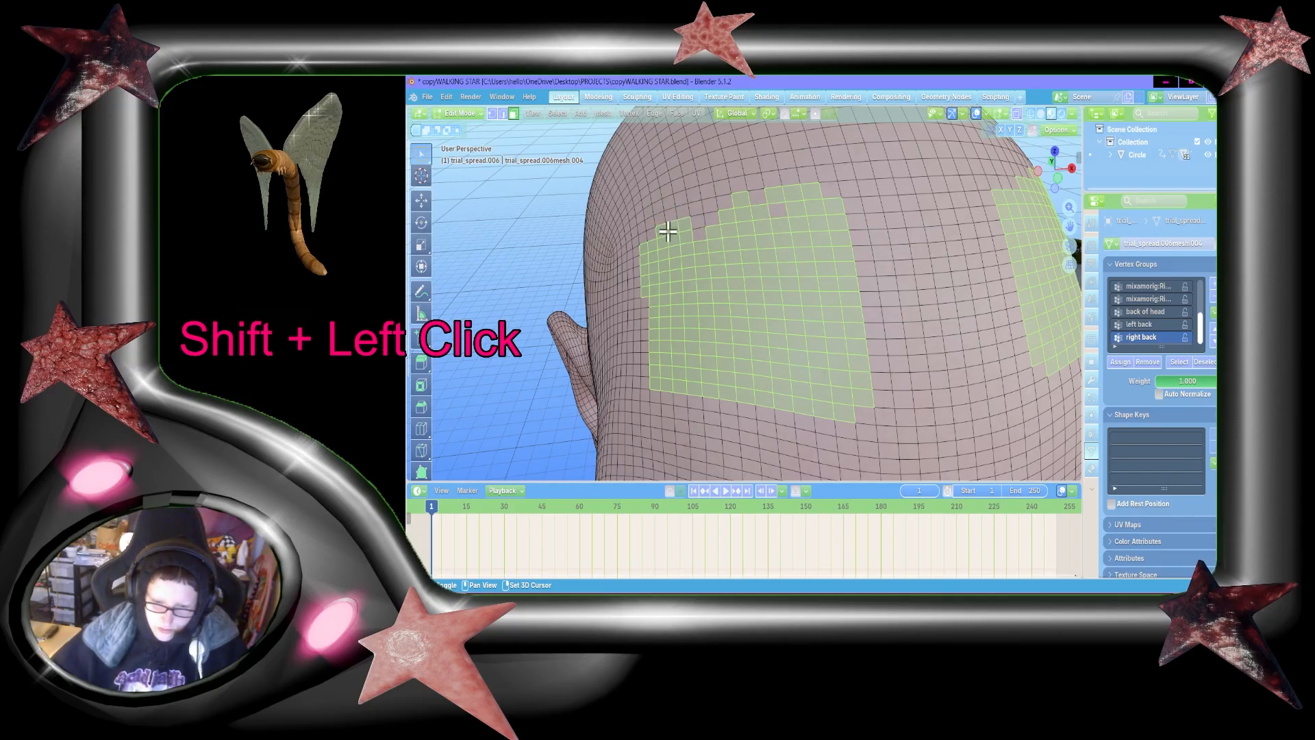
{"action": "left_click", "coordinate": [780, 206], "text": "shift"}
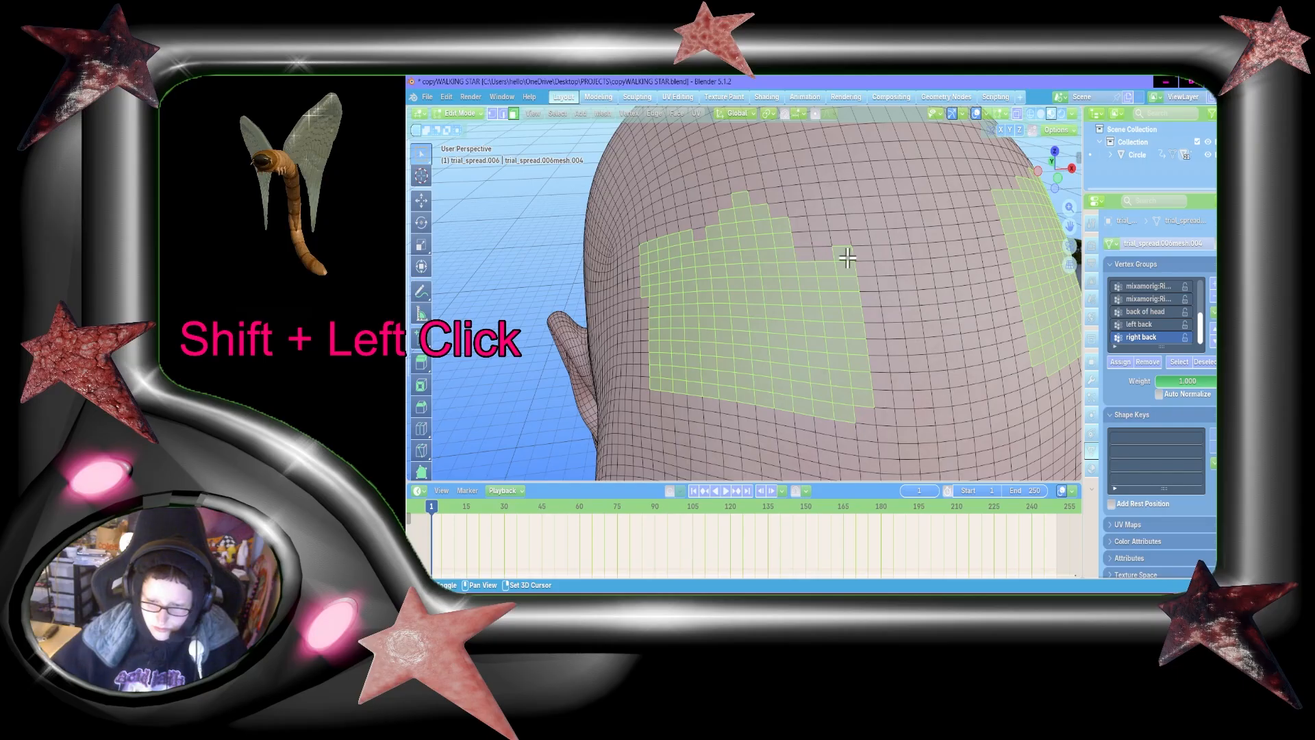
{"action": "left_click", "coordinate": [847, 257], "text": "shift"}
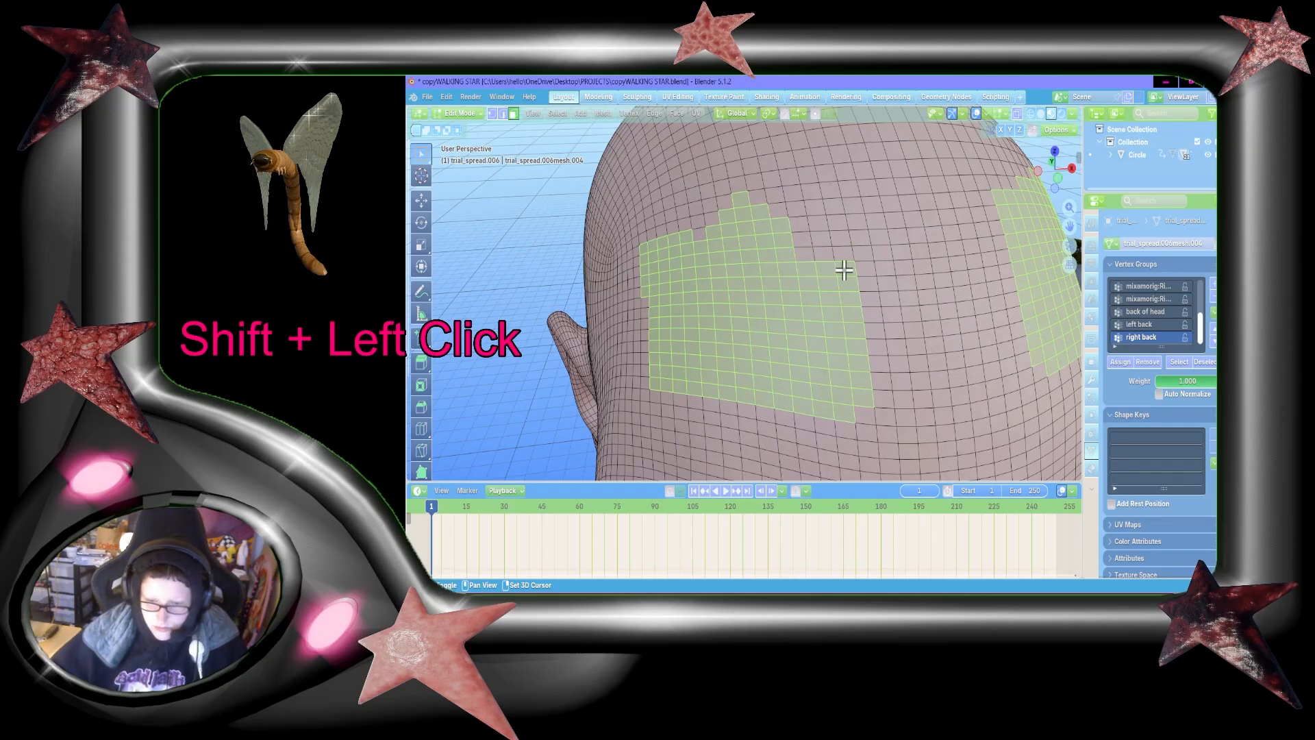
{"action": "left_click", "coordinate": [811, 256], "text": "shift"}
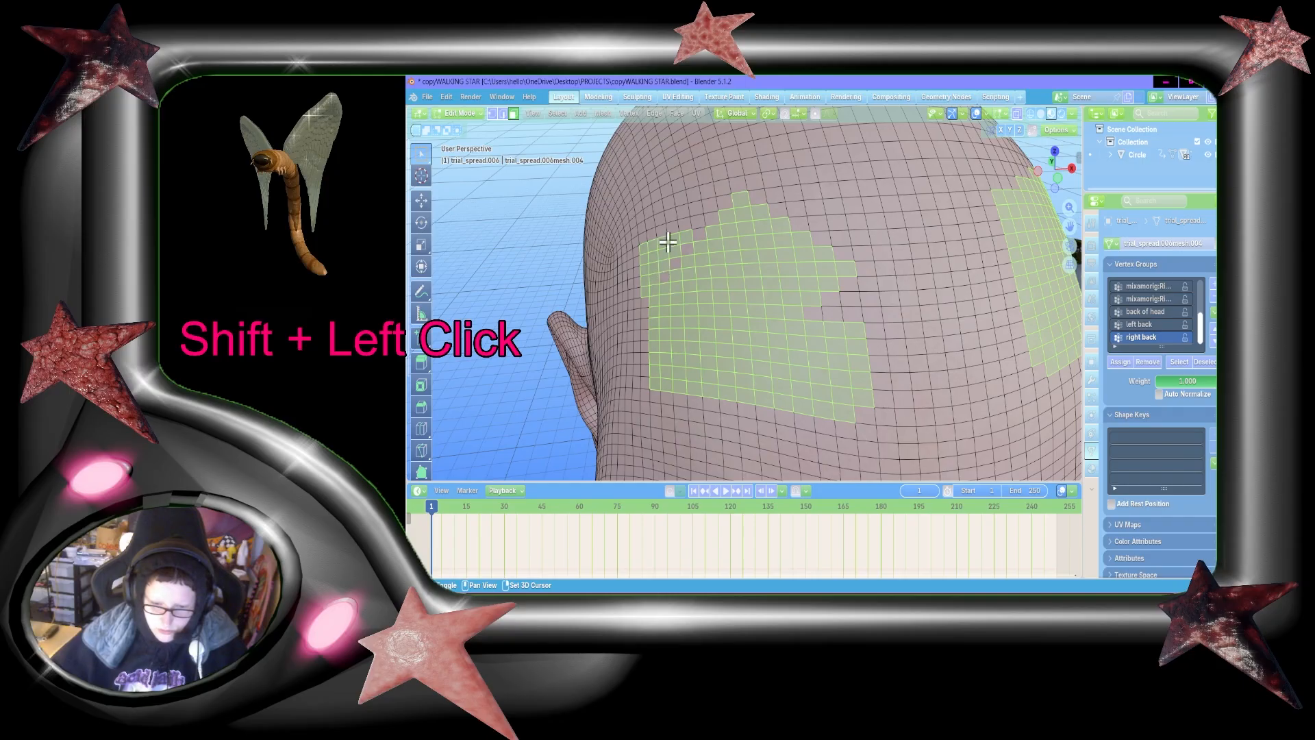
Step: Box-deselect faces at the outer upper corner of the character's right forehead patch to slope its edge in steps
{"action": "key", "text": "b"}
{"action": "left_click_drag", "start_coordinate": [638, 231], "coordinate": [665, 268], "text": "shift"}
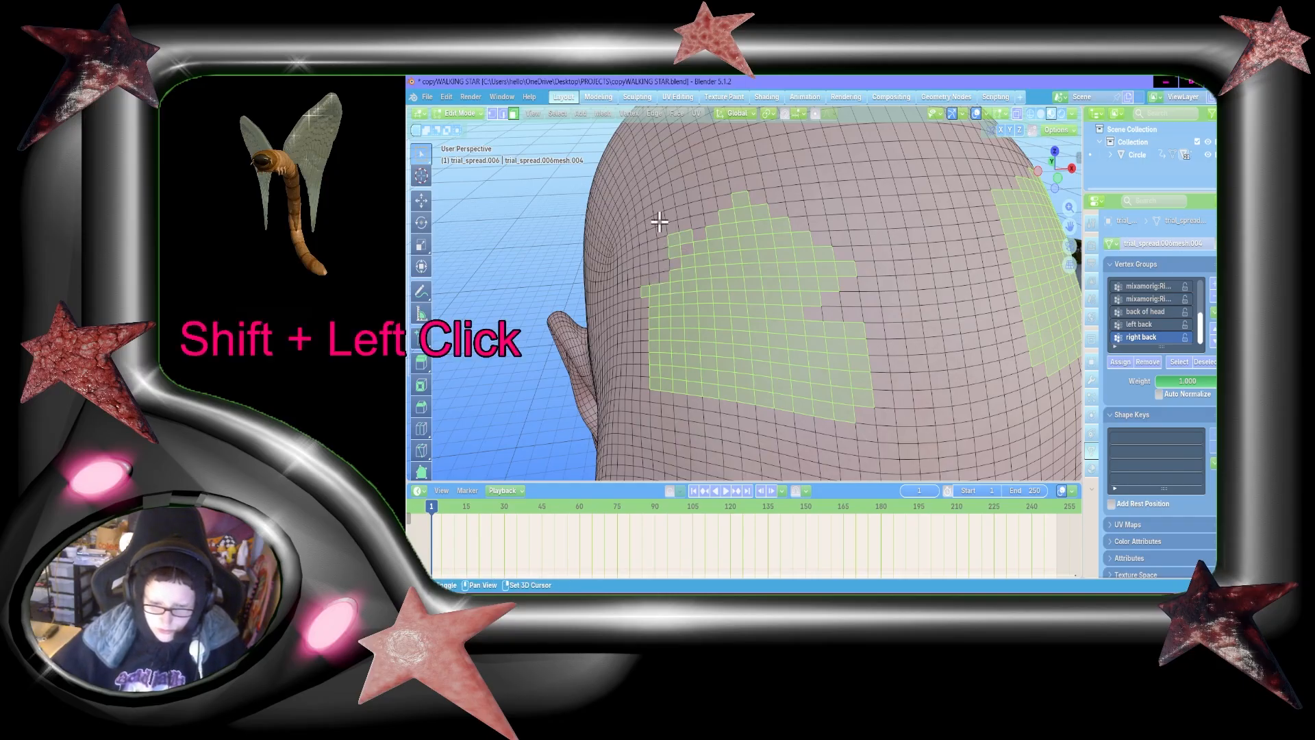
{"action": "key", "text": "b"}
{"action": "left_click_drag", "start_coordinate": [659, 217], "coordinate": [687, 247], "text": "shift"}
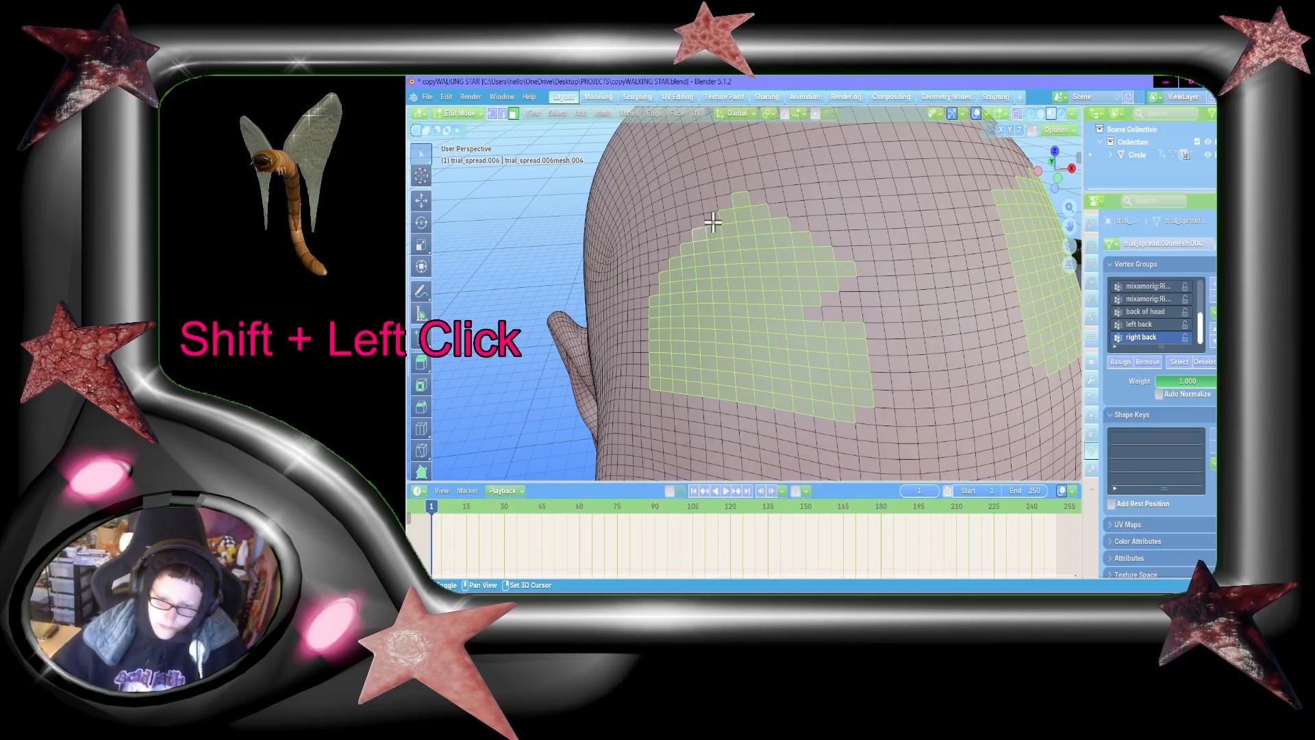
Step: Deselect a diagonal run of faces from the outer edge inward across the lower half of the character's right forehead patch
{"action": "left_click", "coordinate": [666, 299], "text": "shift"}
{"action": "left_click", "coordinate": [666, 311], "text": "shift"}
{"action": "left_click", "coordinate": [656, 311], "text": "shift"}
{"action": "left_click", "coordinate": [678, 309], "text": "shift"}
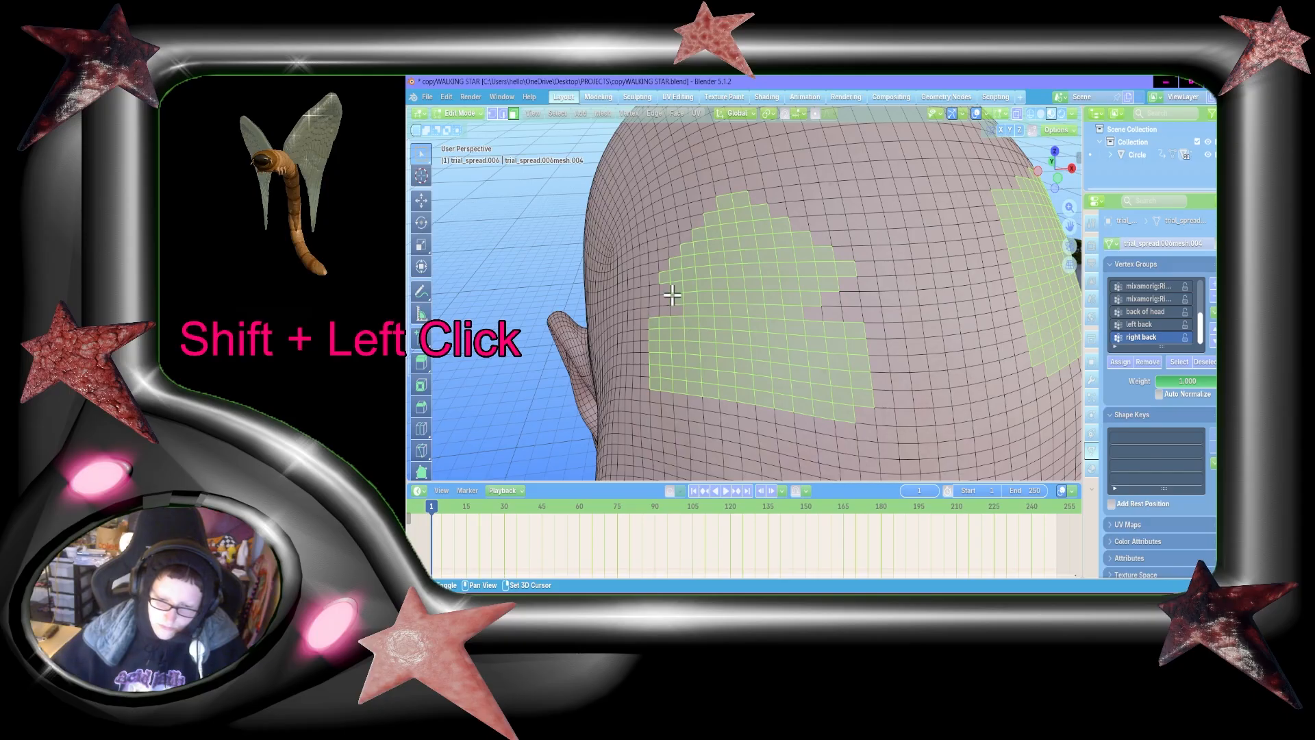
{"action": "left_click", "coordinate": [677, 299], "text": "shift"}
{"action": "left_click", "coordinate": [693, 310], "text": "shift"}
{"action": "left_click", "coordinate": [693, 320], "text": "shift"}
{"action": "left_click", "coordinate": [722, 335], "text": "shift"}
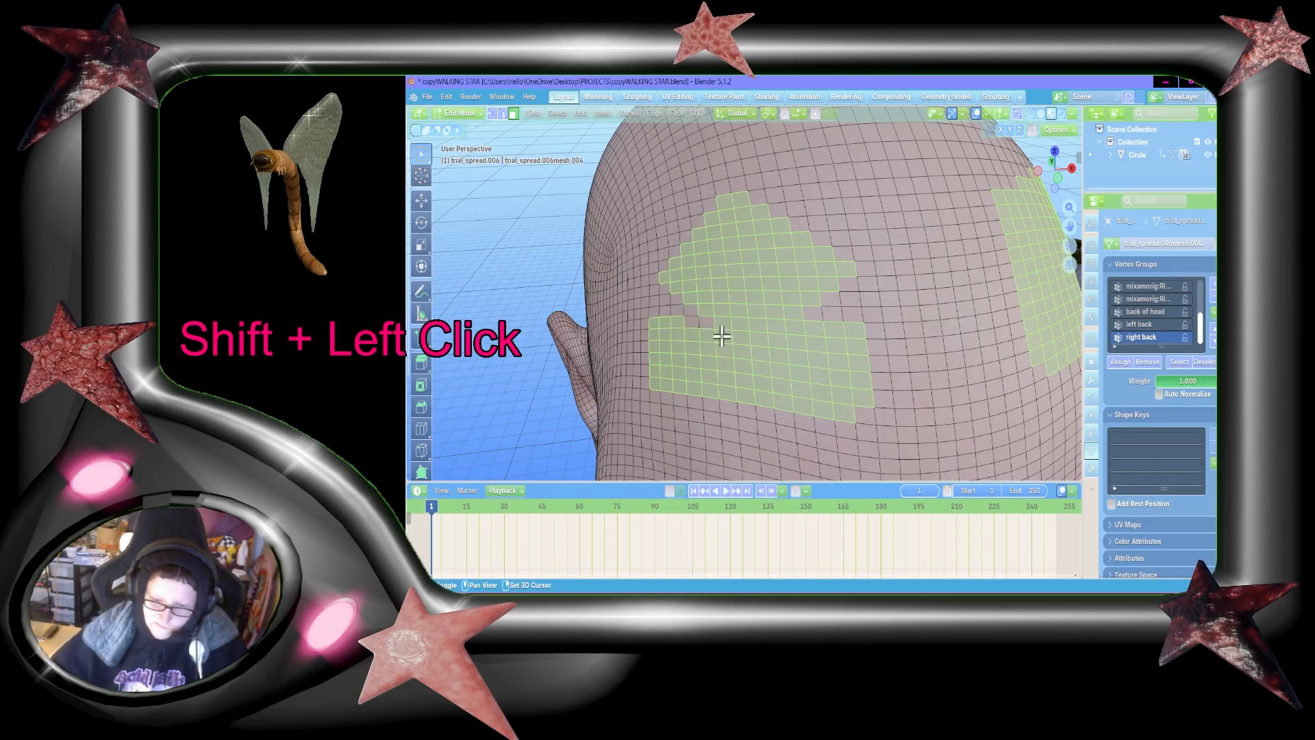
{"action": "left_click", "coordinate": [706, 334], "text": "shift"}
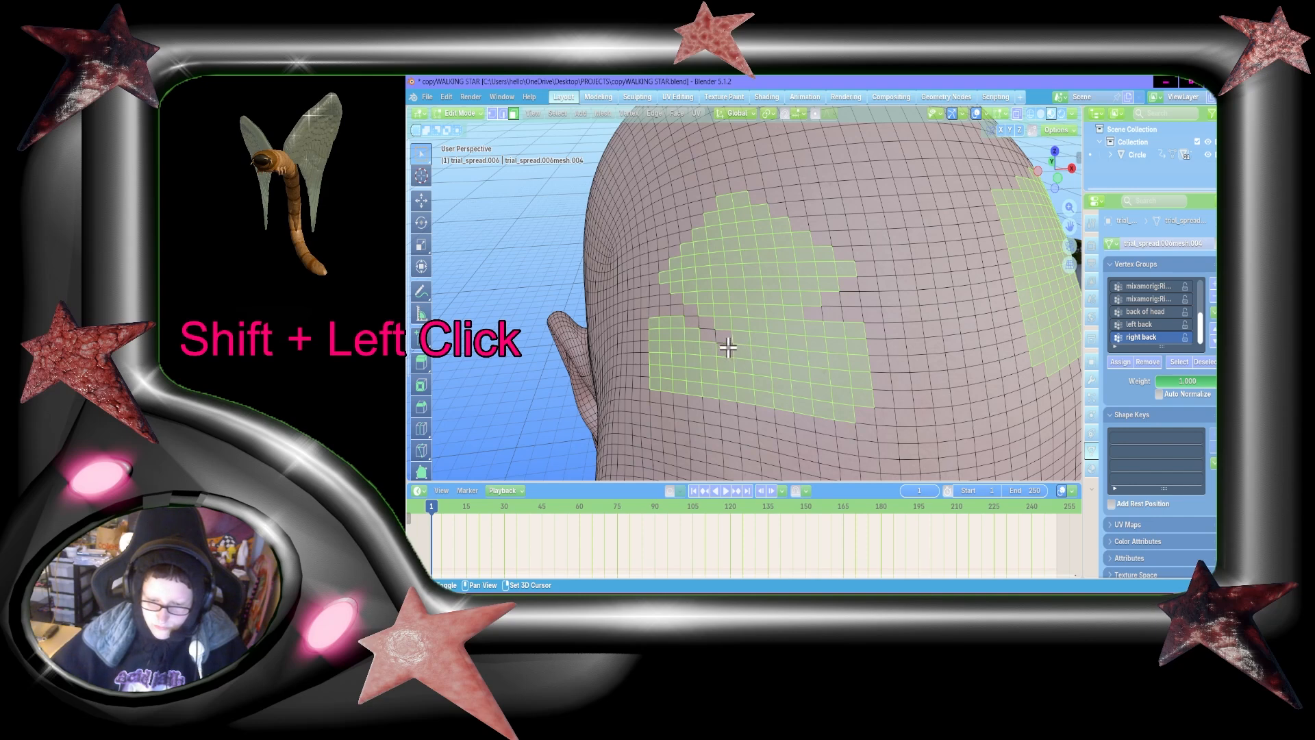
Step: Deselect the outer faces beneath the diagonal cut on the character's right forehead patch, leaving only the lowest rows there
{"action": "left_click", "coordinate": [727, 346], "text": "shift"}
{"action": "left_click", "coordinate": [707, 346], "text": "shift"}
{"action": "left_click", "coordinate": [695, 338], "text": "shift"}
{"action": "left_click", "coordinate": [693, 346], "text": "shift"}
{"action": "left_click", "coordinate": [676, 323], "text": "shift"}
{"action": "left_click", "coordinate": [678, 335], "text": "shift"}
{"action": "left_click", "coordinate": [678, 345], "text": "shift"}
{"action": "left_click", "coordinate": [665, 322], "text": "shift"}
{"action": "left_click", "coordinate": [656, 322], "text": "shift"}
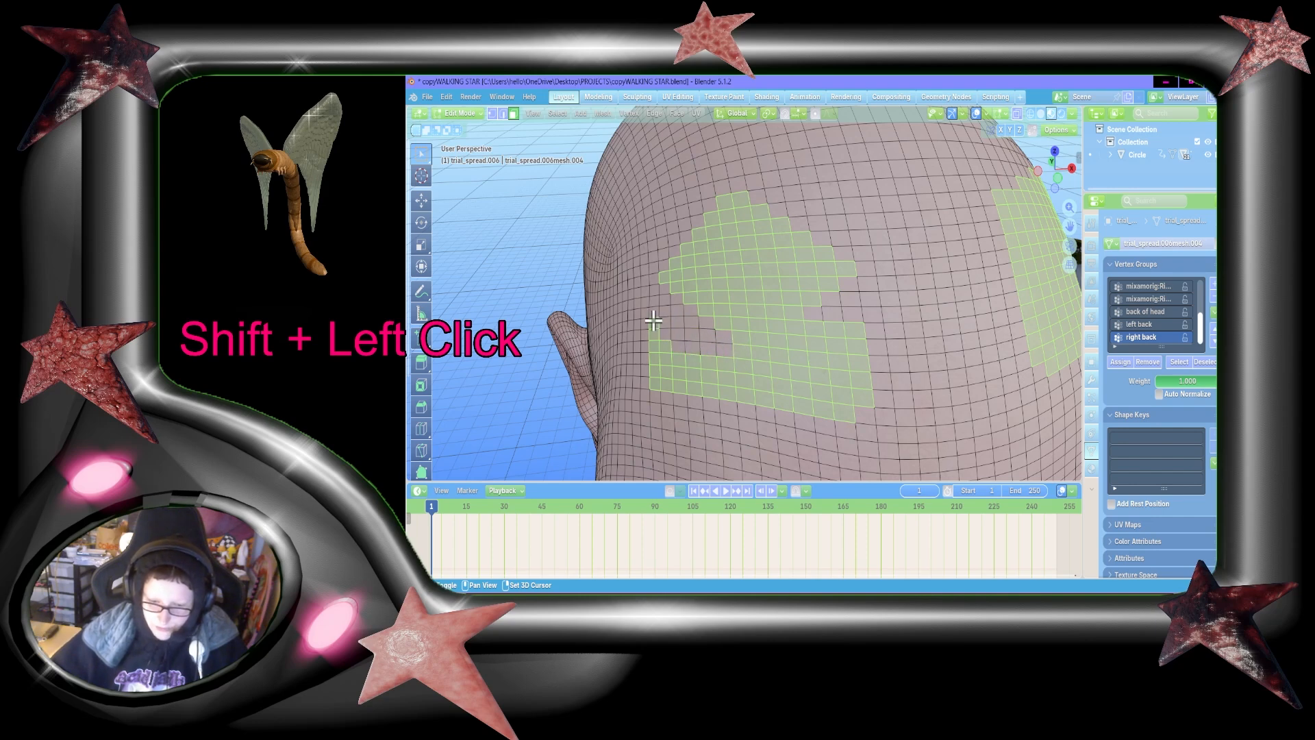
{"action": "left_click", "coordinate": [656, 335], "text": "shift"}
{"action": "left_click", "coordinate": [656, 347], "text": "shift"}
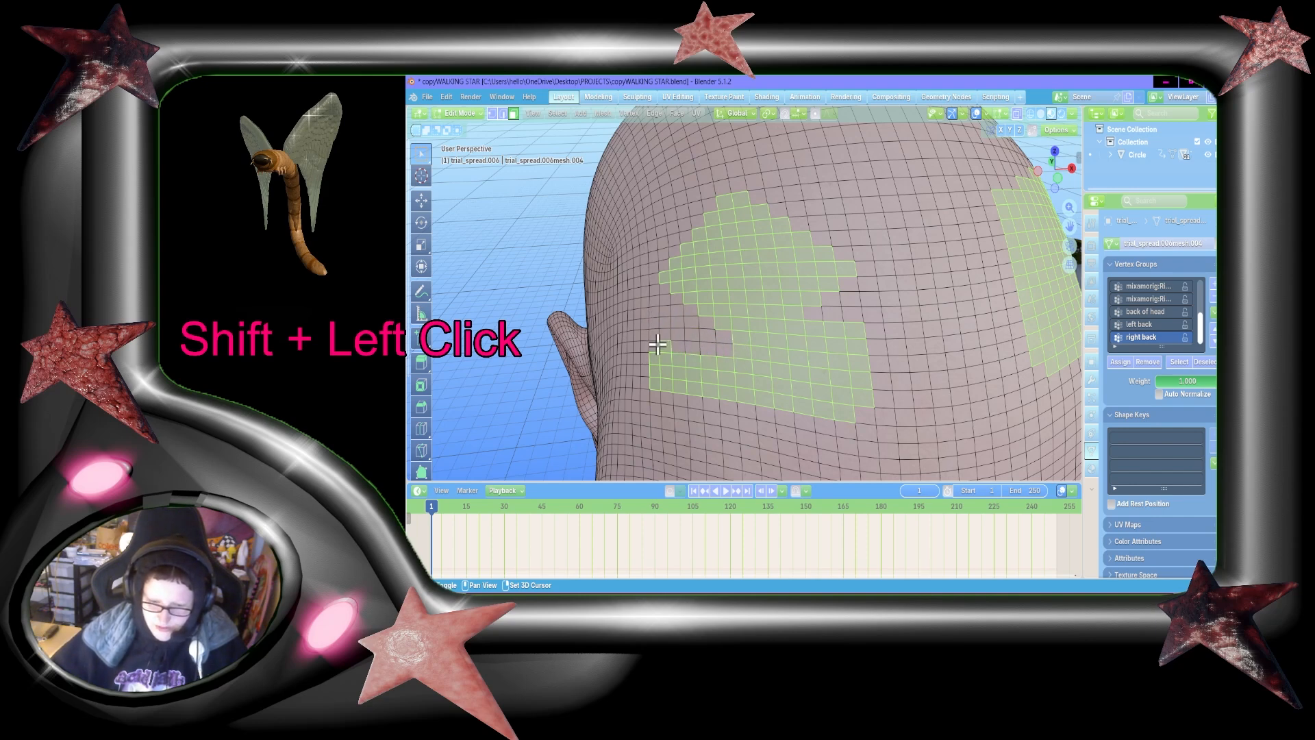
Step: Box-deselect the leftover lower blocks of the character's right forehead patch and trim its lower end to a stepped point
{"action": "left_click", "coordinate": [774, 339], "text": "shift"}
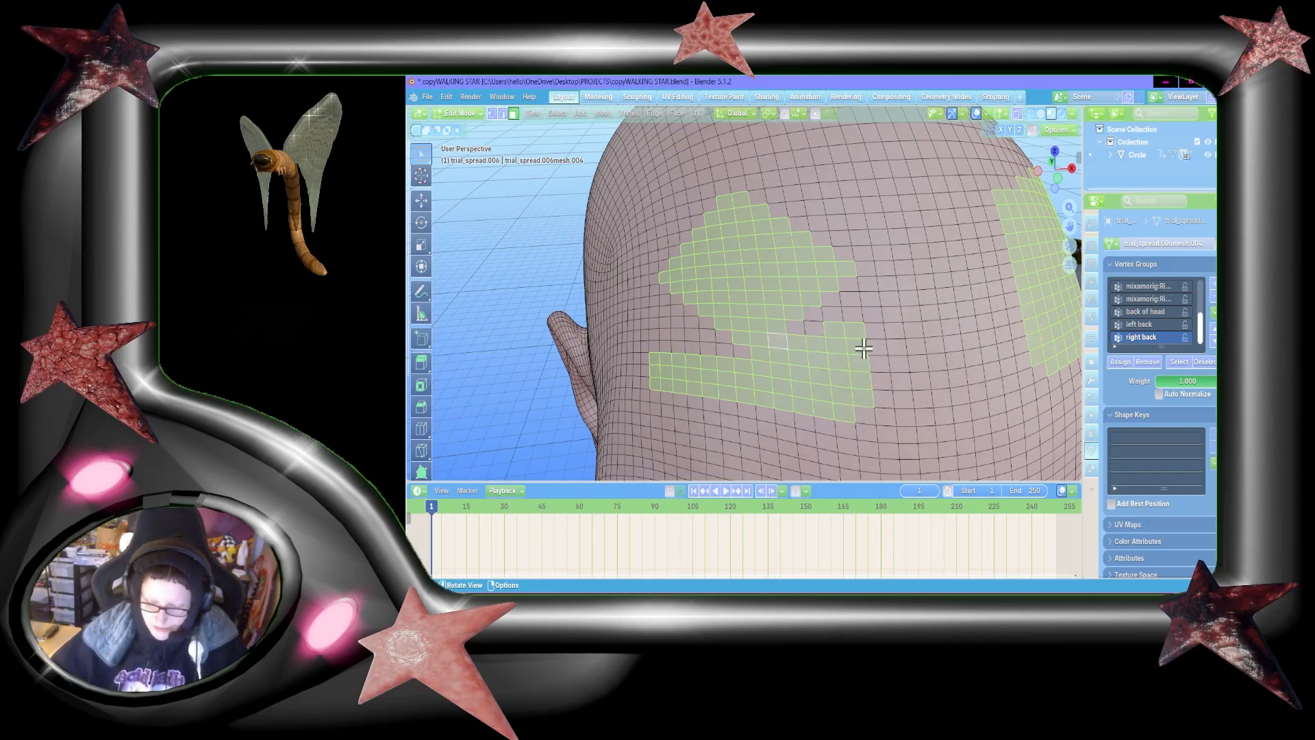
{"action": "key", "text": "b"}
{"action": "left_click_drag", "start_coordinate": [899, 437], "coordinate": [809, 320], "text": "shift"}
{"action": "key", "text": "b"}
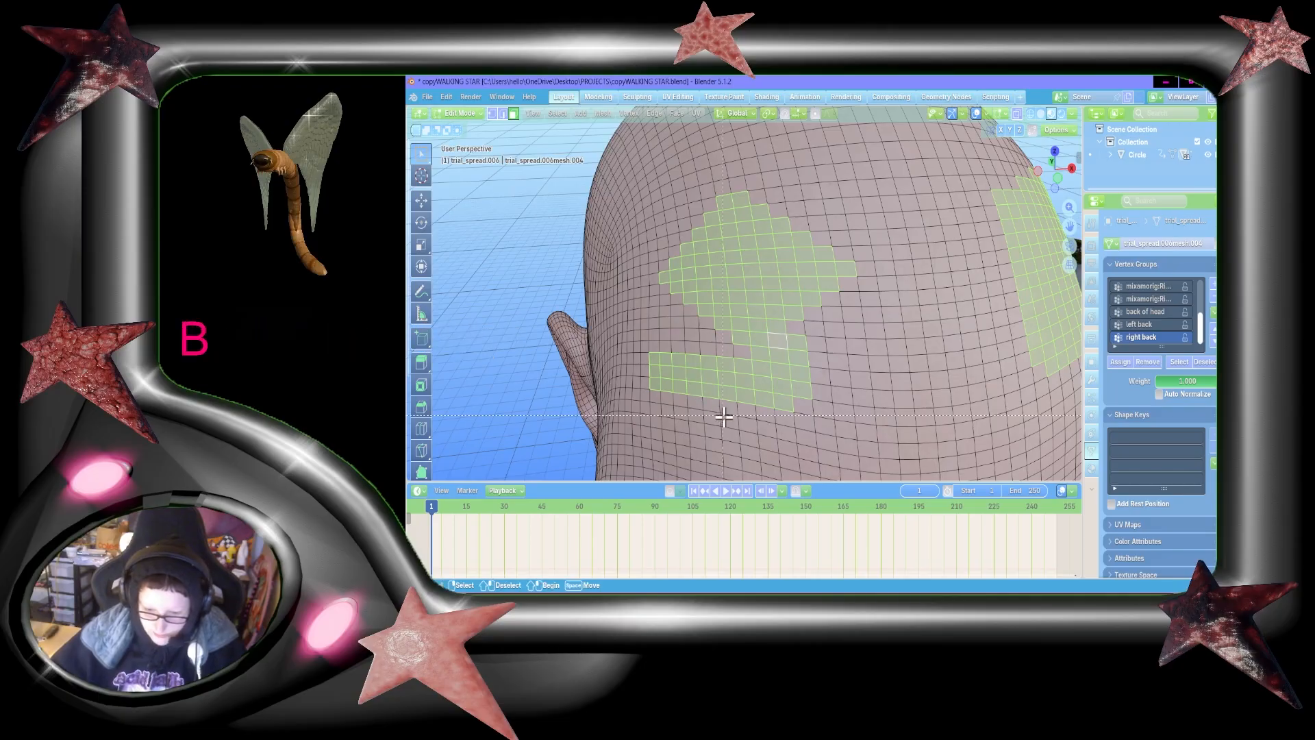
{"action": "left_click_drag", "start_coordinate": [646, 346], "coordinate": [735, 404], "text": "shift"}
{"action": "key", "text": "b"}
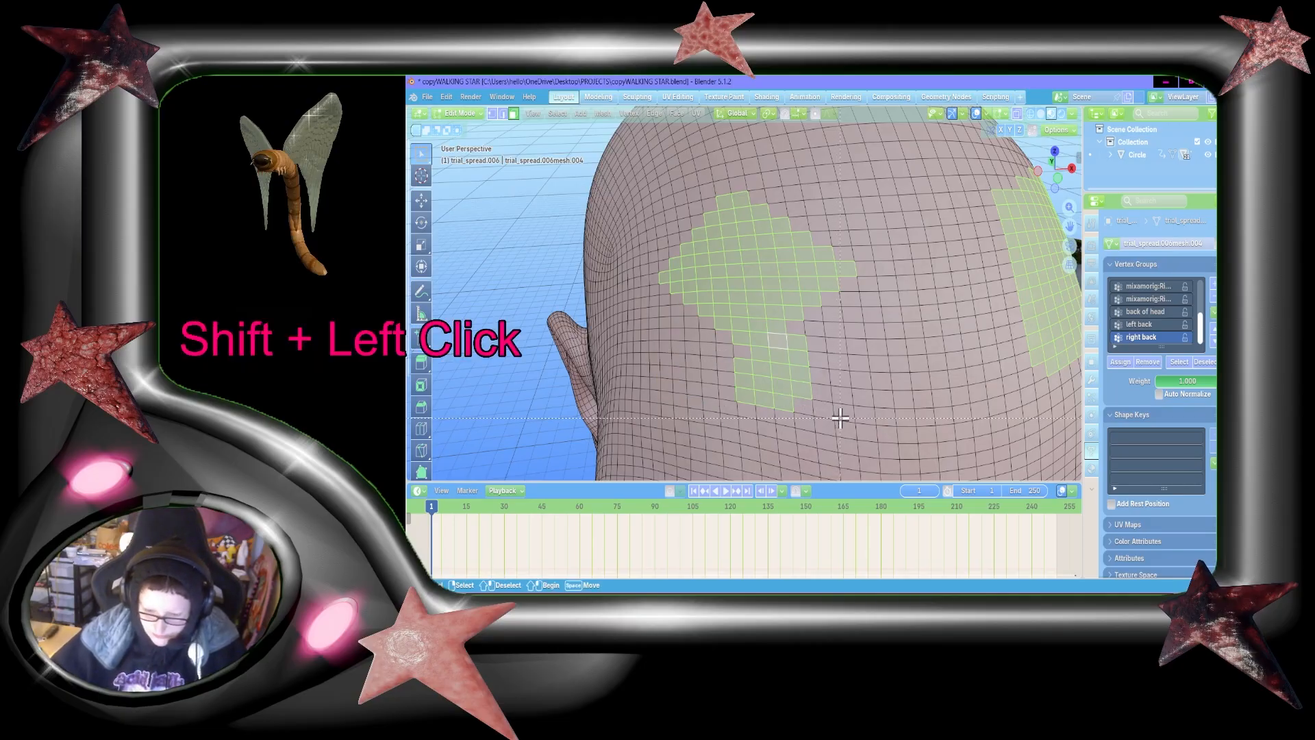
{"action": "left_click_drag", "start_coordinate": [841, 417], "coordinate": [735, 368], "text": "shift"}
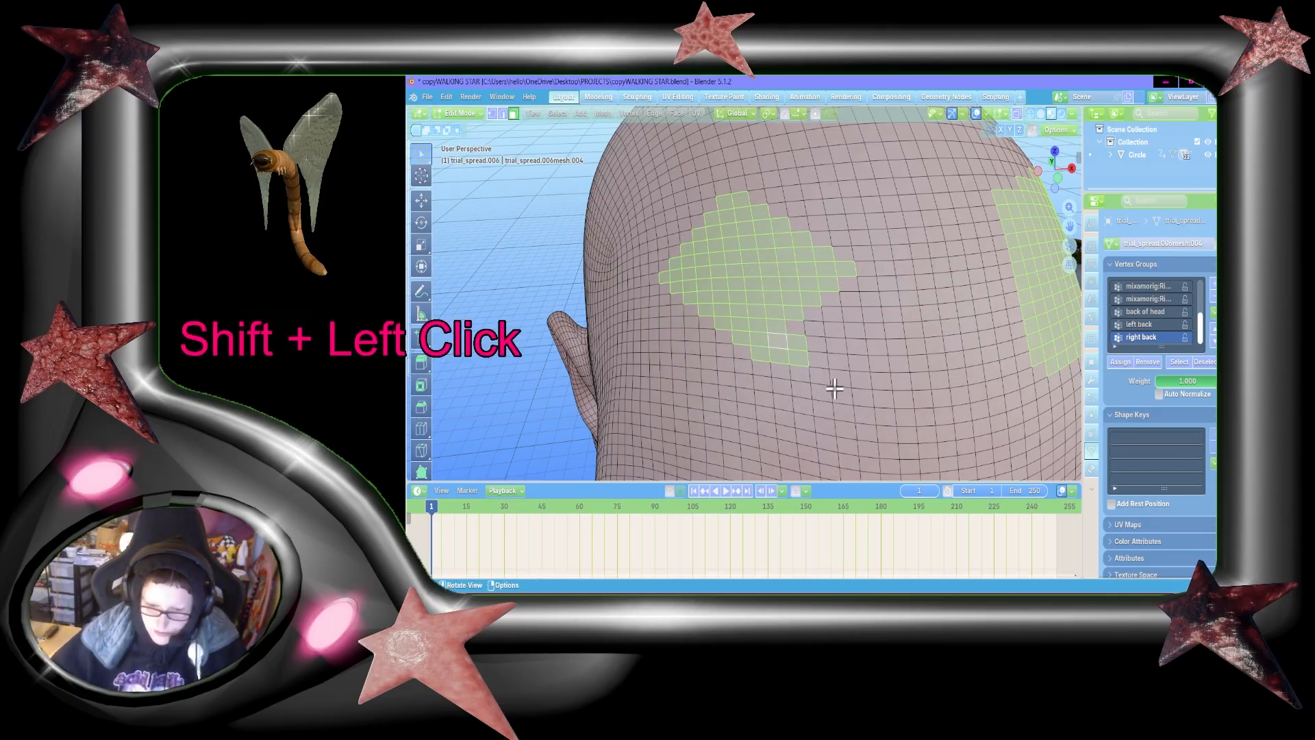
{"action": "left_click", "coordinate": [793, 341], "text": "shift"}
{"action": "left_click", "coordinate": [781, 356], "text": "shift"}
{"action": "left_click", "coordinate": [802, 359], "text": "shift"}
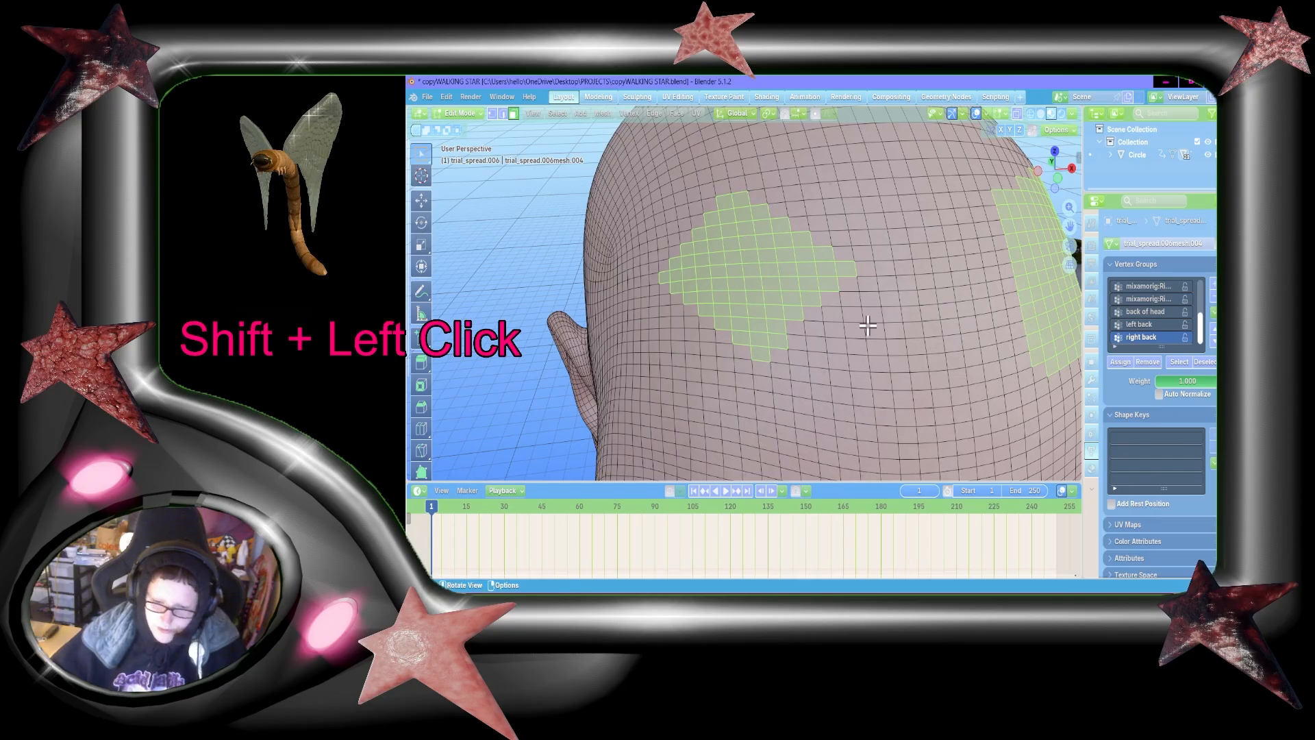
Step: Add single faces at the upper tip and inner upper edge of the character's right forehead patch to complete the diamond
{"action": "key", "text": "shift+grave"}
{"action": "key", "text": "d"}
{"action": "key", "text": "a"}
{"action": "key", "text": "s"}
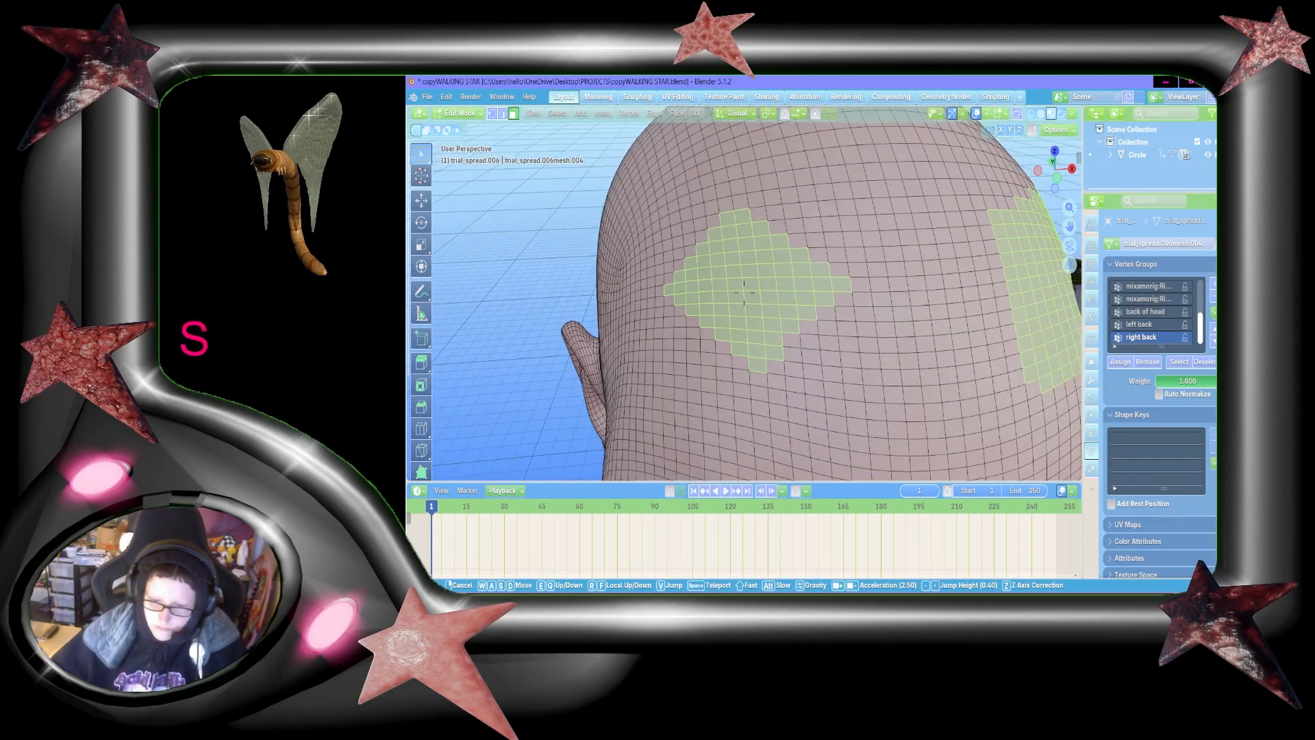
{"action": "left_click", "coordinate": [750, 302]}
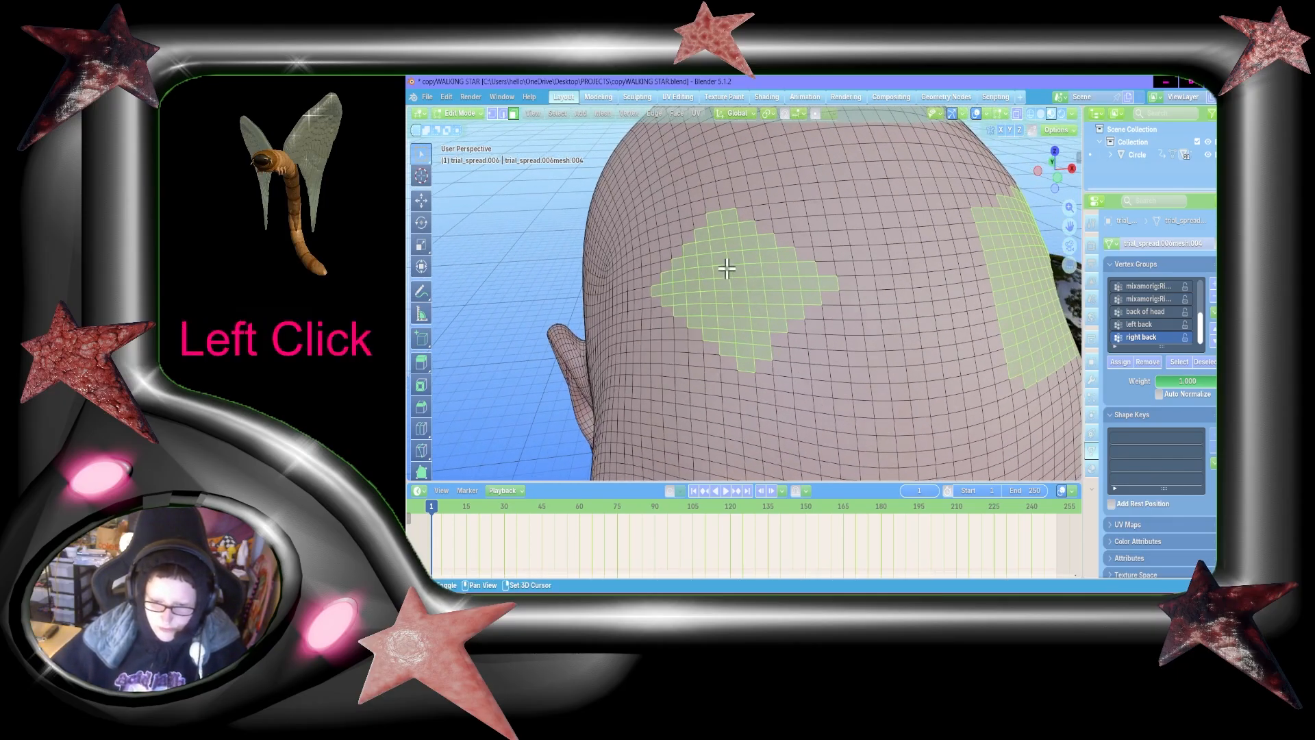
{"action": "left_click", "coordinate": [730, 210], "text": "shift"}
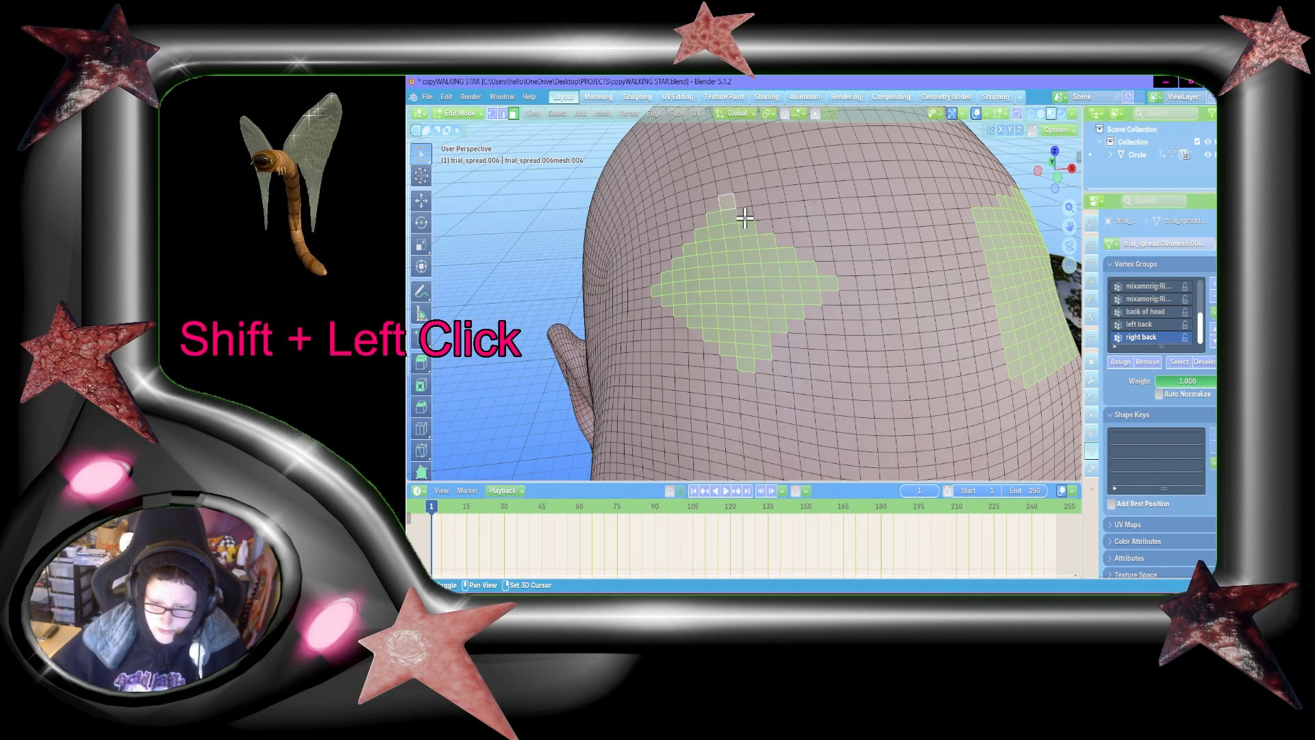
{"action": "left_click", "coordinate": [785, 240], "text": "shift"}
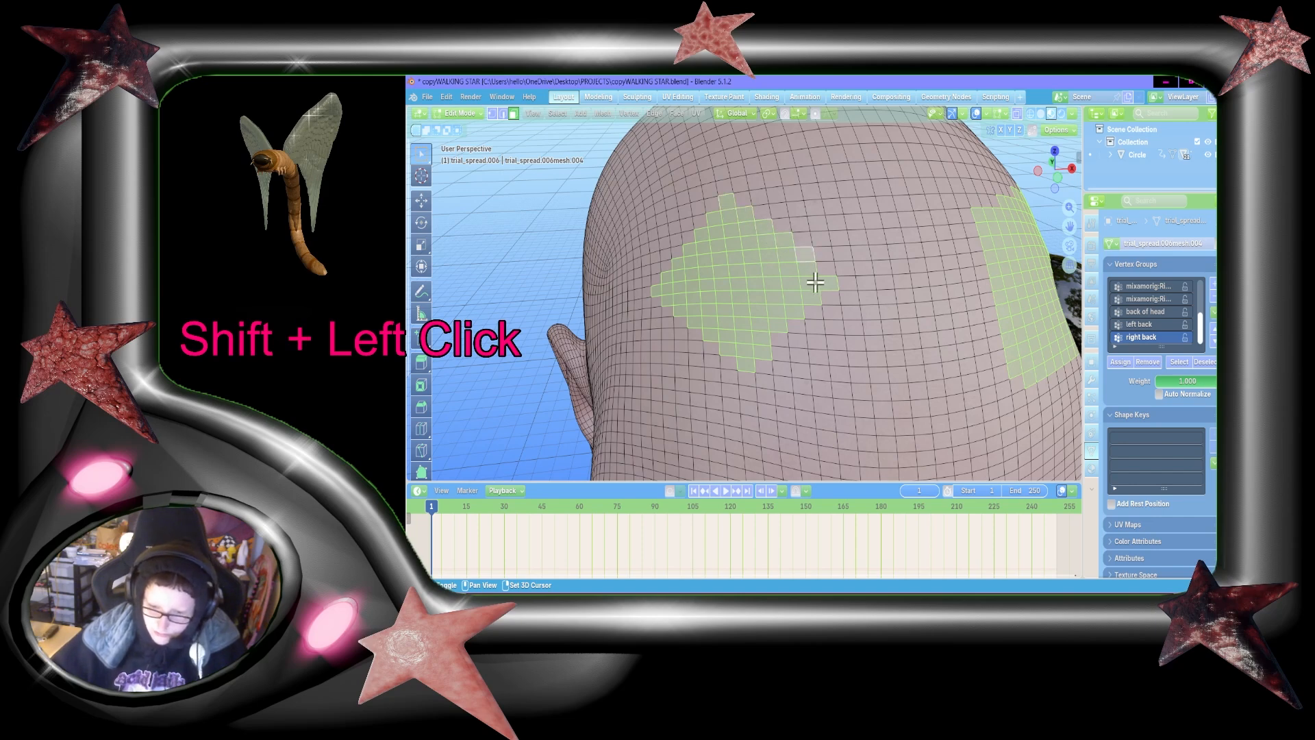
{"action": "left_click", "coordinate": [826, 270], "text": "shift"}
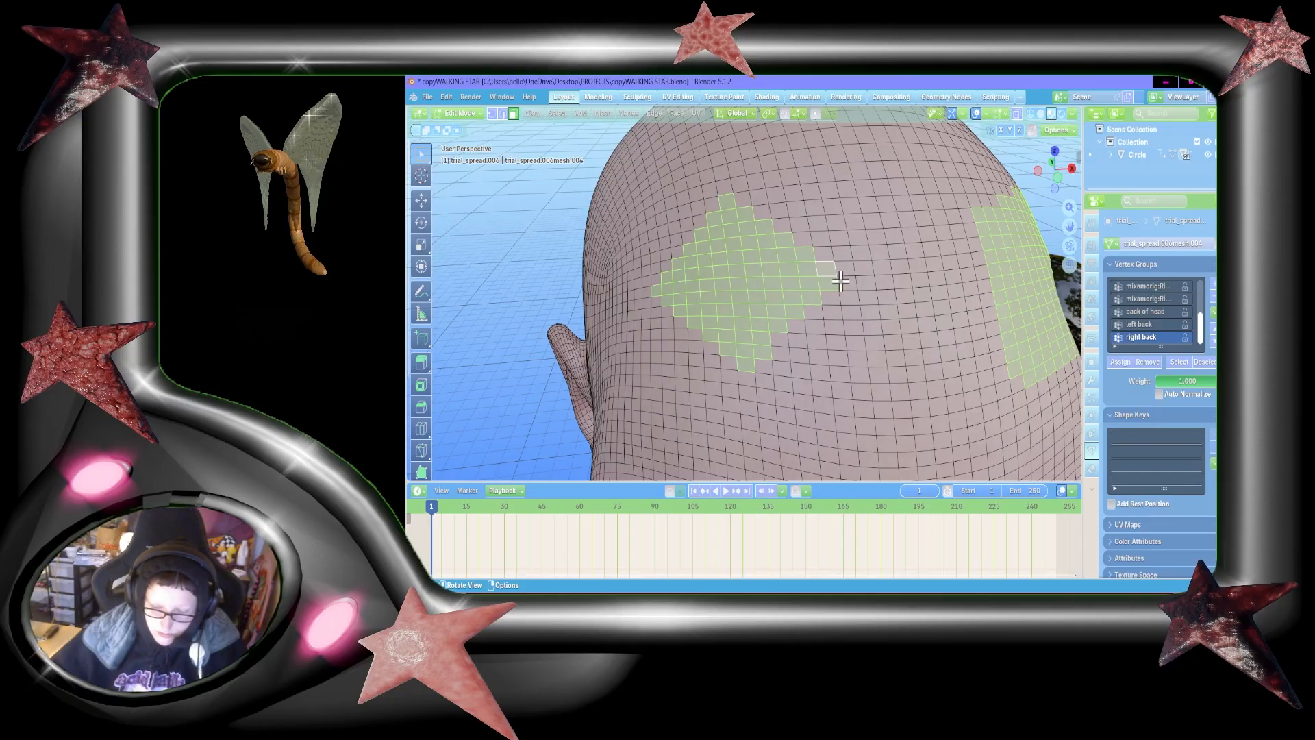
Step: Deselect faces along the inner upper corner of the character's left forehead patch to give it a stepped slope
{"action": "key", "text": "shift+grave"}
{"action": "key", "text": "s"}
{"action": "key", "text": "d"}
{"action": "key", "text": "a"}
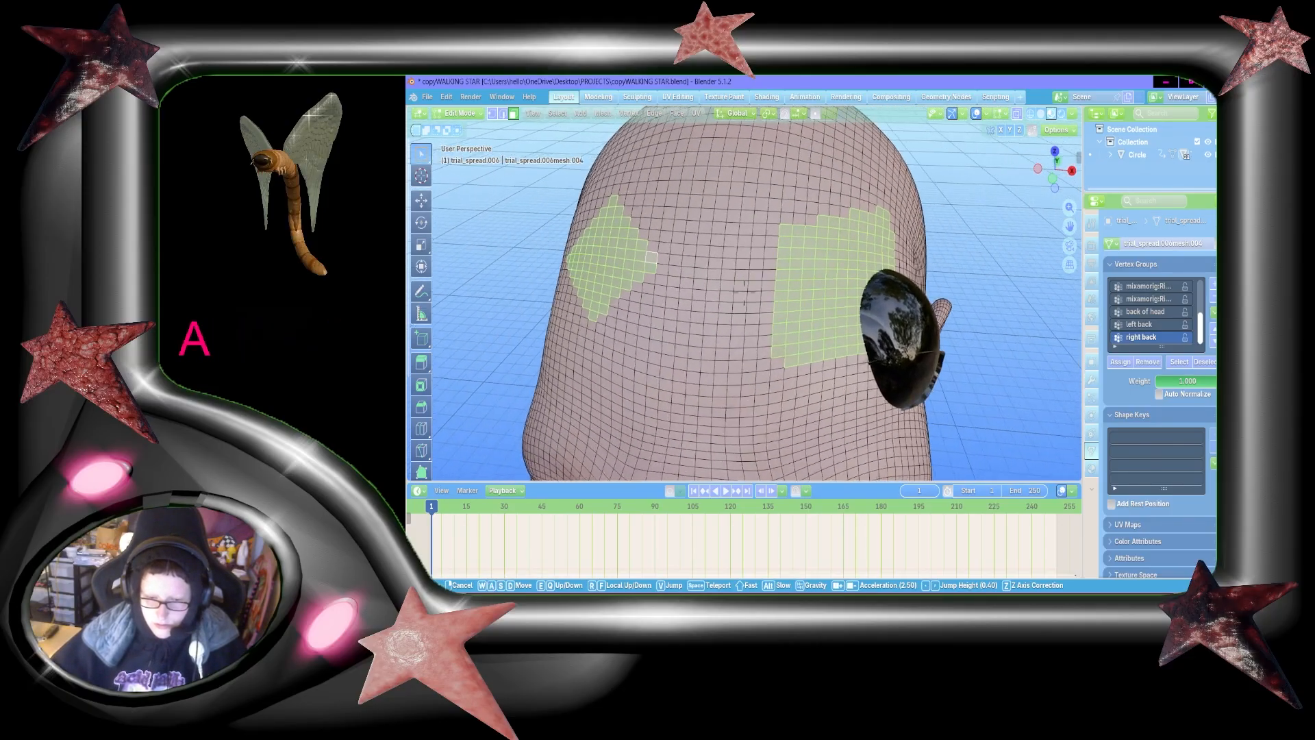
{"action": "key", "text": "w"}
{"action": "key", "text": "s"}
{"action": "left_click", "coordinate": [605, 205]}
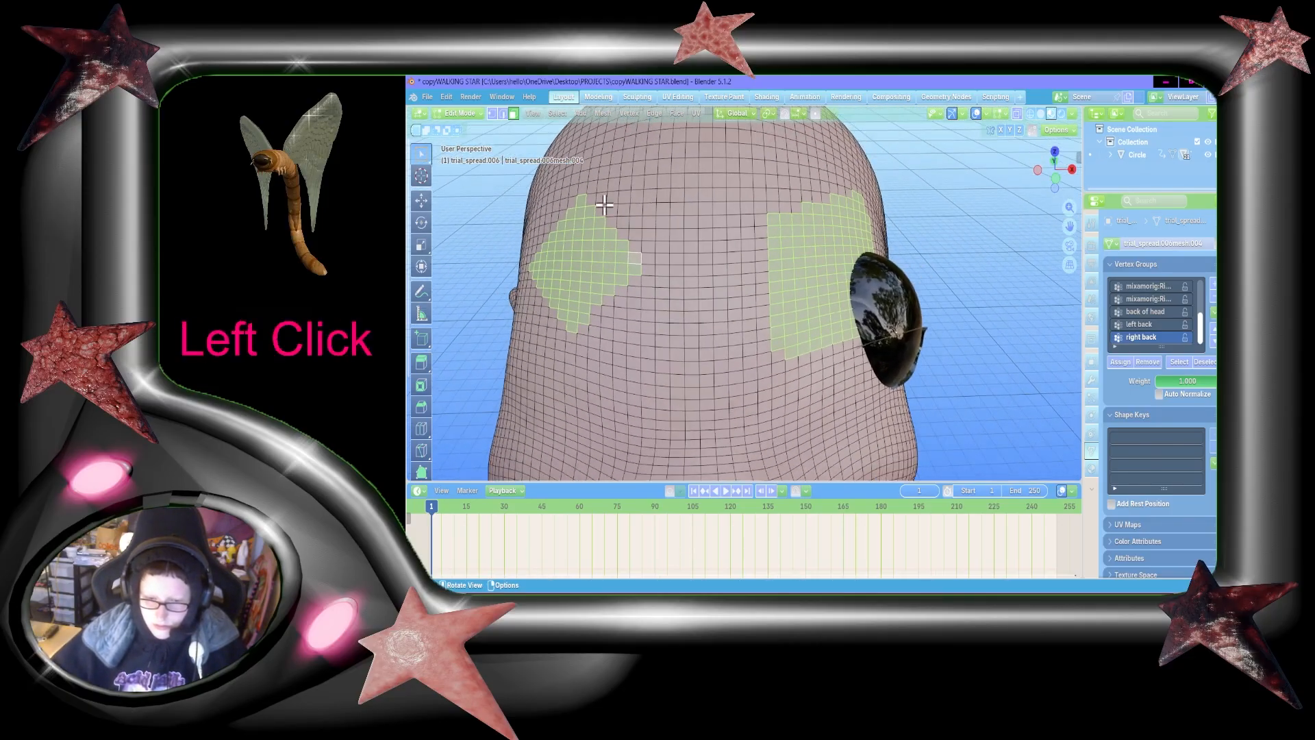
{"action": "left_click", "coordinate": [820, 194], "text": "shift"}
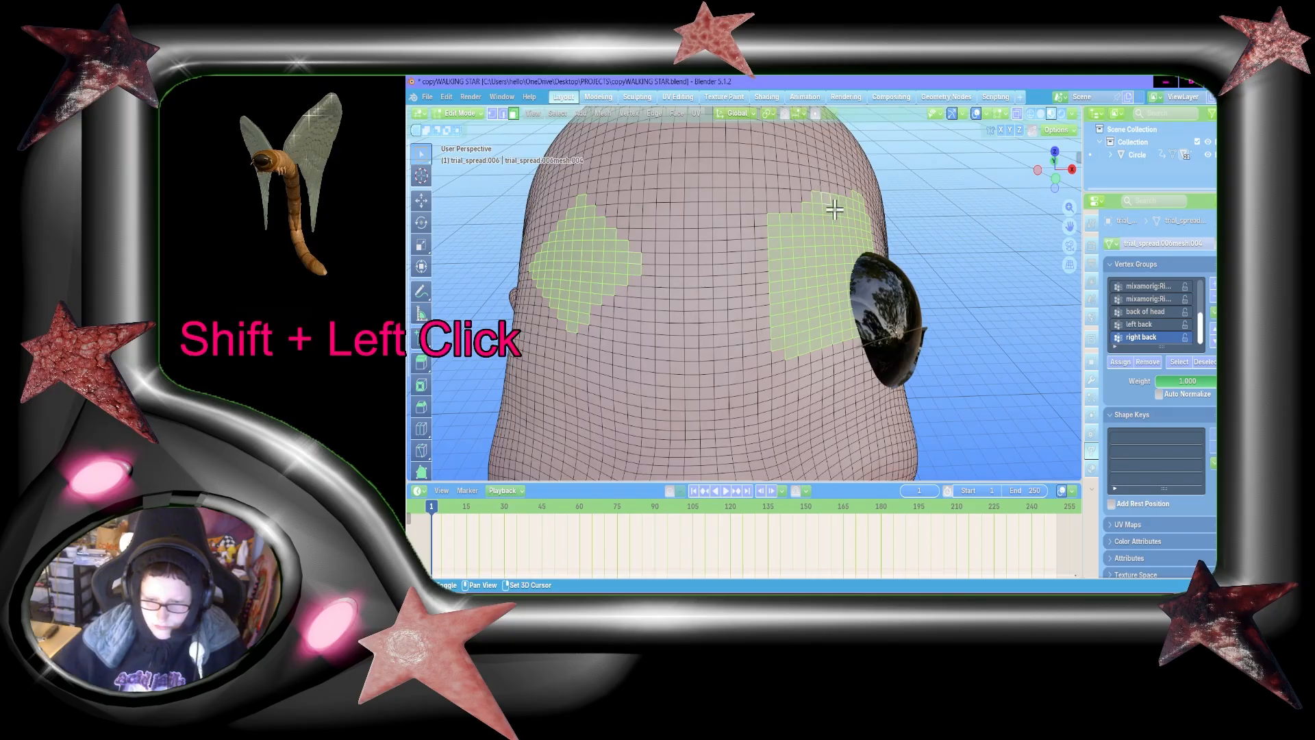
{"action": "left_click", "coordinate": [814, 210], "text": "shift"}
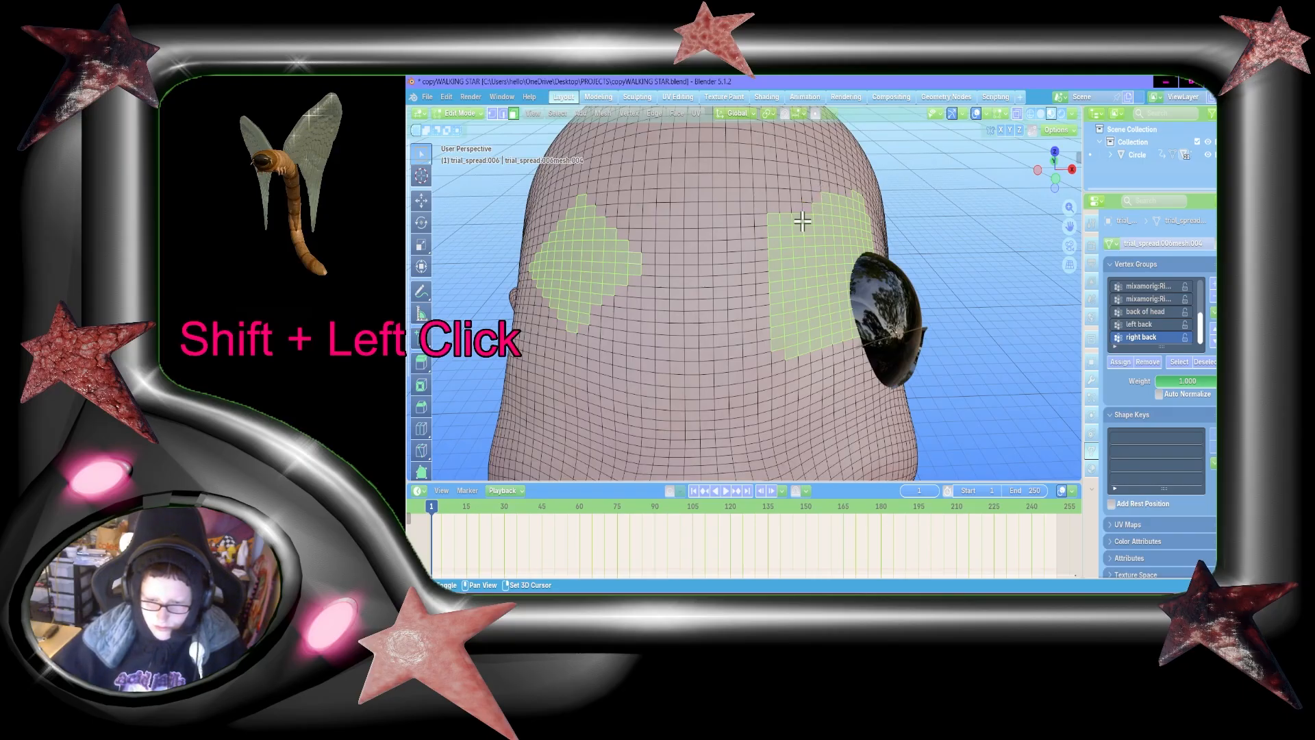
{"action": "left_click", "coordinate": [799, 220], "text": "shift"}
{"action": "left_click", "coordinate": [787, 232], "text": "shift"}
{"action": "left_click", "coordinate": [784, 220], "text": "shift"}
{"action": "left_click", "coordinate": [776, 219], "text": "shift"}
{"action": "left_click", "coordinate": [775, 228], "text": "shift"}
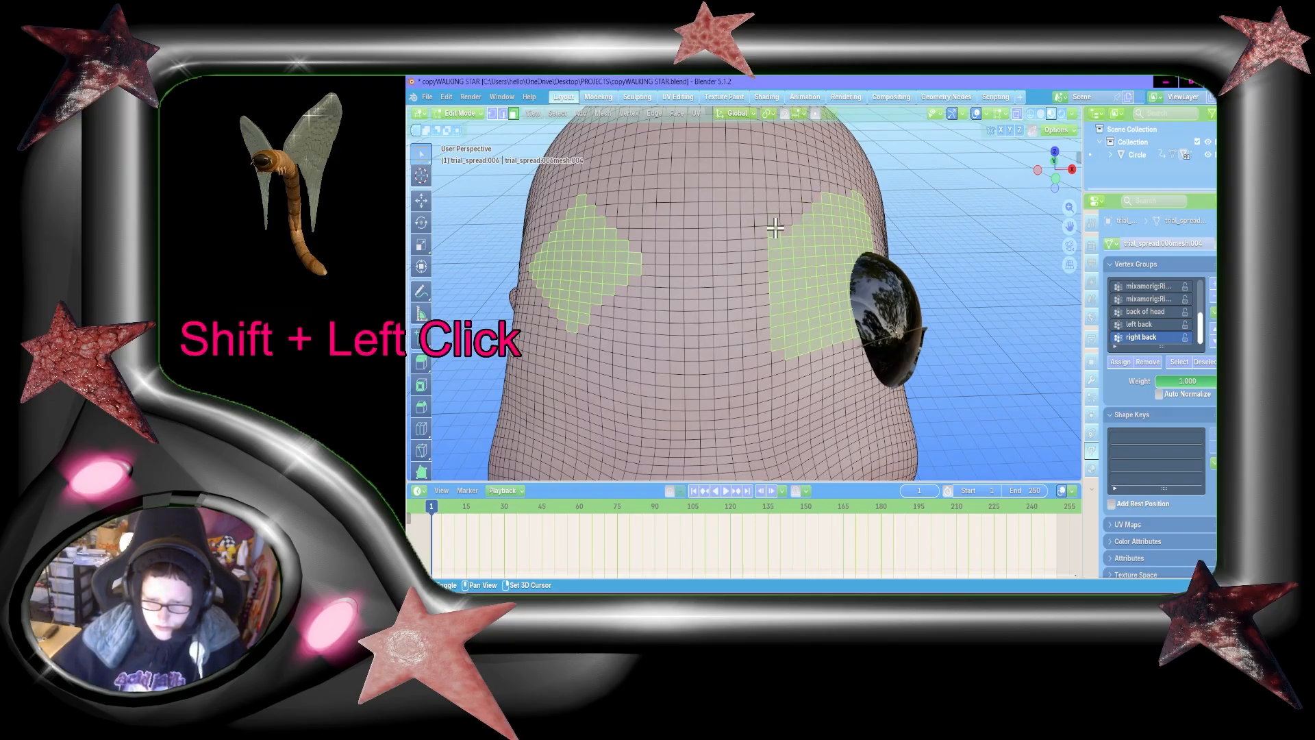
Step: Deselect faces along the outer upper edge of the character's left forehead patch so it rises to a peak
{"action": "key", "text": "shift+grave"}
{"action": "key", "text": "d"}
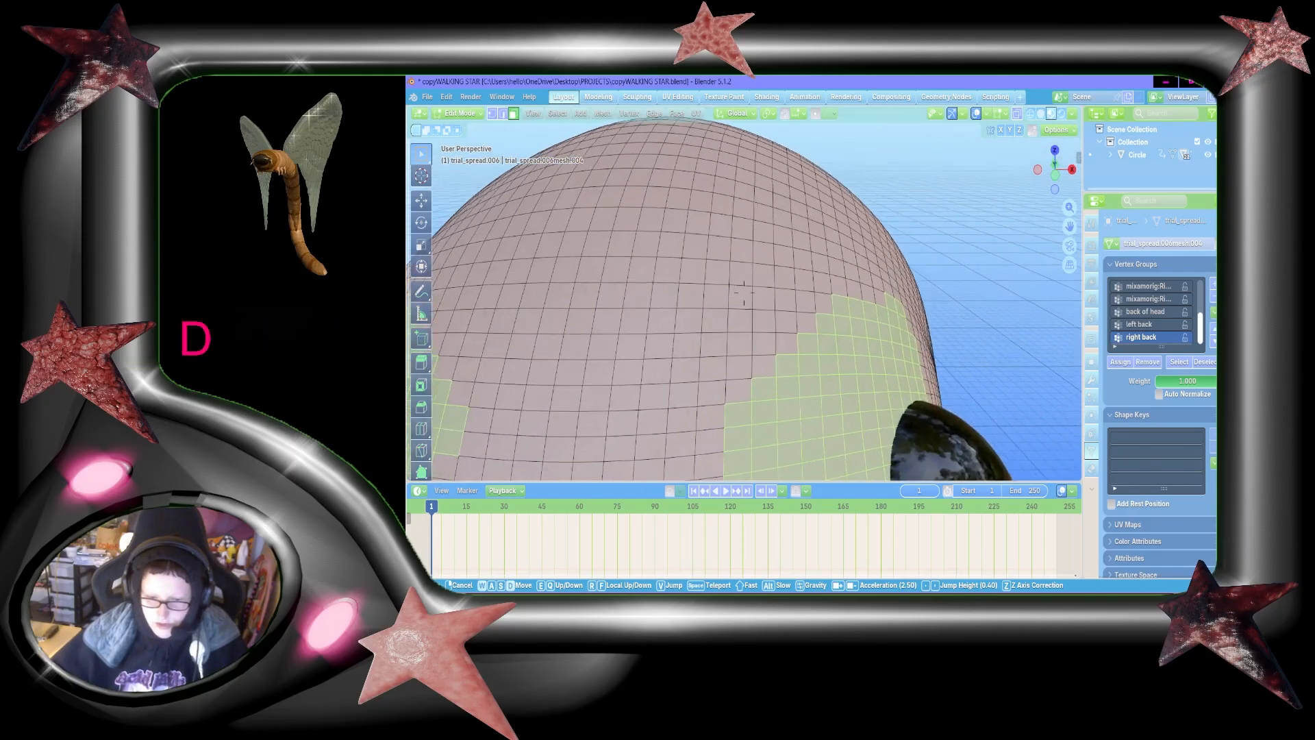
{"action": "key", "text": "a"}
{"action": "left_click", "coordinate": [831, 219]}
{"action": "left_click", "coordinate": [777, 185], "text": "shift"}
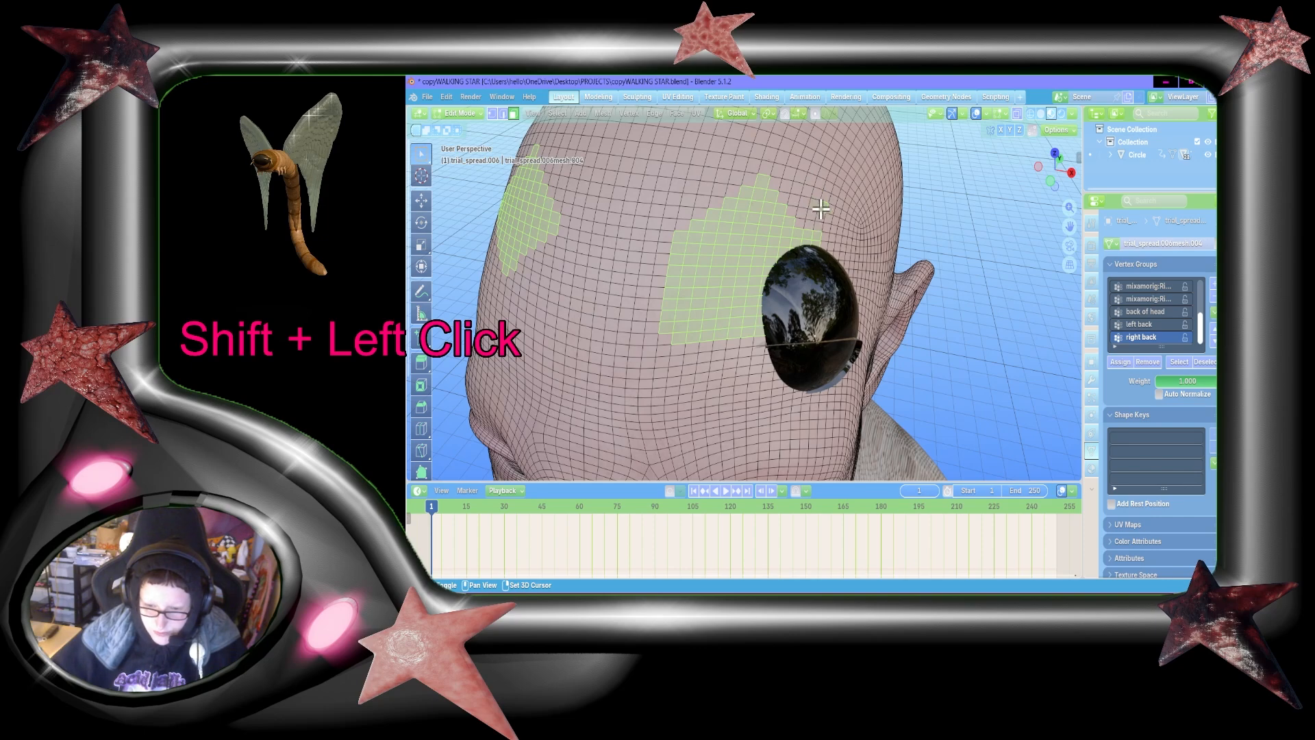
{"action": "key", "text": "shift+grave"}
{"action": "key", "text": "w"}
{"action": "left_click", "coordinate": [744, 291]}
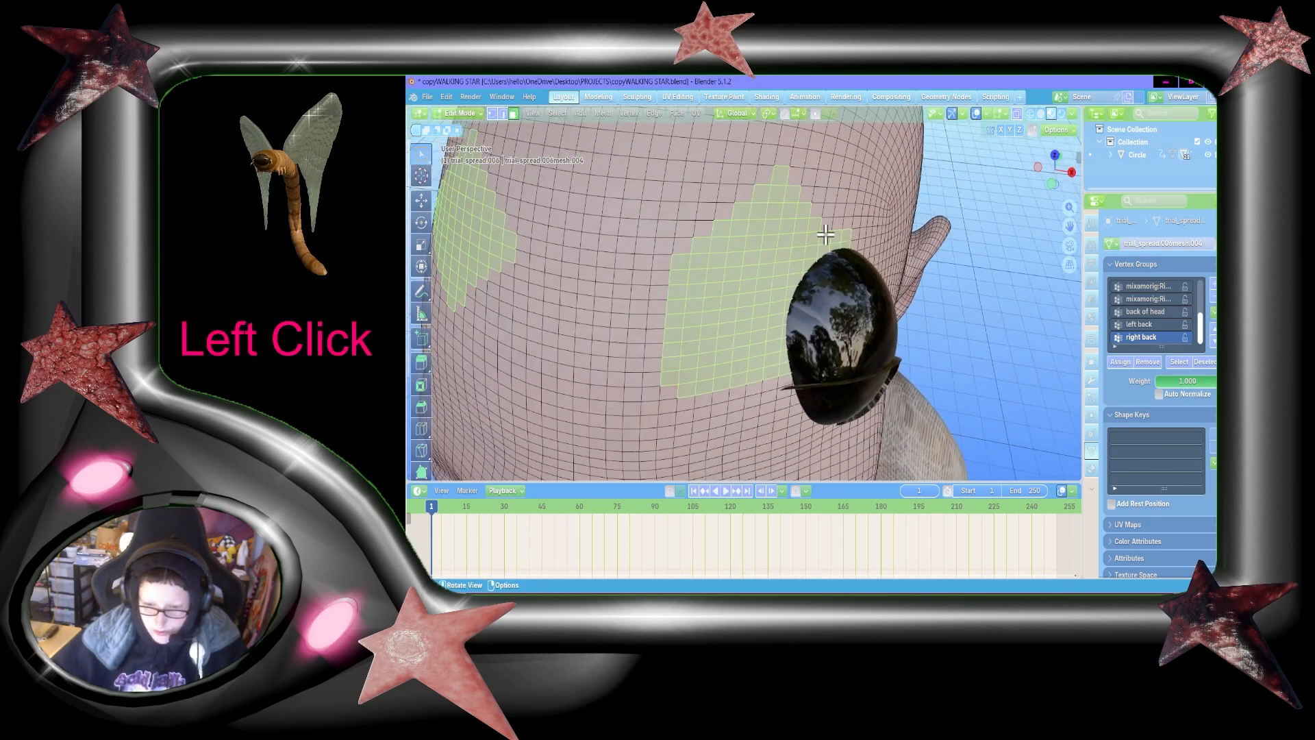
{"action": "left_click", "coordinate": [839, 237], "text": "shift"}
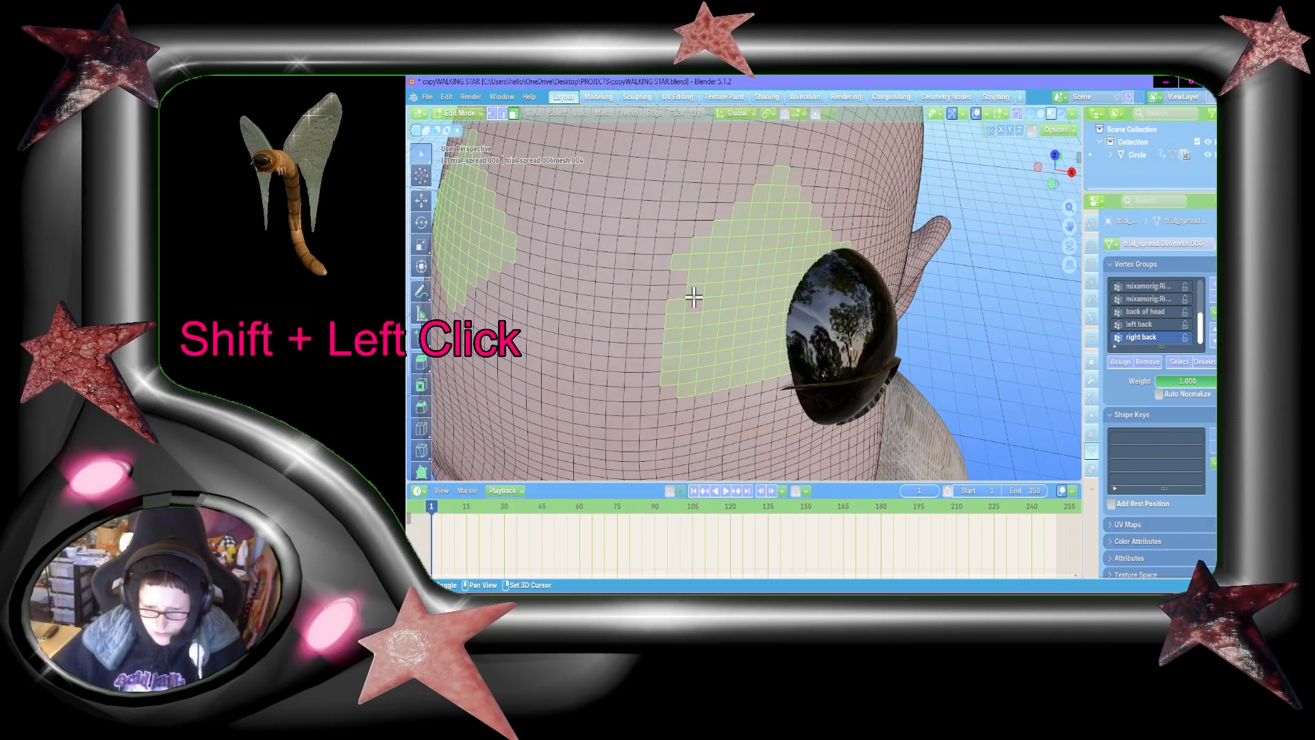
Step: Cut a diagonal through the inner lower faces of the character's left forehead patch and box-deselect the block beneath it
{"action": "left_click", "coordinate": [708, 317], "text": "shift"}
{"action": "left_click", "coordinate": [713, 306], "text": "shift"}
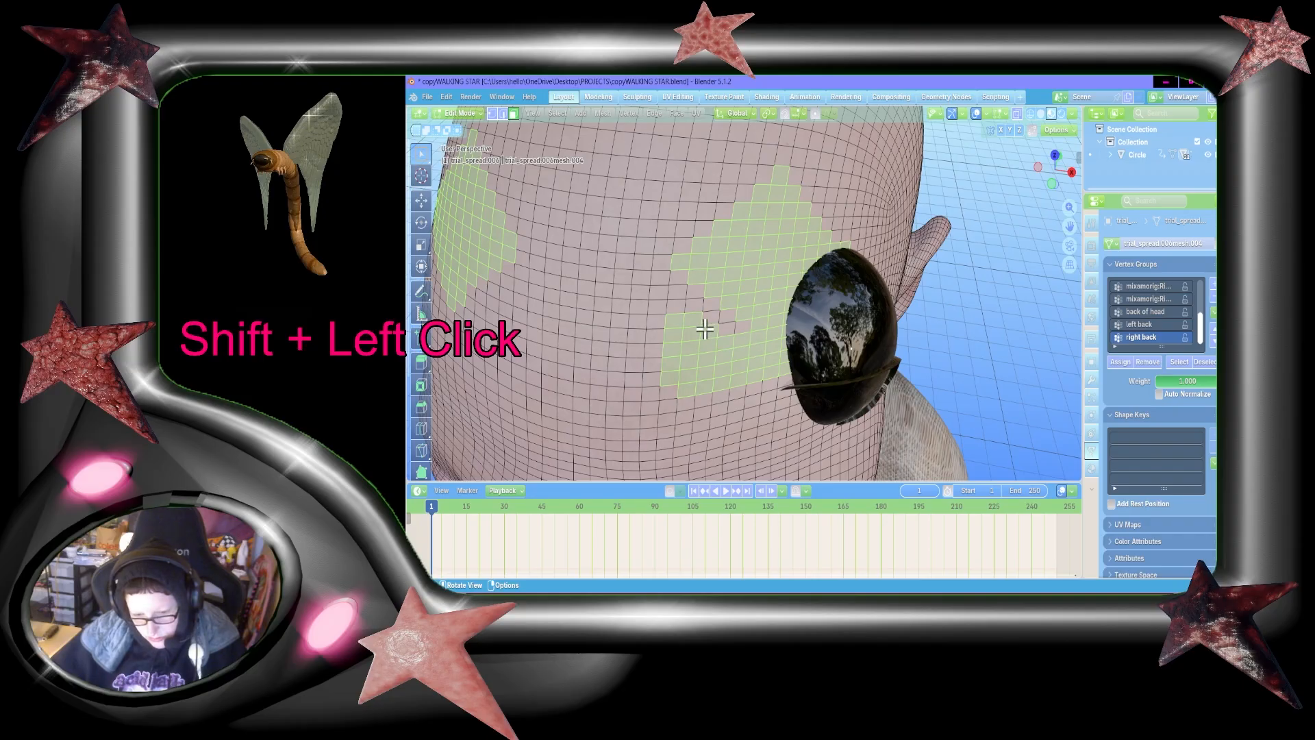
{"action": "key", "text": "b"}
{"action": "left_click_drag", "start_coordinate": [679, 333], "coordinate": [676, 320], "text": "shift"}
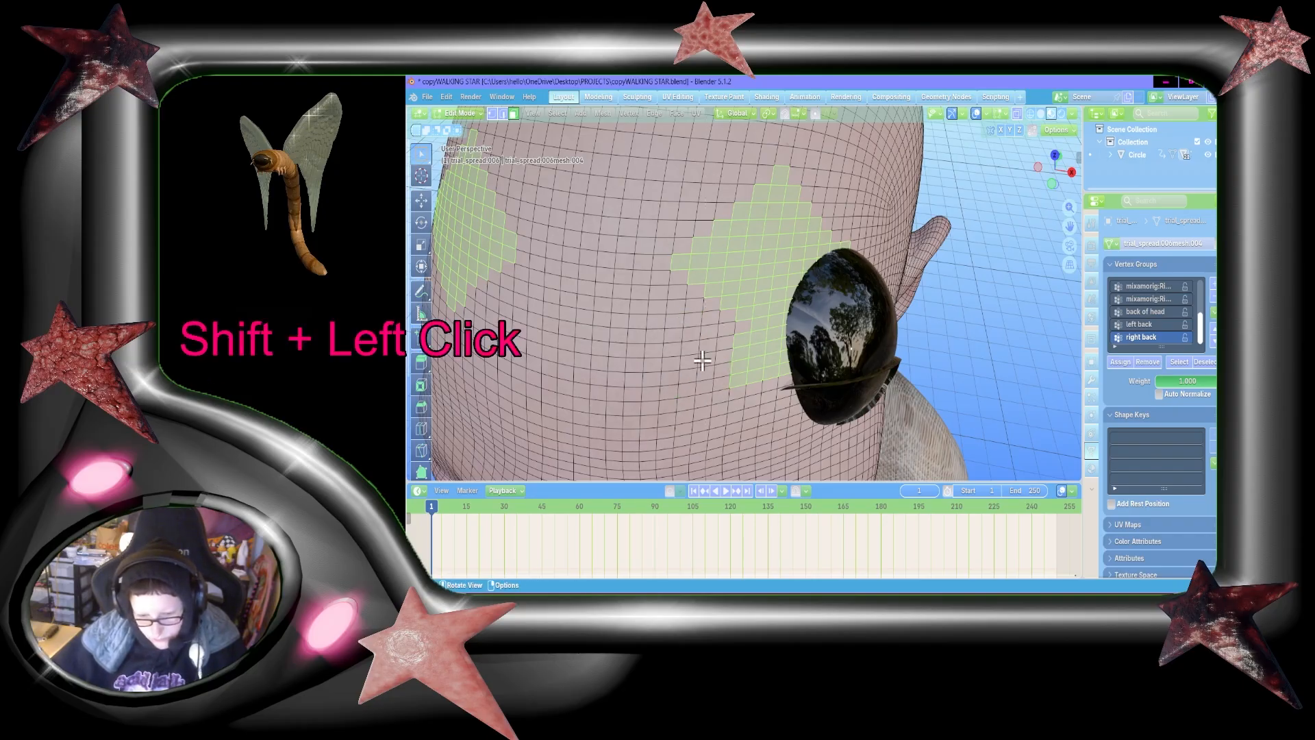
Step: Deselect the remaining inner and lowest faces of the character's left forehead patch to taper its lower end
{"action": "key", "text": "shift+grave"}
{"action": "key", "text": "d"}
{"action": "left_click", "coordinate": [771, 346]}
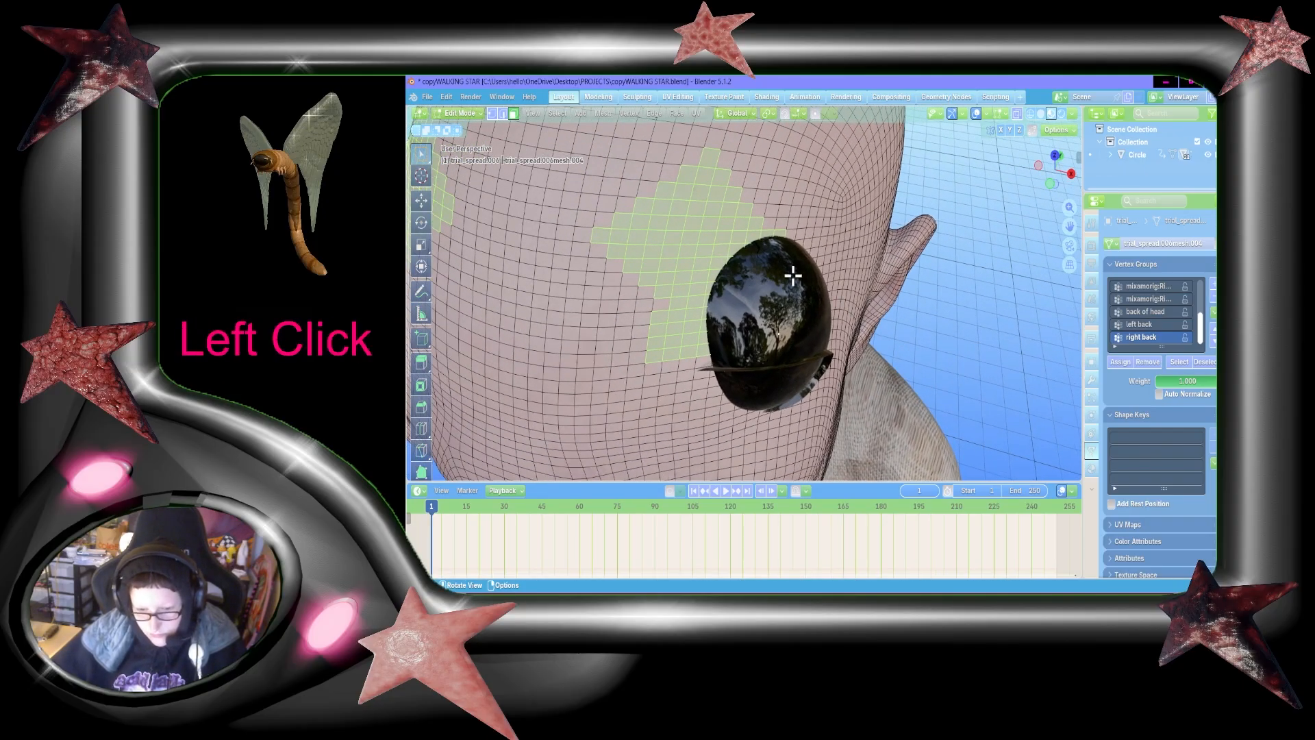
{"action": "left_click", "coordinate": [625, 285], "text": "shift"}
{"action": "left_click", "coordinate": [644, 294], "text": "shift"}
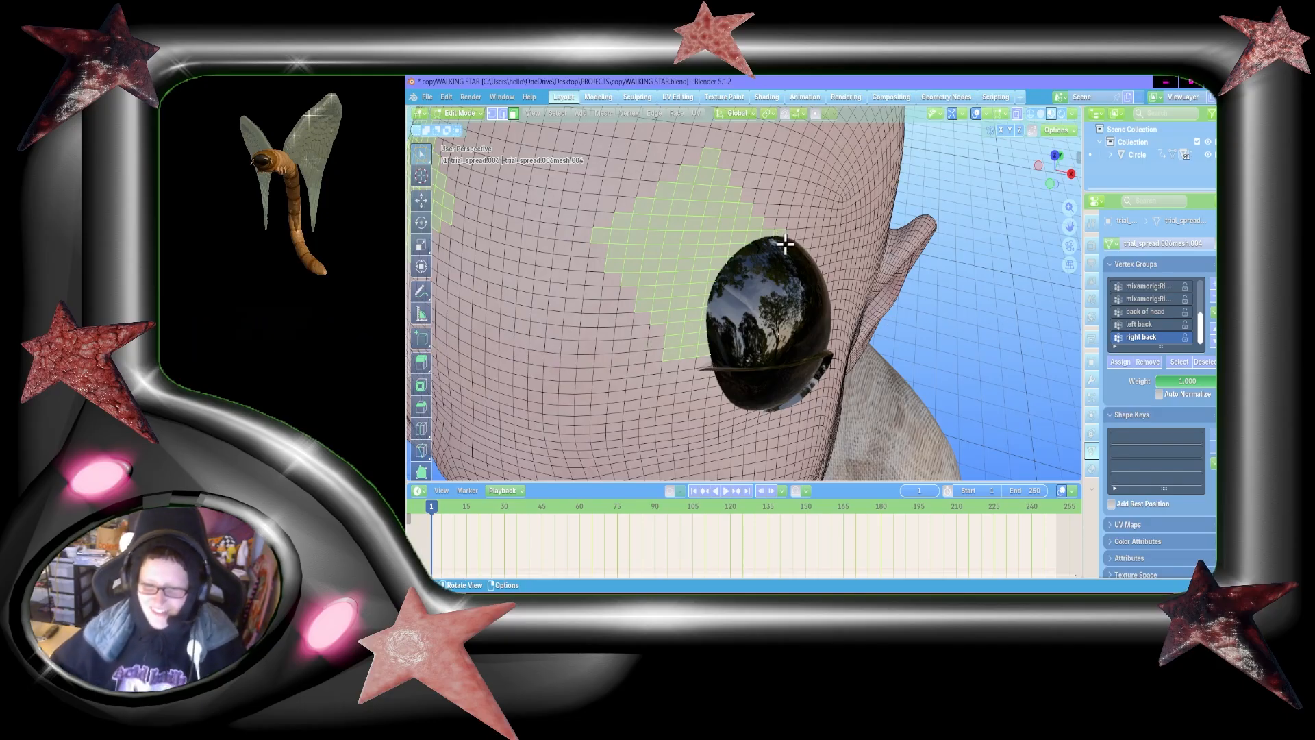
{"action": "left_click", "coordinate": [673, 346], "text": "shift"}
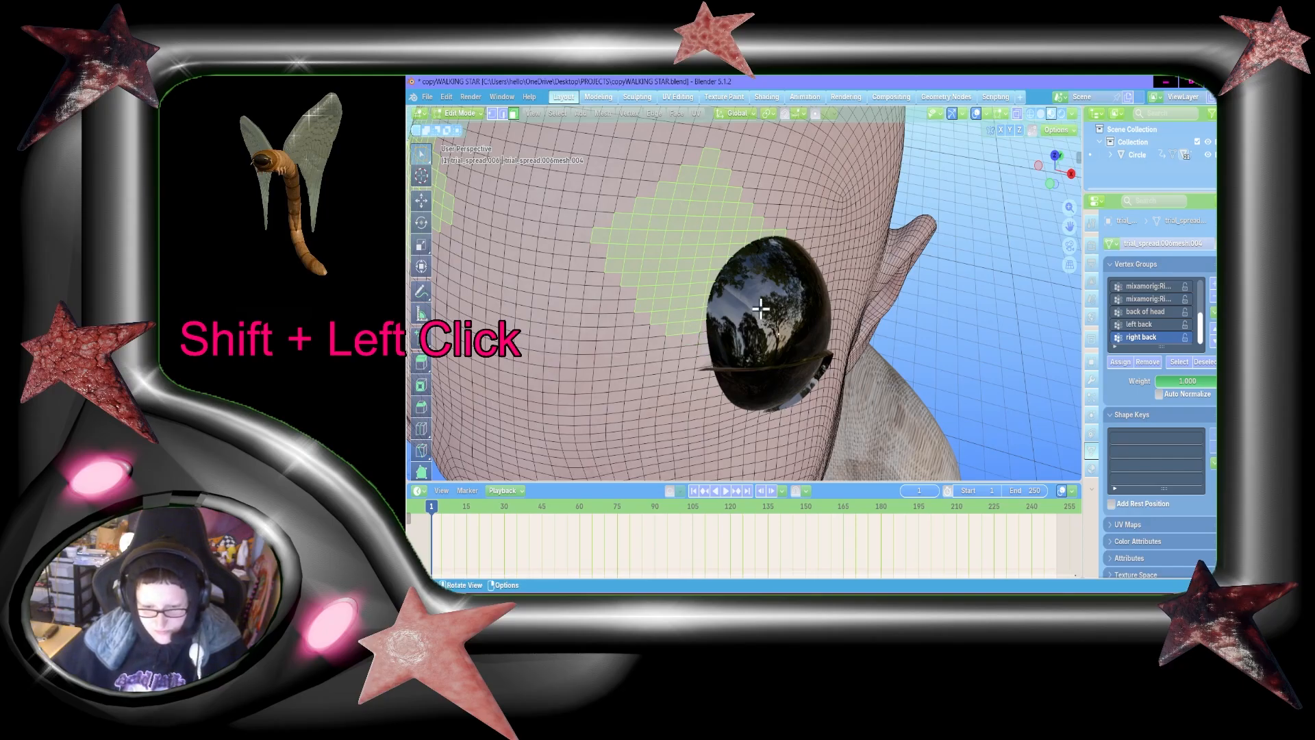
Step: Leave mesh editing and hide the character's left eyeball object that covers the forehead patch
{"action": "key", "text": "Tab"}
{"action": "key", "text": "Tab"}
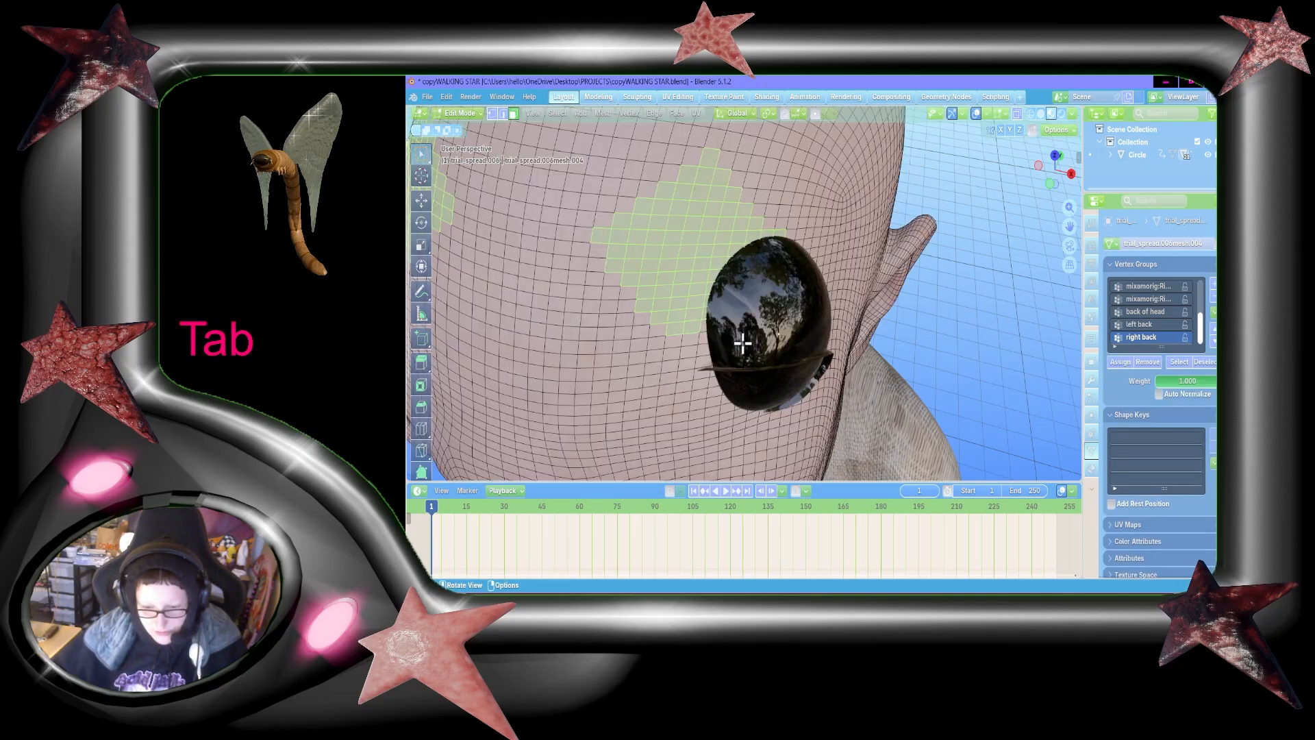
{"action": "key", "text": "Tab"}
{"action": "left_click", "coordinate": [772, 330]}
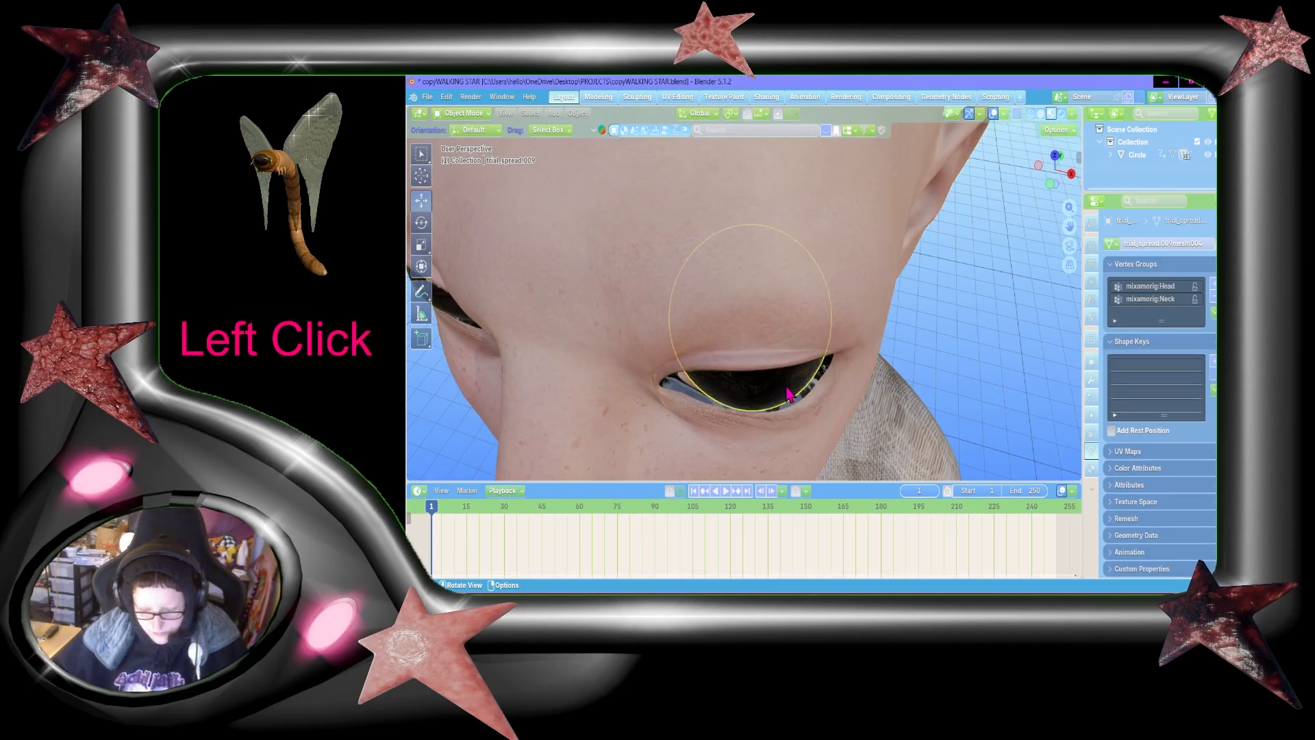
{"action": "key", "text": "h"}
{"action": "key", "text": "Tab"}
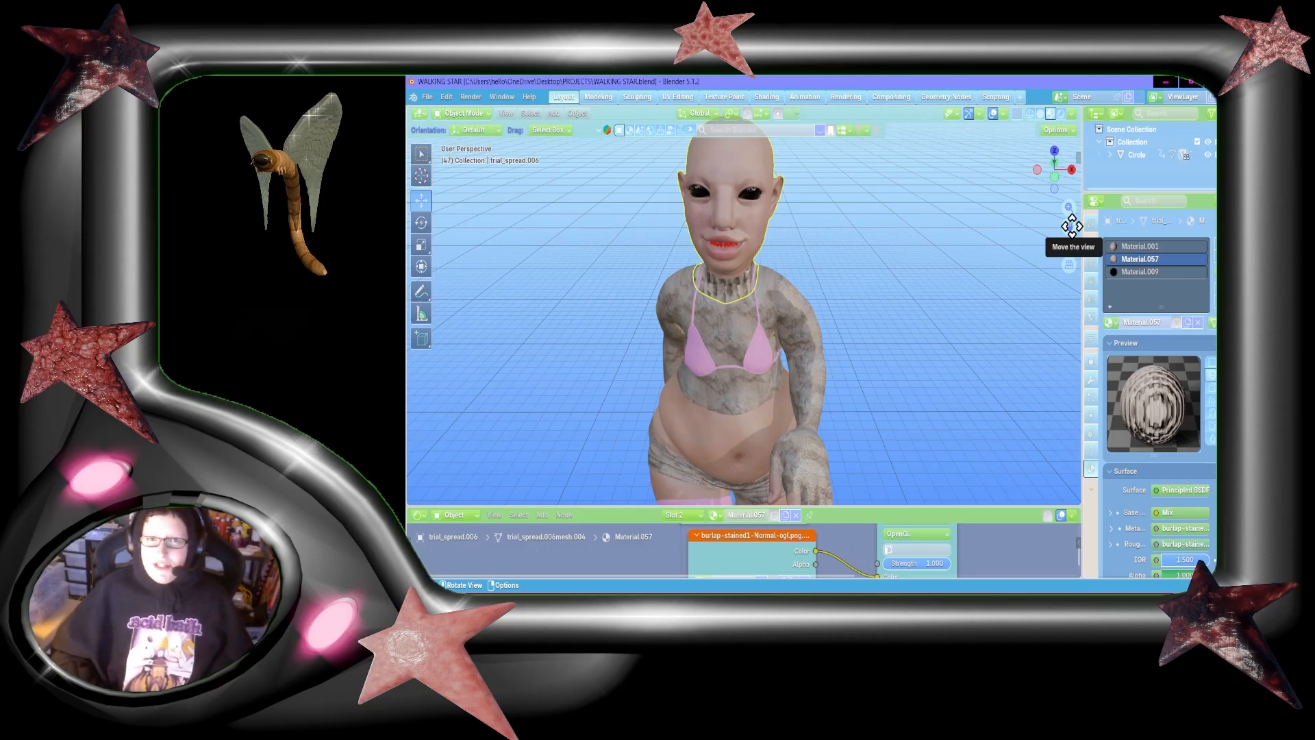
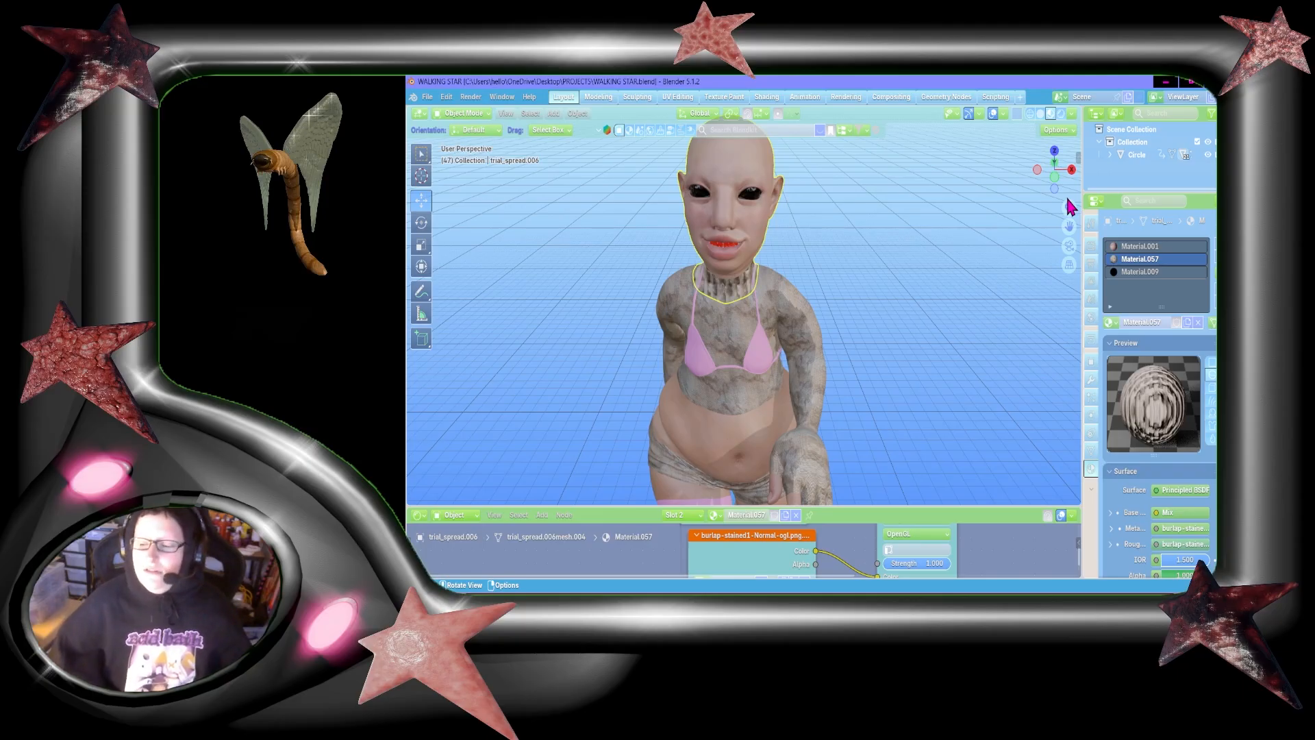
{"action": "left_click", "coordinate": [1055, 183]}
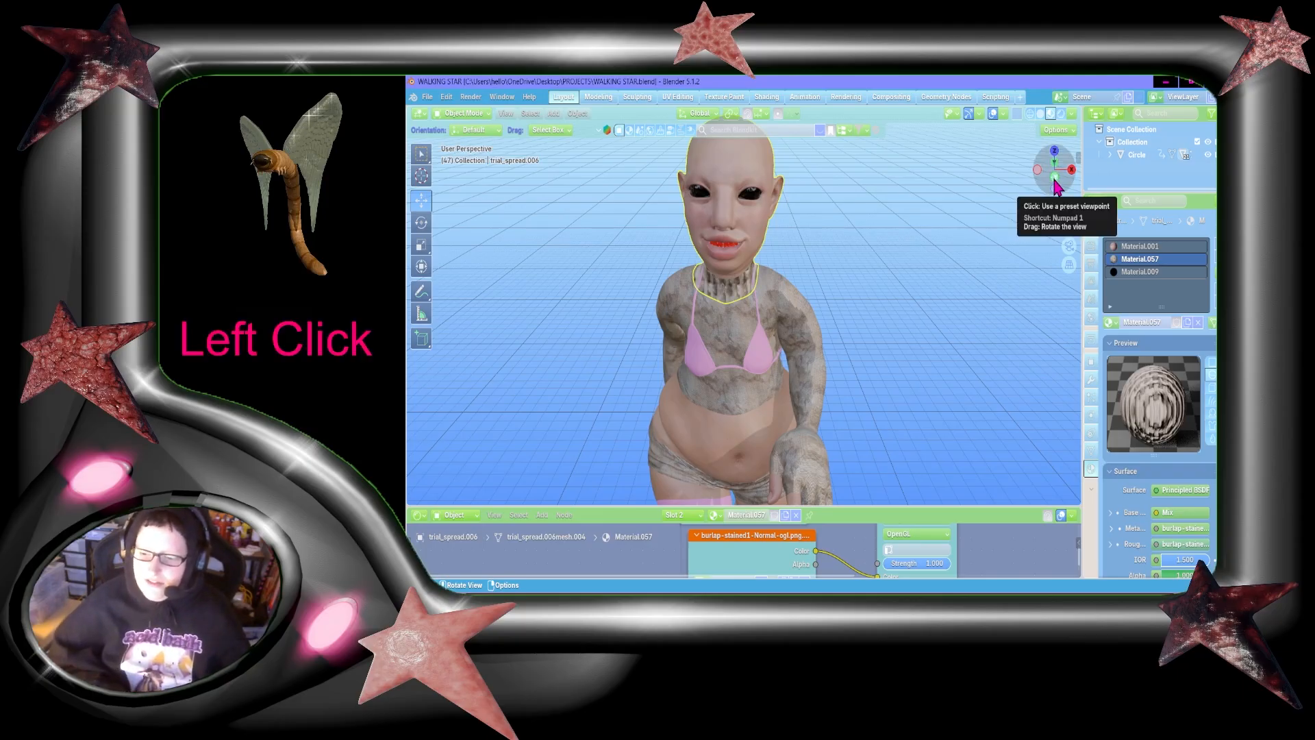
{"action": "left_click_drag", "start_coordinate": [1055, 183], "coordinate": [931, 154]}
{"action": "mouse_move", "coordinate": [1055, 184]}
{"action": "left_mouse_down"}
{"action": "mouse_move", "coordinate": [1040, 197]}
{"action": "mouse_move", "coordinate": [1042, 171]}
{"action": "mouse_move", "coordinate": [1055, 199]}
{"action": "mouse_move", "coordinate": [1053, 185]}
{"action": "left_mouse_up"}
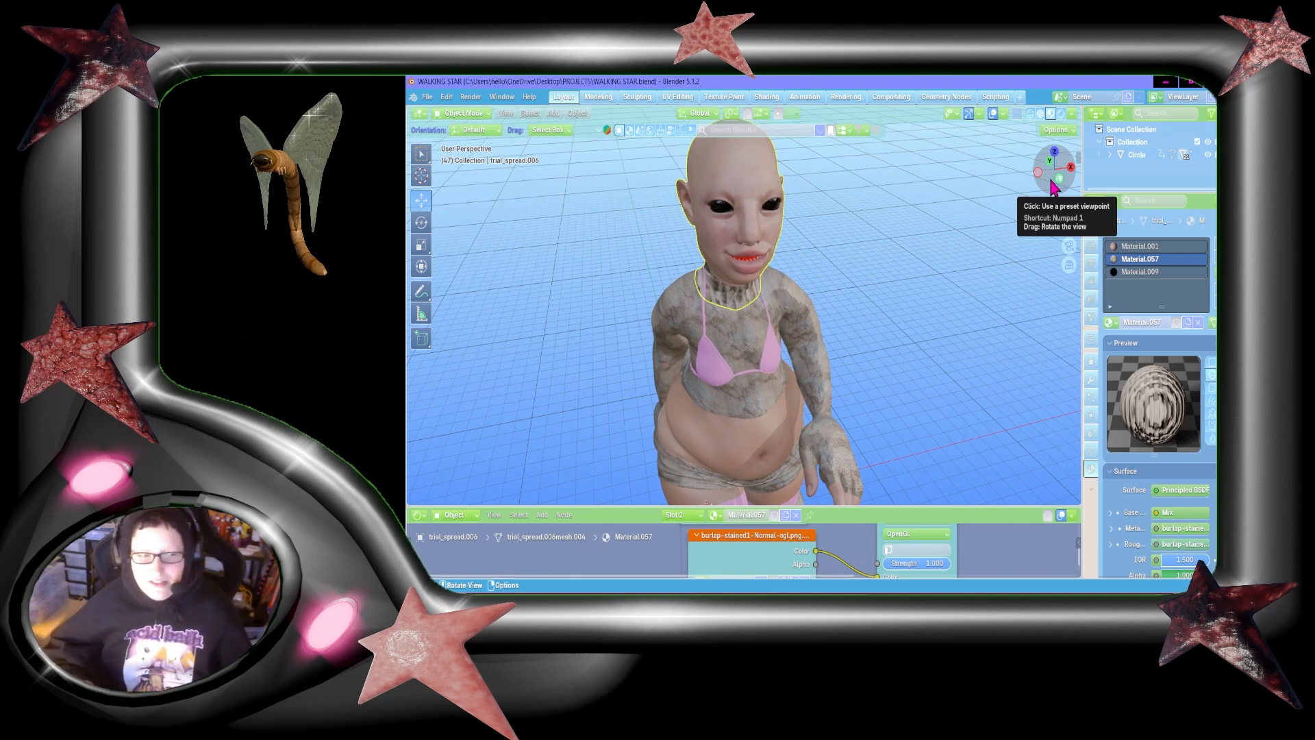
{"action": "mouse_move", "coordinate": [1053, 184]}
{"action": "left_mouse_down"}
{"action": "mouse_move", "coordinate": [866, 204]}
{"action": "mouse_move", "coordinate": [859, 237]}
{"action": "mouse_move", "coordinate": [1073, 195]}
{"action": "mouse_move", "coordinate": [1060, 195]}
{"action": "left_mouse_up"}
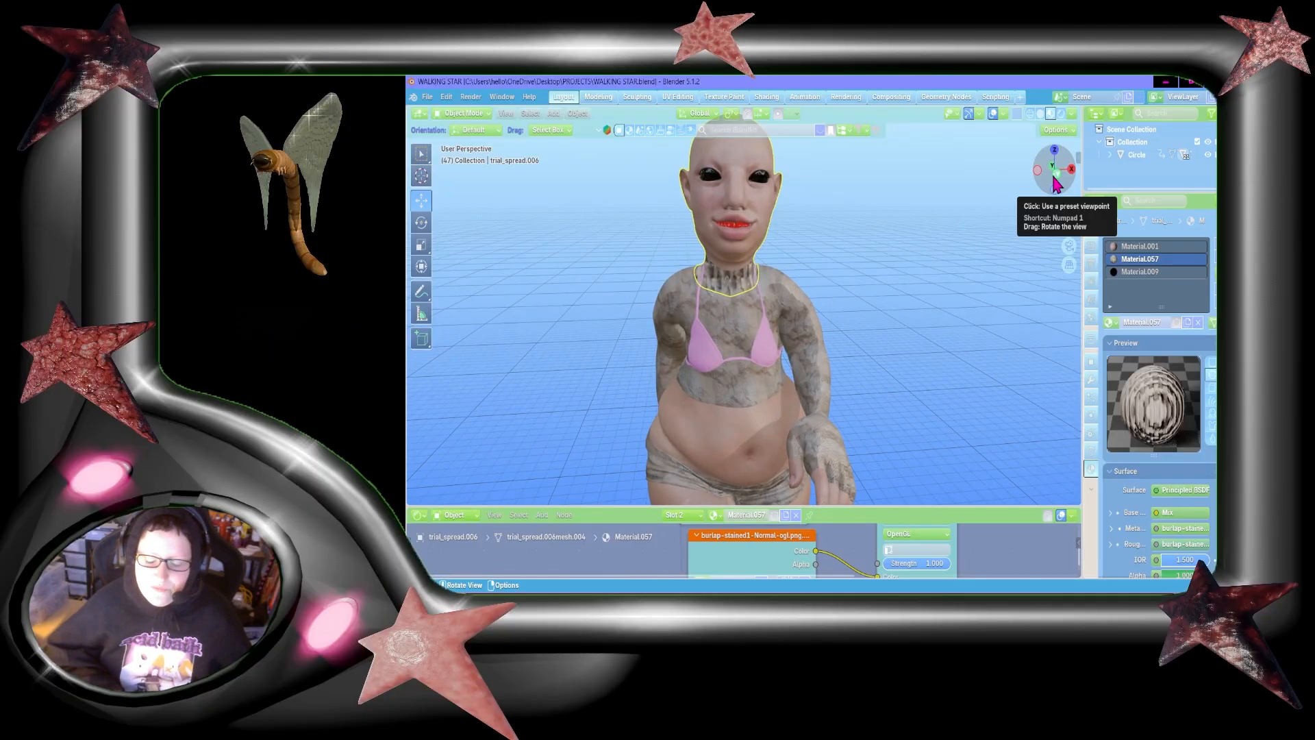
{"action": "mouse_move", "coordinate": [1054, 177]}
{"action": "left_mouse_down"}
{"action": "mouse_move", "coordinate": [1054, 194]}
{"action": "mouse_move", "coordinate": [1083, 178]}
{"action": "mouse_move", "coordinate": [1058, 186]}
{"action": "left_mouse_up"}
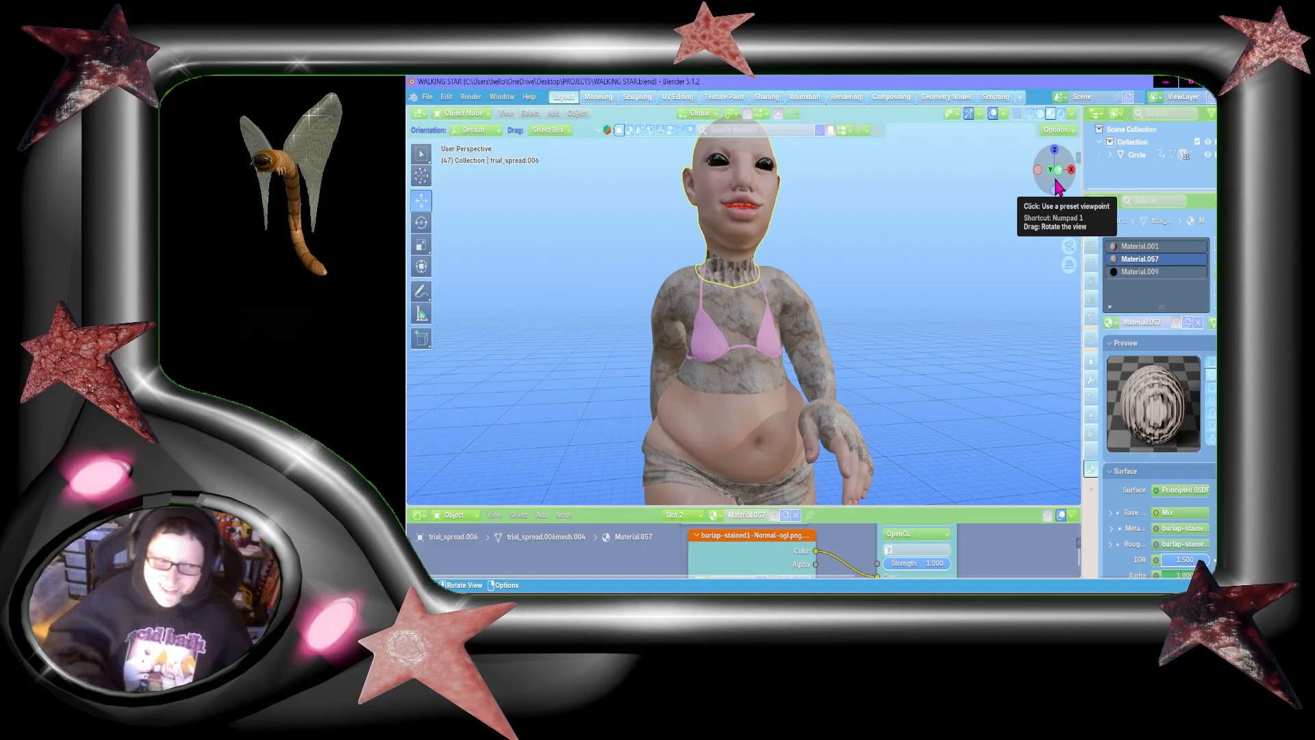
{"action": "left_click_drag", "start_coordinate": [1058, 186], "coordinate": [1058, 191]}
{"action": "left_click", "coordinate": [1056, 181]}
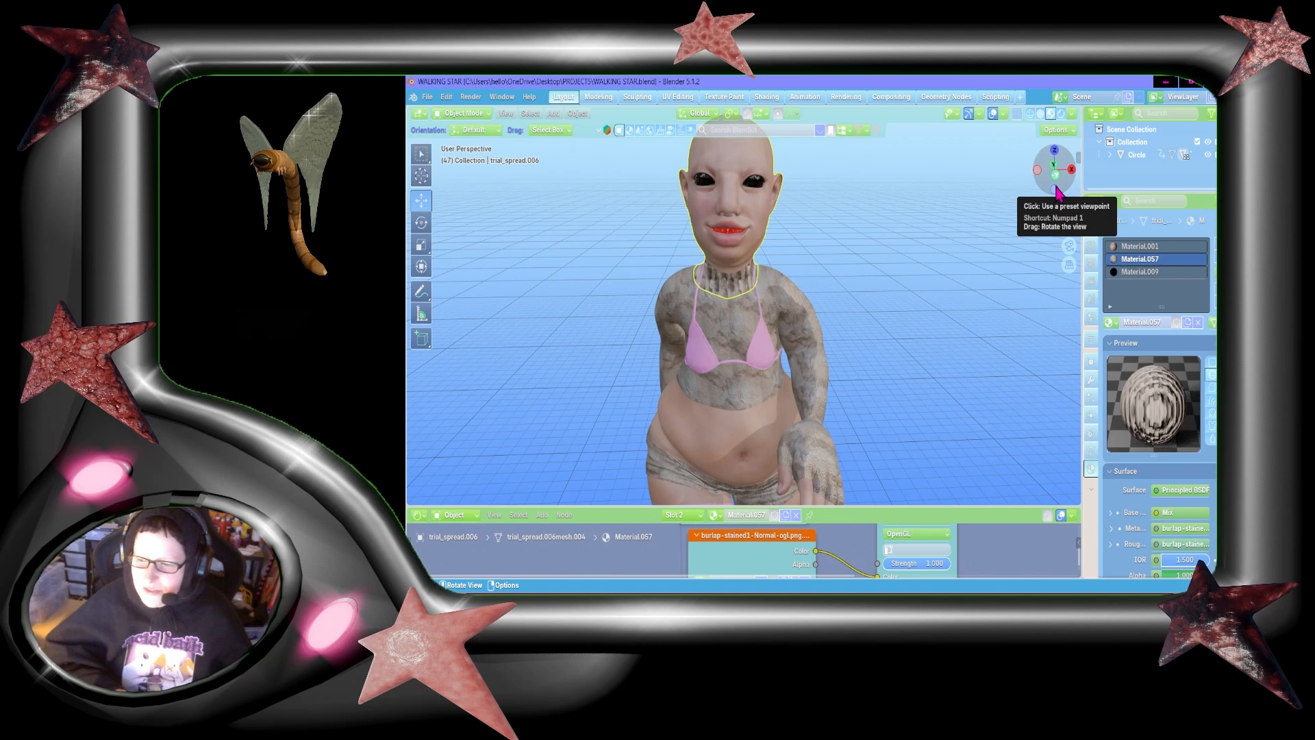
{"action": "left_click_drag", "start_coordinate": [1055, 186], "coordinate": [1055, 188]}
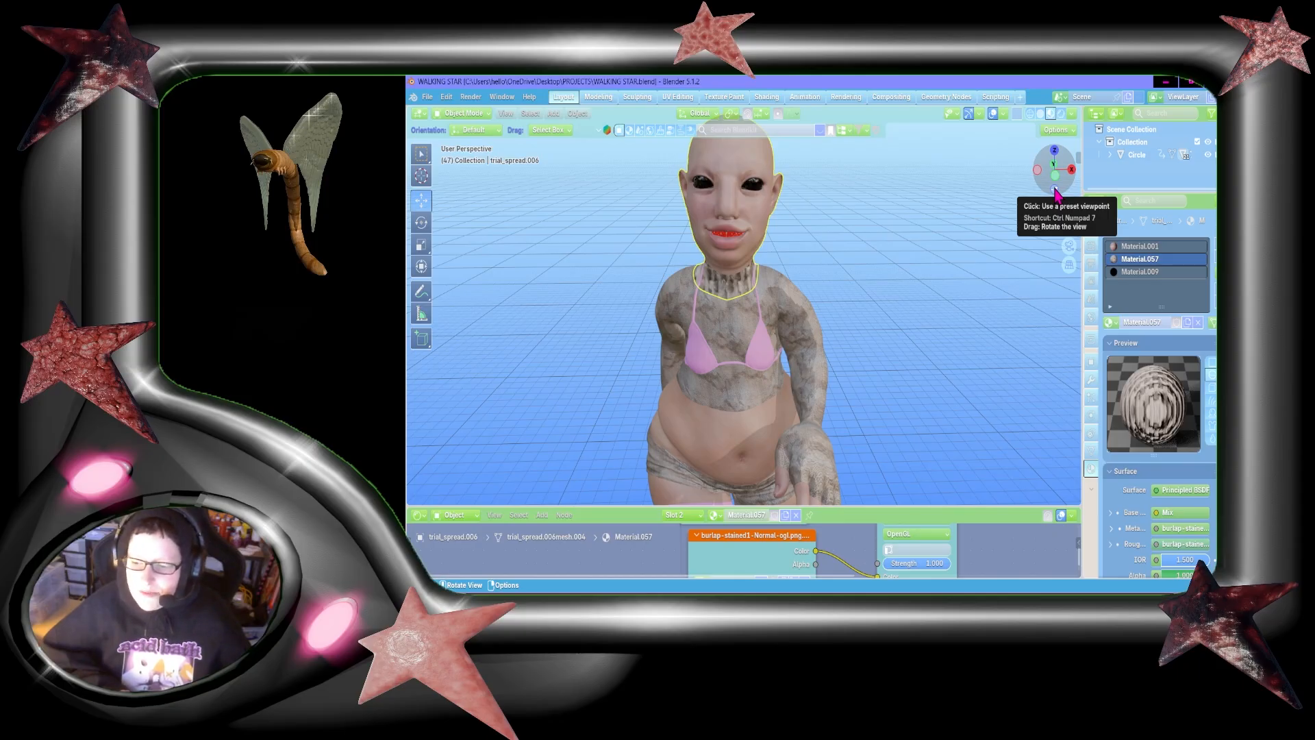
{"action": "mouse_move", "coordinate": [1044, 174]}
{"action": "left_mouse_down"}
{"action": "mouse_move", "coordinate": [1140, 149]}
{"action": "mouse_move", "coordinate": [965, 186]}
{"action": "mouse_move", "coordinate": [1130, 152]}
{"action": "mouse_move", "coordinate": [1051, 197]}
{"action": "mouse_move", "coordinate": [1058, 168]}
{"action": "mouse_move", "coordinate": [1101, 163]}
{"action": "mouse_move", "coordinate": [1003, 149]}
{"action": "mouse_move", "coordinate": [1047, 160]}
{"action": "mouse_move", "coordinate": [1049, 148]}
{"action": "mouse_move", "coordinate": [1053, 184]}
{"action": "mouse_move", "coordinate": [1082, 184]}
{"action": "mouse_move", "coordinate": [1051, 179]}
{"action": "left_mouse_up"}
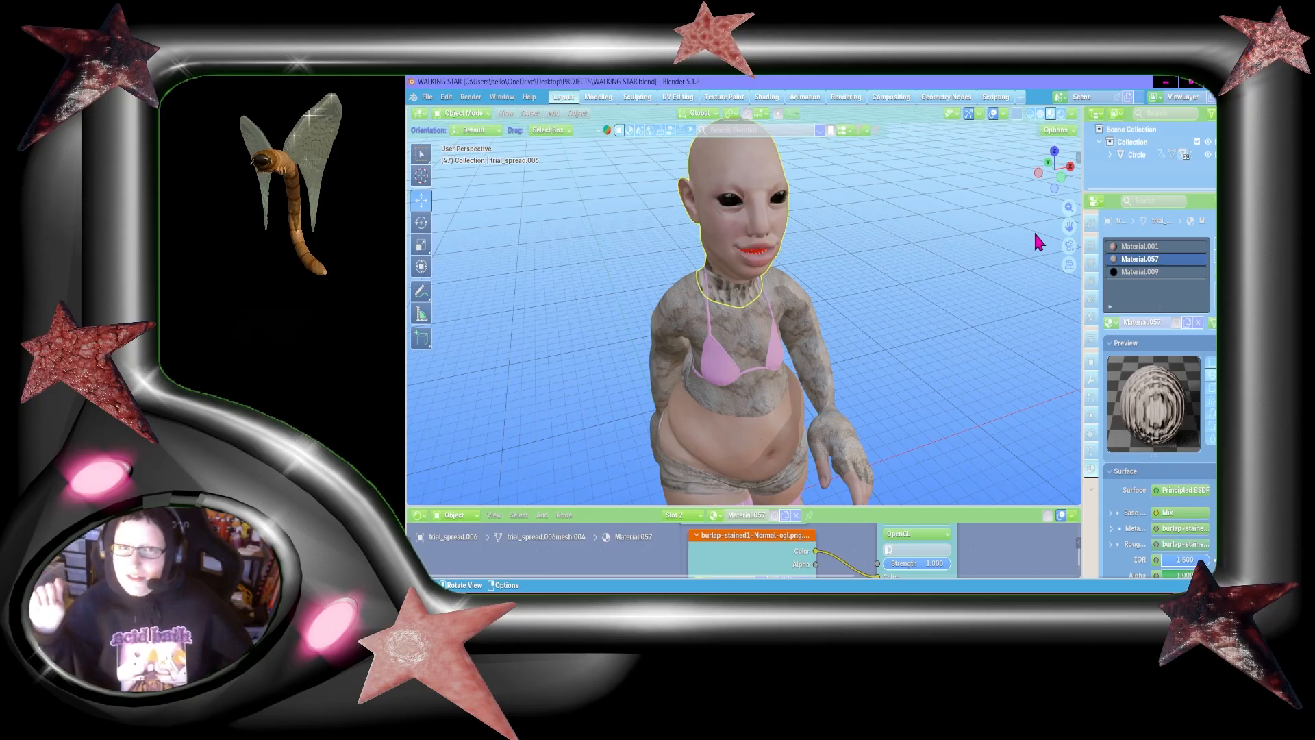
{"action": "left_click", "coordinate": [1058, 183]}
{"action": "mouse_move", "coordinate": [1060, 192]}
{"action": "left_mouse_down"}
{"action": "mouse_move", "coordinate": [1036, 187]}
{"action": "mouse_move", "coordinate": [1070, 181]}
{"action": "mouse_move", "coordinate": [1051, 180]}
{"action": "mouse_move", "coordinate": [1074, 208]}
{"action": "mouse_move", "coordinate": [1060, 180]}
{"action": "mouse_move", "coordinate": [1074, 187]}
{"action": "mouse_move", "coordinate": [1069, 213]}
{"action": "left_mouse_up"}
{"action": "mouse_move", "coordinate": [1054, 169]}
{"action": "left_mouse_down"}
{"action": "mouse_move", "coordinate": [1096, 100]}
{"action": "mouse_move", "coordinate": [1089, 52]}
{"action": "mouse_move", "coordinate": [1020, 55]}
{"action": "mouse_move", "coordinate": [1012, 76]}
{"action": "mouse_move", "coordinate": [1054, 169]}
{"action": "mouse_move", "coordinate": [1034, 171]}
{"action": "mouse_move", "coordinate": [1059, 174]}
{"action": "left_mouse_up"}
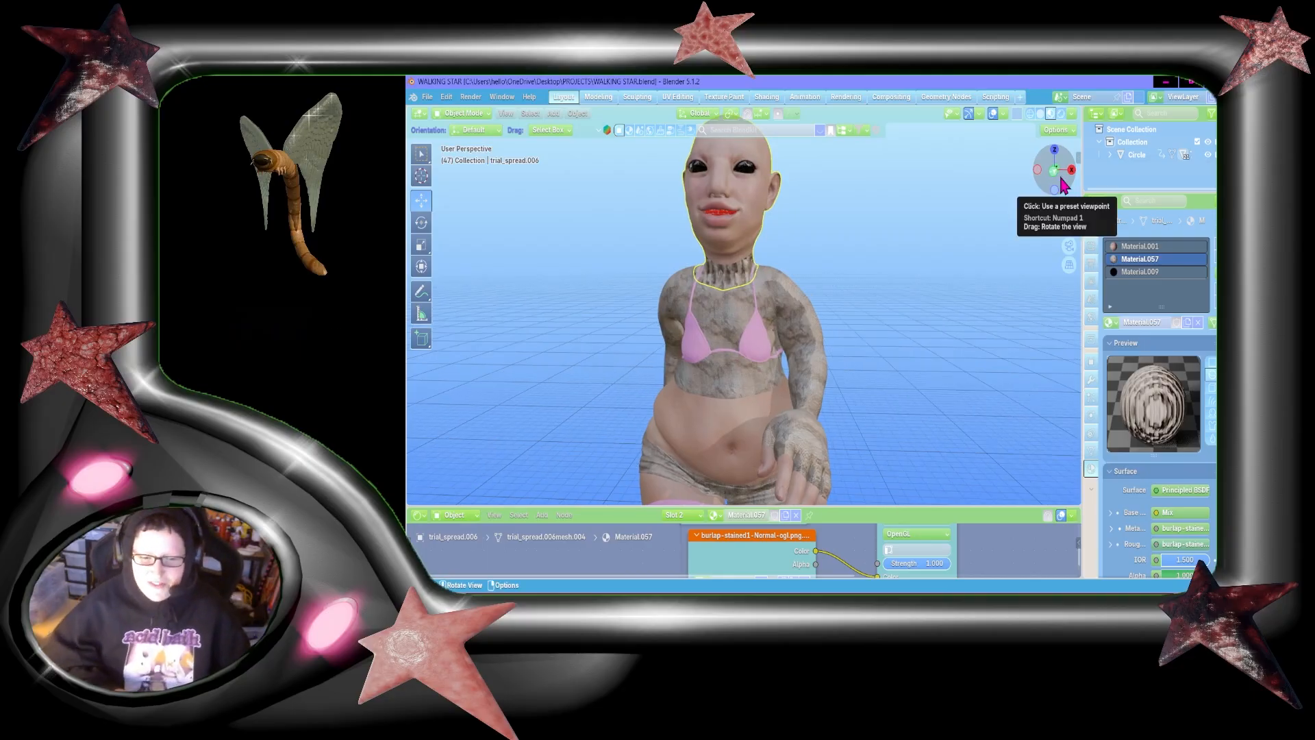
{"action": "left_click_drag", "start_coordinate": [1062, 185], "coordinate": [1064, 185]}
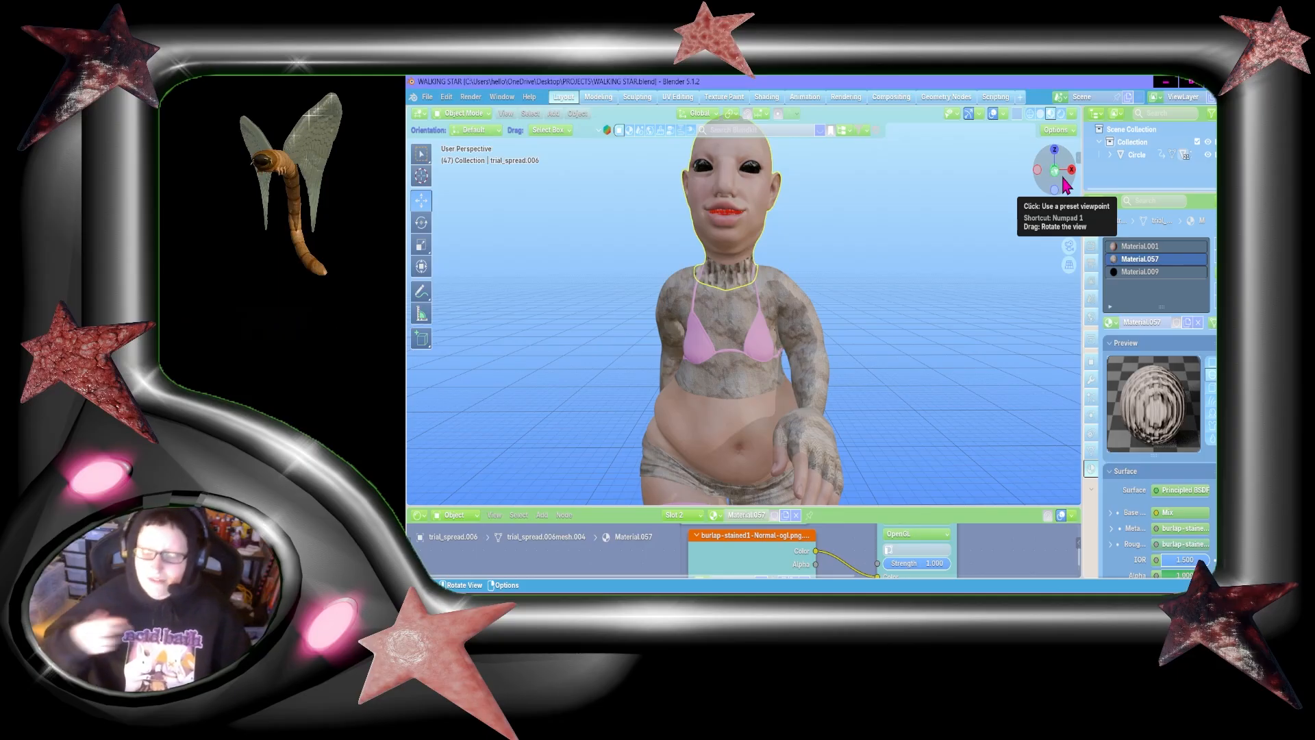
{"action": "left_click_drag", "start_coordinate": [1065, 185], "coordinate": [1066, 187]}
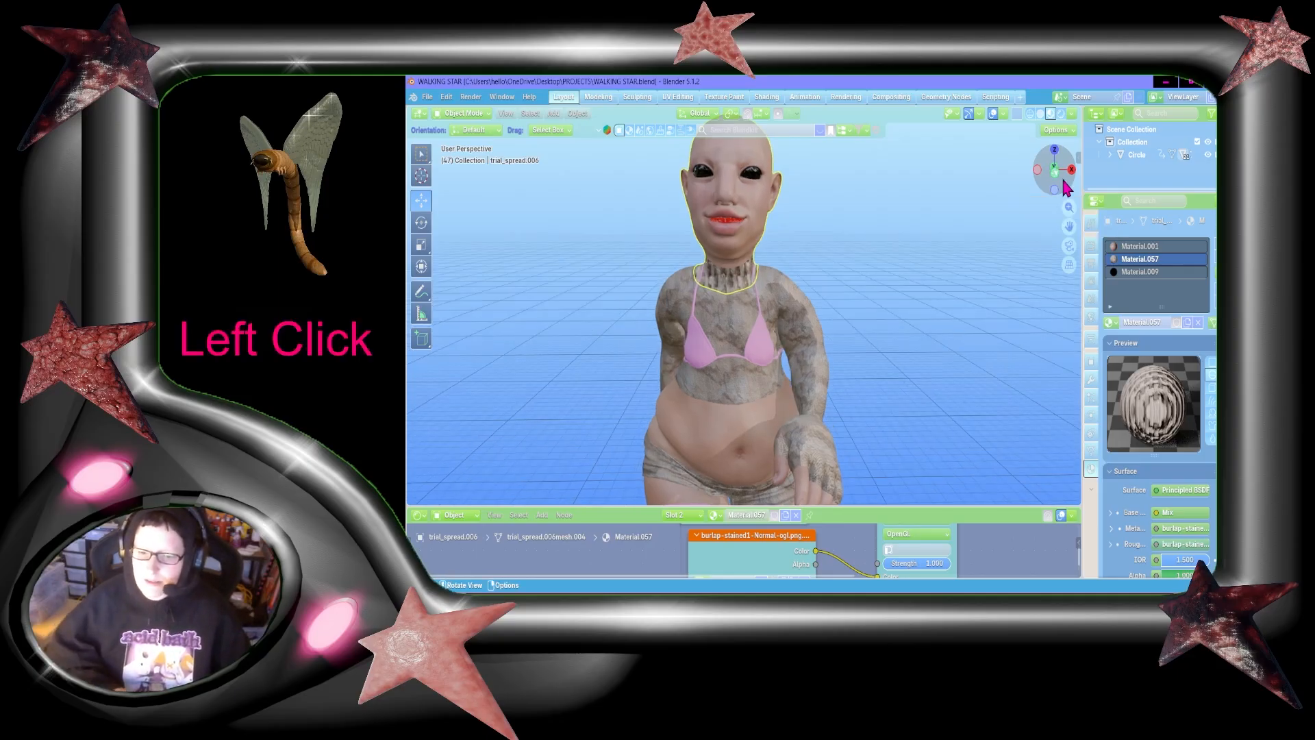
{"action": "left_click", "coordinate": [1065, 185]}
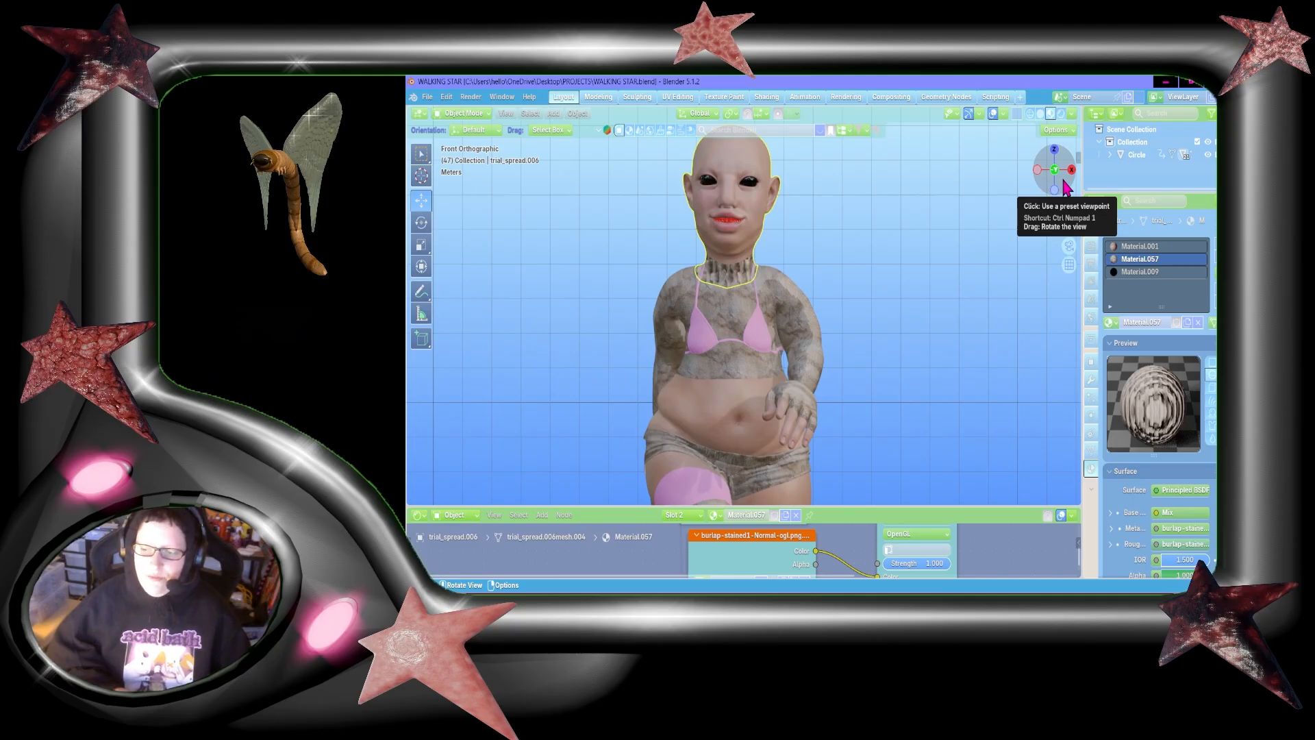
{"action": "left_click_drag", "start_coordinate": [1064, 187], "coordinate": [1067, 188]}
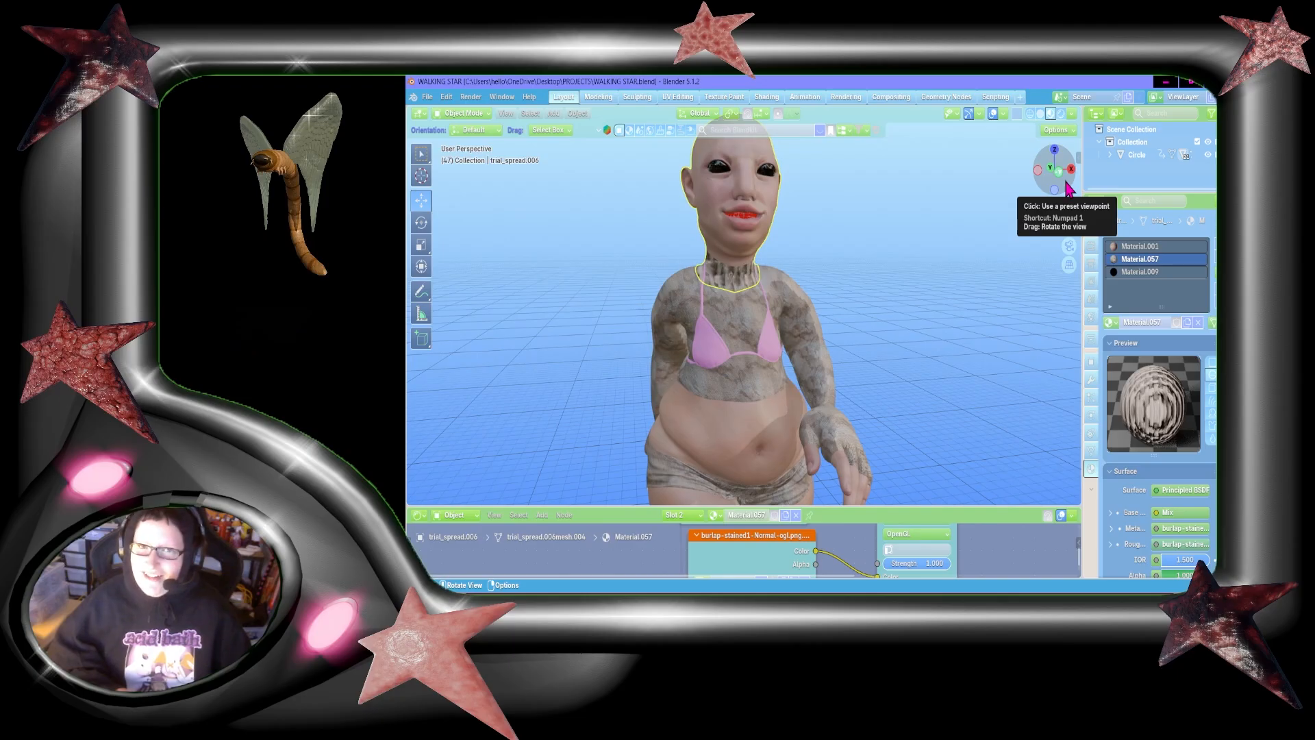
{"action": "left_click_drag", "start_coordinate": [1067, 189], "coordinate": [1062, 189]}
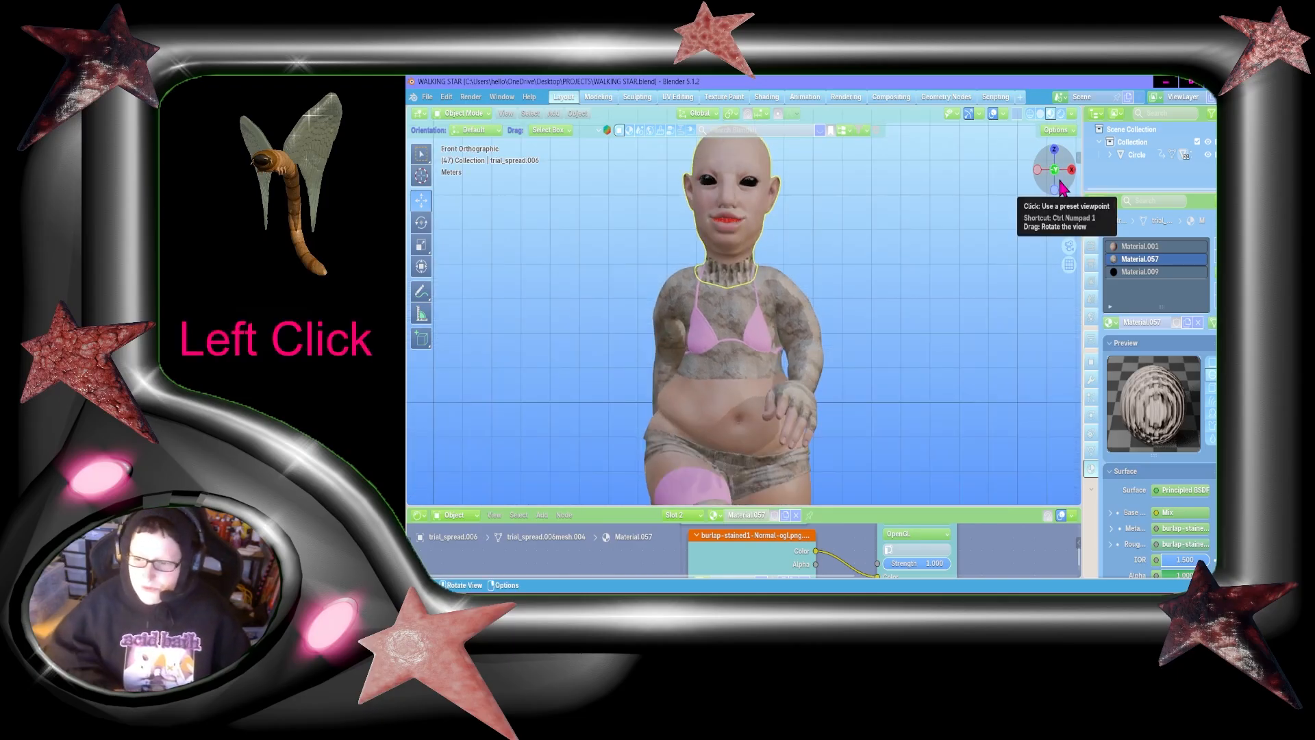
Step: Examine the character's bald head and upper body from the front and both sides
{"action": "left_click_drag", "start_coordinate": [1062, 187], "coordinate": [1089, 201]}
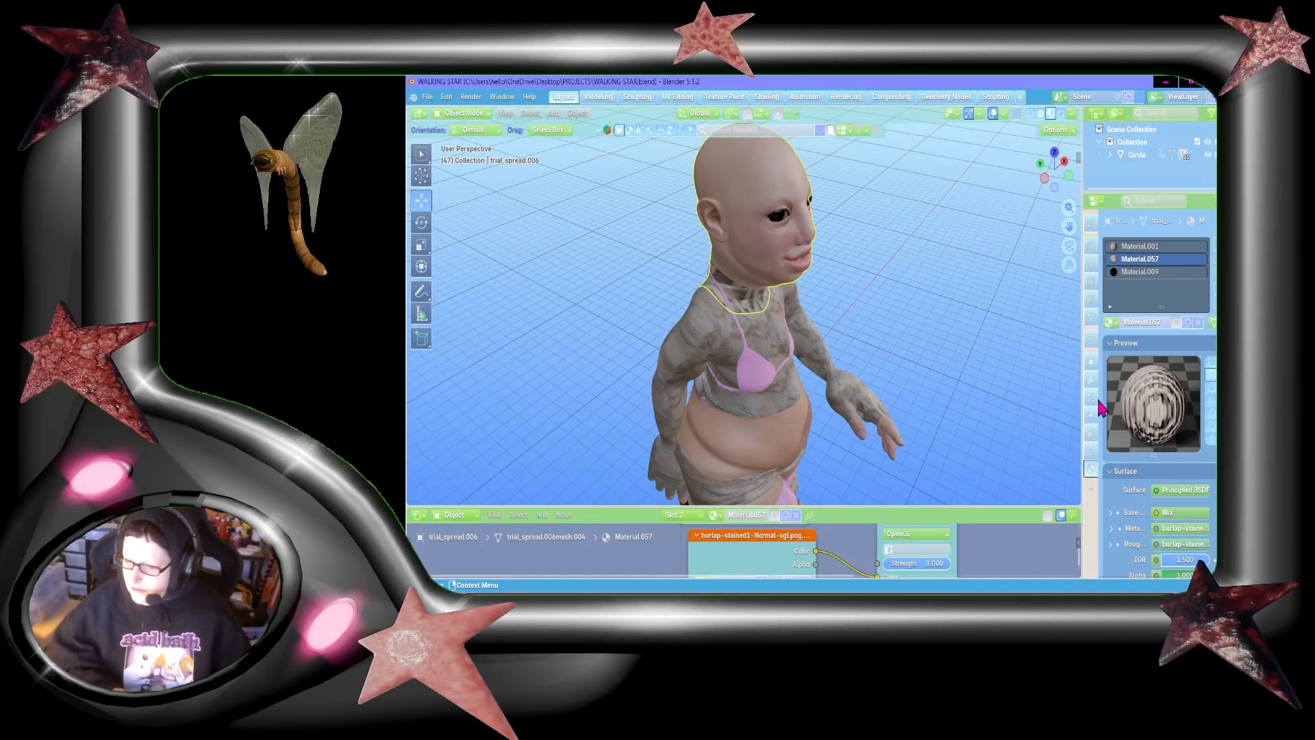
{"action": "mouse_move", "coordinate": [1060, 166]}
{"action": "left_mouse_down"}
{"action": "mouse_move", "coordinate": [1032, 169]}
{"action": "mouse_move", "coordinate": [1062, 169]}
{"action": "mouse_move", "coordinate": [1045, 171]}
{"action": "left_mouse_up"}
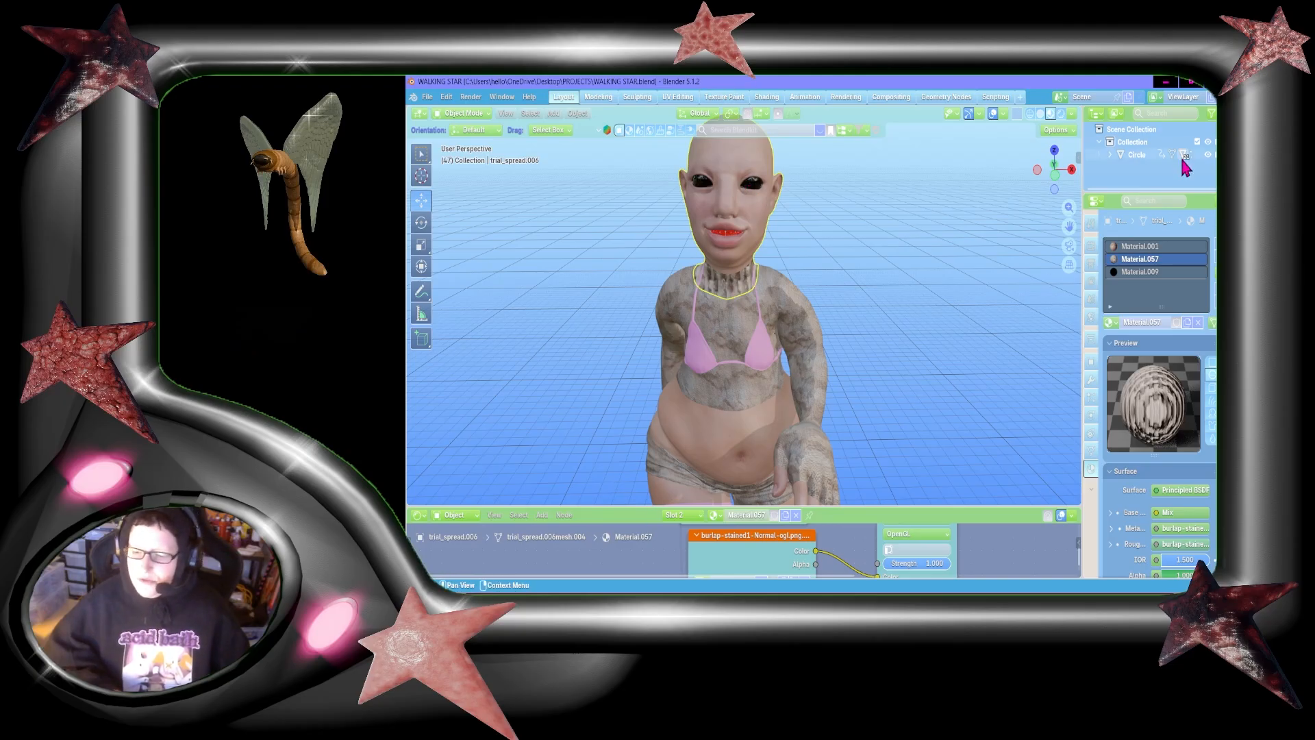
{"action": "left_click_drag", "start_coordinate": [1073, 226], "coordinate": [1131, 203]}
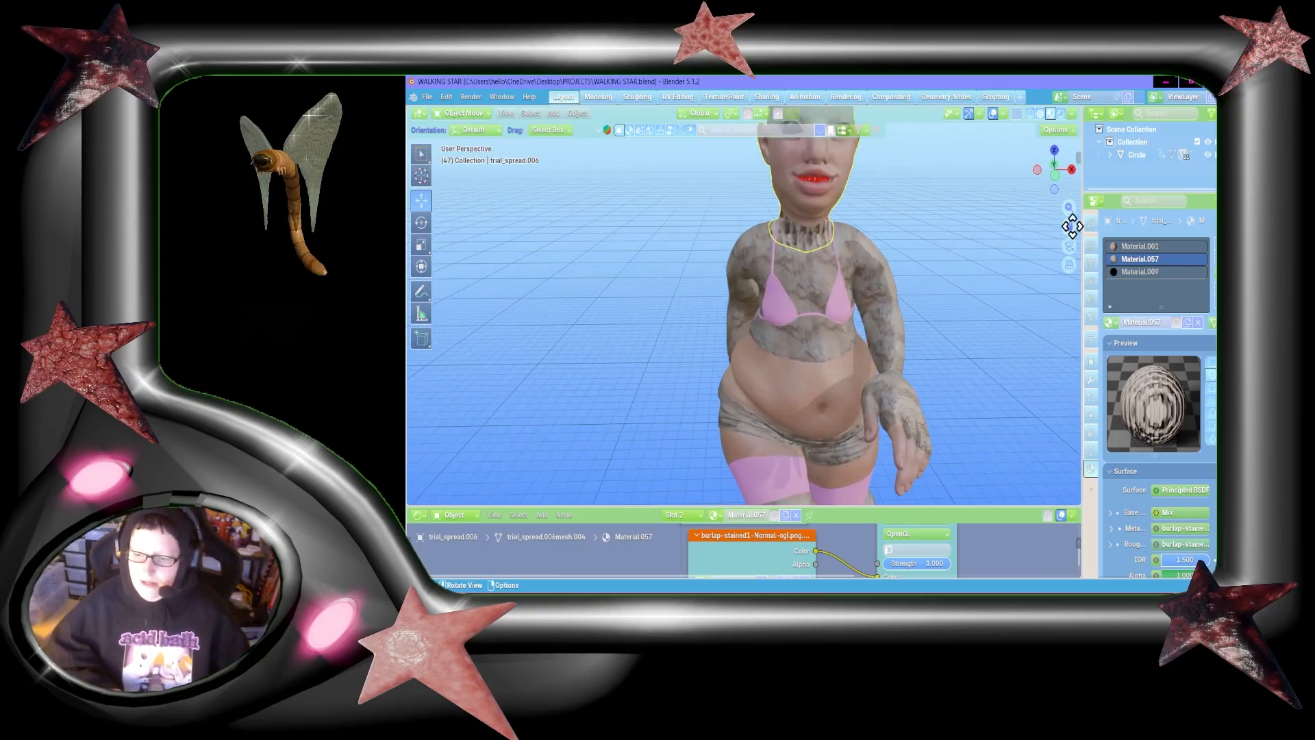
{"action": "left_click_drag", "start_coordinate": [1066, 177], "coordinate": [986, 196]}
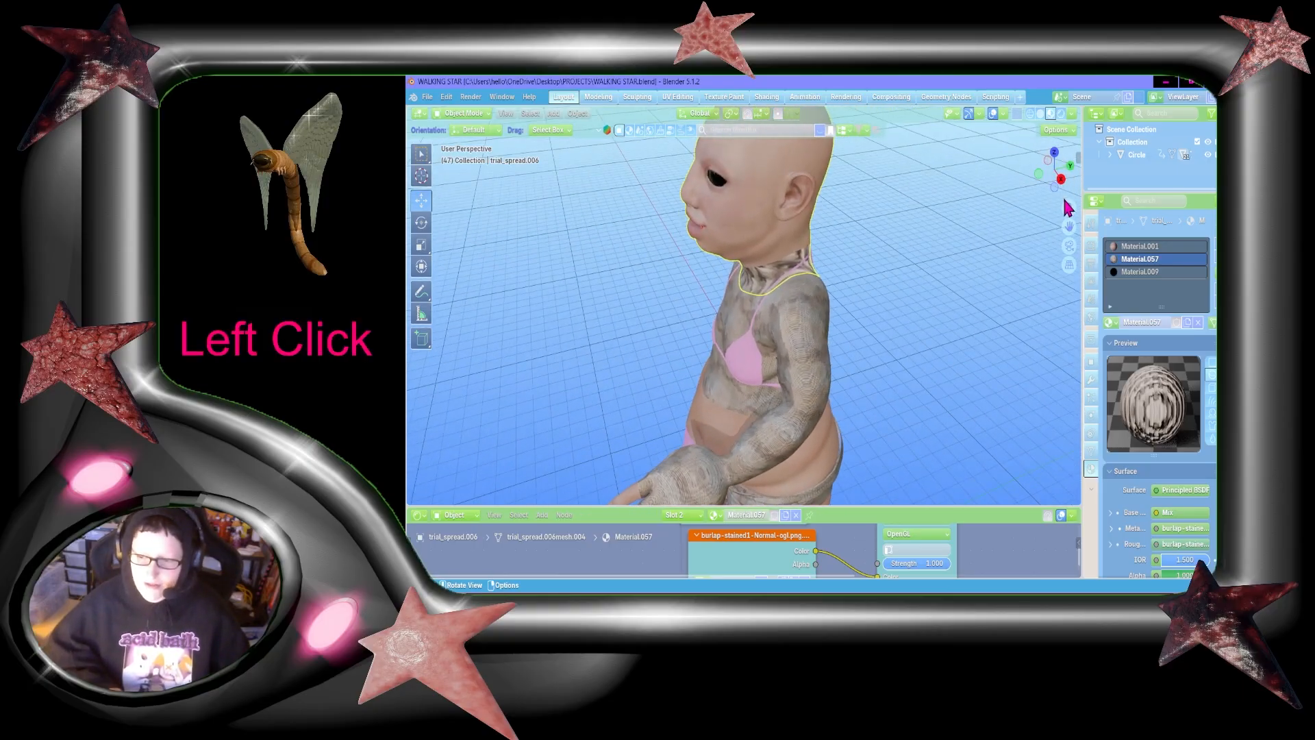
{"action": "left_click_drag", "start_coordinate": [1061, 165], "coordinate": [1153, 155]}
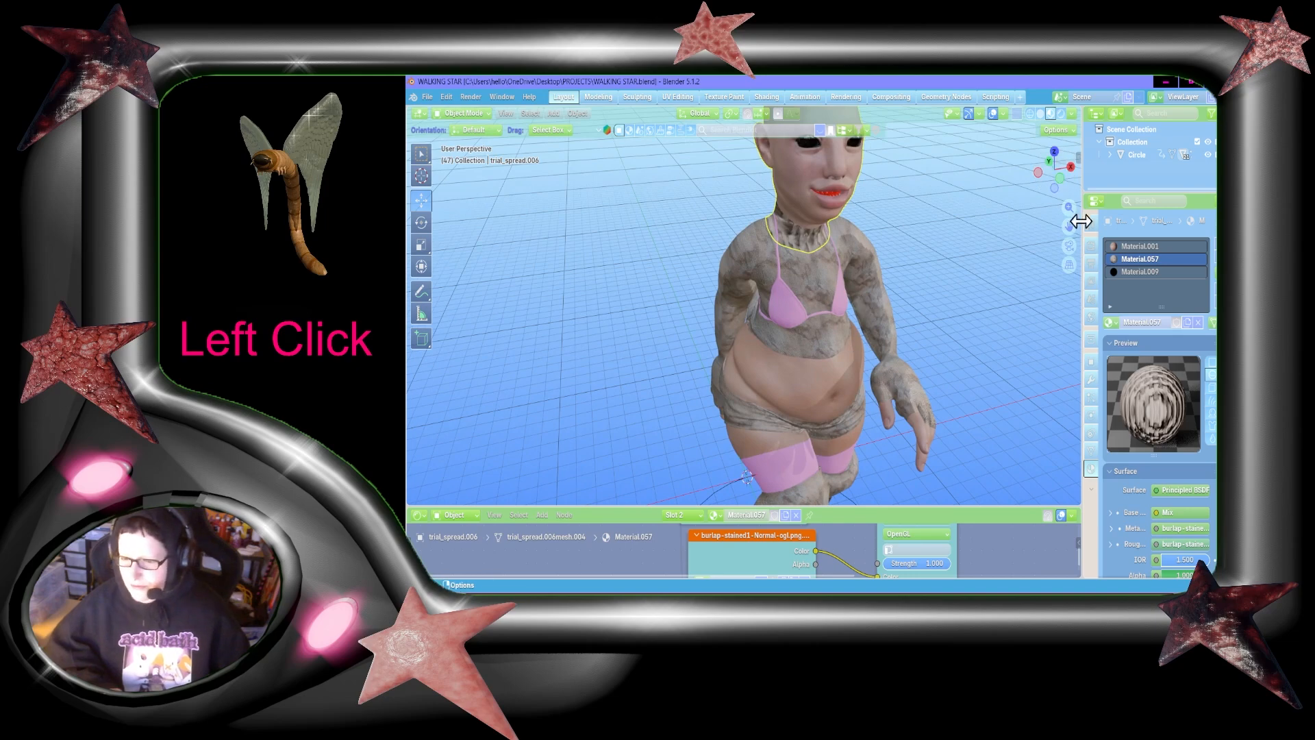
{"action": "left_click_drag", "start_coordinate": [1069, 226], "coordinate": [1073, 227]}
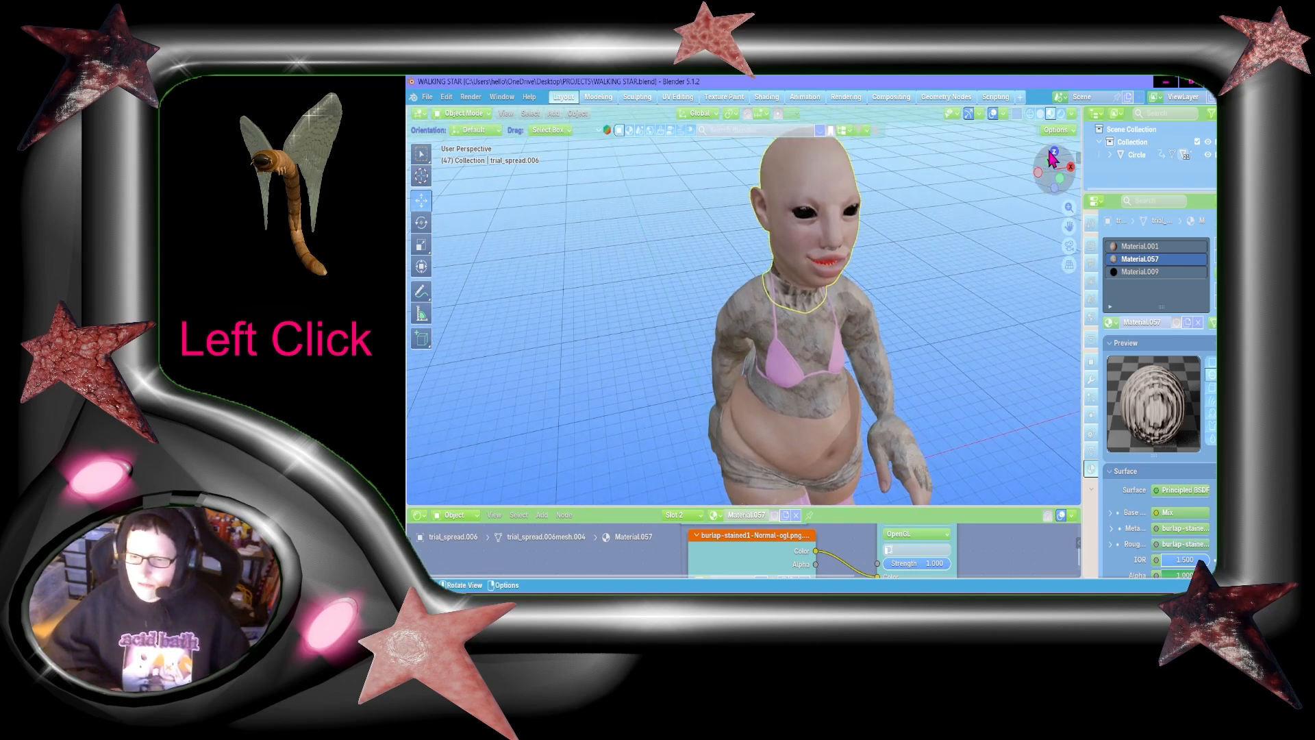
{"action": "left_click_drag", "start_coordinate": [1050, 167], "coordinate": [1224, 203]}
{"action": "mouse_move", "coordinate": [1052, 168]}
{"action": "left_mouse_down"}
{"action": "mouse_move", "coordinate": [1067, 166]}
{"action": "mouse_move", "coordinate": [1052, 171]}
{"action": "left_mouse_up"}
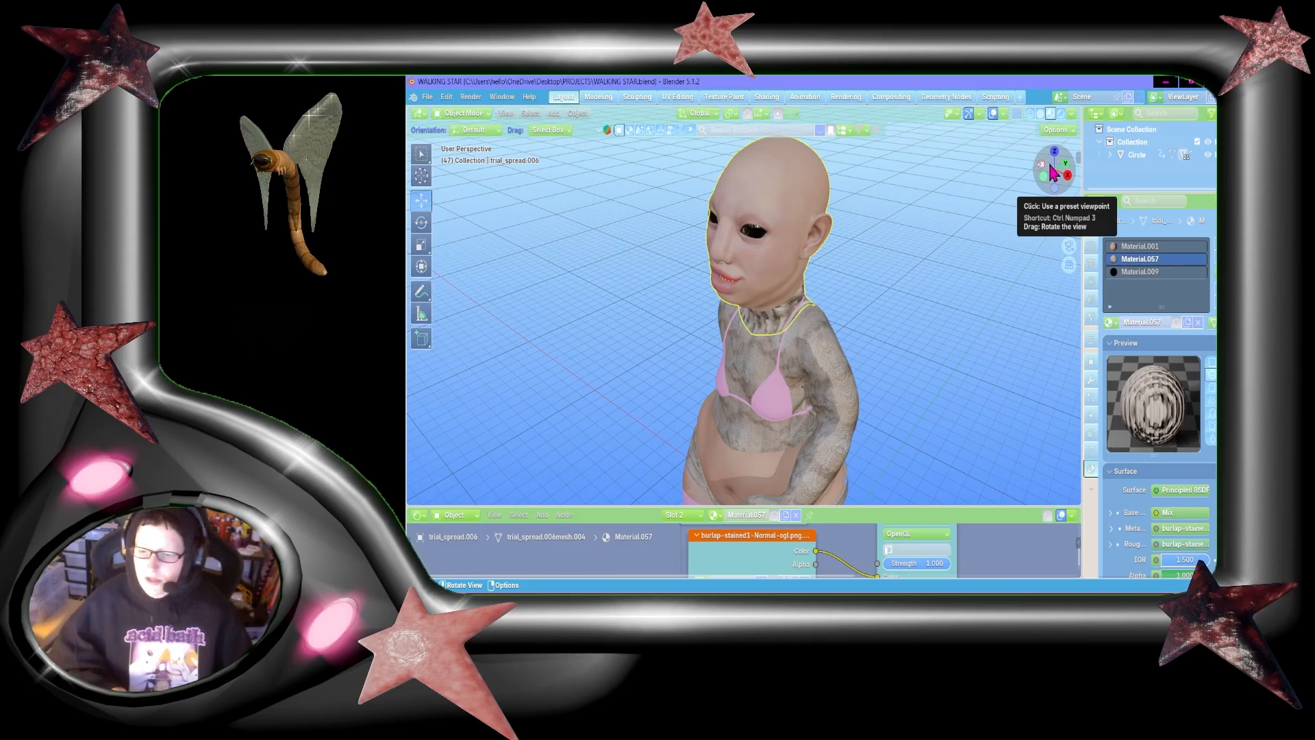
{"action": "left_click_drag", "start_coordinate": [1053, 171], "coordinate": [1055, 173]}
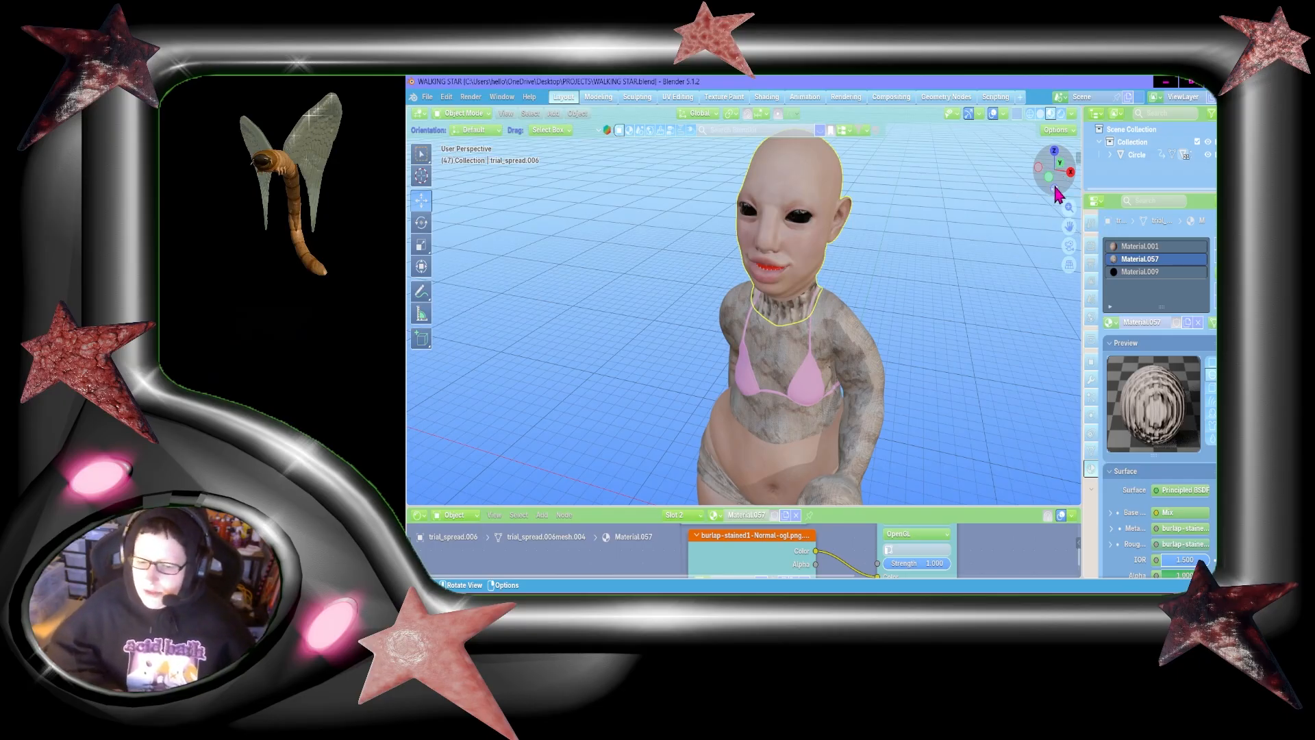
{"action": "left_click_drag", "start_coordinate": [1055, 193], "coordinate": [1066, 198]}
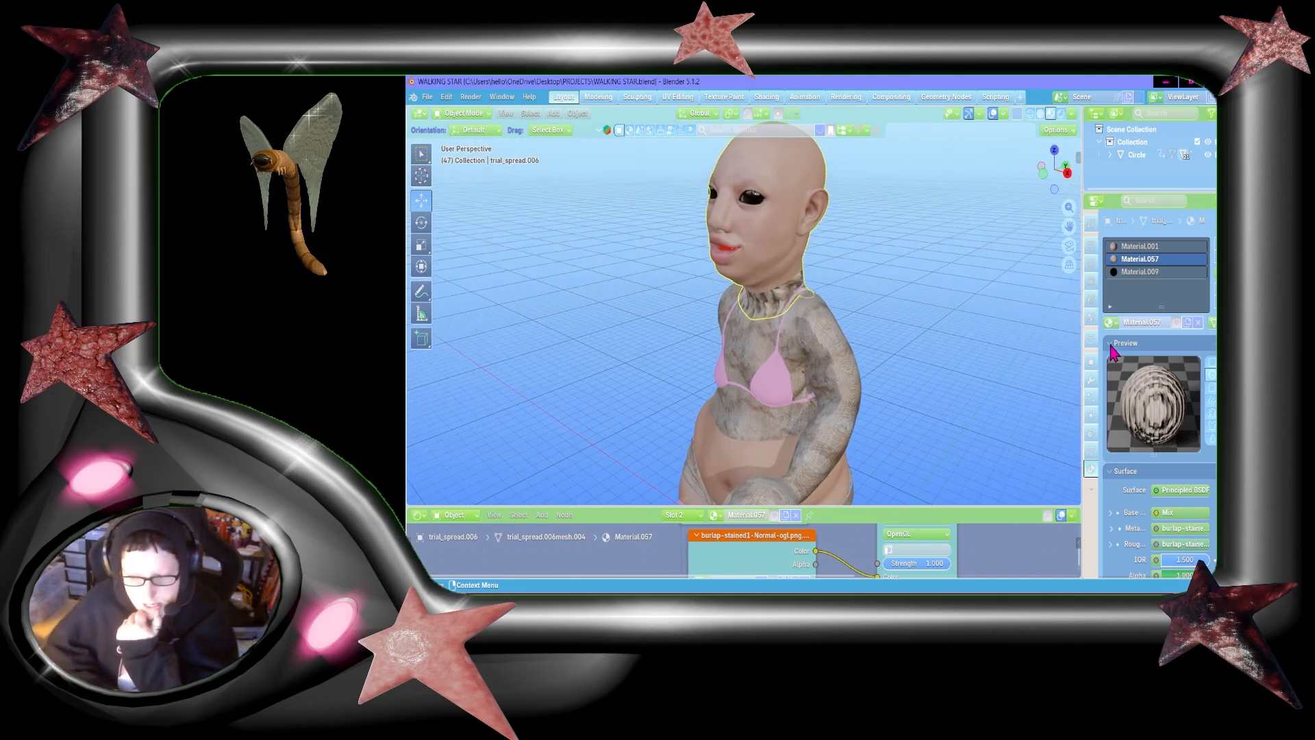
Step: Show the head mesh's vertex group list and save the Blender file
{"action": "left_click", "coordinate": [1092, 379]}
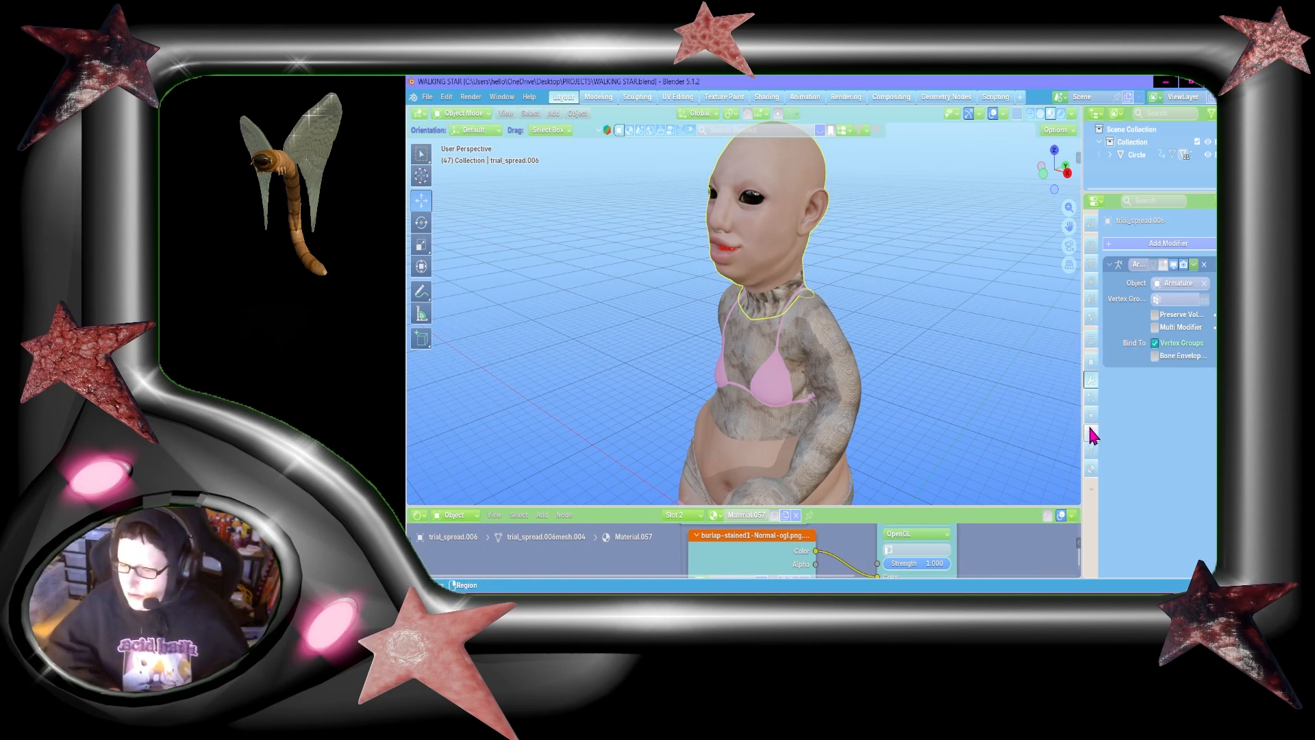
{"action": "left_click", "coordinate": [1091, 397]}
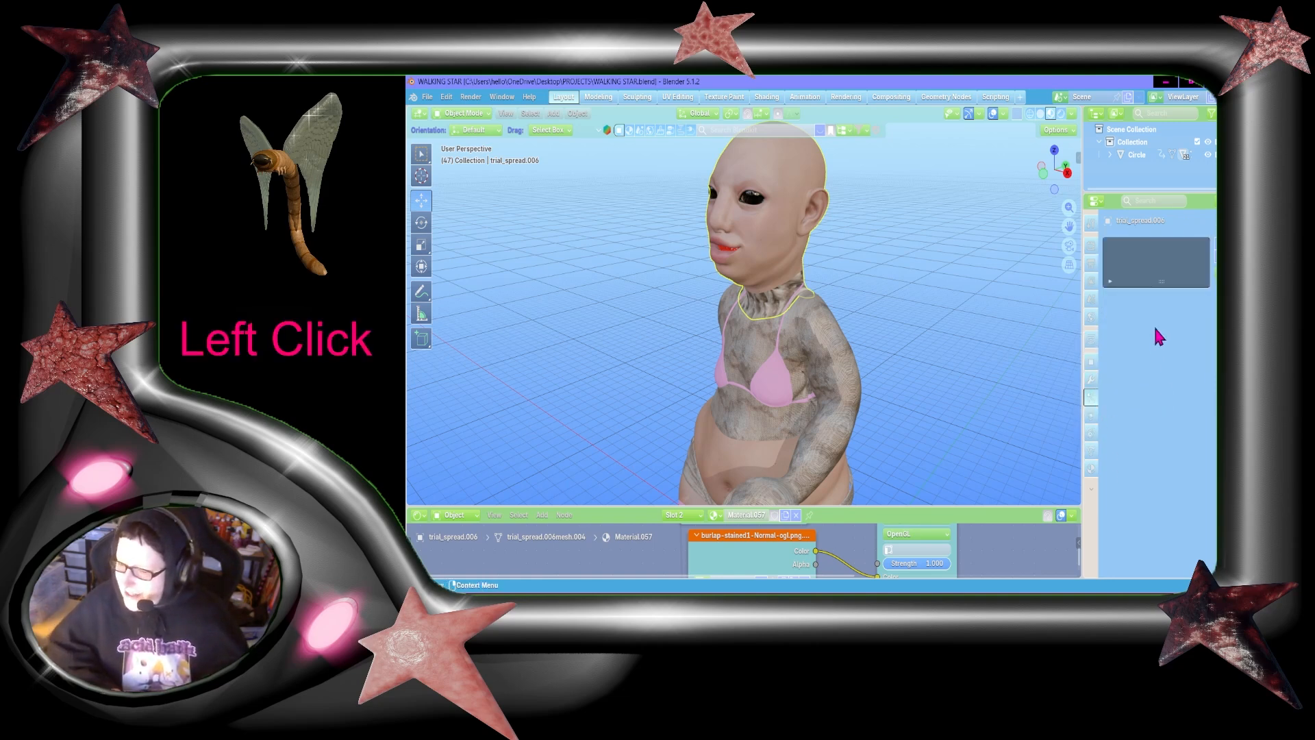
{"action": "left_click", "coordinate": [1092, 450]}
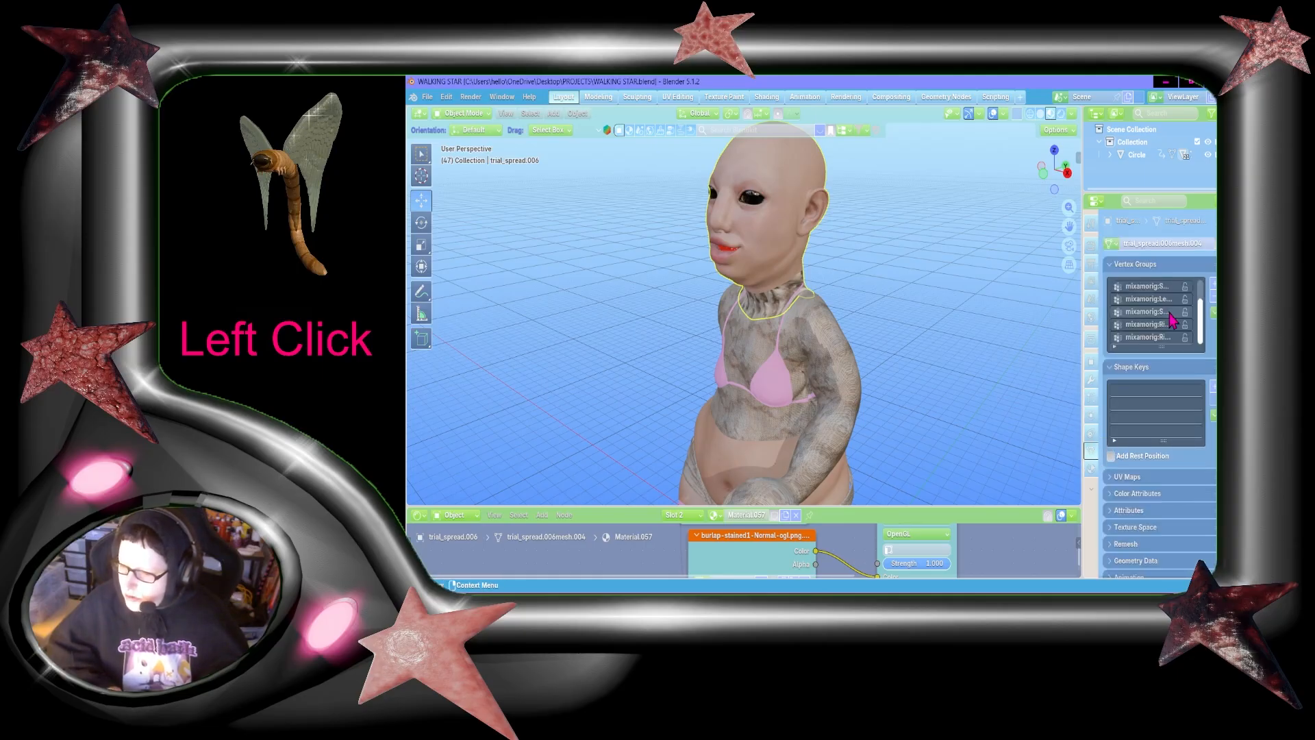
{"action": "left_click_drag", "start_coordinate": [1059, 177], "coordinate": [1054, 226]}
{"action": "key", "text": "ctrl+s"}
Step: Enter mesh editing on the head object and clear the face selection of the two forehead patches
{"action": "left_click_drag", "start_coordinate": [830, 174], "coordinate": [783, 181]}
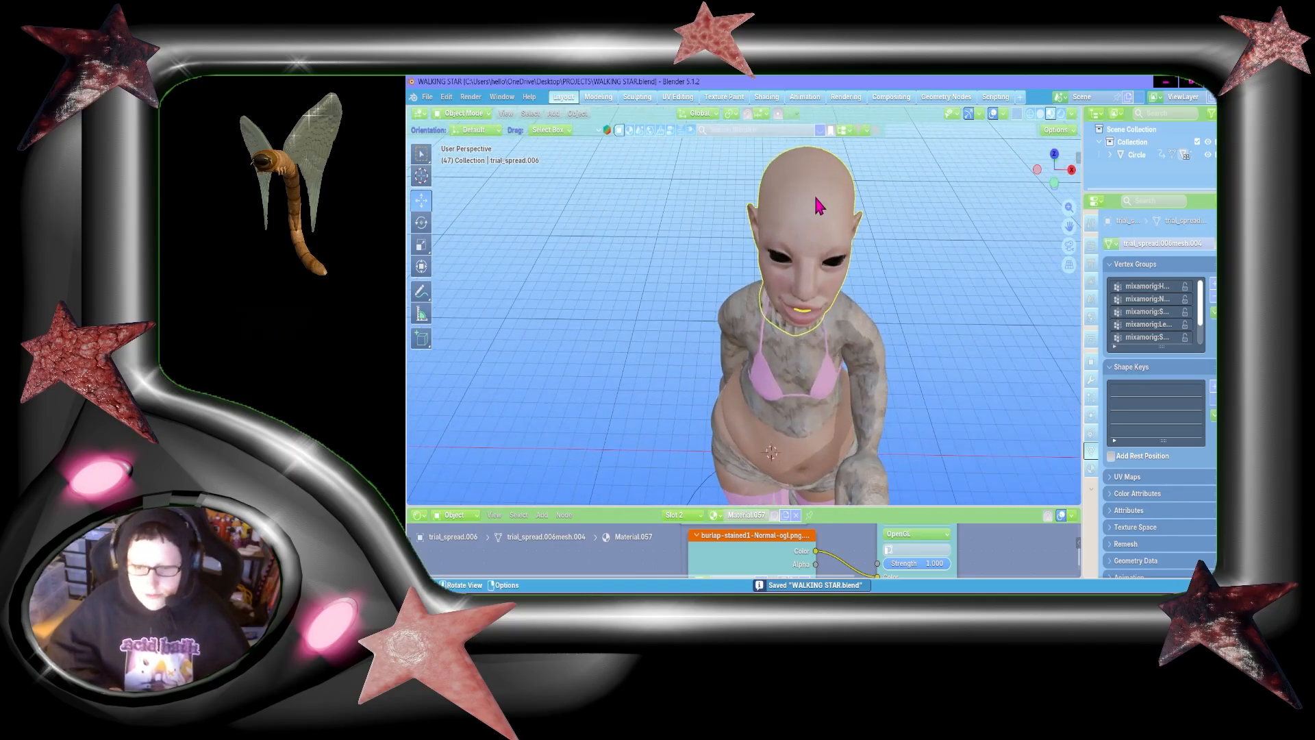
{"action": "left_click_drag", "start_coordinate": [1060, 175], "coordinate": [1054, 203]}
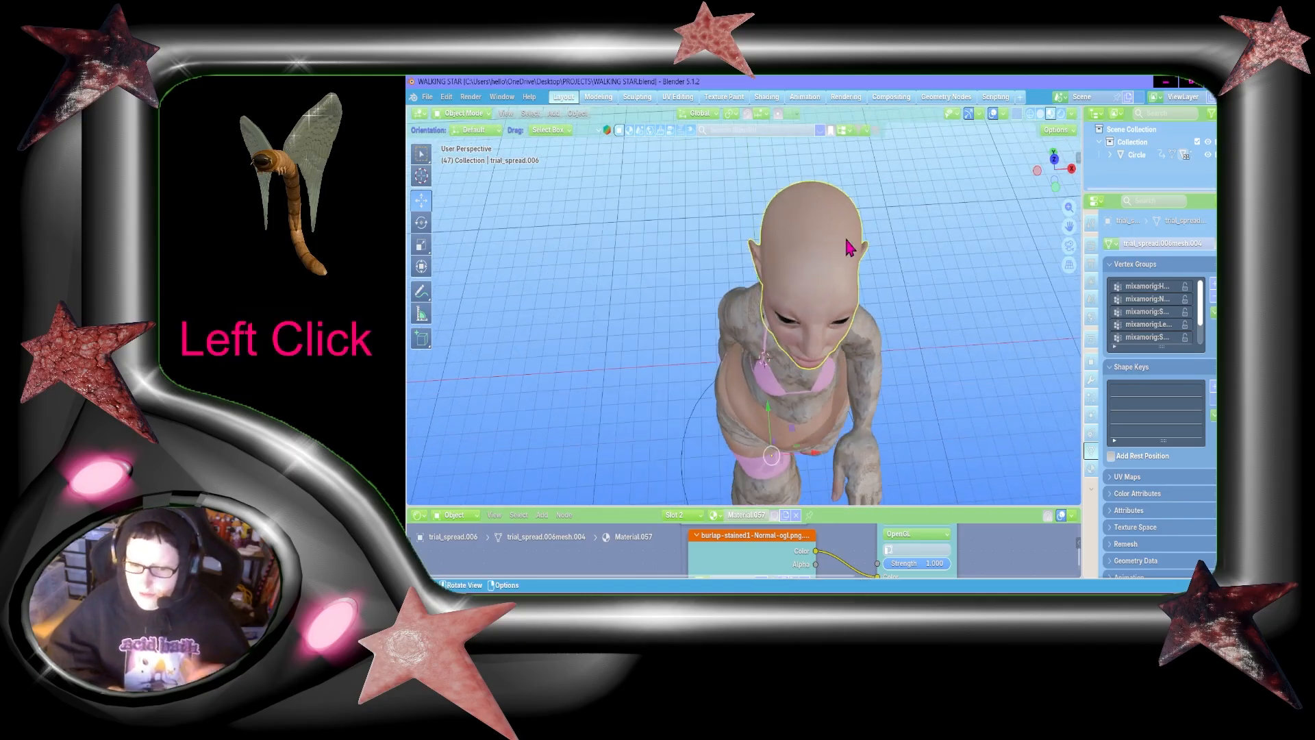
{"action": "key", "text": "Tab"}
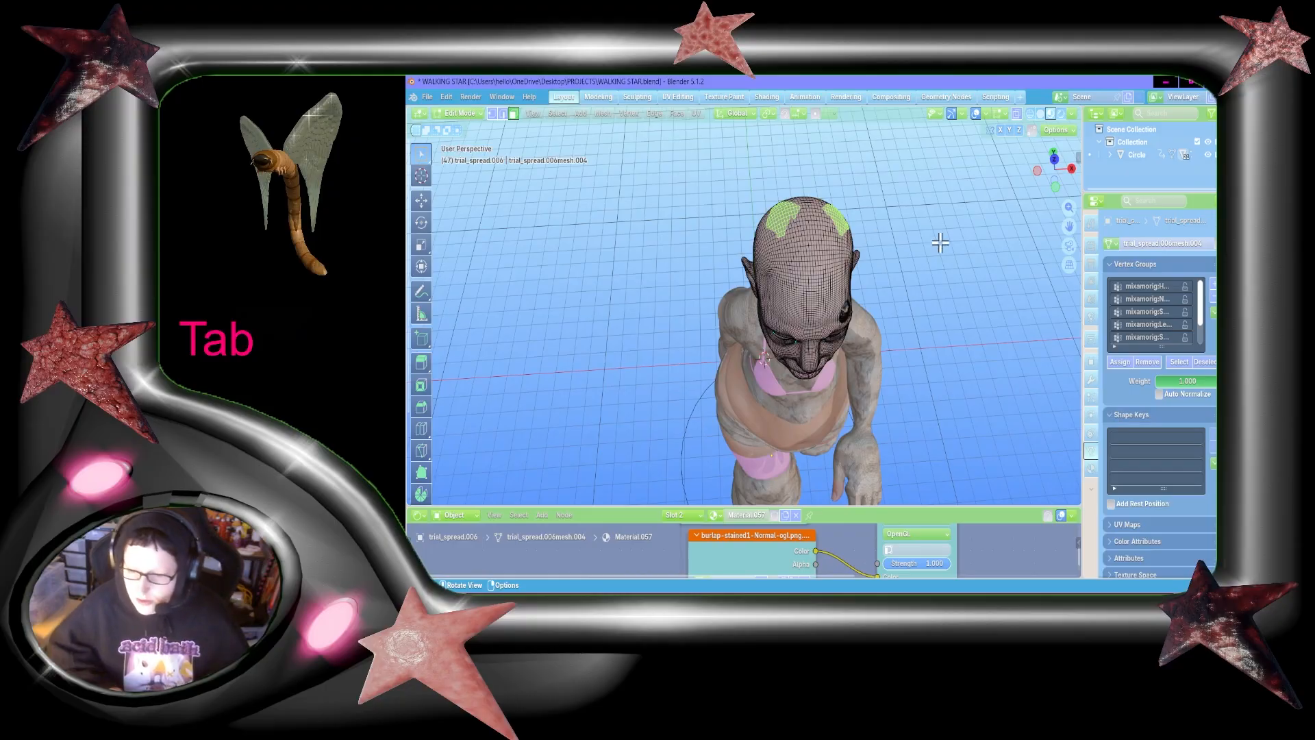
{"action": "left_click", "coordinate": [904, 258]}
Step: Examine the unselected head mesh from above, behind and the front
{"action": "left_click_drag", "start_coordinate": [1064, 168], "coordinate": [1055, 198]}
{"action": "key", "text": "shift+grave"}
{"action": "key", "text": "shift+w"}
{"action": "key", "text": "s"}
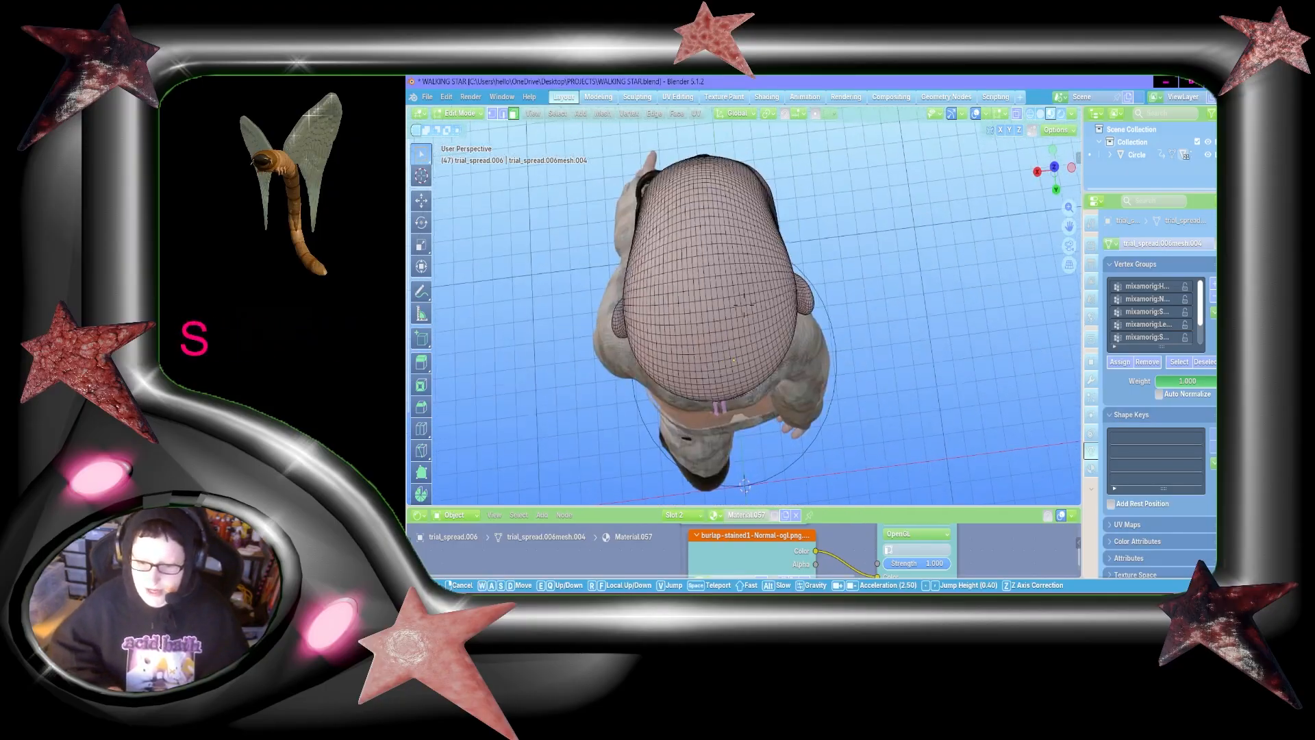
{"action": "key", "text": "a"}
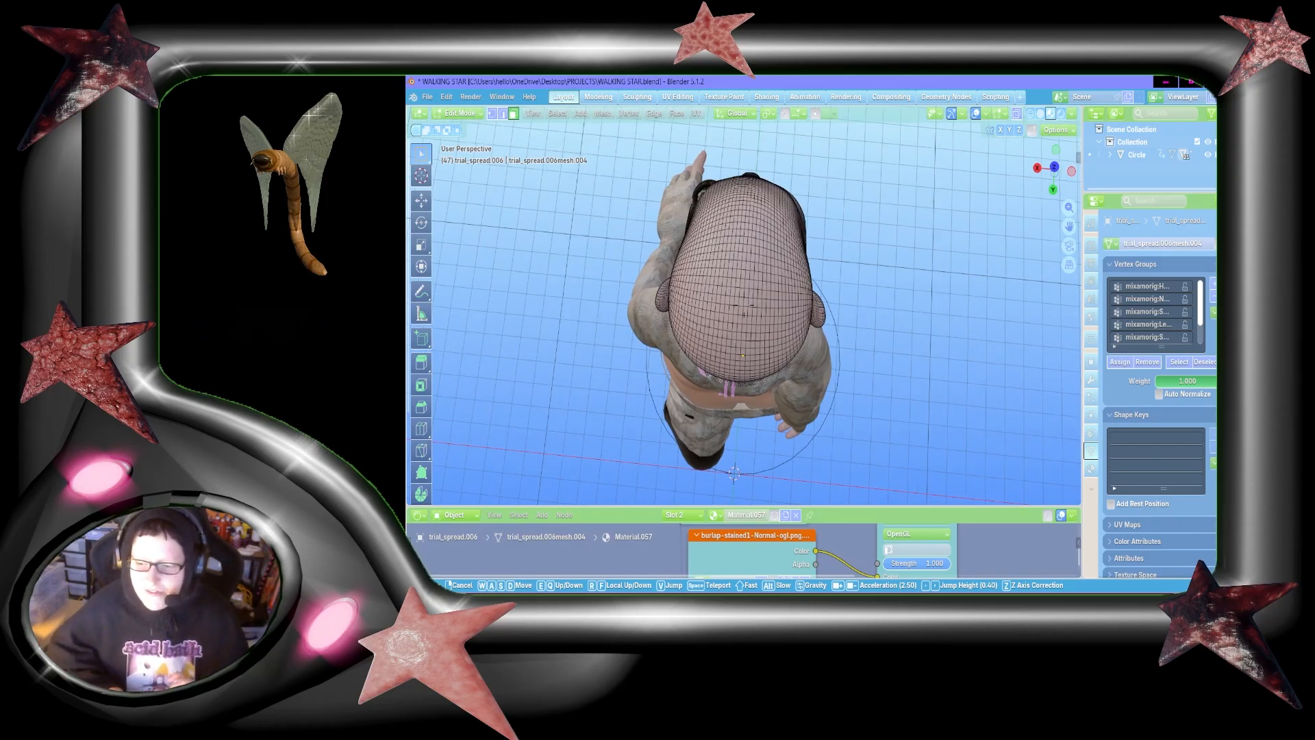
{"action": "left_click", "coordinate": [915, 296]}
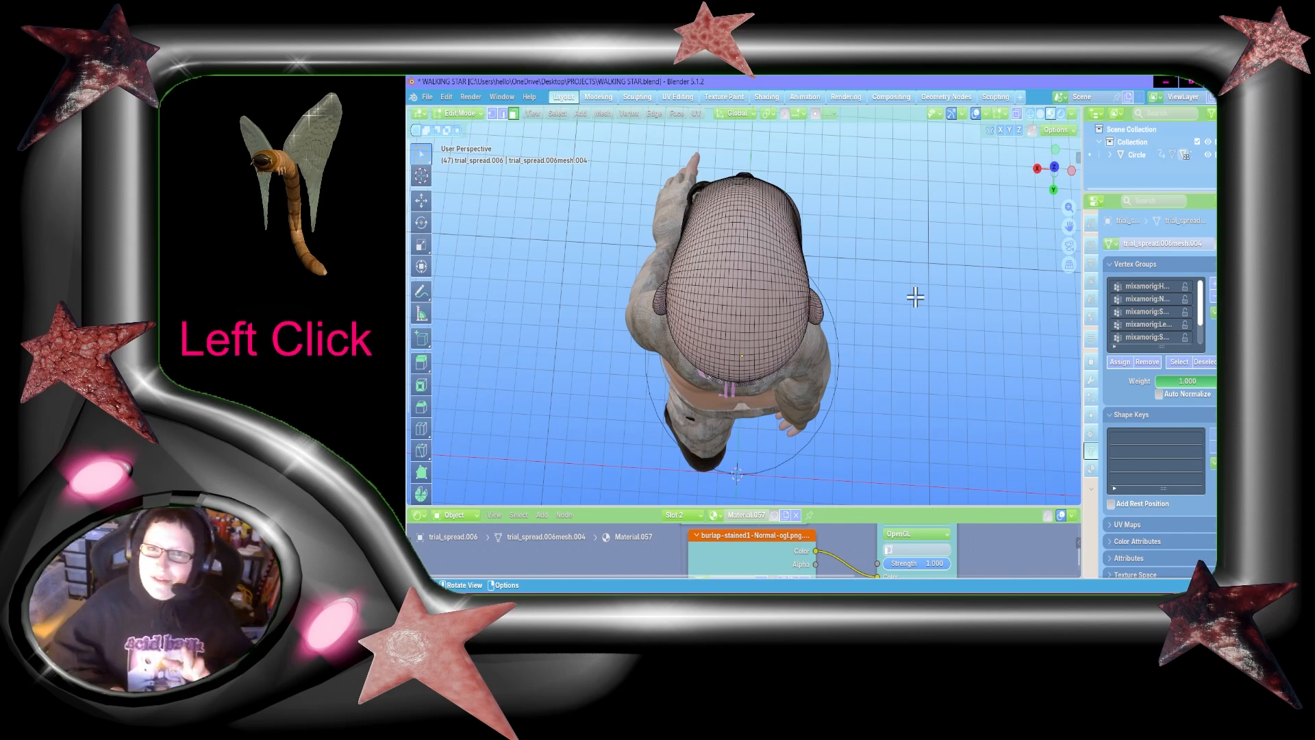
{"action": "key", "text": "shift+grave"}
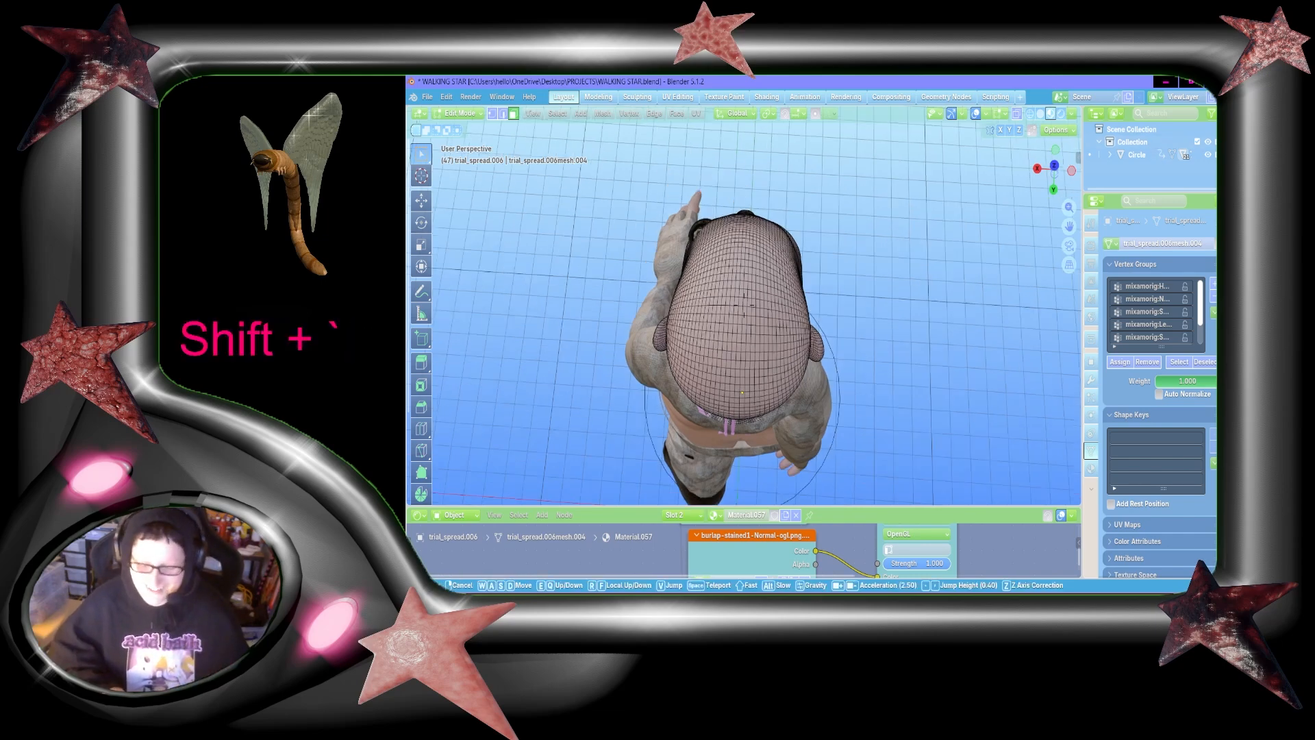
{"action": "key", "text": "shift+w"}
{"action": "key", "text": "shift+a"}
{"action": "key", "text": "s"}
{"action": "key", "text": "shift+s"}
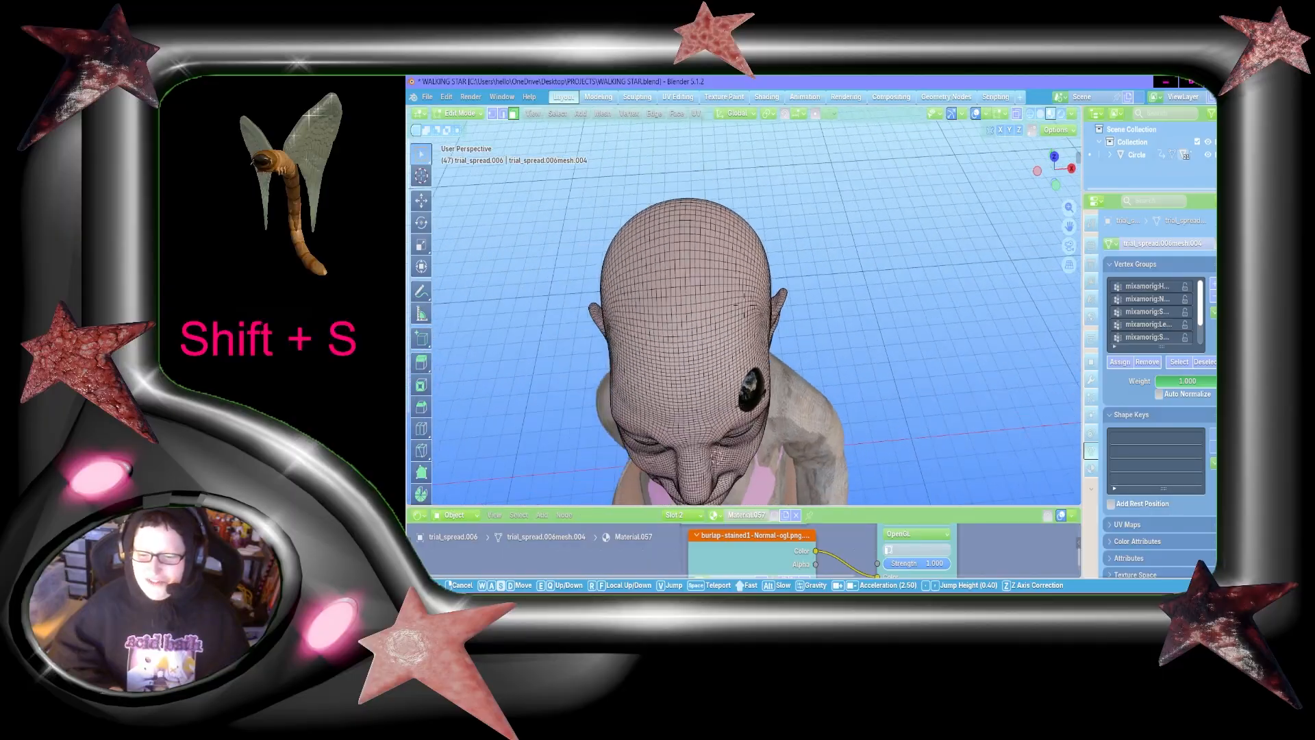
{"action": "key", "text": "a"}
{"action": "key", "text": "w"}
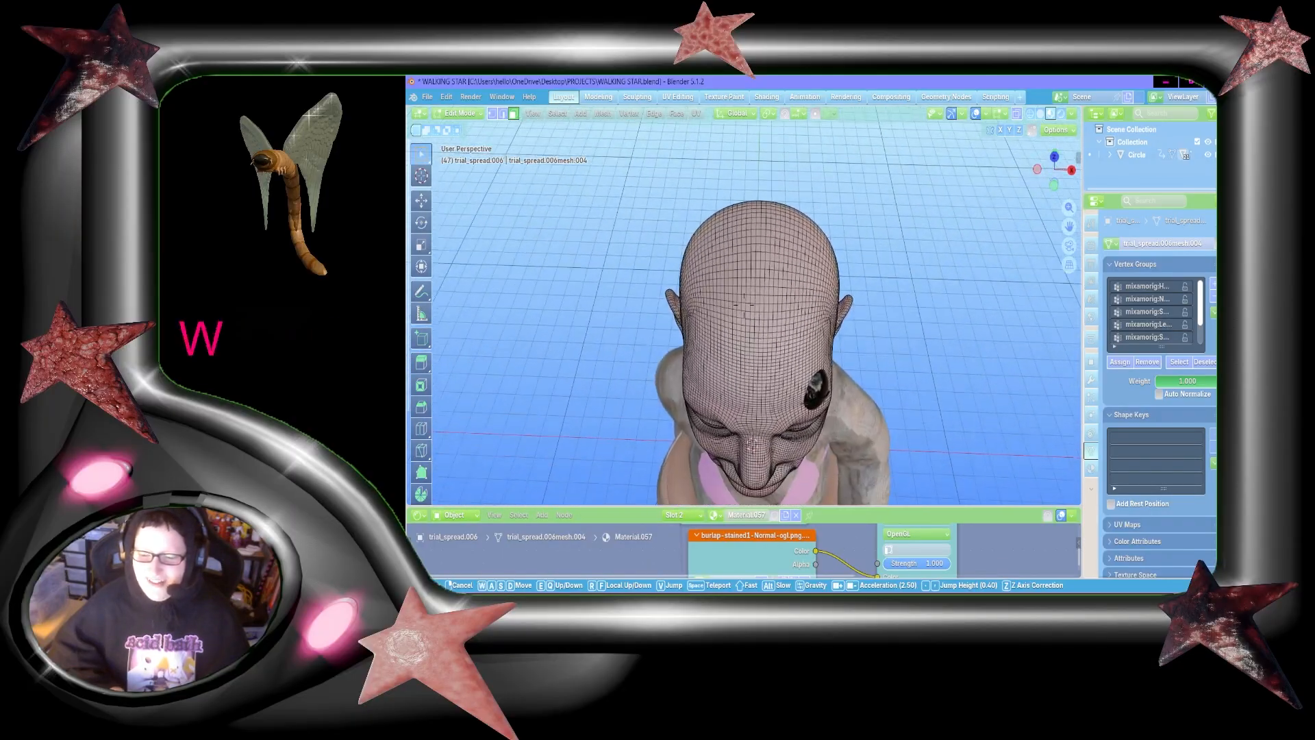
{"action": "key", "text": "s"}
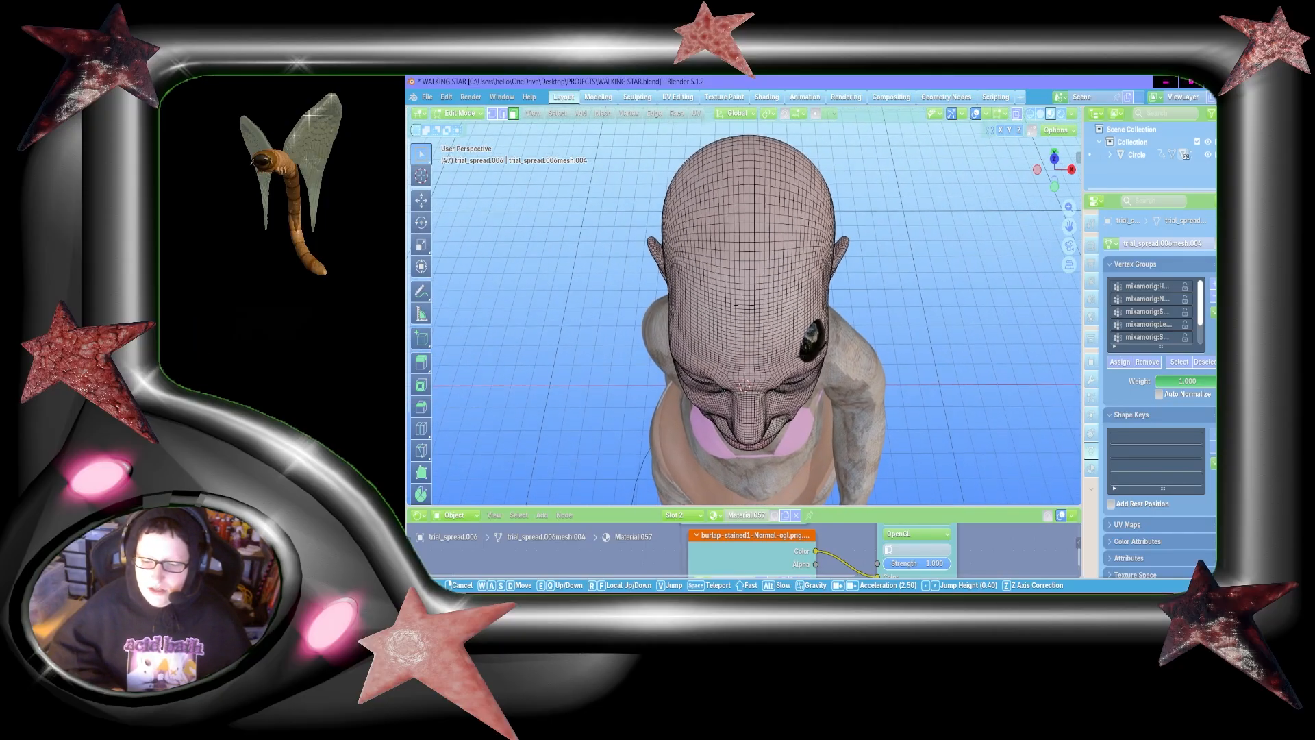
{"action": "left_click", "coordinate": [915, 232]}
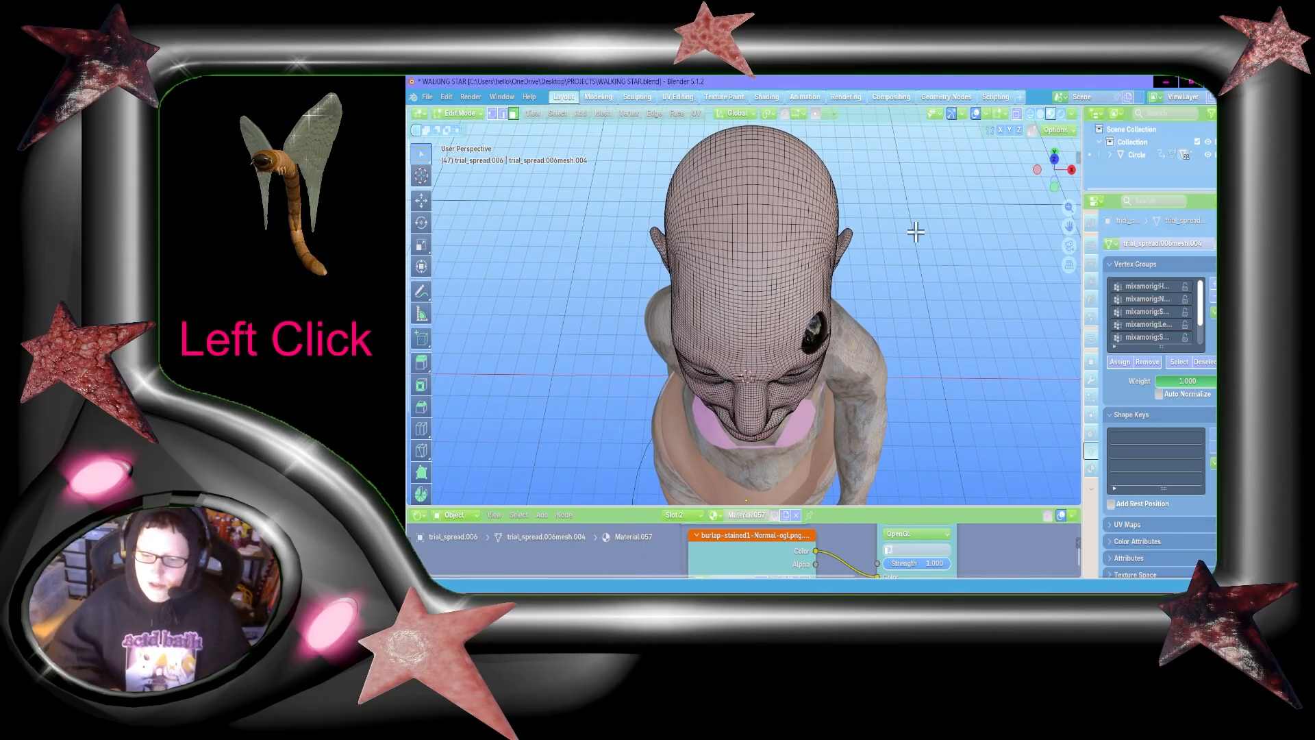
{"action": "key", "text": "shift+grave"}
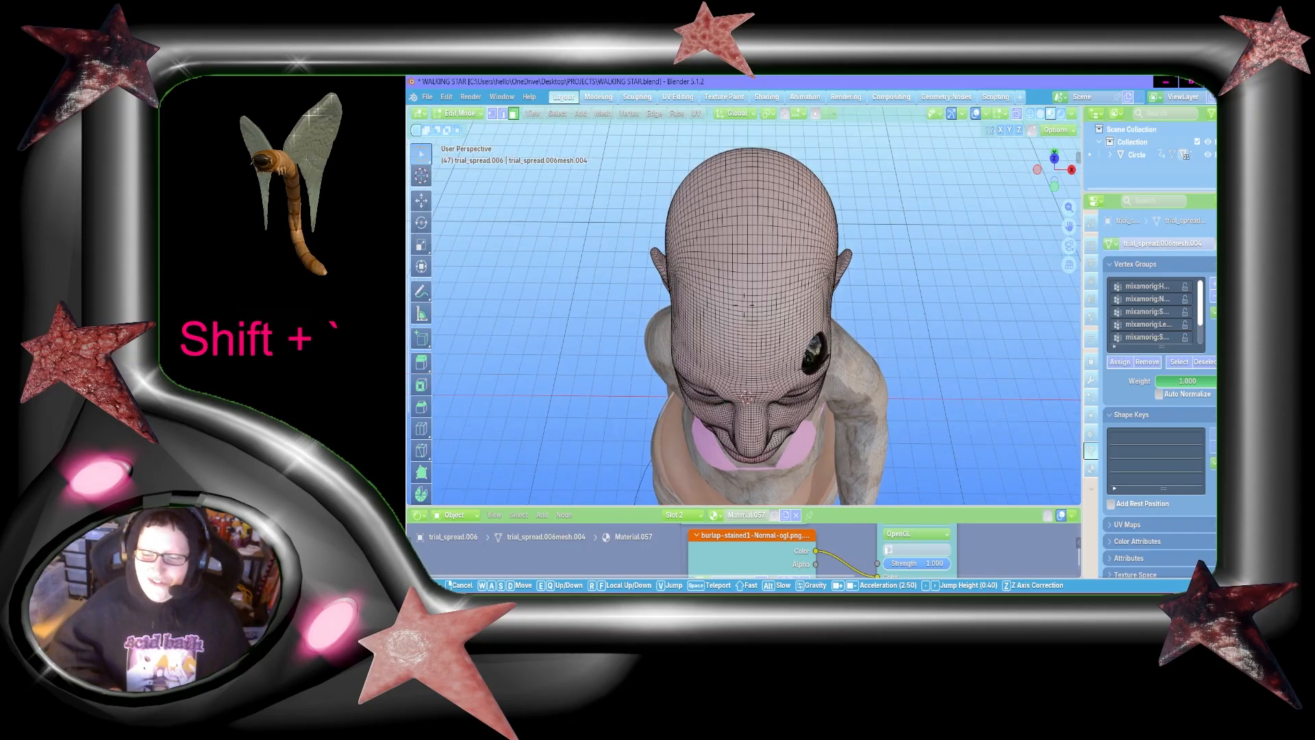
{"action": "key", "text": "w"}
{"action": "left_click", "coordinate": [915, 232]}
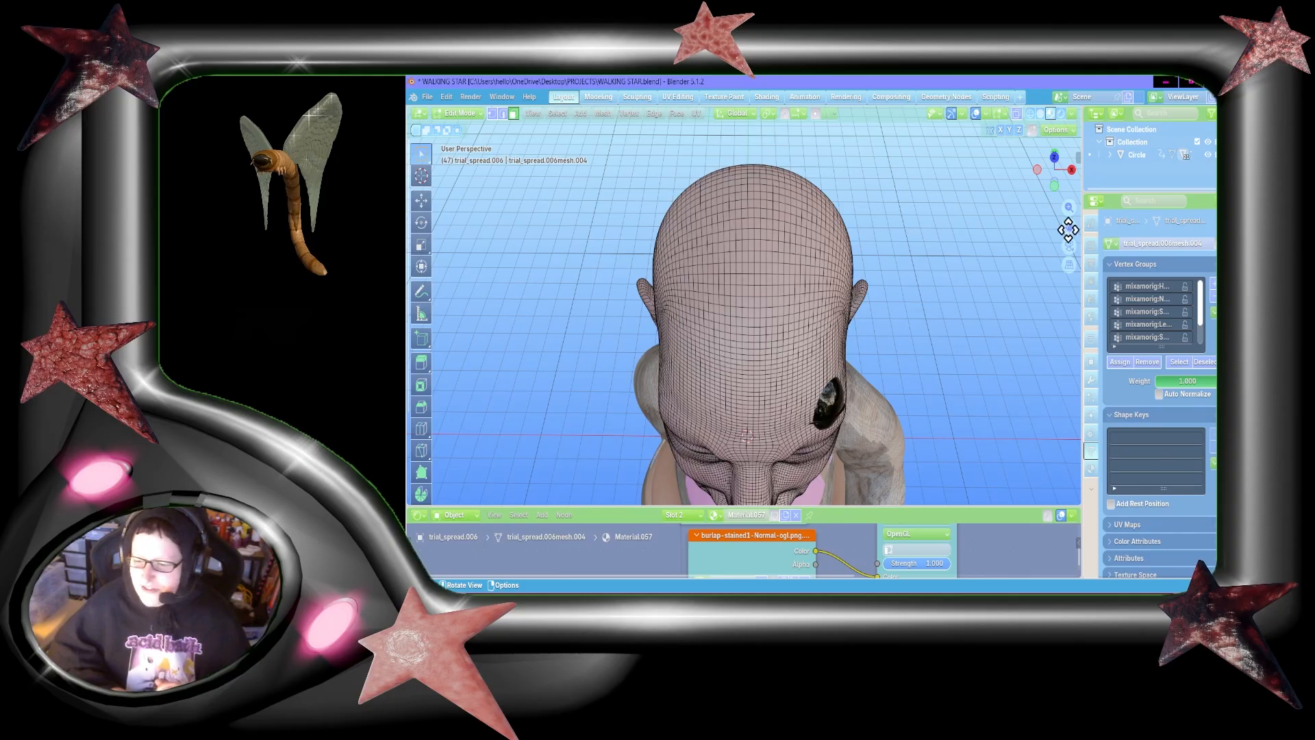
{"action": "left_click_drag", "start_coordinate": [1069, 226], "coordinate": [1070, 219]}
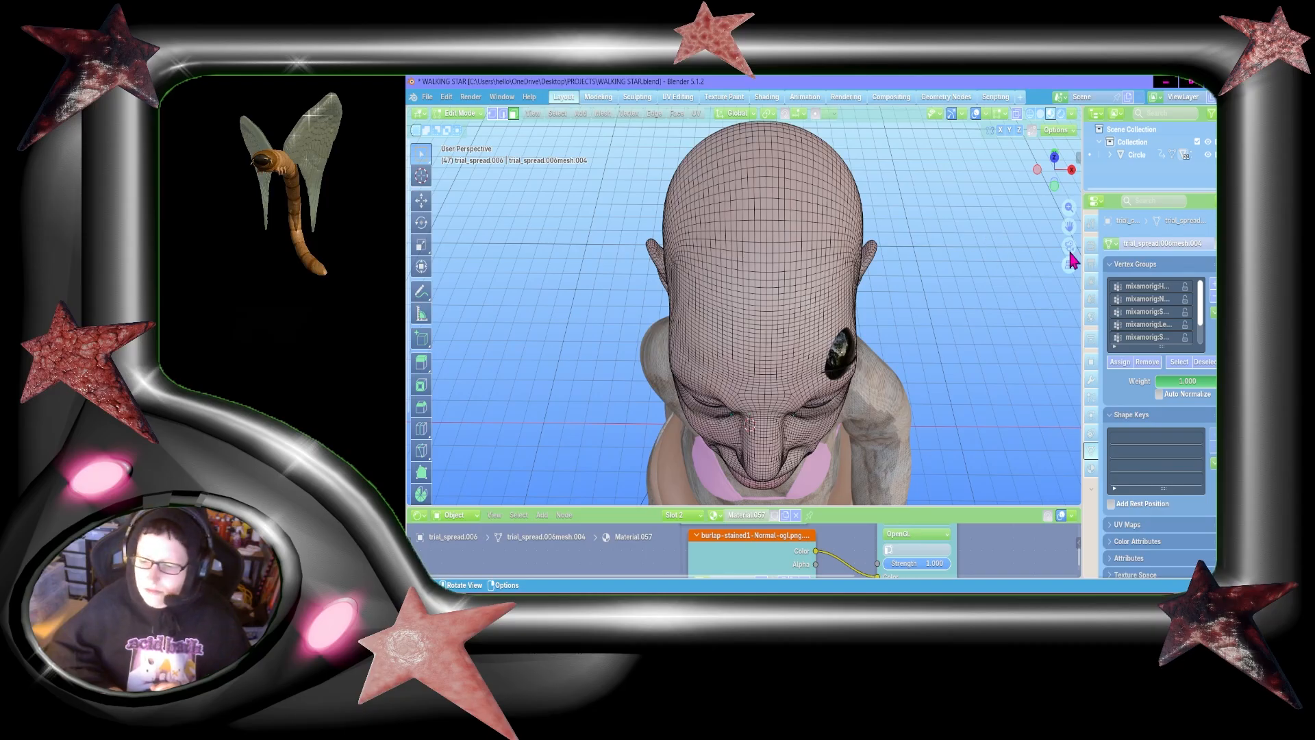
{"action": "left_click_drag", "start_coordinate": [1068, 226], "coordinate": [1086, 227]}
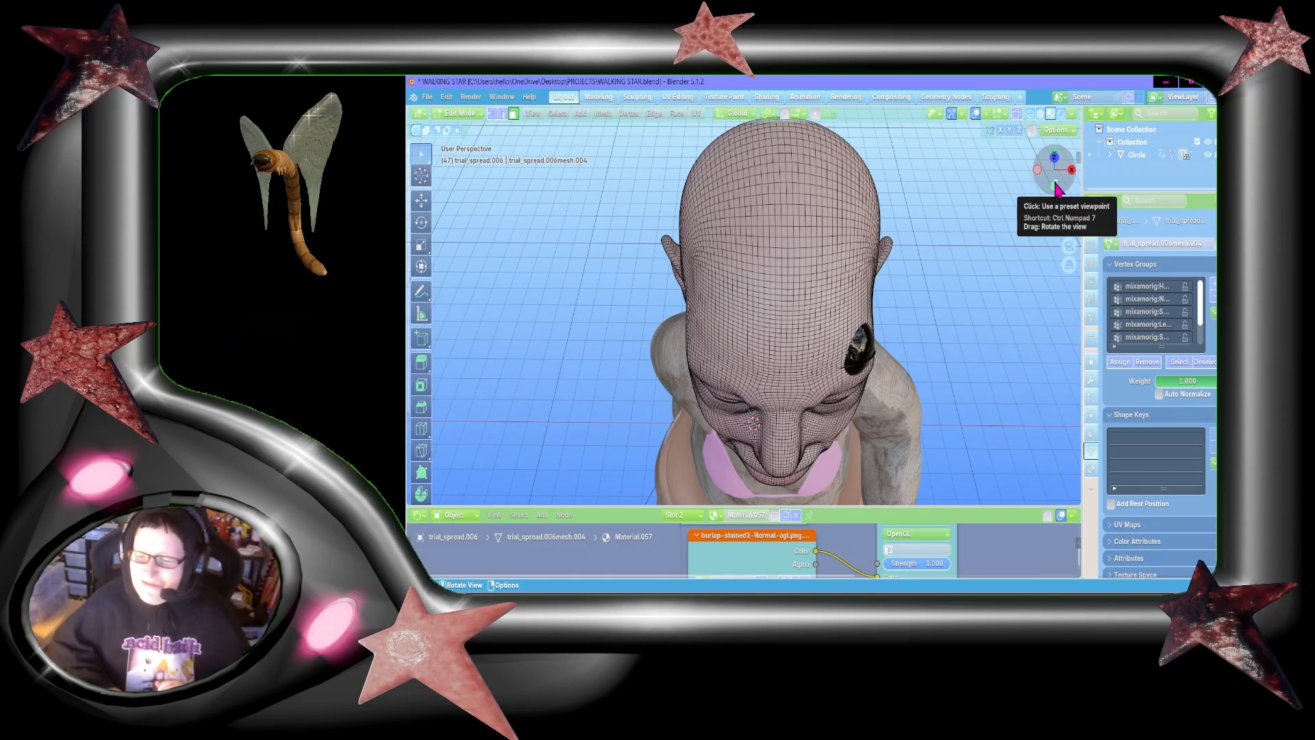
Step: Box-select two separate rectangular face patches on the upper forehead, one on each side of the centre line
{"action": "left_click_drag", "start_coordinate": [1056, 189], "coordinate": [939, 244]}
{"action": "key", "text": "shift+grave"}
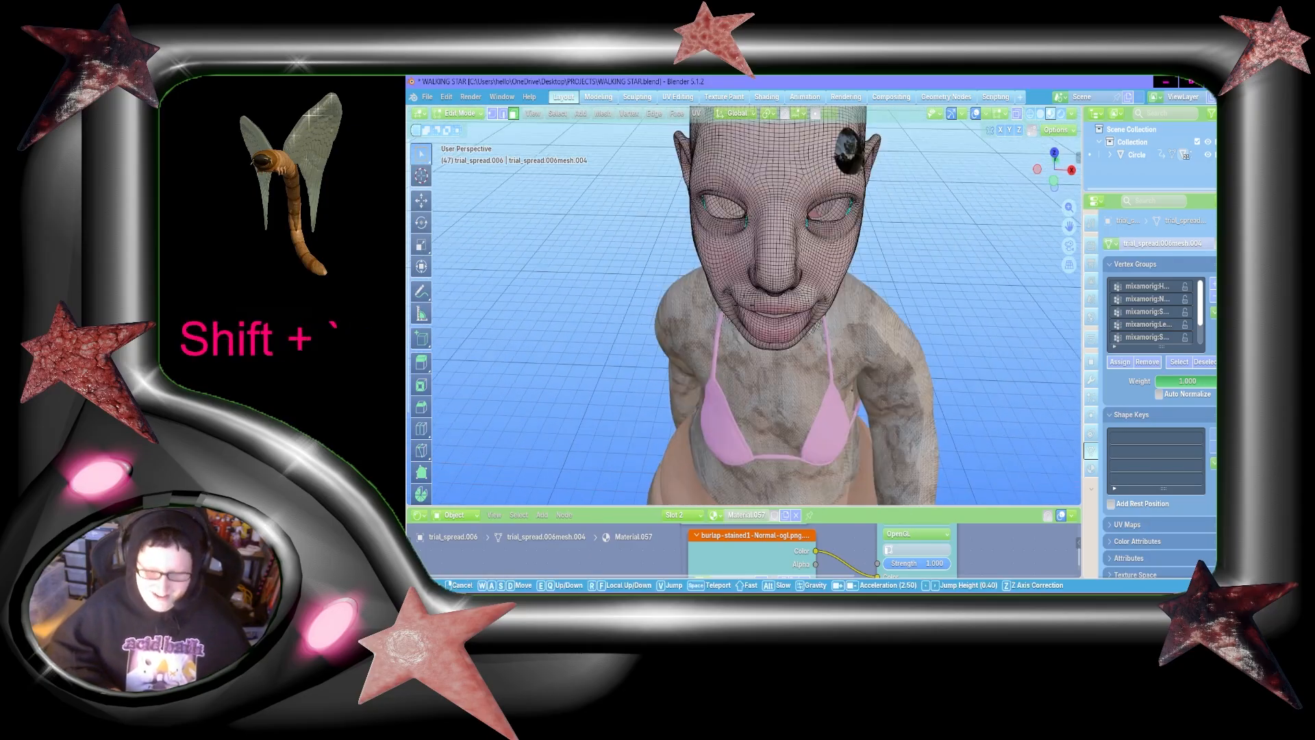
{"action": "key", "text": "w"}
{"action": "key", "text": "a"}
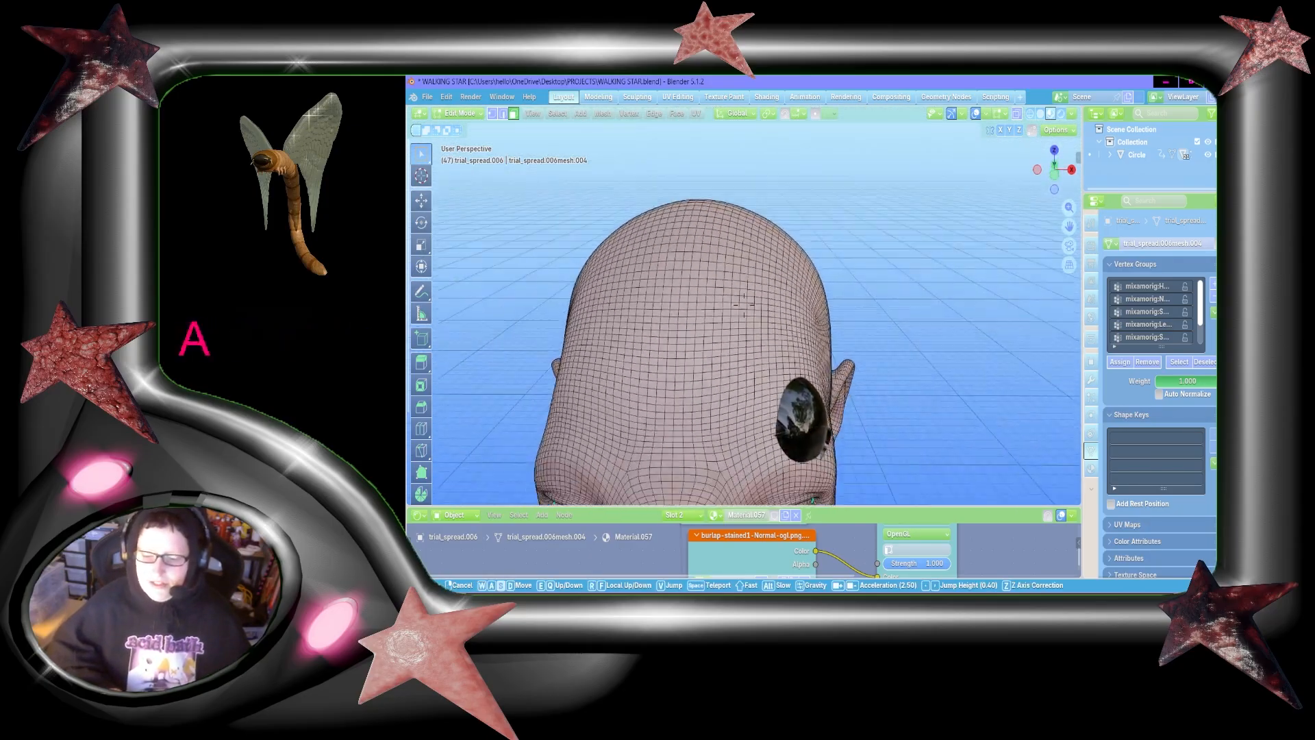
{"action": "key", "text": "s"}
{"action": "key", "text": "w"}
{"action": "left_click", "coordinate": [910, 285]}
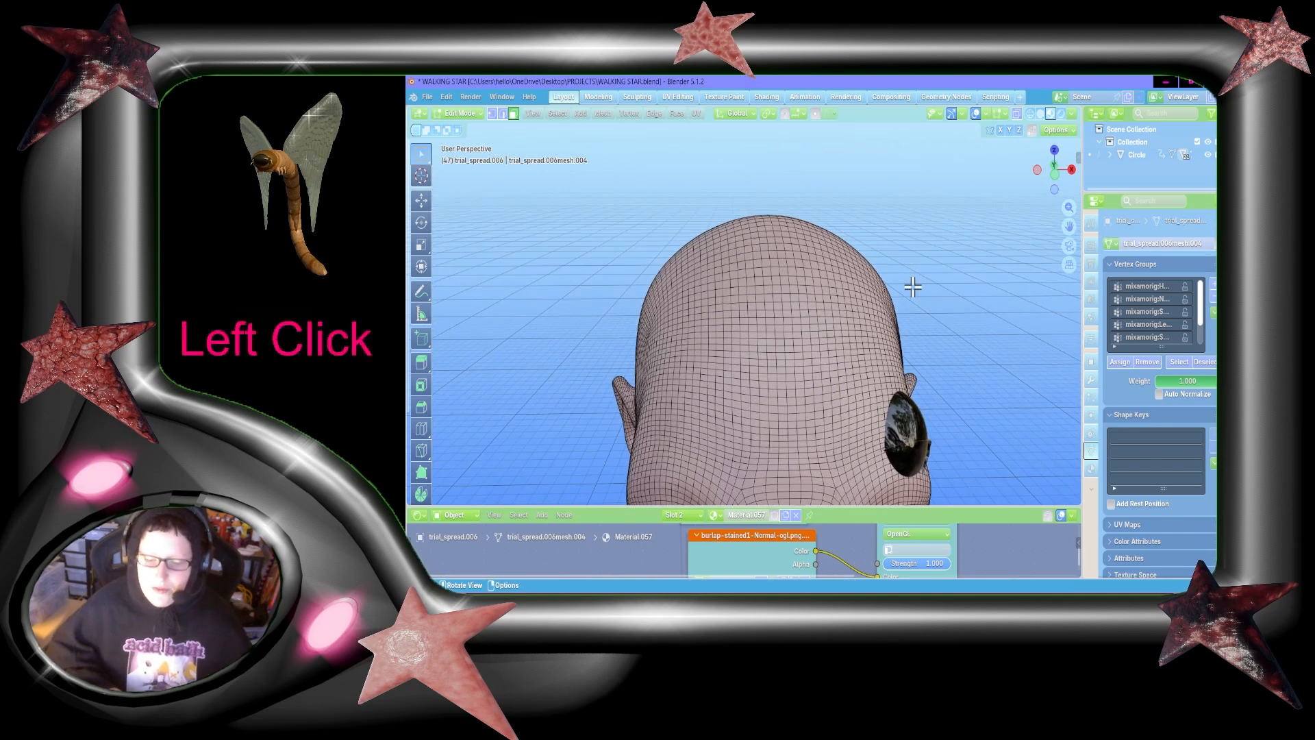
{"action": "left_click_drag", "start_coordinate": [686, 334], "coordinate": [731, 386]}
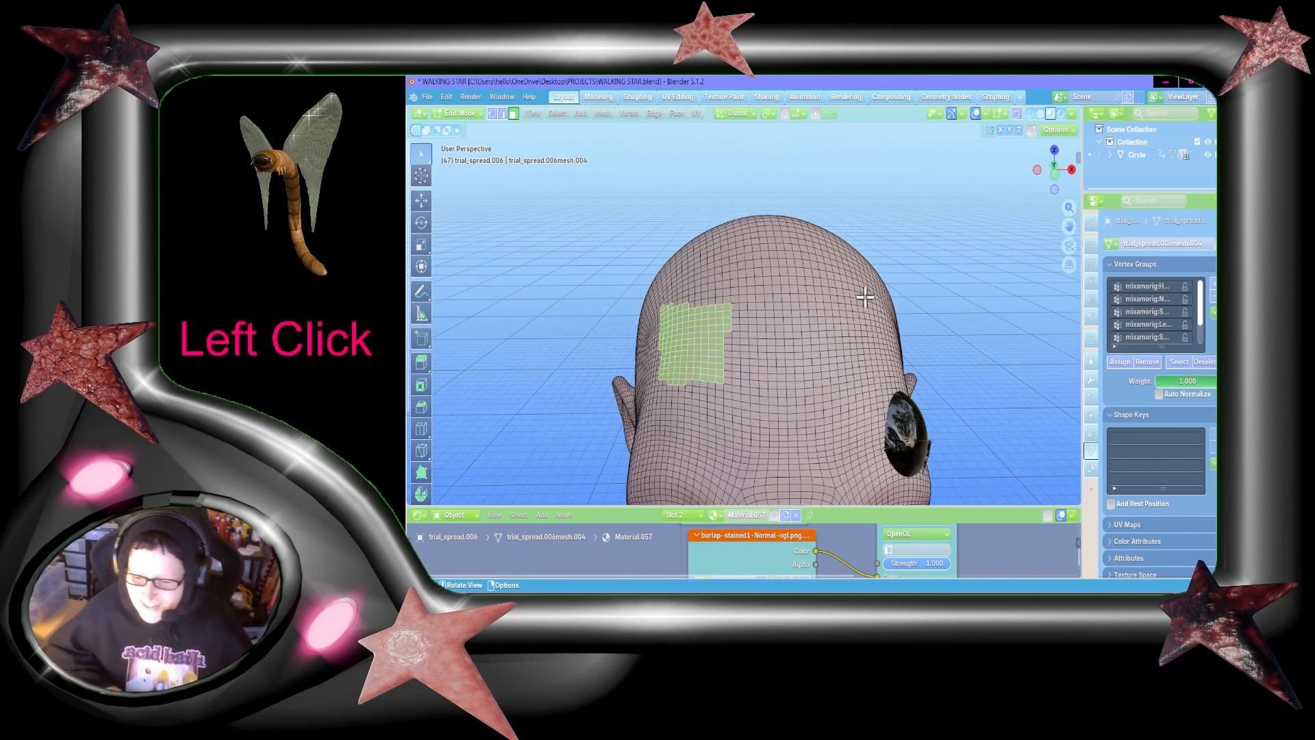
{"action": "left_click_drag", "start_coordinate": [813, 299], "coordinate": [885, 368], "text": "shift"}
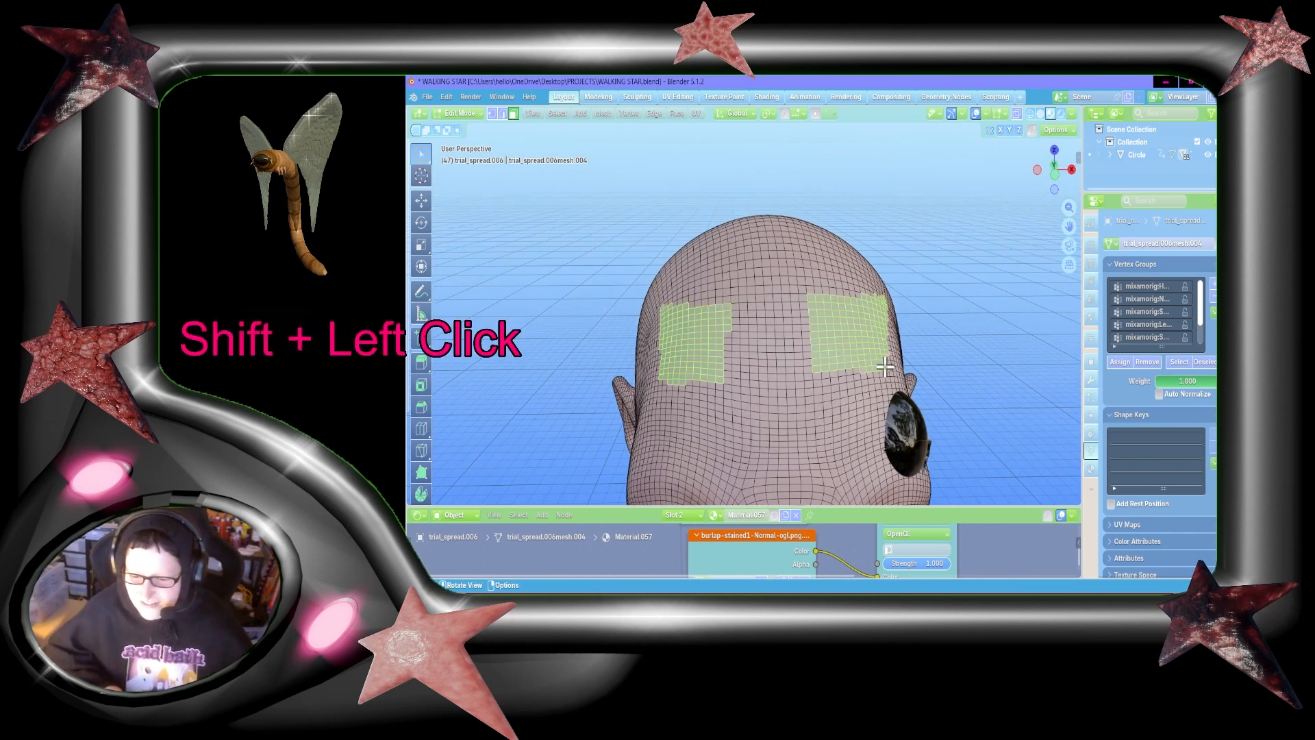
Step: Extend both selected forehead patches with additional surrounding faces
{"action": "key", "text": "shift+grave"}
{"action": "key", "text": "d"}
{"action": "key", "text": "s"}
{"action": "key", "text": "a"}
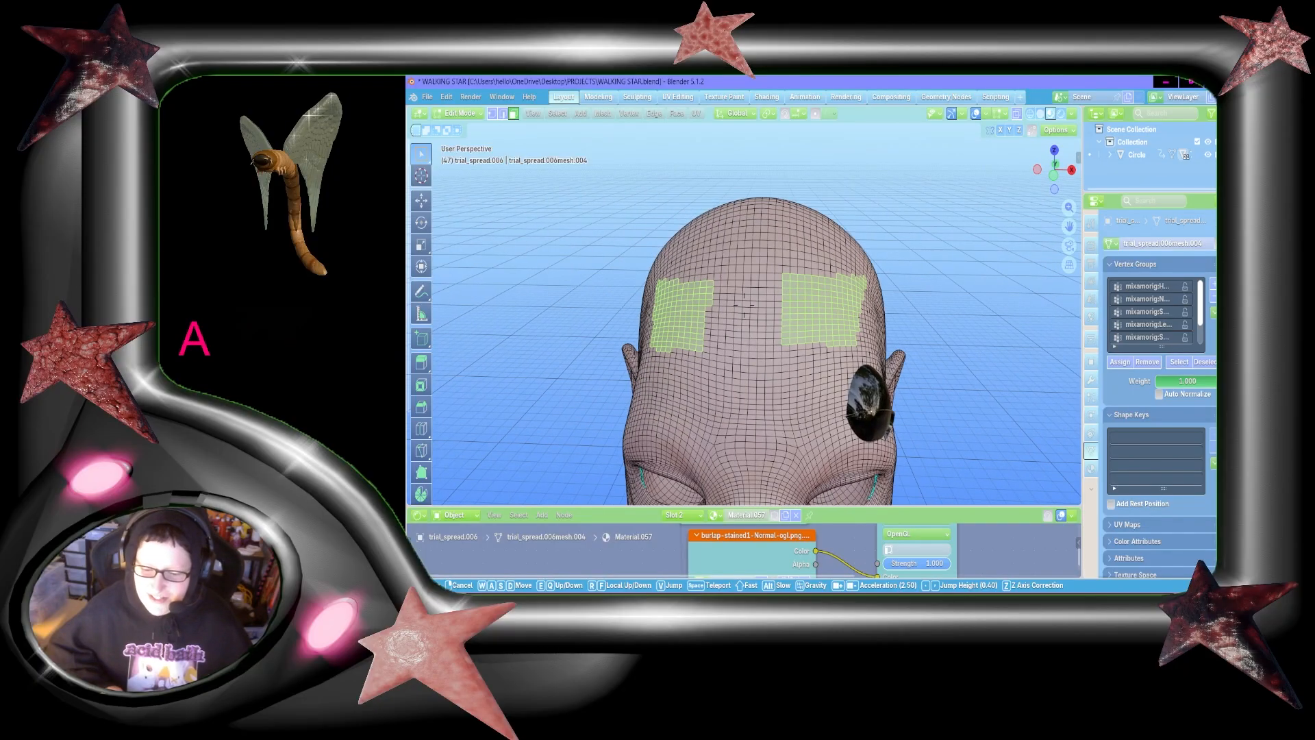
{"action": "left_click", "coordinate": [747, 302]}
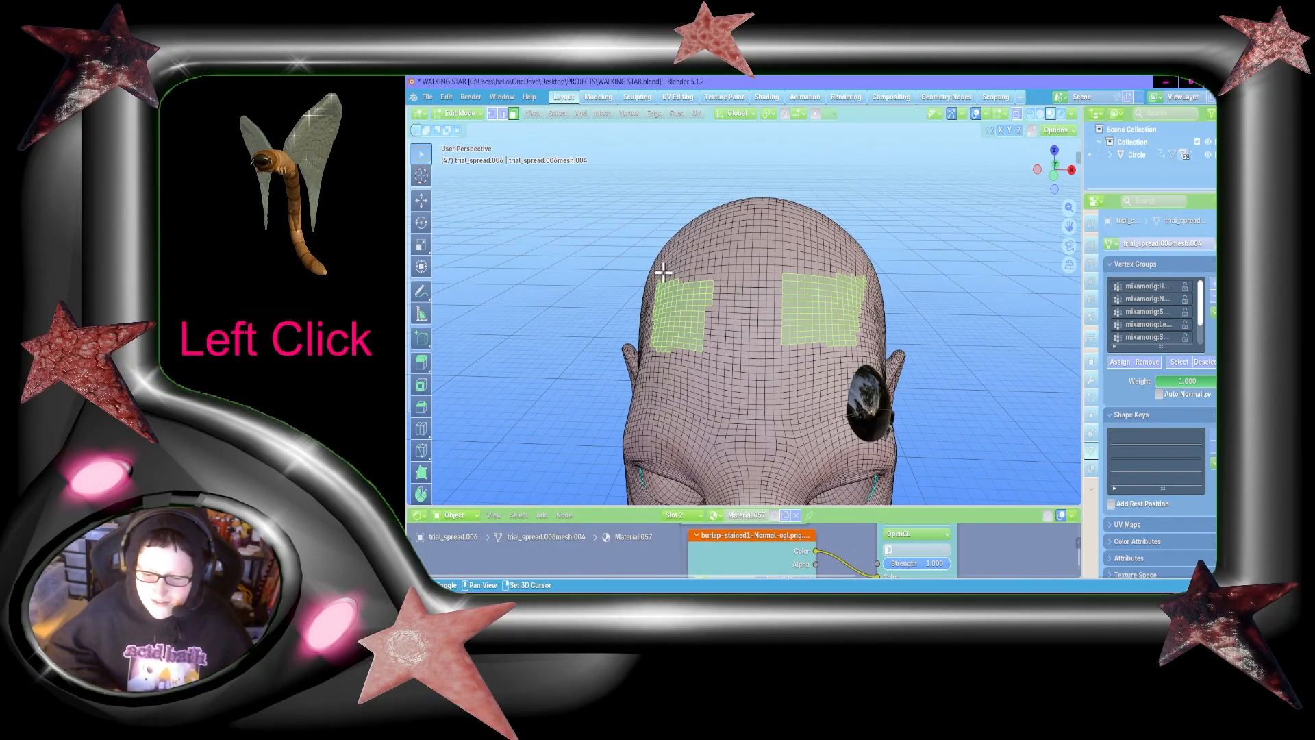
{"action": "left_click_drag", "start_coordinate": [657, 272], "coordinate": [726, 363], "text": "shift"}
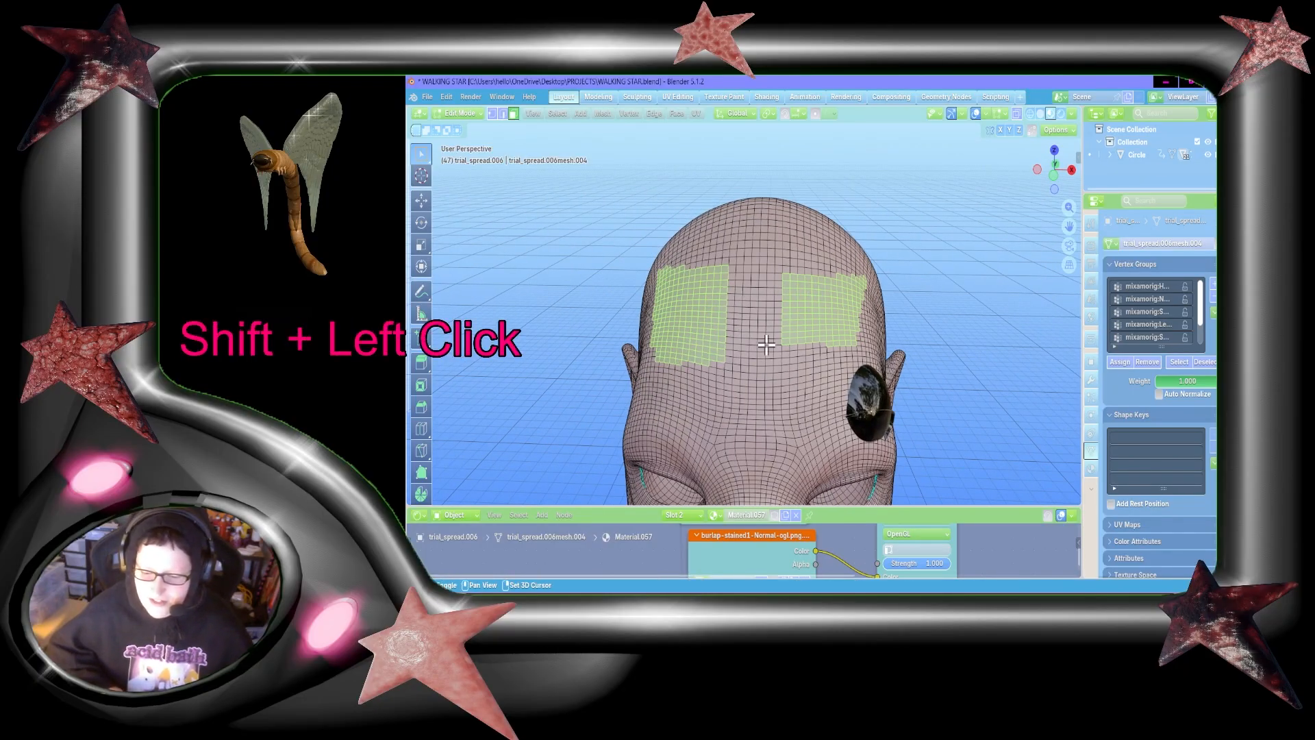
{"action": "left_click_drag", "start_coordinate": [791, 255], "coordinate": [865, 360], "text": "shift"}
Step: Check the two forehead patches from the side of the head and clear the face selection
{"action": "key", "text": "shift+grave"}
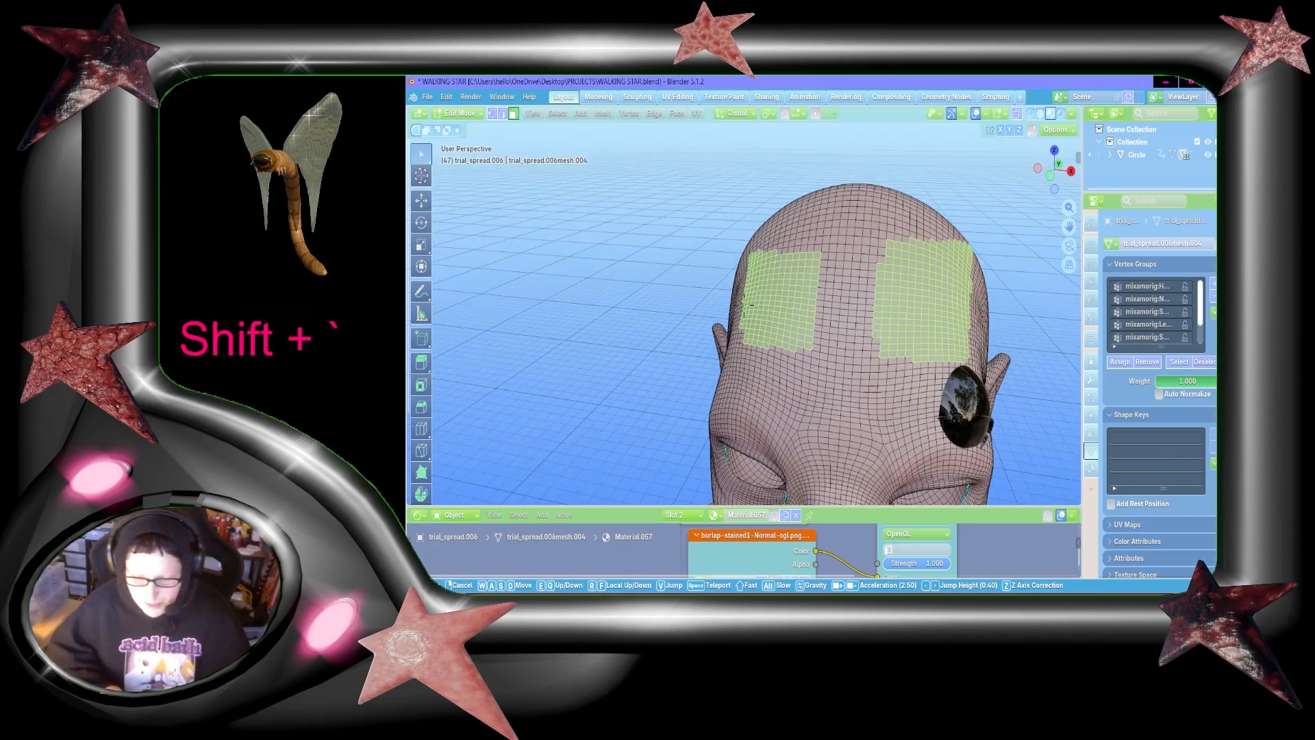
{"action": "key", "text": "w"}
{"action": "key", "text": "s"}
{"action": "key", "text": "shift+a"}
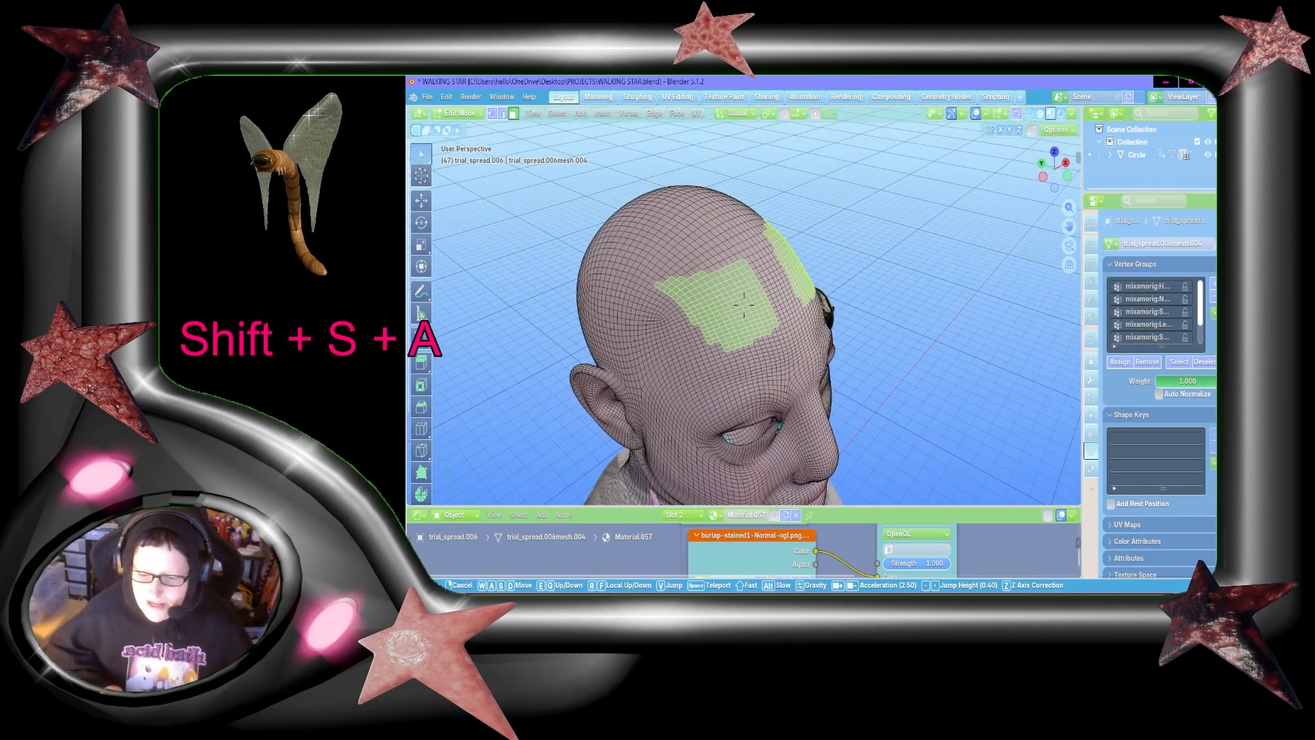
{"action": "left_click", "coordinate": [743, 304]}
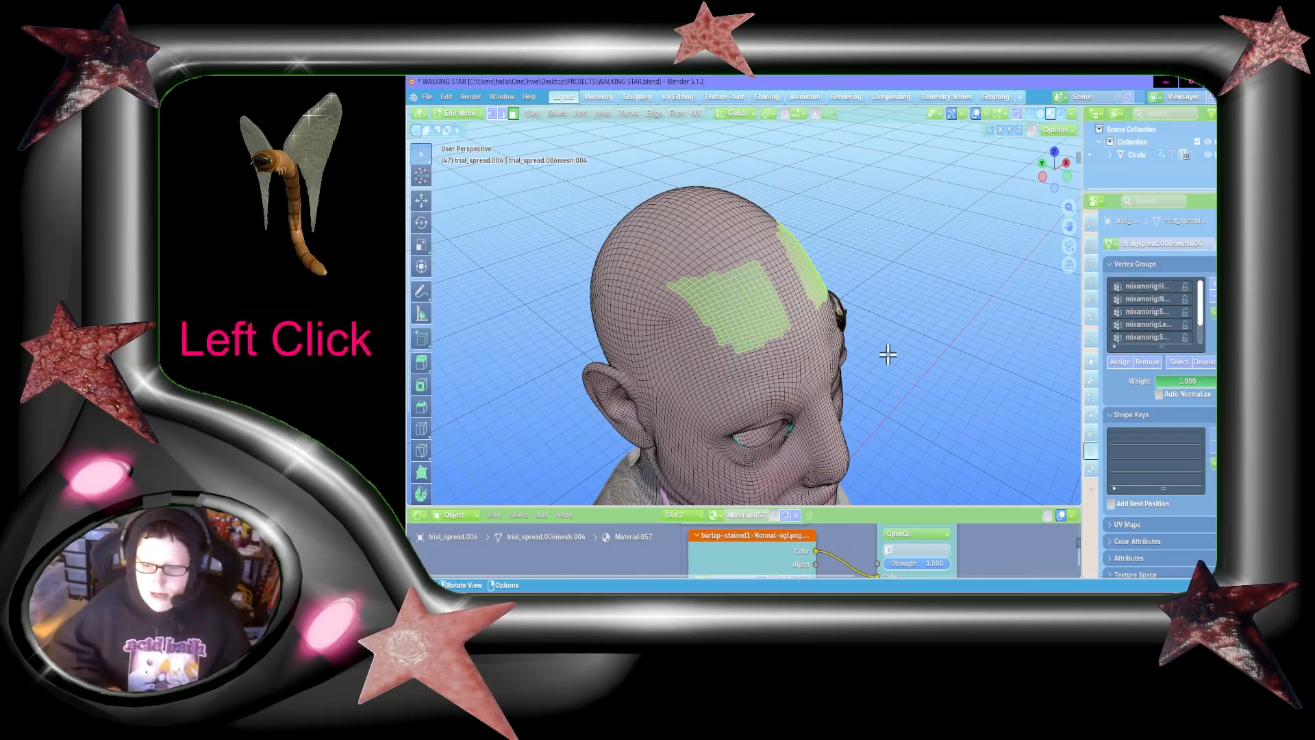
{"action": "left_click", "coordinate": [939, 275]}
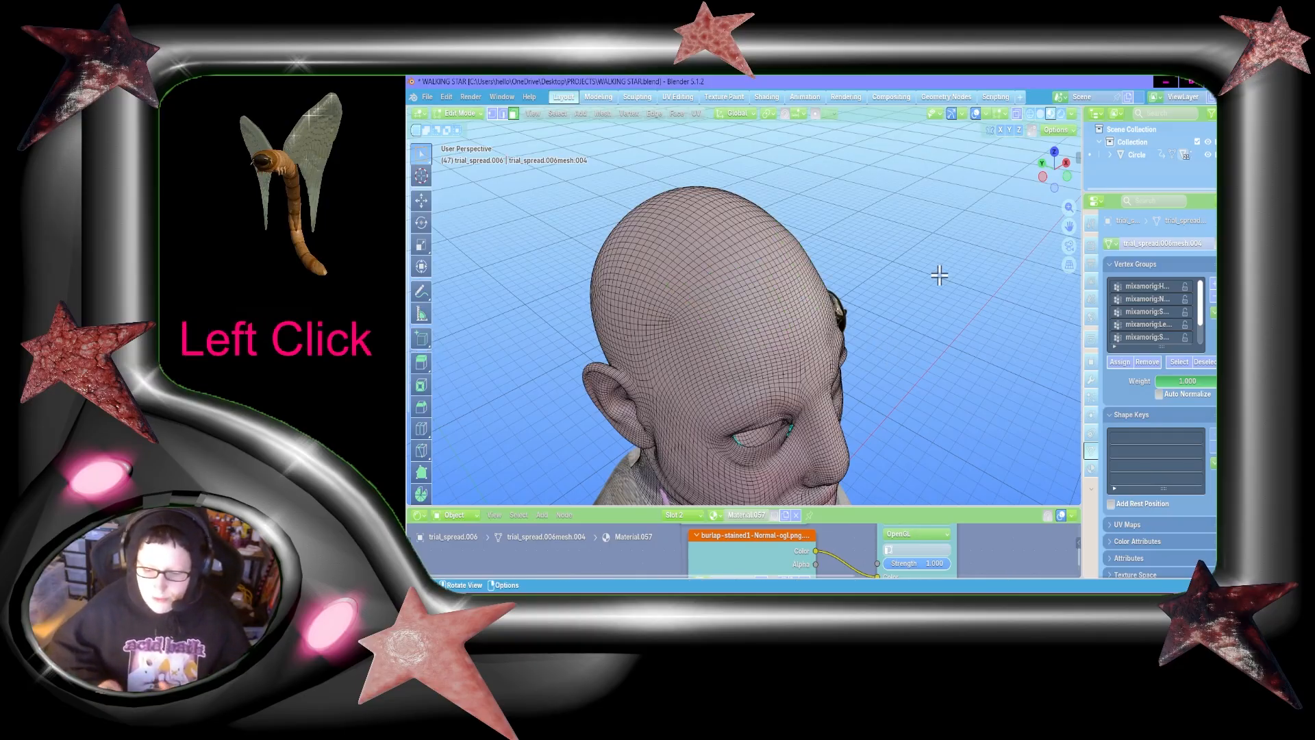
Step: Leave mesh editing on the head and hide the character's left eyeball object from the right side view
{"action": "key", "text": "shift+grave"}
{"action": "key", "text": "s"}
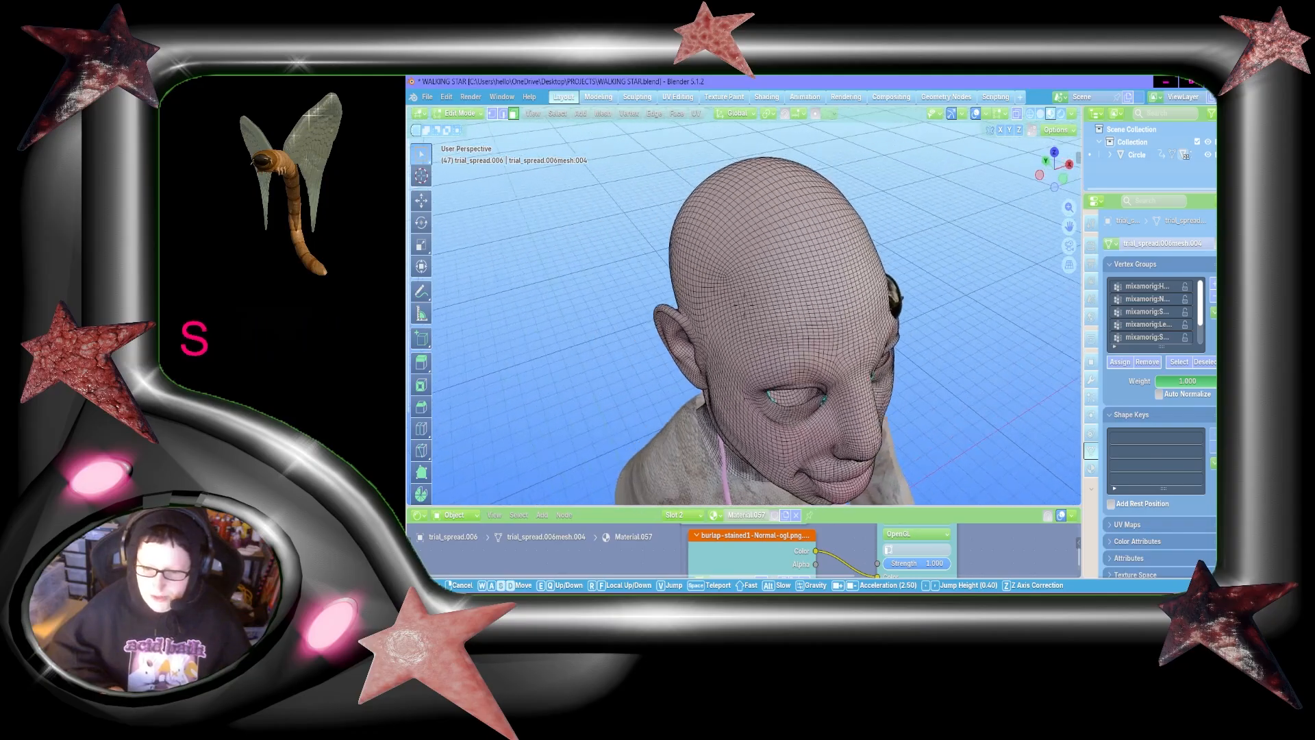
{"action": "key", "text": "d"}
{"action": "key", "text": "shift+w"}
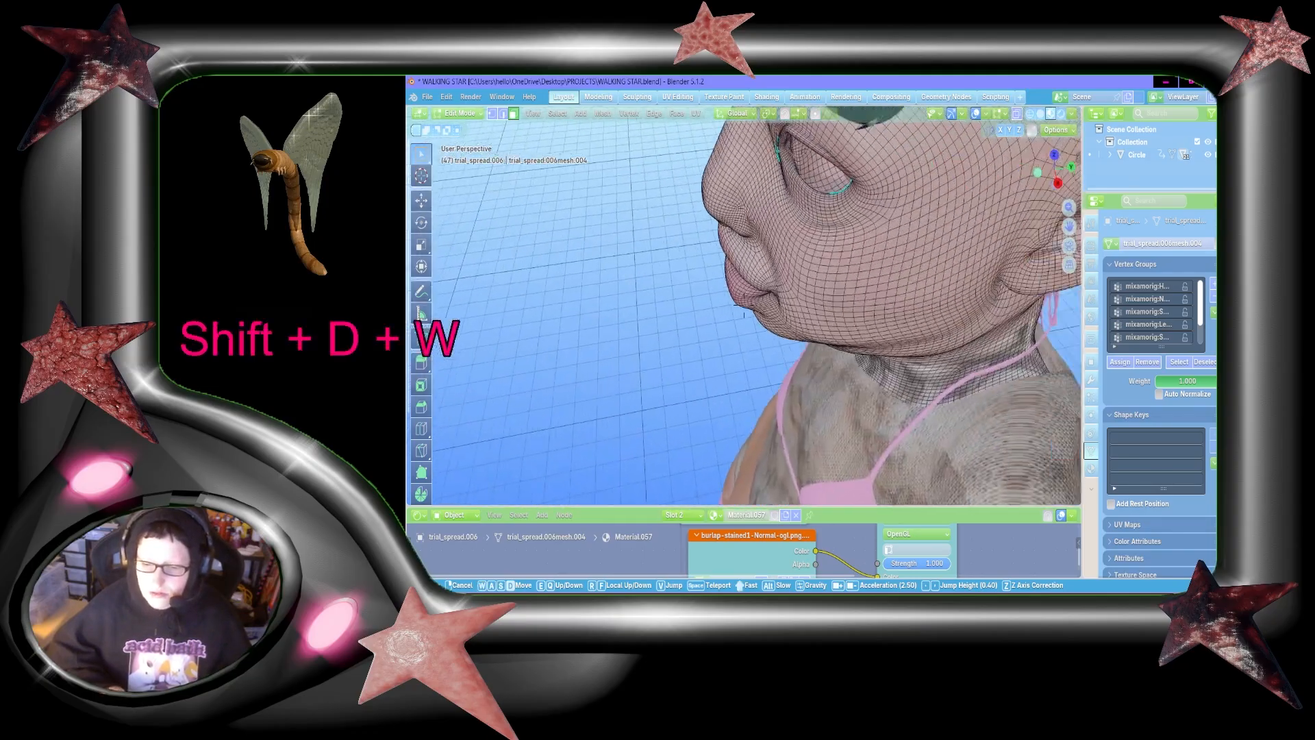
{"action": "key", "text": "shift+s"}
{"action": "key", "text": "shift+a"}
{"action": "left_click", "coordinate": [952, 257]}
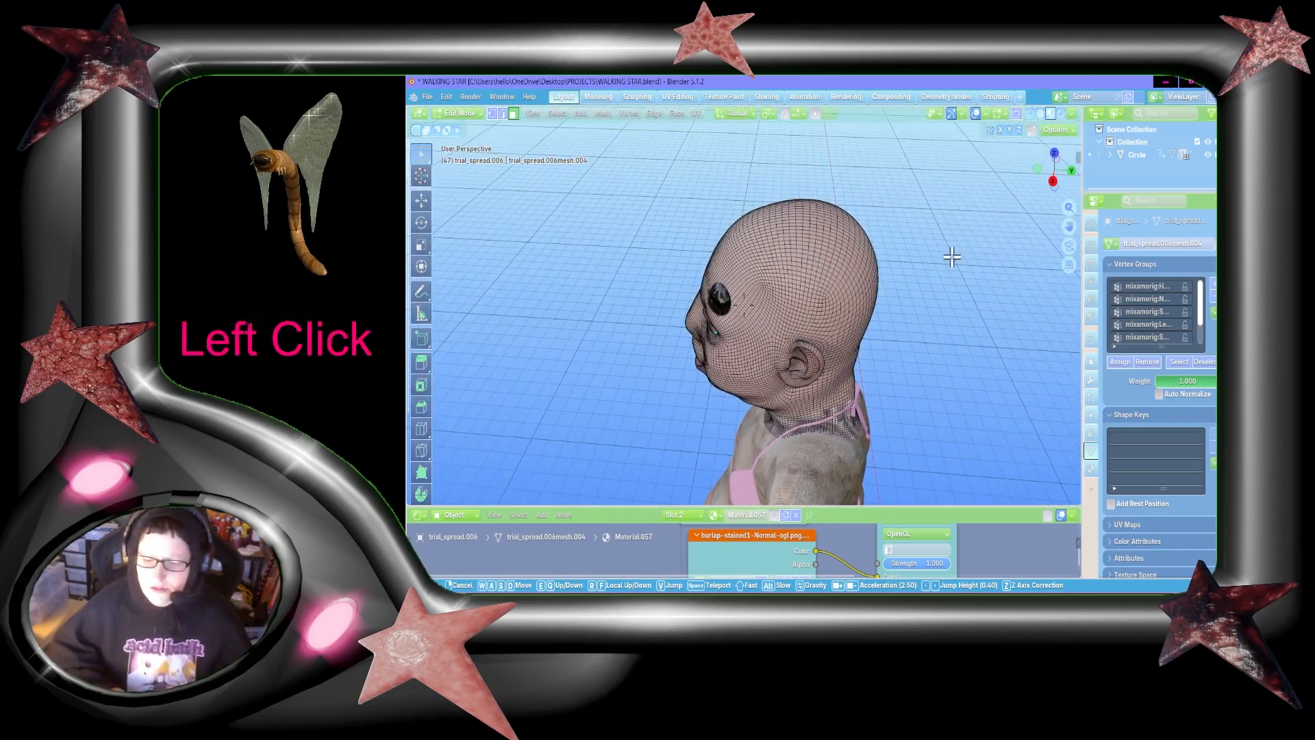
{"action": "left_click", "coordinate": [1053, 182]}
{"action": "key", "text": "Tab"}
{"action": "left_click", "coordinate": [746, 164]}
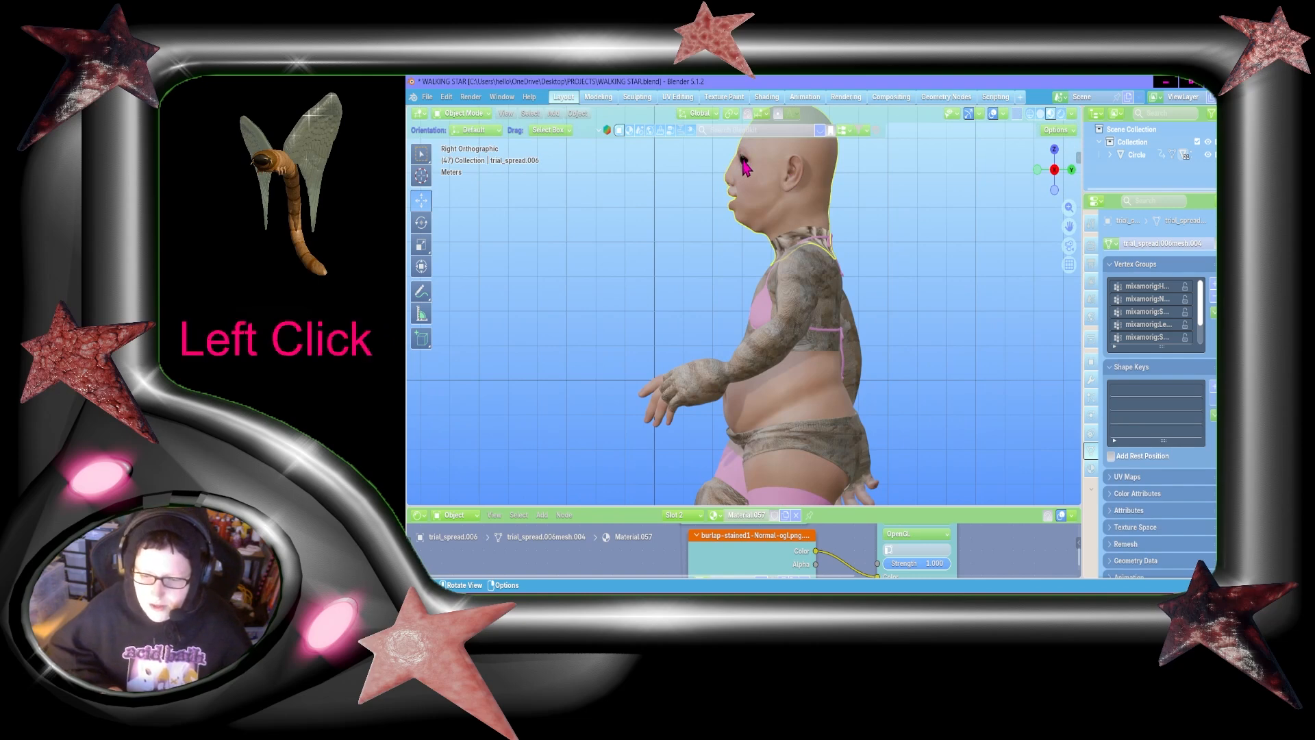
{"action": "key", "text": "h"}
Step: Hide the character's remaining right eyeball object so both eye sockets are empty
{"action": "key", "text": "shift+grave"}
{"action": "key", "text": "w"}
{"action": "key", "text": "shift+w"}
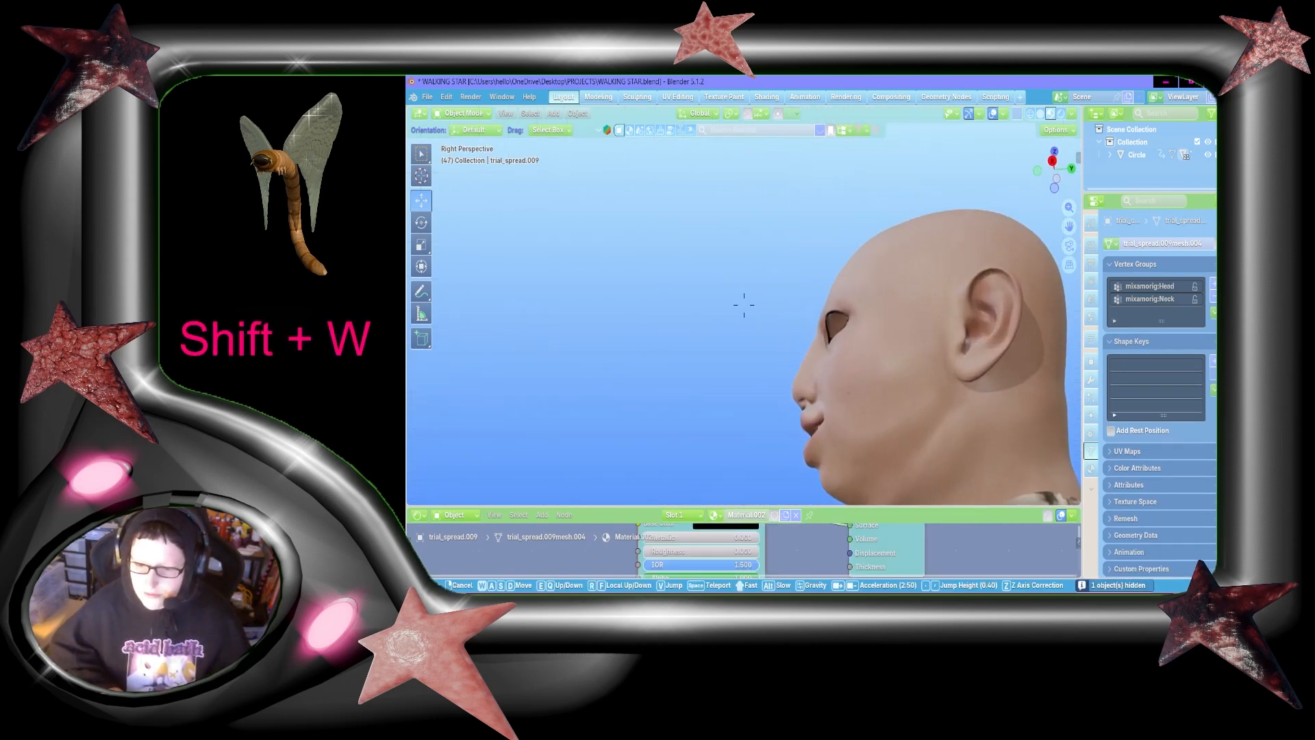
{"action": "key", "text": "shift+a"}
{"action": "key", "text": "shift+s"}
{"action": "key", "text": "w"}
{"action": "left_click", "coordinate": [744, 305]}
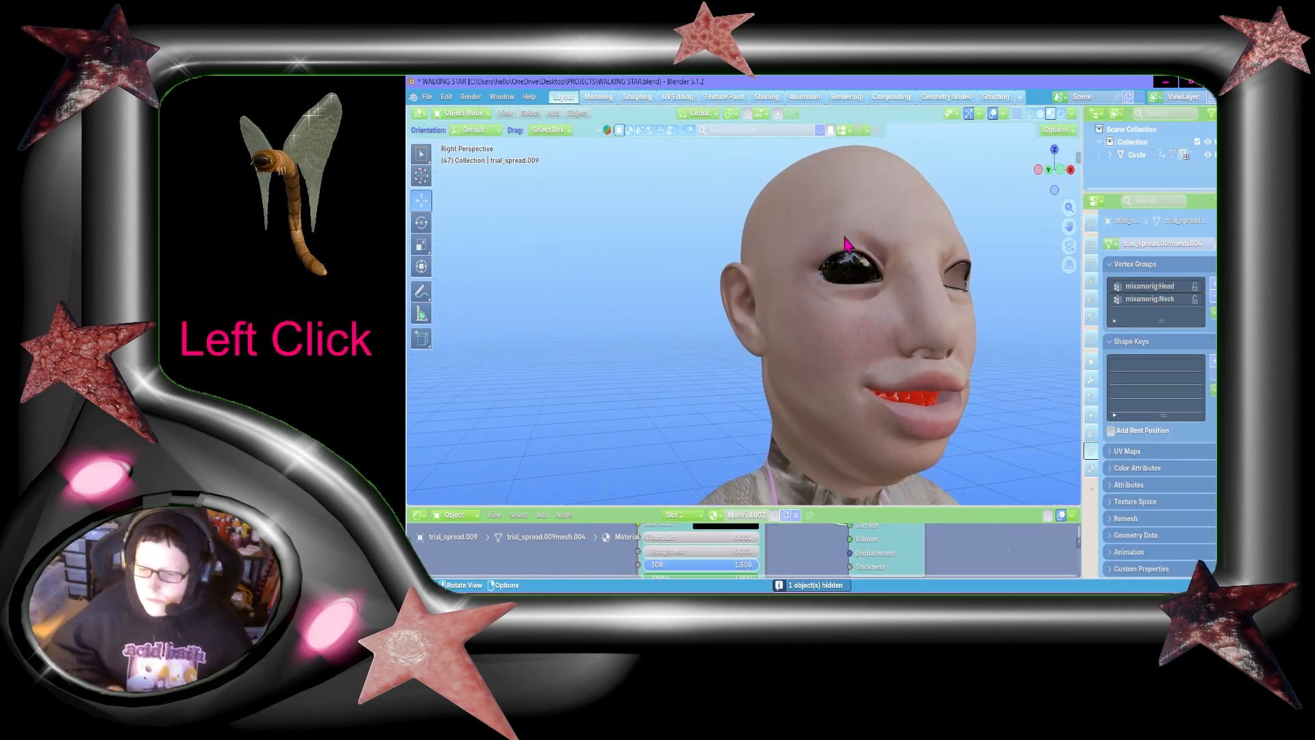
{"action": "left_click", "coordinate": [856, 272]}
{"action": "key", "text": "h"}
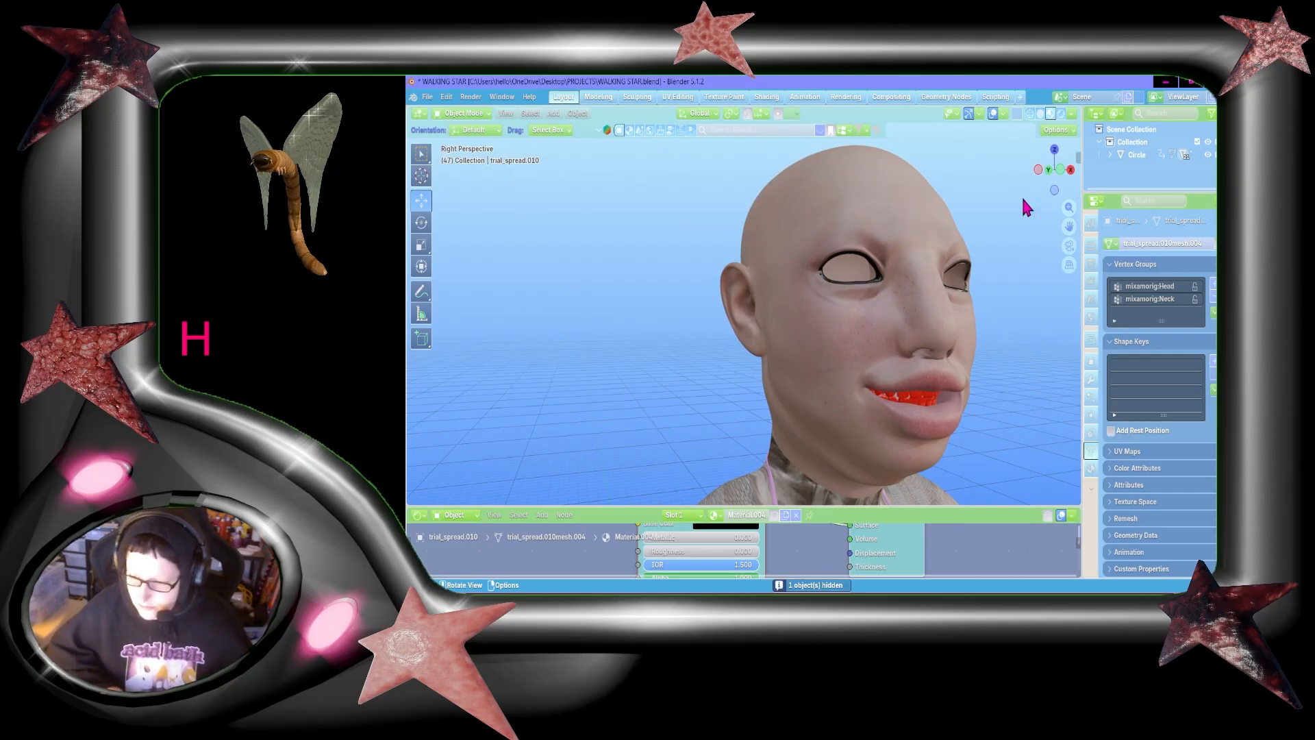
Step: Select the character's head object from the side
{"action": "left_click_drag", "start_coordinate": [1054, 173], "coordinate": [959, 174]}
{"action": "key", "text": "shift+grave"}
{"action": "key", "text": "shift+w"}
{"action": "key", "text": "shift+d"}
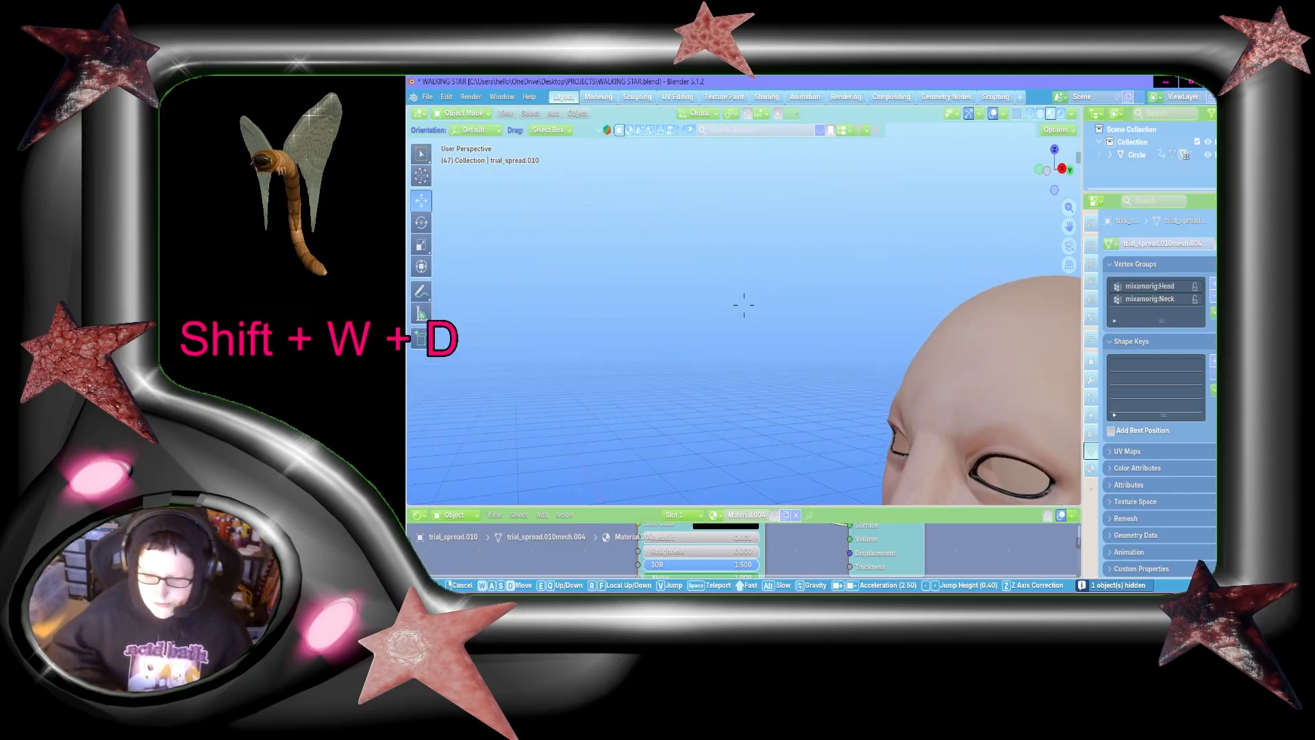
{"action": "key", "text": "a"}
{"action": "key", "text": "shift+d"}
{"action": "key", "text": "shift+s"}
{"action": "left_click", "coordinate": [744, 306]}
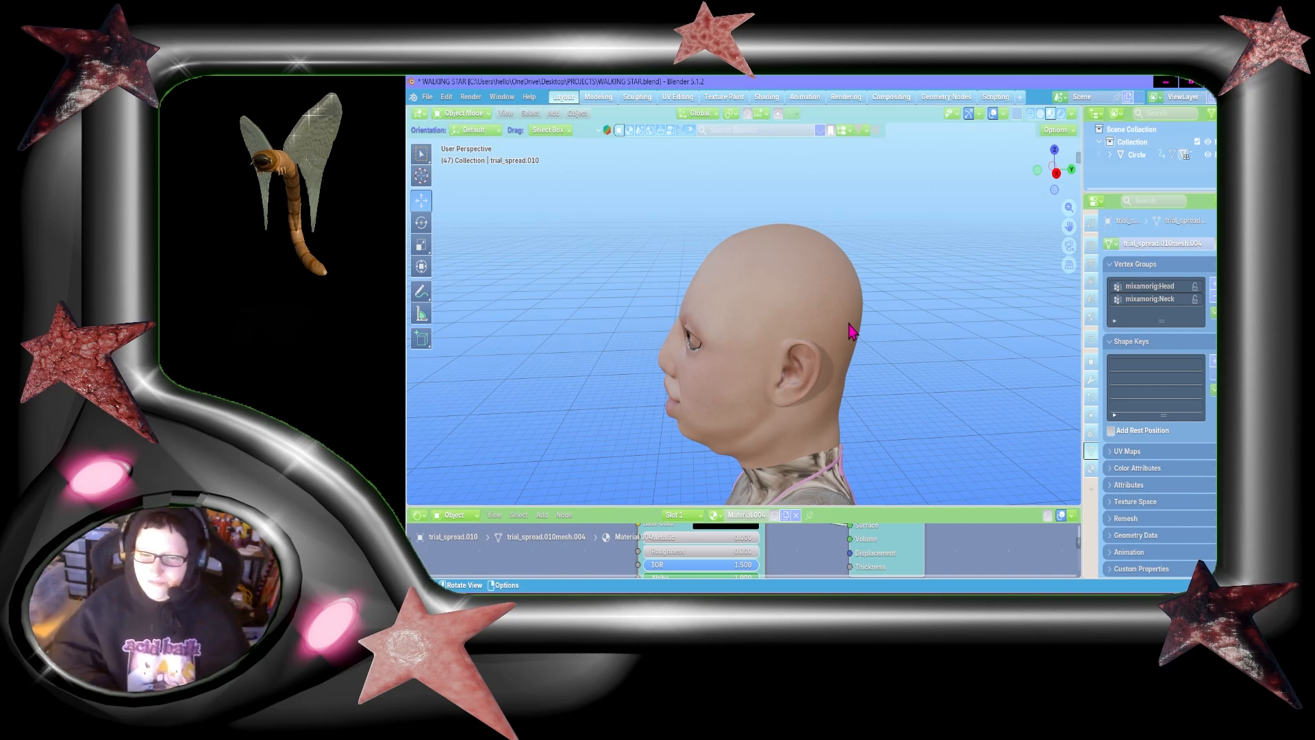
{"action": "left_click", "coordinate": [777, 367]}
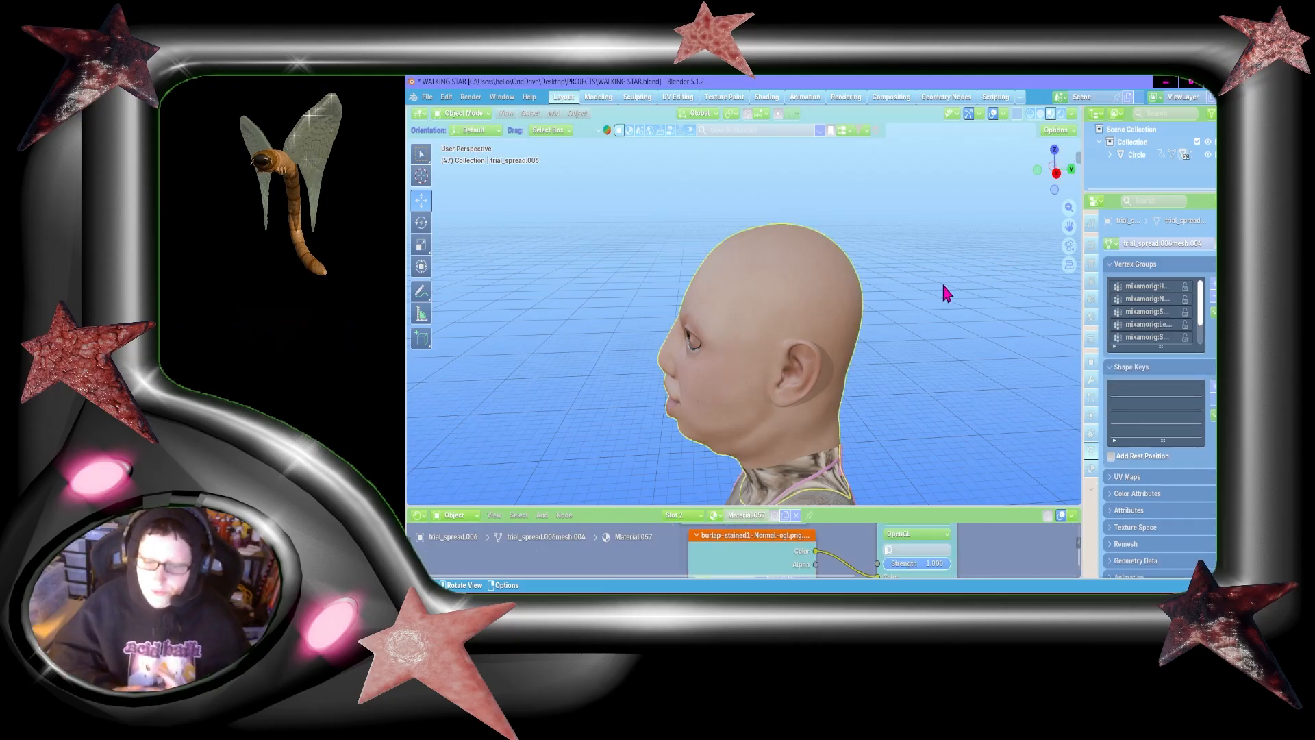
{"action": "key", "text": "shift+grave"}
{"action": "key", "text": "w"}
{"action": "key", "text": "d"}
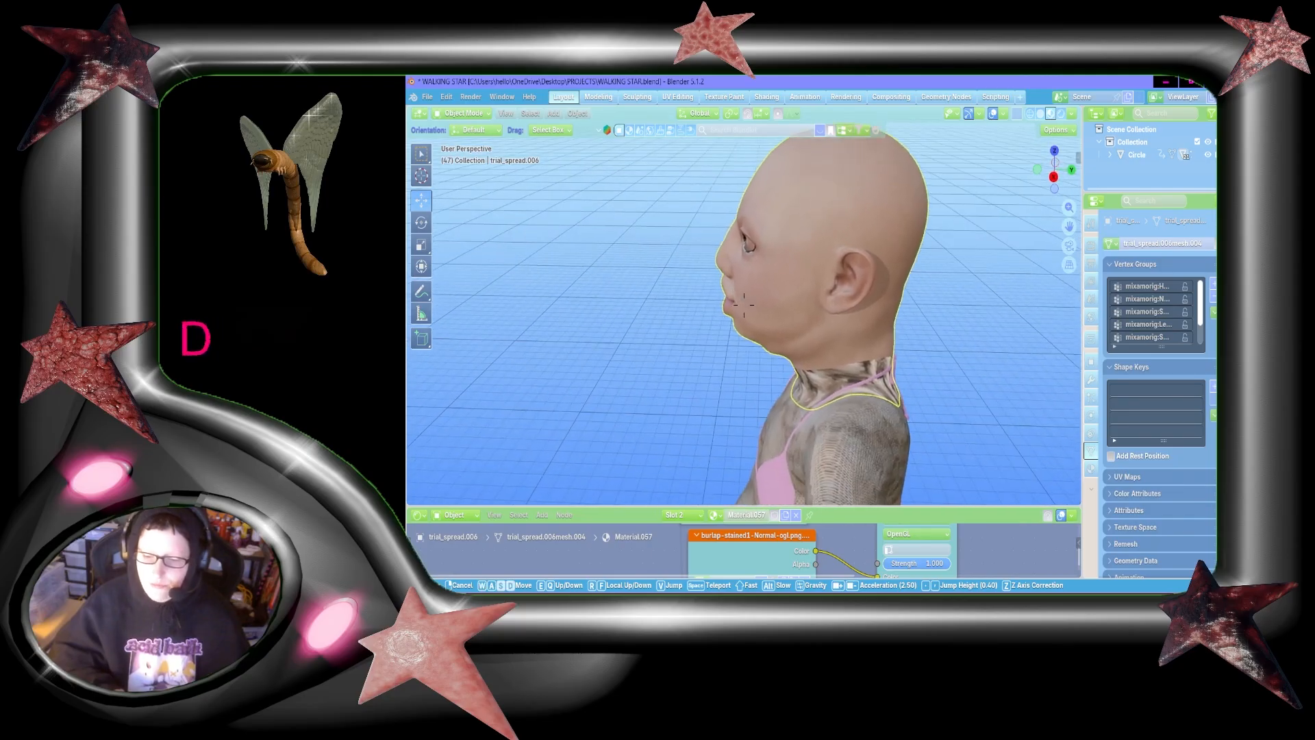
Step: Align the view to an orthographic right side view of the head and enter mesh editing on it
{"action": "left_click", "coordinate": [940, 327]}
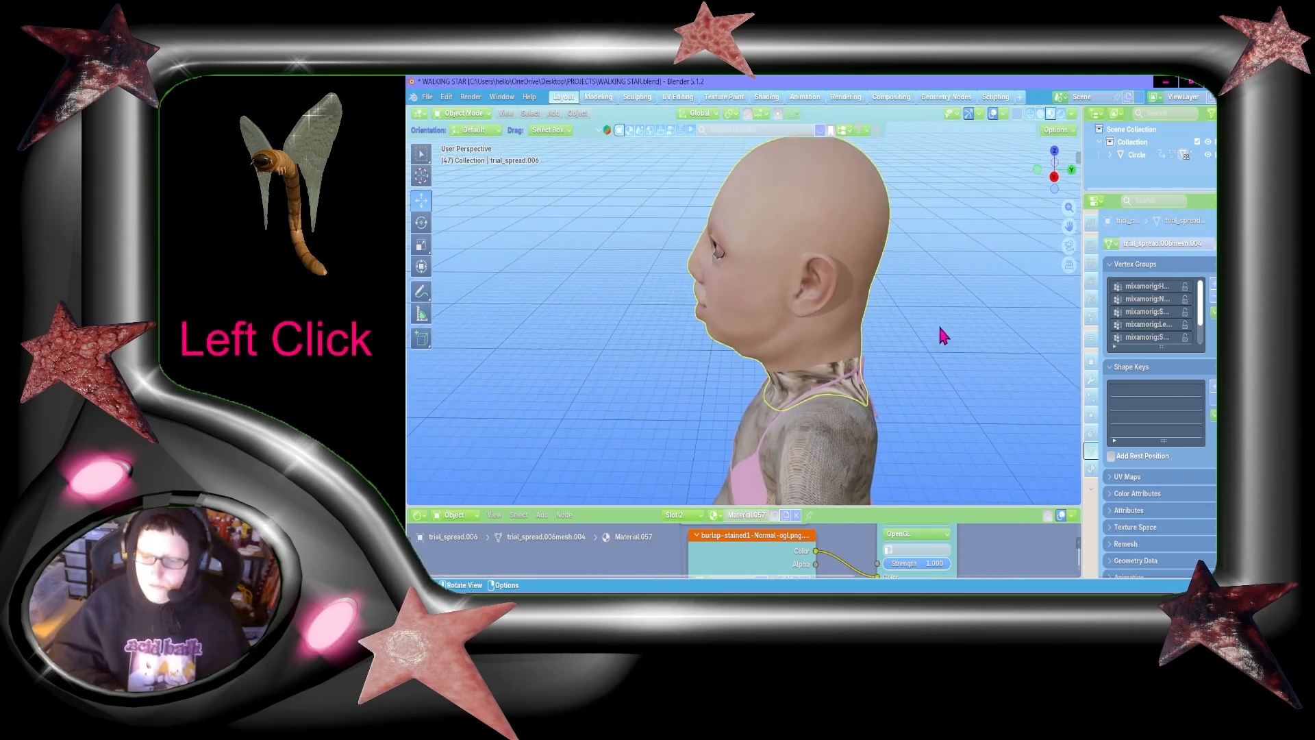
{"action": "left_click", "coordinate": [1057, 178]}
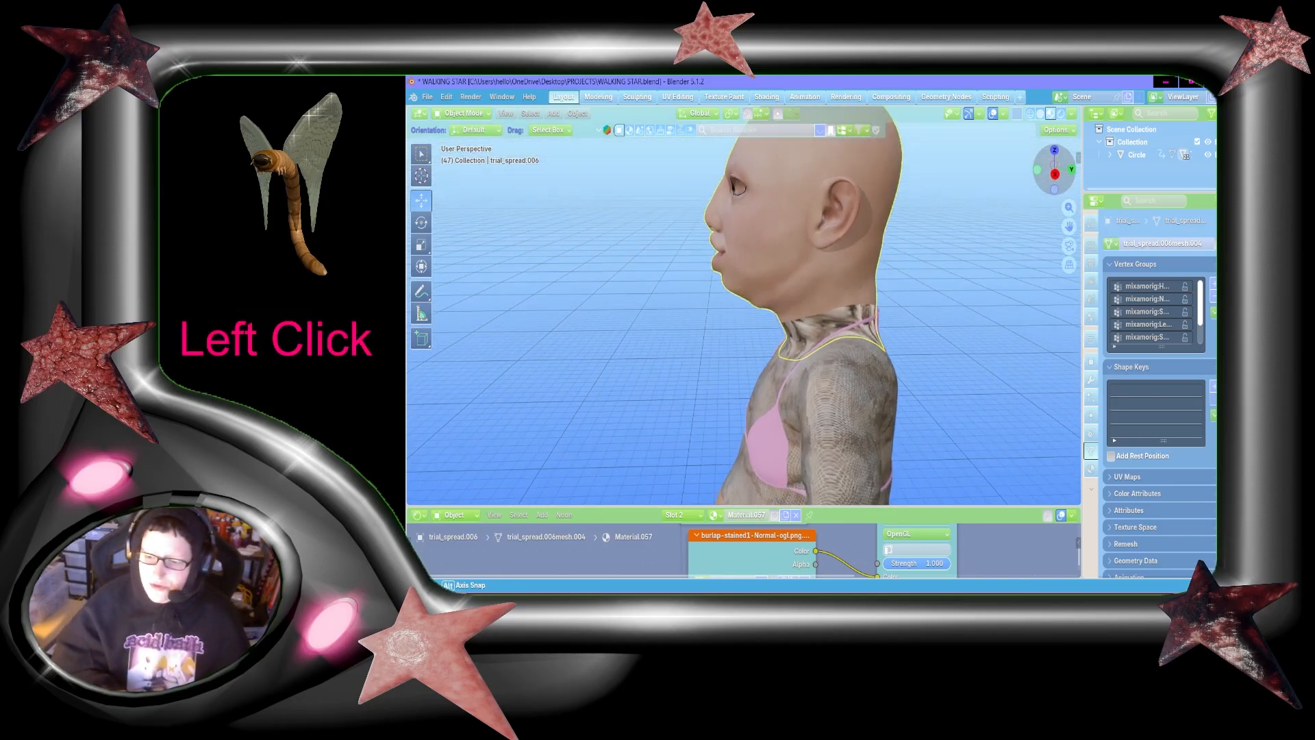
{"action": "left_click_drag", "start_coordinate": [1072, 228], "coordinate": [1044, 271]}
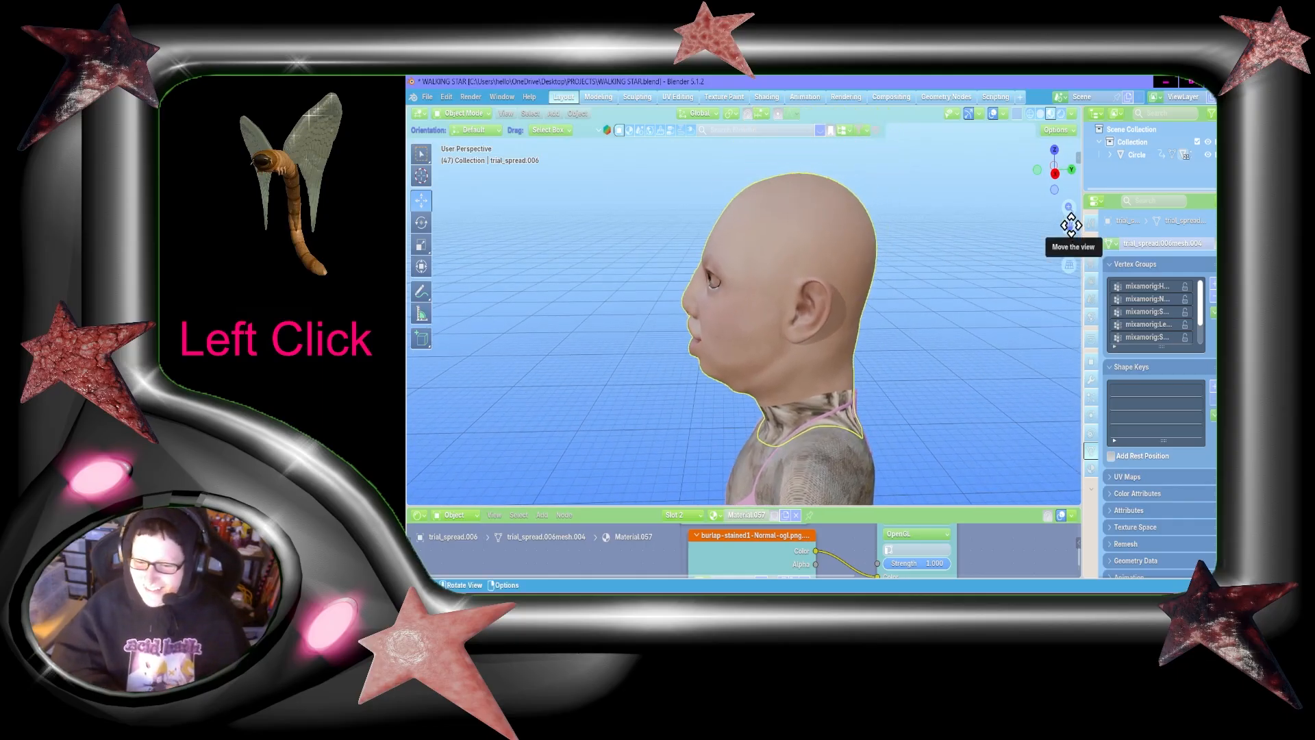
{"action": "left_click", "coordinate": [1055, 172]}
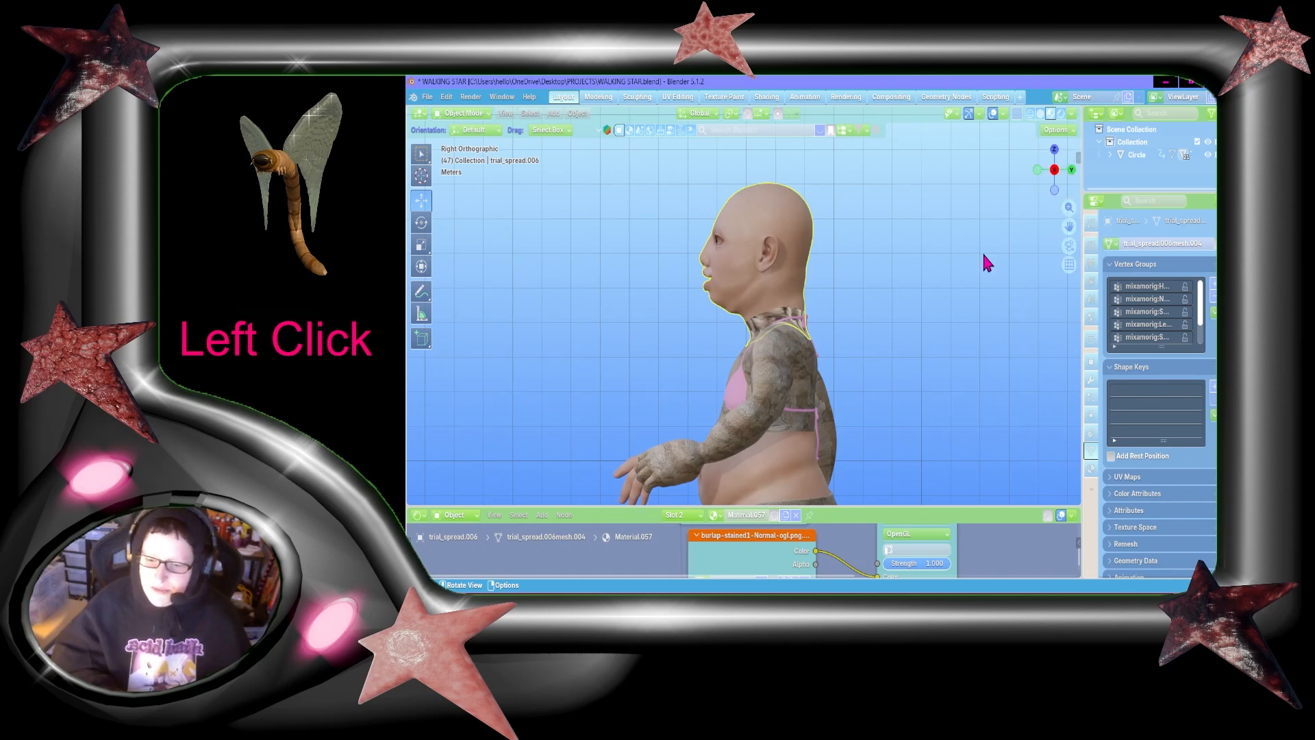
{"action": "scroll", "coordinate": [937, 274], "scroll_direction": "up", "scroll_amount": 1}
{"action": "scroll", "coordinate": [937, 274], "scroll_direction": "up", "scroll_amount": 2}
{"action": "left_click_drag", "start_coordinate": [1069, 225], "coordinate": [1069, 342]}
{"action": "key", "text": "Tab"}
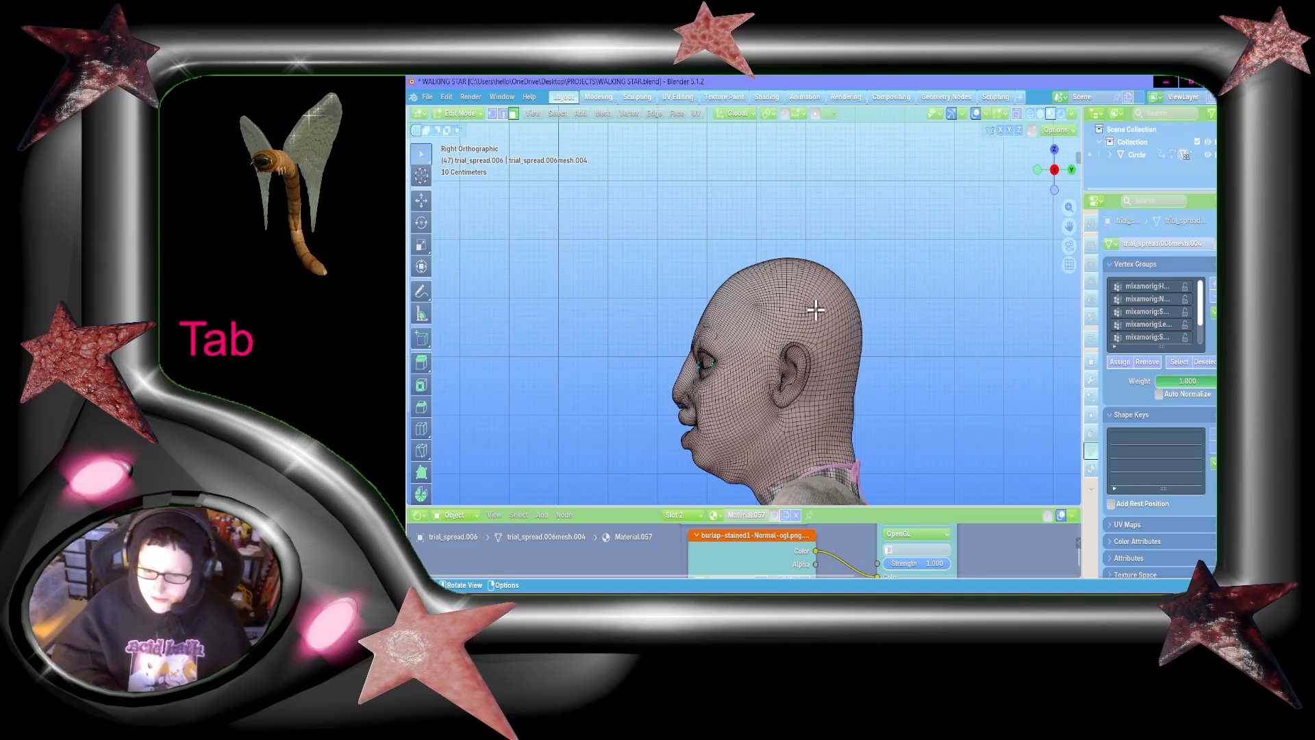
Step: Switch the viewport to solid shading with X-ray enabled so faces on both sides of the head can be selected
{"action": "scroll", "coordinate": [815, 309], "scroll_direction": "up", "scroll_amount": 4}
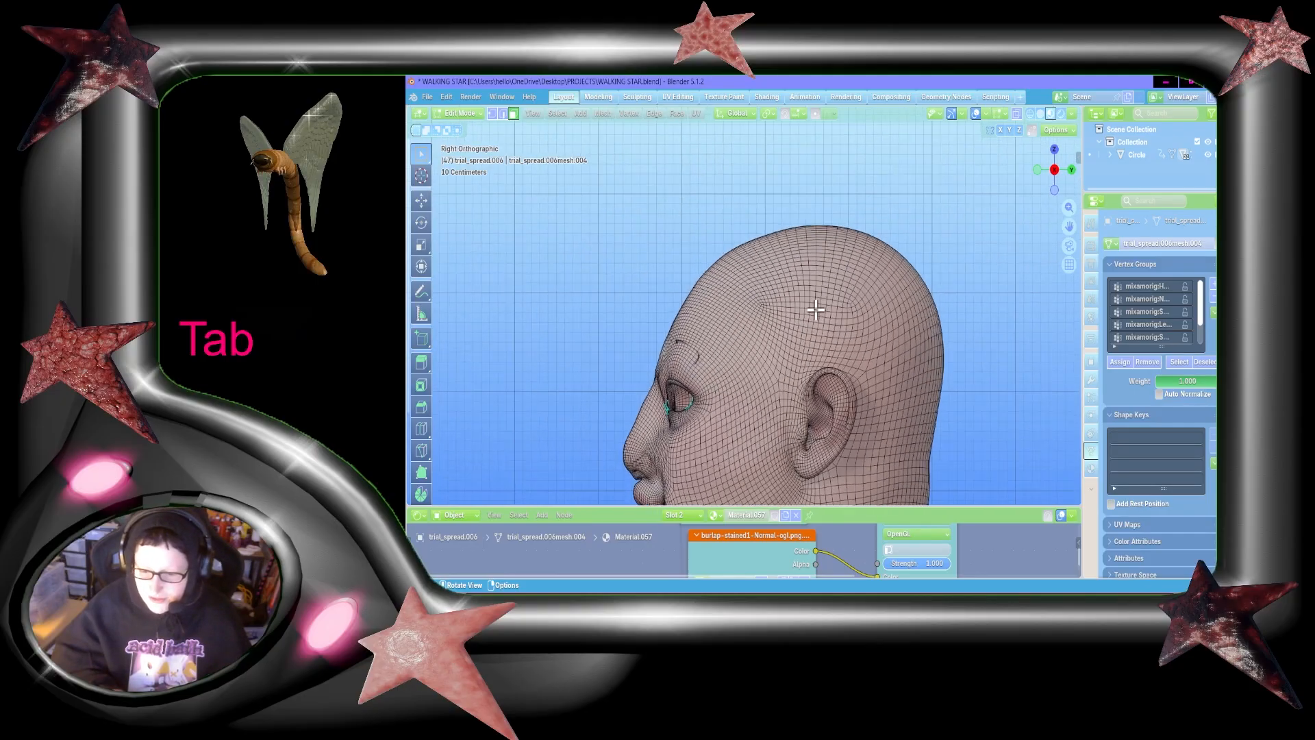
{"action": "left_click", "coordinate": [1041, 113]}
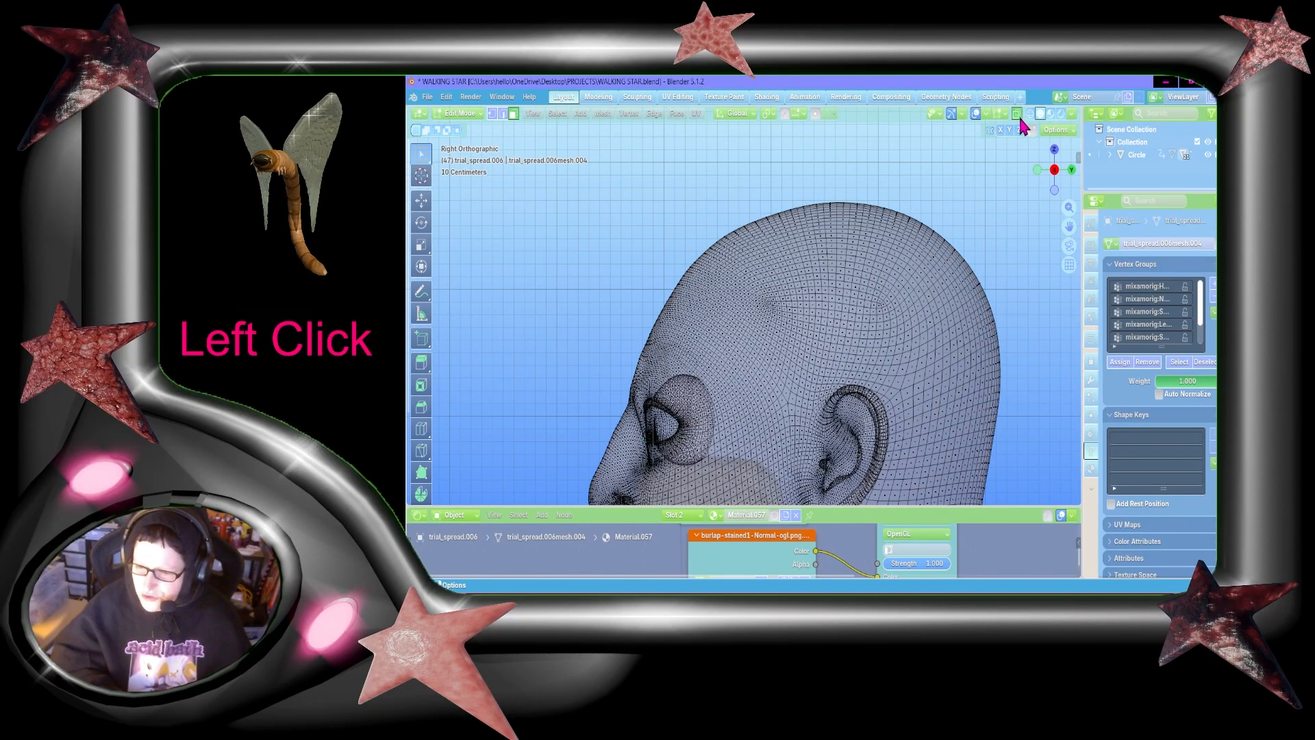
{"action": "left_click", "coordinate": [1017, 114]}
{"action": "left_click_drag", "start_coordinate": [1069, 226], "coordinate": [1034, 203]}
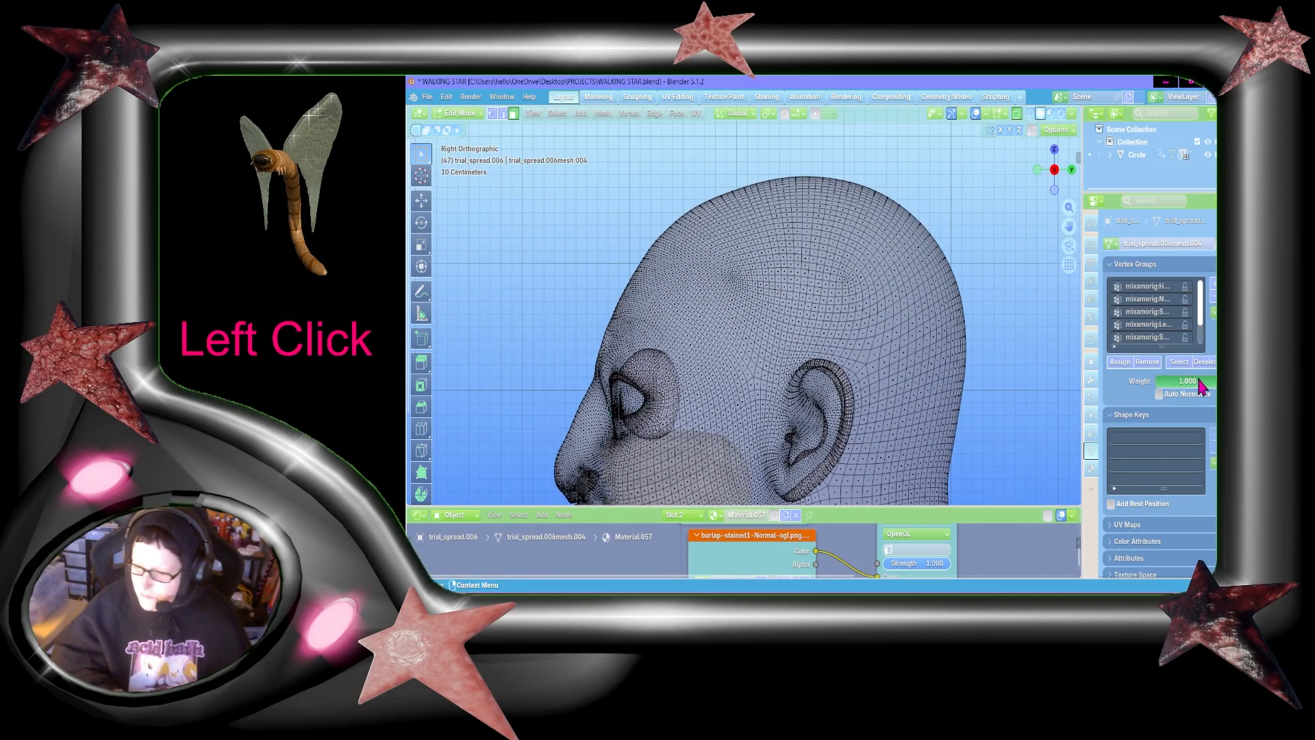
Step: Select the faces over the crown and back of the head, reaching down behind the ear towards the nape
{"action": "left_click_drag", "start_coordinate": [582, 148], "coordinate": [1022, 254]}
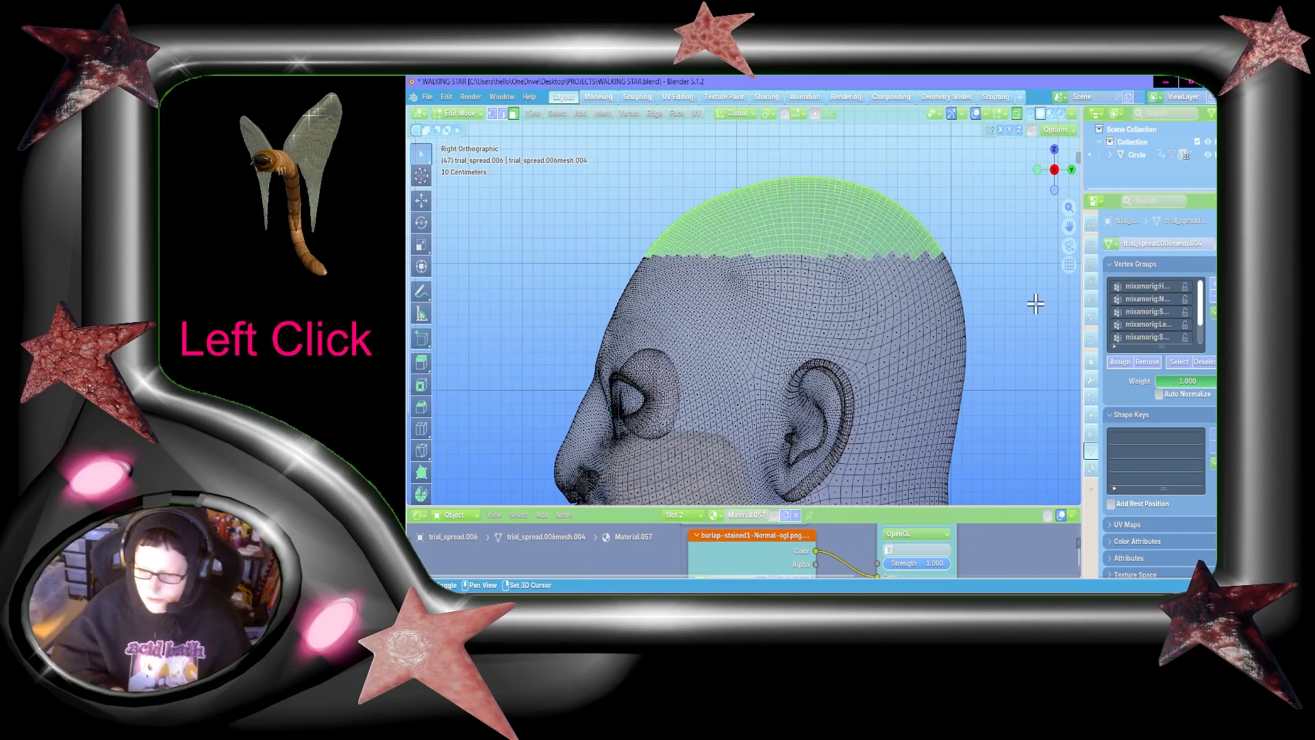
{"action": "left_click_drag", "start_coordinate": [1004, 332], "coordinate": [726, 191], "text": "shift"}
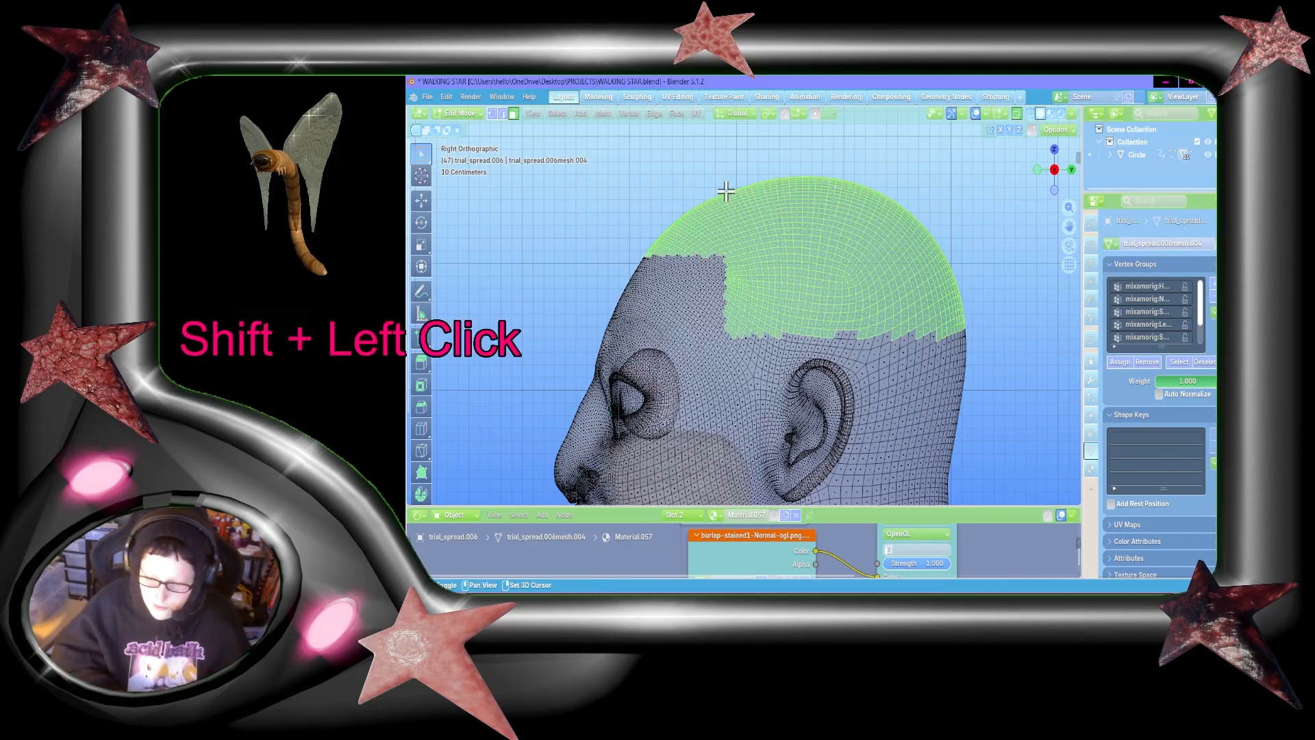
{"action": "left_click_drag", "start_coordinate": [1069, 226], "coordinate": [1021, 137]}
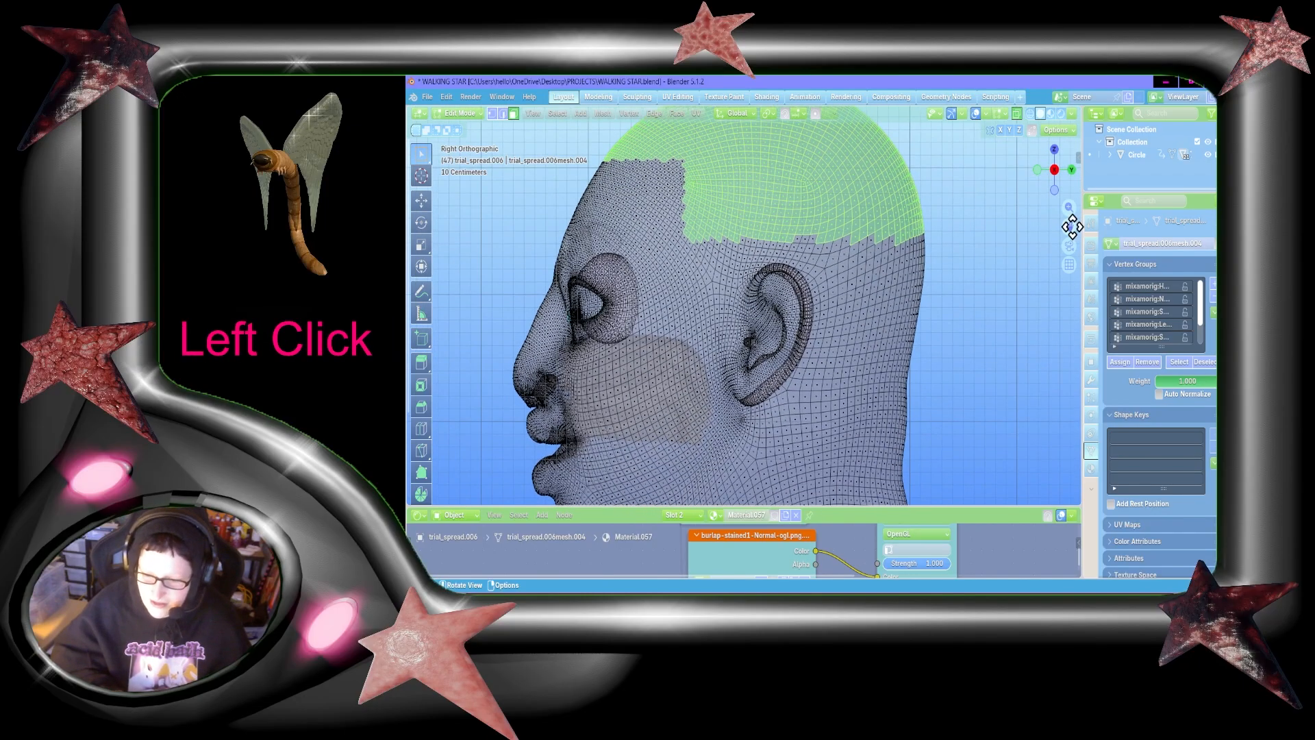
{"action": "left_click_drag", "start_coordinate": [936, 402], "coordinate": [823, 190], "text": "shift"}
{"action": "left_click_drag", "start_coordinate": [1069, 228], "coordinate": [1064, 168]}
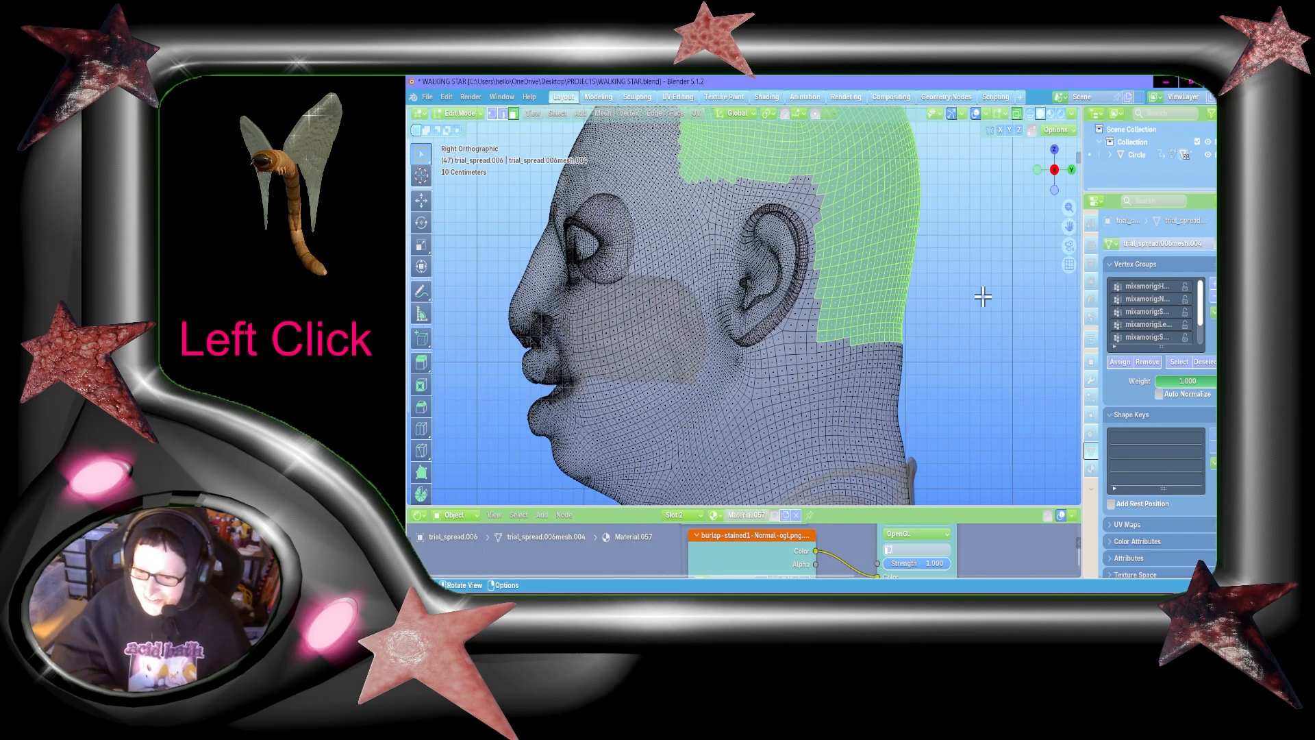
{"action": "left_click_drag", "start_coordinate": [908, 386], "coordinate": [848, 304], "text": "shift"}
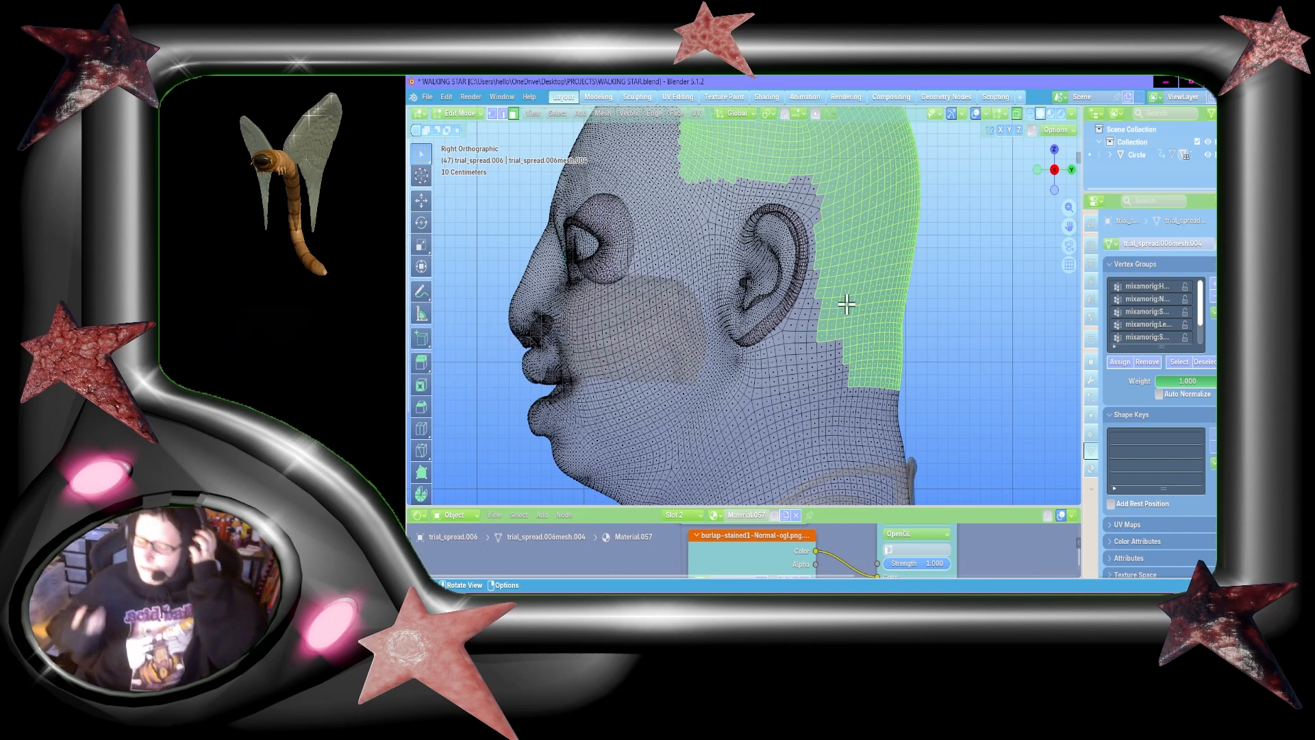
{"action": "left_click_drag", "start_coordinate": [1069, 226], "coordinate": [1106, 319]}
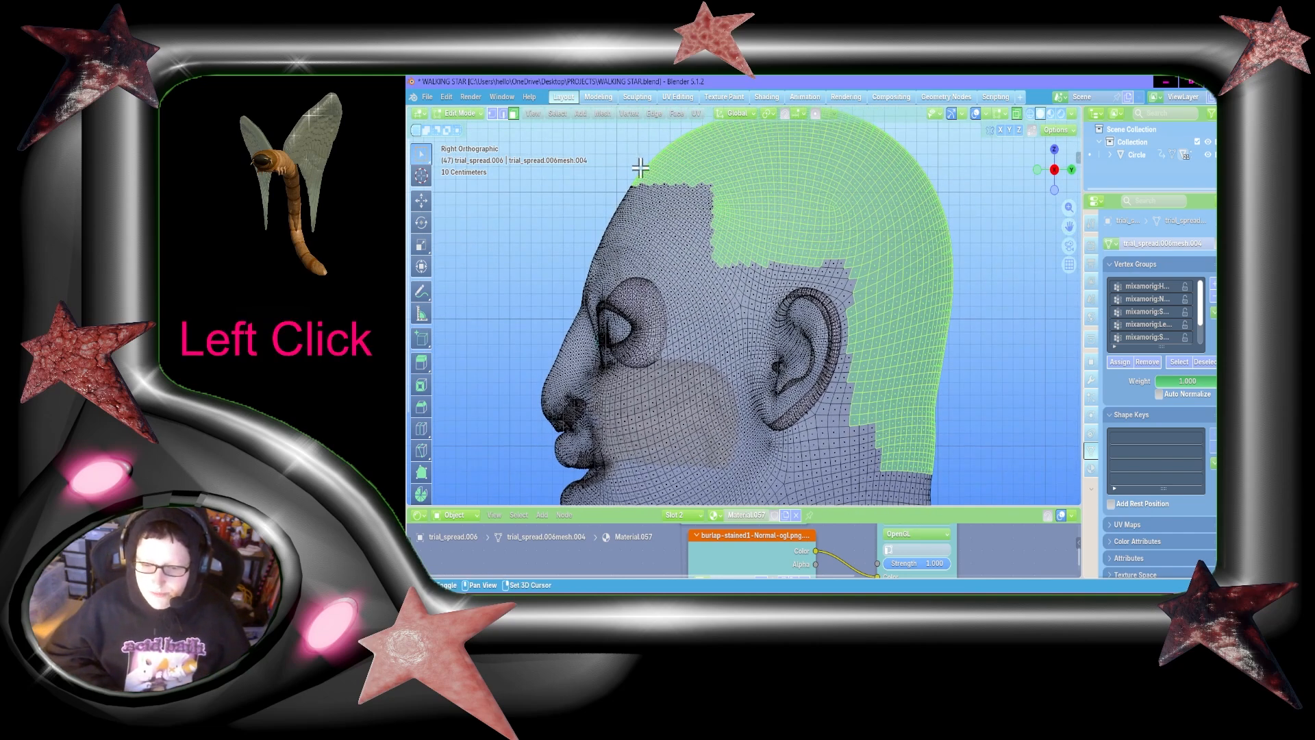
Step: Try to shape the forehead hairline and a narrow sideburn in front of the ear, and clear the face selection
{"action": "left_click_drag", "start_coordinate": [656, 168], "coordinate": [735, 192], "text": "shift"}
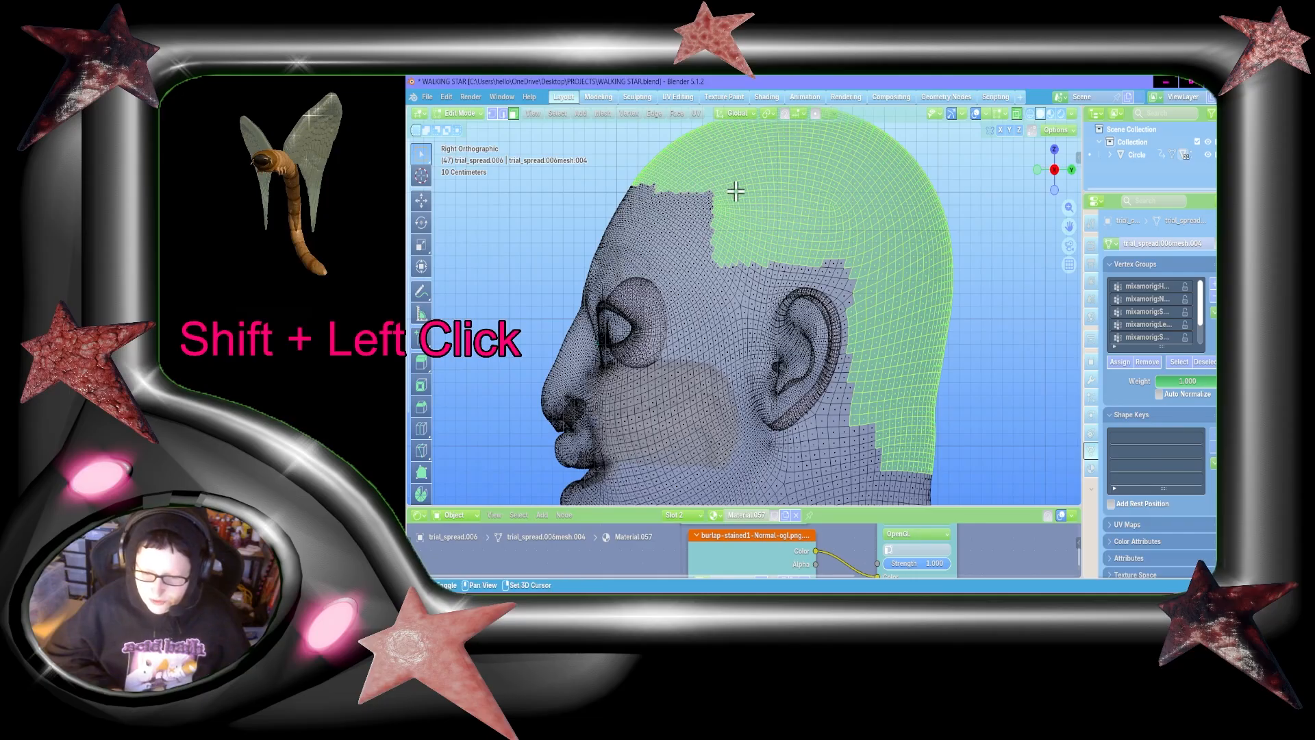
{"action": "left_click_drag", "start_coordinate": [641, 176], "coordinate": [719, 217], "text": "shift"}
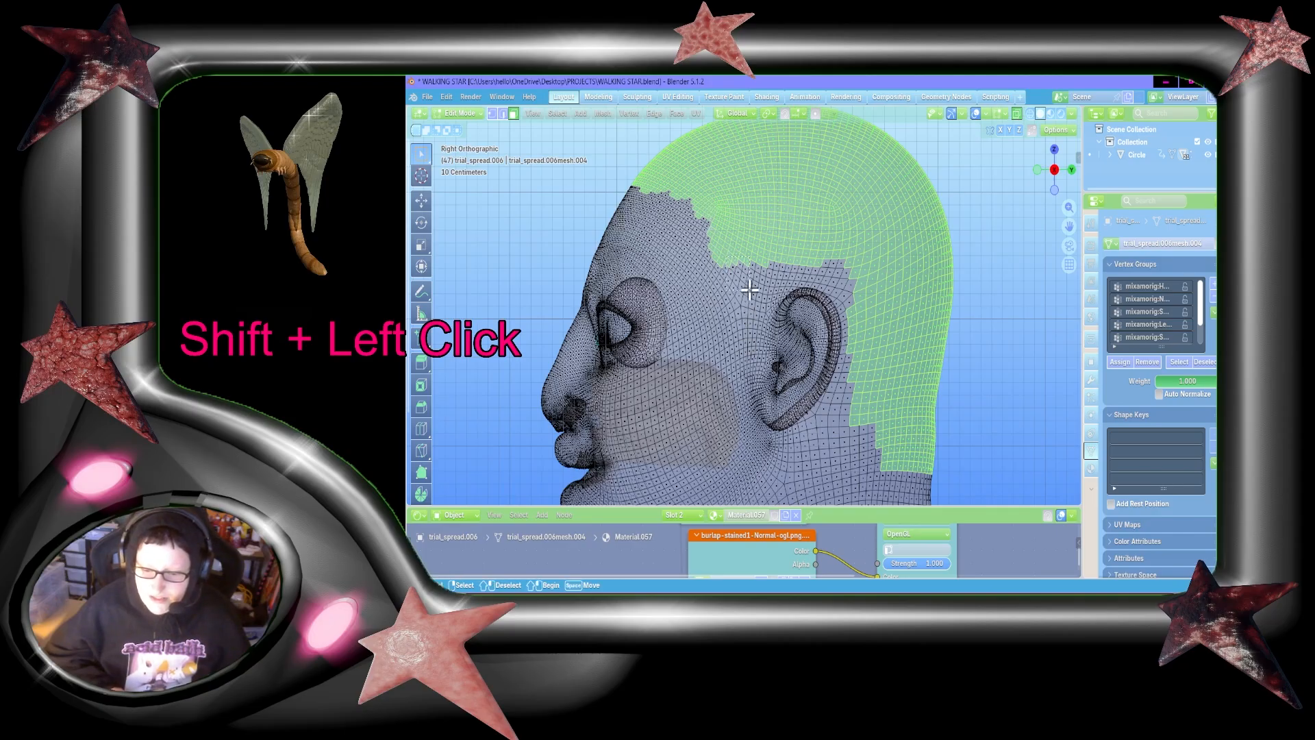
{"action": "left_click_drag", "start_coordinate": [724, 264], "coordinate": [750, 291], "text": "shift"}
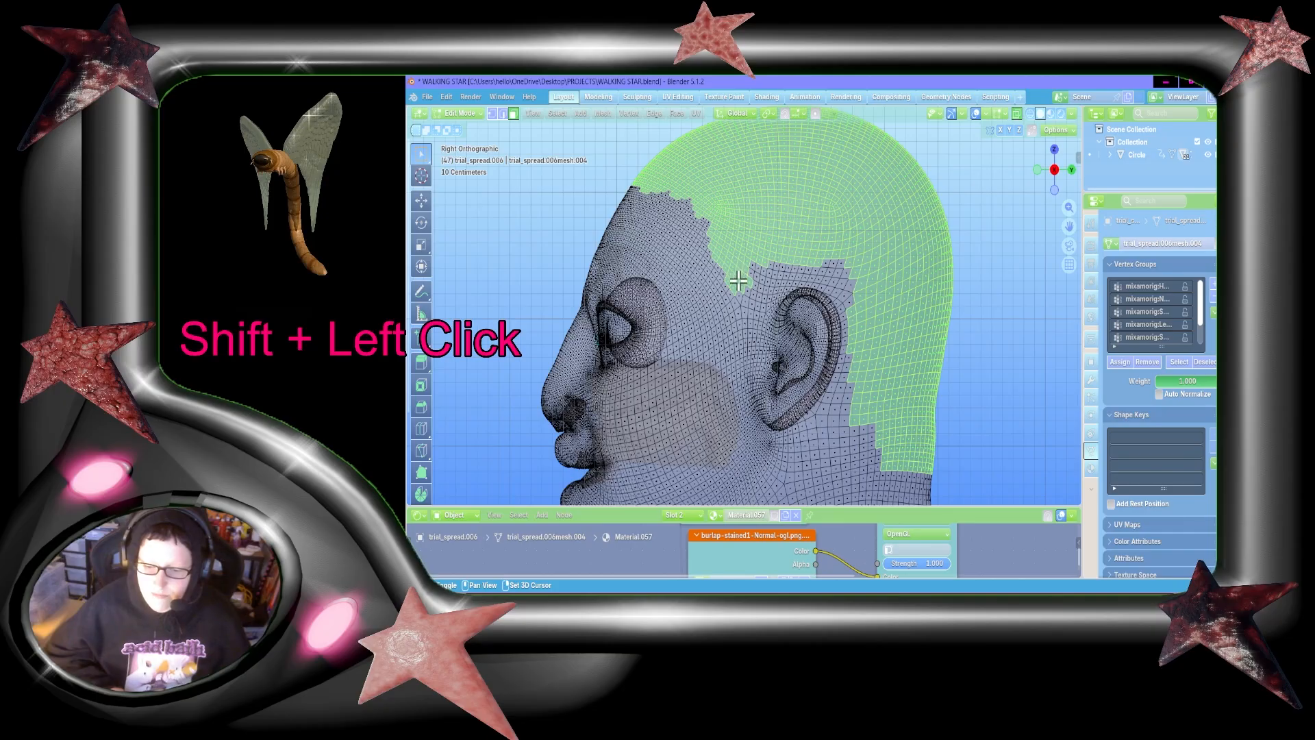
{"action": "left_click_drag", "start_coordinate": [739, 280], "coordinate": [751, 352], "text": "shift"}
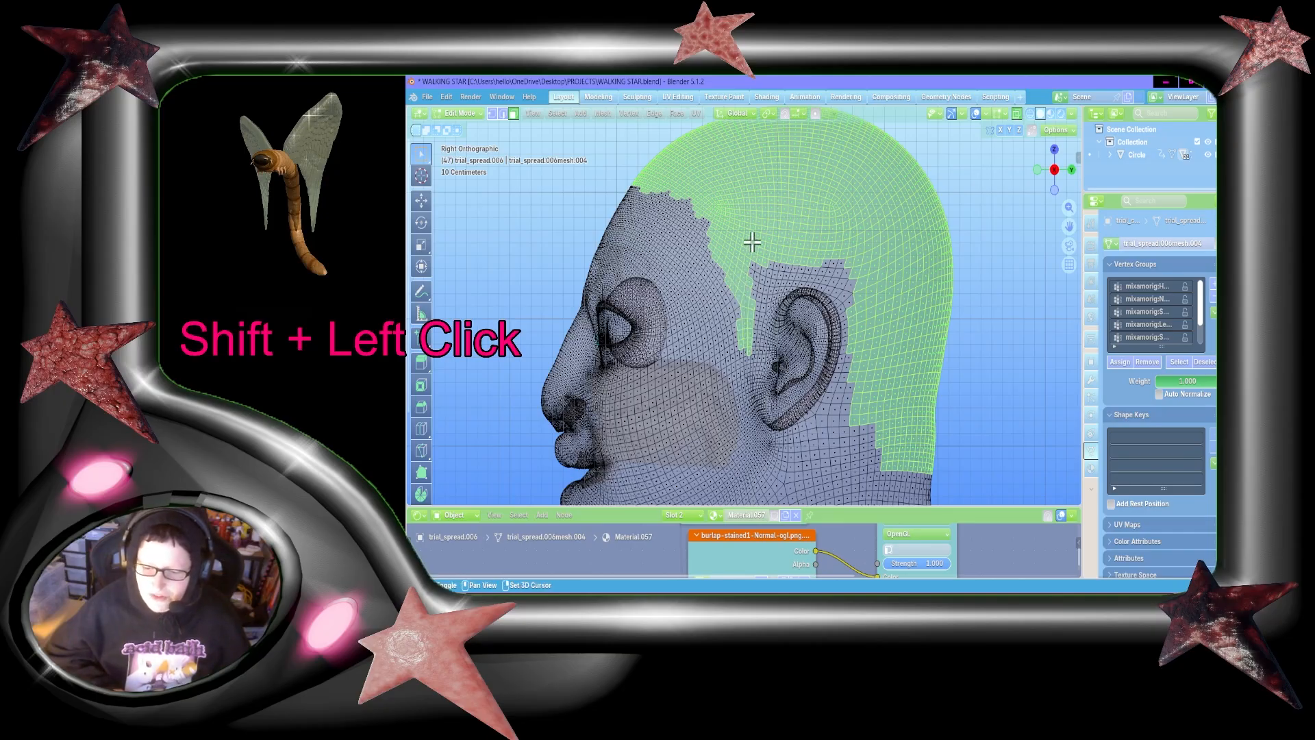
{"action": "left_click_drag", "start_coordinate": [751, 242], "coordinate": [753, 350], "text": "shift"}
{"action": "left_click", "coordinate": [751, 288], "text": "shift"}
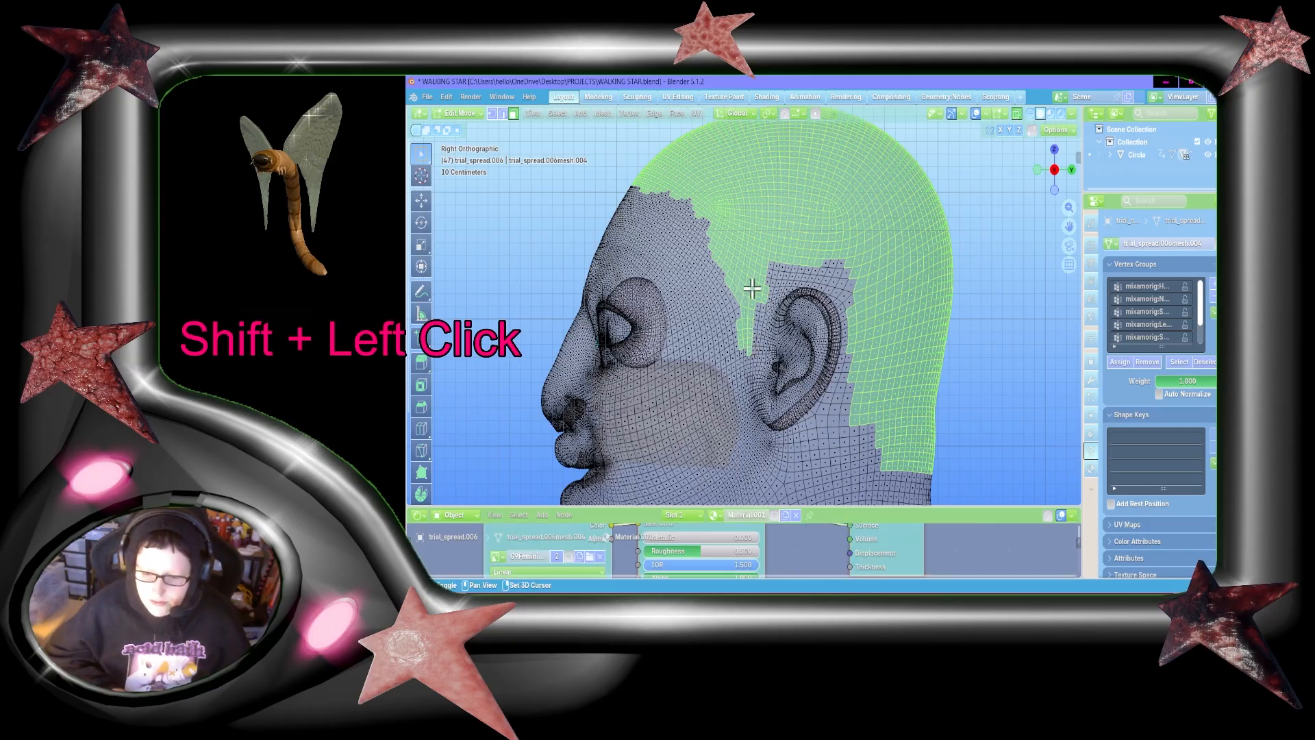
{"action": "key", "text": "ctrl+z"}
{"action": "left_click", "coordinate": [730, 264], "text": "shift"}
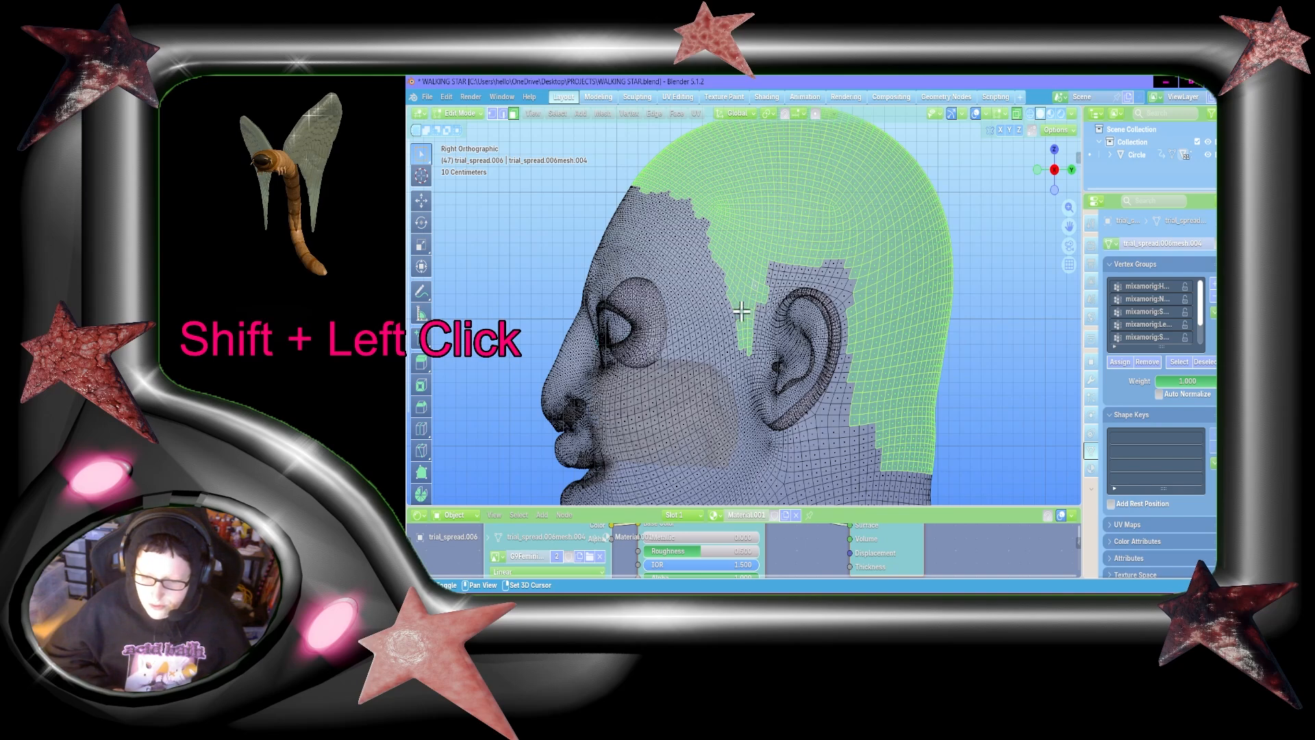
{"action": "left_click", "coordinate": [976, 311]}
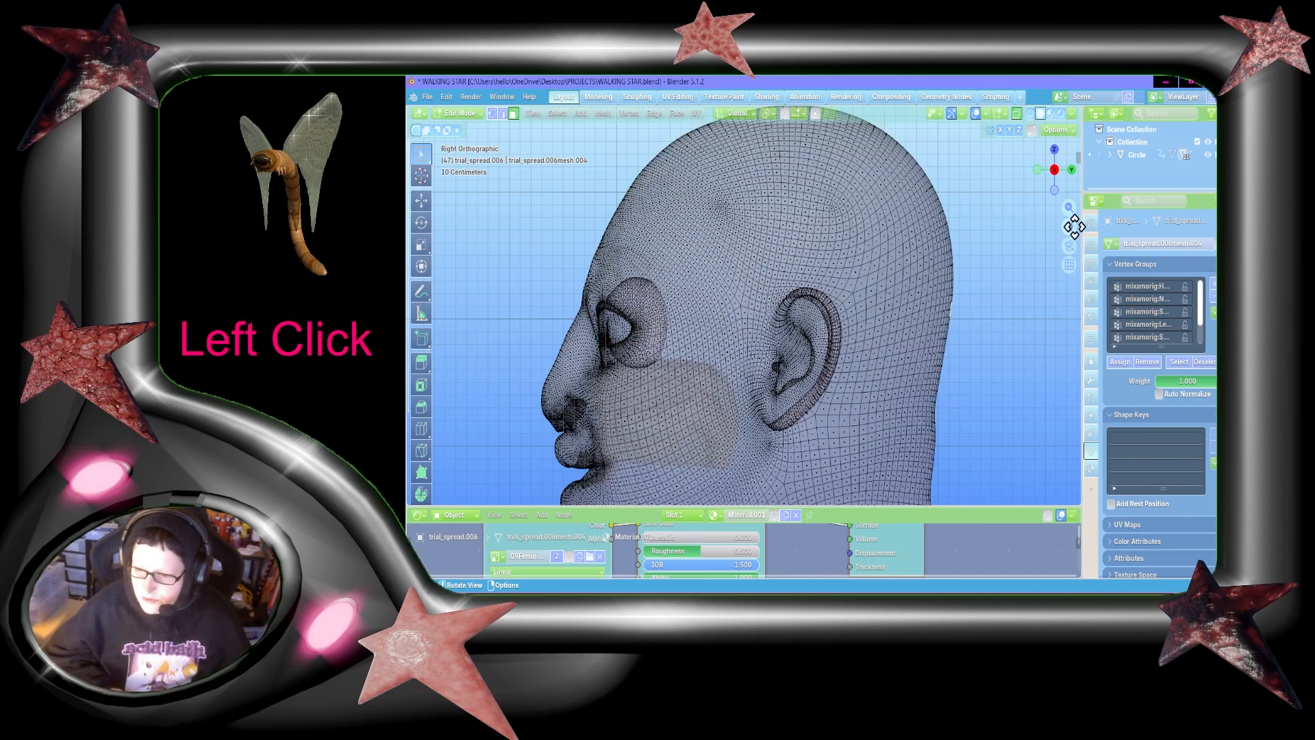
Step: Select the crown and upper back of the head, plus stepped face areas from the temple to above the ear
{"action": "left_click_drag", "start_coordinate": [1074, 227], "coordinate": [1053, 282]}
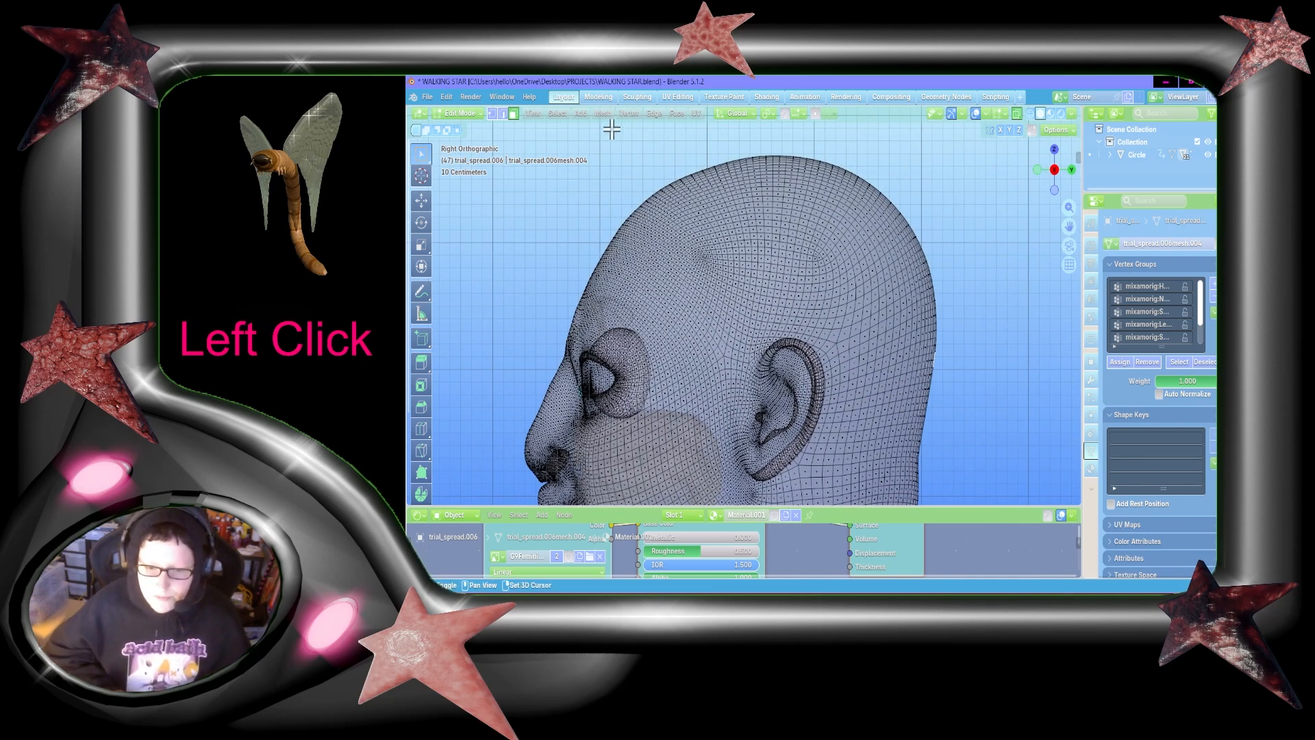
{"action": "left_click_drag", "start_coordinate": [582, 122], "coordinate": [939, 233], "text": "shift"}
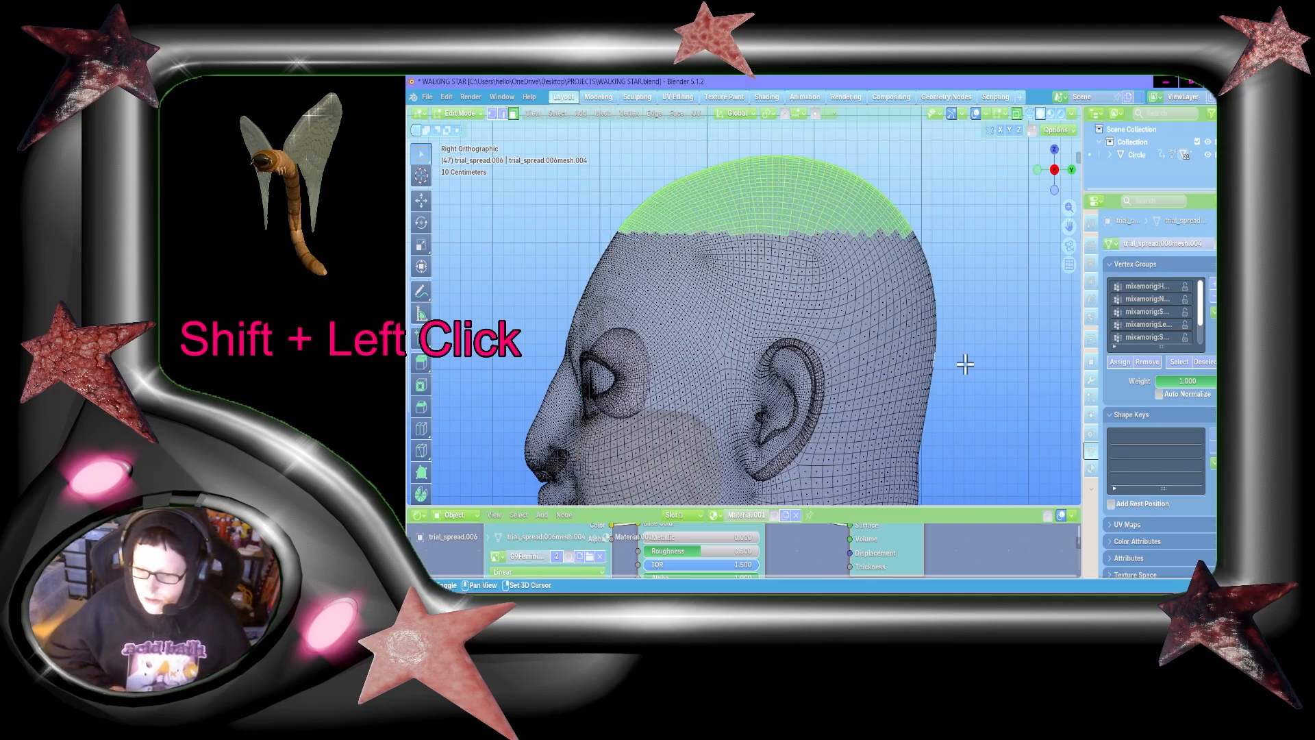
{"action": "left_click_drag", "start_coordinate": [965, 363], "coordinate": [830, 187], "text": "shift"}
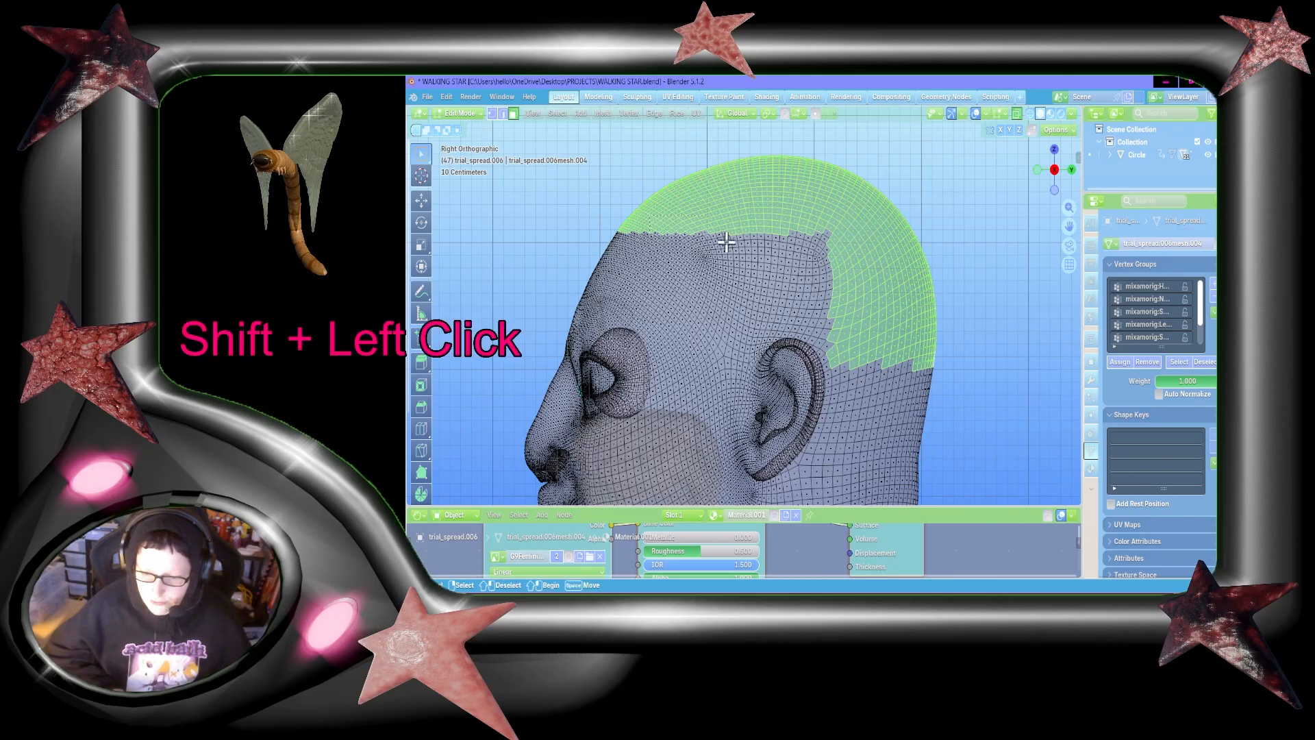
{"action": "left_click_drag", "start_coordinate": [726, 242], "coordinate": [822, 306], "text": "shift"}
{"action": "left_click_drag", "start_coordinate": [811, 229], "coordinate": [861, 291], "text": "shift"}
{"action": "left_click_drag", "start_coordinate": [753, 273], "coordinate": [869, 358], "text": "shift"}
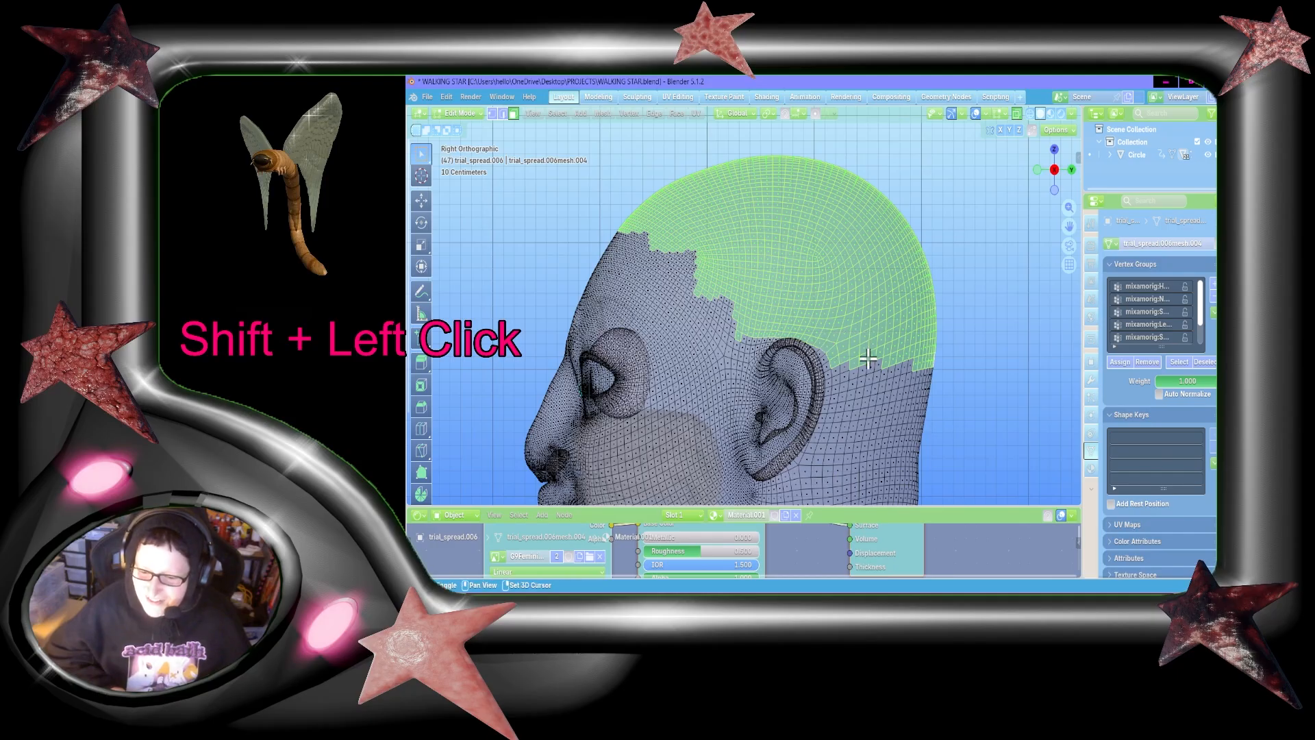
Step: Extend the face selection down the back of the head to the nape
{"action": "left_click_drag", "start_coordinate": [945, 458], "coordinate": [835, 332], "text": "shift"}
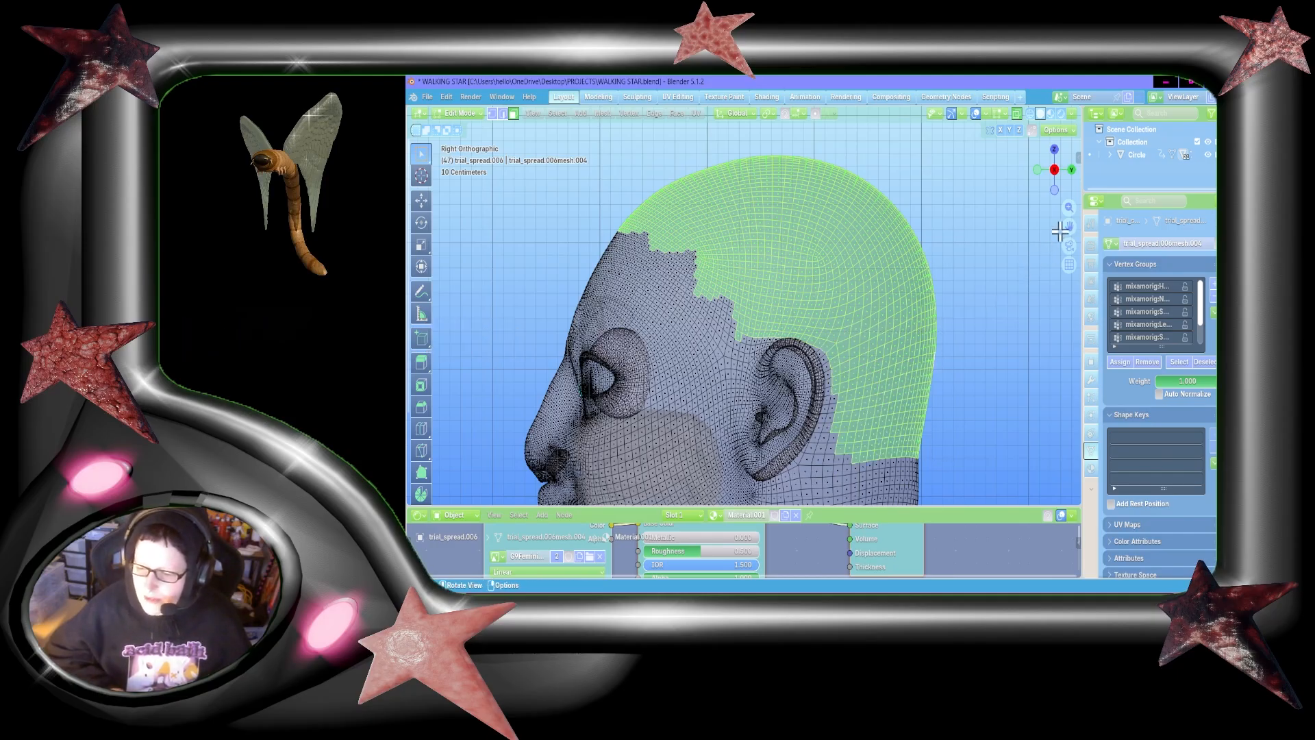
{"action": "left_click_drag", "start_coordinate": [1069, 227], "coordinate": [1041, 144]}
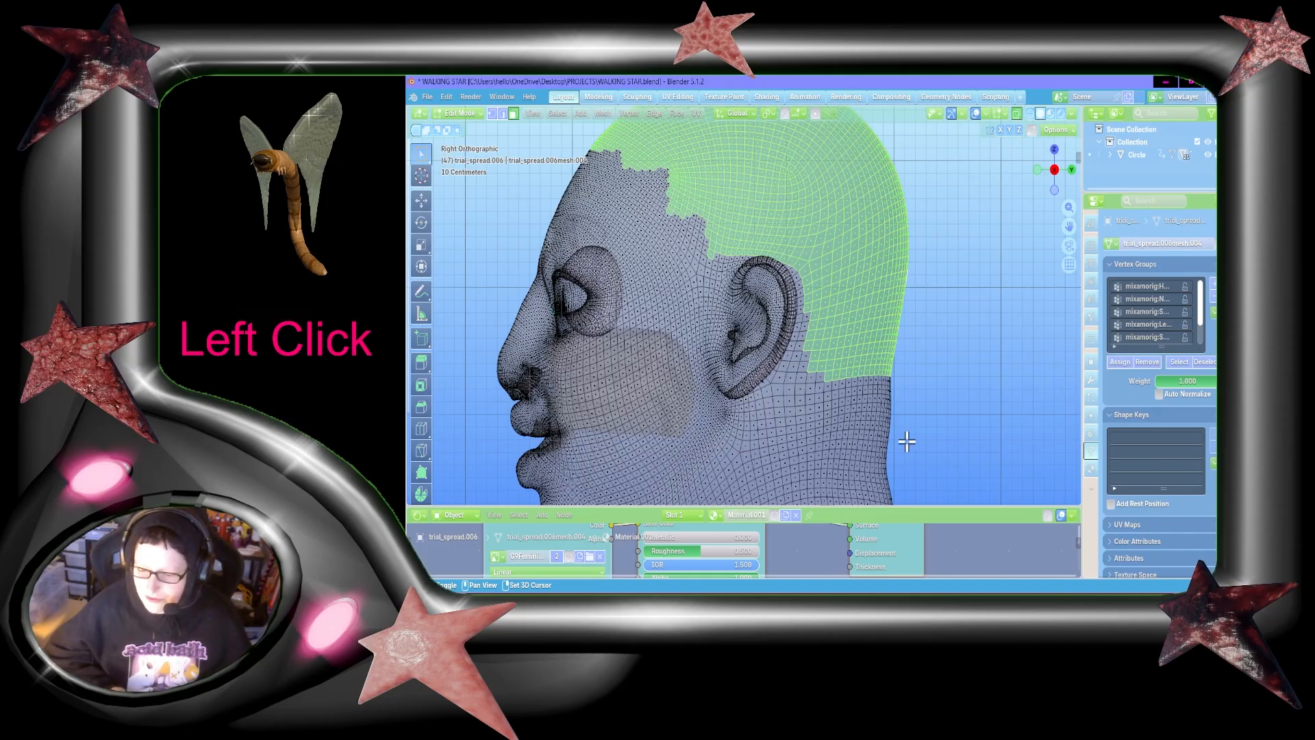
{"action": "left_click_drag", "start_coordinate": [907, 442], "coordinate": [803, 286], "text": "shift"}
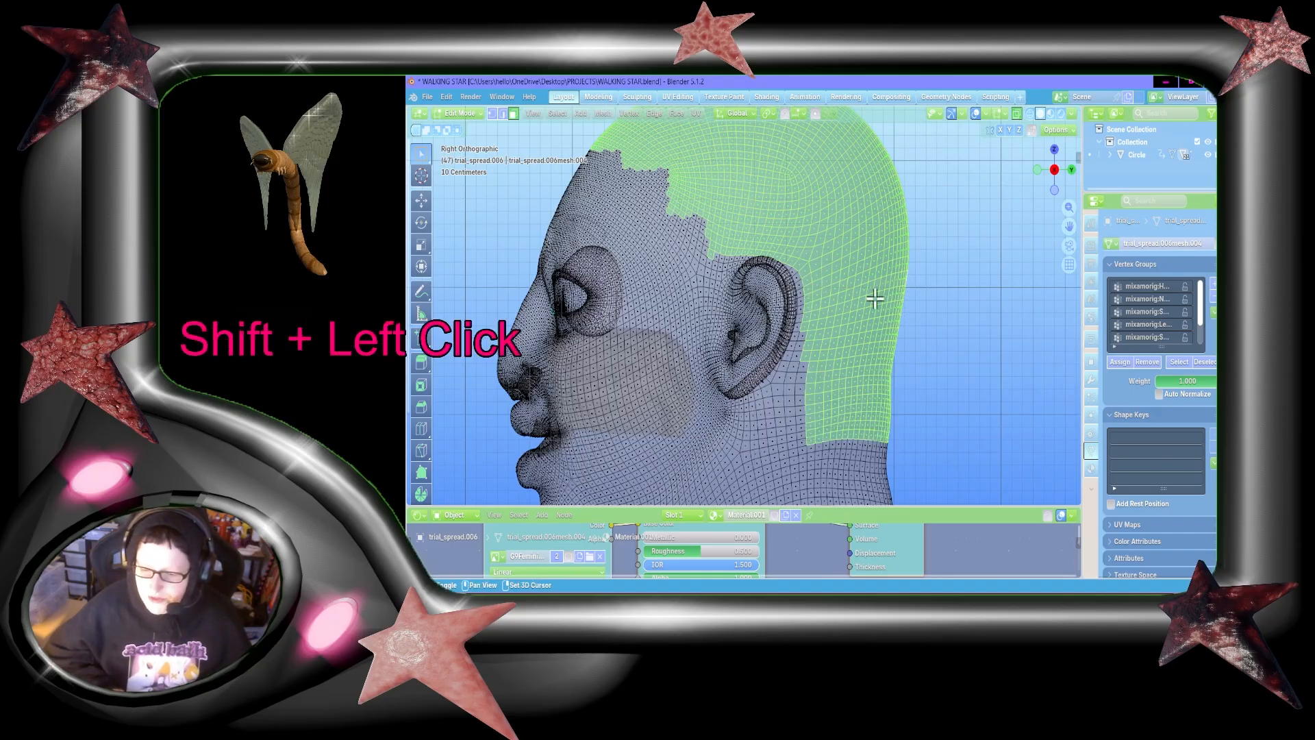
{"action": "left_click_drag", "start_coordinate": [1069, 226], "coordinate": [1061, 230]}
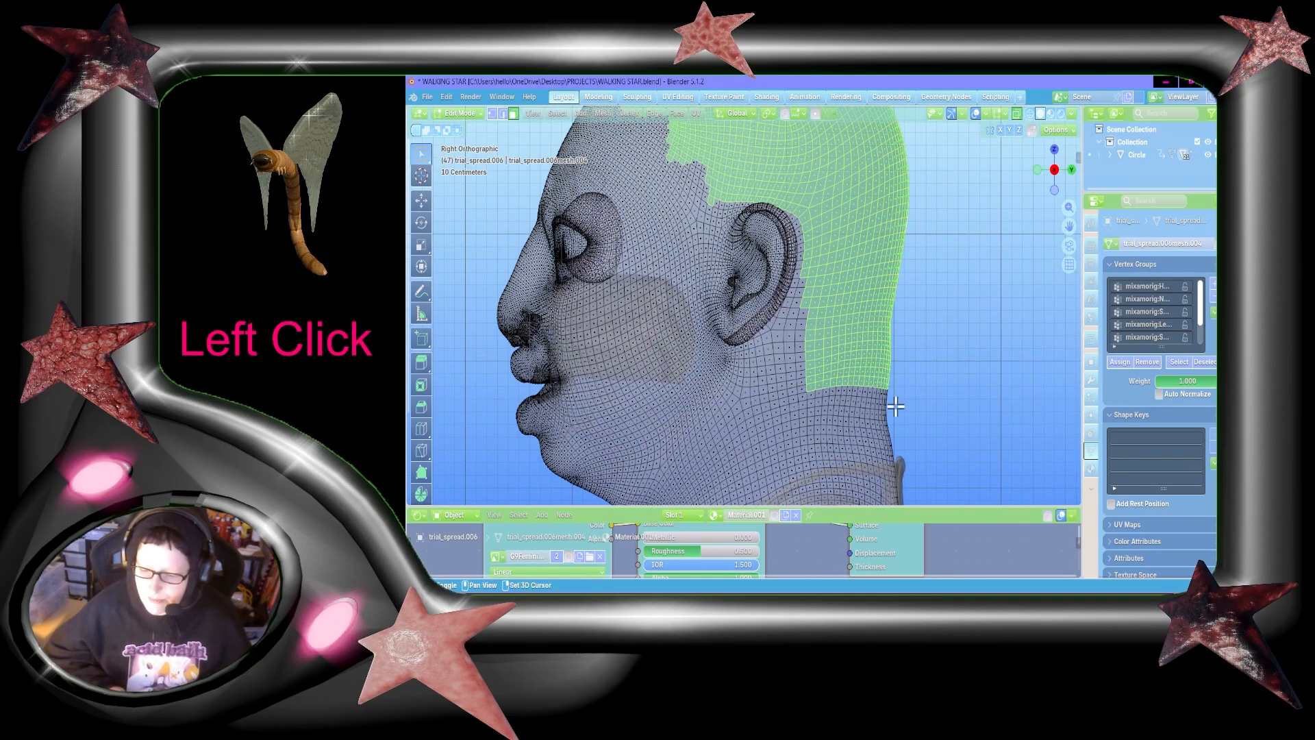
{"action": "left_click_drag", "start_coordinate": [899, 414], "coordinate": [873, 274], "text": "shift"}
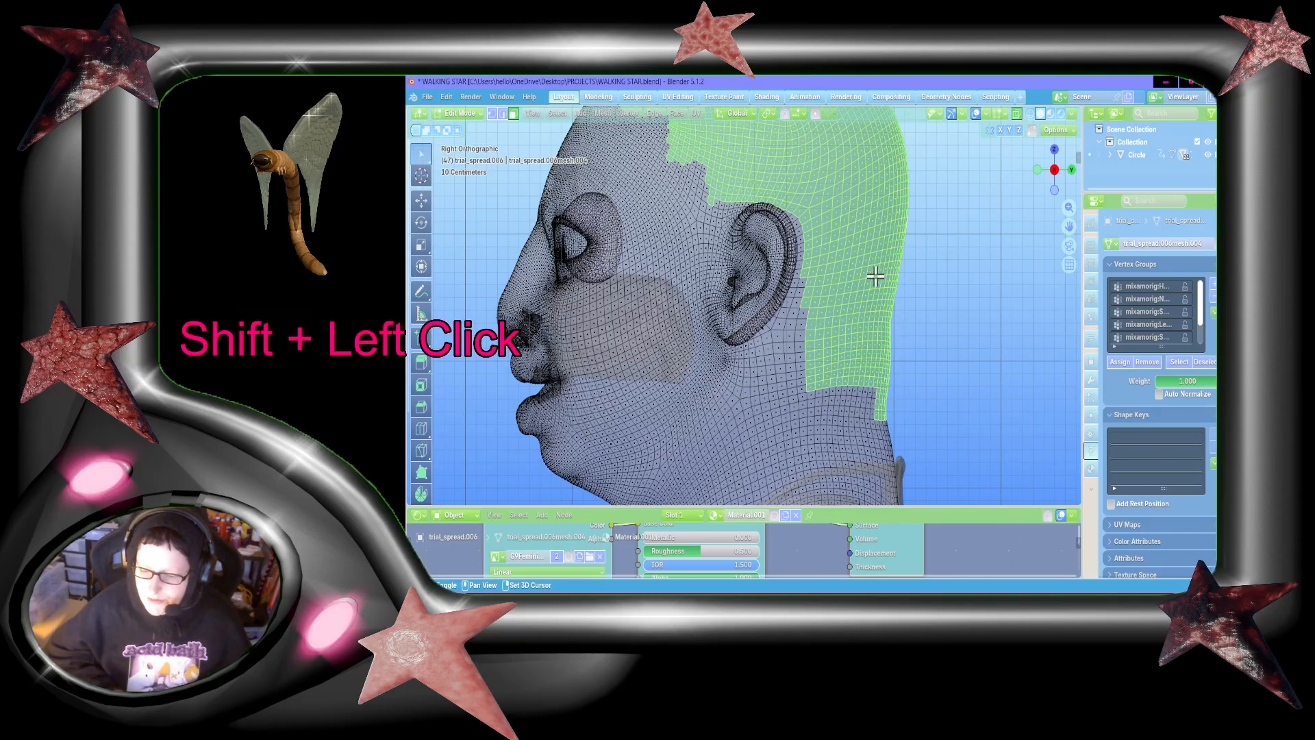
Step: Add the faces directly behind the ear and along the lower nape edge to the selection
{"action": "left_click", "coordinate": [800, 283], "text": "shift"}
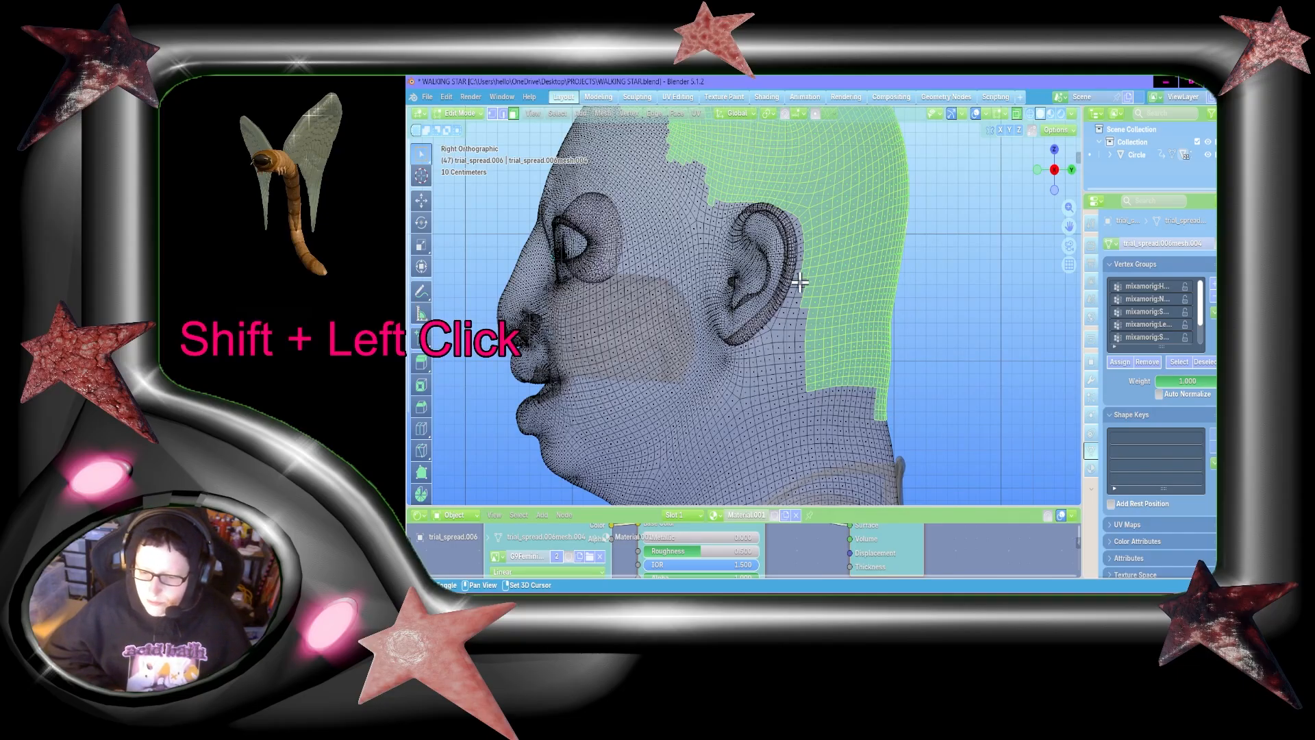
{"action": "left_click_drag", "start_coordinate": [798, 275], "coordinate": [841, 371], "text": "shift"}
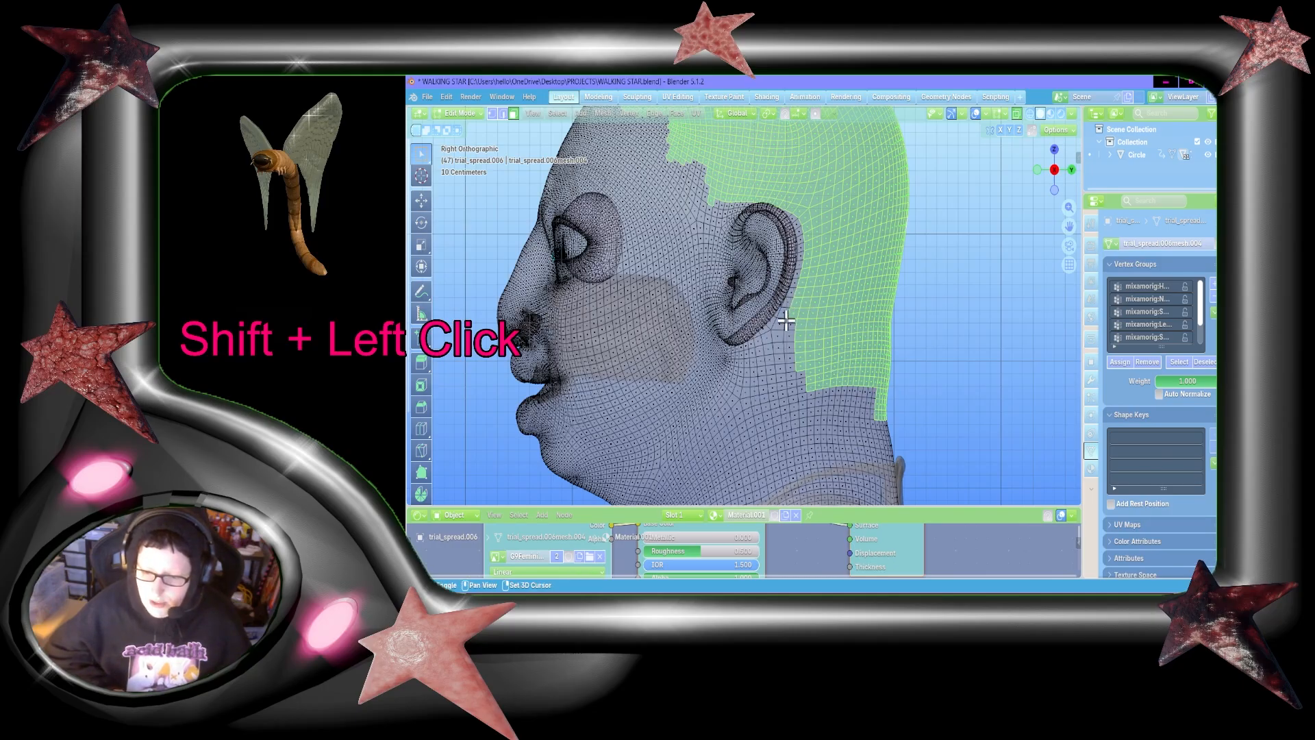
{"action": "left_click_drag", "start_coordinate": [786, 319], "coordinate": [926, 404], "text": "shift"}
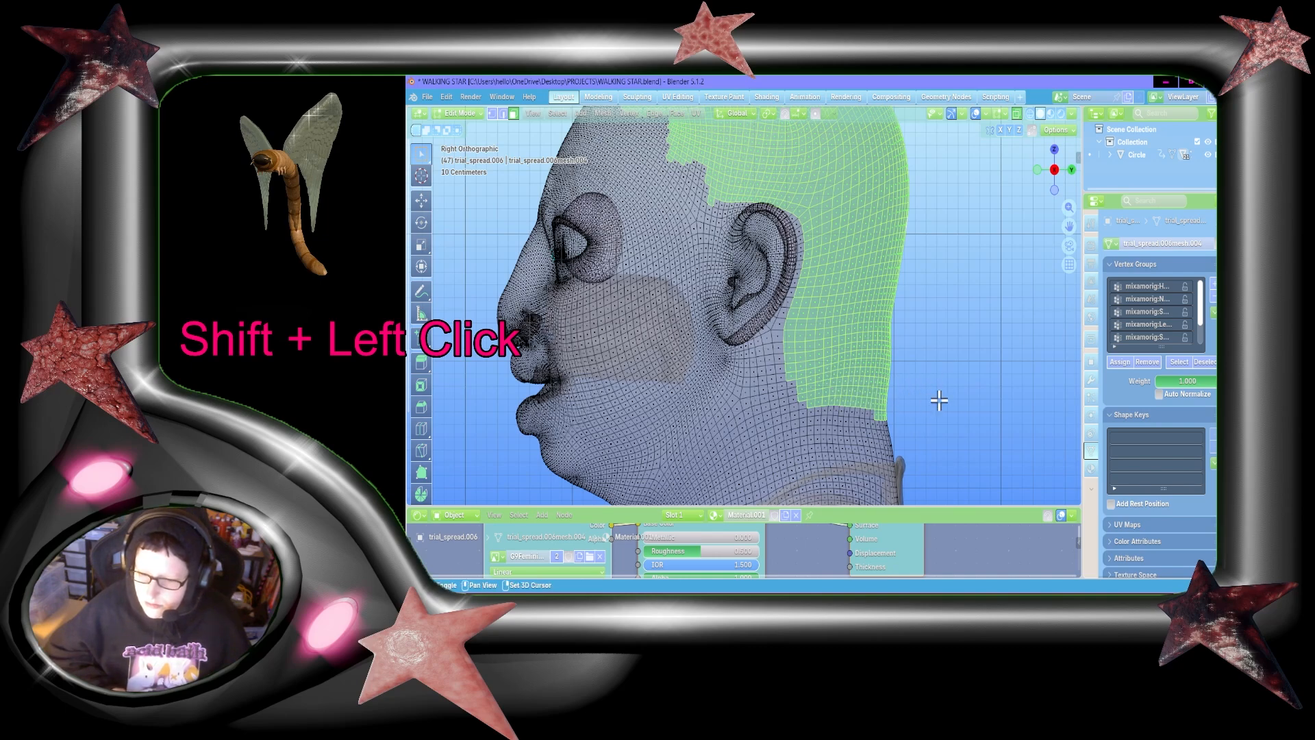
Step: Add faces along the forehead and temple hairline, plus a filled, tapered sideburn in front of the ear, to the selection
{"action": "mouse_move", "coordinate": [1068, 226]}
{"action": "left_mouse_down"}
{"action": "mouse_move", "coordinate": [1083, 230]}
{"action": "mouse_move", "coordinate": [1071, 219]}
{"action": "left_mouse_up"}
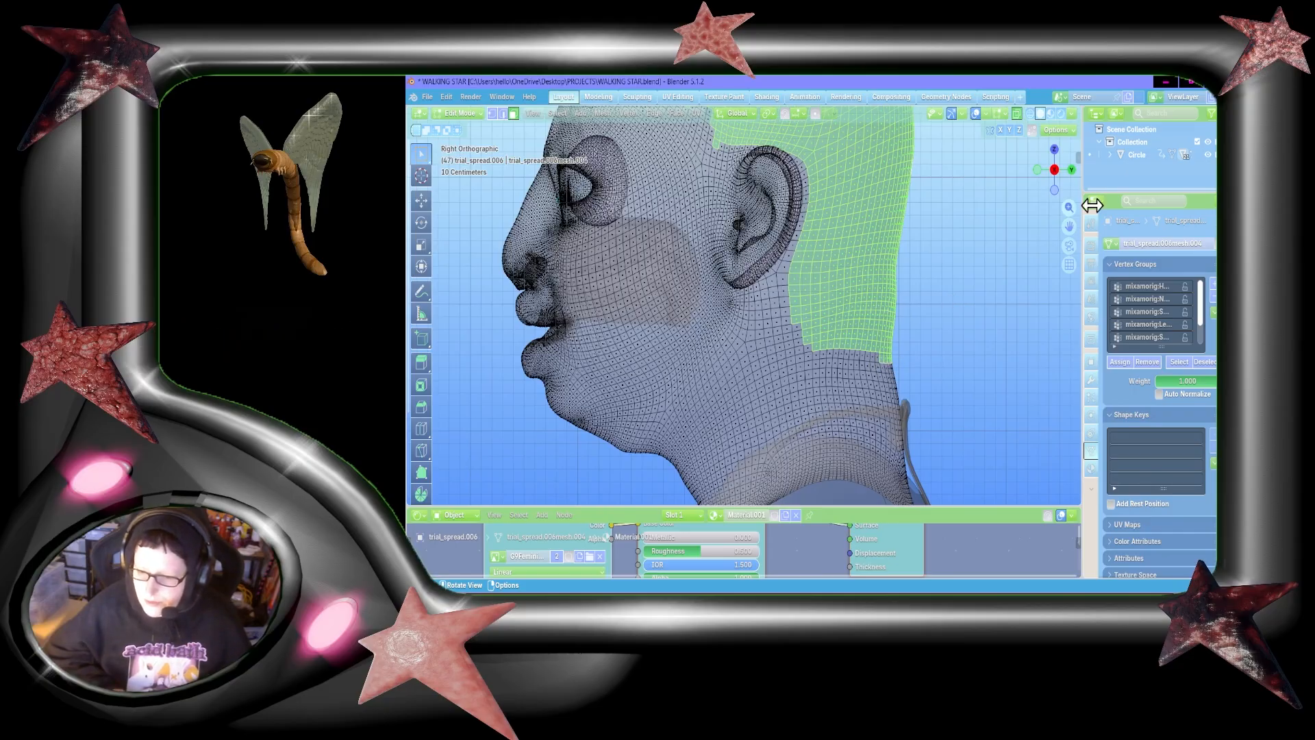
{"action": "left_click_drag", "start_coordinate": [1068, 226], "coordinate": [1155, 385]}
{"action": "left_click_drag", "start_coordinate": [726, 202], "coordinate": [739, 206]}
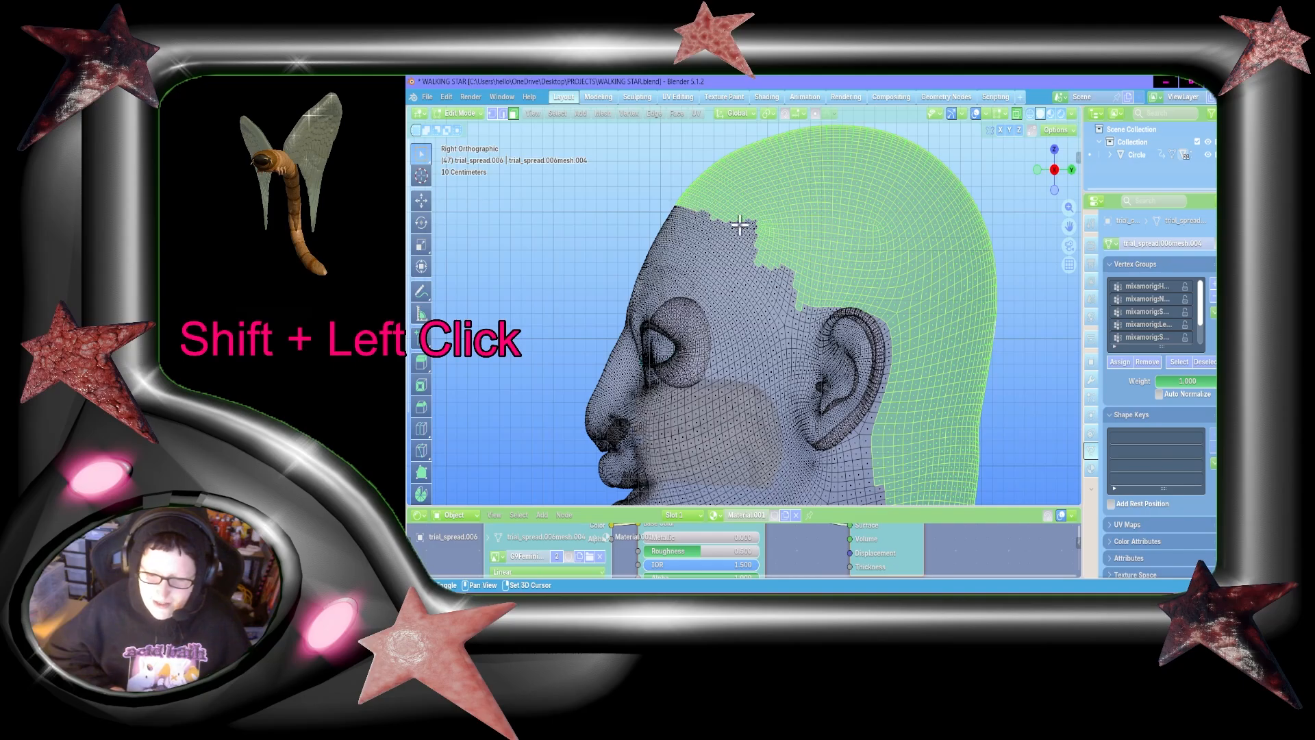
{"action": "left_click_drag", "start_coordinate": [702, 204], "coordinate": [720, 213], "text": "shift"}
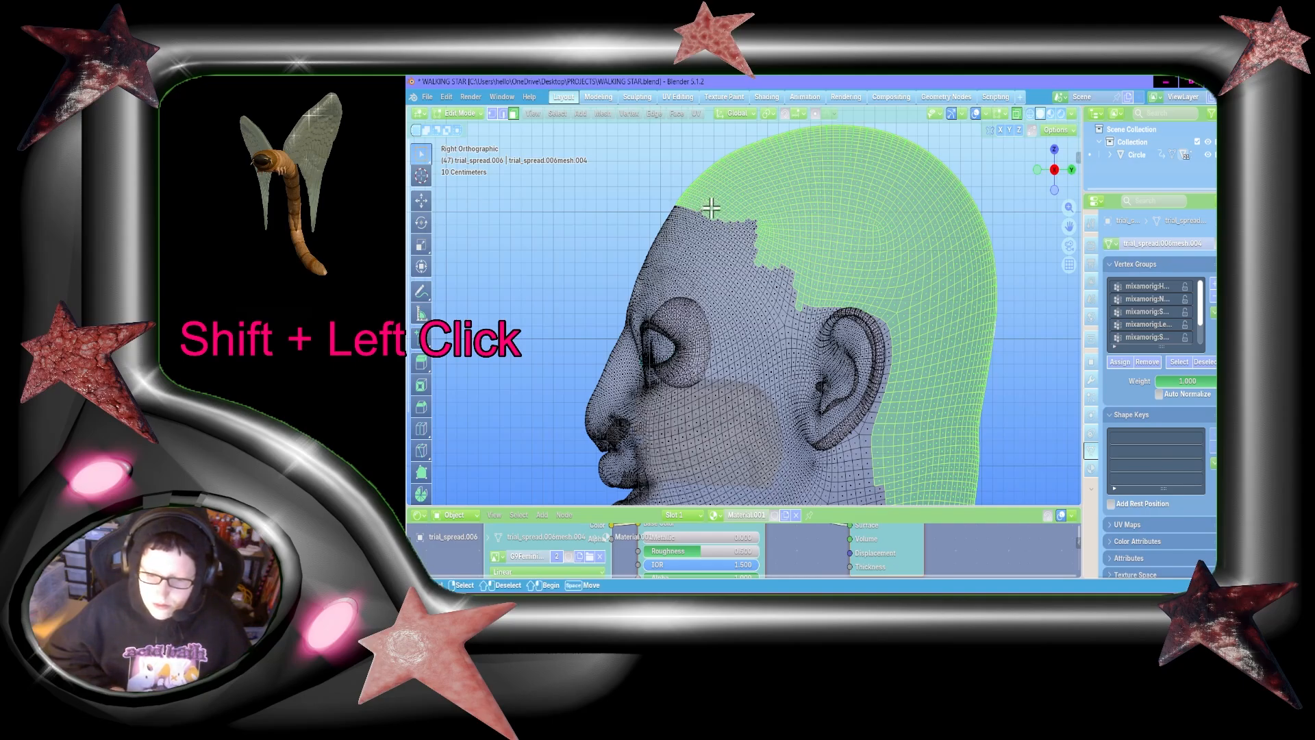
{"action": "left_click_drag", "start_coordinate": [723, 211], "coordinate": [807, 346], "text": "shift"}
{"action": "left_click_drag", "start_coordinate": [782, 291], "coordinate": [799, 376], "text": "shift"}
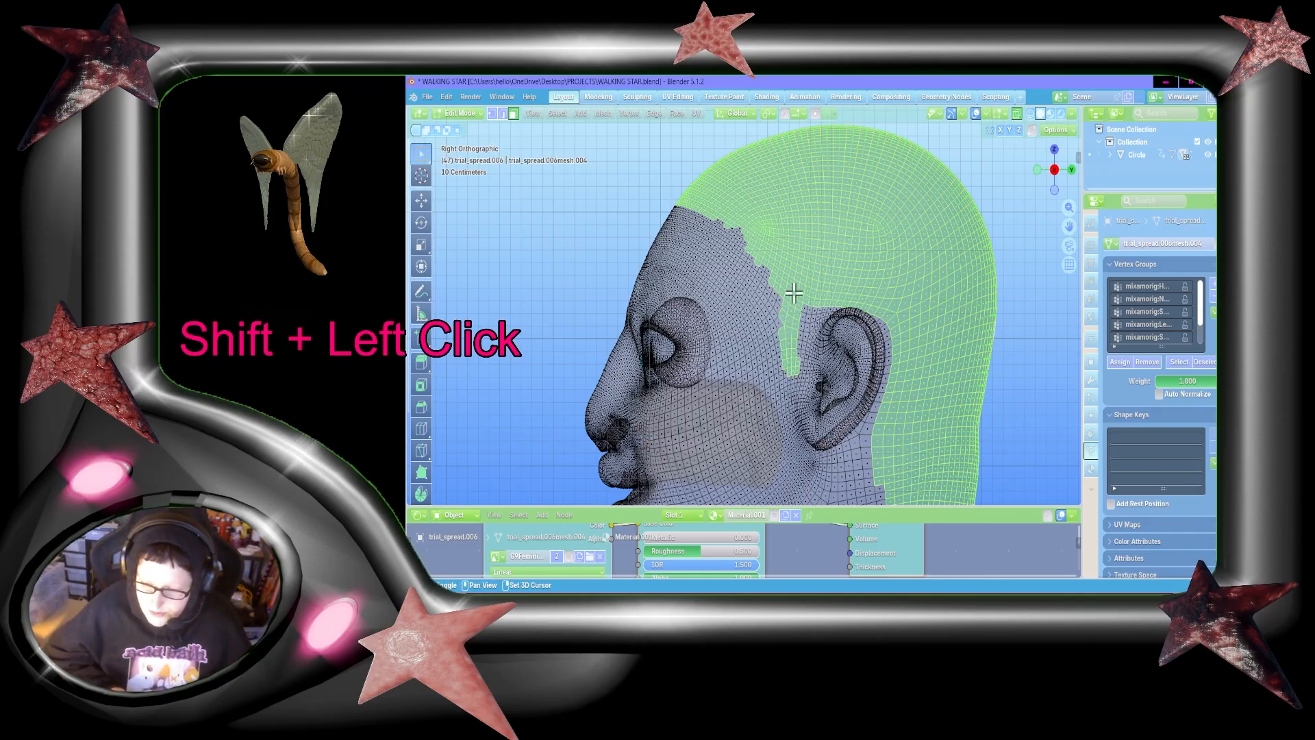
{"action": "left_click_drag", "start_coordinate": [793, 293], "coordinate": [803, 353], "text": "shift"}
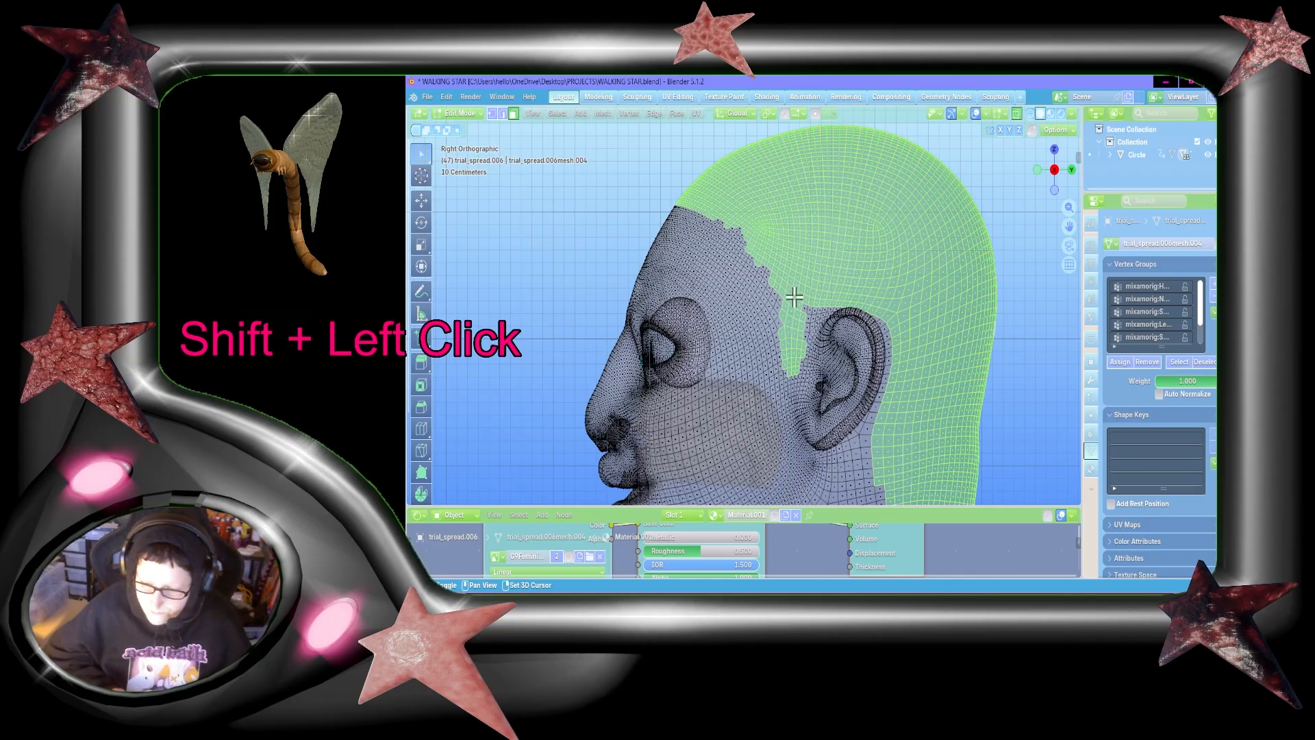
{"action": "left_click_drag", "start_coordinate": [794, 296], "coordinate": [808, 317], "text": "shift"}
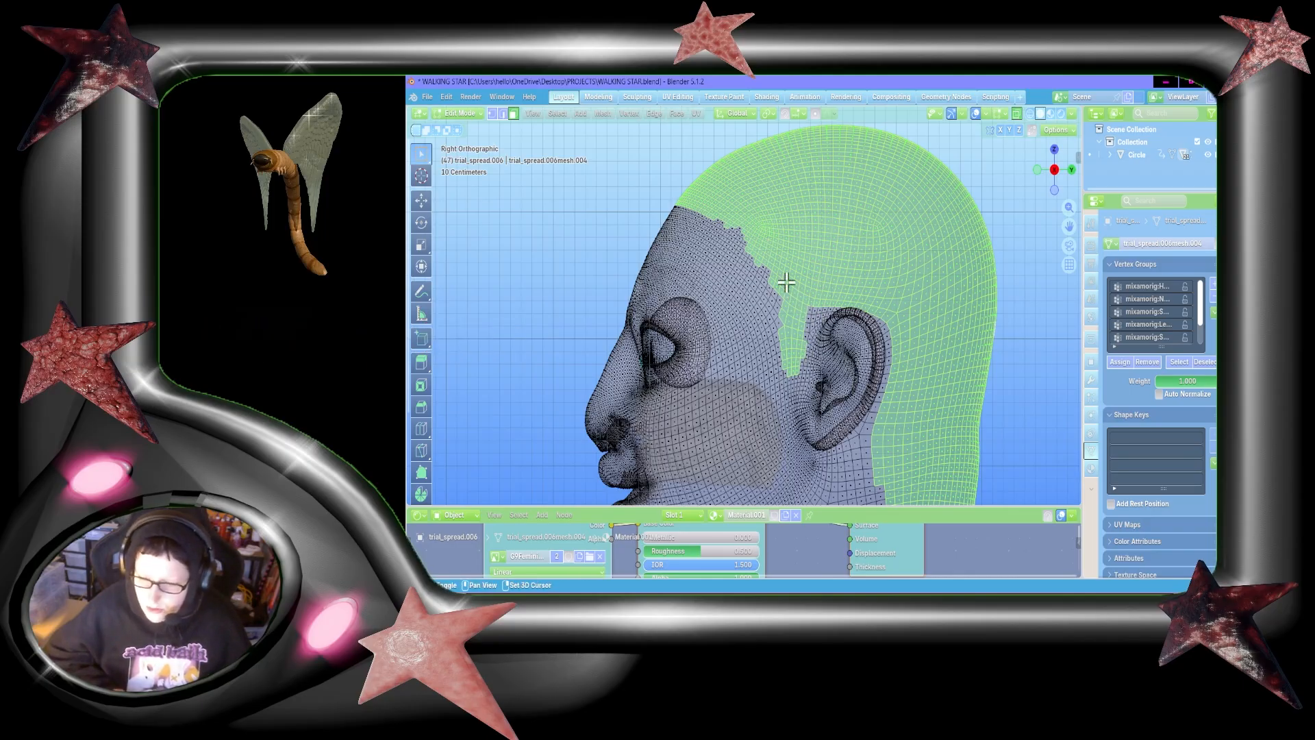
{"action": "left_click_drag", "start_coordinate": [762, 261], "coordinate": [782, 304], "text": "shift"}
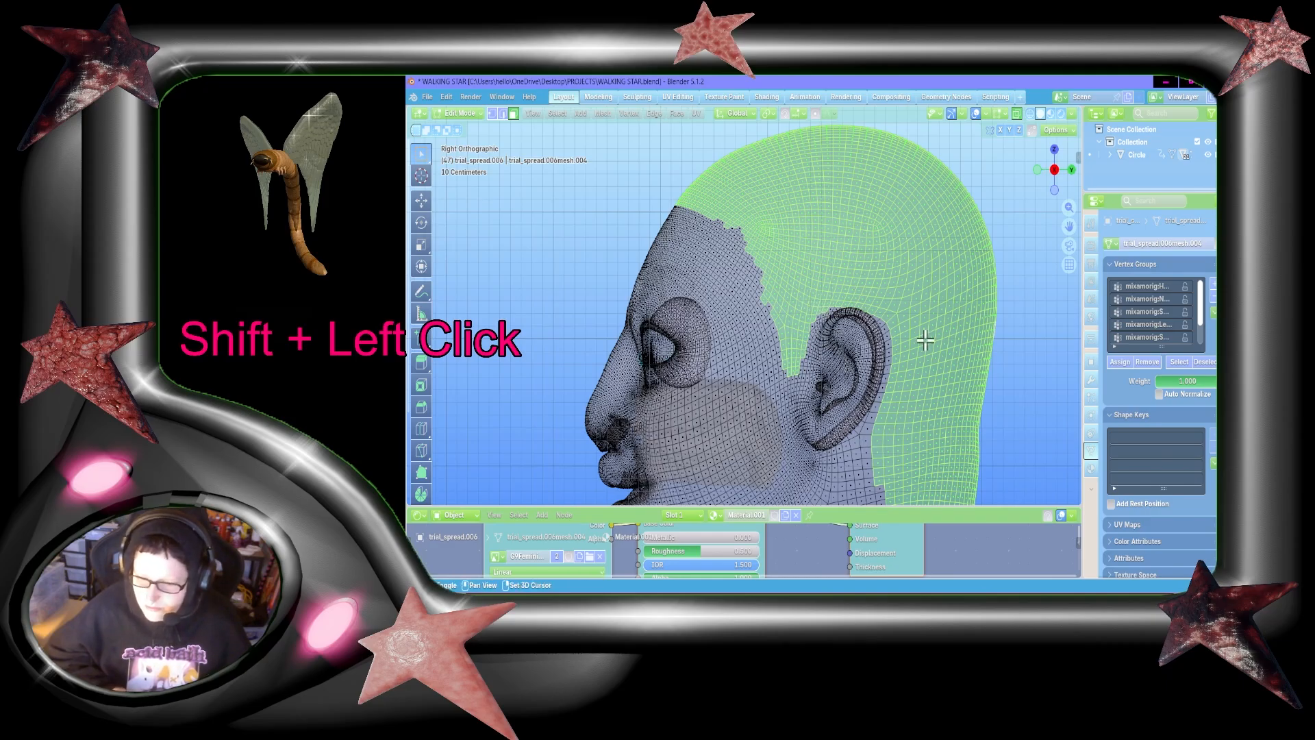
{"action": "key", "text": "shift"}
{"action": "key", "text": "shift"}
{"action": "key", "text": "shift"}
{"action": "key", "text": "shift"}
{"action": "key", "text": "shift"}
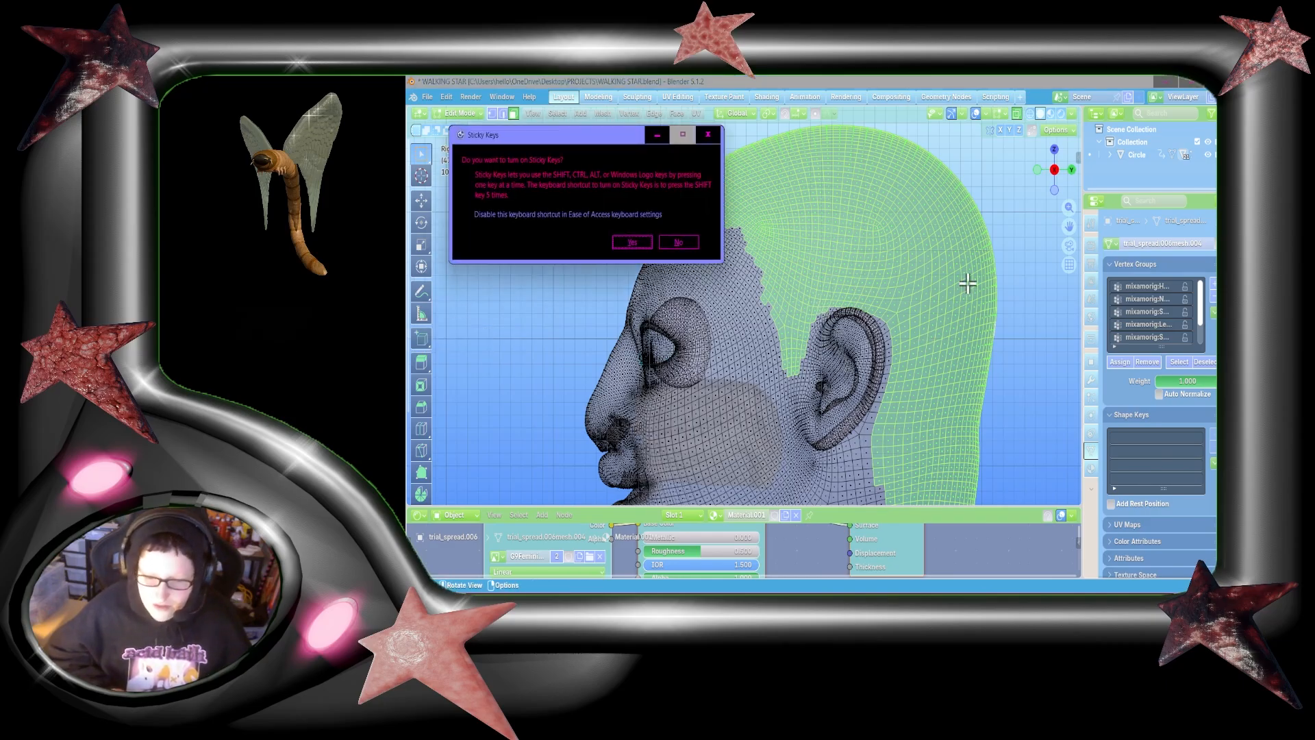
{"action": "left_click", "coordinate": [707, 134]}
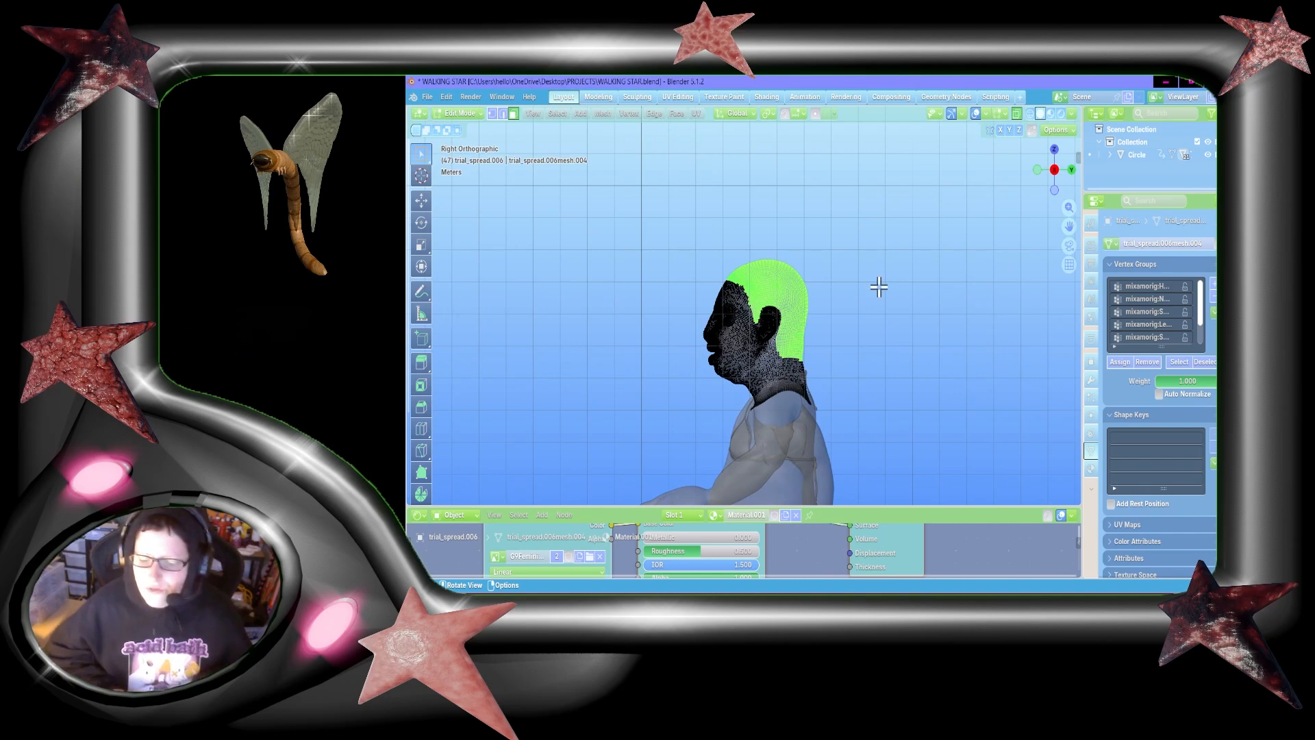
Step: Create a vertex group named "whole head", assign the selected scalp faces to it, and return to Object Mode
{"action": "scroll", "coordinate": [1012, 270], "scroll_direction": "up", "scroll_amount": 5}
{"action": "left_click_drag", "start_coordinate": [1052, 174], "coordinate": [1133, 199]}
{"action": "scroll", "coordinate": [1013, 202], "scroll_direction": "down", "scroll_amount": 3}
{"action": "left_click_drag", "start_coordinate": [1068, 226], "coordinate": [873, 164]}
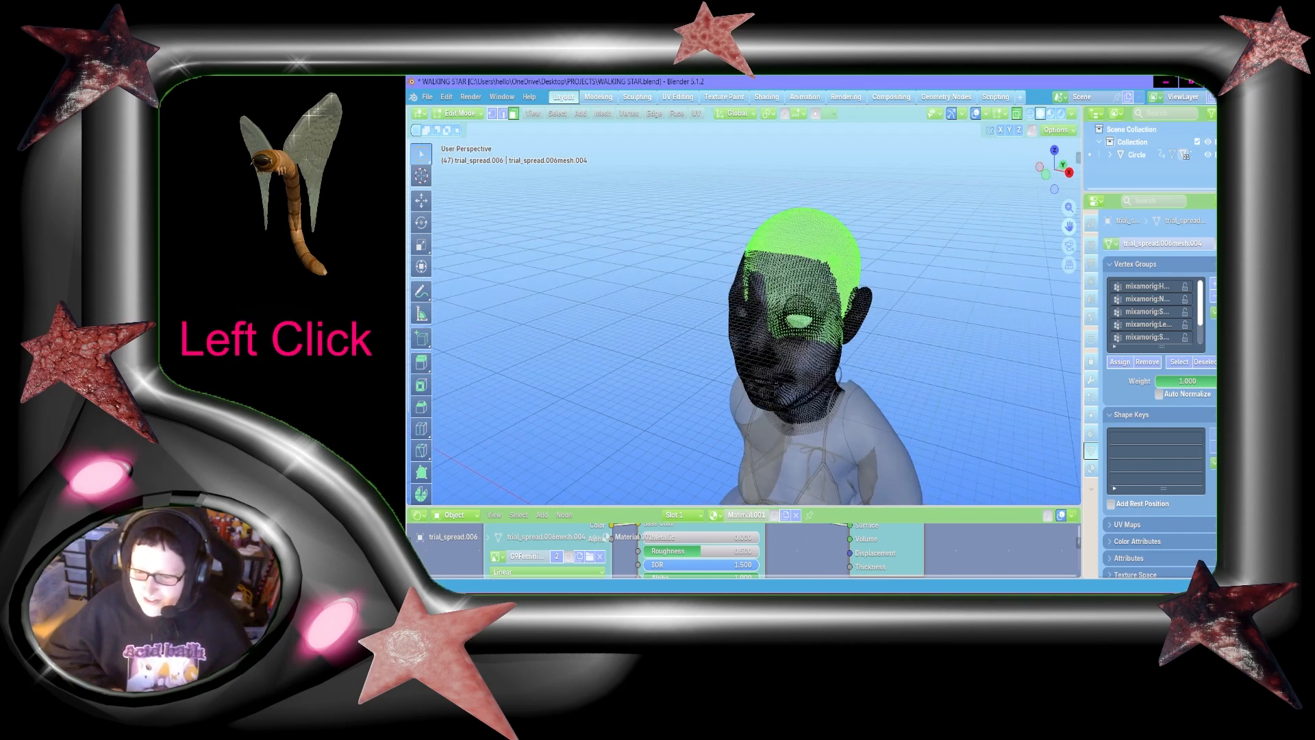
{"action": "scroll", "coordinate": [960, 244], "scroll_direction": "up", "scroll_amount": 6}
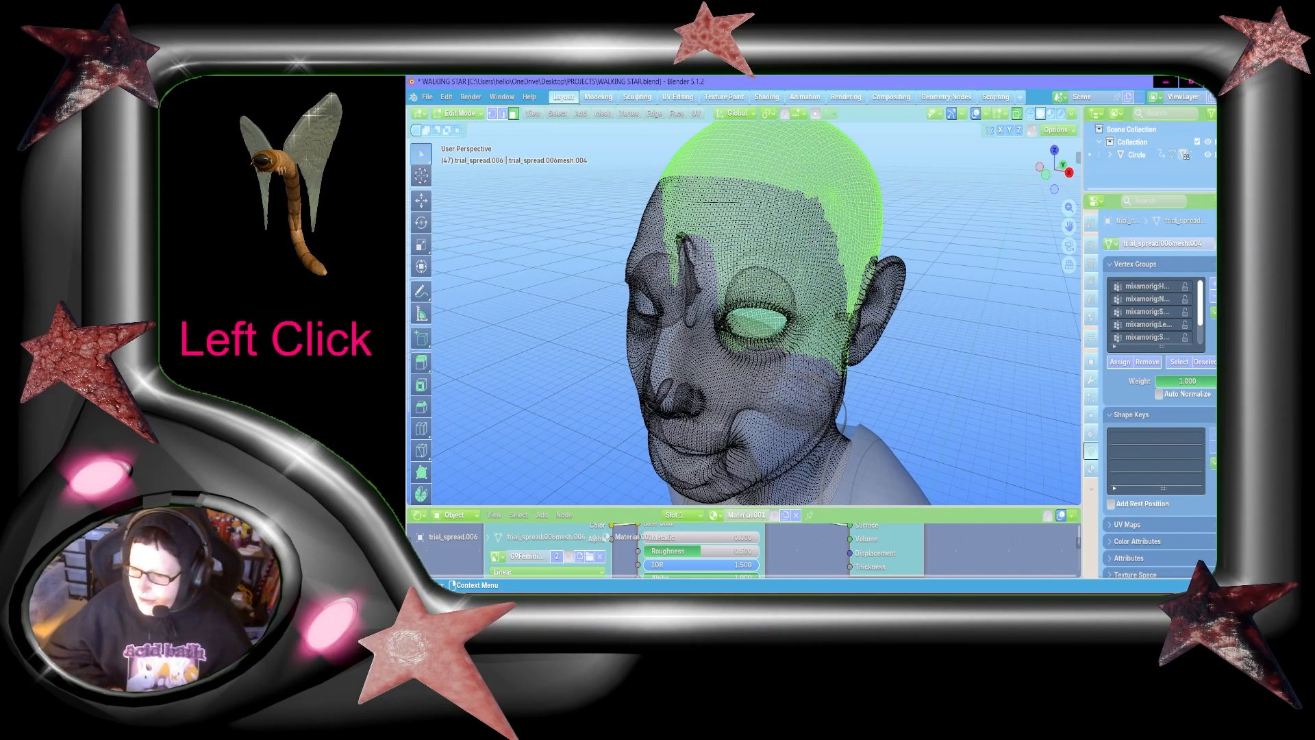
{"action": "left_click", "coordinate": [1213, 283]}
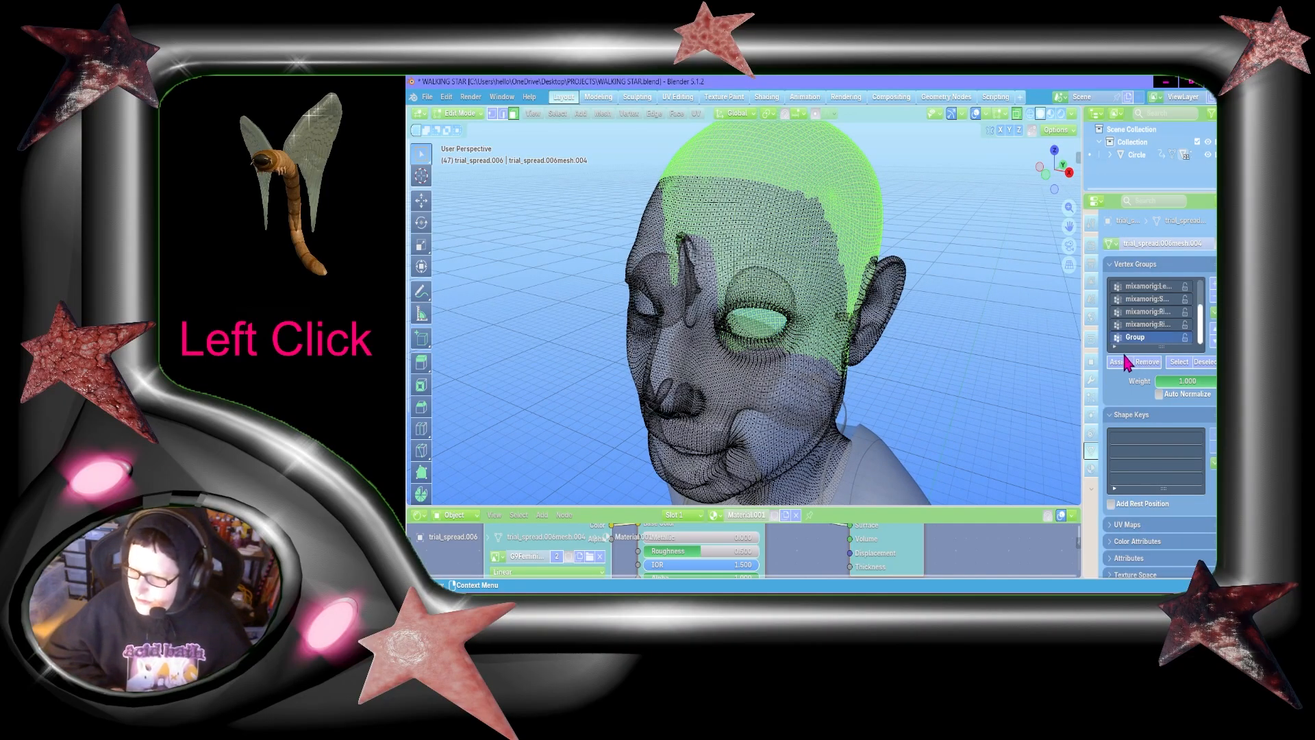
{"action": "double_click", "coordinate": [1142, 337]}
{"action": "type", "text": "who"}
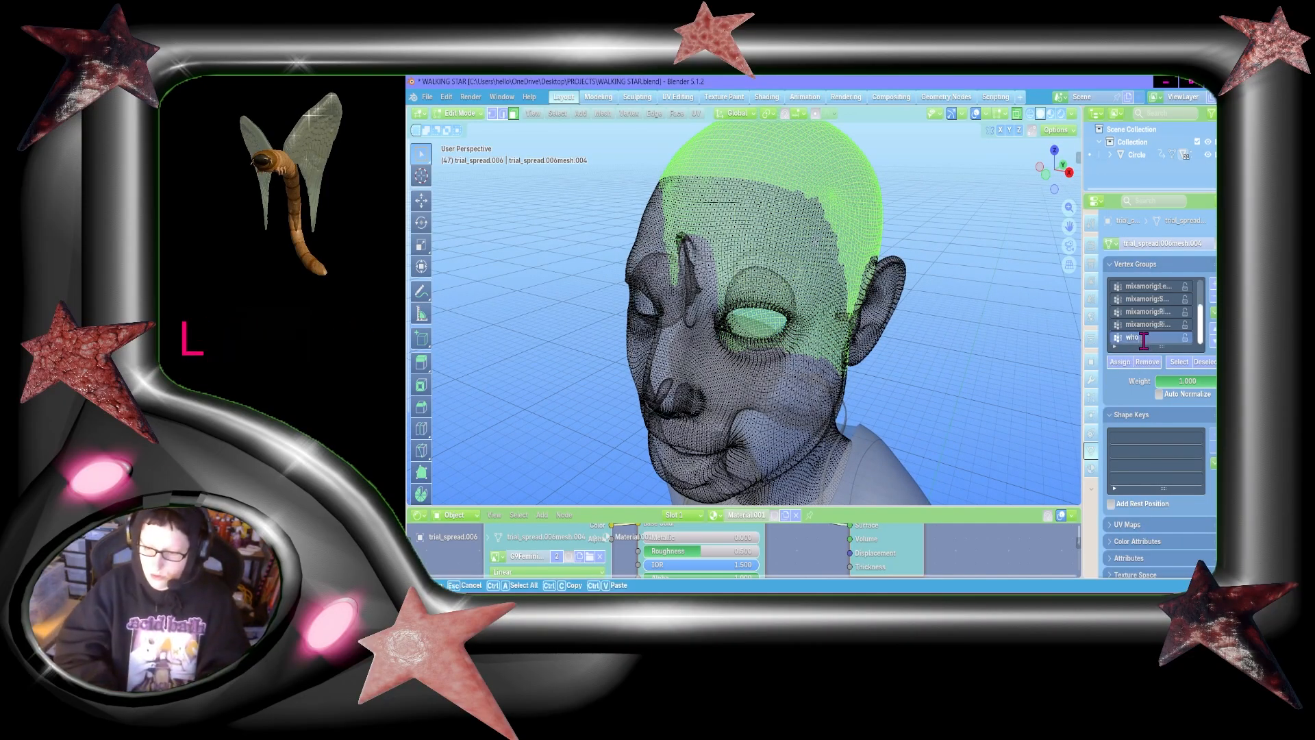
{"action": "type", "text": "le head"}
{"action": "left_click", "coordinate": [1119, 363]}
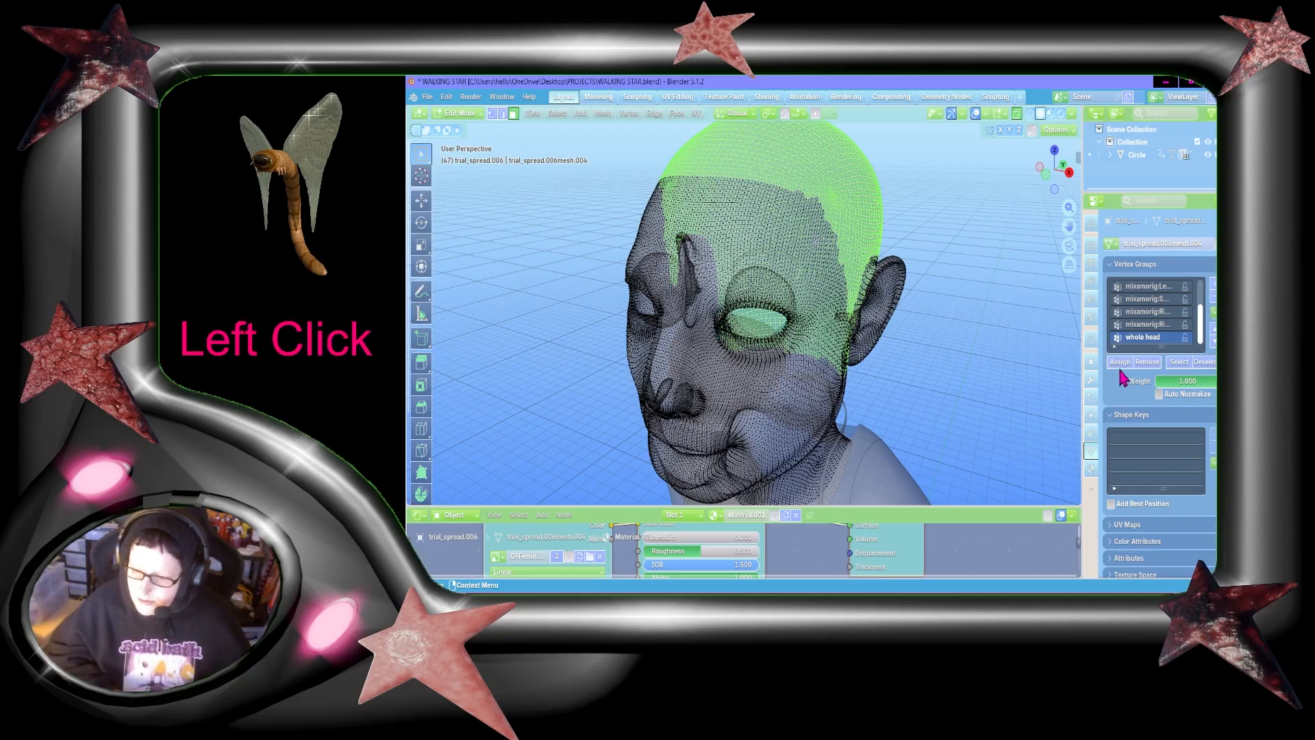
{"action": "key", "text": "Tab"}
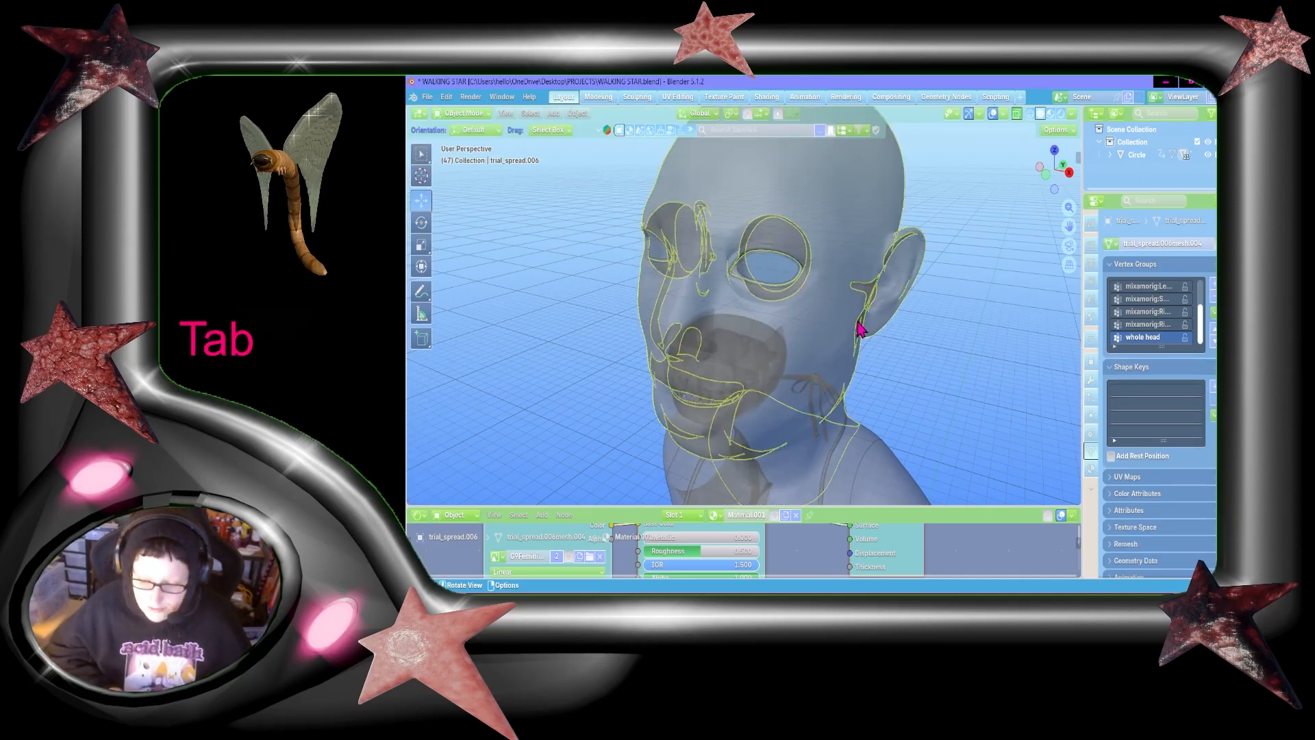
Step: Switch to Windows Settings, turn off all five Sticky keys options including the keyboard shortcut, and return to Blender
{"action": "left_click", "coordinate": [762, 596]}
{"action": "type", "text": "st"}
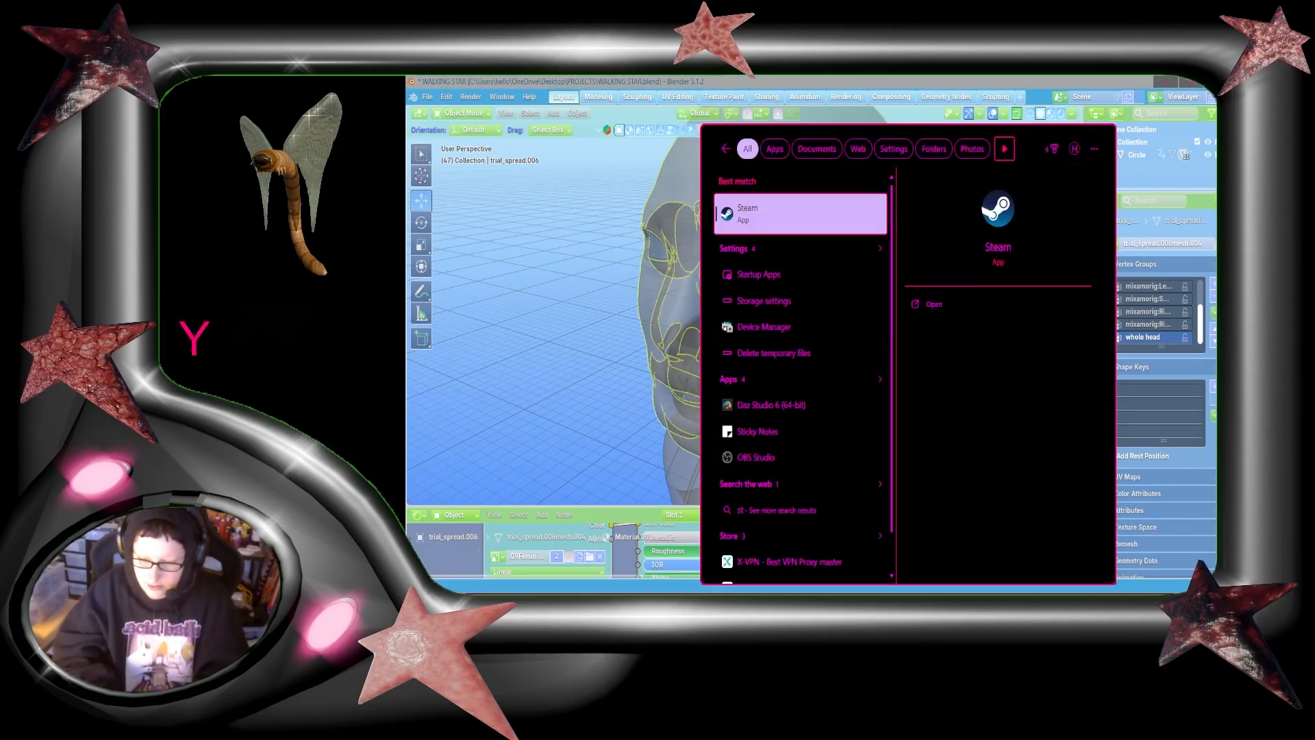
{"action": "type", "text": "icky key"}
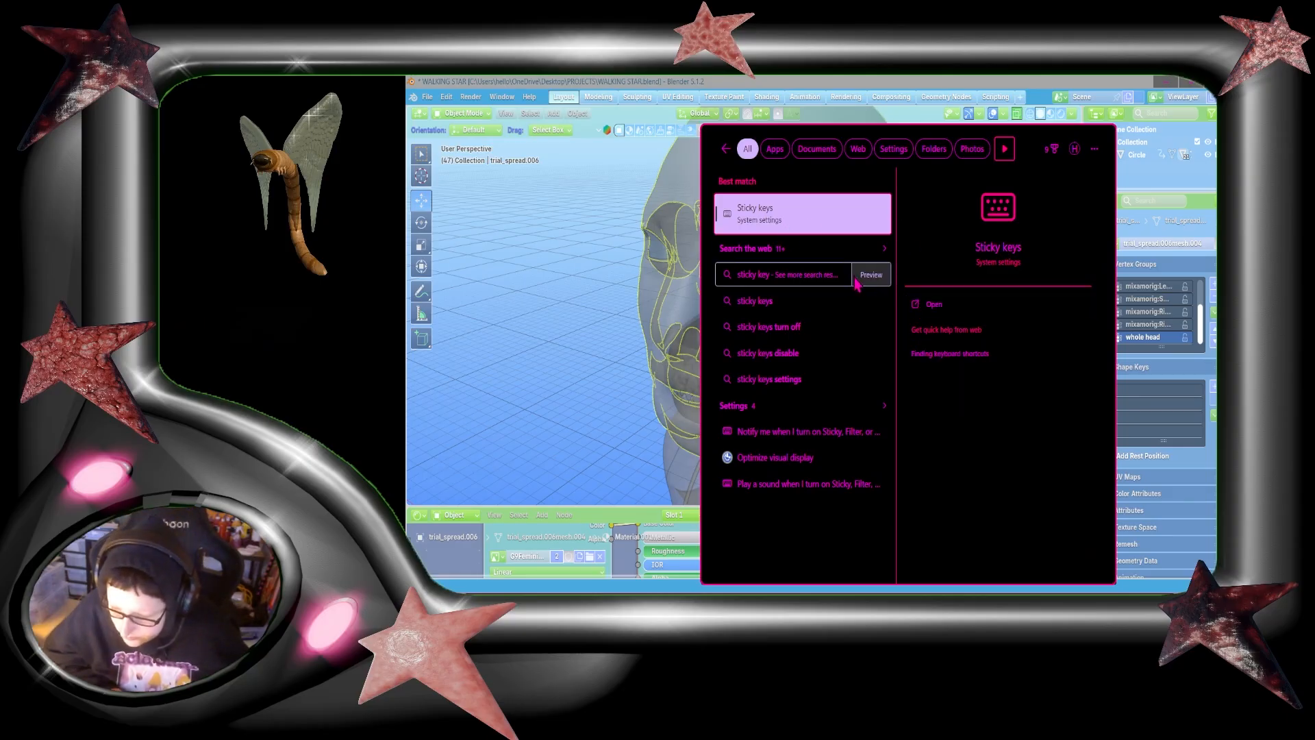
{"action": "left_click", "coordinate": [803, 218]}
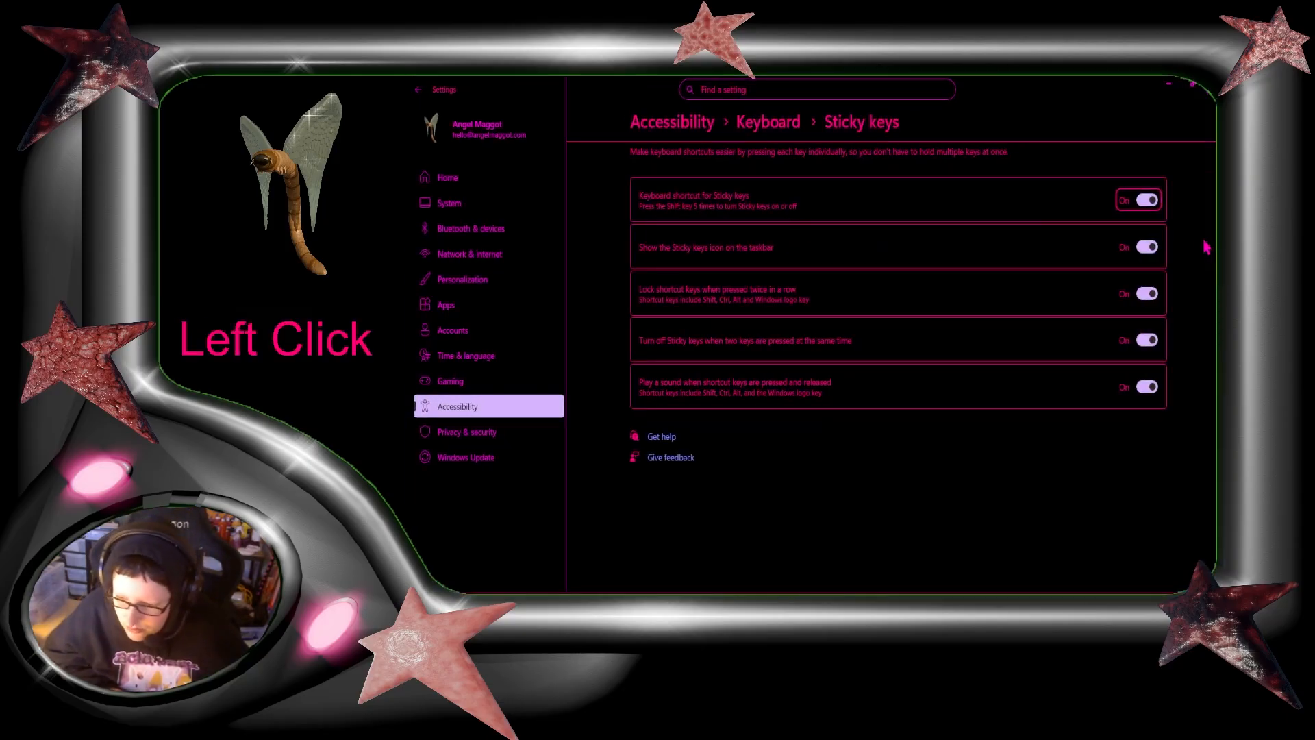
{"action": "left_click", "coordinate": [1144, 203]}
{"action": "left_click", "coordinate": [1147, 252]}
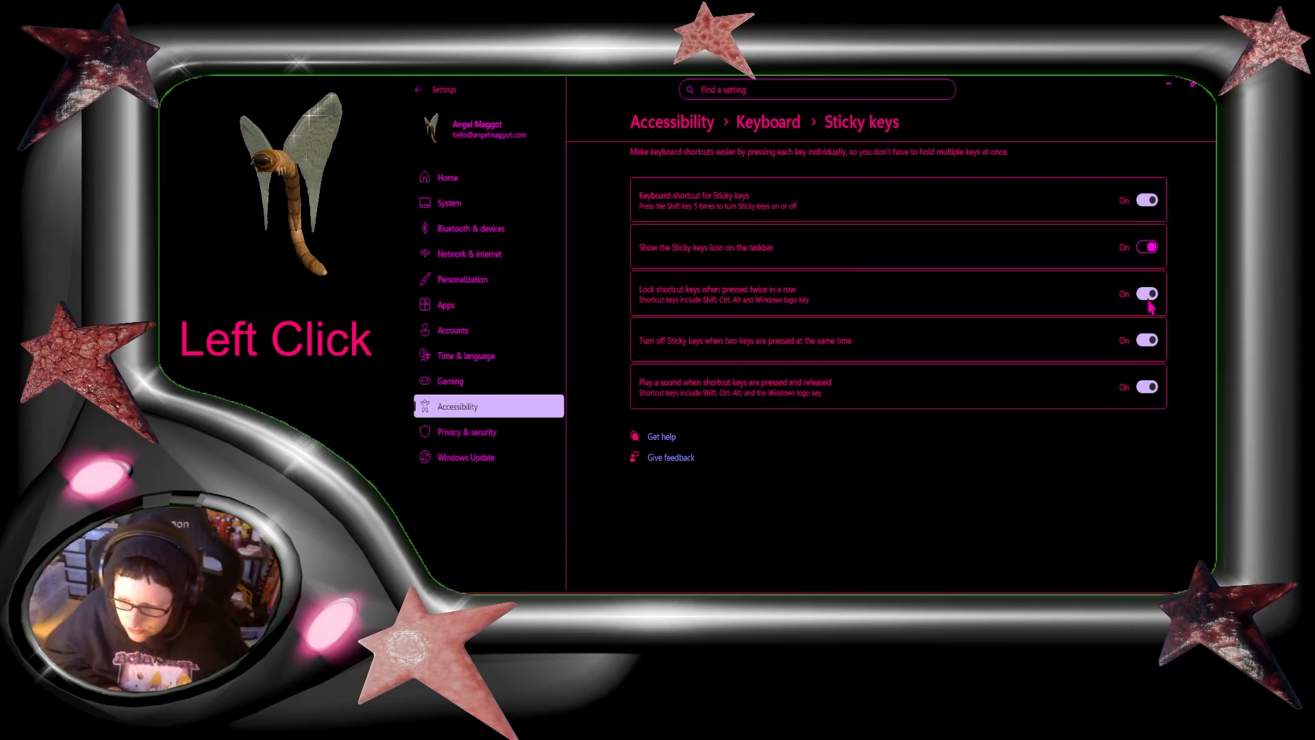
{"action": "left_click", "coordinate": [1152, 395]}
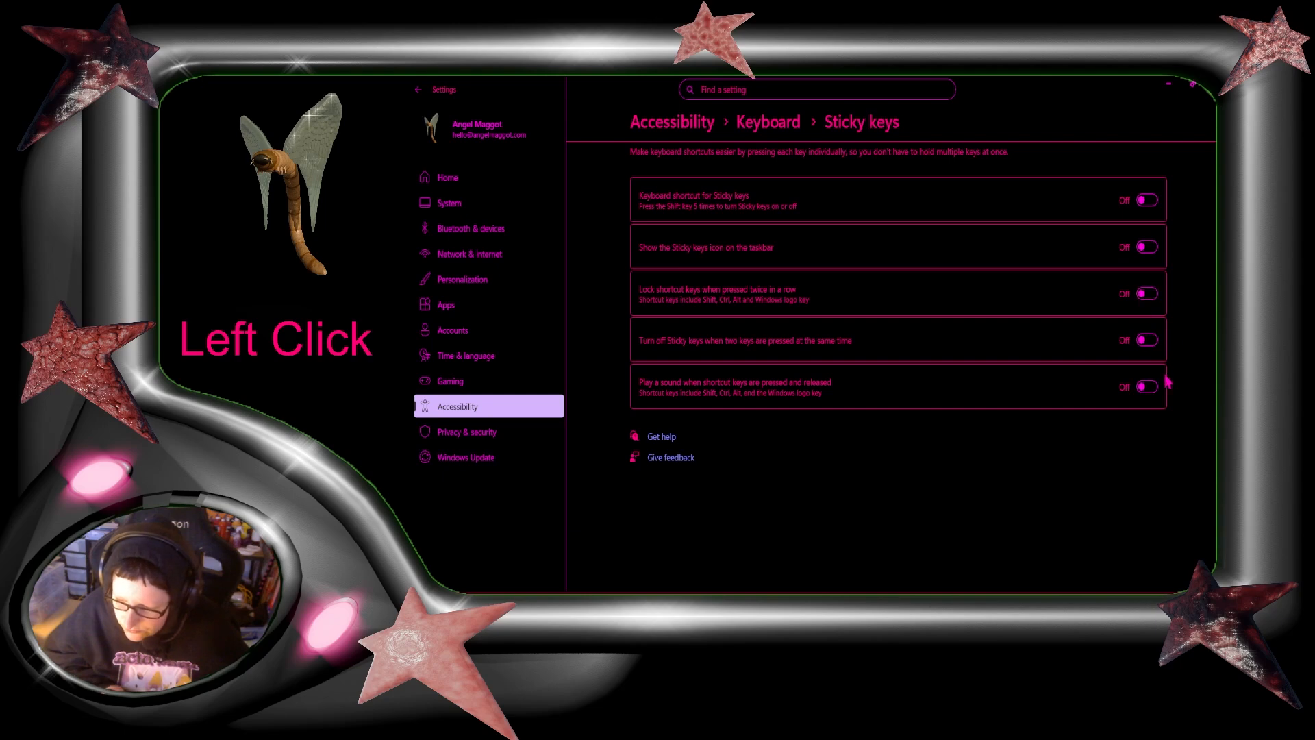
{"action": "left_click", "coordinate": [1192, 85]}
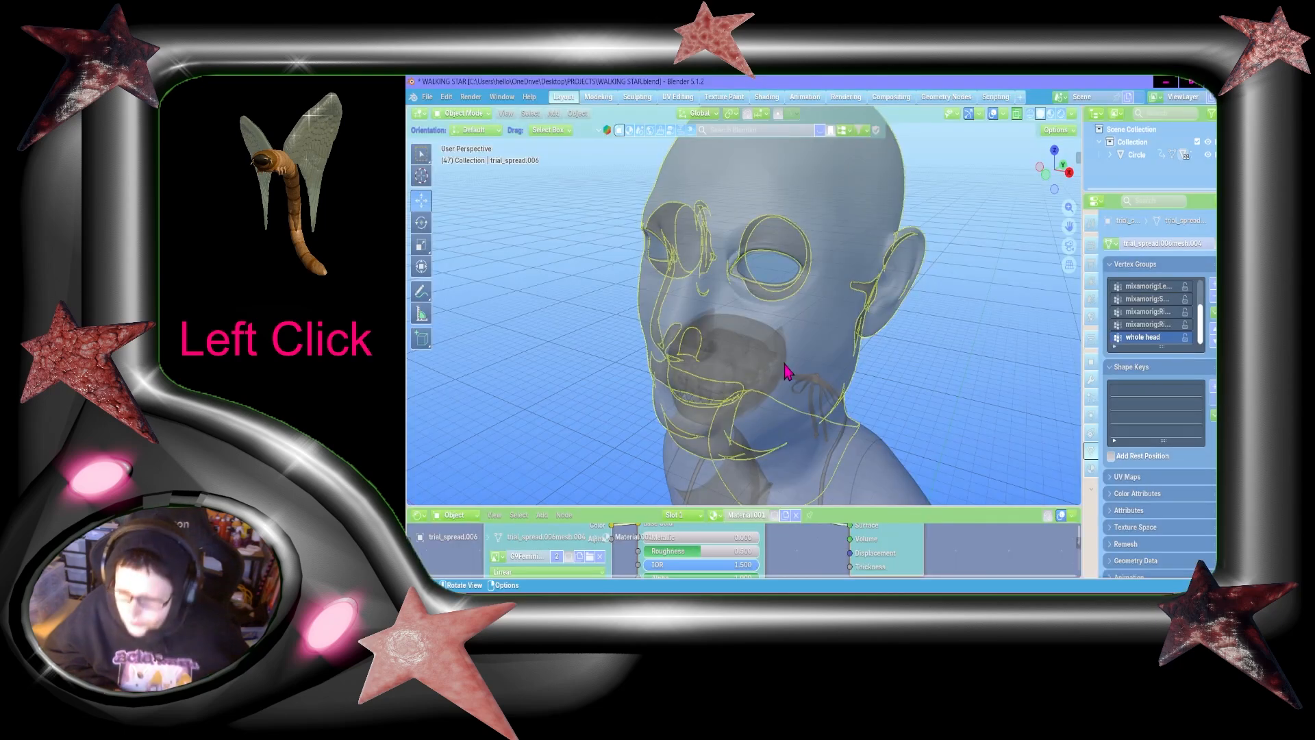
Step: Turn off X-ray display and view the solid head from behind
{"action": "left_click", "coordinate": [1016, 113]}
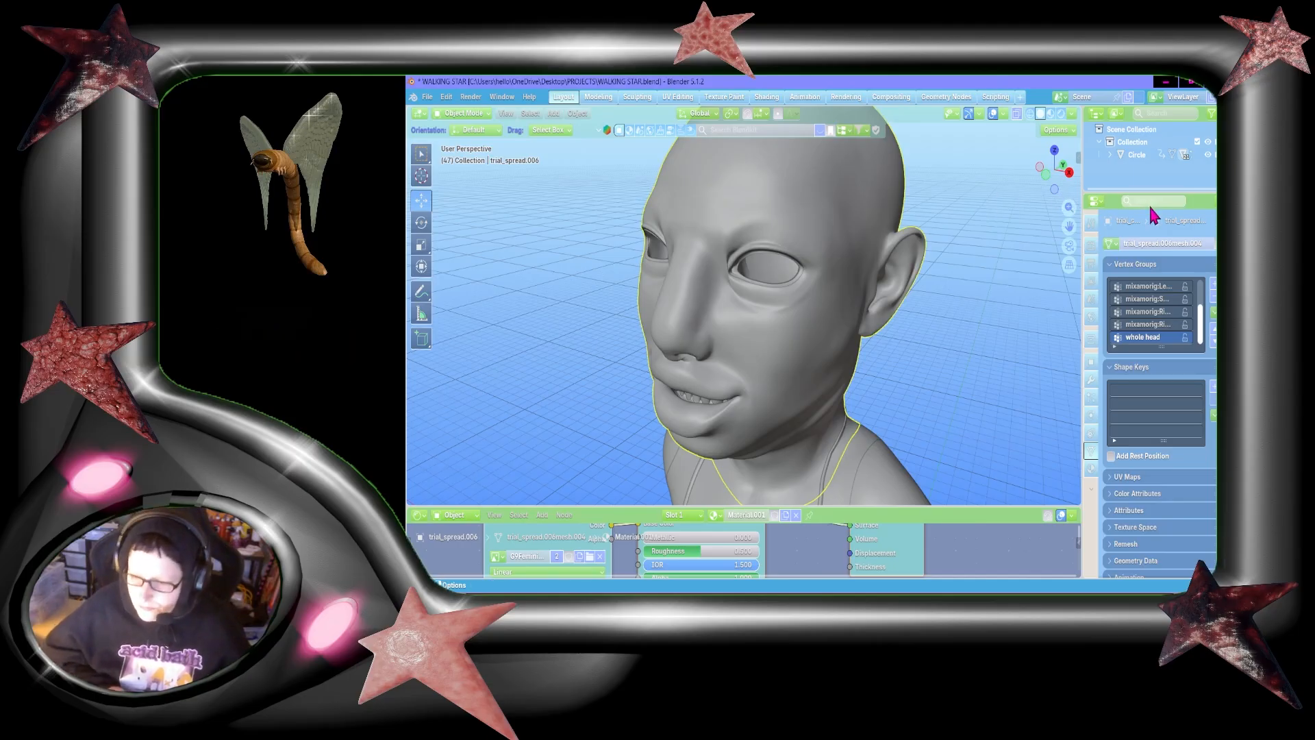
{"action": "left_click_drag", "start_coordinate": [1054, 167], "coordinate": [1068, 225]}
{"action": "left_click", "coordinate": [1057, 169]}
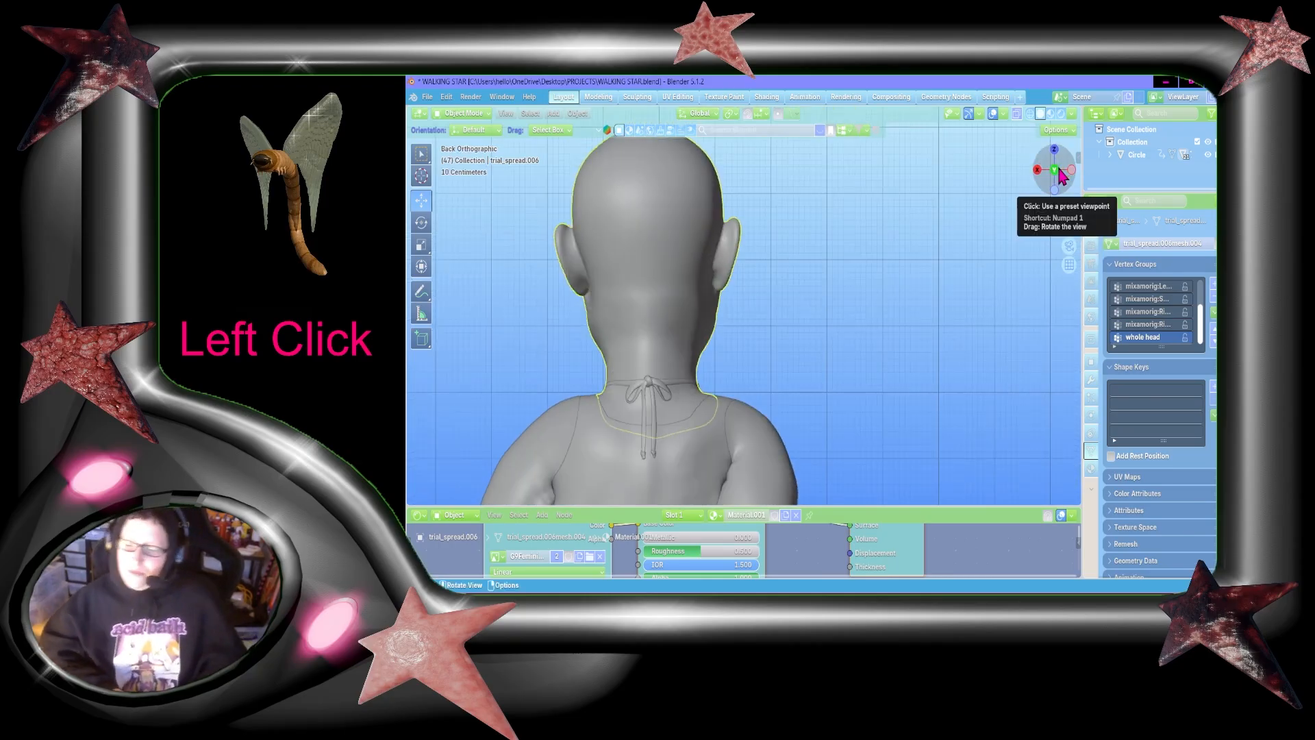
{"action": "left_click_drag", "start_coordinate": [1060, 177], "coordinate": [1070, 176]}
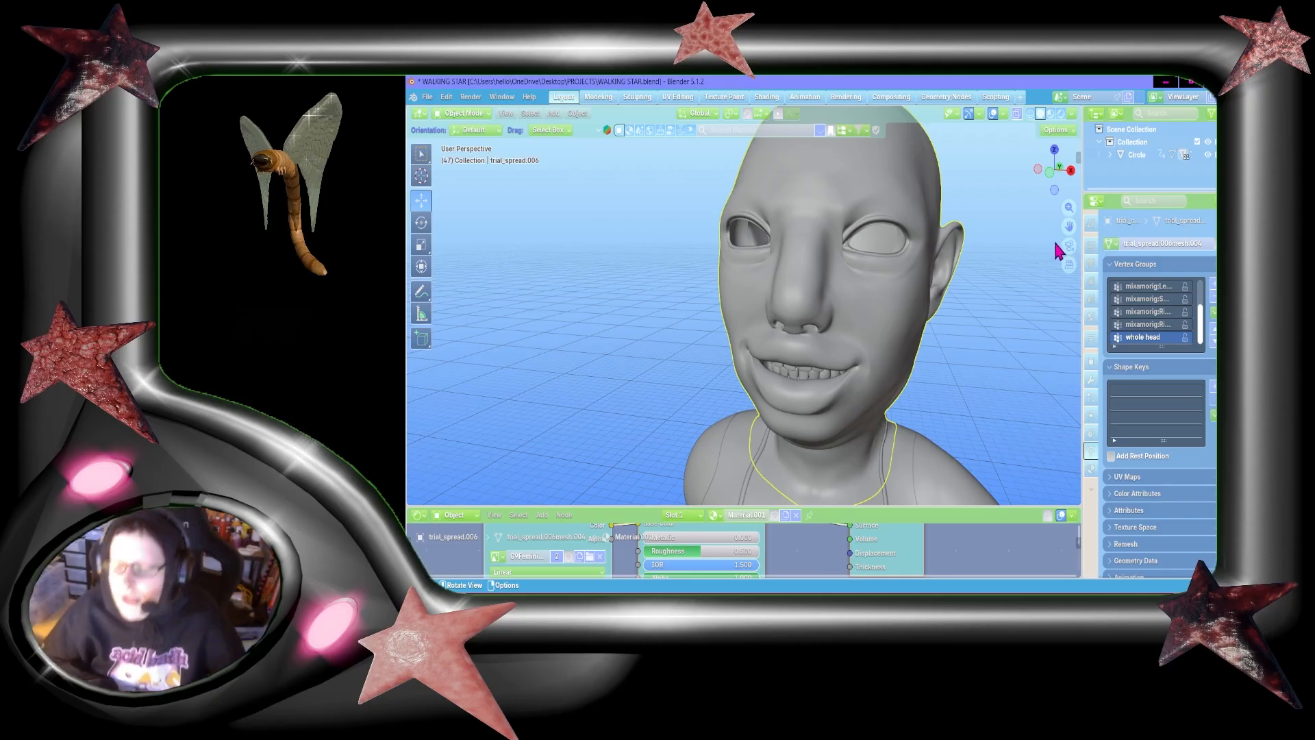
Step: Examine the bald head from three-quarter, front and side angles to judge where the hair sits
{"action": "left_click_drag", "start_coordinate": [1069, 224], "coordinate": [1060, 247]}
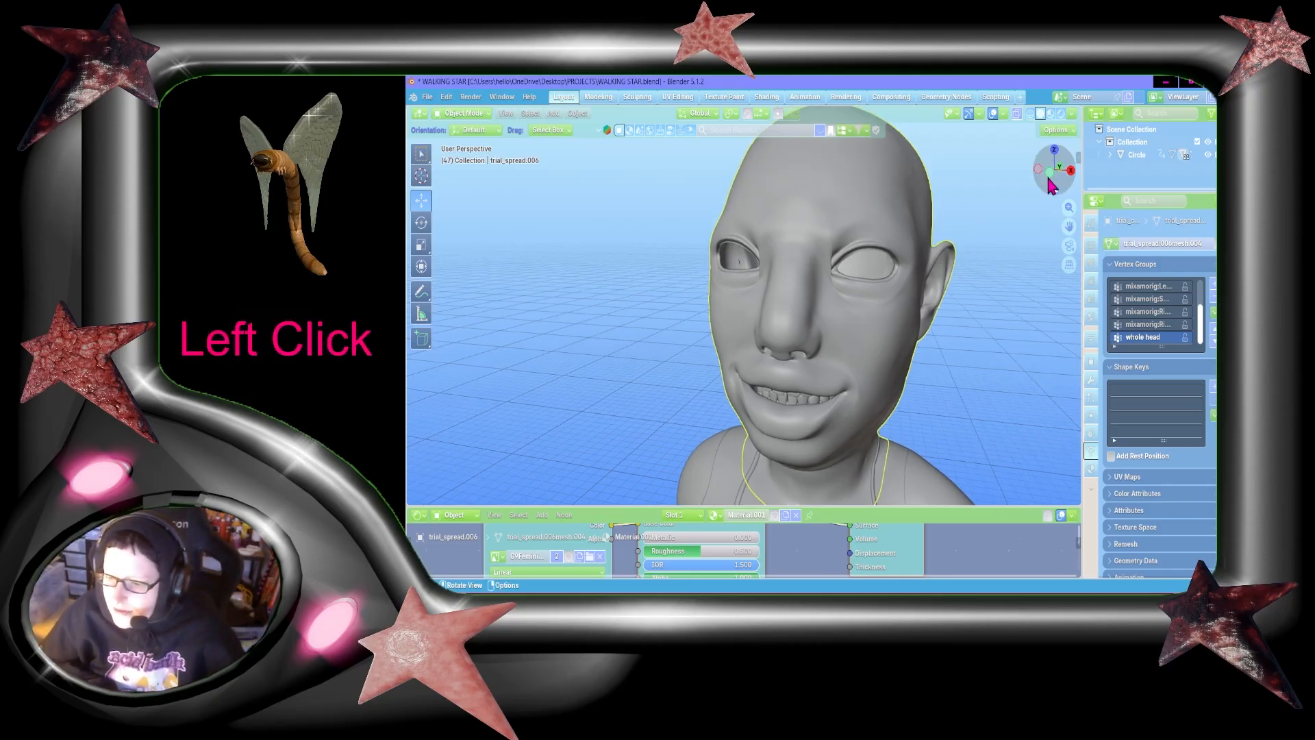
{"action": "left_click_drag", "start_coordinate": [1059, 173], "coordinate": [993, 177]}
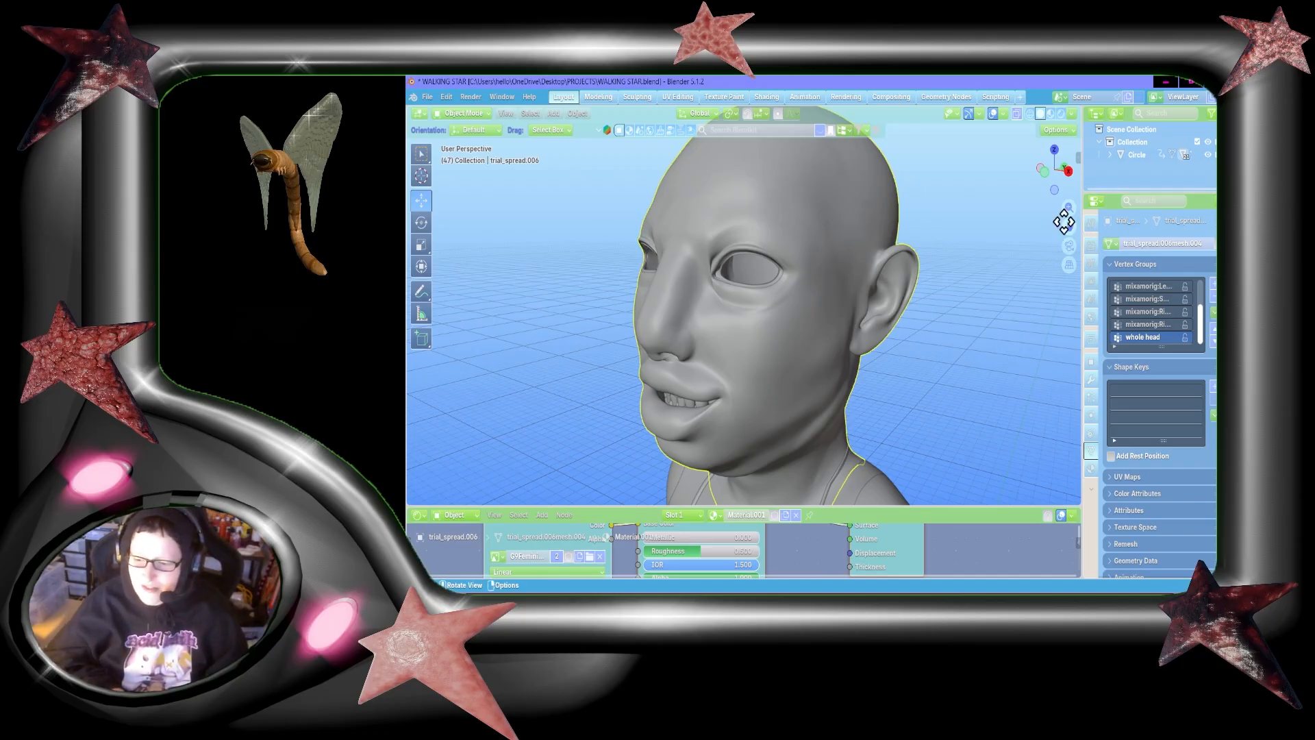
{"action": "left_click_drag", "start_coordinate": [1064, 221], "coordinate": [1064, 248]}
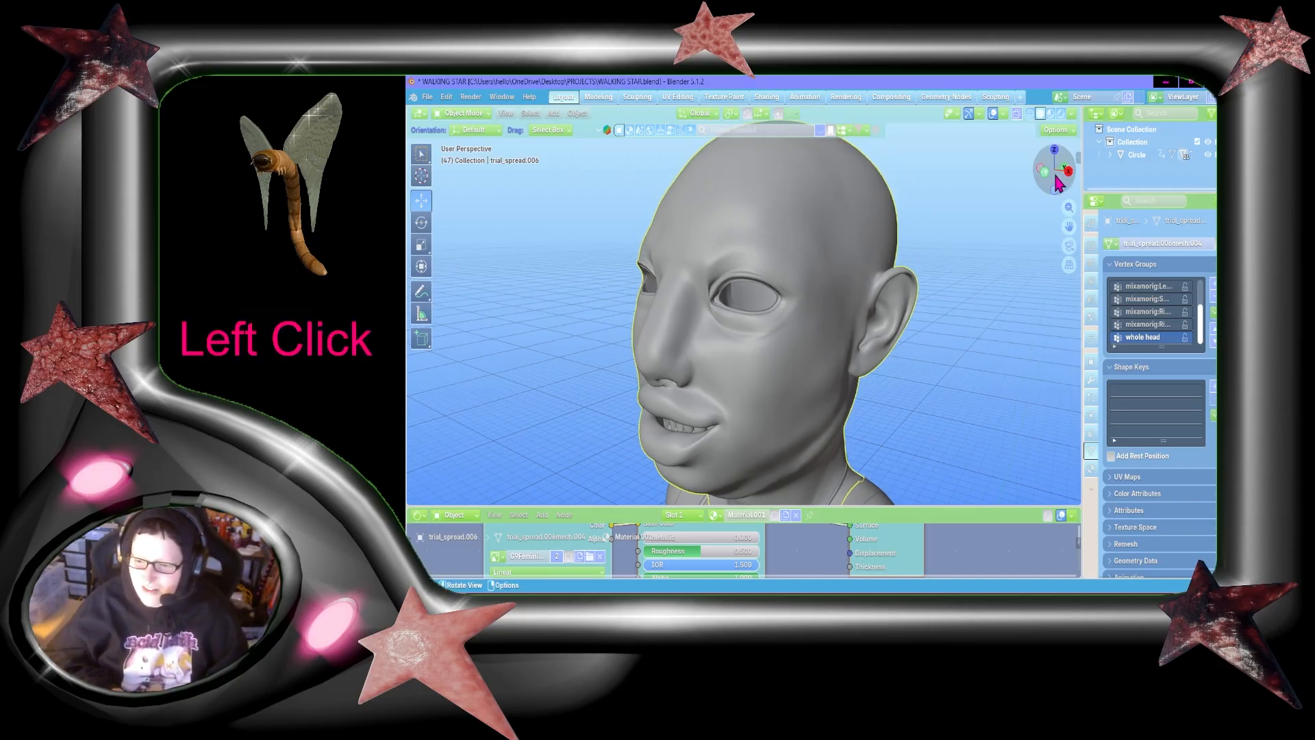
{"action": "left_click_drag", "start_coordinate": [1057, 183], "coordinate": [1061, 181]}
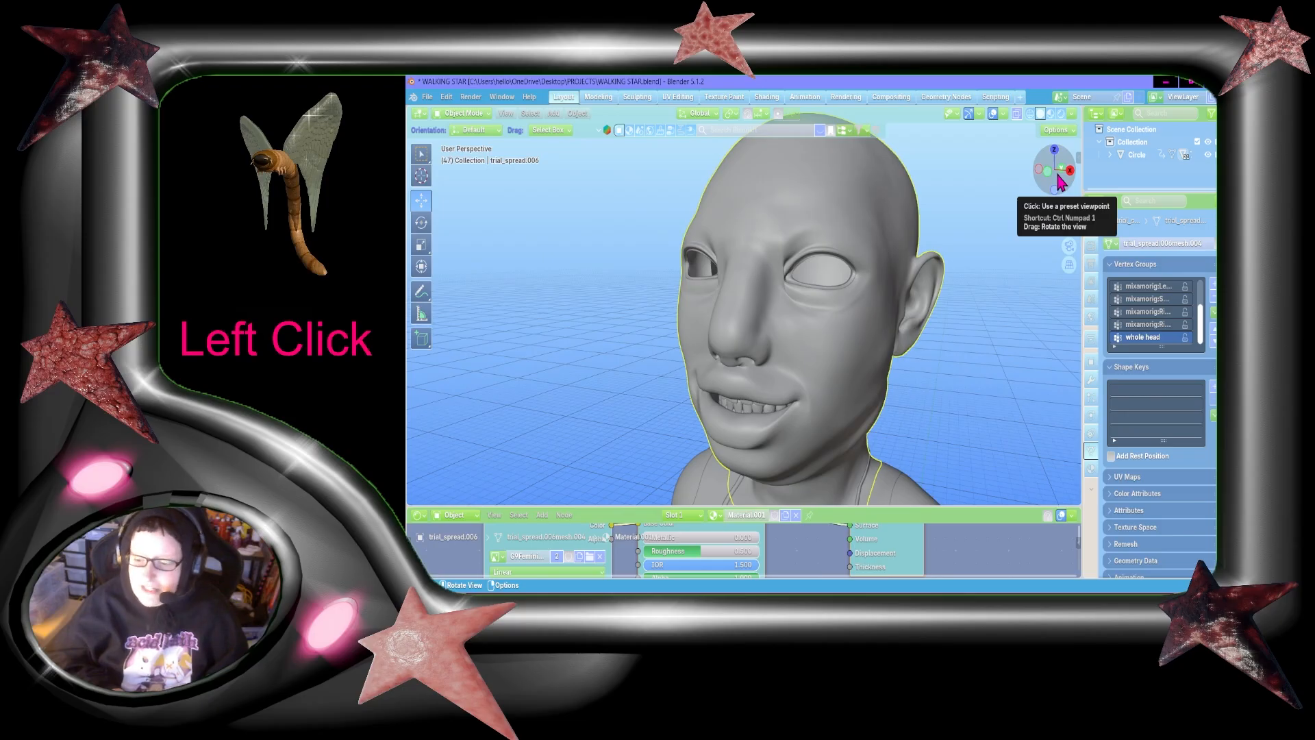
{"action": "left_click_drag", "start_coordinate": [1061, 182], "coordinate": [1055, 177]}
{"action": "left_click", "coordinate": [1055, 182]}
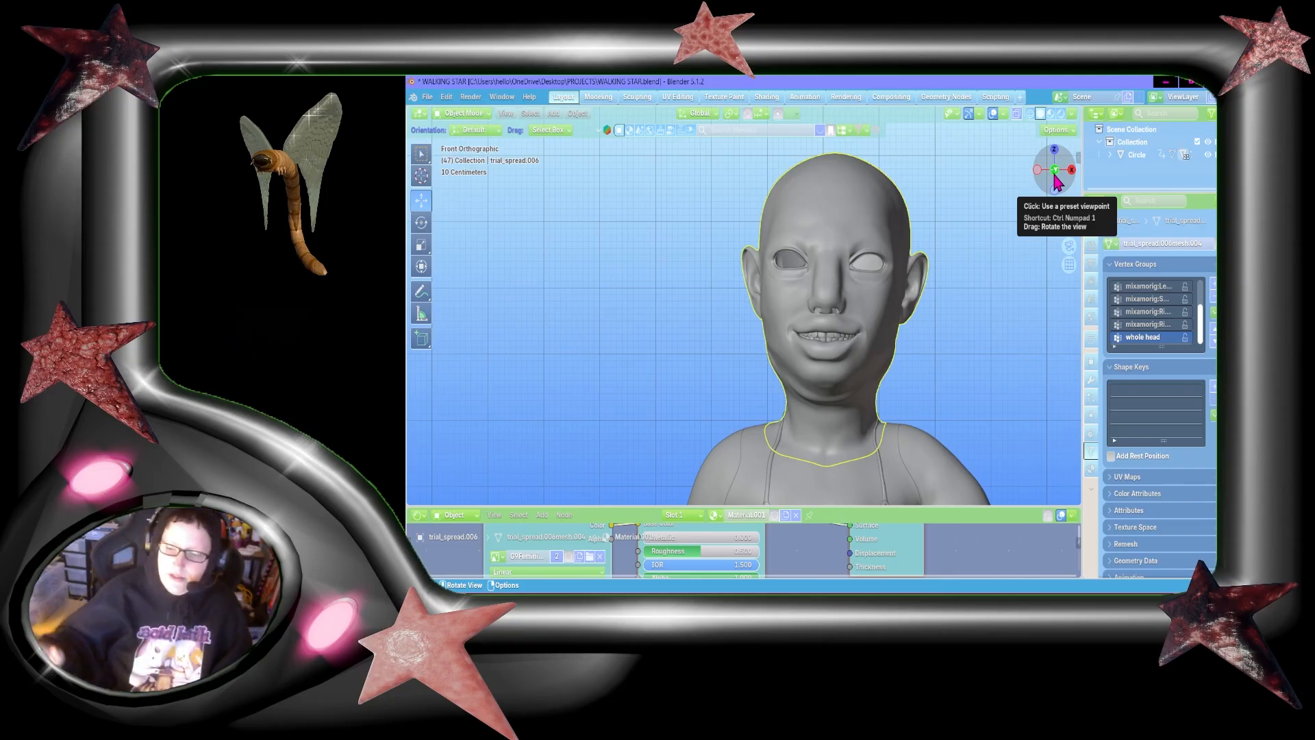
{"action": "left_click", "coordinate": [1055, 182]}
{"action": "mouse_move", "coordinate": [1055, 182]}
{"action": "left_mouse_down"}
{"action": "mouse_move", "coordinate": [976, 179]}
{"action": "mouse_move", "coordinate": [1052, 177]}
{"action": "left_mouse_up"}
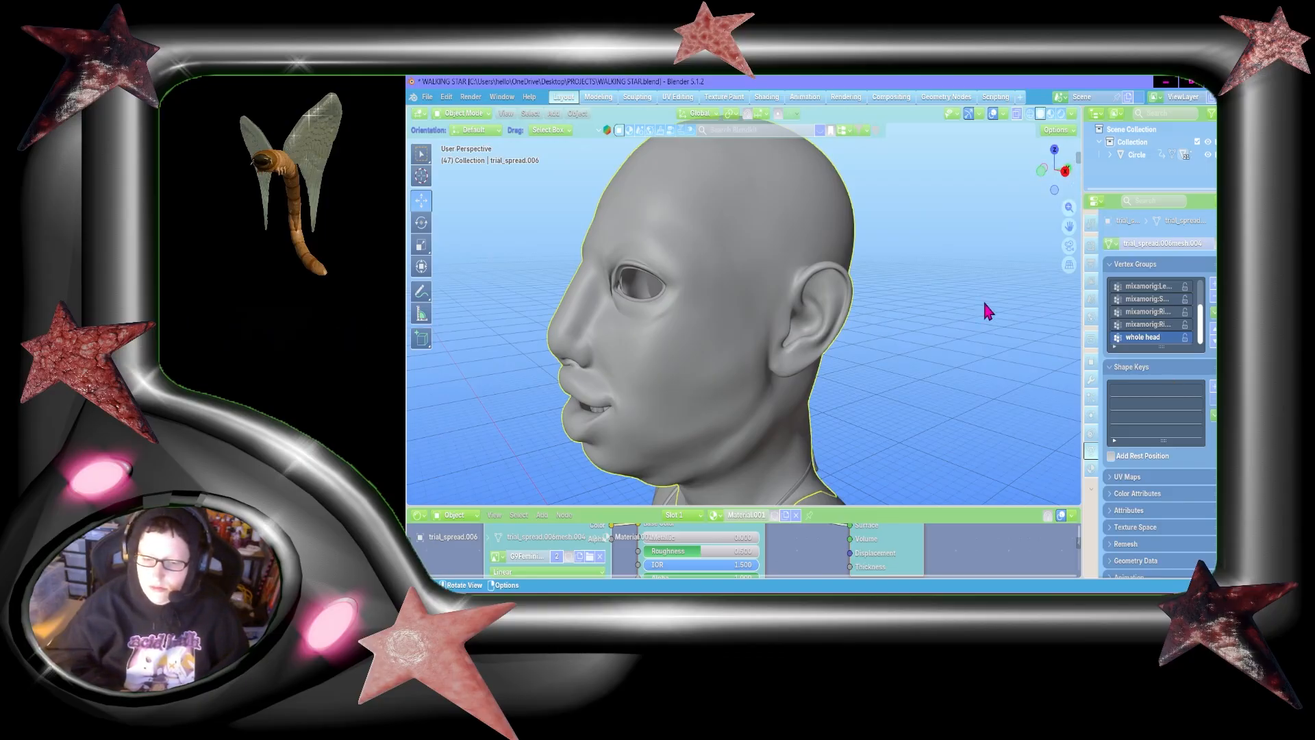
Step: Examine the eye socket up close, and look over the whole head from the front and side
{"action": "mouse_move", "coordinate": [1069, 224]}
{"action": "left_mouse_down"}
{"action": "mouse_move", "coordinate": [1171, 220]}
{"action": "mouse_move", "coordinate": [1068, 225]}
{"action": "left_mouse_up"}
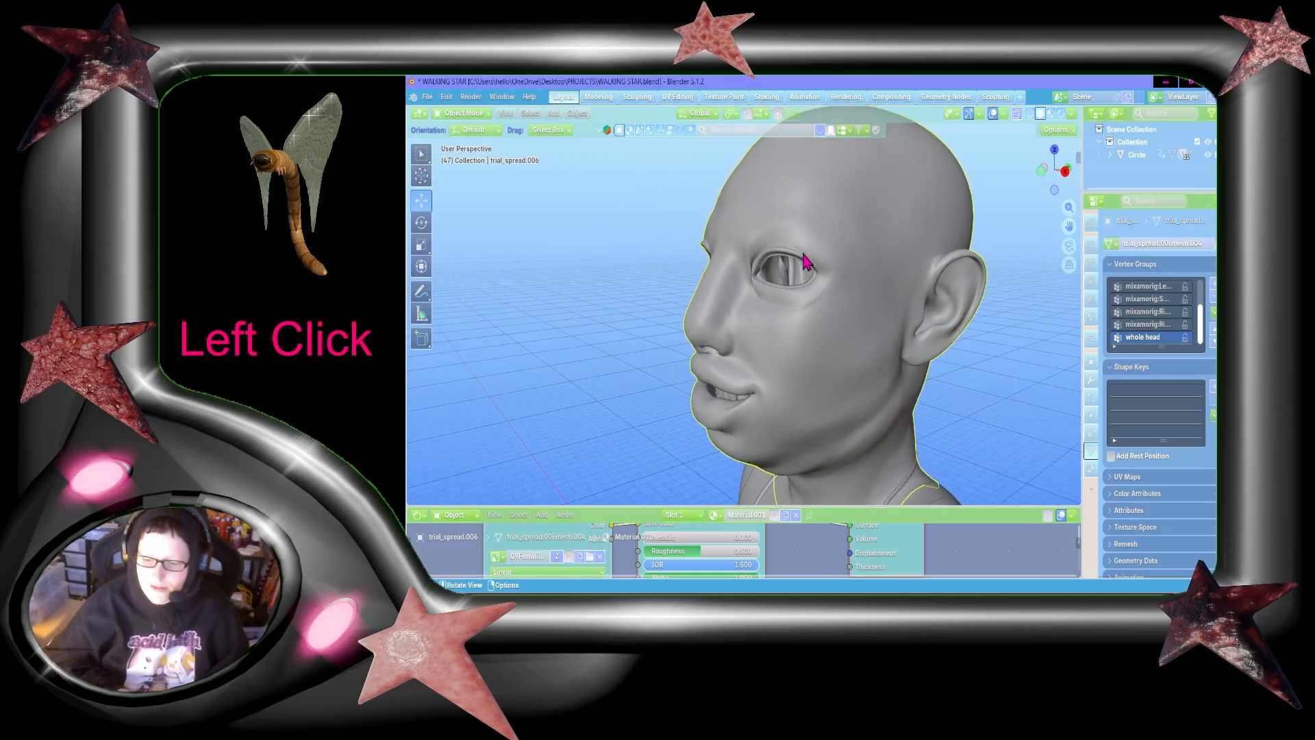
{"action": "scroll", "coordinate": [802, 255], "scroll_direction": "up", "scroll_amount": 6}
{"action": "scroll", "coordinate": [804, 260], "scroll_direction": "down", "scroll_amount": 6}
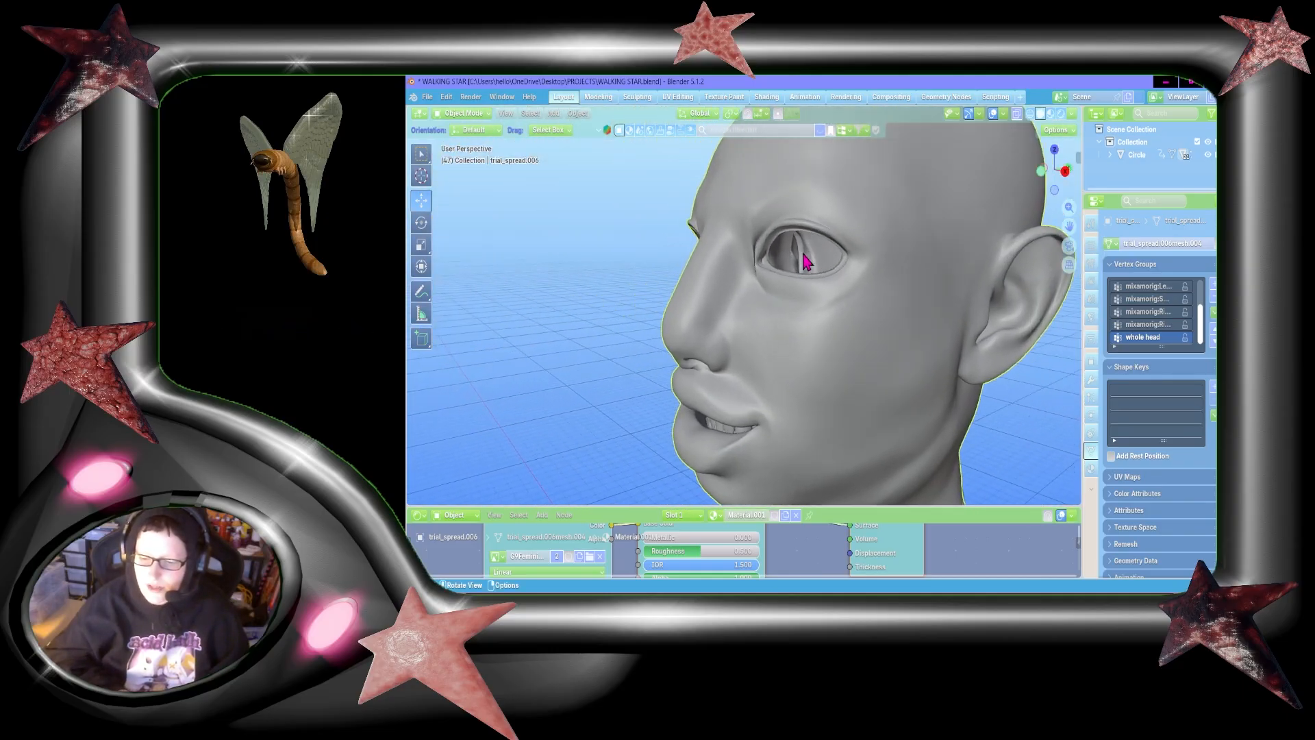
{"action": "scroll", "coordinate": [804, 260], "scroll_direction": "up", "scroll_amount": 3}
{"action": "scroll", "coordinate": [804, 260], "scroll_direction": "down", "scroll_amount": 4}
{"action": "scroll", "coordinate": [805, 260], "scroll_direction": "down", "scroll_amount": 1}
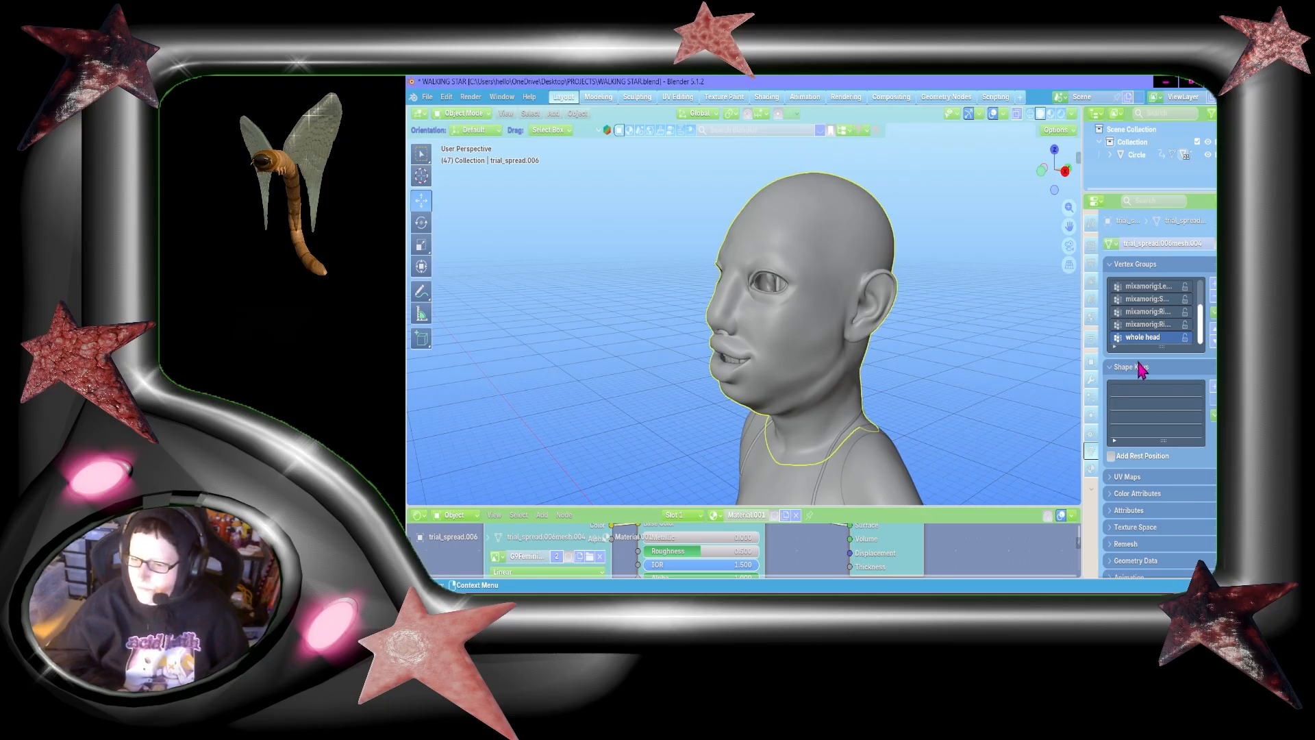
{"action": "left_click_drag", "start_coordinate": [1048, 171], "coordinate": [986, 241]}
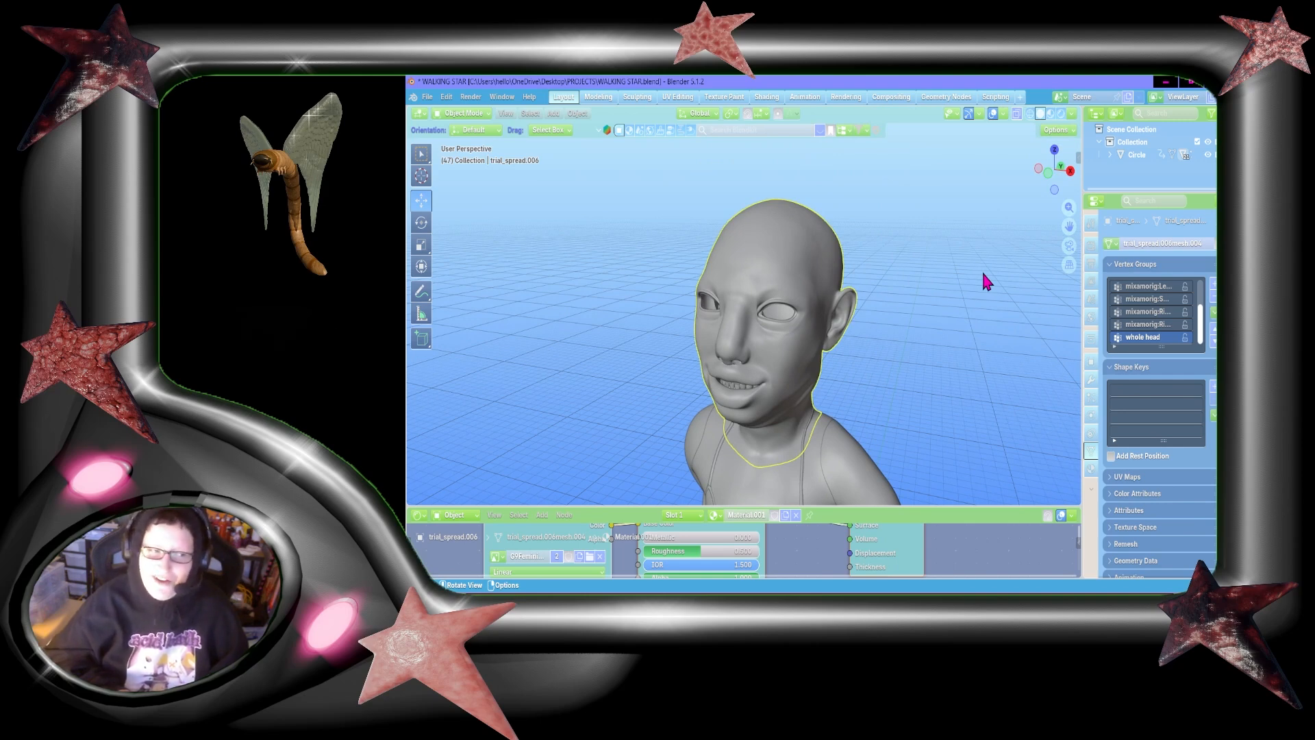
{"action": "mouse_move", "coordinate": [1053, 171]}
{"action": "left_mouse_down"}
{"action": "mouse_move", "coordinate": [1020, 173]}
{"action": "mouse_move", "coordinate": [1061, 177]}
{"action": "mouse_move", "coordinate": [1042, 176]}
{"action": "mouse_move", "coordinate": [1050, 156]}
{"action": "left_mouse_up"}
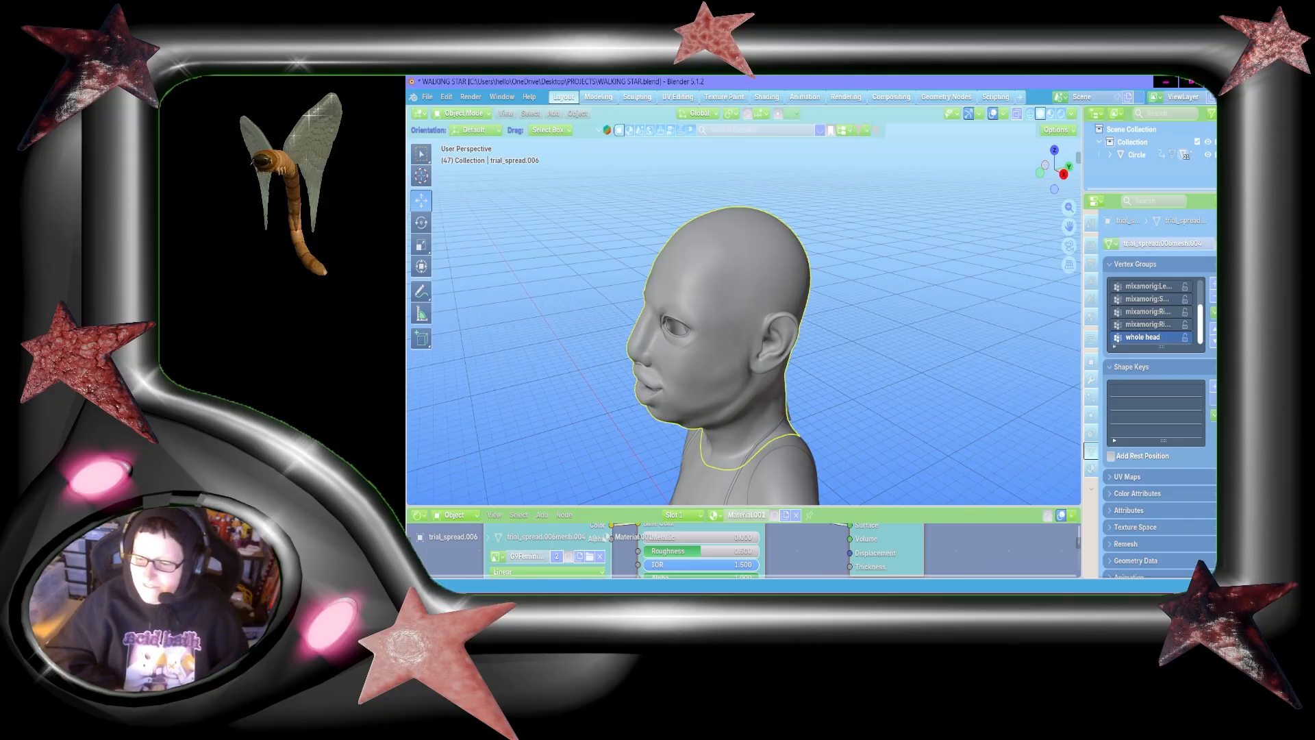
Step: Enter Edit Mode on the head mesh and view the selected scalp faces from the right side
{"action": "left_click_drag", "start_coordinate": [1201, 336], "coordinate": [1191, 367]}
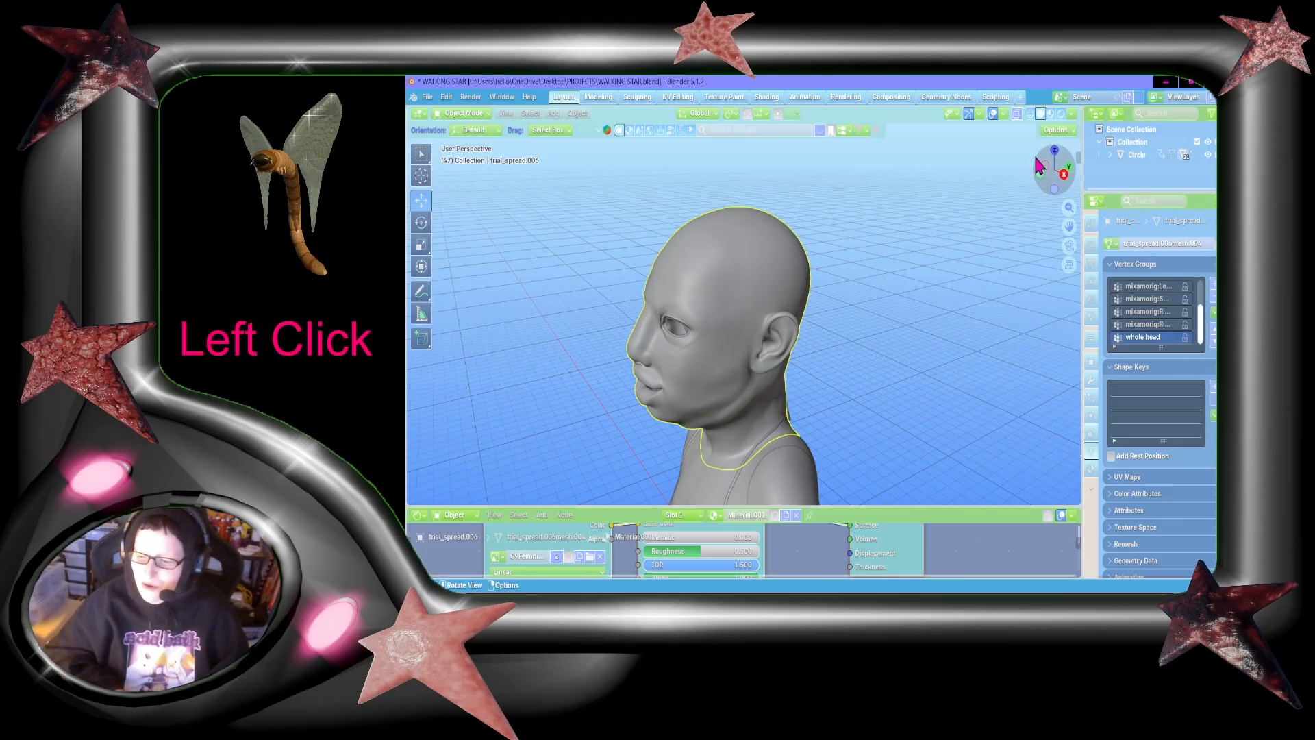
{"action": "key", "text": "Tab"}
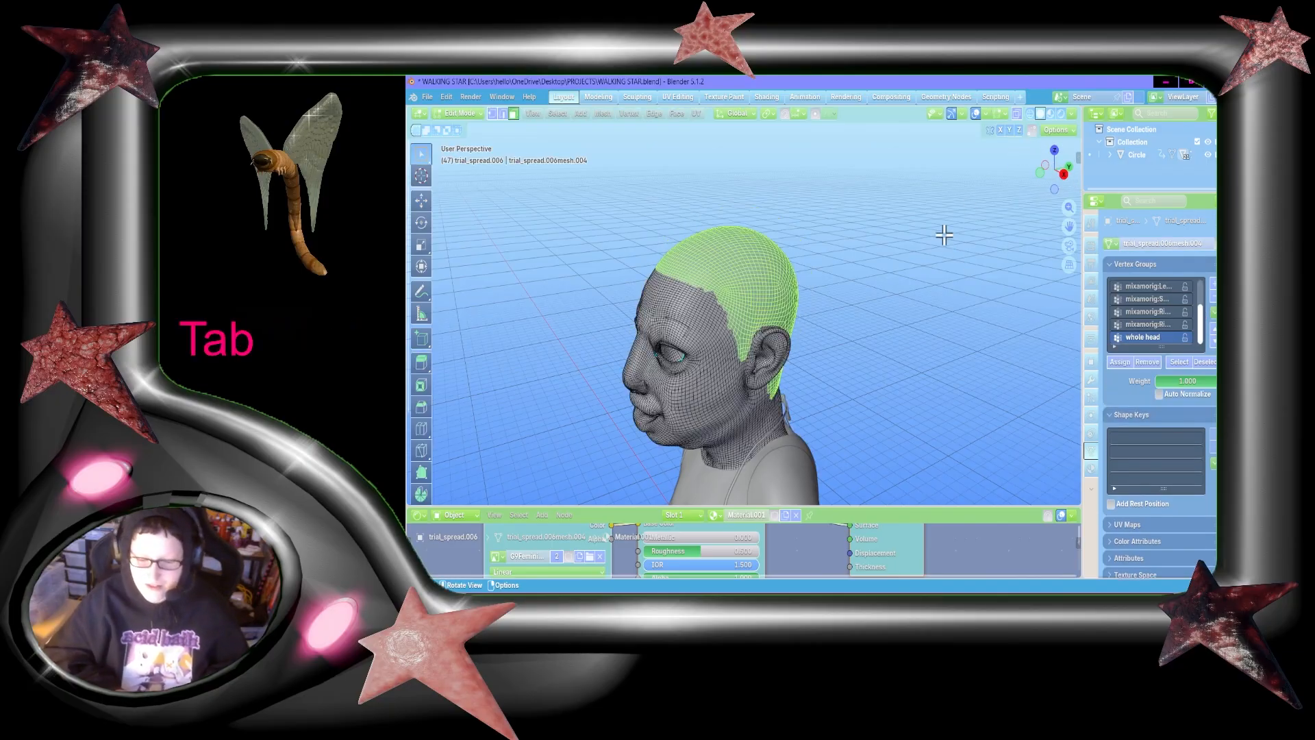
{"action": "left_click", "coordinate": [1063, 175]}
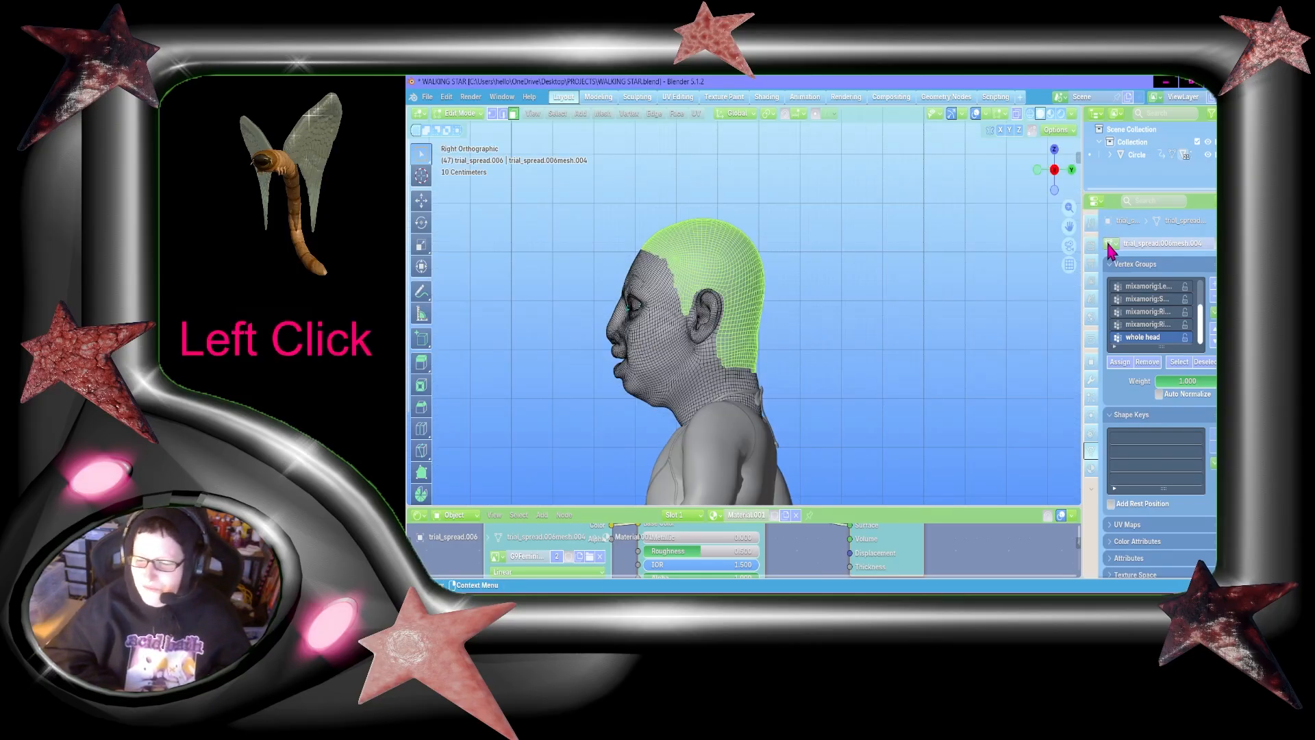
{"action": "left_click_drag", "start_coordinate": [1069, 226], "coordinate": [1069, 226]}
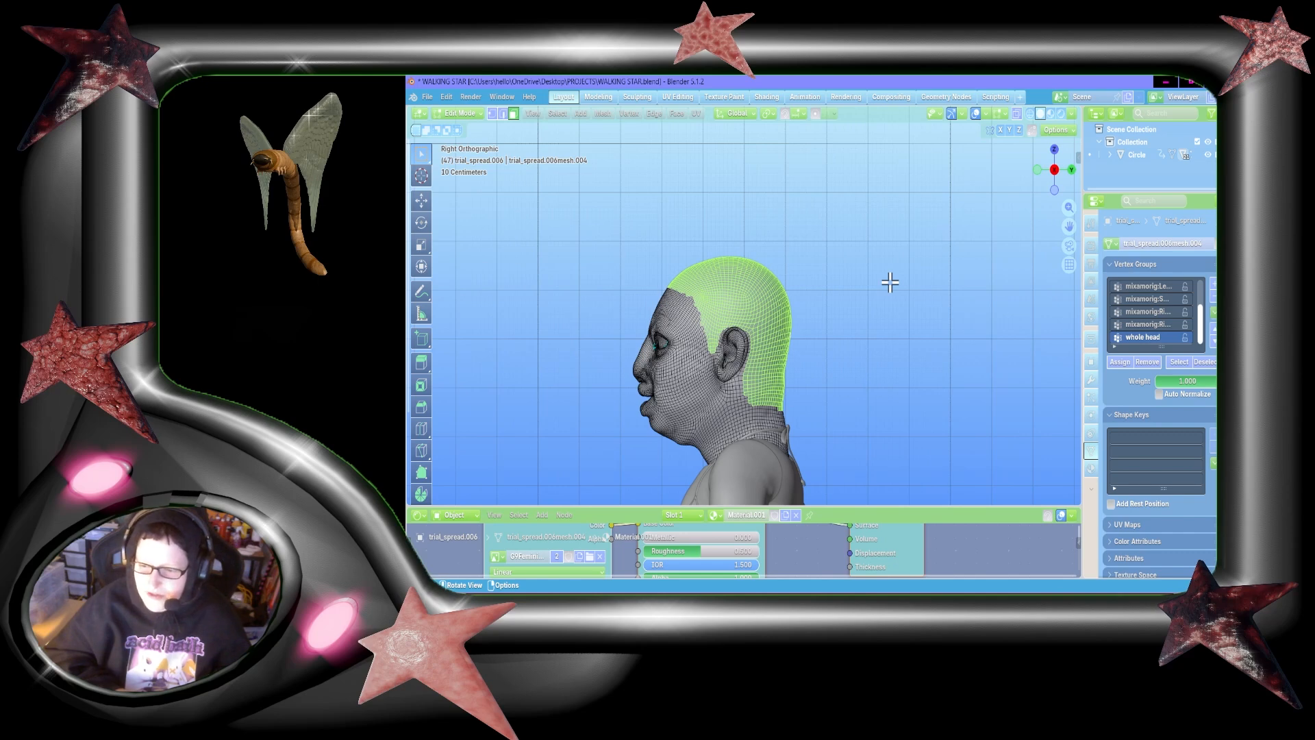
{"action": "middle_click_drag", "start_coordinate": [890, 282], "coordinate": [887, 281]}
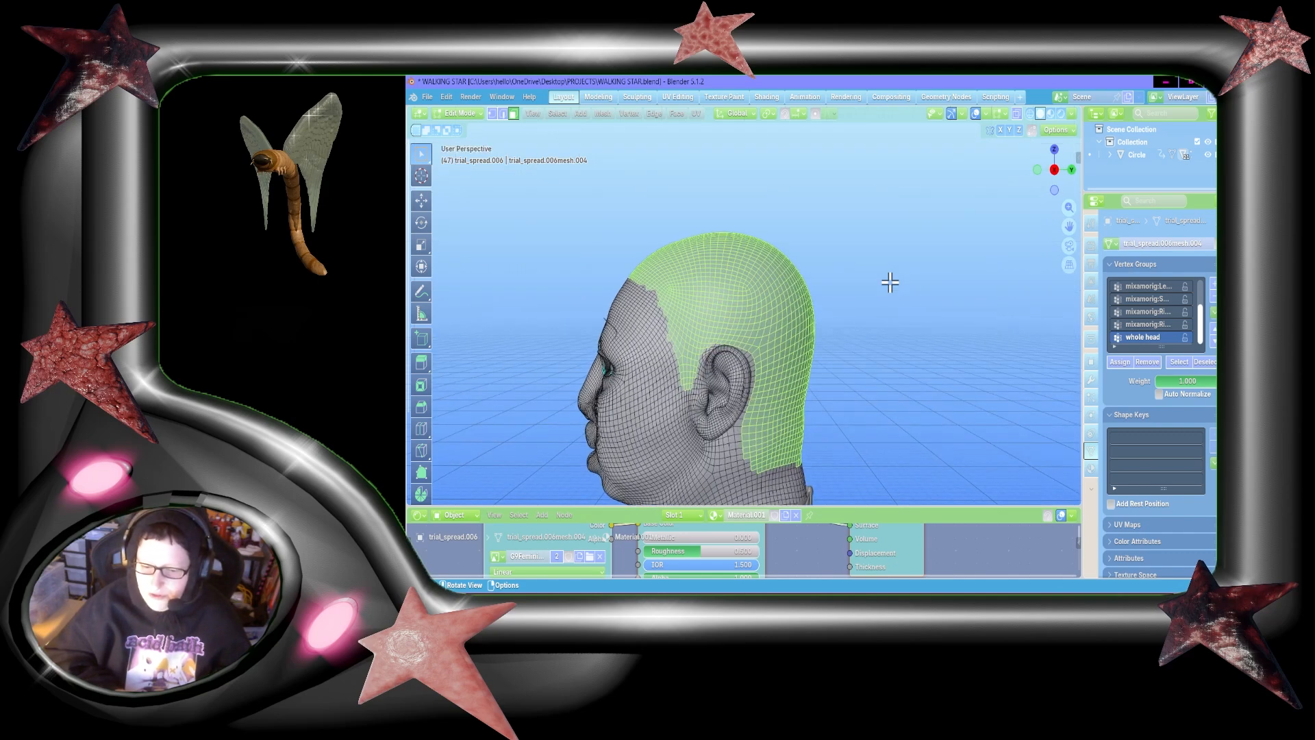
Step: Turn on X-ray display and frame the head in the right orthographic view
{"action": "left_click", "coordinate": [1017, 113]}
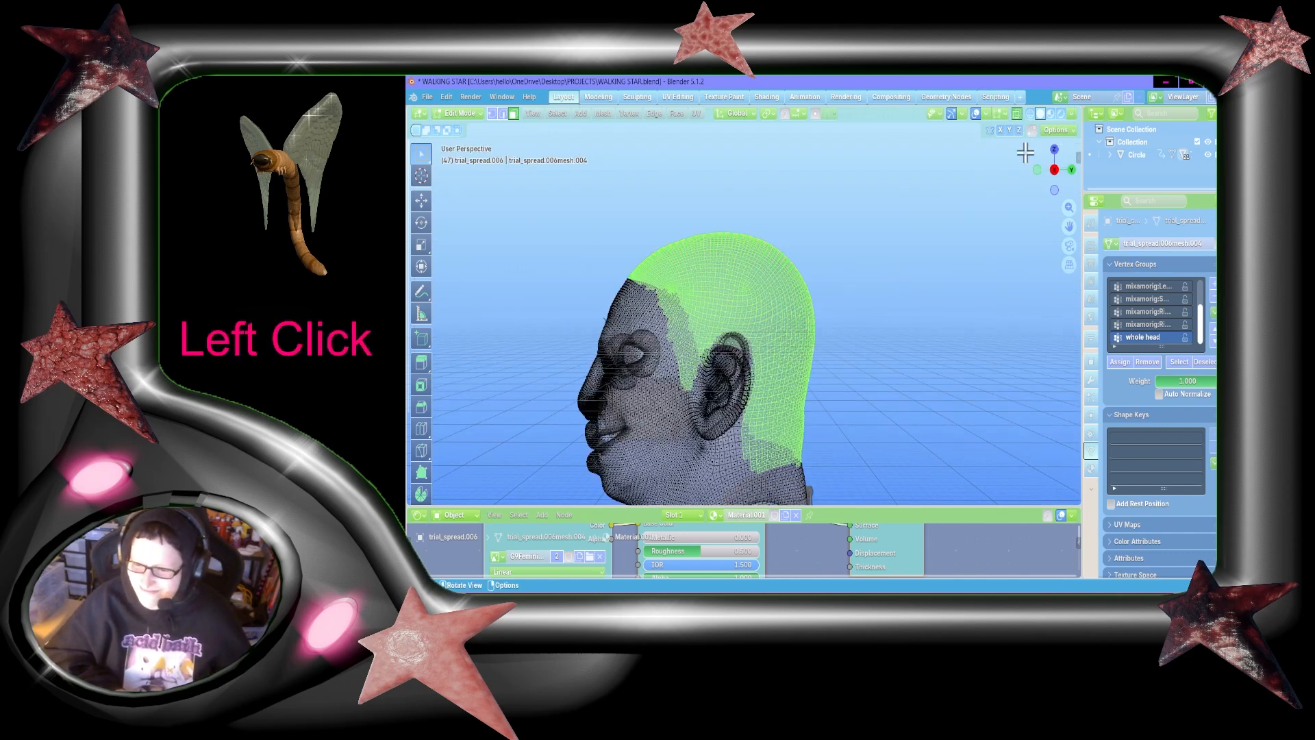
{"action": "left_click", "coordinate": [1056, 174]}
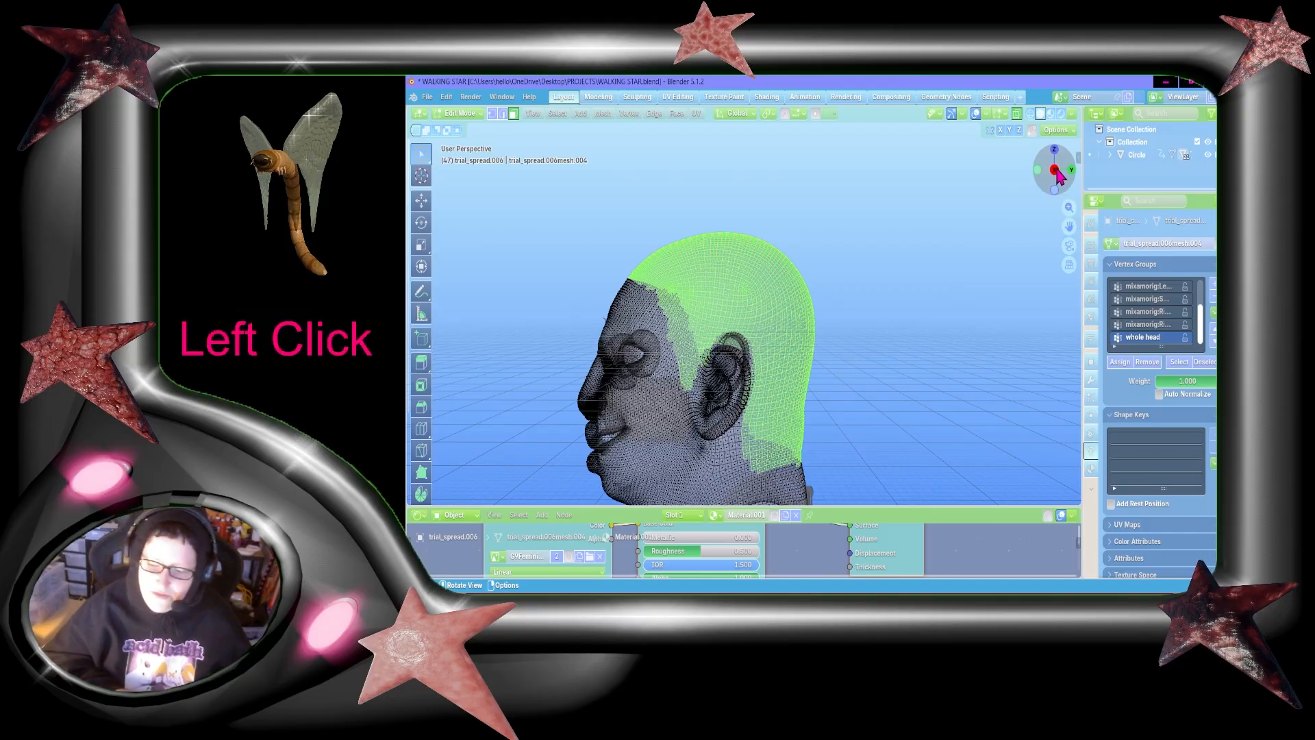
{"action": "left_click", "coordinate": [1056, 174]}
{"action": "left_click", "coordinate": [1056, 174]}
{"action": "middle_click", "coordinate": [880, 471]}
{"action": "scroll", "coordinate": [880, 470], "scroll_direction": "up", "scroll_amount": 2}
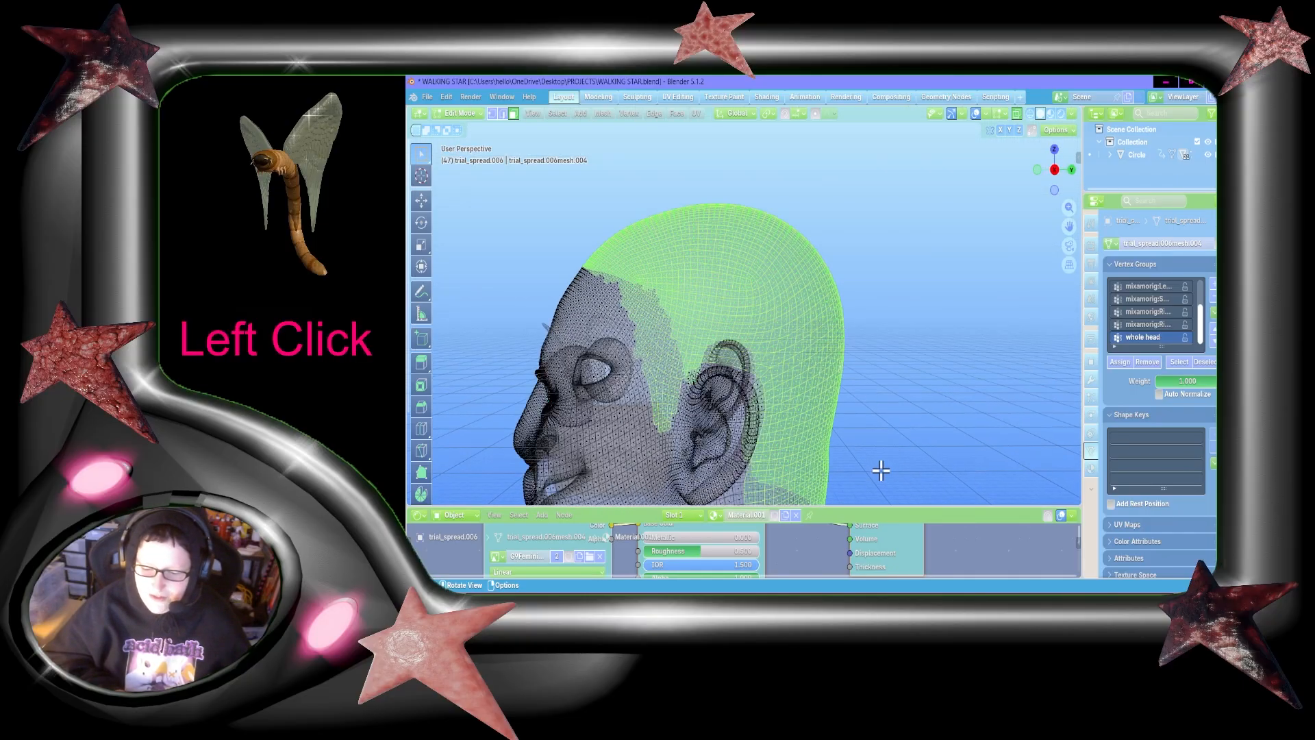
{"action": "left_click", "coordinate": [1054, 170]}
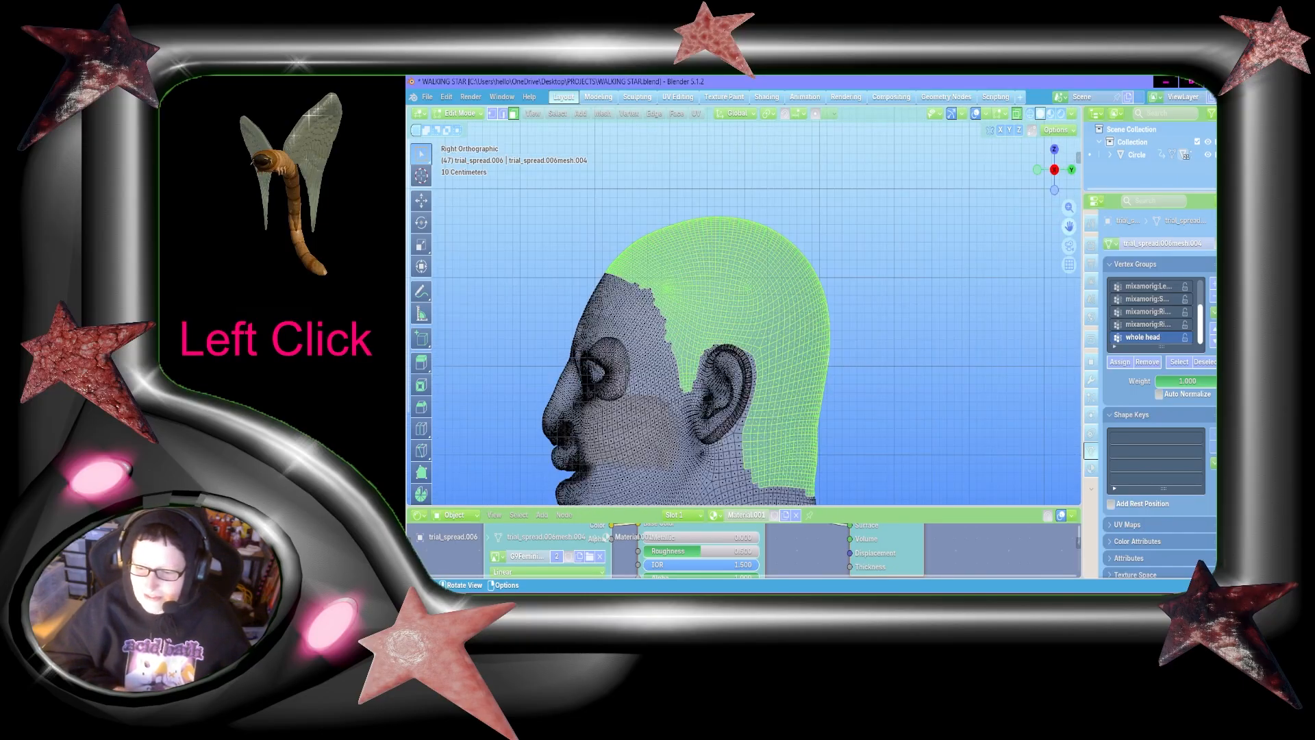
{"action": "left_click_drag", "start_coordinate": [1065, 232], "coordinate": [1044, 157]}
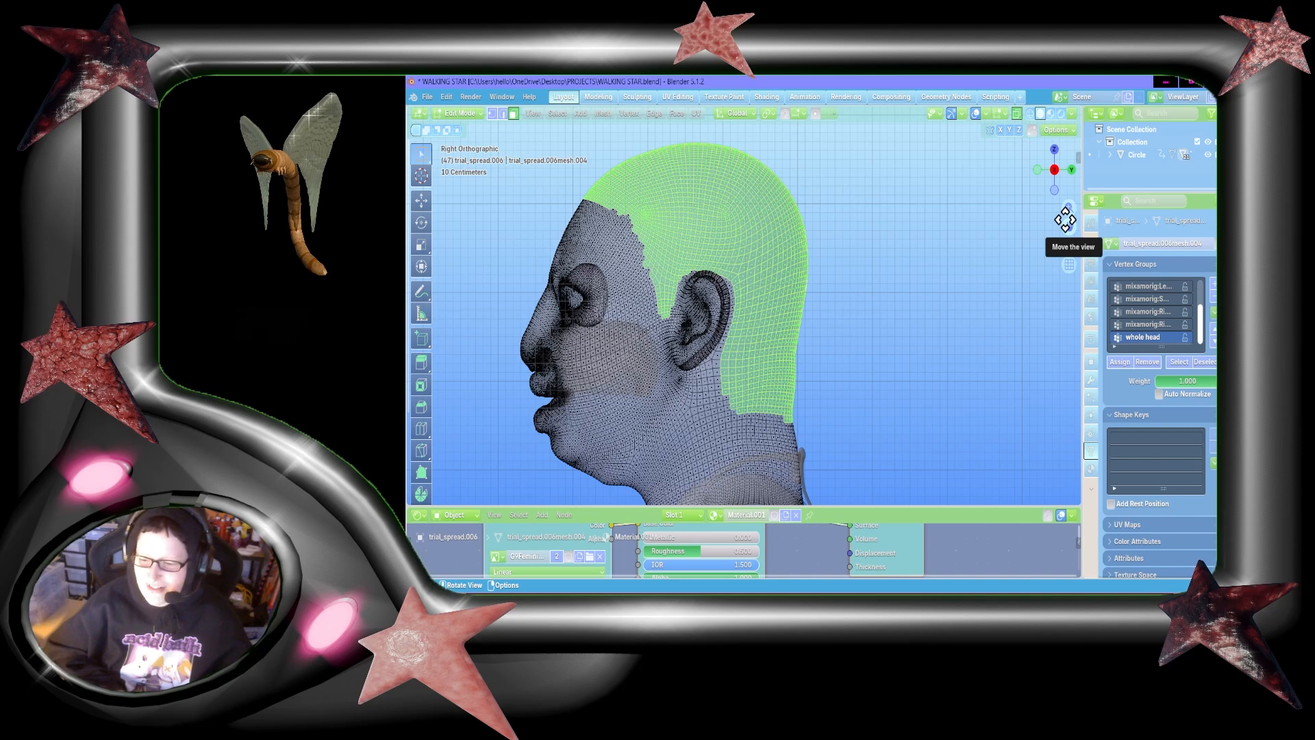
{"action": "left_click_drag", "start_coordinate": [1065, 220], "coordinate": [1084, 233]}
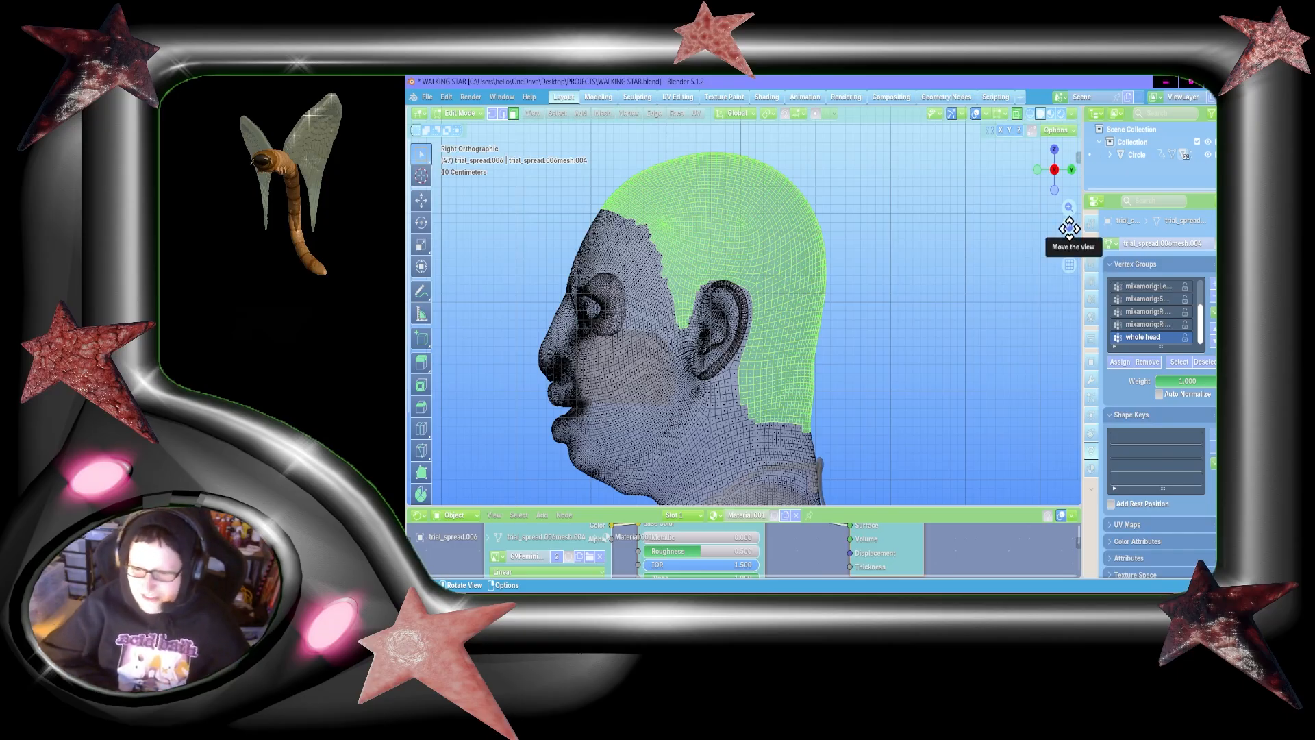
{"action": "left_click_drag", "start_coordinate": [1069, 228], "coordinate": [1124, 245]}
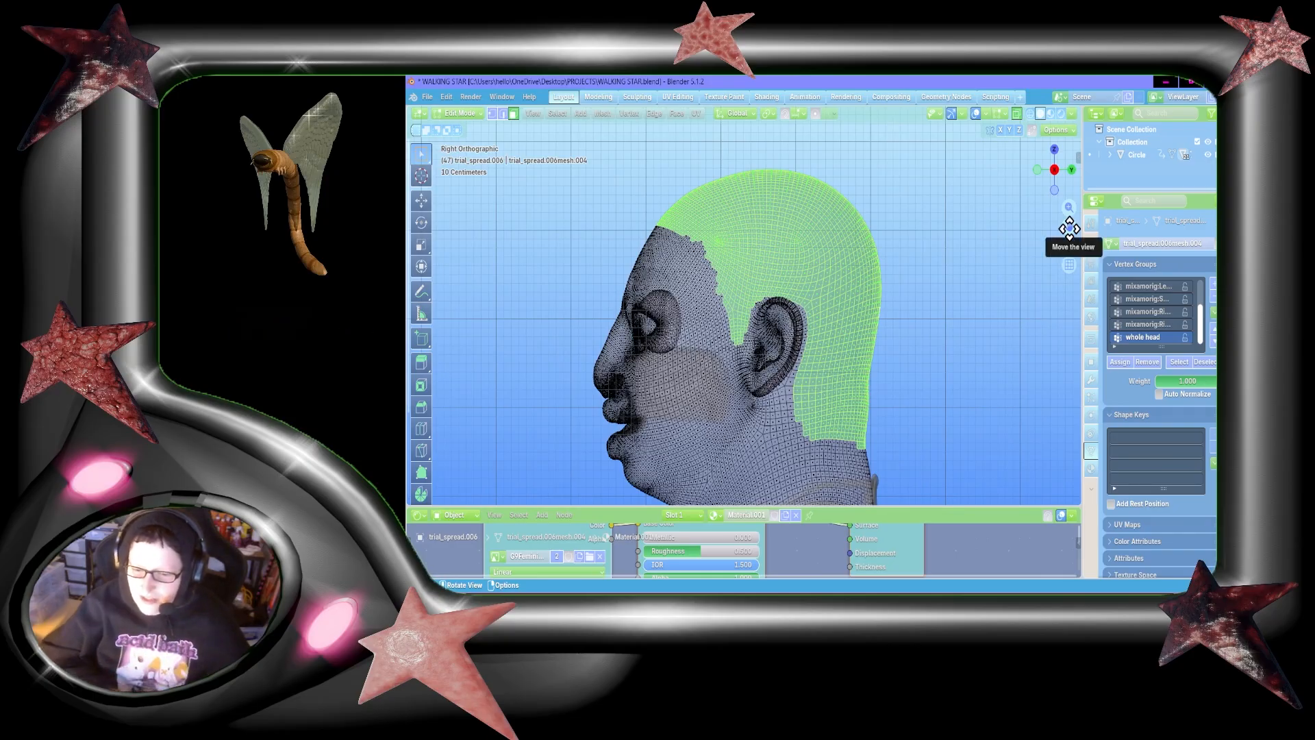
Step: Add a vertex group and box-deselect the side and back scalp faces, keeping only the crown above the forehead hairline selected
{"action": "left_click", "coordinate": [1200, 361]}
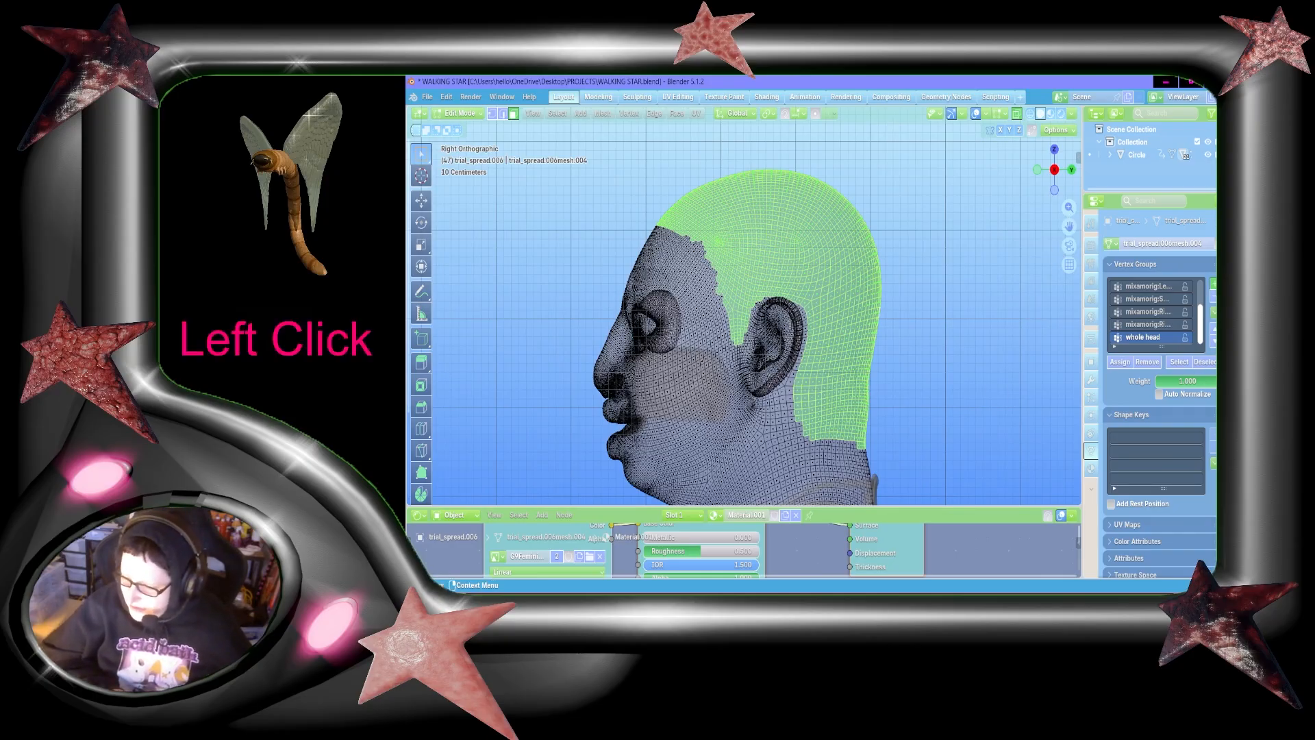
{"action": "left_click", "coordinate": [1212, 283]}
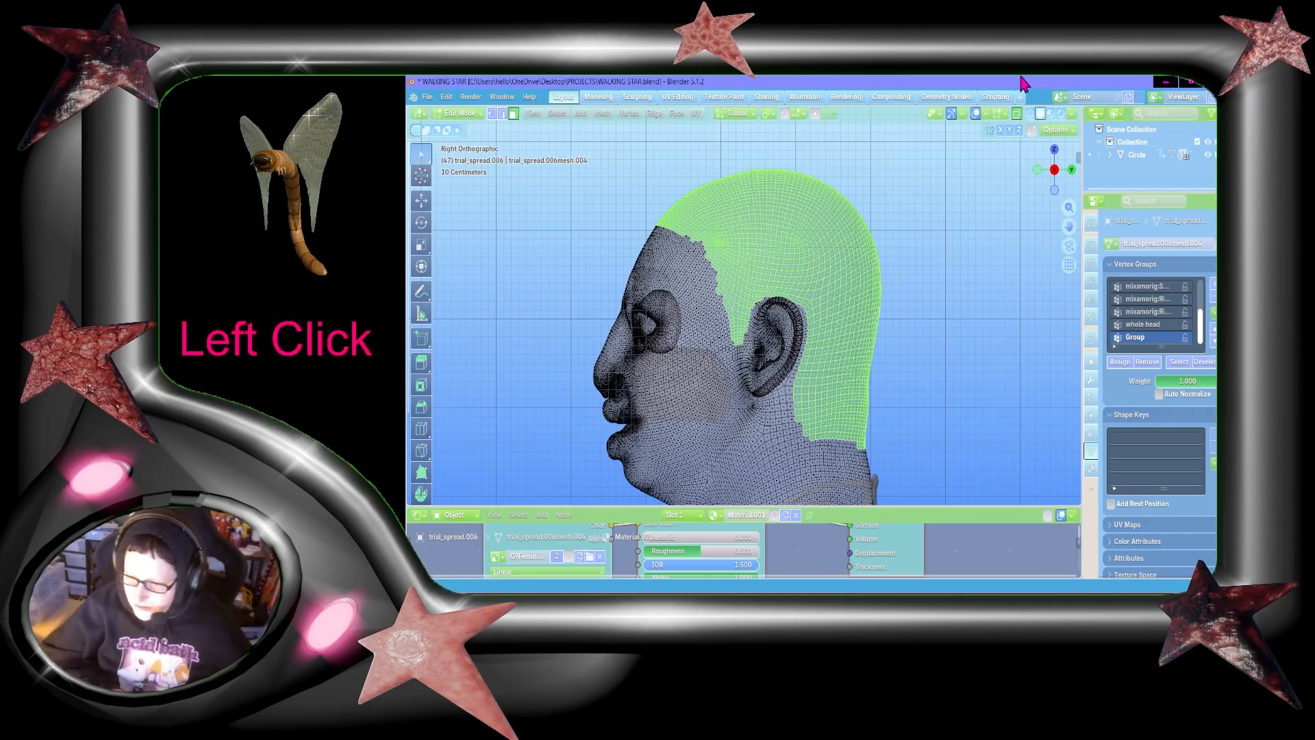
{"action": "left_click", "coordinate": [1017, 113]}
{"action": "left_click", "coordinate": [1017, 115]}
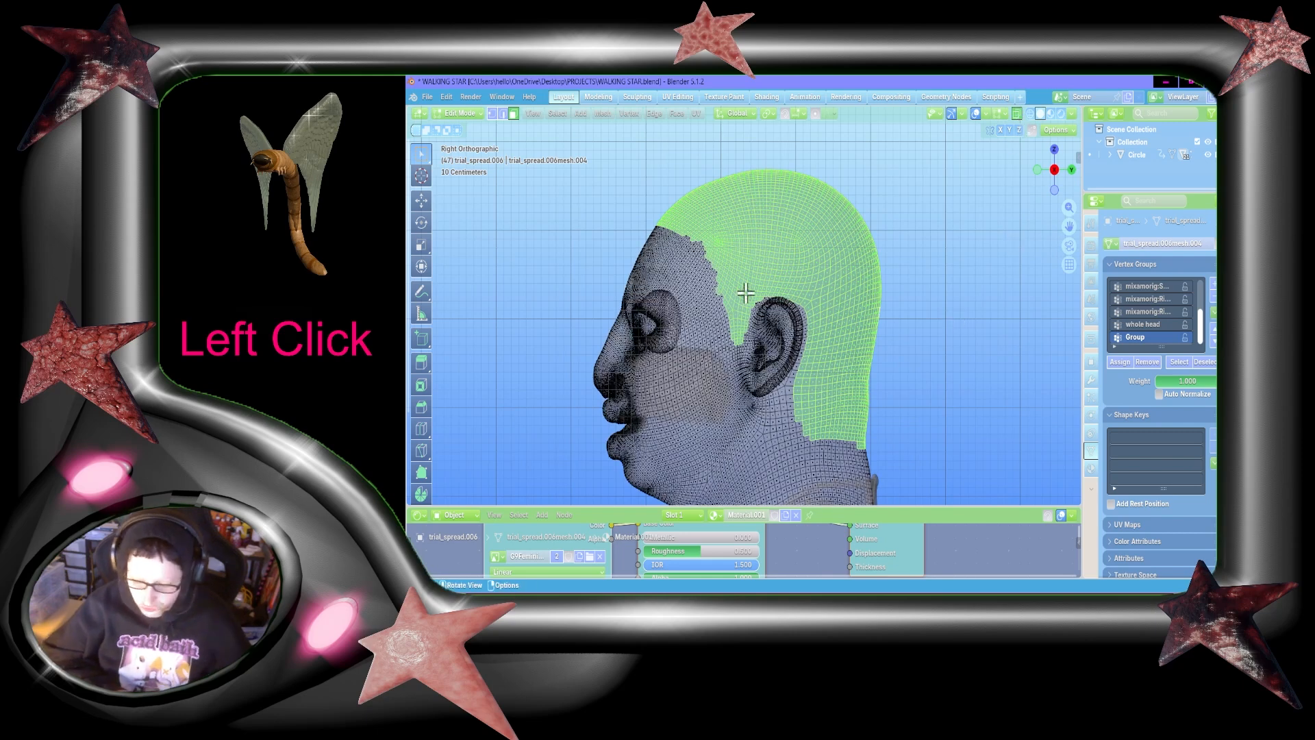
{"action": "key", "text": "b"}
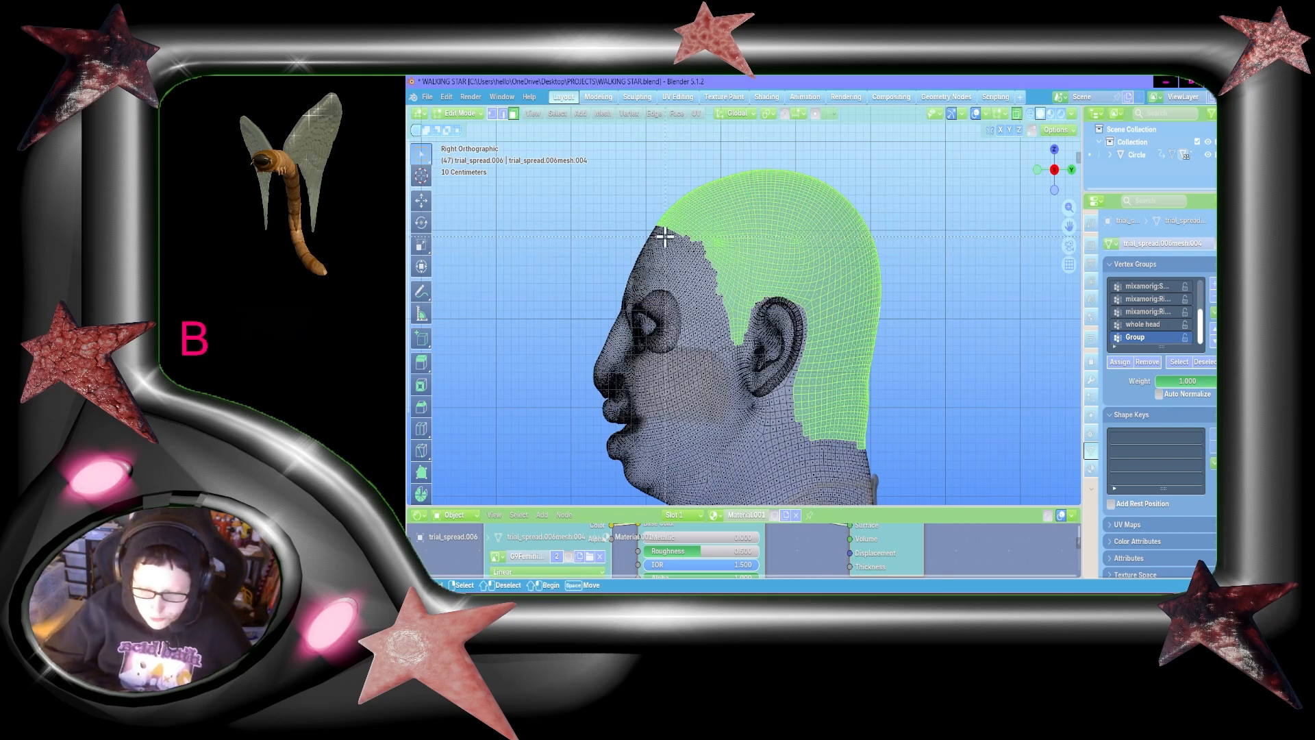
{"action": "left_click_drag", "start_coordinate": [664, 236], "coordinate": [883, 456], "text": "shift"}
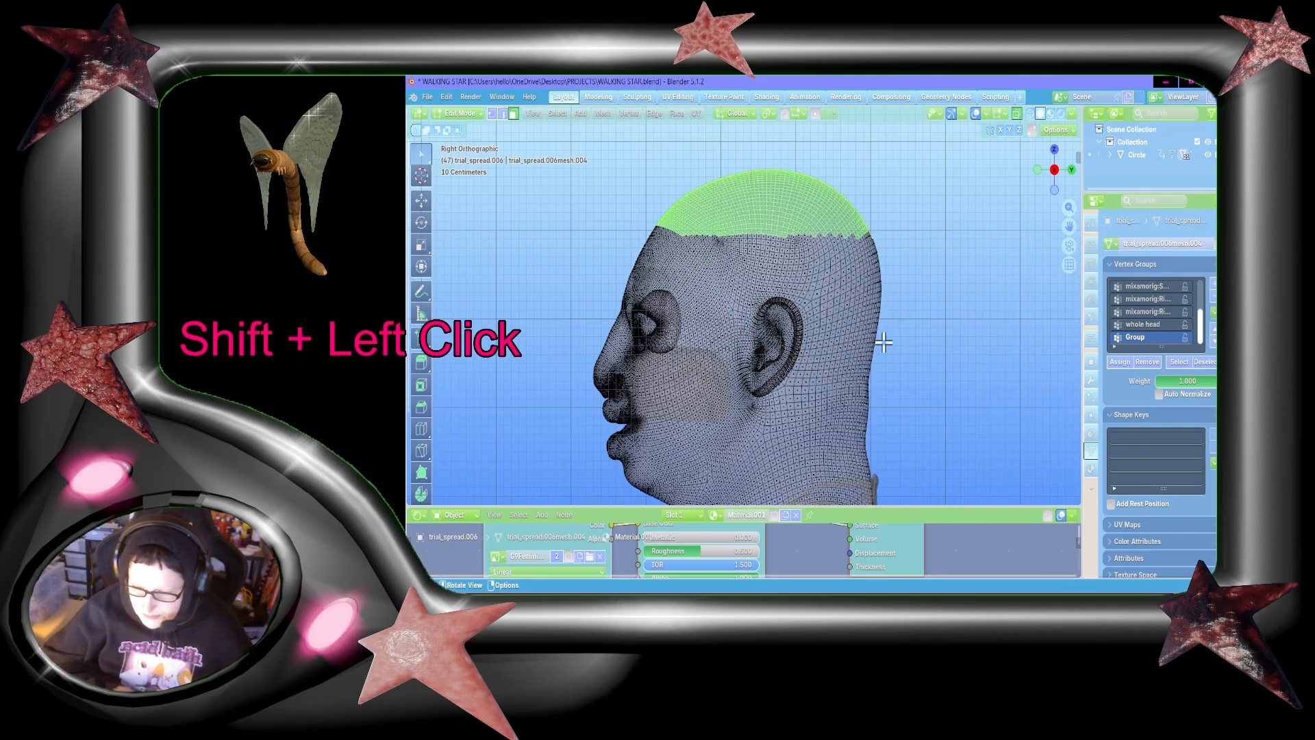
Step: Create a vertex group named "top of head" and assign the selected crown faces to it
{"action": "left_click", "coordinate": [1213, 283]}
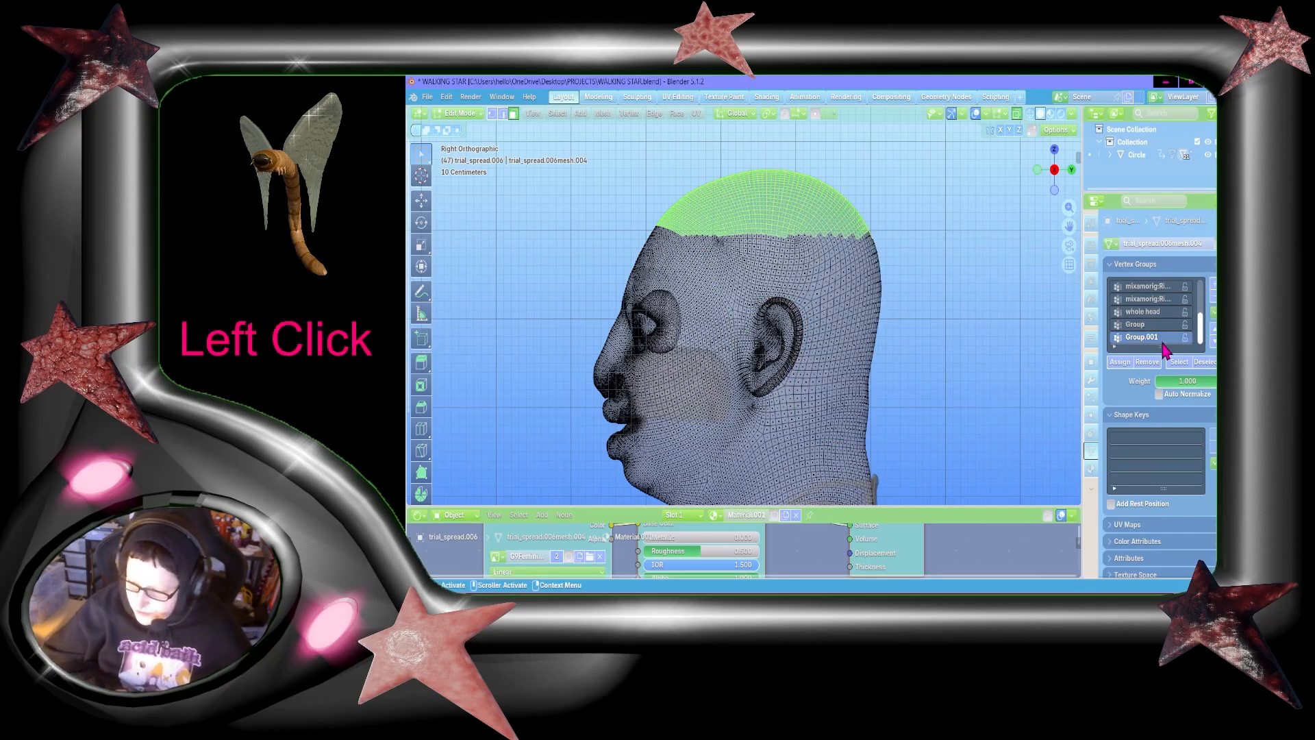
{"action": "double_click", "coordinate": [1135, 336]}
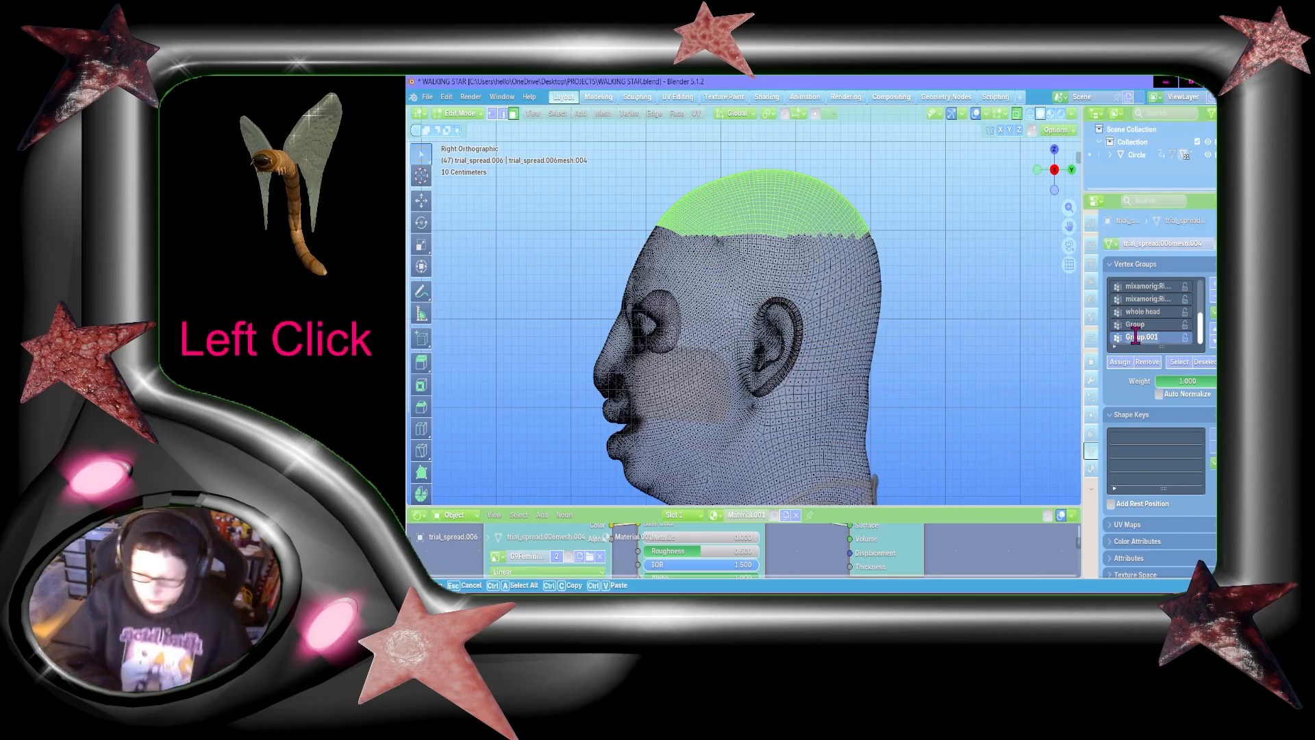
{"action": "type", "text": "top of head"}
{"action": "key", "text": "Return"}
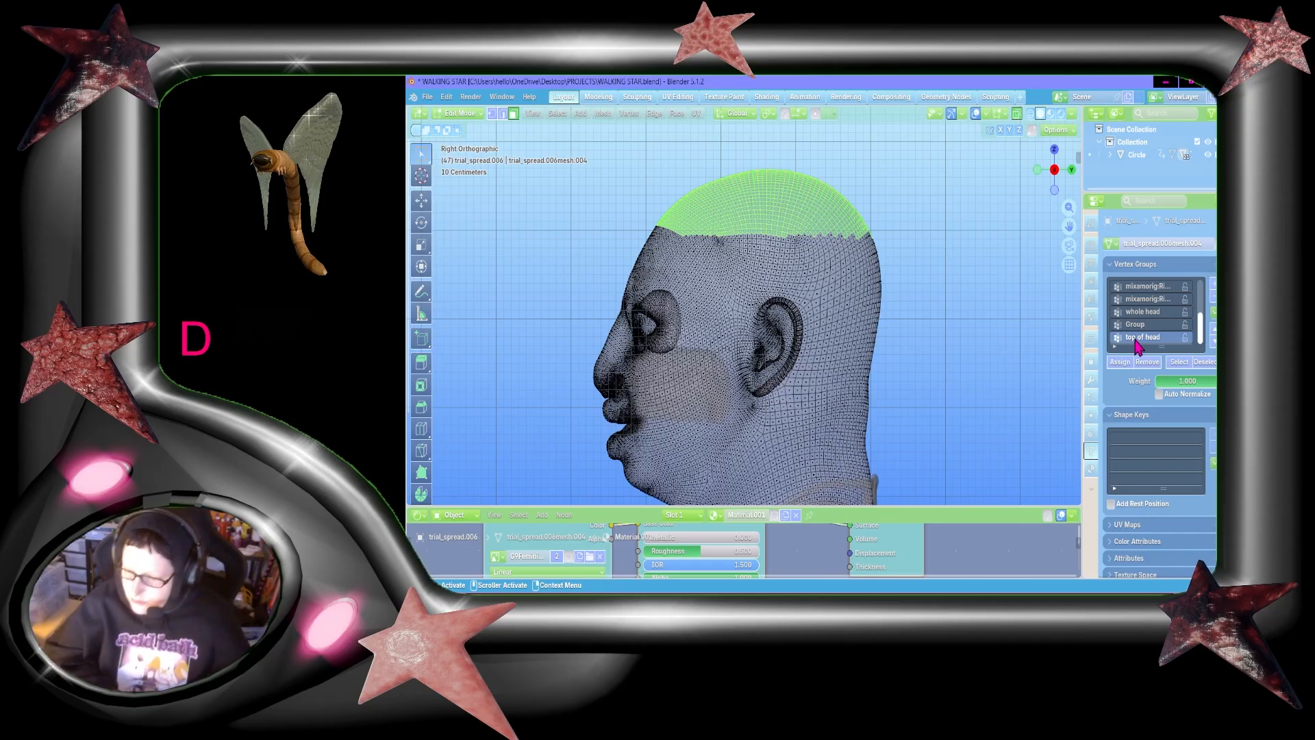
{"action": "left_click", "coordinate": [1130, 363]}
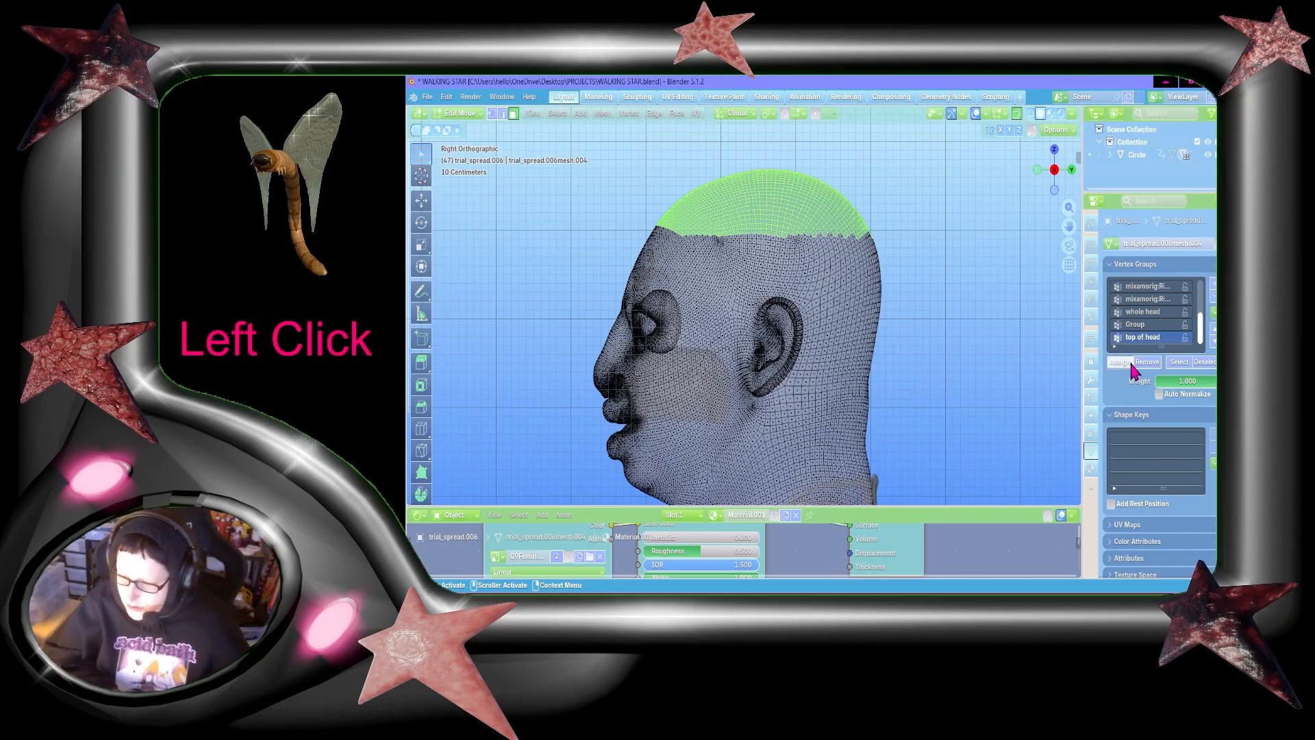
Step: Remove the unused vertex group "Group" and select the faces of the "whole head" group
{"action": "left_click", "coordinate": [1151, 323]}
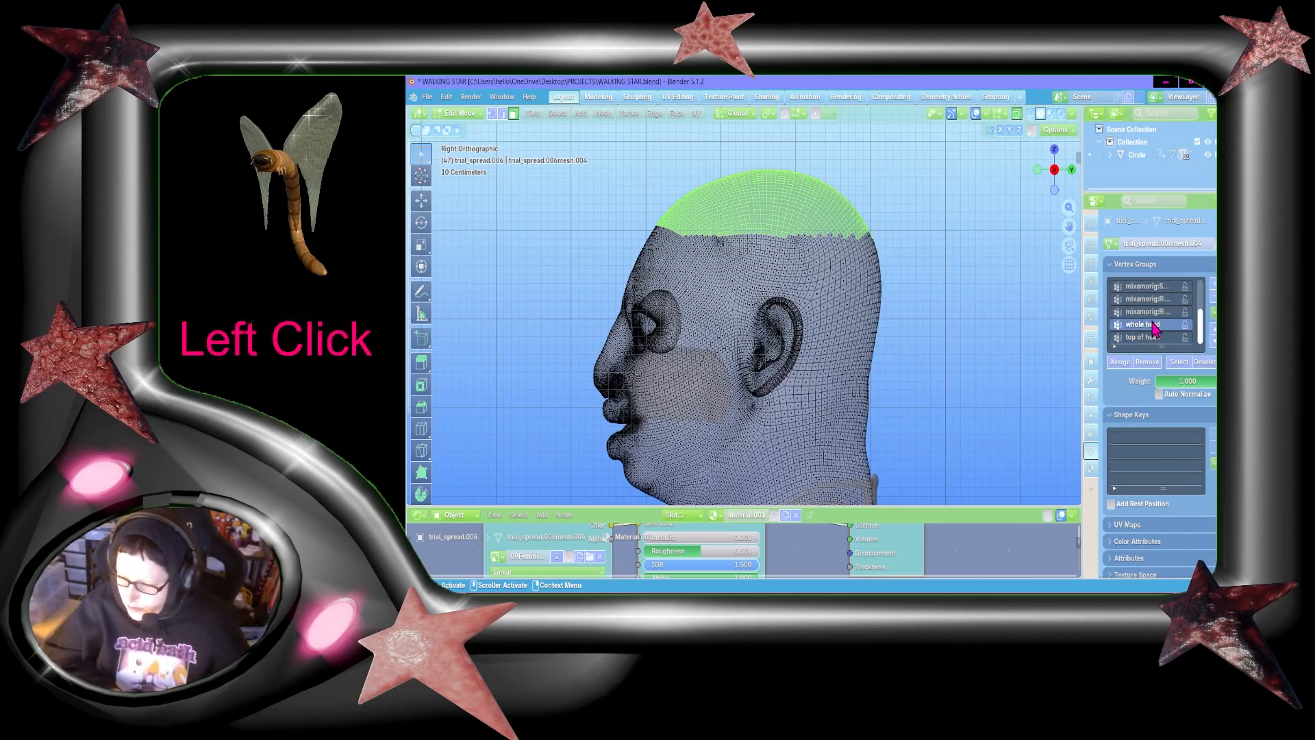
{"action": "left_click", "coordinate": [1212, 295]}
{"action": "left_click", "coordinate": [1179, 363]}
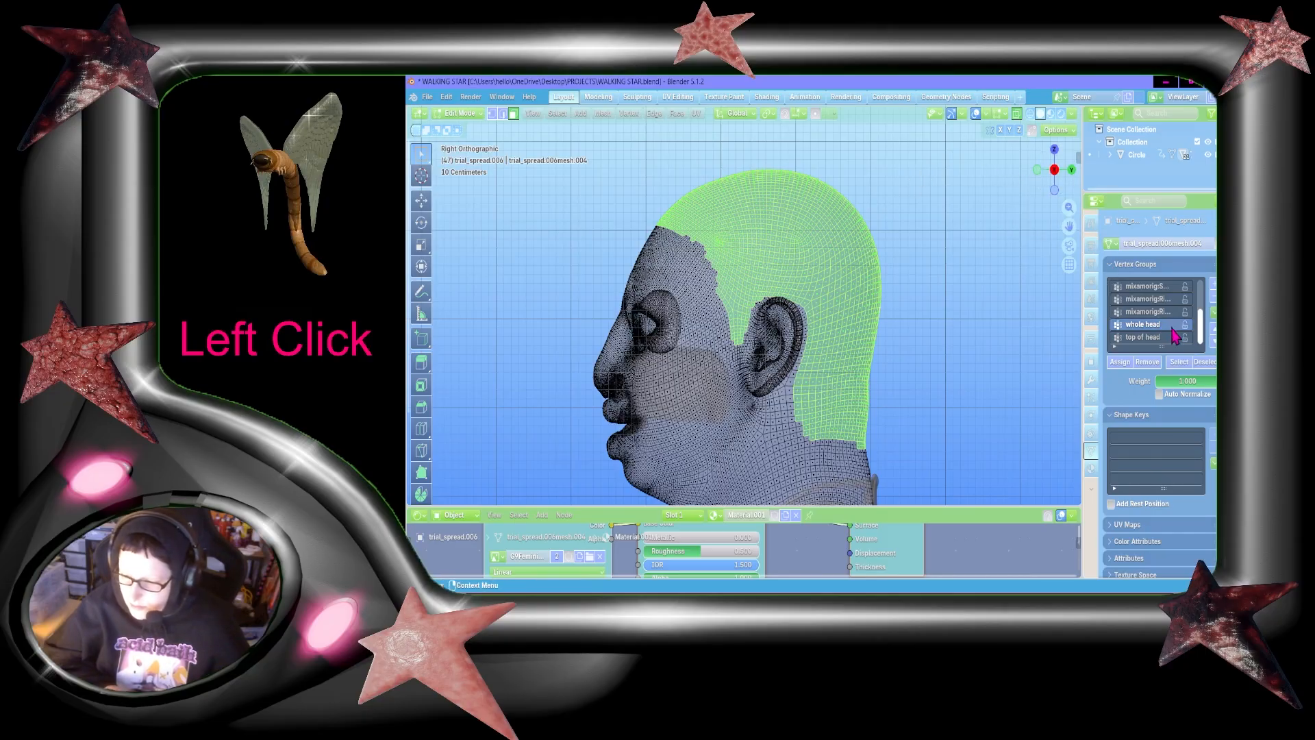
Step: Create a vertex group named "bottom", box-deselect the crown, and assign the remaining side and back scalp faces to it
{"action": "left_click", "coordinate": [1212, 283]}
{"action": "double_click", "coordinate": [1151, 337]}
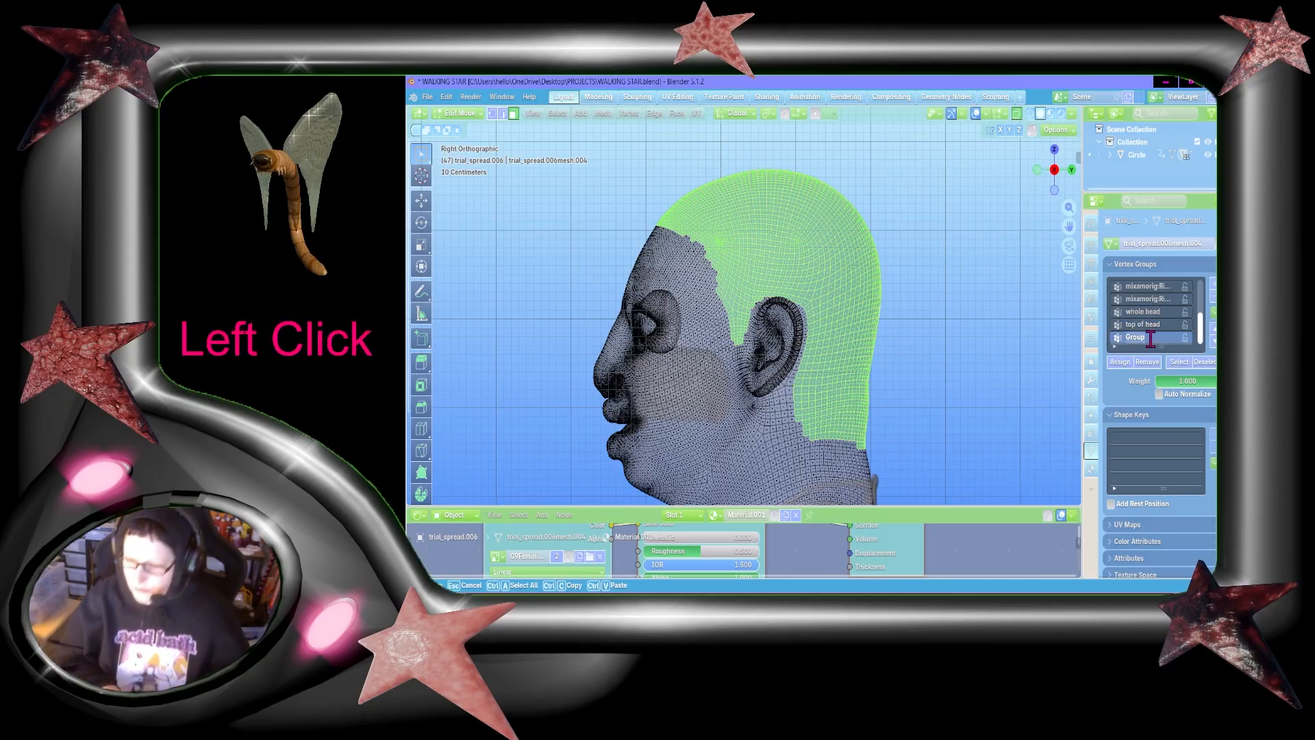
{"action": "type", "text": "bottom"}
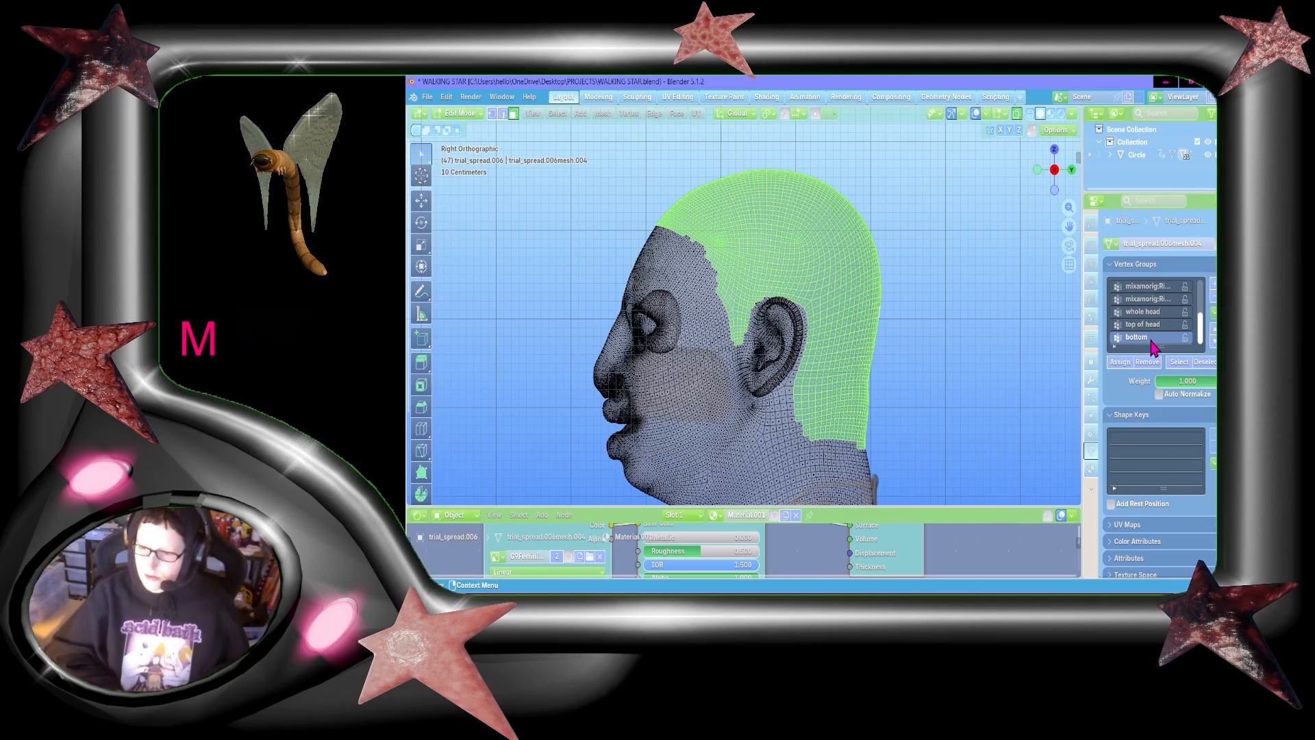
{"action": "type", "text": "b"}
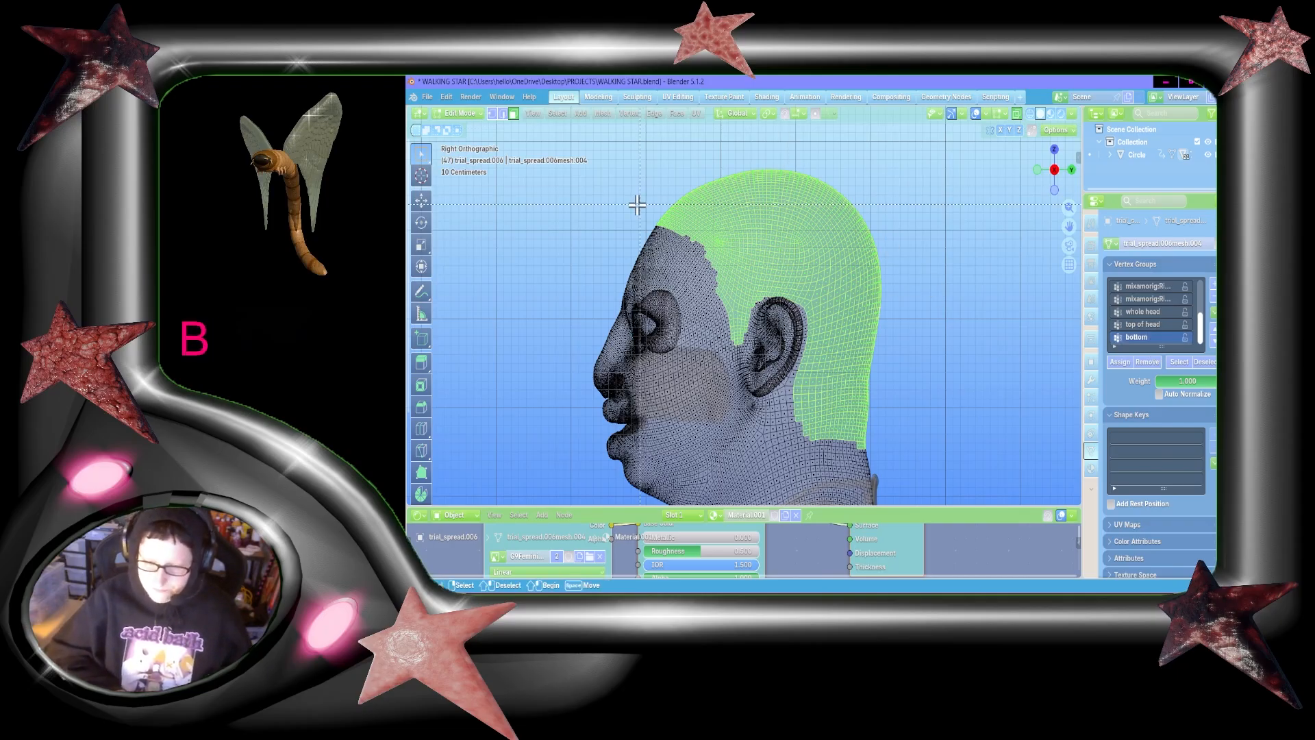
{"action": "left_click_drag", "start_coordinate": [601, 222], "coordinate": [1072, 161], "text": "shift"}
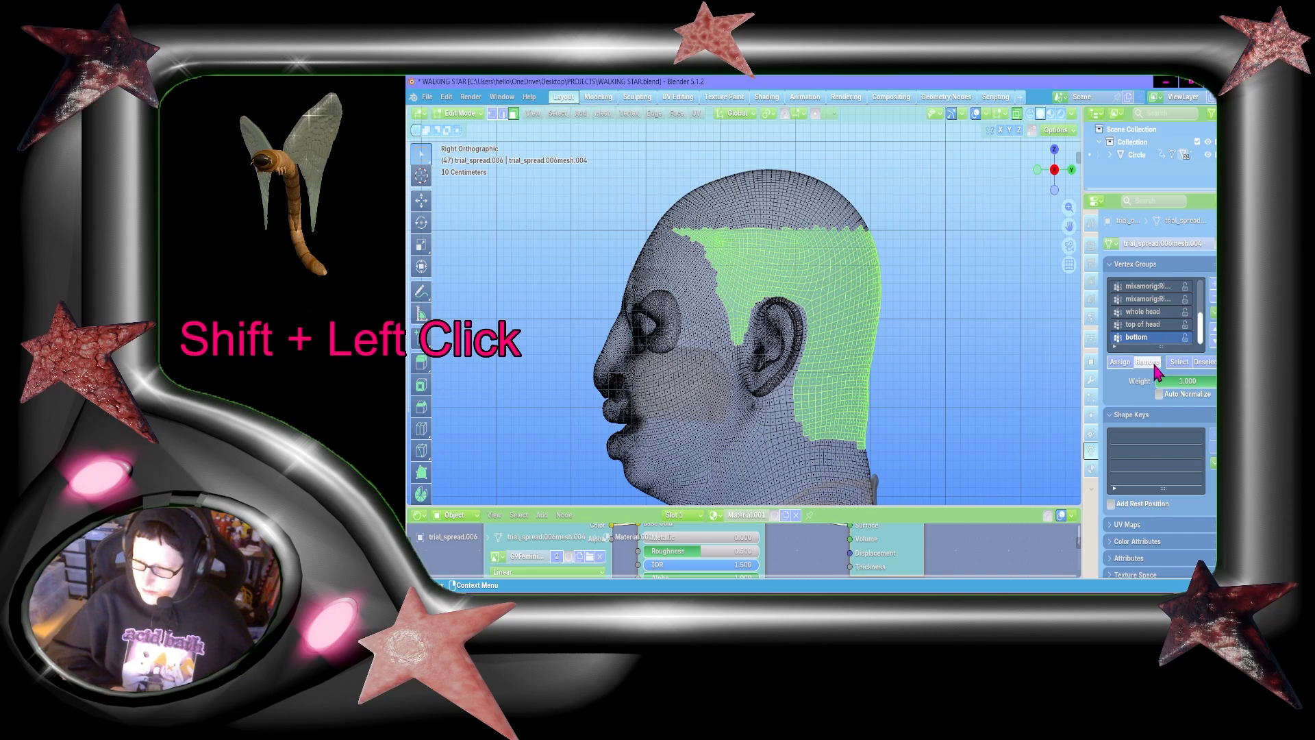
{"action": "left_click", "coordinate": [1119, 362]}
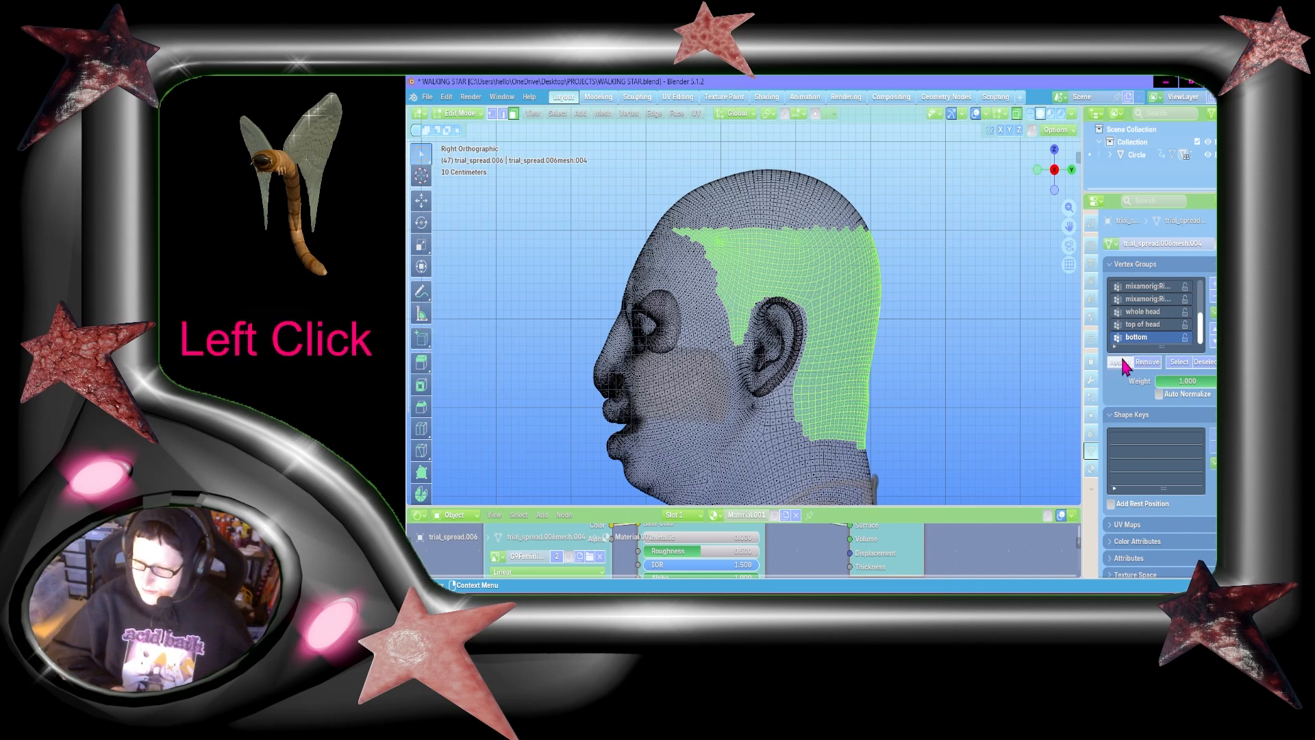
Step: Select the "top of head" faces and, in the front orthographic view, box-deselect the half on the character's right of the centre line
{"action": "left_click", "coordinate": [956, 289]}
{"action": "left_click", "coordinate": [1142, 324]}
{"action": "left_click", "coordinate": [1169, 369]}
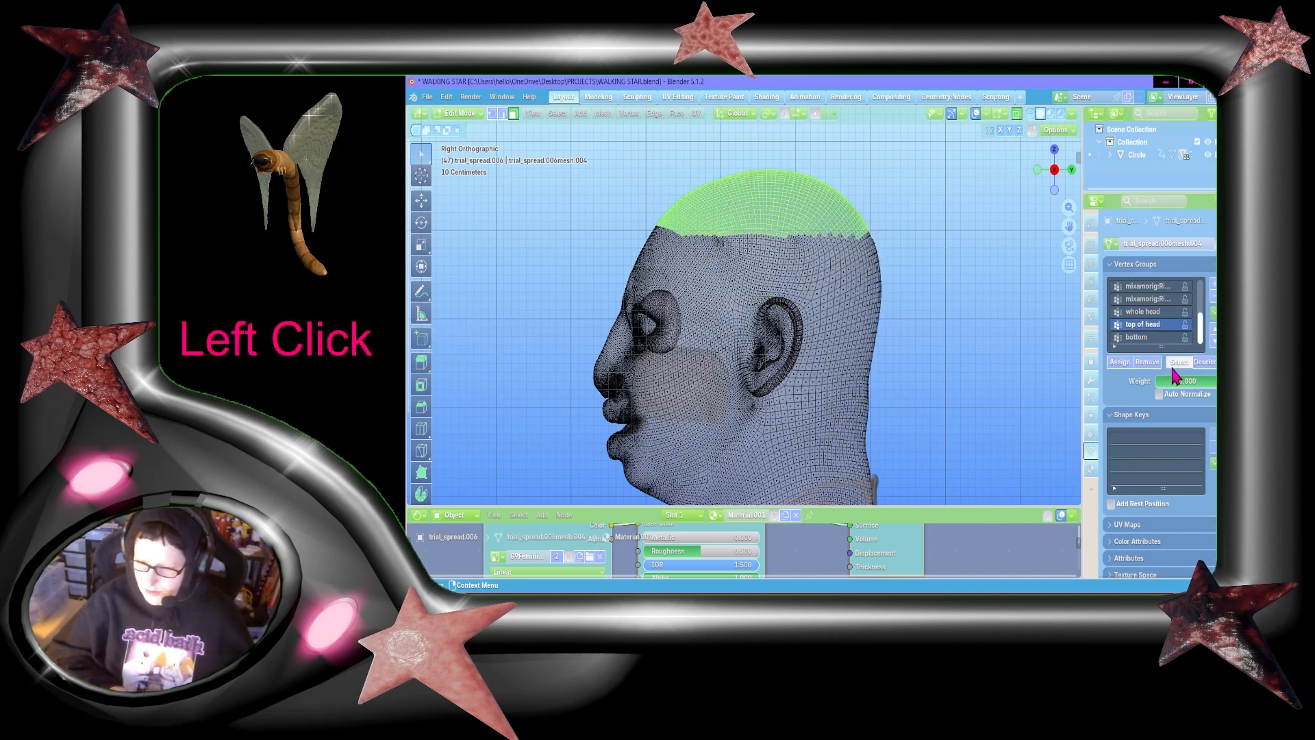
{"action": "left_click", "coordinate": [1035, 169]}
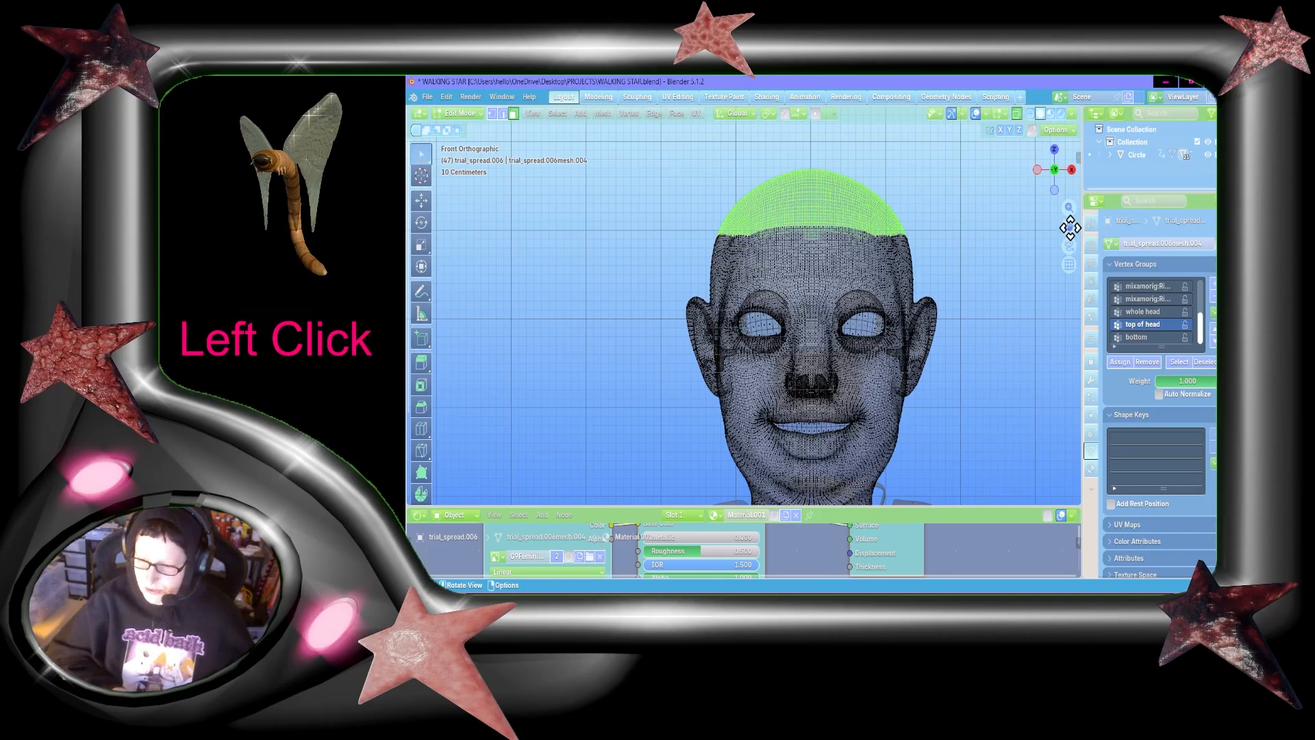
{"action": "left_click_drag", "start_coordinate": [1068, 226], "coordinate": [1048, 280]}
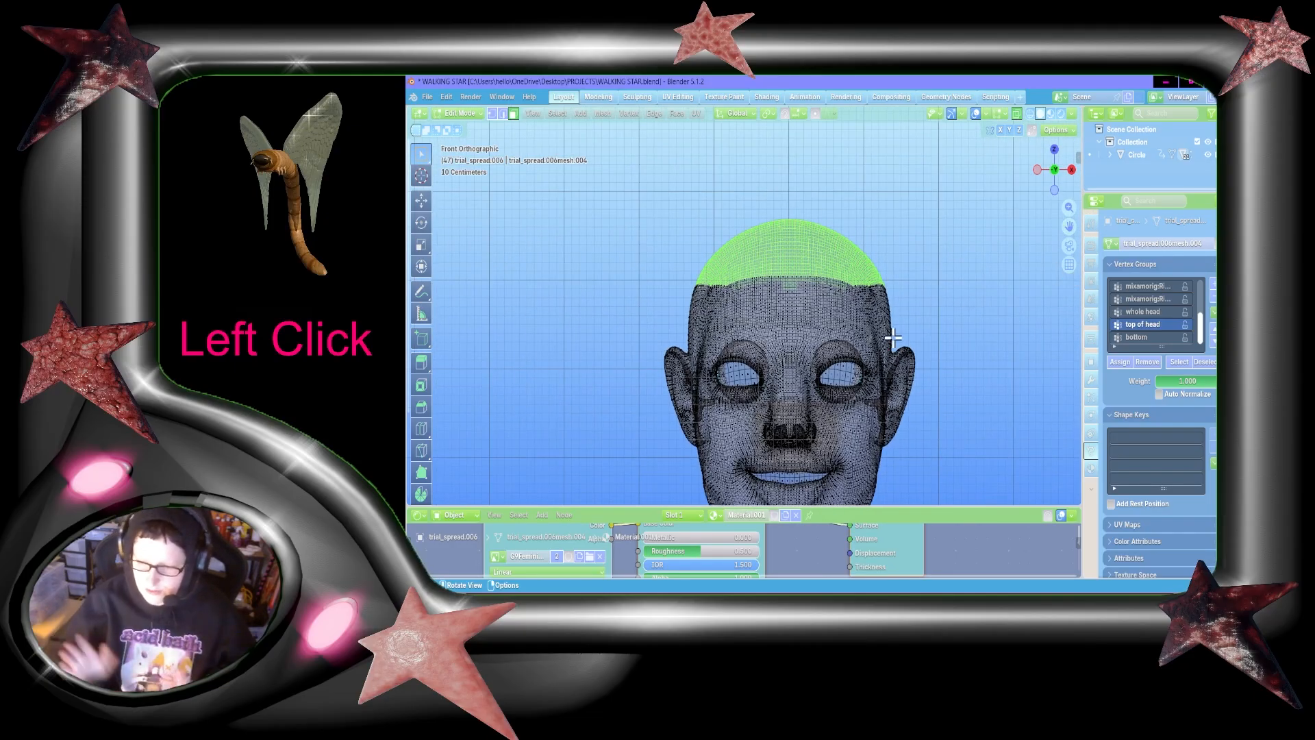
{"action": "key", "text": "b"}
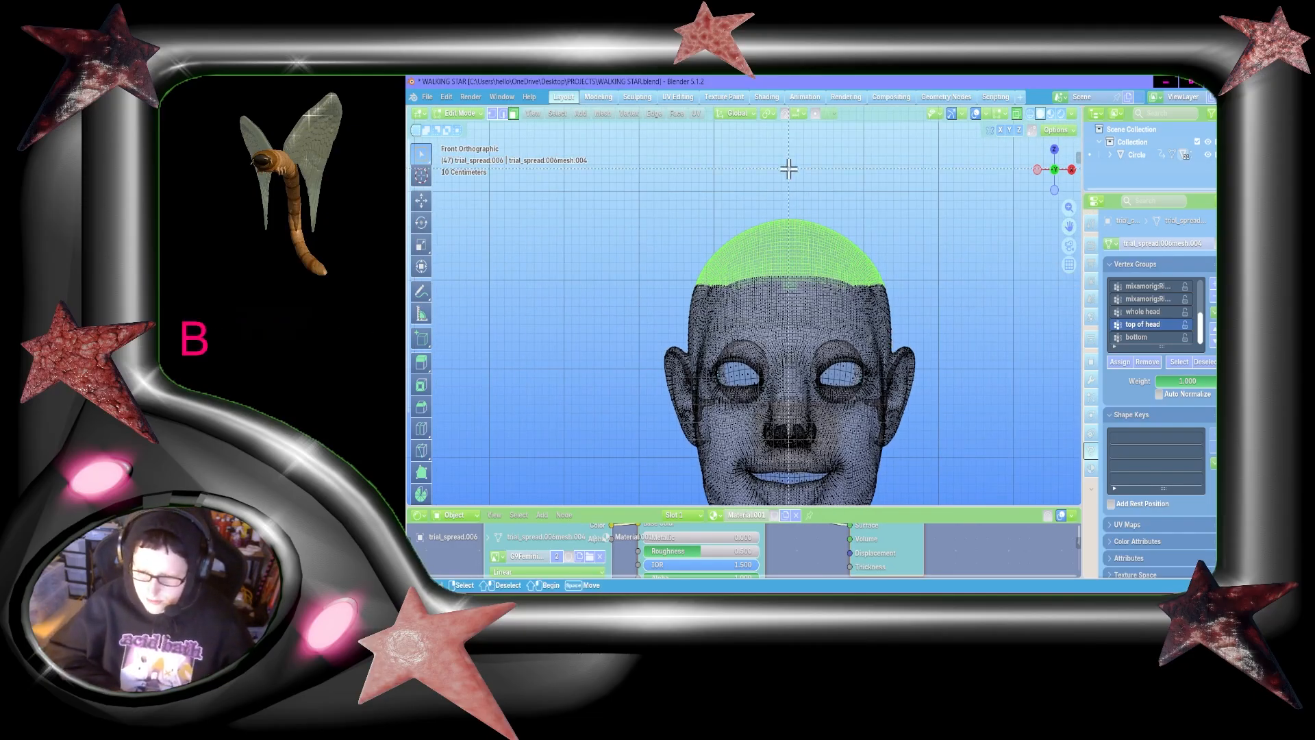
{"action": "left_click_drag", "start_coordinate": [790, 167], "coordinate": [601, 488], "text": "shift"}
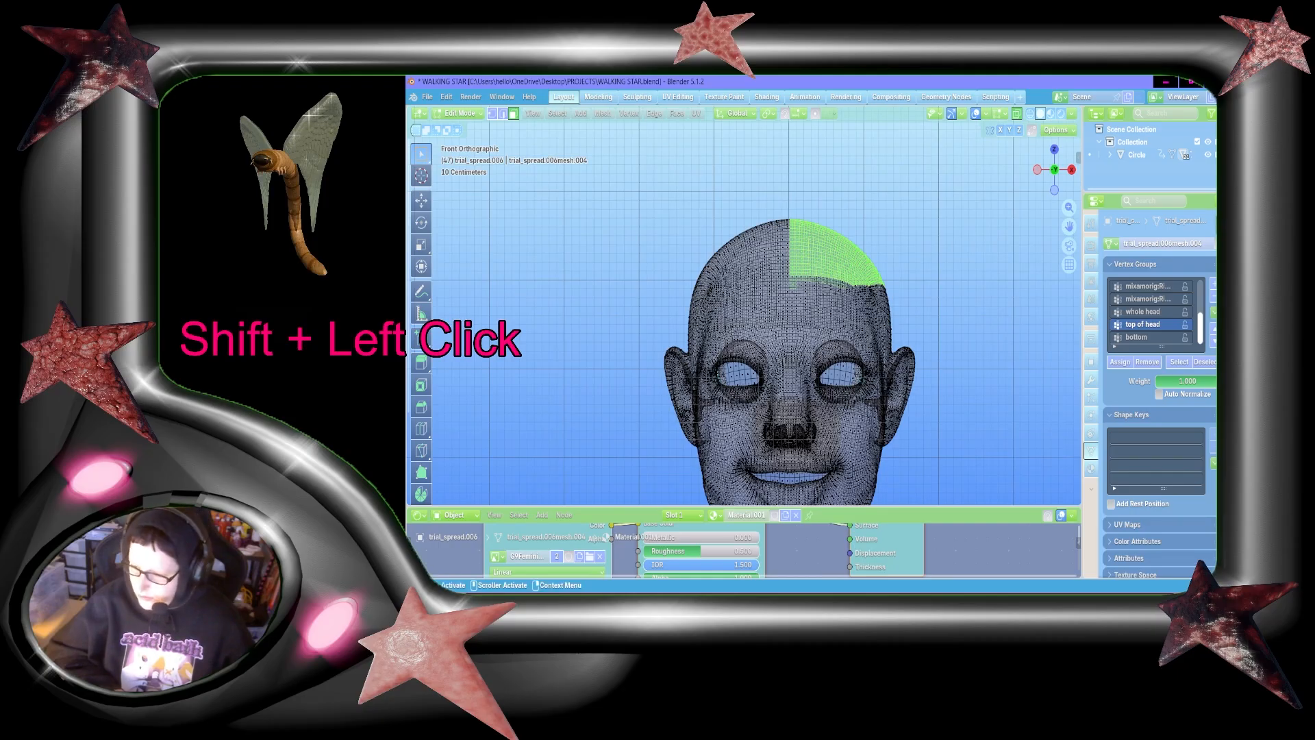
Step: Create a vertex group named "left top head" and assign the selected half-crown faces to it
{"action": "left_click", "coordinate": [1213, 284]}
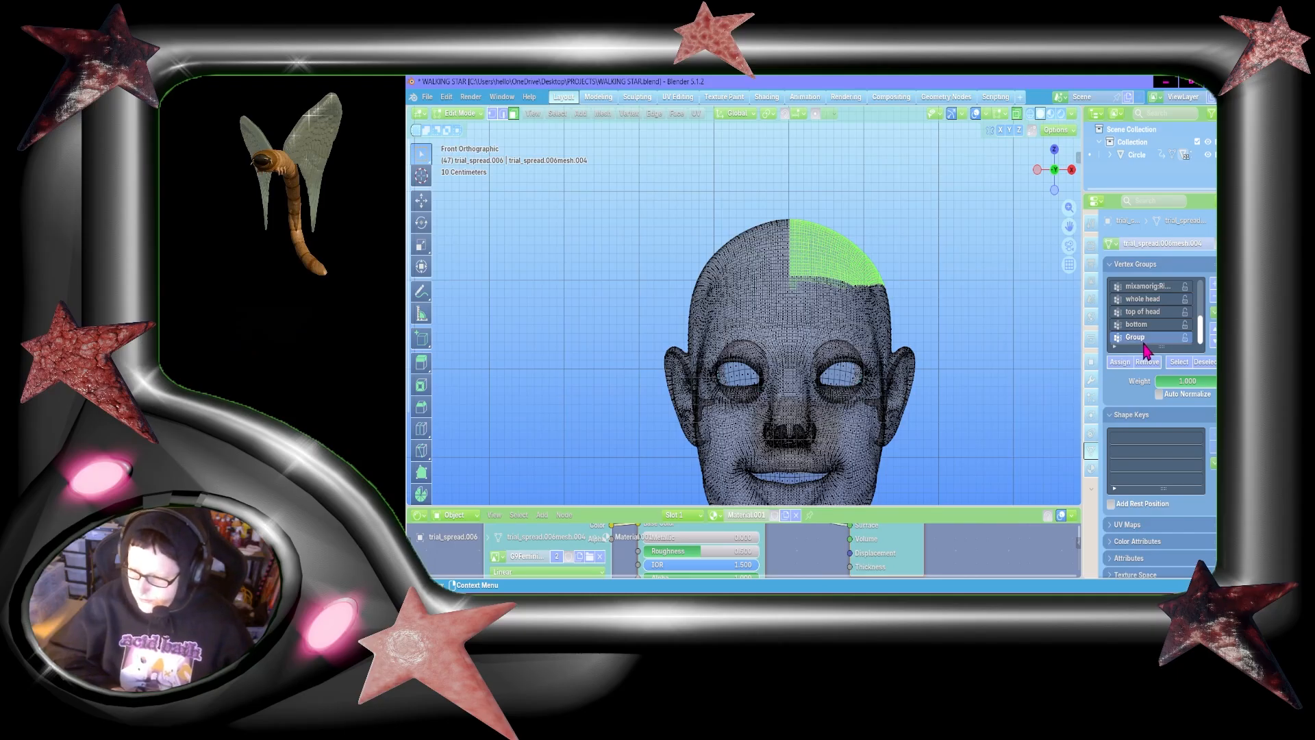
{"action": "double_click", "coordinate": [1136, 337]}
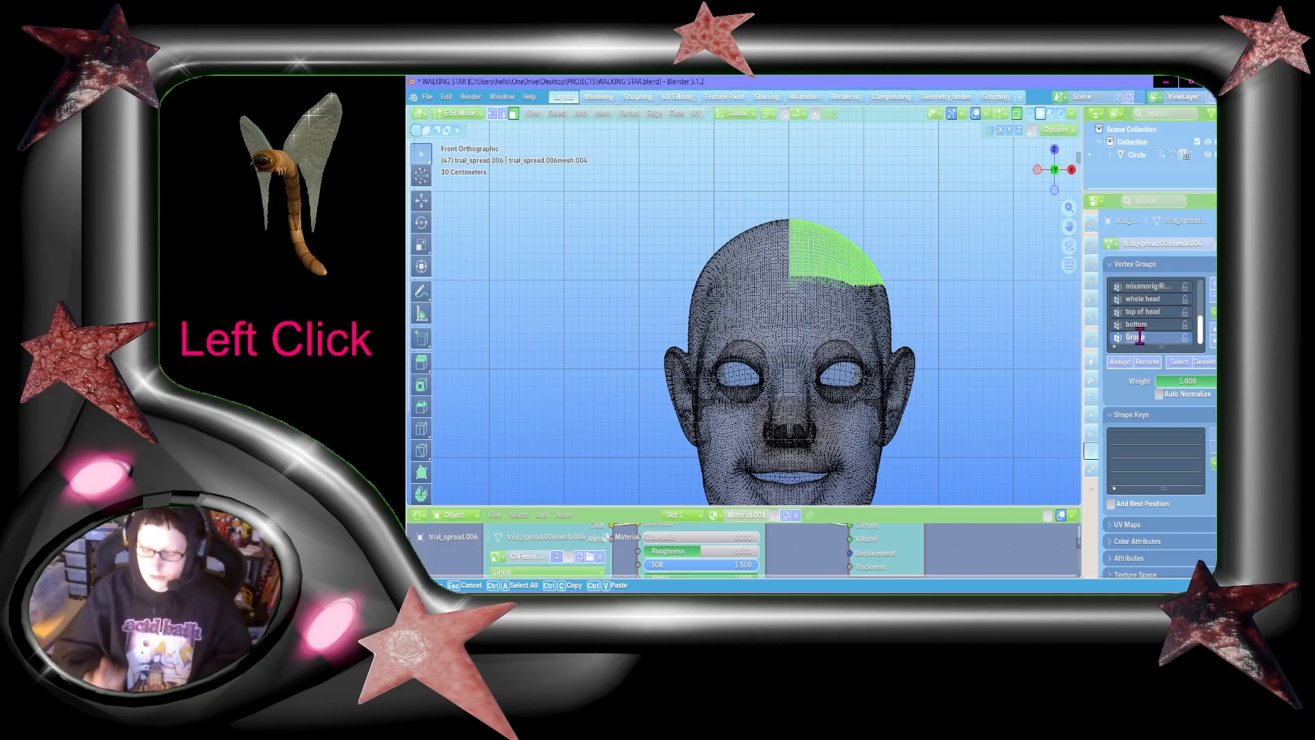
{"action": "type", "text": "left head"}
{"action": "key", "text": "Return"}
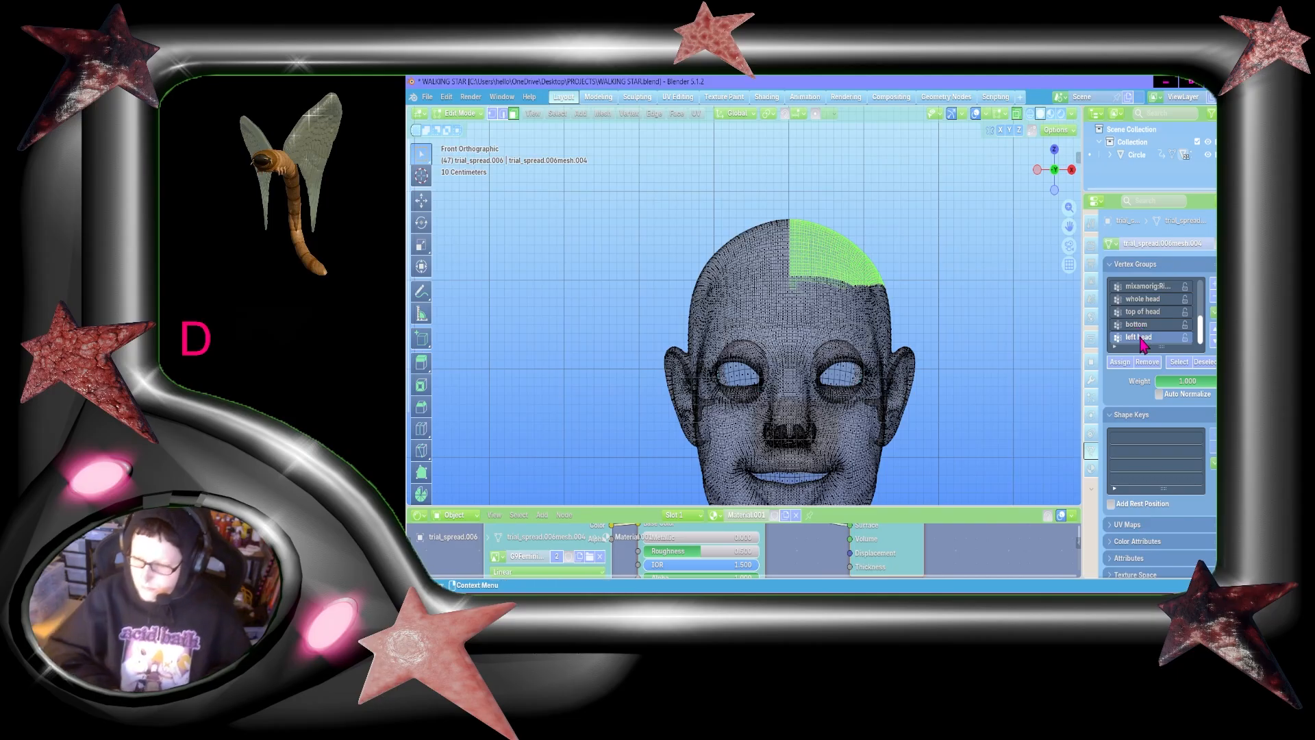
{"action": "double_click", "coordinate": [1141, 337]}
{"action": "type", "text": "left top hgead"}
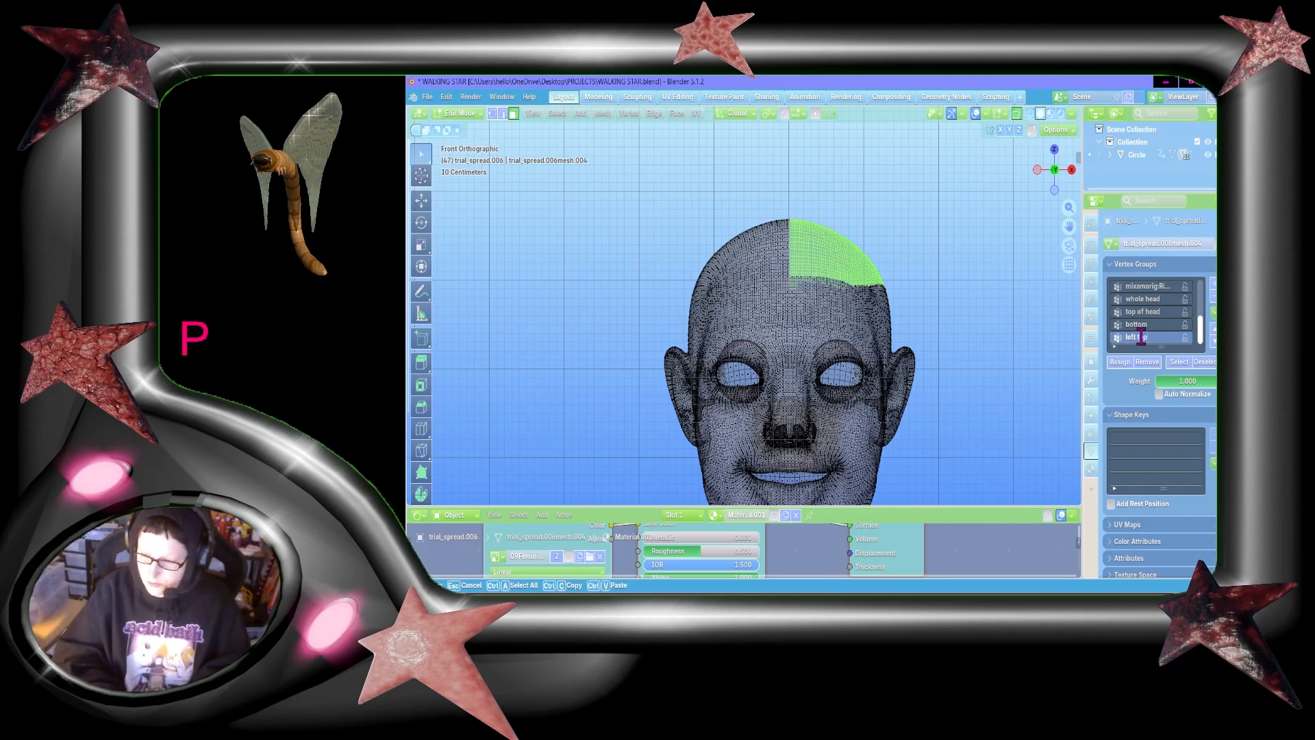
{"action": "key", "text": "BackSpace"}
{"action": "key", "text": "BackSpace"}
{"action": "key", "text": "BackSpace"}
{"action": "type", "text": "e"}
{"action": "key", "text": "BackSpace"}
{"action": "key", "text": "BackSpace"}
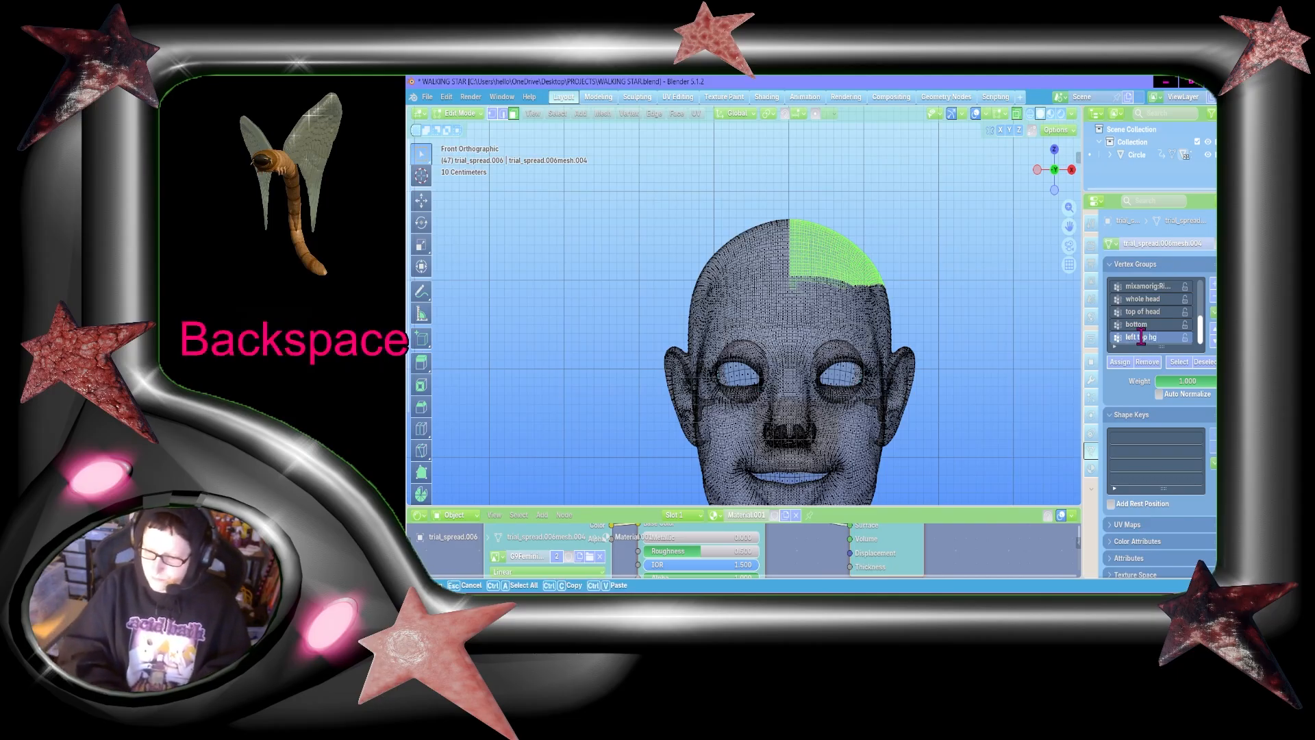
{"action": "type", "text": "ead"}
{"action": "key", "text": "Return"}
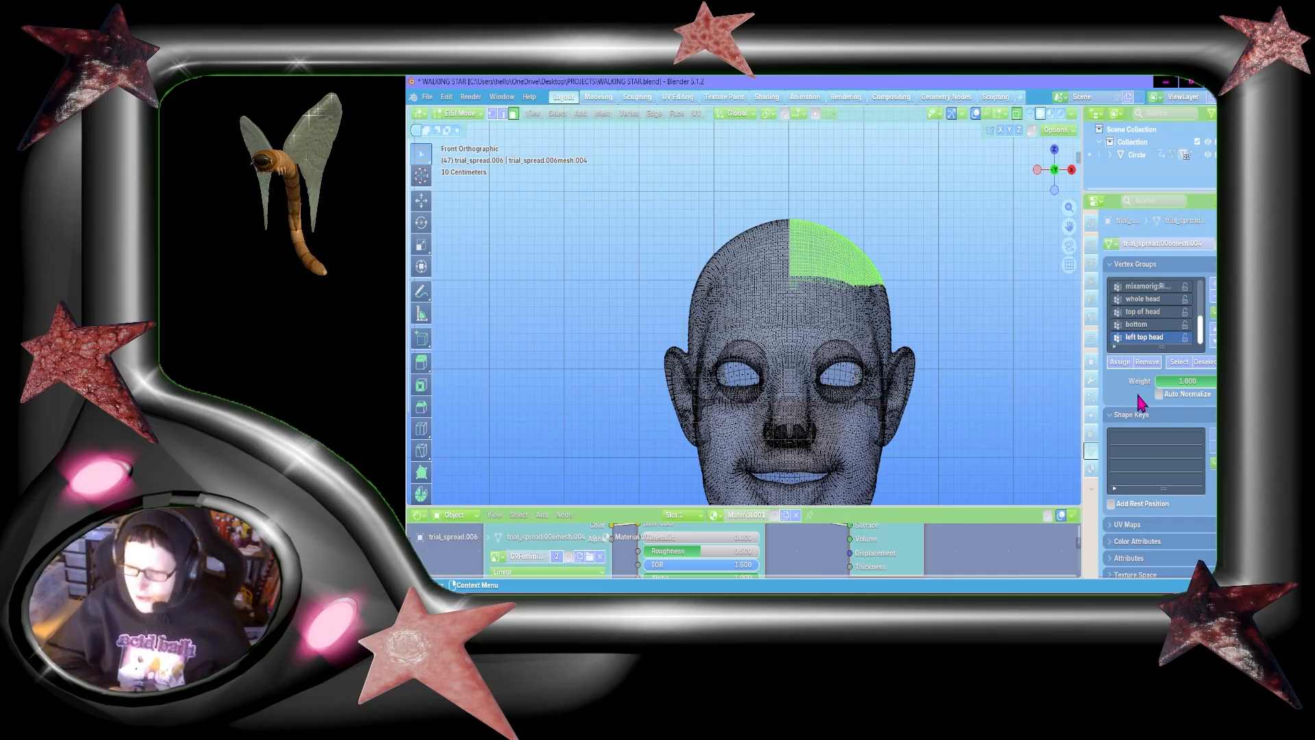
{"action": "left_click", "coordinate": [1120, 363]}
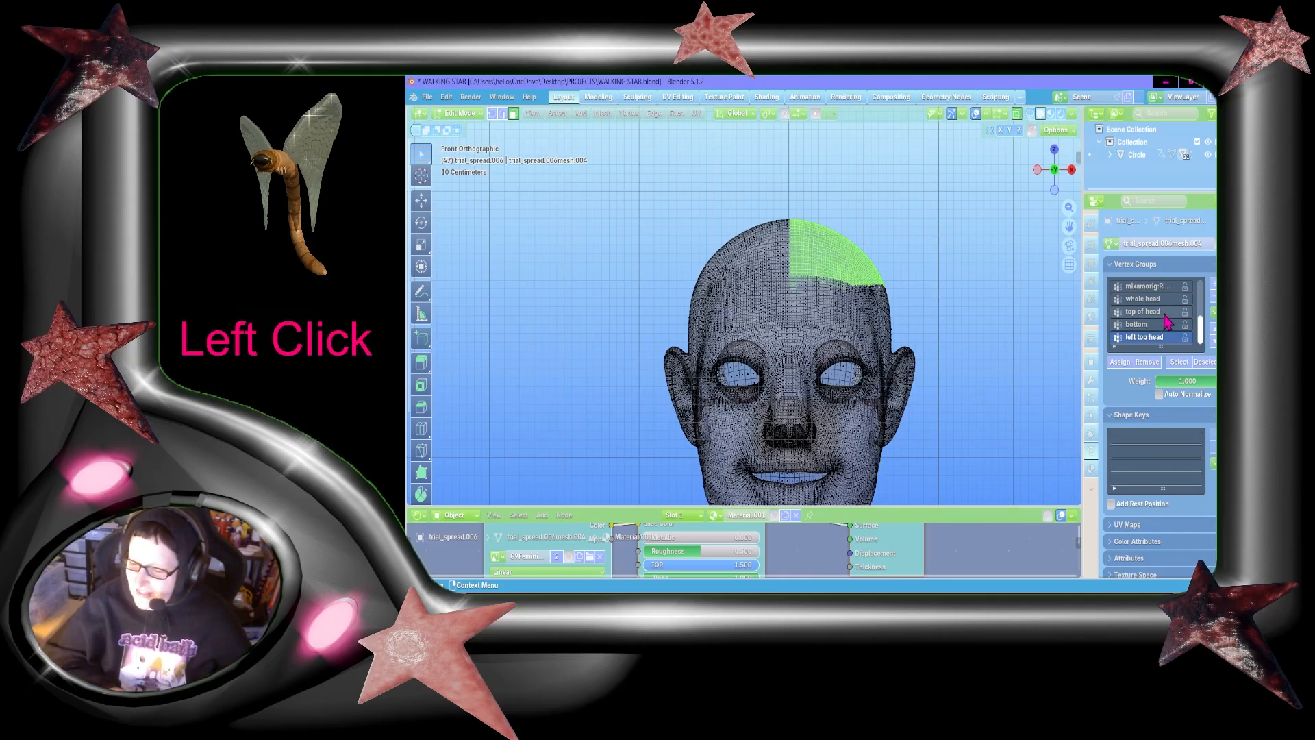
Step: Select the "top of head" faces and box-deselect the half on the character's left of the centre line
{"action": "left_click", "coordinate": [1142, 312]}
{"action": "left_click", "coordinate": [1187, 370]}
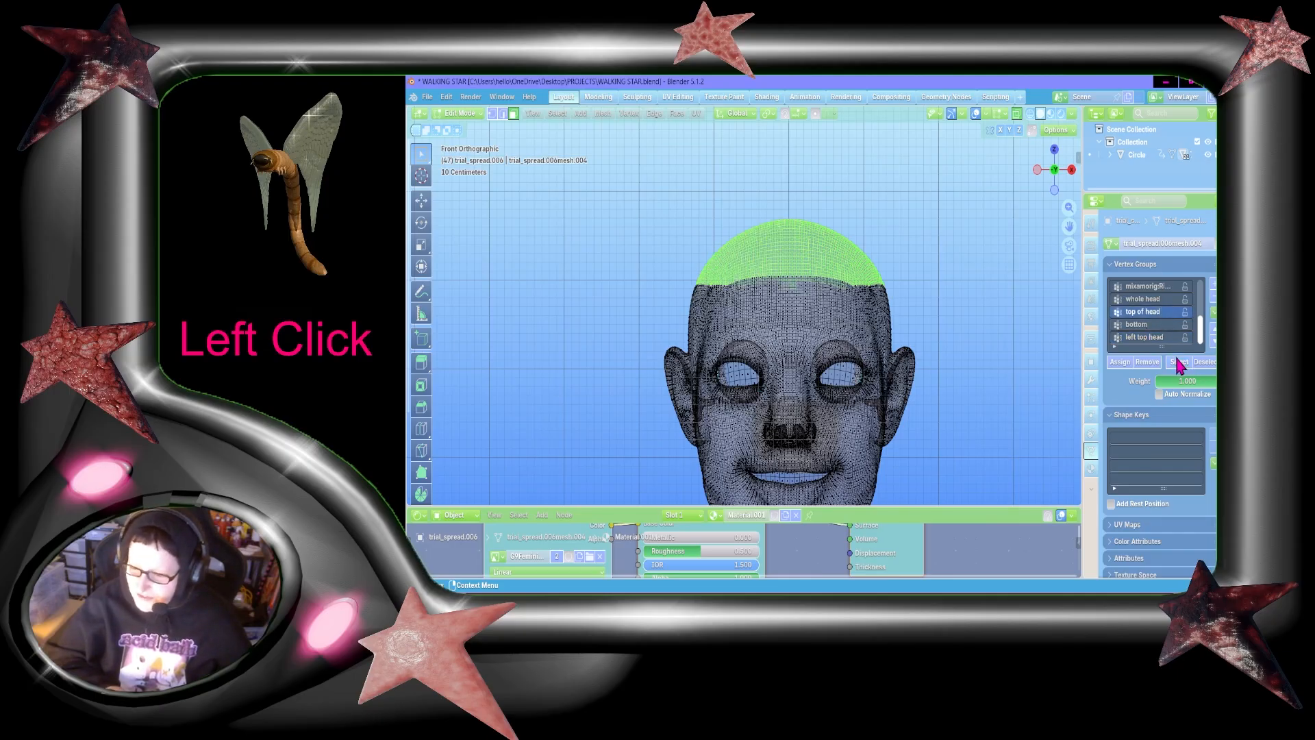
{"action": "key", "text": "b"}
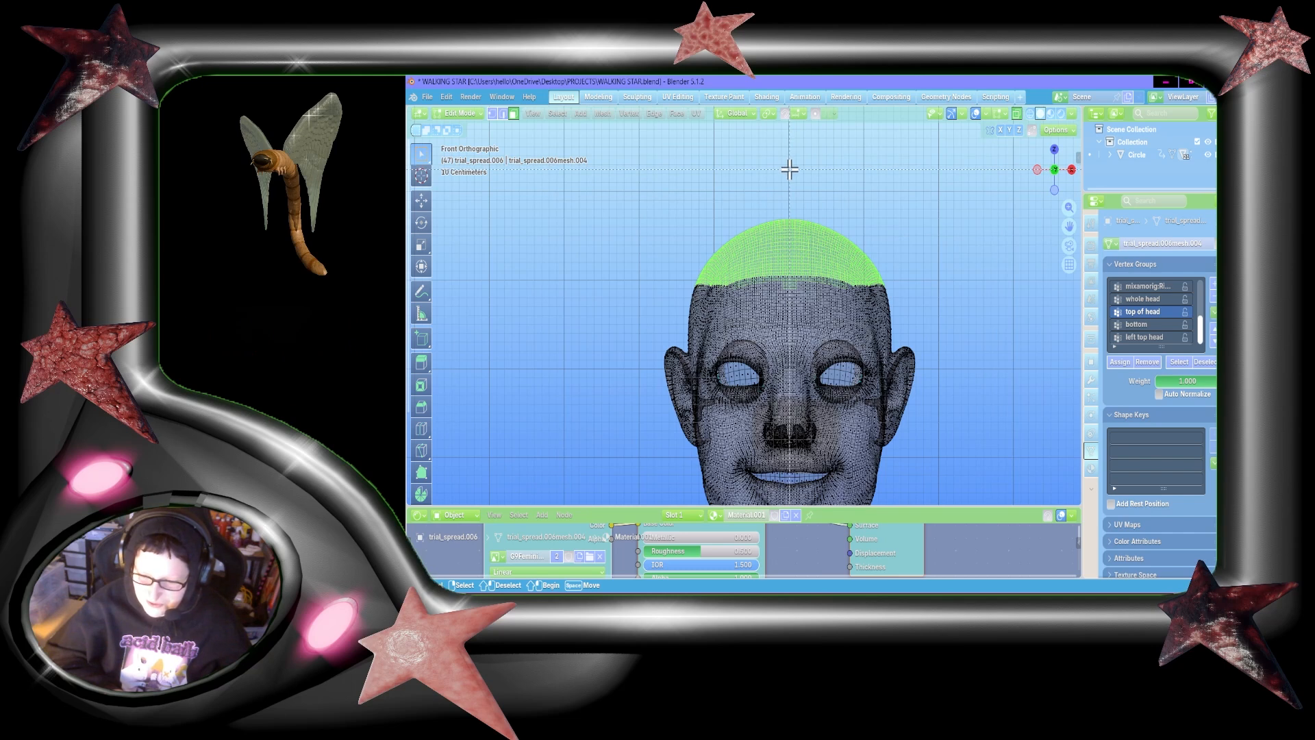
{"action": "left_click_drag", "start_coordinate": [789, 172], "coordinate": [971, 434], "text": "shift"}
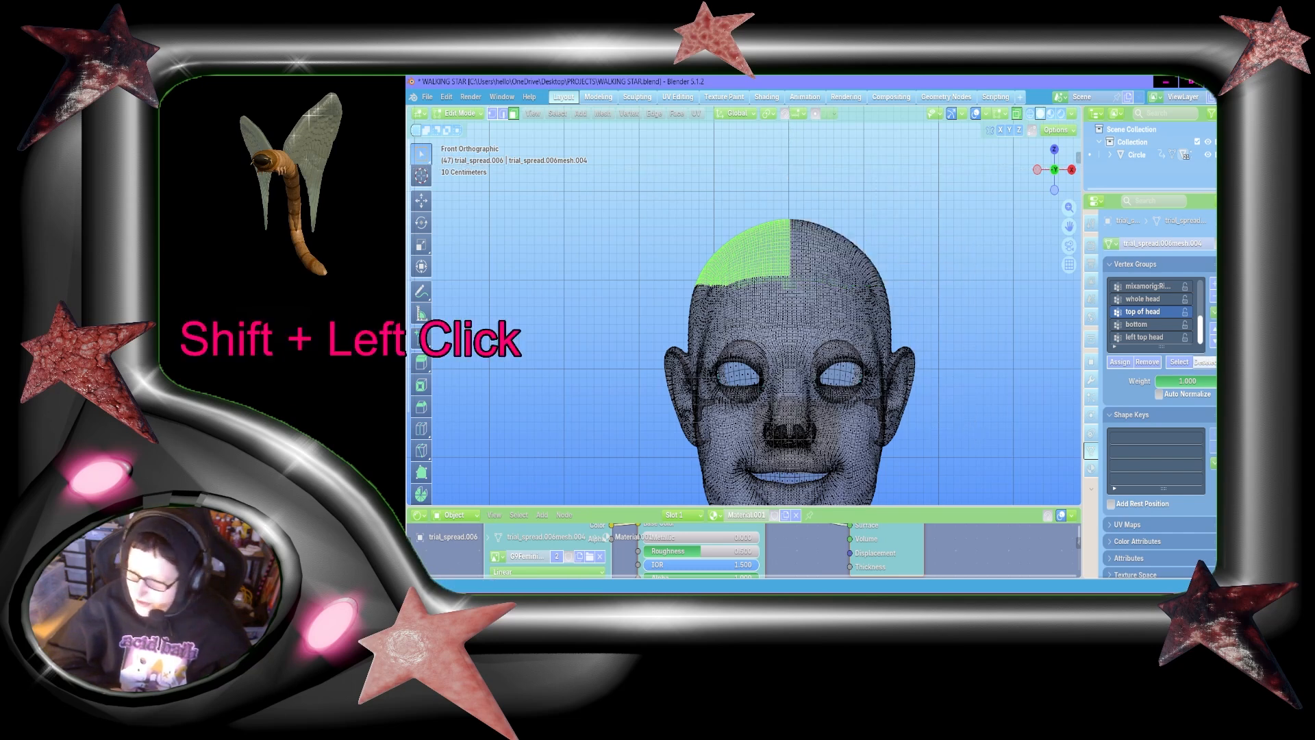
Step: Create a vertex group named "right top of head" and assign the remaining half-crown faces to it
{"action": "left_click", "coordinate": [1213, 283]}
{"action": "double_click", "coordinate": [1137, 337]}
{"action": "type", "text": "r"}
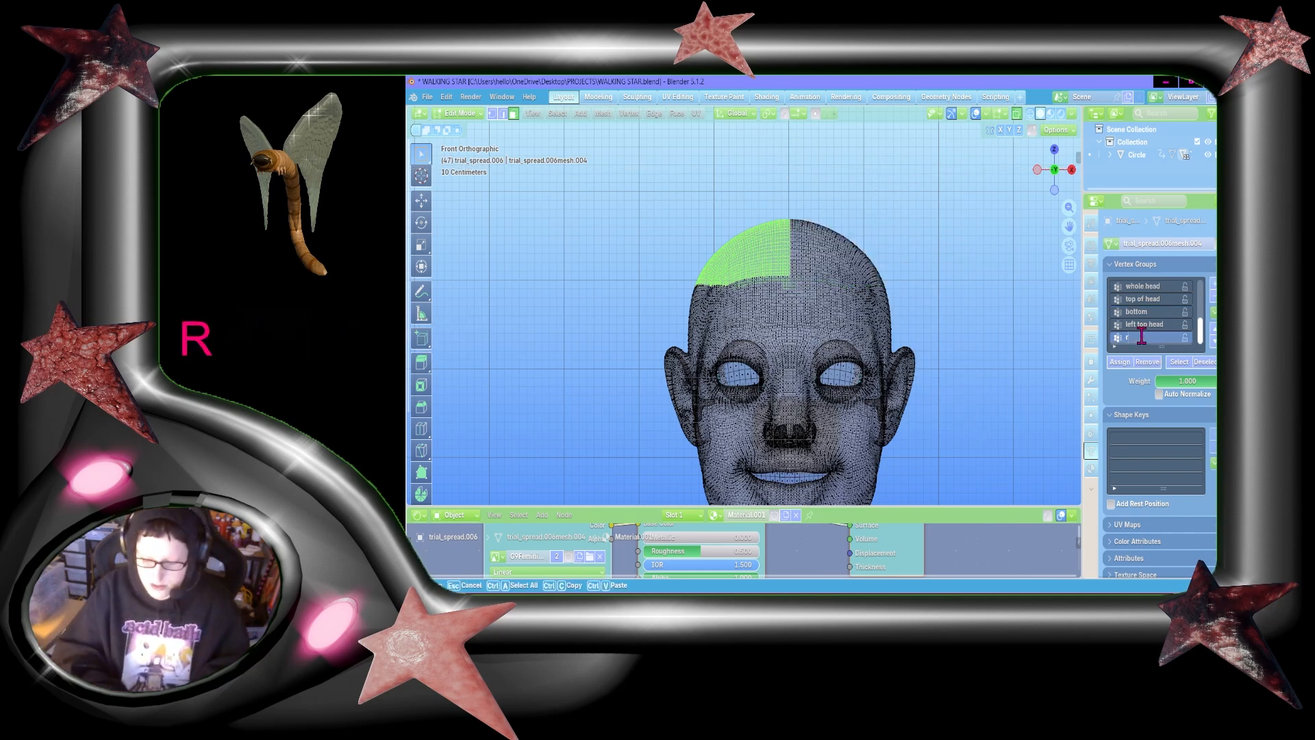
{"action": "type", "text": "ight top of head"}
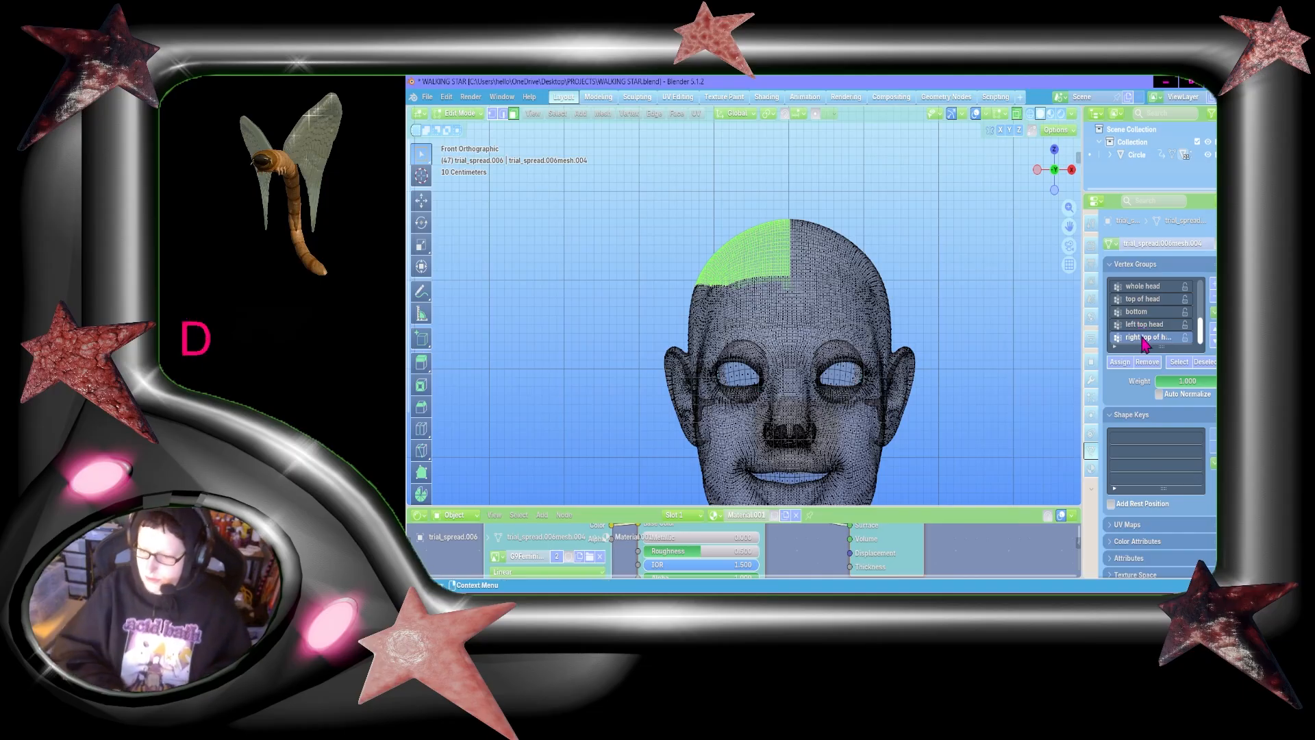
{"action": "left_click", "coordinate": [1120, 364]}
Step: Select only the "bottom" faces and, in the back orthographic view, box-deselect the half on the character's right
{"action": "left_click", "coordinate": [1137, 312]}
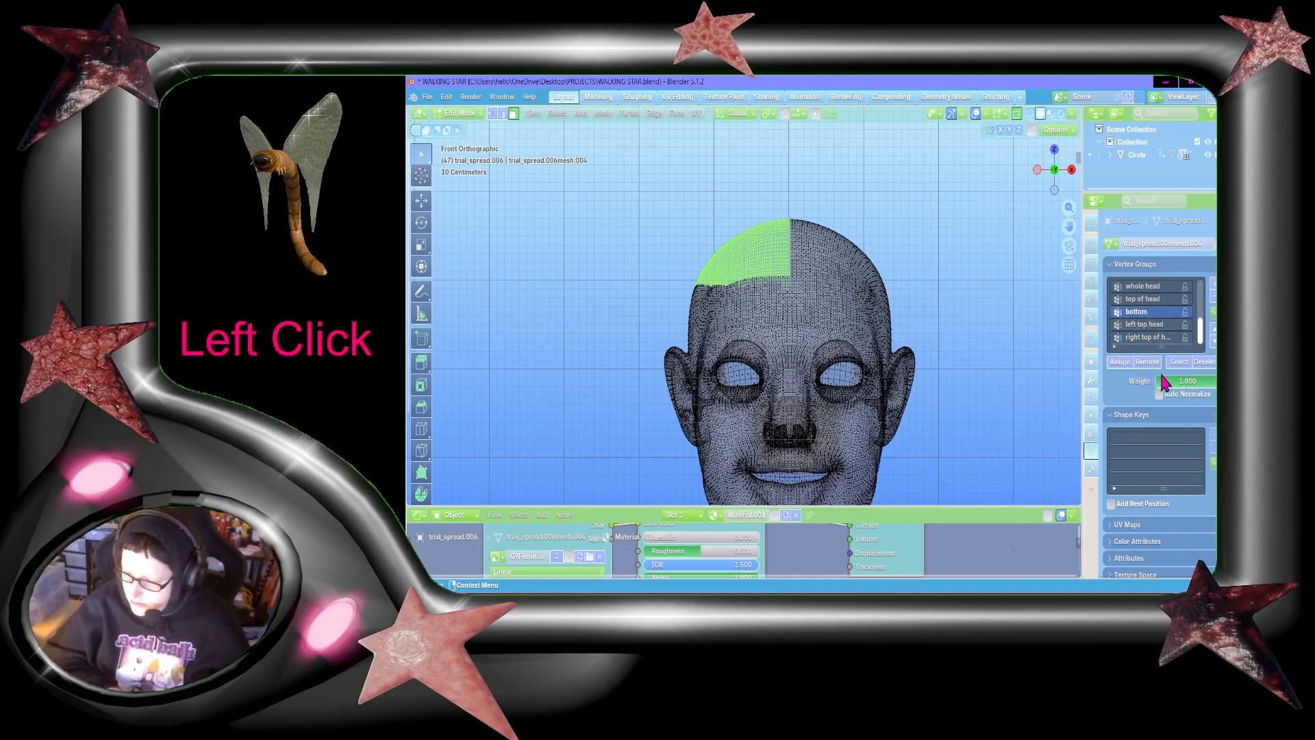
{"action": "left_click", "coordinate": [1178, 361]}
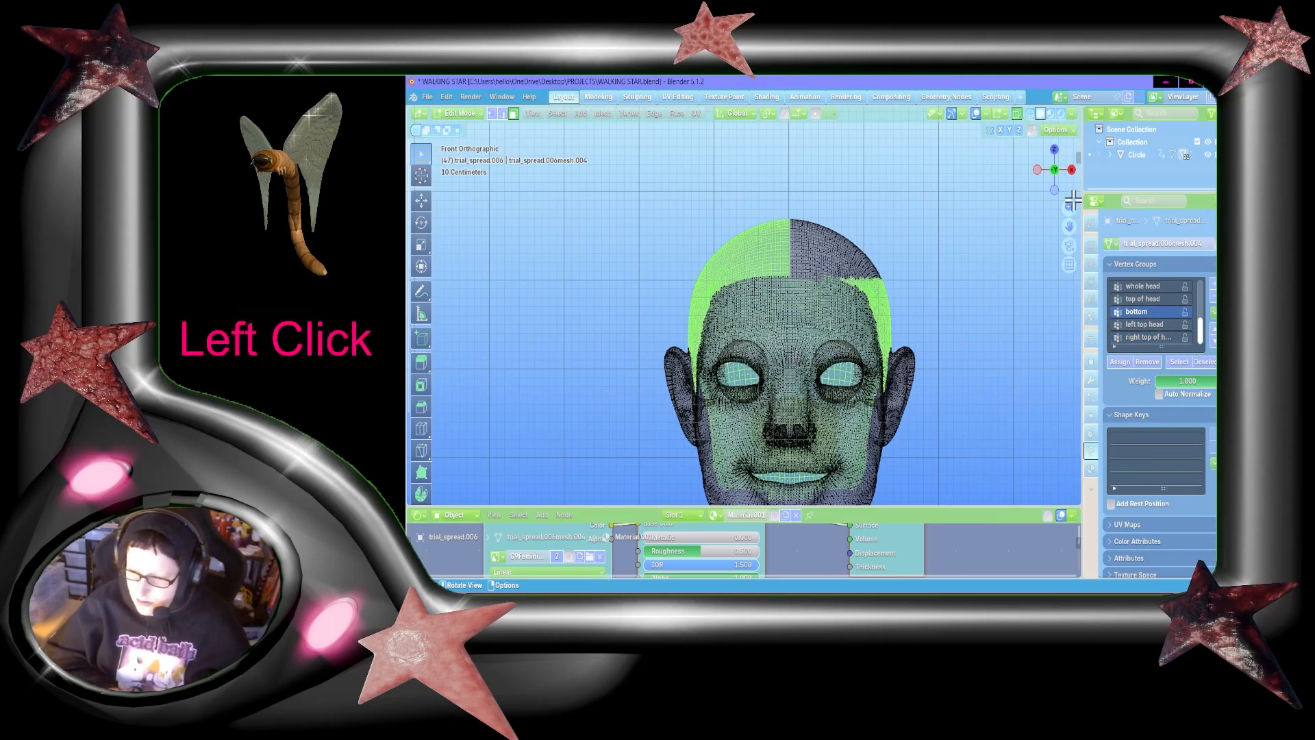
{"action": "left_click", "coordinate": [991, 352]}
{"action": "left_click", "coordinate": [1184, 363]}
{"action": "left_click", "coordinate": [1054, 170]}
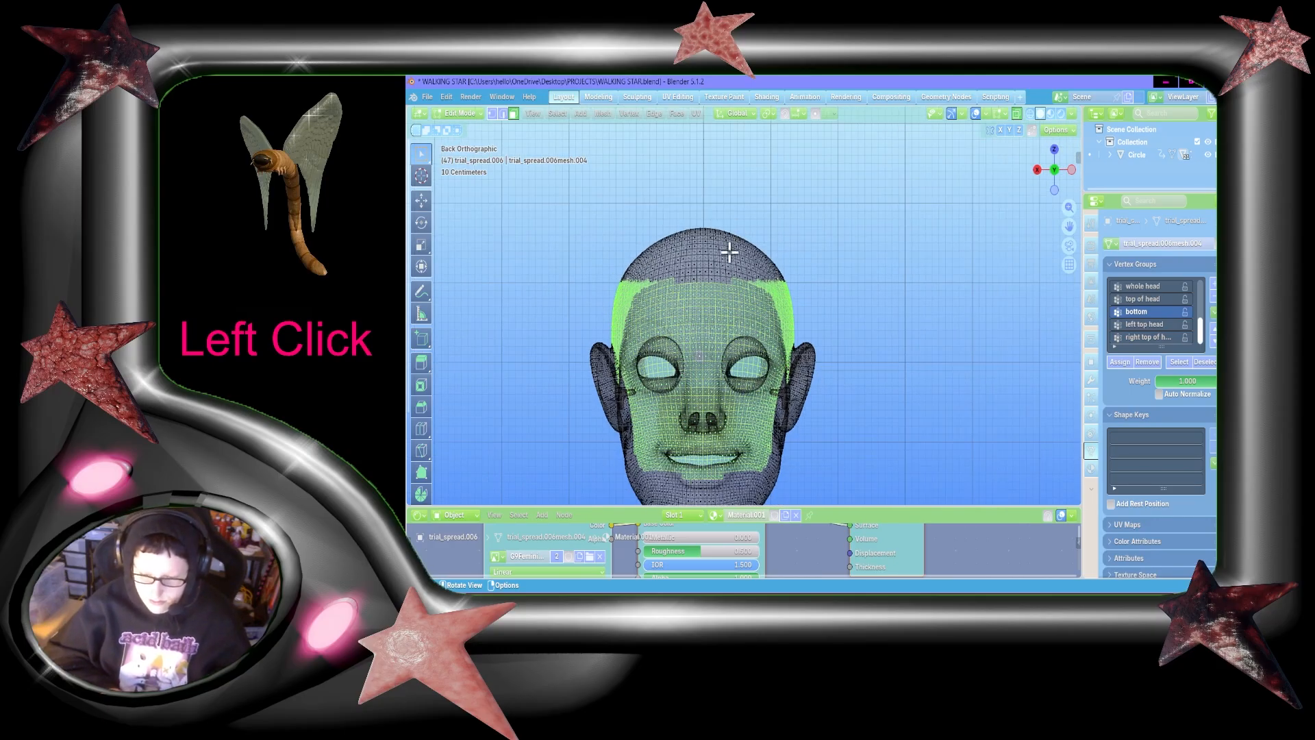
{"action": "key", "text": "b"}
{"action": "left_click_drag", "start_coordinate": [705, 191], "coordinate": [934, 572], "text": "shift"}
Step: Create a vertex group named "left bottom" and assign the selected lower scalp faces to it
{"action": "left_click", "coordinate": [1213, 282]}
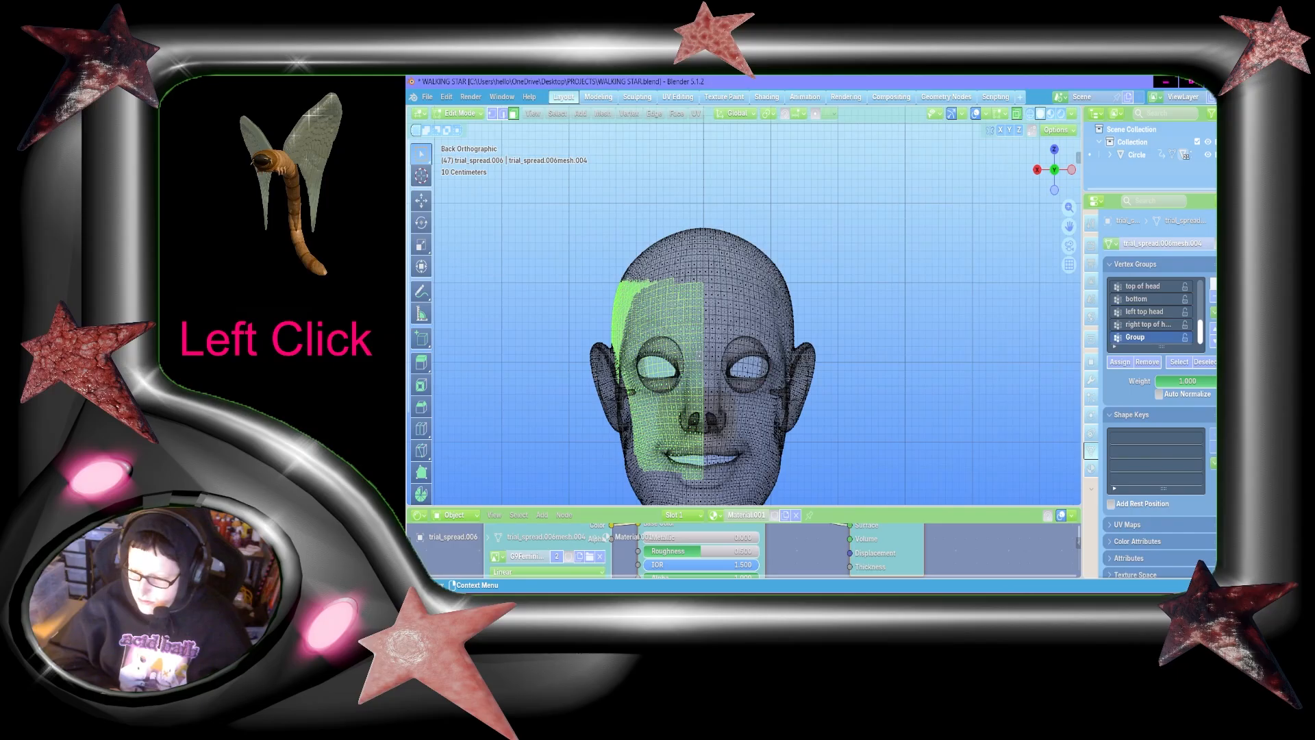
{"action": "double_click", "coordinate": [1140, 337]}
{"action": "type", "text": "left bottom"}
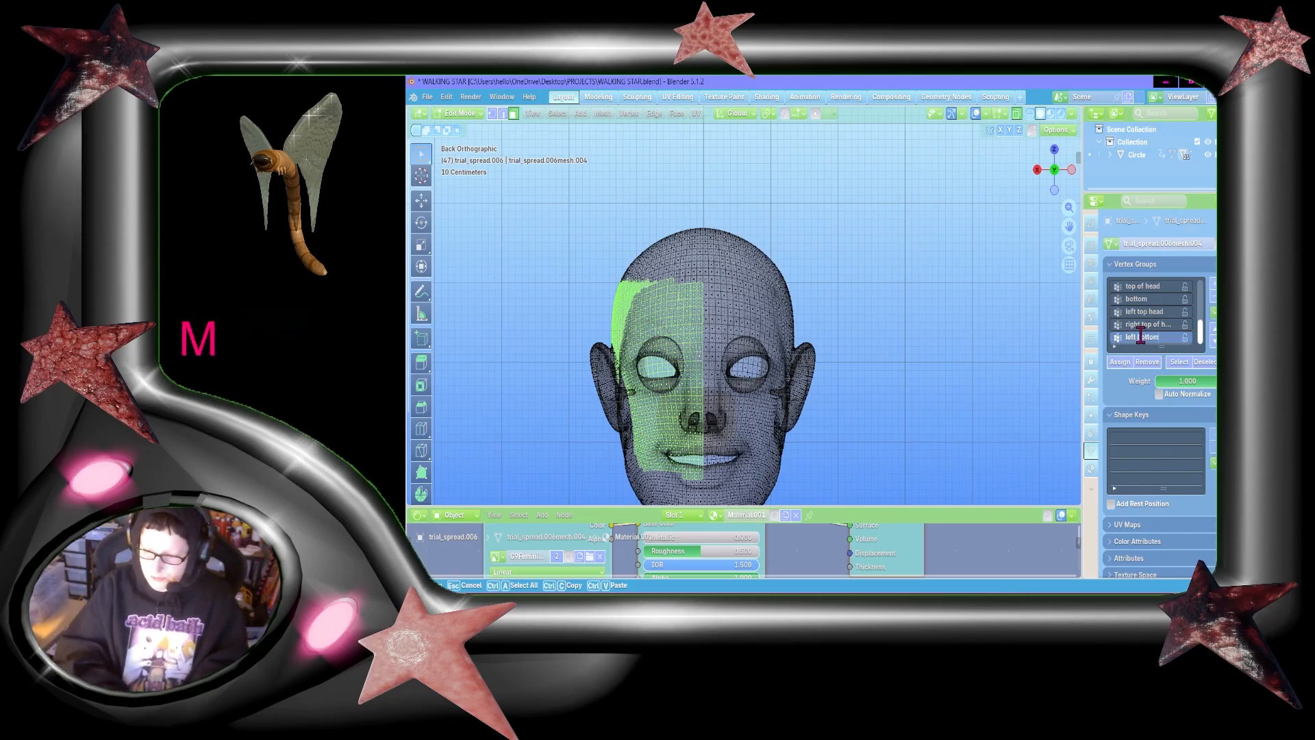
{"action": "key", "text": "Return"}
{"action": "left_click", "coordinate": [1124, 358]}
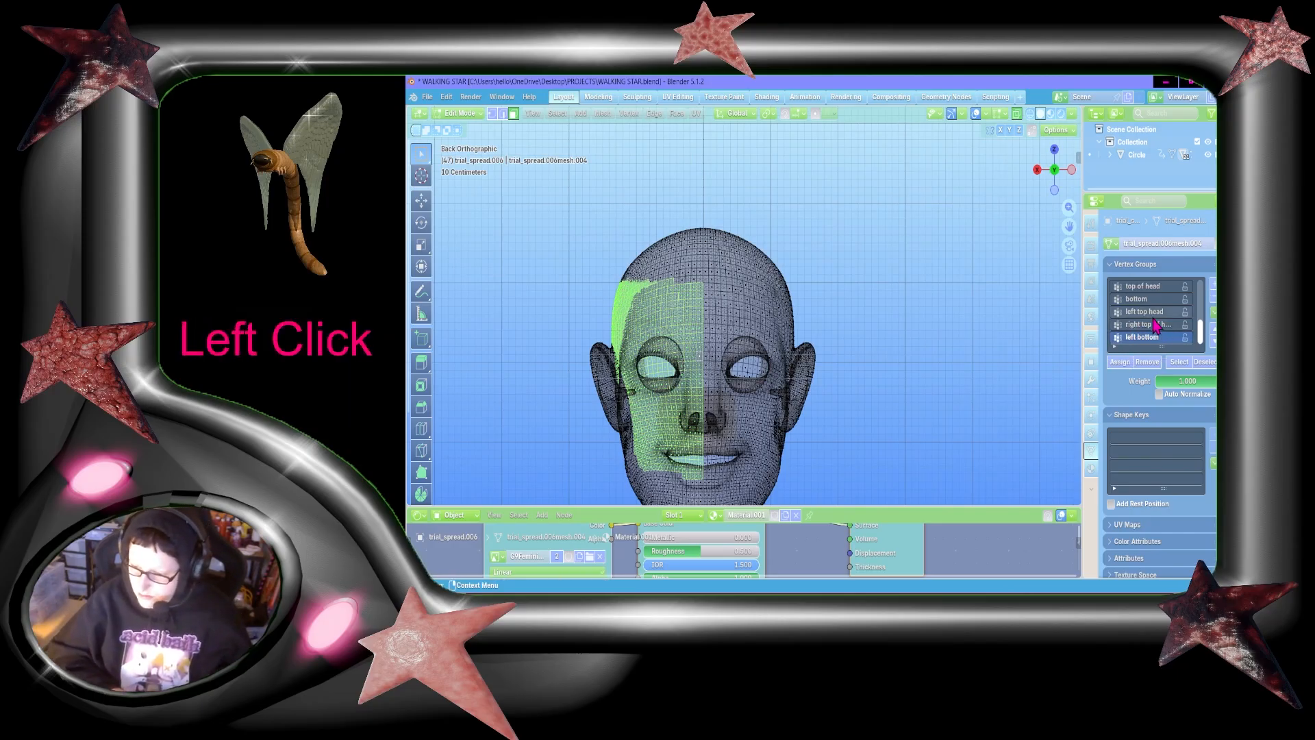
Step: Reselect the "bottom" faces and box-deselect the half on the character's left of the centre line
{"action": "left_click", "coordinate": [1142, 298]}
{"action": "left_click", "coordinate": [1179, 362]}
{"action": "key", "text": "b"}
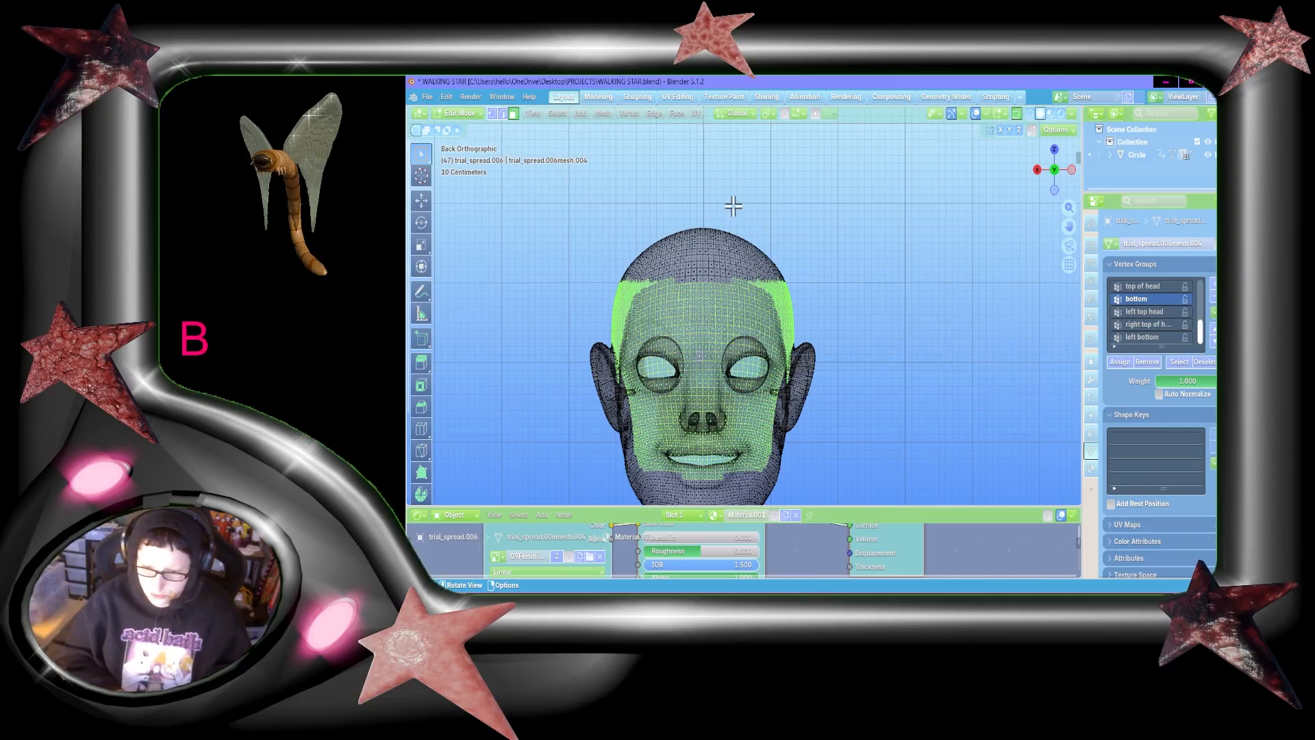
{"action": "left_click_drag", "start_coordinate": [702, 181], "coordinate": [539, 531], "text": "shift"}
Step: Create a vertex group named "right bottom" and assign the remaining lower scalp faces to it
{"action": "left_click", "coordinate": [1210, 281]}
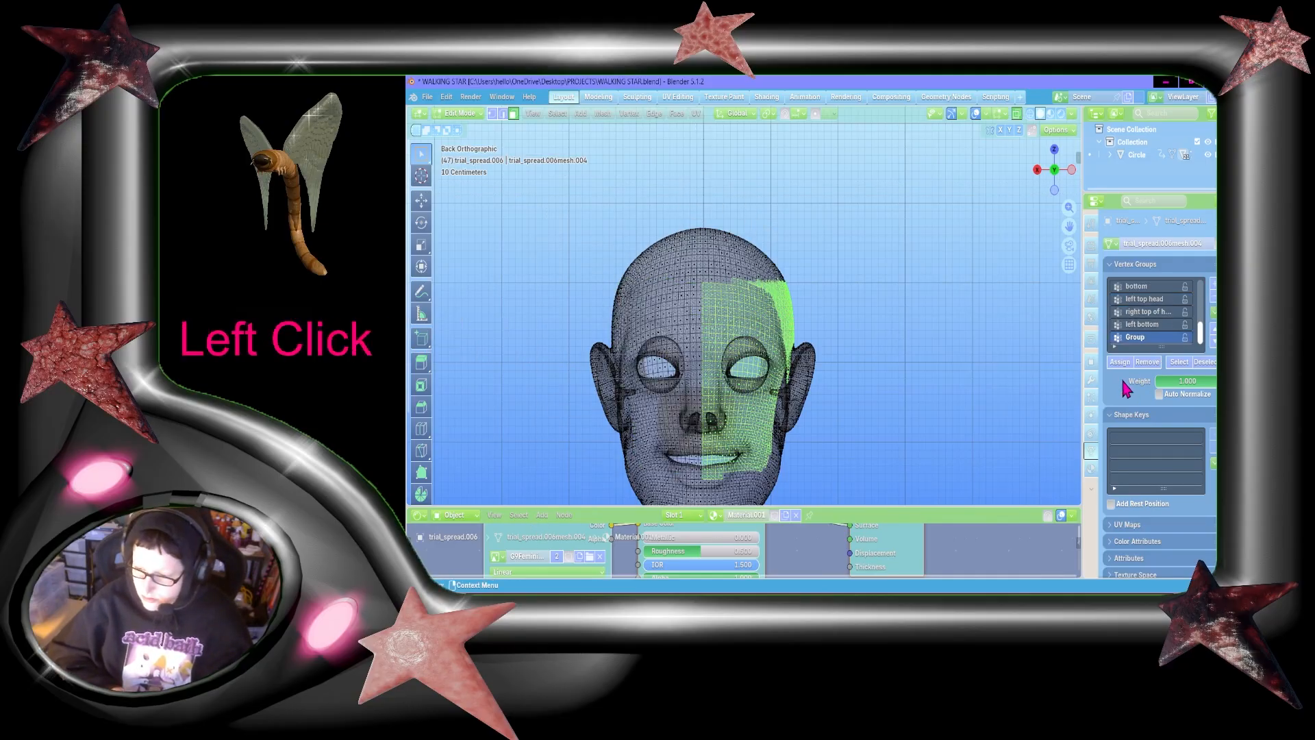
{"action": "double_click", "coordinate": [1133, 337]}
{"action": "type", "text": "right bottom"}
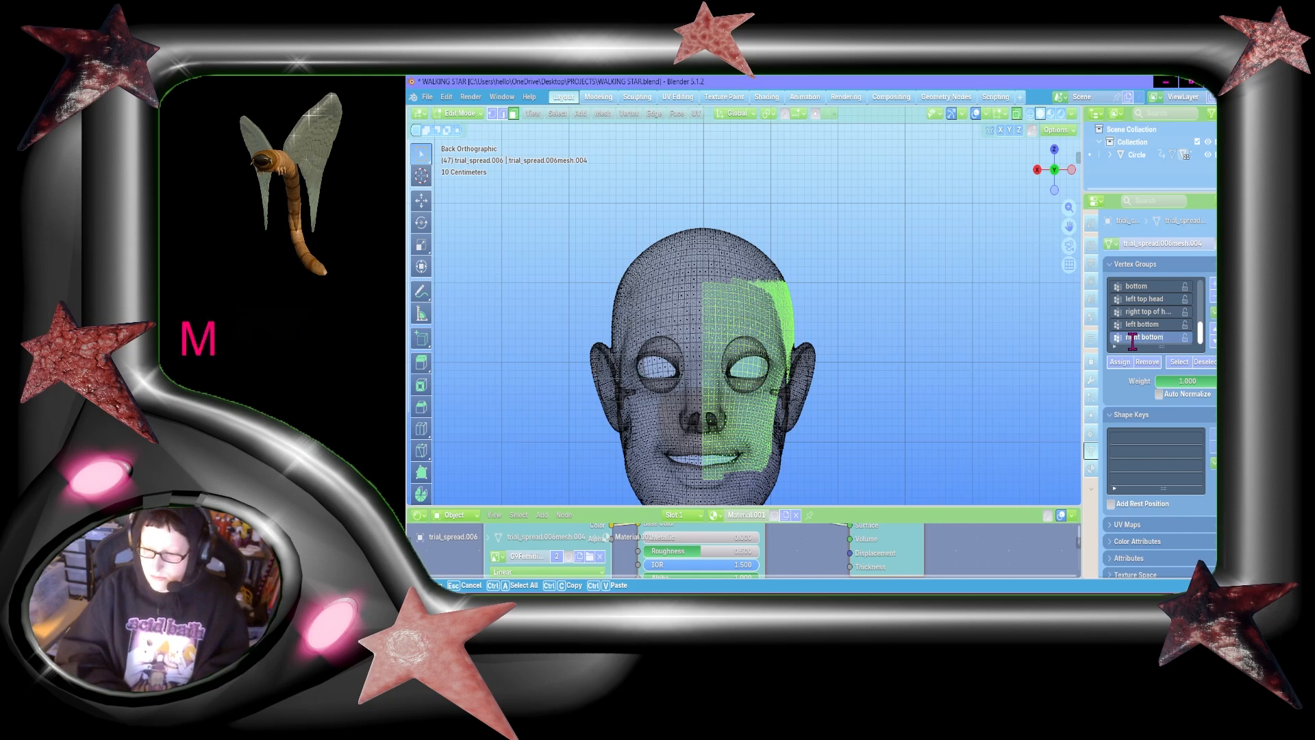
{"action": "key", "text": "Return"}
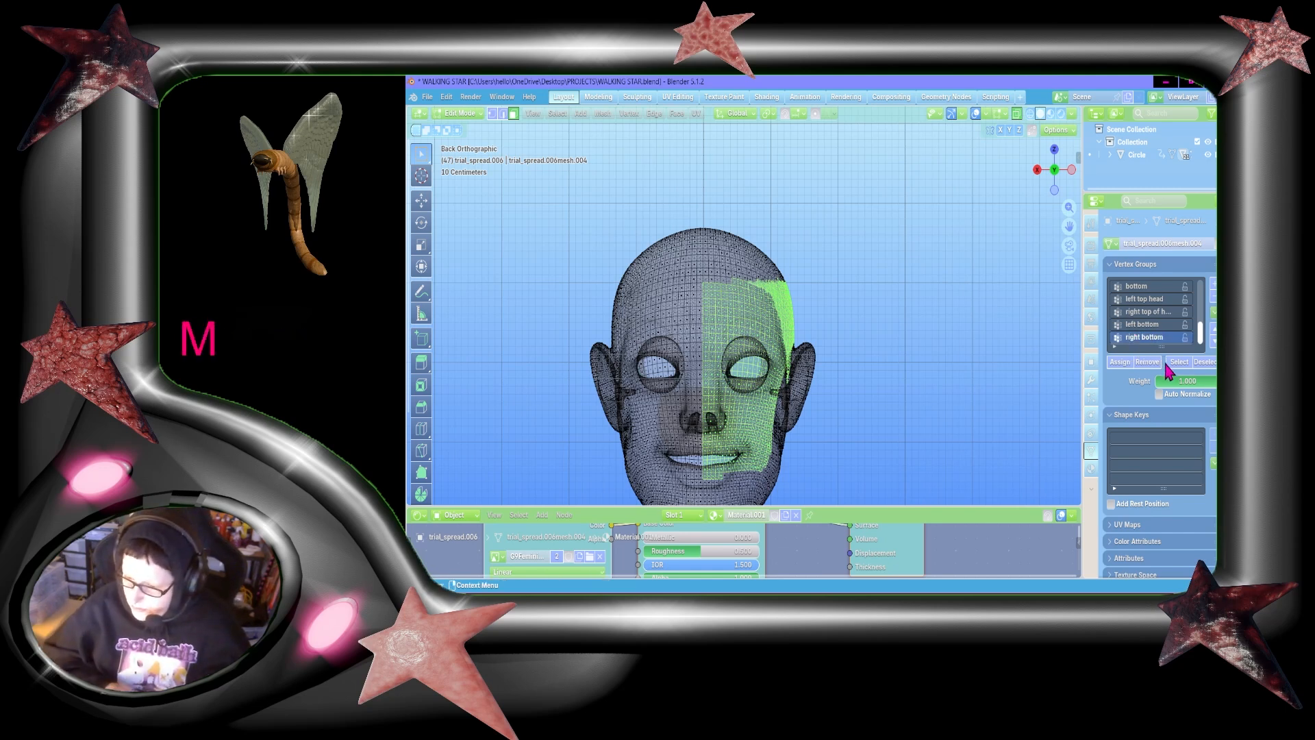
{"action": "left_click", "coordinate": [1121, 362]}
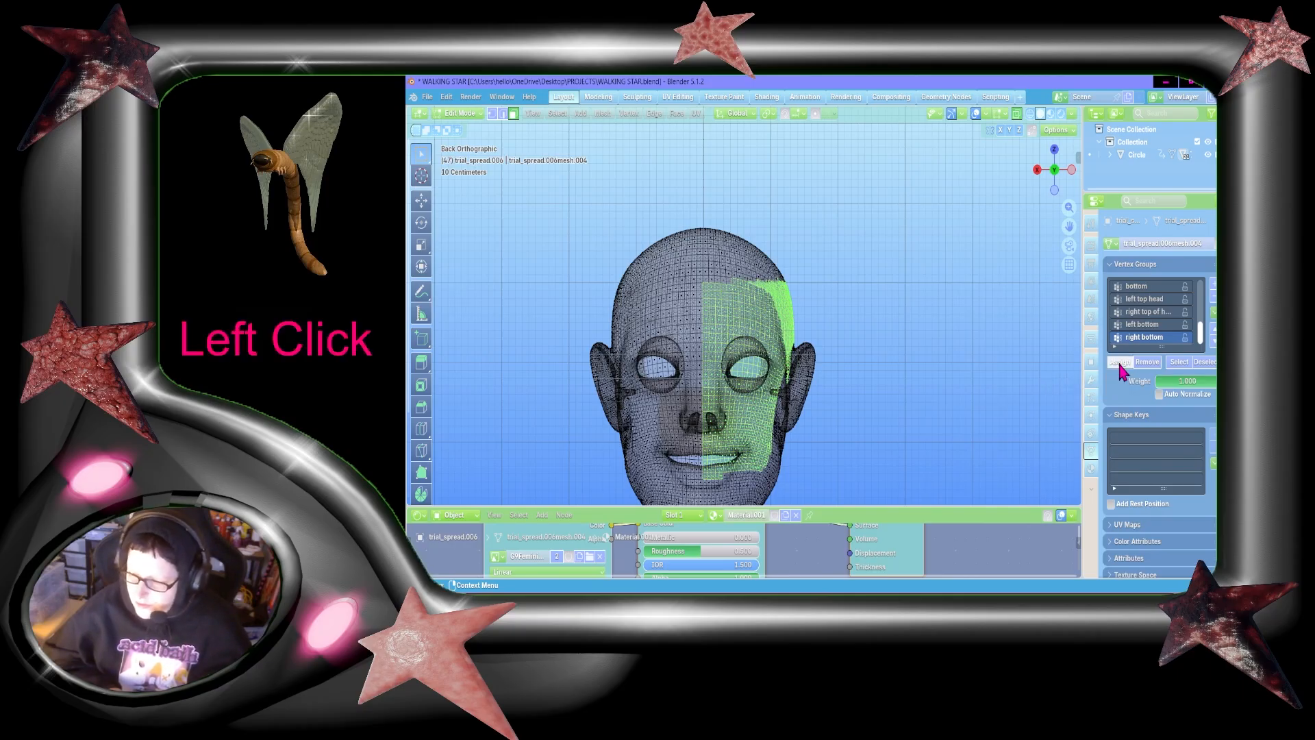
Step: Examine the "right bottom" coverage at the back of the head, clear the face selection, and inspect the head from the side and front
{"action": "left_click_drag", "start_coordinate": [1058, 174], "coordinate": [1043, 194]}
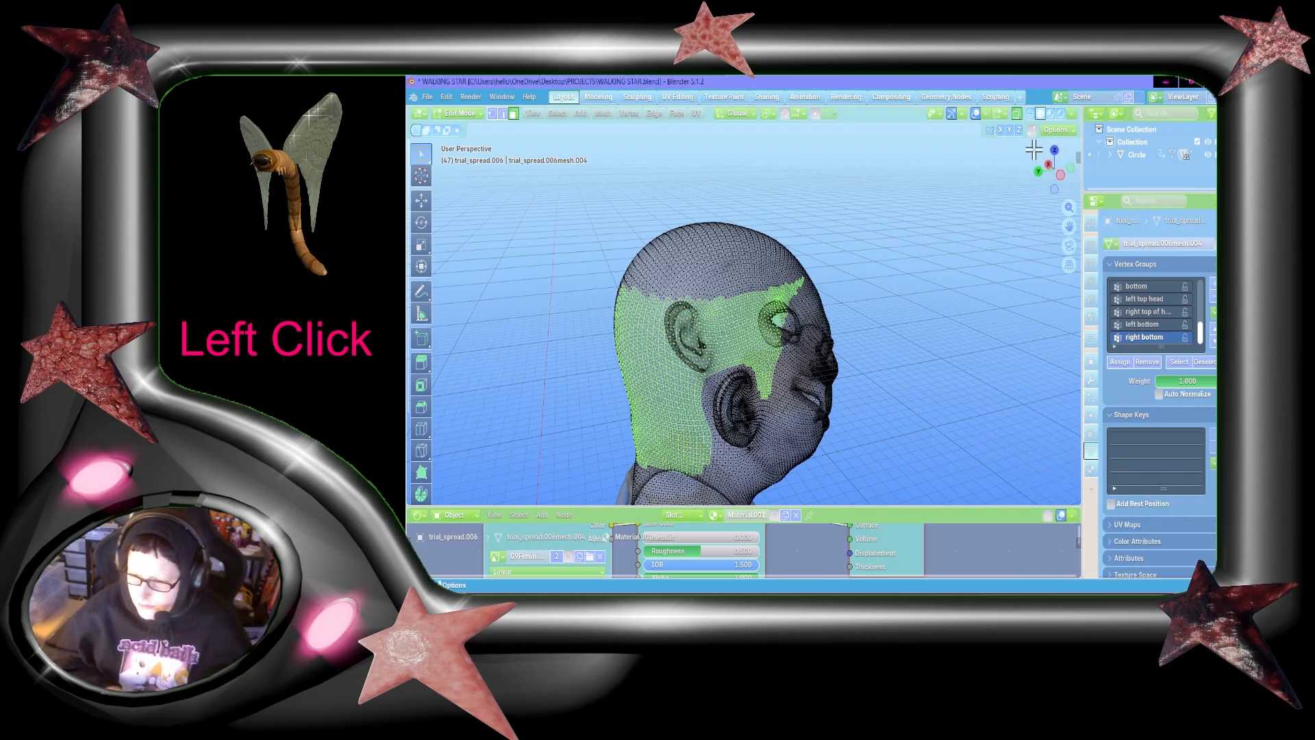
{"action": "left_click_drag", "start_coordinate": [1055, 166], "coordinate": [1020, 372]}
{"action": "left_click", "coordinate": [973, 307]}
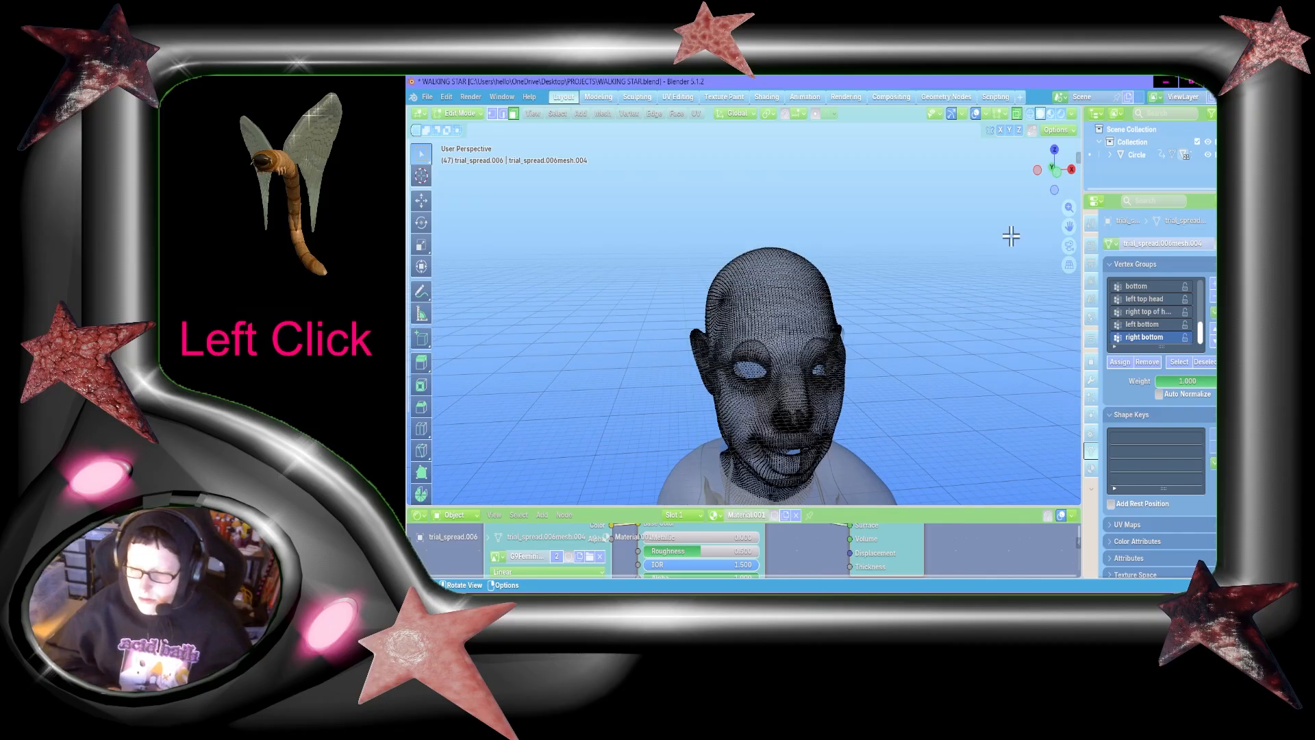
{"action": "mouse_move", "coordinate": [1050, 163]}
{"action": "left_mouse_down"}
{"action": "mouse_move", "coordinate": [1039, 170]}
{"action": "mouse_move", "coordinate": [1142, 164]}
{"action": "mouse_move", "coordinate": [1124, 134]}
{"action": "mouse_move", "coordinate": [1047, 179]}
{"action": "left_mouse_up"}
{"action": "left_click", "coordinate": [1046, 176]}
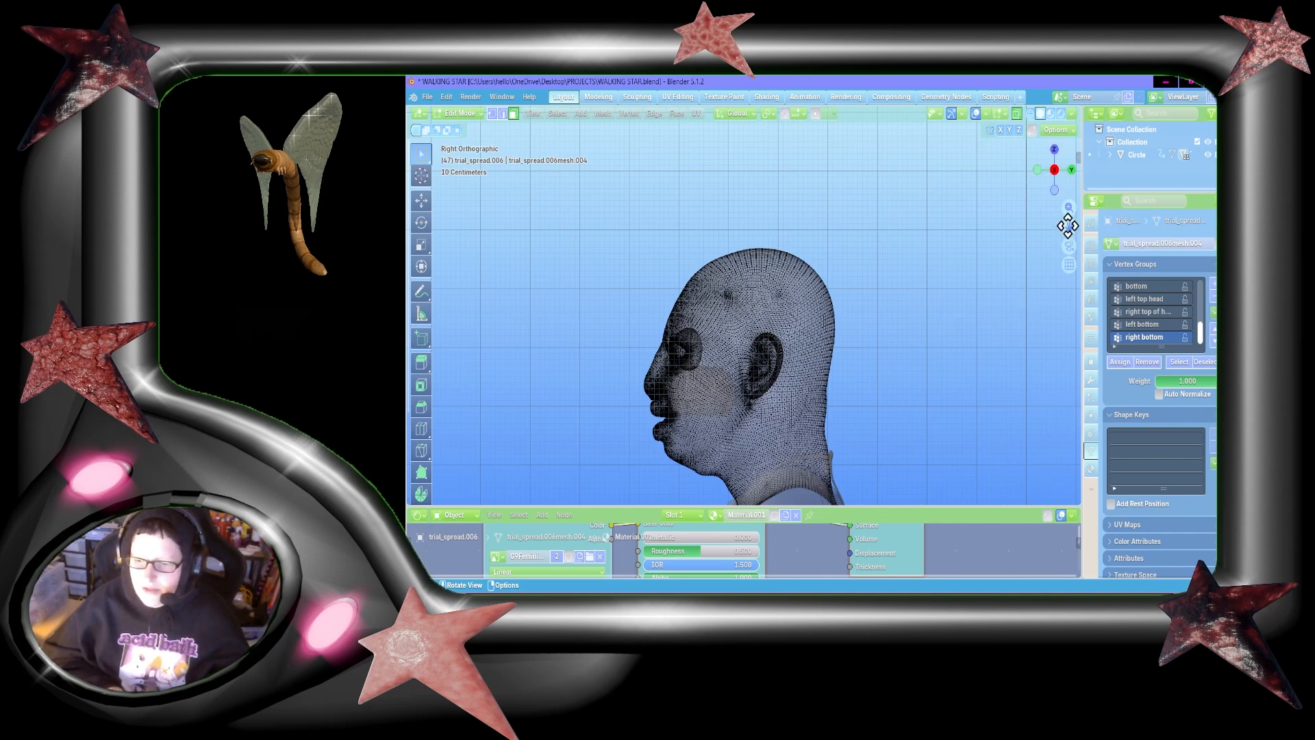
{"action": "left_click_drag", "start_coordinate": [1069, 226], "coordinate": [1074, 190]}
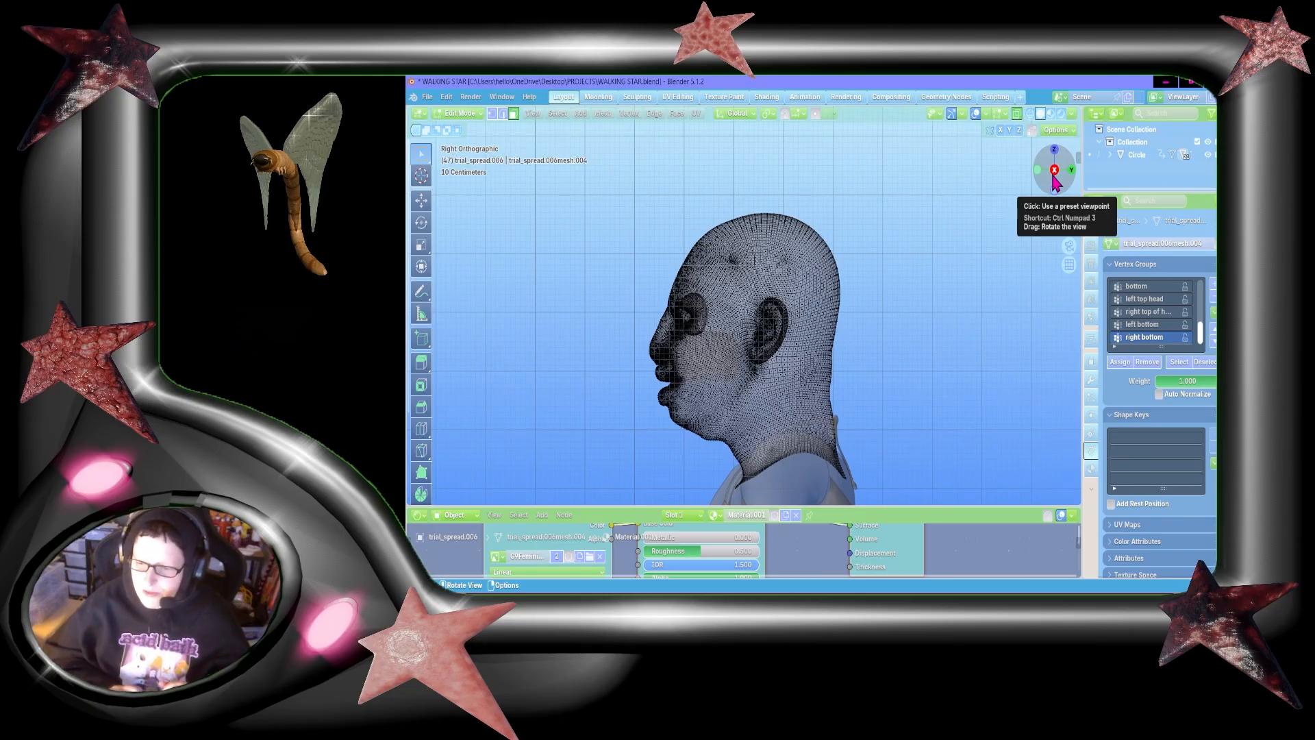
{"action": "left_click_drag", "start_coordinate": [1054, 181], "coordinate": [1059, 182]}
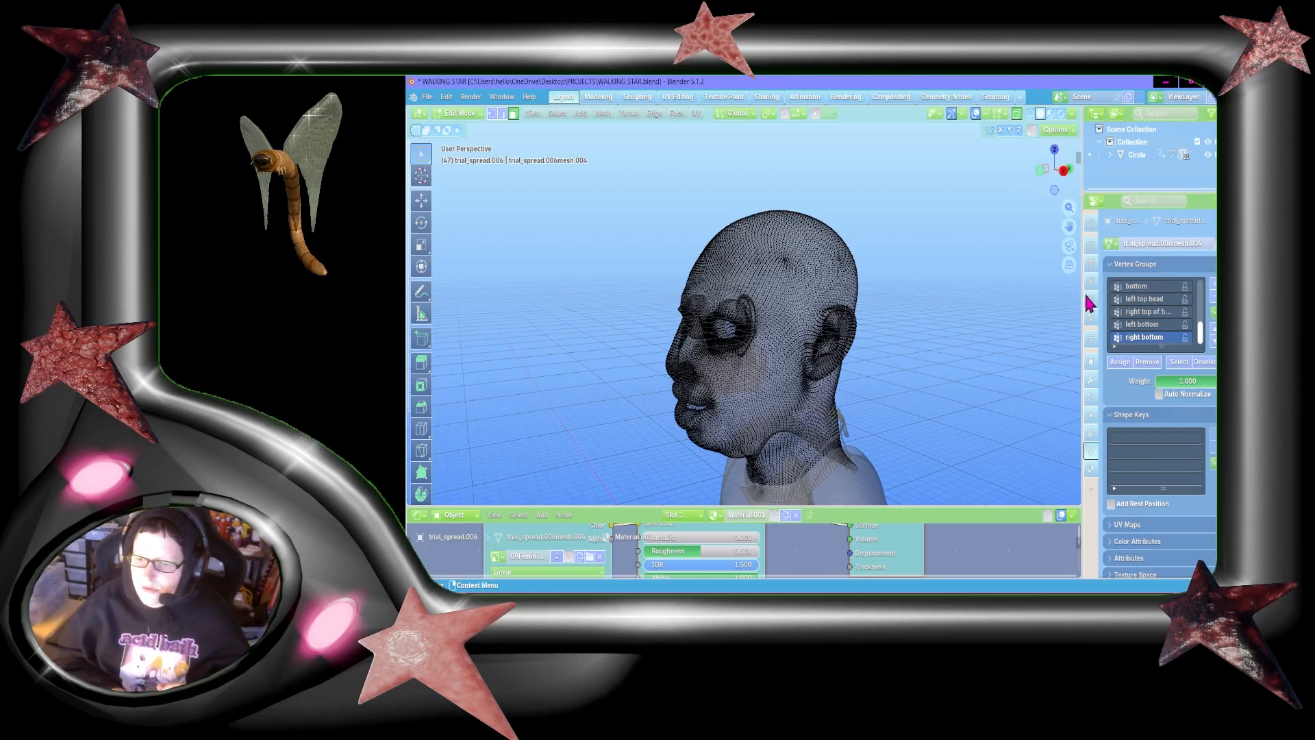
{"action": "mouse_move", "coordinate": [1056, 168]}
{"action": "left_mouse_down"}
{"action": "mouse_move", "coordinate": [1021, 171]}
{"action": "mouse_move", "coordinate": [1055, 170]}
{"action": "left_mouse_up"}
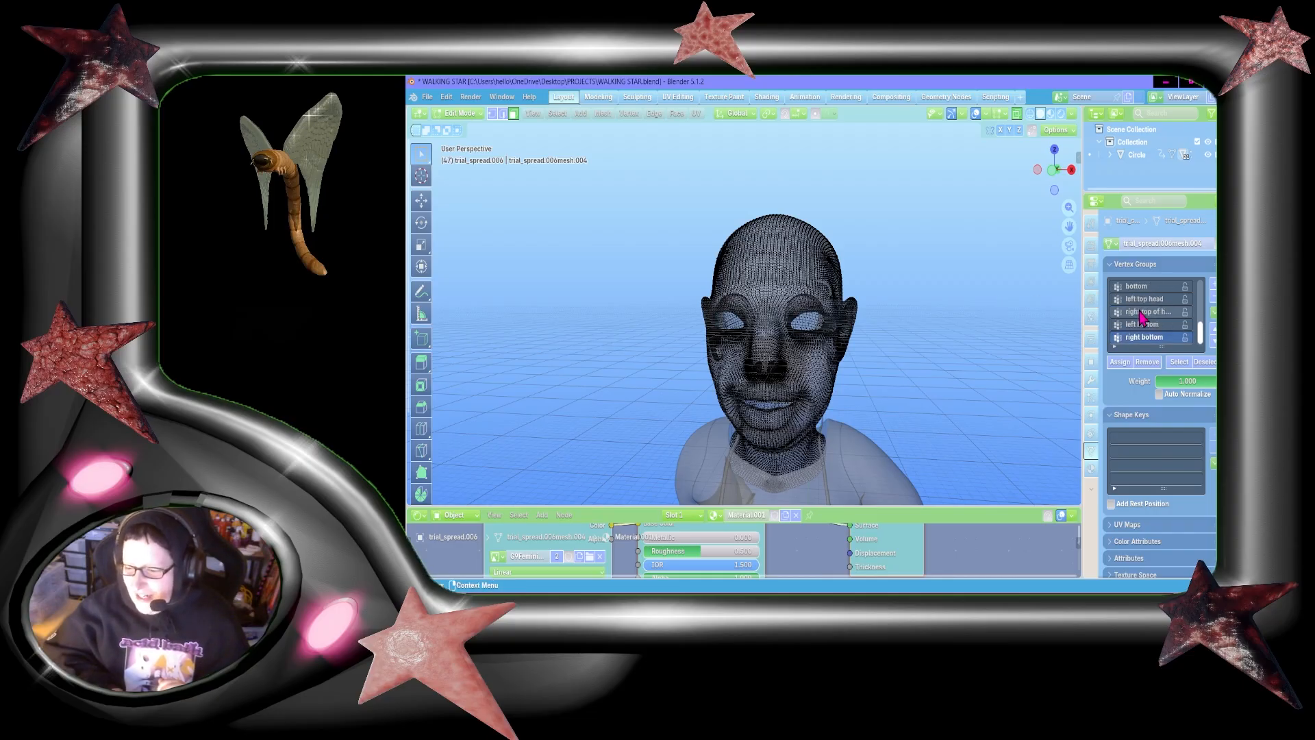
{"action": "middle_click_drag", "start_coordinate": [977, 371], "coordinate": [975, 370]}
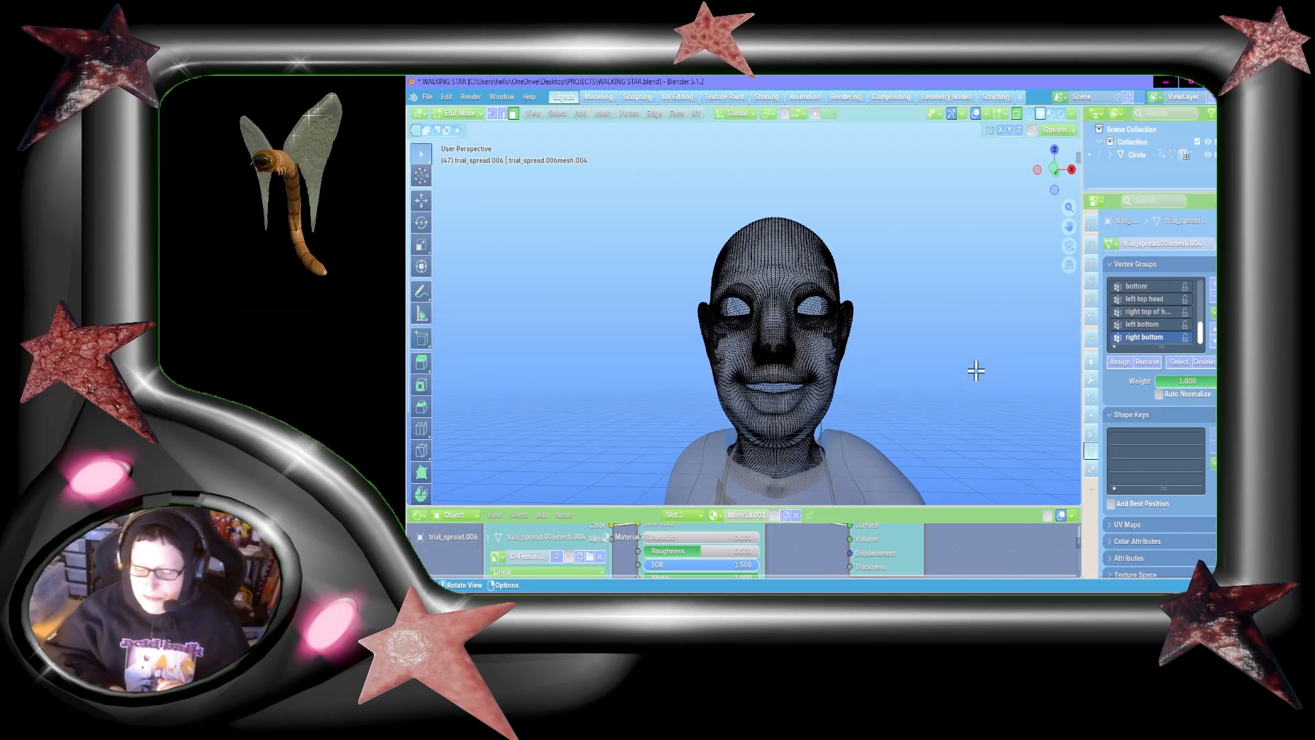
Step: Switch the head mesh from Edit Mode to Object Mode and deselect it
{"action": "left_click", "coordinate": [463, 113]}
{"action": "left_click", "coordinate": [467, 128]}
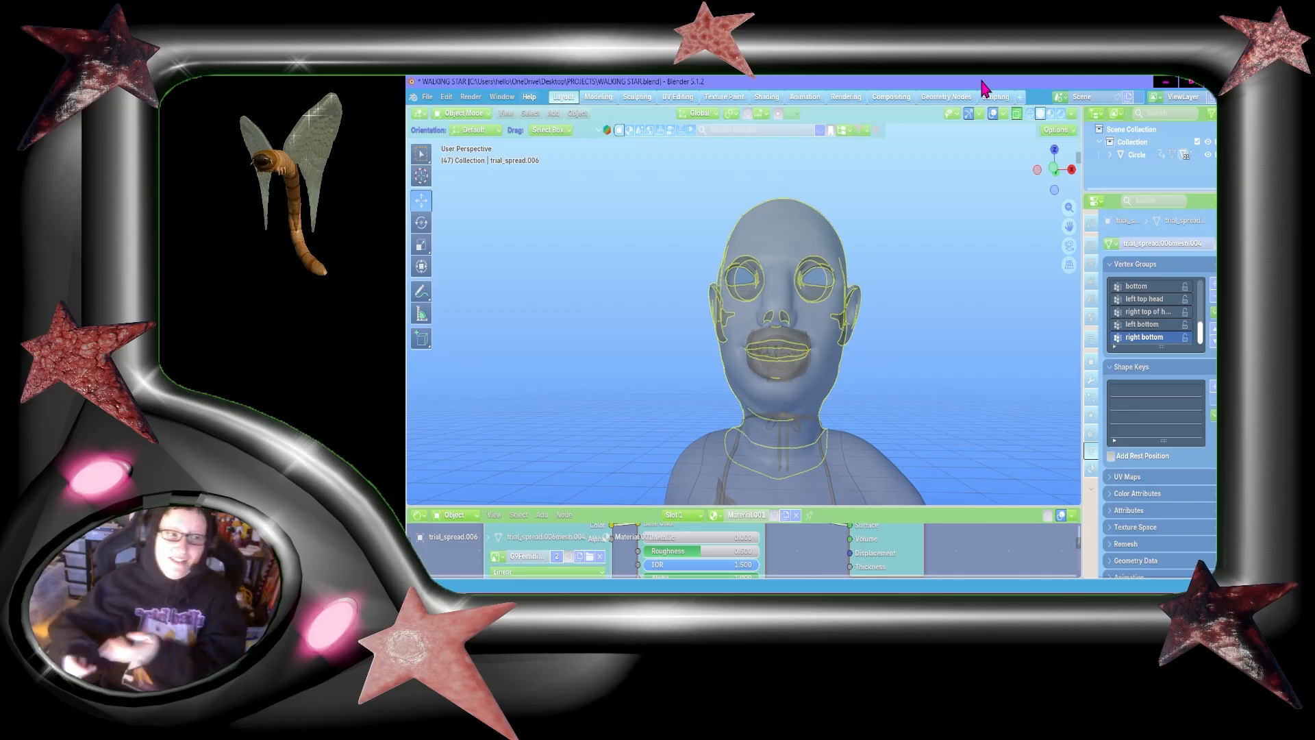
{"action": "left_click", "coordinate": [1037, 291]}
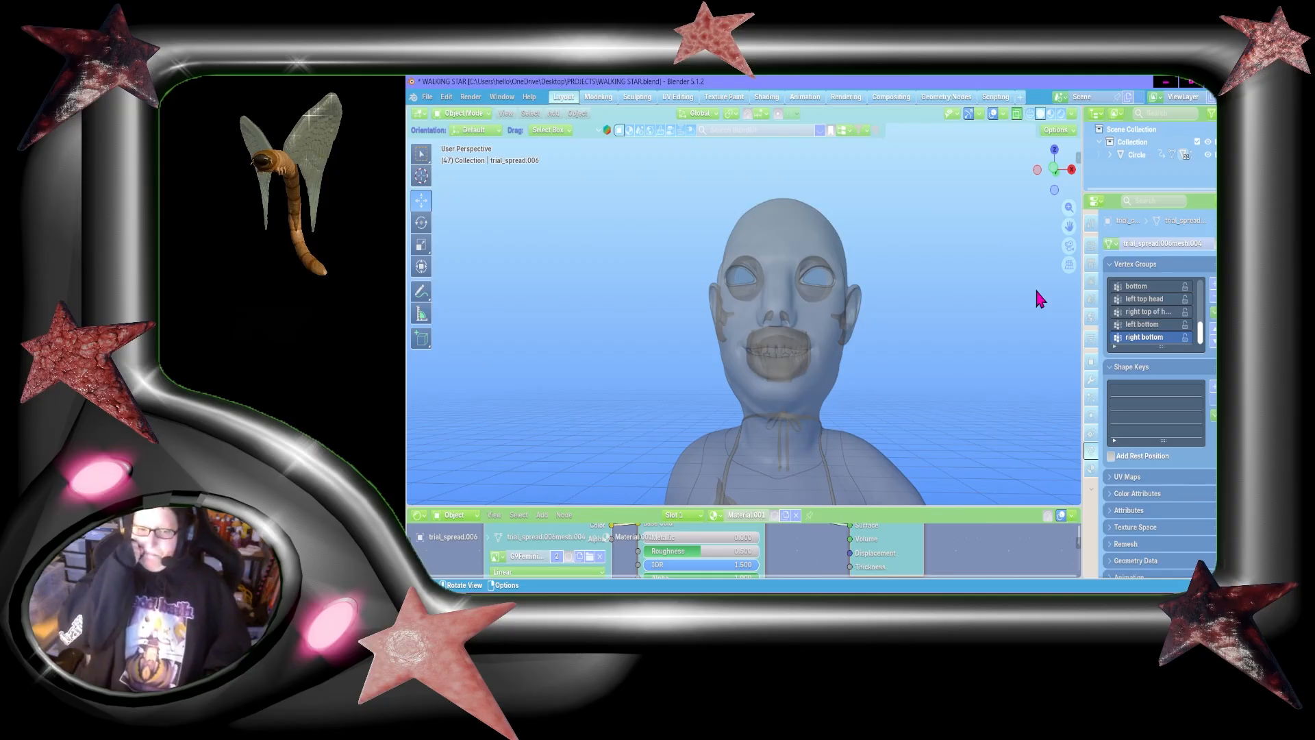
Step: Turn off X-ray display in the viewport and unhide all hidden objects
{"action": "left_click_drag", "start_coordinate": [1054, 171], "coordinate": [1055, 185]}
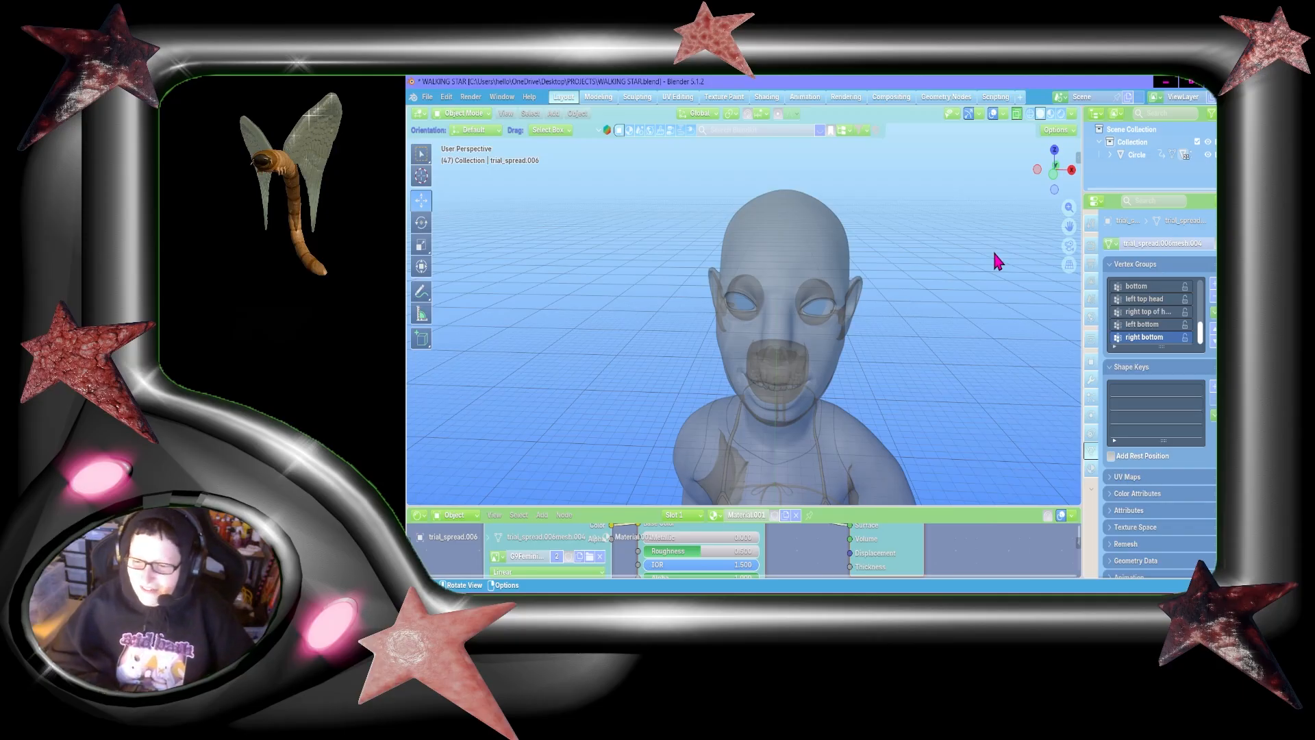
{"action": "left_click", "coordinate": [1015, 114]}
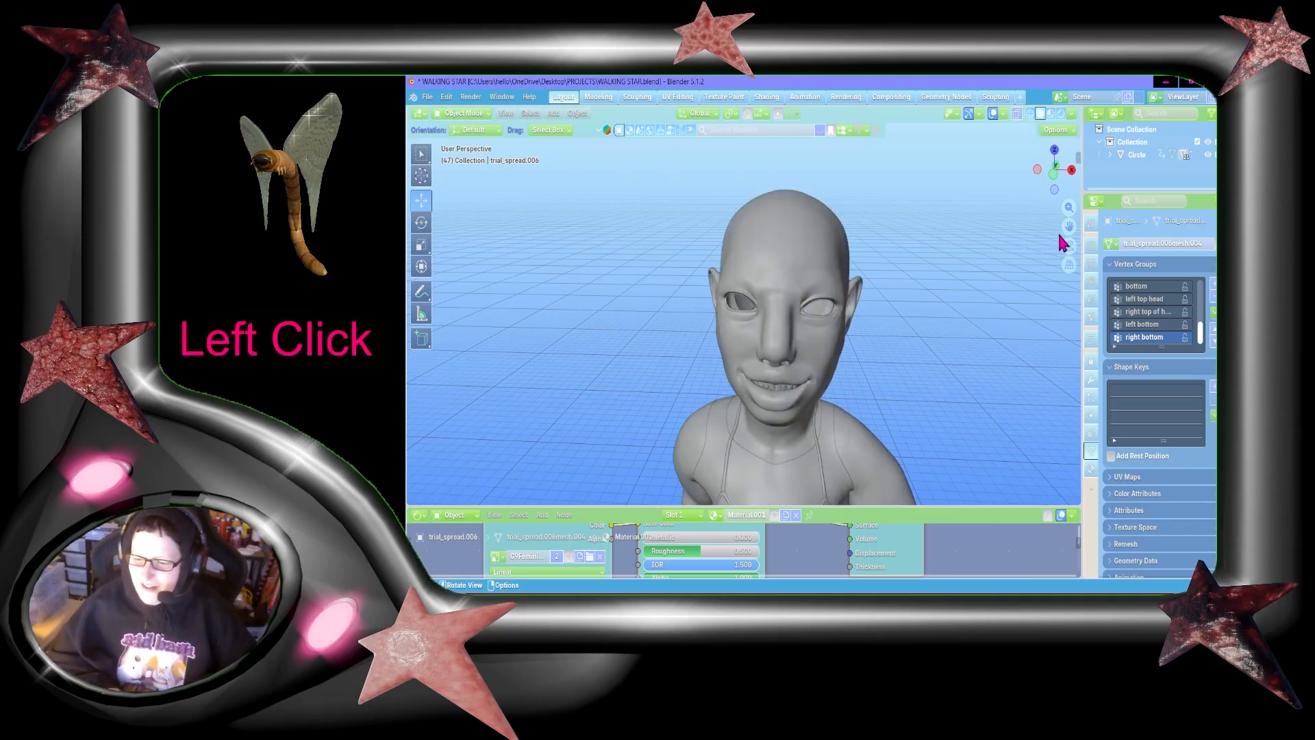
{"action": "left_click_drag", "start_coordinate": [1067, 228], "coordinate": [1077, 182]}
{"action": "key", "text": "alt+h"}
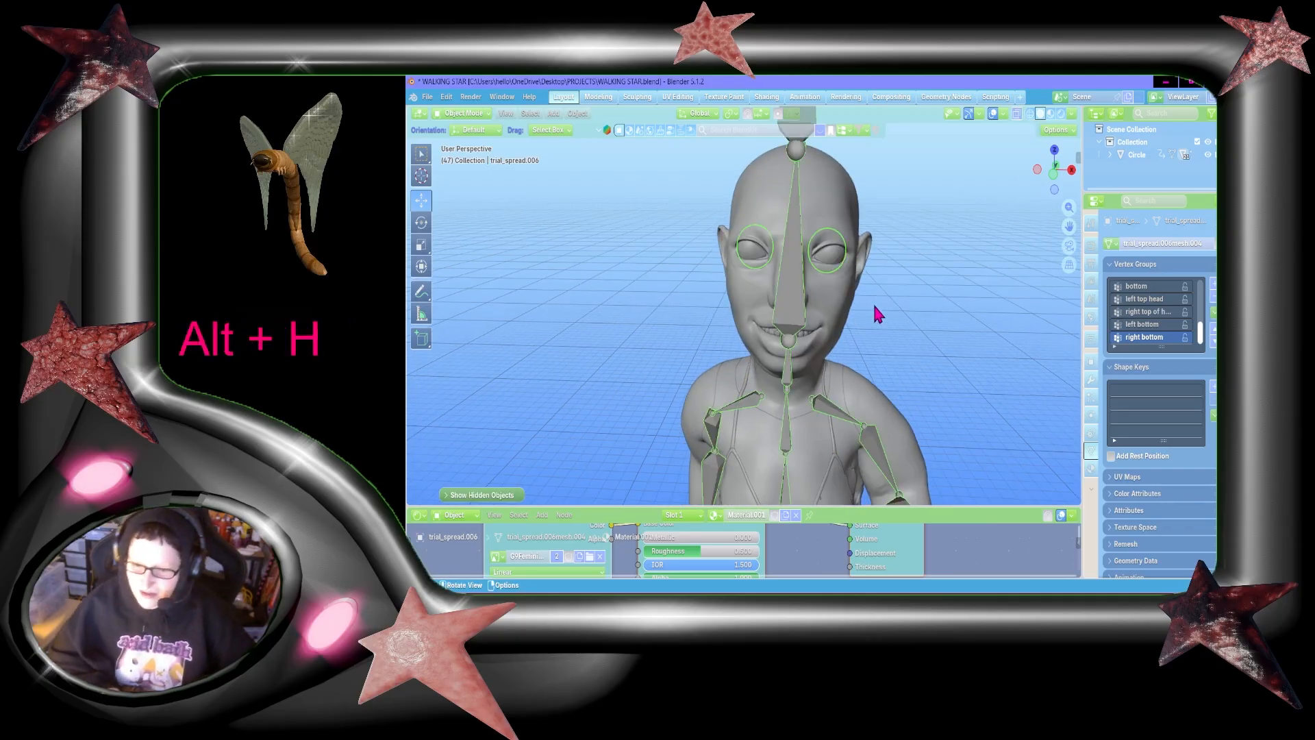
Step: Hide the armature, switch to the front orthographic view and save the file
{"action": "left_click", "coordinate": [784, 315]}
{"action": "key", "text": "h"}
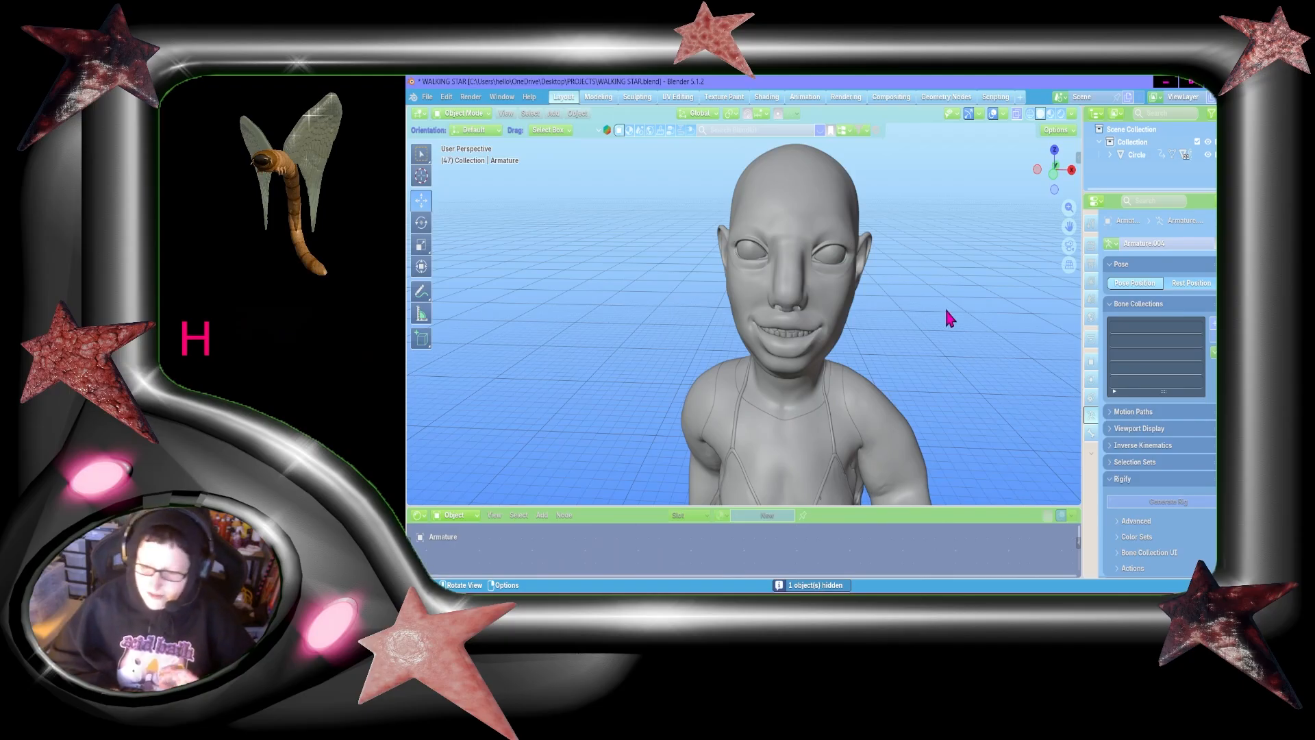
{"action": "left_click", "coordinate": [1055, 178]}
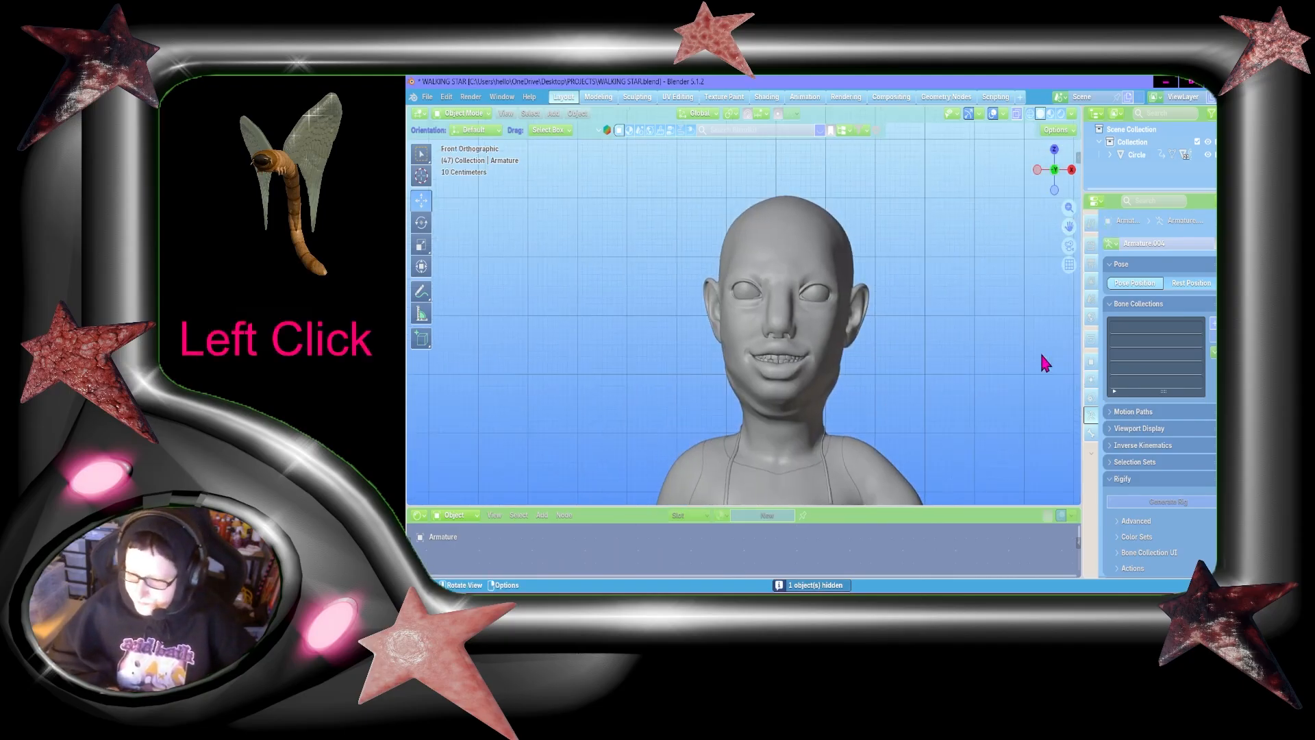
{"action": "key", "text": "ctrl+s"}
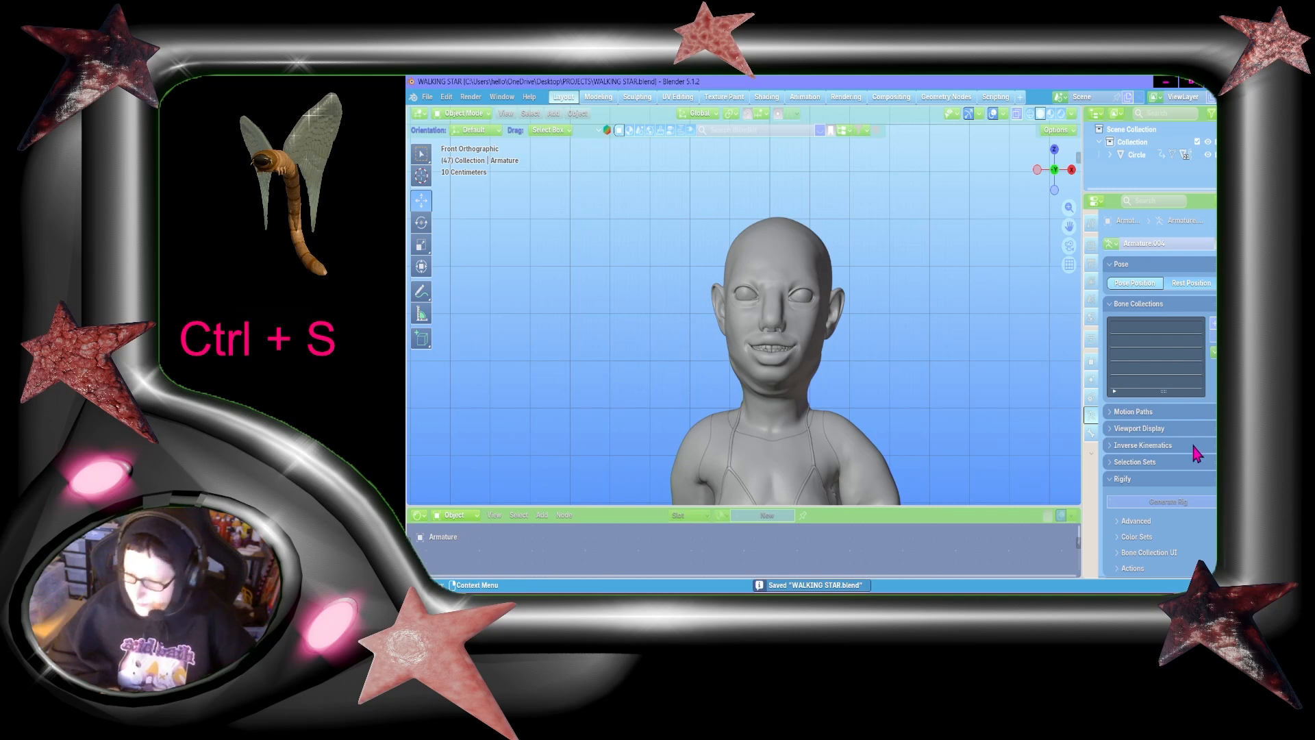
Step: Select the head mesh and add a new particle system of the Hair type to it
{"action": "left_click", "coordinate": [757, 289]}
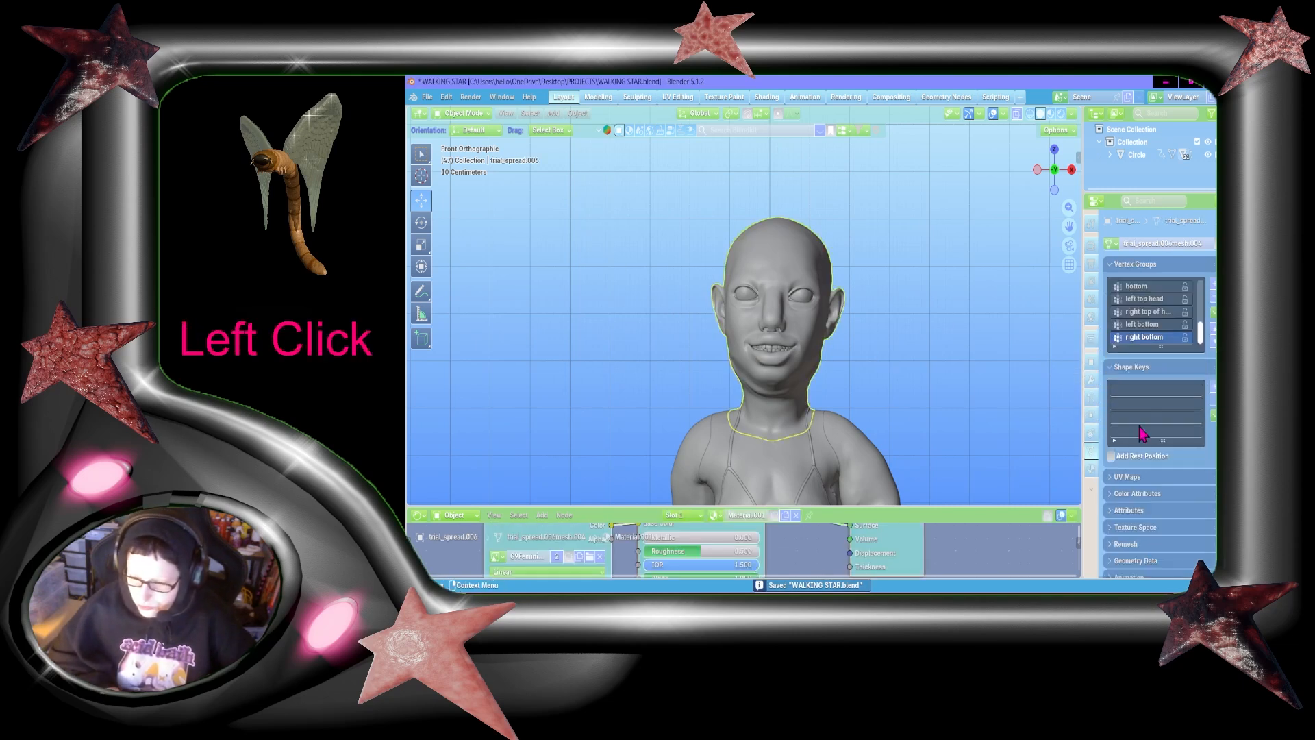
{"action": "left_click", "coordinate": [1091, 469]}
{"action": "left_click", "coordinate": [1139, 272]}
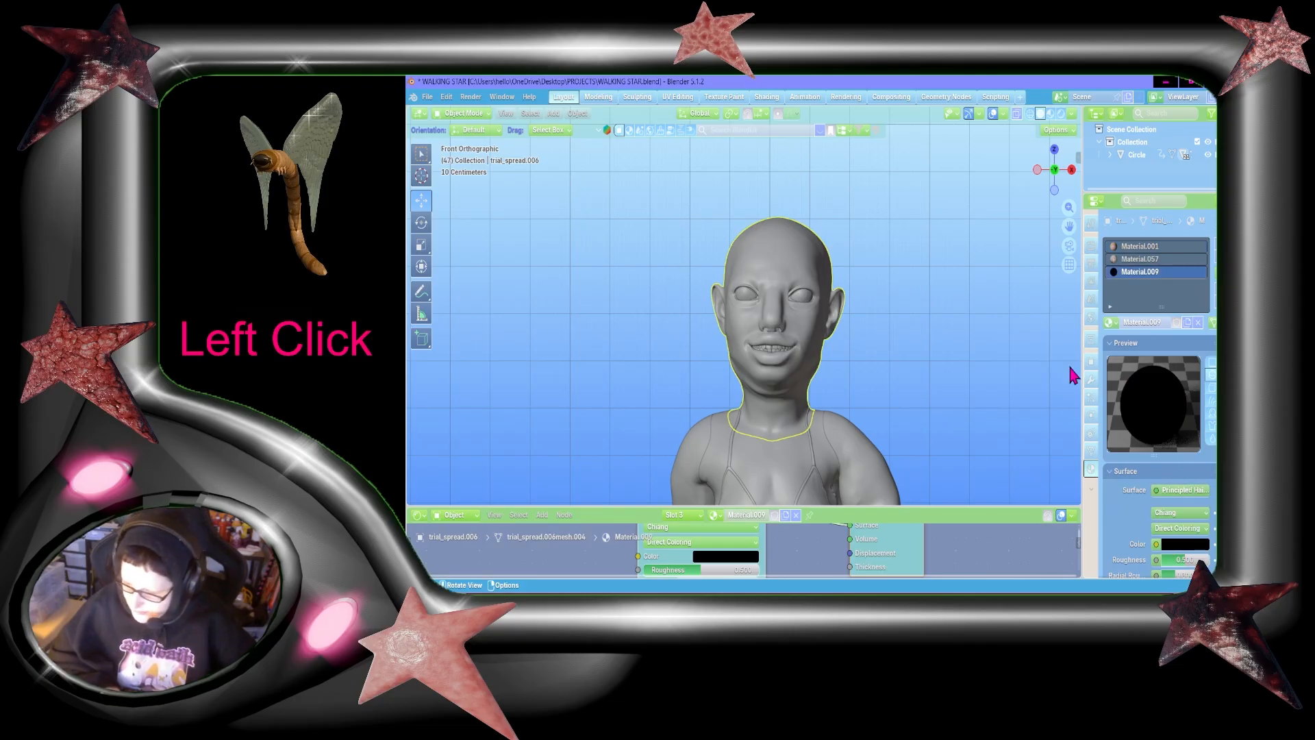
{"action": "left_click", "coordinate": [1091, 397]}
{"action": "left_click", "coordinate": [1205, 253]}
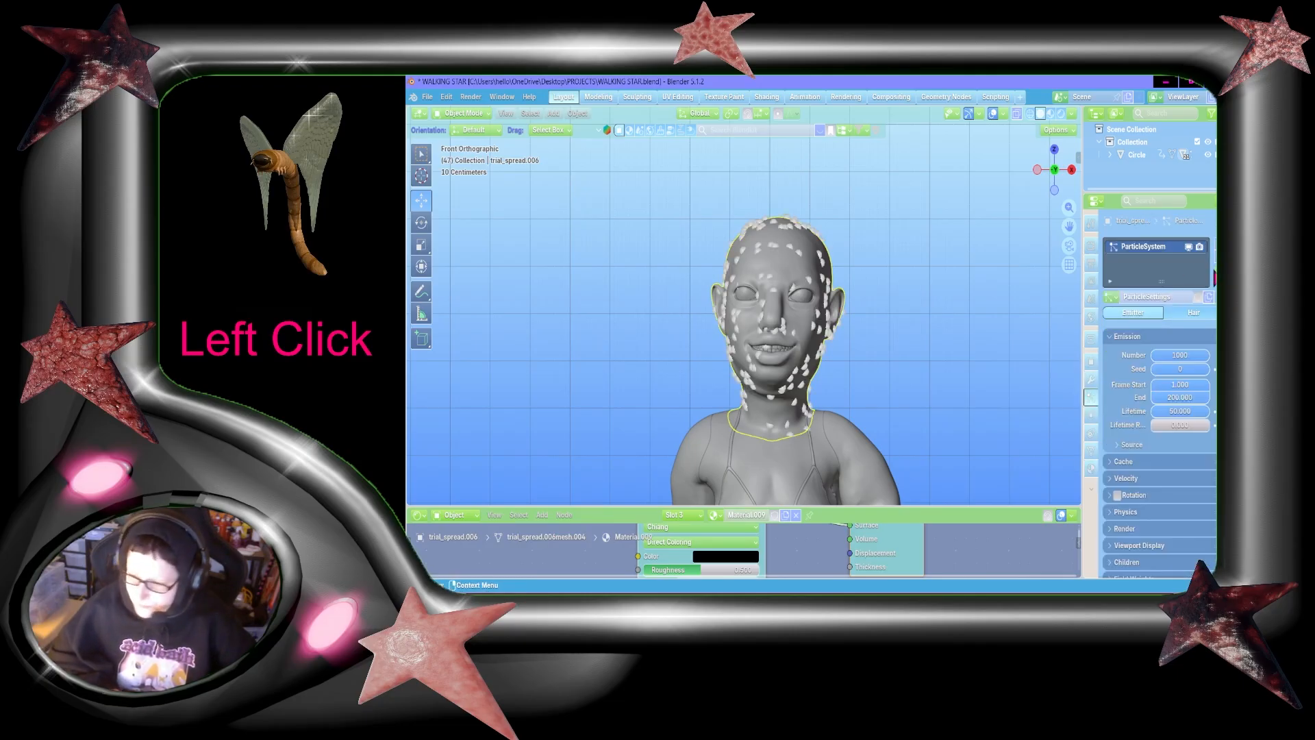
{"action": "left_click", "coordinate": [1180, 315]}
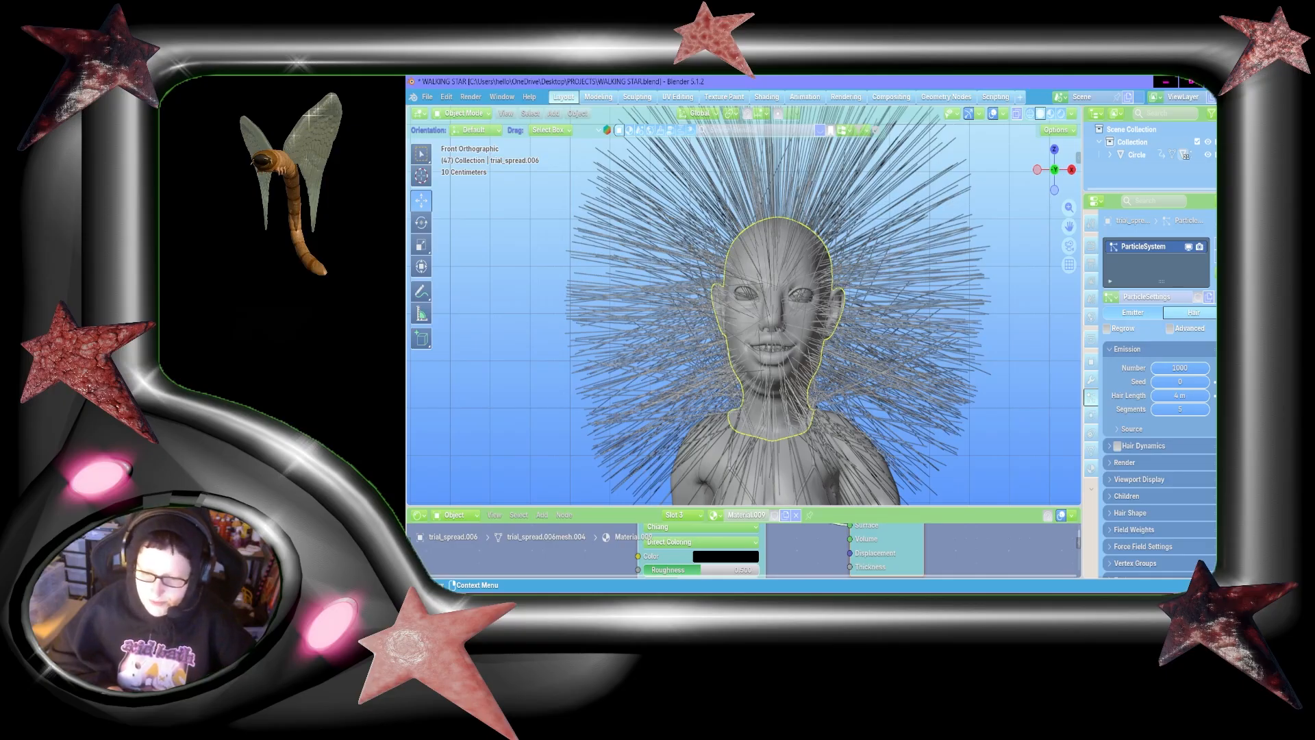
Step: Set the hair emission to a number of 300, a hair length of 2 m and 6 segments
{"action": "left_click", "coordinate": [1180, 367]}
{"action": "type", "text": "300"}
{"action": "key", "text": "Return"}
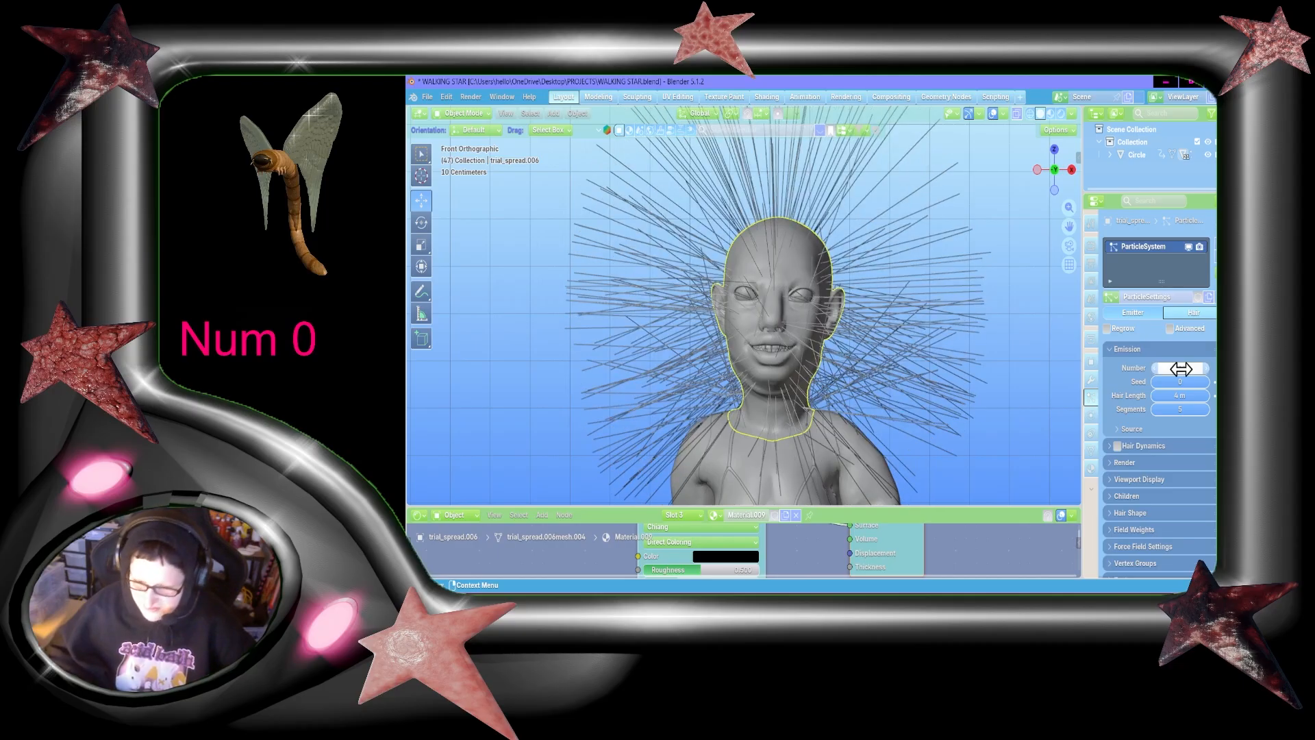
{"action": "scroll", "coordinate": [1181, 369], "scroll_direction": "down", "scroll_amount": 1}
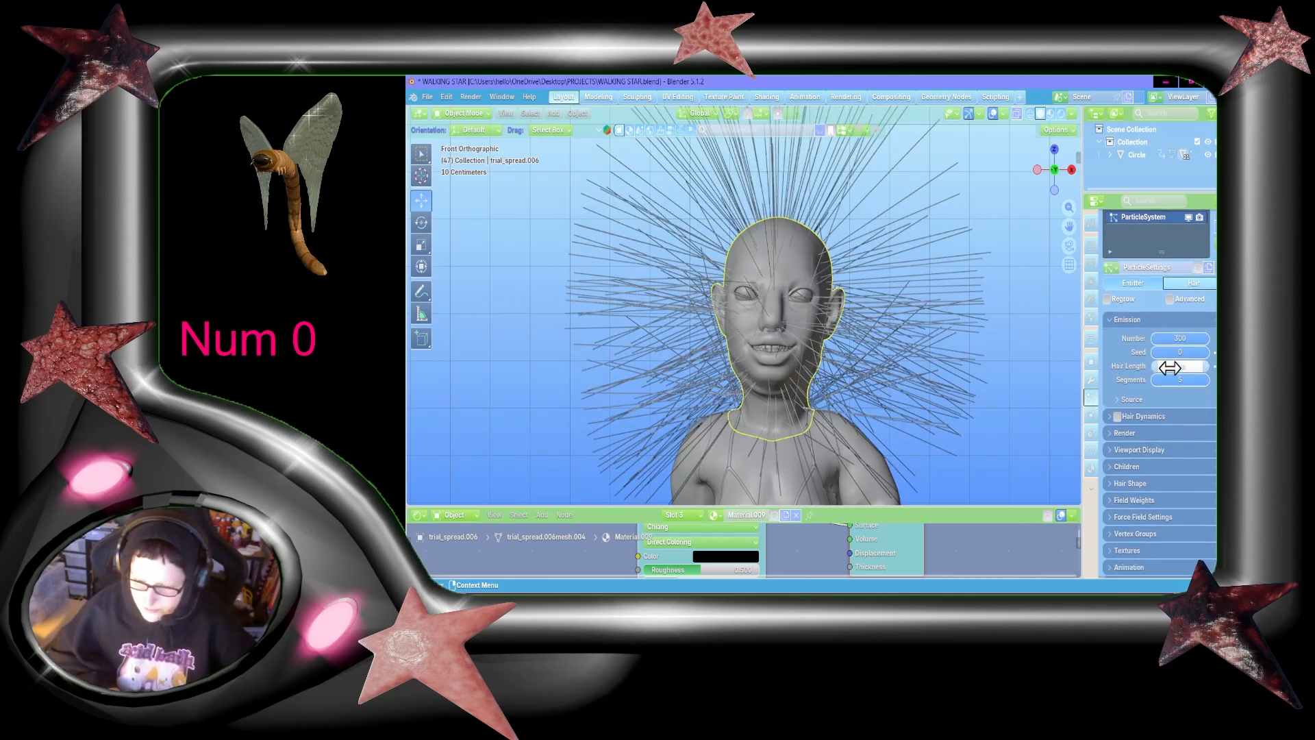
{"action": "left_click", "coordinate": [1194, 370]}
{"action": "type", "text": "2"}
{"action": "key", "text": "Return"}
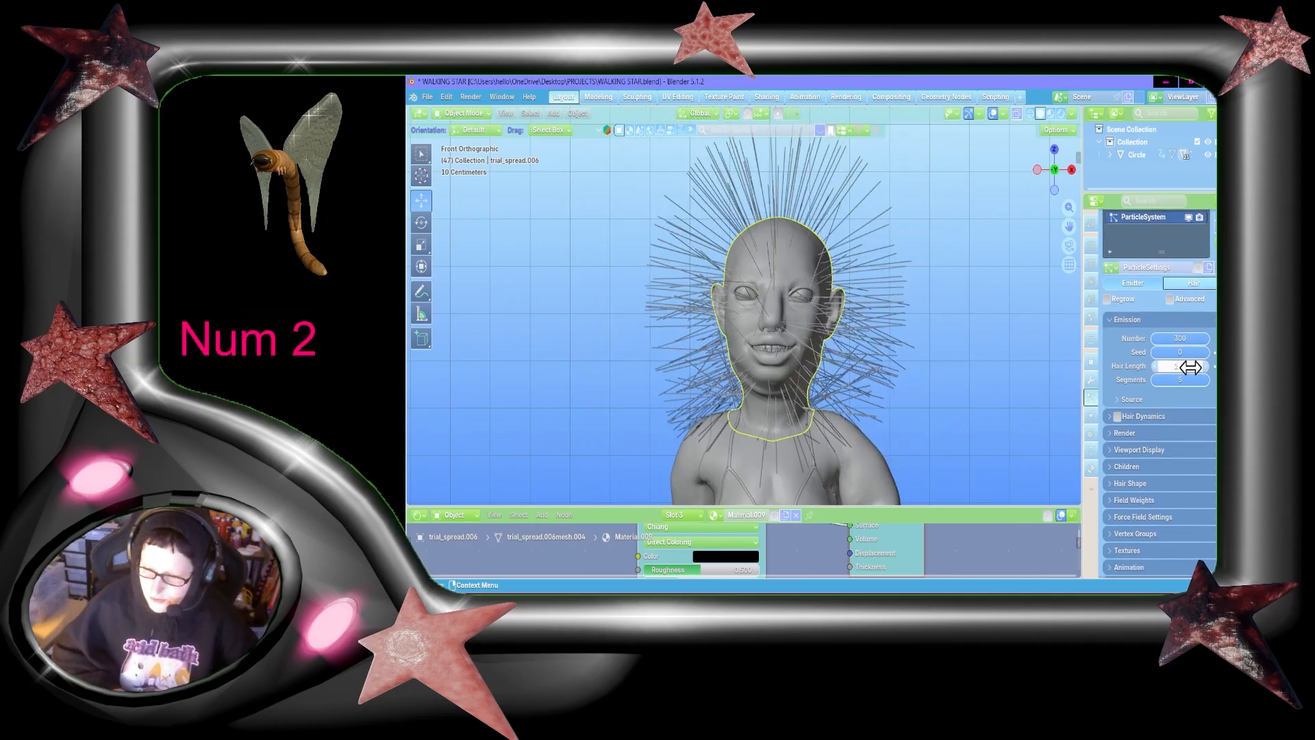
{"action": "scroll", "coordinate": [1146, 367], "scroll_direction": "down", "scroll_amount": 1}
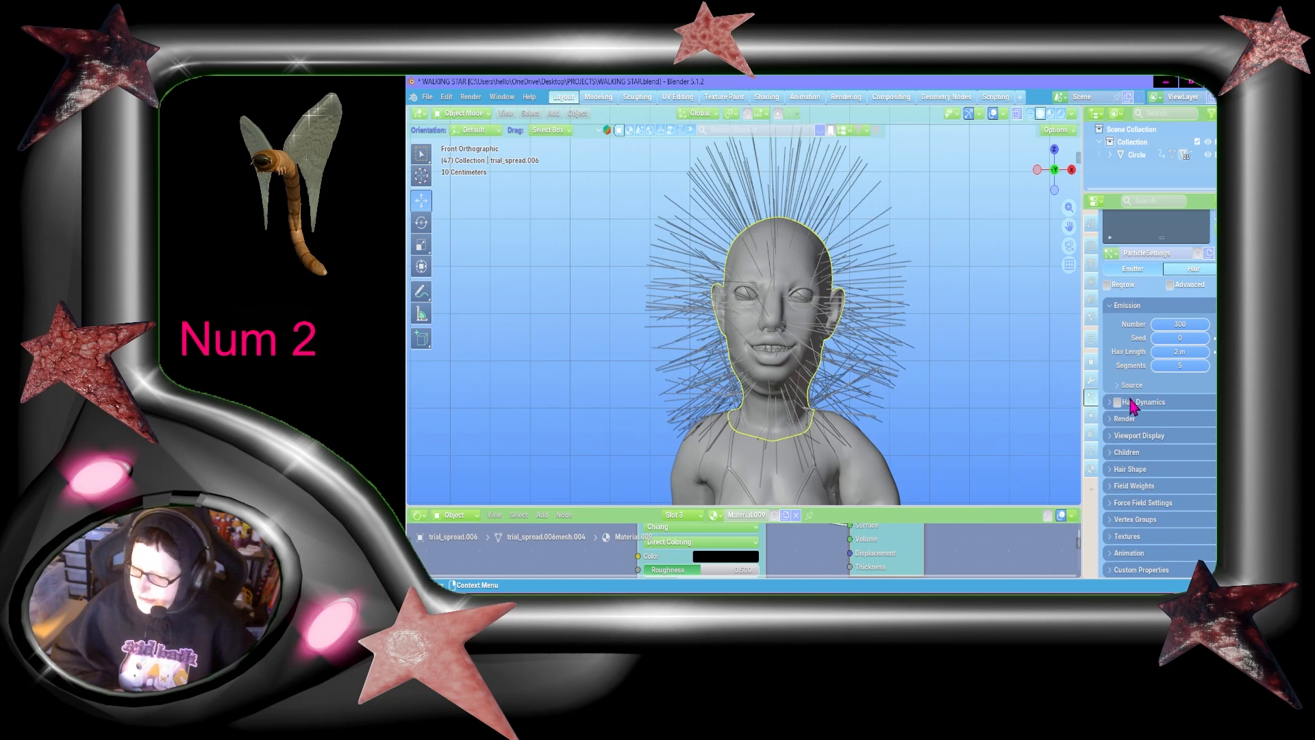
{"action": "left_click", "coordinate": [1177, 365]}
{"action": "type", "text": "6"}
{"action": "key", "text": "Return"}
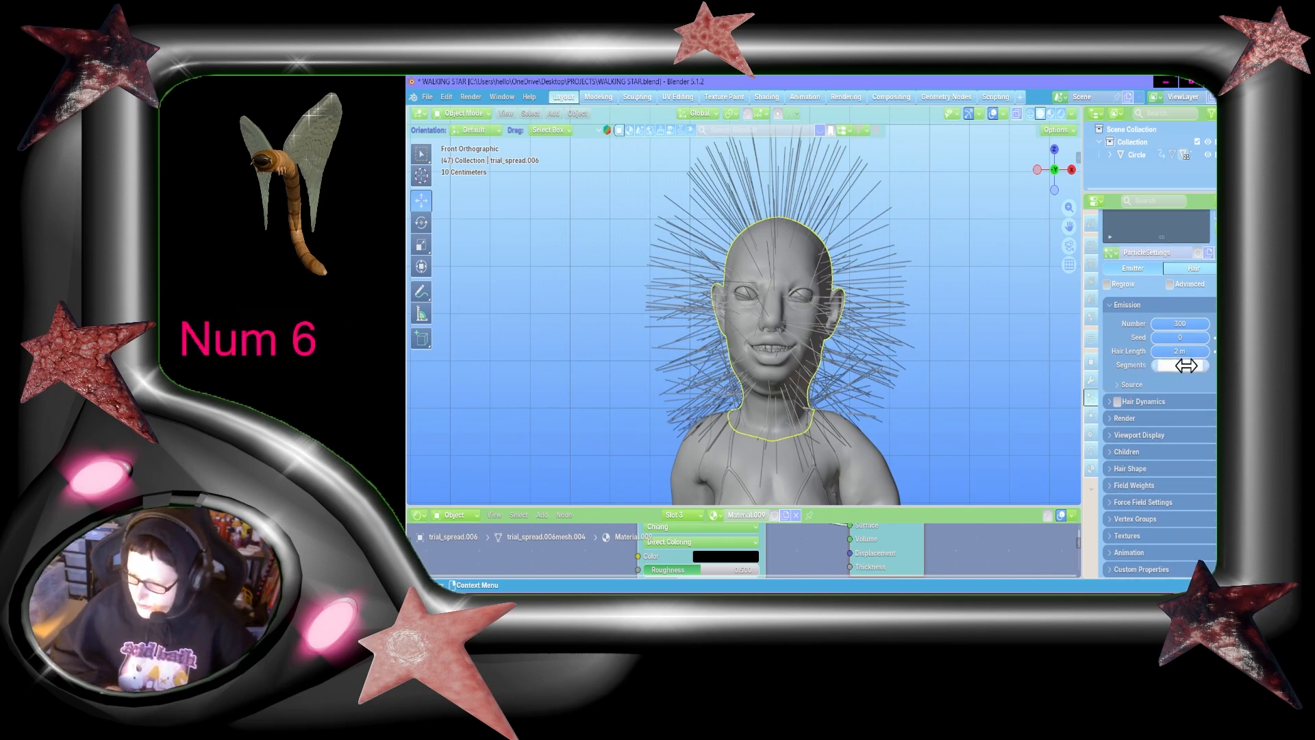
Step: Assign Material.009 as the render material of the hair particle system
{"action": "left_click", "coordinate": [1146, 420]}
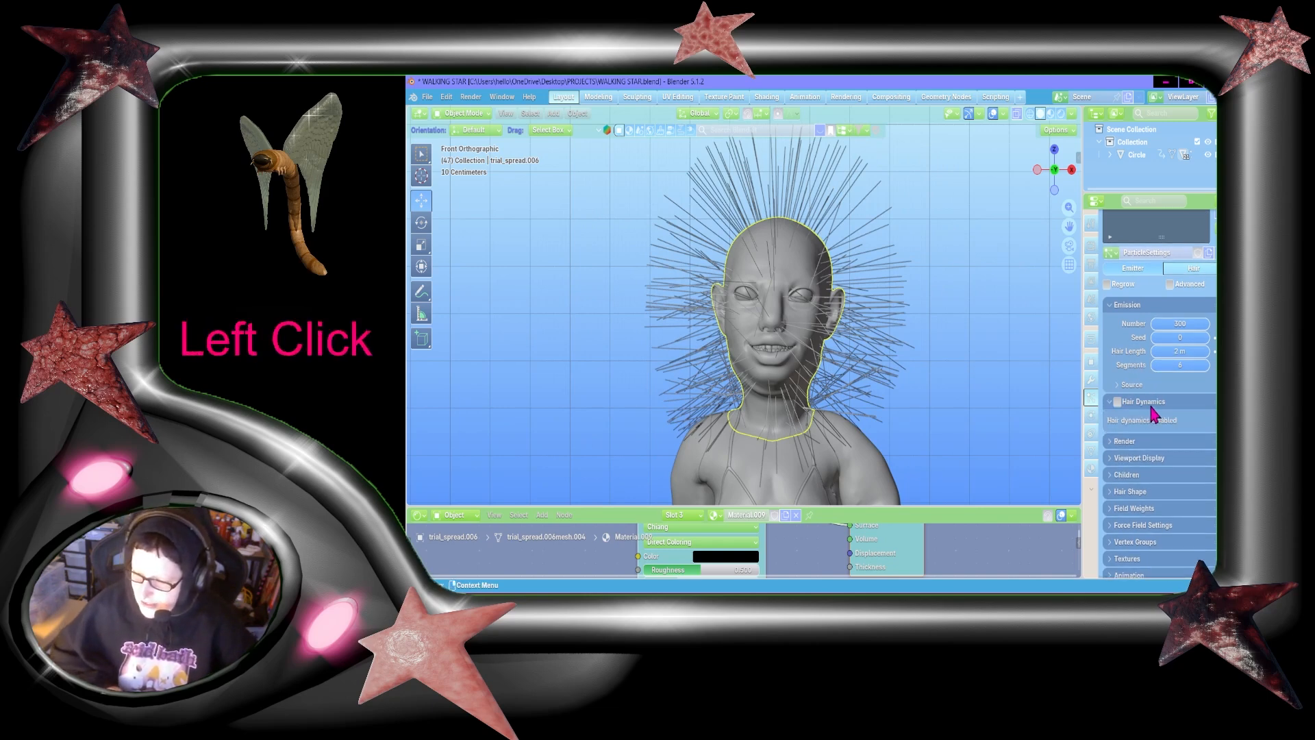
{"action": "scroll", "coordinate": [1207, 446], "scroll_direction": "down", "scroll_amount": 5}
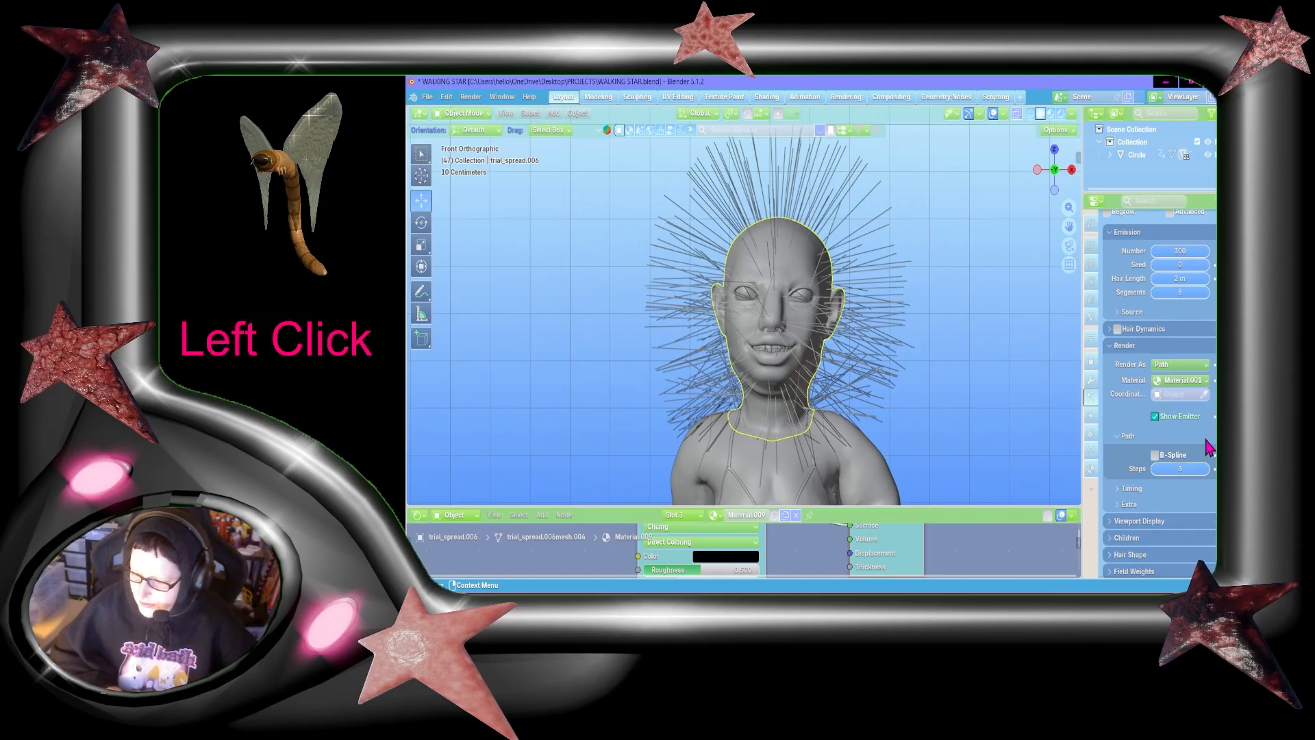
{"action": "left_click", "coordinate": [1164, 384]}
{"action": "left_click", "coordinate": [1165, 429]}
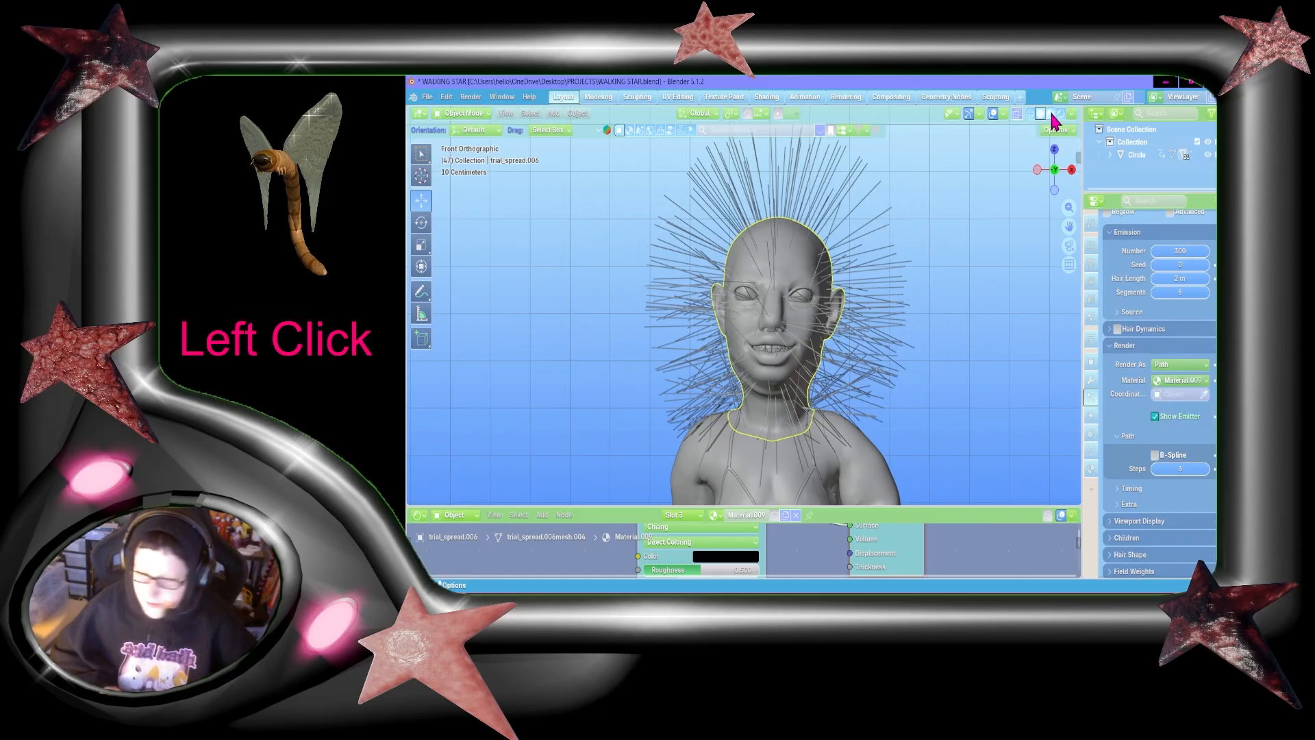
Step: Split the 3D viewport into two side-by-side views, keeping one narrow and the other wide
{"action": "left_click_drag", "start_coordinate": [410, 109], "coordinate": [728, 206]}
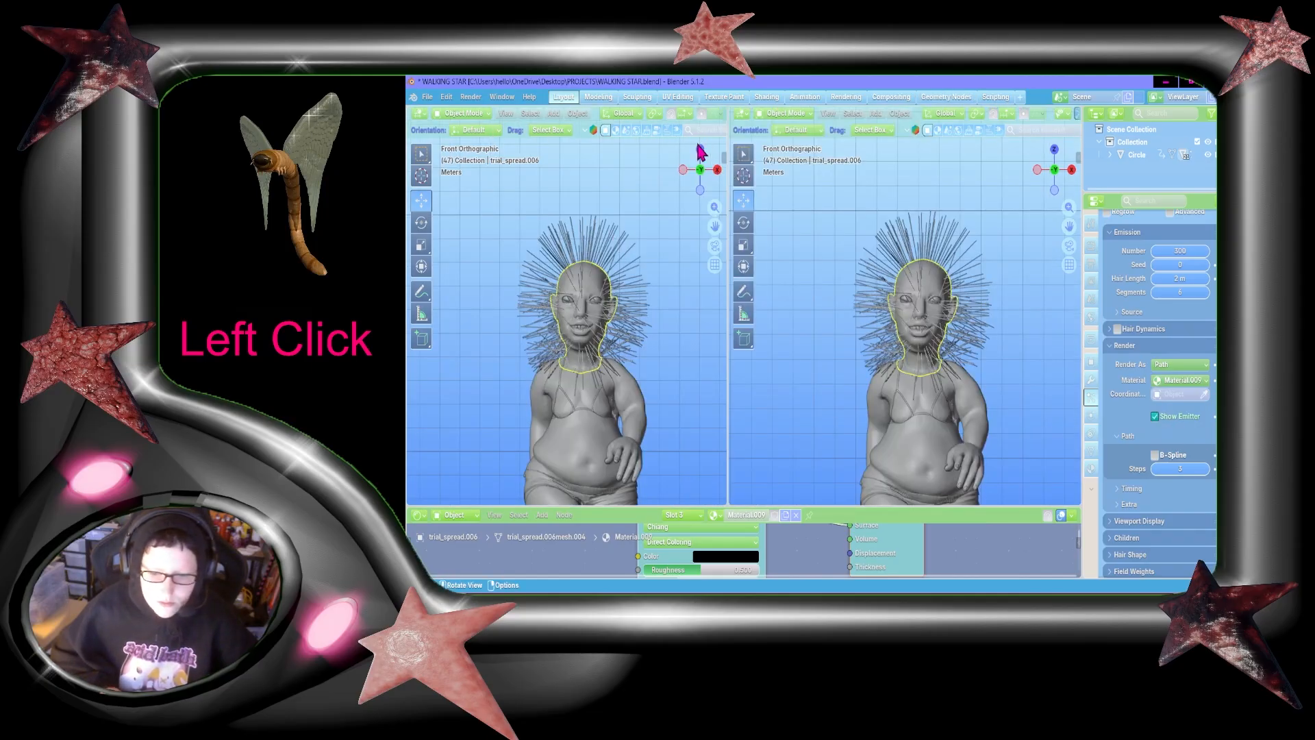
{"action": "left_click_drag", "start_coordinate": [726, 132], "coordinate": [514, 147]}
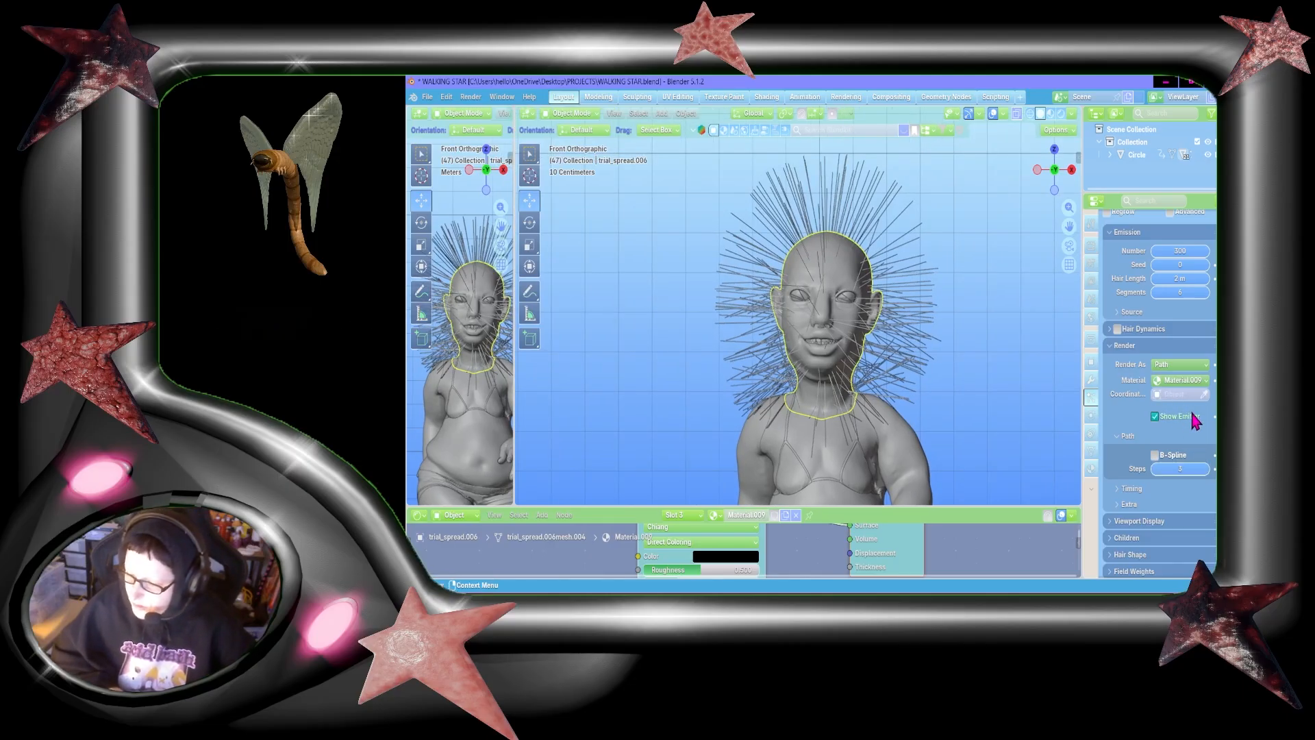
Step: Set the render path steps of the hair to 6
{"action": "scroll", "coordinate": [1190, 411], "scroll_direction": "down", "scroll_amount": 3}
{"action": "left_click", "coordinate": [1186, 382]}
{"action": "type", "text": "6"}
{"action": "key", "text": "Return"}
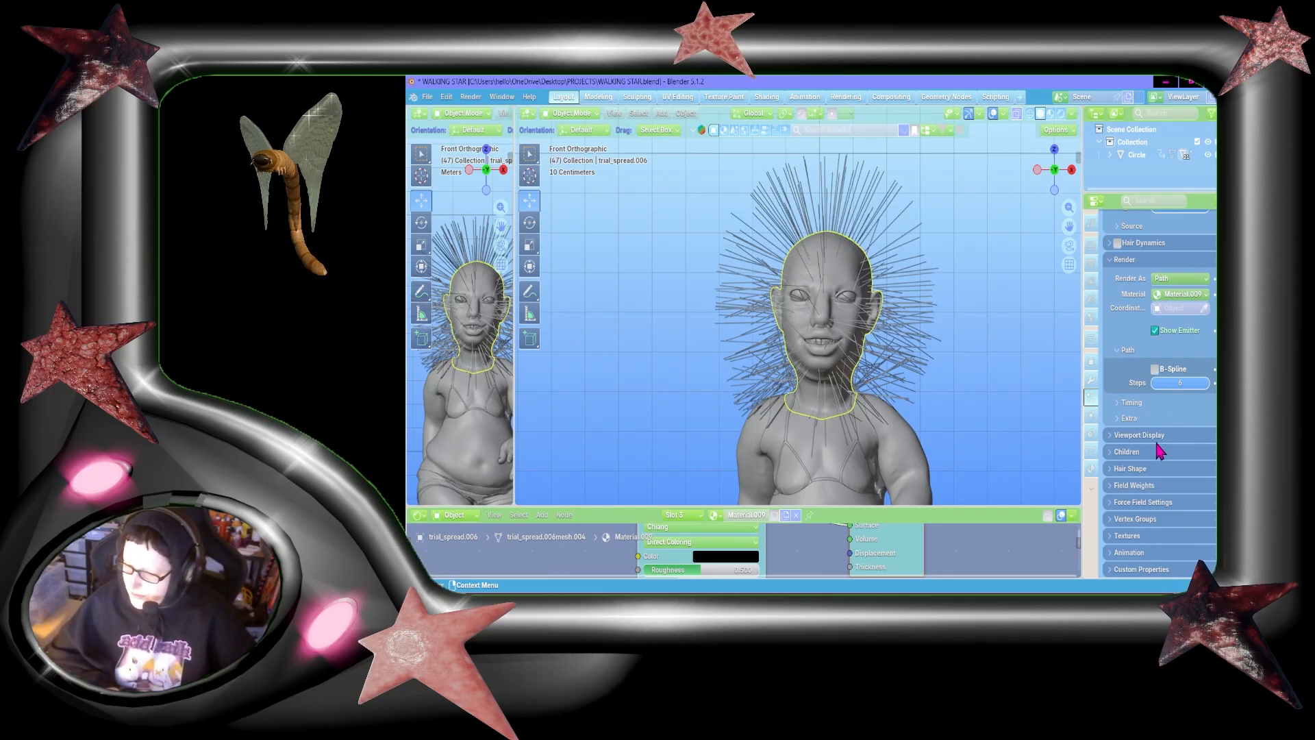
{"action": "scroll", "coordinate": [1157, 353], "scroll_direction": "up", "scroll_amount": 3}
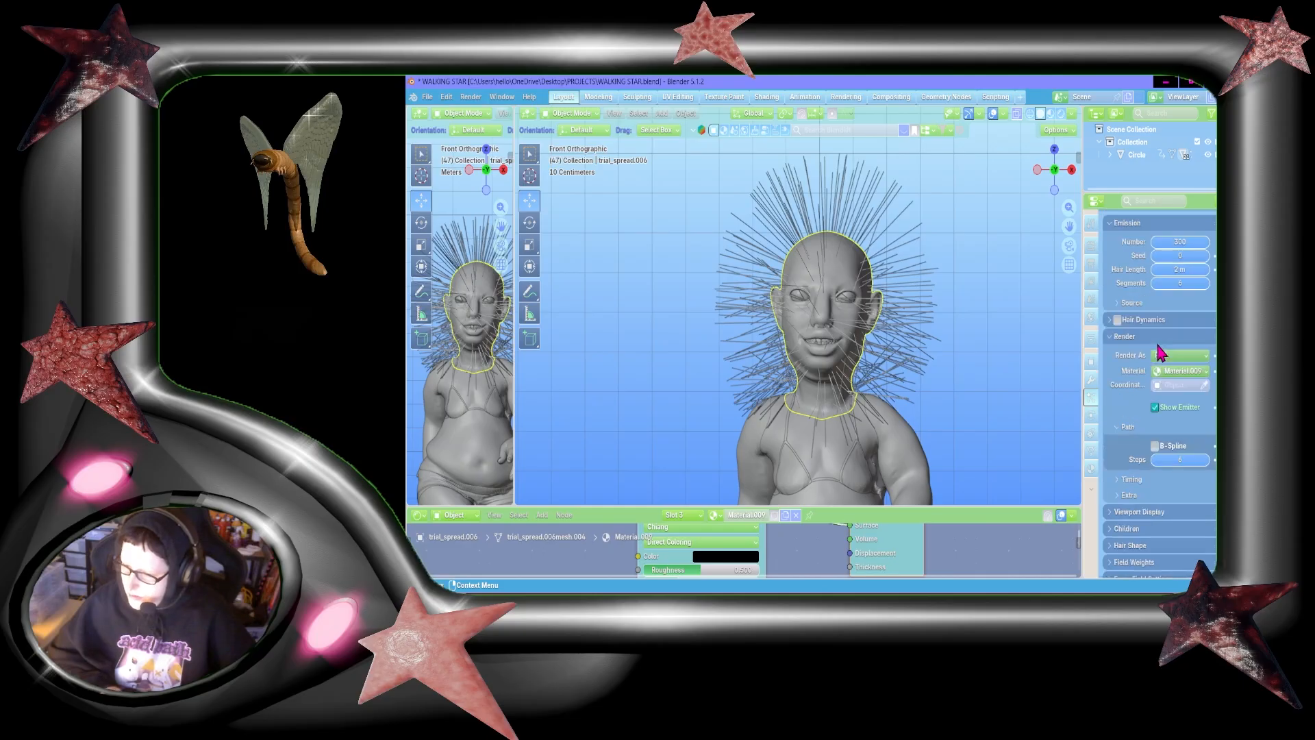
{"action": "scroll", "coordinate": [1163, 383], "scroll_direction": "down", "scroll_amount": 3}
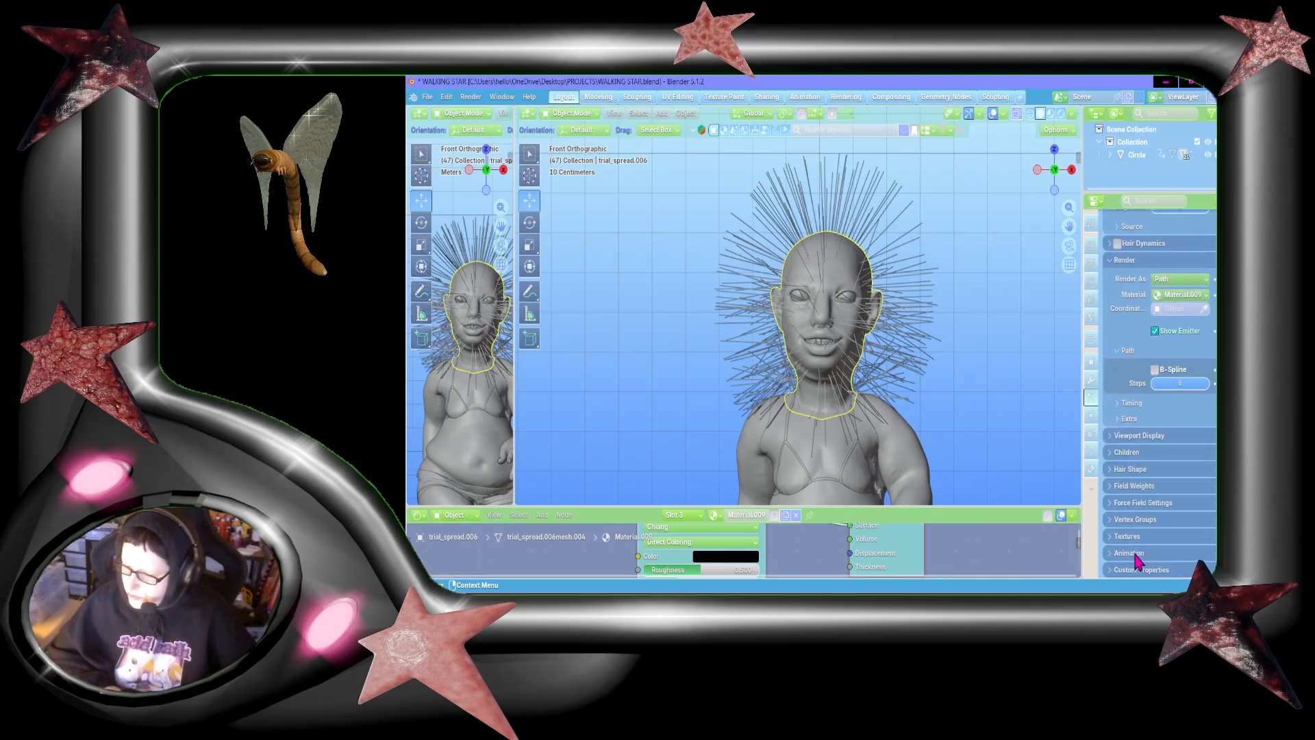
Step: Limit the hair density to the "left bottom" vertex group
{"action": "left_click", "coordinate": [1144, 520]}
{"action": "scroll", "coordinate": [1200, 538], "scroll_direction": "down", "scroll_amount": 3}
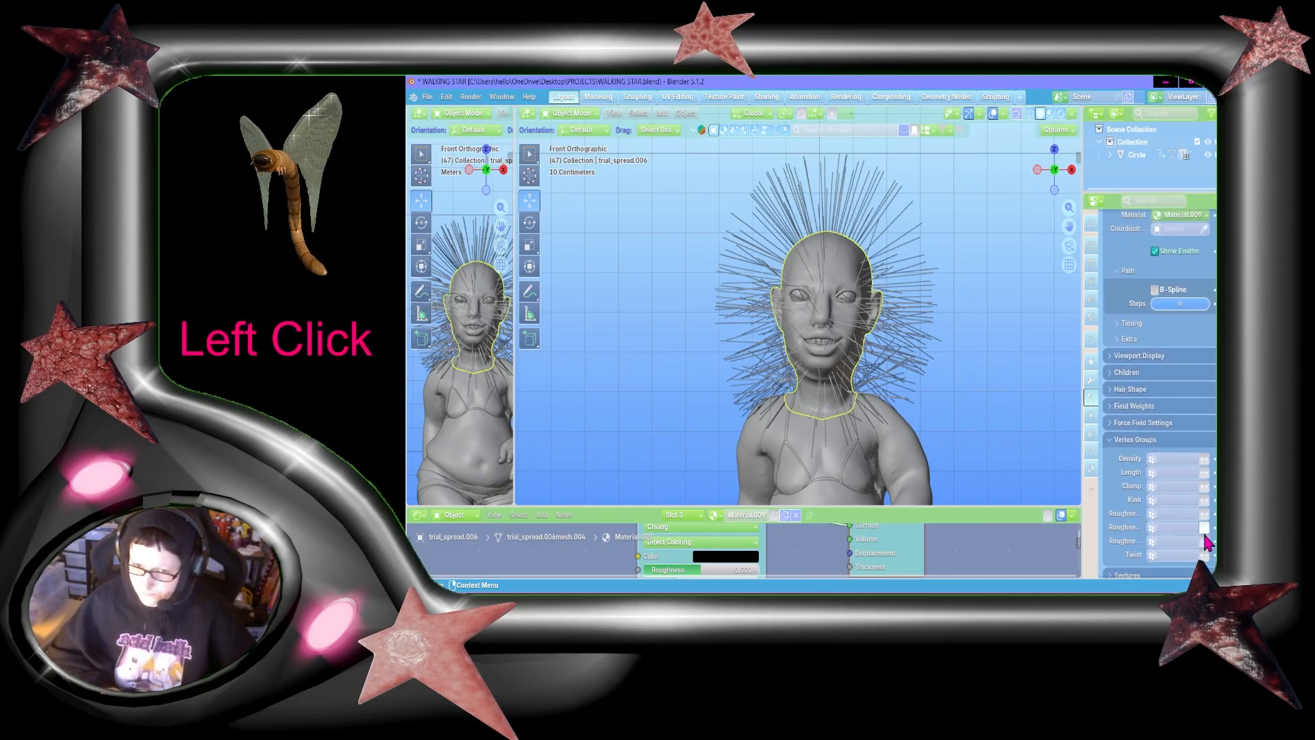
{"action": "left_click", "coordinate": [1172, 458]}
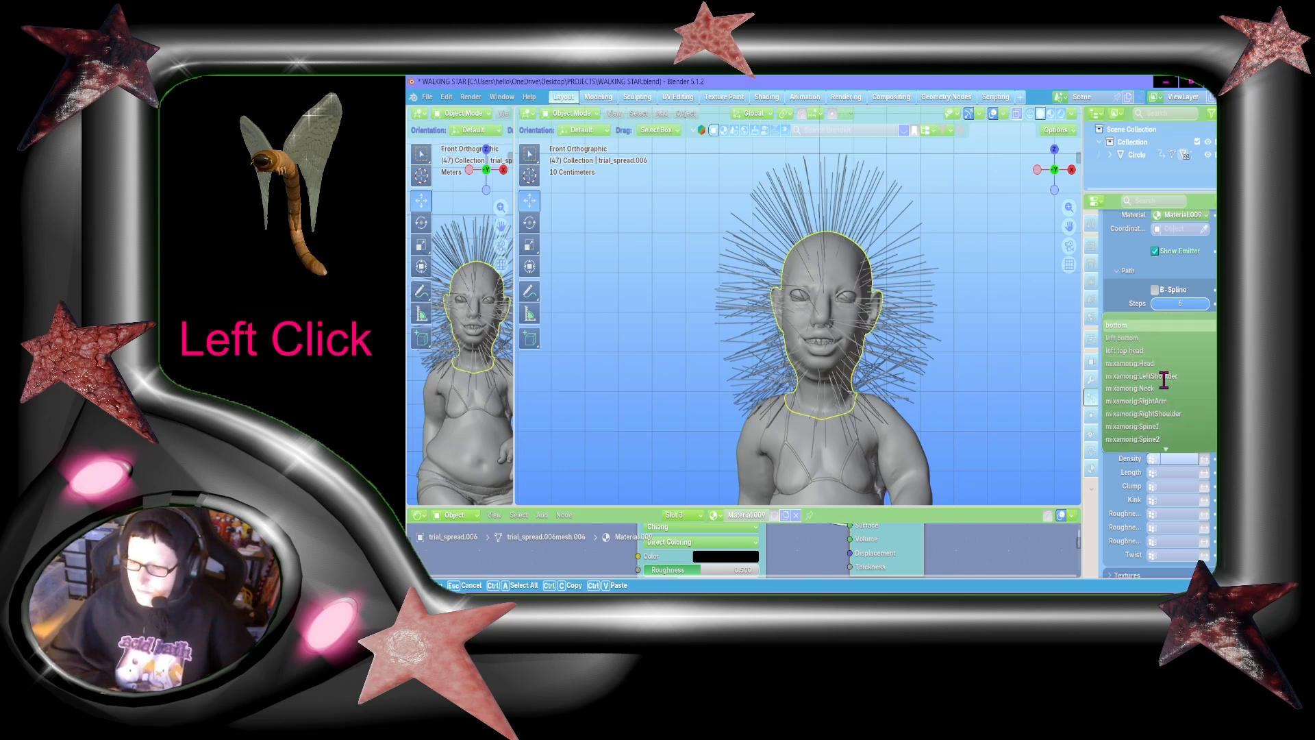
{"action": "scroll", "coordinate": [1163, 381], "scroll_direction": "down", "scroll_amount": 9}
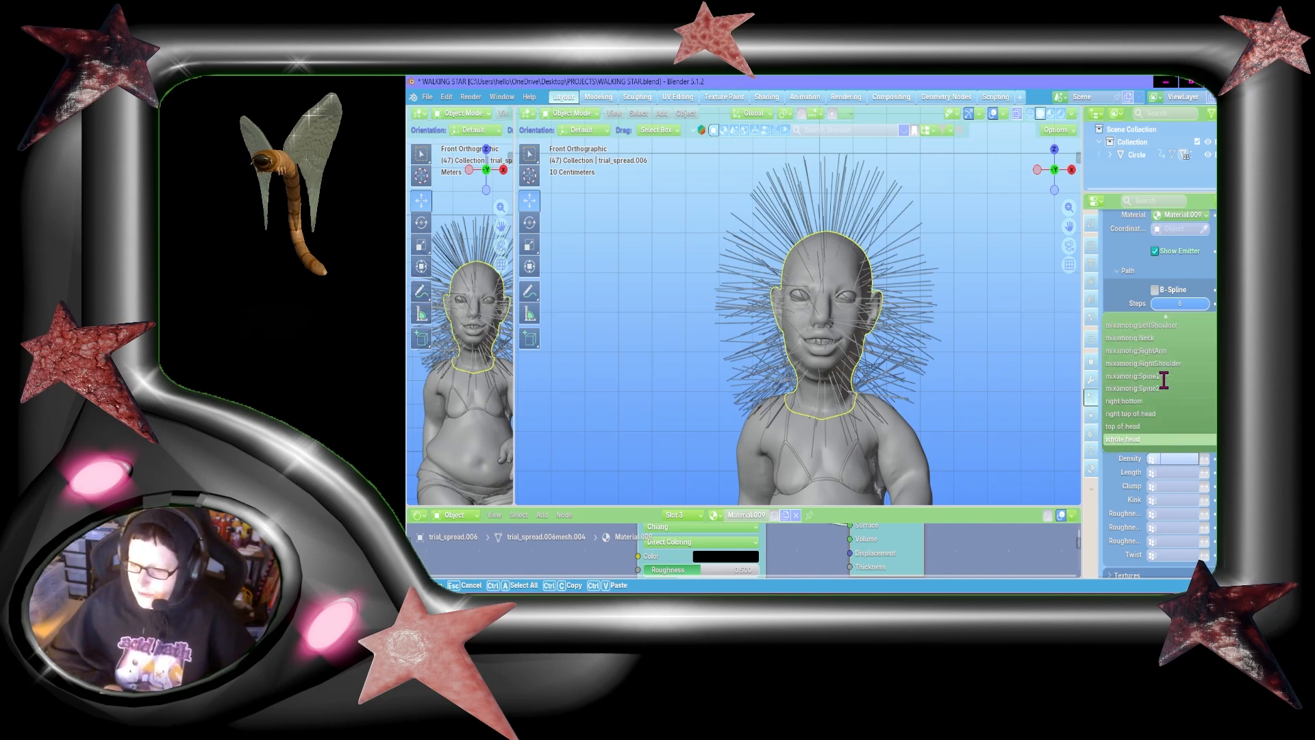
{"action": "left_click", "coordinate": [1126, 510]}
{"action": "left_click", "coordinate": [1179, 460]}
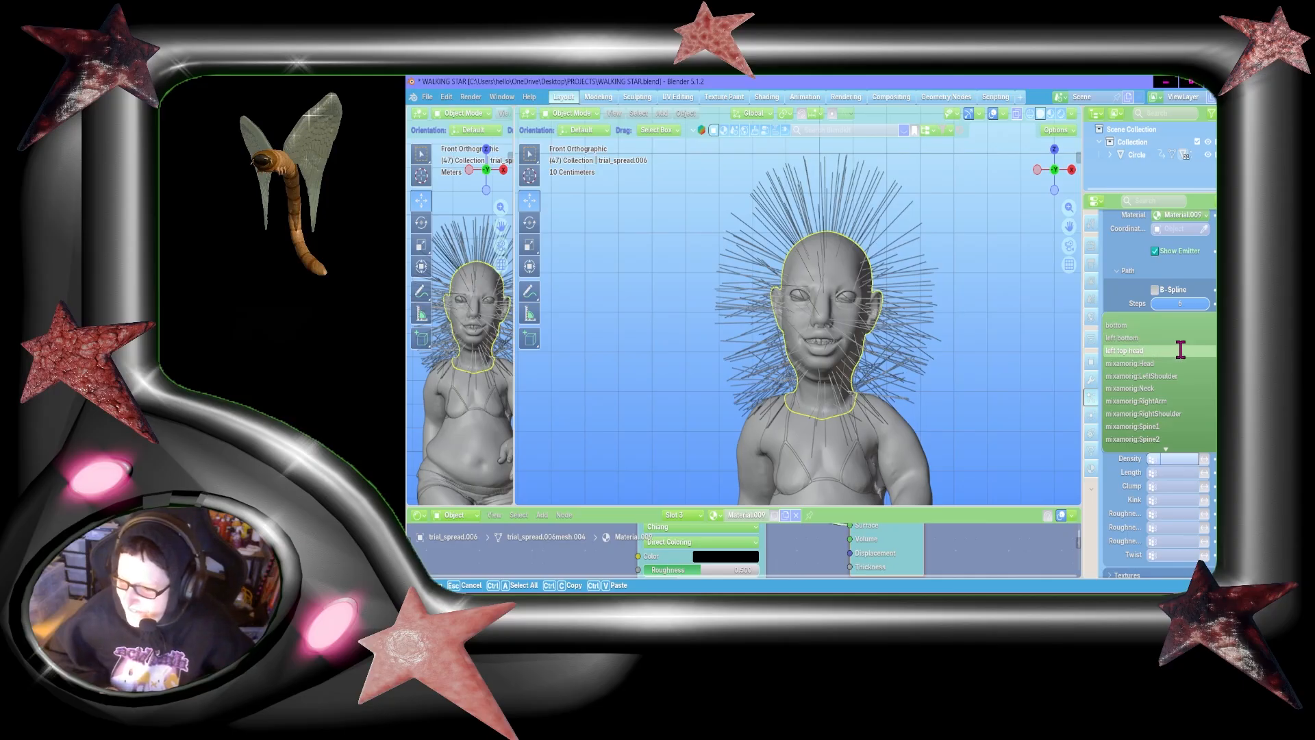
{"action": "left_click", "coordinate": [1125, 338]}
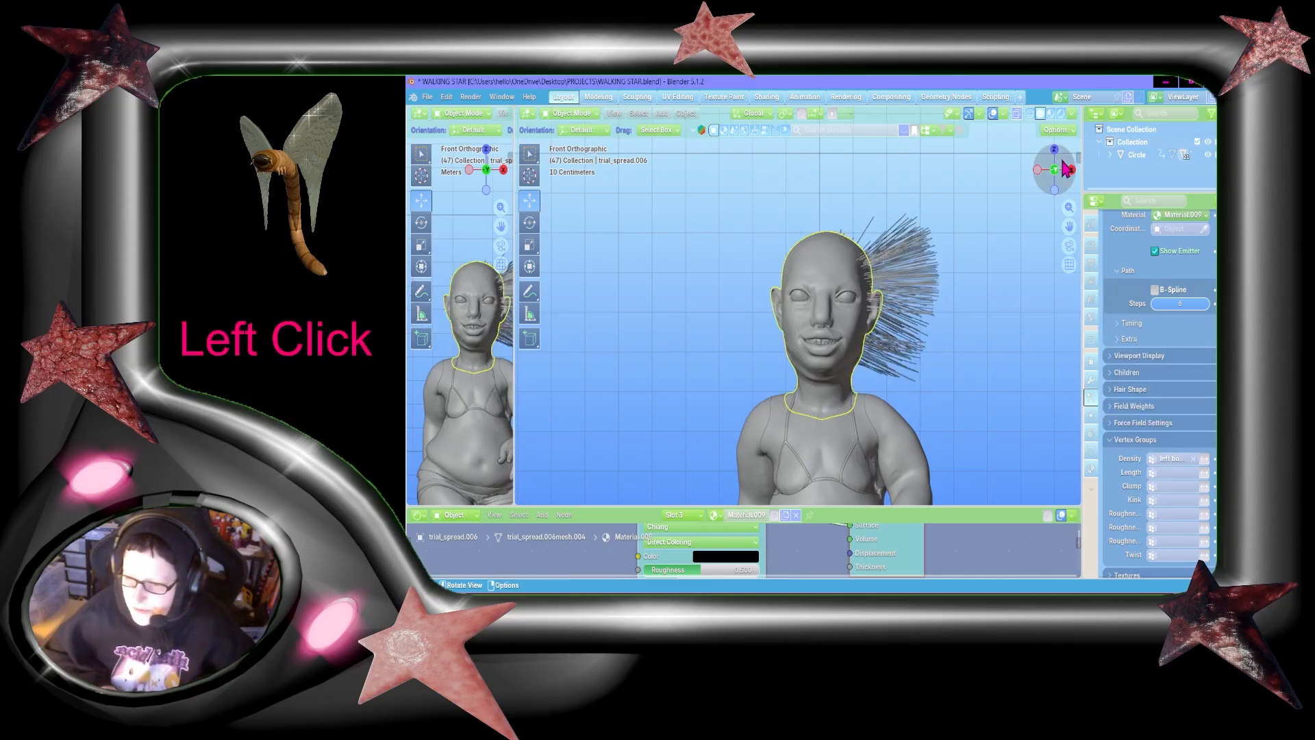
Step: Switch the wide viewport to Material Preview shading and save the file
{"action": "left_click_drag", "start_coordinate": [1055, 171], "coordinate": [969, 176]}
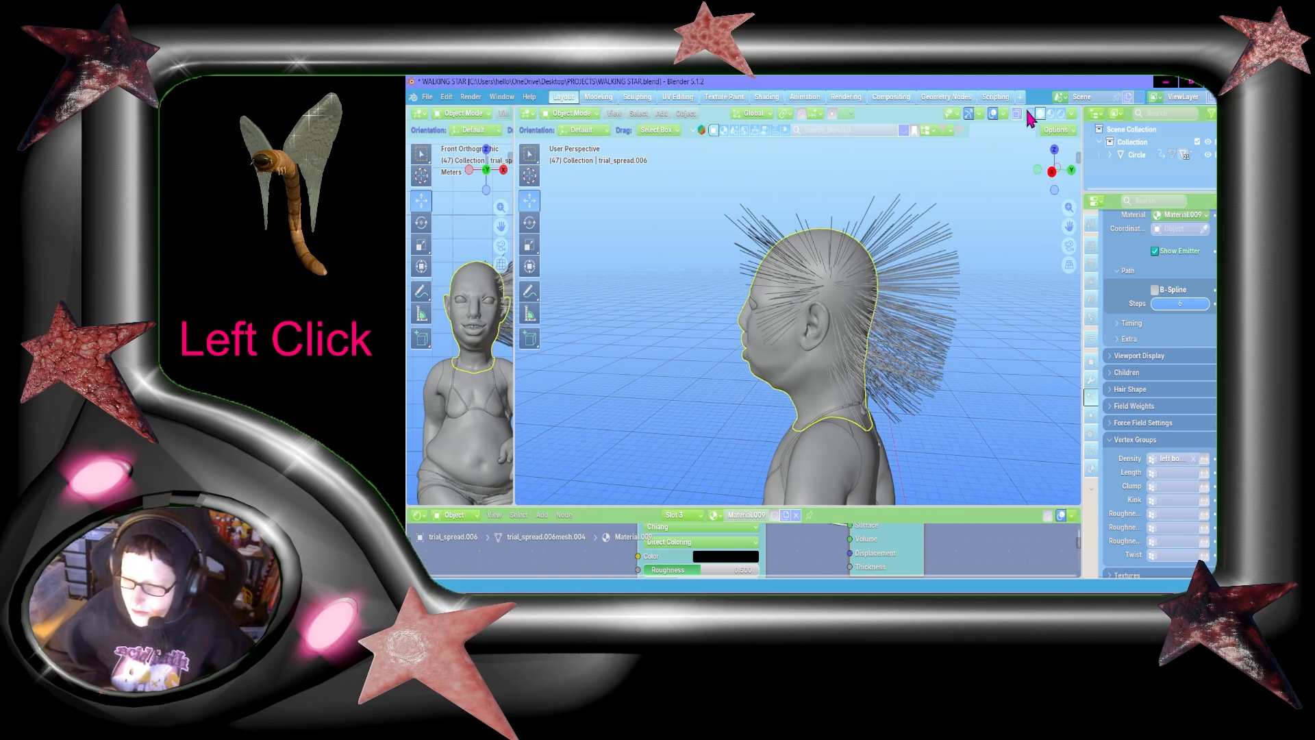
{"action": "left_click", "coordinate": [1050, 114]}
{"action": "key", "text": "ctrl+s"}
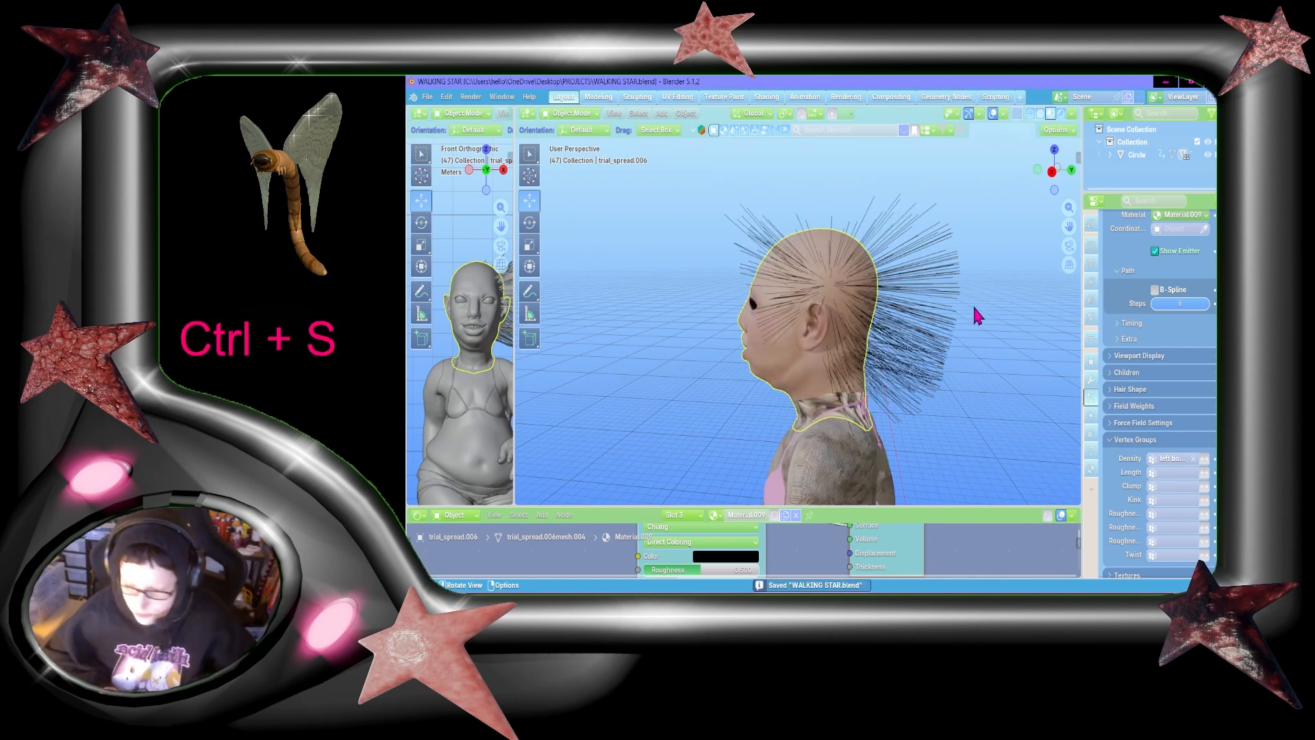
{"action": "scroll", "coordinate": [1198, 475], "scroll_direction": "down", "scroll_amount": 2}
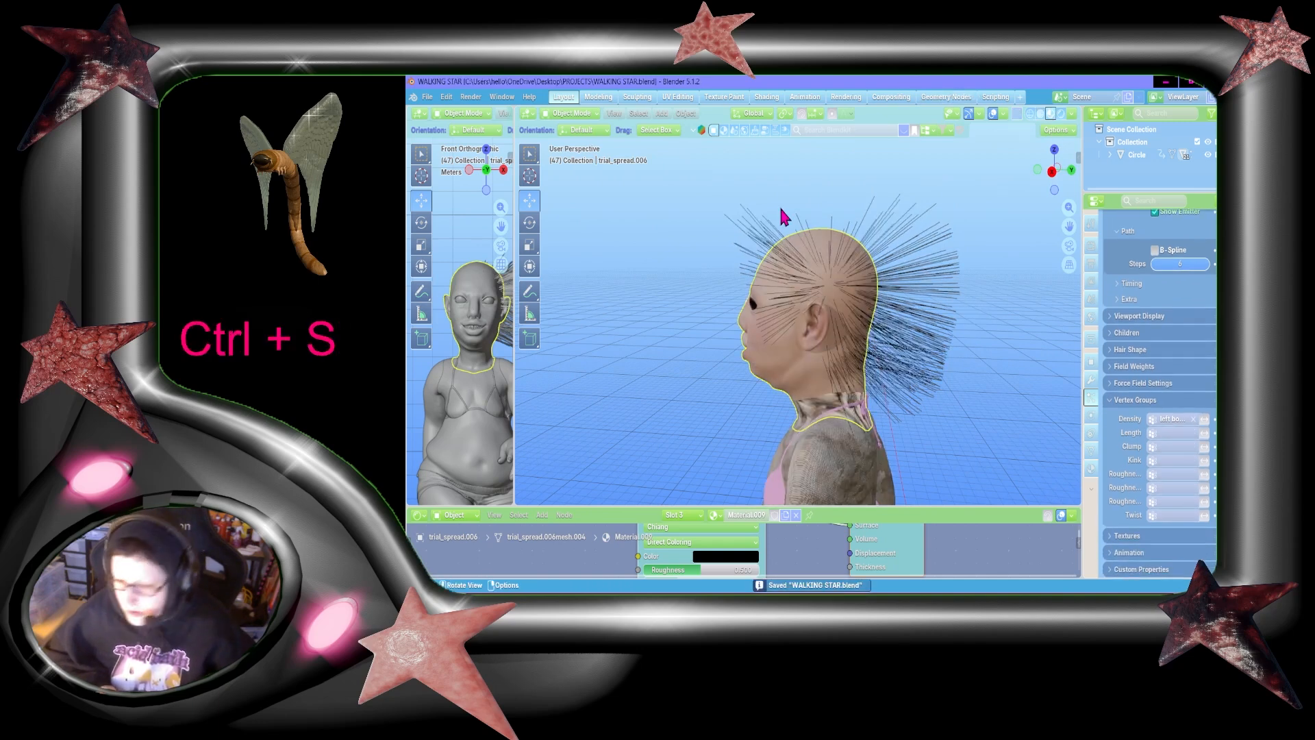
Step: Put the head mesh into Particle Edit mode with point select mode enabled for the hair
{"action": "left_click", "coordinate": [575, 114]}
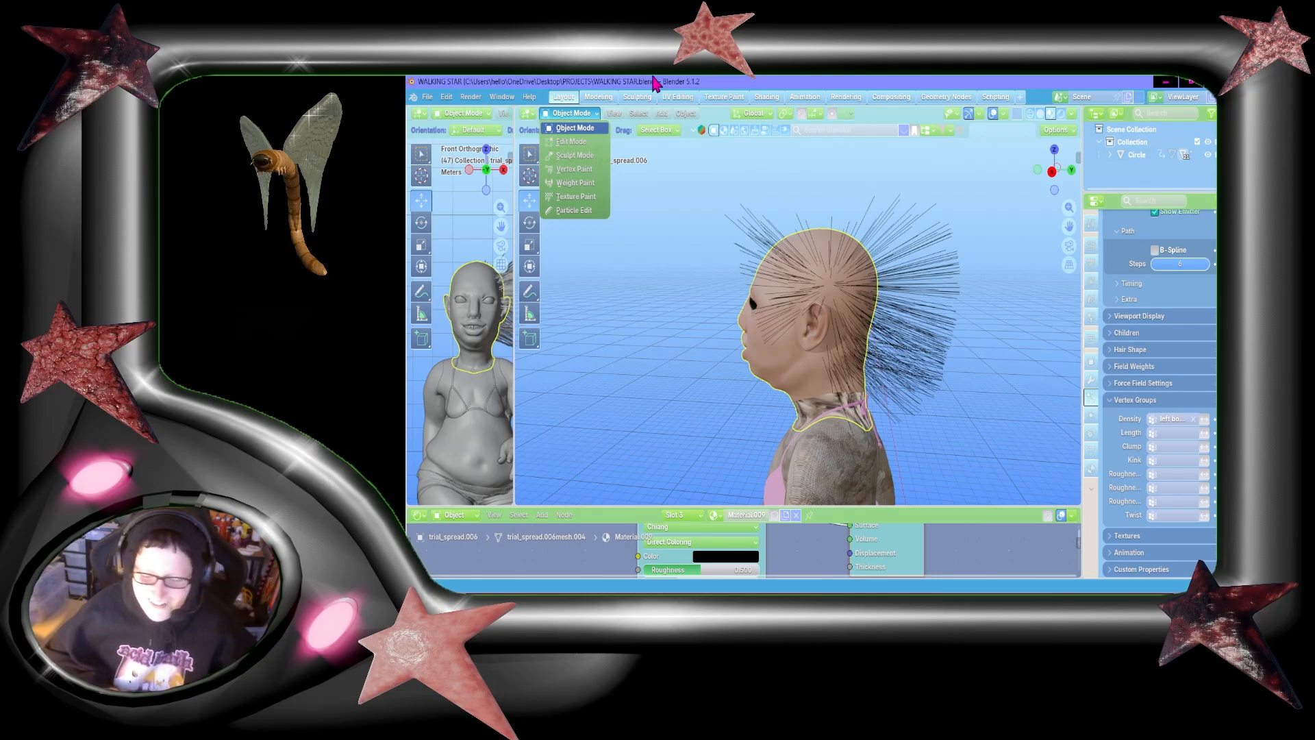
{"action": "left_click", "coordinate": [576, 209]}
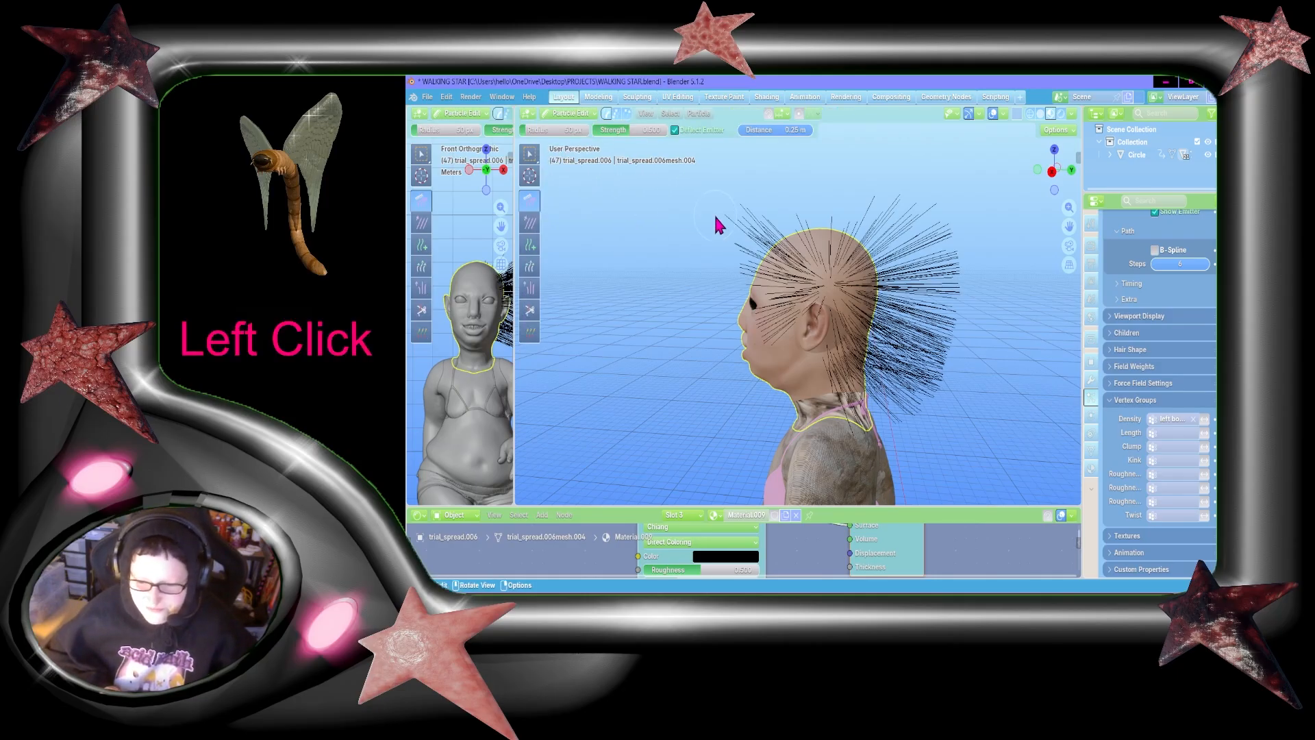
{"action": "left_click", "coordinate": [616, 113]}
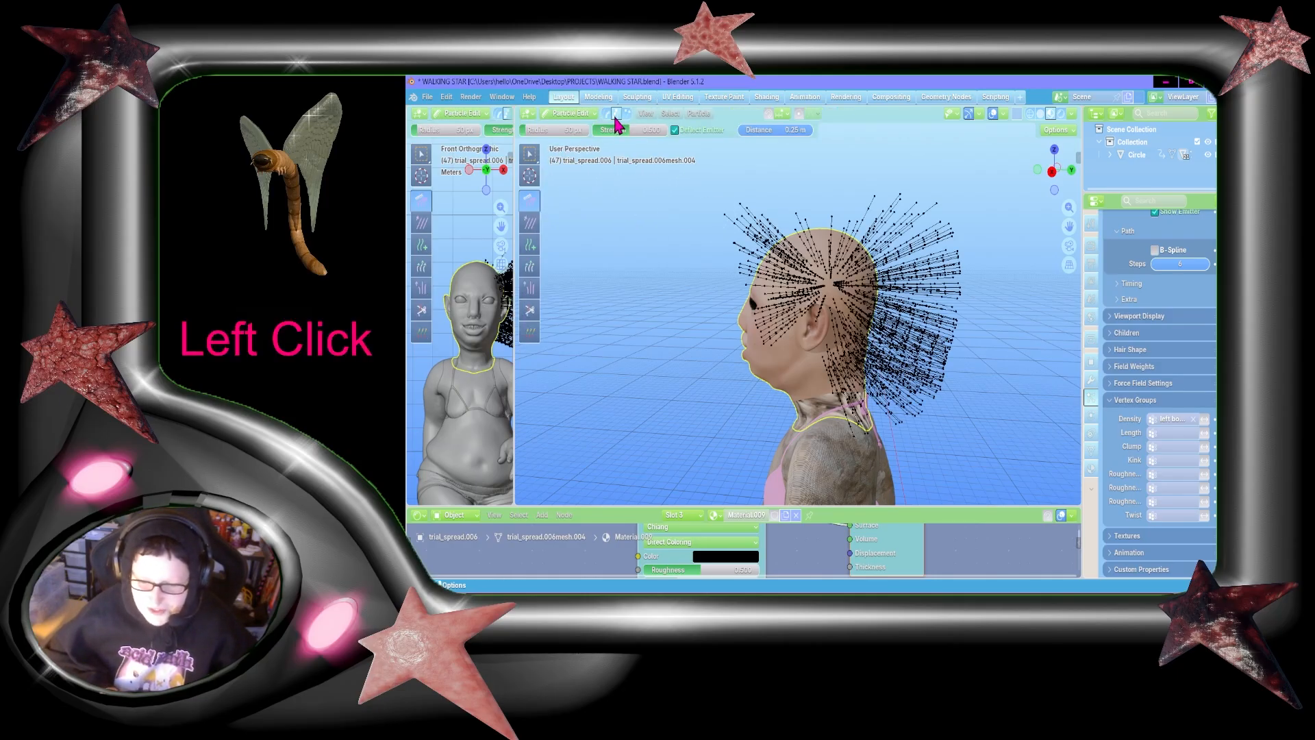
Step: Adjust the Comb brush radius, comb the left bottom hair straight down in the right side view, and check it from front and back
{"action": "left_click", "coordinate": [1052, 171]}
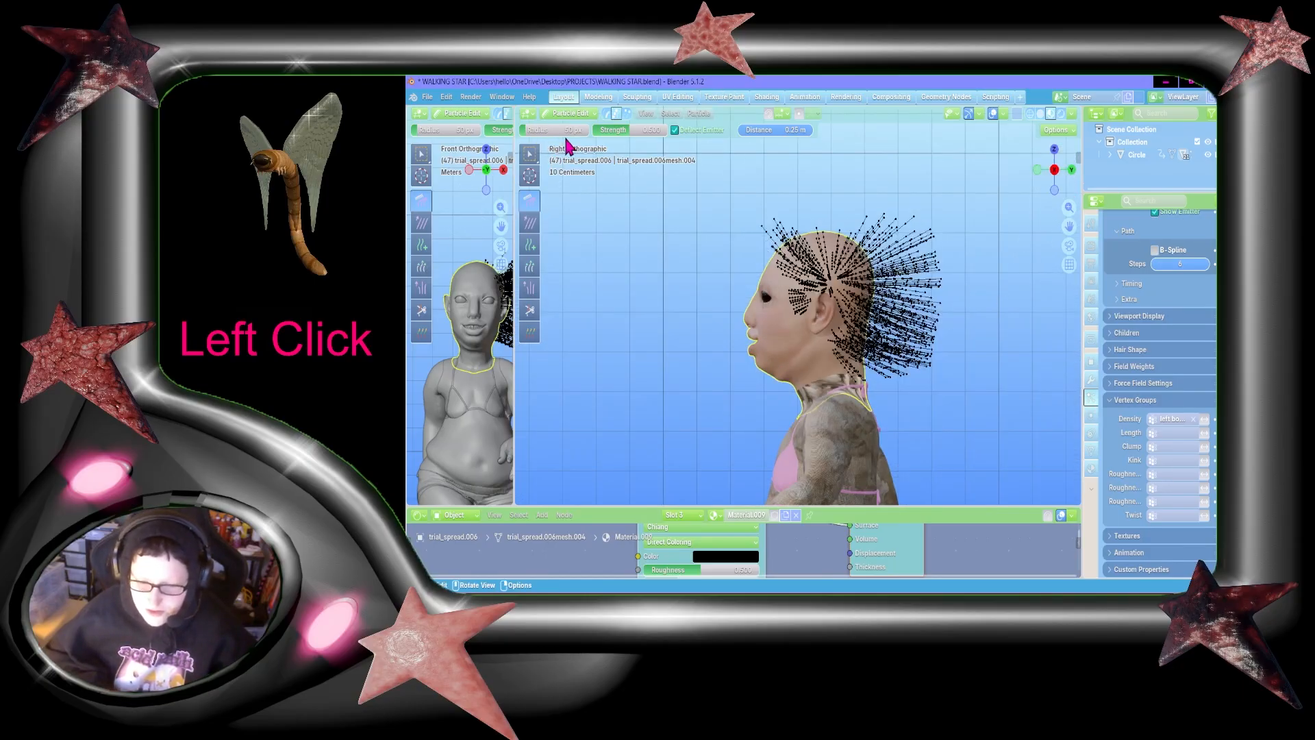
{"action": "mouse_move", "coordinate": [566, 130]}
{"action": "left_mouse_down"}
{"action": "mouse_move", "coordinate": [589, 130]}
{"action": "mouse_move", "coordinate": [557, 132]}
{"action": "left_mouse_up"}
{"action": "mouse_move", "coordinate": [754, 165]}
{"action": "left_mouse_down"}
{"action": "mouse_move", "coordinate": [976, 477]}
{"action": "mouse_move", "coordinate": [979, 514]}
{"action": "left_mouse_up"}
{"action": "left_click_drag", "start_coordinate": [866, 163], "coordinate": [829, 583]}
{"action": "left_click_drag", "start_coordinate": [885, 253], "coordinate": [885, 547]}
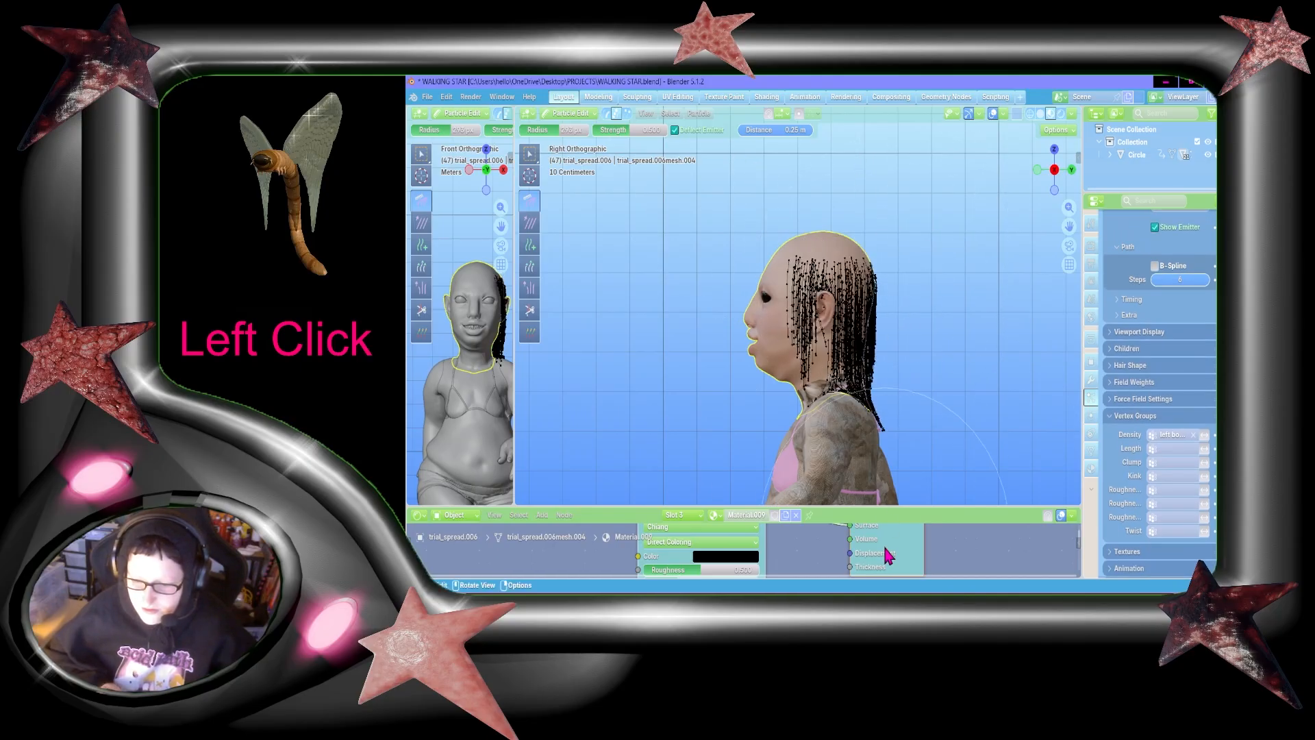
{"action": "left_click", "coordinate": [1038, 168]}
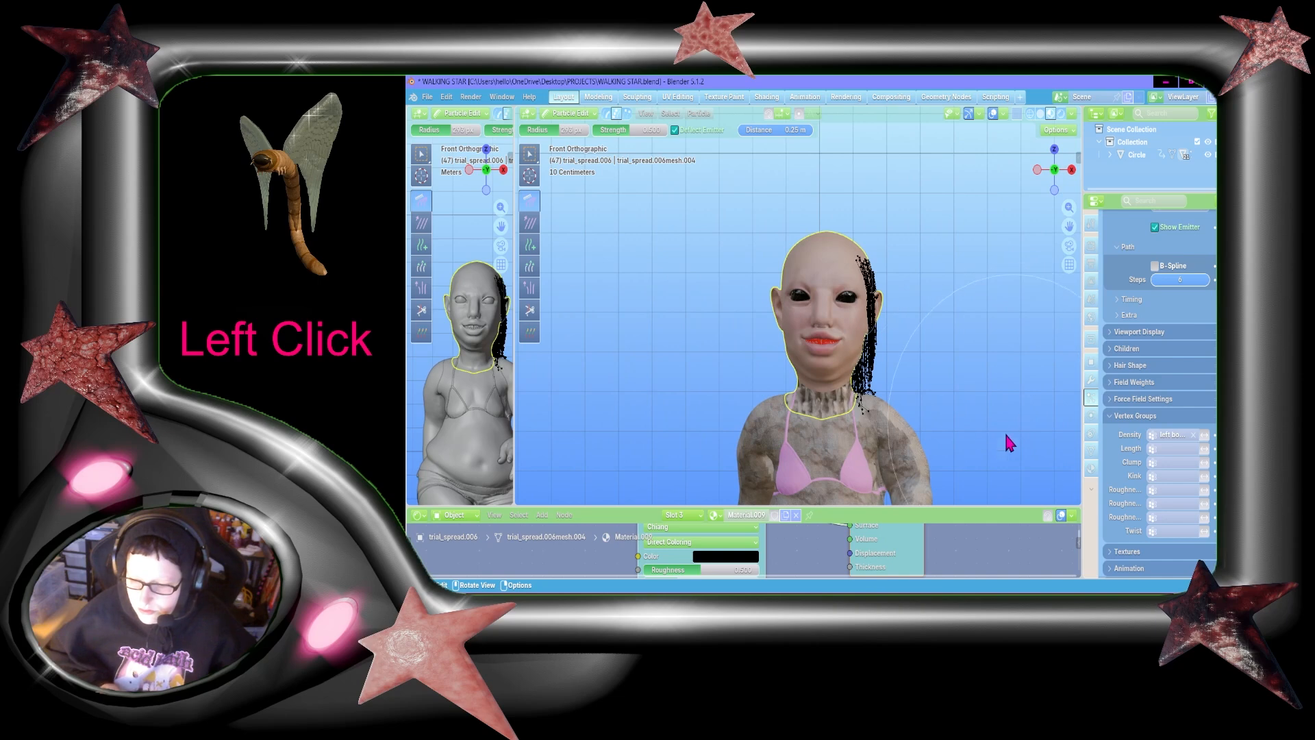
{"action": "left_click_drag", "start_coordinate": [1048, 179], "coordinate": [1066, 184]}
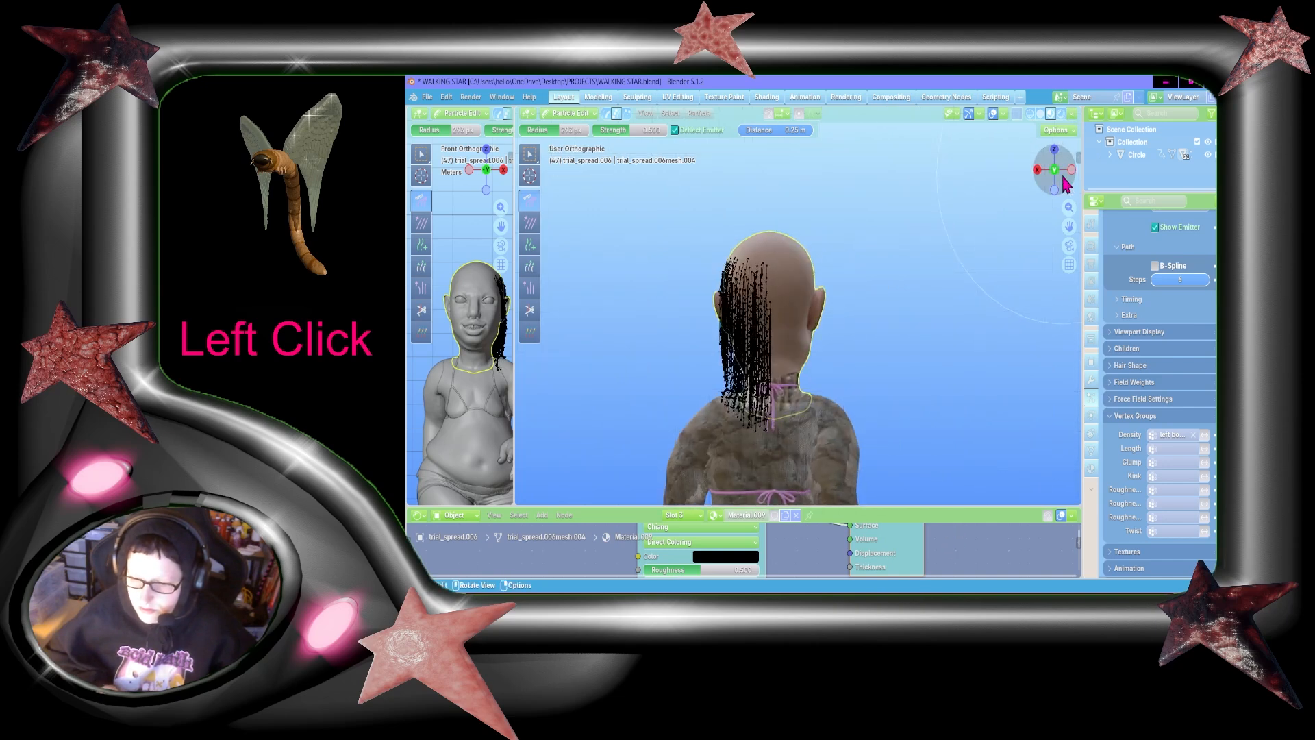
Step: Try a downward comb stroke on the left bottom hair in the back view and undo it
{"action": "left_click", "coordinate": [1063, 179]}
{"action": "left_click", "coordinate": [1063, 179]}
{"action": "left_click_drag", "start_coordinate": [667, 211], "coordinate": [654, 607]}
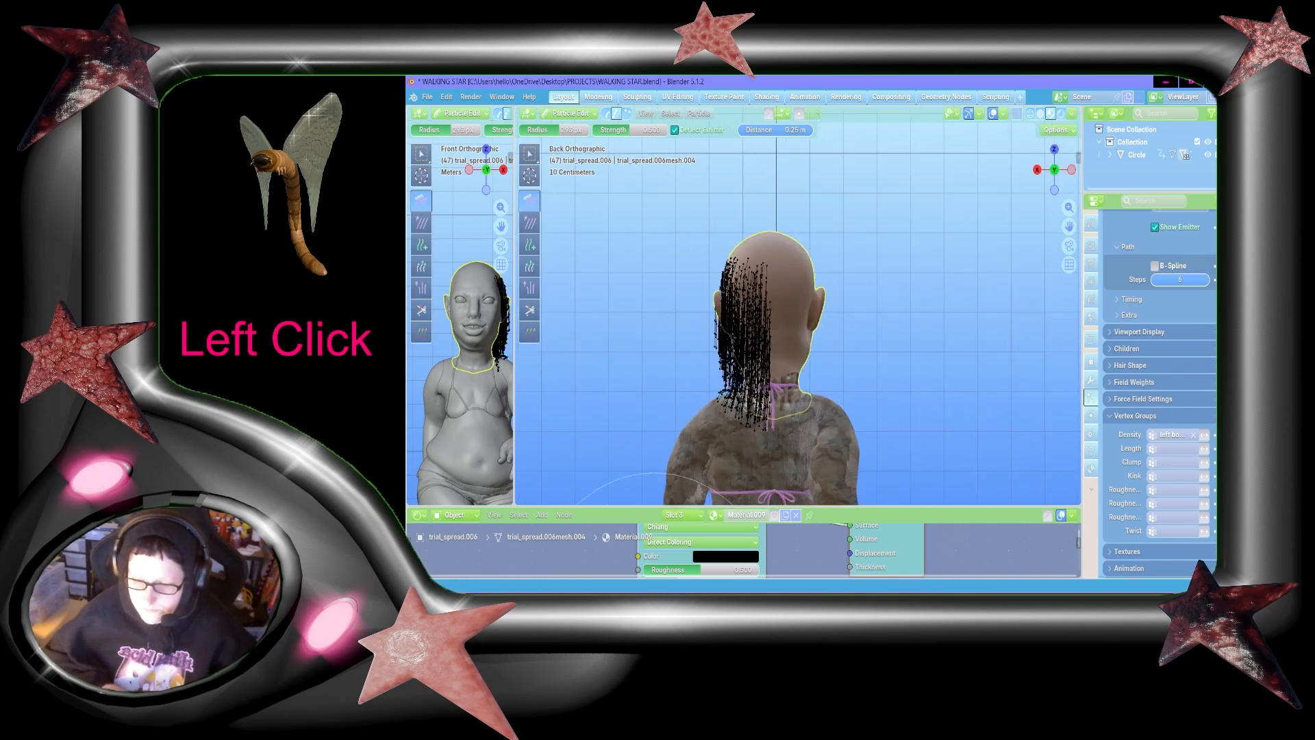
{"action": "key", "text": "ctrl+z"}
Step: Return the head mesh to Object Mode and check the hair from the side and front
{"action": "mouse_move", "coordinate": [1054, 174]}
{"action": "left_mouse_down"}
{"action": "mouse_move", "coordinate": [1068, 193]}
{"action": "mouse_move", "coordinate": [1052, 175]}
{"action": "mouse_move", "coordinate": [1045, 195]}
{"action": "left_mouse_up"}
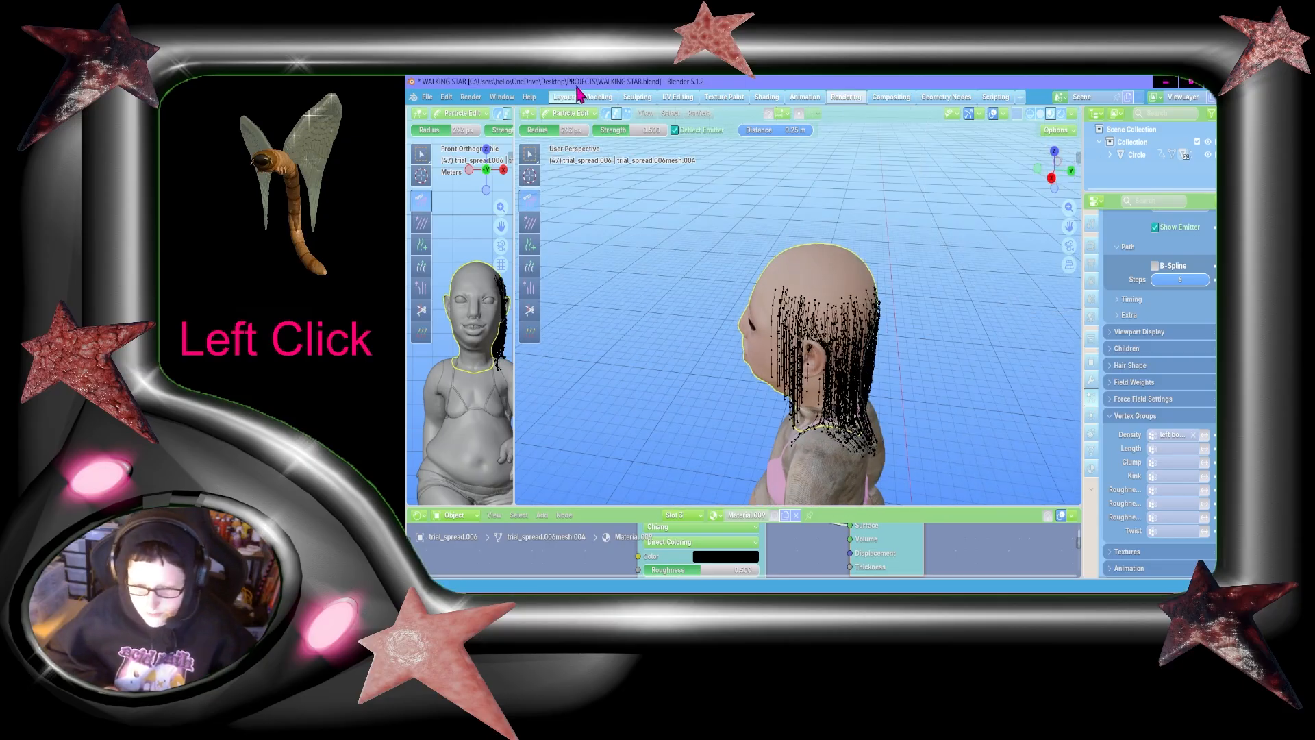
{"action": "left_click", "coordinate": [572, 113]}
{"action": "left_click", "coordinate": [578, 128]}
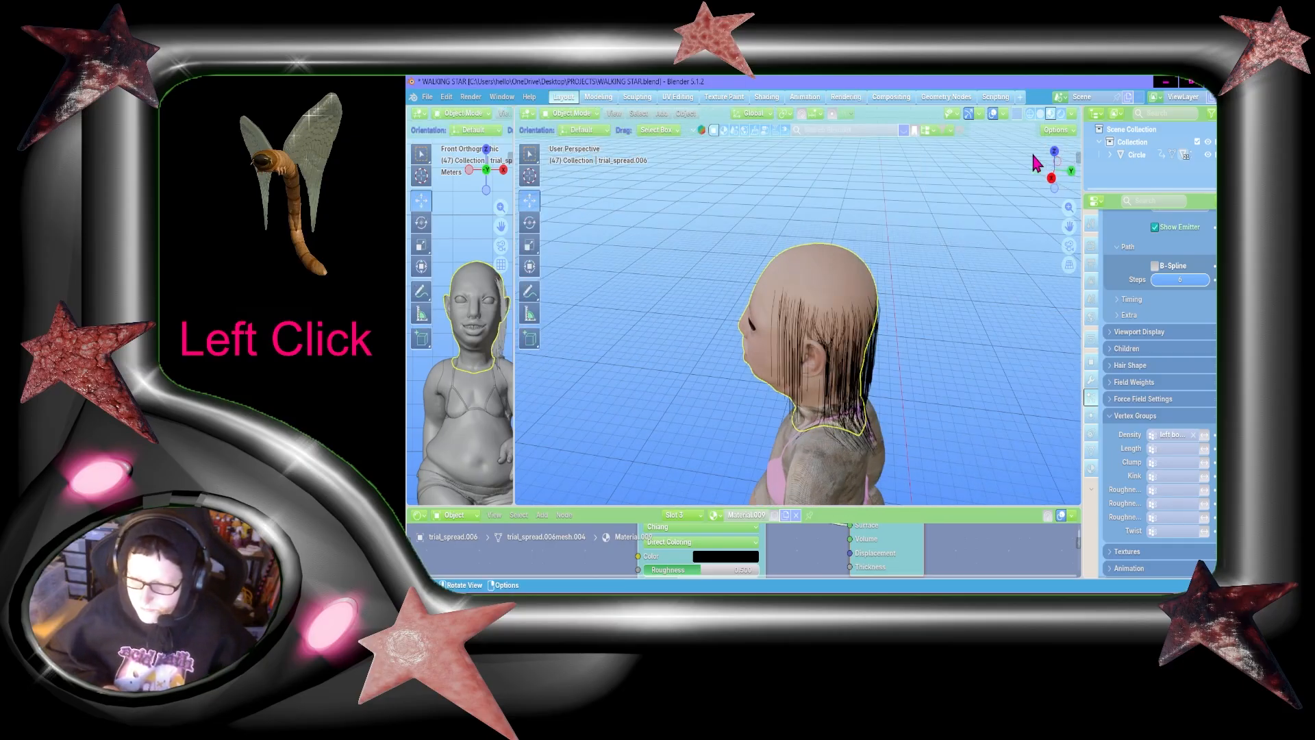
{"action": "mouse_move", "coordinate": [1041, 164]}
{"action": "left_mouse_down"}
{"action": "mouse_move", "coordinate": [1058, 170]}
{"action": "mouse_move", "coordinate": [1041, 172]}
{"action": "mouse_move", "coordinate": [1056, 169]}
{"action": "mouse_move", "coordinate": [1041, 159]}
{"action": "mouse_move", "coordinate": [1053, 177]}
{"action": "mouse_move", "coordinate": [1042, 182]}
{"action": "mouse_move", "coordinate": [1064, 171]}
{"action": "left_mouse_up"}
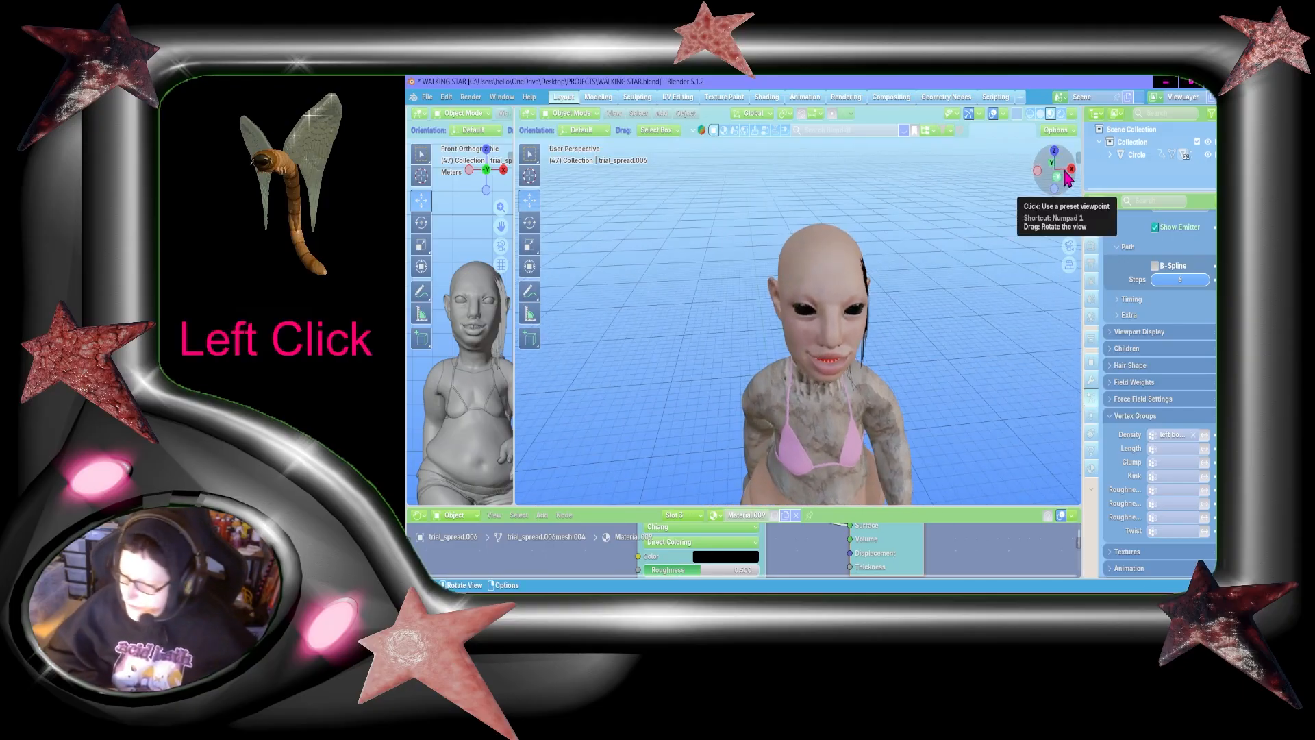
Step: Set the hair system's viewport display strand steps to 6
{"action": "scroll", "coordinate": [1178, 264], "scroll_direction": "up", "scroll_amount": 7}
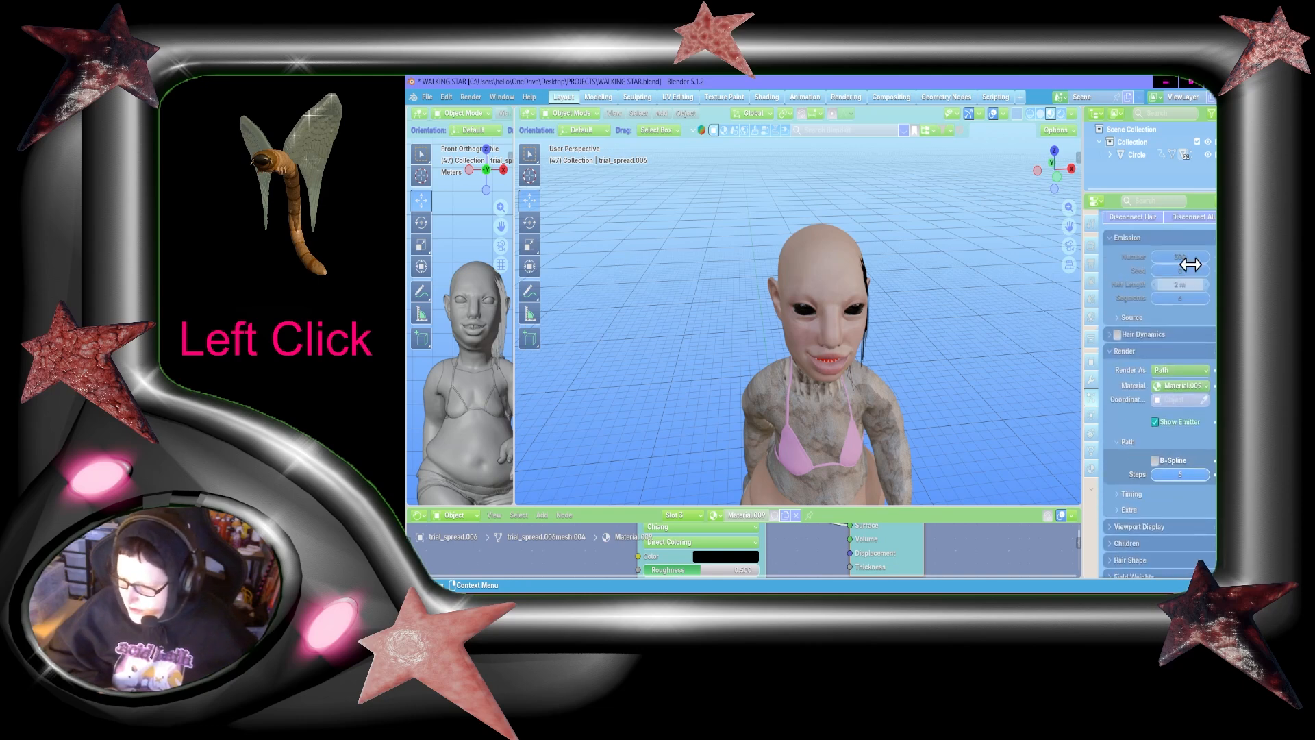
{"action": "scroll", "coordinate": [1190, 265], "scroll_direction": "up", "scroll_amount": 2}
{"action": "scroll", "coordinate": [1189, 358], "scroll_direction": "down", "scroll_amount": 8}
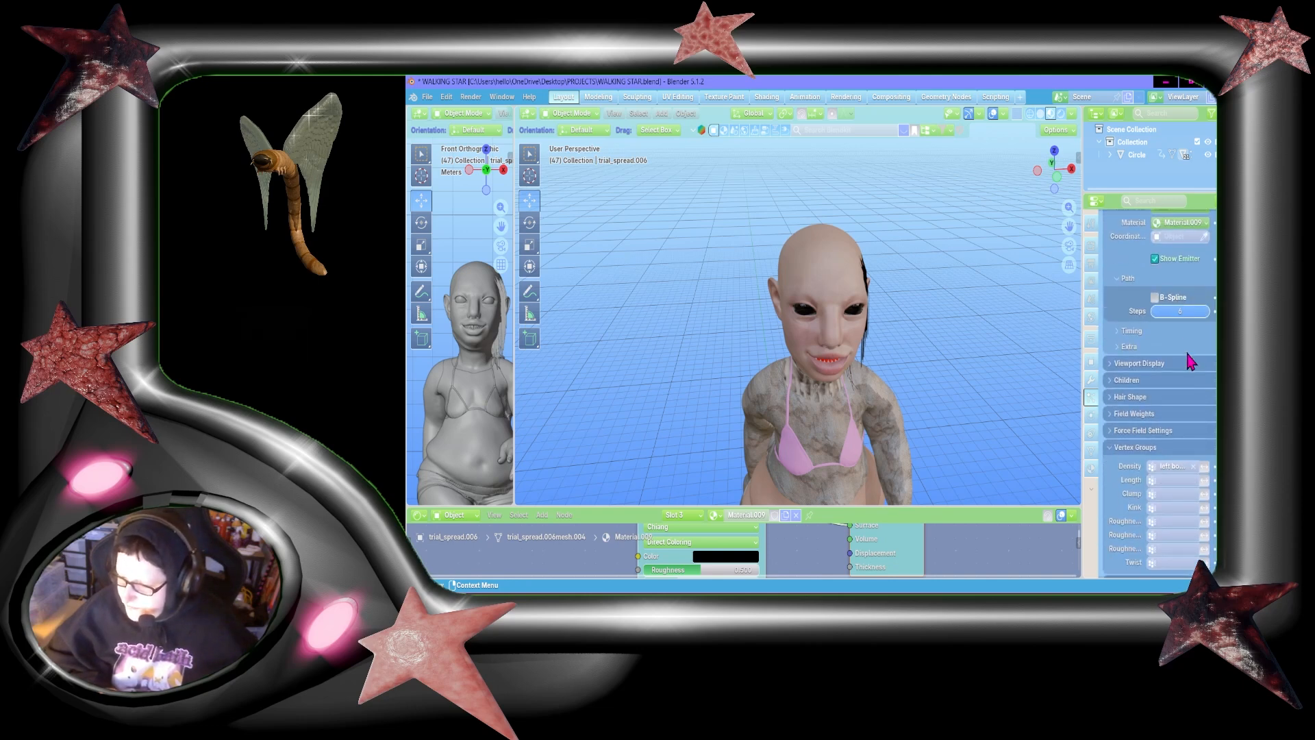
{"action": "left_click", "coordinate": [1153, 365]}
{"action": "left_click", "coordinate": [1179, 421]}
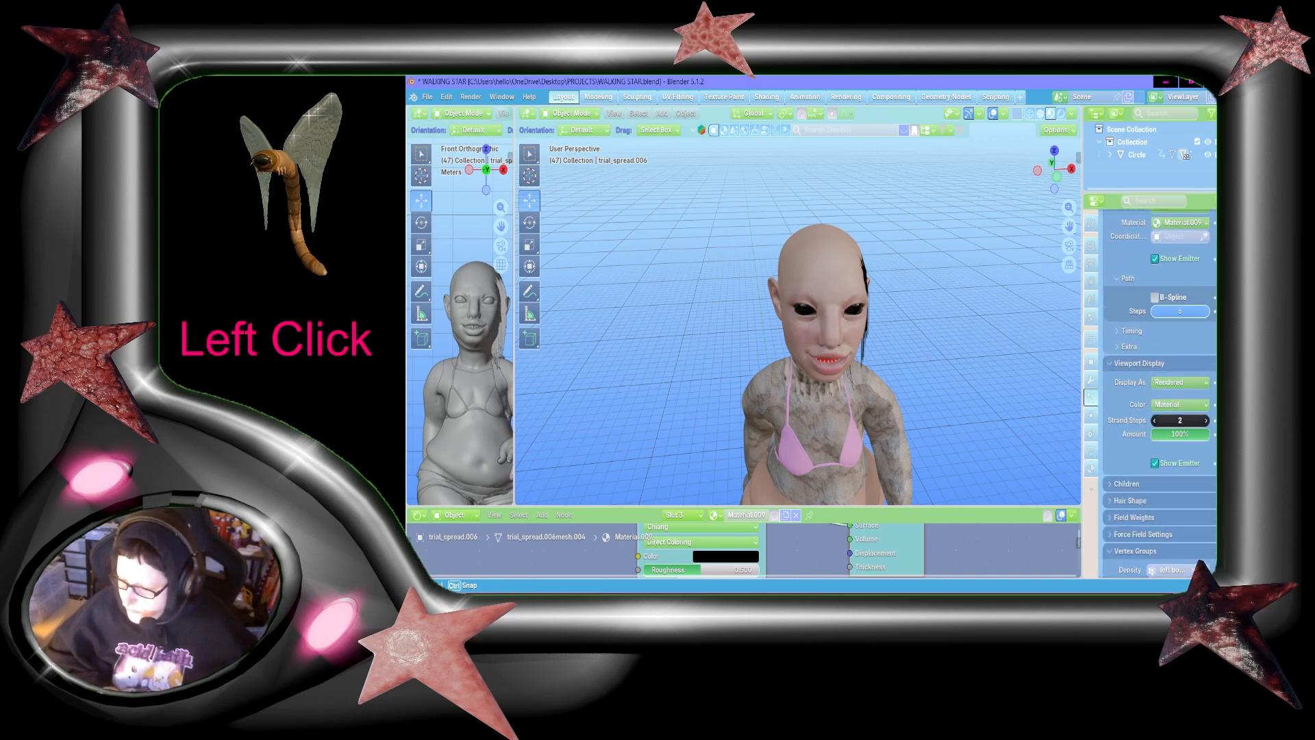
{"action": "type", "text": "6"}
{"action": "key", "text": "Return"}
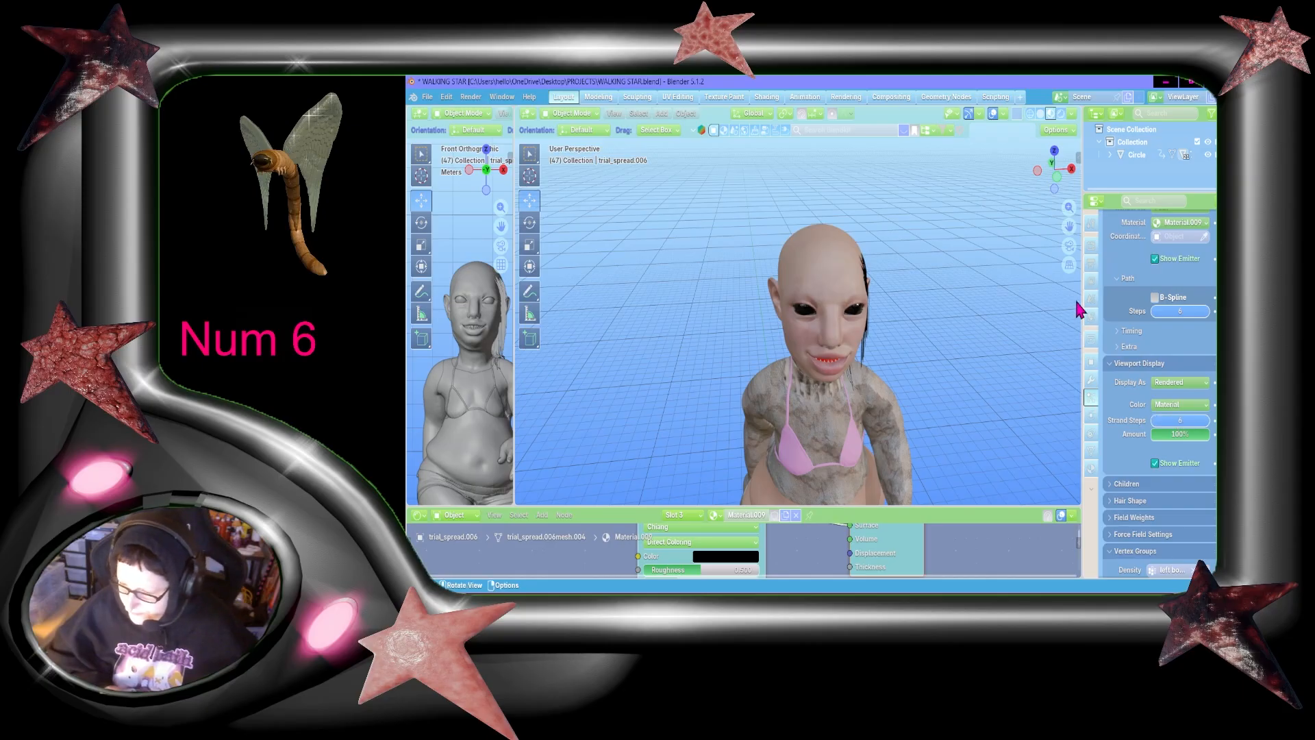
Step: Add interpolated children to the hair with a display amount of 5 and check them from the side
{"action": "scroll", "coordinate": [1172, 342], "scroll_direction": "down", "scroll_amount": 5}
{"action": "left_click", "coordinate": [1145, 350]}
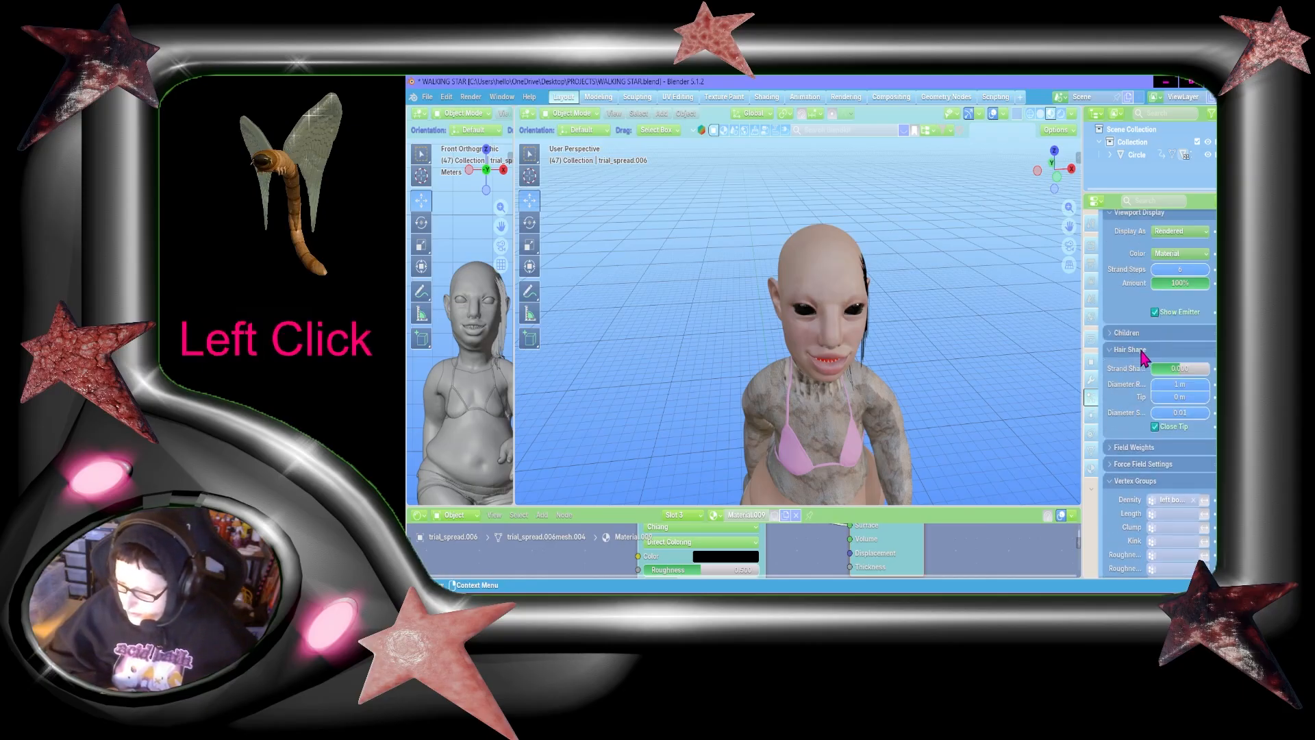
{"action": "left_click", "coordinate": [1167, 334]}
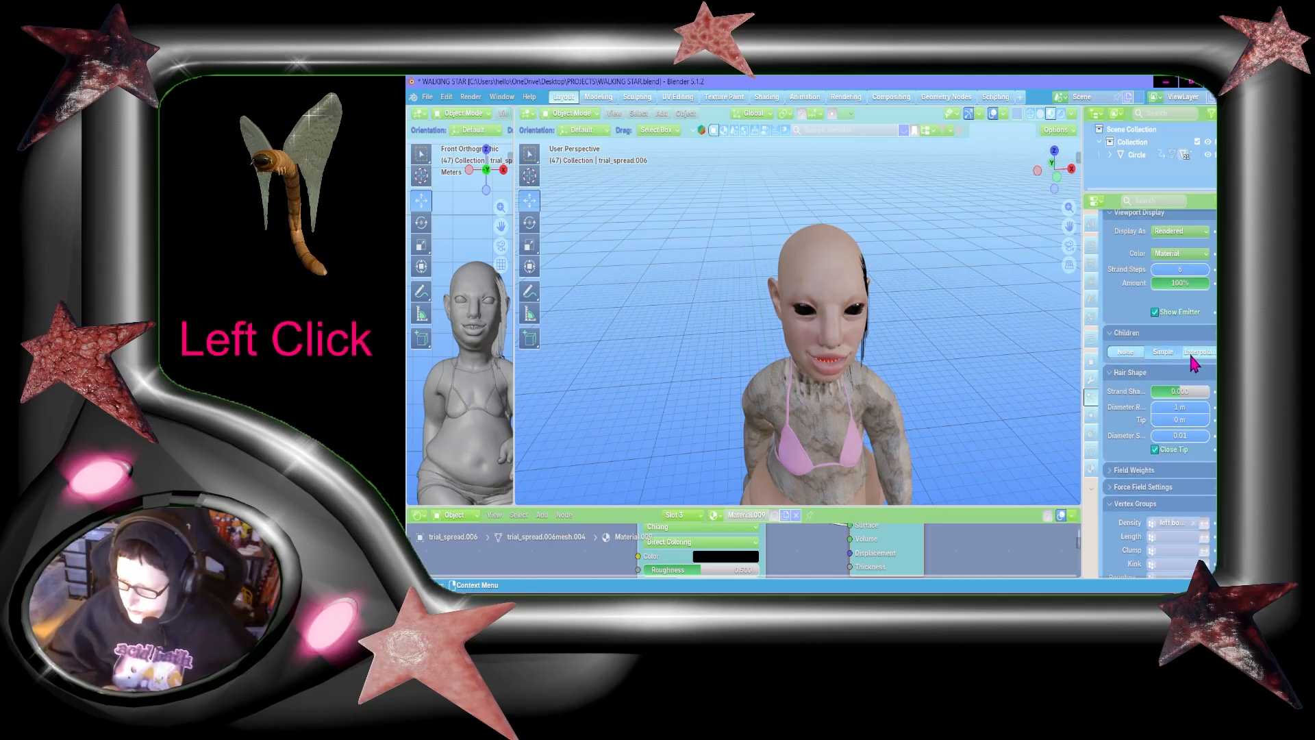
{"action": "left_click", "coordinate": [1197, 351]}
{"action": "left_click", "coordinate": [1179, 367]}
{"action": "type", "text": "5"}
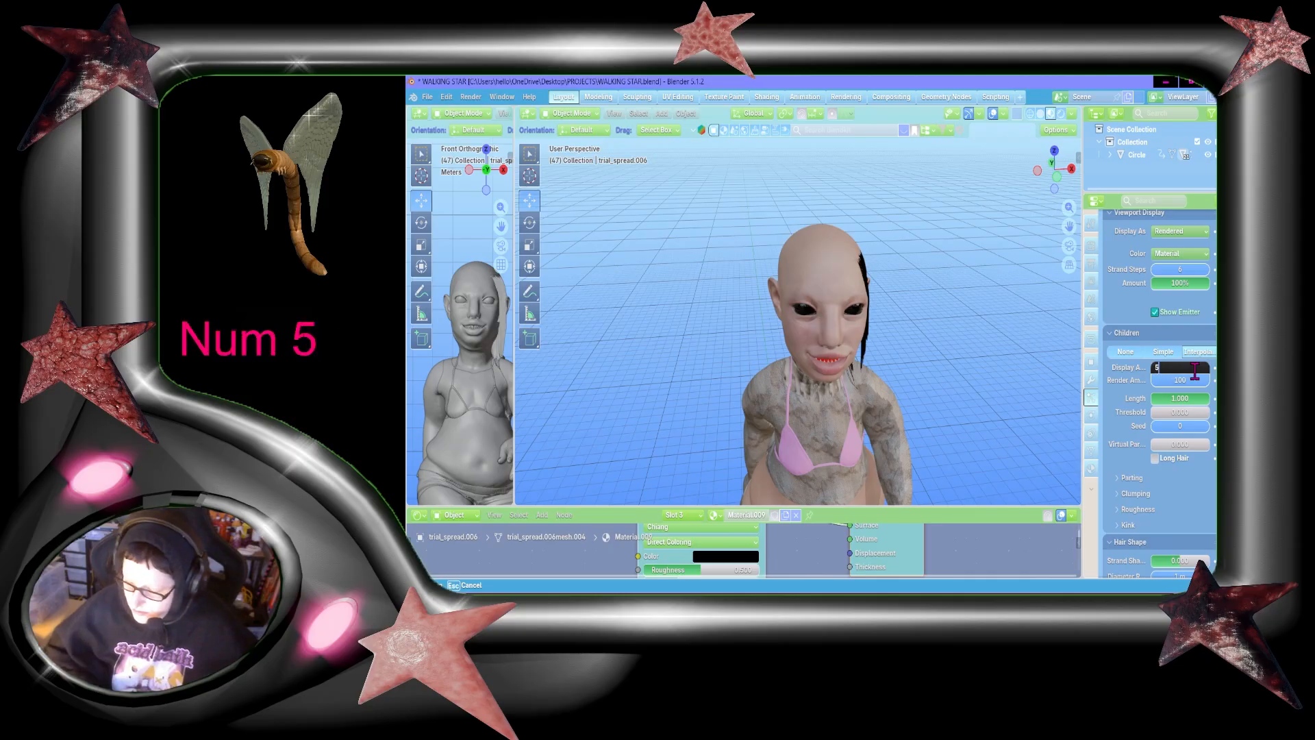
{"action": "key", "text": "Return"}
{"action": "left_click_drag", "start_coordinate": [1055, 169], "coordinate": [989, 171]}
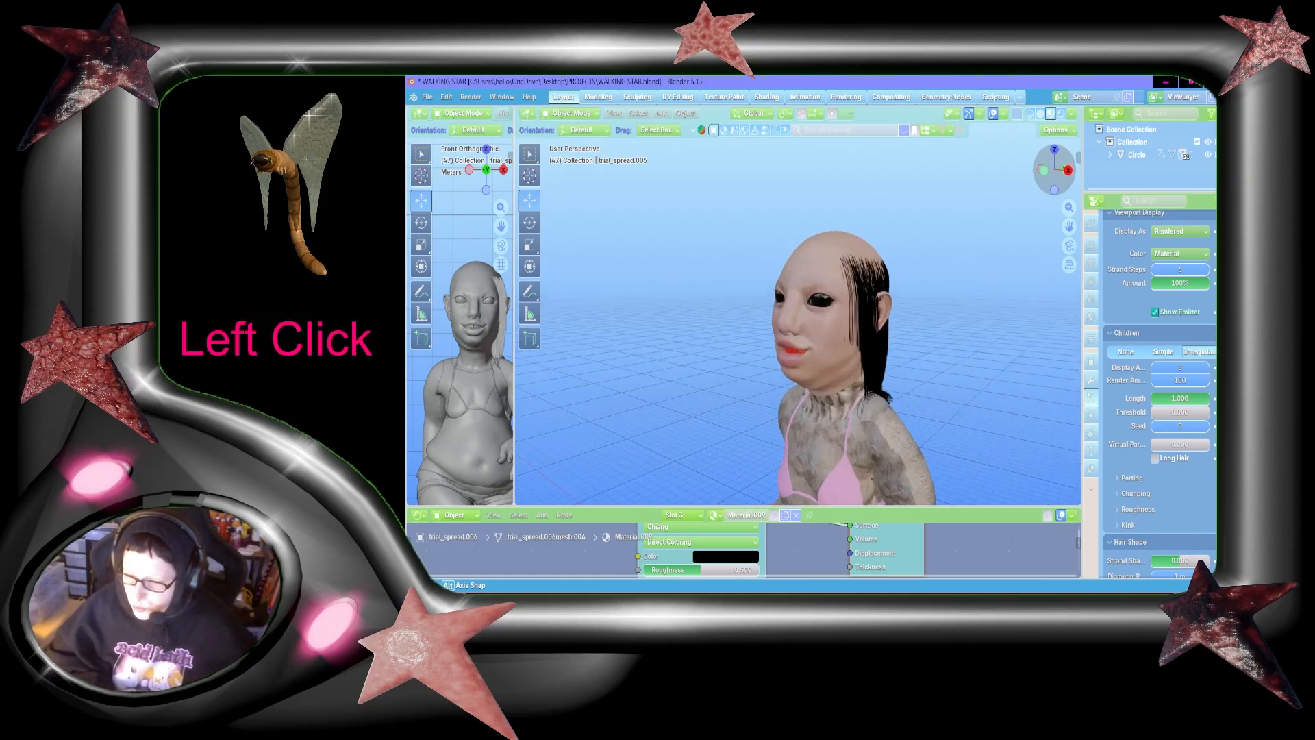
Step: Set the child hair's clump to 1.000 and save the file
{"action": "scroll", "coordinate": [1168, 479], "scroll_direction": "down", "scroll_amount": 1}
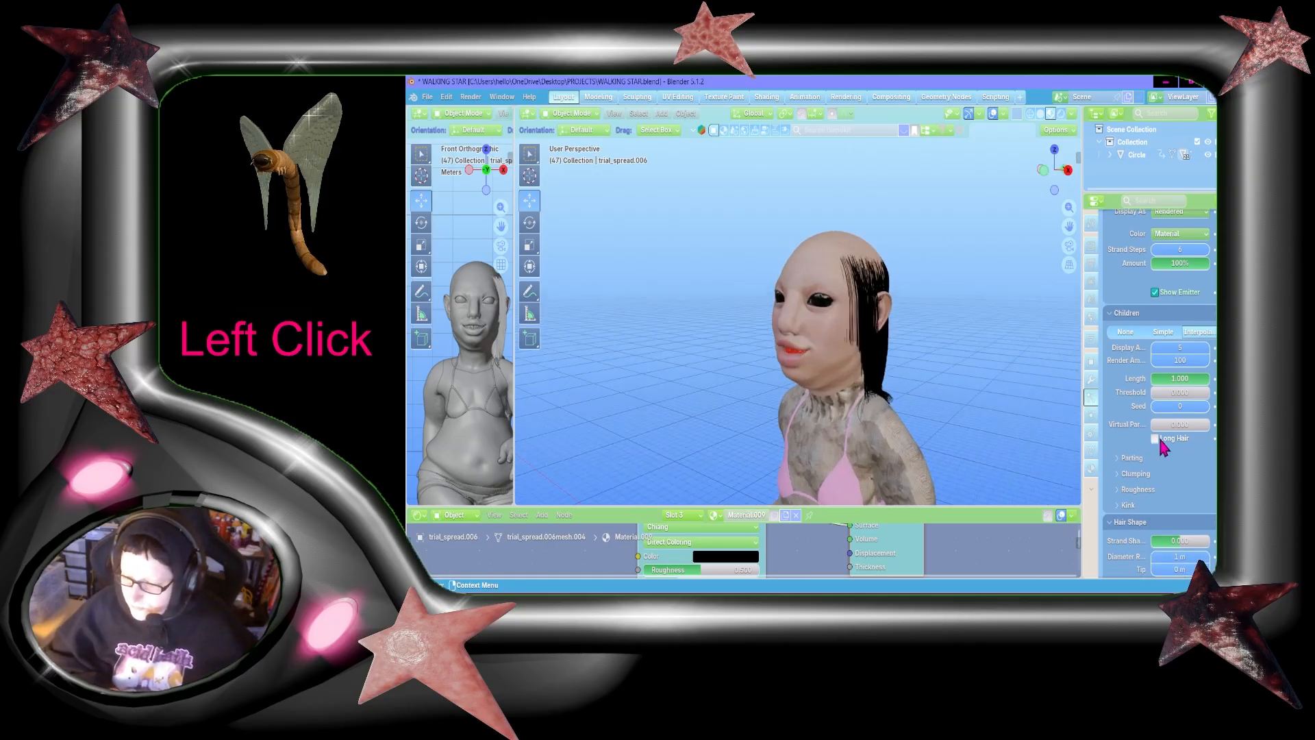
{"action": "left_click", "coordinate": [1130, 468]}
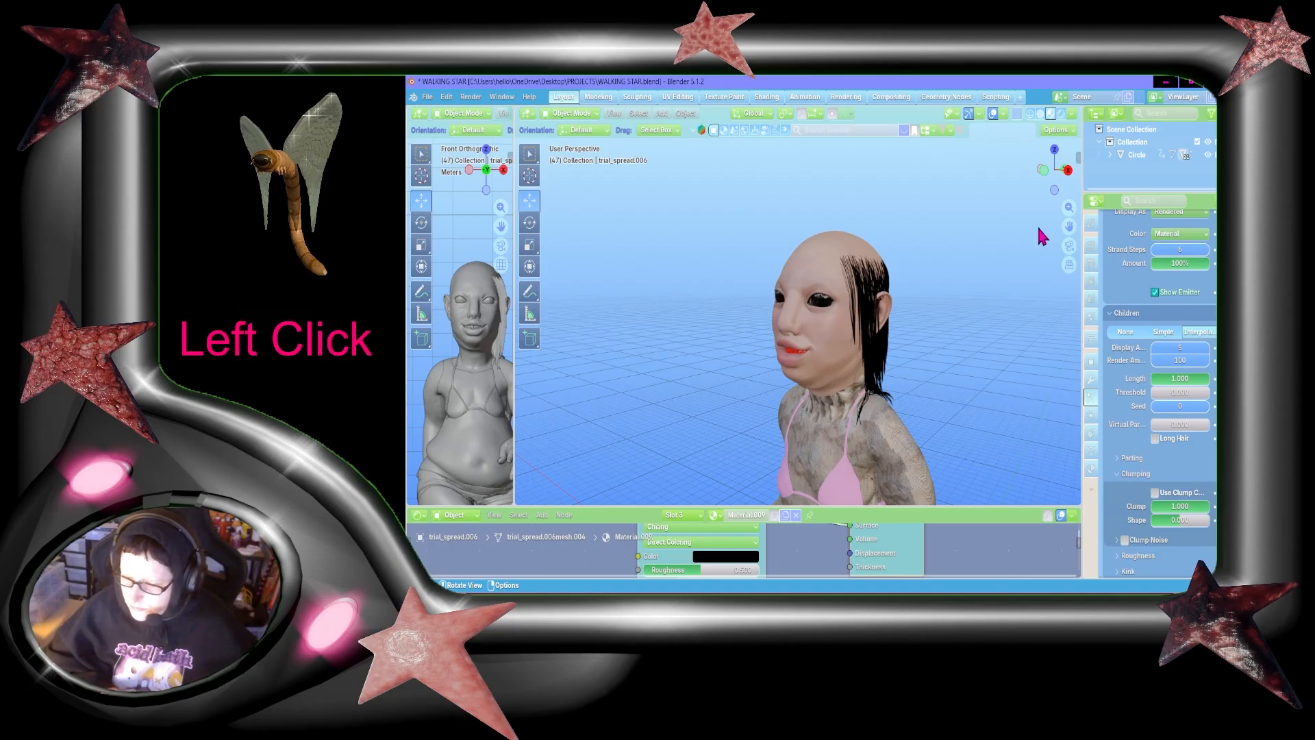
{"action": "key", "text": "ctrl+s"}
{"action": "left_click_drag", "start_coordinate": [1069, 224], "coordinate": [1055, 188]}
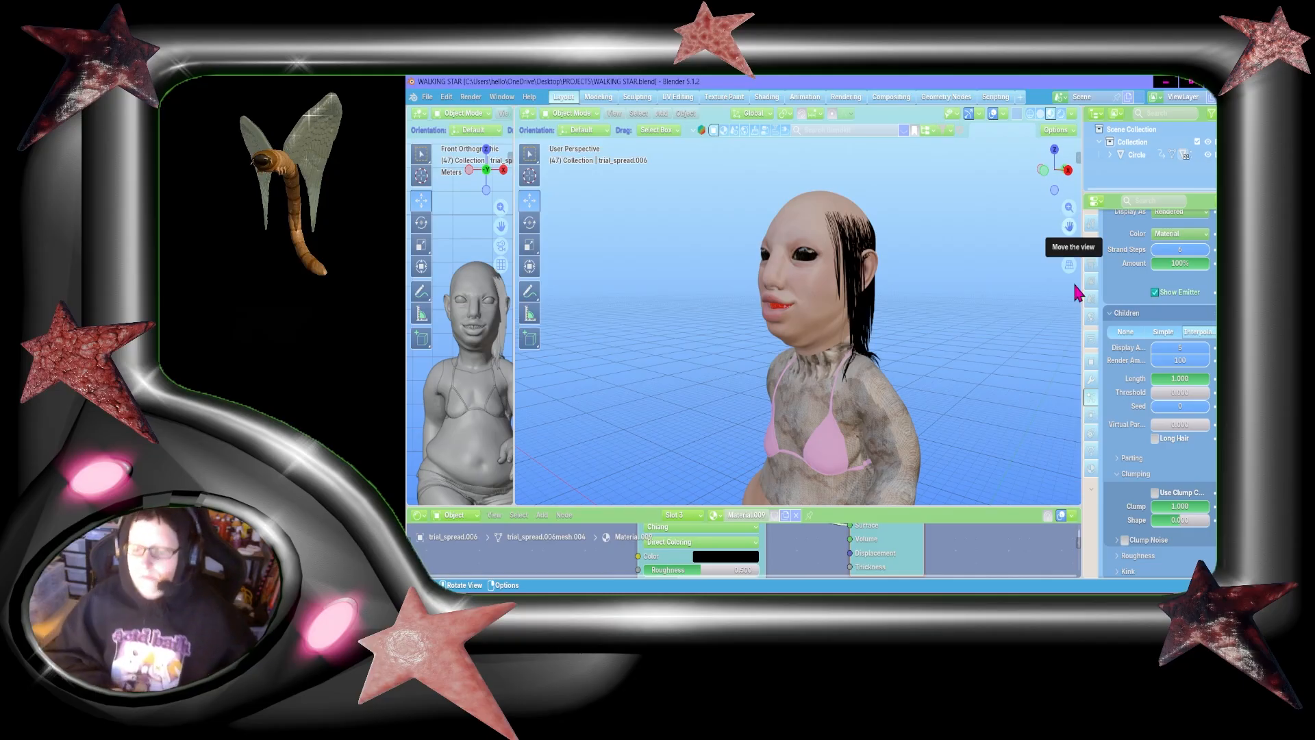
{"action": "left_click_drag", "start_coordinate": [1069, 226], "coordinate": [1065, 231]}
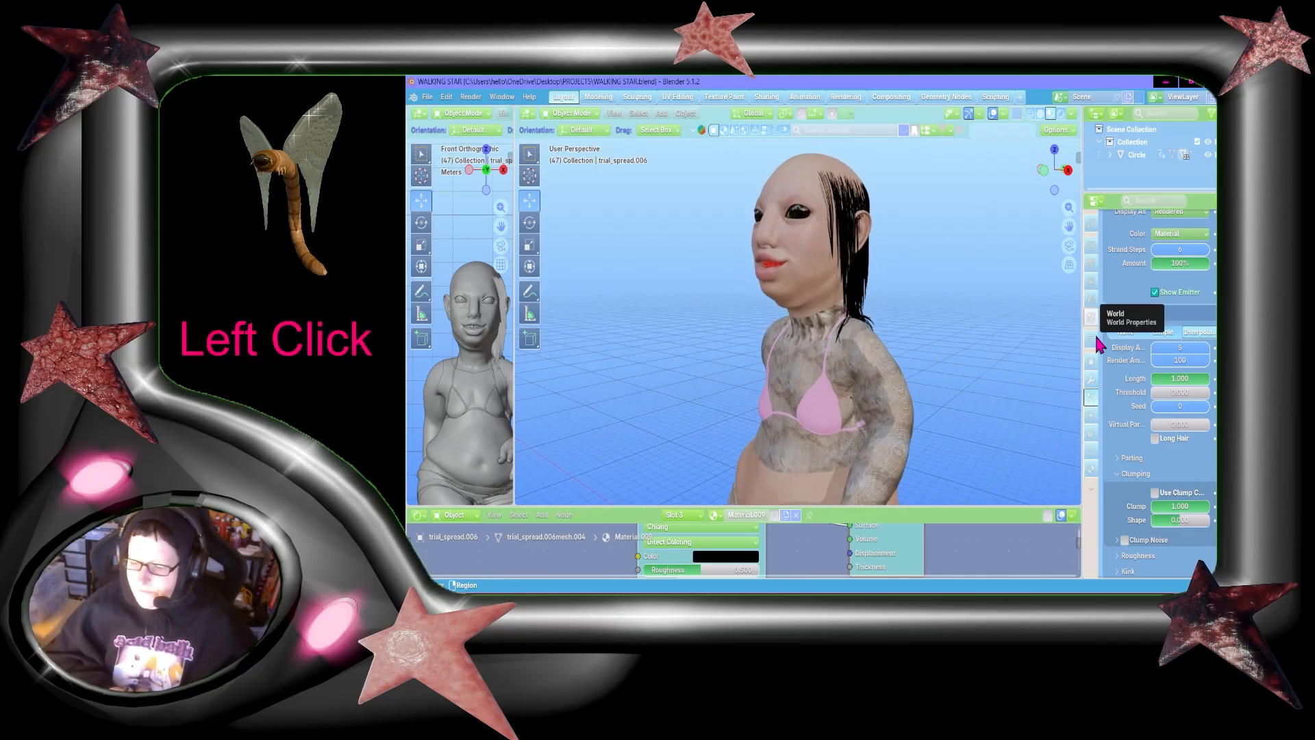
Step: Enable the roughness curve for the child hairs and inspect the strands from the side
{"action": "scroll", "coordinate": [1178, 454], "scroll_direction": "down", "scroll_amount": 2}
{"action": "scroll", "coordinate": [1178, 453], "scroll_direction": "down", "scroll_amount": 3}
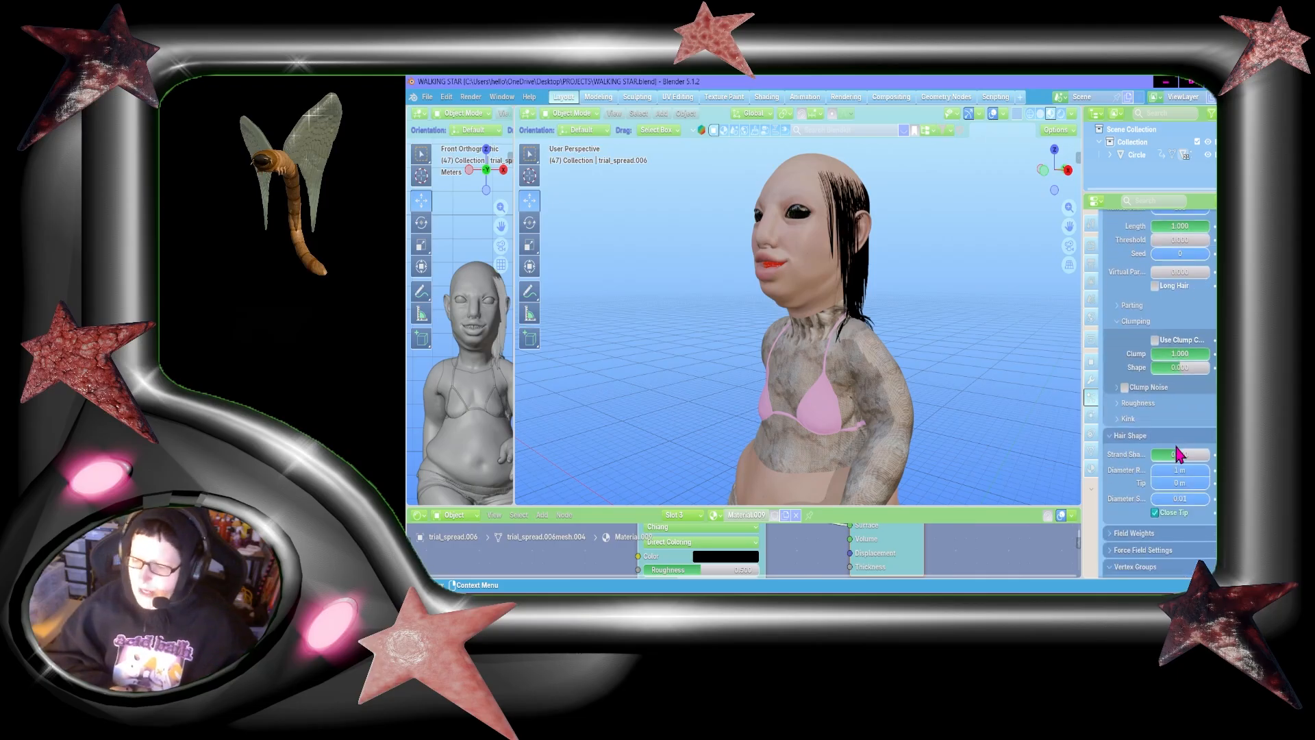
{"action": "left_click", "coordinate": [1139, 405]}
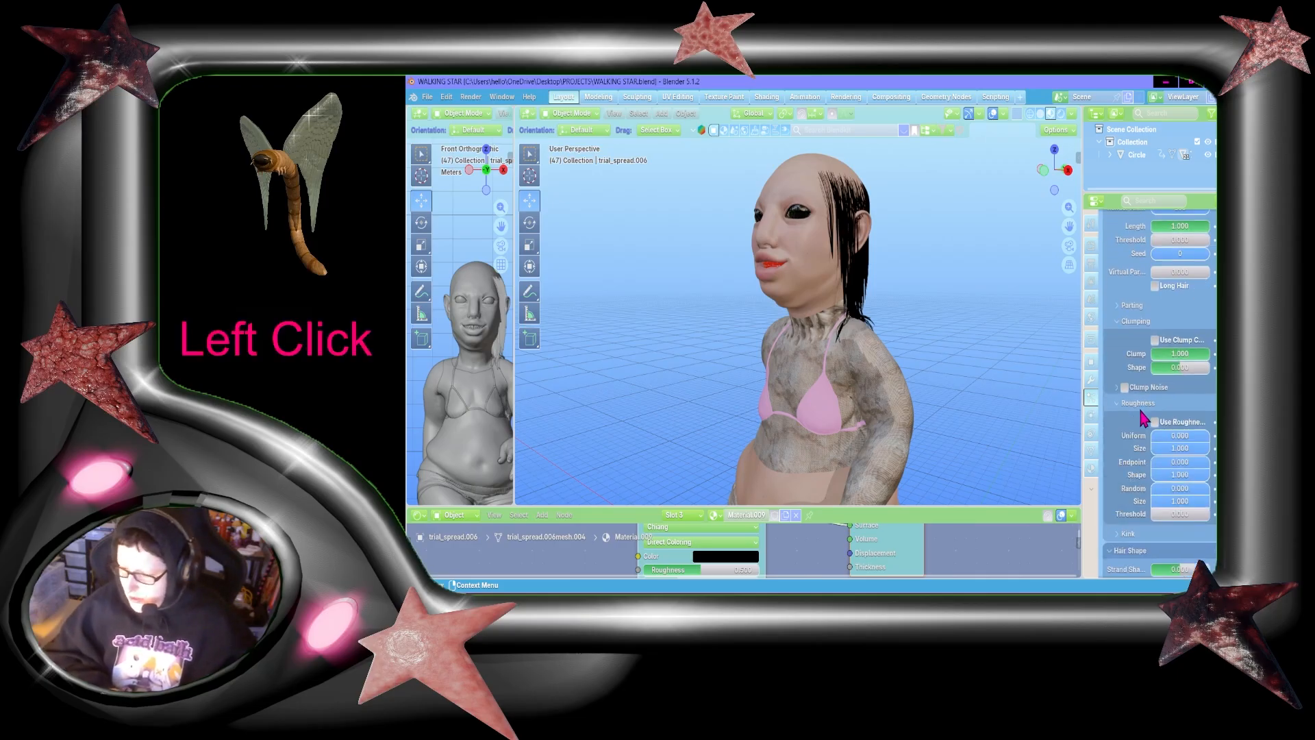
{"action": "left_click", "coordinate": [1155, 422]}
{"action": "scroll", "coordinate": [1162, 441], "scroll_direction": "down", "scroll_amount": 2}
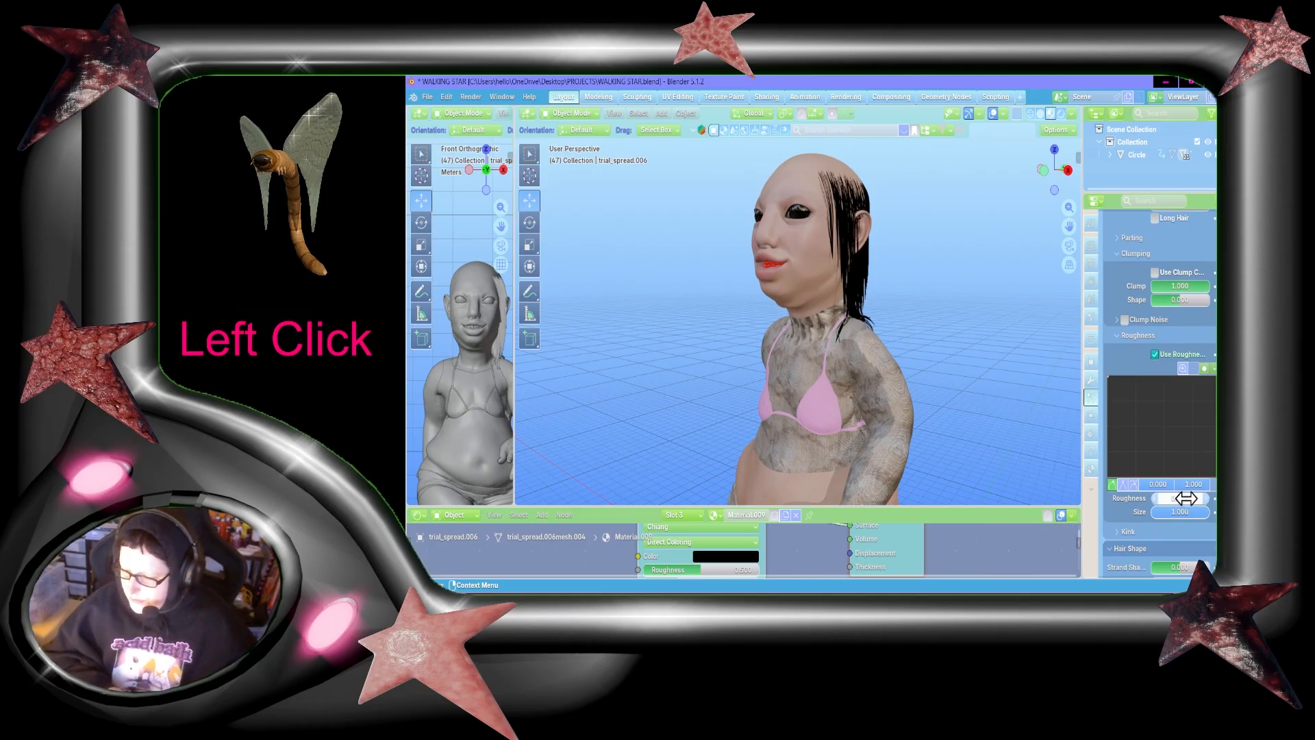
{"action": "scroll", "coordinate": [950, 391], "scroll_direction": "up", "scroll_amount": 3}
{"action": "left_click_drag", "start_coordinate": [1059, 172], "coordinate": [995, 193]}
{"action": "scroll", "coordinate": [1176, 500], "scroll_direction": "down", "scroll_amount": 1}
{"action": "scroll", "coordinate": [1176, 499], "scroll_direction": "down", "scroll_amount": 1}
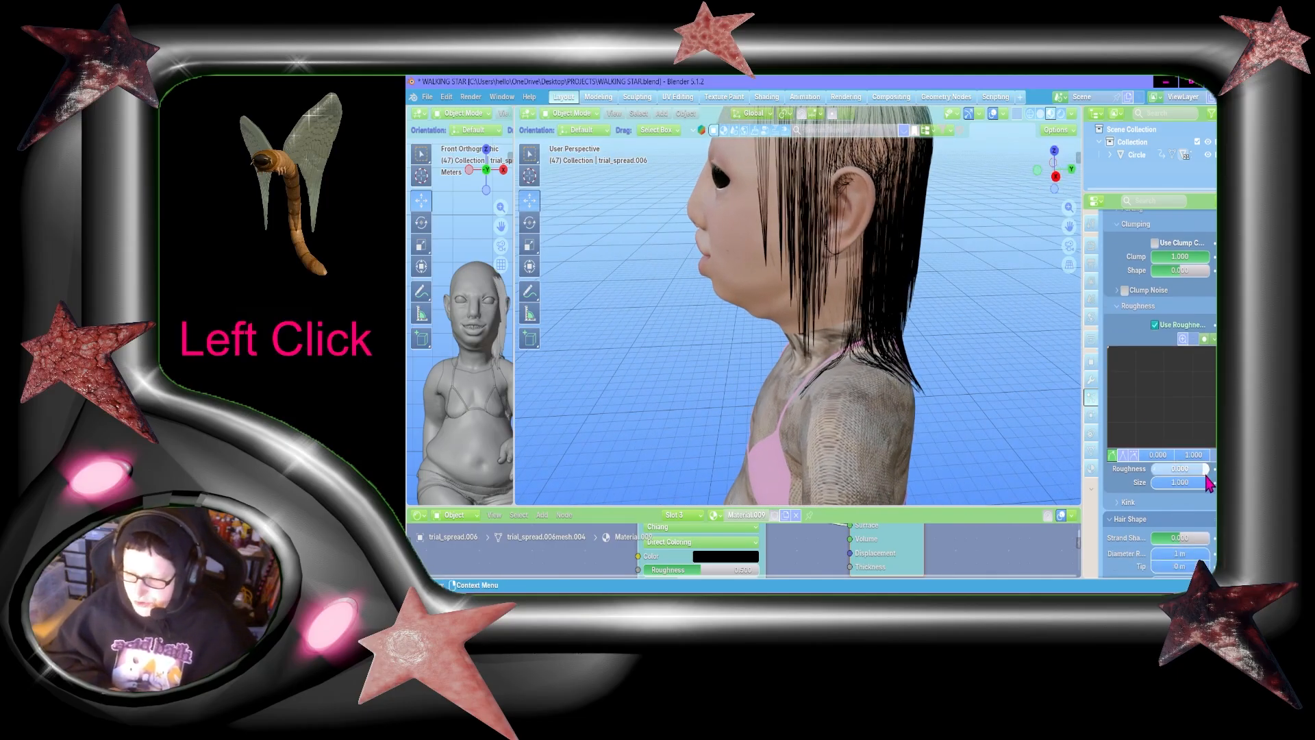
Step: Try out different child hair roughness and size amounts, and set the roughness to 0.2
{"action": "left_click_drag", "start_coordinate": [1177, 468], "coordinate": [1190, 468]}
{"action": "scroll", "coordinate": [800, 162], "scroll_direction": "up", "scroll_amount": 5}
{"action": "scroll", "coordinate": [803, 164], "scroll_direction": "down", "scroll_amount": 4}
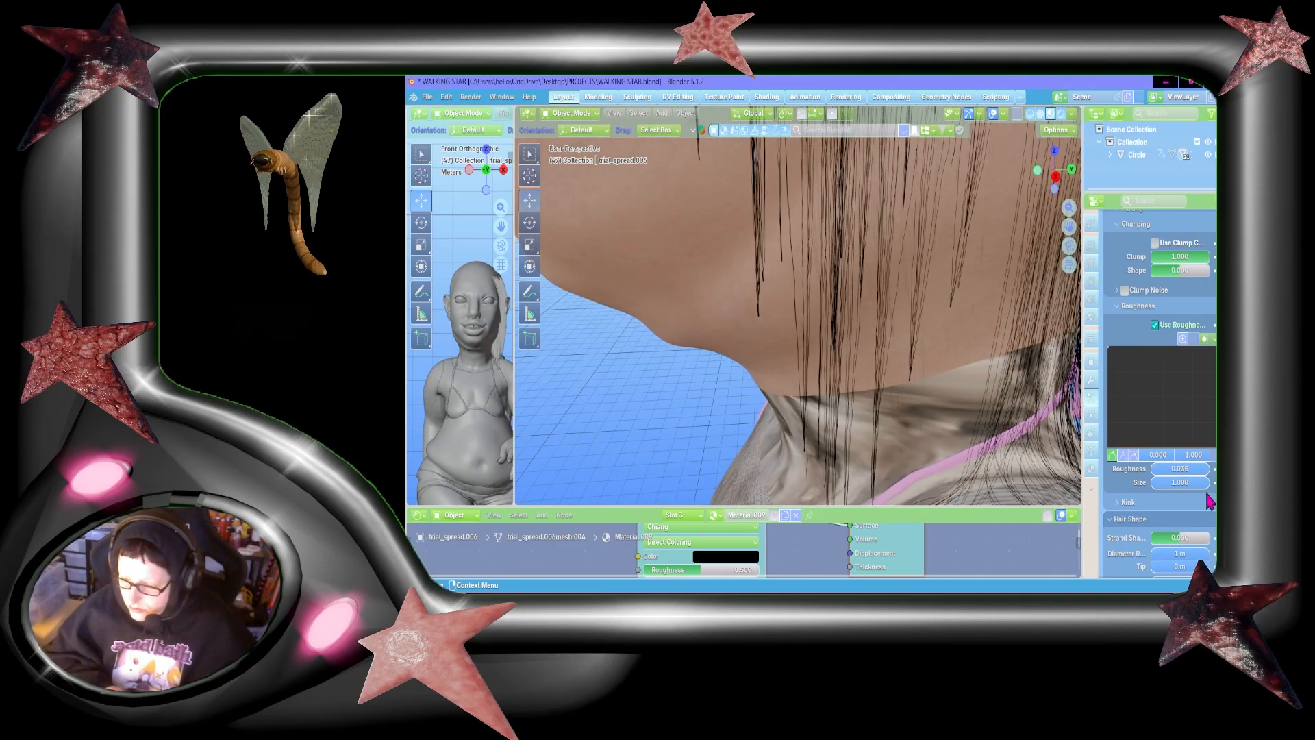
{"action": "left_click_drag", "start_coordinate": [1190, 483], "coordinate": [1195, 484]}
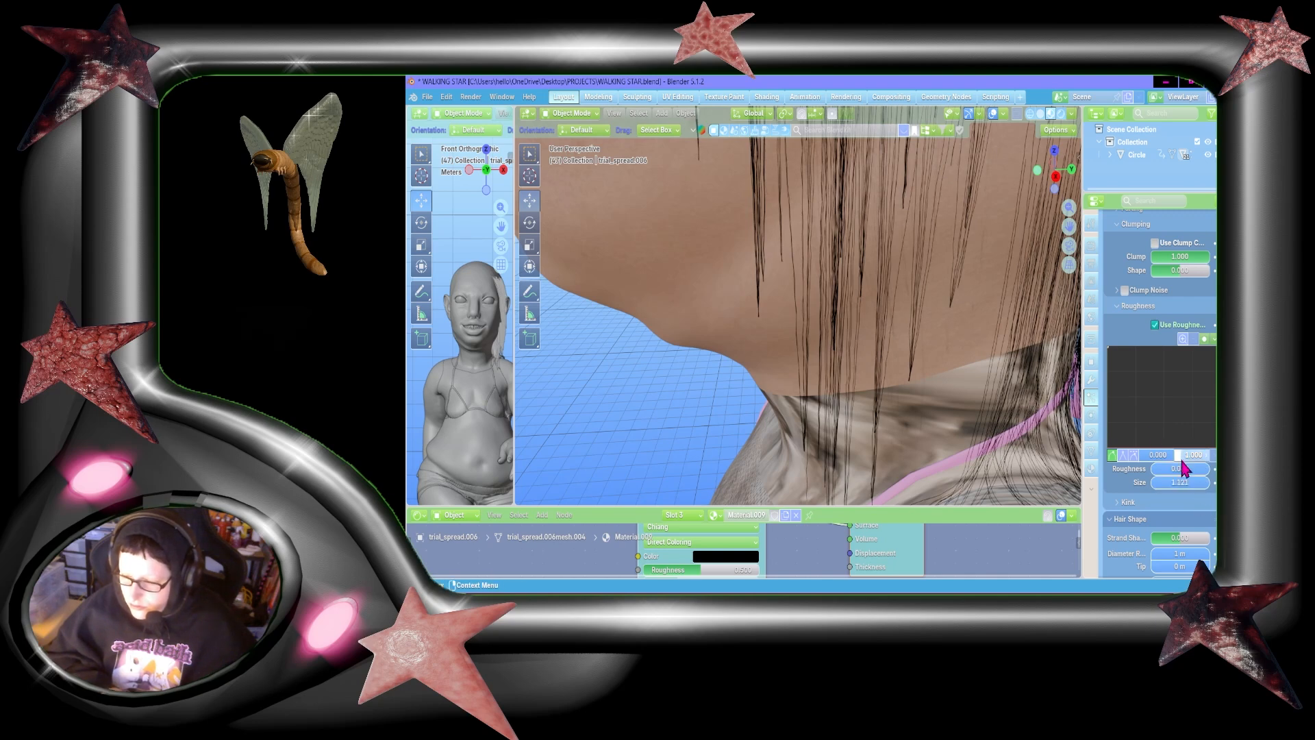
{"action": "left_click_drag", "start_coordinate": [1179, 468], "coordinate": [1183, 469]}
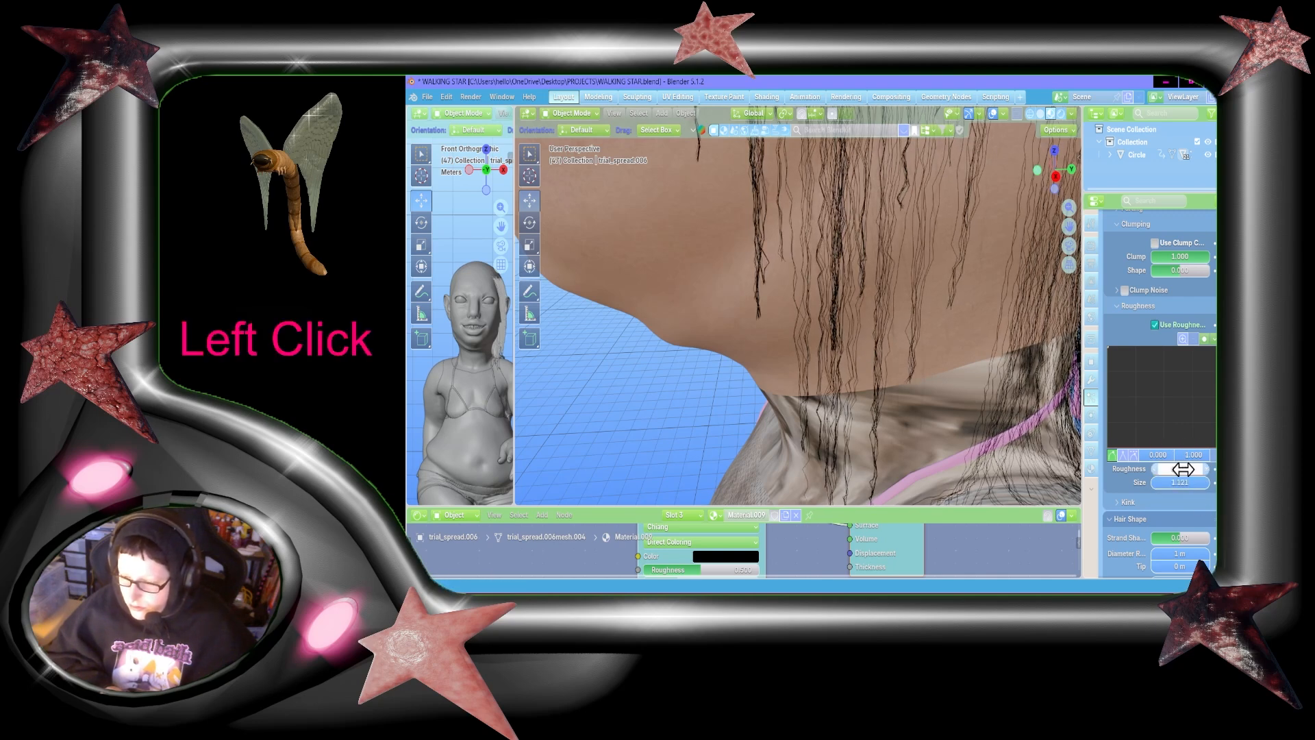
{"action": "left_click", "coordinate": [1182, 469]}
{"action": "type", "text": ".2"}
{"action": "key", "text": "Return"}
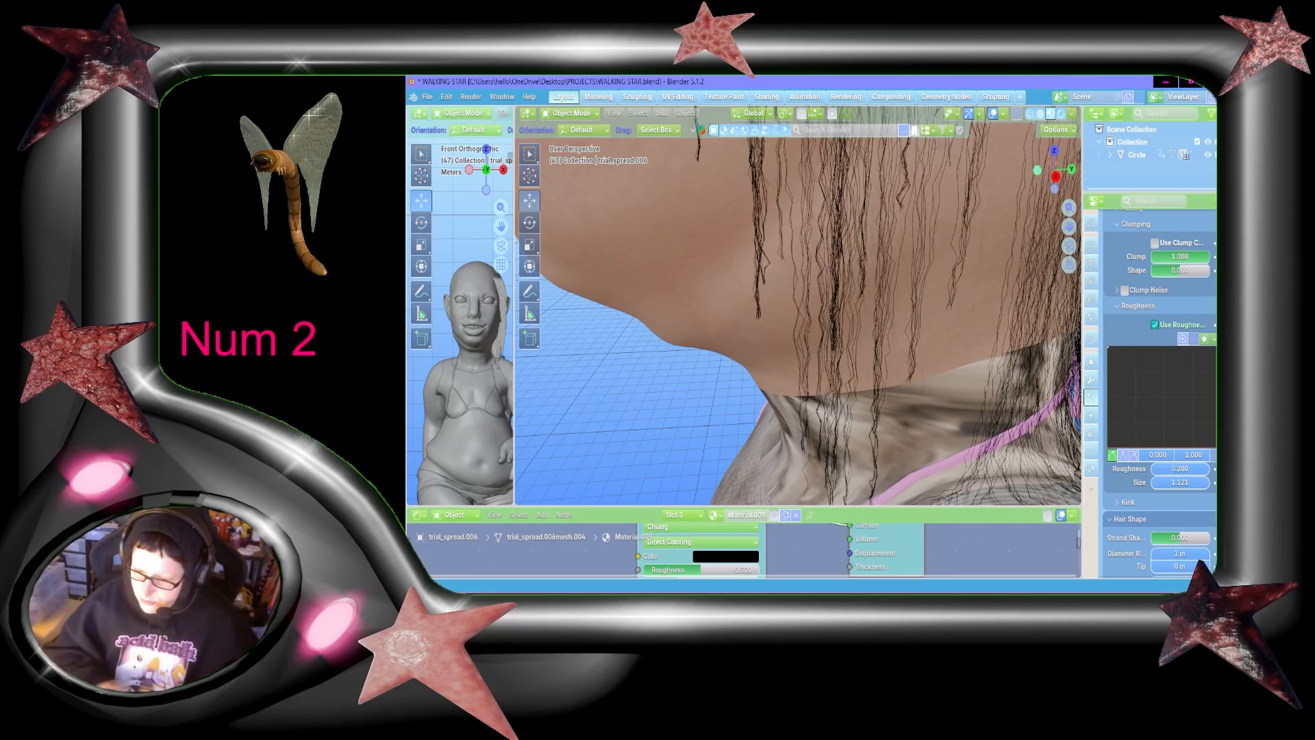
Step: Set the child hair roughness size to 5, save the file, and check the strands up close
{"action": "left_click", "coordinate": [1195, 483]}
{"action": "type", "text": "5"}
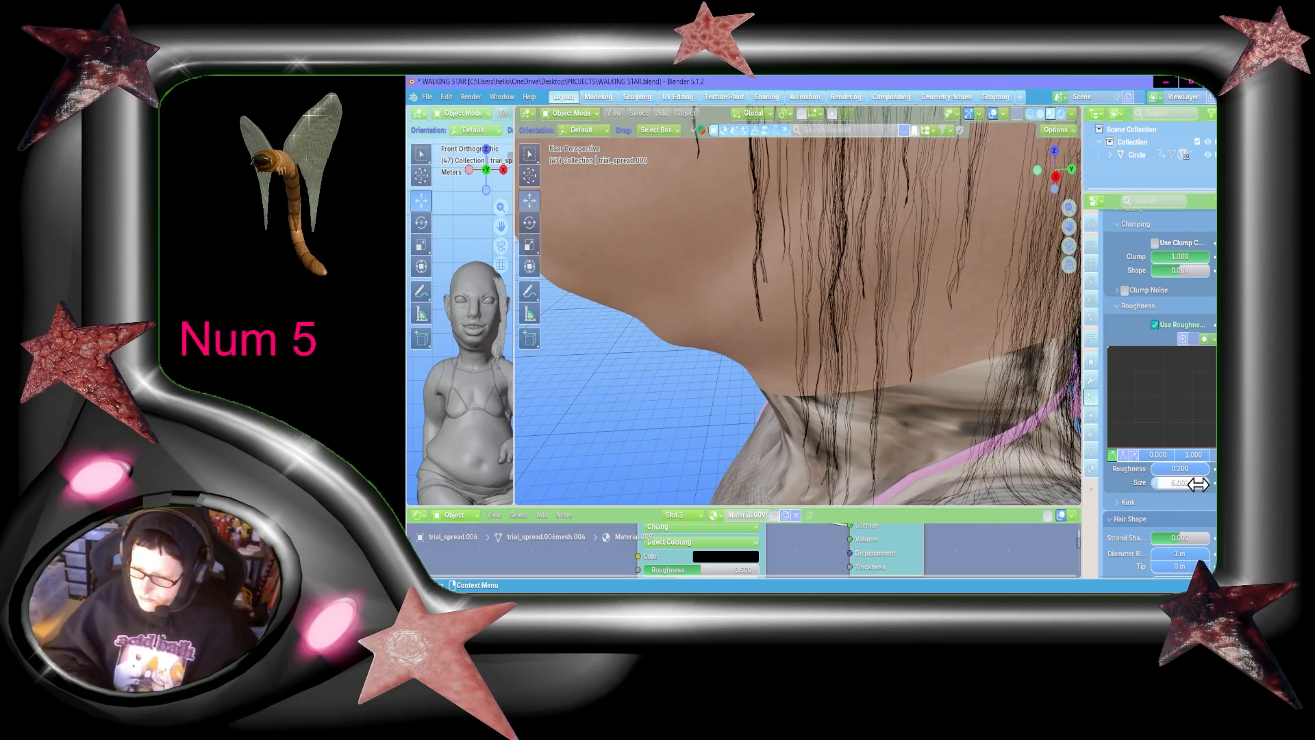
{"action": "scroll", "coordinate": [889, 277], "scroll_direction": "down", "scroll_amount": 5}
{"action": "left_click_drag", "start_coordinate": [1035, 174], "coordinate": [1082, 179]}
{"action": "scroll", "coordinate": [1036, 177], "scroll_direction": "down", "scroll_amount": 4}
{"action": "left_click_drag", "start_coordinate": [1066, 227], "coordinate": [1041, 296]}
{"action": "key", "text": "ctrl+s"}
{"action": "scroll", "coordinate": [993, 335], "scroll_direction": "up", "scroll_amount": 2}
{"action": "left_click_drag", "start_coordinate": [1054, 182], "coordinate": [967, 173]}
{"action": "scroll", "coordinate": [915, 252], "scroll_direction": "up", "scroll_amount": 3}
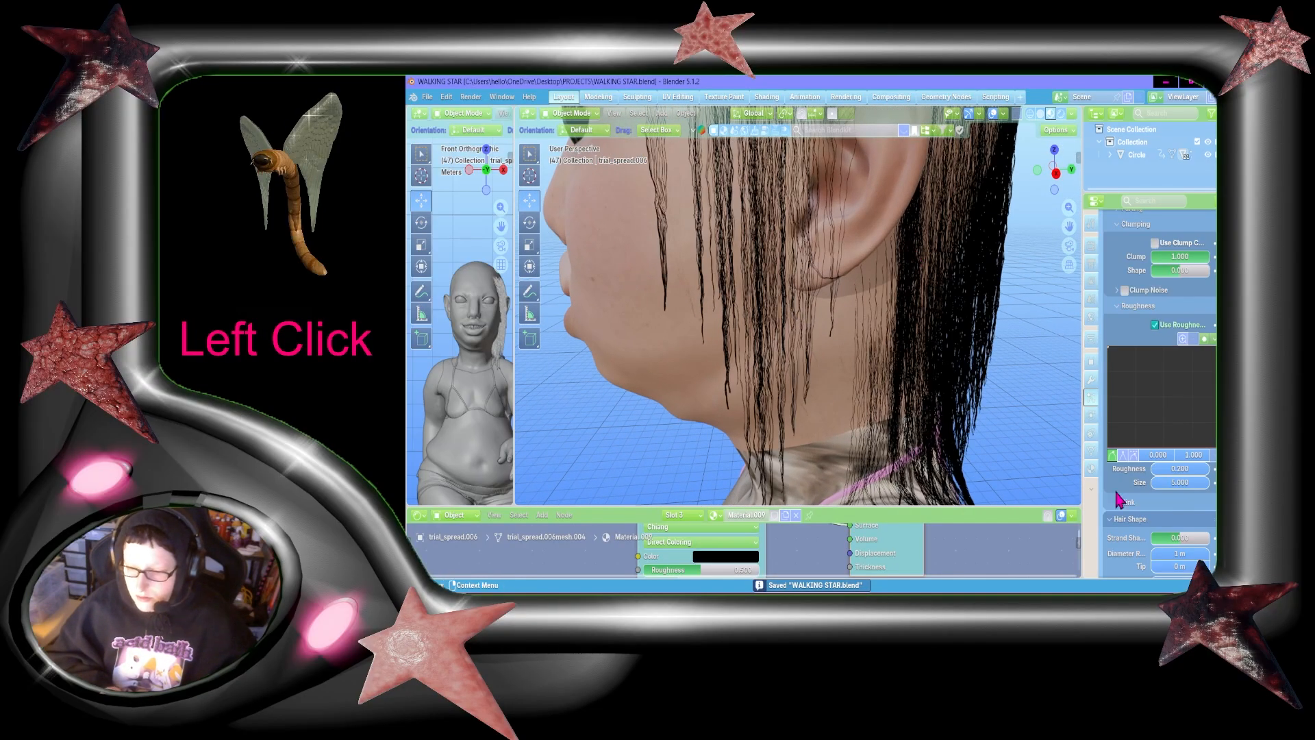
Step: Set the child hair roughness size to 8 and save the file
{"action": "left_click", "coordinate": [1188, 482]}
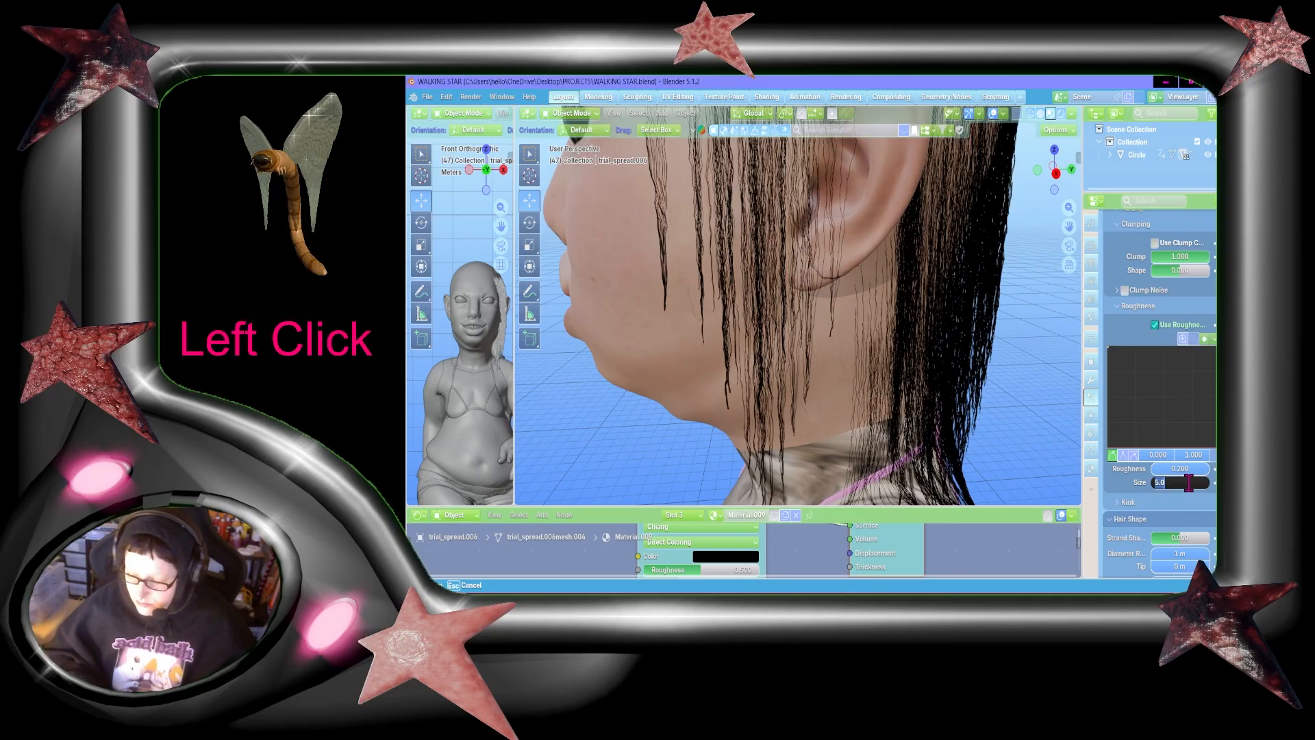
{"action": "type", "text": "8"}
{"action": "key", "text": "Return"}
{"action": "key", "text": "ctrl+s"}
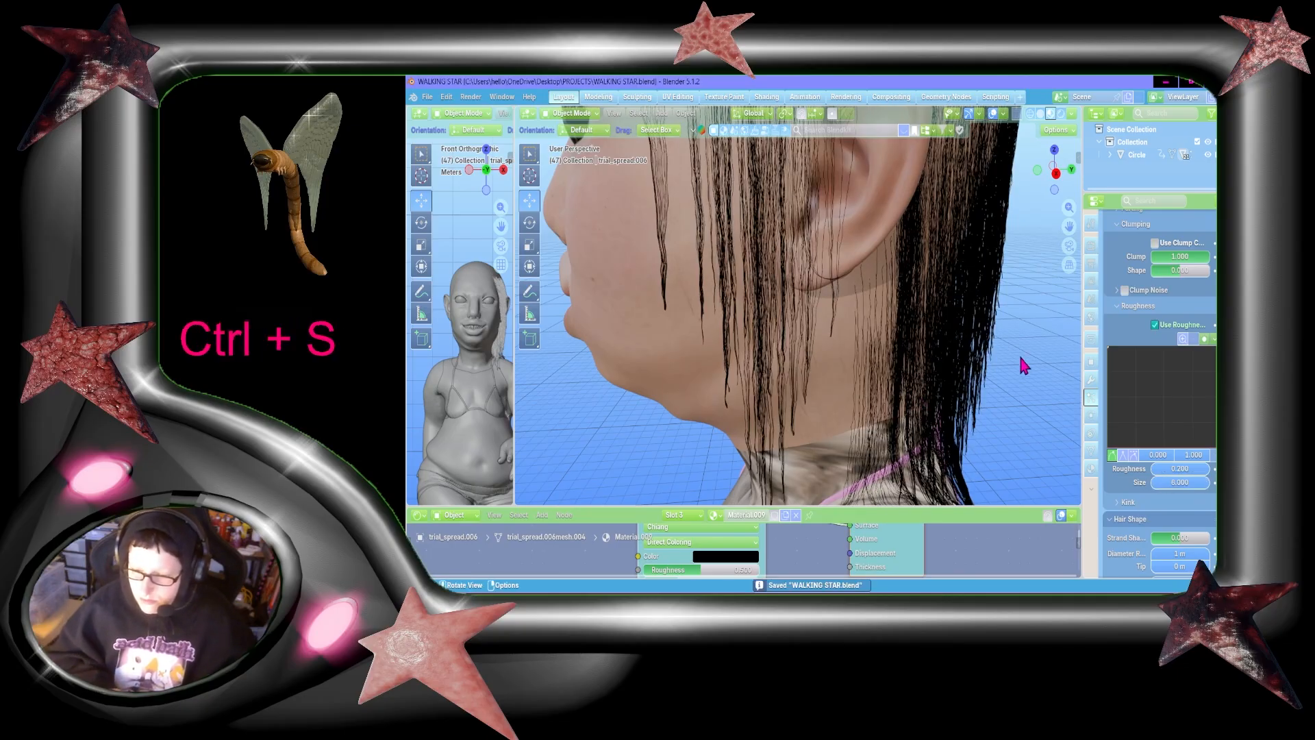
Step: Set the child hair's kink type to Wave and check the strands around the face
{"action": "scroll", "coordinate": [1025, 364], "scroll_direction": "down", "scroll_amount": 1}
{"action": "scroll", "coordinate": [1209, 502], "scroll_direction": "down", "scroll_amount": 2}
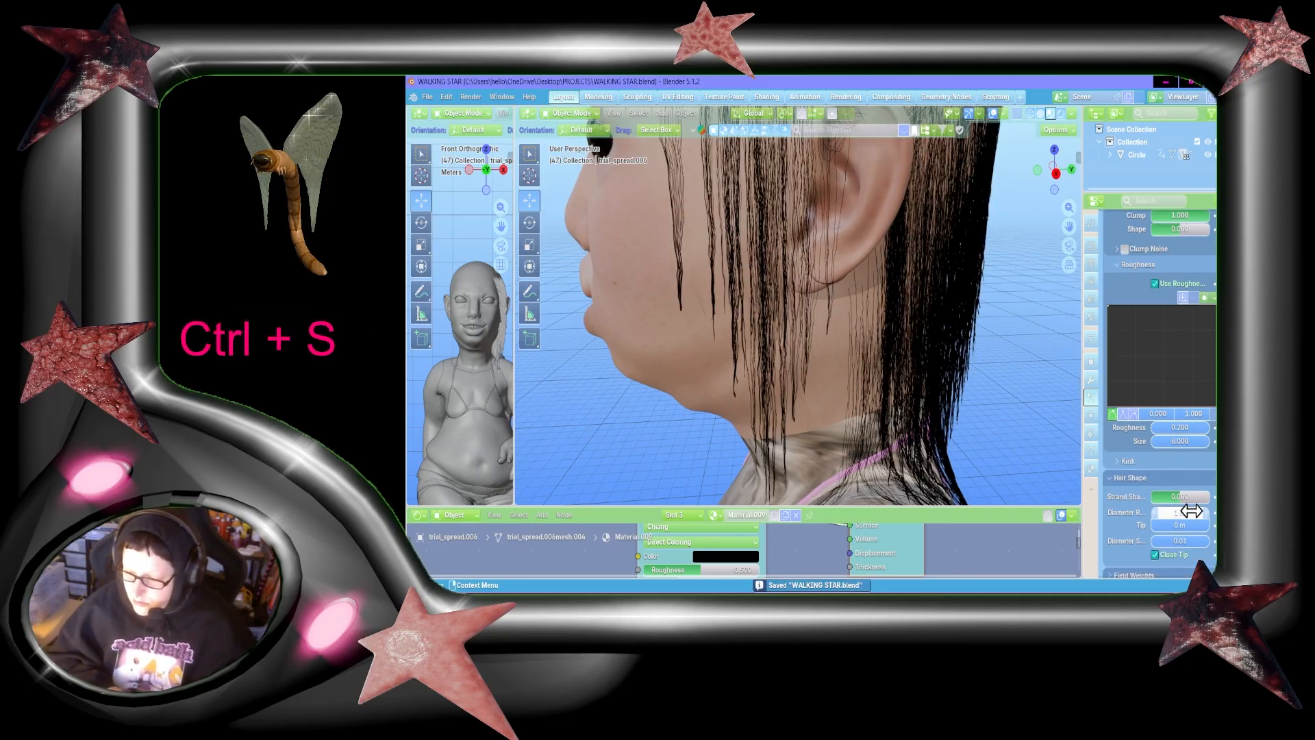
{"action": "scroll", "coordinate": [1199, 506], "scroll_direction": "down", "scroll_amount": 5}
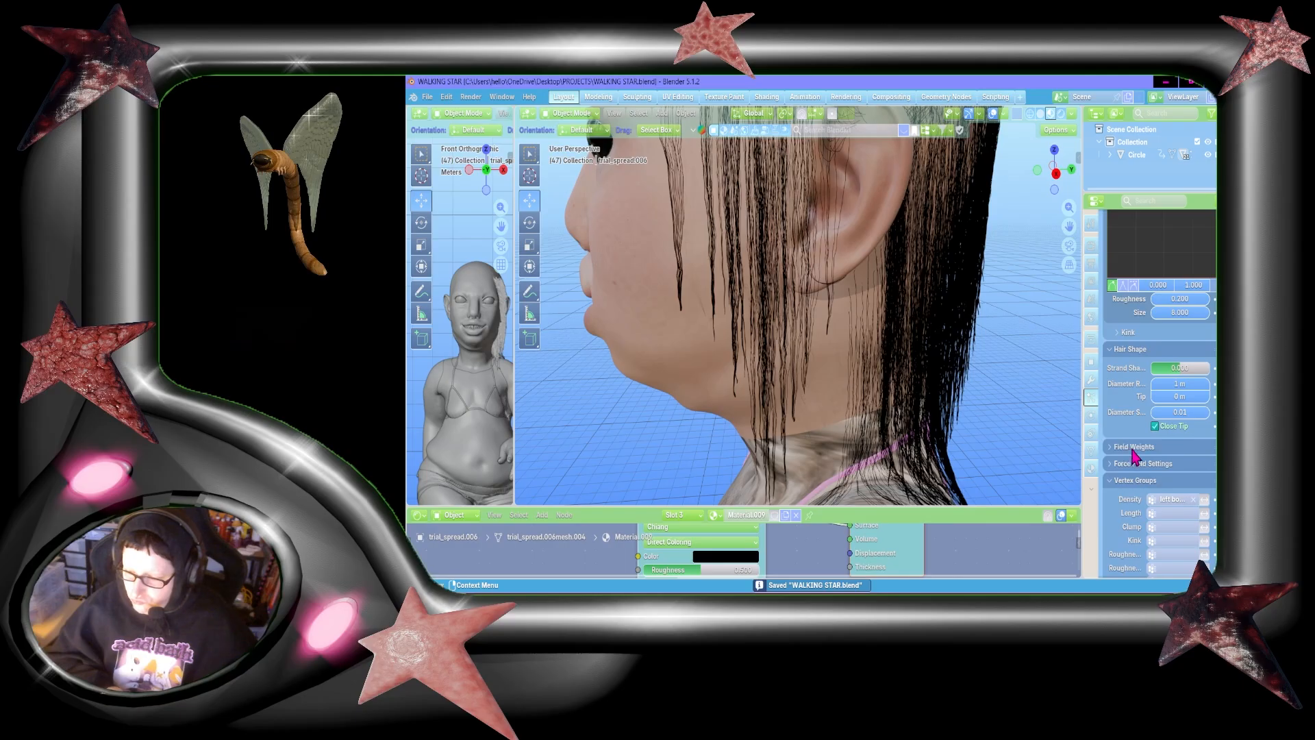
{"action": "left_click", "coordinate": [1127, 331]}
{"action": "left_click", "coordinate": [1179, 350]}
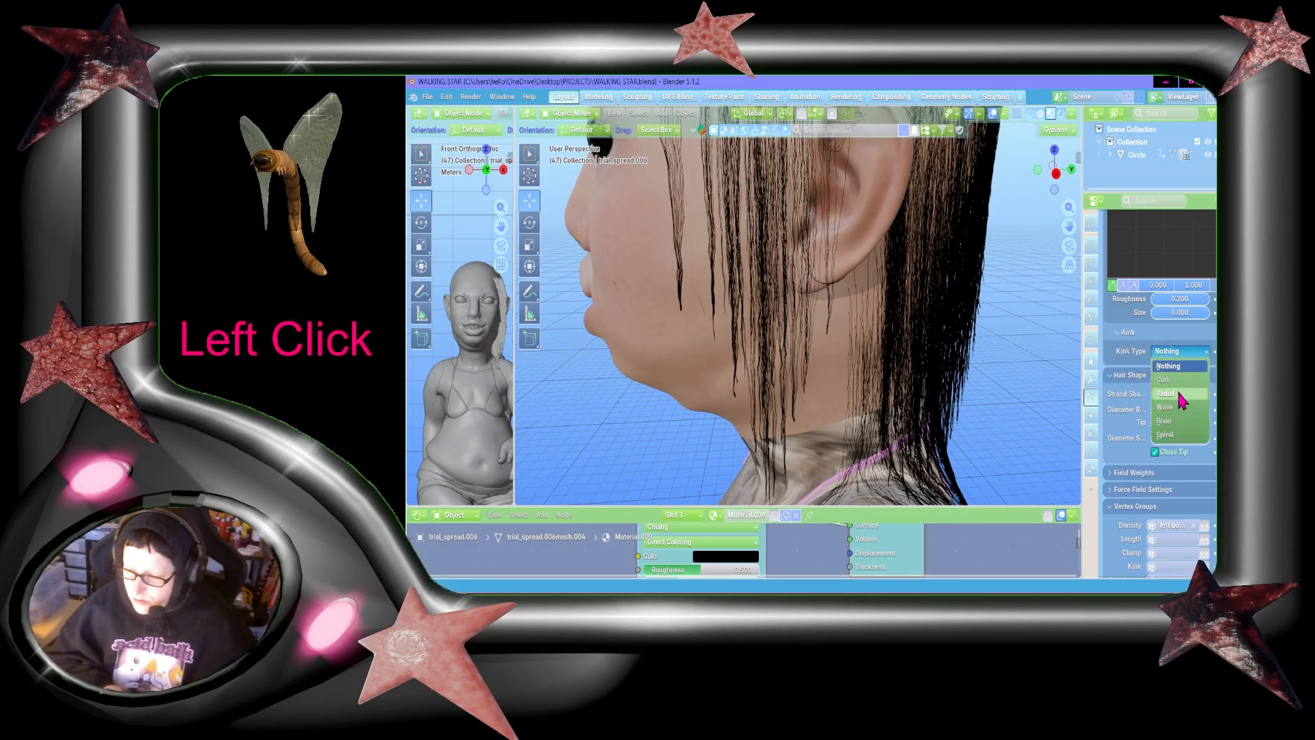
{"action": "left_click", "coordinate": [1179, 407]}
{"action": "middle_click_drag", "start_coordinate": [1024, 346], "coordinate": [993, 232]}
{"action": "middle_click_drag", "start_coordinate": [893, 195], "coordinate": [1178, 171]}
{"action": "left_click_drag", "start_coordinate": [1054, 169], "coordinate": [1148, 165]}
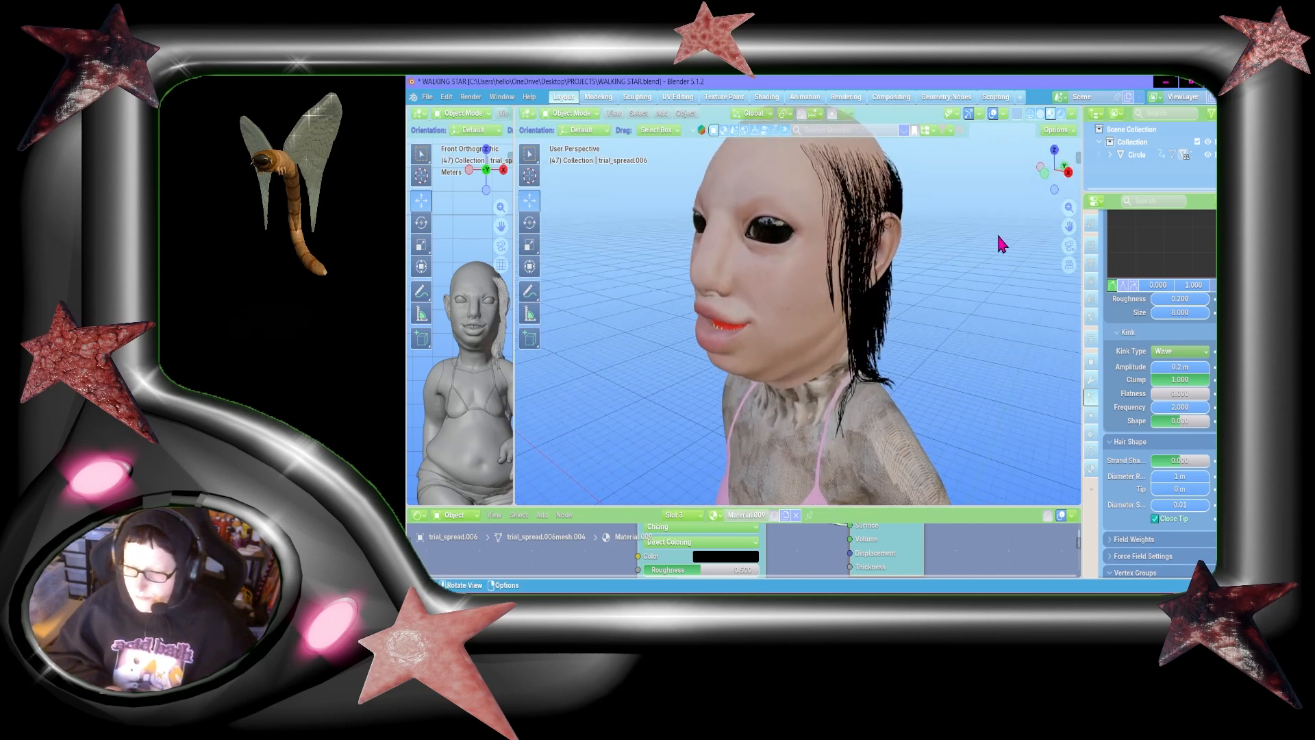
Step: Adjust the Wave kink's amplitude and shape, set its frequency to about 1.9, and check the strands from the front
{"action": "scroll", "coordinate": [997, 233], "scroll_direction": "up", "scroll_amount": 2}
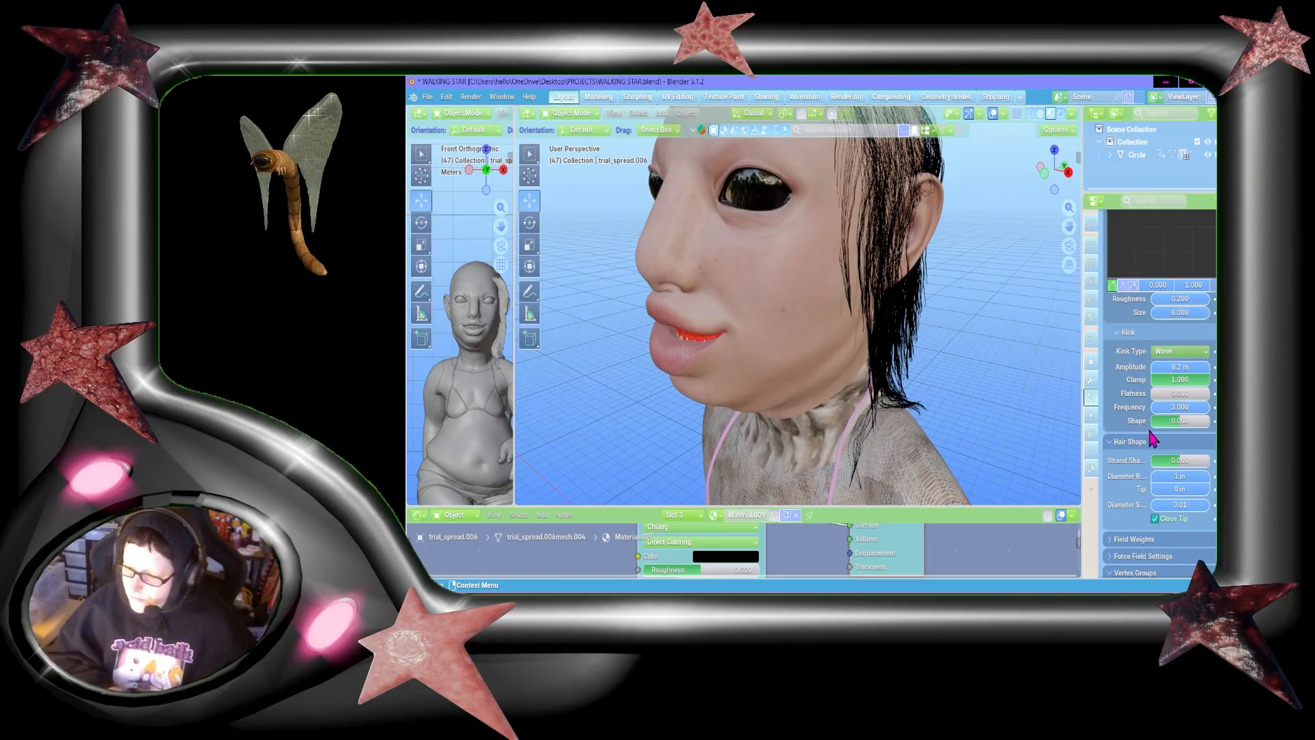
{"action": "scroll", "coordinate": [1150, 439], "scroll_direction": "down", "scroll_amount": 1}
{"action": "left_click_drag", "start_coordinate": [1182, 330], "coordinate": [1186, 334]}
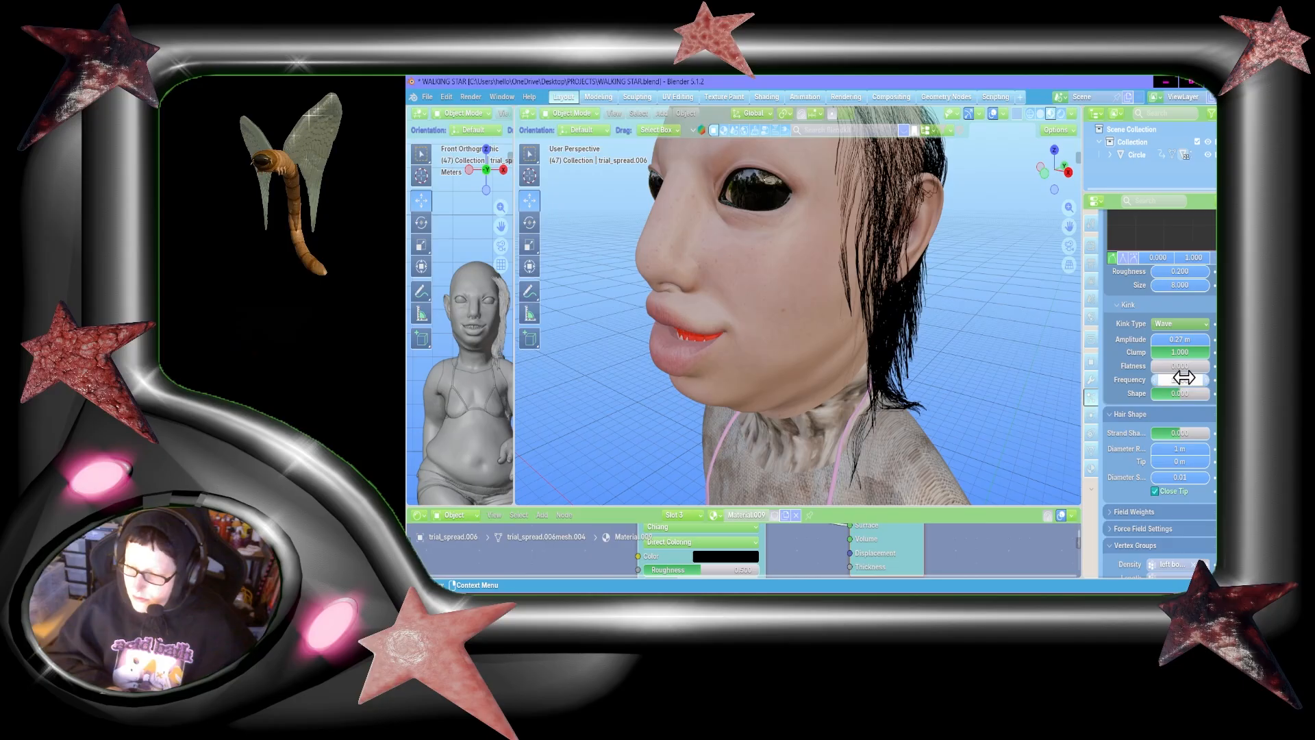
{"action": "mouse_move", "coordinate": [1181, 379]}
{"action": "left_mouse_down"}
{"action": "mouse_move", "coordinate": [1210, 394]}
{"action": "mouse_move", "coordinate": [1192, 394]}
{"action": "left_mouse_up"}
{"action": "left_click_drag", "start_coordinate": [1055, 170], "coordinate": [1208, 145]}
Step: Set the child hair's kink amplitude to 0.5 m, check the head from another angle, and save the file
{"action": "left_click", "coordinate": [1181, 339]}
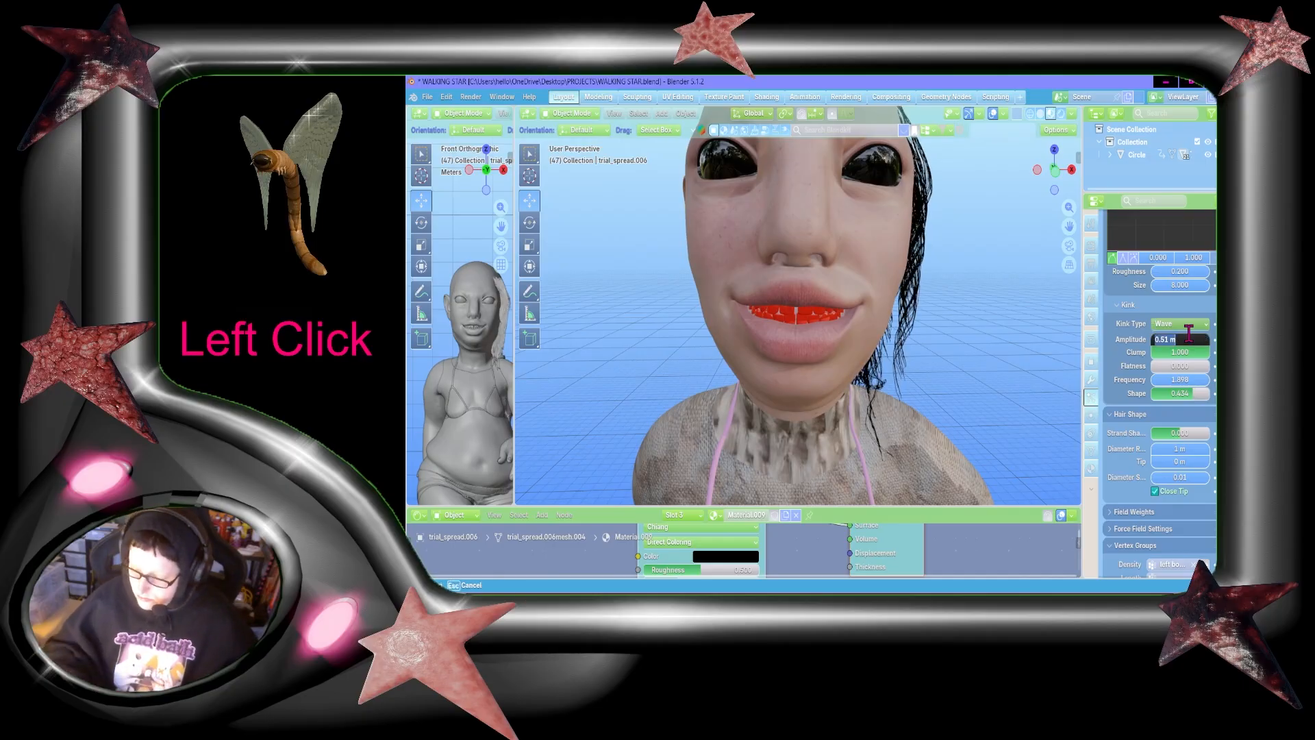
{"action": "type", "text": ".5"}
{"action": "key", "text": "Return"}
{"action": "left_click_drag", "start_coordinate": [1059, 167], "coordinate": [1071, 215]}
{"action": "key", "text": "ctrl+s"}
Step: Add a second particle system to the character as Hair and set its number of strands to 300
{"action": "scroll", "coordinate": [1024, 252], "scroll_direction": "down", "scroll_amount": 1}
{"action": "scroll", "coordinate": [1164, 376], "scroll_direction": "up", "scroll_amount": 7}
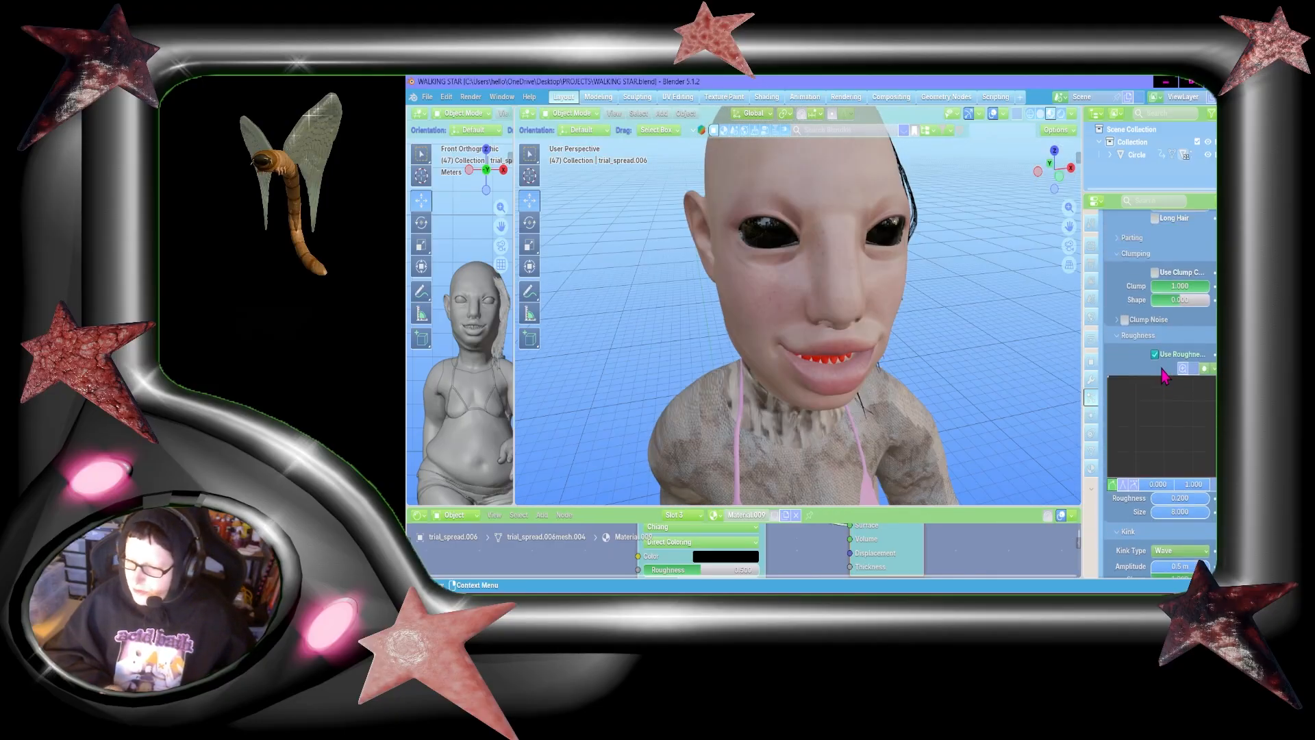
{"action": "scroll", "coordinate": [1164, 375], "scroll_direction": "up", "scroll_amount": 15}
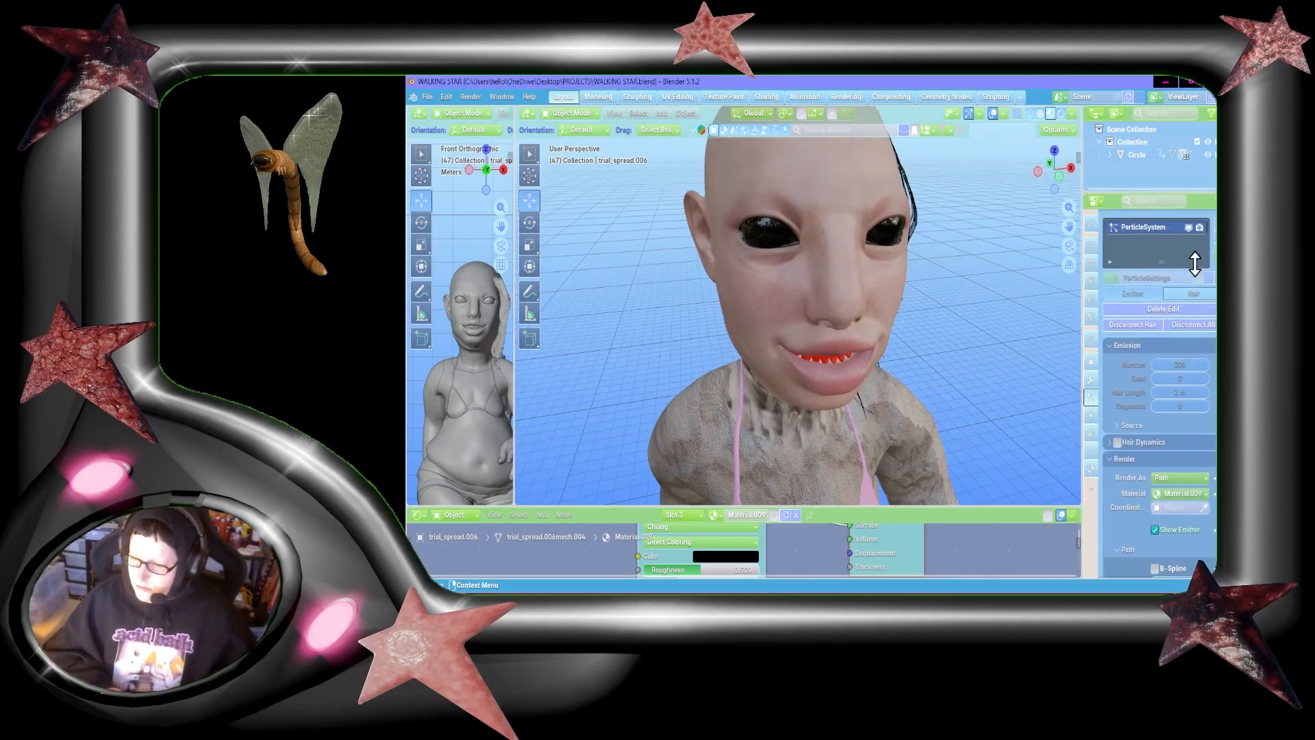
{"action": "left_click", "coordinate": [1212, 228]}
{"action": "left_click", "coordinate": [1209, 293]}
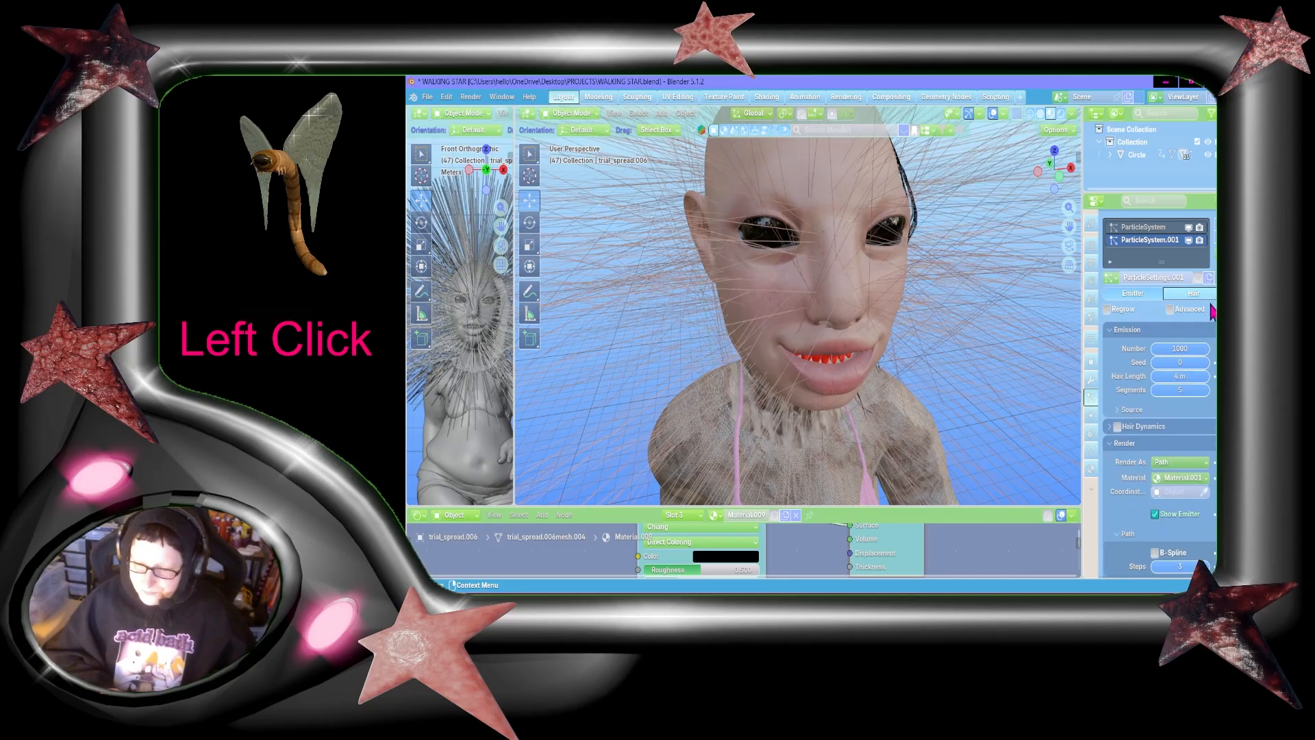
{"action": "left_click", "coordinate": [1188, 358]}
{"action": "left_click", "coordinate": [1185, 348]}
{"action": "type", "text": "300"}
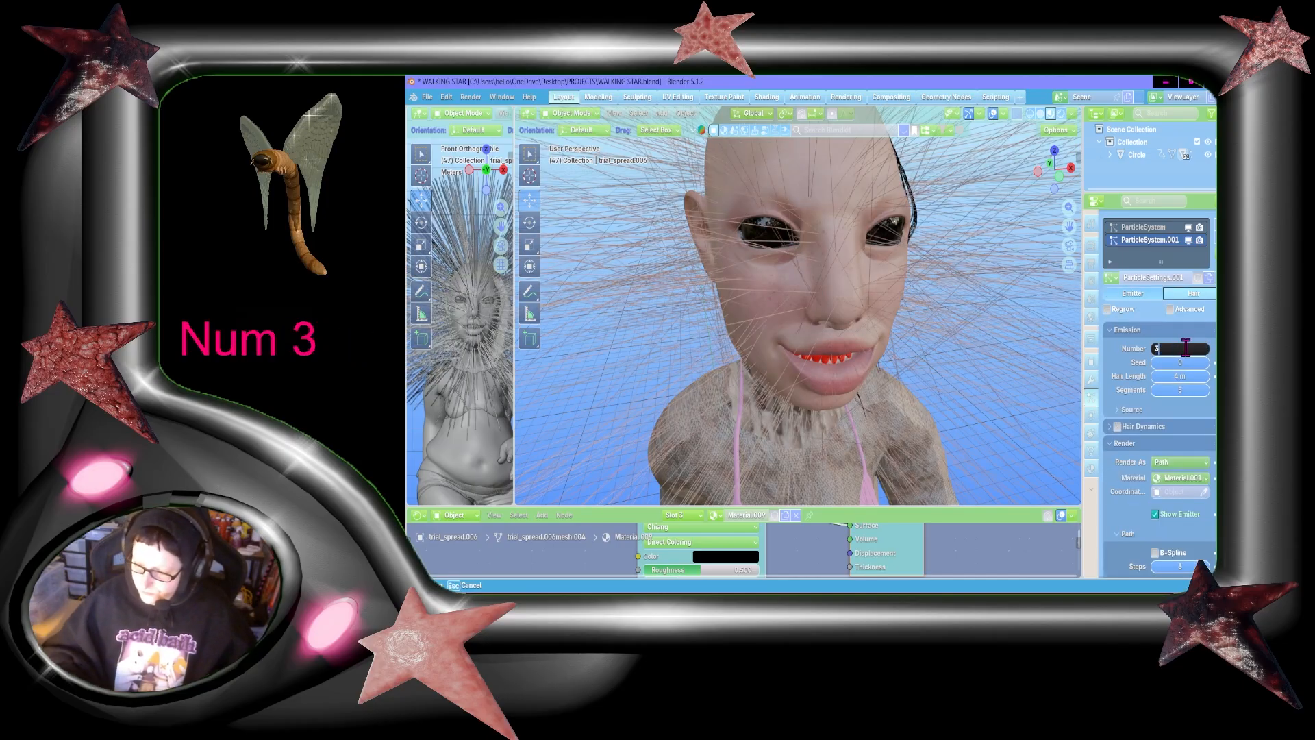
{"action": "key", "text": "Return"}
Step: Assign the black hair material Material.009 to the new particle system's strands
{"action": "scroll", "coordinate": [1185, 348], "scroll_direction": "down", "scroll_amount": 4}
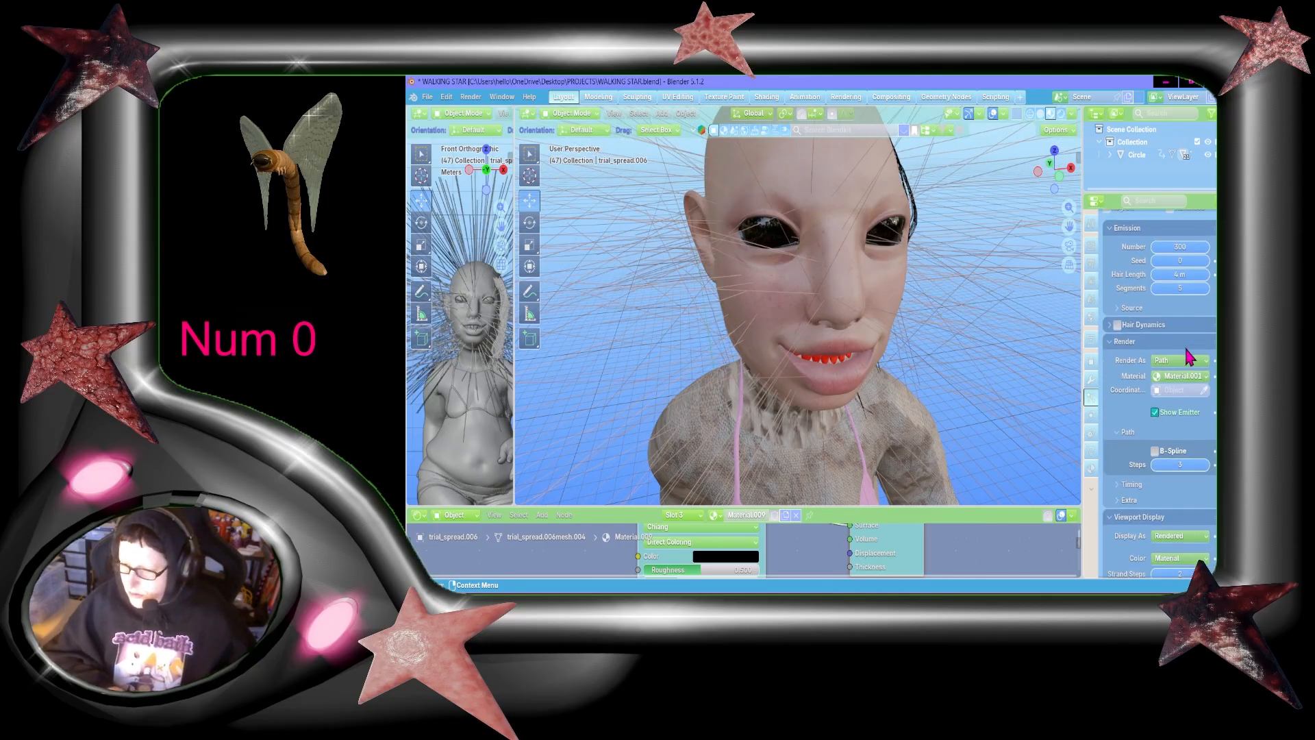
{"action": "scroll", "coordinate": [1186, 349], "scroll_direction": "down", "scroll_amount": 2}
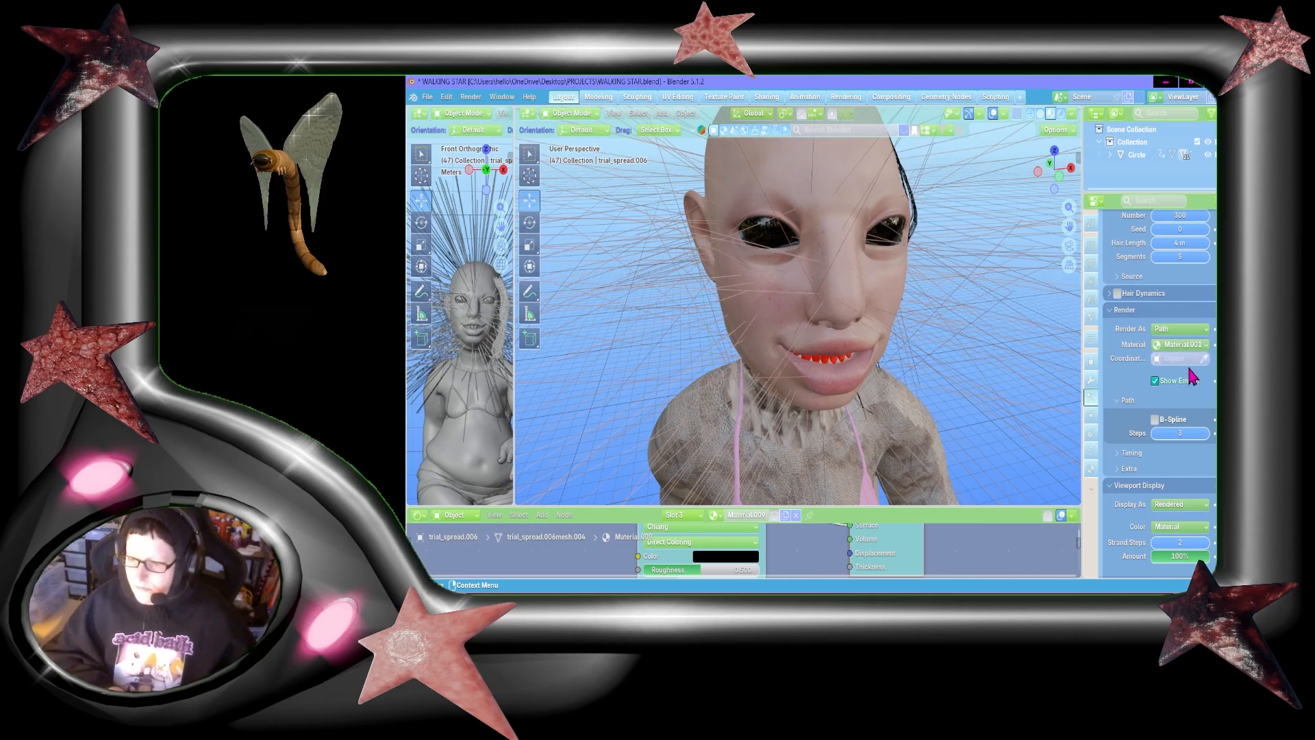
{"action": "left_click", "coordinate": [1182, 345]}
{"action": "left_click", "coordinate": [1182, 385]}
{"action": "scroll", "coordinate": [1183, 387], "scroll_direction": "down", "scroll_amount": 1}
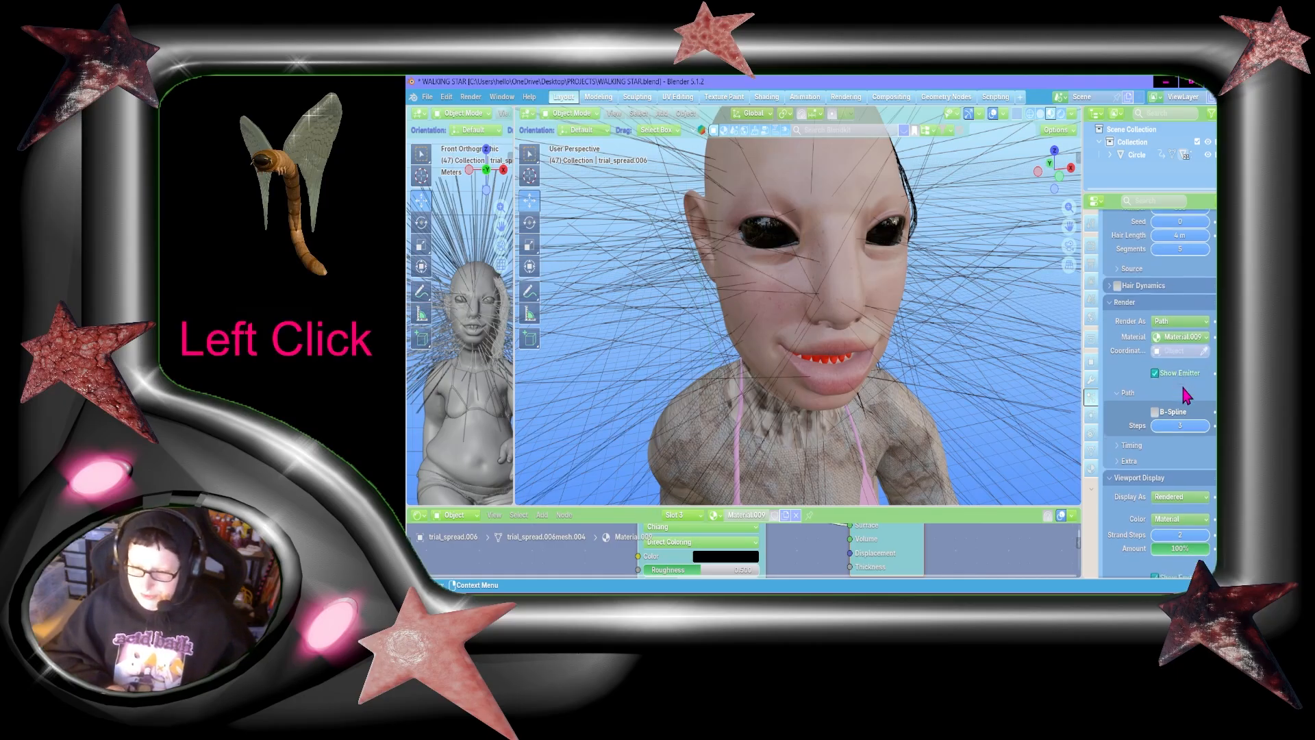
Step: Set both the render path steps and the viewport strand steps of the new hair system to 6
{"action": "scroll", "coordinate": [1182, 387], "scroll_direction": "down", "scroll_amount": 4}
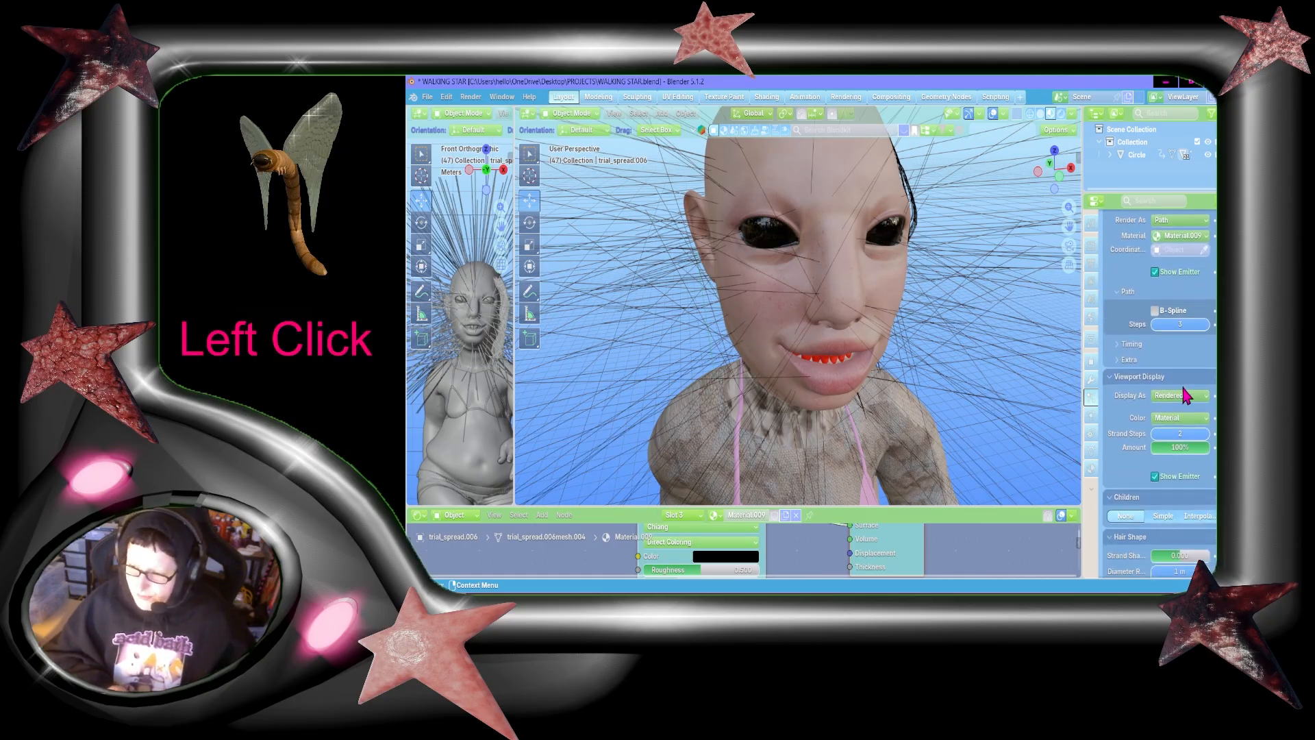
{"action": "scroll", "coordinate": [1182, 386], "scroll_direction": "up", "scroll_amount": 4}
{"action": "scroll", "coordinate": [1183, 387], "scroll_direction": "down", "scroll_amount": 3}
{"action": "scroll", "coordinate": [1183, 387], "scroll_direction": "up", "scroll_amount": 1}
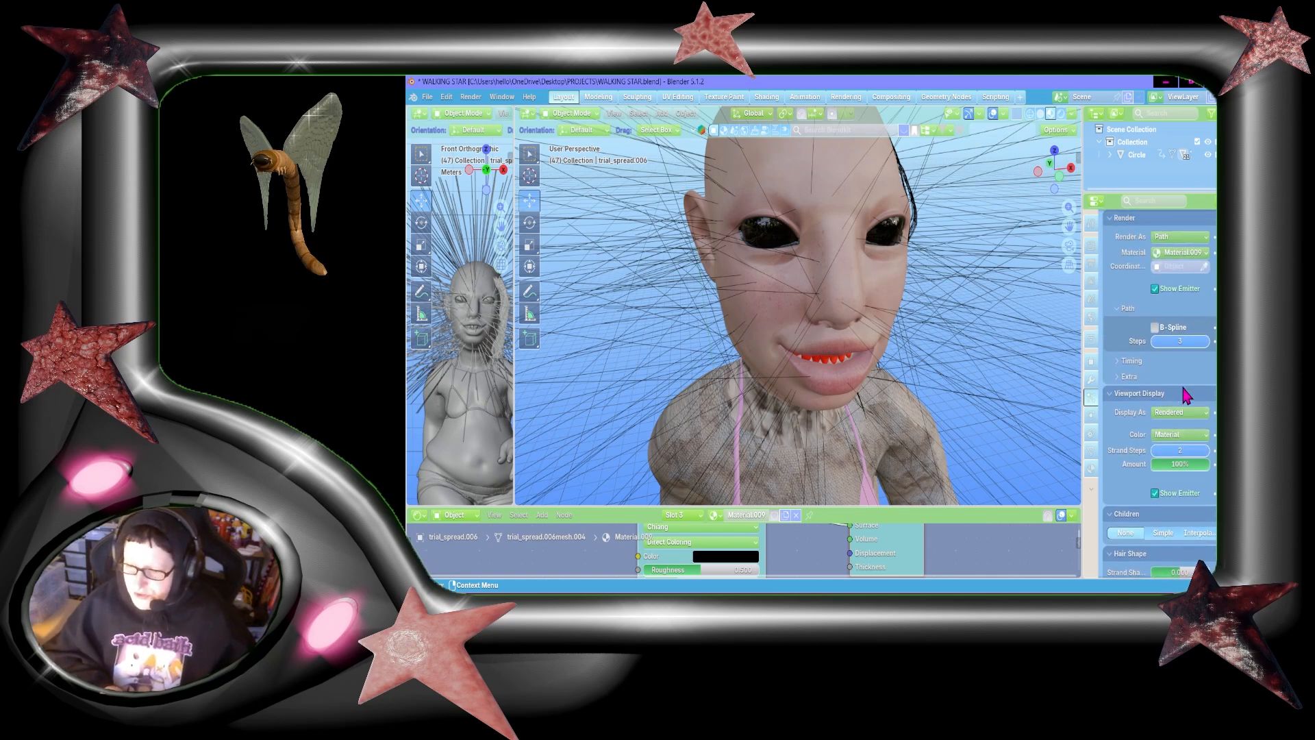
{"action": "left_click", "coordinate": [1184, 341]}
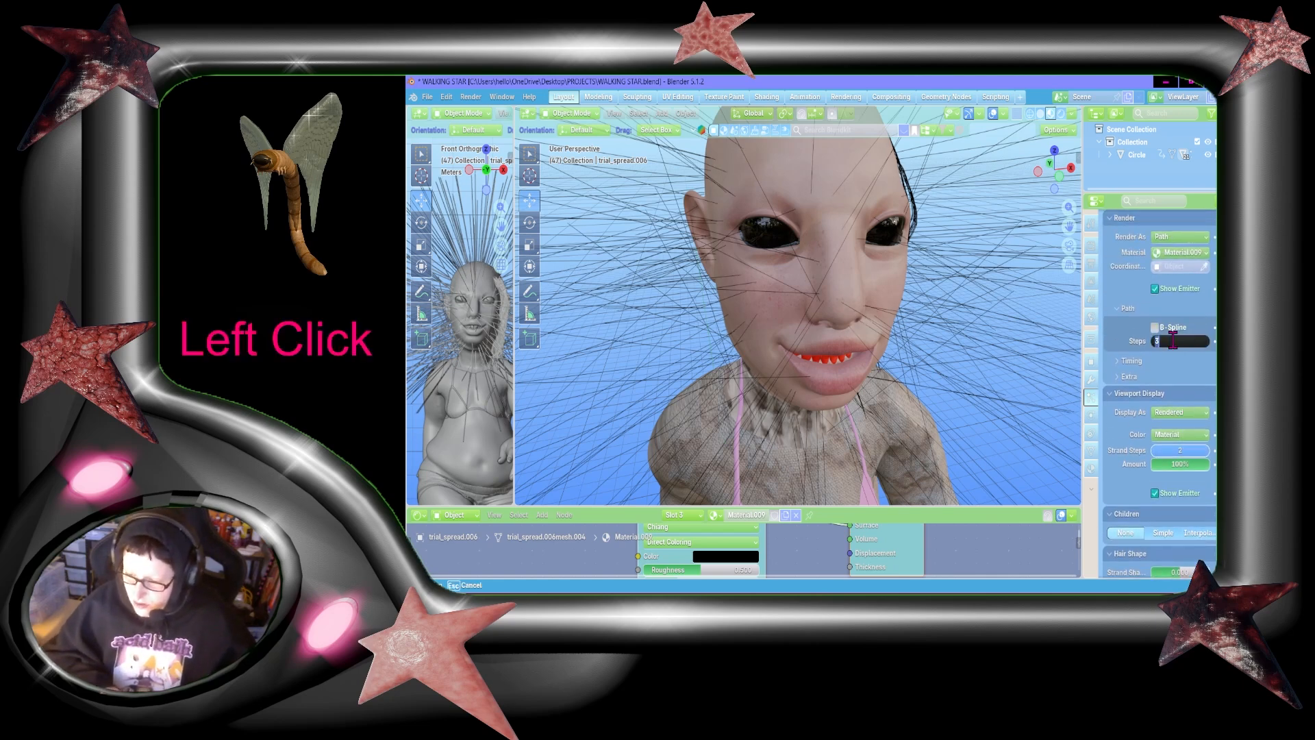
{"action": "type", "text": "6"}
{"action": "scroll", "coordinate": [1210, 354], "scroll_direction": "down", "scroll_amount": 3}
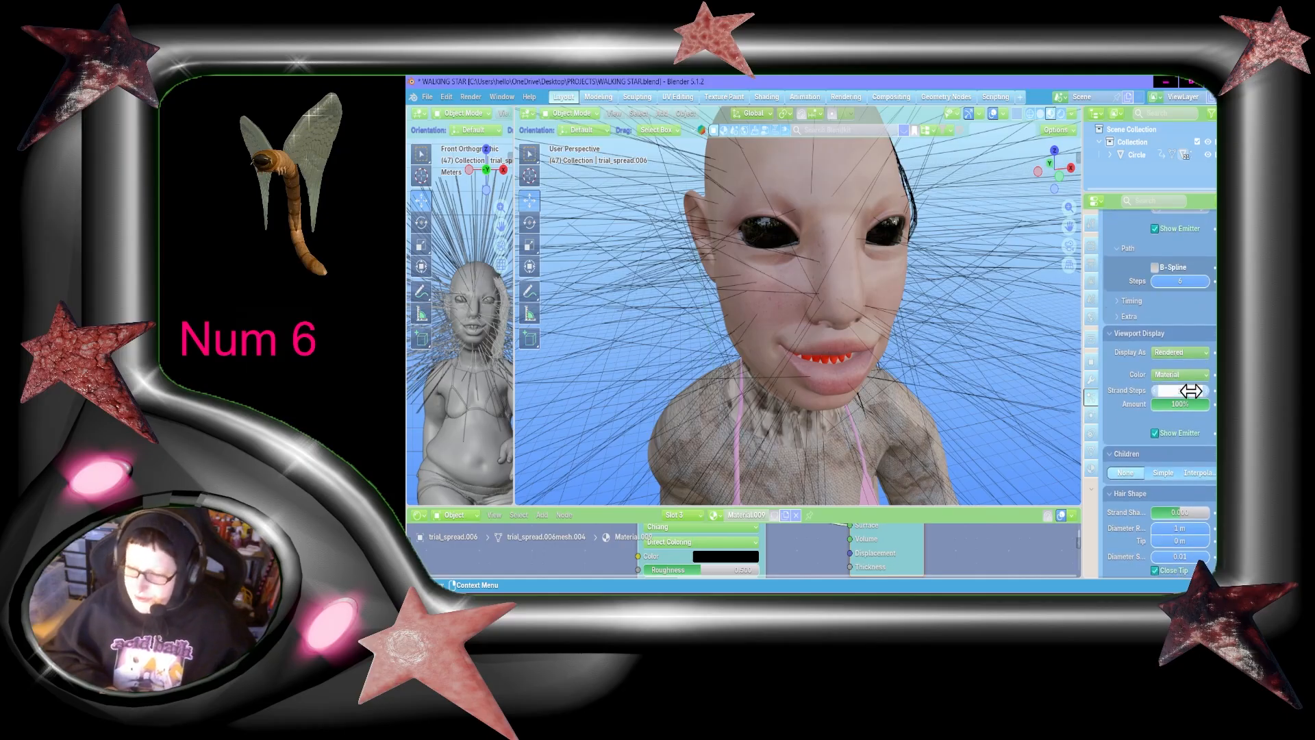
{"action": "left_click", "coordinate": [1188, 389]}
{"action": "type", "text": "6"}
{"action": "key", "text": "Return"}
Step: Bring up the vertex group choices for the new hair system's density
{"action": "scroll", "coordinate": [1191, 392], "scroll_direction": "down", "scroll_amount": 5}
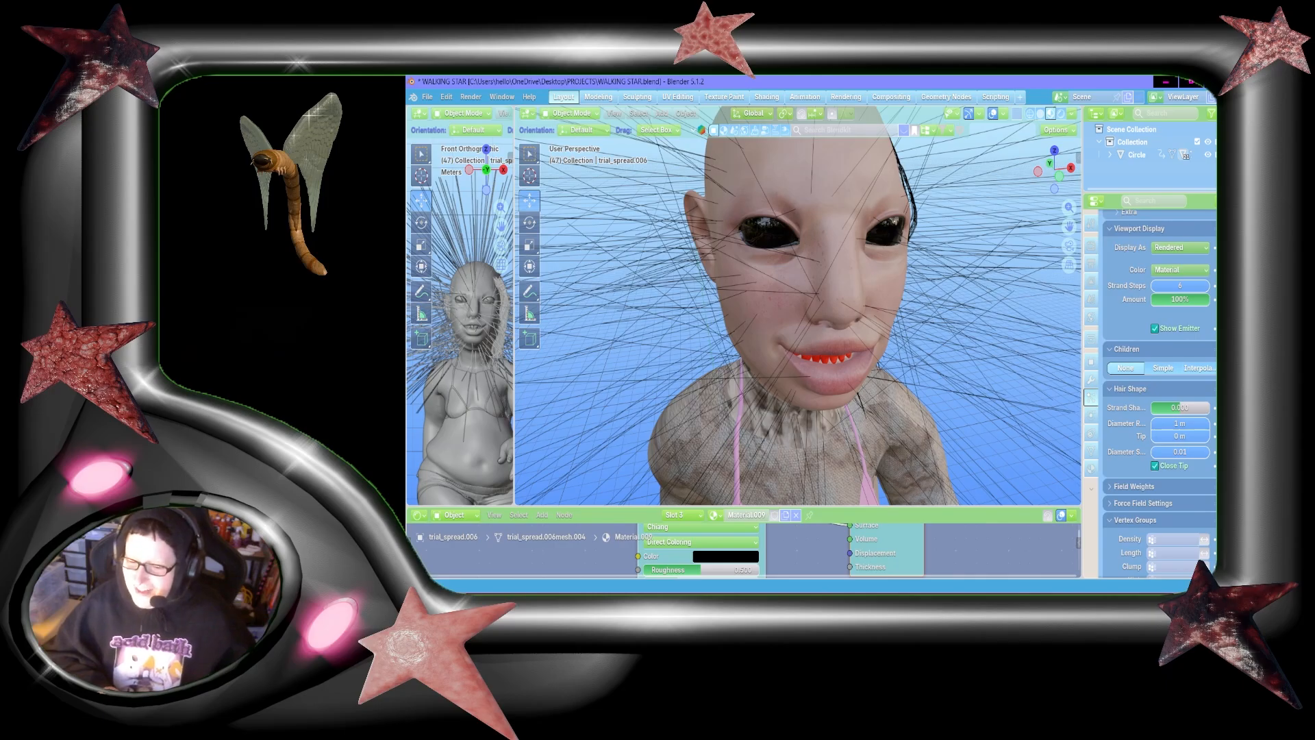
{"action": "left_click_drag", "start_coordinate": [1066, 180], "coordinate": [1061, 179]}
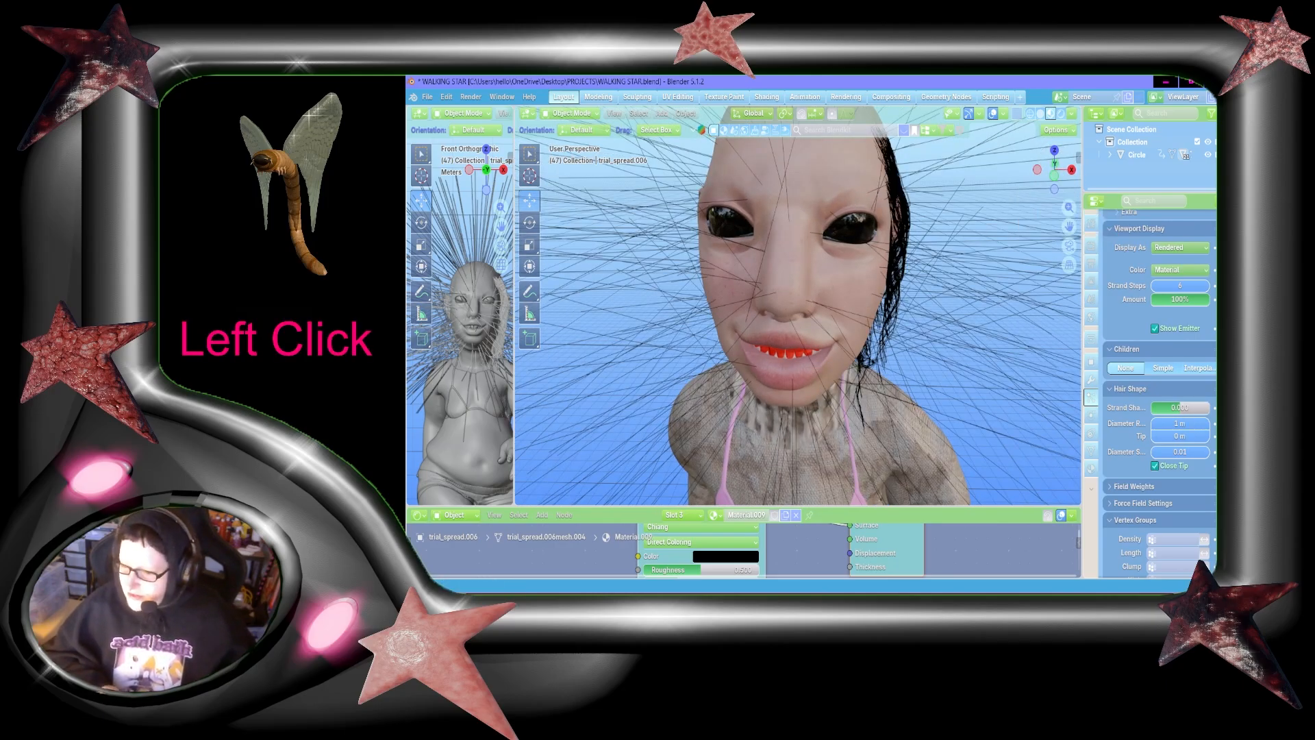
{"action": "left_click", "coordinate": [1183, 540]}
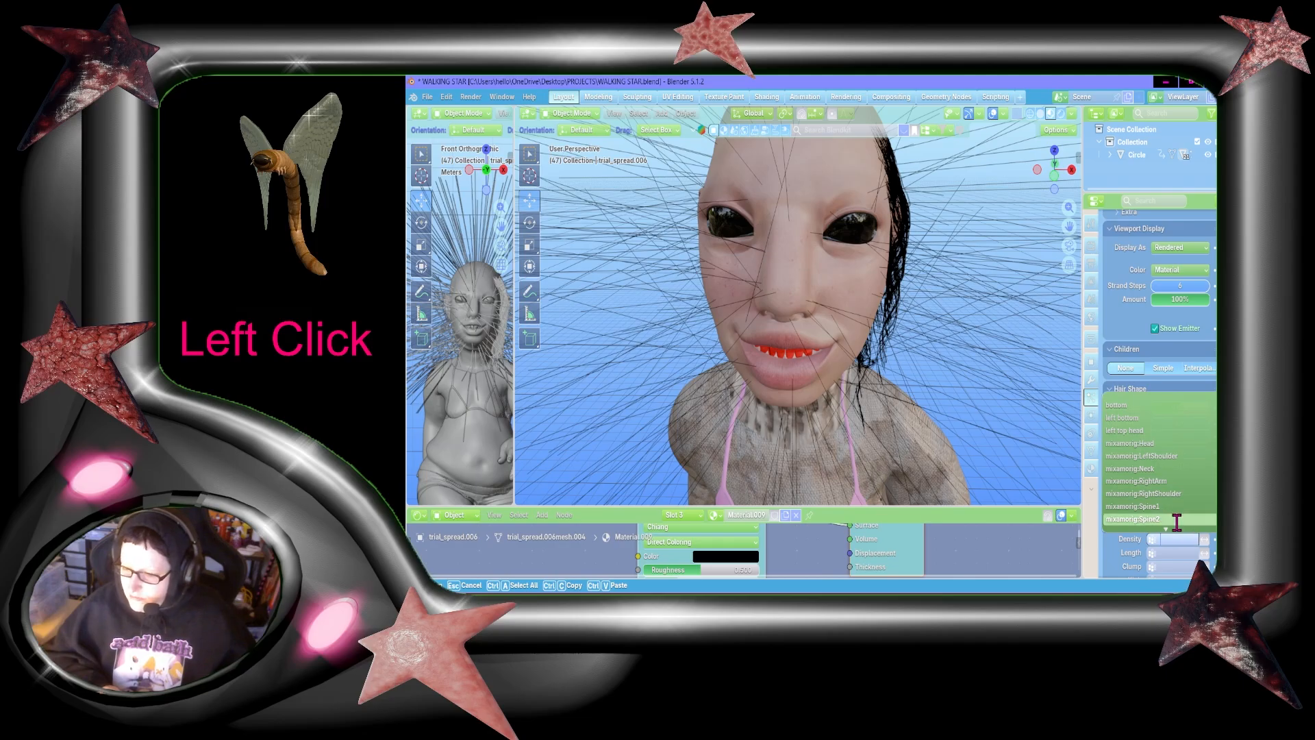
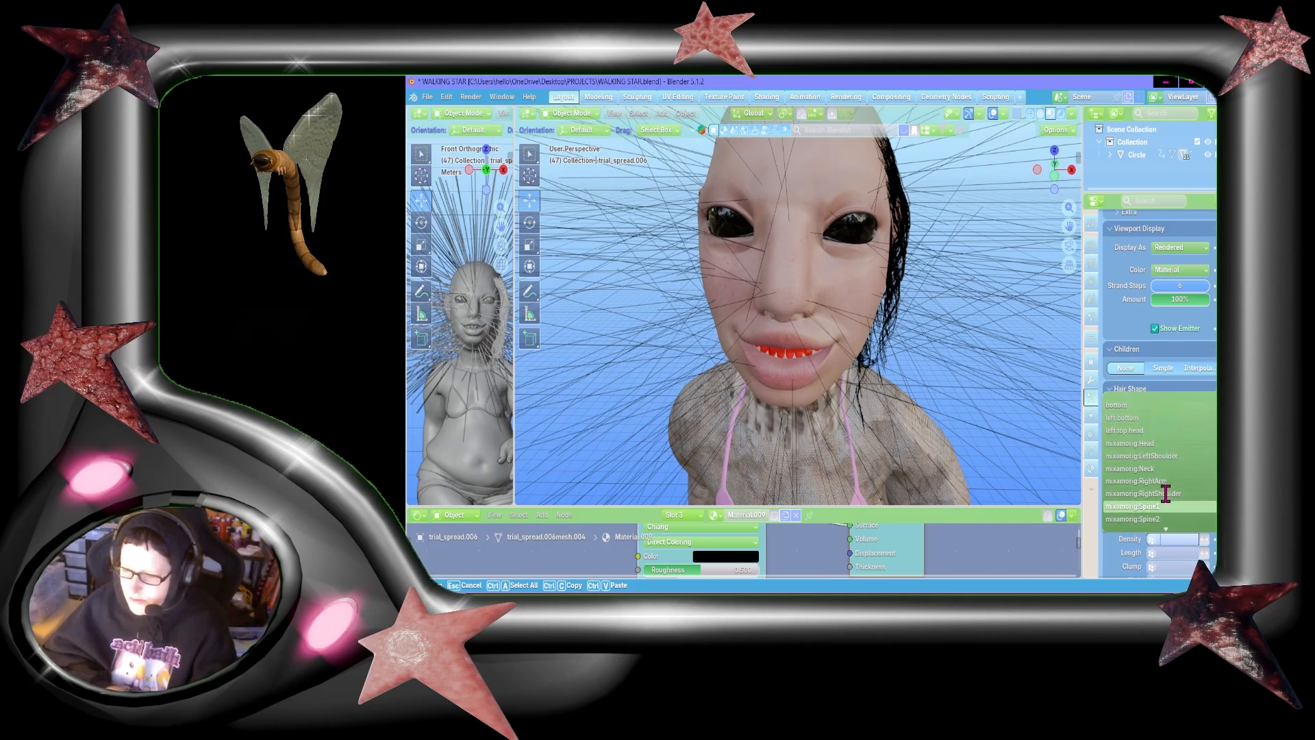
Step: Limit the new hair system's density to the right bottom vertex group and check the hair growth around the head
{"action": "scroll", "coordinate": [1165, 493], "scroll_direction": "down", "scroll_amount": 4}
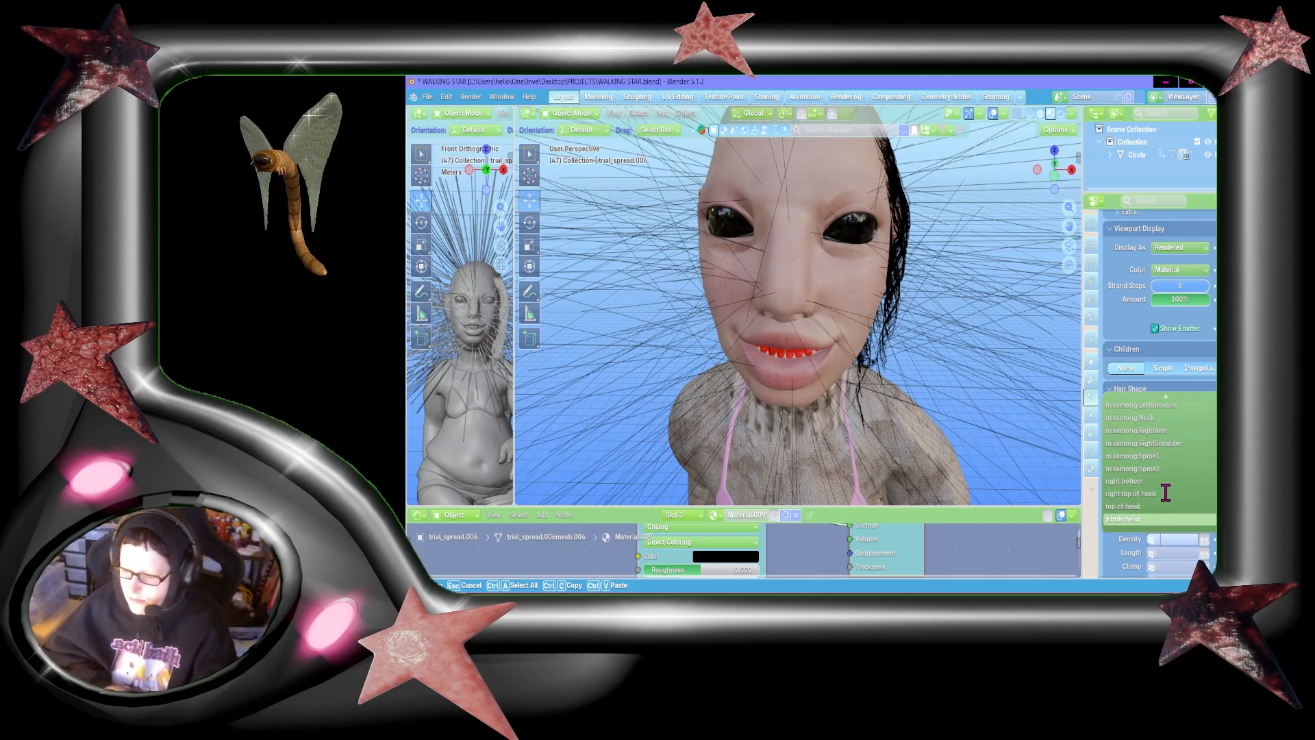
{"action": "left_click", "coordinate": [1142, 480]}
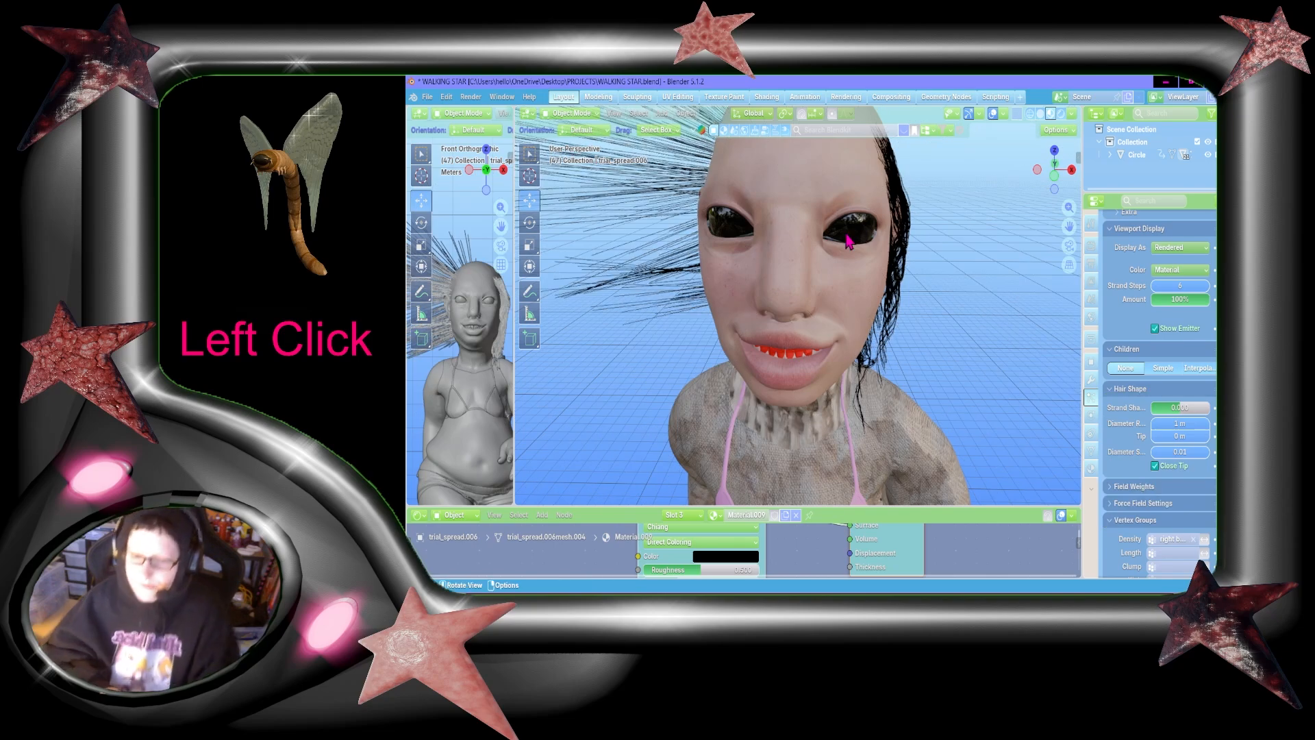
{"action": "left_click_drag", "start_coordinate": [1032, 184], "coordinate": [743, 212]}
Step: Set the new hair system's segments to 6 and its hair length to 2 m
{"action": "scroll", "coordinate": [968, 254], "scroll_direction": "up", "scroll_amount": 2}
{"action": "scroll", "coordinate": [1157, 291], "scroll_direction": "up", "scroll_amount": 13}
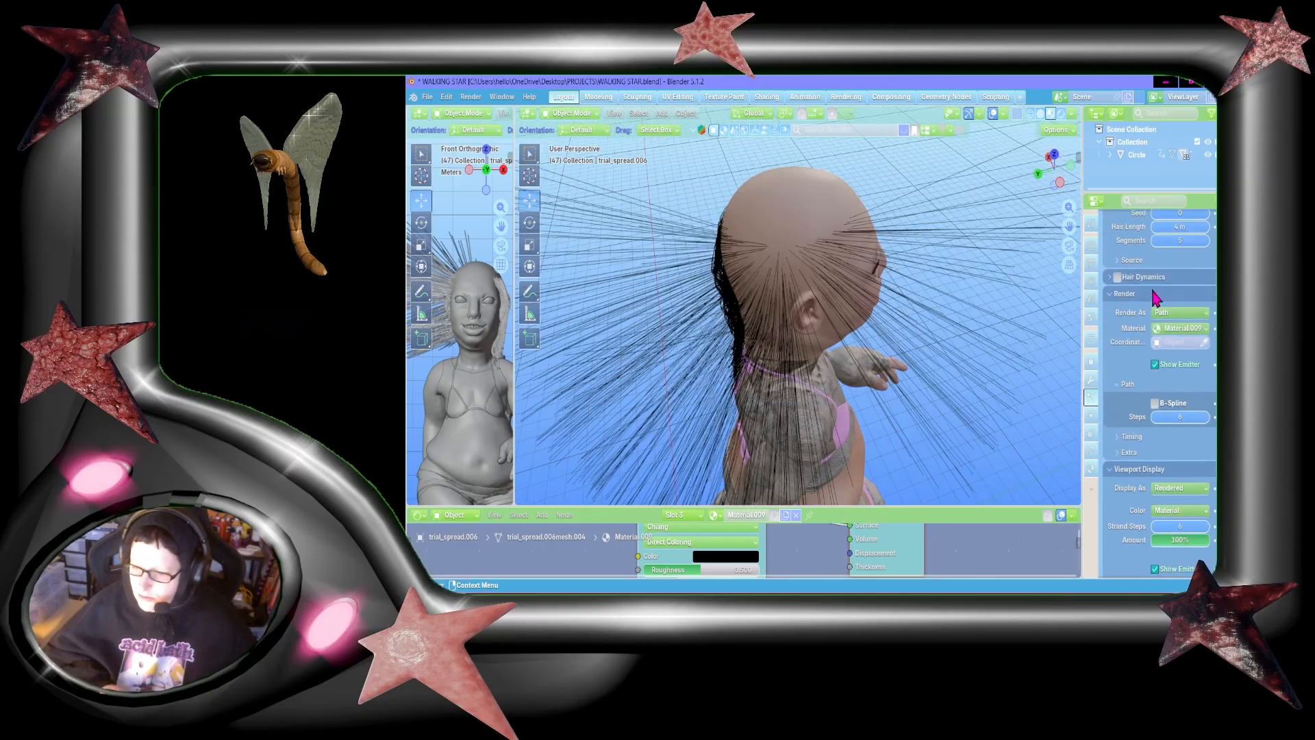
{"action": "left_click", "coordinate": [1185, 409]}
{"action": "type", "text": "2"}
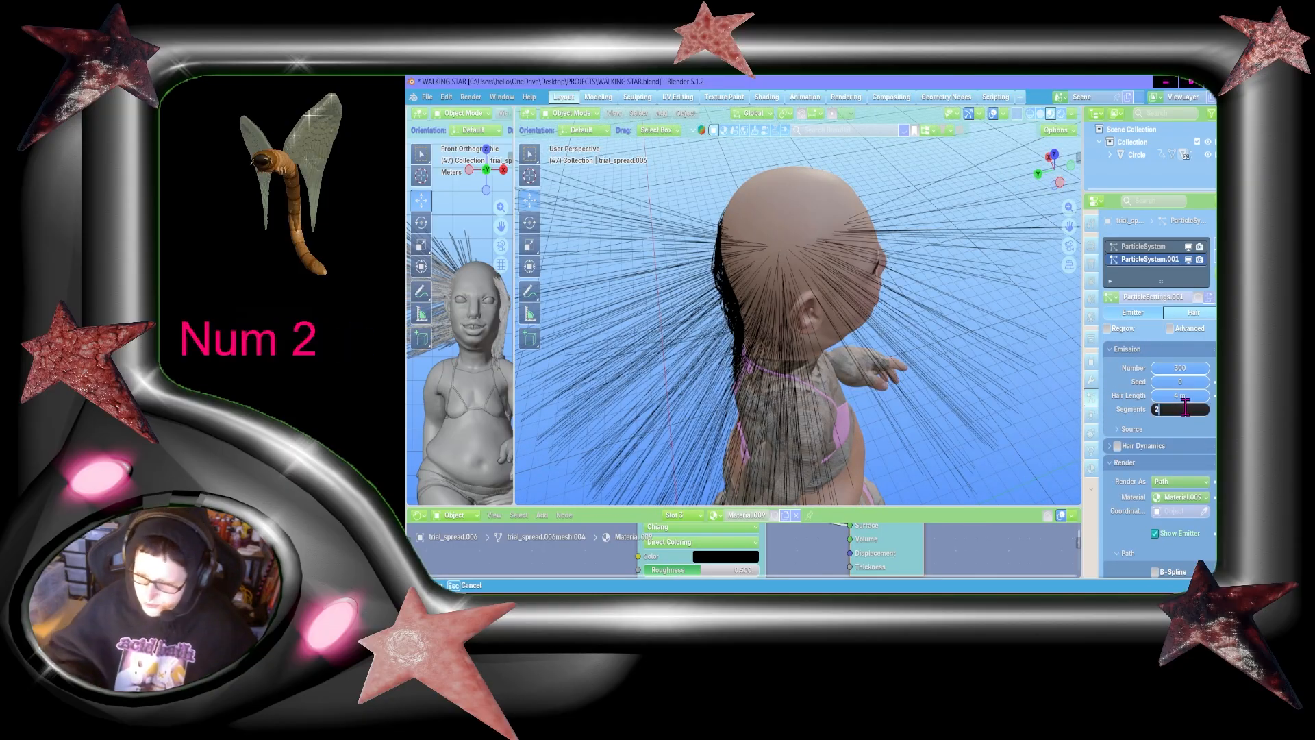
{"action": "left_click", "coordinate": [1184, 411]}
{"action": "type", "text": "6"}
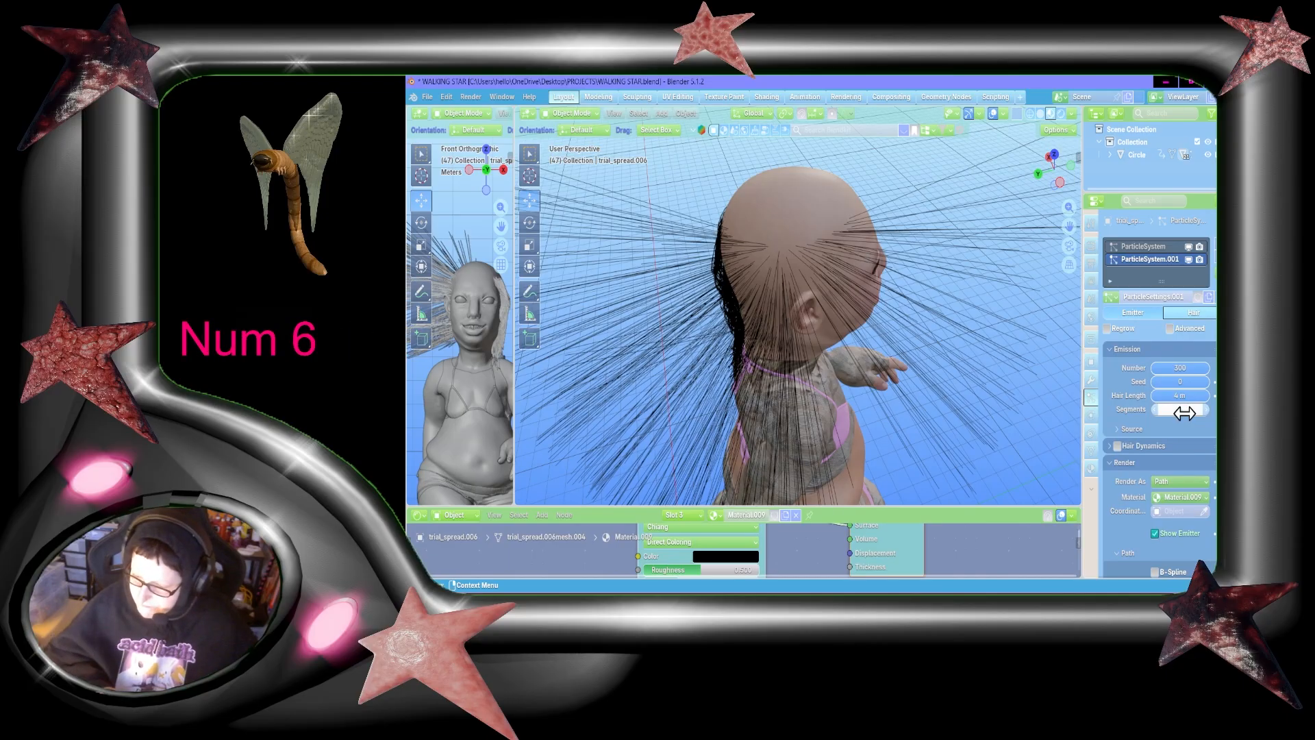
{"action": "left_click", "coordinate": [1181, 395]}
{"action": "type", "text": "2"}
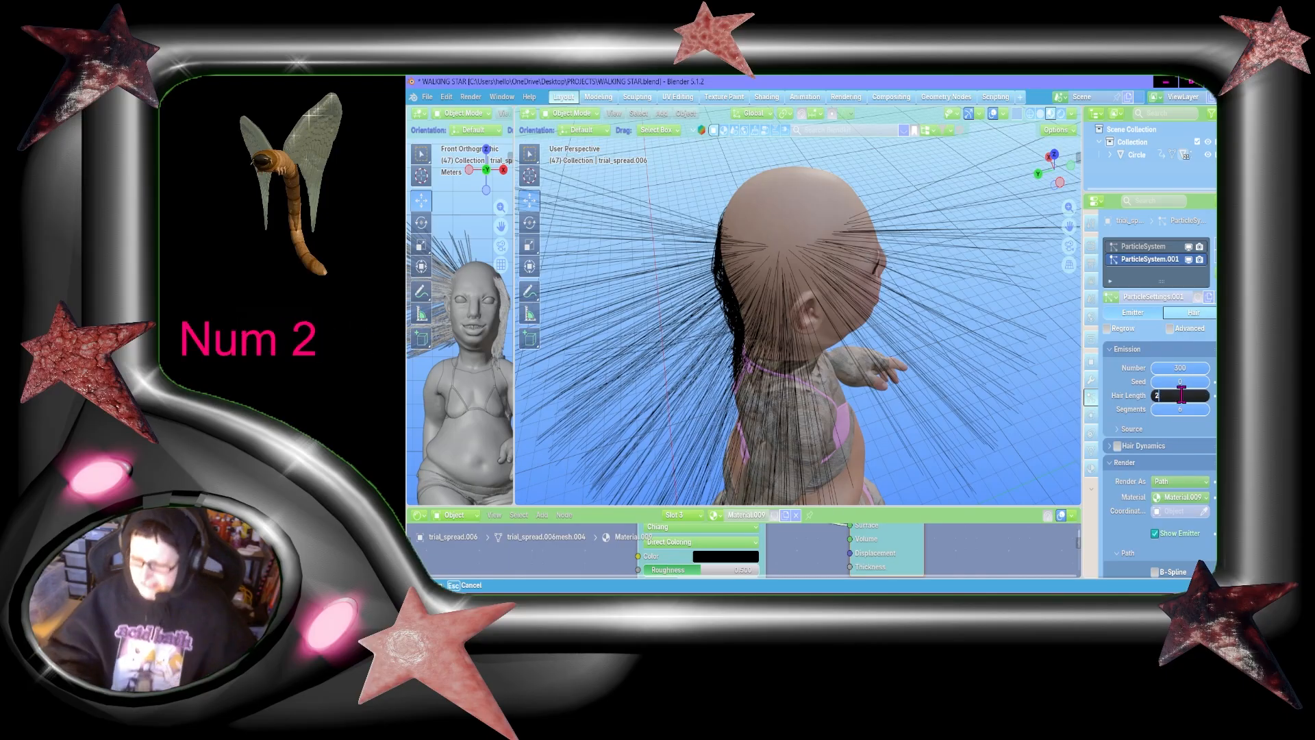
{"action": "key", "text": "Return"}
Step: In Particle Edit mode, comb the new hair straight down the side and back of the head from the side view
{"action": "scroll", "coordinate": [1138, 411], "scroll_direction": "down", "scroll_amount": 8}
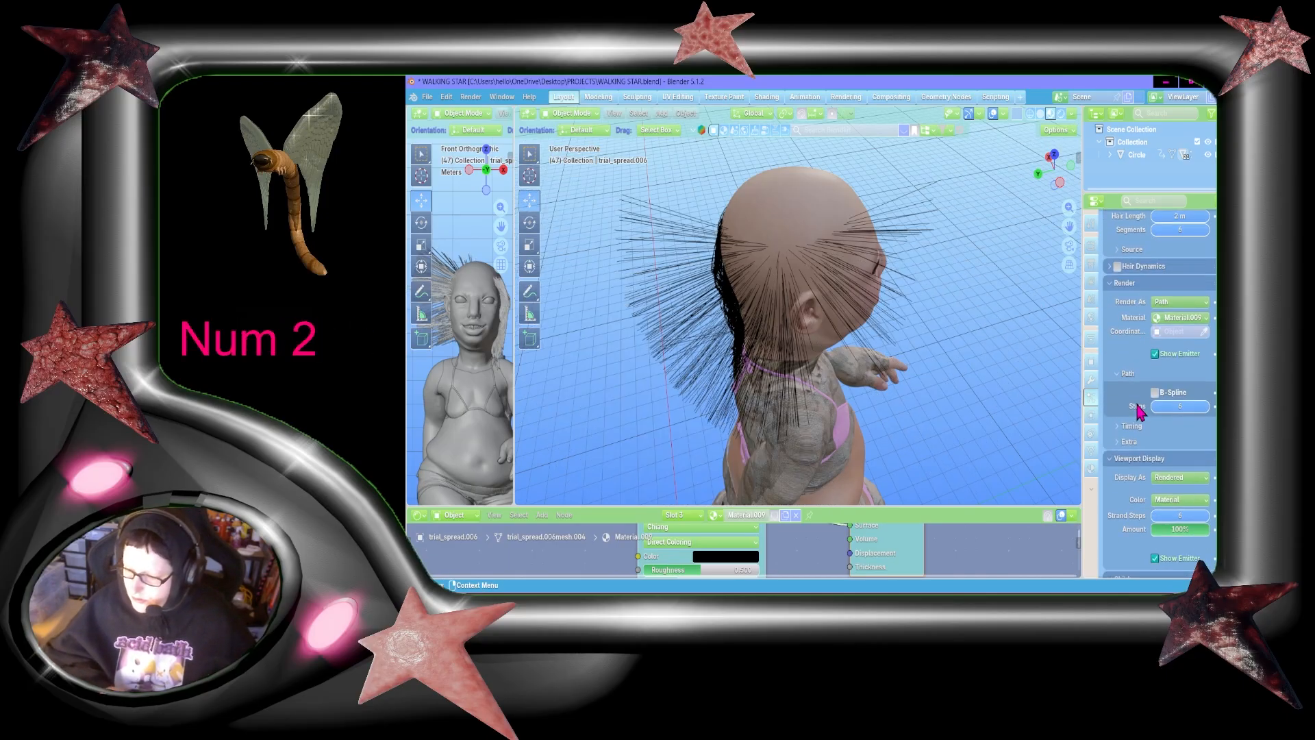
{"action": "scroll", "coordinate": [1139, 411], "scroll_direction": "down", "scroll_amount": 7}
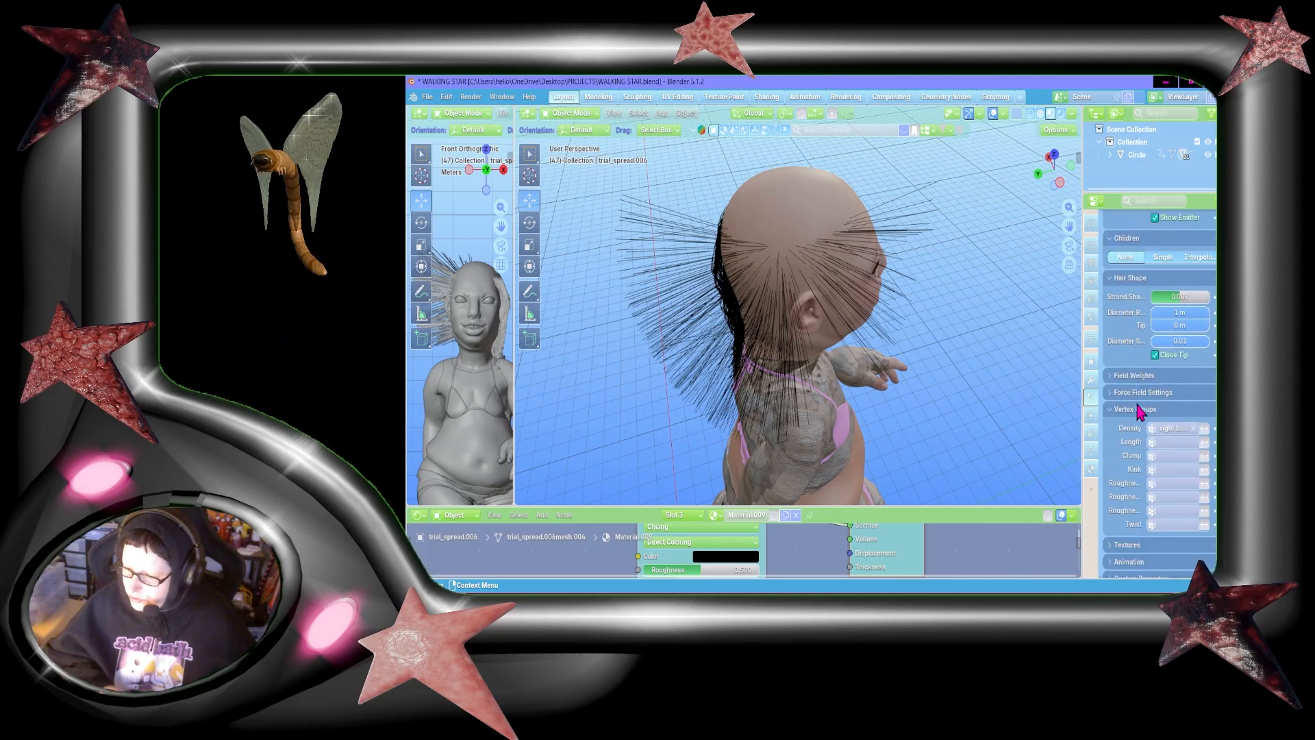
{"action": "left_click", "coordinate": [1048, 157]}
{"action": "left_click", "coordinate": [570, 114]}
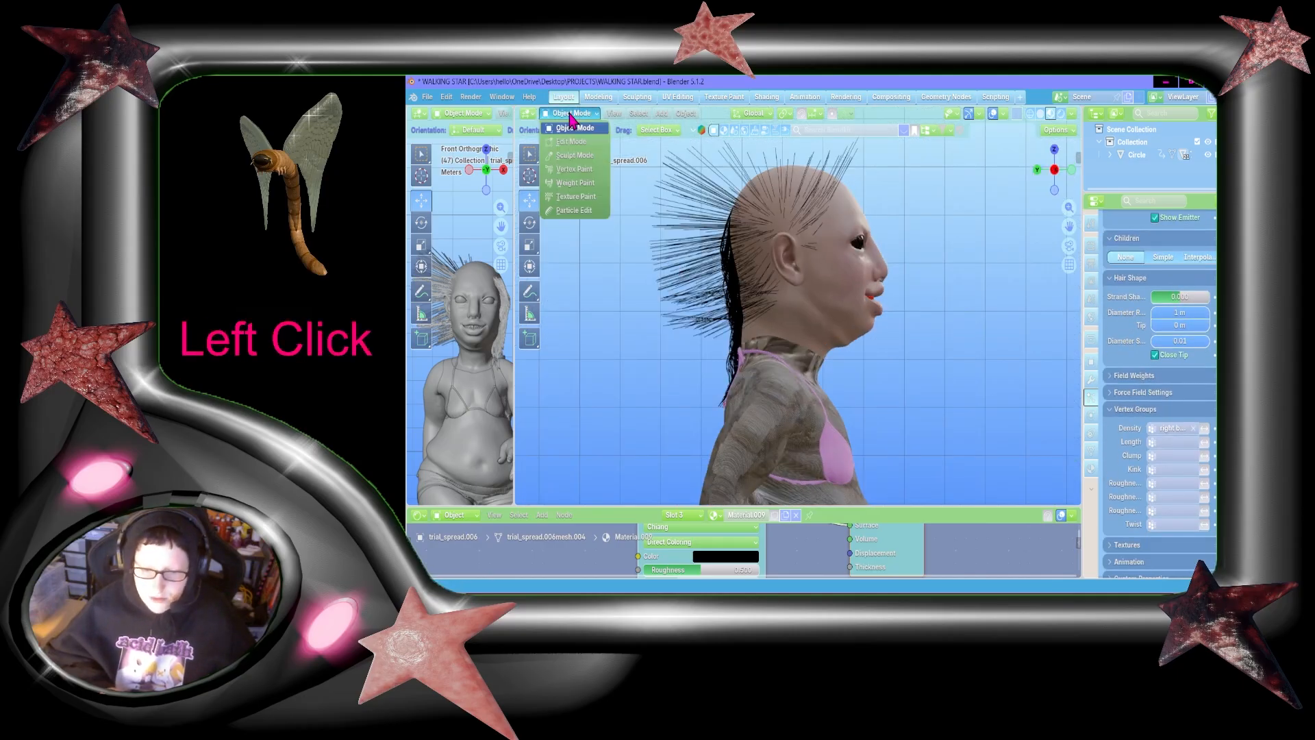
{"action": "left_click", "coordinate": [585, 212]}
{"action": "scroll", "coordinate": [824, 280], "scroll_direction": "down", "scroll_amount": 1}
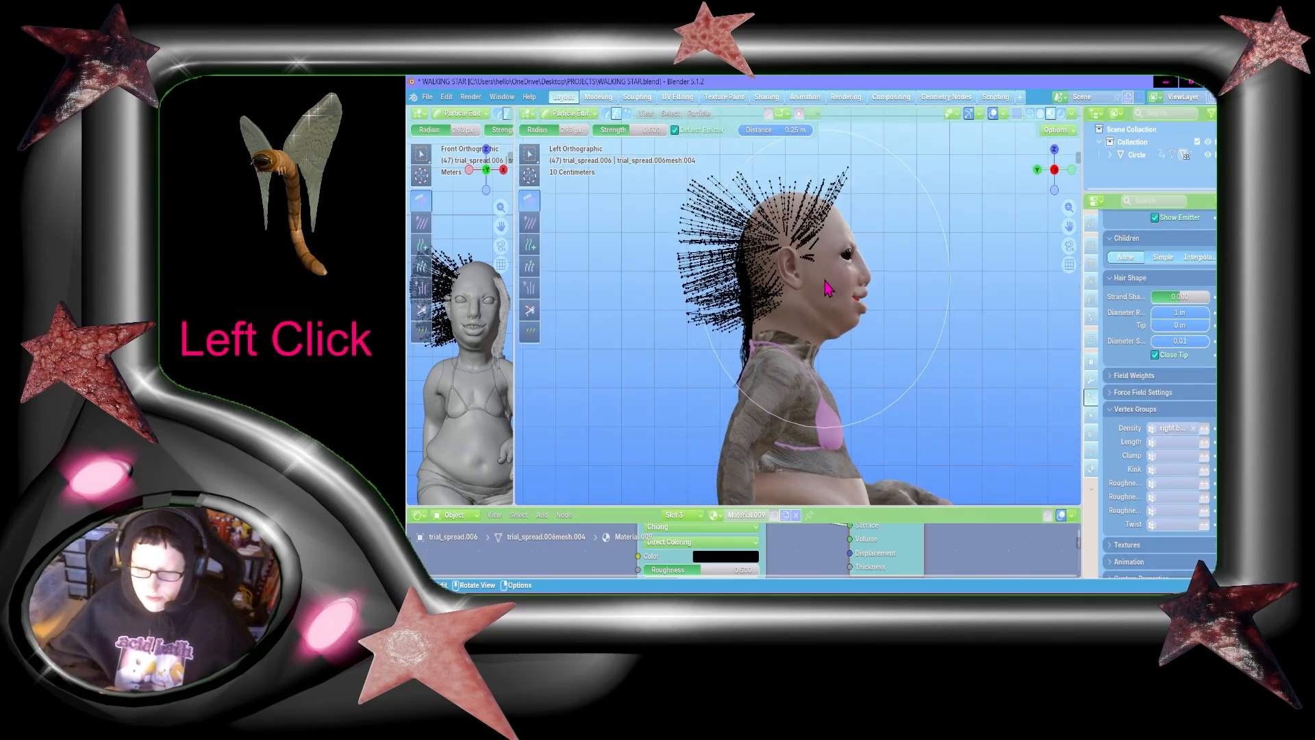
{"action": "left_click_drag", "start_coordinate": [810, 199], "coordinate": [802, 507]}
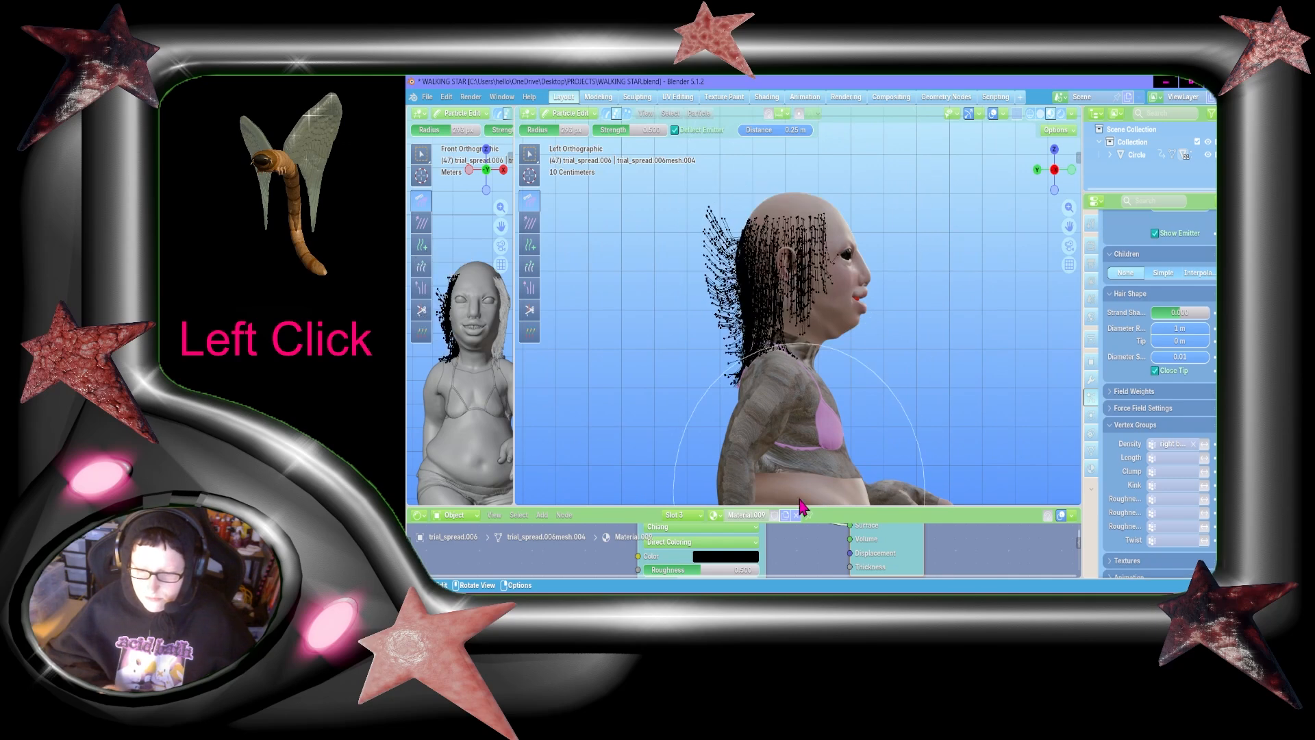
{"action": "left_click_drag", "start_coordinate": [778, 264], "coordinate": [783, 564]}
{"action": "left_click_drag", "start_coordinate": [740, 285], "coordinate": [734, 514]}
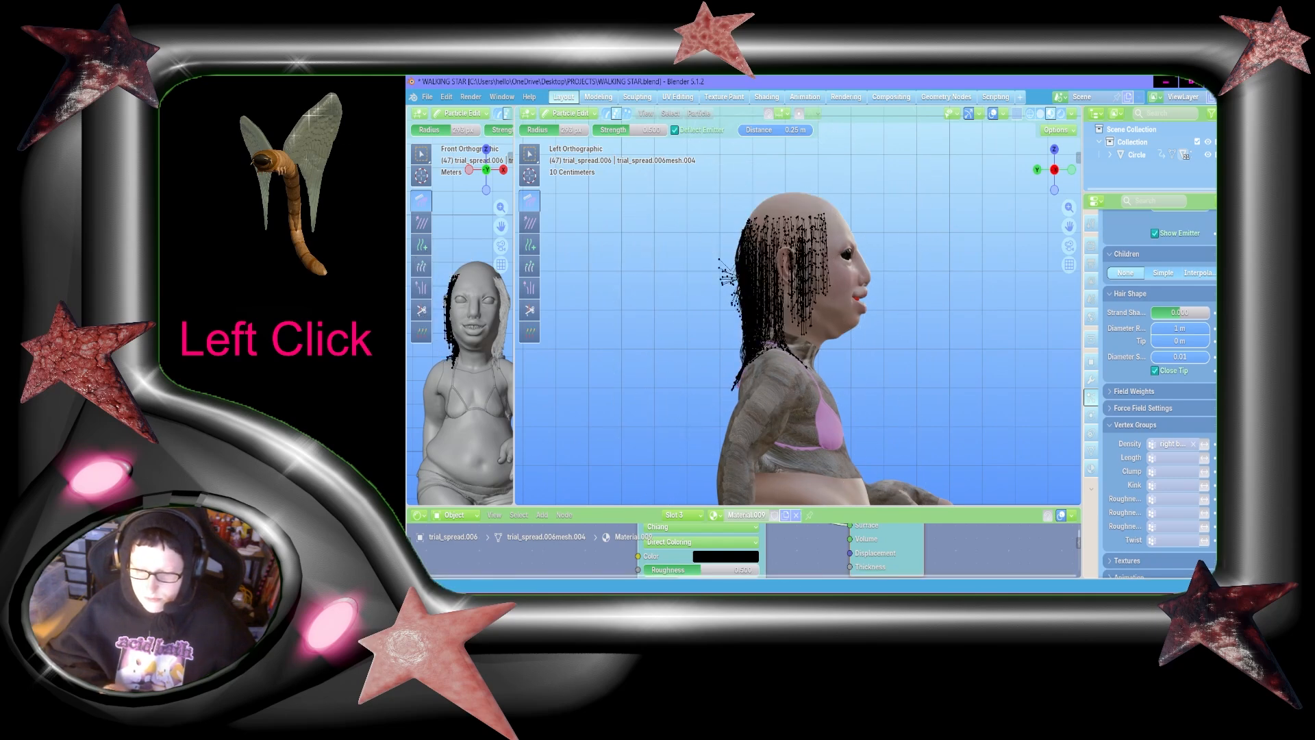
{"action": "left_click_drag", "start_coordinate": [706, 239], "coordinate": [699, 576]}
{"action": "left_click_drag", "start_coordinate": [747, 248], "coordinate": [732, 524]}
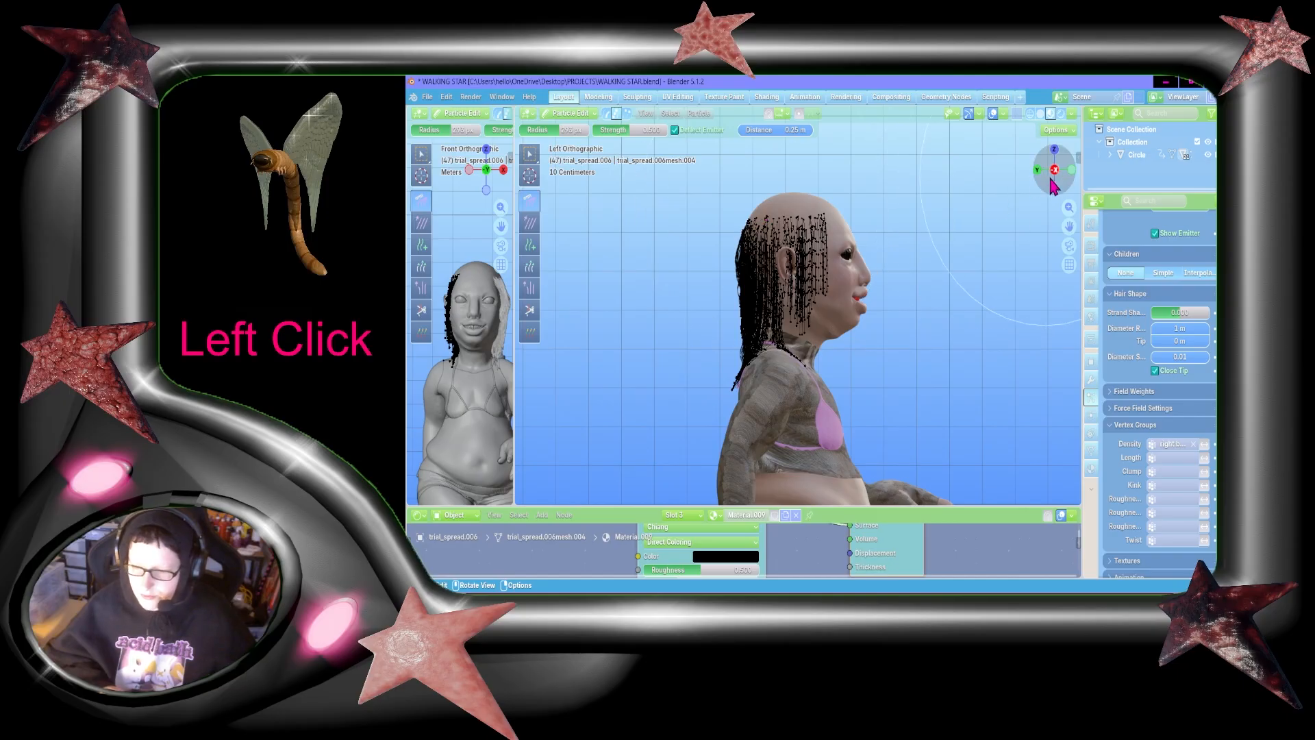
Step: Examine the combed hair from the front and both sides of the head
{"action": "left_click", "coordinate": [1071, 171]}
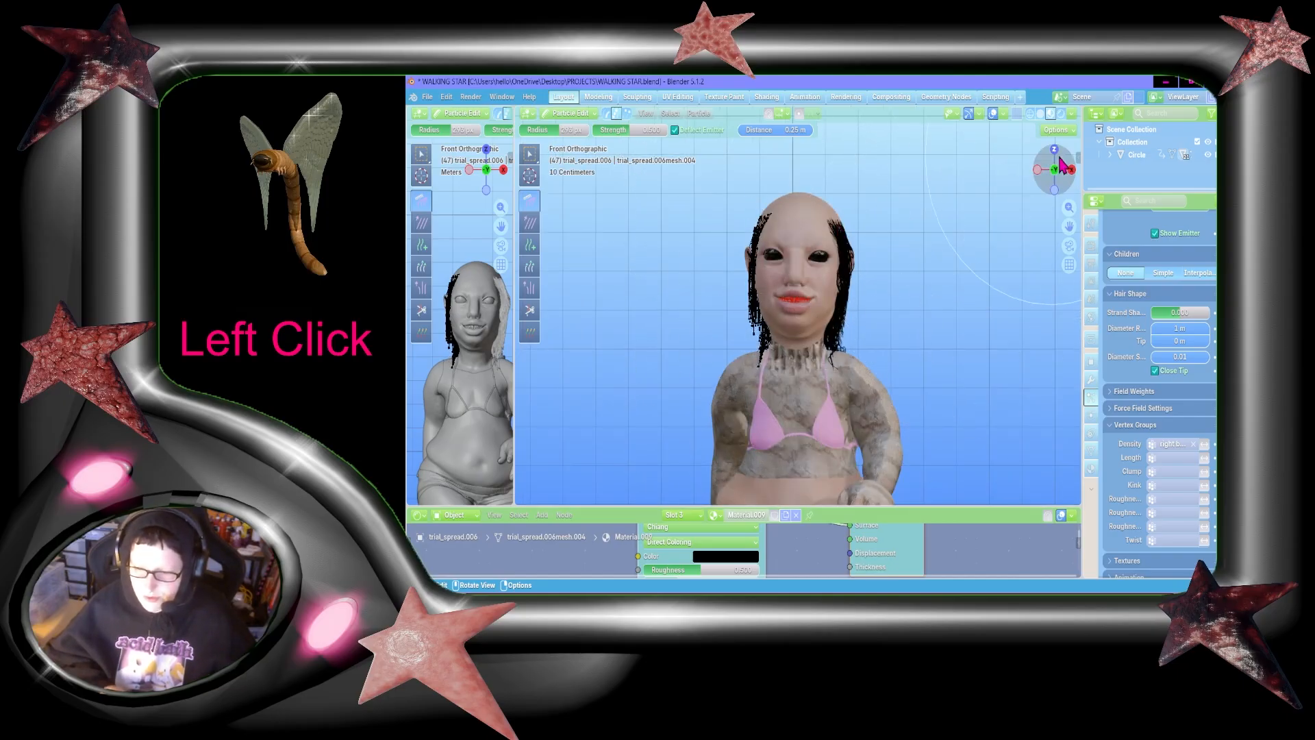
{"action": "left_click_drag", "start_coordinate": [1062, 164], "coordinate": [1158, 174]}
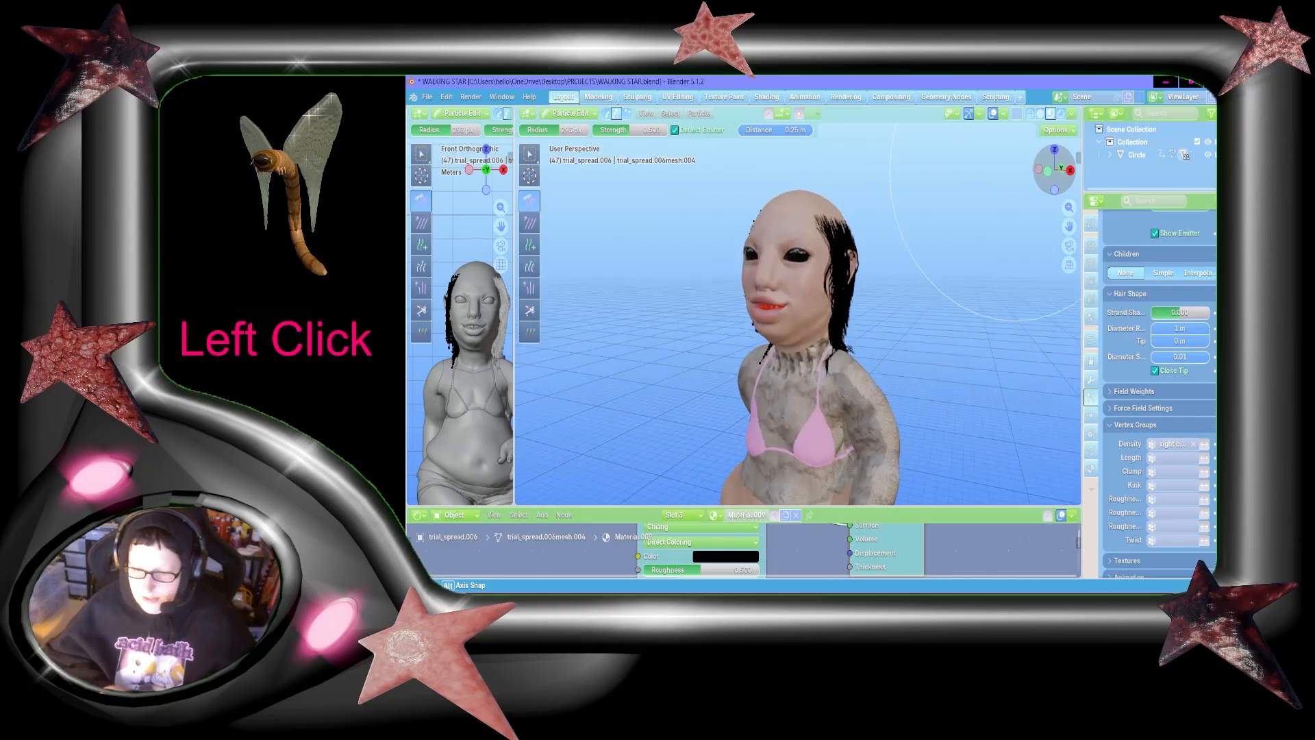
{"action": "left_click_drag", "start_coordinate": [1017, 193], "coordinate": [609, 177]}
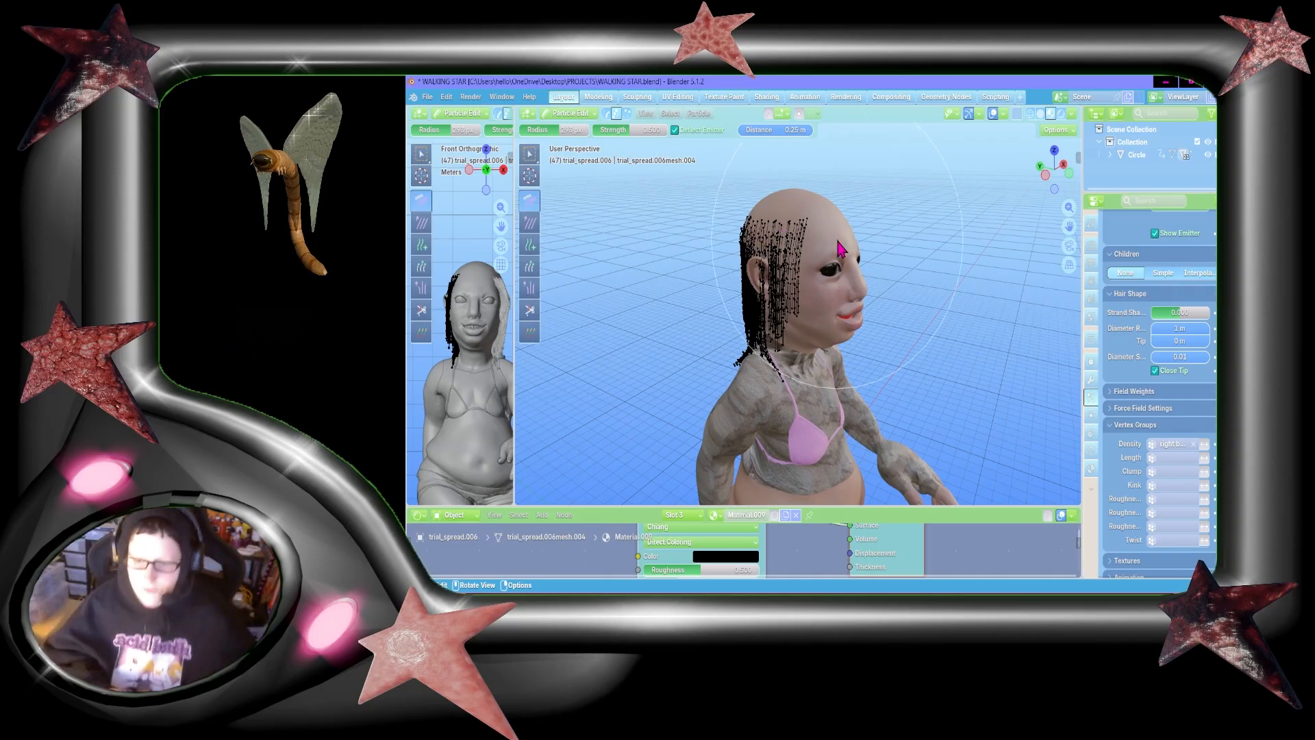
{"action": "left_click_drag", "start_coordinate": [1055, 178], "coordinate": [1011, 176]}
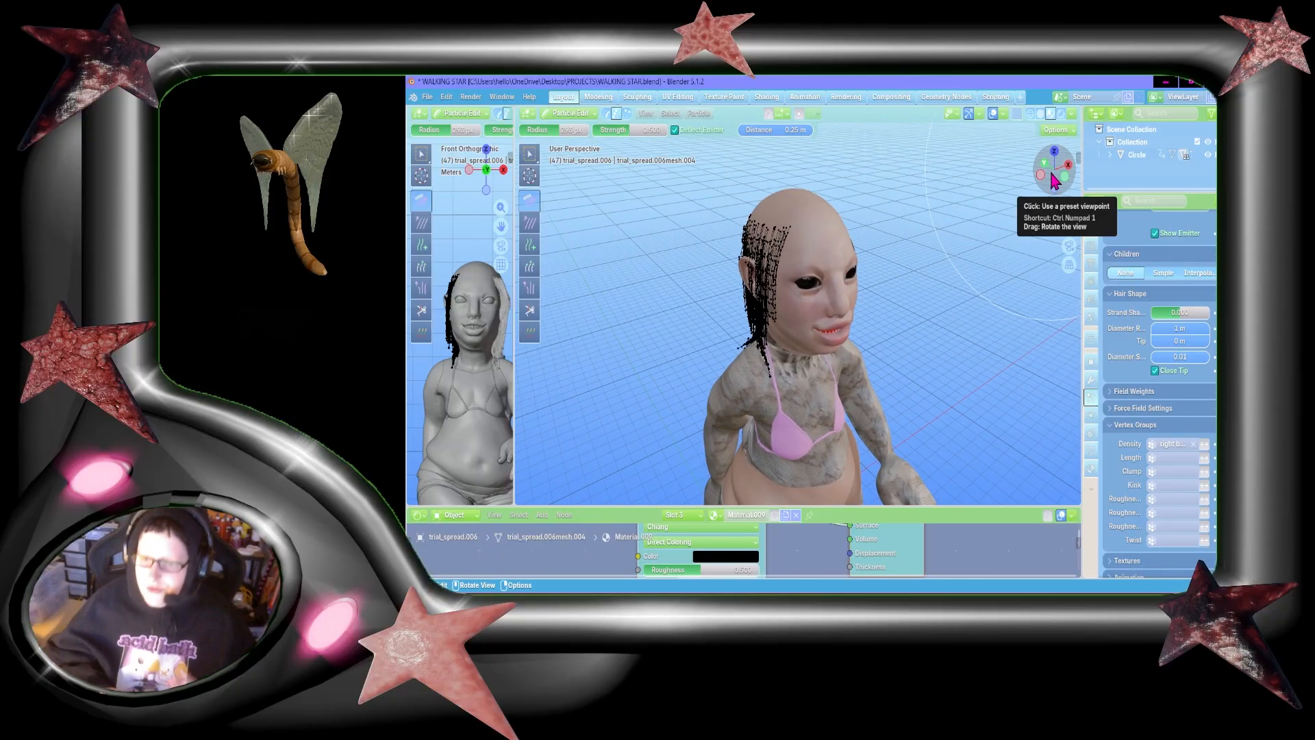
{"action": "left_click", "coordinate": [1065, 178]}
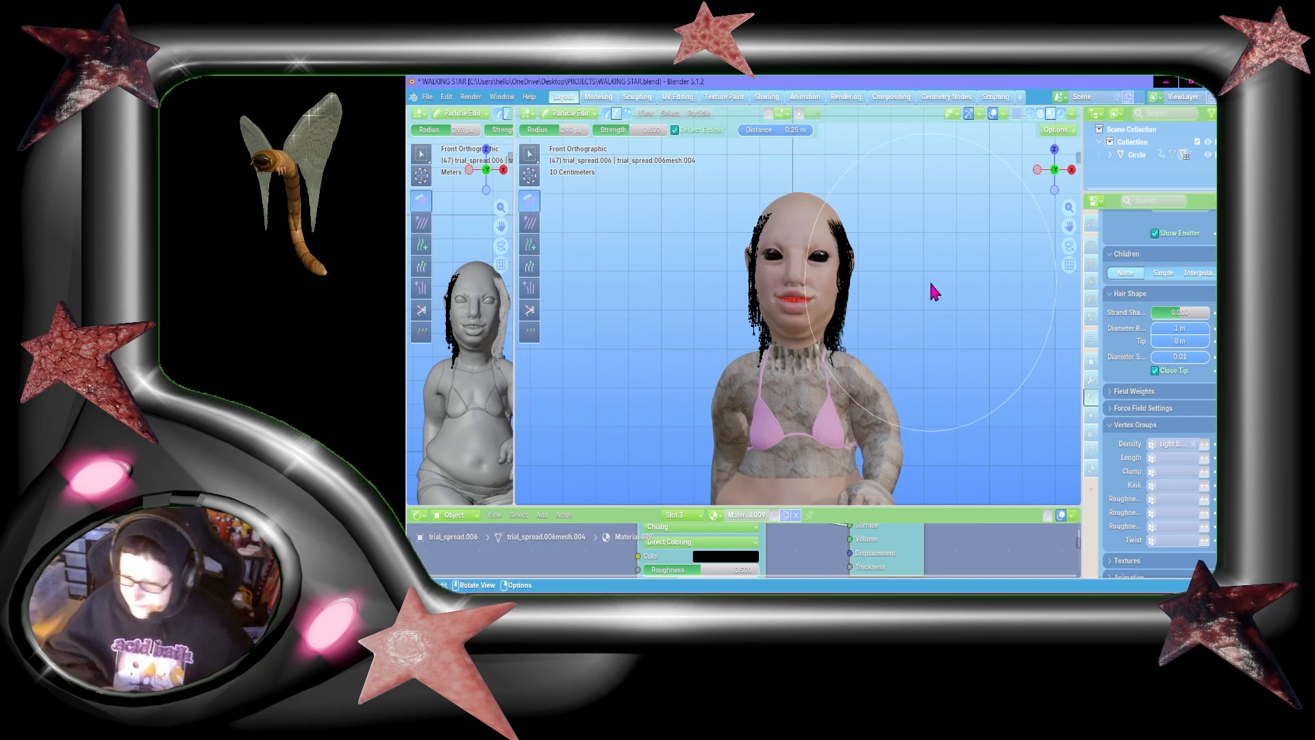
{"action": "left_click", "coordinate": [657, 300]}
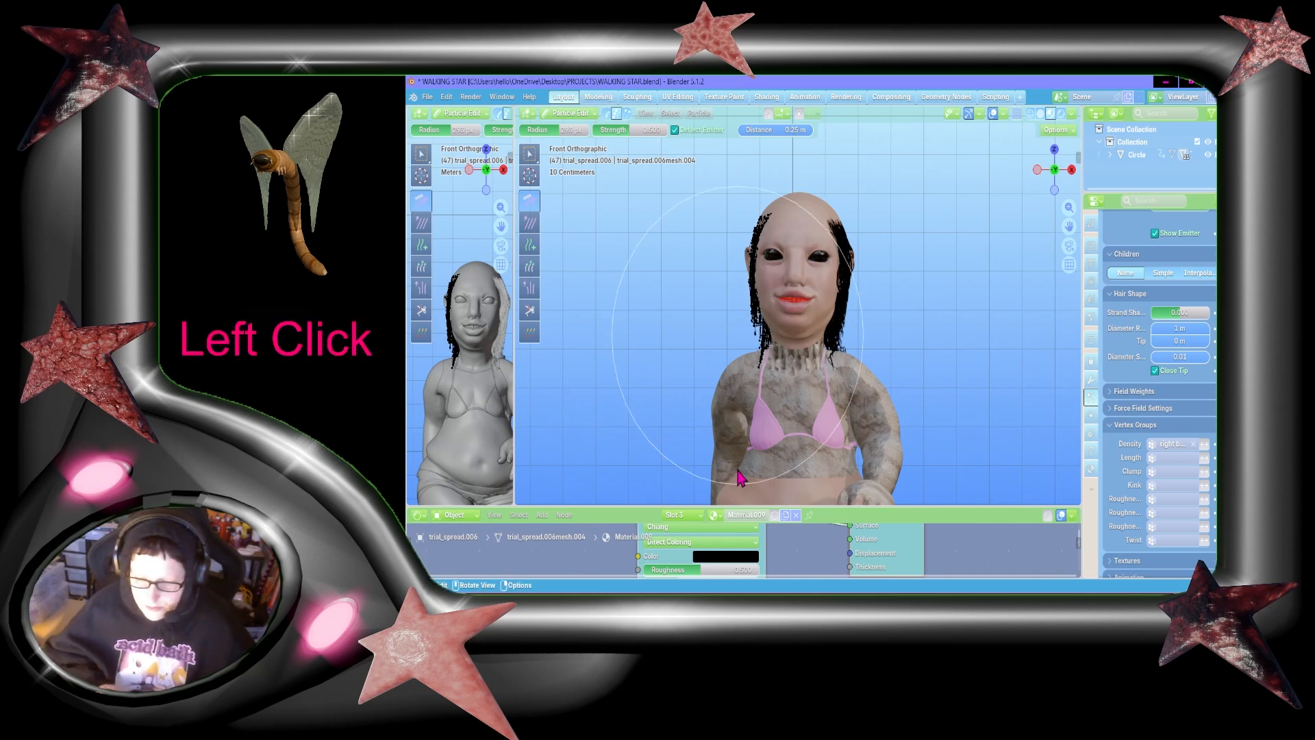
{"action": "left_click", "coordinate": [1037, 171]}
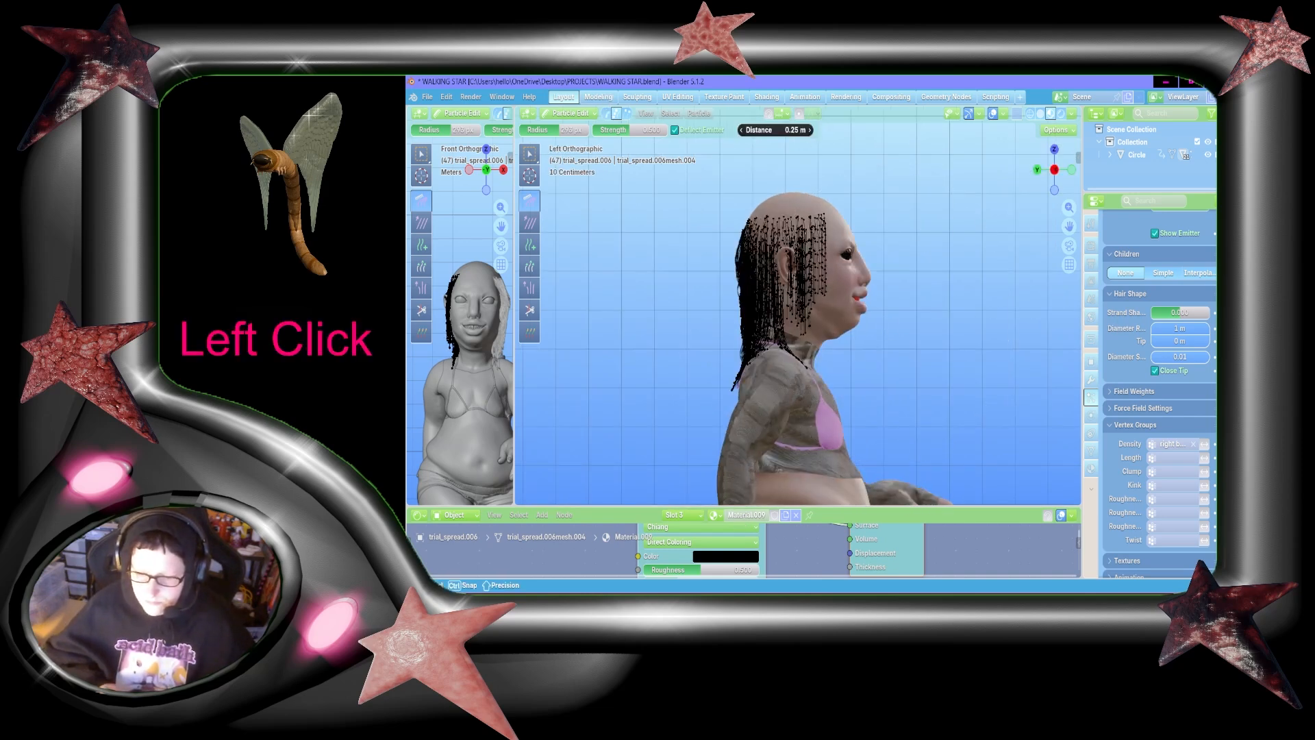
{"action": "key", "text": "Return"}
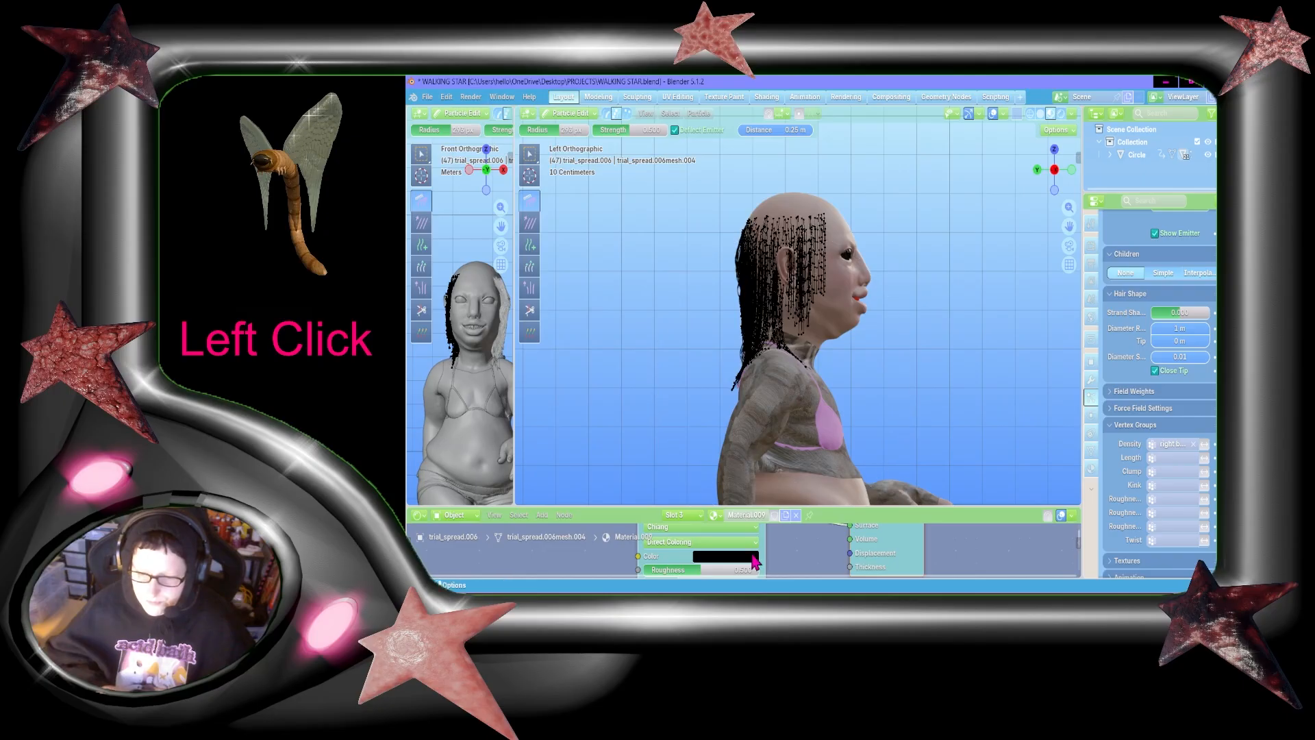
Step: Return to Object Mode and inspect the combed strands up close around the ear and face
{"action": "left_click", "coordinate": [553, 115]}
{"action": "left_click", "coordinate": [568, 125]}
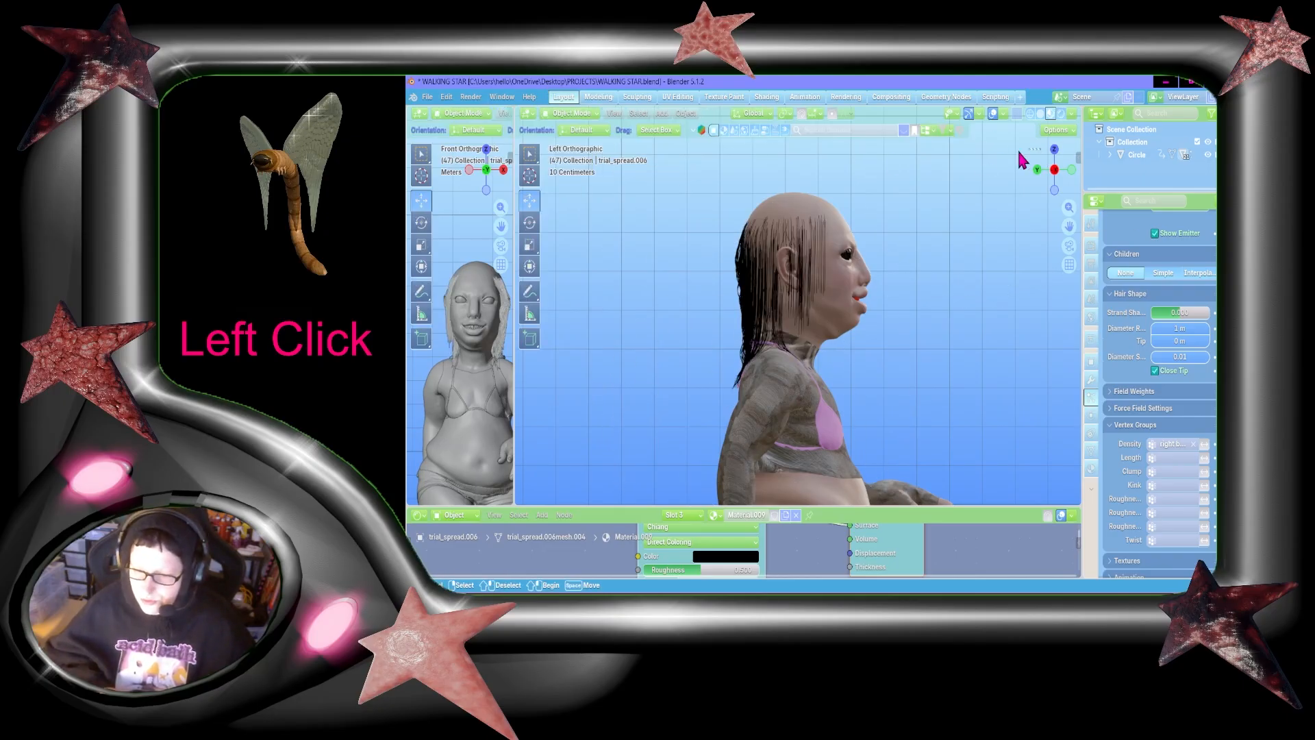
{"action": "left_click_drag", "start_coordinate": [1038, 174], "coordinate": [558, 192]}
{"action": "left_click_drag", "start_coordinate": [1066, 180], "coordinate": [847, 290]}
{"action": "scroll", "coordinate": [847, 289], "scroll_direction": "up", "scroll_amount": 2}
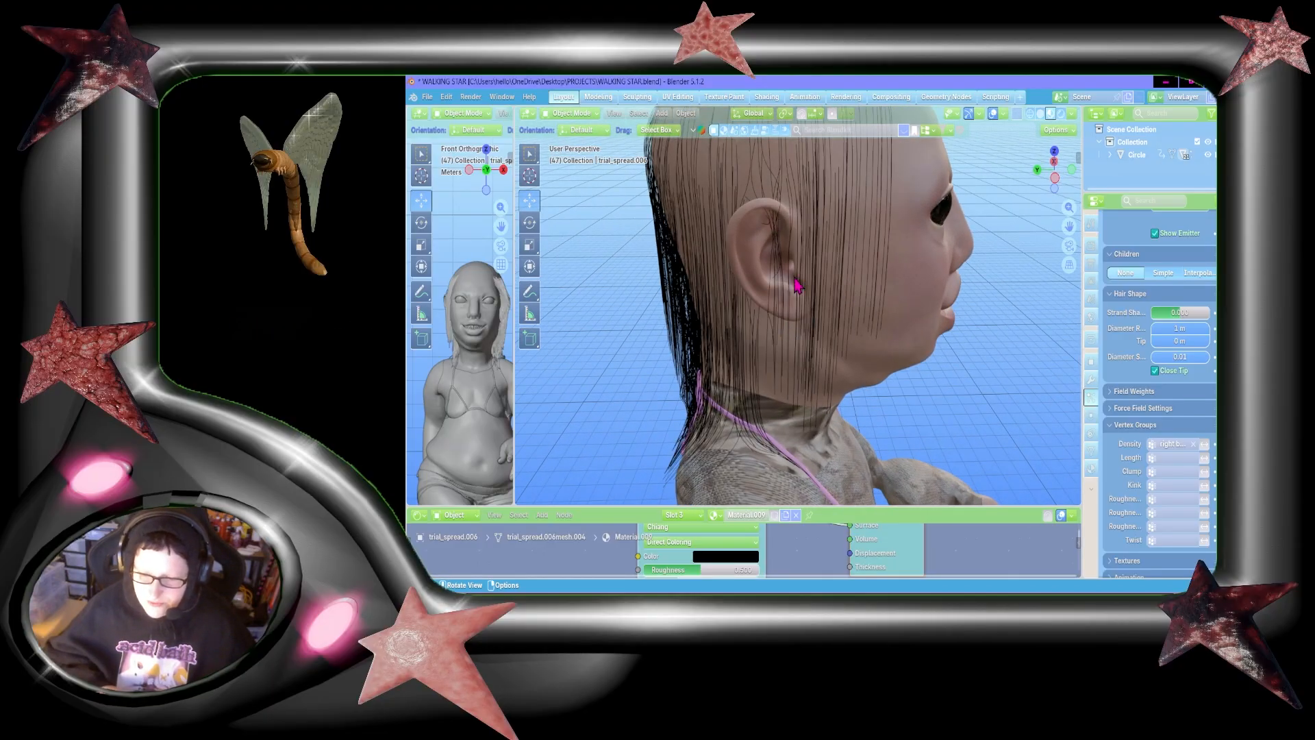
{"action": "left_click_drag", "start_coordinate": [1056, 178], "coordinate": [1005, 241]}
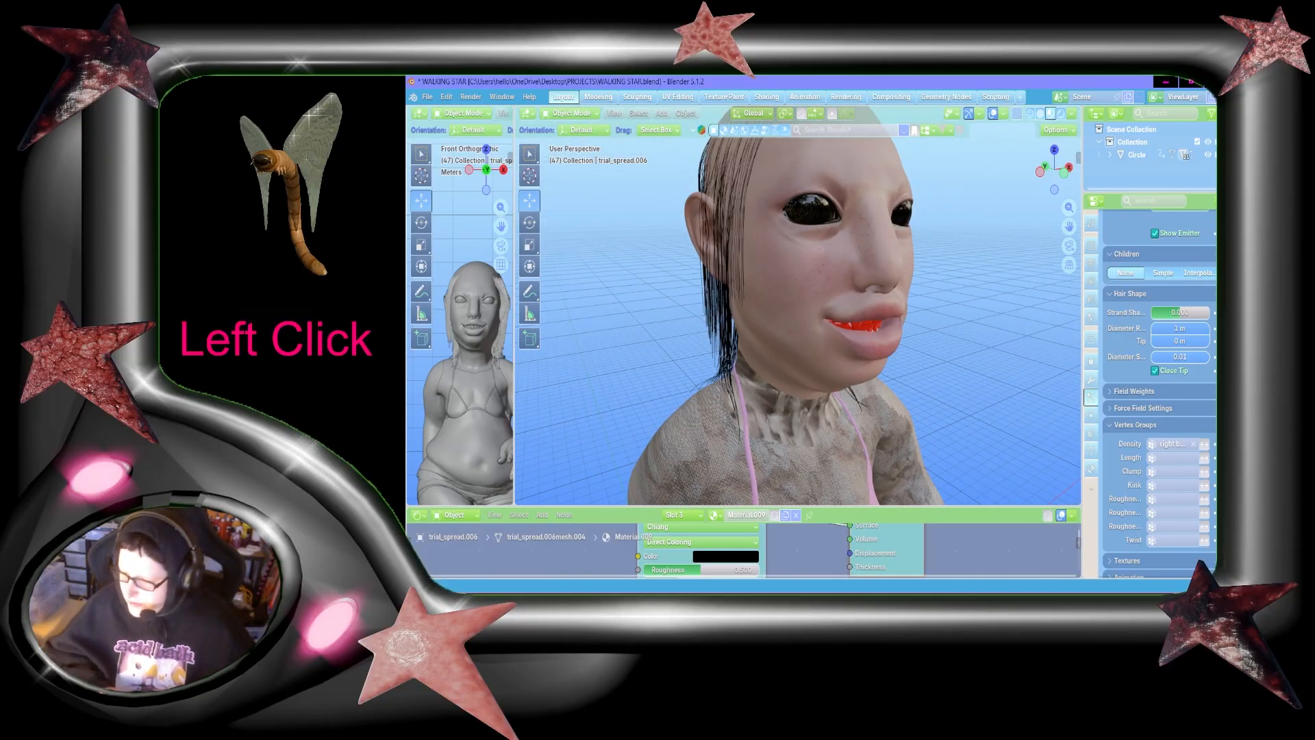
Step: Give the new hair system interpolated children with both the display amount and render amount set to 5
{"action": "left_click", "coordinate": [1204, 272]}
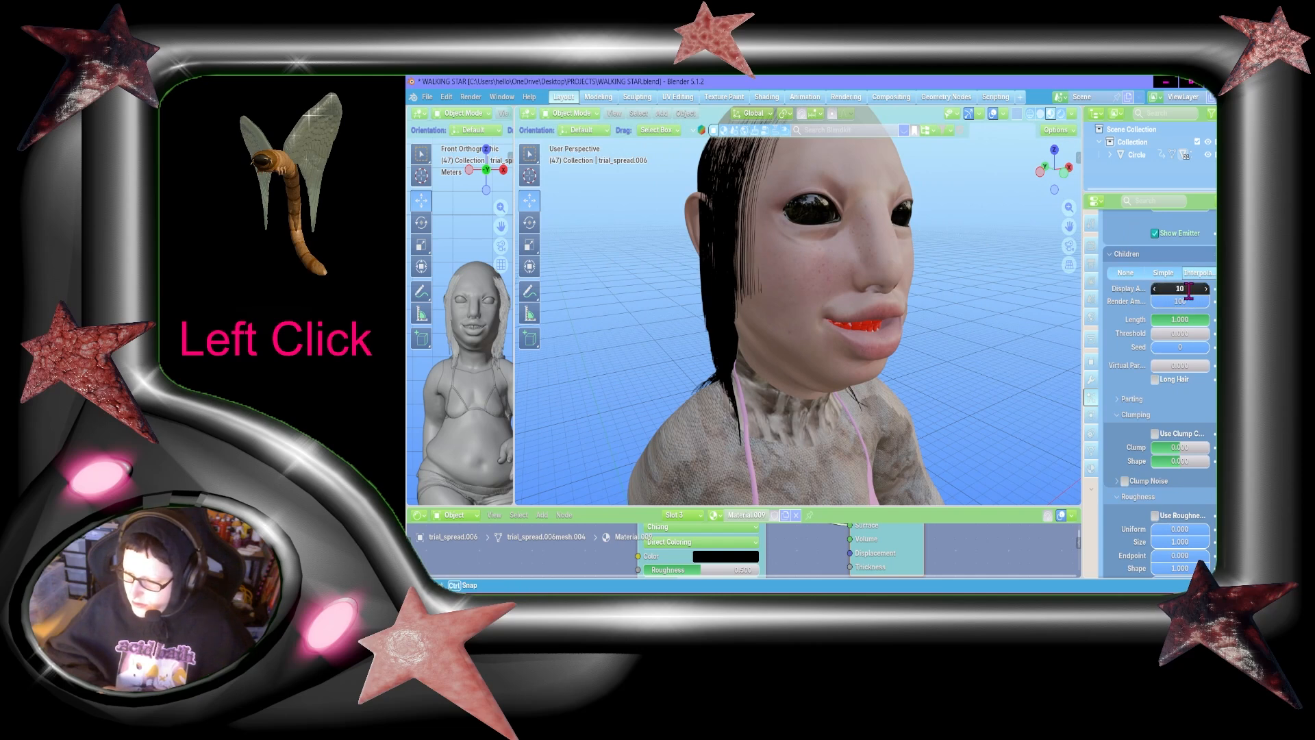
{"action": "type", "text": "5"}
{"action": "key", "text": "Return"}
{"action": "left_click", "coordinate": [1189, 305]}
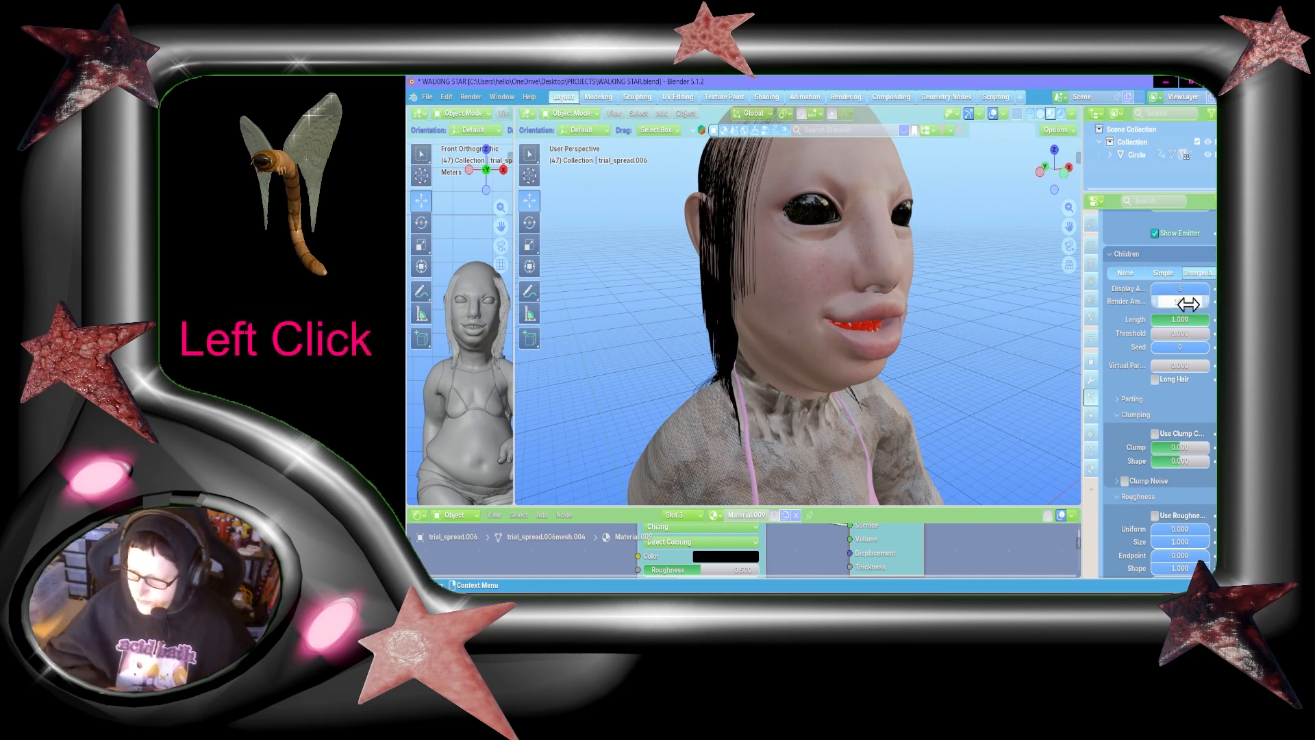
{"action": "type", "text": "5"}
{"action": "key", "text": "Return"}
Step: Raise the child hair clump to 1.000 and save the file
{"action": "scroll", "coordinate": [1191, 308], "scroll_direction": "down", "scroll_amount": 2}
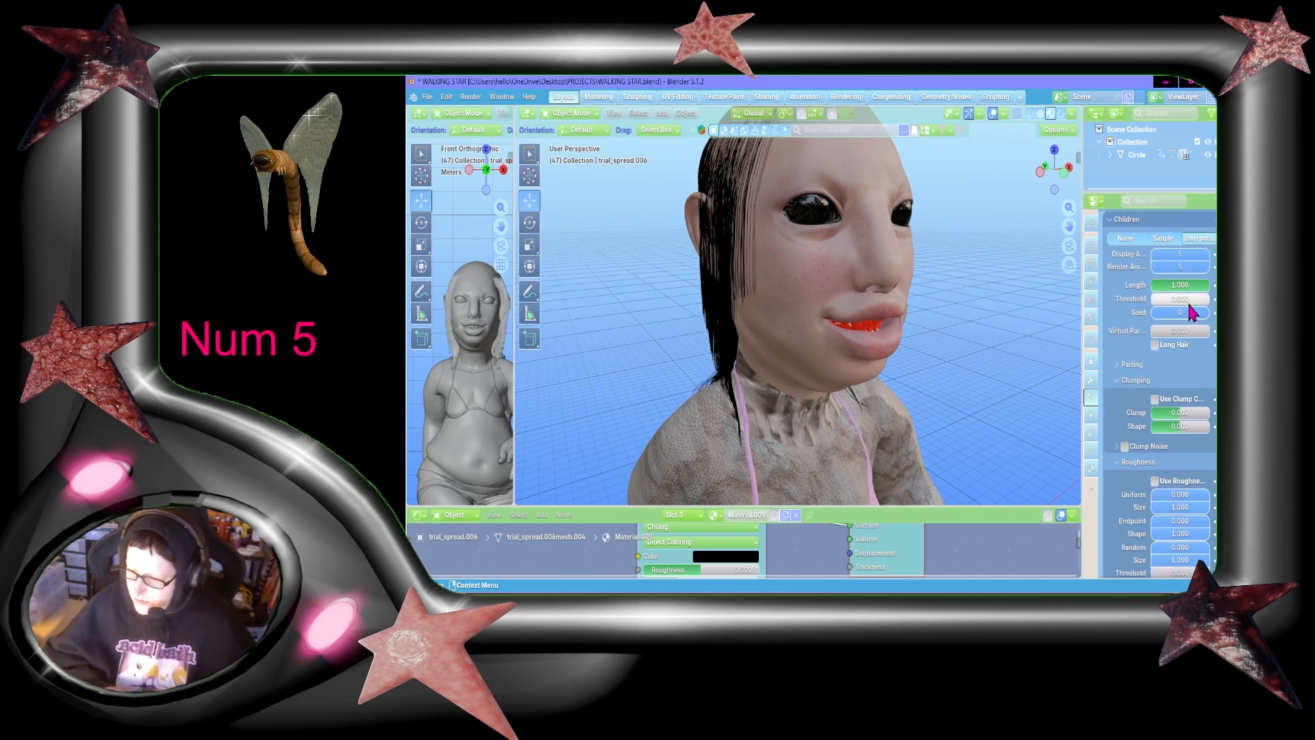
{"action": "scroll", "coordinate": [1178, 349], "scroll_direction": "down", "scroll_amount": 1}
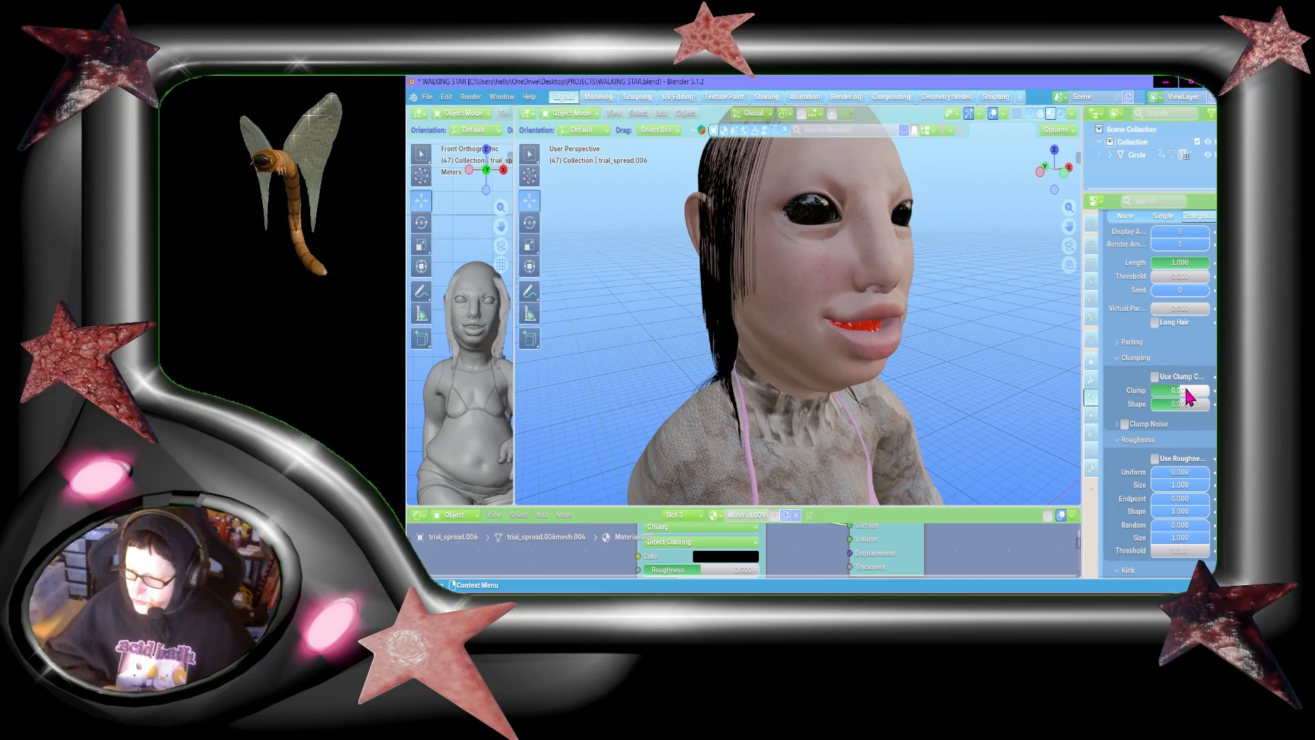
{"action": "left_click_drag", "start_coordinate": [1186, 396], "coordinate": [1211, 396]}
{"action": "key", "text": "ctrl+s"}
{"action": "scroll", "coordinate": [1172, 373], "scroll_direction": "down", "scroll_amount": 2}
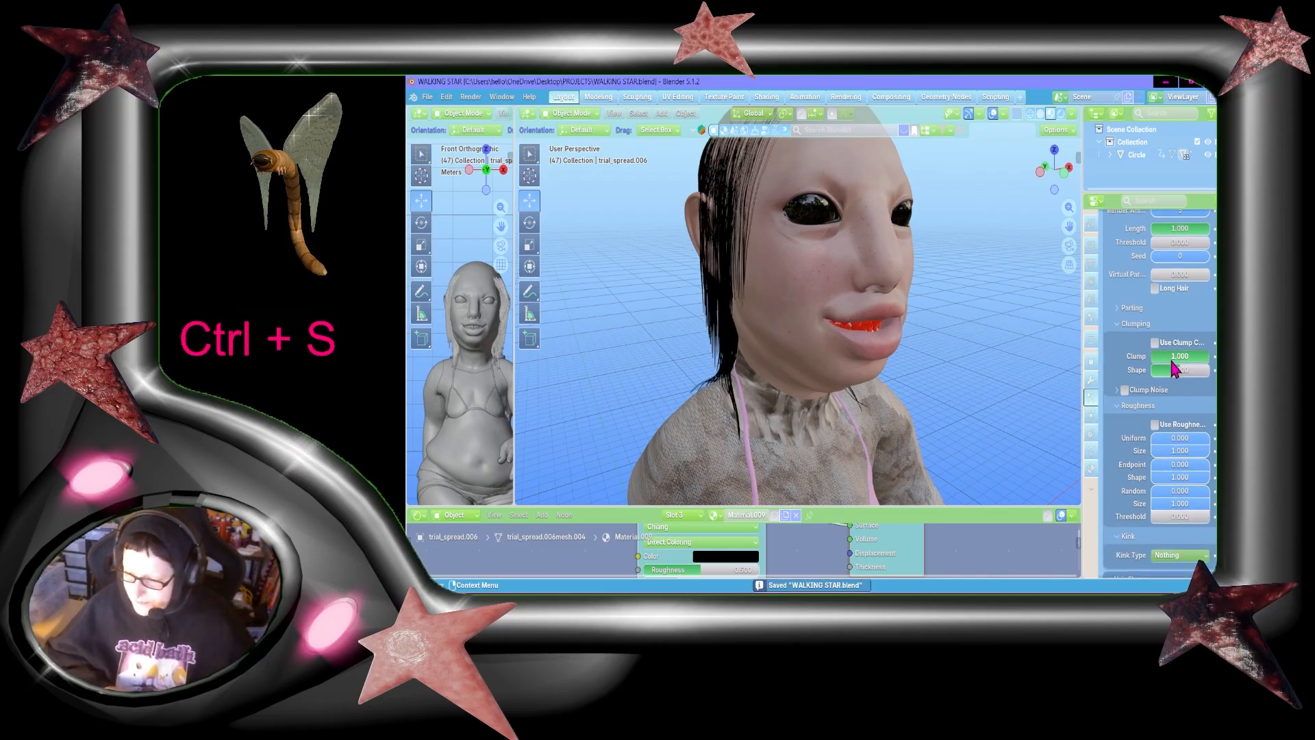
Step: Enable the roughness curve for the second hair system's children, checking the first system's child settings for reference
{"action": "left_click", "coordinate": [1155, 425]}
{"action": "scroll", "coordinate": [1164, 417], "scroll_direction": "up", "scroll_amount": 7}
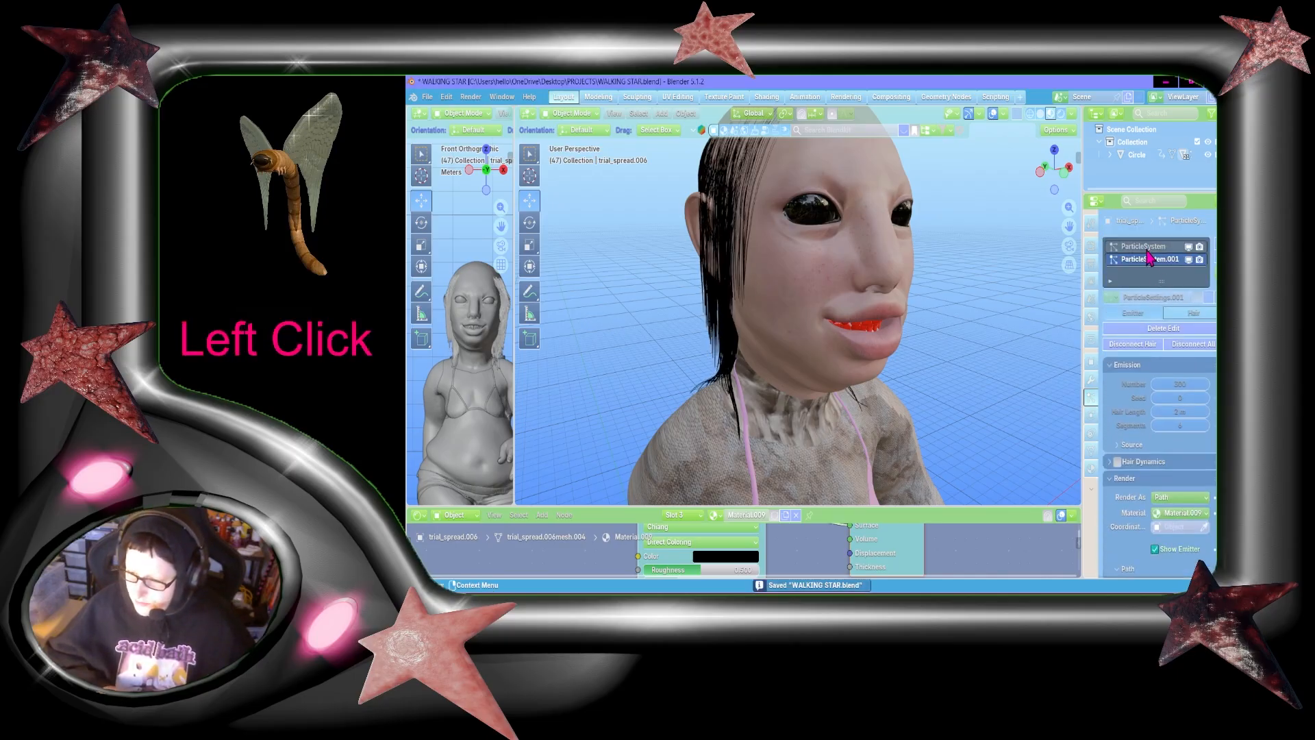
{"action": "scroll", "coordinate": [1193, 404], "scroll_direction": "down", "scroll_amount": 13}
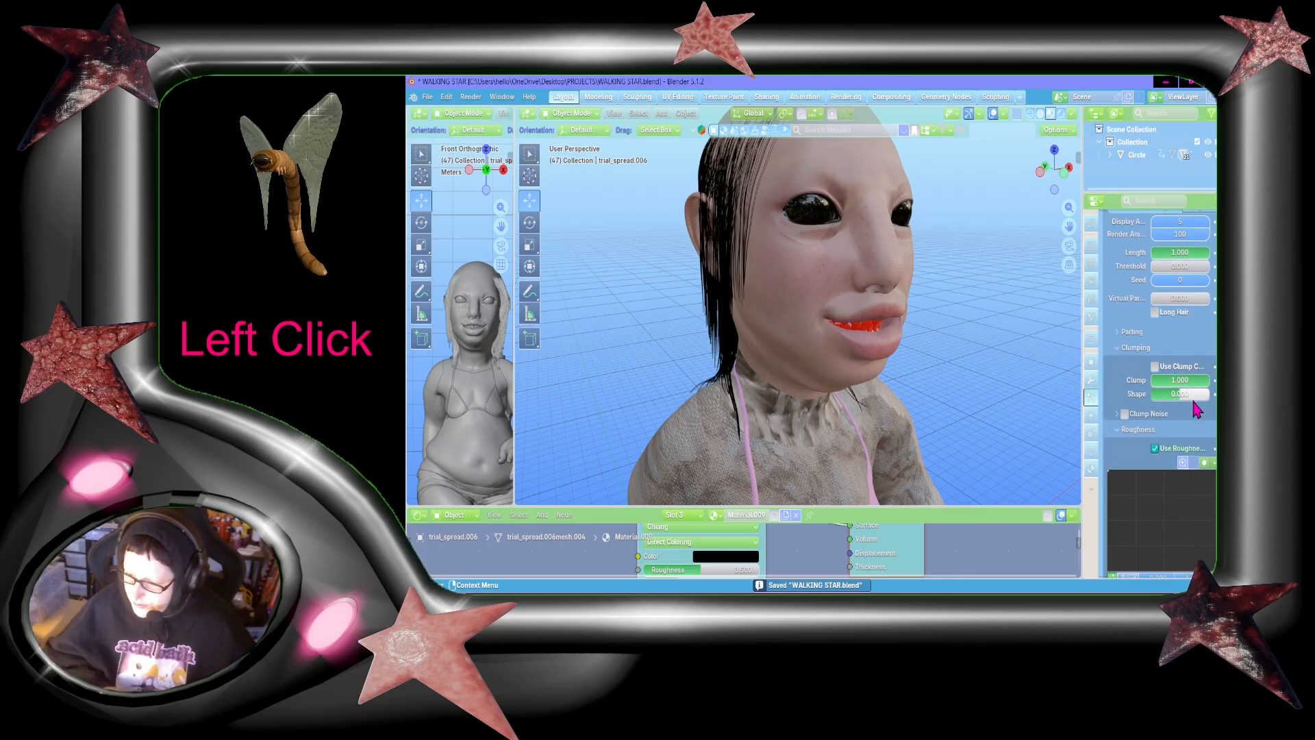
{"action": "scroll", "coordinate": [1189, 424], "scroll_direction": "up", "scroll_amount": 20}
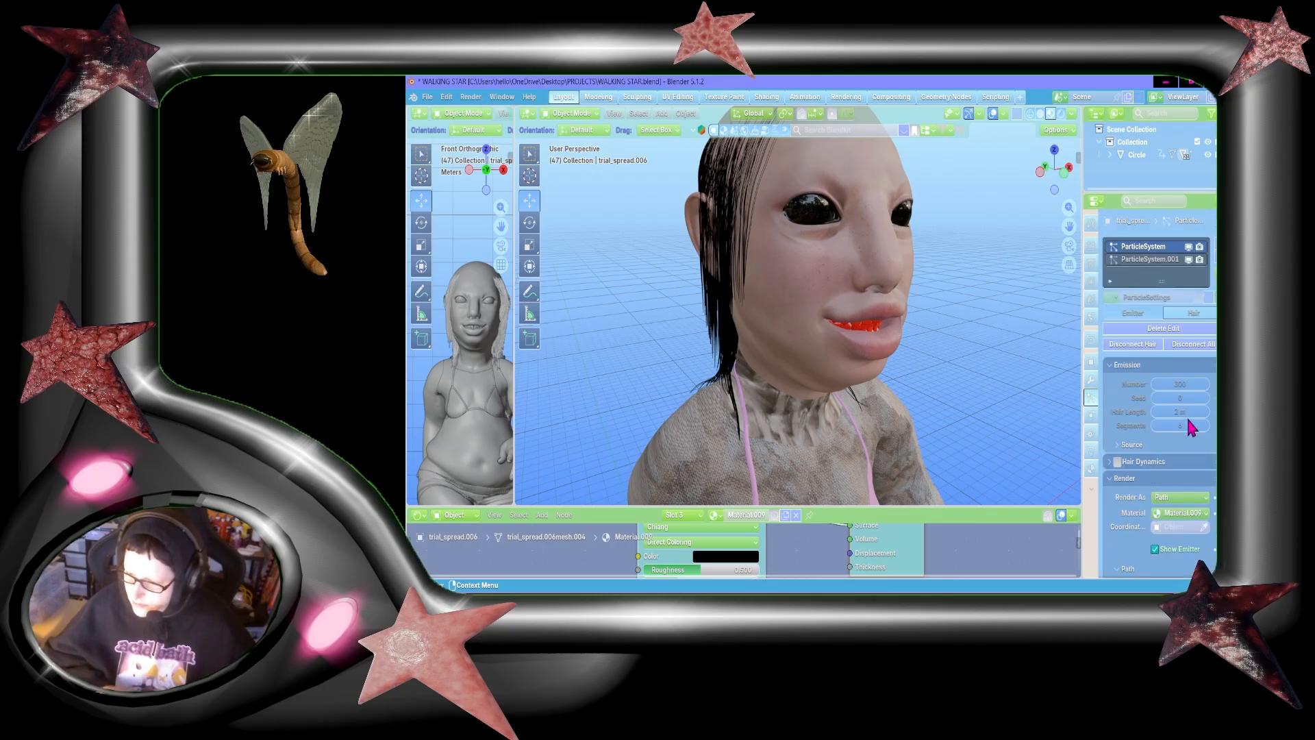
{"action": "left_click", "coordinate": [1122, 261]}
{"action": "scroll", "coordinate": [1153, 322], "scroll_direction": "down", "scroll_amount": 11}
{"action": "scroll", "coordinate": [1155, 331], "scroll_direction": "down", "scroll_amount": 15}
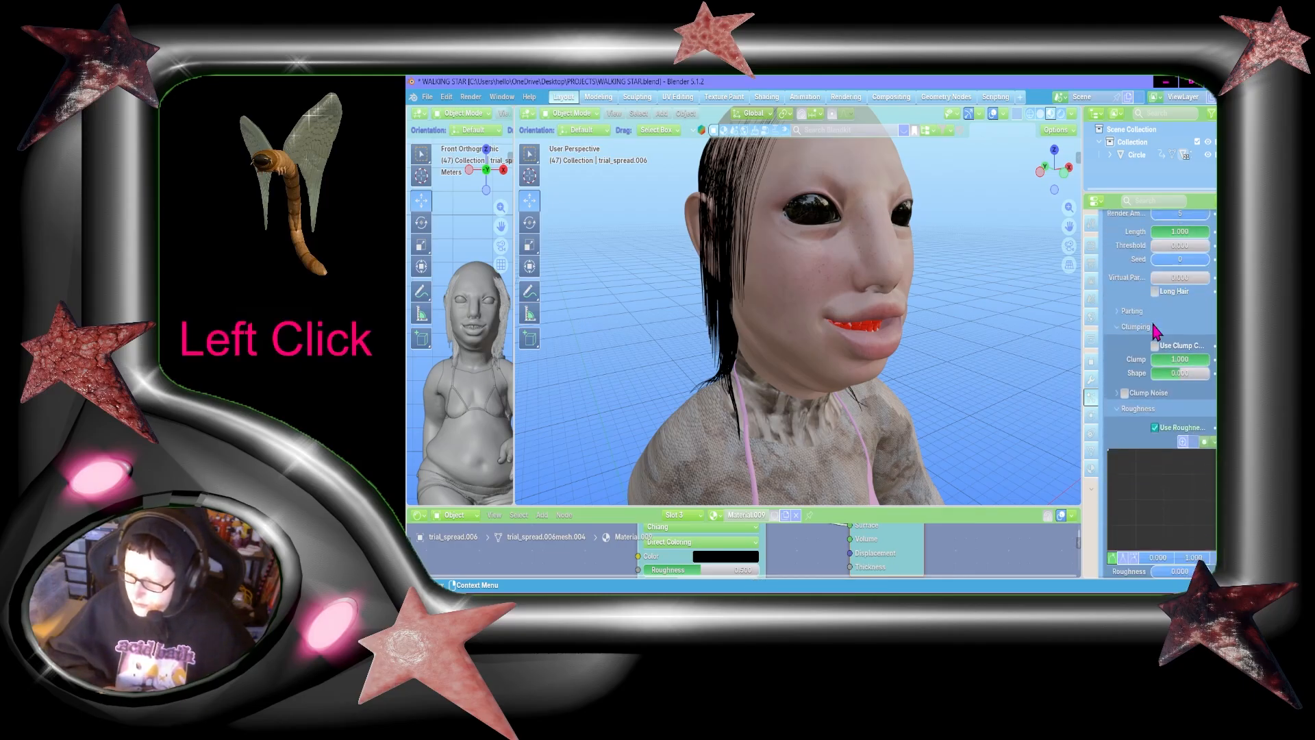
Step: Set the second hair system's child roughness to 0.2 and the roughness size to 8
{"action": "key", "text": "KP_Delete"}
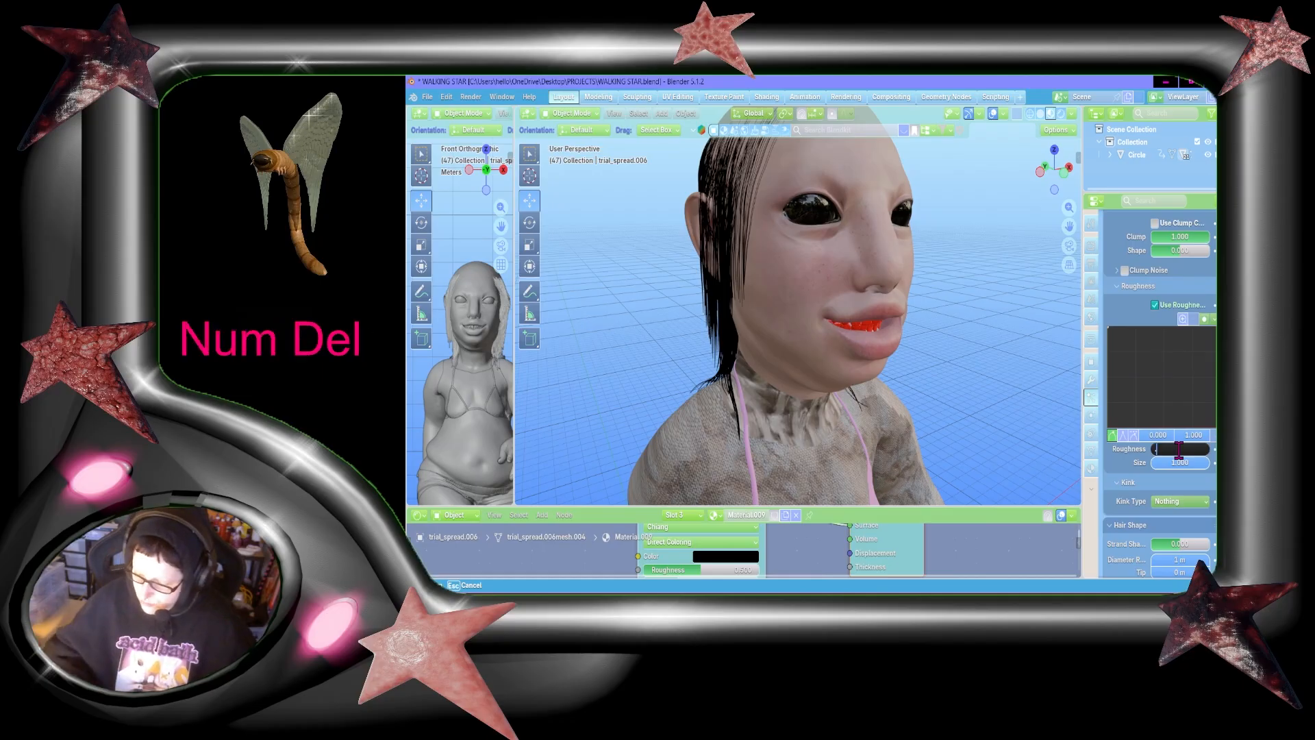
{"action": "type", "text": ".2"}
{"action": "left_click", "coordinate": [1182, 461]}
{"action": "key", "text": "KP_8"}
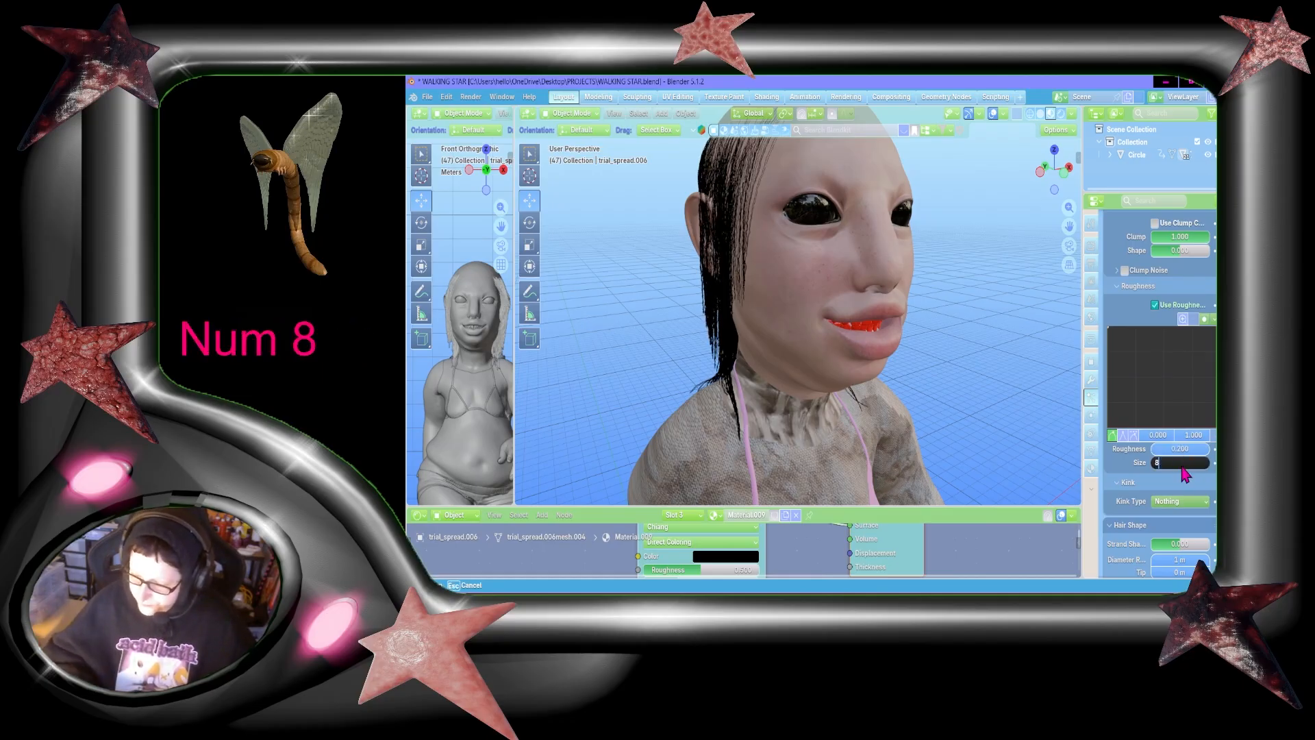
Step: Consult the first hair system's kink settings and set the second system's kink type to Wave
{"action": "scroll", "coordinate": [1180, 464], "scroll_direction": "up", "scroll_amount": 20}
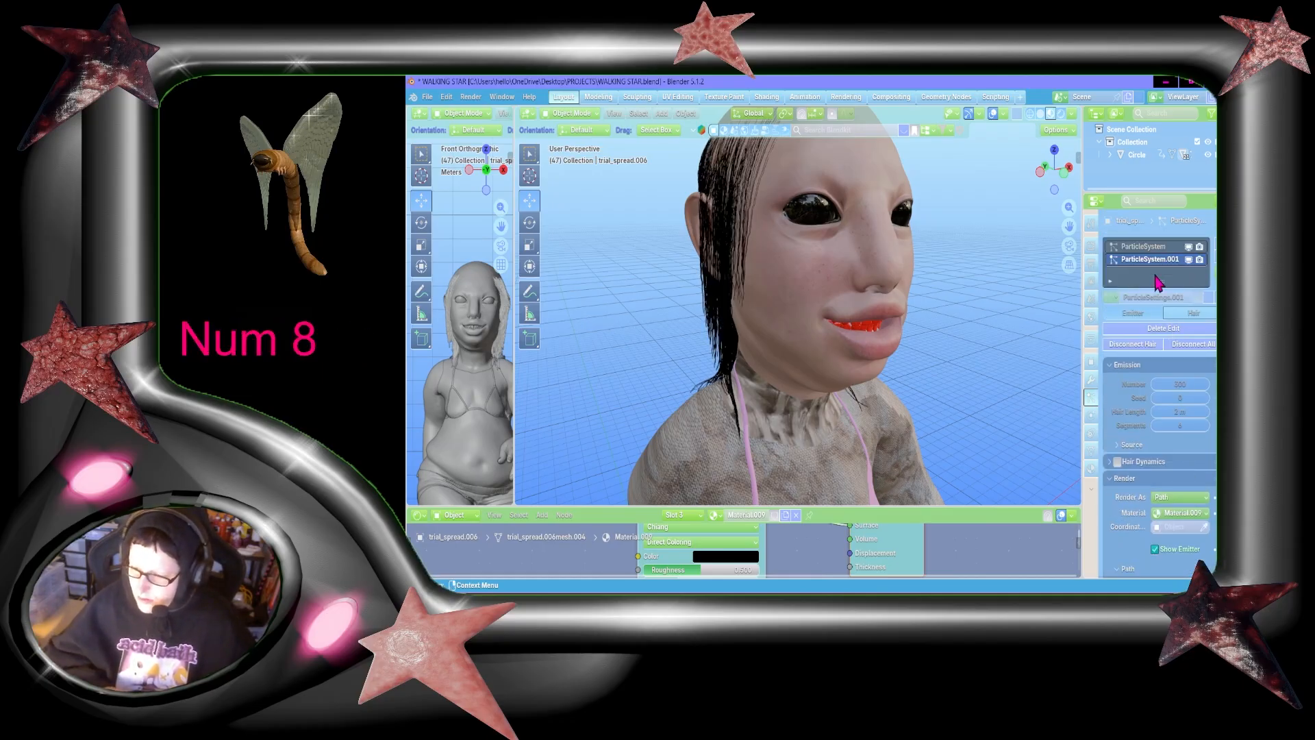
{"action": "left_click", "coordinate": [1156, 287]}
{"action": "scroll", "coordinate": [1188, 384], "scroll_direction": "down", "scroll_amount": 15}
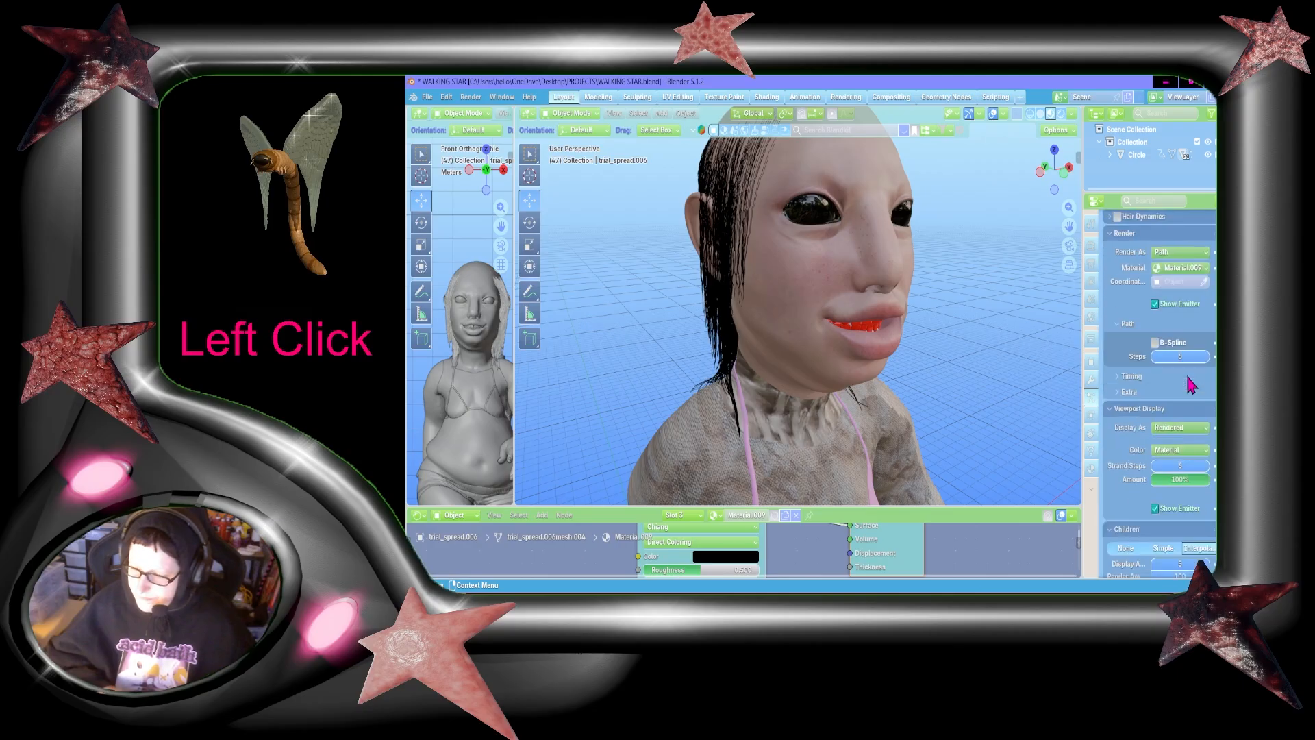
{"action": "scroll", "coordinate": [1189, 383], "scroll_direction": "up", "scroll_amount": 15}
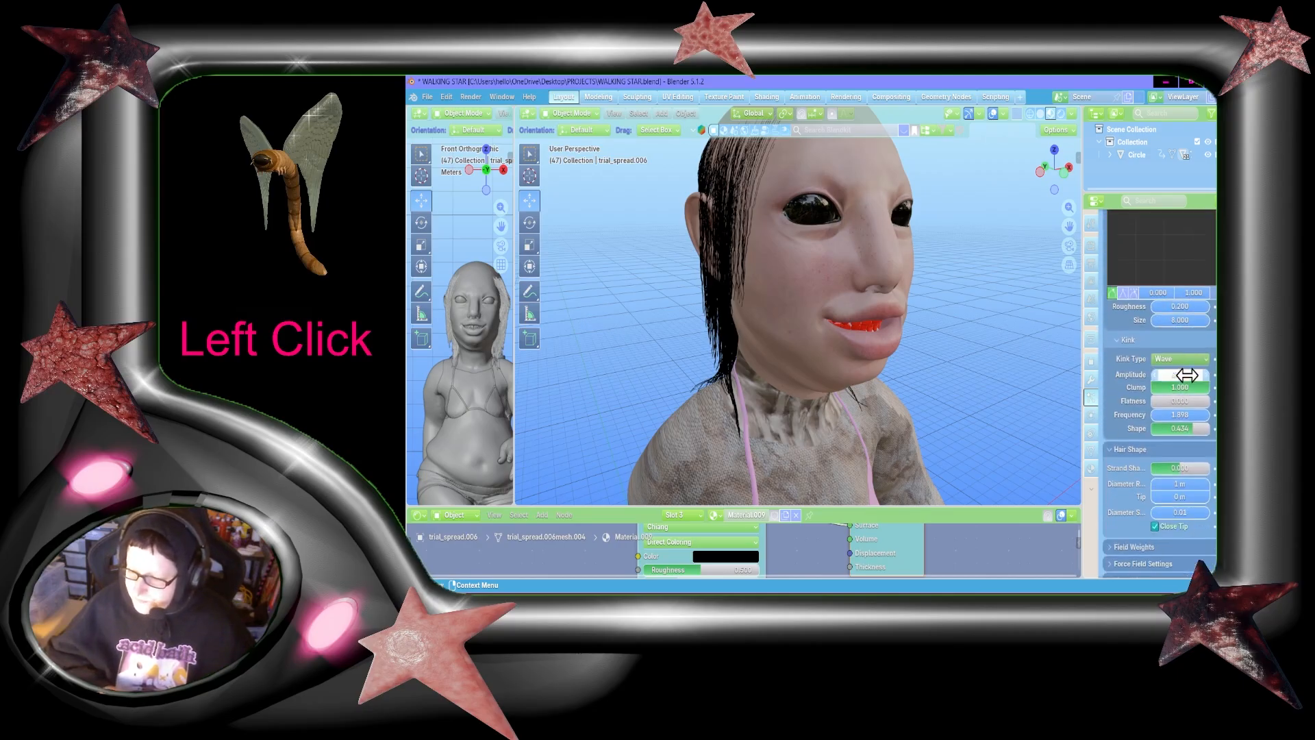
{"action": "left_click", "coordinate": [1117, 260]}
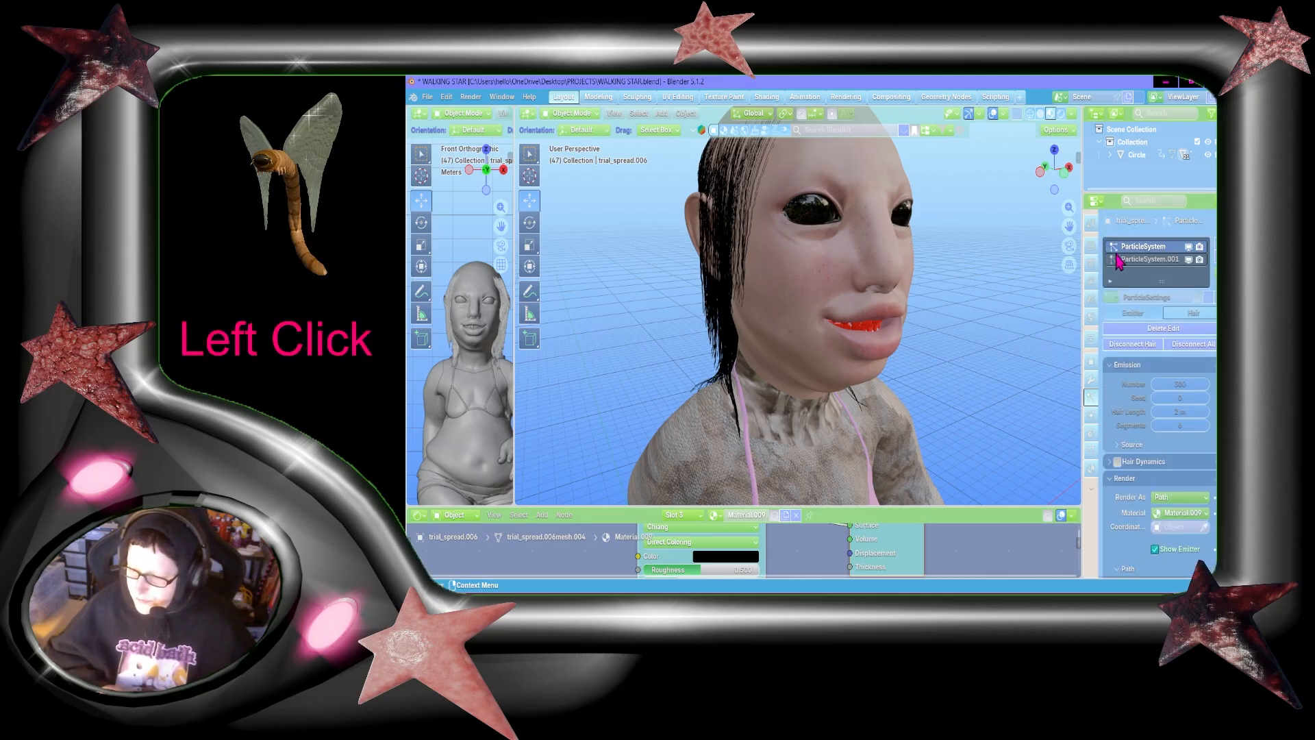
{"action": "scroll", "coordinate": [1177, 306], "scroll_direction": "down", "scroll_amount": 15}
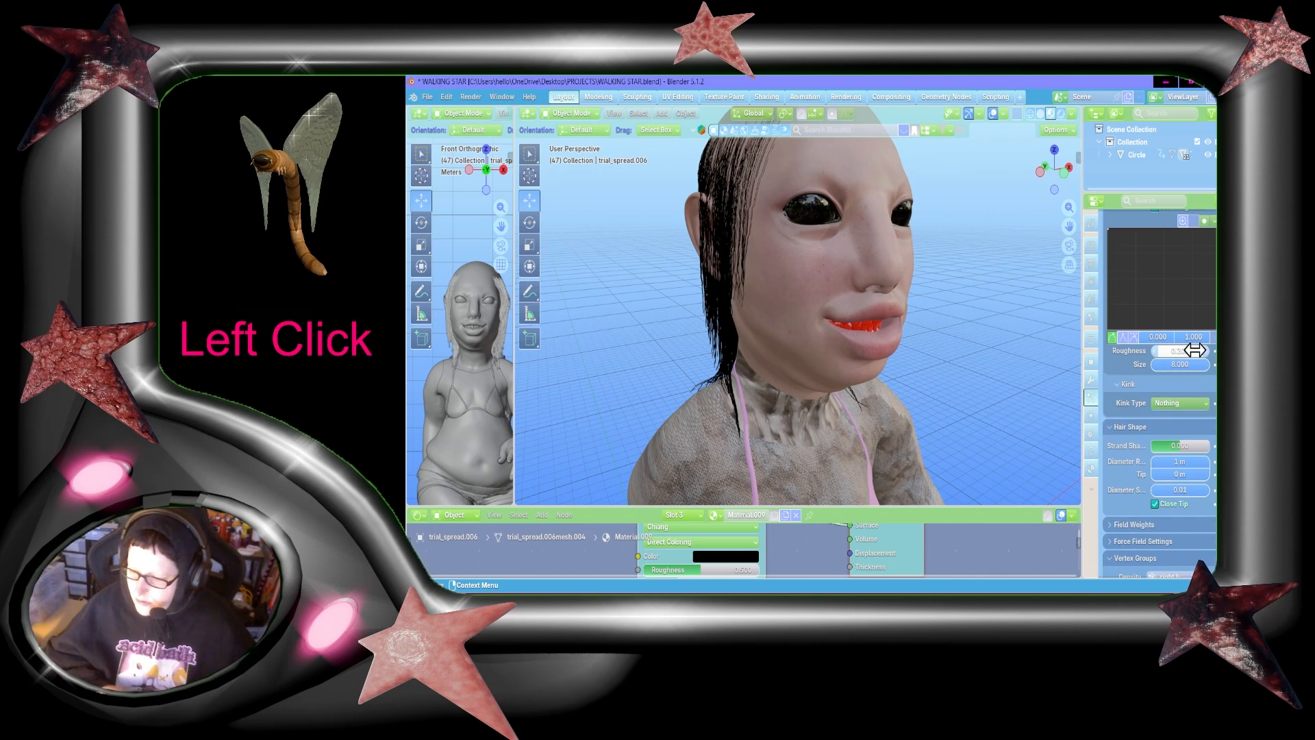
{"action": "left_click", "coordinate": [1175, 386]}
{"action": "left_click", "coordinate": [1166, 442]}
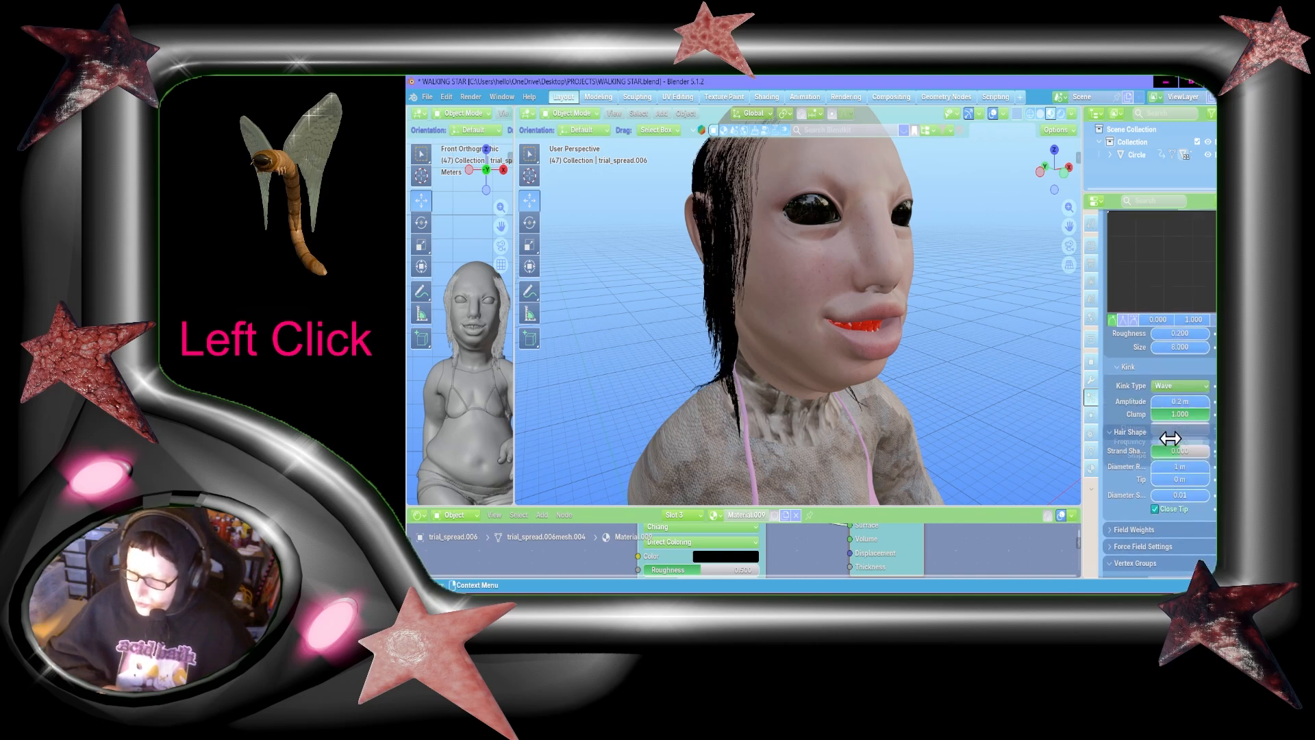
Step: Set the second hair system's wave kink amplitude to 0.5 m and save the file
{"action": "type", "text": "5"}
{"action": "key", "text": "Return"}
{"action": "key", "text": "ctrl+s"}
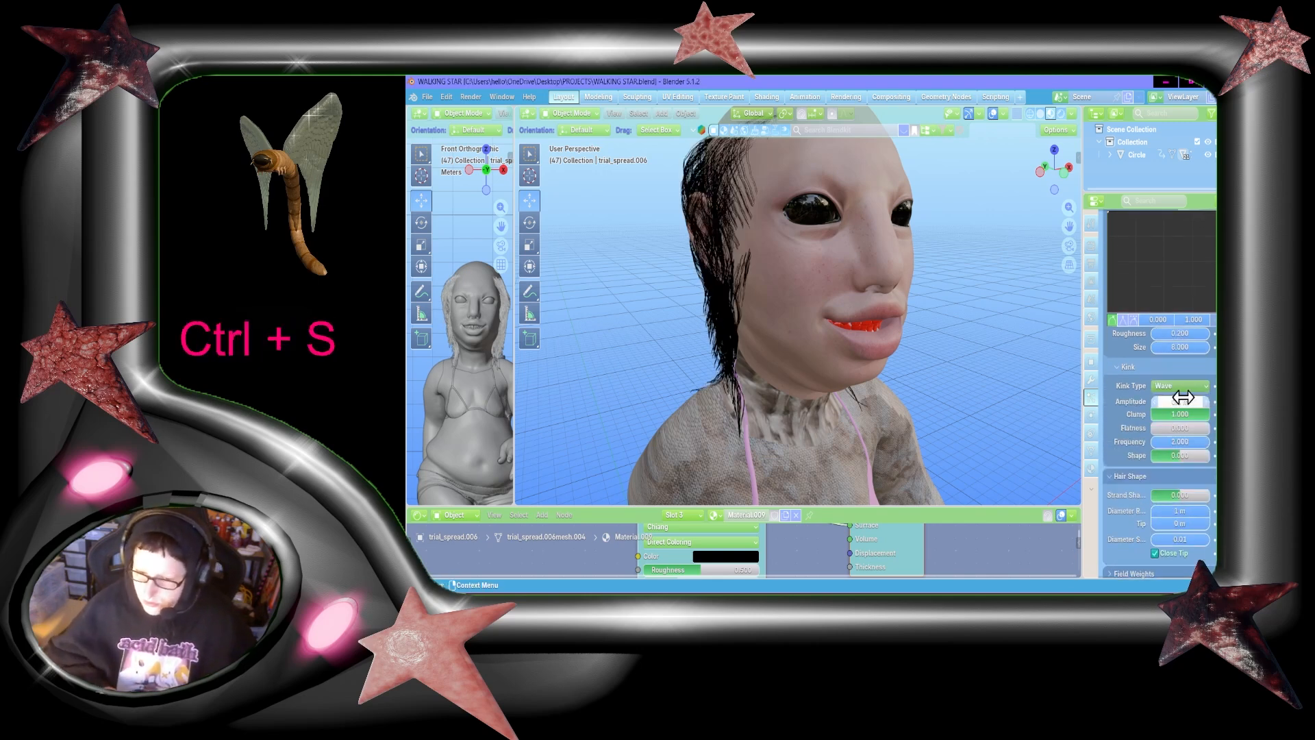
Step: Look up the first hair system's kink frequency and set the second system's frequency to 1.898 to match
{"action": "scroll", "coordinate": [1190, 326], "scroll_direction": "up", "scroll_amount": 15}
{"action": "left_click", "coordinate": [1146, 249]}
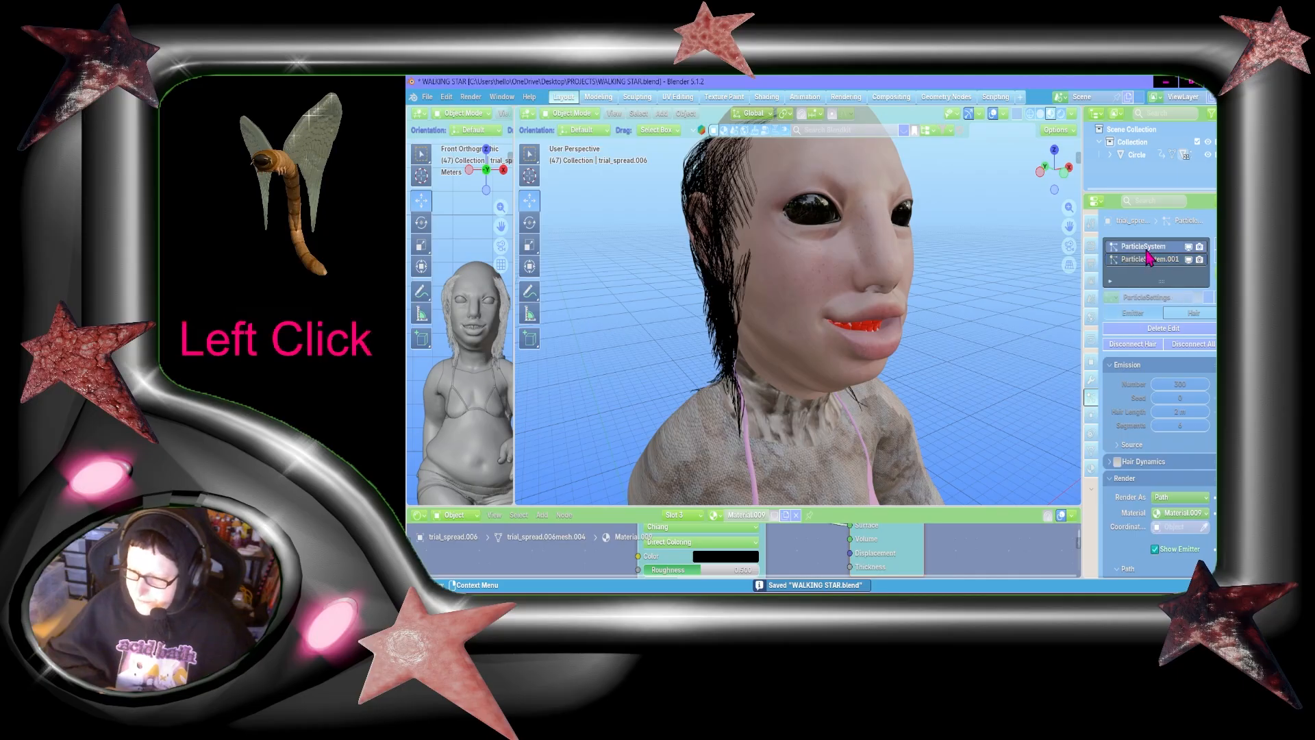
{"action": "scroll", "coordinate": [1203, 415], "scroll_direction": "down", "scroll_amount": 12}
{"action": "scroll", "coordinate": [1205, 424], "scroll_direction": "down", "scroll_amount": 15}
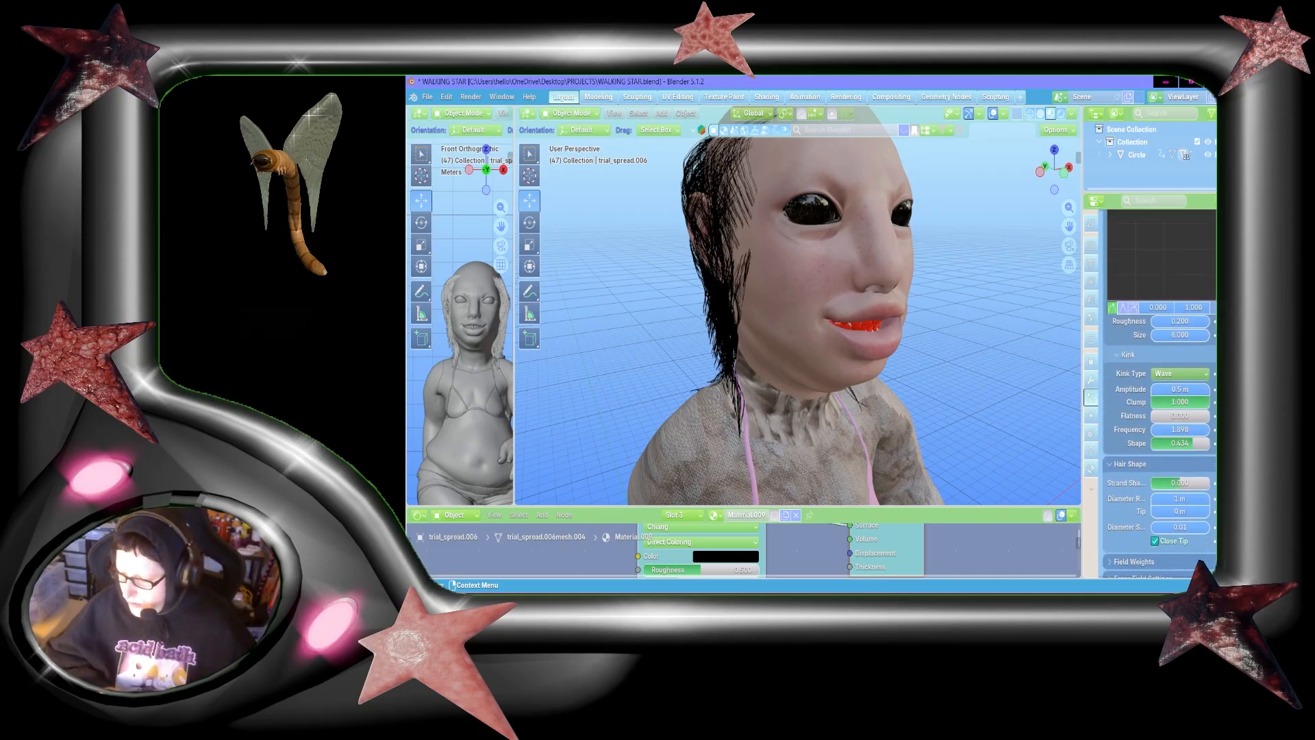
{"action": "scroll", "coordinate": [1205, 425], "scroll_direction": "up", "scroll_amount": 20}
{"action": "left_click", "coordinate": [1142, 259]}
{"action": "scroll", "coordinate": [1157, 371], "scroll_direction": "down", "scroll_amount": 20}
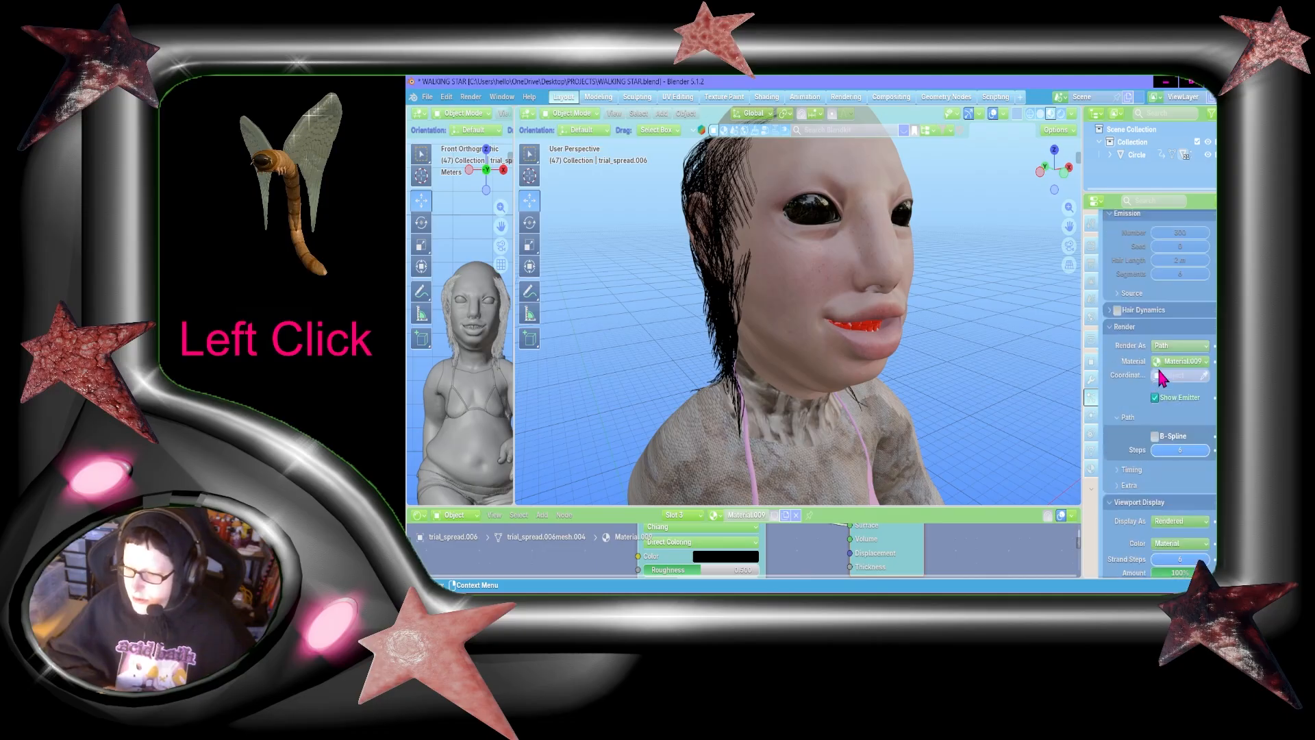
{"action": "scroll", "coordinate": [1162, 377], "scroll_direction": "down", "scroll_amount": 2}
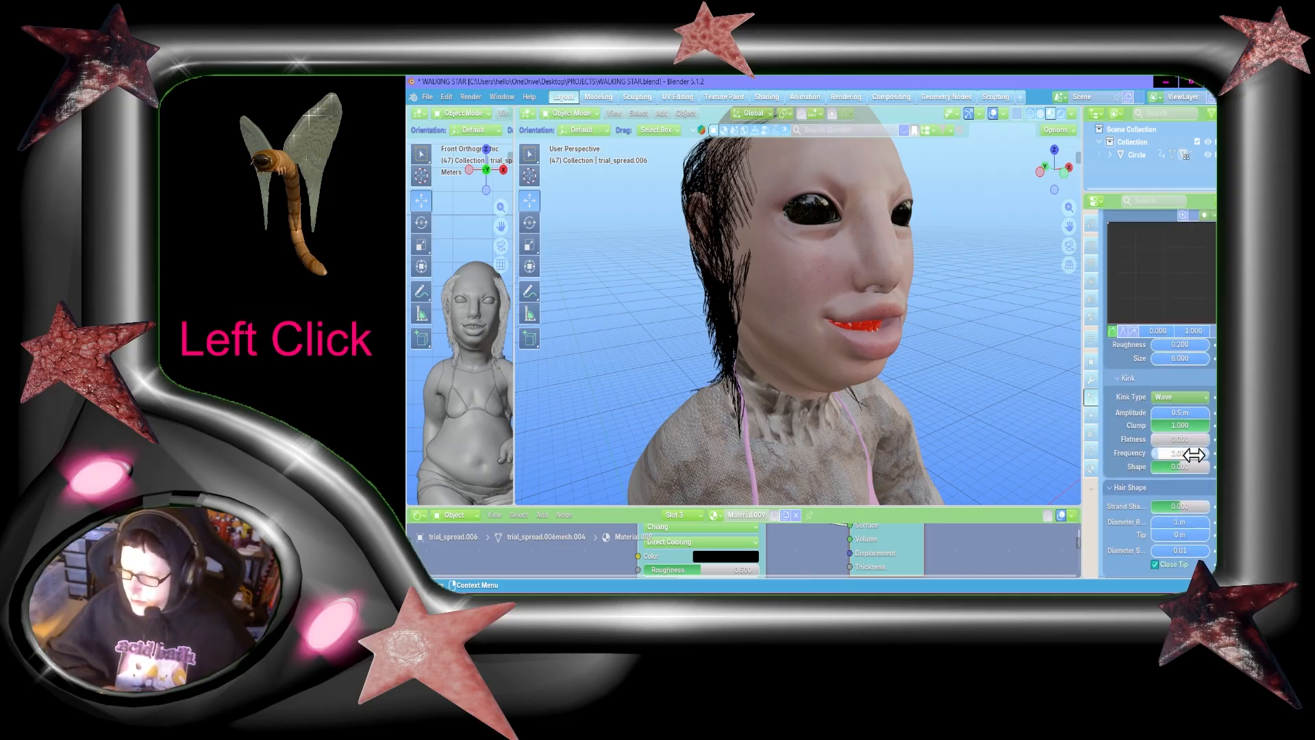
{"action": "type", "text": "1.89"}
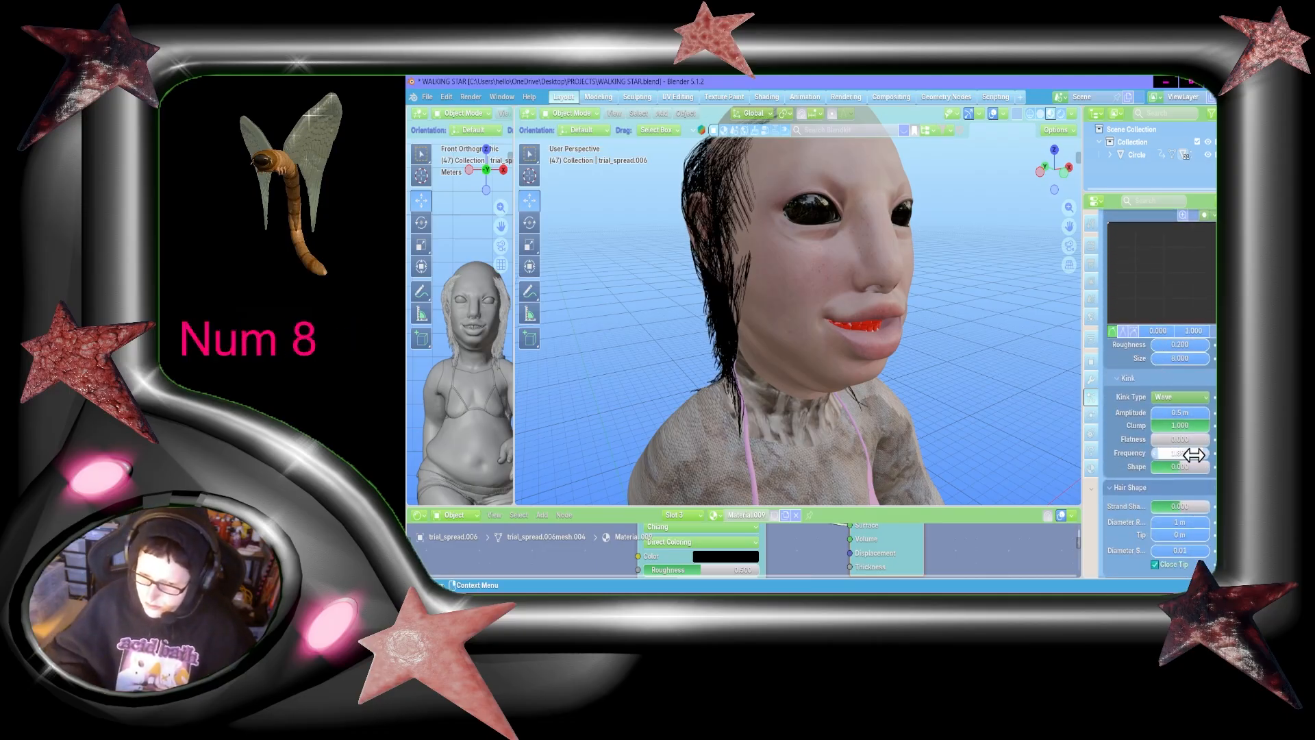
Step: Look up the first hair system's kink shape and set the second system's shape to 0.434 to match
{"action": "scroll", "coordinate": [1174, 452], "scroll_direction": "up", "scroll_amount": 20}
{"action": "left_click", "coordinate": [1155, 250]}
{"action": "scroll", "coordinate": [1168, 527], "scroll_direction": "down", "scroll_amount": 20}
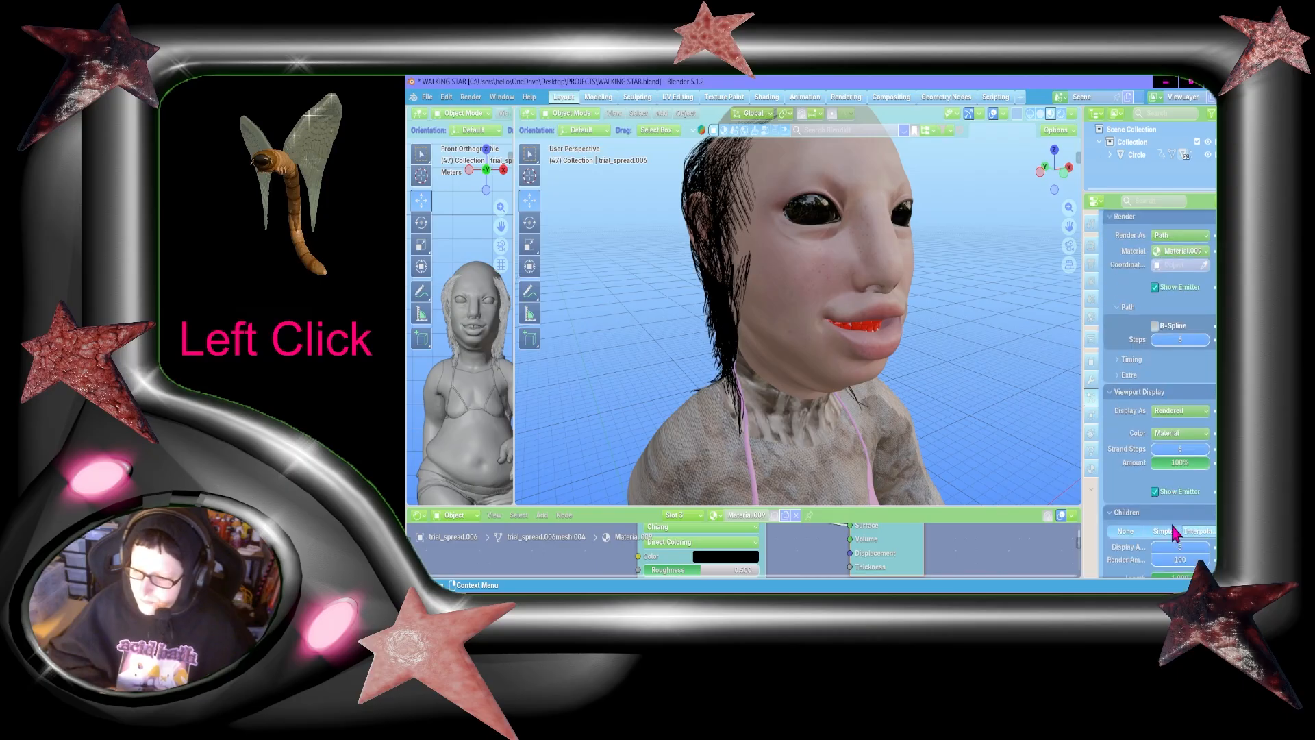
{"action": "scroll", "coordinate": [1171, 523], "scroll_direction": "up", "scroll_amount": 20}
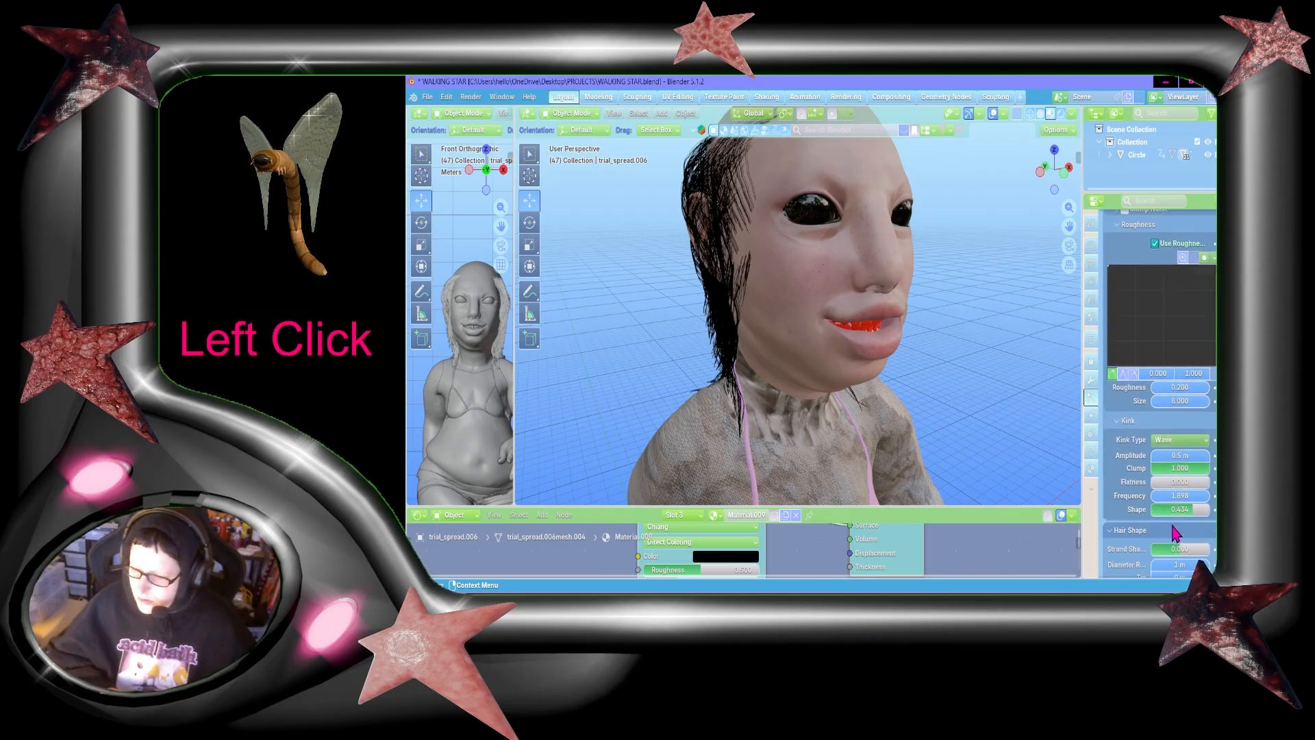
{"action": "left_click", "coordinate": [1146, 261]}
{"action": "scroll", "coordinate": [1195, 541], "scroll_direction": "down", "scroll_amount": 20}
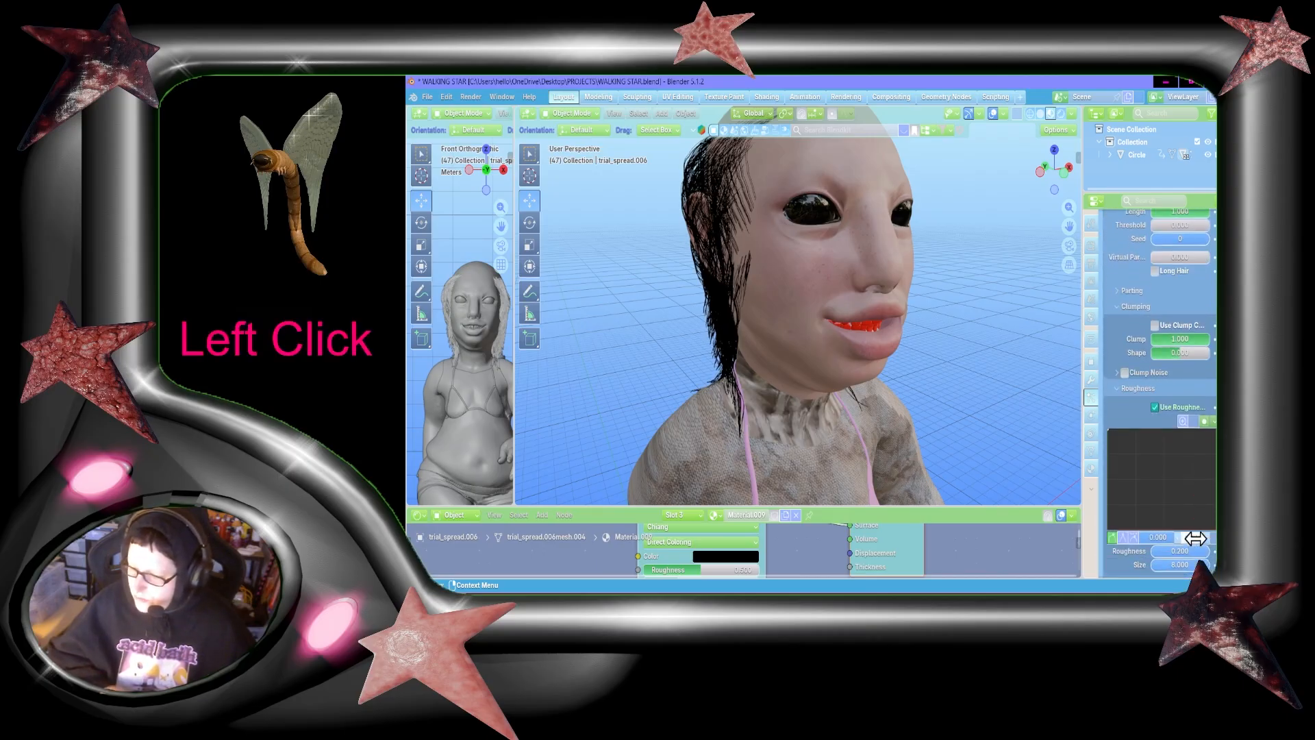
{"action": "scroll", "coordinate": [1190, 529], "scroll_direction": "down", "scroll_amount": 2}
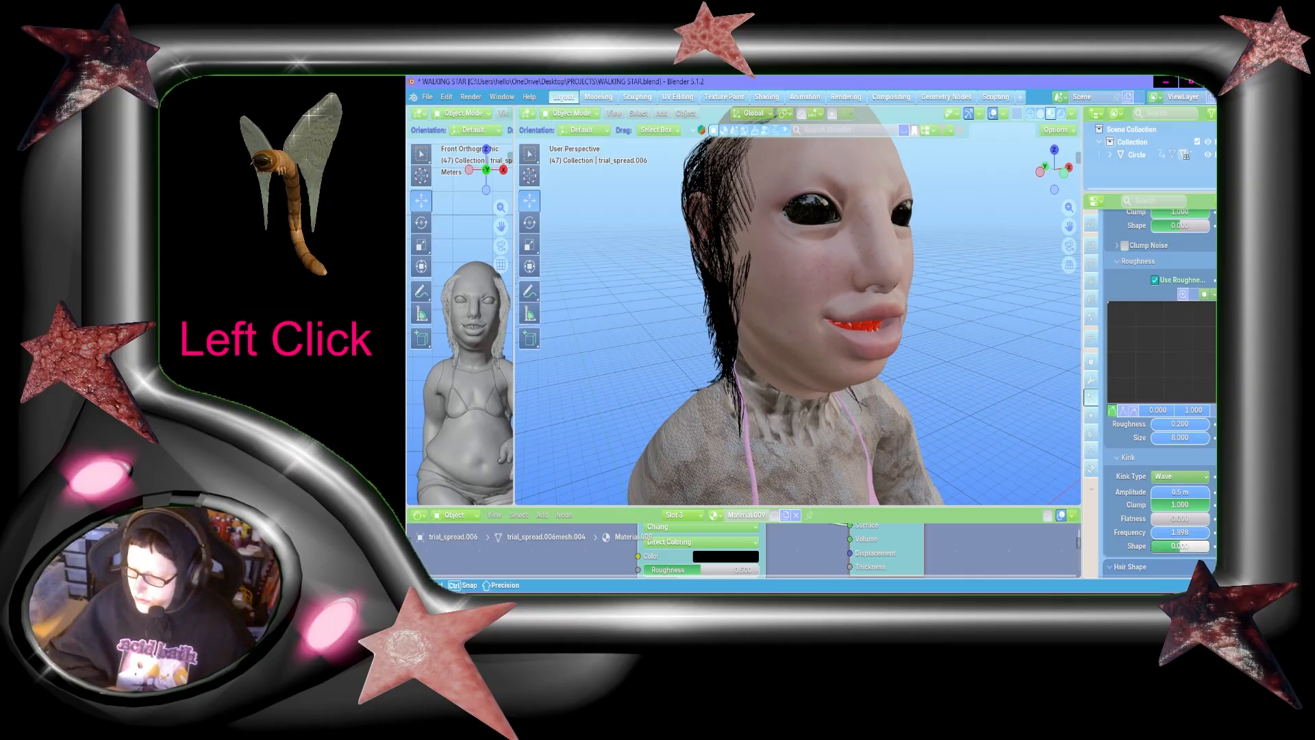
{"action": "left_click", "coordinate": [1180, 546]}
{"action": "key", "text": "KP_Delete"}
{"action": "type", "text": "434"}
{"action": "key", "text": "Return"}
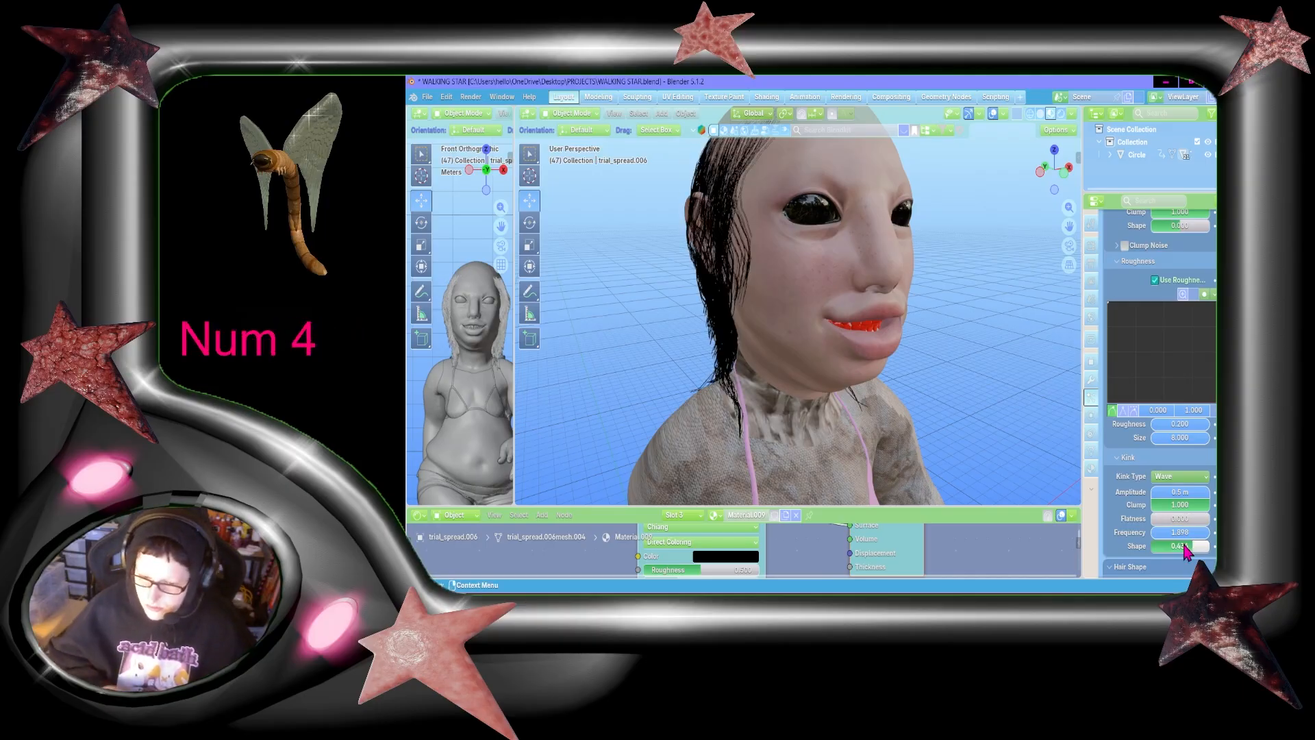
Step: View the head from the front, lower the second hair system's kink frequency to about 1.531, and save the file
{"action": "mouse_move", "coordinate": [1058, 174]}
{"action": "left_mouse_down"}
{"action": "mouse_move", "coordinate": [1001, 174]}
{"action": "mouse_move", "coordinate": [1034, 173]}
{"action": "left_mouse_up"}
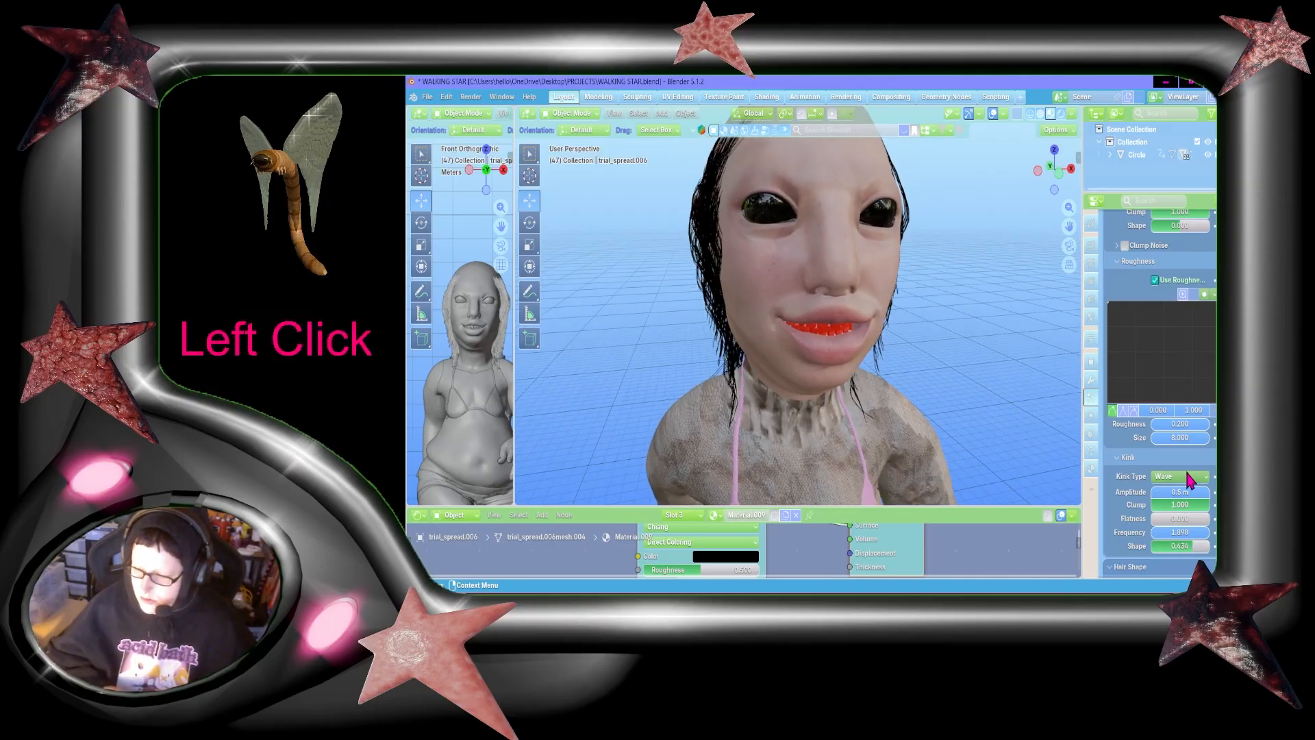
{"action": "left_click_drag", "start_coordinate": [1179, 538], "coordinate": [1164, 538]}
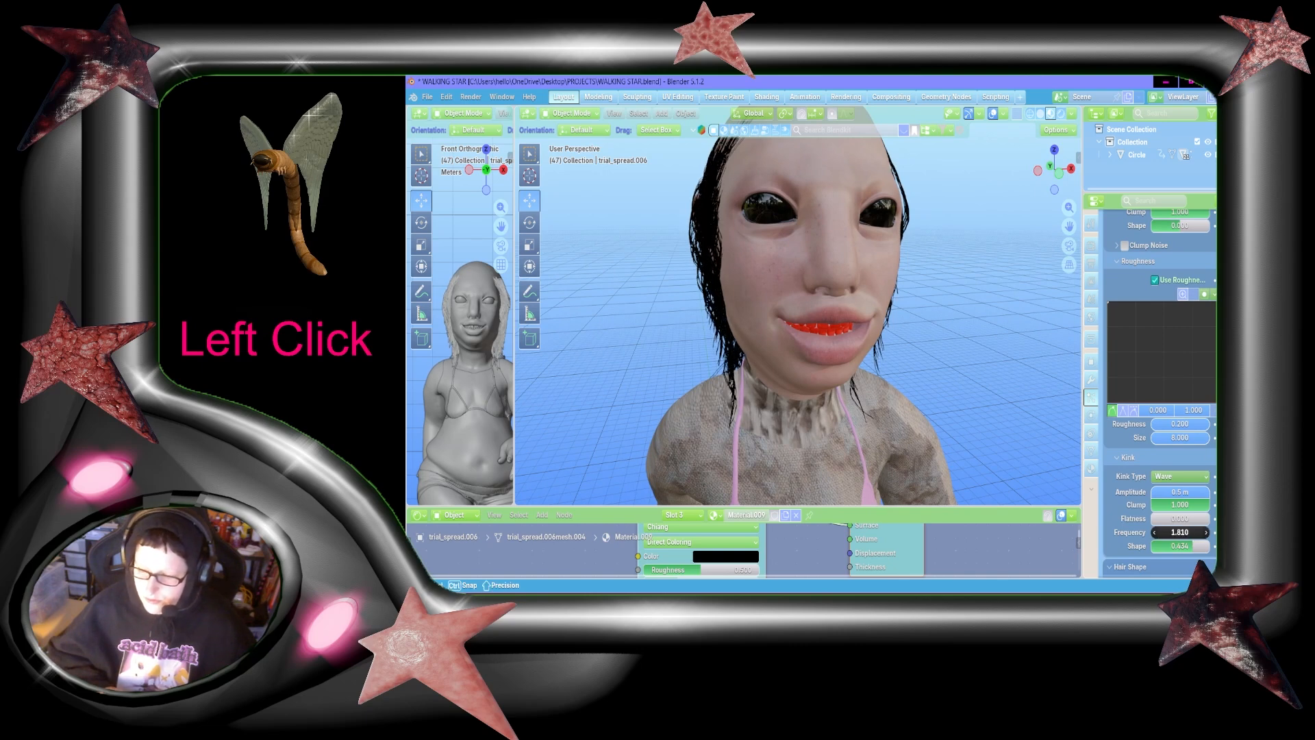
{"action": "left_click_drag", "start_coordinate": [1164, 532], "coordinate": [1156, 532]}
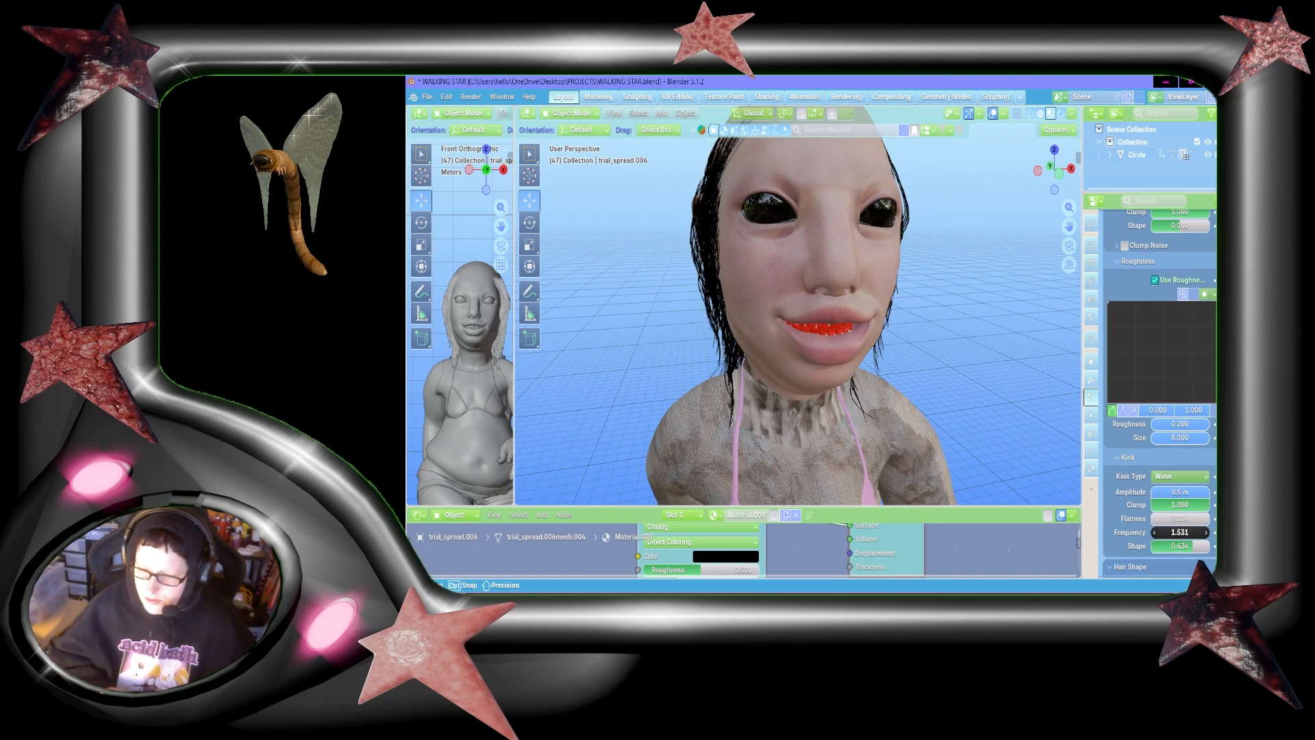
{"action": "key", "text": "ctrl+s"}
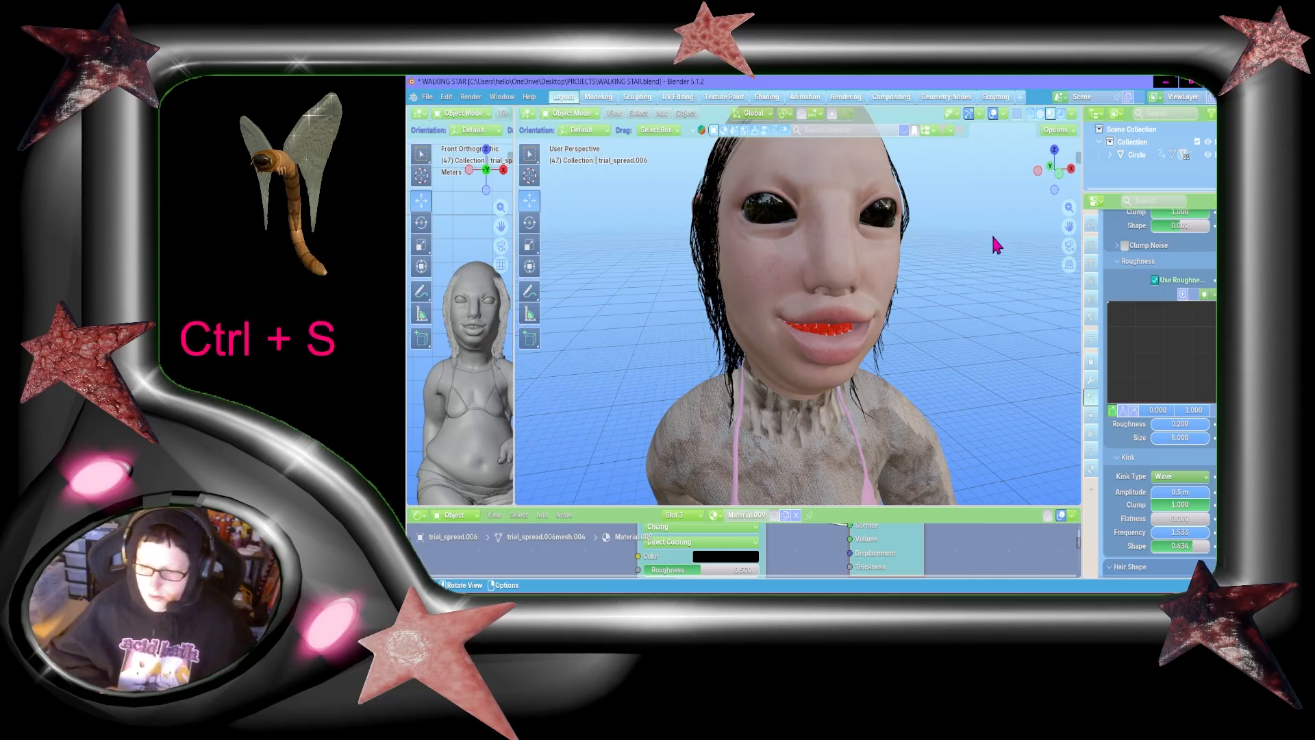
Step: Inspect the hair in solid shading, return to material preview, check the head from the front, and save the file
{"action": "mouse_move", "coordinate": [1055, 171]}
{"action": "left_mouse_down"}
{"action": "mouse_move", "coordinate": [1116, 171]}
{"action": "mouse_move", "coordinate": [1061, 137]}
{"action": "mouse_move", "coordinate": [1056, 171]}
{"action": "mouse_move", "coordinate": [962, 178]}
{"action": "mouse_move", "coordinate": [1010, 151]}
{"action": "mouse_move", "coordinate": [1150, 161]}
{"action": "mouse_move", "coordinate": [939, 225]}
{"action": "mouse_move", "coordinate": [962, 156]}
{"action": "mouse_move", "coordinate": [1116, 173]}
{"action": "mouse_move", "coordinate": [1058, 154]}
{"action": "left_mouse_up"}
{"action": "left_click", "coordinate": [1060, 115]}
{"action": "left_click", "coordinate": [1042, 114]}
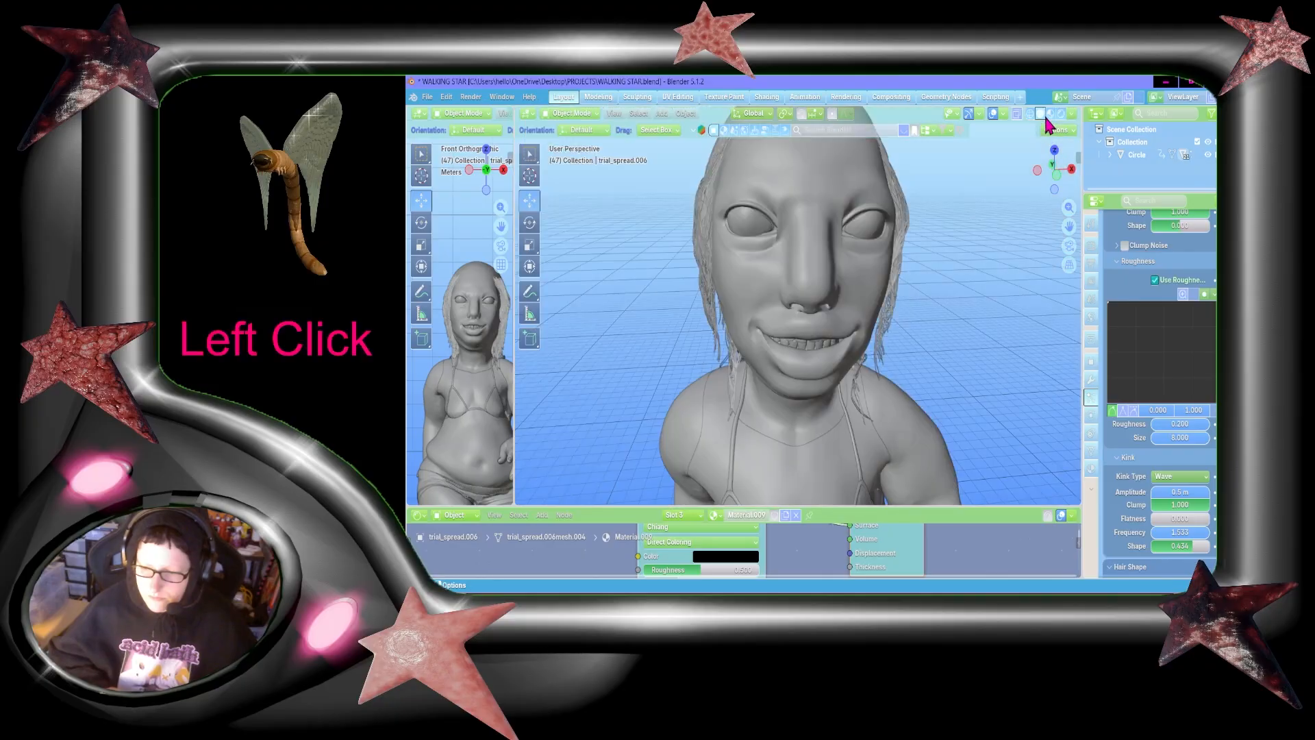
{"action": "left_click", "coordinate": [1050, 114]}
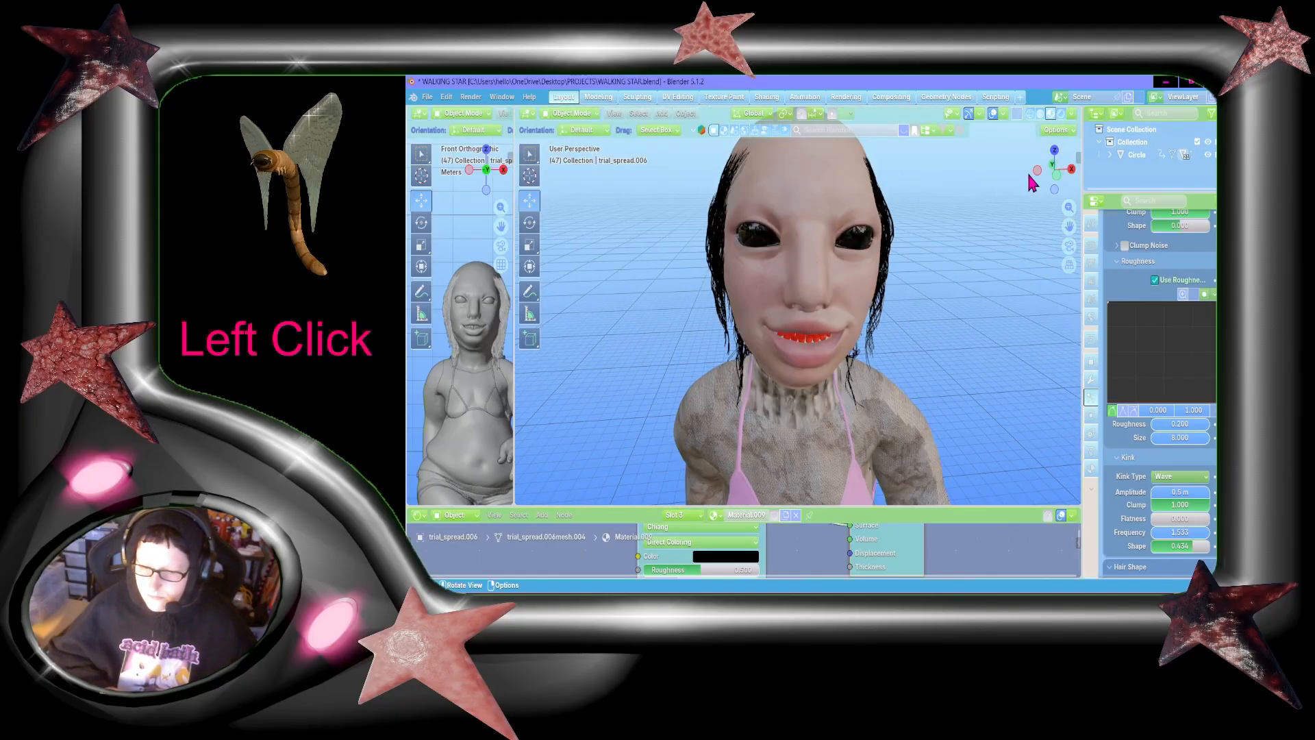
{"action": "mouse_move", "coordinate": [1058, 162]}
{"action": "left_mouse_down"}
{"action": "mouse_move", "coordinate": [984, 155]}
{"action": "mouse_move", "coordinate": [1164, 151]}
{"action": "mouse_move", "coordinate": [976, 180]}
{"action": "mouse_move", "coordinate": [1164, 175]}
{"action": "mouse_move", "coordinate": [1037, 178]}
{"action": "mouse_move", "coordinate": [999, 163]}
{"action": "mouse_move", "coordinate": [958, 176]}
{"action": "mouse_move", "coordinate": [1048, 183]}
{"action": "left_mouse_up"}
{"action": "scroll", "coordinate": [917, 266], "scroll_direction": "down", "scroll_amount": 3}
{"action": "key", "text": "ctrl+s"}
Step: Add a third particle system to the character, set its type to Hair, and reduce its emission number
{"action": "scroll", "coordinate": [1051, 190], "scroll_direction": "up", "scroll_amount": 3}
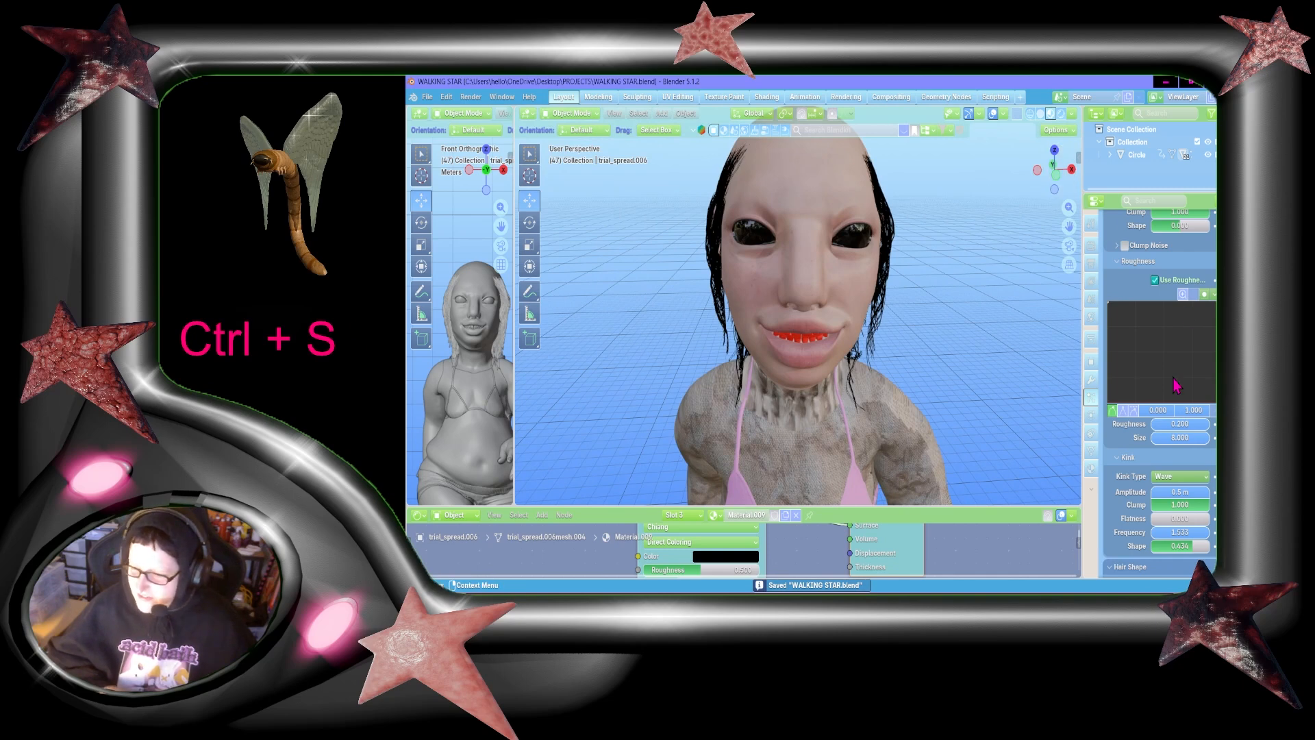
{"action": "scroll", "coordinate": [1173, 383], "scroll_direction": "up", "scroll_amount": 10}
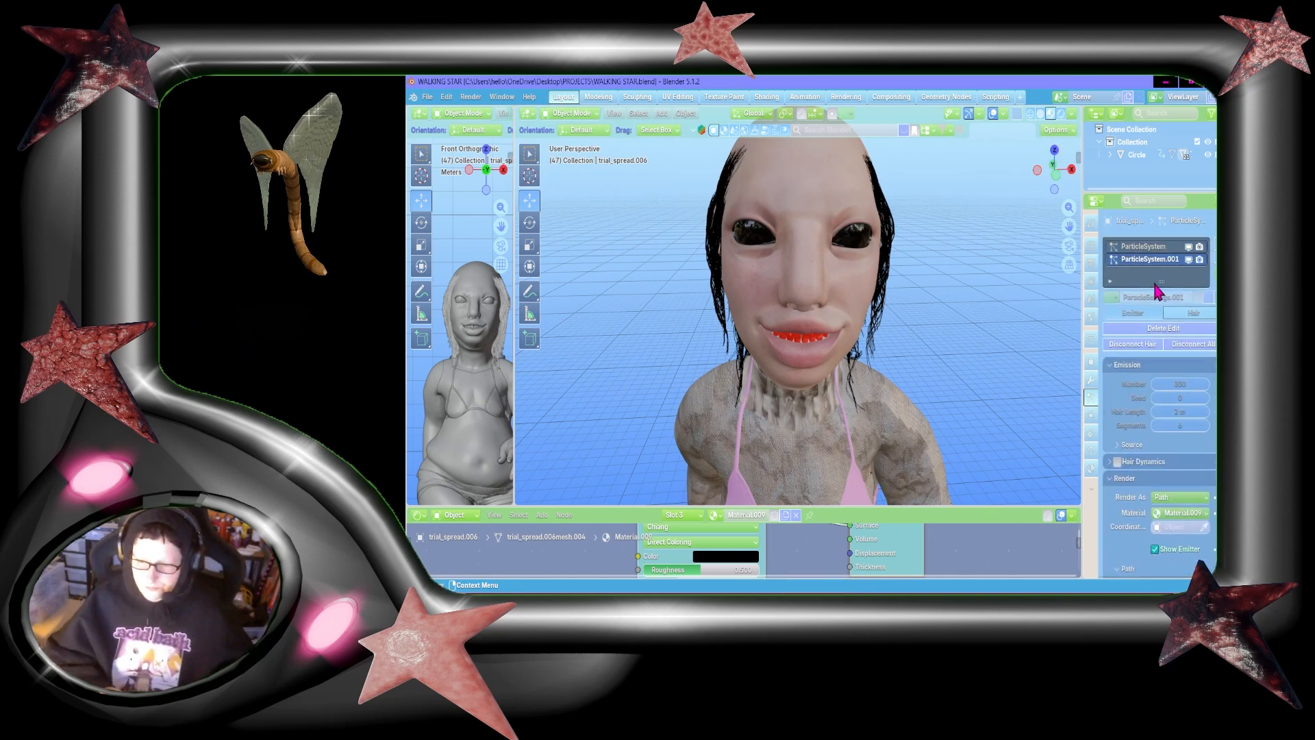
{"action": "left_click_drag", "start_coordinate": [1067, 221], "coordinate": [1067, 221]}
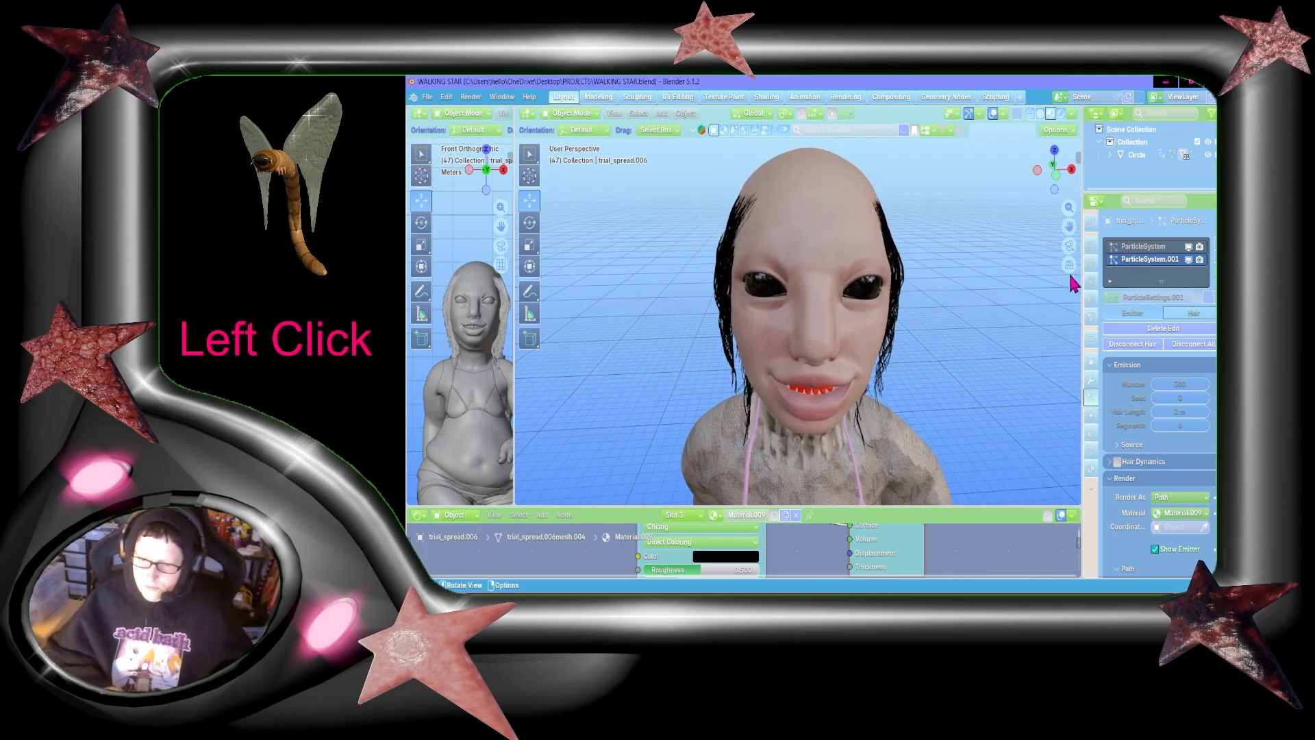
{"action": "left_click_drag", "start_coordinate": [1068, 162], "coordinate": [1068, 161]}
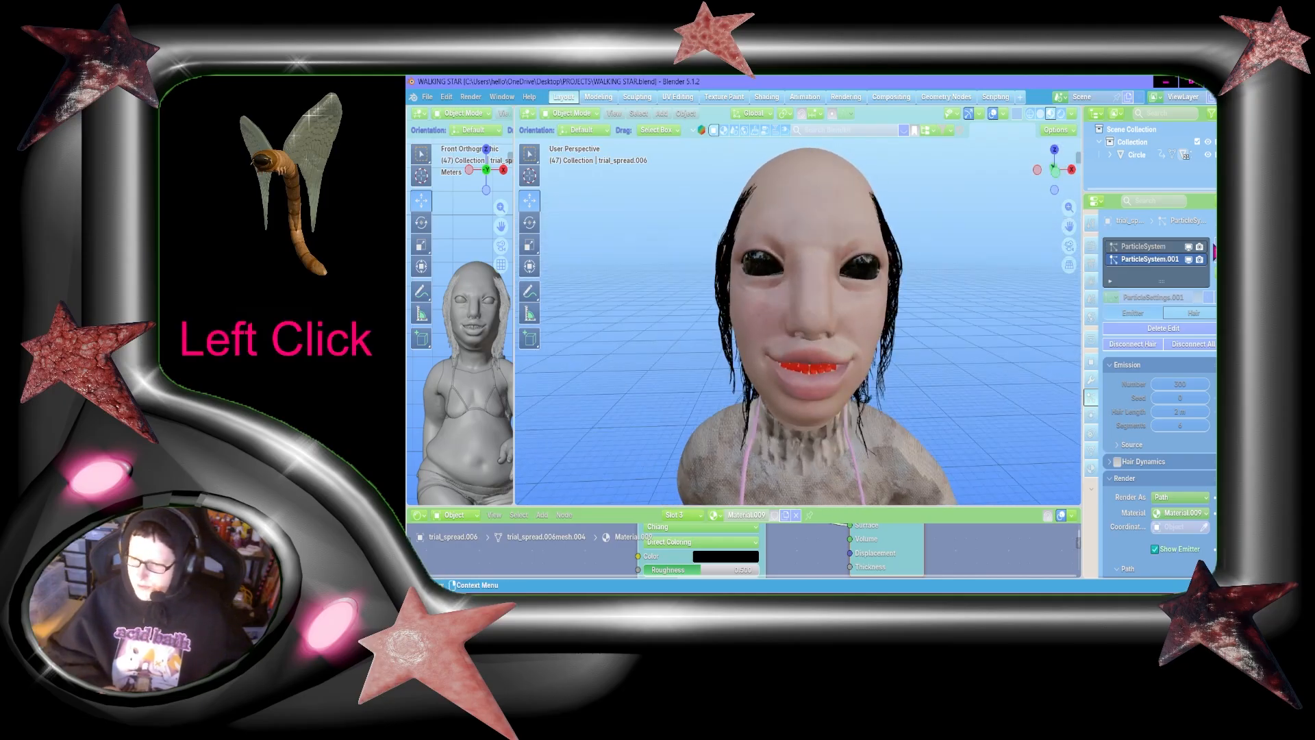
{"action": "left_click", "coordinate": [1216, 247]}
{"action": "left_click", "coordinate": [1192, 317]}
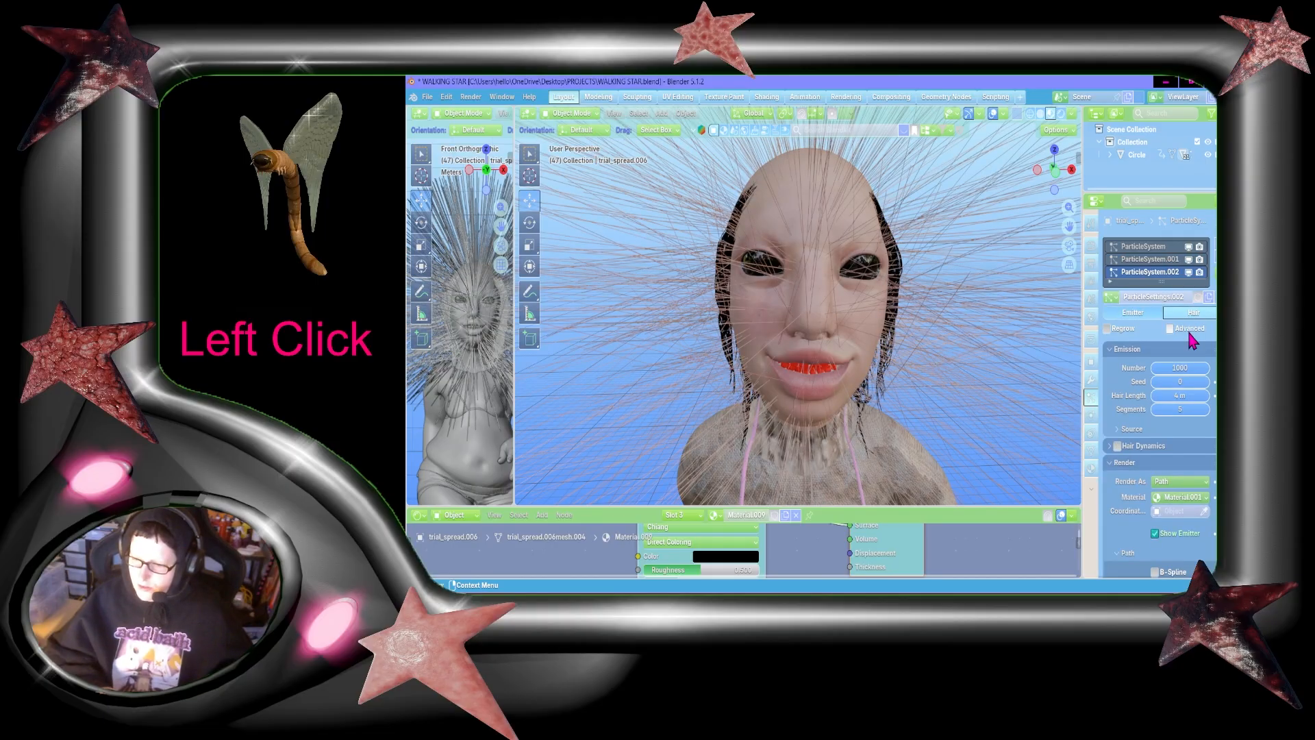
{"action": "double_click", "coordinate": [1180, 367]}
{"action": "type", "text": "3"}
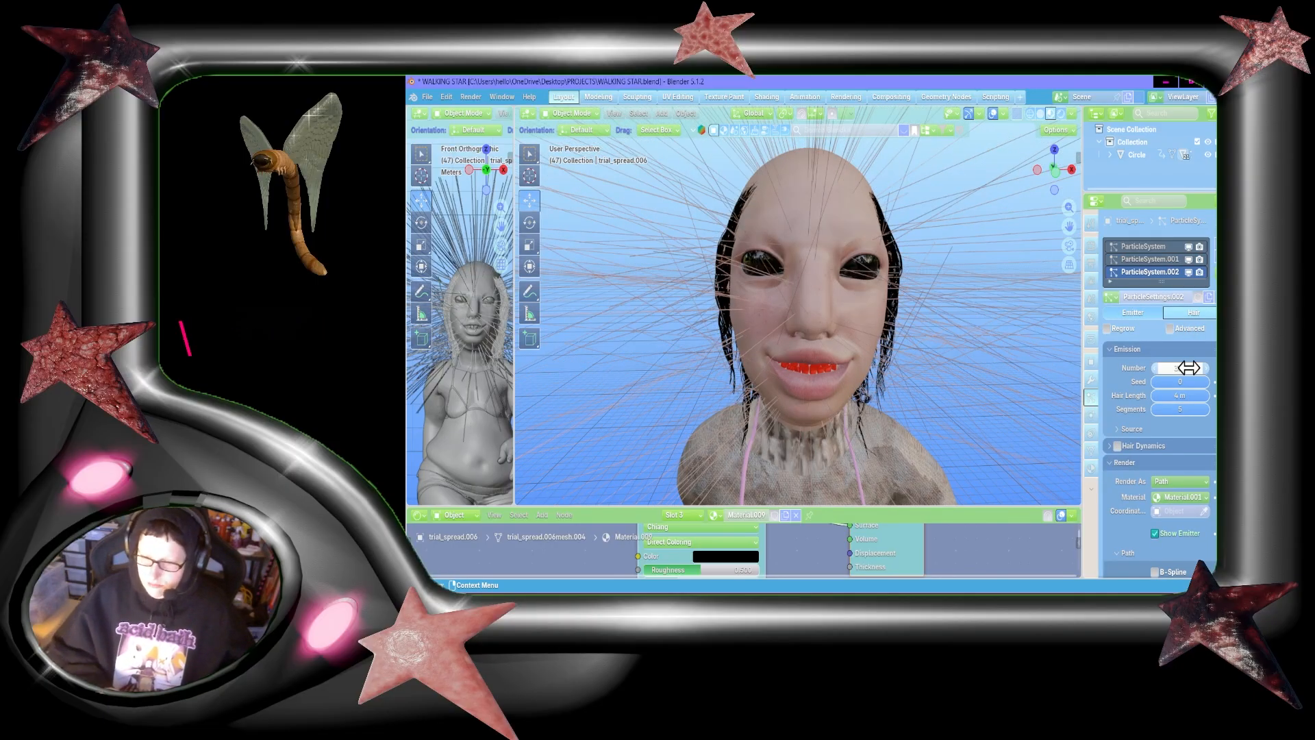
{"action": "type", "text": "00"}
Step: Set the third hair system's emission number to 300 and its hair length to 2 m
{"action": "key", "text": "Return"}
{"action": "scroll", "coordinate": [1135, 411], "scroll_direction": "down", "scroll_amount": 2}
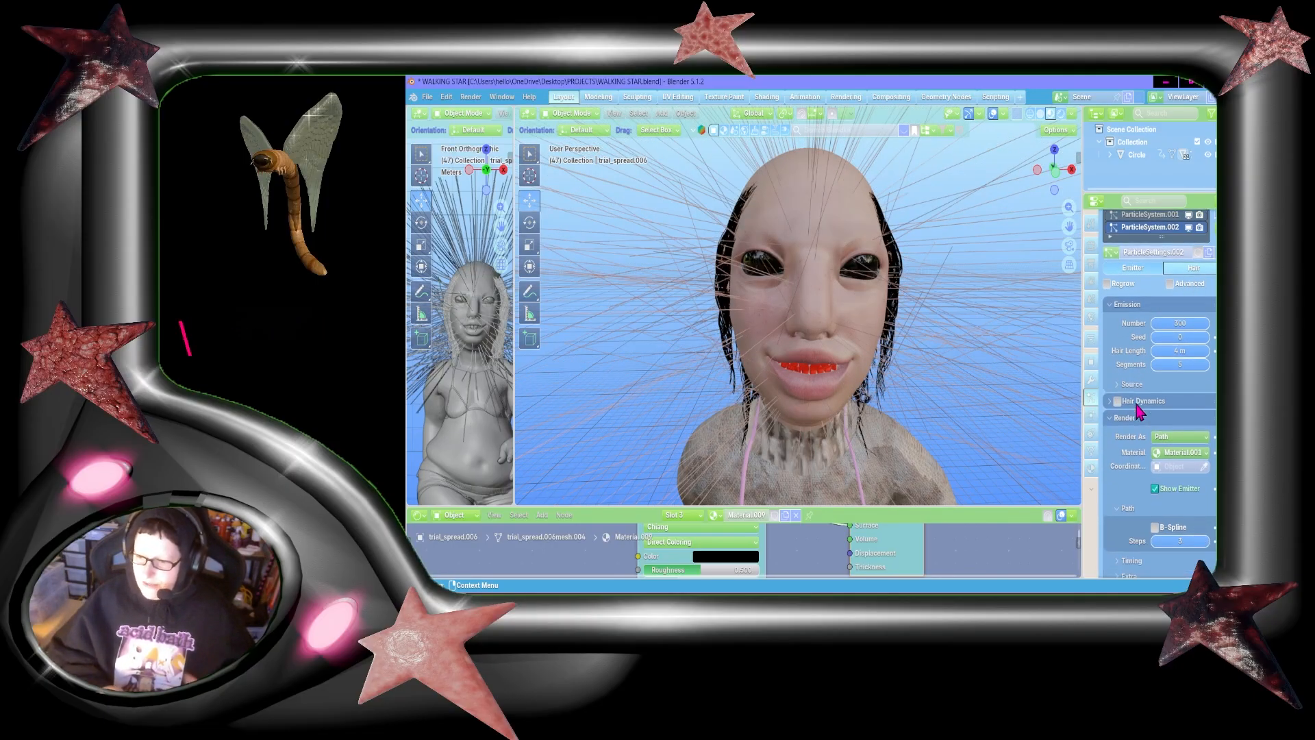
{"action": "left_click", "coordinate": [1195, 350]}
{"action": "type", "text": "2"}
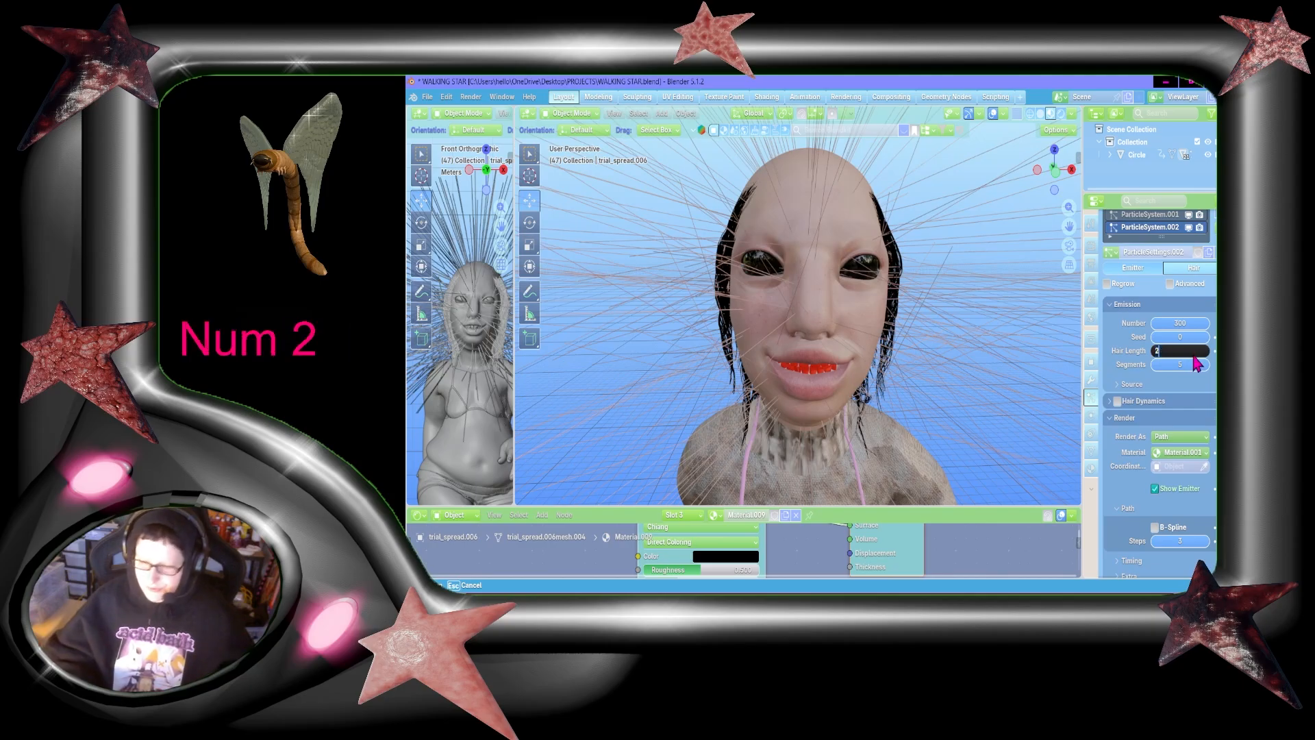
{"action": "key", "text": "Return"}
{"action": "scroll", "coordinate": [1210, 408], "scroll_direction": "down", "scroll_amount": 8}
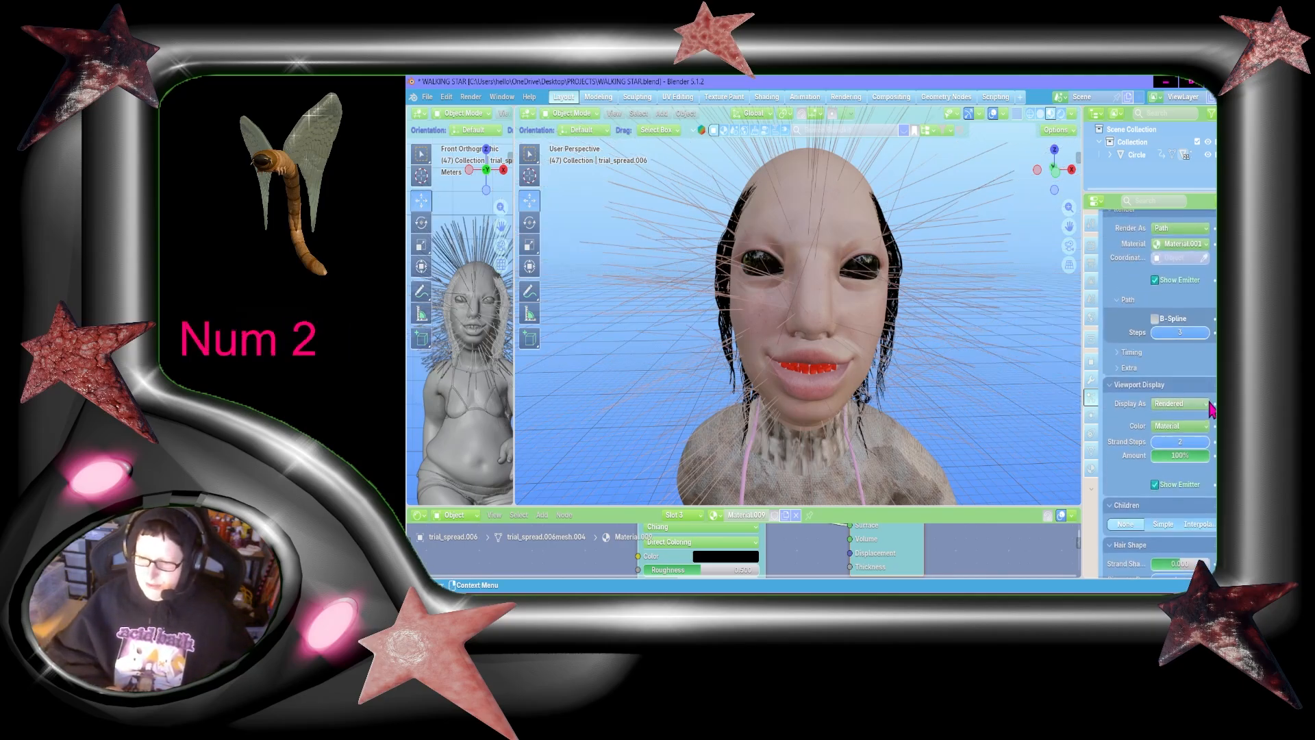
Step: Assign Material.009 as the render material of the third hair system
{"action": "scroll", "coordinate": [1210, 346], "scroll_direction": "up", "scroll_amount": 4}
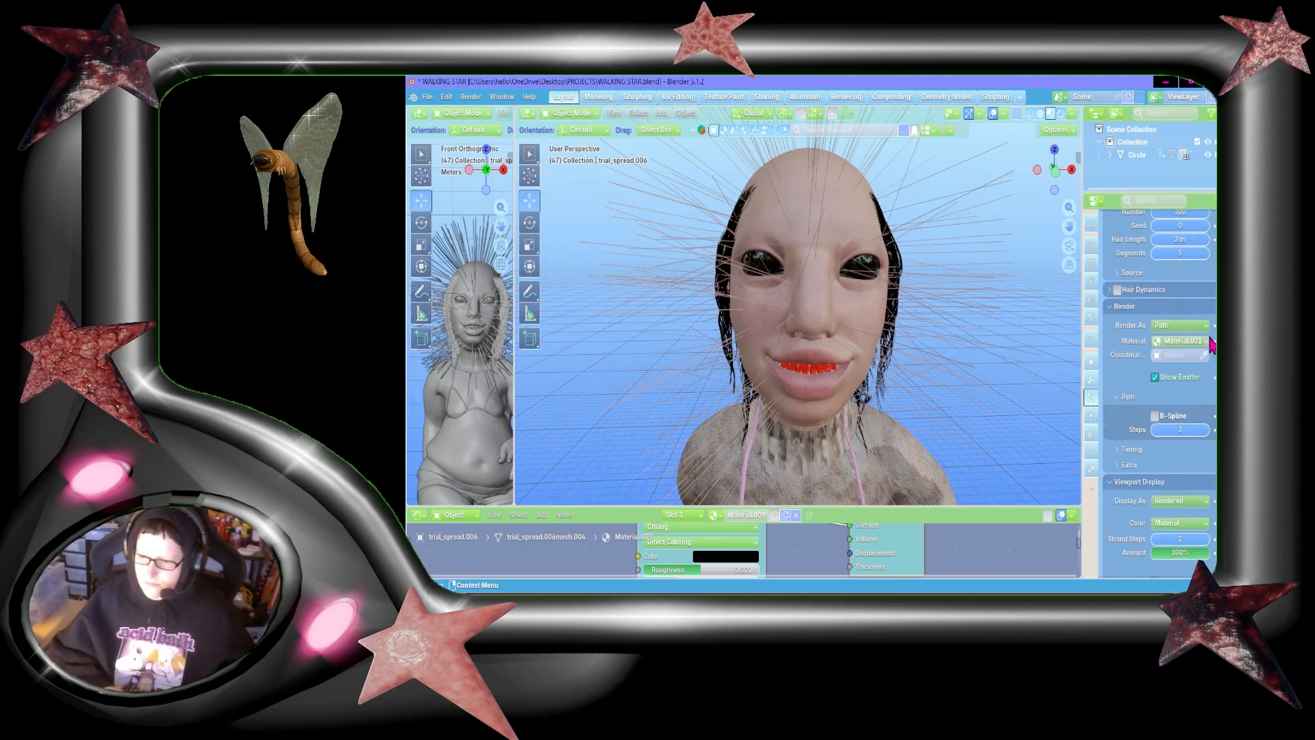
{"action": "left_click", "coordinate": [1169, 343]}
{"action": "left_click", "coordinate": [1173, 385]}
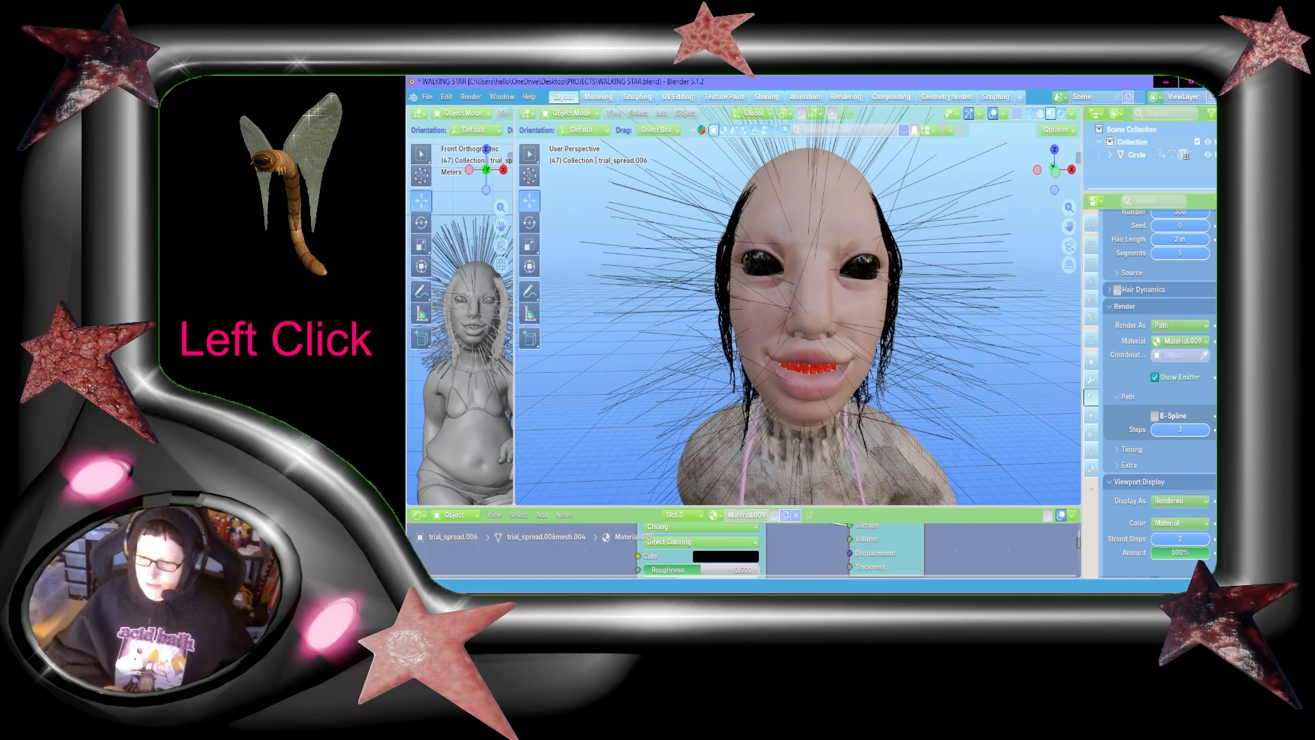
Step: Expand the render extras and set both the path steps and the viewport strand steps to 6
{"action": "scroll", "coordinate": [1201, 401], "scroll_direction": "down", "scroll_amount": 5}
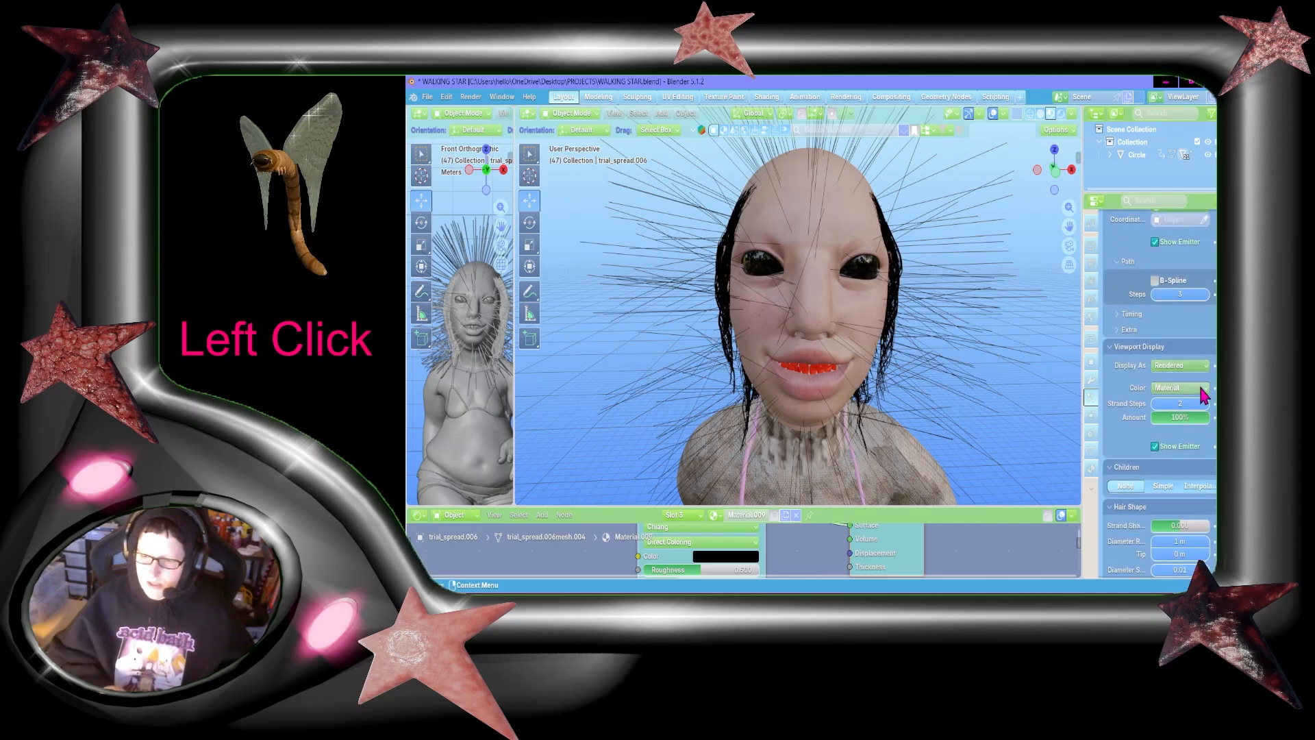
{"action": "left_click", "coordinate": [1206, 331]}
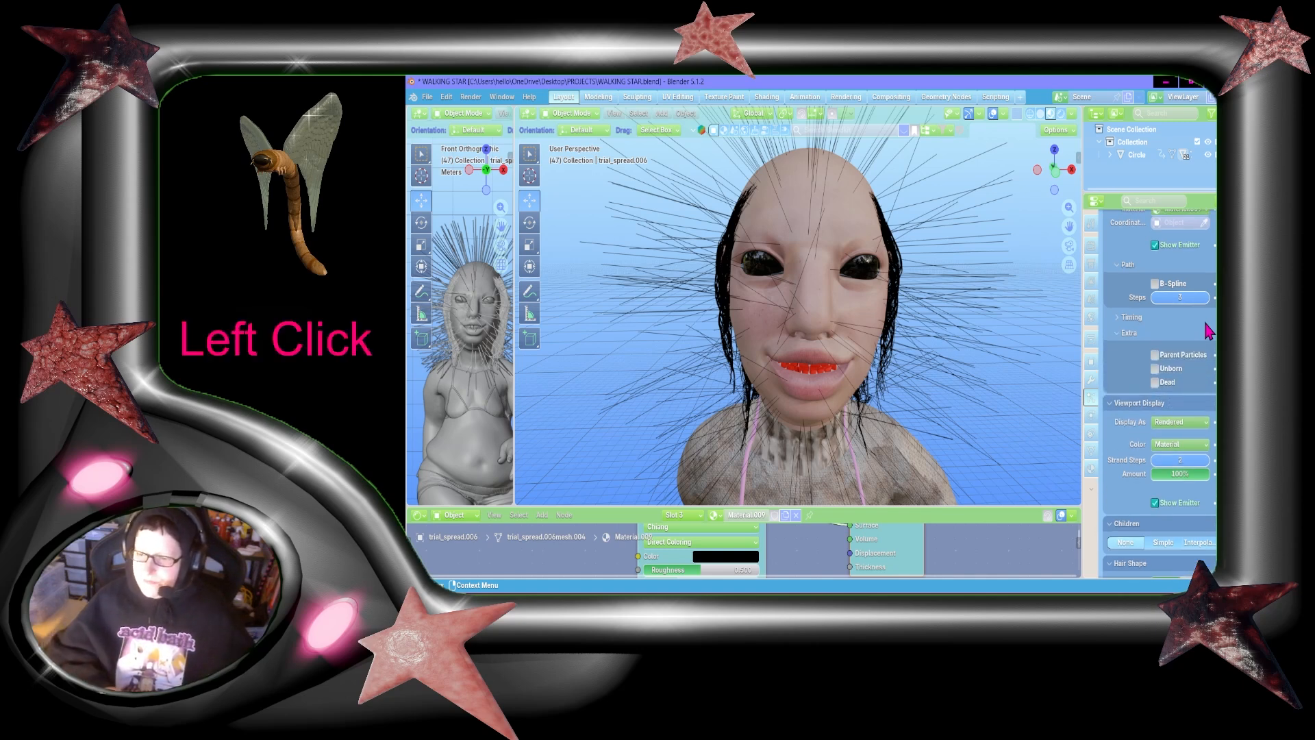
{"action": "left_click", "coordinate": [1177, 298]}
{"action": "type", "text": "6"}
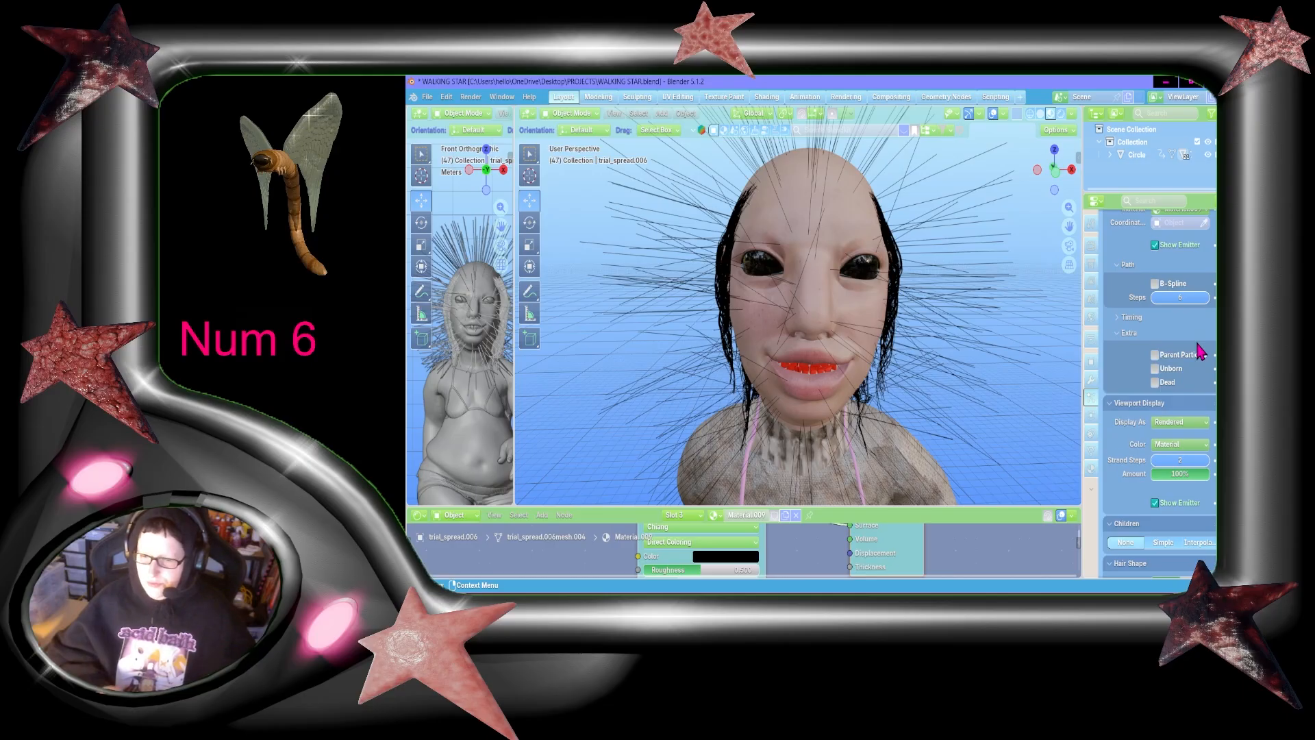
{"action": "scroll", "coordinate": [1197, 351], "scroll_direction": "down", "scroll_amount": 1}
{"action": "scroll", "coordinate": [1197, 351], "scroll_direction": "up", "scroll_amount": 1}
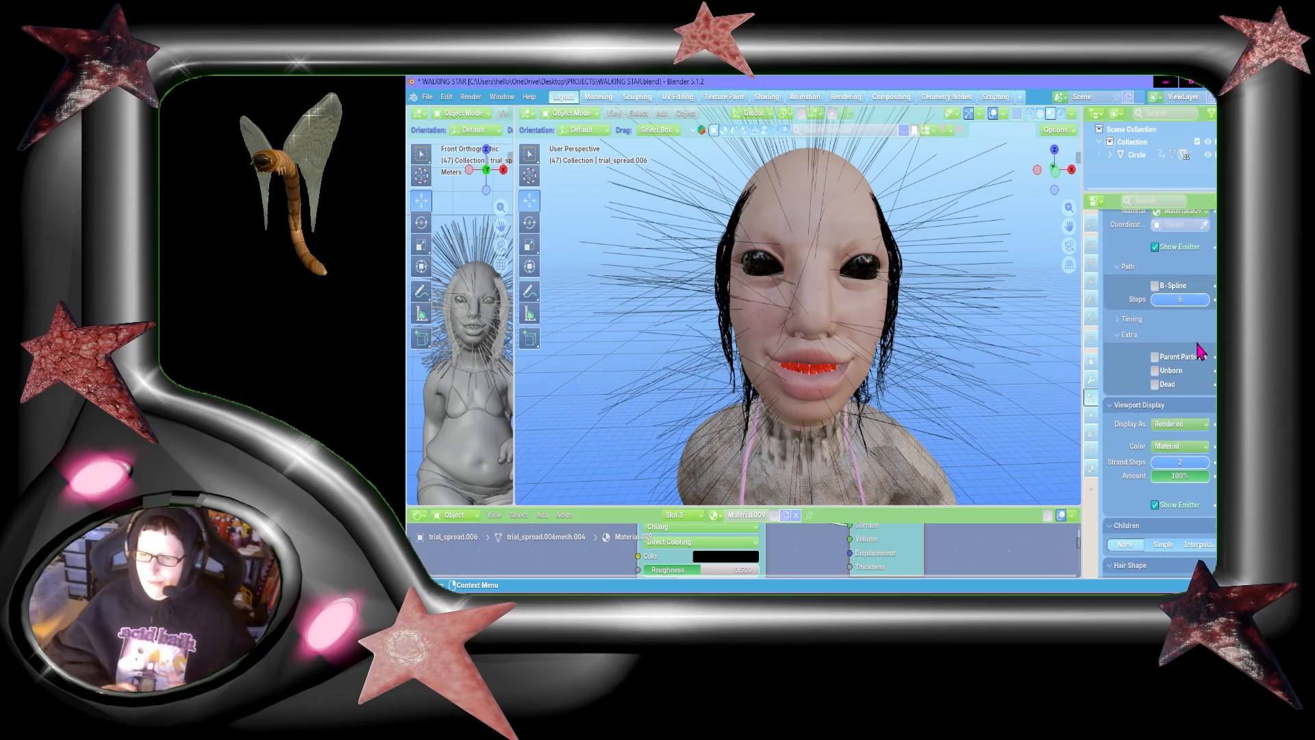
{"action": "scroll", "coordinate": [1200, 352], "scroll_direction": "down", "scroll_amount": 3}
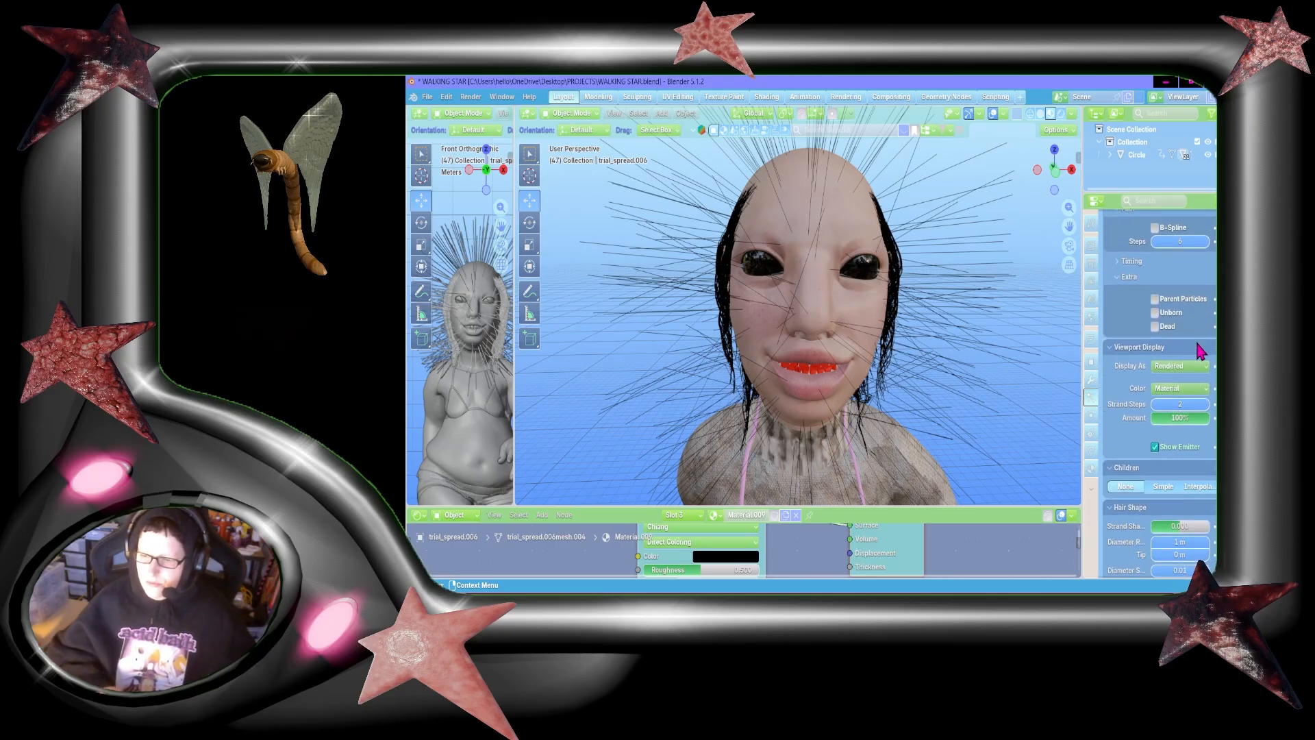
{"action": "left_click", "coordinate": [1180, 379]}
{"action": "type", "text": "6"}
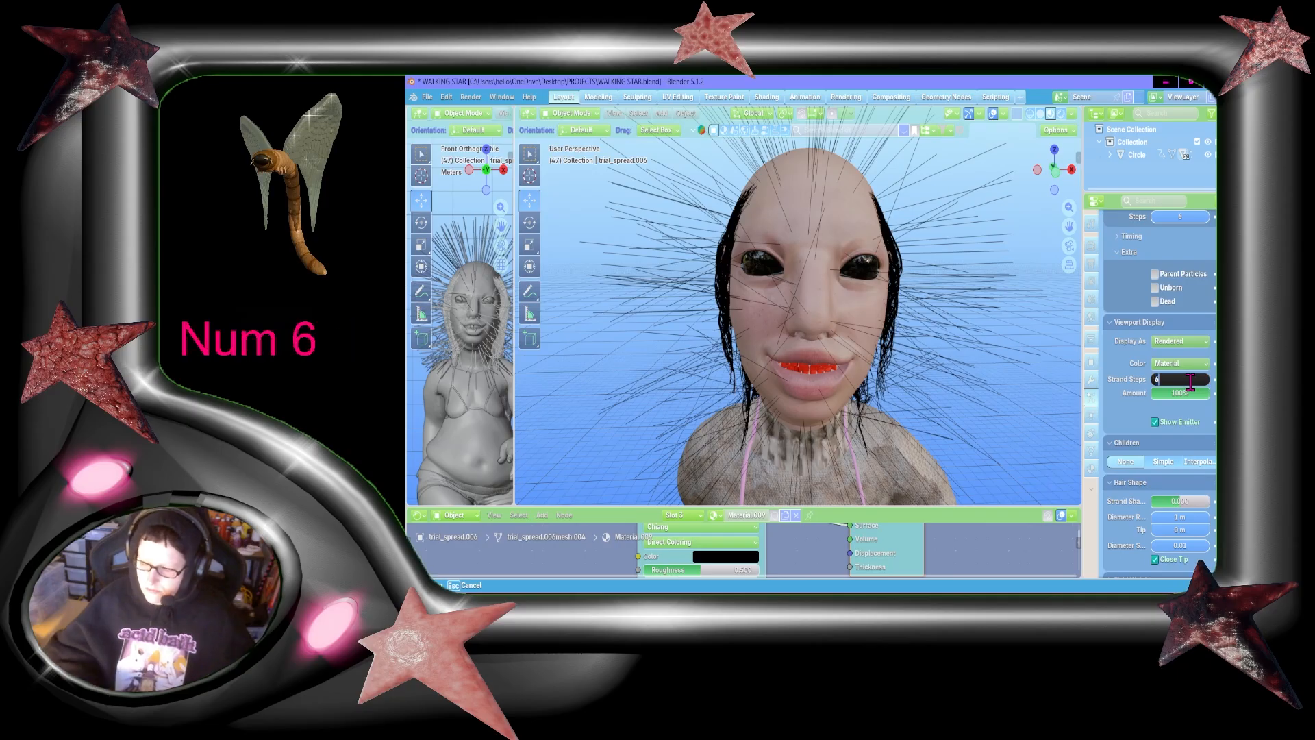
Step: Review the third hair system's remaining settings and open the vertex group choices for density
{"action": "scroll", "coordinate": [1210, 419], "scroll_direction": "down", "scroll_amount": 3}
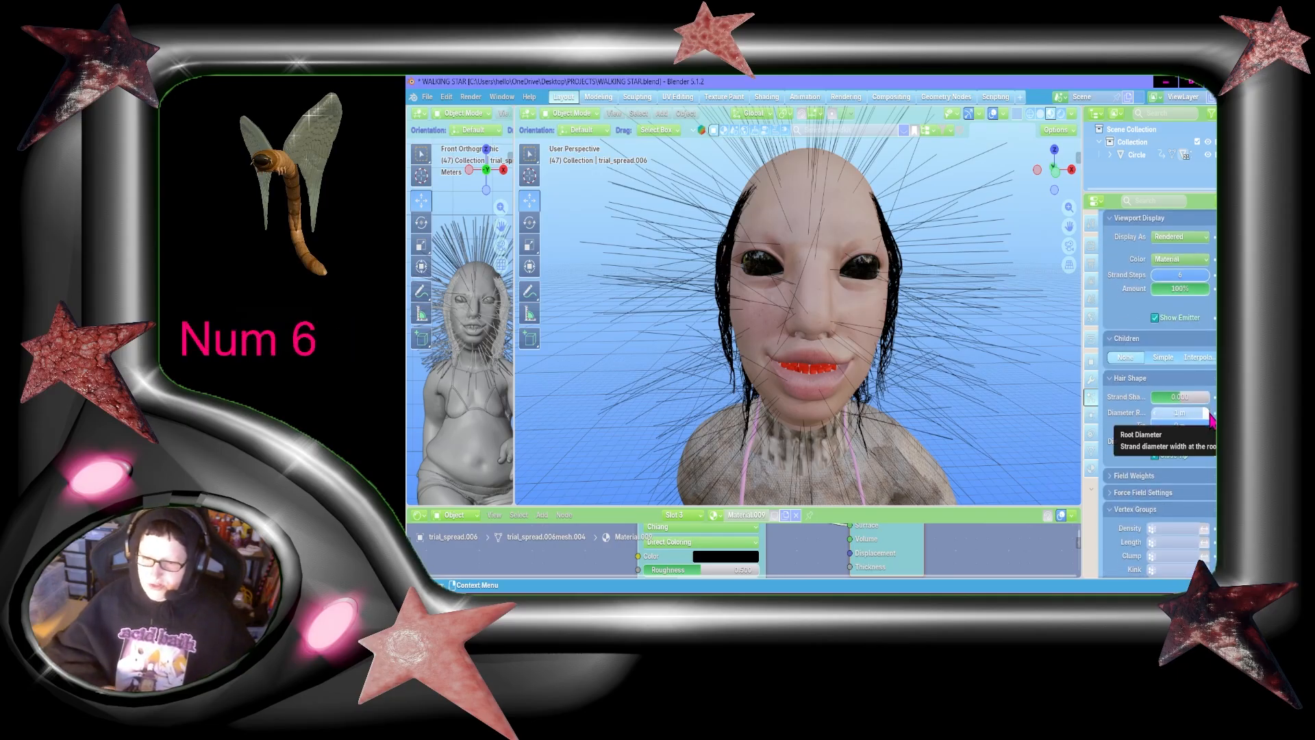
{"action": "scroll", "coordinate": [1211, 419], "scroll_direction": "down", "scroll_amount": 1}
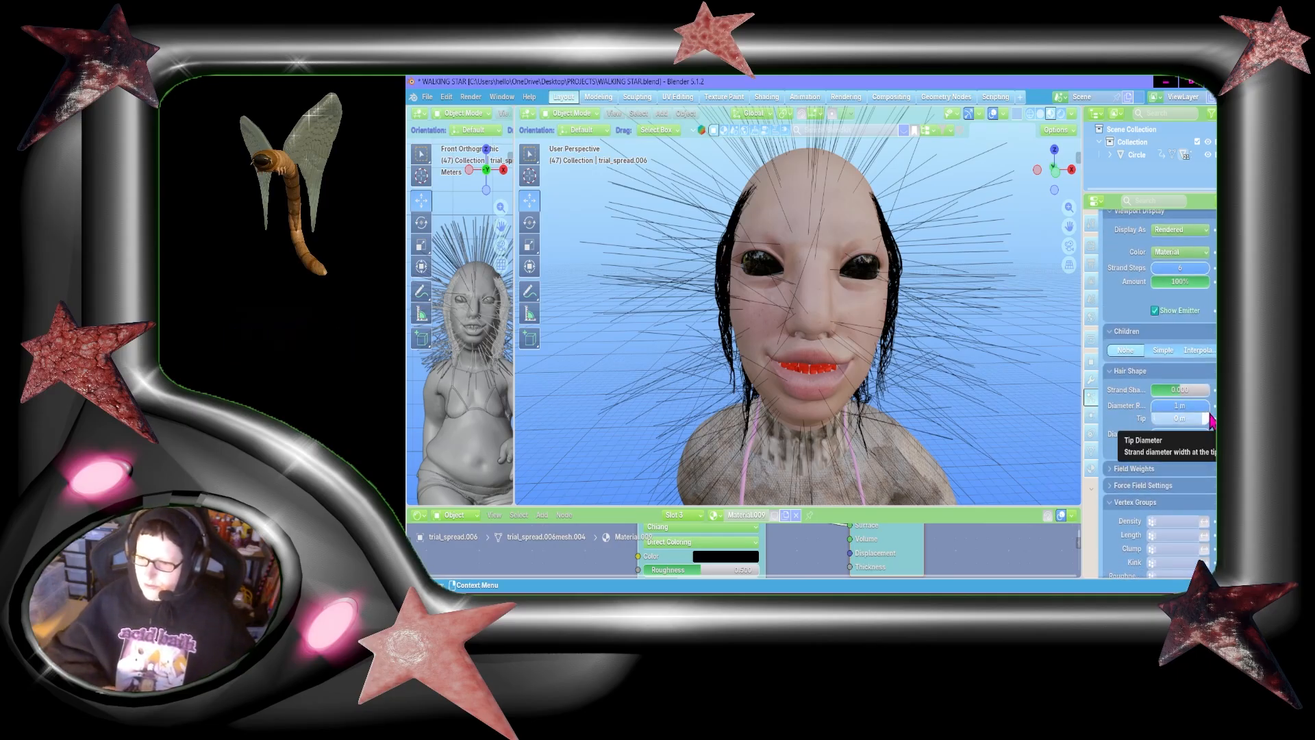
{"action": "scroll", "coordinate": [1210, 419], "scroll_direction": "up", "scroll_amount": 4}
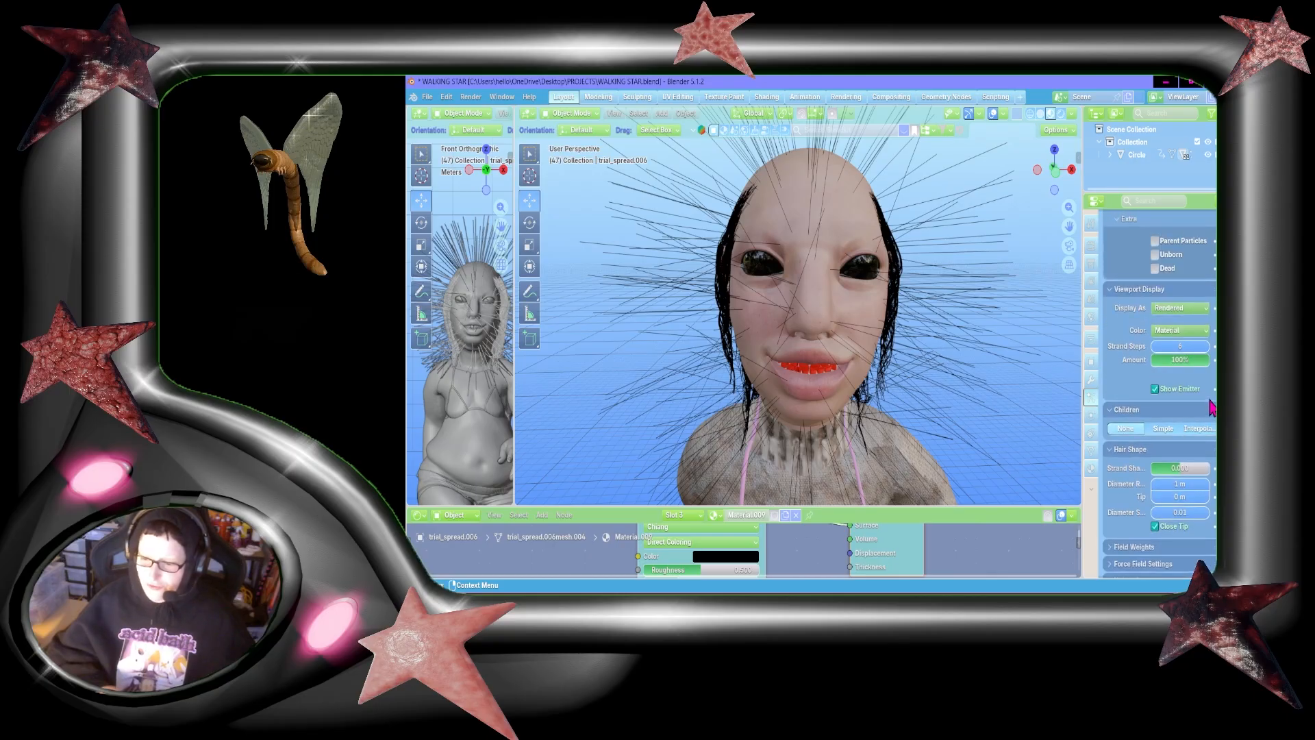
{"action": "scroll", "coordinate": [1210, 407], "scroll_direction": "up", "scroll_amount": 15}
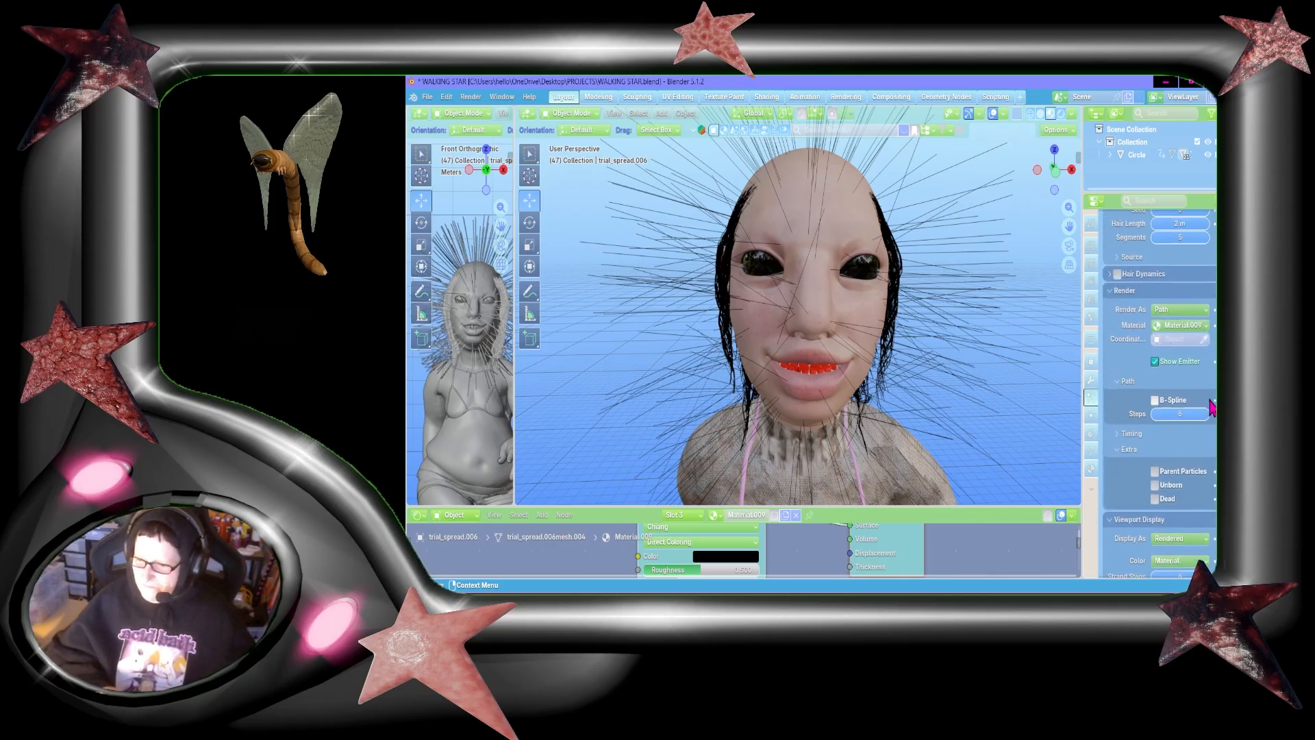
{"action": "scroll", "coordinate": [1211, 407], "scroll_direction": "down", "scroll_amount": 16}
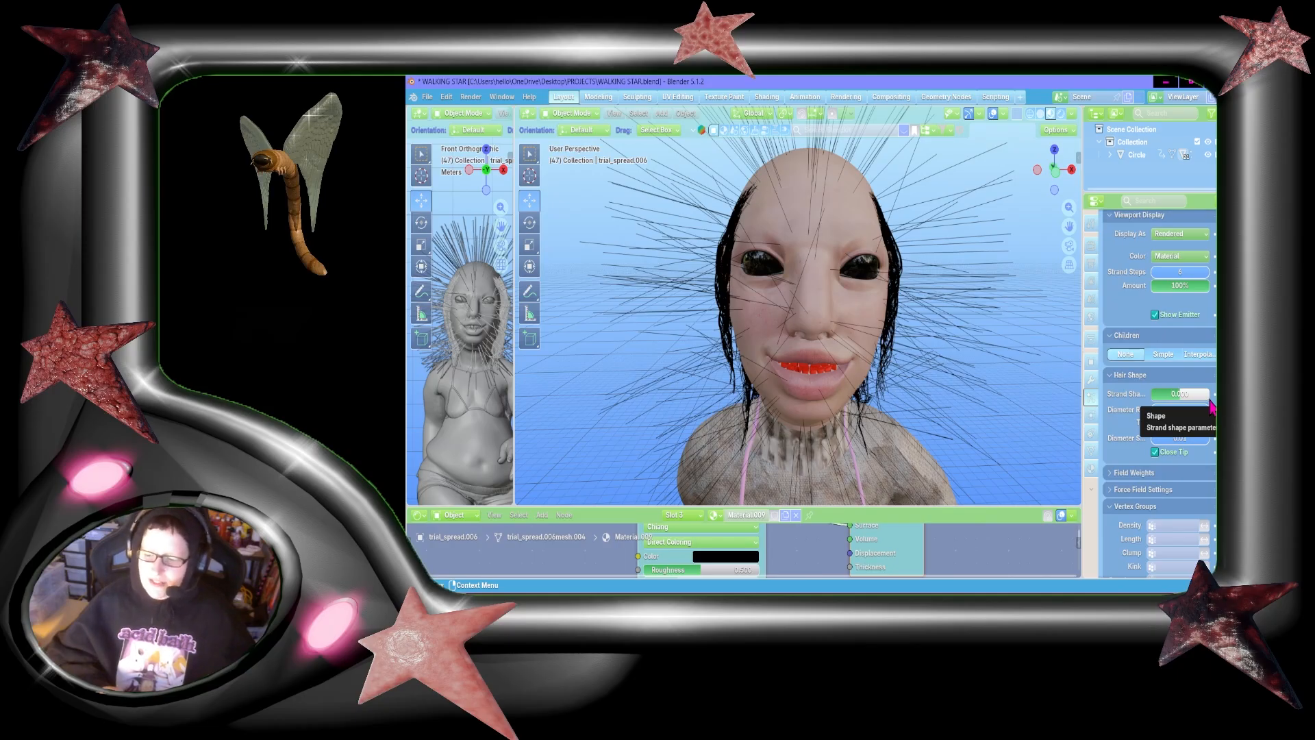
{"action": "scroll", "coordinate": [1210, 407], "scroll_direction": "down", "scroll_amount": 1}
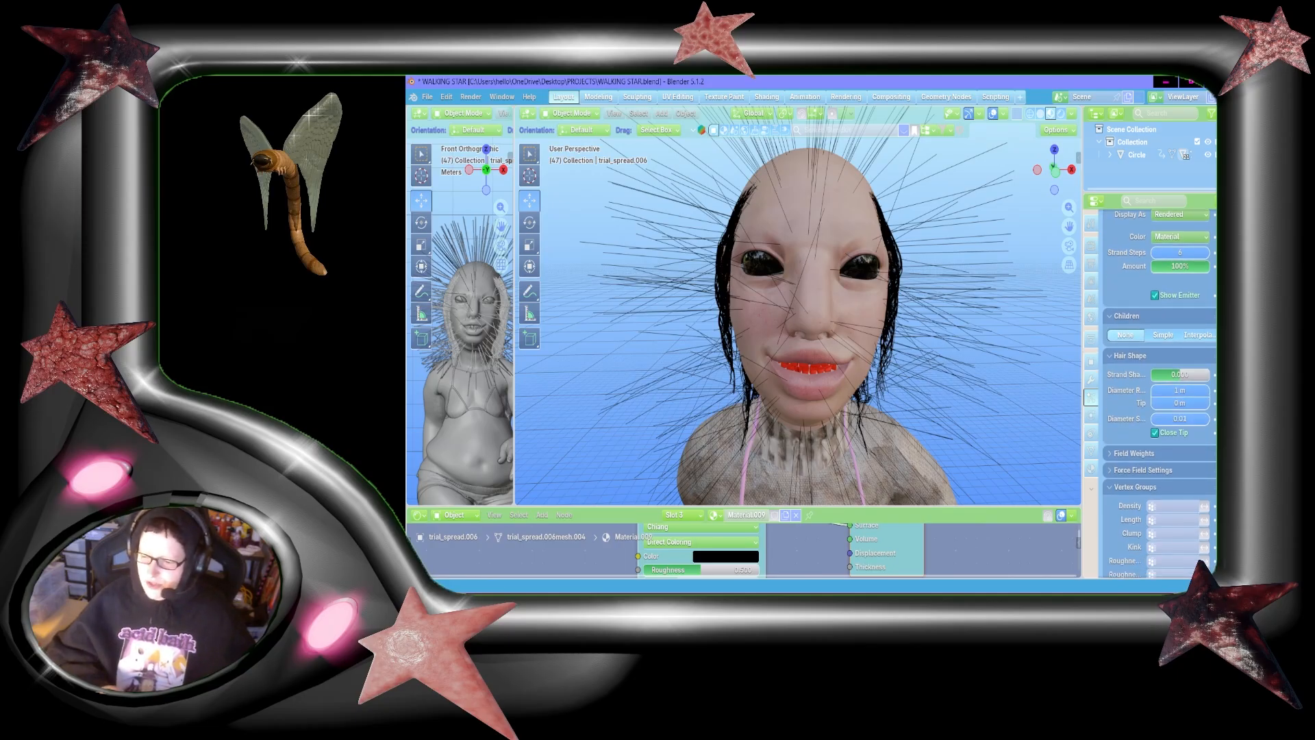
{"action": "scroll", "coordinate": [1210, 407], "scroll_direction": "down", "scroll_amount": 4}
{"action": "left_click", "coordinate": [1178, 419]}
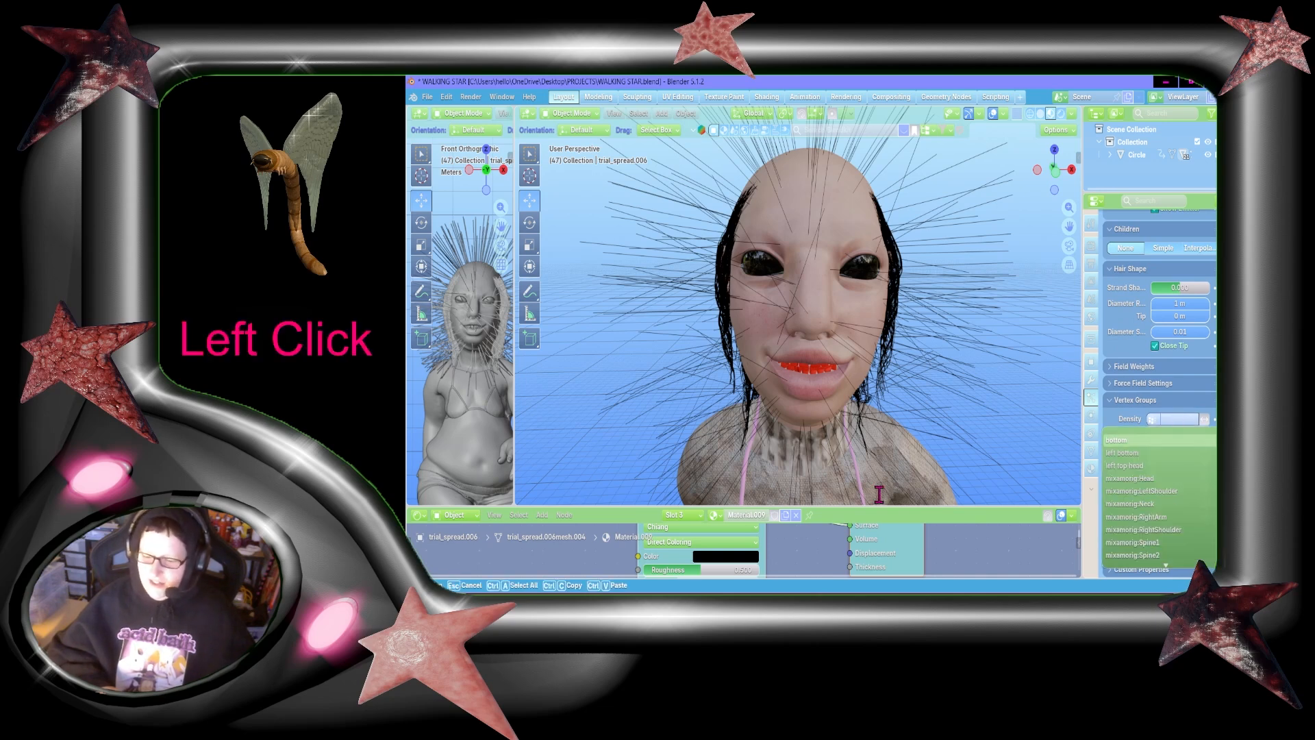
Step: Switch to the web browser and search for "lsd dream emulator"
{"action": "left_click", "coordinate": [878, 605]}
{"action": "left_click", "coordinate": [560, 87]}
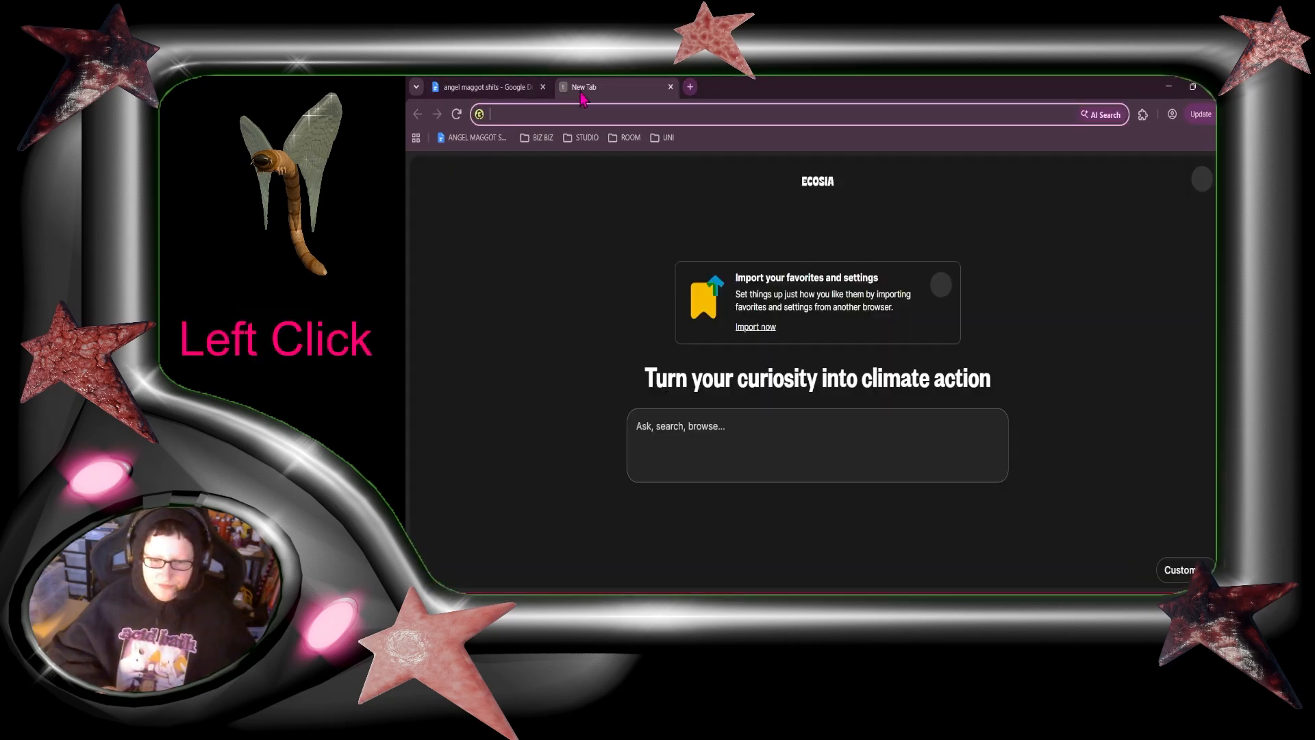
{"action": "type", "text": "lsd dream emulator"}
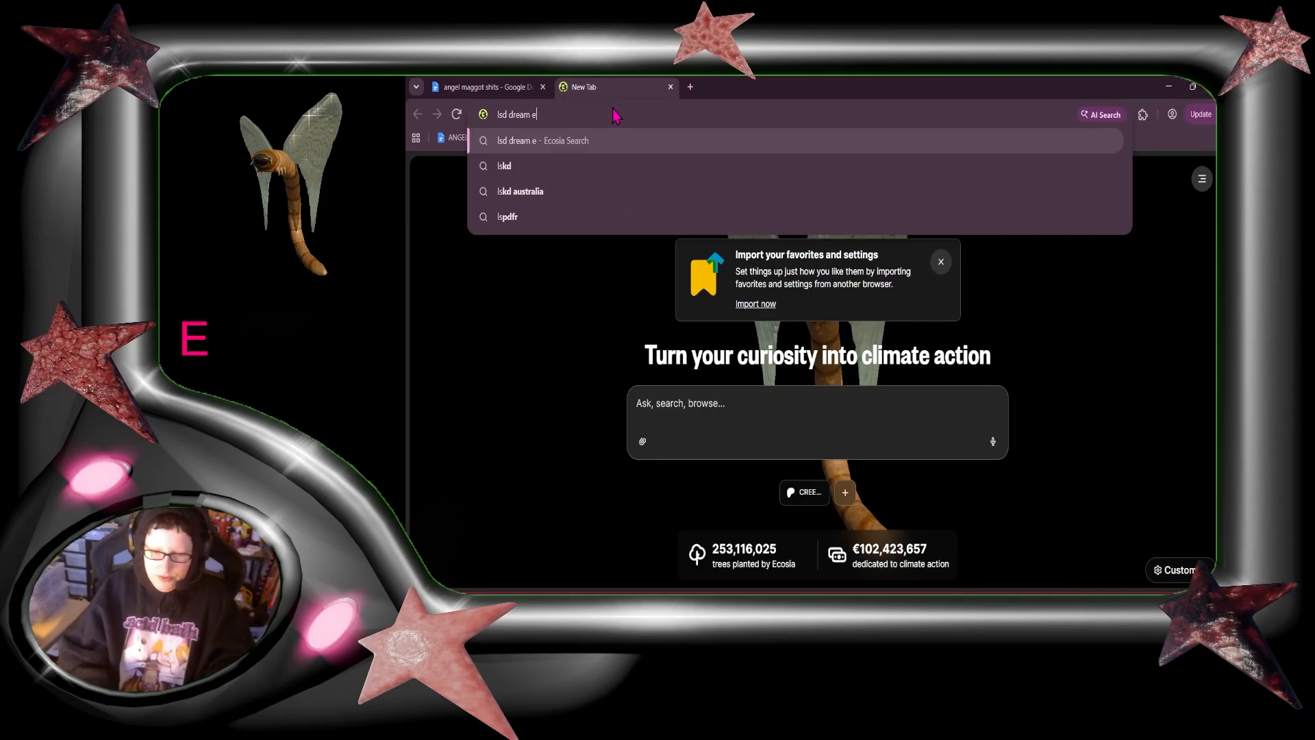
{"action": "key", "text": "Return"}
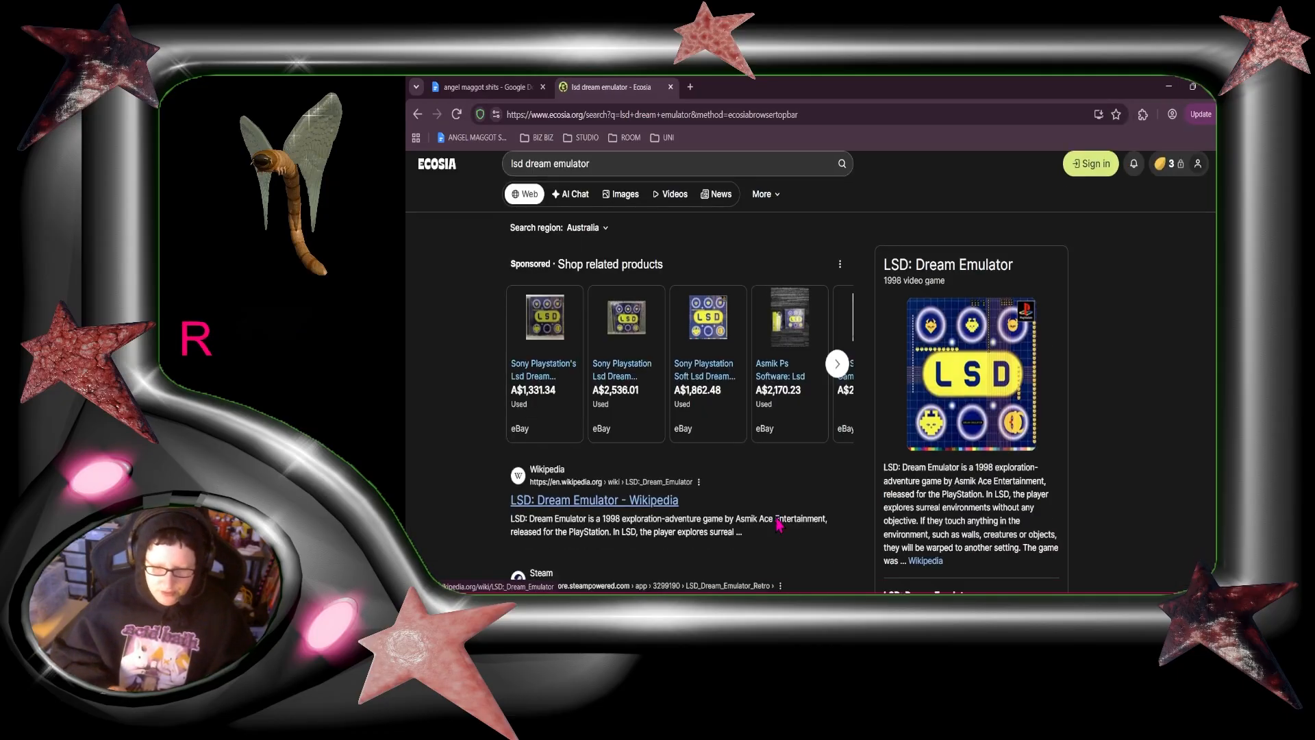
Step: Open the LSD: Dream Emulator Wiki on Fandom from the search results and go to its Flesh Tunnels page
{"action": "scroll", "coordinate": [779, 524], "scroll_direction": "down", "scroll_amount": 6}
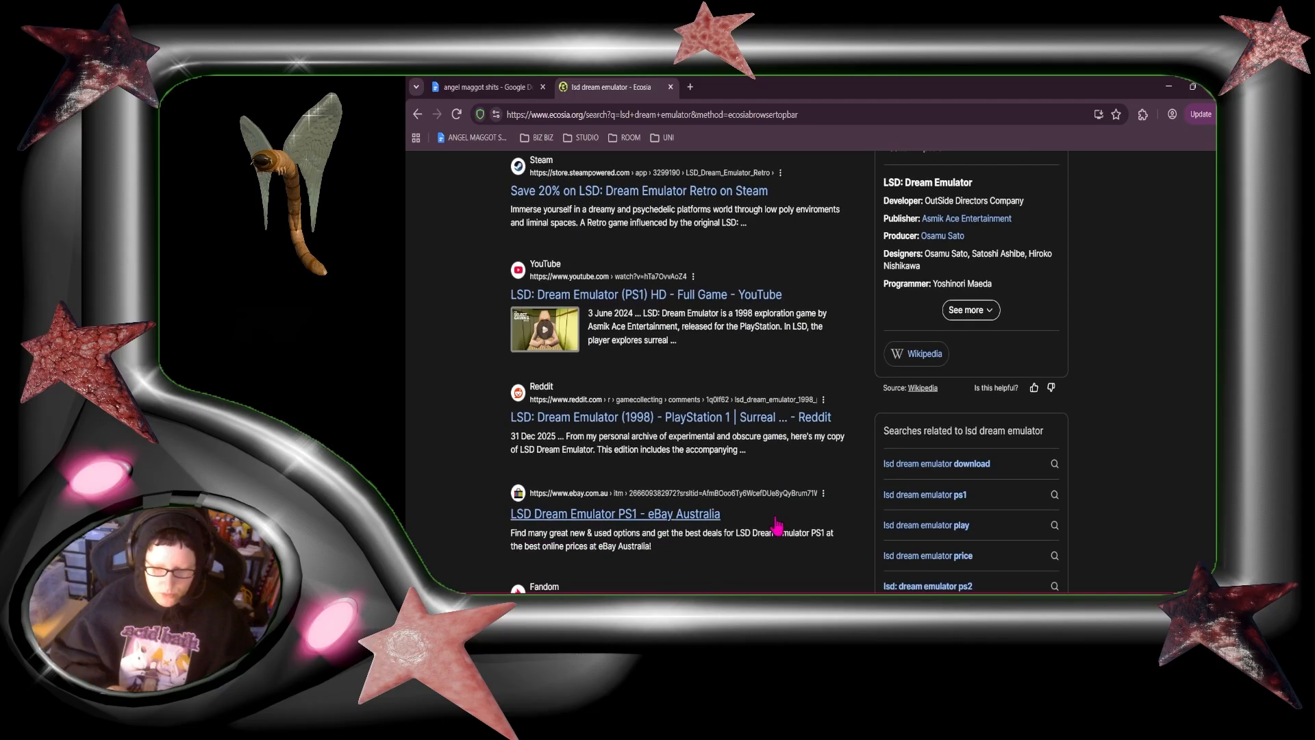
{"action": "scroll", "coordinate": [779, 524], "scroll_direction": "down", "scroll_amount": 4}
{"action": "left_click", "coordinate": [674, 348]}
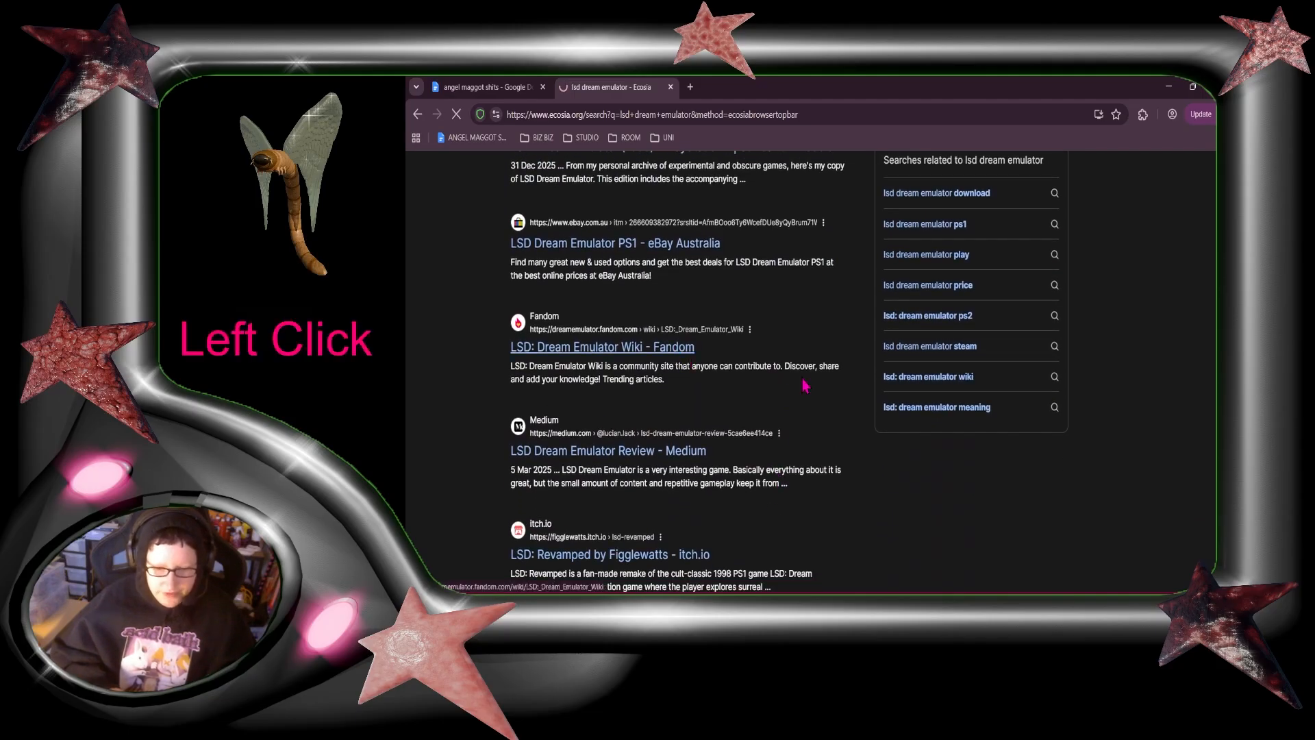
{"action": "scroll", "coordinate": [973, 341], "scroll_direction": "down", "scroll_amount": 3}
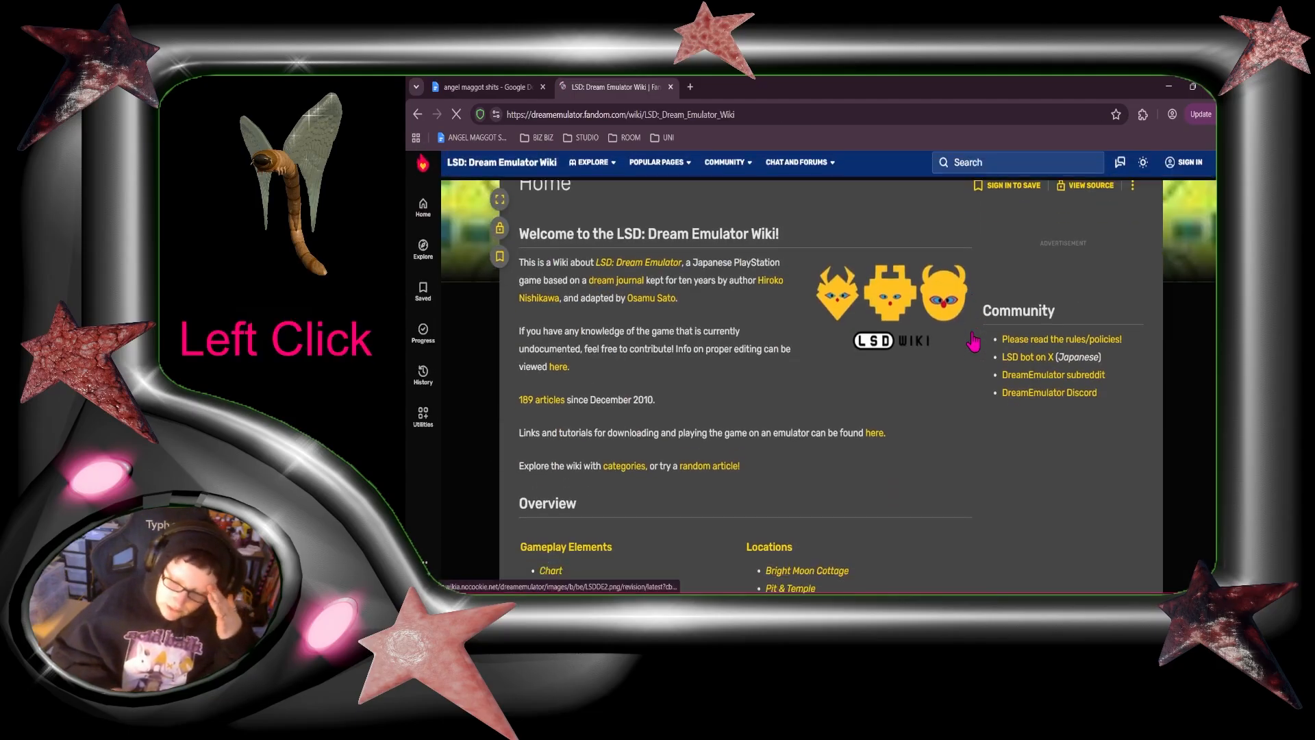
{"action": "scroll", "coordinate": [973, 340], "scroll_direction": "down", "scroll_amount": 3}
{"action": "scroll", "coordinate": [973, 340], "scroll_direction": "down", "scroll_amount": 1}
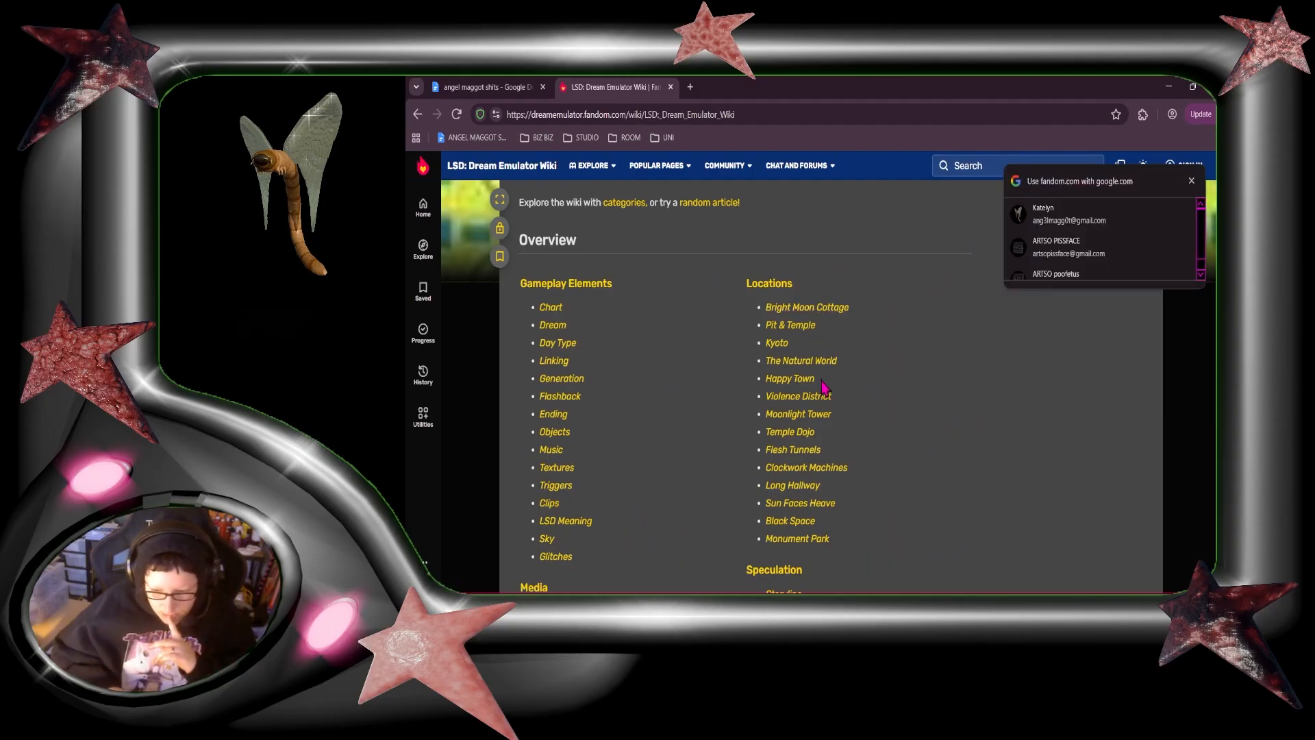
{"action": "left_click", "coordinate": [819, 448]}
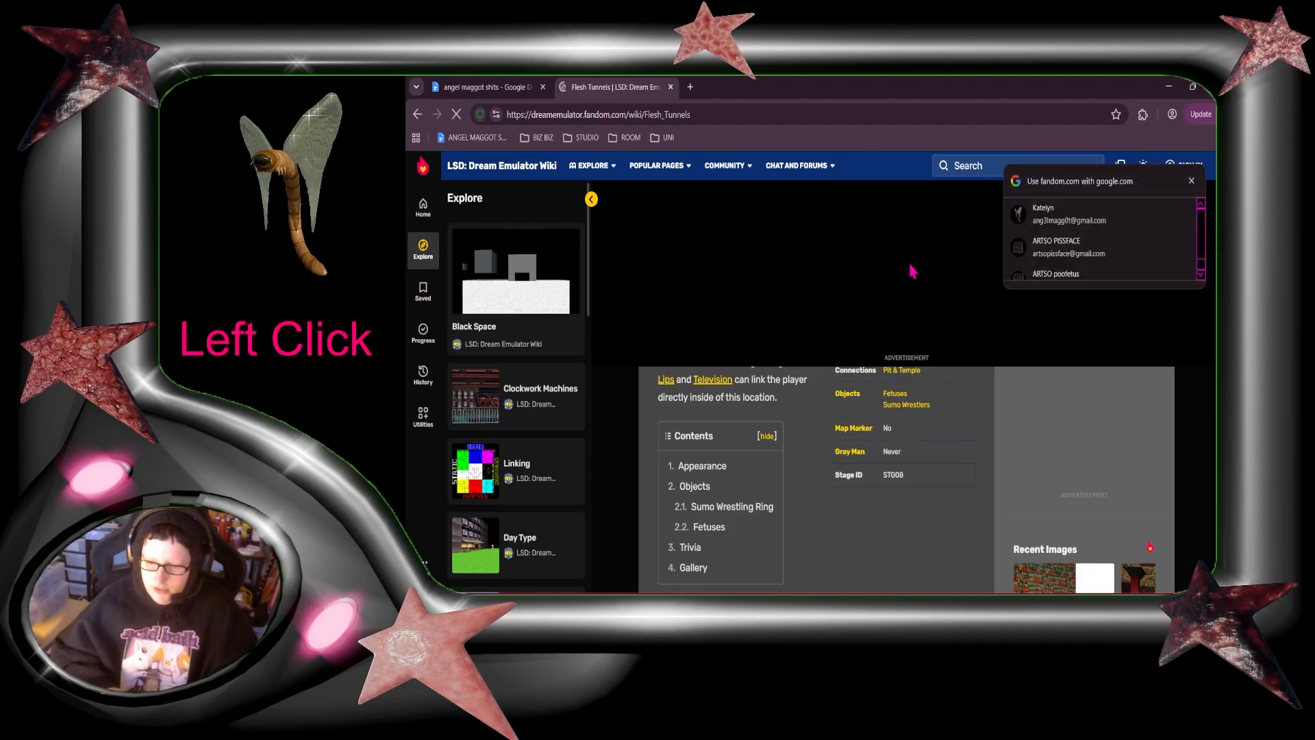
Step: Browse the Flesh Tunnels image gallery, view the Bbsss image without overlays, close the viewer, and skim the article
{"action": "left_click", "coordinate": [931, 384]}
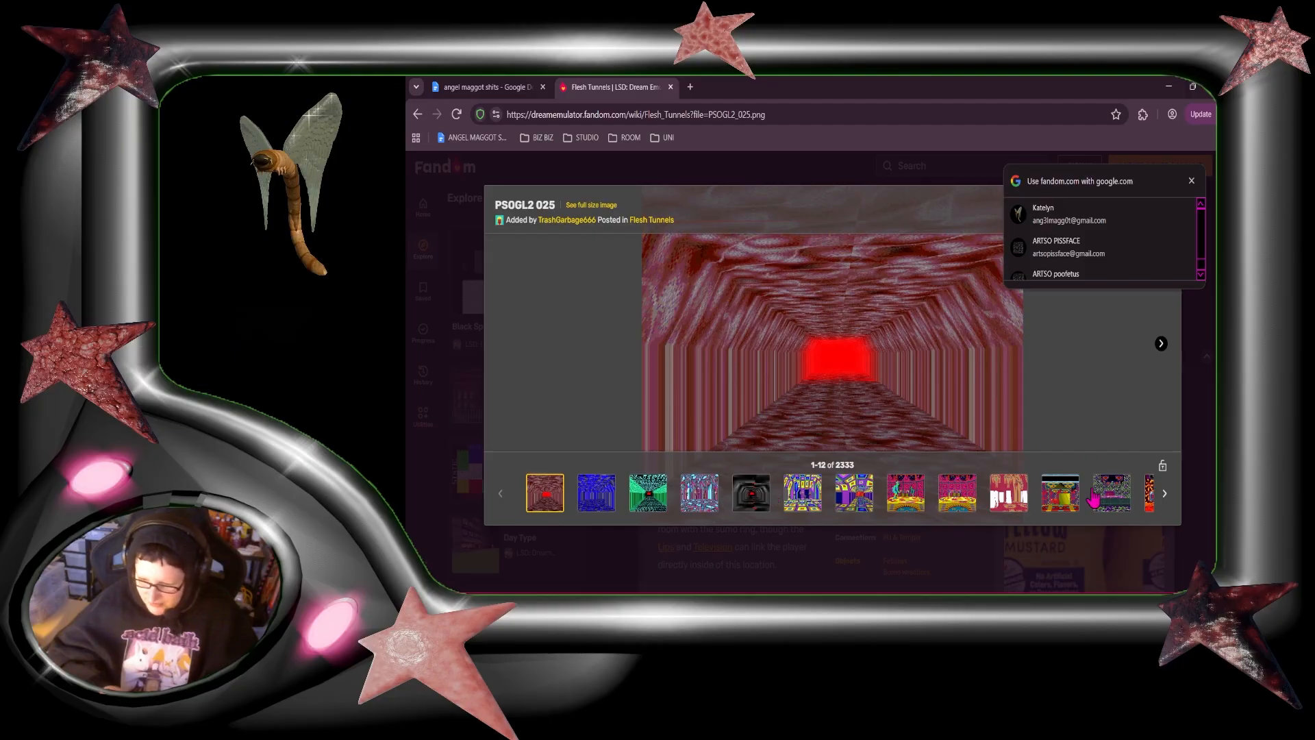
{"action": "left_click", "coordinate": [502, 504]}
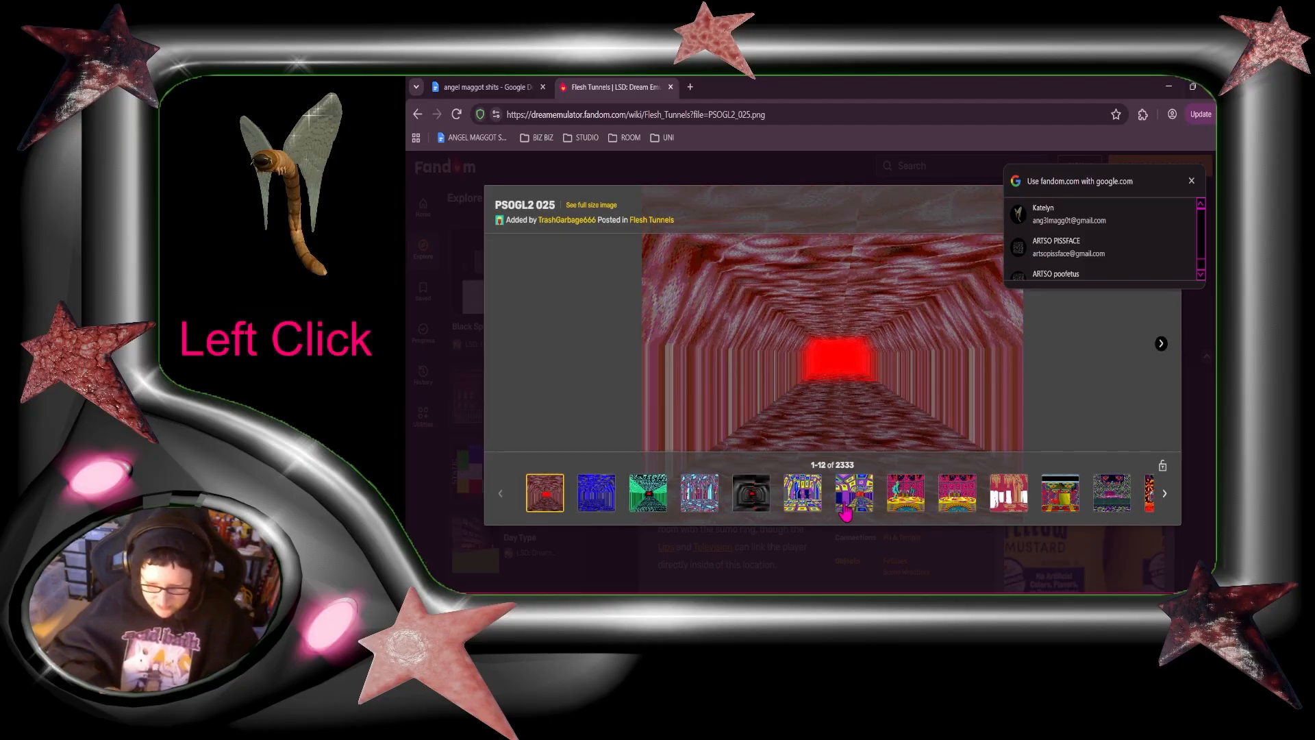
{"action": "left_click", "coordinate": [1163, 497]}
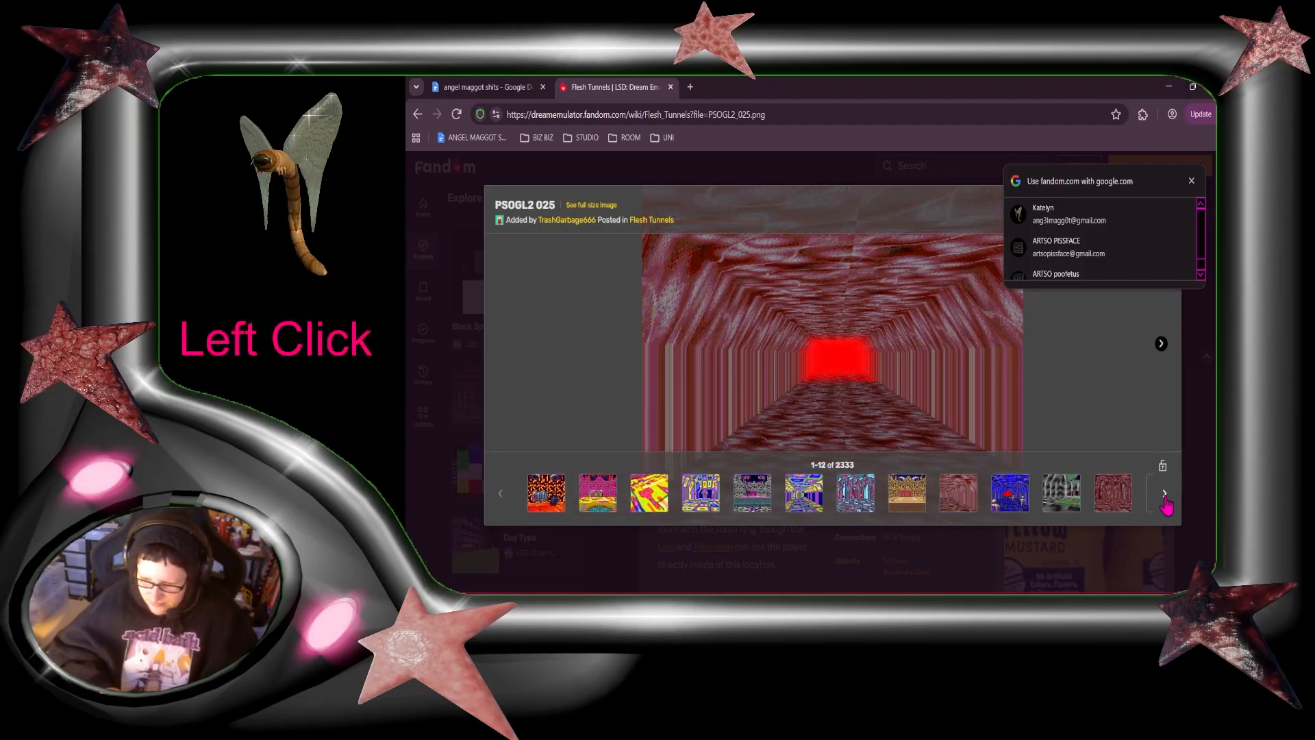
{"action": "left_click", "coordinate": [1104, 502]}
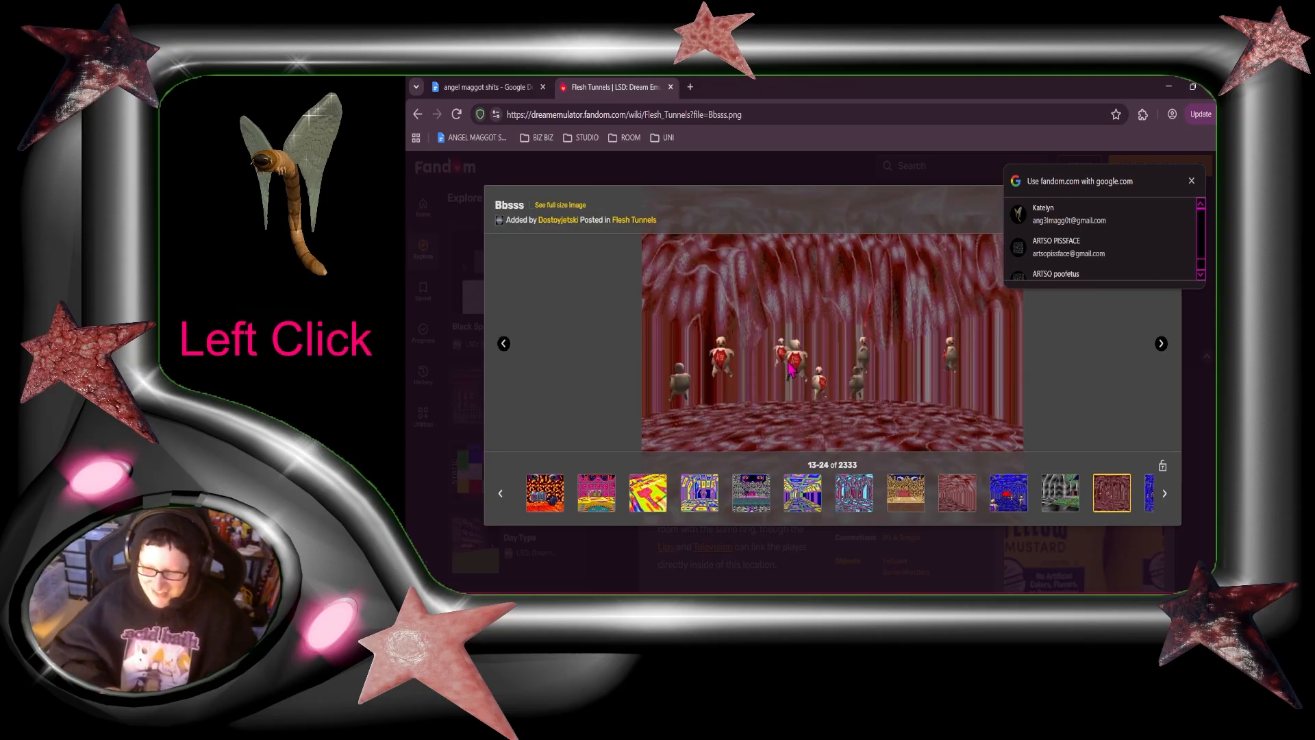
{"action": "left_click", "coordinate": [790, 368]}
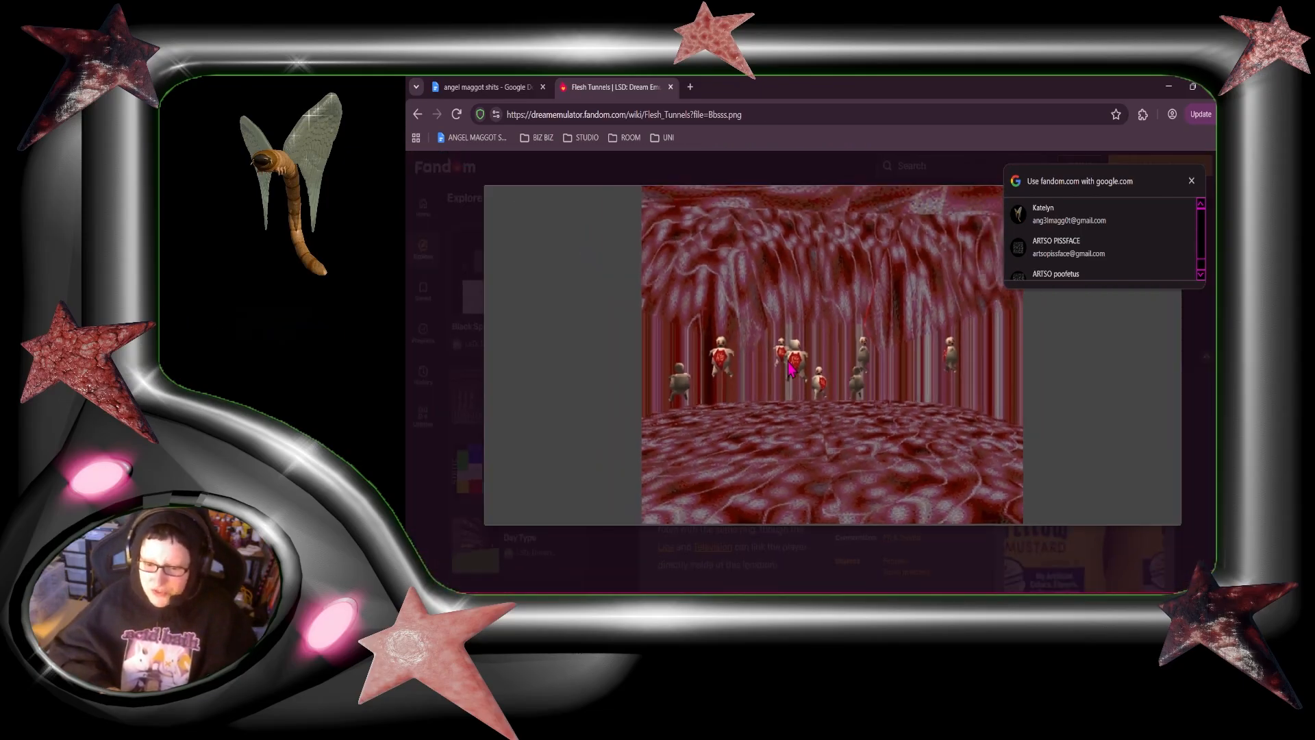
{"action": "left_click", "coordinate": [882, 551]}
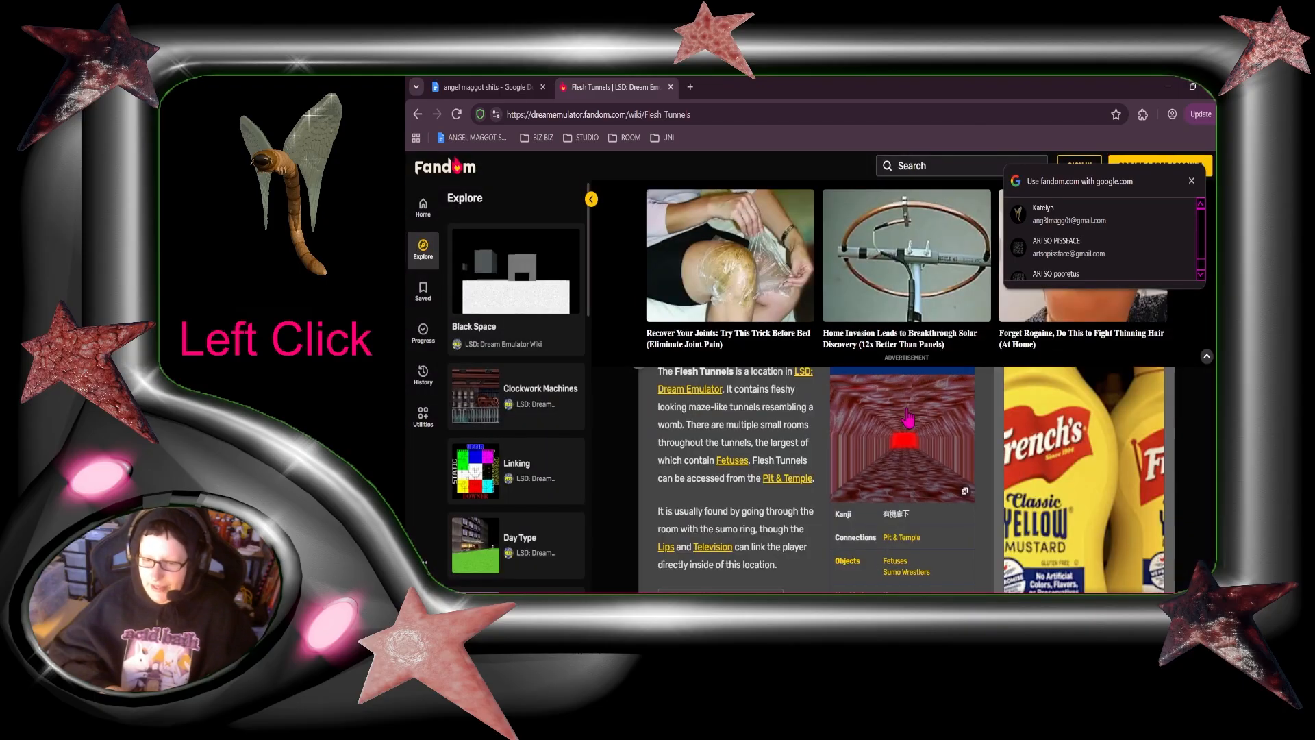
{"action": "scroll", "coordinate": [908, 405], "scroll_direction": "down", "scroll_amount": 2}
{"action": "scroll", "coordinate": [907, 404], "scroll_direction": "up", "scroll_amount": 3}
{"action": "scroll", "coordinate": [907, 405], "scroll_direction": "down", "scroll_amount": 7}
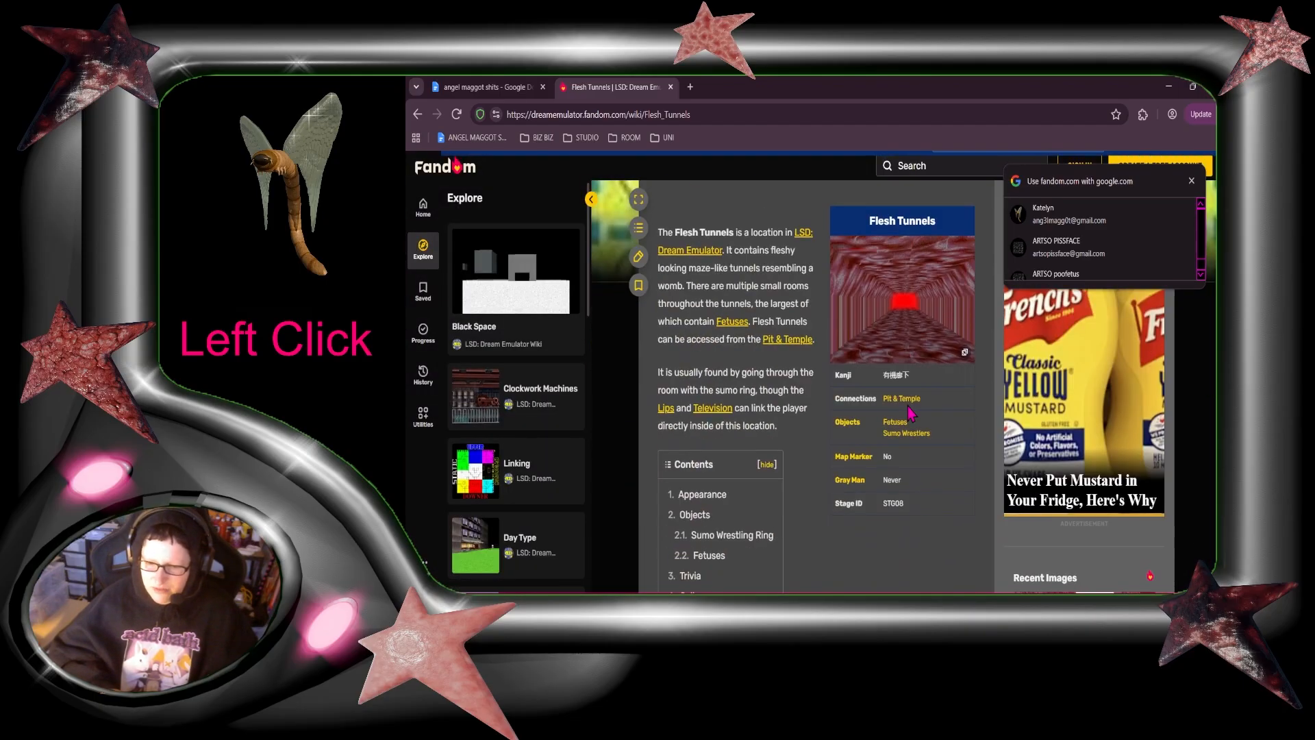
{"action": "scroll", "coordinate": [909, 411], "scroll_direction": "down", "scroll_amount": 2}
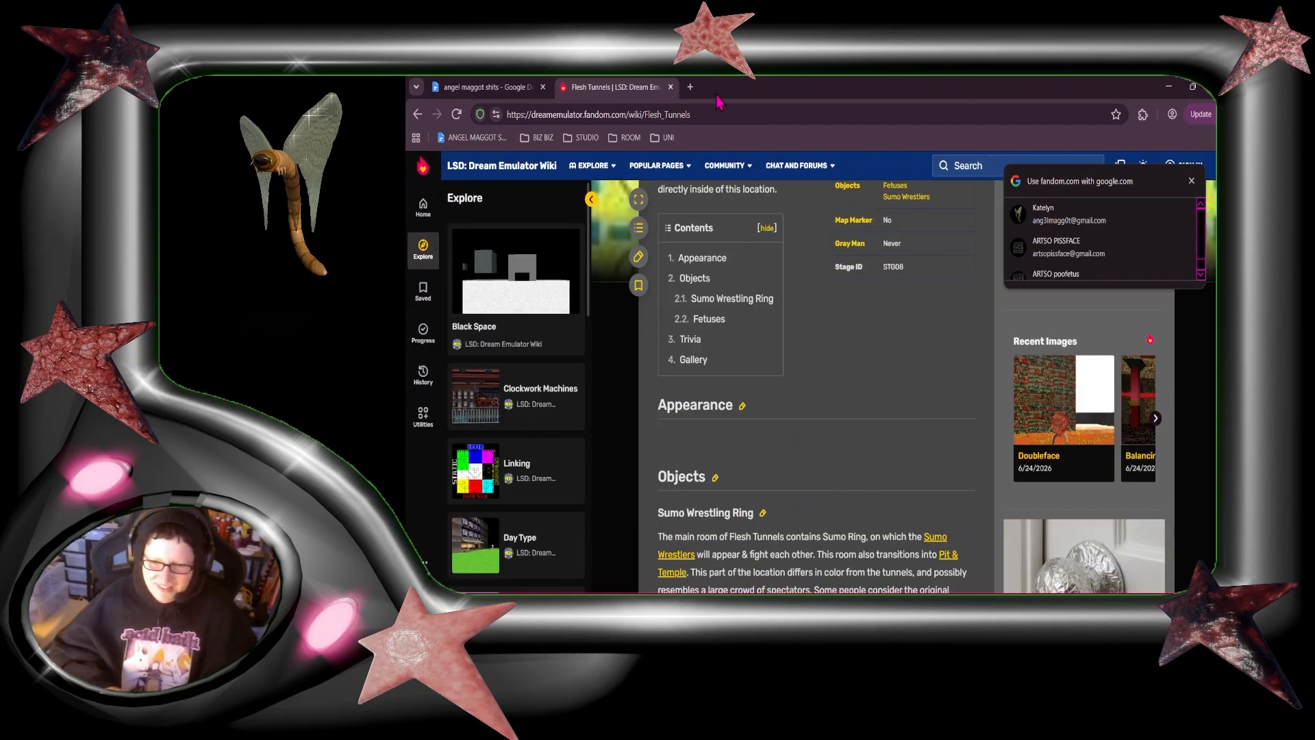
Step: Search the web for "lsd dream emulator internet archive" in a new browser tab
{"action": "left_click", "coordinate": [690, 87]}
{"action": "type", "text": "lsd"}
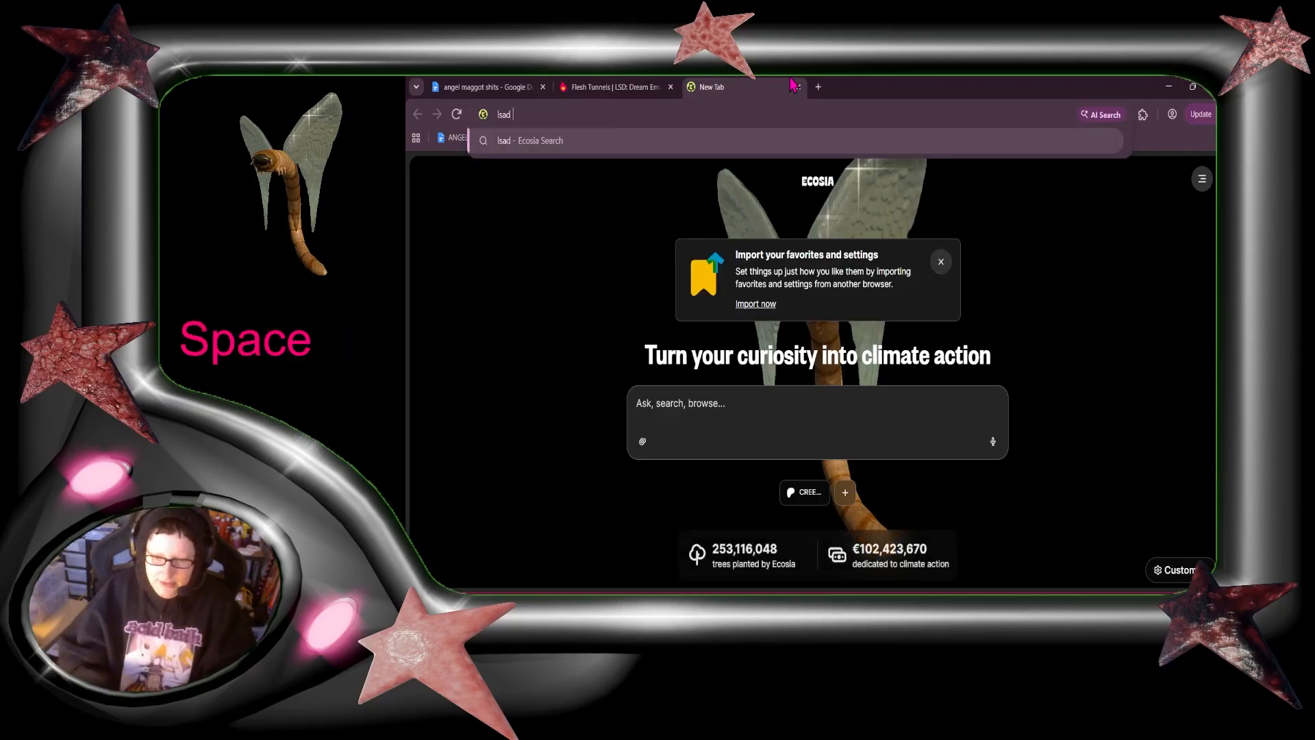
{"action": "key", "text": "BackSpace"}
{"action": "key", "text": "BackSpace"}
{"action": "type", "text": "d dream"}
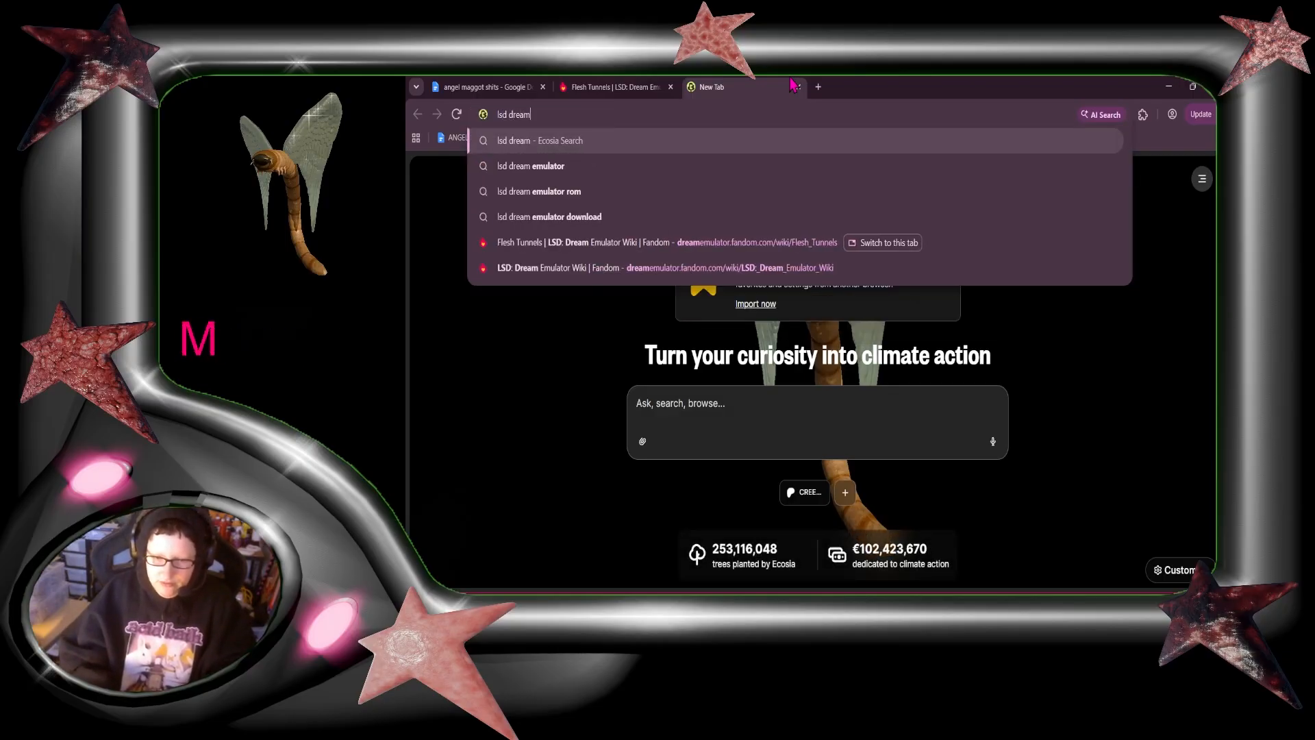
{"action": "type", "text": " emula"}
{"action": "key", "text": "BackSpace"}
{"action": "type", "text": "laor"}
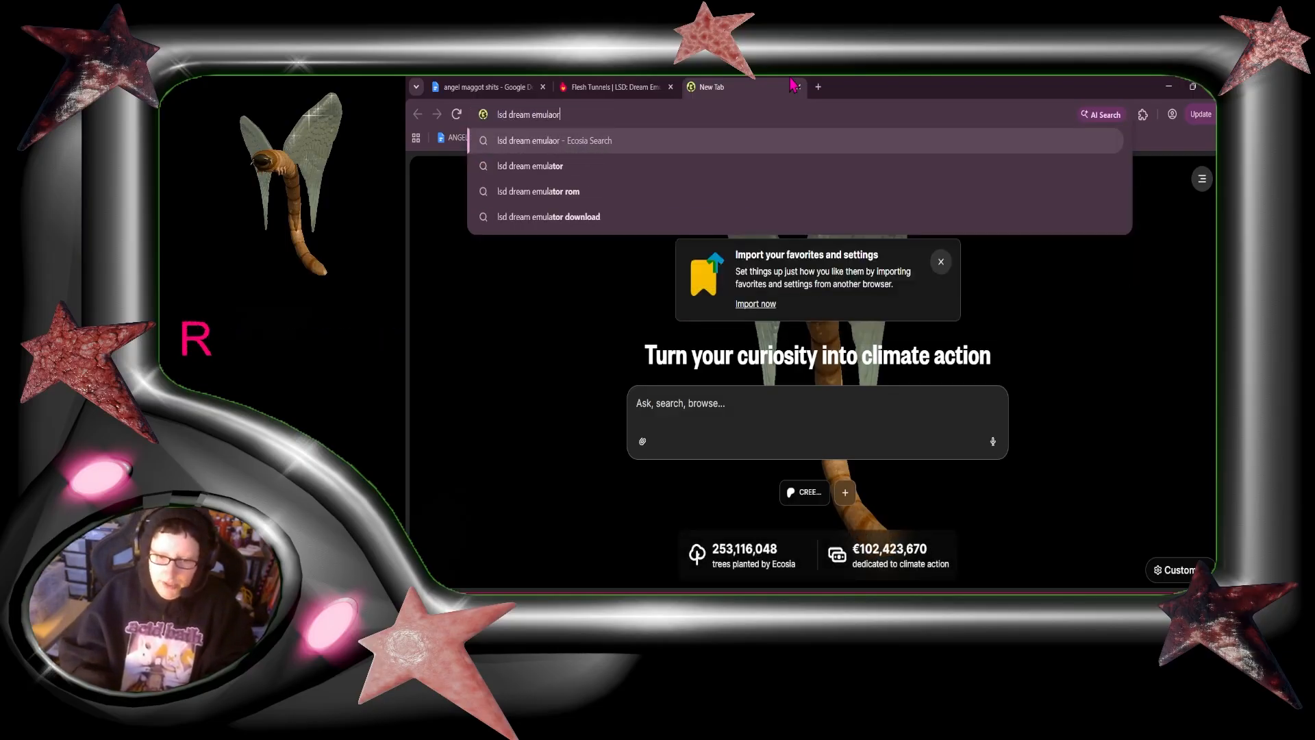
{"action": "key", "text": "BackSpace"}
{"action": "key", "text": "BackSpace"}
{"action": "key", "text": "BackSpace"}
{"action": "type", "text": "tor inter"}
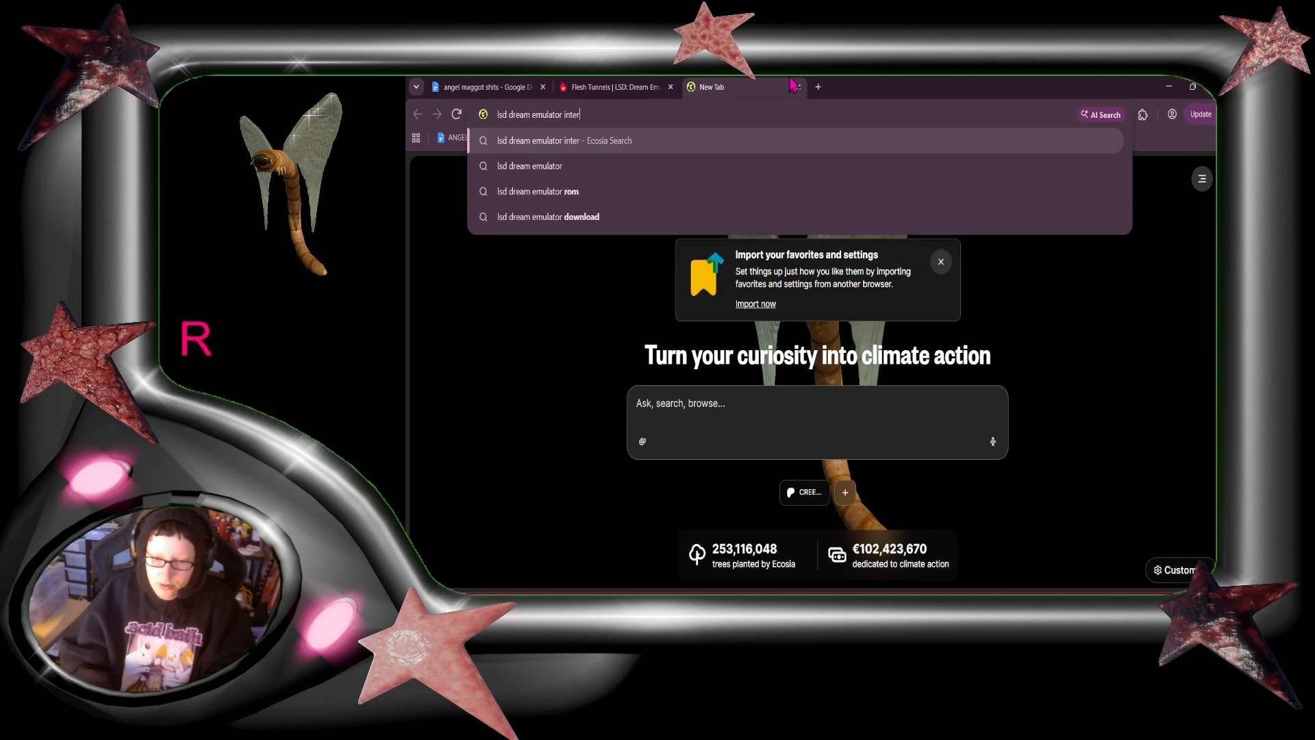
{"action": "type", "text": "net archive"}
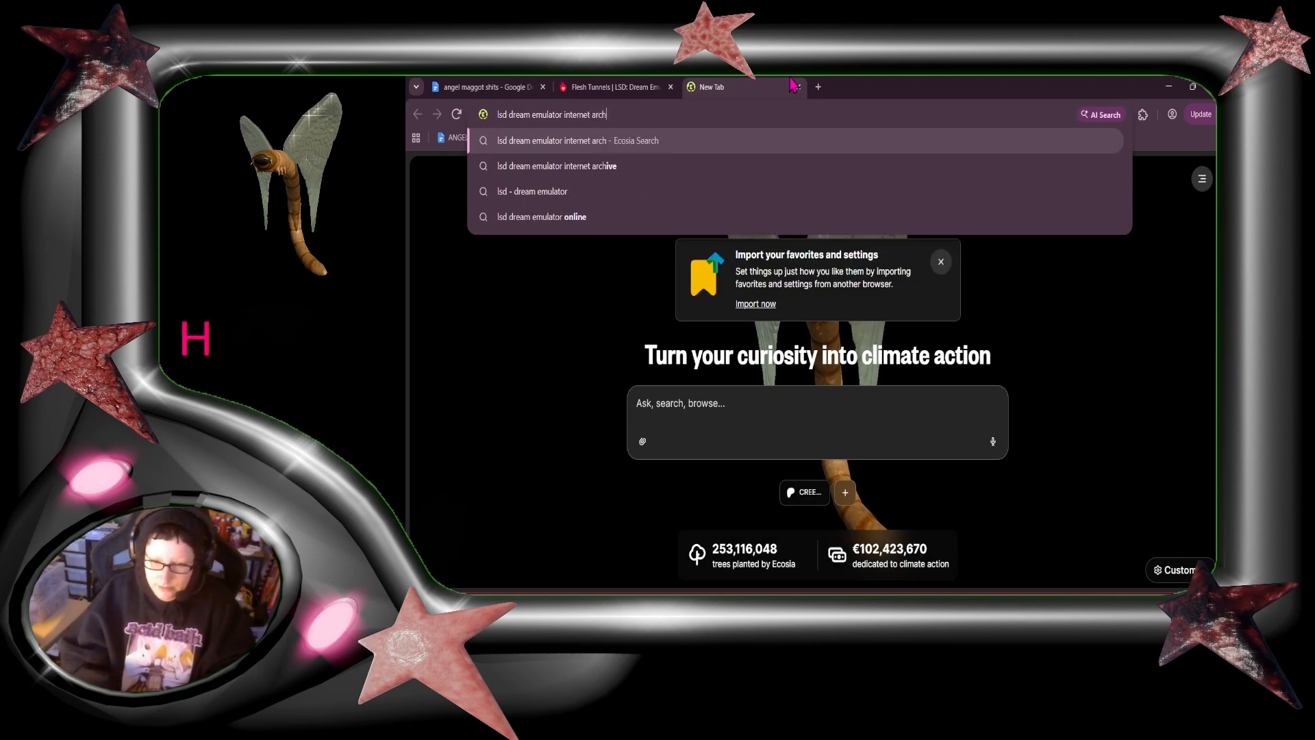
{"action": "key", "text": "Return"}
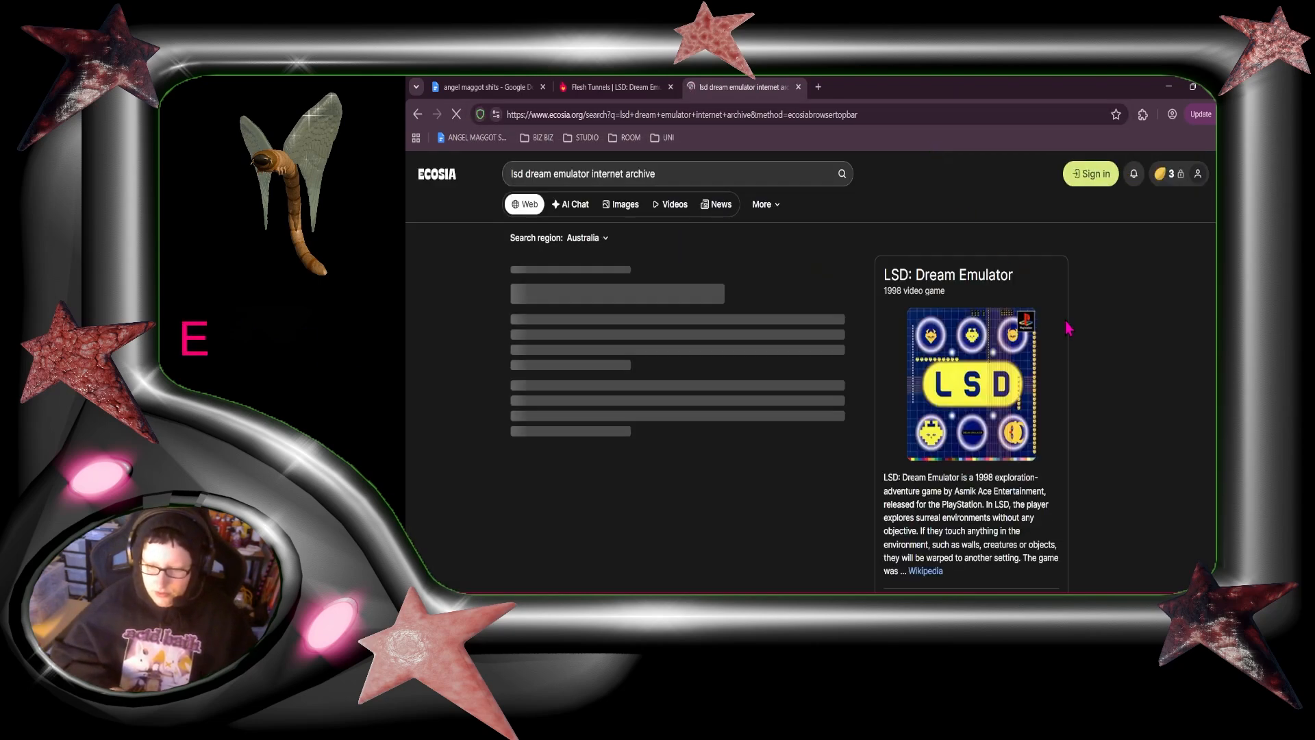
Step: Open the Internet Archive result for LSD - Dream Emulator (Jpn, Limited Edition) and skim its page
{"action": "scroll", "coordinate": [1067, 328], "scroll_direction": "down", "scroll_amount": 3}
{"action": "scroll", "coordinate": [1067, 327], "scroll_direction": "down", "scroll_amount": 1}
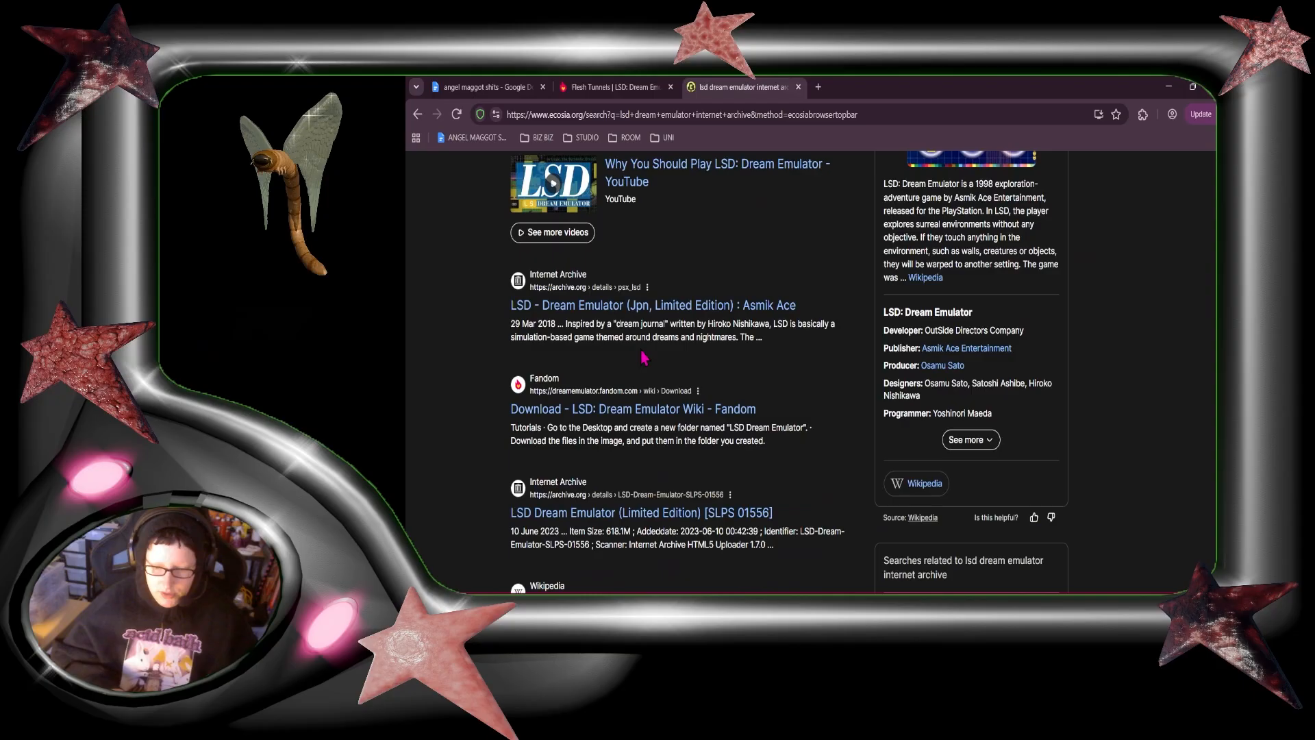
{"action": "left_click", "coordinate": [611, 306]}
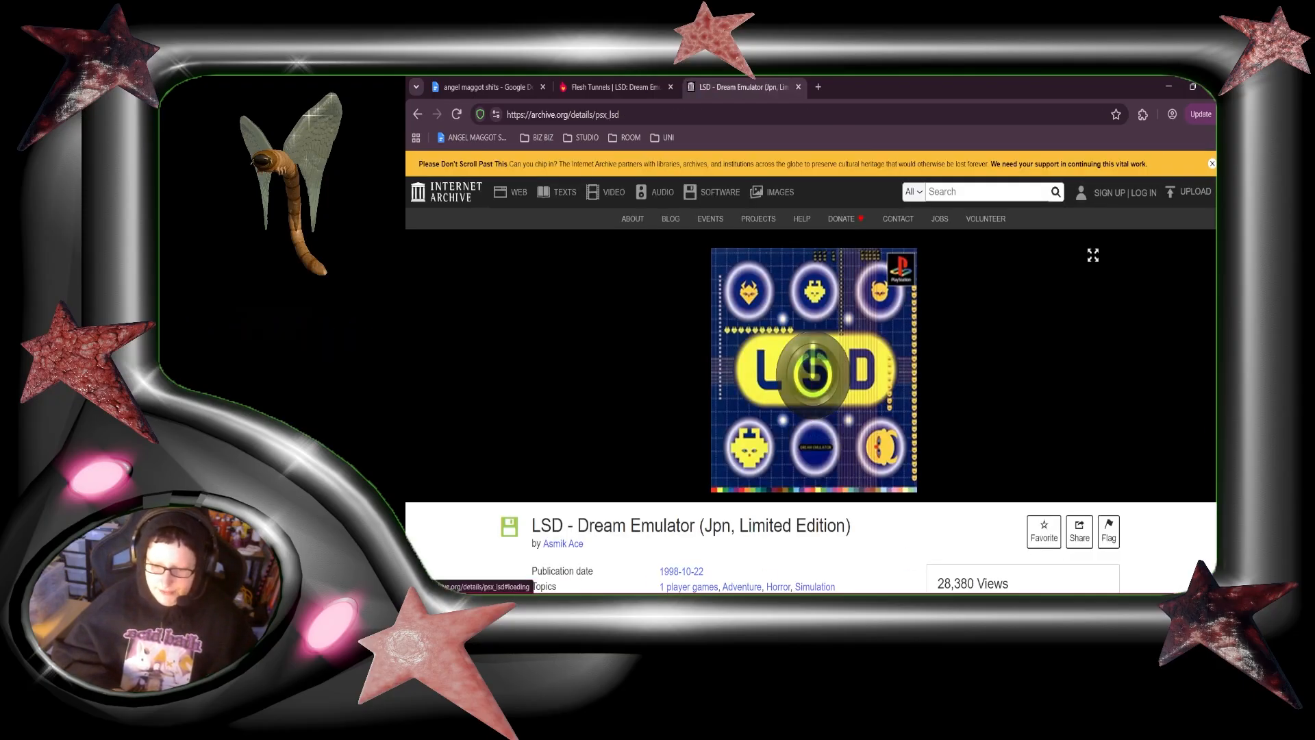
{"action": "scroll", "coordinate": [804, 534], "scroll_direction": "down", "scroll_amount": 5}
{"action": "scroll", "coordinate": [801, 528], "scroll_direction": "up", "scroll_amount": 5}
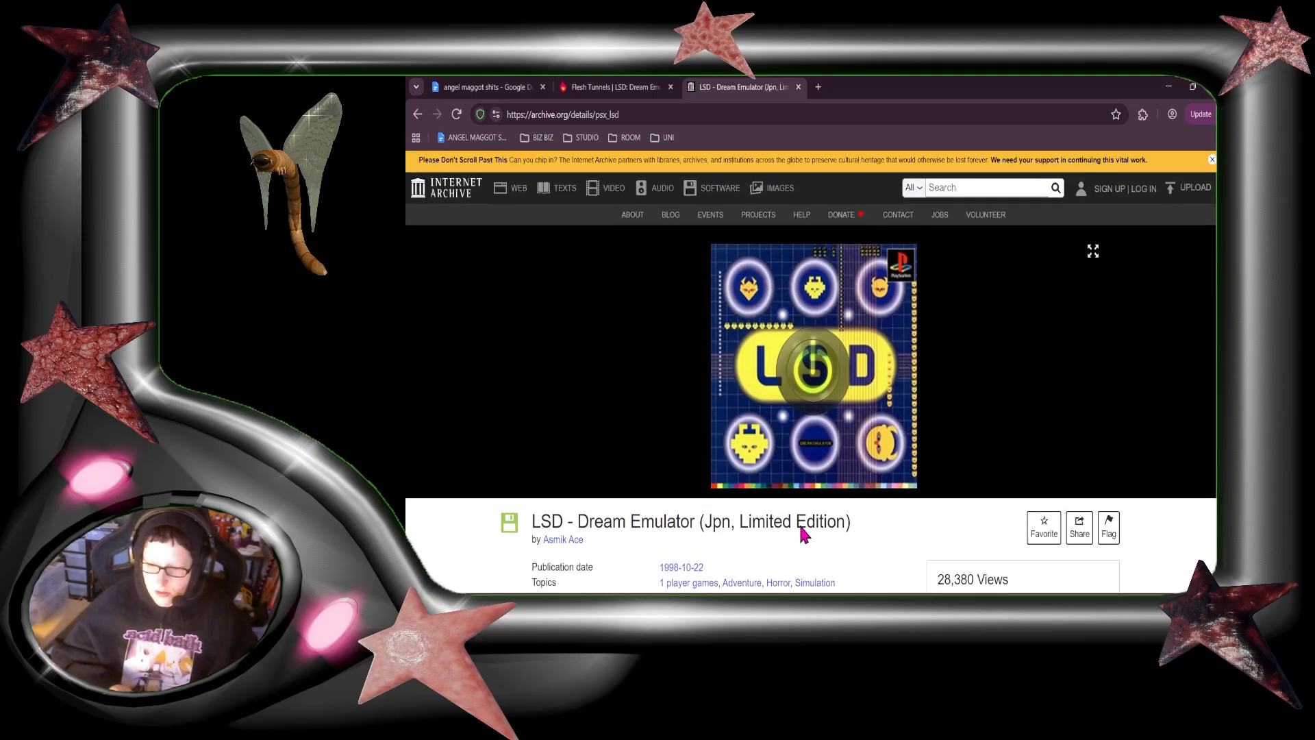
Step: Close the Internet Archive tab, switch back to Blender, dismiss the open vertex group list and select the character's head mesh
{"action": "left_click", "coordinate": [798, 87]}
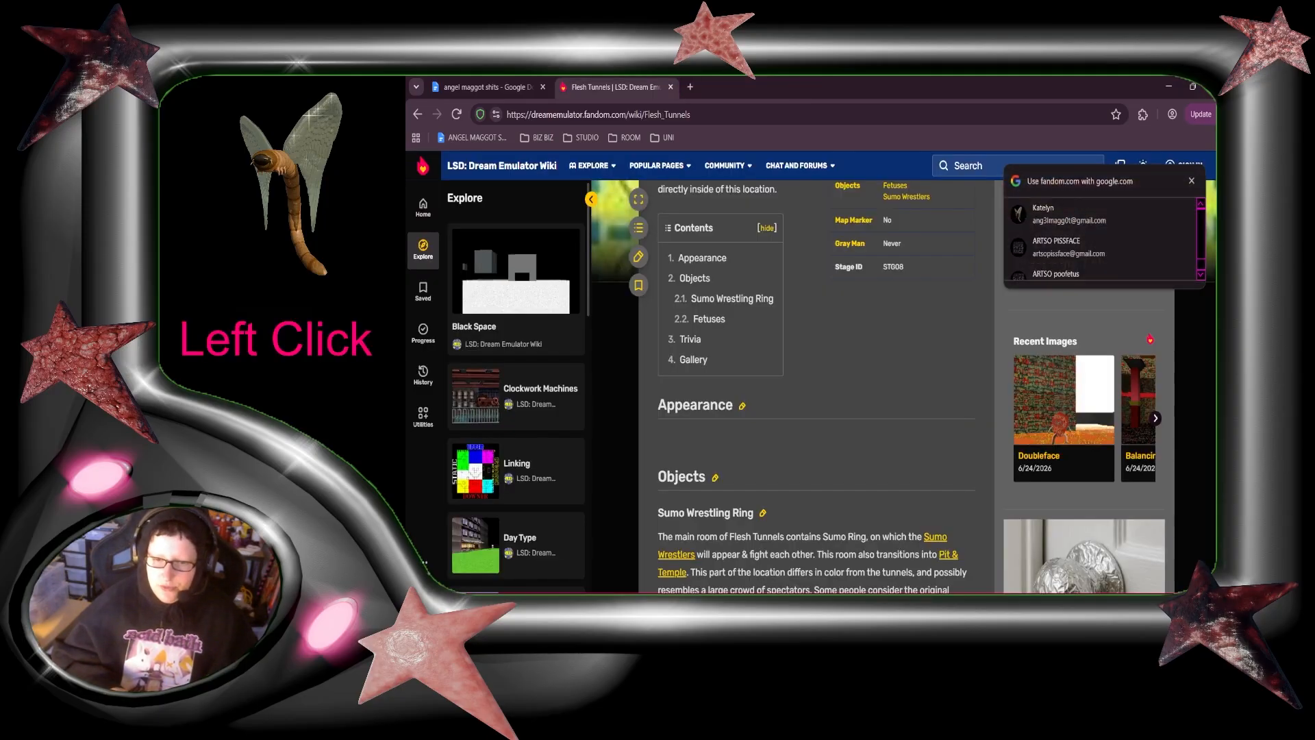
{"action": "left_click", "coordinate": [1193, 87]}
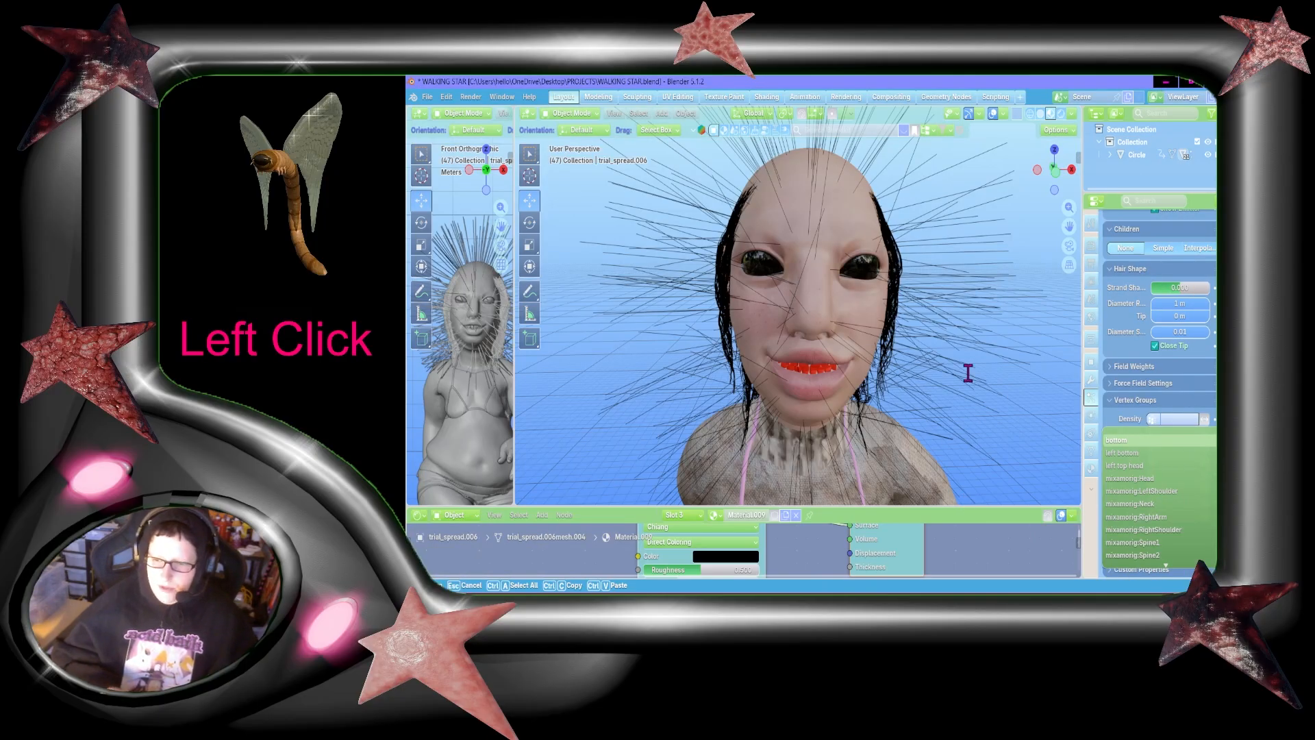
{"action": "left_click", "coordinate": [1047, 238]}
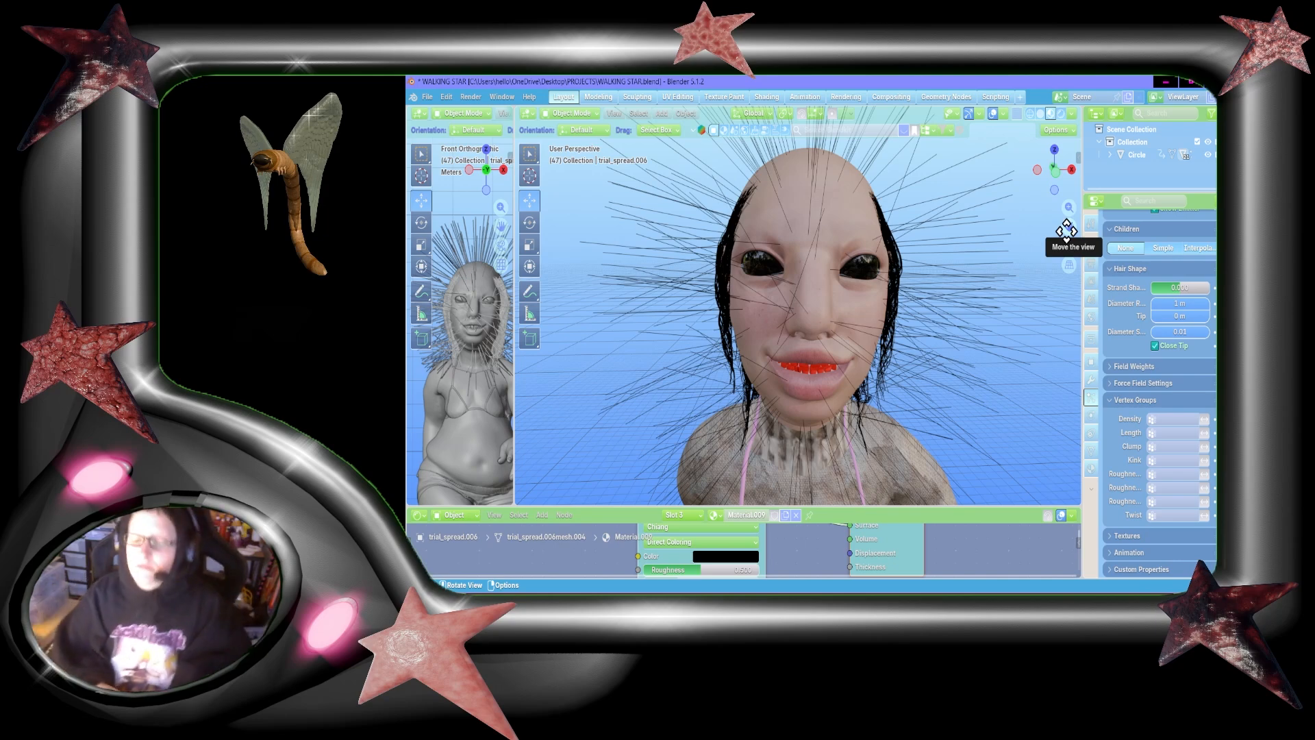
{"action": "scroll", "coordinate": [1043, 239], "scroll_direction": "down", "scroll_amount": 2}
{"action": "left_click_drag", "start_coordinate": [1055, 167], "coordinate": [1054, 183]}
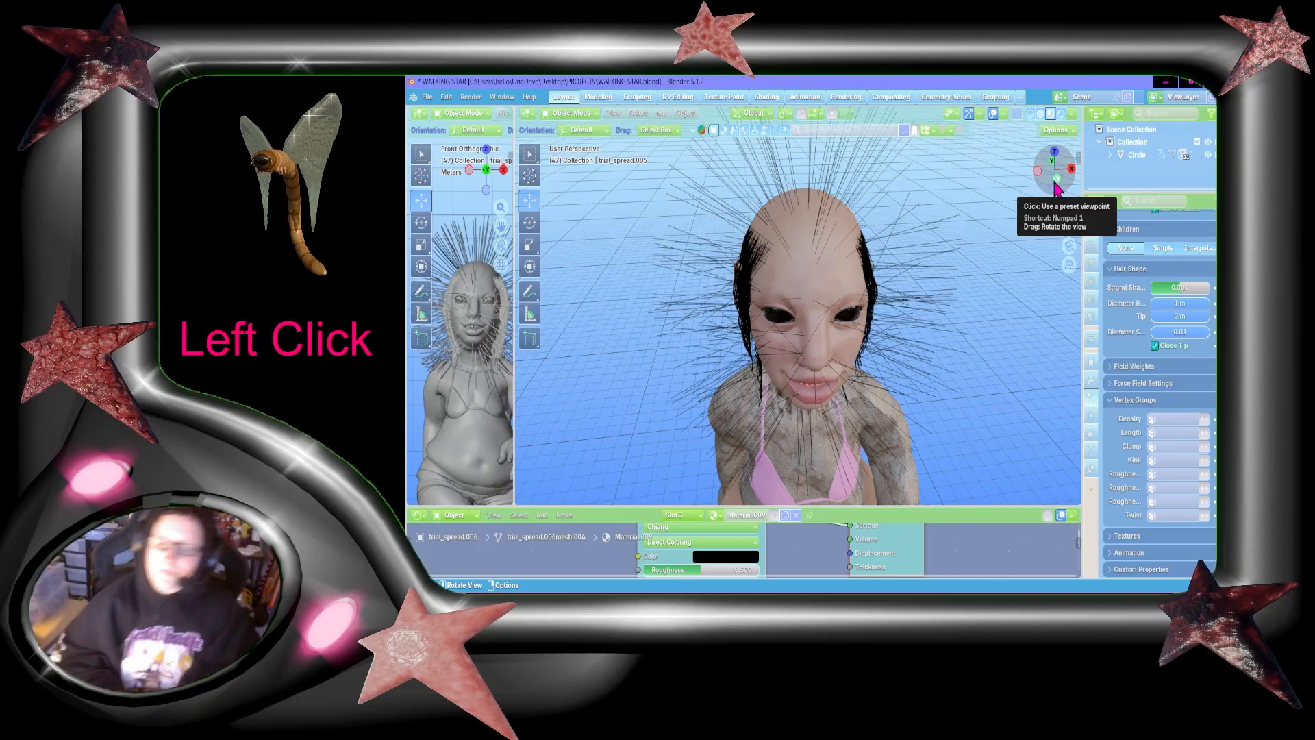
{"action": "left_click_drag", "start_coordinate": [1071, 219], "coordinate": [1070, 224]}
{"action": "key", "text": "ctrl+z"}
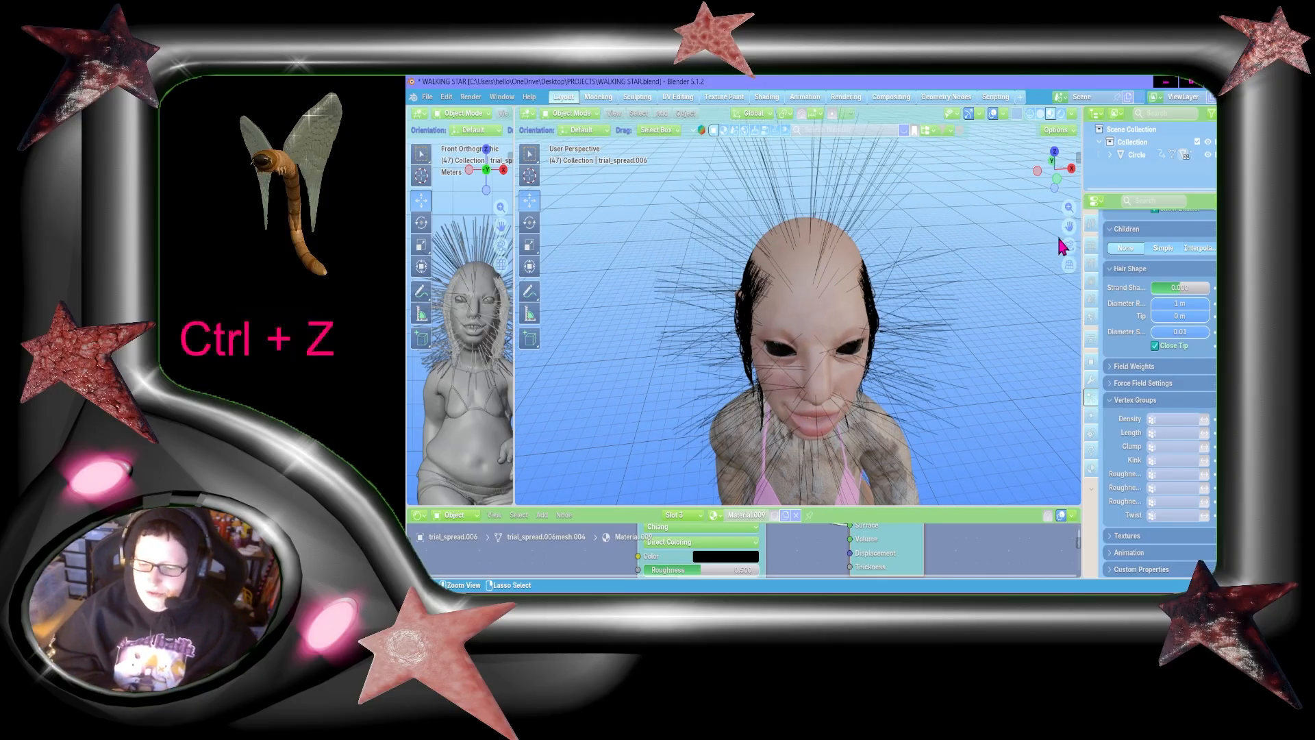
{"action": "left_click", "coordinate": [856, 380]}
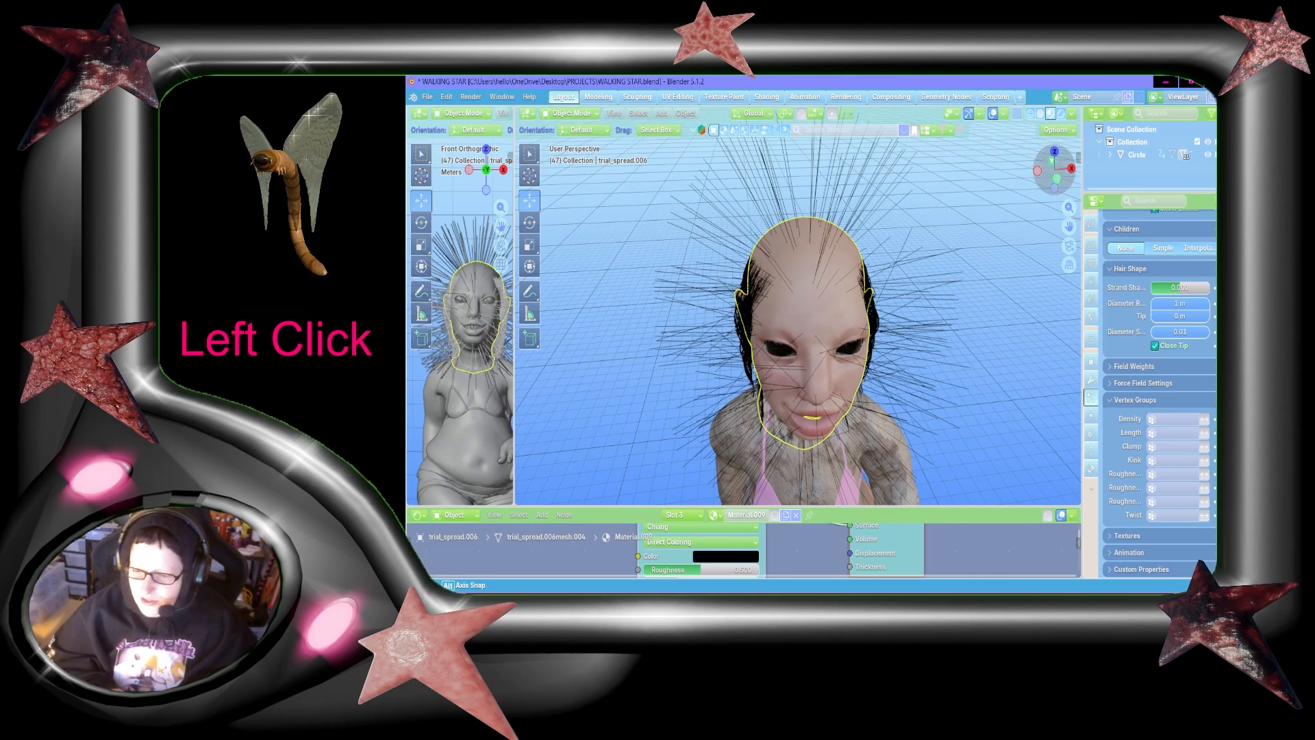
{"action": "mouse_move", "coordinate": [1055, 168]}
{"action": "left_mouse_down"}
{"action": "mouse_move", "coordinate": [1027, 171]}
{"action": "mouse_move", "coordinate": [1058, 171]}
{"action": "left_mouse_up"}
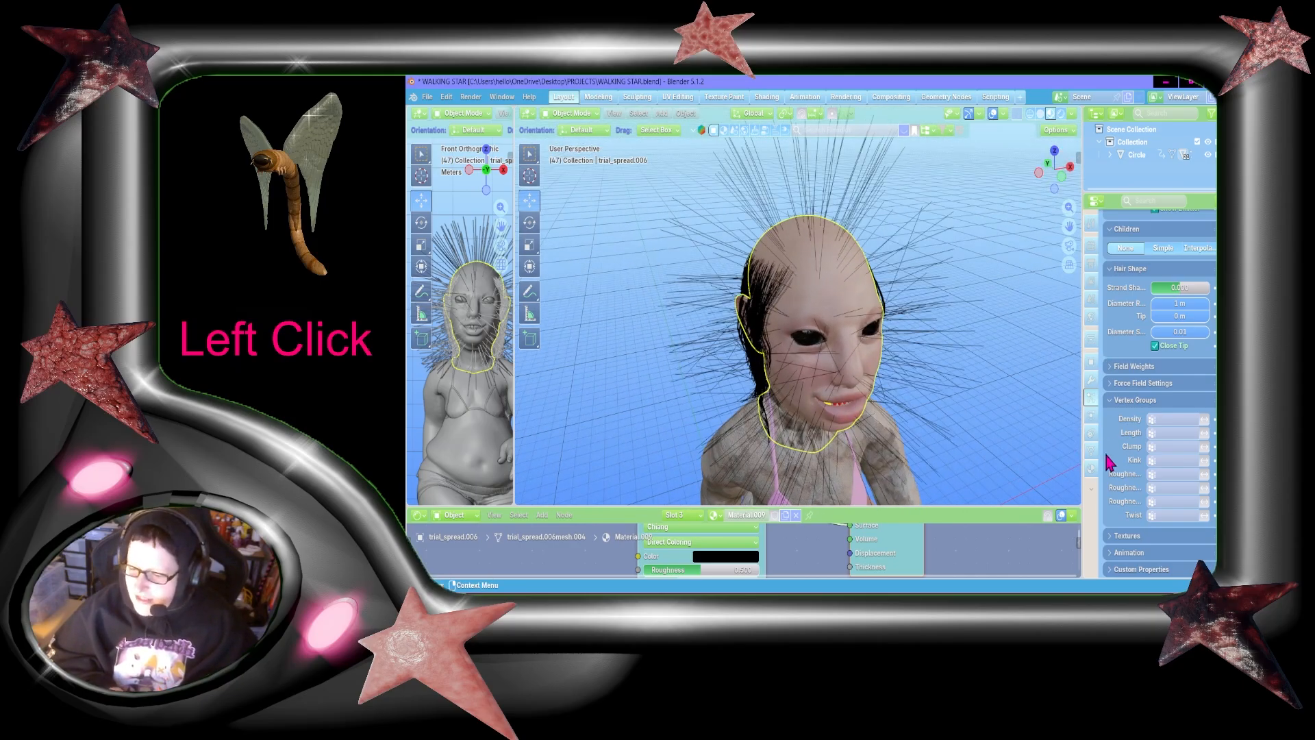
Step: Set the third hair system's viewport Strand Steps to 6
{"action": "scroll", "coordinate": [1110, 433], "scroll_direction": "up", "scroll_amount": 10}
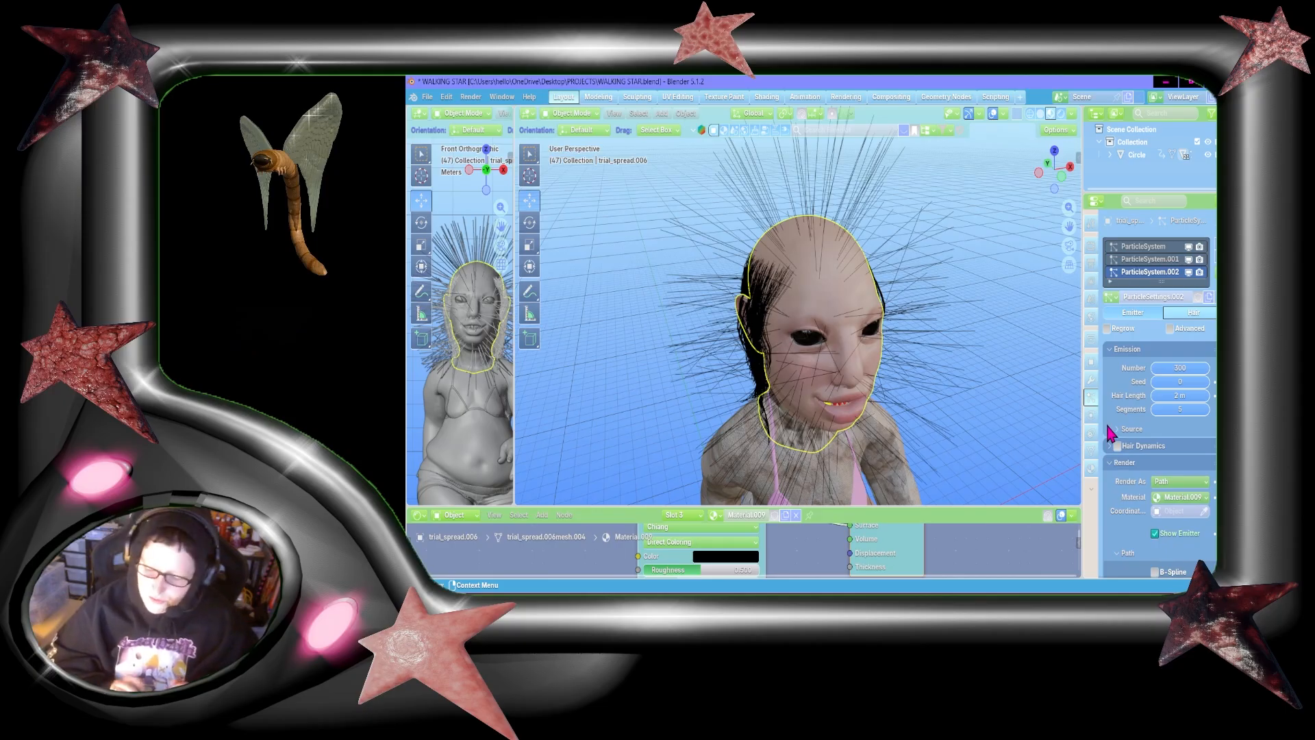
{"action": "scroll", "coordinate": [1111, 433], "scroll_direction": "down", "scroll_amount": 2}
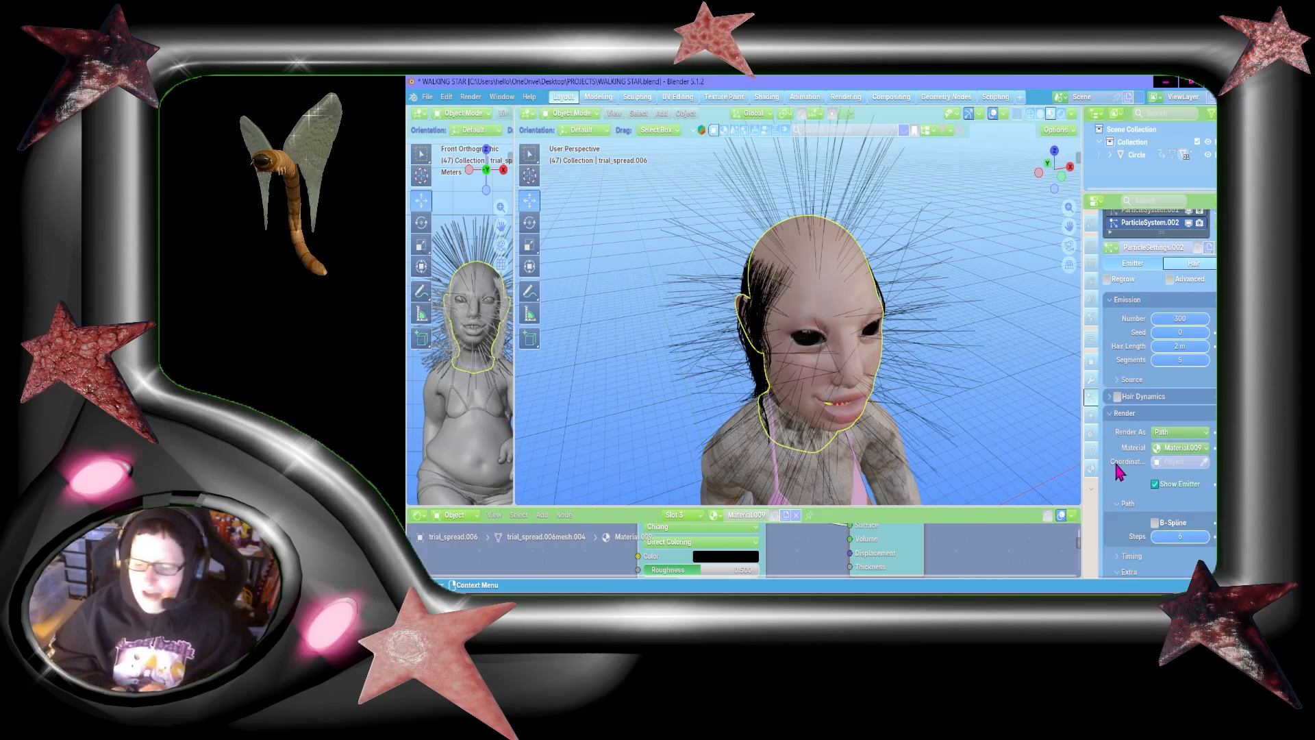
{"action": "scroll", "coordinate": [1116, 465], "scroll_direction": "down", "scroll_amount": 11}
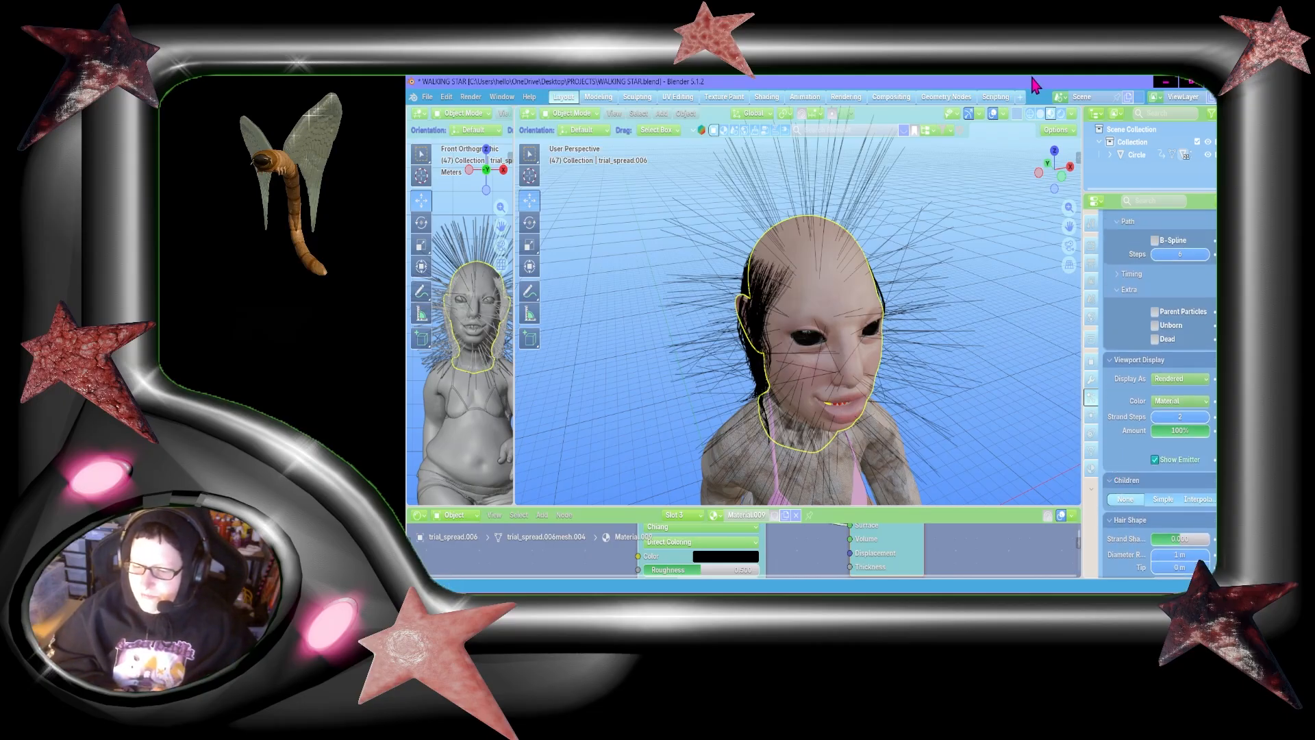
{"action": "mouse_move", "coordinate": [1055, 168]}
{"action": "left_mouse_down"}
{"action": "mouse_move", "coordinate": [1027, 170]}
{"action": "mouse_move", "coordinate": [1074, 166]}
{"action": "mouse_move", "coordinate": [1055, 168]}
{"action": "left_mouse_up"}
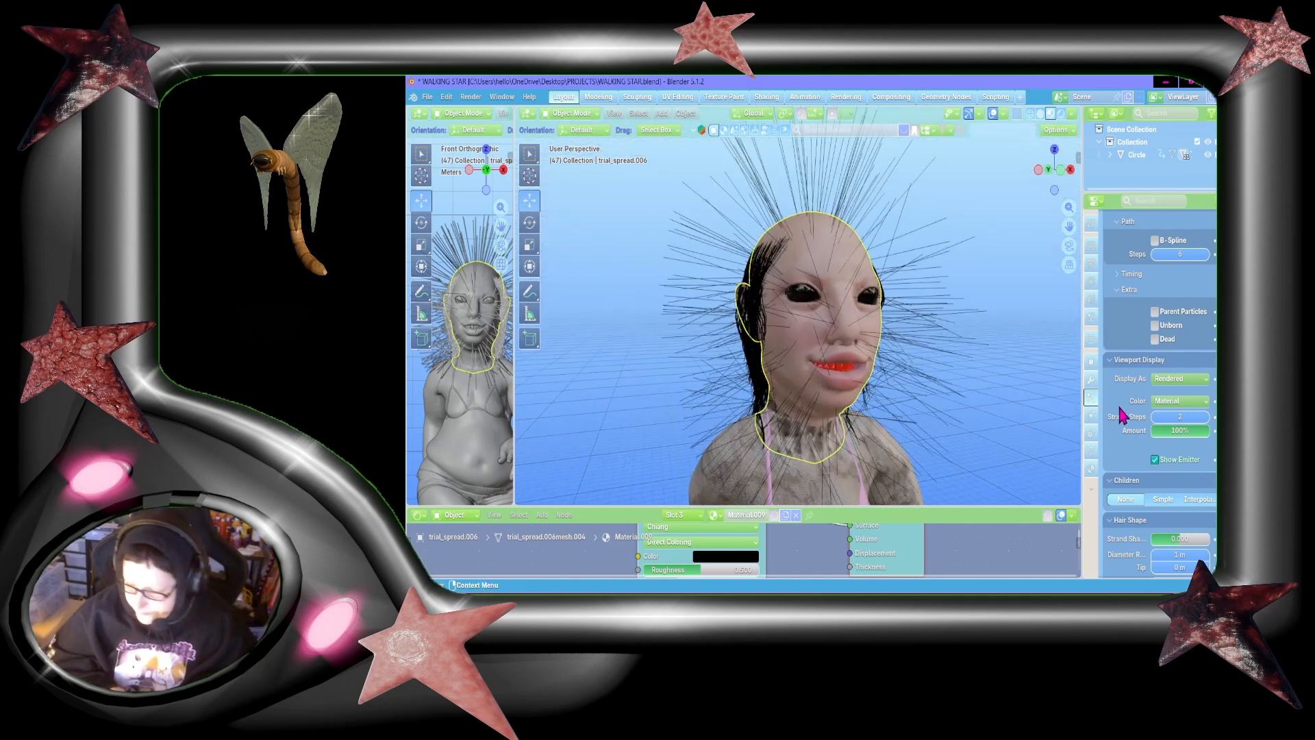
{"action": "left_click", "coordinate": [1174, 418]}
{"action": "type", "text": "6"}
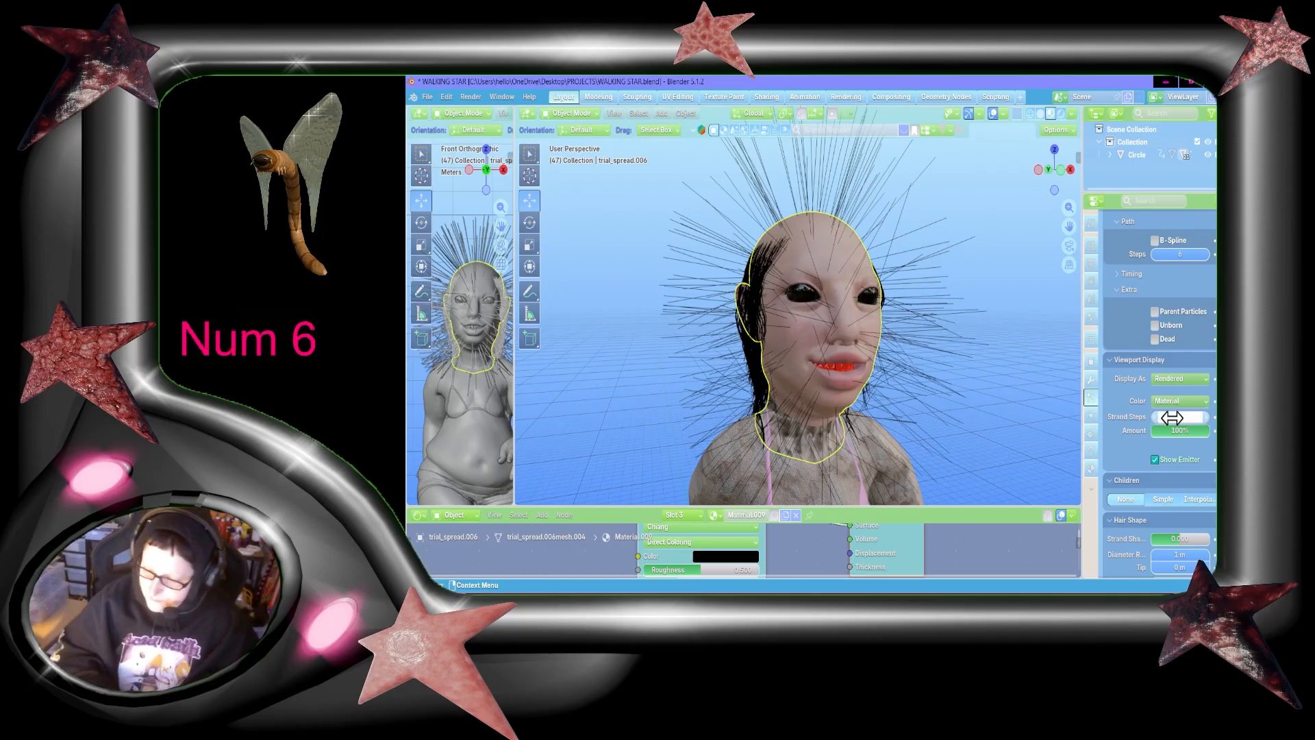
{"action": "key", "text": "Return"}
Step: Assign the "right top of head" vertex group to the third hair system's density
{"action": "scroll", "coordinate": [1175, 428], "scroll_direction": "up", "scroll_amount": 3}
{"action": "scroll", "coordinate": [1174, 428], "scroll_direction": "down", "scroll_amount": 8}
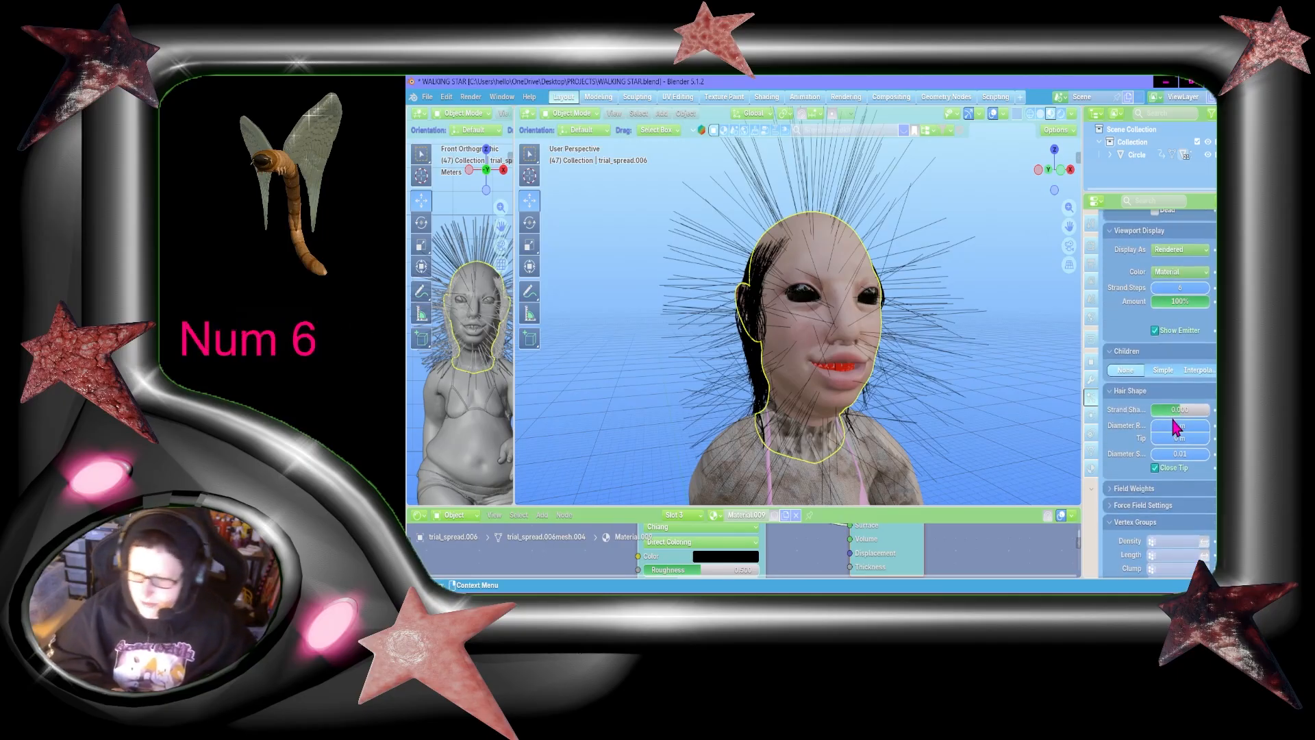
{"action": "scroll", "coordinate": [1171, 417], "scroll_direction": "down", "scroll_amount": 3}
{"action": "left_click", "coordinate": [1175, 421]}
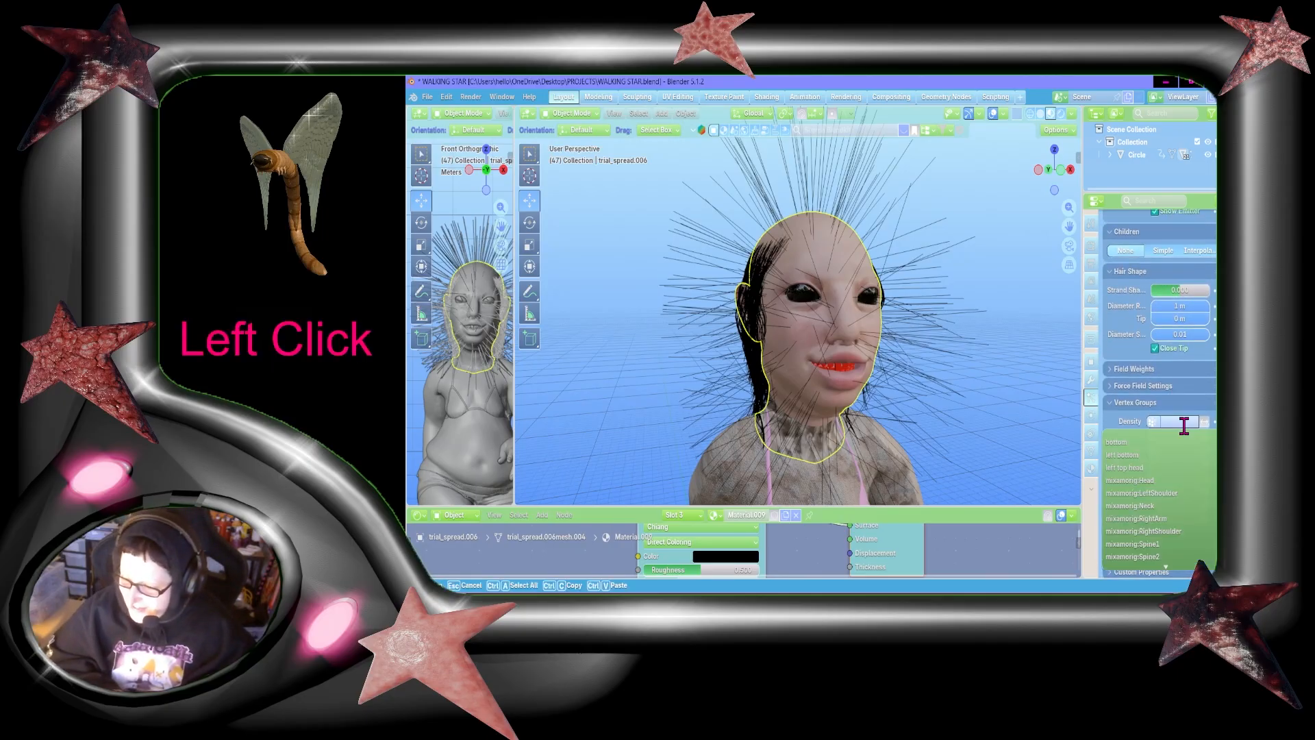
{"action": "scroll", "coordinate": [1178, 478], "scroll_direction": "down", "scroll_amount": 10}
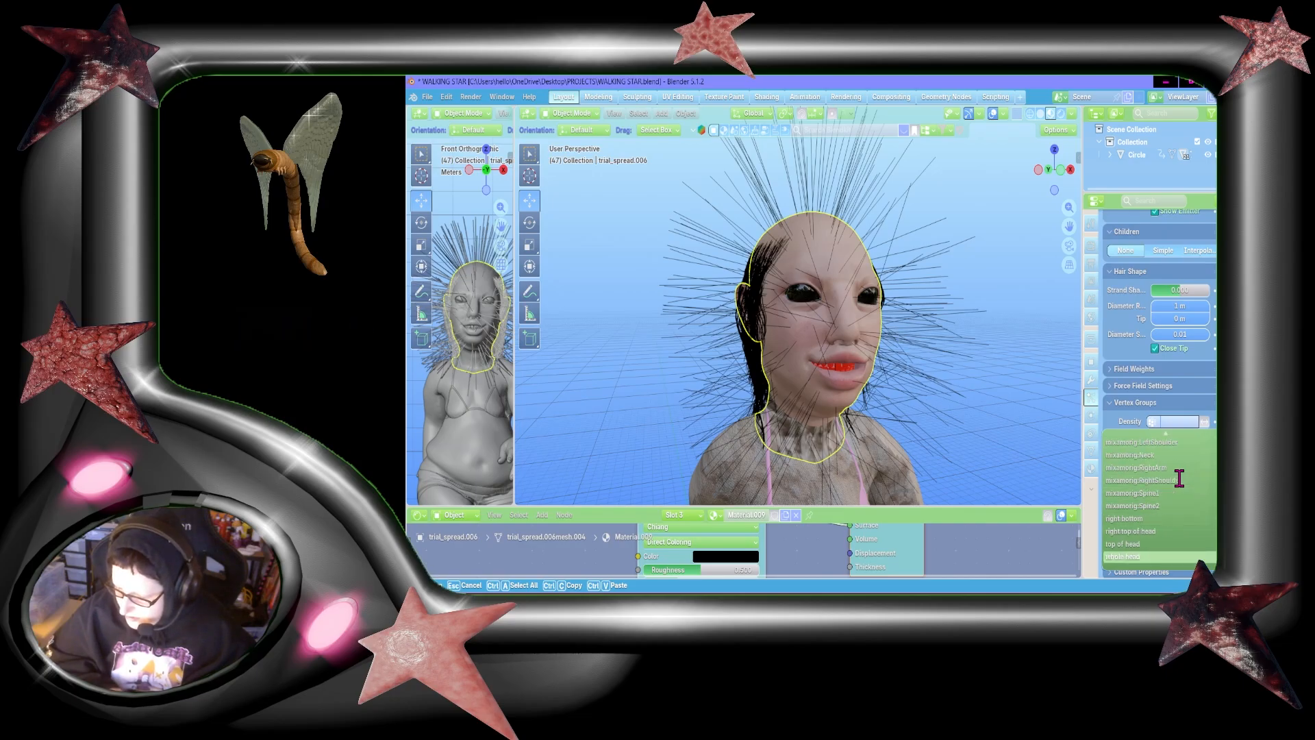
{"action": "left_click", "coordinate": [1146, 556]}
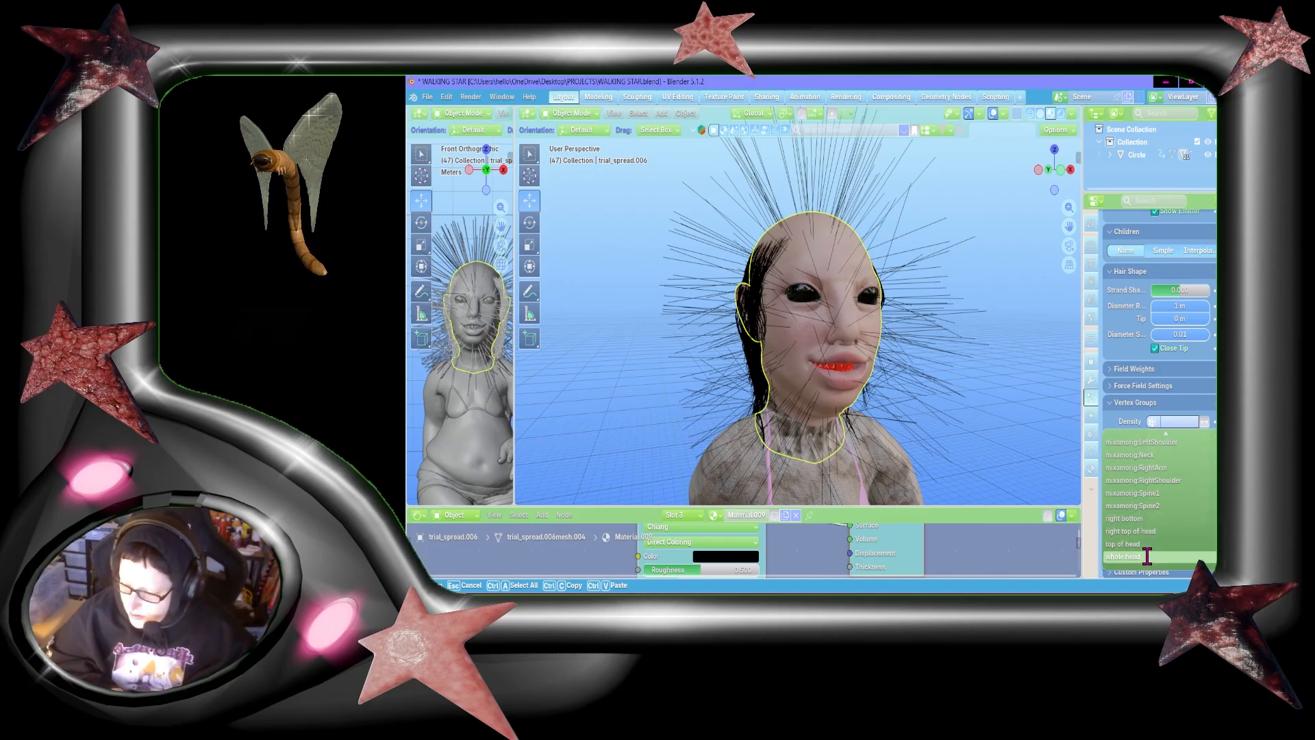
{"action": "left_click", "coordinate": [1130, 530]}
Step: Enter Particle Edit mode and comb the upright hair down over the side of the head and face from the front view
{"action": "left_click", "coordinate": [551, 113]}
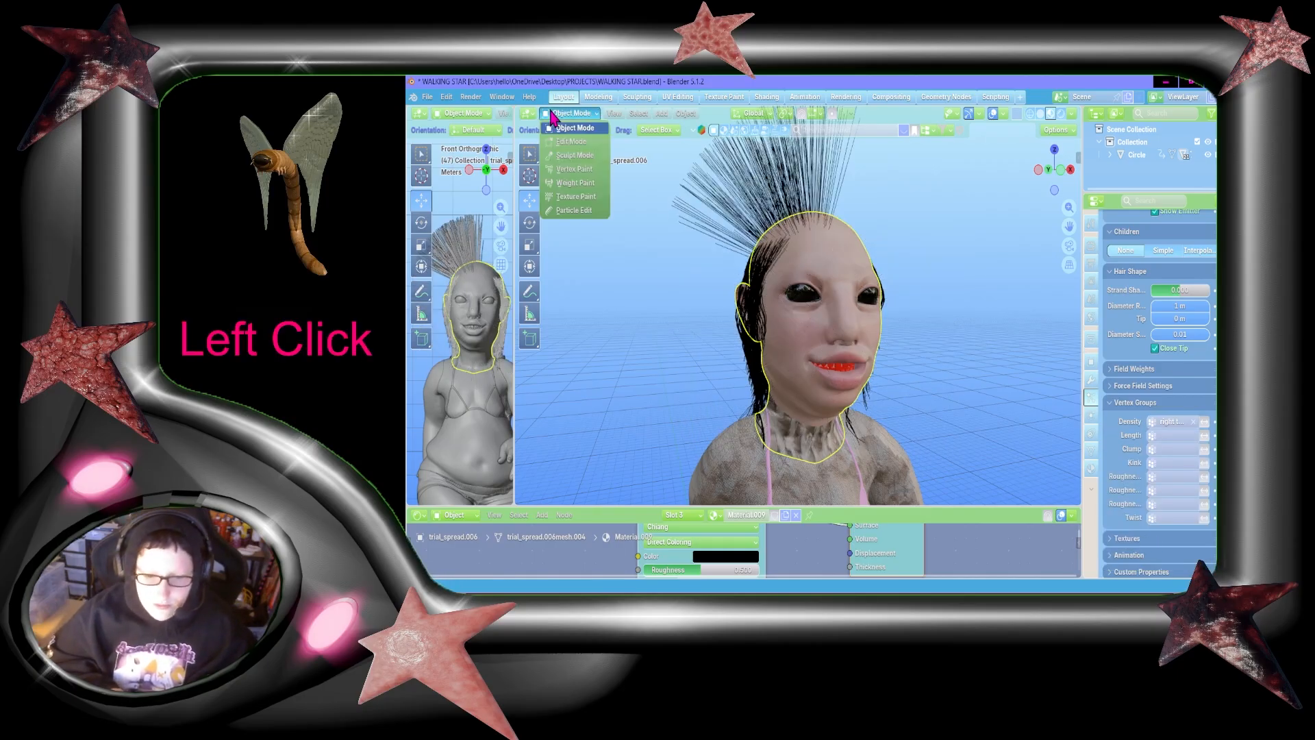
{"action": "left_click", "coordinate": [574, 208]}
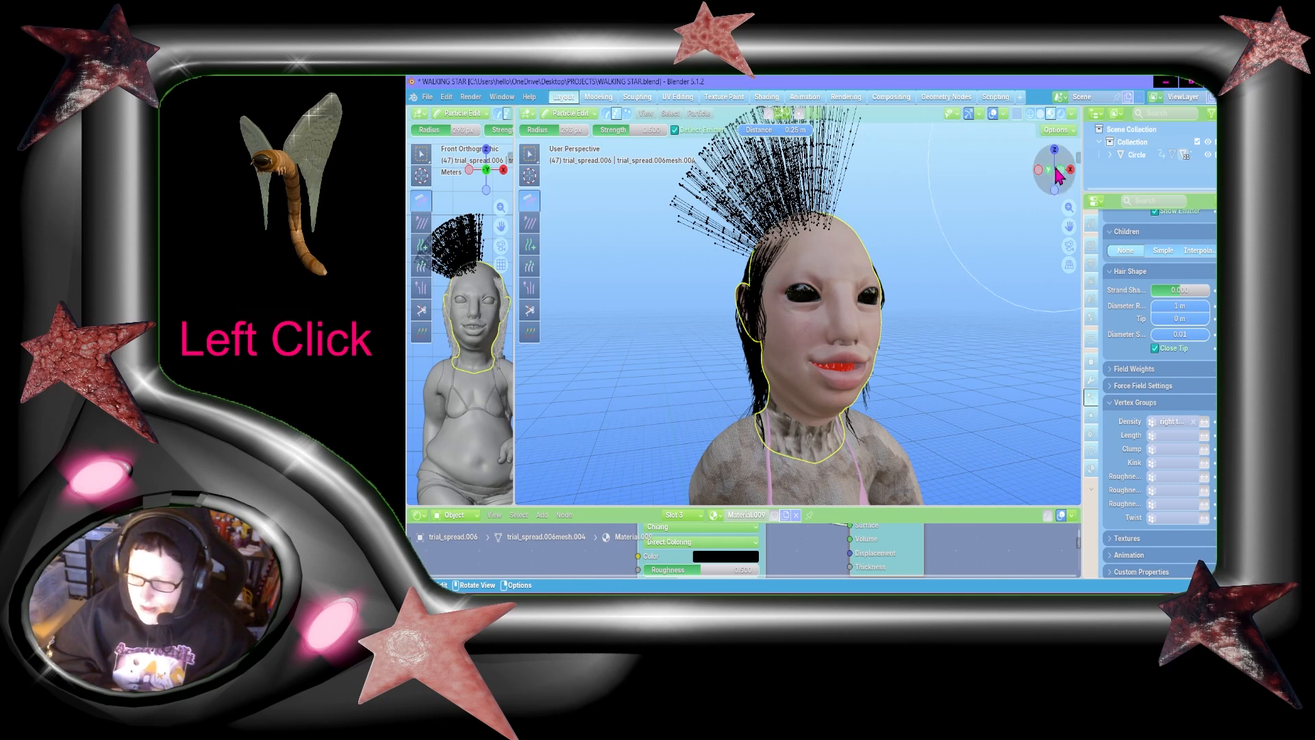
{"action": "left_click_drag", "start_coordinate": [1058, 175], "coordinate": [965, 267]}
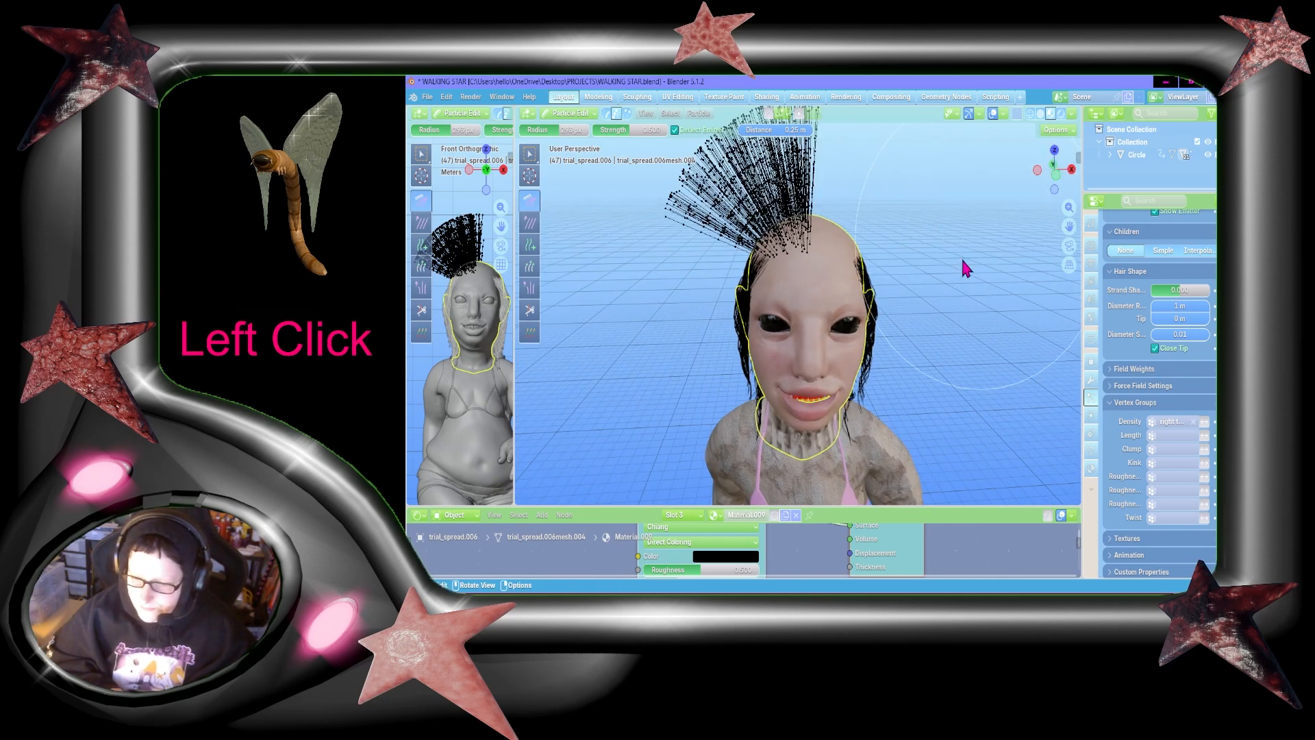
{"action": "left_click", "coordinate": [1056, 175]}
{"action": "left_click_drag", "start_coordinate": [860, 195], "coordinate": [706, 424]}
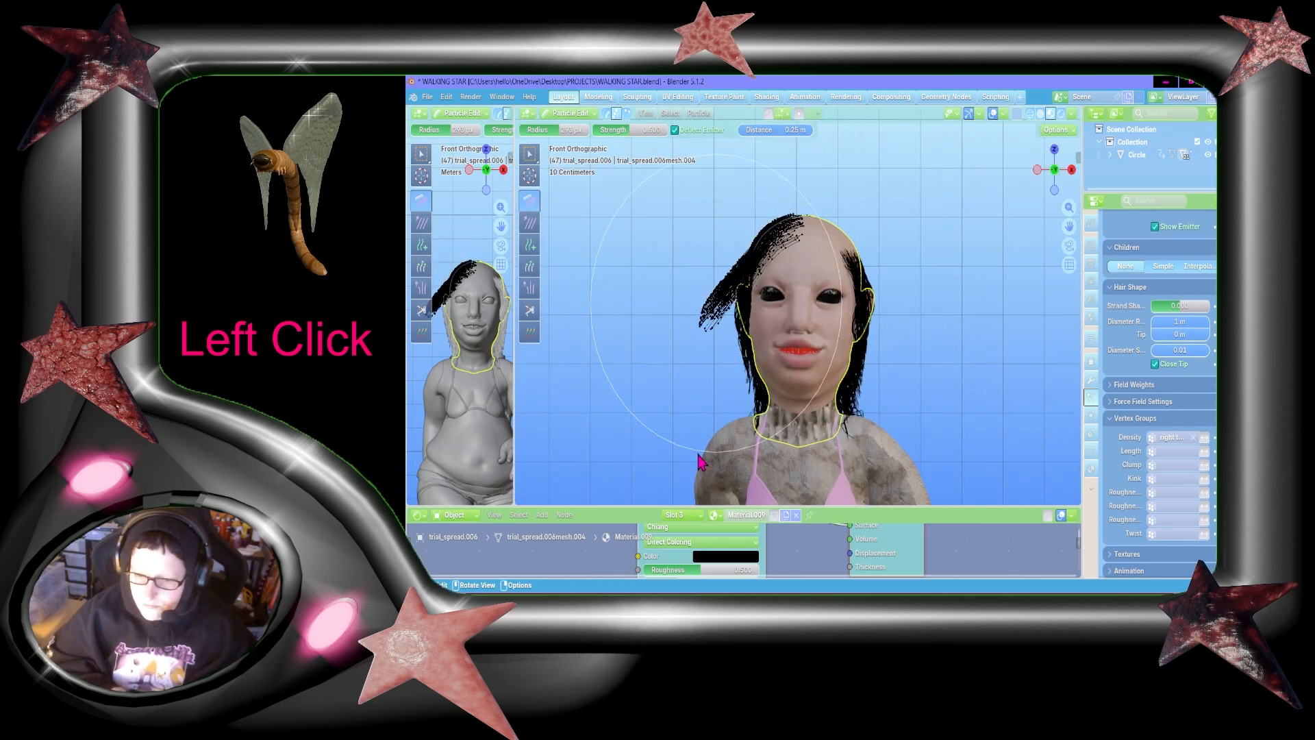
{"action": "left_click", "coordinate": [781, 167]}
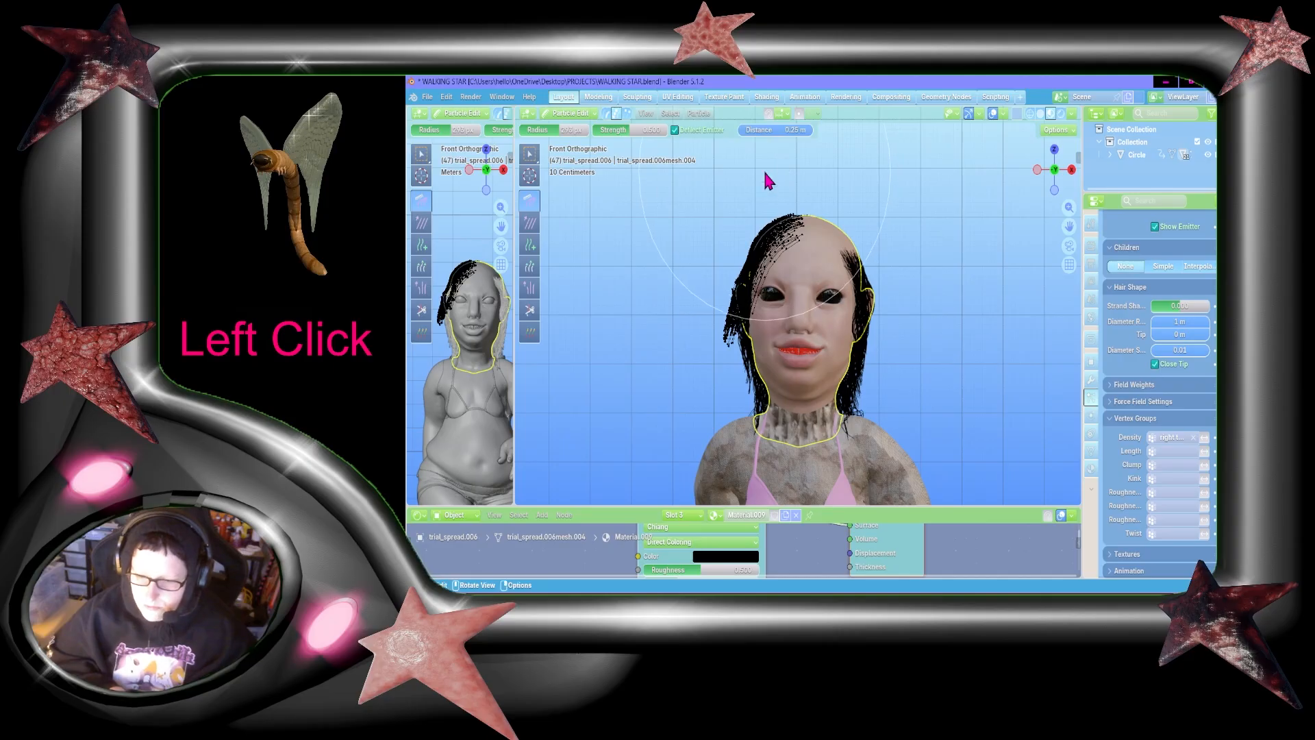
{"action": "left_click_drag", "start_coordinate": [750, 385], "coordinate": [752, 410]}
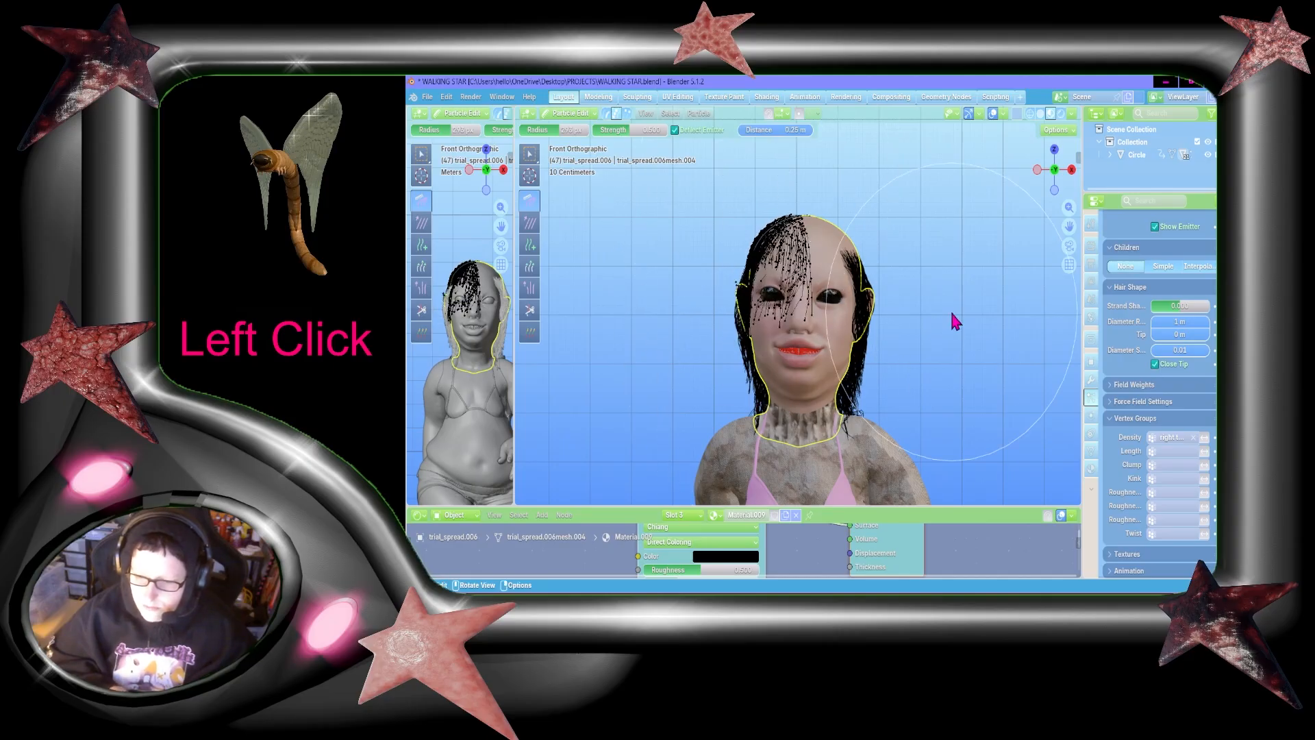
Step: Comb the strands sticking out behind the head down along the back from the left side view
{"action": "left_click", "coordinate": [1038, 168]}
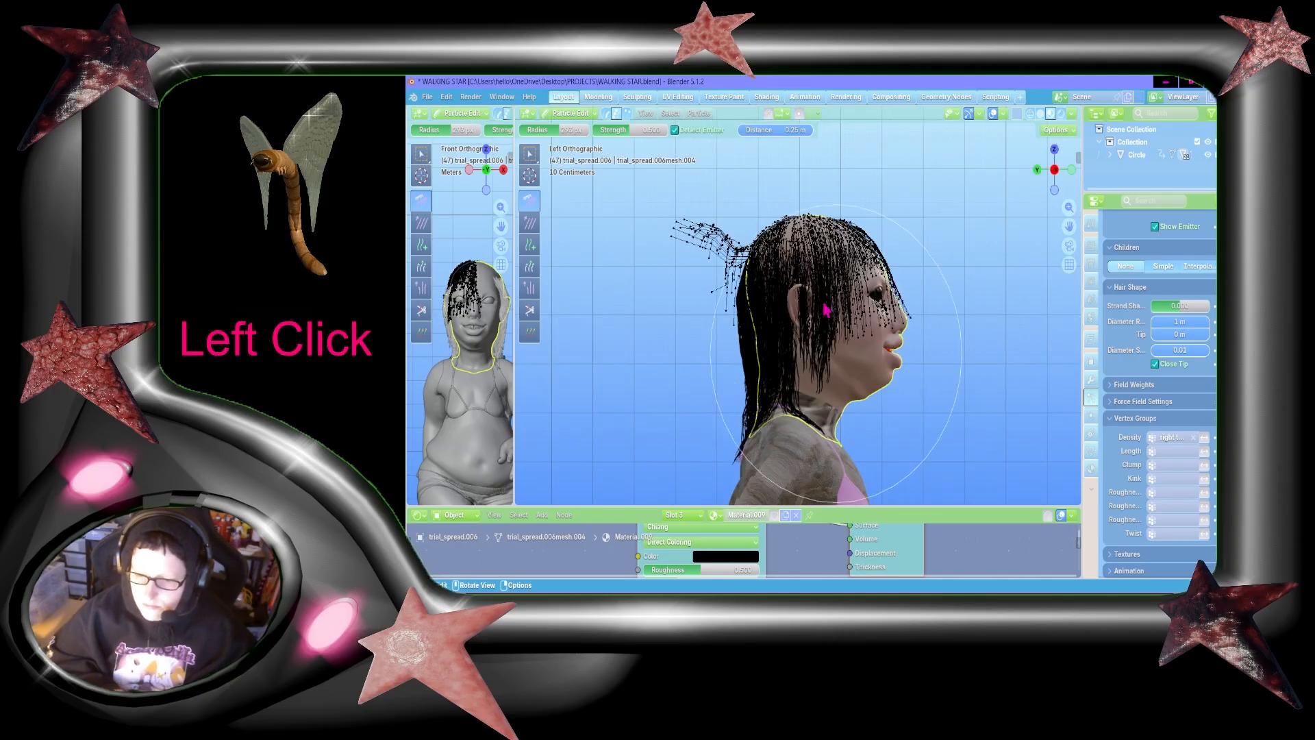
{"action": "left_click_drag", "start_coordinate": [791, 247], "coordinate": [792, 479]}
{"action": "left_click_drag", "start_coordinate": [768, 273], "coordinate": [731, 504]}
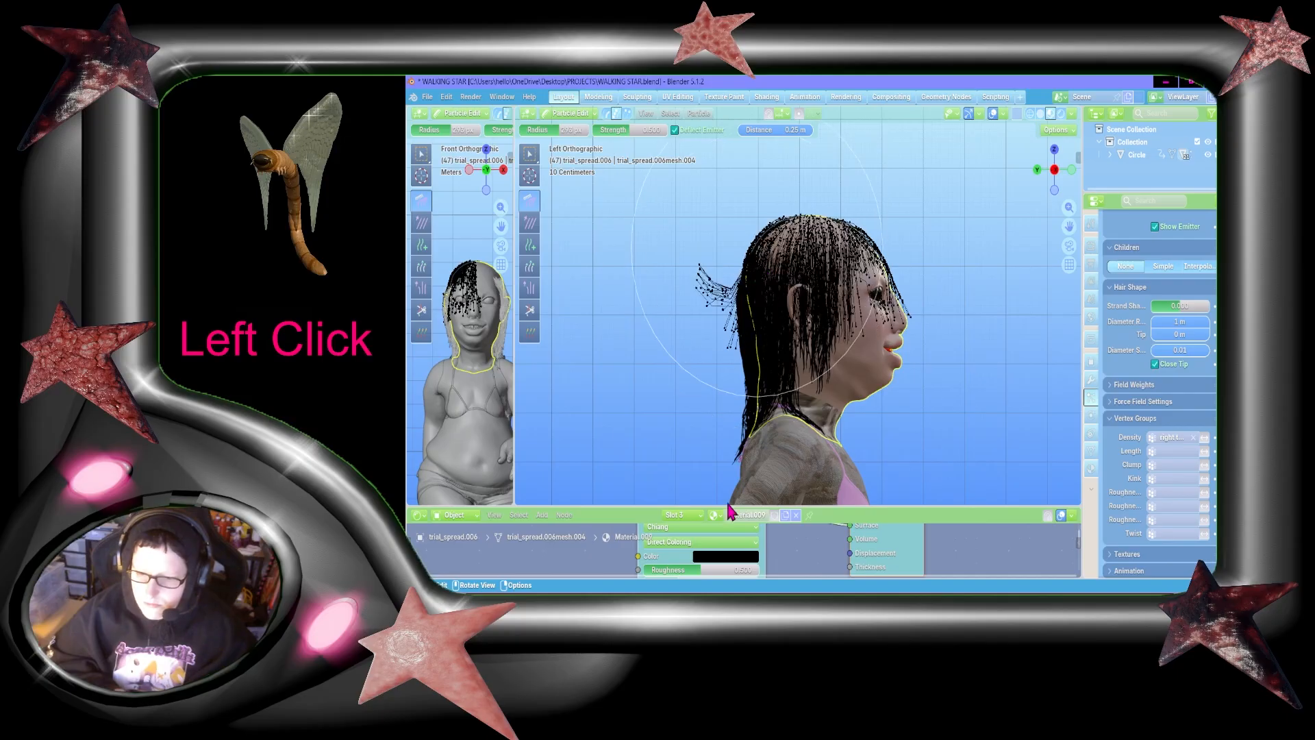
{"action": "left_click_drag", "start_coordinate": [713, 234], "coordinate": [733, 484]}
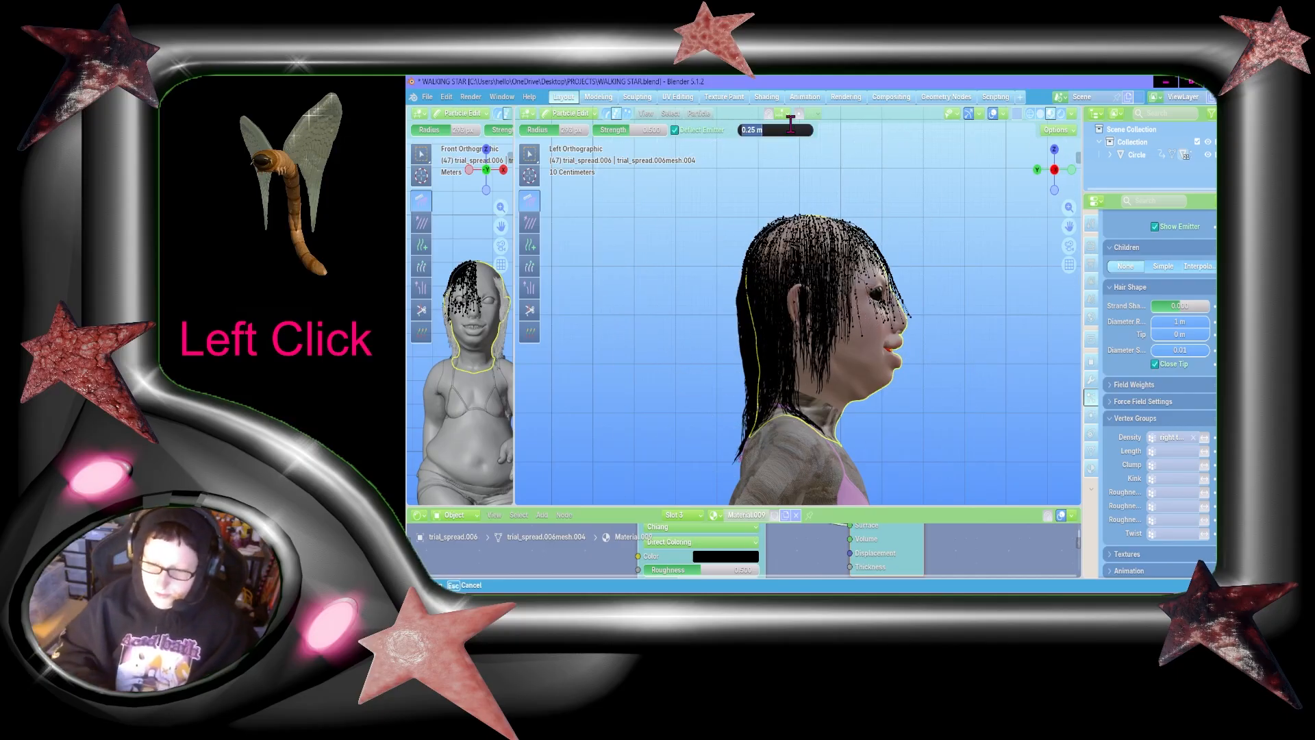
Step: Set the Deflect Emitter distance to 0.5 m and comb the hair down over the head and back from the left side view
{"action": "key", "text": "KP_1"}
{"action": "left_click_drag", "start_coordinate": [805, 243], "coordinate": [794, 158]}
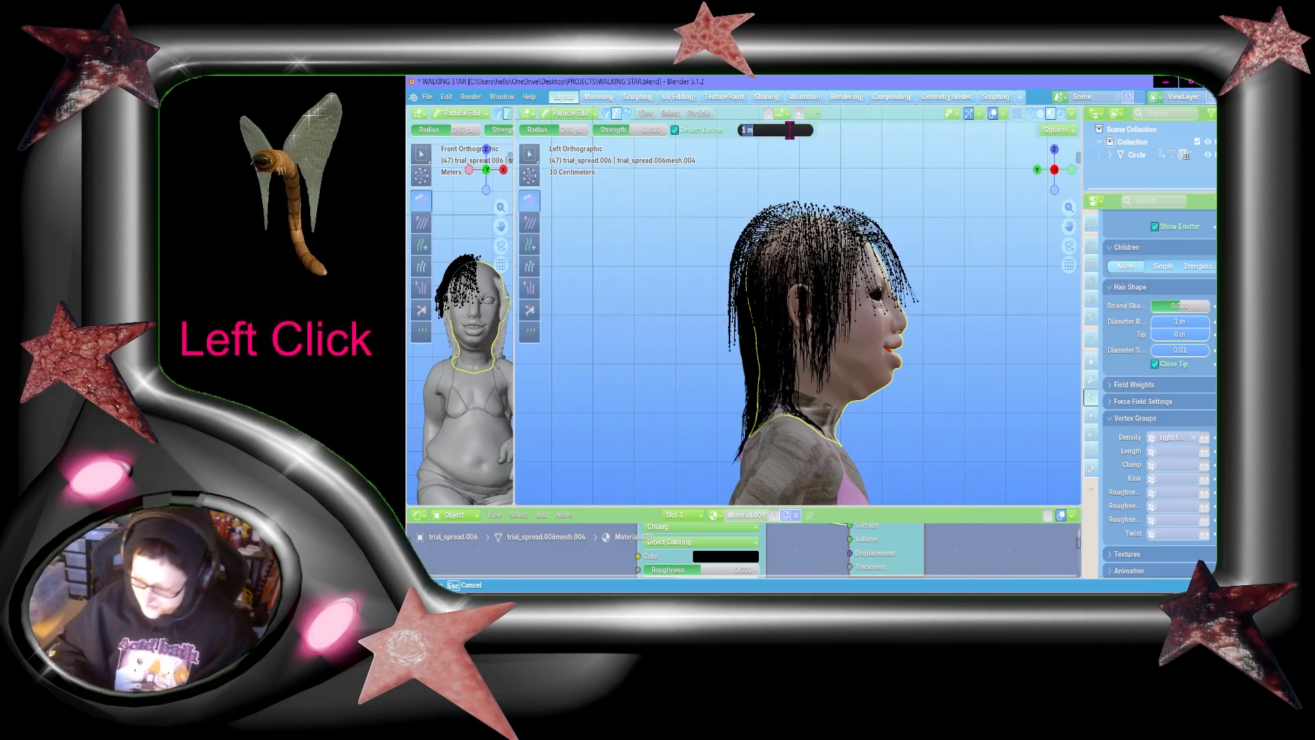
{"action": "type", "text": "0.5"}
{"action": "key", "text": "Return"}
{"action": "left_click_drag", "start_coordinate": [801, 206], "coordinate": [786, 493]}
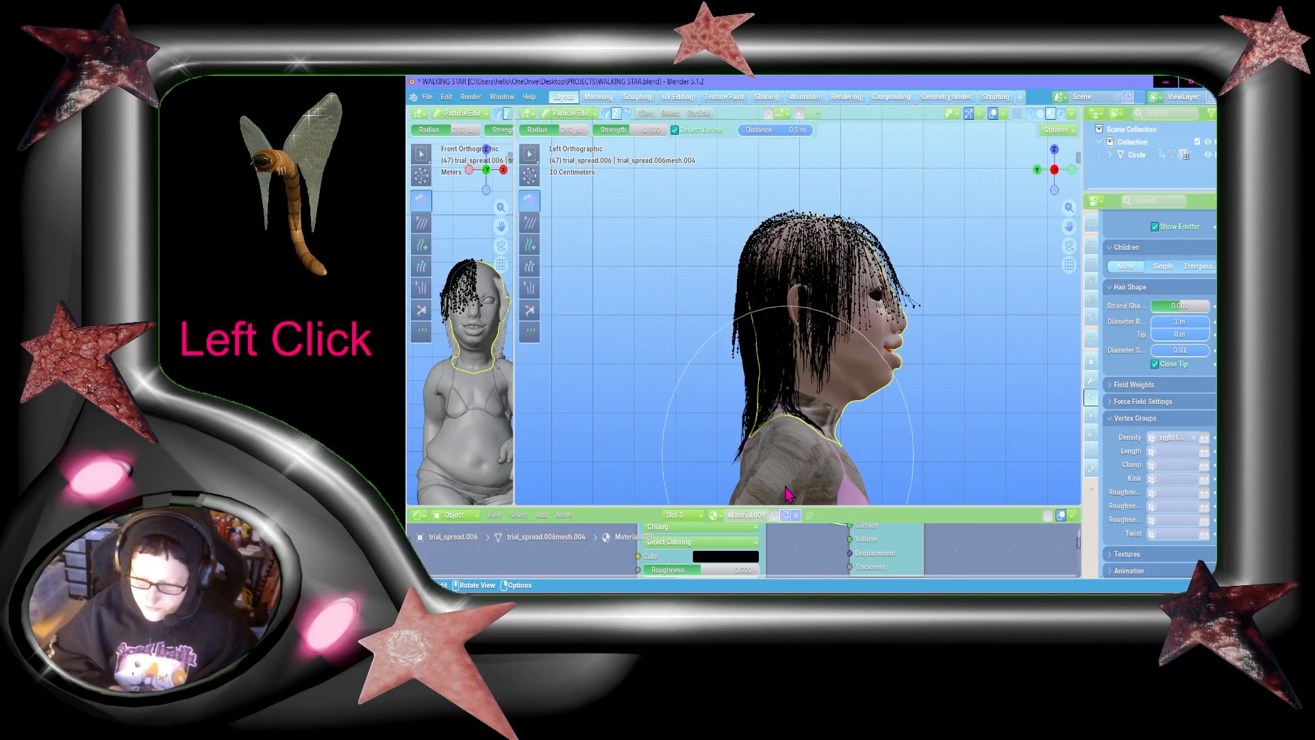
{"action": "left_click_drag", "start_coordinate": [737, 265], "coordinate": [767, 438]}
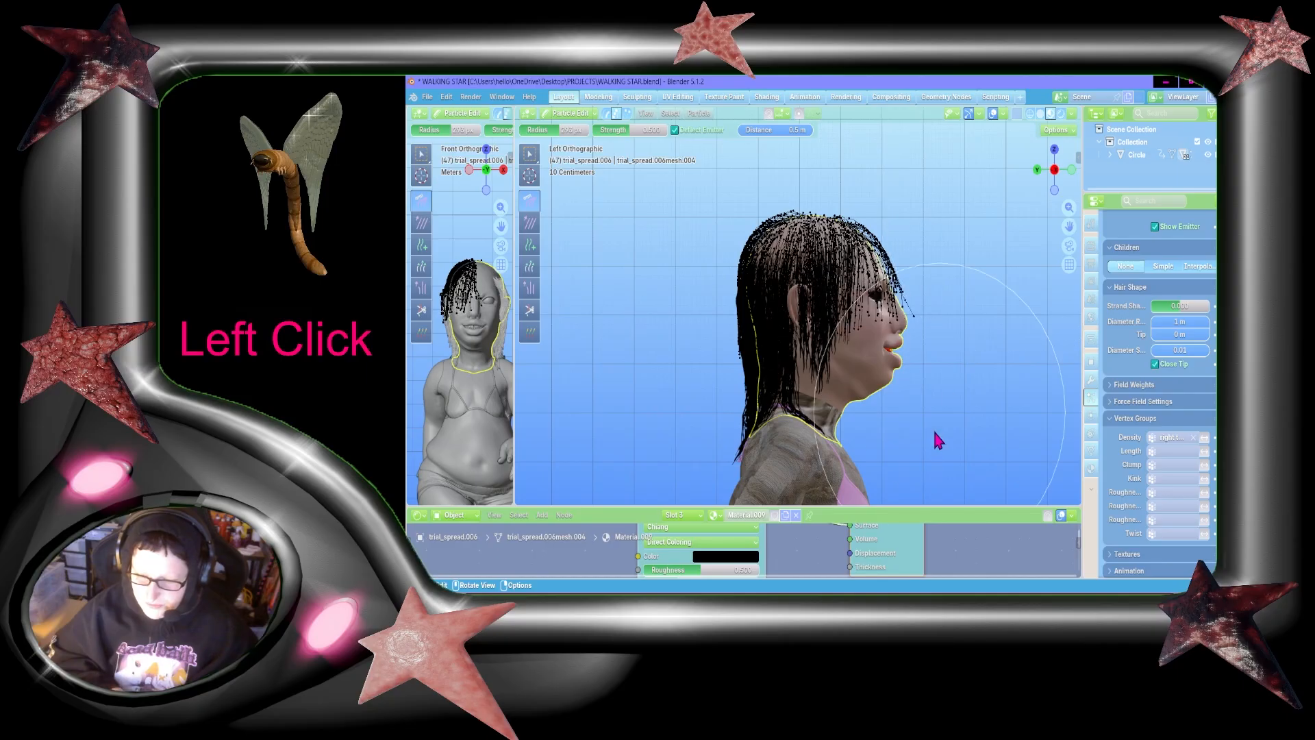
Step: Comb the hair down along the side of the head and face from the front view
{"action": "left_click", "coordinate": [1071, 169]}
{"action": "left_click_drag", "start_coordinate": [832, 308], "coordinate": [699, 343]}
{"action": "left_click_drag", "start_coordinate": [815, 252], "coordinate": [743, 438]}
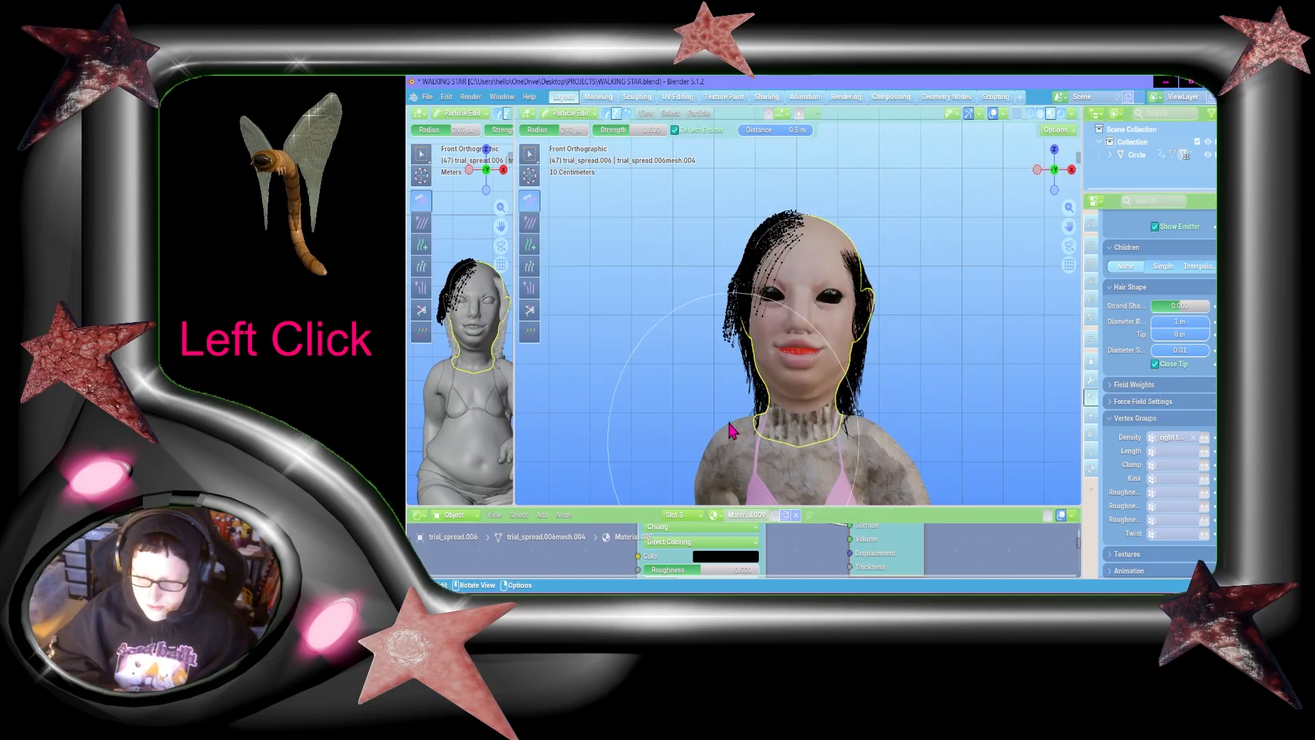
{"action": "mouse_move", "coordinate": [678, 299]}
{"action": "left_mouse_down"}
{"action": "mouse_move", "coordinate": [699, 469]}
{"action": "mouse_move", "coordinate": [760, 445]}
{"action": "left_mouse_up"}
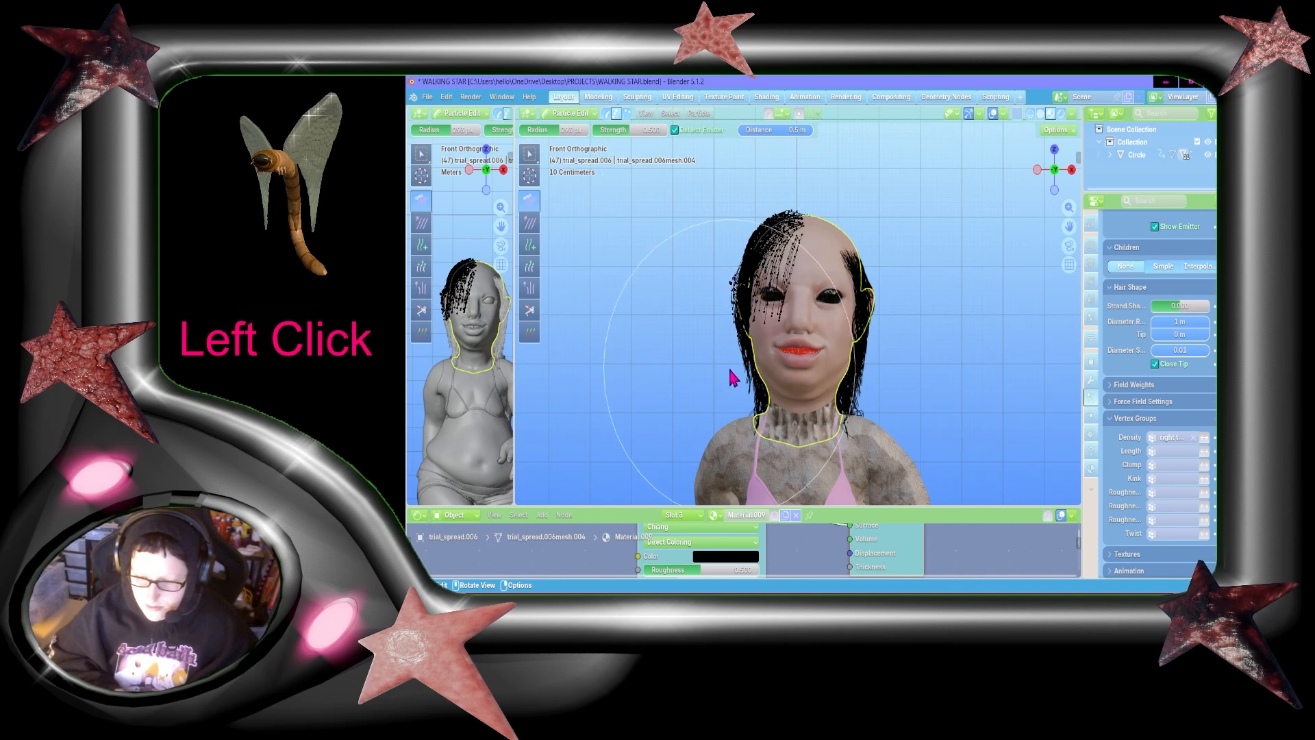
{"action": "left_click", "coordinate": [1048, 173]}
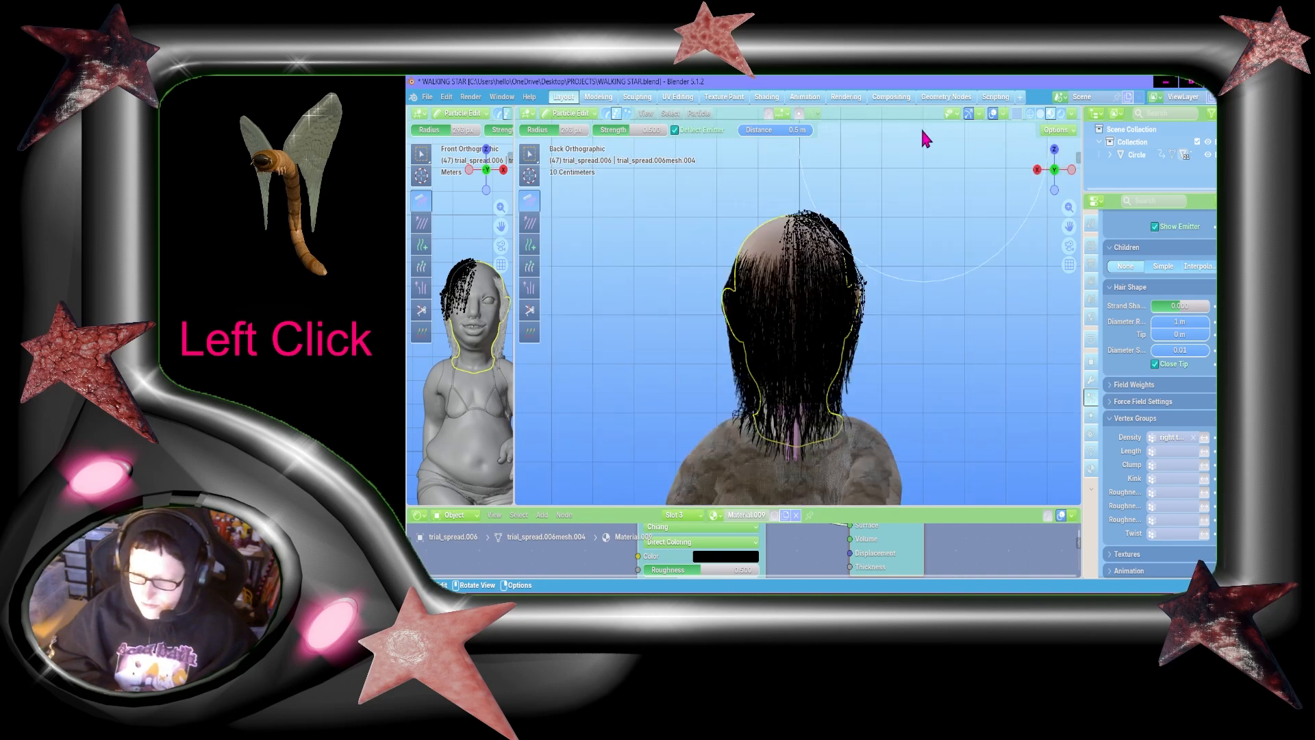
Step: Return to Object Mode and give the third hair system interpolated children with display and render amounts of 5
{"action": "left_click", "coordinate": [573, 114]}
{"action": "left_click", "coordinate": [586, 134]}
{"action": "left_click_drag", "start_coordinate": [1055, 169], "coordinate": [962, 166]}
{"action": "scroll", "coordinate": [894, 274], "scroll_direction": "up", "scroll_amount": 1}
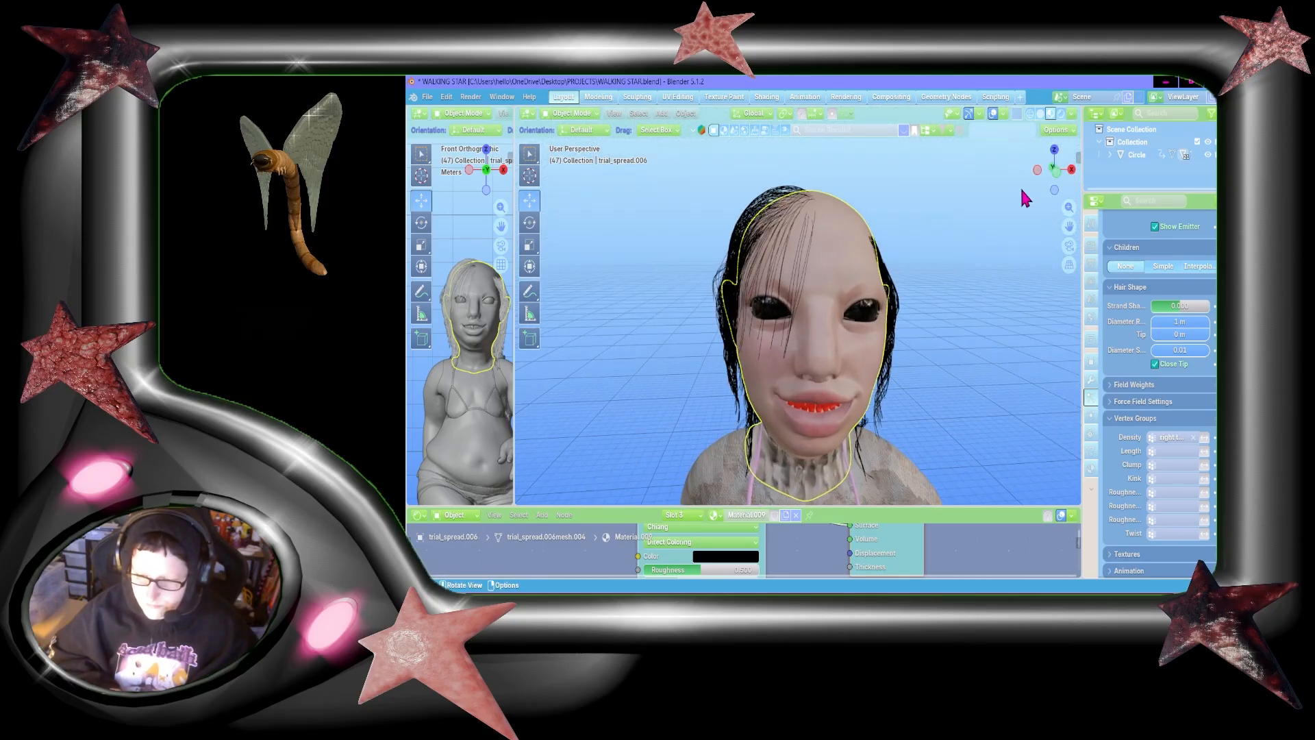
{"action": "mouse_move", "coordinate": [1040, 178]}
{"action": "left_mouse_down"}
{"action": "mouse_move", "coordinate": [1000, 174]}
{"action": "mouse_move", "coordinate": [1047, 175]}
{"action": "left_mouse_up"}
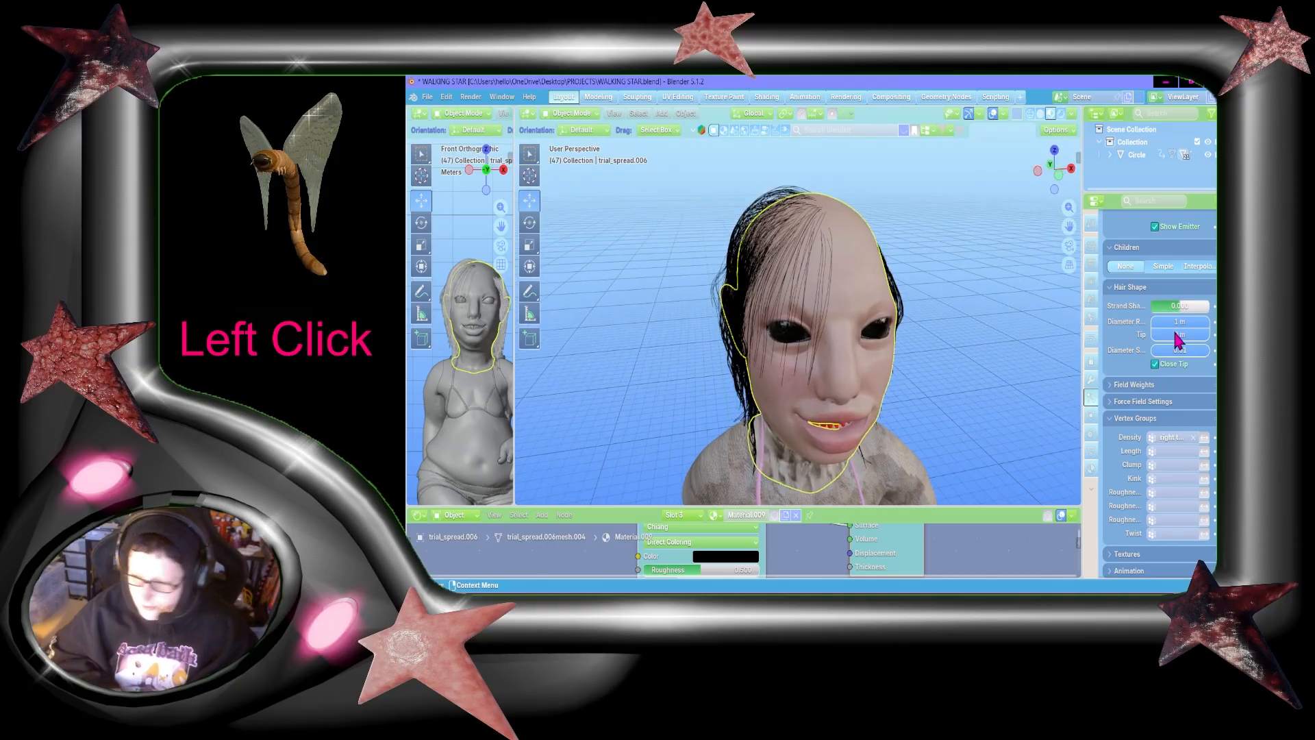
{"action": "scroll", "coordinate": [1200, 373], "scroll_direction": "up", "scroll_amount": 3}
{"action": "left_click", "coordinate": [1203, 348]}
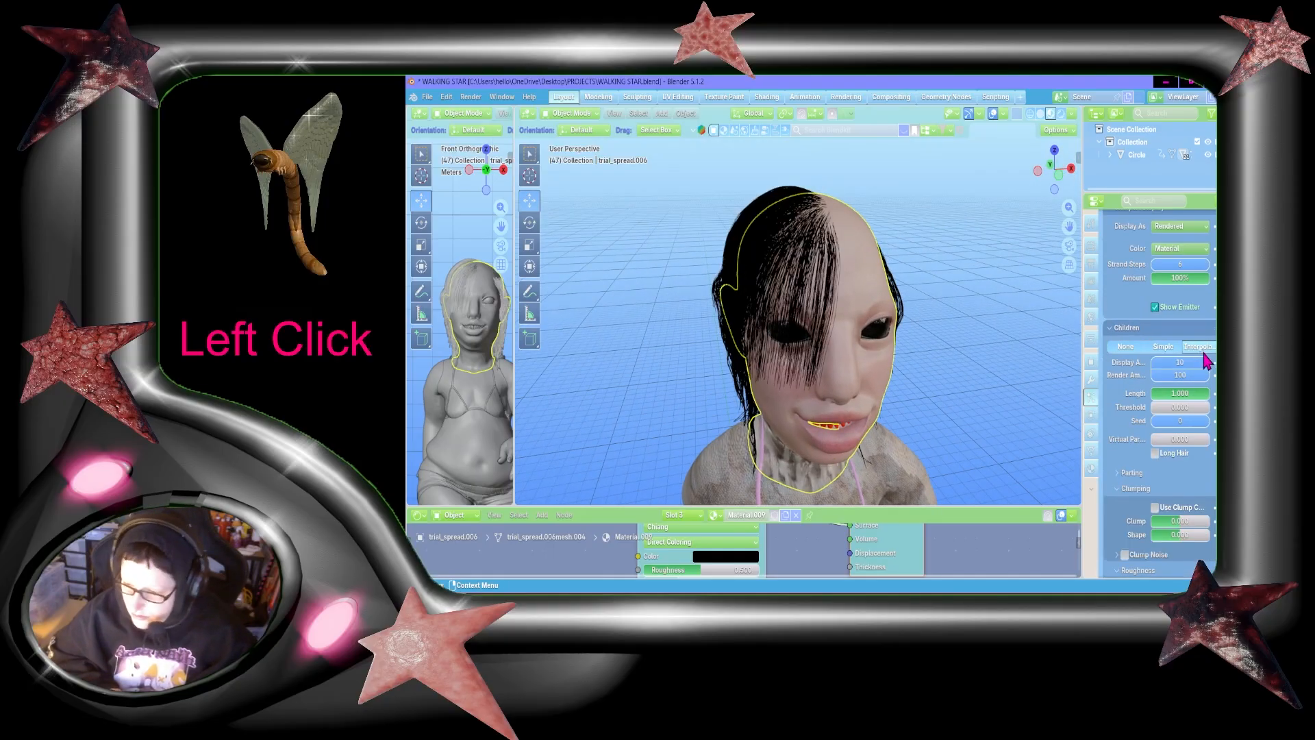
{"action": "type", "text": "5"}
{"action": "key", "text": "Return"}
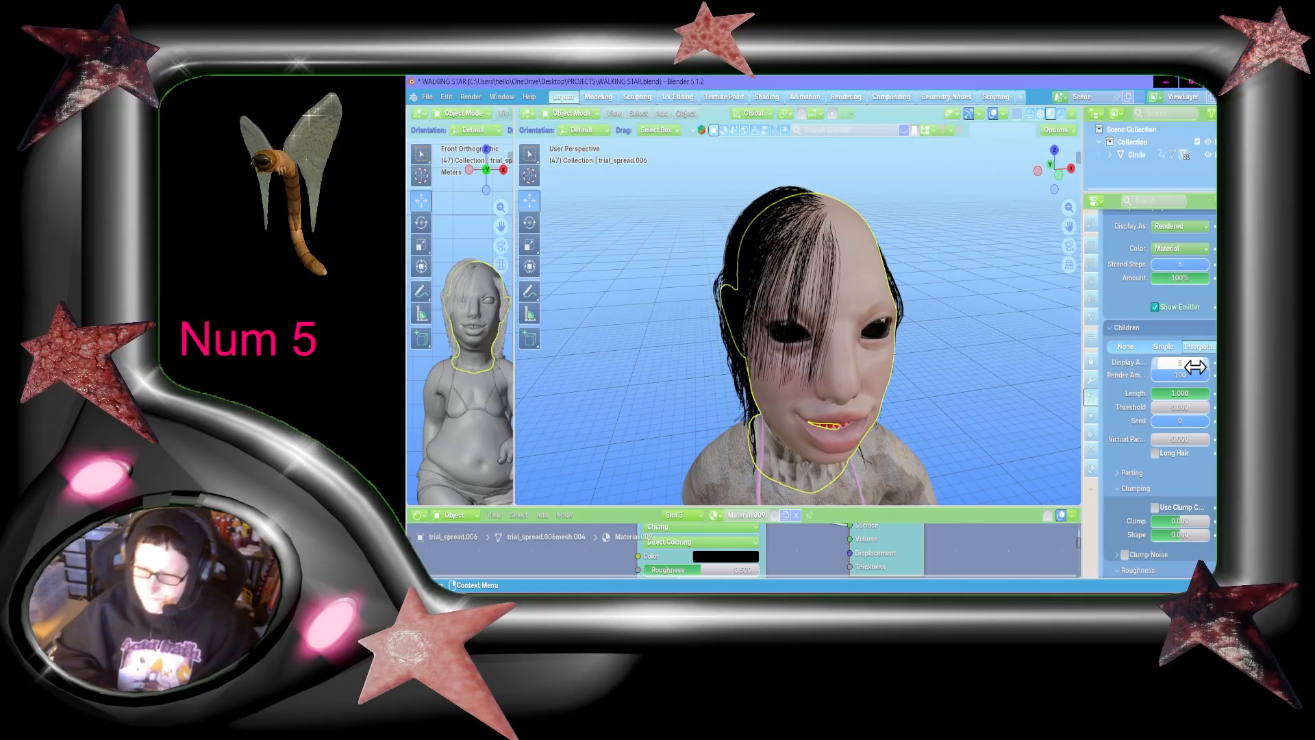
{"action": "left_click_drag", "start_coordinate": [1059, 159], "coordinate": [1058, 179]}
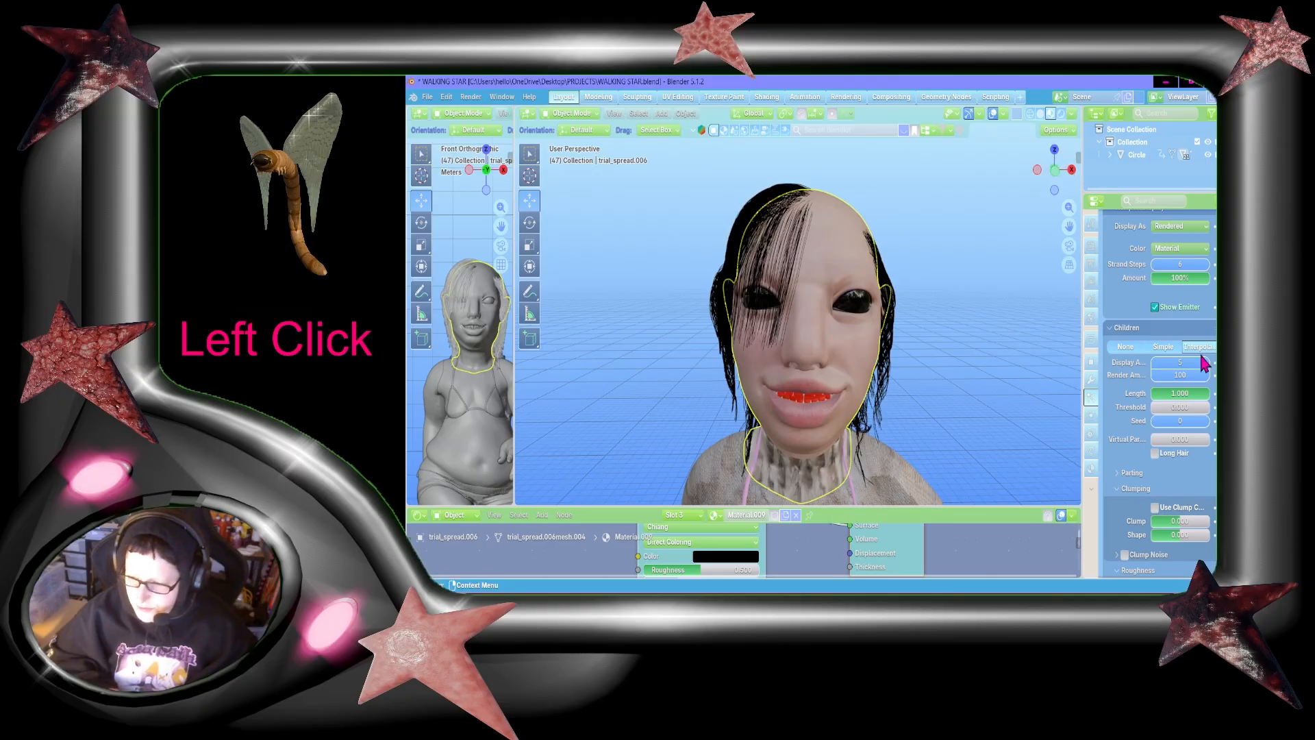
{"action": "key", "text": "shift+Return"}
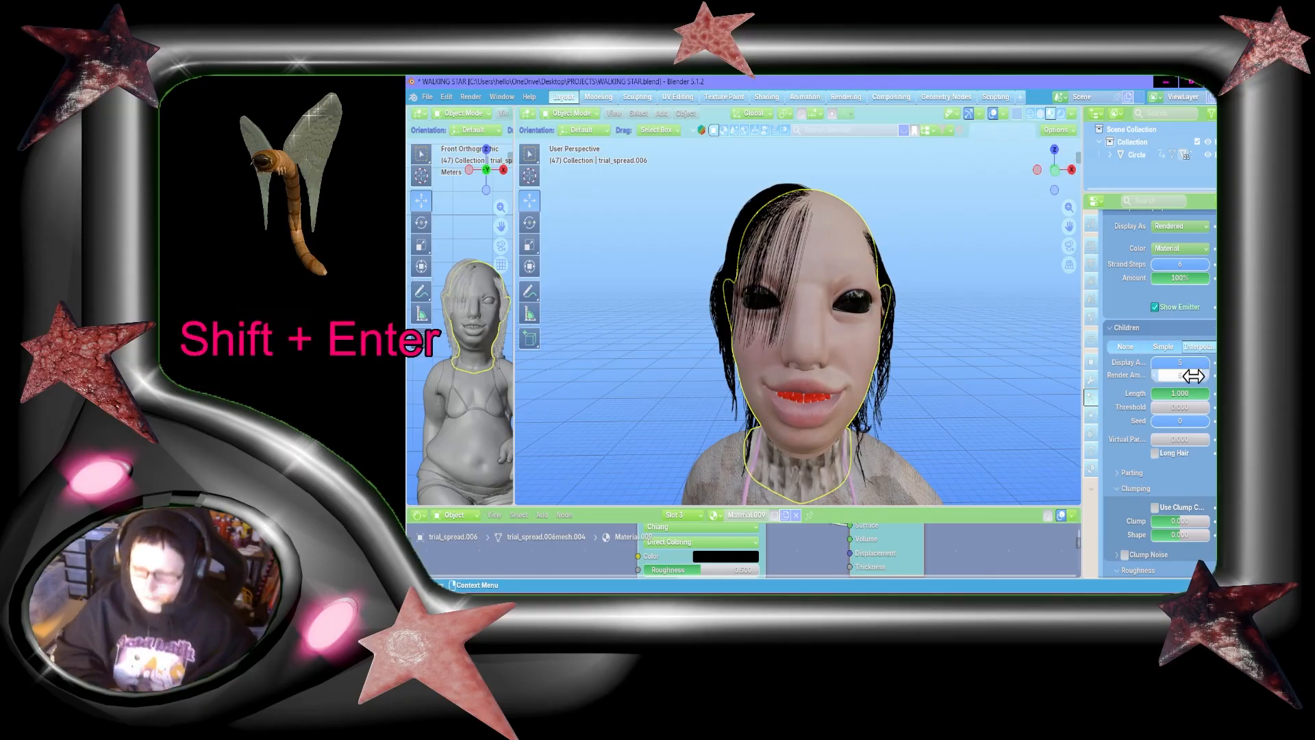
Step: Put the character back into Particle Edit mode in front view and set the Deflect Emitter distance to 0.3 m
{"action": "mouse_move", "coordinate": [1057, 164]}
{"action": "left_mouse_down"}
{"action": "mouse_move", "coordinate": [1150, 167]}
{"action": "mouse_move", "coordinate": [1065, 175]}
{"action": "mouse_move", "coordinate": [1045, 279]}
{"action": "mouse_move", "coordinate": [1032, 221]}
{"action": "mouse_move", "coordinate": [1085, 186]}
{"action": "mouse_move", "coordinate": [1046, 179]}
{"action": "left_mouse_up"}
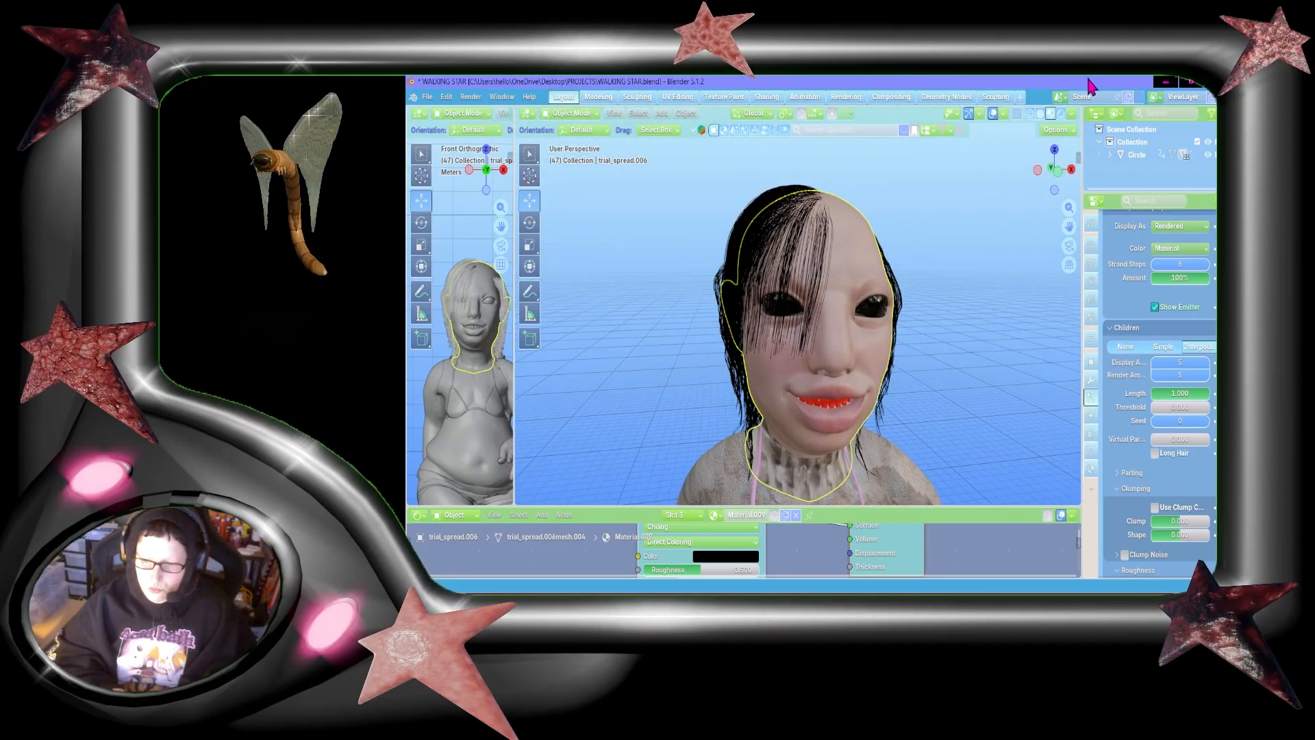
{"action": "left_click", "coordinate": [1061, 179]}
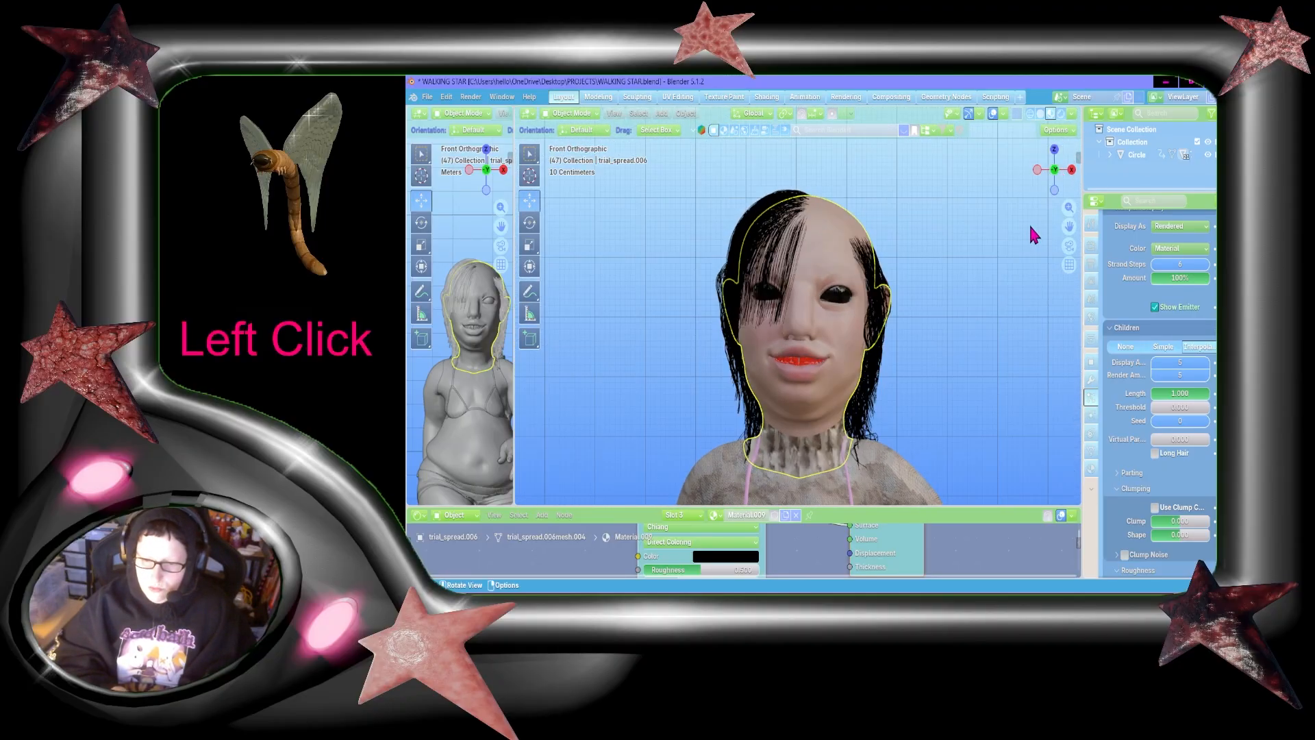
{"action": "left_click", "coordinate": [789, 266]}
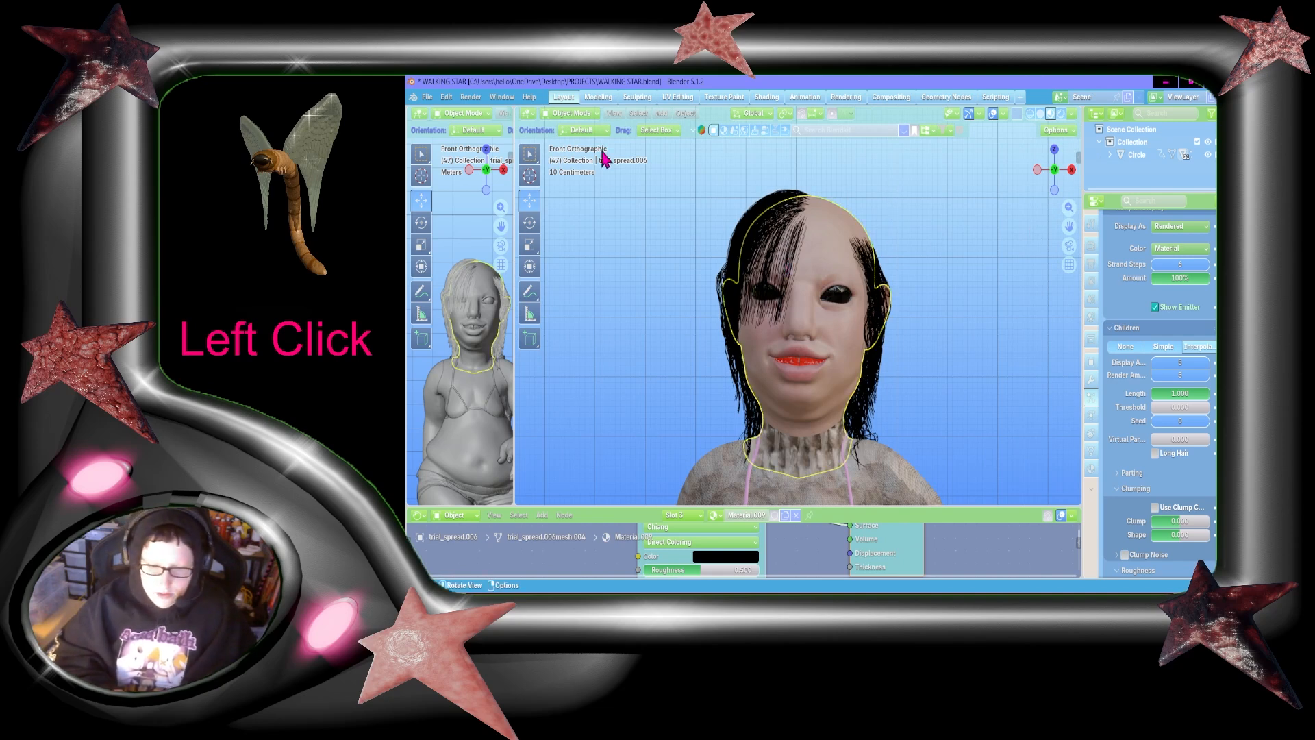
{"action": "left_click", "coordinate": [573, 111]}
{"action": "left_click", "coordinate": [587, 211]}
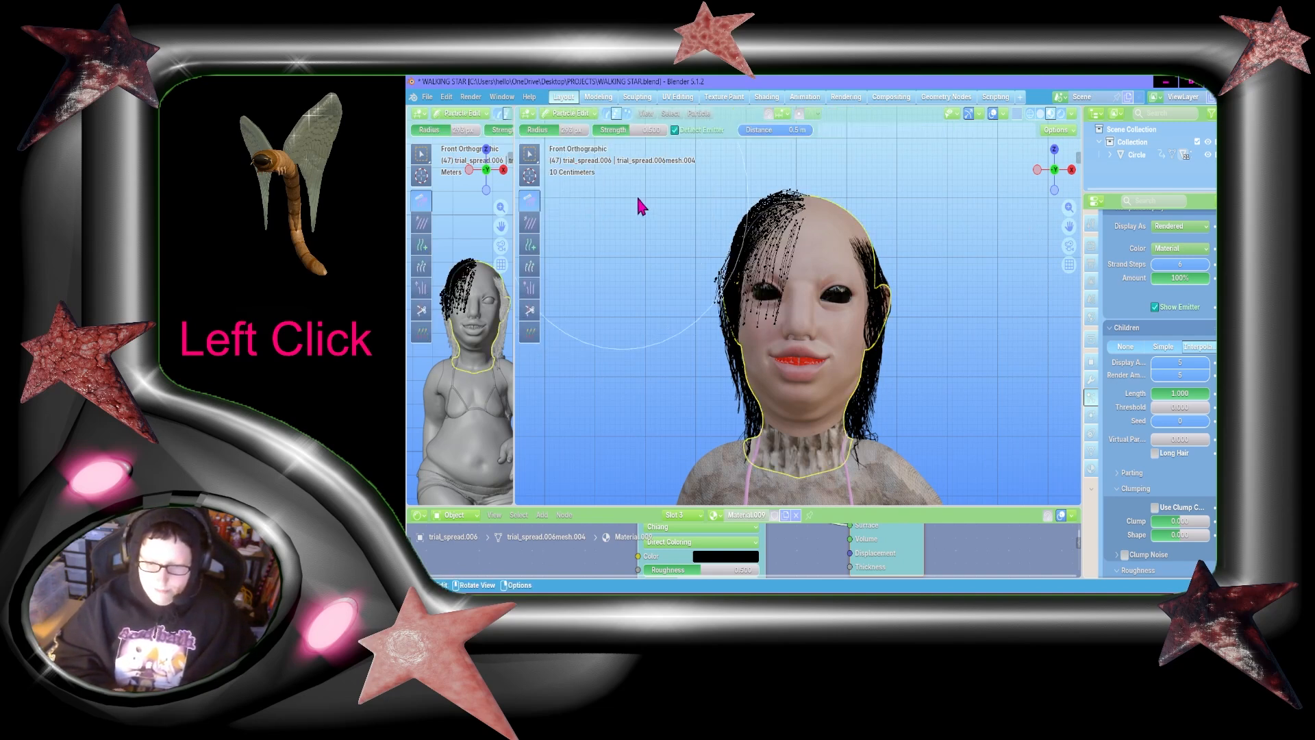
{"action": "type", "text": ".3"}
{"action": "key", "text": "Return"}
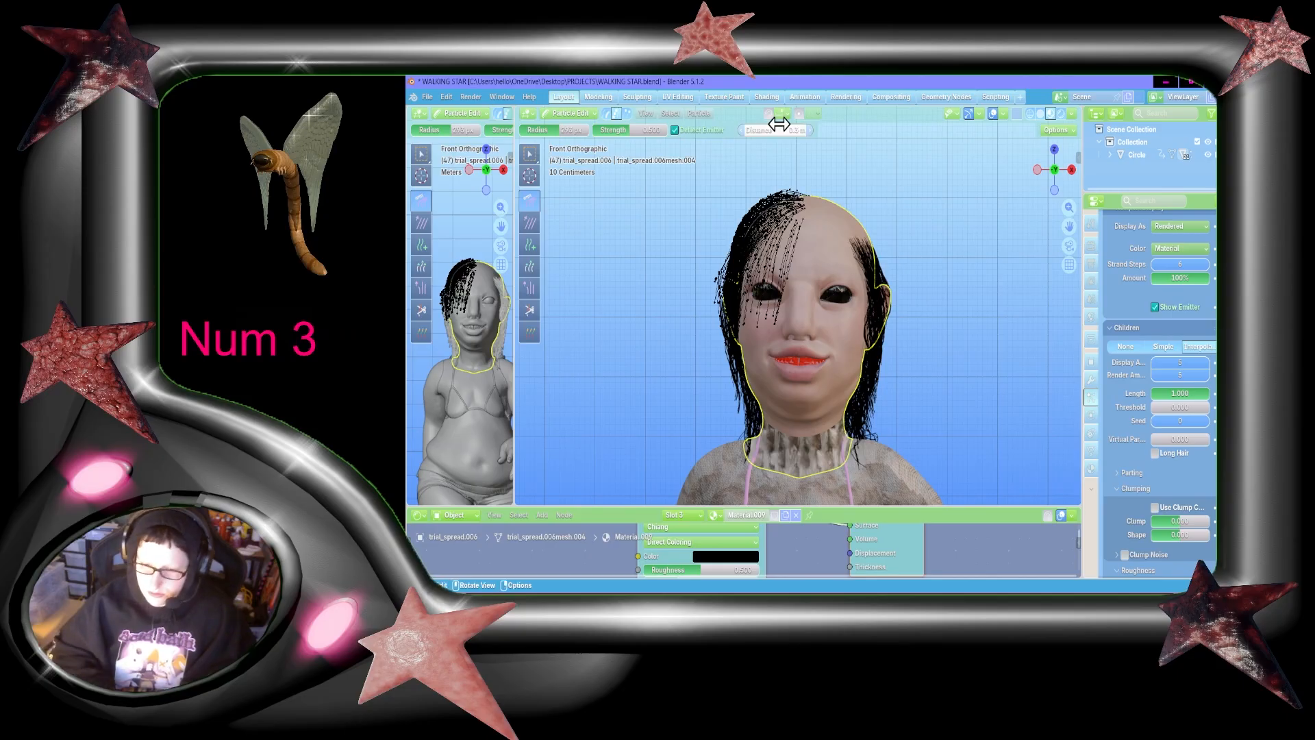
Step: Comb the hair closer to the head from the front view and down the back from the left side view
{"action": "mouse_move", "coordinate": [791, 192]}
{"action": "left_mouse_down"}
{"action": "mouse_move", "coordinate": [698, 302]}
{"action": "mouse_move", "coordinate": [672, 410]}
{"action": "mouse_move", "coordinate": [680, 488]}
{"action": "left_mouse_up"}
{"action": "mouse_move", "coordinate": [702, 221]}
{"action": "left_mouse_down"}
{"action": "mouse_move", "coordinate": [774, 287]}
{"action": "mouse_move", "coordinate": [874, 340]}
{"action": "left_mouse_up"}
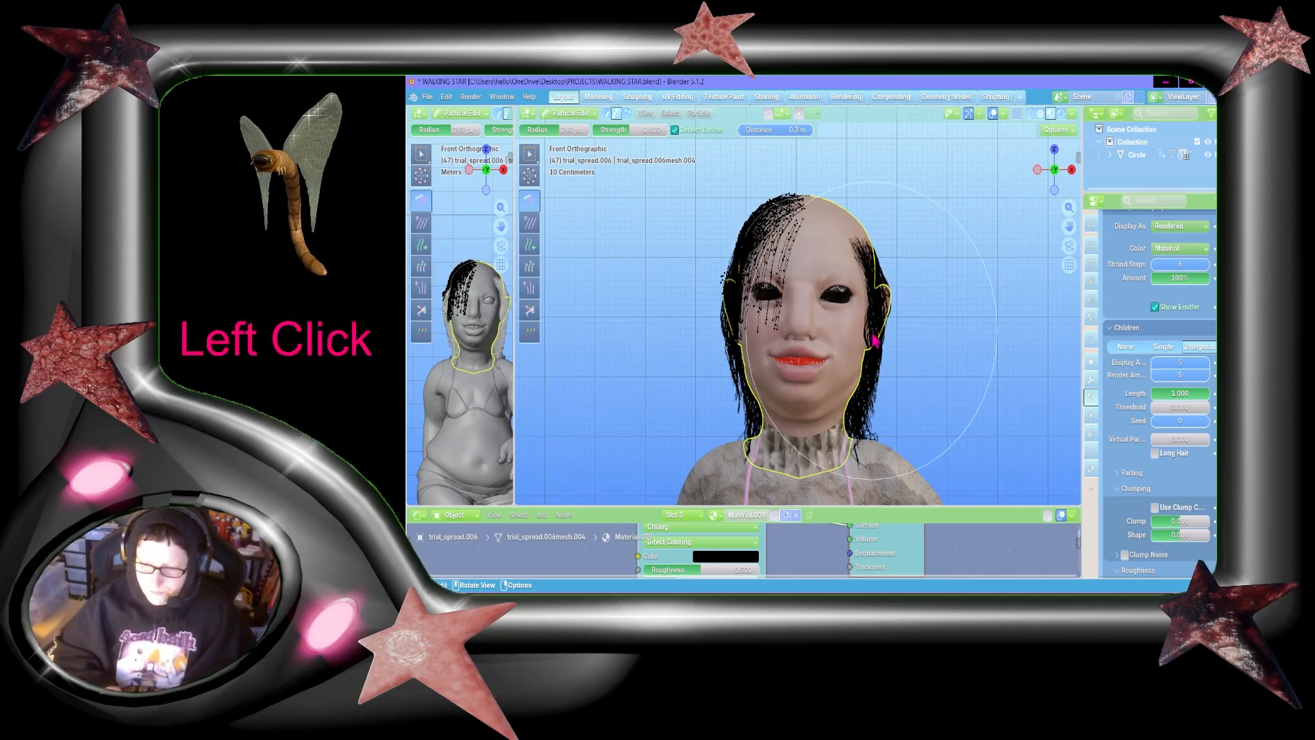
{"action": "left_click", "coordinate": [1036, 170]}
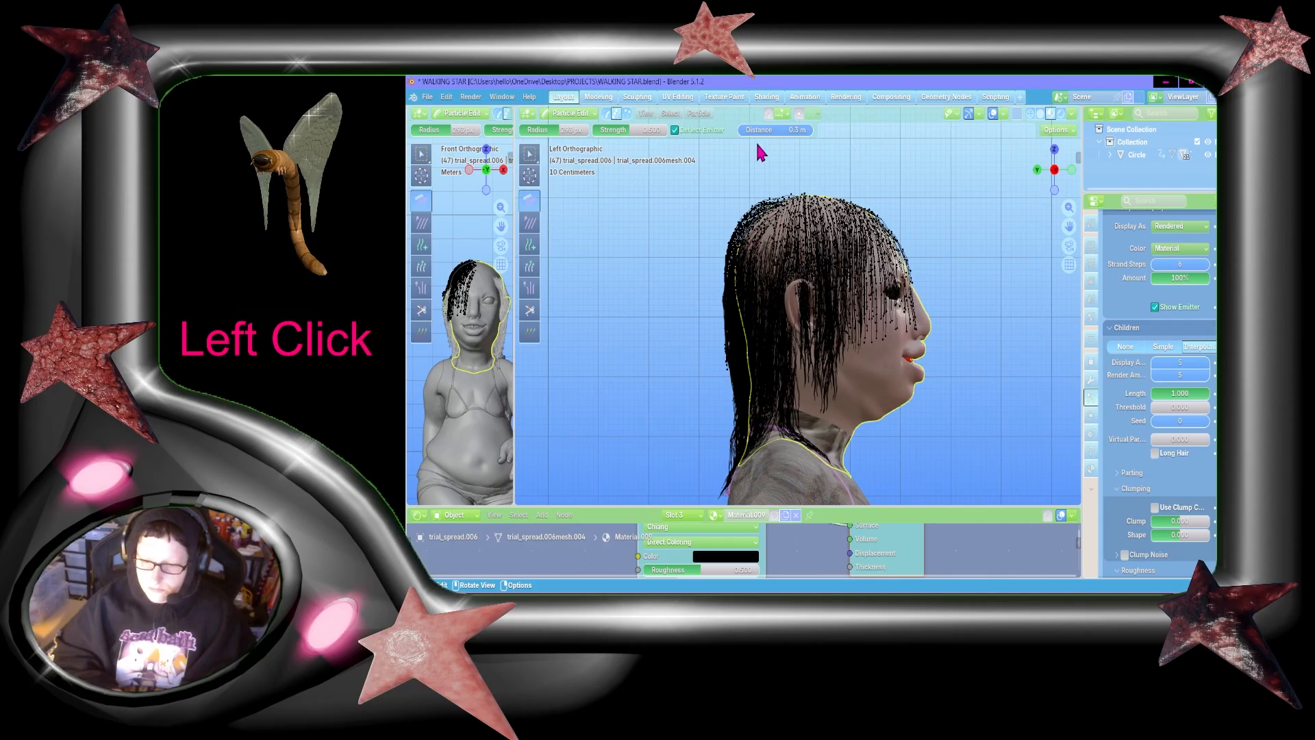
{"action": "left_click_drag", "start_coordinate": [757, 142], "coordinate": [727, 397]}
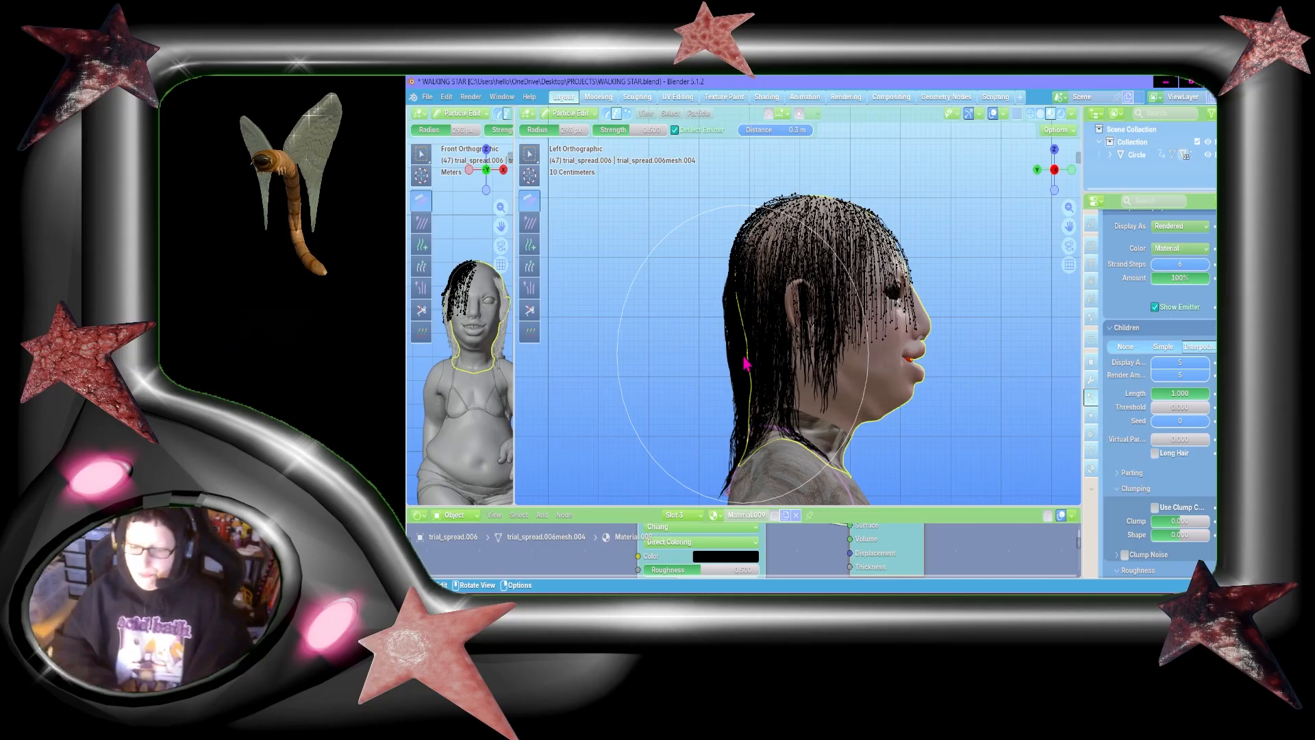
Step: Try sweeping the front strands off the face toward the side of the head, check them in Object Mode, and undo the combing
{"action": "left_click", "coordinate": [1070, 171]}
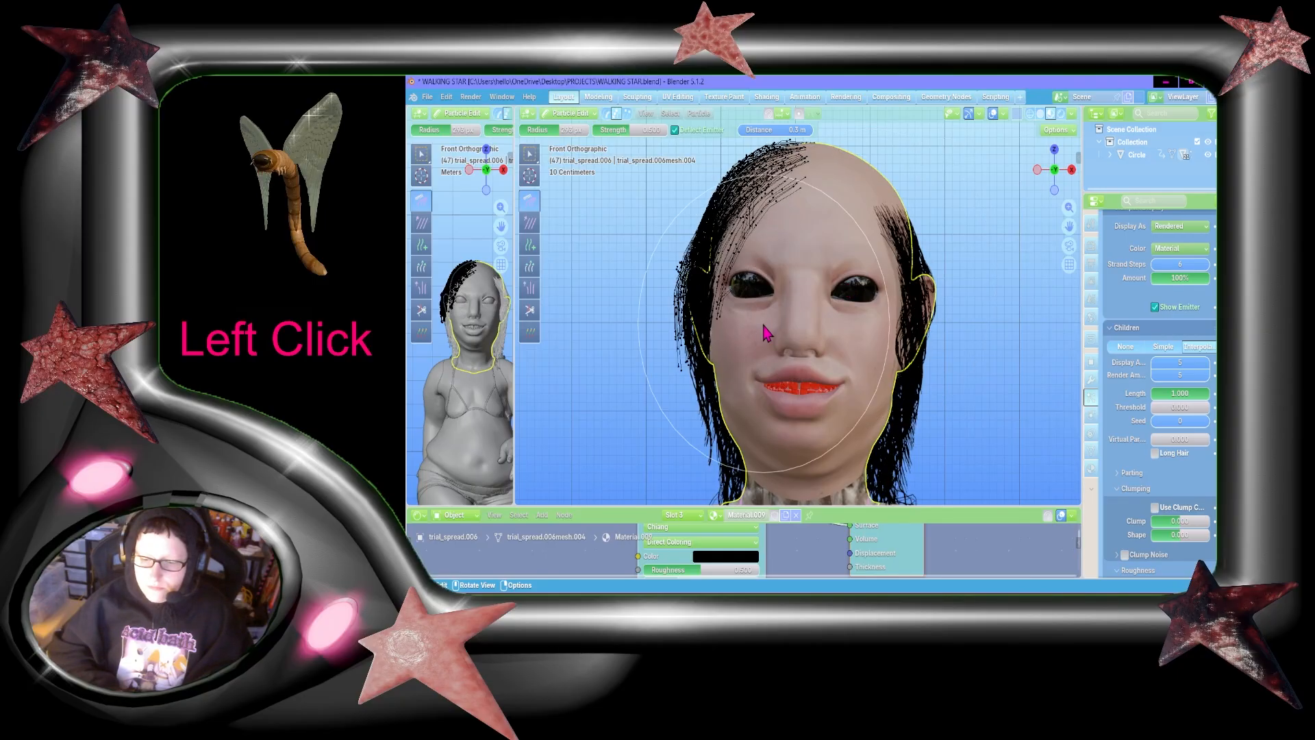
{"action": "mouse_move", "coordinate": [902, 329]}
{"action": "left_mouse_down"}
{"action": "mouse_move", "coordinate": [812, 308]}
{"action": "mouse_move", "coordinate": [787, 268]}
{"action": "left_mouse_up"}
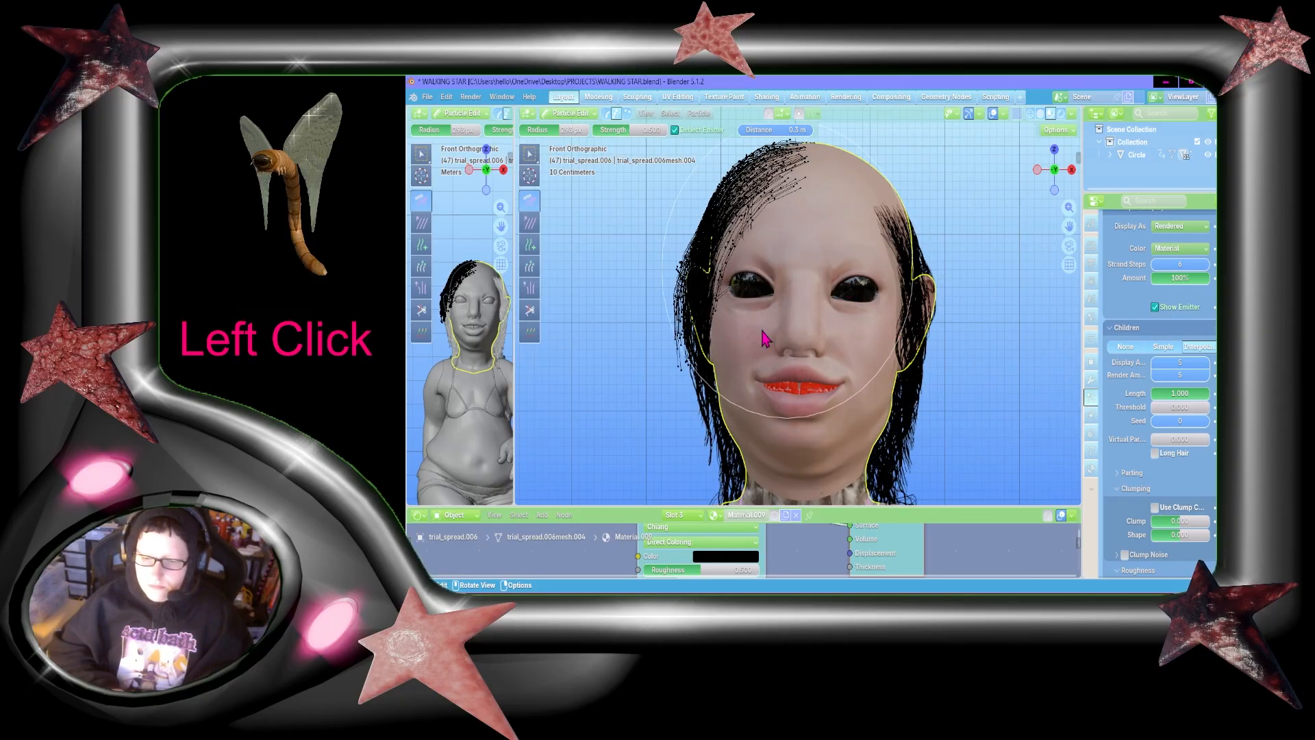
{"action": "left_click_drag", "start_coordinate": [765, 335], "coordinate": [540, 405]}
{"action": "left_click_drag", "start_coordinate": [563, 238], "coordinate": [628, 515]}
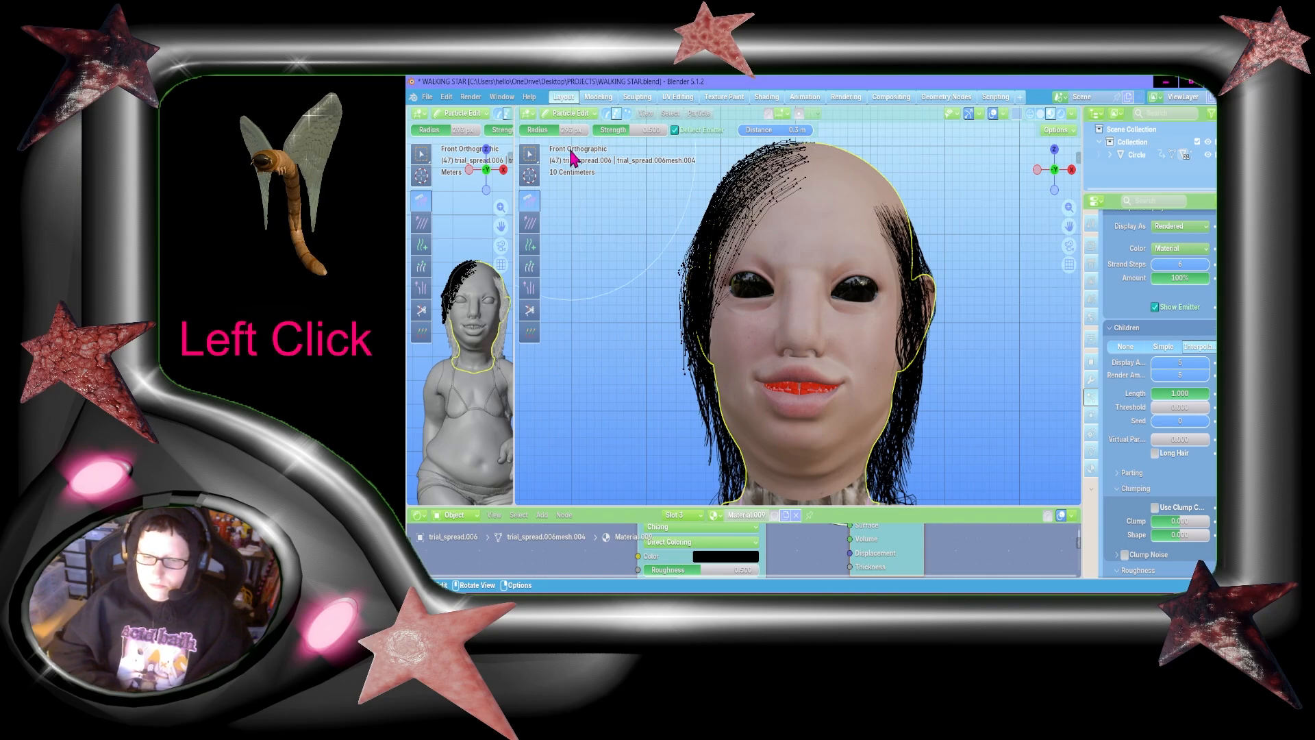
{"action": "left_click", "coordinate": [570, 113]}
{"action": "left_click", "coordinate": [572, 119]}
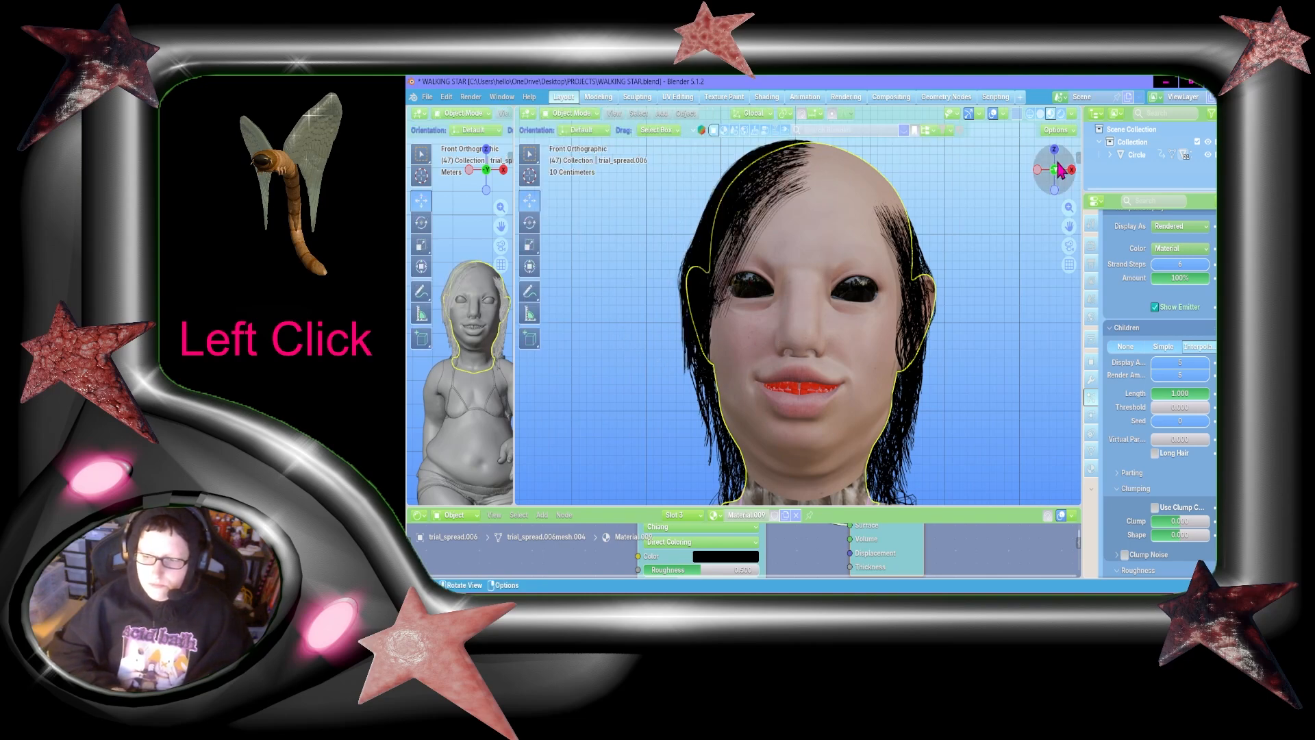
{"action": "left_click_drag", "start_coordinate": [1058, 170], "coordinate": [1034, 185]}
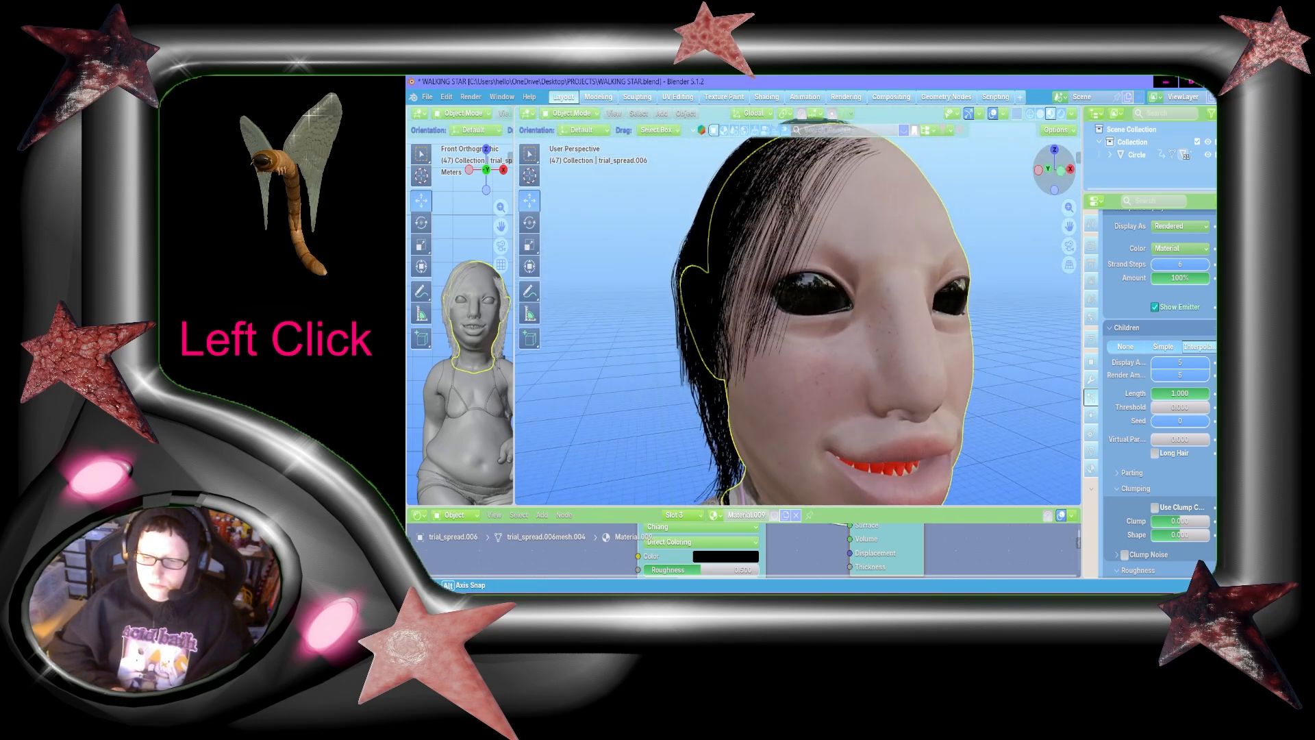
{"action": "key", "text": "ctrl+z"}
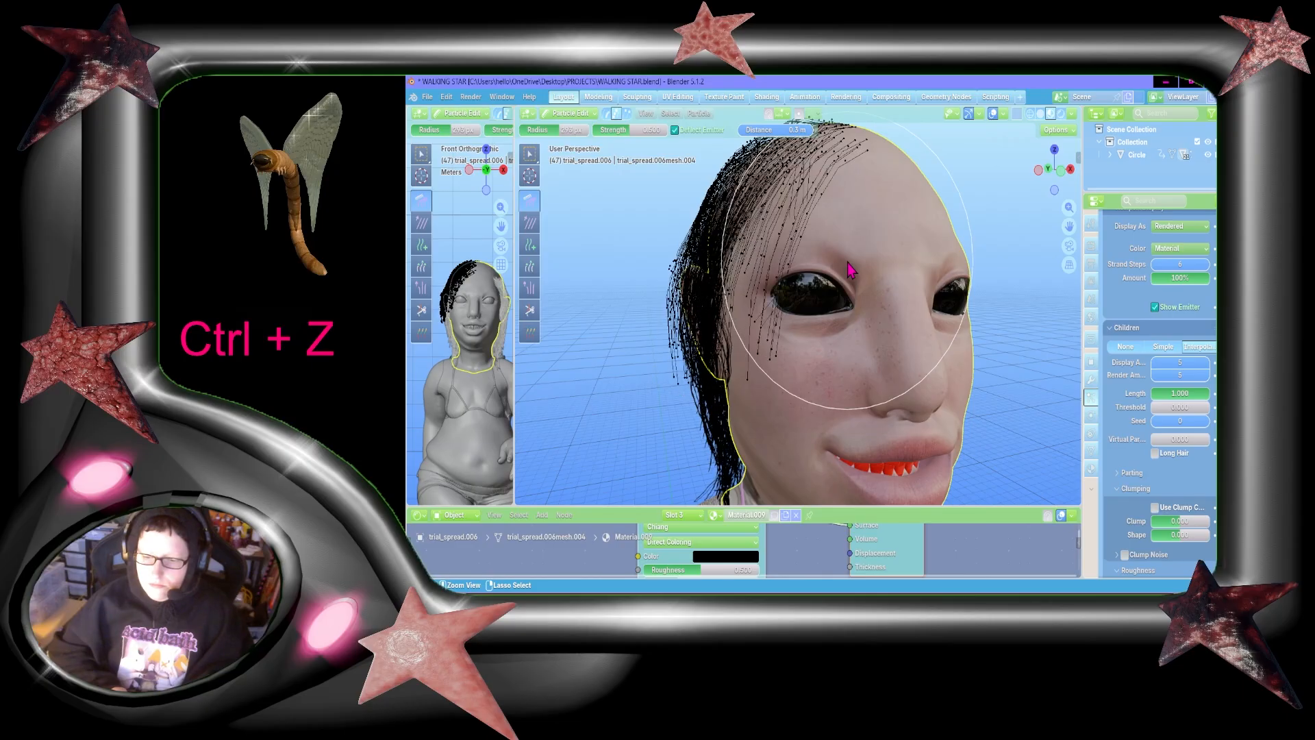
{"action": "left_click", "coordinate": [547, 117]}
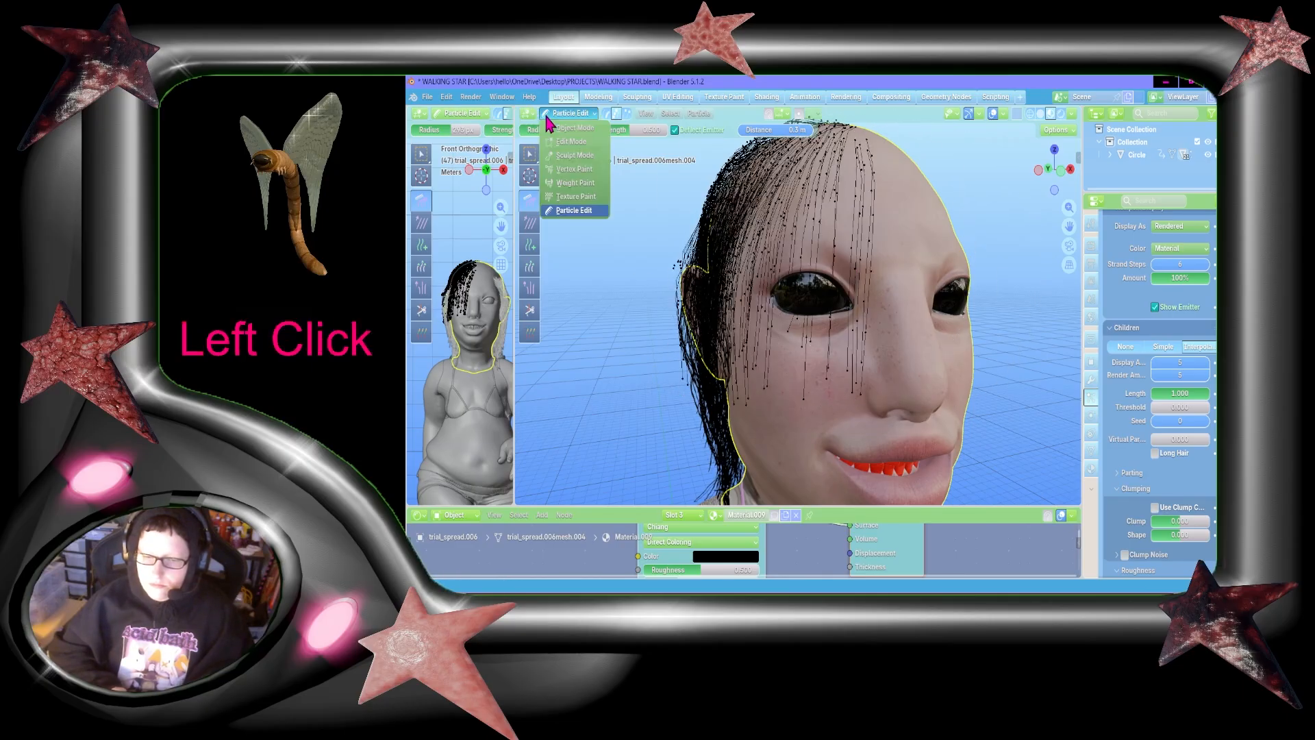
Step: Comb the front strands straight down over the forehead and eye from the front view
{"action": "left_click", "coordinate": [1064, 169]}
{"action": "scroll", "coordinate": [873, 229], "scroll_direction": "down", "scroll_amount": 5}
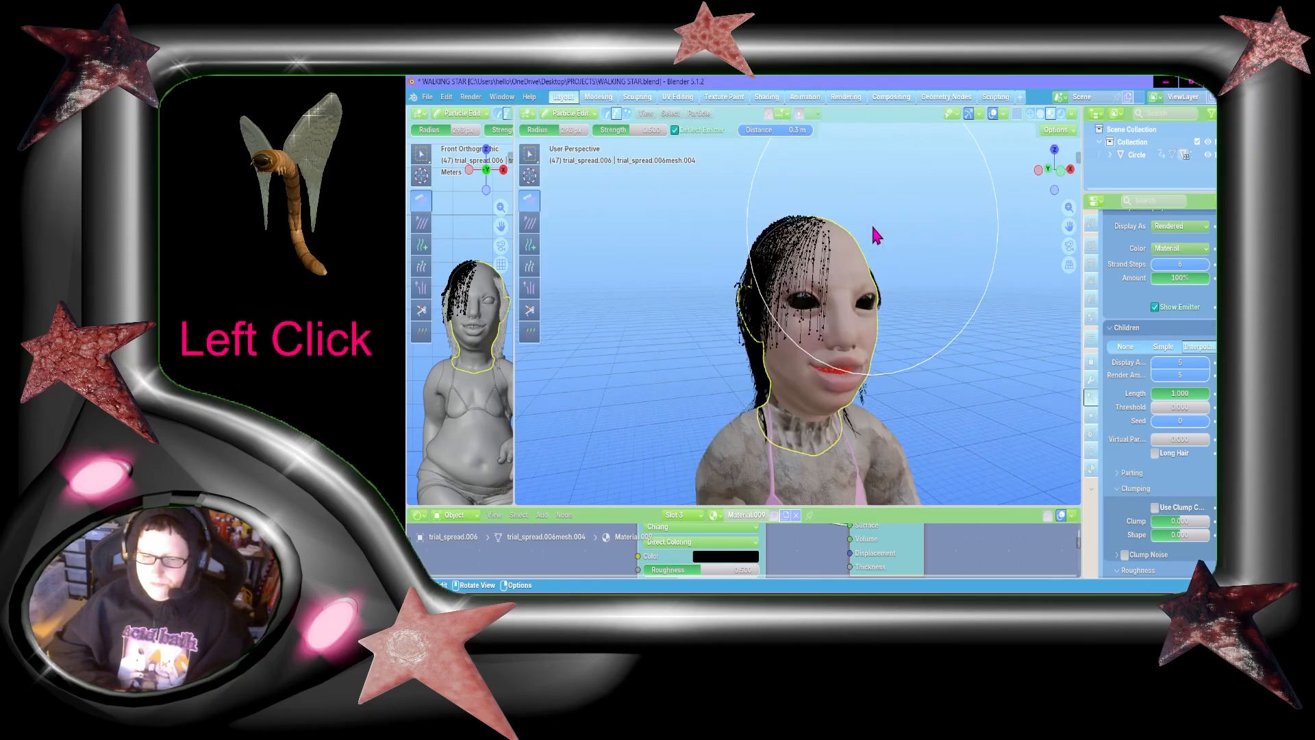
{"action": "left_click", "coordinate": [1060, 173]}
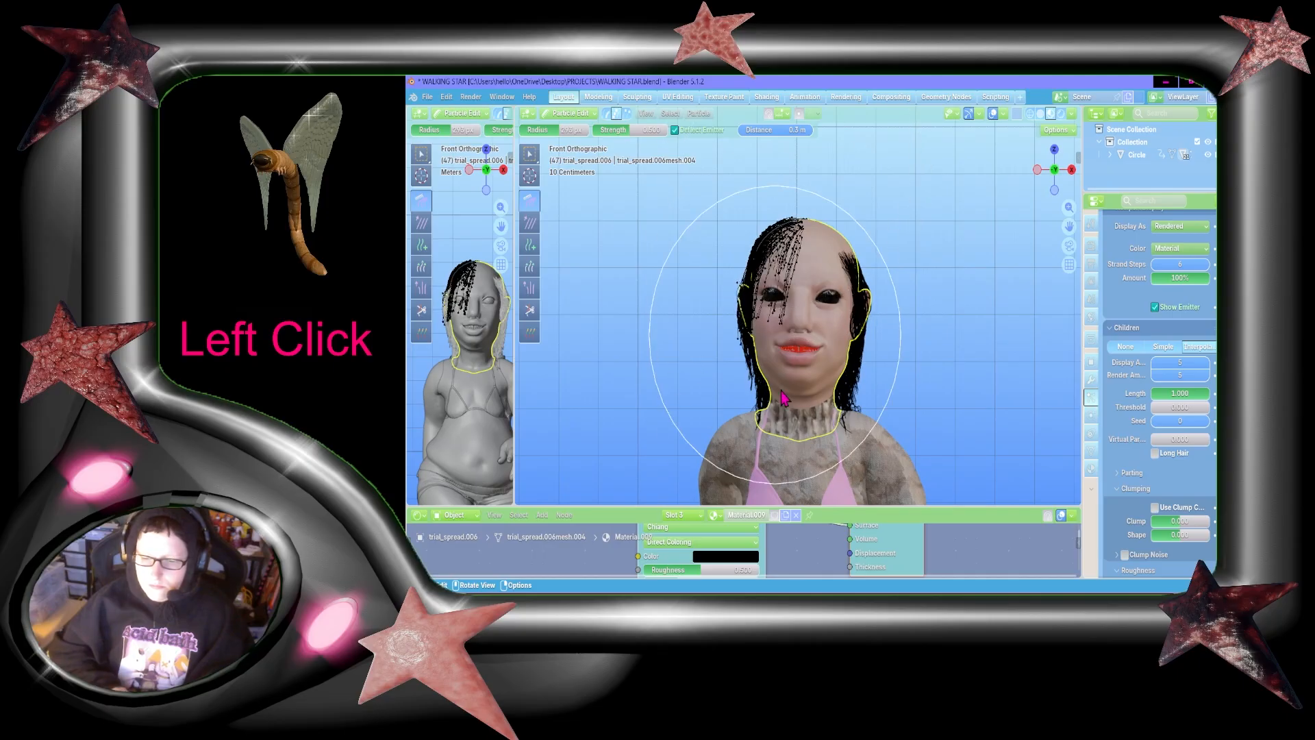
{"action": "left_click_drag", "start_coordinate": [752, 368], "coordinate": [760, 413]}
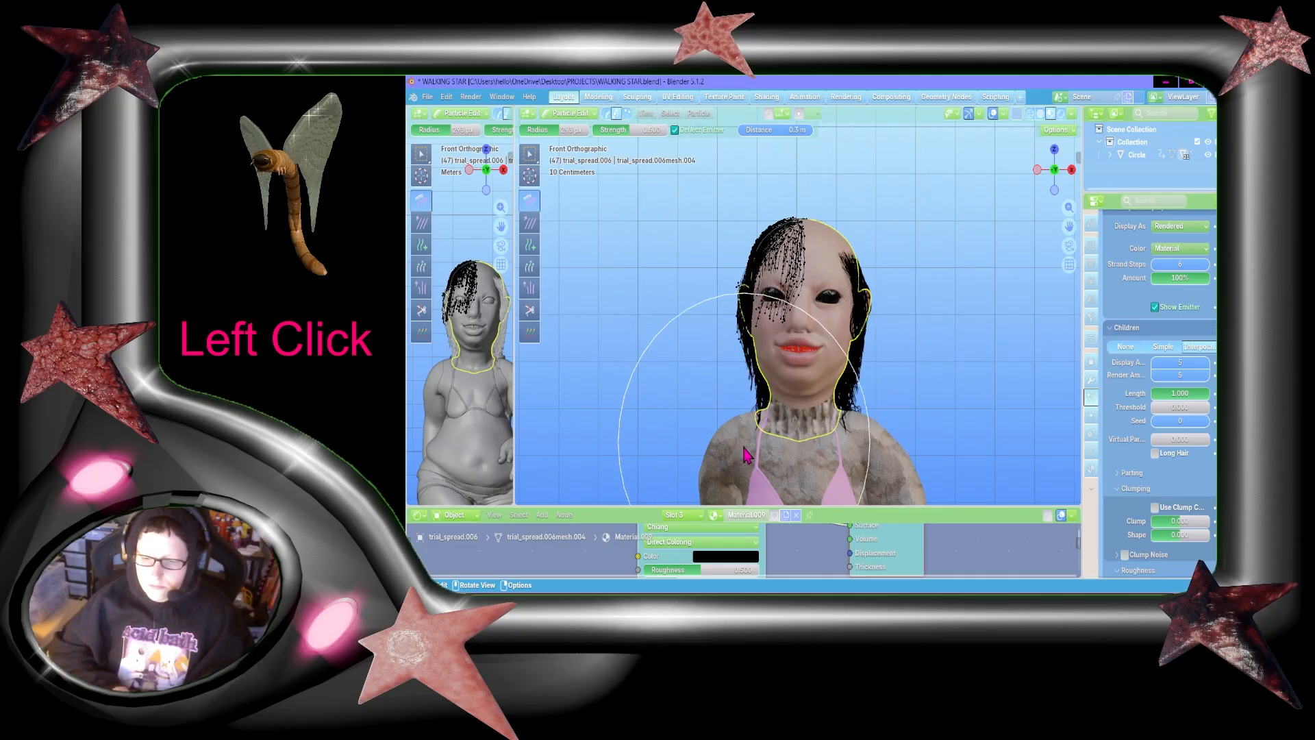
{"action": "left_click_drag", "start_coordinate": [880, 257], "coordinate": [789, 505]}
{"action": "left_click_drag", "start_coordinate": [799, 211], "coordinate": [808, 554]}
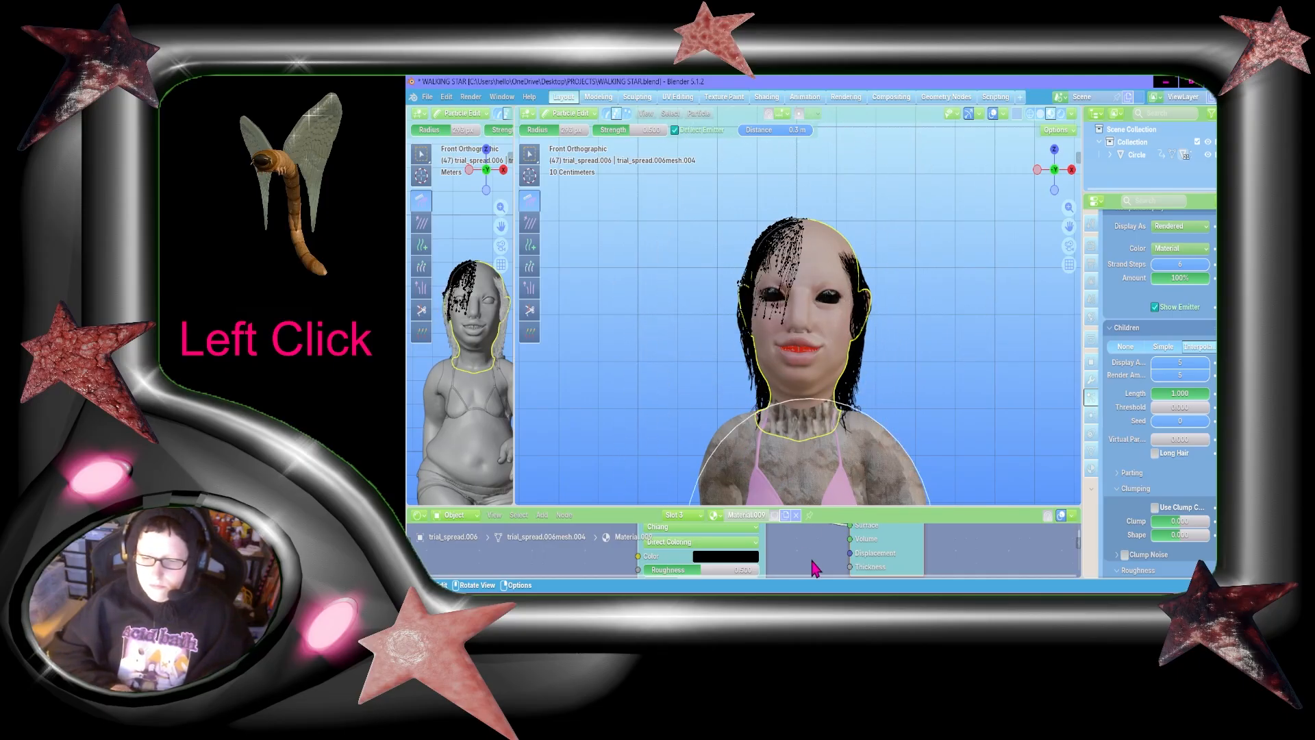
Step: Select the strands hanging in front of the face from a close left side view
{"action": "left_click", "coordinate": [1038, 170]}
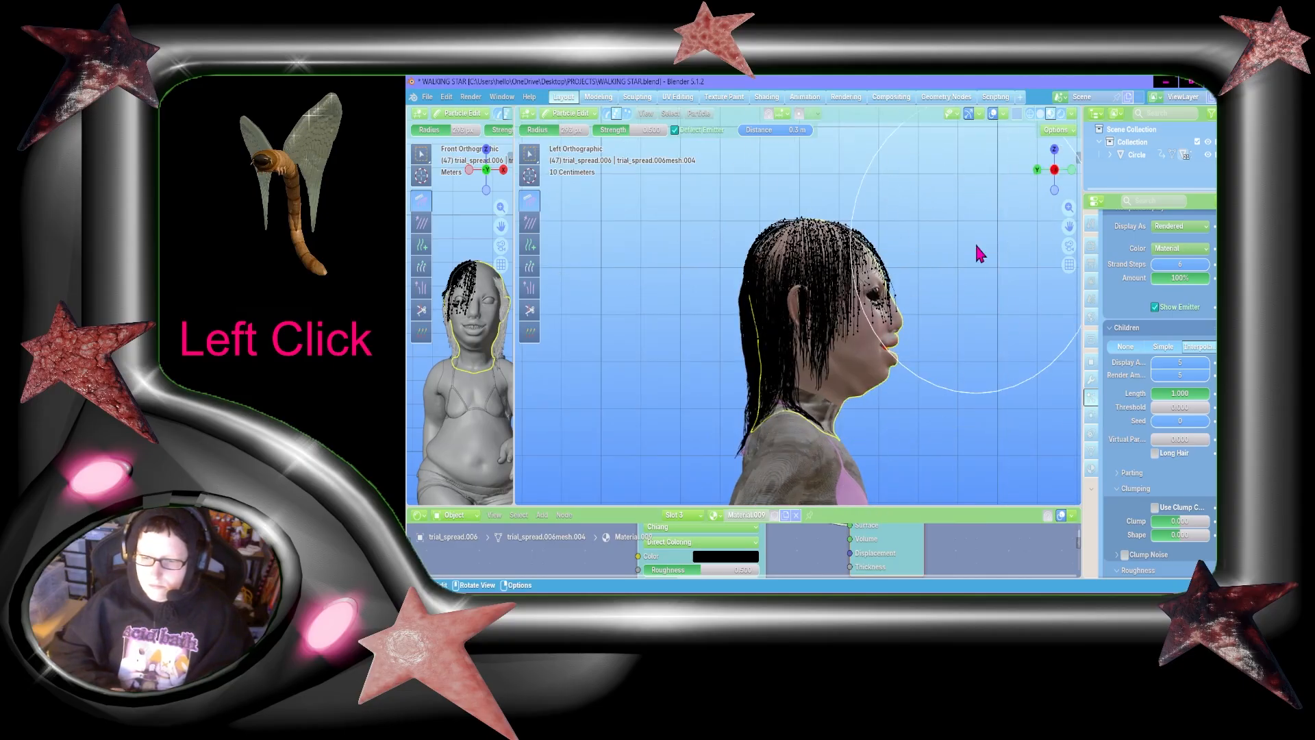
{"action": "scroll", "coordinate": [977, 253], "scroll_direction": "up", "scroll_amount": 4}
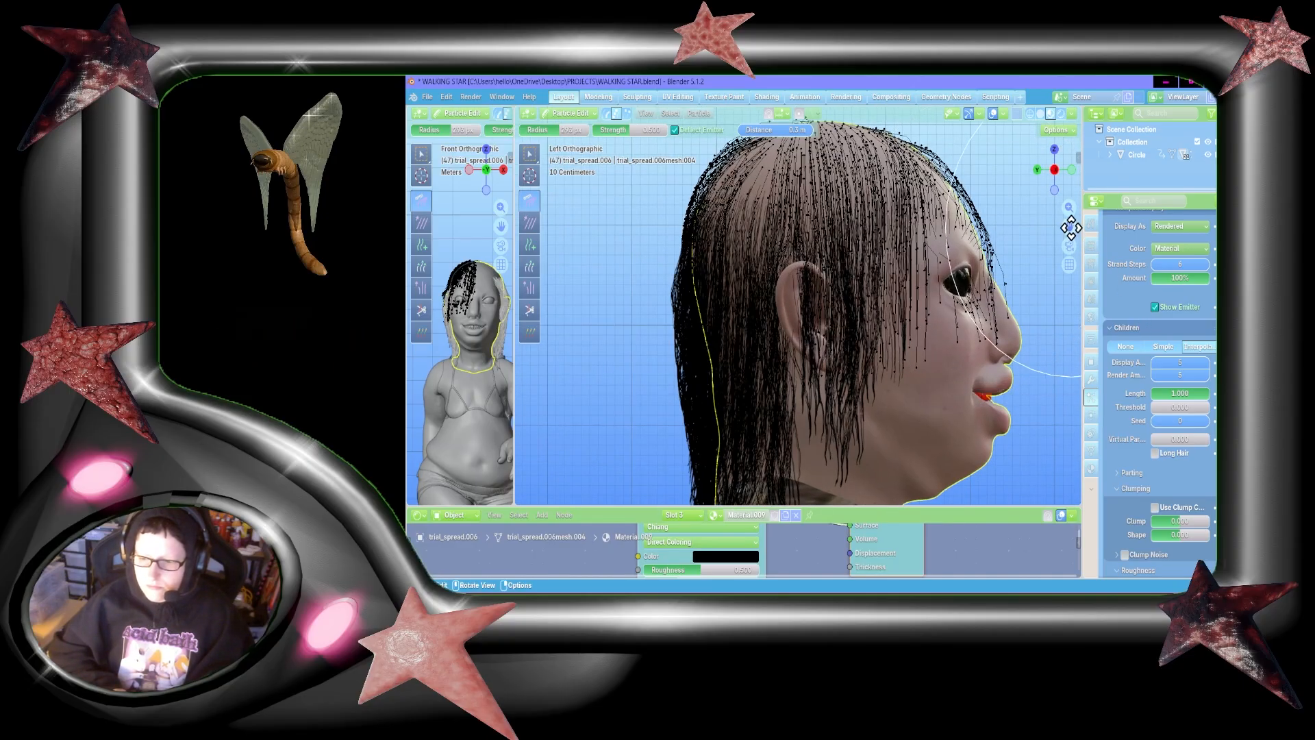
{"action": "left_click_drag", "start_coordinate": [1069, 226], "coordinate": [973, 325]}
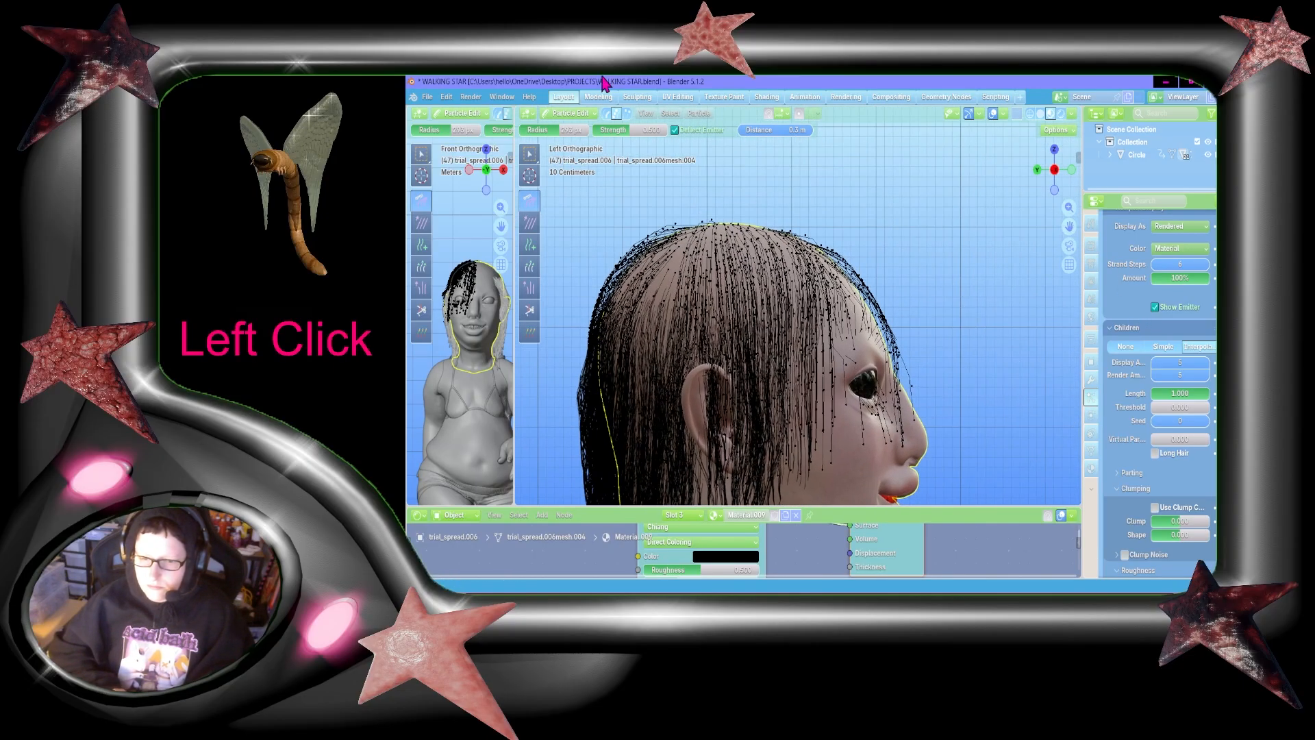
{"action": "left_click", "coordinate": [530, 155]}
{"action": "left_click_drag", "start_coordinate": [944, 425], "coordinate": [946, 428]}
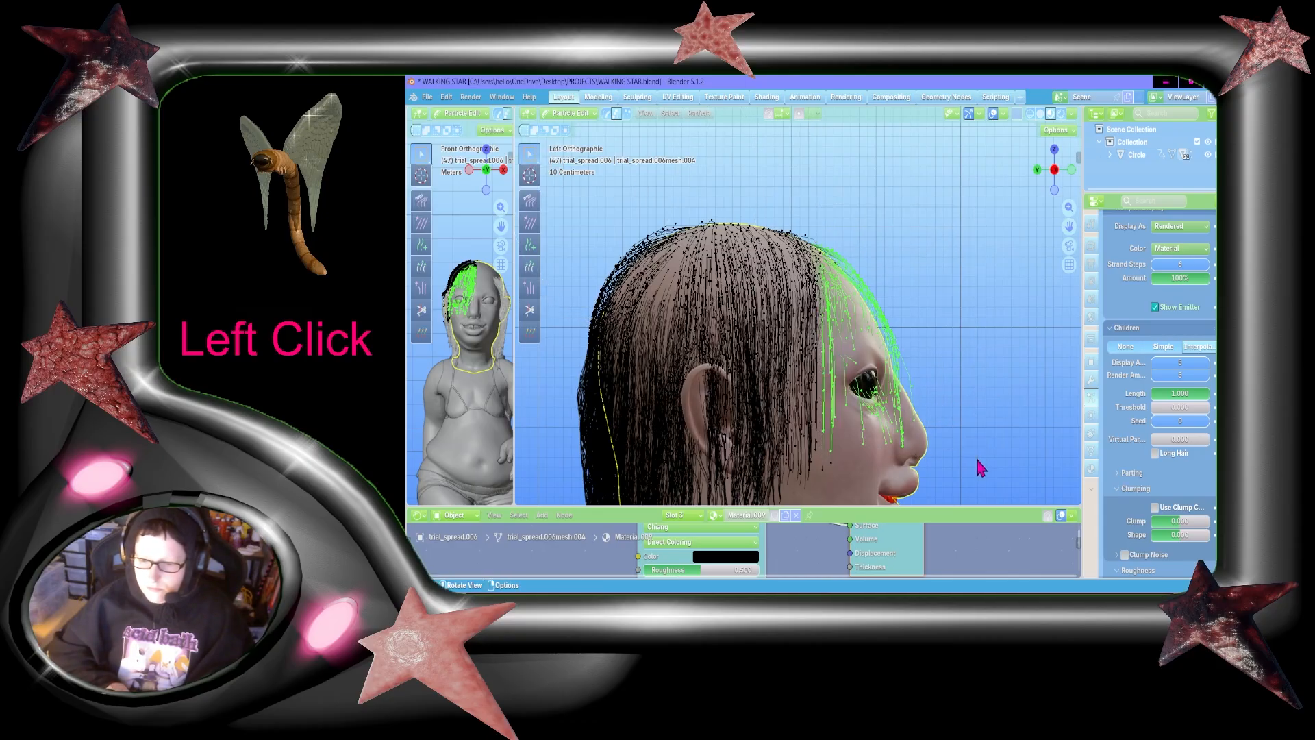
Step: Comb the selected front strands outward from the forehead and back down over the face from the left side view
{"action": "left_click", "coordinate": [529, 200]}
{"action": "left_click_drag", "start_coordinate": [766, 274], "coordinate": [1019, 315]}
{"action": "left_click_drag", "start_coordinate": [835, 302], "coordinate": [1130, 331]}
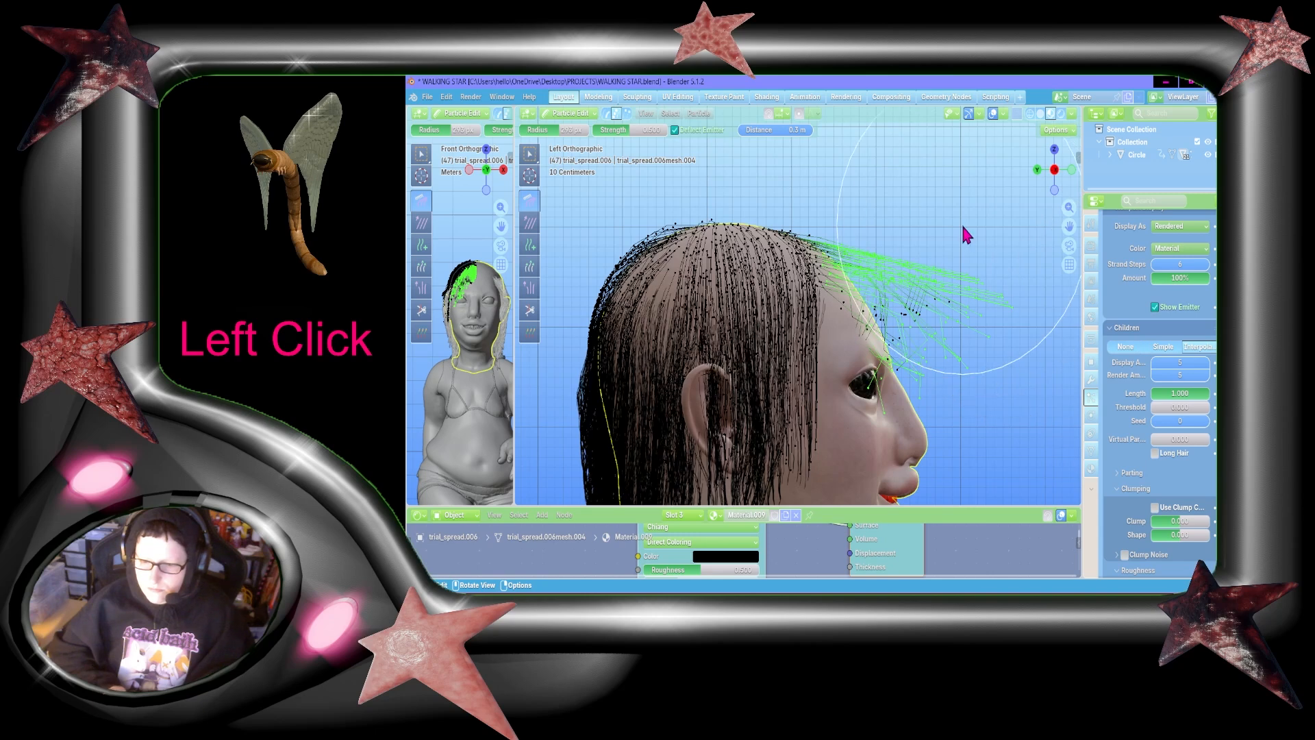
{"action": "left_click_drag", "start_coordinate": [961, 223], "coordinate": [925, 478]}
{"action": "left_click_drag", "start_coordinate": [866, 283], "coordinate": [884, 404]}
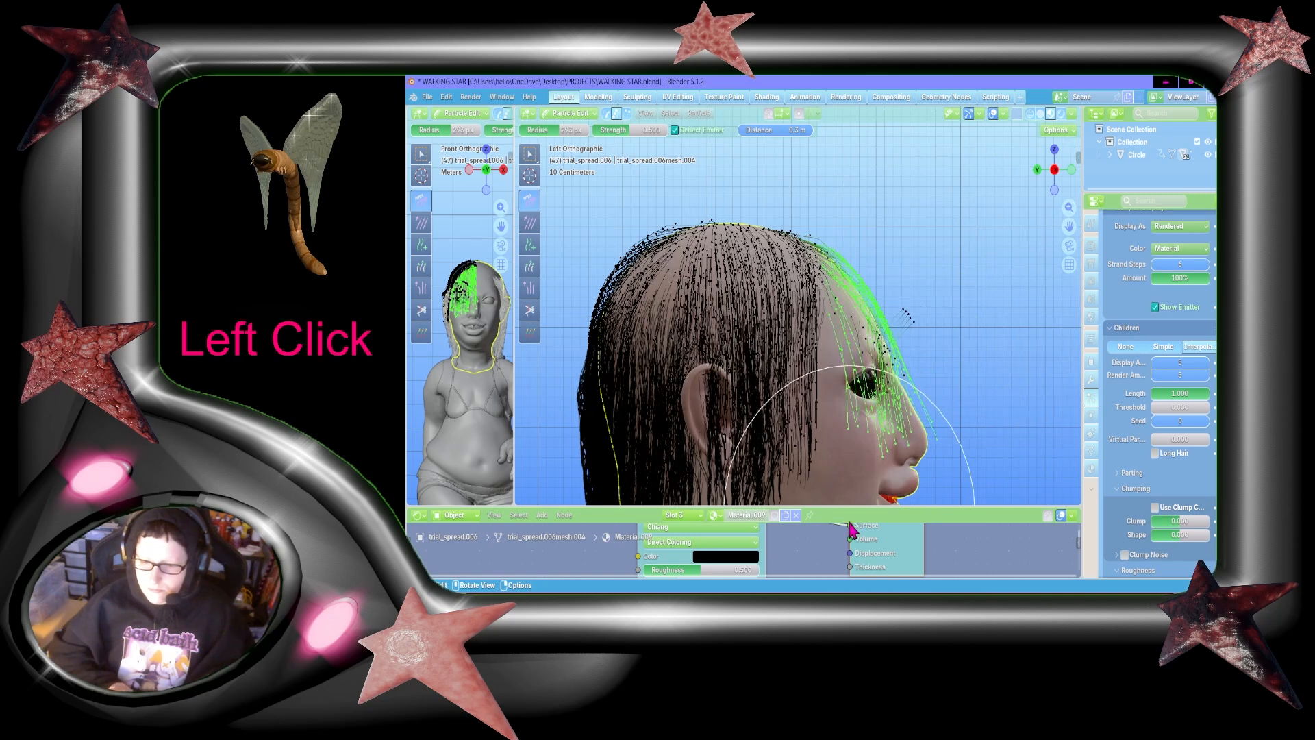
Step: Add the stray strands in front of the face to the selection and comb them down against the face
{"action": "left_click", "coordinate": [531, 154]}
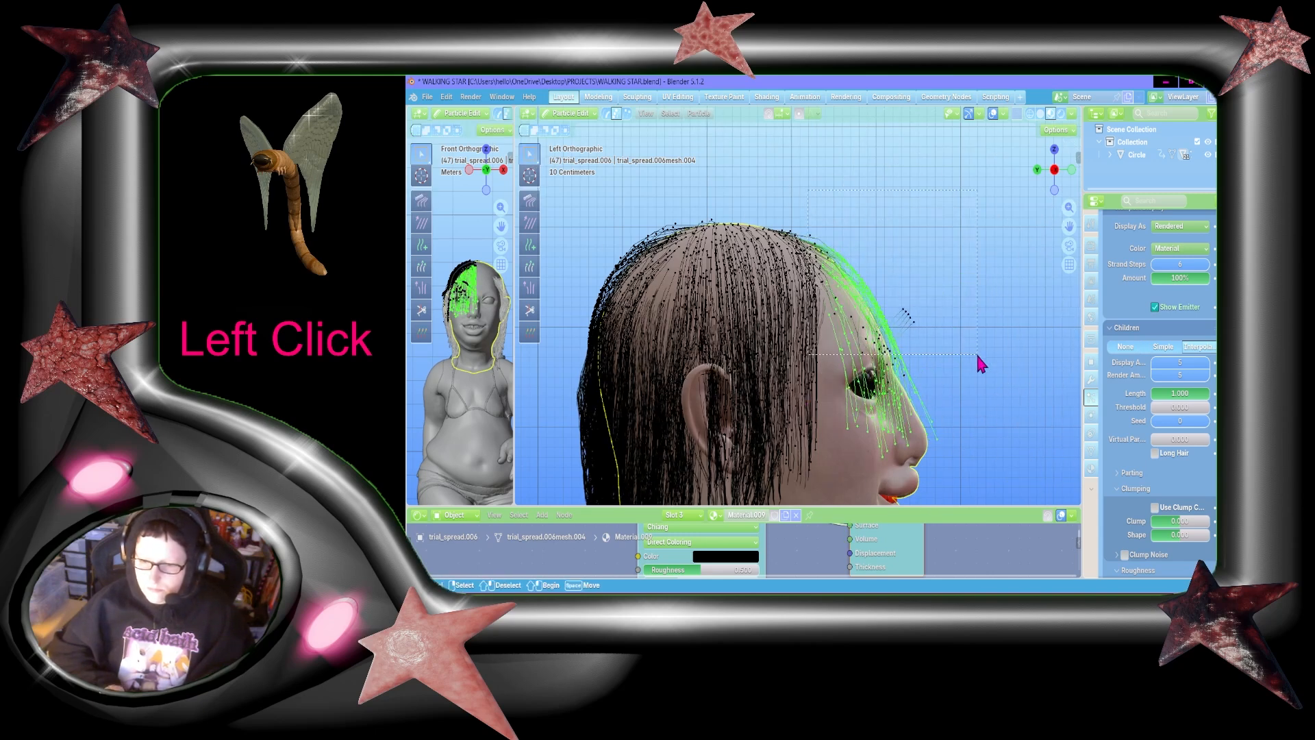
{"action": "left_click_drag", "start_coordinate": [1036, 491], "coordinate": [908, 312]}
{"action": "key", "text": "ctrl+z"}
{"action": "left_click_drag", "start_coordinate": [822, 194], "coordinate": [823, 197], "text": "shift"}
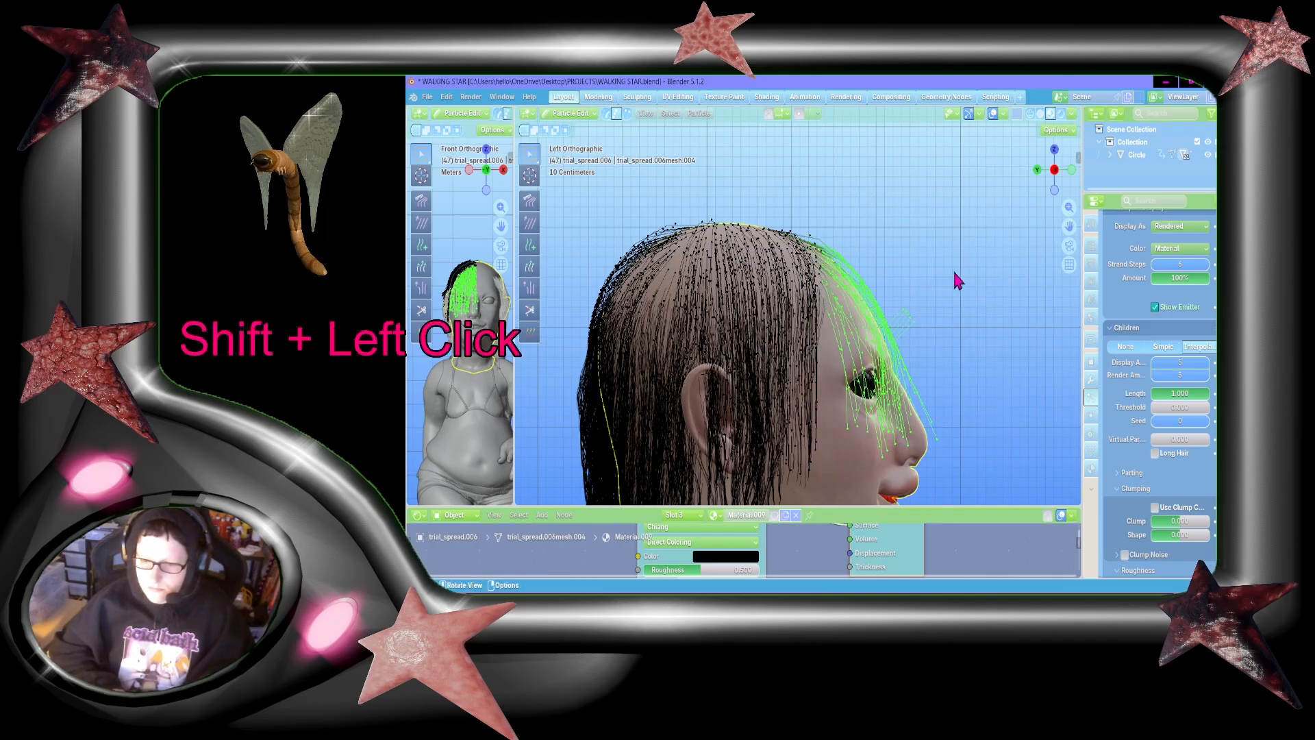
{"action": "left_click", "coordinate": [865, 200]}
{"action": "key", "text": "ctrl+z"}
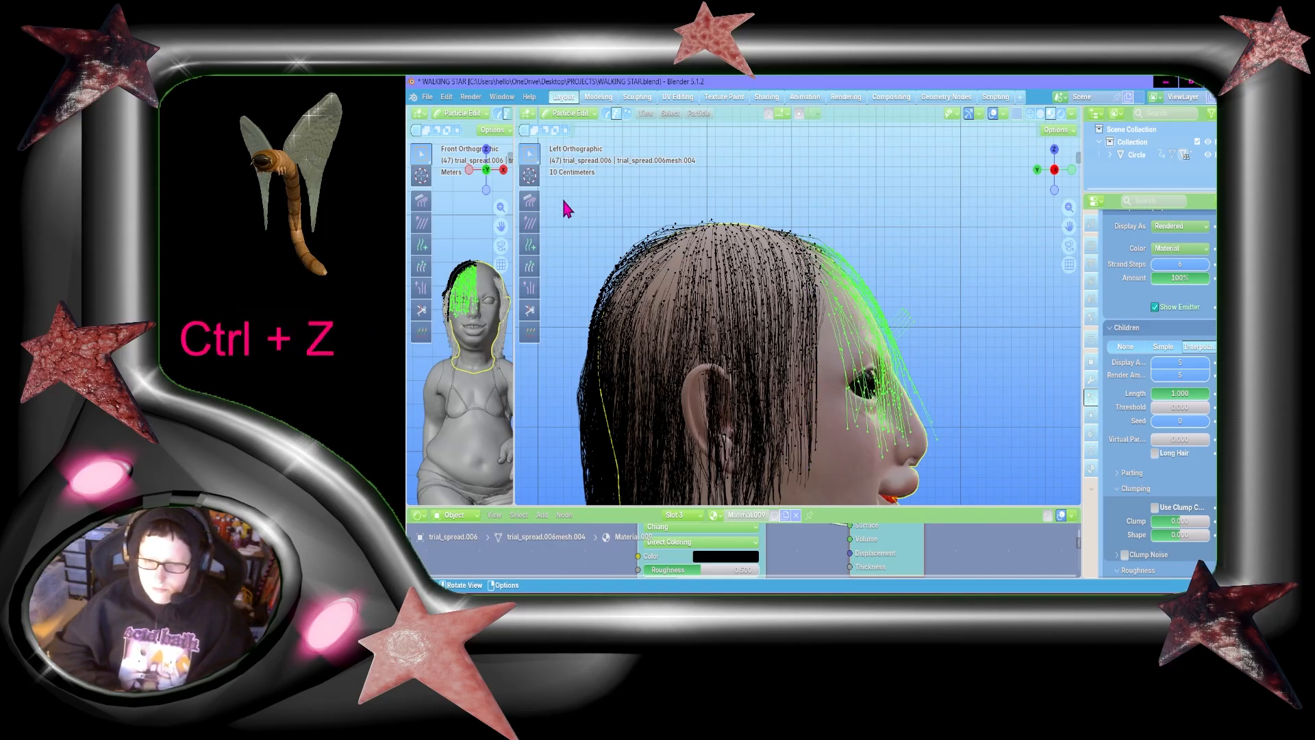
{"action": "left_click", "coordinate": [529, 199]}
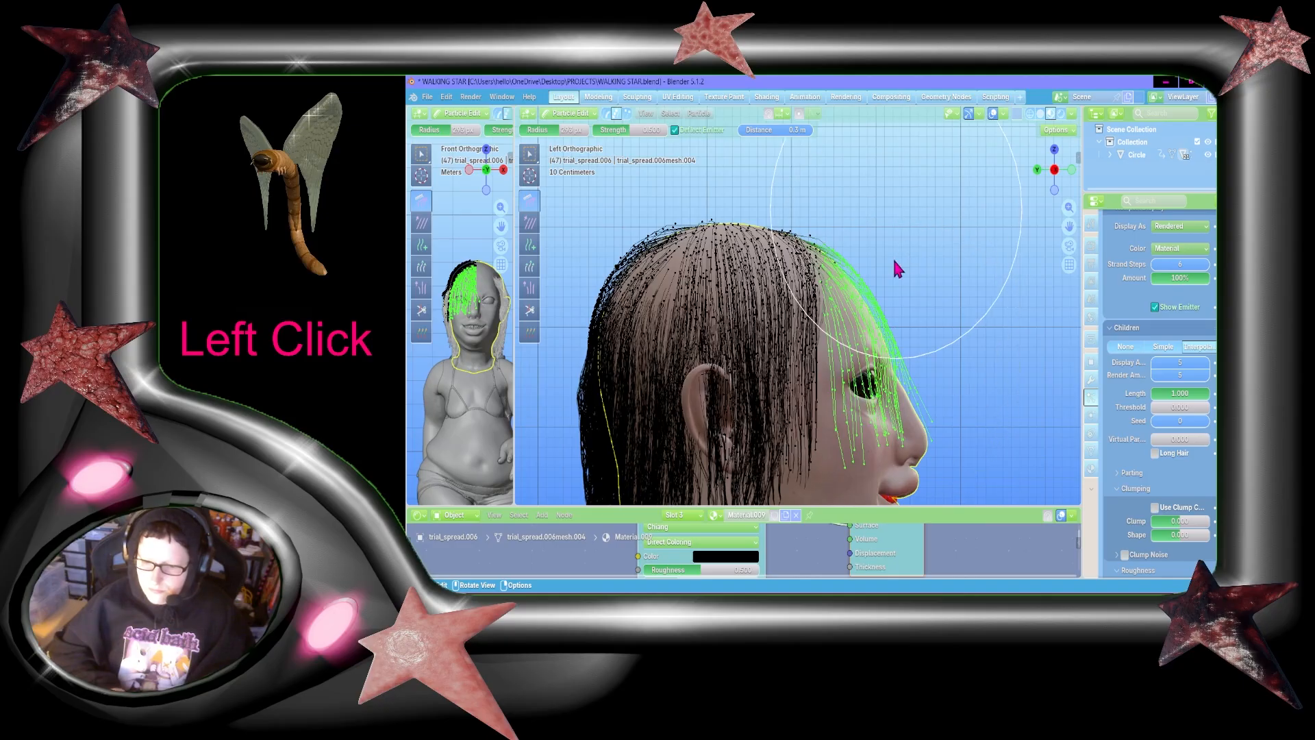
{"action": "left_click_drag", "start_coordinate": [896, 261], "coordinate": [872, 456]}
Step: Switch to Object Mode and examine the combed fringe from the front and both sides of the head
{"action": "mouse_move", "coordinate": [1038, 159]}
{"action": "left_mouse_down"}
{"action": "mouse_move", "coordinate": [918, 163]}
{"action": "mouse_move", "coordinate": [959, 307]}
{"action": "left_mouse_up"}
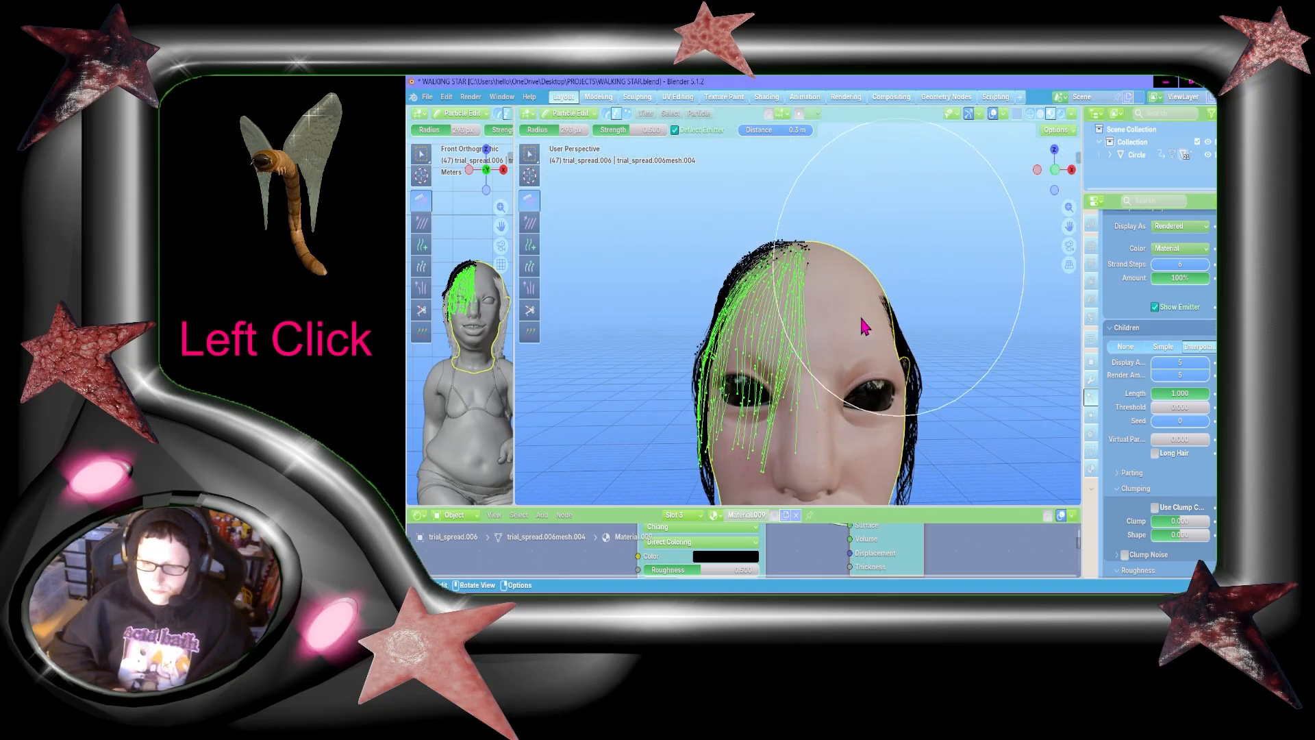
{"action": "left_click_drag", "start_coordinate": [1051, 168], "coordinate": [594, 147]}
{"action": "left_click_drag", "start_coordinate": [1067, 223], "coordinate": [994, 130]}
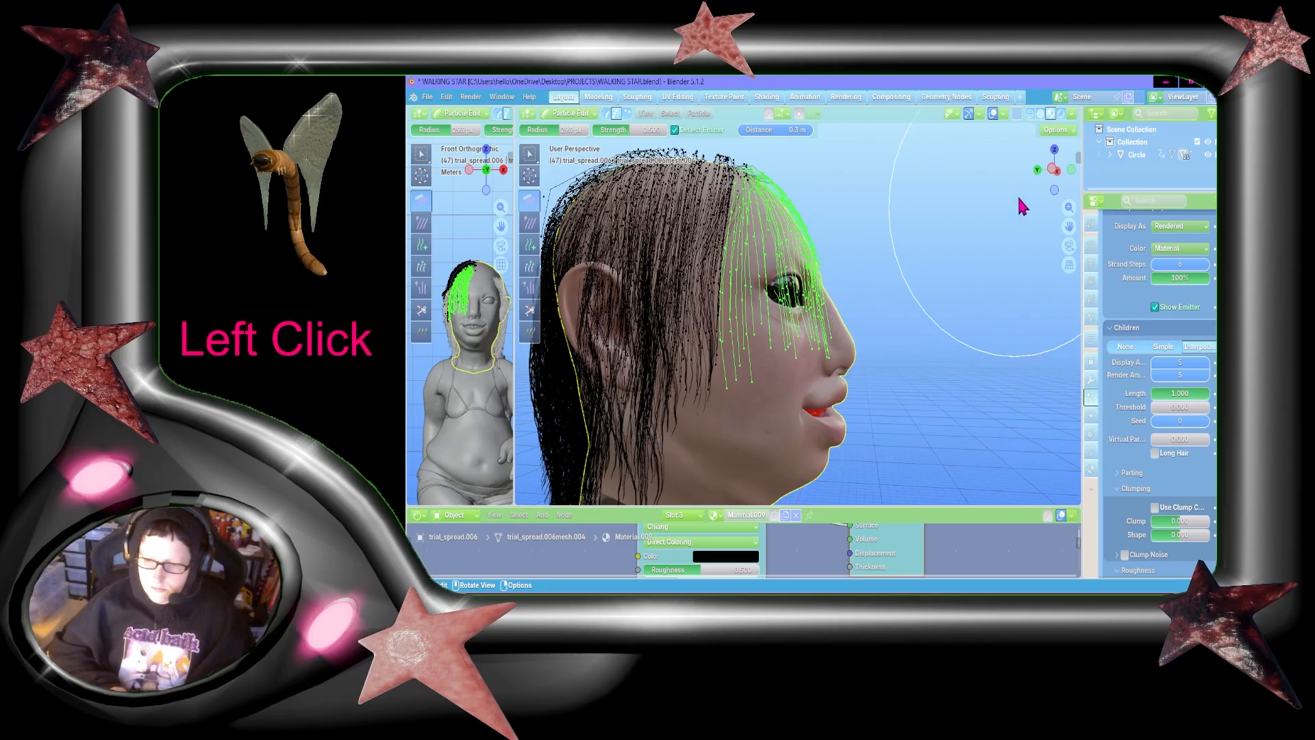
{"action": "left_click_drag", "start_coordinate": [1036, 168], "coordinate": [739, 140]}
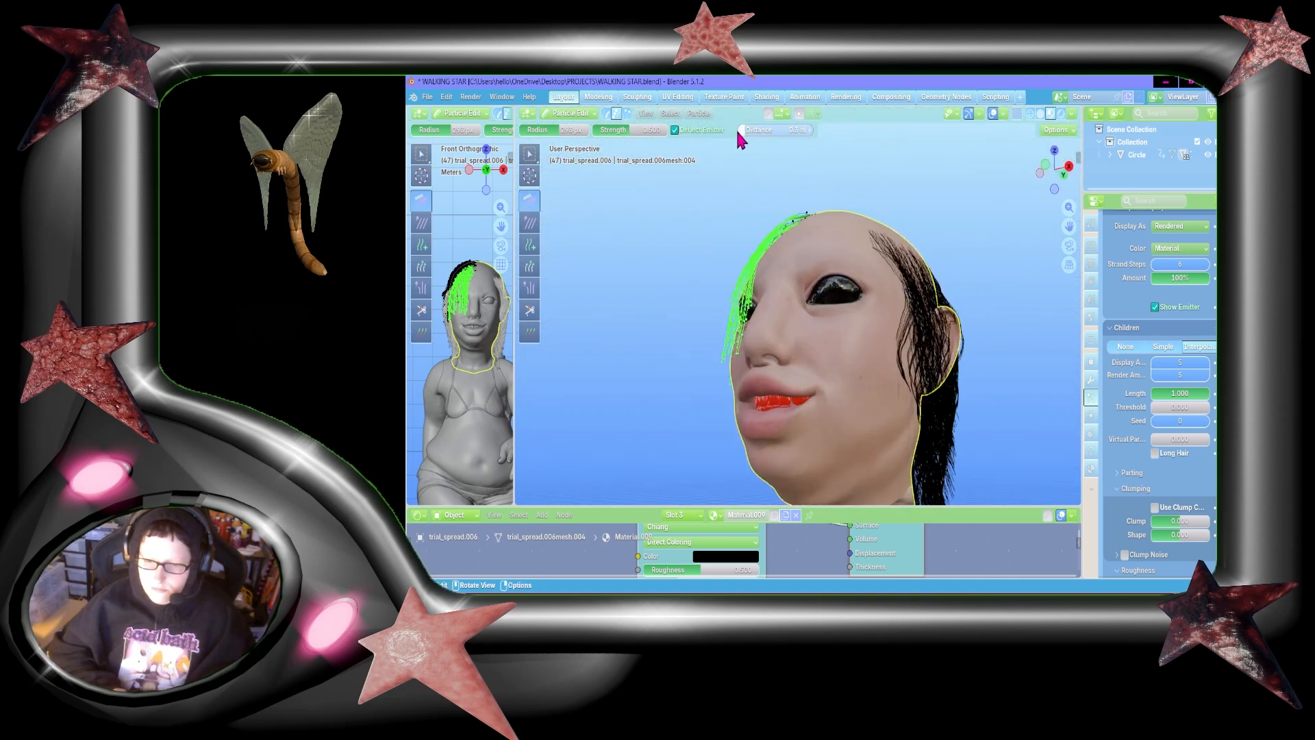
{"action": "left_click", "coordinate": [571, 113]}
{"action": "left_click", "coordinate": [572, 141]}
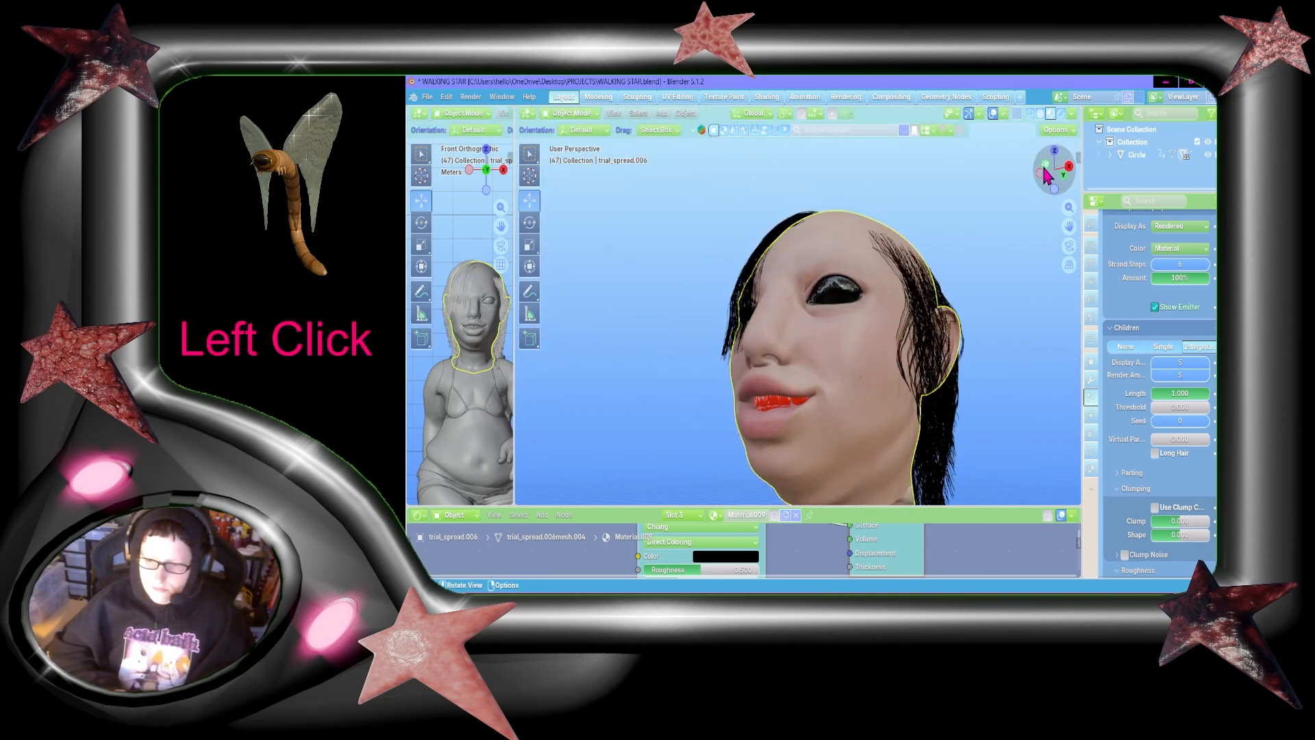
{"action": "mouse_move", "coordinate": [1045, 176]}
{"action": "left_mouse_down"}
{"action": "mouse_move", "coordinate": [1027, 164]}
{"action": "mouse_move", "coordinate": [1075, 168]}
{"action": "mouse_move", "coordinate": [1020, 157]}
{"action": "mouse_move", "coordinate": [1048, 161]}
{"action": "mouse_move", "coordinate": [1027, 163]}
{"action": "mouse_move", "coordinate": [1031, 185]}
{"action": "mouse_move", "coordinate": [1047, 180]}
{"action": "left_mouse_up"}
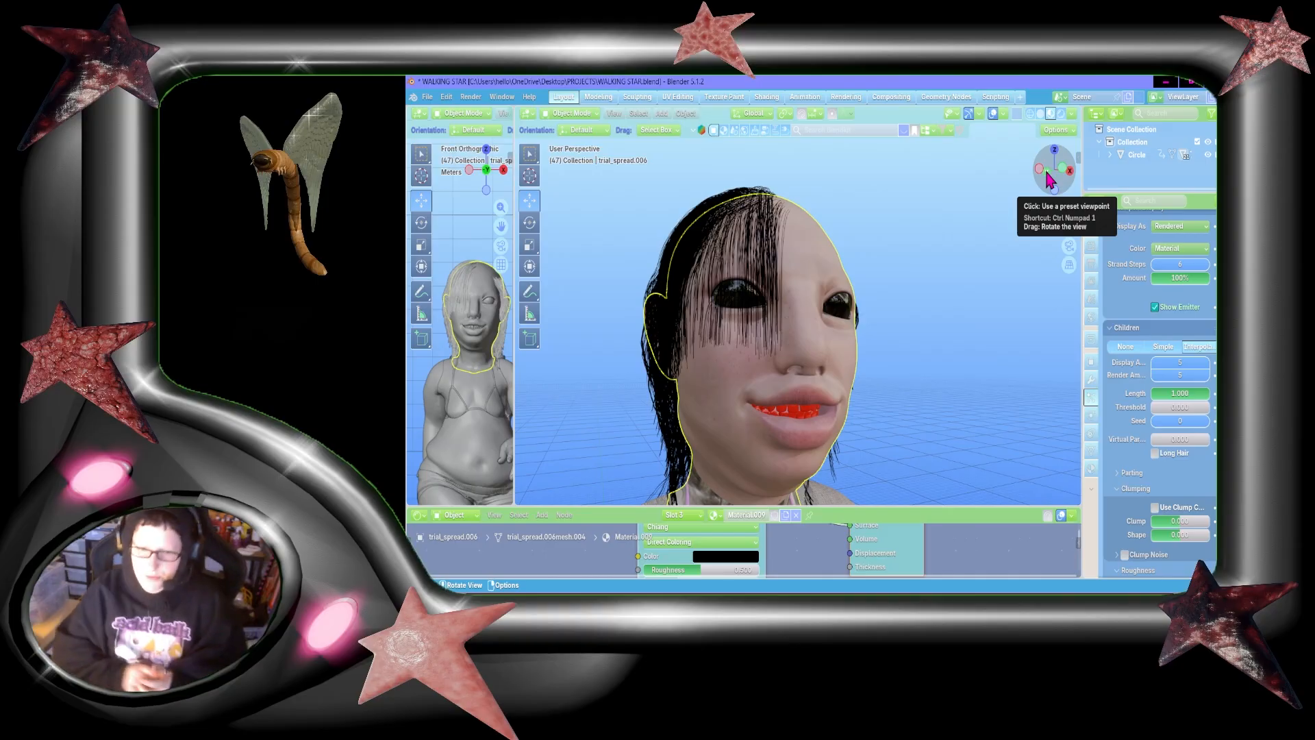
{"action": "mouse_move", "coordinate": [1052, 180]}
{"action": "left_mouse_down"}
{"action": "mouse_move", "coordinate": [1055, 201]}
{"action": "mouse_move", "coordinate": [1035, 200]}
{"action": "mouse_move", "coordinate": [1062, 186]}
{"action": "left_mouse_up"}
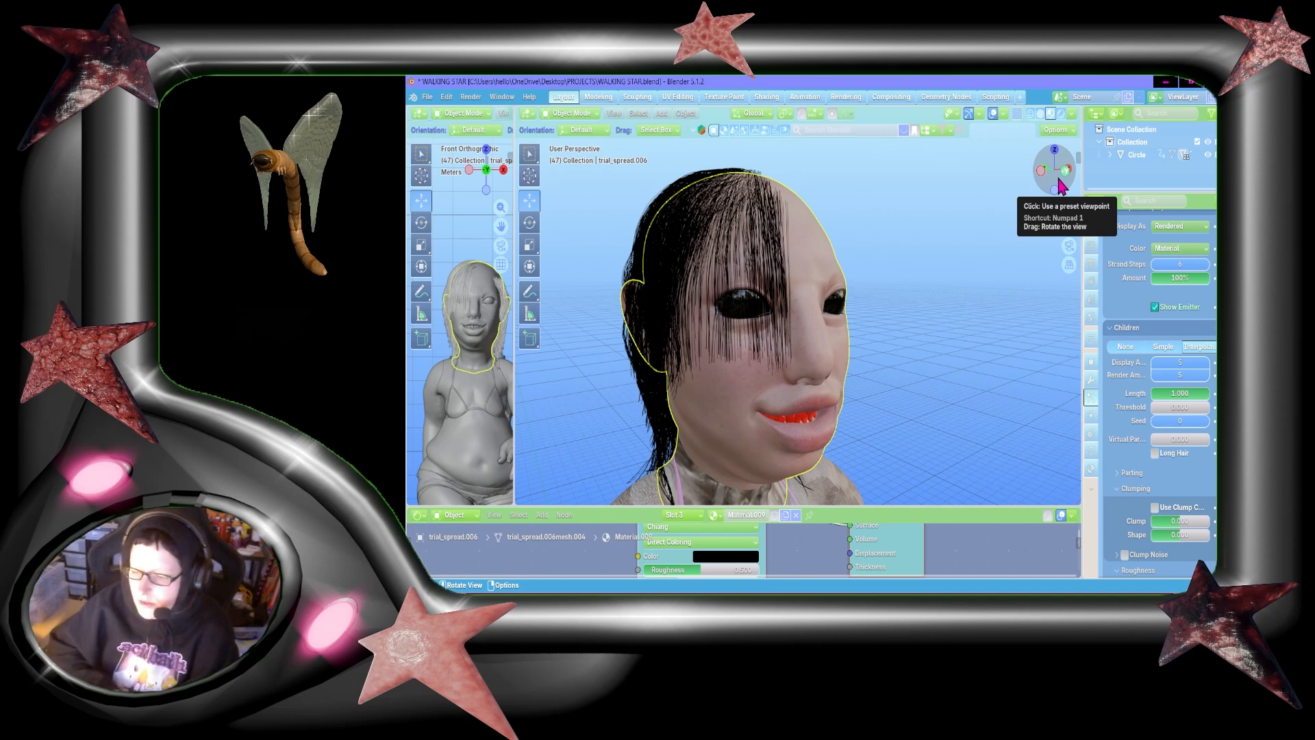
{"action": "left_click_drag", "start_coordinate": [1061, 185], "coordinate": [1057, 187]}
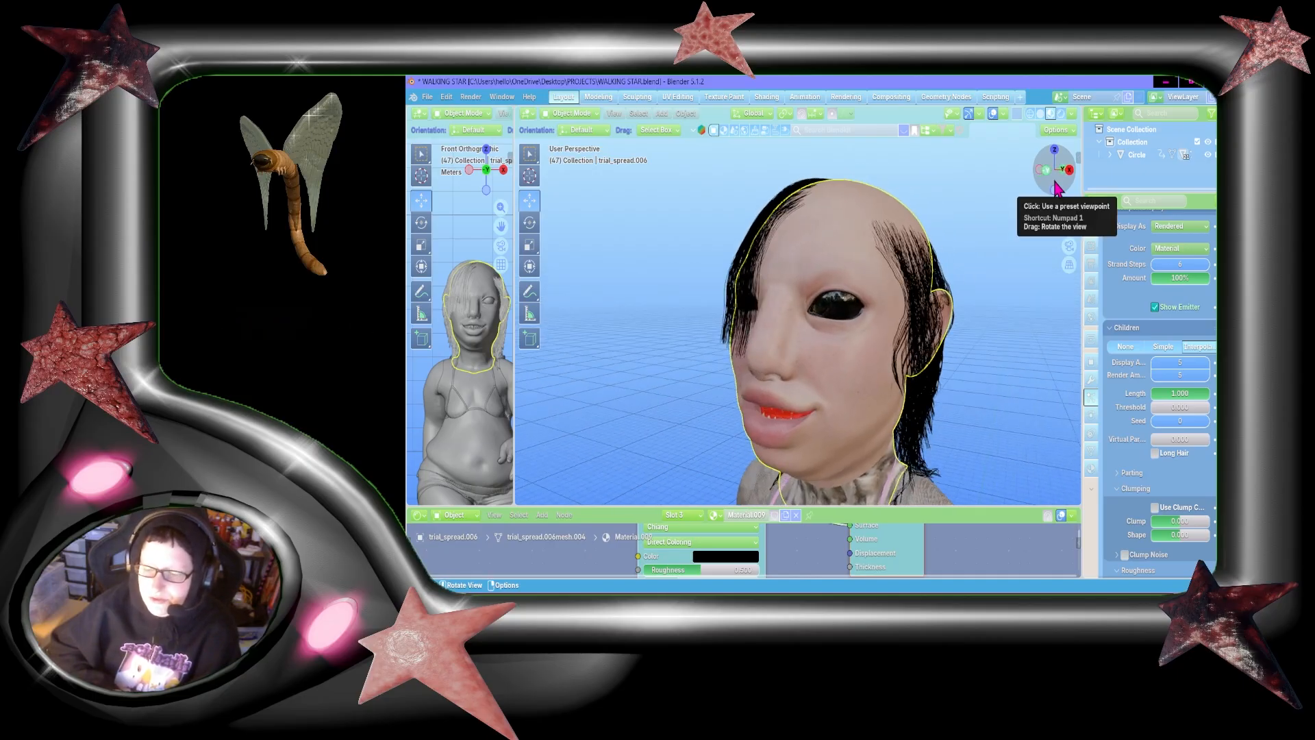
{"action": "left_click_drag", "start_coordinate": [1055, 187], "coordinate": [1063, 189]}
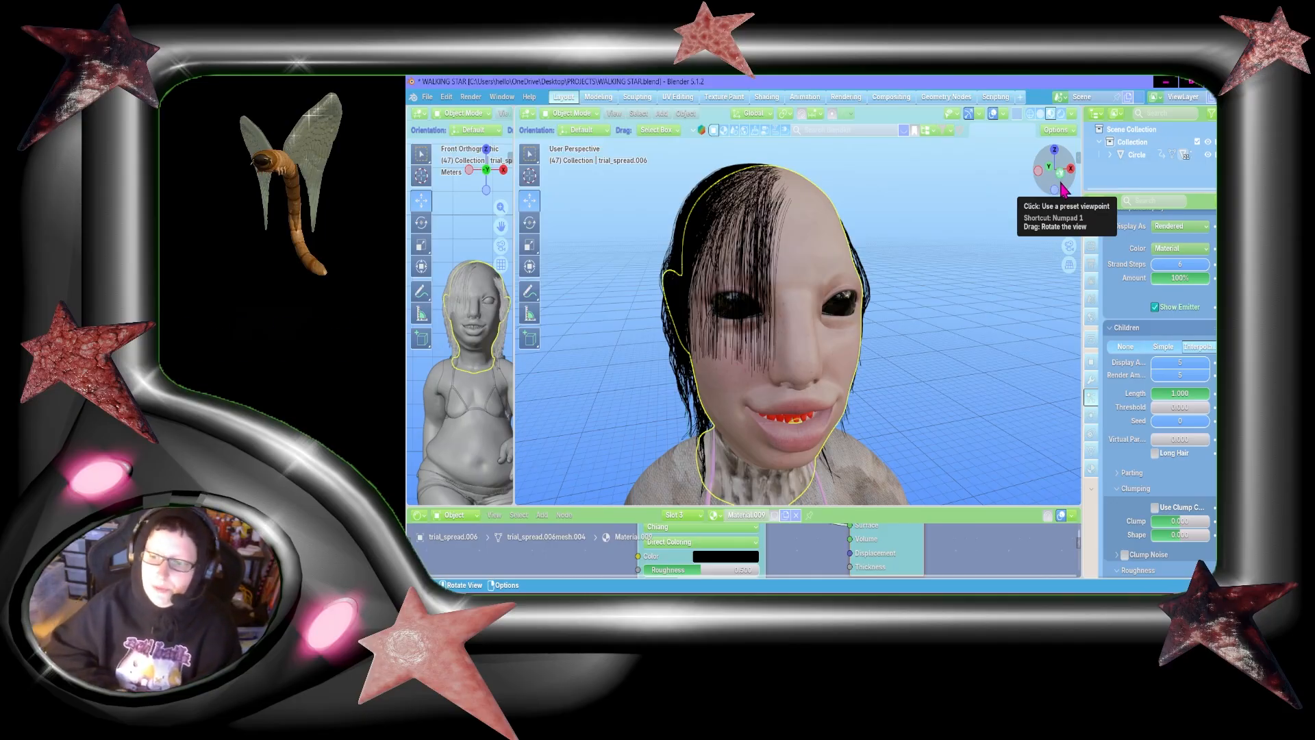
{"action": "left_click", "coordinate": [1061, 189]}
{"action": "mouse_move", "coordinate": [1053, 169]}
{"action": "left_mouse_down"}
{"action": "mouse_move", "coordinate": [1103, 168]}
{"action": "mouse_move", "coordinate": [1012, 200]}
{"action": "mouse_move", "coordinate": [1057, 169]}
{"action": "mouse_move", "coordinate": [1101, 171]}
{"action": "mouse_move", "coordinate": [1058, 170]}
{"action": "left_mouse_up"}
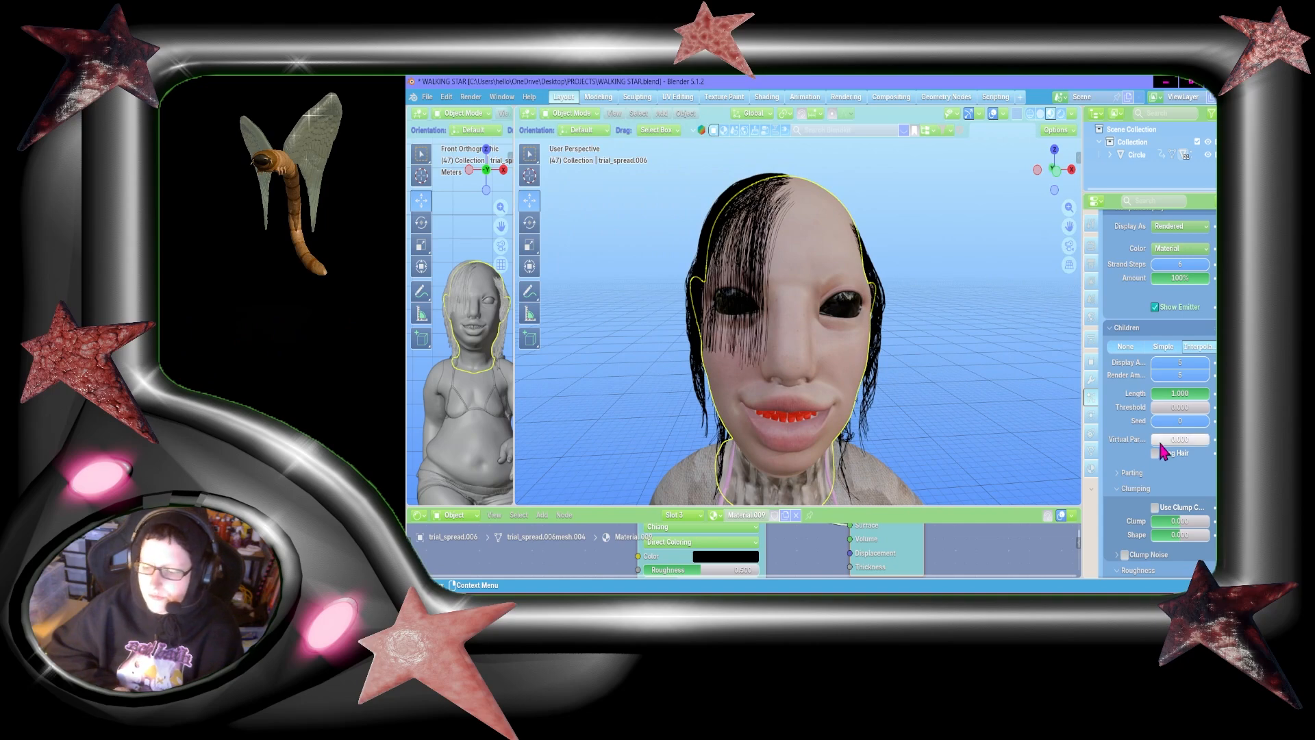
Step: Set the child hair's clump to 1.000 and enable the roughness curve for the third hair system
{"action": "scroll", "coordinate": [1183, 470], "scroll_direction": "down", "scroll_amount": 2}
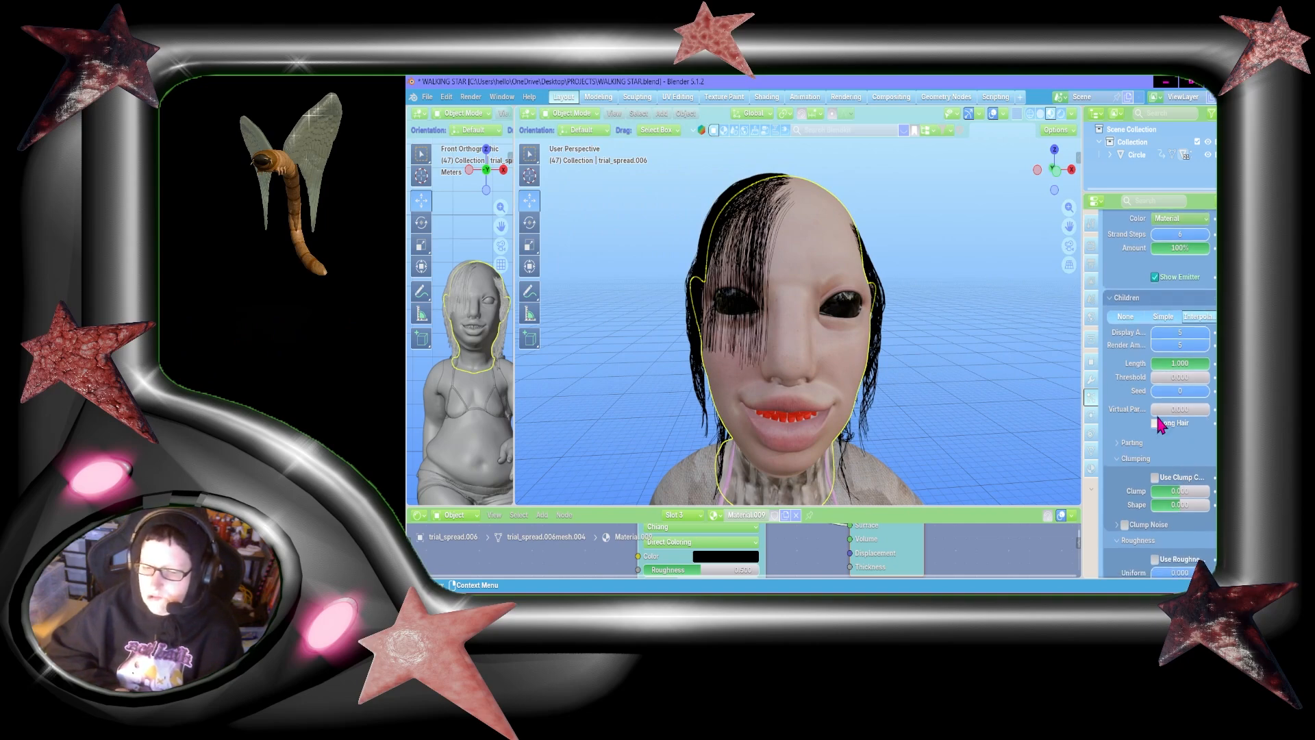
{"action": "mouse_move", "coordinate": [1059, 159]}
{"action": "left_mouse_down"}
{"action": "mouse_move", "coordinate": [1158, 152]}
{"action": "mouse_move", "coordinate": [1100, 204]}
{"action": "mouse_move", "coordinate": [1054, 156]}
{"action": "left_mouse_up"}
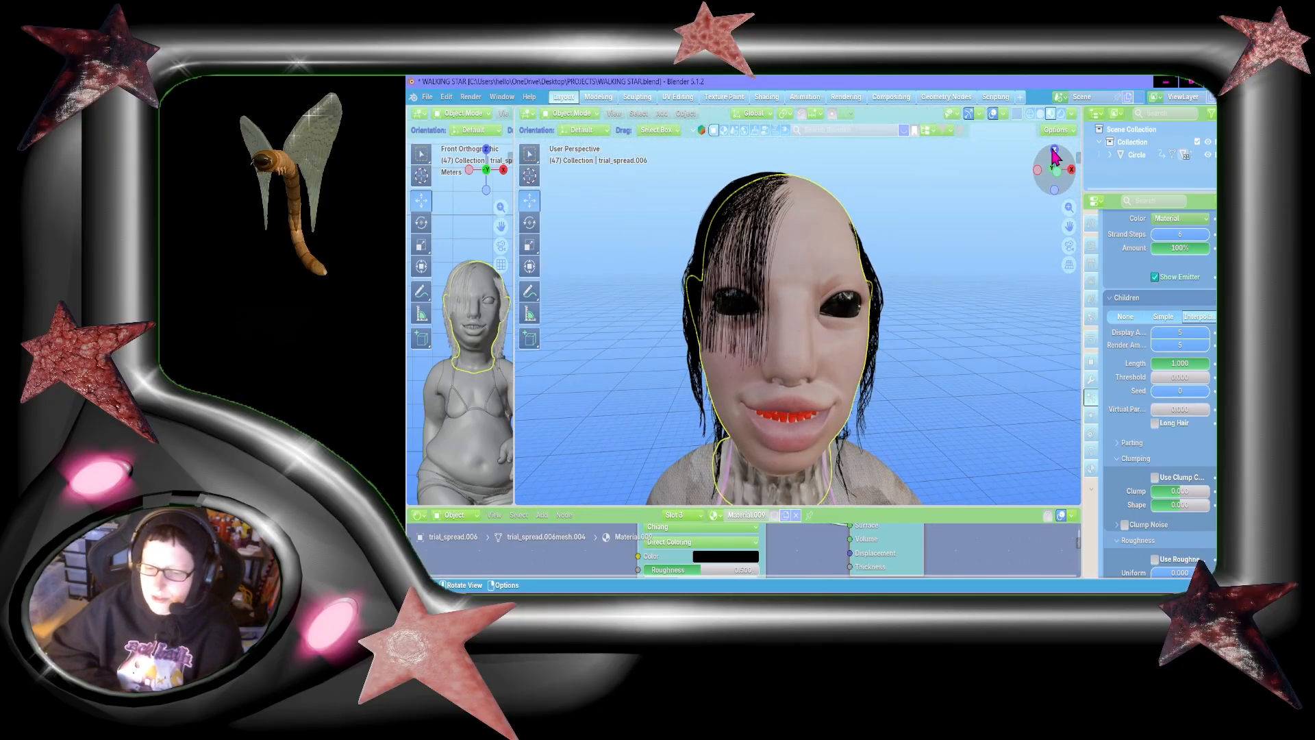
{"action": "scroll", "coordinate": [1174, 487], "scroll_direction": "down", "scroll_amount": 3}
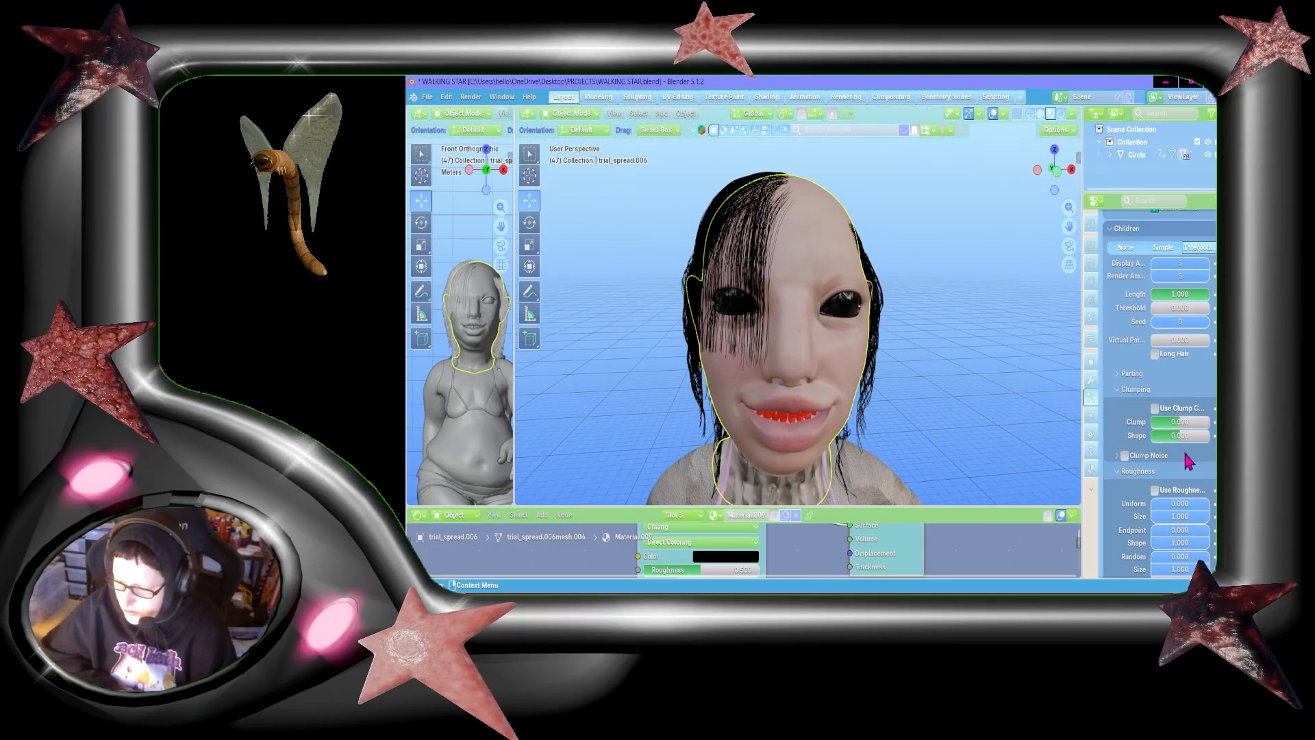
{"action": "left_click_drag", "start_coordinate": [1185, 423], "coordinate": [1209, 424]}
{"action": "left_click", "coordinate": [1189, 489]}
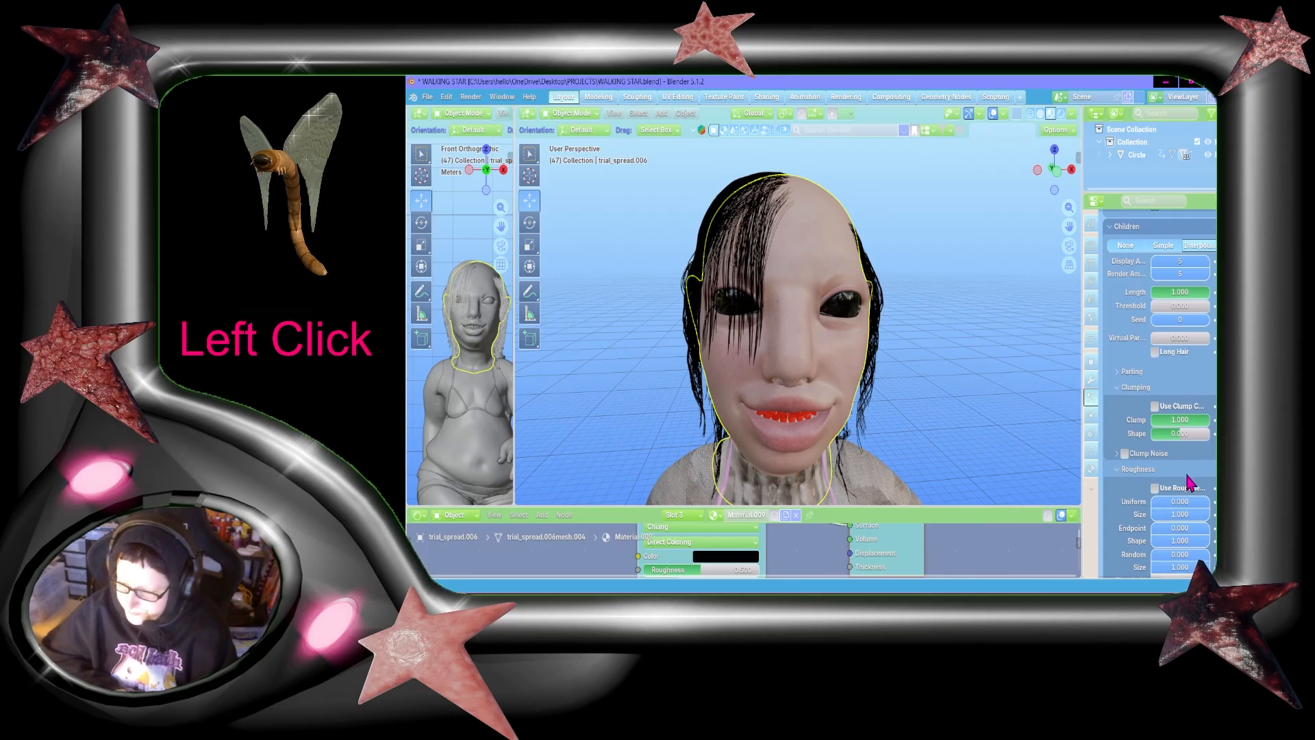
{"action": "scroll", "coordinate": [1181, 479], "scroll_direction": "down", "scroll_amount": 8}
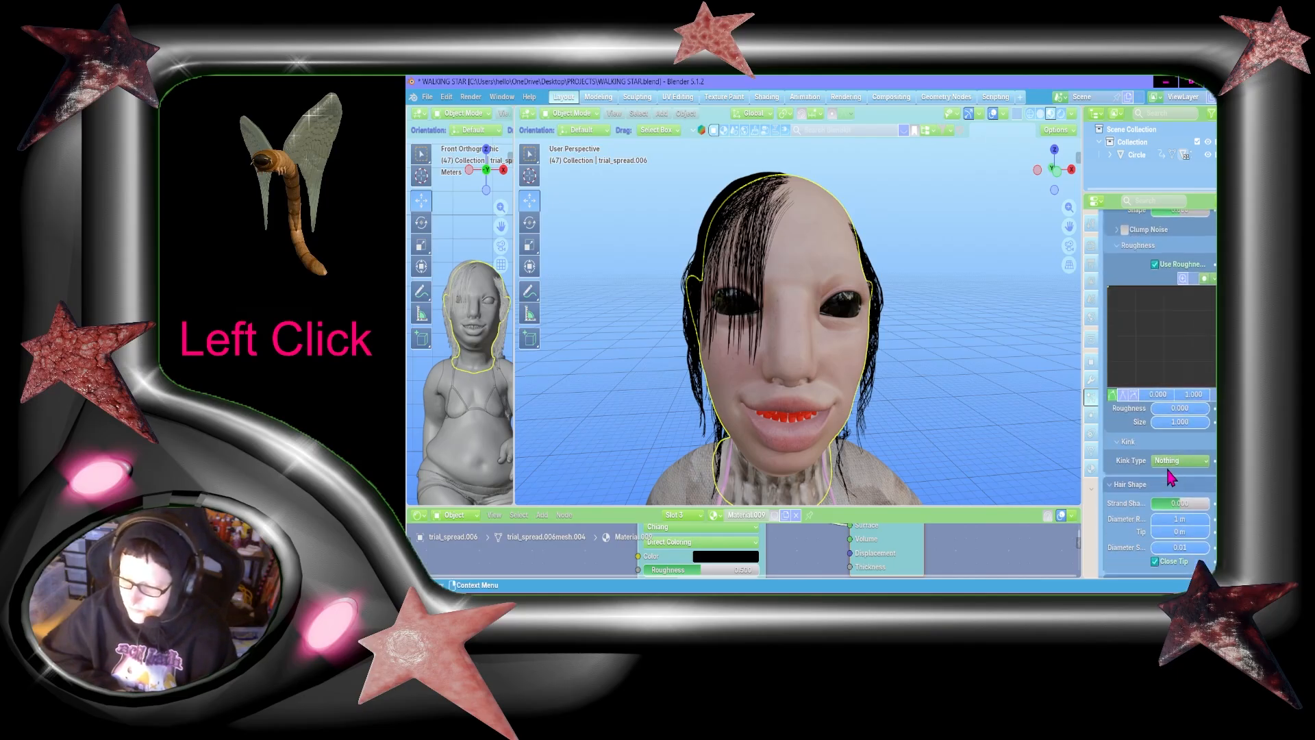
Step: Review the clumping, roughness and kink settings of ParticleSystem.001 as a reference
{"action": "scroll", "coordinate": [1168, 471], "scroll_direction": "up", "scroll_amount": 20}
{"action": "left_click", "coordinate": [1154, 260]}
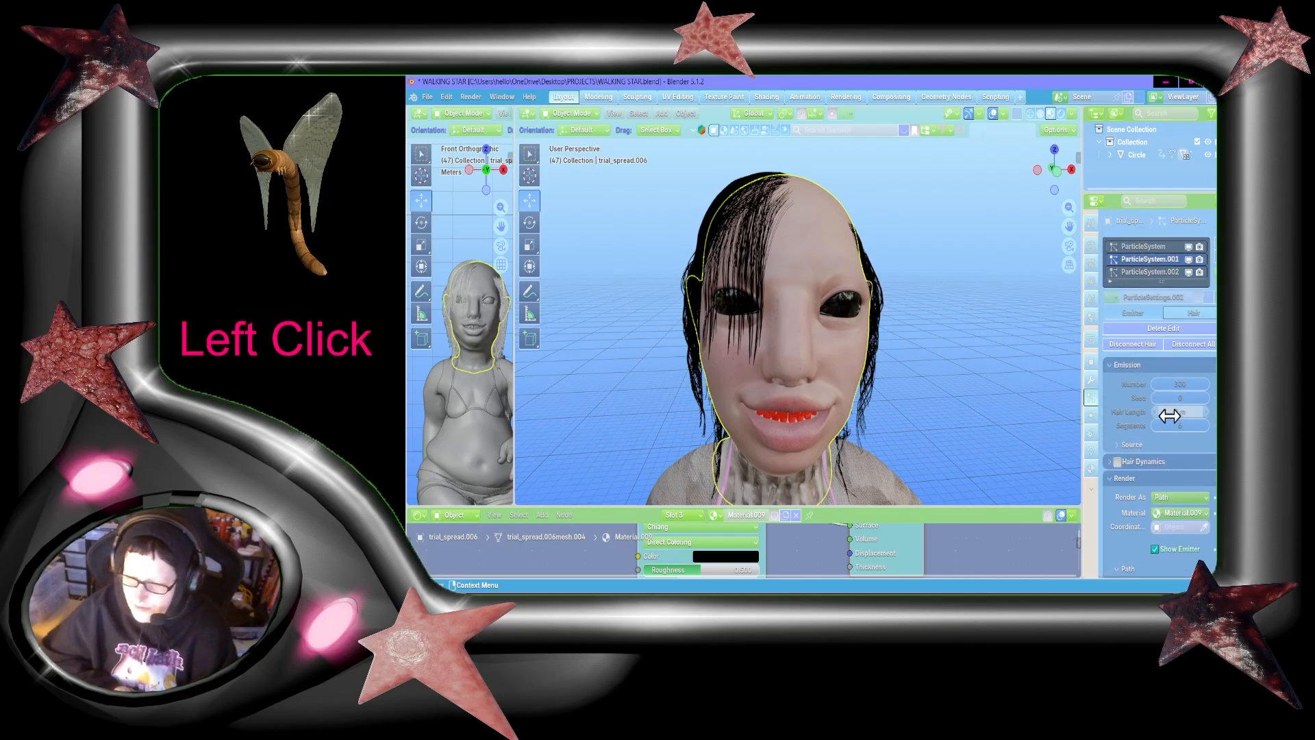
{"action": "scroll", "coordinate": [1170, 419], "scroll_direction": "down", "scroll_amount": 12}
{"action": "scroll", "coordinate": [1169, 419], "scroll_direction": "down", "scroll_amount": 6}
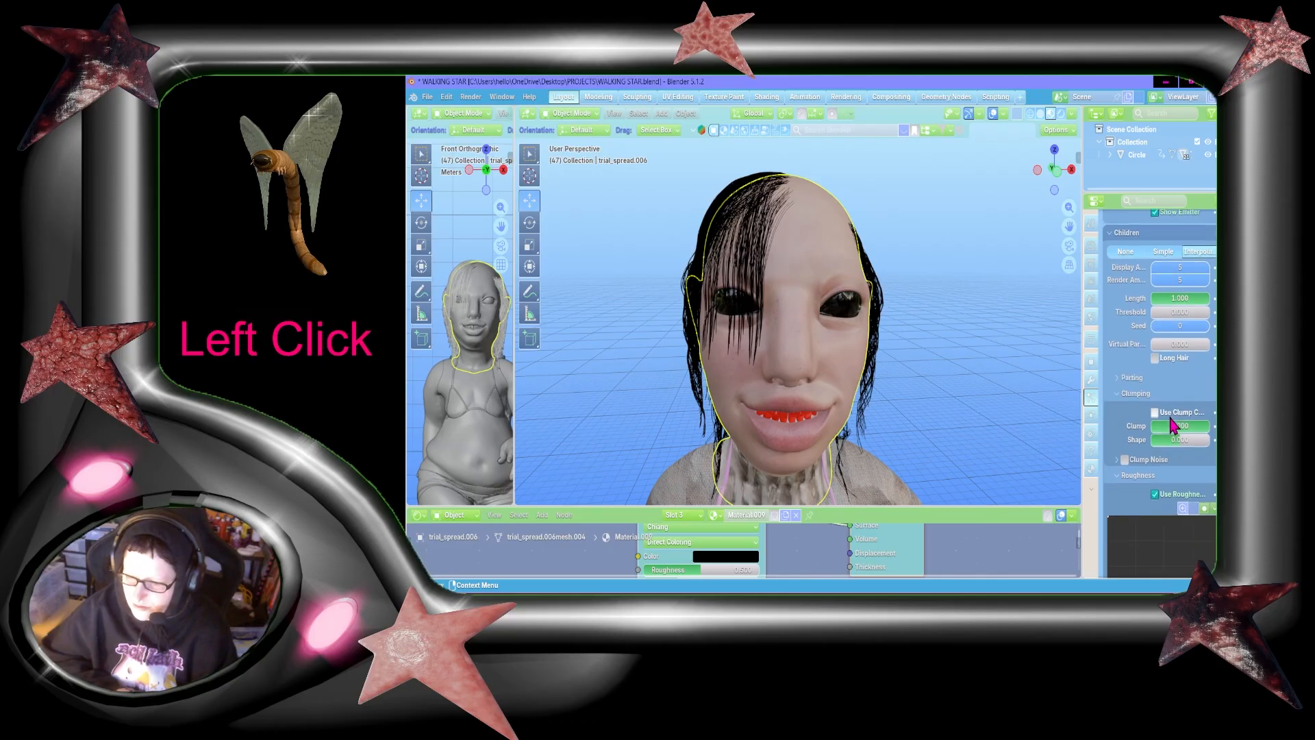
{"action": "scroll", "coordinate": [1171, 424], "scroll_direction": "up", "scroll_amount": 5}
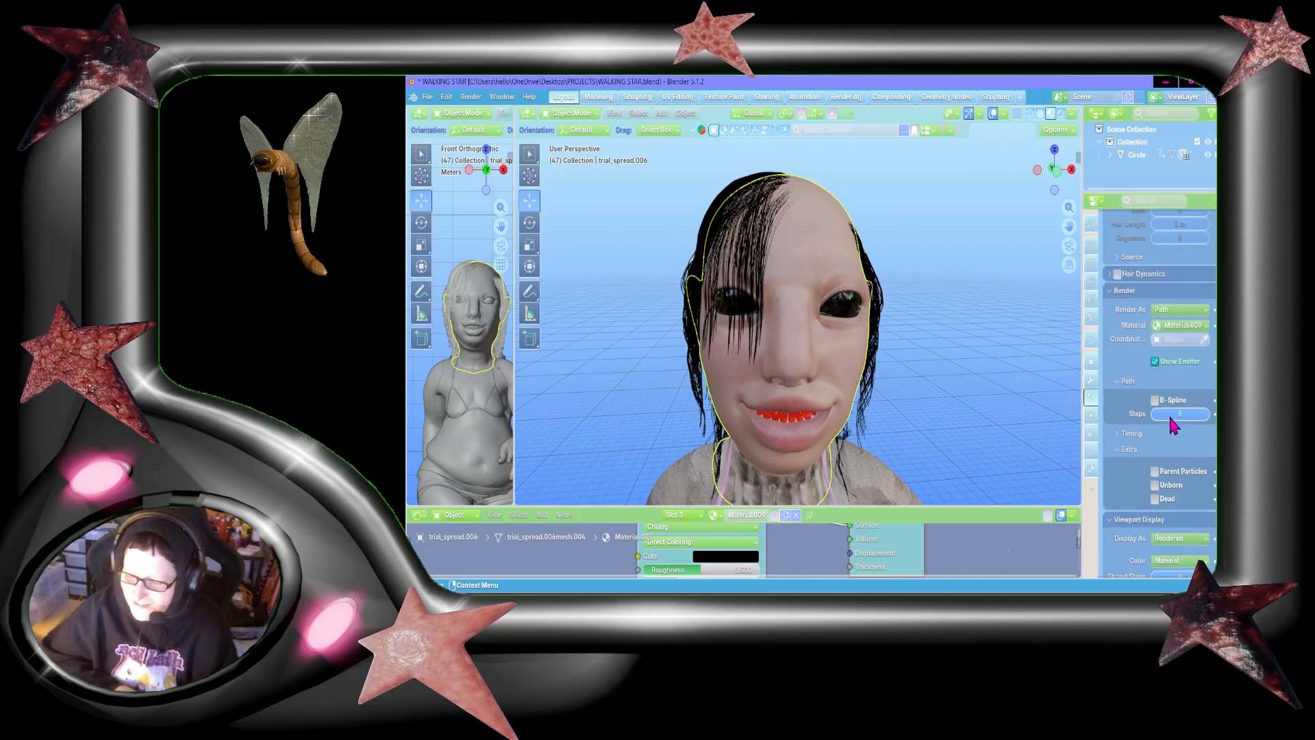
{"action": "scroll", "coordinate": [1171, 424], "scroll_direction": "down", "scroll_amount": 5}
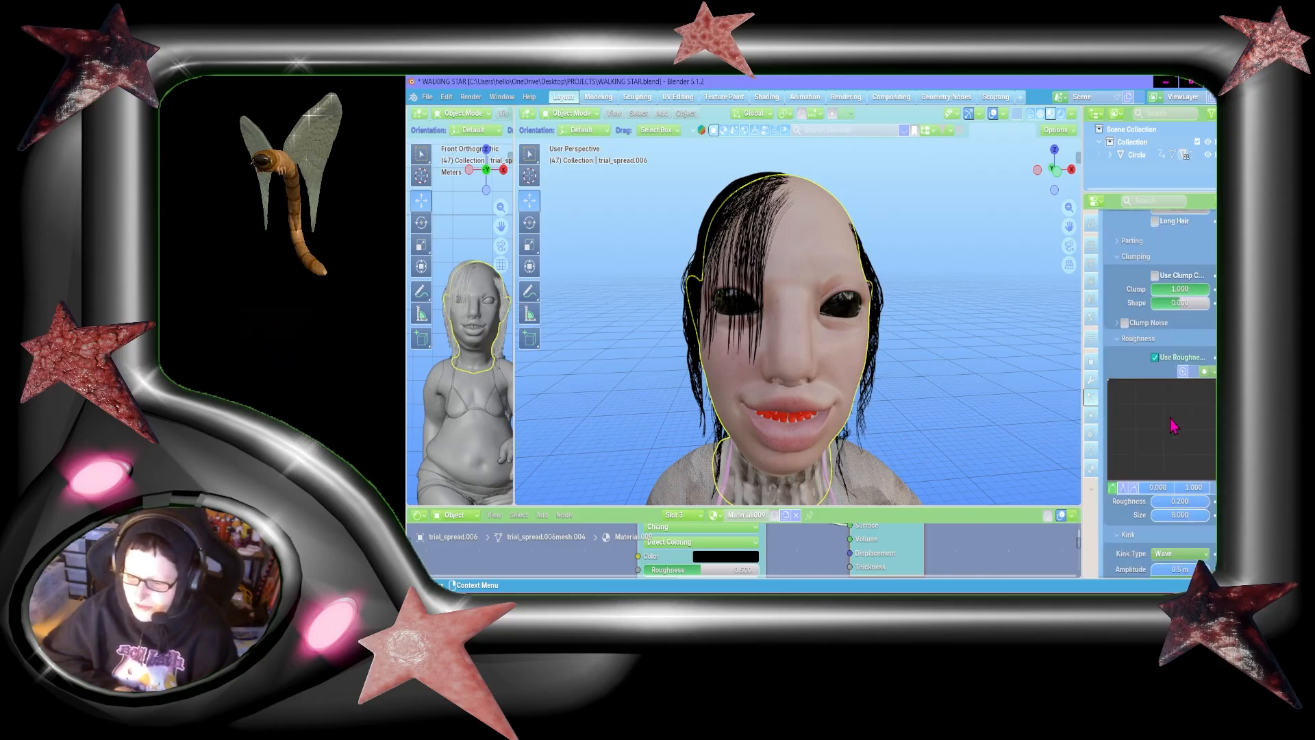
{"action": "scroll", "coordinate": [1178, 437], "scroll_direction": "up", "scroll_amount": 20}
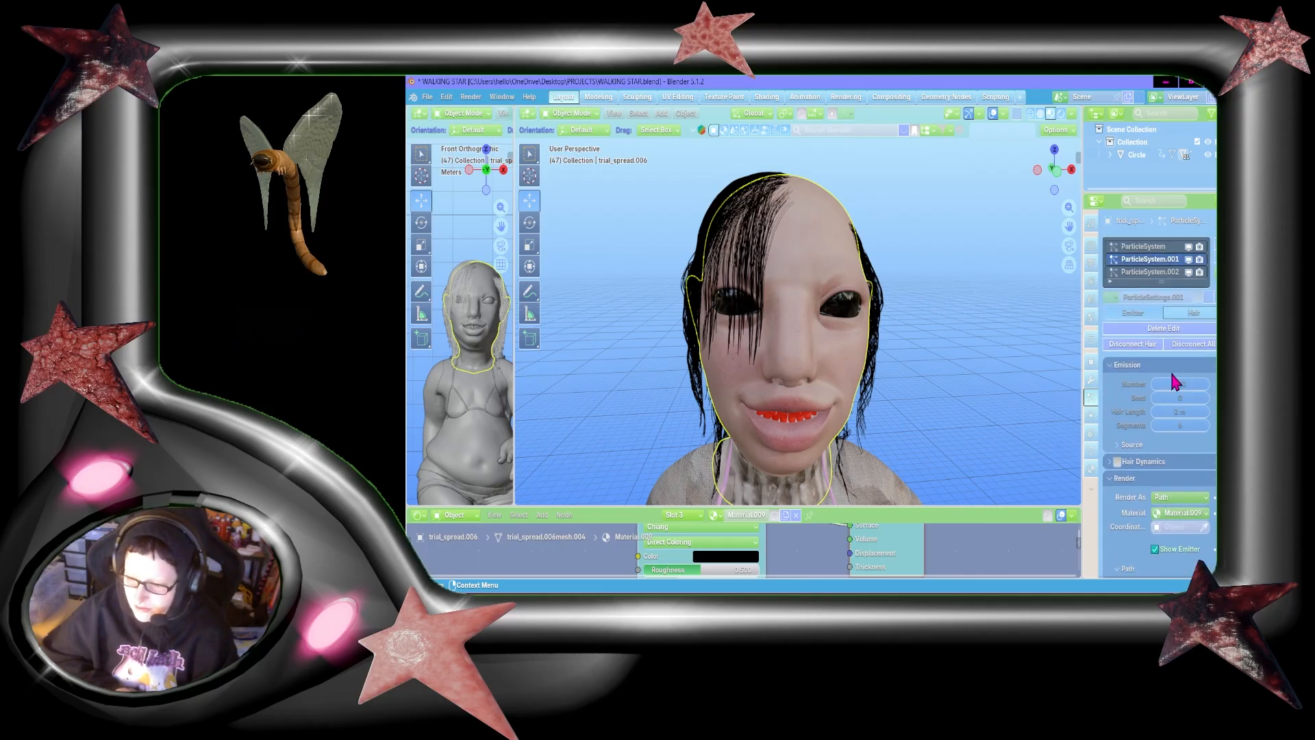
Step: Set the child roughness to 0.2 and its size to 8 for ParticleSystem.002
{"action": "left_click", "coordinate": [1135, 277]}
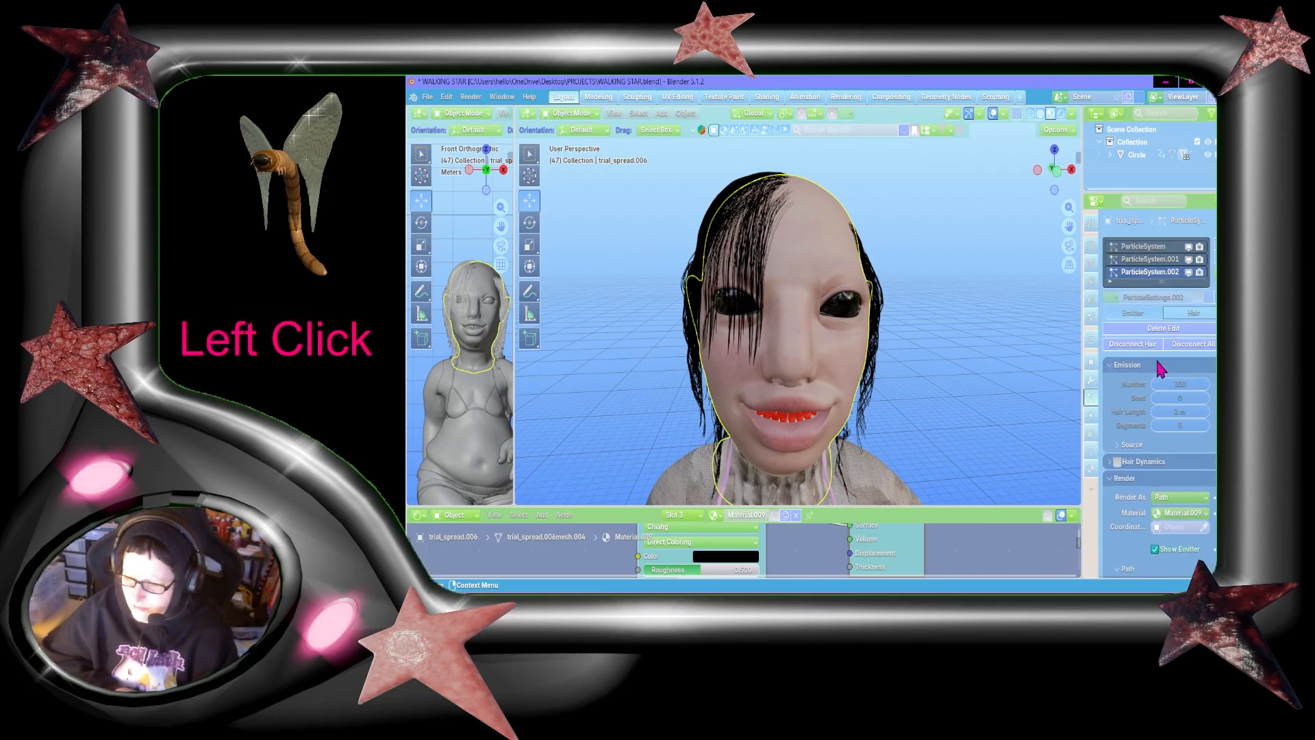
{"action": "scroll", "coordinate": [1156, 360], "scroll_direction": "down", "scroll_amount": 20}
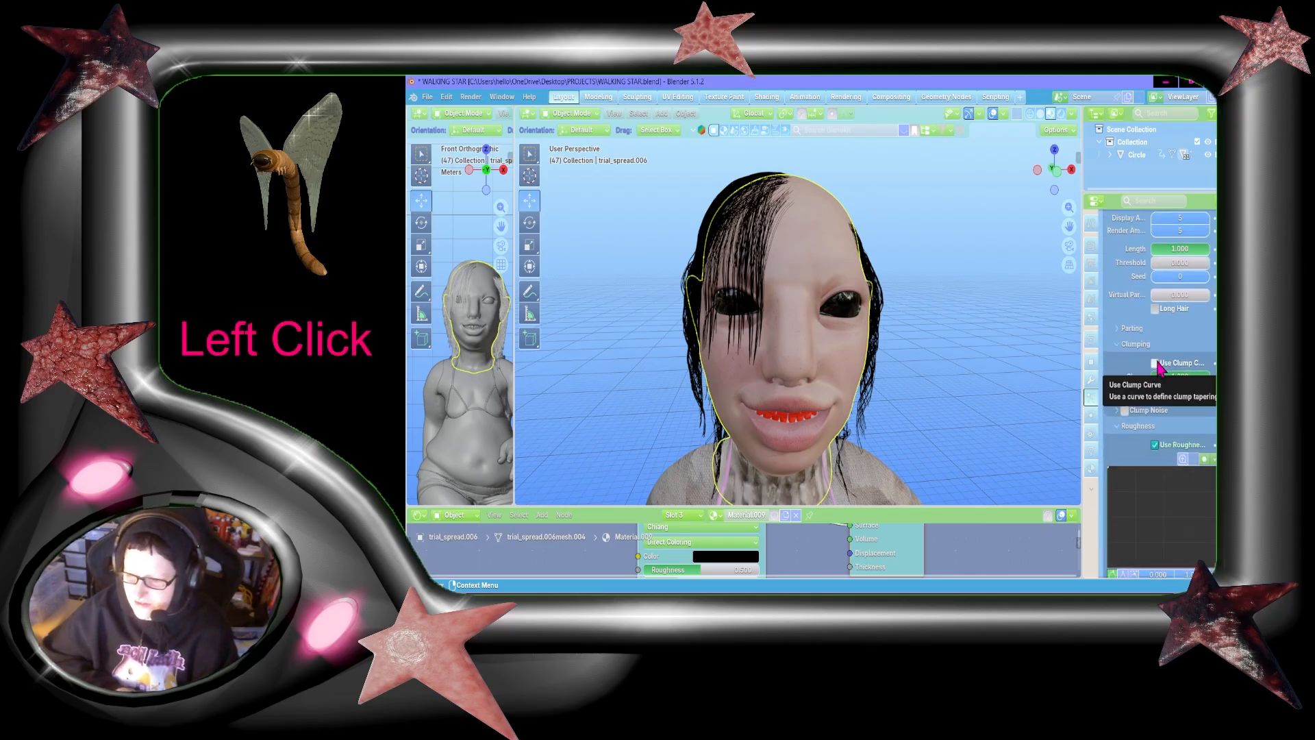
{"action": "scroll", "coordinate": [1160, 394], "scroll_direction": "down", "scroll_amount": 8}
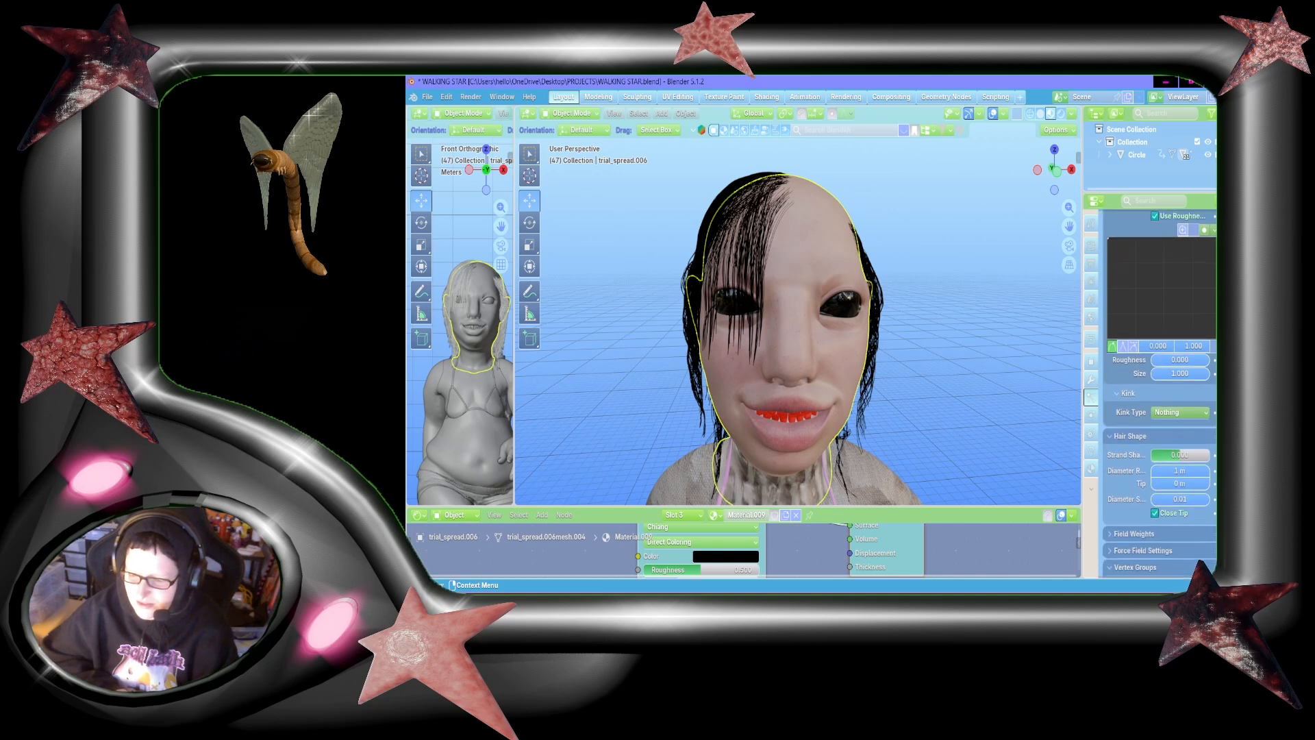
{"action": "left_click", "coordinate": [1186, 366]}
{"action": "type", "text": ".2"}
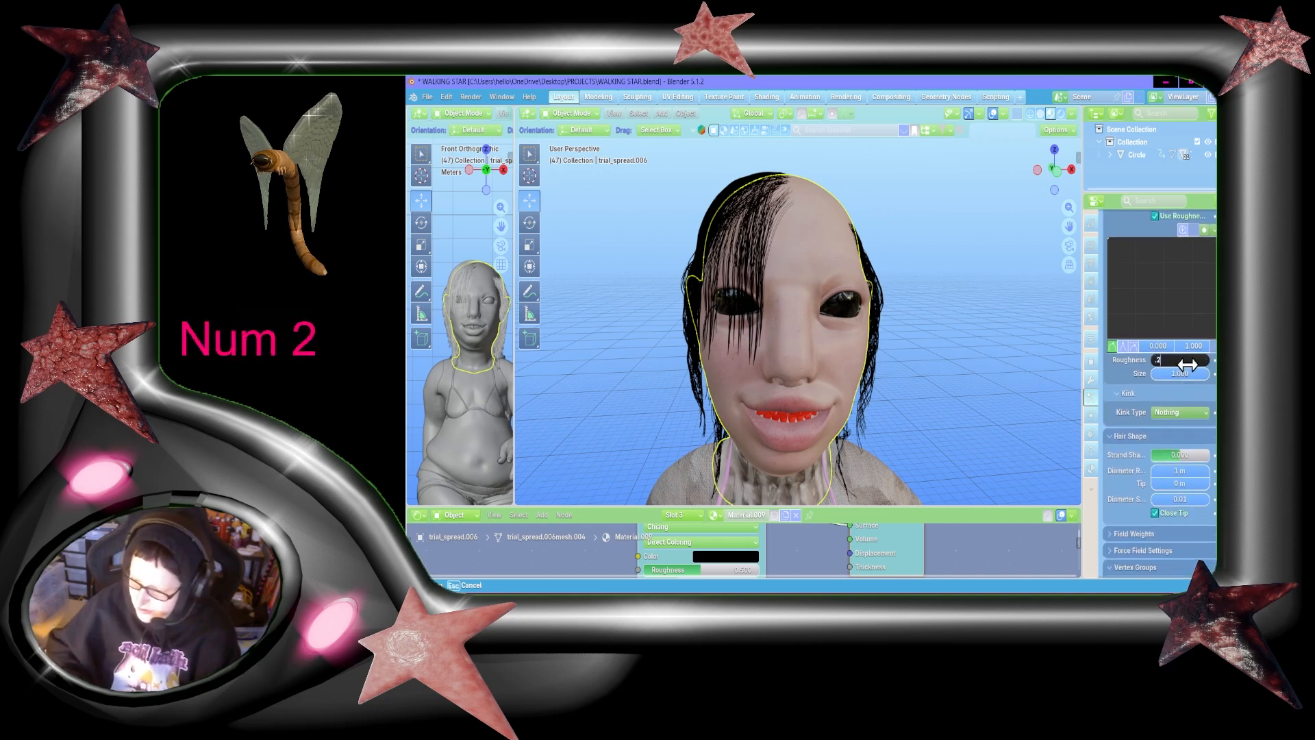
{"action": "key", "text": "Return"}
{"action": "scroll", "coordinate": [1188, 367], "scroll_direction": "up", "scroll_amount": 2}
{"action": "scroll", "coordinate": [1189, 374], "scroll_direction": "up", "scroll_amount": 1}
{"action": "left_click", "coordinate": [1189, 441]}
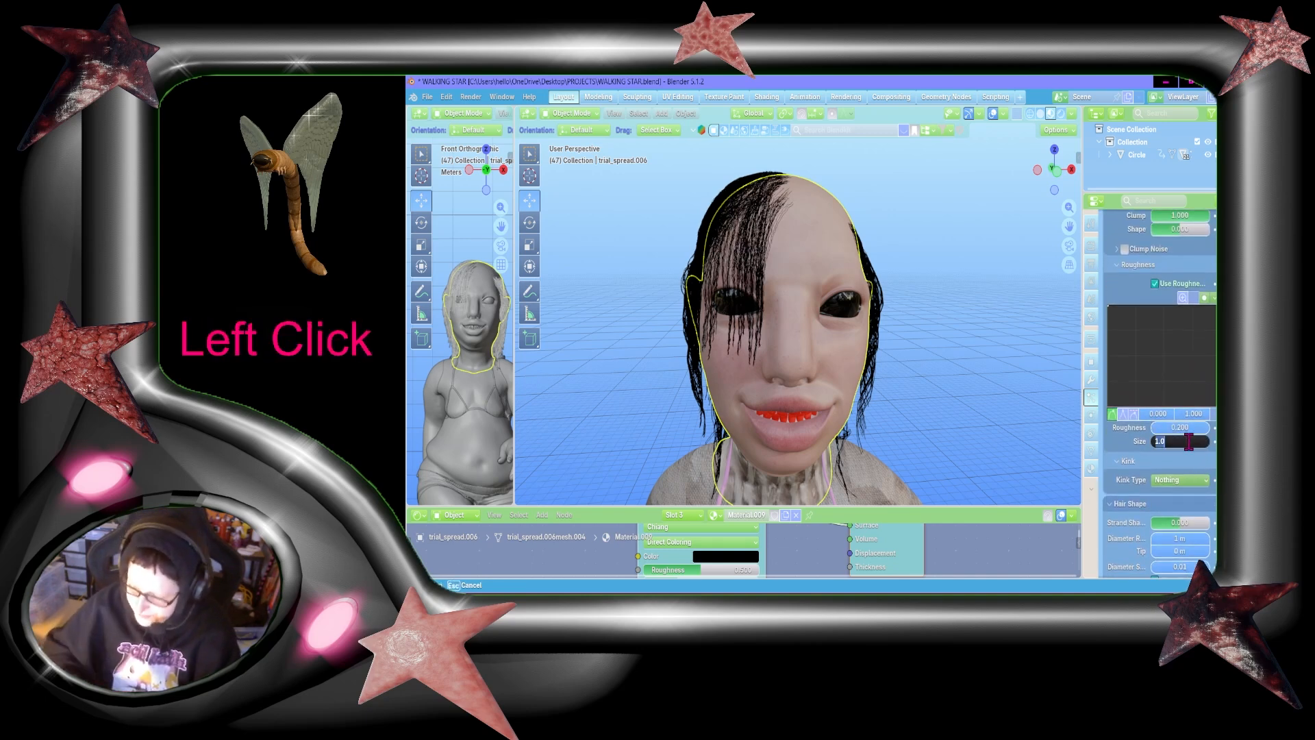
{"action": "type", "text": "8"}
{"action": "key", "text": "Return"}
Step: Set the child roughness of ParticleSystem.002 to 0.15 and check the fringe up close
{"action": "scroll", "coordinate": [1191, 448], "scroll_direction": "down", "scroll_amount": 2}
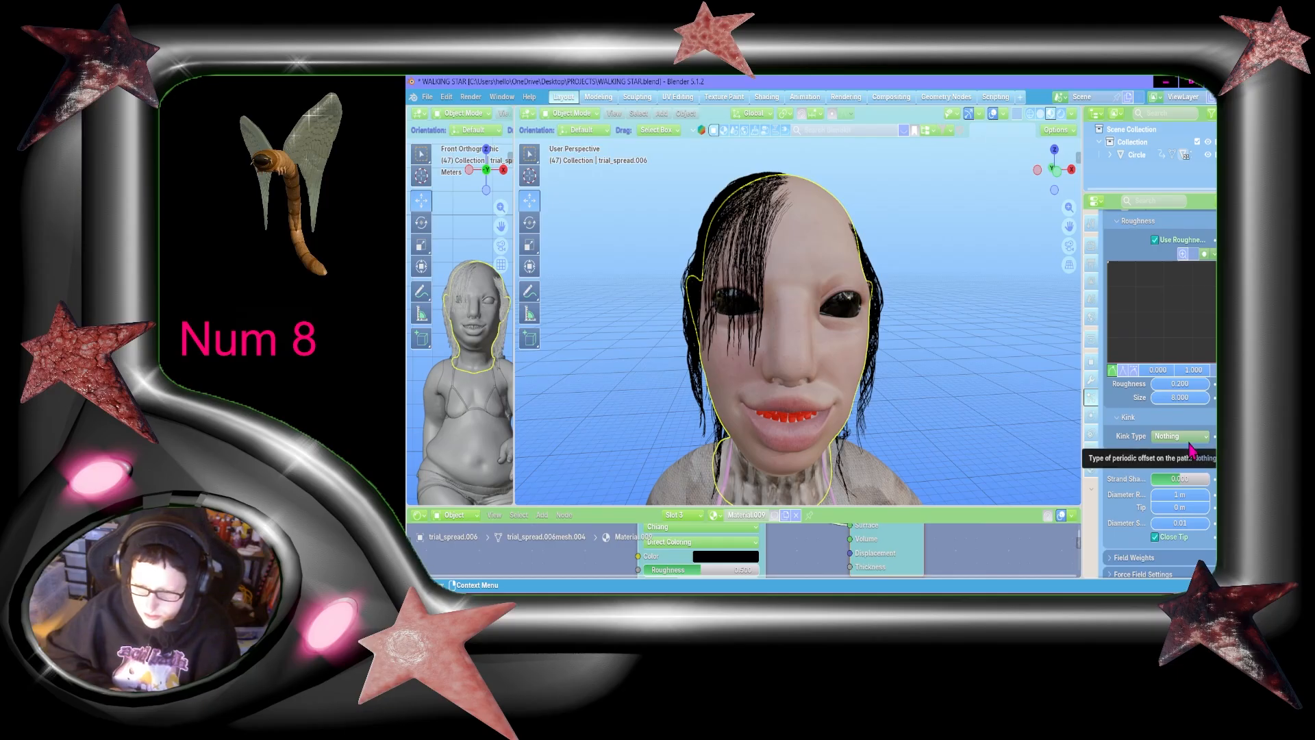
{"action": "left_click", "coordinate": [1184, 383]}
{"action": "key", "text": "Delete"}
{"action": "type", "text": "15"}
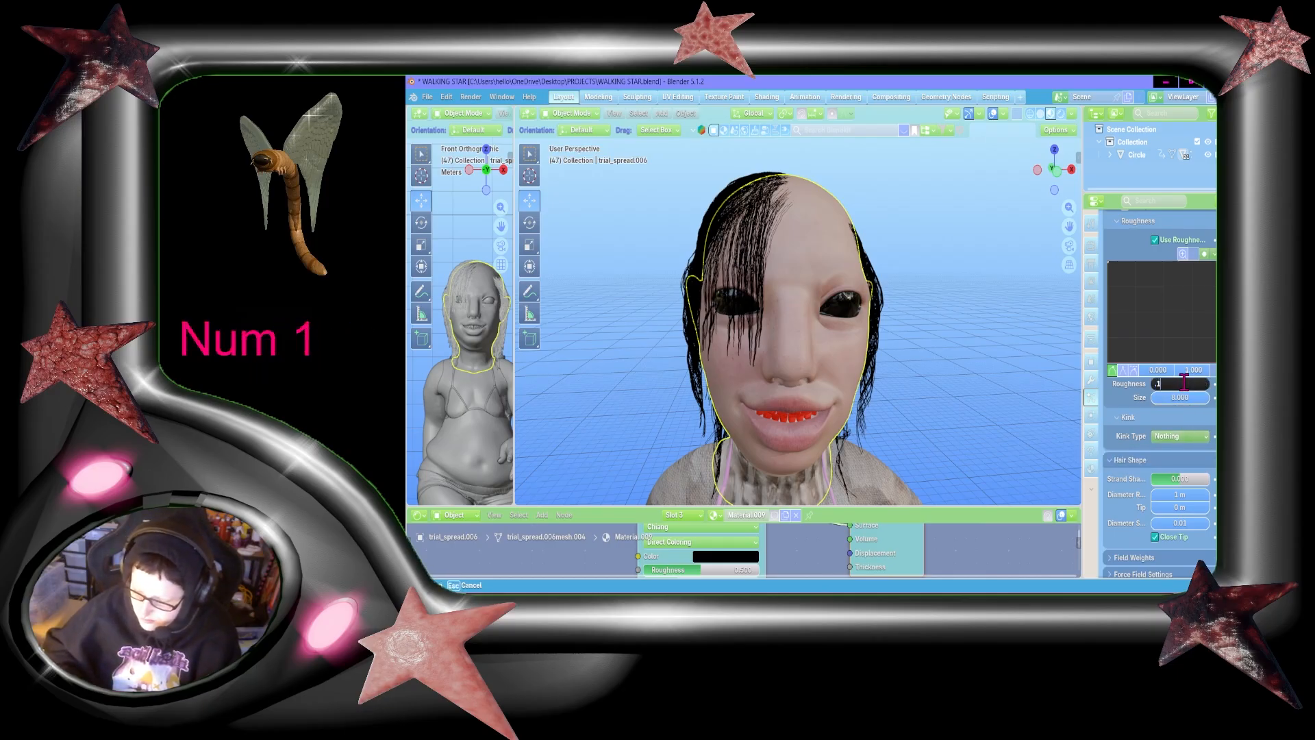
{"action": "key", "text": "Return"}
{"action": "middle_click_drag", "start_coordinate": [791, 285], "coordinate": [791, 297]}
{"action": "scroll", "coordinate": [791, 297], "scroll_direction": "up", "scroll_amount": 3}
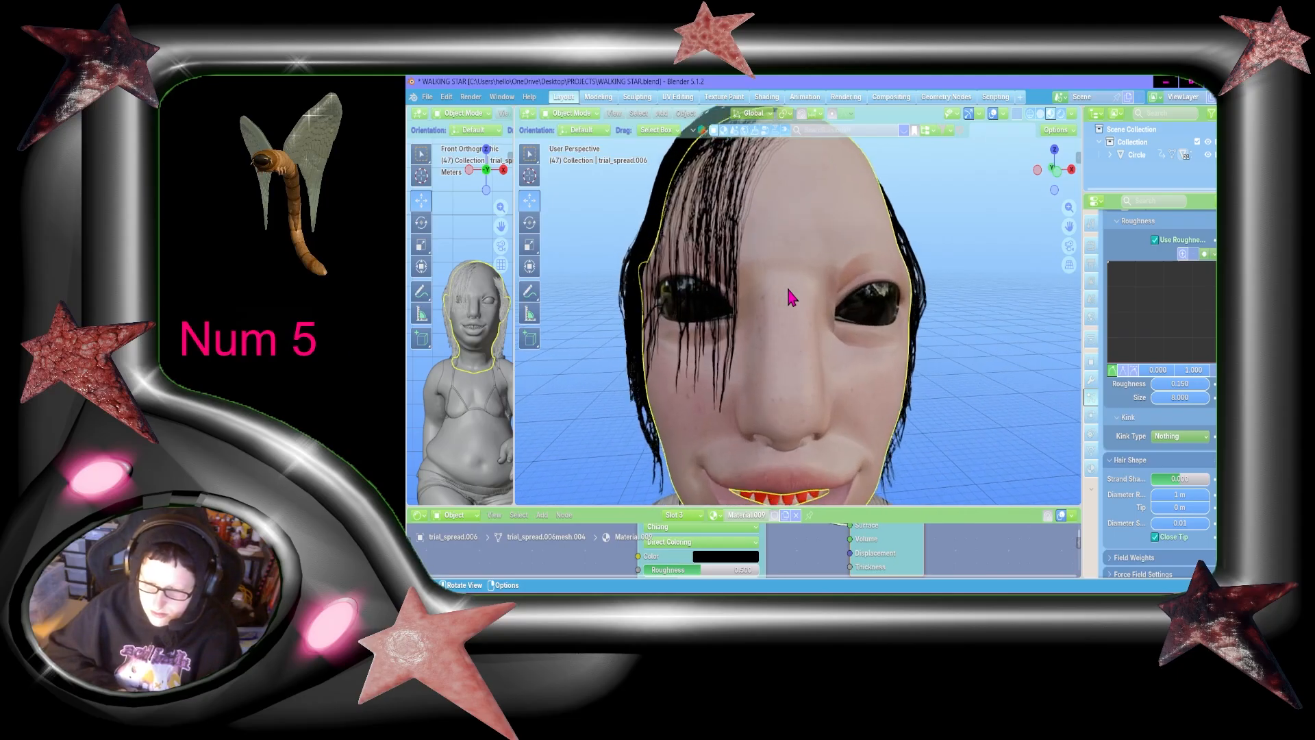
{"action": "scroll", "coordinate": [989, 363], "scroll_direction": "down", "scroll_amount": 3}
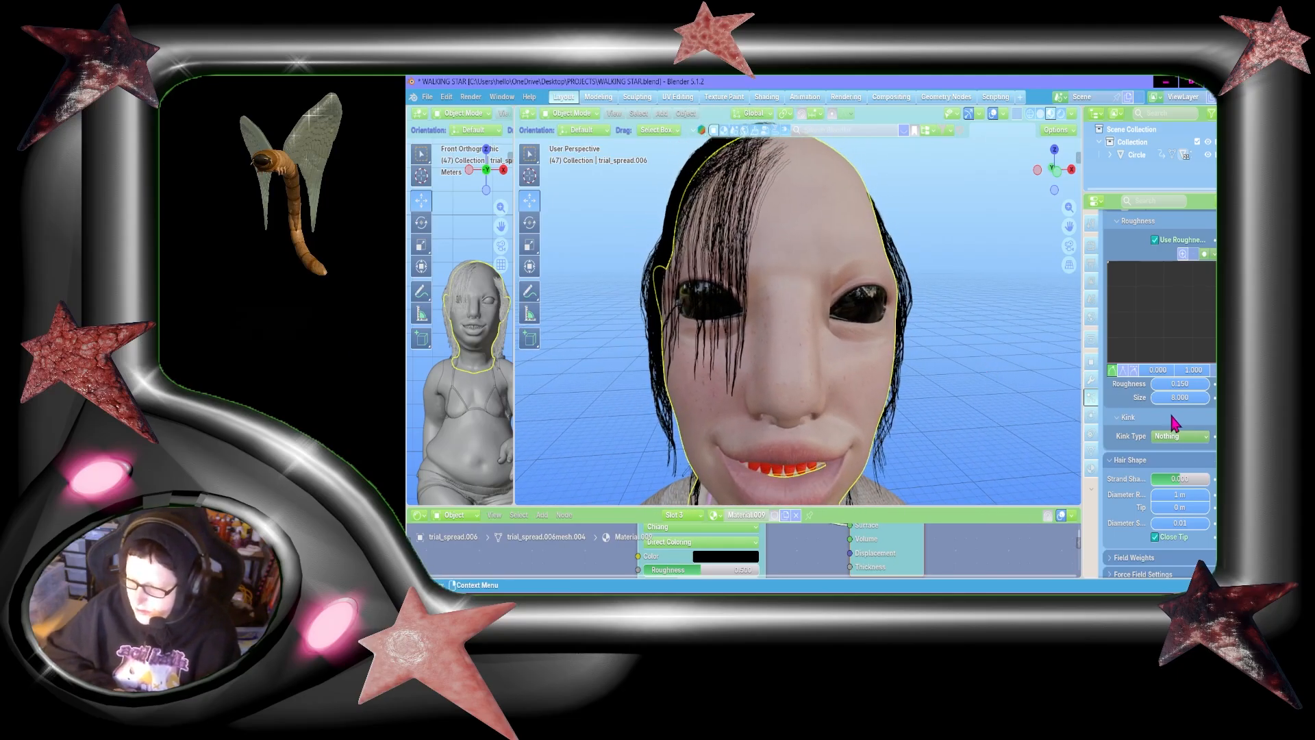
Step: Set the child hair's kink type to Wave for ParticleSystem.002
{"action": "left_click", "coordinate": [1171, 438]}
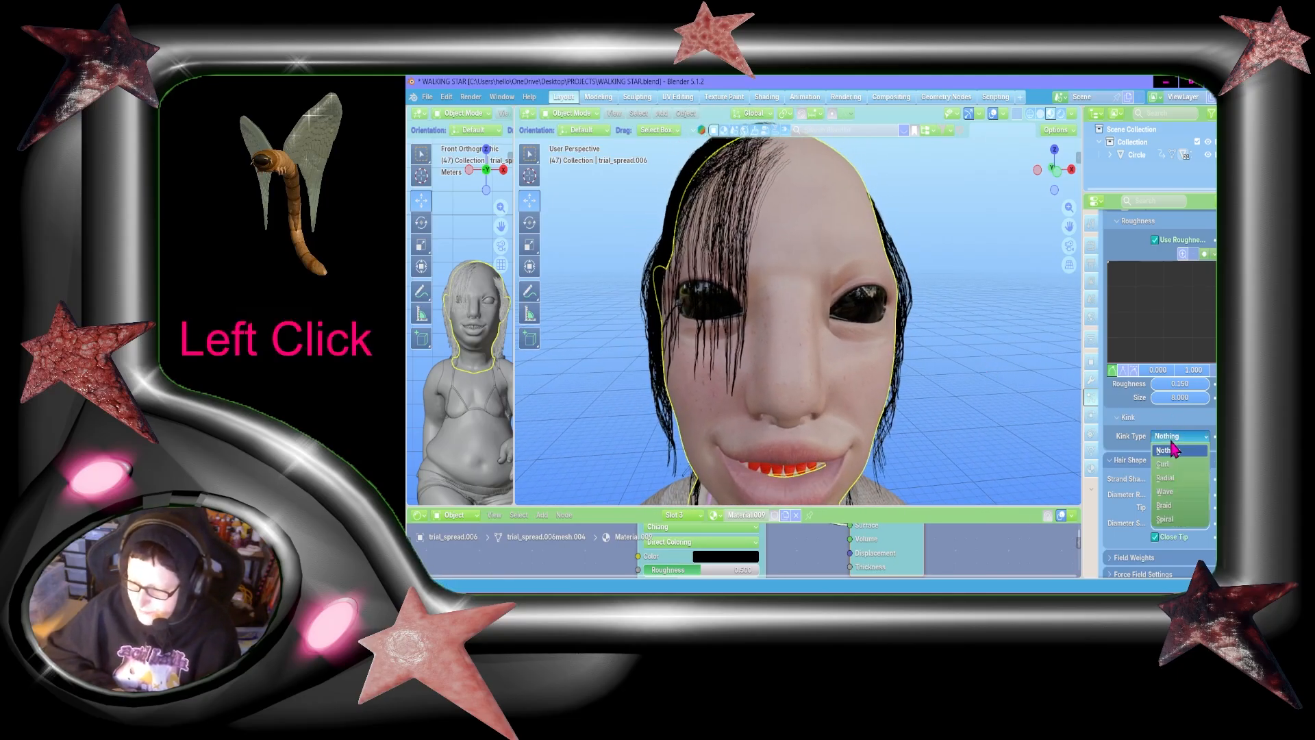
{"action": "left_click", "coordinate": [1171, 493]}
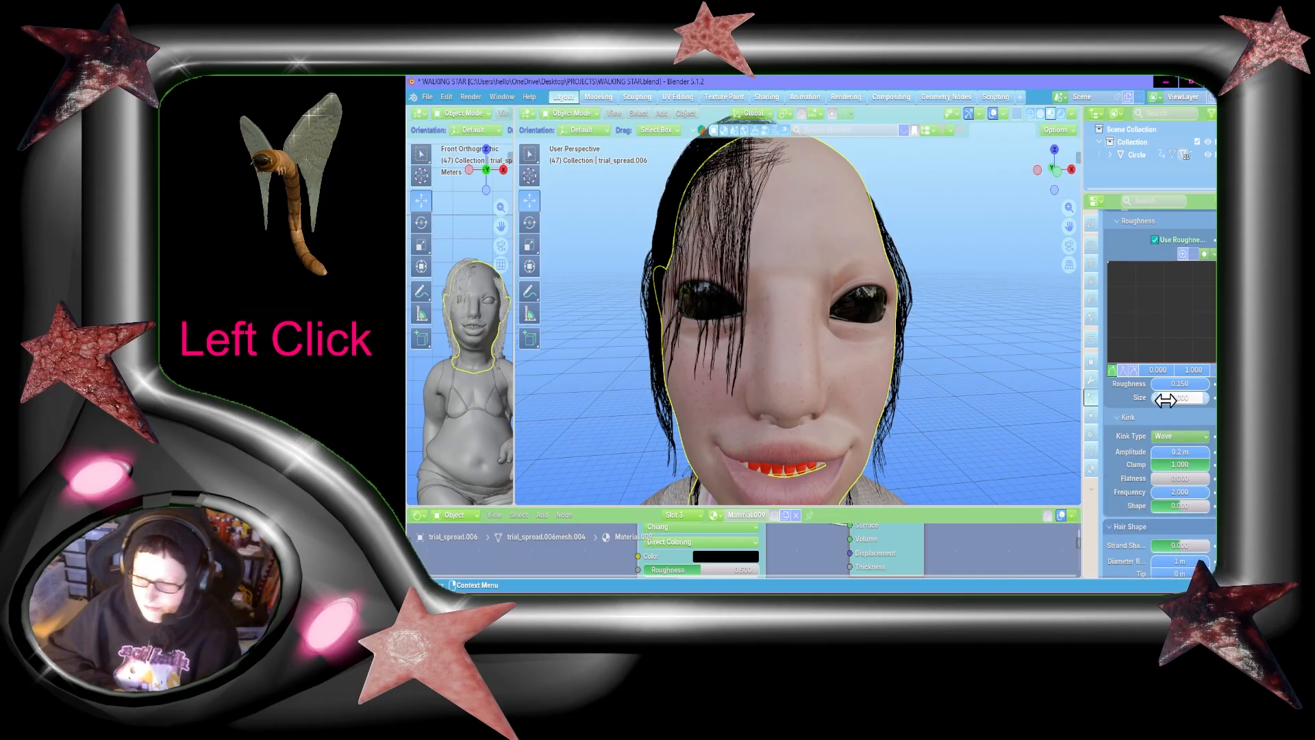
Step: Review the roughness and kink settings of ParticleSystem.001 and compare them with those of ParticleSystem.002
{"action": "scroll", "coordinate": [1165, 400], "scroll_direction": "up", "scroll_amount": 10}
{"action": "left_click", "coordinate": [1149, 259]}
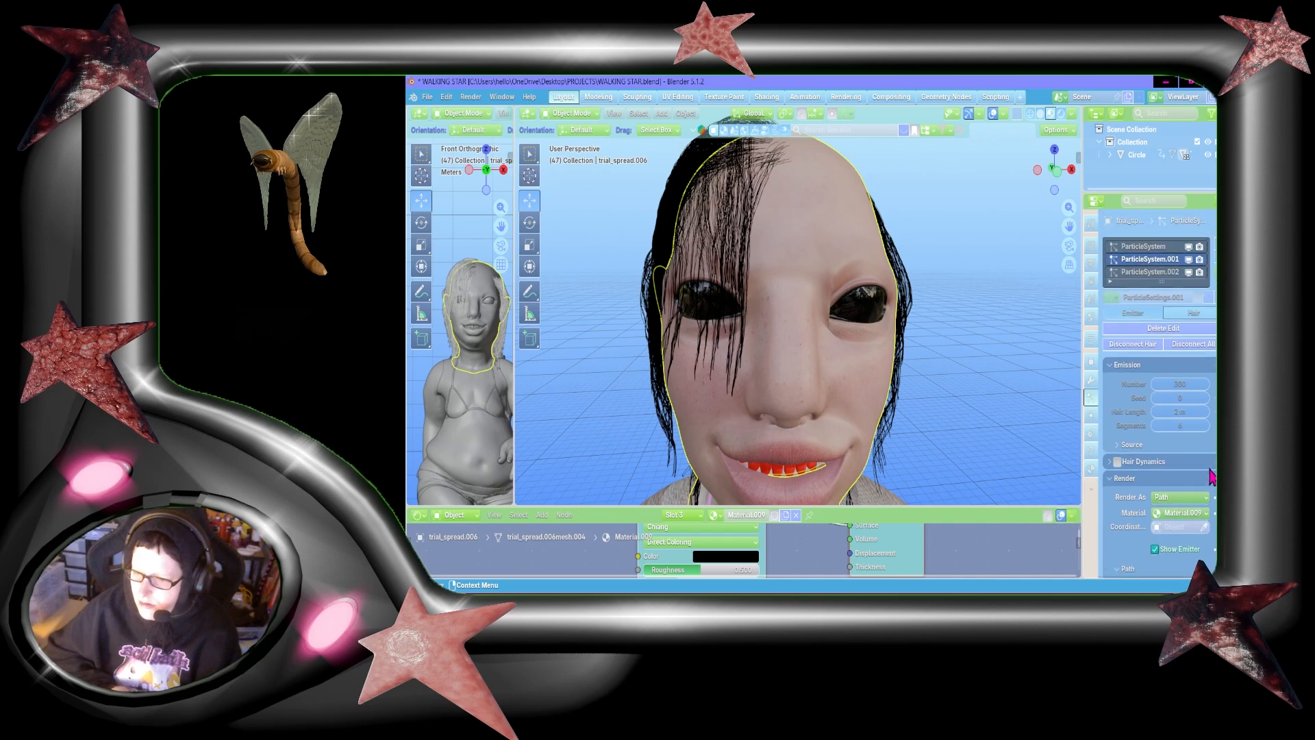
{"action": "scroll", "coordinate": [1211, 476], "scroll_direction": "down", "scroll_amount": 4}
{"action": "scroll", "coordinate": [1211, 476], "scroll_direction": "down", "scroll_amount": 10}
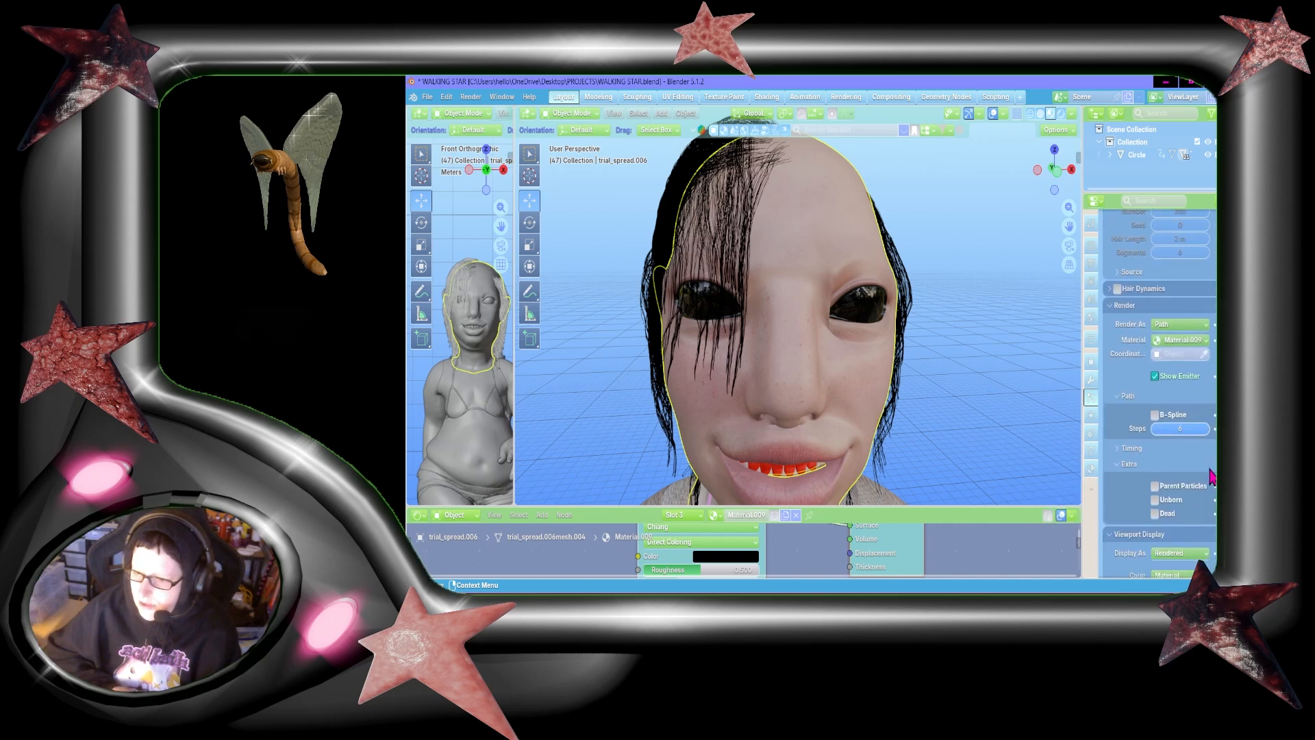
{"action": "scroll", "coordinate": [1211, 476], "scroll_direction": "down", "scroll_amount": 5}
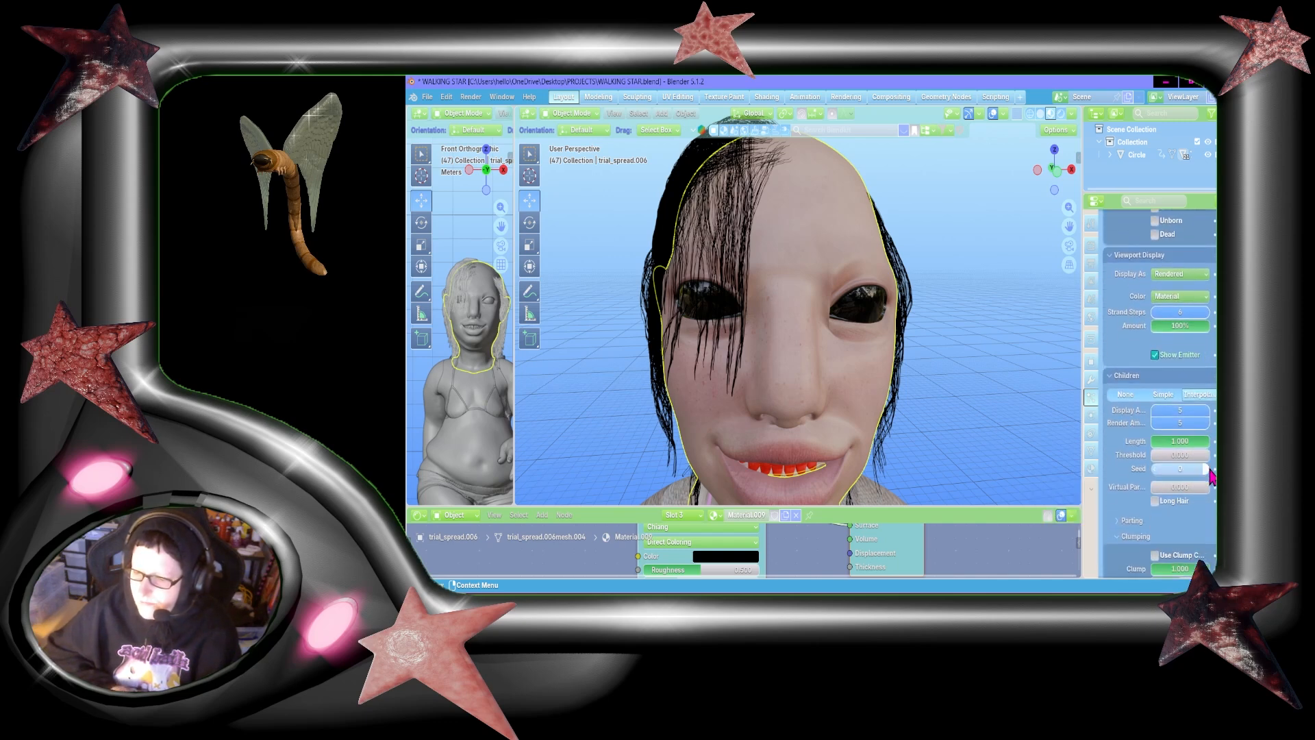
{"action": "scroll", "coordinate": [1211, 476], "scroll_direction": "down", "scroll_amount": 11}
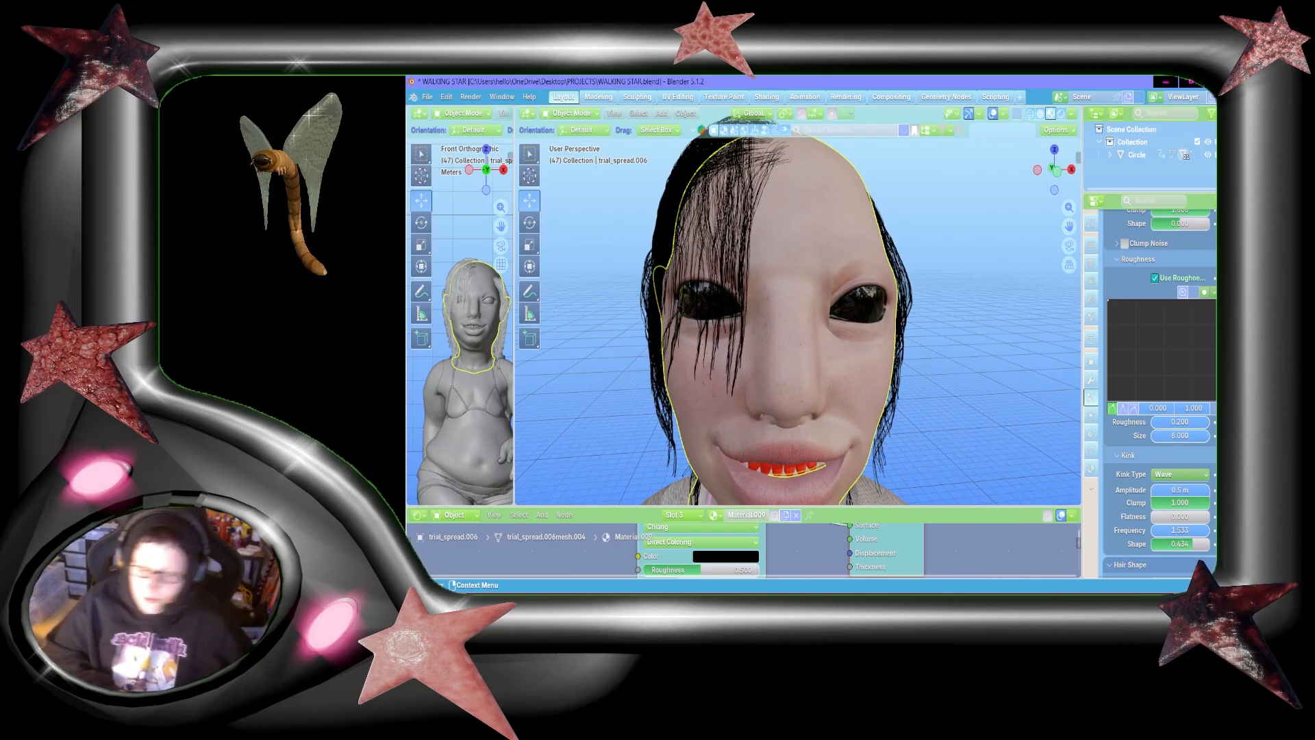
{"action": "scroll", "coordinate": [1160, 393], "scroll_direction": "up", "scroll_amount": 15}
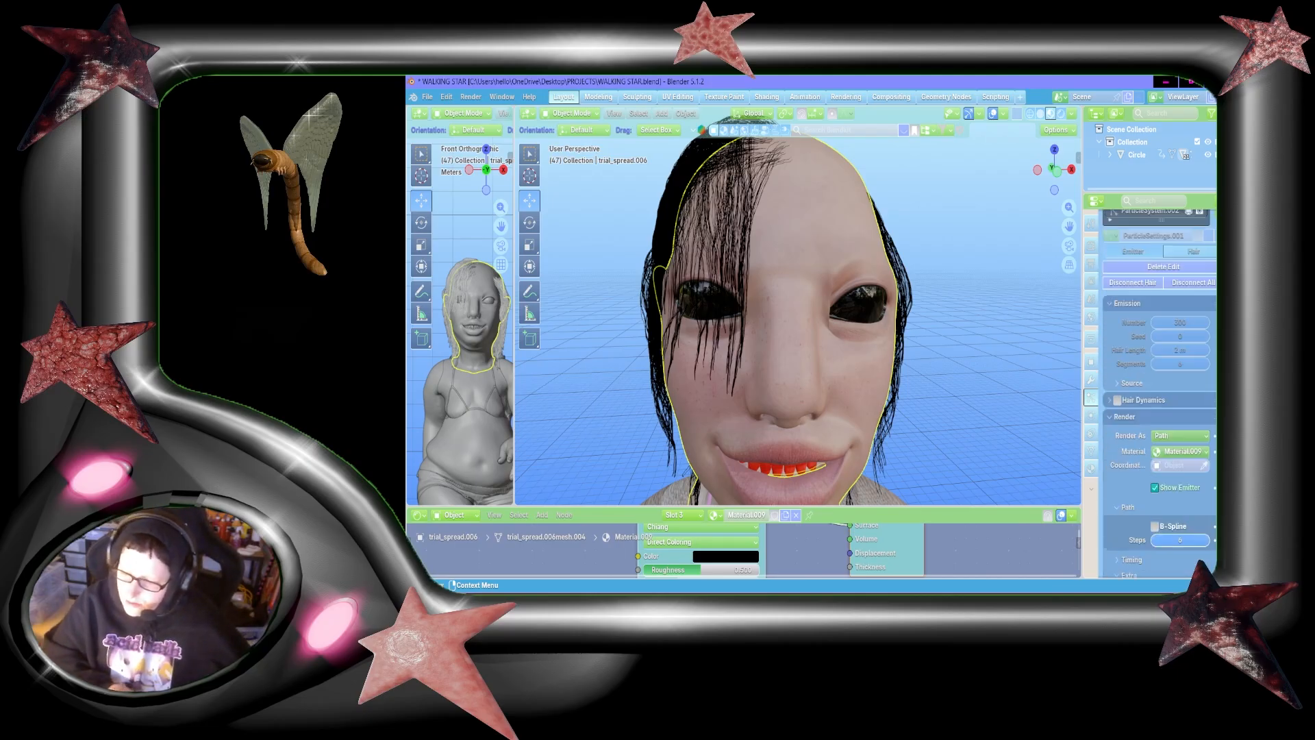
{"action": "left_click", "coordinate": [1165, 272]}
{"action": "scroll", "coordinate": [1211, 379], "scroll_direction": "down", "scroll_amount": 10}
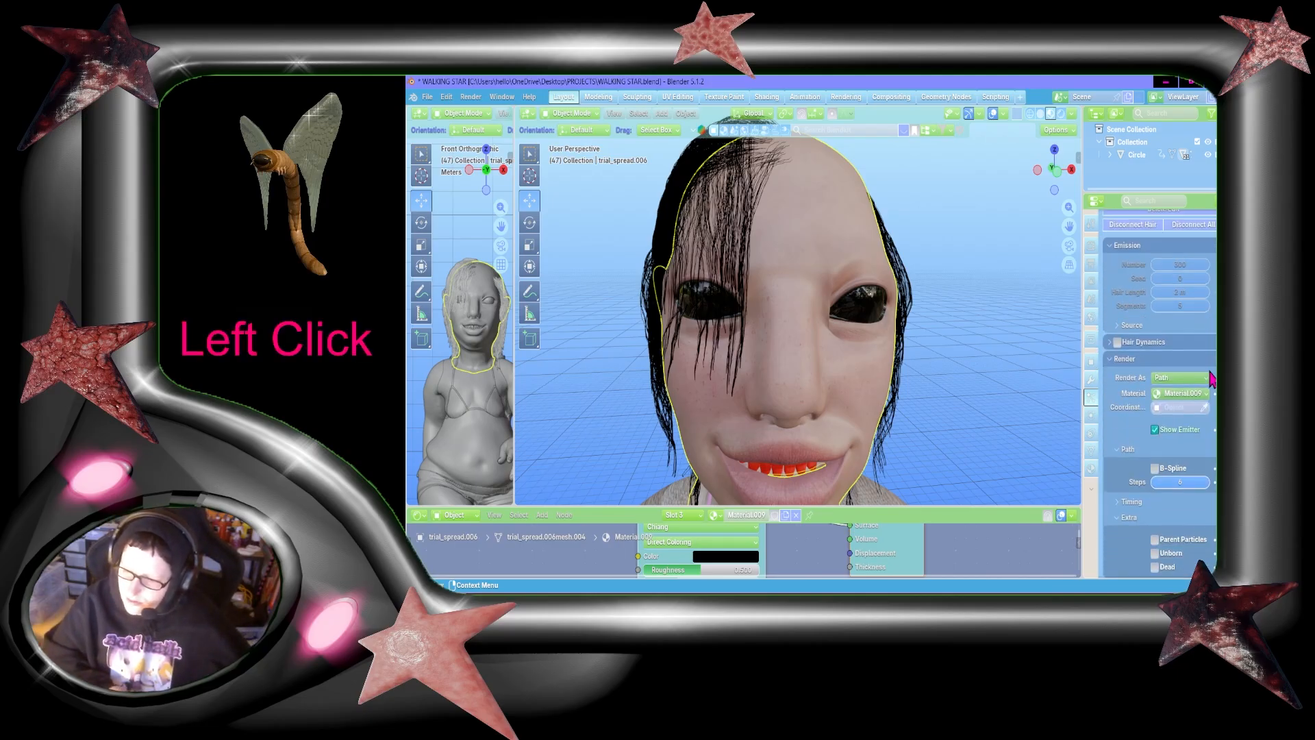
{"action": "scroll", "coordinate": [1210, 379], "scroll_direction": "down", "scroll_amount": 2}
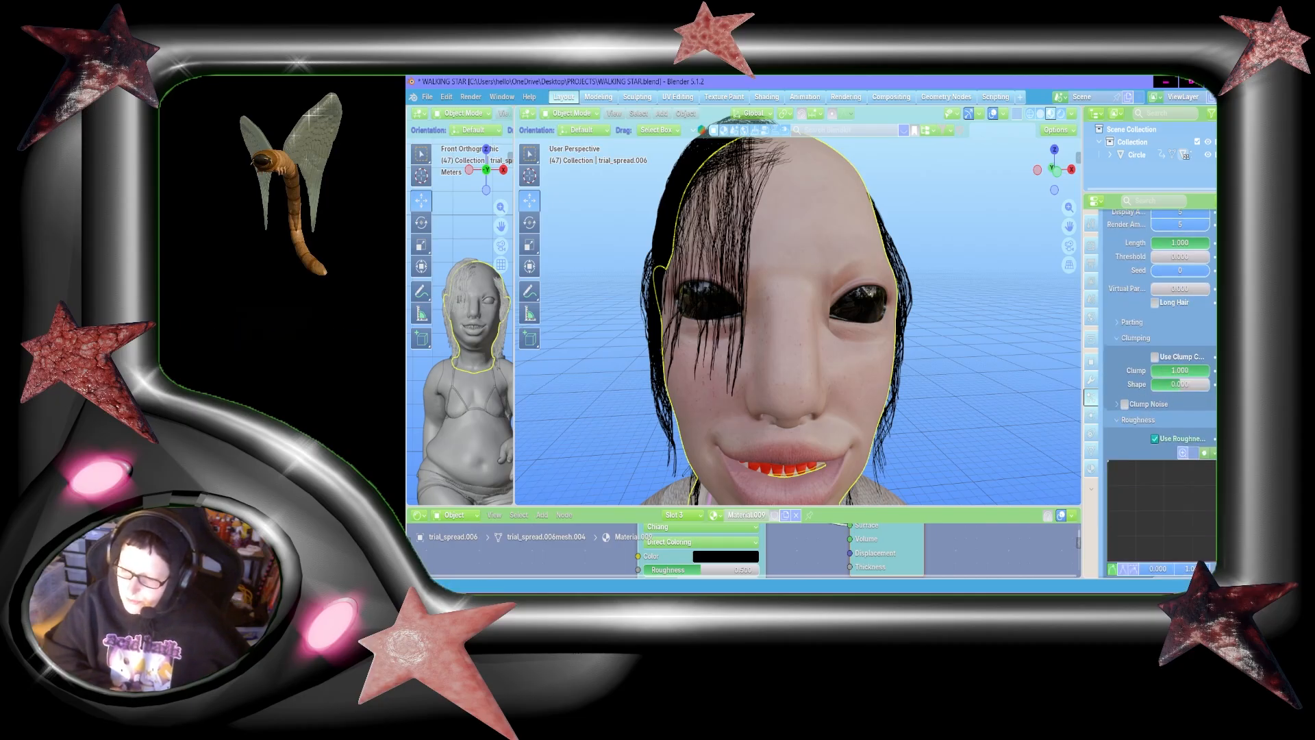
{"action": "scroll", "coordinate": [1164, 394], "scroll_direction": "down", "scroll_amount": 4}
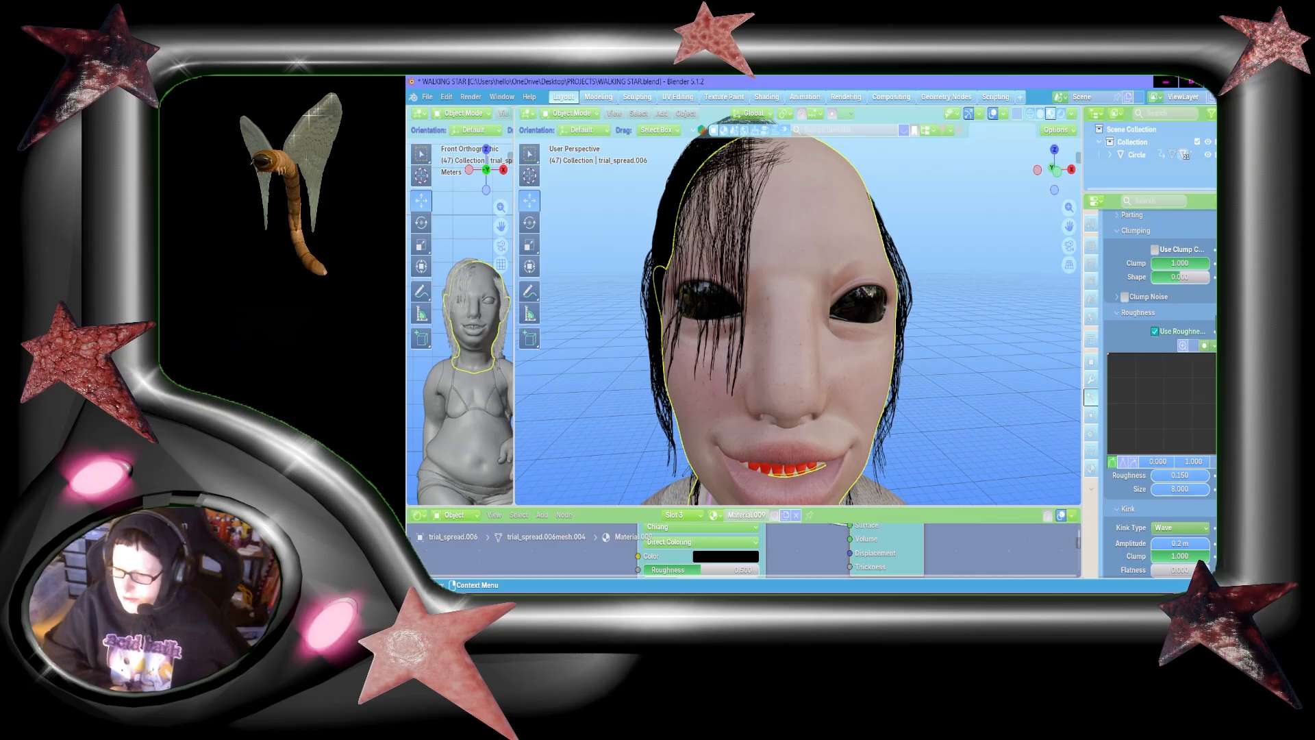
{"action": "scroll", "coordinate": [1165, 393], "scroll_direction": "down", "scroll_amount": 5}
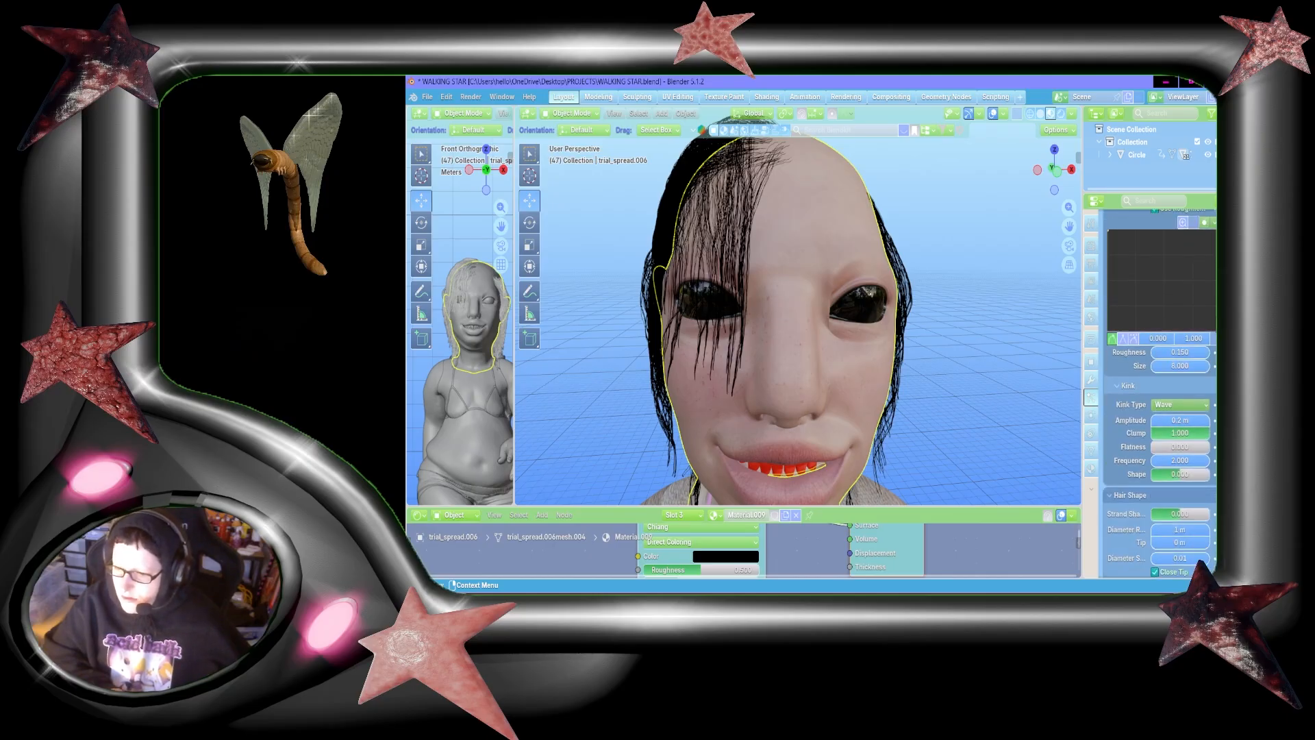
Step: Recheck the clumping, roughness and wave kink values of ParticleSystem.001 against ParticleSystem.002
{"action": "scroll", "coordinate": [1158, 394], "scroll_direction": "up", "scroll_amount": 20}
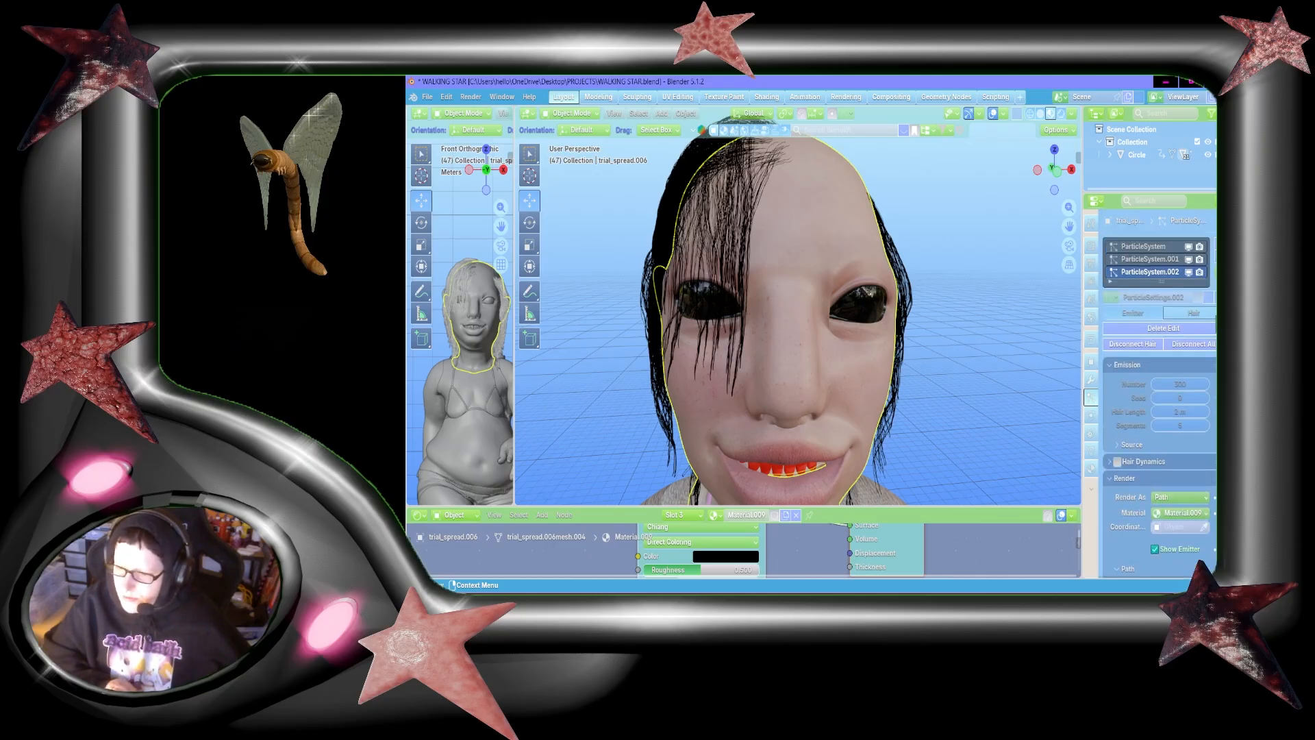
{"action": "left_click", "coordinate": [1145, 259]}
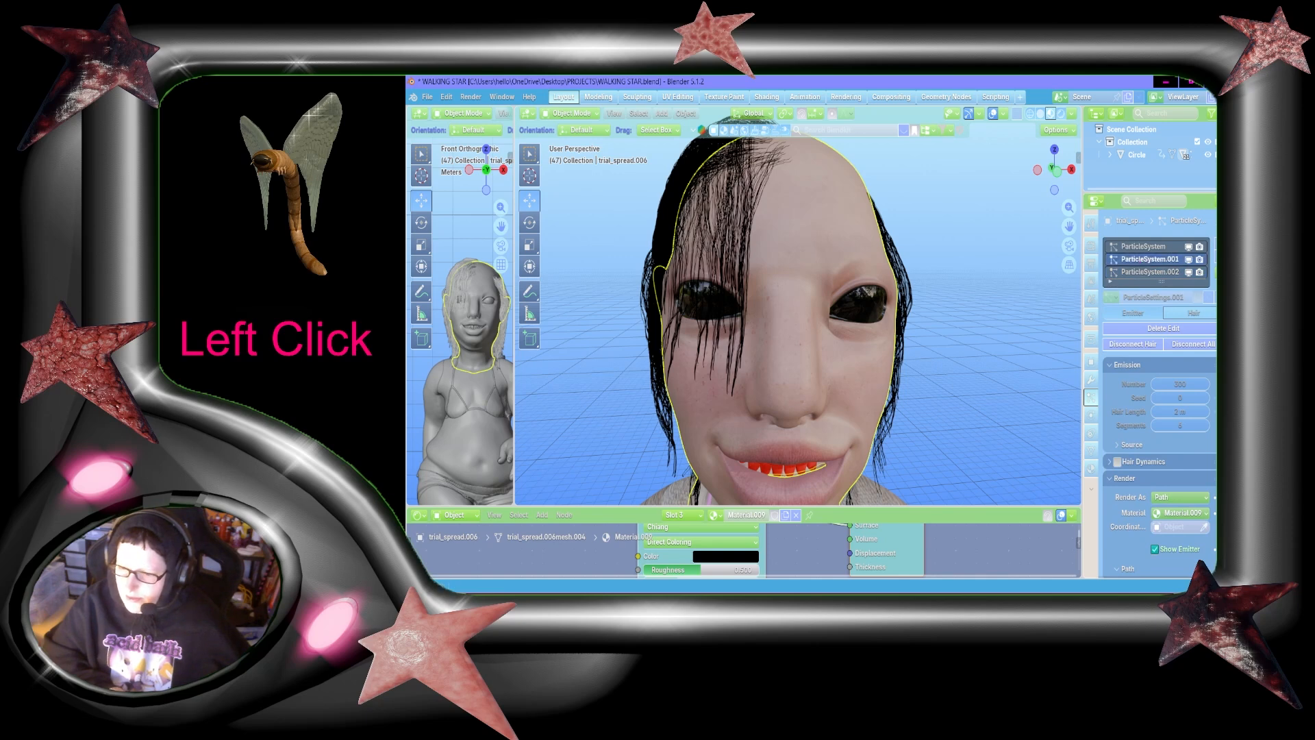
{"action": "scroll", "coordinate": [1159, 394], "scroll_direction": "down", "scroll_amount": 15}
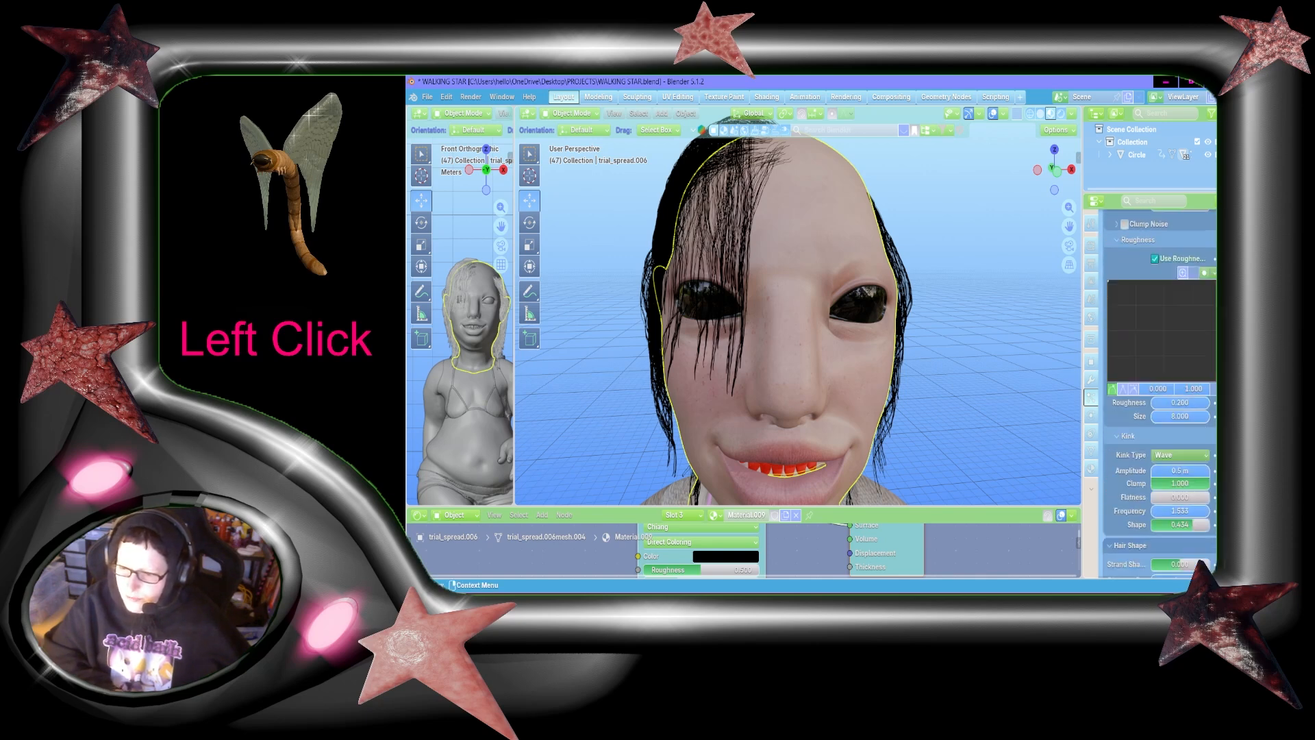
{"action": "scroll", "coordinate": [1159, 394], "scroll_direction": "down", "scroll_amount": 2}
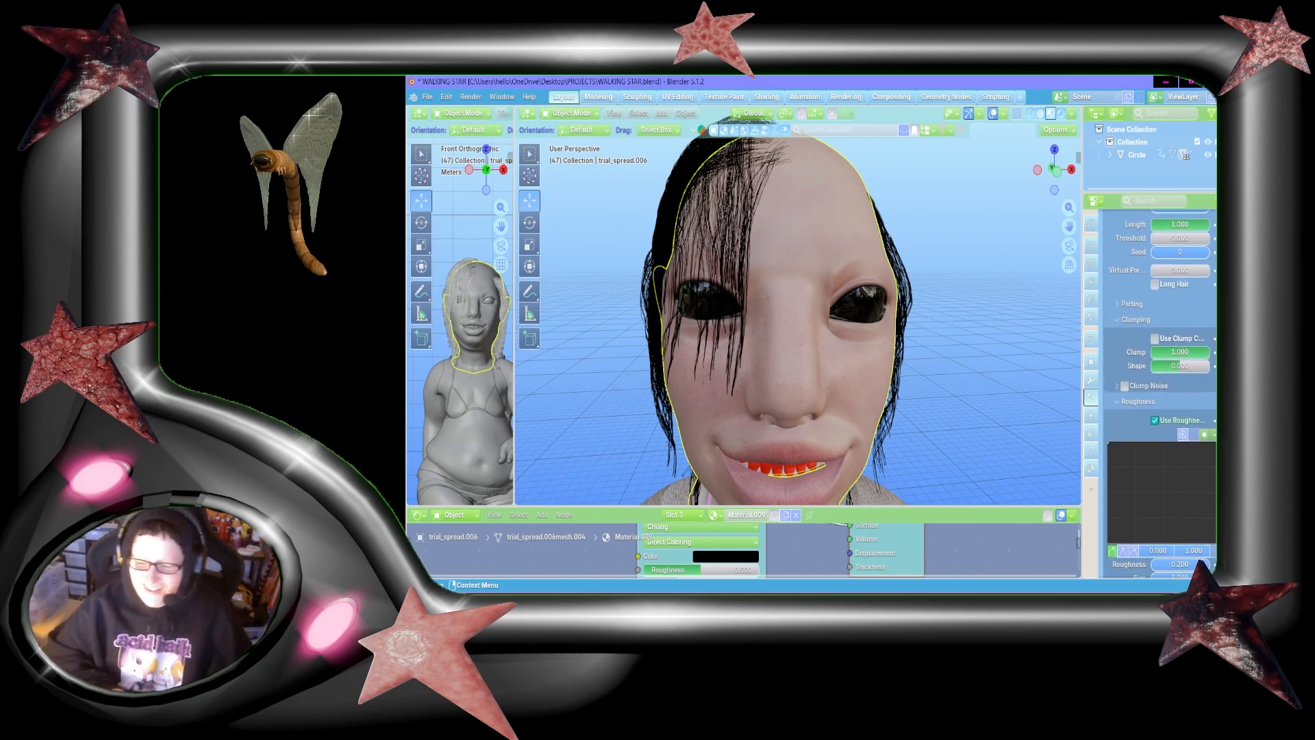
{"action": "scroll", "coordinate": [1158, 393], "scroll_direction": "up", "scroll_amount": 7}
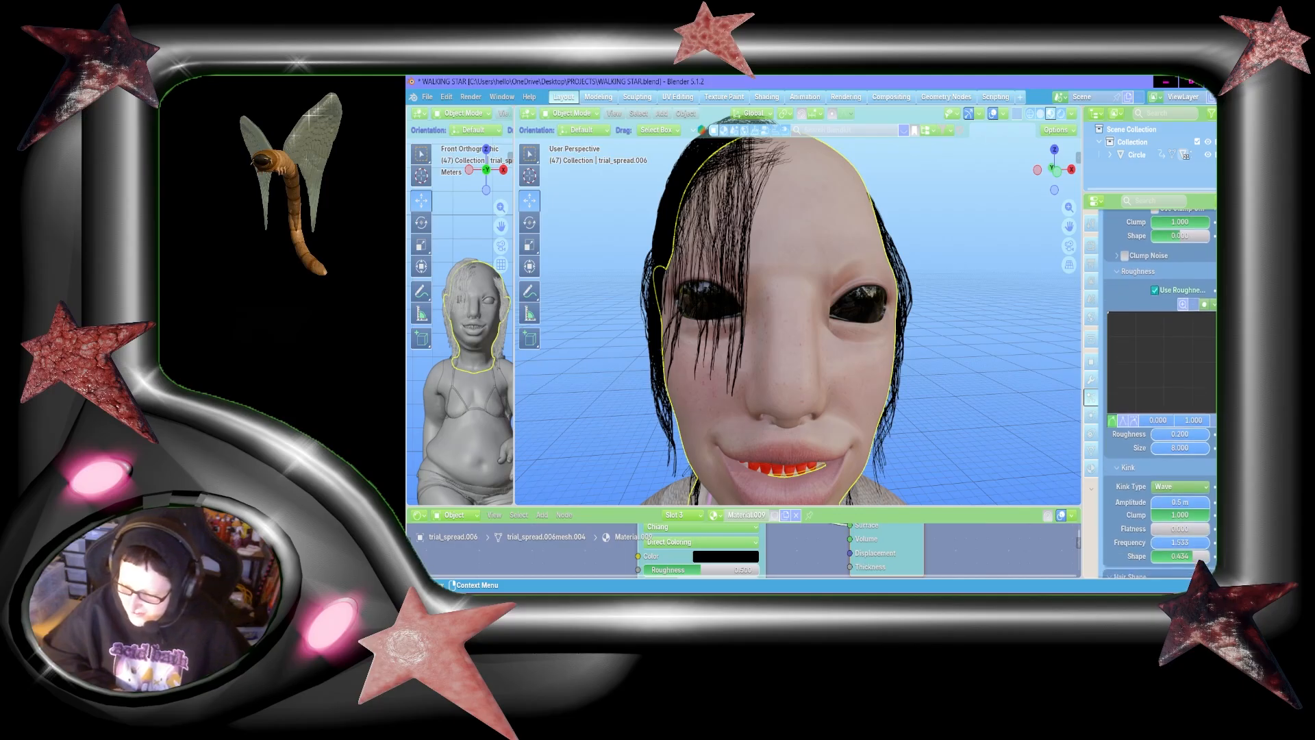
{"action": "scroll", "coordinate": [1158, 393], "scroll_direction": "up", "scroll_amount": 12}
{"action": "left_click", "coordinate": [1155, 278]}
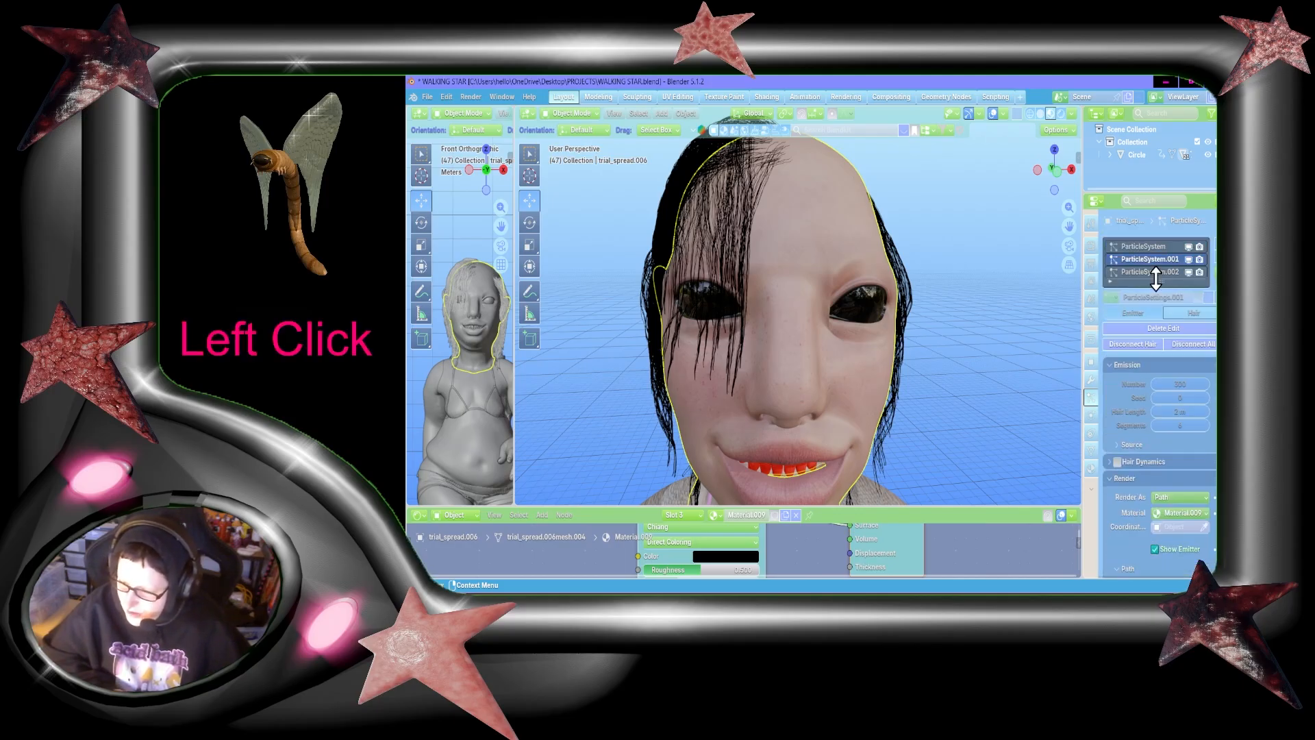
{"action": "left_click", "coordinate": [1157, 275]}
{"action": "scroll", "coordinate": [1159, 394], "scroll_direction": "down", "scroll_amount": 16}
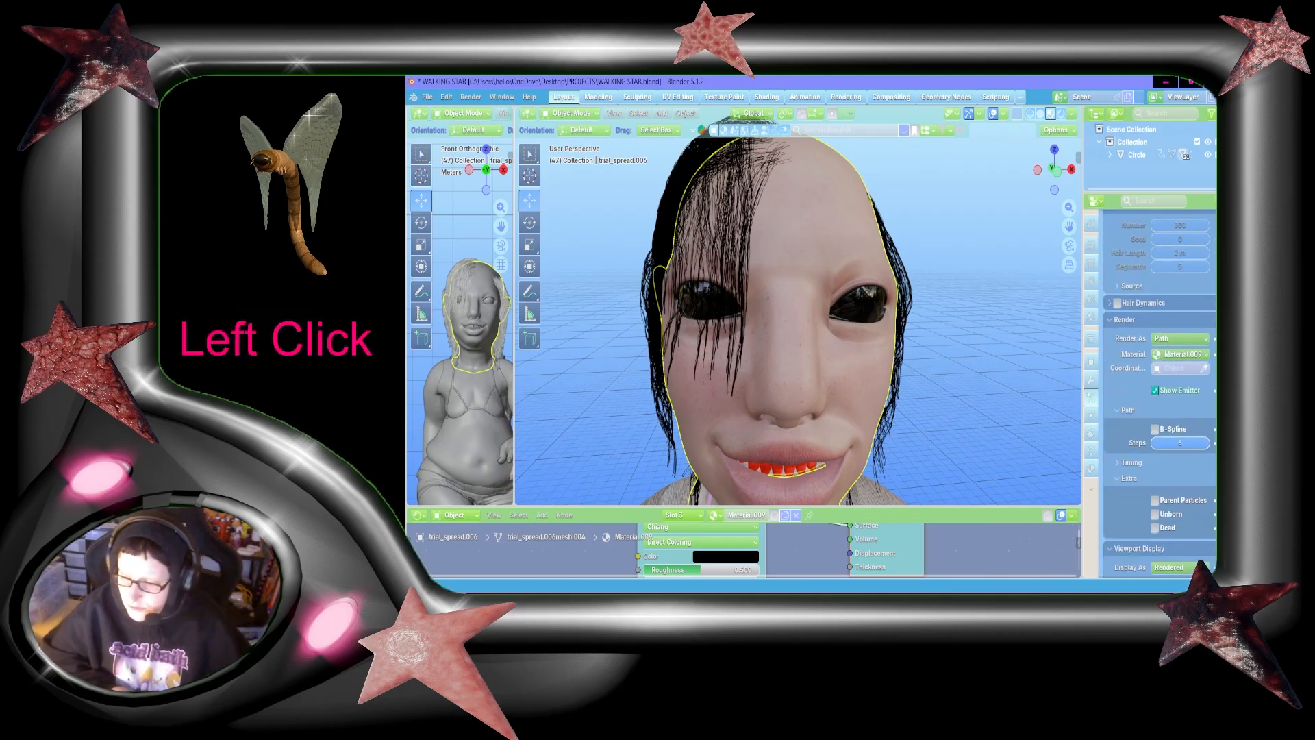
{"action": "scroll", "coordinate": [1159, 394], "scroll_direction": "down", "scroll_amount": 12}
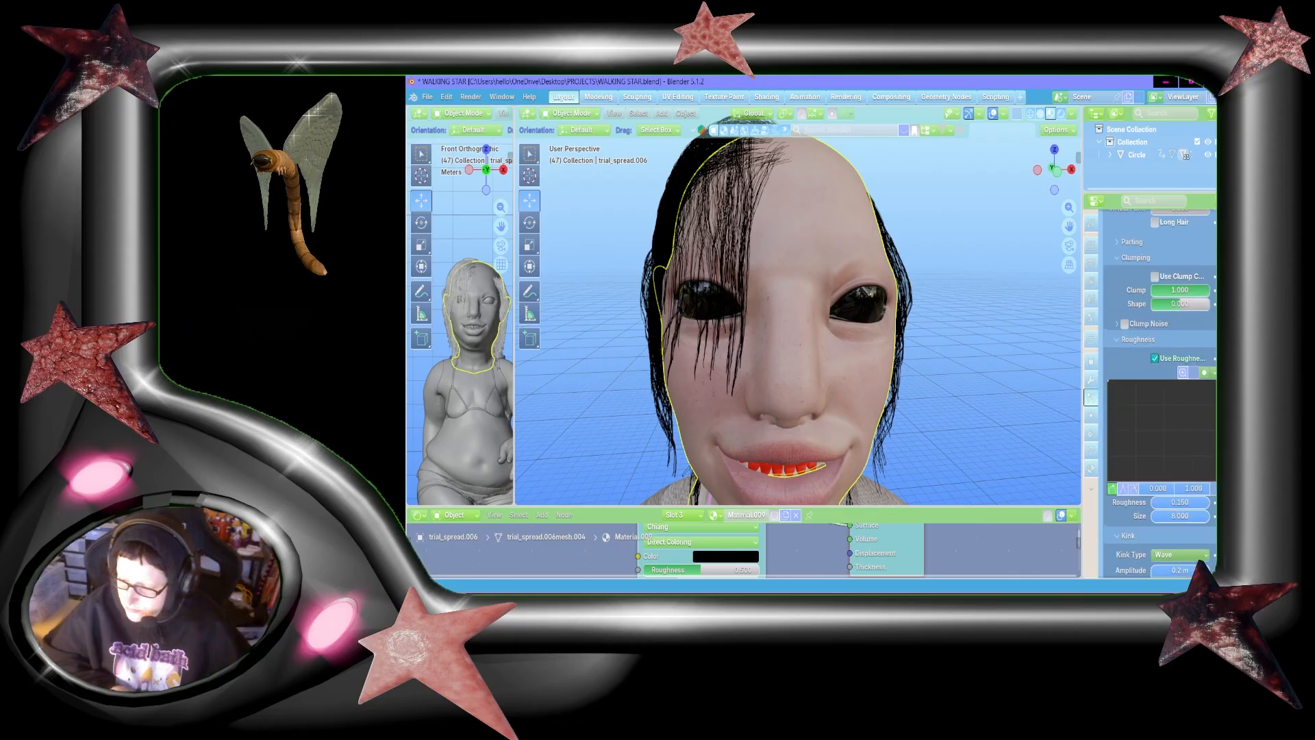
{"action": "scroll", "coordinate": [1159, 394], "scroll_direction": "down", "scroll_amount": 2}
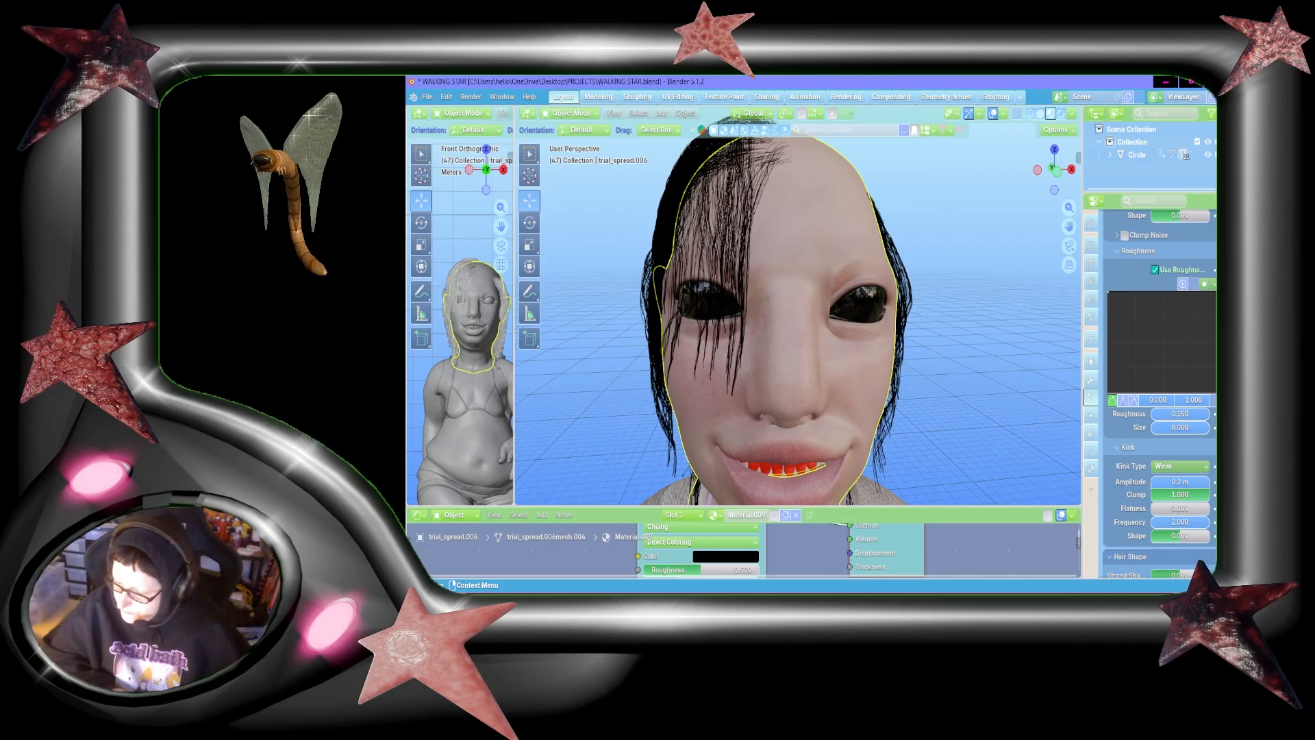
Step: Using ParticleSystem.001's kink settings as reference, set the wave kink amplitude of ParticleSystem.002 to 0.5 m
{"action": "scroll", "coordinate": [1157, 308], "scroll_direction": "up", "scroll_amount": 15}
{"action": "left_click", "coordinate": [1138, 261]}
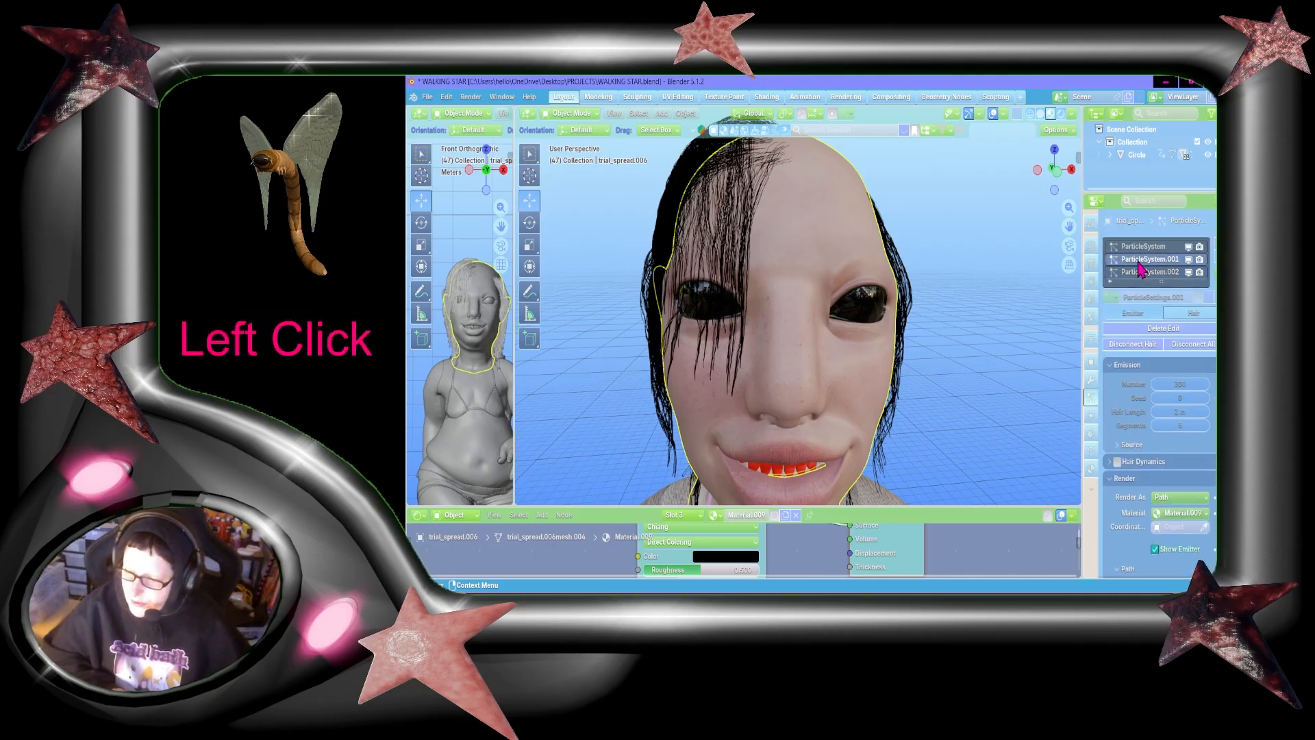
{"action": "scroll", "coordinate": [1174, 362], "scroll_direction": "down", "scroll_amount": 20}
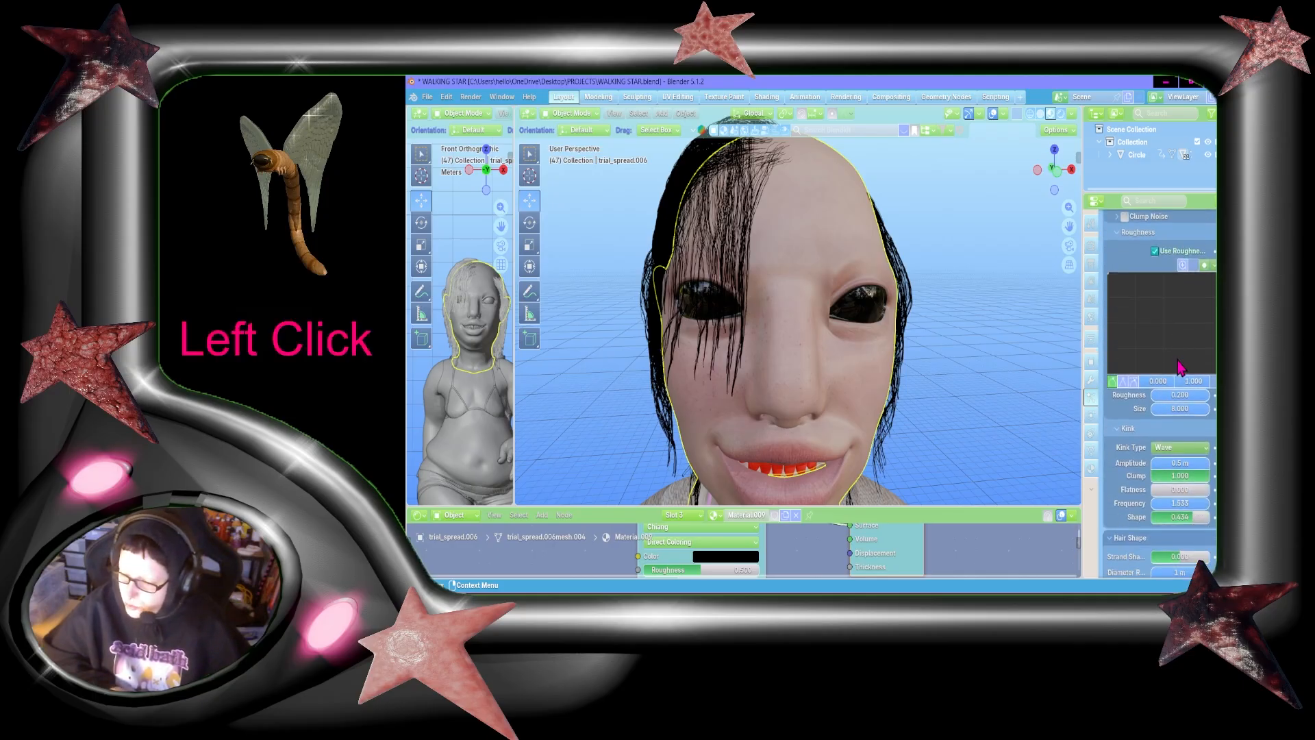
{"action": "scroll", "coordinate": [1179, 367], "scroll_direction": "down", "scroll_amount": 2}
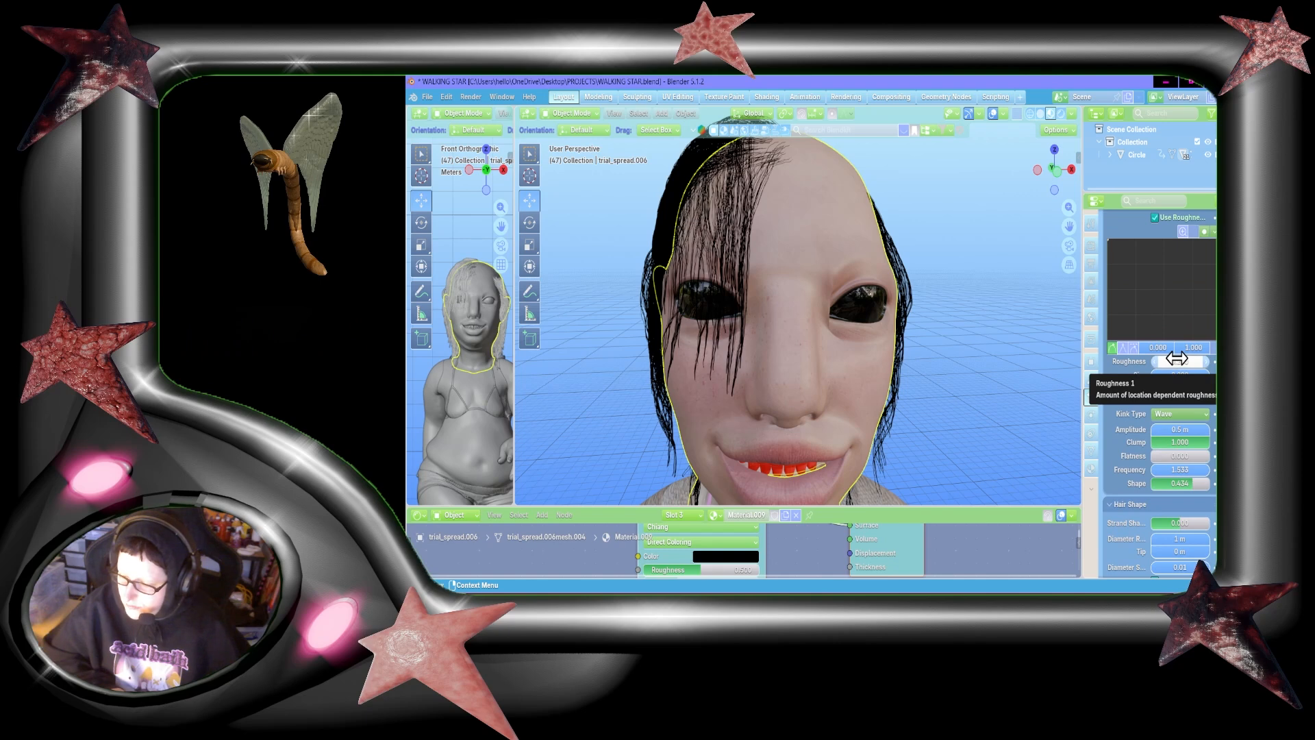
{"action": "scroll", "coordinate": [1177, 359], "scroll_direction": "up", "scroll_amount": 20}
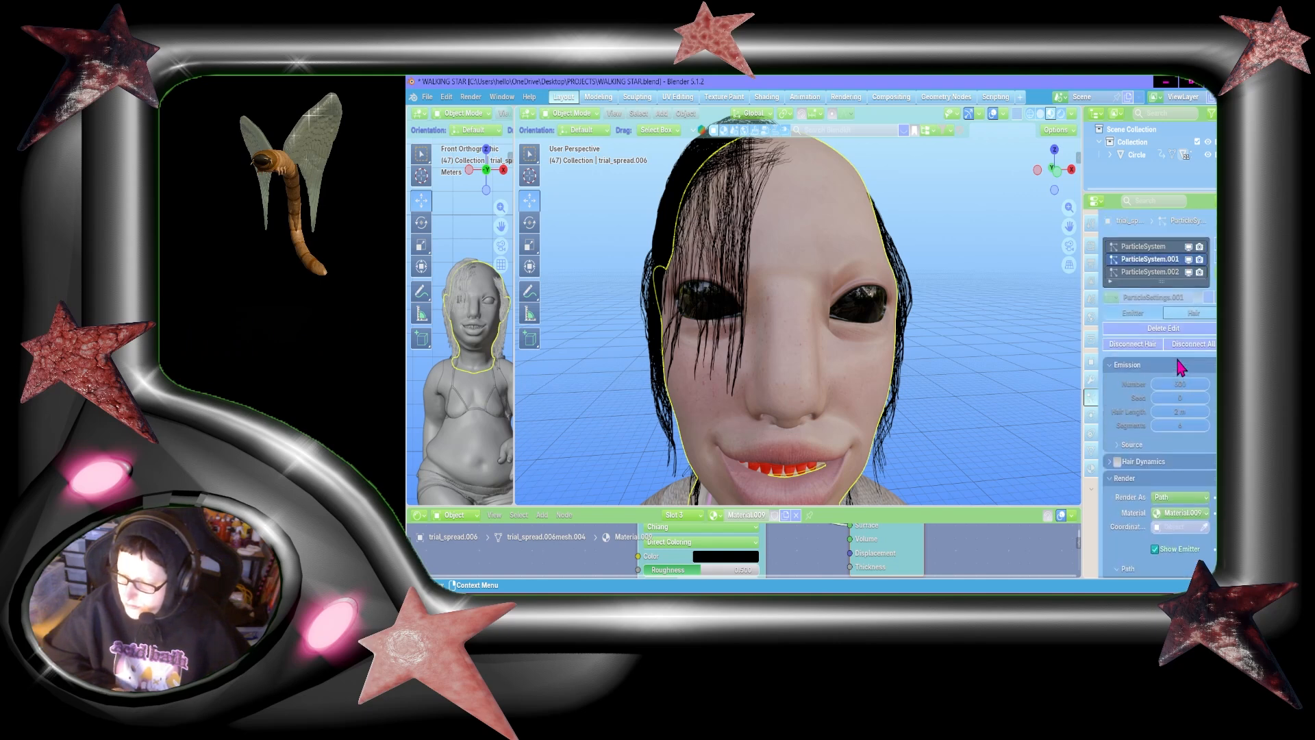
{"action": "left_click", "coordinate": [1156, 275]}
{"action": "scroll", "coordinate": [1197, 399], "scroll_direction": "down", "scroll_amount": 7}
{"action": "scroll", "coordinate": [1200, 408], "scroll_direction": "down", "scroll_amount": 10}
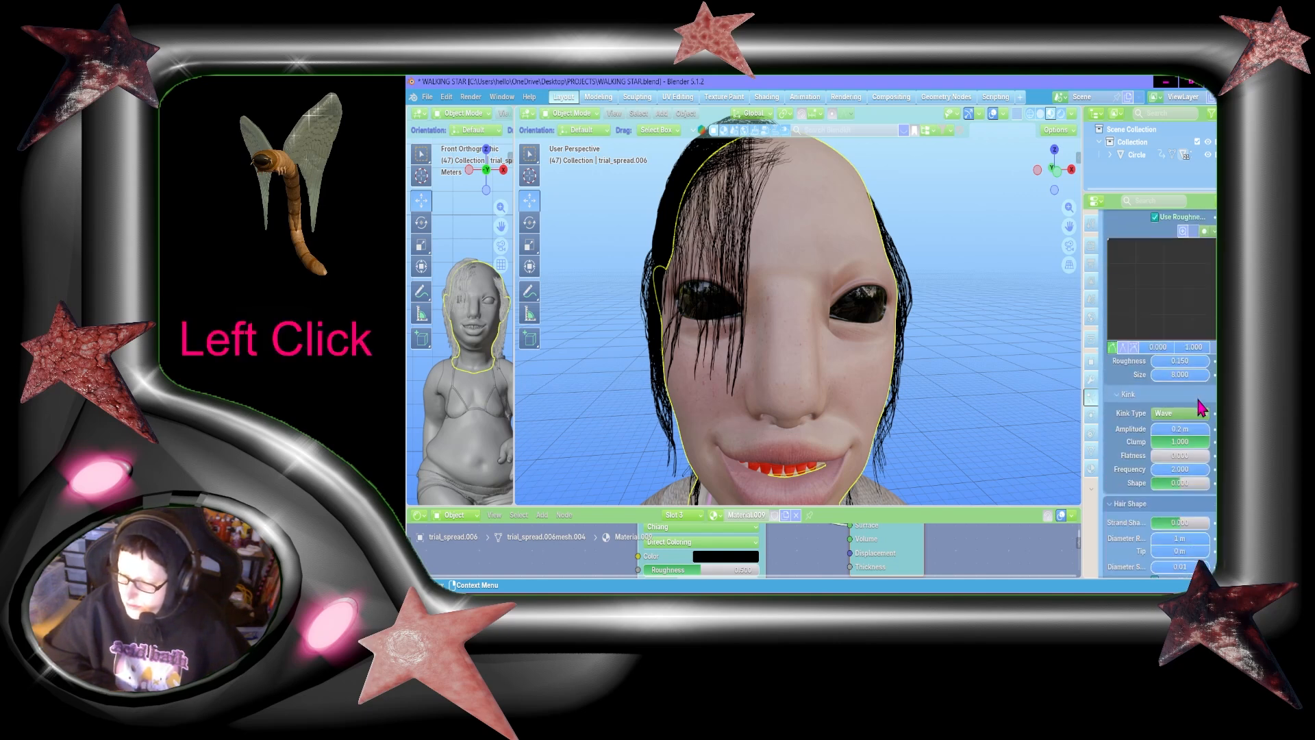
{"action": "left_click", "coordinate": [1193, 428]}
{"action": "type", "text": ".5"}
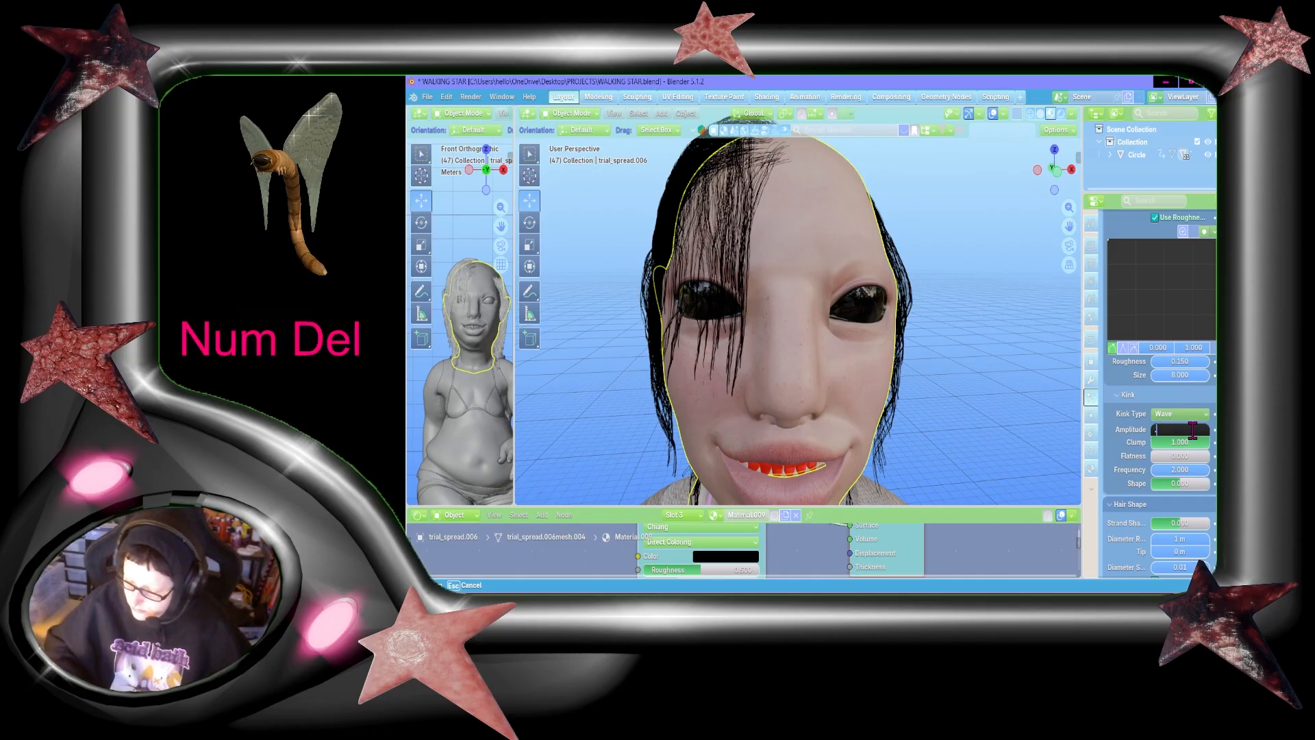
{"action": "key", "text": "Return"}
{"action": "left_click", "coordinate": [1192, 430]}
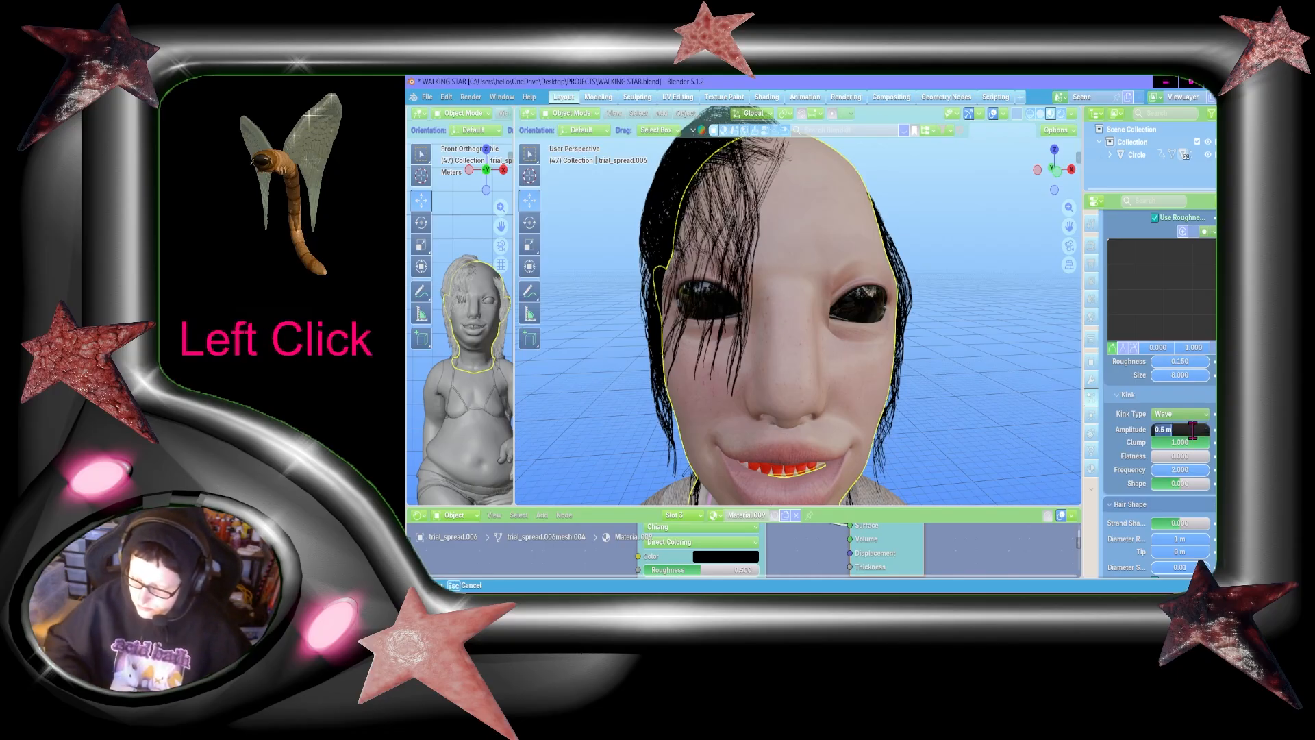
{"action": "key", "text": "Return"}
Step: Set the wave kink frequency of ParticleSystem.002 to 1.533
{"action": "scroll", "coordinate": [1181, 521], "scroll_direction": "up", "scroll_amount": 4}
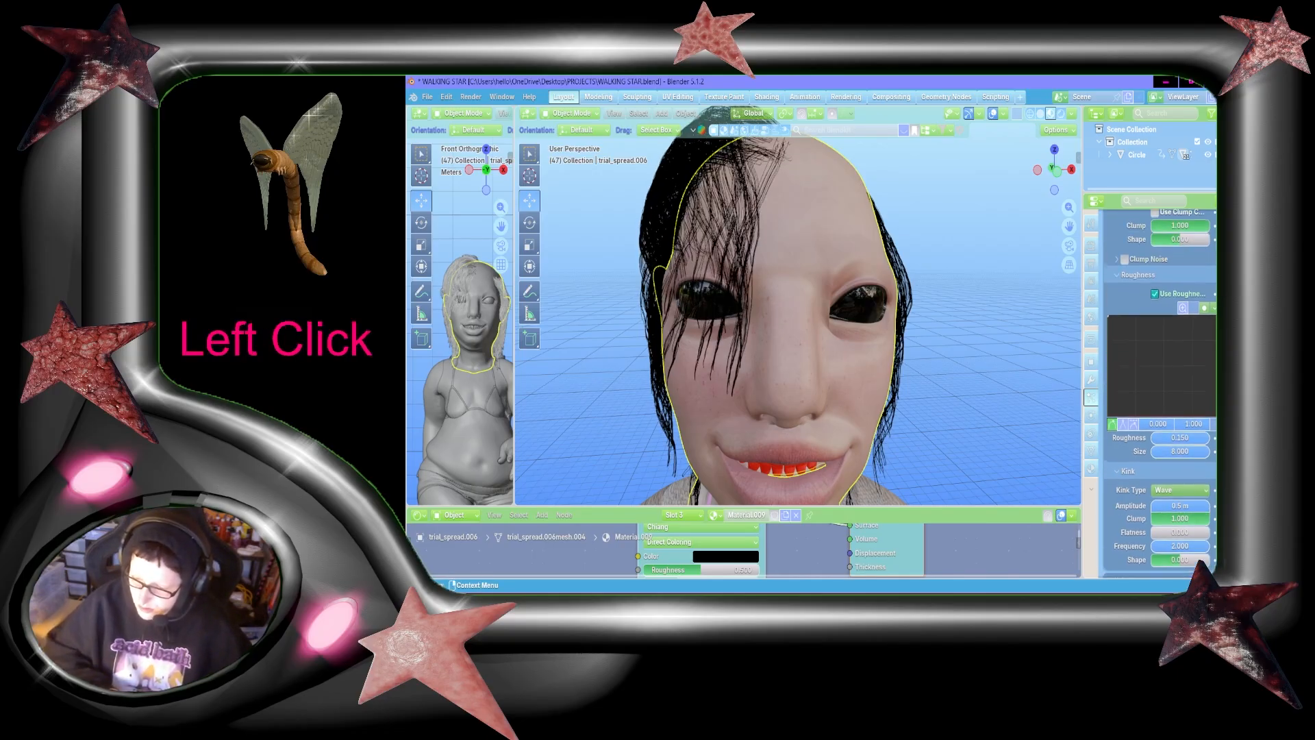
{"action": "left_click", "coordinate": [1181, 532]}
{"action": "type", "text": "1"}
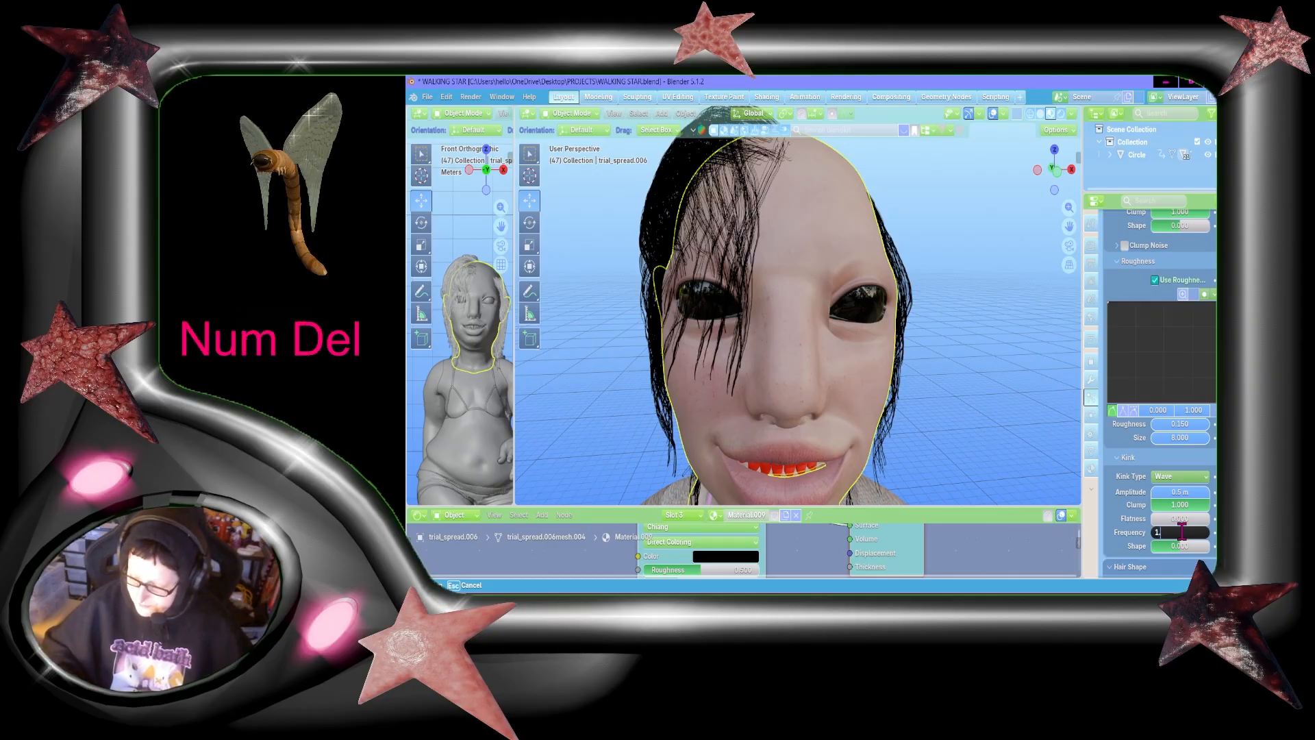
{"action": "type", "text": ".533"}
{"action": "key", "text": "Return"}
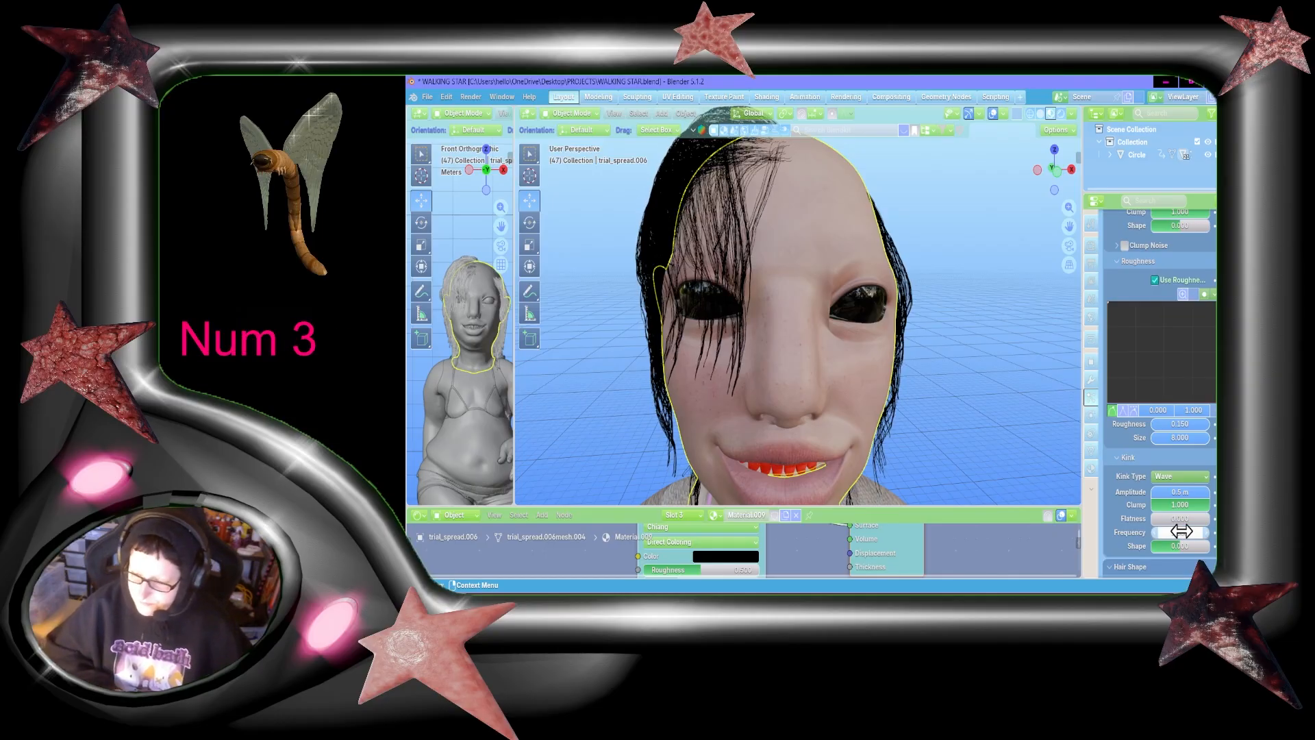
Step: Check the wave kink shape of ParticleSystem.001 as reference for the settings of ParticleSystem.002
{"action": "scroll", "coordinate": [1183, 457], "scroll_direction": "up", "scroll_amount": 15}
{"action": "left_click", "coordinate": [1114, 254]}
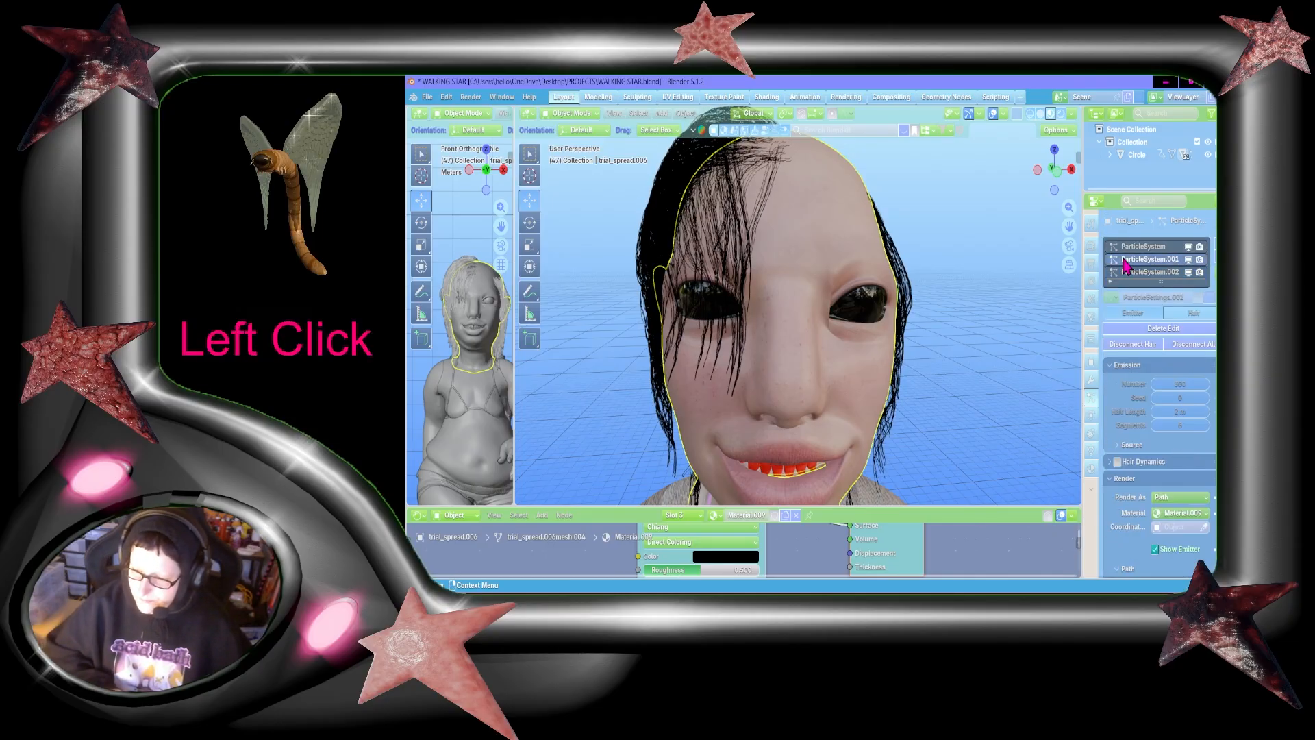
{"action": "scroll", "coordinate": [1186, 385], "scroll_direction": "down", "scroll_amount": 15}
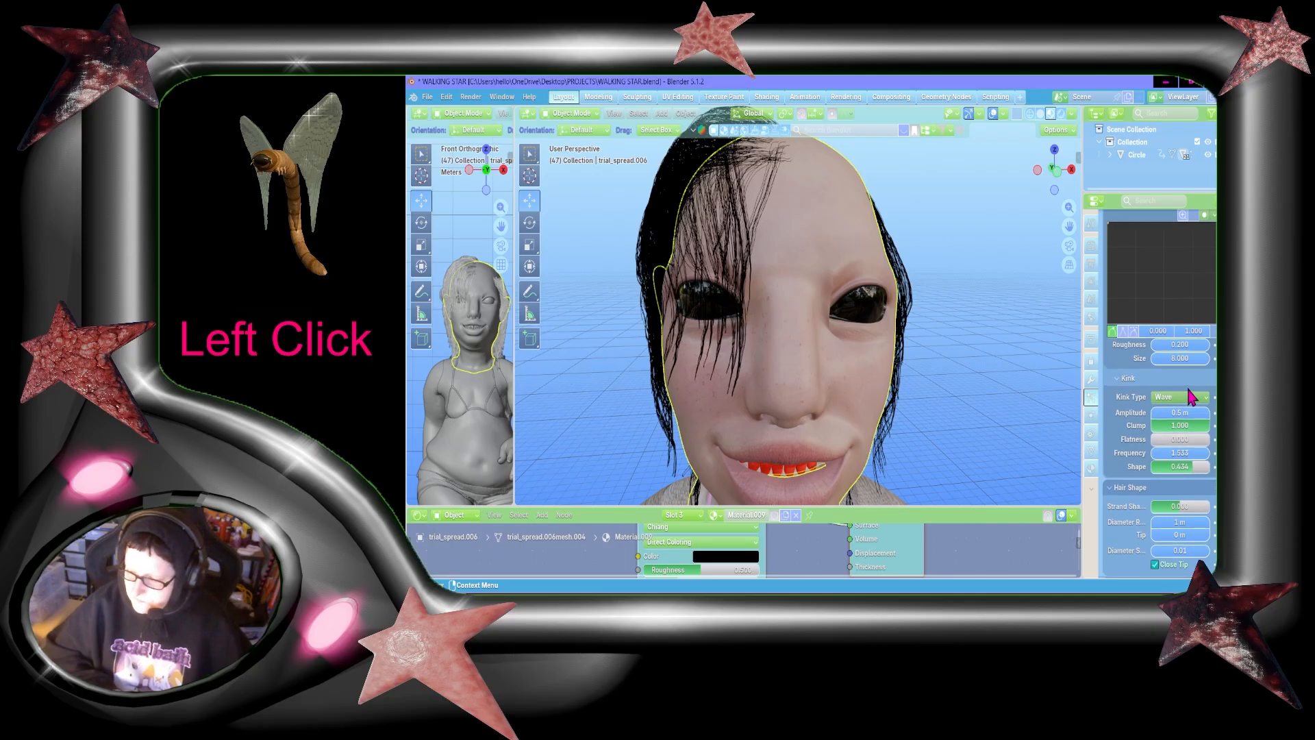
{"action": "scroll", "coordinate": [1185, 383], "scroll_direction": "up", "scroll_amount": 15}
{"action": "scroll", "coordinate": [1165, 364], "scroll_direction": "down", "scroll_amount": 10}
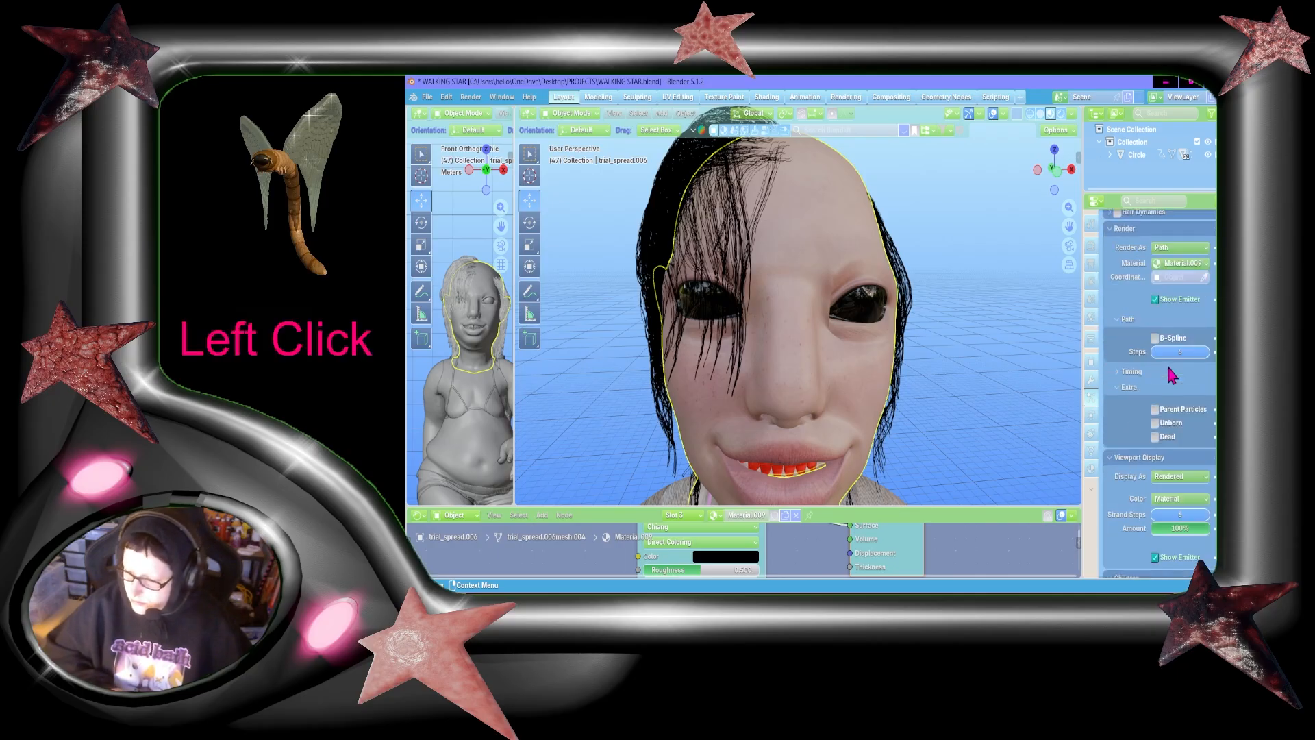
{"action": "scroll", "coordinate": [1167, 366], "scroll_direction": "down", "scroll_amount": 2}
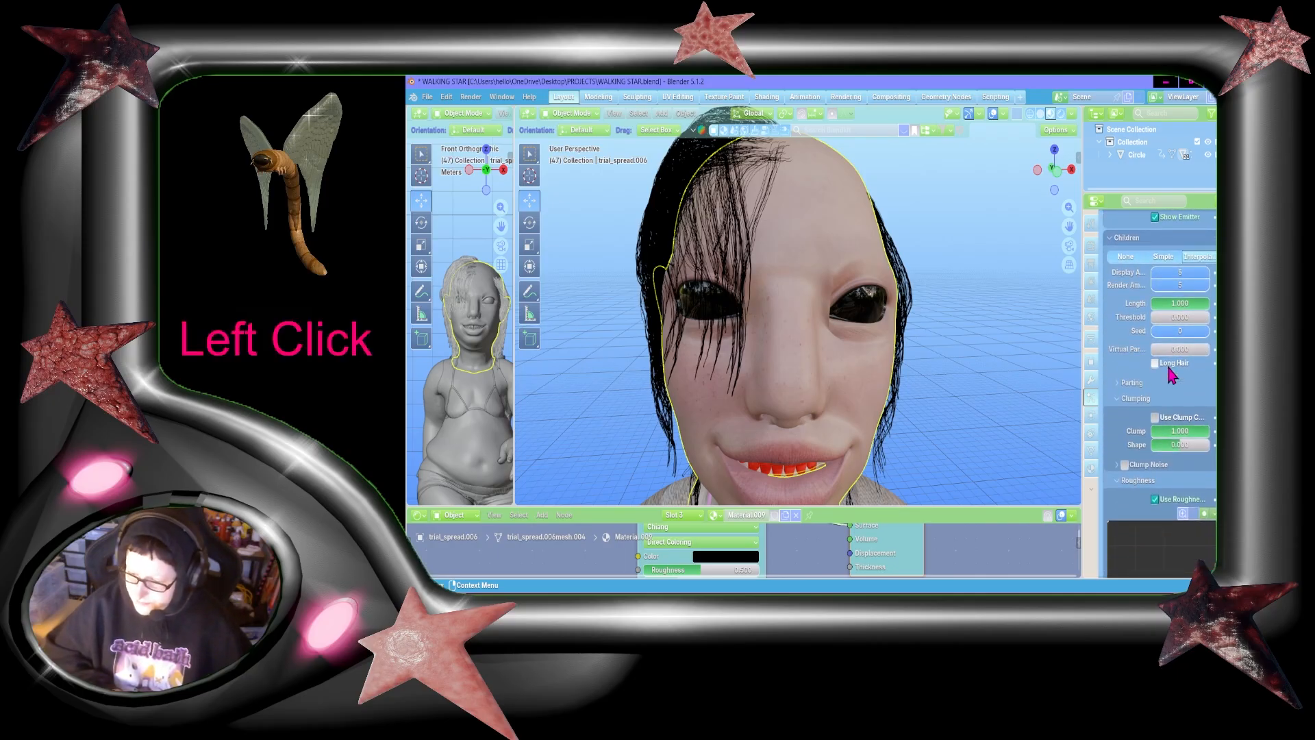
{"action": "left_click", "coordinate": [1197, 444]}
{"action": "key", "text": "KP_Delete"}
{"action": "type", "text": ".43"}
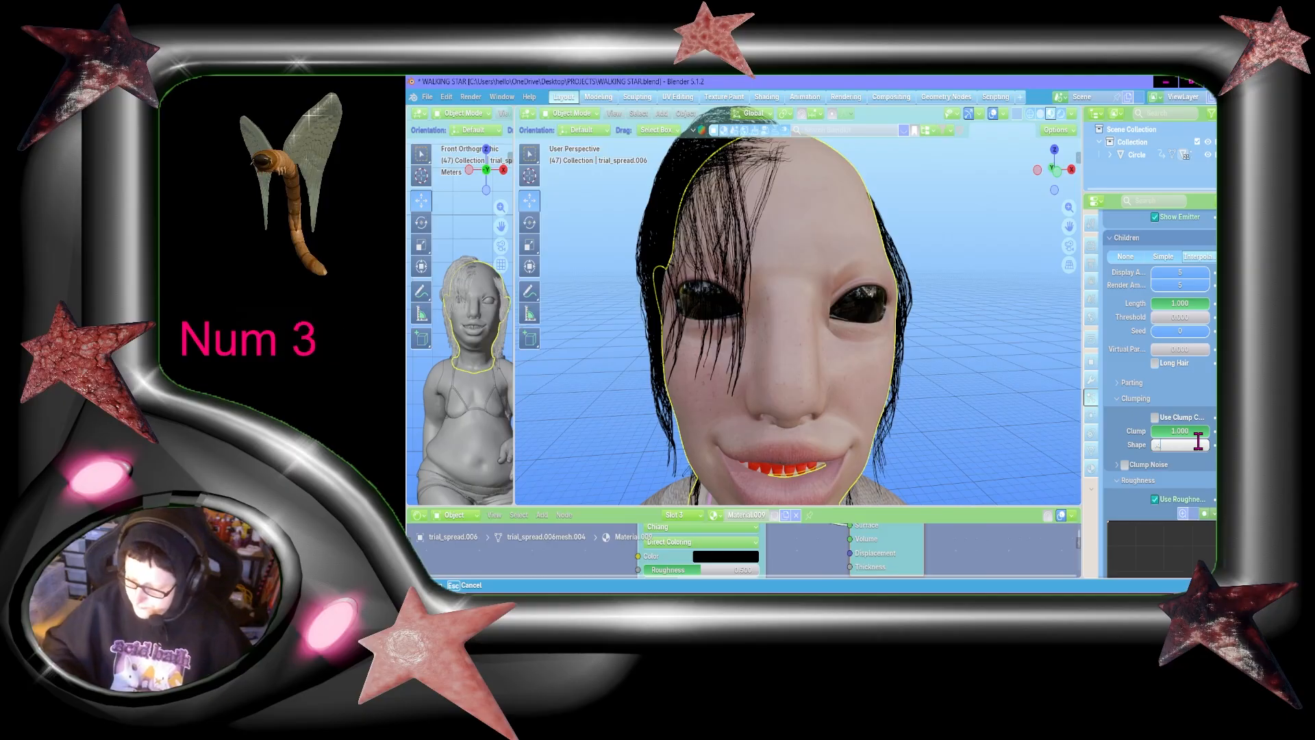
{"action": "type", "text": "4"}
{"action": "key", "text": "Return"}
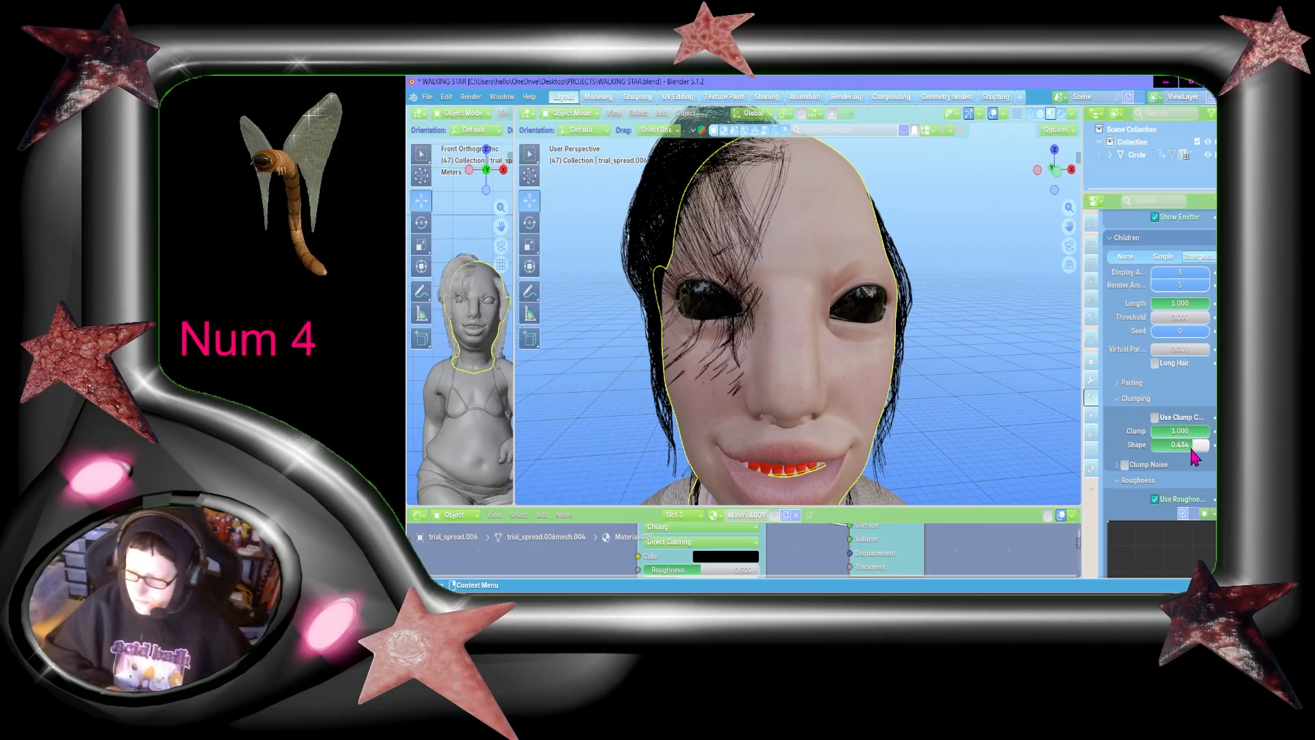
{"action": "key", "text": "ctrl+z"}
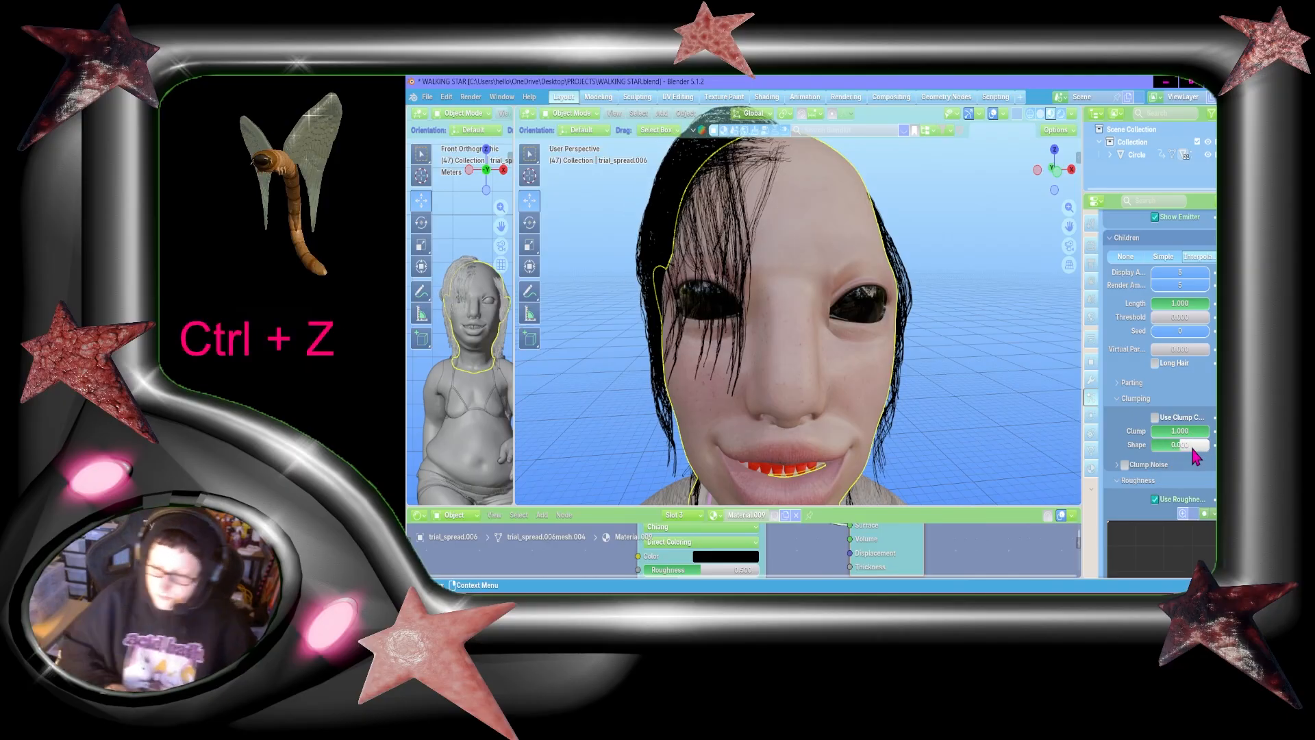
Step: Set the wave kink shape of ParticleSystem.002 to 0.434 and its kink amplitude to 0.2 m
{"action": "scroll", "coordinate": [1195, 455], "scroll_direction": "down", "scroll_amount": 8}
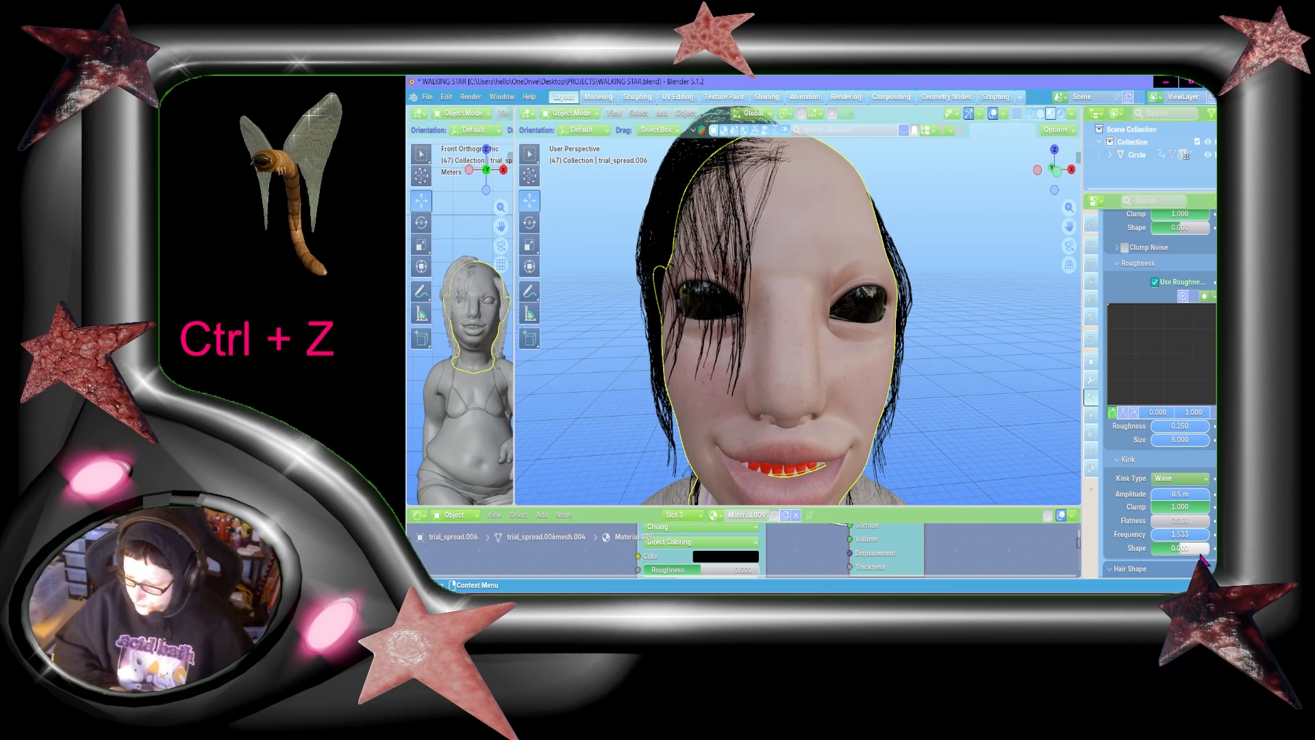
{"action": "left_click", "coordinate": [1199, 548]}
{"action": "type", "text": "434"}
{"action": "key", "text": "Return"}
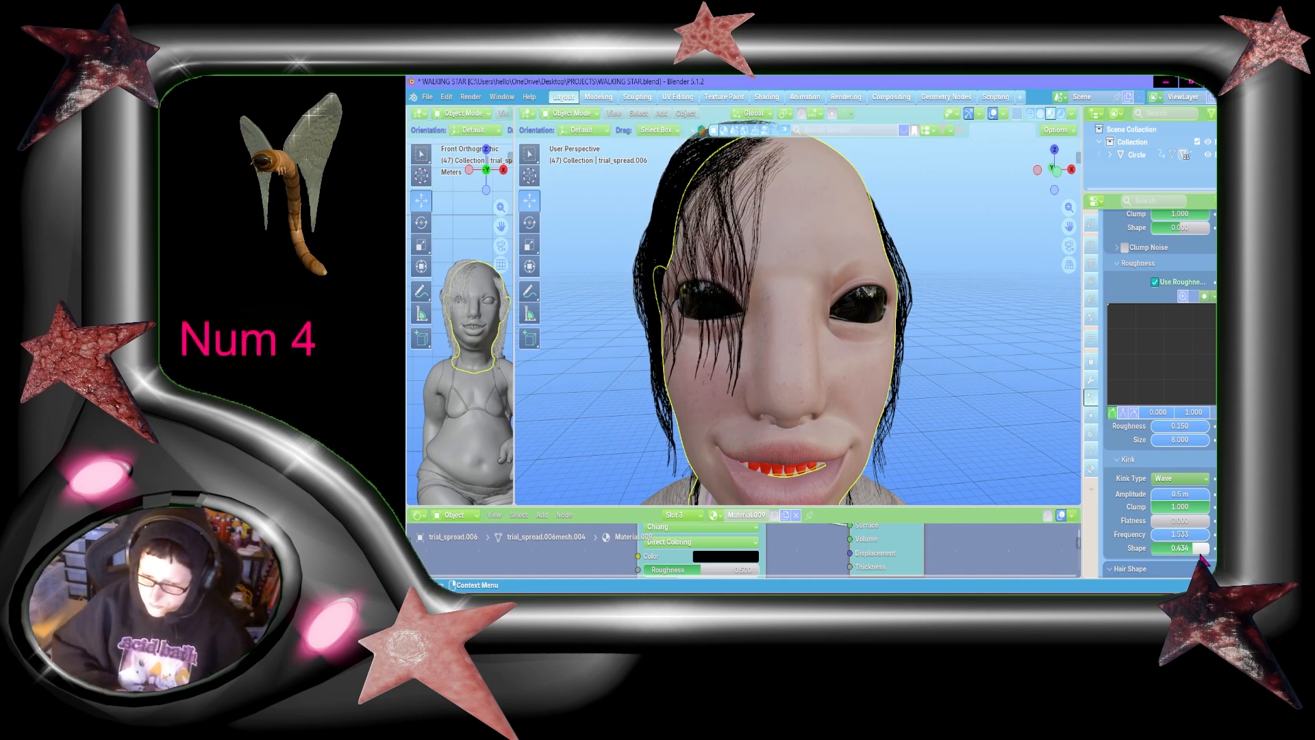
{"action": "left_click", "coordinate": [1185, 494]}
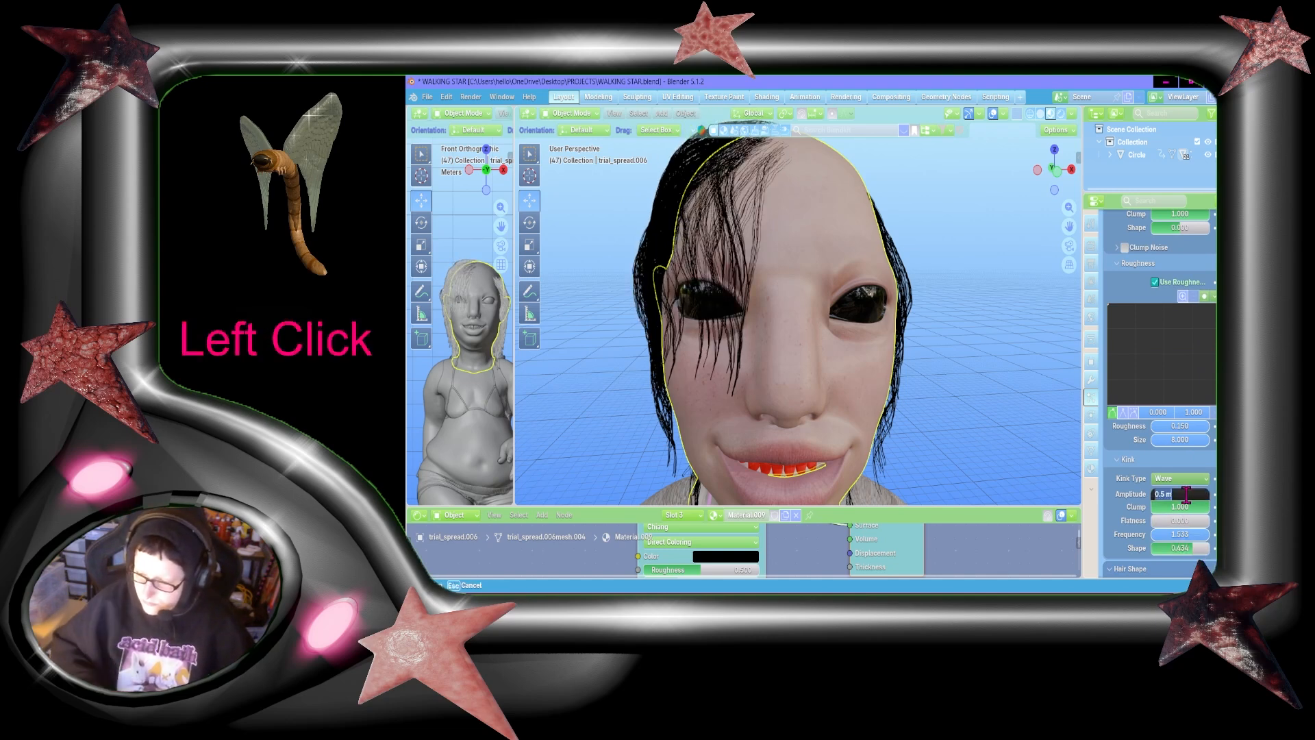
{"action": "type", "text": "2"}
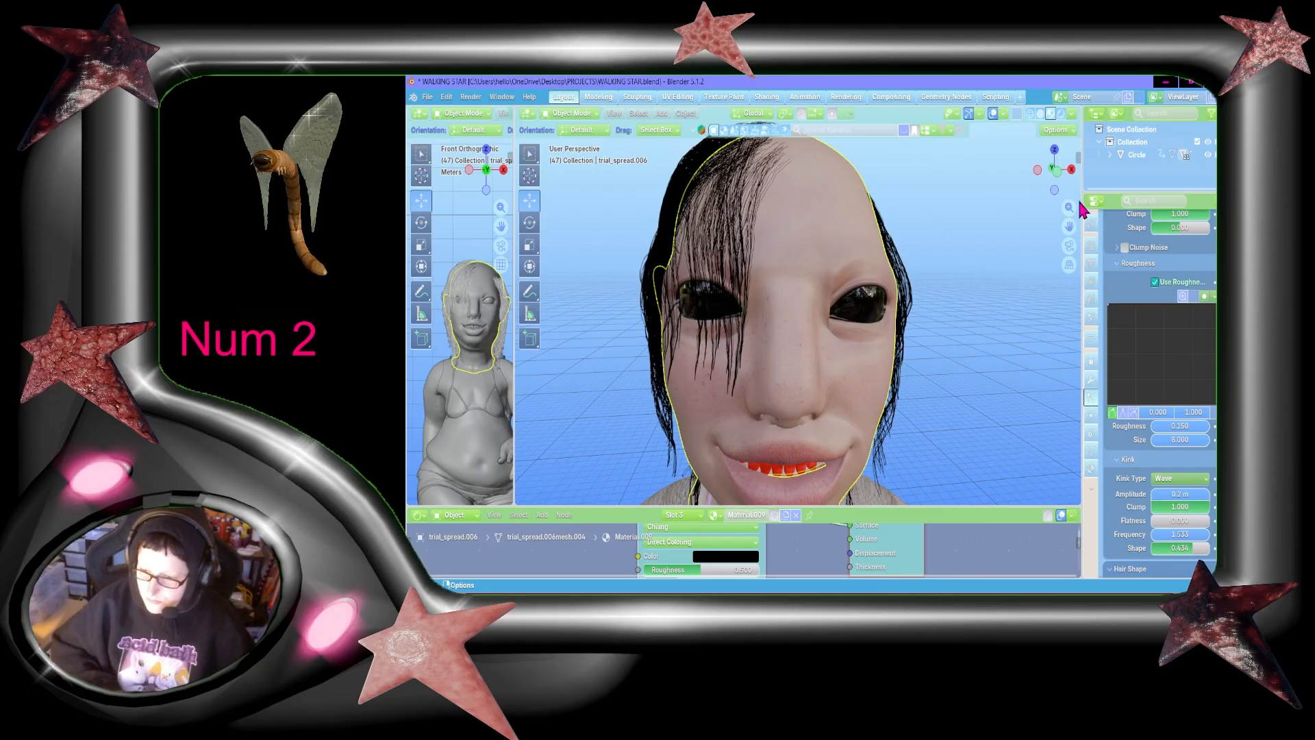
Step: Preview the character's head and hair in rendered shading and save the file
{"action": "mouse_move", "coordinate": [1055, 169]}
{"action": "left_mouse_down"}
{"action": "mouse_move", "coordinate": [1049, 188]}
{"action": "mouse_move", "coordinate": [1036, 171]}
{"action": "mouse_move", "coordinate": [1069, 168]}
{"action": "mouse_move", "coordinate": [1043, 154]}
{"action": "mouse_move", "coordinate": [1049, 170]}
{"action": "mouse_move", "coordinate": [1037, 172]}
{"action": "mouse_move", "coordinate": [1088, 173]}
{"action": "mouse_move", "coordinate": [1095, 199]}
{"action": "mouse_move", "coordinate": [942, 161]}
{"action": "mouse_move", "coordinate": [1036, 159]}
{"action": "mouse_move", "coordinate": [1008, 165]}
{"action": "mouse_move", "coordinate": [1002, 244]}
{"action": "left_mouse_up"}
{"action": "scroll", "coordinate": [1042, 155], "scroll_direction": "down", "scroll_amount": 3}
{"action": "left_click", "coordinate": [1061, 115]}
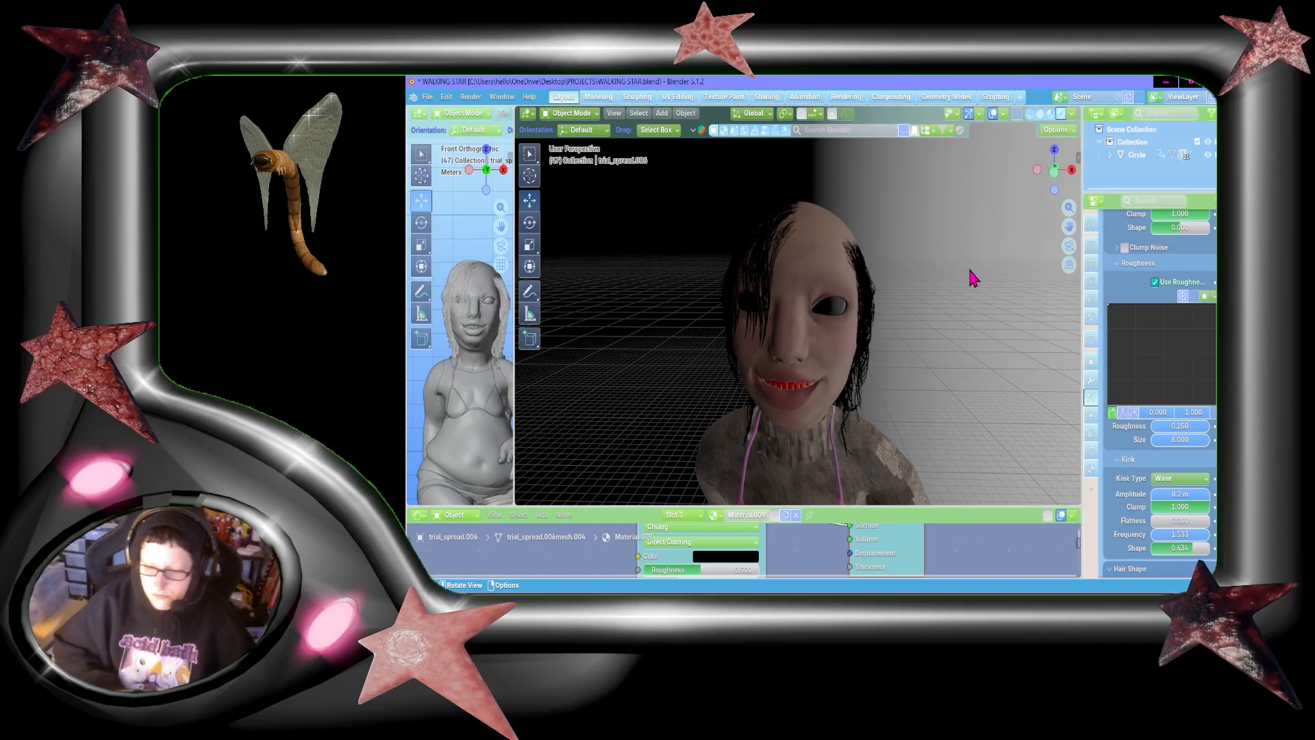
{"action": "key", "text": "ctrl+s"}
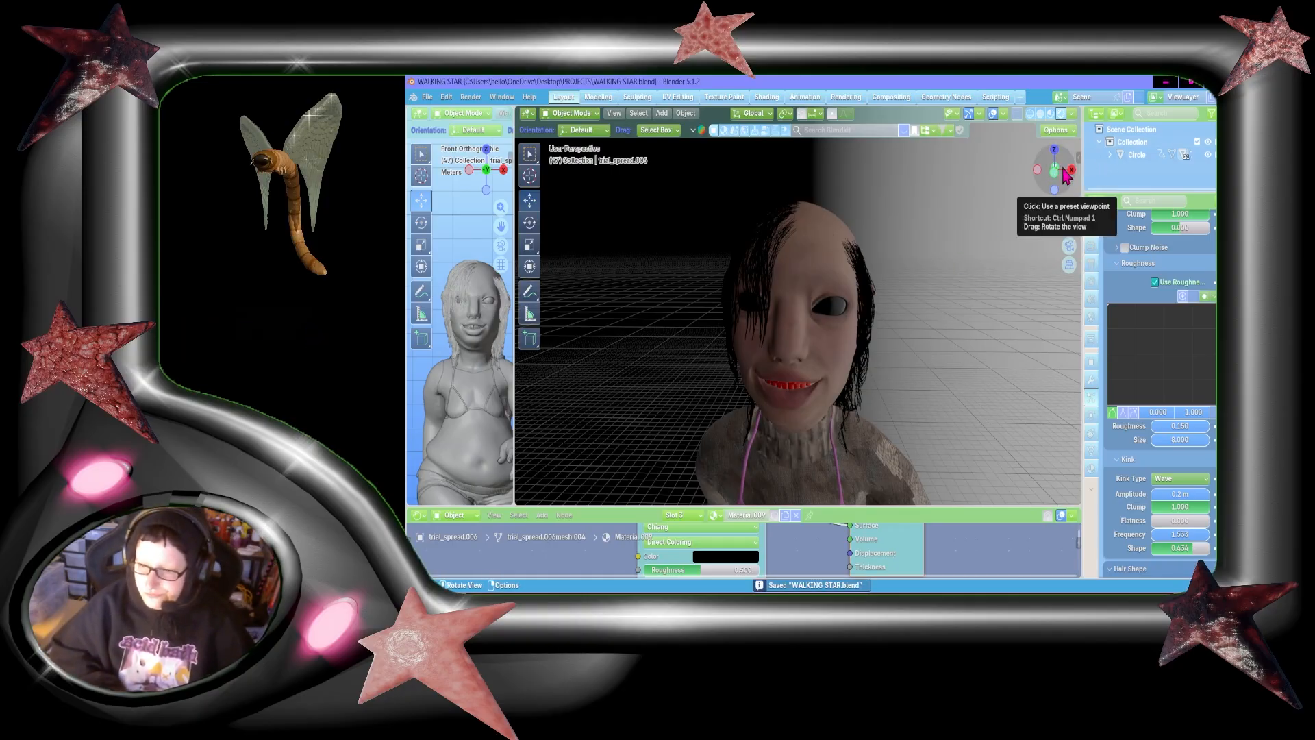
{"action": "left_click", "coordinate": [1053, 115]}
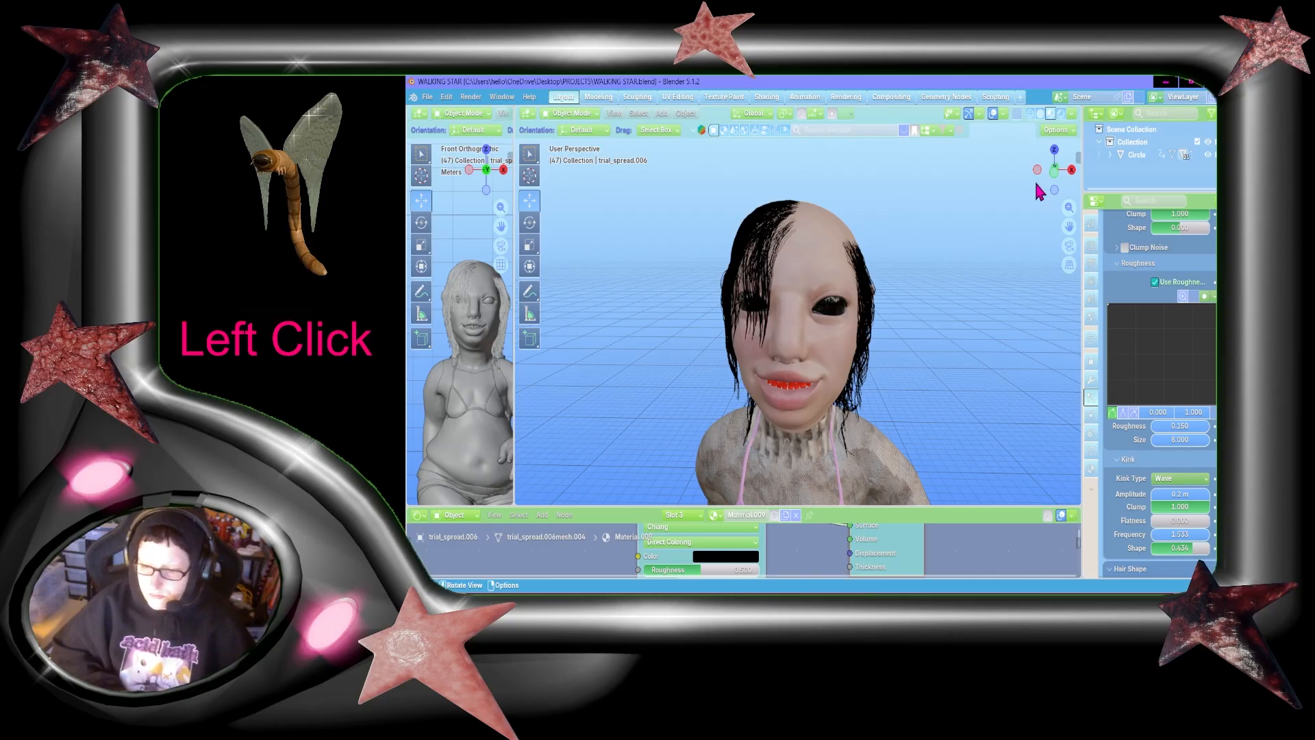
Step: Examine the hair coverage on the head from the front, above and the side, and review the settings of ParticleSystem.002
{"action": "left_click_drag", "start_coordinate": [1053, 177], "coordinate": [1105, 266]}
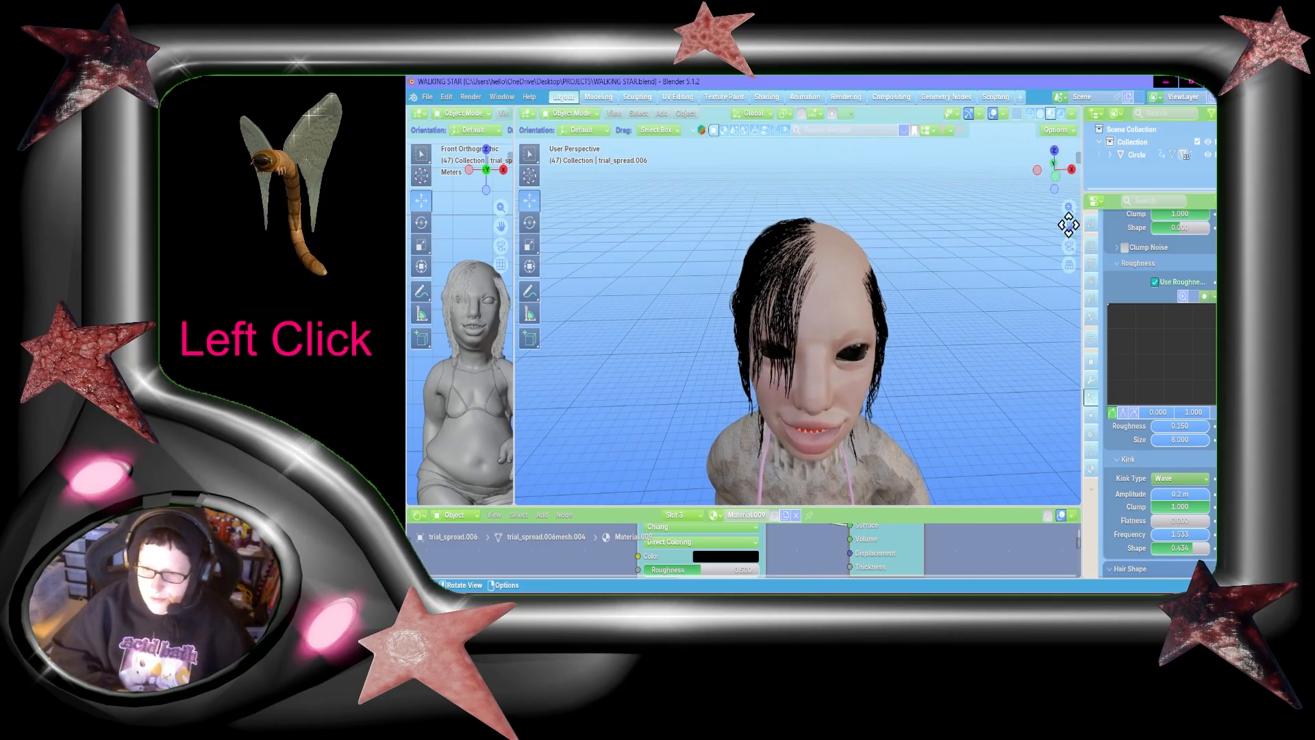
{"action": "mouse_move", "coordinate": [1058, 178]}
{"action": "left_mouse_down"}
{"action": "mouse_move", "coordinate": [986, 154]}
{"action": "mouse_move", "coordinate": [1033, 152]}
{"action": "mouse_move", "coordinate": [1074, 190]}
{"action": "left_mouse_up"}
{"action": "scroll", "coordinate": [1172, 479], "scroll_direction": "up", "scroll_amount": 7}
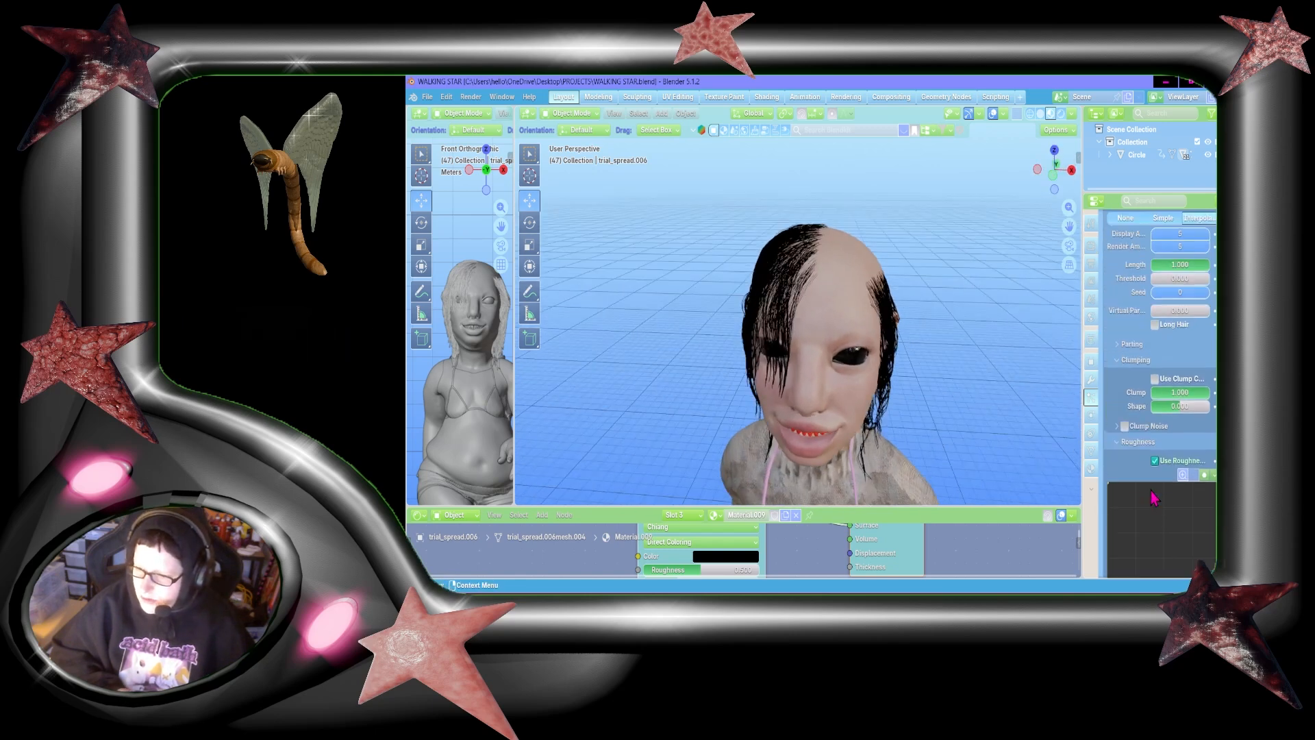
{"action": "scroll", "coordinate": [1152, 497], "scroll_direction": "up", "scroll_amount": 15}
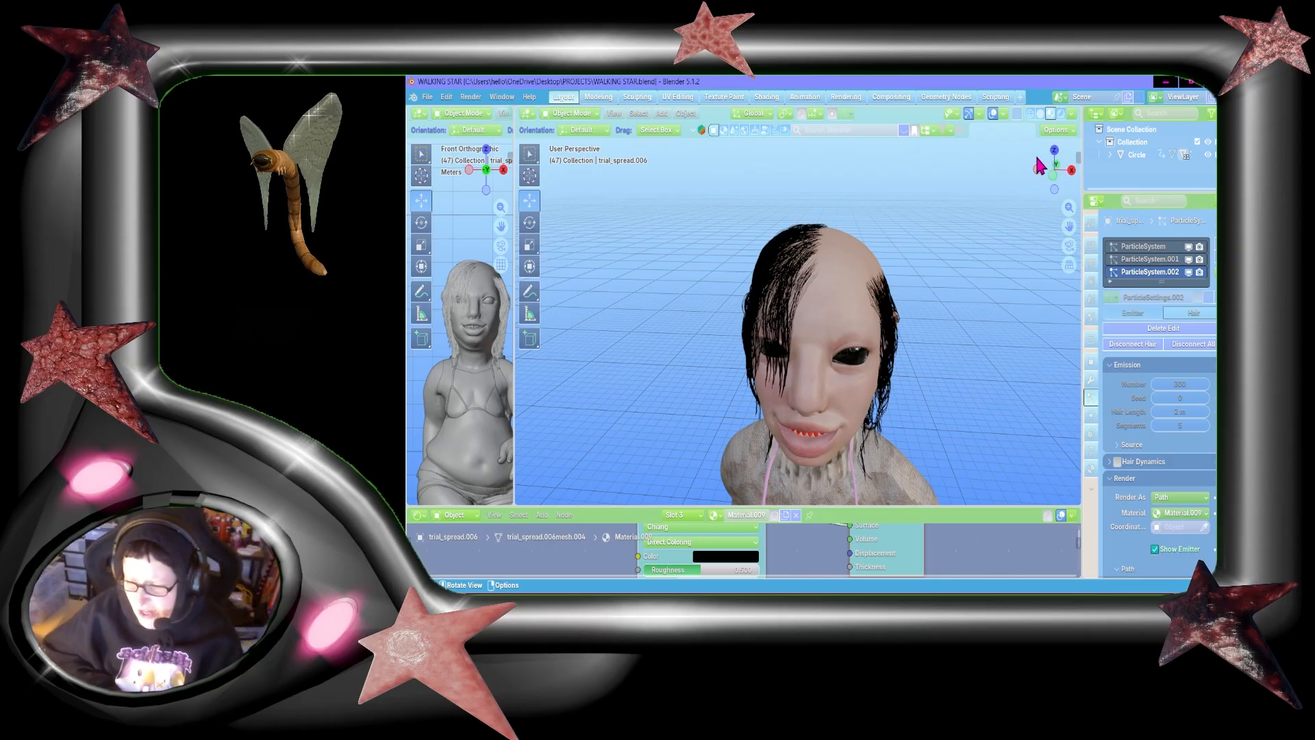
{"action": "left_click_drag", "start_coordinate": [1044, 162], "coordinate": [1047, 166]}
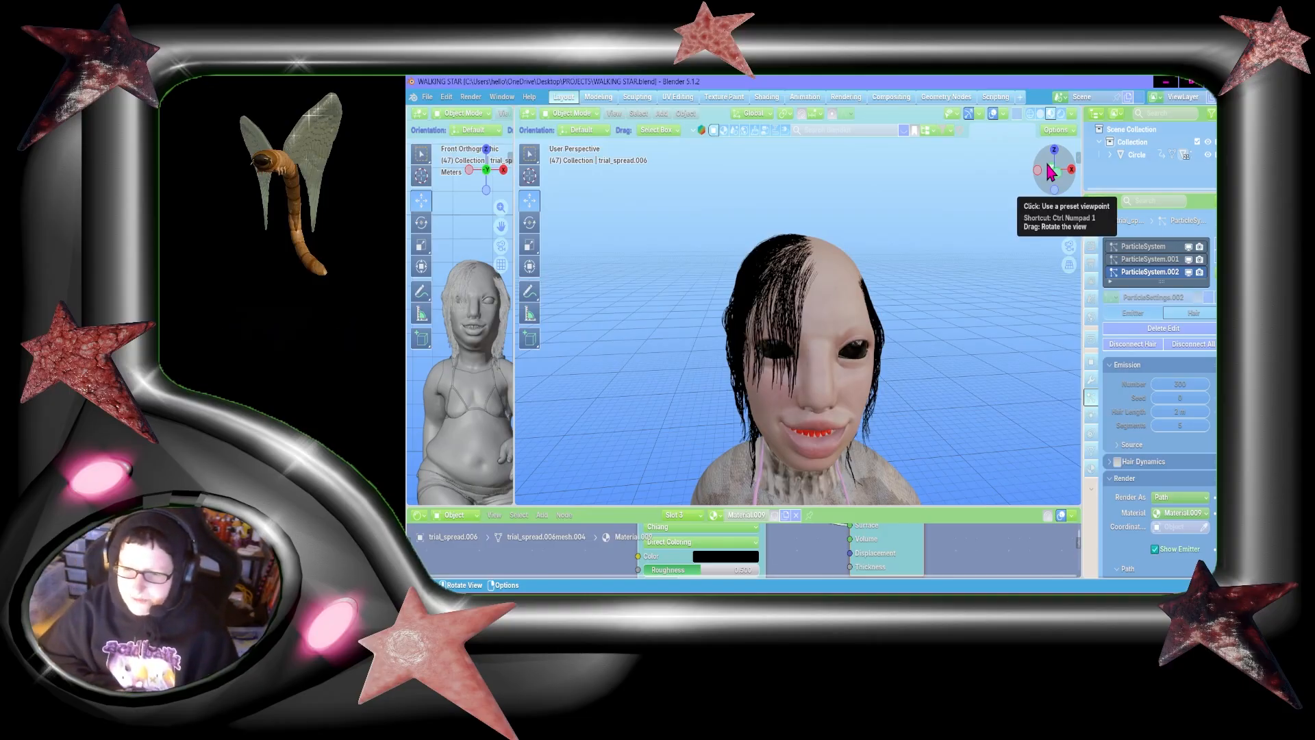
{"action": "left_click_drag", "start_coordinate": [1047, 164], "coordinate": [1055, 190]}
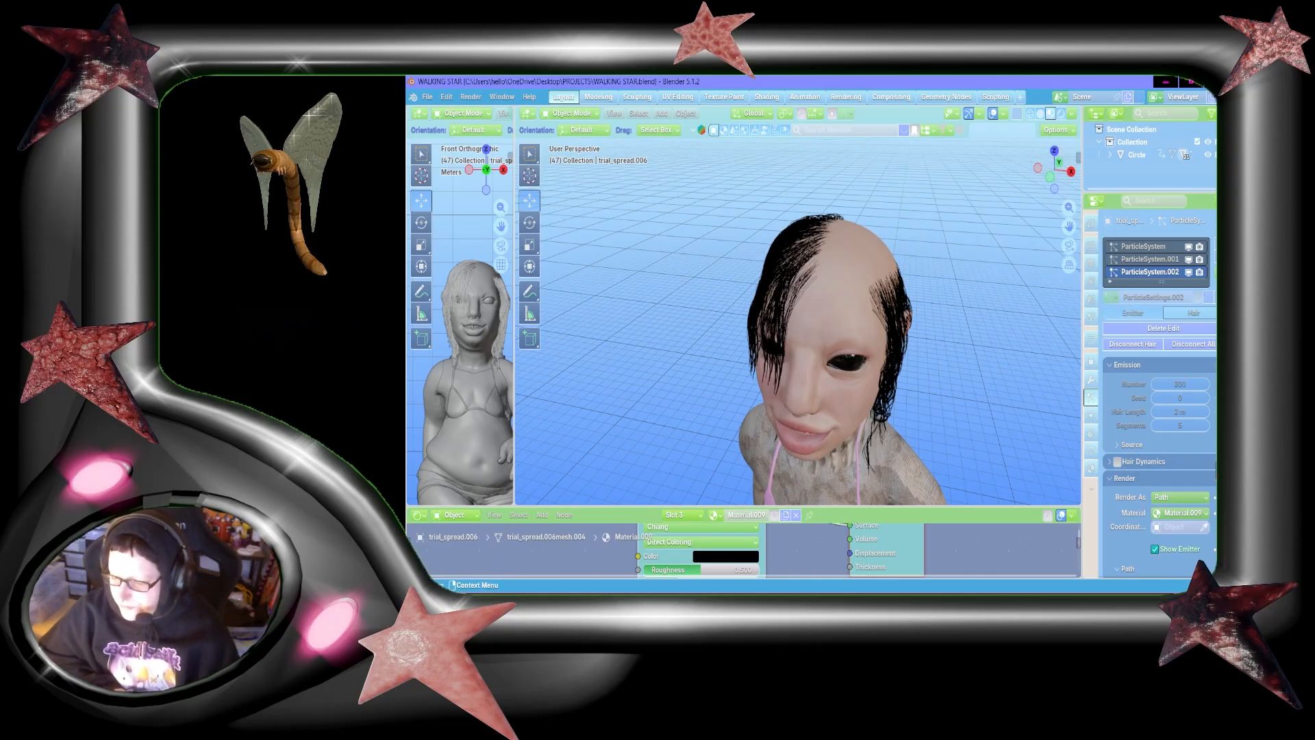
{"action": "scroll", "coordinate": [1158, 392], "scroll_direction": "down", "scroll_amount": 3}
{"action": "scroll", "coordinate": [1158, 392], "scroll_direction": "up", "scroll_amount": 3}
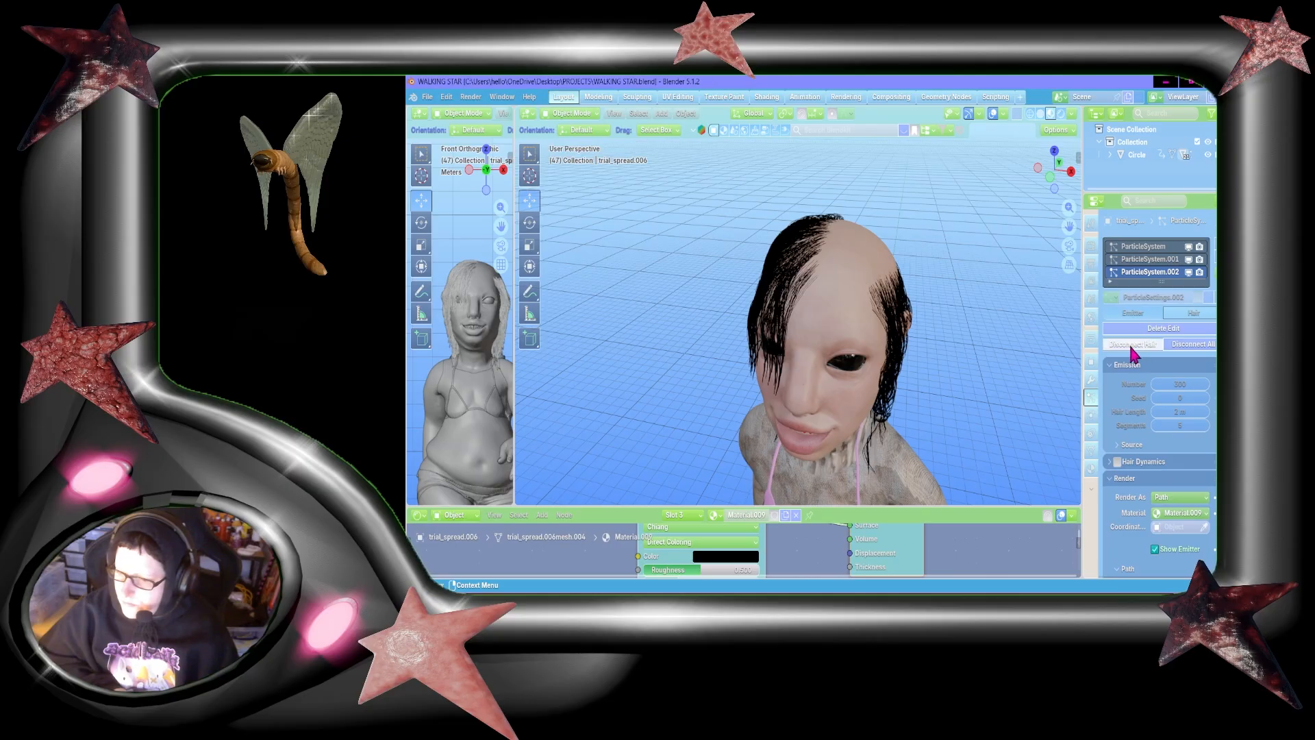
{"action": "left_click_drag", "start_coordinate": [1069, 224], "coordinate": [1069, 217]}
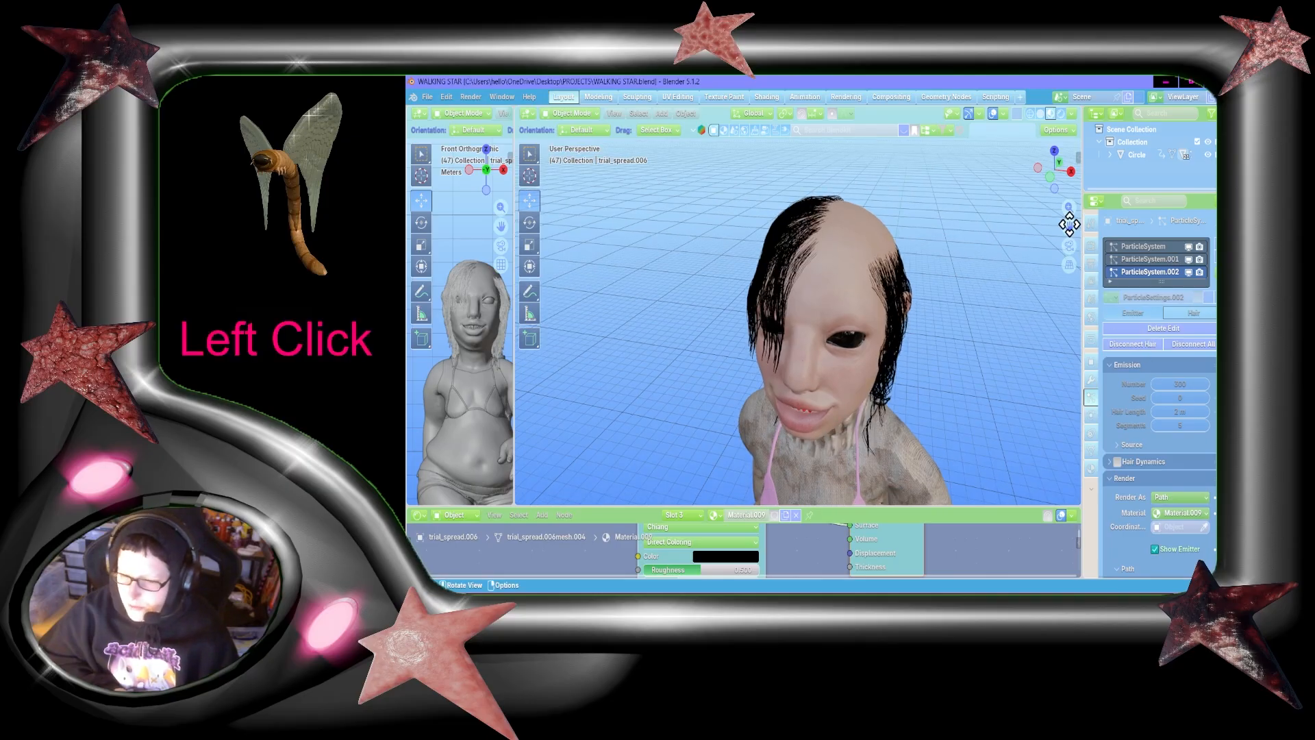
{"action": "scroll", "coordinate": [1157, 391], "scroll_direction": "down", "scroll_amount": 2}
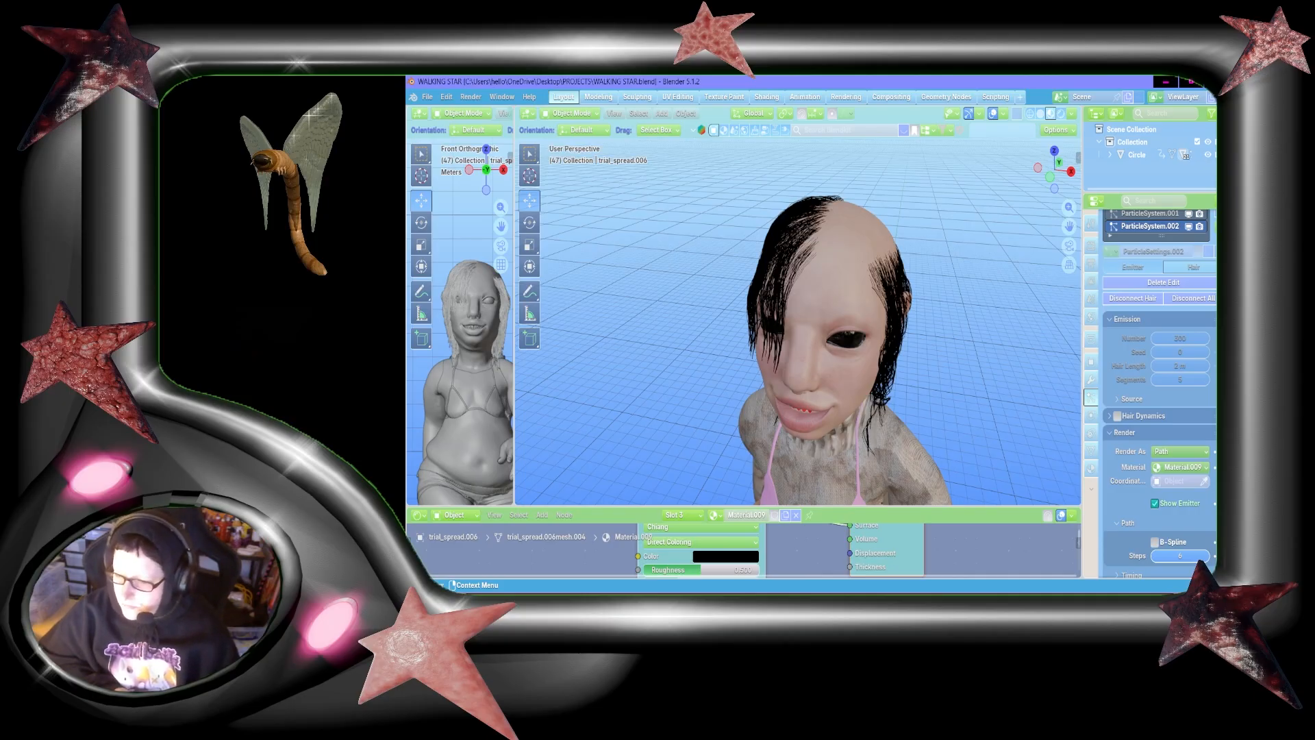
{"action": "scroll", "coordinate": [1157, 390], "scroll_direction": "down", "scroll_amount": 1}
{"action": "scroll", "coordinate": [1157, 390], "scroll_direction": "up", "scroll_amount": 3}
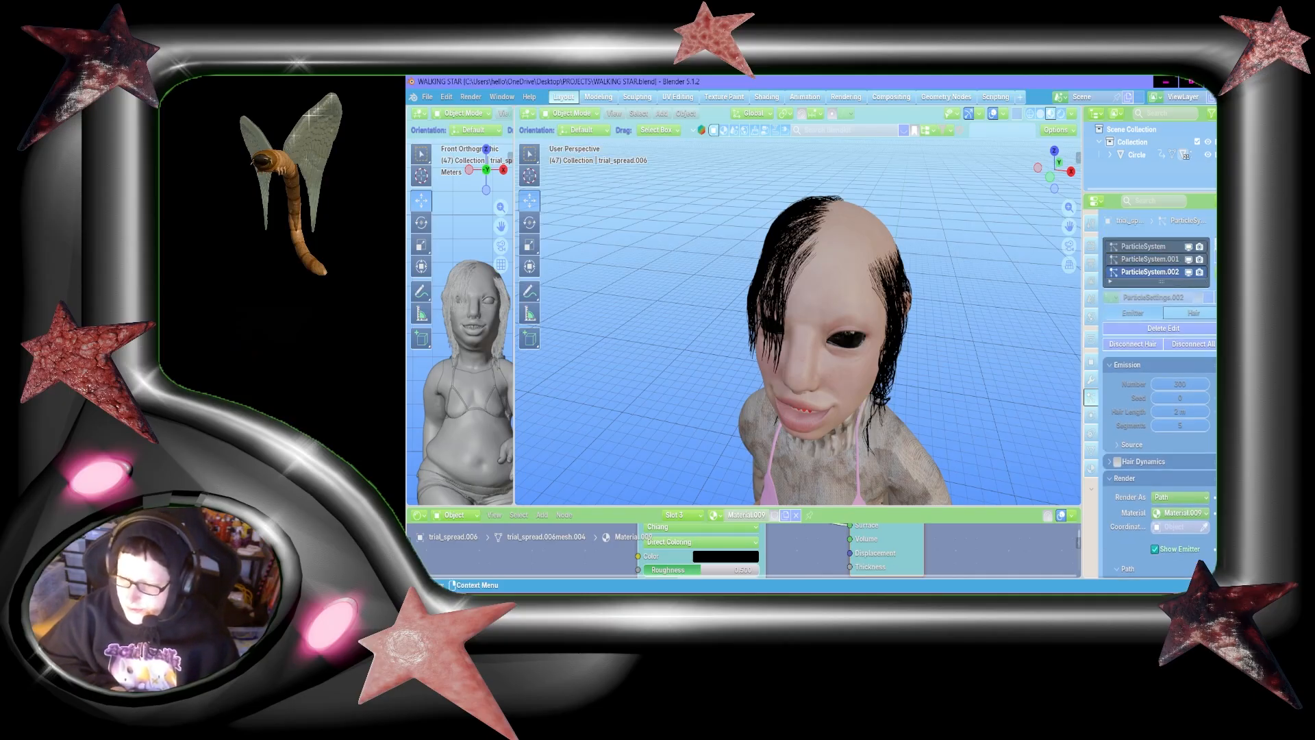
Step: Add a fourth particle system of type Hair to the head and assign Material.009 to it
{"action": "left_click", "coordinate": [1214, 247]}
{"action": "left_click", "coordinate": [1198, 313]}
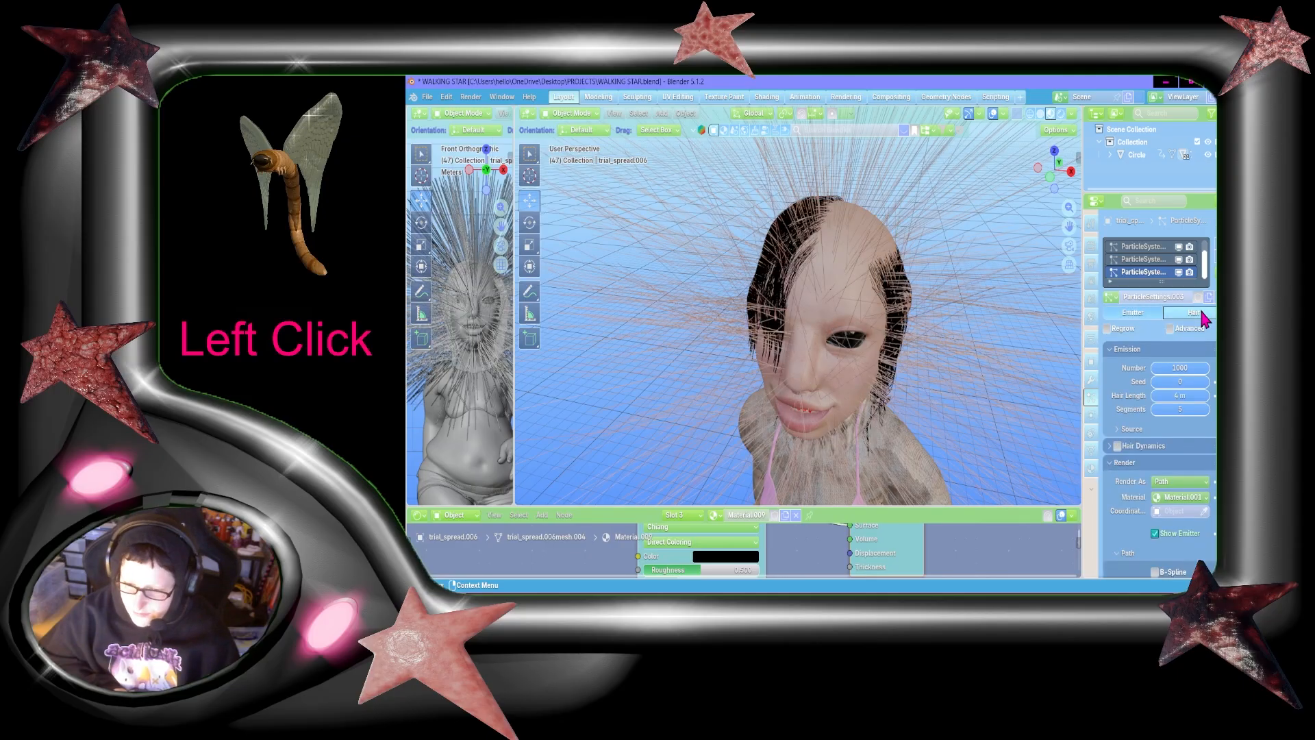
{"action": "left_click", "coordinate": [1188, 502]}
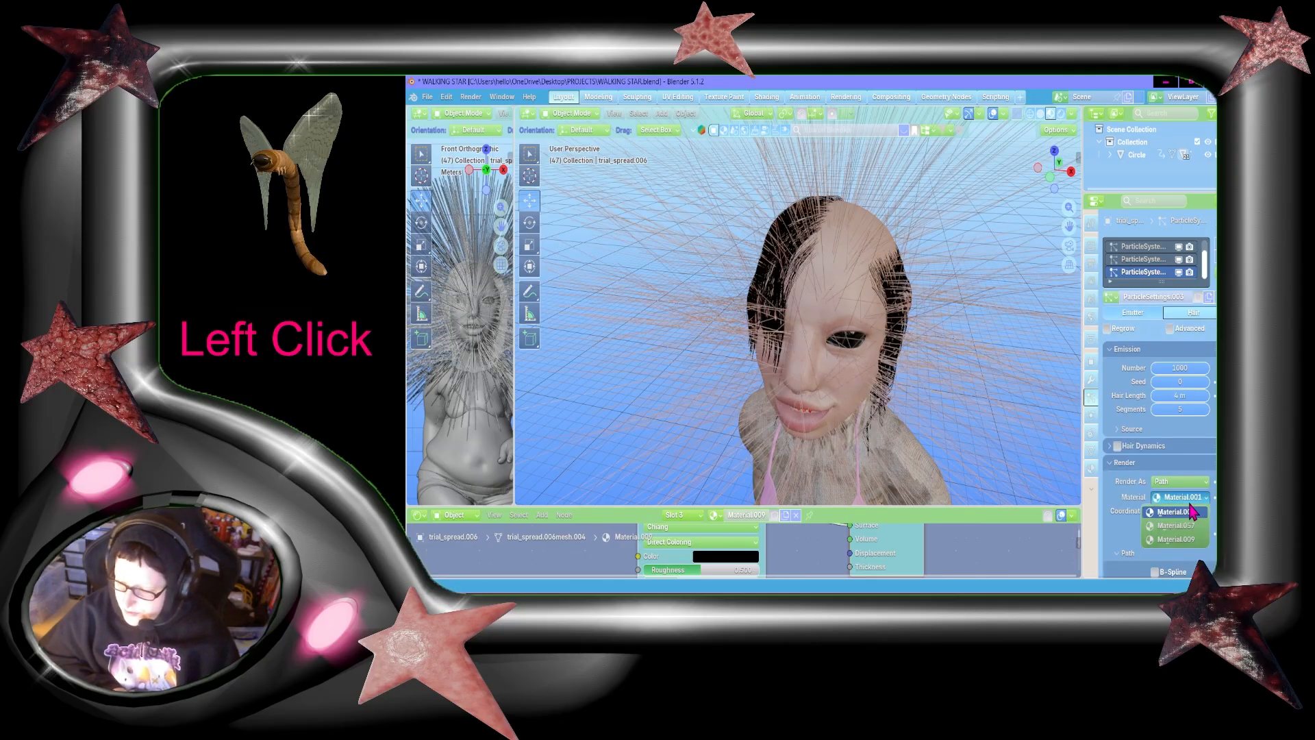
{"action": "left_click", "coordinate": [1190, 540]}
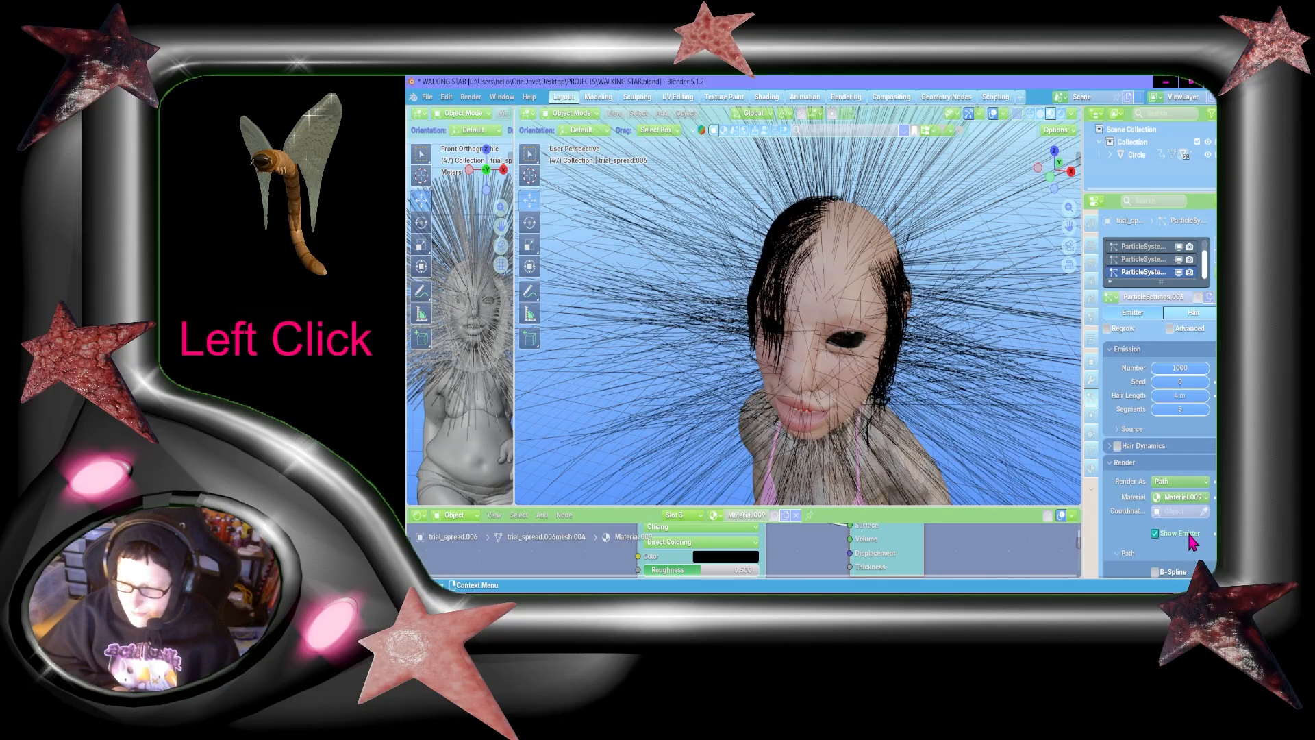
Step: Set the new hair system's strand number to 300 and its hair length to 2 m
{"action": "left_click", "coordinate": [1183, 370]}
{"action": "type", "text": "300"}
{"action": "key", "text": "Return"}
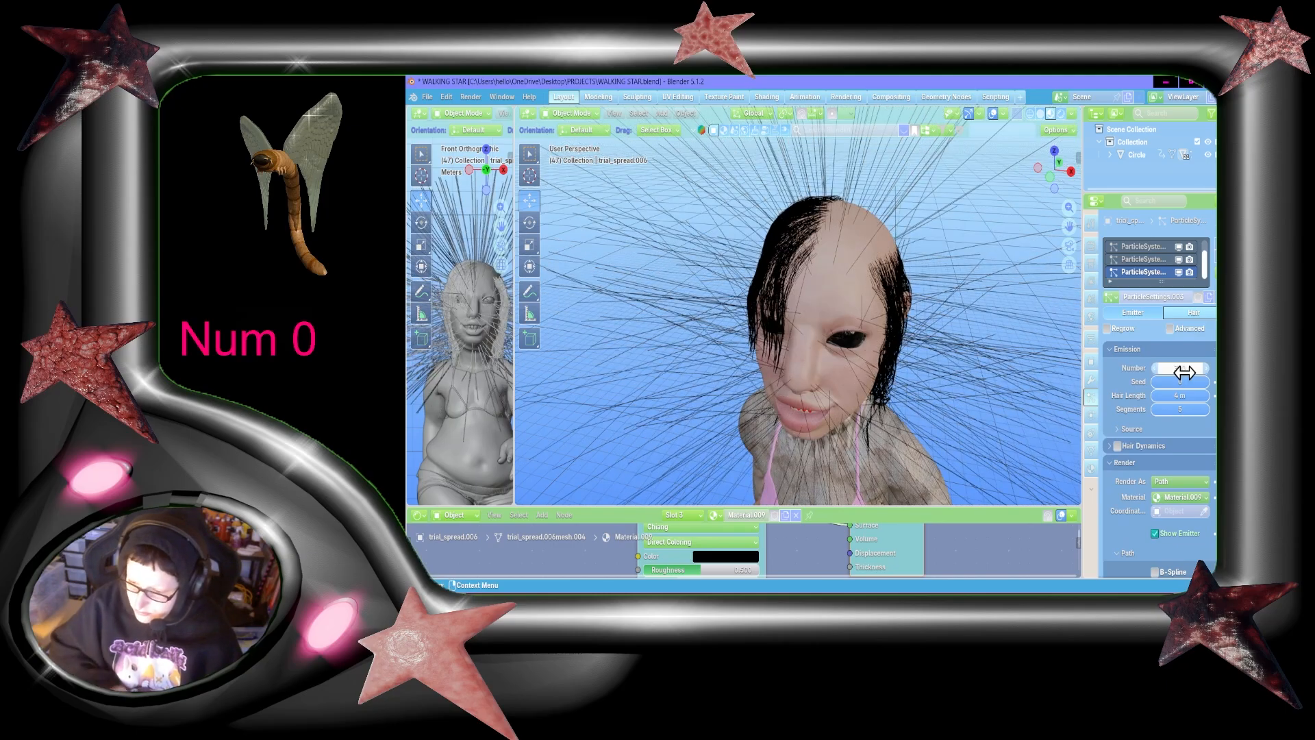
{"action": "left_click", "coordinate": [1184, 397]}
{"action": "type", "text": "2"}
{"action": "key", "text": "Return"}
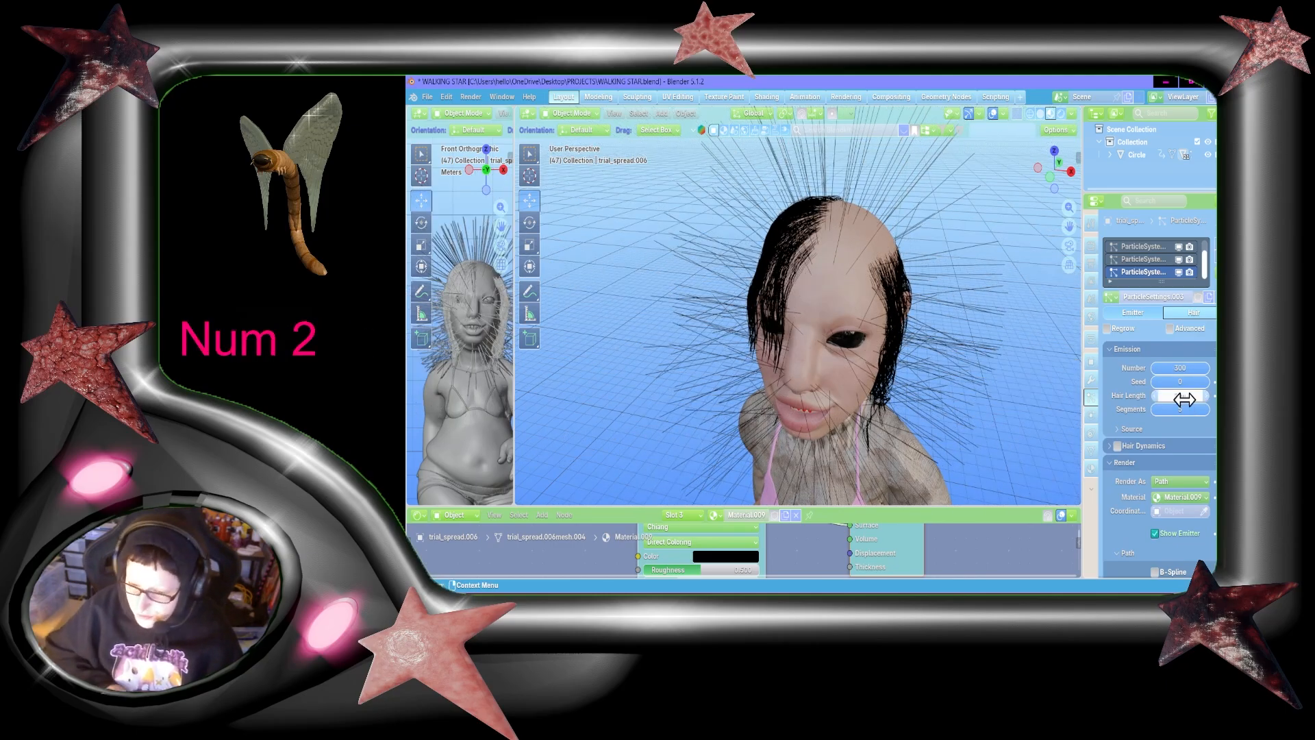
Step: Set both the render path steps and the viewport strand steps of the new hair system to 6
{"action": "scroll", "coordinate": [1187, 404], "scroll_direction": "down", "scroll_amount": 6}
{"action": "left_click", "coordinate": [1185, 401]}
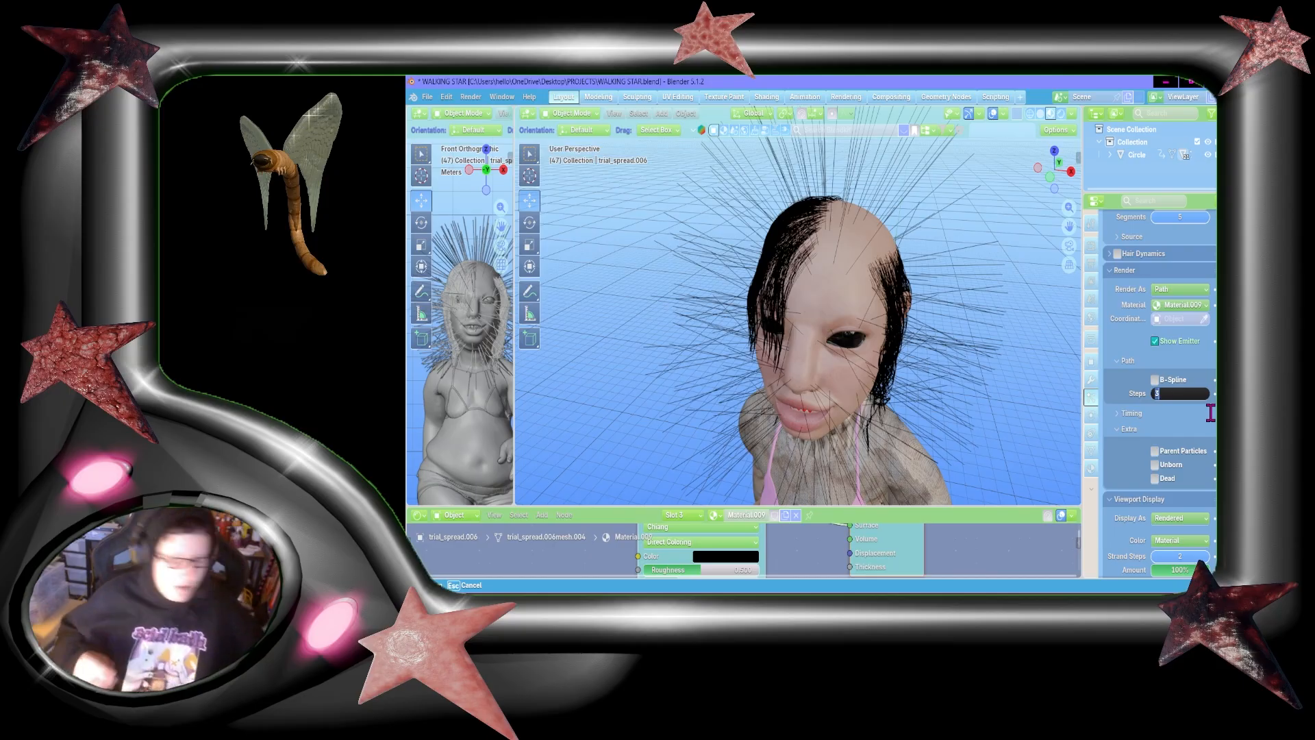
{"action": "type", "text": "6"}
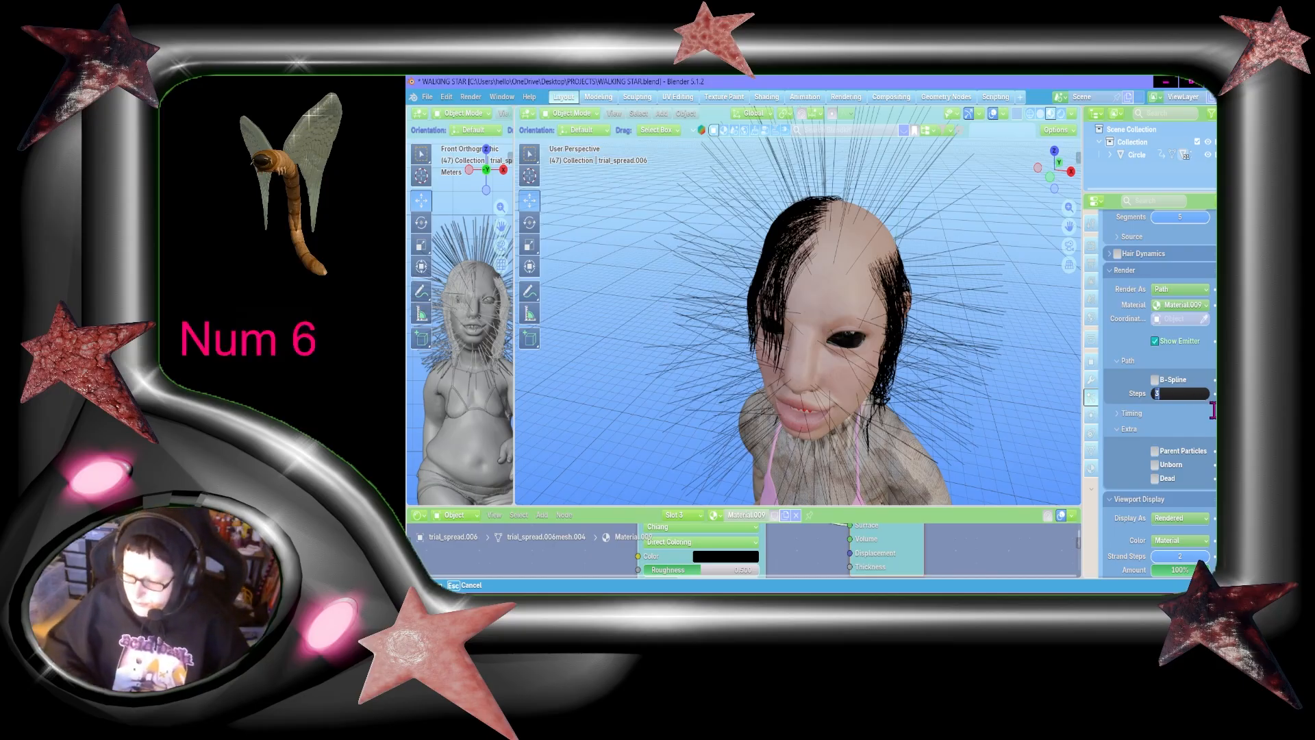
{"action": "key", "text": "Return"}
{"action": "scroll", "coordinate": [1181, 432], "scroll_direction": "down", "scroll_amount": 5}
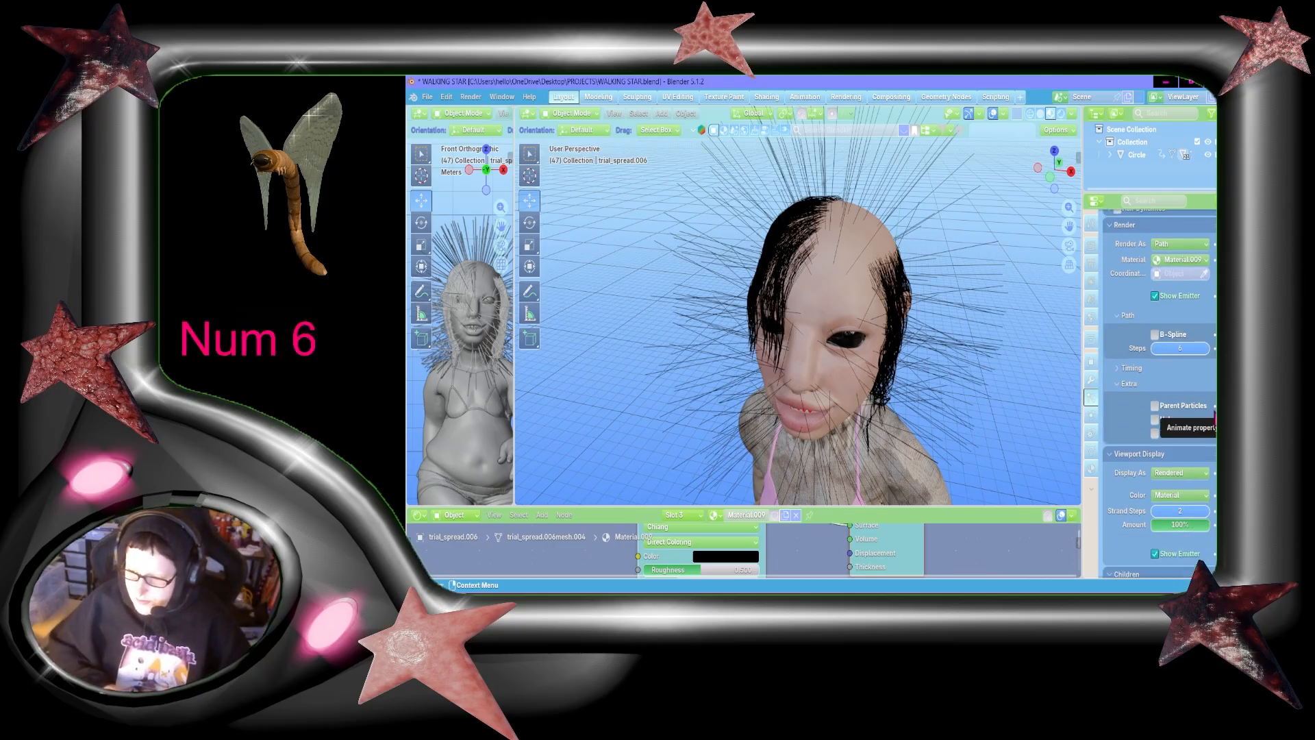
{"action": "left_click", "coordinate": [1181, 441]}
{"action": "type", "text": "6"}
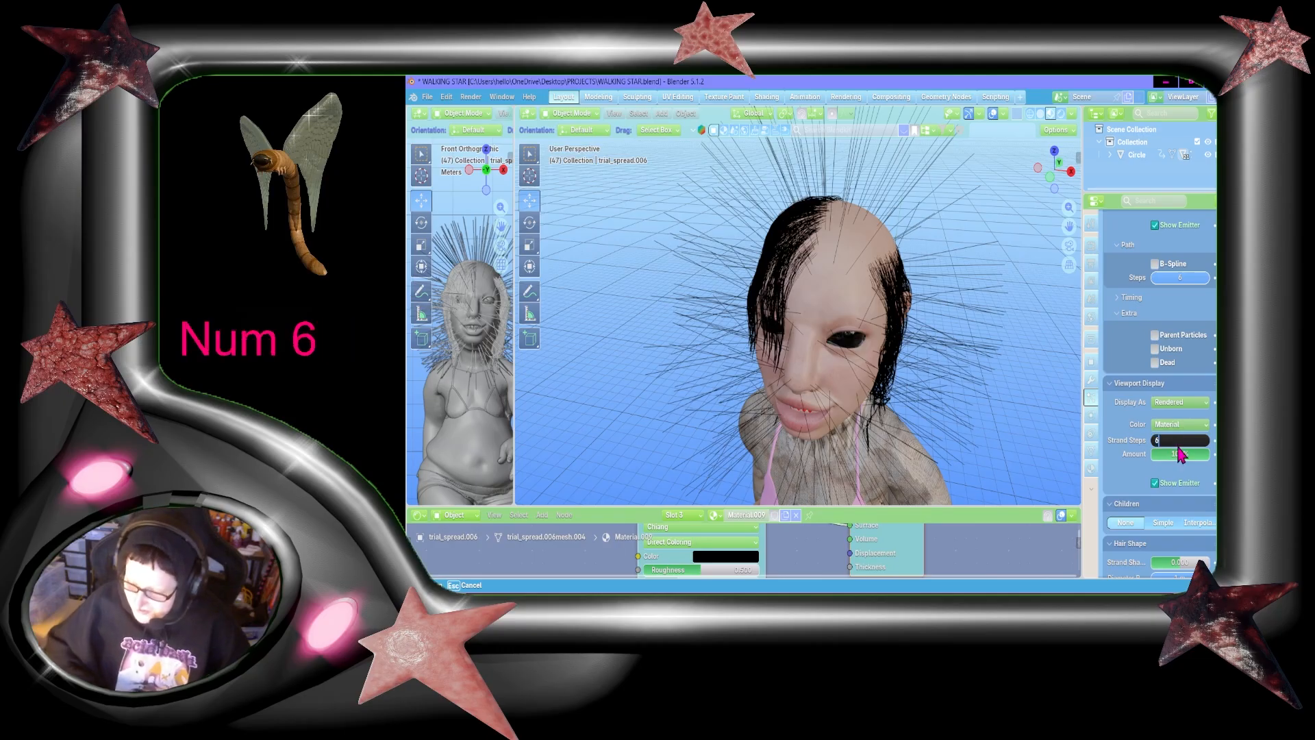
{"action": "scroll", "coordinate": [1182, 454], "scroll_direction": "down", "scroll_amount": 3}
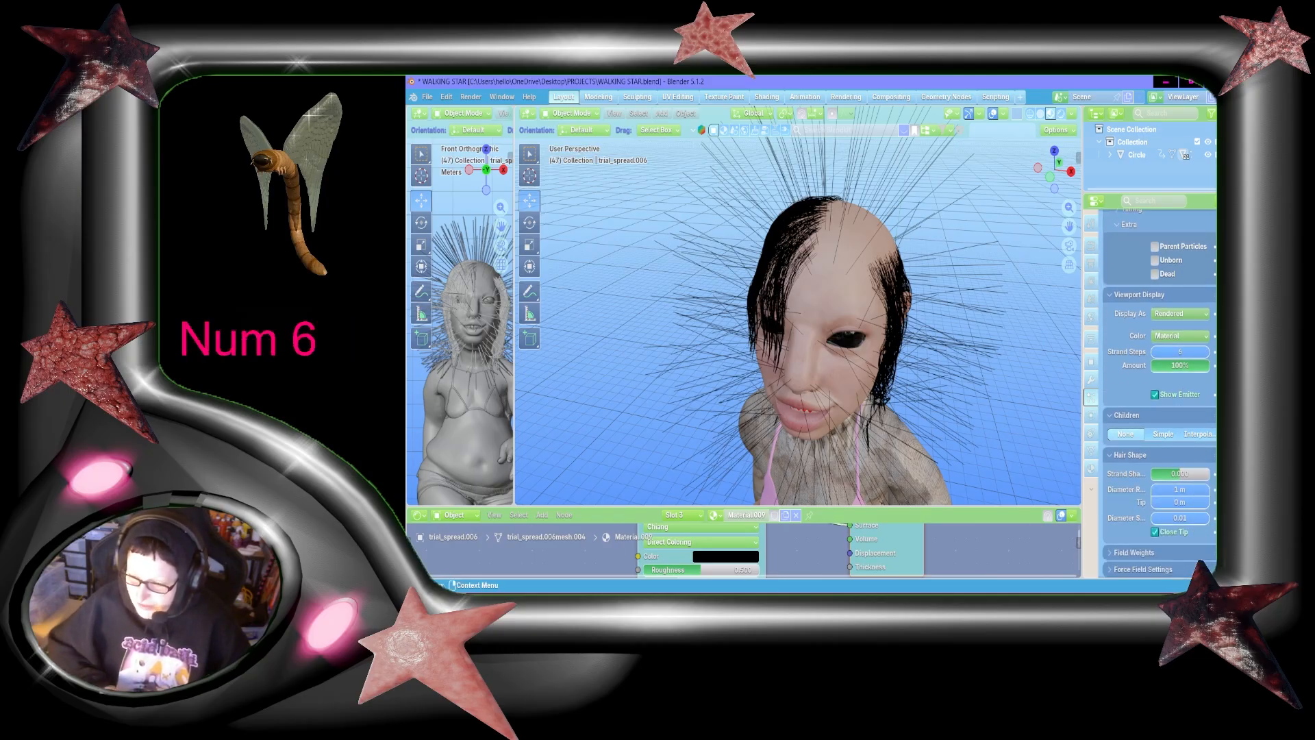
{"action": "scroll", "coordinate": [1159, 397], "scroll_direction": "down", "scroll_amount": 6}
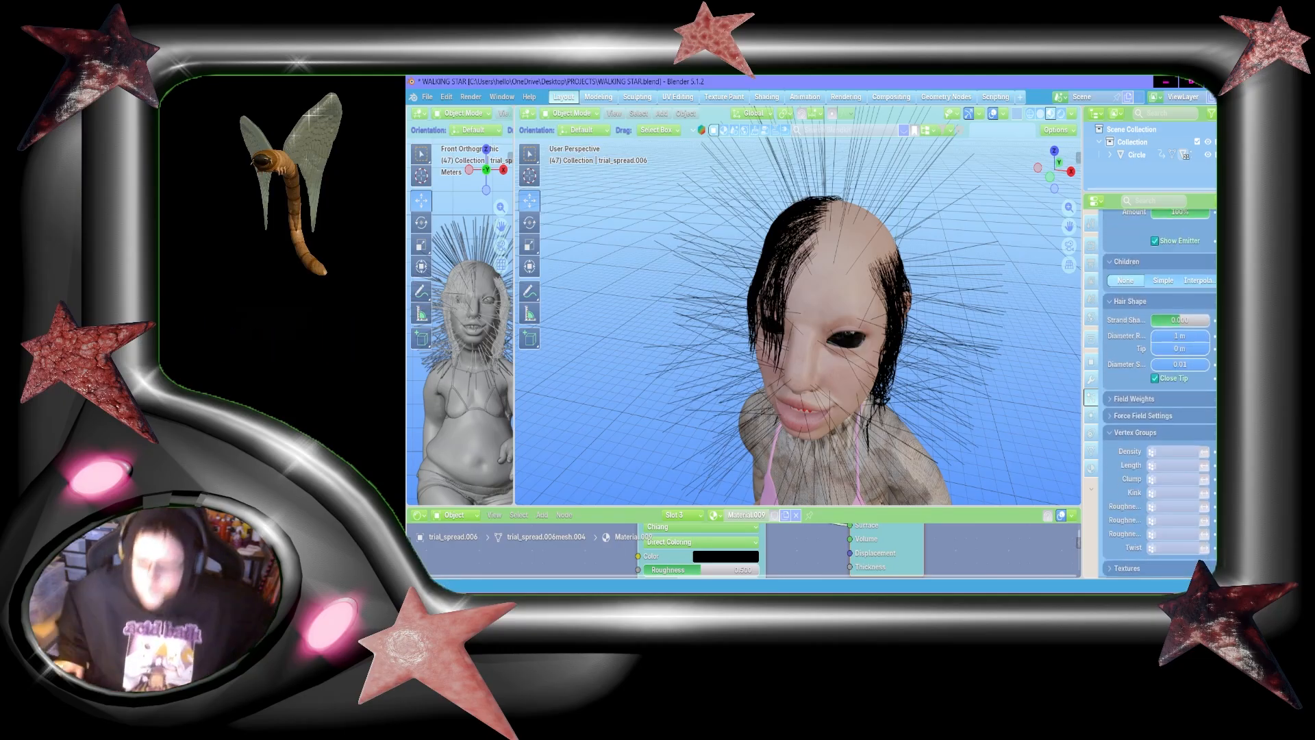
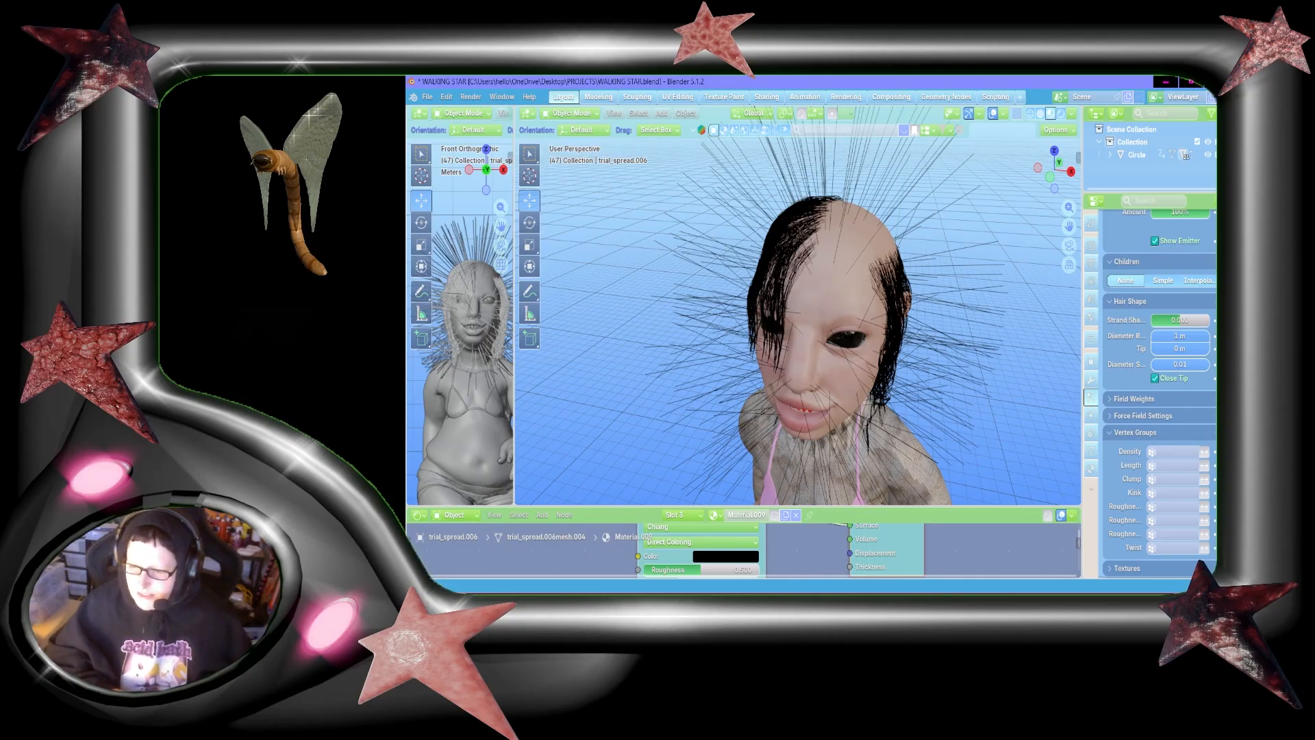
Step: Limit the hair particle system's density to the left top head vertex group
{"action": "left_click_drag", "start_coordinate": [1219, 436], "coordinate": [1217, 439]}
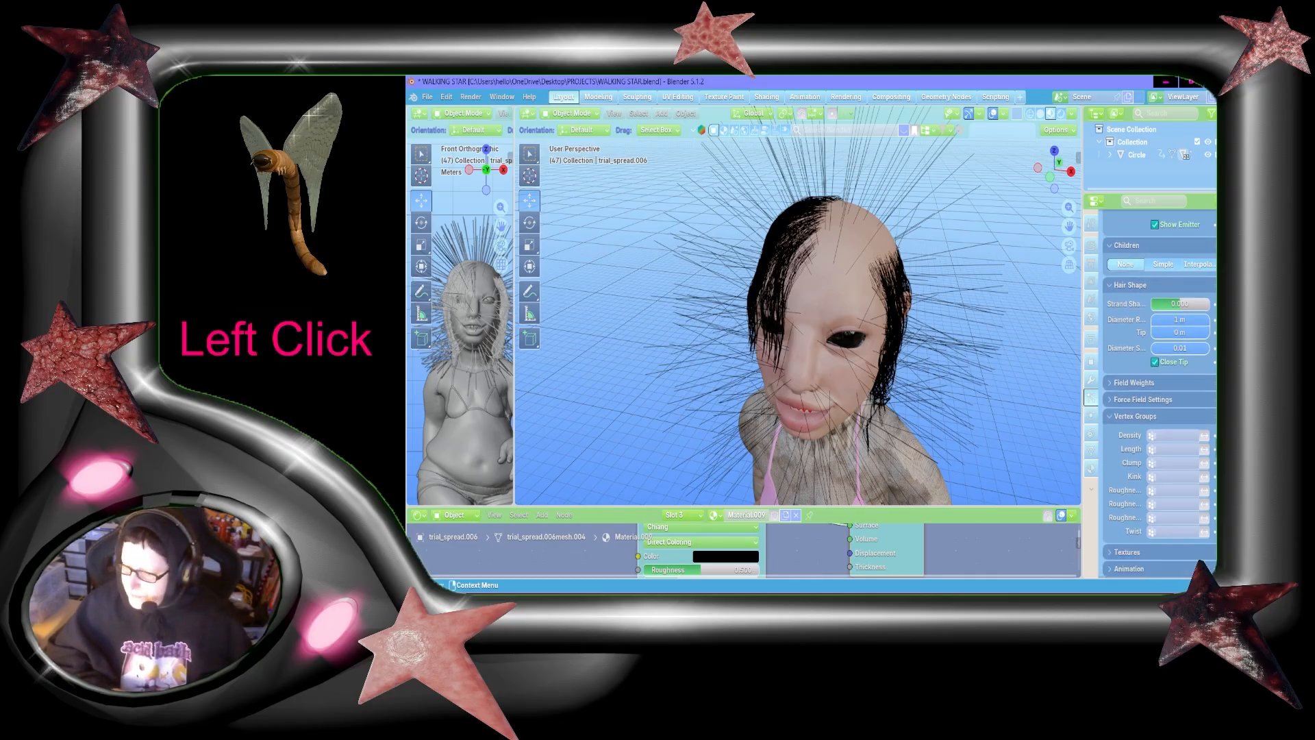
{"action": "left_click", "coordinate": [1184, 437]}
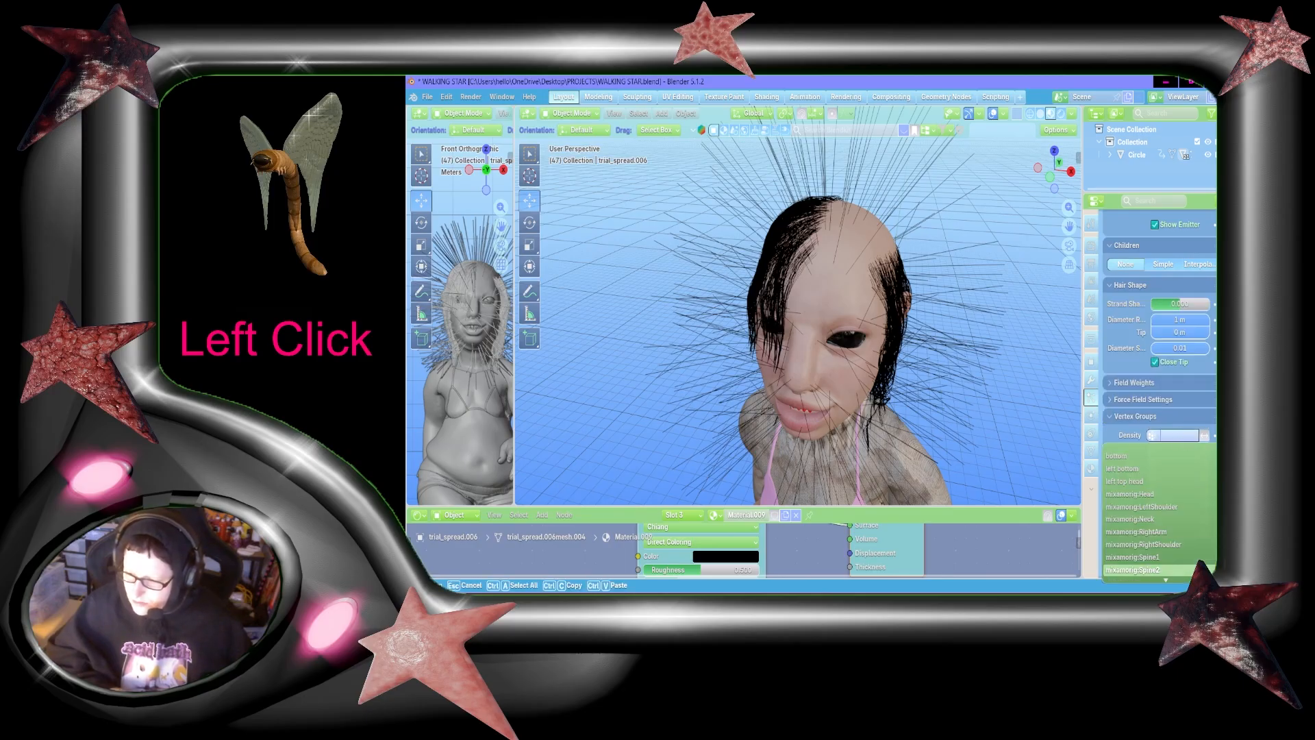
{"action": "left_click", "coordinate": [1152, 482]}
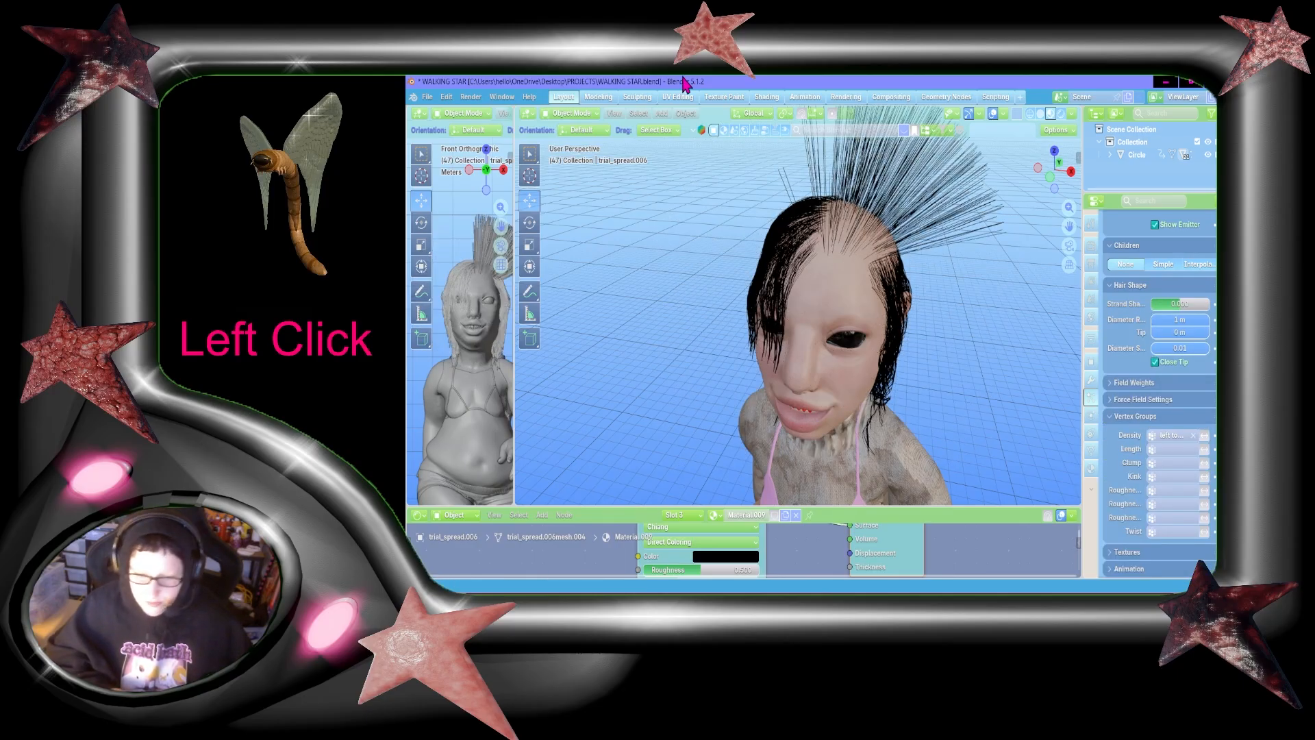
Step: Enter Particle Edit mode and comb the upright hair down over the side of the head in front orthographic view
{"action": "left_click", "coordinate": [562, 112]}
{"action": "left_click", "coordinate": [574, 211]}
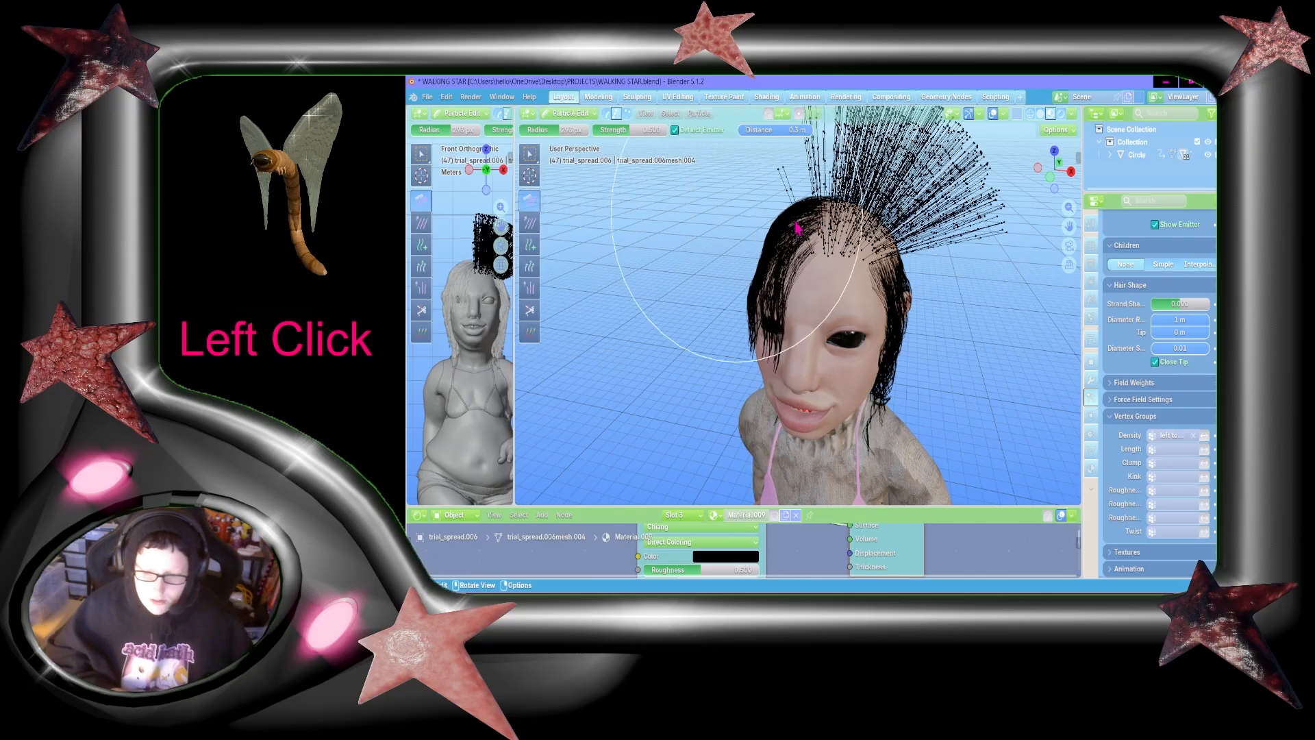
{"action": "left_click", "coordinate": [1050, 179]}
{"action": "left_click_drag", "start_coordinate": [1067, 226], "coordinate": [870, 267]}
{"action": "left_click_drag", "start_coordinate": [1066, 229], "coordinate": [1145, 235]}
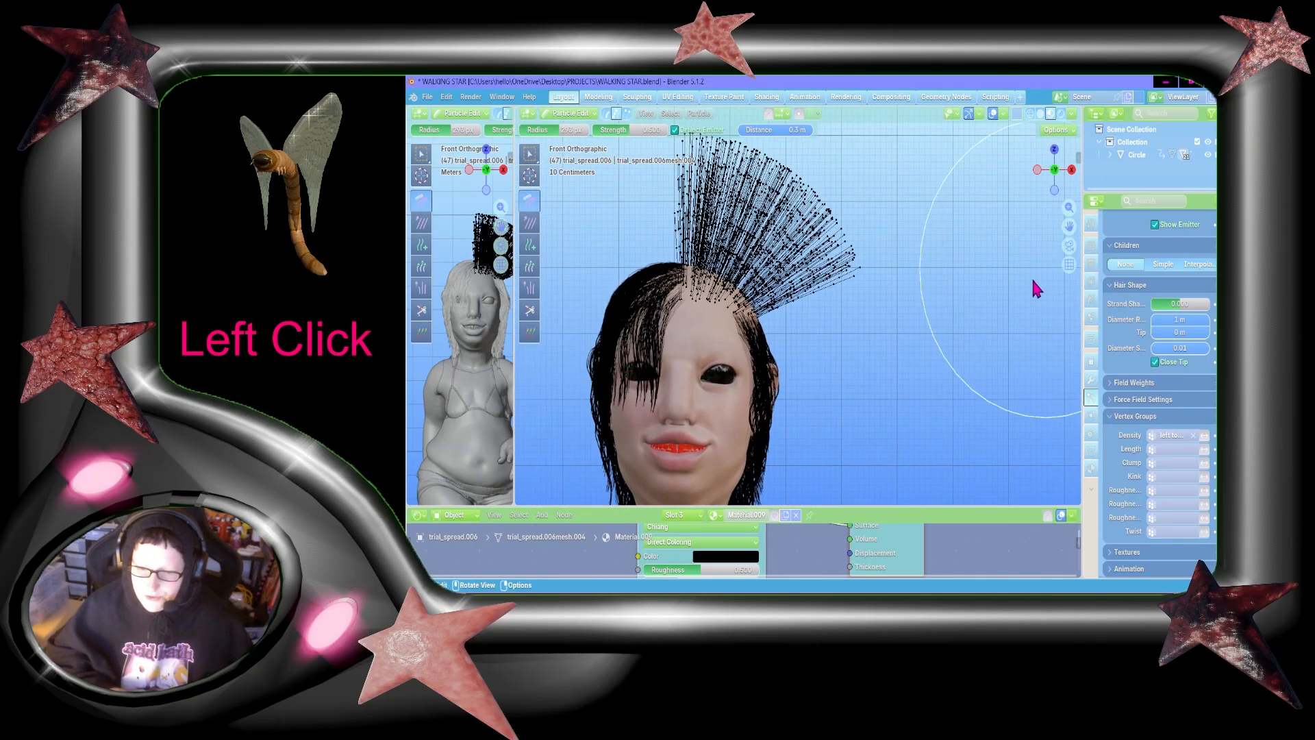
{"action": "scroll", "coordinate": [933, 354], "scroll_direction": "down", "scroll_amount": 1}
{"action": "left_click_drag", "start_coordinate": [694, 273], "coordinate": [888, 620]}
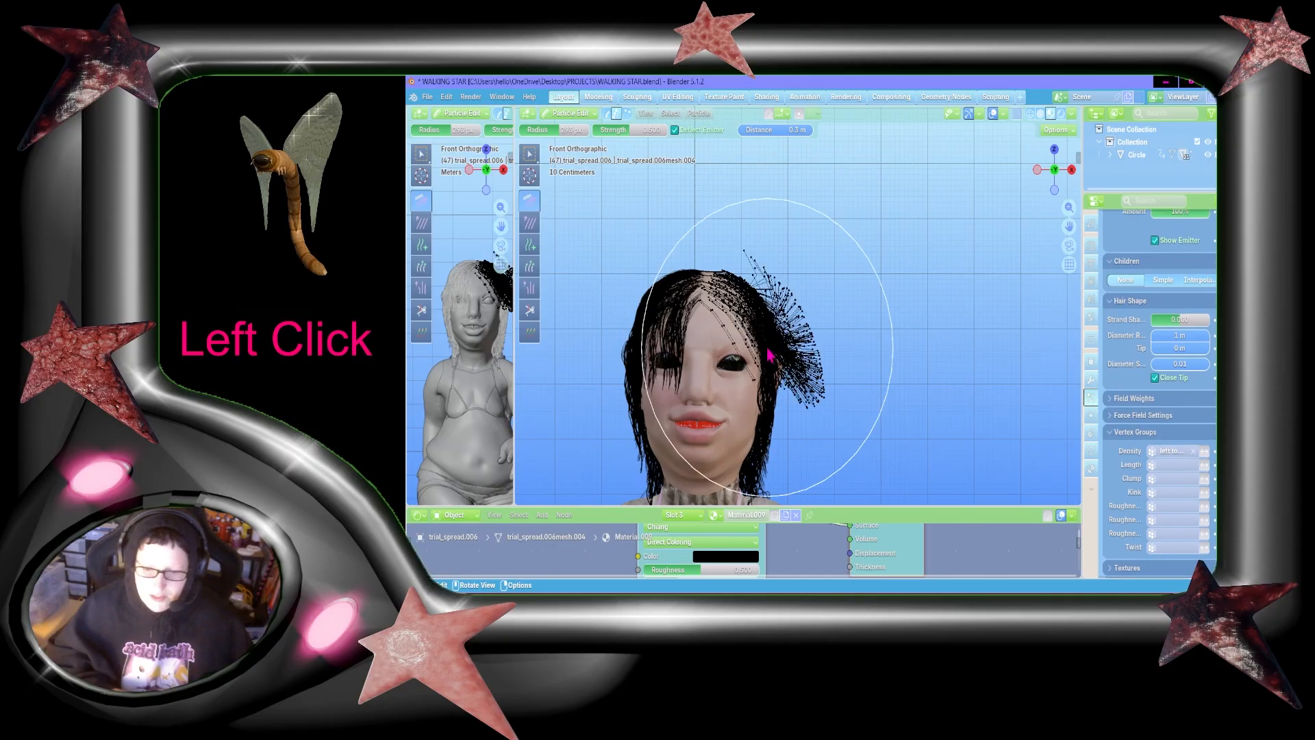
{"action": "left_click_drag", "start_coordinate": [767, 306], "coordinate": [767, 567]}
{"action": "left_click_drag", "start_coordinate": [774, 250], "coordinate": [777, 589]}
{"action": "left_click_drag", "start_coordinate": [797, 325], "coordinate": [806, 603]}
Step: Comb the strands sticking out at the back and front of the head downward in right orthographic view
{"action": "left_click", "coordinate": [1072, 169]}
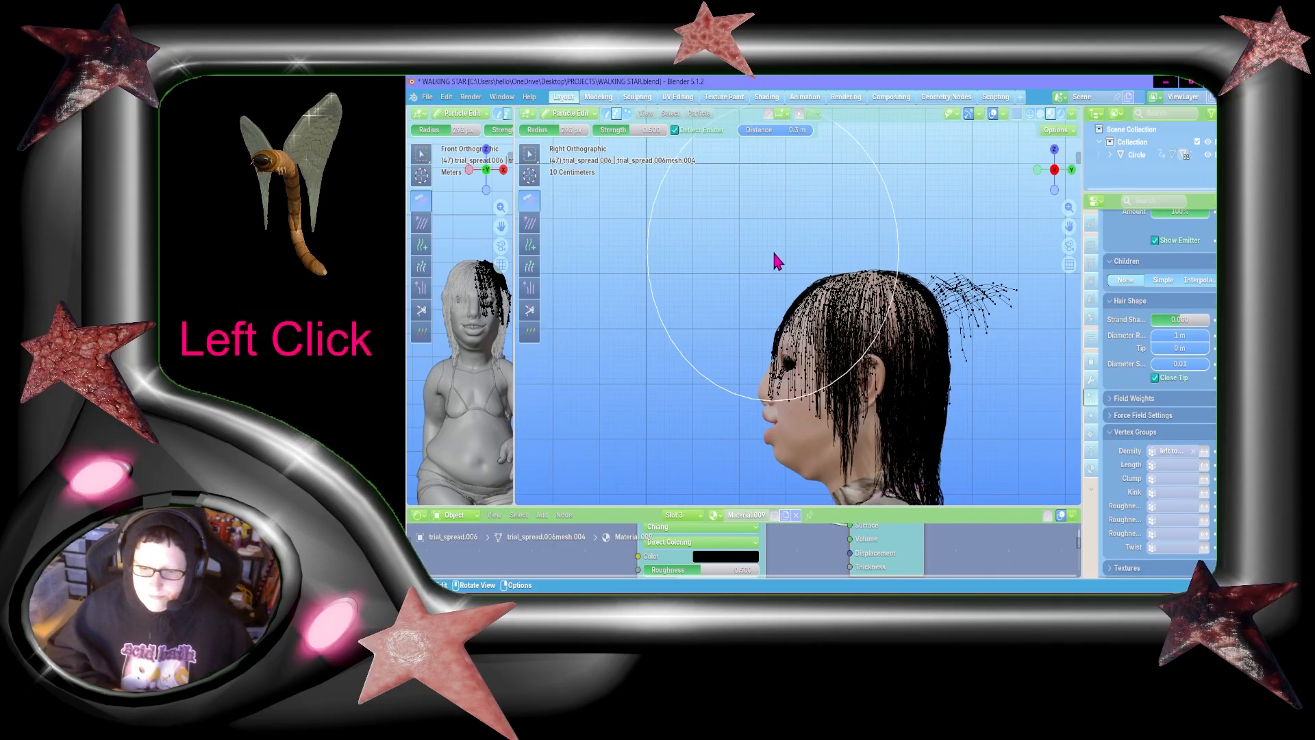
{"action": "left_click_drag", "start_coordinate": [971, 314], "coordinate": [940, 537]}
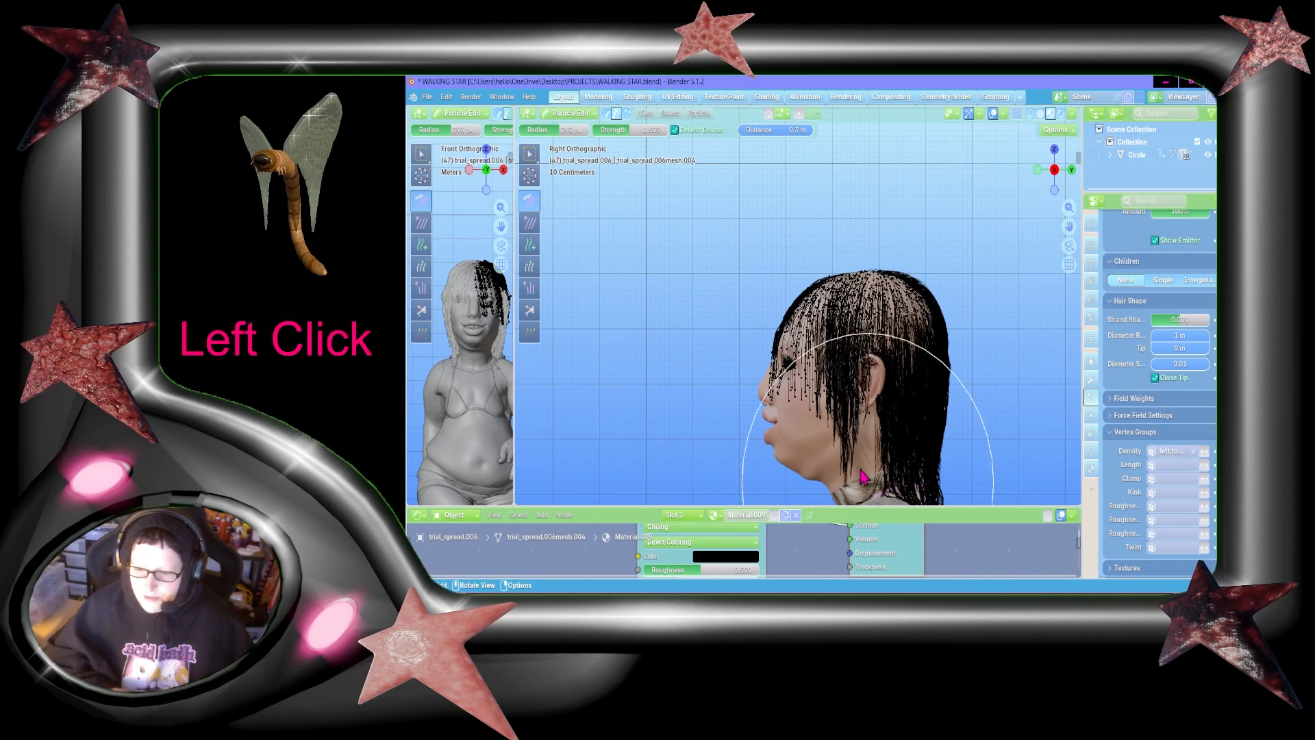
{"action": "mouse_move", "coordinate": [768, 280]}
{"action": "left_mouse_down"}
{"action": "mouse_move", "coordinate": [784, 495]}
{"action": "mouse_move", "coordinate": [758, 579]}
{"action": "left_mouse_up"}
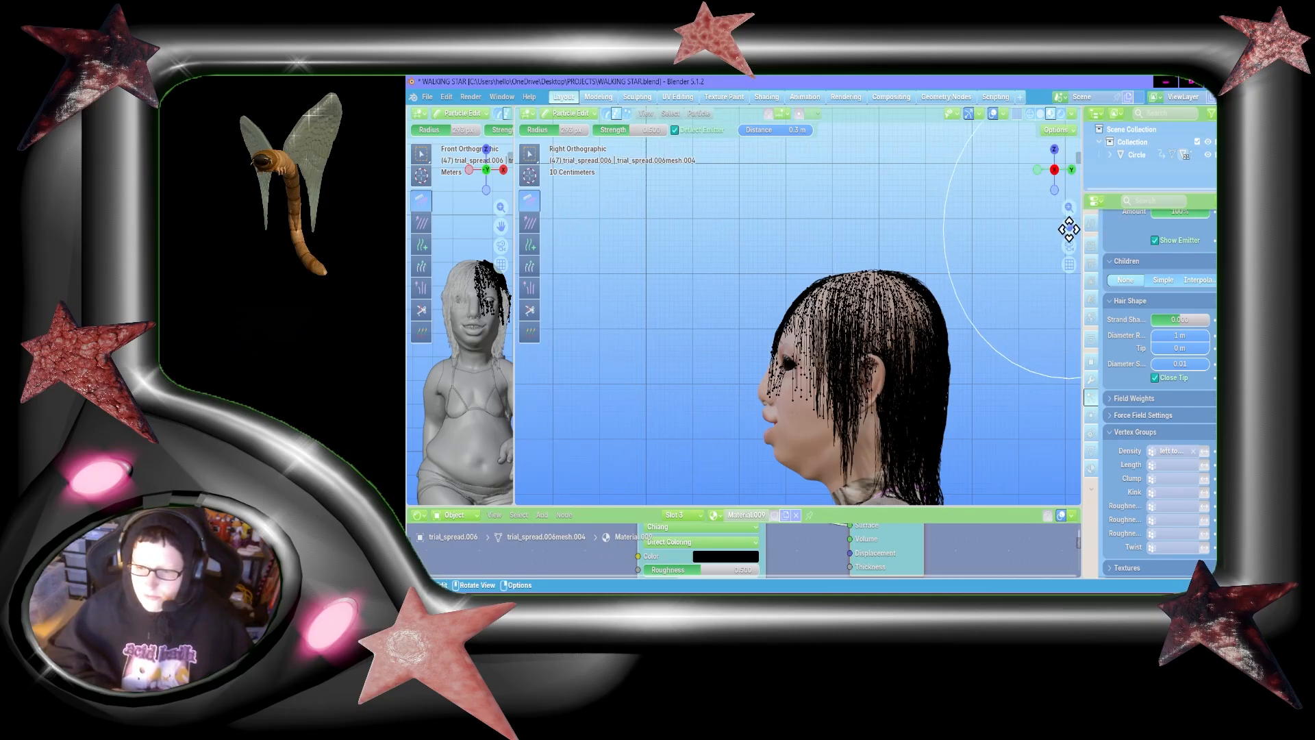
{"action": "left_click_drag", "start_coordinate": [1069, 229], "coordinate": [1048, 202]}
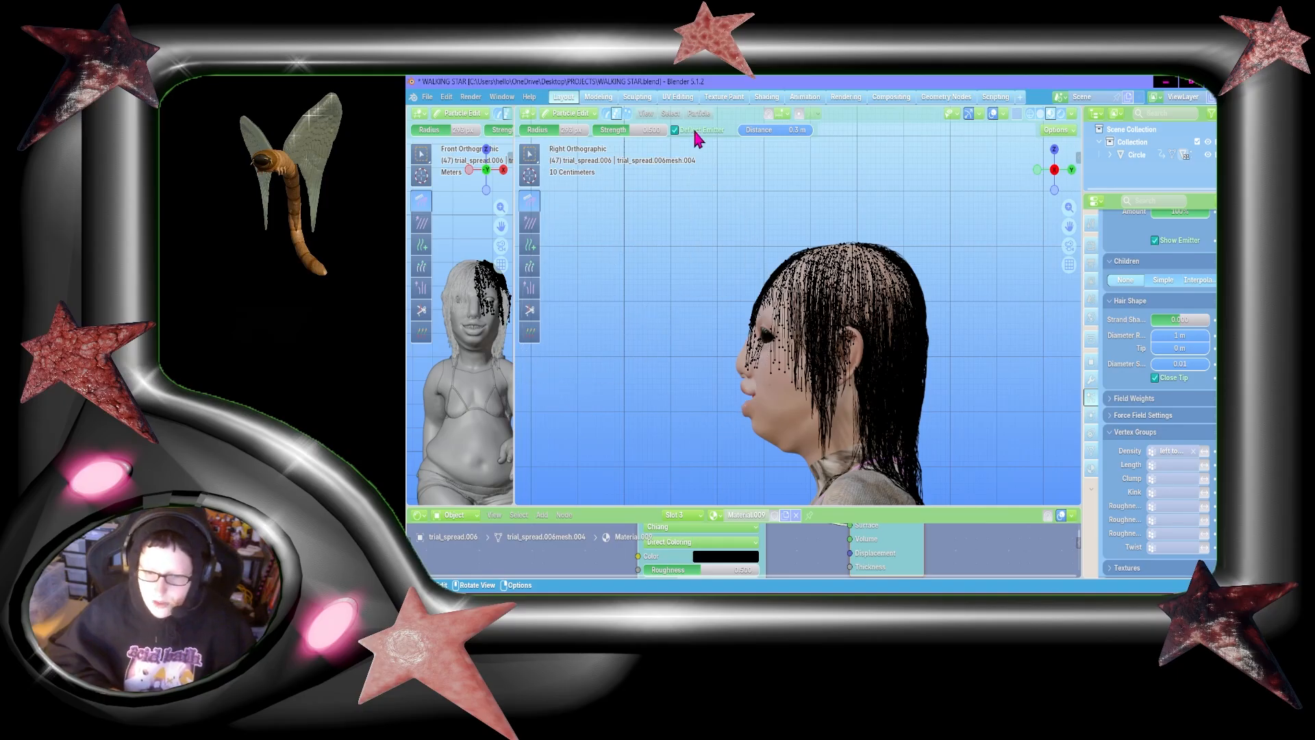
Step: Box-select the fringe strands over the face and comb them forward, away from the forehead
{"action": "left_click", "coordinate": [529, 153]}
{"action": "mouse_move", "coordinate": [642, 189]}
{"action": "left_mouse_down"}
{"action": "mouse_move", "coordinate": [745, 424]}
{"action": "mouse_move", "coordinate": [794, 495]}
{"action": "left_mouse_up"}
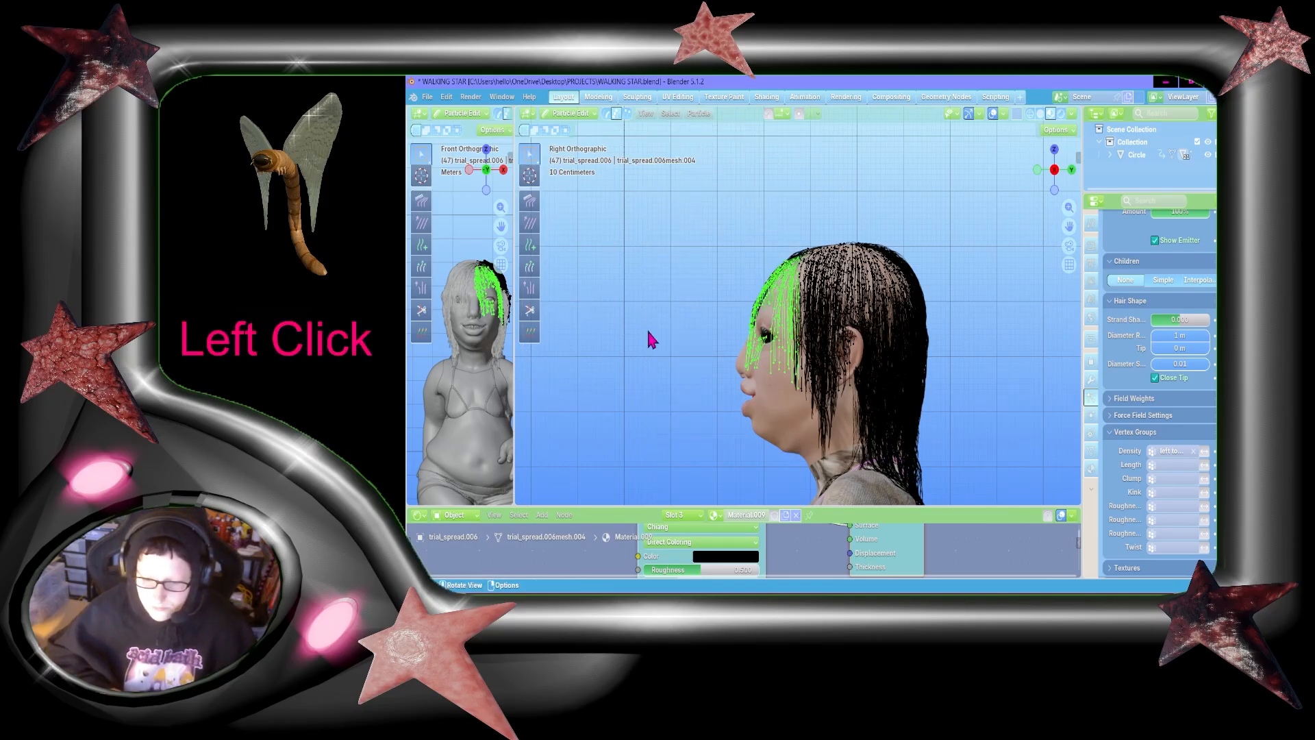
{"action": "left_click", "coordinate": [531, 204]}
{"action": "mouse_move", "coordinate": [774, 306]}
{"action": "left_mouse_down"}
{"action": "mouse_move", "coordinate": [725, 372]}
{"action": "mouse_move", "coordinate": [625, 388]}
{"action": "left_mouse_up"}
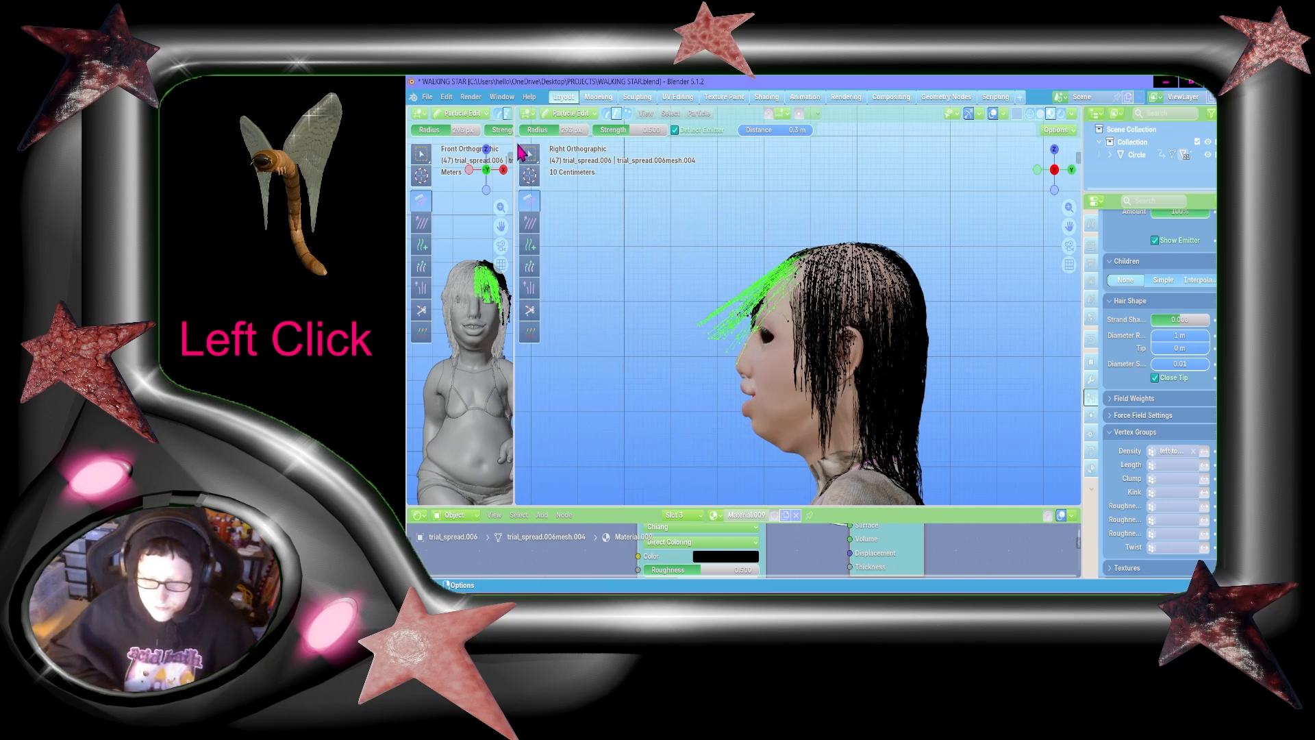
Step: Extend the selection over the fringe strands and comb them down along the face
{"action": "left_click", "coordinate": [530, 156]}
{"action": "left_click_drag", "start_coordinate": [670, 248], "coordinate": [788, 420], "text": "shift"}
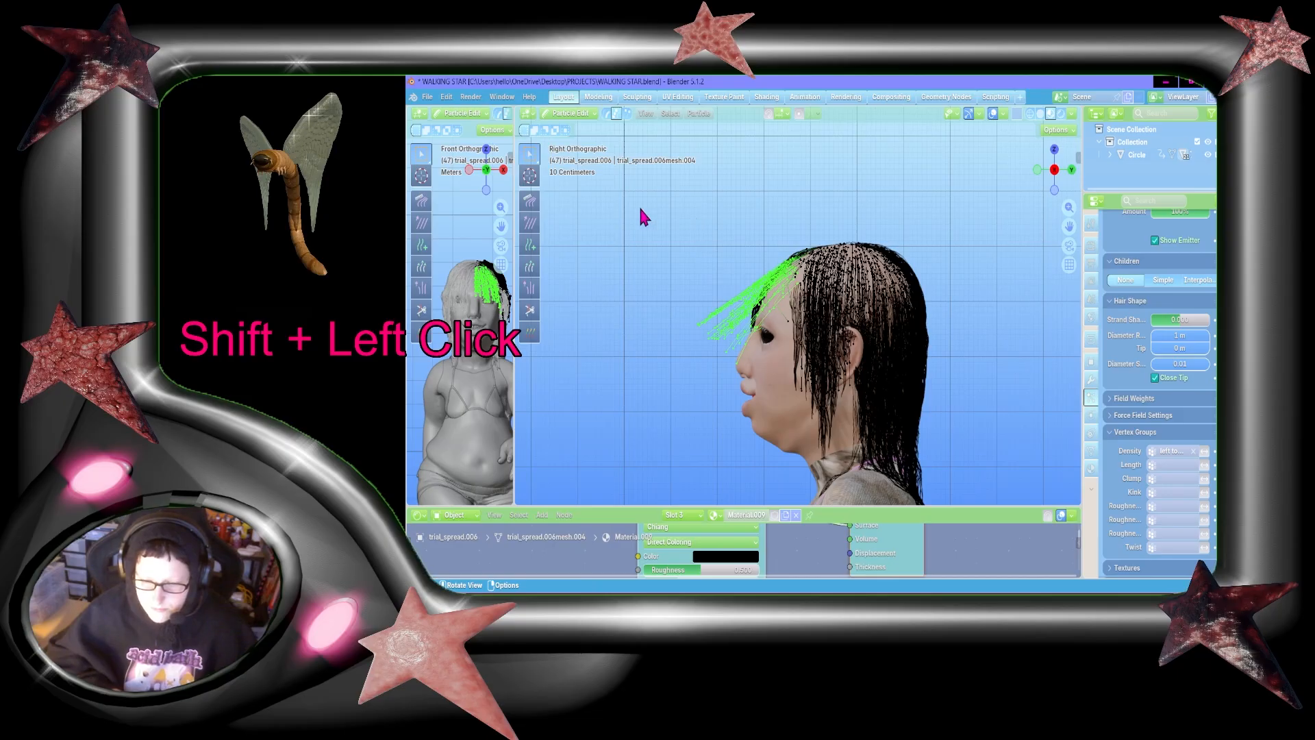
{"action": "left_click", "coordinate": [529, 200]}
{"action": "mouse_move", "coordinate": [757, 241]}
{"action": "left_mouse_down"}
{"action": "mouse_move", "coordinate": [781, 507]}
{"action": "mouse_move", "coordinate": [759, 359]}
{"action": "mouse_move", "coordinate": [774, 481]}
{"action": "left_mouse_up"}
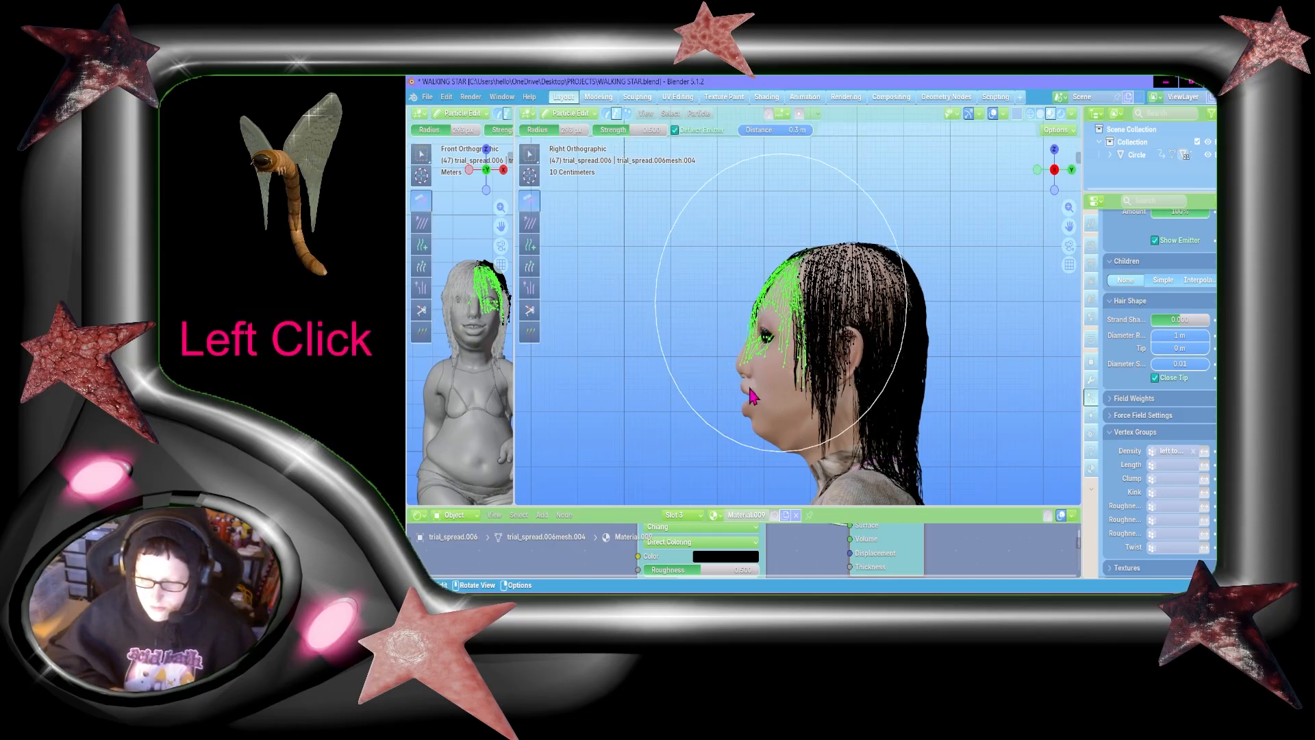
{"action": "mouse_move", "coordinate": [779, 325]}
{"action": "left_mouse_down"}
{"action": "mouse_move", "coordinate": [726, 541]}
{"action": "mouse_move", "coordinate": [727, 416]}
{"action": "mouse_move", "coordinate": [693, 524]}
{"action": "left_mouse_up"}
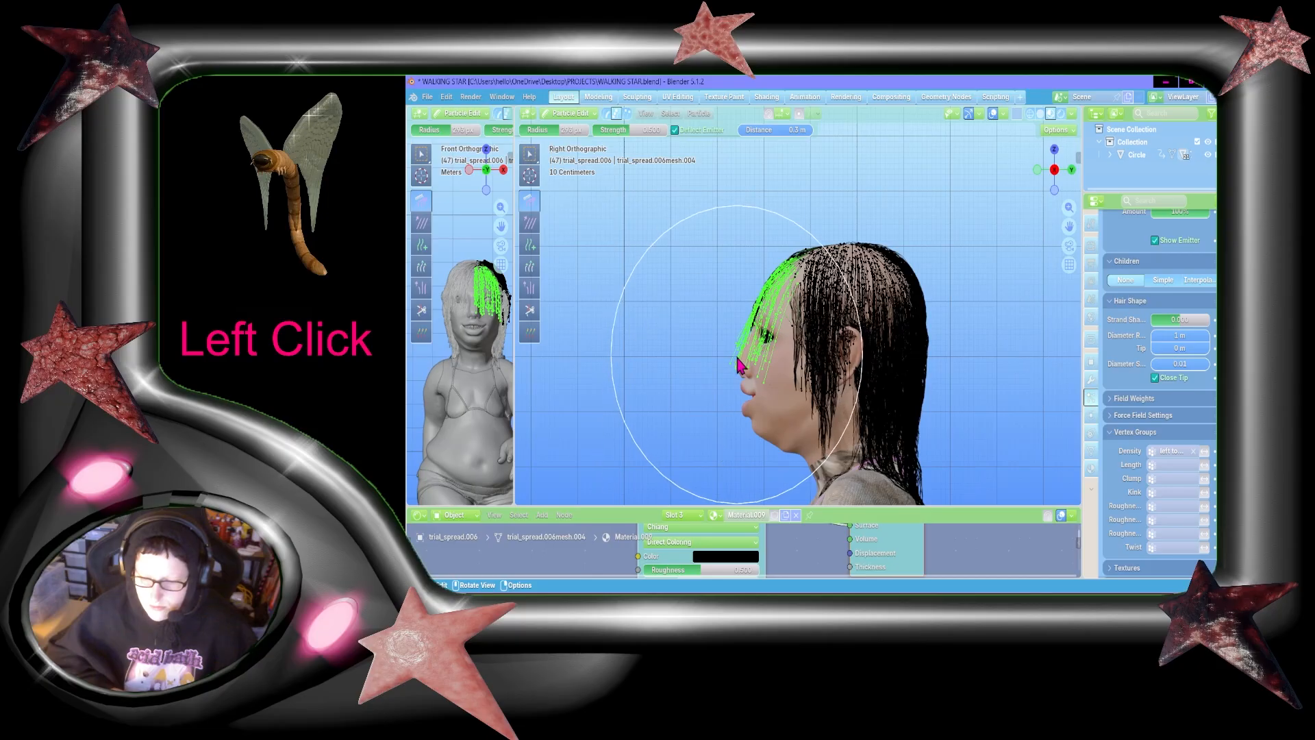
{"action": "left_click_drag", "start_coordinate": [737, 354], "coordinate": [766, 449]}
Step: Check the fringe from the front, try one more downward comb stroke from the side, and undo it
{"action": "left_click", "coordinate": [1038, 171]}
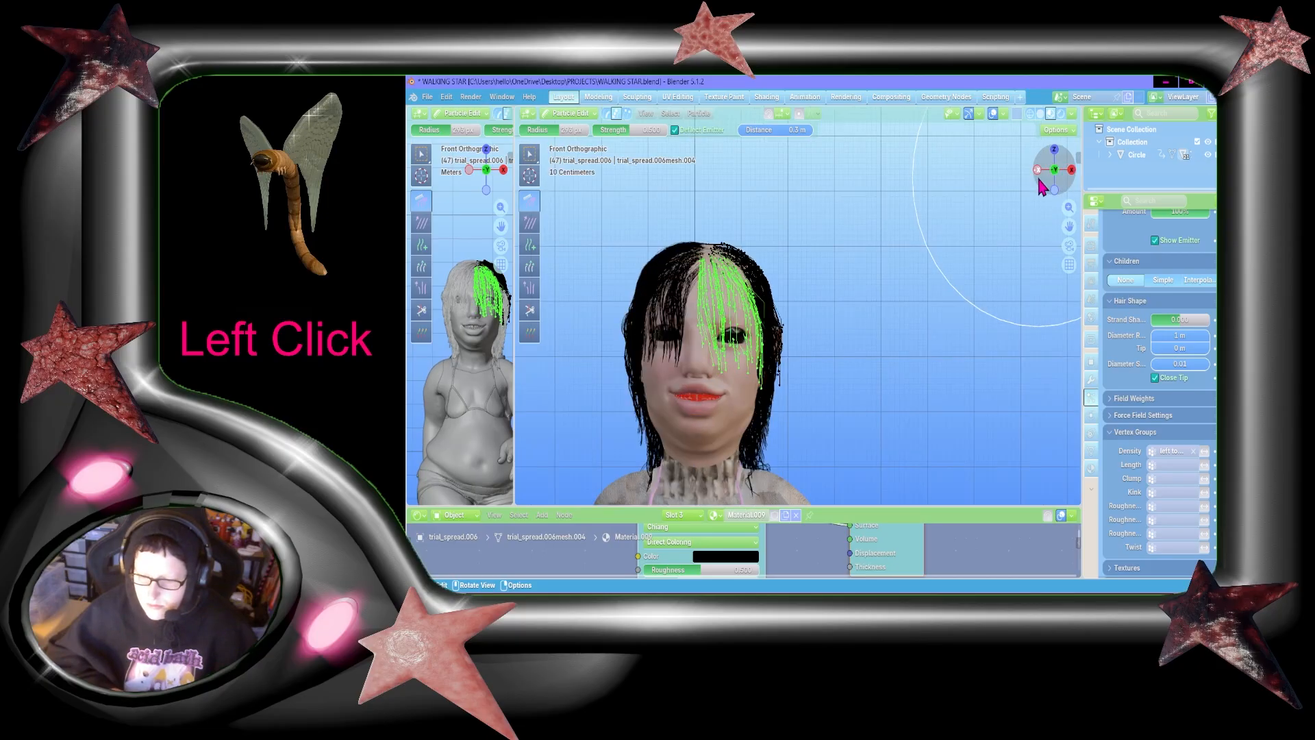
{"action": "left_click", "coordinate": [1071, 172]}
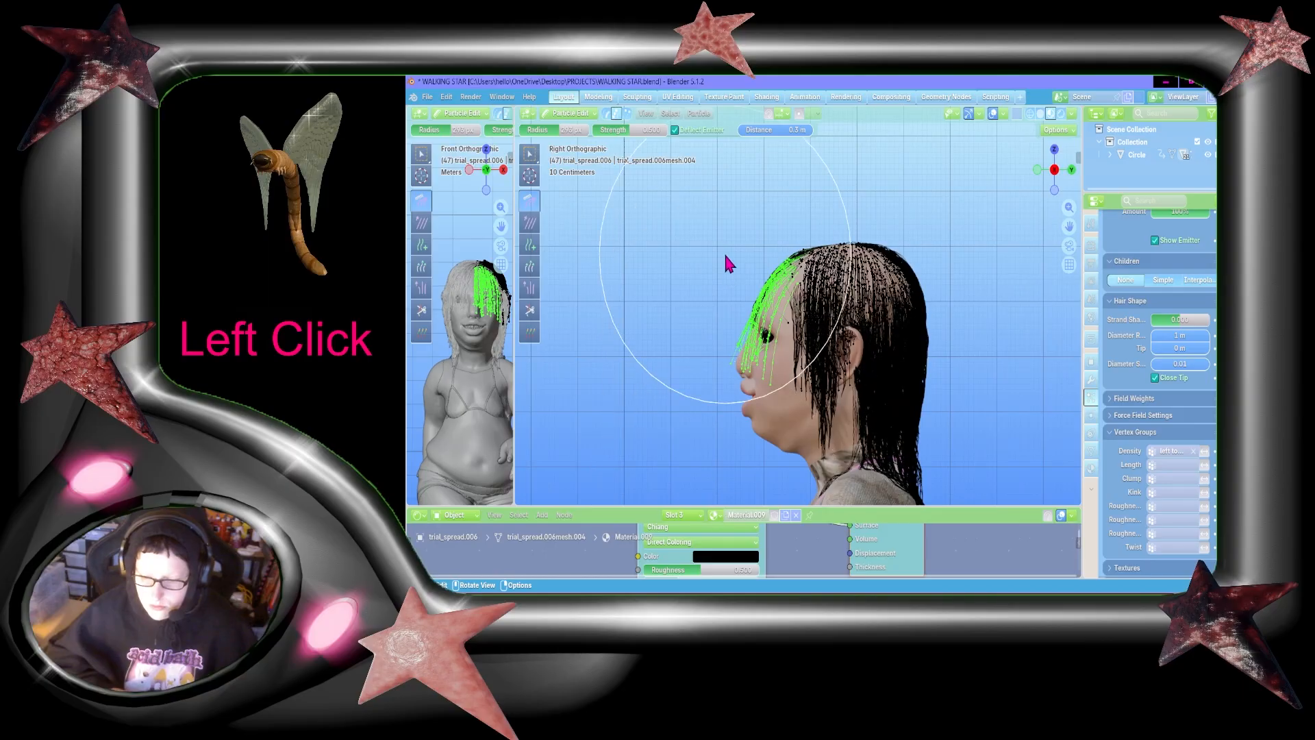
{"action": "left_click_drag", "start_coordinate": [727, 254], "coordinate": [755, 473]}
{"action": "key", "text": "ctrl+z"}
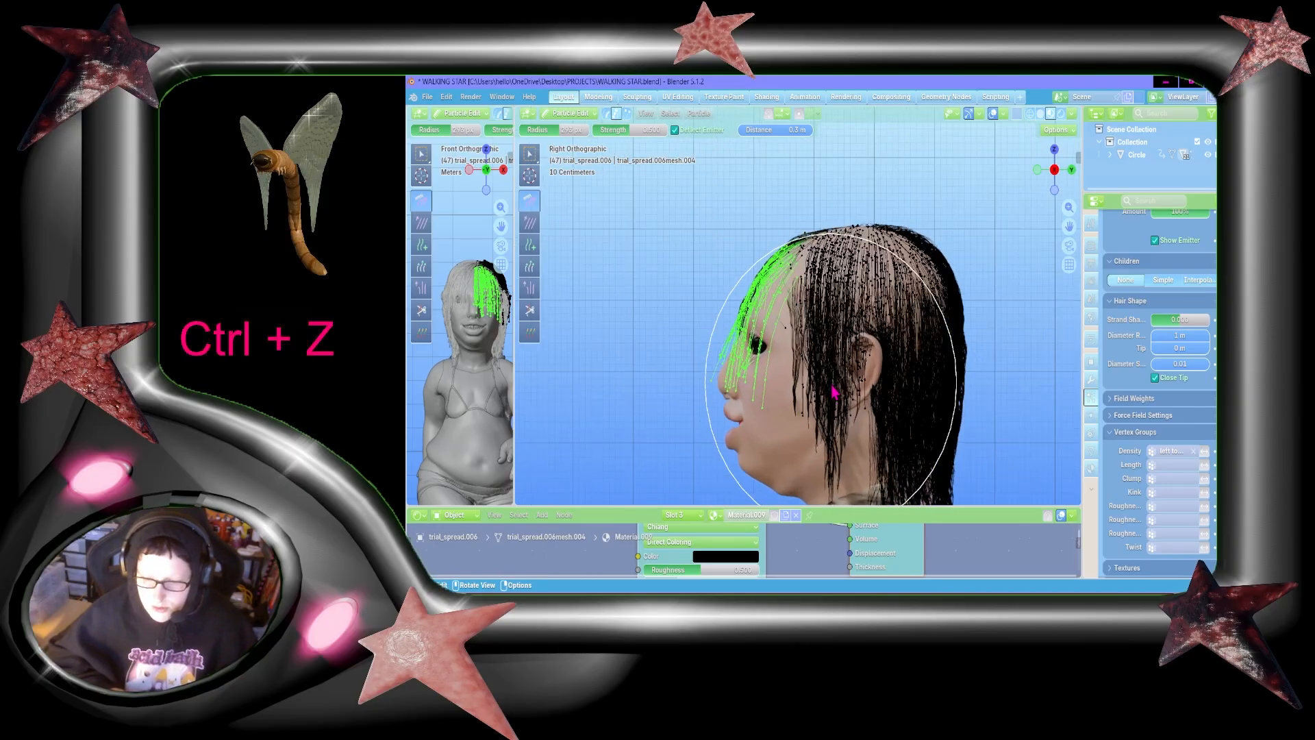
Step: Try combing the fringe with the emitter deflection distance at 1 m, and undo the recent comb strokes
{"action": "left_click", "coordinate": [1054, 170]}
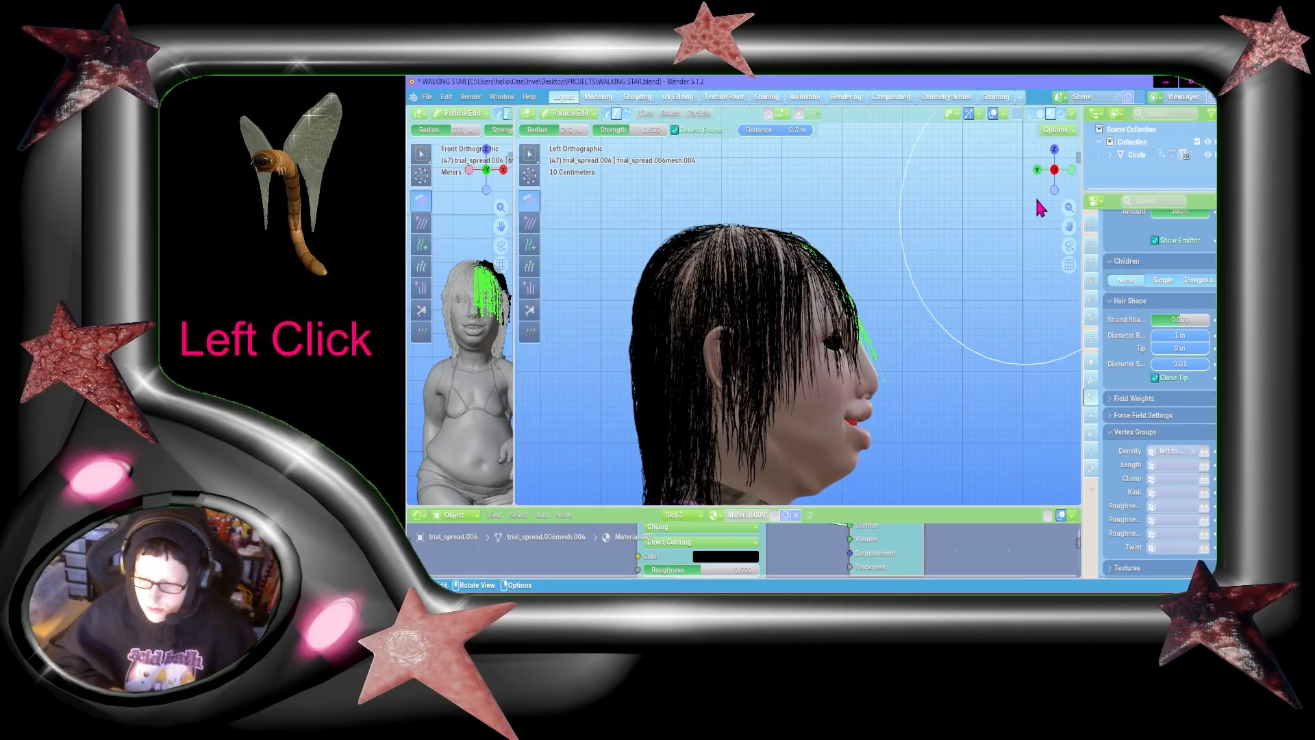
{"action": "left_click", "coordinate": [1054, 170]}
{"action": "left_click", "coordinate": [787, 129]}
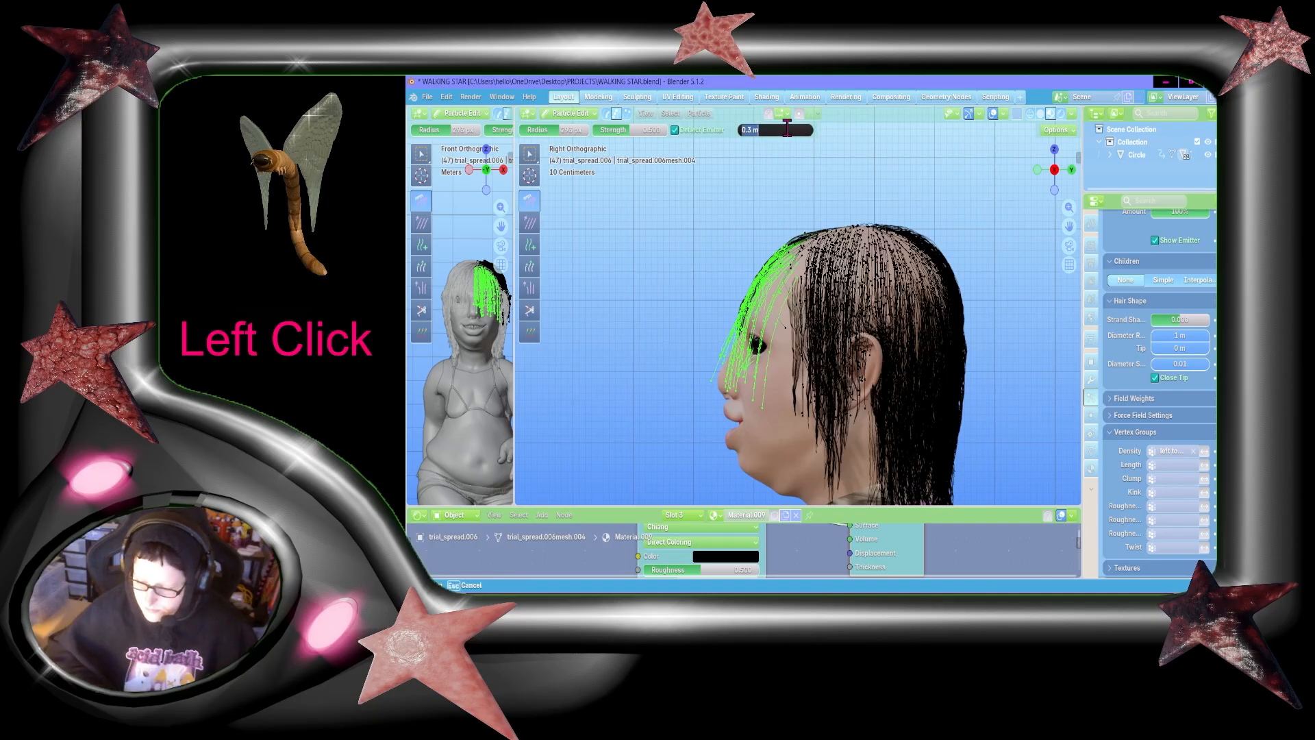
{"action": "type", "text": "4"}
{"action": "key", "text": "BackSpace"}
{"action": "type", "text": "1"}
{"action": "key", "text": "Return"}
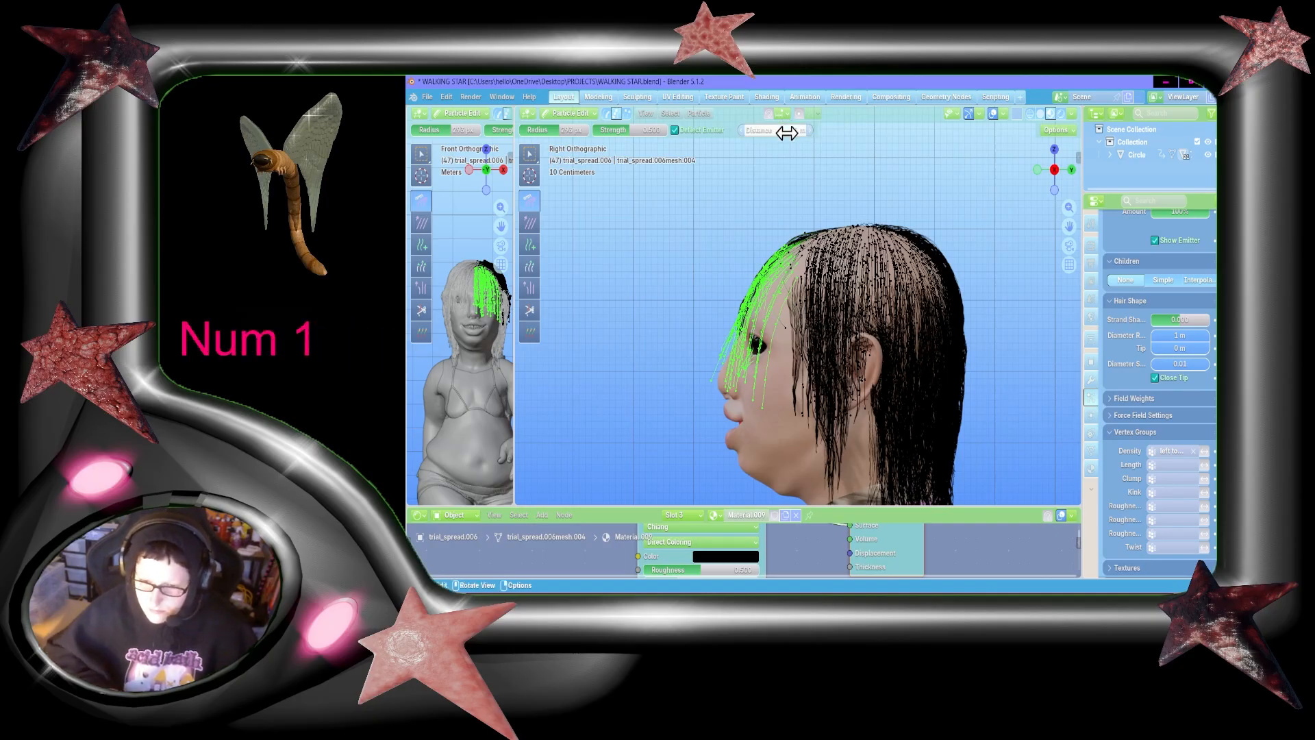
{"action": "mouse_move", "coordinate": [802, 306]}
{"action": "left_mouse_down"}
{"action": "mouse_move", "coordinate": [752, 499]}
{"action": "mouse_move", "coordinate": [779, 548]}
{"action": "left_mouse_up"}
{"action": "key", "text": "ctrl+z"}
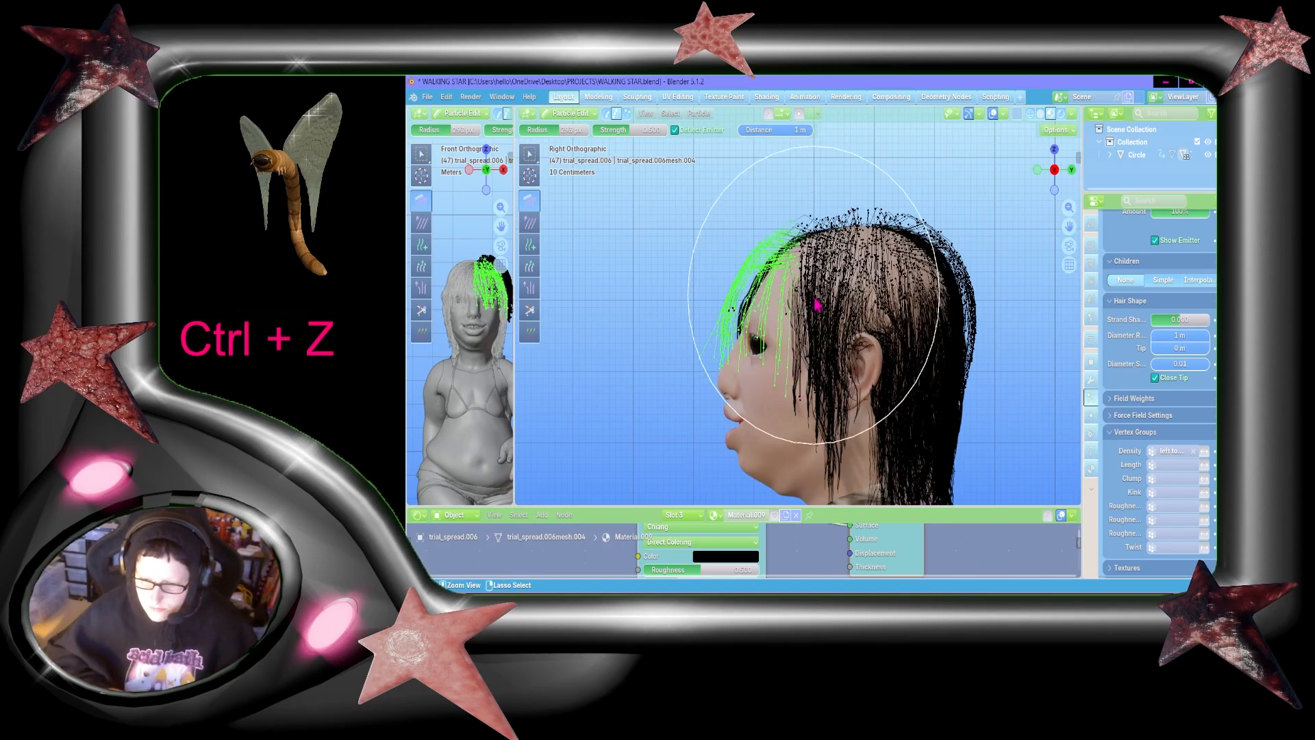
{"action": "key", "text": "ctrl+z"}
{"action": "key", "text": "ctrl+z"}
{"action": "key", "text": "ctrl+z"}
{"action": "key", "text": "ctrl+z"}
{"action": "key", "text": "ctrl+z"}
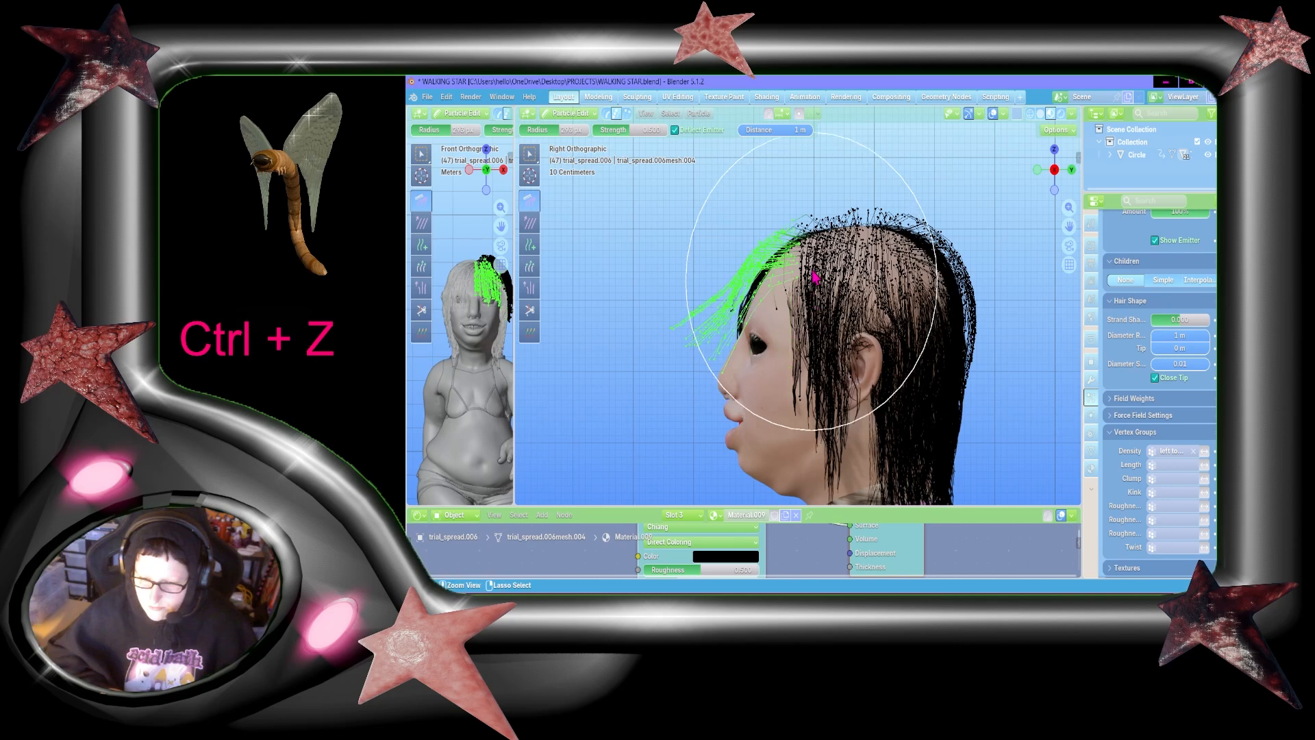
Step: Set the emitter deflection distance to 0.3 m and comb the selected fringe strands down over the face
{"action": "left_click", "coordinate": [800, 130]}
{"action": "type", "text": "3"}
{"action": "key", "text": "Return"}
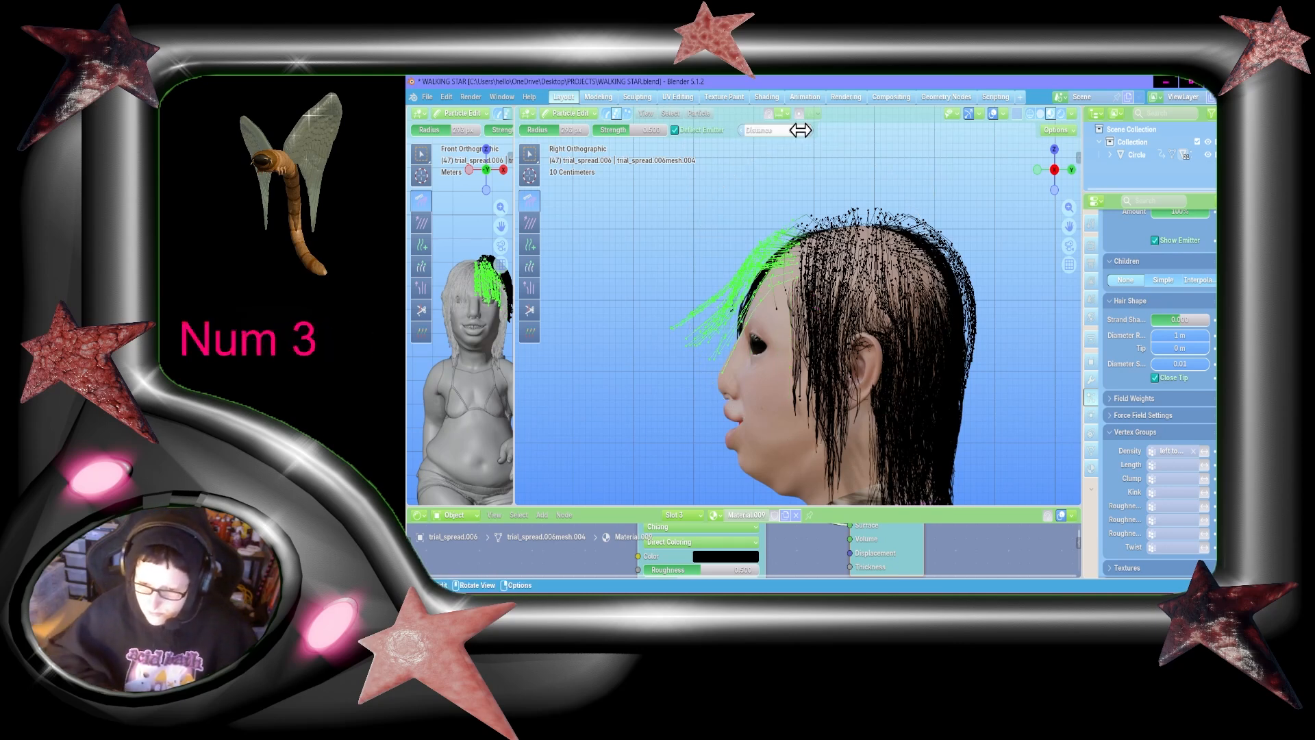
{"action": "left_click_drag", "start_coordinate": [811, 205], "coordinate": [797, 504]}
{"action": "left_click_drag", "start_coordinate": [758, 270], "coordinate": [794, 445]}
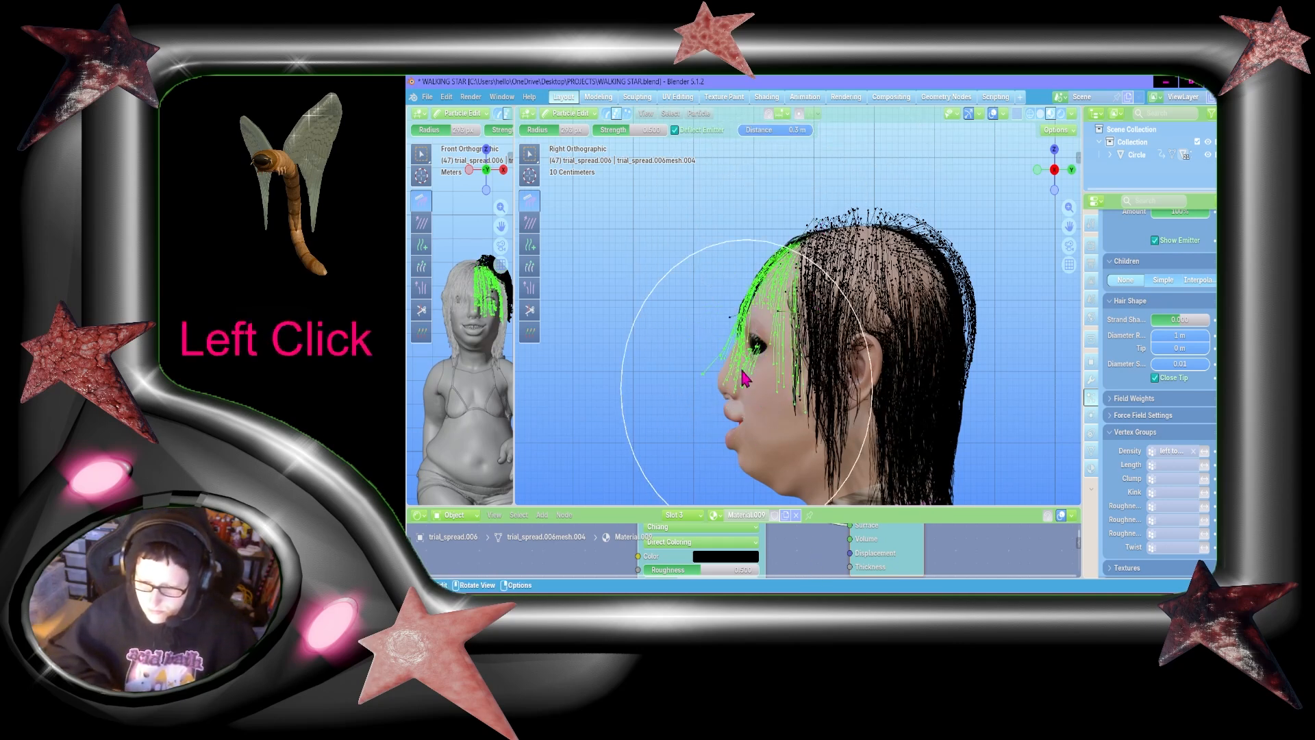
Step: Deselect the fringe and comb the lifted hair flat and downward around the head from the right and front views
{"action": "left_click", "coordinate": [530, 155]}
{"action": "left_click", "coordinate": [633, 297]}
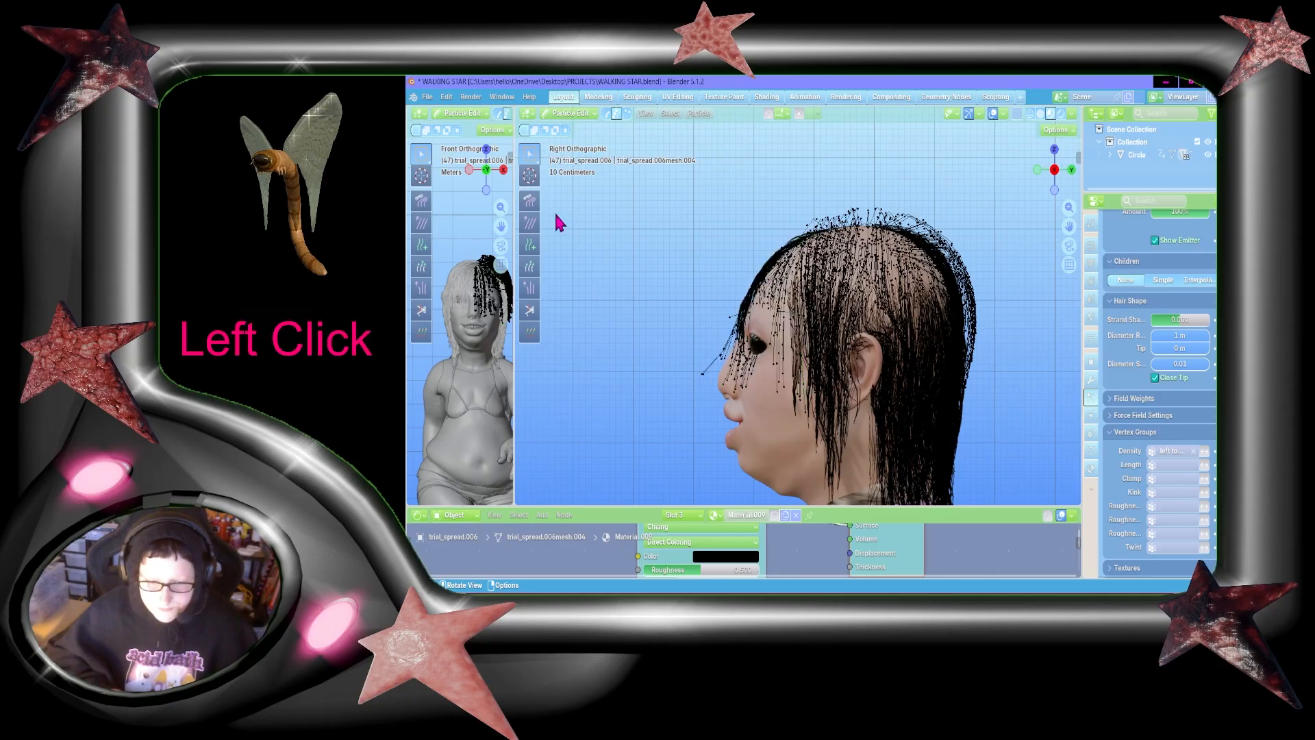
{"action": "left_click", "coordinate": [530, 201]}
{"action": "left_click_drag", "start_coordinate": [810, 209], "coordinate": [844, 595]}
{"action": "left_click_drag", "start_coordinate": [911, 205], "coordinate": [942, 503]}
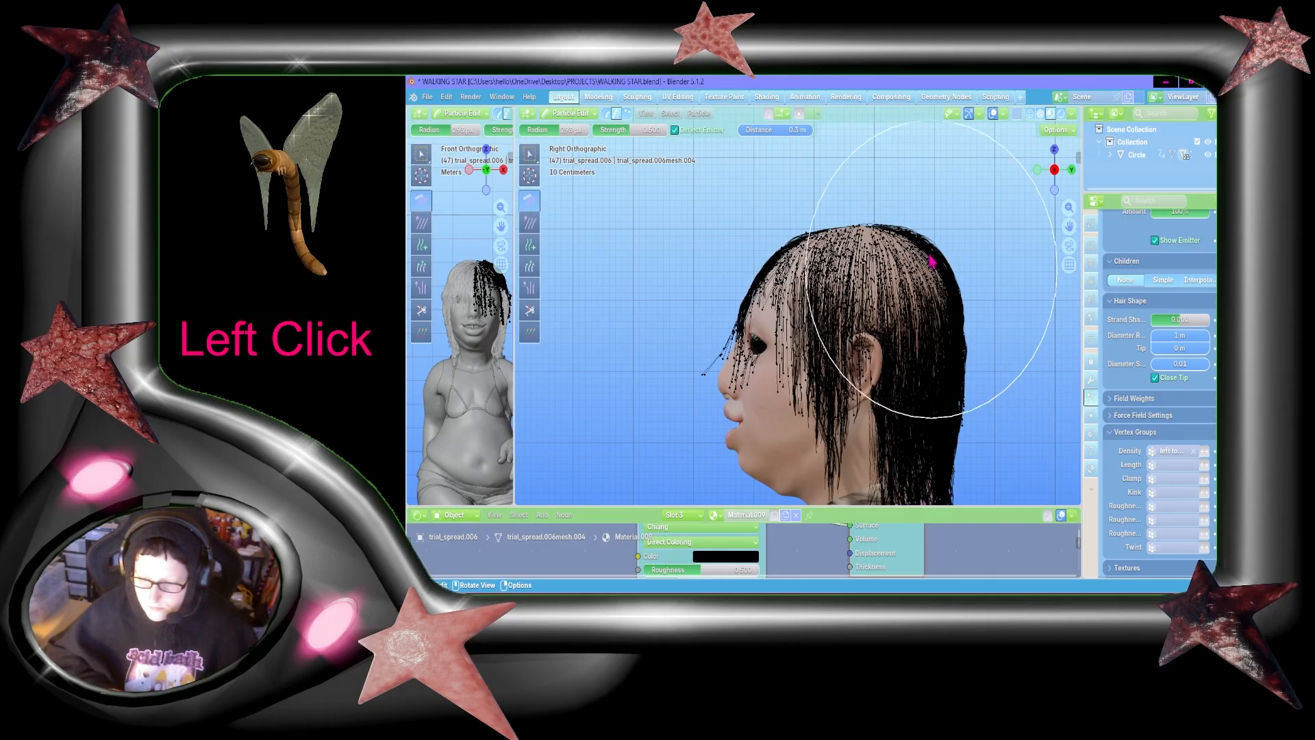
{"action": "left_click_drag", "start_coordinate": [917, 262], "coordinate": [907, 578]}
{"action": "left_click_drag", "start_coordinate": [784, 266], "coordinate": [807, 613]}
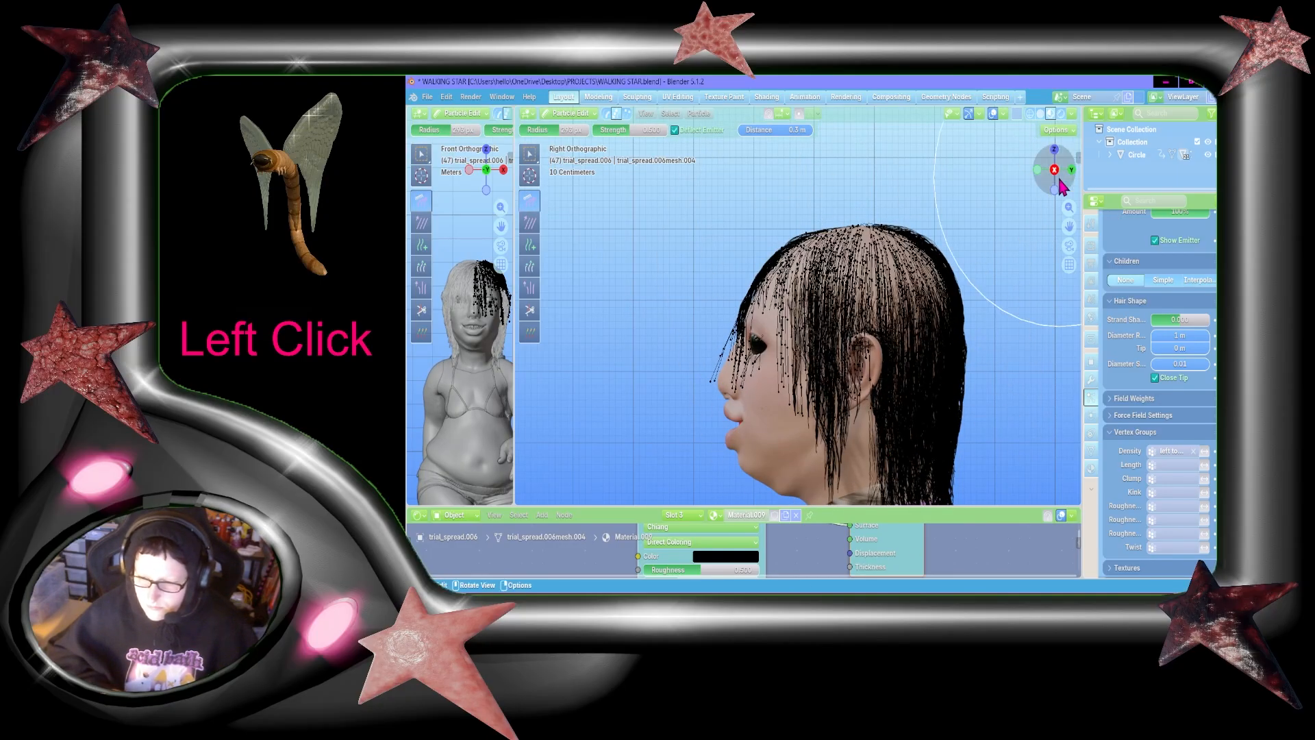
{"action": "left_click_drag", "start_coordinate": [1063, 186], "coordinate": [1030, 179]}
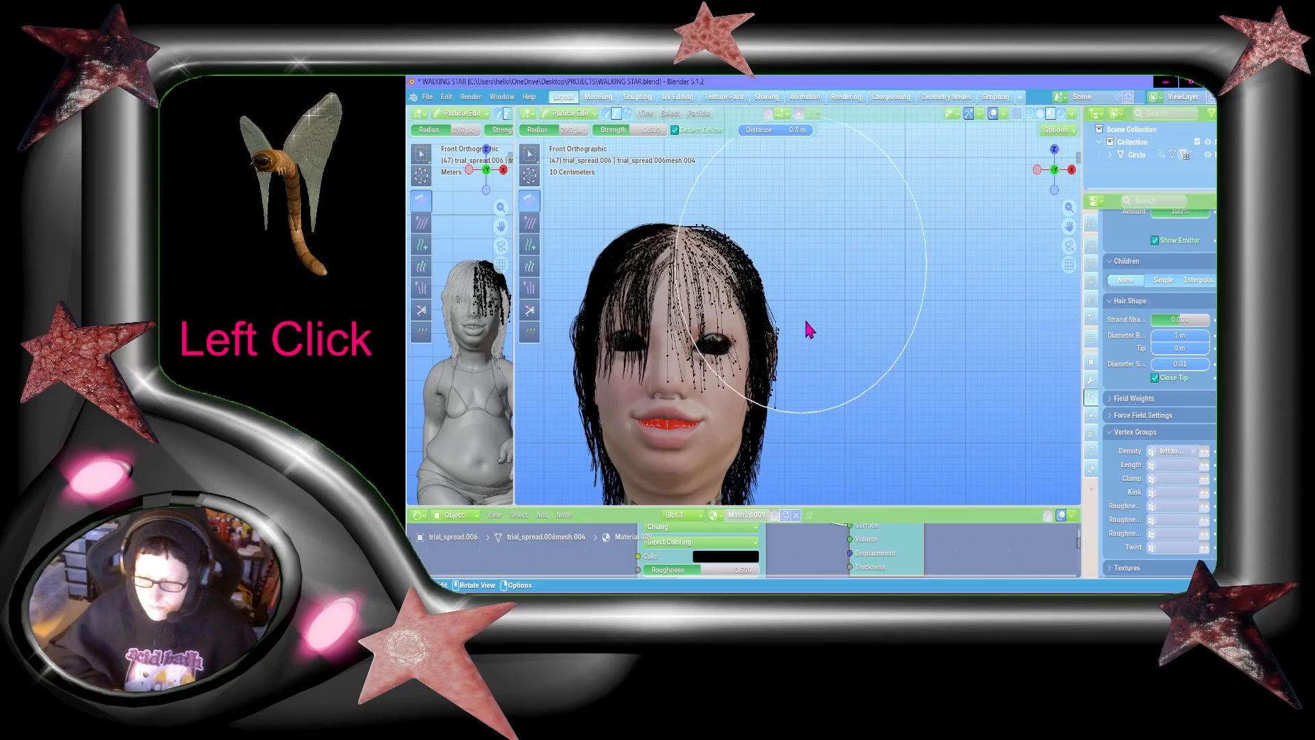
{"action": "left_click_drag", "start_coordinate": [762, 233], "coordinate": [707, 617]}
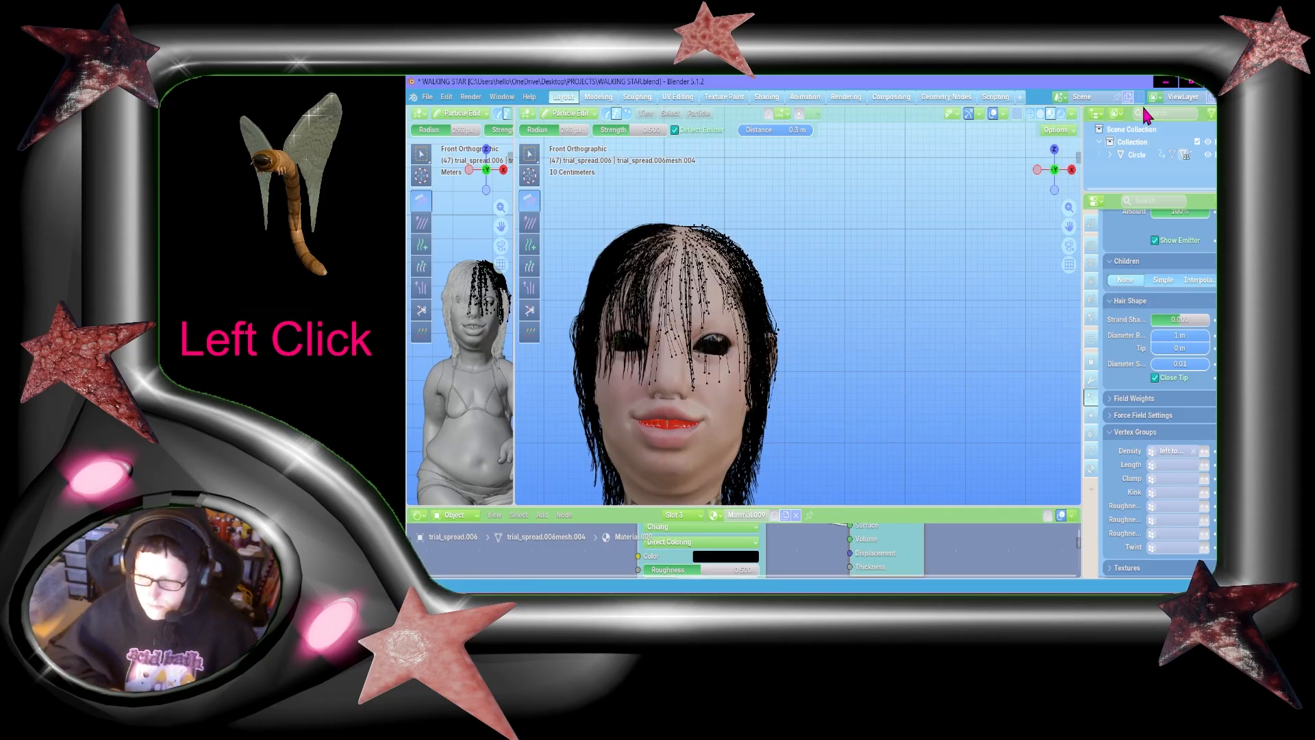
Step: Box-select the fringe strands in right orthographic view and comb them down close to the face
{"action": "left_click", "coordinate": [1071, 170]}
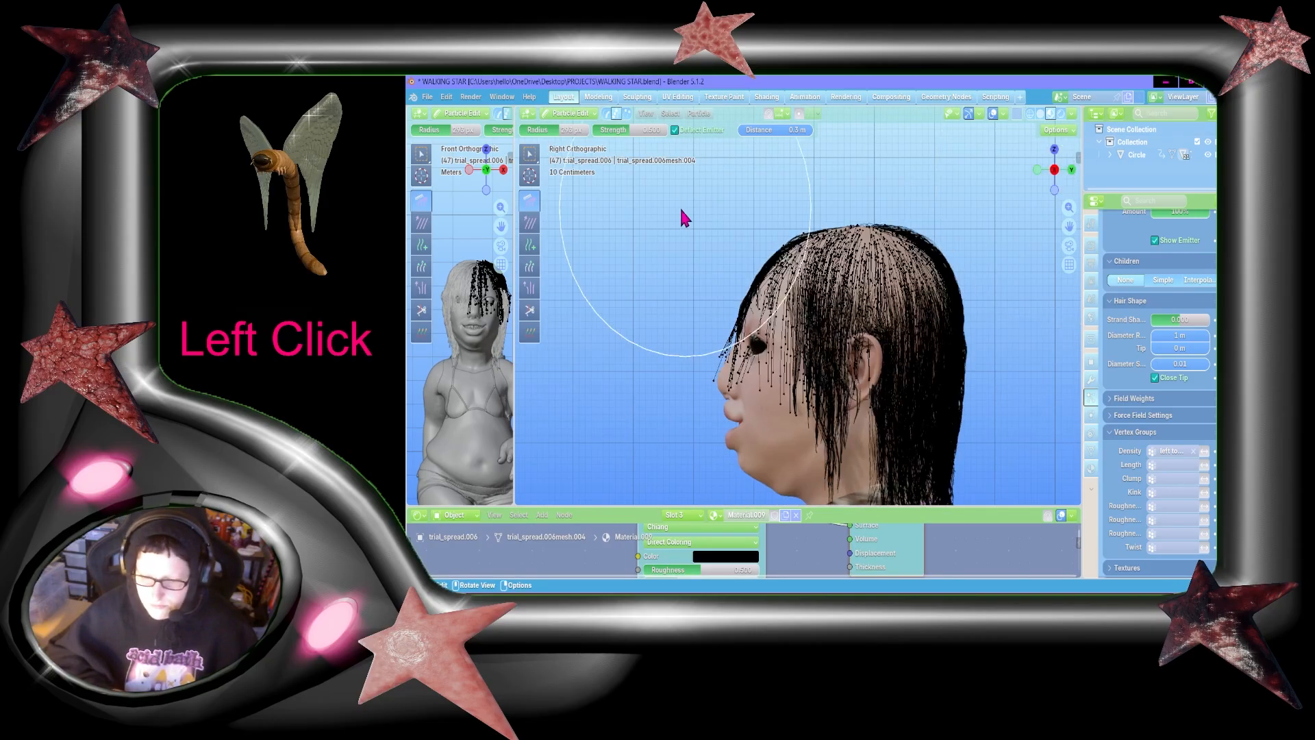
{"action": "left_click", "coordinate": [529, 154]}
{"action": "mouse_move", "coordinate": [664, 208]}
{"action": "left_mouse_down"}
{"action": "mouse_move", "coordinate": [785, 463]}
{"action": "mouse_move", "coordinate": [784, 435]}
{"action": "left_mouse_up"}
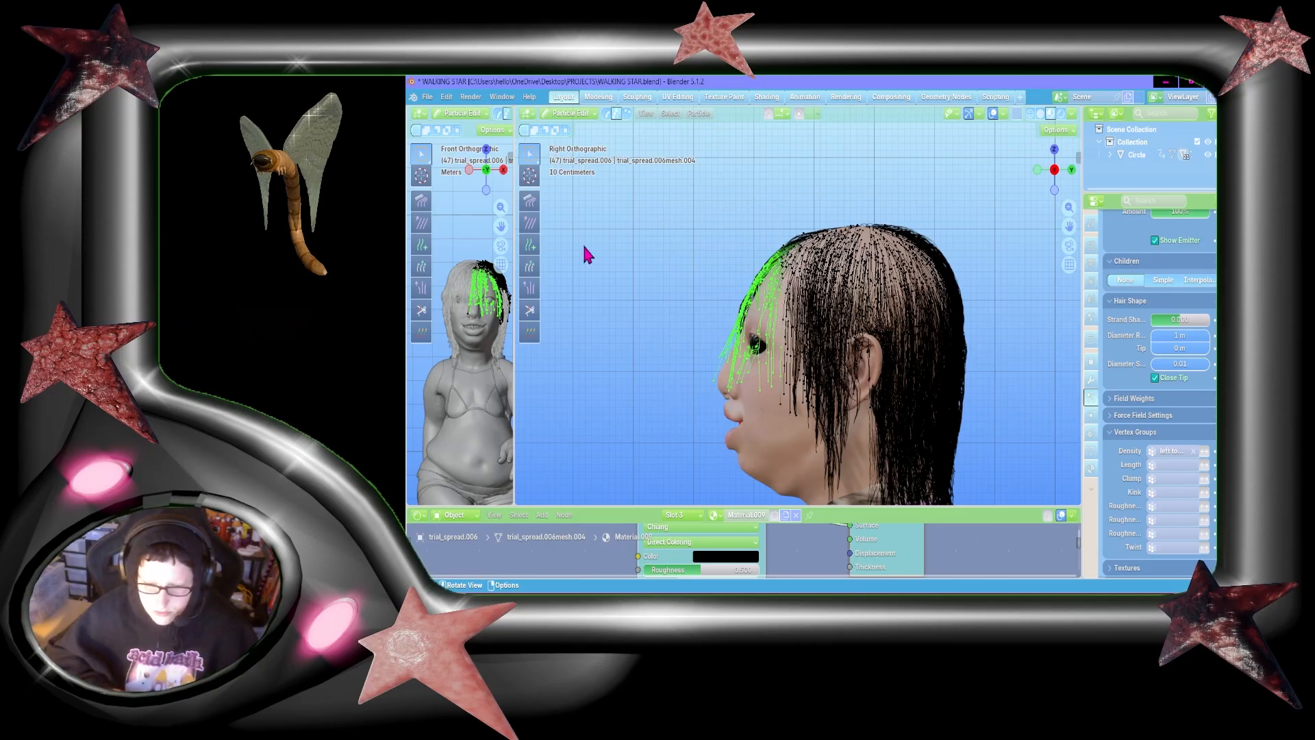
{"action": "left_click", "coordinate": [529, 200]}
{"action": "left_click_drag", "start_coordinate": [727, 190], "coordinate": [712, 435]}
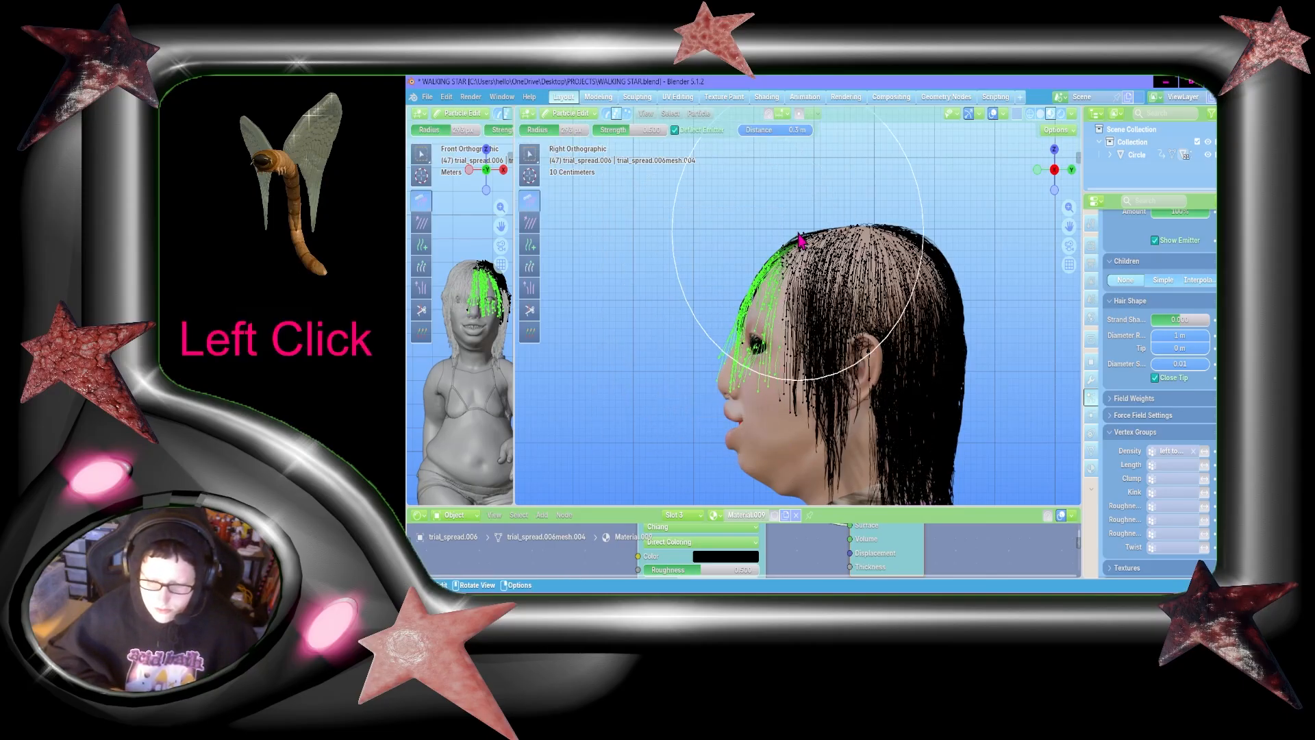
{"action": "left_click_drag", "start_coordinate": [798, 234], "coordinate": [717, 460]}
{"action": "left_click_drag", "start_coordinate": [795, 191], "coordinate": [741, 489]}
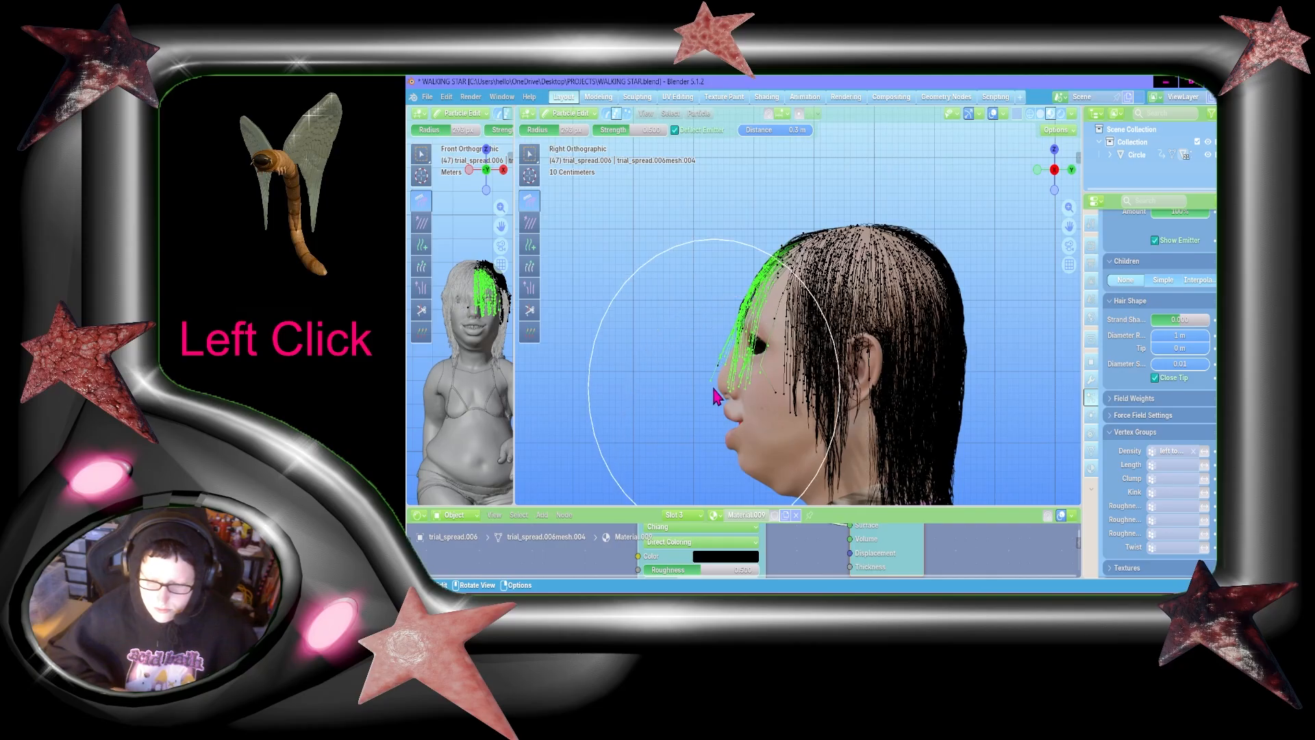
{"action": "left_click_drag", "start_coordinate": [715, 385], "coordinate": [750, 501]}
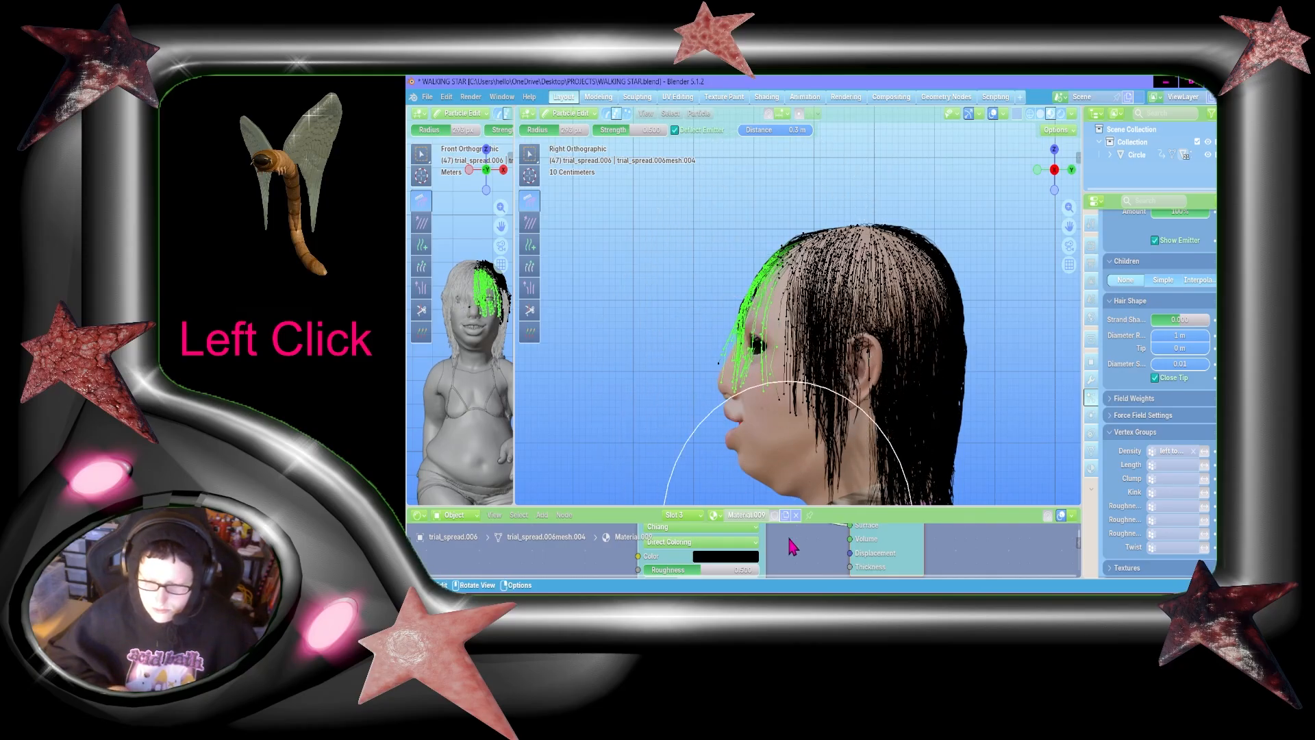
Step: Extend the selection to the front strands and comb the fringe down and in toward the face in right orthographic view
{"action": "left_click", "coordinate": [530, 155]}
{"action": "left_click", "coordinate": [774, 447], "text": "shift"}
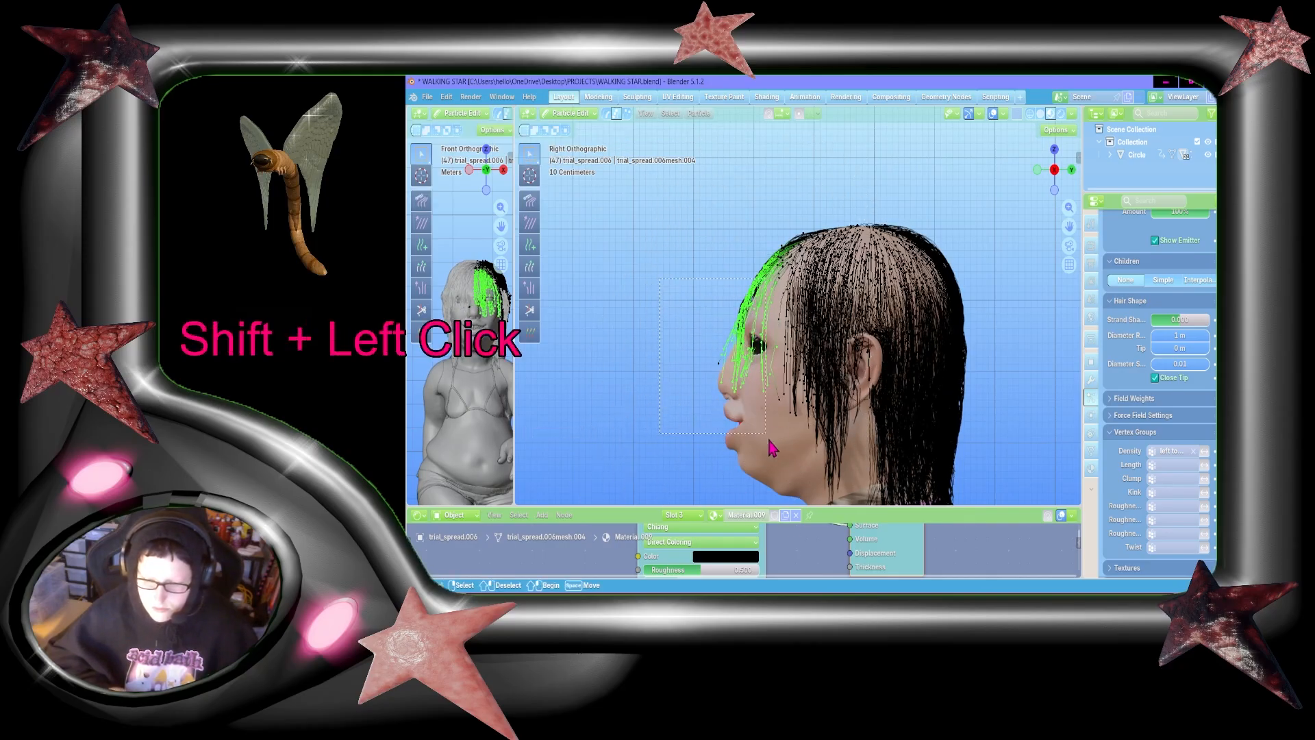
{"action": "left_click", "coordinate": [530, 200]}
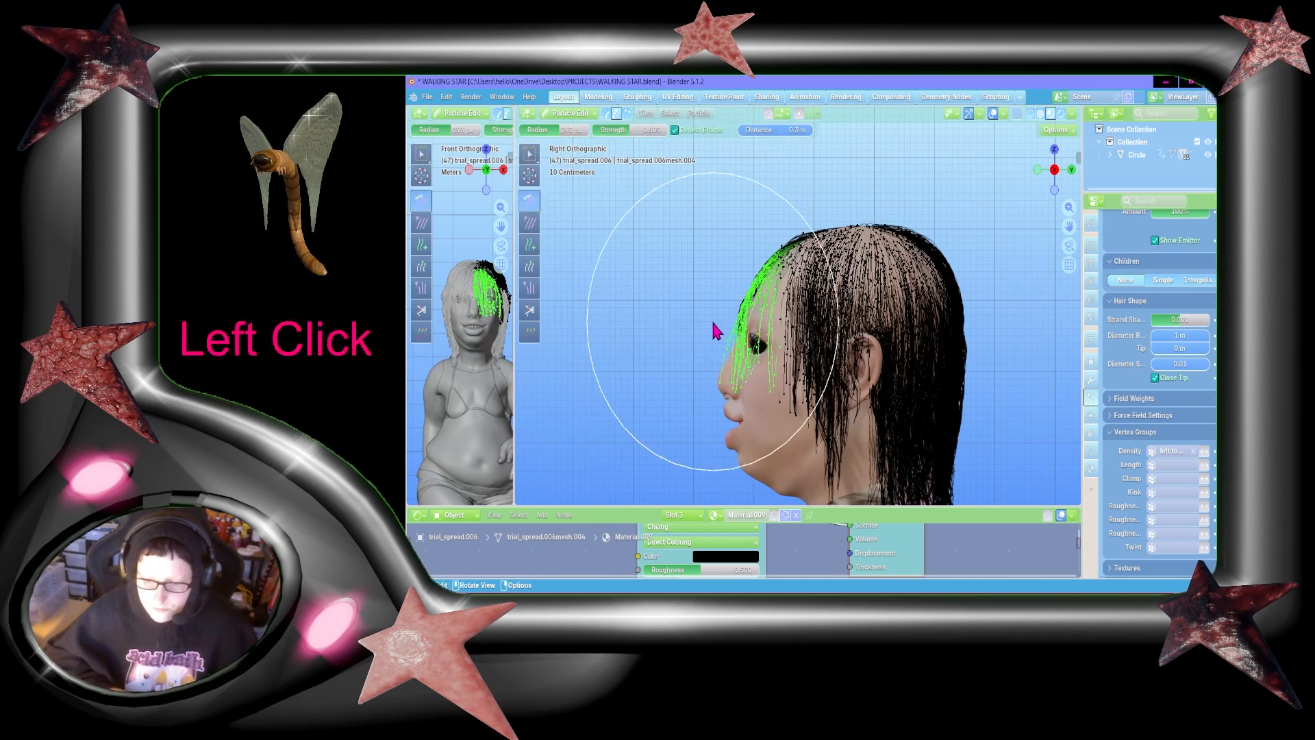
{"action": "left_click_drag", "start_coordinate": [713, 319], "coordinate": [733, 447]}
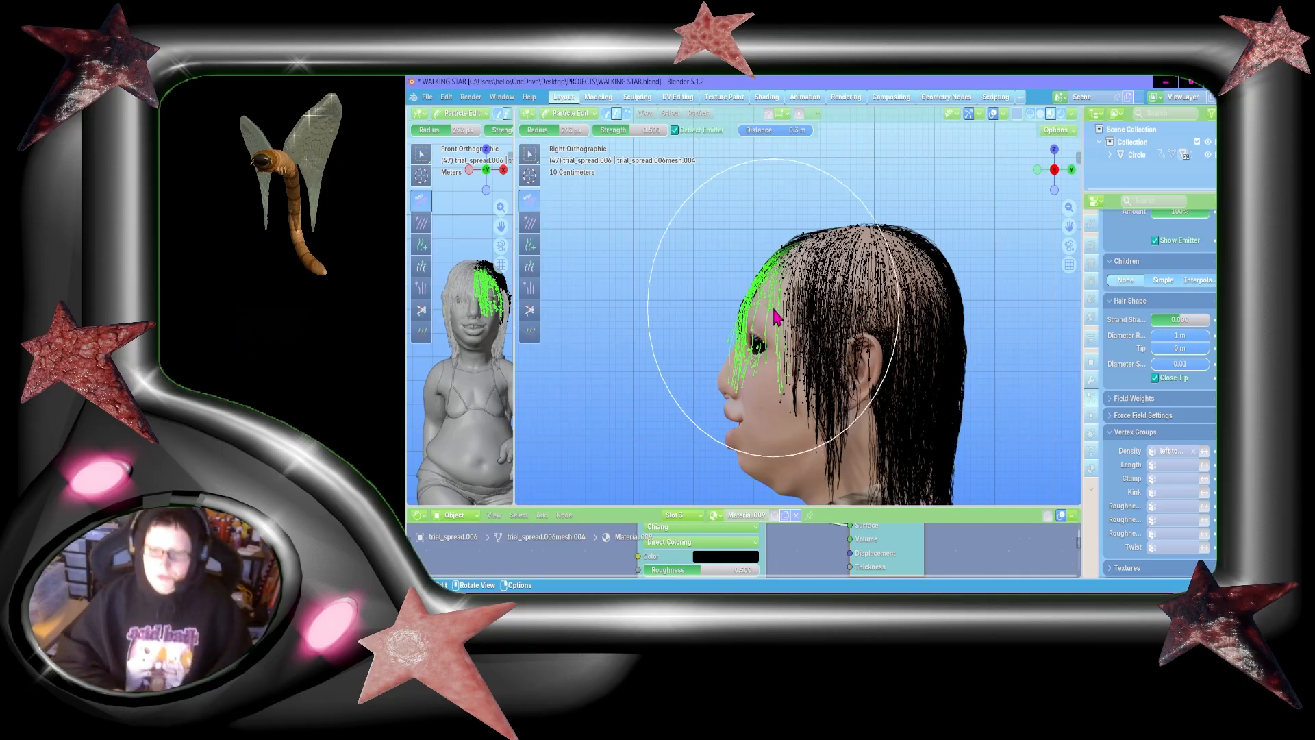
Step: Clear the strand selection and box-select only the fringe strands in front of the face
{"action": "left_click", "coordinate": [534, 153]}
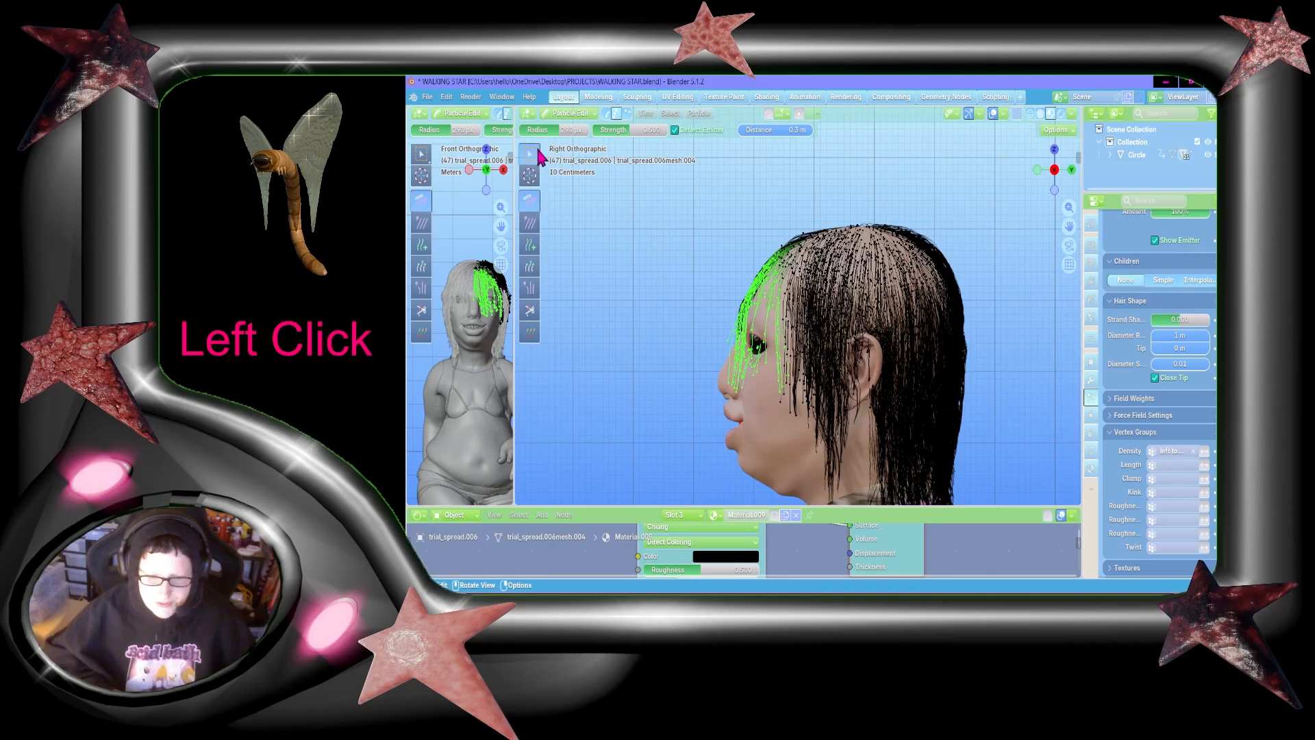
{"action": "left_click", "coordinate": [538, 155]}
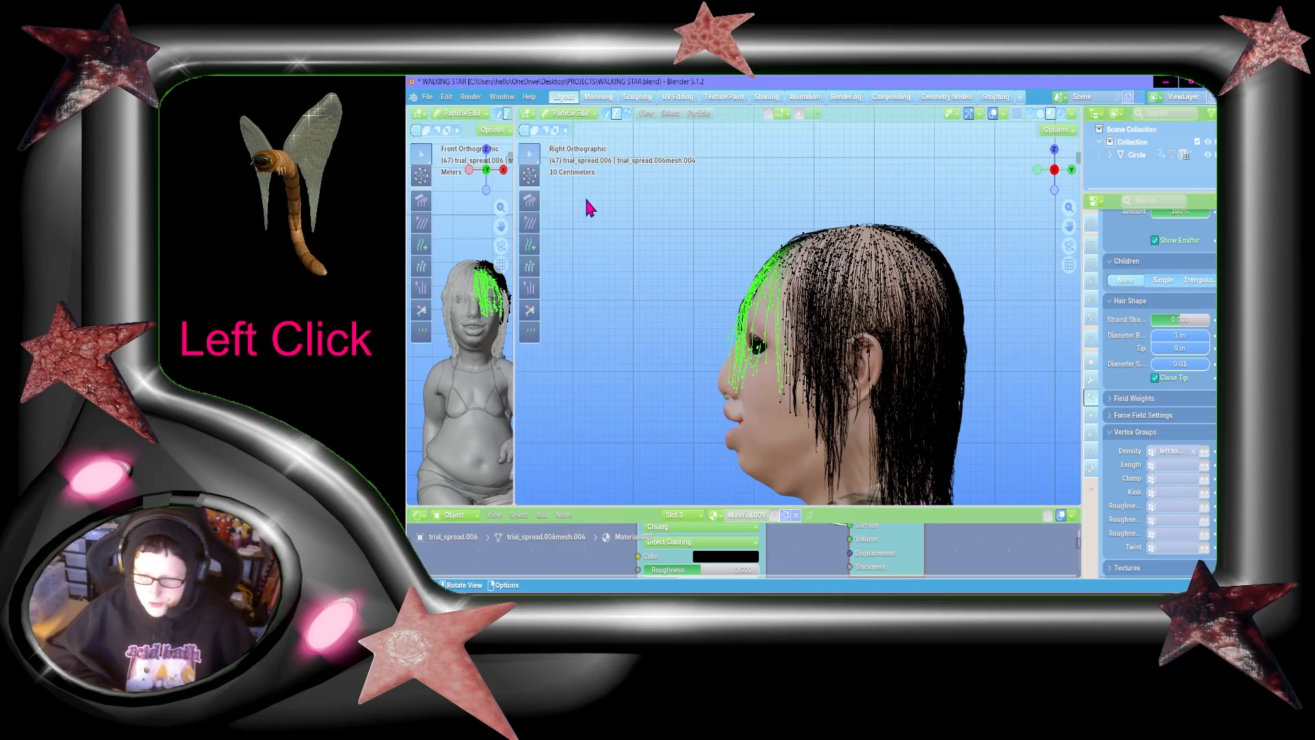
{"action": "left_click", "coordinate": [729, 258]}
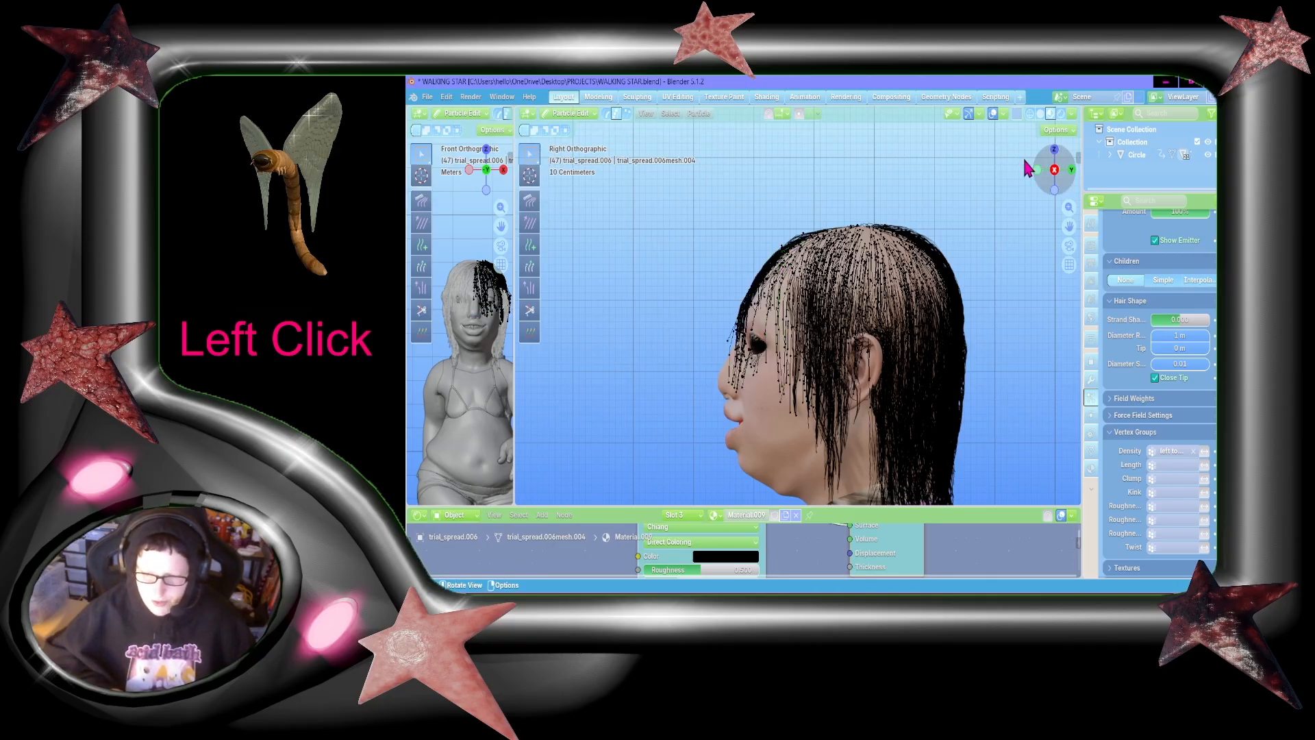
{"action": "left_click", "coordinate": [529, 199]}
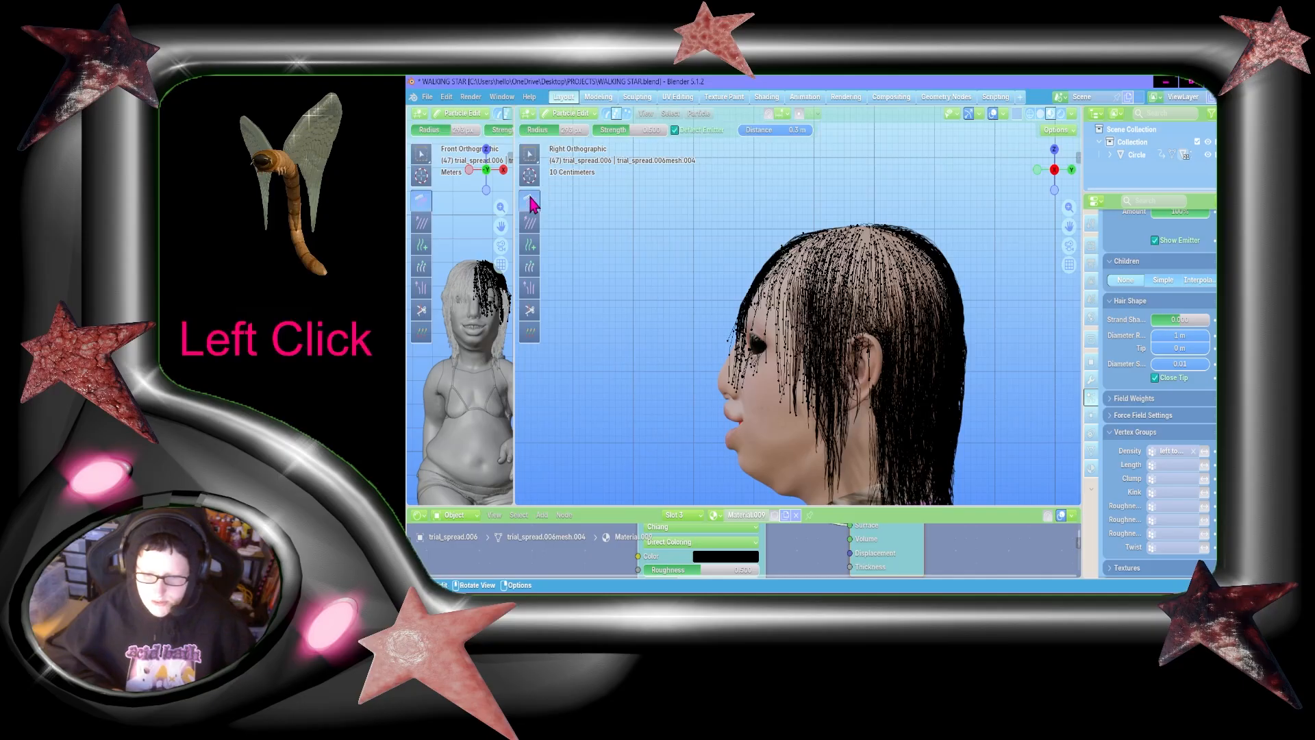
{"action": "left_click", "coordinate": [530, 154]}
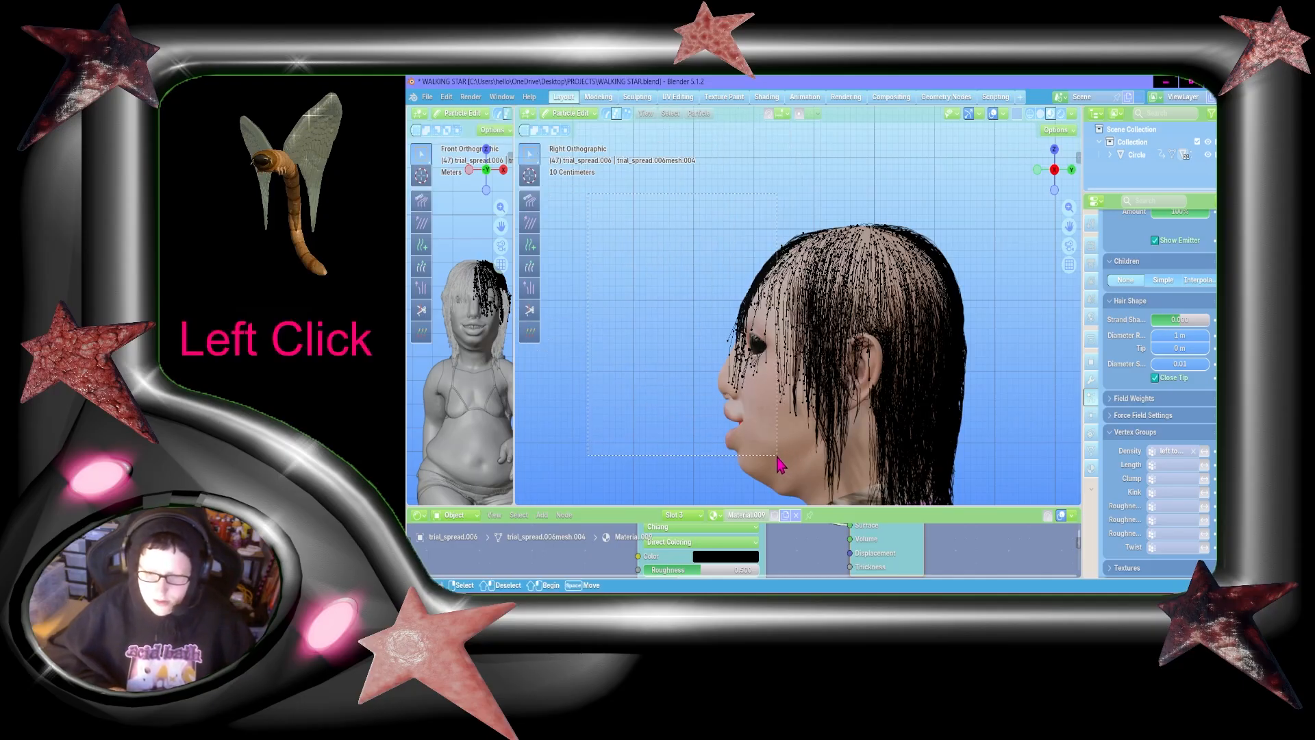
{"action": "left_click_drag", "start_coordinate": [774, 454], "coordinate": [774, 454]}
Step: Comb the selected fringe strands down and forward so they angle away from the eyes and nose
{"action": "left_click", "coordinate": [529, 200]}
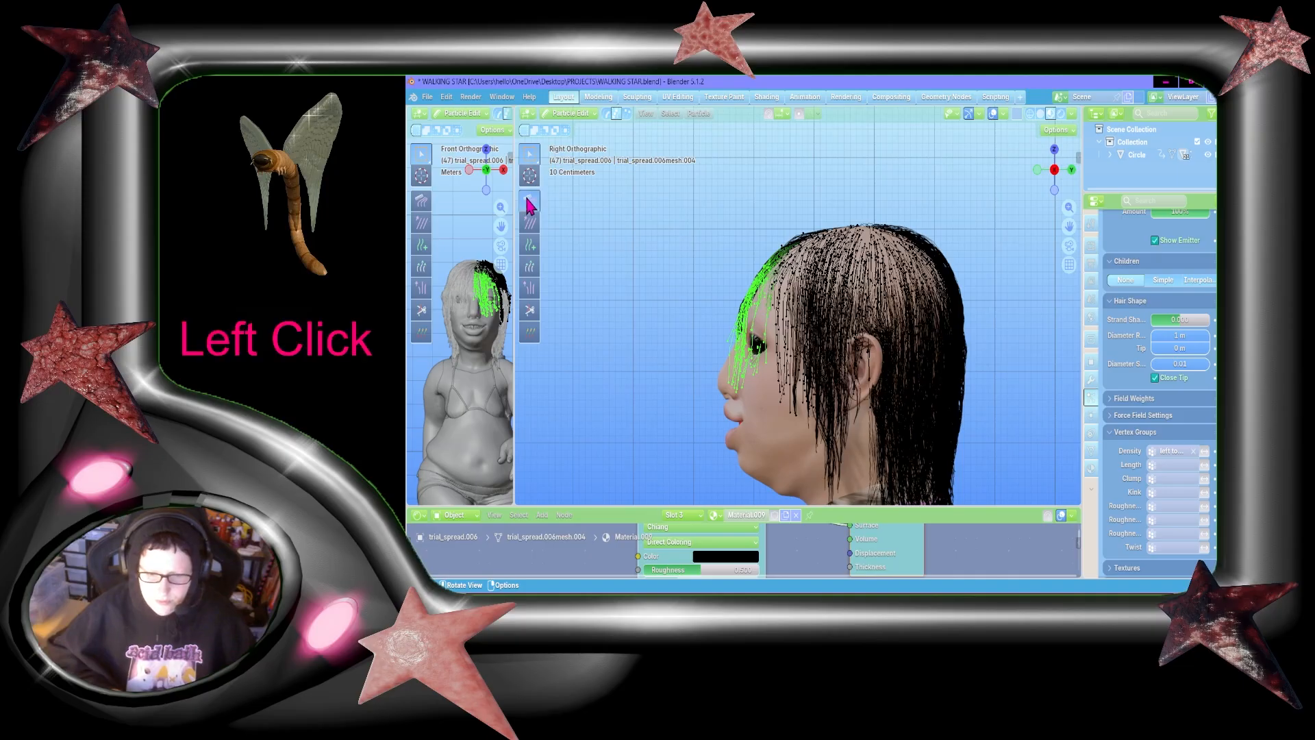
{"action": "left_click_drag", "start_coordinate": [730, 256], "coordinate": [717, 451]}
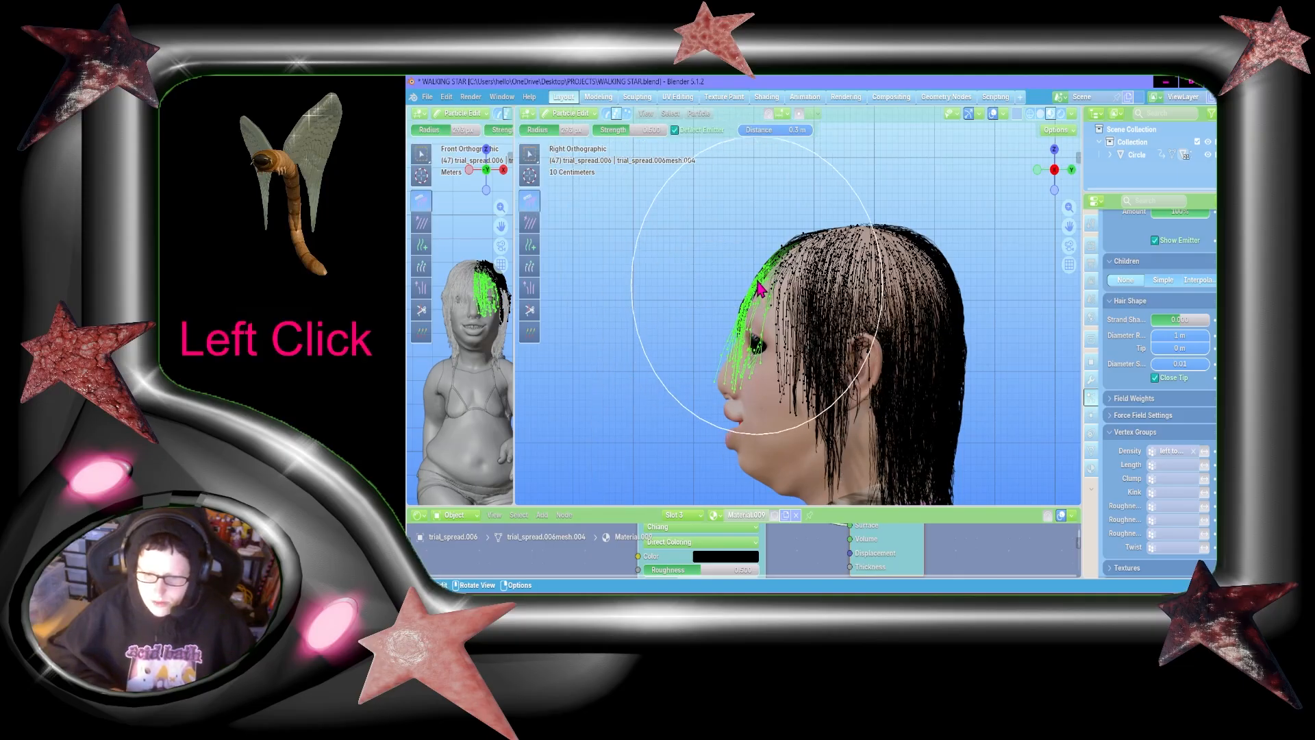
{"action": "left_click_drag", "start_coordinate": [757, 289], "coordinate": [742, 517]}
{"action": "mouse_move", "coordinate": [712, 303]}
{"action": "left_mouse_down"}
{"action": "mouse_move", "coordinate": [747, 479]}
{"action": "mouse_move", "coordinate": [652, 513]}
{"action": "left_mouse_up"}
{"action": "mouse_move", "coordinate": [757, 266]}
{"action": "left_mouse_down"}
{"action": "mouse_move", "coordinate": [750, 327]}
{"action": "mouse_move", "coordinate": [671, 515]}
{"action": "left_mouse_up"}
{"action": "left_click_drag", "start_coordinate": [767, 288], "coordinate": [711, 499]}
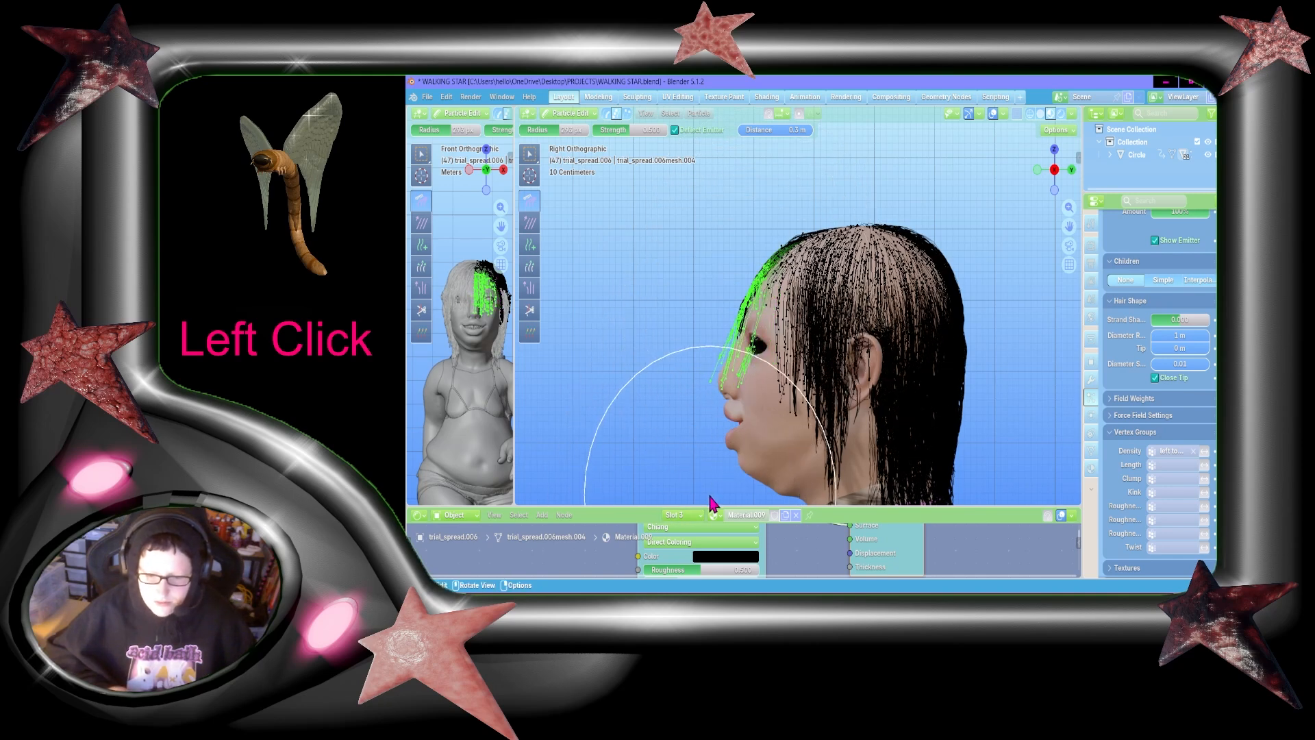
{"action": "mouse_move", "coordinate": [756, 339]}
{"action": "left_mouse_down"}
{"action": "mouse_move", "coordinate": [721, 387]}
{"action": "mouse_move", "coordinate": [716, 435]}
{"action": "left_mouse_up"}
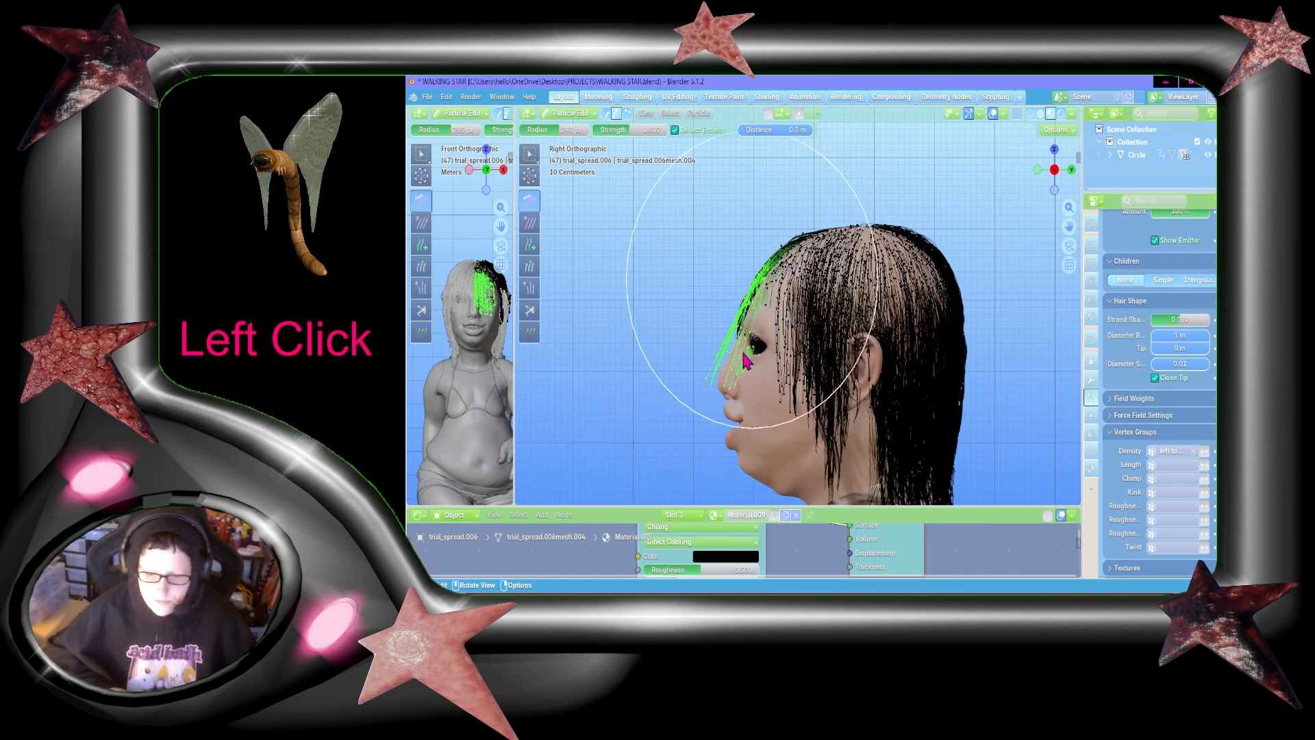
{"action": "left_click_drag", "start_coordinate": [753, 283], "coordinate": [708, 436]}
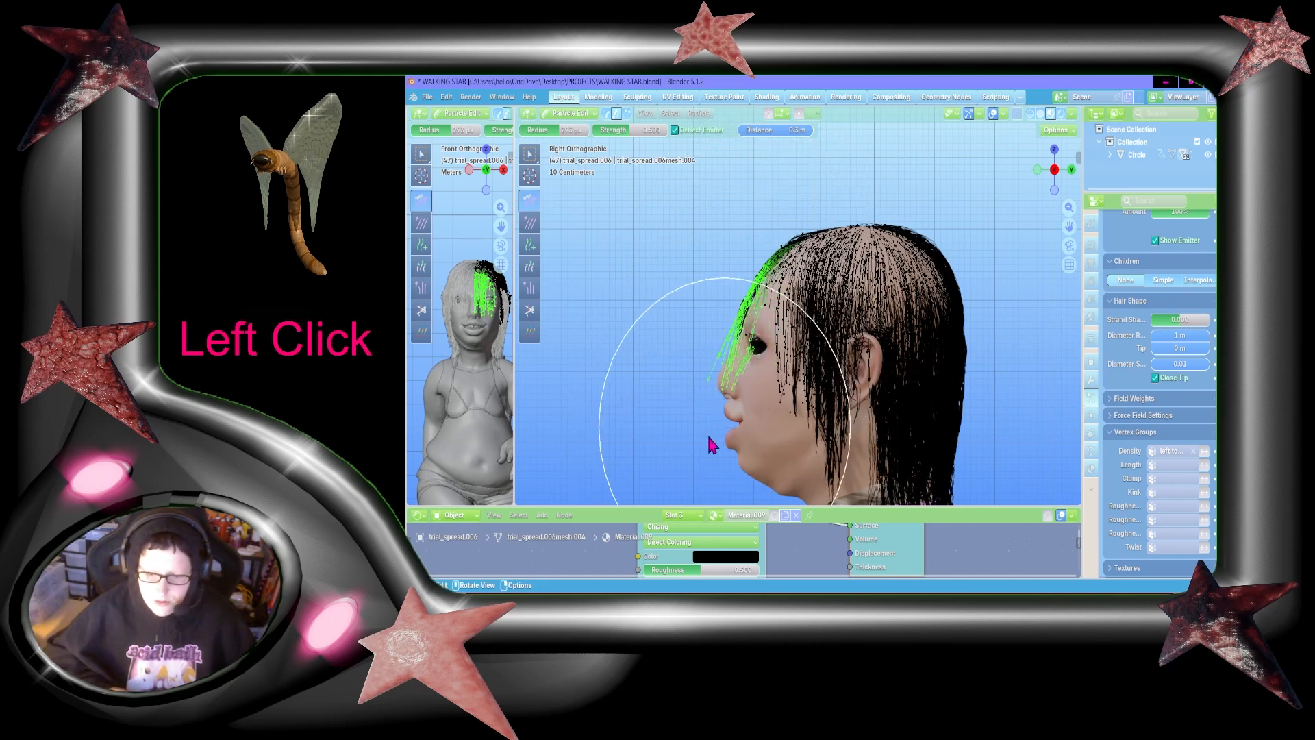
Step: Add the remaining front strands to the selection, try moving the fringe with Grab, and undo the last change
{"action": "left_click", "coordinate": [529, 154]}
{"action": "left_click_drag", "start_coordinate": [687, 242], "coordinate": [759, 398], "text": "shift"}
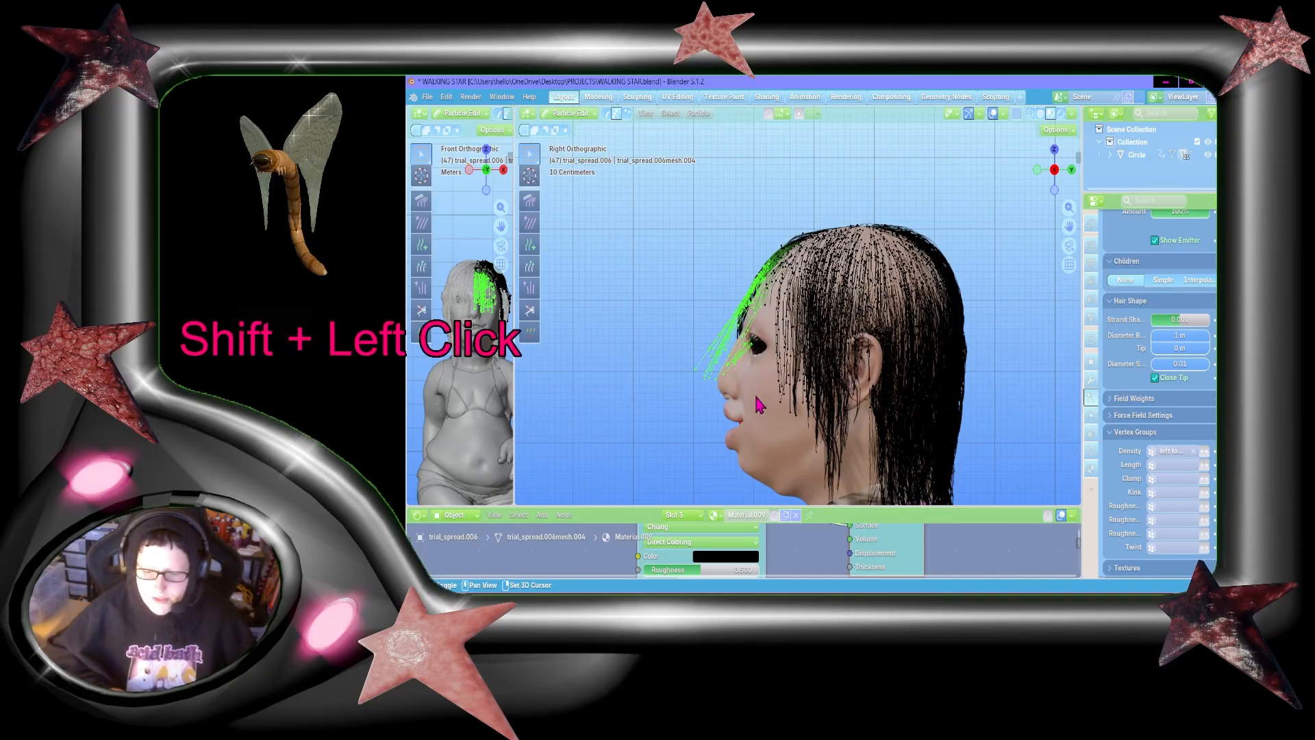
{"action": "left_click", "coordinate": [530, 201]}
{"action": "key", "text": "g"}
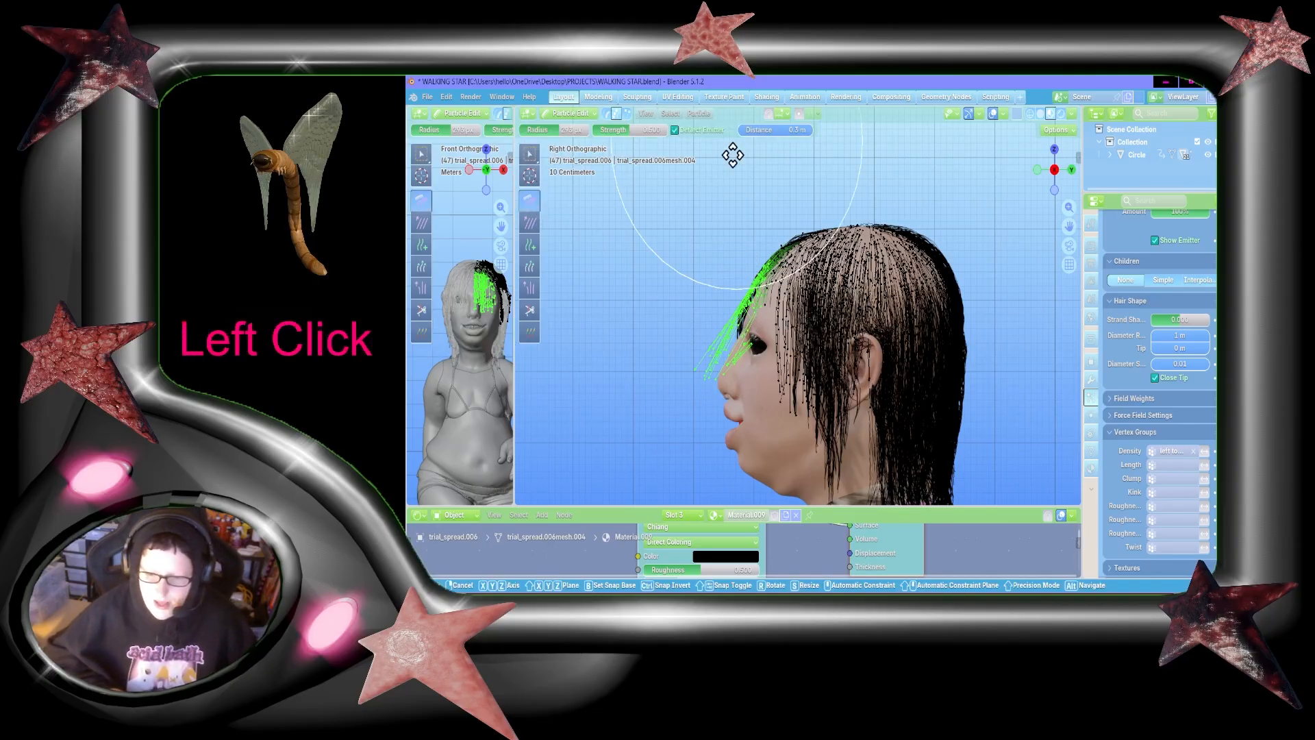
{"action": "left_click", "coordinate": [711, 448]}
{"action": "key", "text": "ctrl+z"}
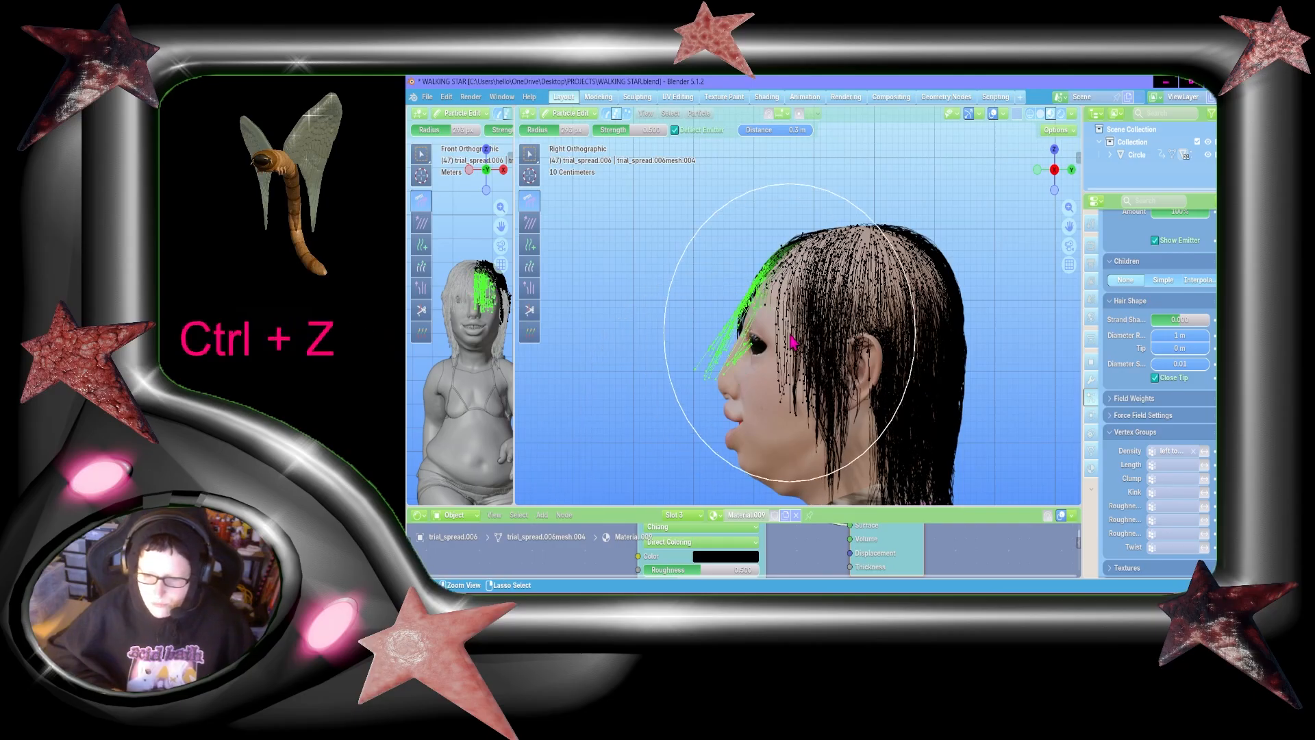
Step: Adjust the comb strength and comb the selected fringe down, pulling its ends forward from the face
{"action": "left_click", "coordinate": [647, 129]}
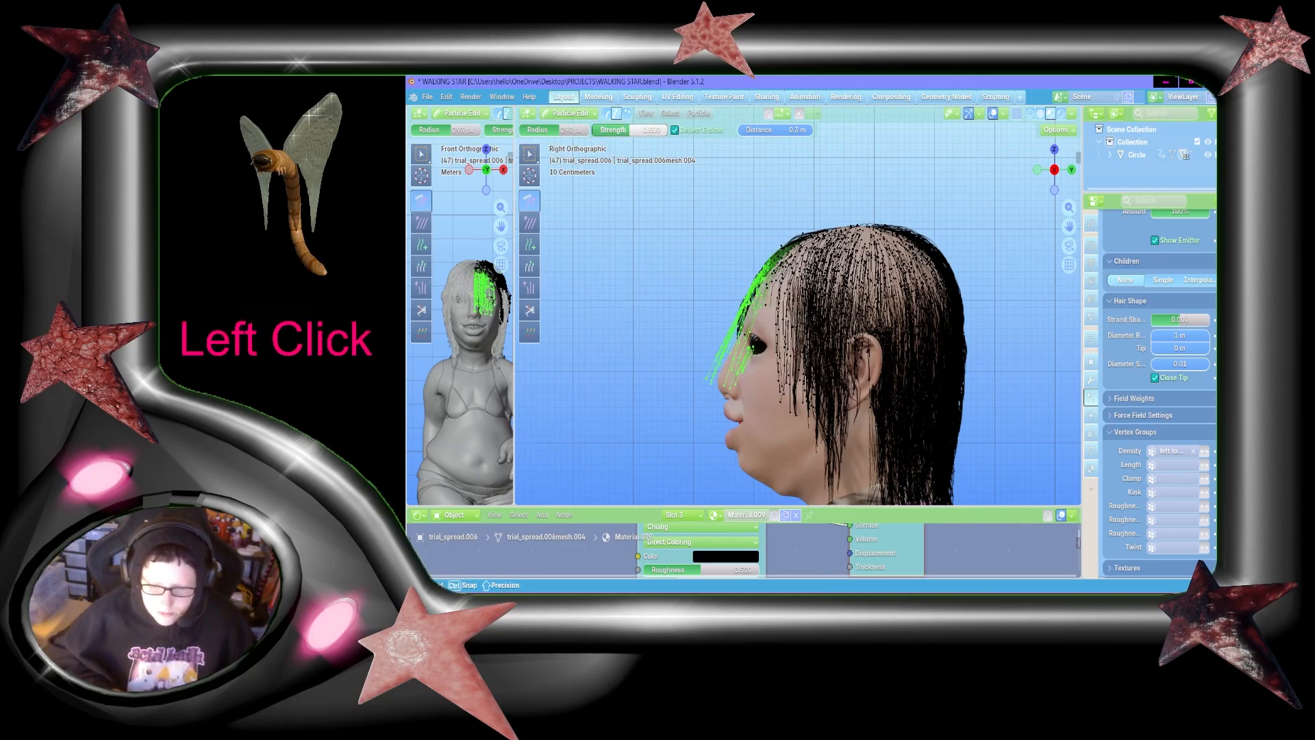
{"action": "left_click_drag", "start_coordinate": [647, 130], "coordinate": [645, 129]}
{"action": "left_click_drag", "start_coordinate": [779, 244], "coordinate": [730, 515]}
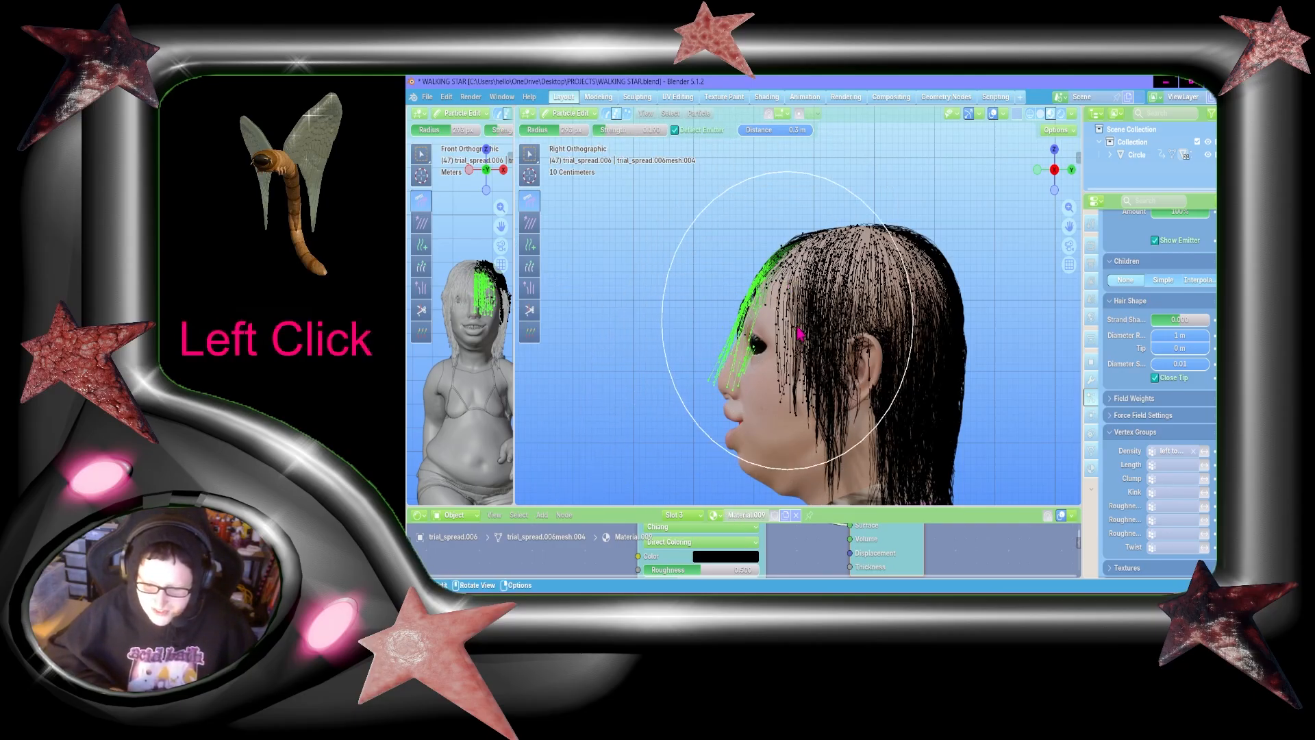
{"action": "left_click_drag", "start_coordinate": [788, 330], "coordinate": [608, 374]}
Step: Extend the box selection over the strands near the nose and comb the fringe up and forward off the face
{"action": "key", "text": "w"}
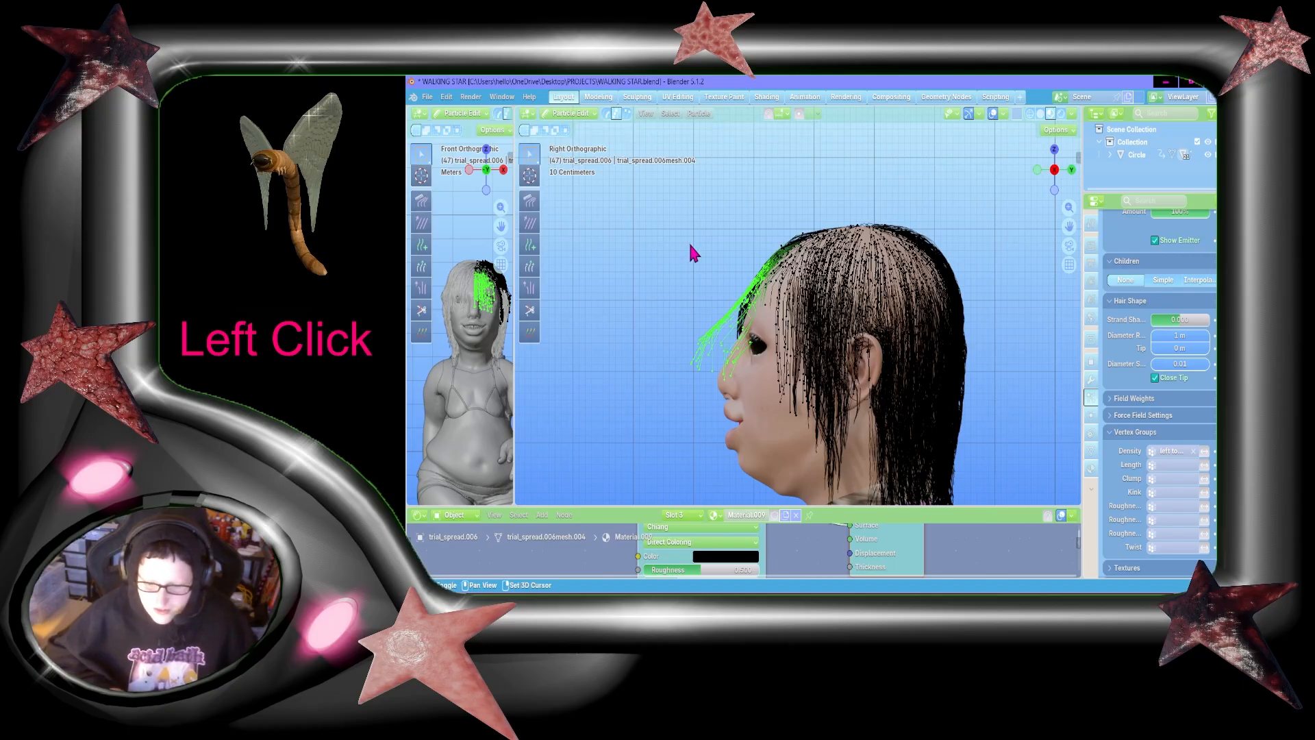
{"action": "left_click_drag", "start_coordinate": [661, 202], "coordinate": [767, 415], "text": "shift"}
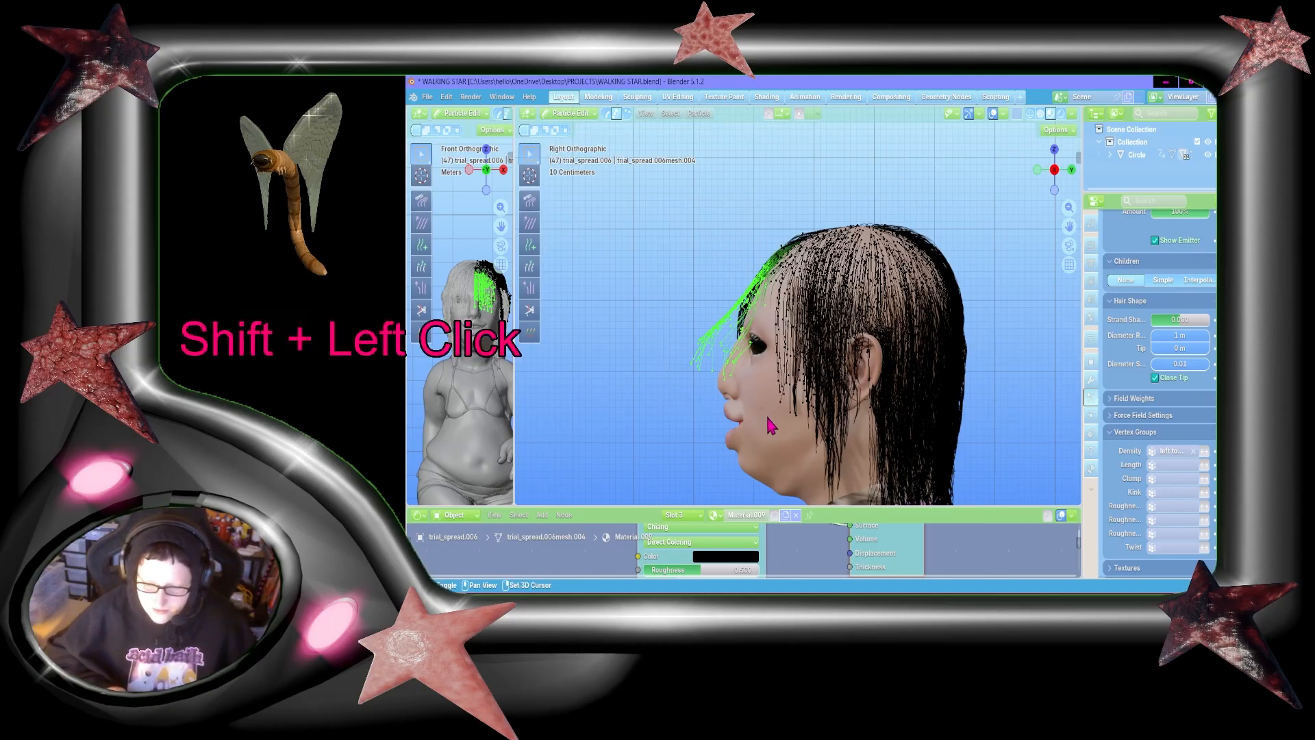
{"action": "left_click", "coordinate": [530, 199]}
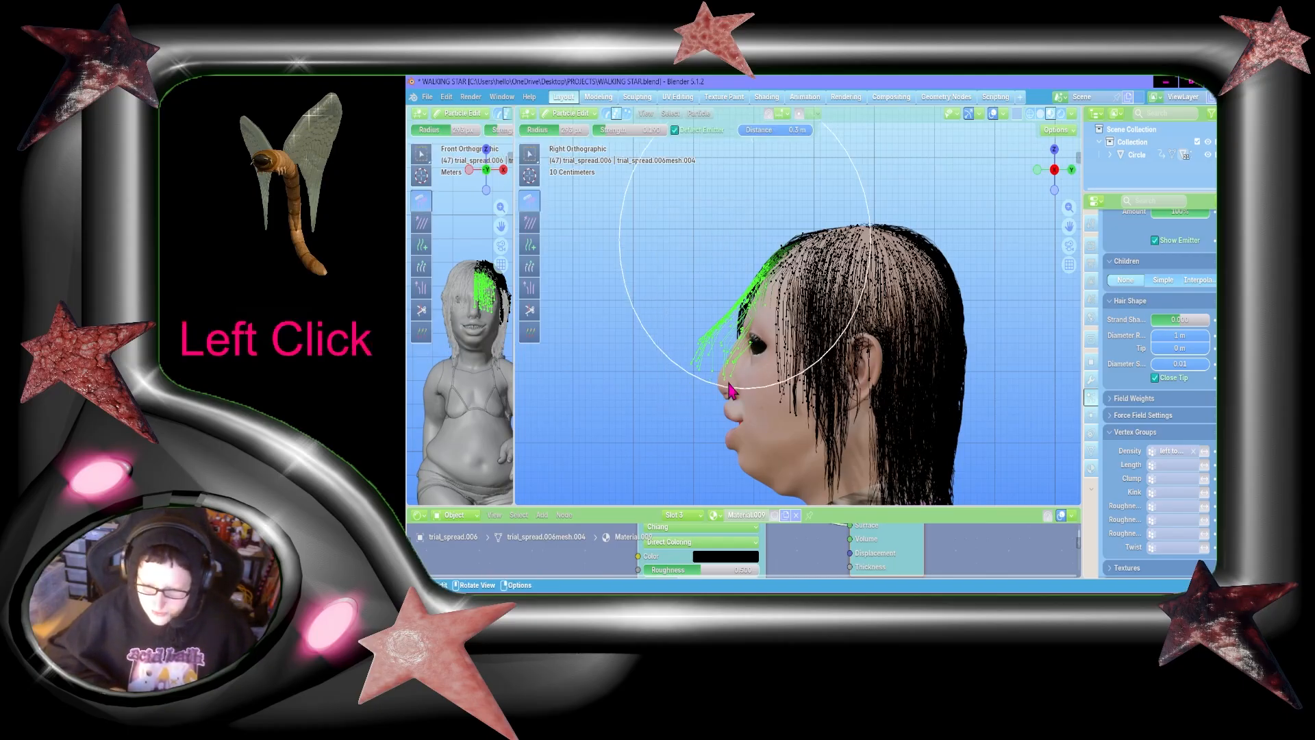
{"action": "mouse_move", "coordinate": [743, 494]}
{"action": "left_mouse_down"}
{"action": "mouse_move", "coordinate": [767, 288]}
{"action": "mouse_move", "coordinate": [658, 302]}
{"action": "left_mouse_up"}
Step: Reselect the whole fringe, comb it back down against the forehead, and spread it over the eye in front view
{"action": "left_click", "coordinate": [529, 155]}
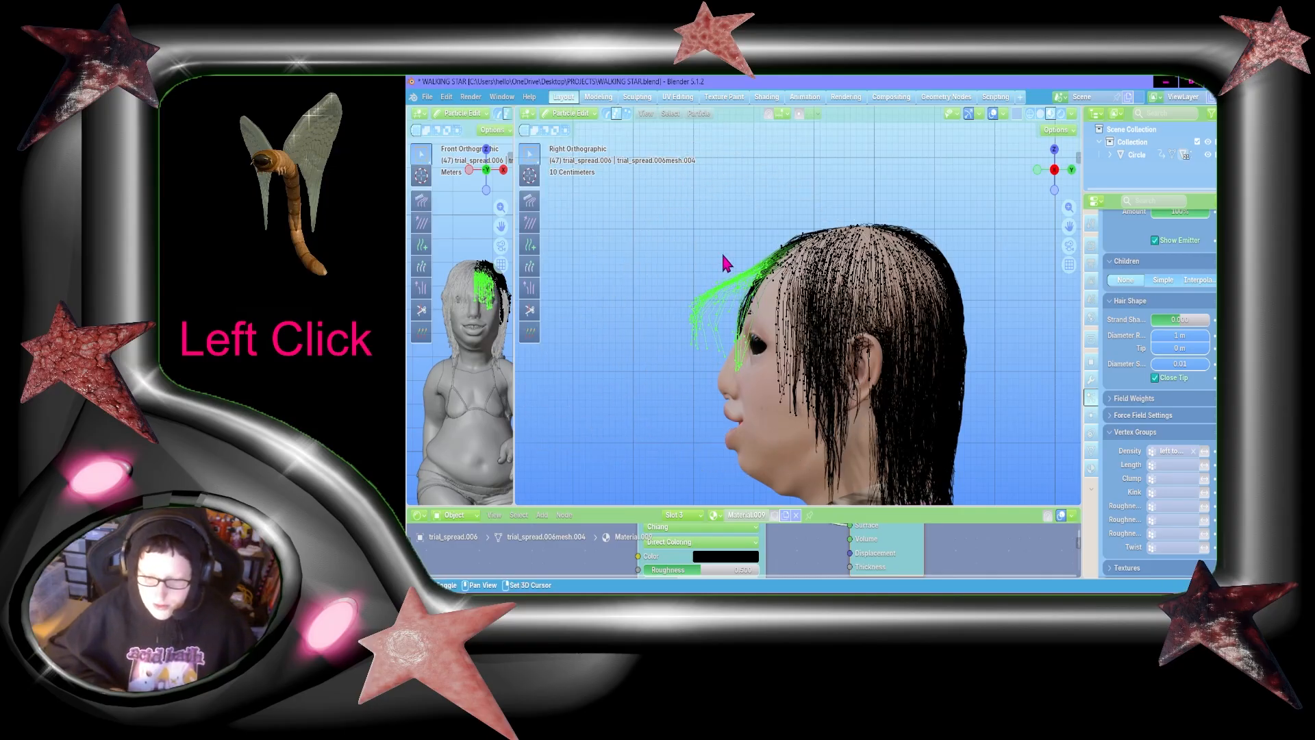
{"action": "left_click", "coordinate": [667, 220], "text": "shift"}
{"action": "left_click_drag", "start_coordinate": [667, 219], "coordinate": [771, 385], "text": "shift"}
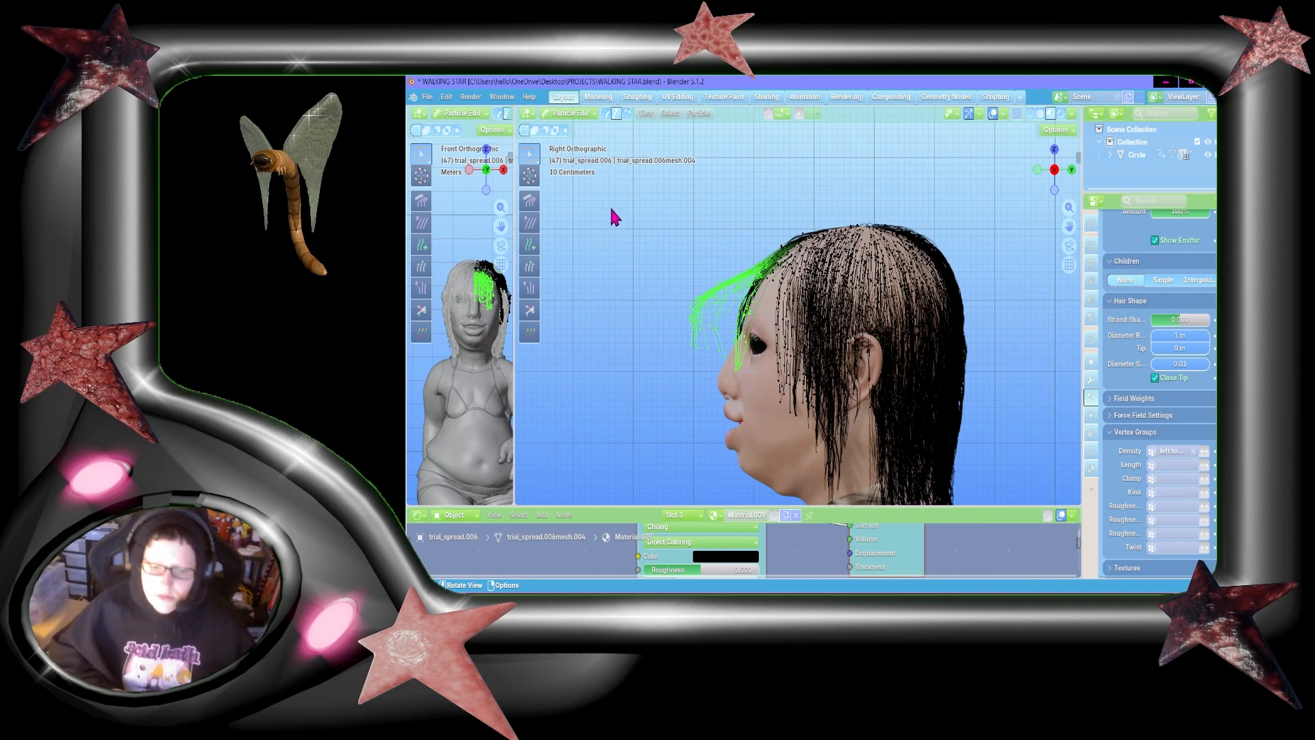
{"action": "left_click", "coordinate": [529, 200]}
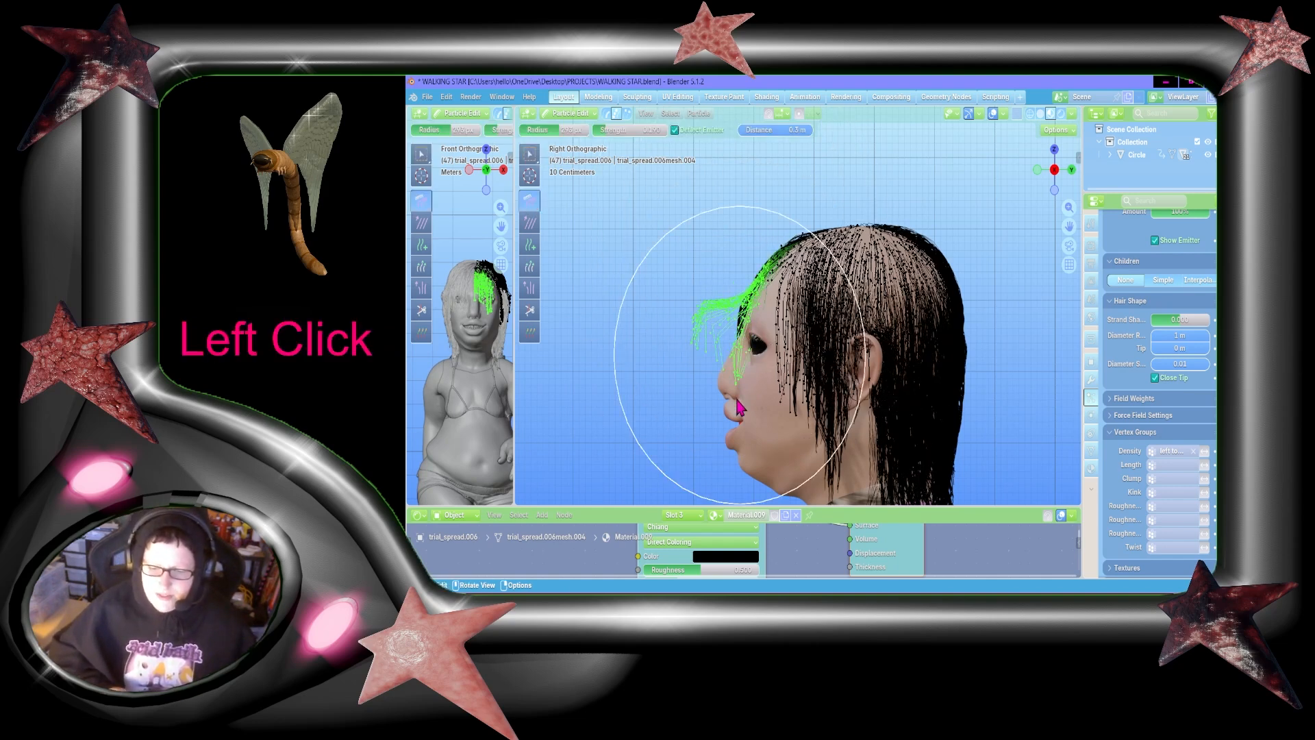
{"action": "mouse_move", "coordinate": [736, 399]}
{"action": "left_mouse_down"}
{"action": "mouse_move", "coordinate": [755, 340]}
{"action": "mouse_move", "coordinate": [707, 330]}
{"action": "mouse_move", "coordinate": [757, 335]}
{"action": "mouse_move", "coordinate": [731, 359]}
{"action": "mouse_move", "coordinate": [767, 196]}
{"action": "mouse_move", "coordinate": [716, 235]}
{"action": "mouse_move", "coordinate": [716, 475]}
{"action": "mouse_move", "coordinate": [702, 308]}
{"action": "mouse_move", "coordinate": [763, 502]}
{"action": "mouse_move", "coordinate": [713, 339]}
{"action": "mouse_move", "coordinate": [748, 469]}
{"action": "mouse_move", "coordinate": [871, 258]}
{"action": "left_mouse_up"}
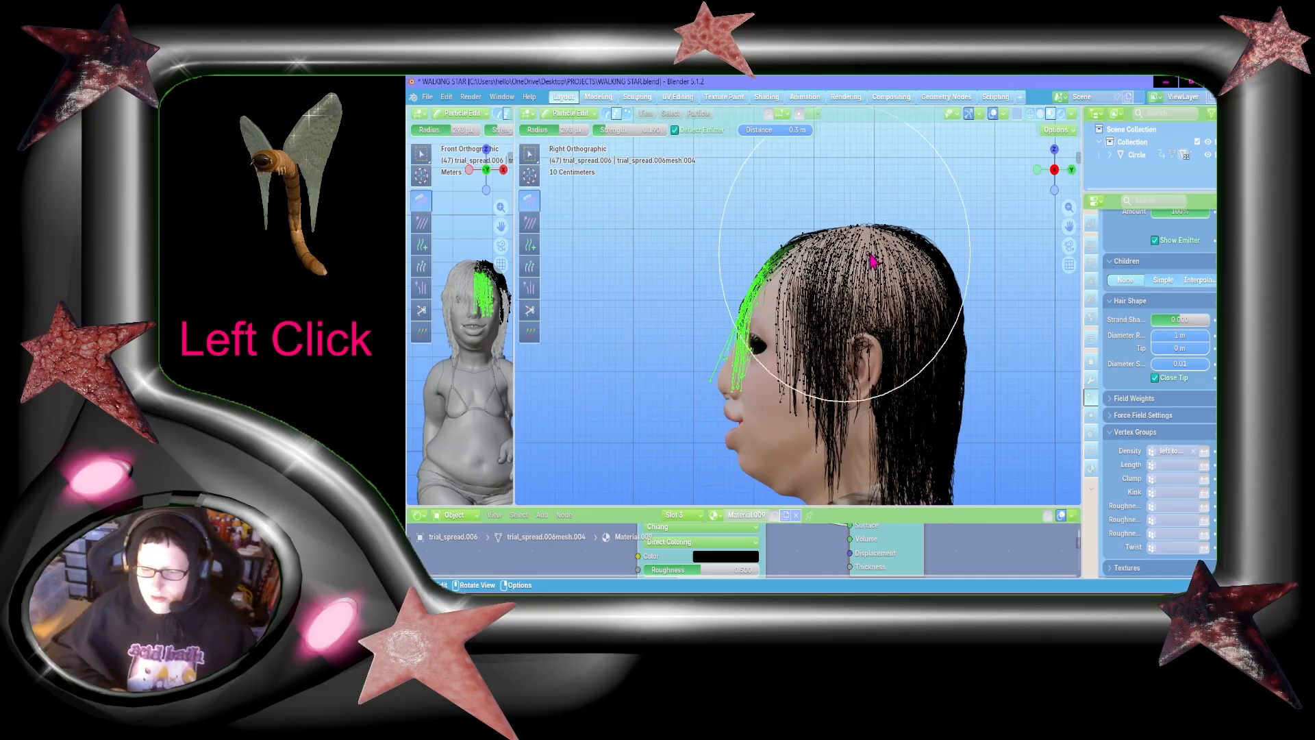
{"action": "left_click", "coordinate": [1037, 169]}
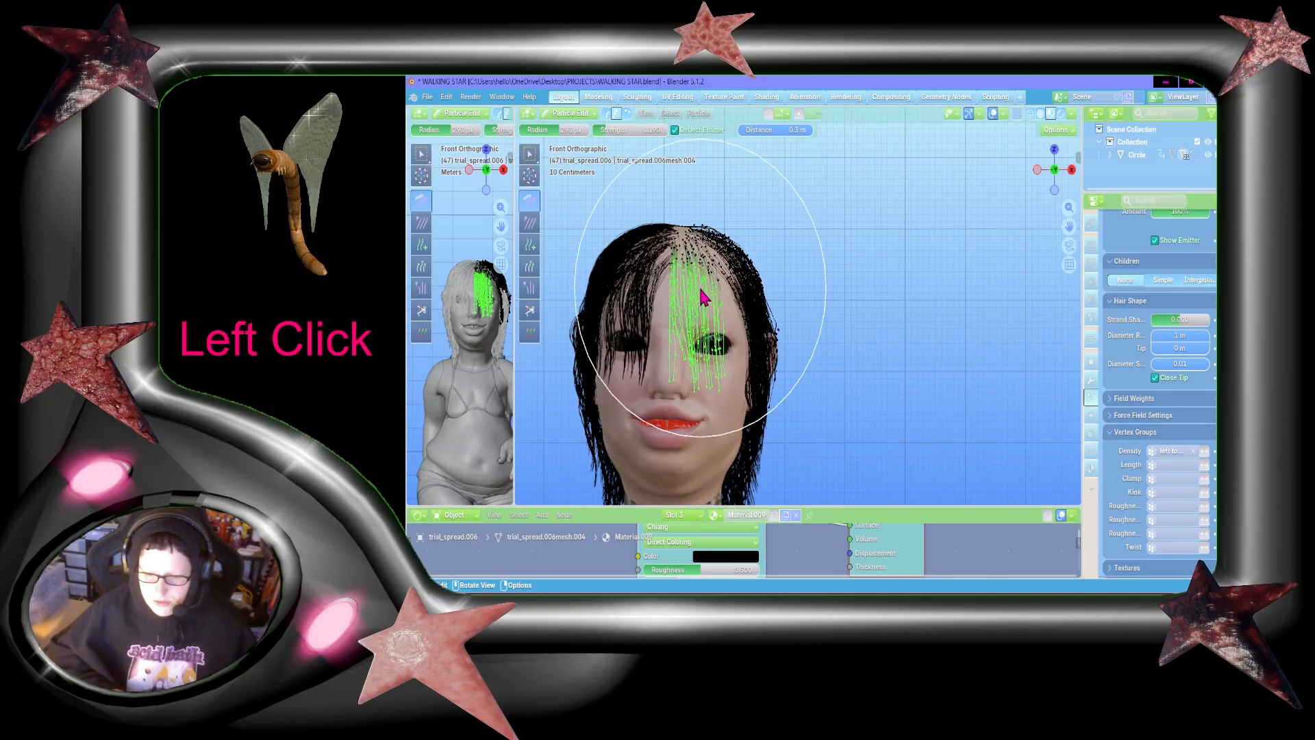
{"action": "mouse_move", "coordinate": [703, 296]}
{"action": "left_mouse_down"}
{"action": "mouse_move", "coordinate": [760, 315]}
{"action": "mouse_move", "coordinate": [610, 235]}
{"action": "mouse_move", "coordinate": [703, 348]}
{"action": "mouse_move", "coordinate": [739, 322]}
{"action": "mouse_move", "coordinate": [681, 342]}
{"action": "mouse_move", "coordinate": [692, 408]}
{"action": "left_mouse_up"}
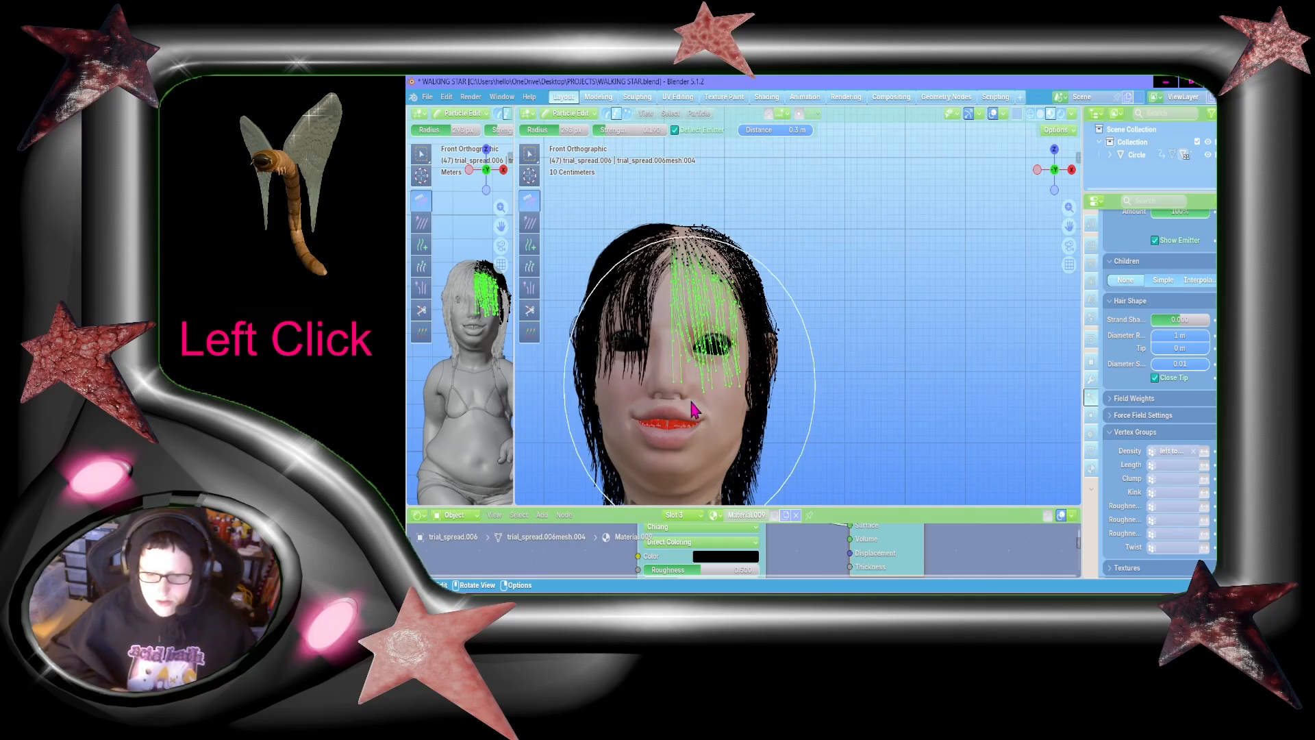
Step: In right orthographic view, comb the fringe forward, add the strands left near the eye to the selection, and lift the fringe outward
{"action": "left_click", "coordinate": [1070, 169]}
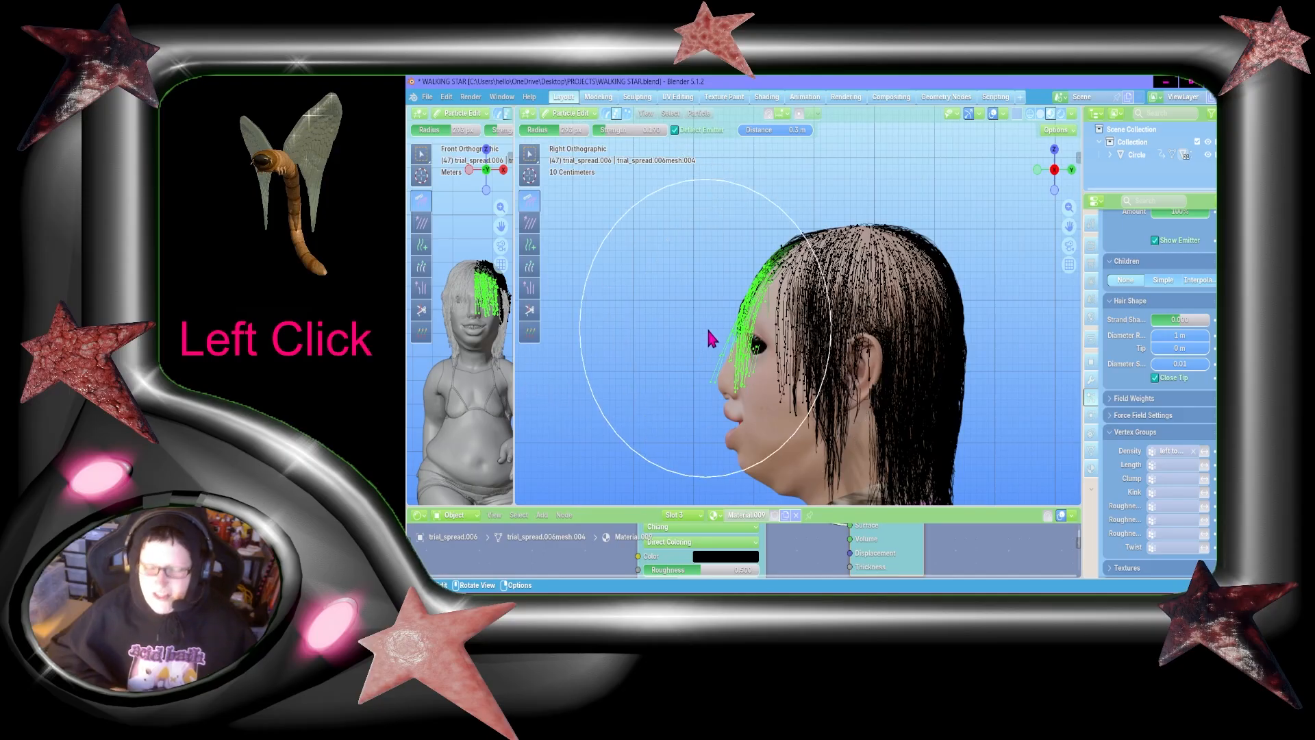
{"action": "mouse_move", "coordinate": [708, 330]}
{"action": "left_mouse_down"}
{"action": "mouse_move", "coordinate": [726, 336]}
{"action": "mouse_move", "coordinate": [708, 351]}
{"action": "mouse_move", "coordinate": [720, 359]}
{"action": "mouse_move", "coordinate": [758, 363]}
{"action": "mouse_move", "coordinate": [693, 327]}
{"action": "mouse_move", "coordinate": [681, 376]}
{"action": "mouse_move", "coordinate": [758, 337]}
{"action": "left_mouse_up"}
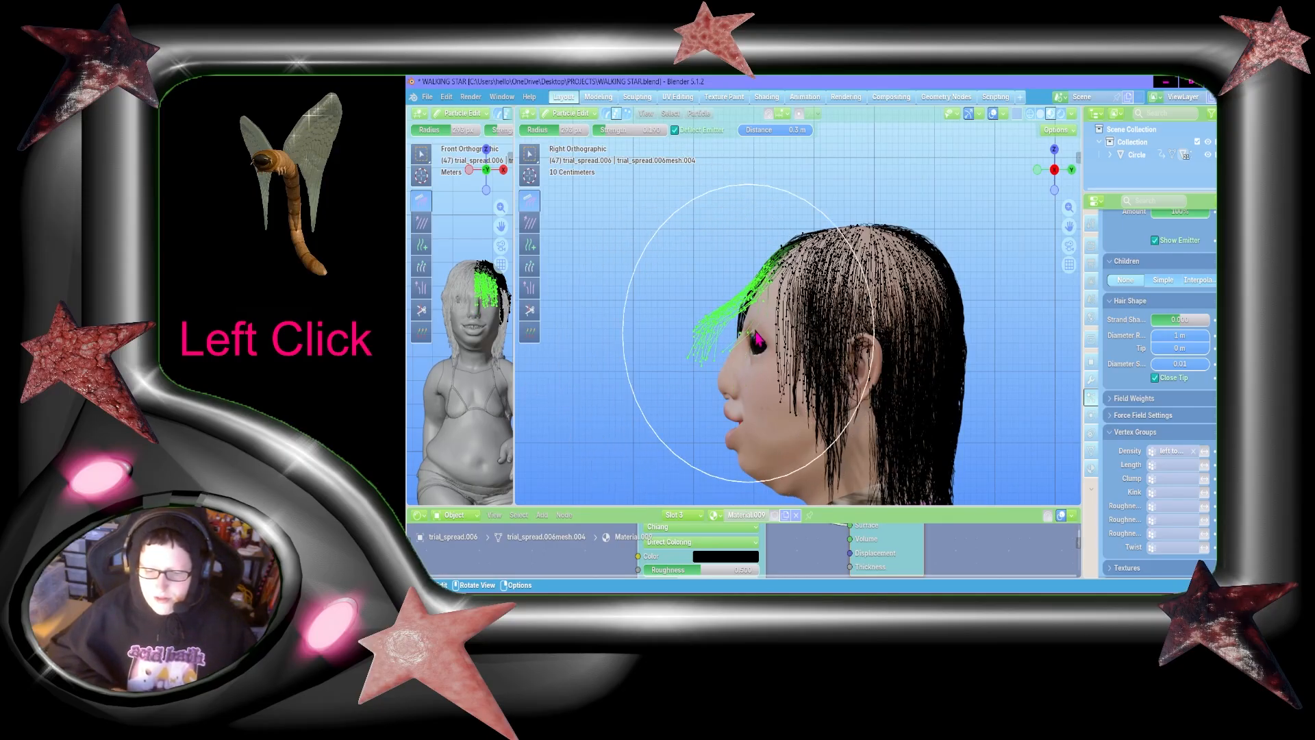
{"action": "left_click", "coordinate": [530, 153]}
{"action": "left_click_drag", "start_coordinate": [700, 272], "coordinate": [749, 396], "text": "shift"}
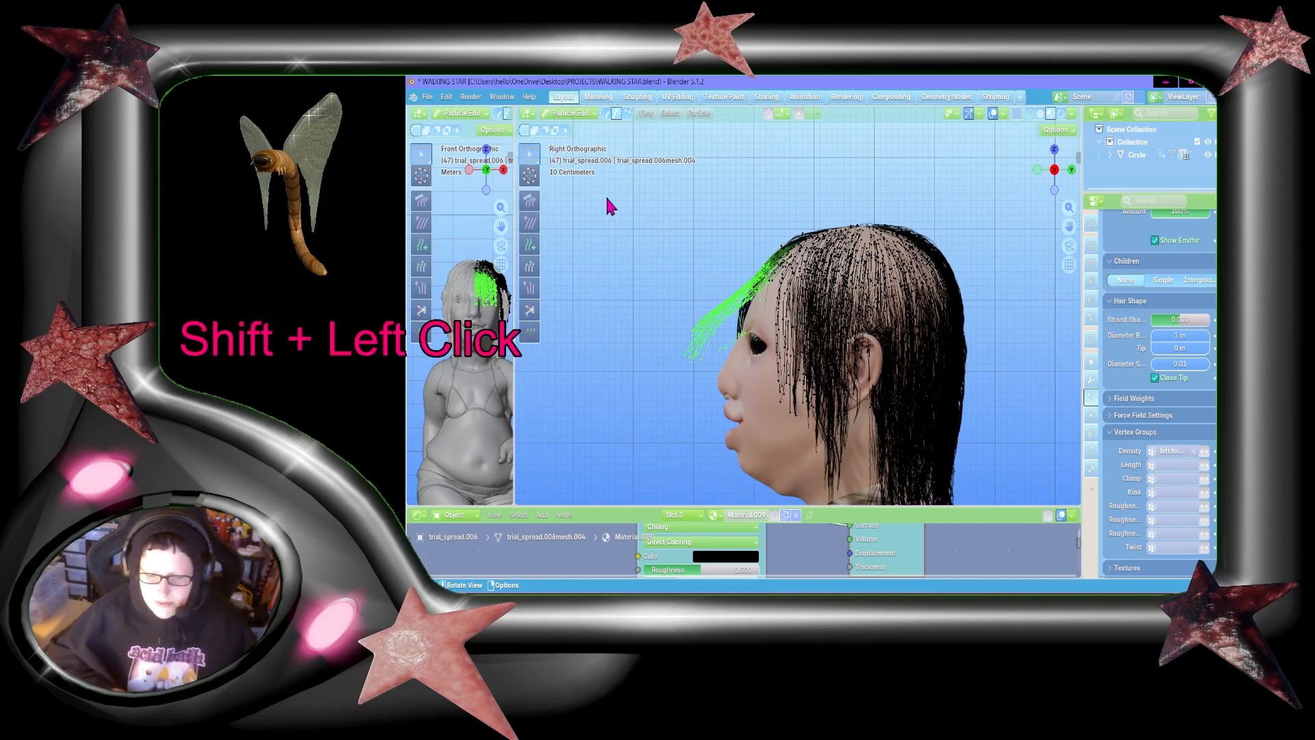
{"action": "left_click", "coordinate": [532, 201]}
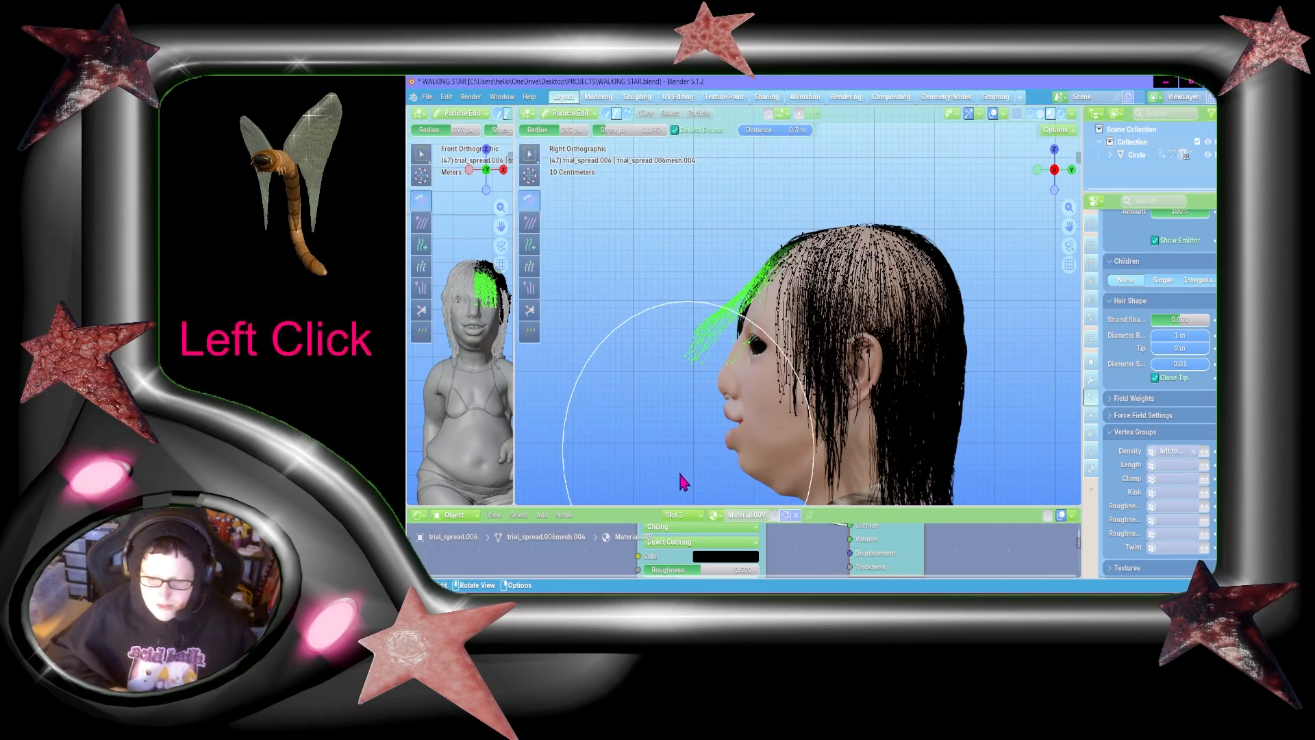
{"action": "mouse_move", "coordinate": [740, 286]}
{"action": "left_mouse_down"}
{"action": "mouse_move", "coordinate": [760, 511]}
{"action": "mouse_move", "coordinate": [790, 344]}
{"action": "left_mouse_up"}
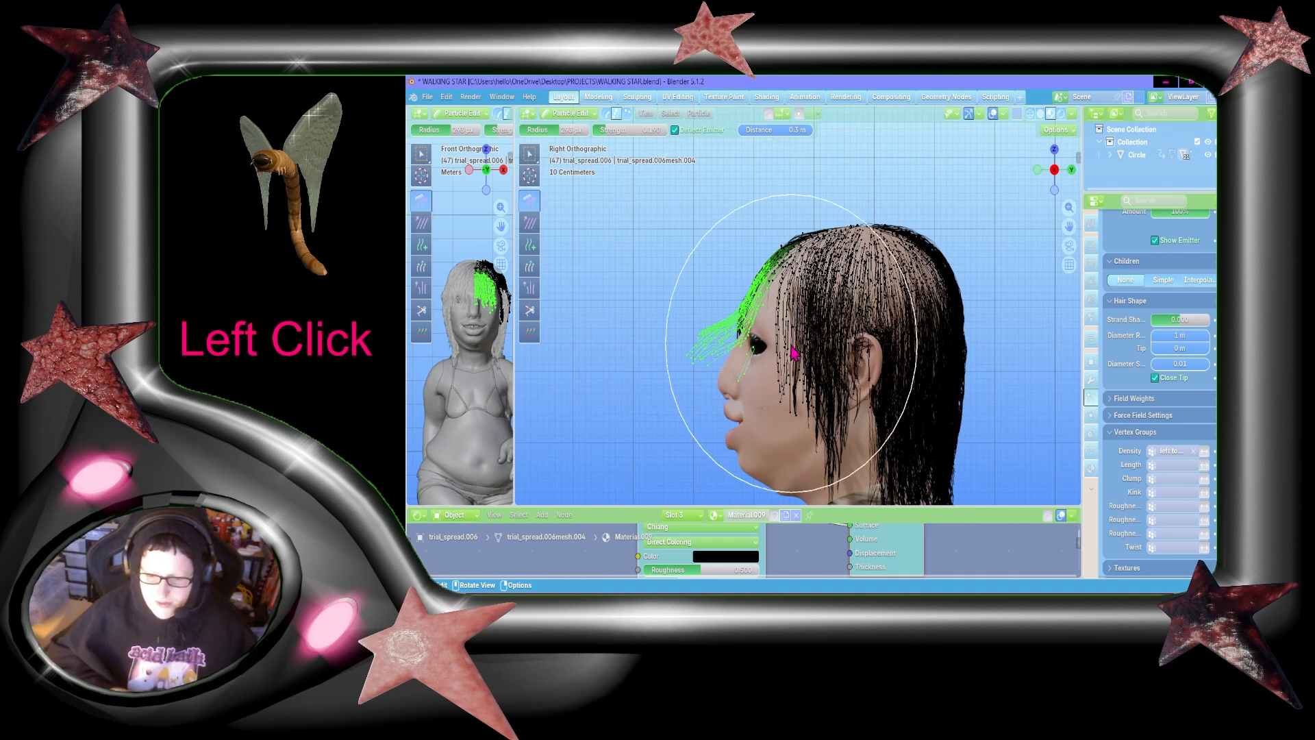
{"action": "mouse_move", "coordinate": [680, 323]}
{"action": "left_mouse_down"}
{"action": "mouse_move", "coordinate": [753, 316]}
{"action": "mouse_move", "coordinate": [697, 322]}
{"action": "mouse_move", "coordinate": [696, 334]}
{"action": "mouse_move", "coordinate": [753, 308]}
{"action": "mouse_move", "coordinate": [680, 324]}
{"action": "mouse_move", "coordinate": [649, 282]}
{"action": "mouse_move", "coordinate": [730, 306]}
{"action": "mouse_move", "coordinate": [745, 276]}
{"action": "mouse_move", "coordinate": [611, 207]}
{"action": "mouse_move", "coordinate": [646, 352]}
{"action": "left_mouse_up"}
Step: Use box select to remove the stray short strands in front of the eye from the fringe selection
{"action": "left_click", "coordinate": [531, 156]}
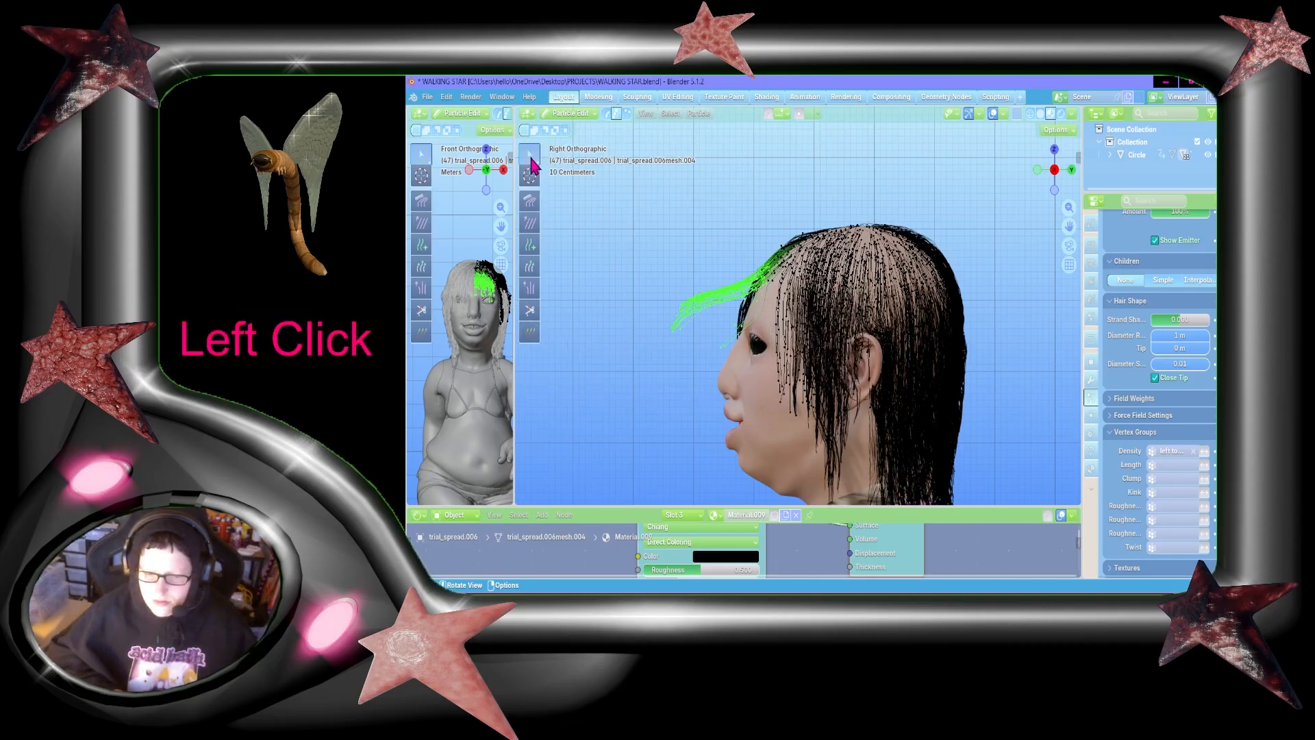
{"action": "key", "text": "b"}
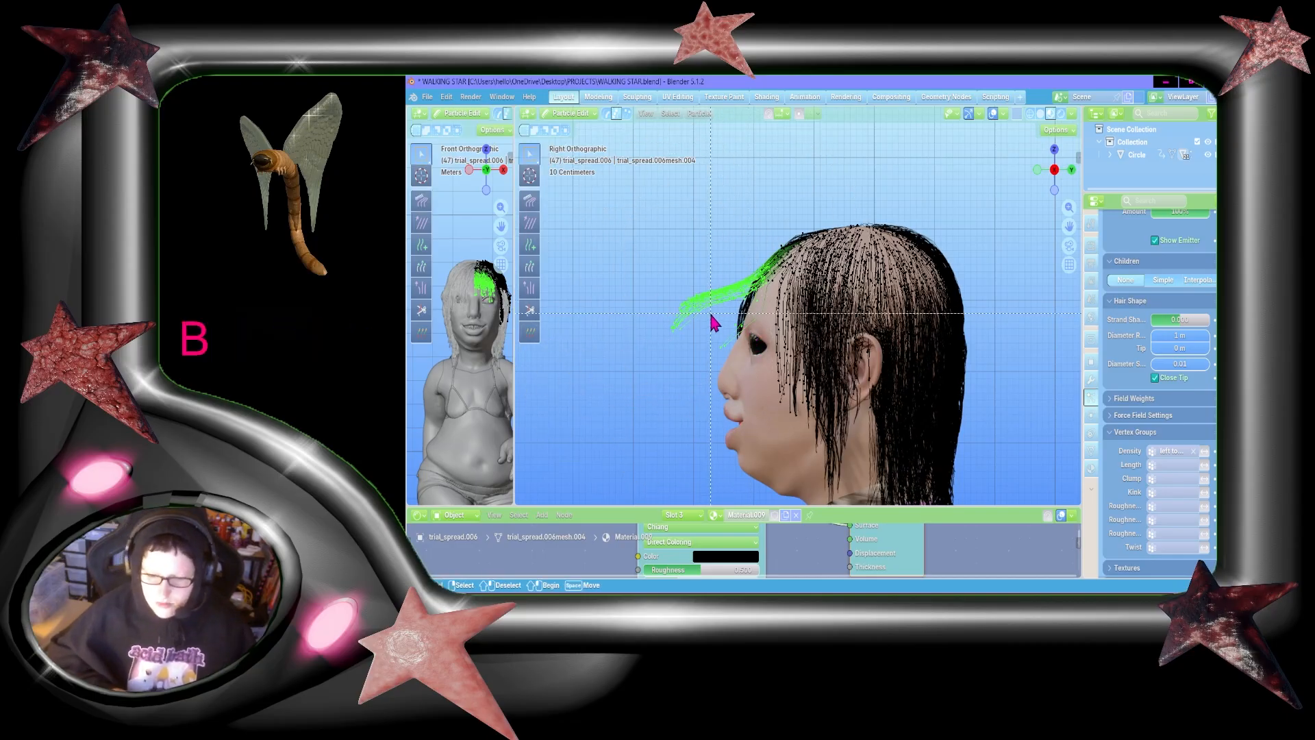
{"action": "left_click_drag", "start_coordinate": [711, 315], "coordinate": [758, 355], "text": "shift"}
{"action": "key", "text": "b"}
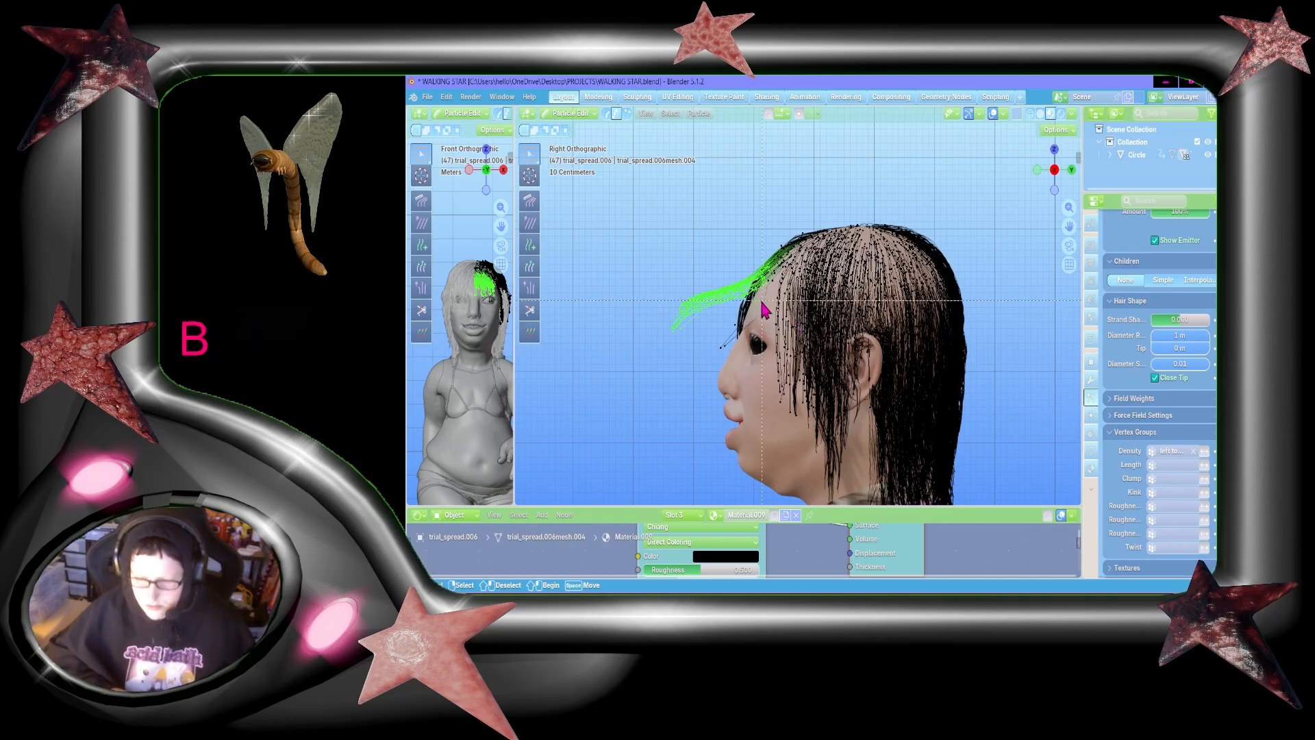
{"action": "left_click_drag", "start_coordinate": [751, 304], "coordinate": [756, 308], "text": "shift"}
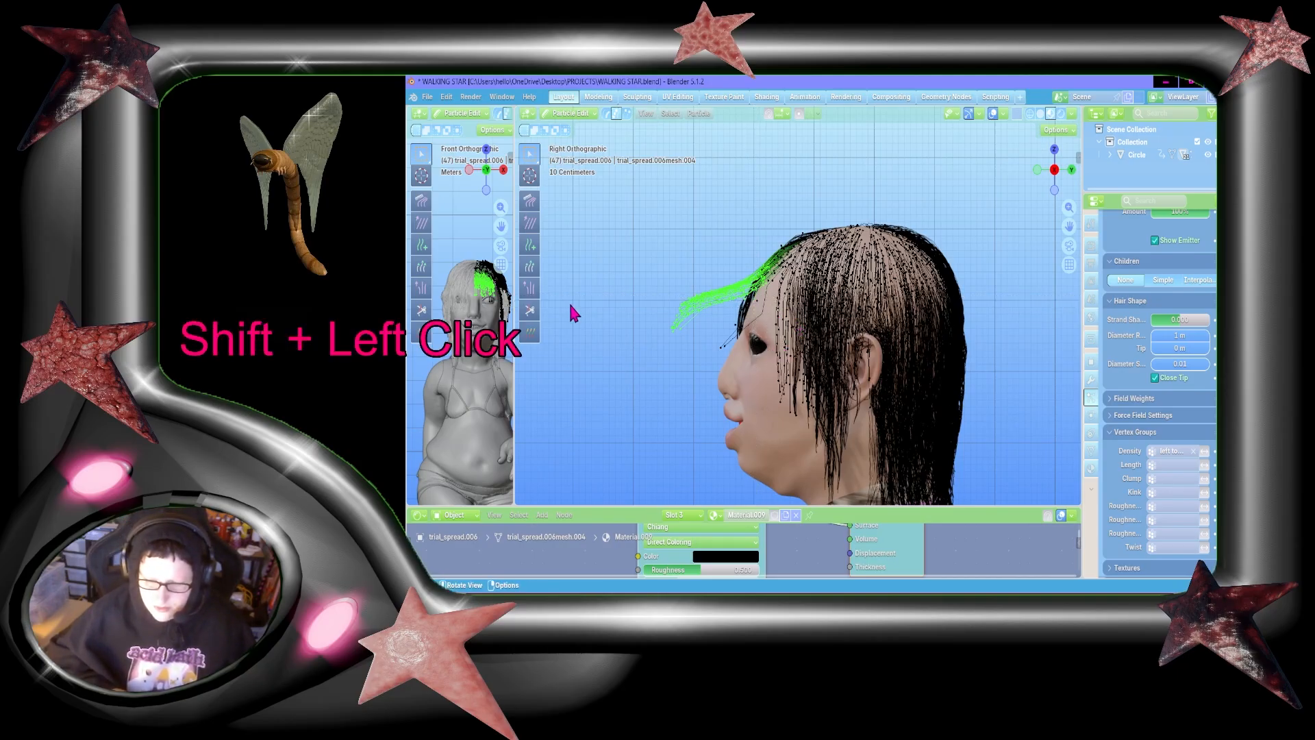
Step: In right orthographic view, comb the selected fringe down from its lifted position so it falls close over the eye and nose
{"action": "left_click", "coordinate": [530, 200]}
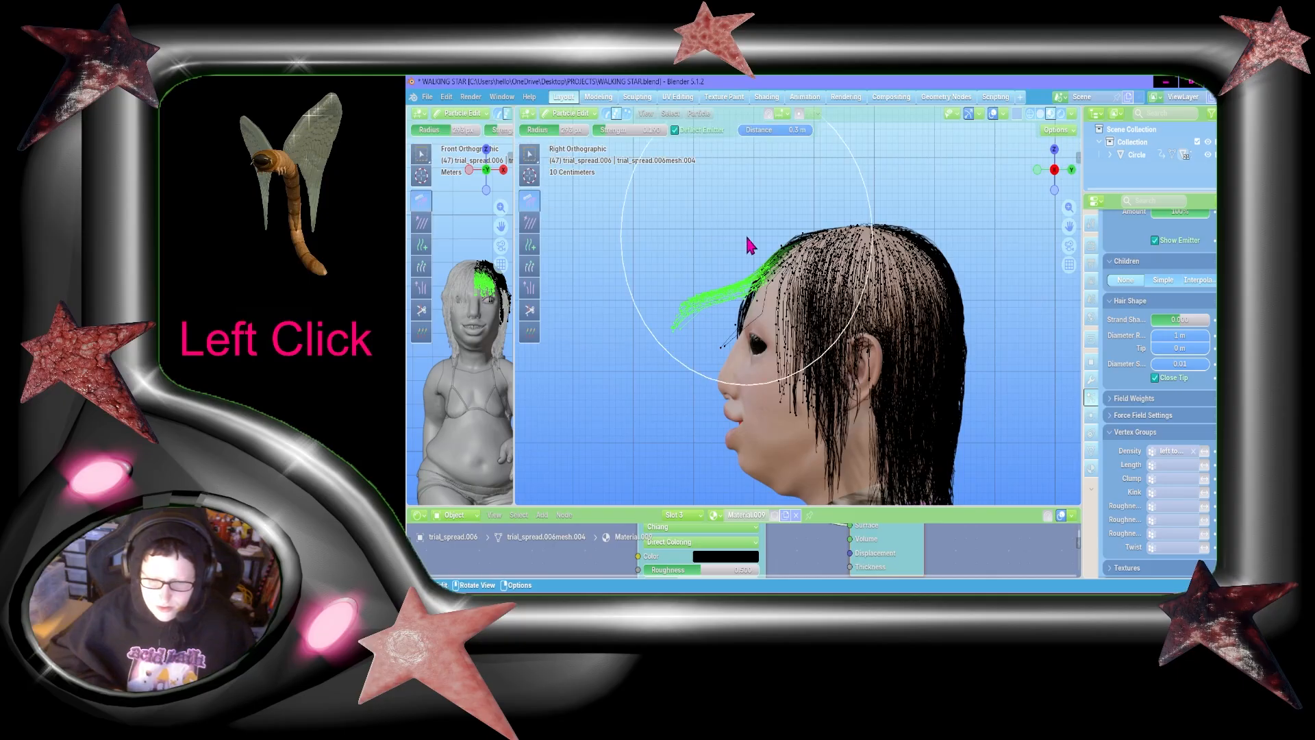
{"action": "left_click_drag", "start_coordinate": [749, 296], "coordinate": [695, 452]}
{"action": "middle_click_drag", "start_coordinate": [695, 452], "coordinate": [697, 381]}
{"action": "left_click", "coordinate": [1054, 160]}
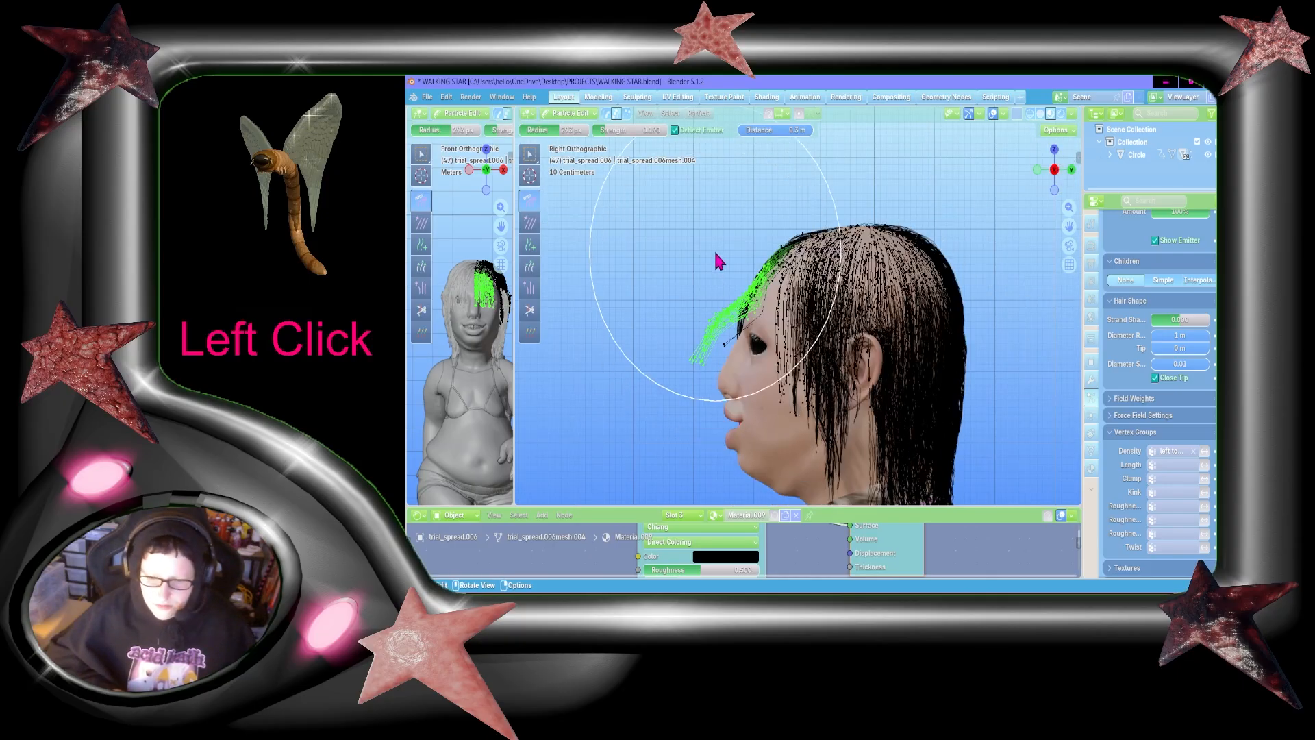
{"action": "left_click_drag", "start_coordinate": [701, 308], "coordinate": [713, 505]}
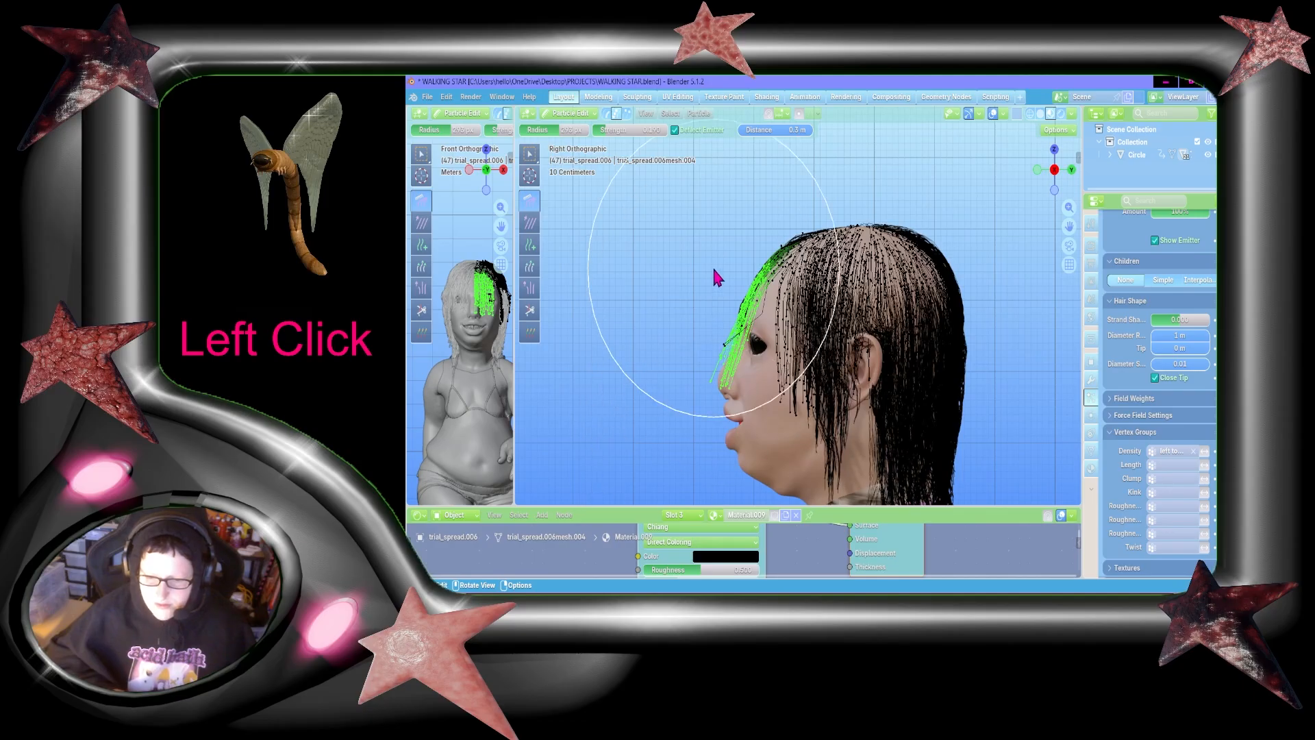
{"action": "left_click_drag", "start_coordinate": [717, 276], "coordinate": [739, 424]}
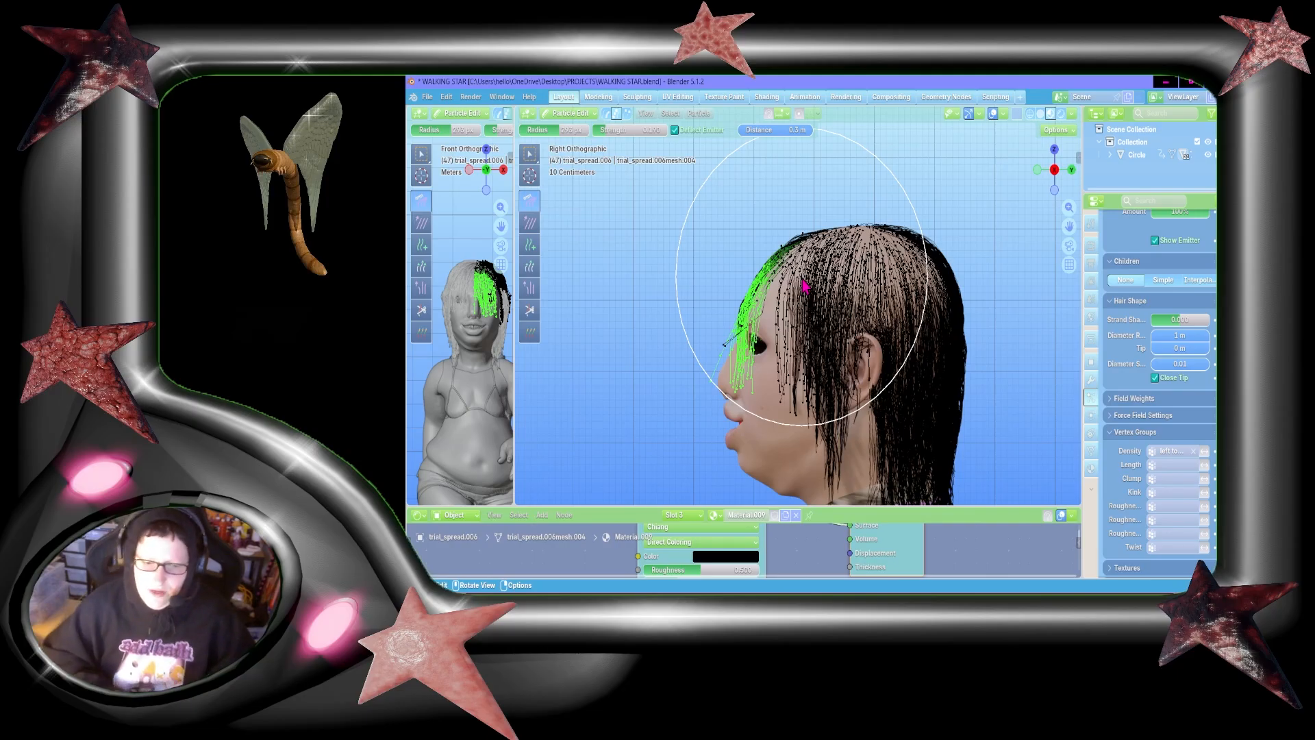
{"action": "left_click", "coordinate": [534, 209]}
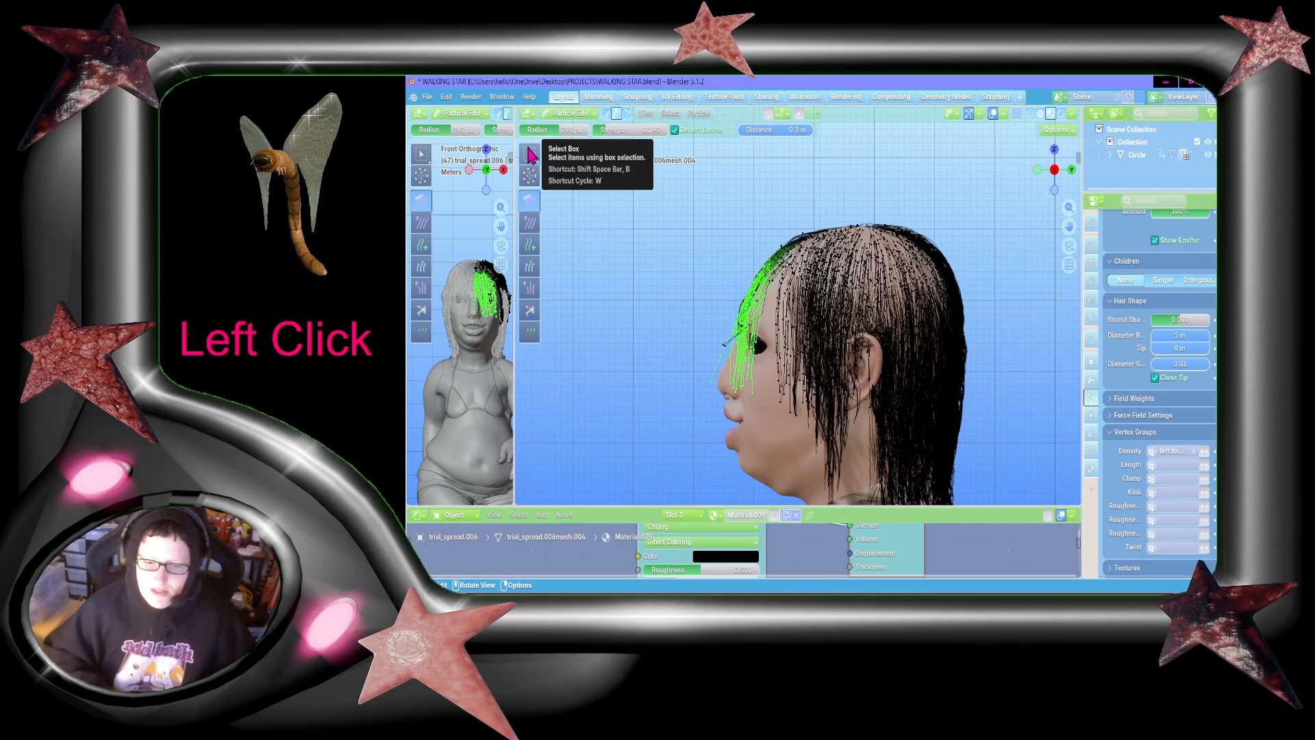
{"action": "left_click", "coordinate": [530, 201]}
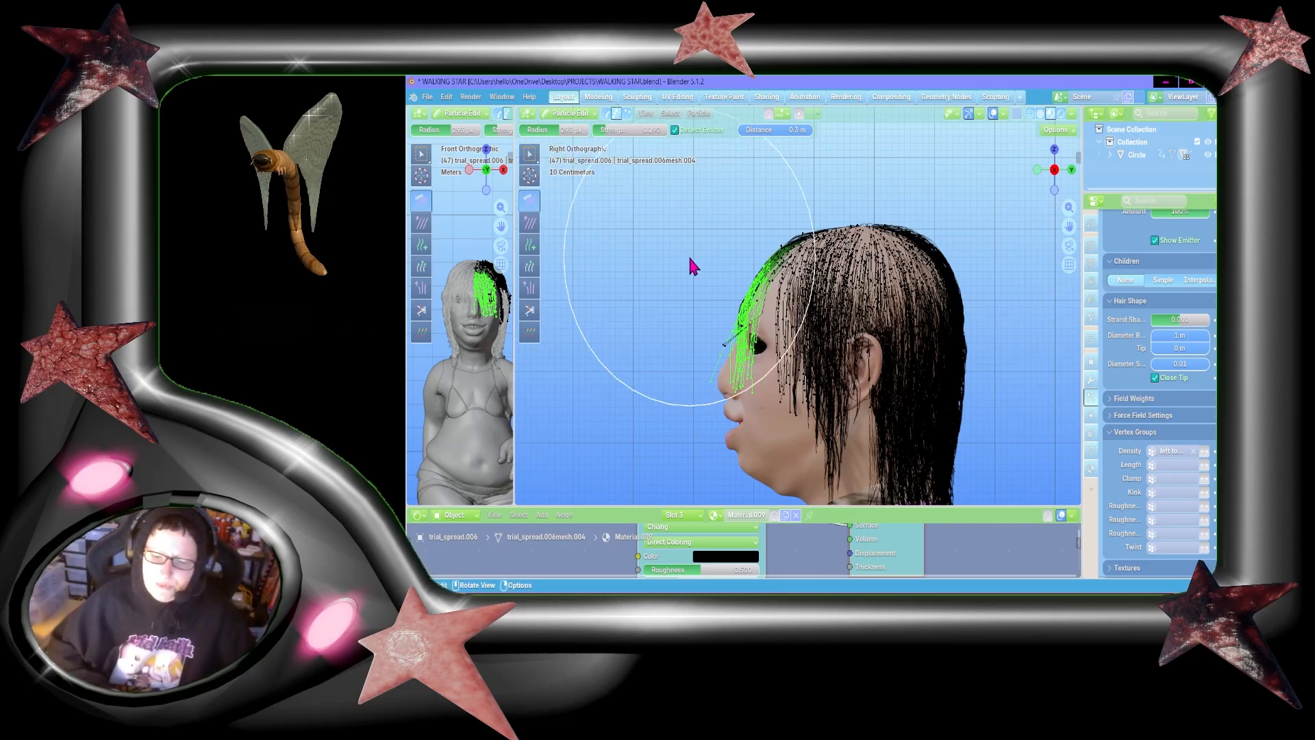
{"action": "left_click", "coordinate": [784, 294]}
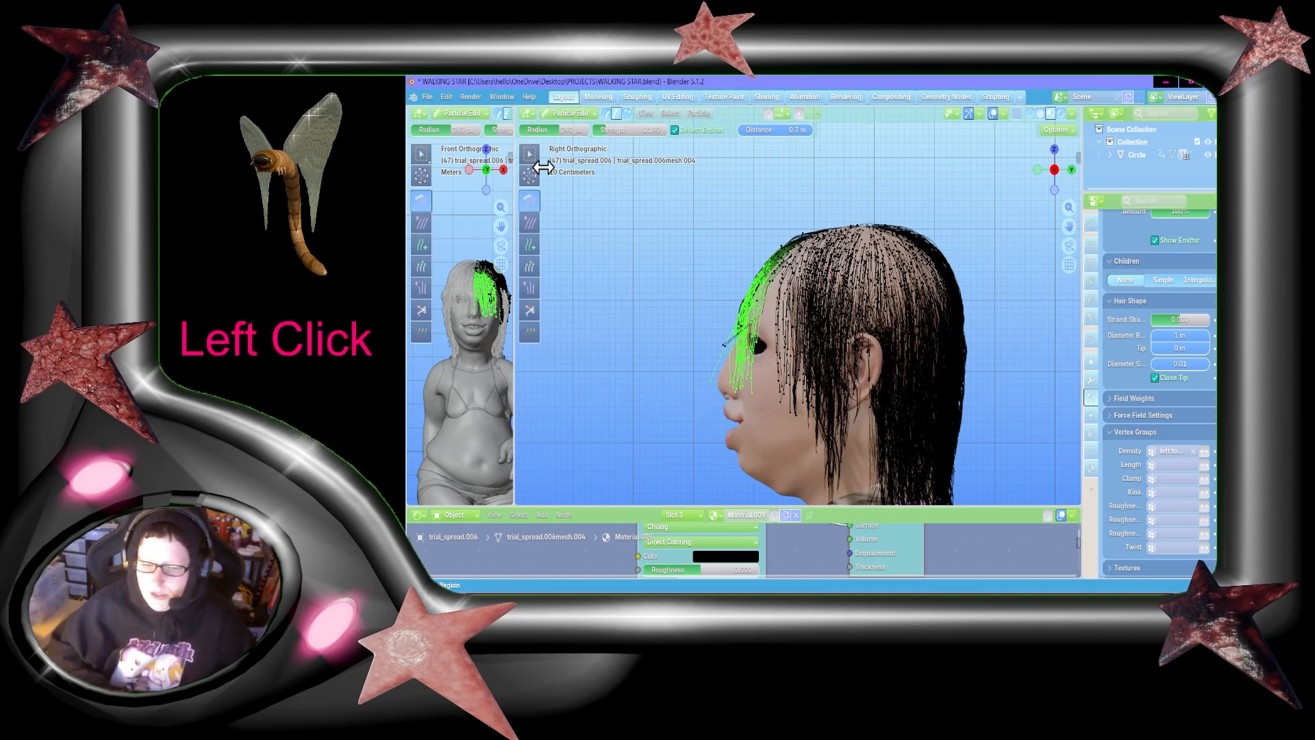
Step: Leave particle editing for Object Mode and turn the view to face the whole head from the front
{"action": "left_click_drag", "start_coordinate": [1055, 171], "coordinate": [1035, 178]}
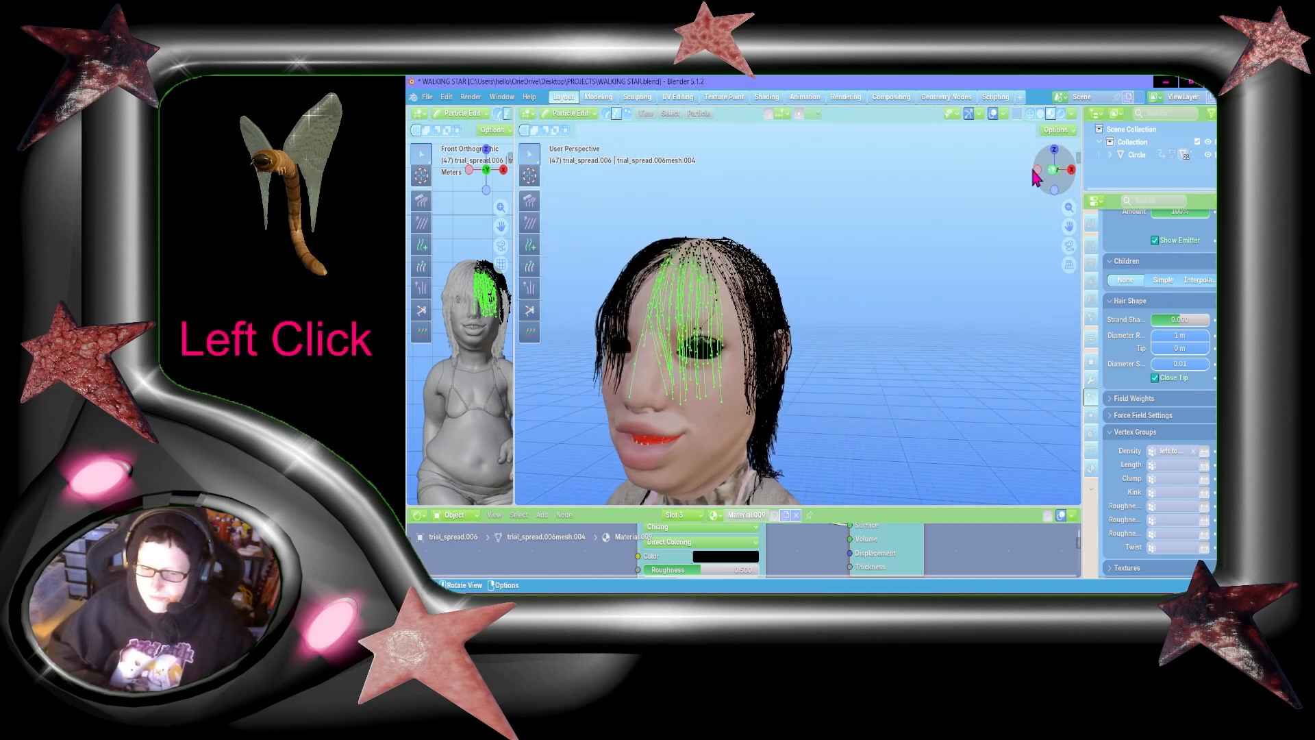
{"action": "left_click", "coordinate": [574, 117]}
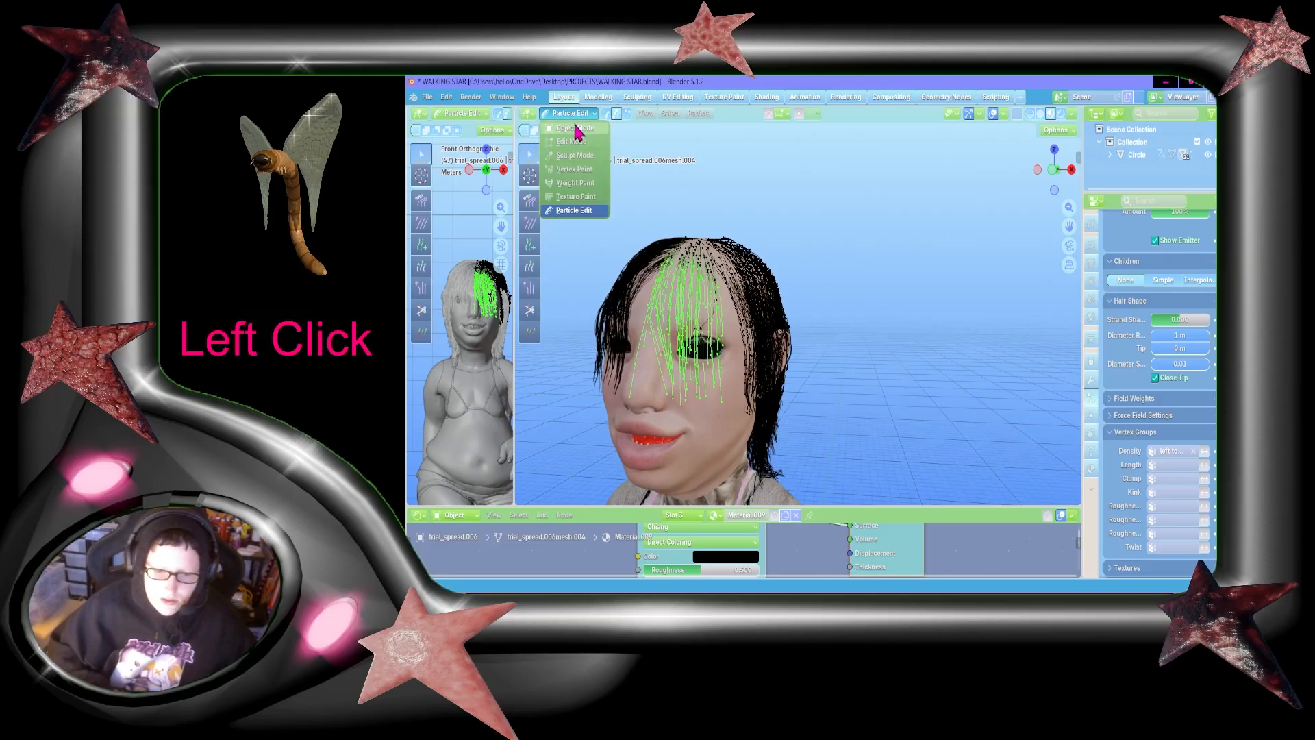
{"action": "left_click", "coordinate": [568, 130]}
{"action": "left_click_drag", "start_coordinate": [1054, 171], "coordinate": [1137, 191]}
{"action": "left_click", "coordinate": [1069, 239]}
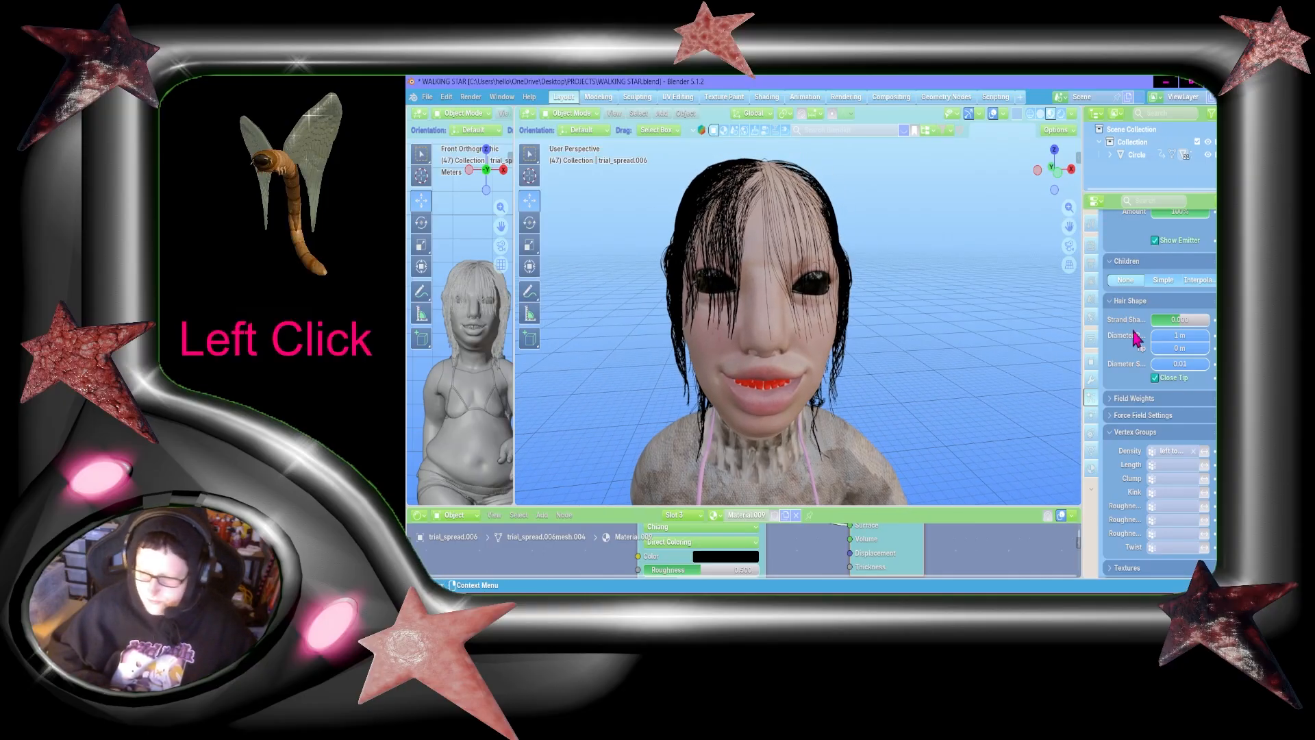
Step: Give the fringe particle system interpolated children, with both the display amount and render amount set to 5
{"action": "scroll", "coordinate": [1205, 370], "scroll_direction": "up", "scroll_amount": 10}
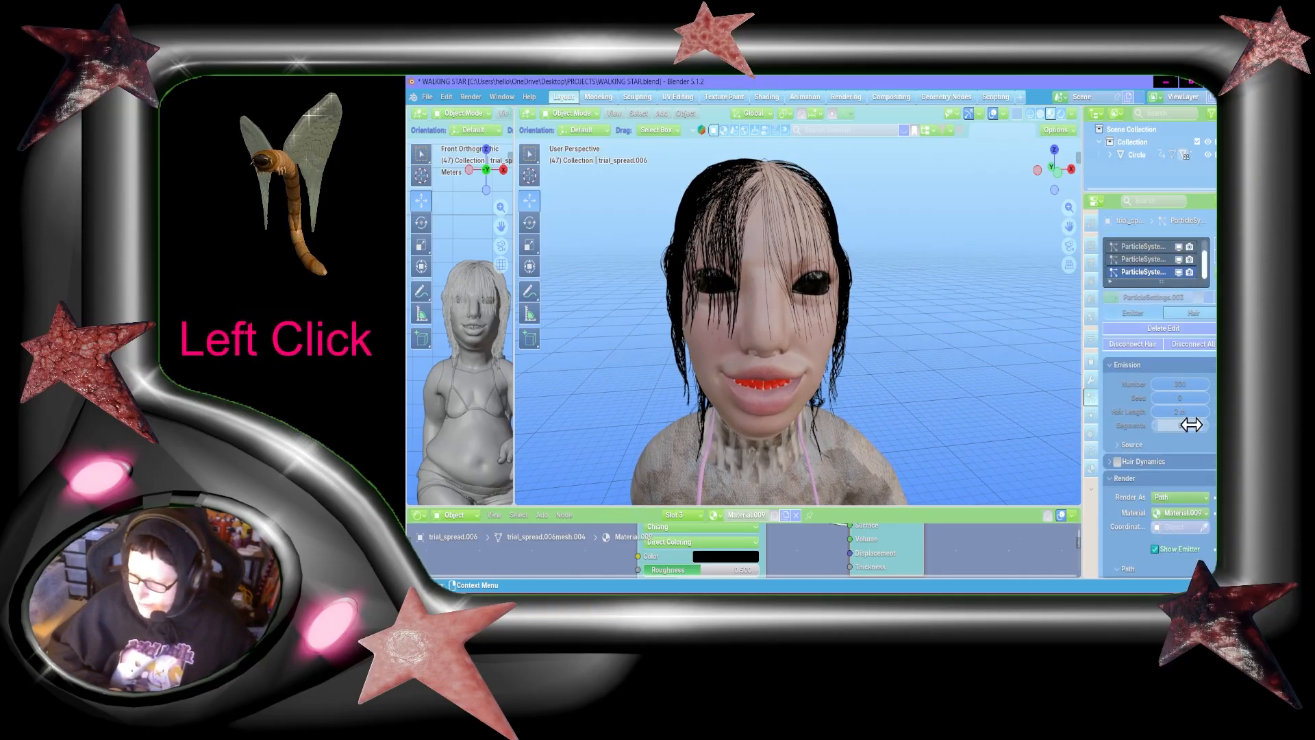
{"action": "scroll", "coordinate": [1191, 432], "scroll_direction": "down", "scroll_amount": 5}
{"action": "scroll", "coordinate": [1186, 451], "scroll_direction": "down", "scroll_amount": 5}
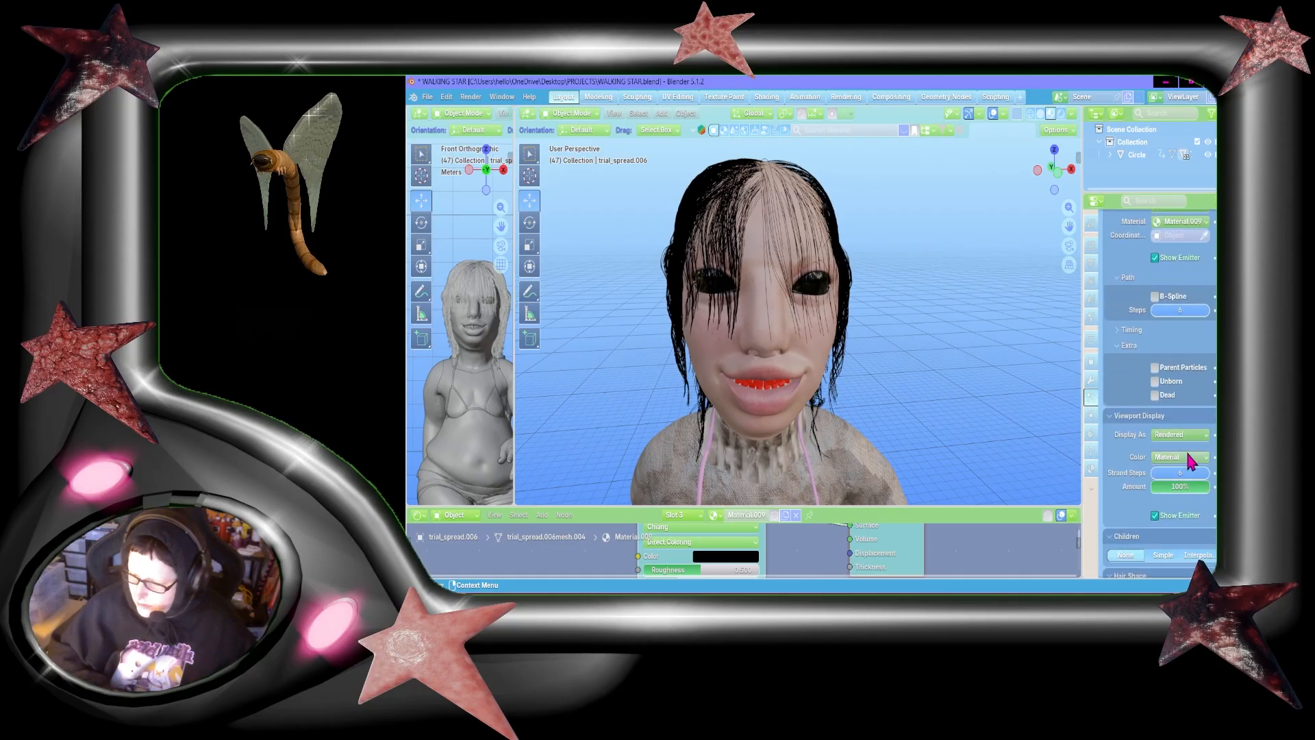
{"action": "scroll", "coordinate": [1193, 432], "scroll_direction": "down", "scroll_amount": 2}
{"action": "left_click", "coordinate": [1205, 493]}
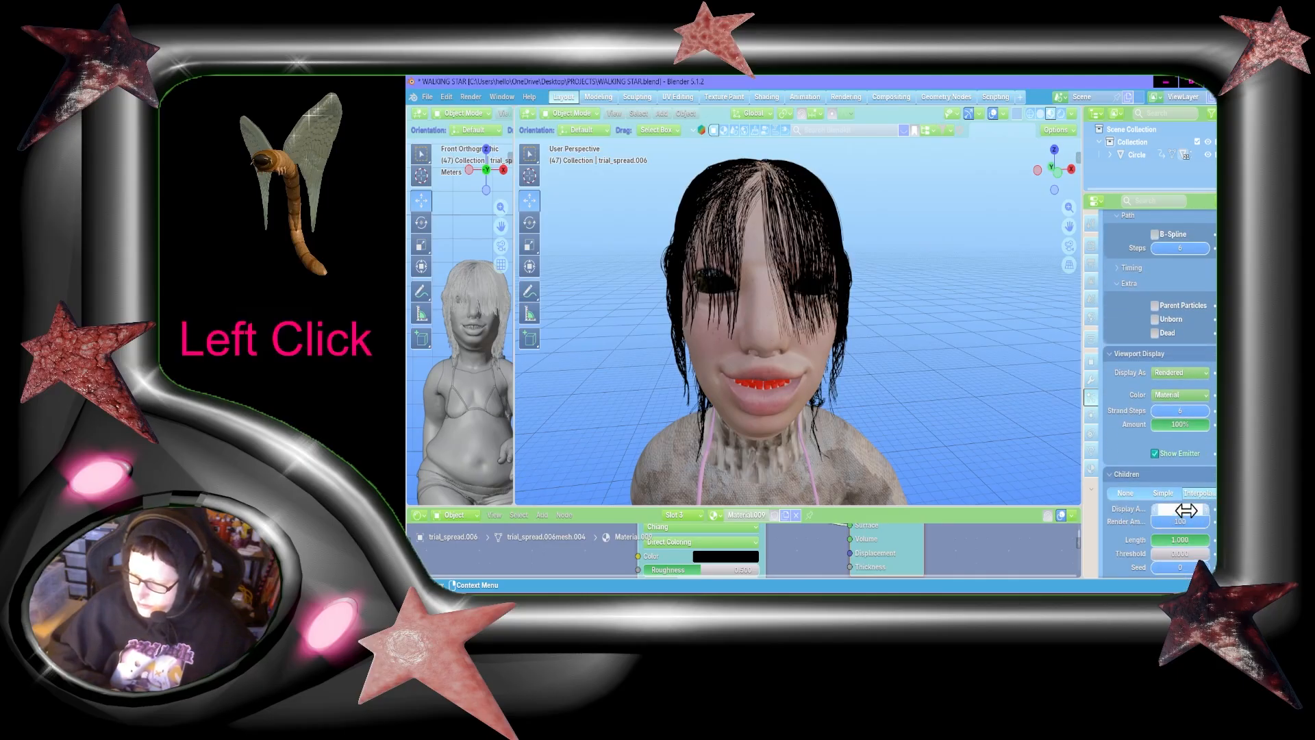
{"action": "type", "text": "5"}
{"action": "key", "text": "Return"}
{"action": "left_click", "coordinate": [1184, 522]}
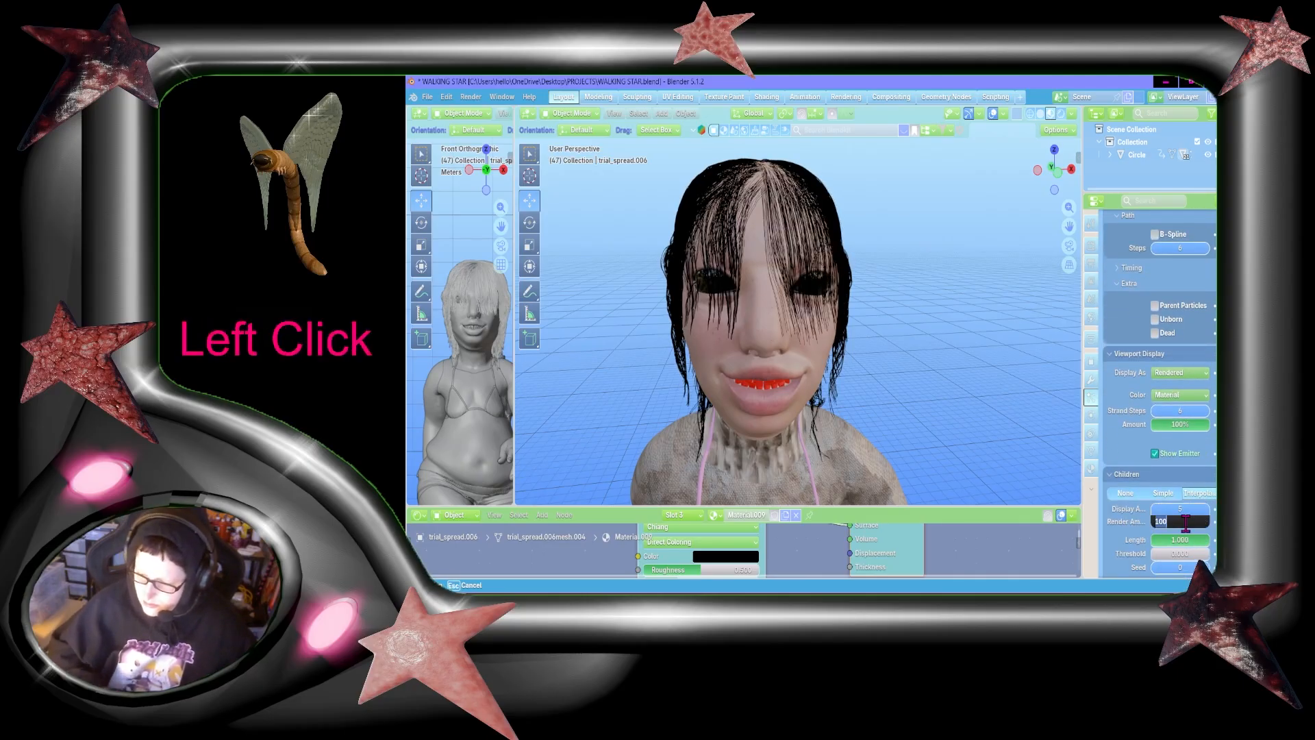
{"action": "type", "text": "5"}
{"action": "key", "text": "Return"}
{"action": "scroll", "coordinate": [1184, 524], "scroll_direction": "down", "scroll_amount": 5}
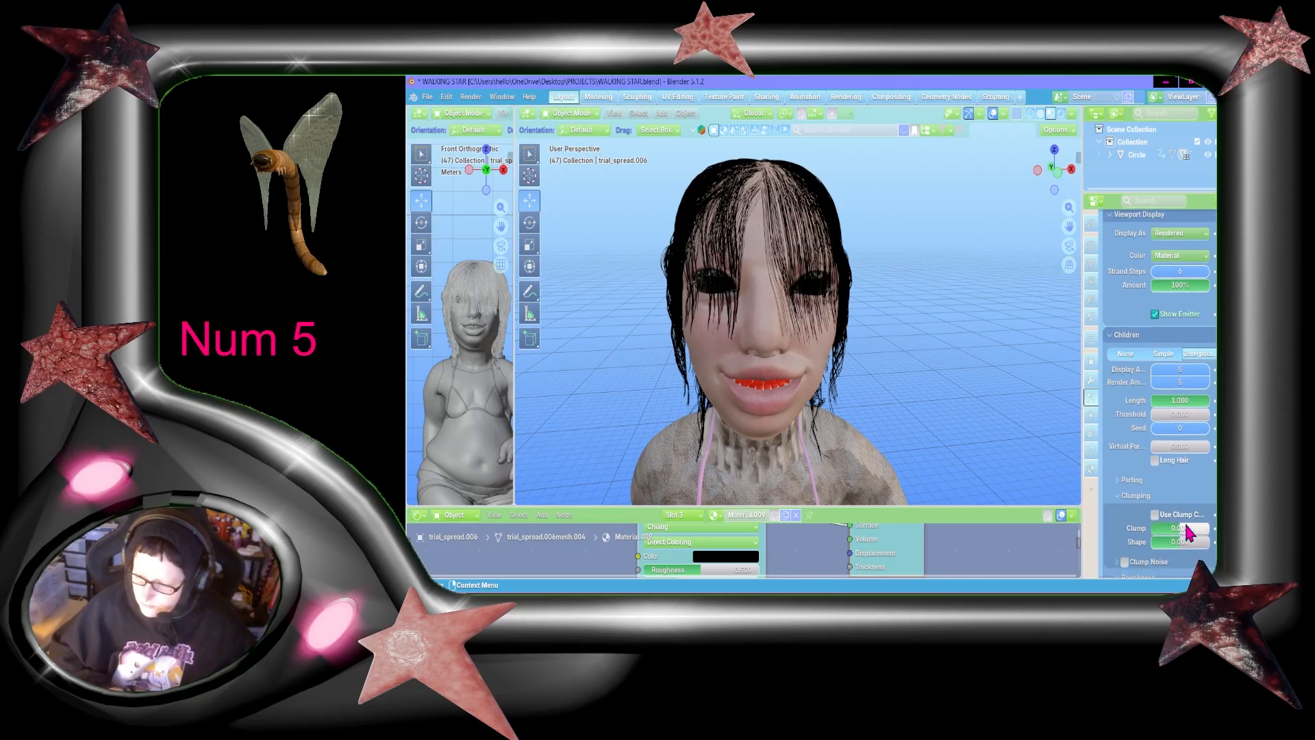
Step: Set the child hairs' clump to 1.000 and enable the roughness curve
{"action": "left_click_drag", "start_coordinate": [1187, 531], "coordinate": [1195, 531]}
{"action": "scroll", "coordinate": [1195, 479], "scroll_direction": "down", "scroll_amount": 8}
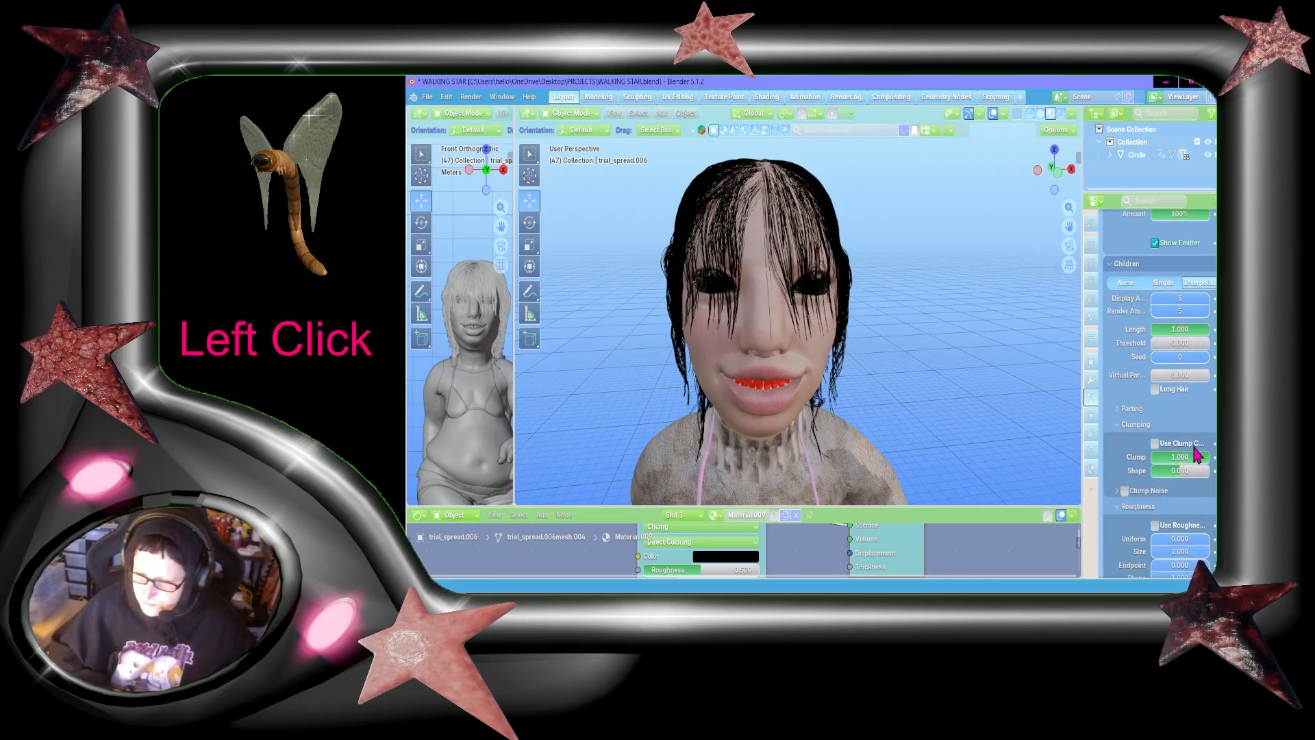
{"action": "scroll", "coordinate": [1197, 455], "scroll_direction": "up", "scroll_amount": 3}
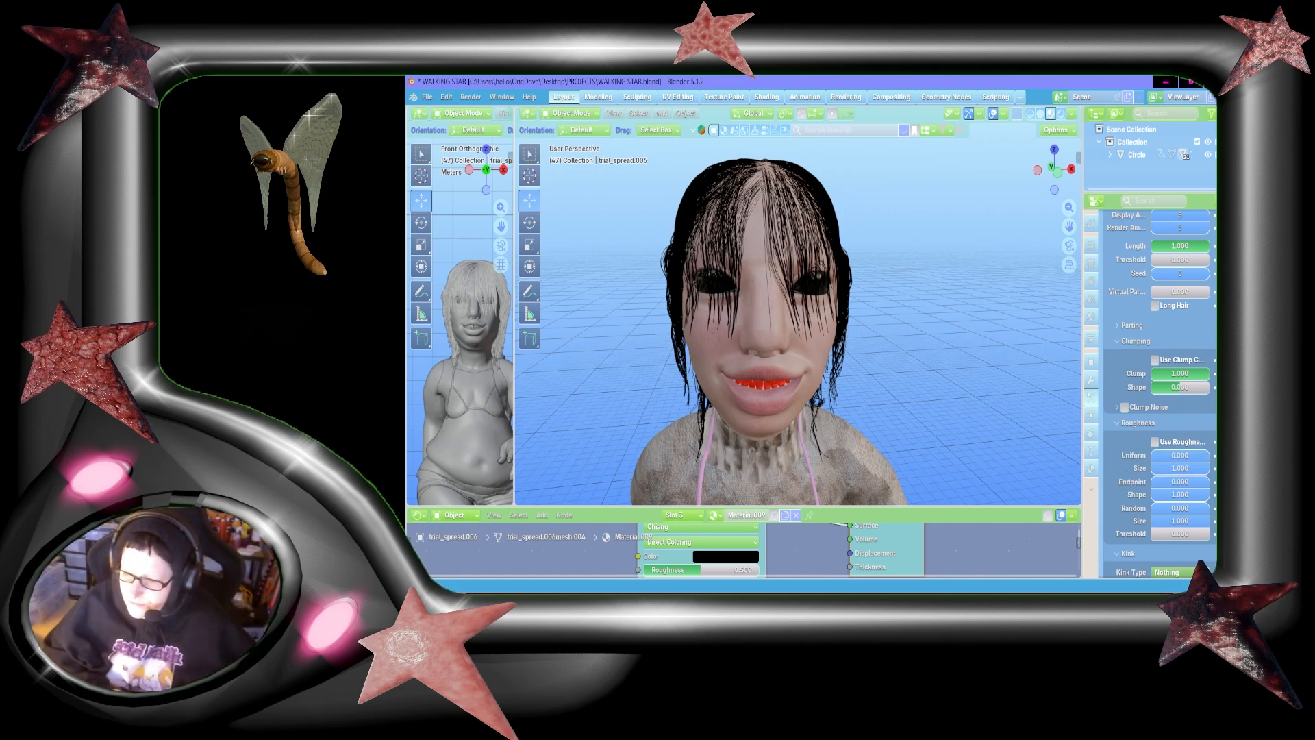
{"action": "left_click_drag", "start_coordinate": [1221, 297], "coordinate": [1209, 323]}
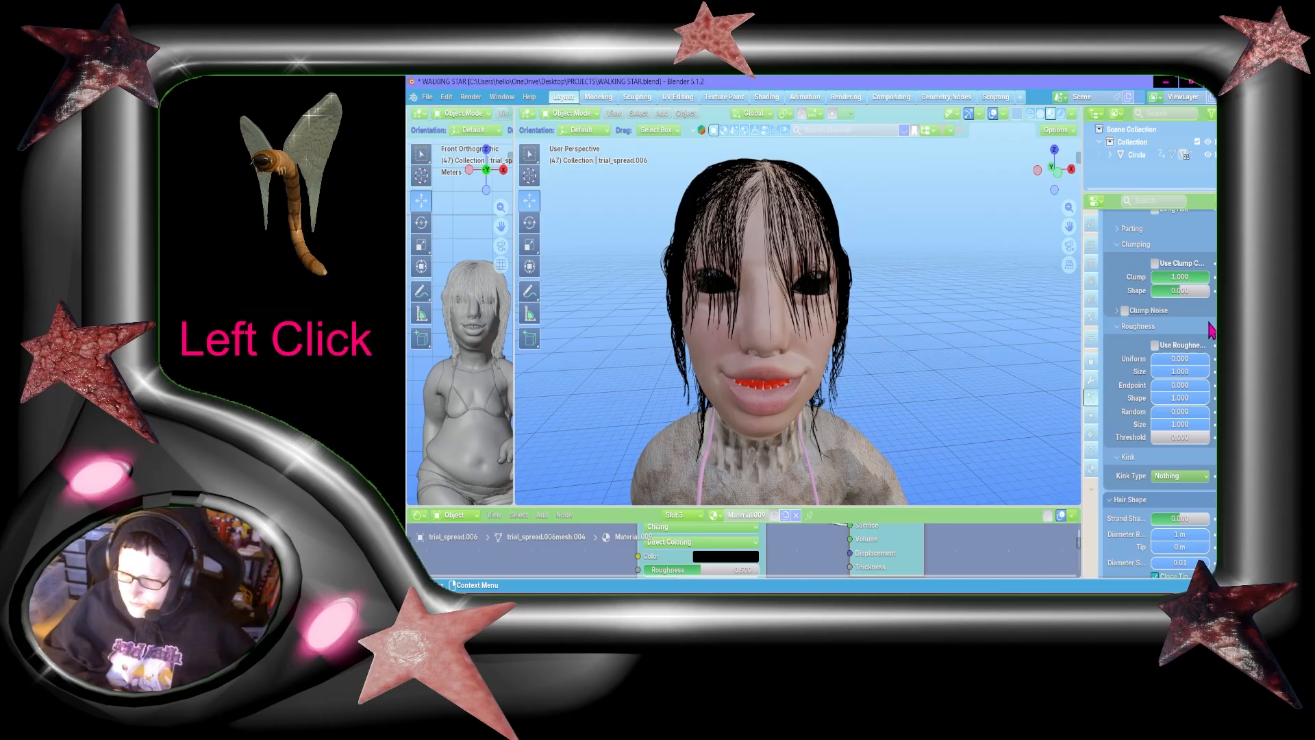
{"action": "left_click", "coordinate": [1184, 348]}
{"action": "scroll", "coordinate": [1192, 375], "scroll_direction": "down", "scroll_amount": 2}
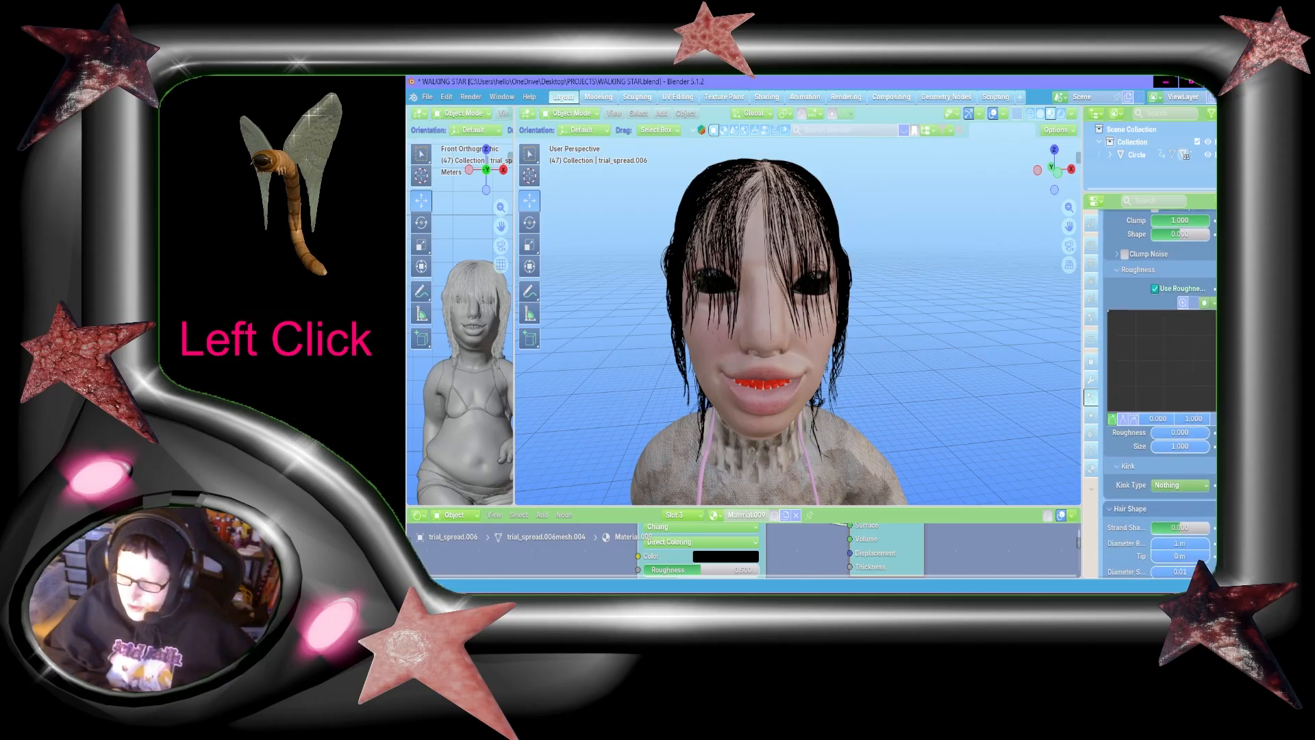
{"action": "scroll", "coordinate": [1186, 397], "scroll_direction": "up", "scroll_amount": 20}
Step: Check the child settings of the particle system listed above, give the fringe system roughness 0.150 and roughness size 8, and save the file
{"action": "left_click", "coordinate": [1148, 274]}
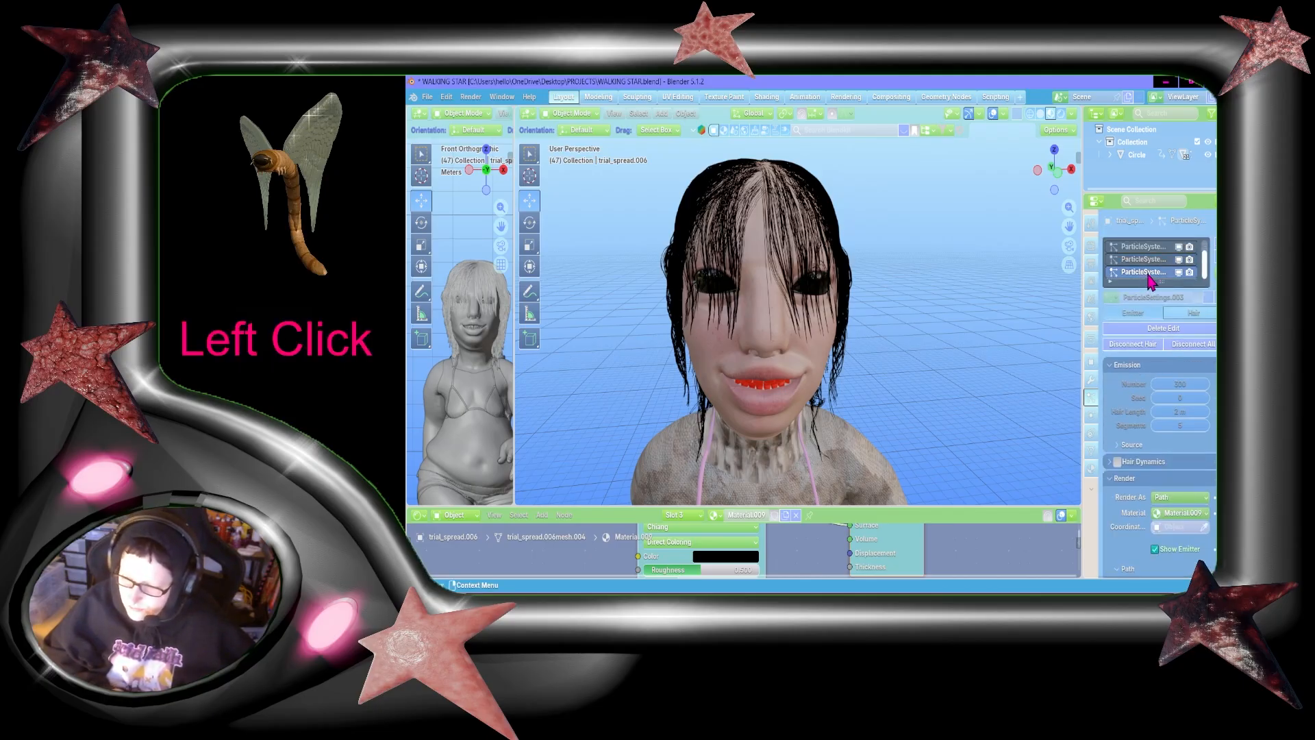
{"action": "left_click", "coordinate": [1145, 261]}
{"action": "scroll", "coordinate": [1146, 346], "scroll_direction": "down", "scroll_amount": 10}
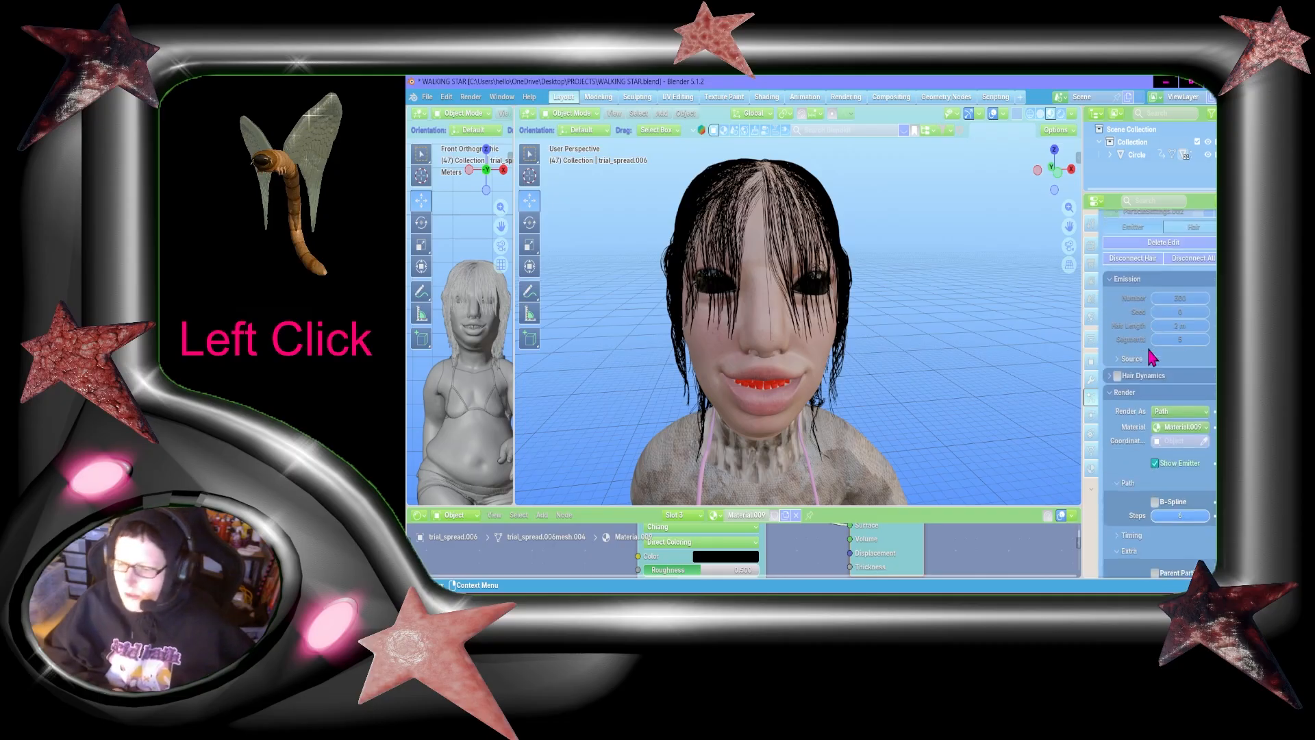
{"action": "scroll", "coordinate": [1151, 356], "scroll_direction": "down", "scroll_amount": 6}
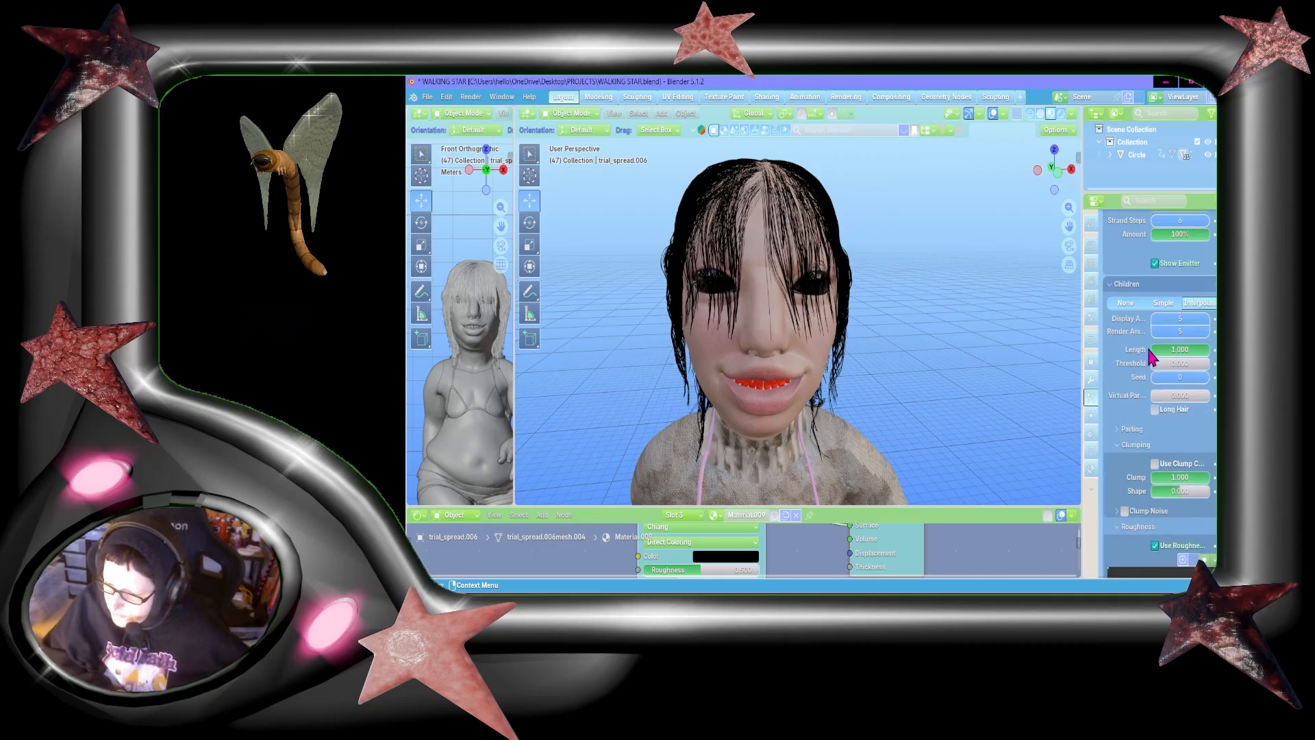
{"action": "scroll", "coordinate": [1194, 481], "scroll_direction": "down", "scroll_amount": 10}
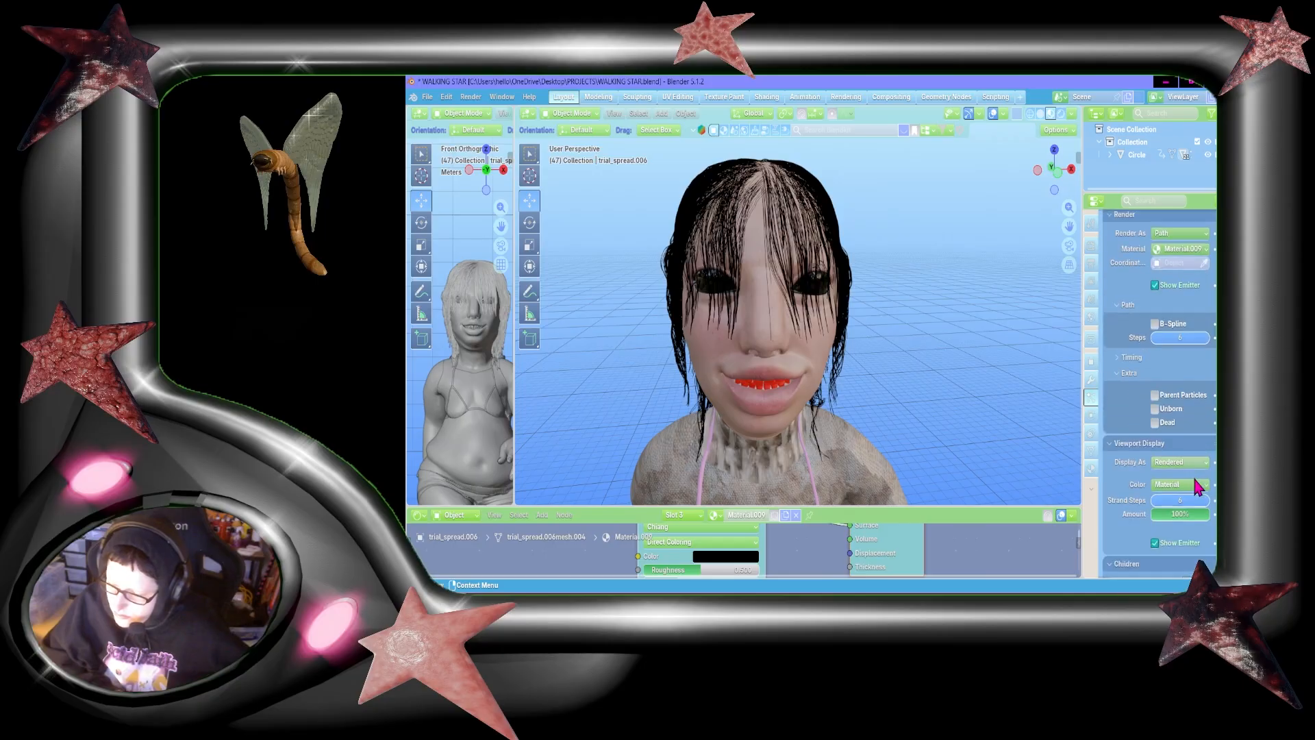
{"action": "scroll", "coordinate": [1189, 432], "scroll_direction": "up", "scroll_amount": 20}
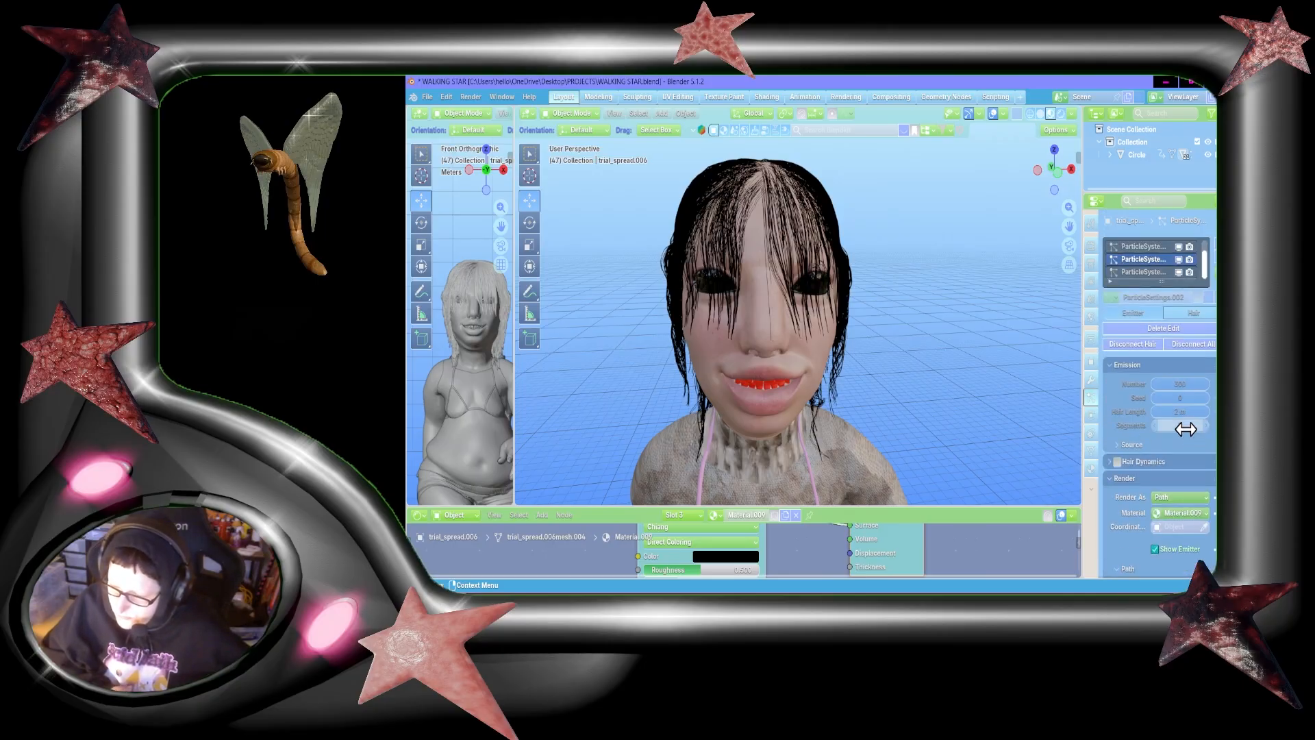
{"action": "left_click", "coordinate": [1137, 285]}
{"action": "scroll", "coordinate": [1189, 538], "scroll_direction": "down", "scroll_amount": 10}
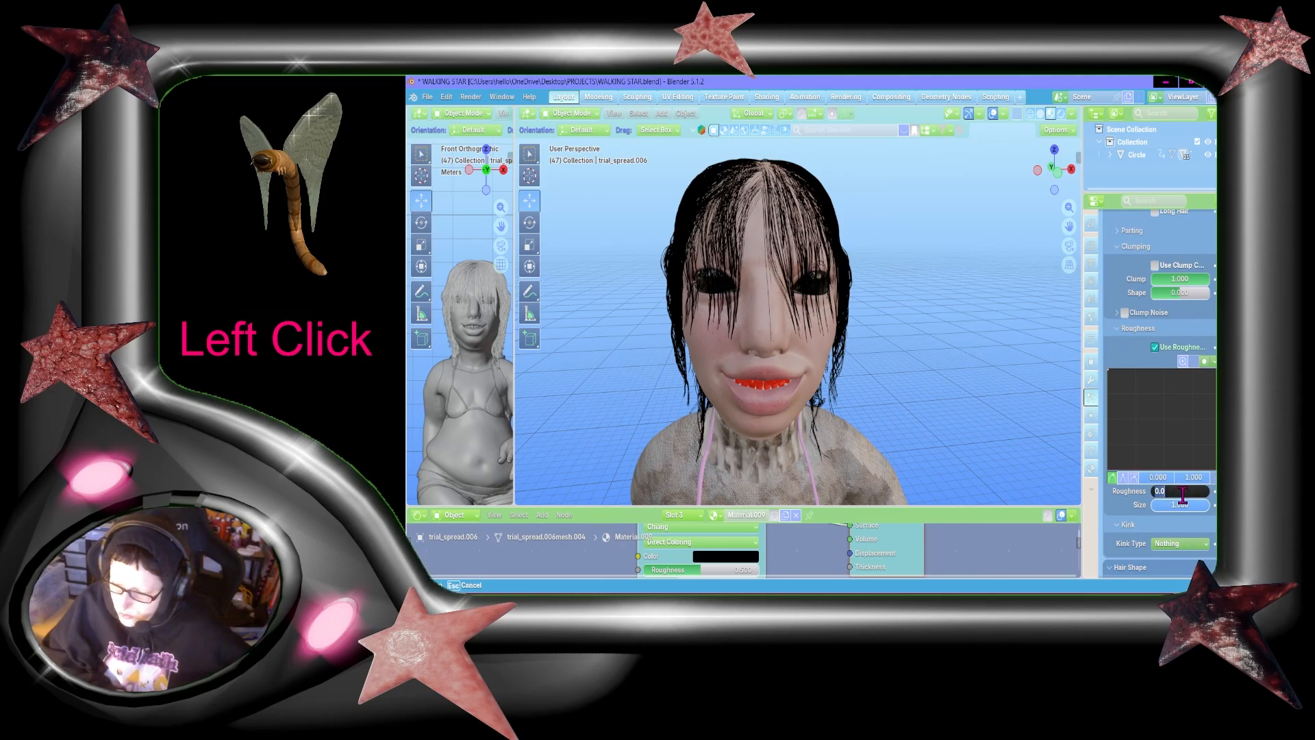
{"action": "type", "text": ".150"}
{"action": "left_click", "coordinate": [1182, 504]}
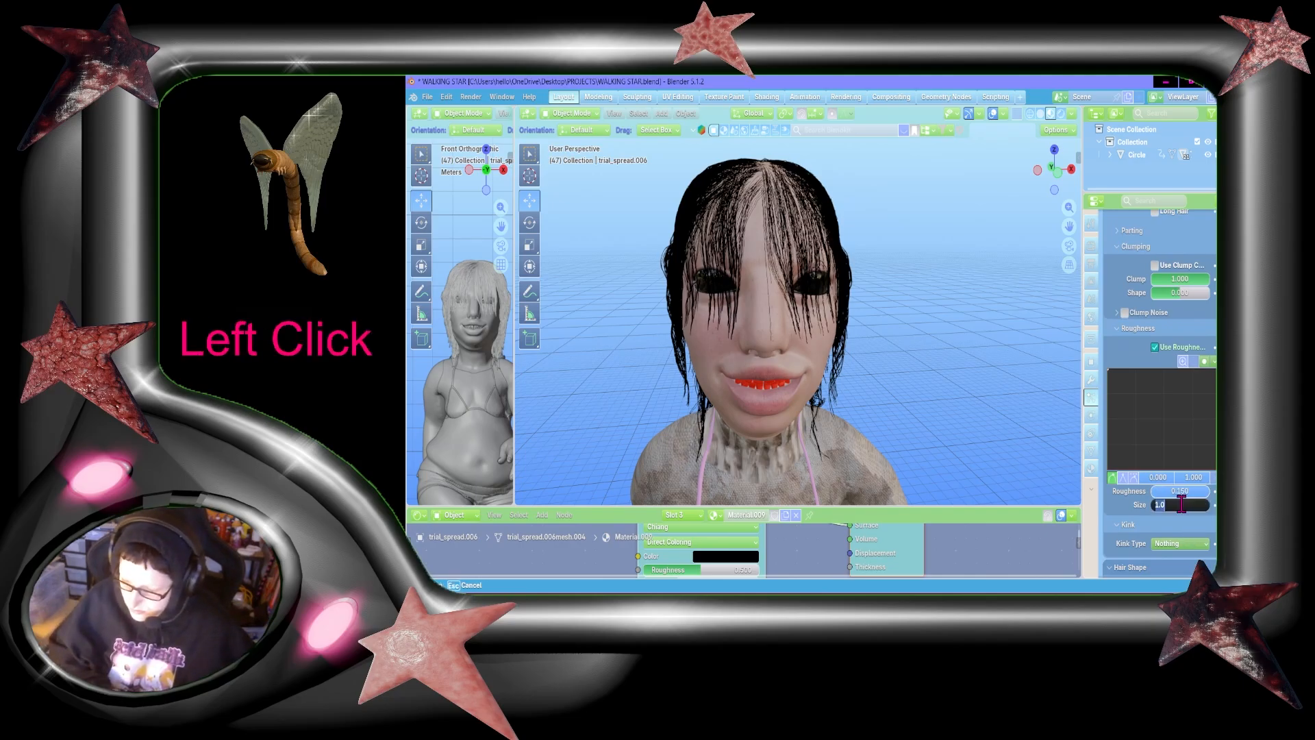
{"action": "type", "text": "8"}
{"action": "key", "text": "Return"}
{"action": "key", "text": "ctrl+s"}
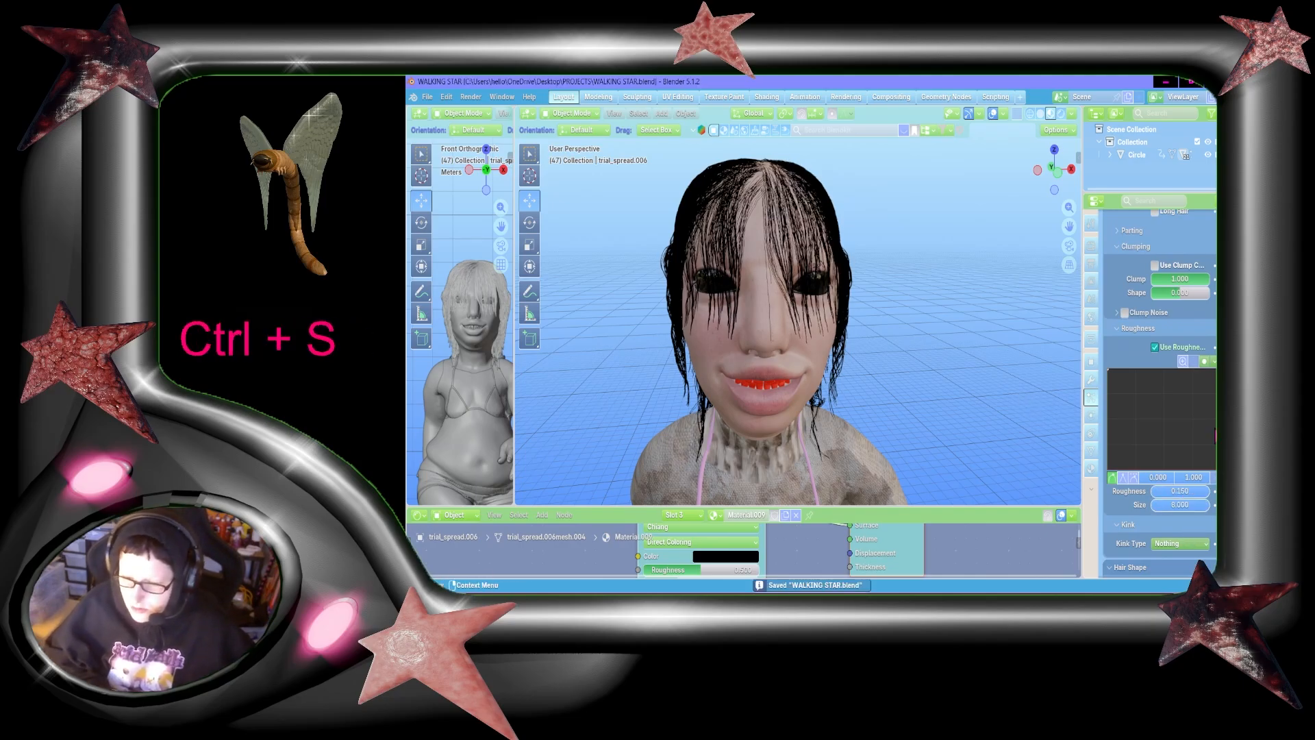
Step: Set the fringe children's kink type to Wave and check the kink settings of the other fringe particle system for reference
{"action": "scroll", "coordinate": [1195, 477], "scroll_direction": "down", "scroll_amount": 2}
{"action": "left_click", "coordinate": [1195, 477]}
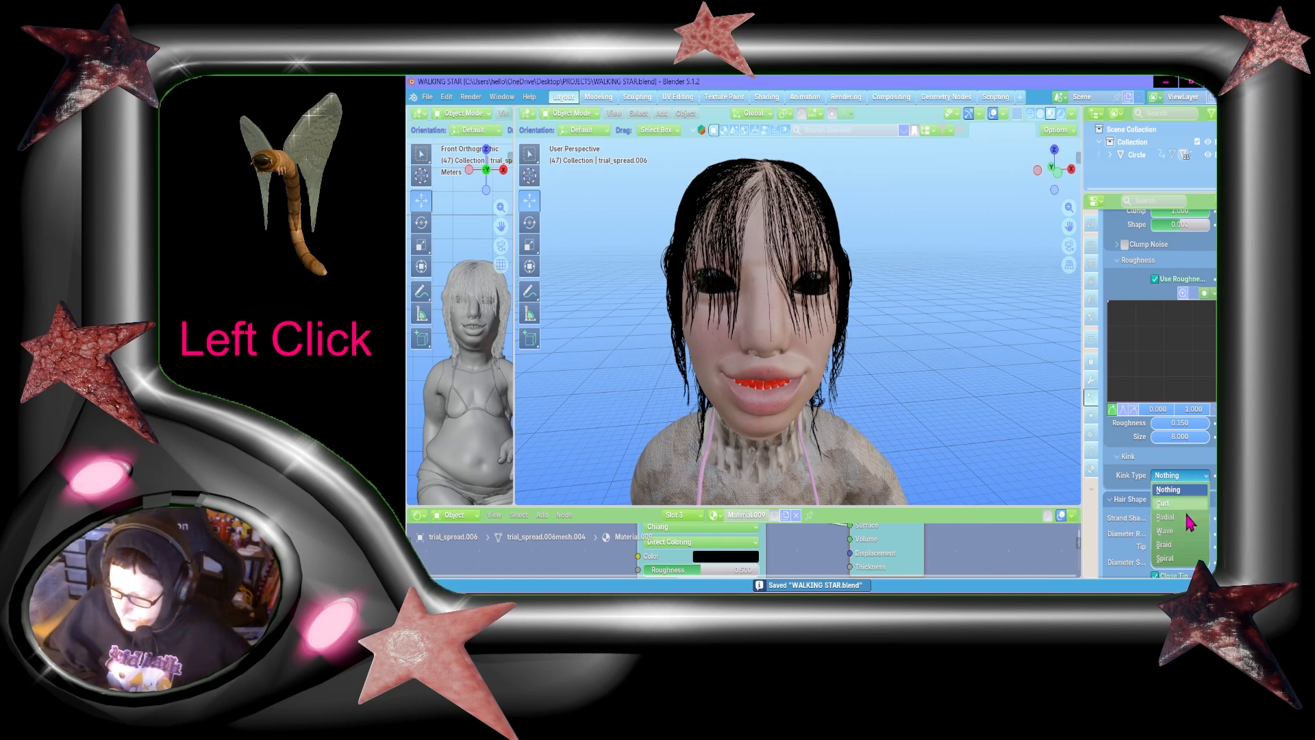
{"action": "left_click", "coordinate": [1173, 533]}
{"action": "scroll", "coordinate": [1169, 463], "scroll_direction": "up", "scroll_amount": 15}
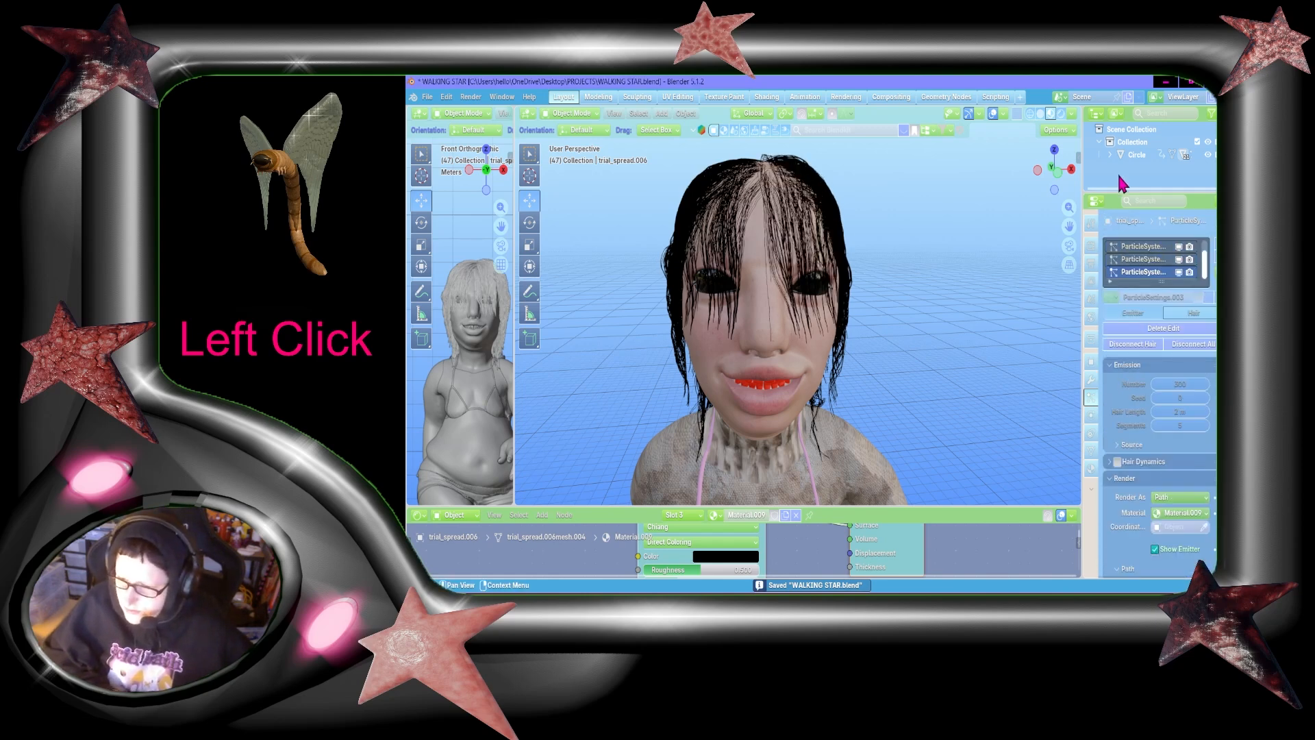
{"action": "scroll", "coordinate": [1197, 377], "scroll_direction": "down", "scroll_amount": 12}
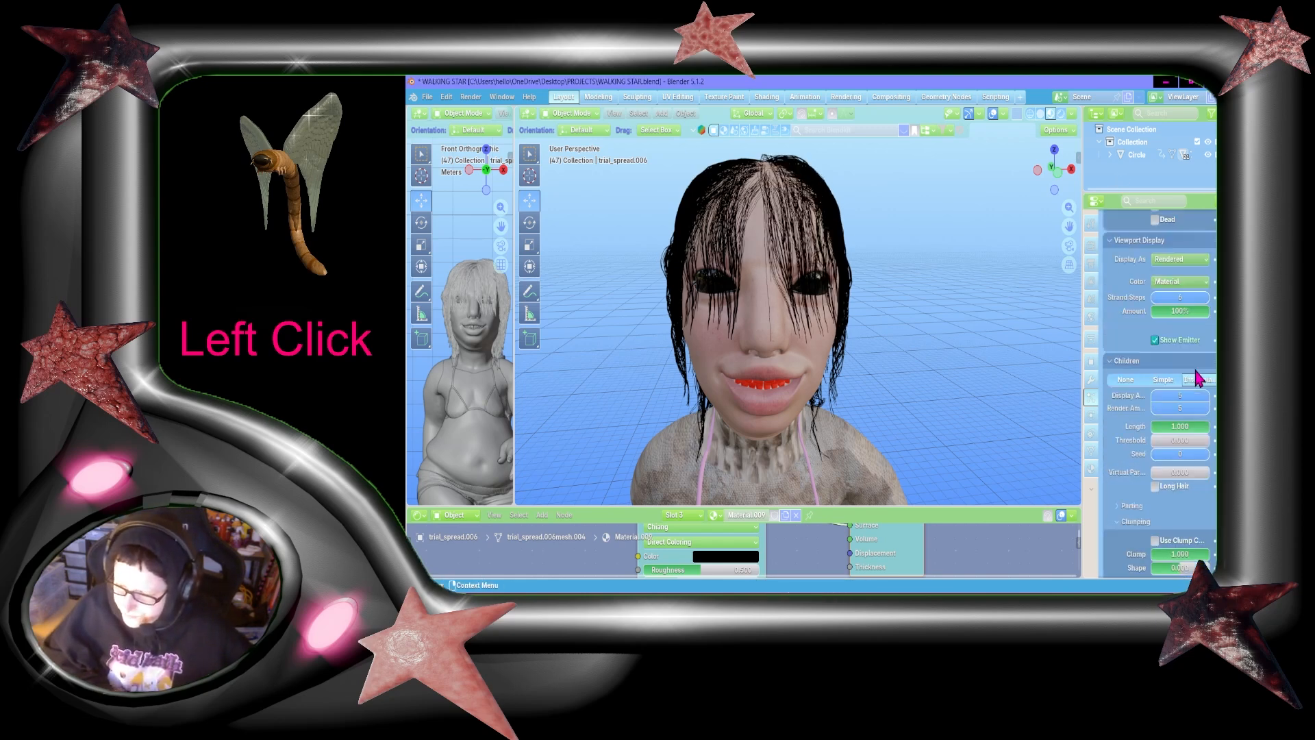
{"action": "scroll", "coordinate": [1197, 377], "scroll_direction": "down", "scroll_amount": 10}
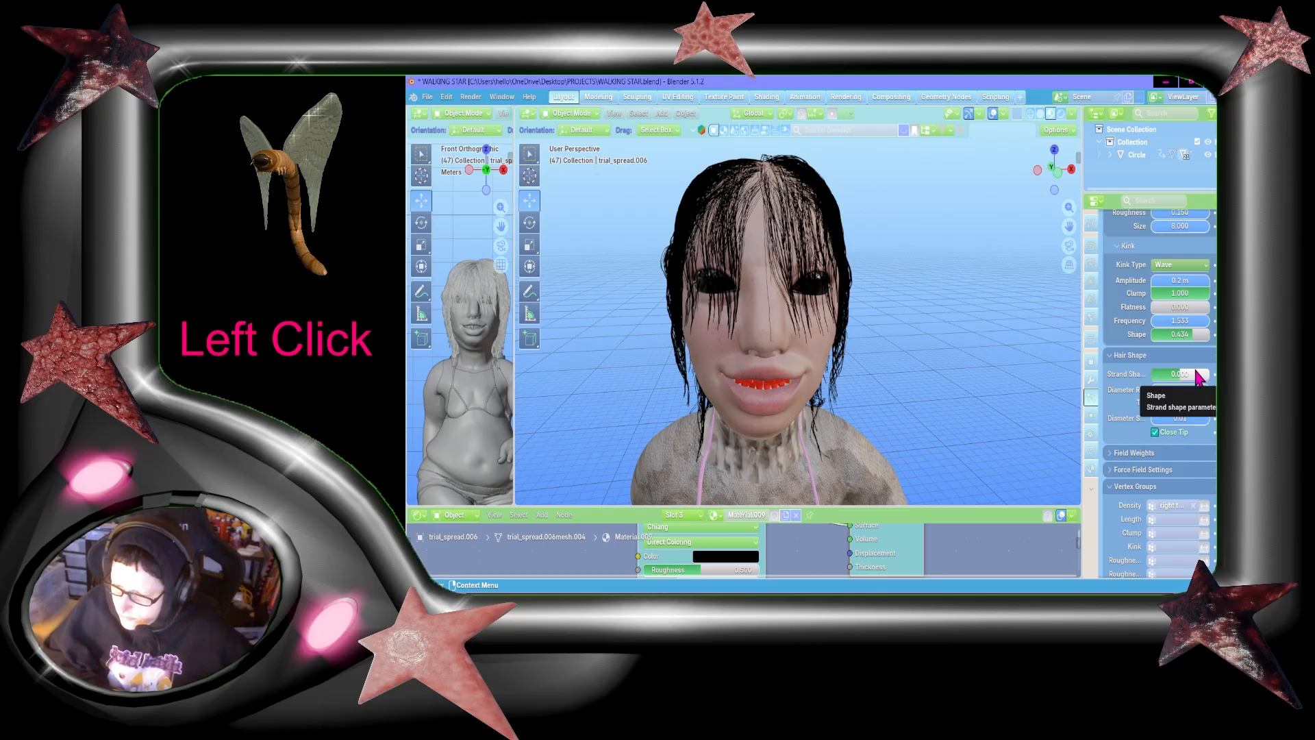
Step: Set the kink frequency of the last-listed fringe particle system's children to 1.533
{"action": "scroll", "coordinate": [1197, 377], "scroll_direction": "up", "scroll_amount": 20}
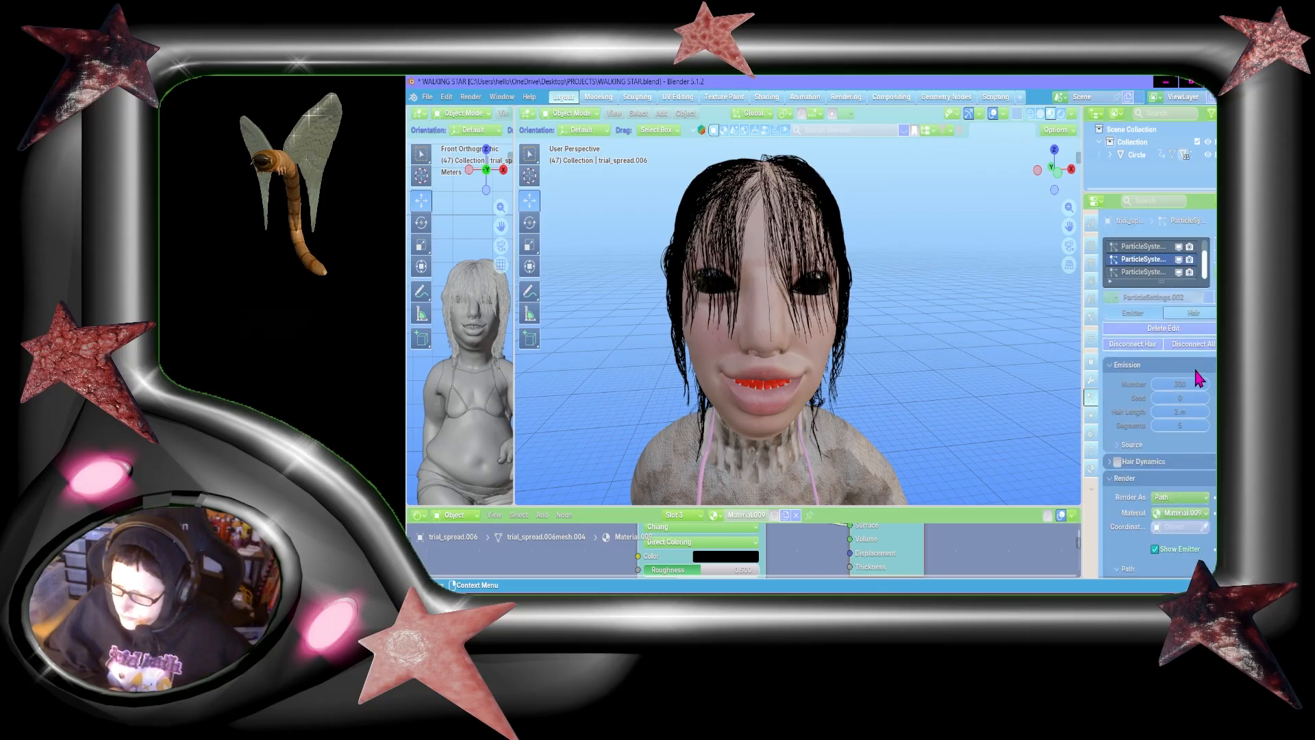
{"action": "left_click", "coordinate": [1154, 275]}
{"action": "scroll", "coordinate": [1175, 467], "scroll_direction": "down", "scroll_amount": 10}
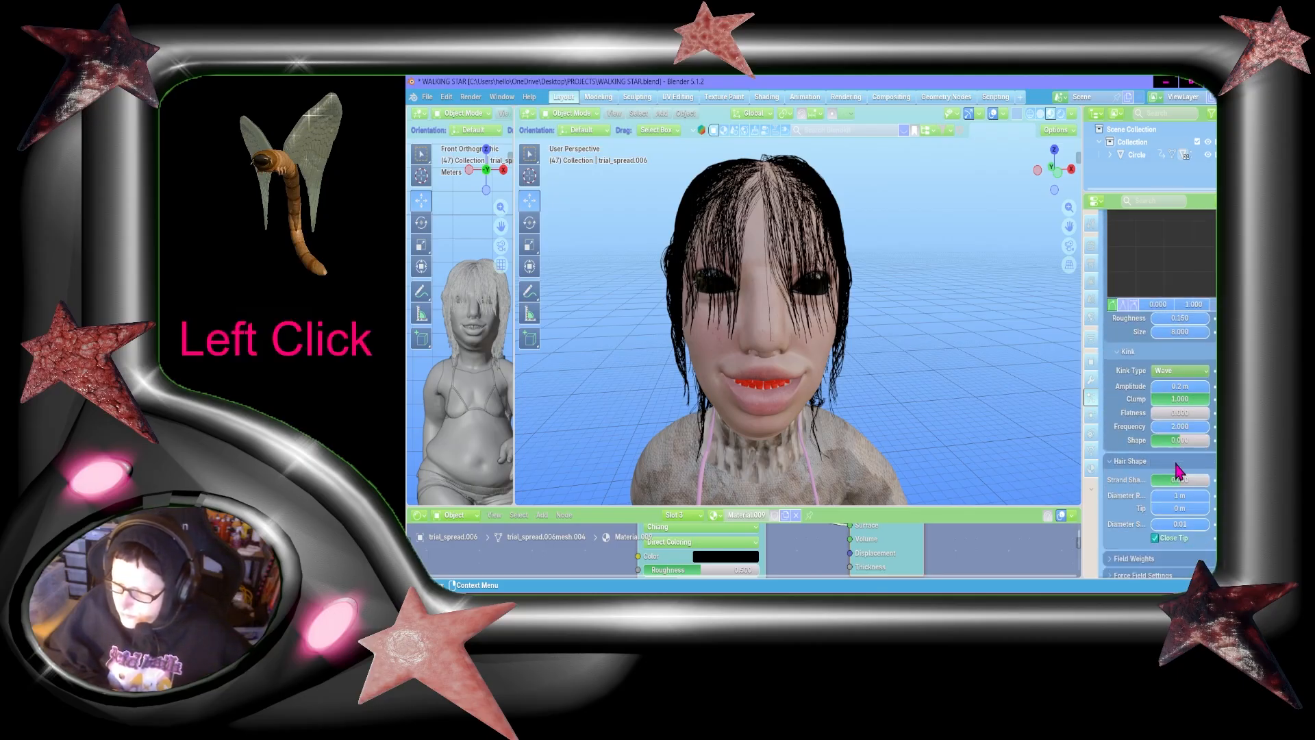
{"action": "left_click", "coordinate": [1180, 425]}
{"action": "type", "text": "1.533"}
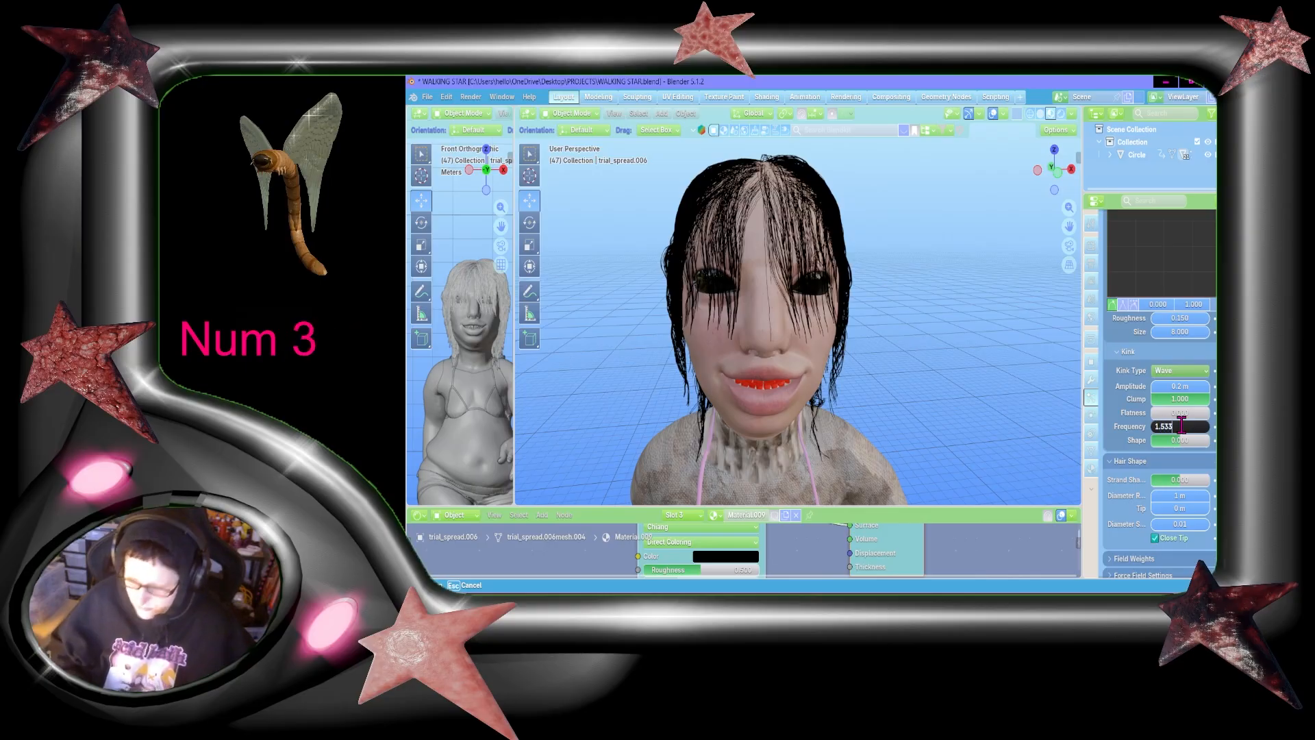
{"action": "key", "text": "Return"}
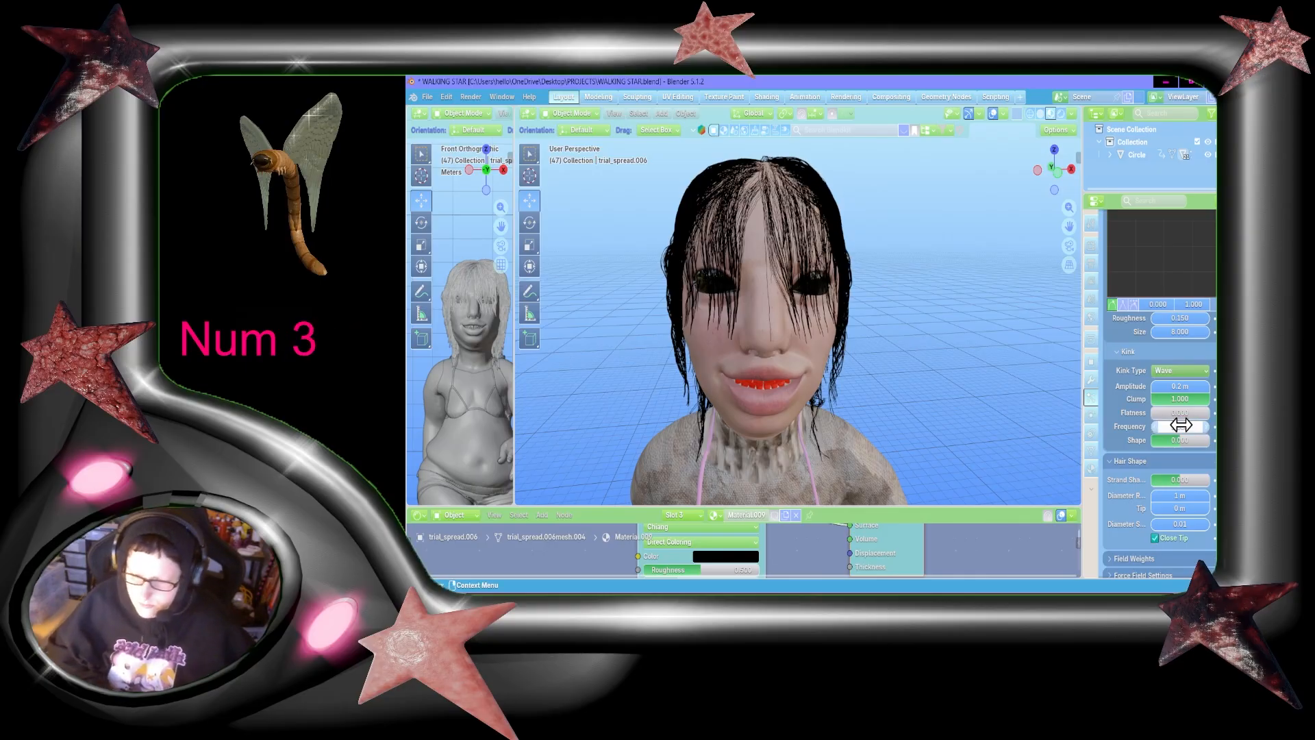
Step: Compare the clumping, roughness, kink and hair shape settings of the two fringe particle systems
{"action": "scroll", "coordinate": [1185, 448], "scroll_direction": "up", "scroll_amount": 10}
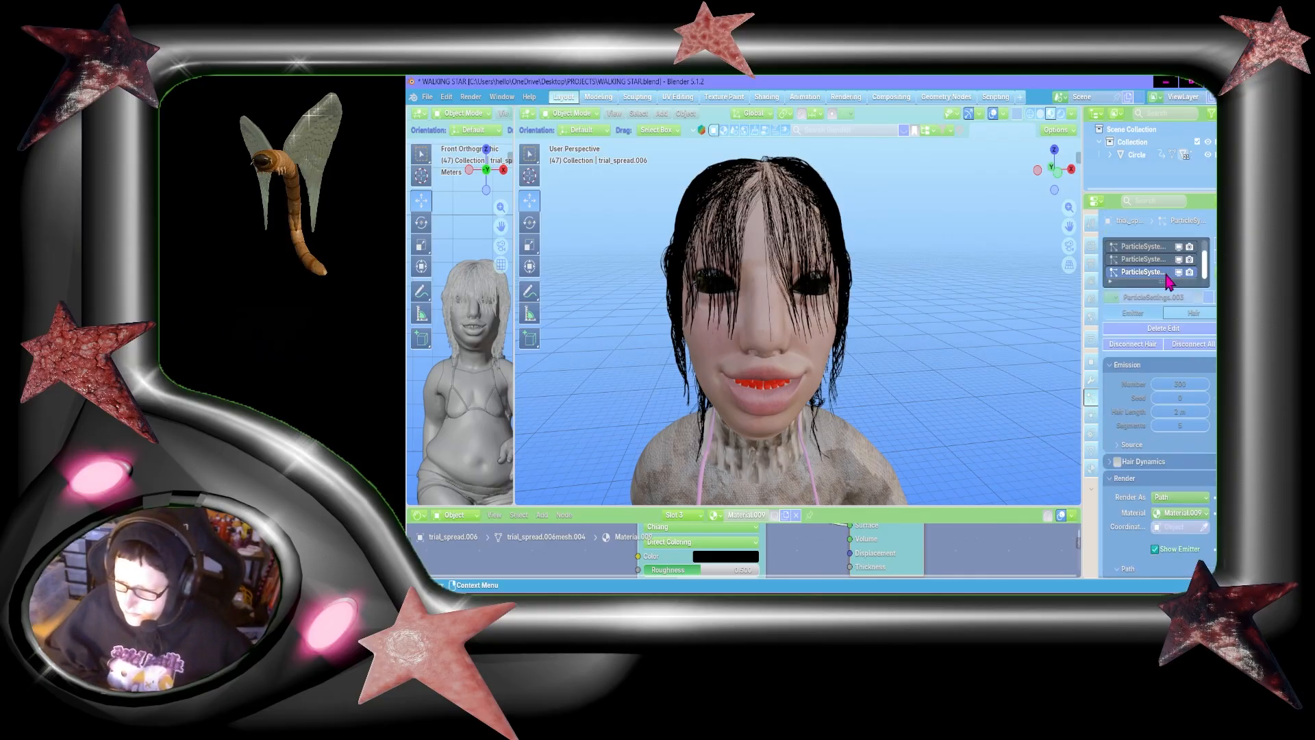
{"action": "left_click", "coordinate": [1142, 258]}
{"action": "scroll", "coordinate": [1181, 418], "scroll_direction": "down", "scroll_amount": 8}
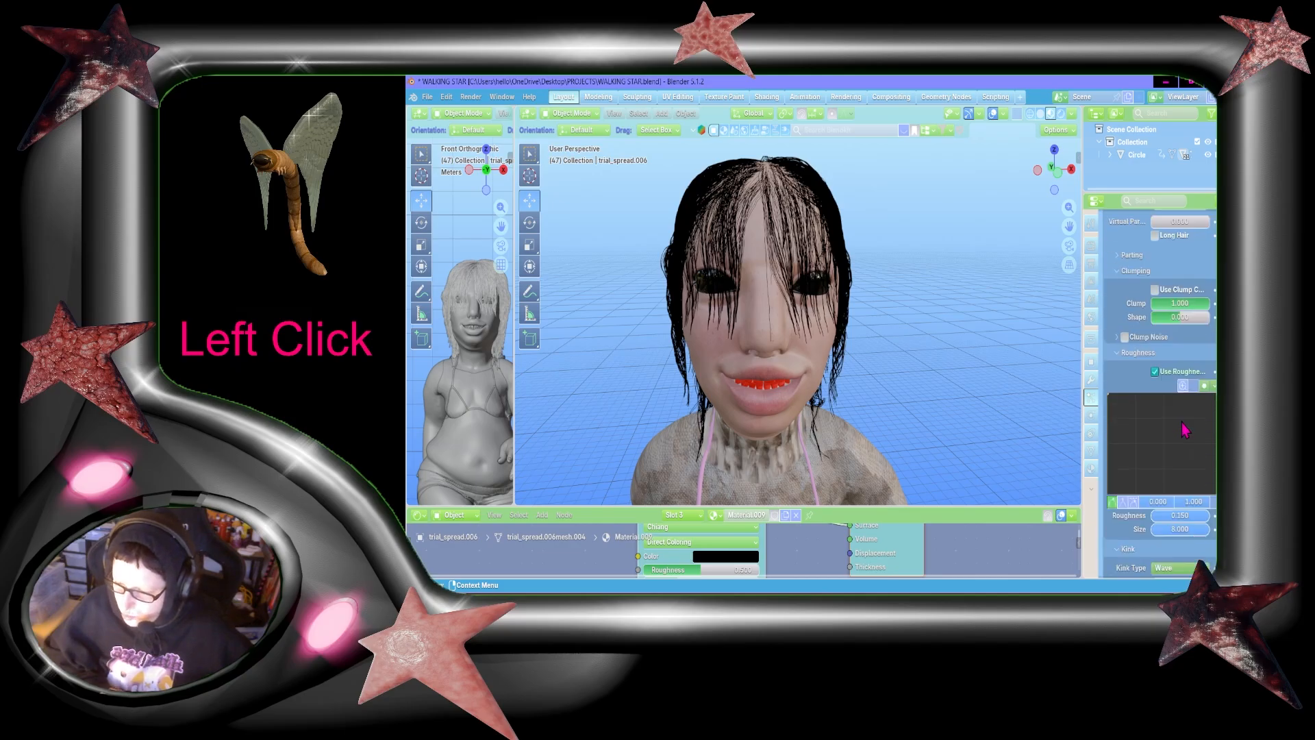
{"action": "scroll", "coordinate": [1184, 430], "scroll_direction": "down", "scroll_amount": 6}
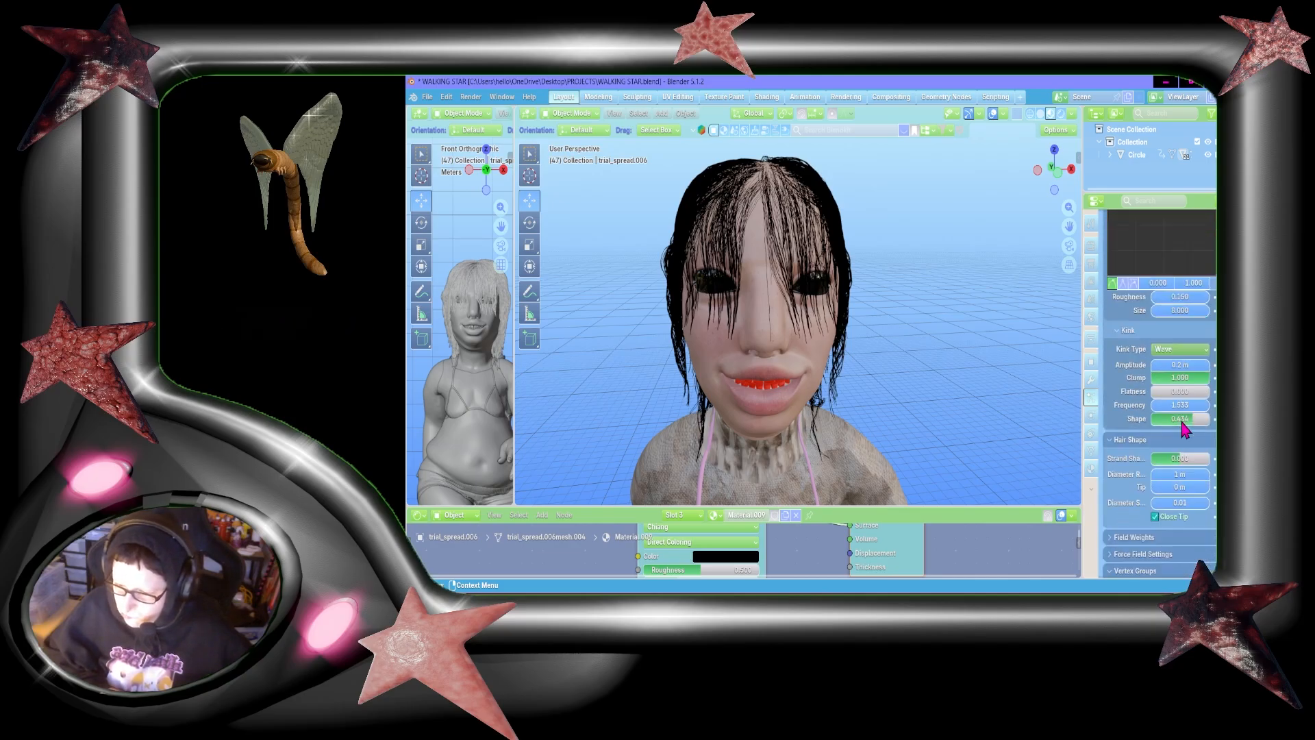
{"action": "scroll", "coordinate": [1175, 394], "scroll_direction": "up", "scroll_amount": 12}
{"action": "left_click", "coordinate": [1144, 272]}
{"action": "scroll", "coordinate": [1168, 387], "scroll_direction": "down", "scroll_amount": 8}
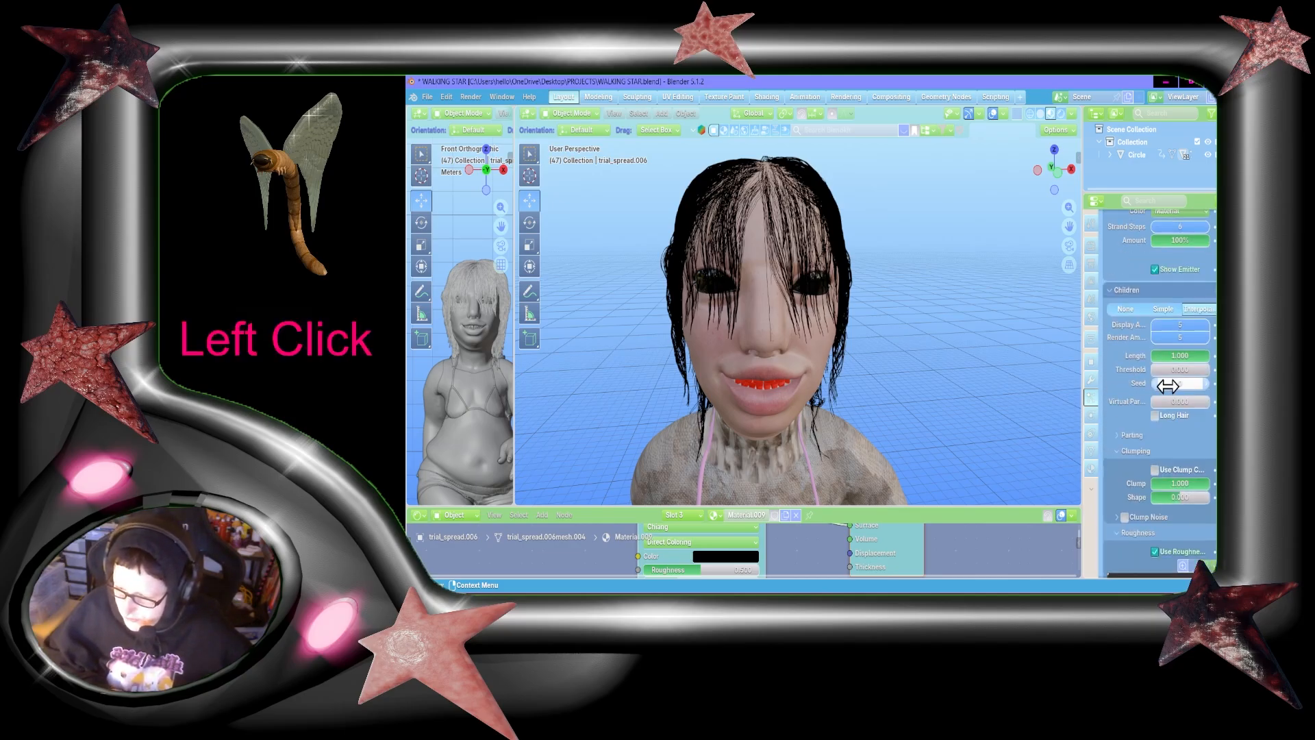
{"action": "scroll", "coordinate": [1169, 391], "scroll_direction": "up", "scroll_amount": 8}
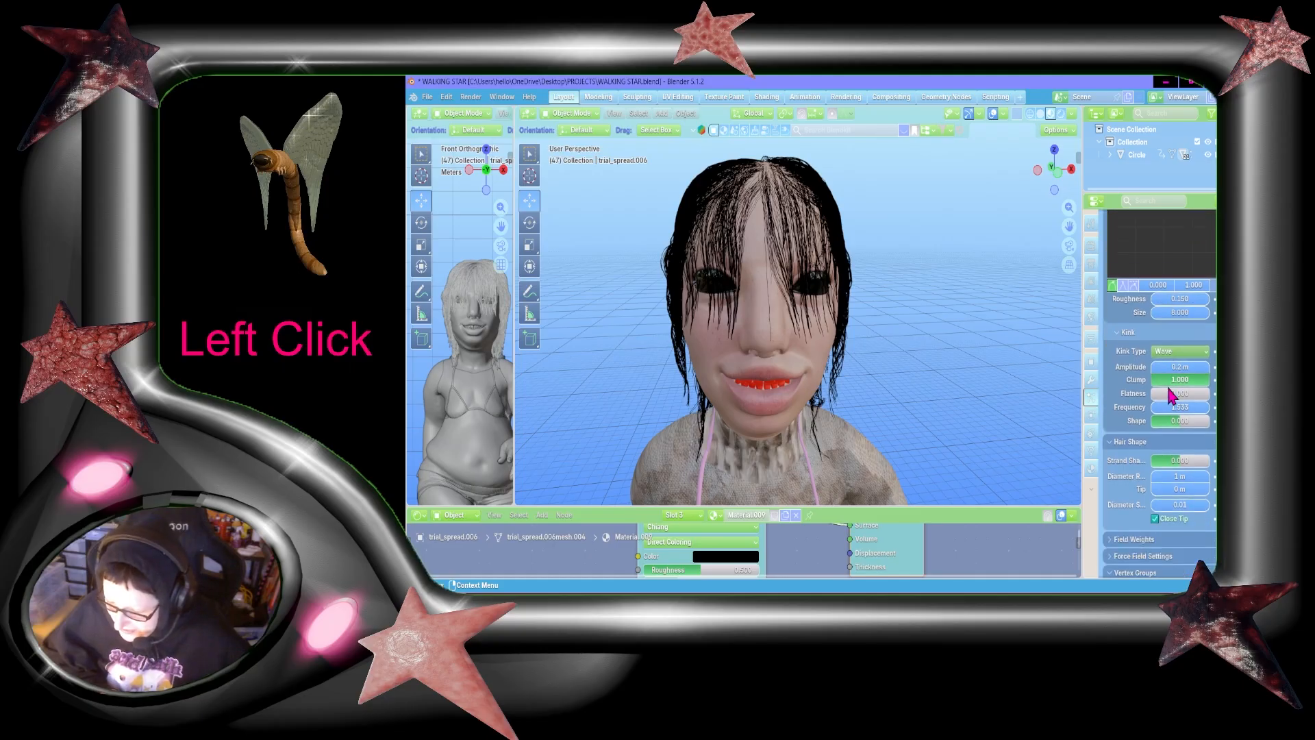
{"action": "left_click", "coordinate": [1156, 260]}
{"action": "scroll", "coordinate": [1168, 408], "scroll_direction": "down", "scroll_amount": 8}
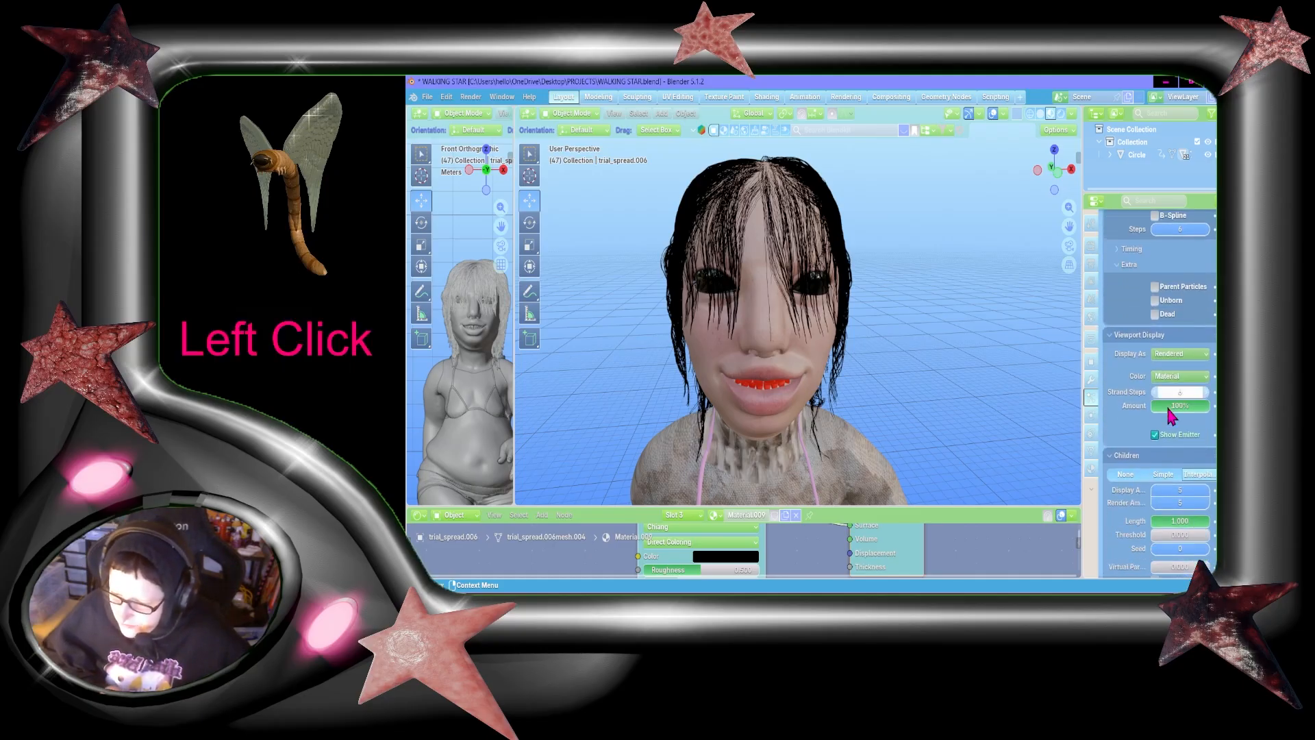
{"action": "scroll", "coordinate": [1169, 411], "scroll_direction": "down", "scroll_amount": 10}
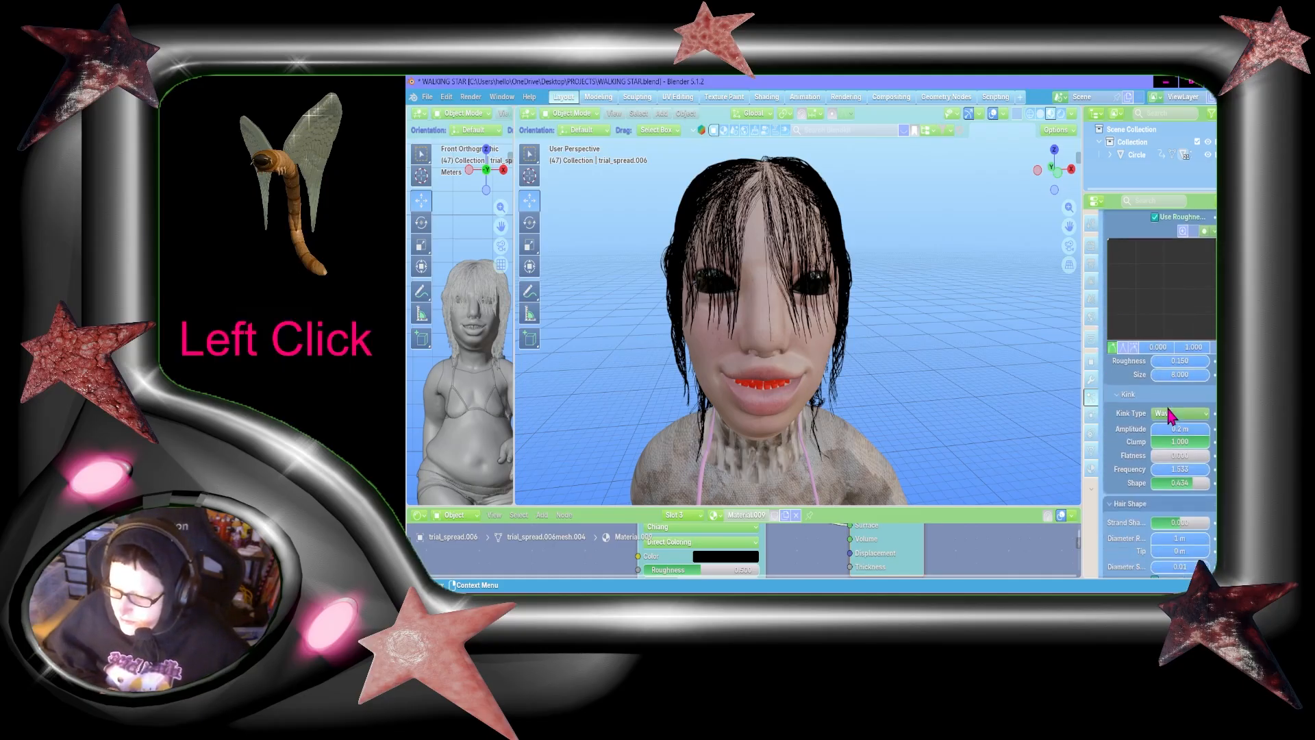
{"action": "scroll", "coordinate": [1167, 406], "scroll_direction": "down", "scroll_amount": 2}
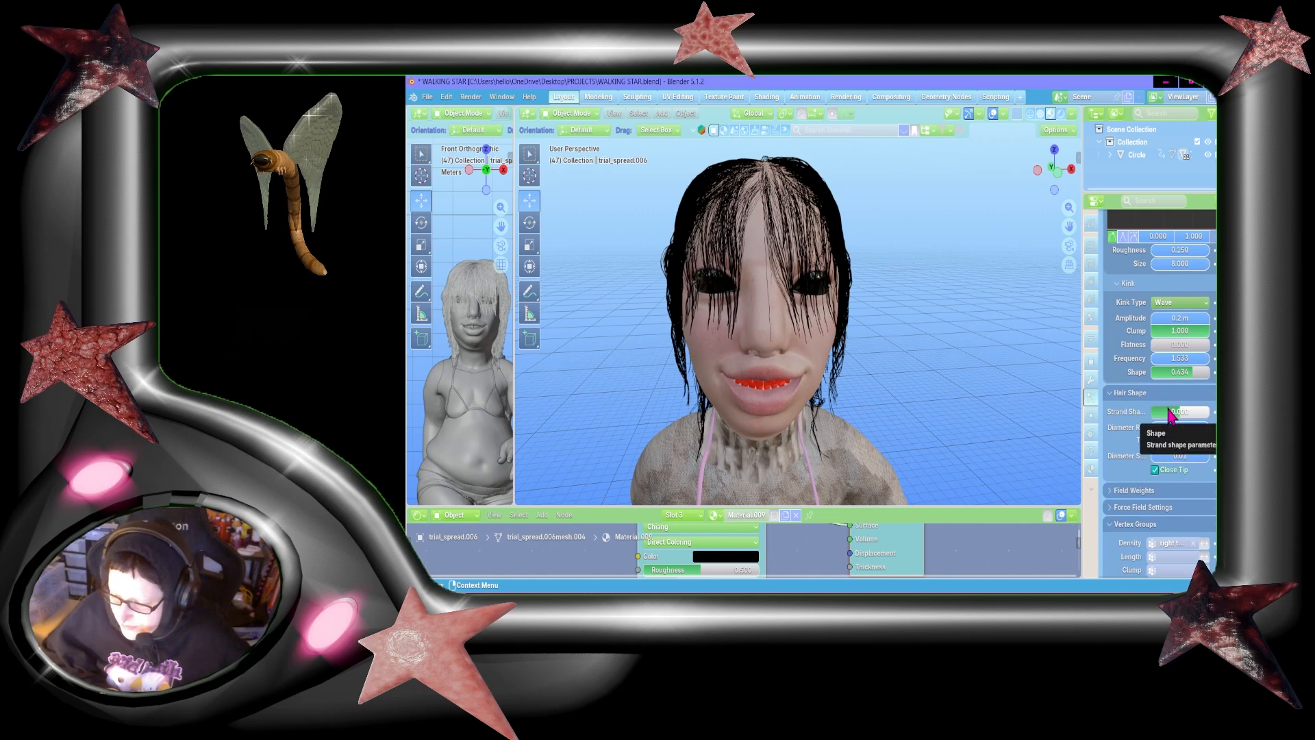
{"action": "scroll", "coordinate": [1168, 413], "scroll_direction": "down", "scroll_amount": 1}
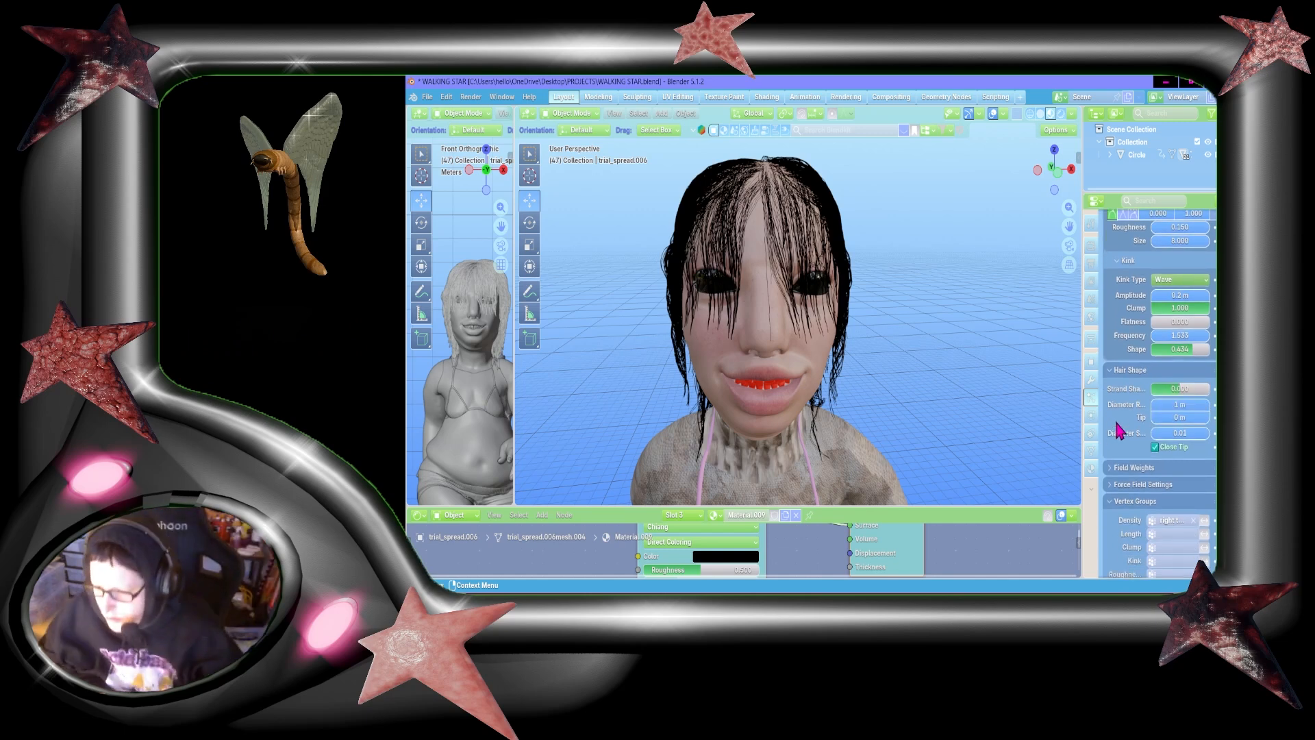
Step: Review the roughness, kink, hair shape and vertex group settings of the last-listed fringe particle system
{"action": "scroll", "coordinate": [1129, 427], "scroll_direction": "up", "scroll_amount": 20}
{"action": "right_click", "coordinate": [1130, 265]}
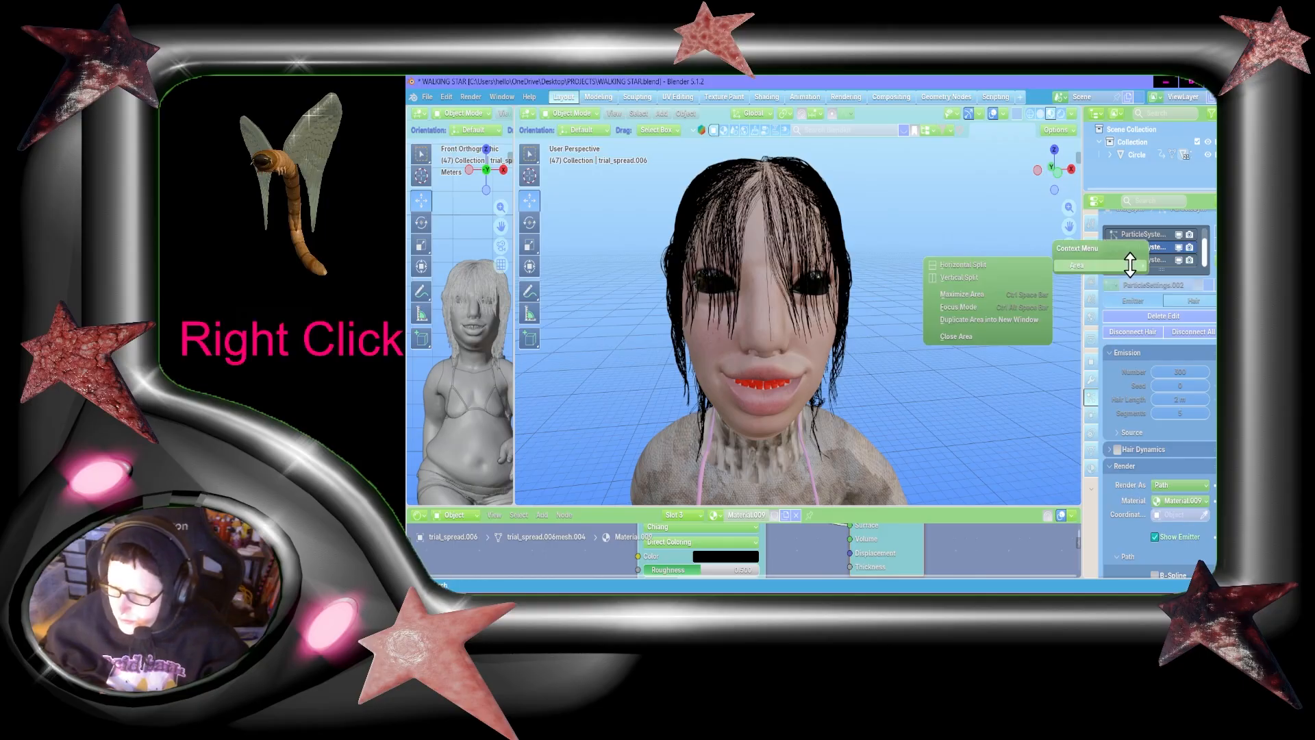
{"action": "right_click", "coordinate": [1155, 260]}
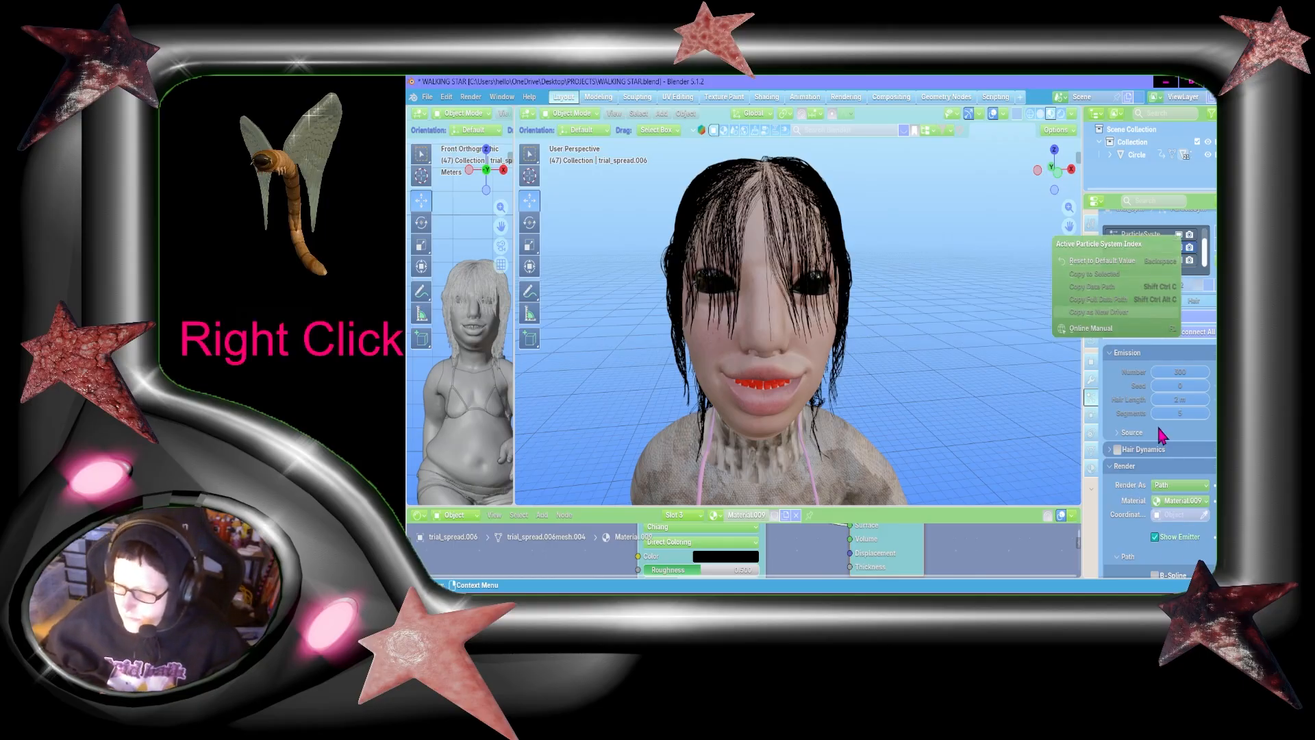
{"action": "left_click", "coordinate": [1133, 269]}
{"action": "scroll", "coordinate": [1136, 346], "scroll_direction": "down", "scroll_amount": 10}
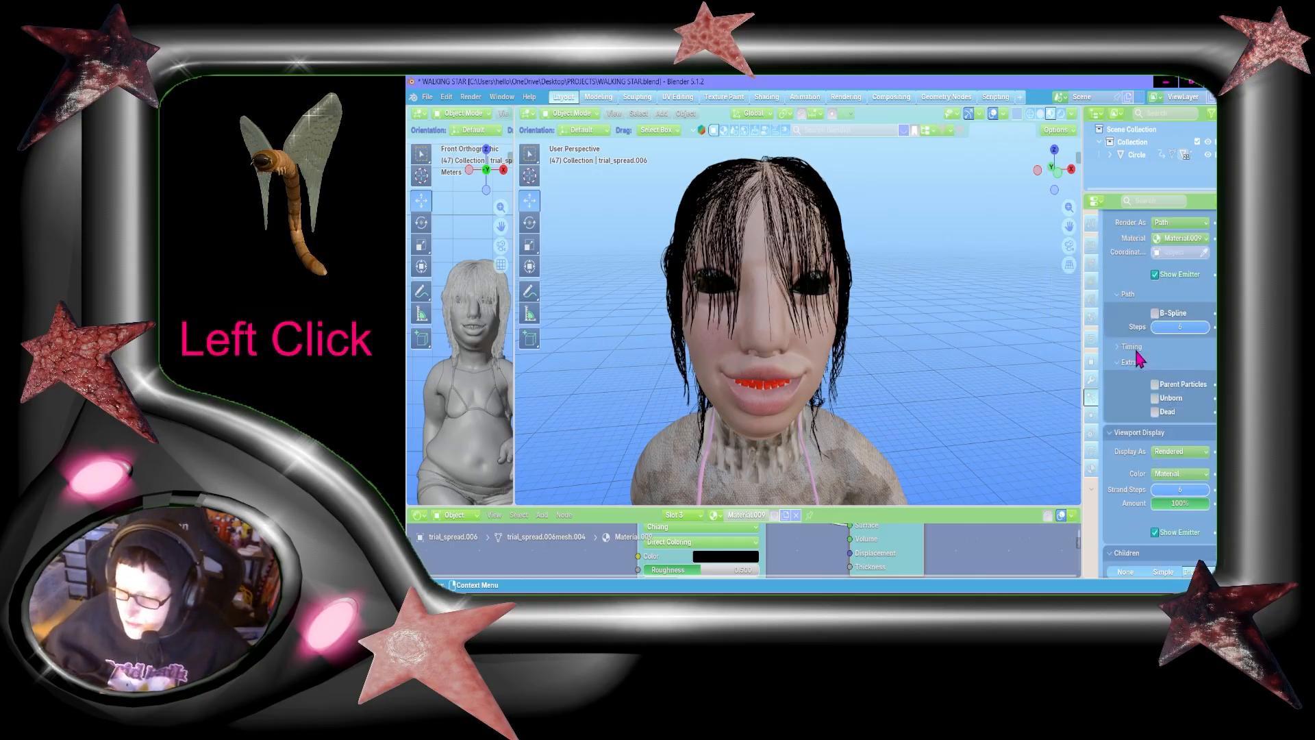
{"action": "scroll", "coordinate": [1138, 357], "scroll_direction": "down", "scroll_amount": 8}
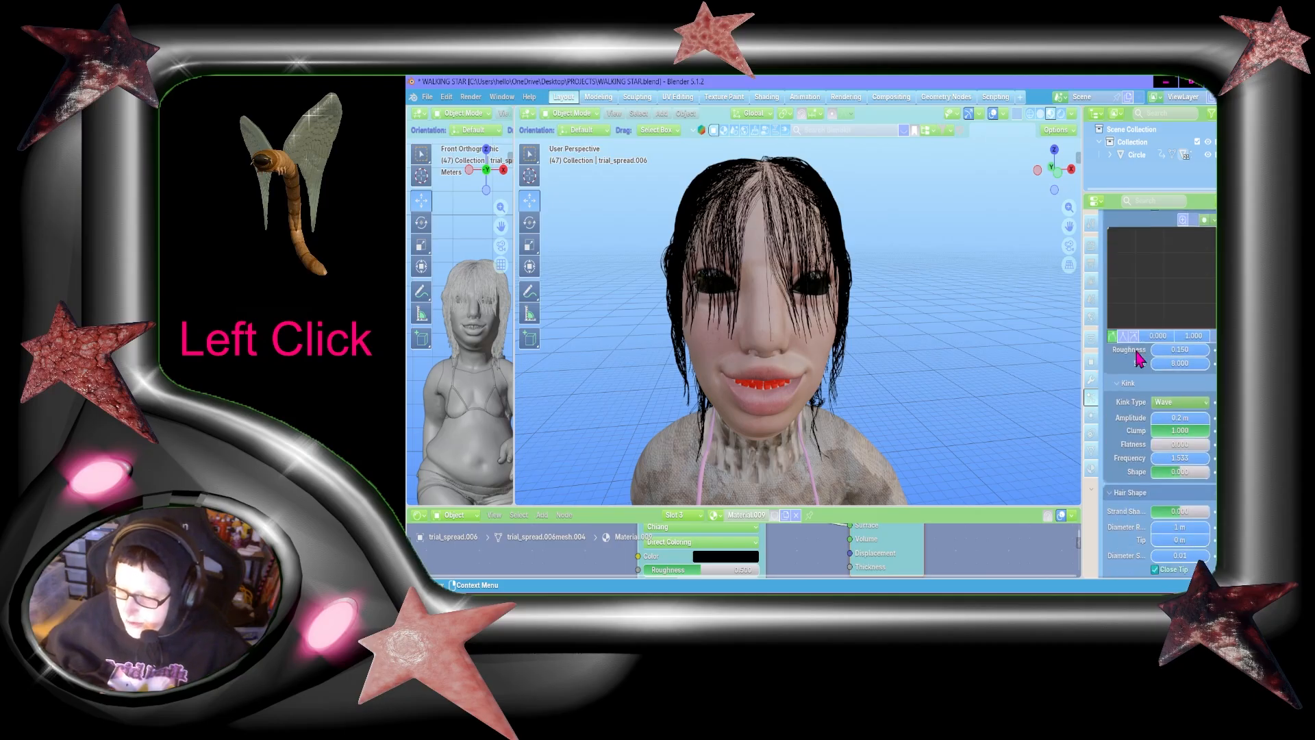
{"action": "scroll", "coordinate": [1138, 357], "scroll_direction": "down", "scroll_amount": 4}
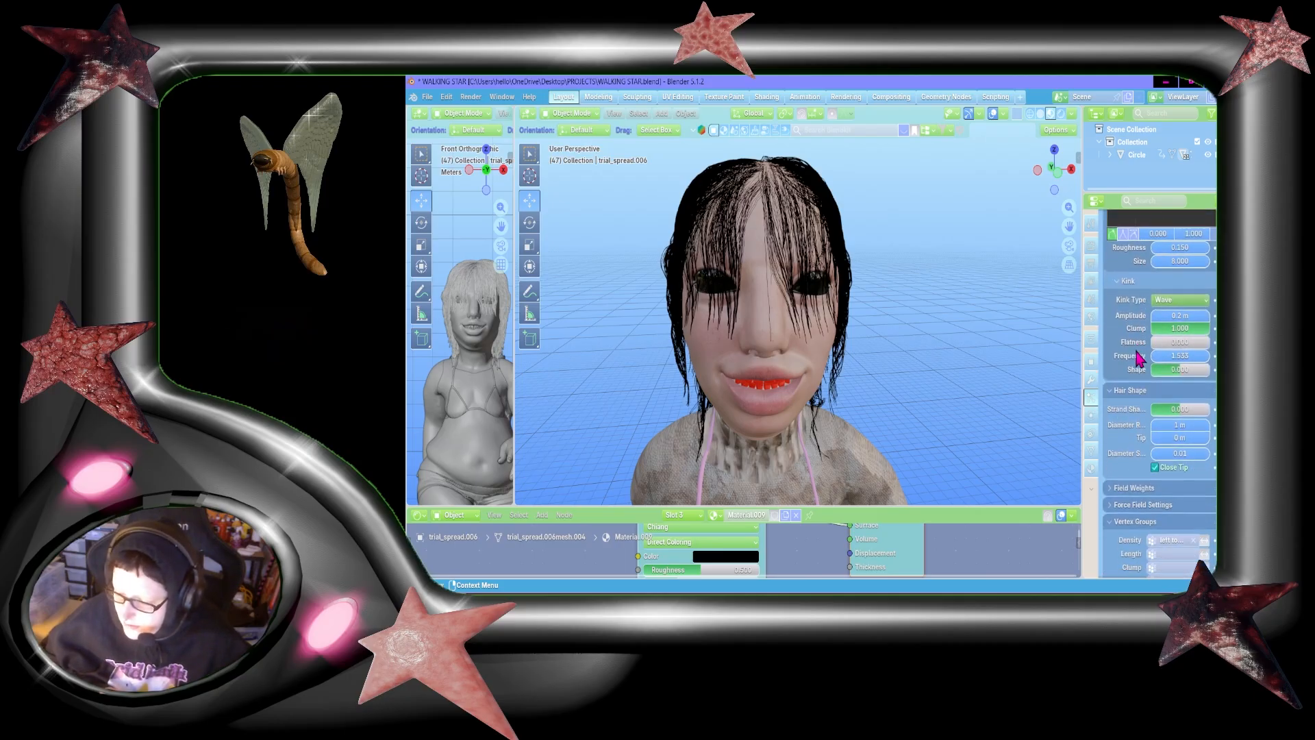
{"action": "scroll", "coordinate": [1138, 358], "scroll_direction": "down", "scroll_amount": 2}
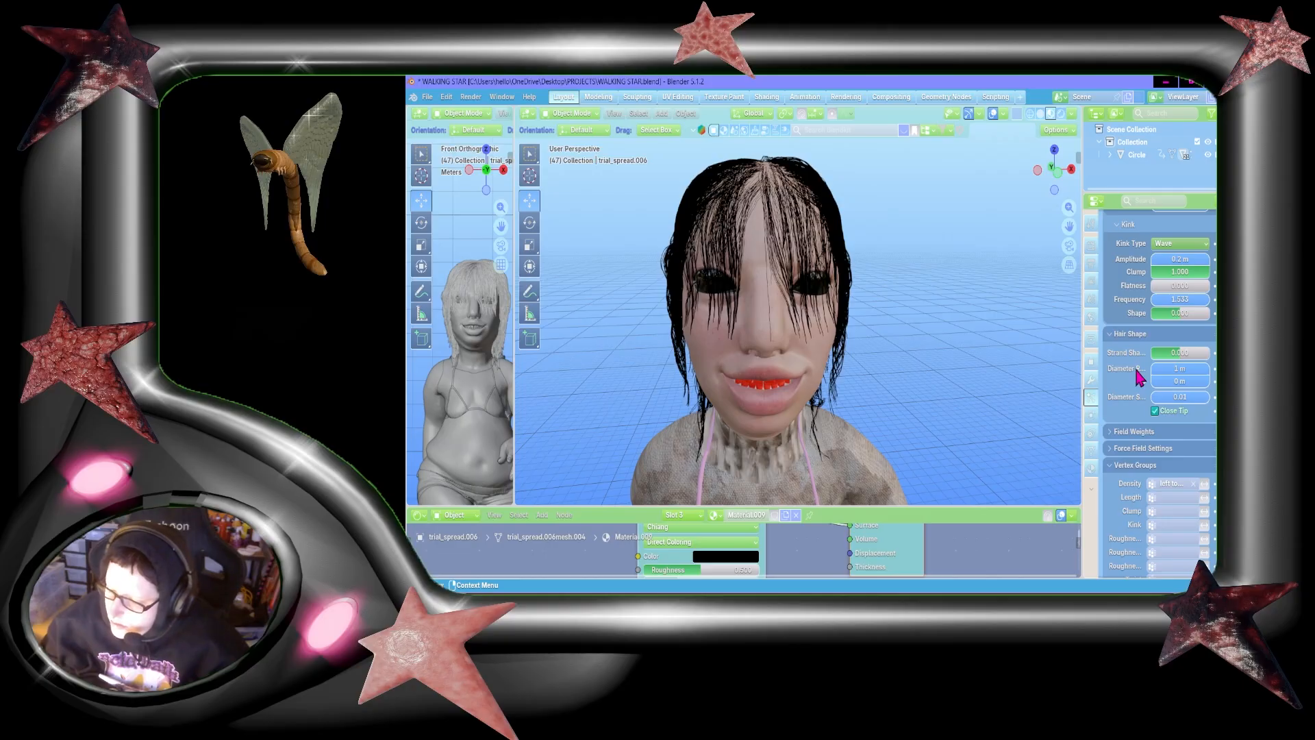
Step: Check the kink shape of the other fringe system and set the last-listed system's kink shape to 0.434
{"action": "scroll", "coordinate": [1151, 314], "scroll_direction": "up", "scroll_amount": 15}
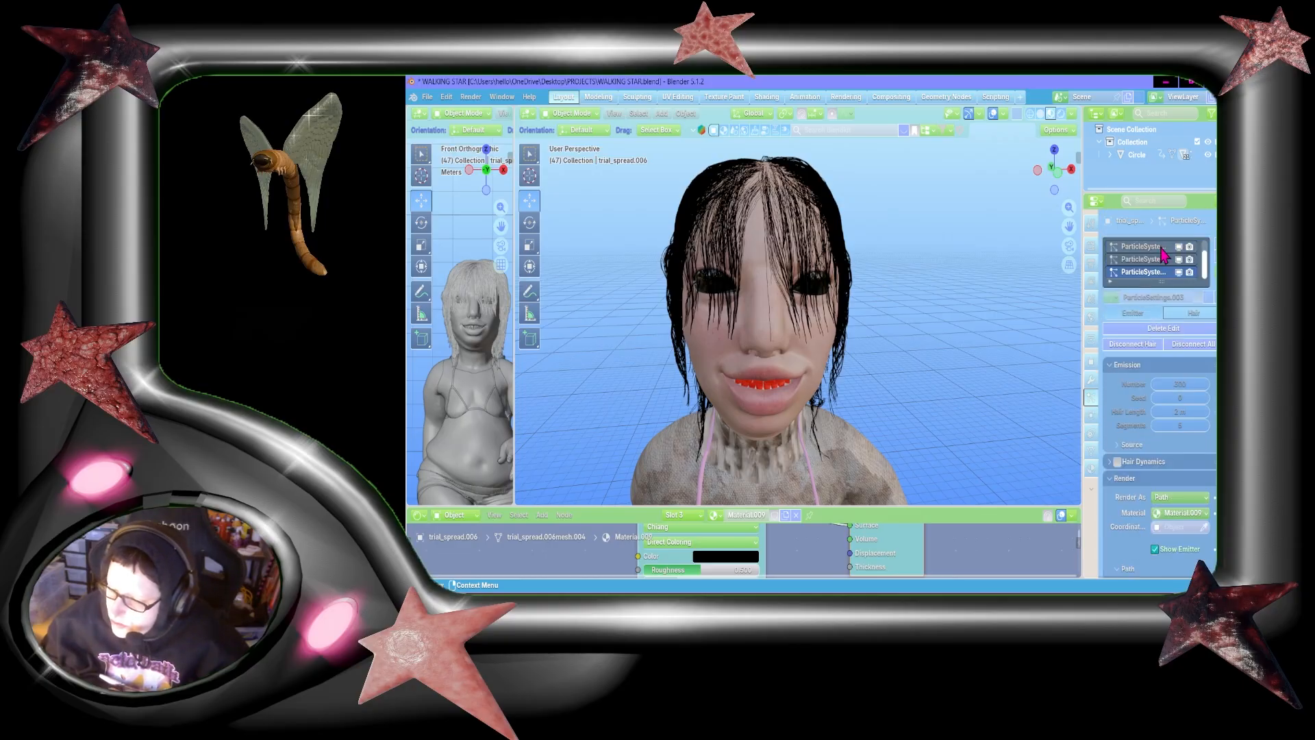
{"action": "left_click", "coordinate": [1153, 262]}
{"action": "scroll", "coordinate": [1147, 367], "scroll_direction": "down", "scroll_amount": 7}
{"action": "scroll", "coordinate": [1147, 370], "scroll_direction": "up", "scroll_amount": 8}
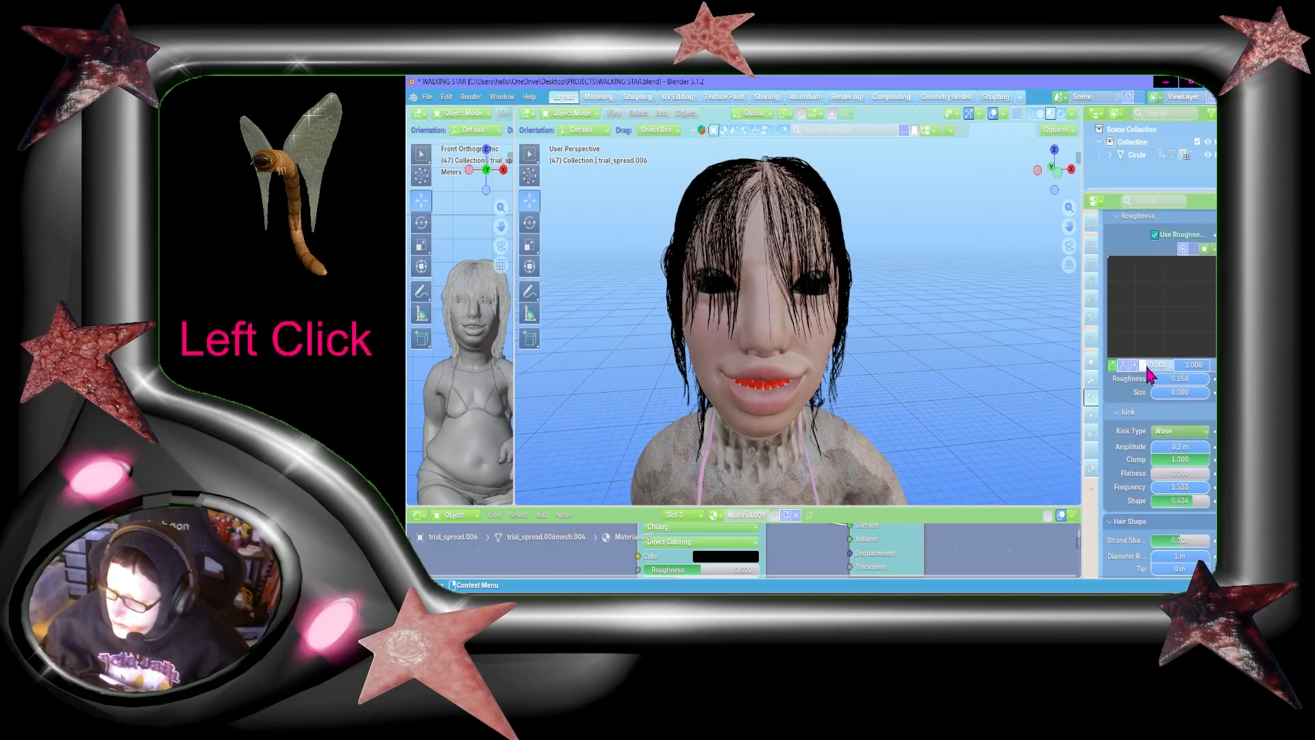
{"action": "scroll", "coordinate": [1135, 299], "scroll_direction": "down", "scroll_amount": 15}
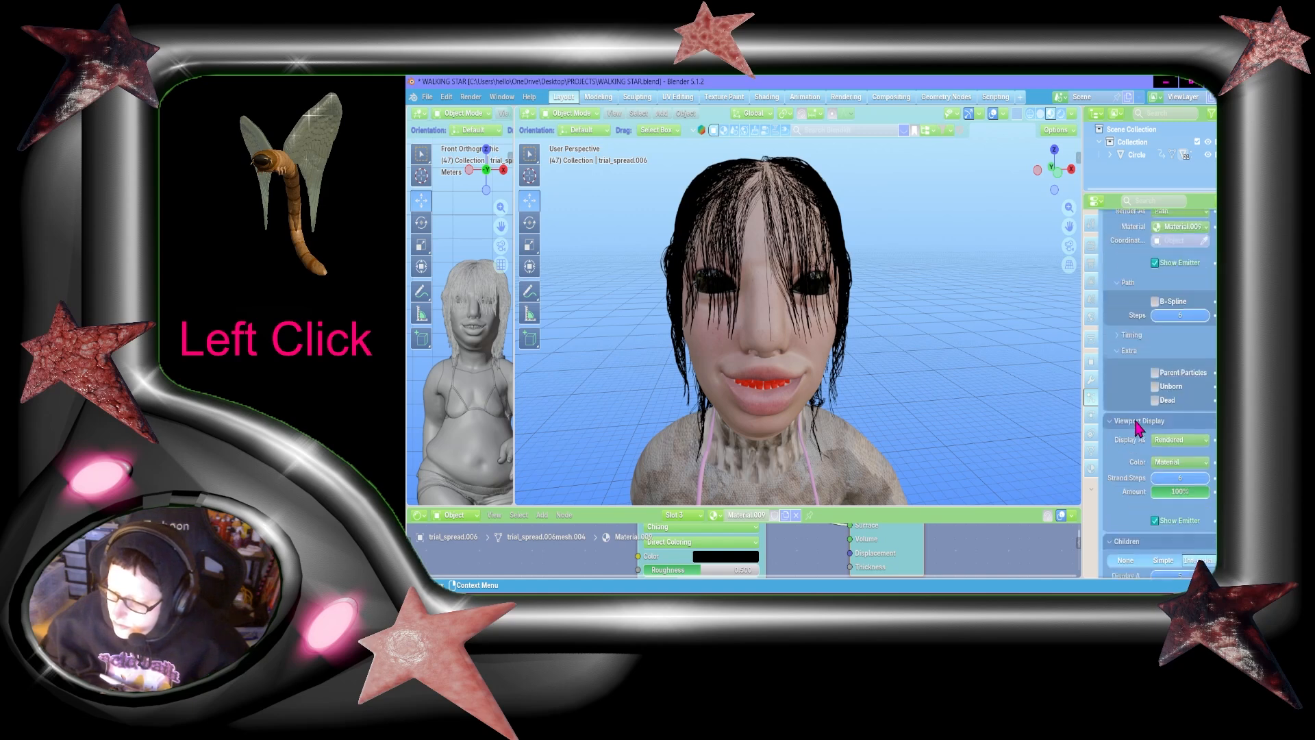
{"action": "scroll", "coordinate": [1137, 426], "scroll_direction": "down", "scroll_amount": 10}
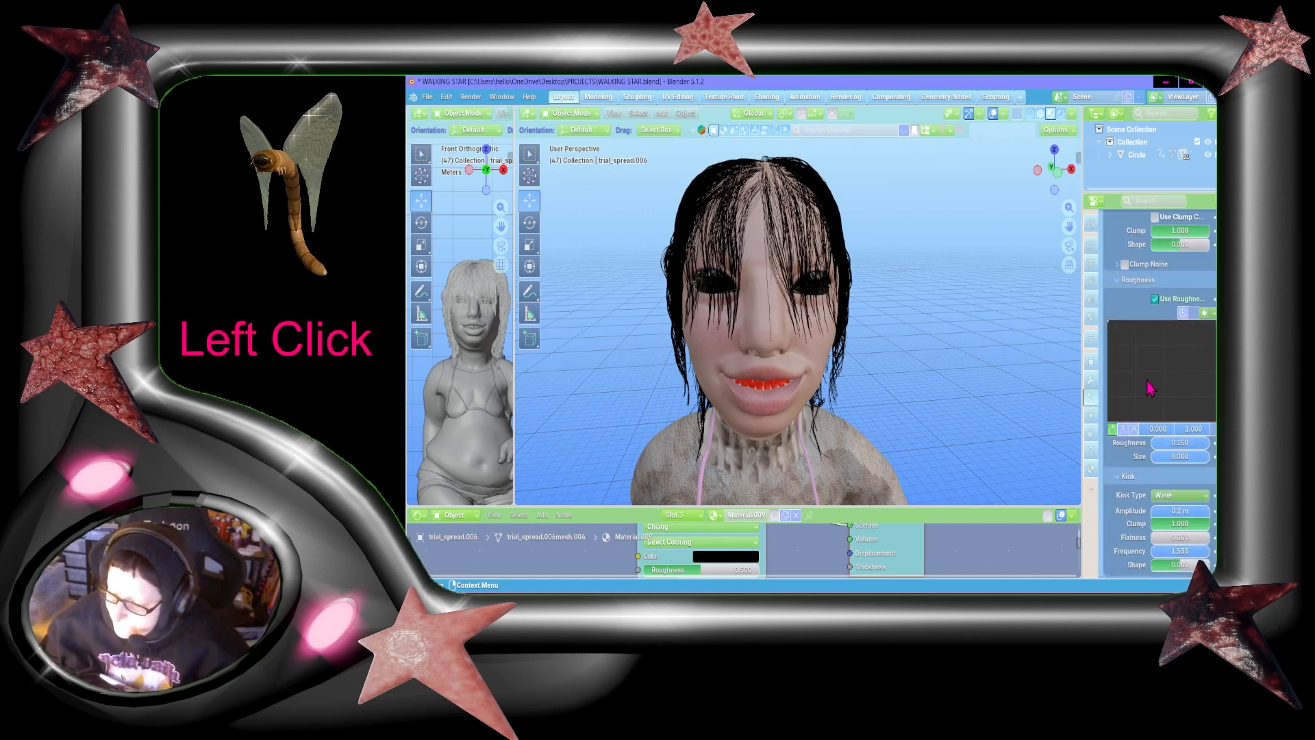
{"action": "type", "text": ".434"}
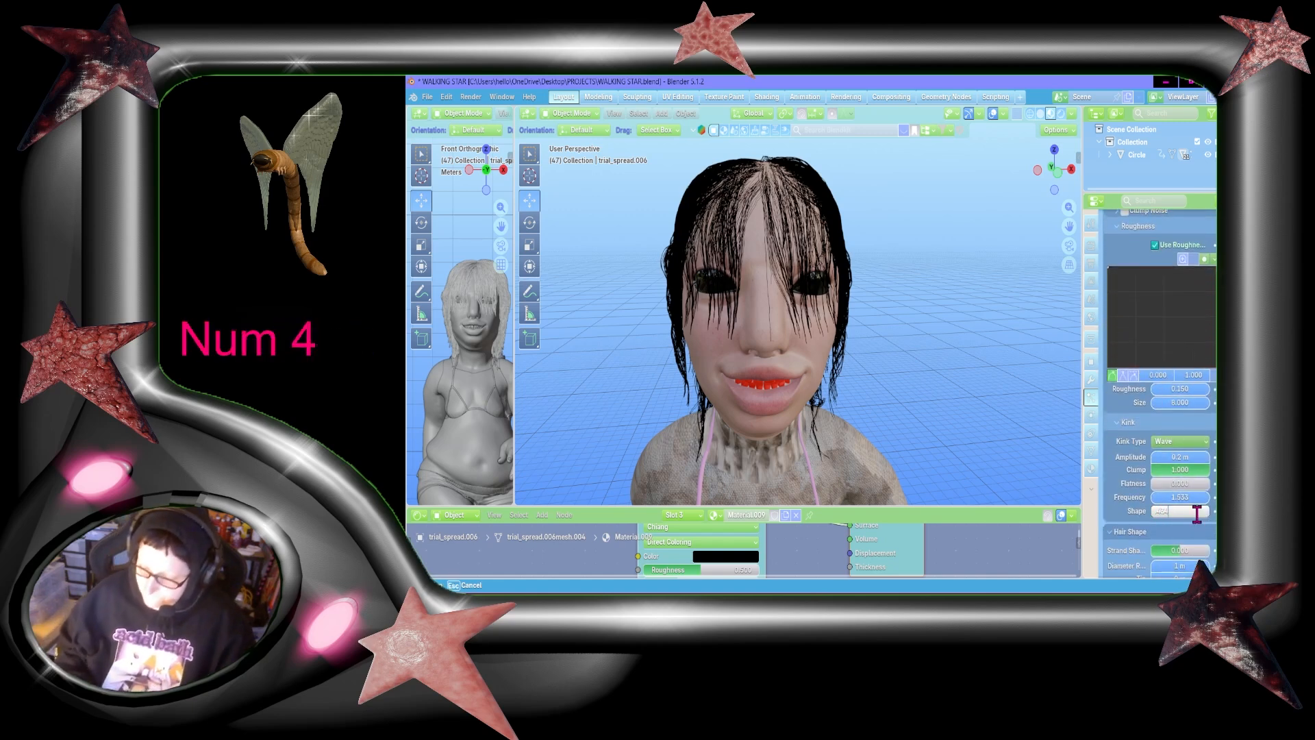
{"action": "key", "text": "Return"}
Step: Preview the character's hair and body in rendered shading from several sides, and briefly play the walk animation
{"action": "left_click_drag", "start_coordinate": [1055, 171], "coordinate": [960, 157]}
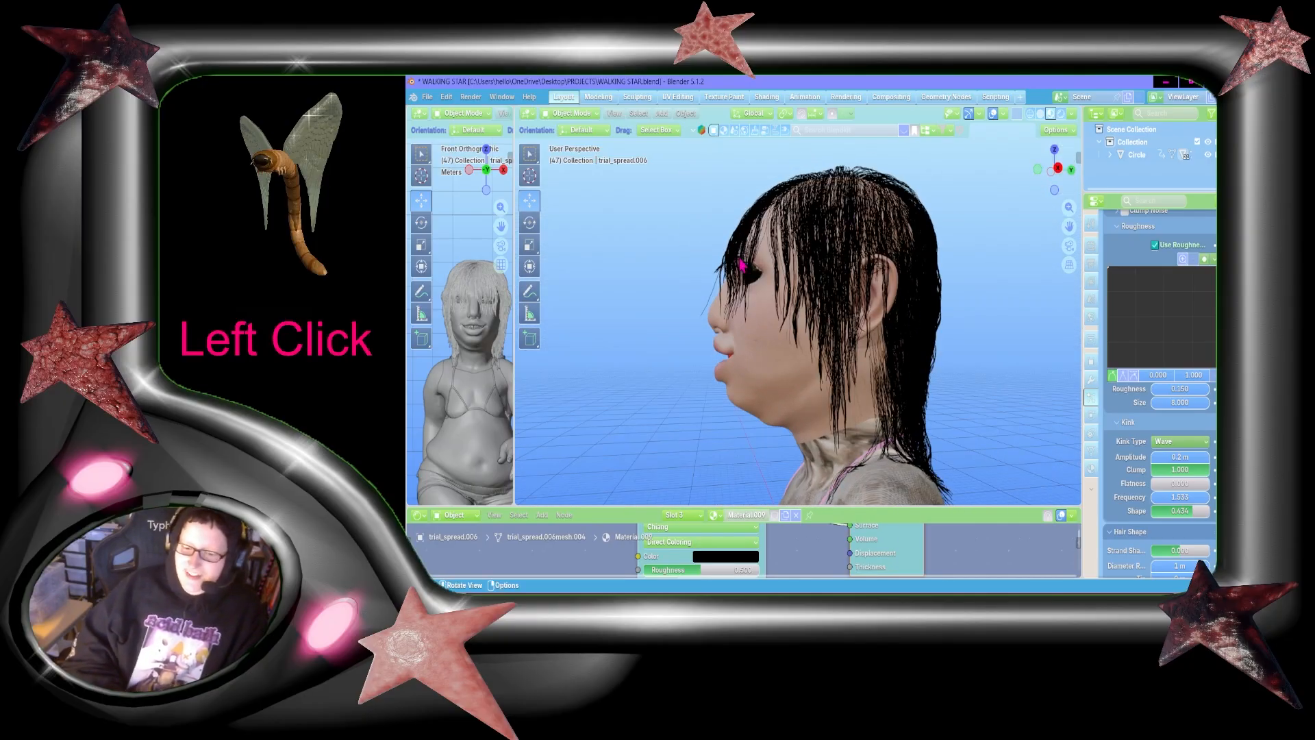
{"action": "left_click", "coordinate": [1061, 113]}
{"action": "mouse_move", "coordinate": [1054, 170]}
{"action": "left_mouse_down"}
{"action": "mouse_move", "coordinate": [1007, 172]}
{"action": "mouse_move", "coordinate": [1047, 168]}
{"action": "left_mouse_up"}
{"action": "scroll", "coordinate": [1027, 241], "scroll_direction": "down", "scroll_amount": 3}
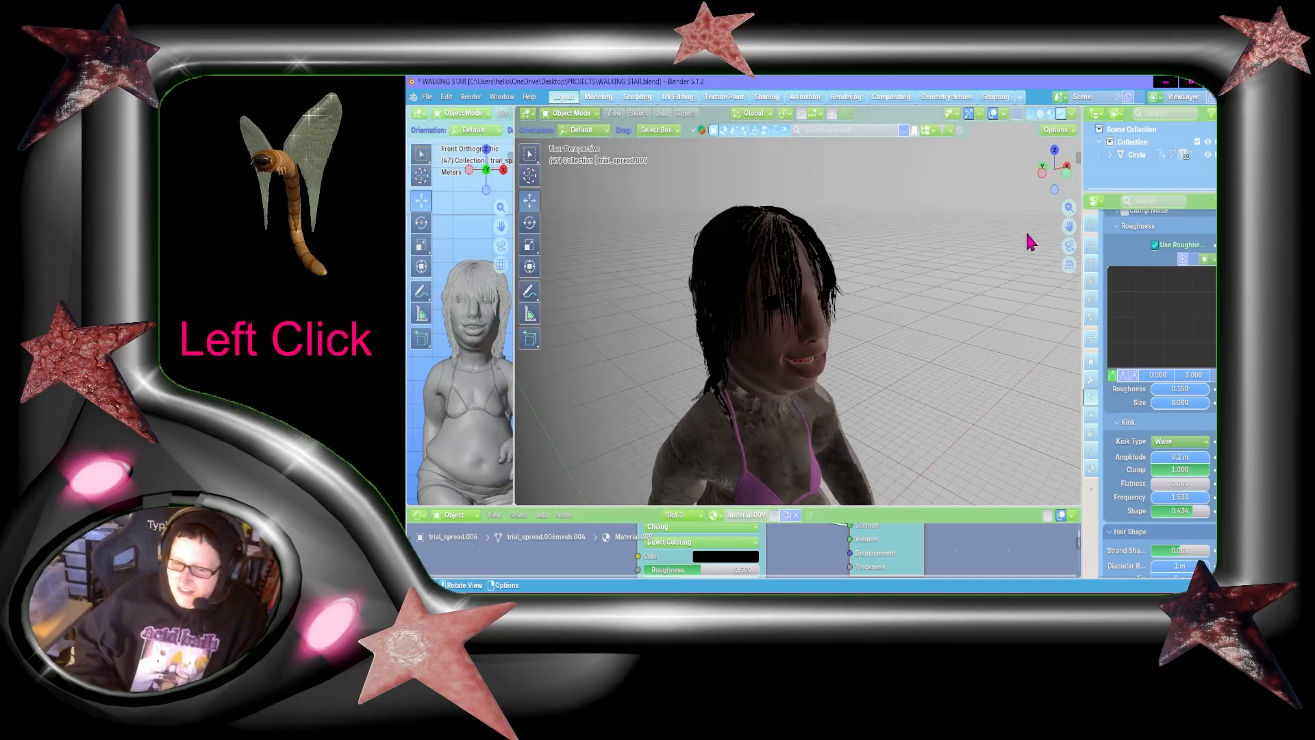
{"action": "left_click_drag", "start_coordinate": [1069, 226], "coordinate": [1072, 72]}
{"action": "scroll", "coordinate": [1045, 245], "scroll_direction": "down", "scroll_amount": 2}
{"action": "left_click_drag", "start_coordinate": [1056, 170], "coordinate": [928, 168]}
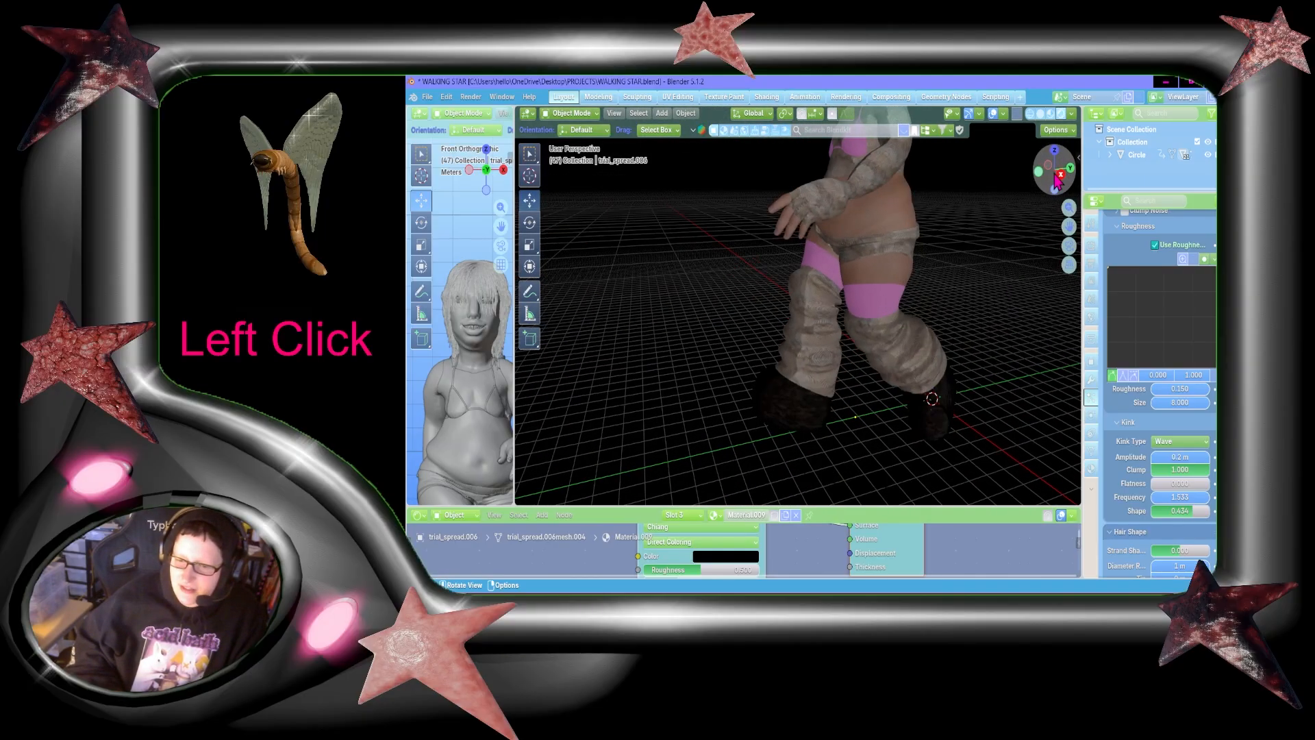
{"action": "left_click_drag", "start_coordinate": [1069, 226], "coordinate": [993, 462]}
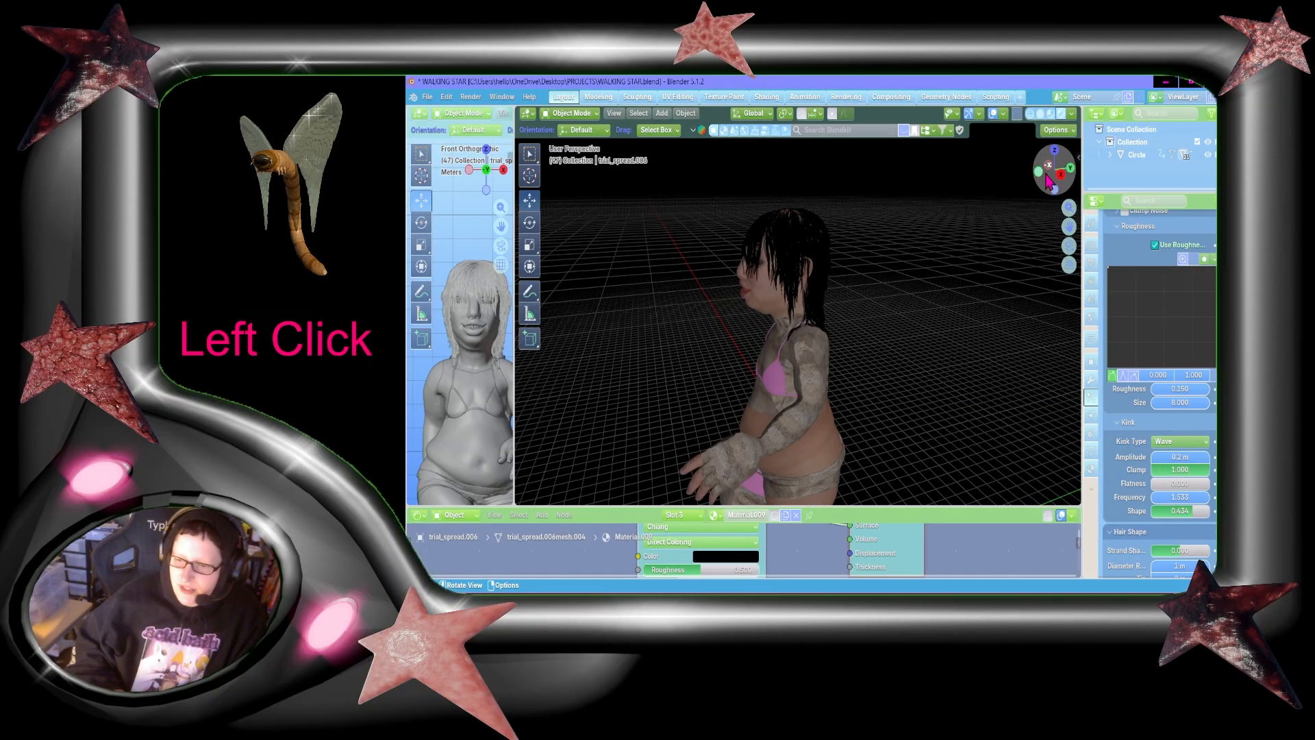
{"action": "left_click_drag", "start_coordinate": [1053, 172], "coordinate": [1167, 162]}
{"action": "key", "text": "space"}
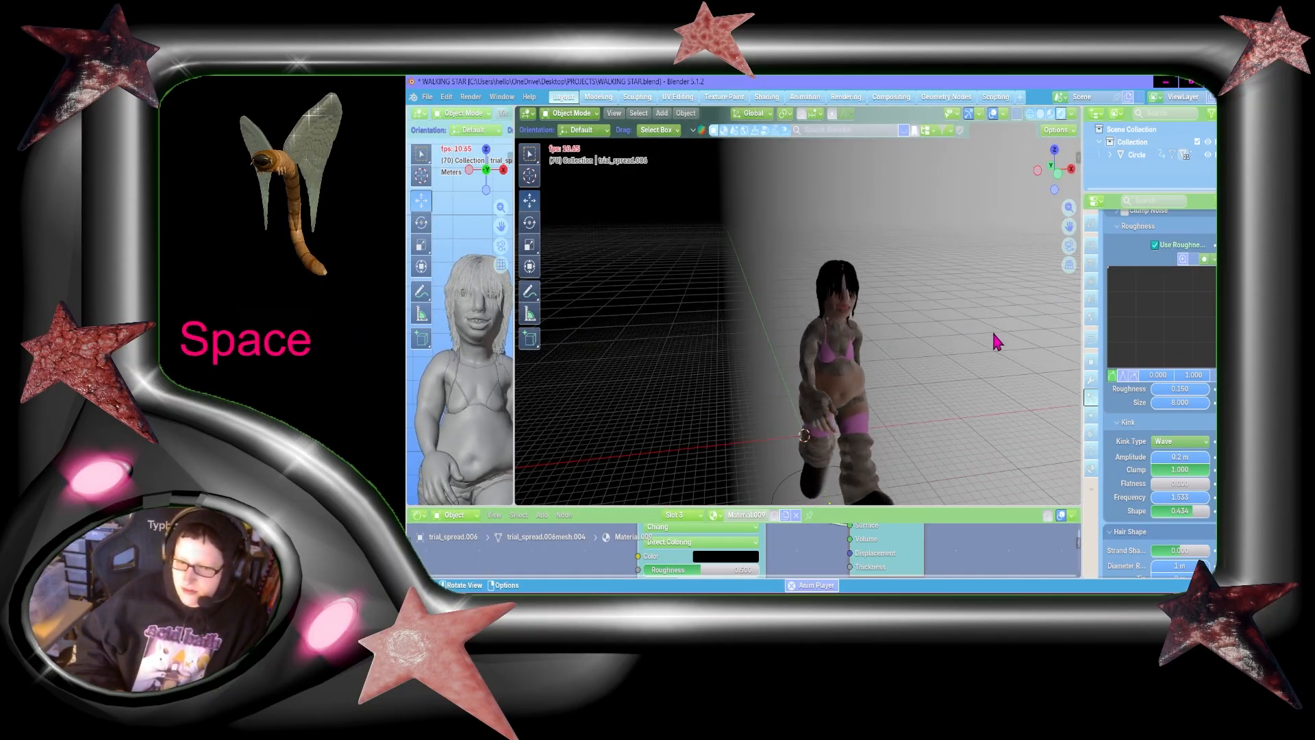
{"action": "key", "text": "space"}
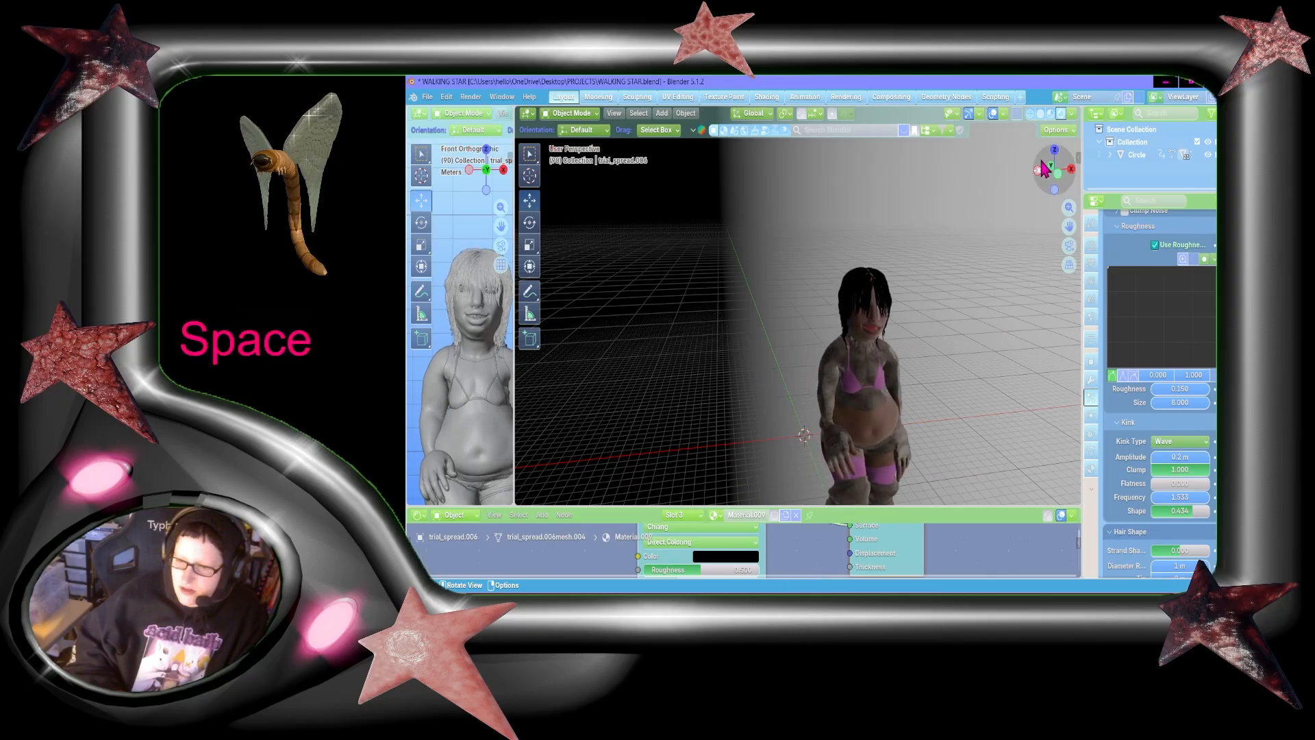
Step: Switch the viewport back to material preview shading and play the walk animation with the whole character in view
{"action": "left_click", "coordinate": [1051, 115]}
{"action": "left_click_drag", "start_coordinate": [1068, 224], "coordinate": [979, 428]}
{"action": "scroll", "coordinate": [972, 274], "scroll_direction": "down", "scroll_amount": 1}
{"action": "scroll", "coordinate": [972, 273], "scroll_direction": "down", "scroll_amount": 1}
{"action": "left_click_drag", "start_coordinate": [1056, 175], "coordinate": [1106, 177]}
{"action": "key", "text": "space"}
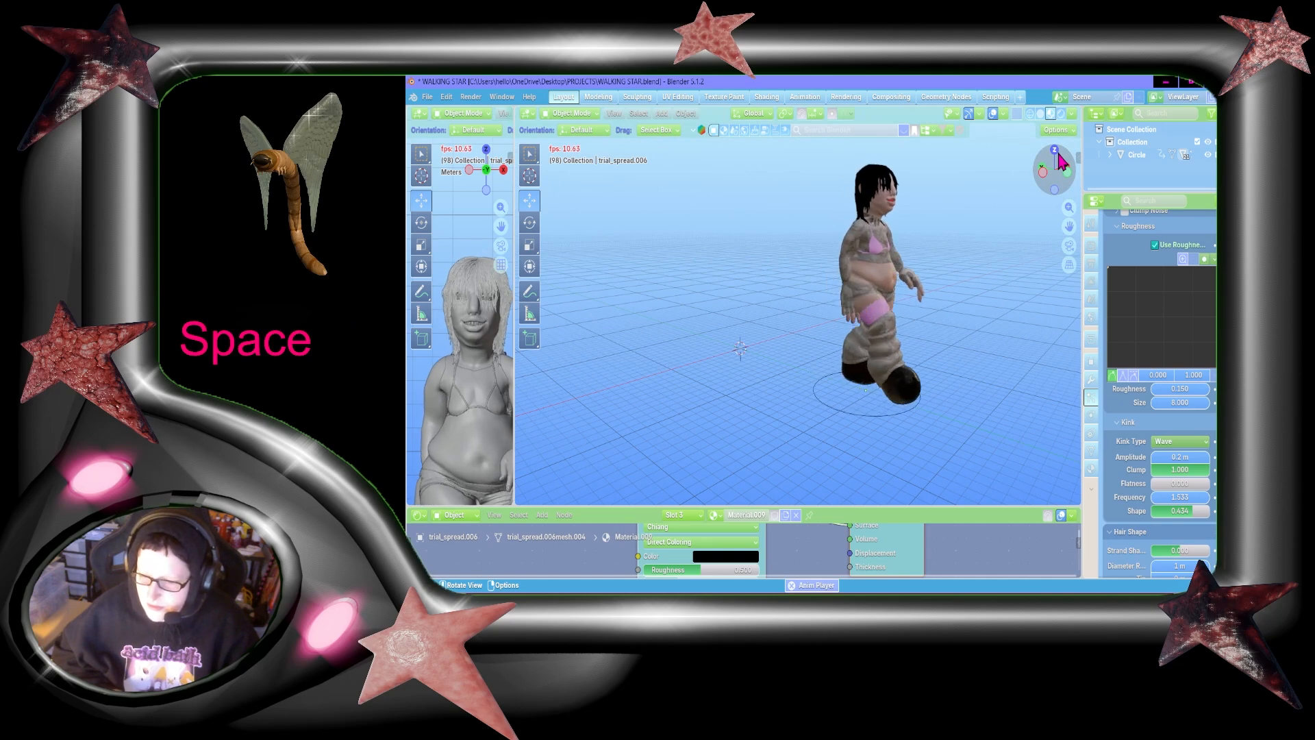
{"action": "left_click_drag", "start_coordinate": [1068, 227], "coordinate": [910, 204]}
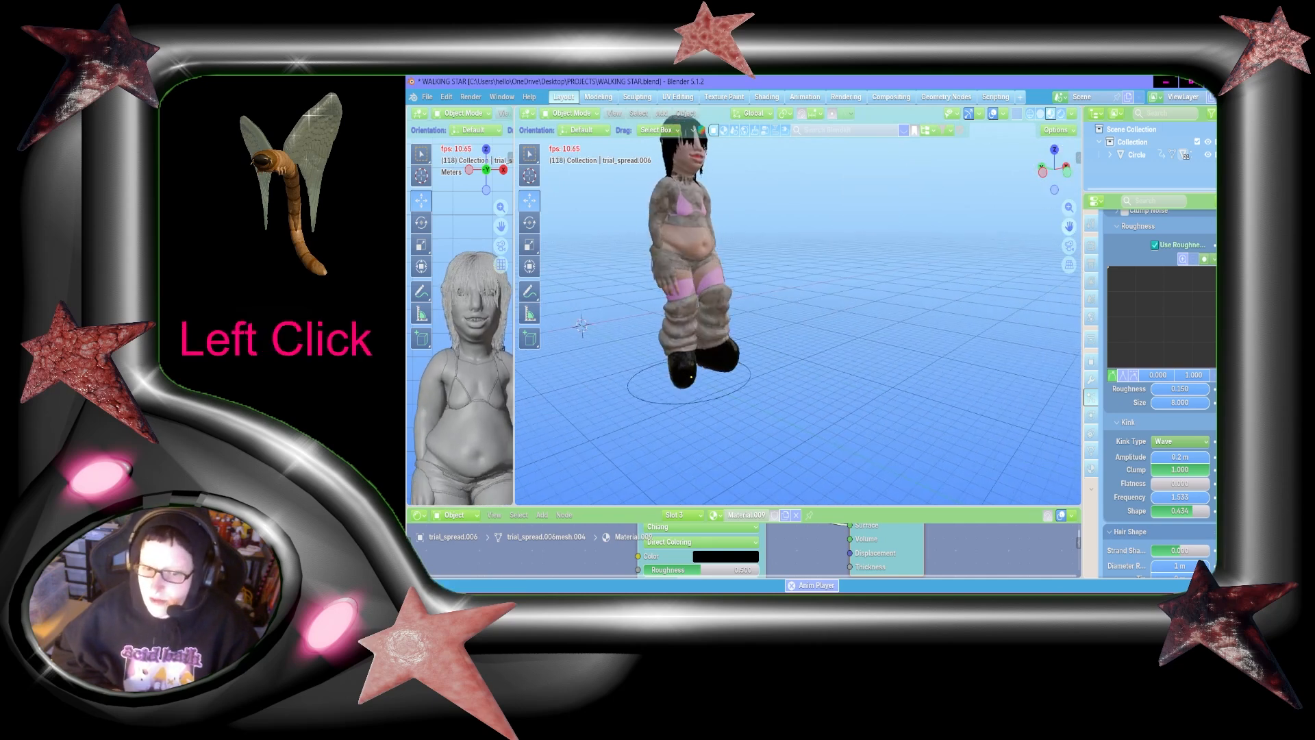
{"action": "key", "text": "space"}
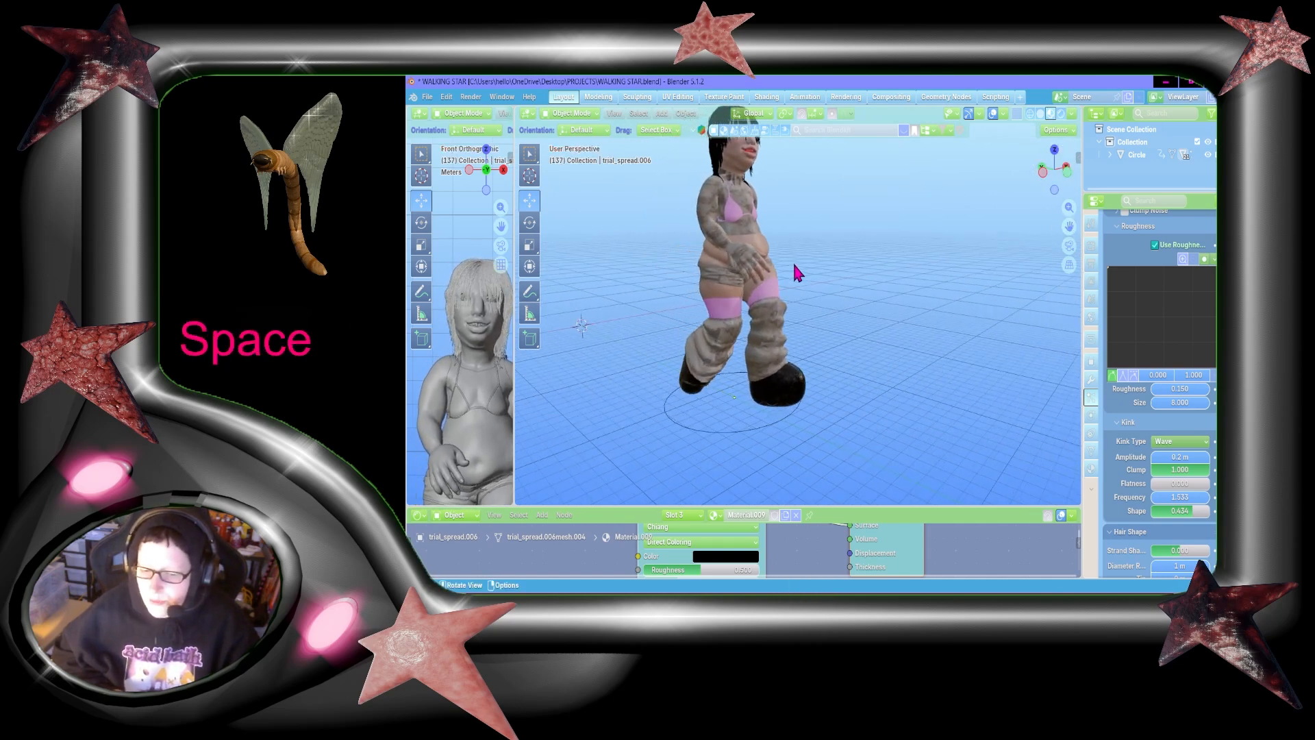
Step: Examine the paused character's hair and full body from the front, above and the side
{"action": "scroll", "coordinate": [776, 257], "scroll_direction": "up", "scroll_amount": 3}
{"action": "left_click_drag", "start_coordinate": [1066, 176], "coordinate": [986, 182]}
{"action": "left_click_drag", "start_coordinate": [1069, 227], "coordinate": [1311, 289]}
{"action": "scroll", "coordinate": [952, 318], "scroll_direction": "up", "scroll_amount": 2}
{"action": "left_click_drag", "start_coordinate": [1060, 185], "coordinate": [1171, 218]}
{"action": "left_click_drag", "start_coordinate": [1067, 226], "coordinate": [1065, 224]}
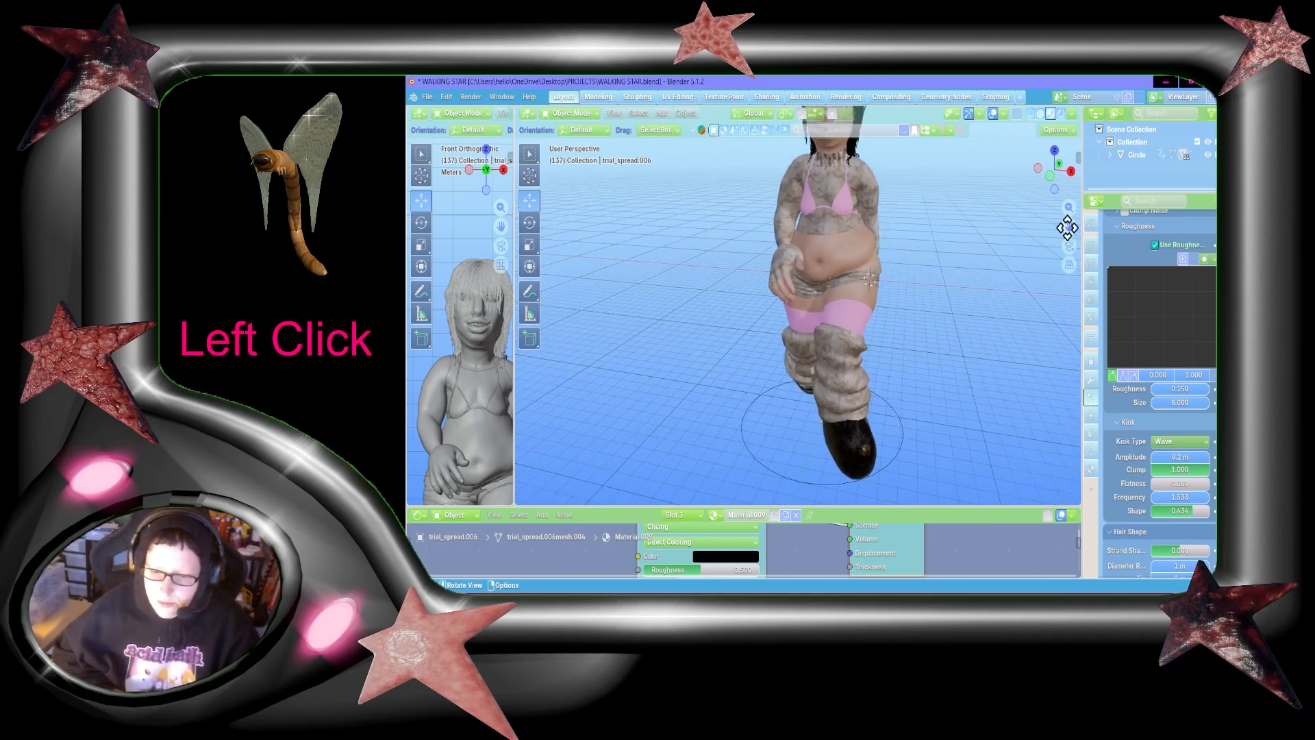
{"action": "scroll", "coordinate": [936, 294], "scroll_direction": "down", "scroll_amount": 2}
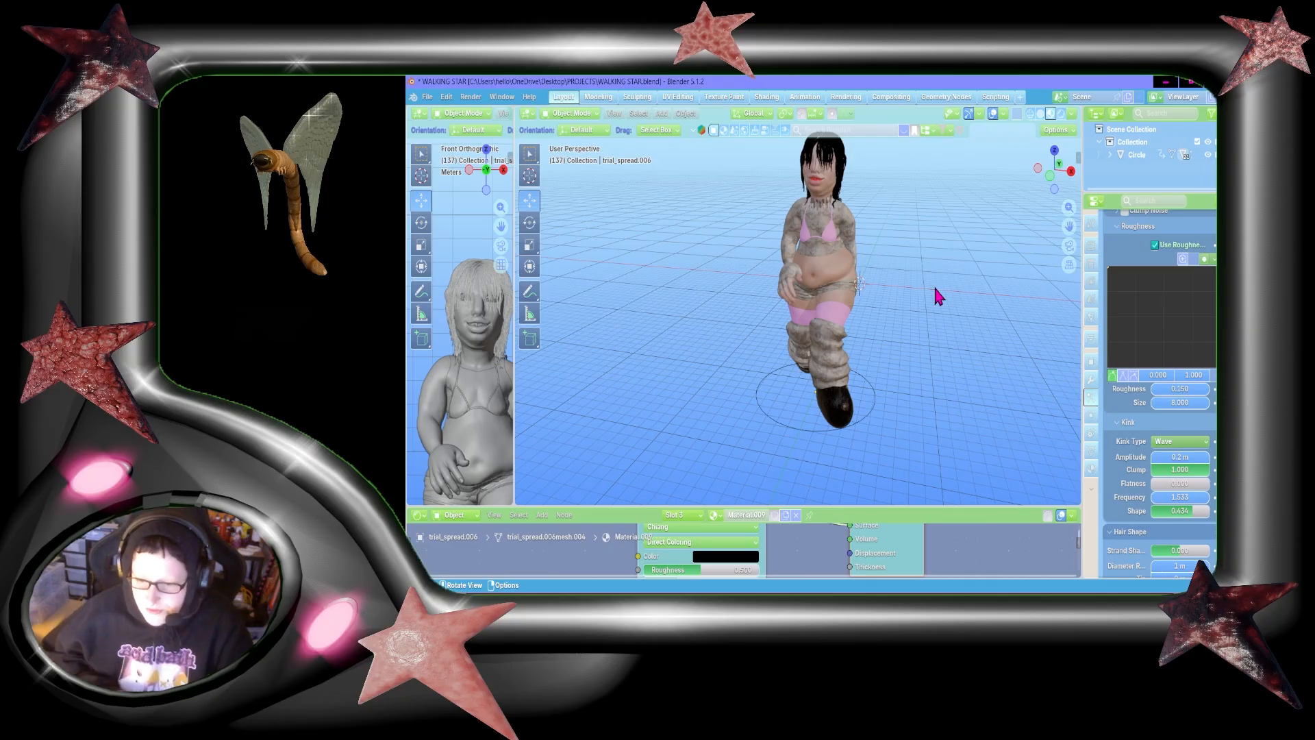
{"action": "left_click_drag", "start_coordinate": [1066, 224], "coordinate": [1072, 180]}
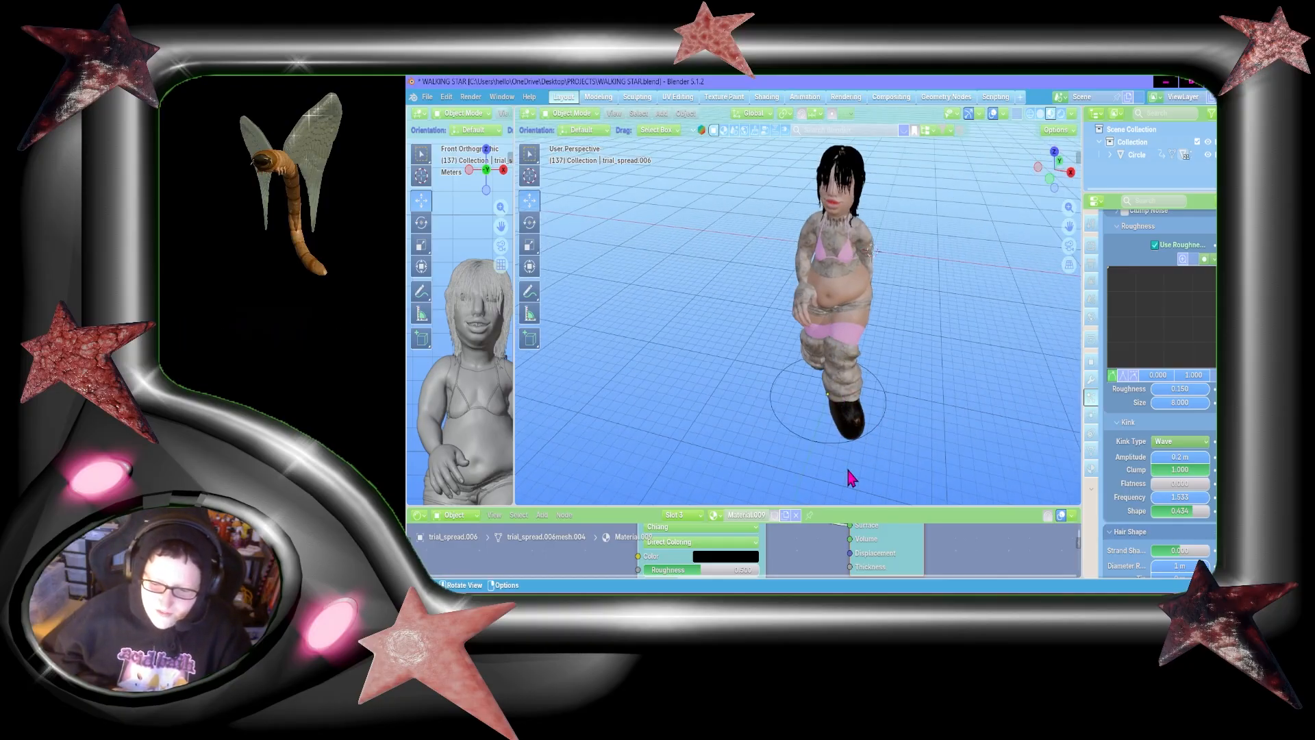
{"action": "left_click_drag", "start_coordinate": [1045, 187], "coordinate": [1001, 284]}
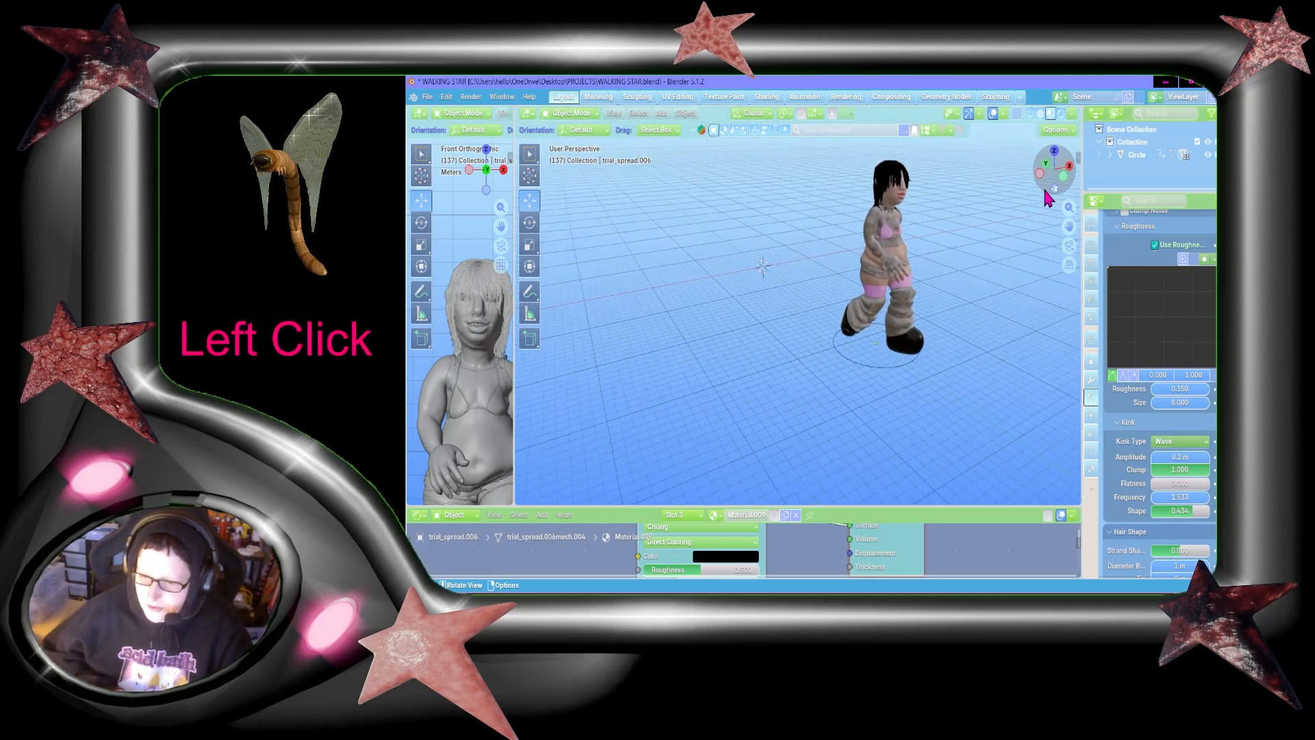
Step: Play the walk animation again while turning to view the character from the front, and stop it
{"action": "key", "text": "space"}
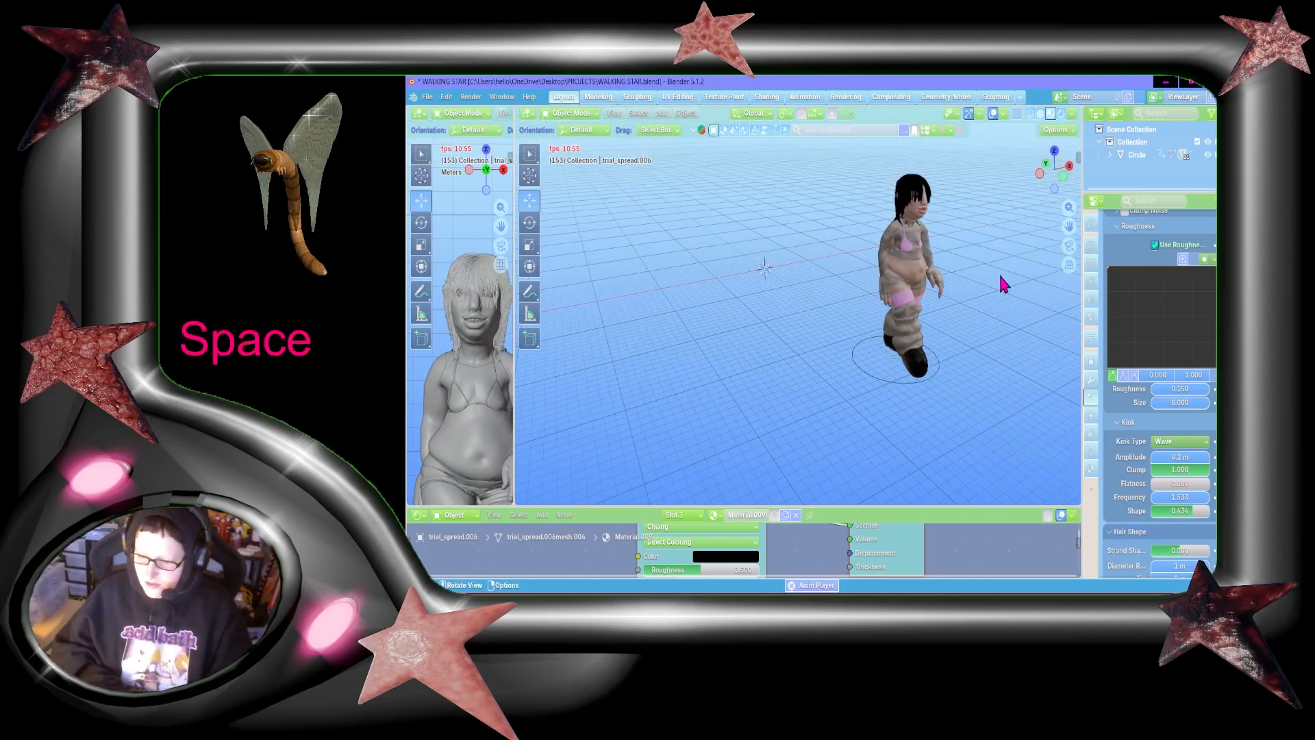
{"action": "mouse_move", "coordinate": [1068, 190]}
{"action": "left_mouse_down"}
{"action": "mouse_move", "coordinate": [1112, 192]}
{"action": "mouse_move", "coordinate": [1060, 186]}
{"action": "left_mouse_up"}
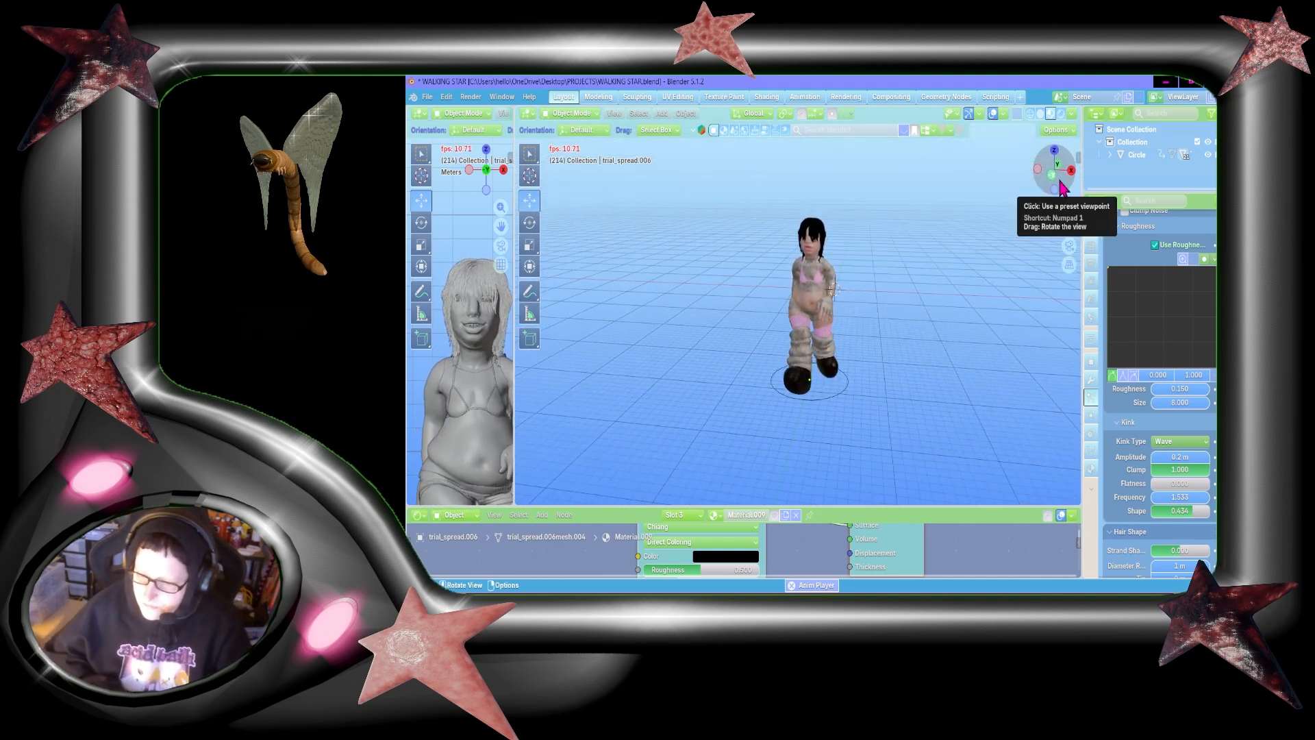
{"action": "key", "text": "space"}
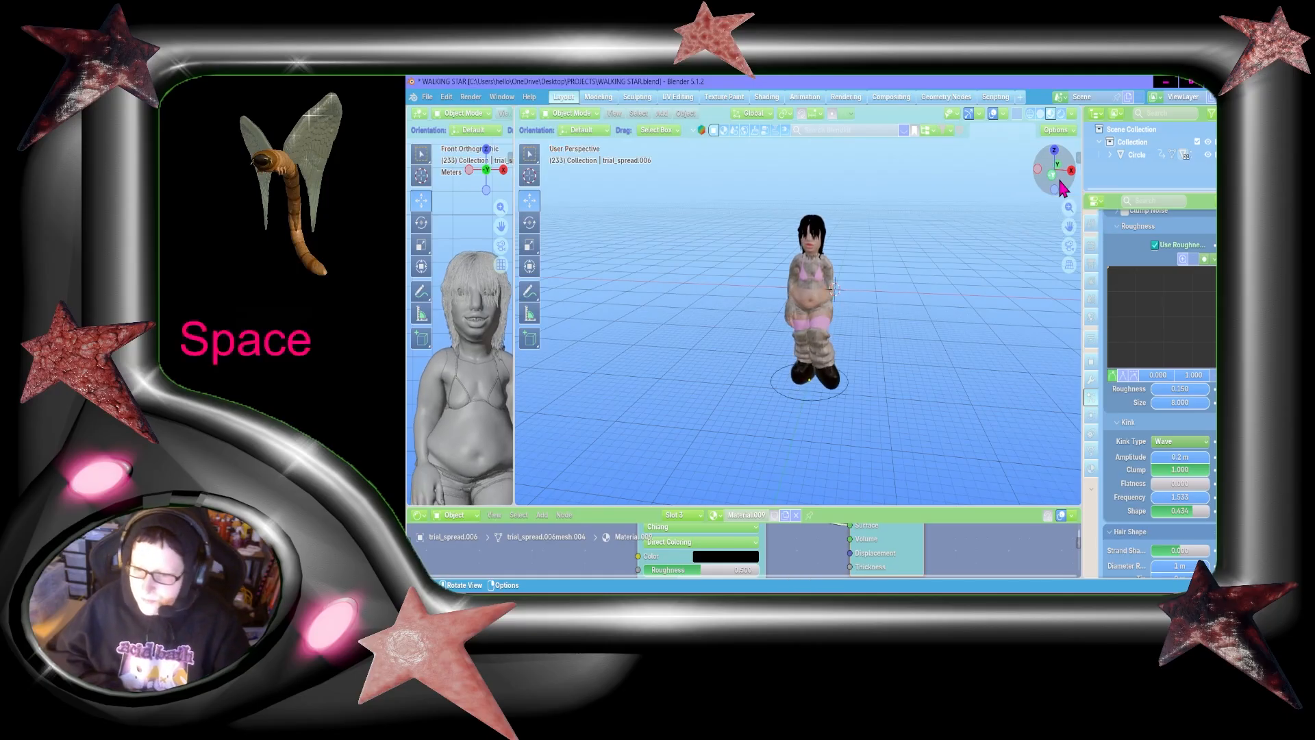